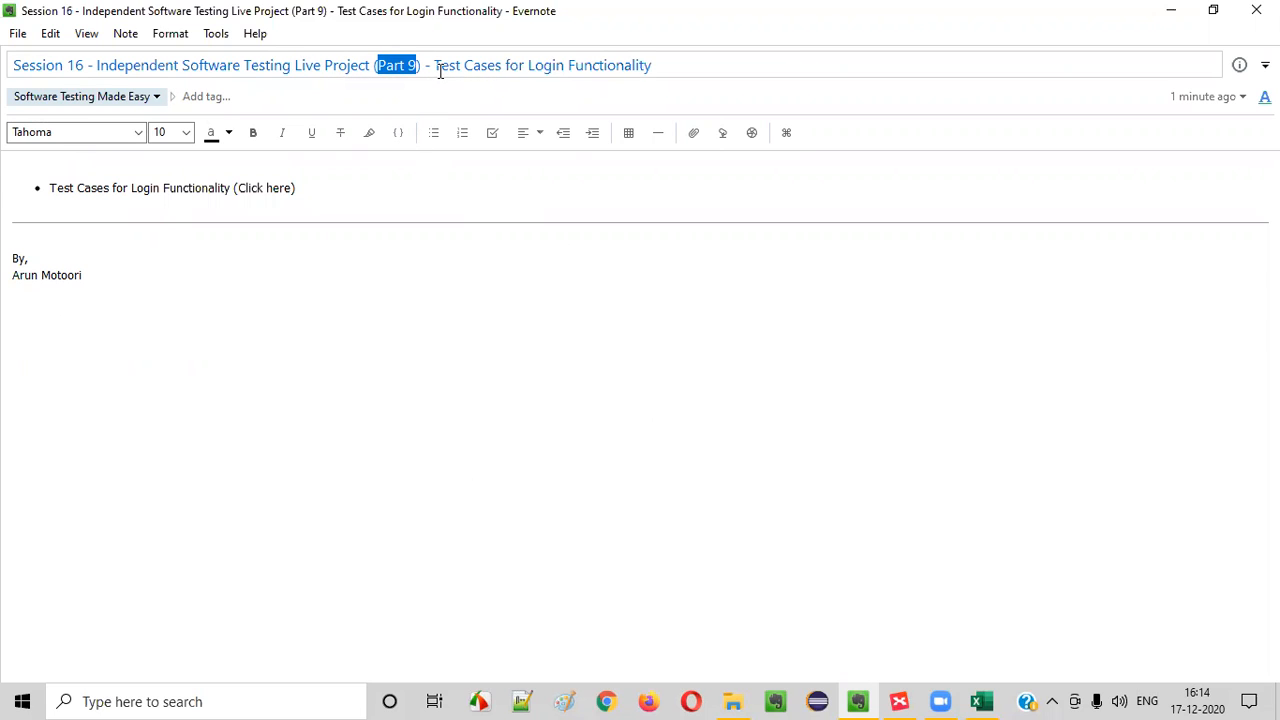
drag(435, 65, 517, 59)
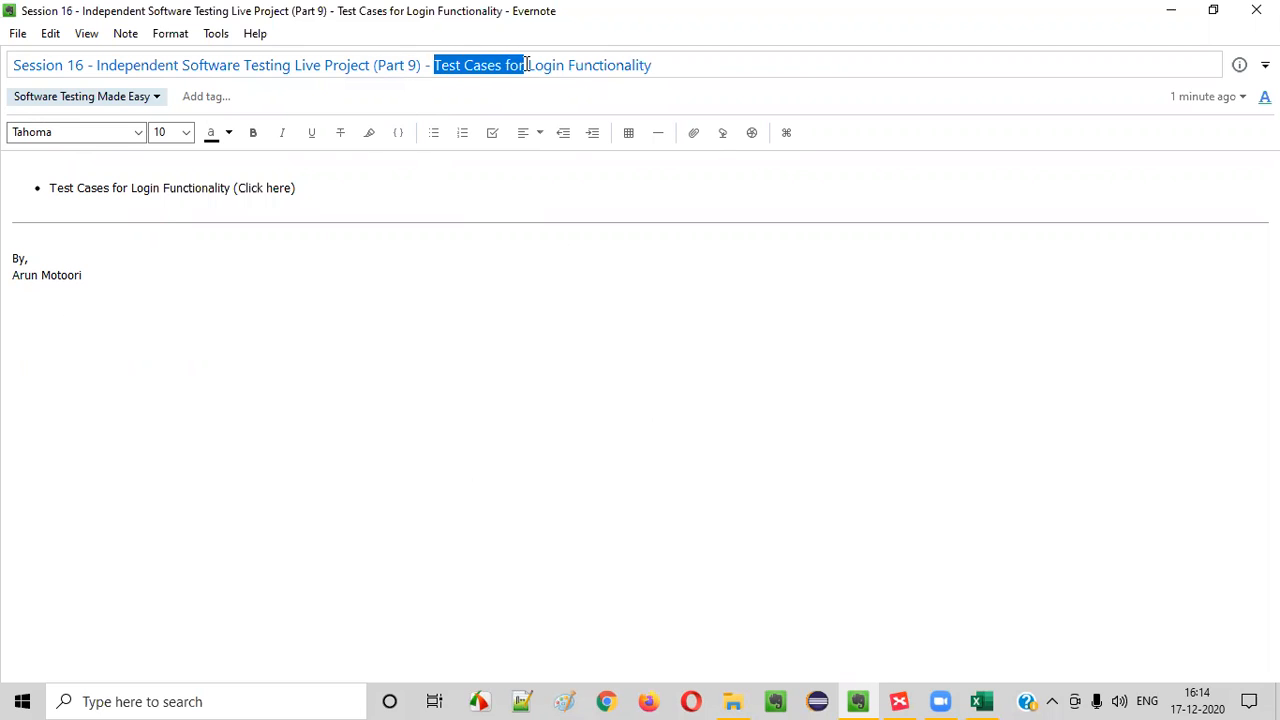
double_click(541, 65)
Switch to Paint and place the text "Register Form" near the top of the blank canvas
click(564, 701)
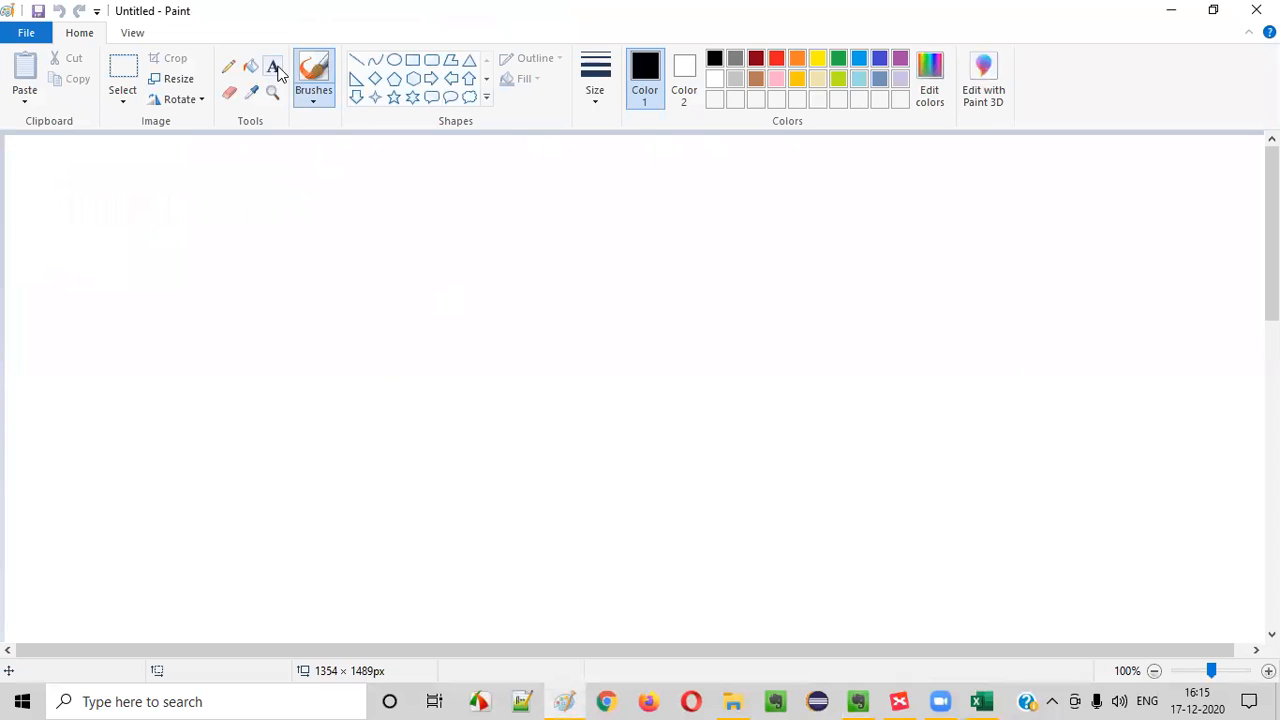
click(273, 67)
drag(330, 163, 836, 280)
text(rE)
key(BackSpace)
key(BackSpace)
text(Register Account)
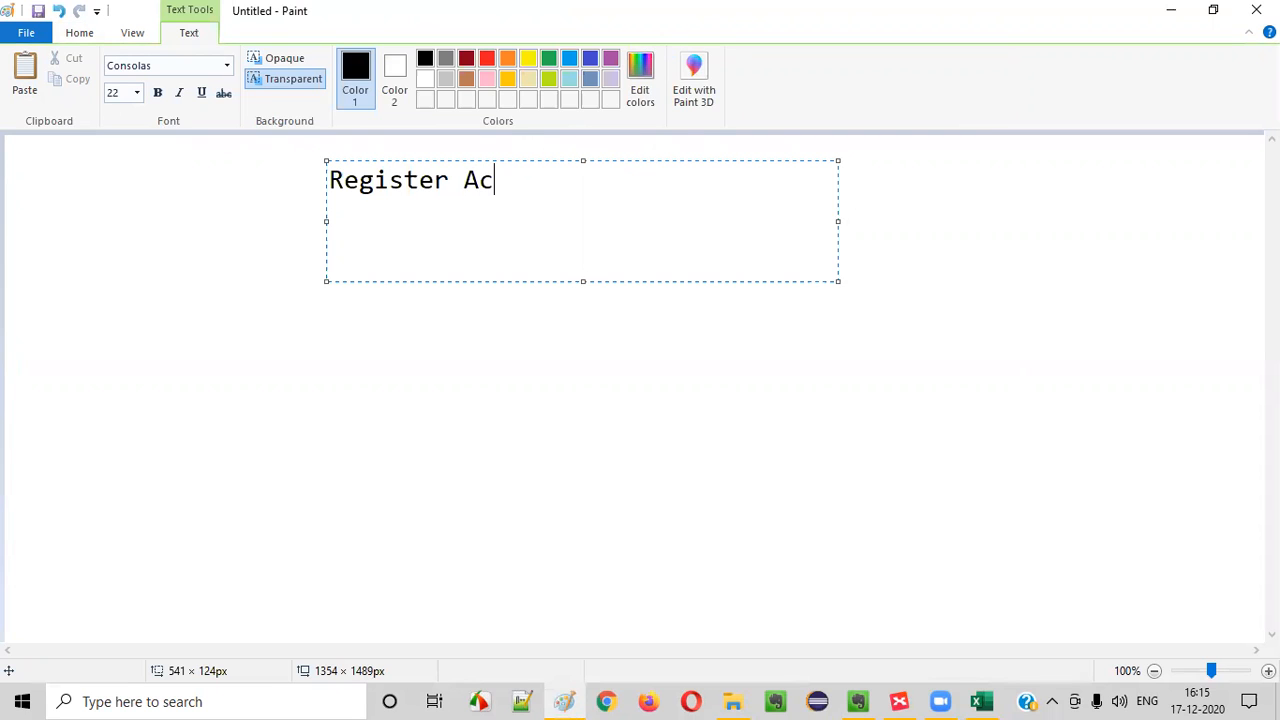
key(BackSpace)
key(BackSpace)
key(BackSpace)
key(BackSpace)
key(BackSpace)
key(BackSpace)
text(Form)
click(443, 383)
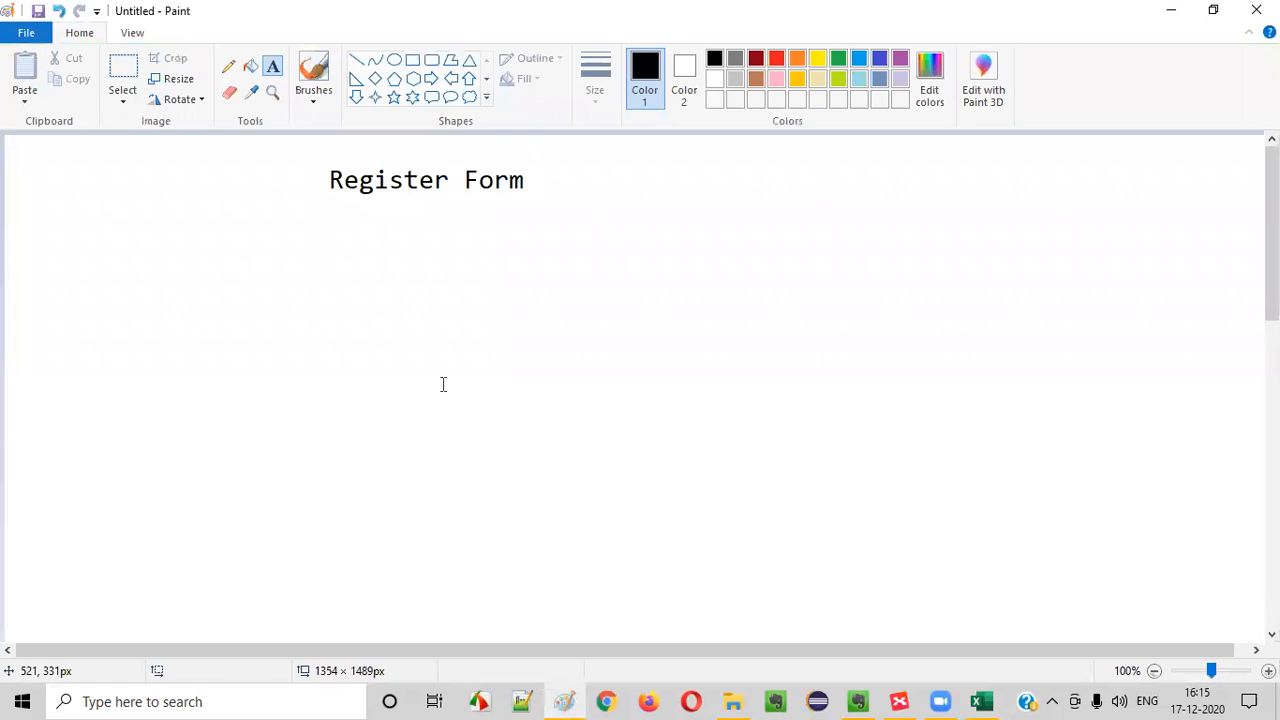
Place the text "Login Functionality" below the "Register Form" line
click(330, 245)
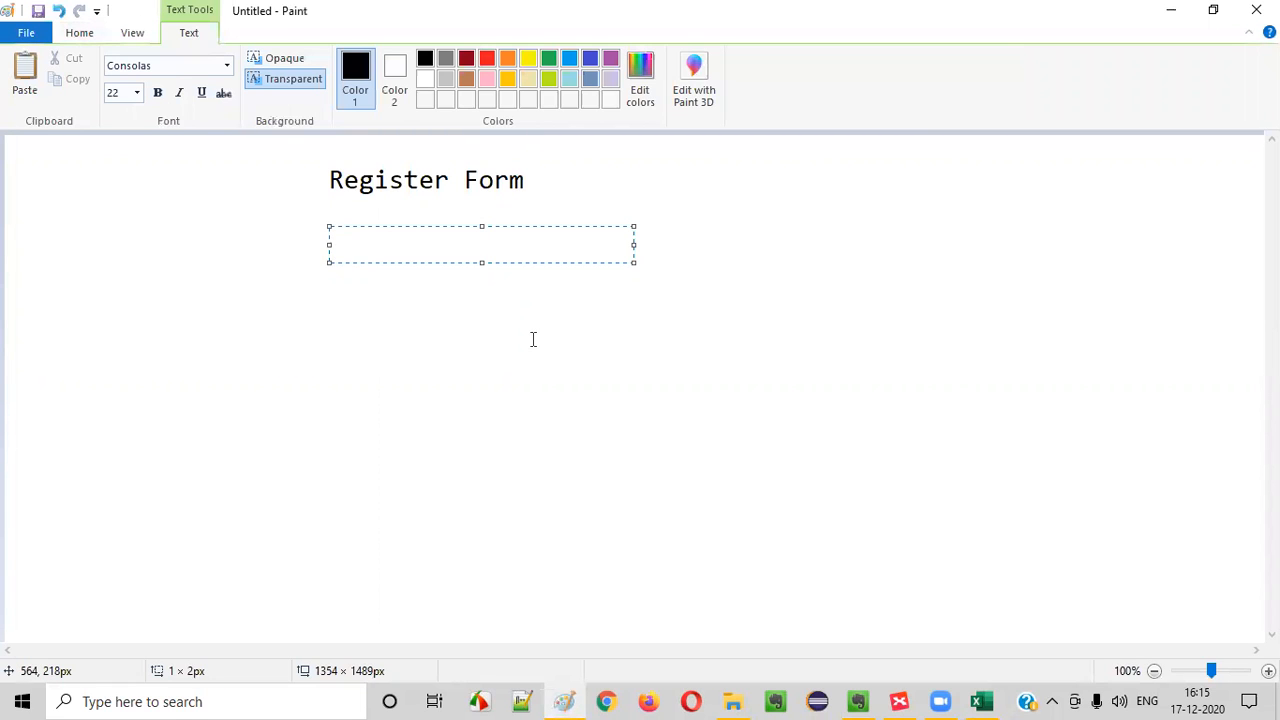
text(Login Fu)
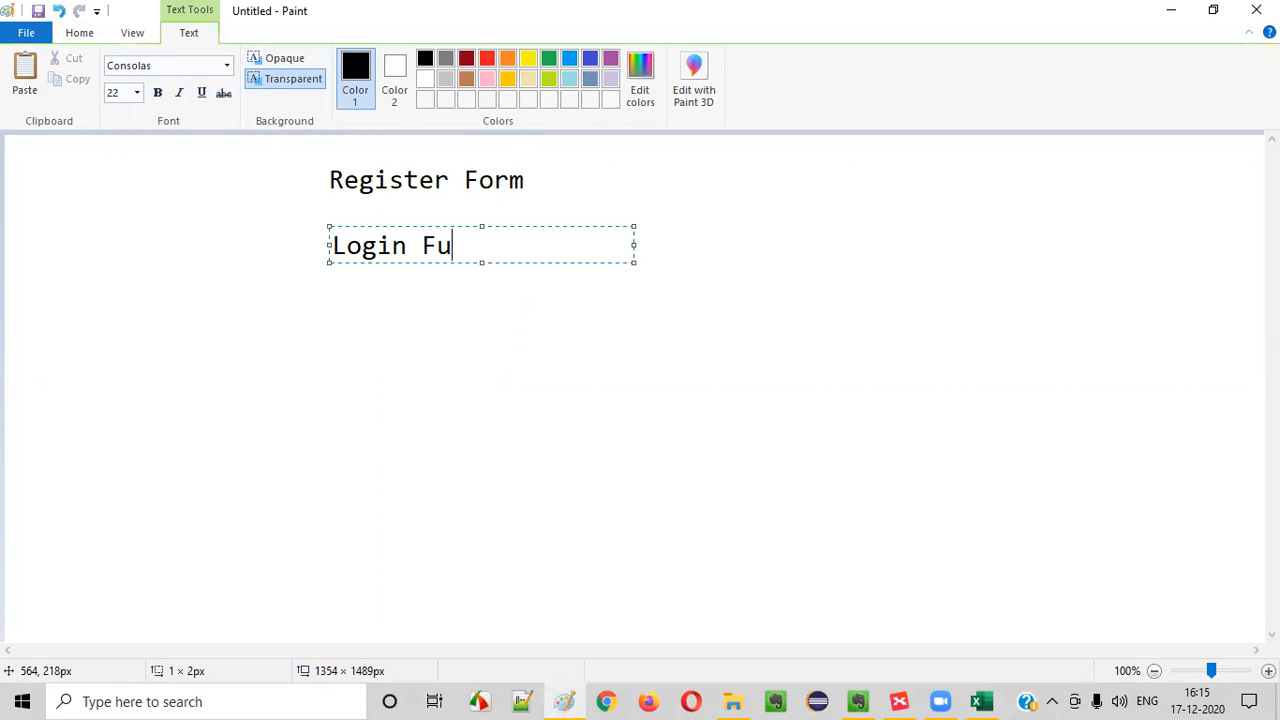
text(nctionality)
click(477, 383)
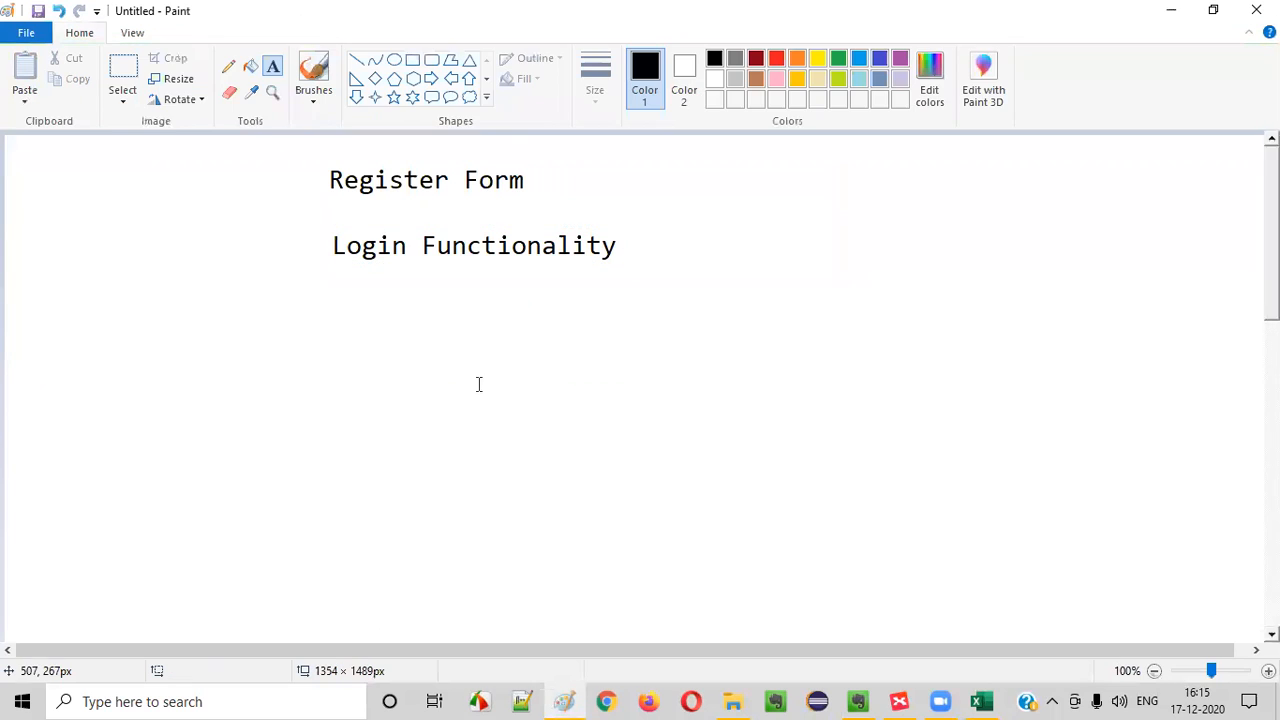
Add the number "1." directly in front of the "Register Form" text
click(296, 178)
text(1.)
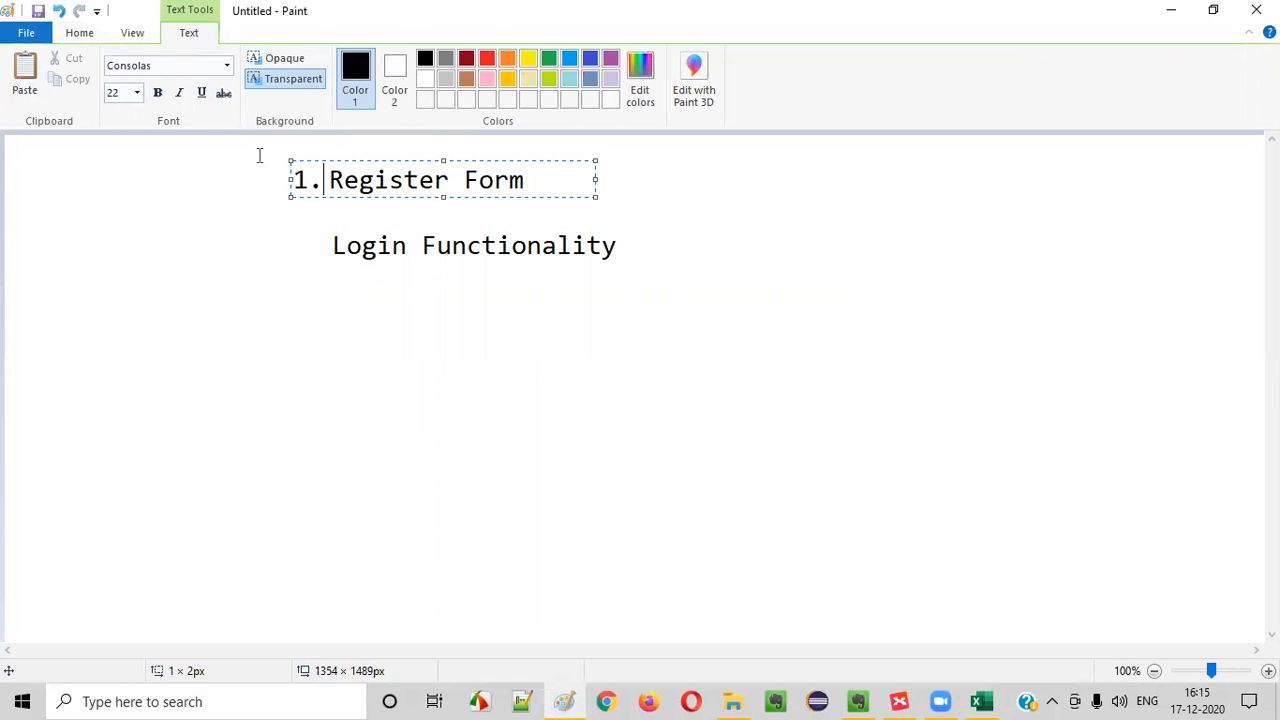
click(430, 228)
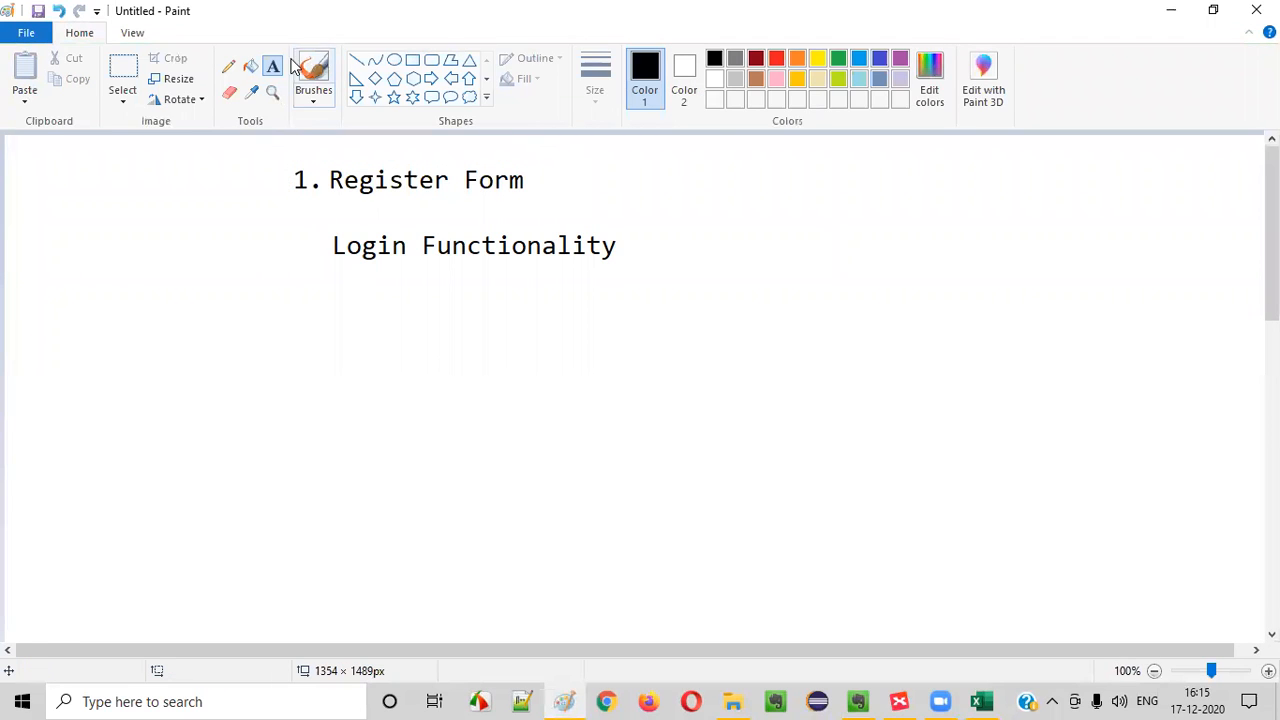
Strike out "1. Register Form" with a line about 288 px long and frame "Login Functionality" with a rectangle about 346 × 74 px
click(356, 60)
drag(284, 181, 555, 181)
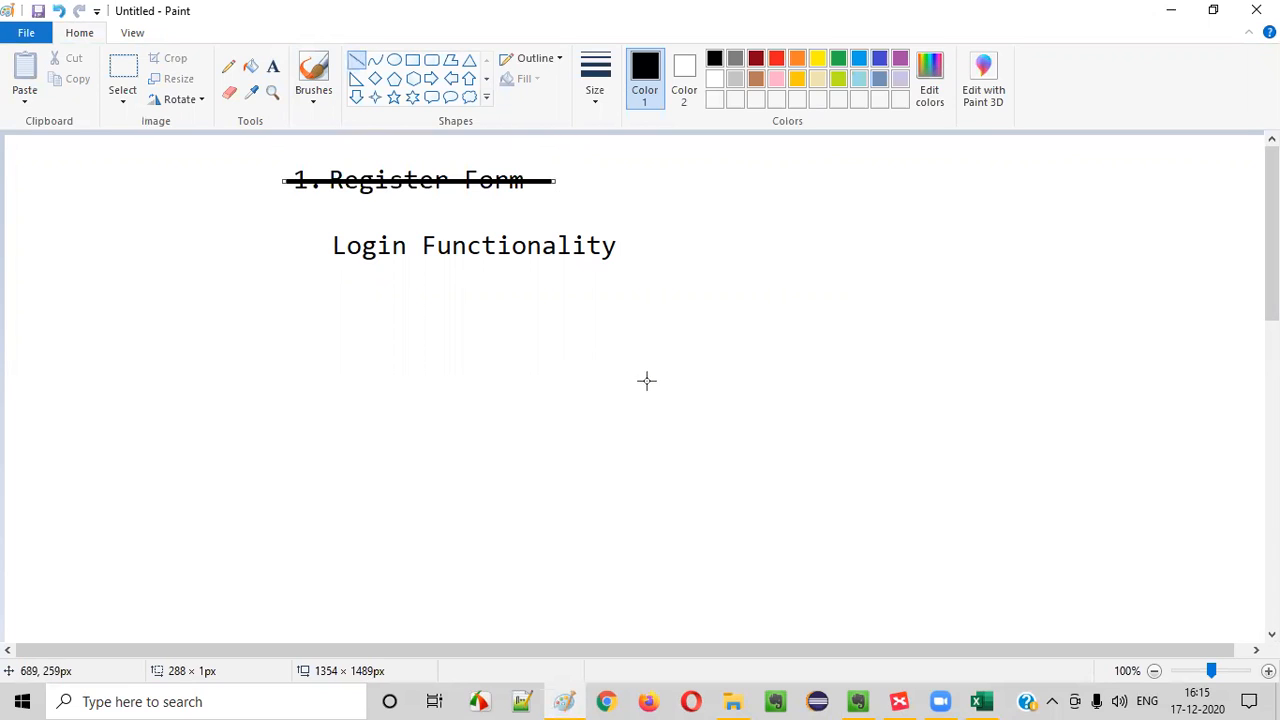
click(412, 60)
drag(307, 217, 633, 287)
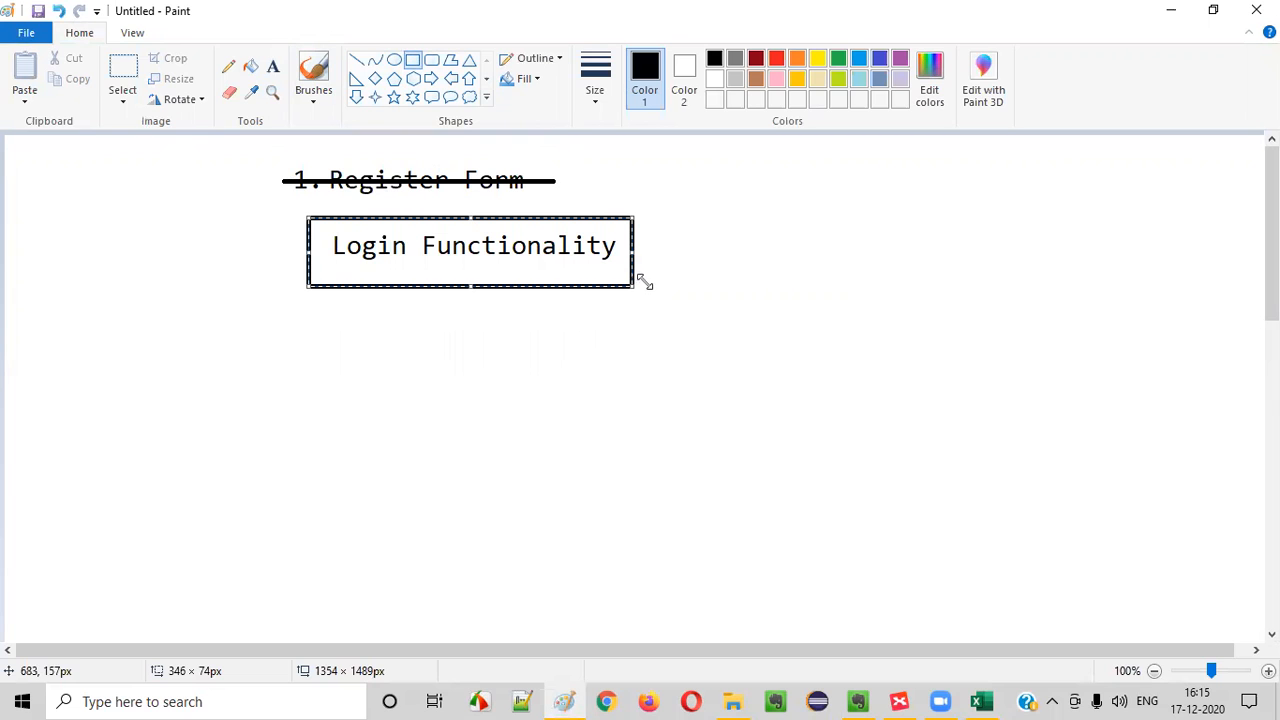
Switch to the TutorialsNinja - Test Scenarios workbook in Excel and examine the scenario list, especially the TS_001 Register Account row and its test case count
mouse_move(980, 702)
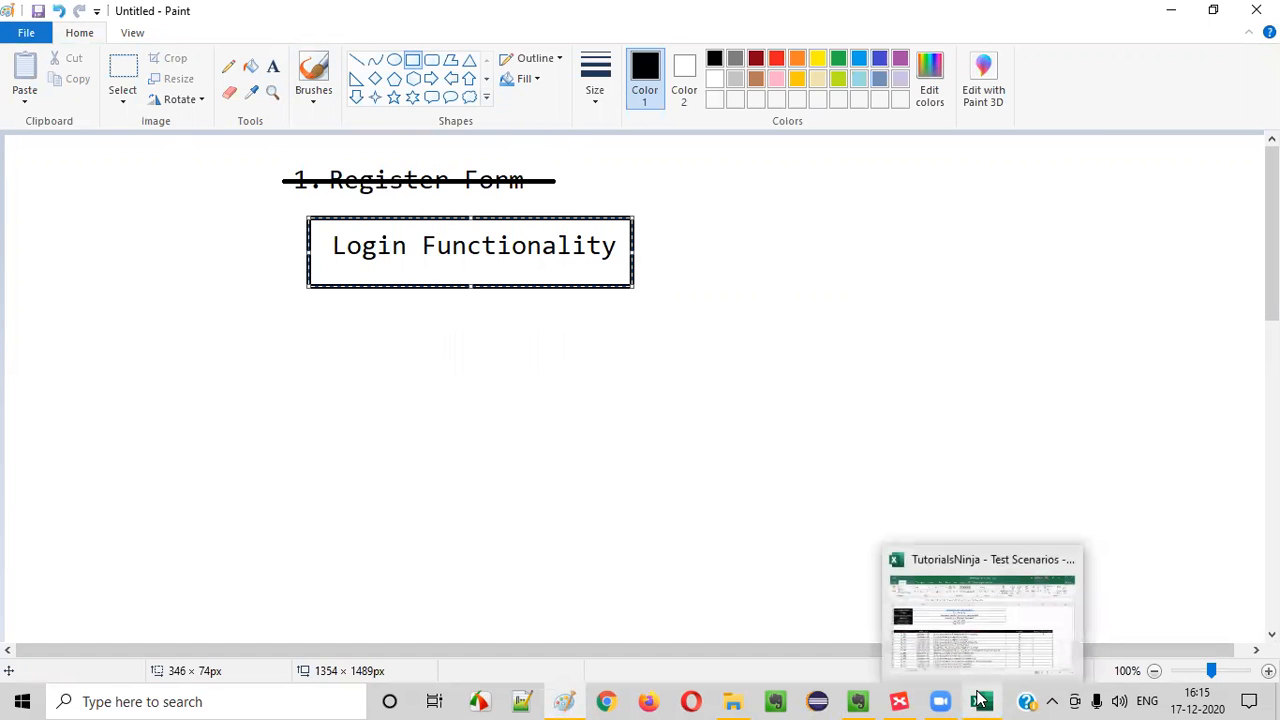
click(980, 657)
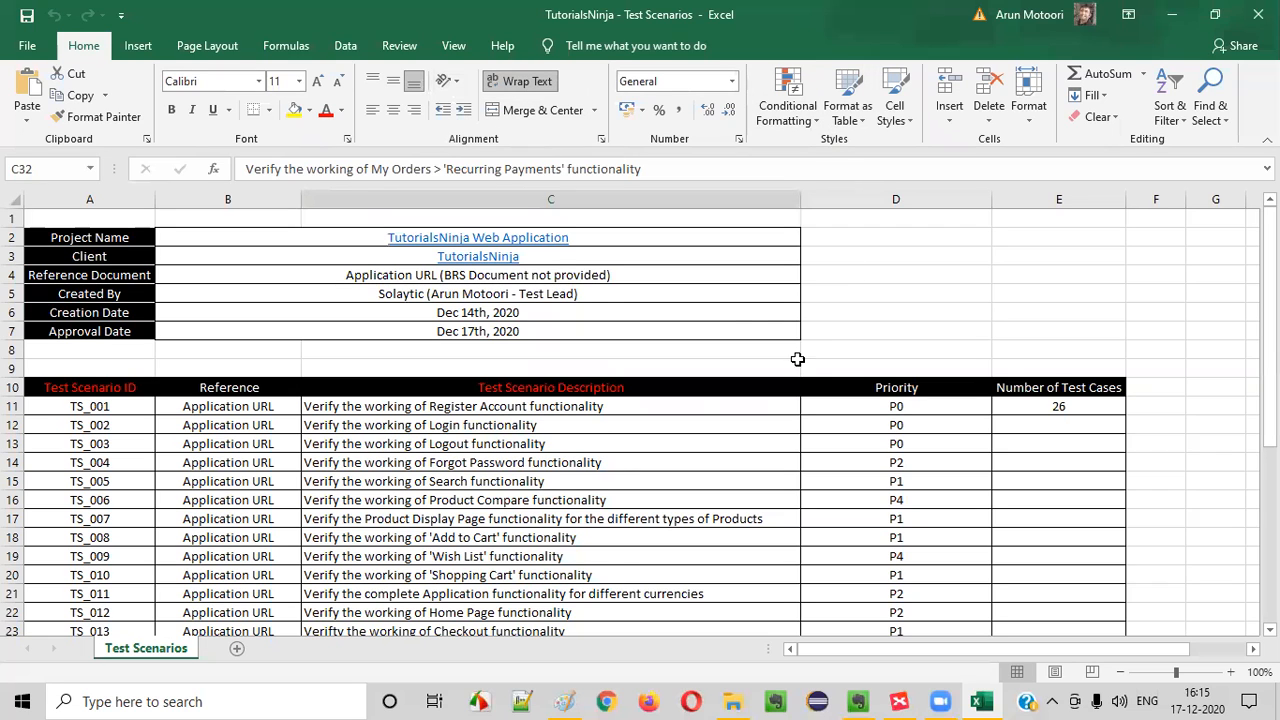
scroll(556, 357, down, 2)
drag(452, 295, 472, 540)
click(472, 539)
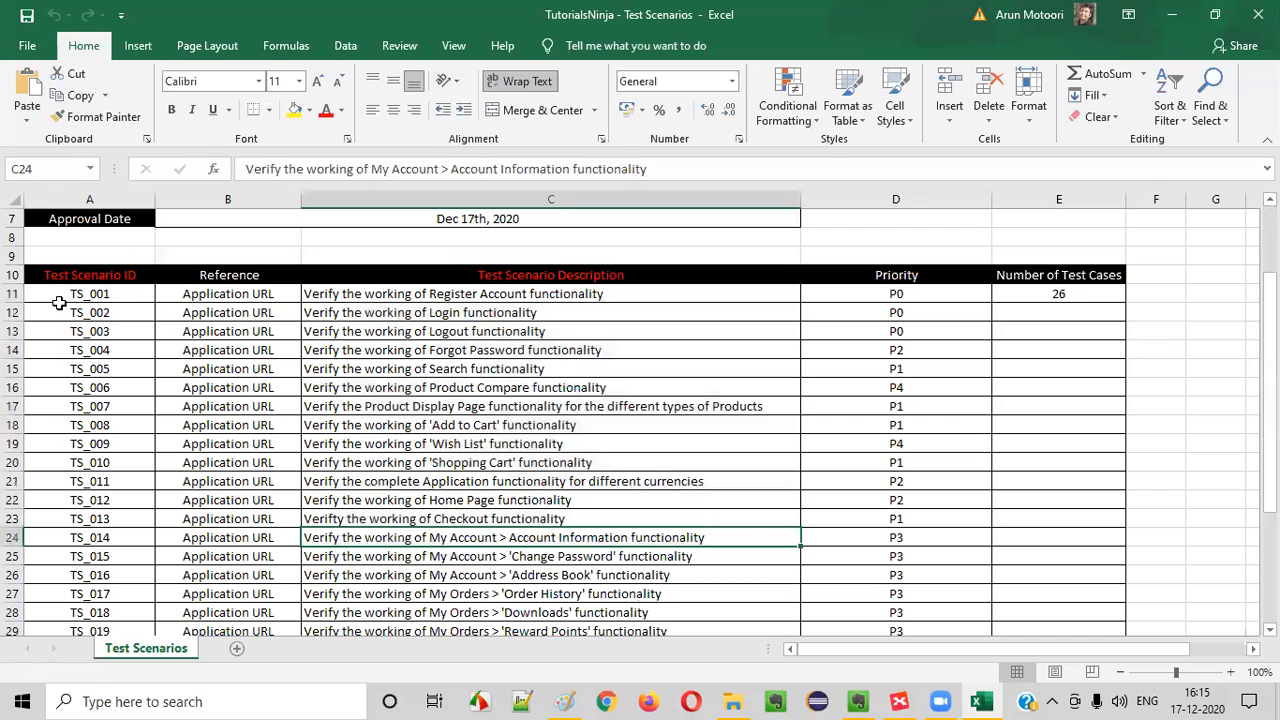
click(130, 293)
click(440, 298)
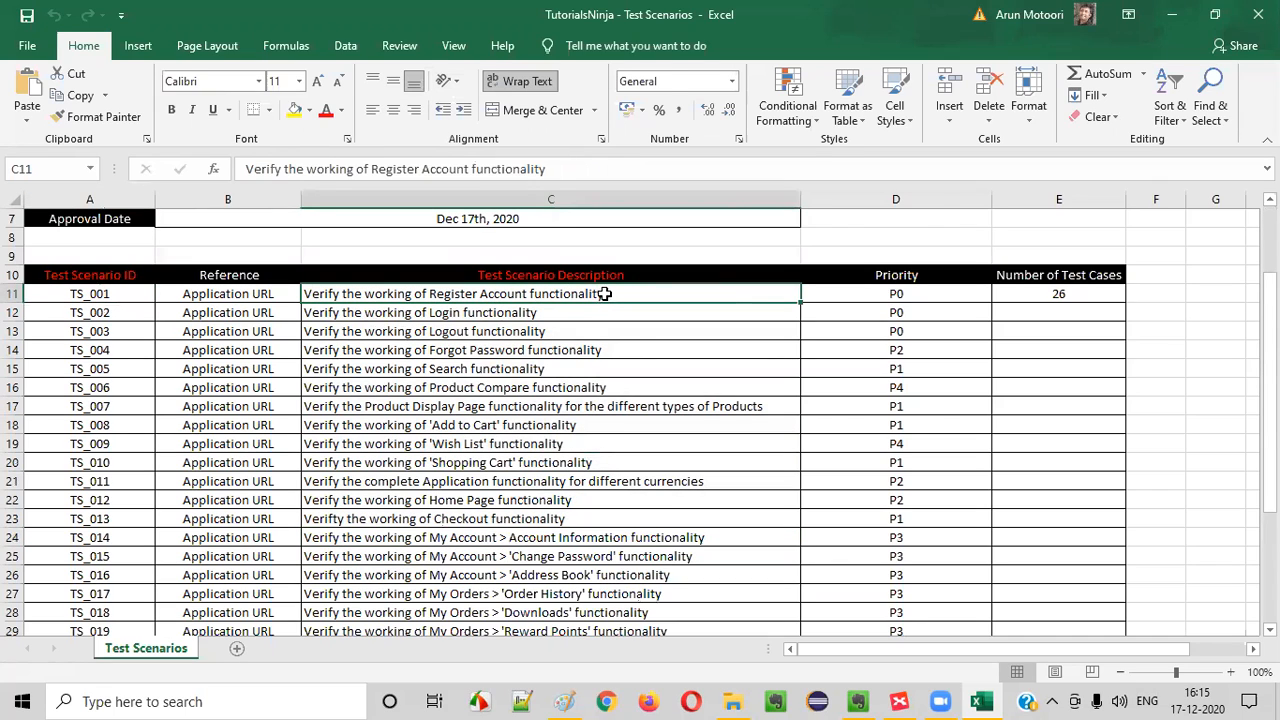
click(1082, 295)
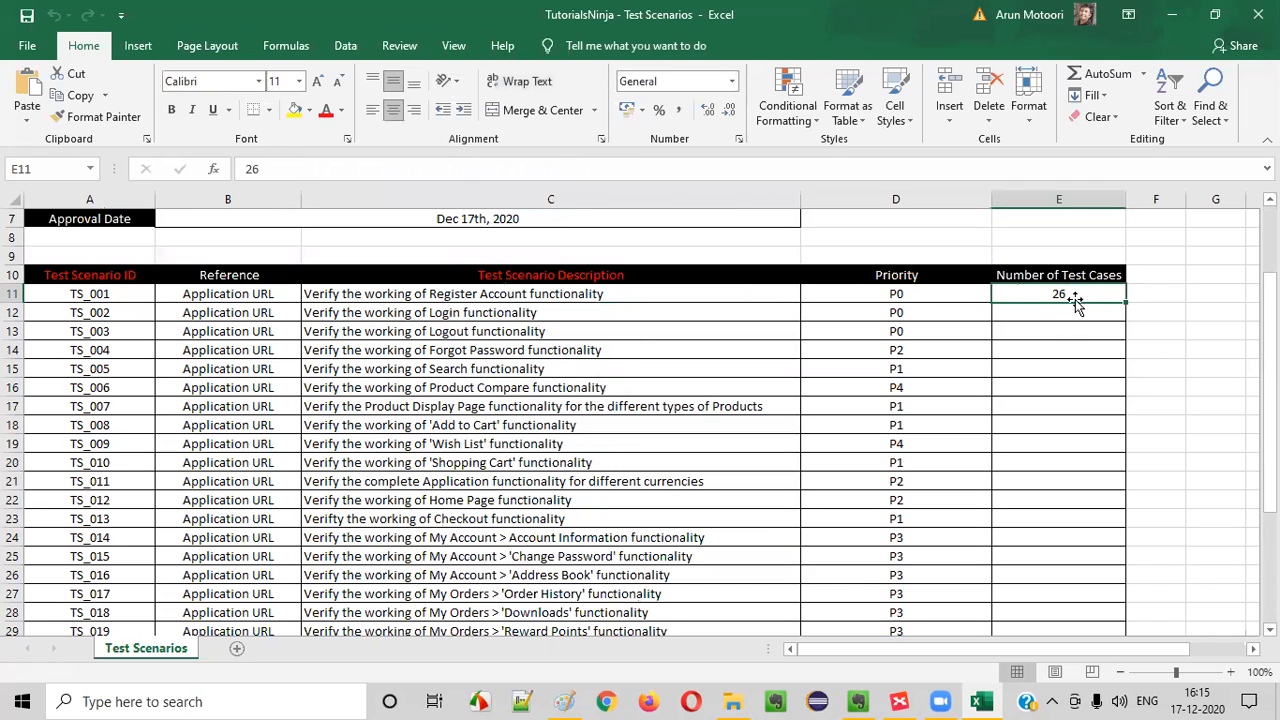
click(537, 295)
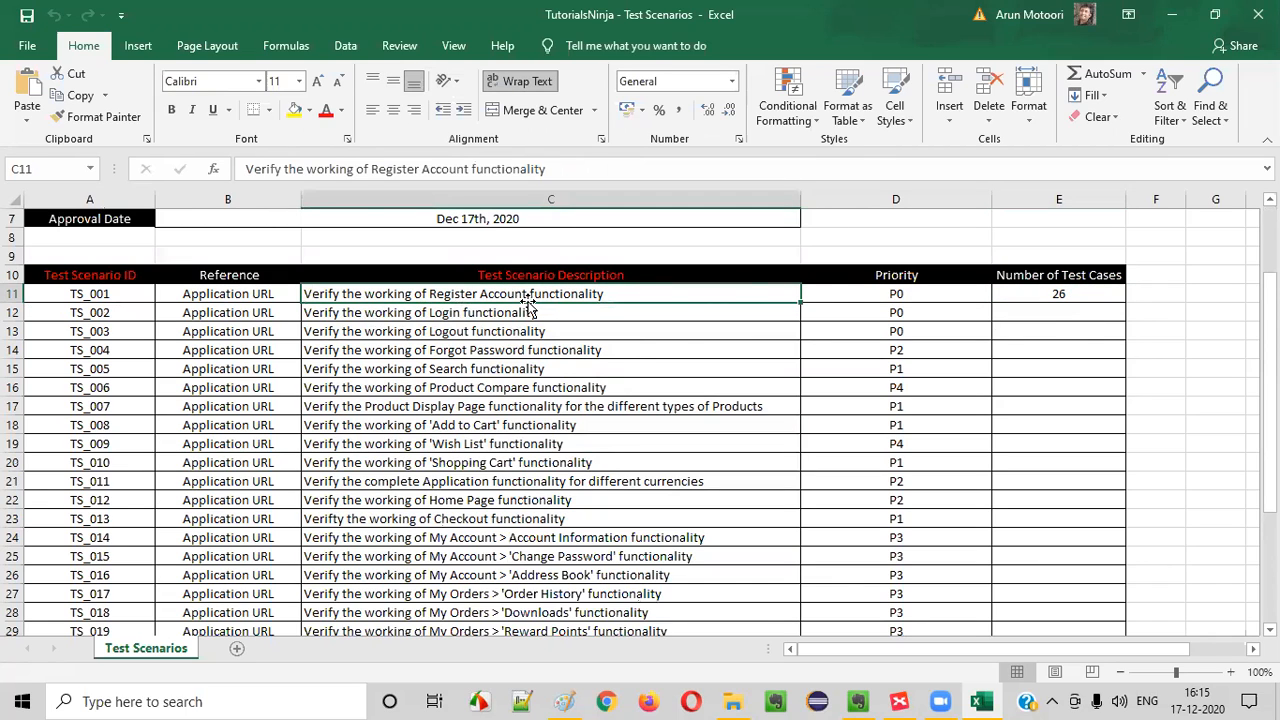
click(90, 292)
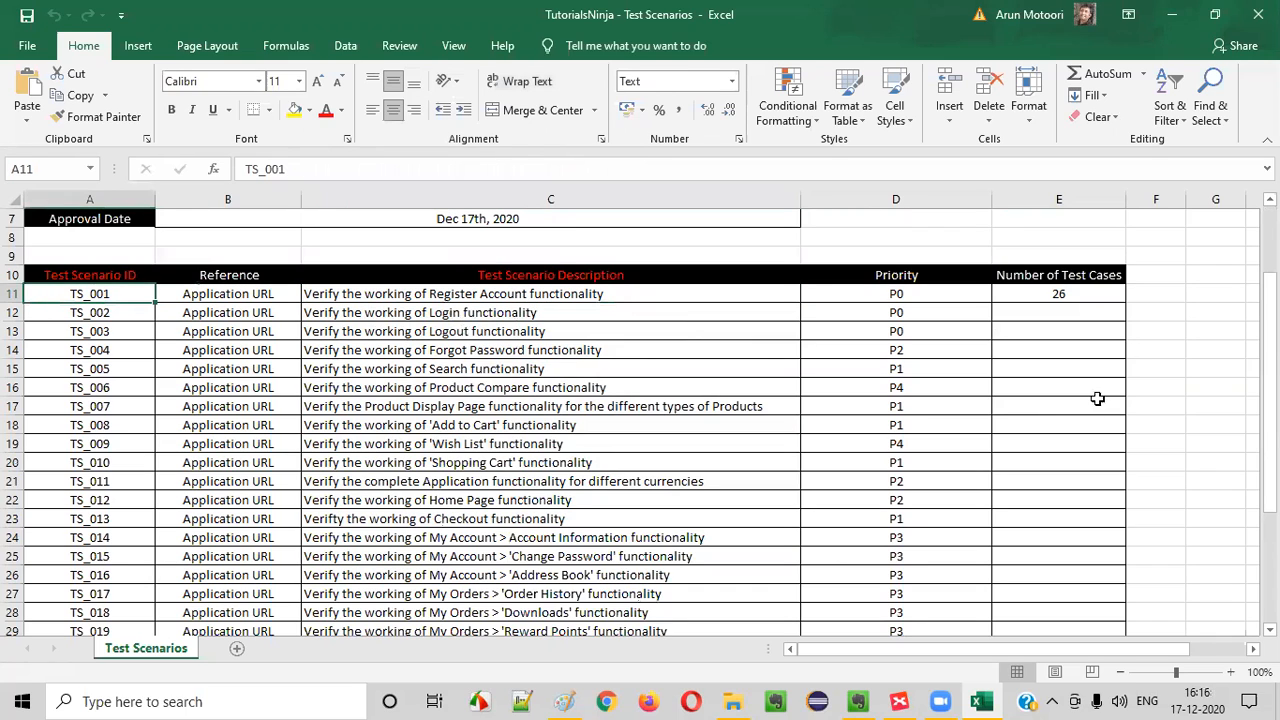
click(133, 318)
click(119, 296)
Fill the Number of Test Cases cell E11 for scenario TS_001 with green
click(1052, 291)
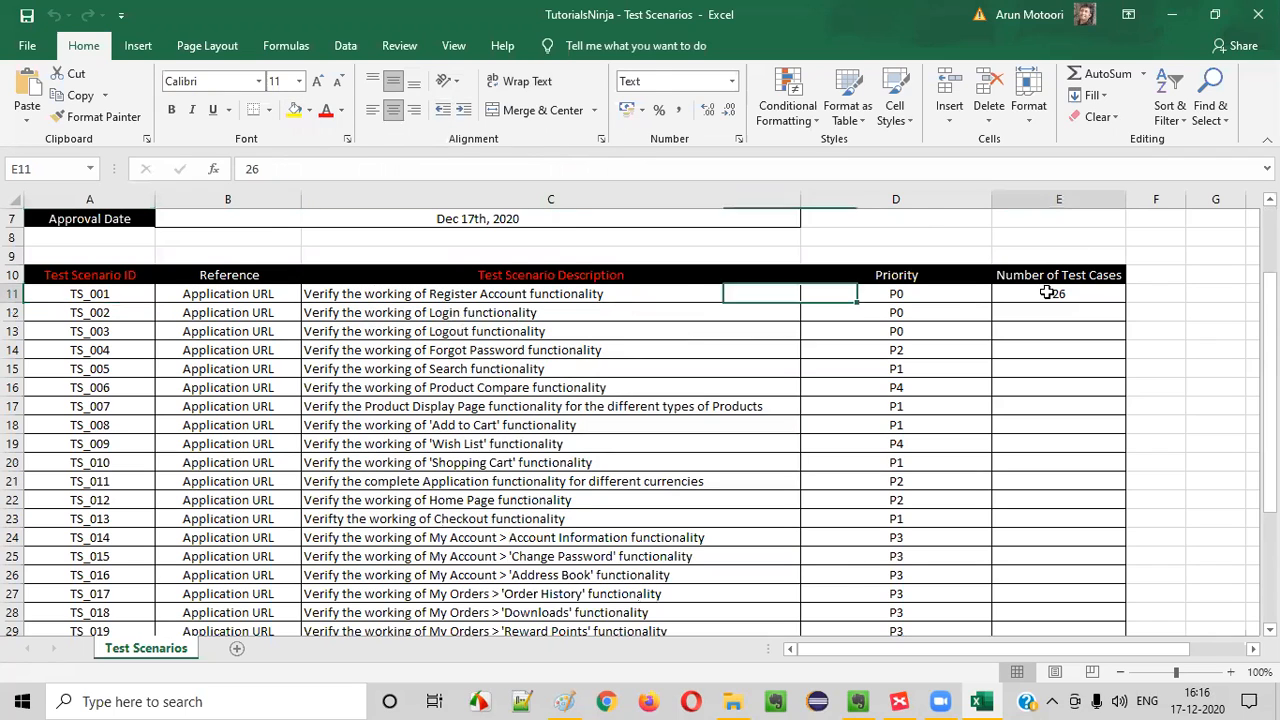
click(309, 110)
click(433, 154)
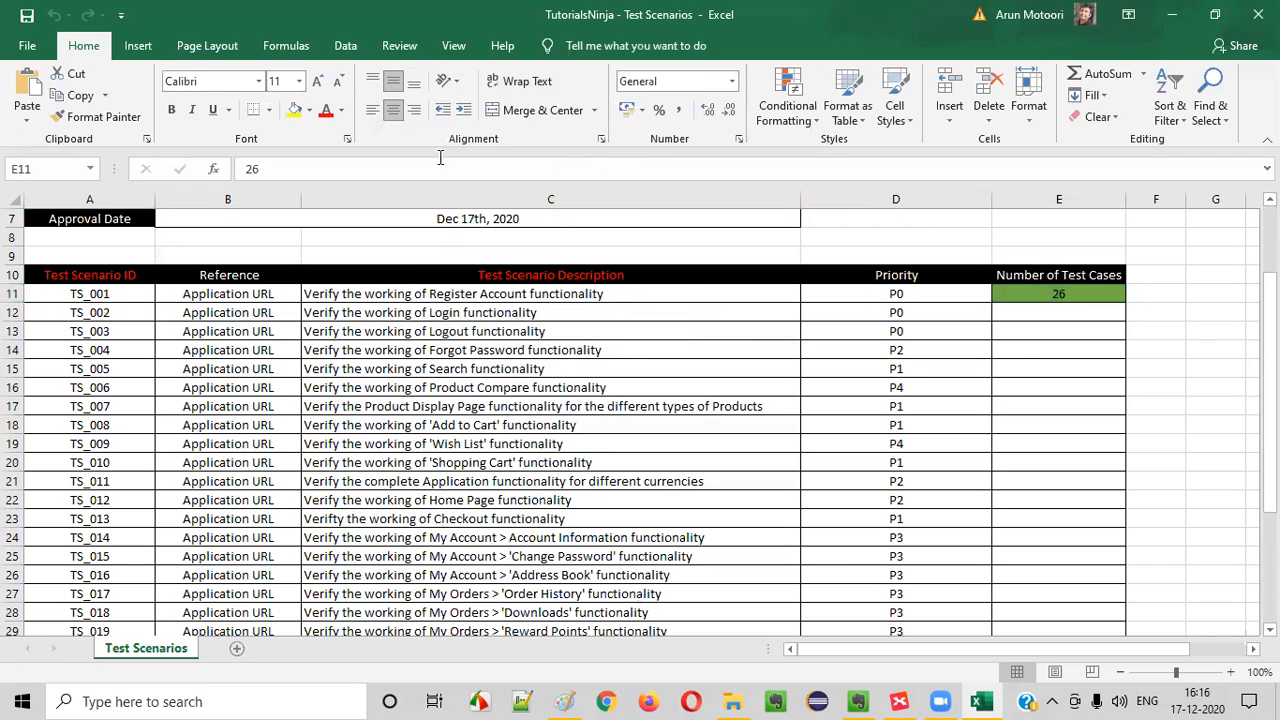
Examine the TS_002 Login functionality row, including its ID, description and Number of Test Cases cell
click(1060, 313)
click(140, 316)
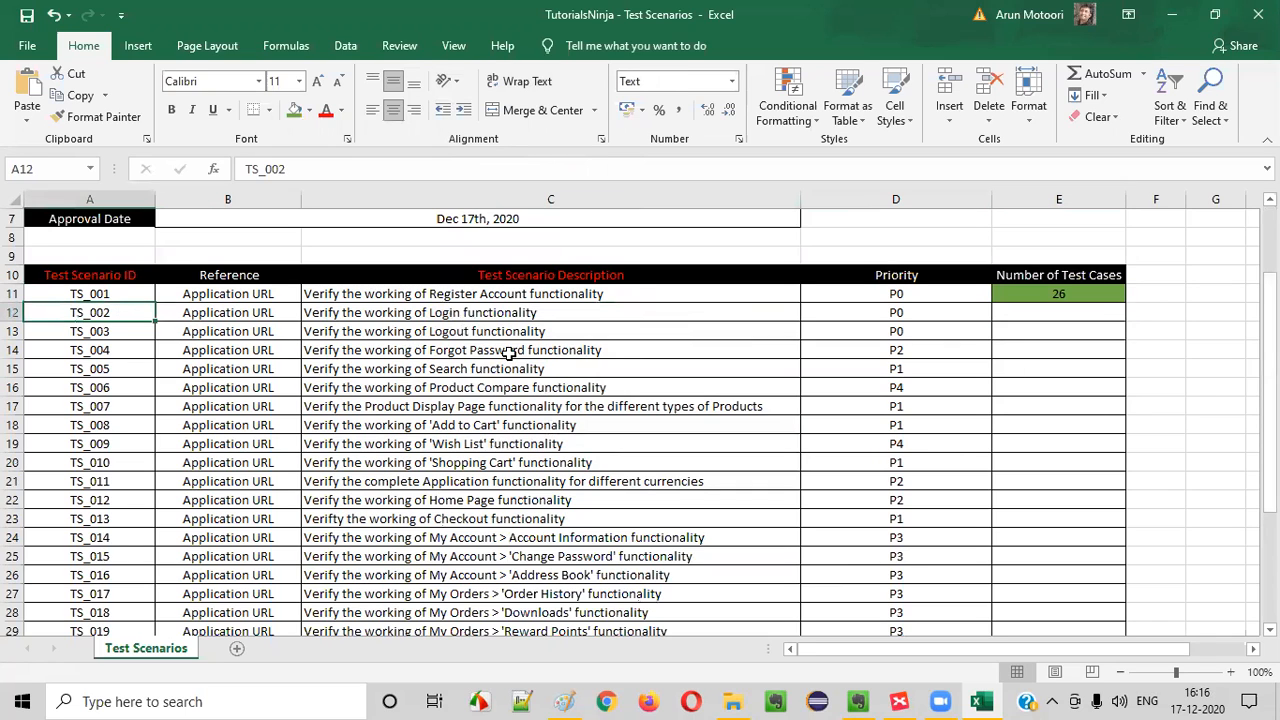
click(442, 316)
click(114, 317)
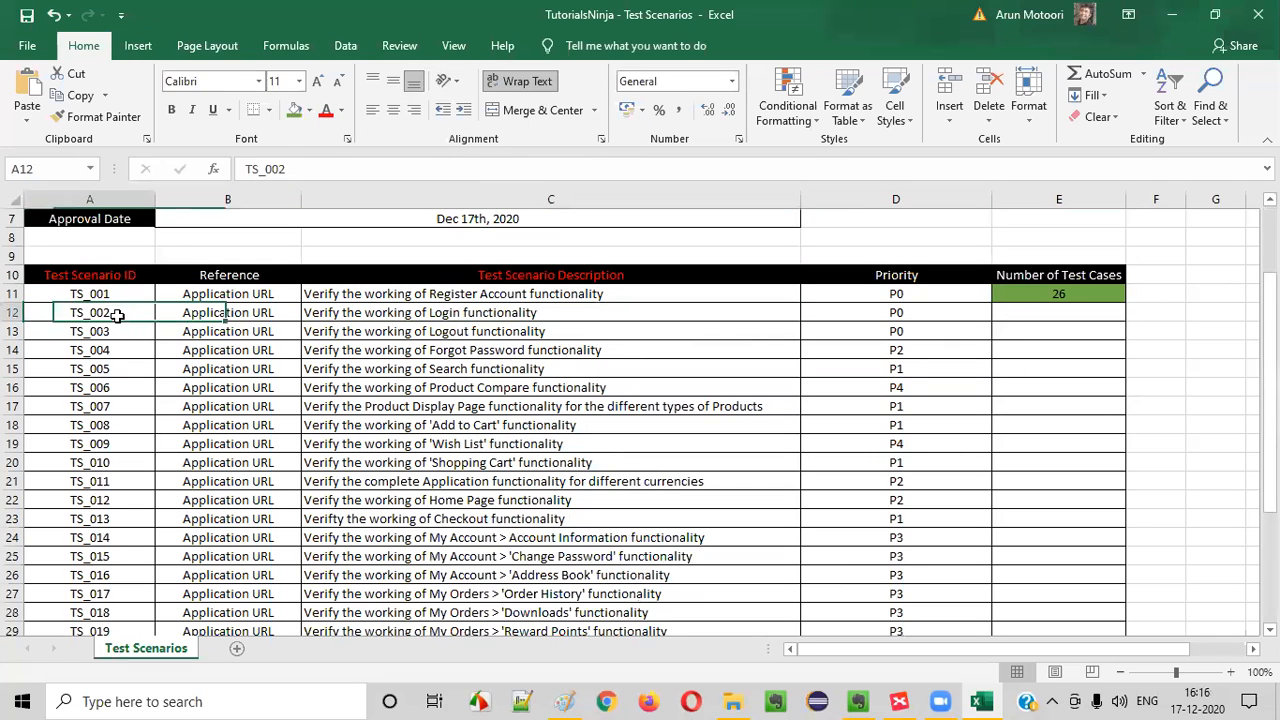
click(438, 318)
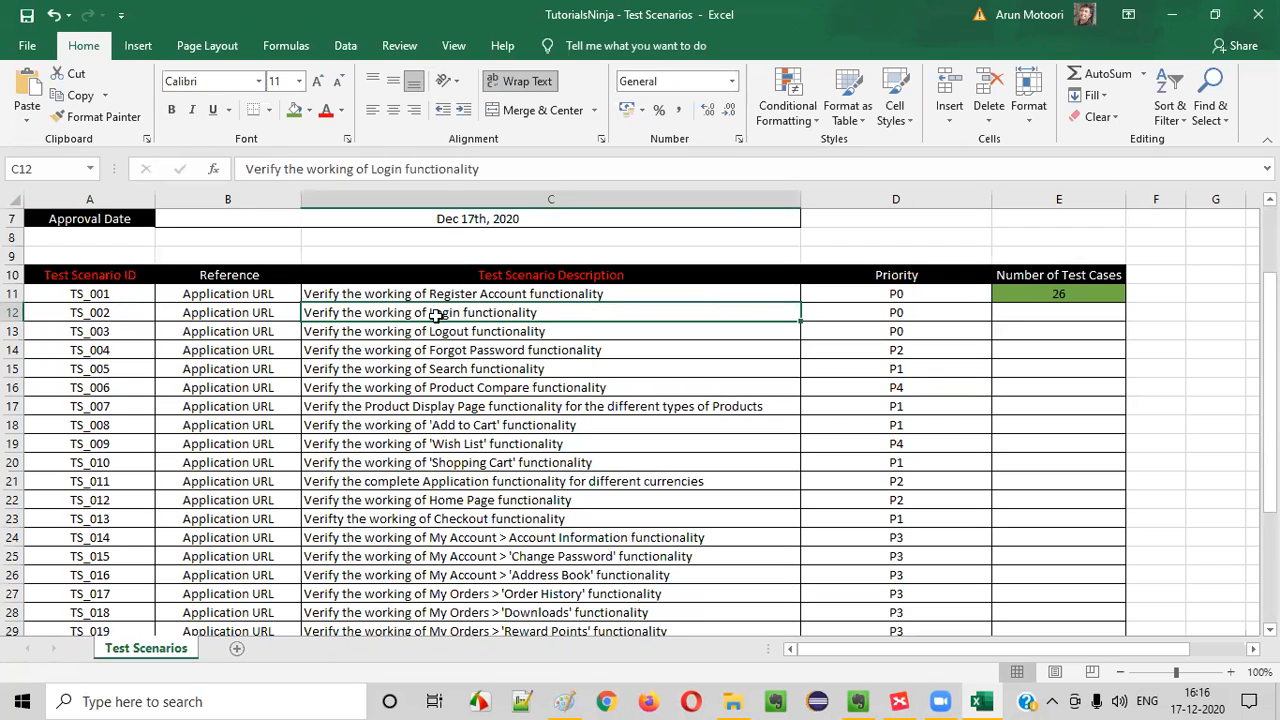
click(80, 316)
click(1022, 316)
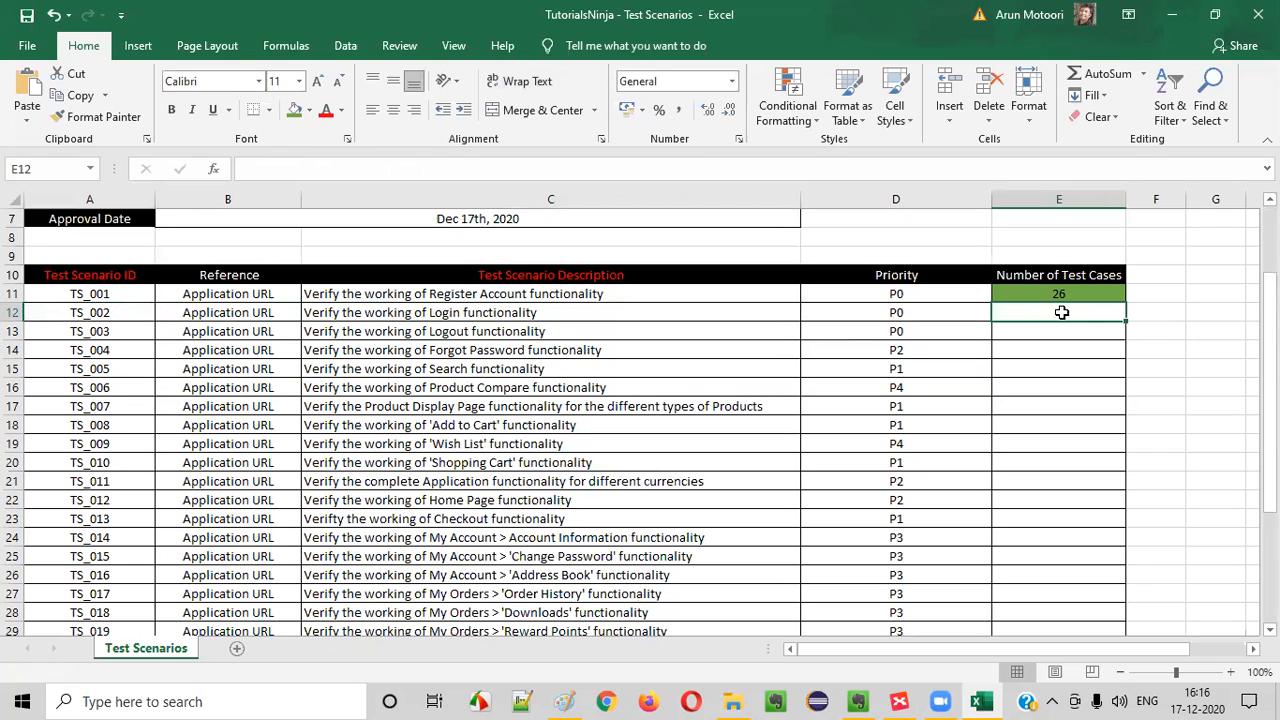
Close the TutorialsNinja - Test Scenarios workbook and open TutorialsNinja Web Application - Test Cases from the Downloads folder
click(731, 701)
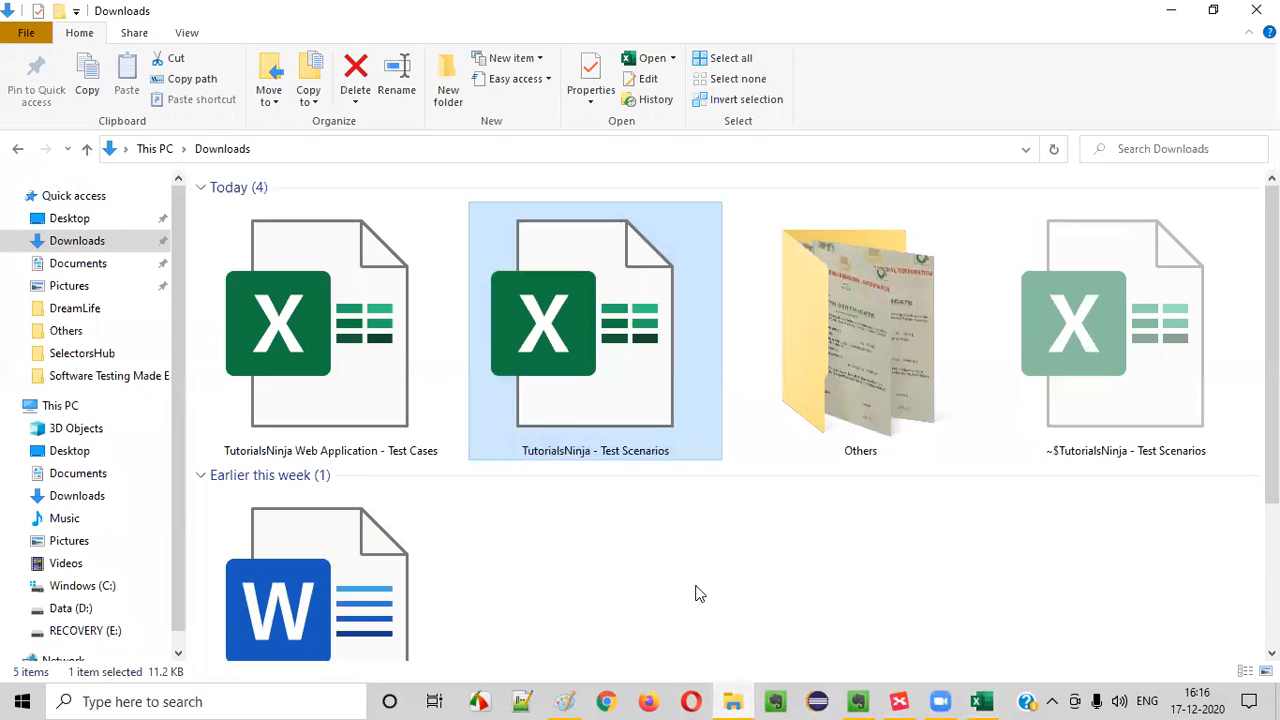
click(983, 701)
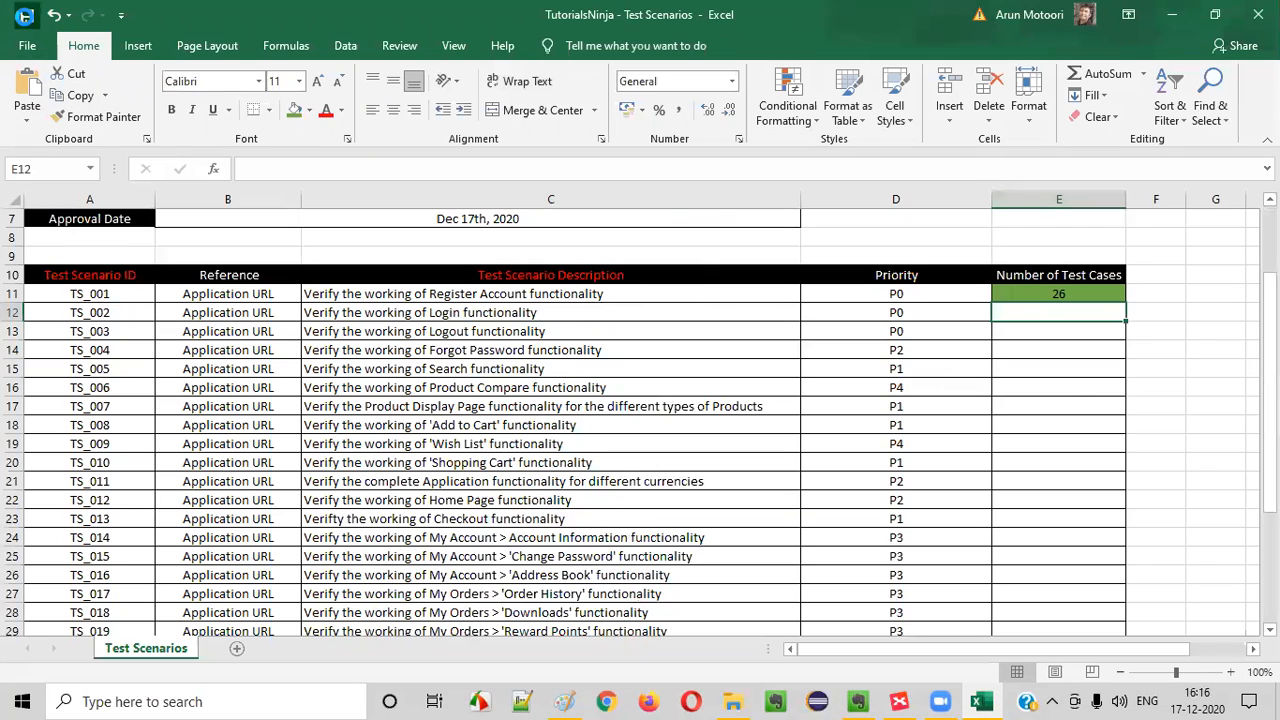
click(1258, 14)
click(358, 449)
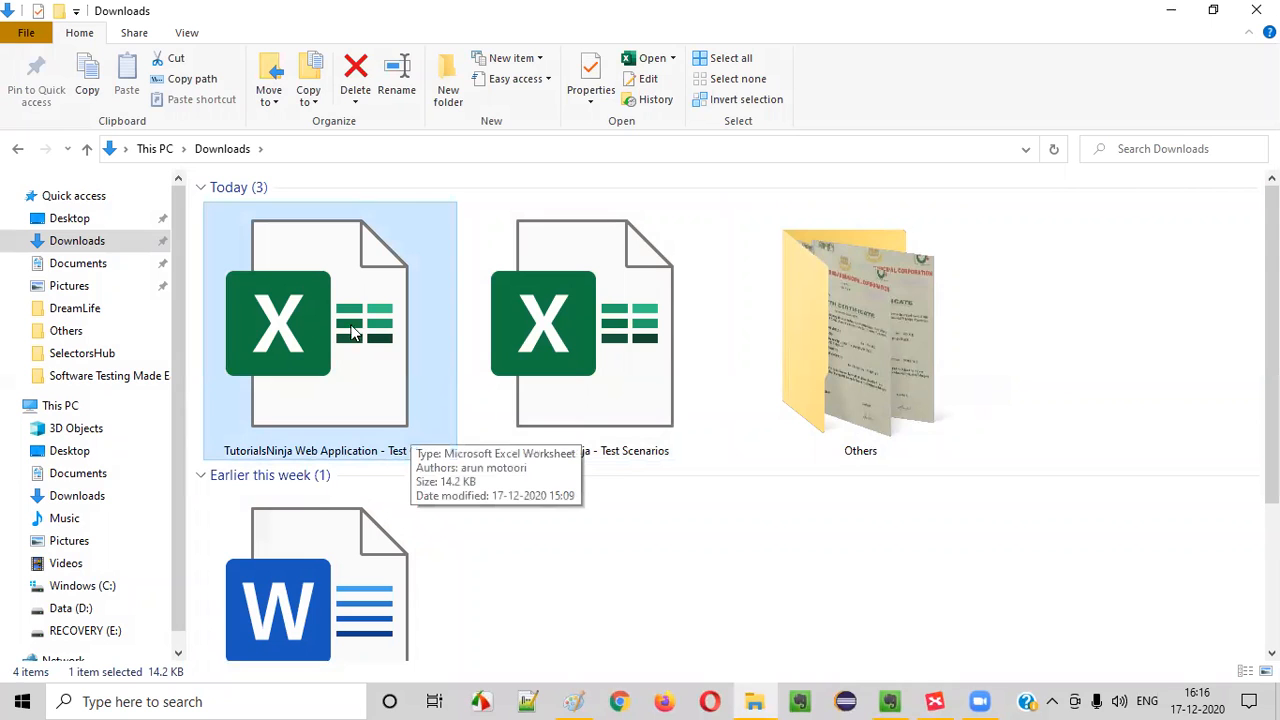
double_click(347, 347)
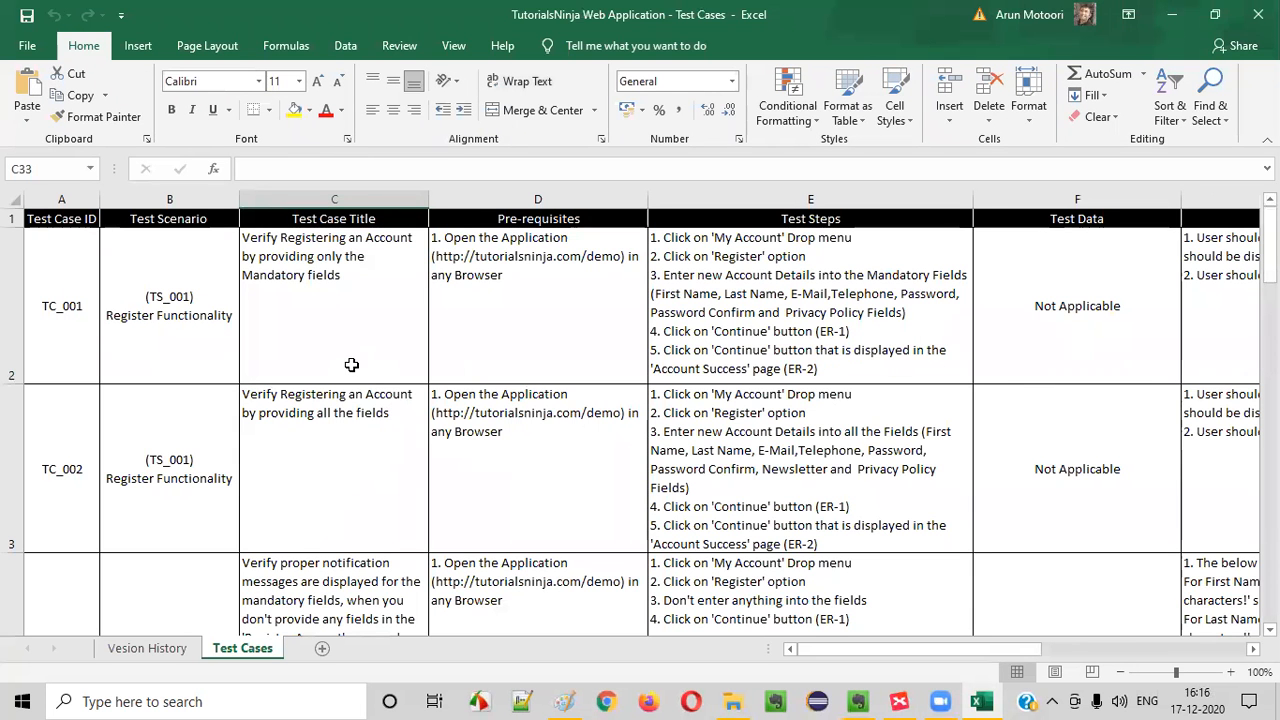
Review the Test Scenario column to check which test cases belong to the TS_001 Register Functionality
click(300, 290)
click(182, 297)
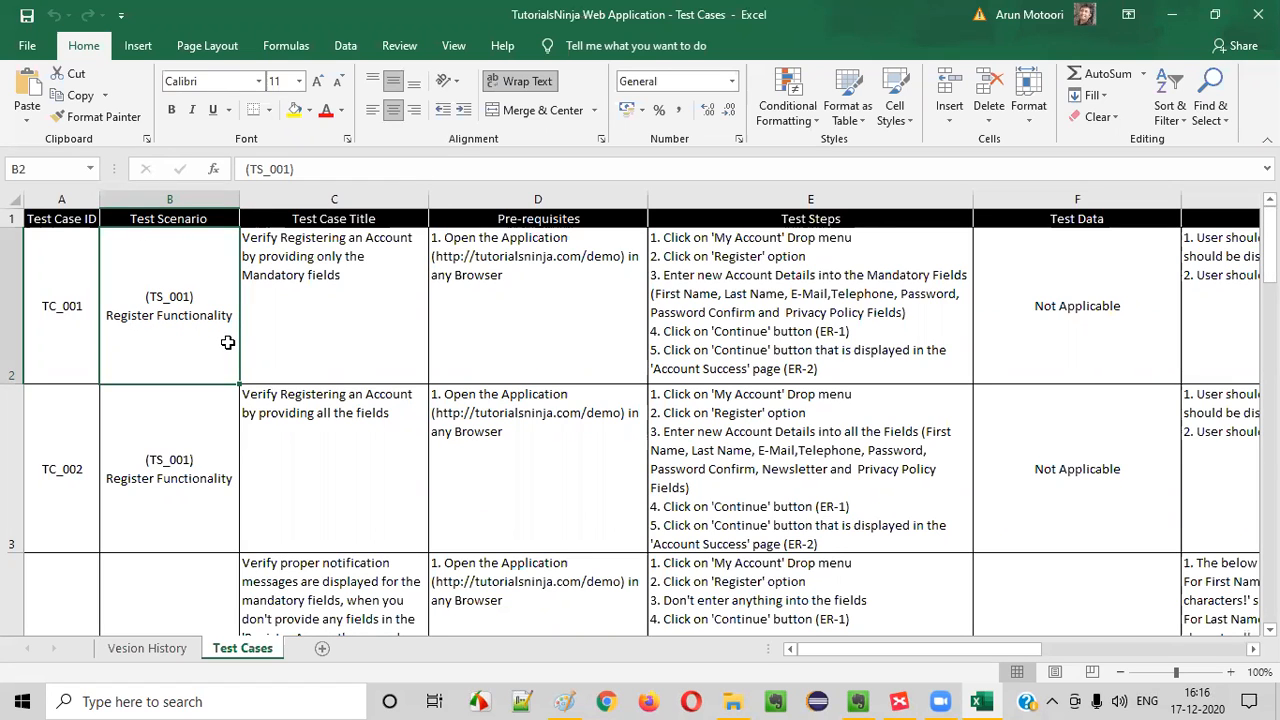
drag(201, 273, 195, 572)
scroll(162, 472, up, 1)
scroll(162, 472, up, 7)
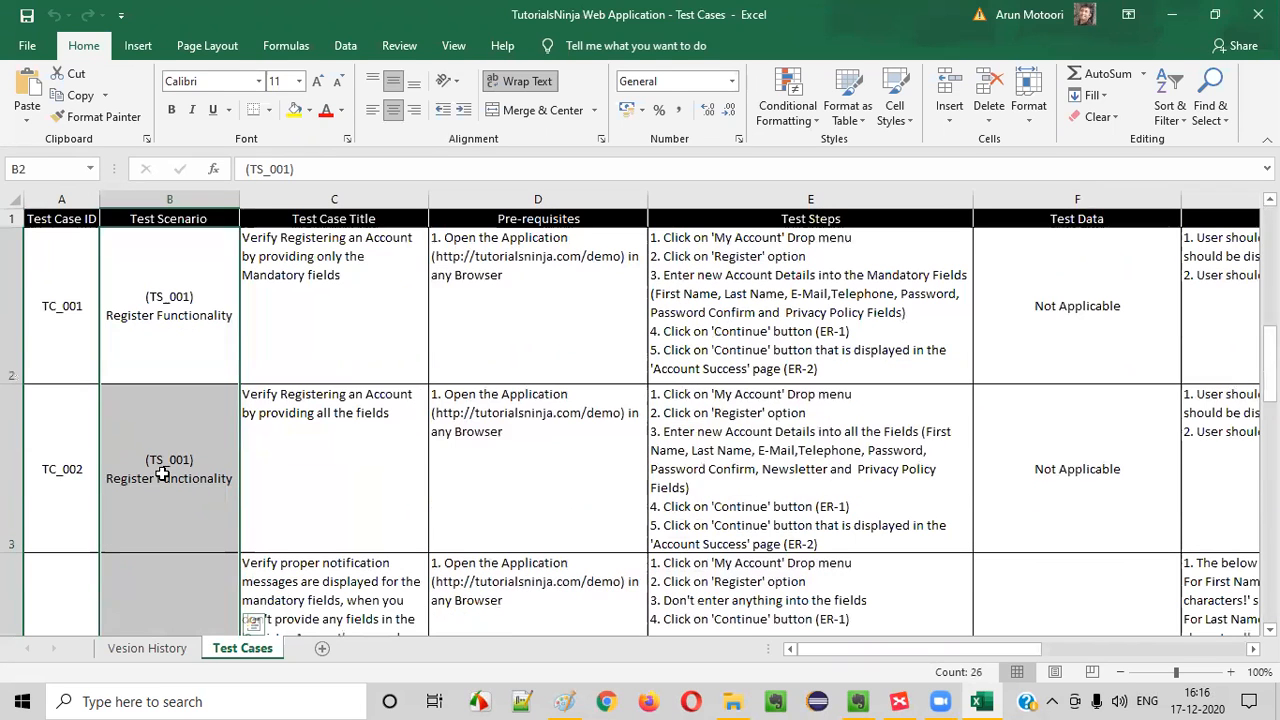
Rename the Test Cases sheet as "Register Account"
right_click(242, 652)
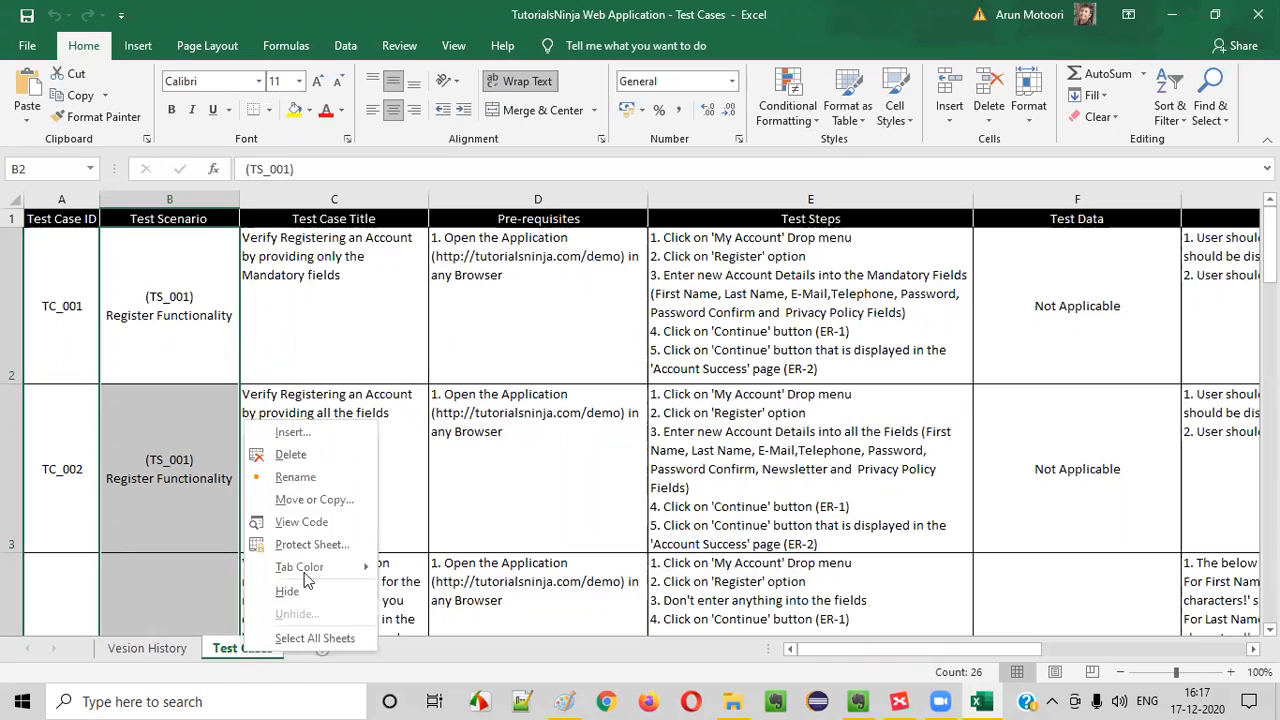
click(300, 476)
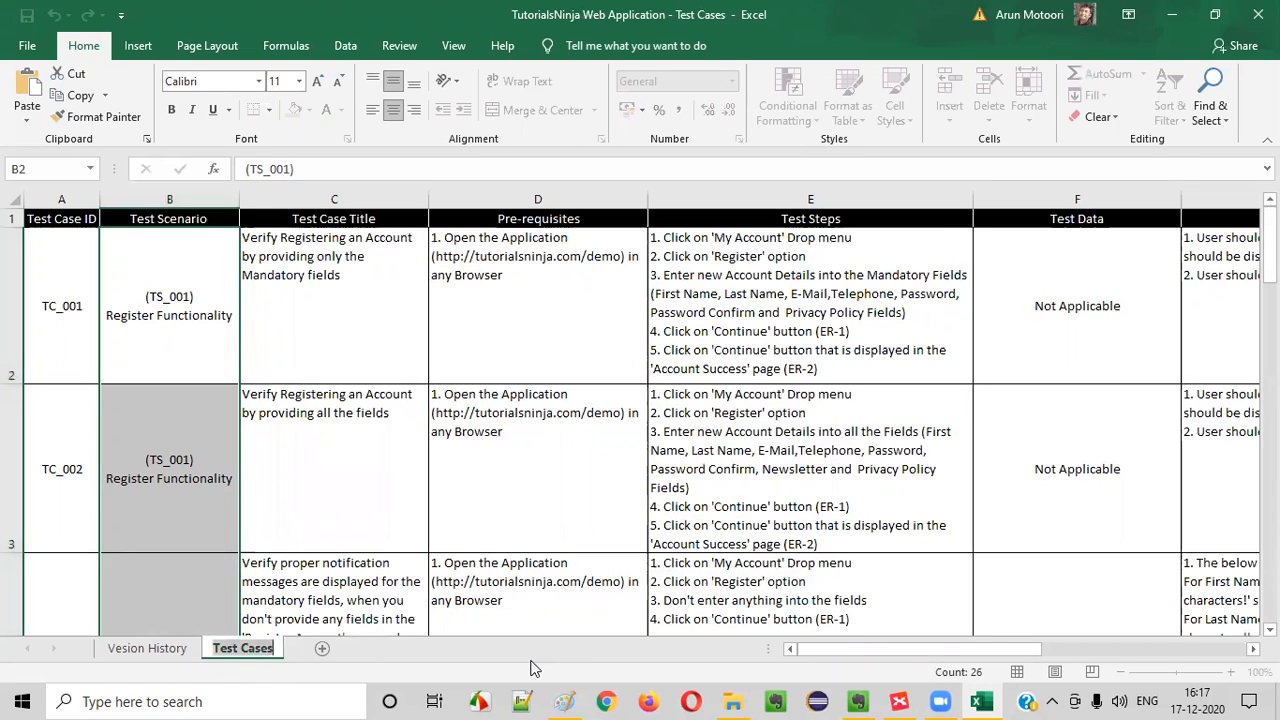
text(Regis)
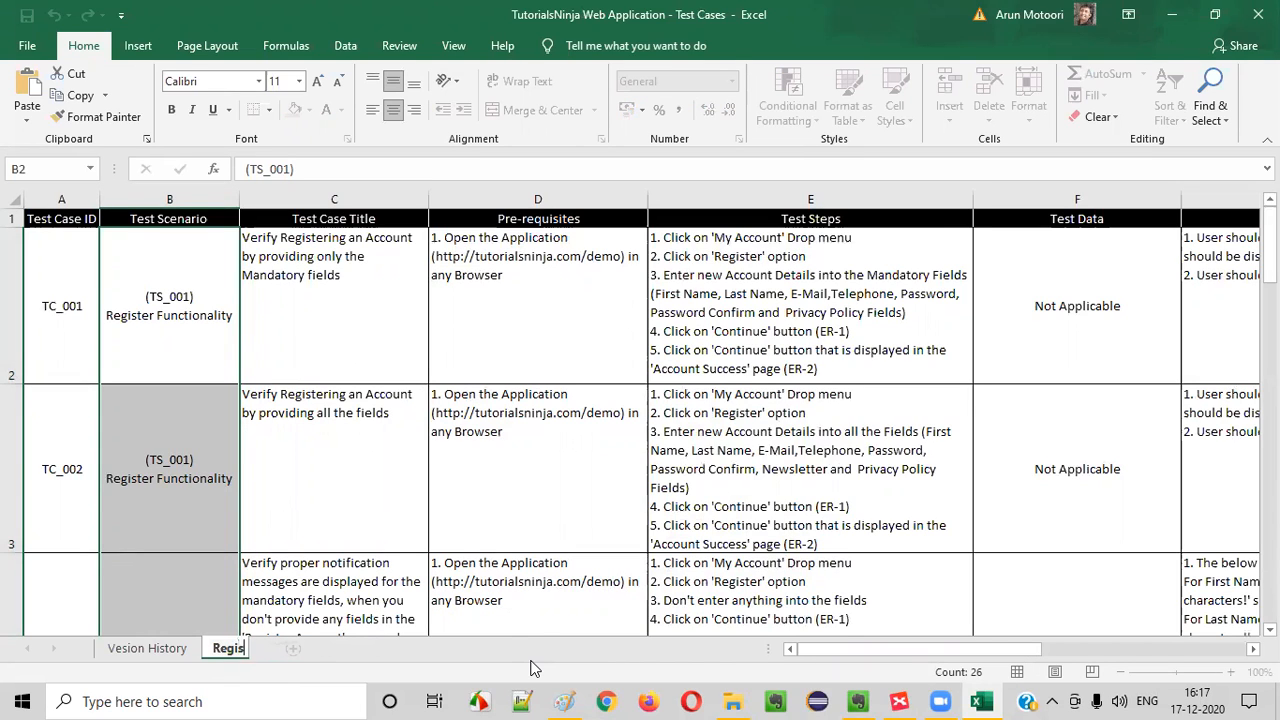
text(ter Account)
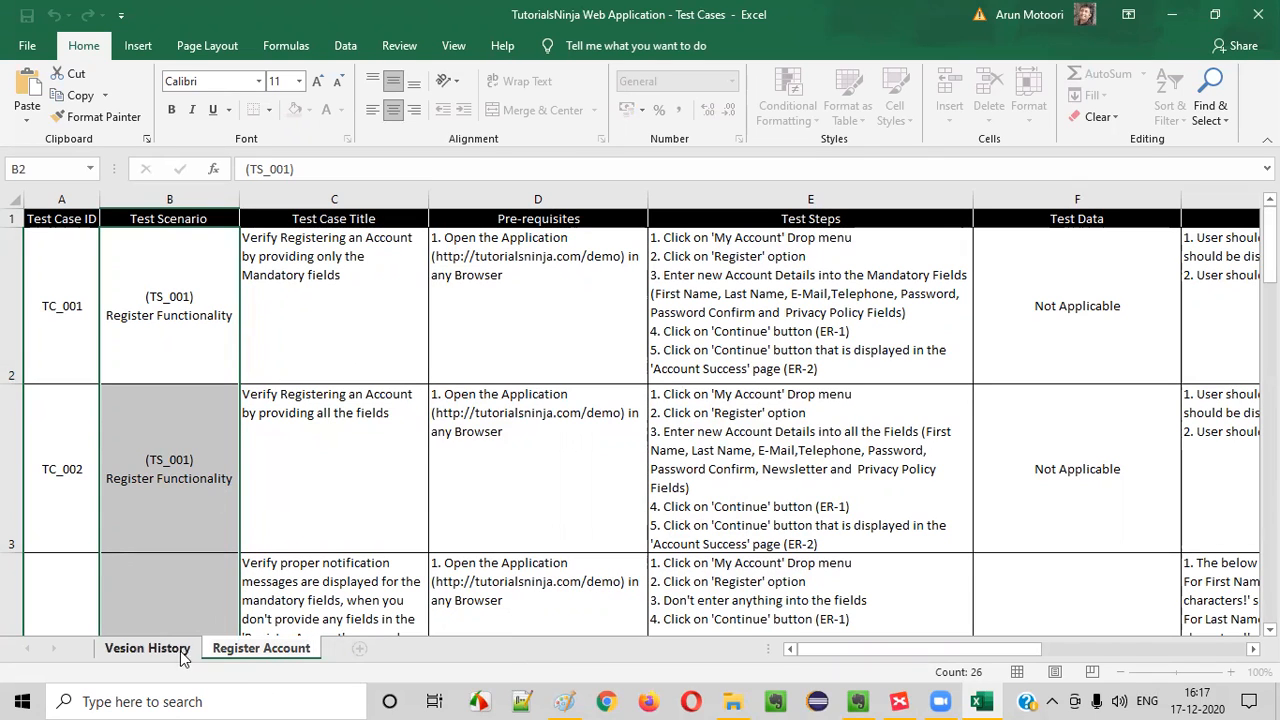
click(147, 648)
click(226, 650)
Shorten the "Register Account" sheet's name to "Register"
right_click(240, 649)
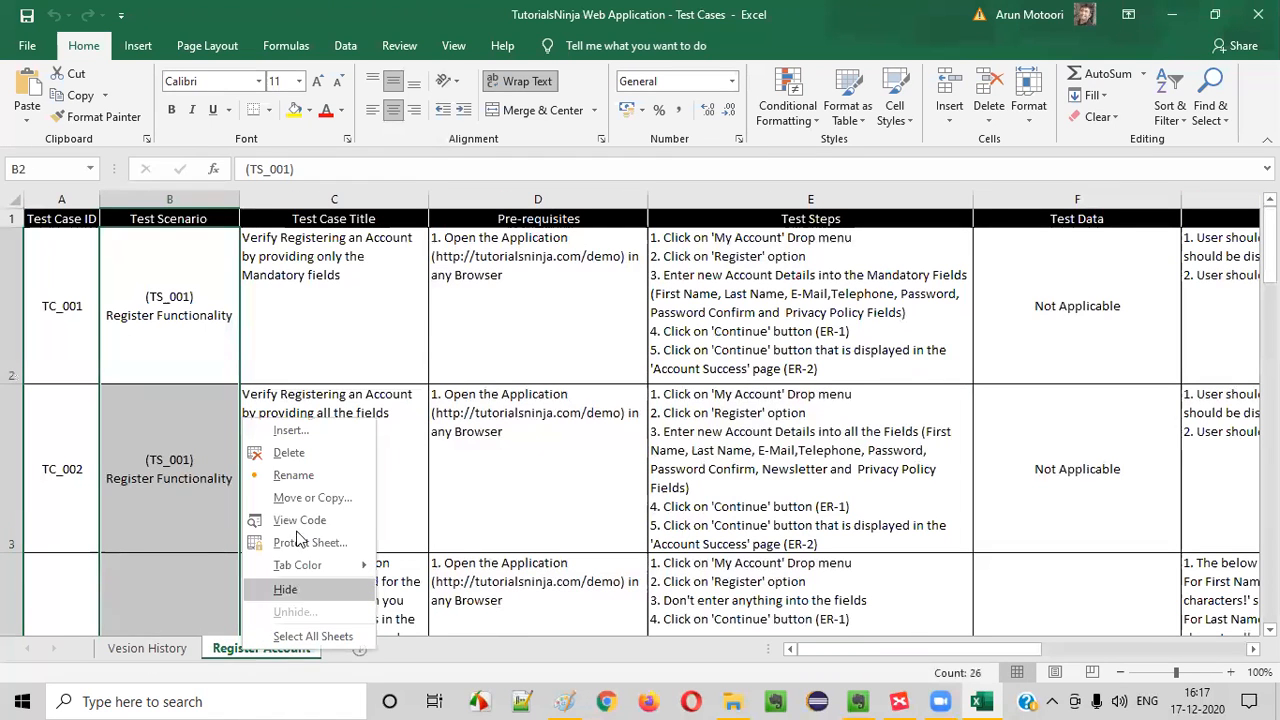
click(293, 474)
click(262, 645)
drag(262, 645, 315, 647)
key(BackSpace)
key(Return)
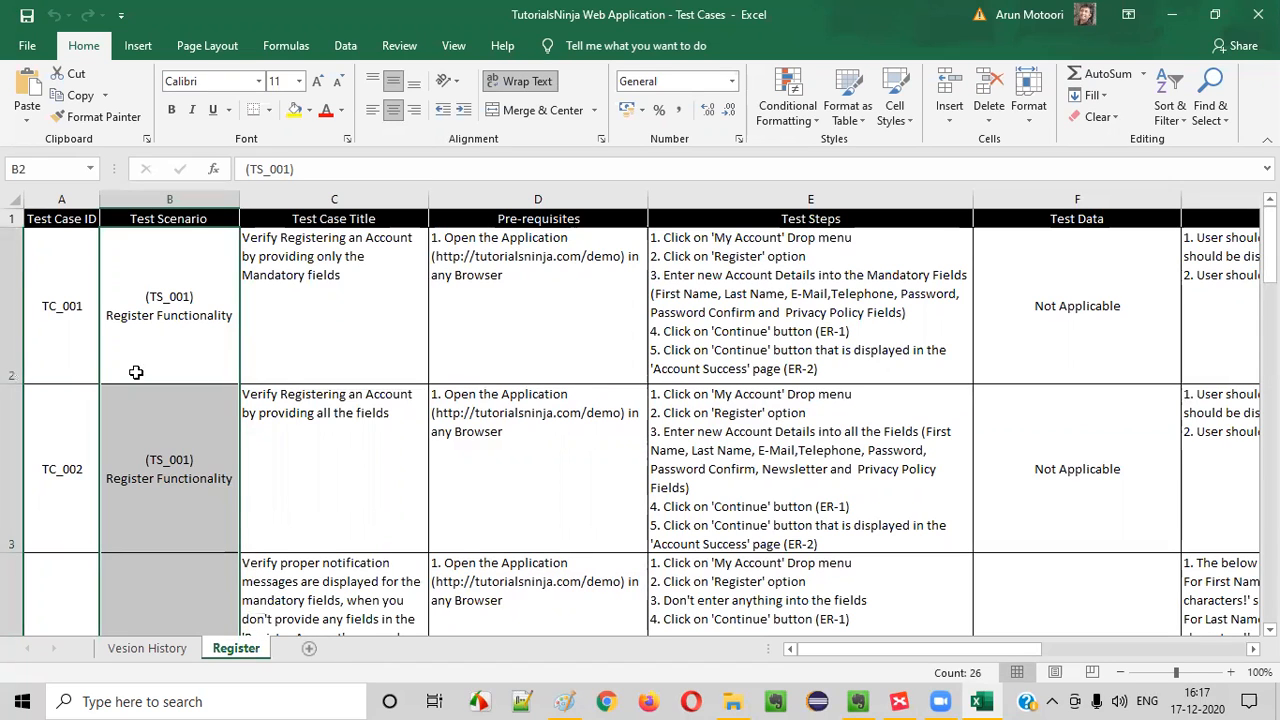
Create a copy of the Register sheet at the end of the same workbook
click(226, 303)
click(283, 320)
click(212, 333)
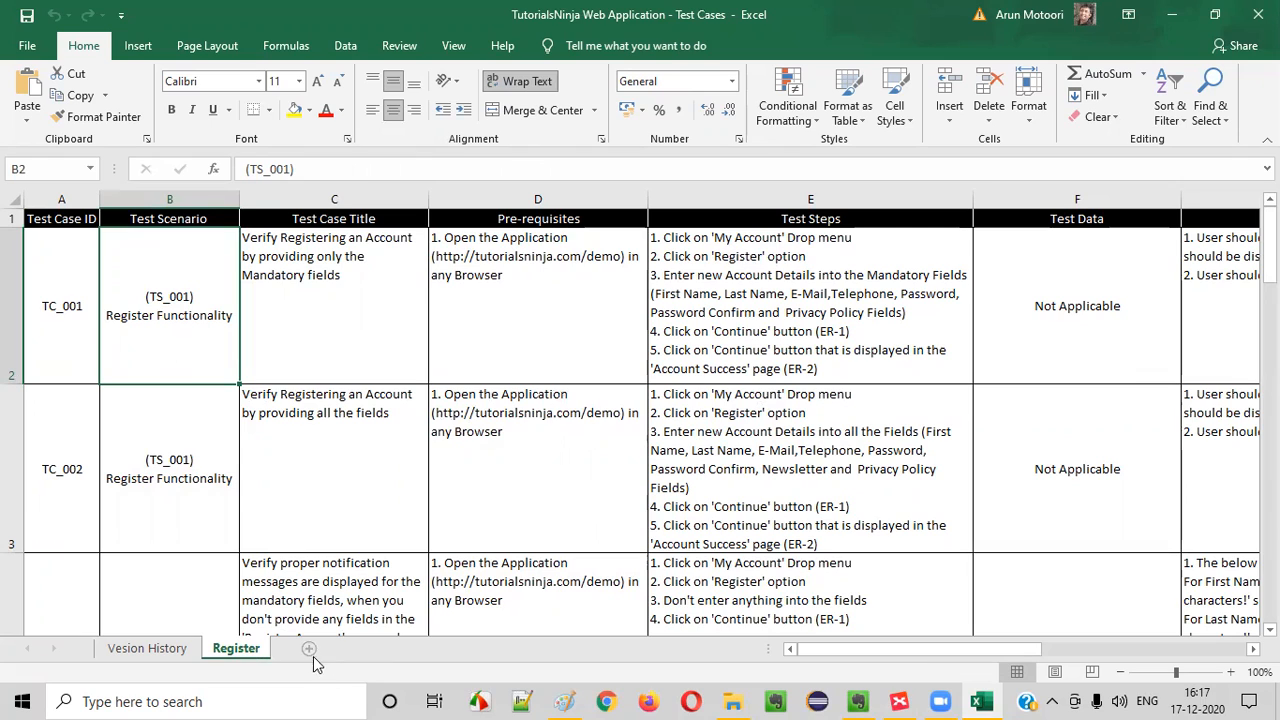
right_click(238, 652)
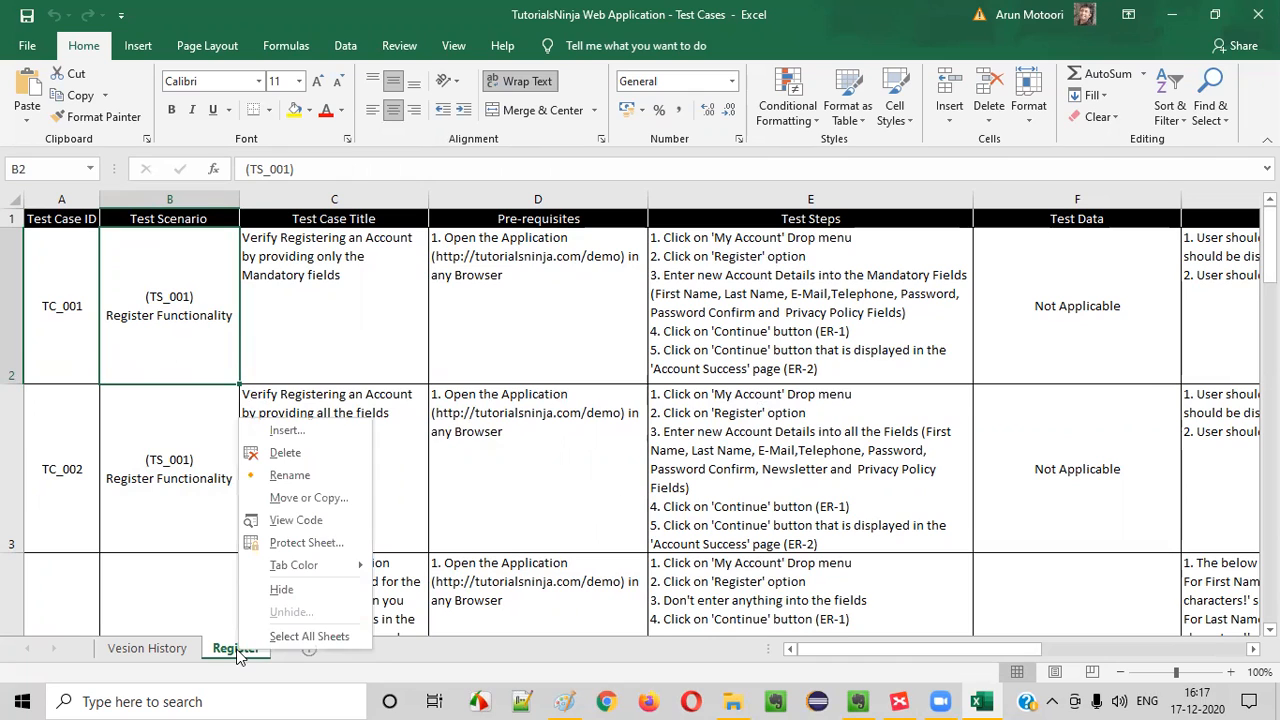
click(317, 498)
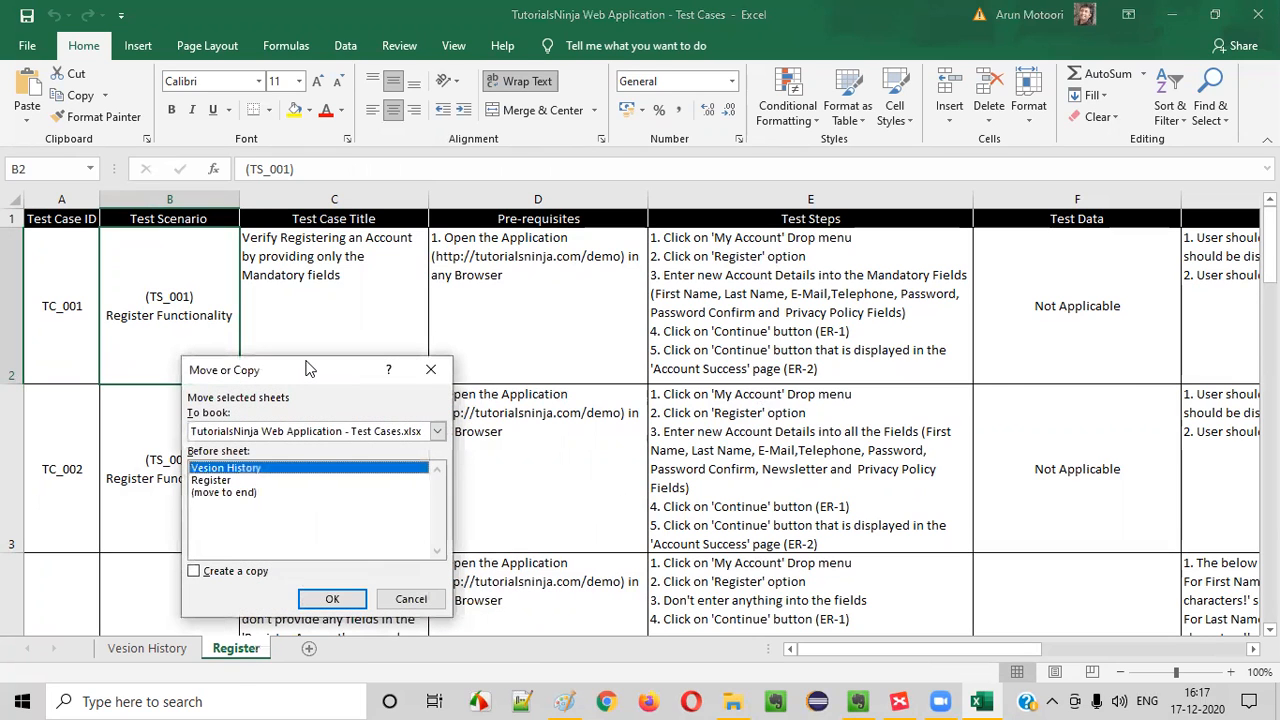
drag(308, 369, 529, 273)
click(436, 475)
click(445, 396)
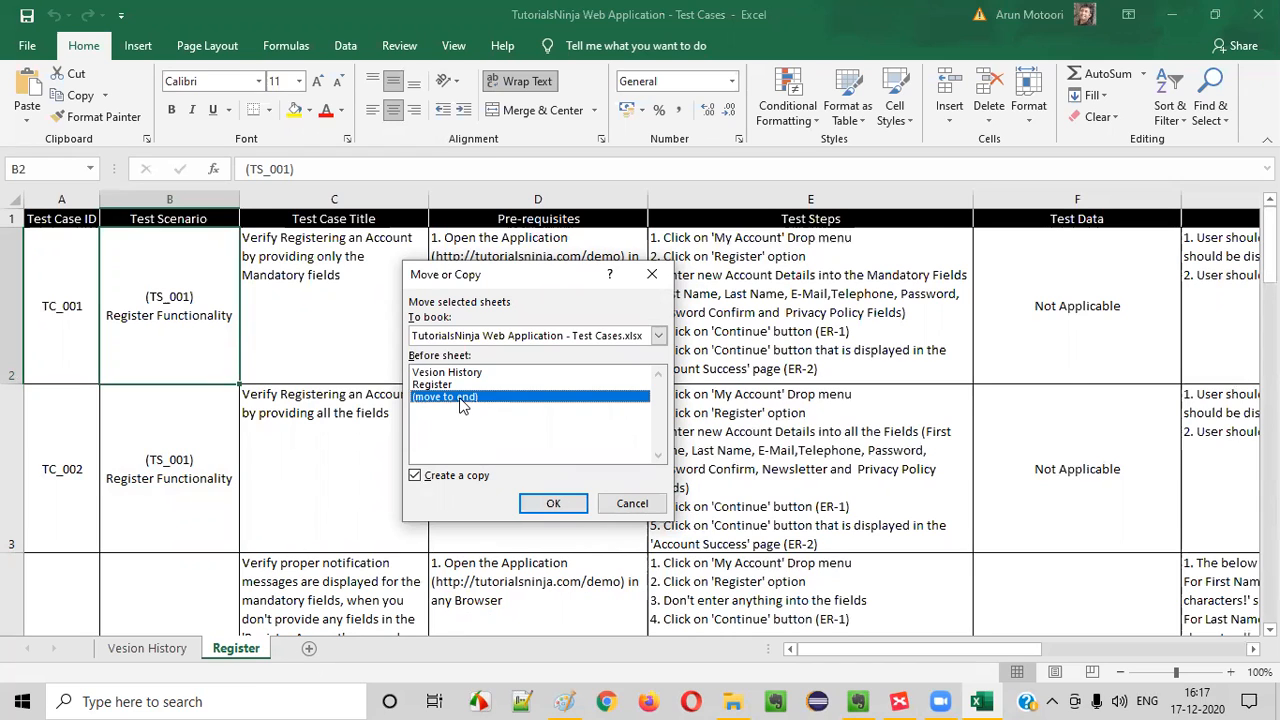
click(549, 503)
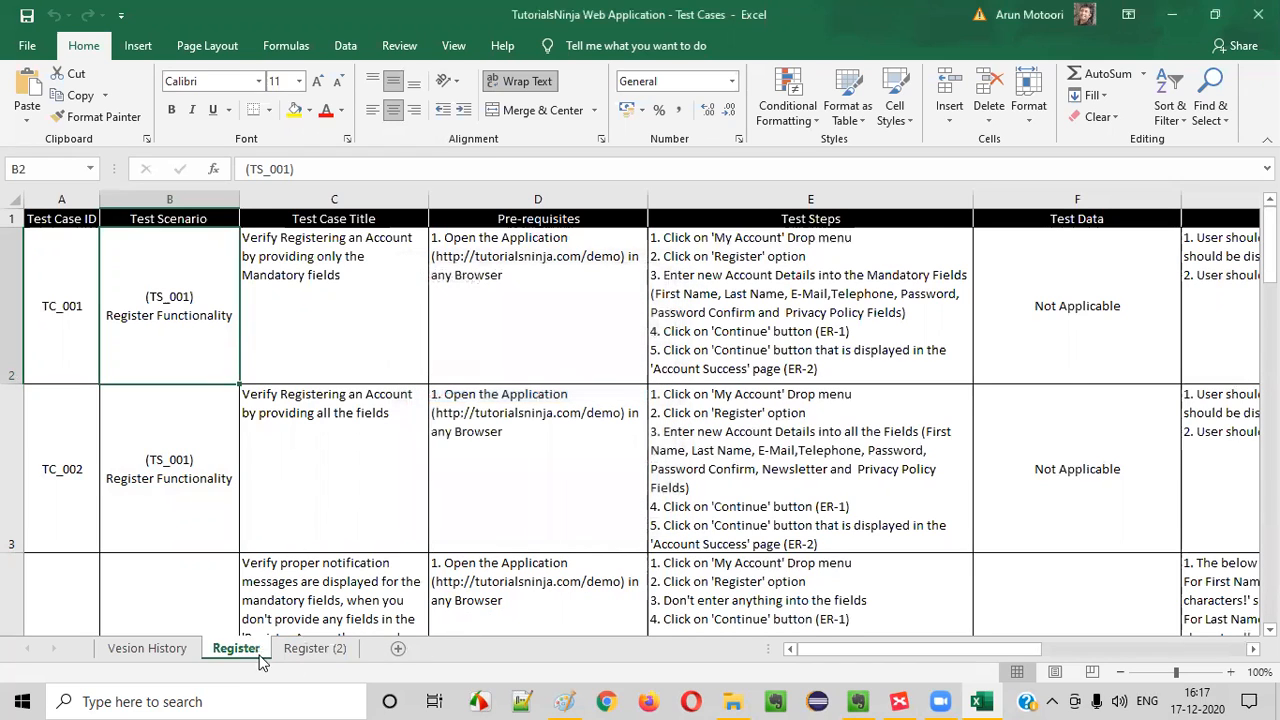
Rename the duplicated Register sheet as "Login"
click(336, 650)
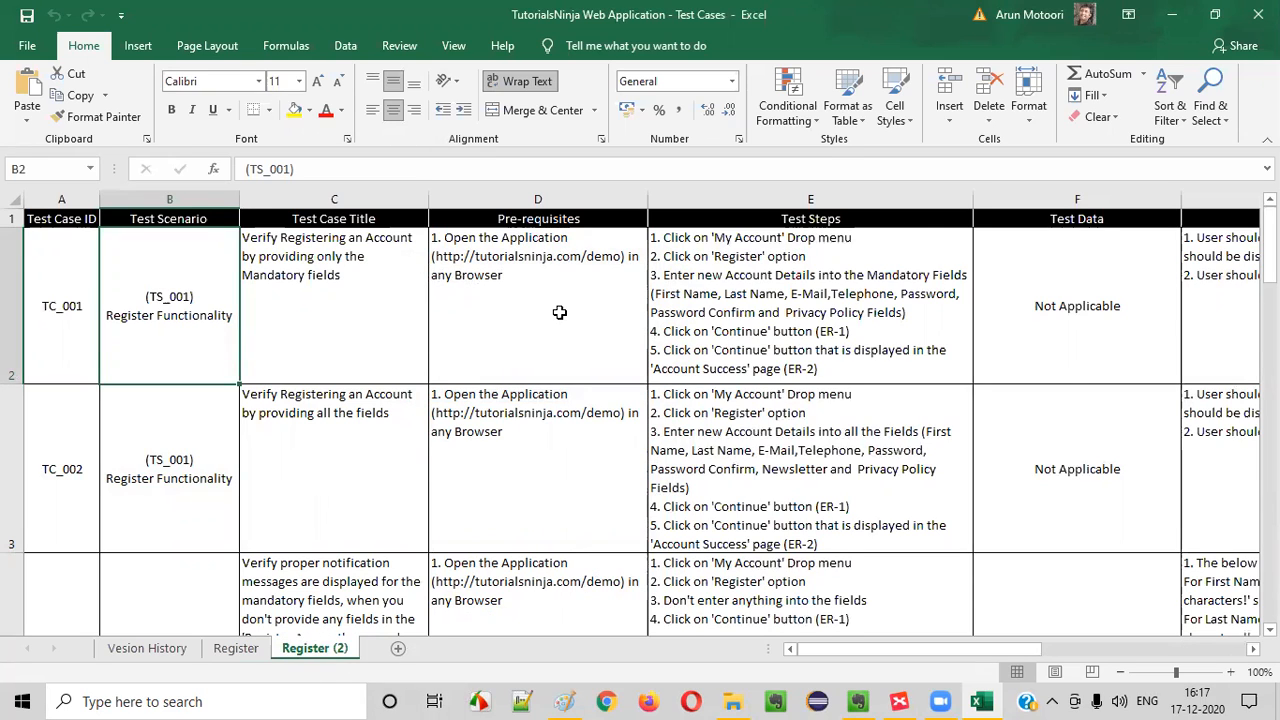
right_click(326, 662)
click(371, 477)
text(Login)
key(Return)
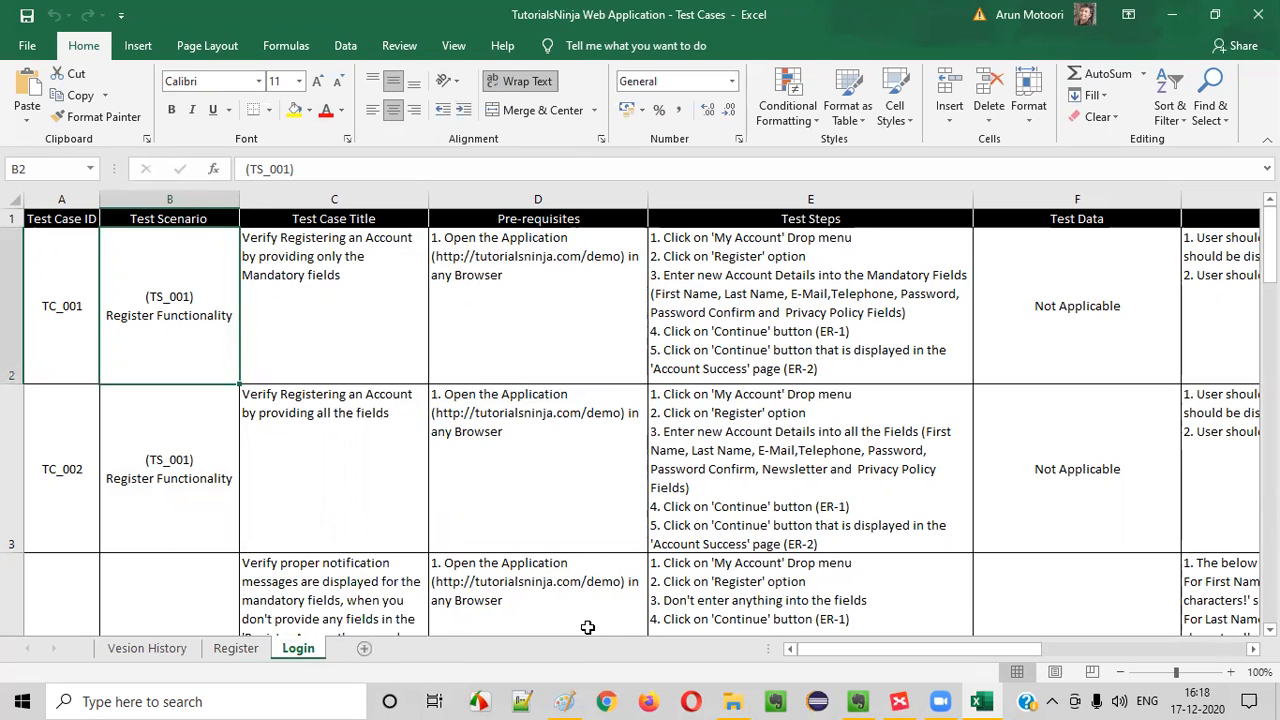
Review the test case titles on the Register sheet, down to the empty rows below the last test case
click(244, 650)
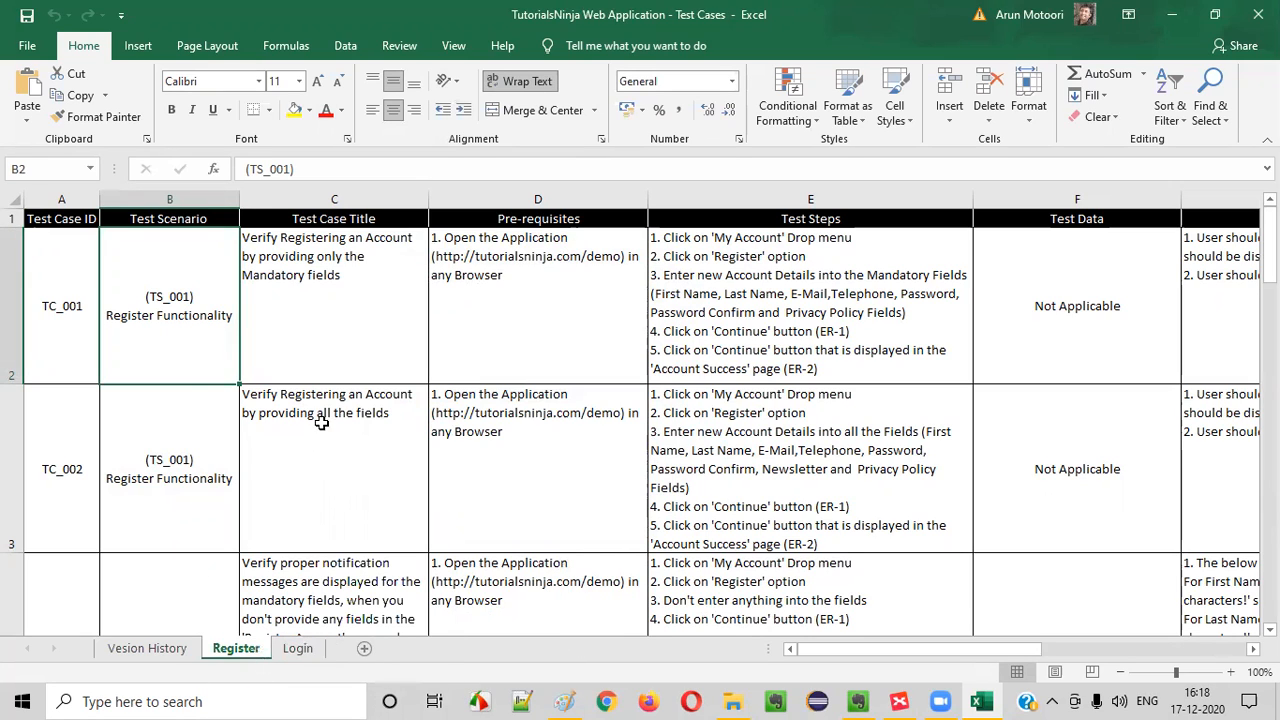
click(340, 305)
drag(317, 281, 443, 497)
scroll(456, 444, down, 3)
scroll(443, 446, up, 3)
scroll(350, 500, down, 1)
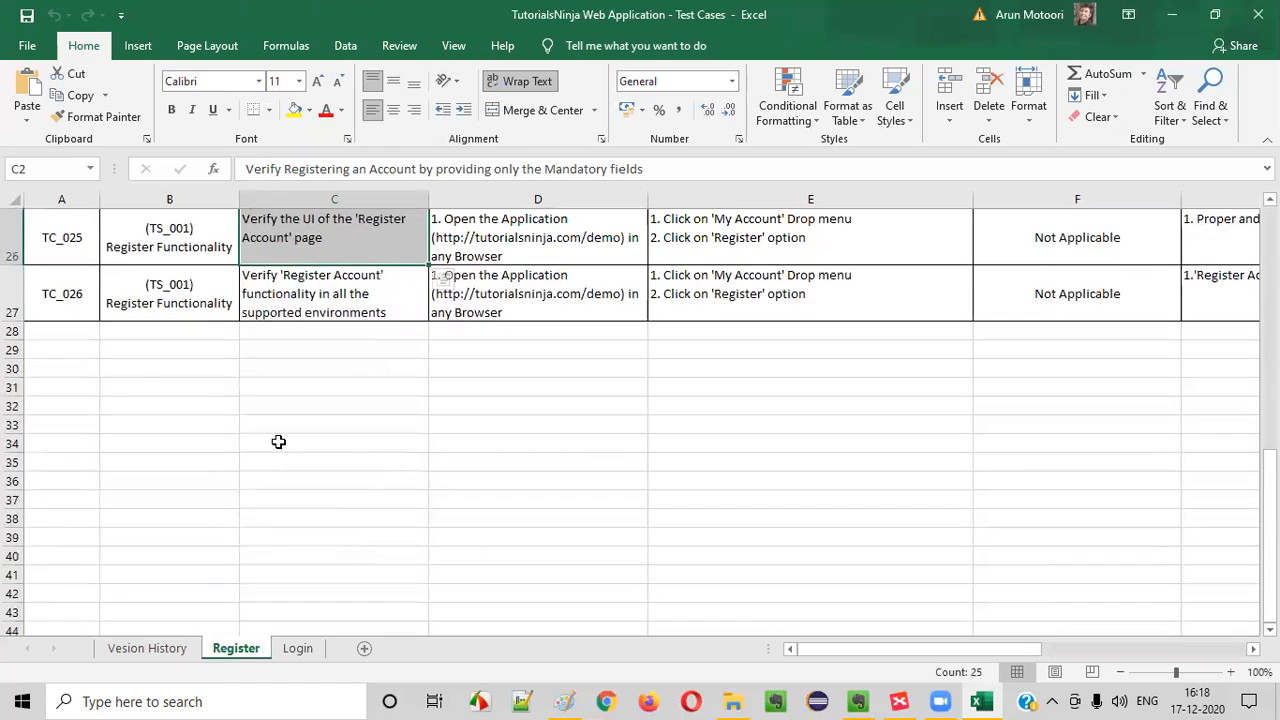
click(52, 291)
drag(62, 329, 80, 531)
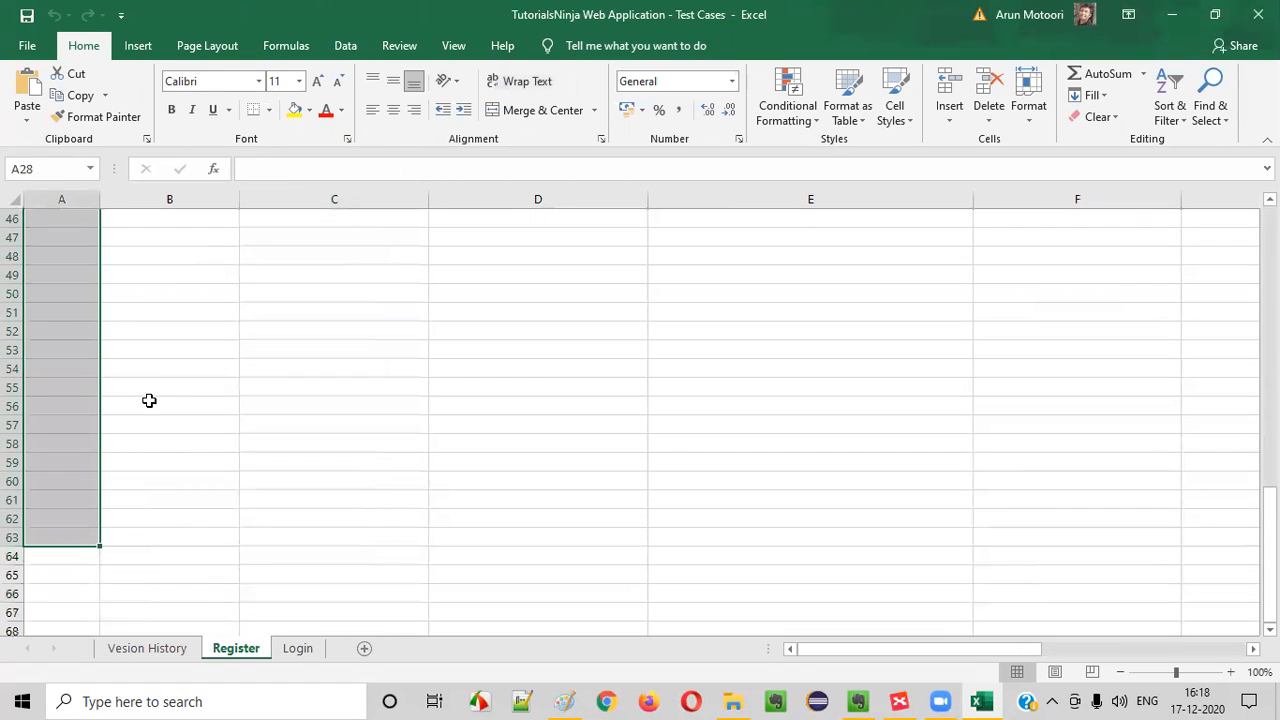
scroll(156, 417, up, 15)
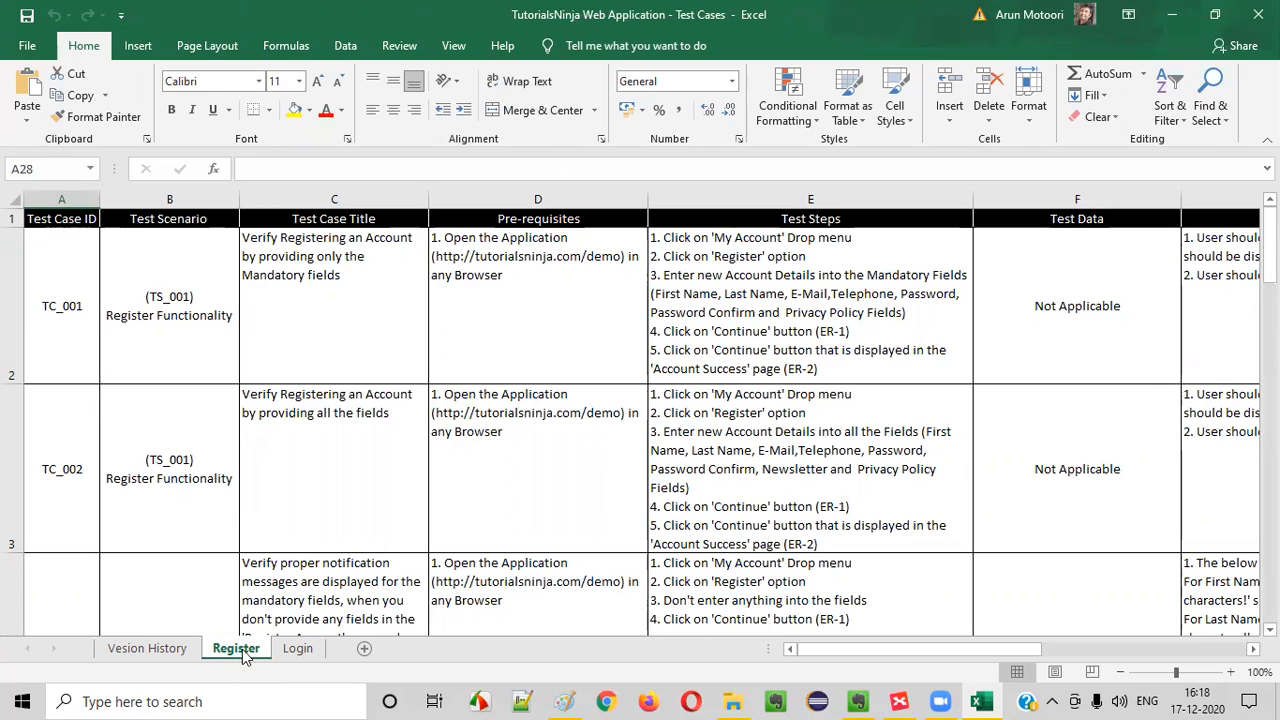
scroll(497, 351, down, 8)
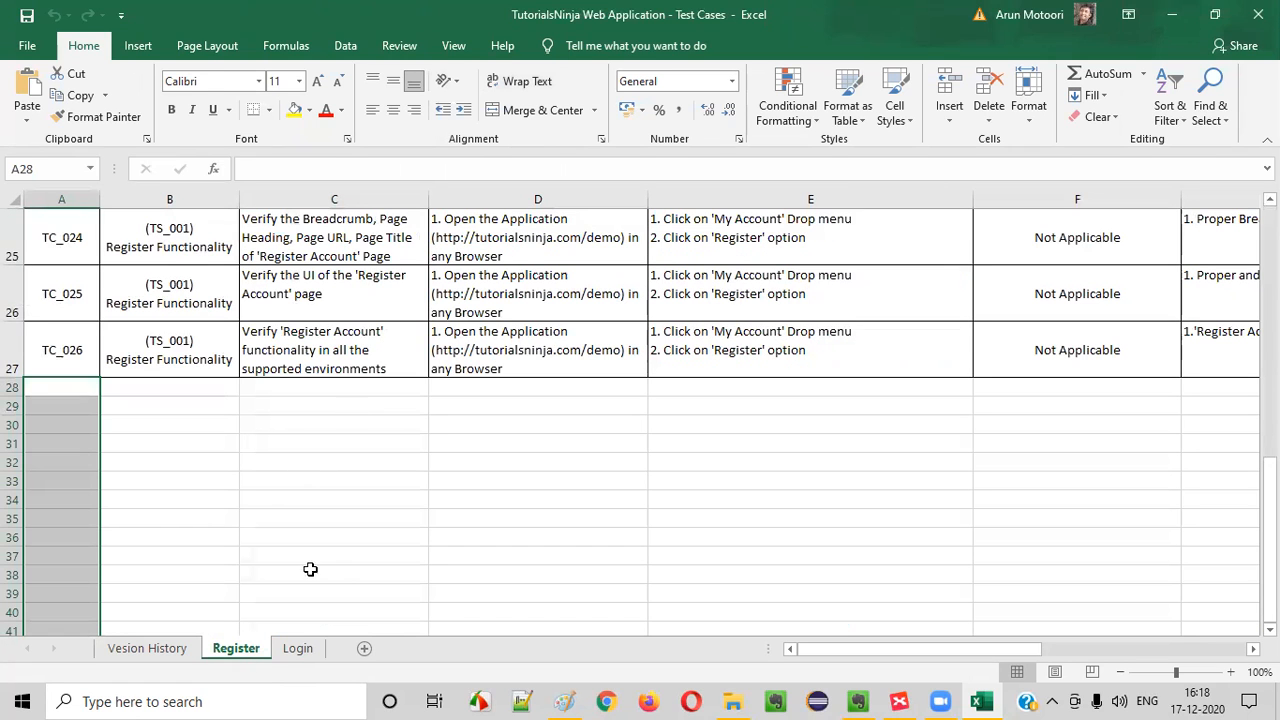
drag(1269, 500, 1269, 215)
click(80, 280)
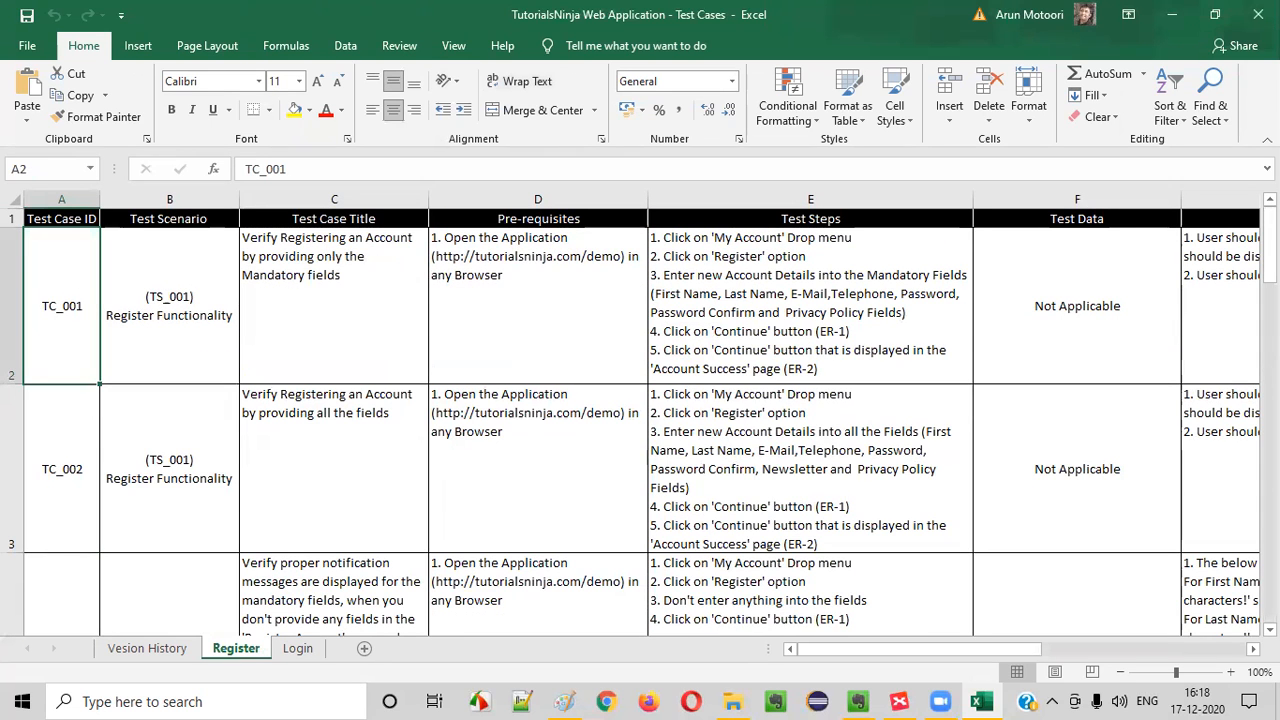
Go down the Register sheet's Test Scenario column to check which functionality each test case covers
click(149, 295)
key(Down)
key(Down)
key(Down)
key(Down)
key(Down)
key(Down)
key(Down)
key(Down)
key(Down)
key(Down)
key(Down)
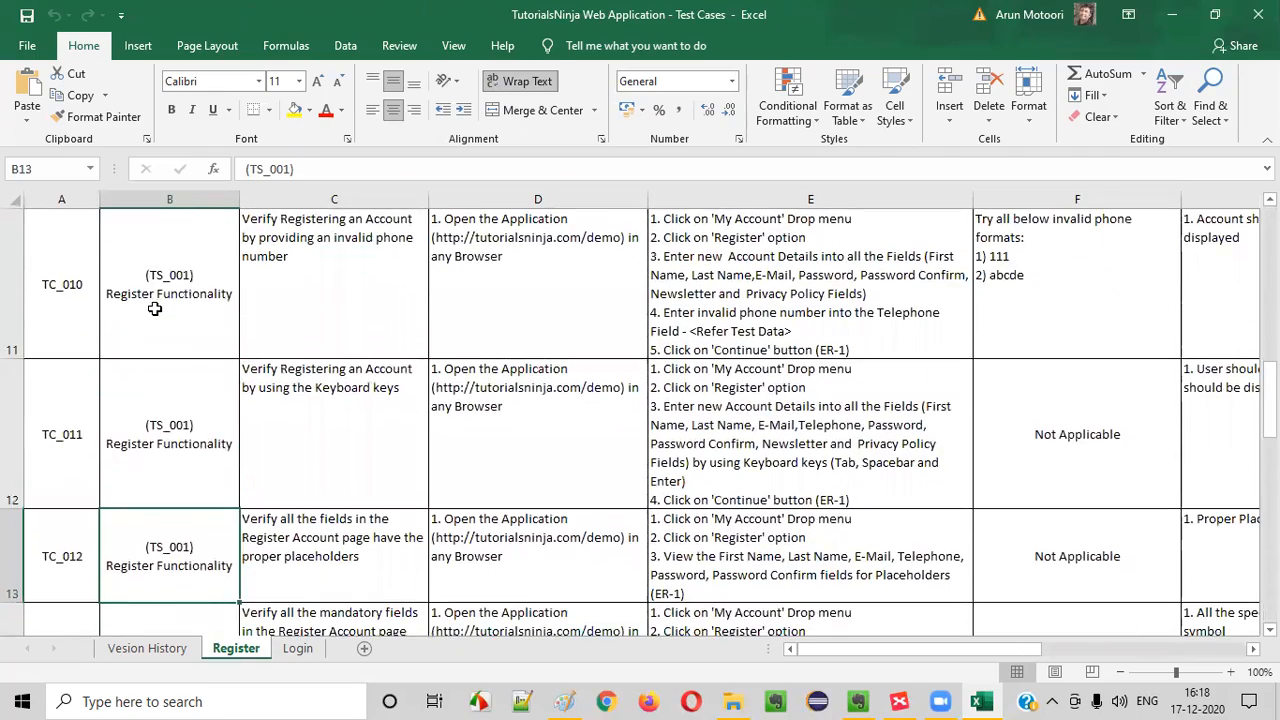
key(Down)
key(Down)
key(Down)
key(Down)
key(Down)
key(Down)
key(Down)
key(Down)
key(Down)
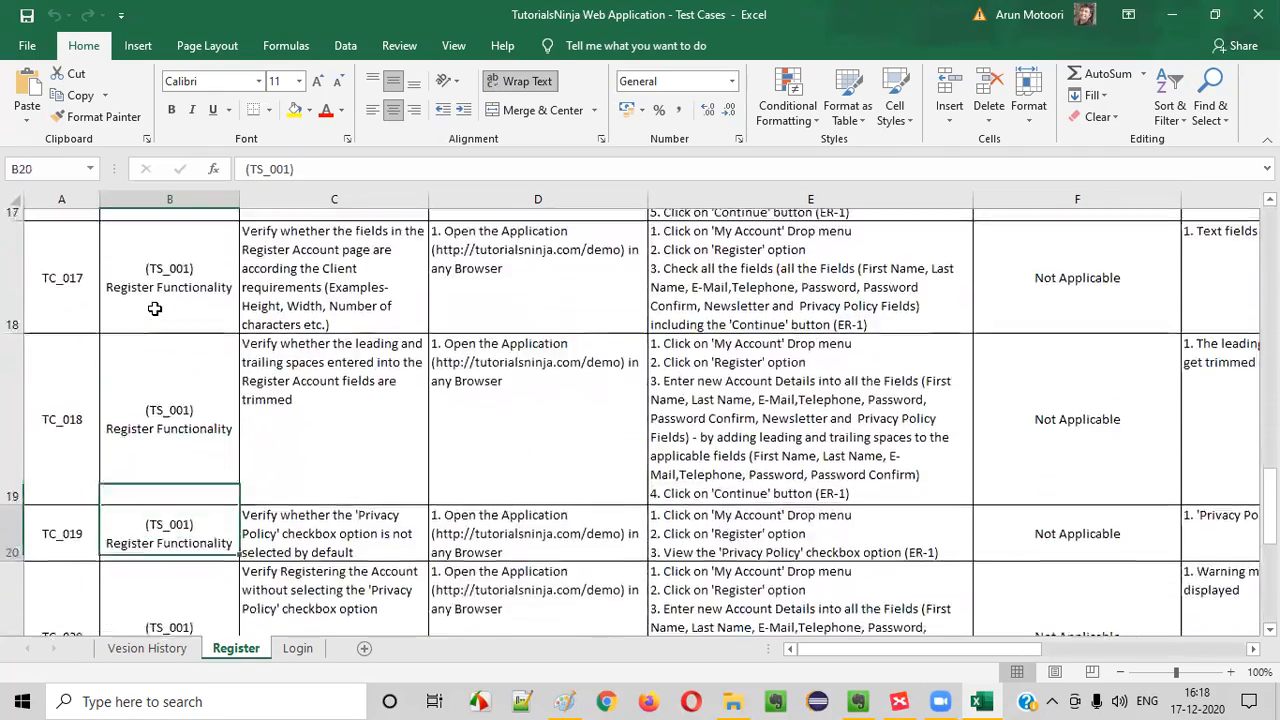
key(Down)
key(Down)
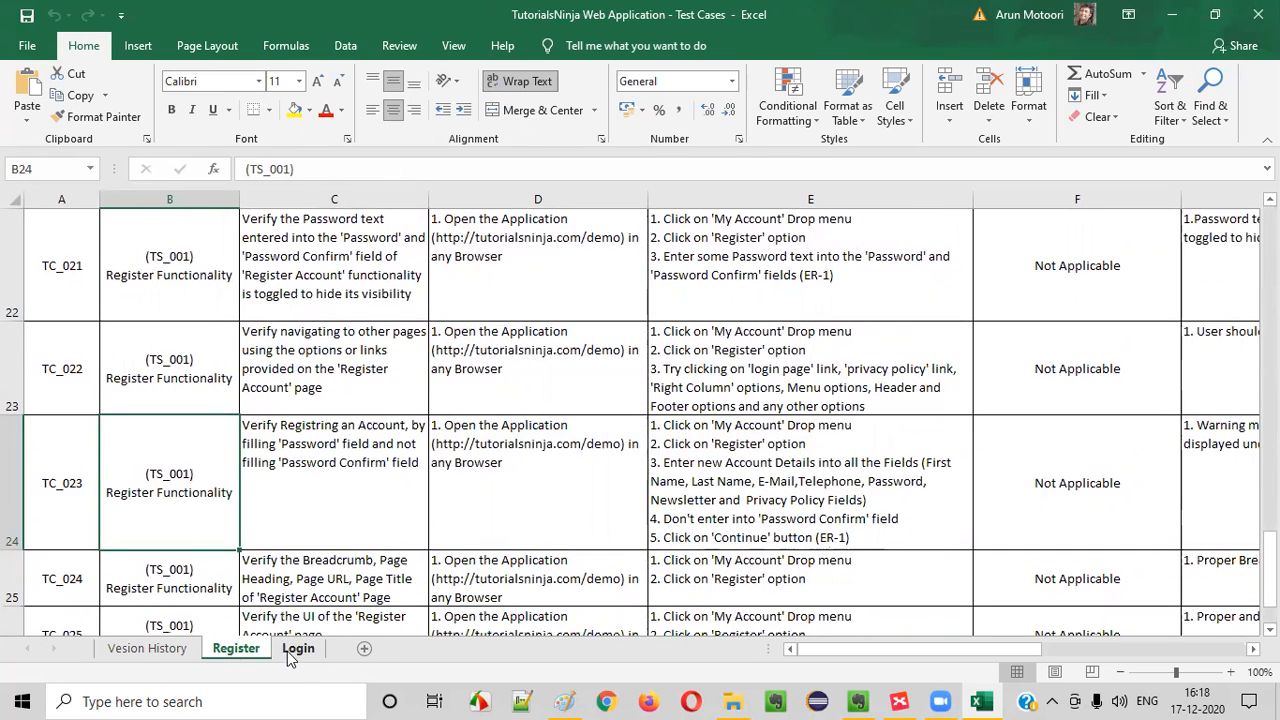
Compare the contents of the Login sheet with those of the Register sheet
click(296, 650)
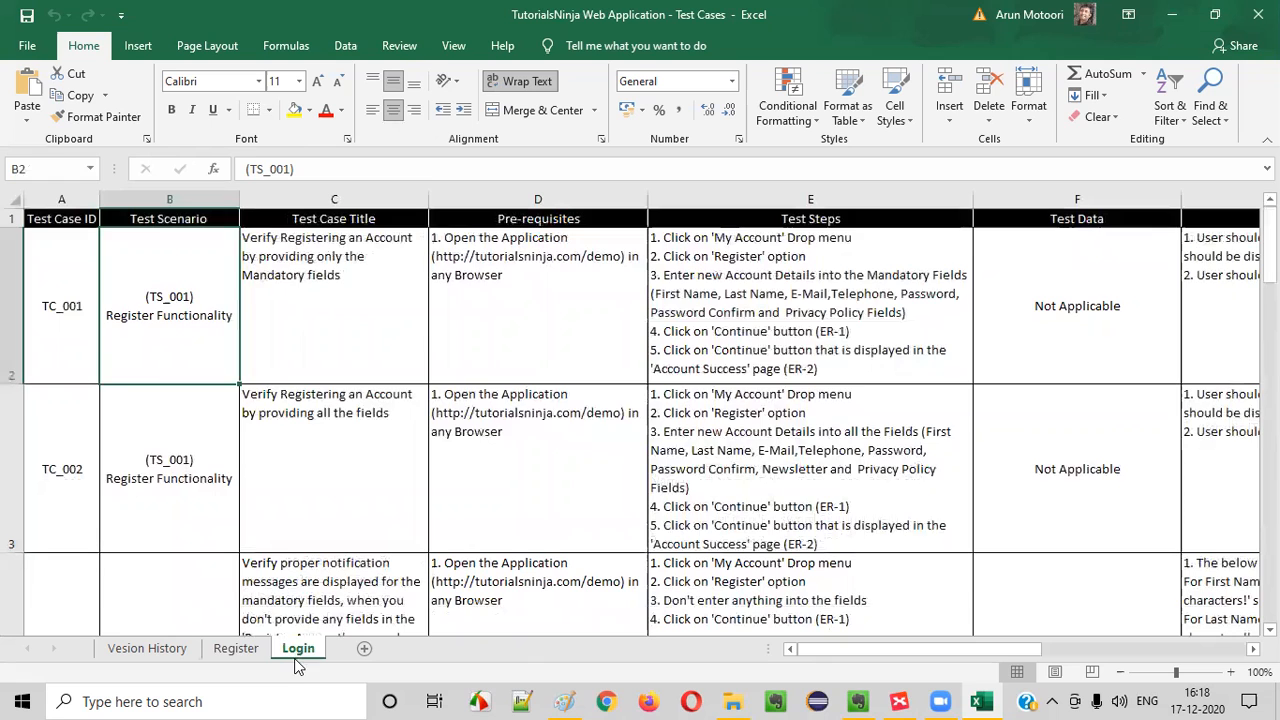
click(240, 651)
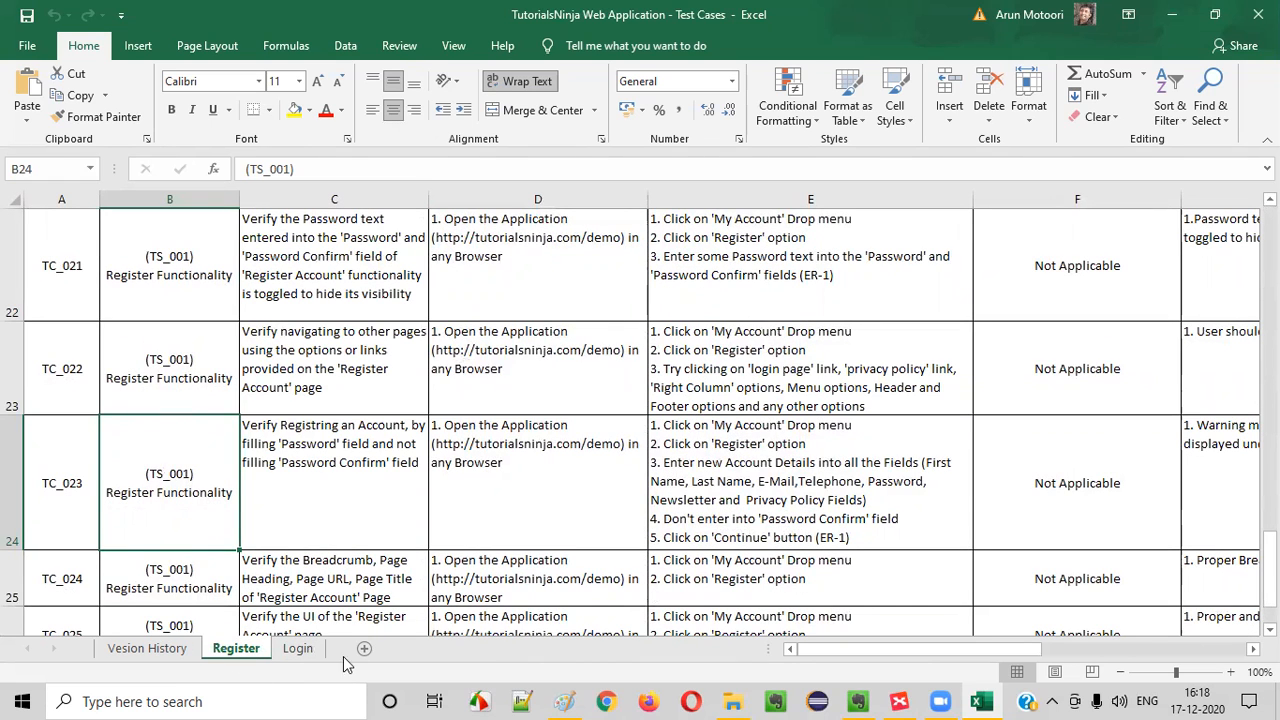
click(298, 650)
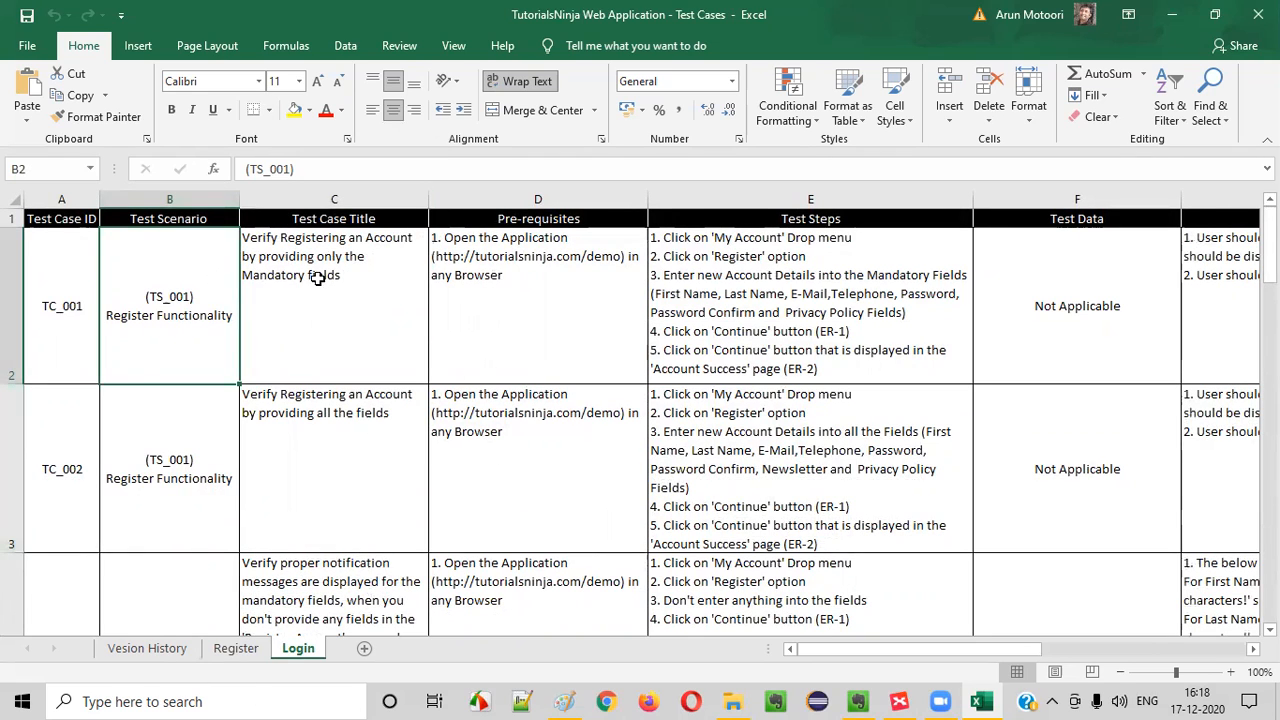
click(242, 649)
click(296, 649)
click(238, 649)
click(283, 652)
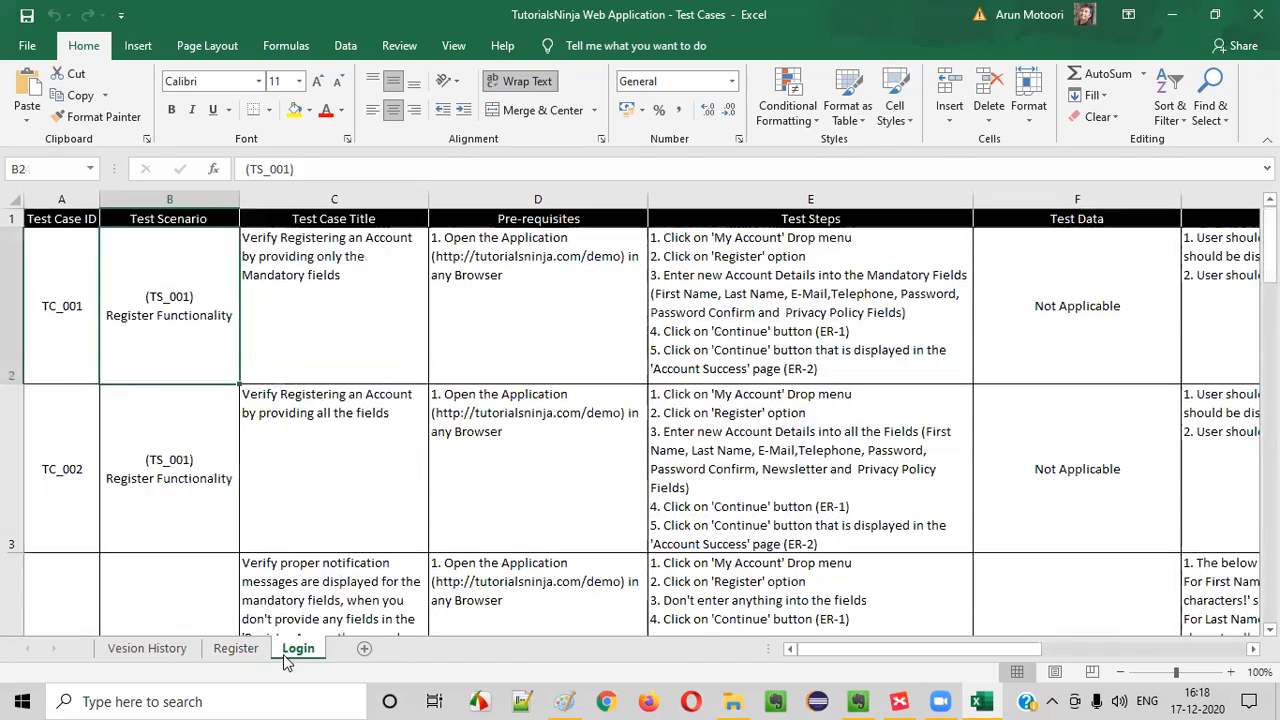
On the Register sheet, change the first test case's ID in cell A2 to TC_RF_001
click(236, 649)
click(110, 262)
scroll(110, 262, up, 7)
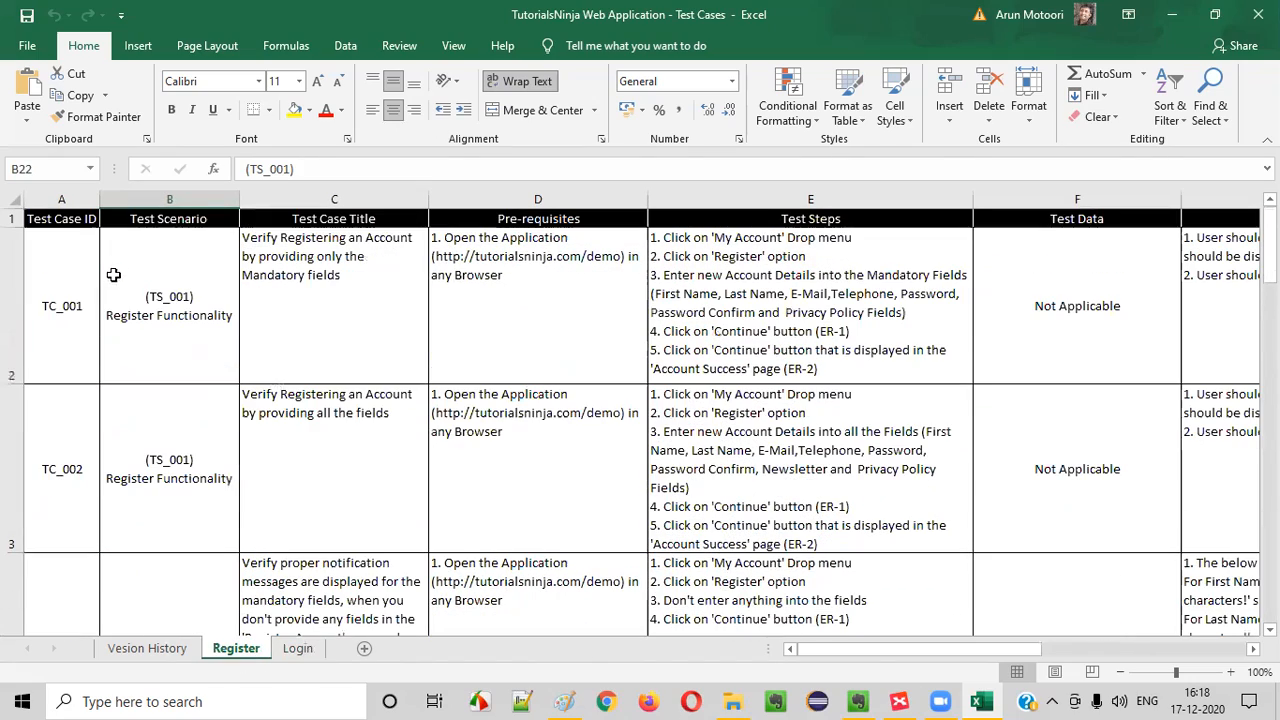
click(70, 310)
click(128, 303)
click(314, 320)
click(120, 320)
click(89, 316)
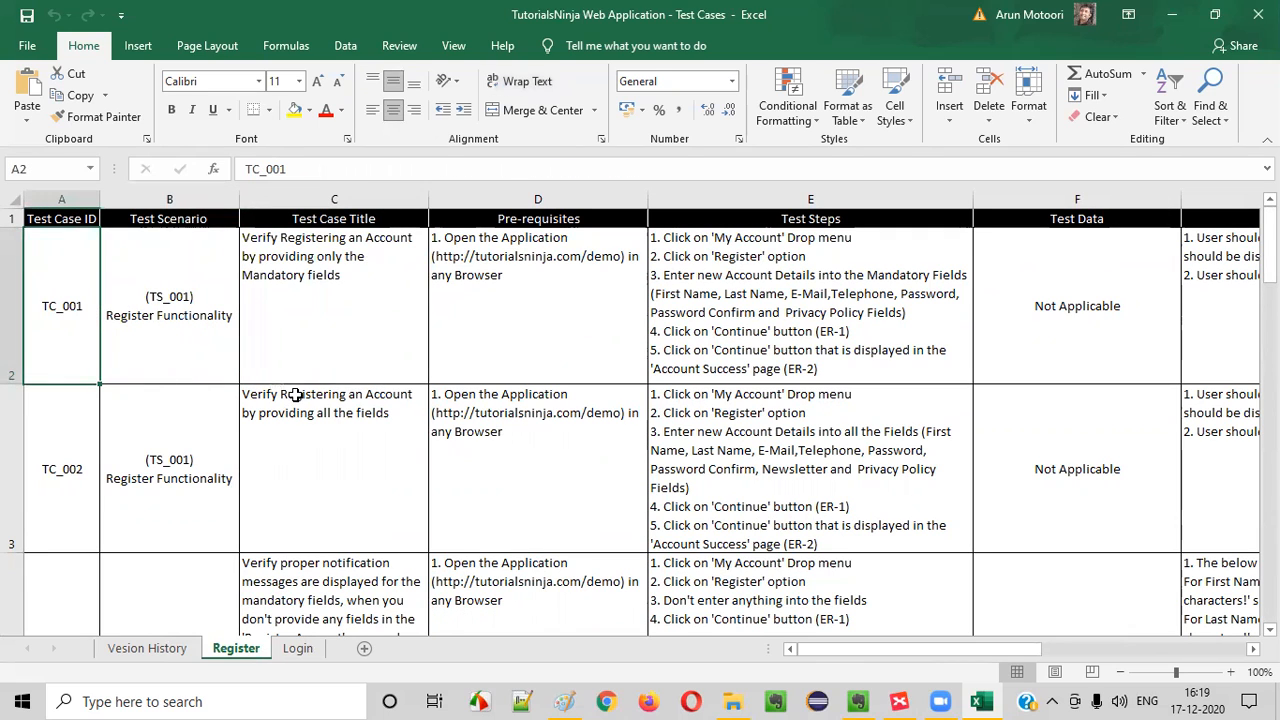
double_click(64, 314)
drag(42, 310, 82, 312)
click(85, 312)
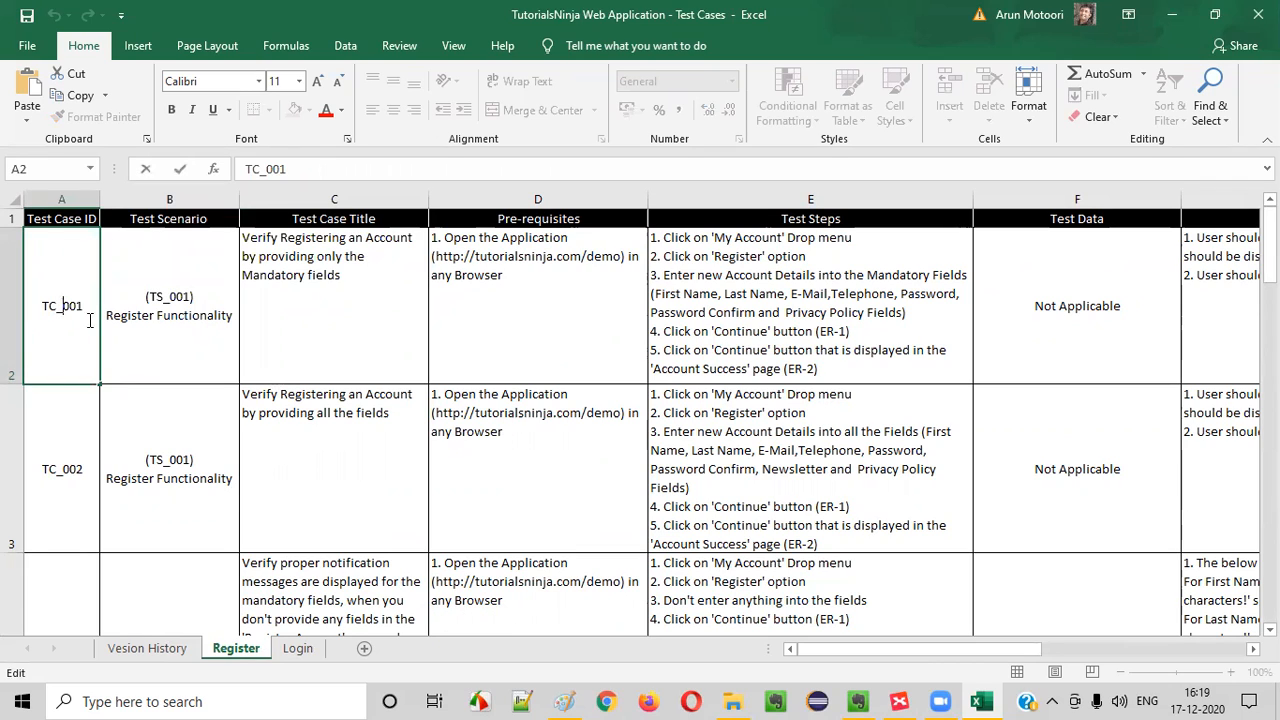
text(RF_)
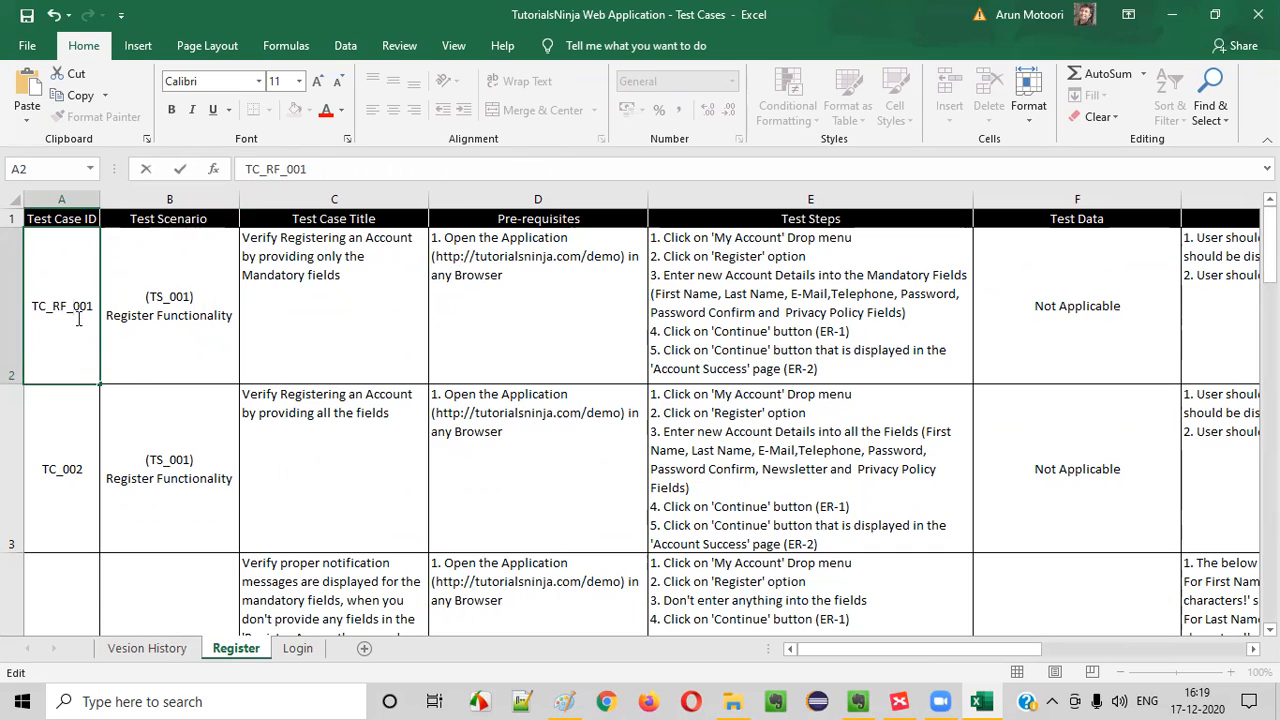
click(116, 314)
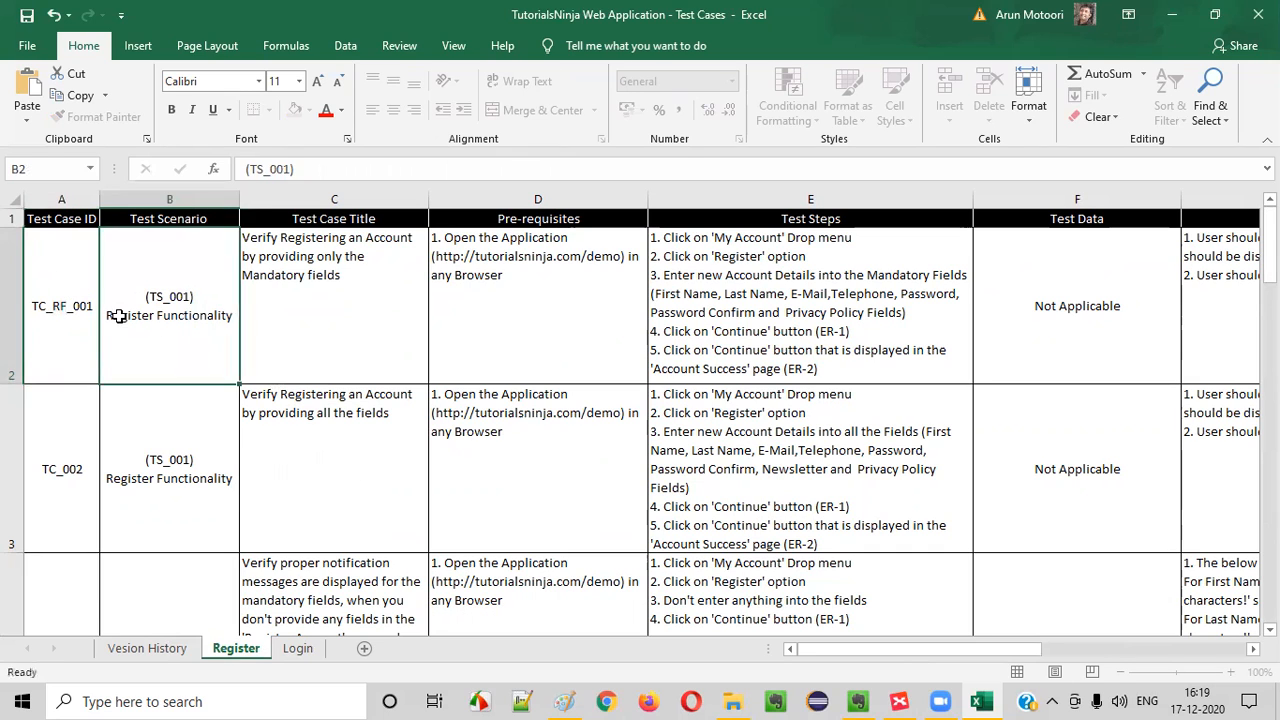
Change the second Register test case ID to TC_RF_002 and fill the series down the column to TC_RF_026
click(69, 462)
double_click(63, 466)
text(RF_)
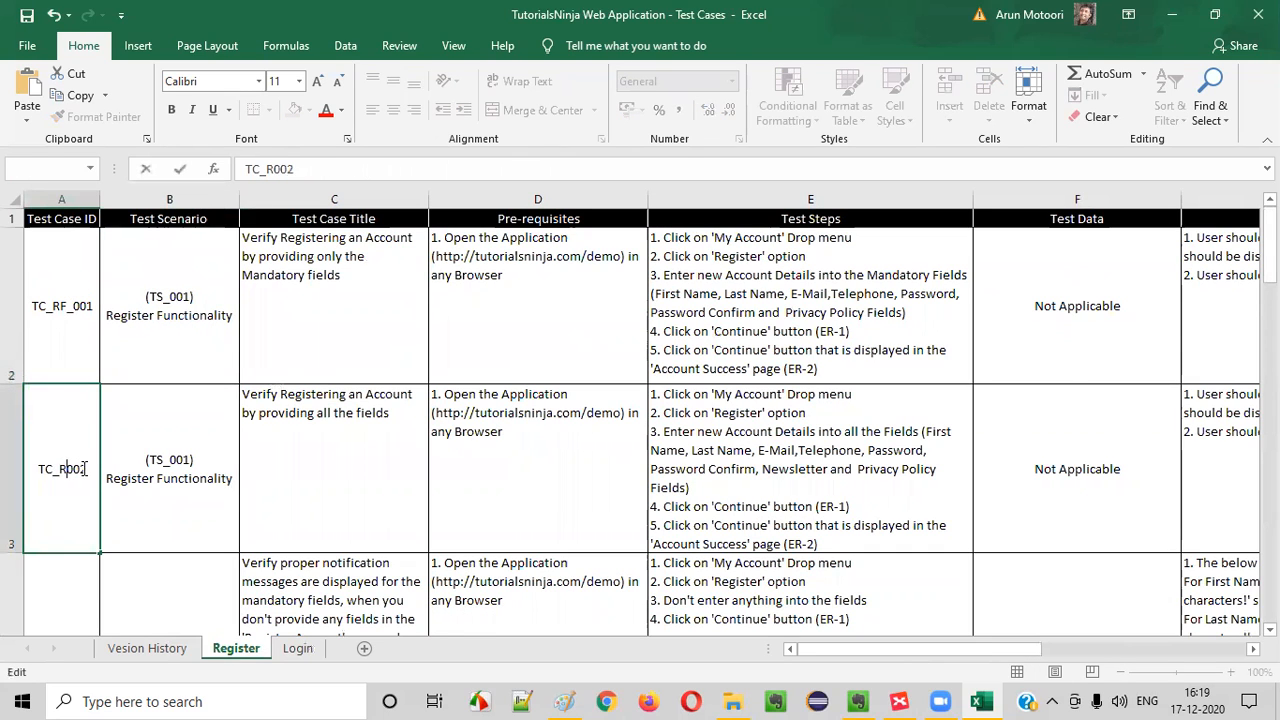
click(125, 458)
drag(62, 300, 100, 606)
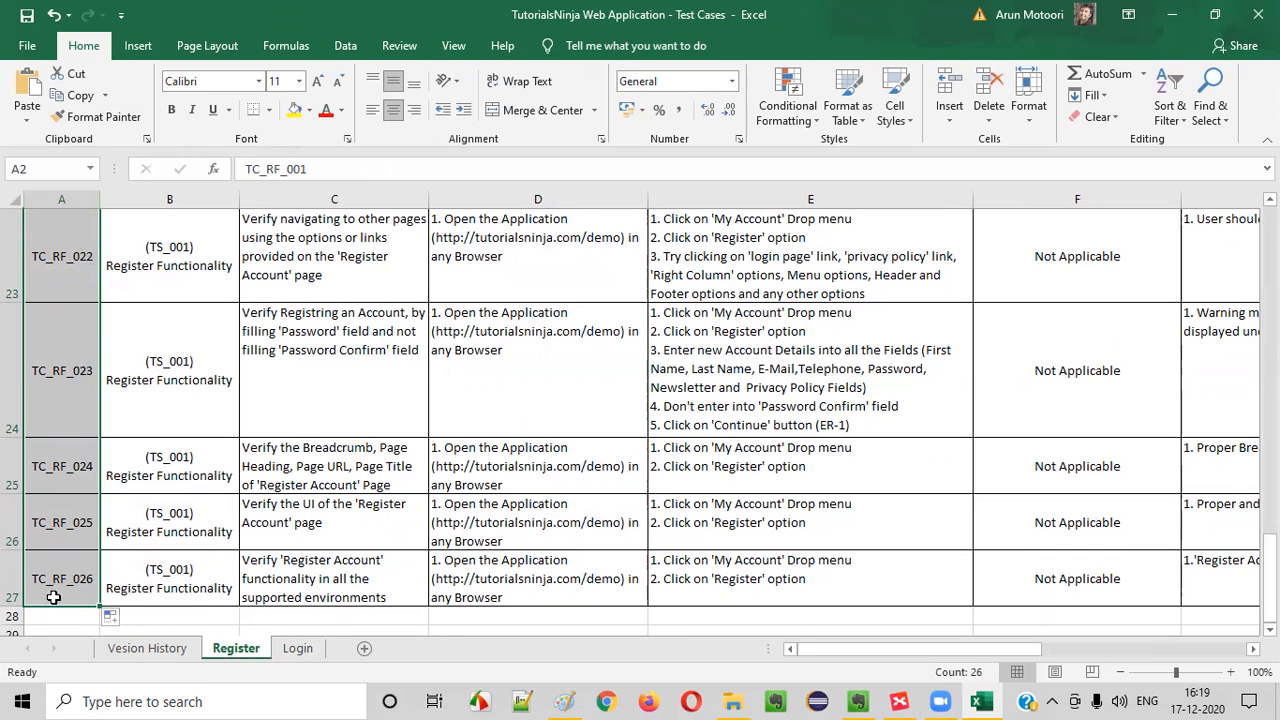
On the Login sheet, change the first test case's ID in cell A2 to TC_LF_001
click(299, 649)
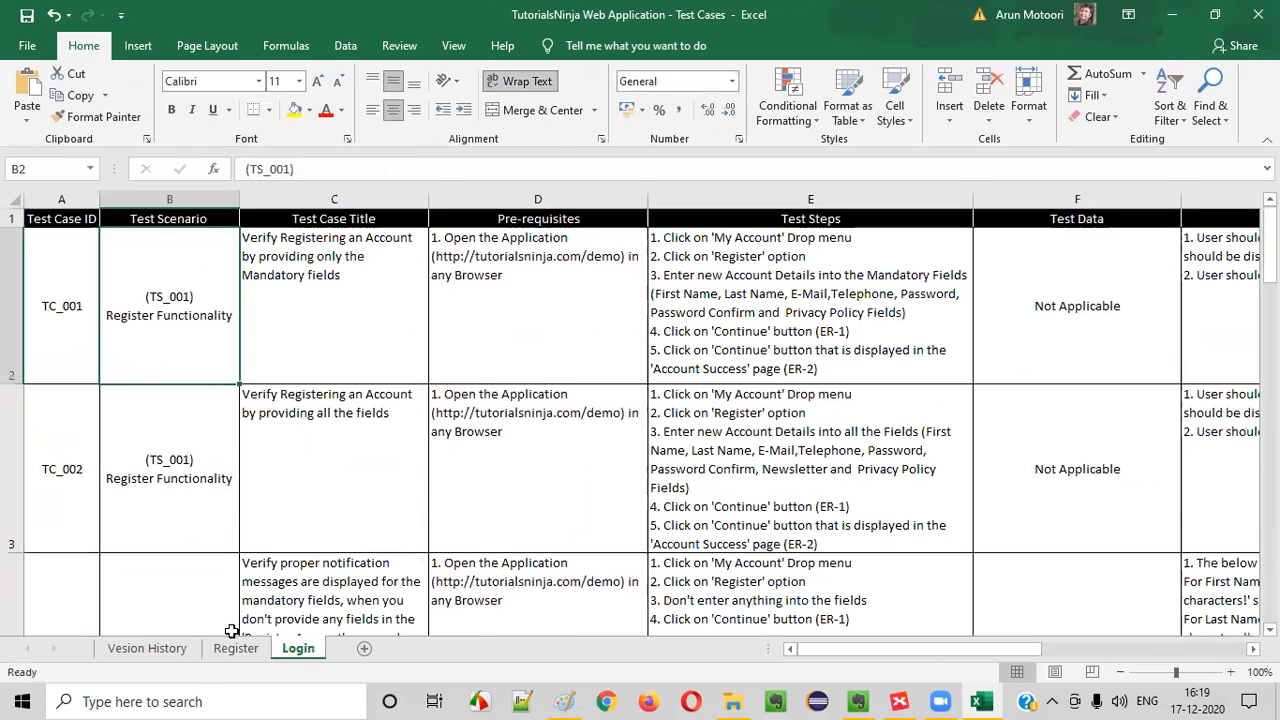
double_click(67, 309)
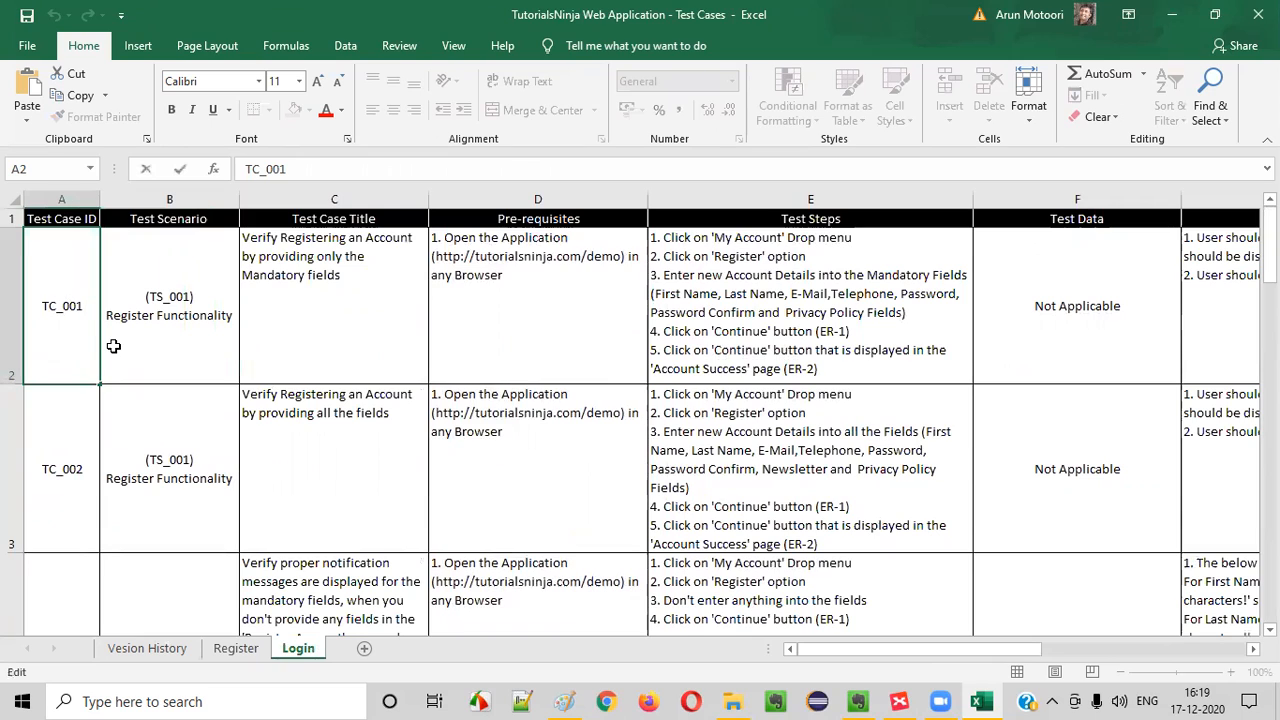
text(LF_)
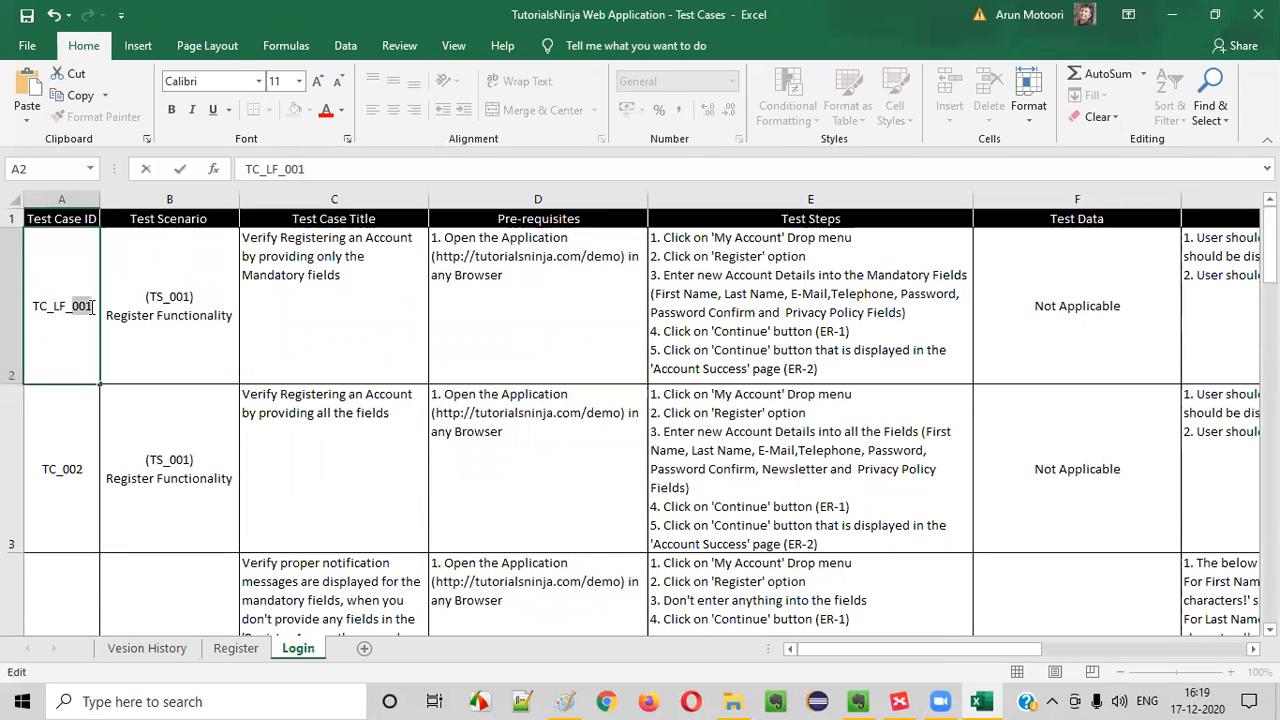
click(138, 353)
Copy the Login sheet's first test case ID into cell A3 and change it to TC_LF_002
click(60, 338)
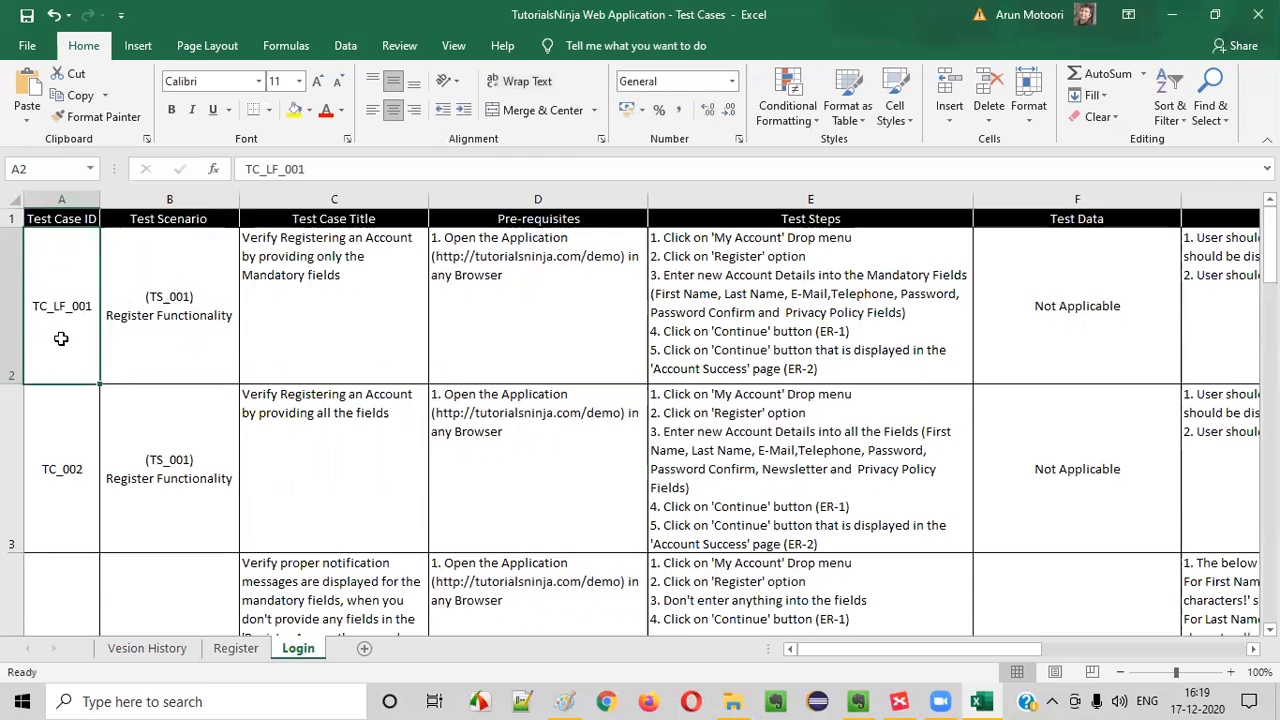
key(ctrl+c)
click(83, 470)
key(ctrl+v)
double_click(88, 470)
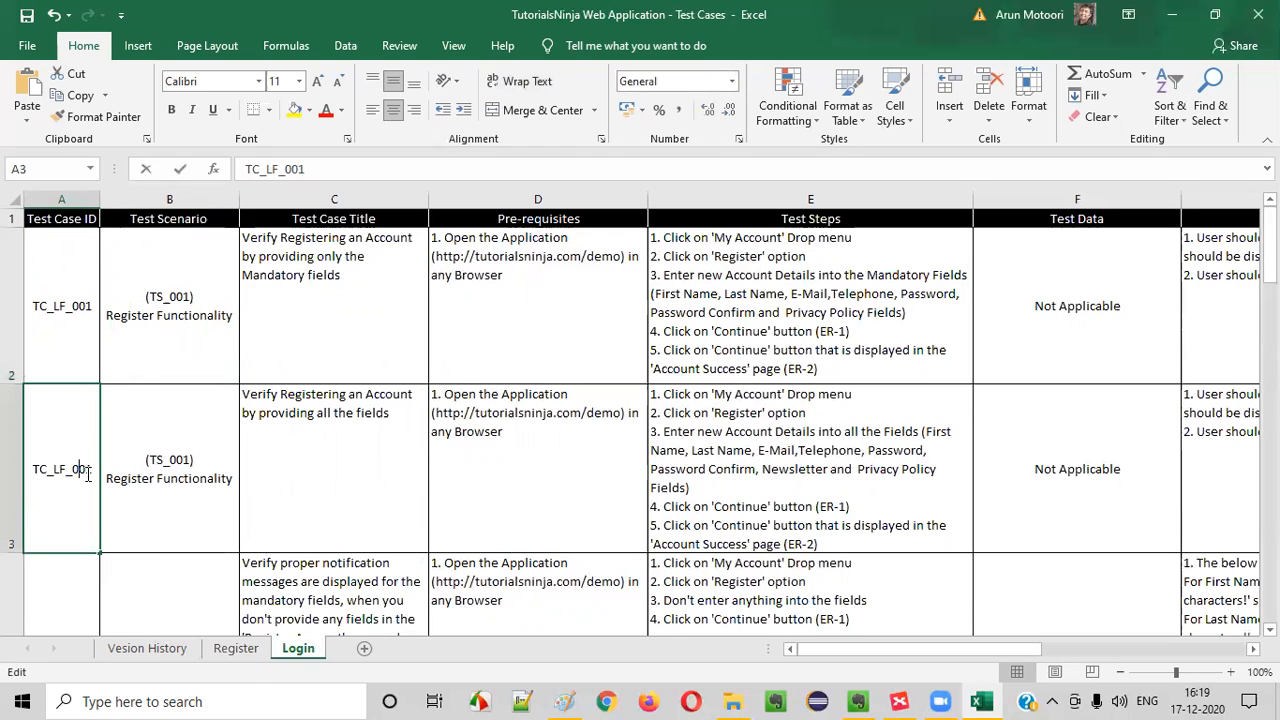
text(2)
click(138, 413)
Fill the TC_LF numbering down the Test Case ID column for all the Login sheet's test case rows
drag(70, 345, 80, 488)
drag(99, 550, 82, 588)
scroll(110, 390, up, 8)
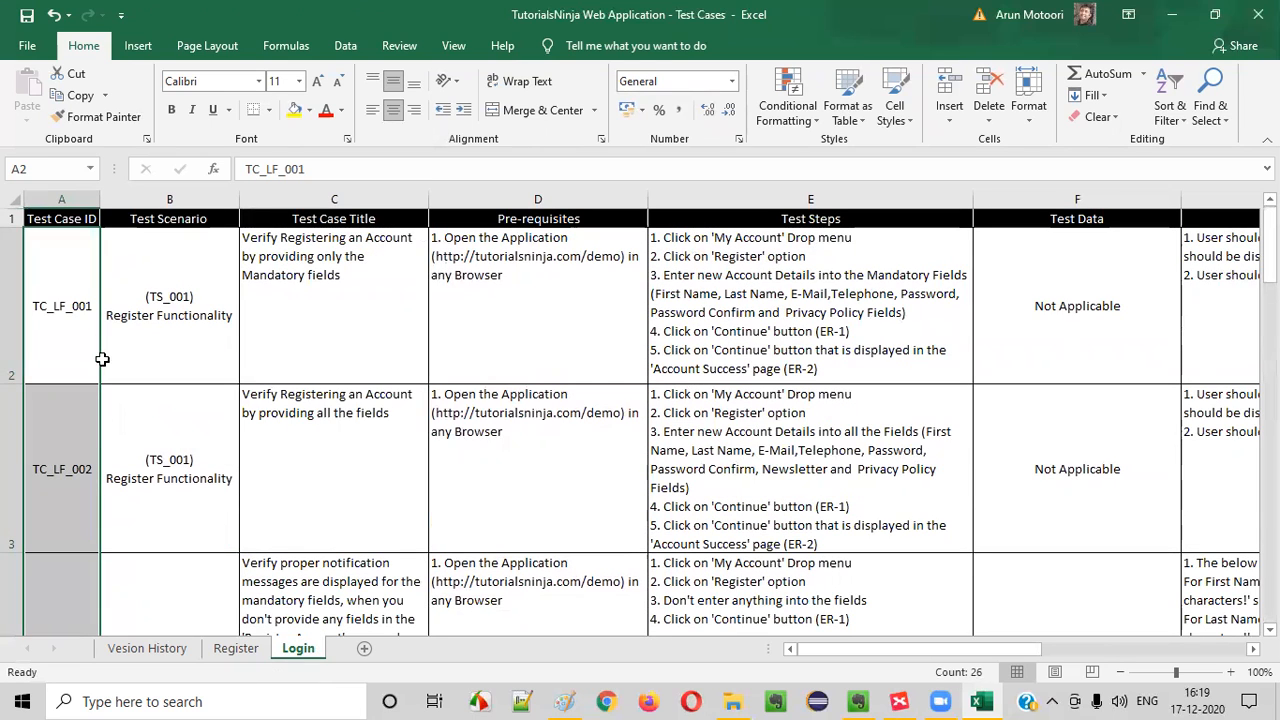
Compare the test case ID format in the Login sheet's cell A2 with the IDs on the Register sheet
double_click(60, 306)
drag(40, 306, 102, 299)
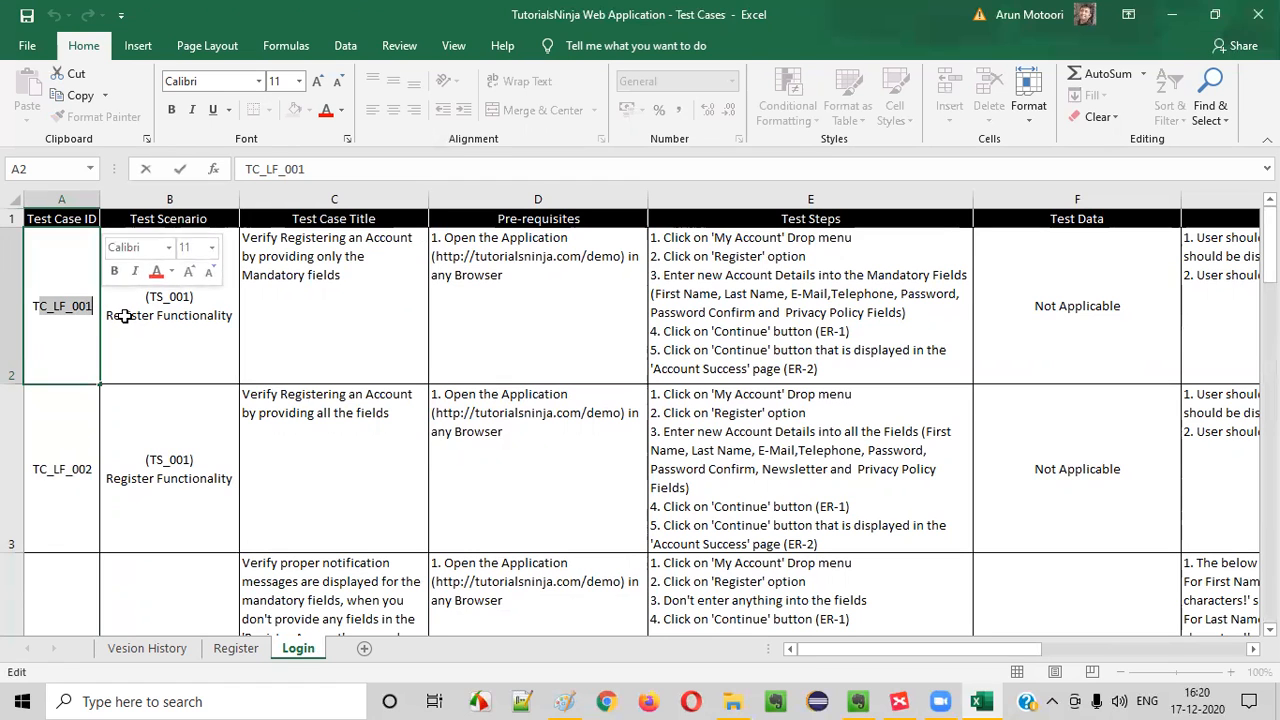
click(240, 648)
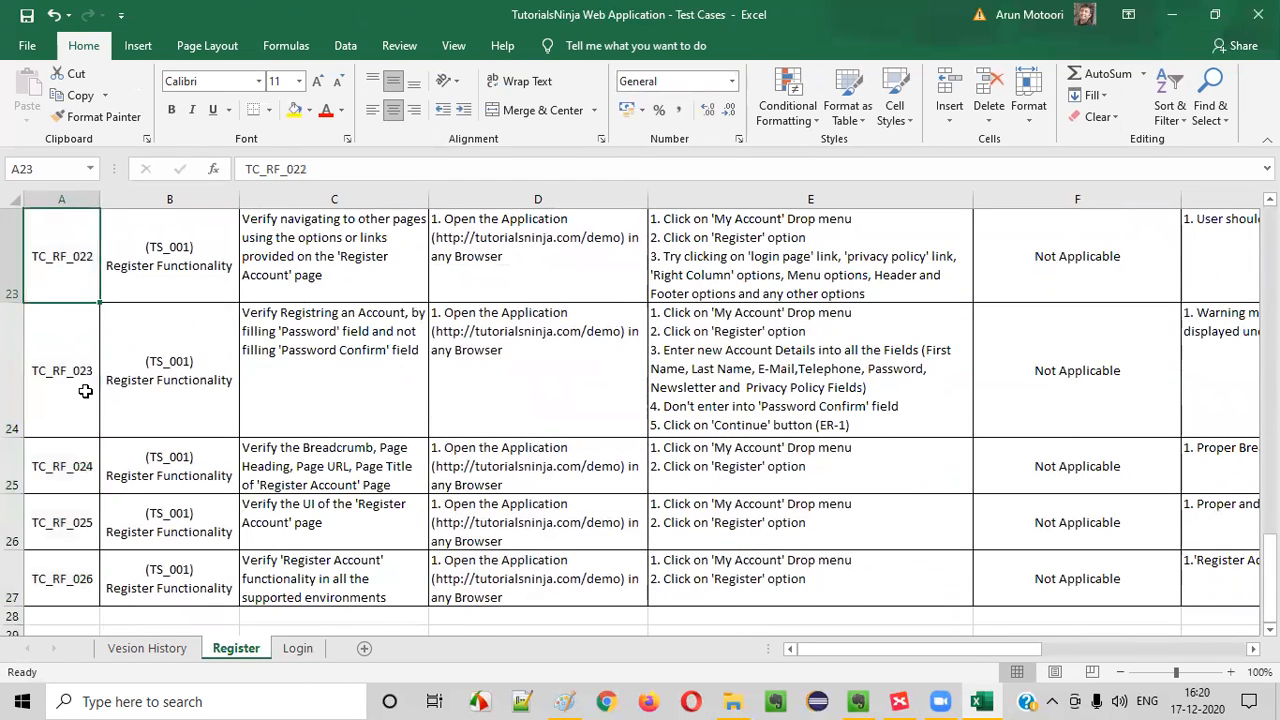
Compare the functionality code in the first test case ID in cell A2 on the Register and Login sheets
key(ctrl+Home)
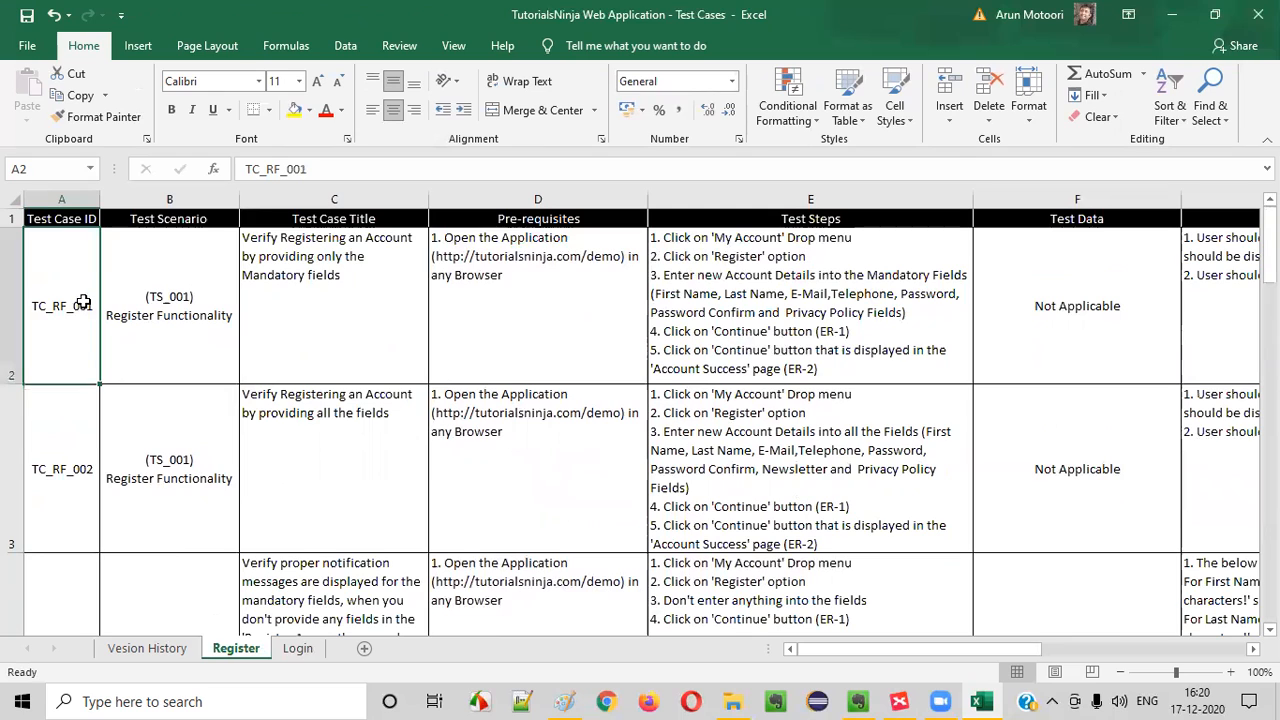
click(297, 648)
double_click(55, 308)
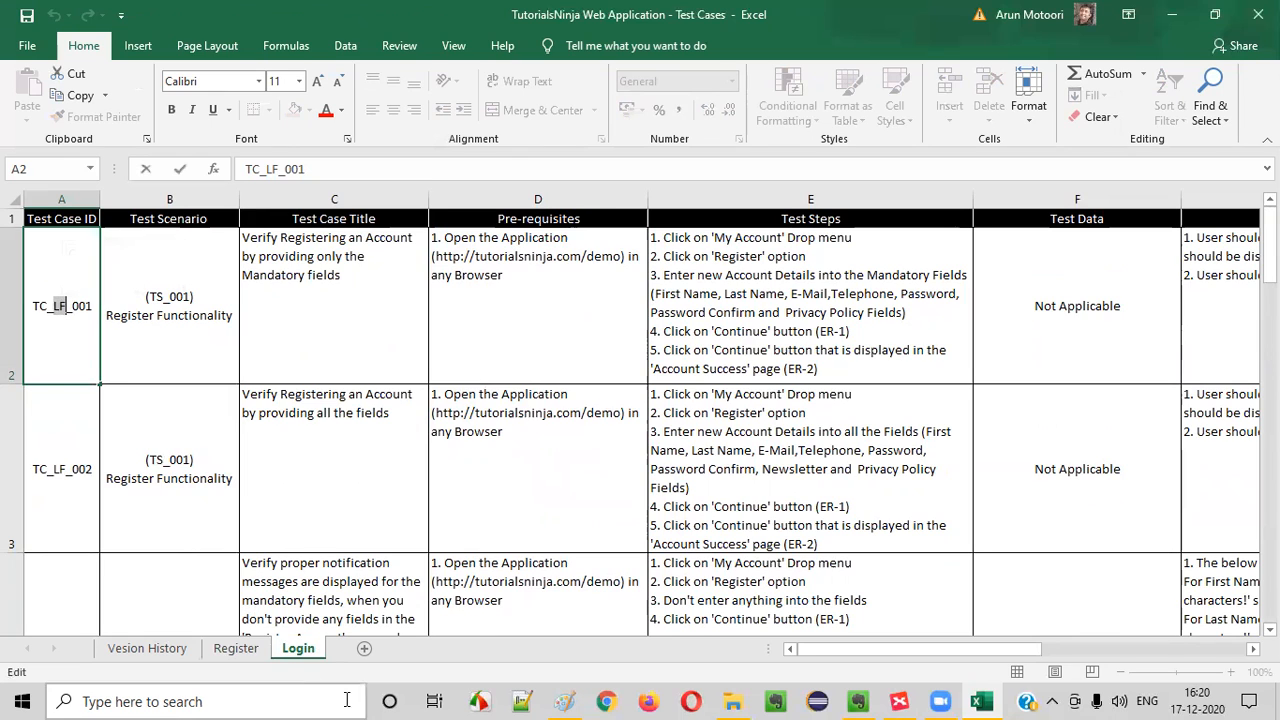
click(236, 648)
double_click(63, 306)
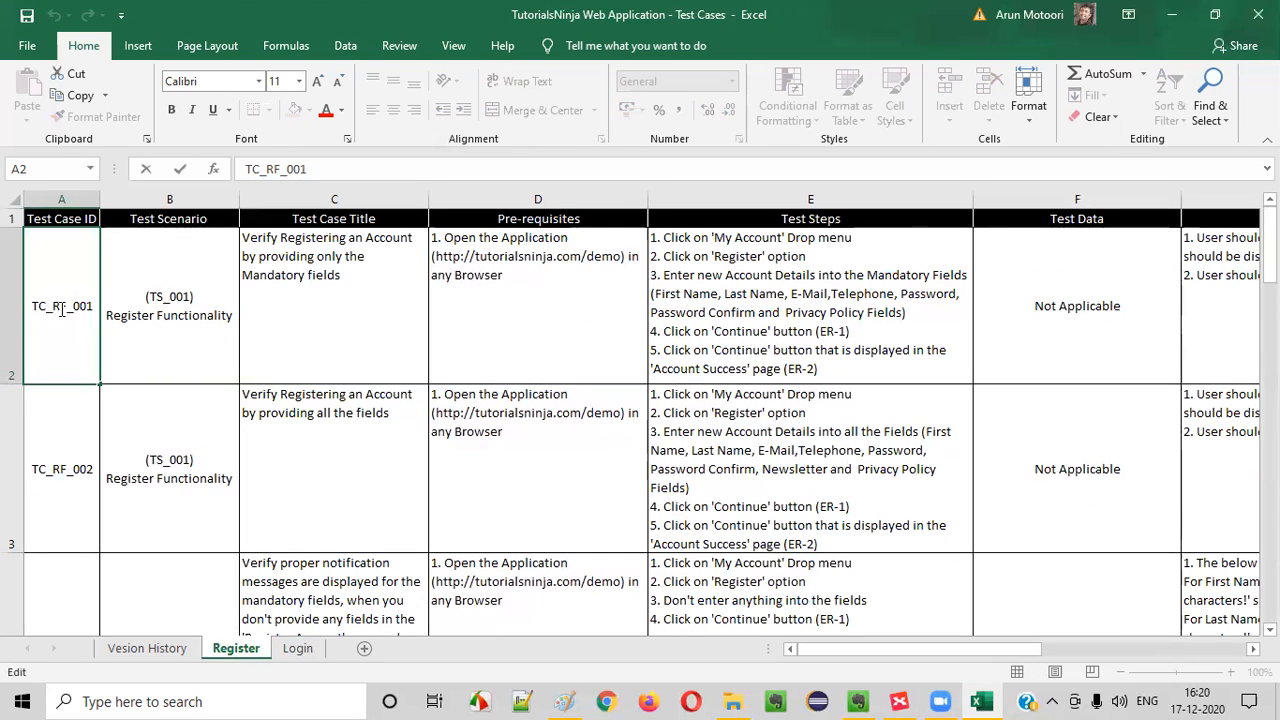
click(126, 334)
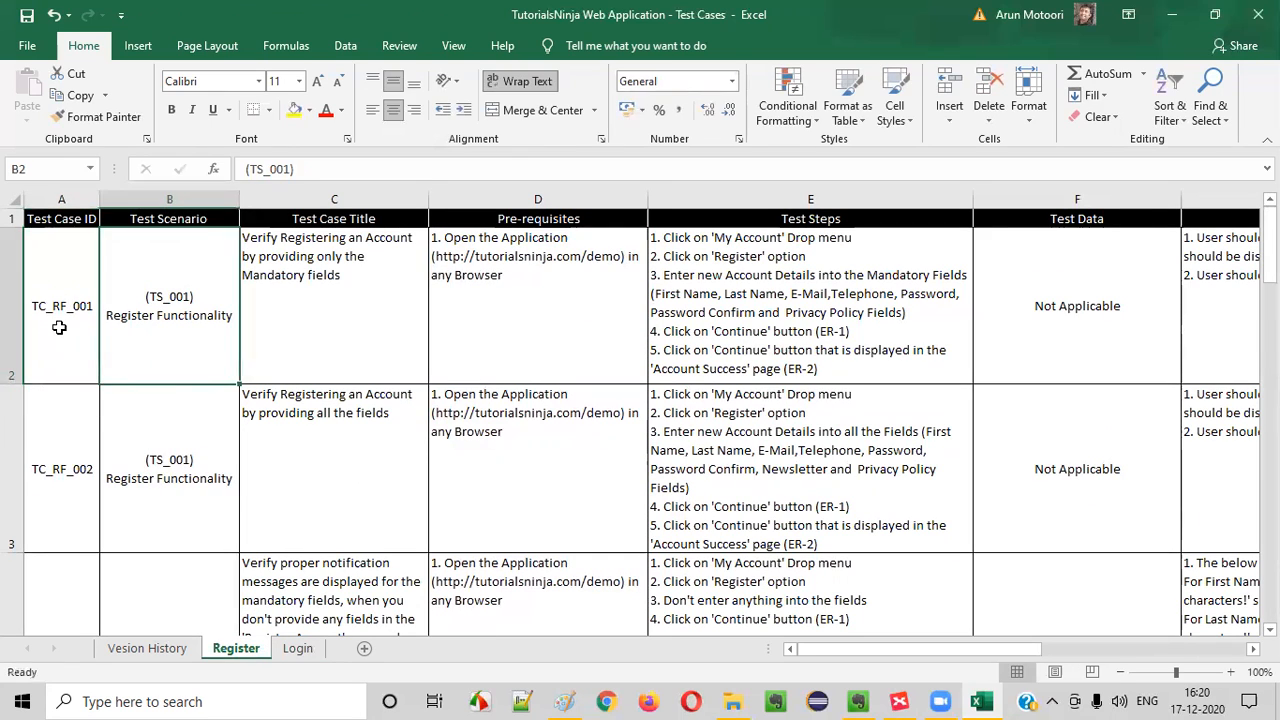
click(298, 648)
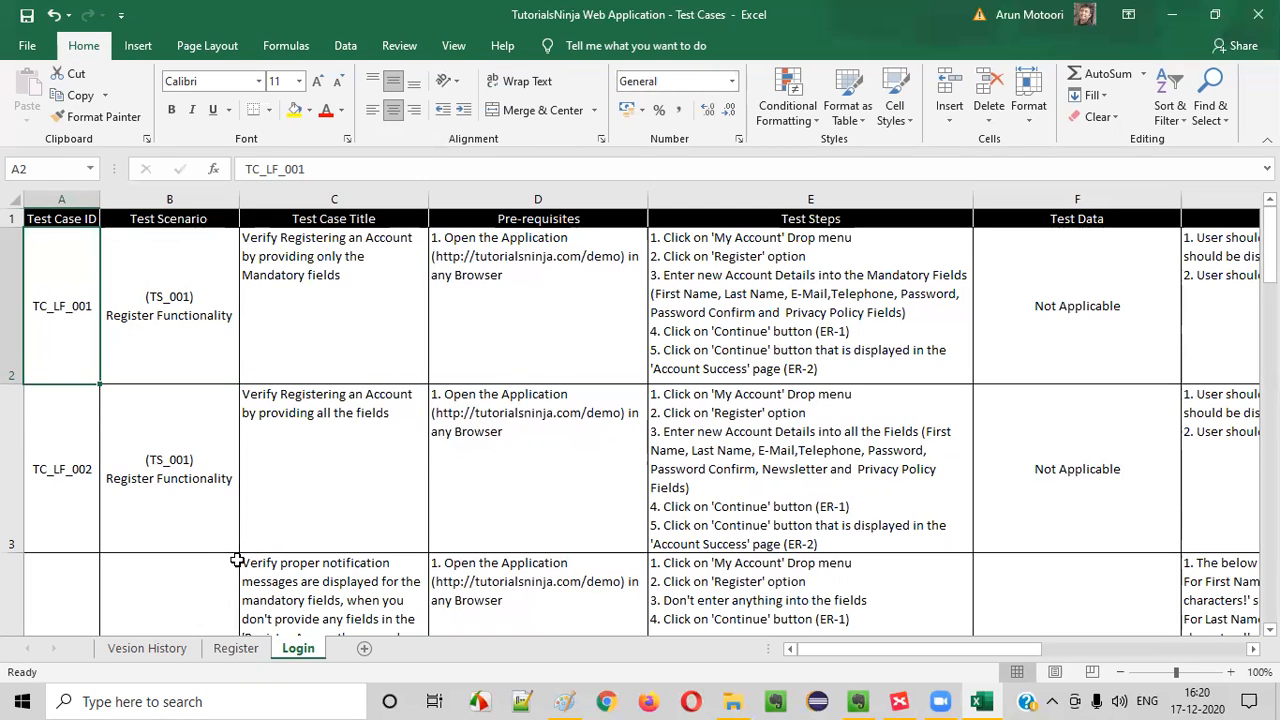
click(236, 648)
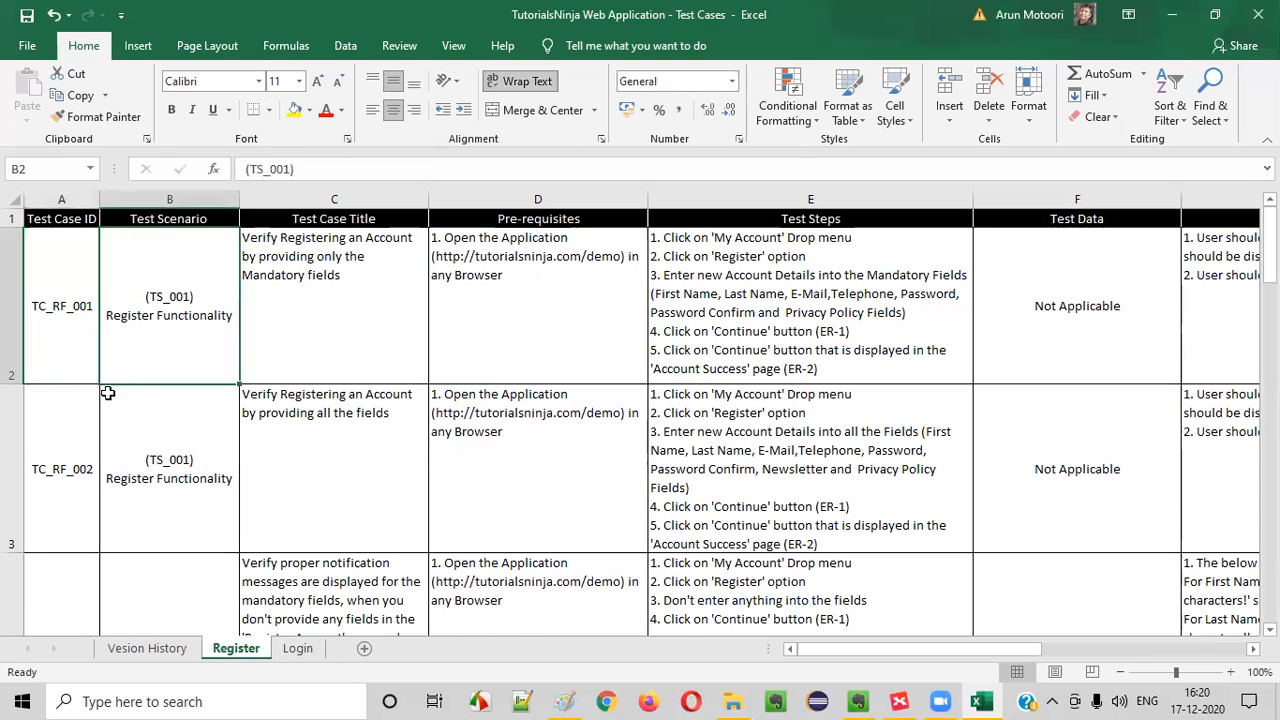
click(298, 648)
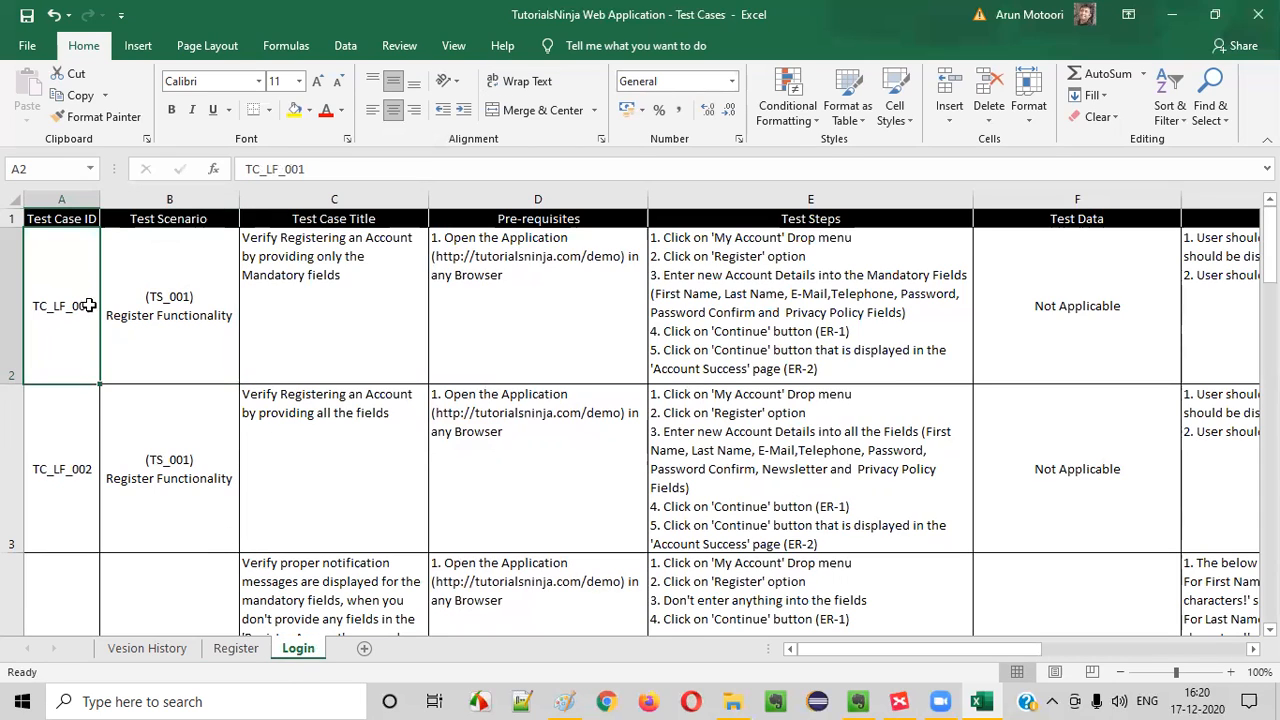
click(240, 652)
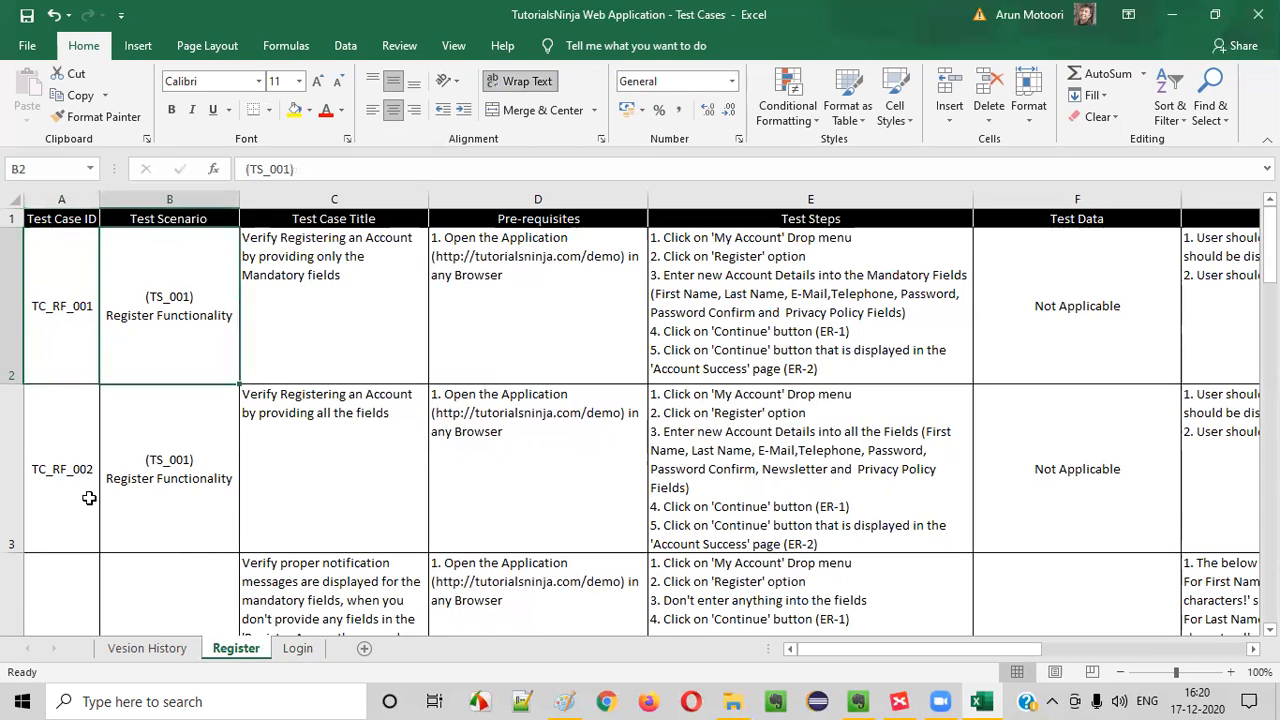
Review the Register sheet's test case IDs down to the last row and check them against the Login sheet's ID numbering
scroll(90, 495, down, 15)
scroll(110, 503, up, 12)
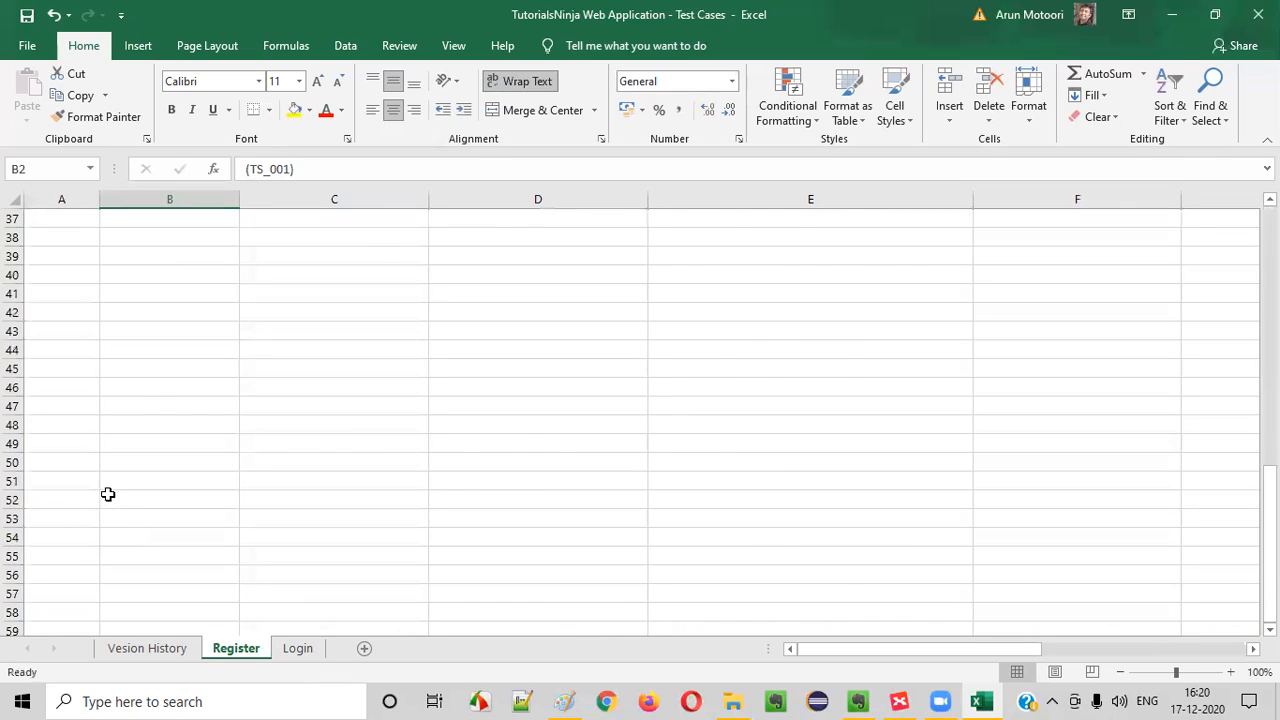
scroll(76, 594, down, 1)
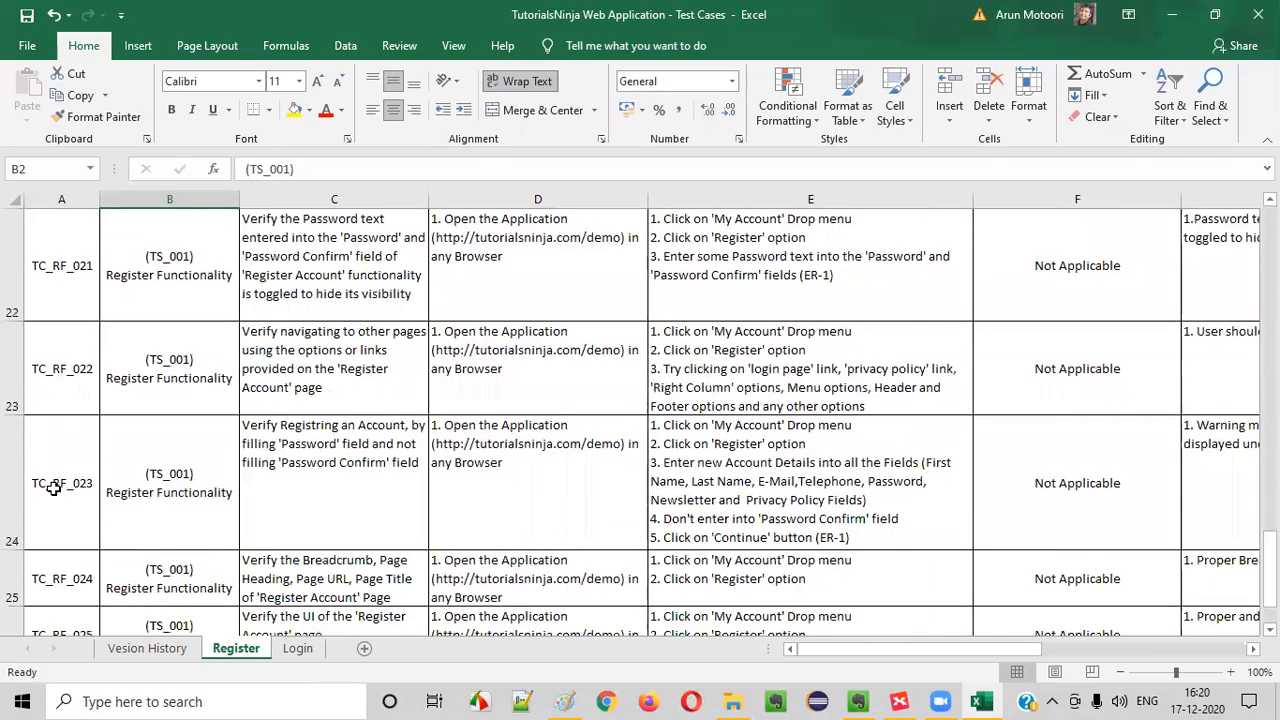
scroll(68, 483, down, 1)
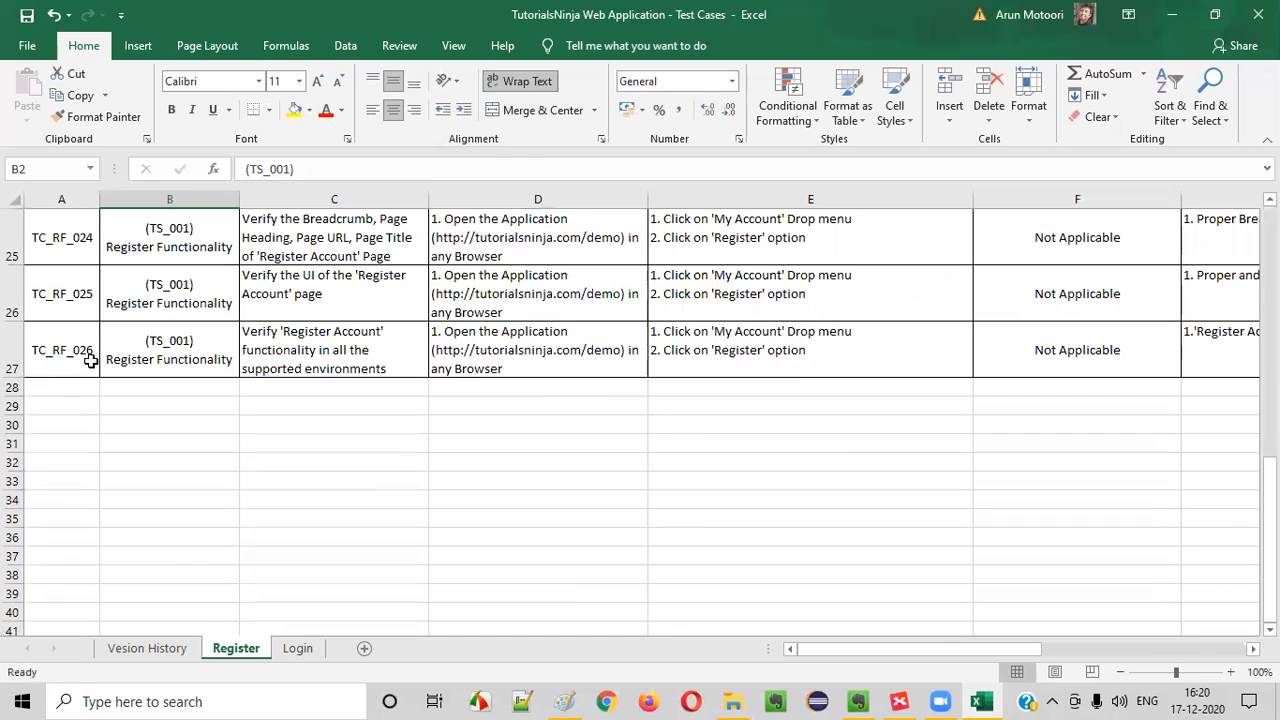
click(297, 648)
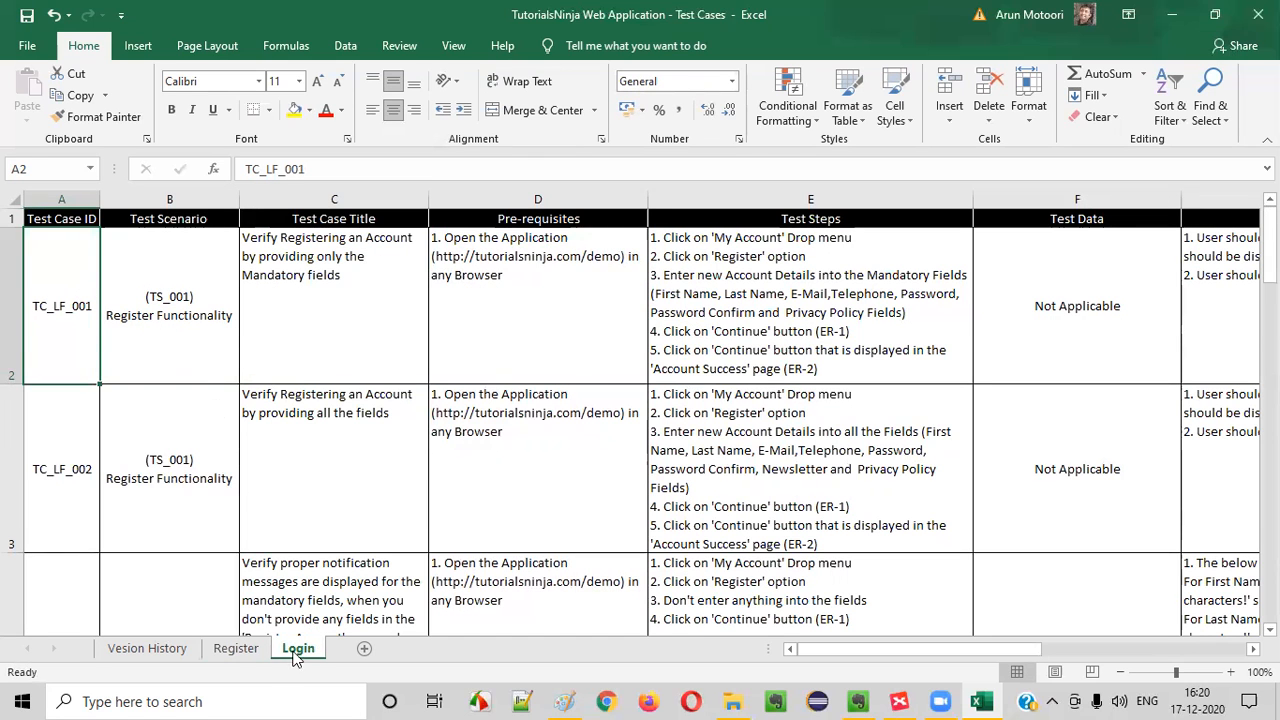
click(236, 650)
scroll(94, 330, up, 8)
click(55, 303)
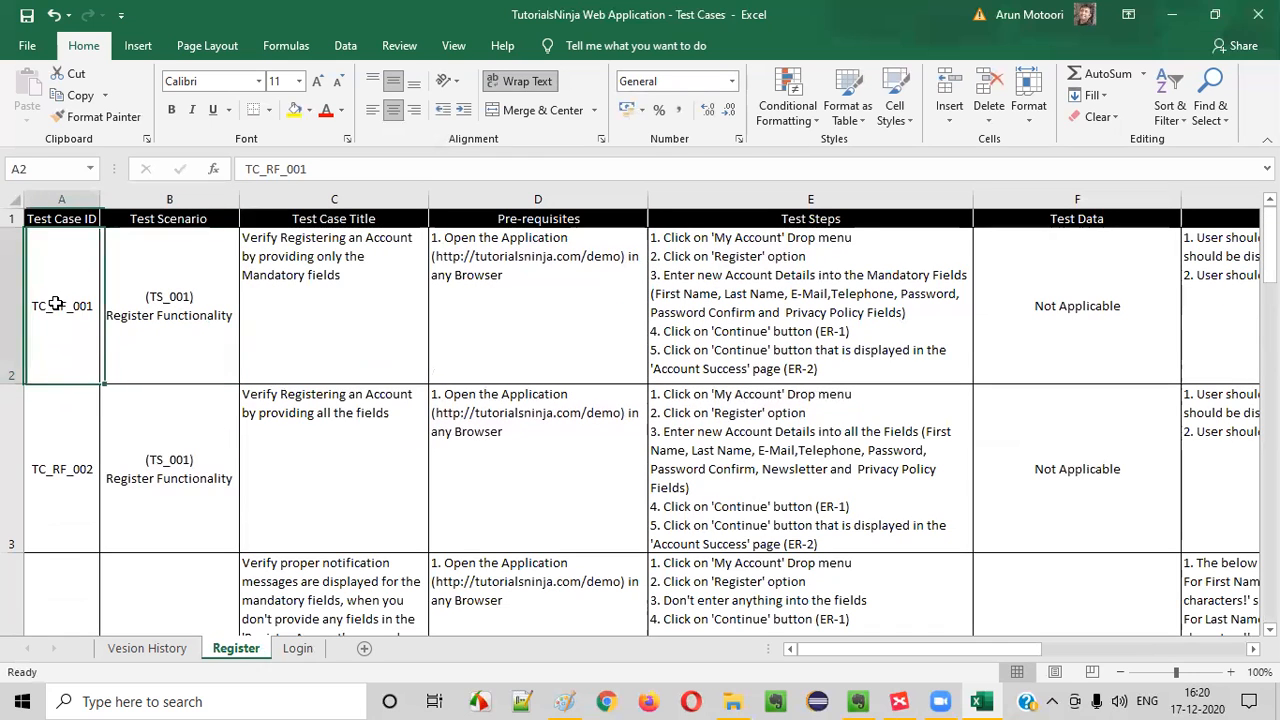
click(297, 648)
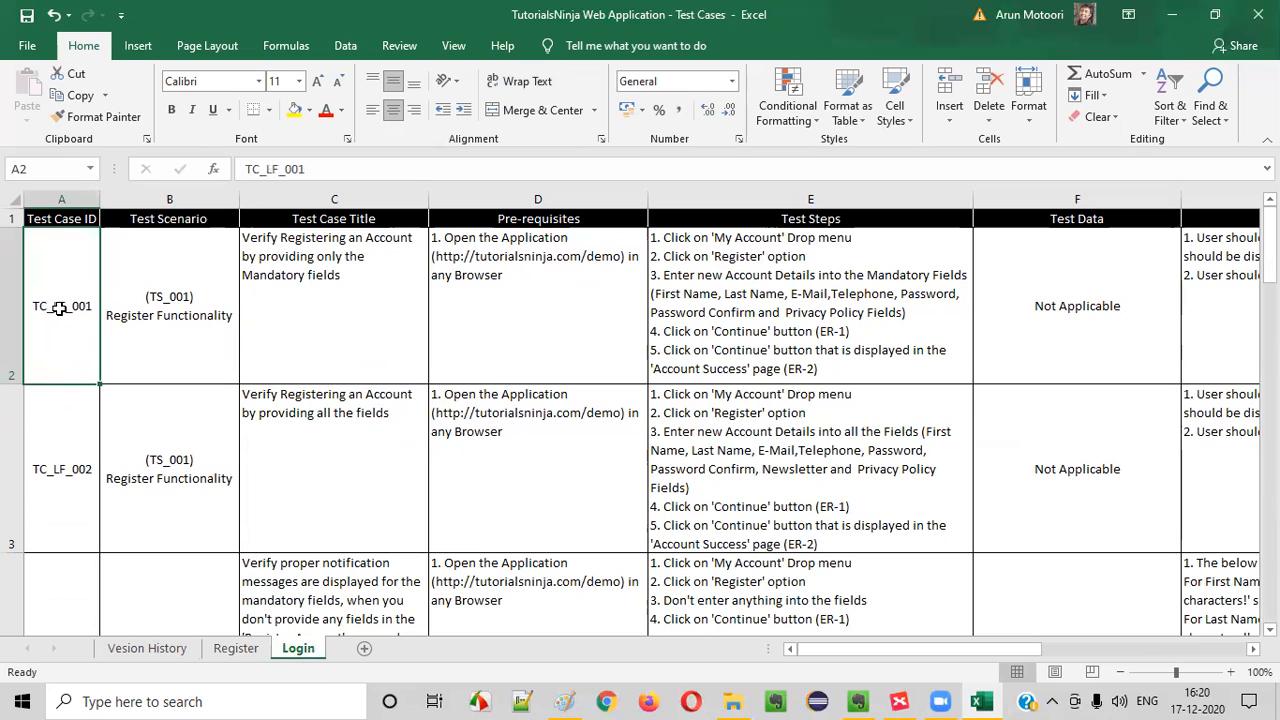
double_click(55, 305)
click(236, 648)
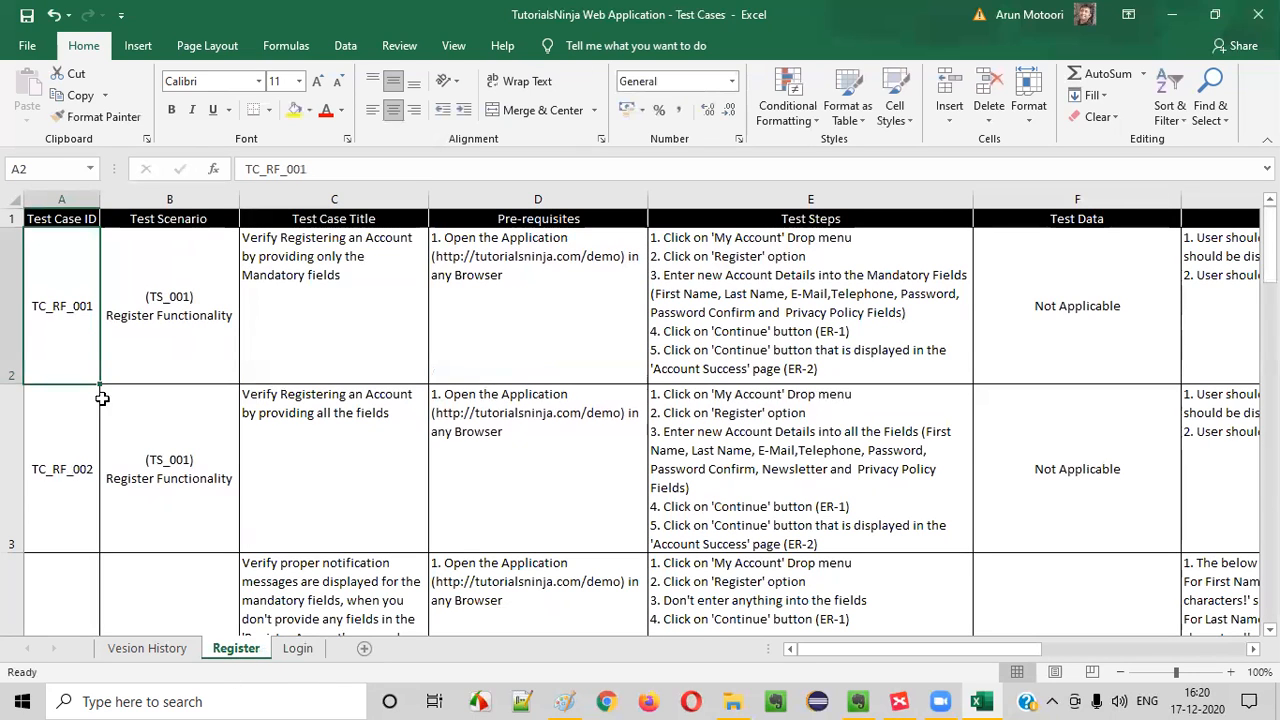
click(298, 648)
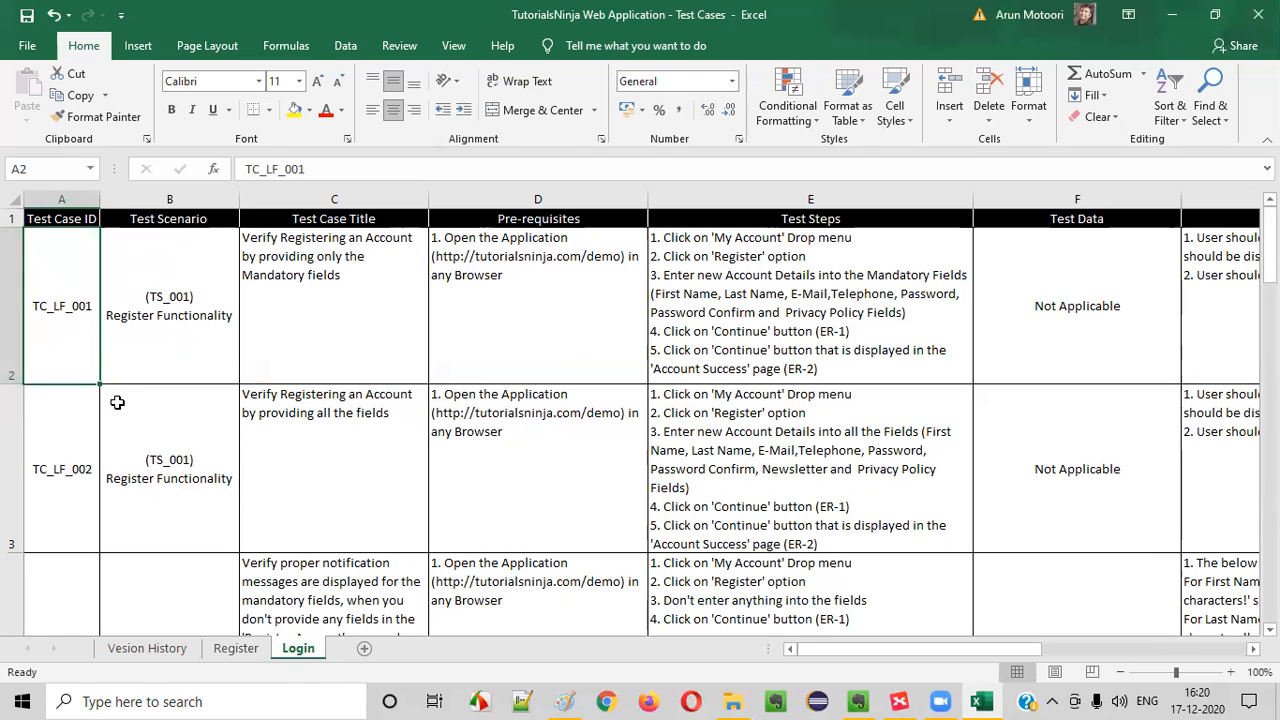
scroll(87, 412, down, 2)
scroll(86, 409, up, 2)
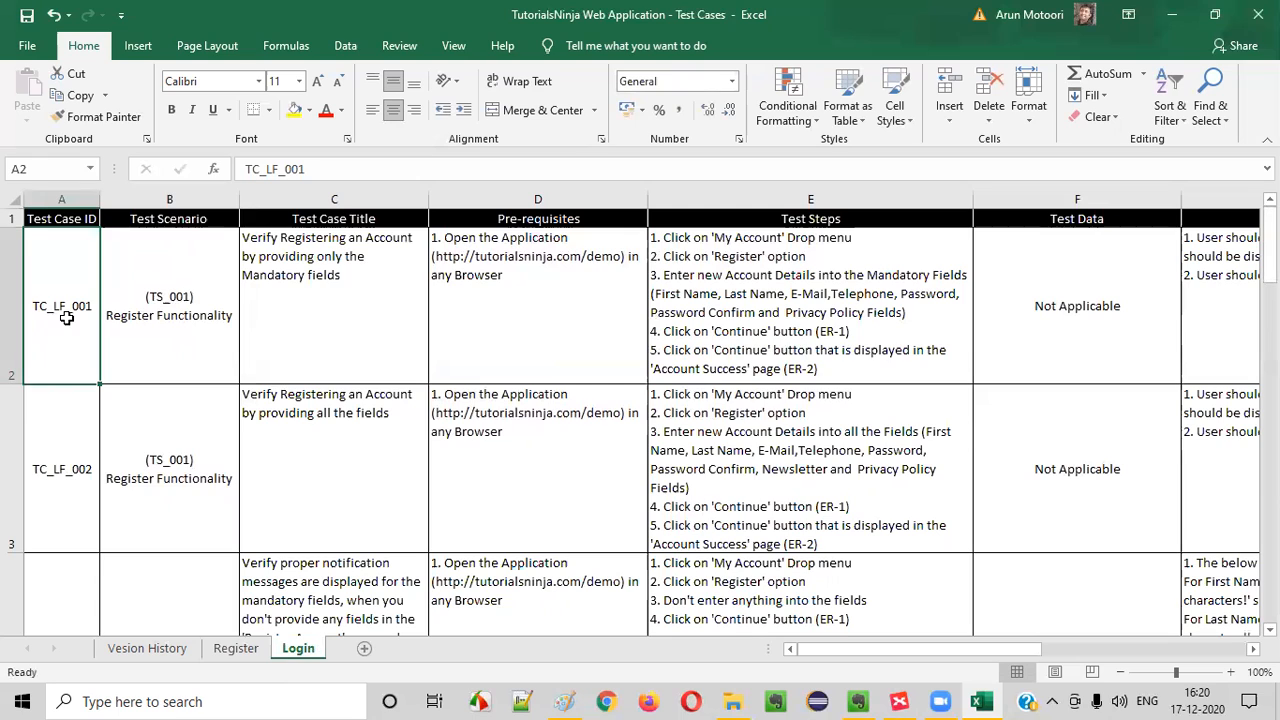
On the Login sheet, change the test scenario ID in cell B2 to (TS_002)
click(173, 329)
double_click(172, 330)
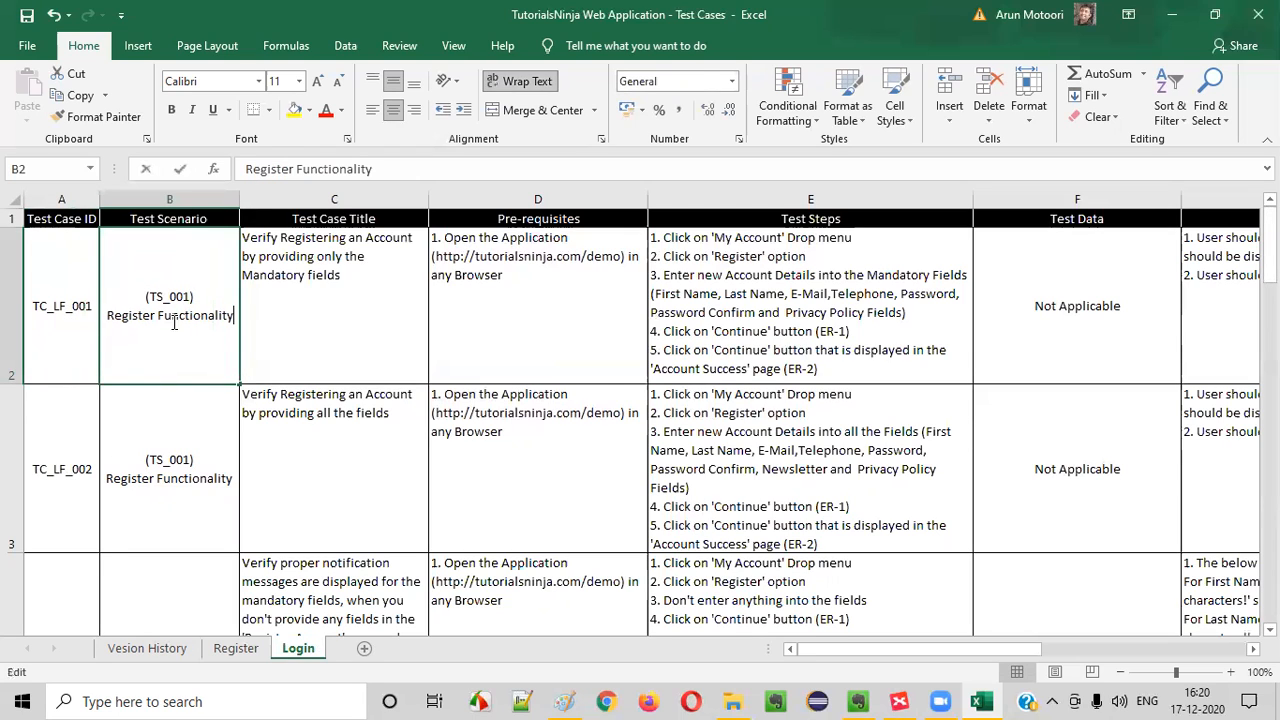
click(188, 300)
key(BackSpace)
text(2)
key(Return)
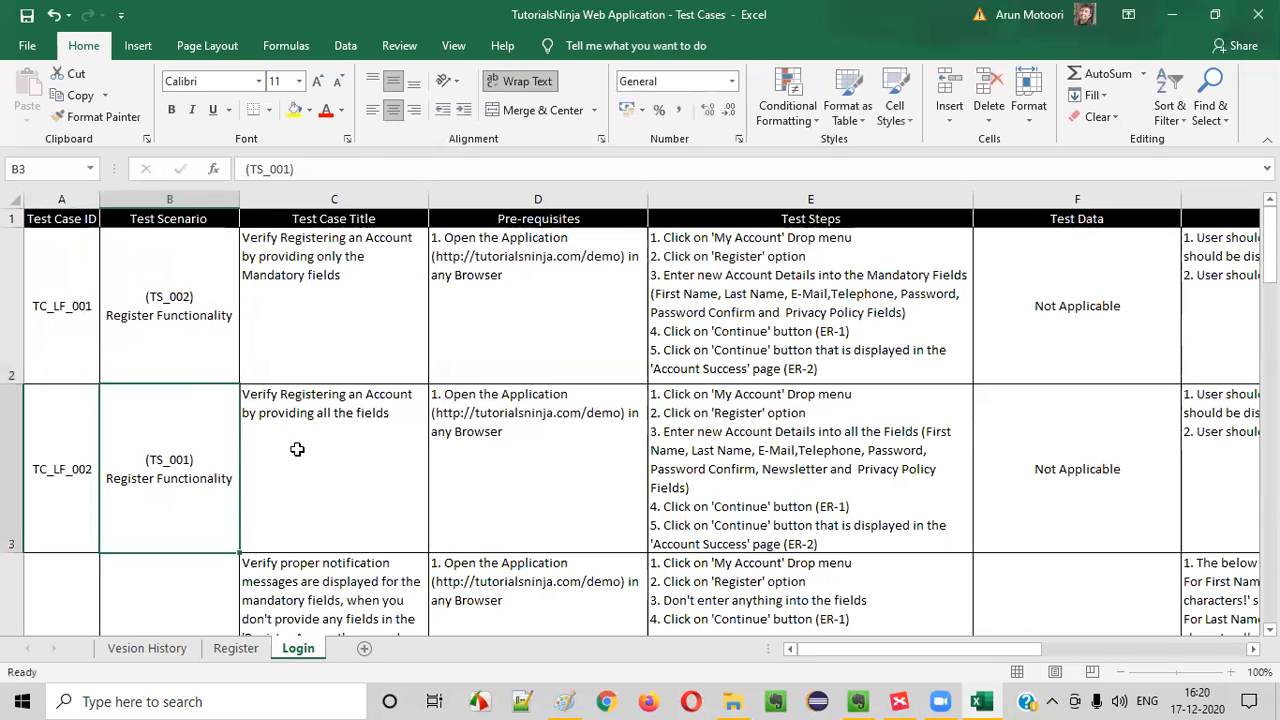
Change the scenario name in the Login sheet's cell B2 to Login Functionality
double_click(162, 358)
double_click(134, 325)
text(l)
key(BackSpace)
text(Login)
key(Return)
click(170, 306)
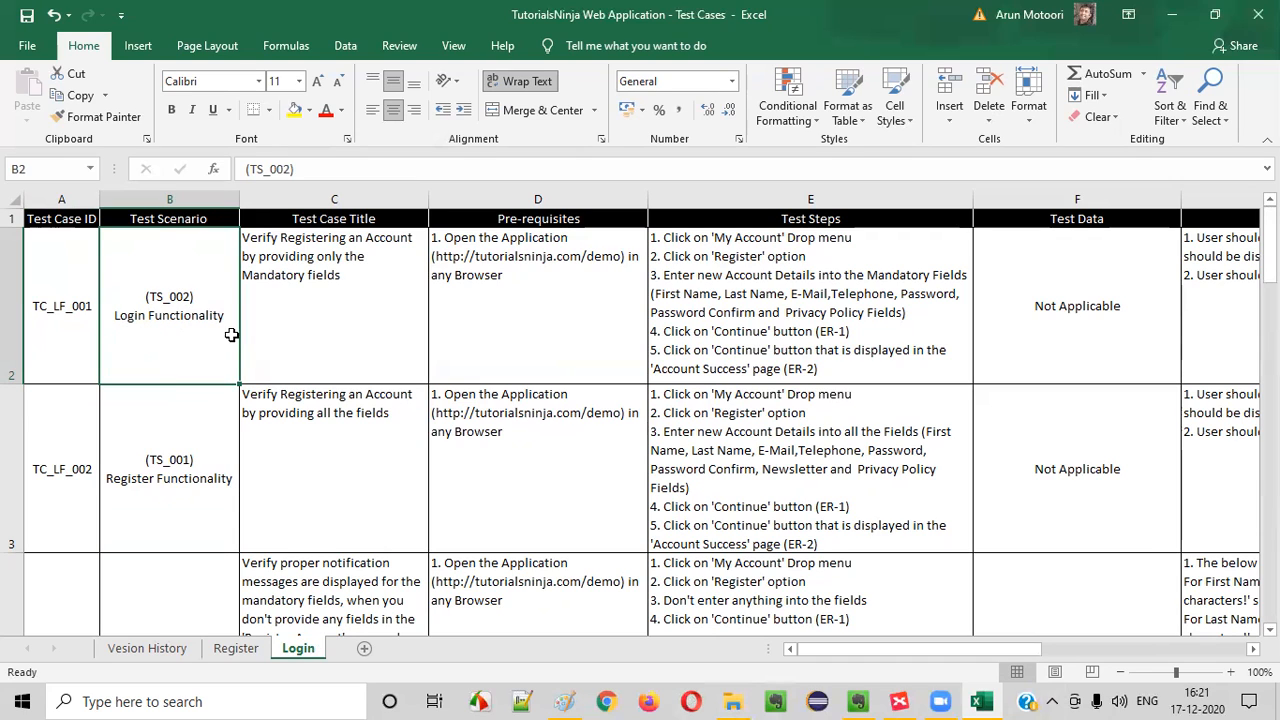
Clear the copied Register contents from row 3 downwards on the Login sheet, from the Test Scenario column onwards, keeping the test case IDs
click(98, 325)
drag(80, 470, 1085, 532)
drag(415, 440, 14, 370)
click(307, 455)
drag(148, 450, 1135, 579)
key(Delete)
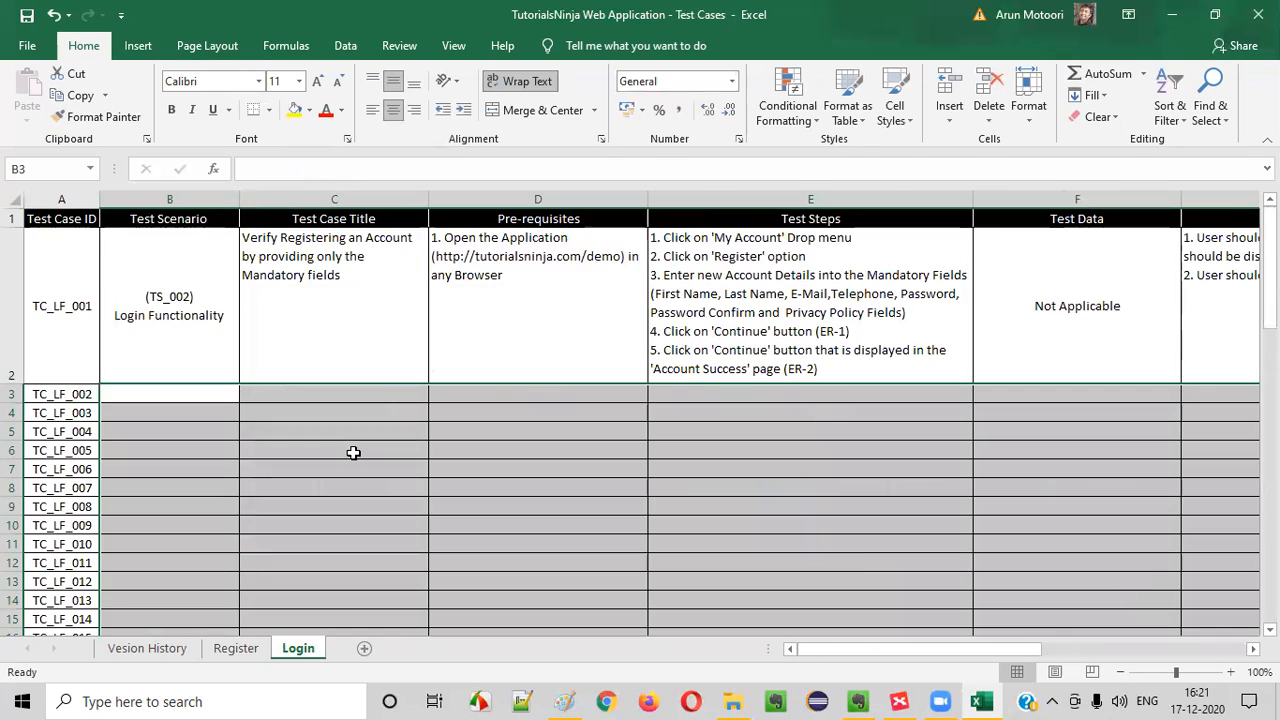
Clear the copied Register details of test case TC_LF_001 in row 2, from the Test Case Title column onwards
drag(329, 286, 1100, 303)
key(Delete)
drag(81, 279, 78, 562)
click(191, 333)
click(79, 316)
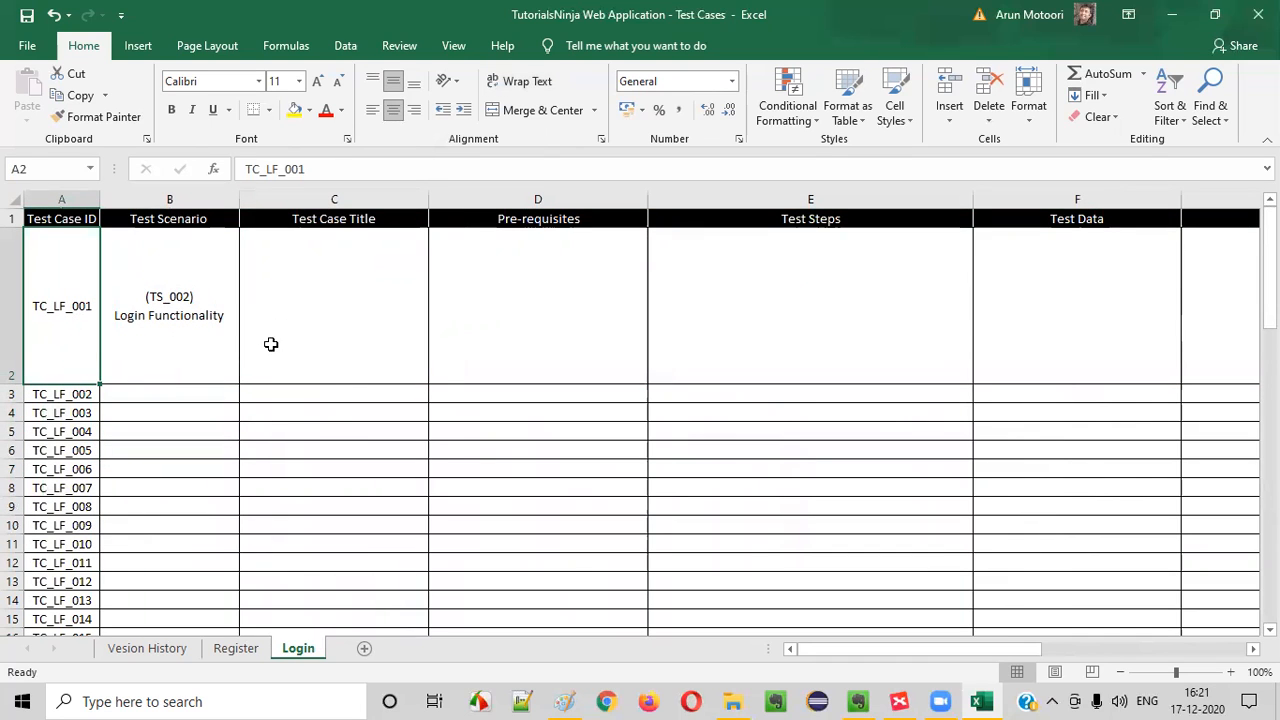
Select the first Test Case Title cell, switch to the Login mind map in XMind and review its scenarios, selecting 'Login with valid credentials'
click(282, 290)
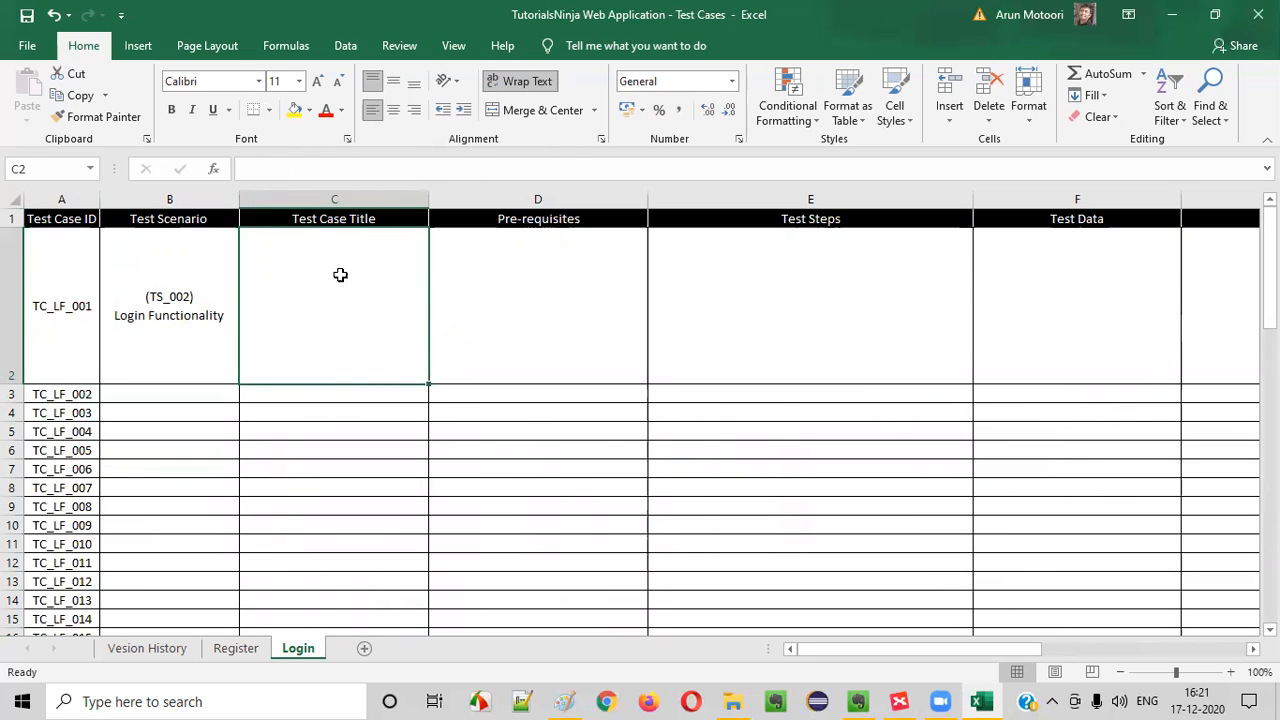
click(899, 701)
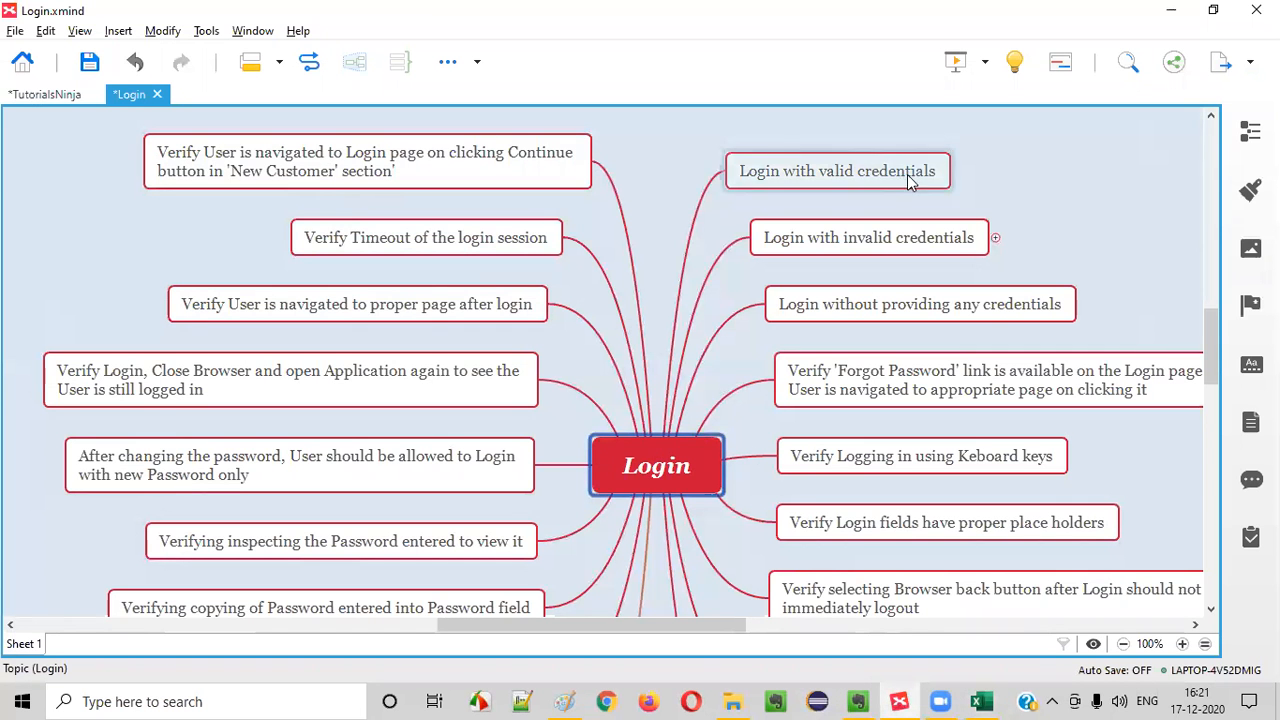
scroll(907, 360, down, 5)
scroll(770, 340, up, 10)
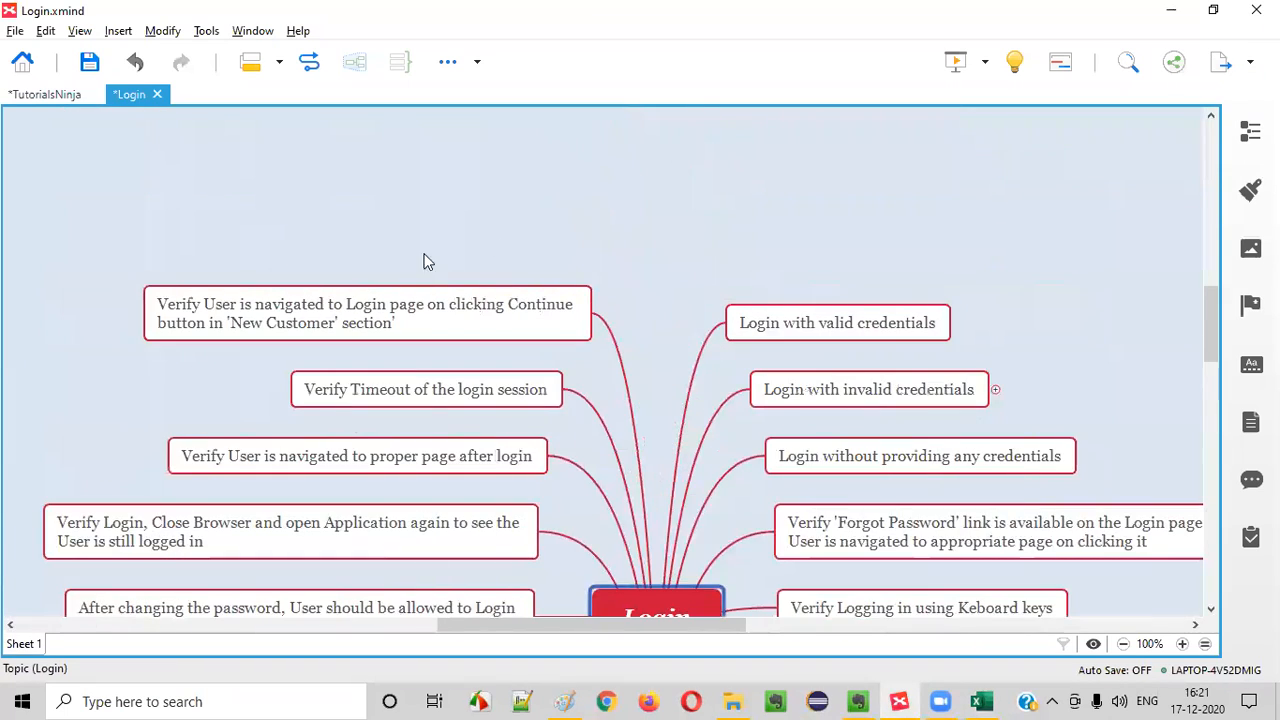
scroll(809, 306, down, 5)
scroll(270, 290, up, 10)
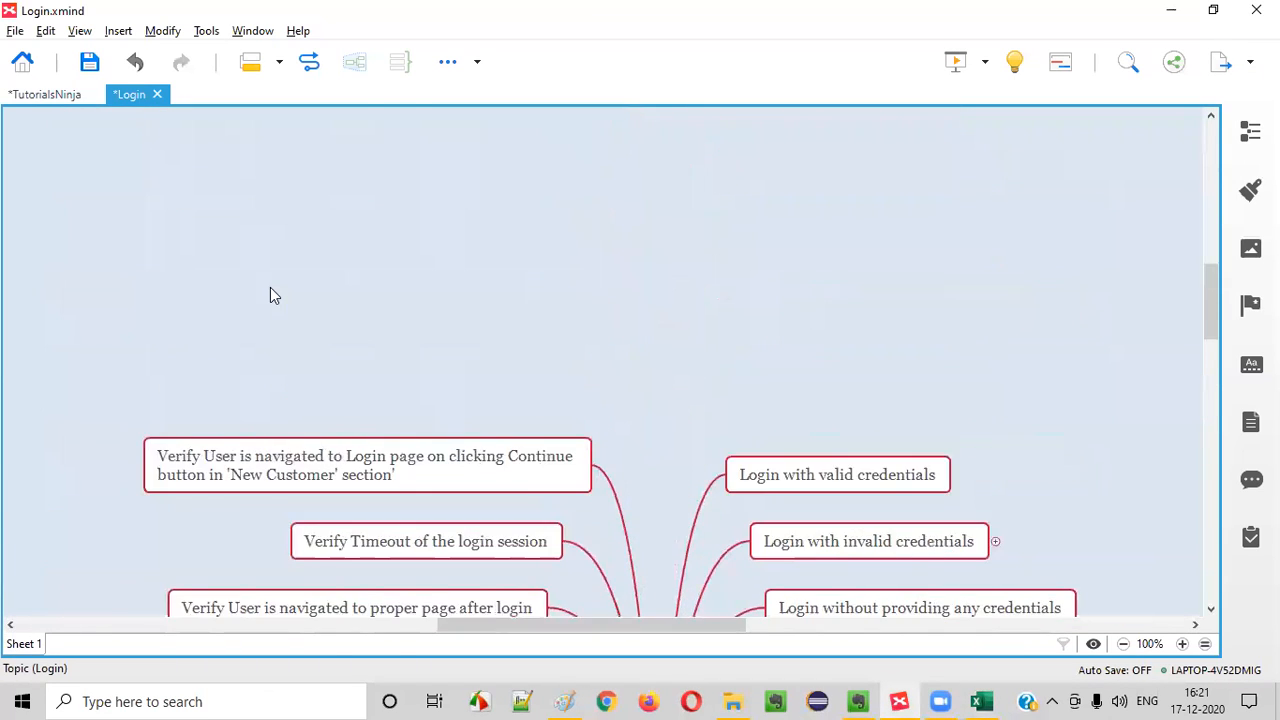
scroll(551, 286, down, 7)
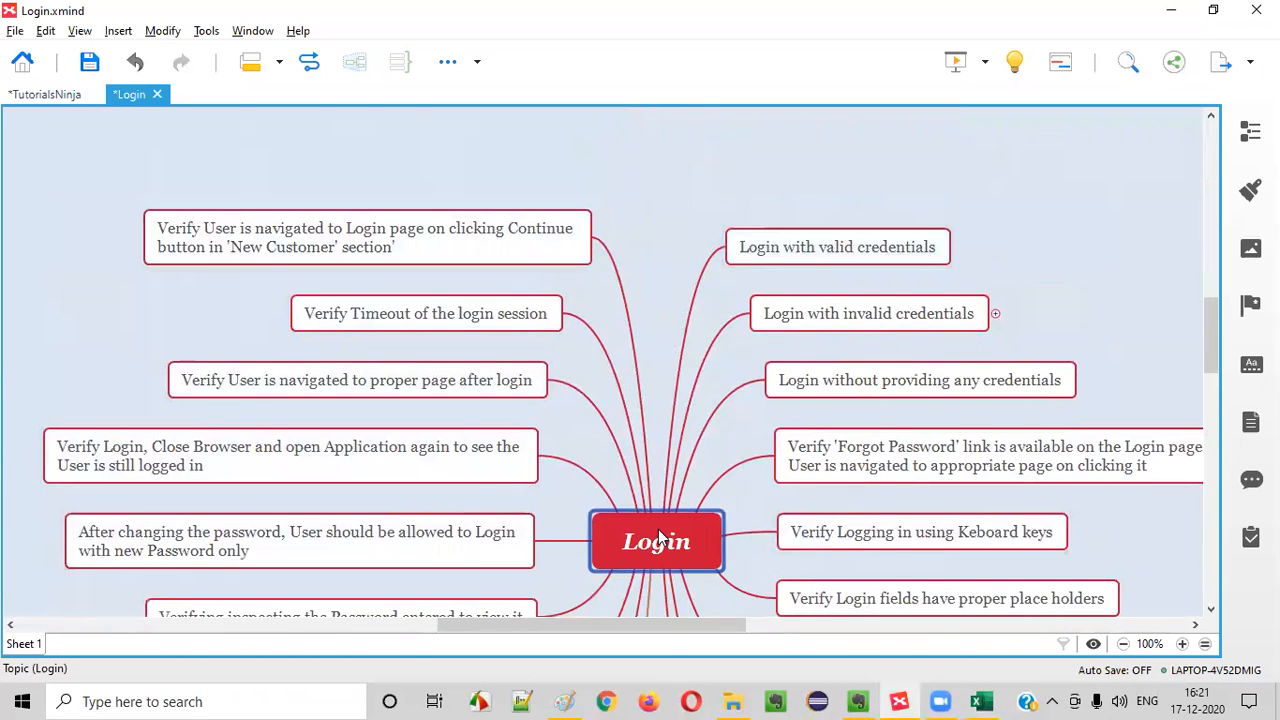
scroll(717, 275, down, 3)
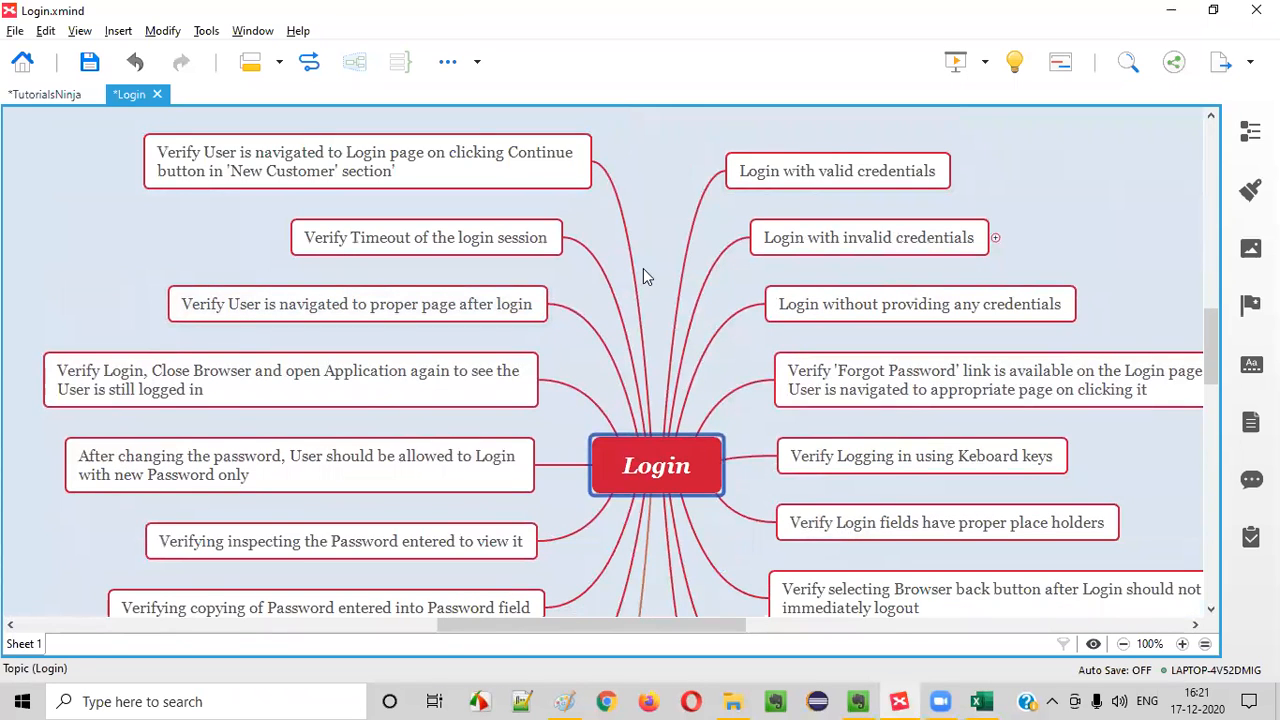
click(879, 184)
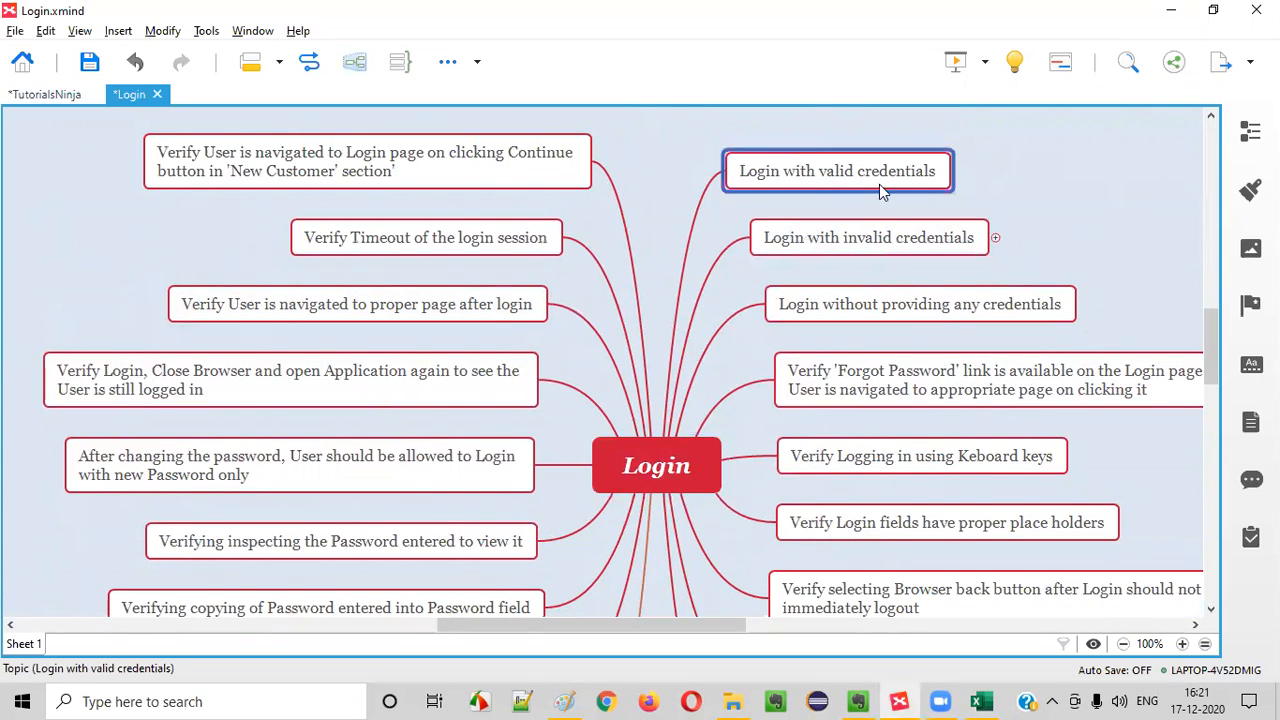
Switch to Chrome, open tutorialsninja.com/demo and go to the store's Account Login page
click(609, 702)
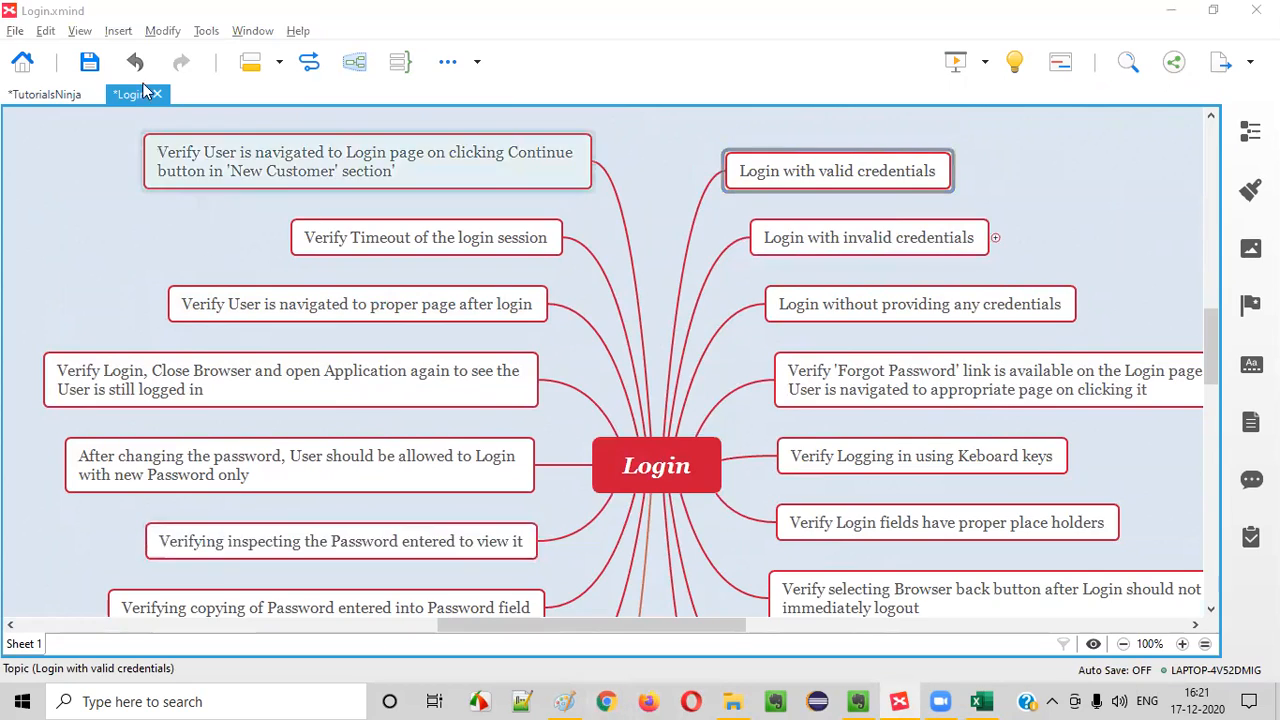
text(tutorialsninja.com/demo)
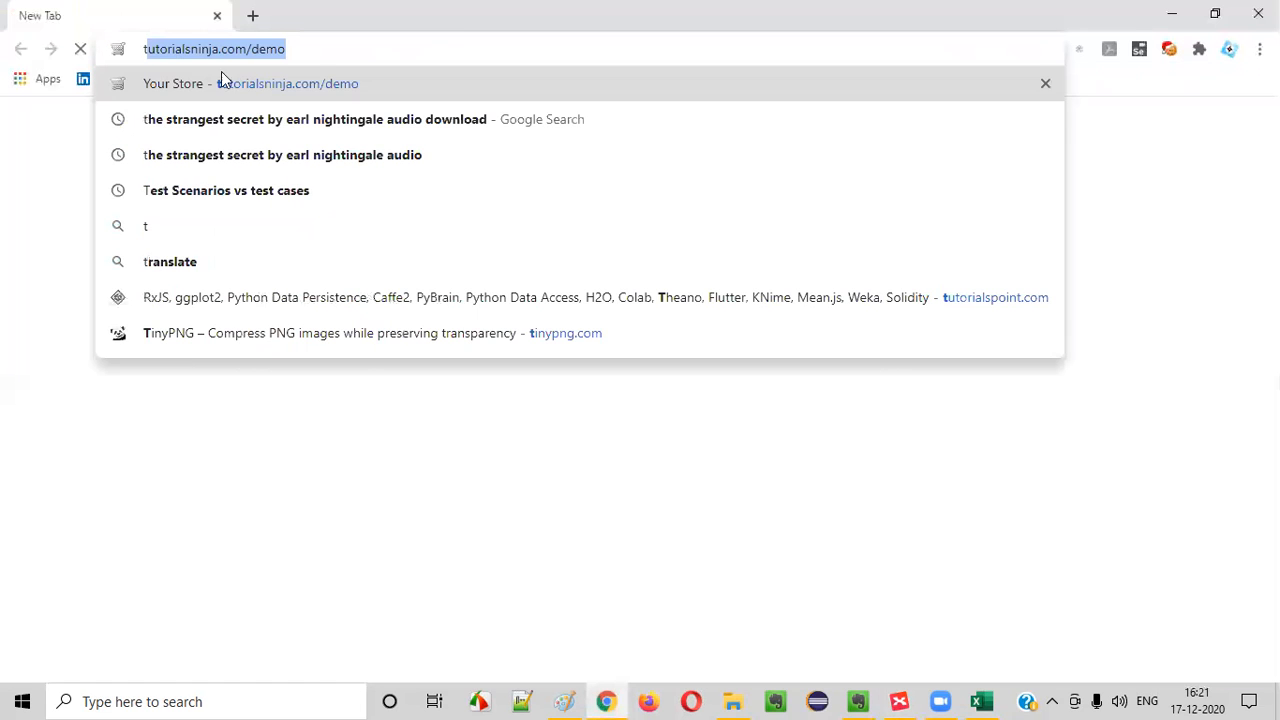
click(227, 78)
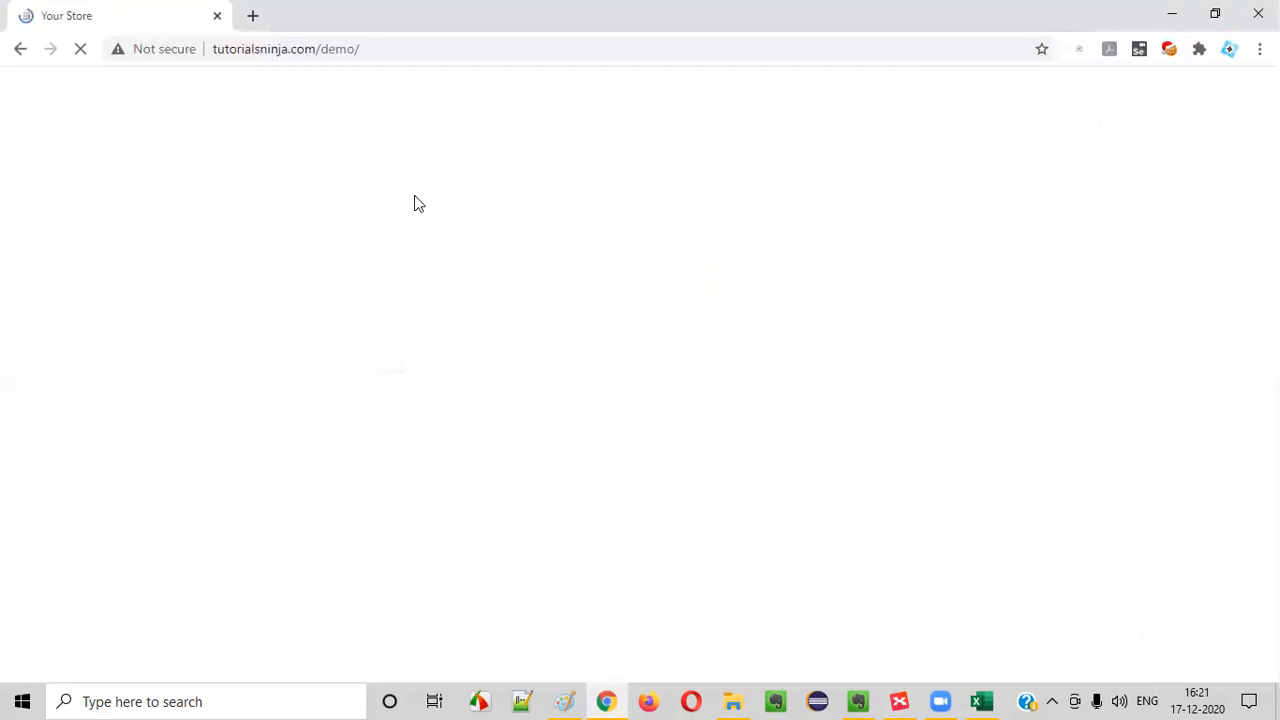
click(843, 90)
click(817, 135)
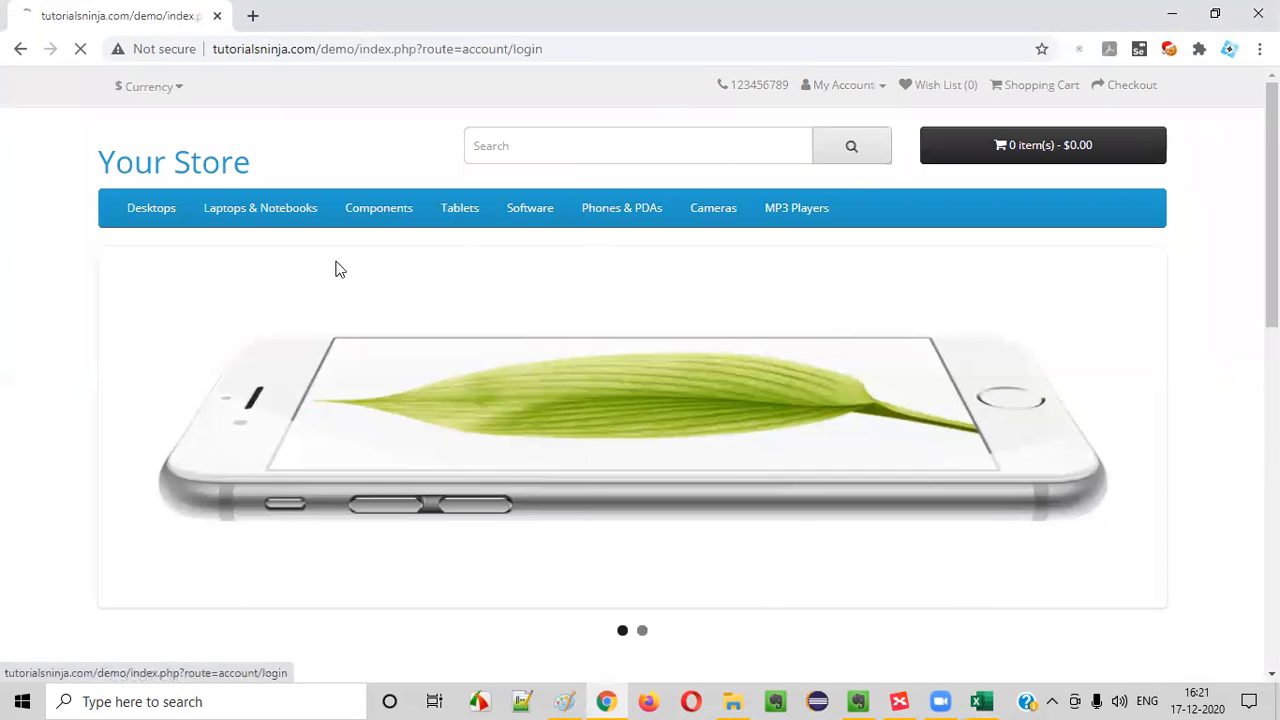
scroll(592, 293, down, 1)
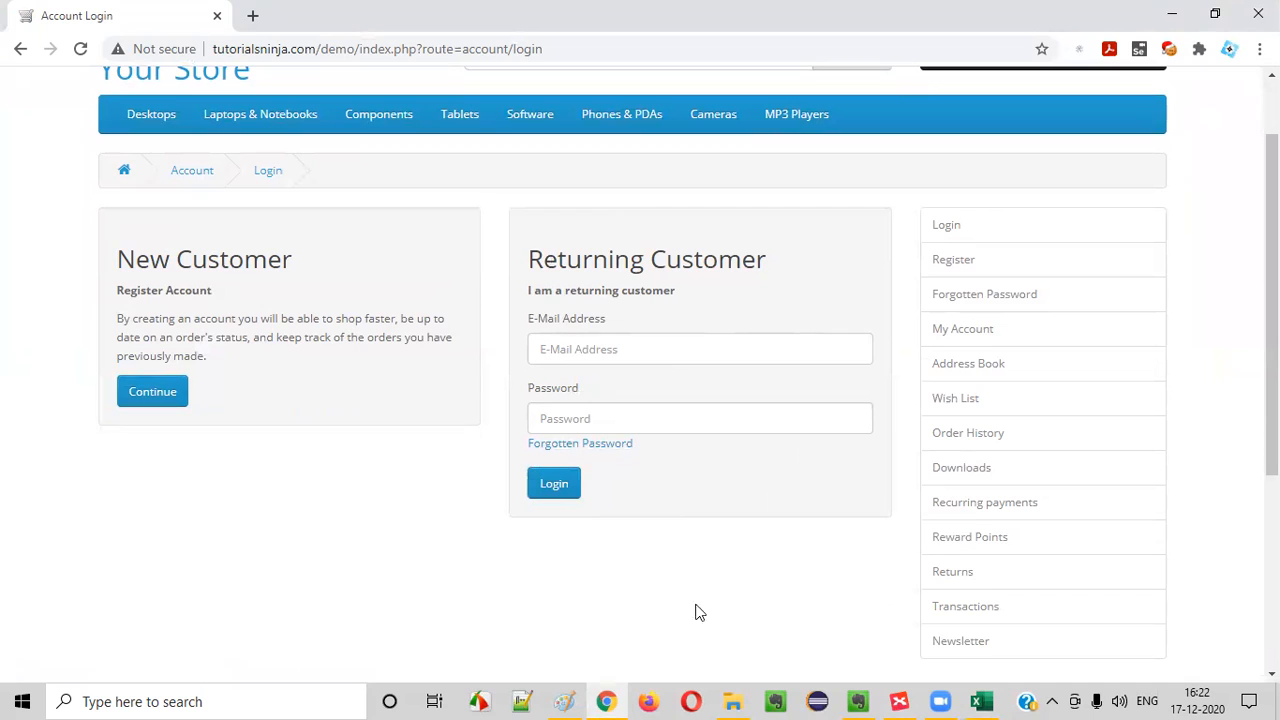
drag(514, 49, 546, 52)
click(393, 524)
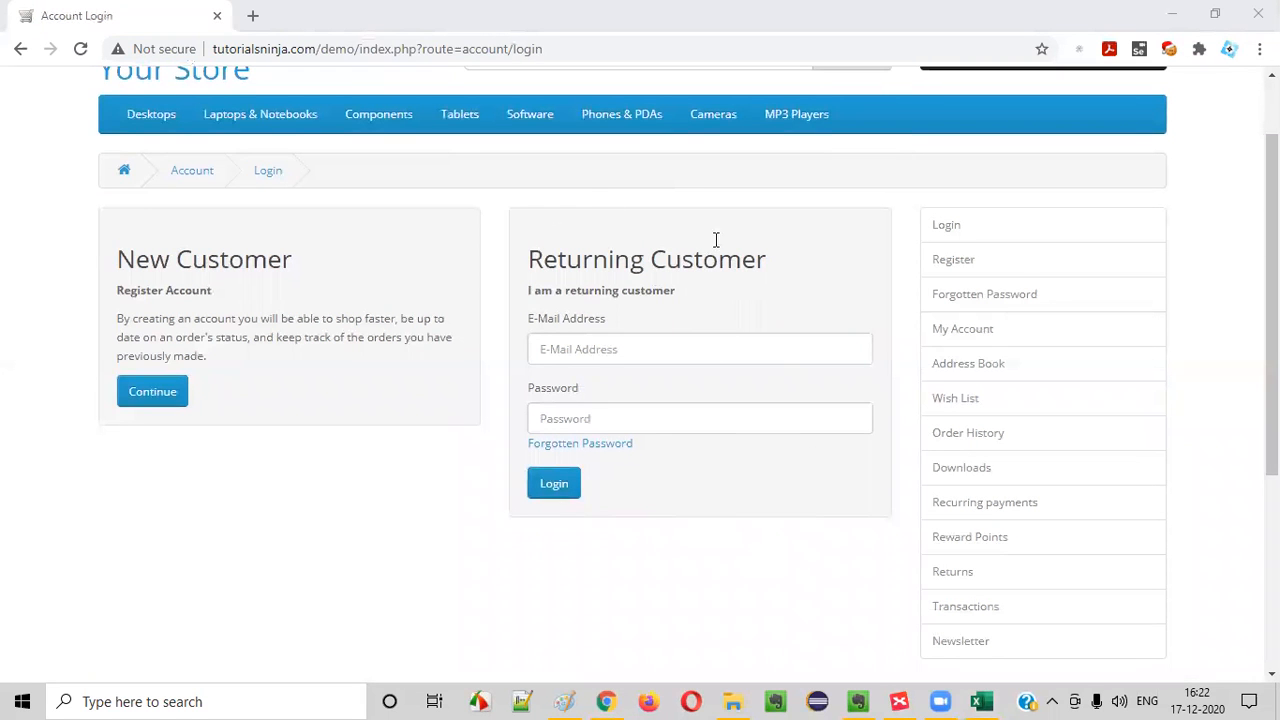
Examine the Returning Customer section of the Account Login page and recheck the 'Login with valid credentials' scenario in the XMind mind map
drag(541, 262, 757, 262)
click(724, 273)
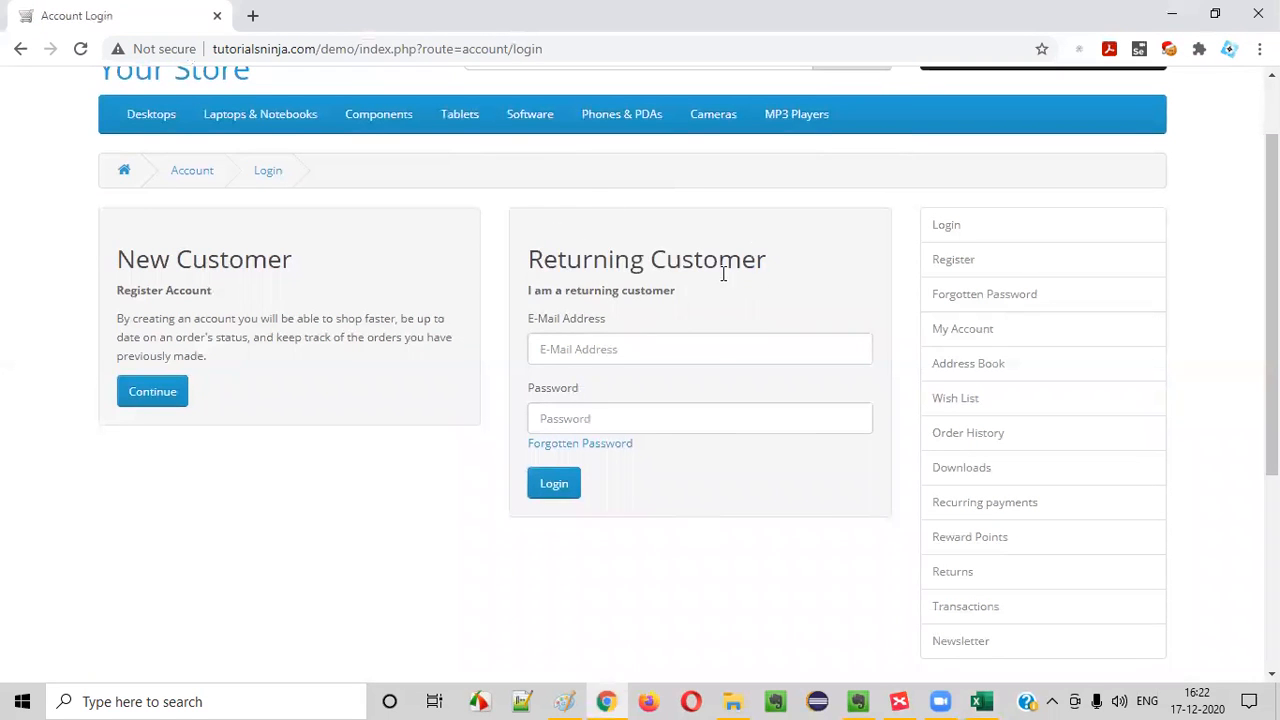
drag(542, 292, 684, 304)
click(684, 304)
click(594, 357)
click(503, 428)
click(574, 407)
click(478, 572)
click(899, 701)
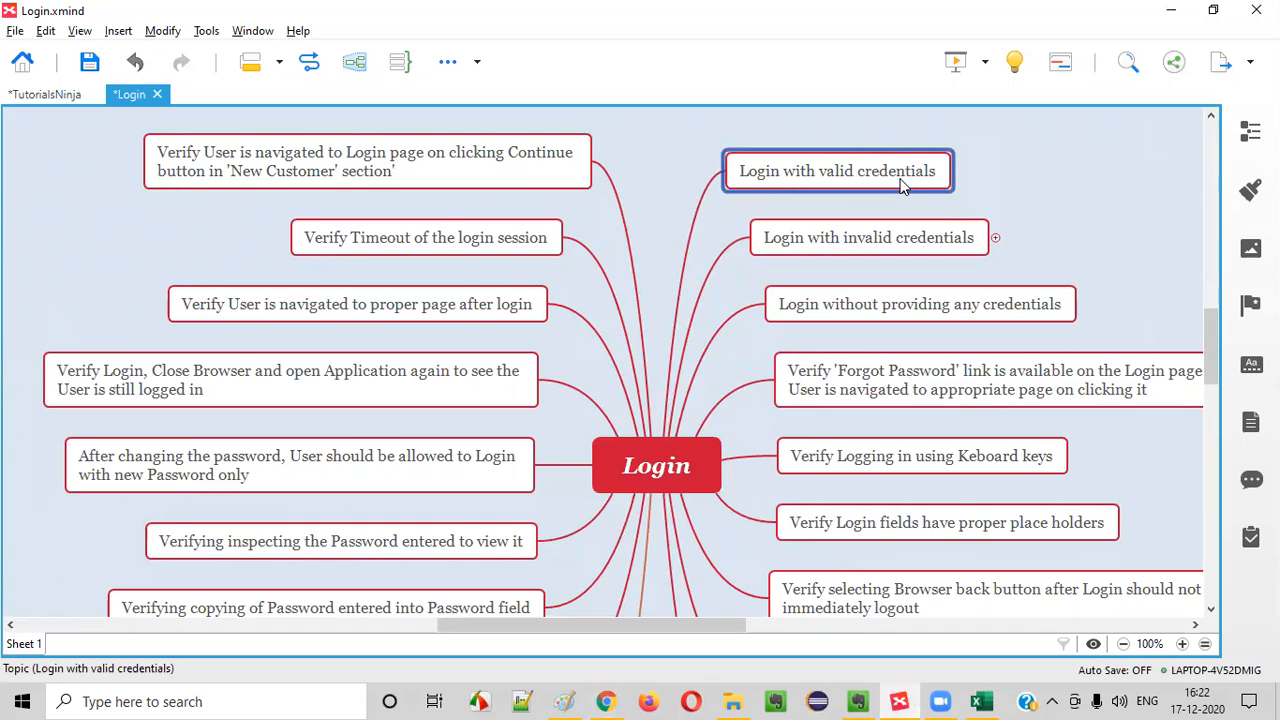
Switch to Excel and enter 'Verify logging into the Application using valid credentials' as the Test Case Title of TC_LF_001
click(981, 701)
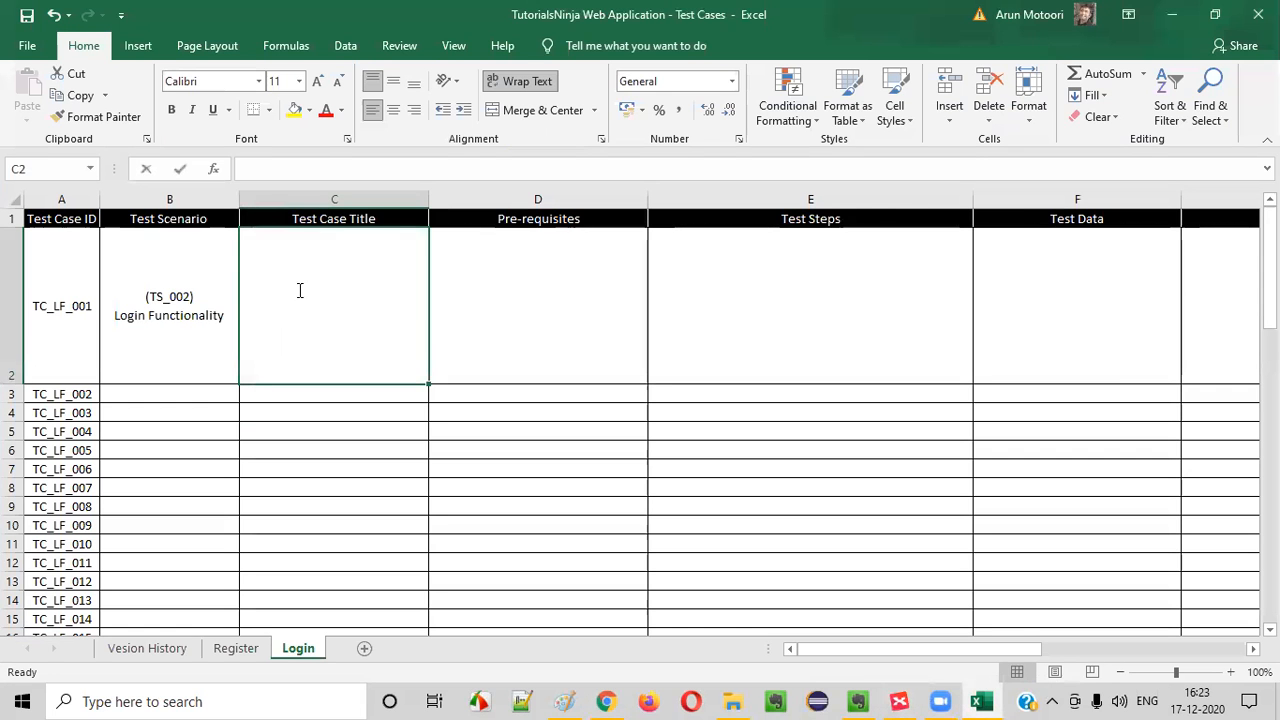
text(Ver)
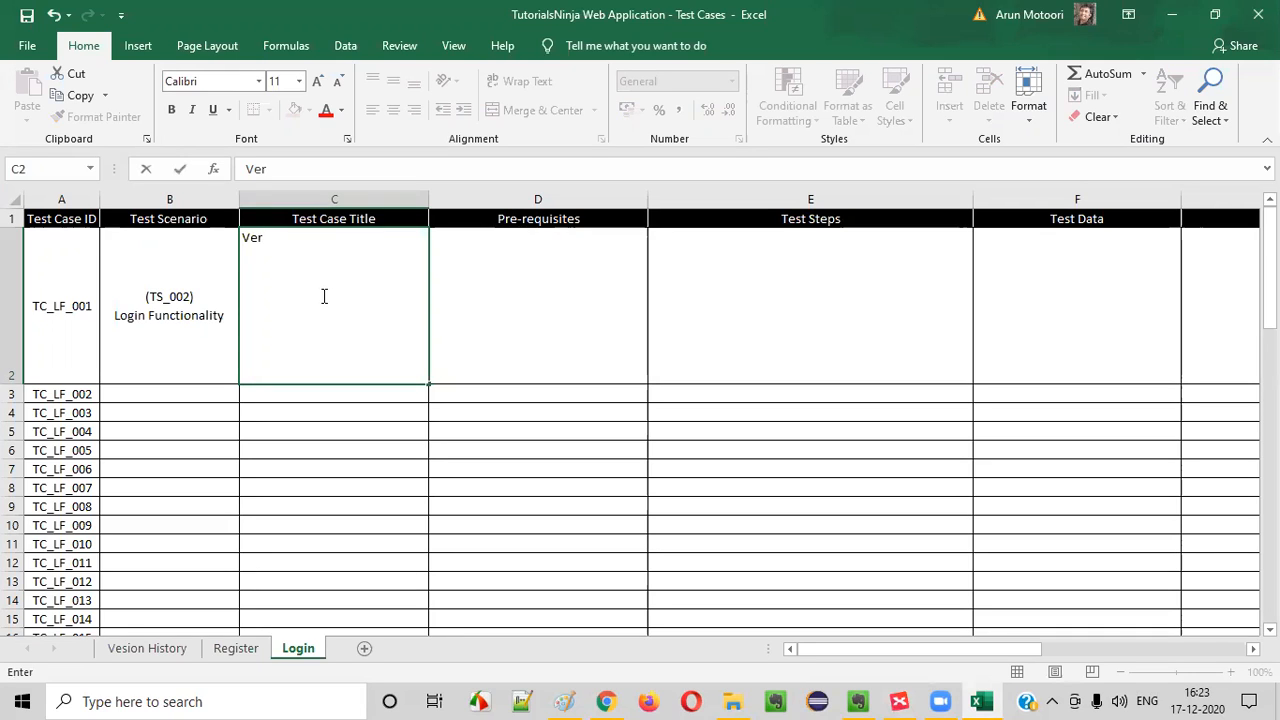
text(ify logging into the Application using valid creden)
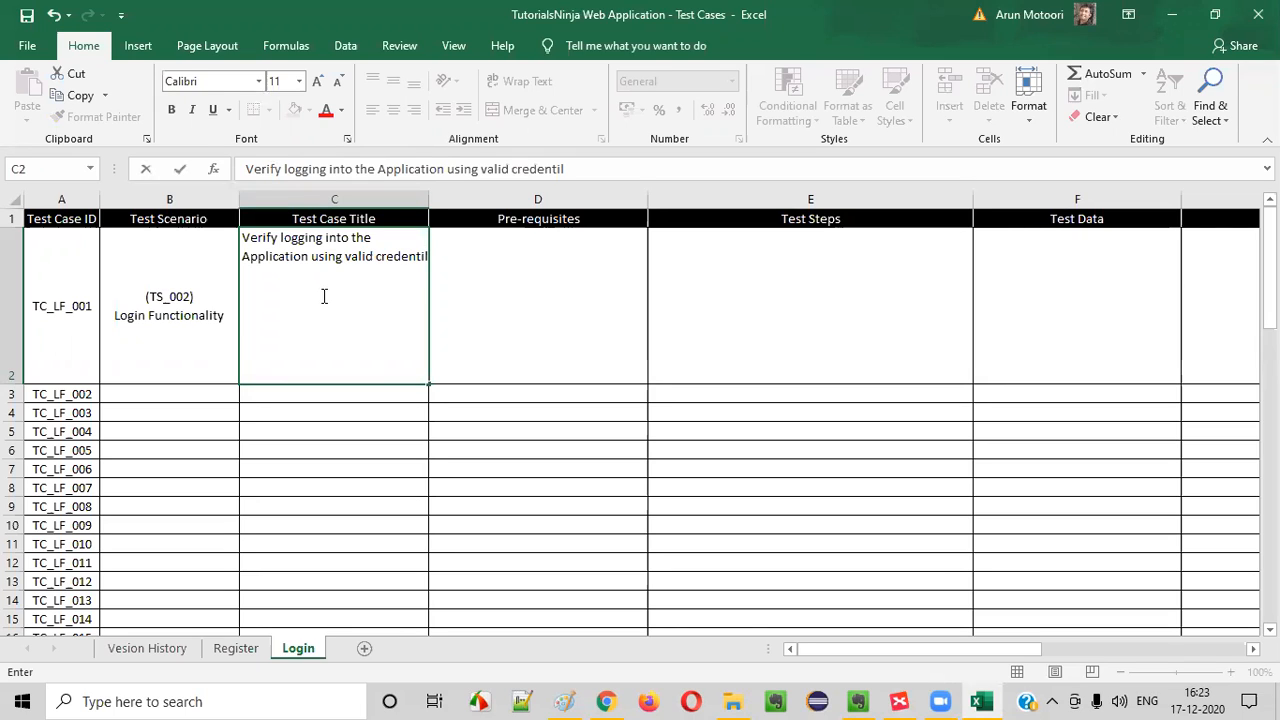
text(tials)
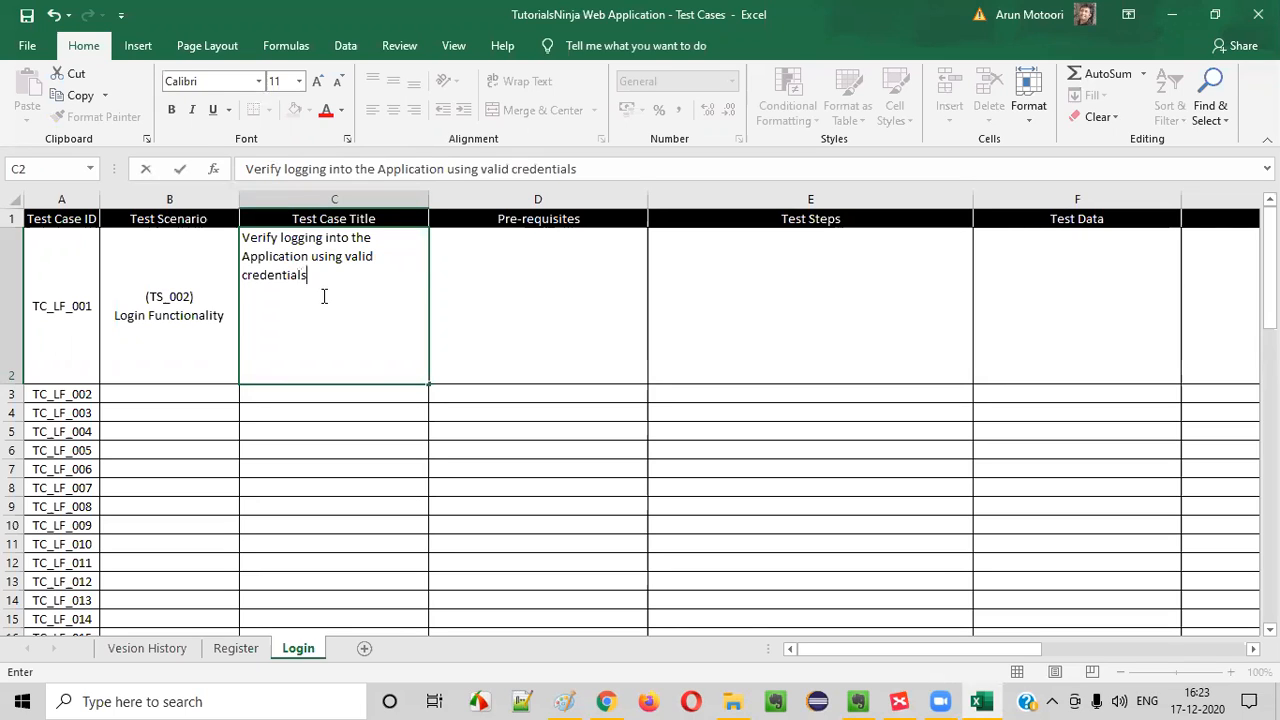
double_click(260, 280)
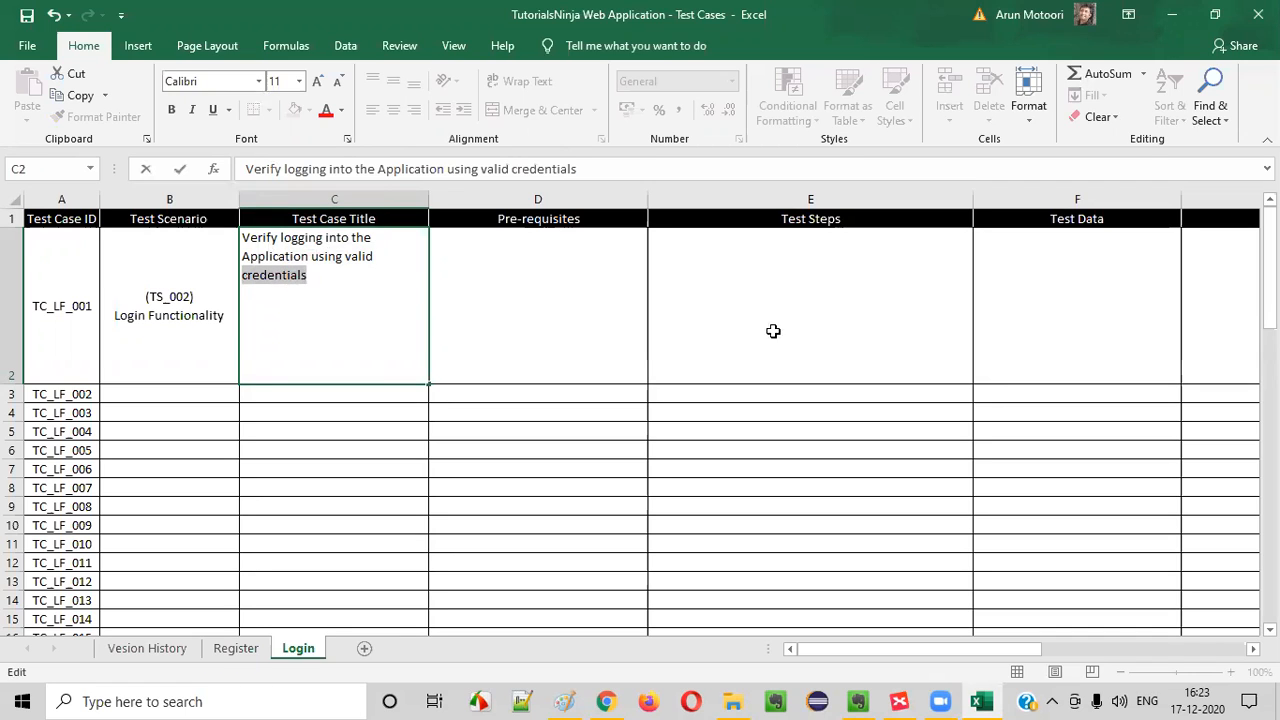
key(Tab)
click(365, 333)
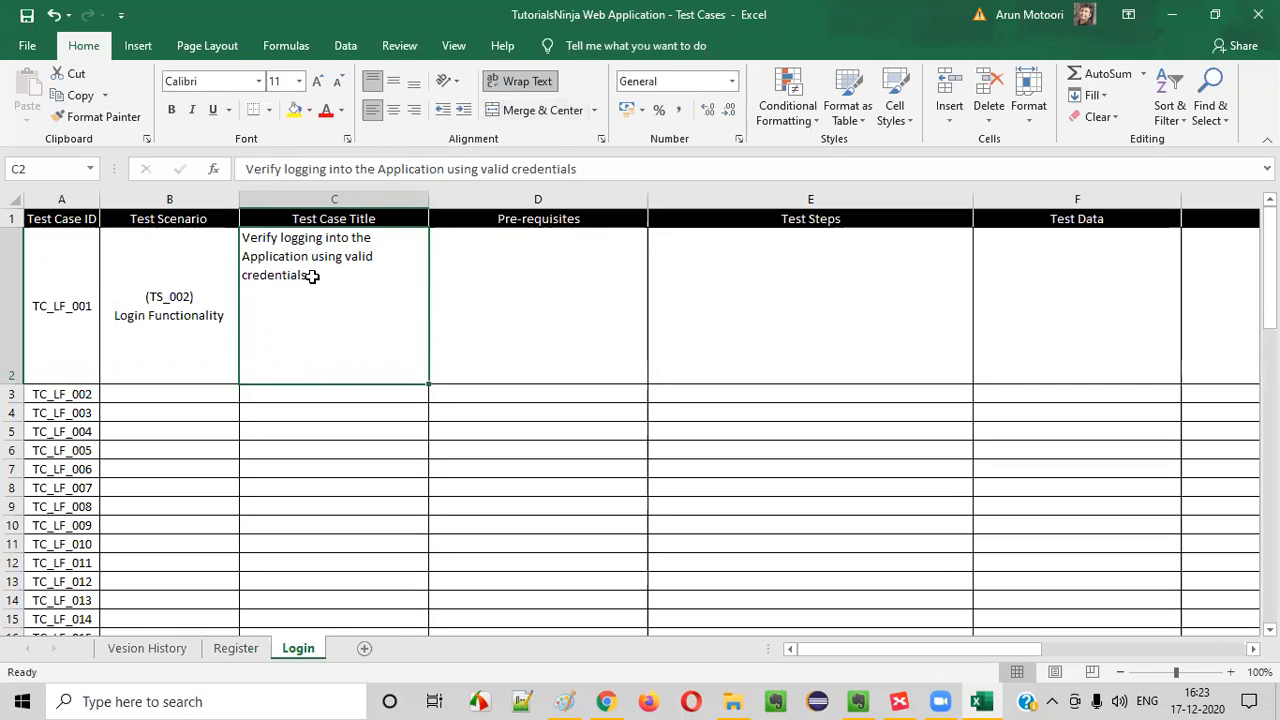
click(186, 334)
click(531, 309)
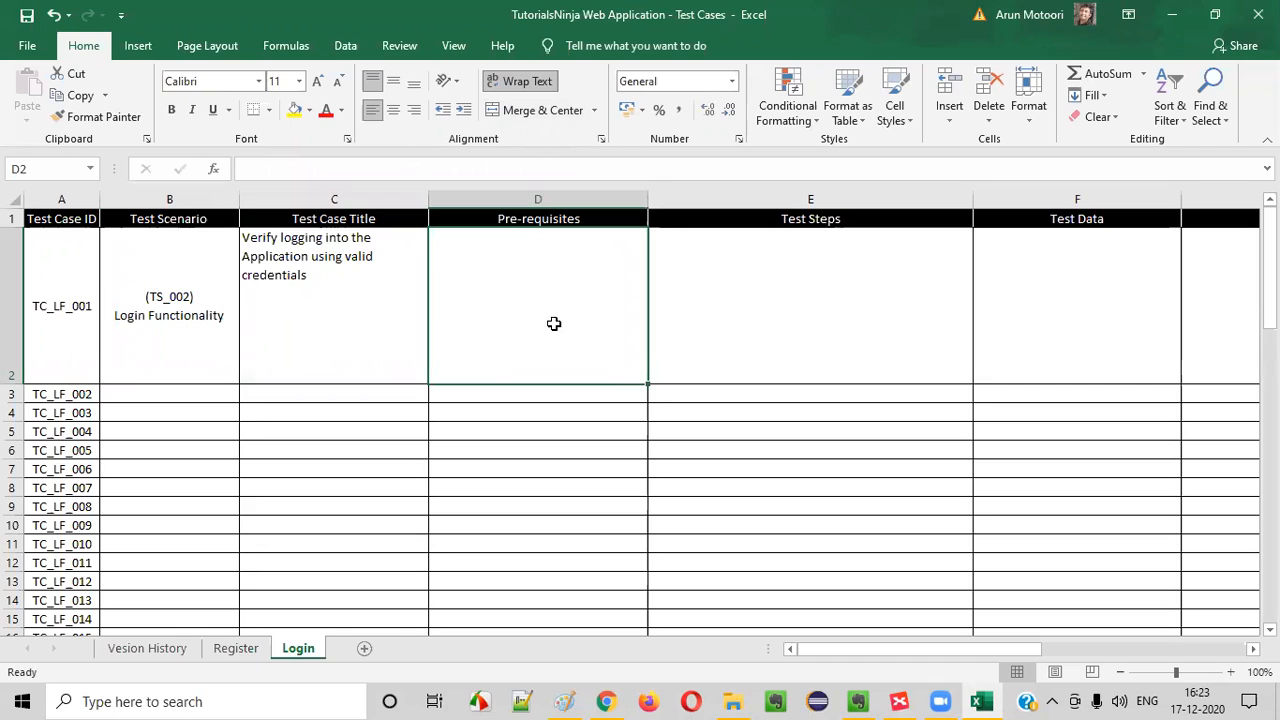
double_click(529, 283)
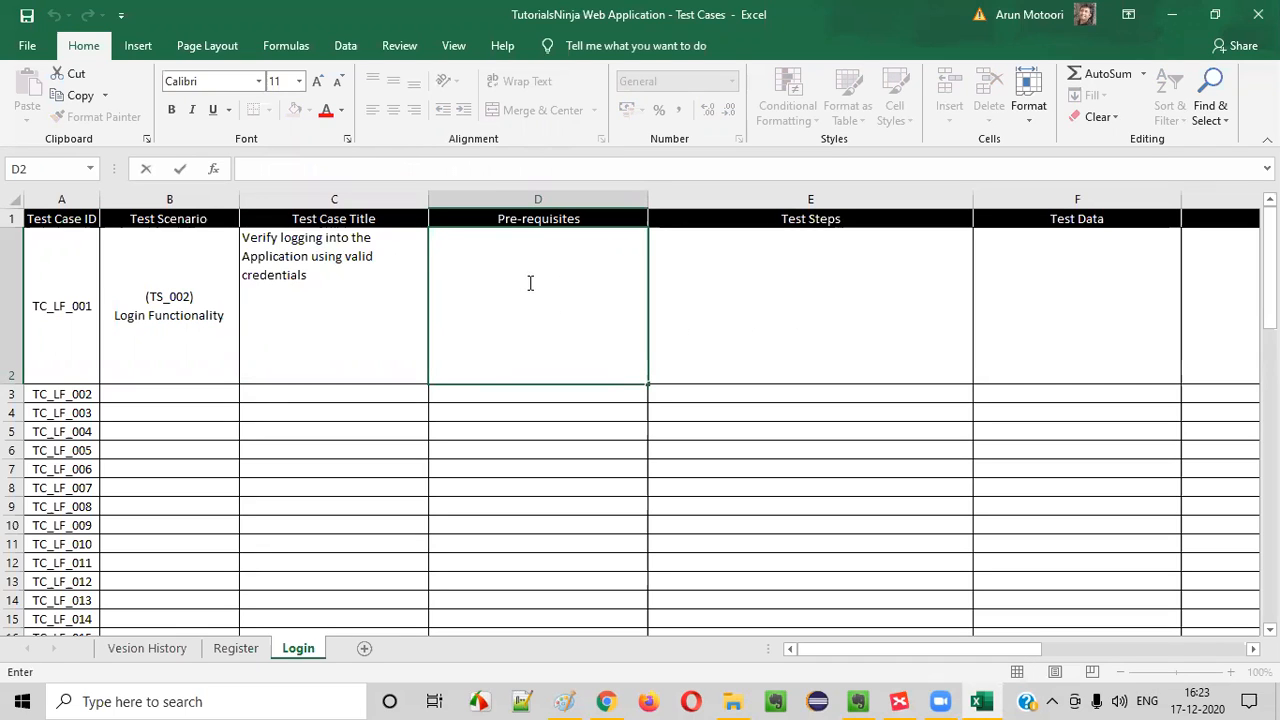
text(Open the A)
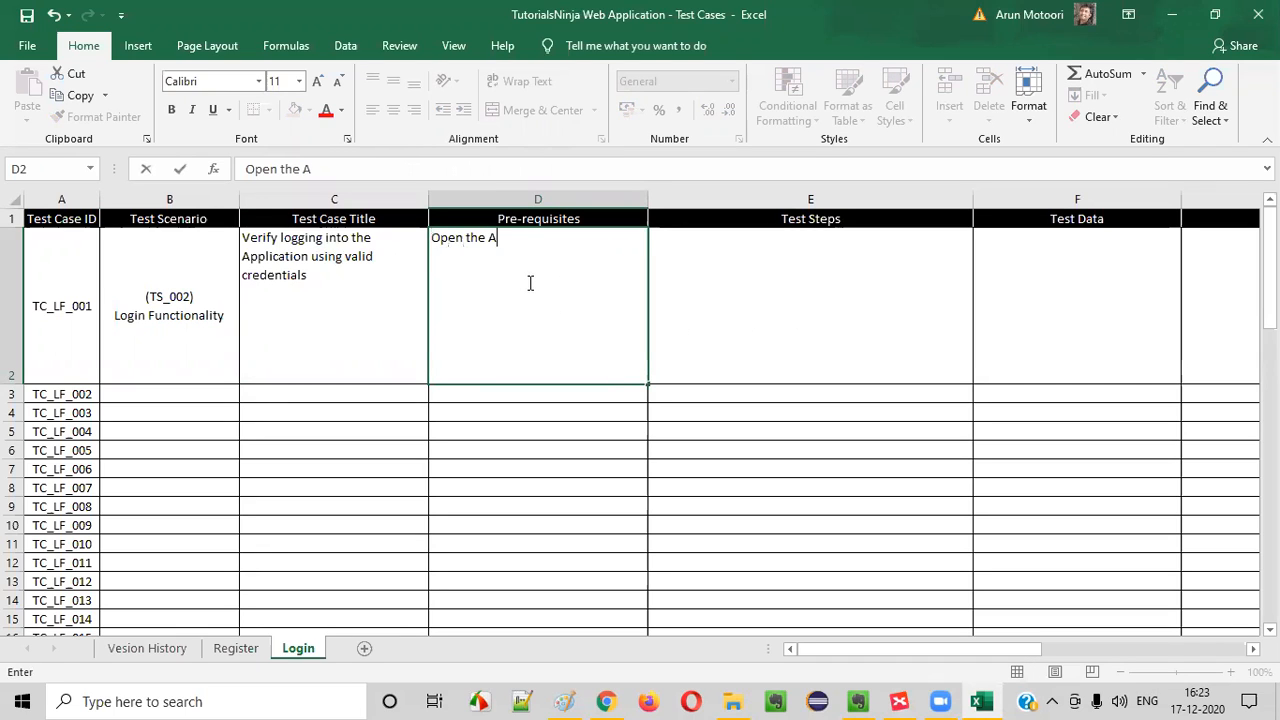
text(pplication URL)
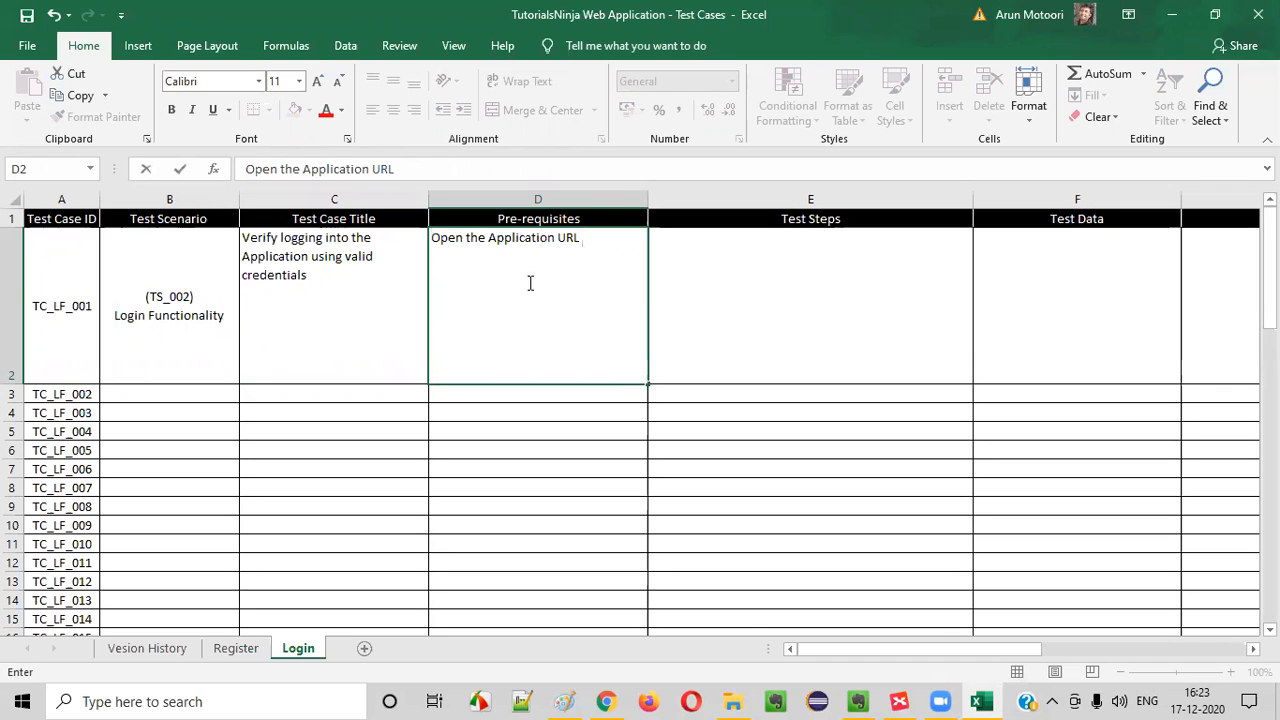
click(606, 701)
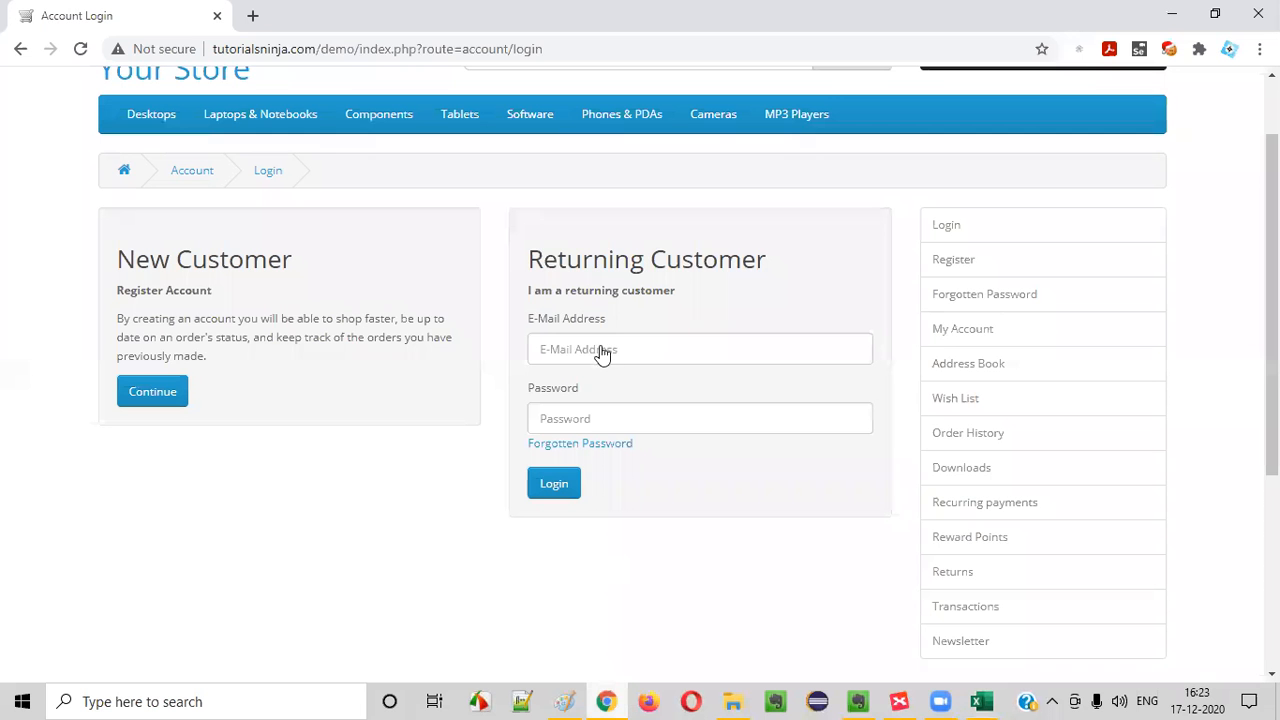
drag(356, 49, 147, 50)
key(ctrl+c)
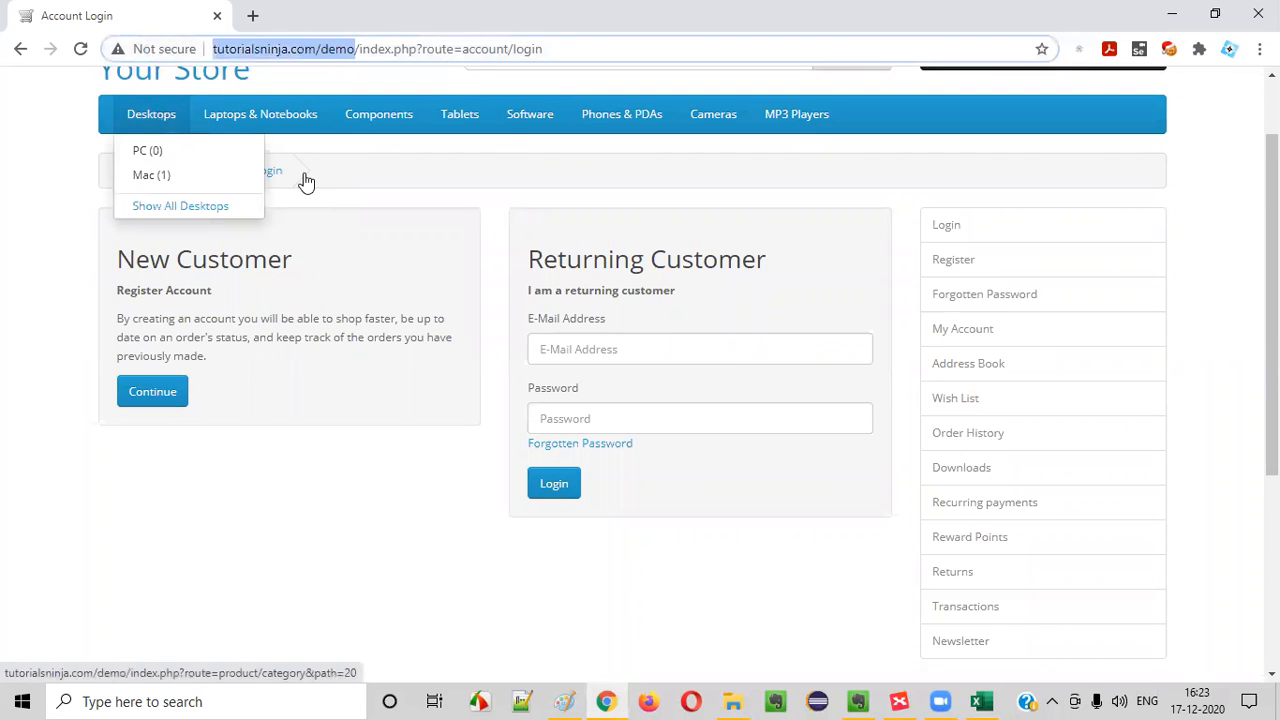
key(alt+Tab)
key(ctrl+v)
text() in any supported Browser)
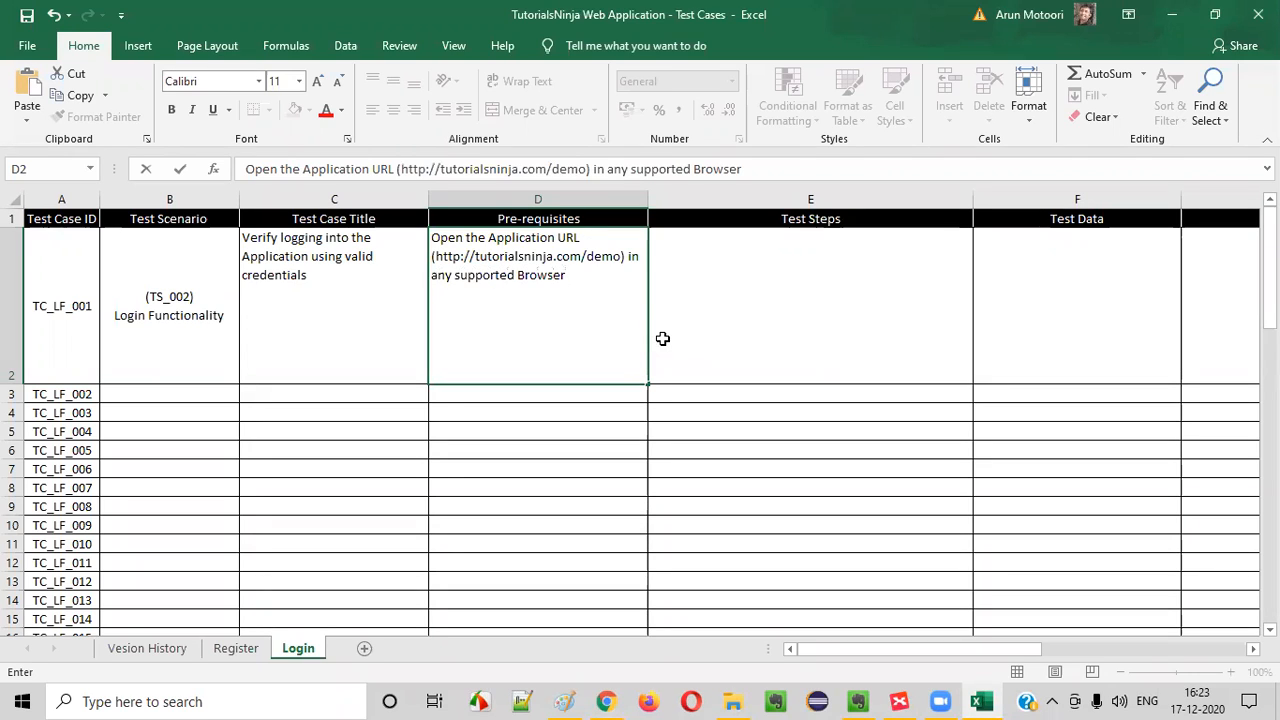
click(190, 290)
click(343, 278)
click(557, 286)
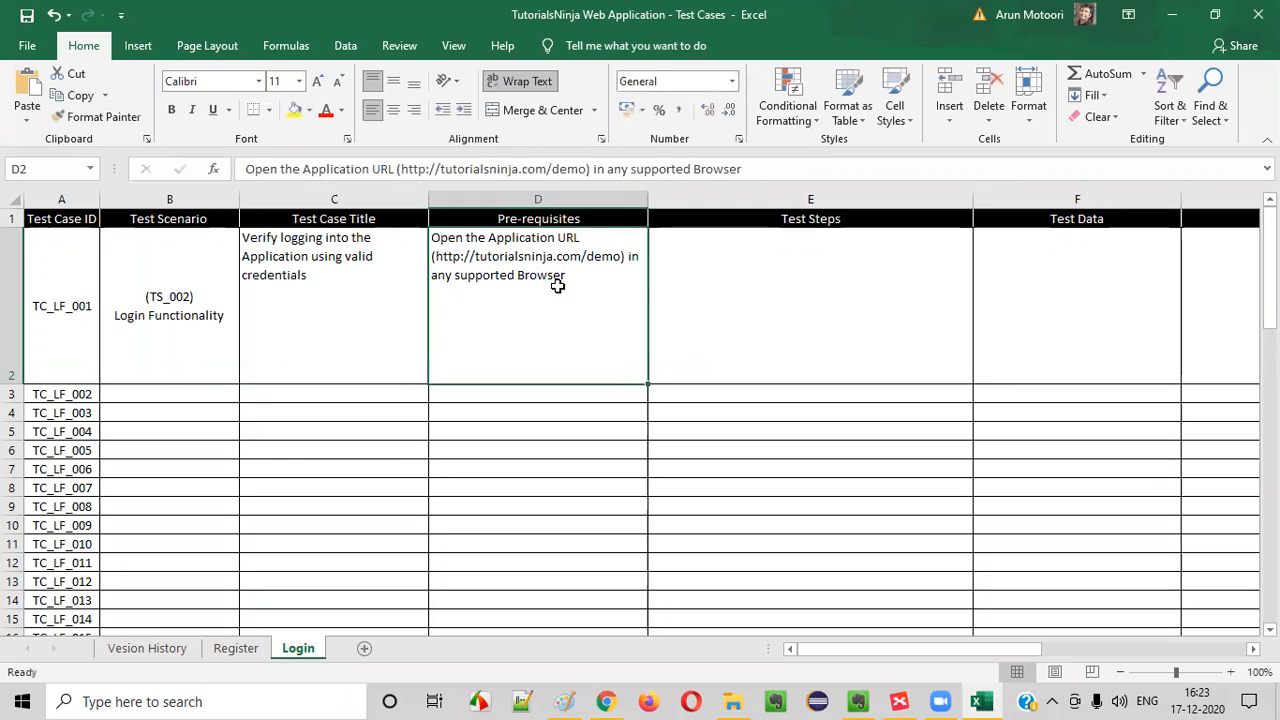
click(737, 291)
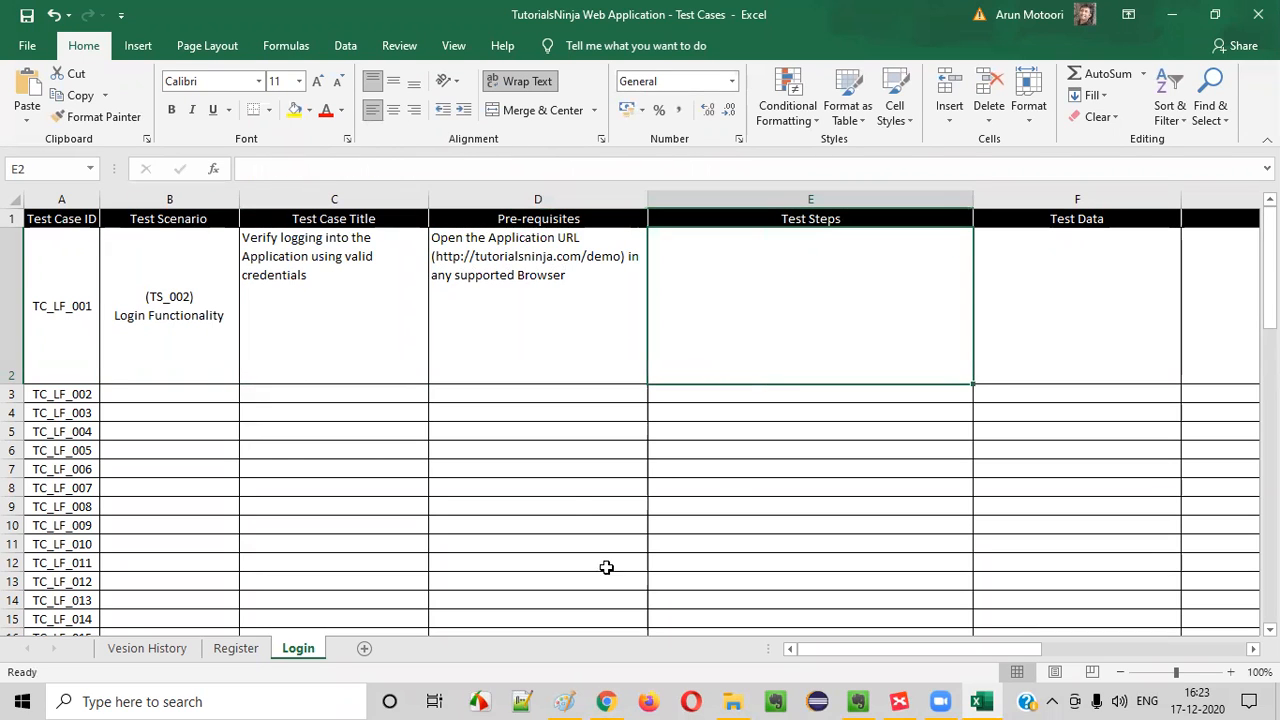
click(617, 309)
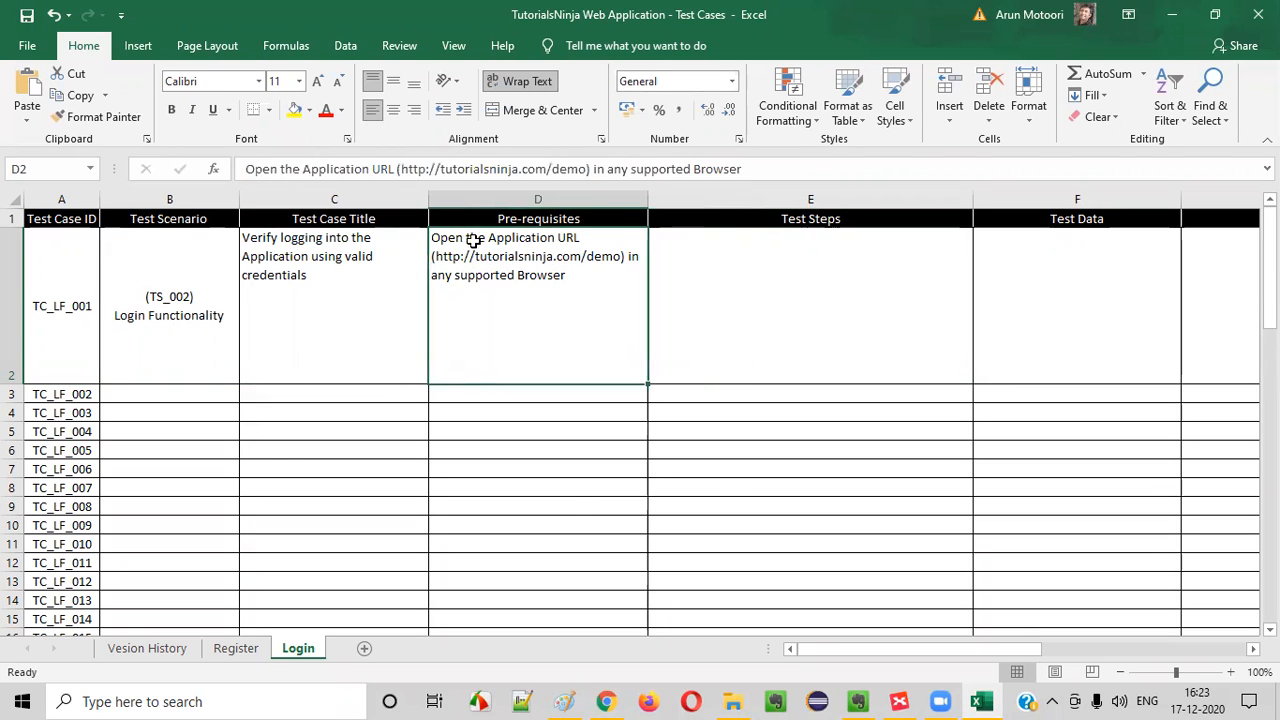
Switch to Chrome, load the store's home page at tutorialsninja.com/demo and expand its My Account options
click(608, 700)
drag(317, 50, 323, 47)
drag(596, 48, 4, 12)
text(t)
key(Return)
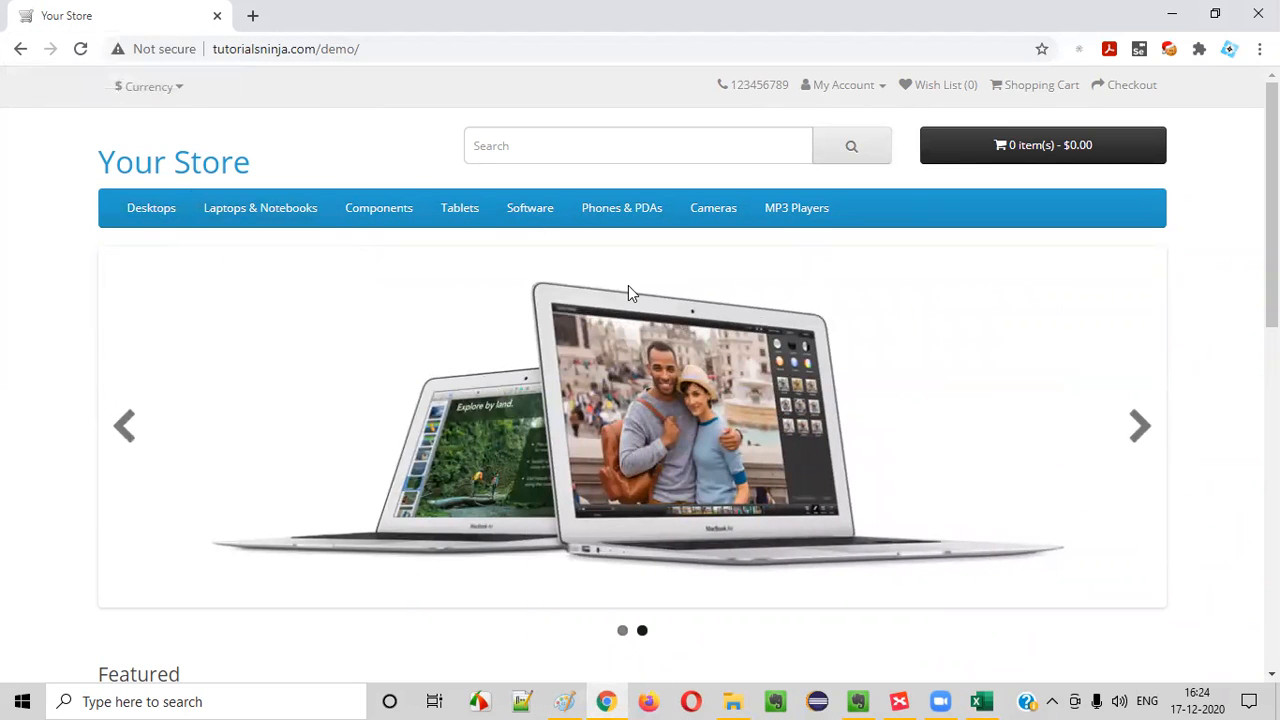
key(alt+Tab)
key(alt+Tab)
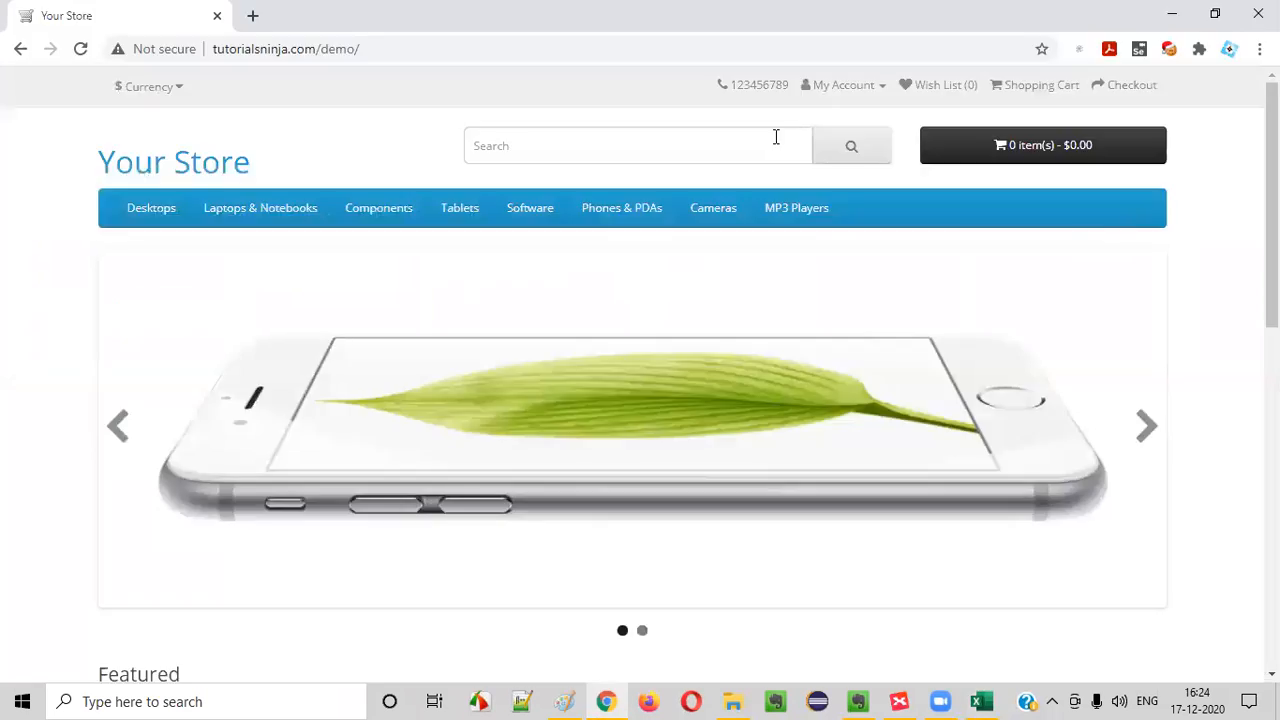
click(849, 88)
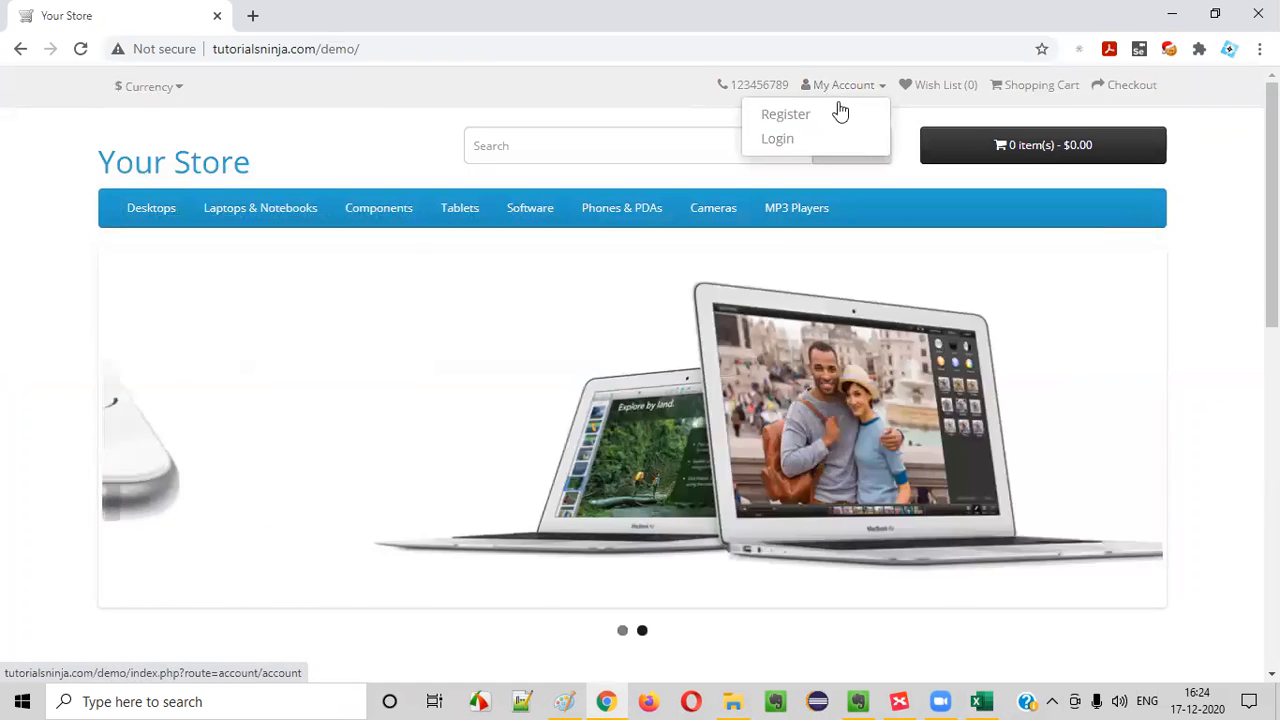
key(alt+Tab)
Return to Excel and start the TC_LF_001 Test Steps with '1. Click on 'My Account' Dropmenu', followed by a new line
key(alt+Tab)
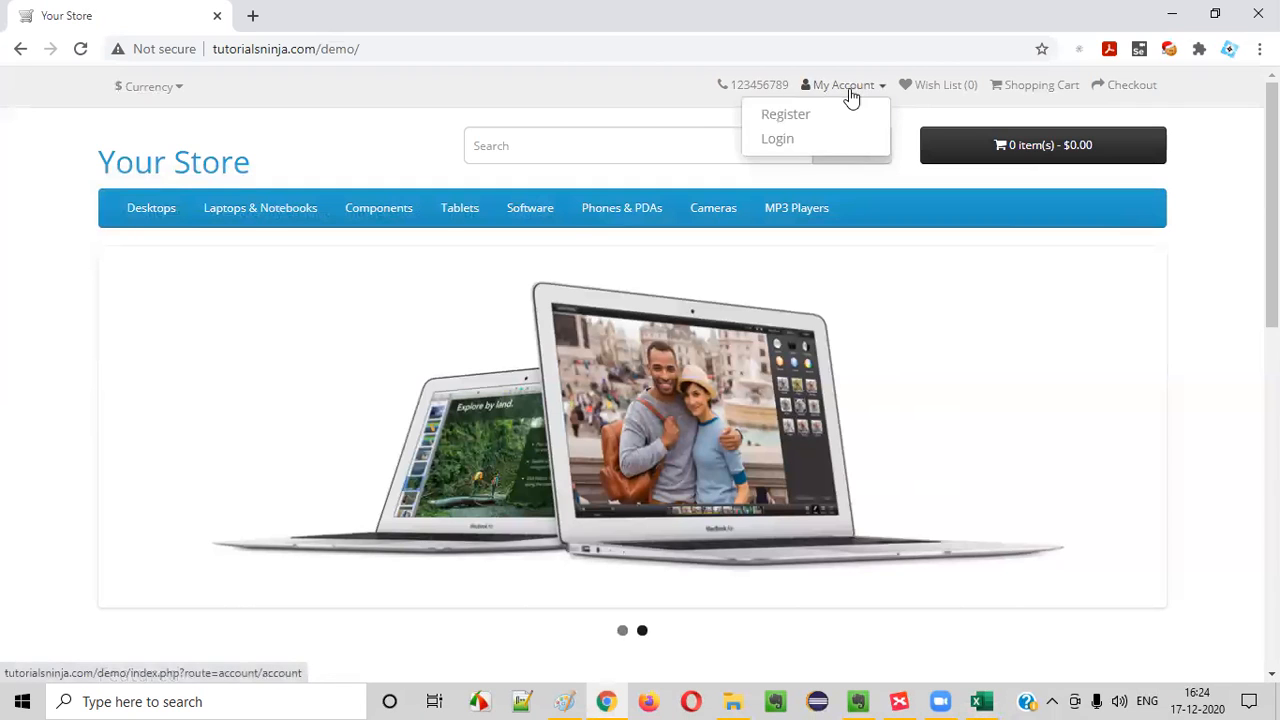
key(alt+Tab)
click(743, 258)
text(1. Click on)
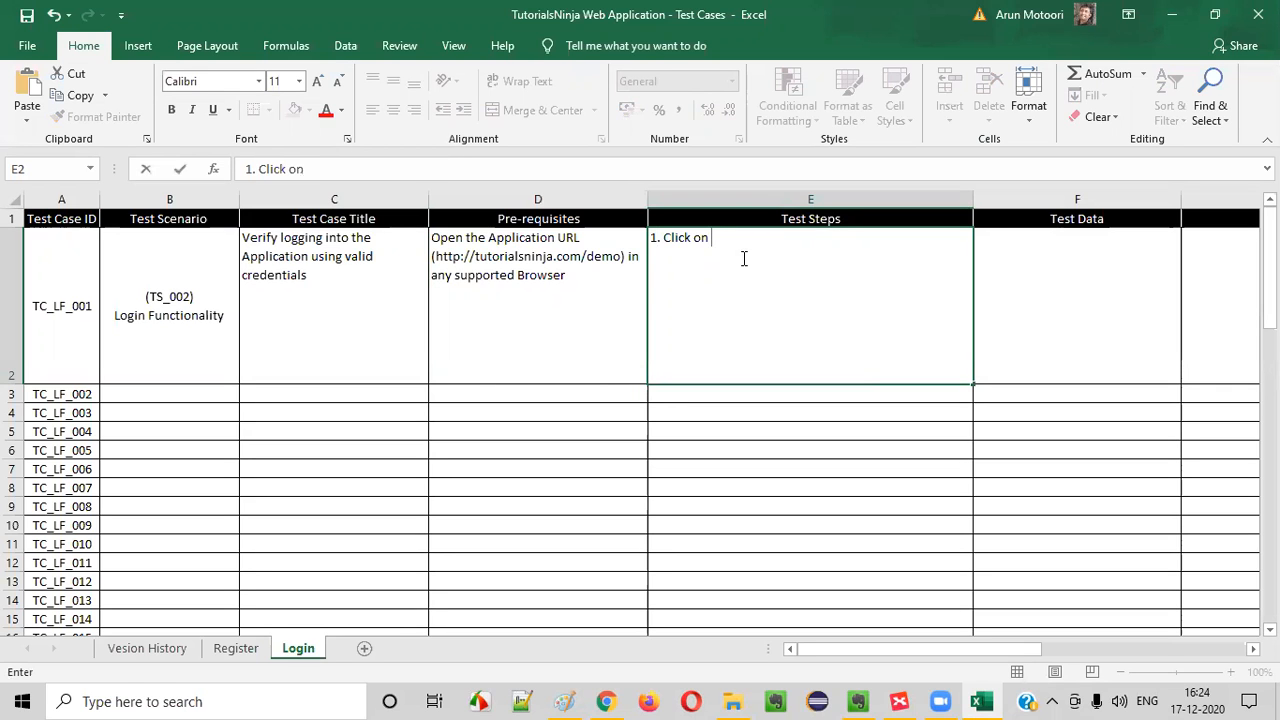
key(alt+Tab)
key(alt+Tab)
text(My Account' dr)
key(BackSpace)
key(BackSpace)
text(Drop)
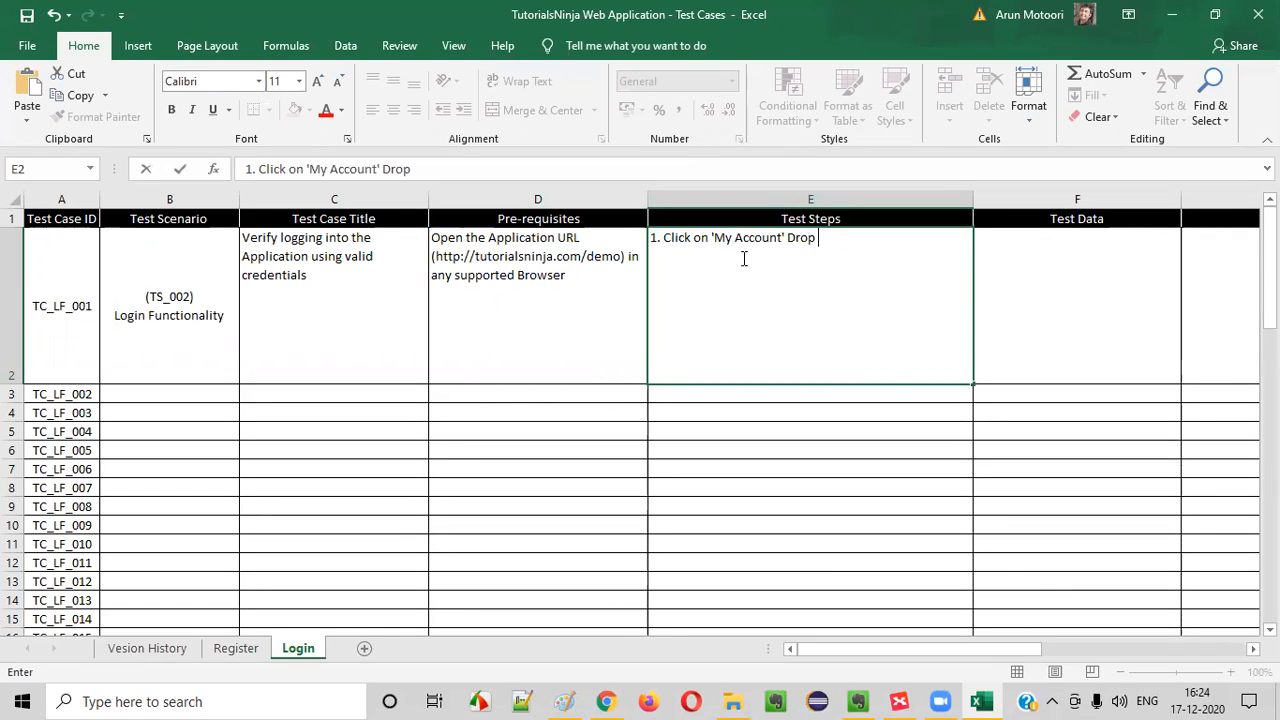
text(menu)
key(alt+Return)
Check the My Account options in Chrome and add '2. Click on 'Login' option' to the TC_LF_001 Test Steps in Excel
key(alt+Tab)
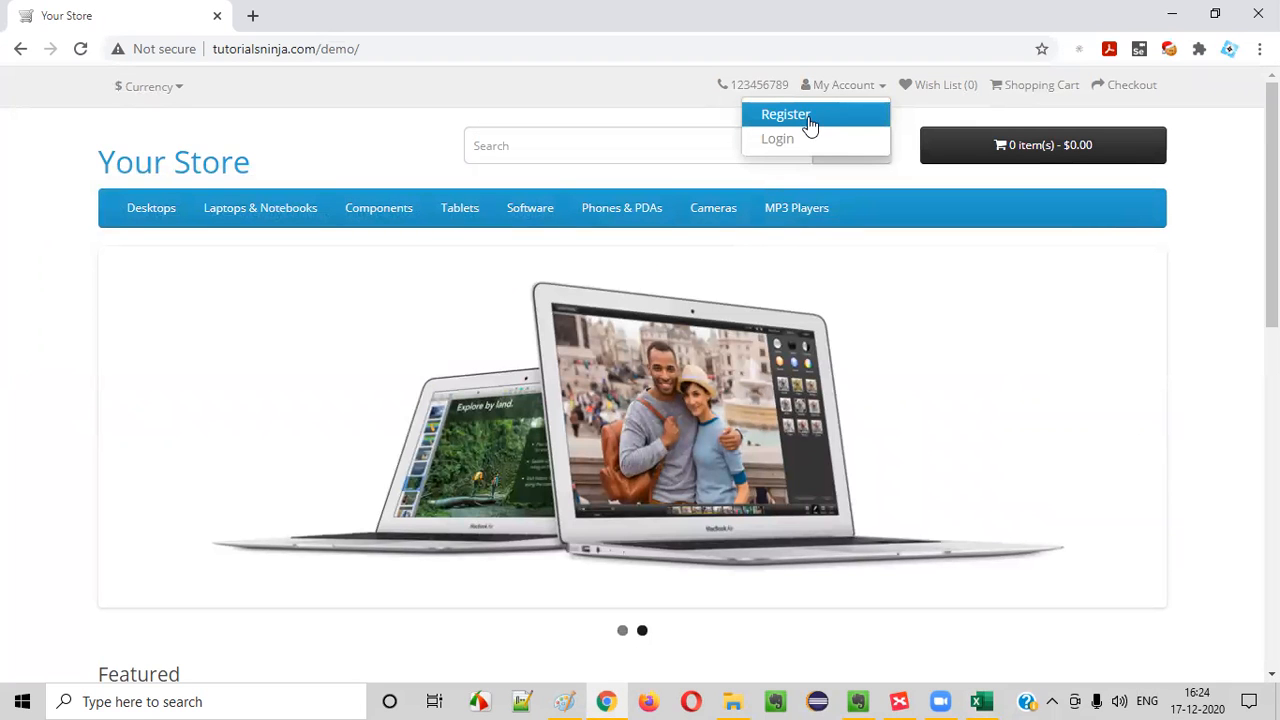
key(alt+Tab)
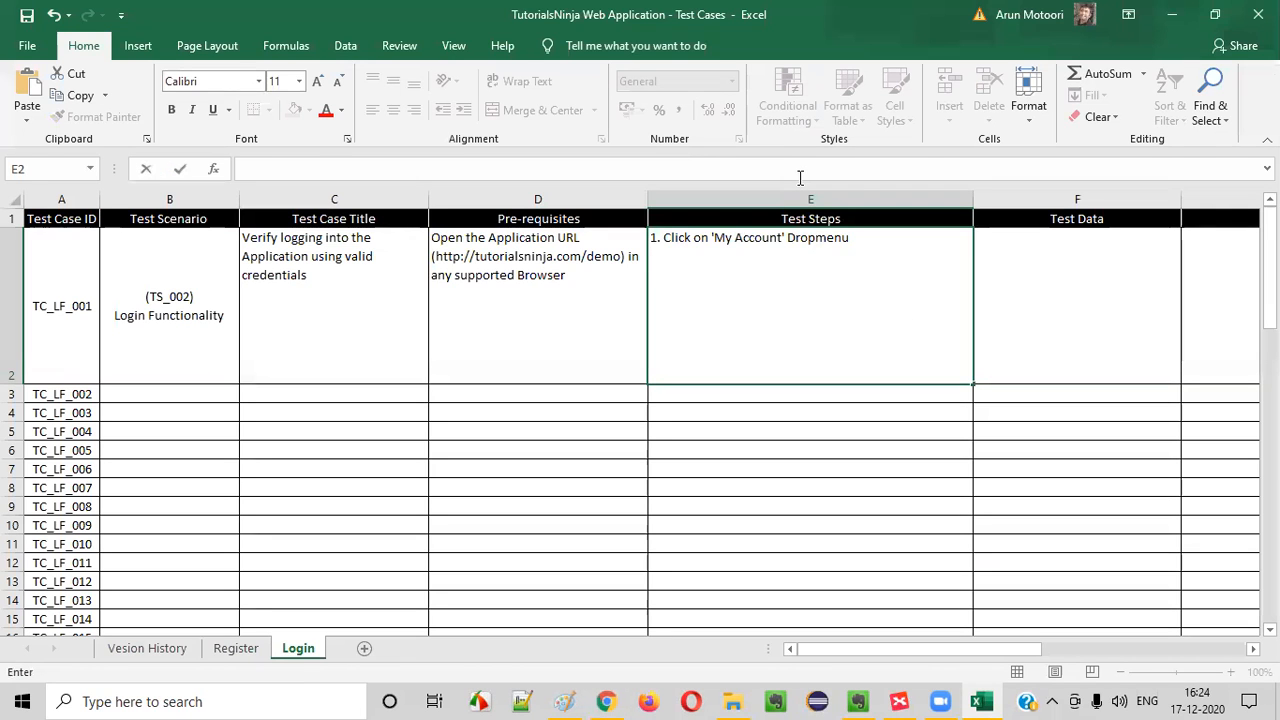
text(Click)
key(BackSpace)
key(BackSpace)
key(BackSpace)
key(BackSpace)
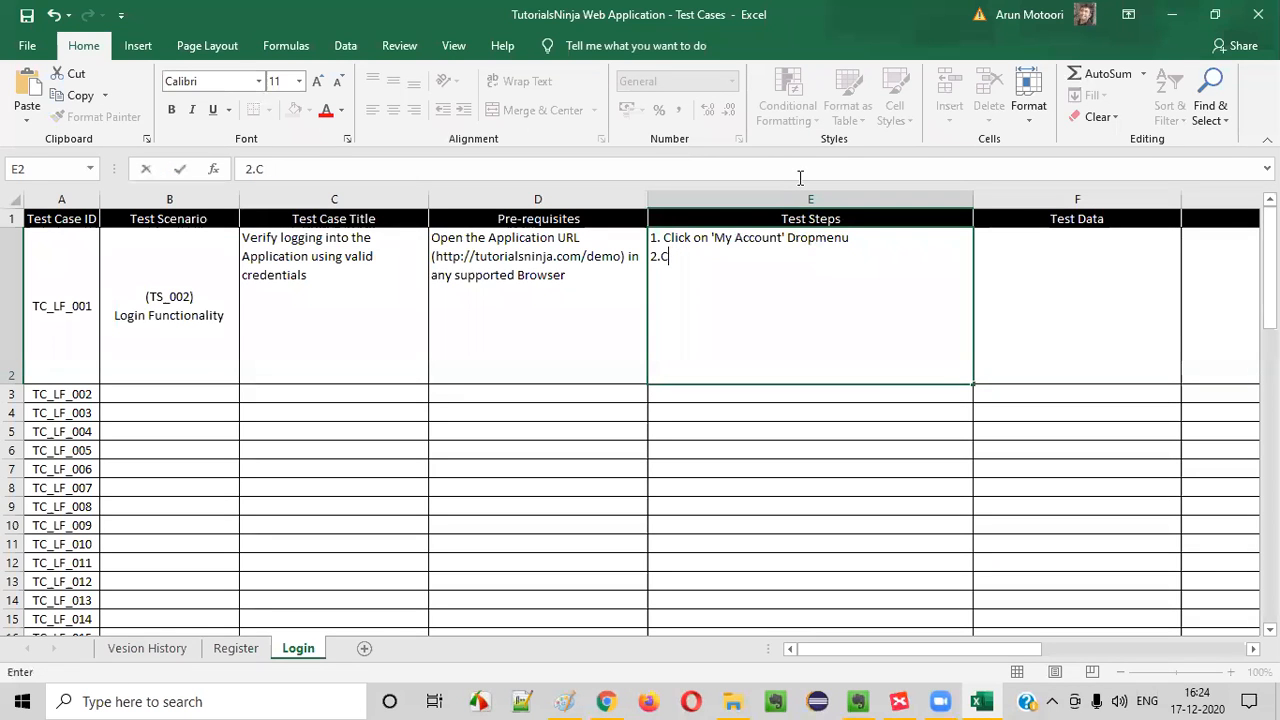
text(lick on 'Login' option)
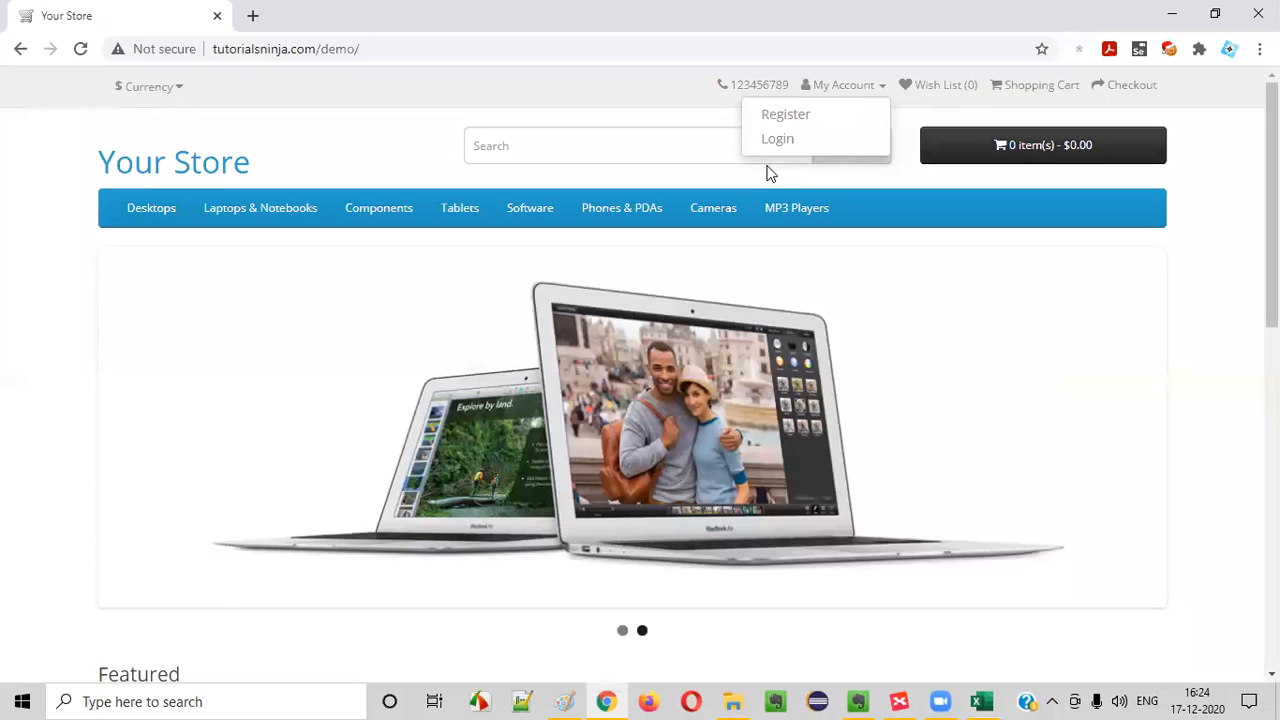
Open the store's Login page in Chrome, then append '(ER-1)' to the second TC_LF_001 test step in Excel
click(776, 140)
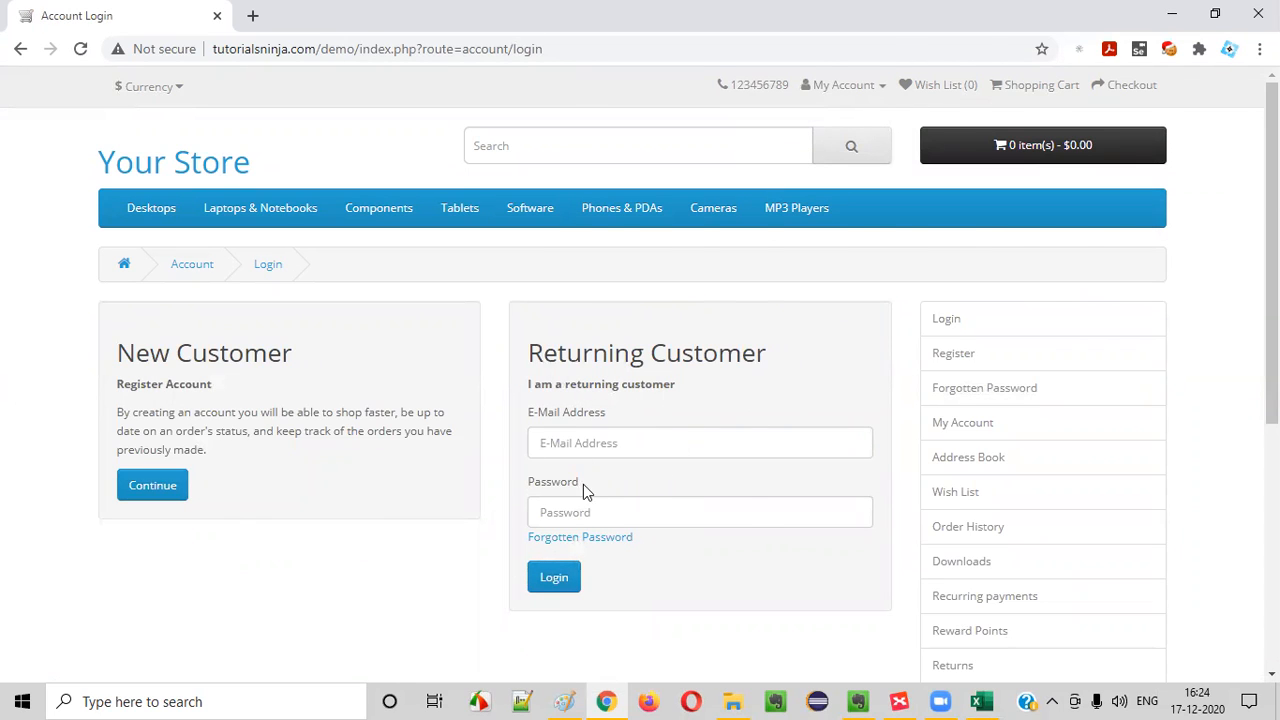
key(alt+Tab)
click(1097, 286)
double_click(744, 300)
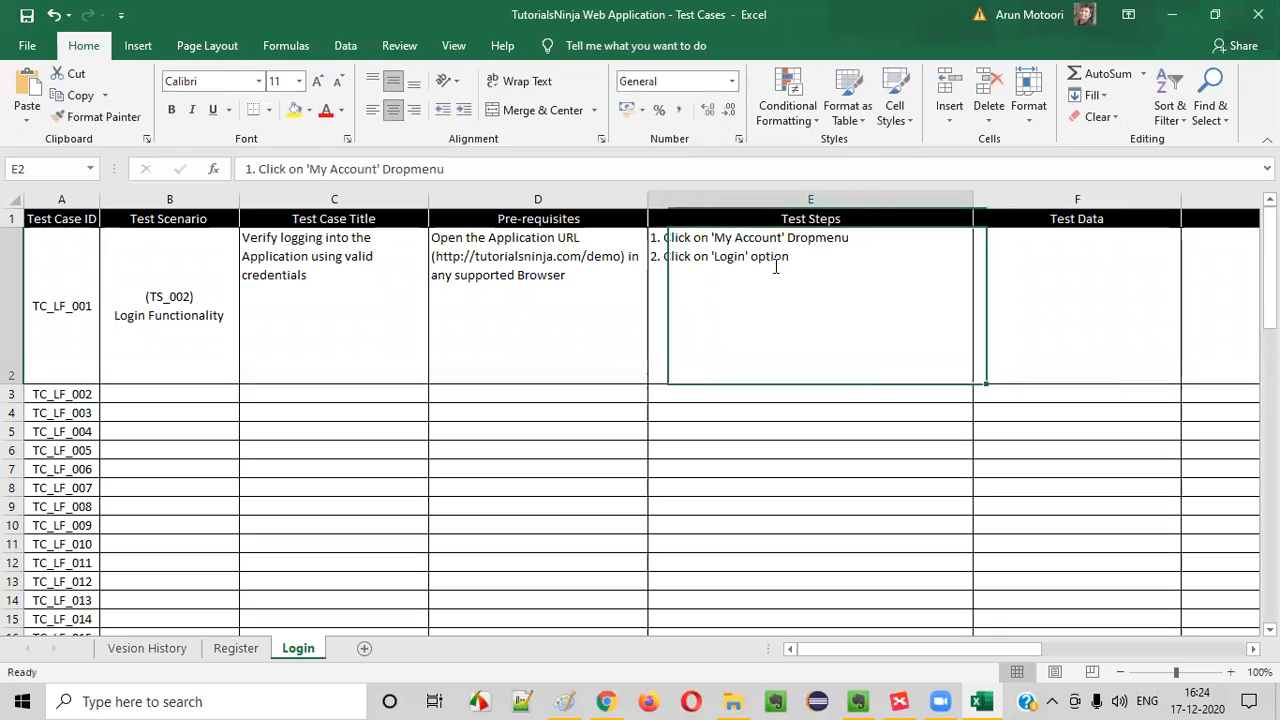
click(800, 246)
click(813, 258)
text((ER-1)
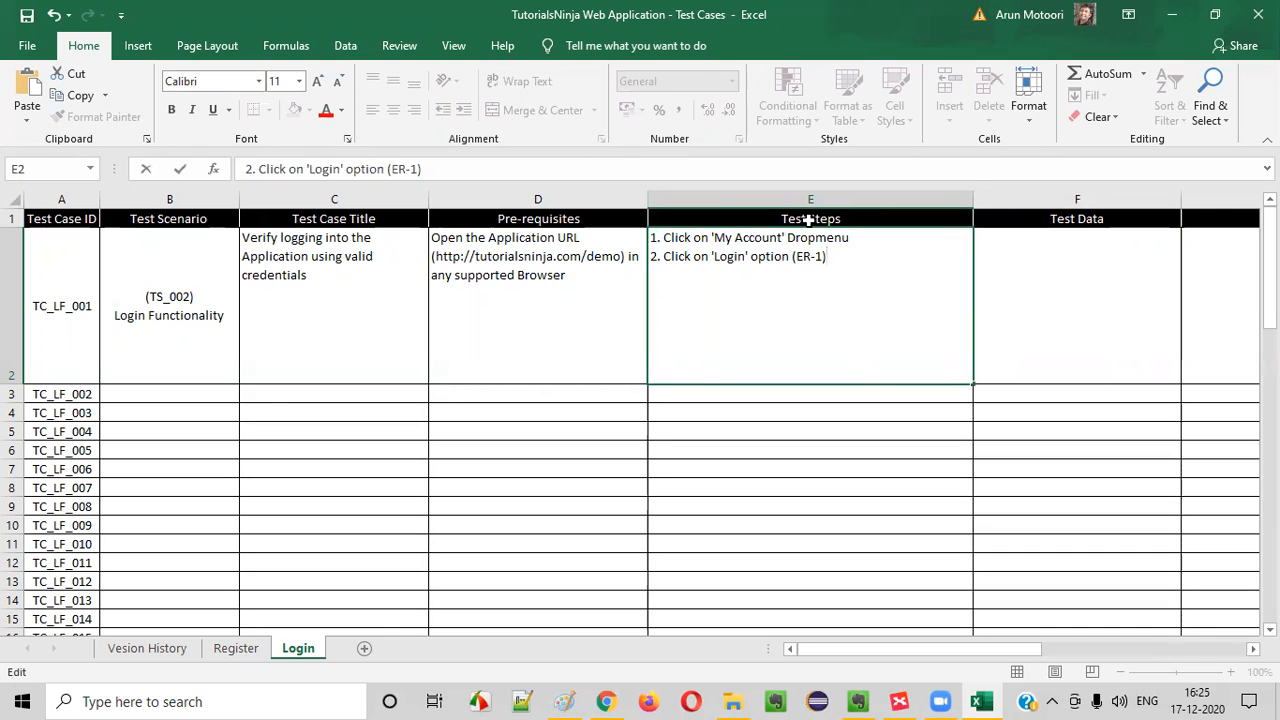
drag(790, 257, 844, 266)
click(1122, 346)
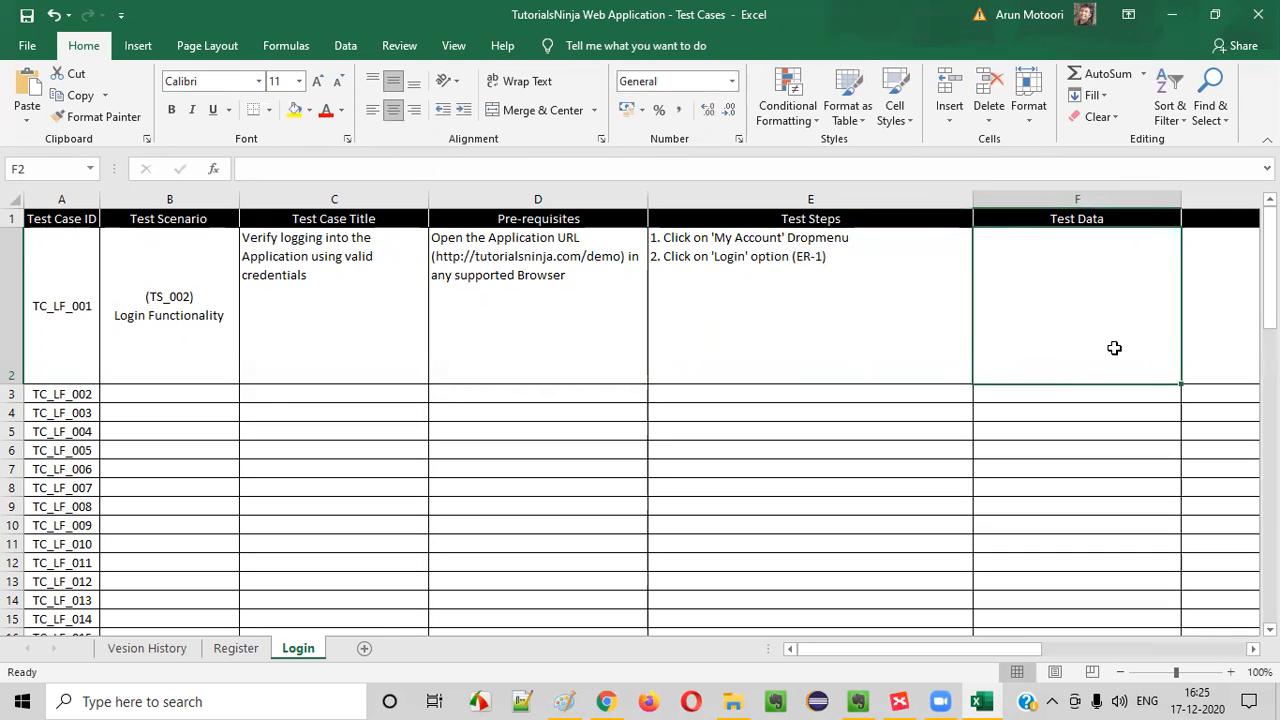
Change the expected result reference in the second TC_LF_001 test step to '(Verify ER-1)'
key(Right)
scroll(1114, 347, right, 1)
double_click(176, 258)
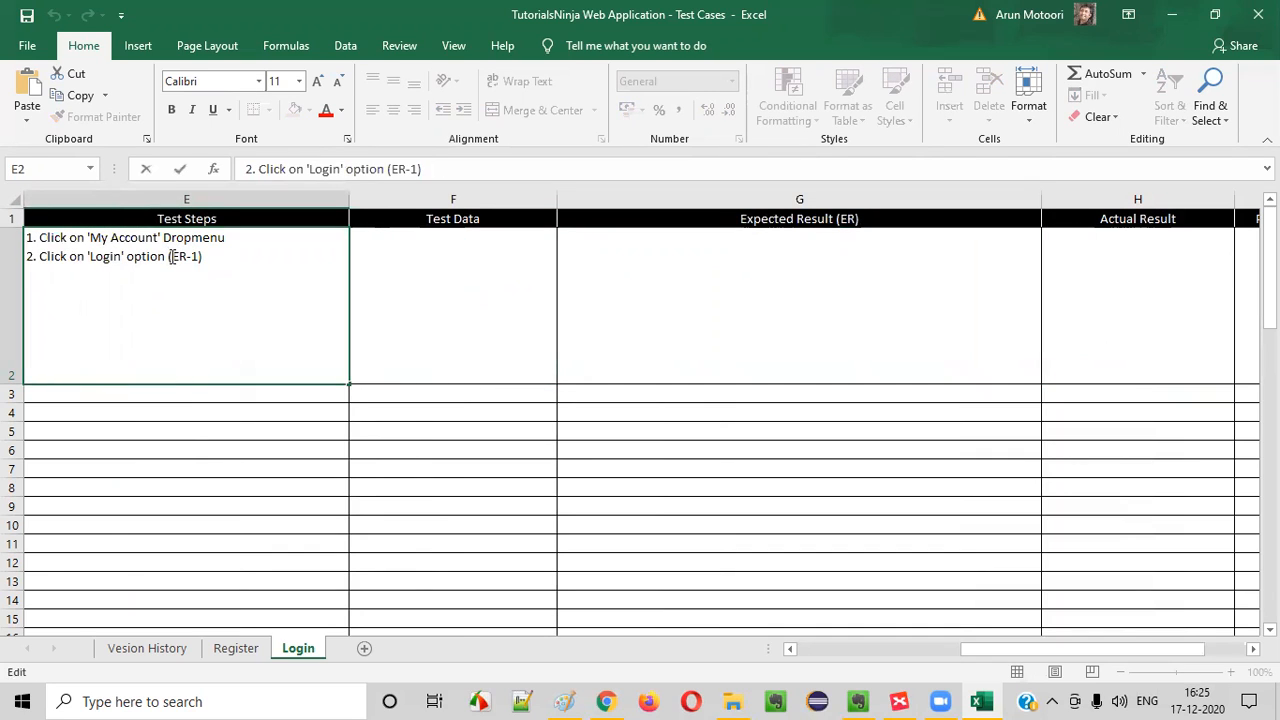
text(Verify)
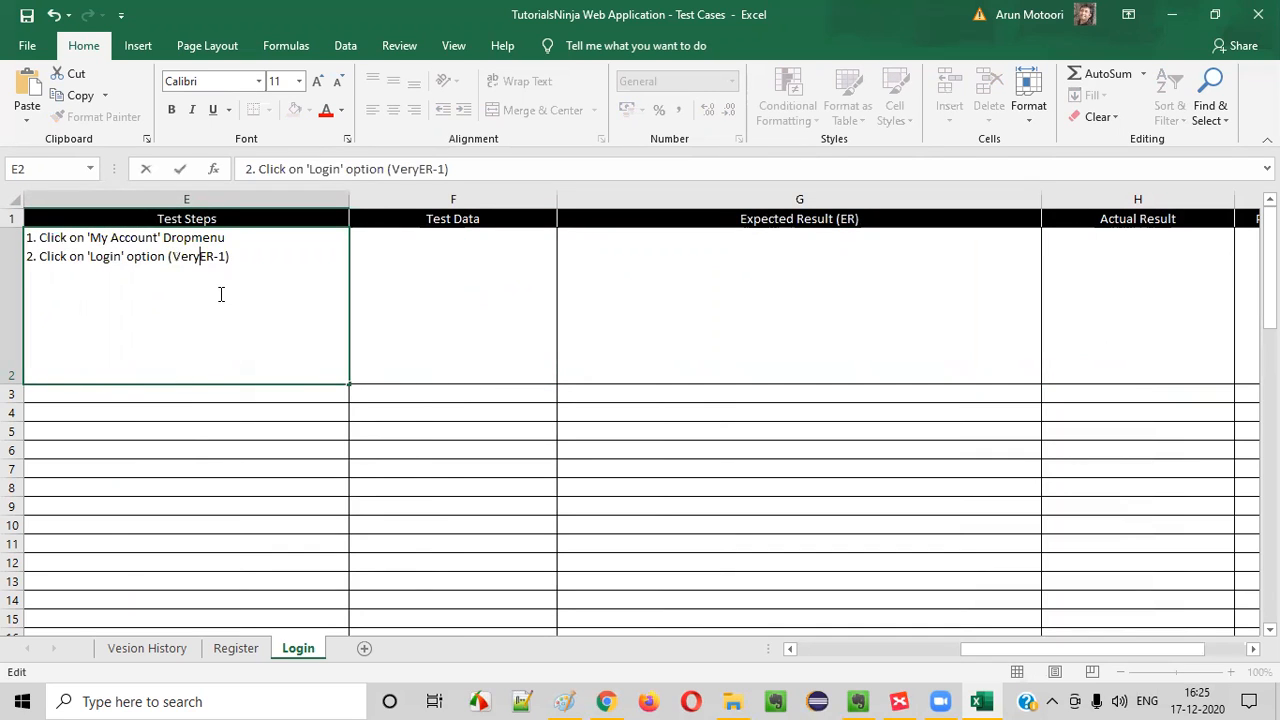
click(417, 367)
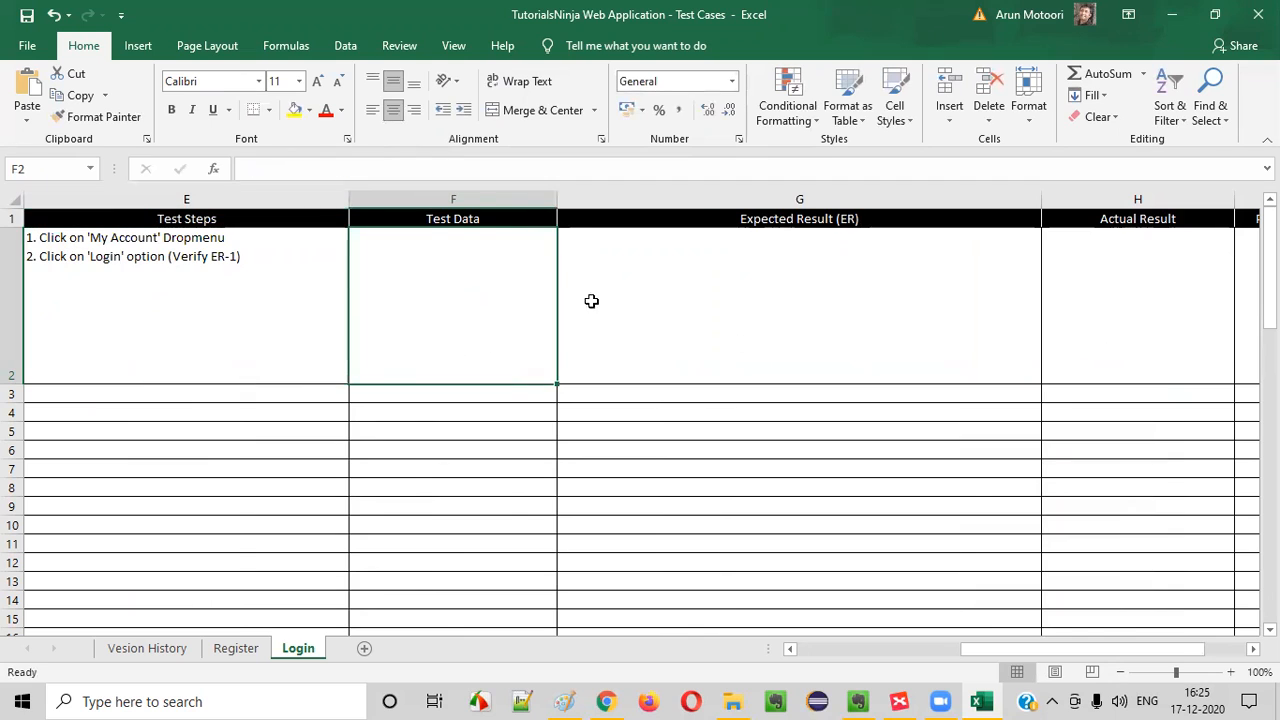
Enter '1.User should be navigated to Login page' as the Expected Result for TC_LF_001
double_click(637, 299)
text(1.)
key(alt+Tab)
key(alt+Tab)
text(User should be navigated to Login page)
click(371, 309)
Reopen the TC_LF_001 Test Steps and start a new line after the 'Login' option step
drag(612, 301, 203, 288)
click(226, 281)
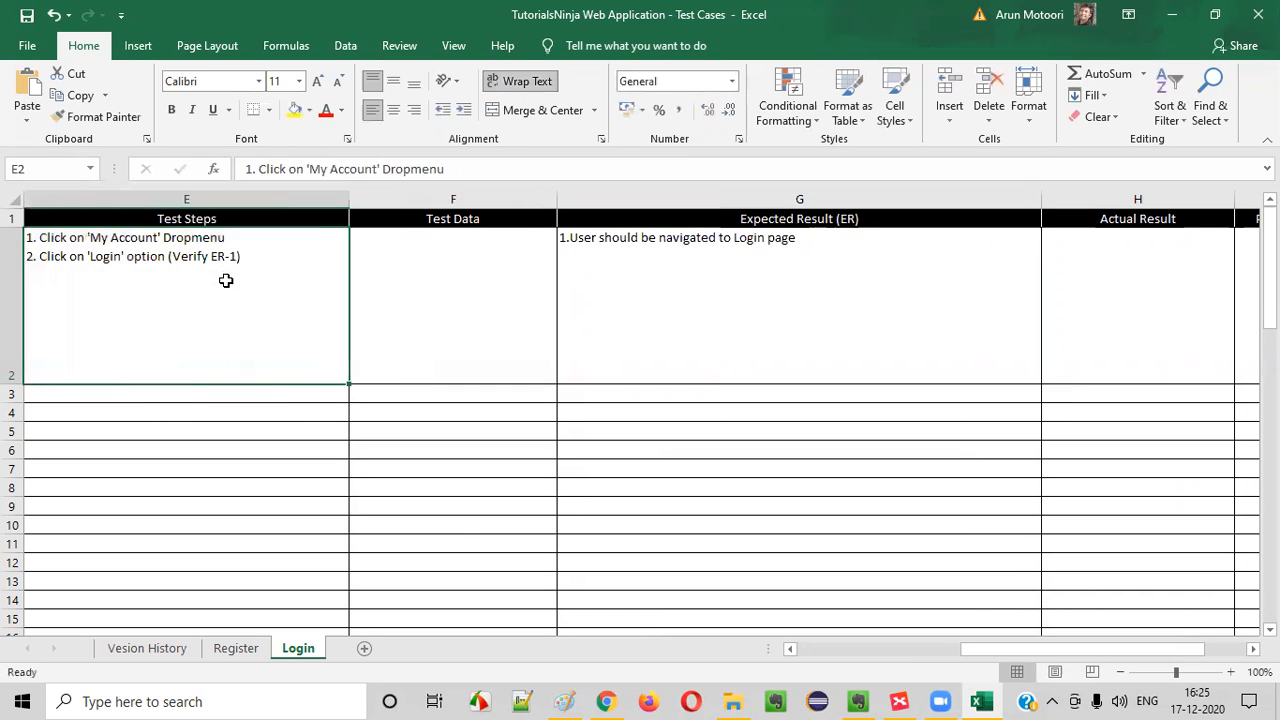
double_click(256, 258)
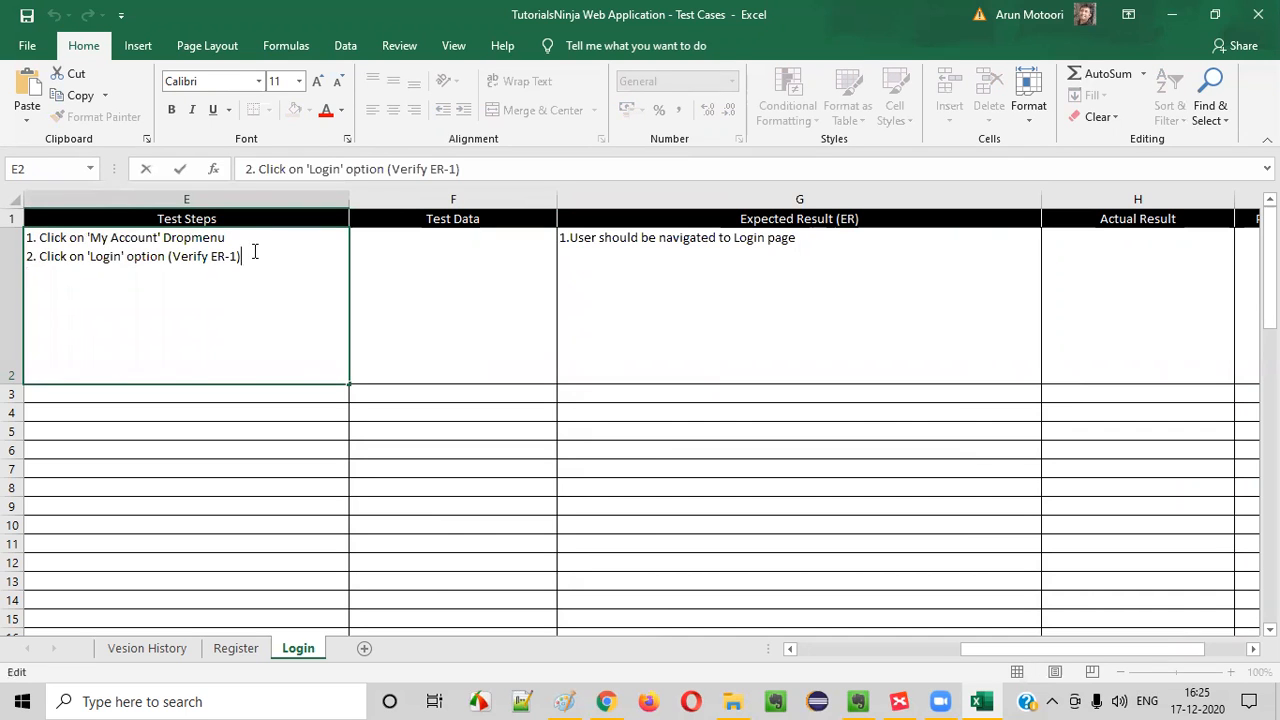
key(alt+Return)
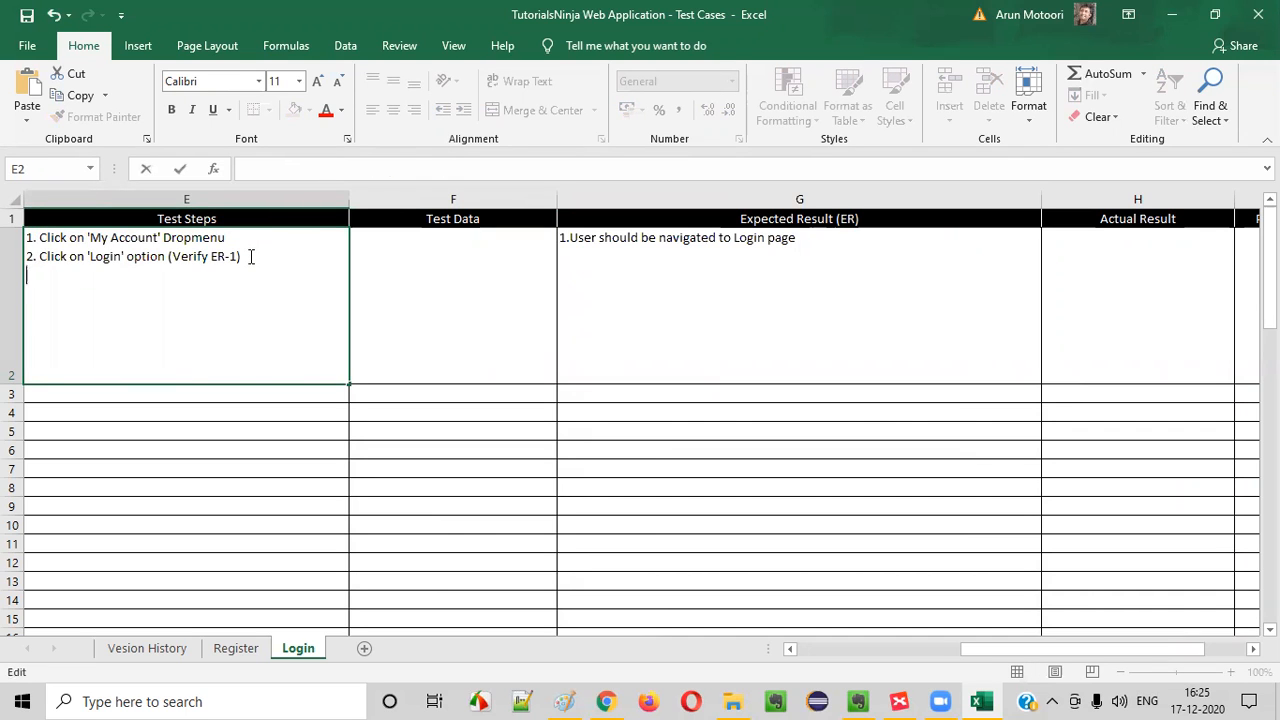
Switch to Chrome and examine the My Account options and the Returning Customer form on the Login page
key(alt+Tab)
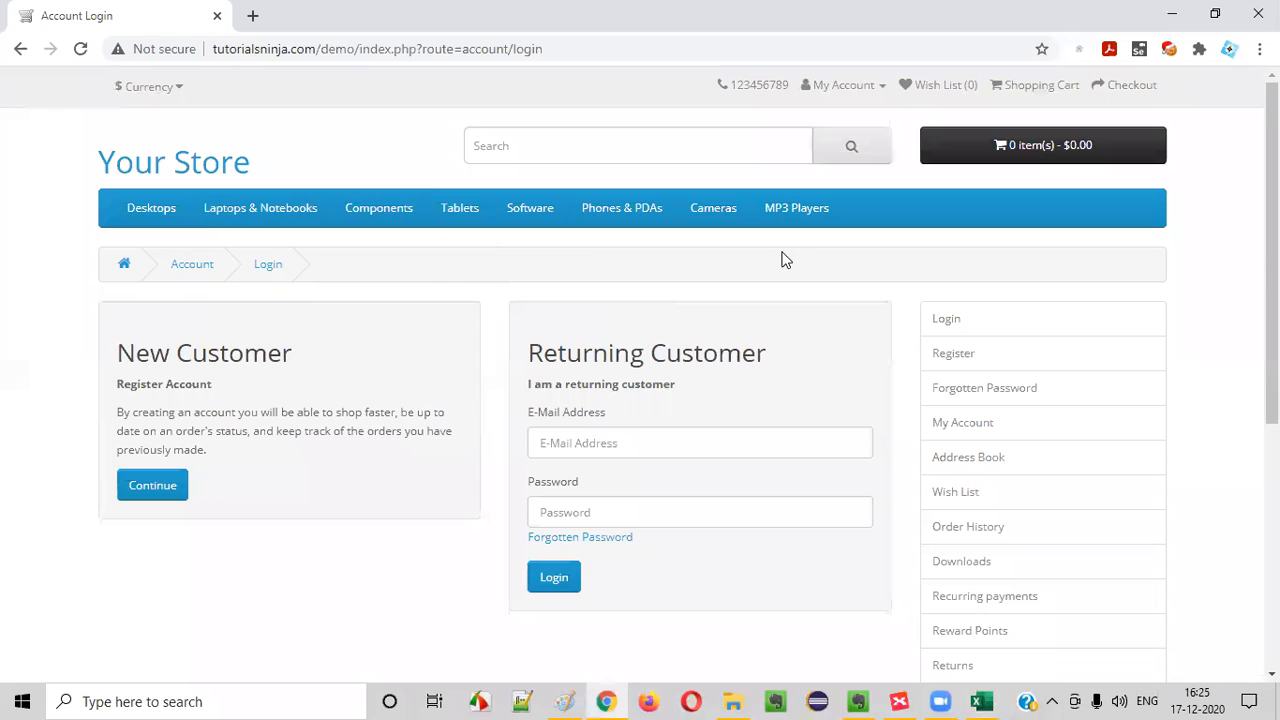
click(852, 86)
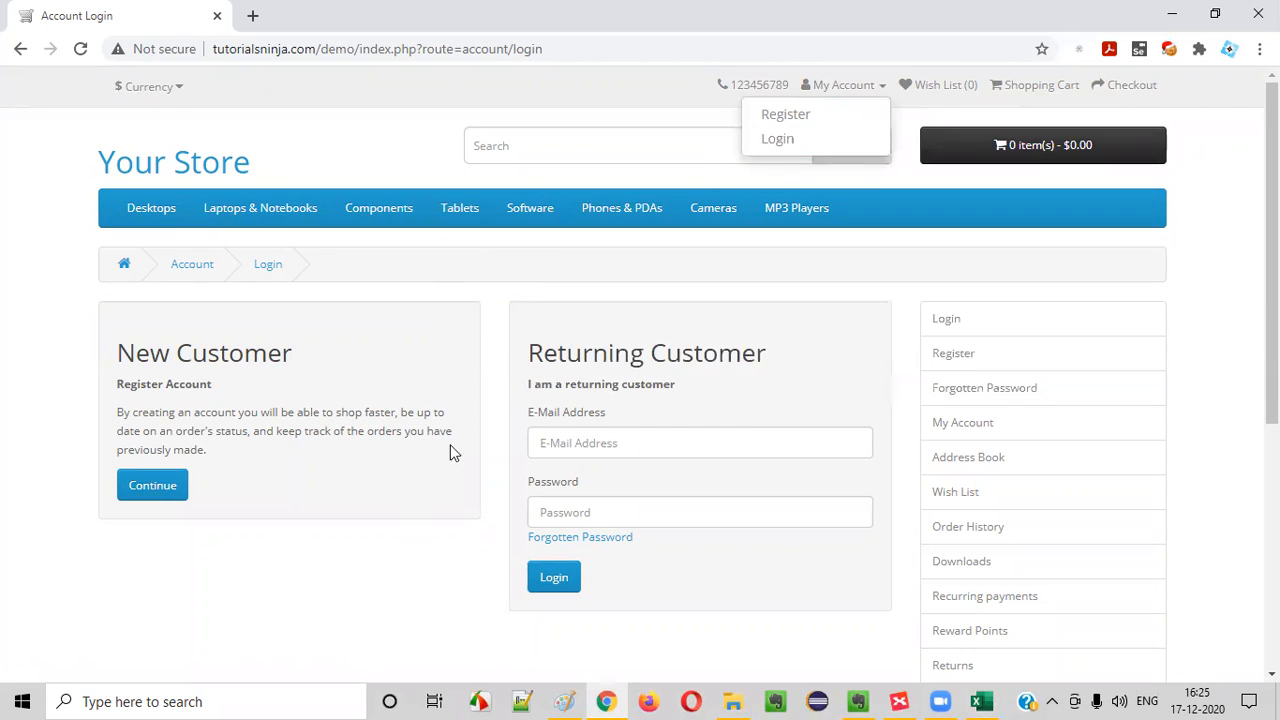
scroll(620, 350, down, 2)
scroll(555, 362, up, 2)
drag(532, 353, 675, 384)
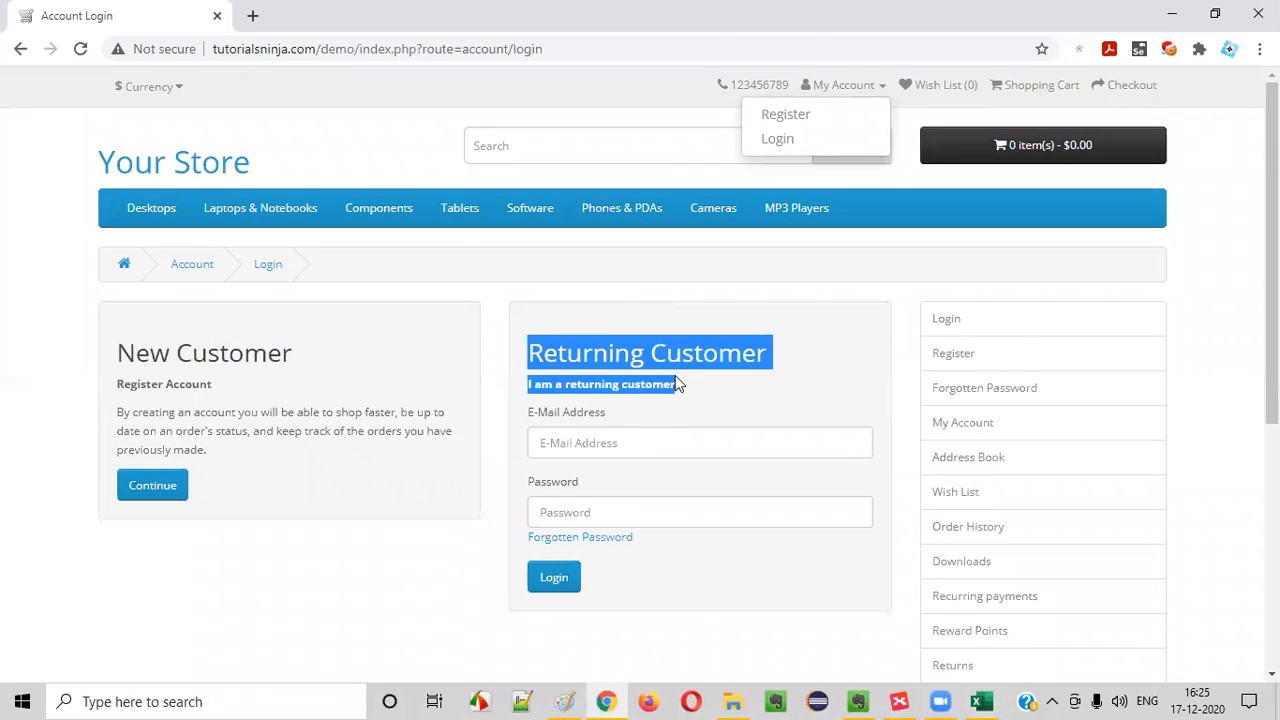
click(675, 384)
scroll(675, 388, down, 1)
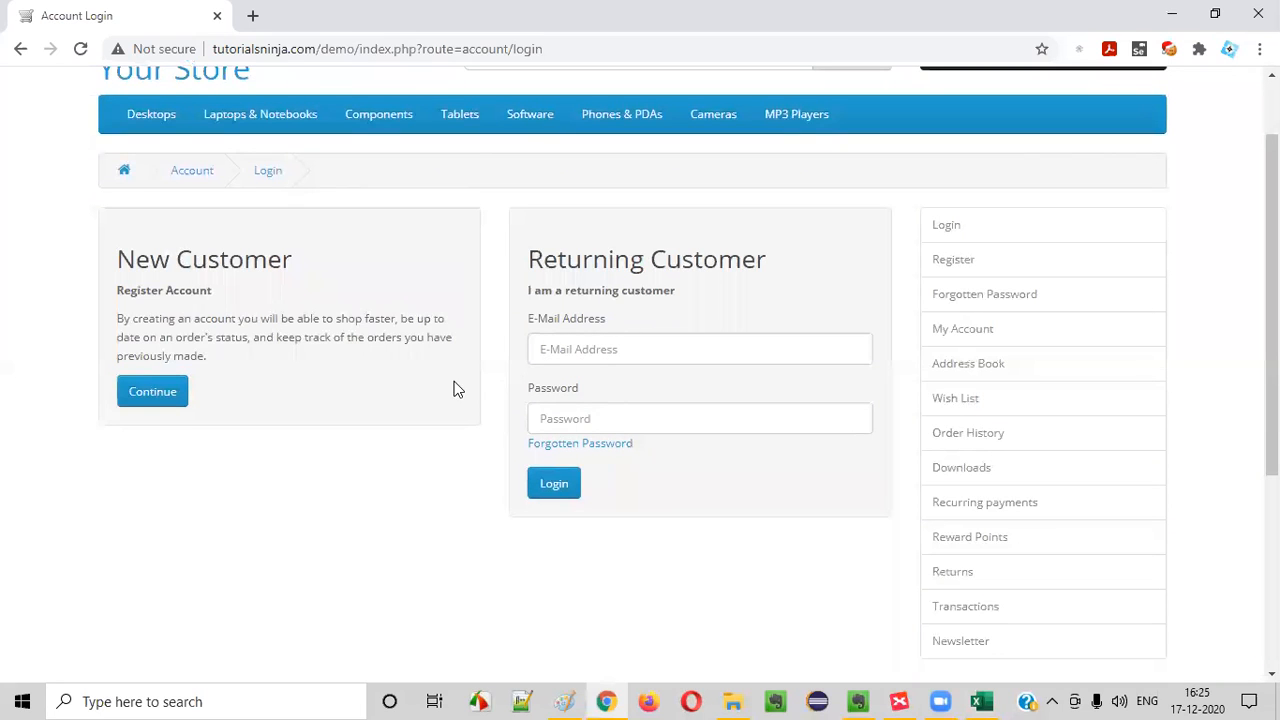
Return to Excel and begin the third TC_LF_001 test step with '3. Enter valid'
key(alt+Tab)
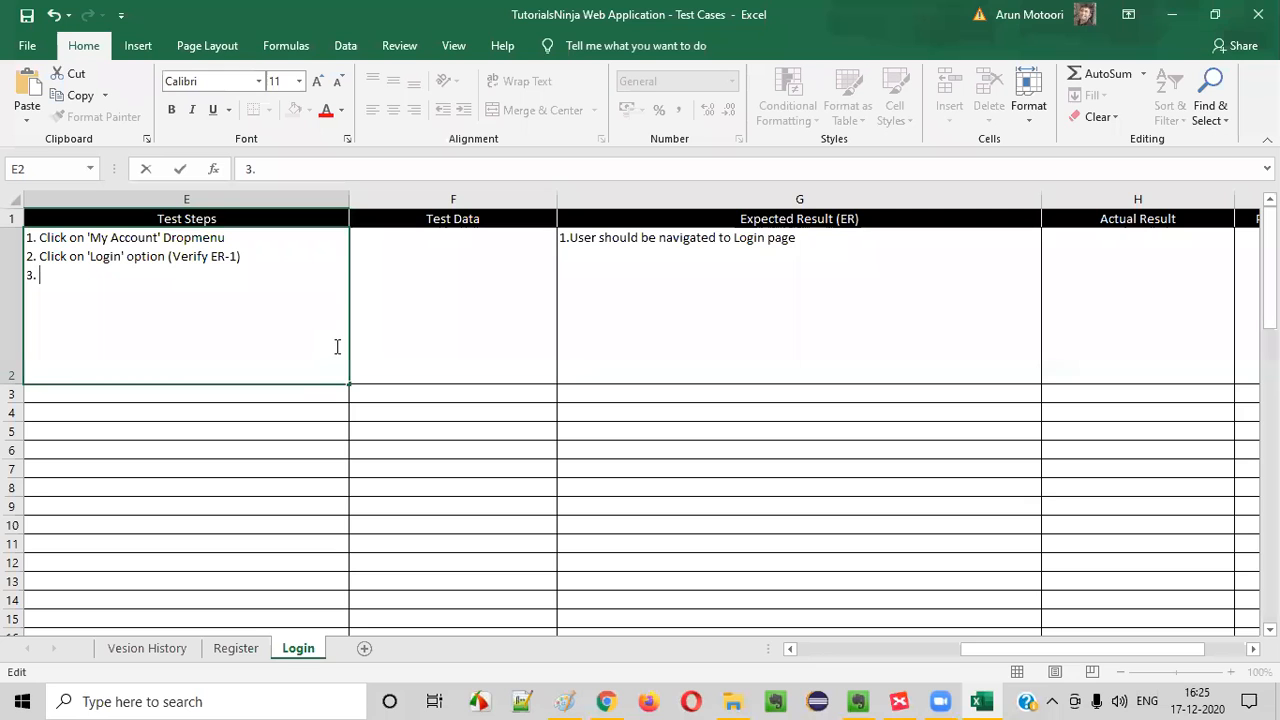
text(Ener)
key(BackSpace)
key(BackSpace)
text(trer )
text(er valid )
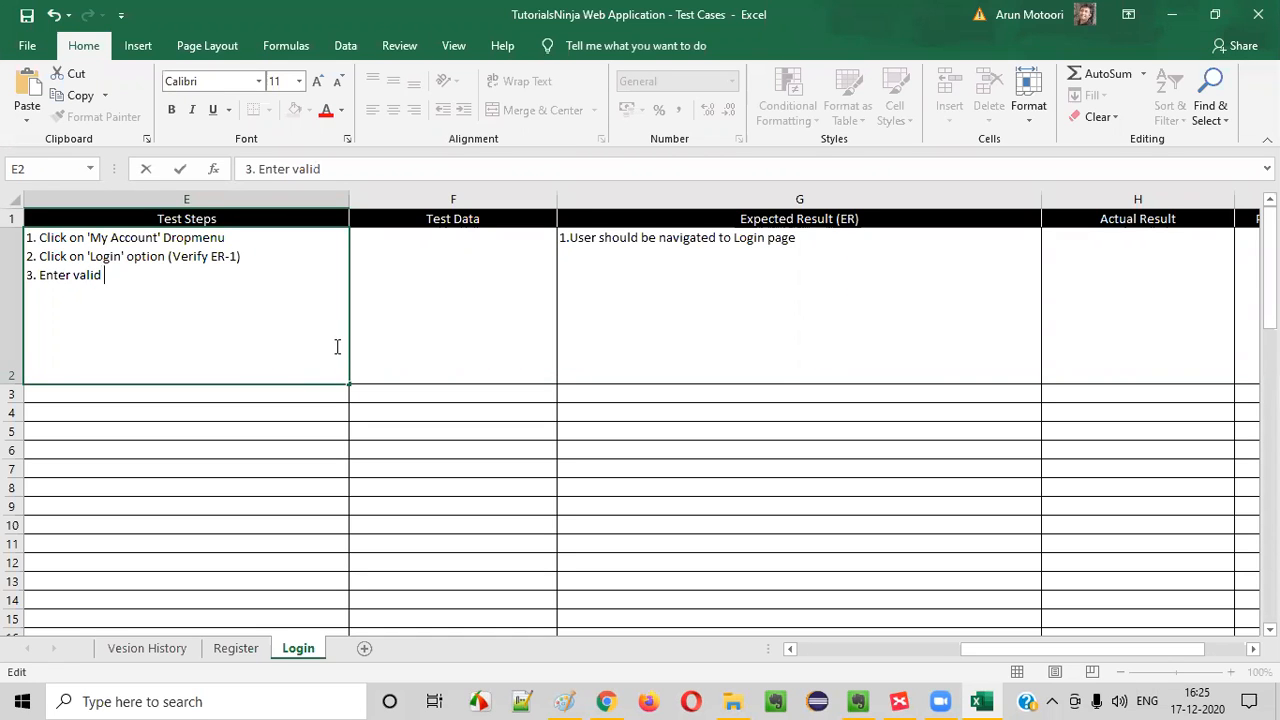
text(u)
Check the login form's field names in Chrome and continue the third test step in Excel with 'email address into the'
key(alt+Tab)
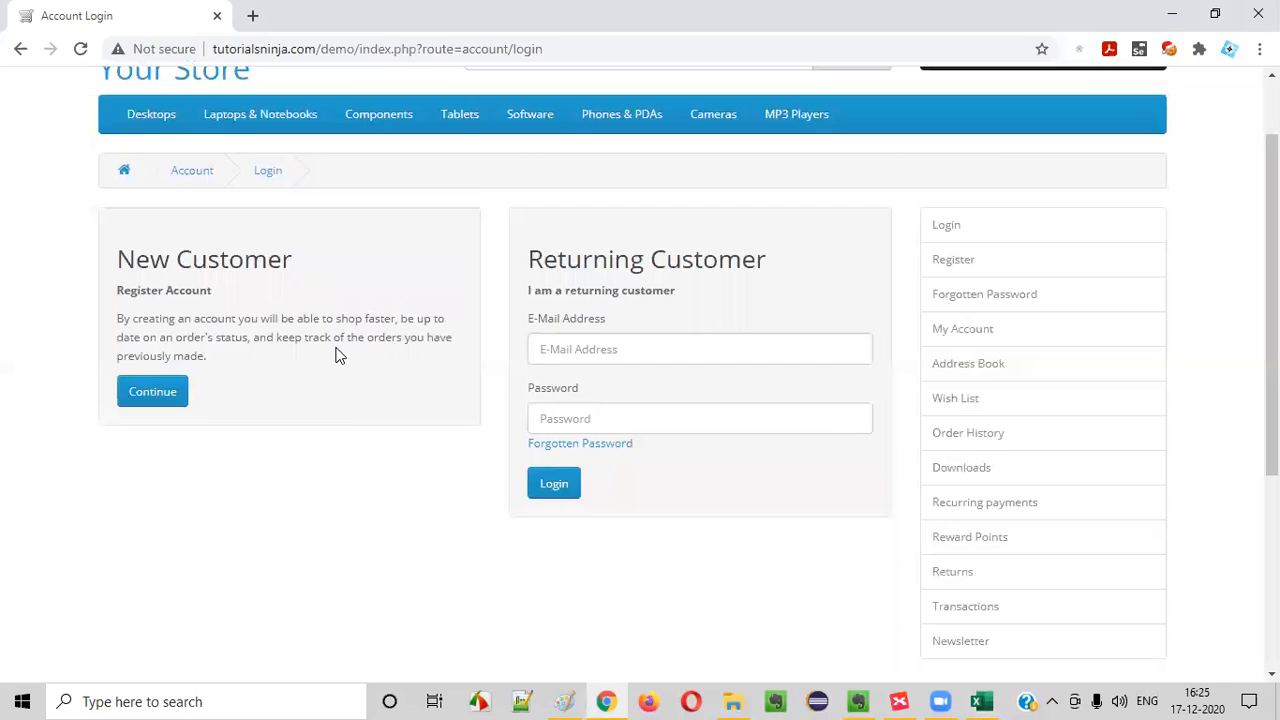
key(alt+Tab)
key(BackSpace)
text(Em)
key(BackSpace)
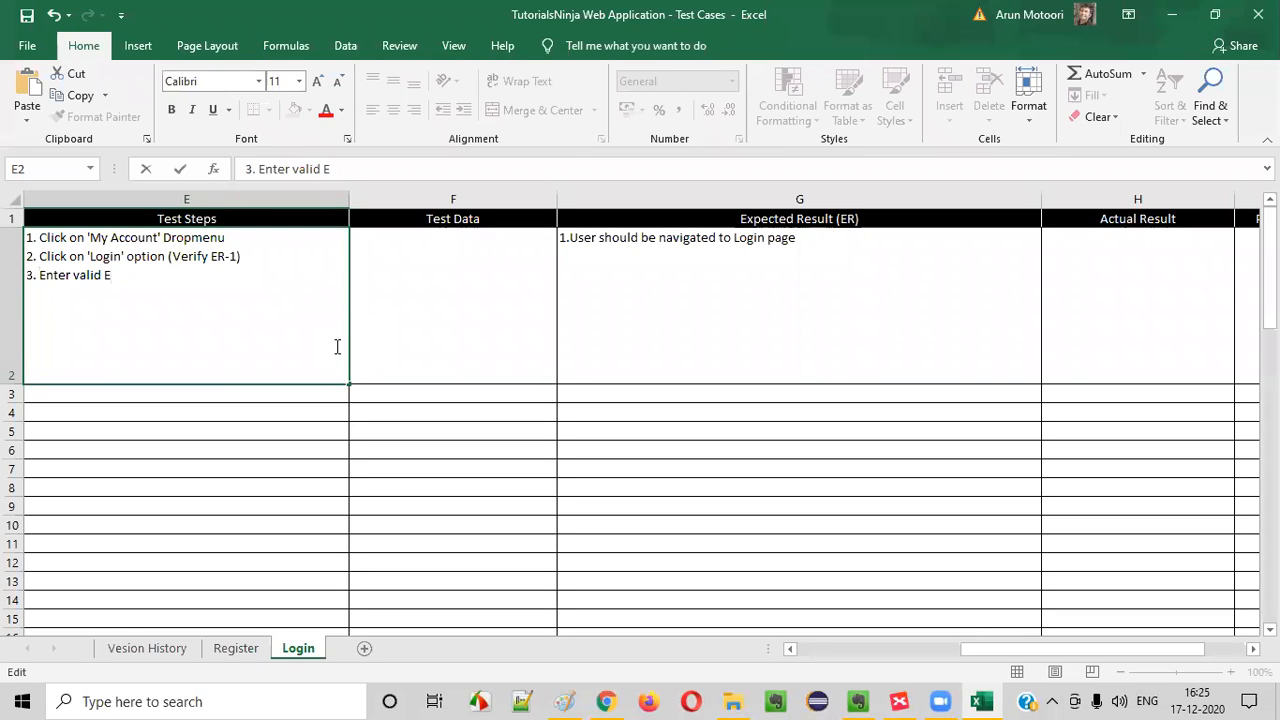
text(-)
key(alt+Tab)
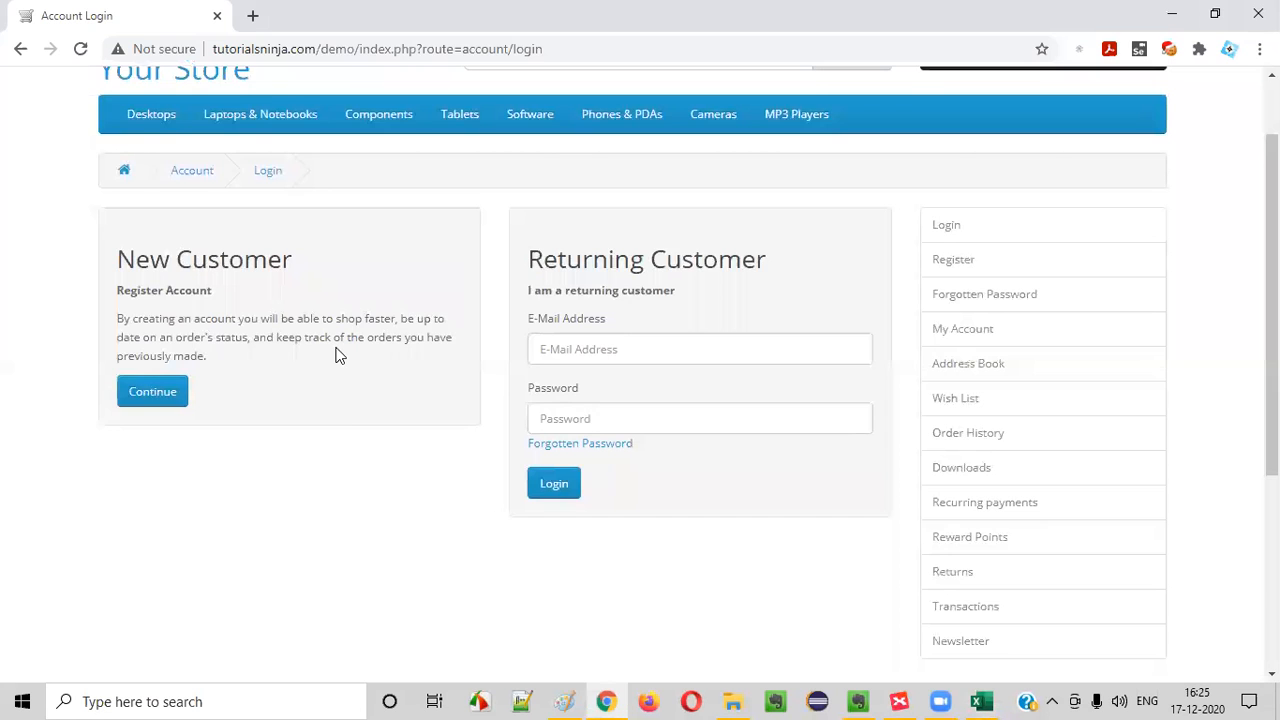
key(alt+Tab)
key(BackSpace)
key(BackSpace)
text(email address into the)
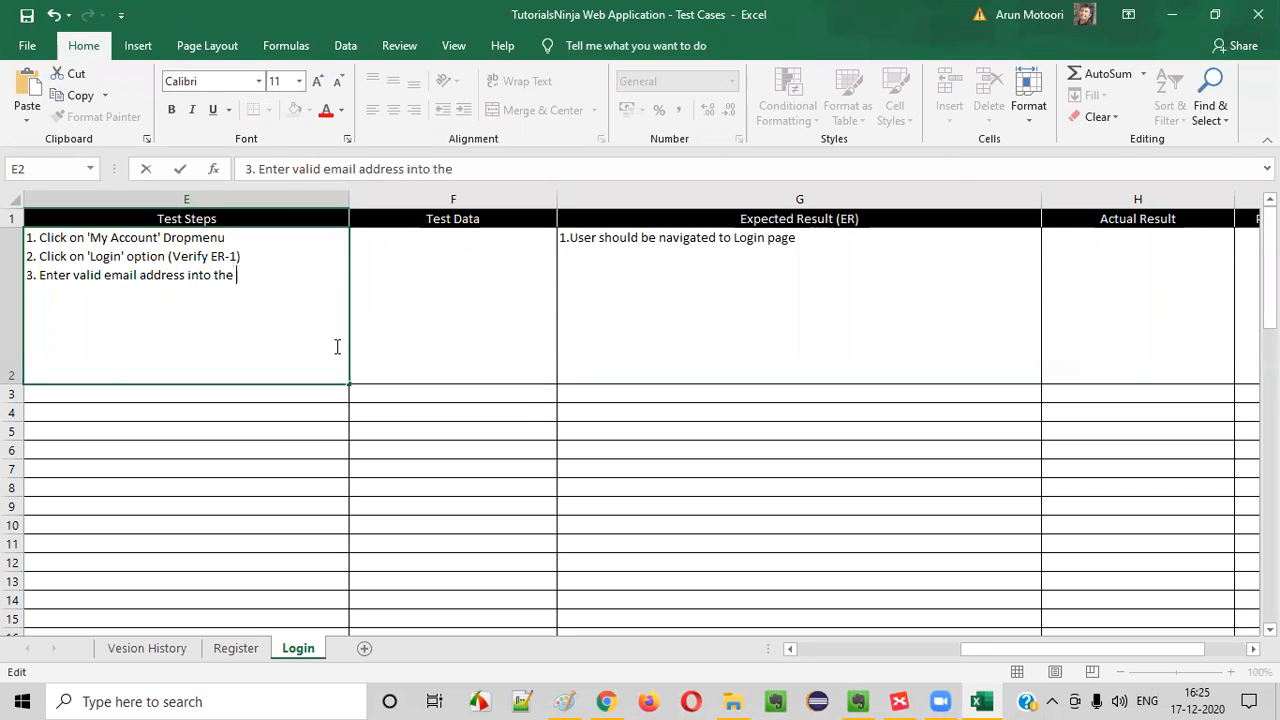
Check the e-mail field's label in Chrome and append ''E-Mail Address' field' to the third test step in Excel
key(alt+Tab)
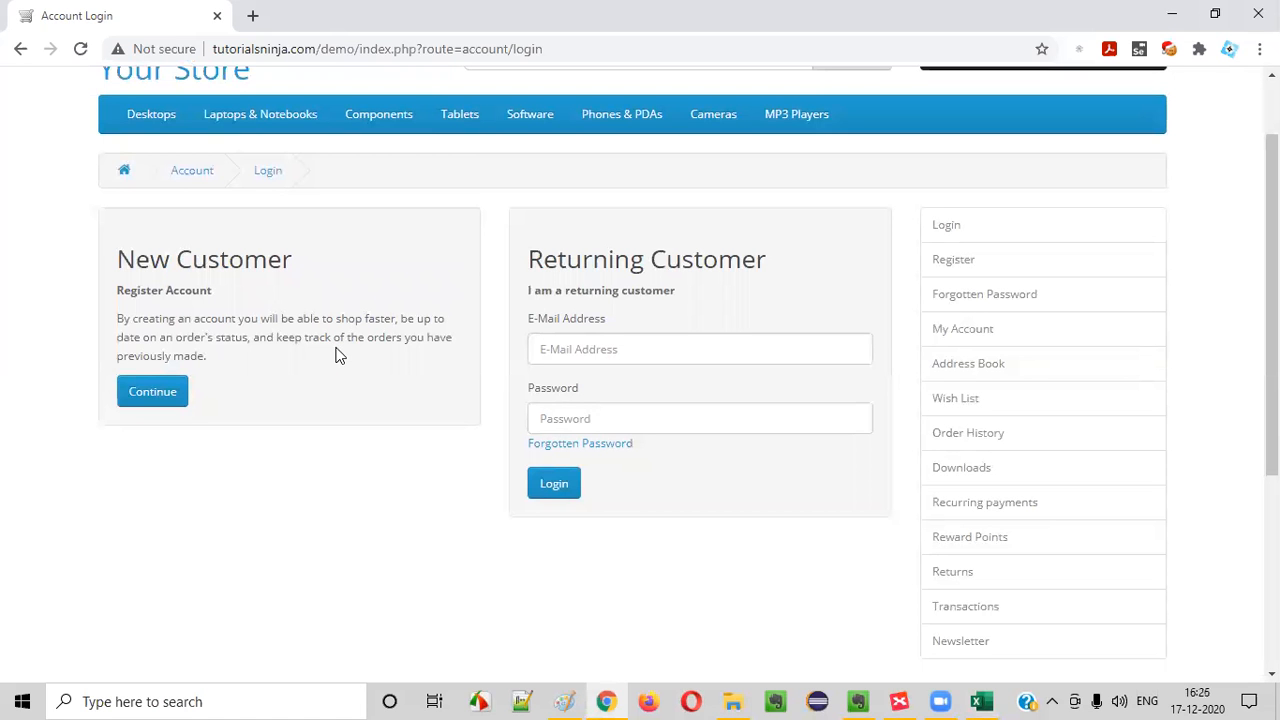
drag(525, 319, 606, 323)
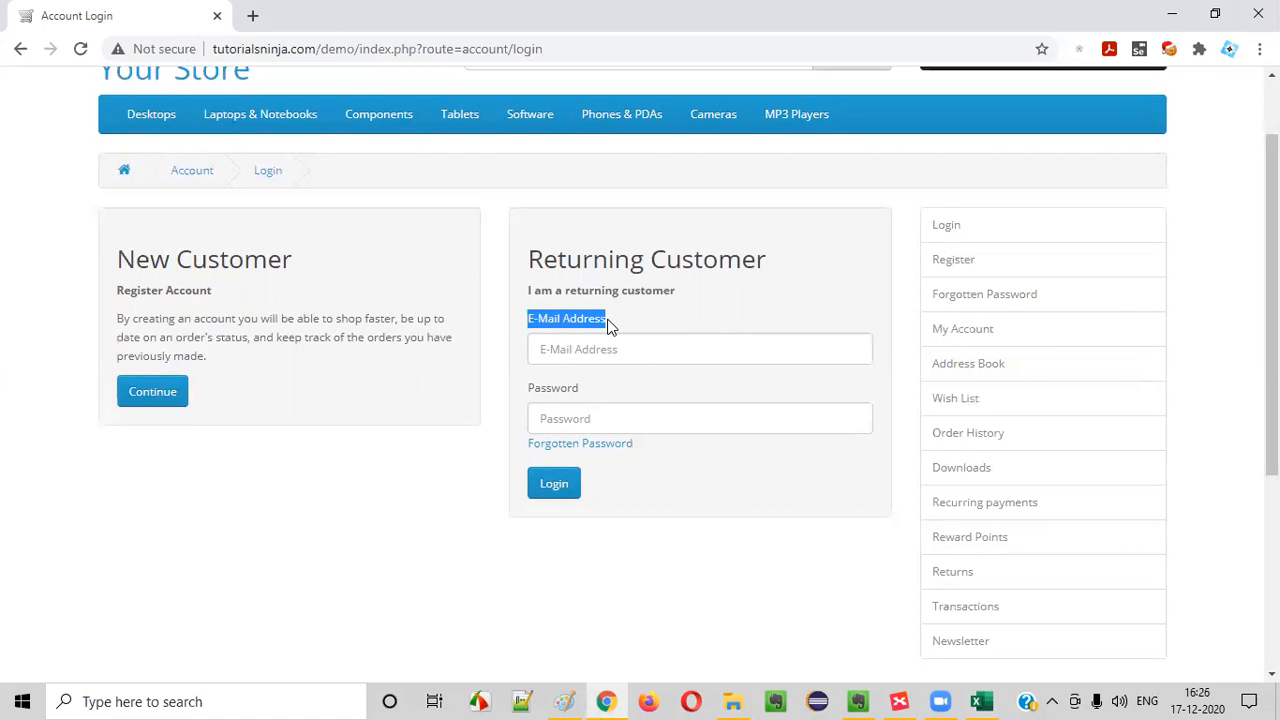
key(alt+Tab)
text('E-Mail)
key(alt+Tab)
key(alt+Tab)
text(Address' field ()
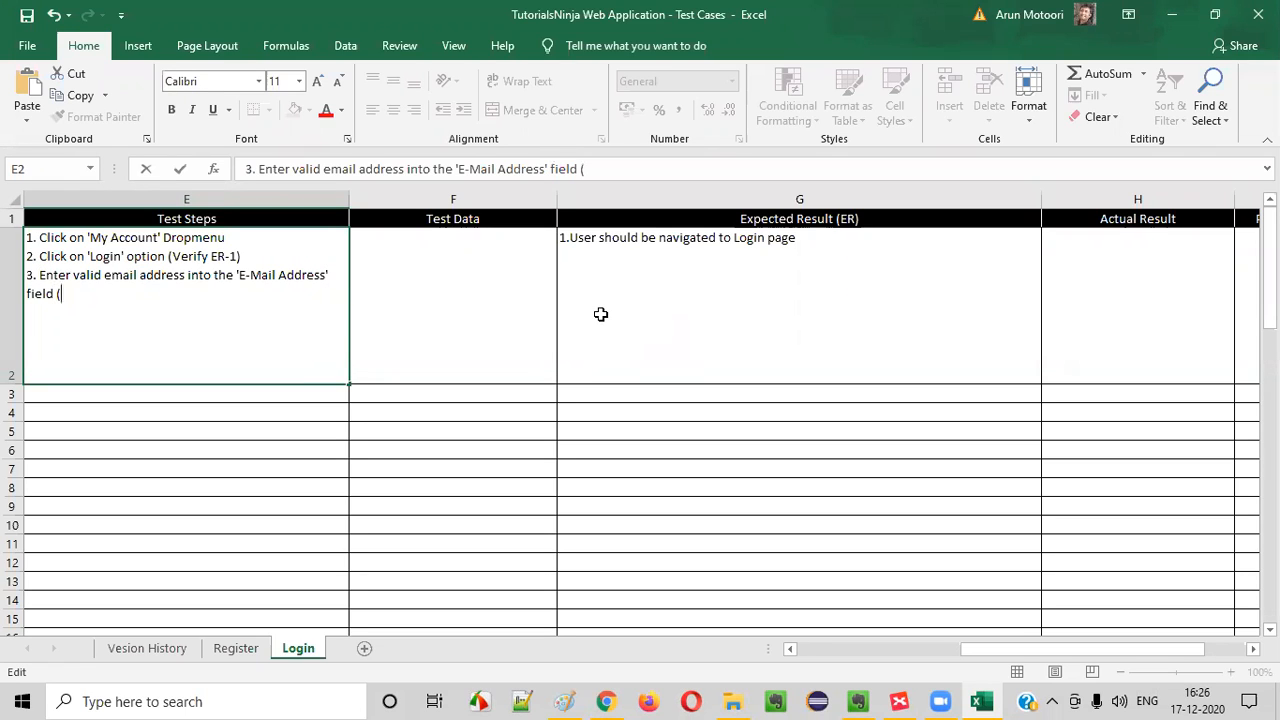
Append '- <Refer Test Data>' to the end of the third TC_LF_001 test step
key(BackSpace)
key(BackSpace)
text(- ref)
key(BackSpace)
key(BackSpace)
key(BackSpace)
text(Refer Test DATA)
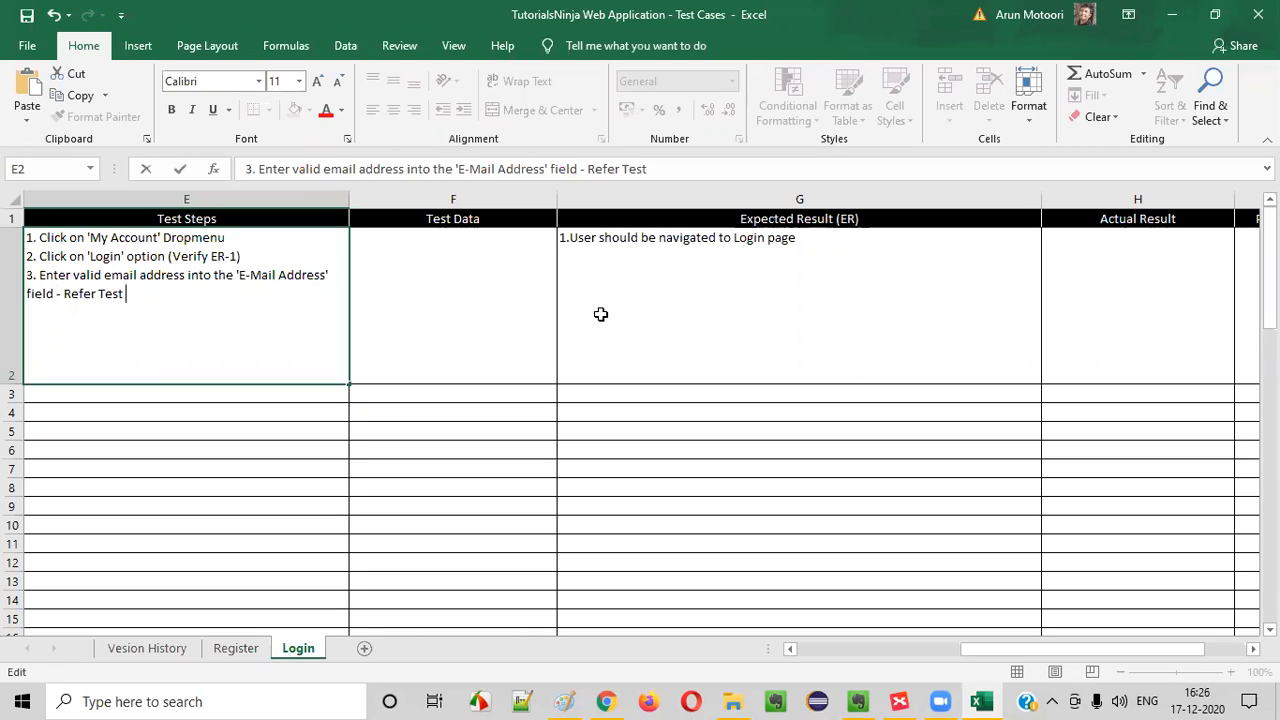
key(BackSpace)
key(BackSpace)
key(BackSpace)
text(ata<)
Enter 'Email Address - ' followed by the test account's e-mail address in the TC_LF_001 Test Data cell
click(440, 257)
double_click(442, 260)
text(Email Add)
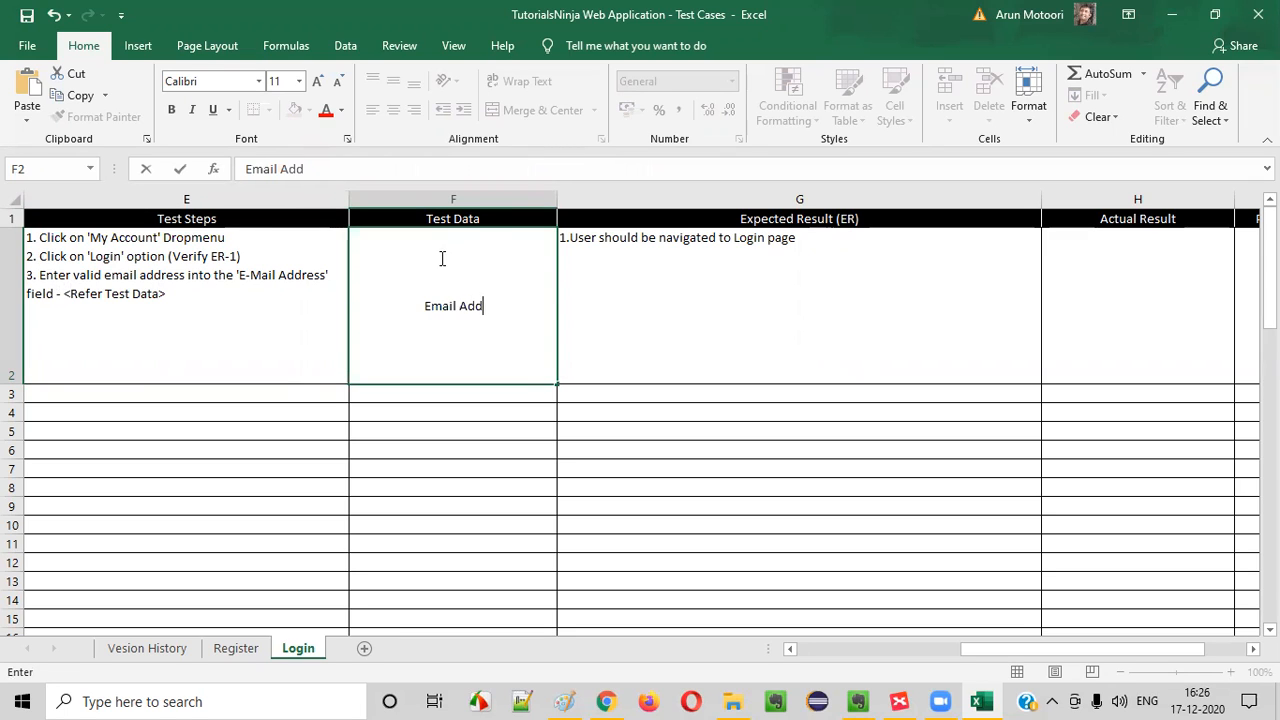
text(ress -)
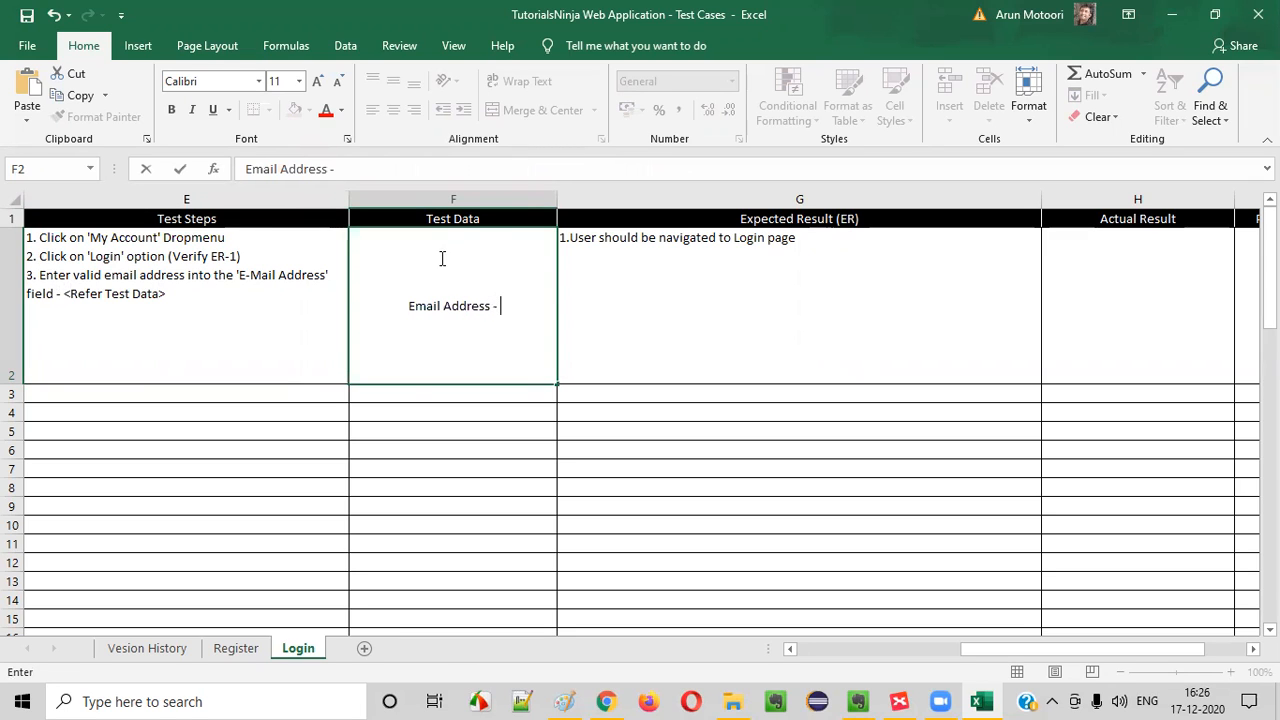
key(BackSpace)
key(BackSpace)
text(- ar)
key(BackSpace)
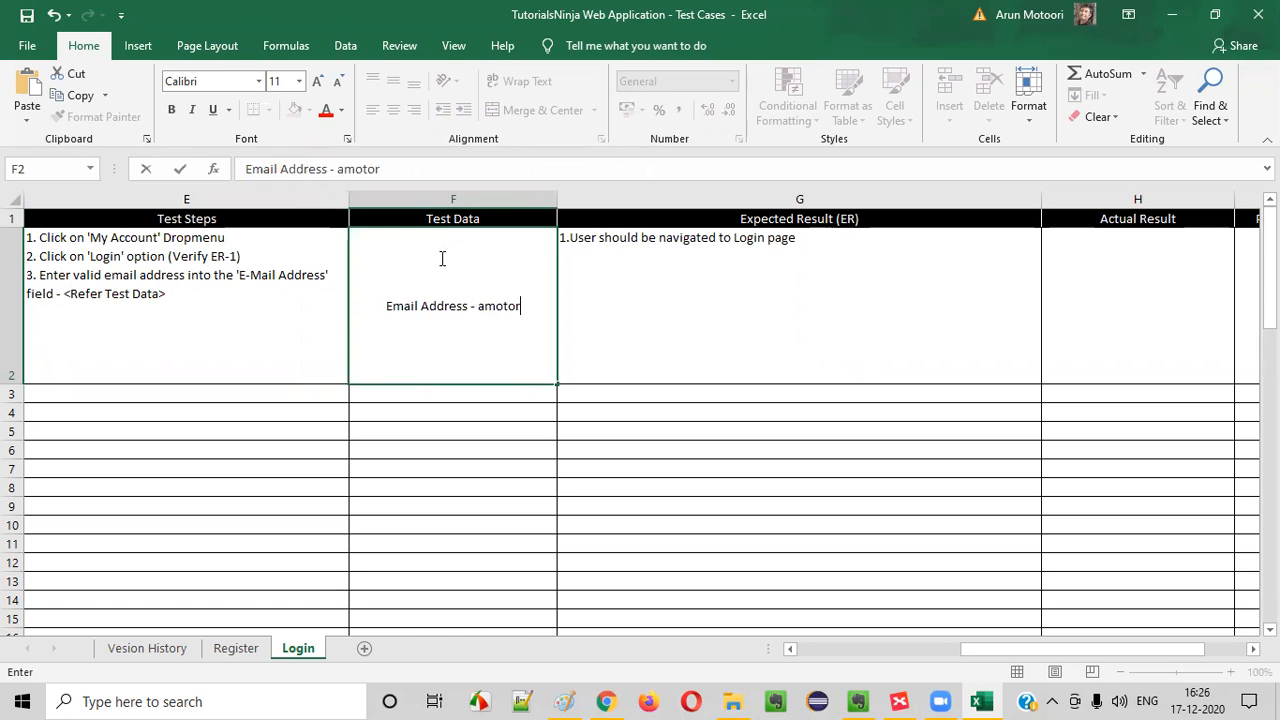
Turn on text wrapping for the TC_LF_001 Test Data cell
click(494, 417)
click(471, 313)
click(508, 81)
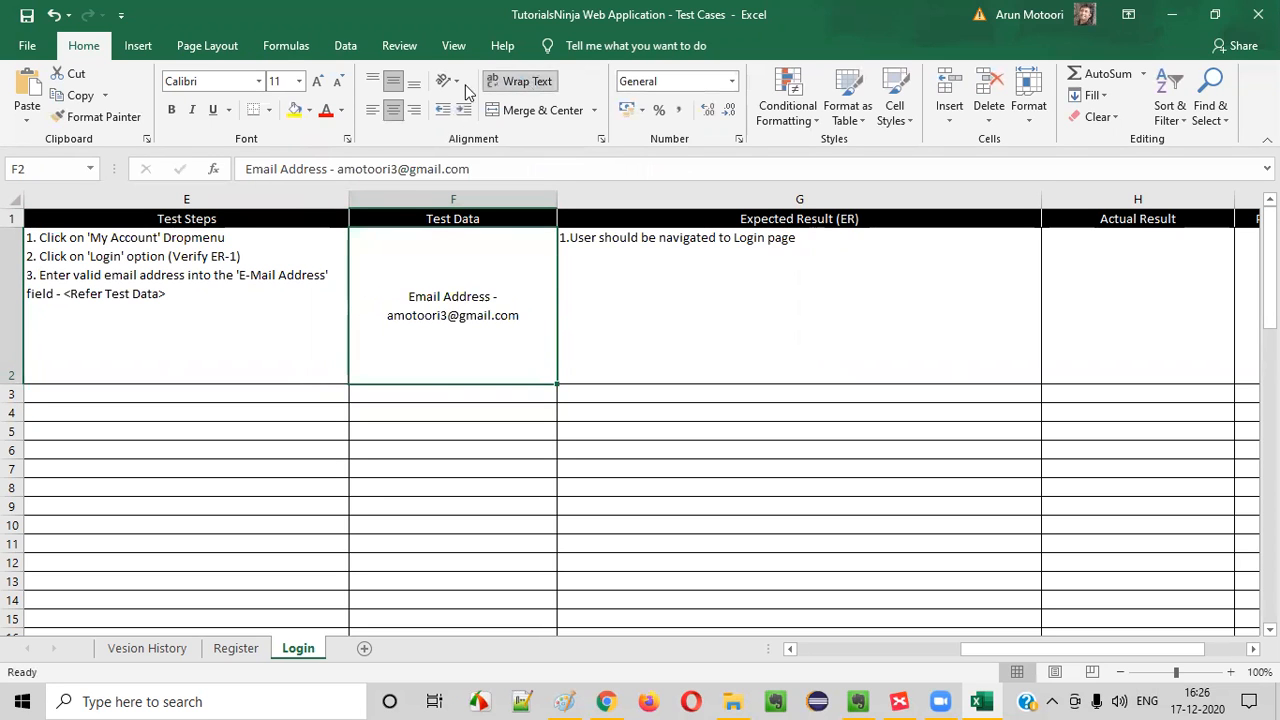
Try top-left alignment on the TC_LF_001 Test Data cell, then restore its middle and centre alignment
click(372, 80)
click(372, 110)
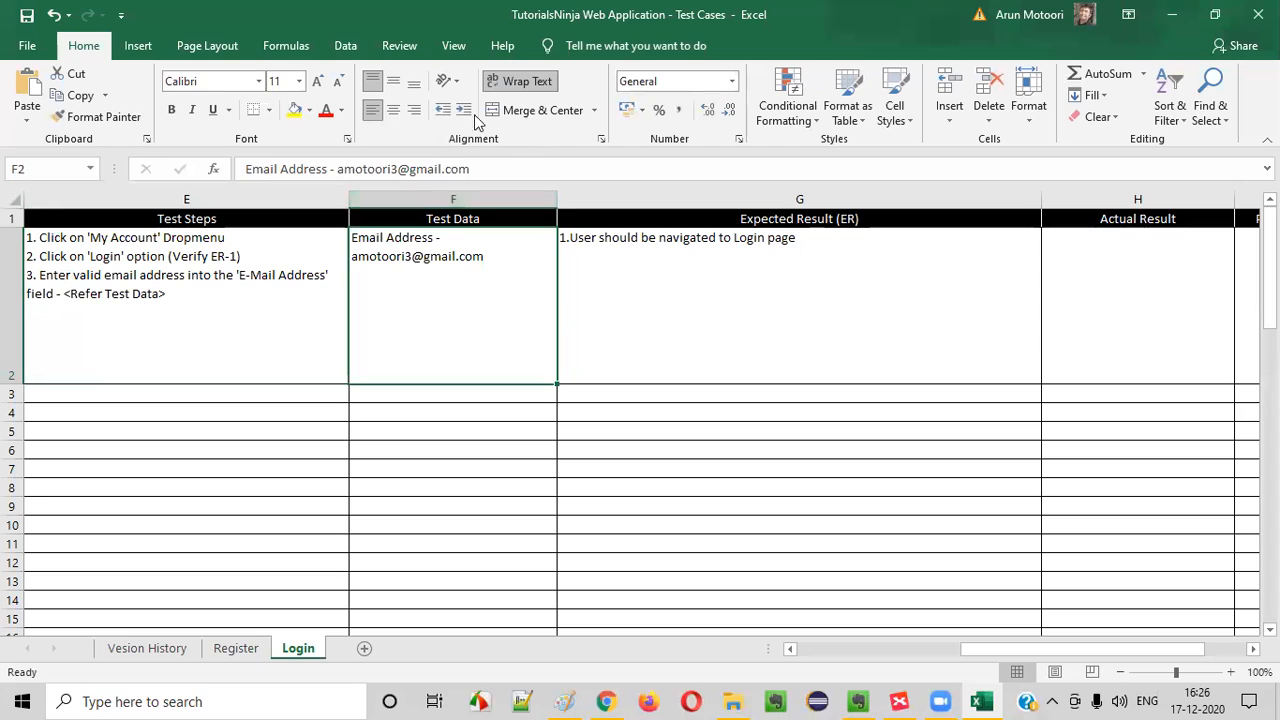
click(393, 80)
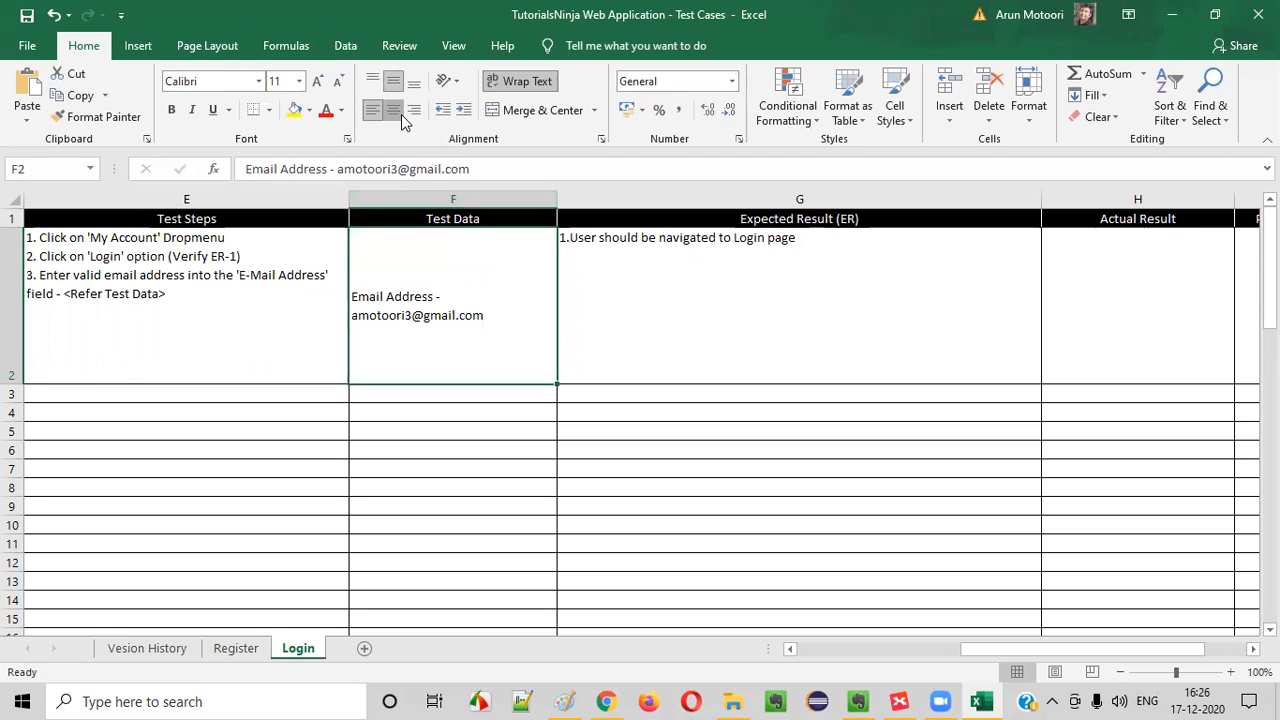
click(393, 110)
Add blank lines below the e-mail address in the TC_LF_001 Test Data cell
double_click(539, 314)
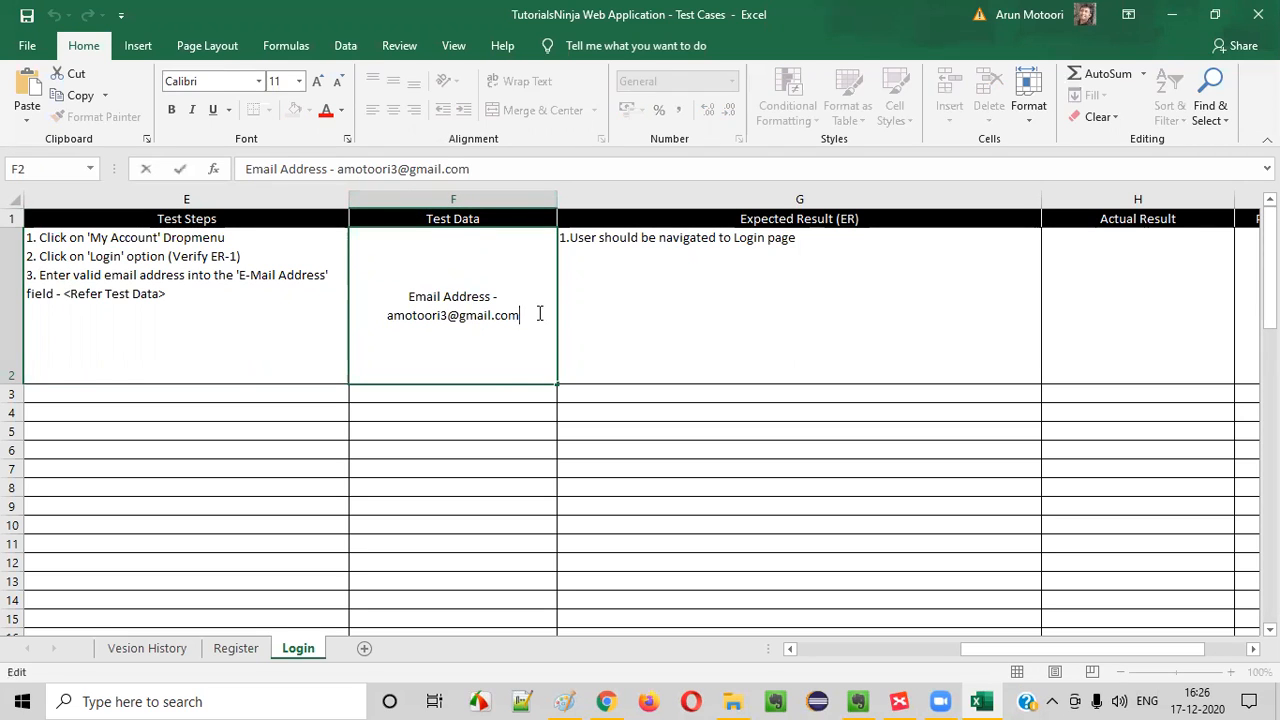
key(alt+Return)
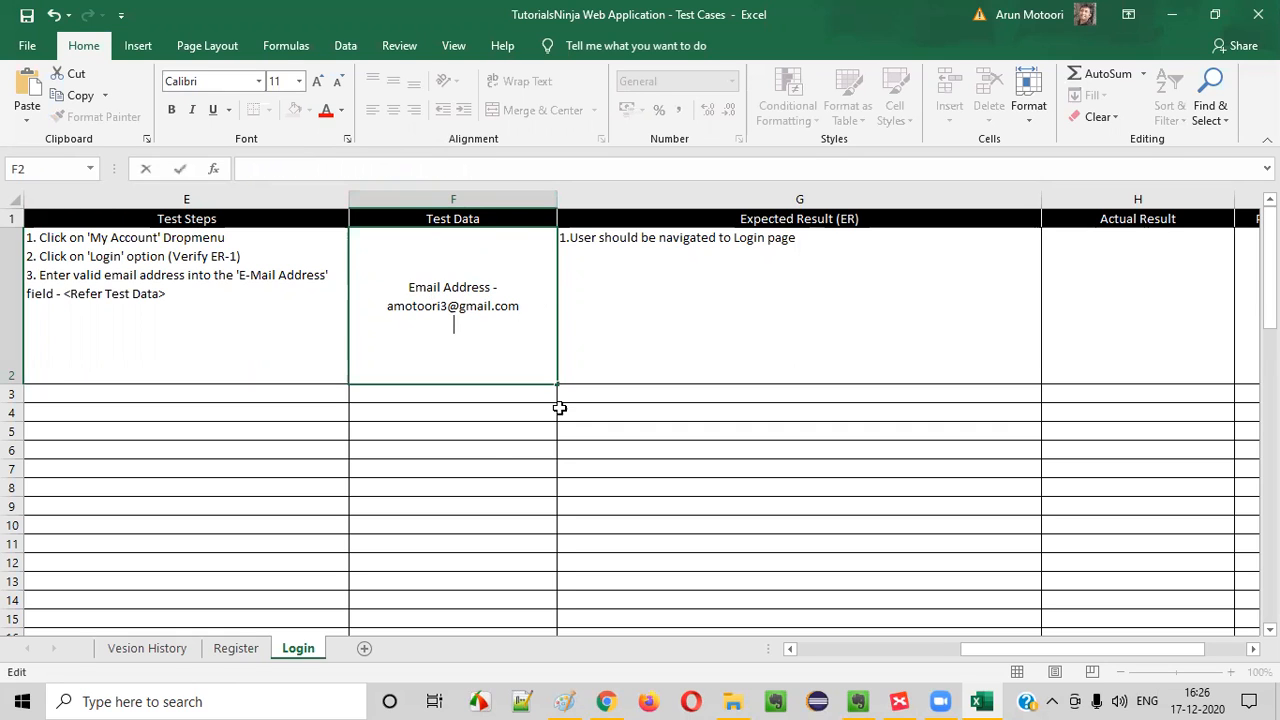
key(Return)
click(514, 354)
double_click(531, 306)
key(alt+Return)
key(alt+Return)
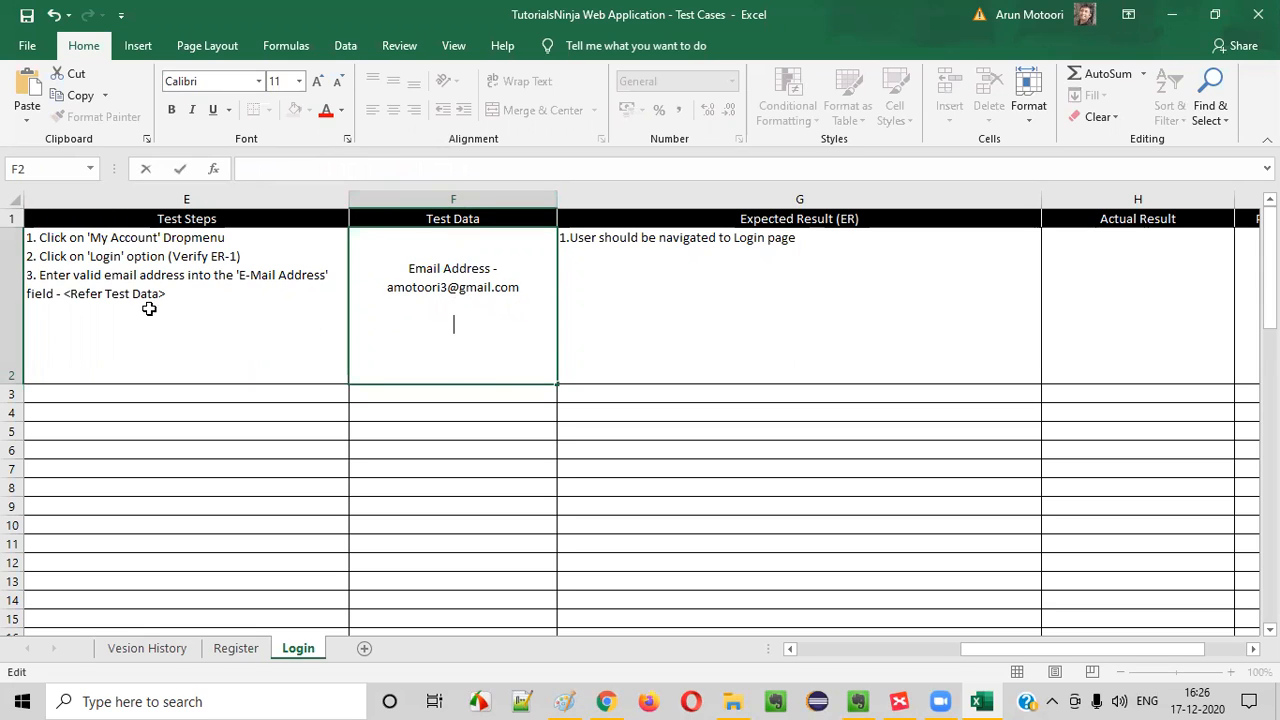
Switch to Chrome and fill in the login form's E-Mail Address field with the e-mail from the test data
click(119, 318)
double_click(165, 293)
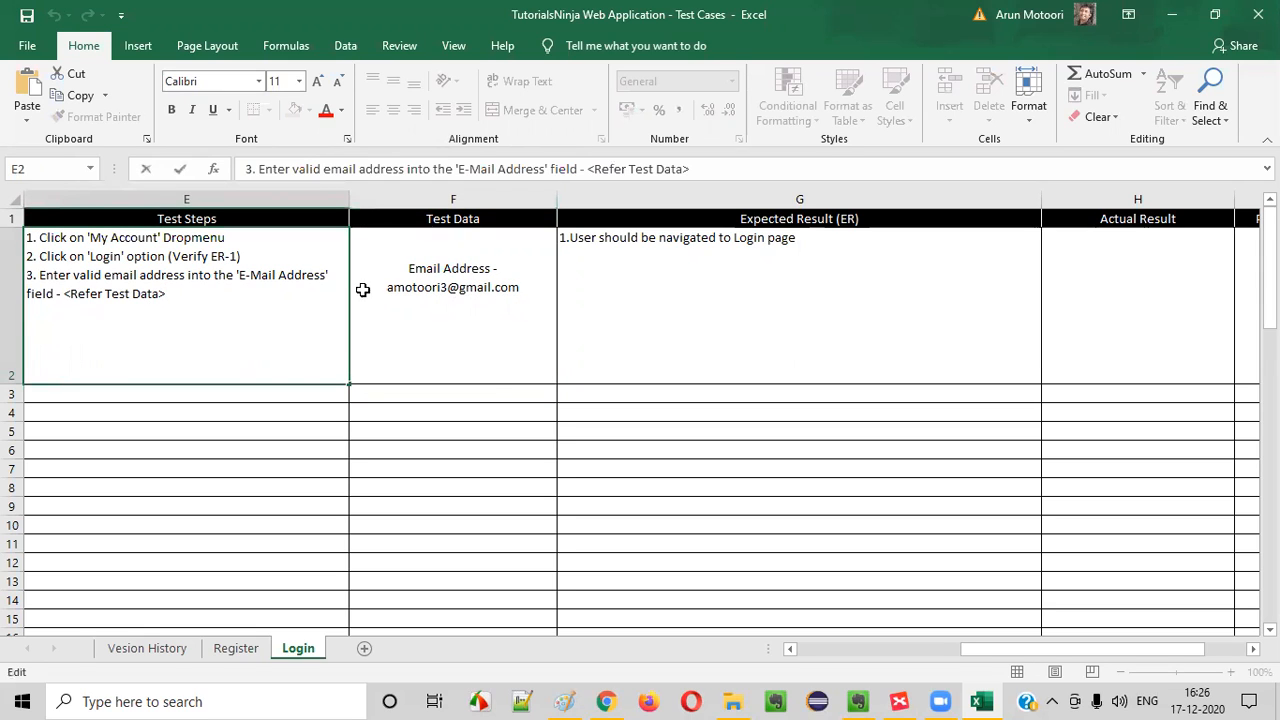
key(alt+Tab)
click(549, 349)
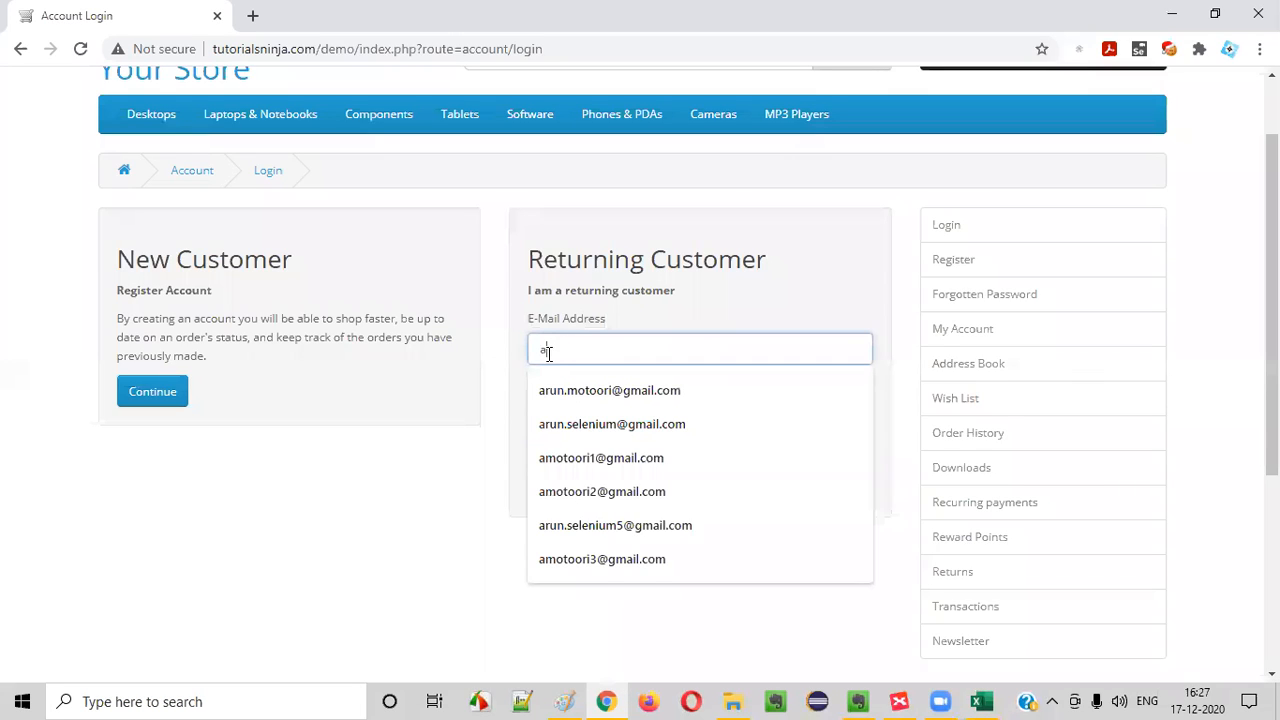
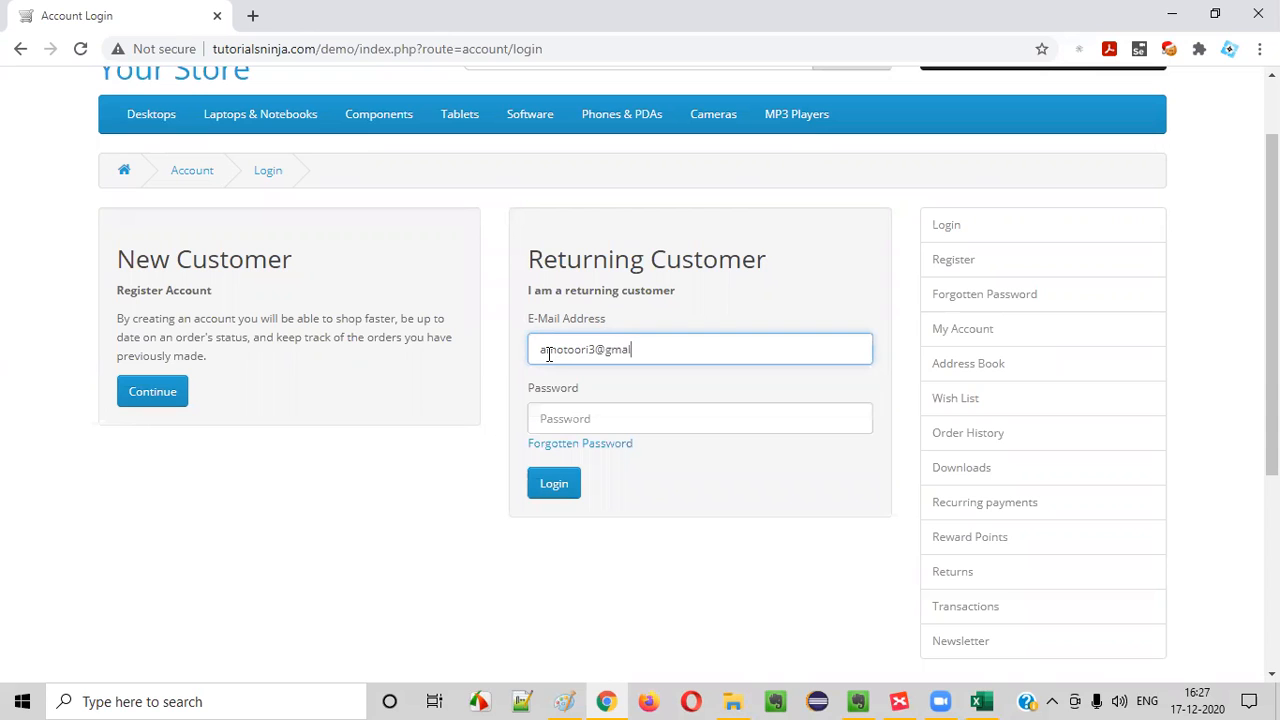
Switch back to Excel and start step 4 in the TC_LF_001 Test Steps cell with "4. Enter valid password into the"
key(alt+Tab)
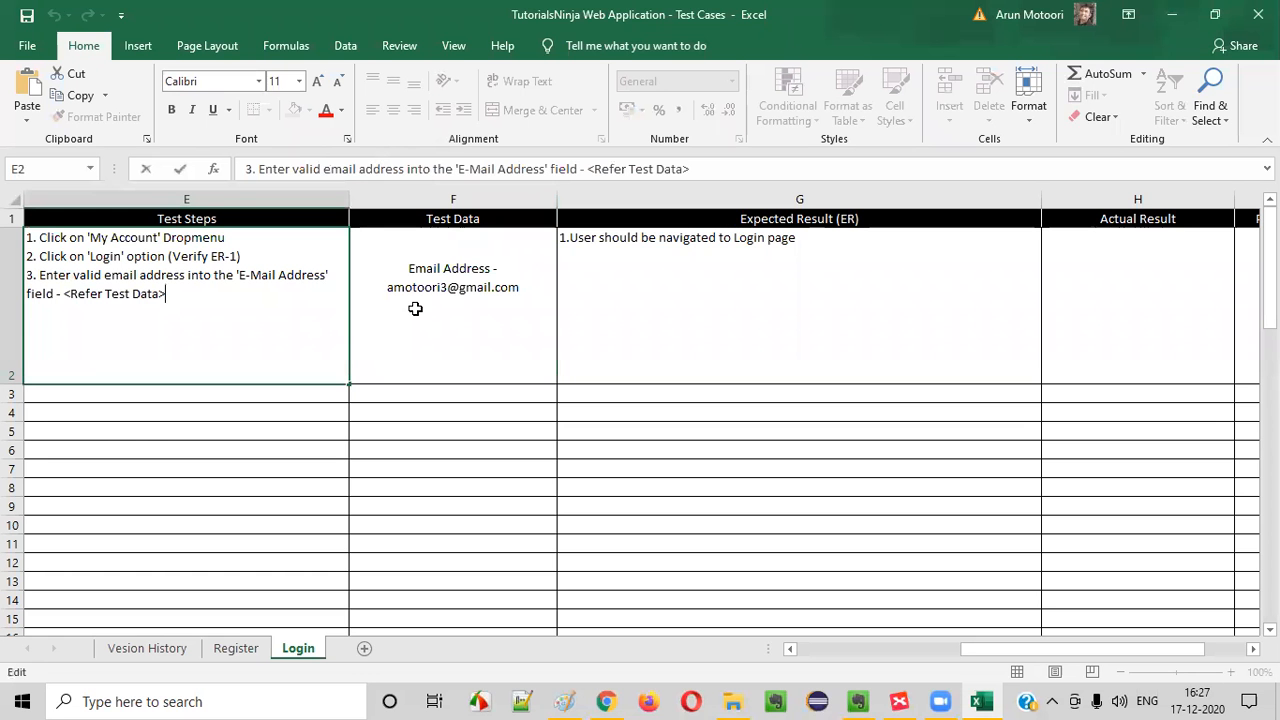
click(490, 285)
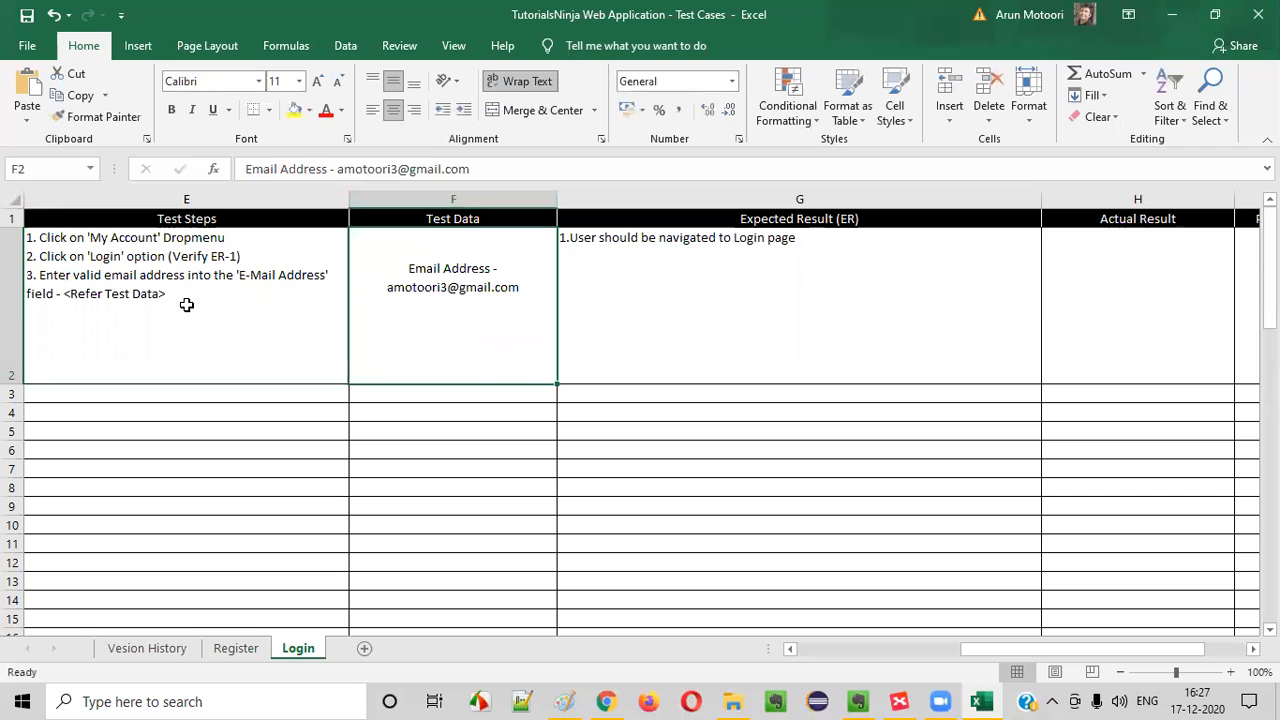
key(alt+Tab)
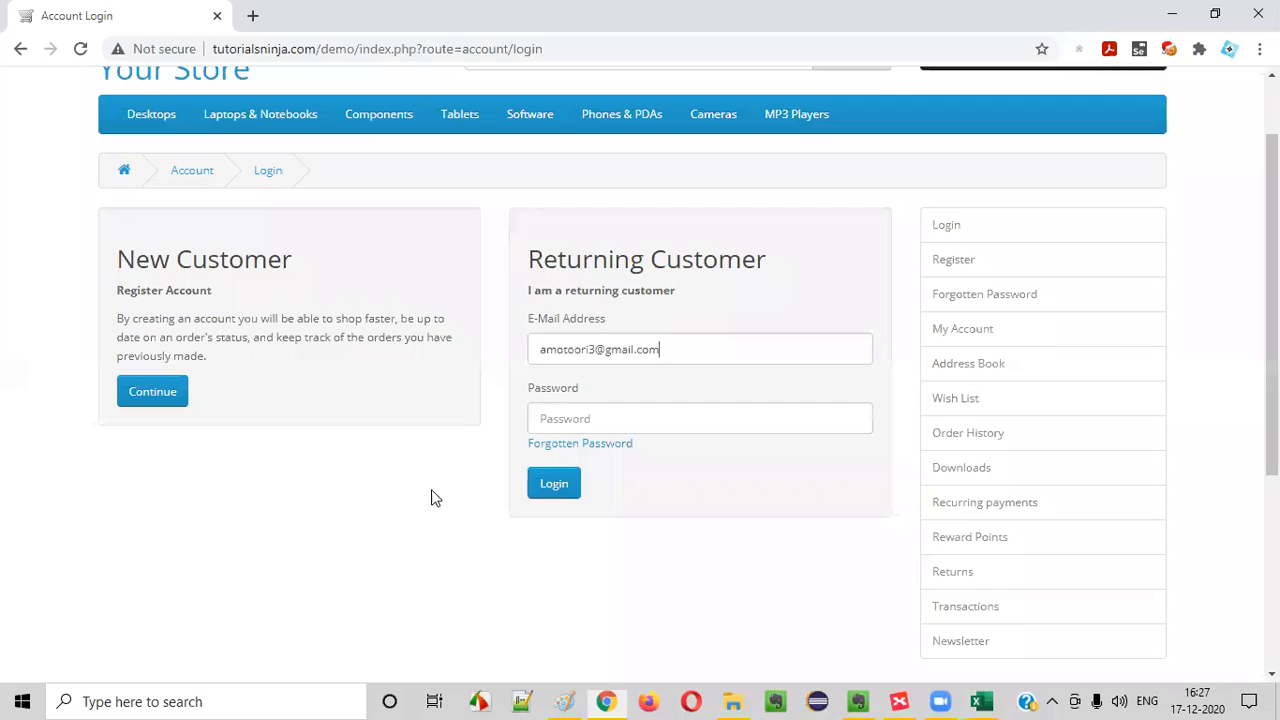
key(alt+Tab)
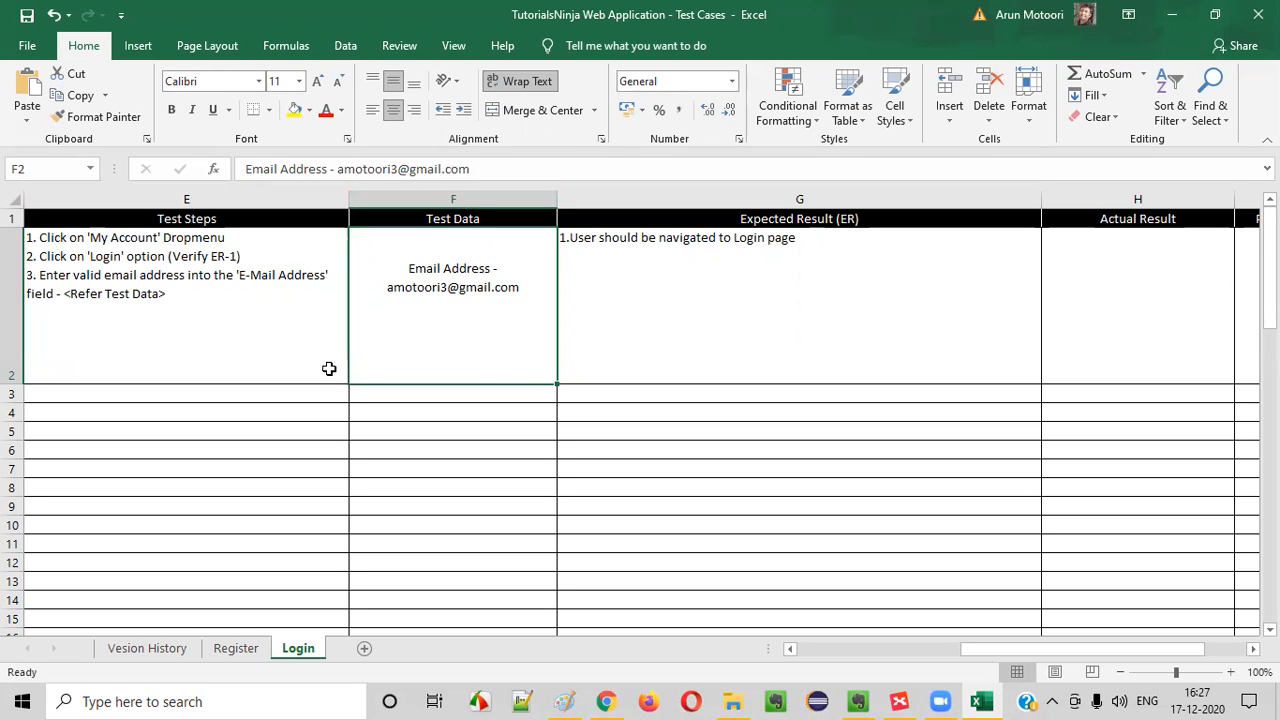
click(198, 310)
double_click(180, 297)
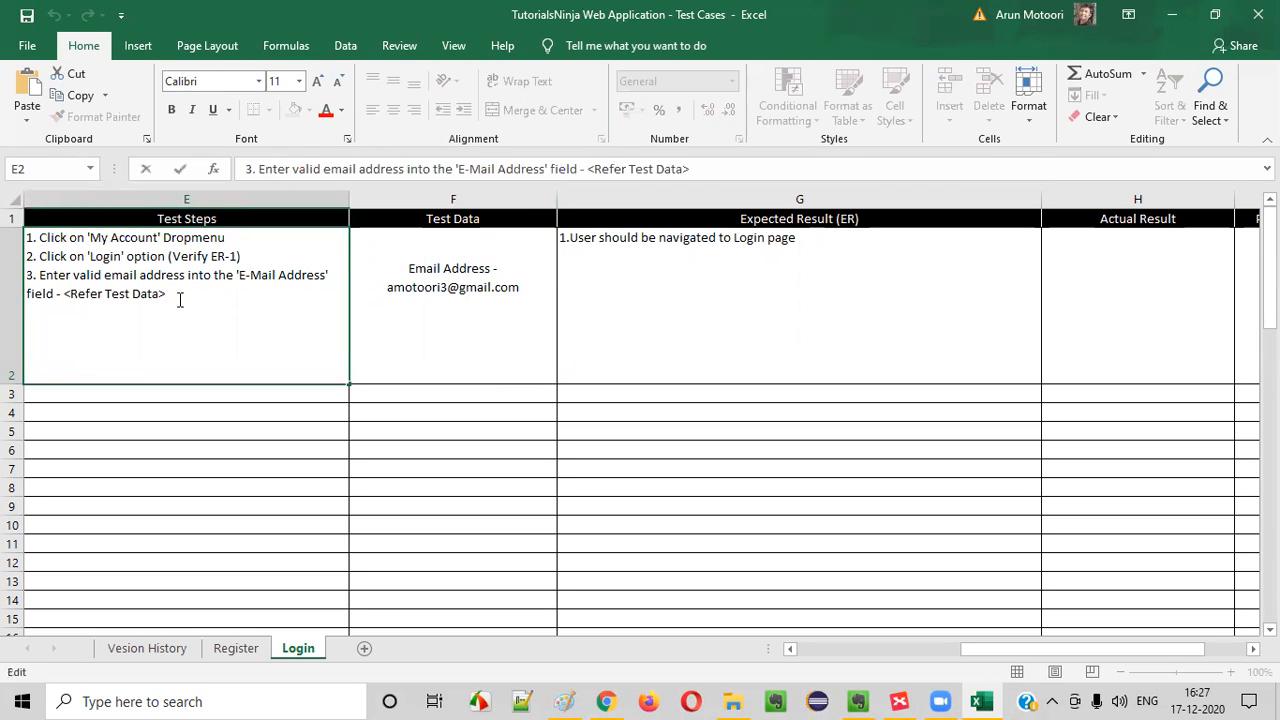
key(alt+Return)
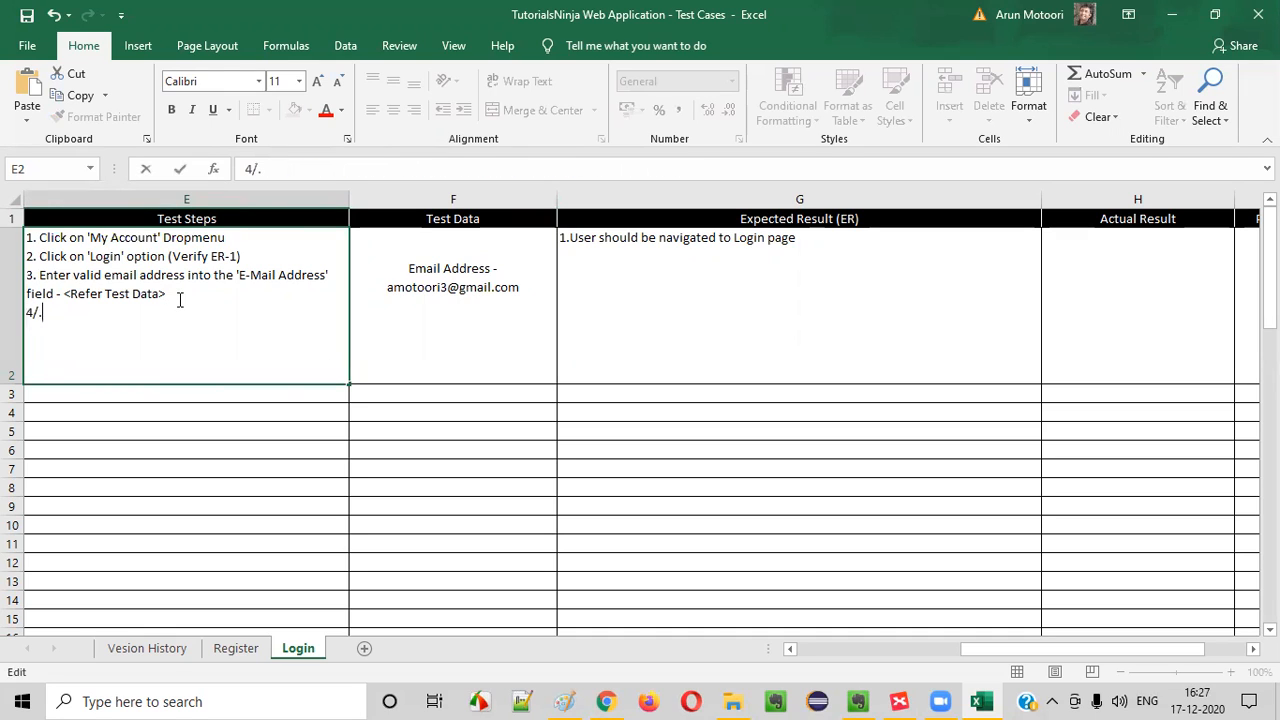
text(4. Enter vali)
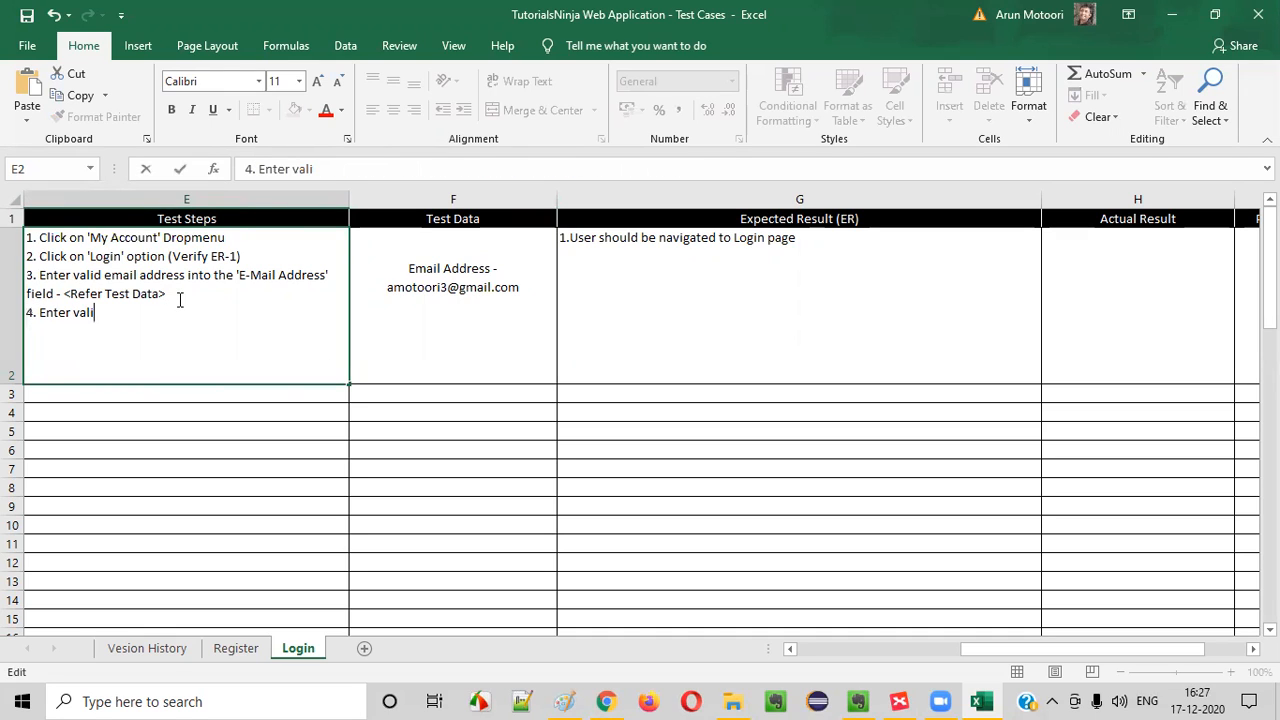
text(d password into the)
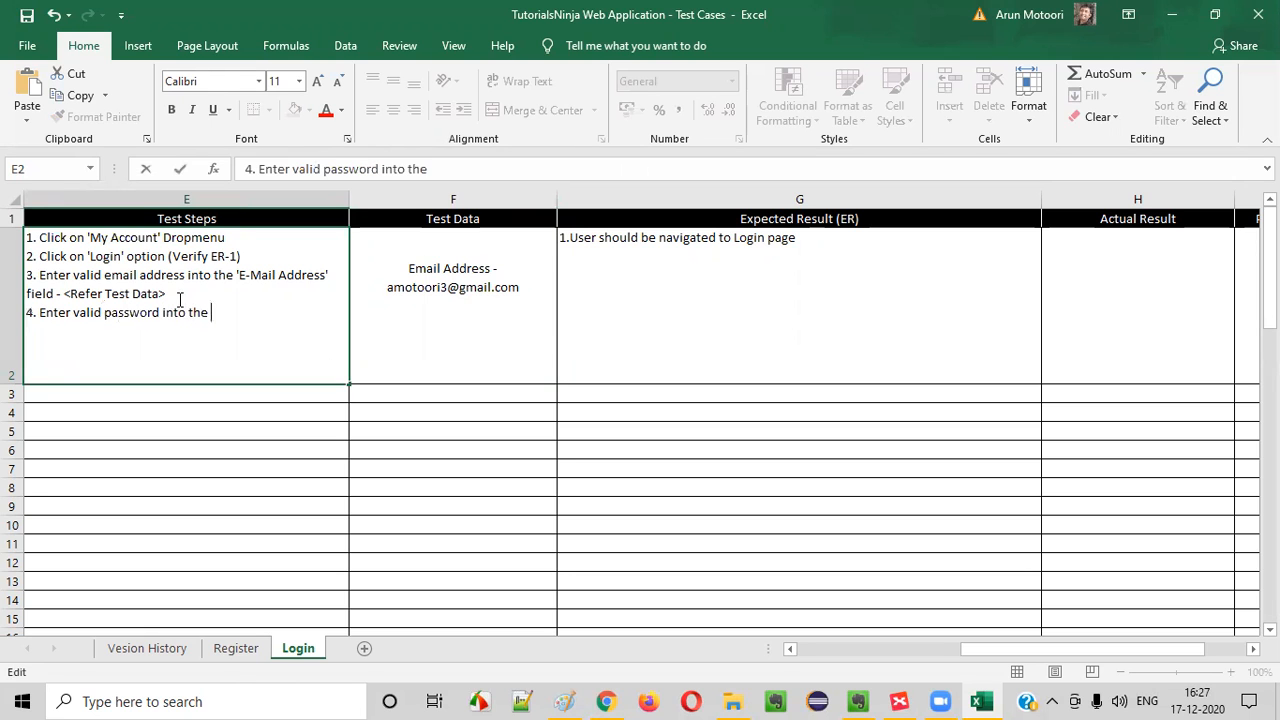
Complete step 4 with "'Password' field - <Refer Test Data>", checking the field's label on the login page in Chrome
key(alt+Tab)
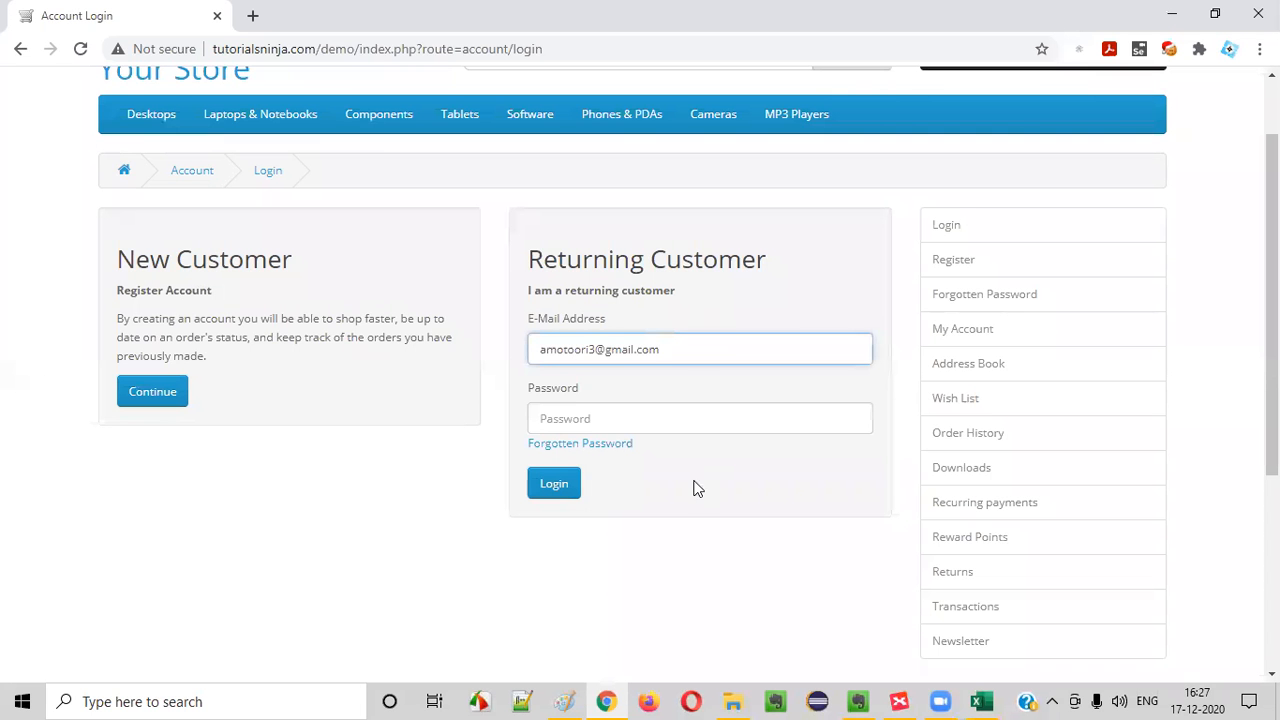
key(alt+Tab)
text('Passwor)
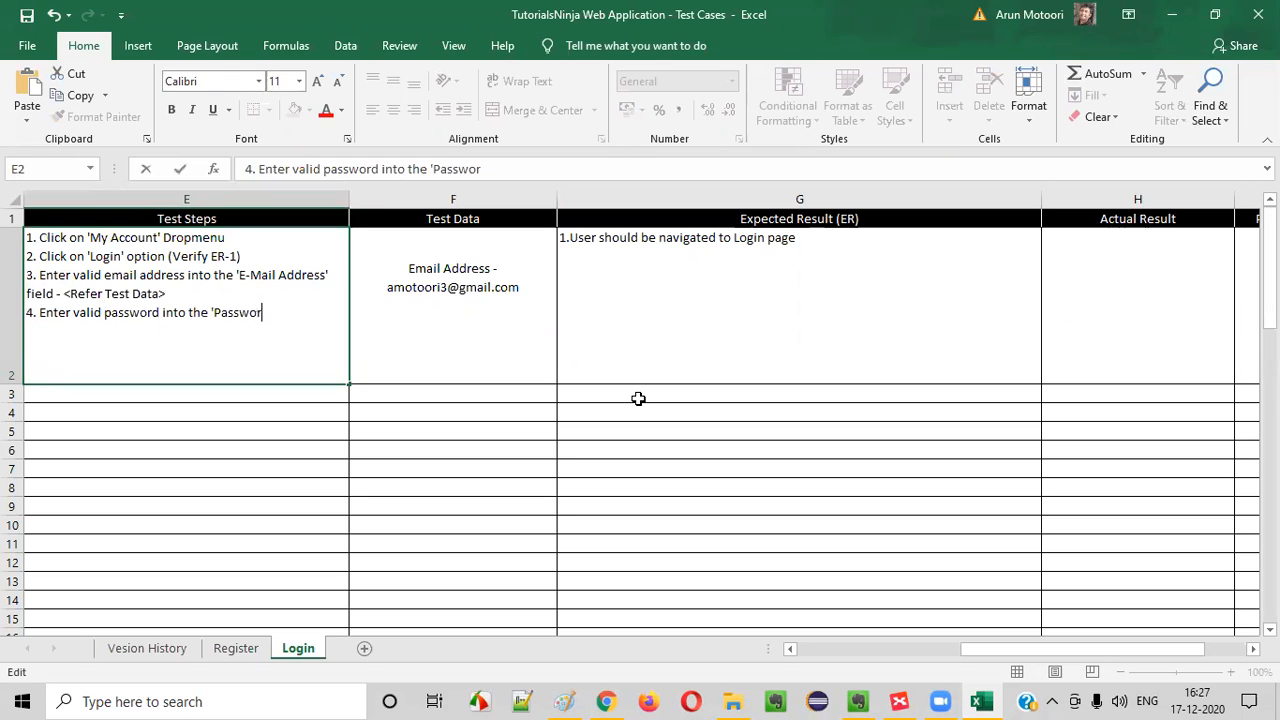
text(d' field -)
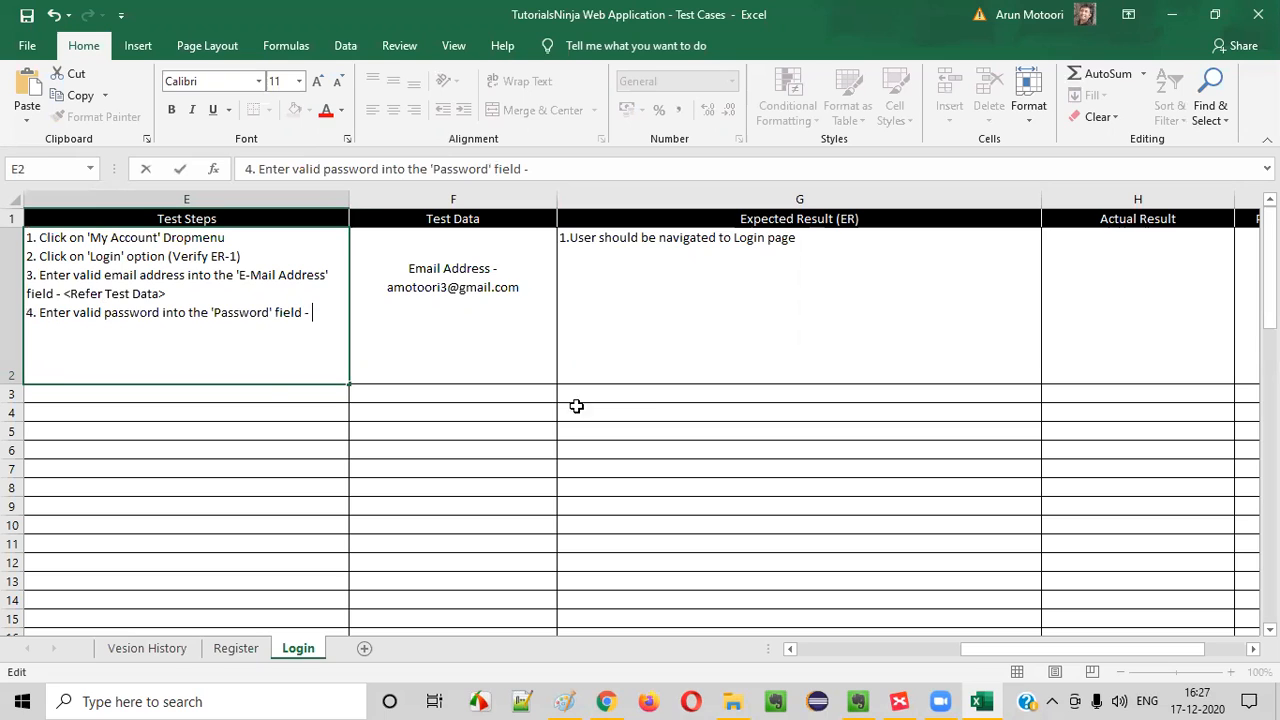
drag(67, 287, 180, 294)
key(ctrl+c)
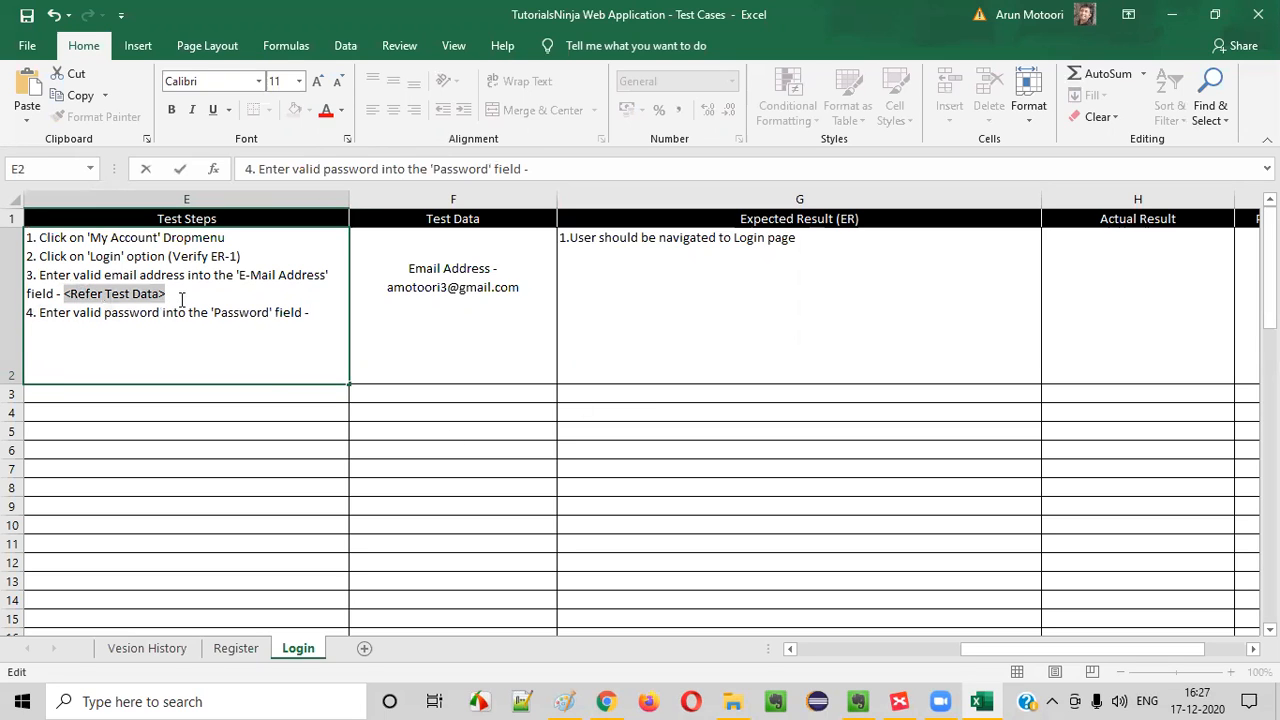
click(318, 311)
key(ctrl+v)
Add a "Password -" line to the TC_LF_001 Test Data cell and enter the account password on the line below
double_click(443, 320)
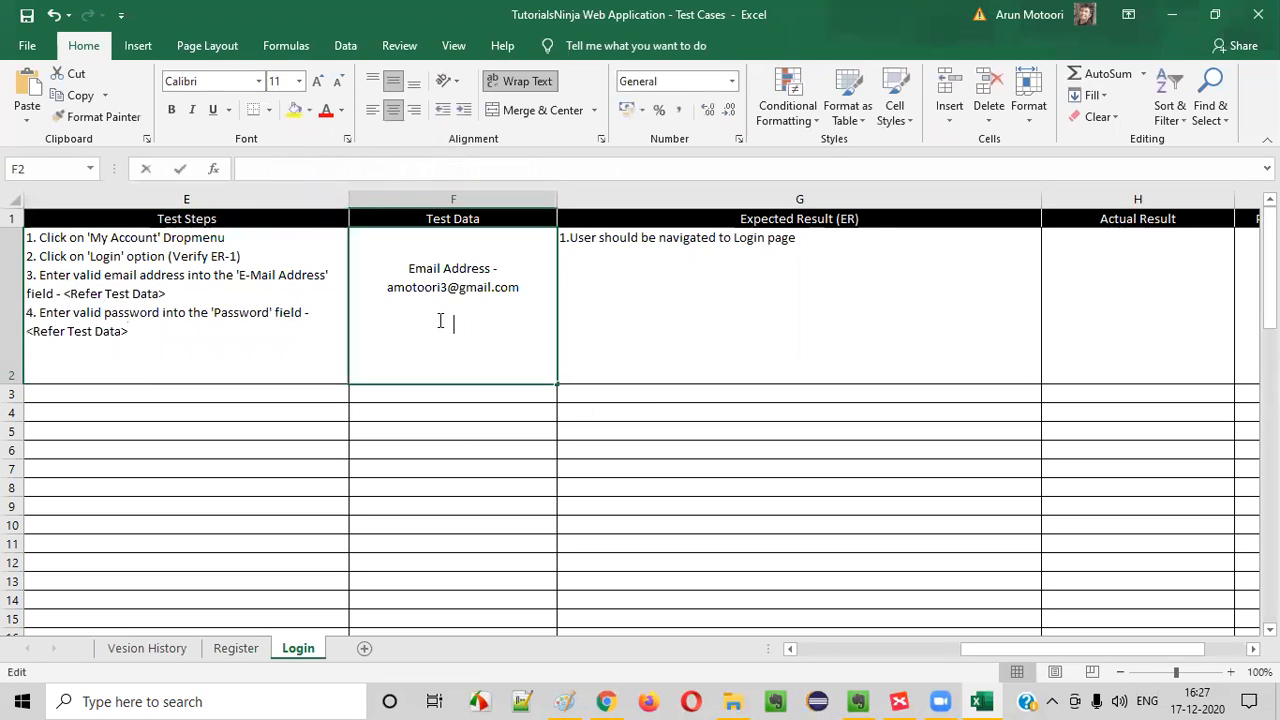
text(Password)
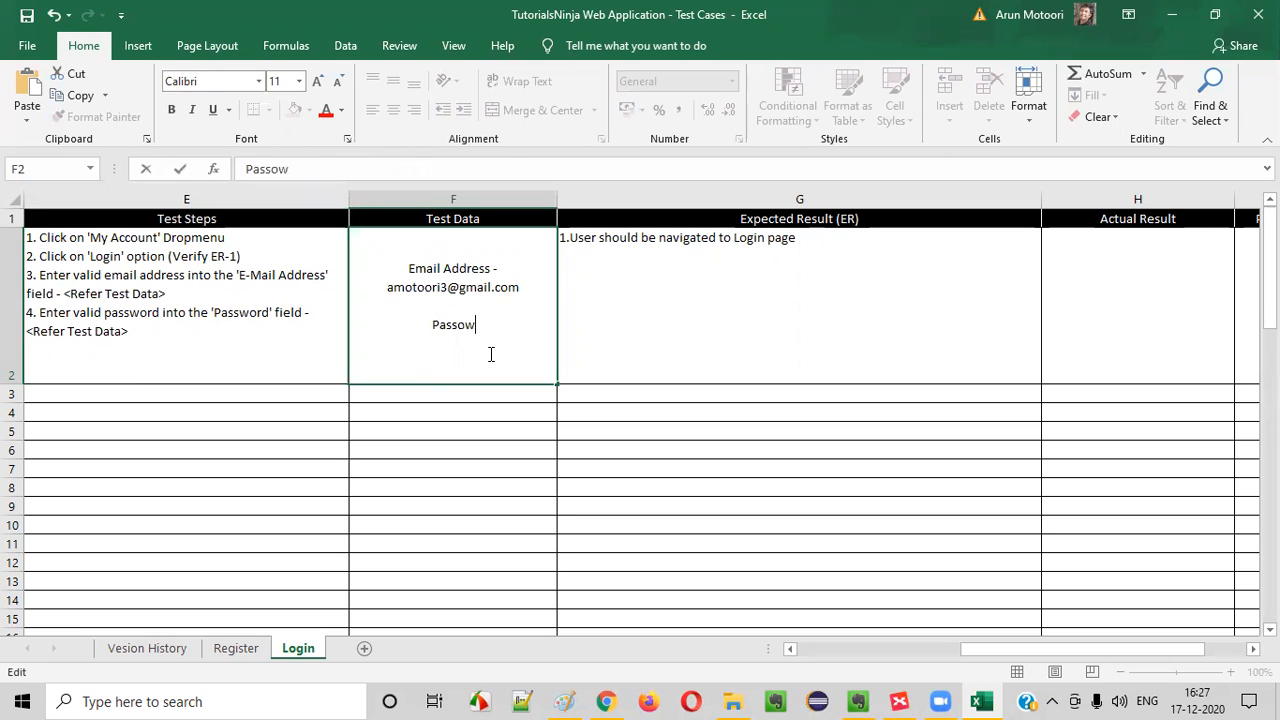
text( -)
key(Return)
click(498, 338)
double_click(504, 328)
key(alt+Return)
text(12345)
click(458, 317)
double_click(447, 334)
Start a new line below step 4 in the TC_LF_001 Test Steps cell
click(166, 345)
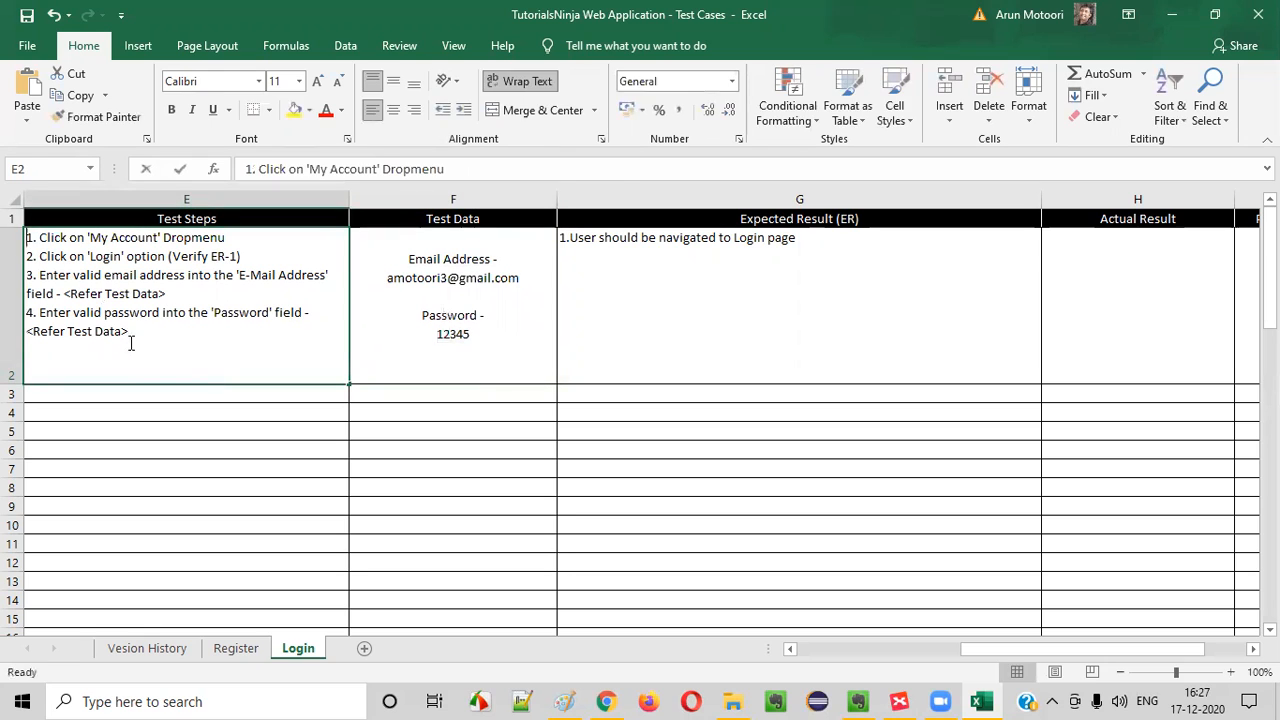
double_click(146, 330)
key(alt+Return)
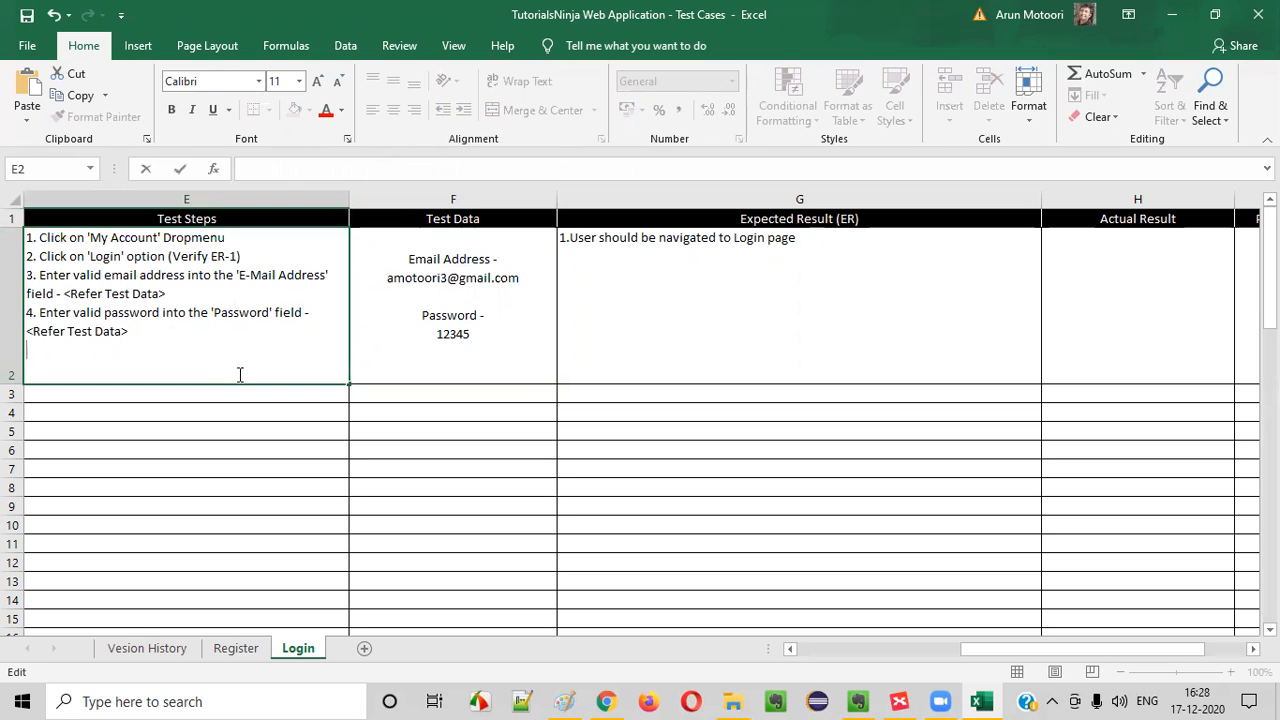
Switch to Chrome and fill in the login form's Password field with the account password from the test data
key(alt+Tab)
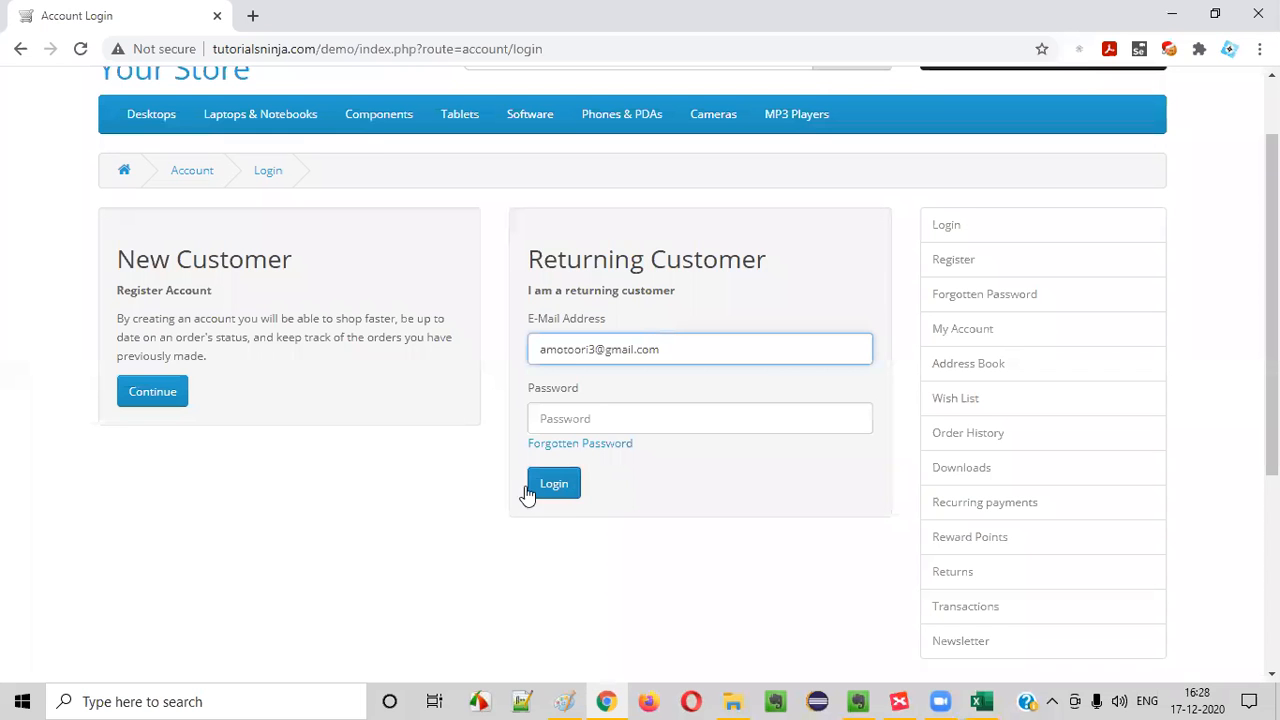
click(566, 416)
text(1)
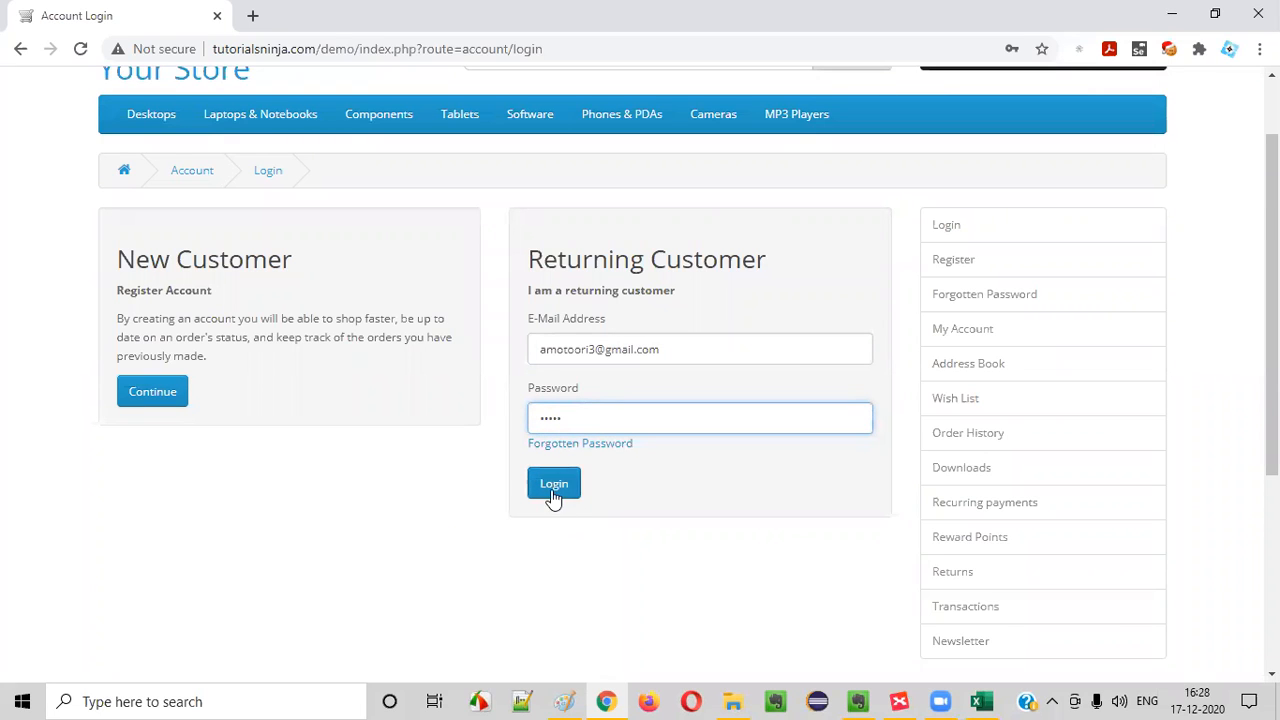
Switch back to Excel and write step 5 in the Test Steps cell as "5. Click on 'Login' button"
key(alt+Tab)
text(lick on)
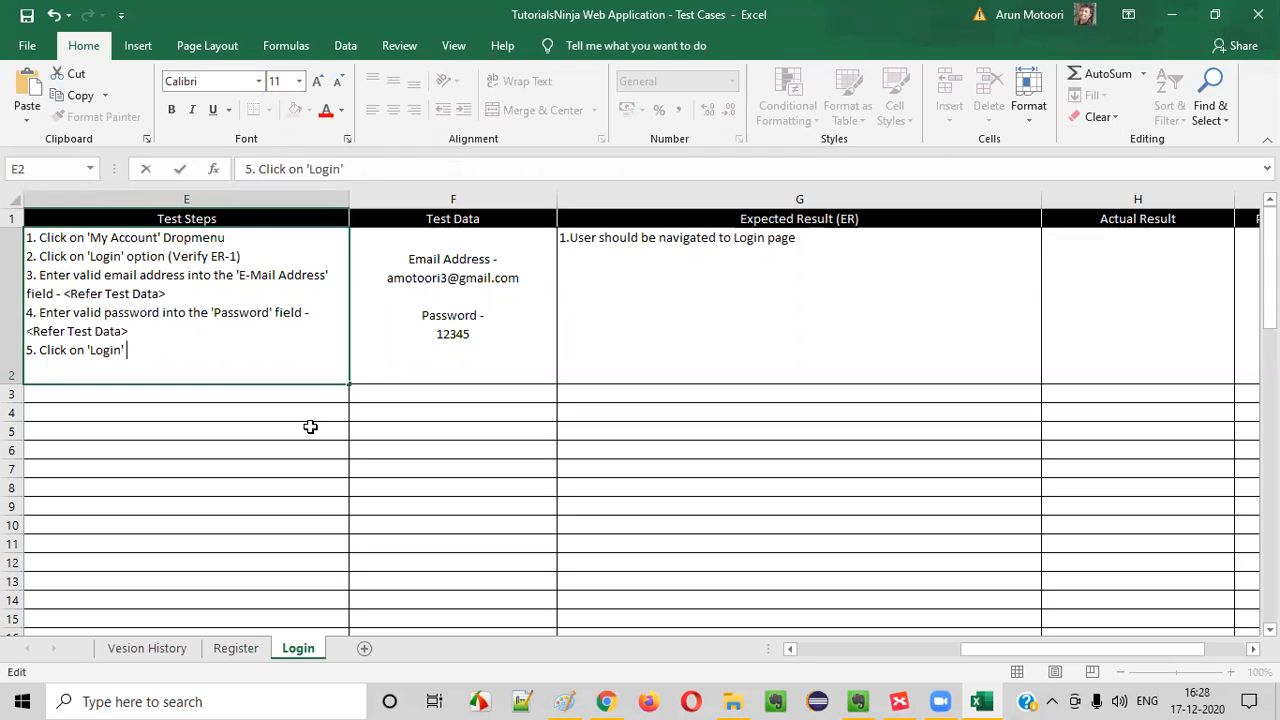
text(button)
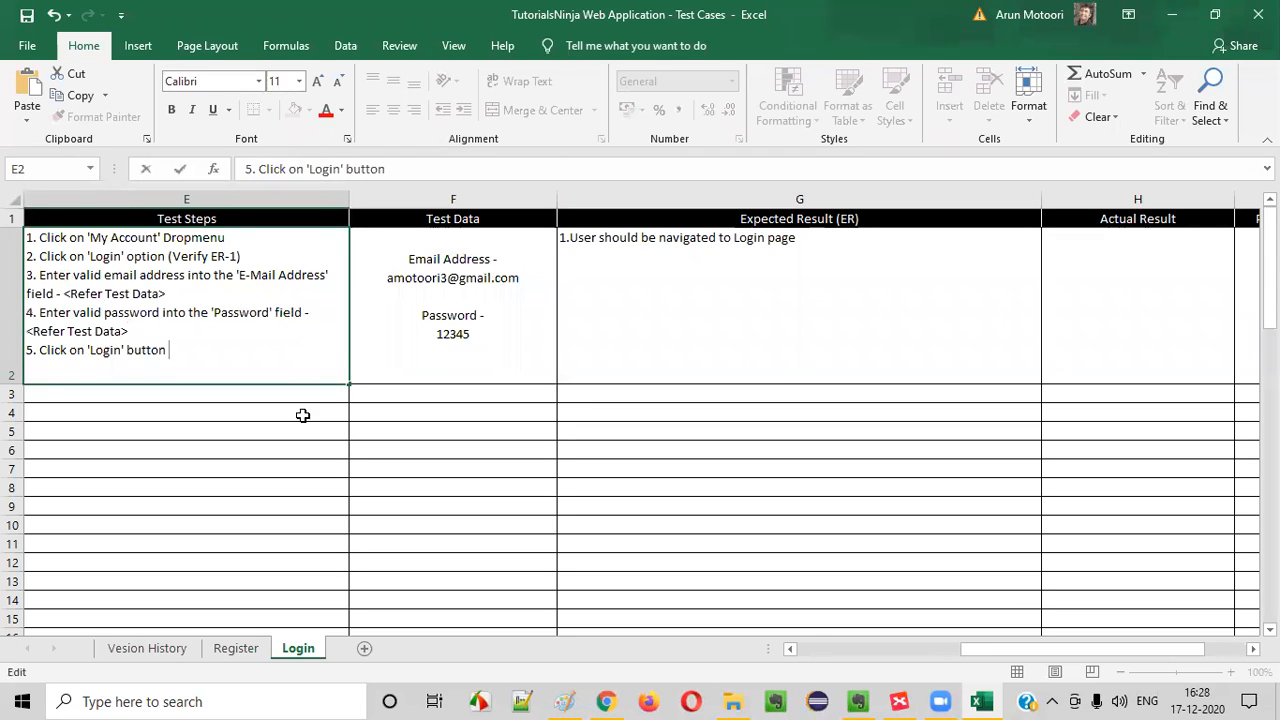
Switch to Chrome, log in with the filled-in form, and check the My Account dropdown's options and the page address
key(alt+Tab)
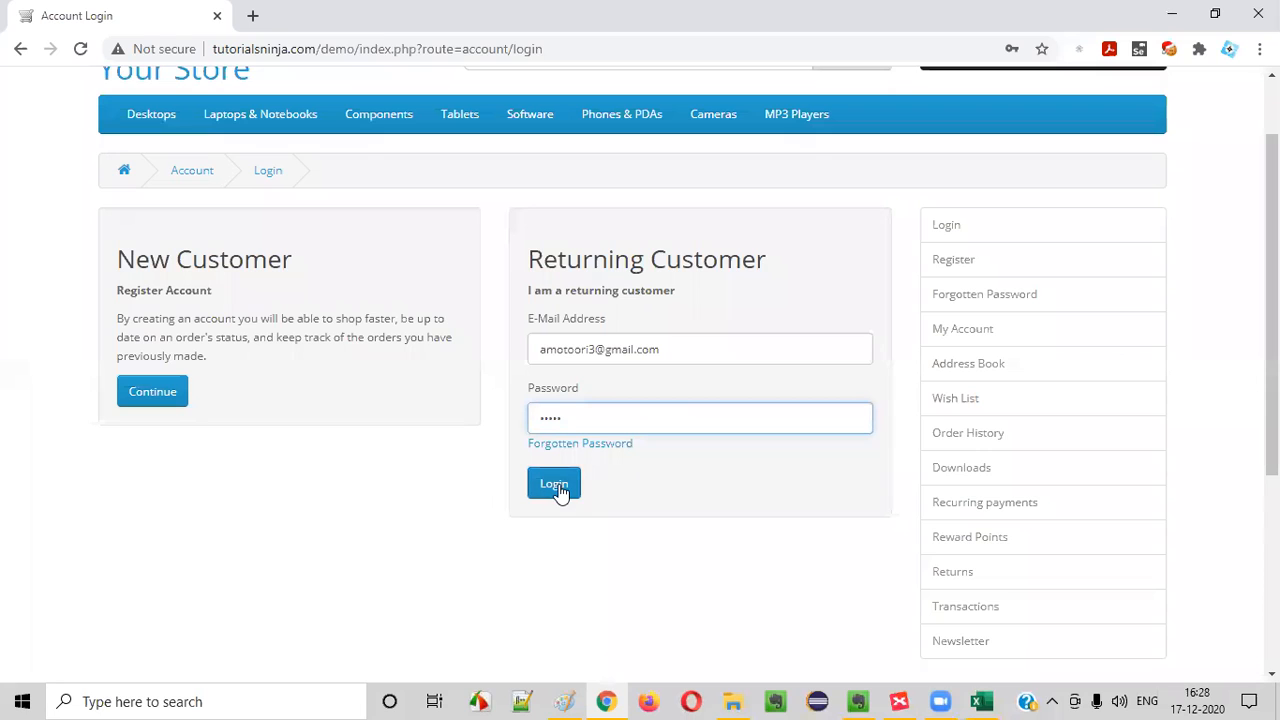
click(555, 484)
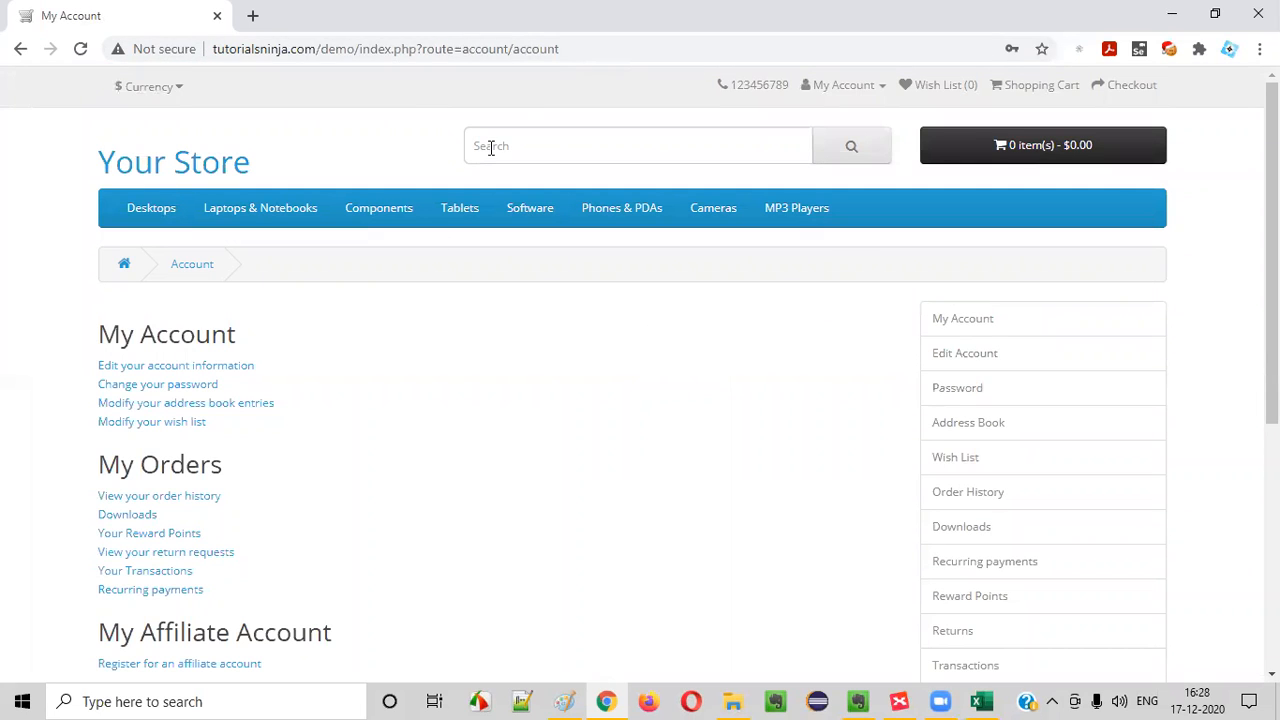
click(840, 88)
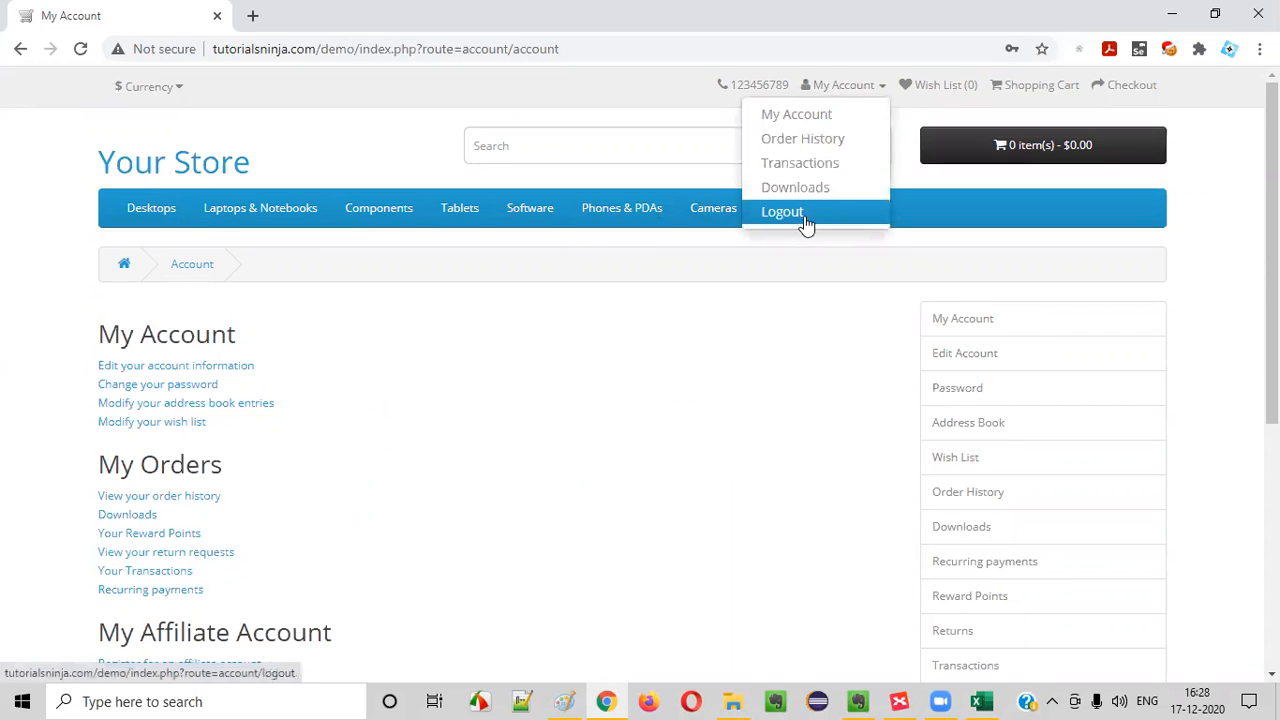
drag(515, 50, 565, 52)
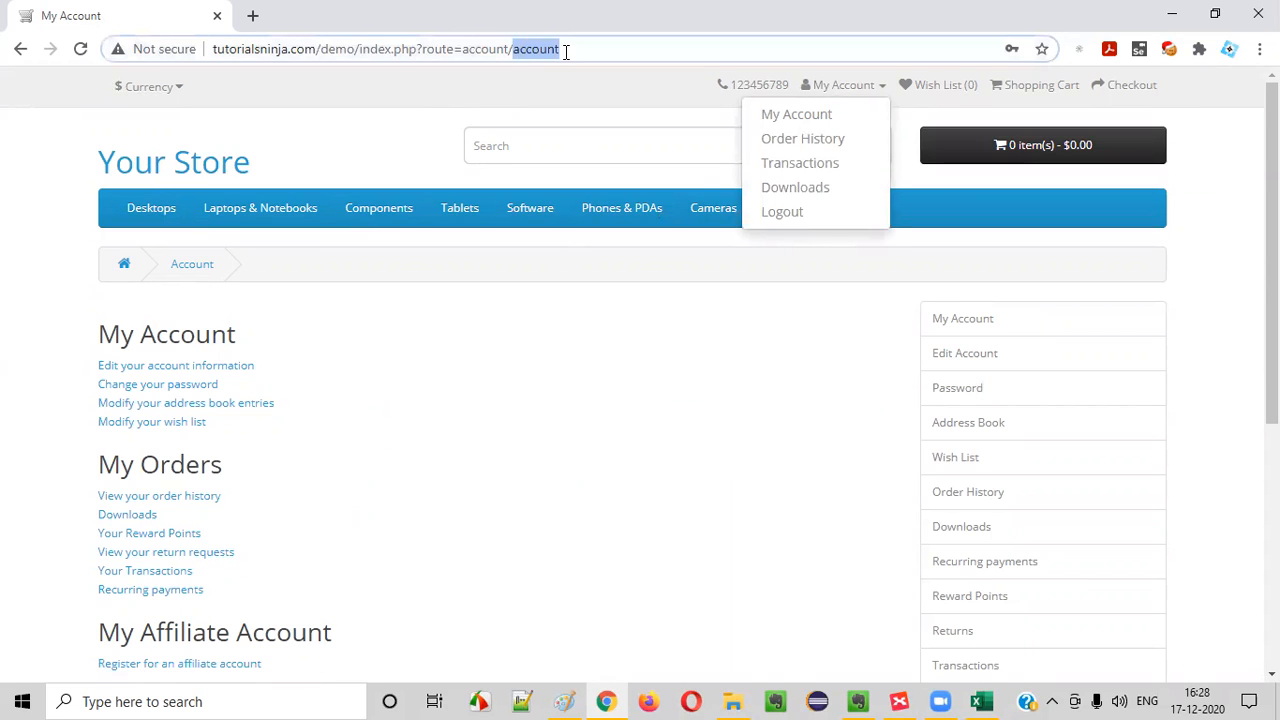
click(435, 398)
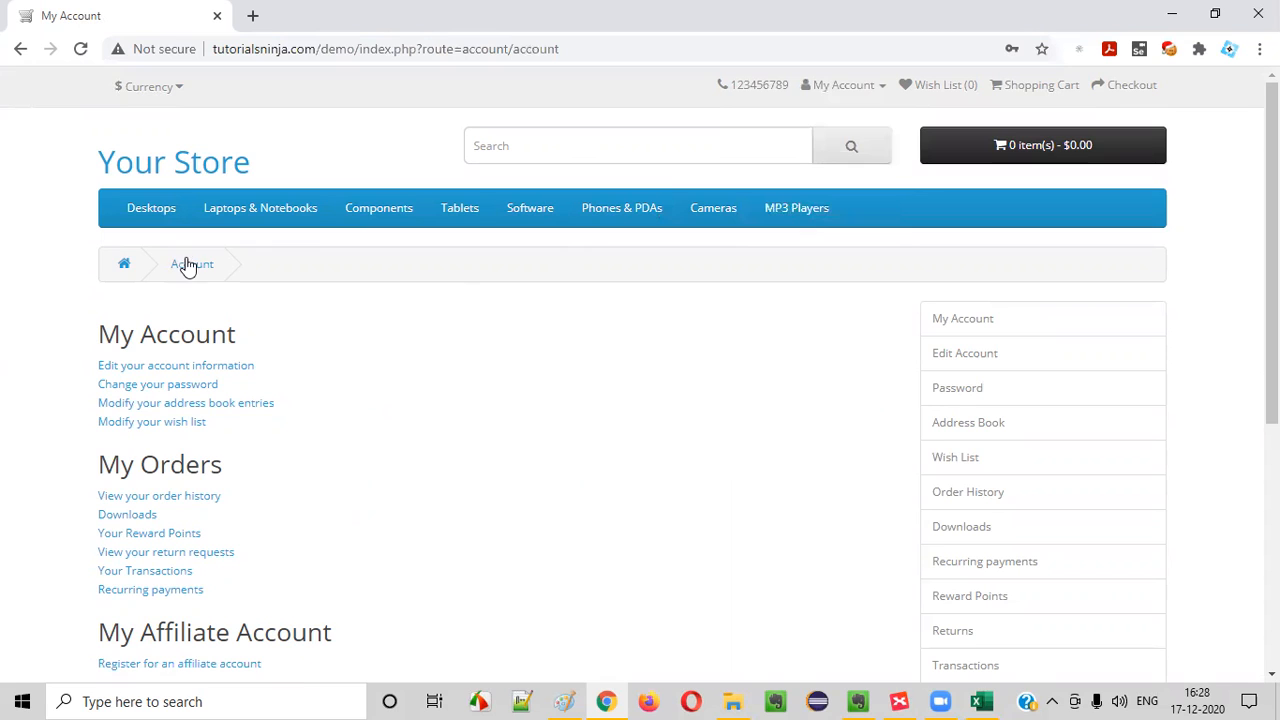
Switch back to Excel and append "(Verify ER-2)" to step 5 in the Test Steps cell
key(alt+Tab)
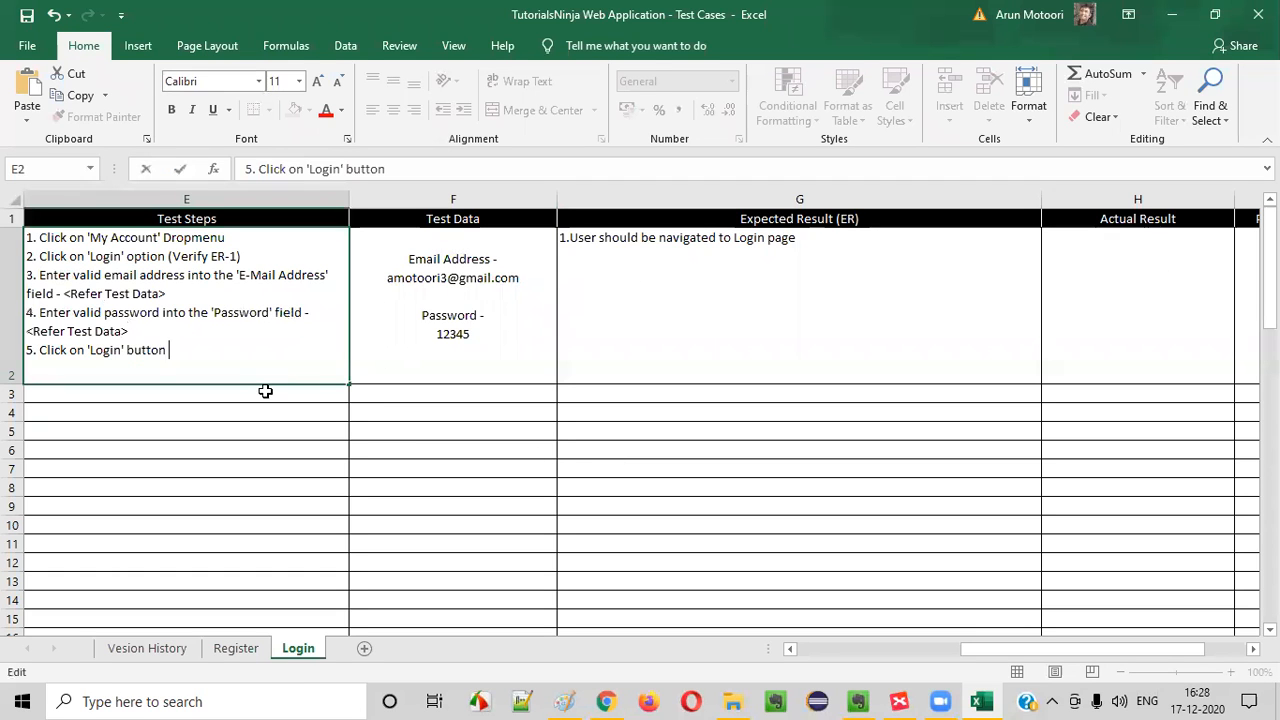
text(Verify ER-2))
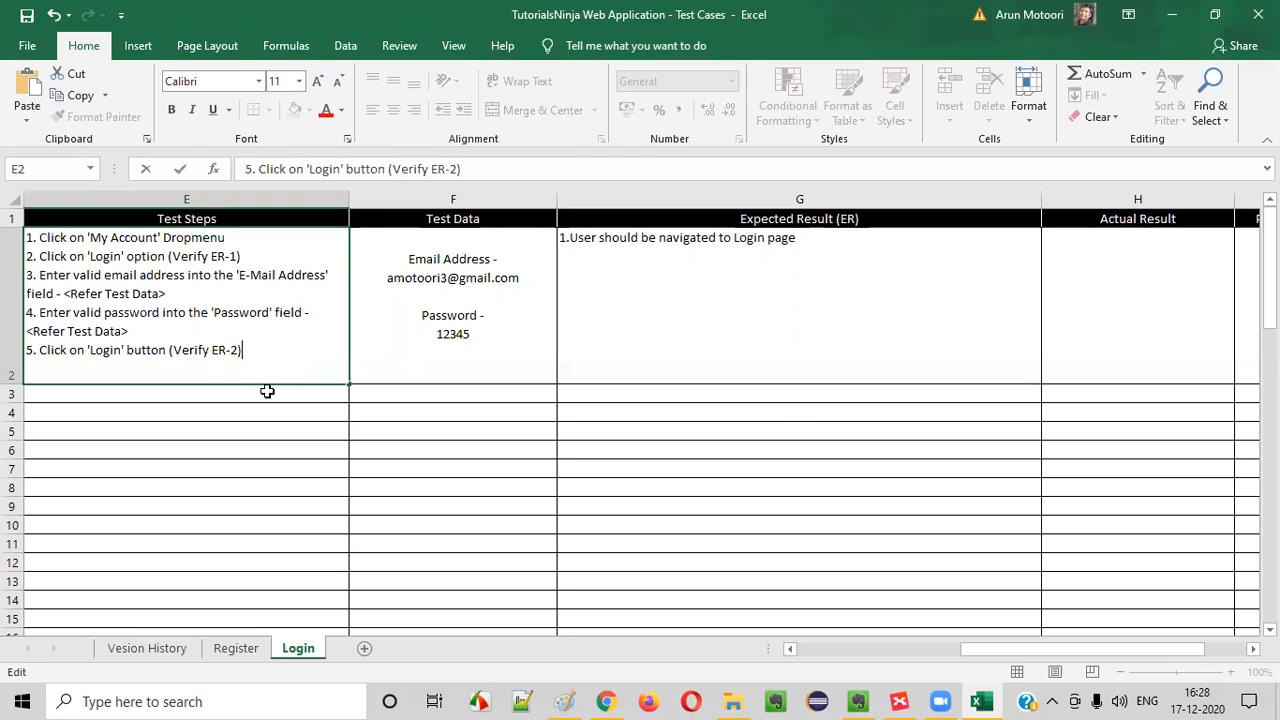
click(758, 296)
Add "2.User should get logged in and taken to the 'Account' page" as a second line in the TC_LF_001 Expected Result cell
double_click(815, 243)
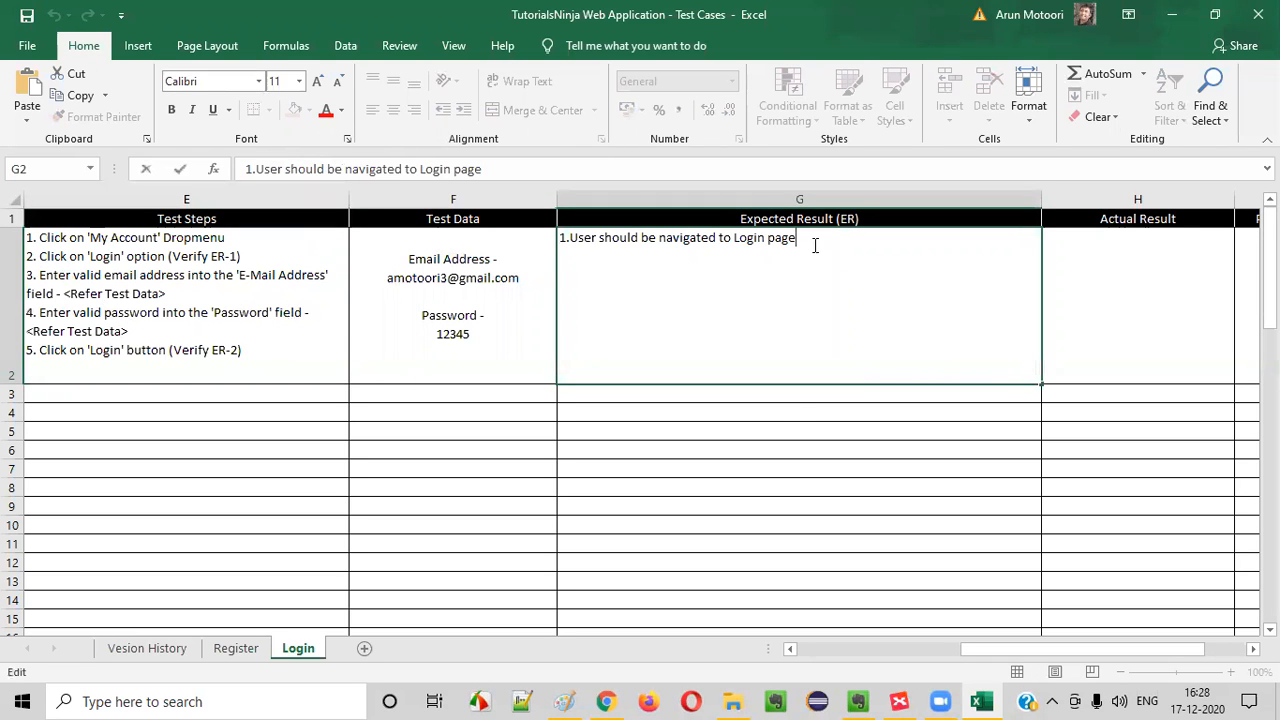
key(alt+Return)
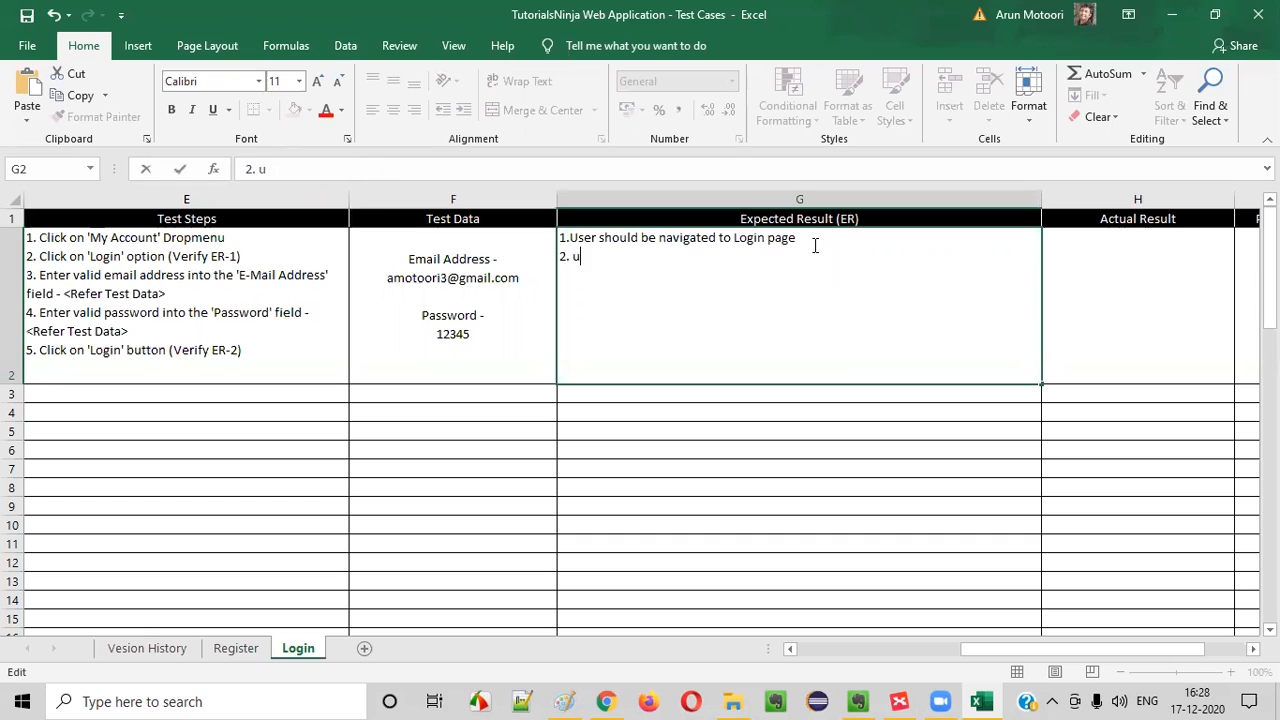
text(2.User should get logge)
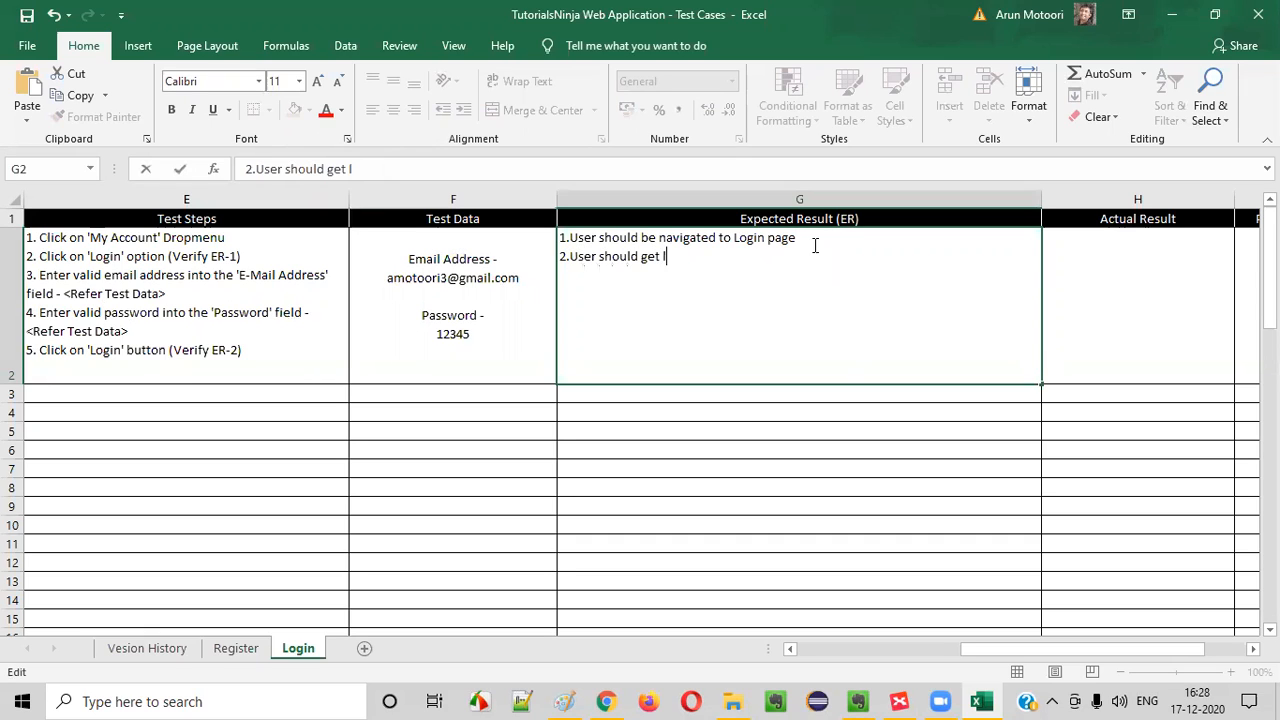
text(d in and taken to th)
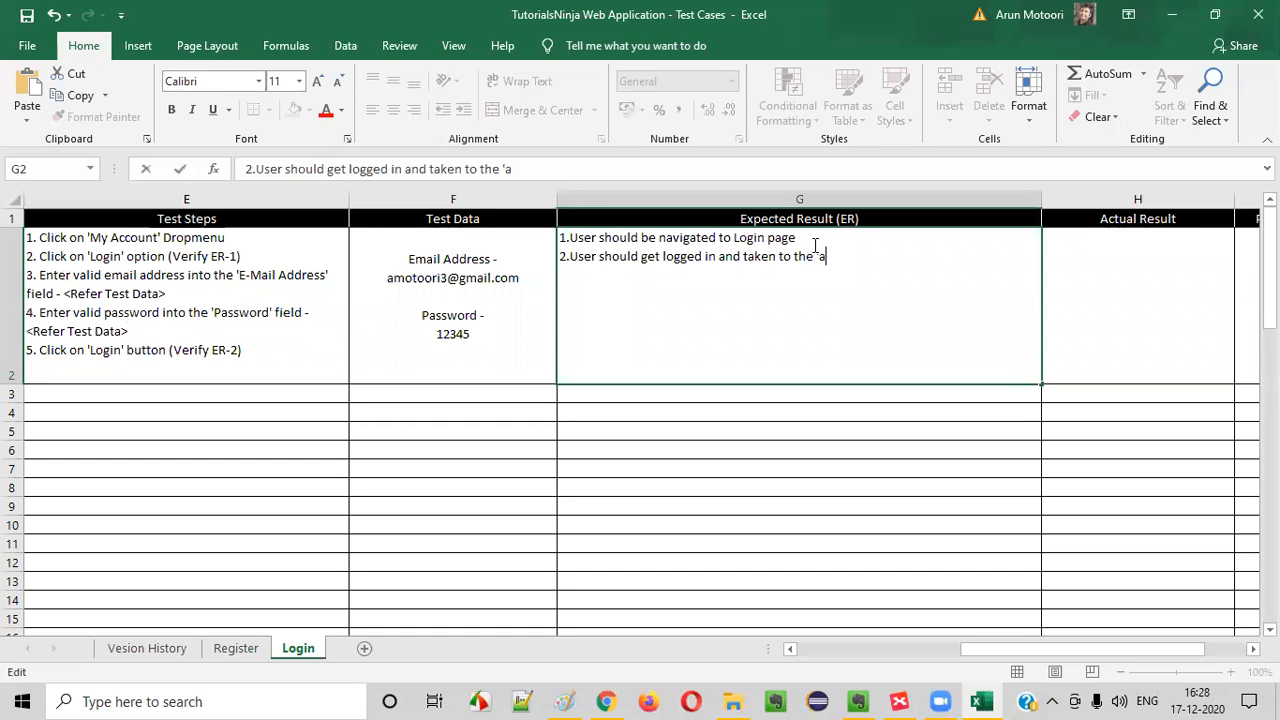
text(e 'Account' page)
click(286, 306)
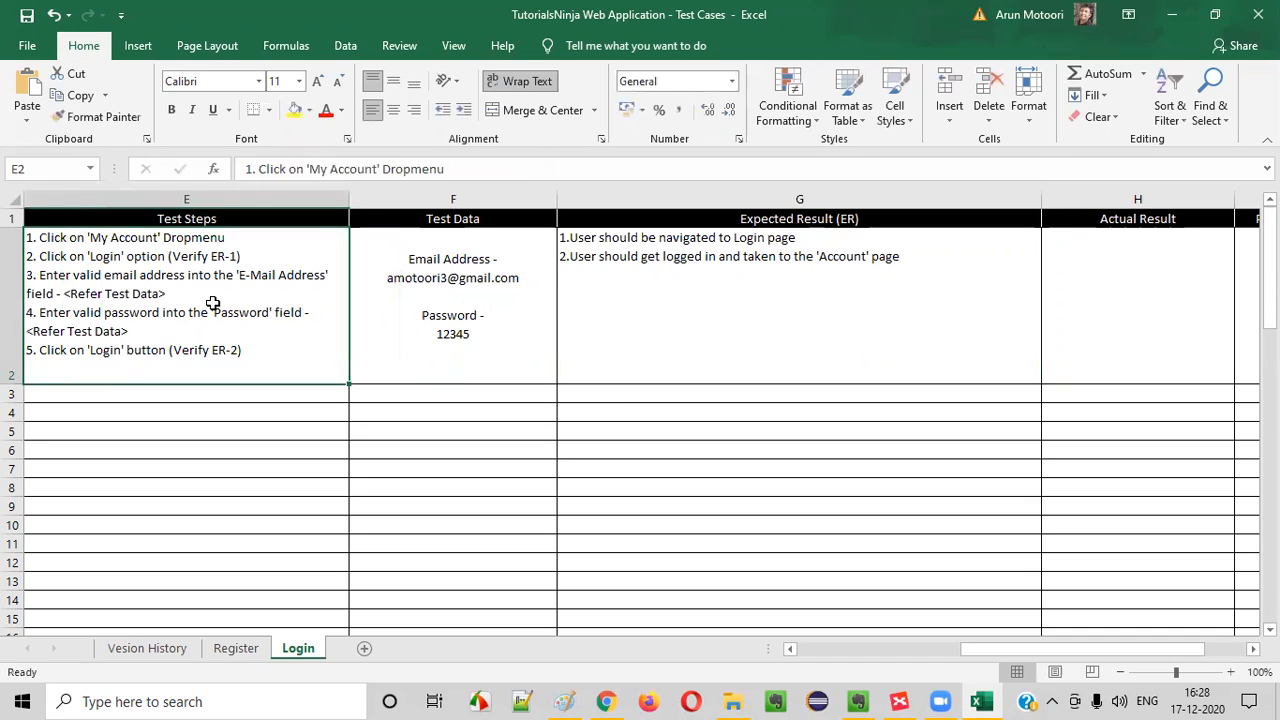
Narrow the Expected Result (ER) column so it just fits the longest expected-result line
click(400, 374)
click(800, 290)
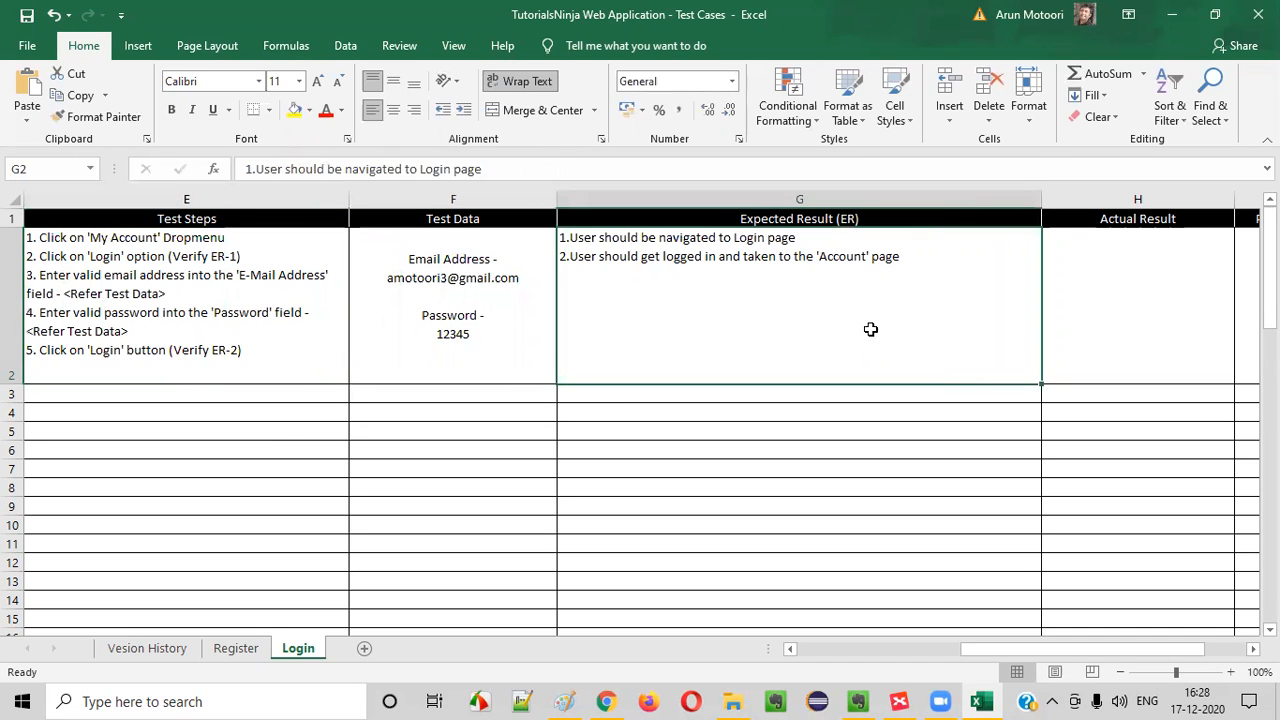
drag(1042, 200, 912, 200)
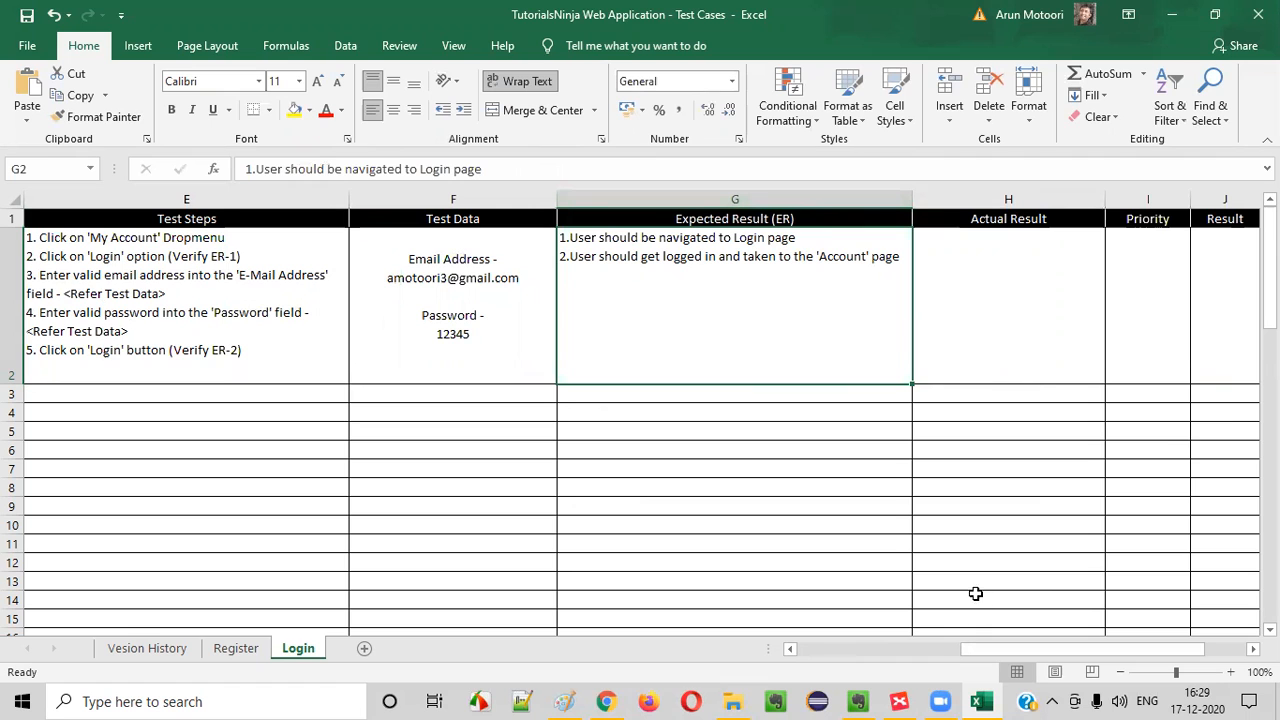
drag(994, 650, 1024, 648)
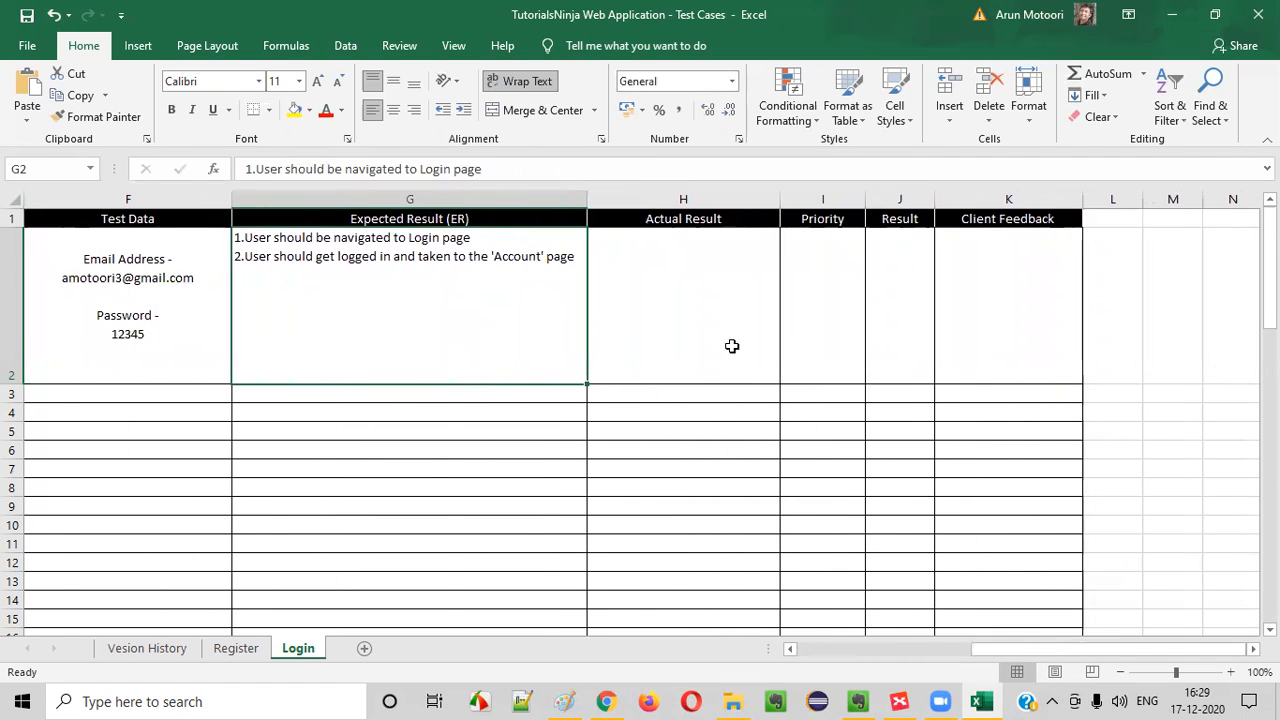
Narrow the Expected Result (ER) column so its second line wraps, and reduce the TC_LF_001 row's height to fit the test steps
drag(666, 310, 998, 310)
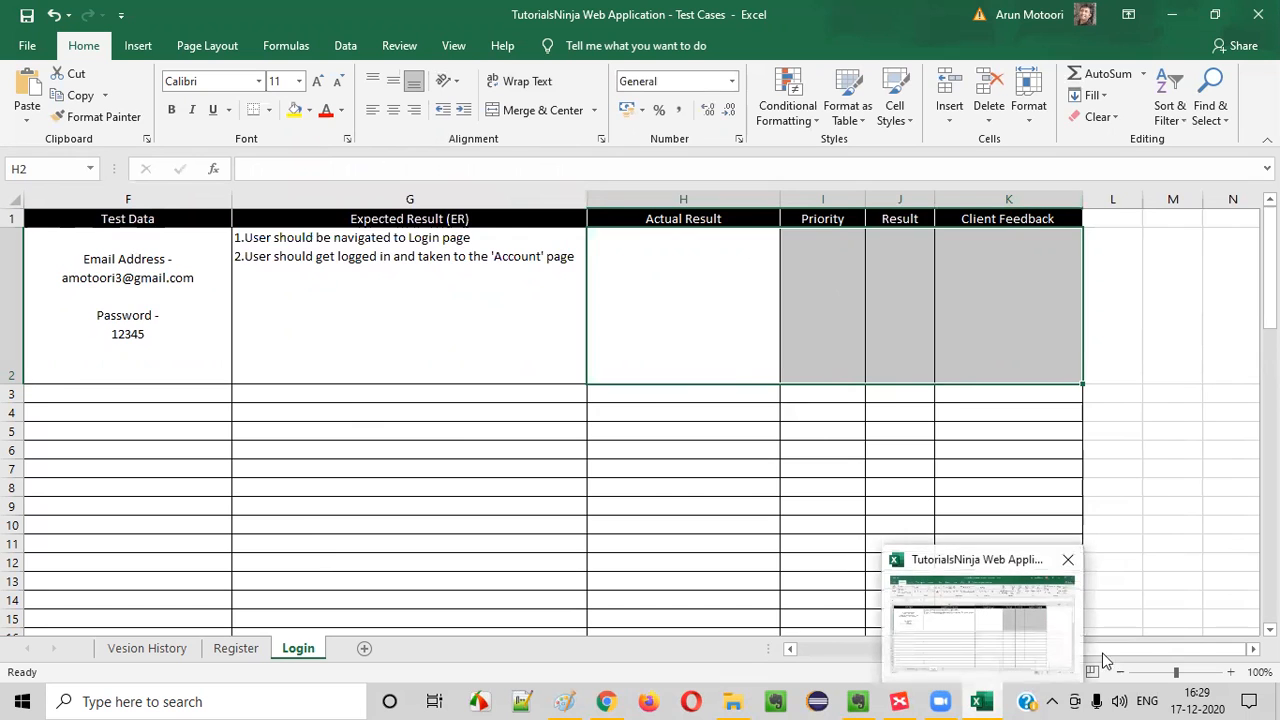
drag(1165, 650, 1088, 650)
click(1051, 289)
drag(1130, 200, 1076, 200)
drag(11, 383, 11, 365)
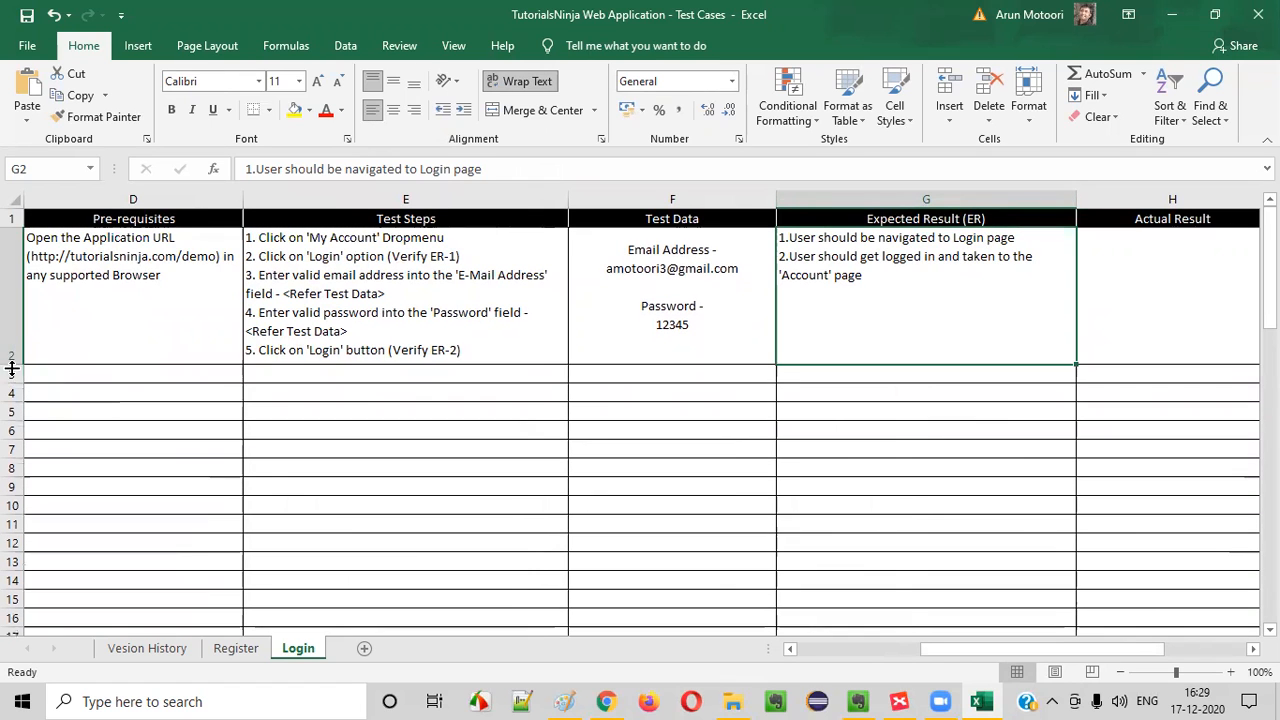
Save the workbook with the TC_LF_001 ID cell selected
drag(954, 650, 742, 650)
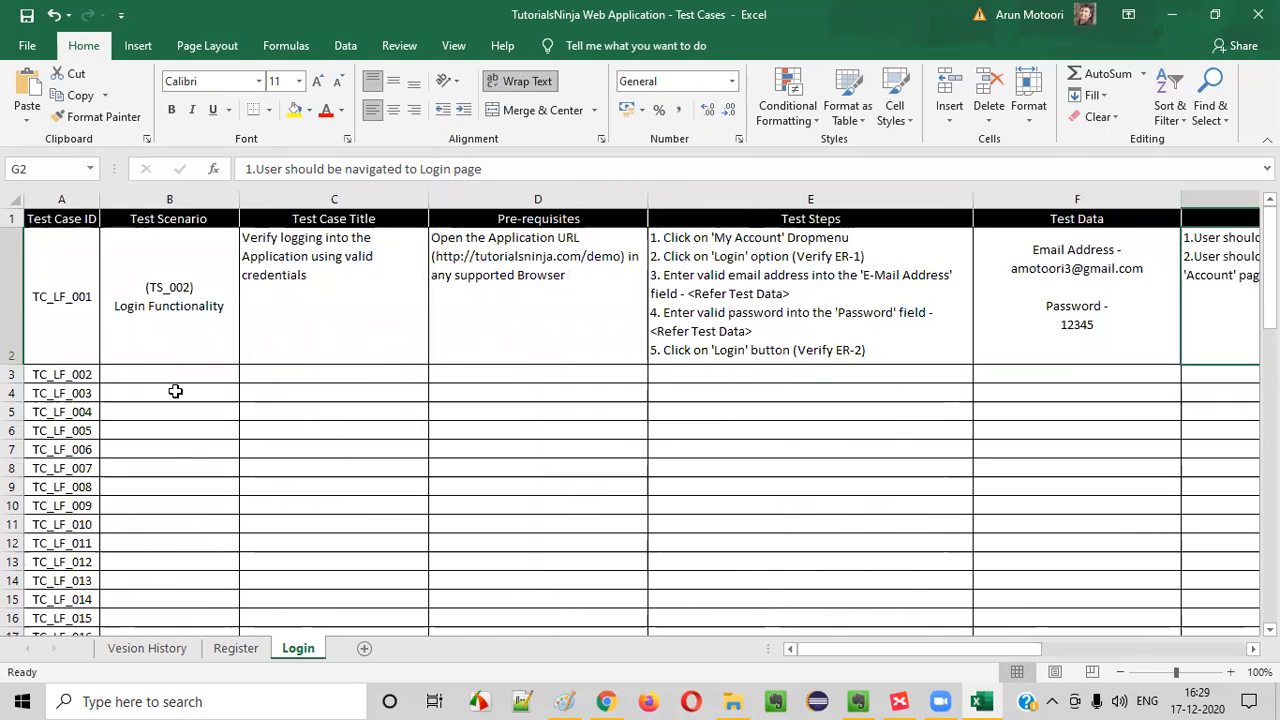
click(12, 292)
click(52, 298)
click(30, 17)
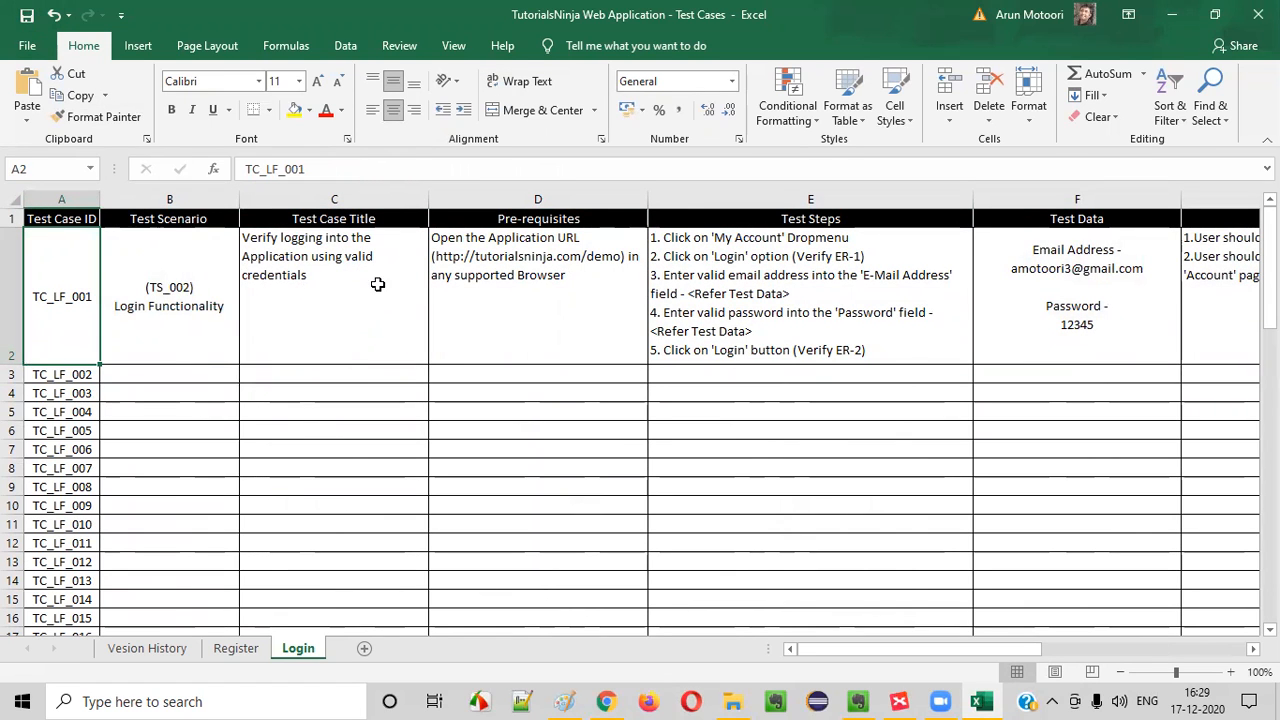
Copy the Test Scenario cell of TC_LF_001 into the TC_LF_002 row and select that row's Test Case Title cell
click(198, 300)
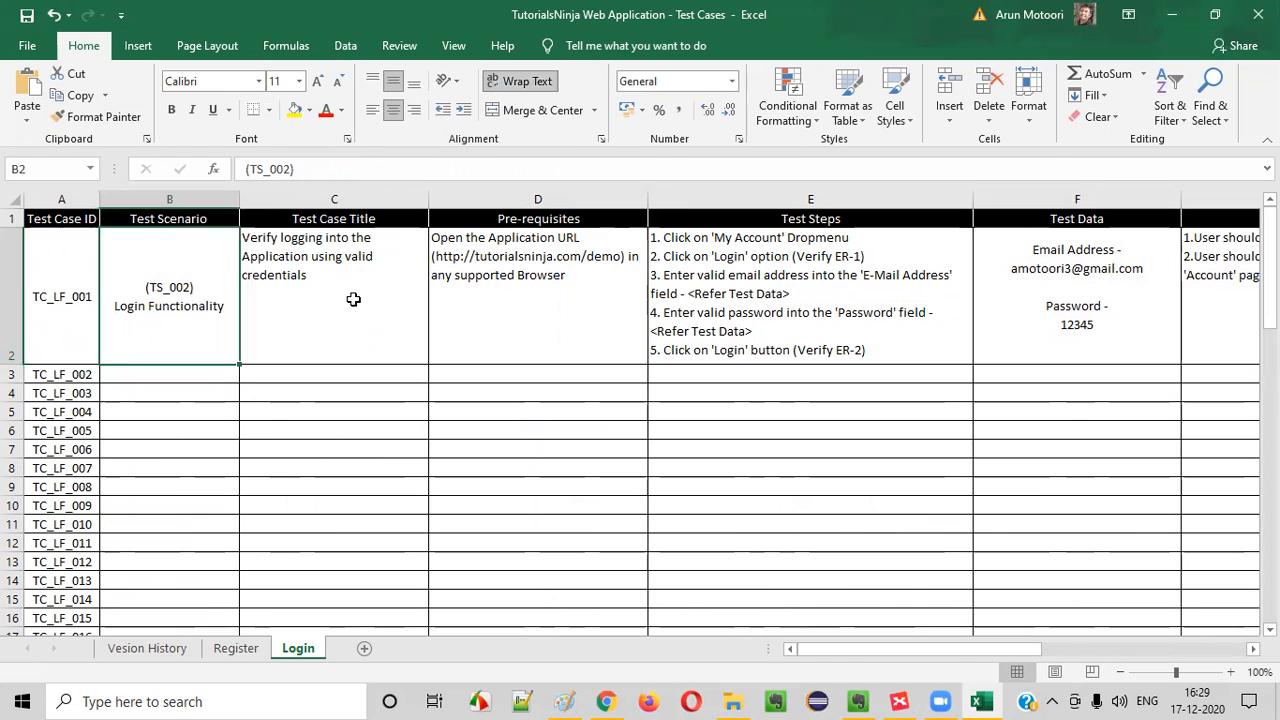
drag(352, 286, 890, 280)
click(880, 290)
click(145, 284)
key(ctrl+c)
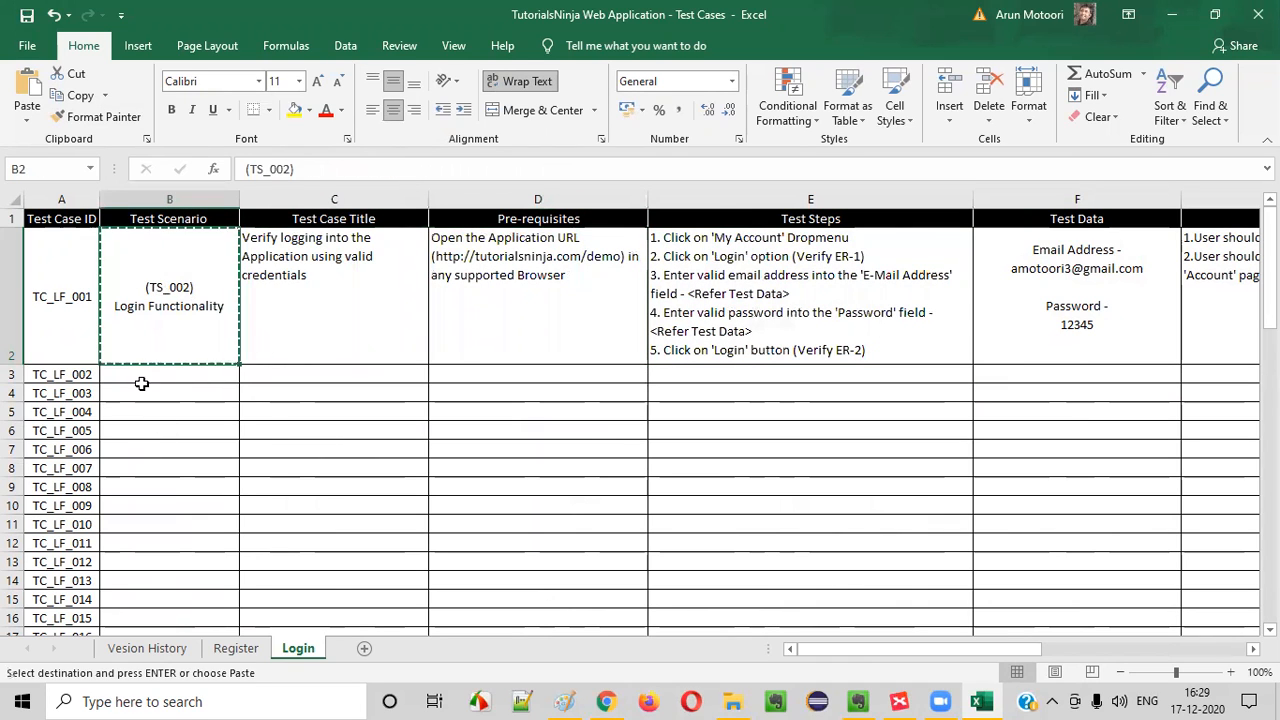
click(140, 380)
key(ctrl+v)
click(65, 388)
click(155, 388)
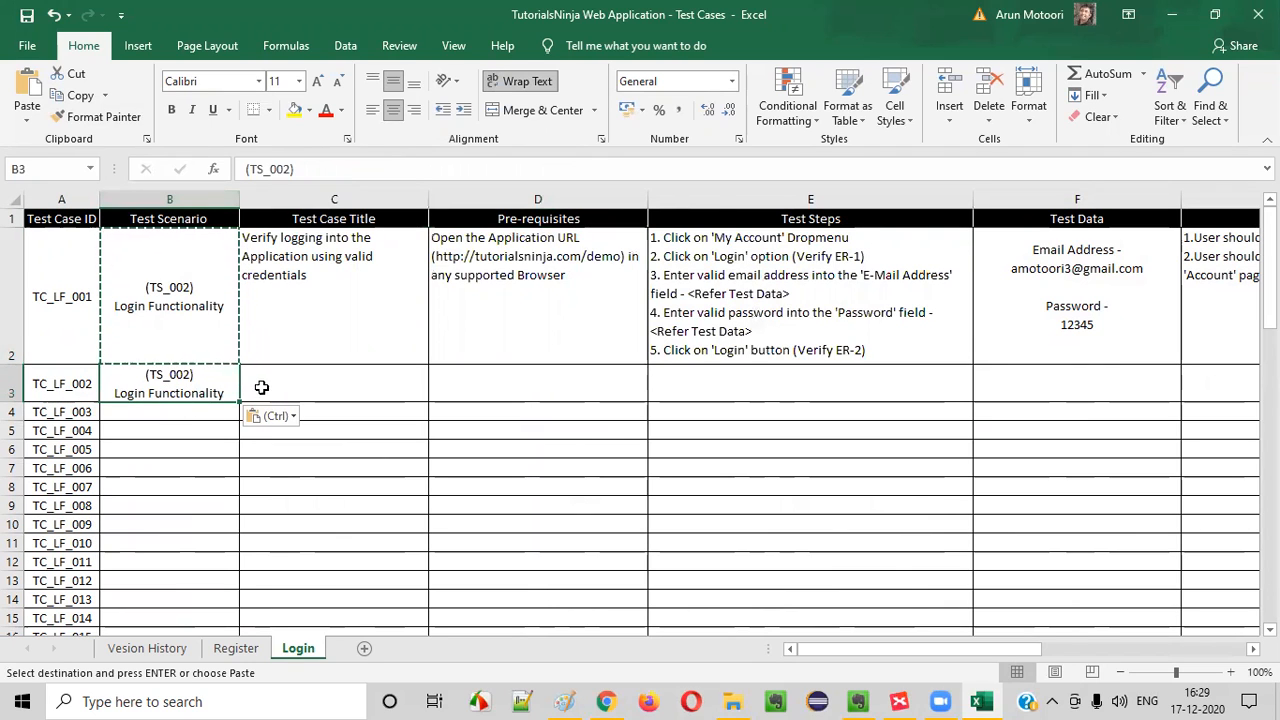
click(306, 386)
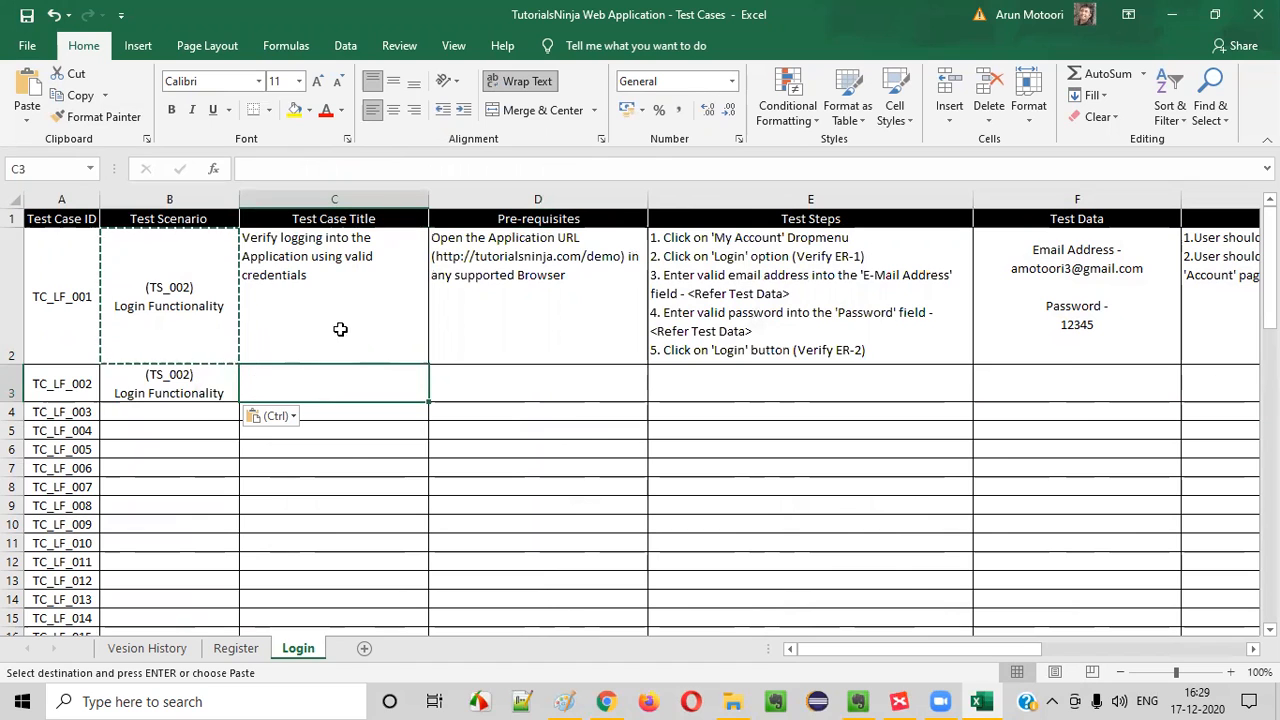
Switch to Chrome, log out of the demo store account, and reopen the Login page at the Returning Customer form
click(607, 700)
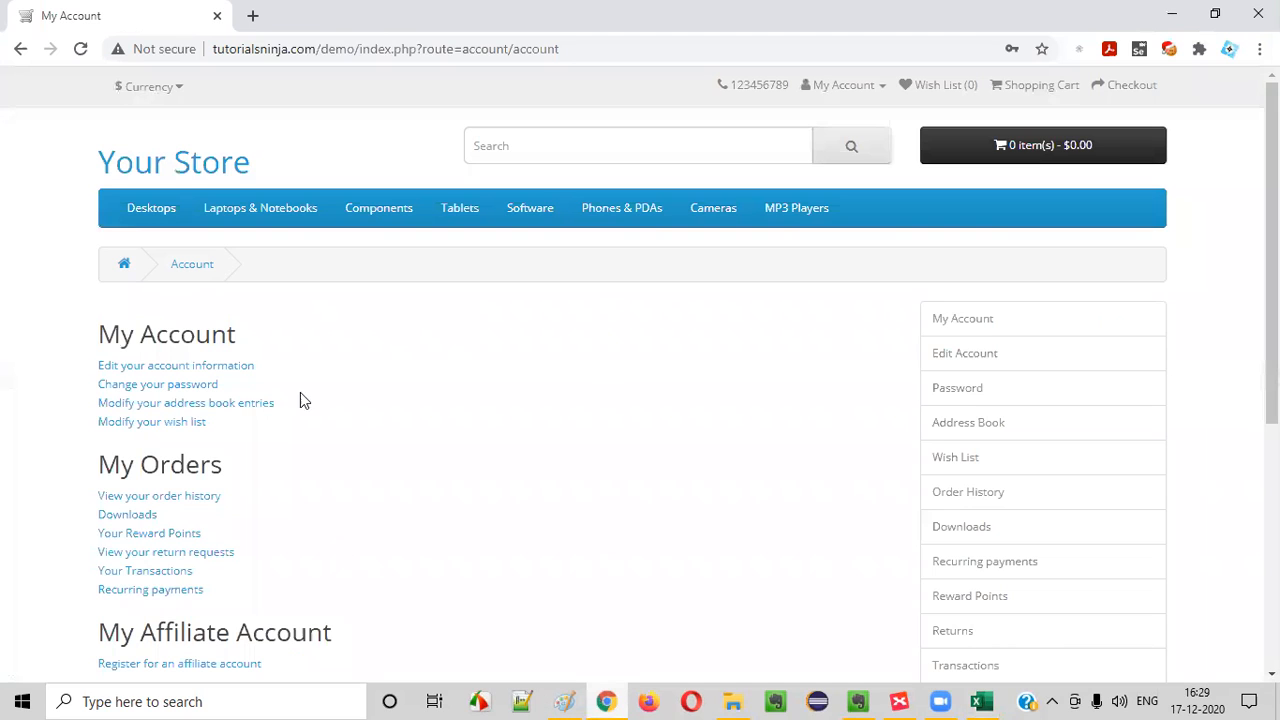
click(843, 85)
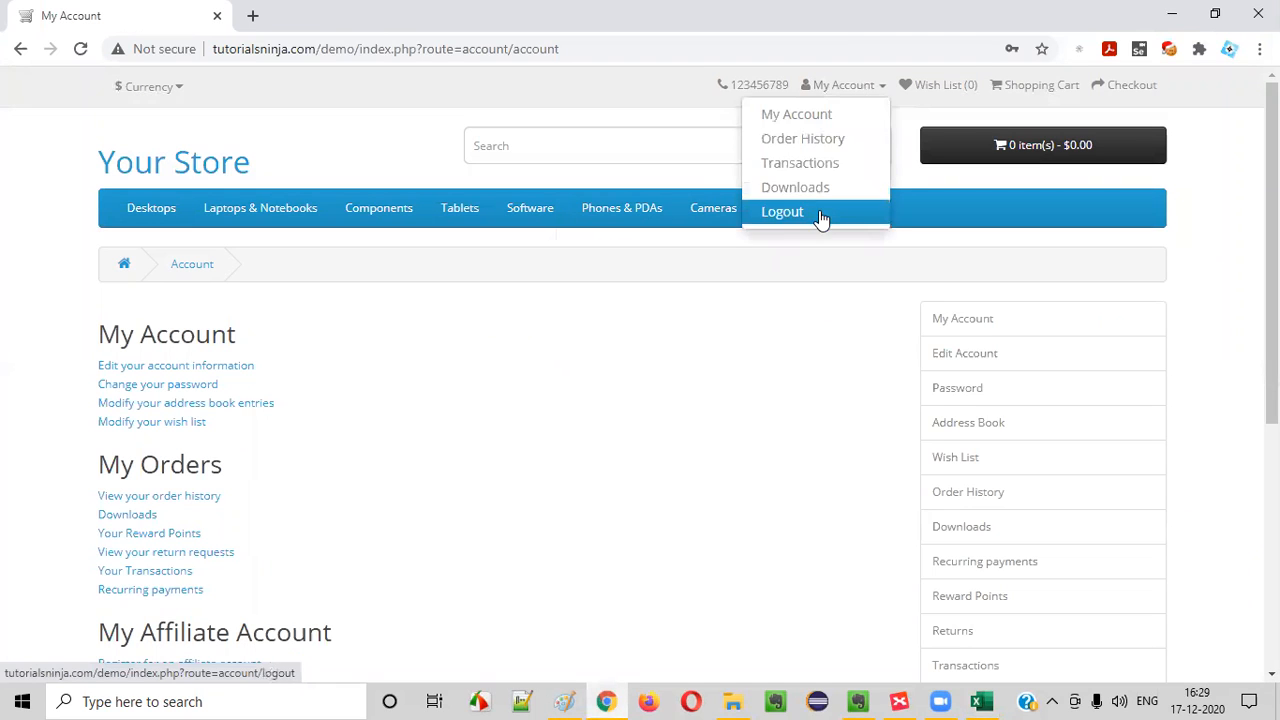
click(823, 214)
click(852, 88)
click(826, 138)
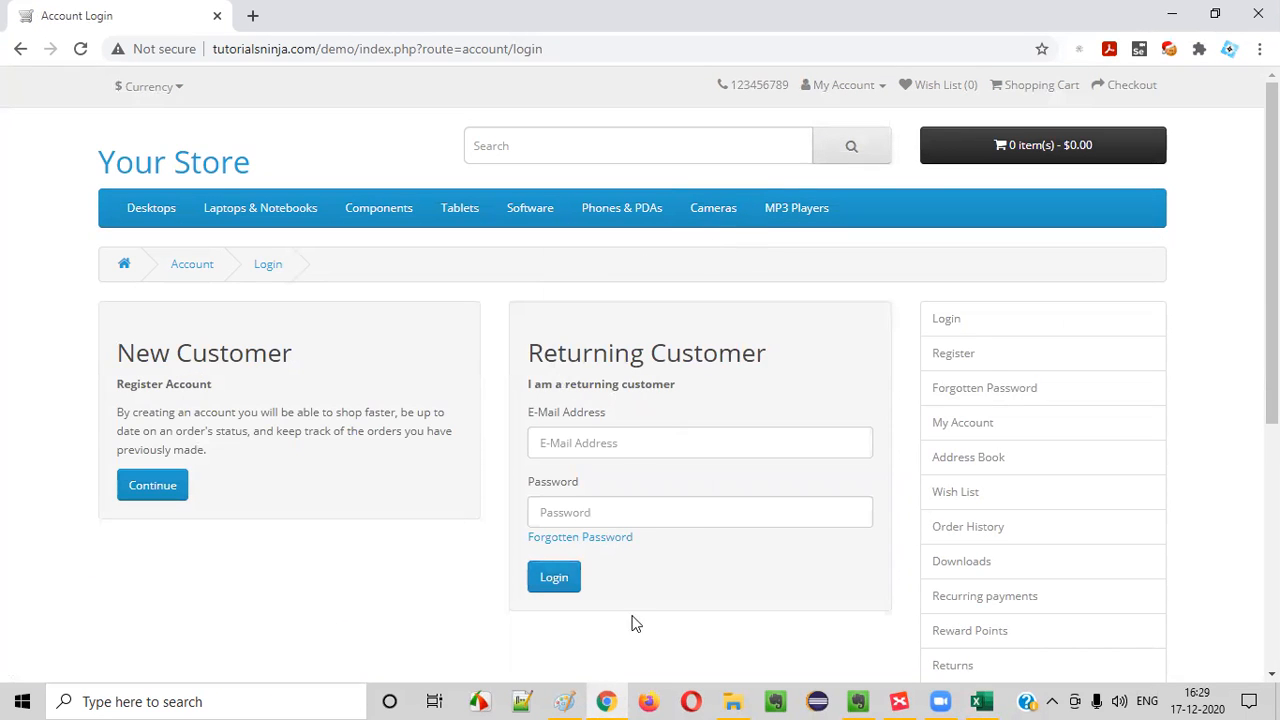
scroll(643, 420, down, 1)
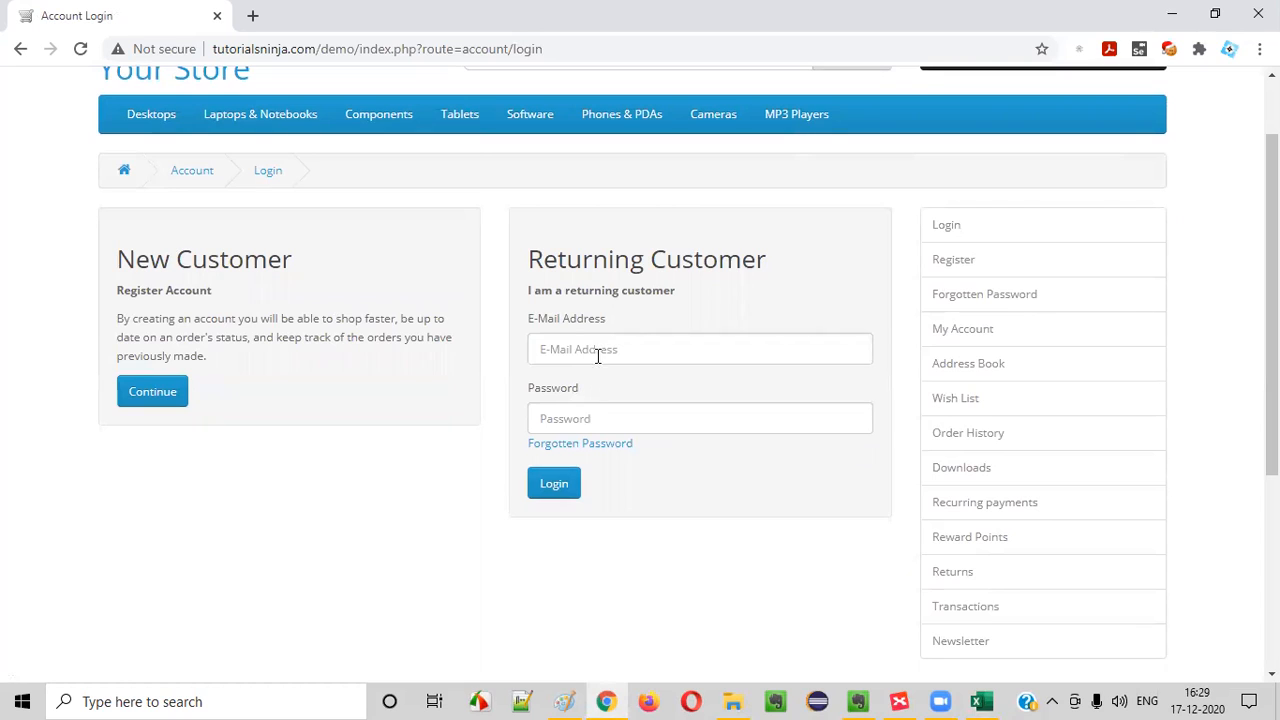
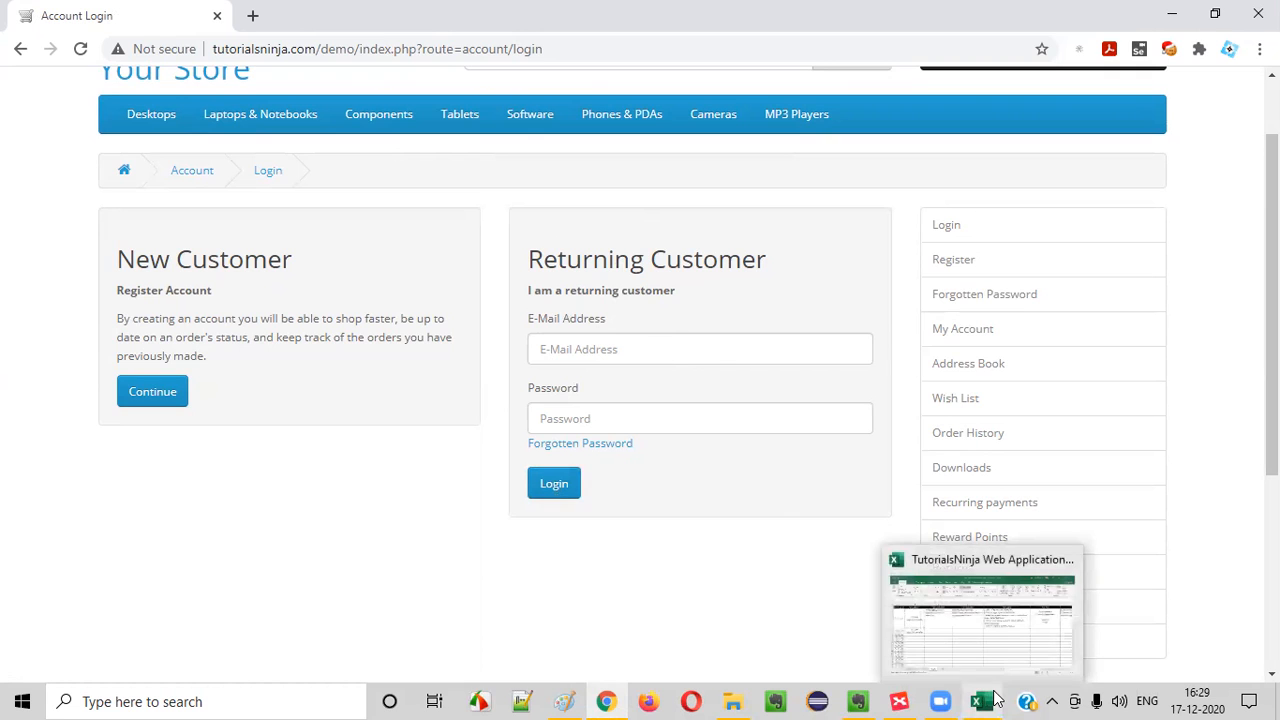
Switch to XMind and fill the "Login with valid credentials" topic of the Login map with green
click(899, 701)
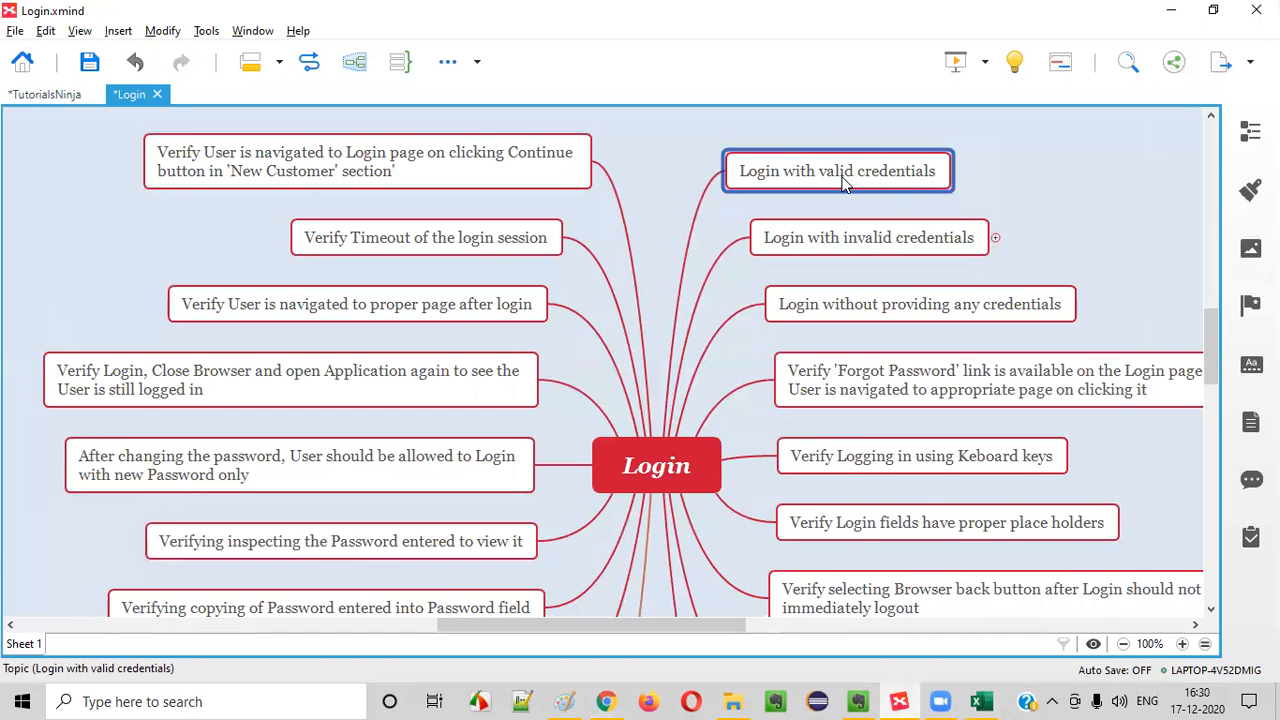
click(1250, 190)
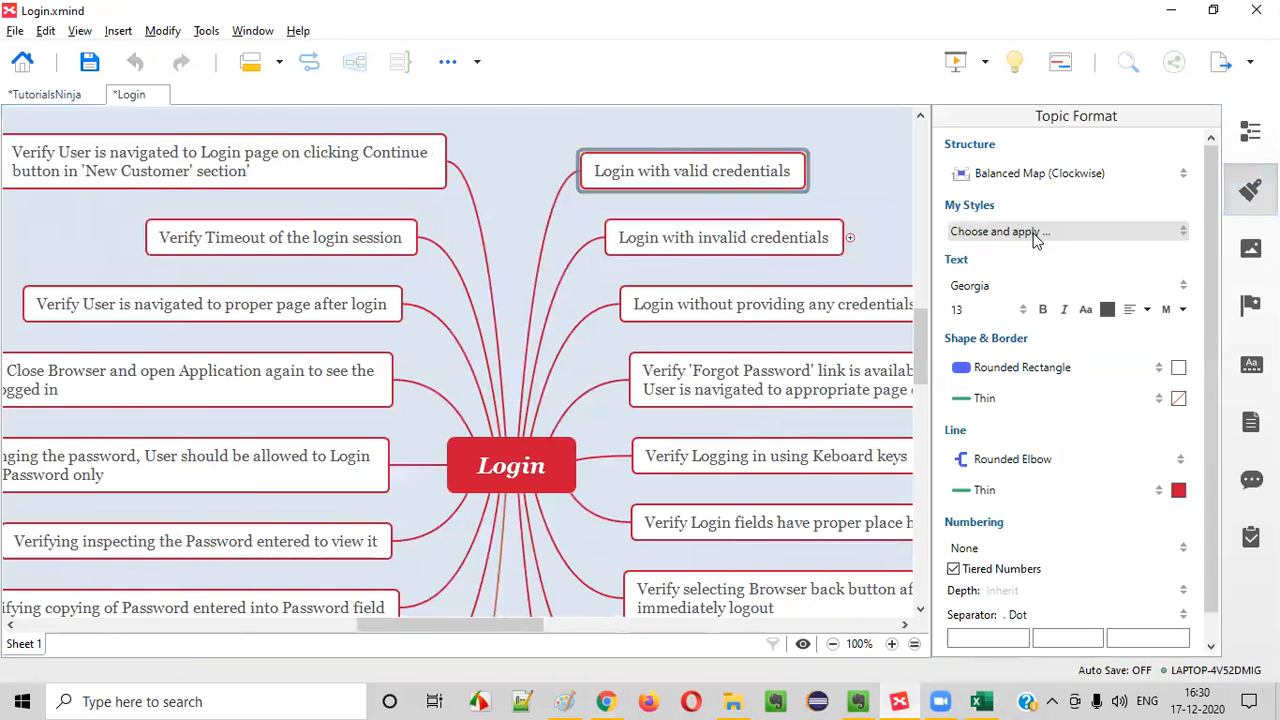
click(1179, 368)
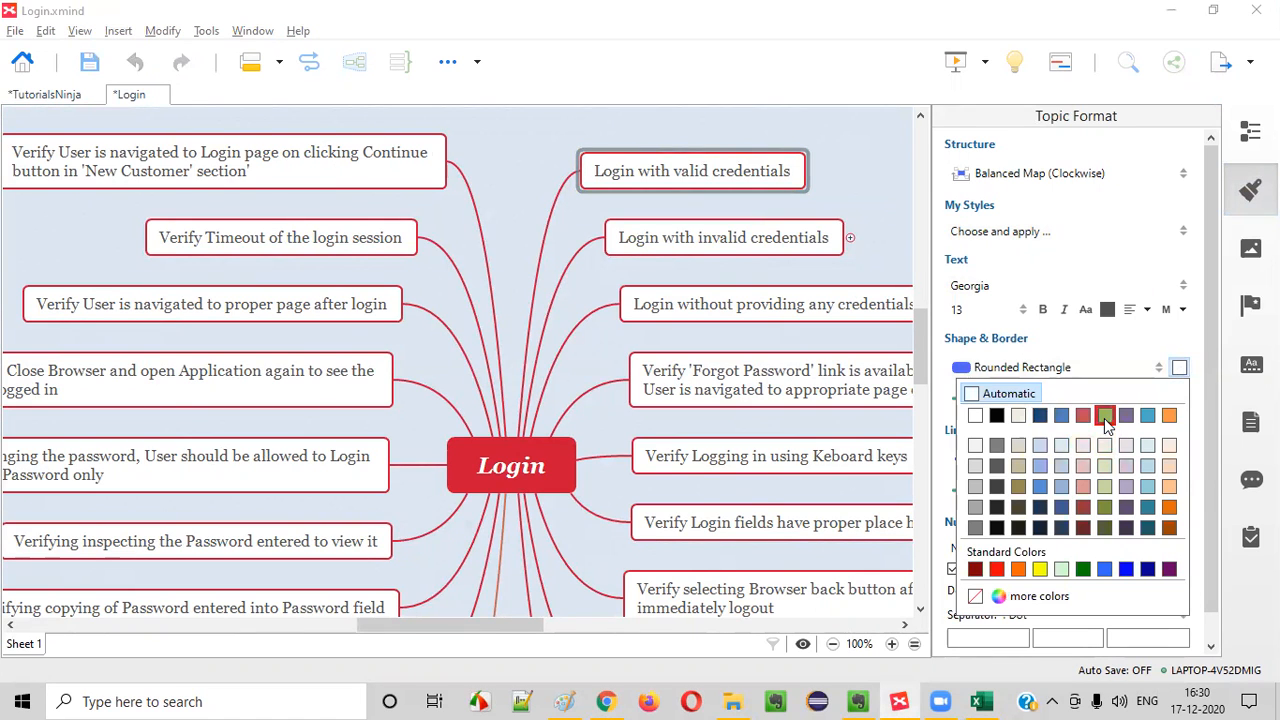
click(1104, 415)
click(846, 192)
click(1250, 190)
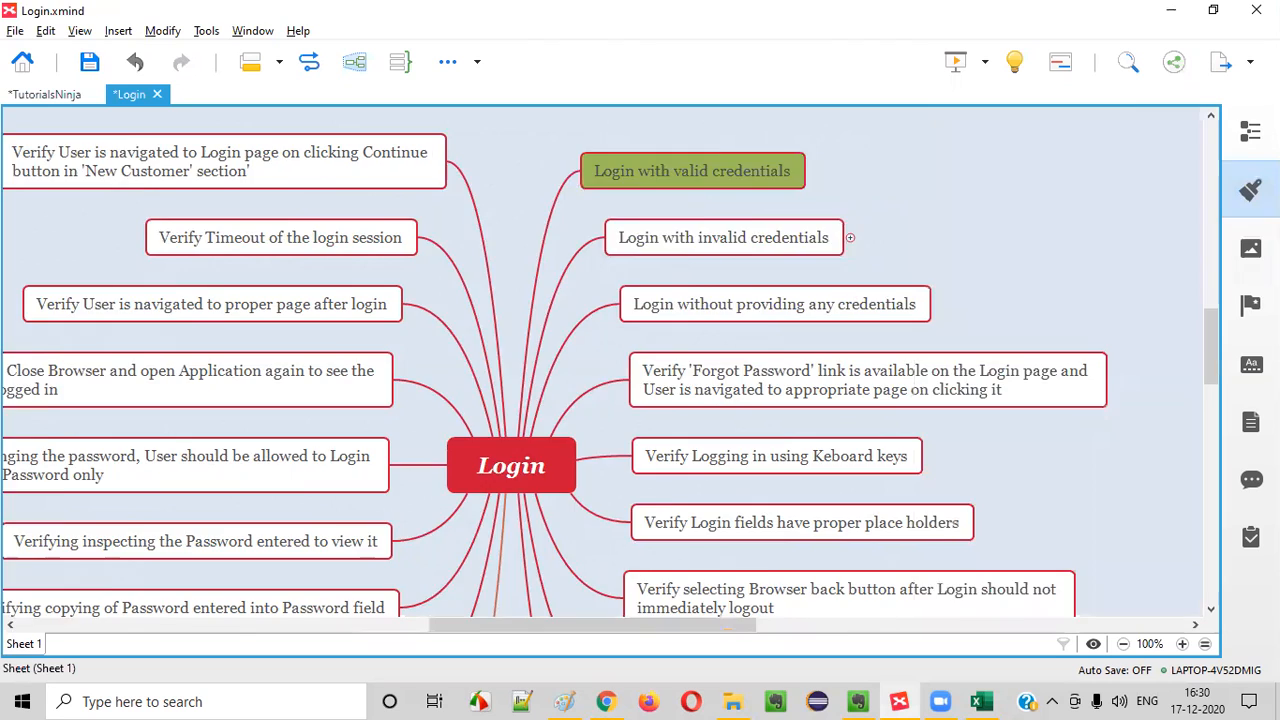
Expand the "Login with invalid credentials" topic and go through its three username and password subtopics
click(940, 250)
drag(737, 624, 785, 624)
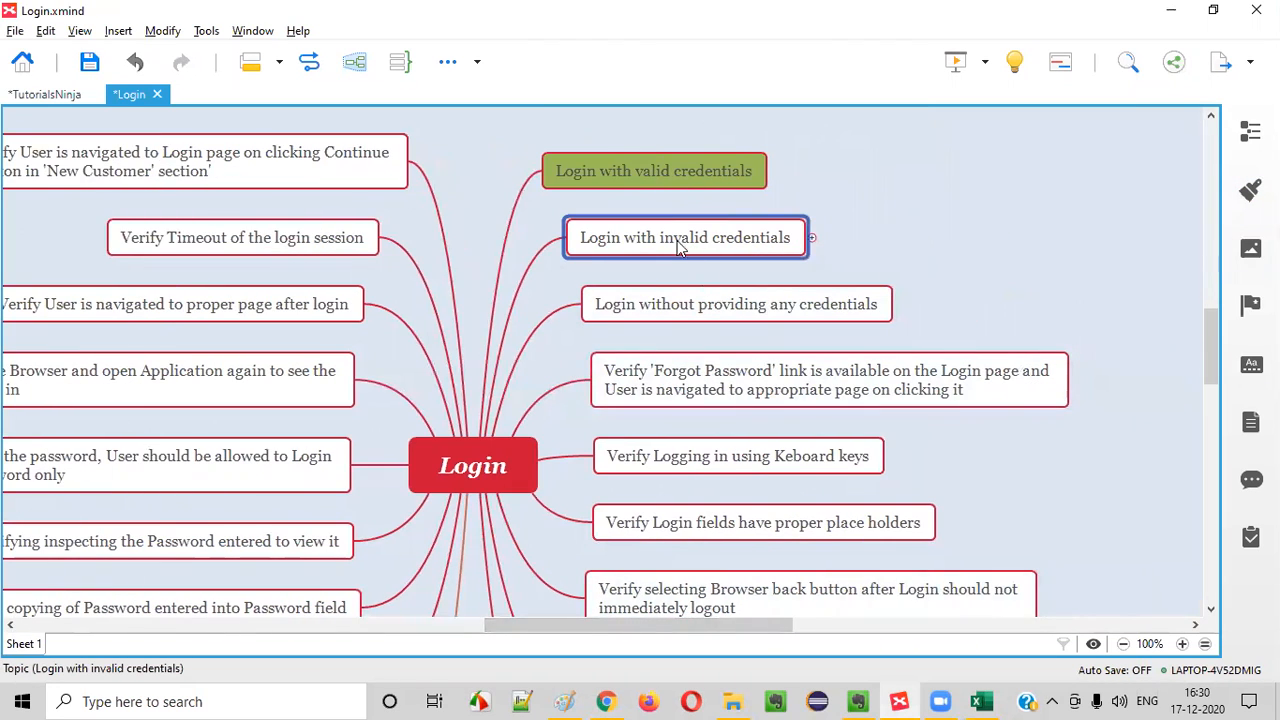
click(813, 238)
click(907, 212)
click(905, 242)
click(916, 270)
click(914, 238)
click(786, 254)
click(901, 214)
click(935, 238)
click(935, 210)
click(935, 266)
click(935, 212)
click(935, 266)
click(937, 210)
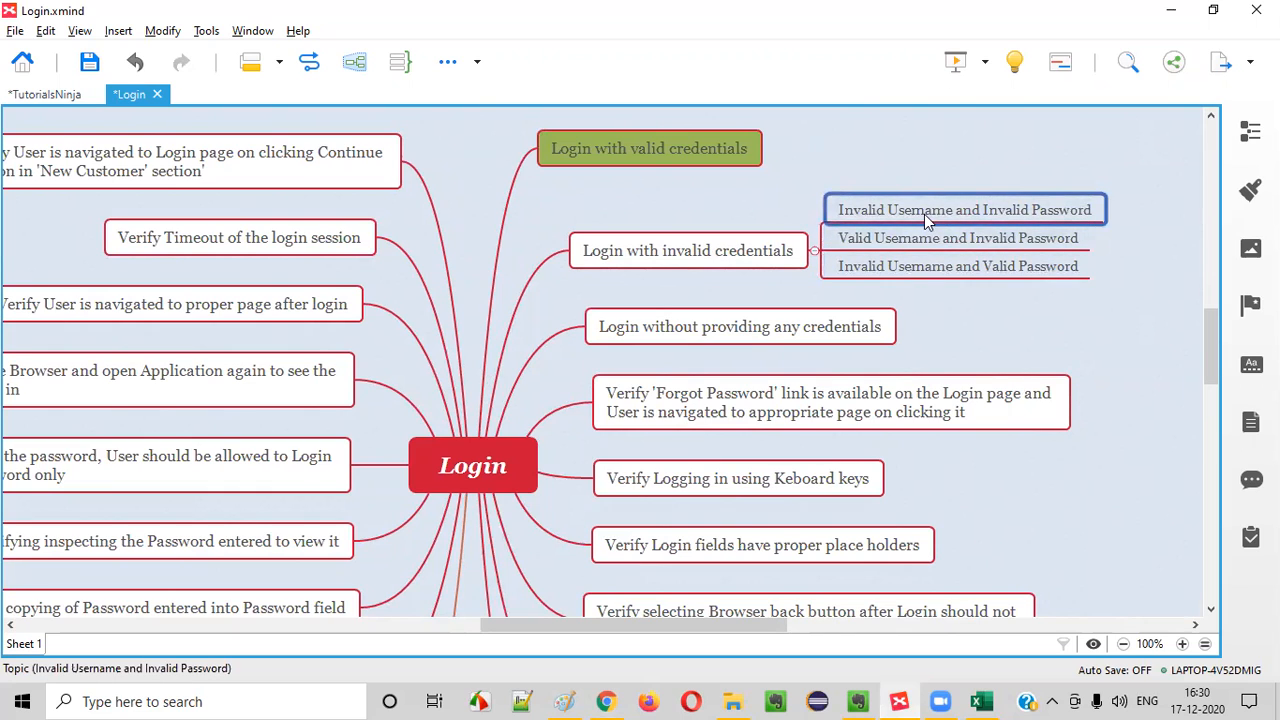
click(920, 243)
click(920, 266)
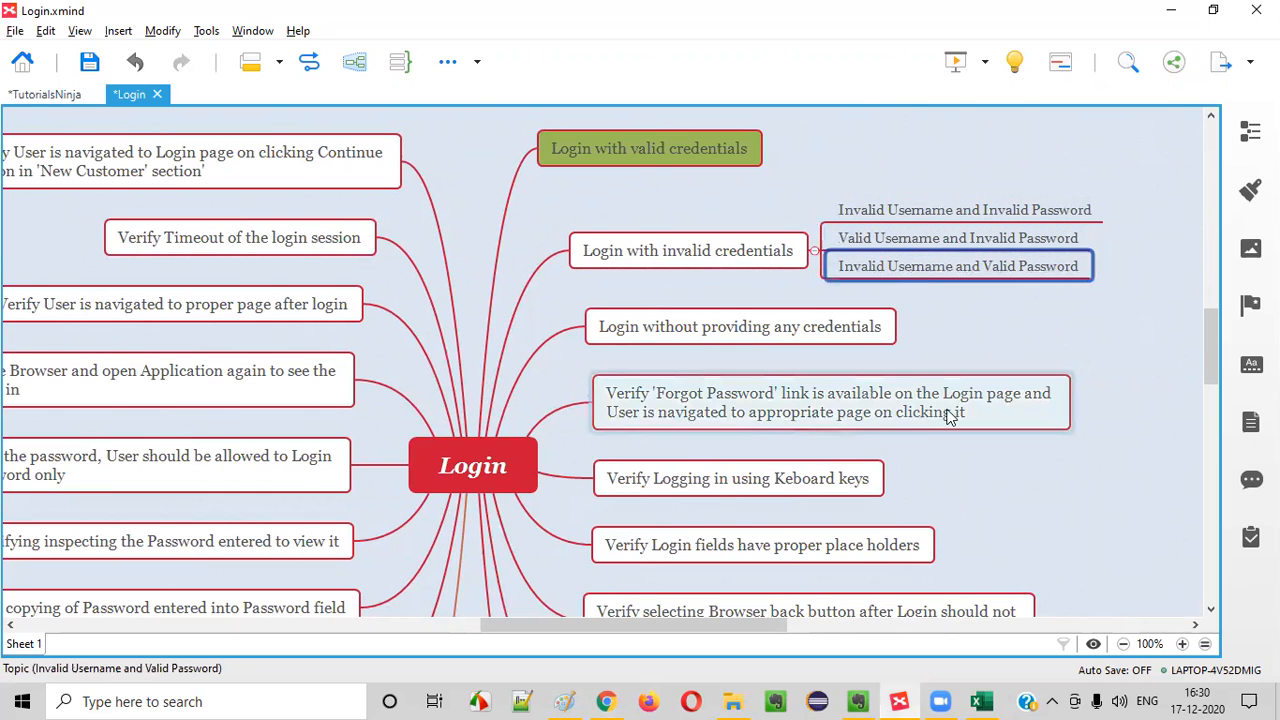
Examine each invalid-credentials combination against the demo store's Login form, ending on "Invalid Username and Invalid Password"
click(700, 252)
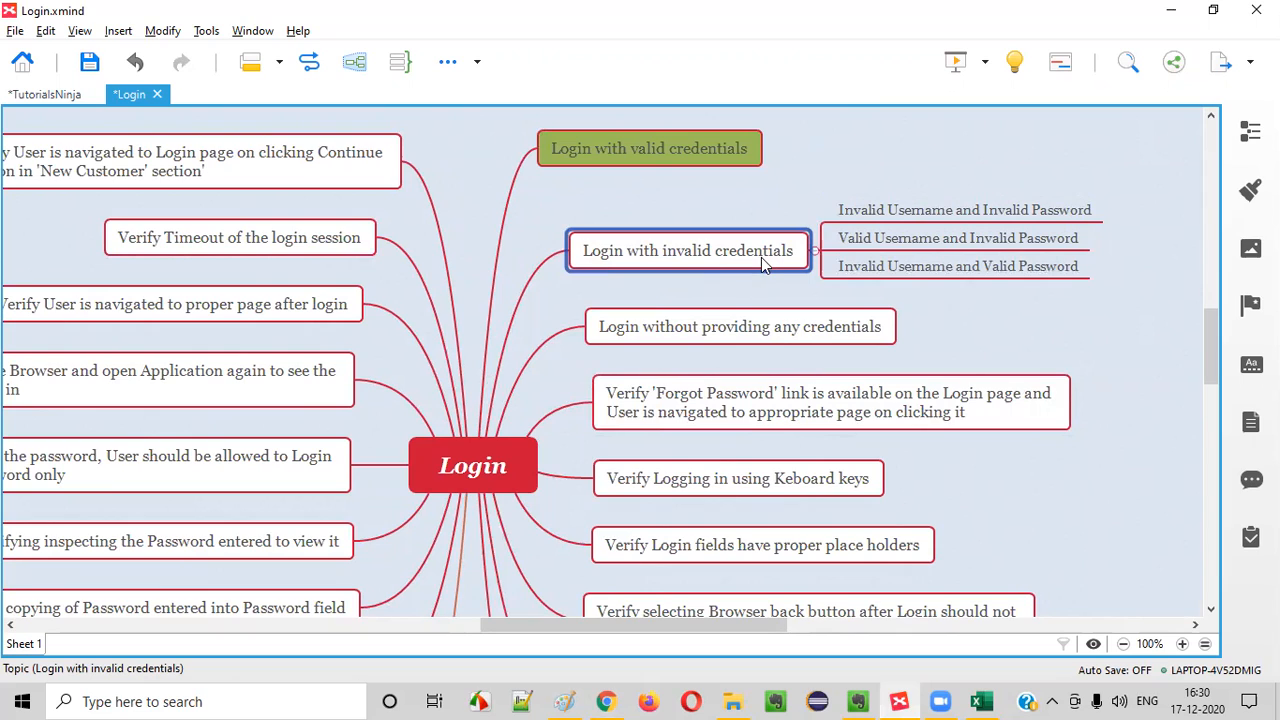
click(866, 218)
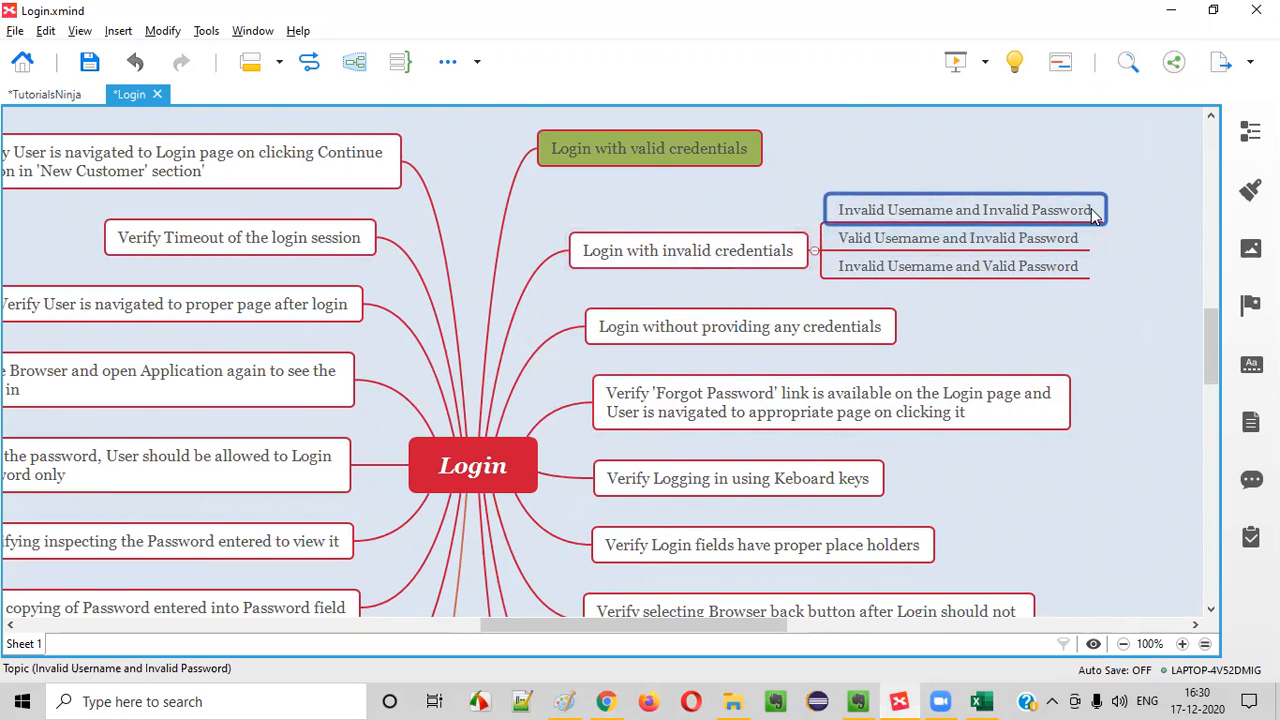
click(950, 242)
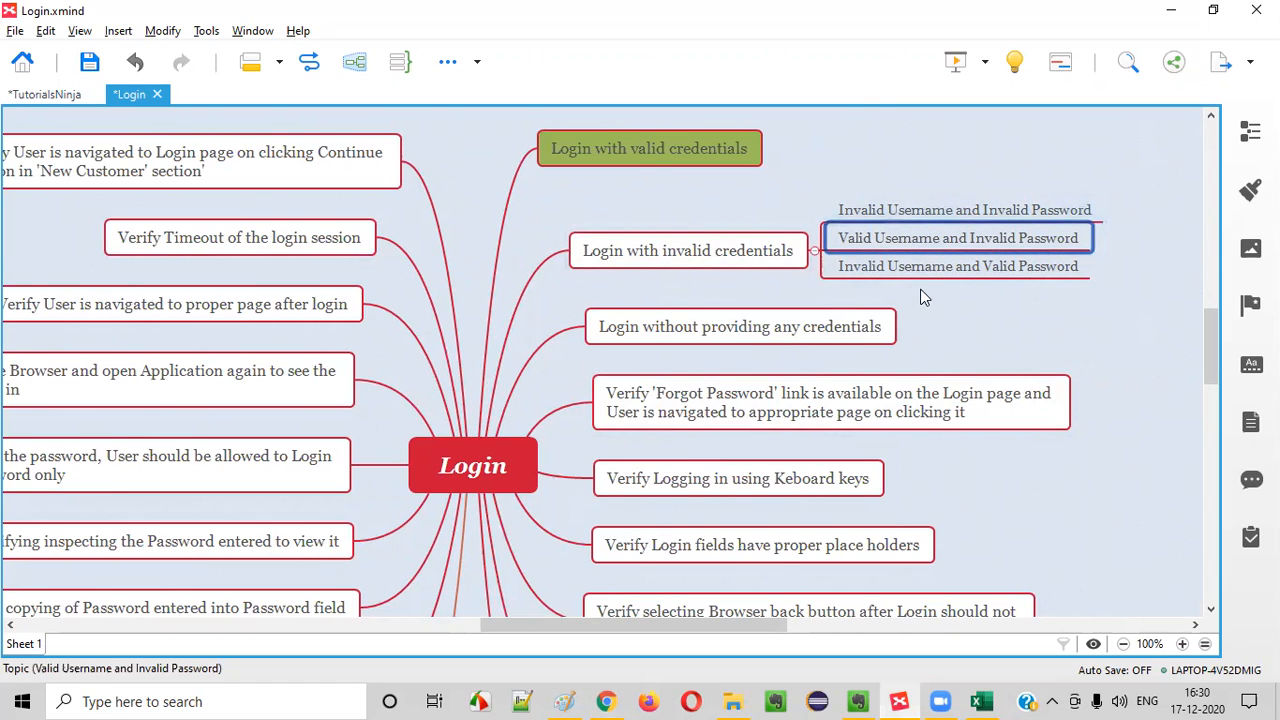
key(Down)
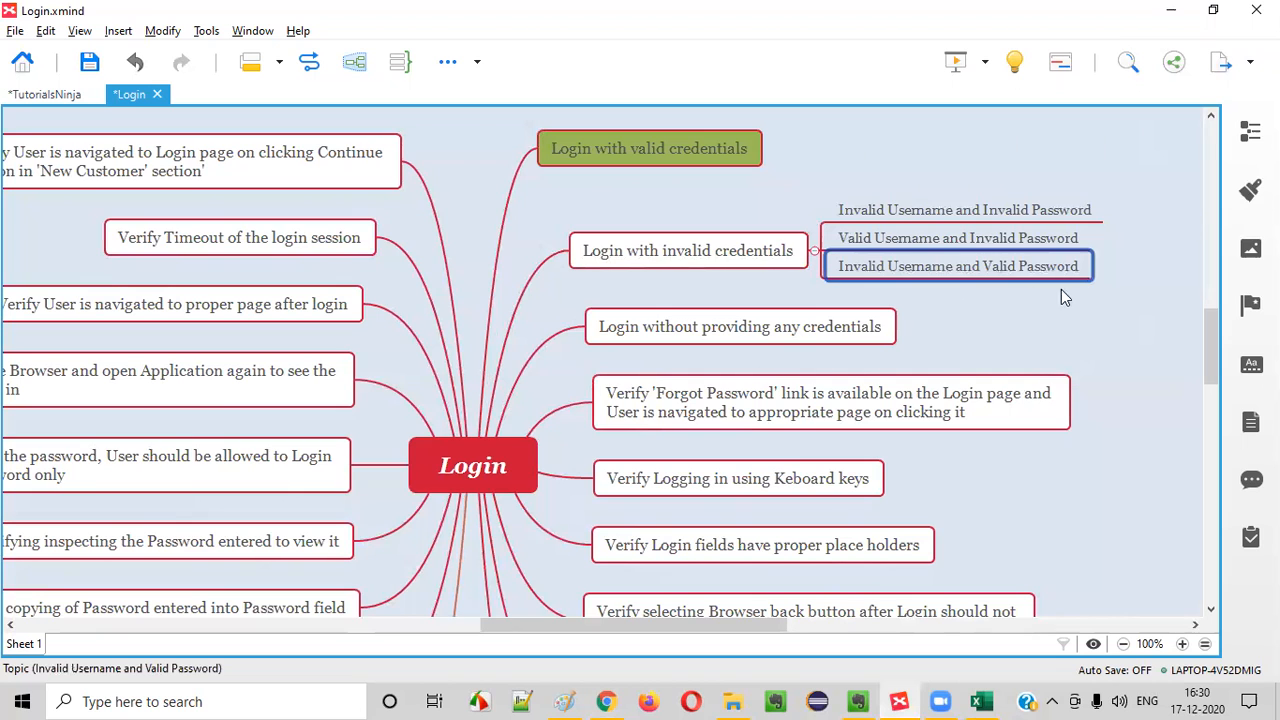
key(alt+Tab)
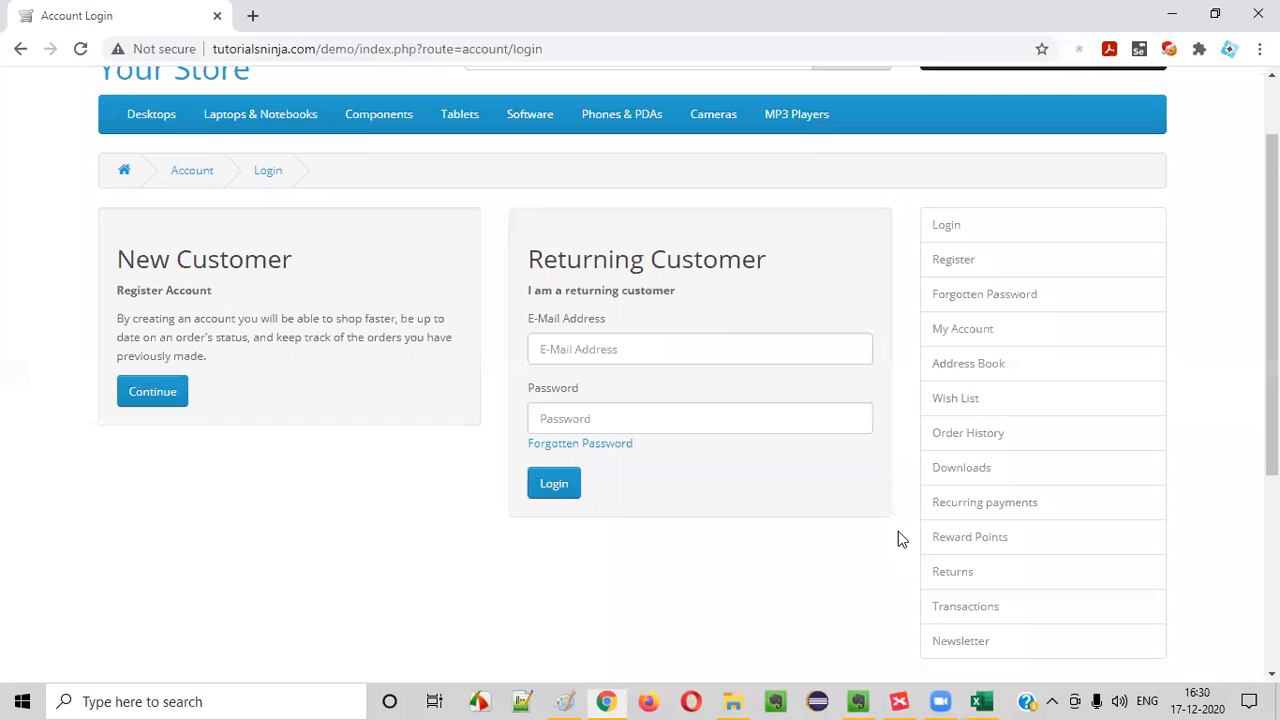
key(alt+Tab)
click(930, 213)
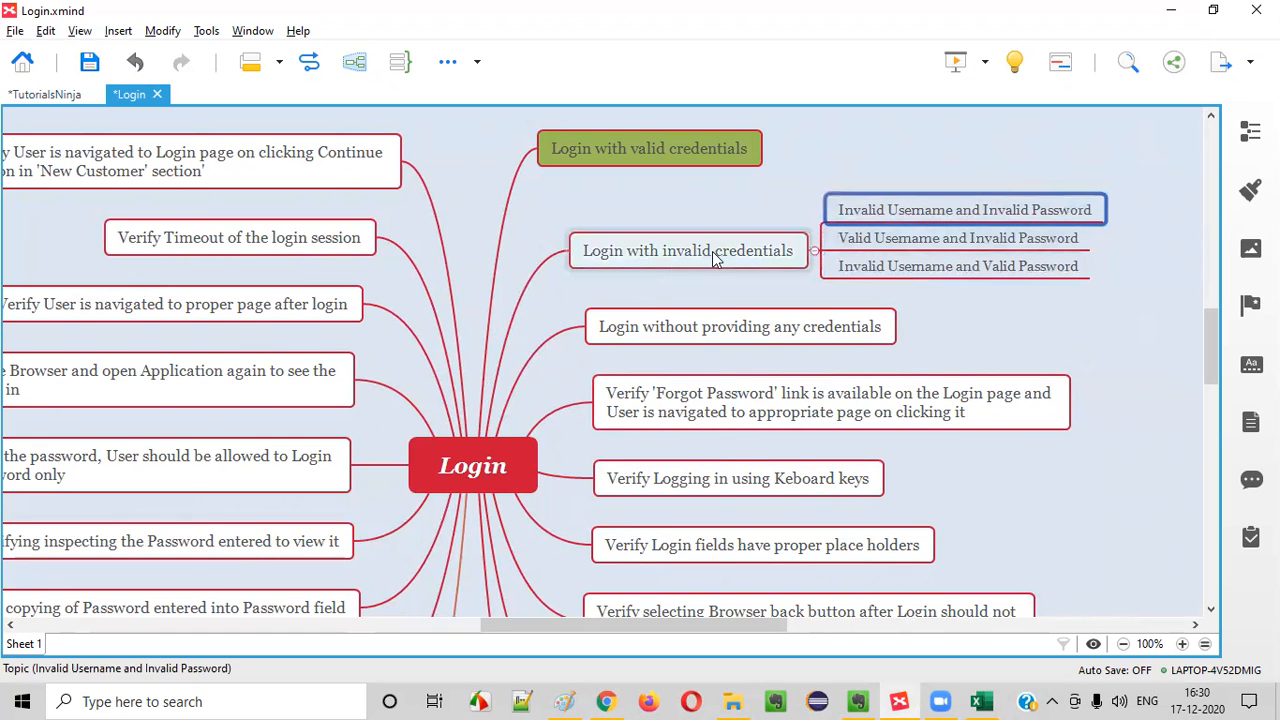
click(731, 255)
click(890, 218)
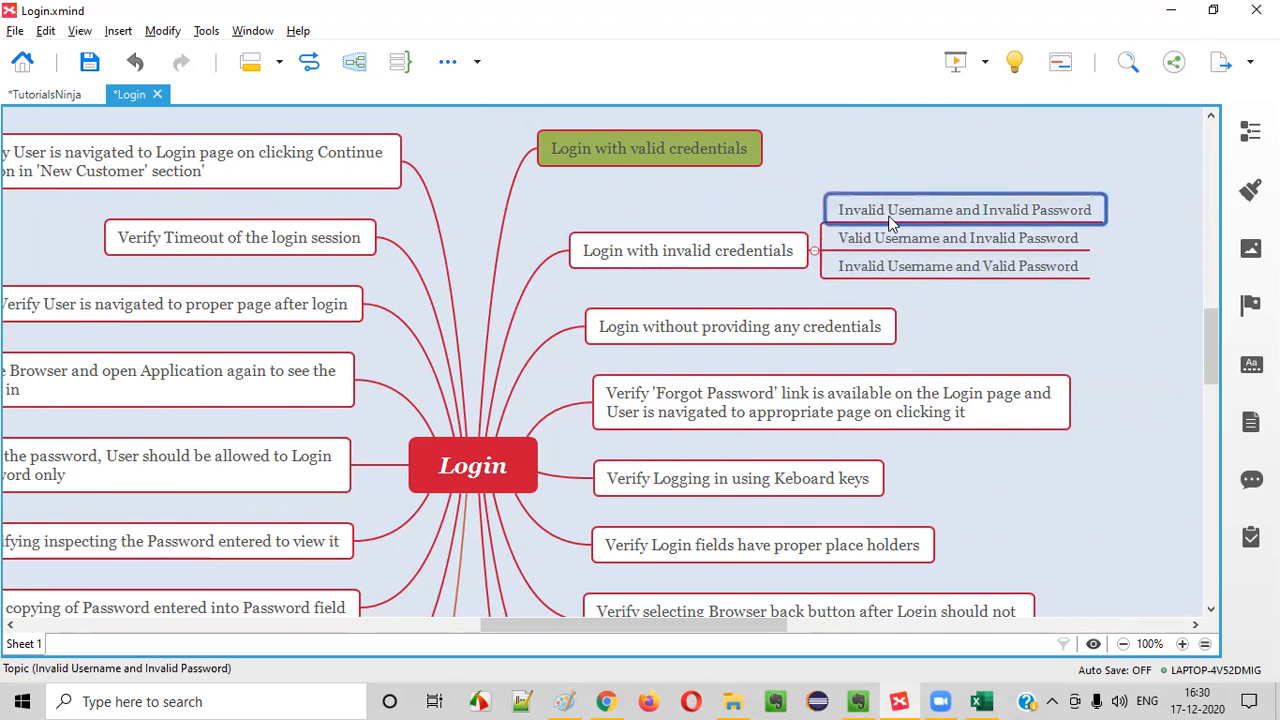
key(alt+Tab)
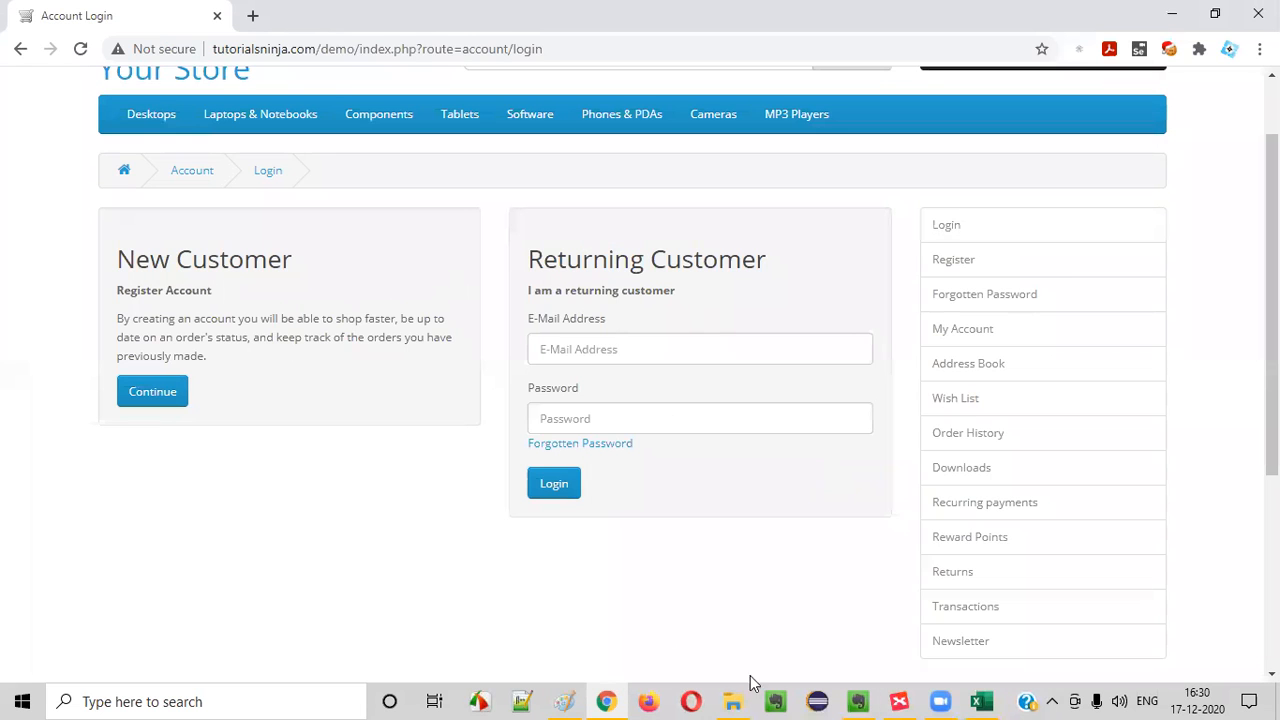
In Excel, title TC_LF_002 "Verify logging into the Application using invalid credentials (i.e. Invalid Username and Invalid Password)"
click(981, 701)
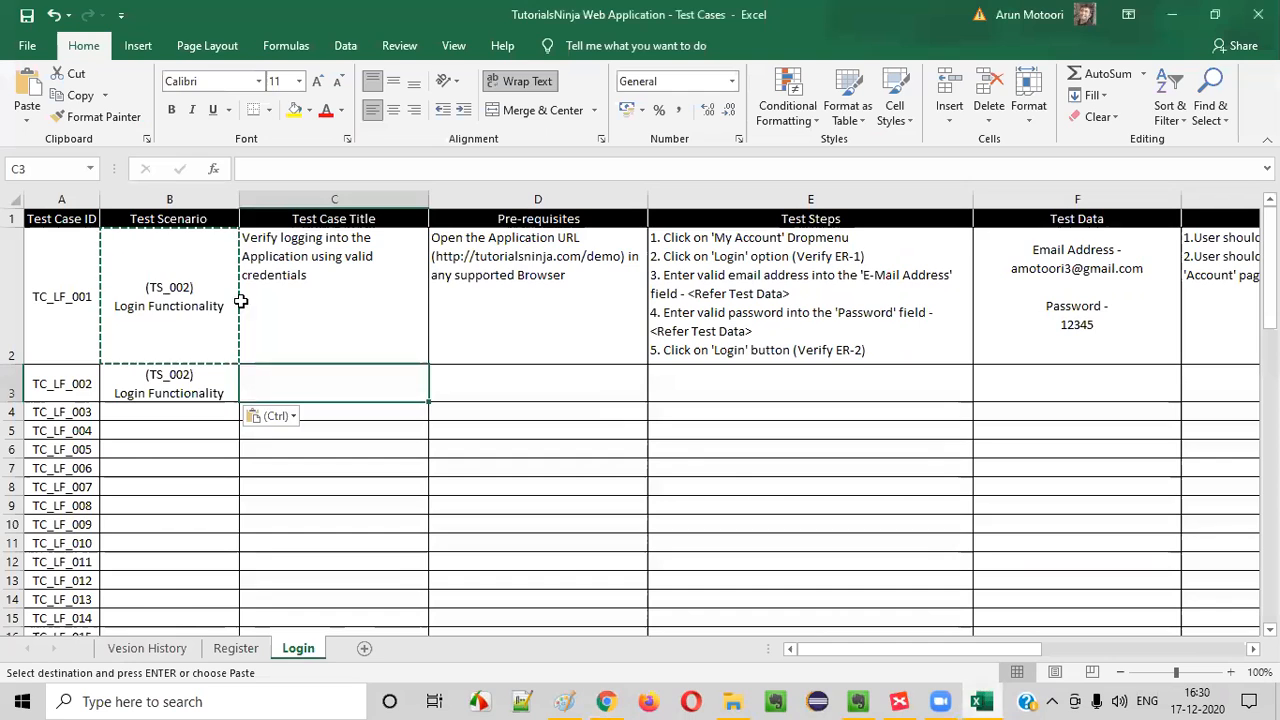
click(246, 297)
click(305, 385)
text(Verify lo)
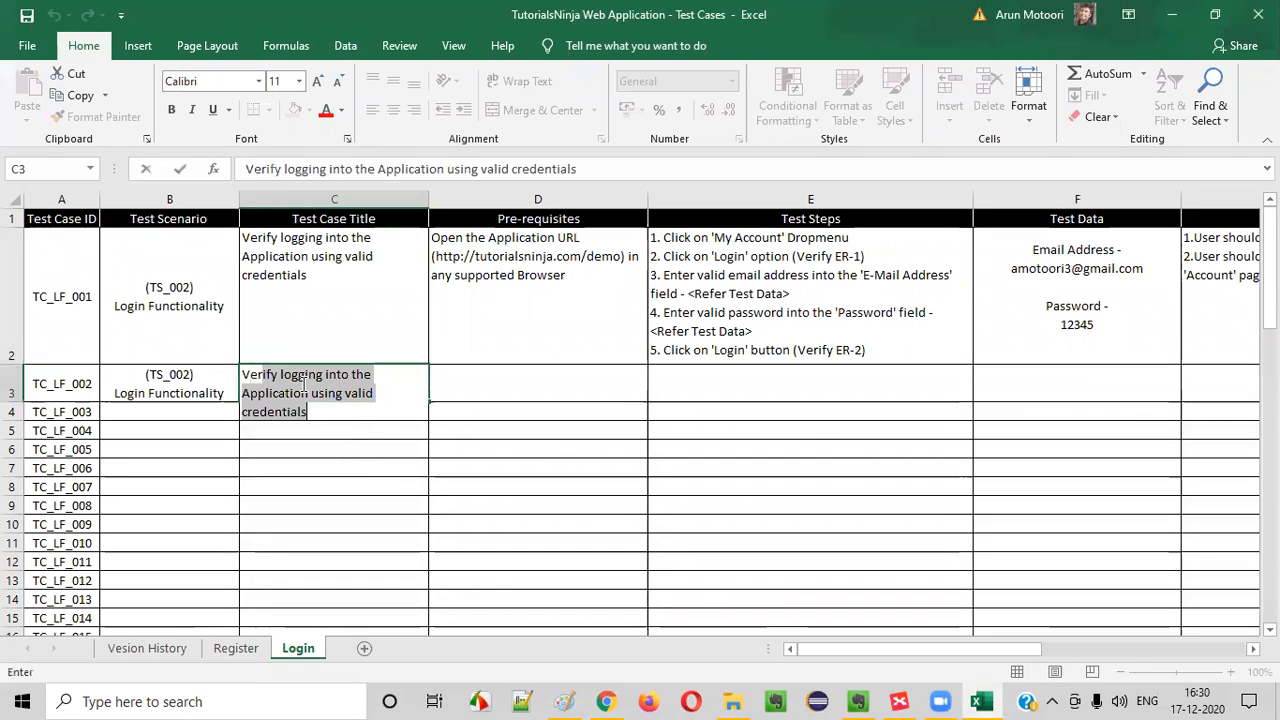
text(gging into th)
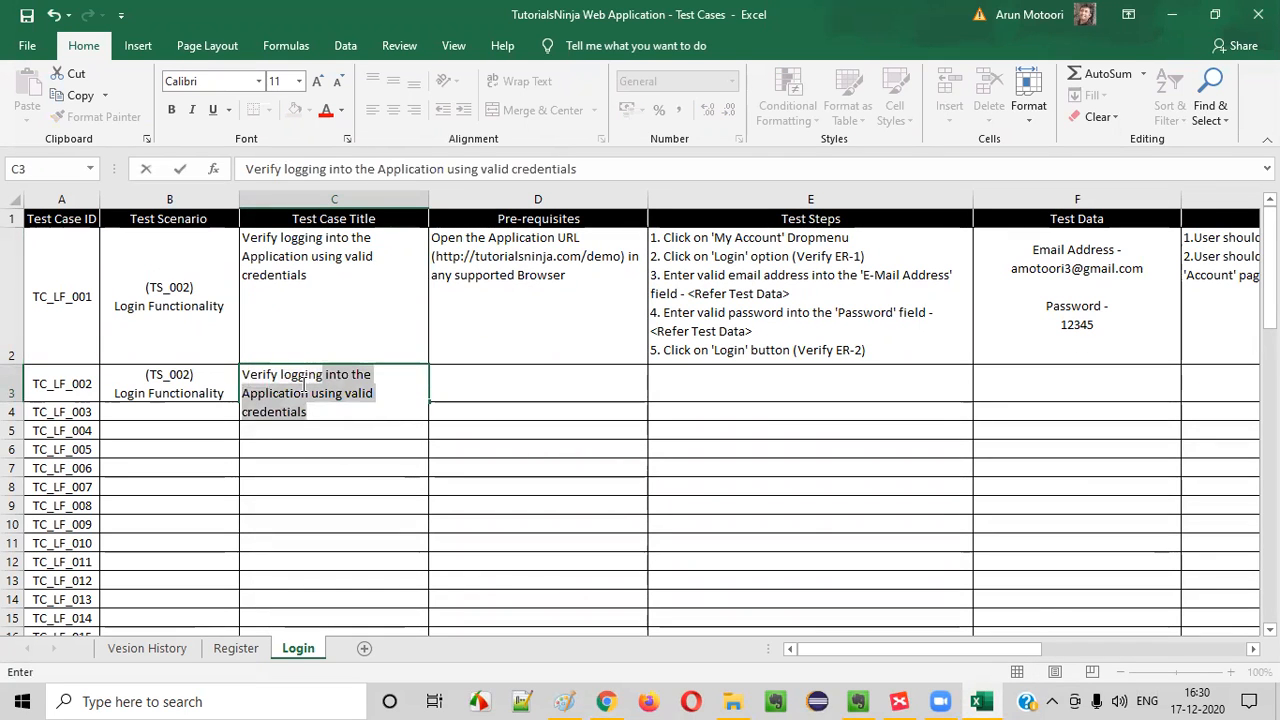
text(e Application using invalid credent)
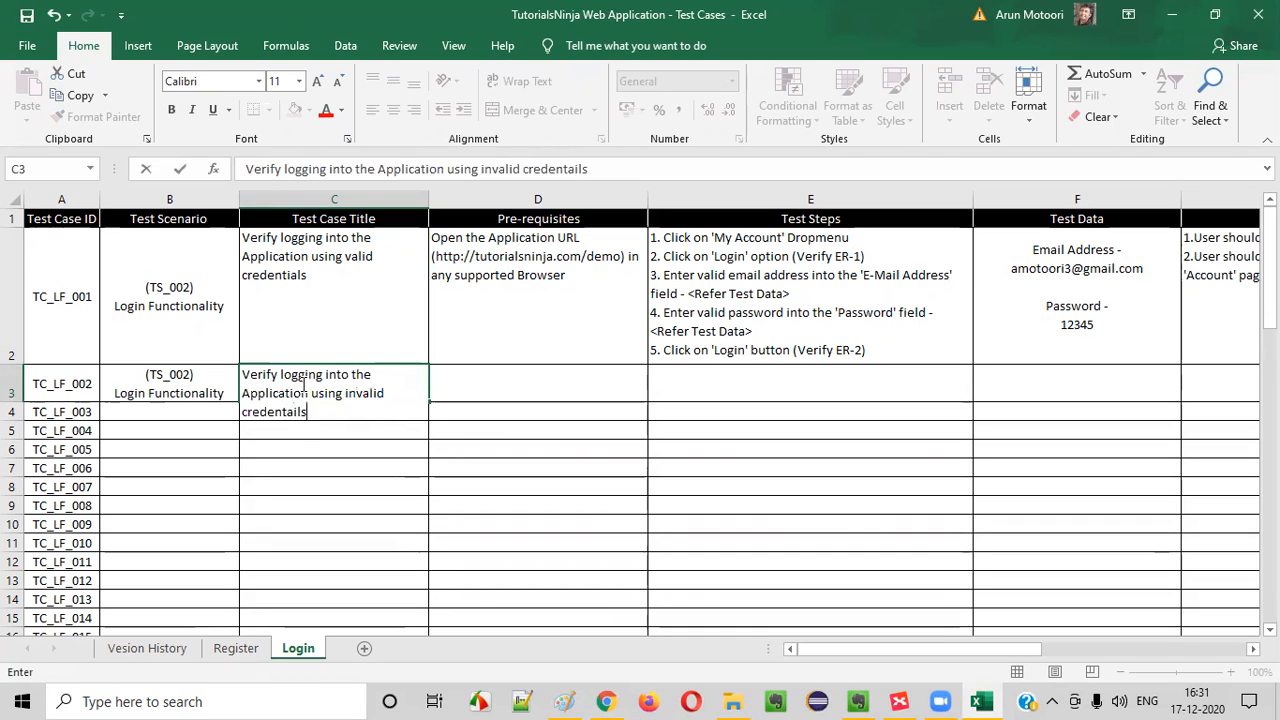
text(ials)
text((i.e. Invalid U)
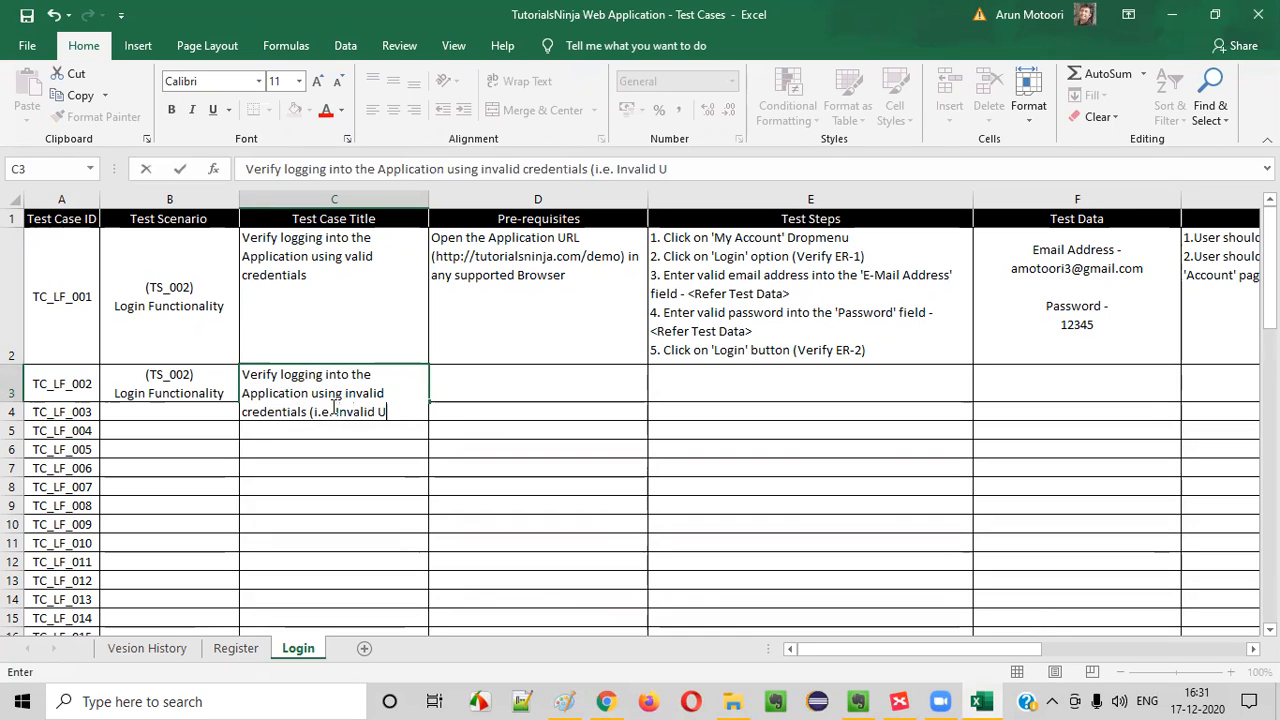
text(sername and Invalid)
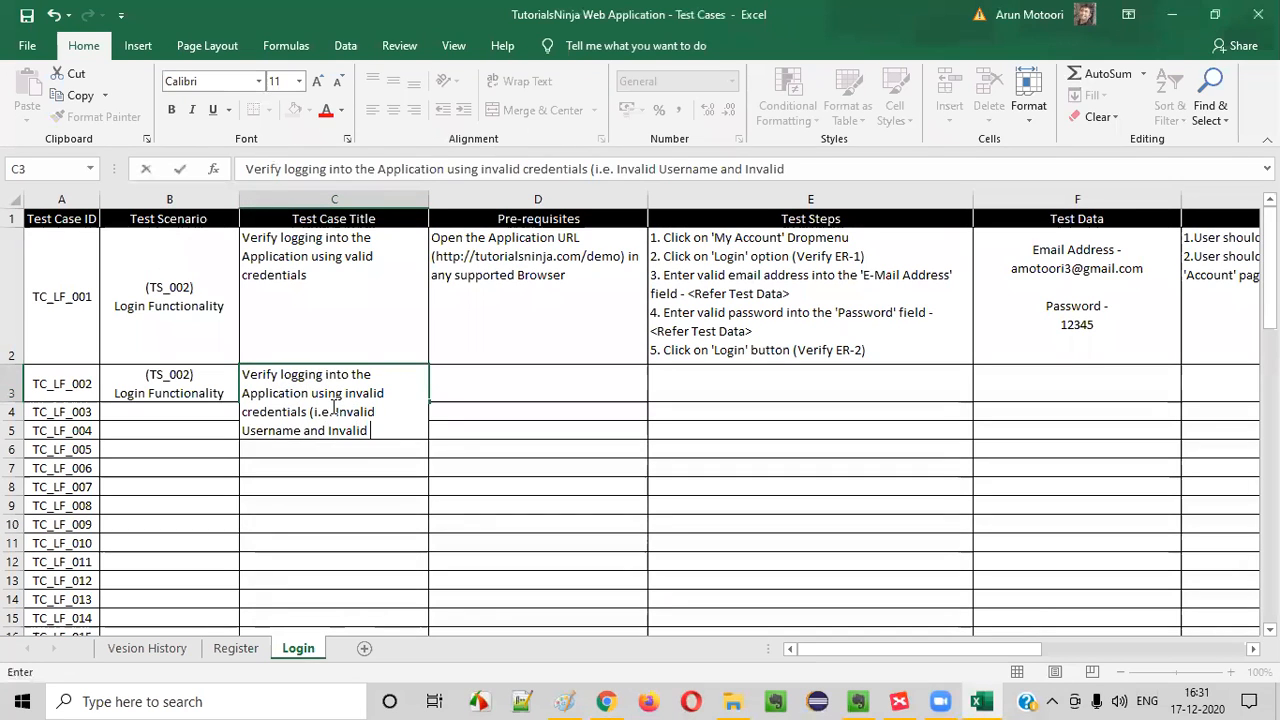
text( Password))
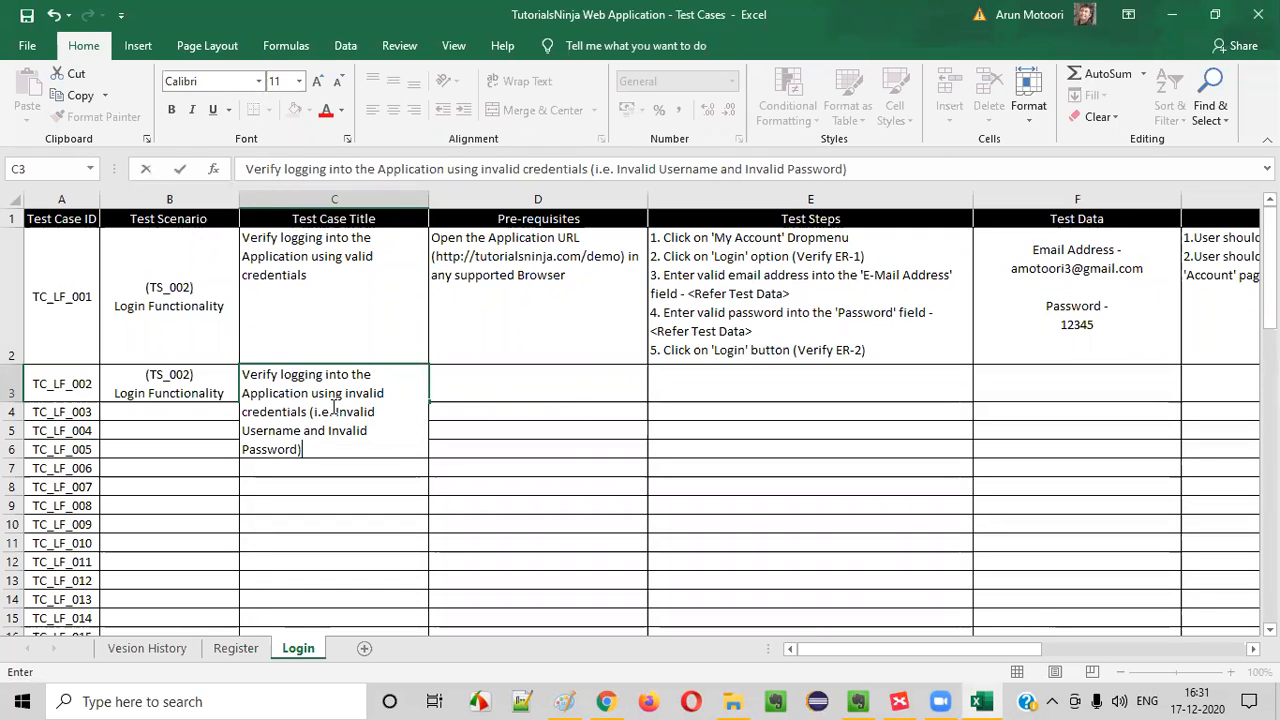
click(530, 392)
key(Left)
Copy the Pre-requisites cell of TC_LF_001 into the TC_LF_002 row
click(534, 323)
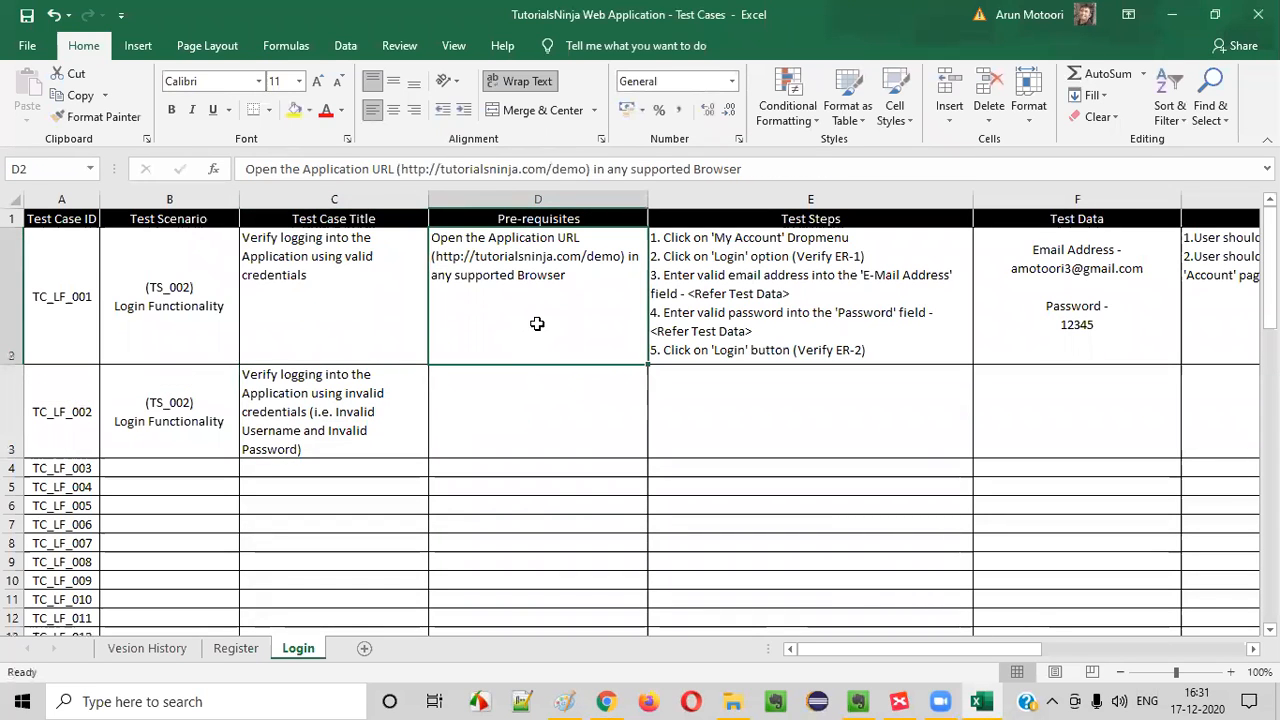
key(ctrl+c)
click(540, 405)
key(ctrl+v)
Fill TC_LF_002's Test Steps cell with the steps of TC_LF_001, ending at "5. Click on 'Login' button (V"
click(738, 299)
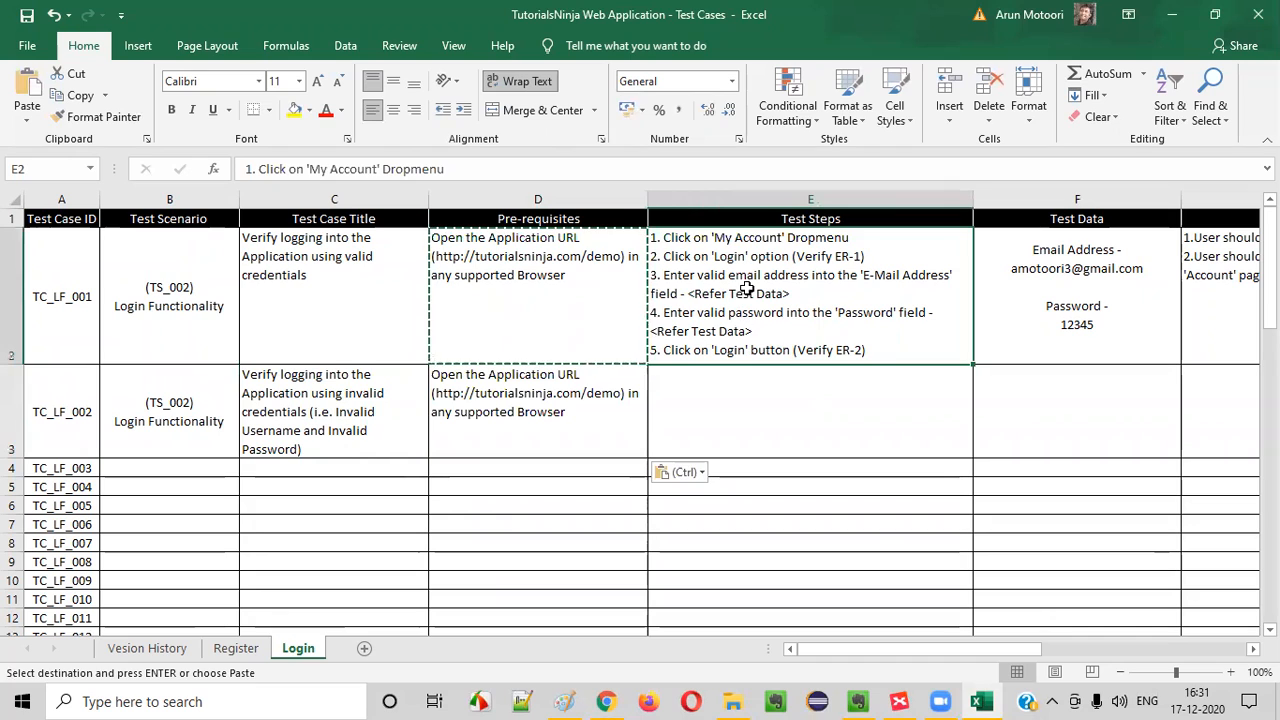
click(687, 395)
text(1. C)
key(BackSpace)
text(Click on 'Login' button (V)
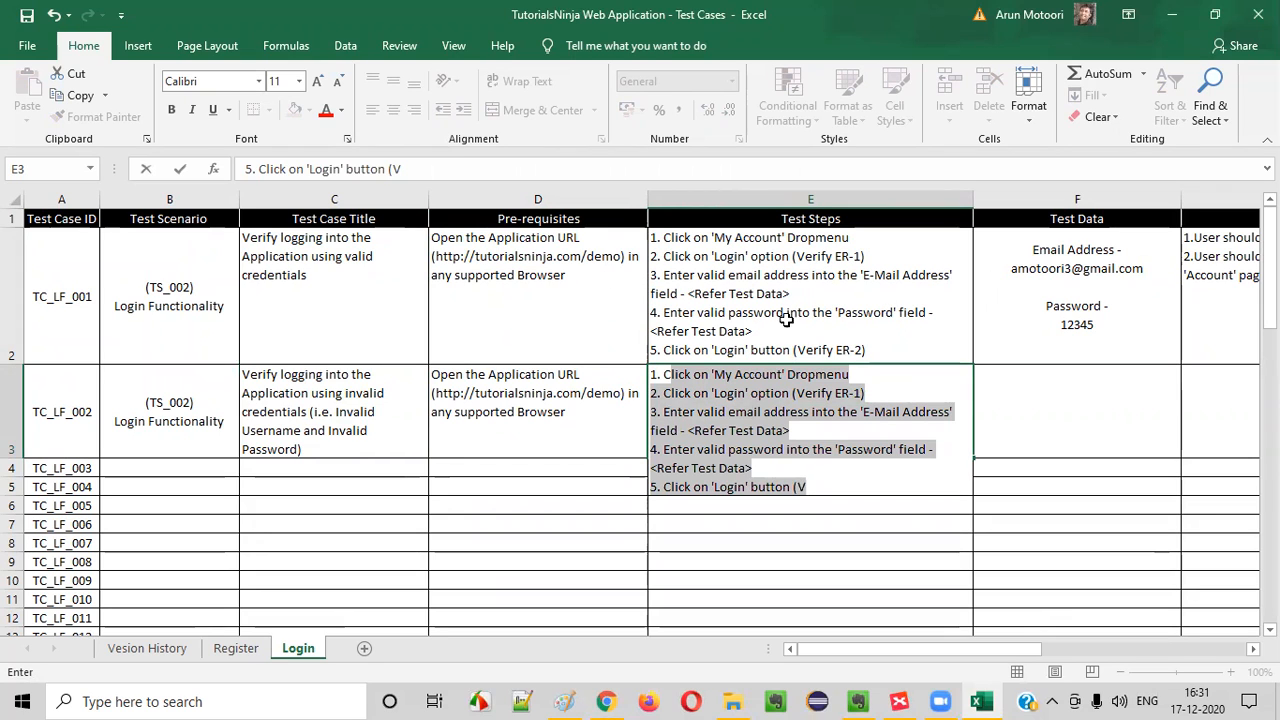
click(575, 295)
double_click(533, 252)
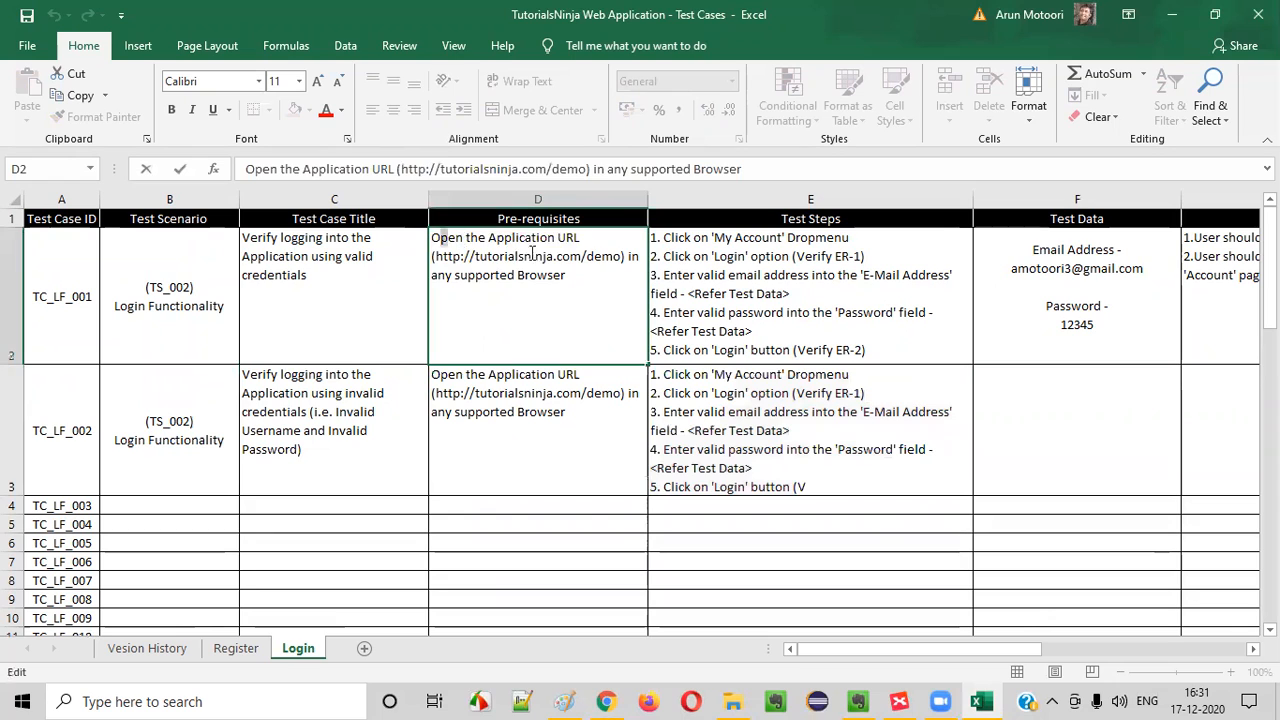
drag(533, 252, 597, 270)
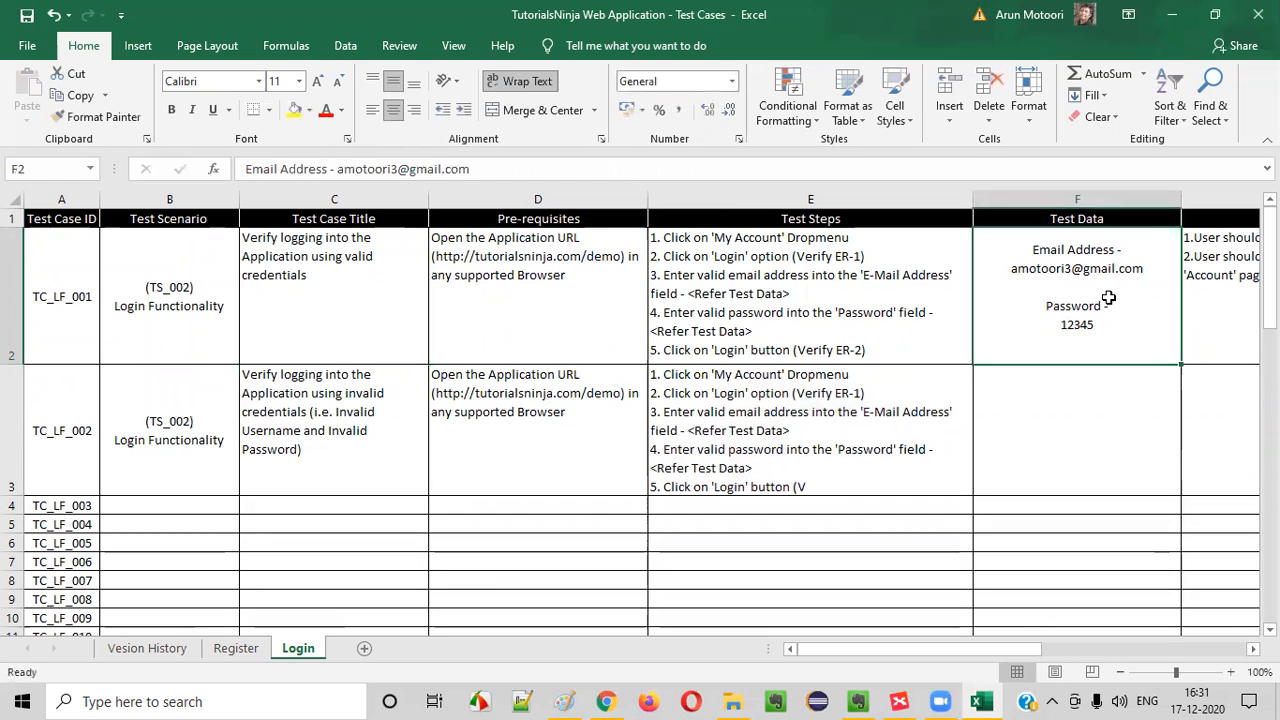
double_click(594, 283)
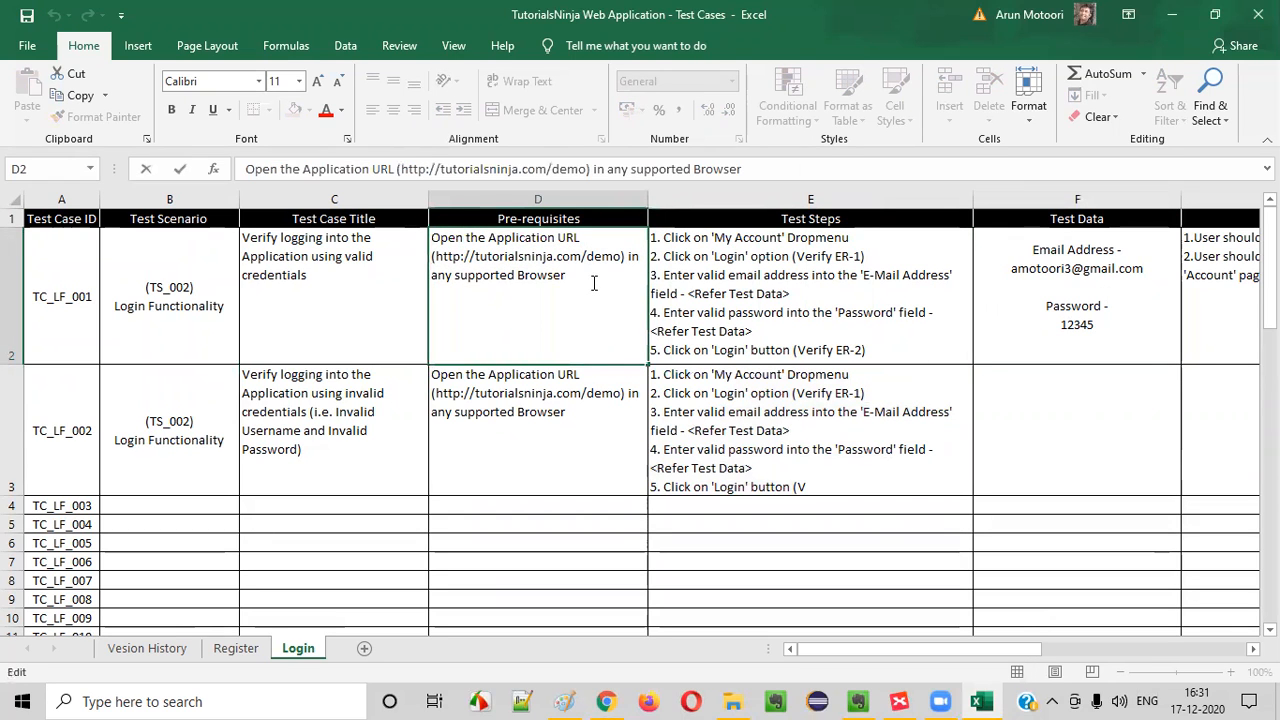
key(alt+Return)
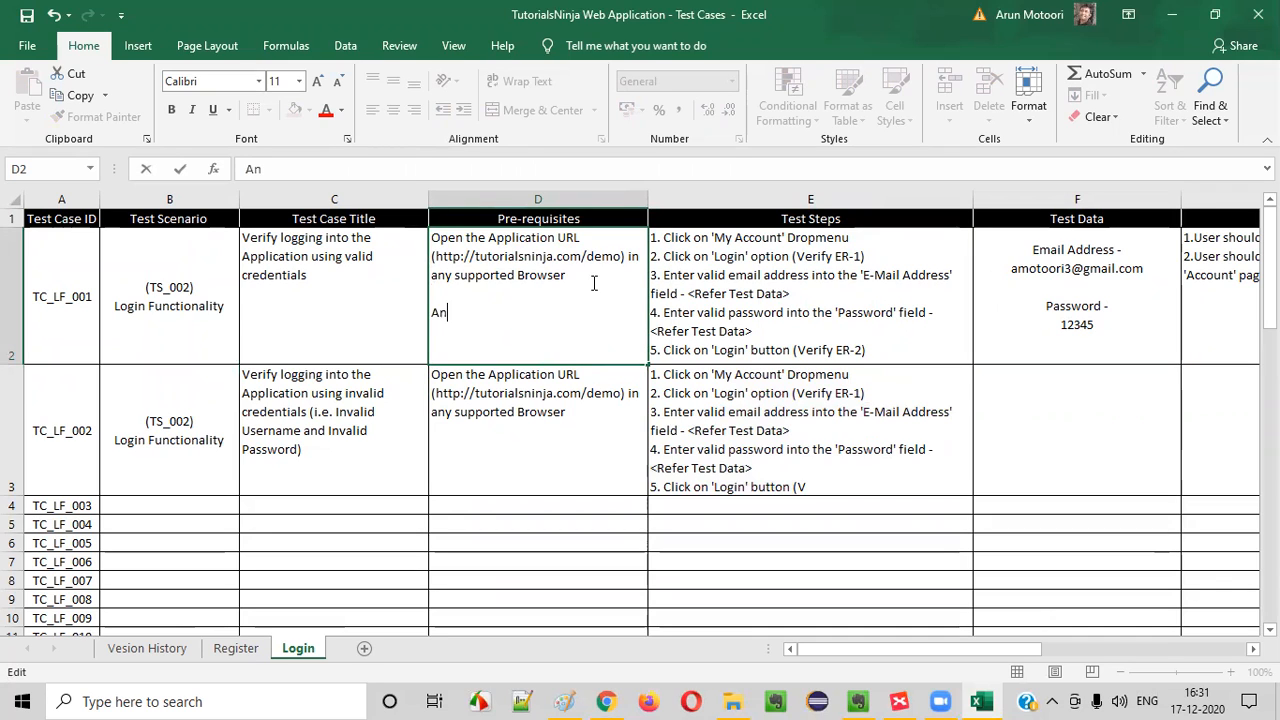
key(BackSpace)
key(BackSpace)
key(BackSpace)
key(BackSpace)
key(Return)
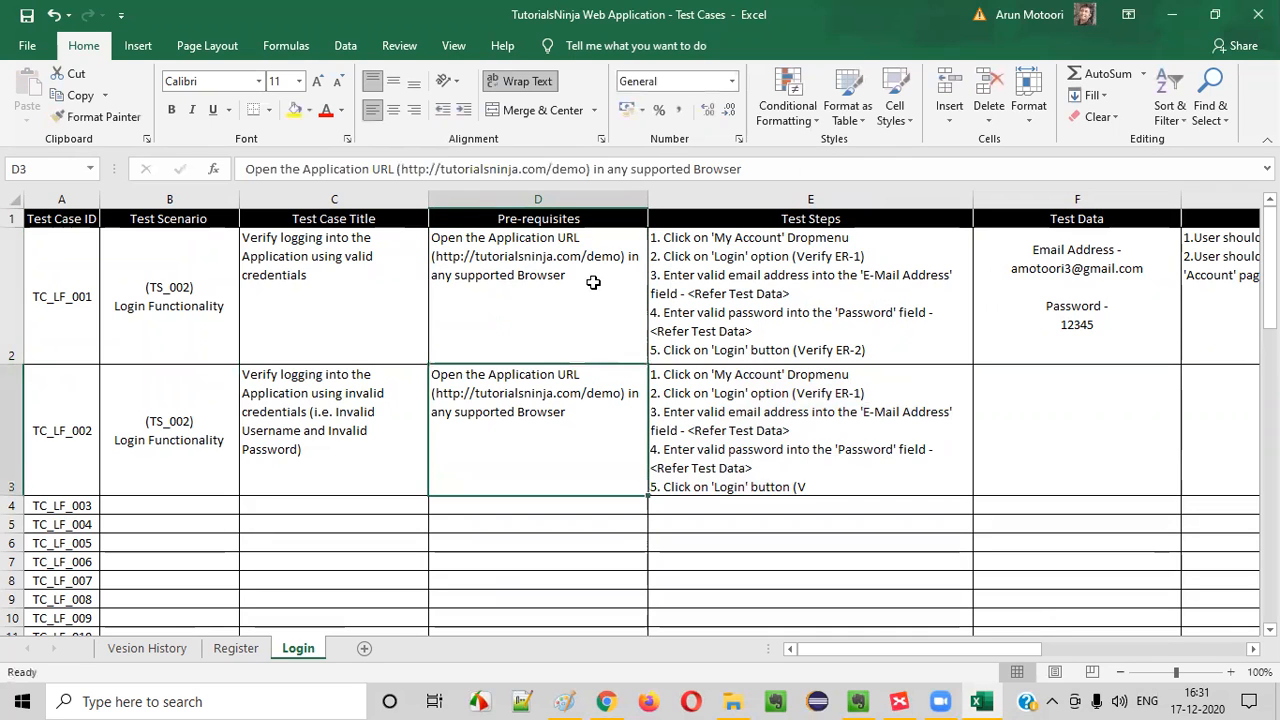
Add "Login credentials for an existing account are required" below a blank line in TC_LF_001's Pre-requisites cell
click(593, 283)
double_click(599, 276)
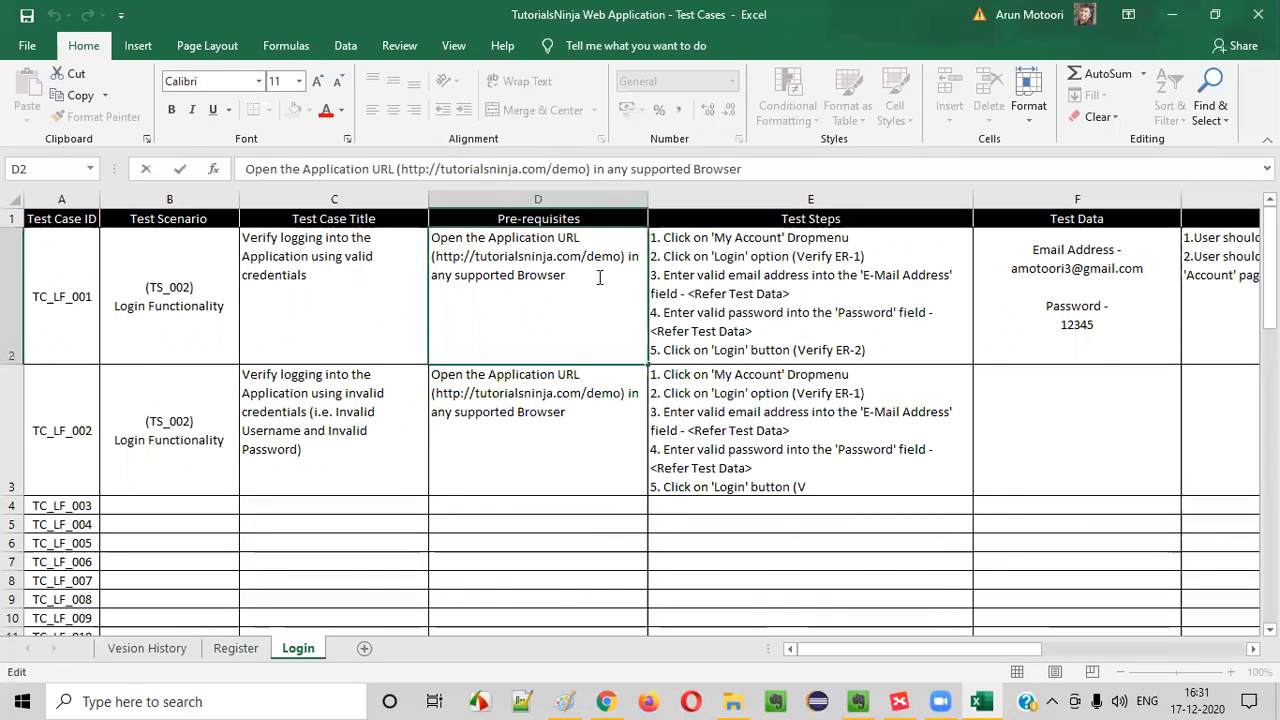
key(alt+Return)
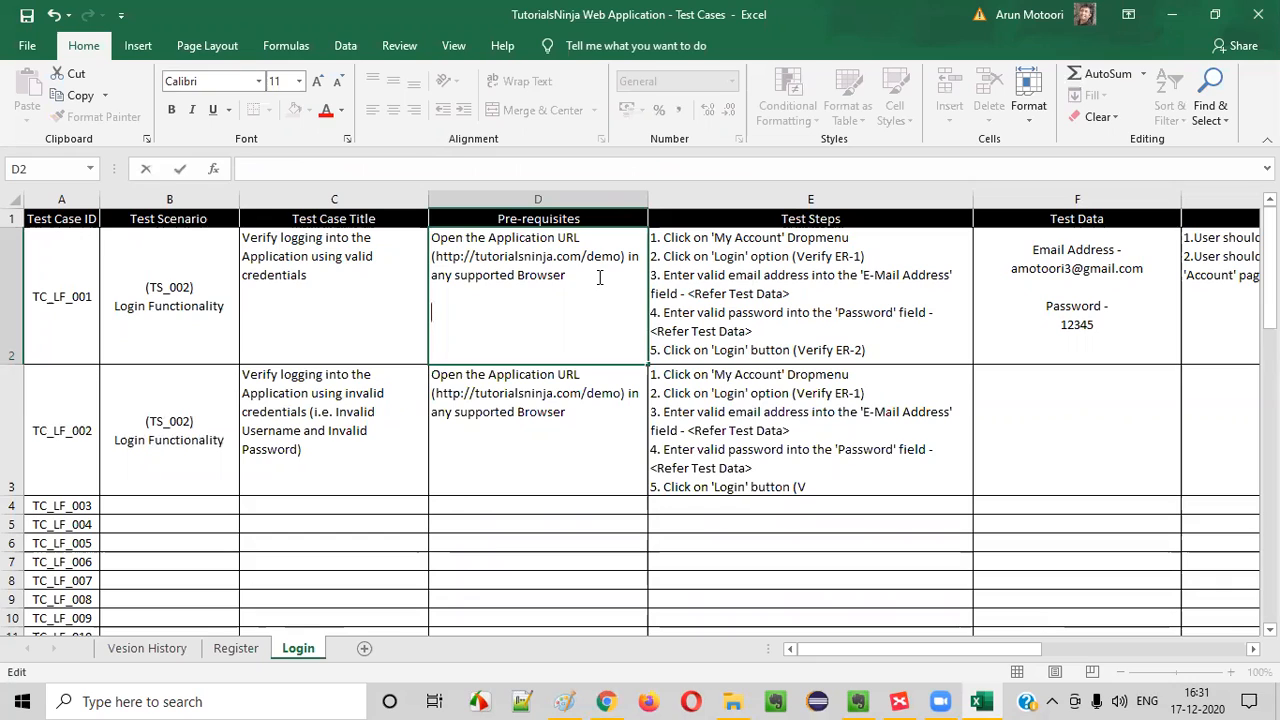
text(we ne)
key(BackSpace)
key(BackSpace)
key(BackSpace)
key(BackSpace)
key(BackSpace)
key(BackSpace)
key(BackSpace)
text(C)
text(ogin credentia)
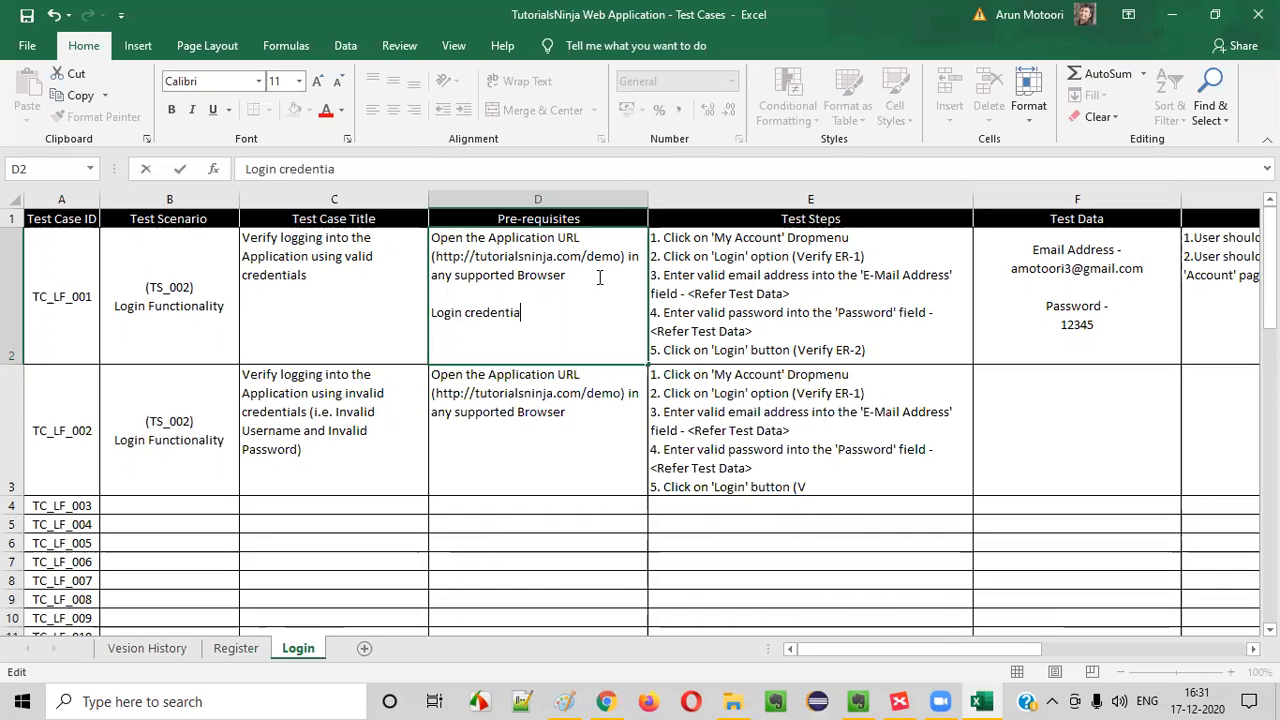
text(ls for an existing account are required)
click(380, 314)
click(588, 314)
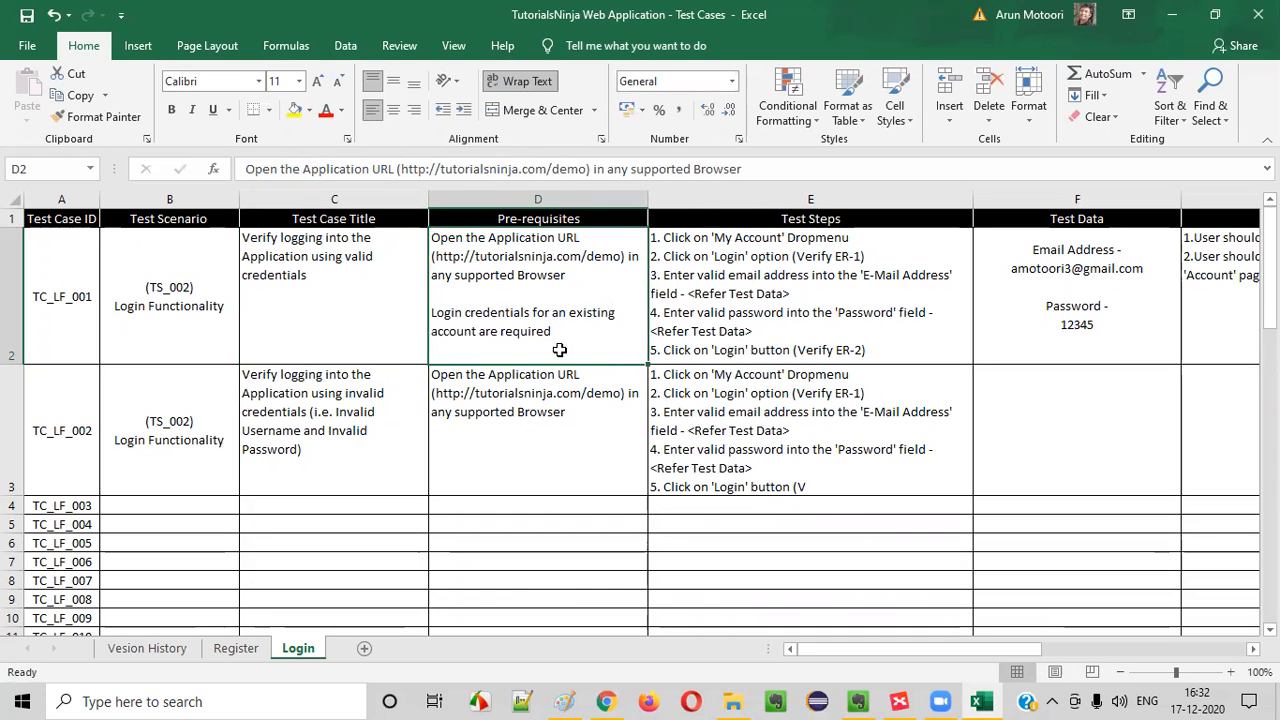
Remove the blank line between the two prerequisites in TC_LF_001's Pre-requisites cell
double_click(516, 295)
drag(434, 238, 572, 276)
drag(452, 313, 432, 252)
click(467, 271)
key(BackSpace)
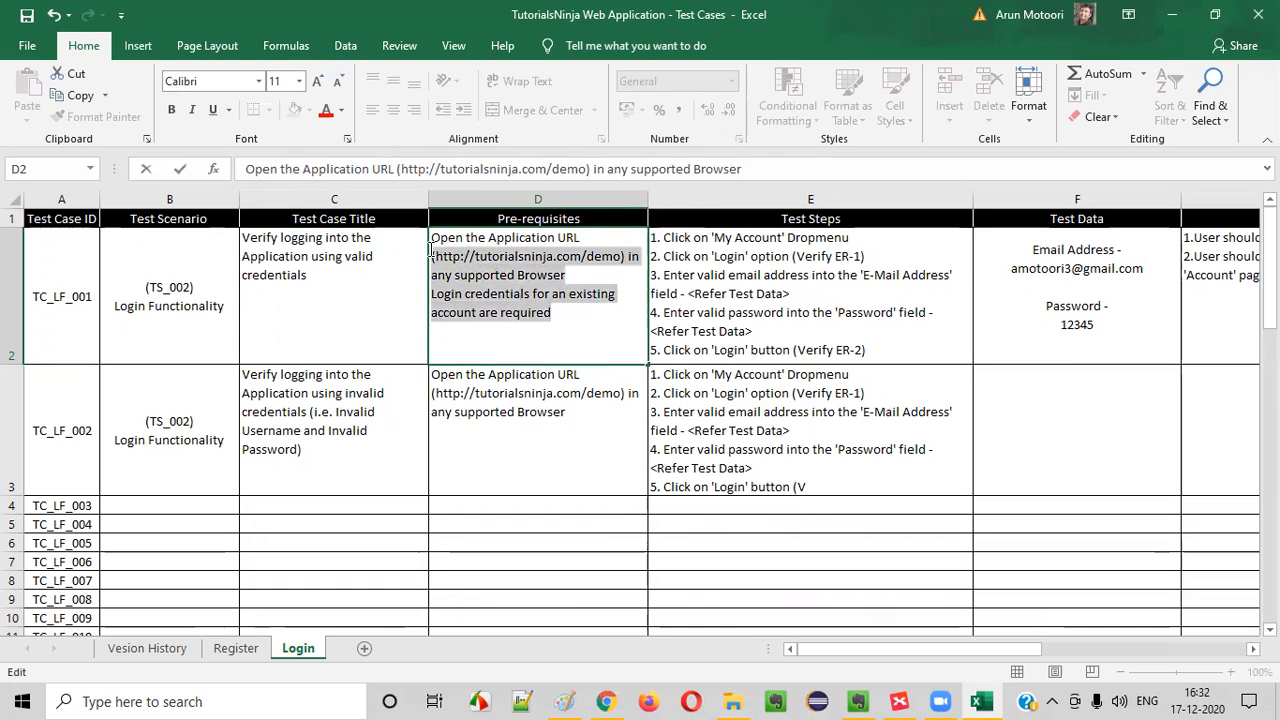
Number the two prerequisites in TC_LF_001's Pre-requisites cell as "1." (open the Application URL) and "2." (login credentials)
click(434, 238)
text(1.)
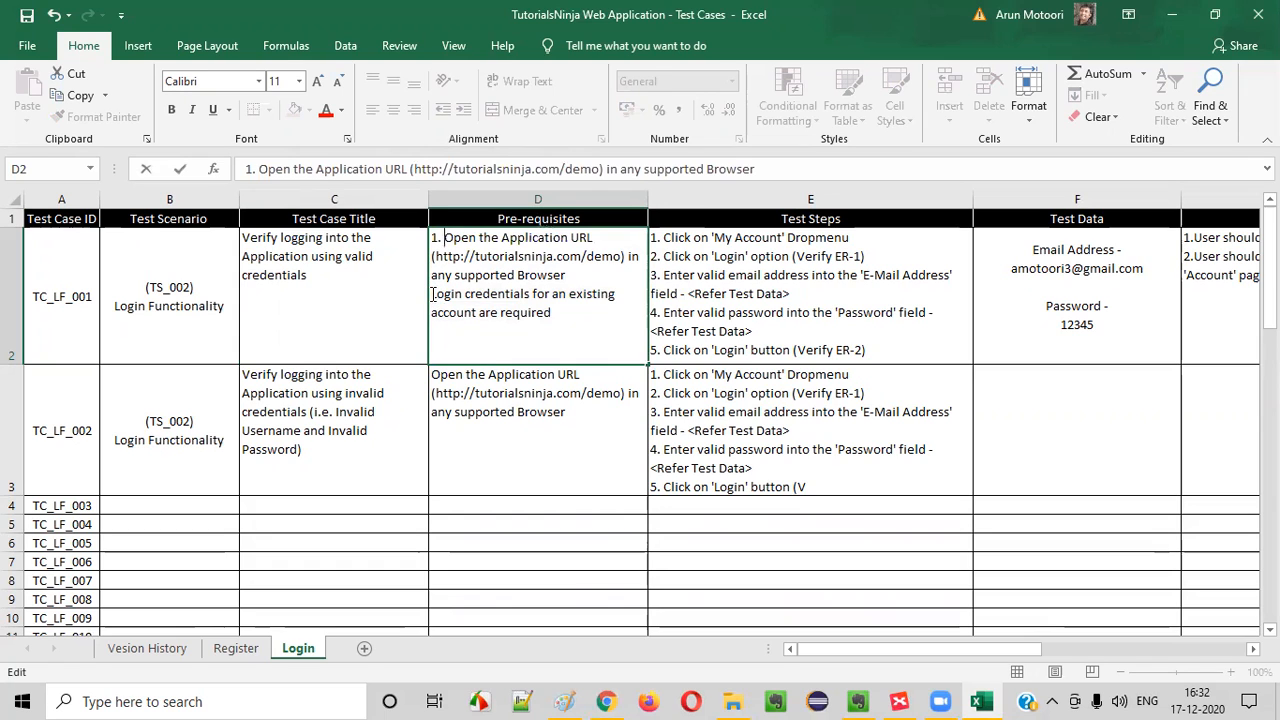
click(433, 294)
text(2.)
key(End)
drag(270, 205, 268, 204)
click(481, 313)
drag(480, 239, 590, 282)
click(588, 281)
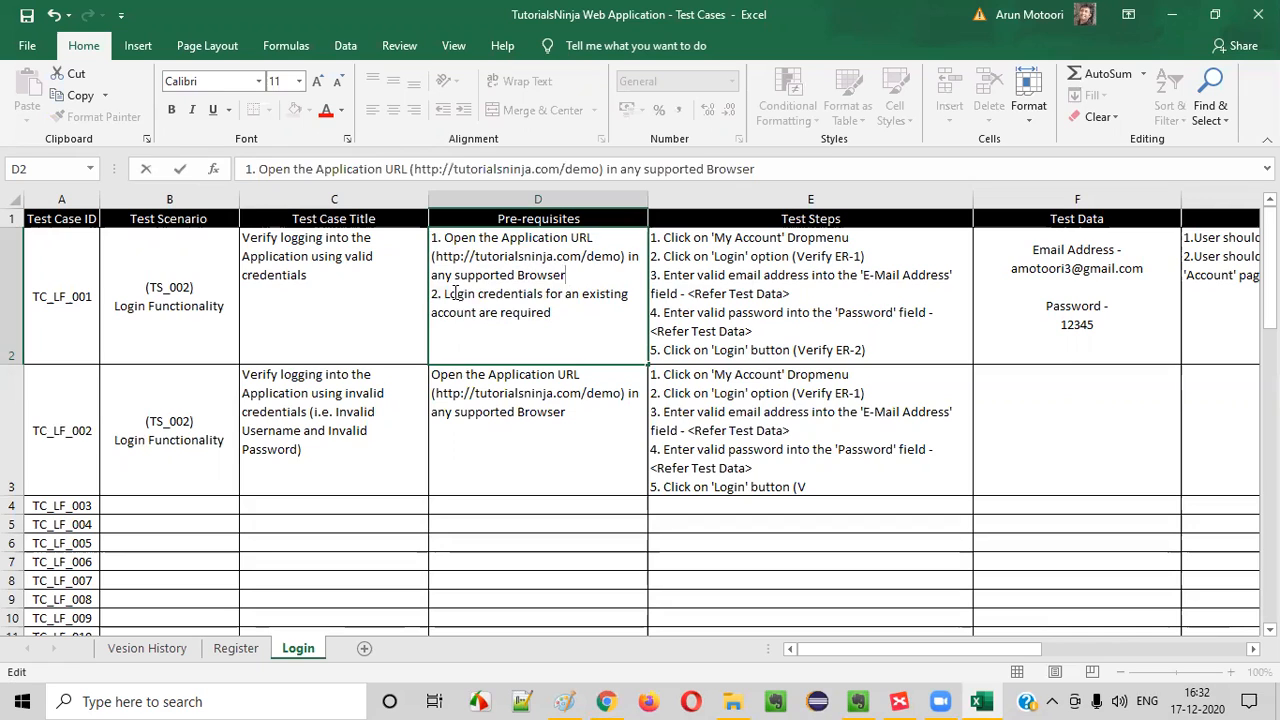
drag(455, 293, 590, 312)
click(565, 320)
drag(465, 297, 620, 307)
click(552, 313)
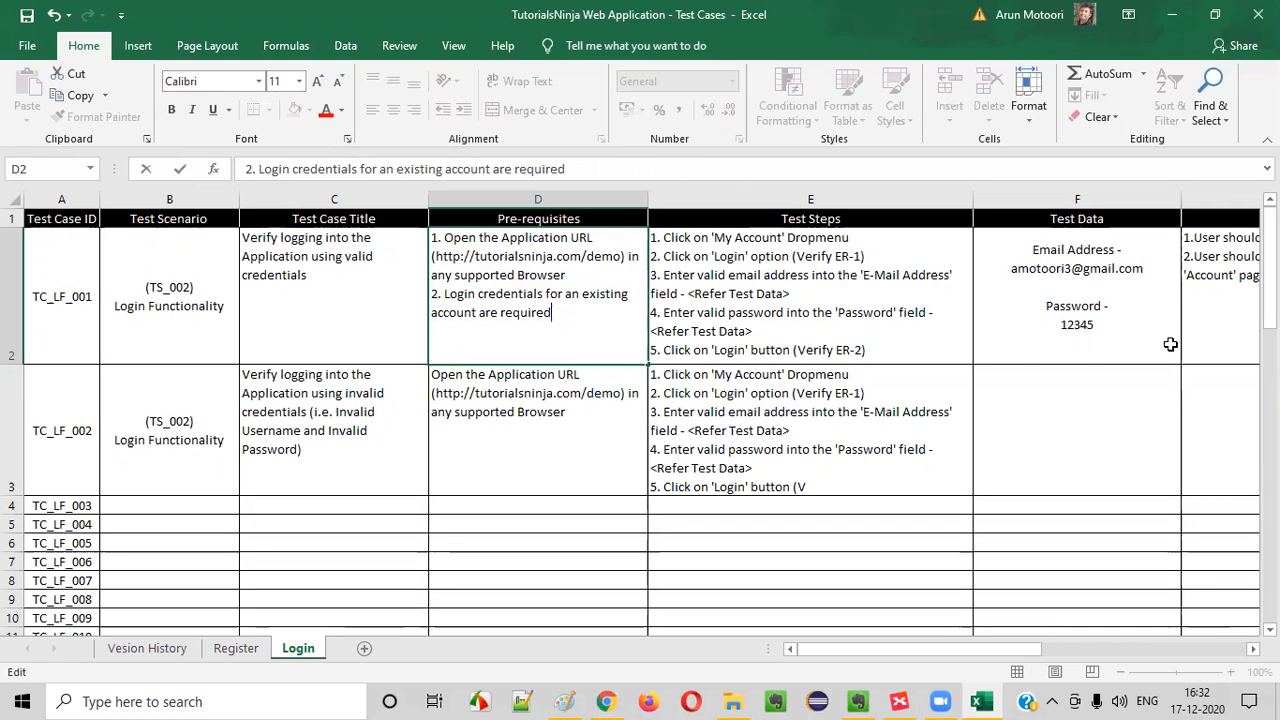
click(1100, 288)
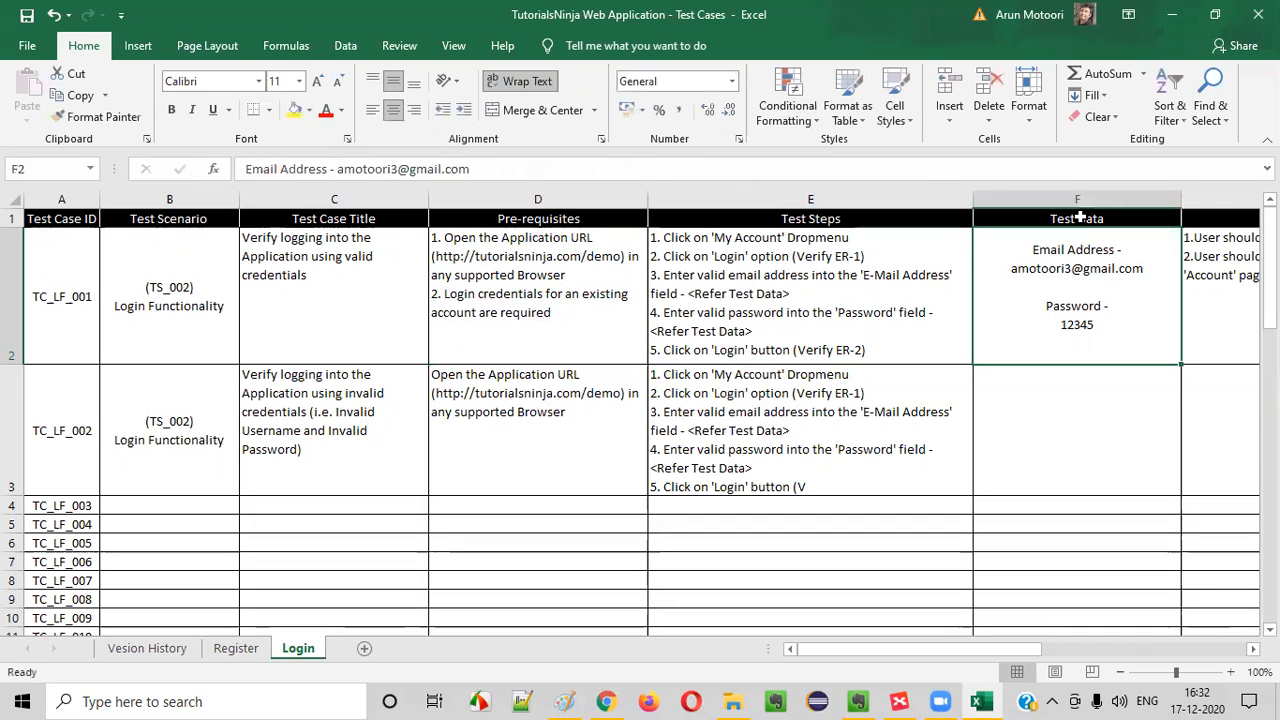
Compare the Pre-requisites and Test Steps cells of TC_LF_001 with those of TC_LF_002, checking them against TC_LF_002's title
click(542, 295)
click(820, 277)
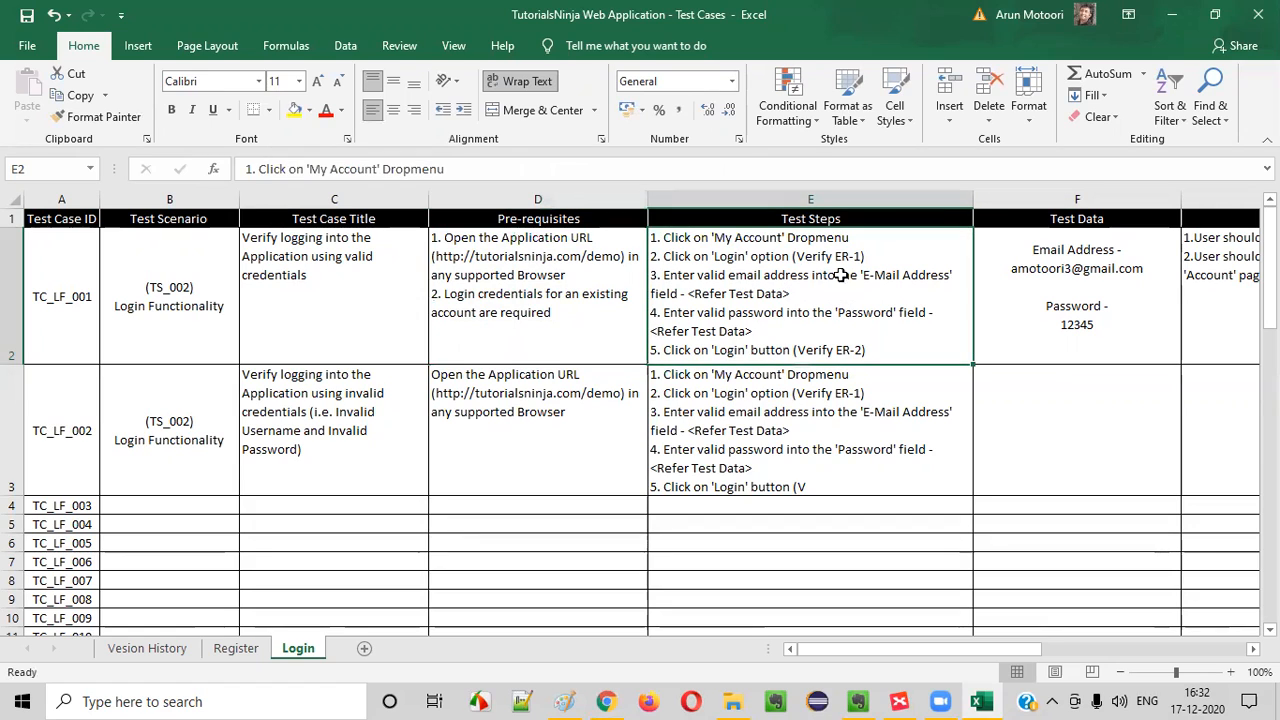
double_click(492, 331)
drag(466, 295, 641, 349)
click(541, 391)
click(530, 350)
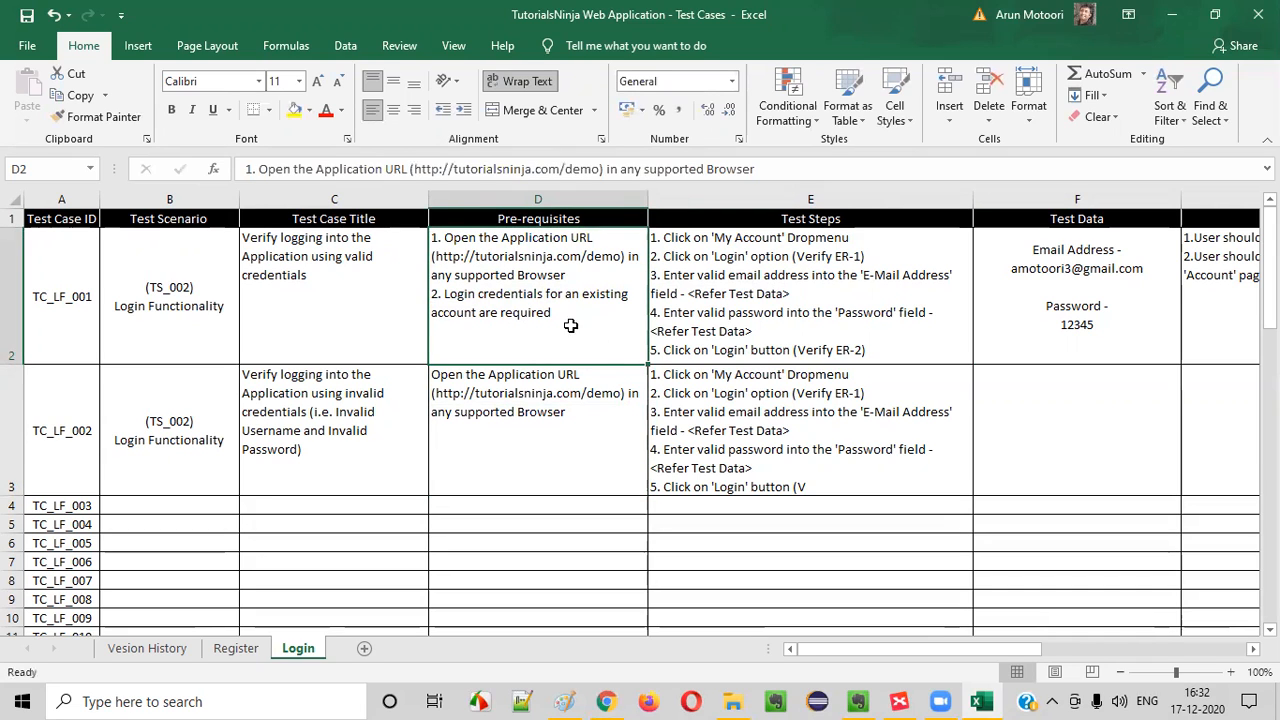
click(760, 300)
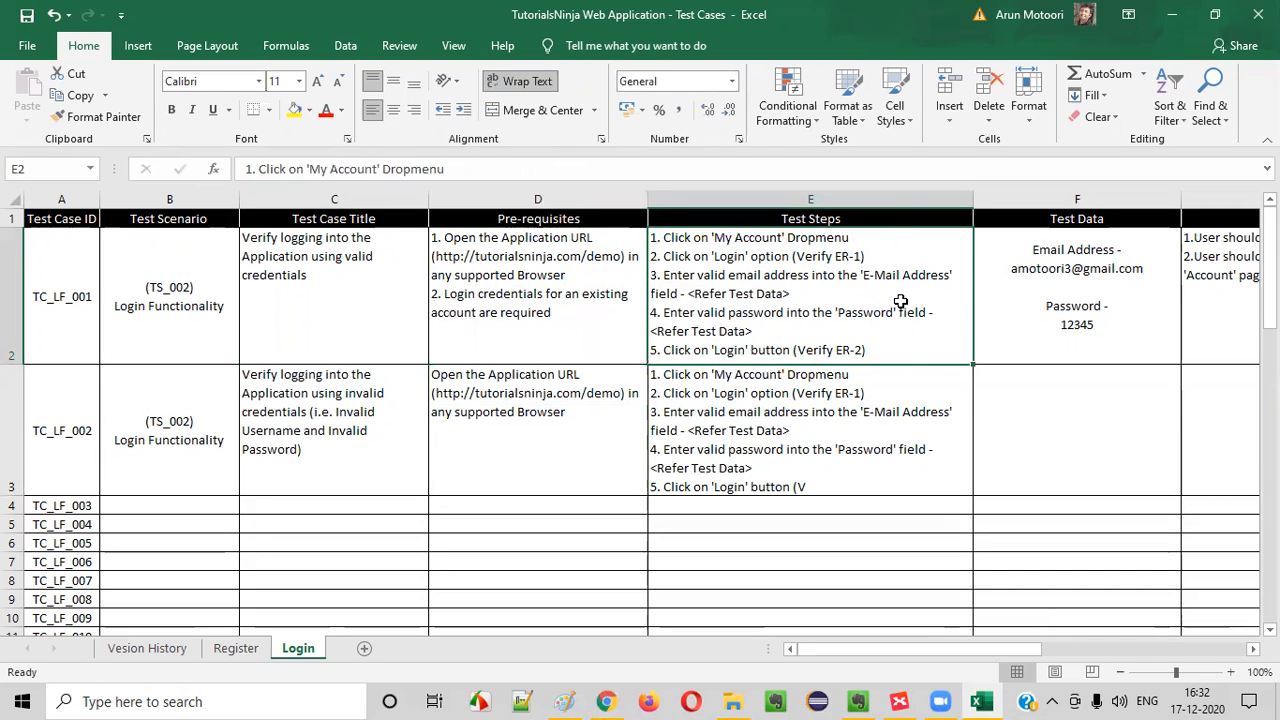
click(572, 393)
click(337, 420)
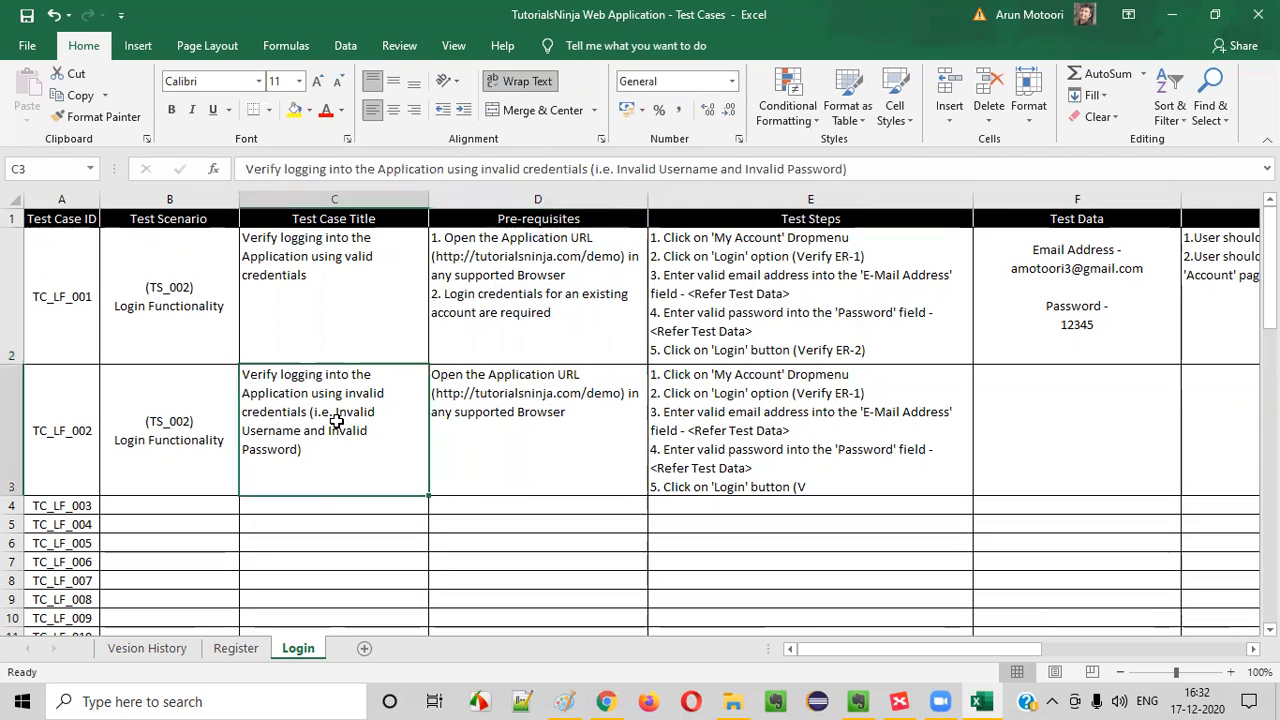
click(591, 457)
click(591, 346)
click(957, 419)
double_click(594, 460)
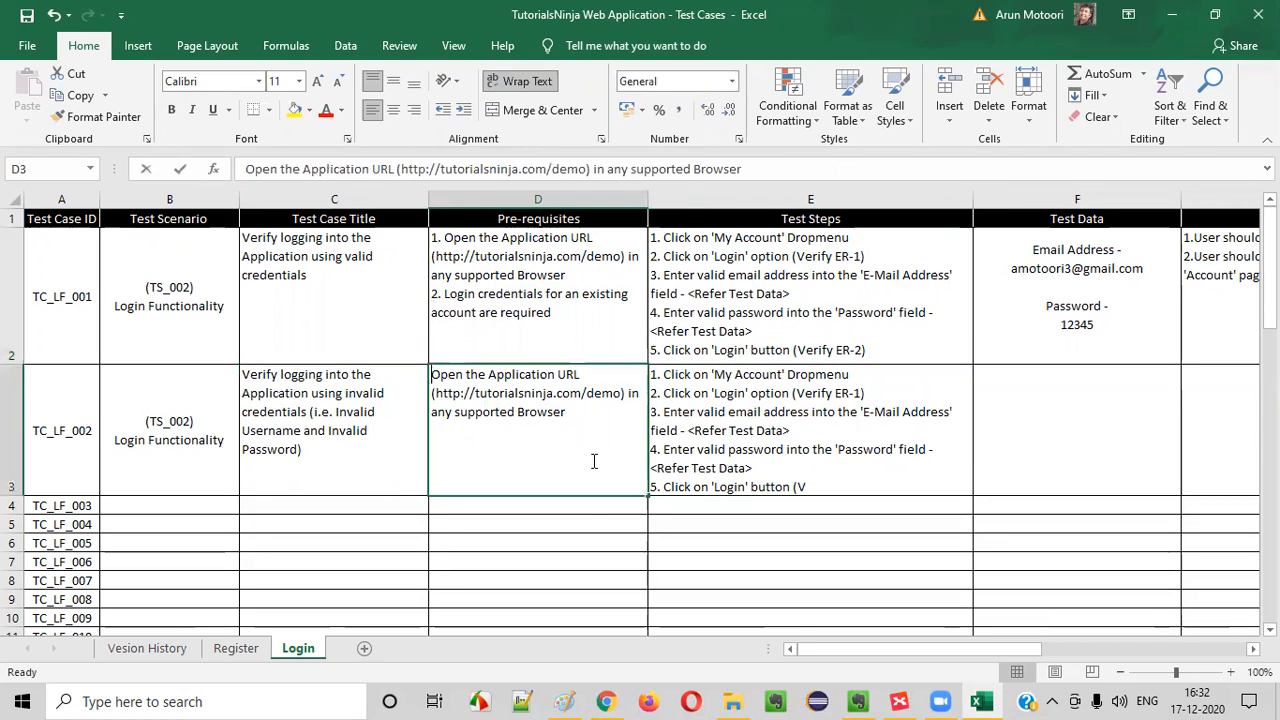
double_click(728, 412)
key(Escape)
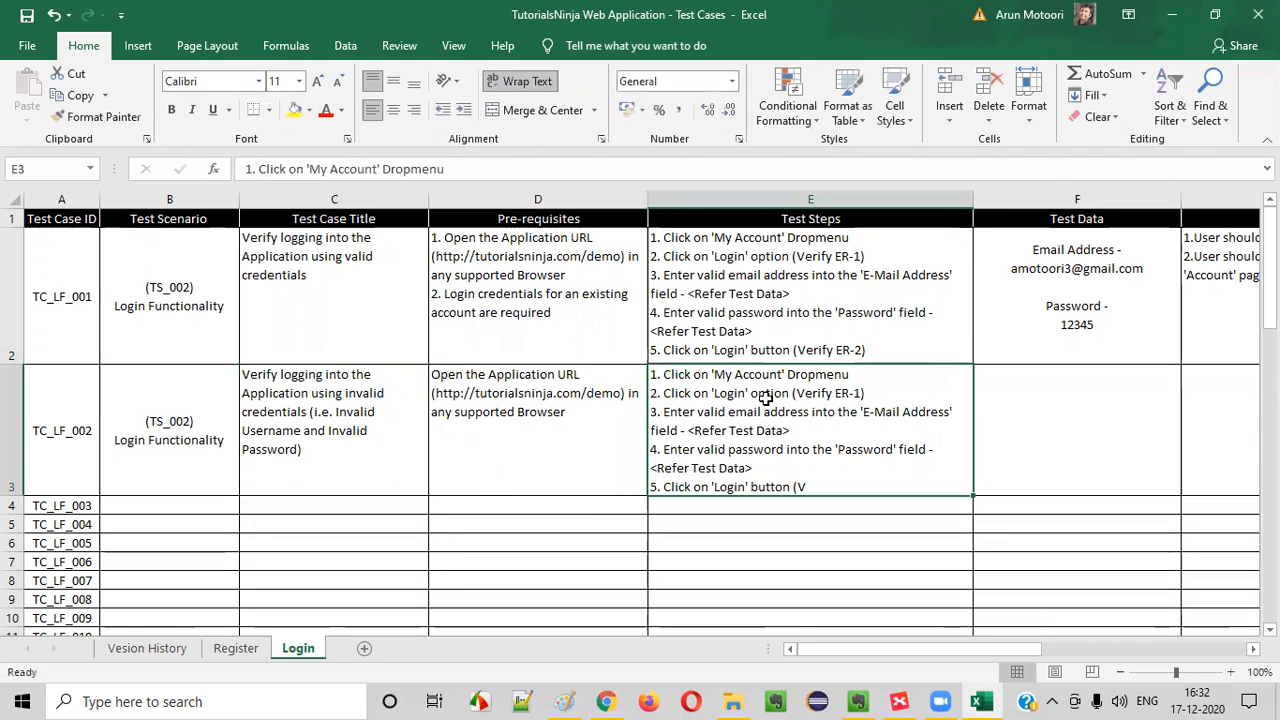
click(545, 436)
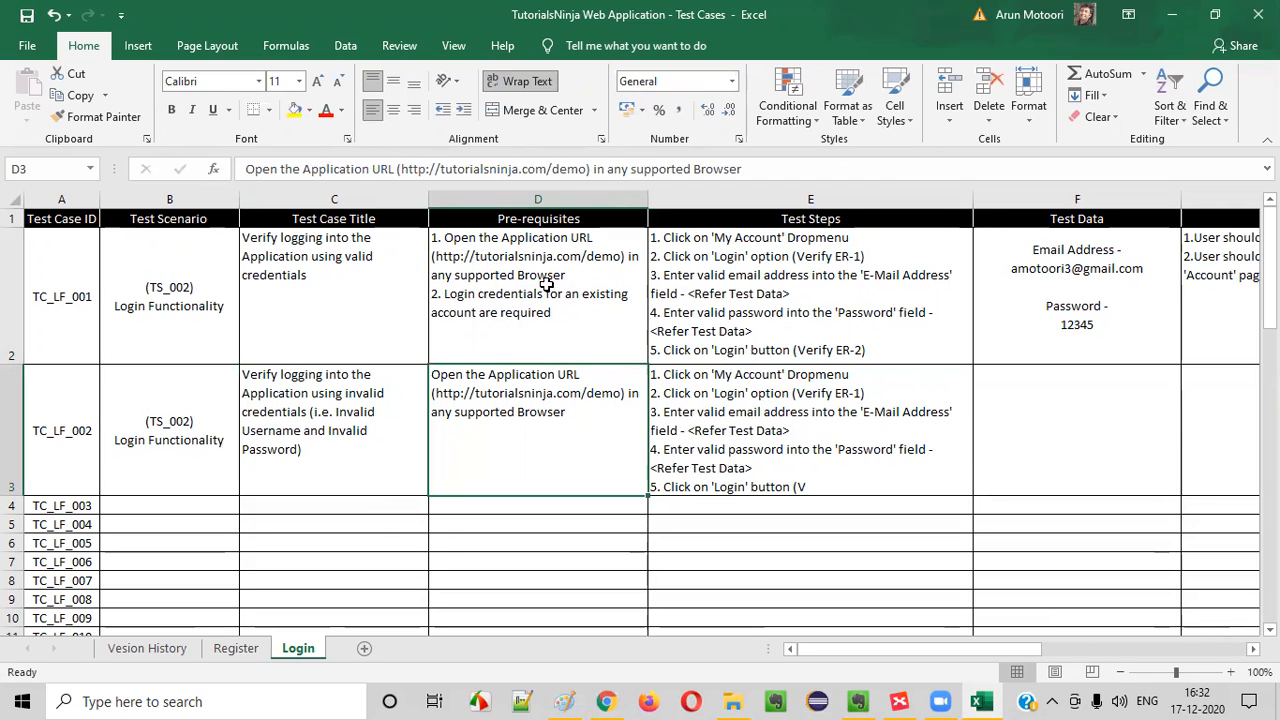
click(758, 418)
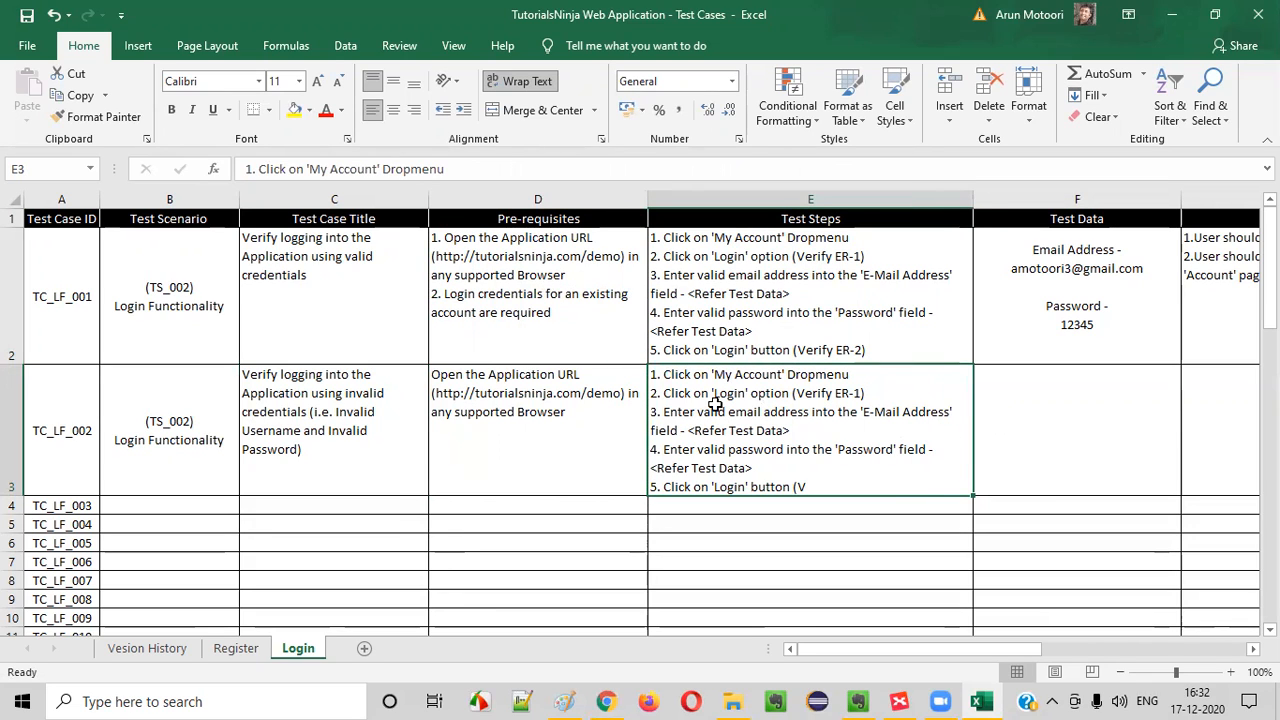
Delete "(Verify ER-1)" from step 2, the 'Login' option step, in TC_LF_002's Test Steps cell
double_click(683, 384)
drag(663, 374, 849, 374)
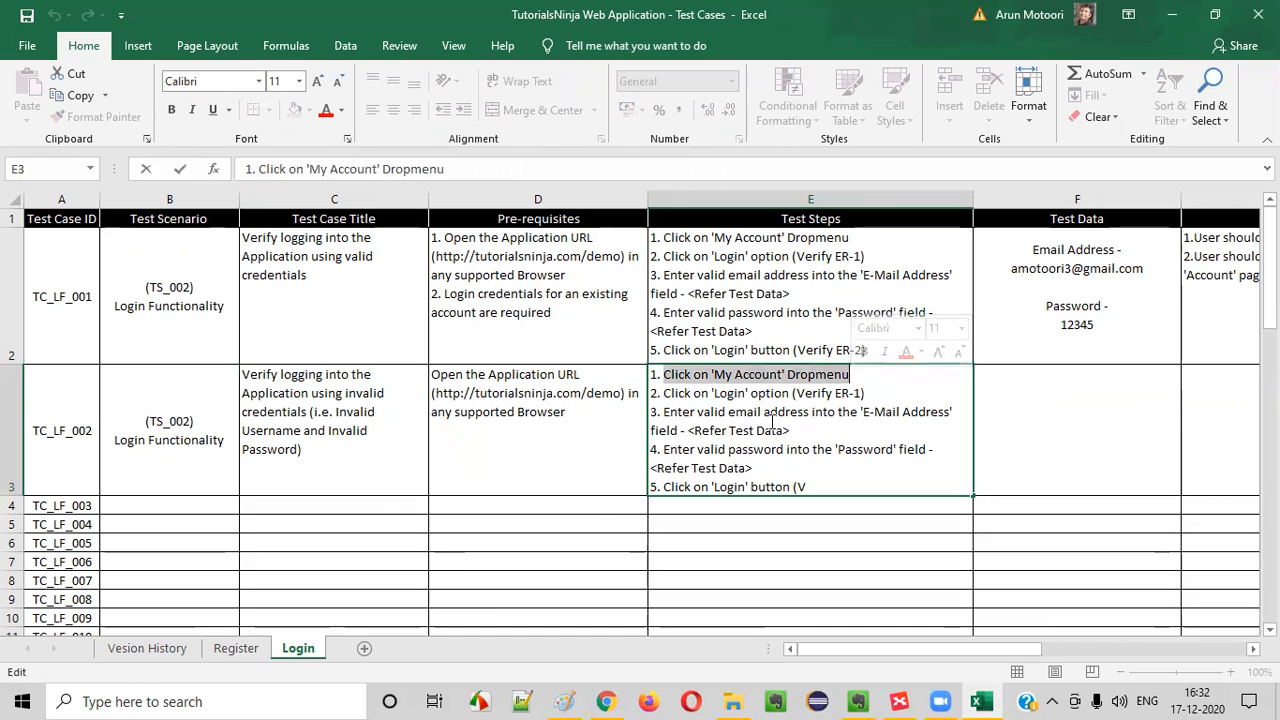
drag(663, 394, 871, 393)
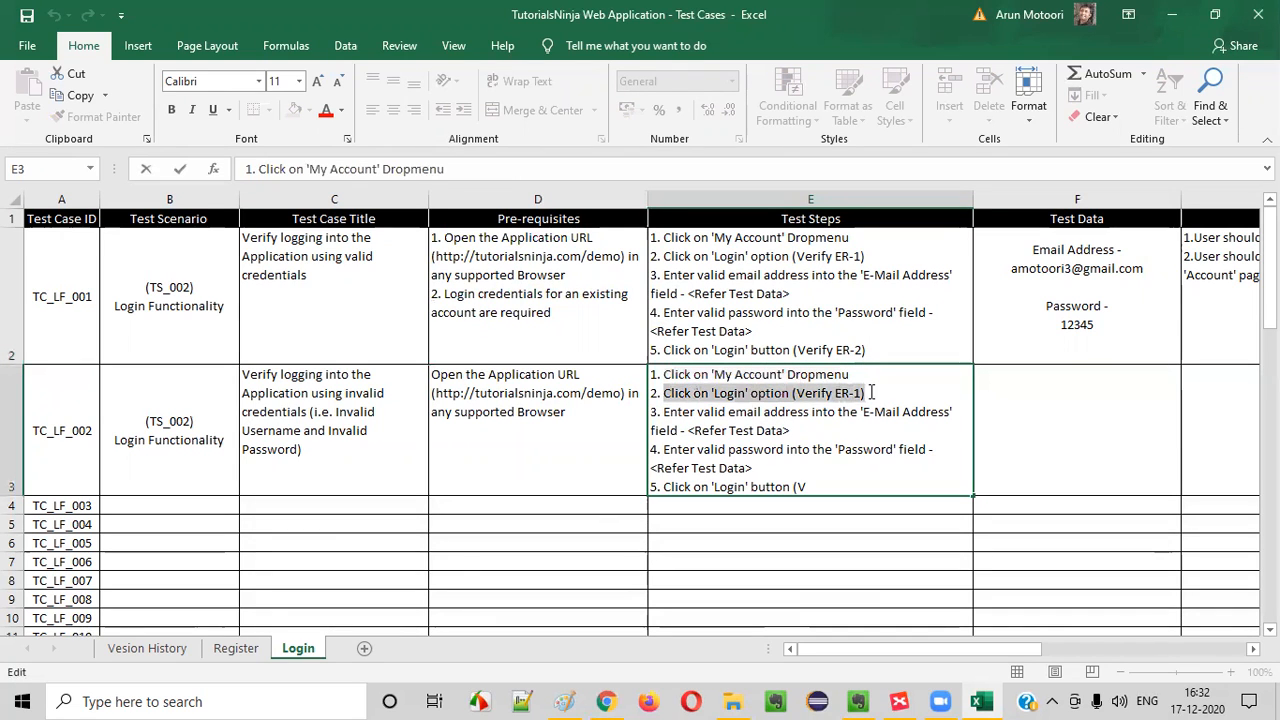
click(868, 394)
double_click(843, 395)
drag(793, 392, 899, 396)
key(Delete)
click(884, 301)
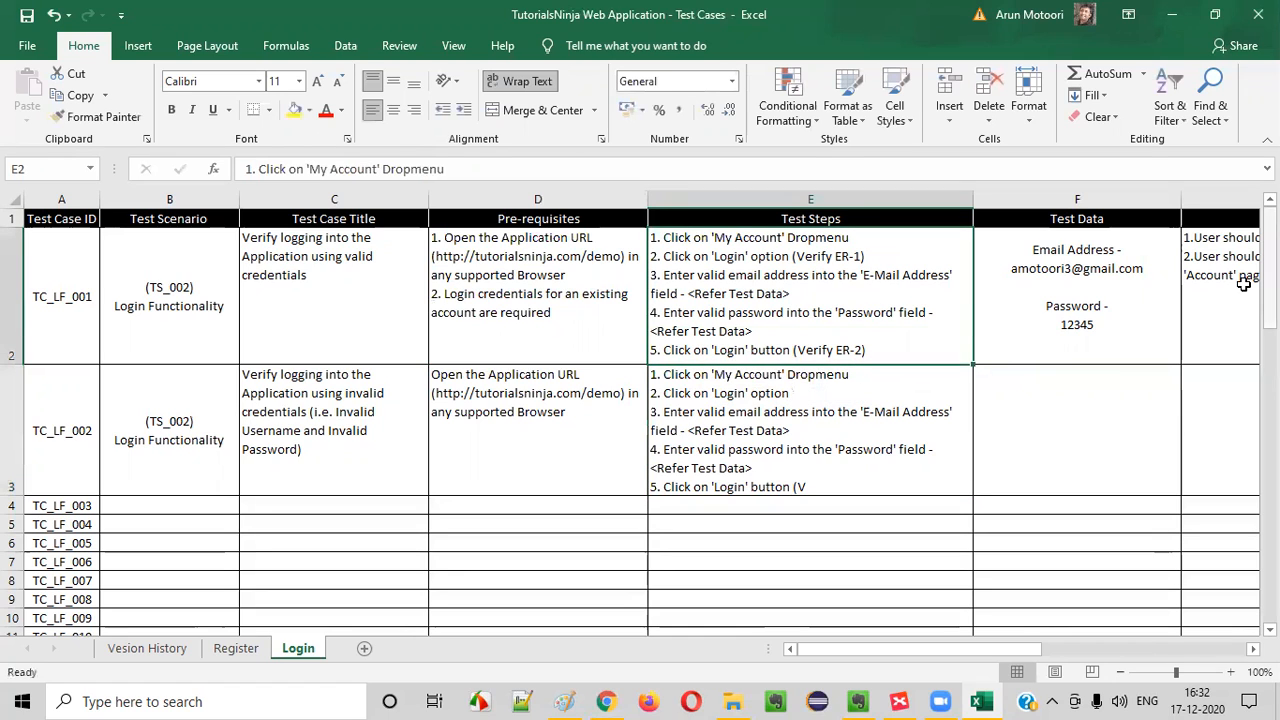
Change "valid email address" to "invalid email address" in step 3 of TC_LF_002's Test Steps cell
click(1193, 258)
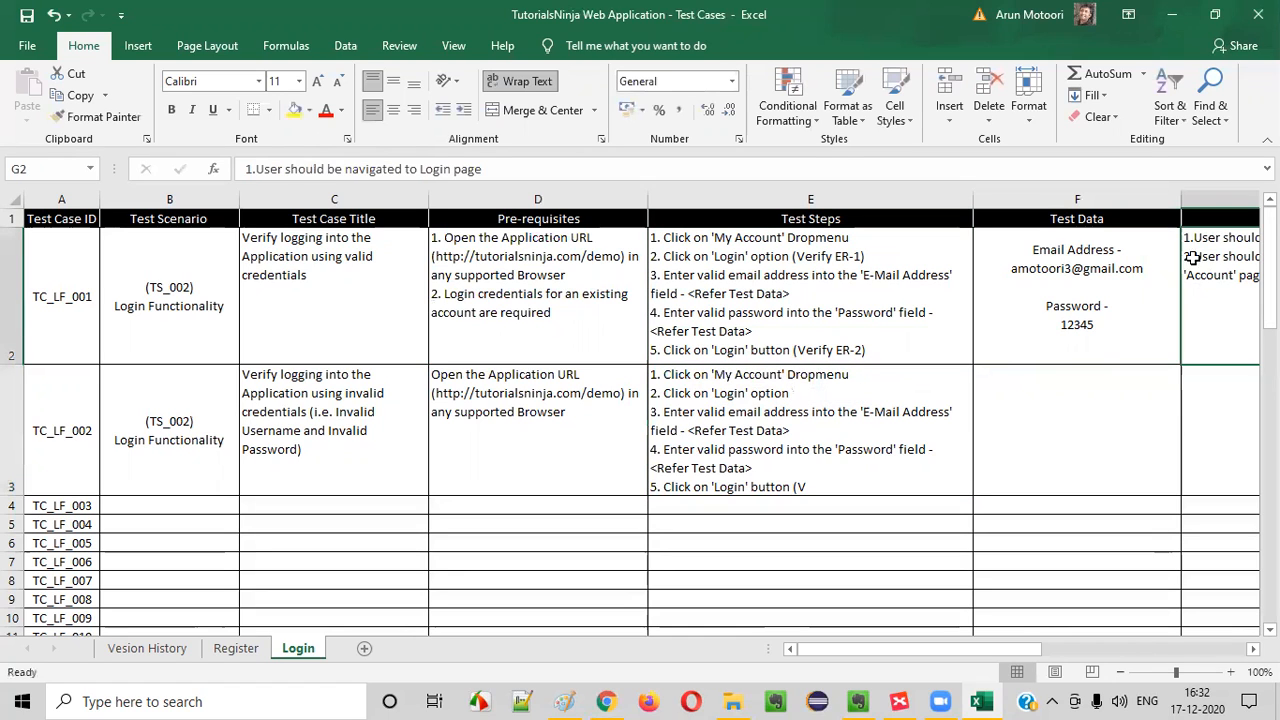
click(831, 278)
click(750, 378)
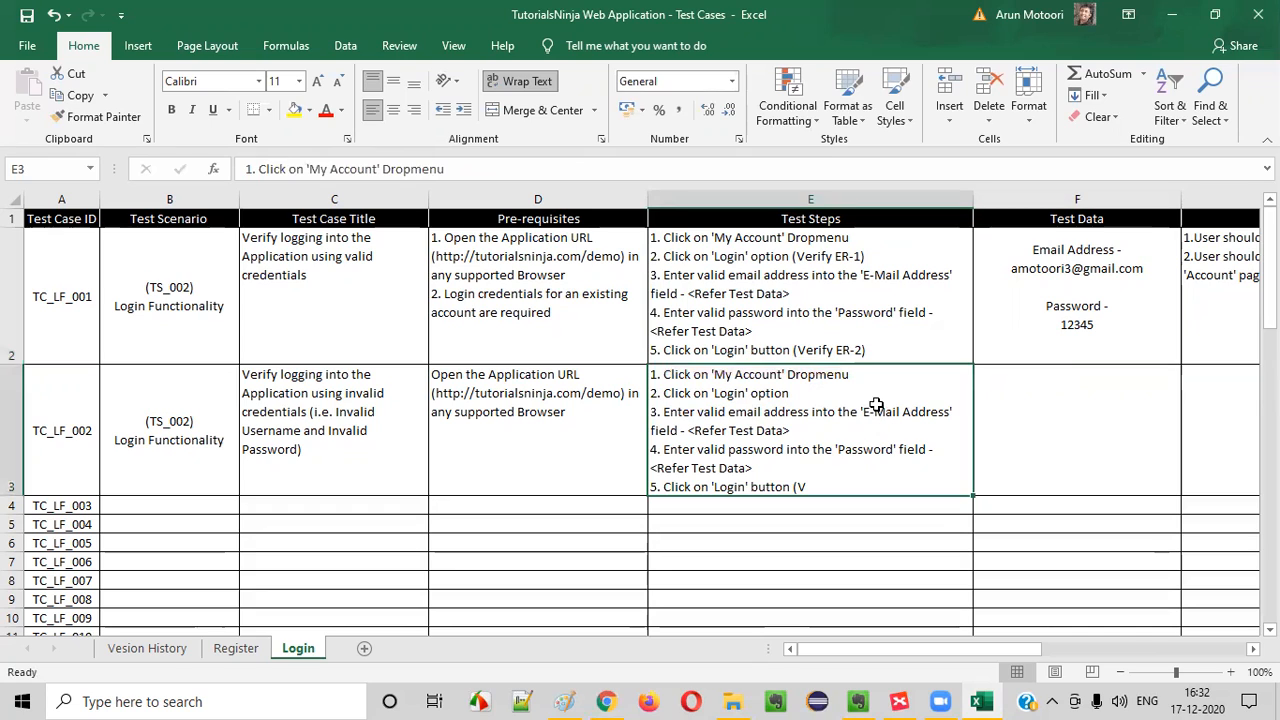
double_click(793, 395)
drag(678, 411, 831, 420)
click(831, 422)
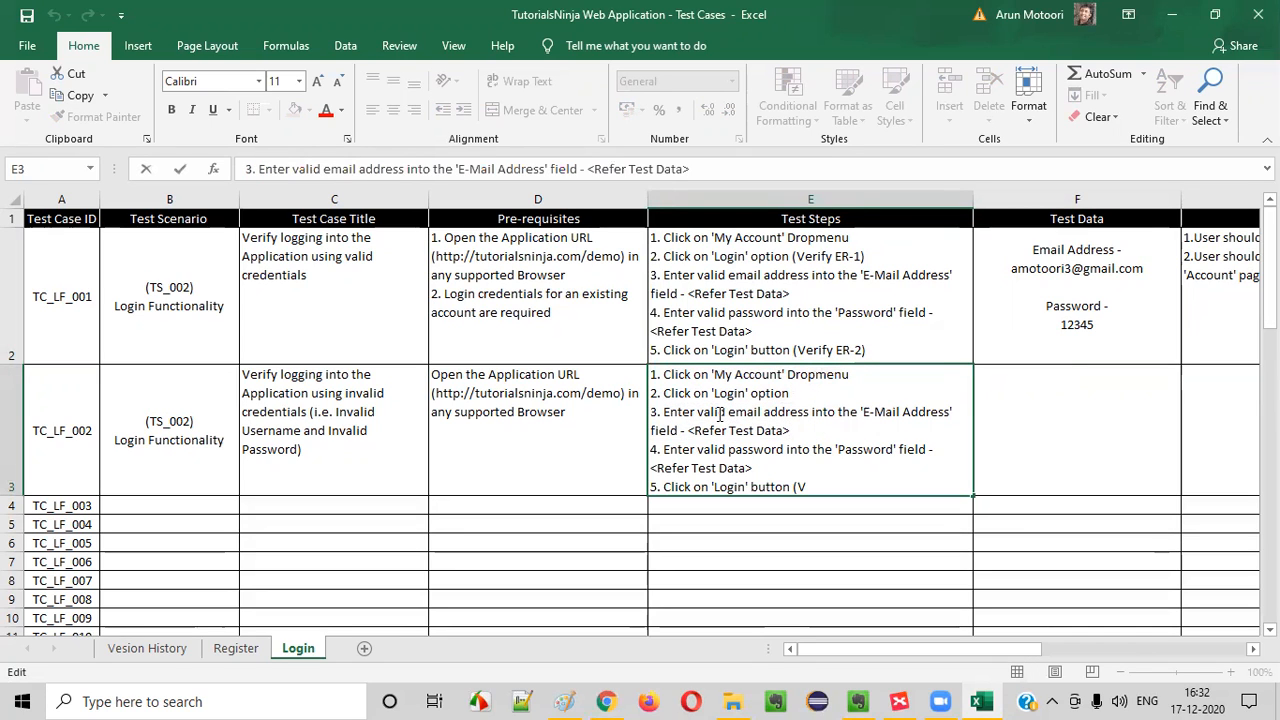
text(in)
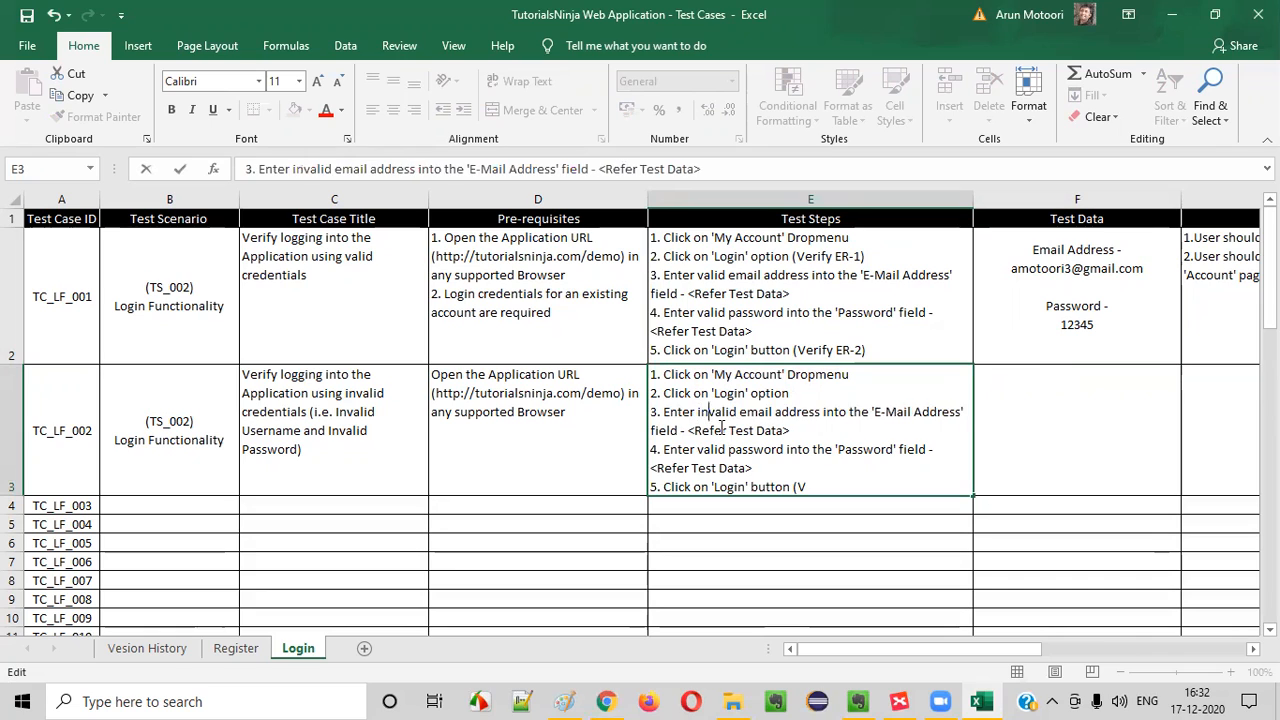
click(815, 459)
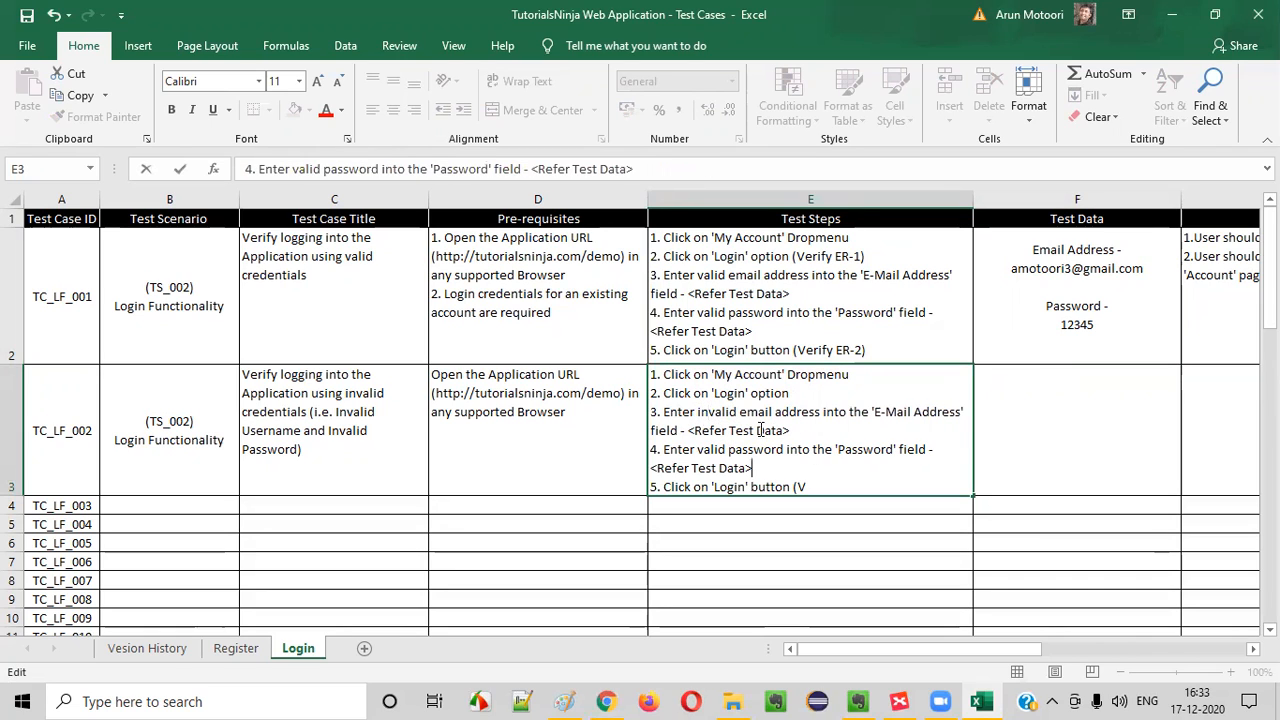
click(697, 414)
drag(732, 414, 836, 433)
click(836, 433)
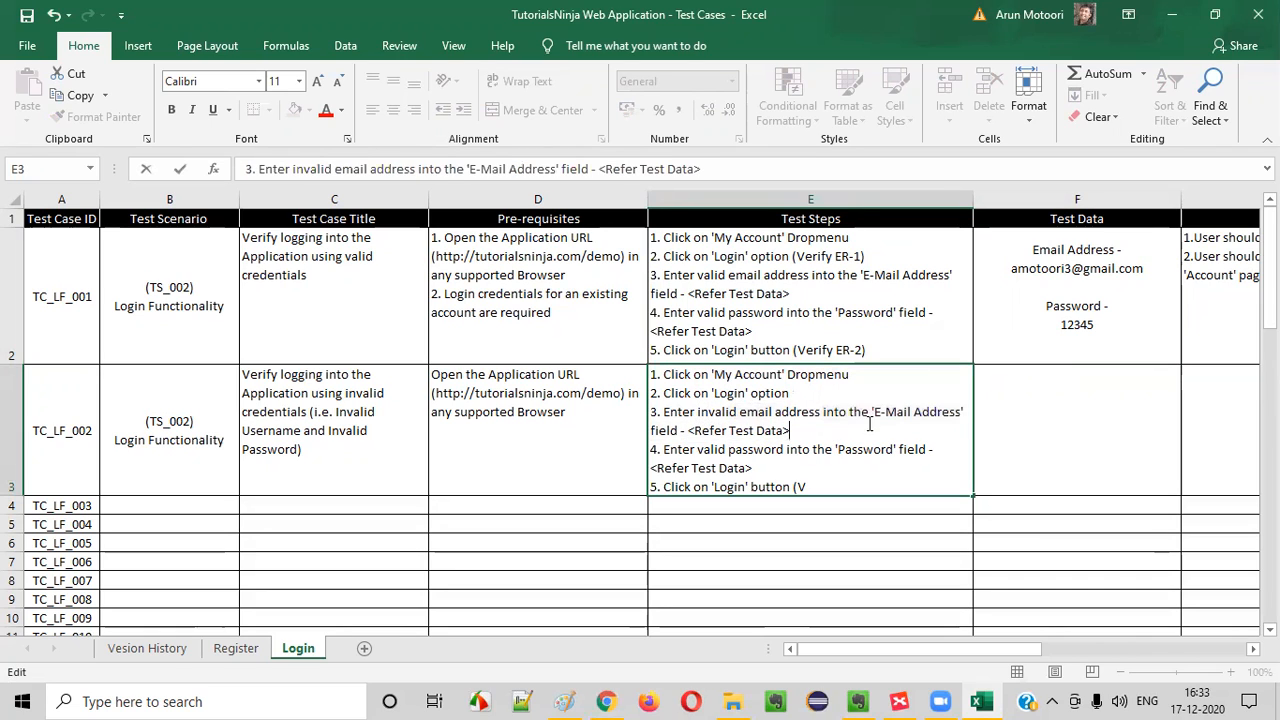
Enter "Email Address - " followed by a made-up invalid email address in TC_LF_002's Test Data cell
click(1077, 428)
text(Email Address - xyzabc123)
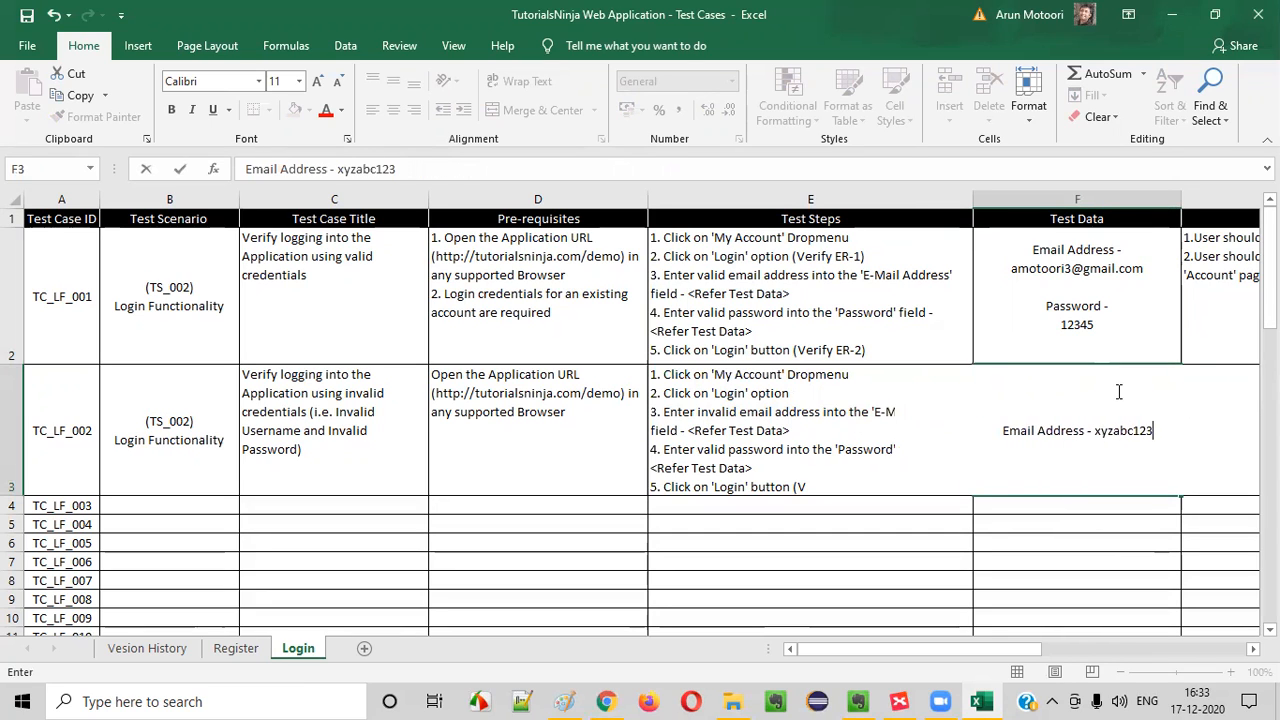
text(@gmail.com)
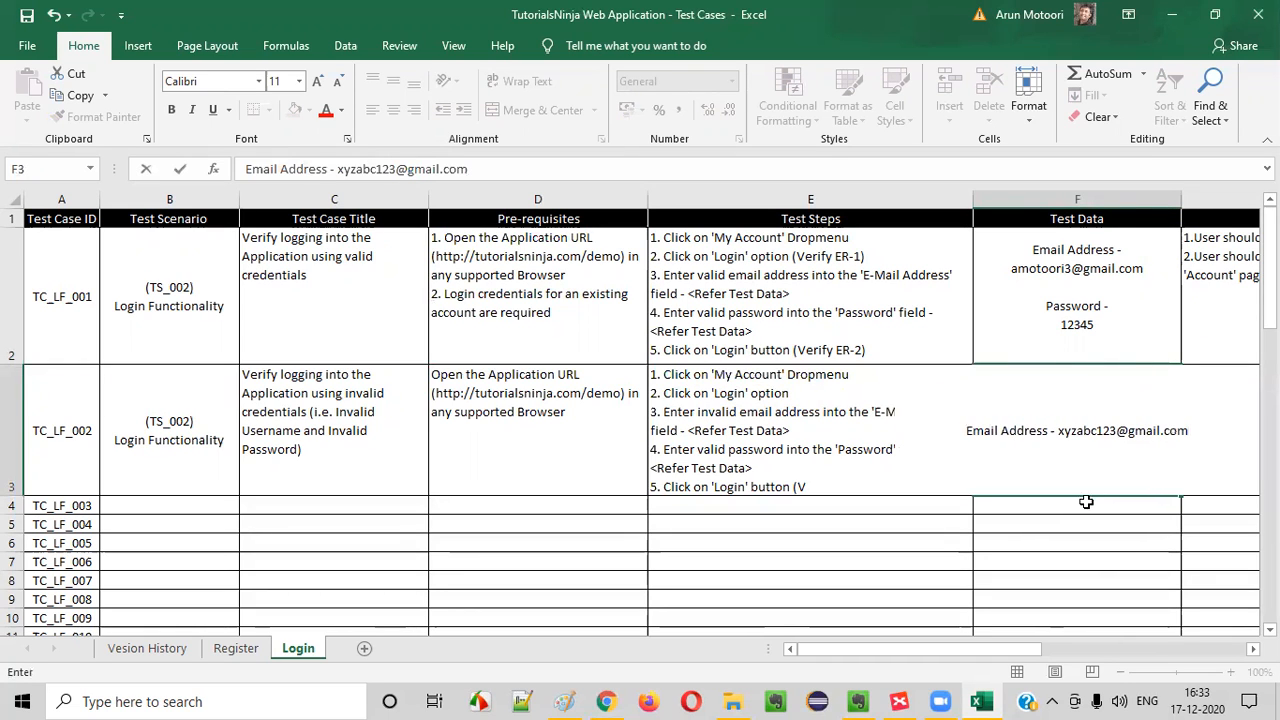
key(ctrl+Return)
click(520, 81)
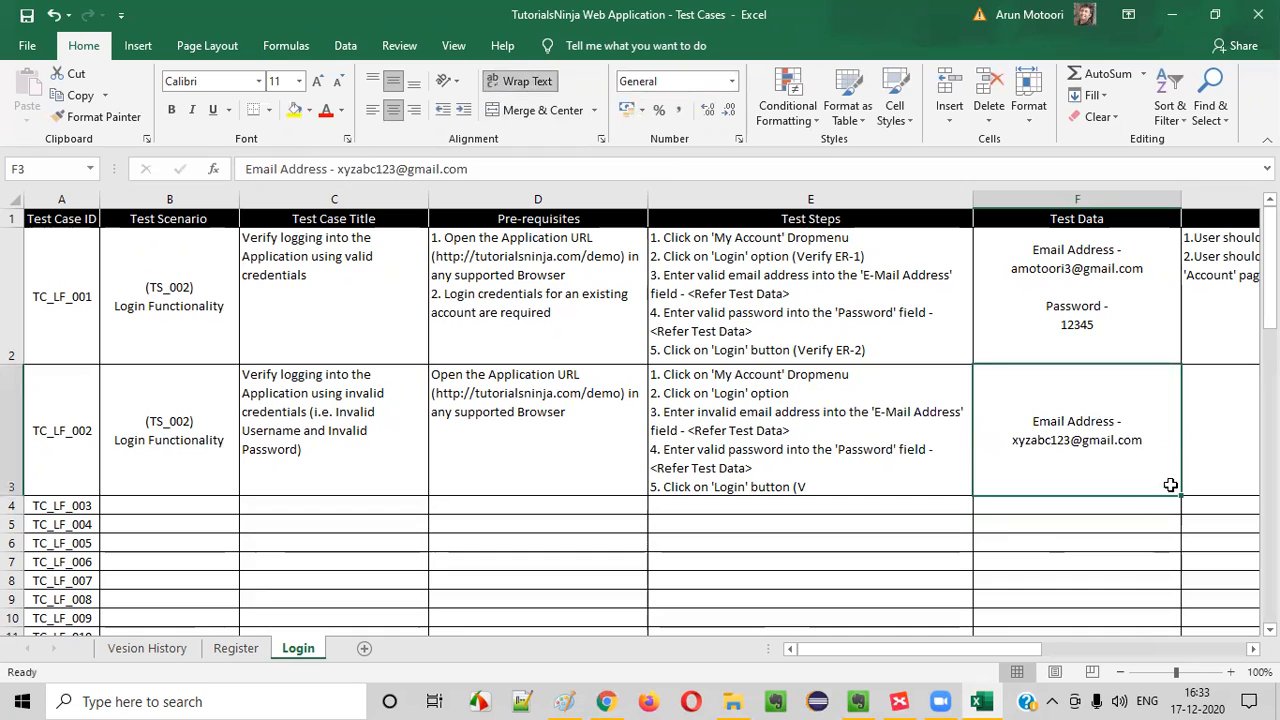
Add "Password -" below a blank line in TC_LF_002's Test Data cell, with the invalid test password on the line beneath
double_click(1154, 441)
key(alt+Return)
key(alt+Return)
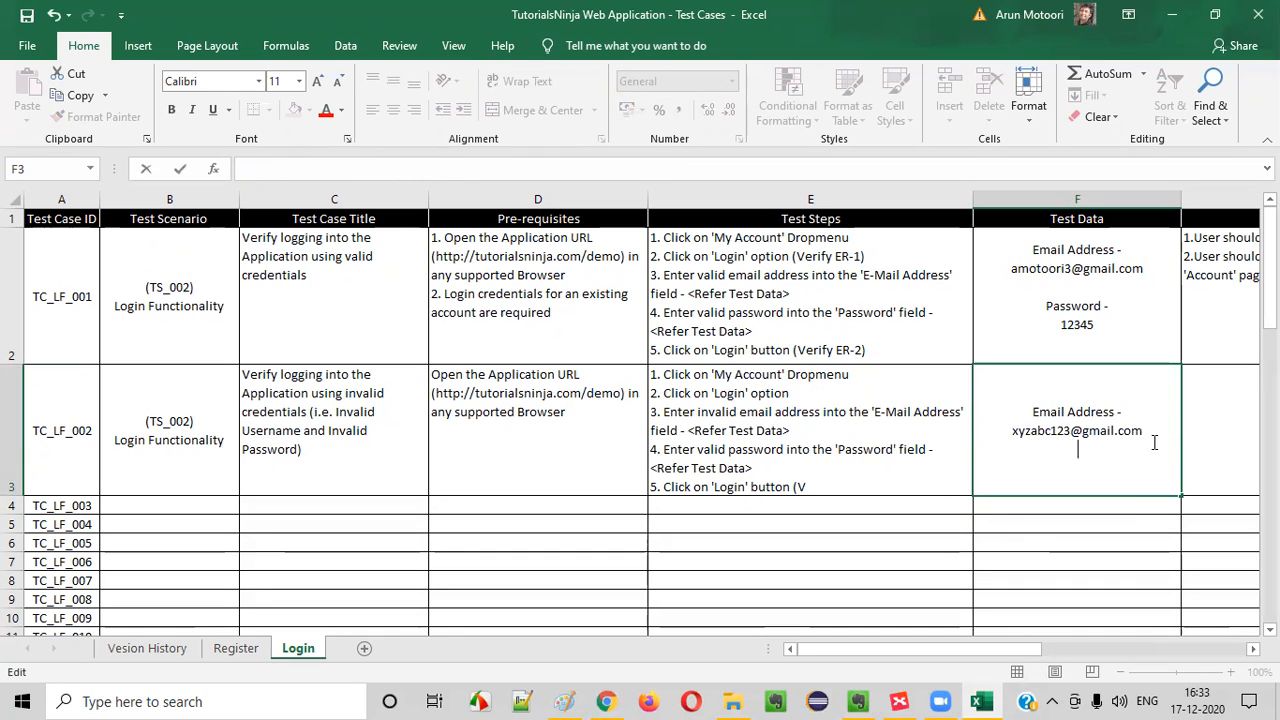
text(Password -)
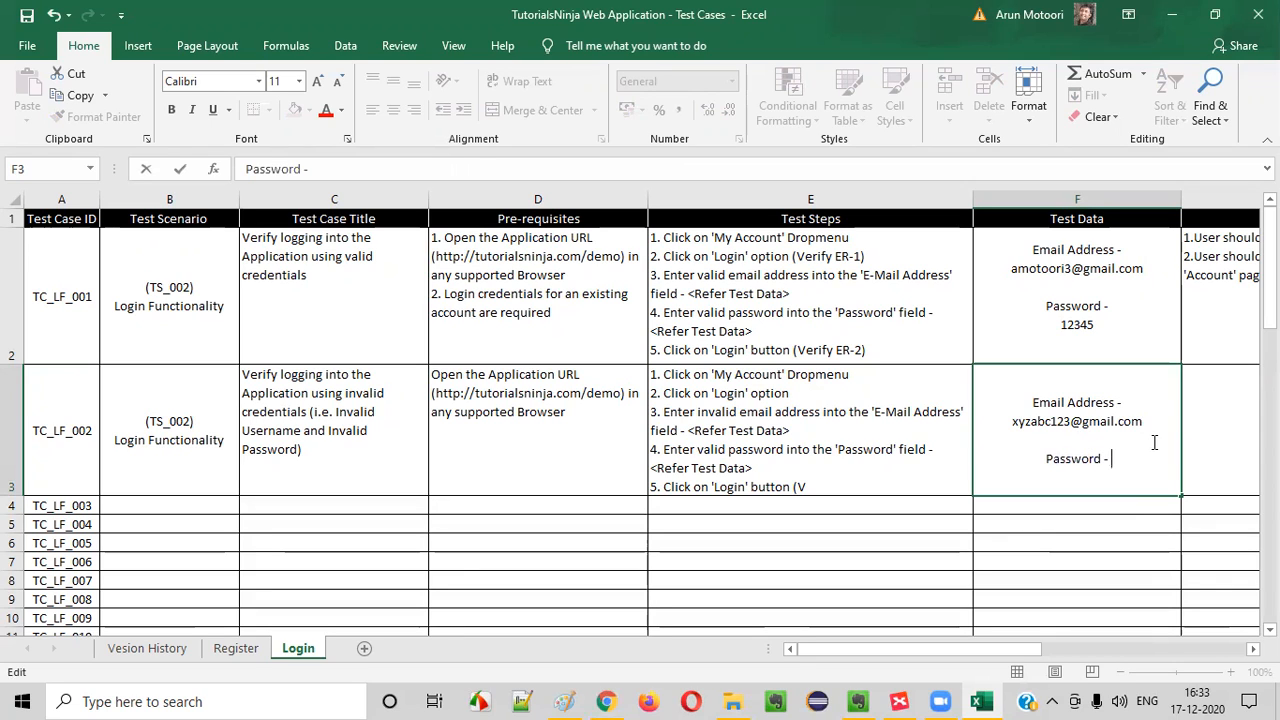
key(alt+Return)
text(xyzabc123)
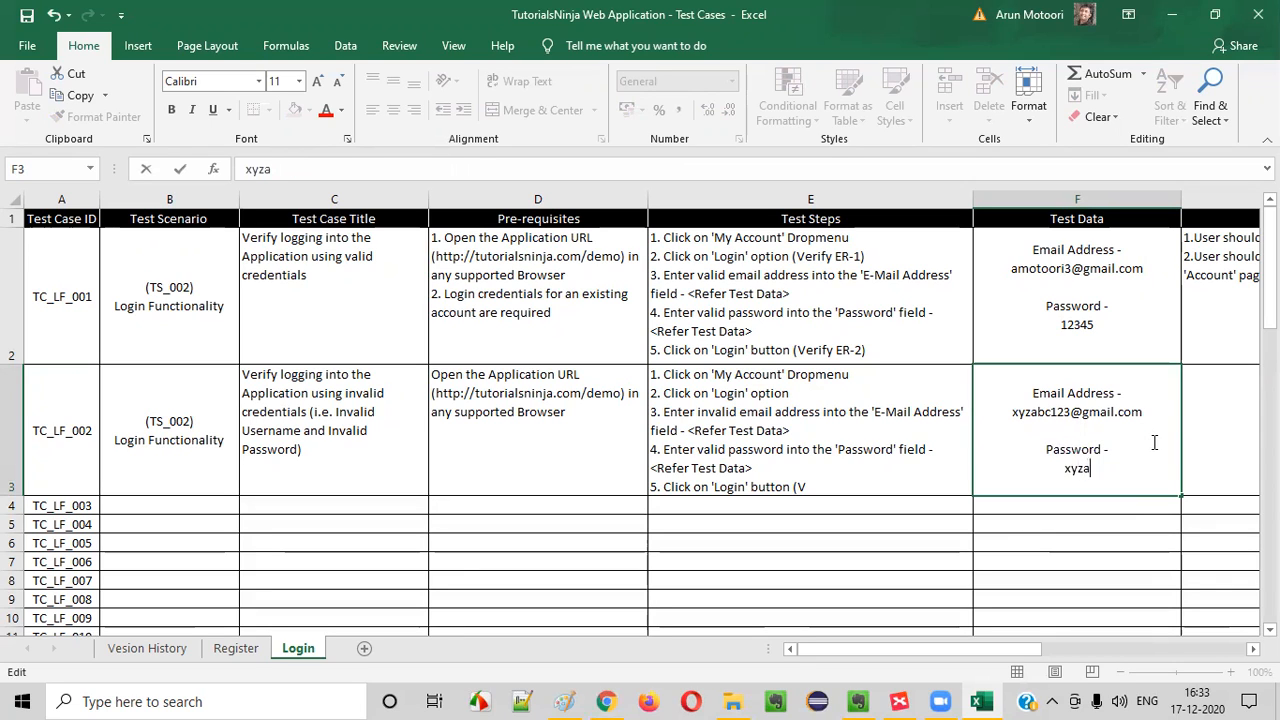
key(Return)
click(1097, 473)
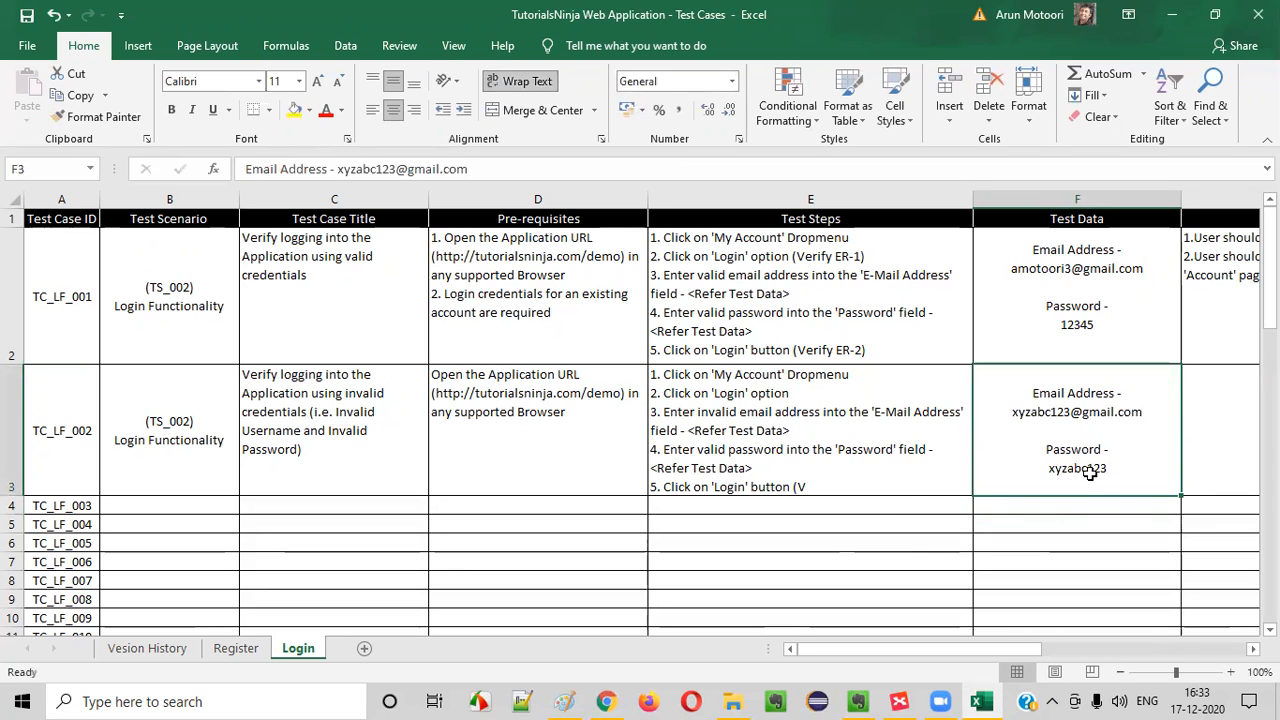
Review the email and password steps in TC_LF_002's Test Steps cell against its pre-requisites and test data
click(901, 461)
click(608, 433)
click(799, 421)
double_click(799, 421)
drag(708, 413, 901, 457)
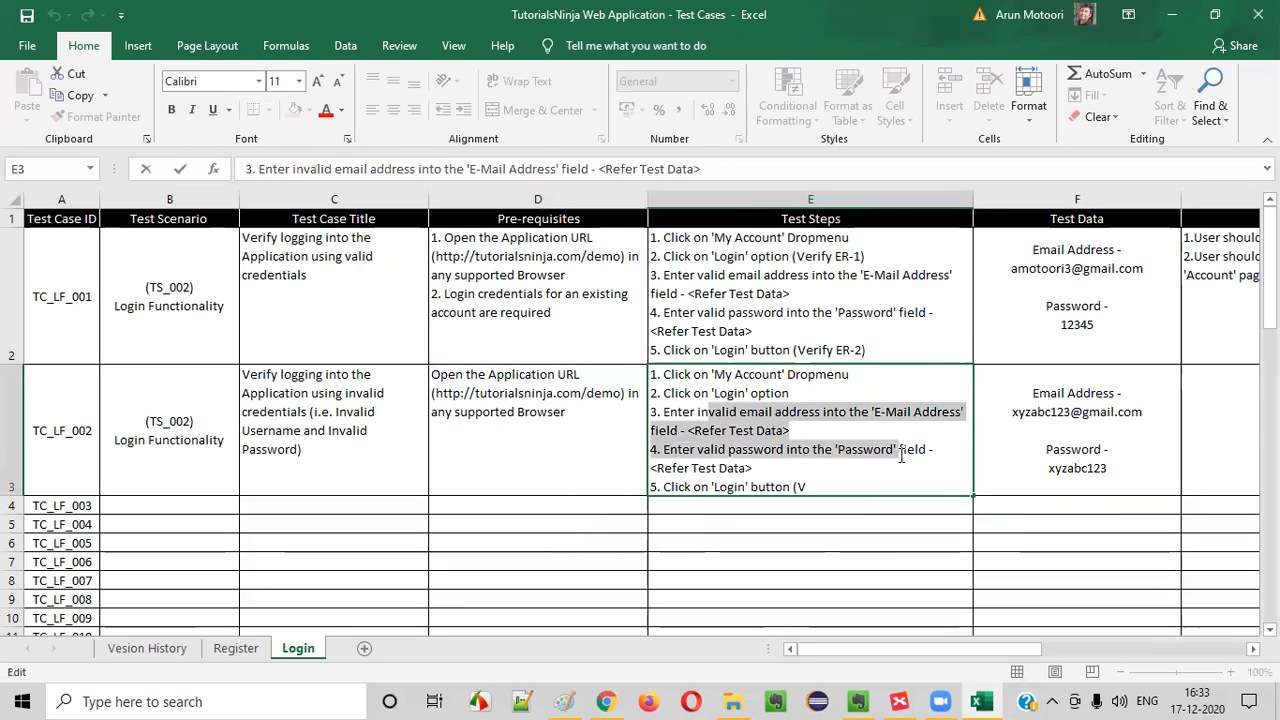
click(901, 453)
click(553, 428)
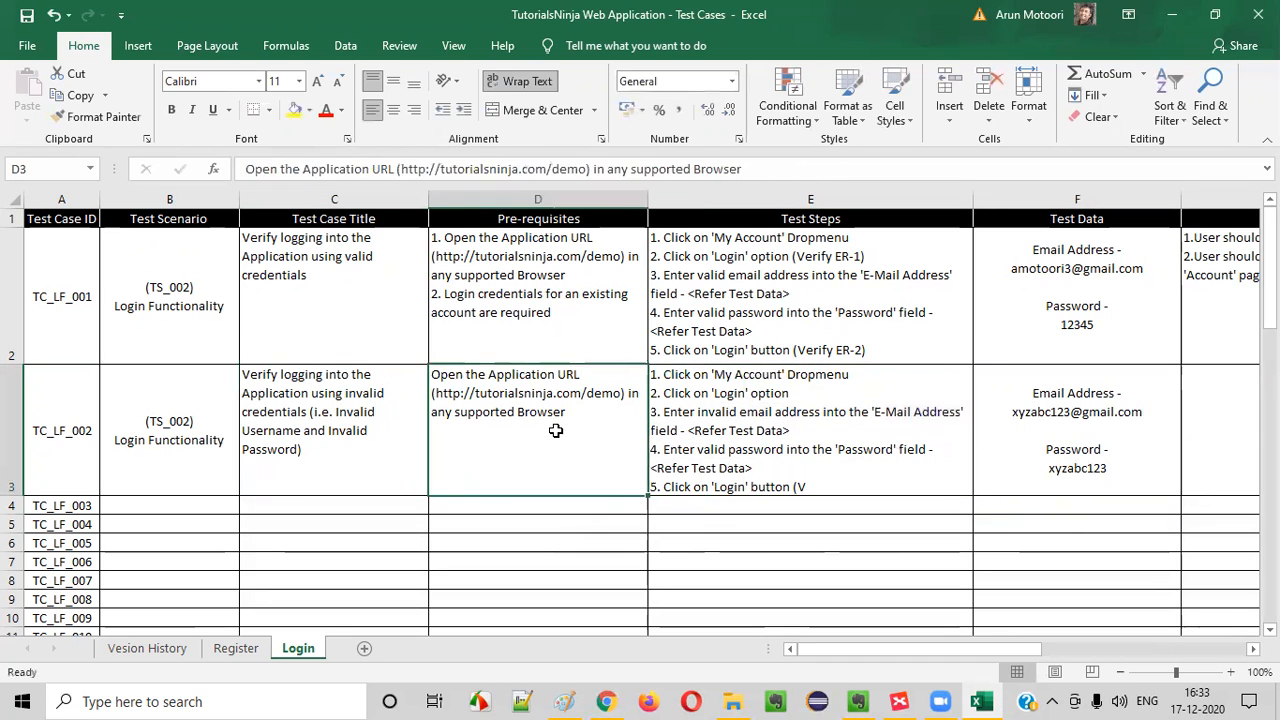
click(754, 400)
click(627, 445)
click(792, 459)
double_click(792, 459)
drag(690, 412, 888, 455)
click(886, 452)
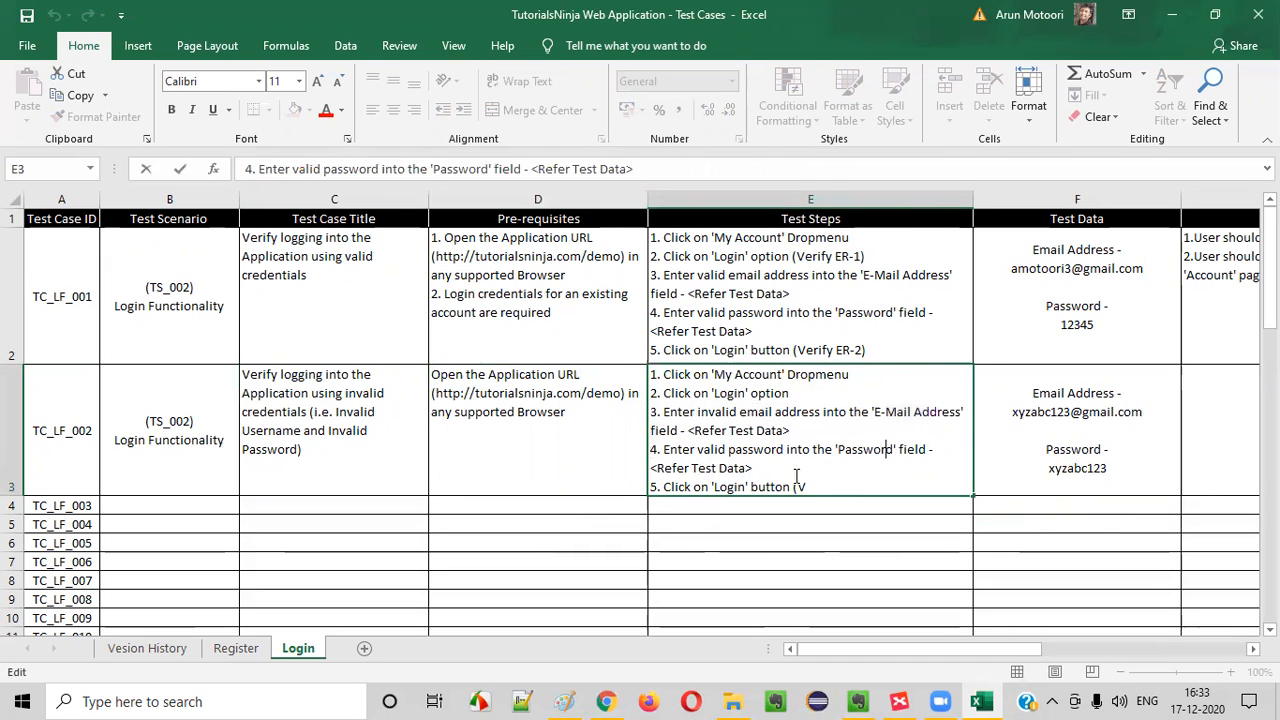
drag(690, 413, 821, 413)
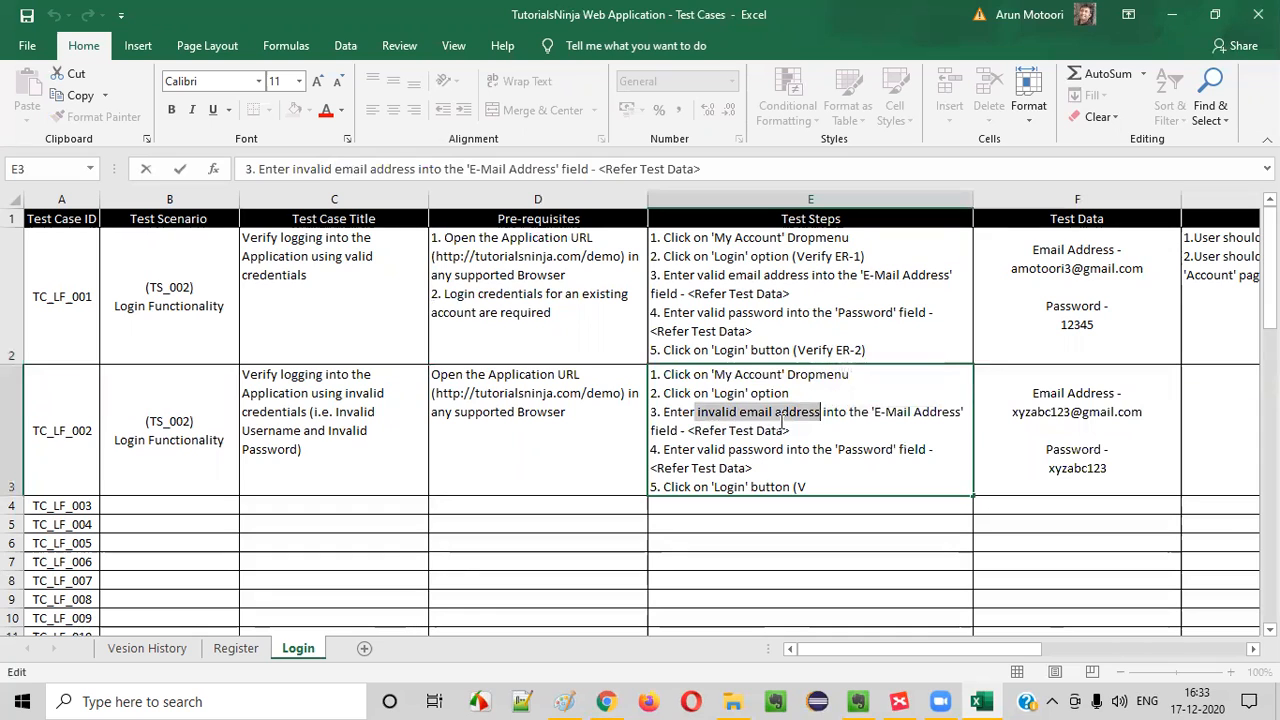
click(1095, 421)
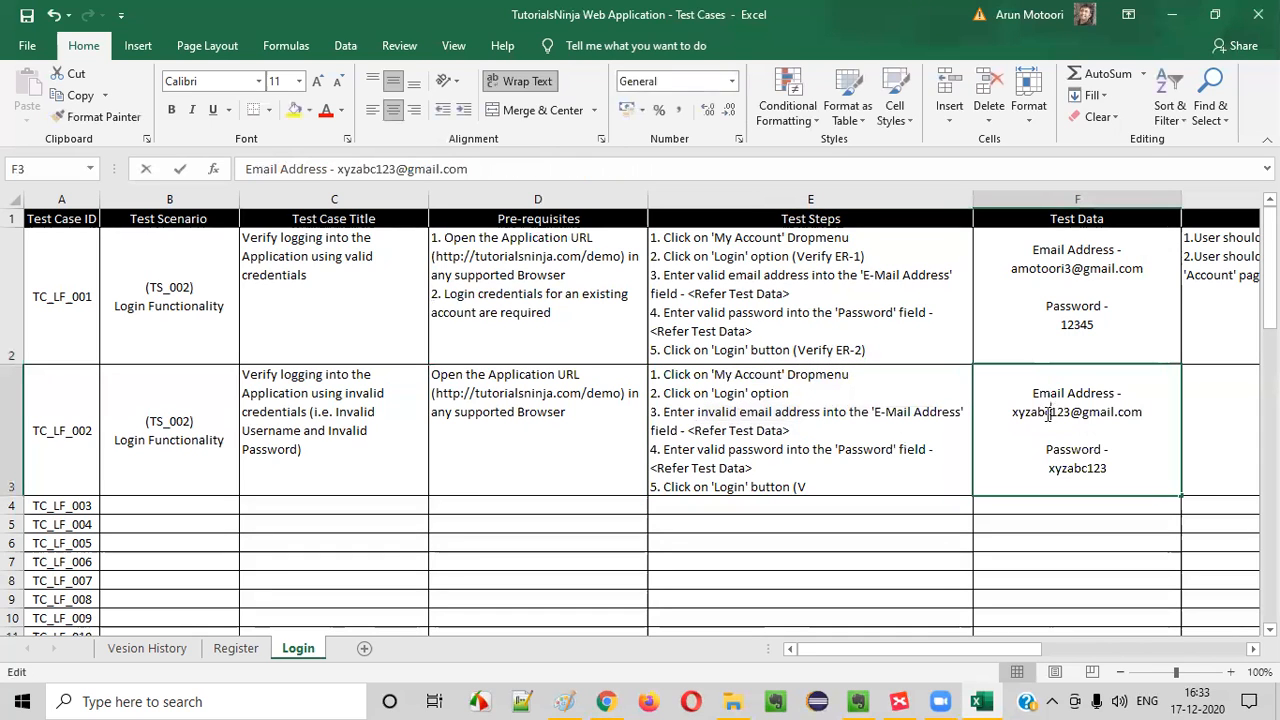
Change "valid password" to "invalid password" in step 4 of TC_LF_002's Test Steps cell
click(737, 459)
double_click(700, 450)
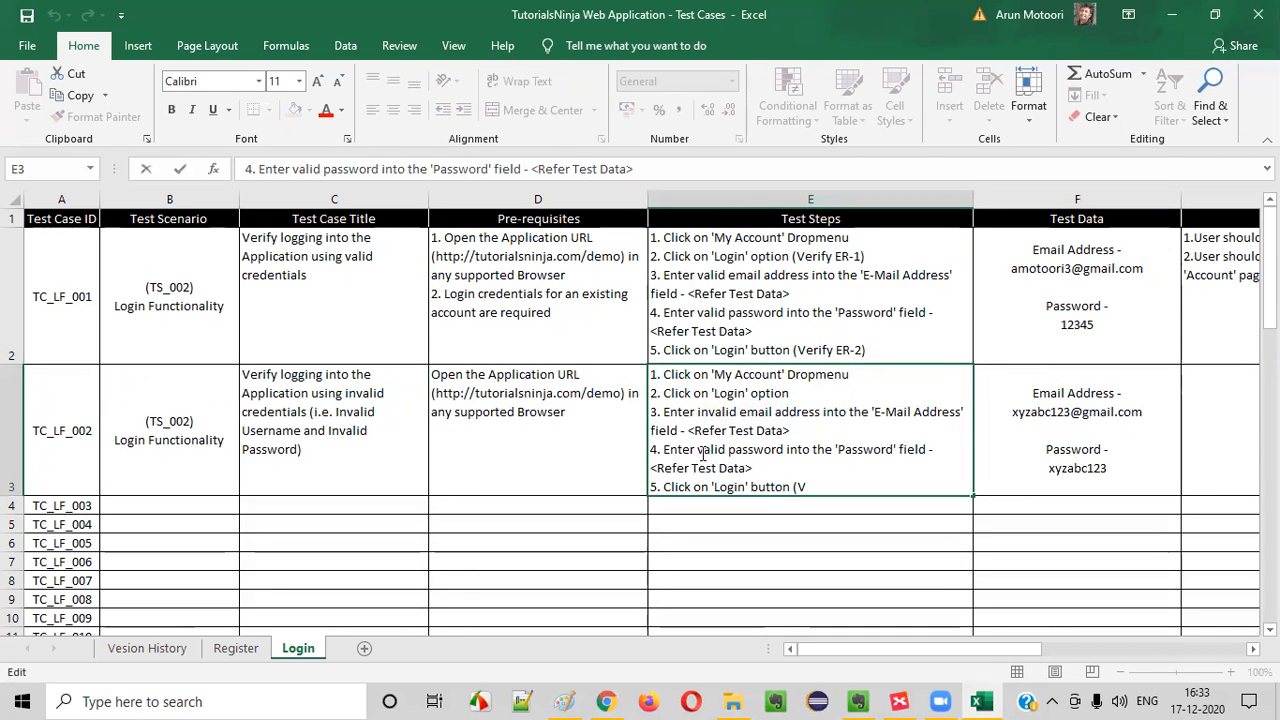
text(in)
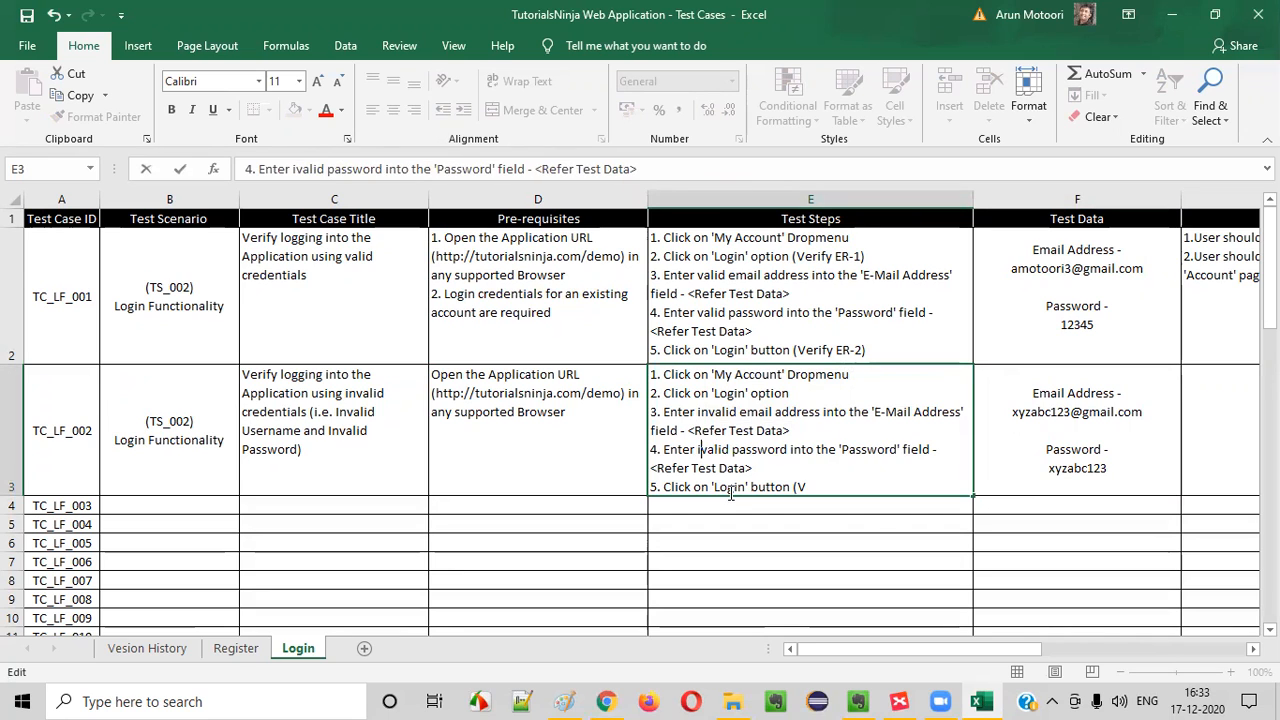
click(816, 534)
Complete step 5 of TC_LF_002's Test Steps with "(Verify ER-1)" and start its Expected Result cell with "1."
click(938, 466)
double_click(1103, 484)
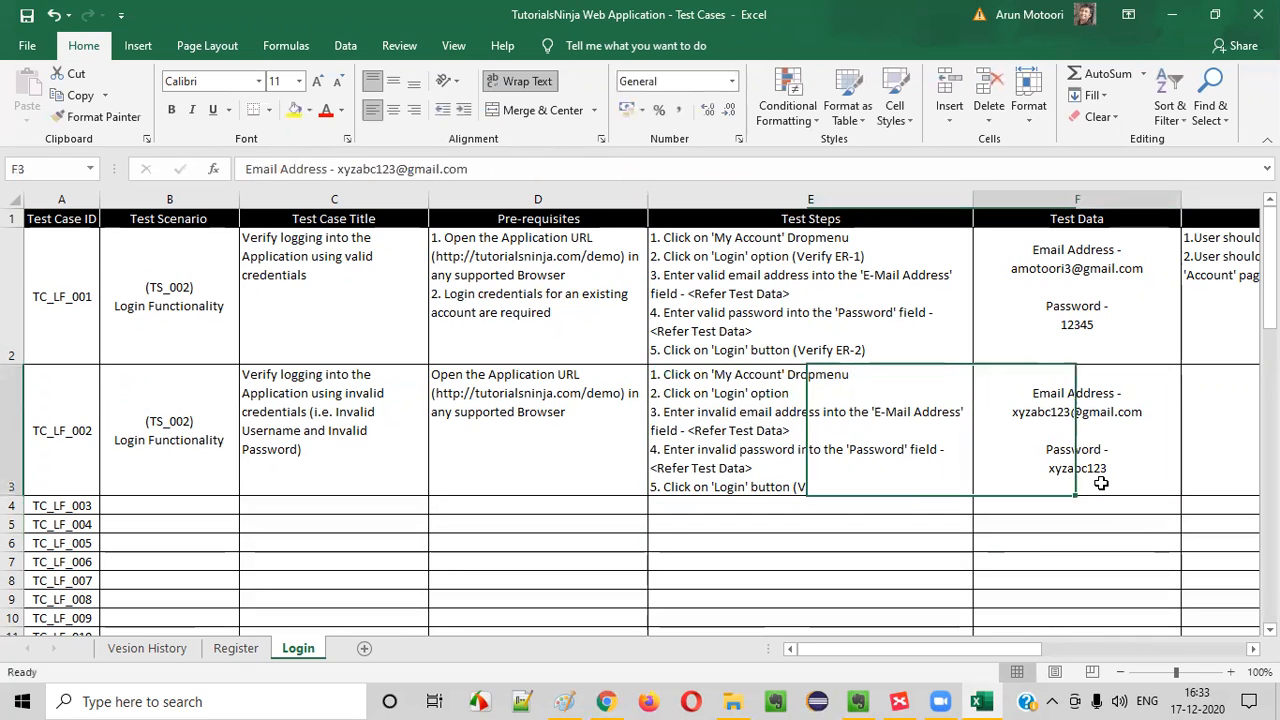
double_click(1083, 470)
click(891, 477)
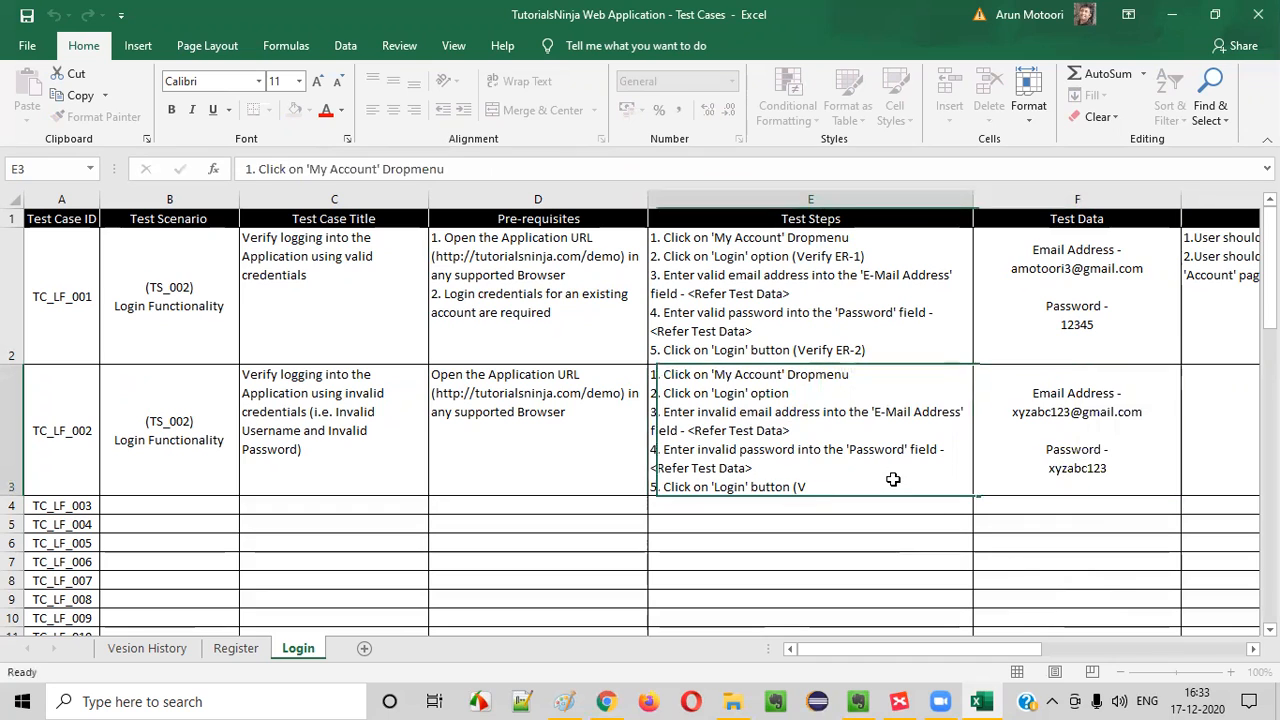
double_click(1062, 470)
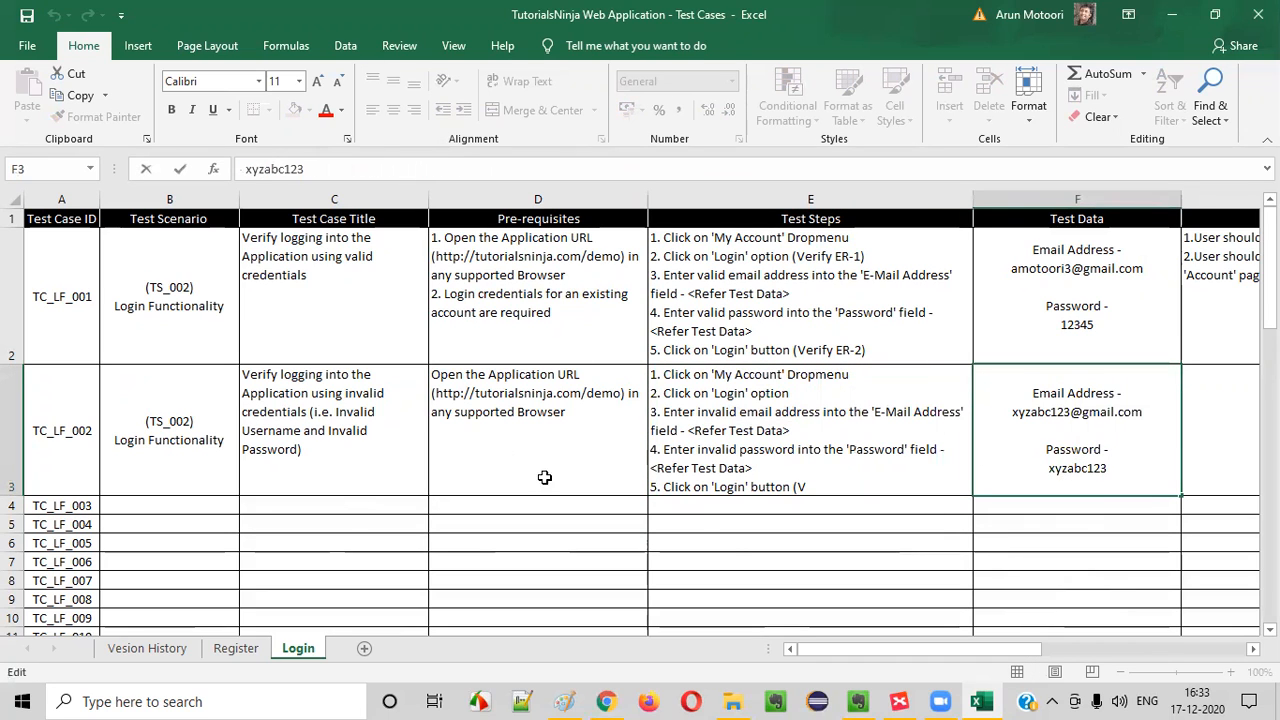
drag(1035, 390, 1131, 480)
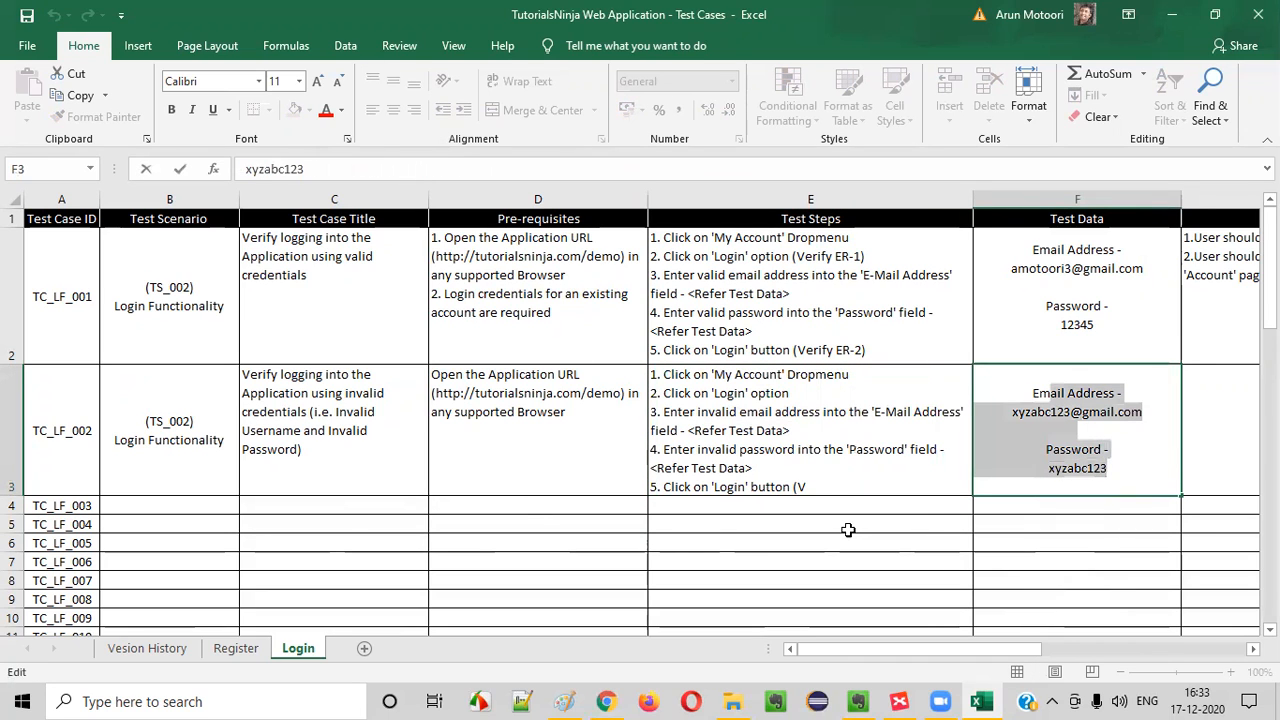
click(836, 483)
double_click(836, 483)
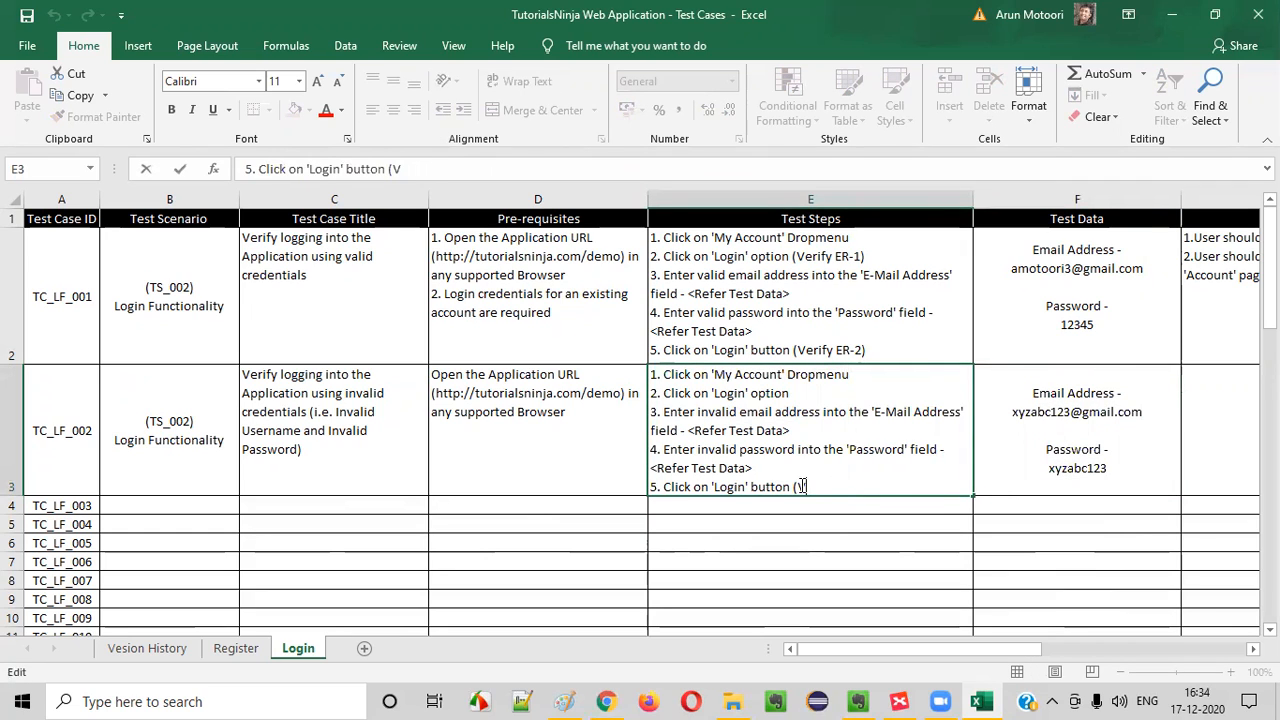
text(erify ER-1)
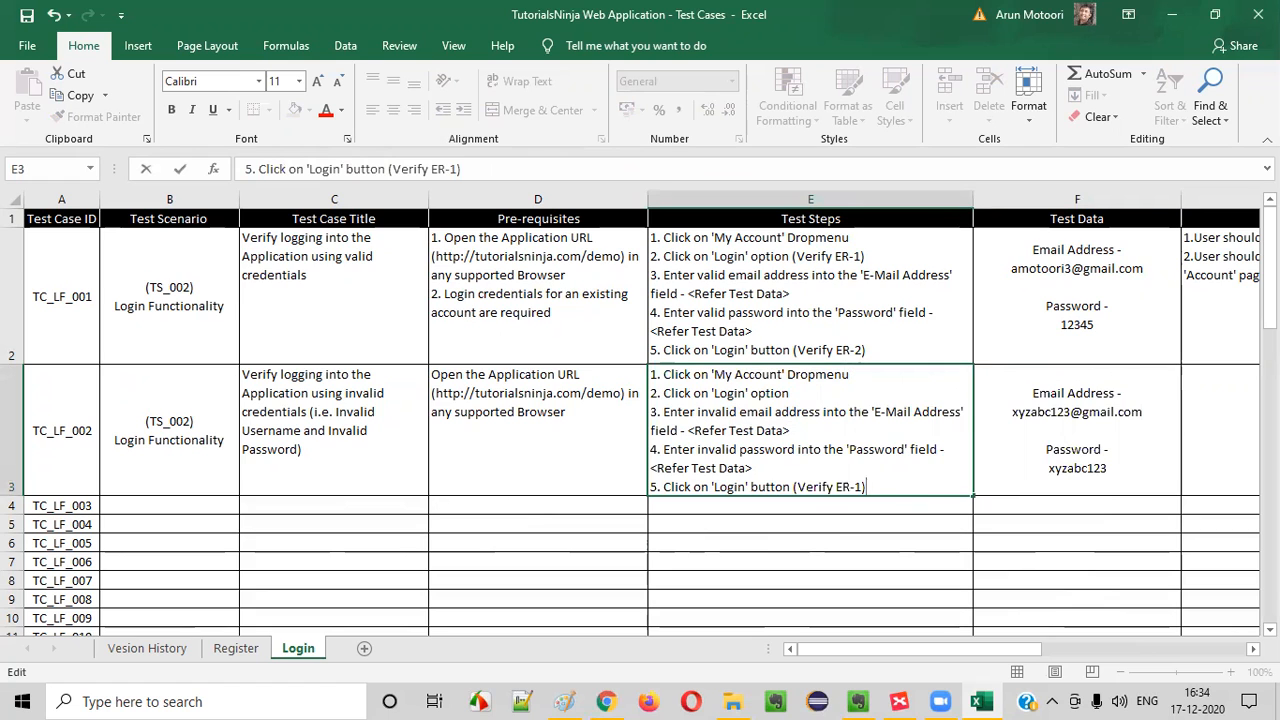
click(1238, 406)
text(1.)
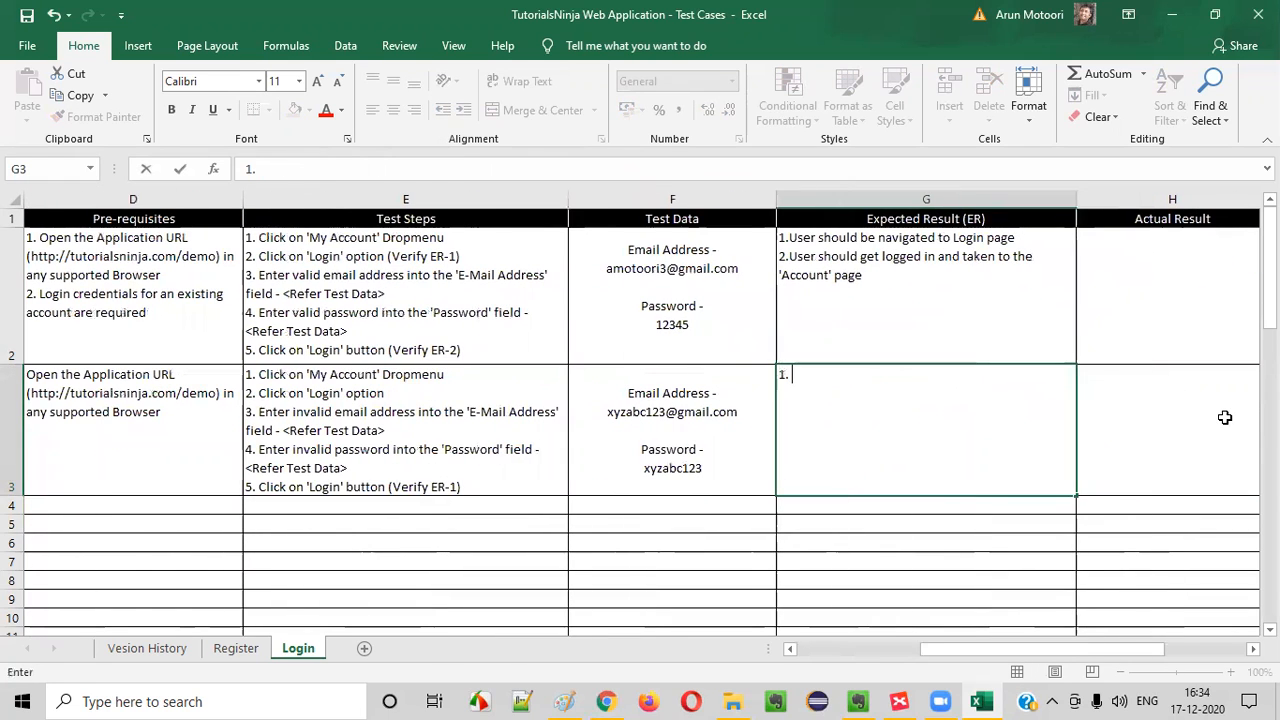
Switch to Chrome and submit the store's login form with TC_LF_002's invalid email address and invalid password
click(605, 701)
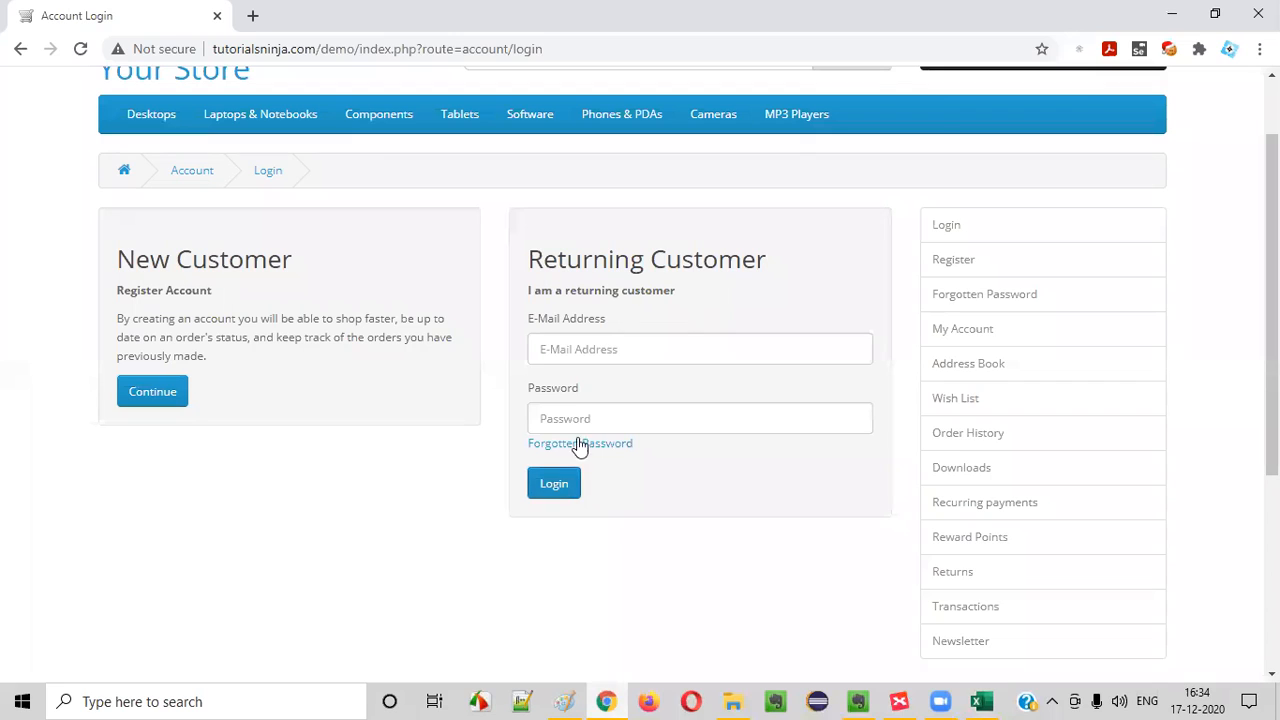
click(589, 353)
text(a)
key(BackSpace)
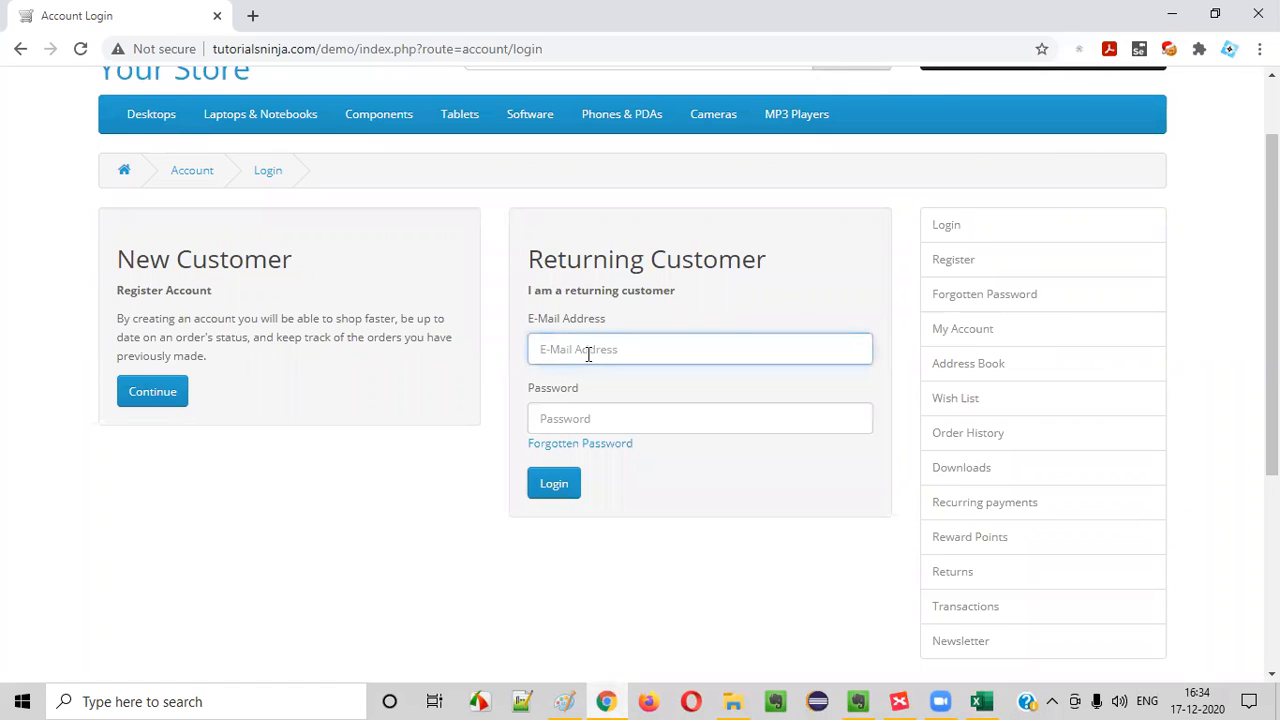
text(xyzabc123@gmail.com)
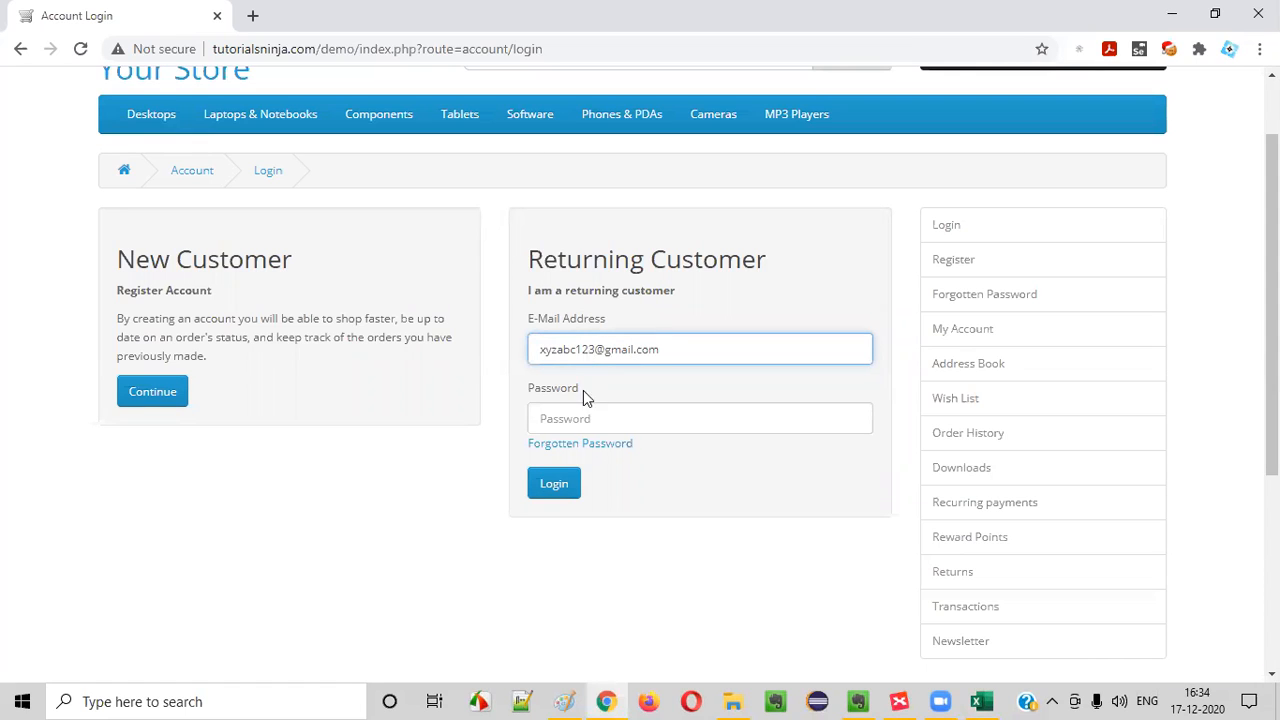
click(582, 420)
text(x)
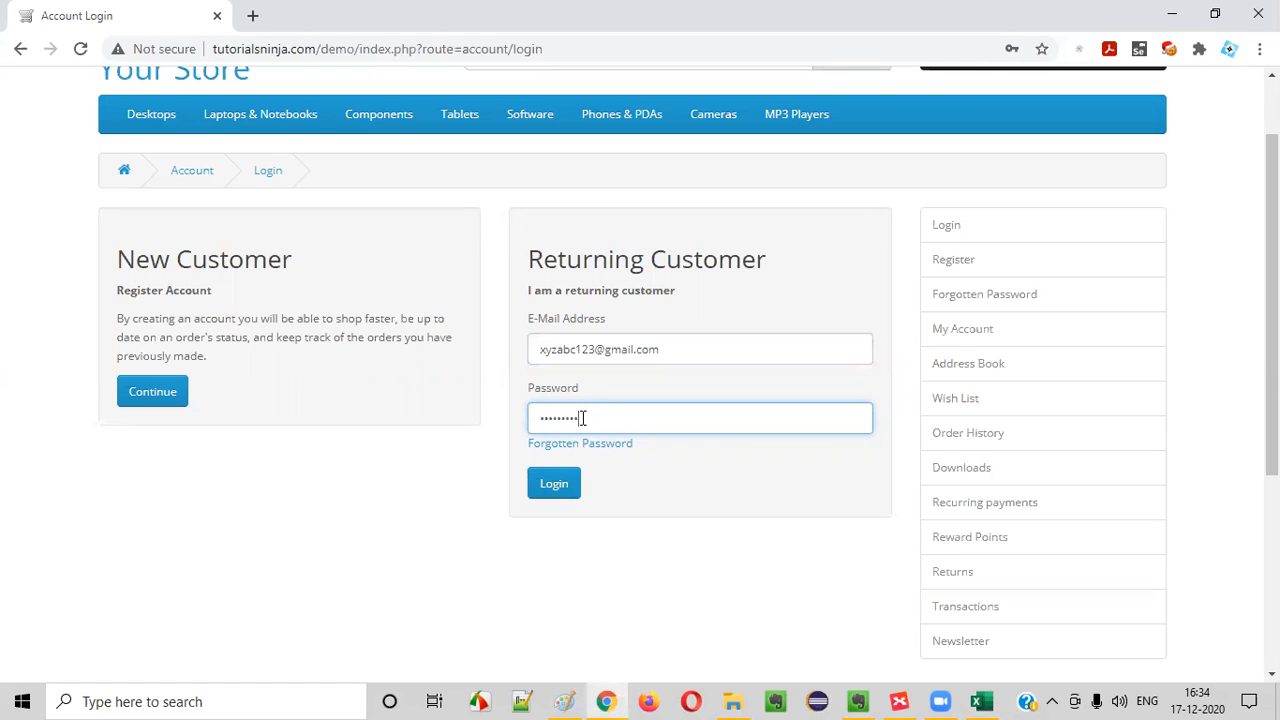
click(551, 482)
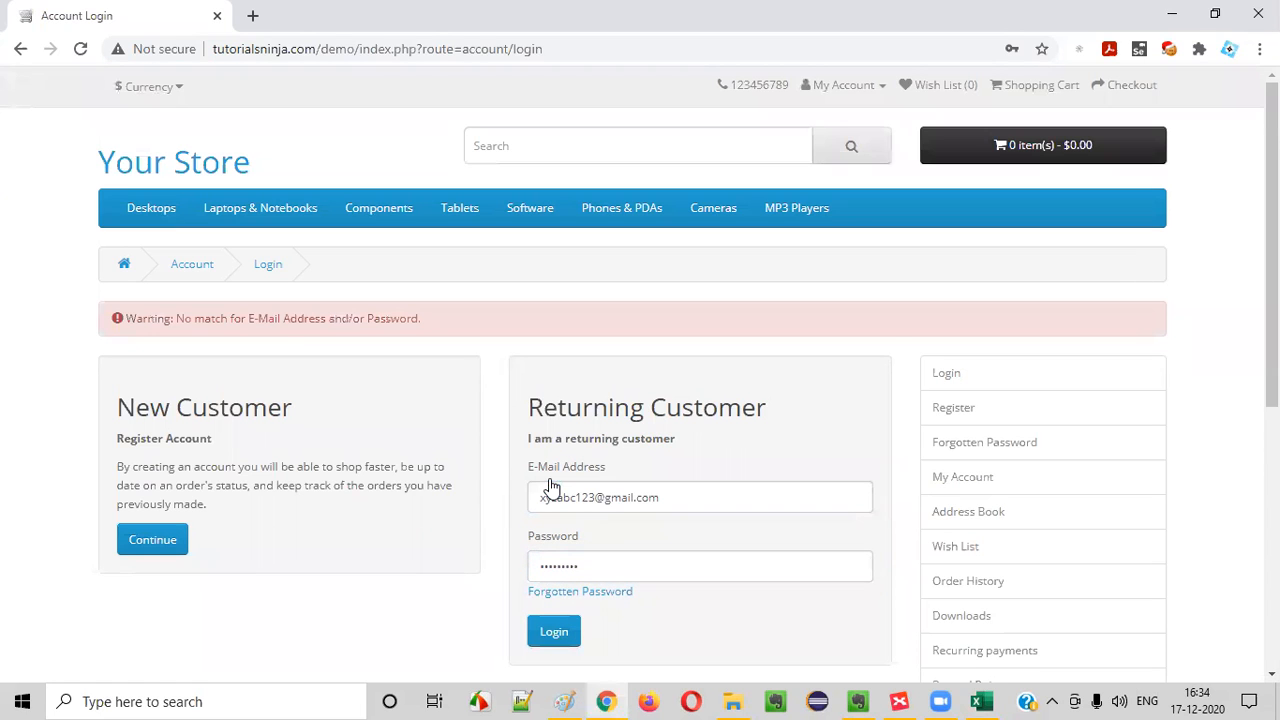
Copy the login page's warning text and insert it in Excel after "1. Warning message - " in TC_LF_002's Expected Result cell
drag(177, 318, 146, 322)
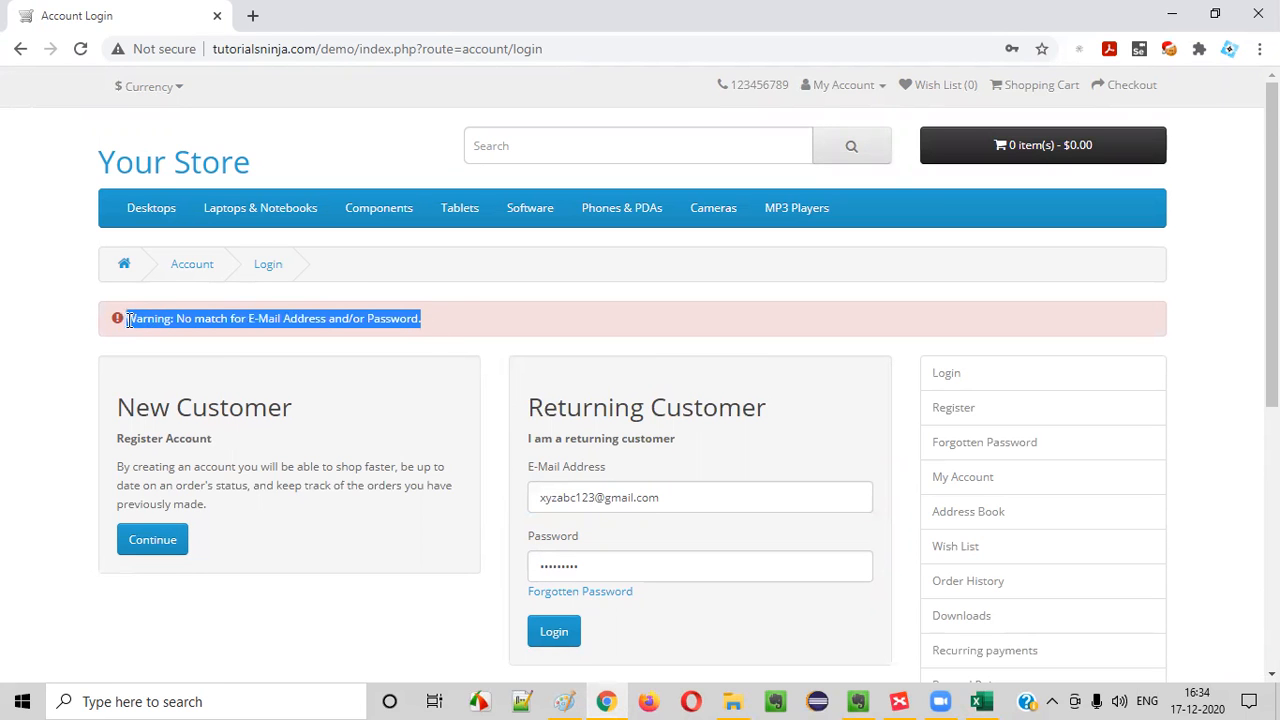
key(alt+Tab)
text(Warning messabge)
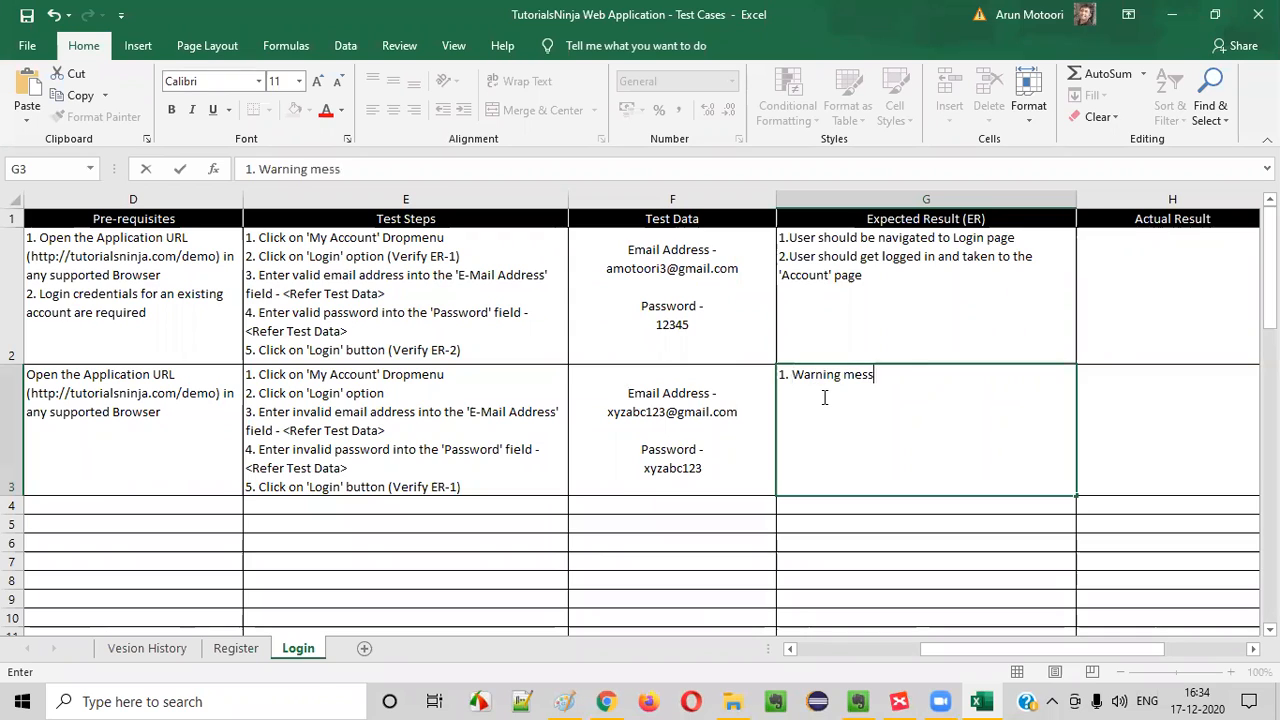
key(BackSpace)
key(BackSpace)
key(BackSpace)
key(BackSpace)
text(ge -)
key(ctrl+v)
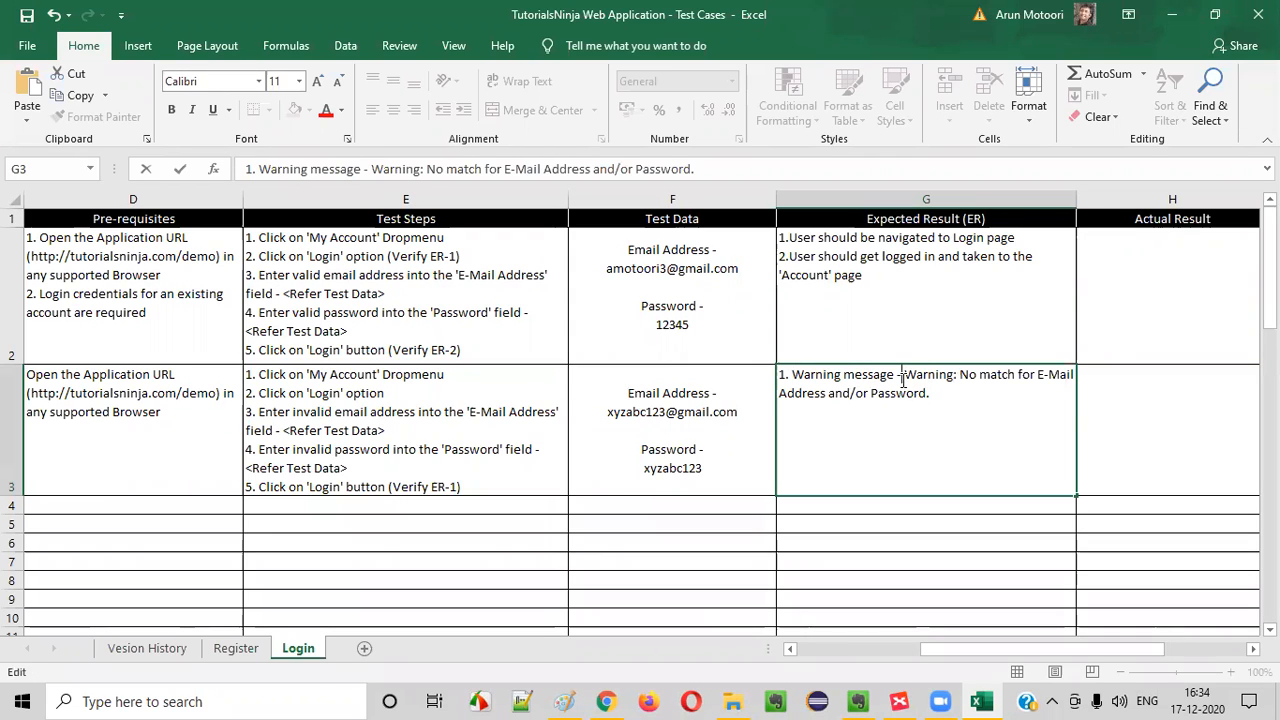
Insert "with the text" after "Warning message" in TC_LF_002's Expected Result cell and replace the dash with an opening single quote
click(896, 378)
text(with the text)
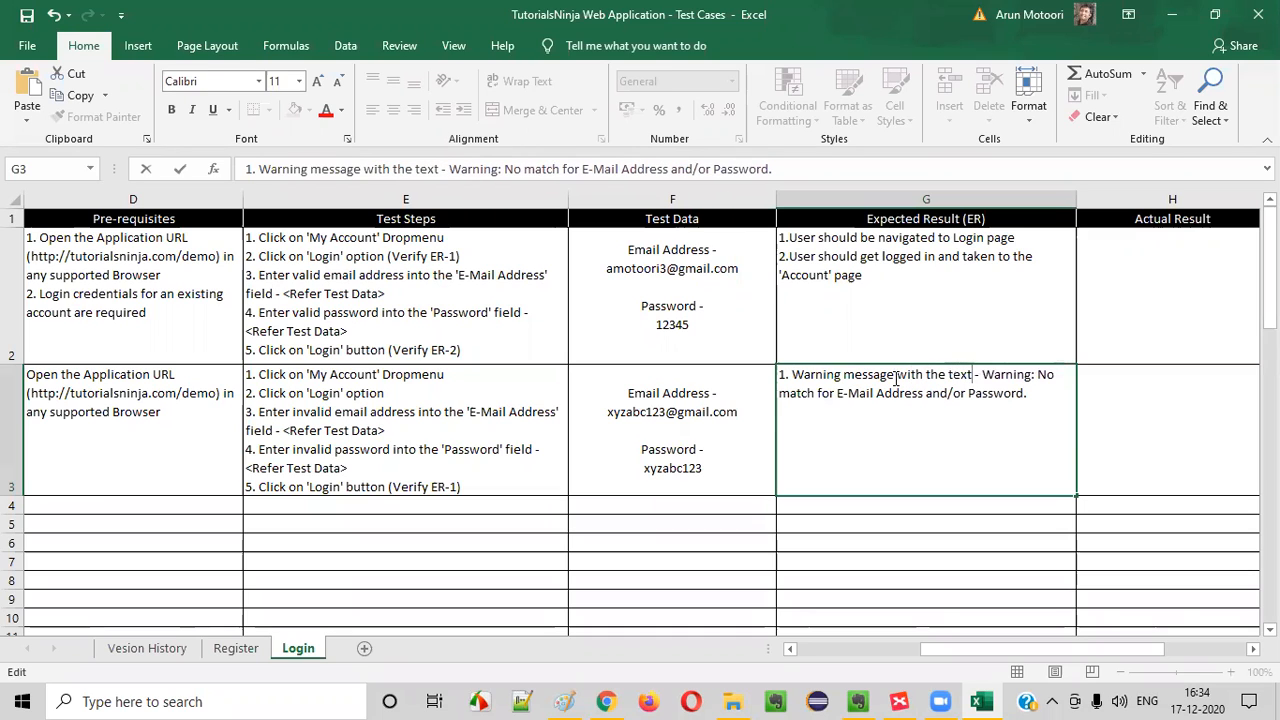
key(Right)
key(Delete)
key(Delete)
text(')
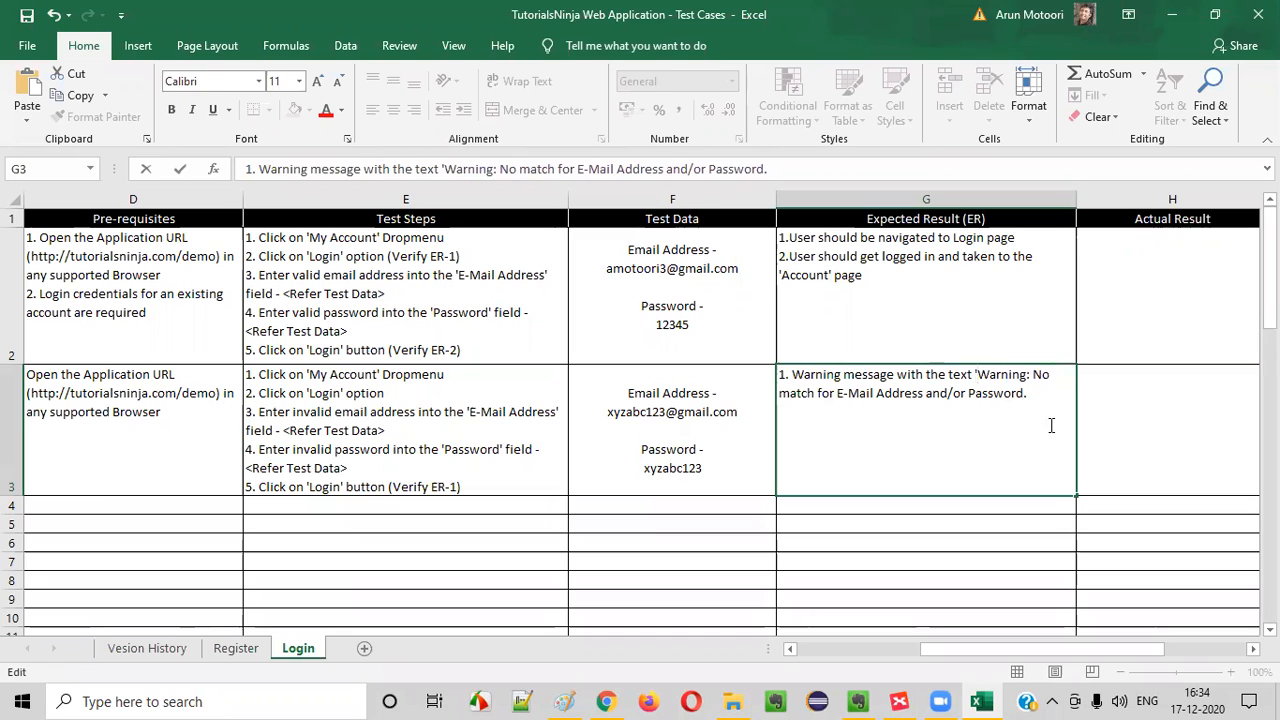
text(' shoud)
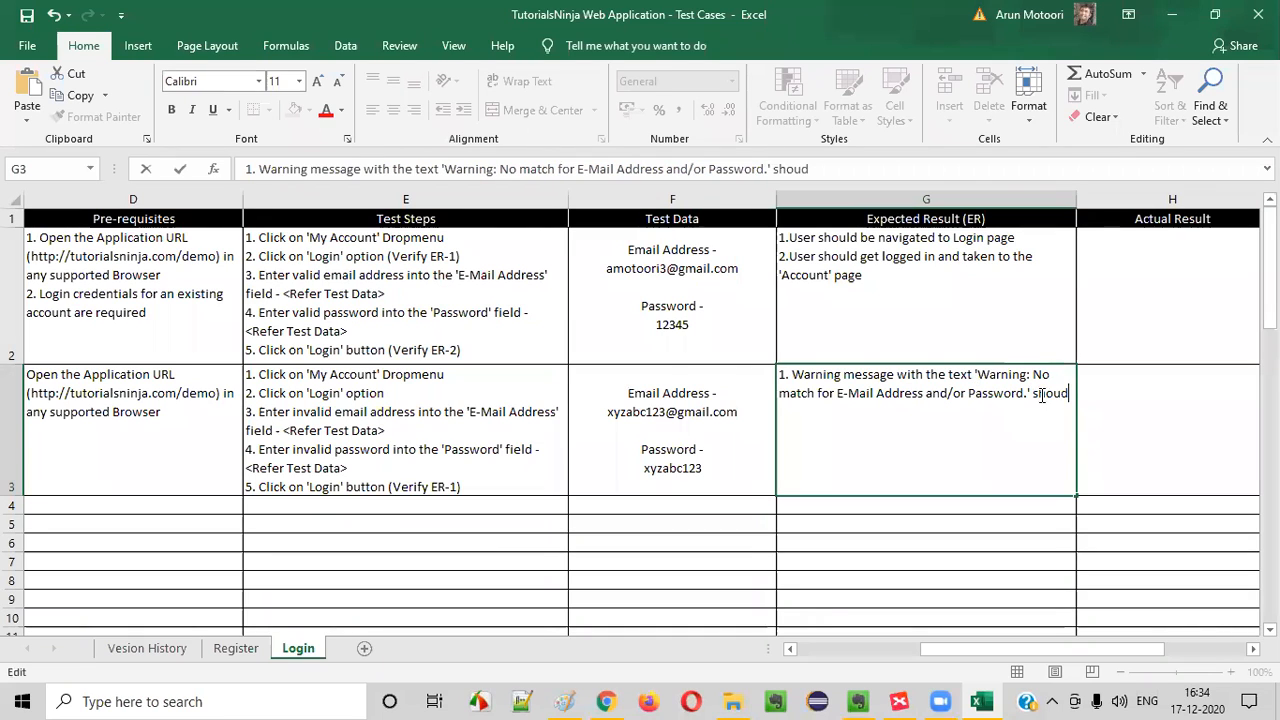
text(ld be dispalye)
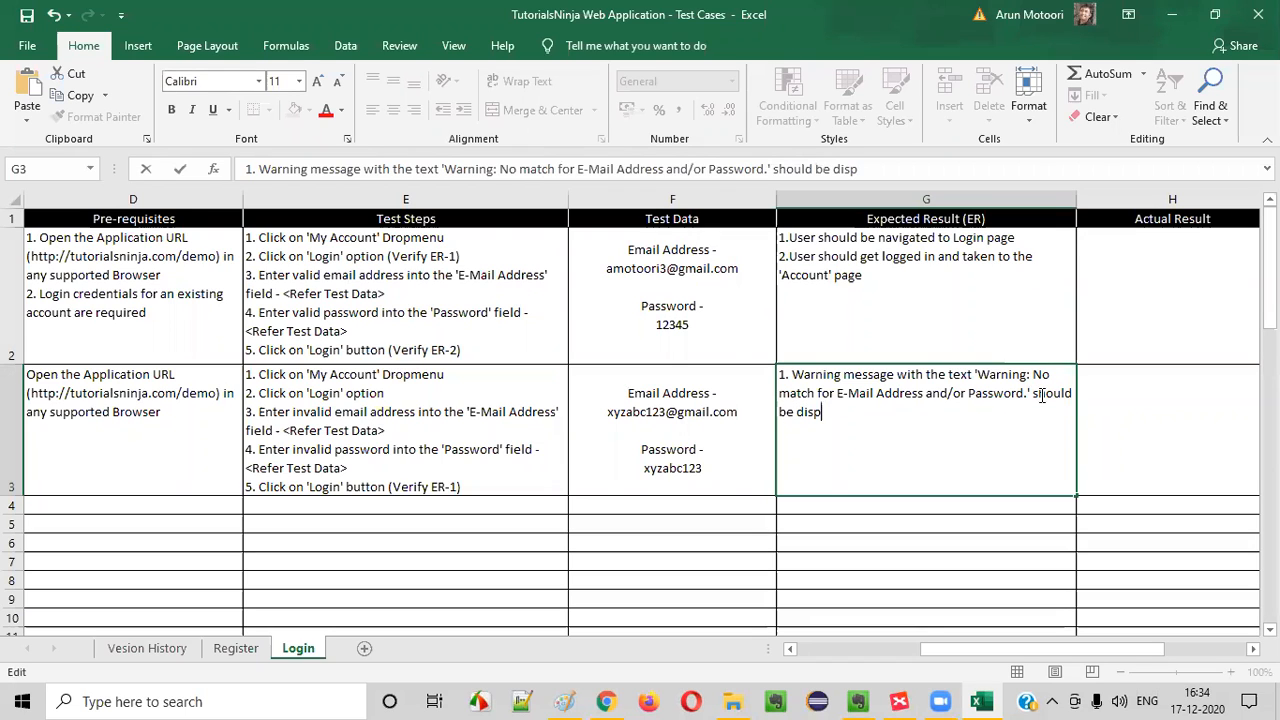
Close the quoted warning in TC_LF_002's Expected Result cell and end the sentence with "should be displayed"
key(BackSpace)
key(BackSpace)
key(BackSpace)
key(BackSpace)
text(laye)
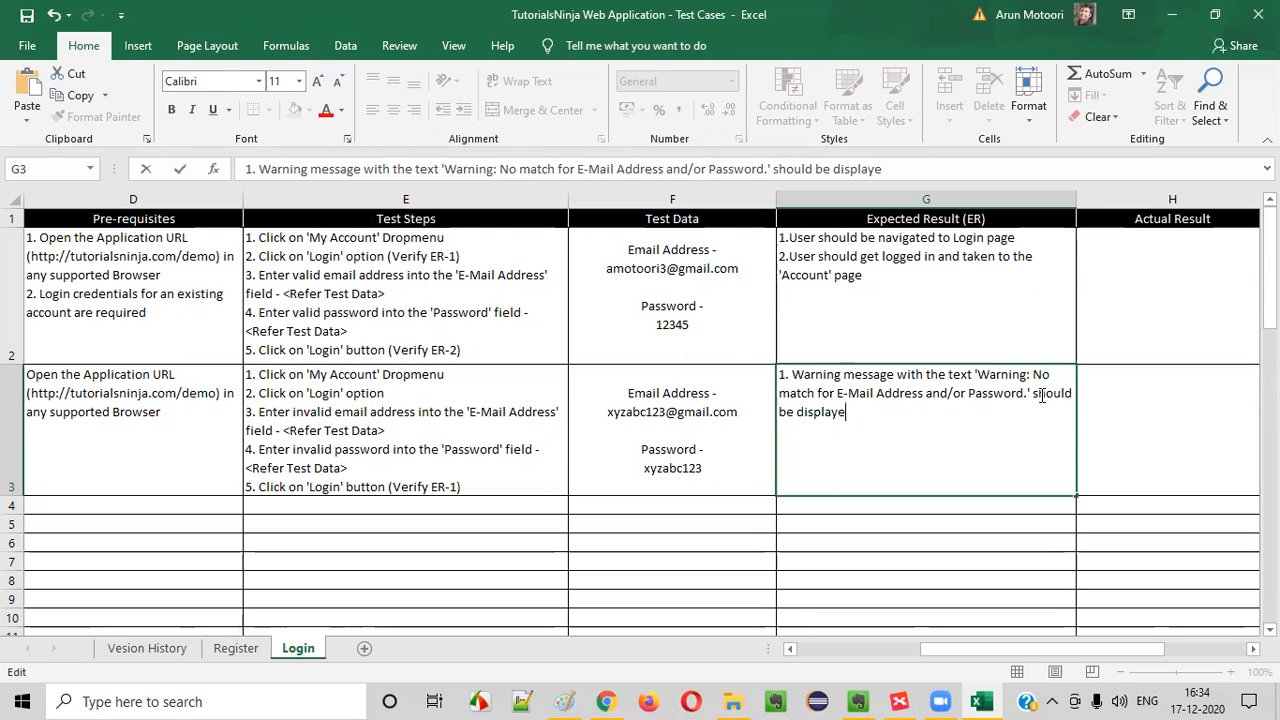
click(1153, 387)
Copy TC_LF_002's Test Scenario "(TS_002) Login Functionality" into TC_LF_003's Test Scenario cell
drag(923, 302, 903, 426)
click(880, 434)
key(Left)
key(Left)
key(Left)
key(Left)
key(Left)
key(Left)
key(Down)
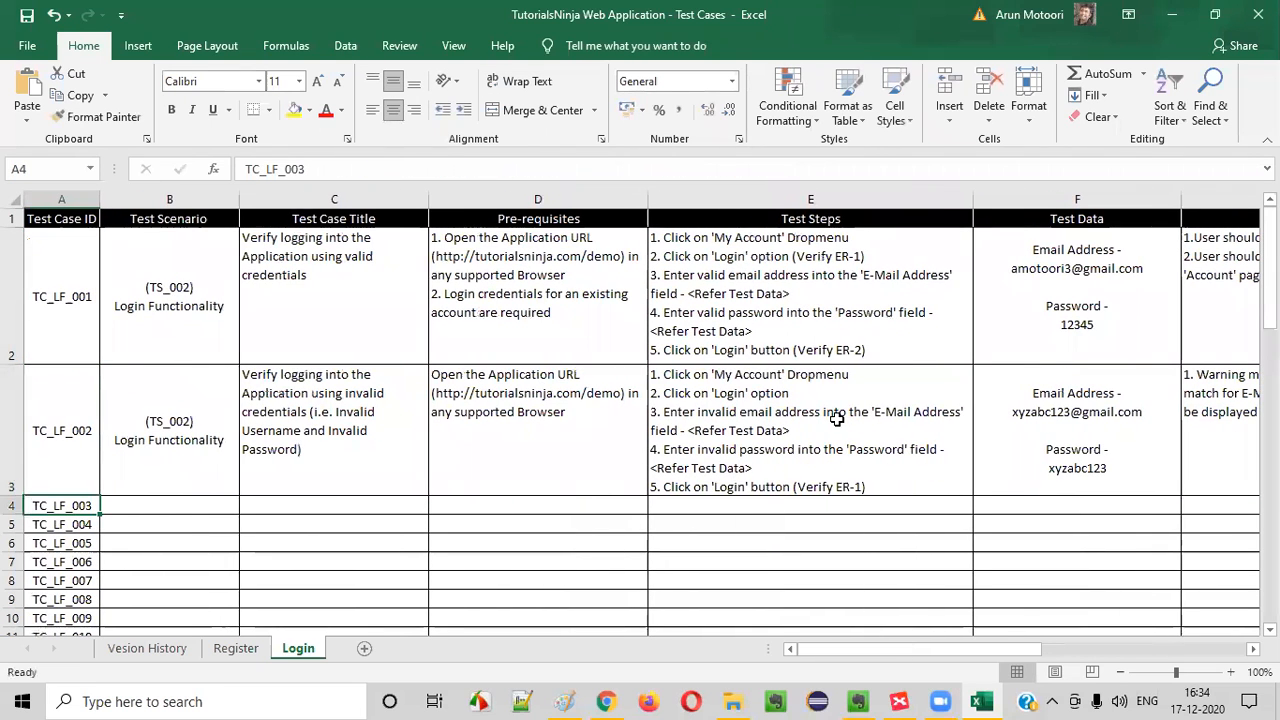
click(197, 430)
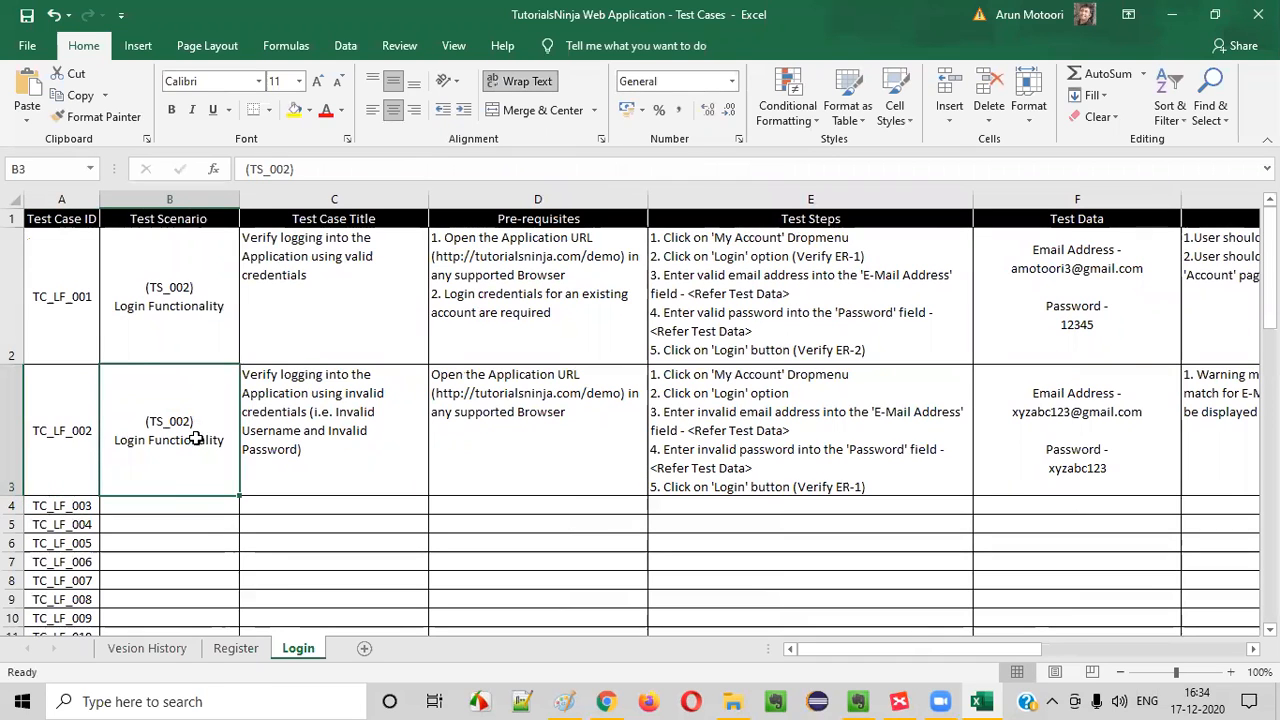
key(ctrl+c)
click(180, 509)
key(ctrl+v)
Review the Test Case Titles of TC_LF_001 and TC_LF_002 in preparation for TC_LF_003's title
click(337, 429)
scroll(362, 374, down, 2)
scroll(362, 374, up, 2)
click(315, 290)
click(321, 420)
double_click(328, 521)
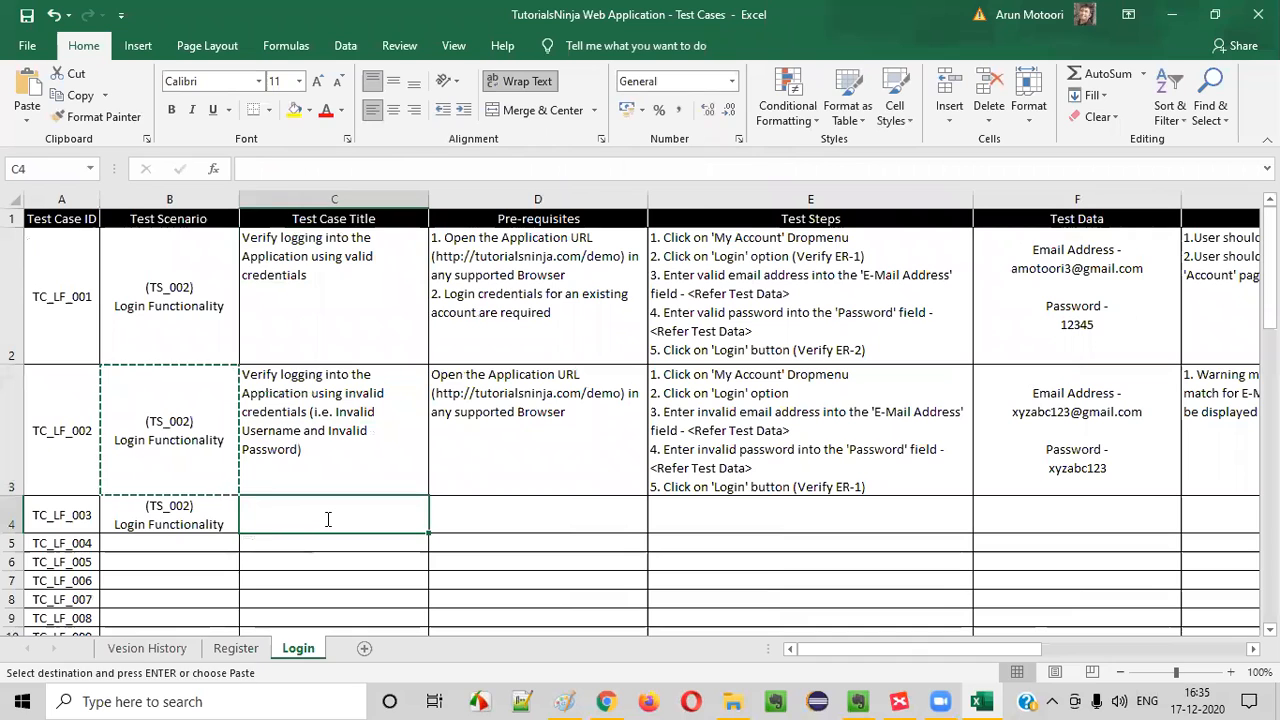
key(Escape)
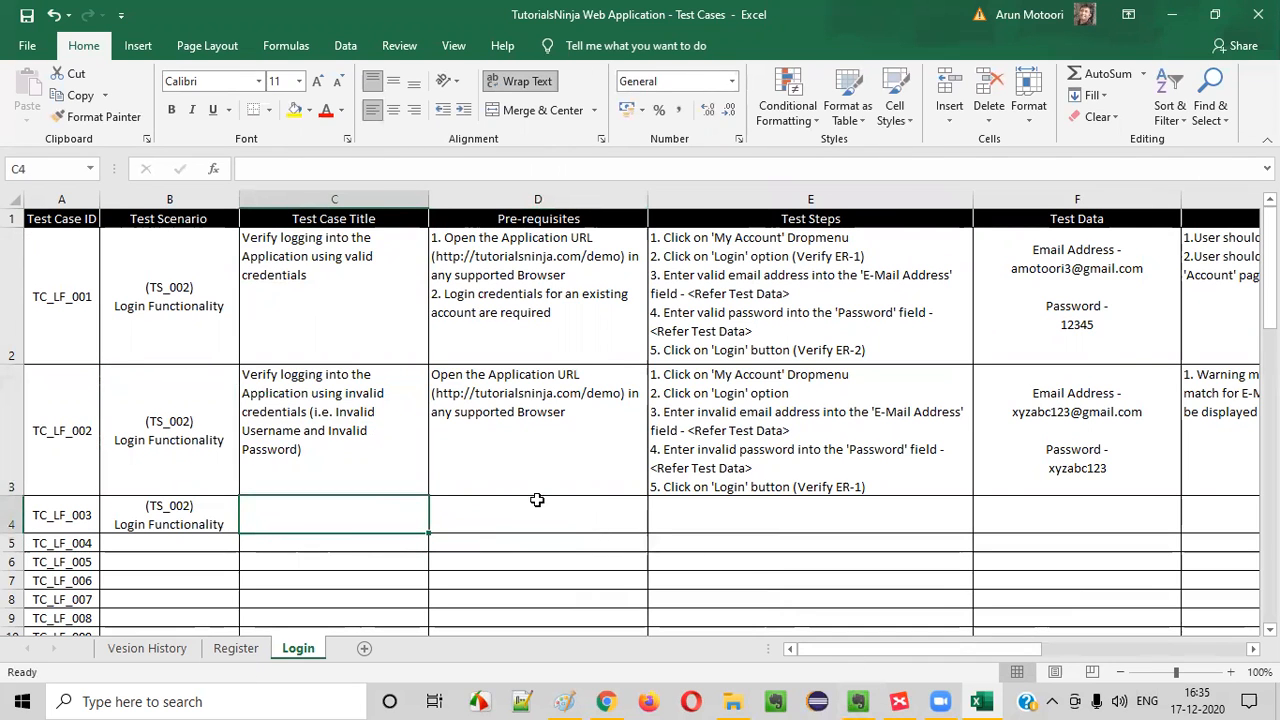
click(336, 398)
Switch to the Login mind map in XMind and show the topic formatting options
click(903, 700)
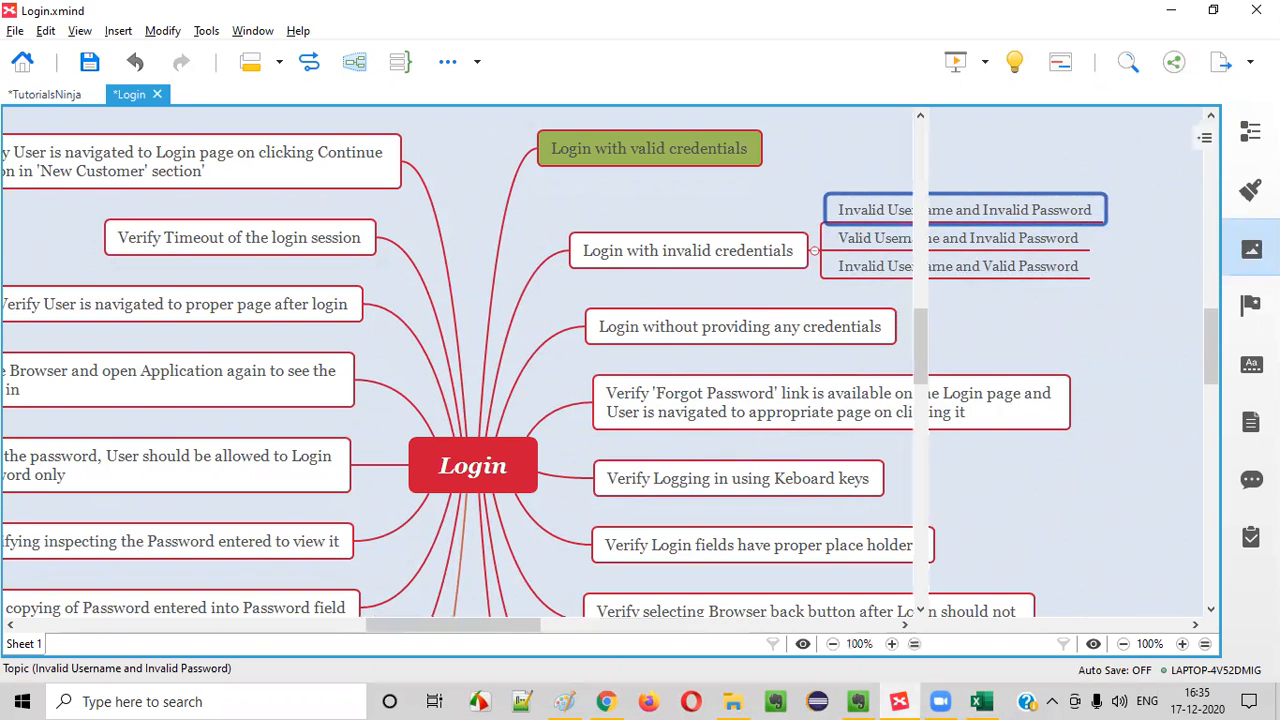
click(1249, 195)
click(1247, 214)
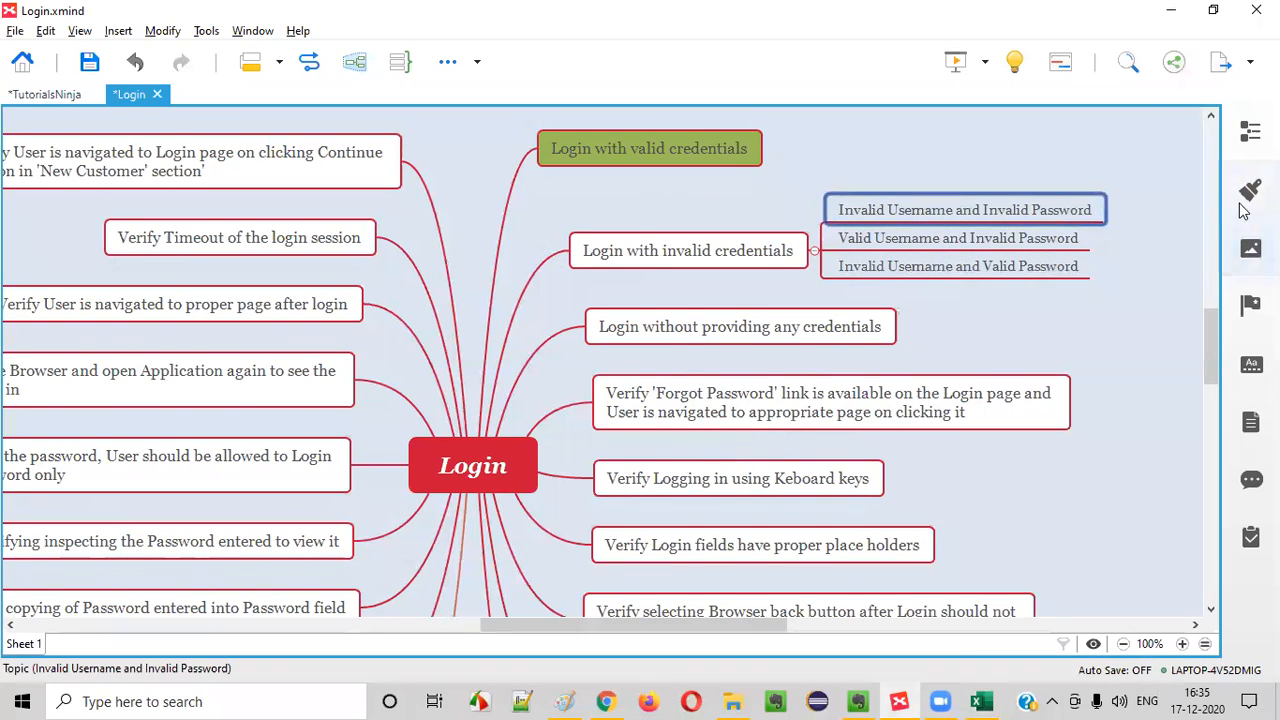
click(1250, 192)
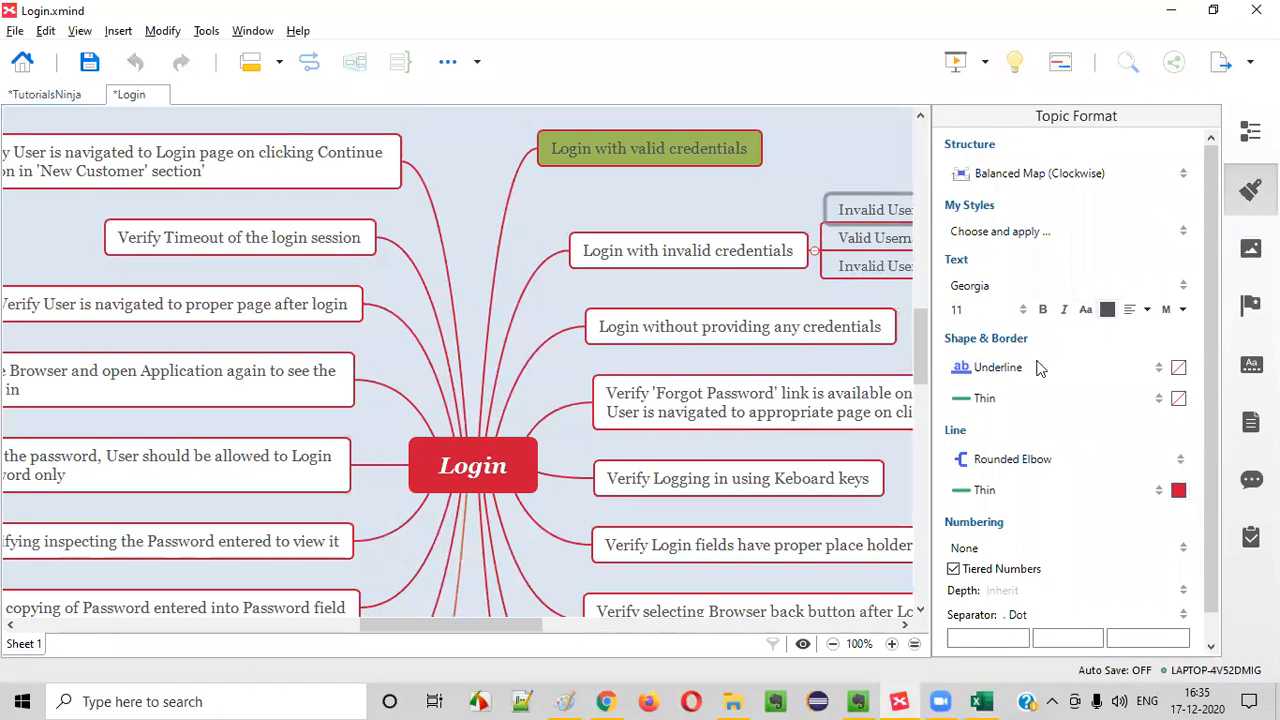
Fill the "Invalid Username and Invalid Password" topic under "Login with invalid credentials" with green, matching "Login with valid credentials"
click(771, 251)
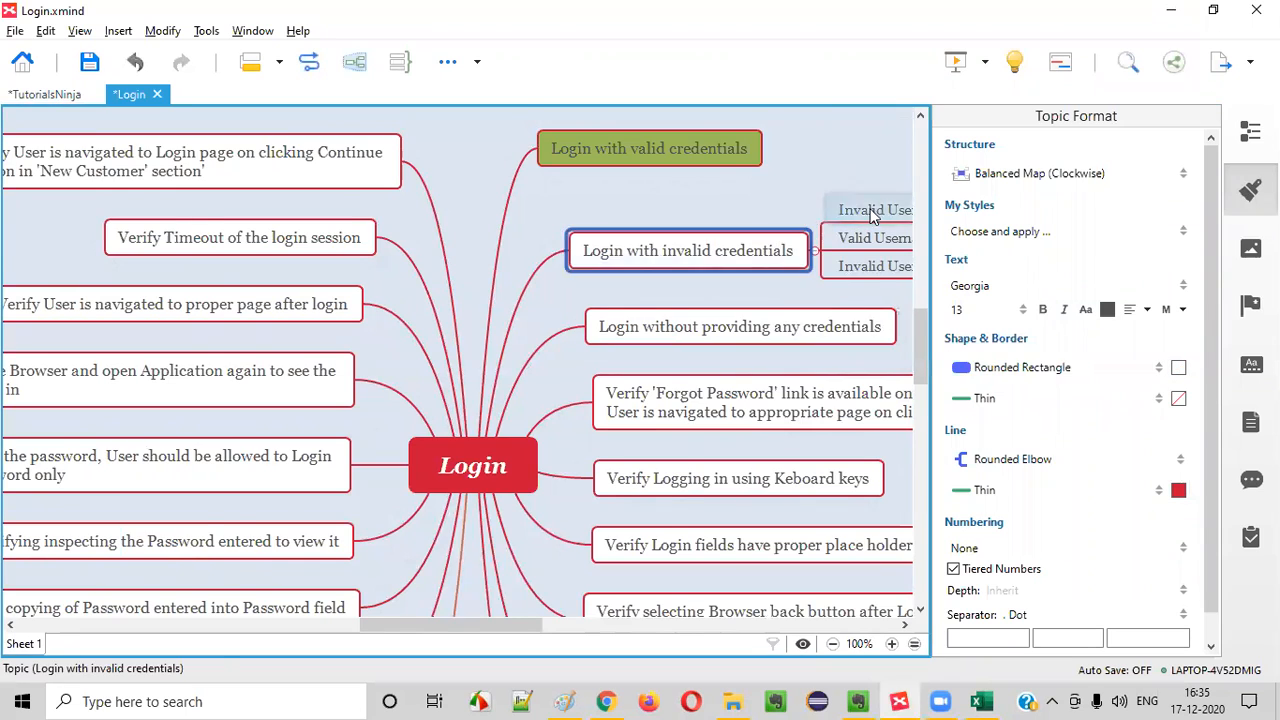
click(871, 212)
click(692, 319)
click(793, 211)
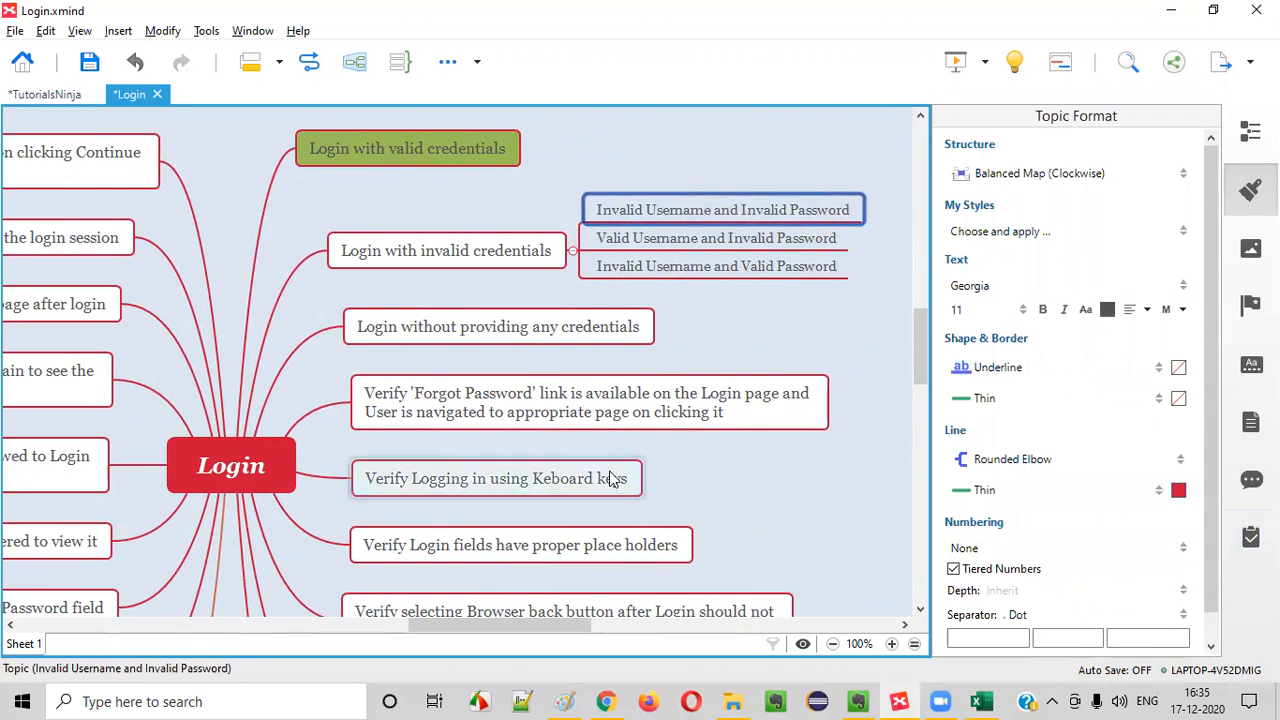
click(488, 260)
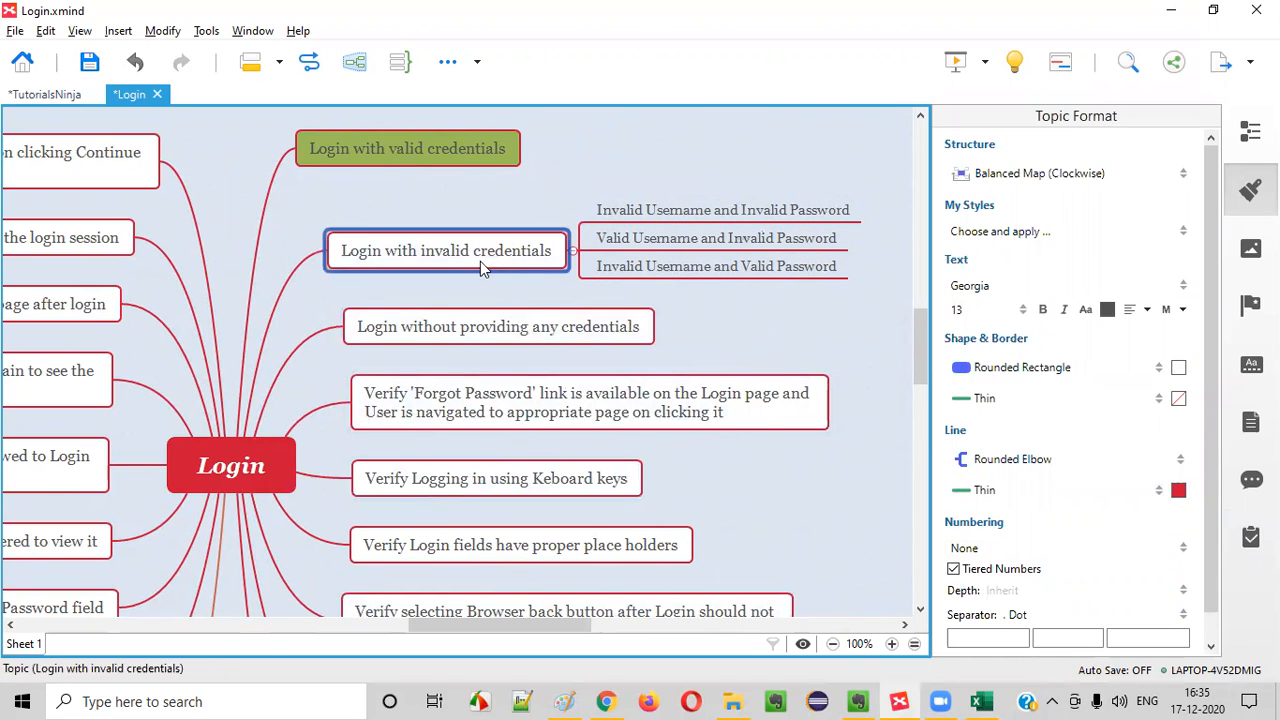
click(720, 211)
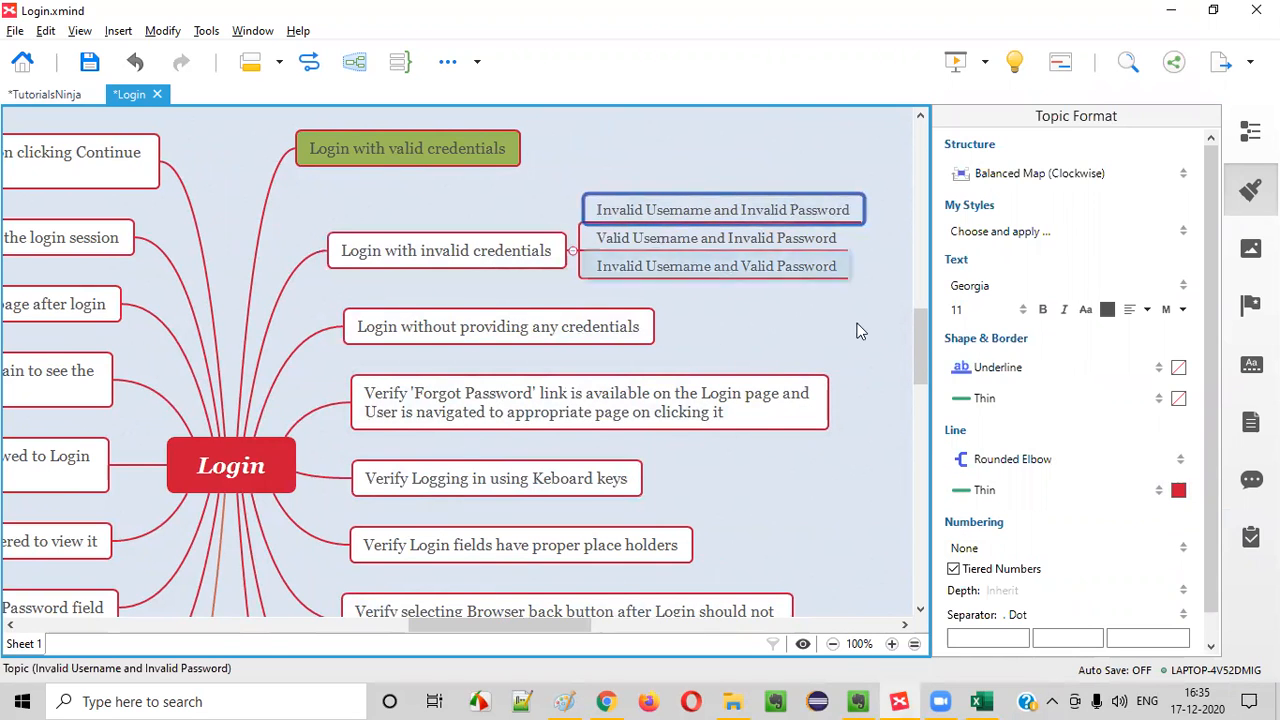
click(1178, 368)
click(1178, 368)
click(1179, 369)
click(1180, 370)
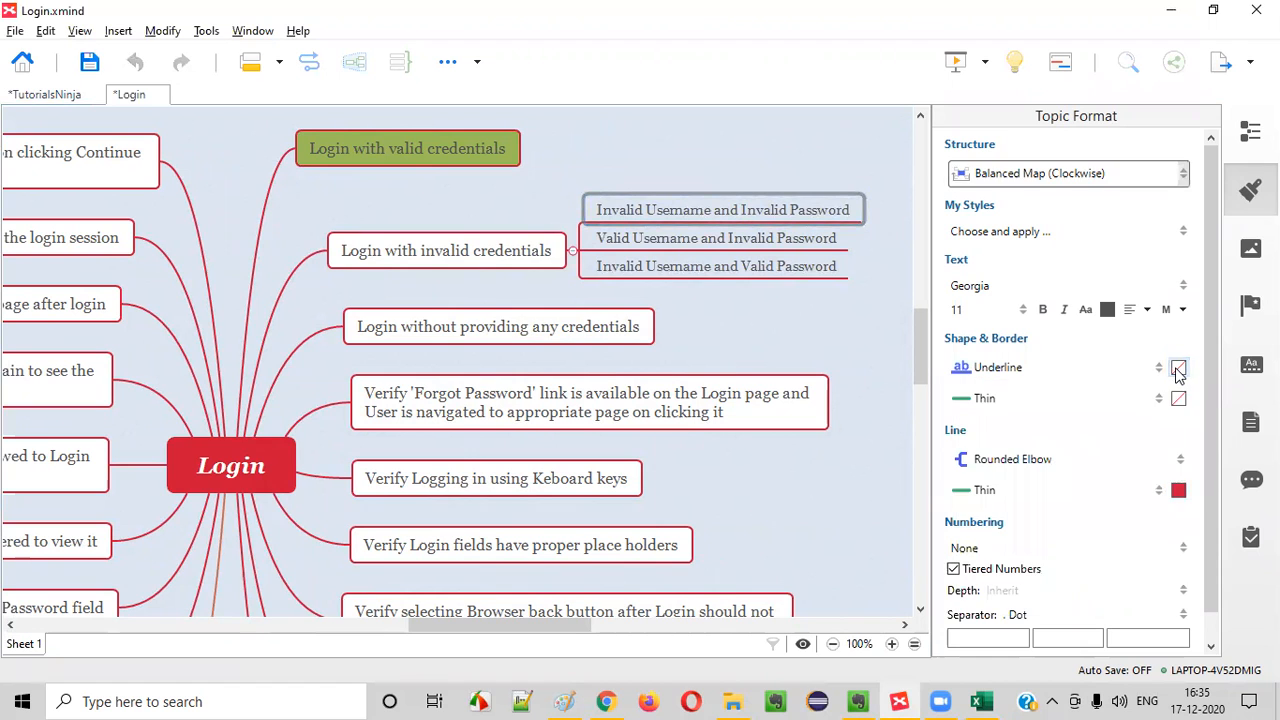
click(1179, 369)
click(1104, 415)
click(898, 370)
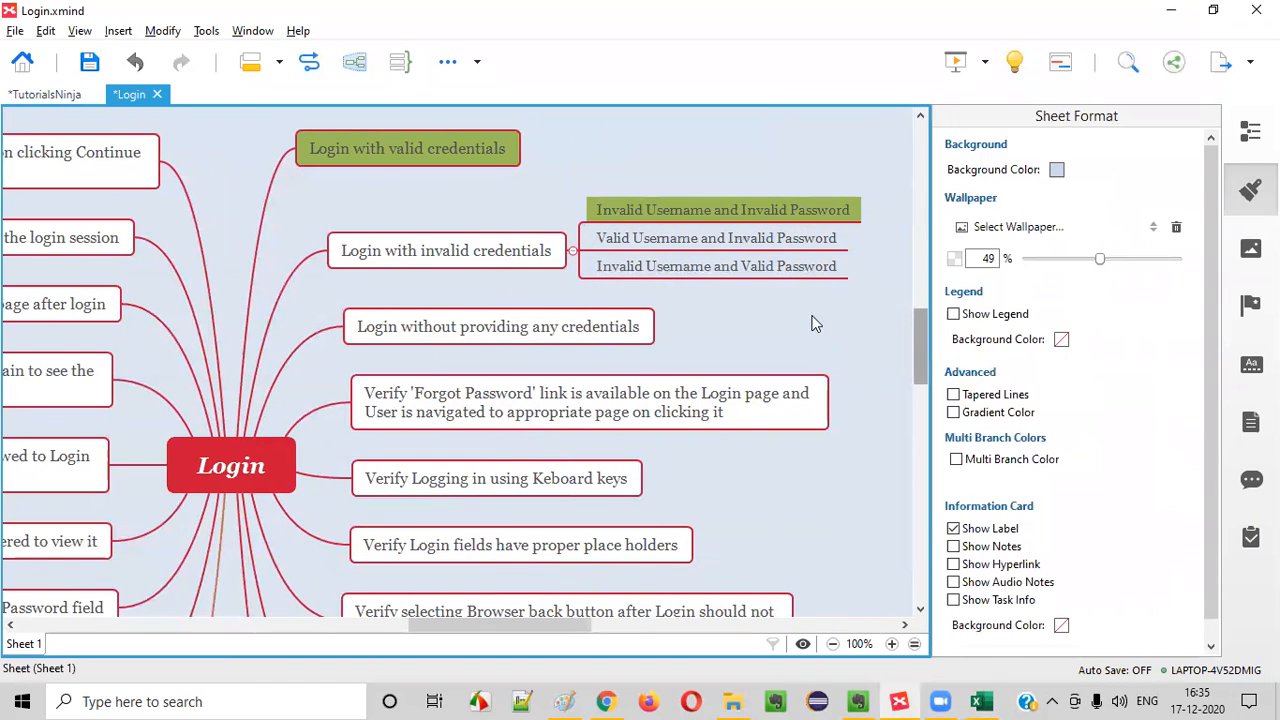
Select the "Valid Username and Invalid Password" topic in the map and return to the test case workbook in Excel
click(677, 237)
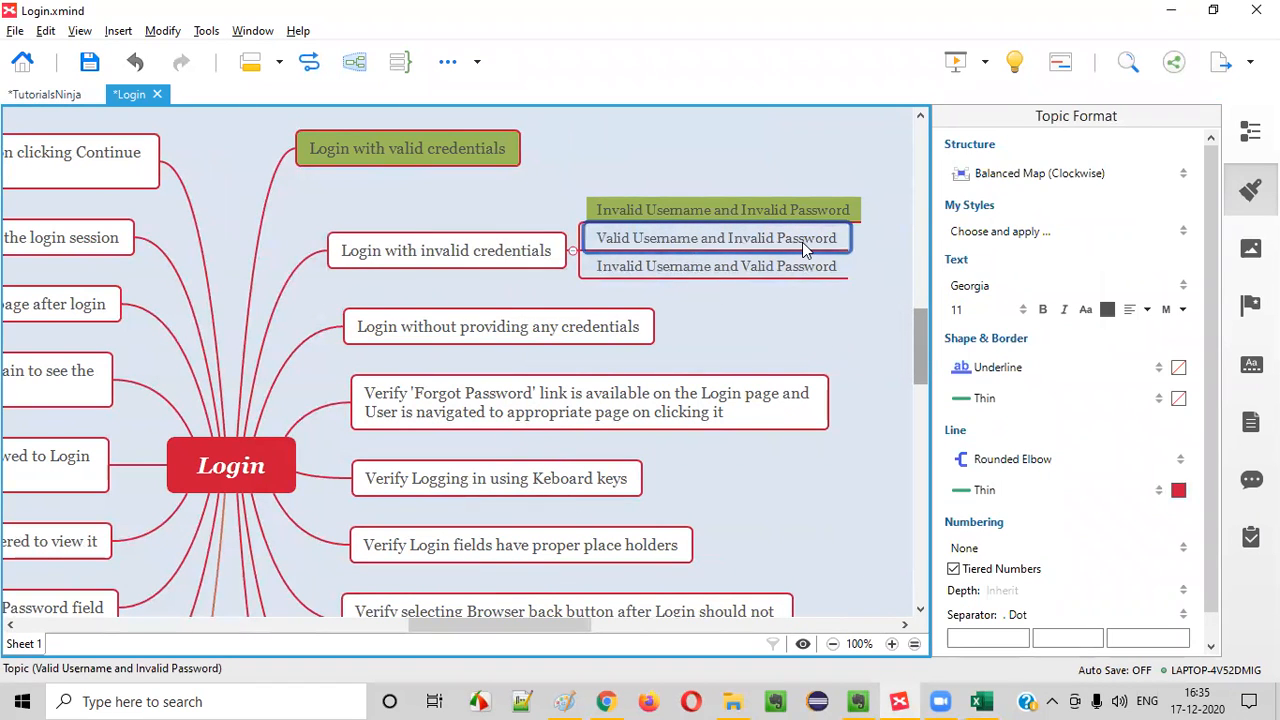
key(alt+Tab)
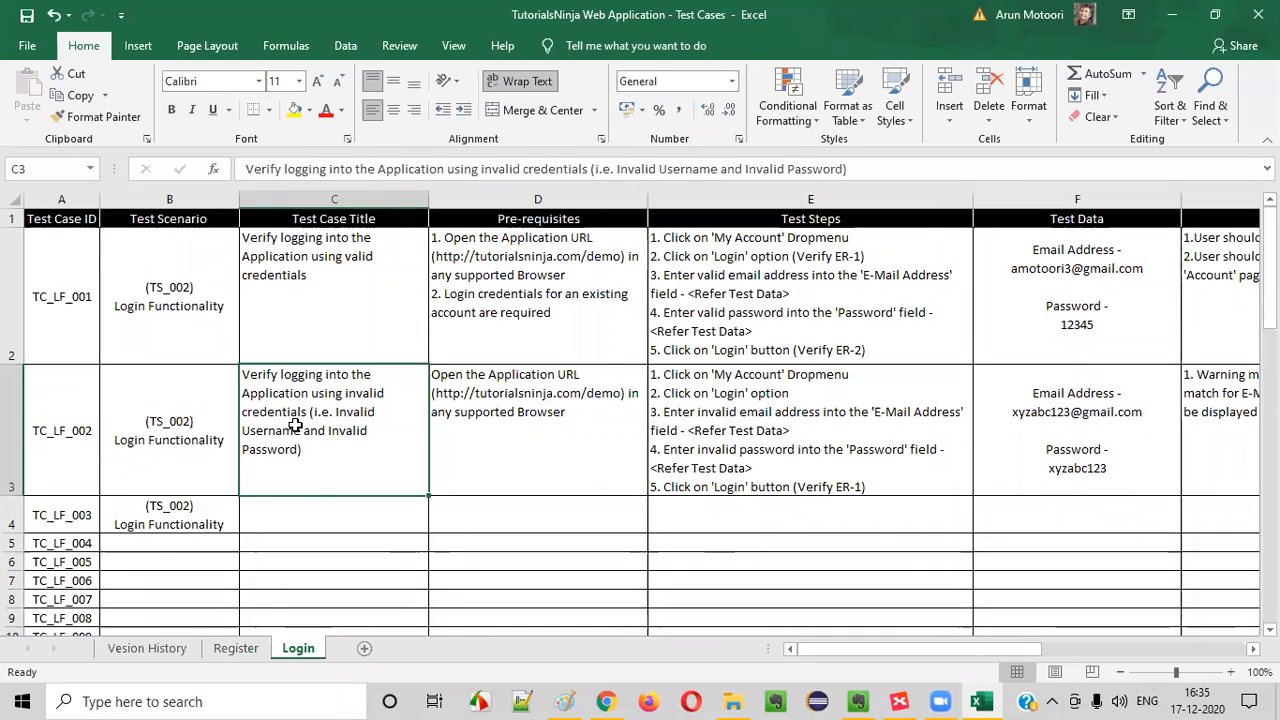
click(309, 506)
text(V)
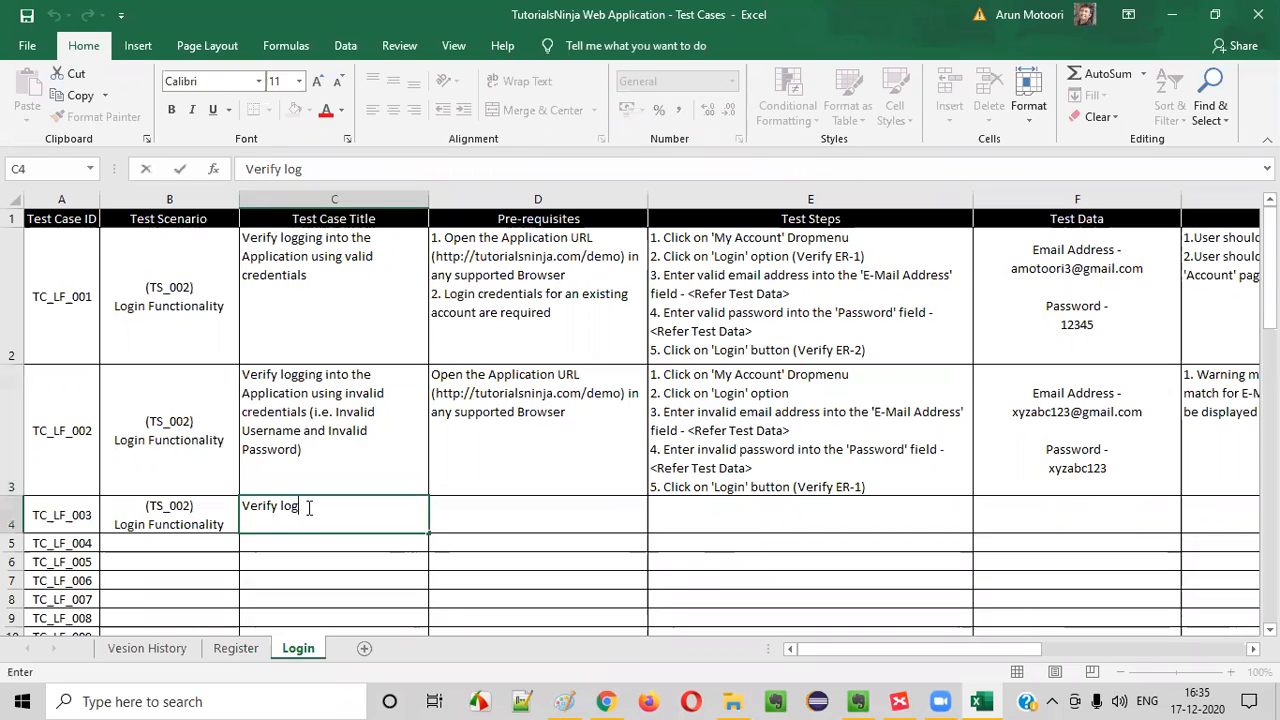
text(erify logging into the)
Copy TC_LF_002's Test Case Title into TC_LF_003's Test Case Title cell
click(340, 413)
key(ctrl+c)
click(357, 506)
key(ctrl+v)
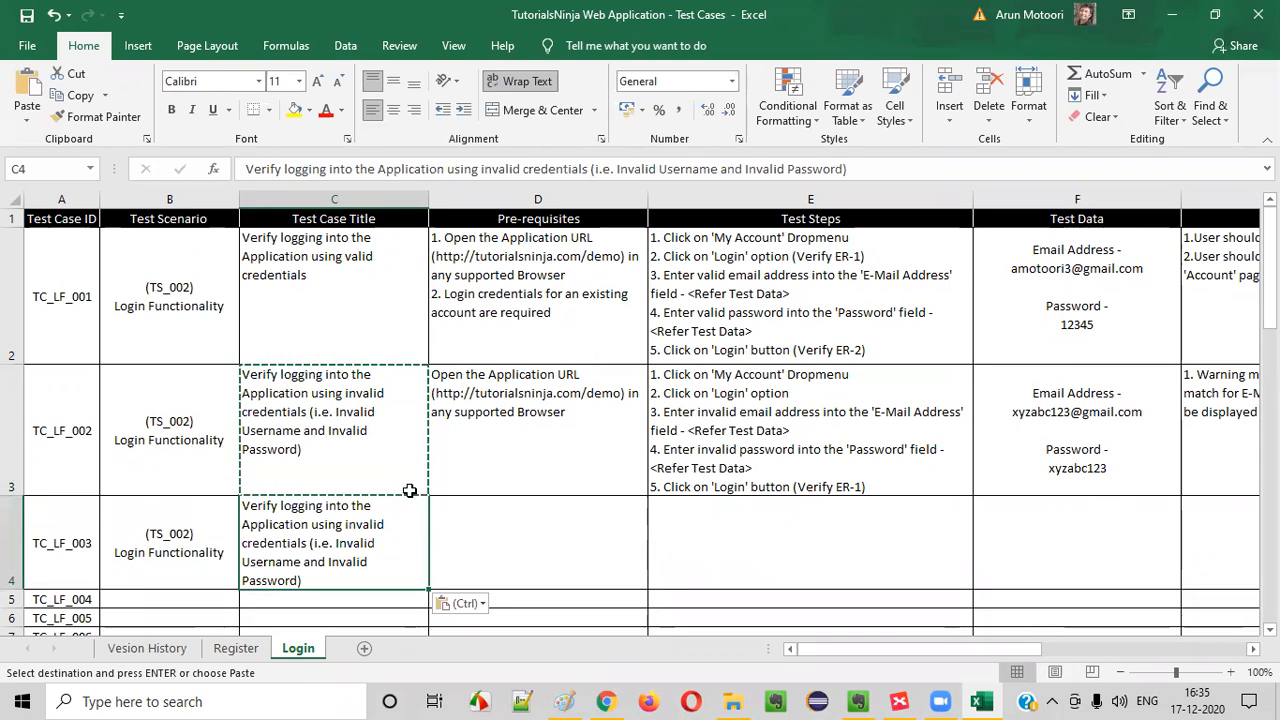
Reword TC_LF_003's Test Case Title to "Verify logging into the Application using invalid username and valid Password)"
double_click(307, 543)
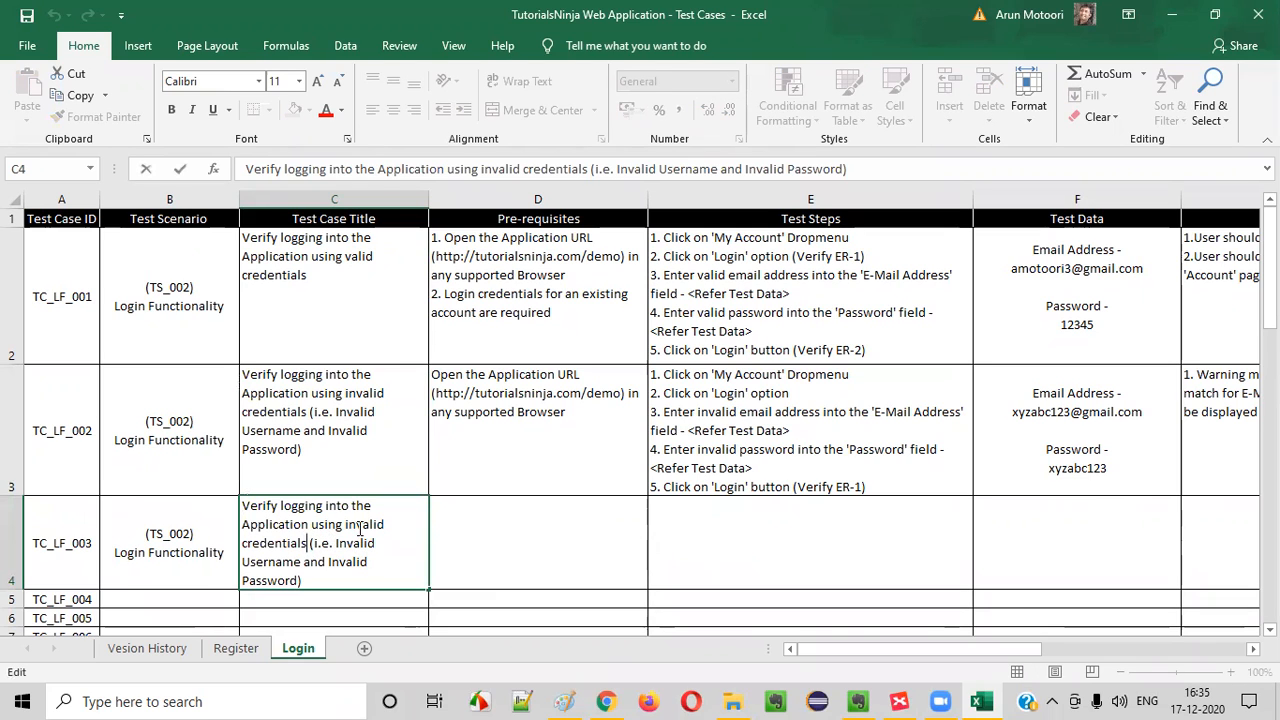
drag(244, 543, 389, 551)
key(Delete)
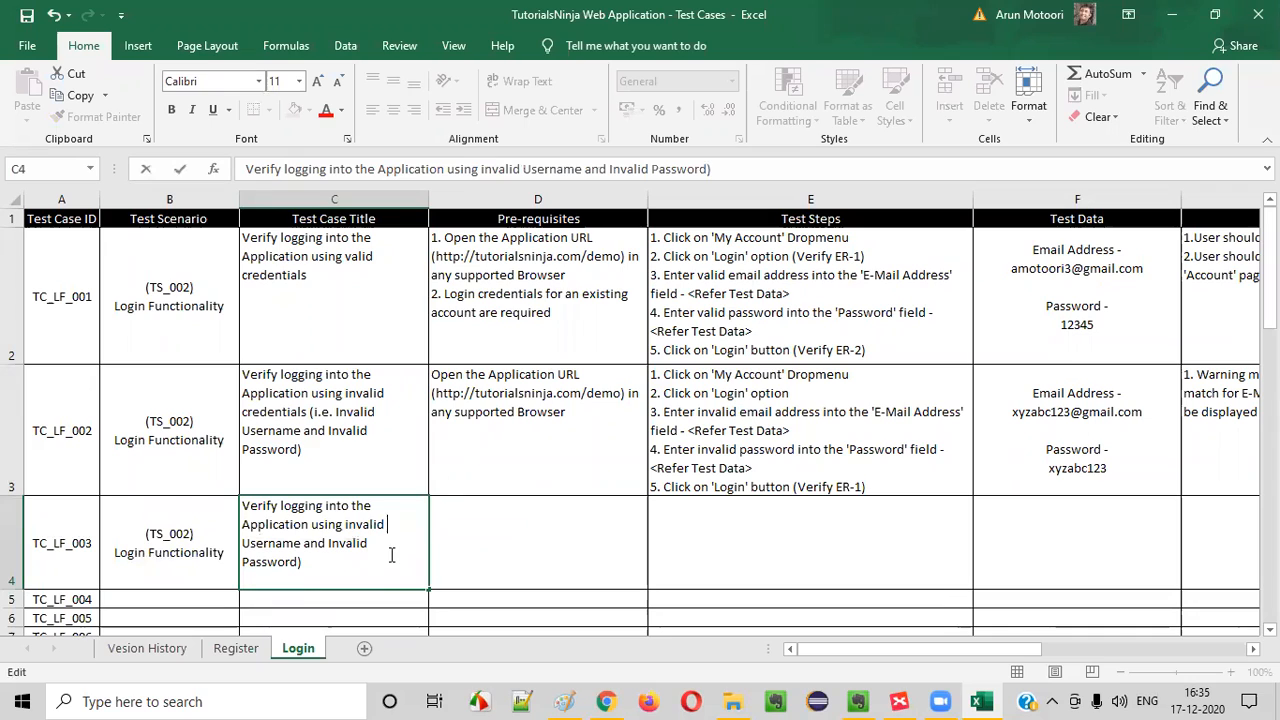
key(Delete)
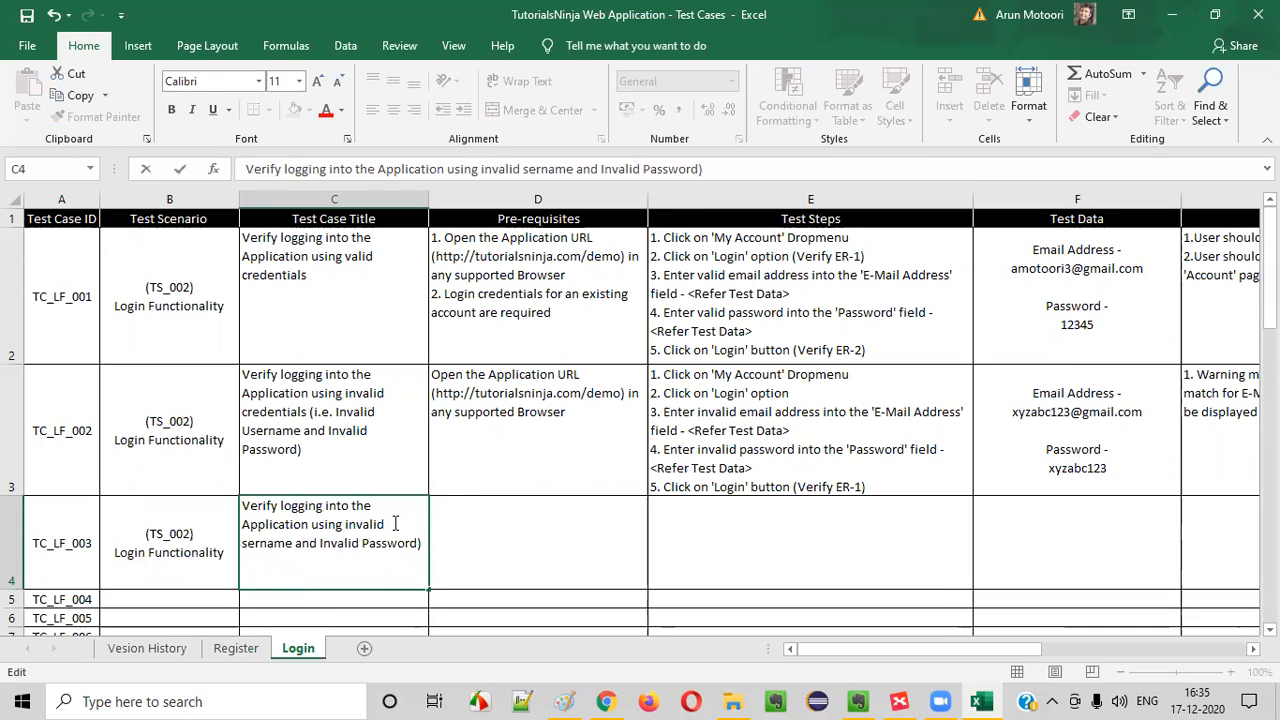
double_click(334, 543)
text(VAKID)
key(BackSpace)
key(BackSpace)
key(BackSpace)
key(BackSpace)
key(BackSpace)
text(valid )
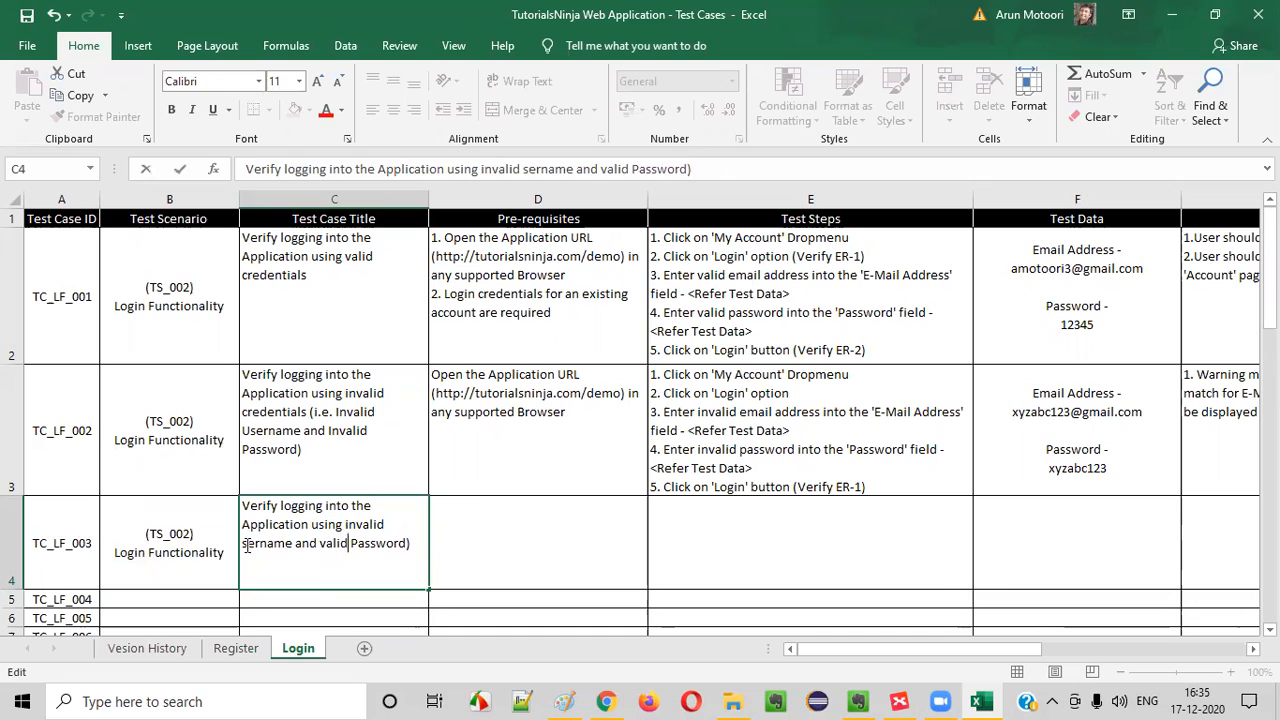
text(u)
drag(347, 533, 408, 543)
click(551, 556)
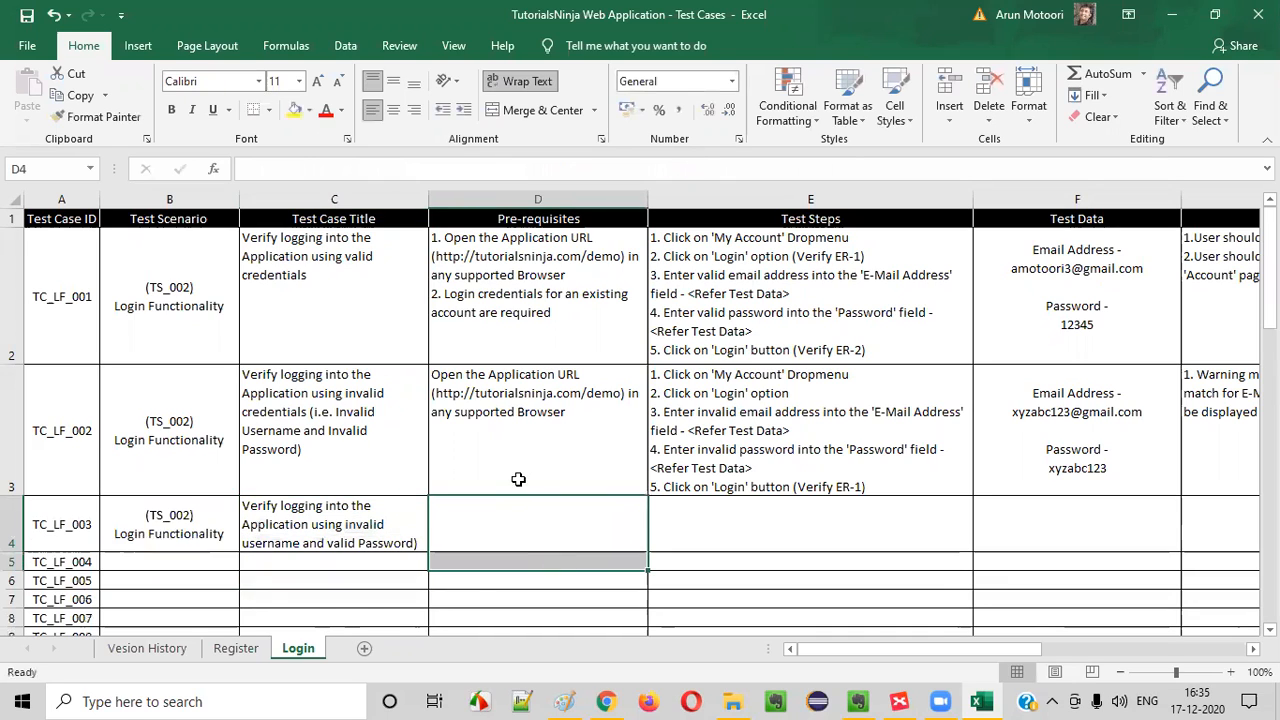
Copy TC_LF_002's Pre-requisites into TC_LF_003's Pre-requisites cell
click(540, 410)
key(ctrl+c)
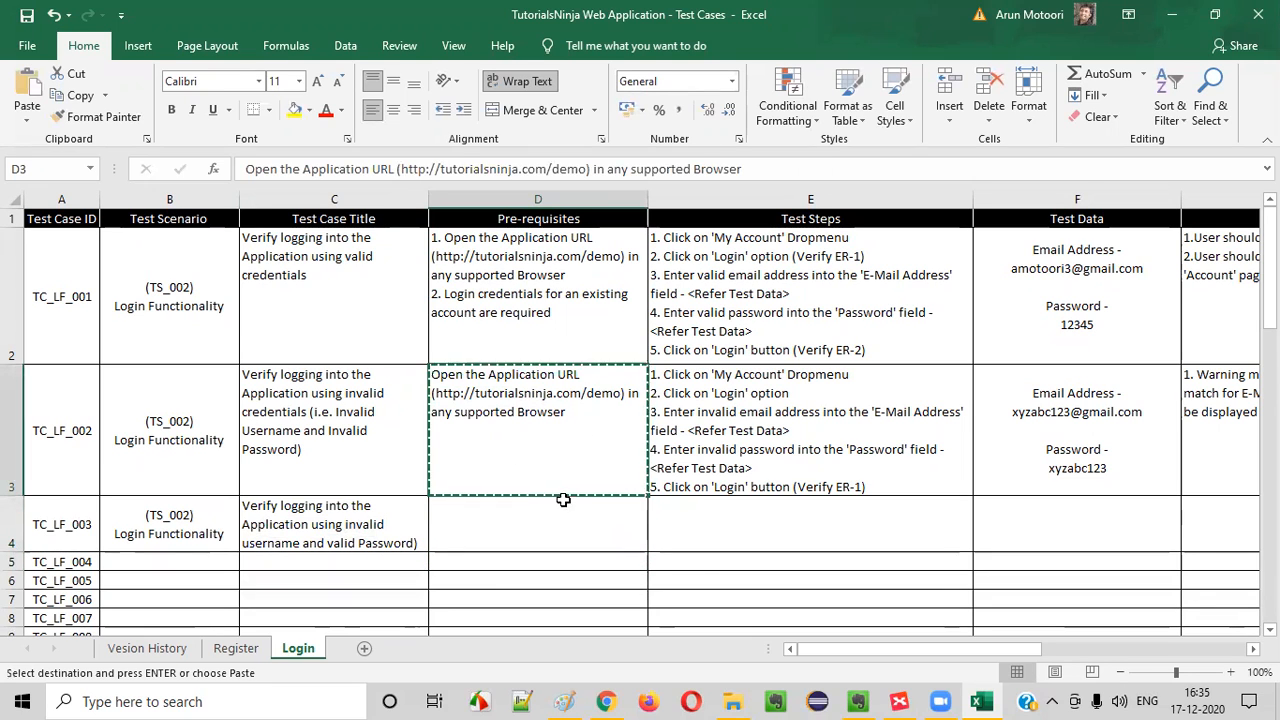
click(591, 517)
key(ctrl+v)
Copy TC_LF_002's Test Steps into TC_LF_003's Test Steps cell
click(729, 451)
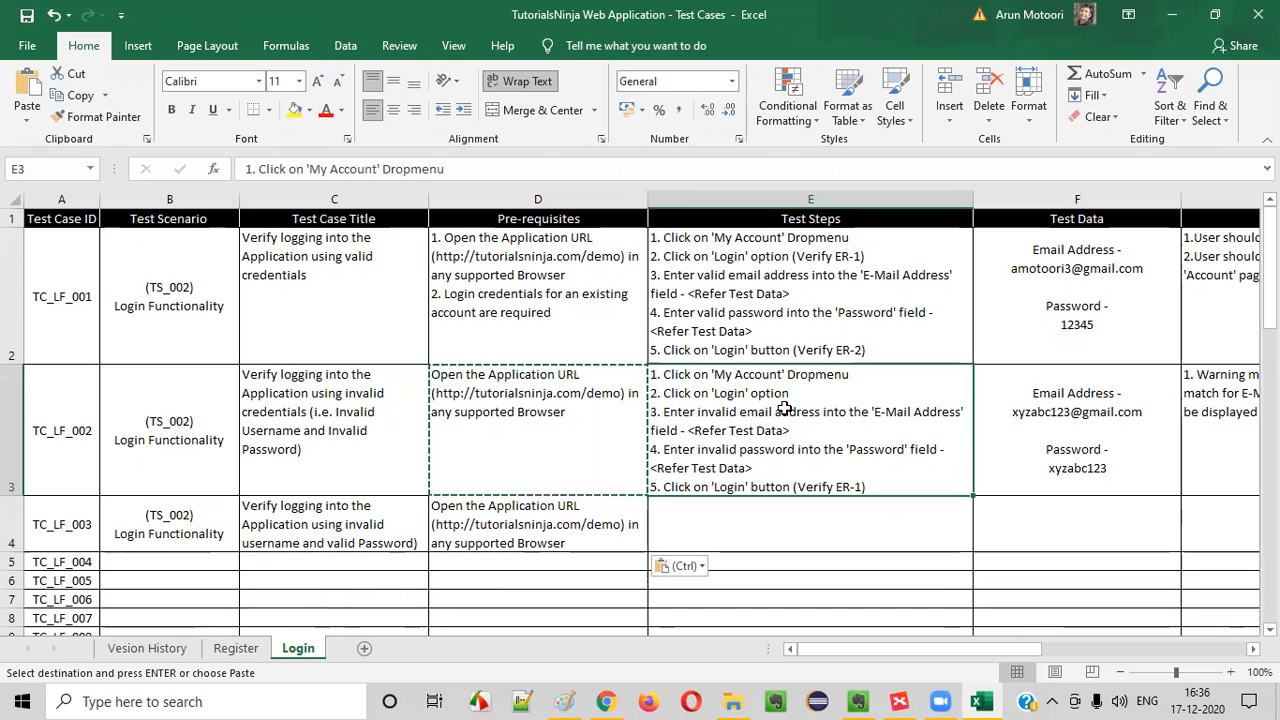
key(ctrl+c)
click(780, 530)
key(ctrl+v)
scroll(851, 415, down, 1)
scroll(851, 415, up, 1)
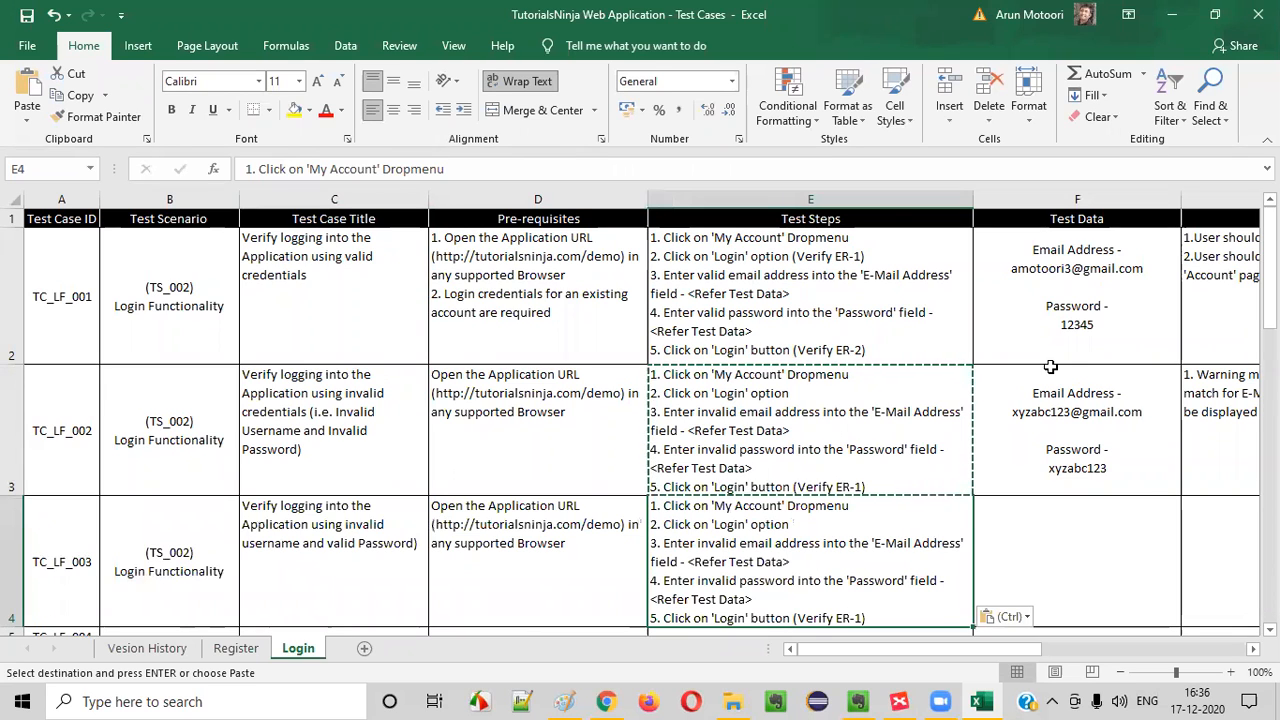
Copy TC_LF_001's Test Data, including its email address and password, into TC_LF_003's Test Data cell
click(1080, 302)
key(ctrl+c)
click(1054, 554)
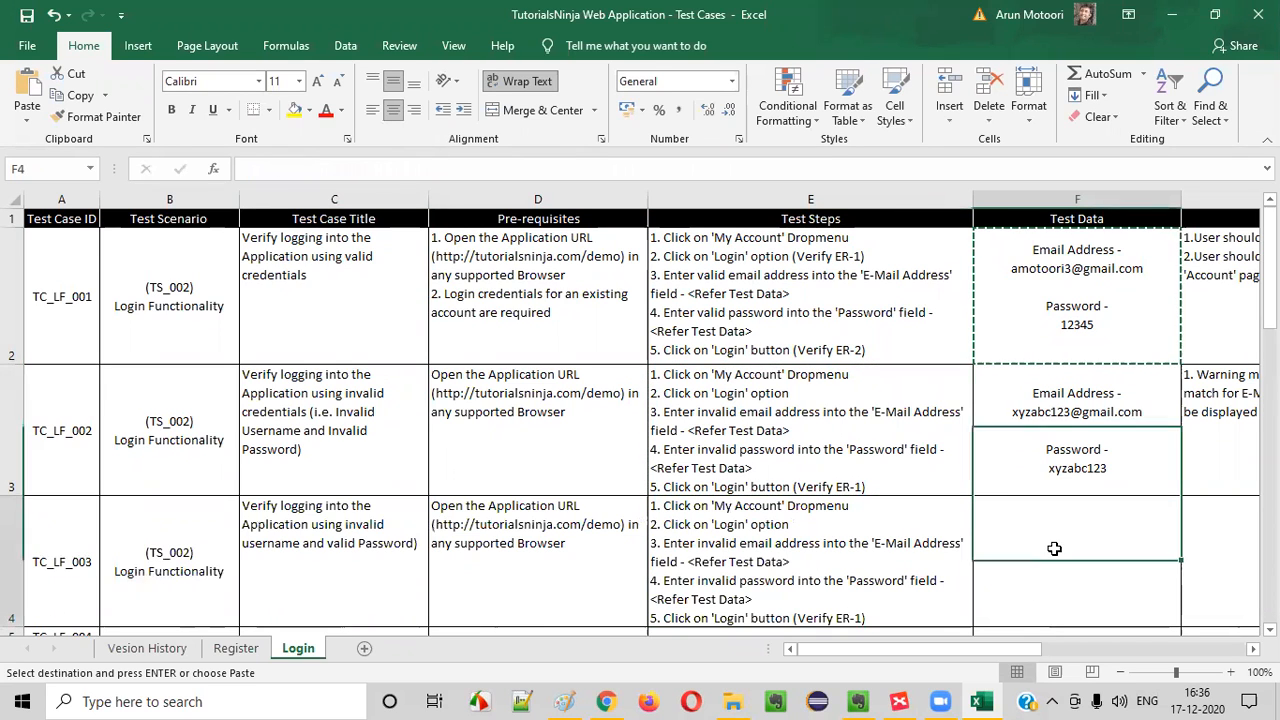
key(ctrl+v)
Replace the email address in TC_LF_003's Test Data with an invalid one modelled on TC_LF_002's
double_click(1078, 518)
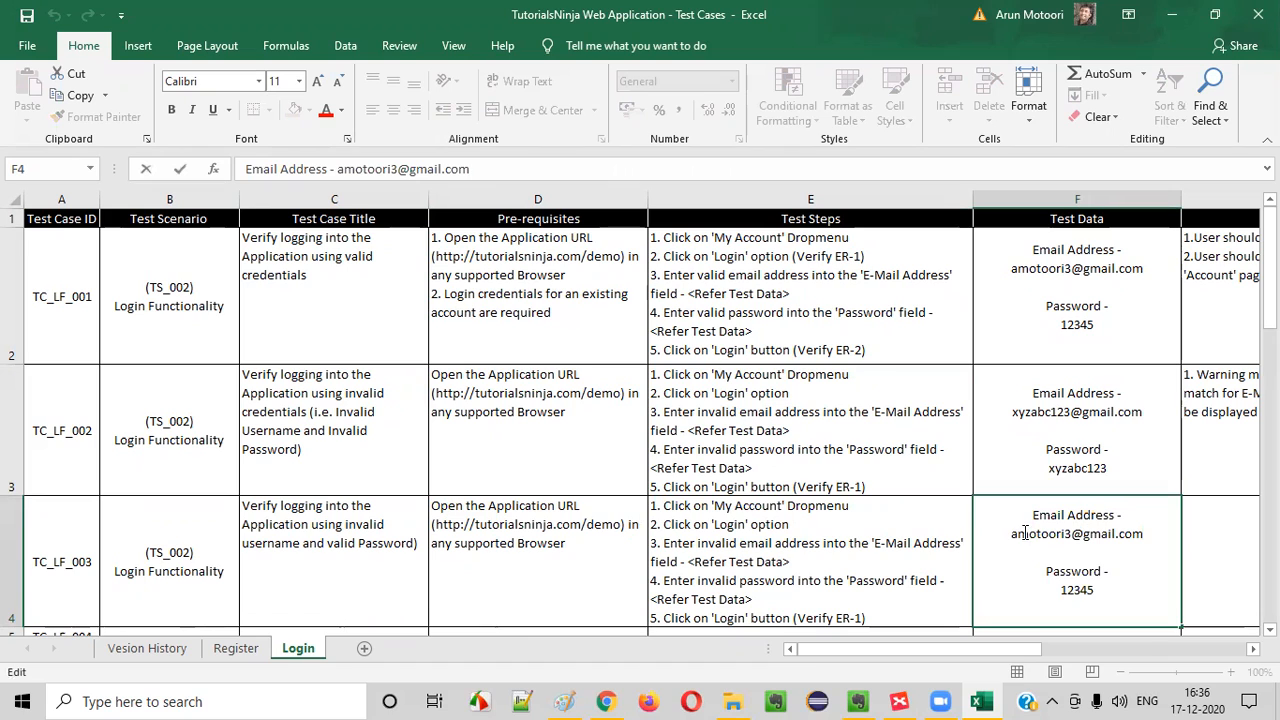
click(1066, 400)
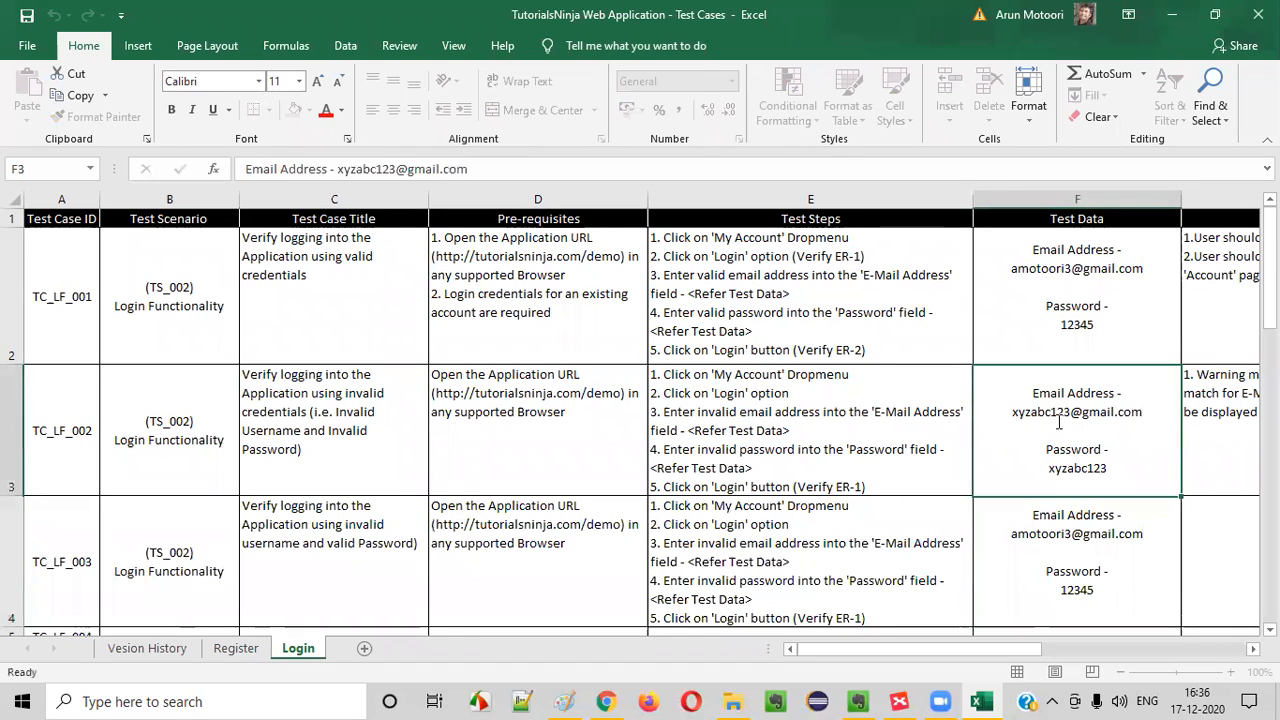
double_click(1064, 408)
mouse_move(1012, 412)
mouse_down()
mouse_move(1140, 412)
mouse_move(1016, 412)
mouse_up()
click(1057, 521)
double_click(1057, 528)
text(xyzabc@gmail.com)
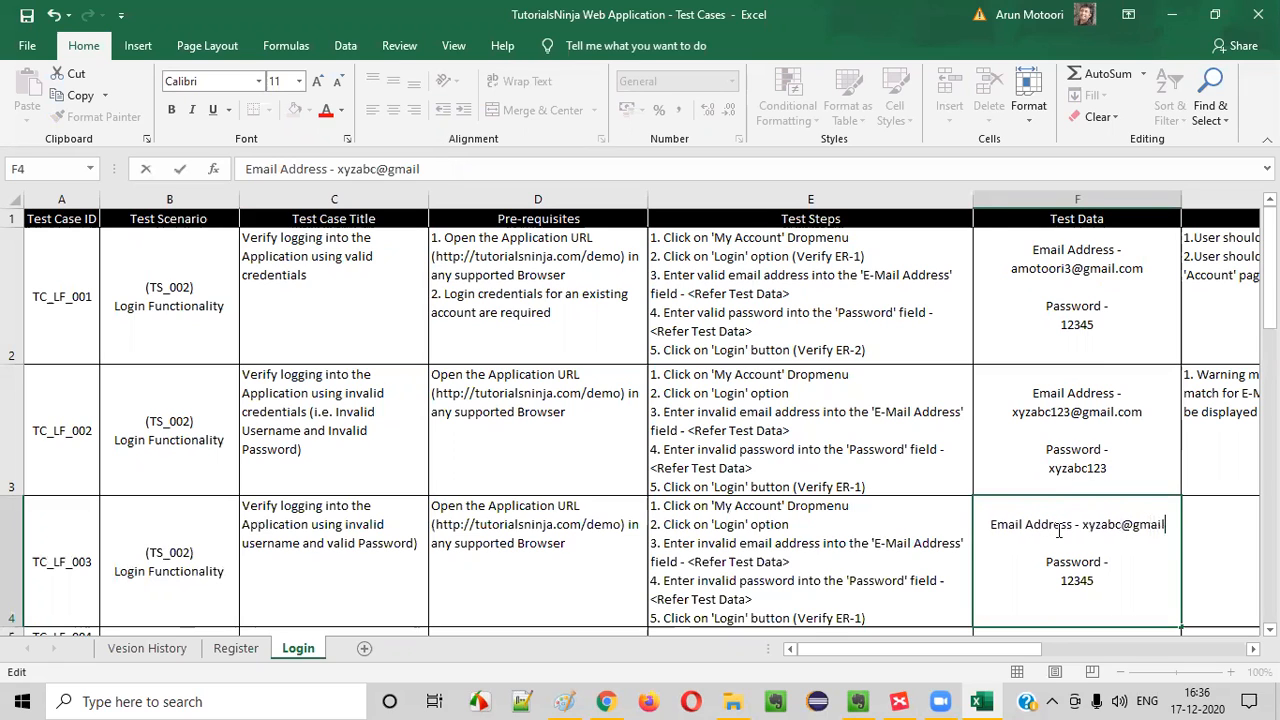
Overwrite TC_LF_003's Test Data with a copy of TC_LF_002's email address and password data
click(1090, 486)
key(ctrl+c)
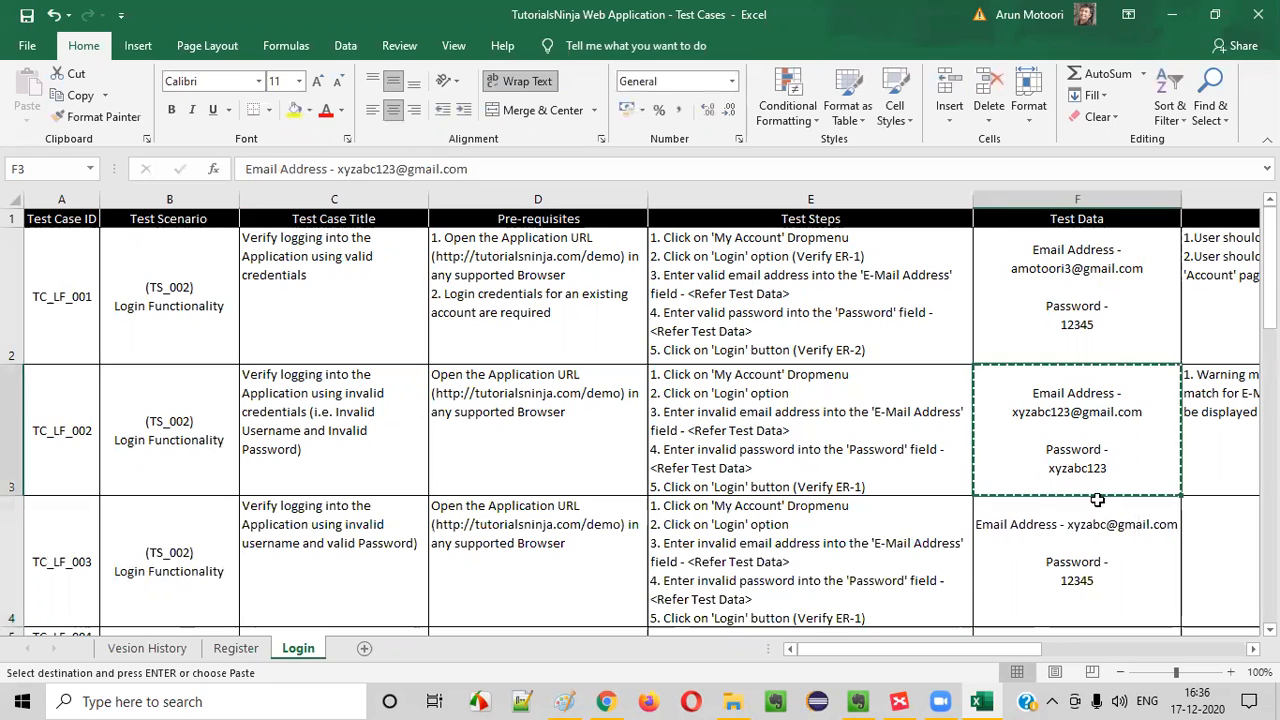
click(1018, 548)
key(ctrl+v)
Replace the password in TC_LF_003's Test Data with the valid password from TC_LF_001
double_click(1068, 585)
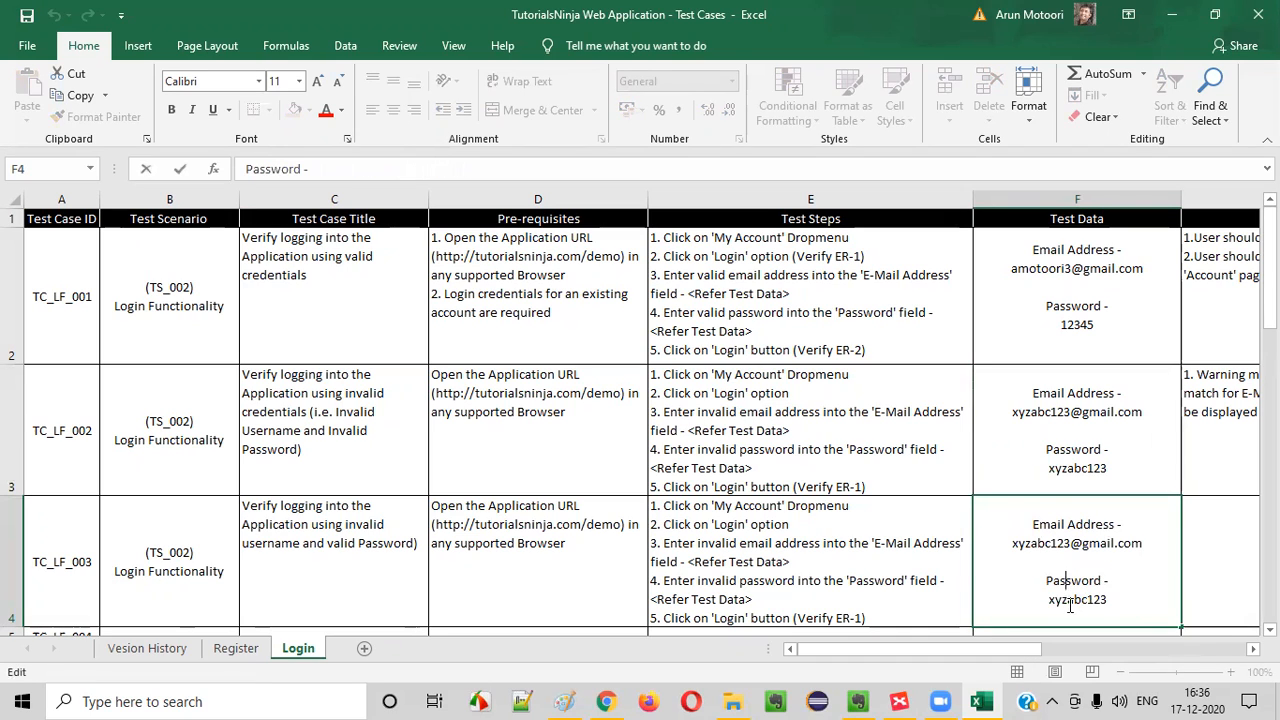
drag(1050, 603, 1109, 600)
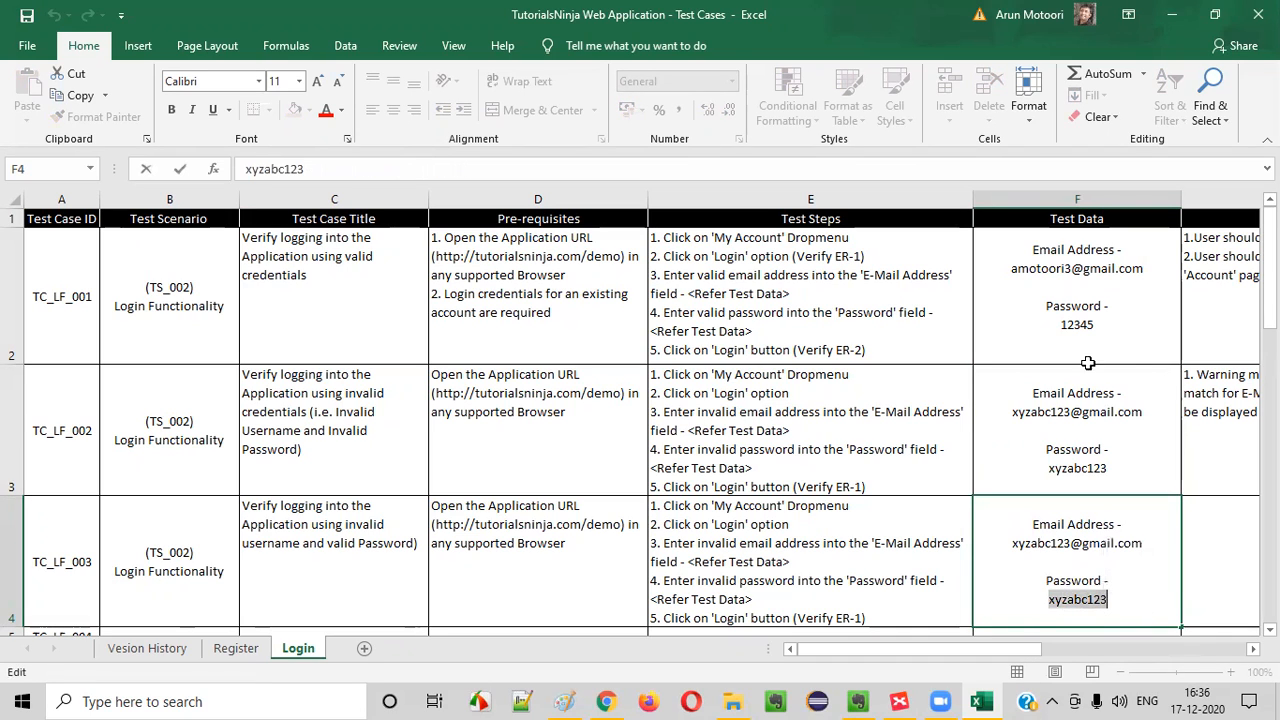
click(1080, 326)
double_click(1080, 325)
double_click(1080, 325)
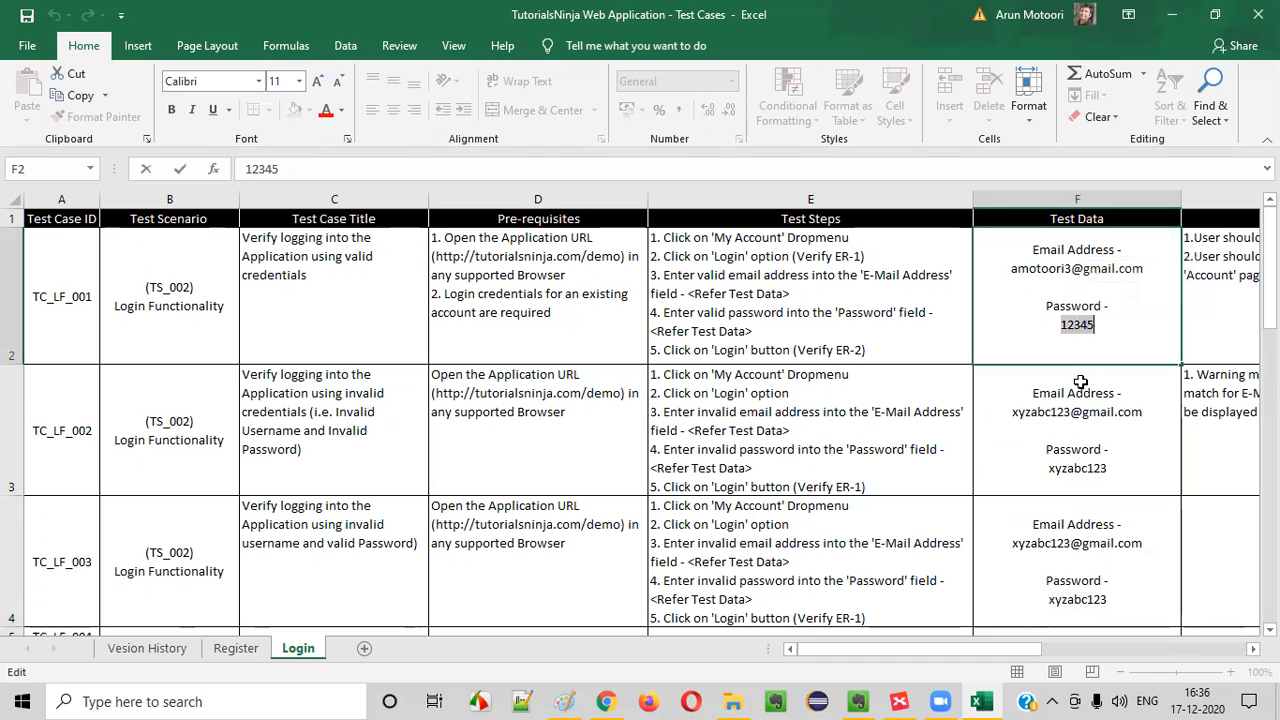
click(1083, 600)
double_click(1083, 600)
text(12345)
click(808, 541)
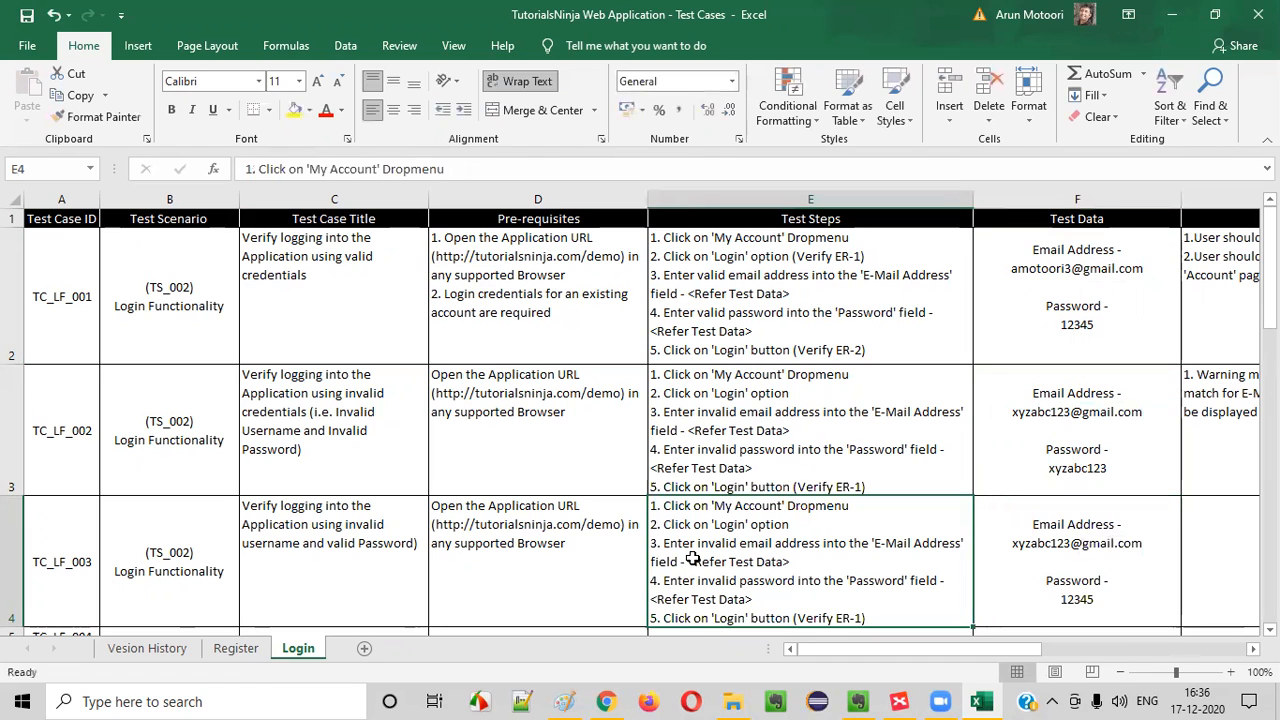
Replace "Username" with "email address" in TC_LF_002's Test Case Title, matching the wording of the test steps
double_click(691, 560)
drag(704, 543, 821, 540)
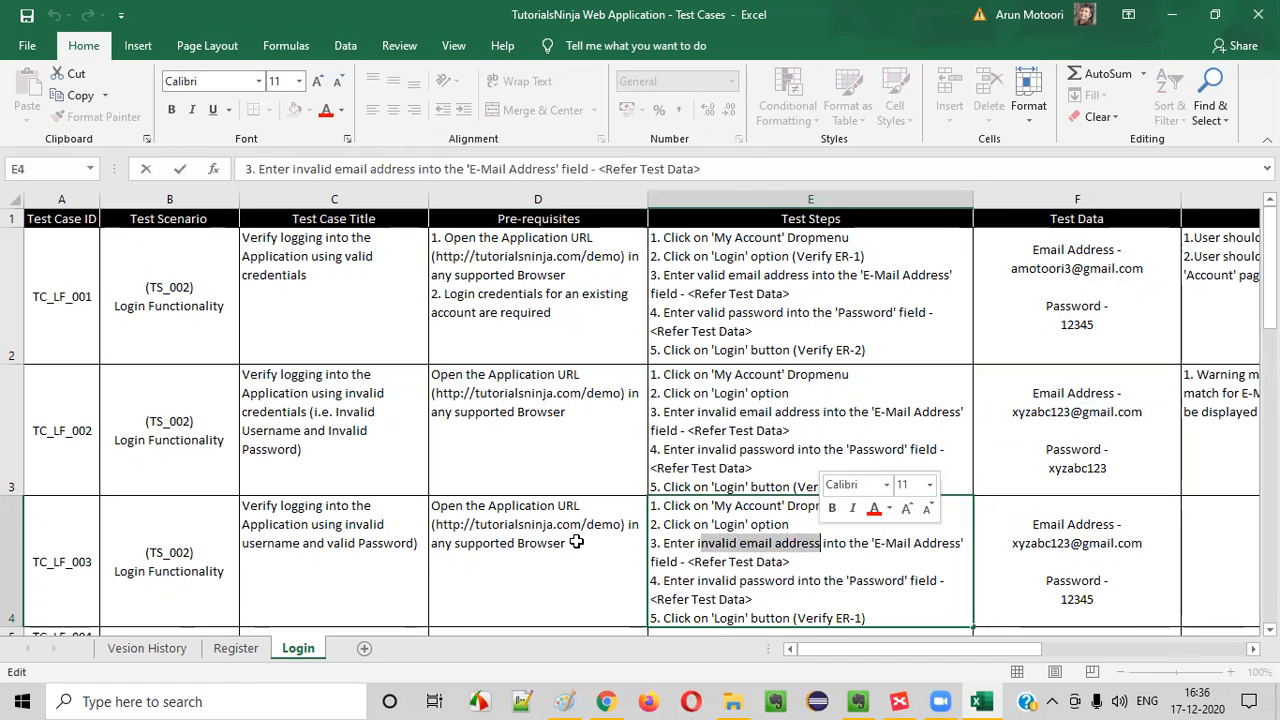
click(306, 421)
double_click(308, 280)
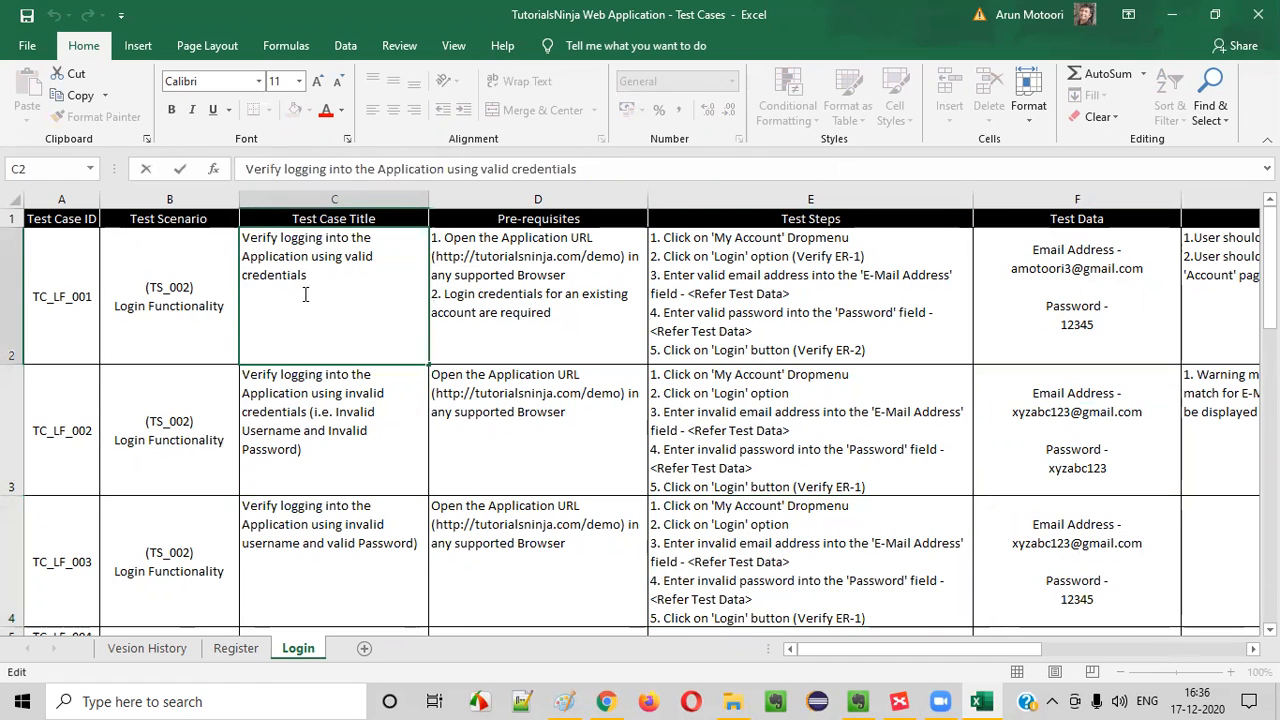
double_click(343, 441)
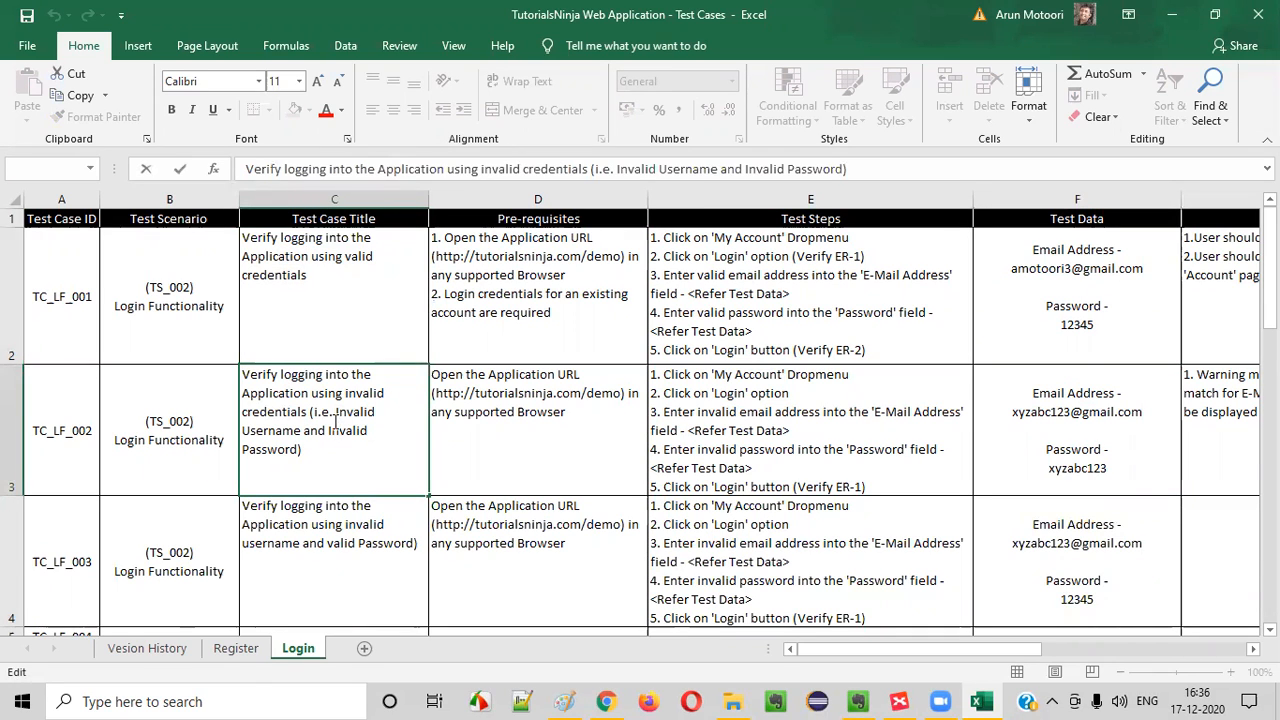
double_click(363, 411)
double_click(272, 430)
key(Delete)
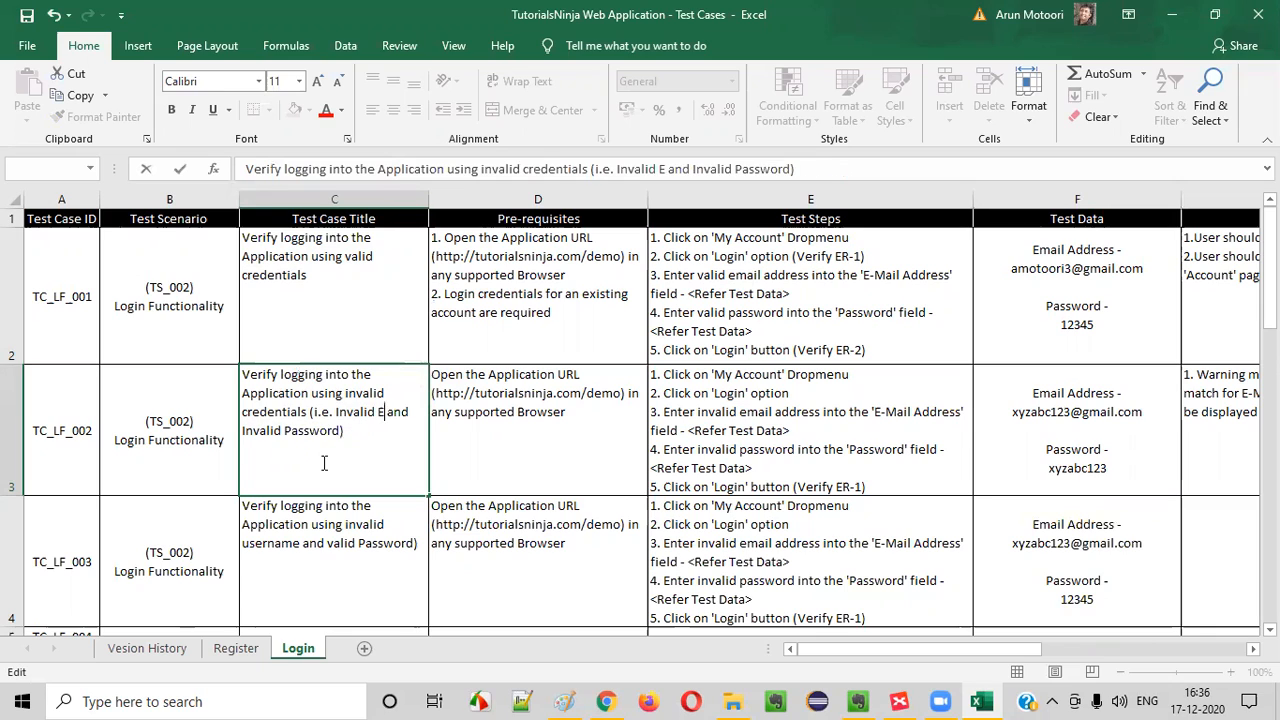
text(email addre)
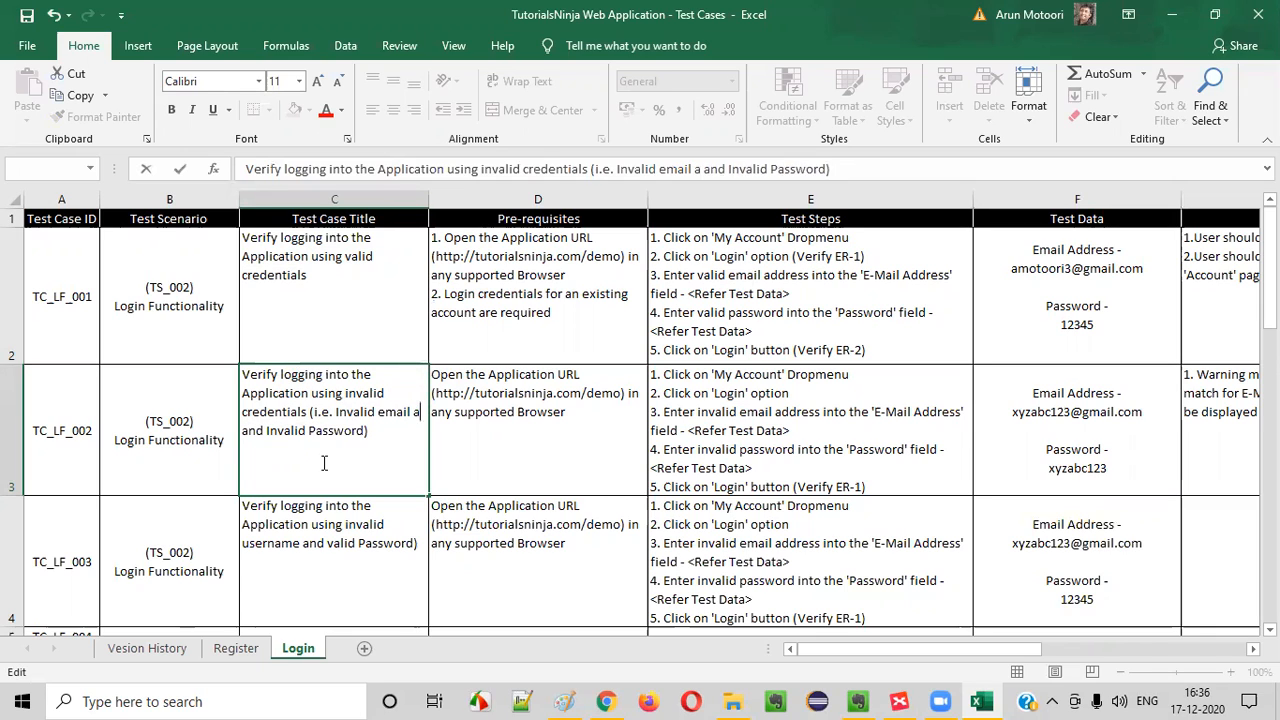
text(ss)
Replace "username" with "email address" in TC_LF_003's Test Case Title
click(326, 521)
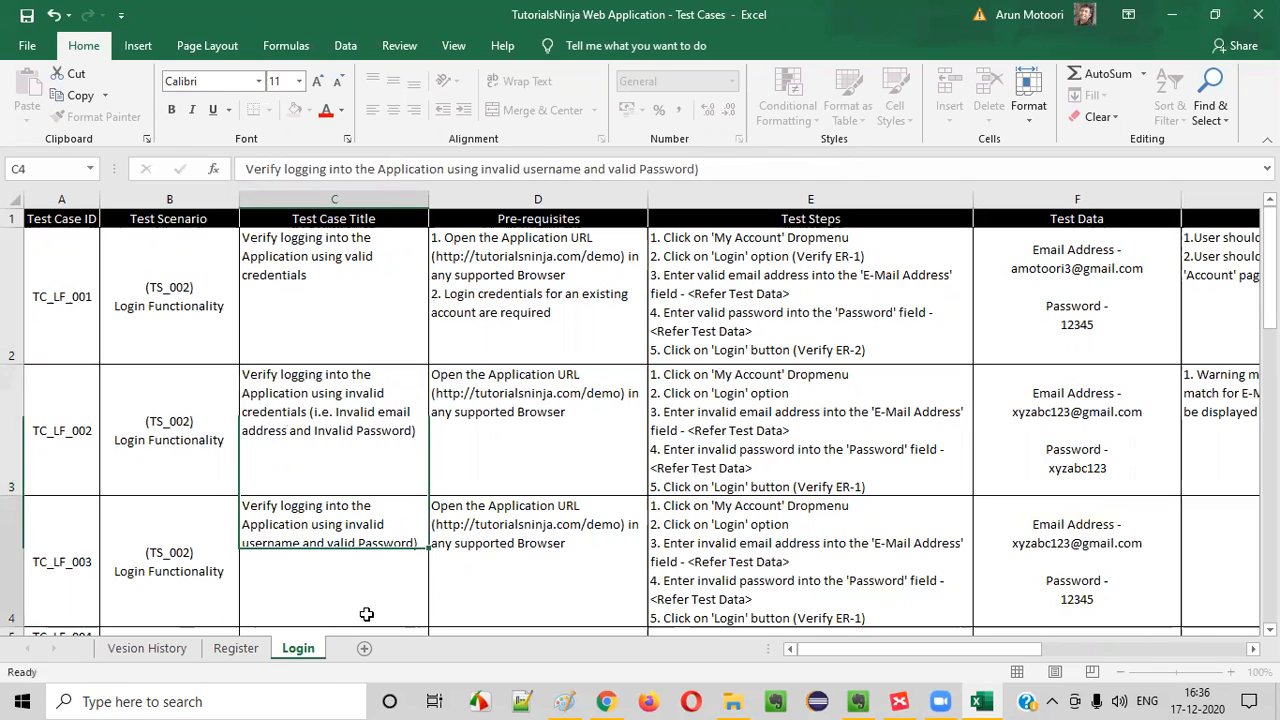
double_click(268, 545)
text(email address)
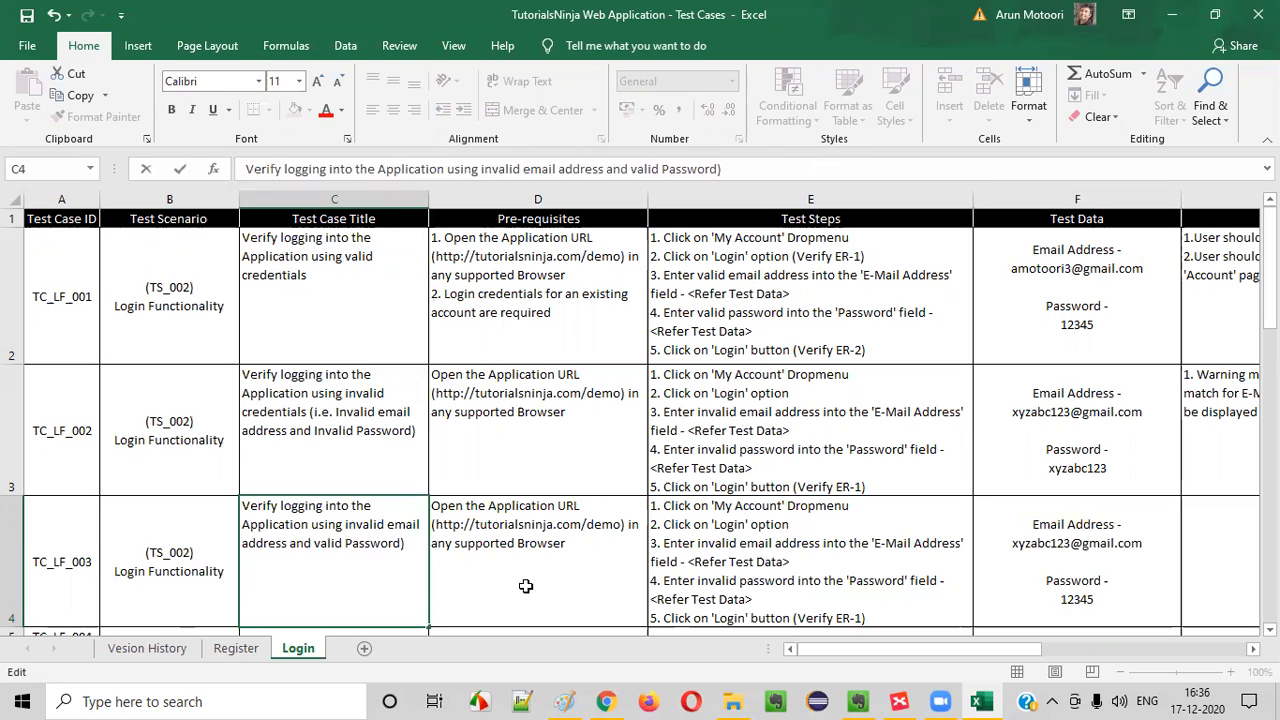
click(525, 586)
Check TC_LF_003's Test Steps against its Test Data and change "invalid password" to "valid password" in step 4
click(700, 556)
click(1020, 570)
click(943, 523)
click(1052, 526)
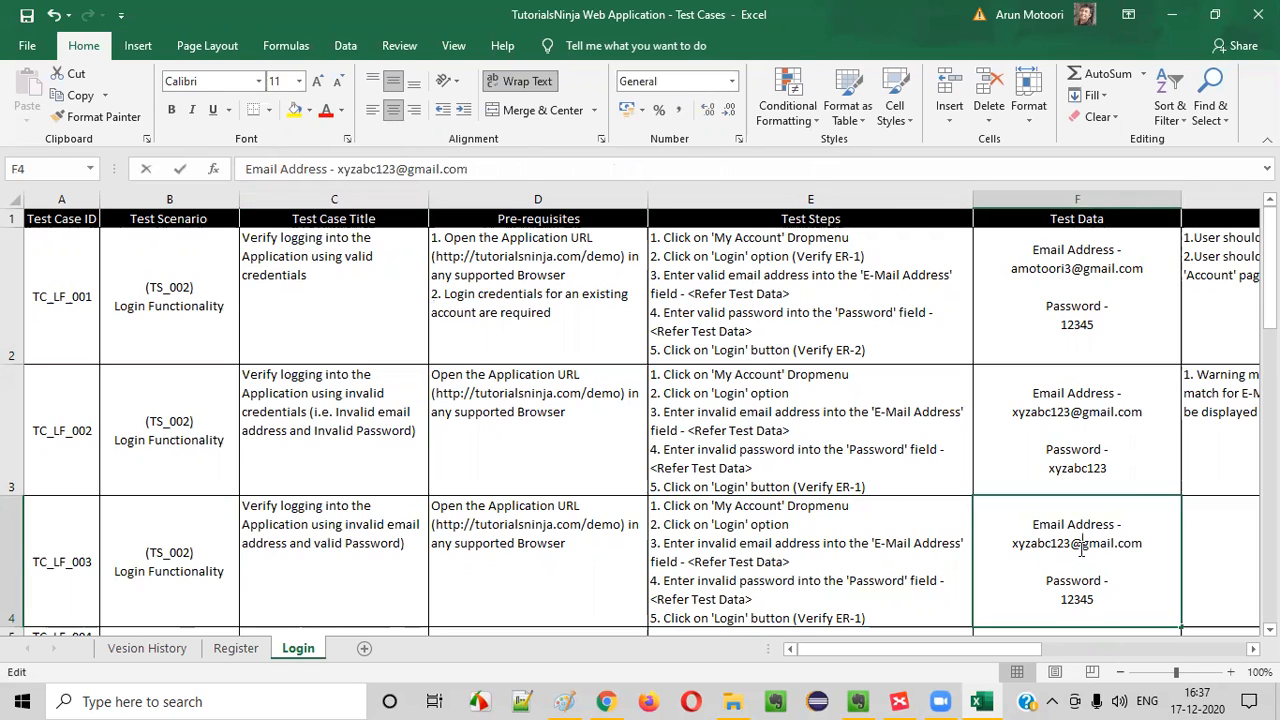
double_click(1080, 545)
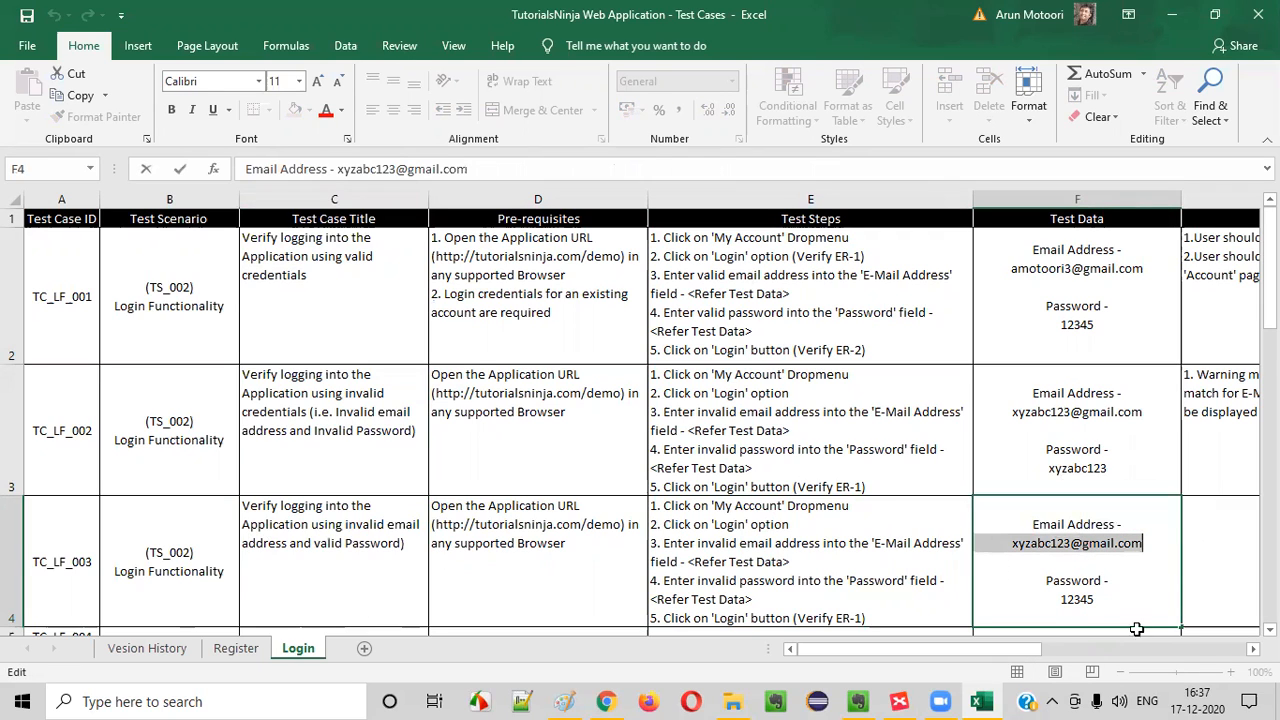
double_click(1077, 599)
click(752, 604)
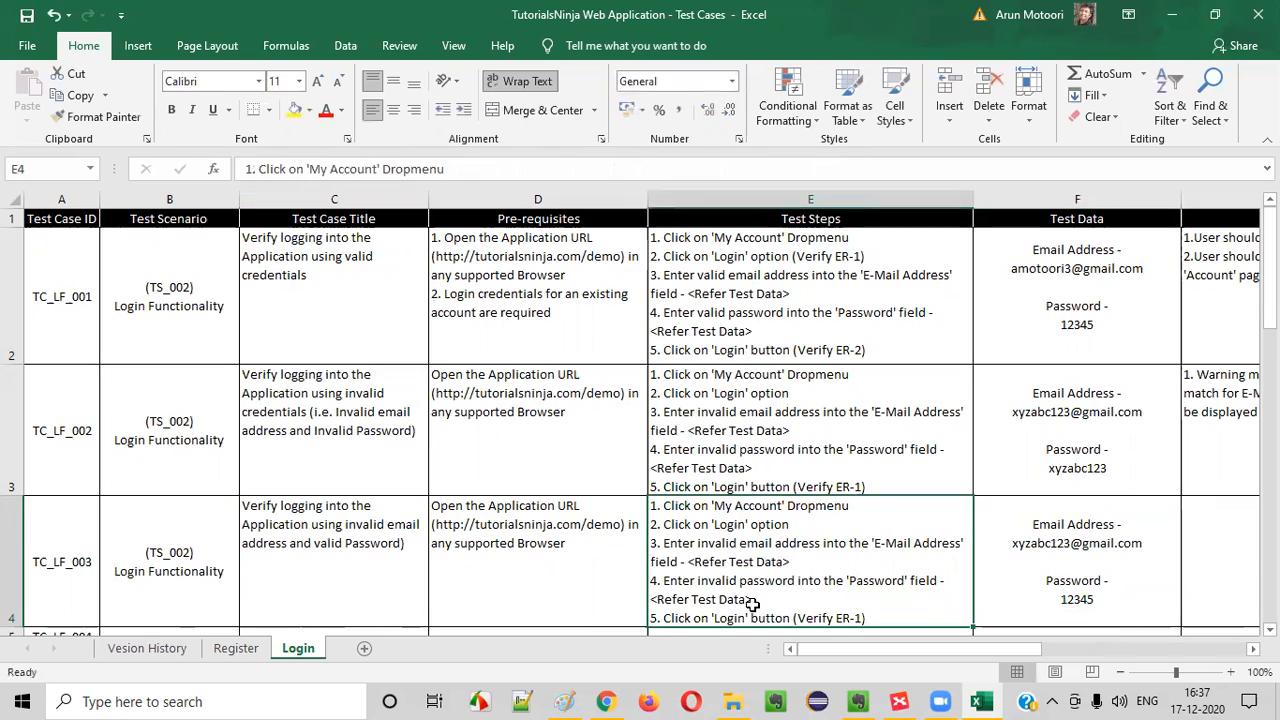
double_click(710, 545)
double_click(721, 581)
text(valid)
click(1090, 566)
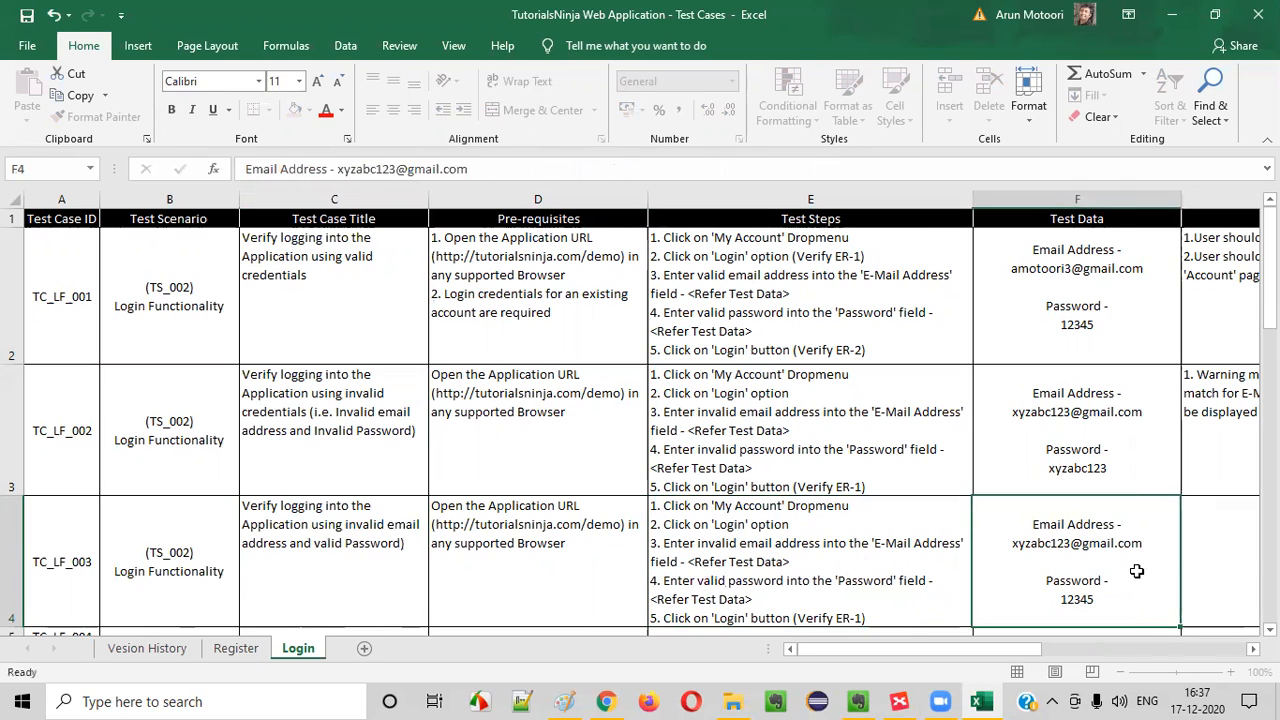
Fill TC_LF_003's Expected Result with item 1, reusing the warning message text from TC_LF_002's Expected Result
click(1200, 563)
scroll(876, 590, right, 3)
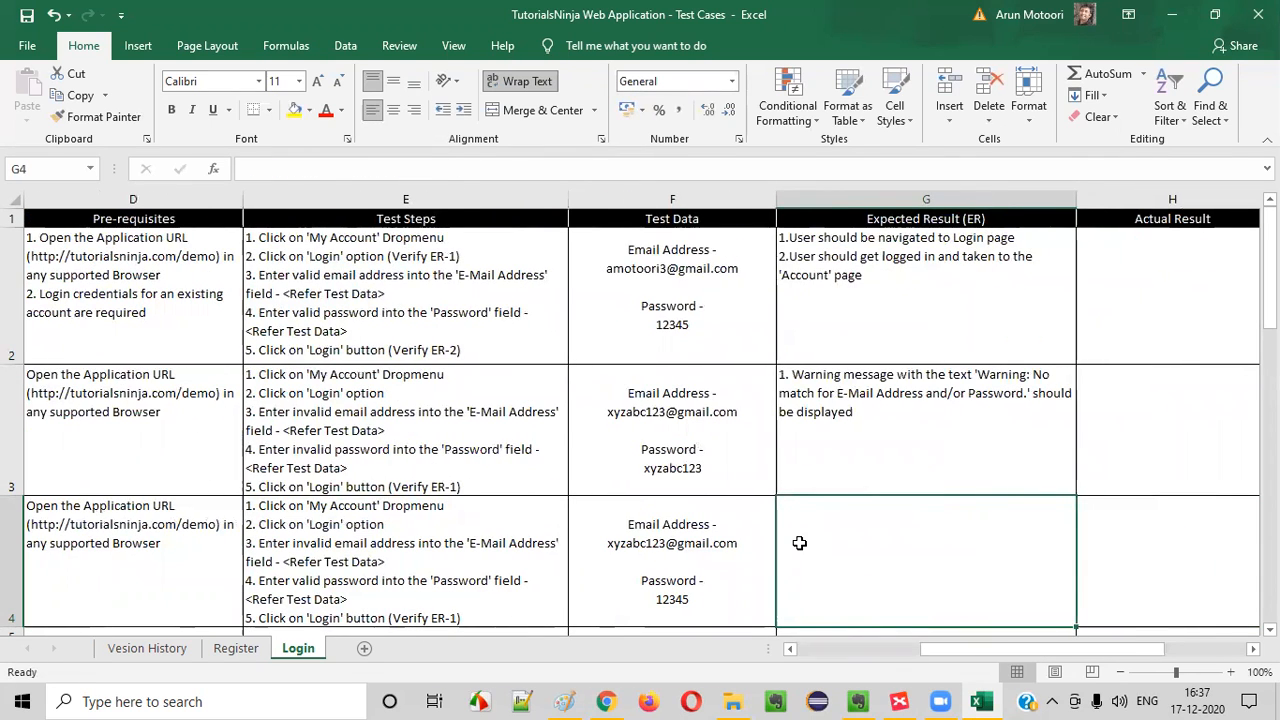
text(1.)
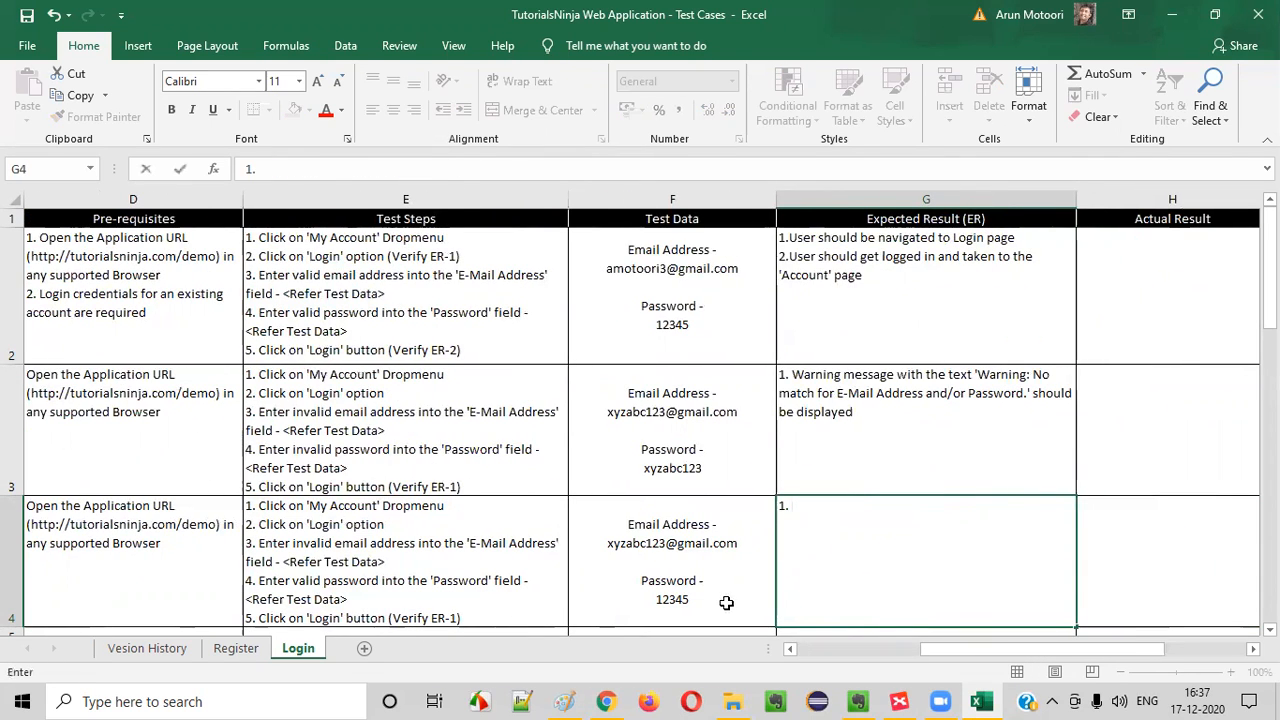
double_click(860, 404)
drag(853, 412, 795, 376)
key(ctrl+c)
click(791, 526)
double_click(807, 506)
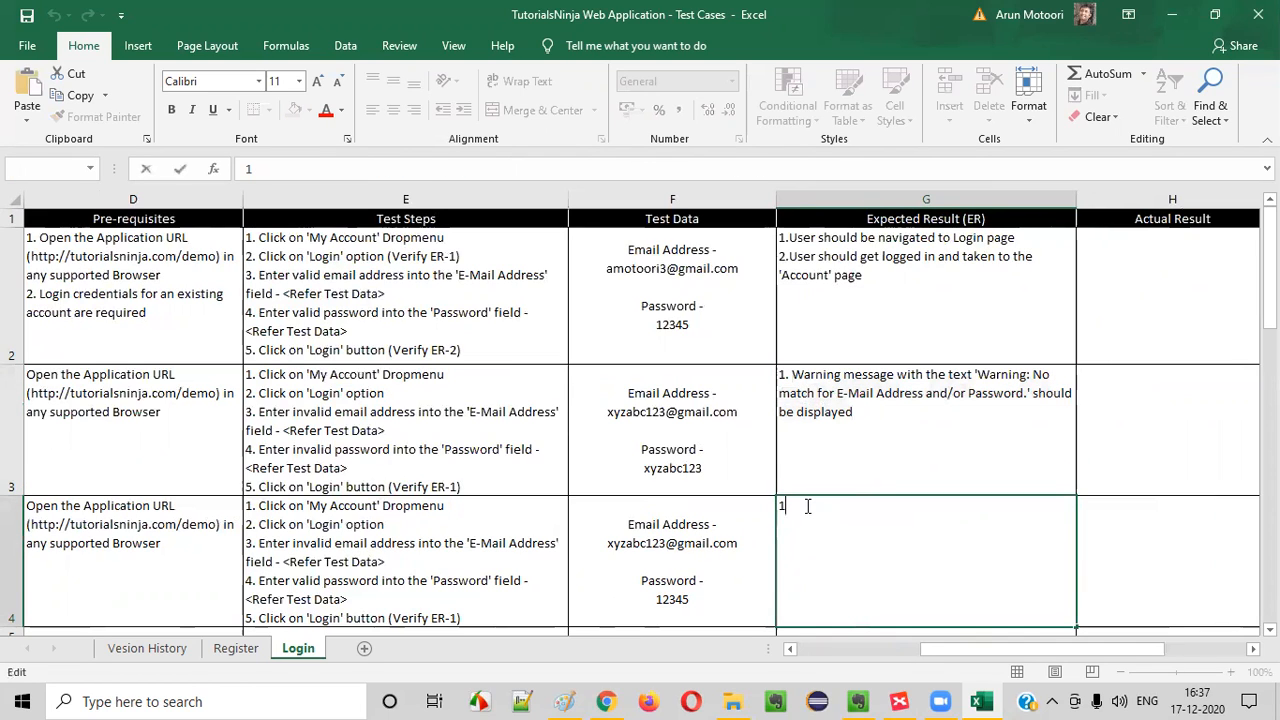
text(.)
key(ctrl+v)
click(792, 508)
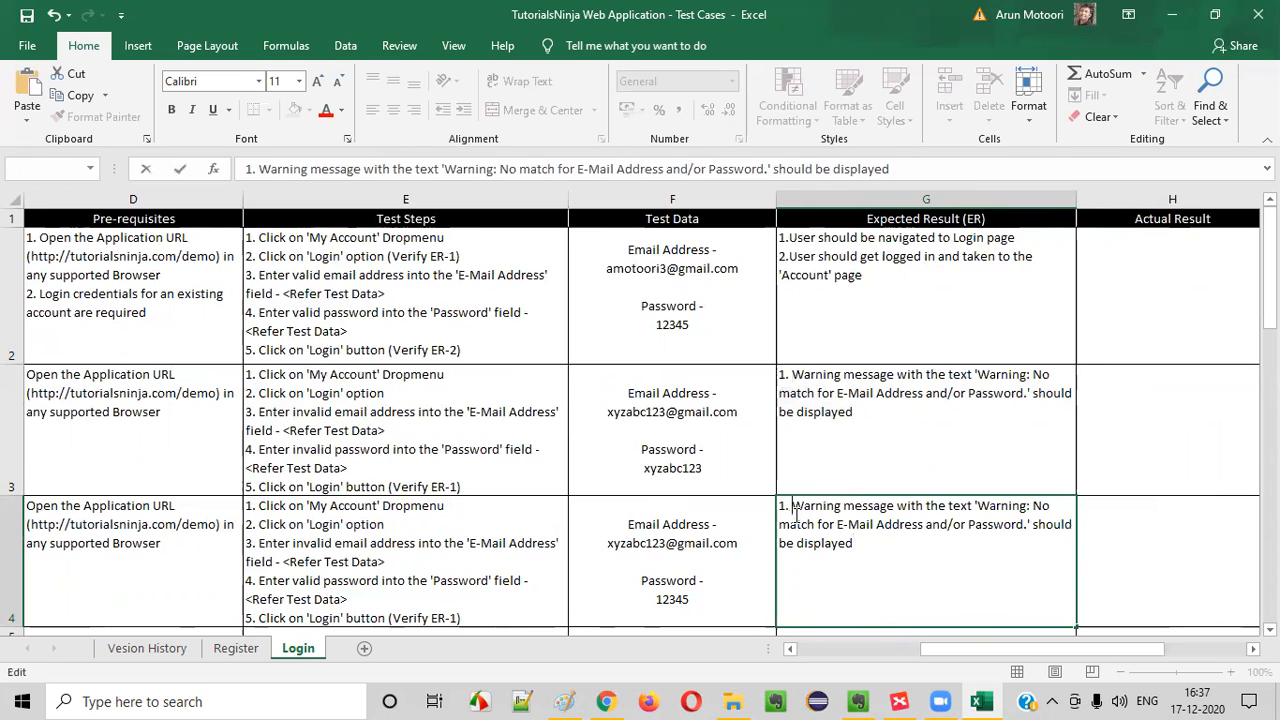
Switch to the TutorialsNinja site in Chrome, reload the page with form resubmission and open a fresh Login page from My Account
key(alt+Tab)
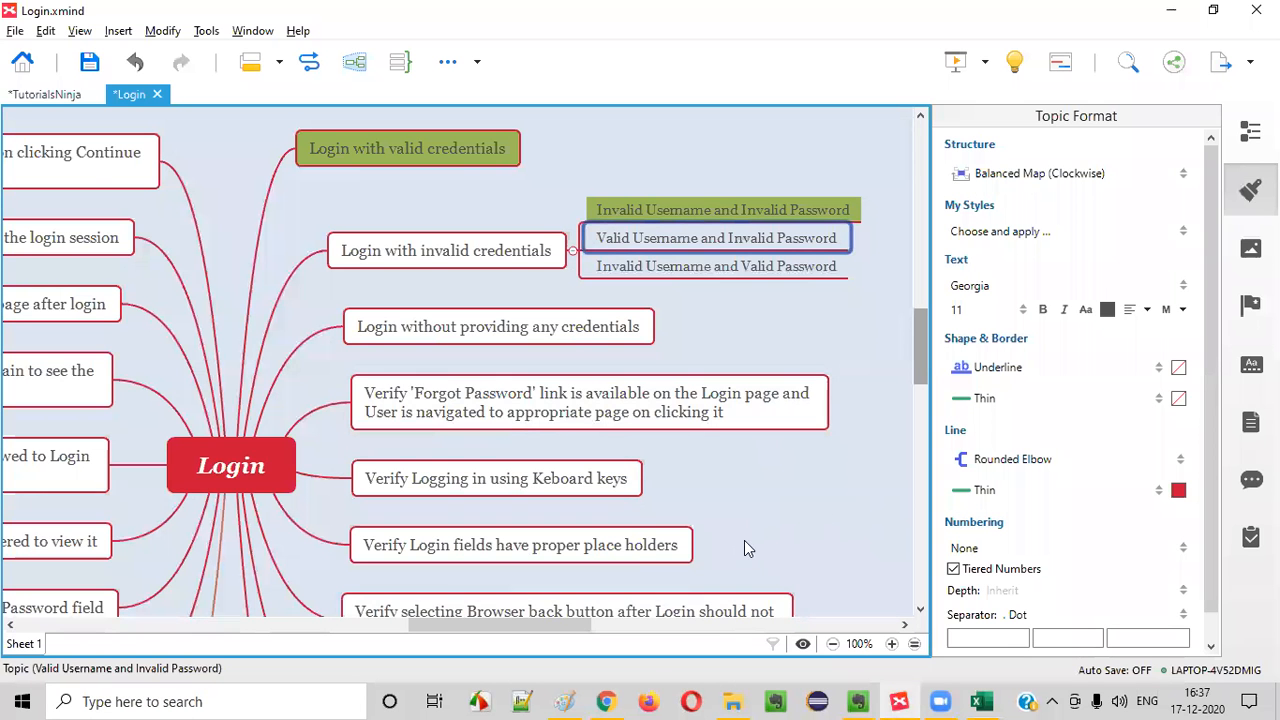
click(606, 701)
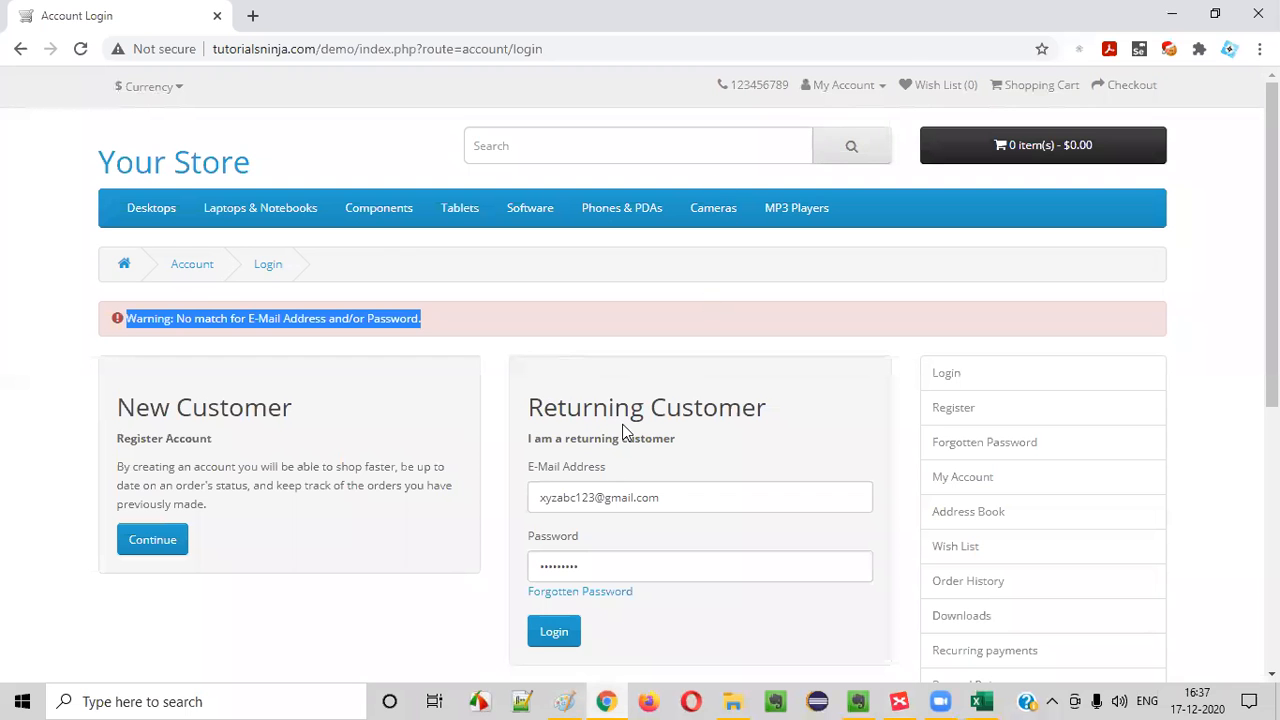
scroll(622, 430, down, 1)
click(78, 52)
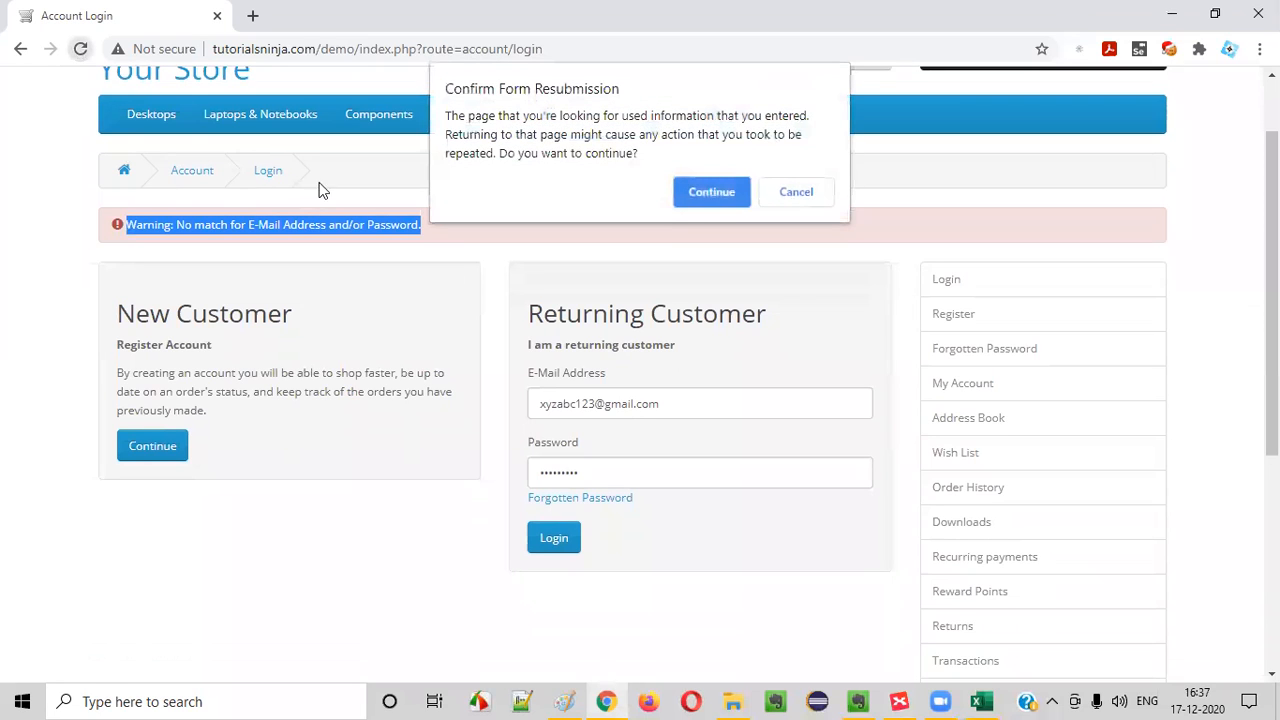
click(705, 199)
scroll(628, 257, up, 1)
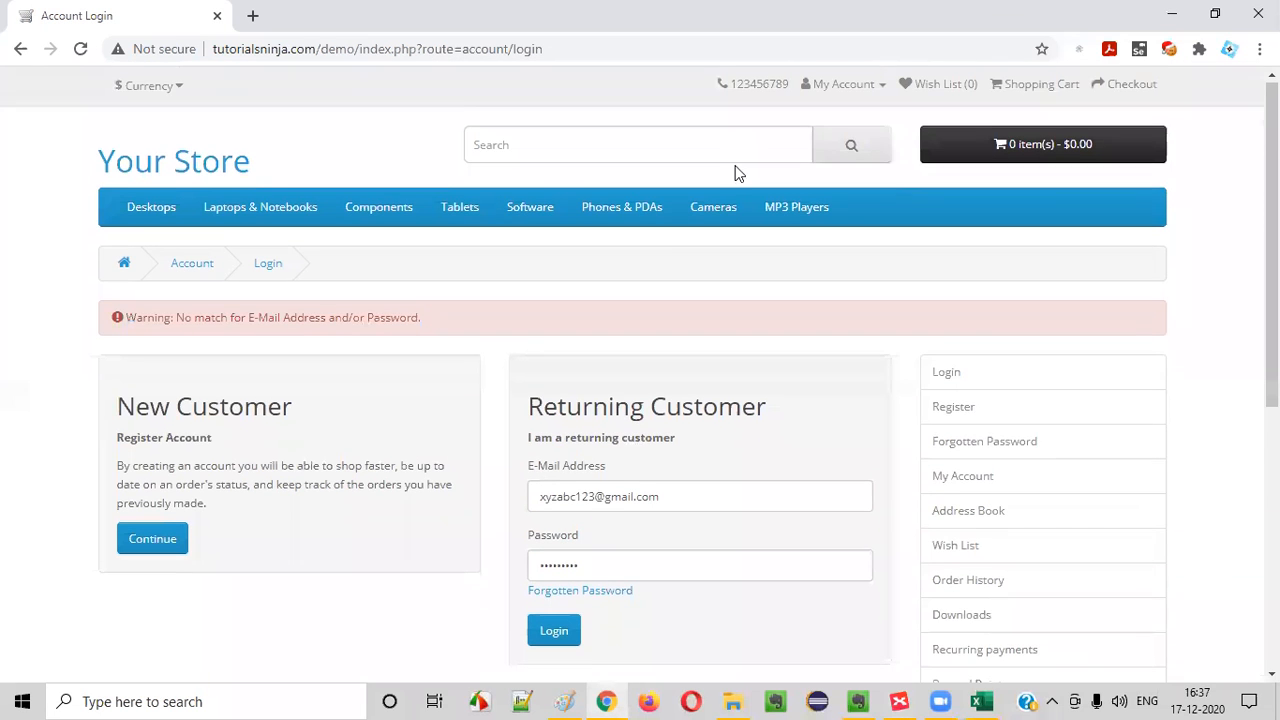
click(840, 88)
click(826, 143)
scroll(606, 328, down, 2)
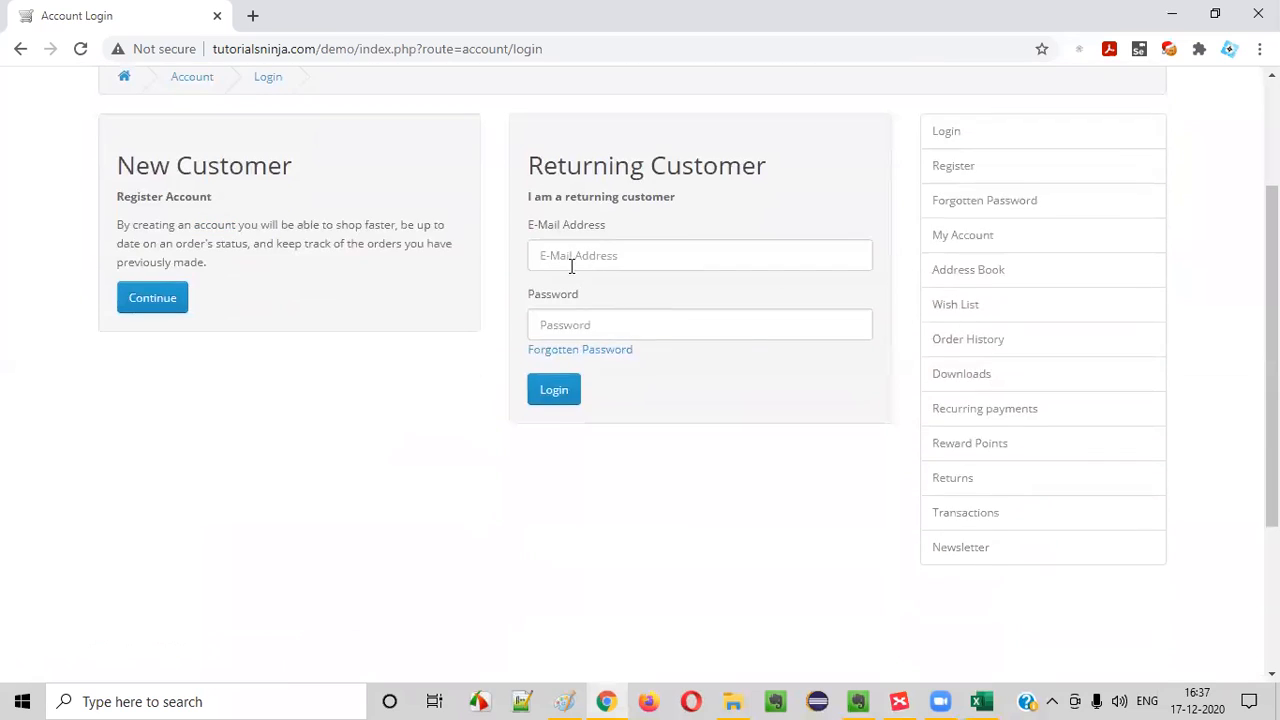
Submit the Returning Customer form with TC_LF_003's invalid email address and valid account password, and check the message shown above the form
click(570, 258)
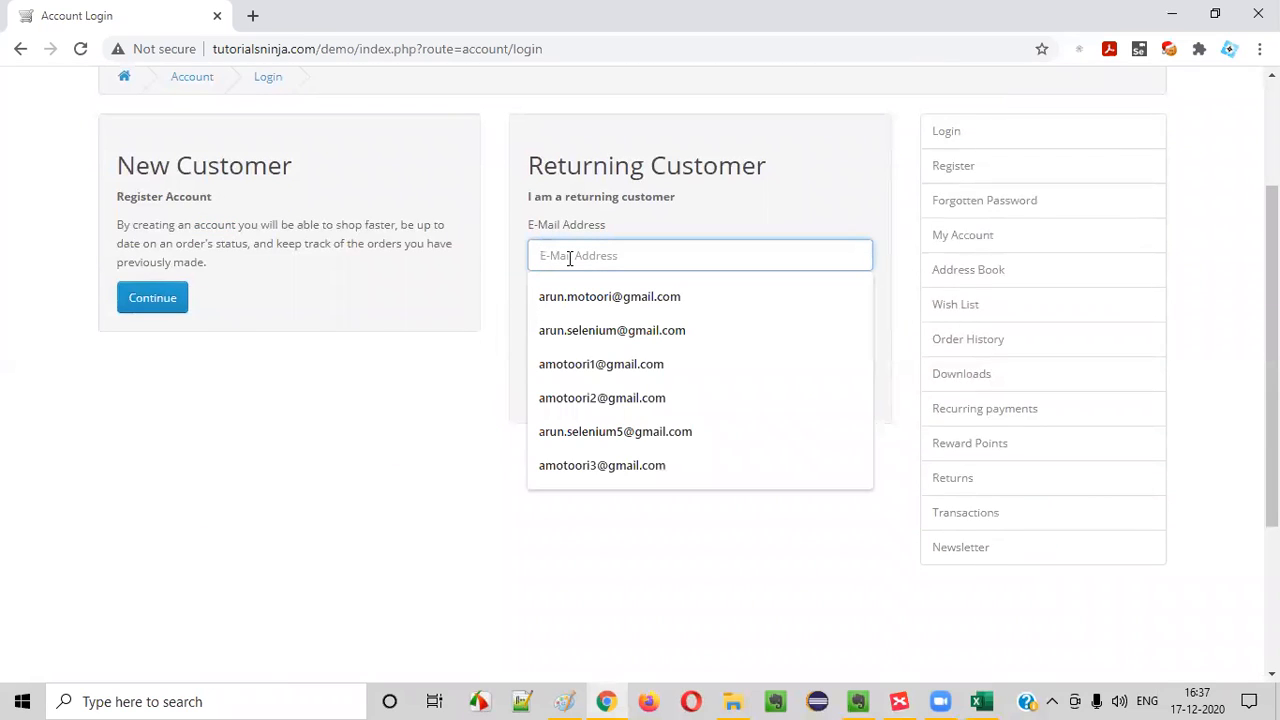
text(xyzabc123@gmail.com)
click(583, 300)
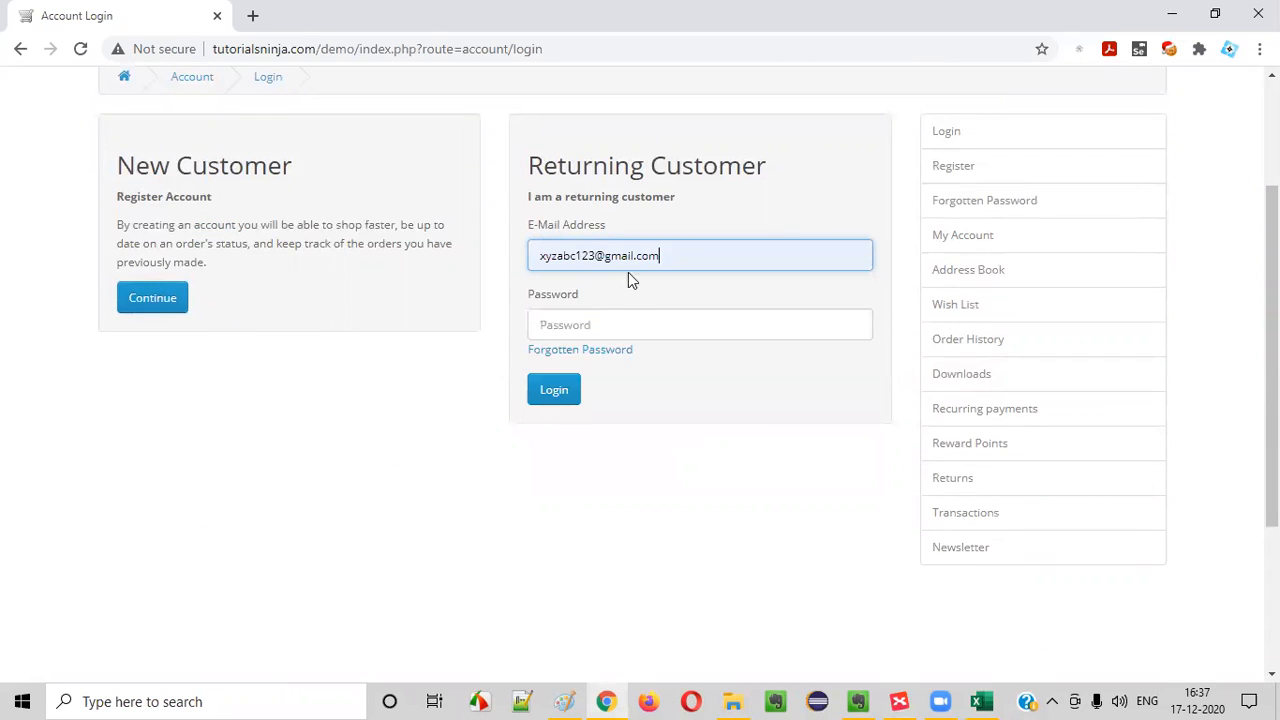
click(573, 320)
text(1)
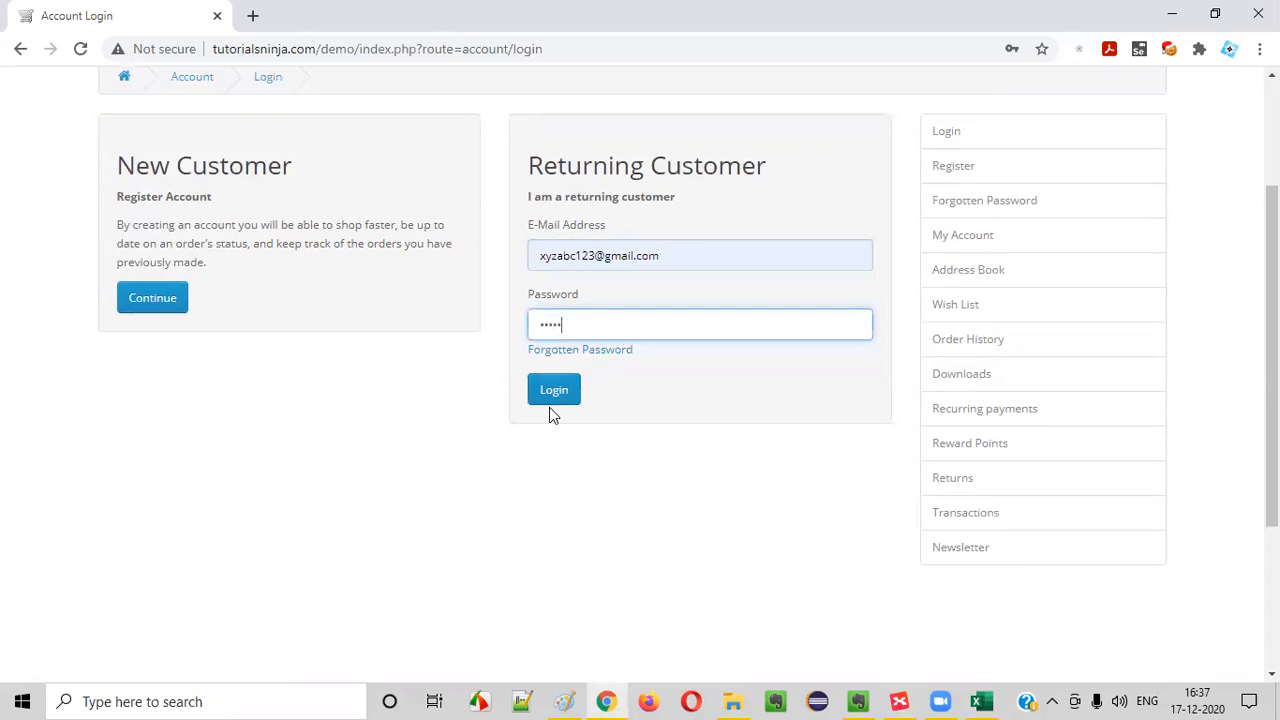
click(556, 391)
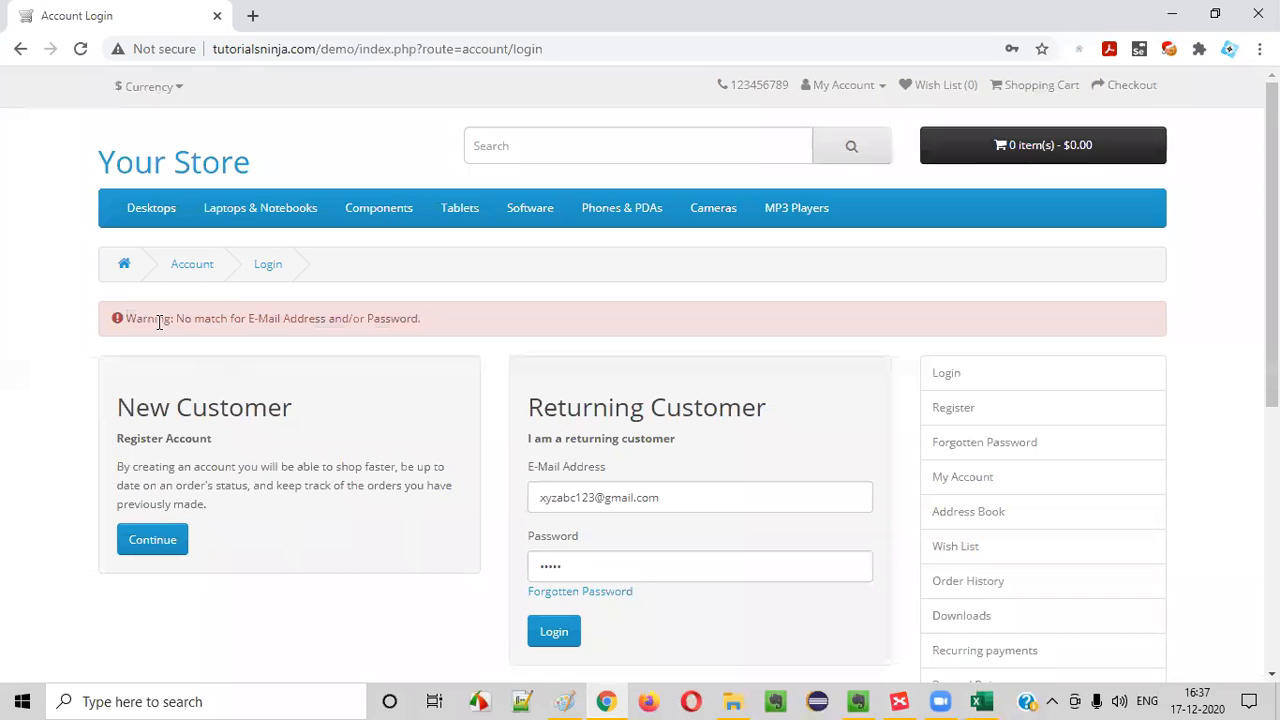
drag(136, 319, 94, 317)
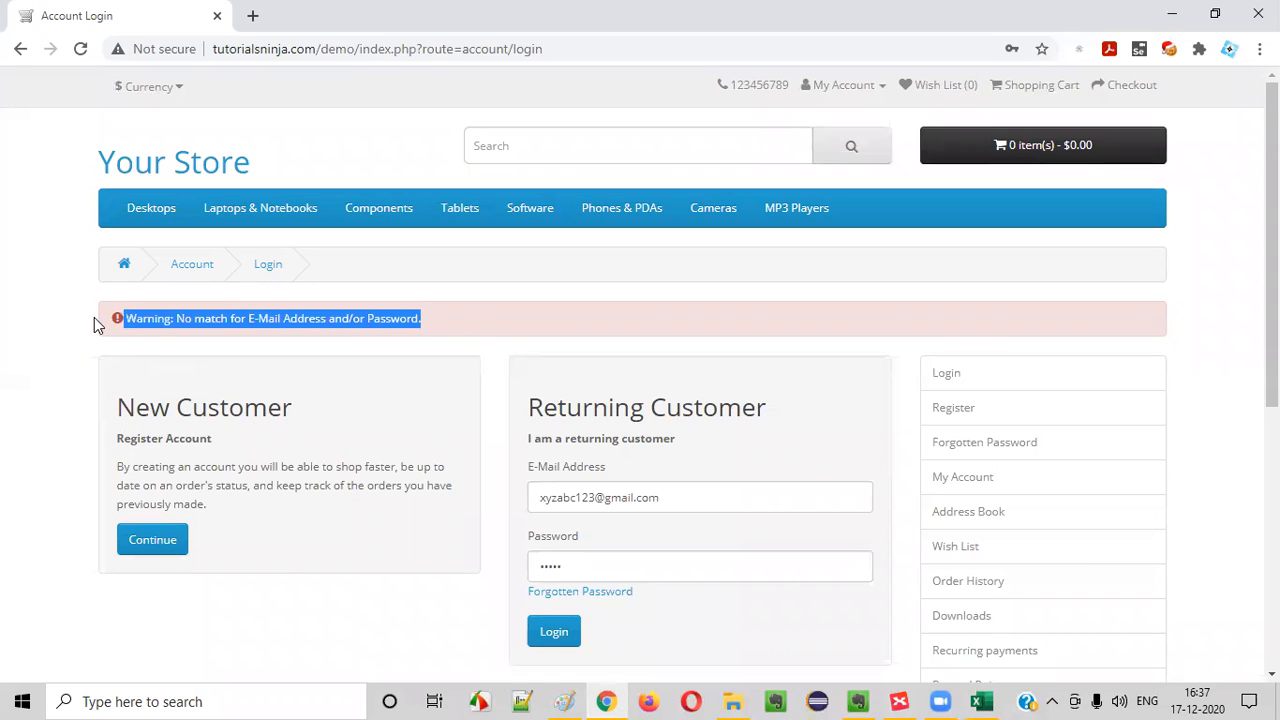
Return to the Excel workbook, check the warning text in TC_LF_003's Expected Result and finish editing the cell
key(alt+Tab)
click(981, 701)
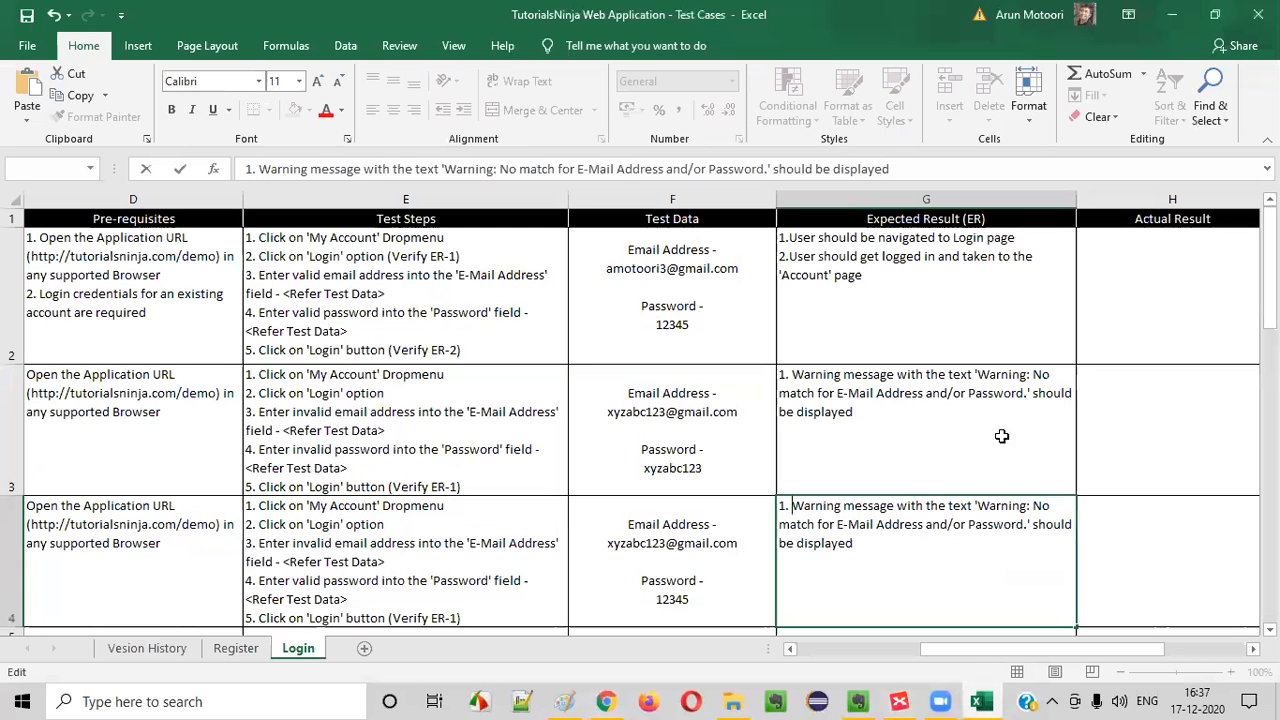
drag(908, 509, 951, 552)
click(954, 554)
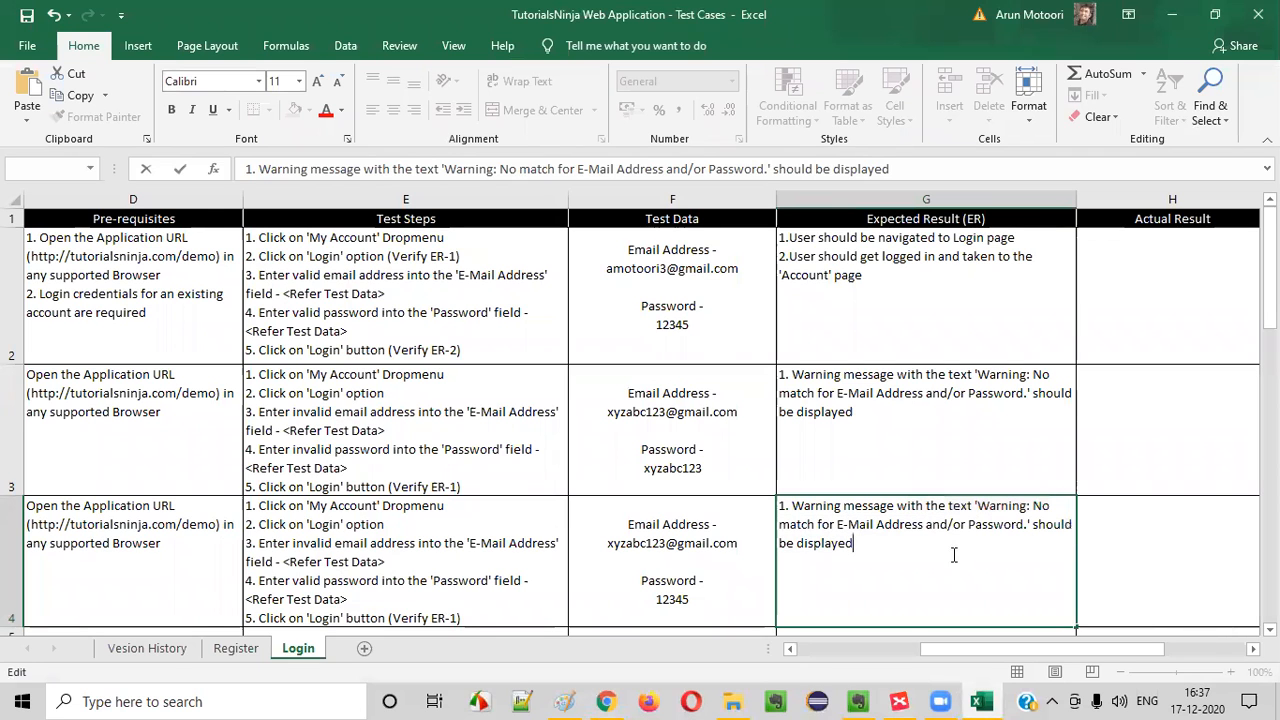
click(609, 557)
scroll(591, 543, down, 3)
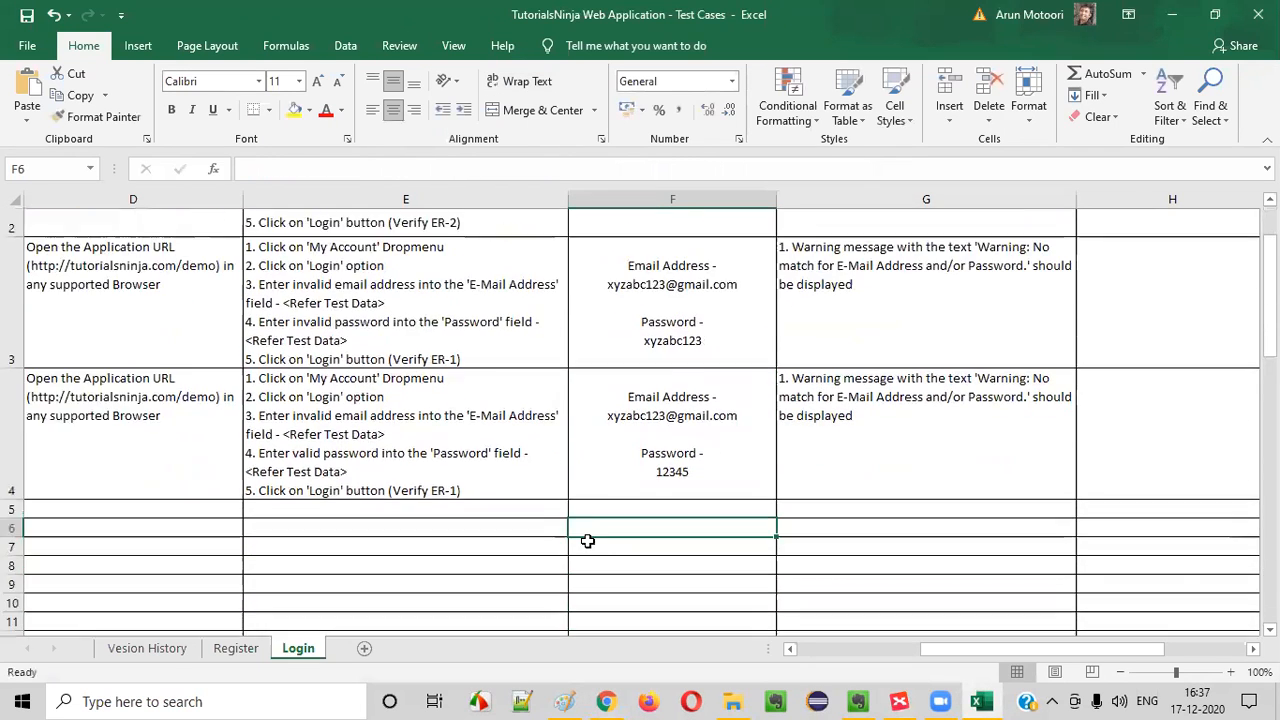
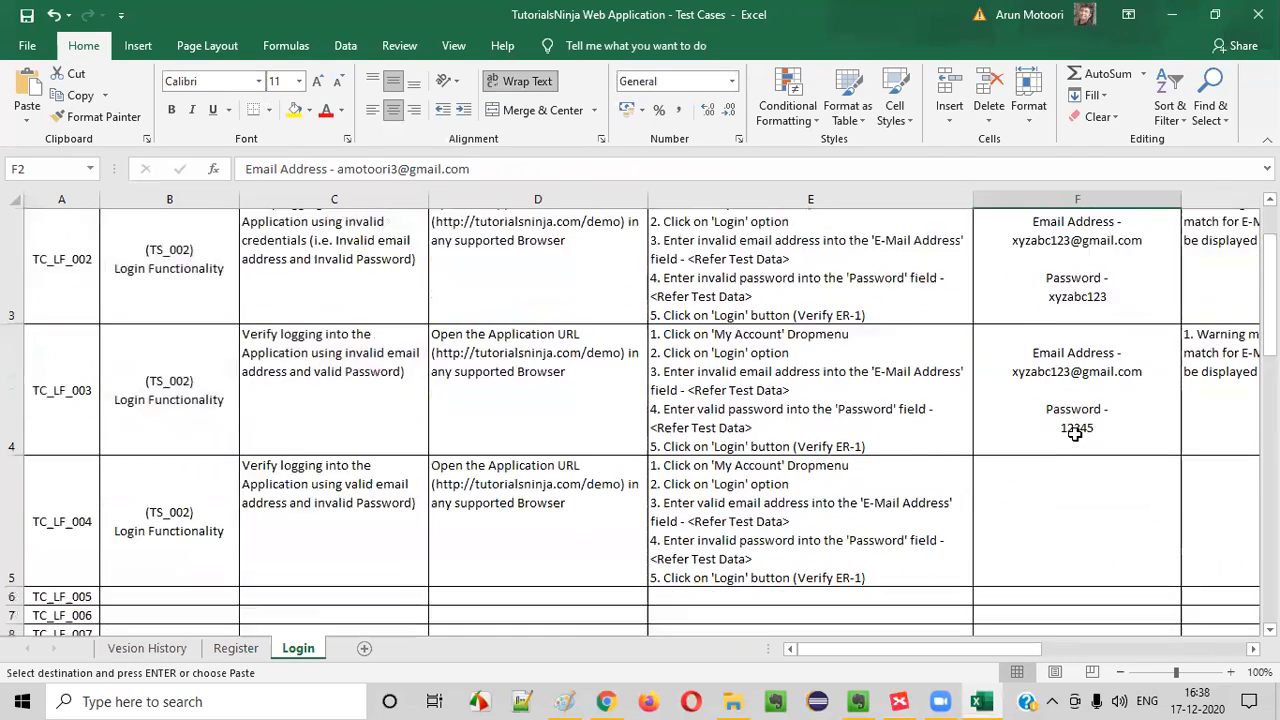
Fill TC_LF_004's Test Data with the copied valid email and password entry, replacing its password with the invalid test password
key(ctrl+v)
double_click(1063, 434)
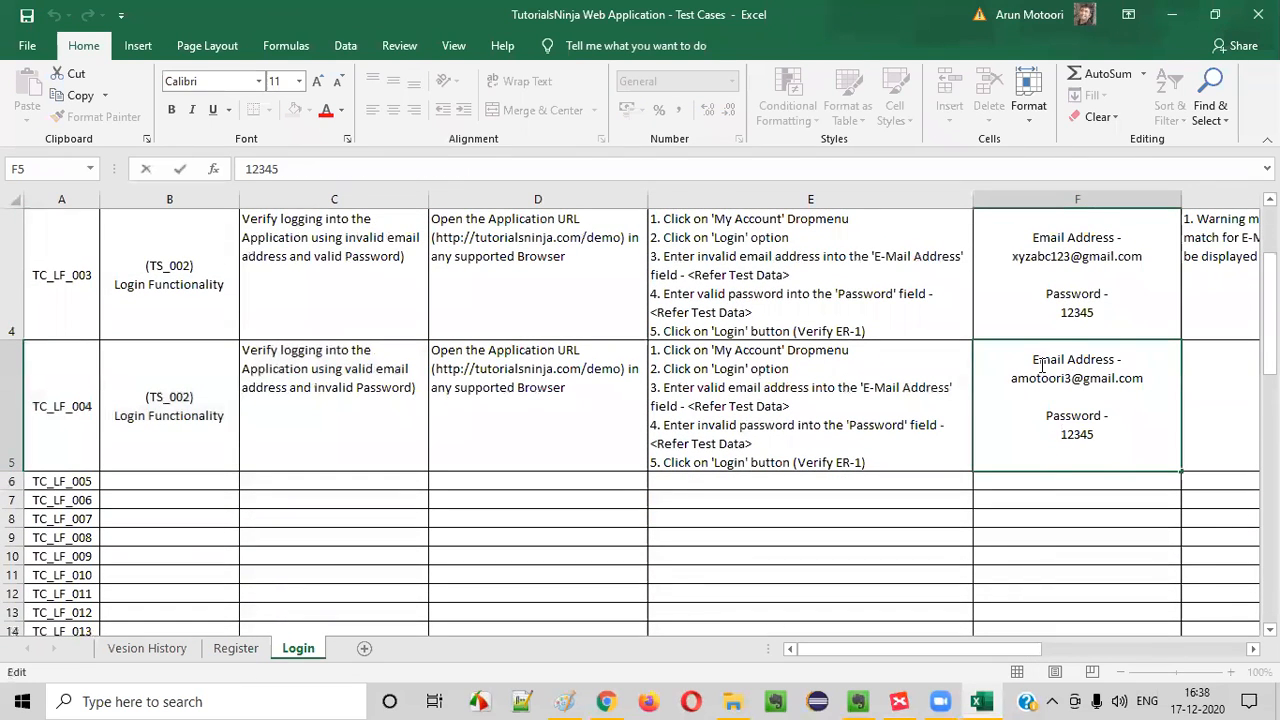
drag(1041, 365, 1149, 389)
click(1062, 434)
drag(1062, 434, 1096, 434)
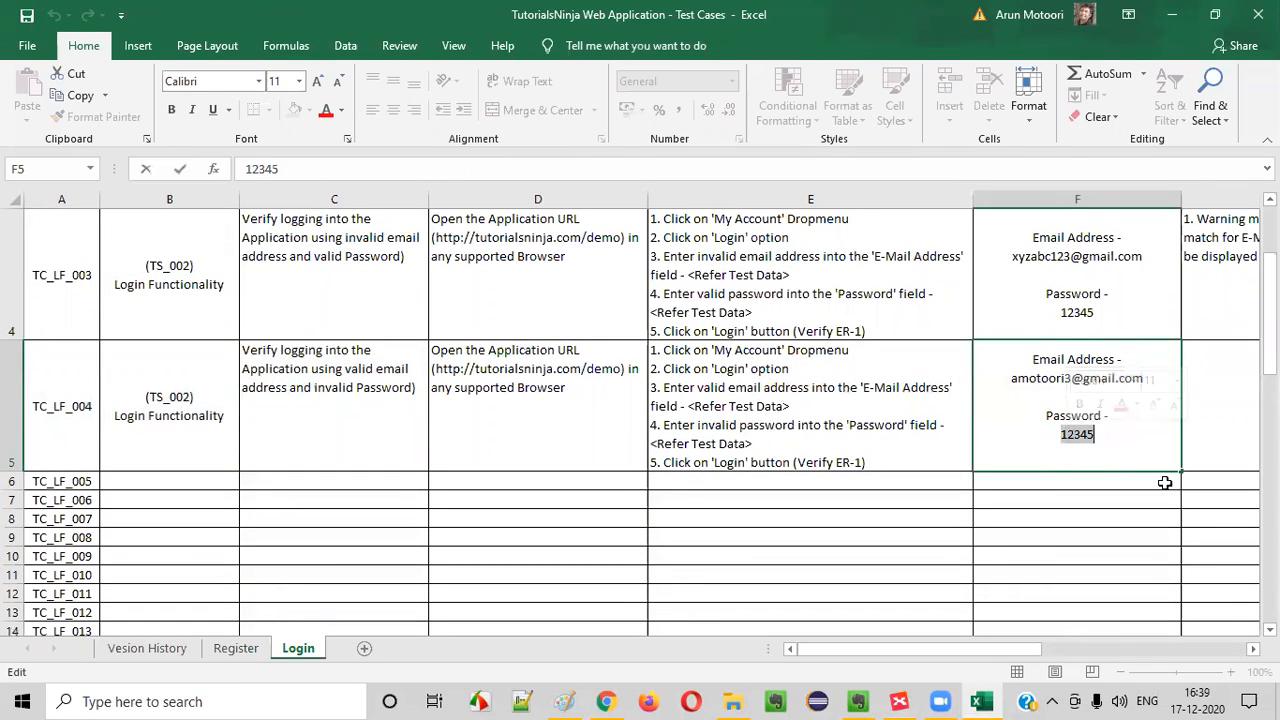
text(xy)
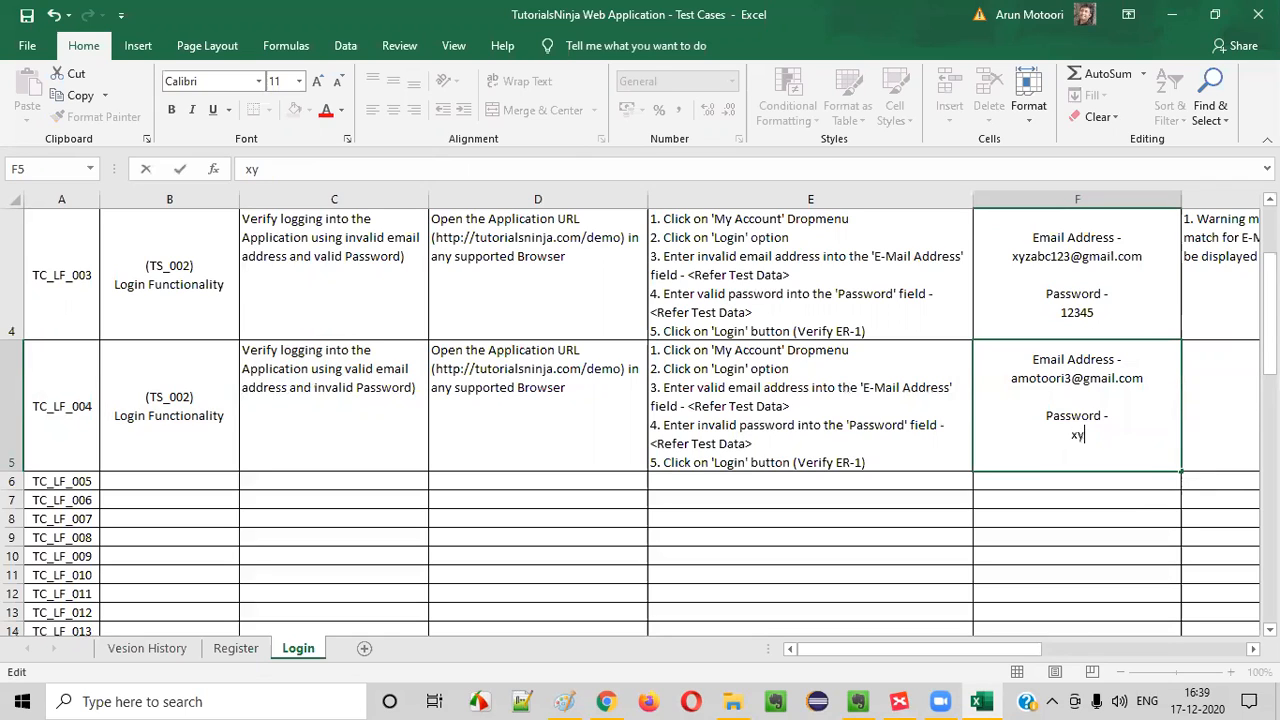
text(zabc123)
click(1112, 582)
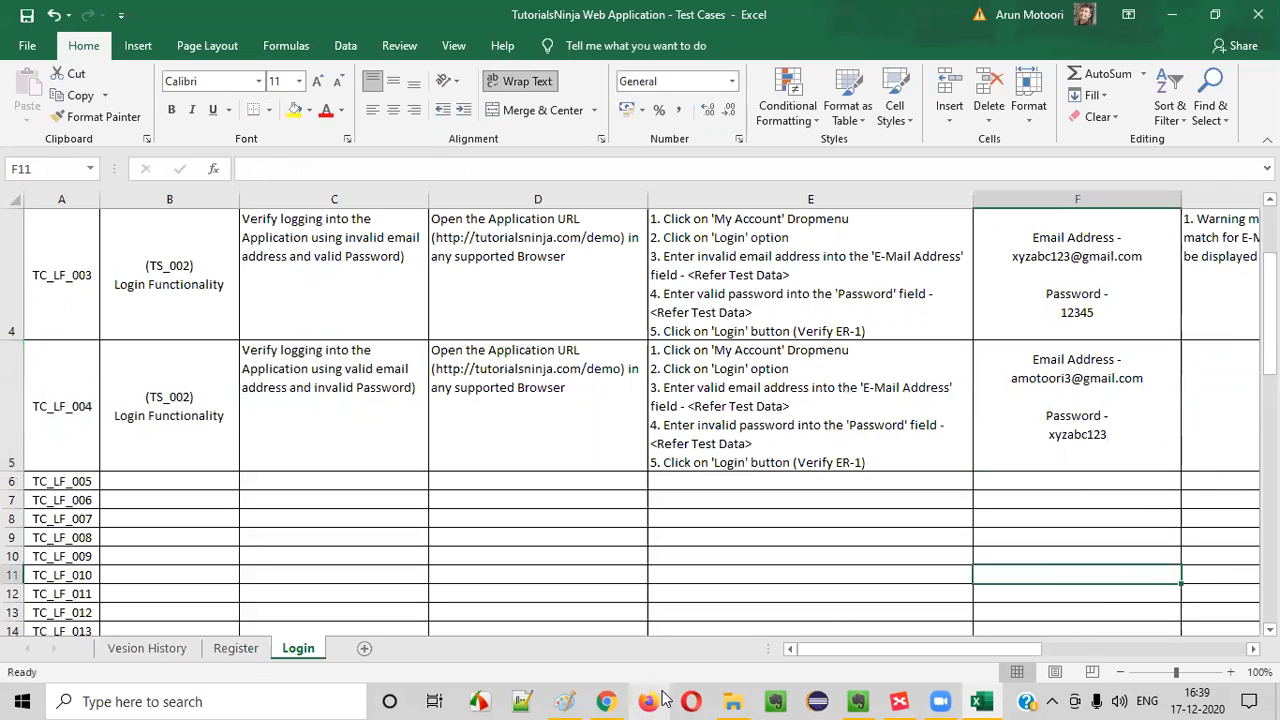
Switch to the TutorialsNinja site in Chrome and open a fresh Login page from My Account
click(606, 701)
click(820, 89)
click(790, 143)
scroll(575, 362, down, 1)
Submit the Returning Customer form with TC_LF_004's valid email address and invalid password, and check the message shown above the form
click(582, 346)
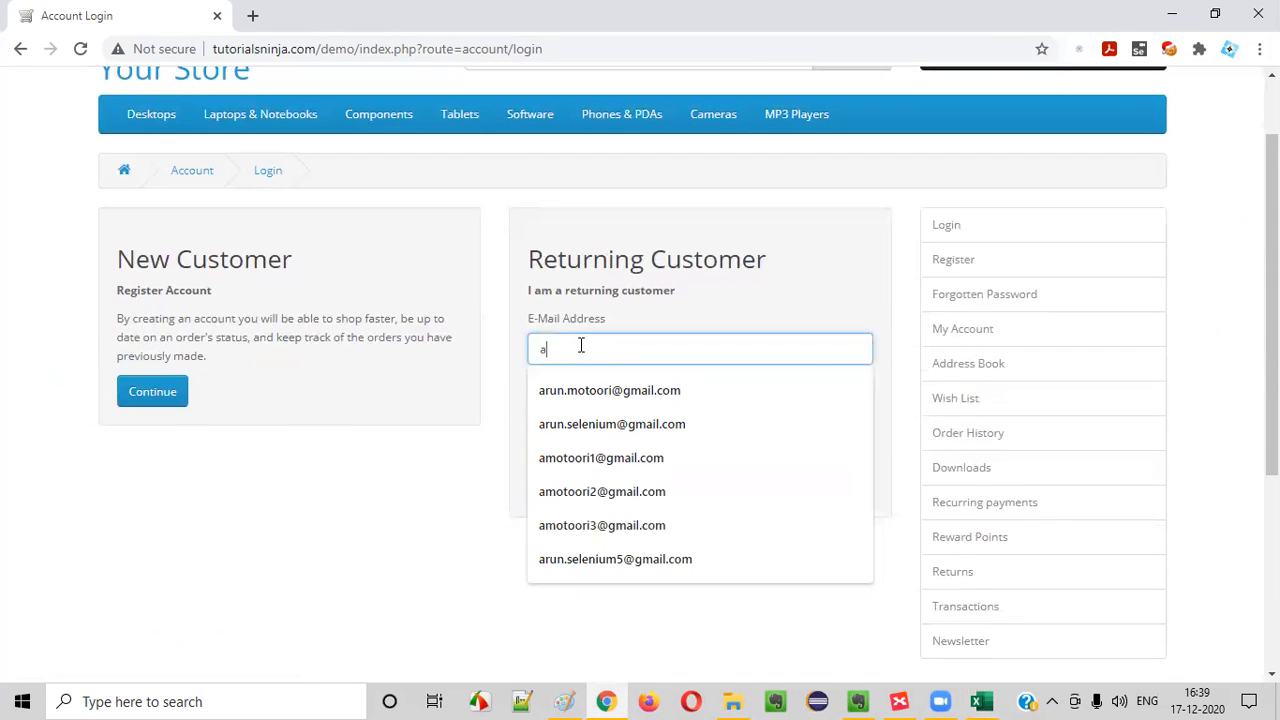
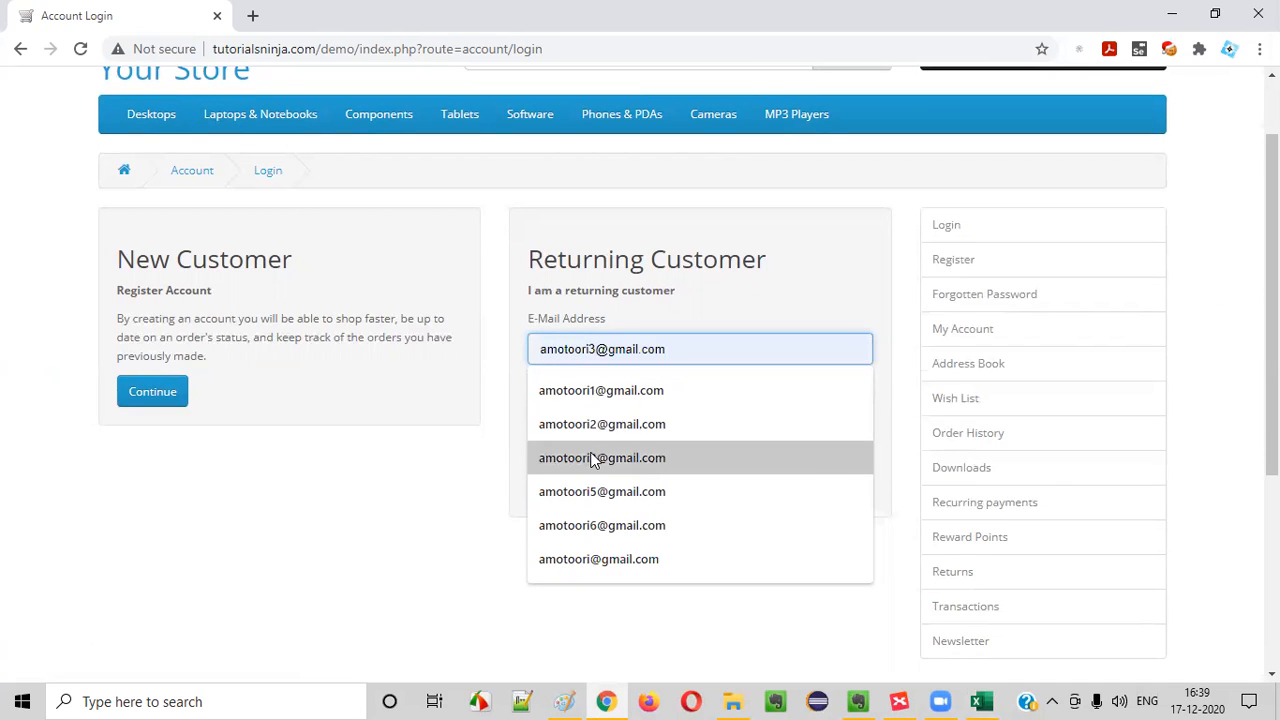
click(592, 457)
key(ctrl+a)
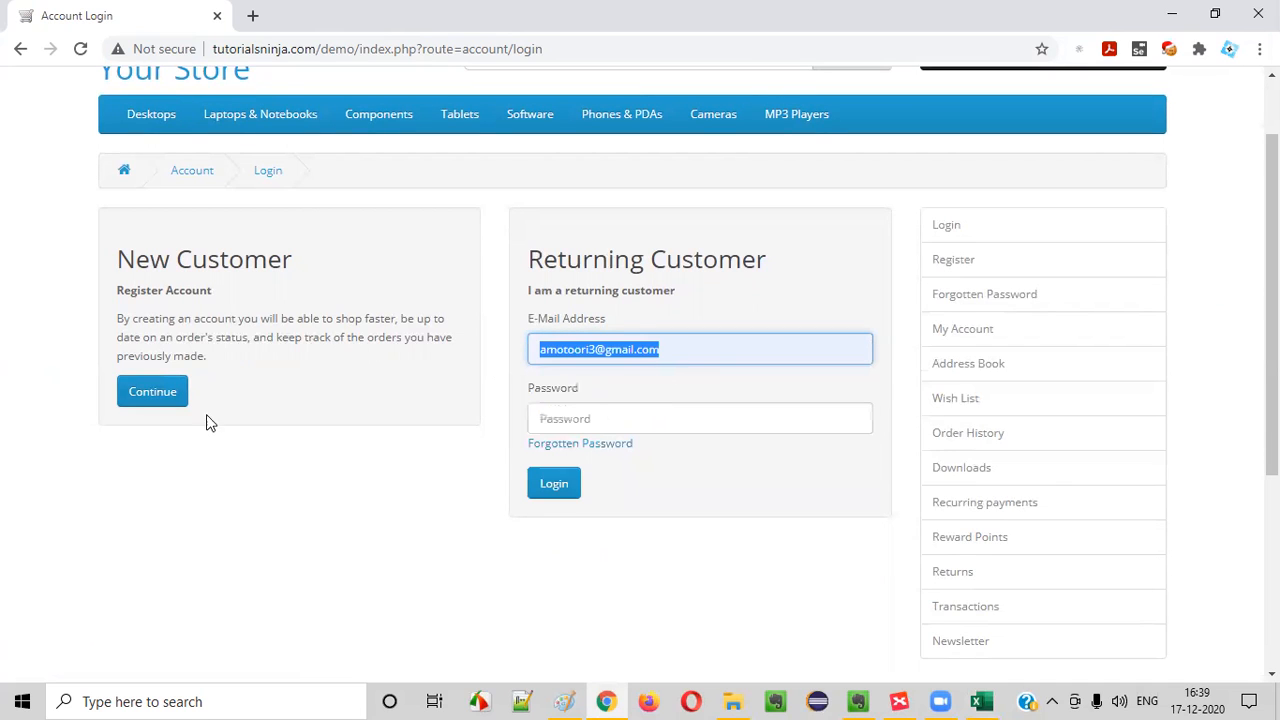
click(633, 415)
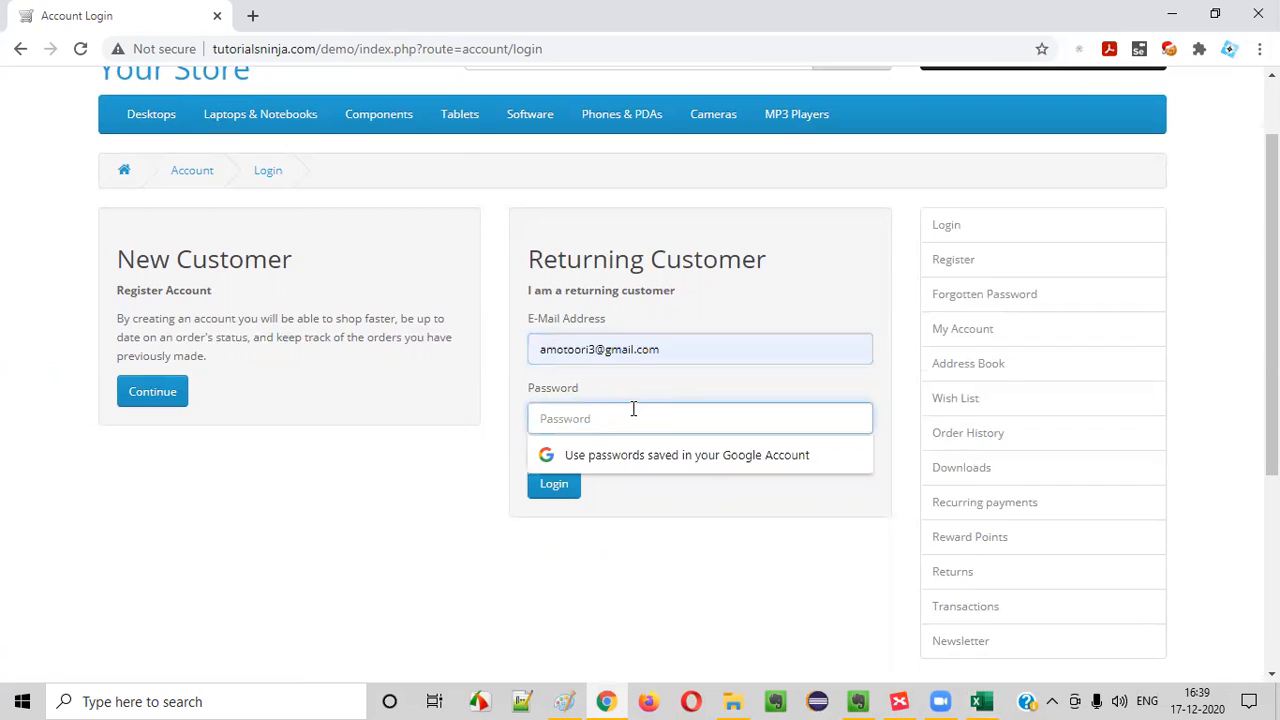
text(••)
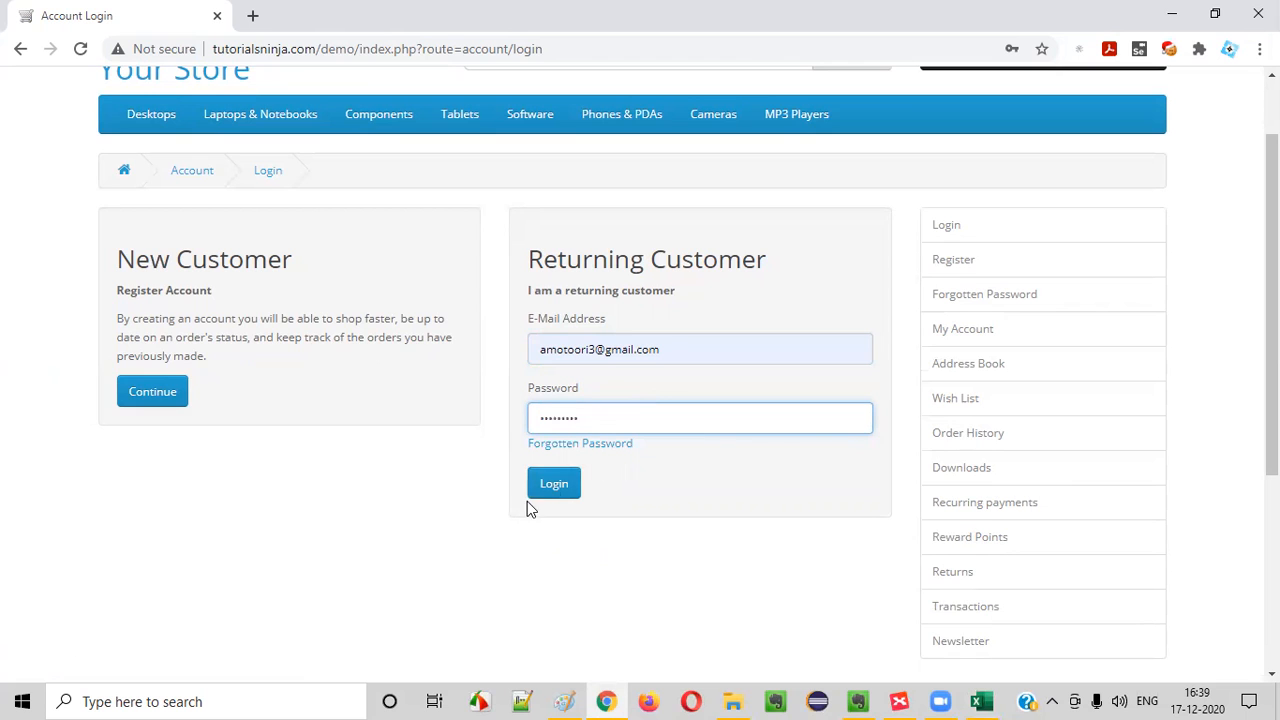
click(552, 488)
drag(373, 324, 560, 349)
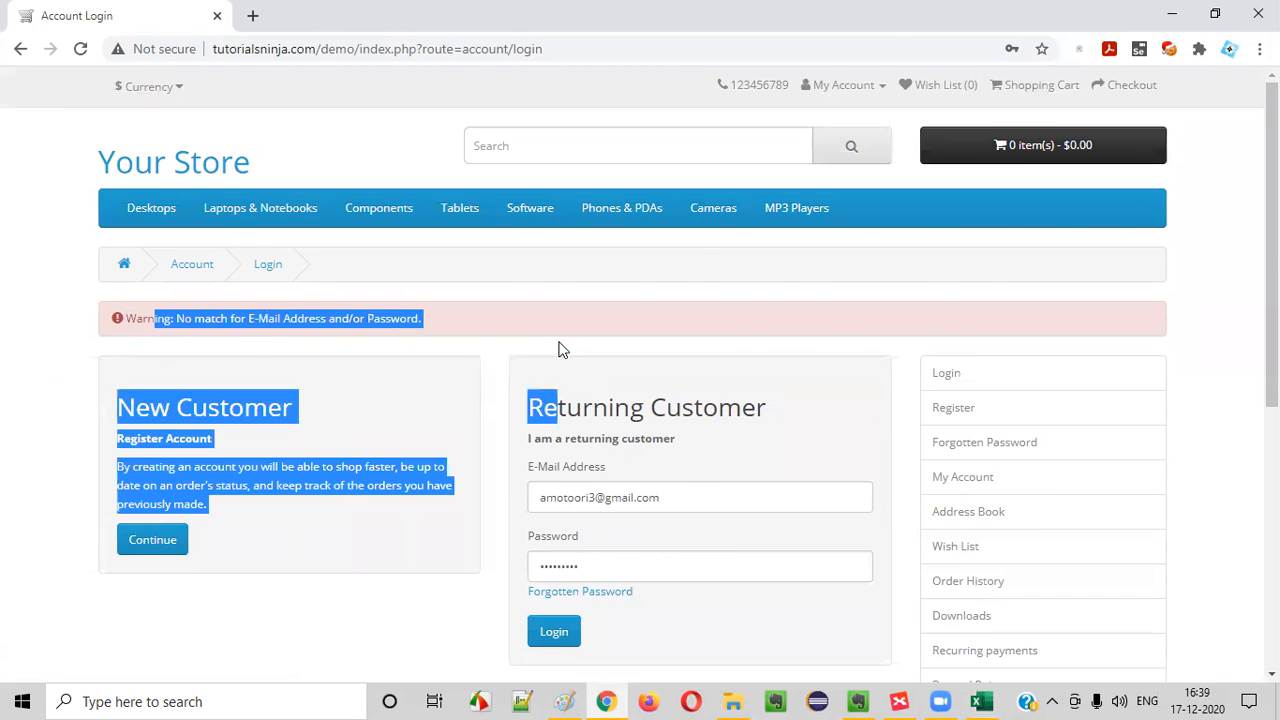
Return to the Excel workbook and copy TC_LF_003's Expected Result into TC_LF_004's Expected Result
key(alt+Tab)
click(1126, 420)
click(1230, 277)
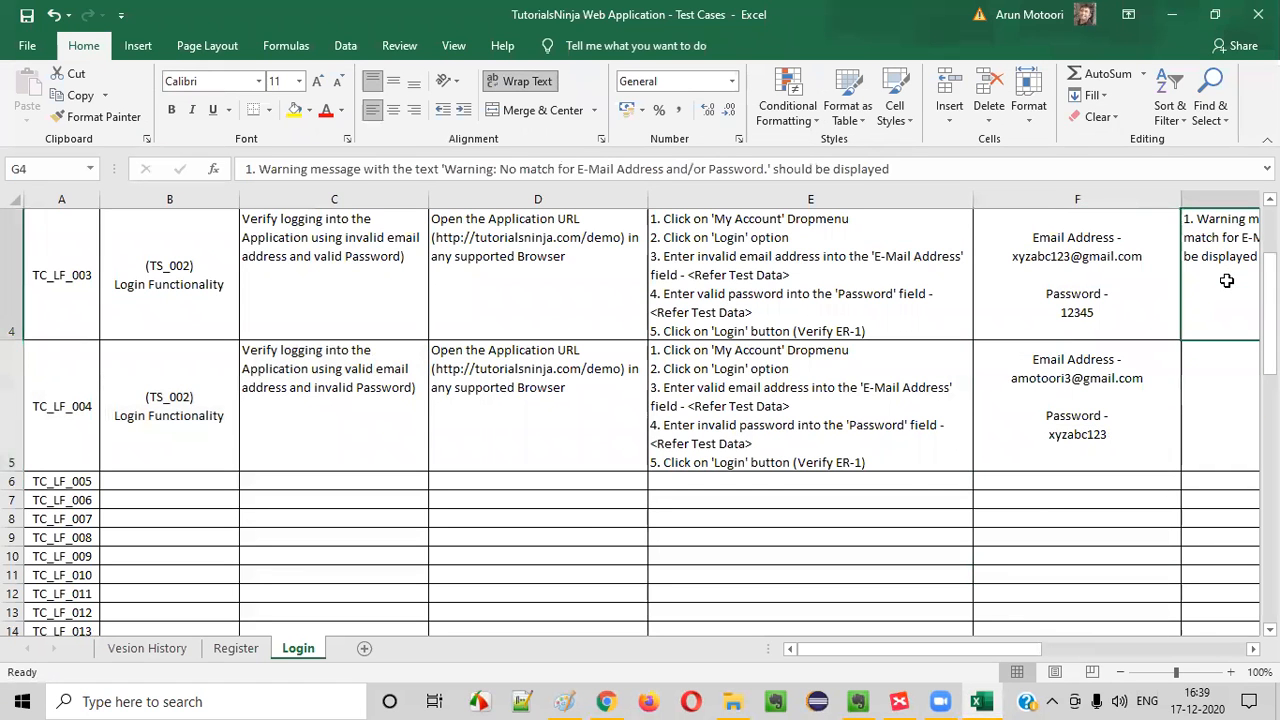
key(ctrl+c)
scroll(1190, 400, down, 3)
scroll(872, 375, up, 5)
mouse_move(1087, 567)
mouse_down()
mouse_move(1262, 570)
mouse_move(1095, 560)
mouse_up()
click(784, 382)
scroll(751, 354, down, 2)
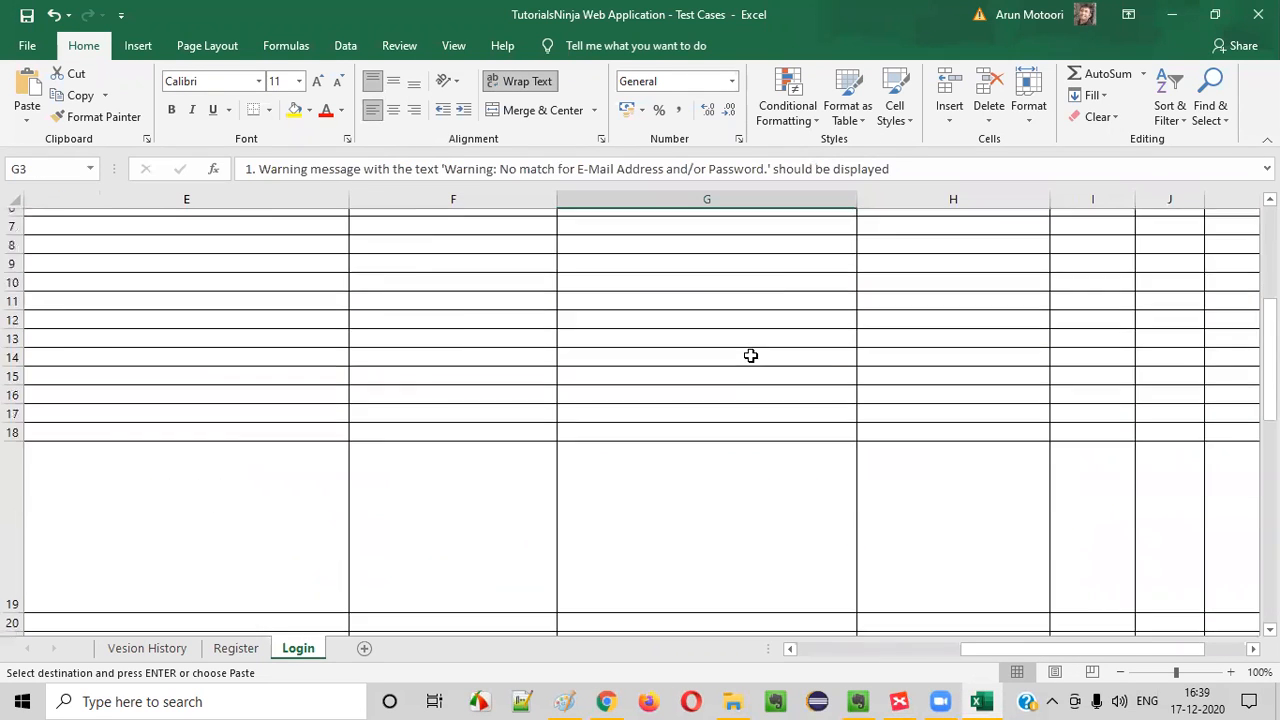
scroll(680, 277, up, 1)
click(680, 277)
click(664, 398)
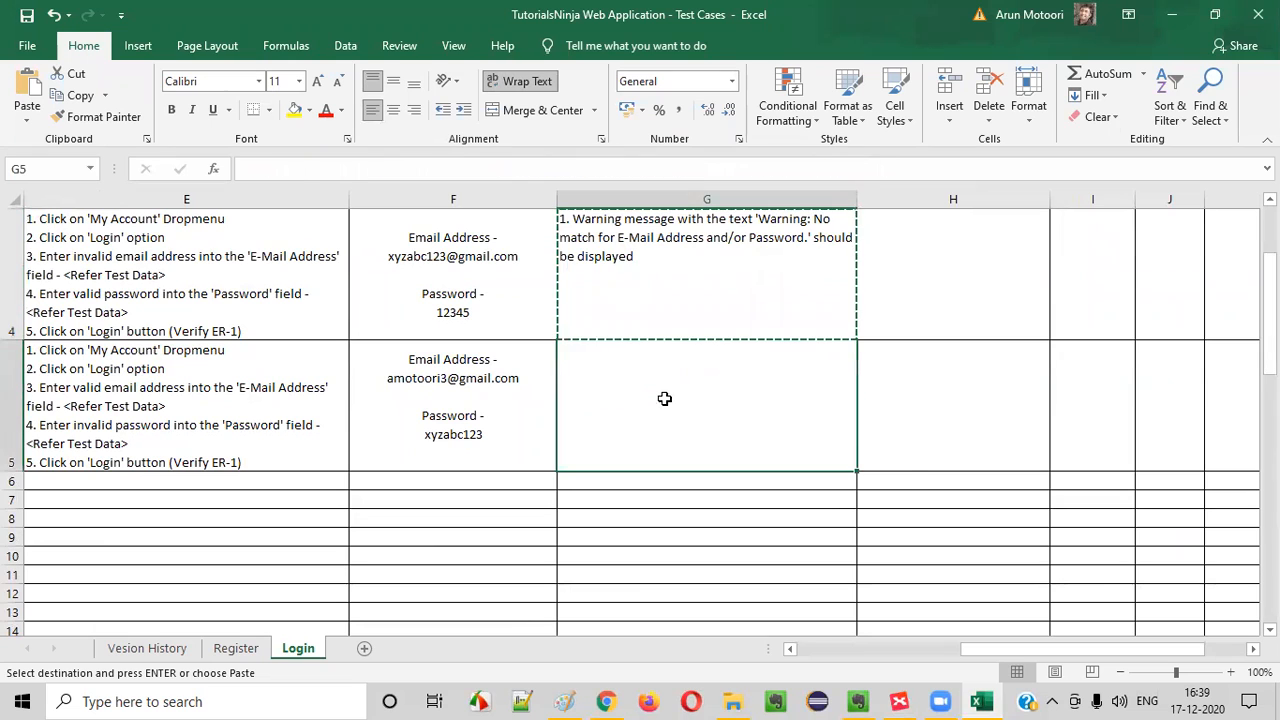
key(ctrl+v)
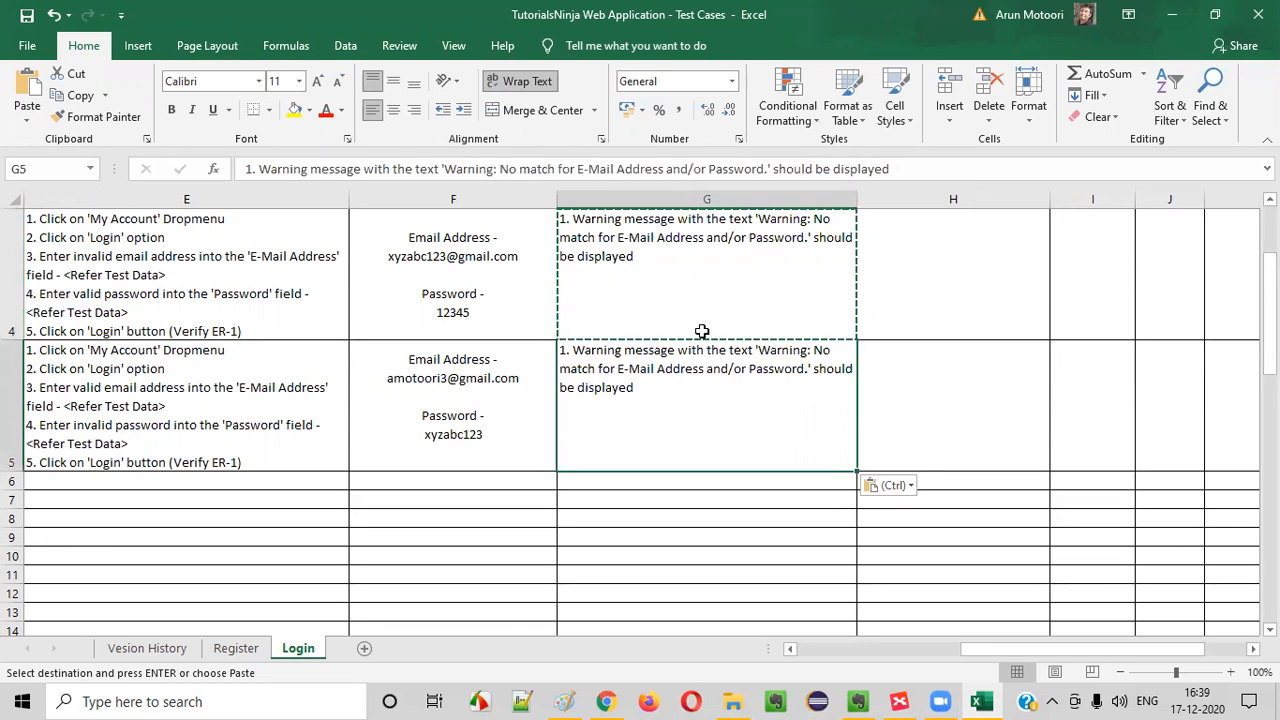
double_click(706, 387)
key(Escape)
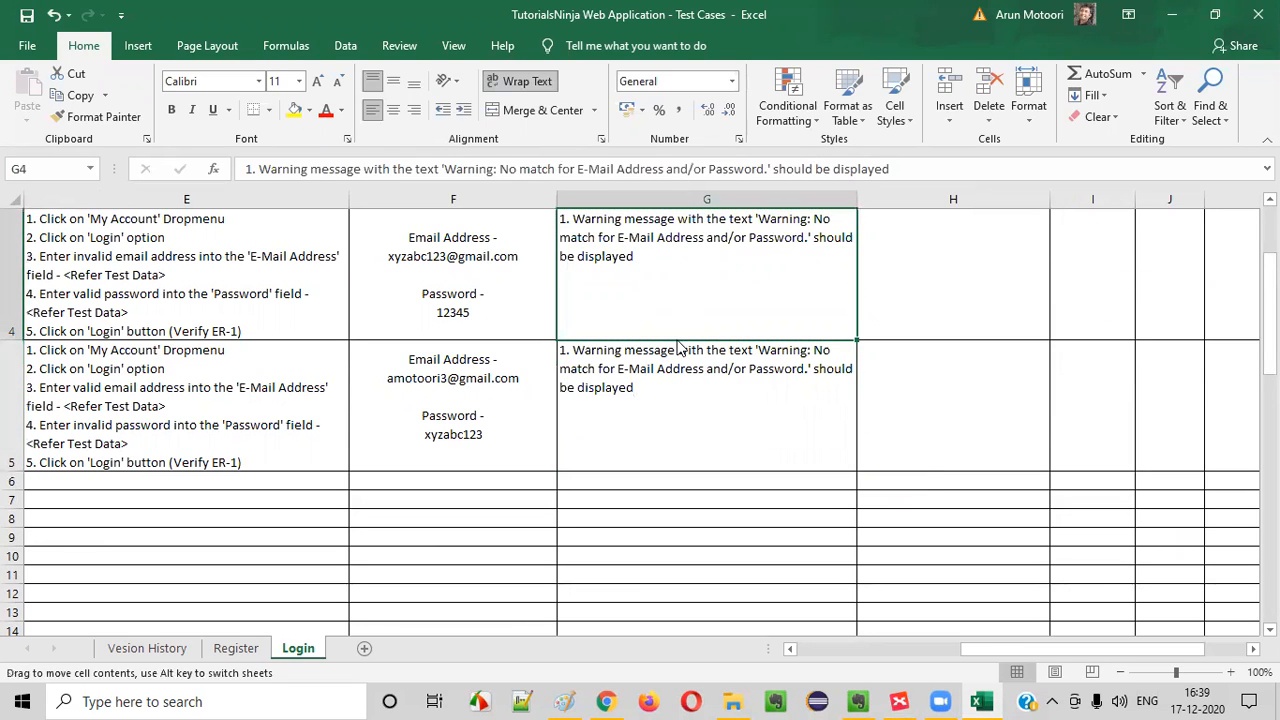
key(Left)
key(Left)
key(Left)
key(Left)
key(Left)
key(Left)
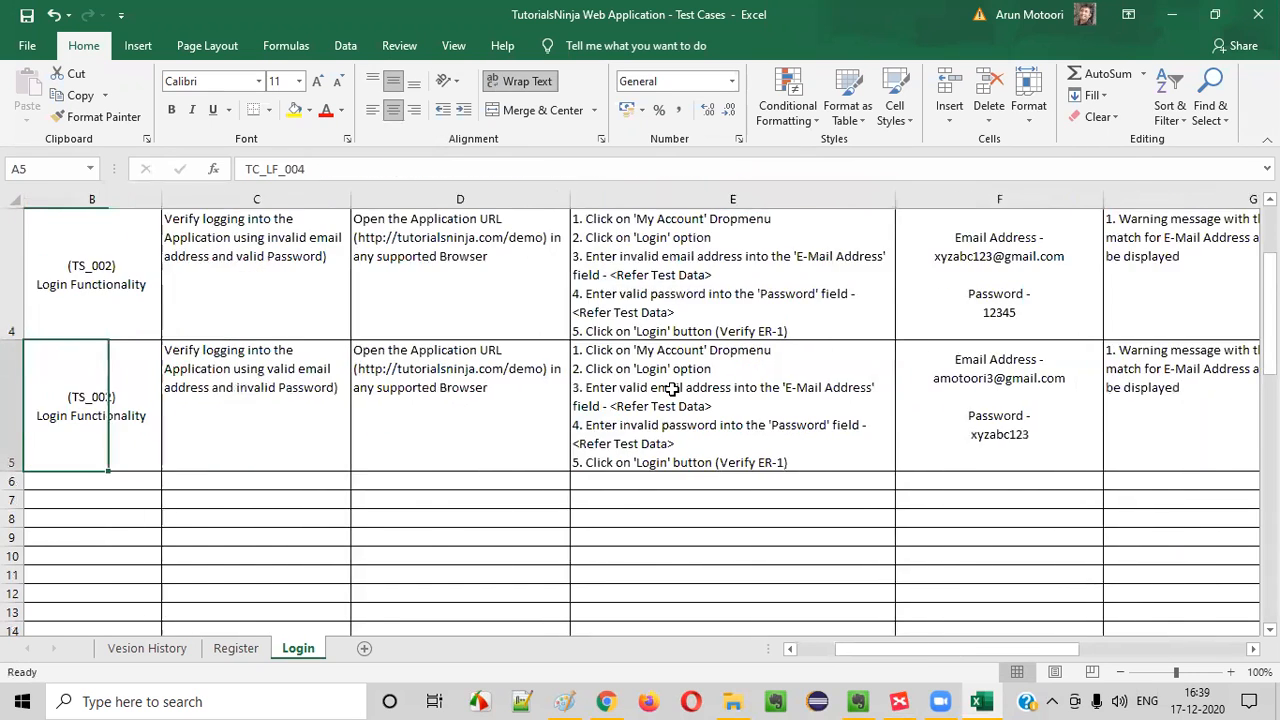
key(Down)
click(90, 438)
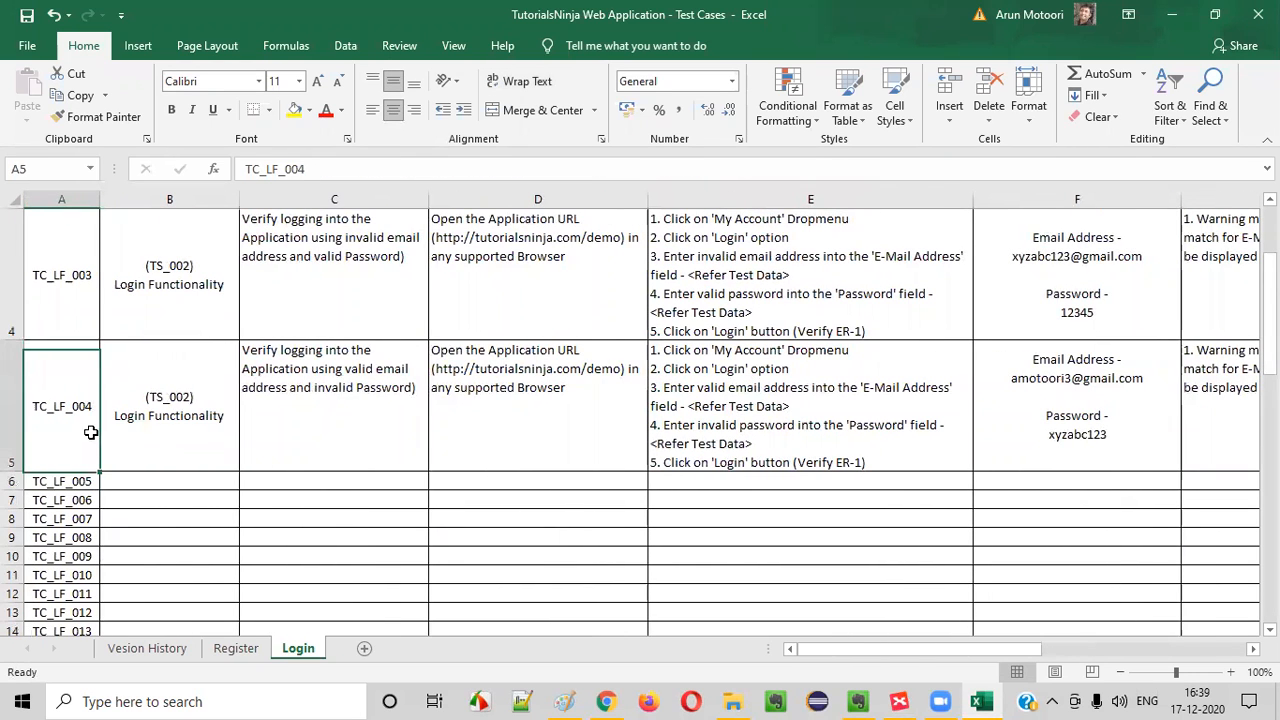
Switch to the XMind Login map and fill the 'Valid Username and Invalid Password' topic with green to mark it covered
click(899, 701)
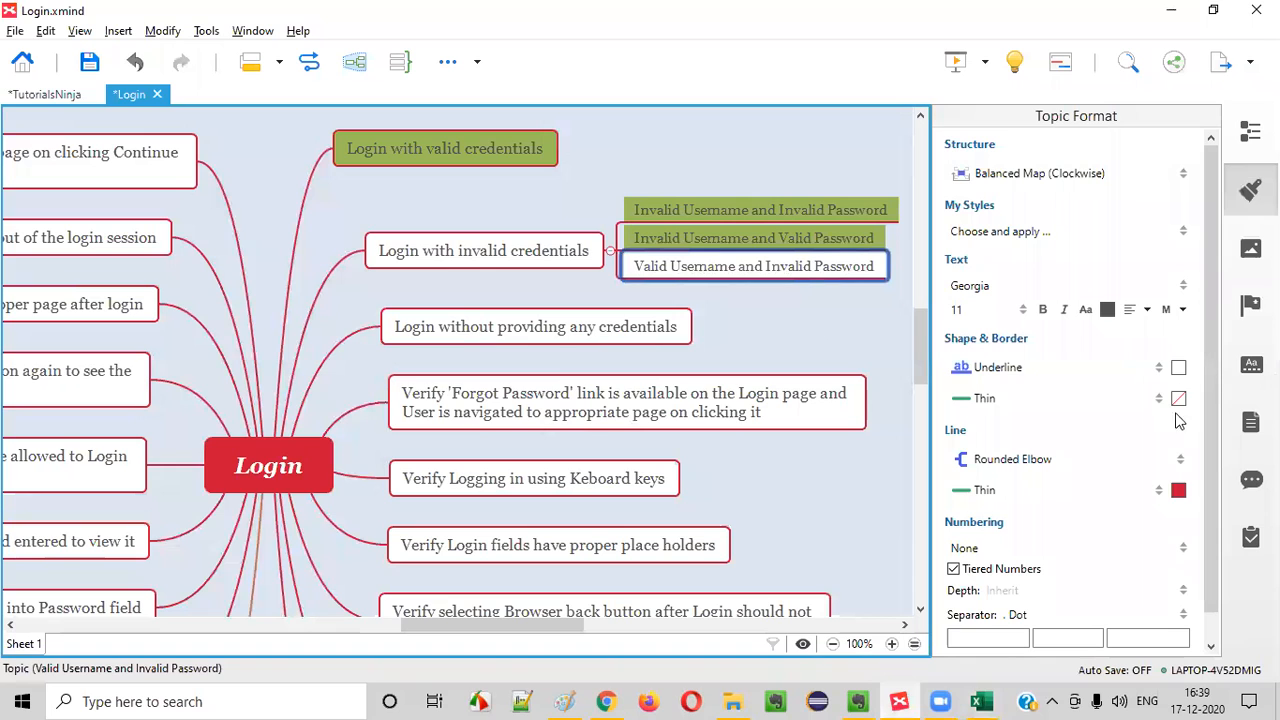
click(1178, 368)
click(1178, 370)
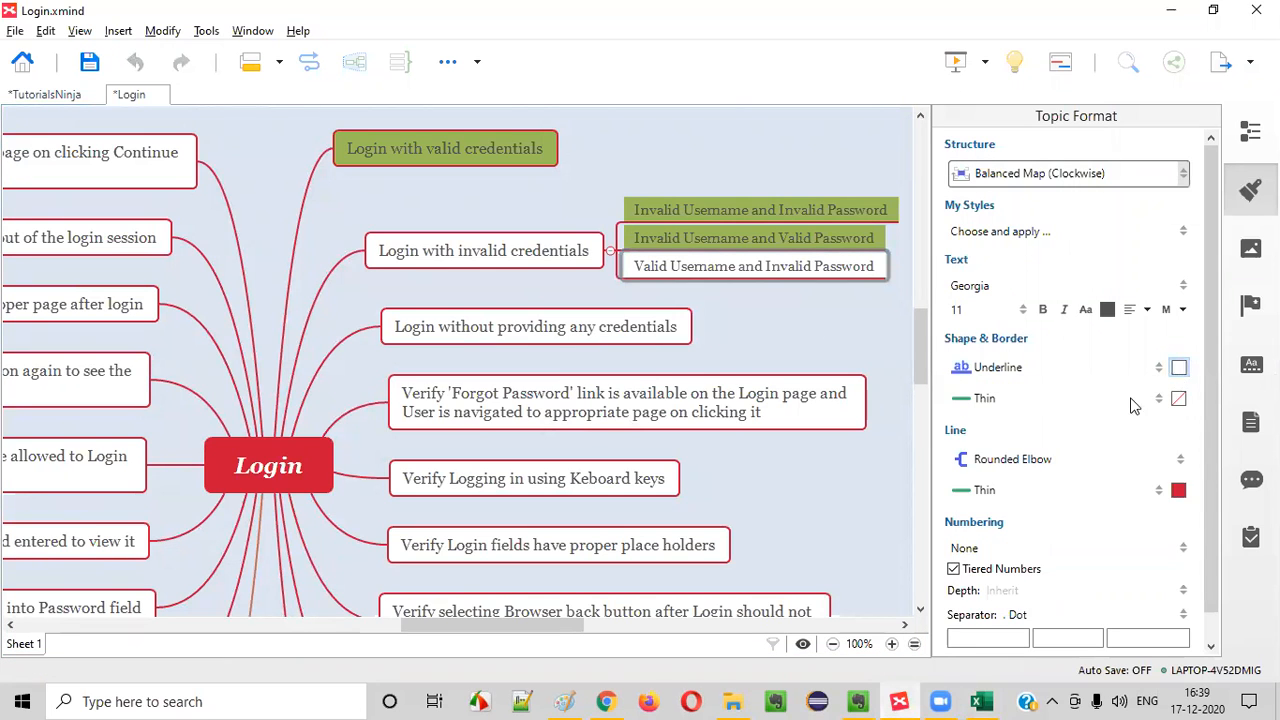
click(1179, 370)
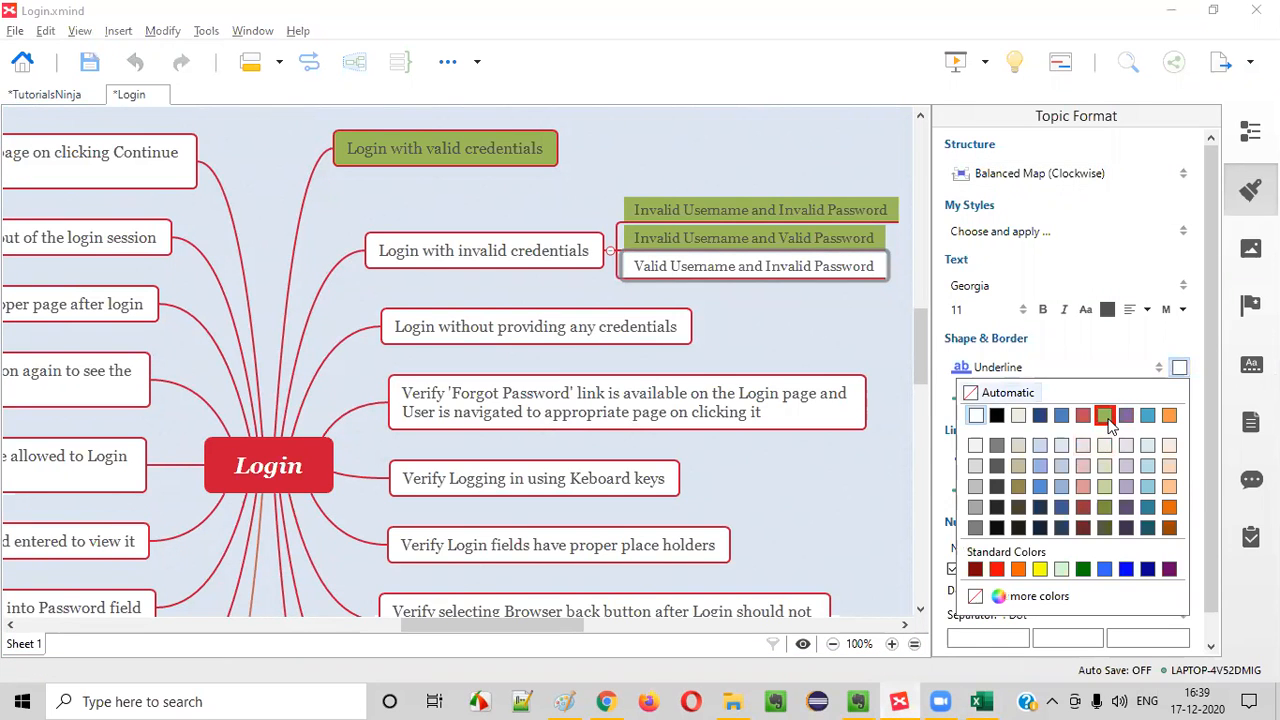
click(1104, 415)
Fill the 'Login with invalid credentials' topic with the same green and collapse its subtopics
click(428, 248)
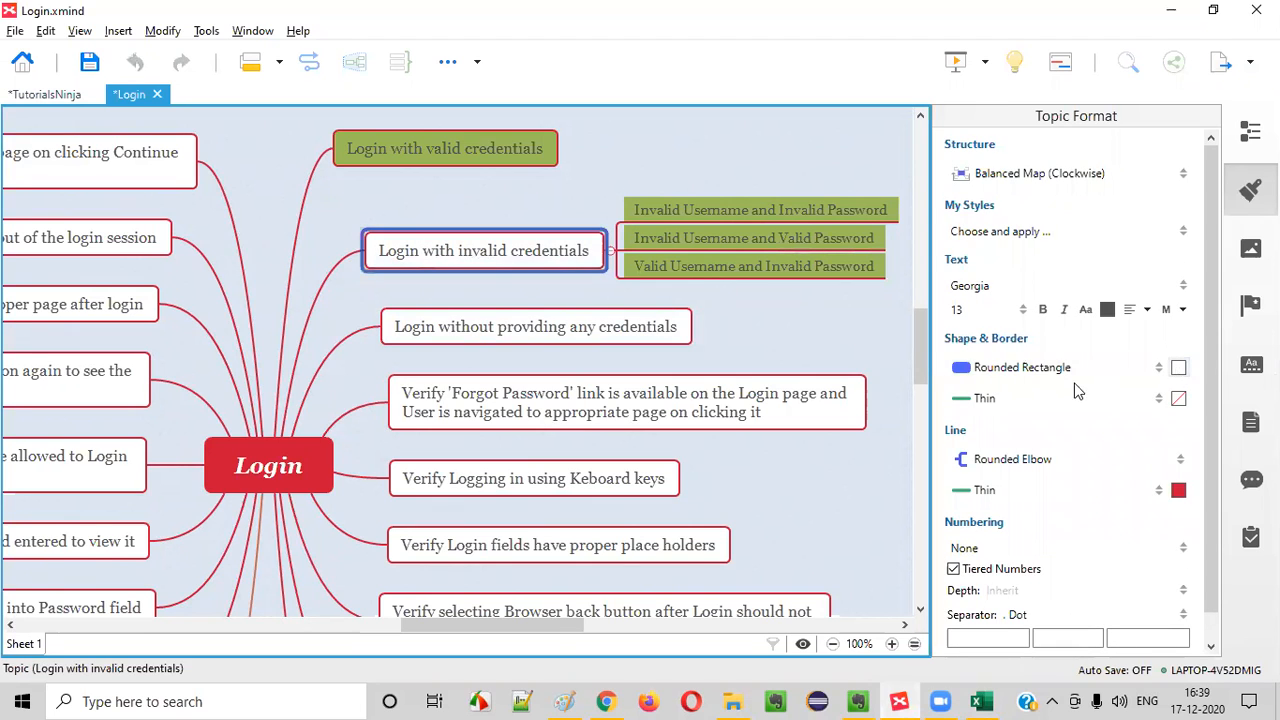
click(1178, 368)
click(1101, 415)
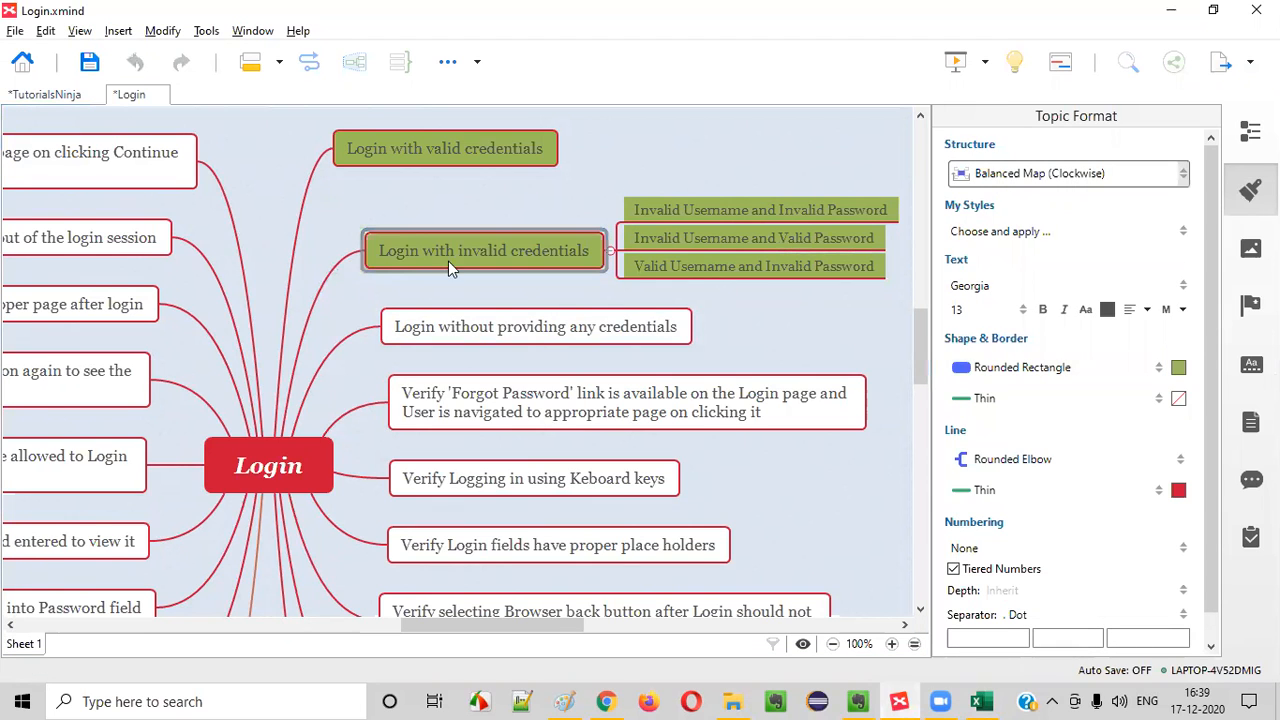
click(611, 251)
Select the 'Login without providing any credentials' topic, and switch to Chrome to open a fresh Login page from My Account
click(489, 322)
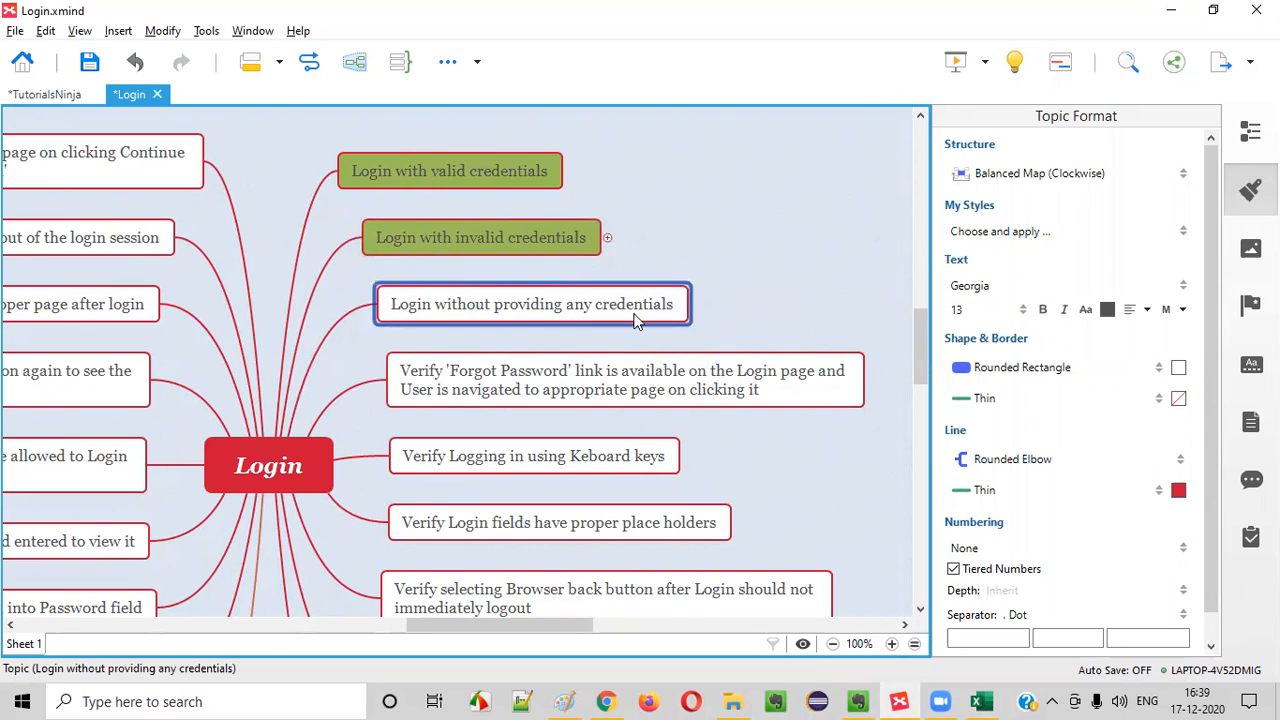
key(alt+Tab)
click(607, 701)
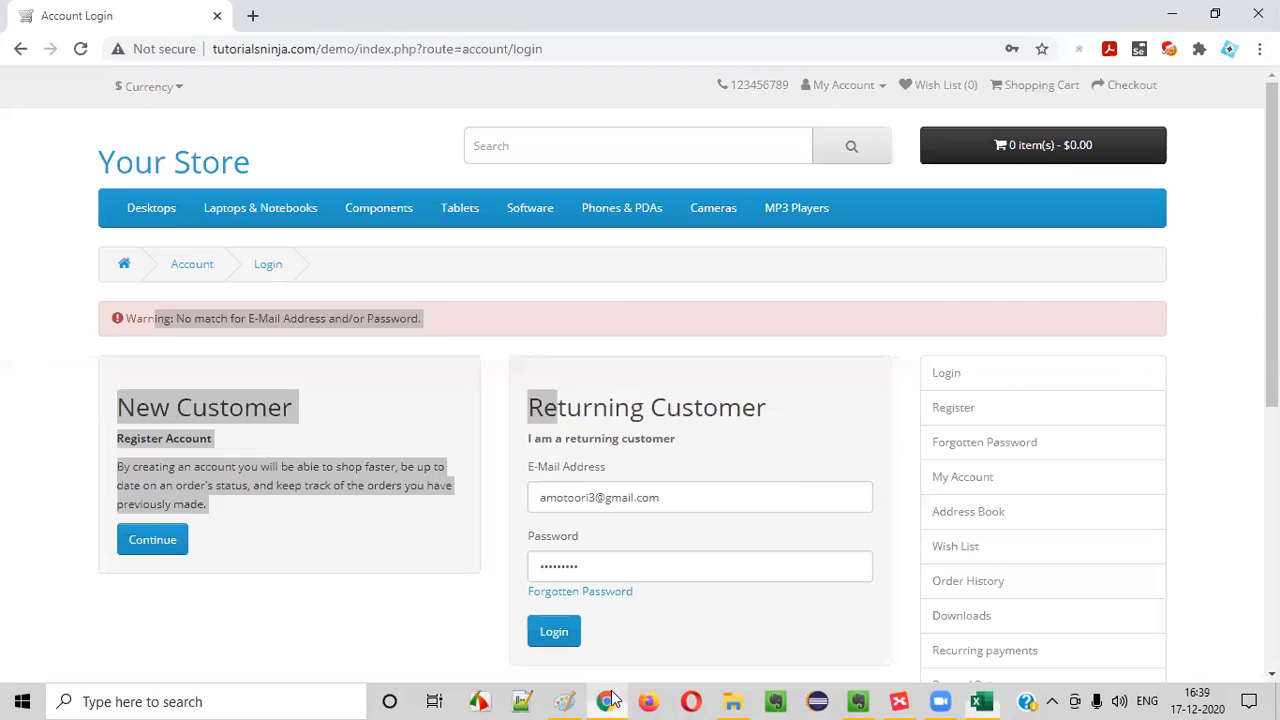
scroll(722, 394, down, 1)
scroll(808, 134, up, 1)
click(837, 109)
click(844, 87)
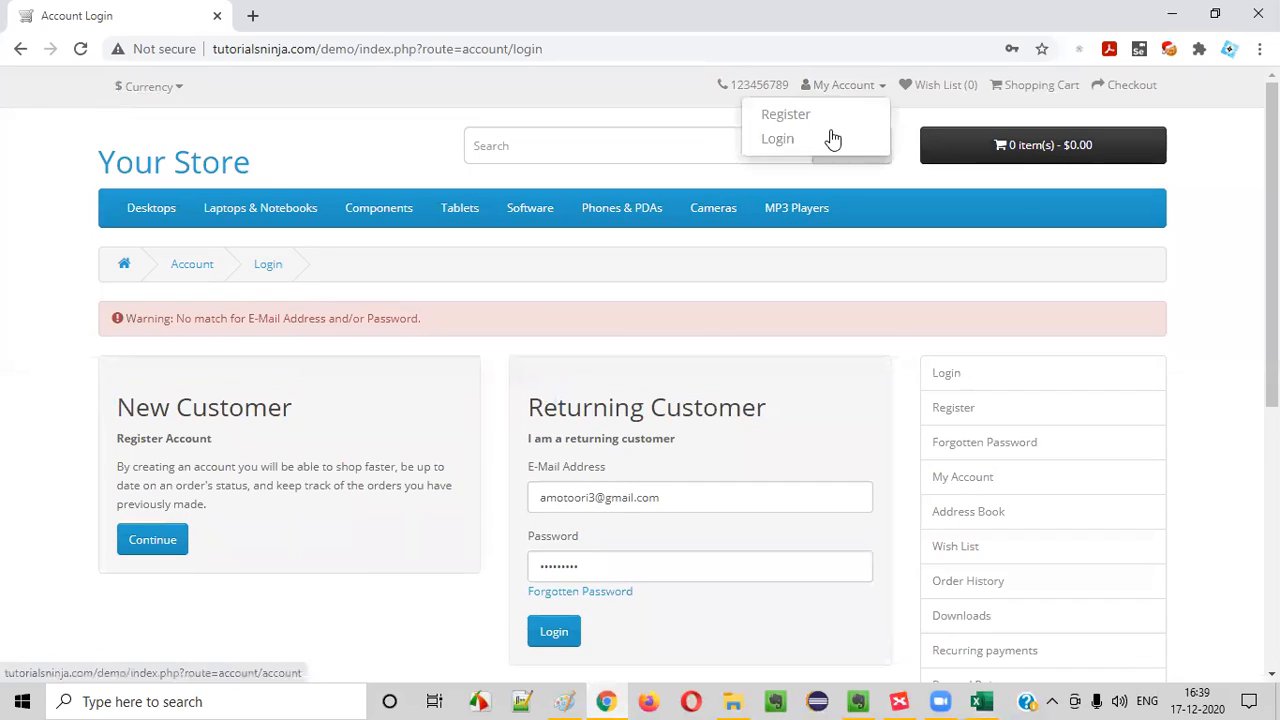
click(830, 138)
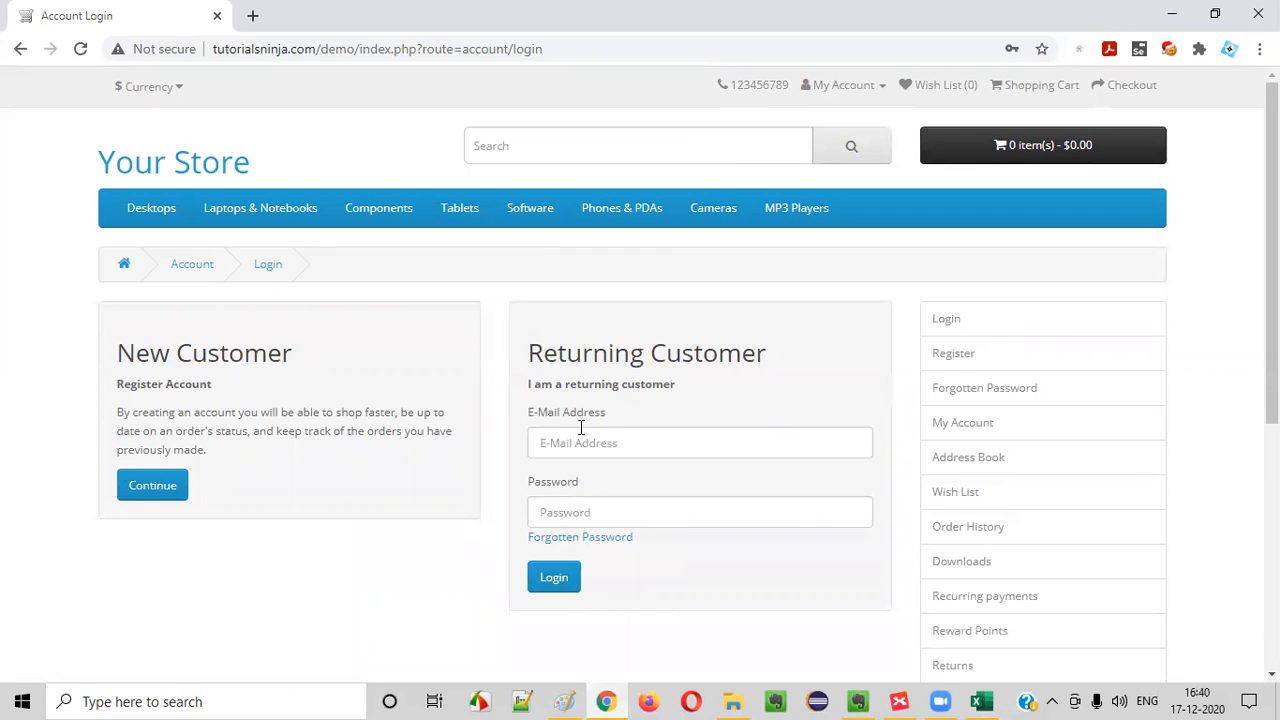
Submit the Returning Customer form with both fields empty and examine the warning message shown above it
click(557, 590)
drag(166, 318, 420, 321)
click(352, 341)
drag(136, 318, 523, 334)
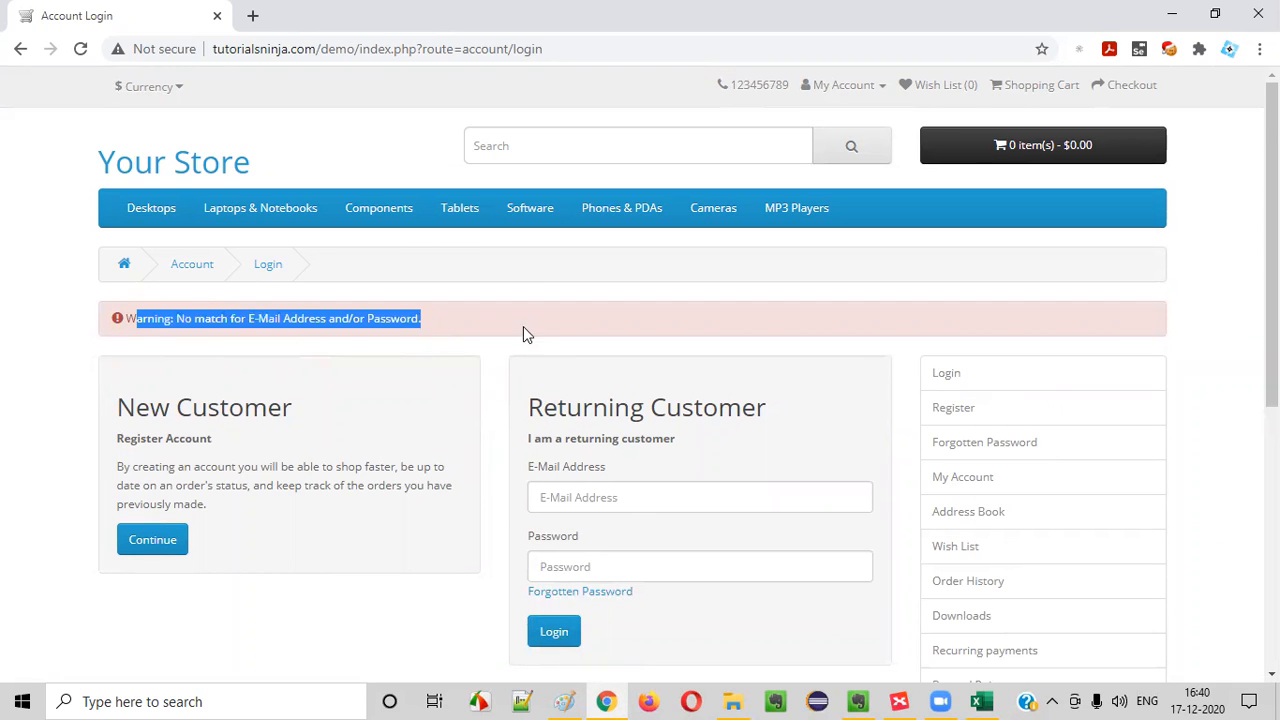
scroll(634, 423, down, 1)
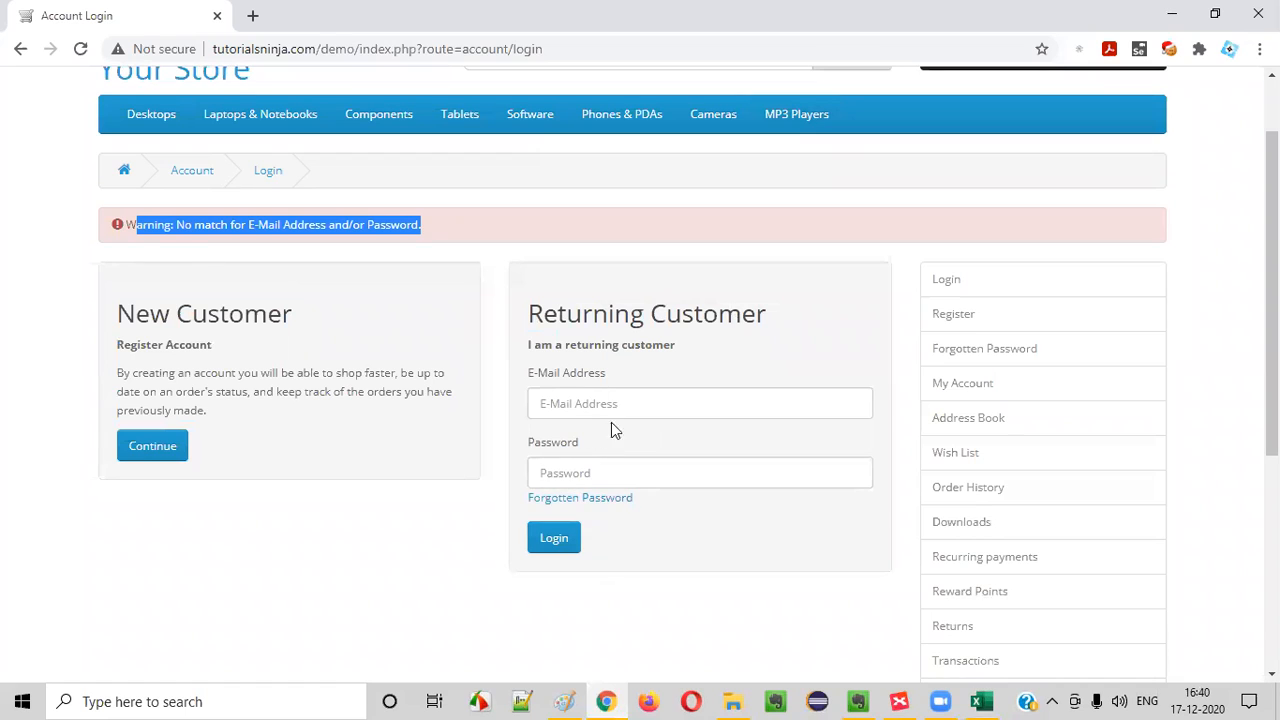
drag(126, 224, 450, 224)
click(549, 403)
click(465, 505)
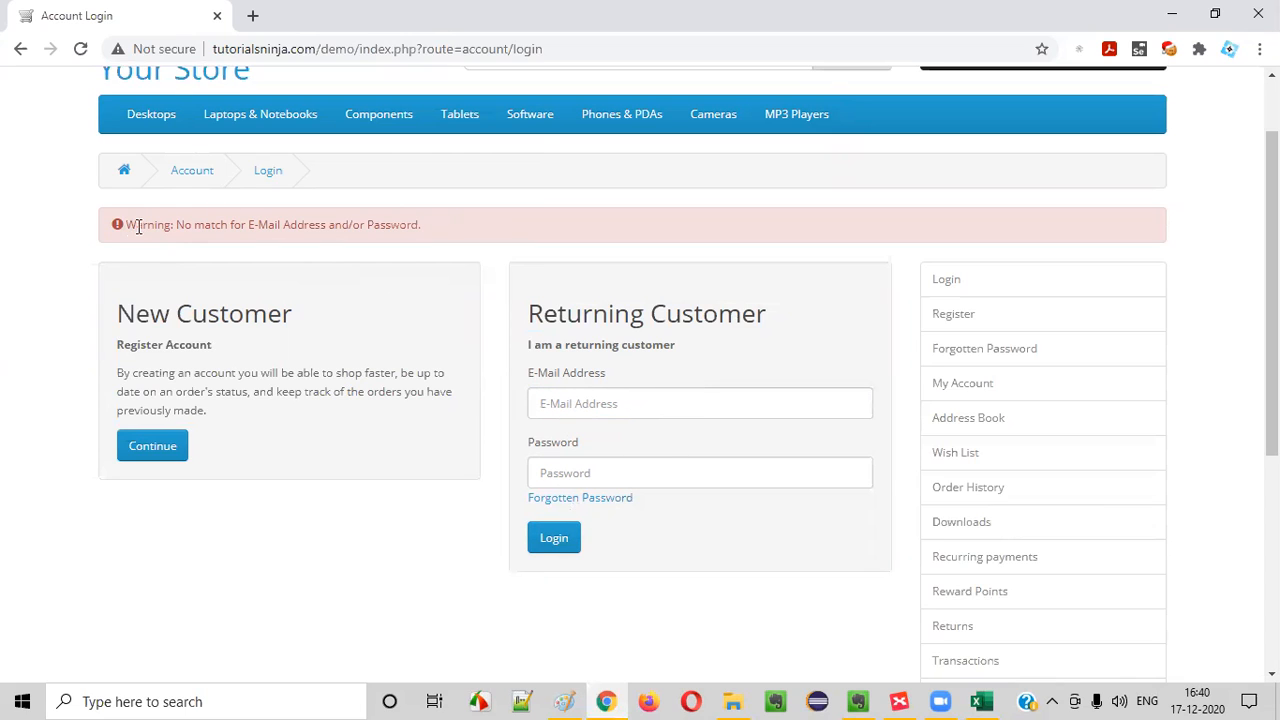
drag(138, 228, 429, 230)
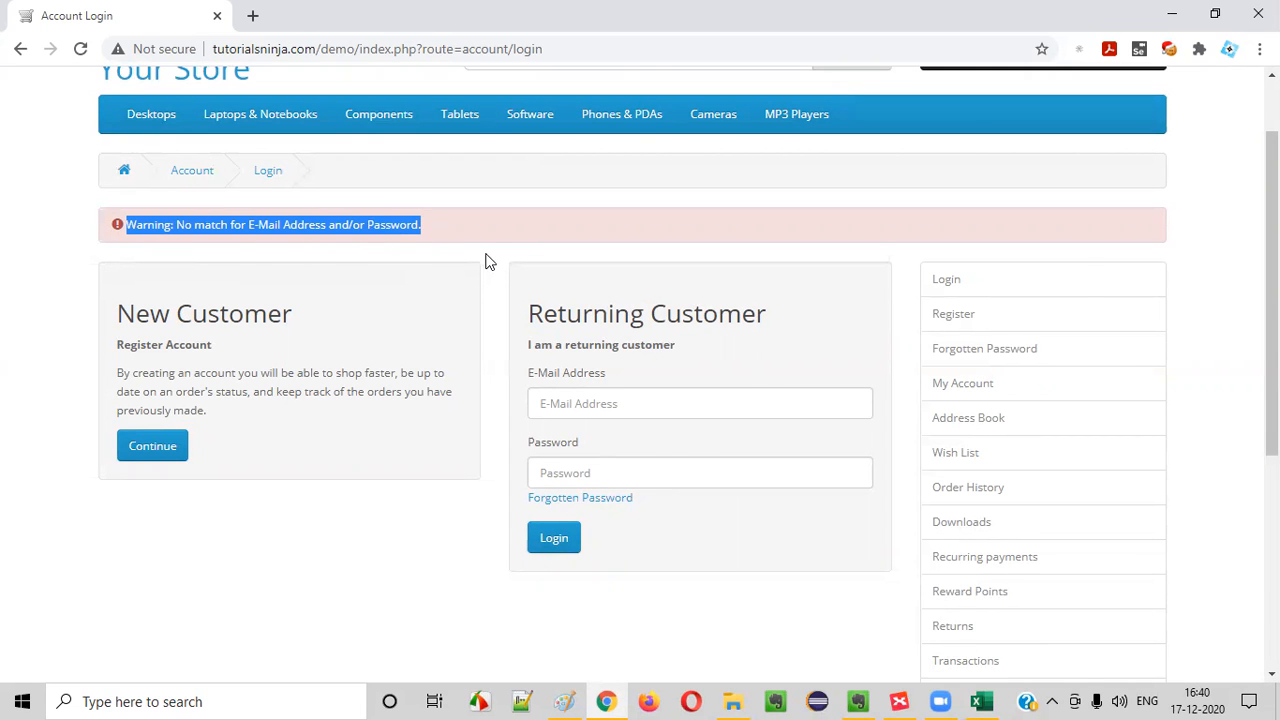
Return to the Excel workbook and copy TC_LF_004's '(TS_002) Login Functionality' cell into the TC_LF_005 row
key(alt+Tab)
click(183, 432)
key(ctrl+c)
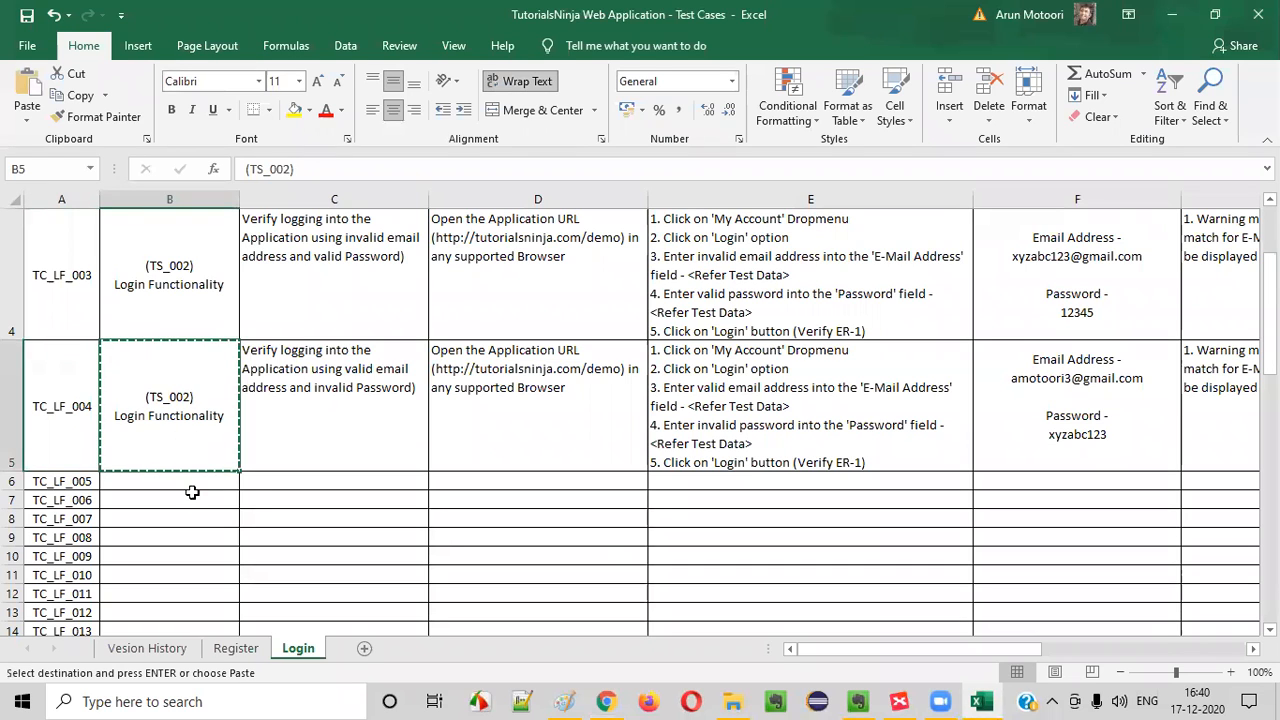
click(192, 492)
click(191, 478)
key(ctrl+v)
Copy TC_LF_004's description into TC_LF_005 and reword it to 'Verify logging into the Application without providing the credentials'
click(334, 420)
key(ctrl+c)
click(303, 491)
key(ctrl+v)
double_click(318, 504)
drag(313, 503, 416, 515)
text(without)
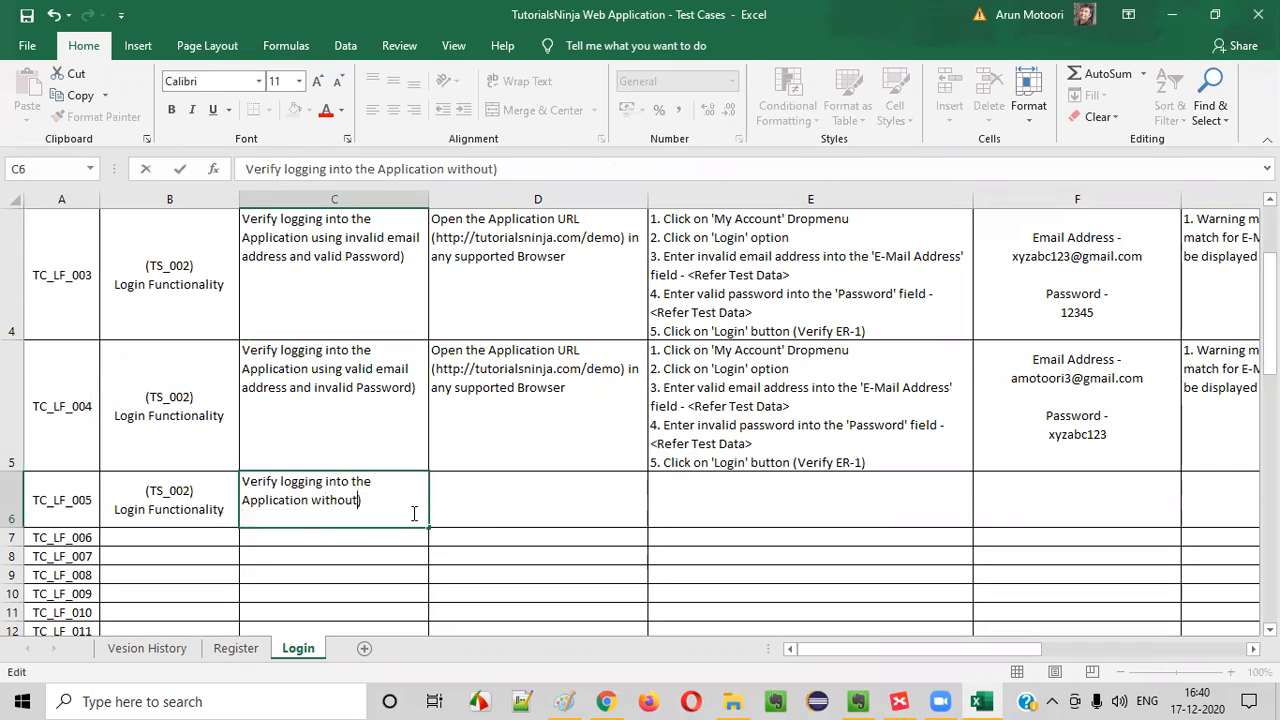
text( providing the credentials)
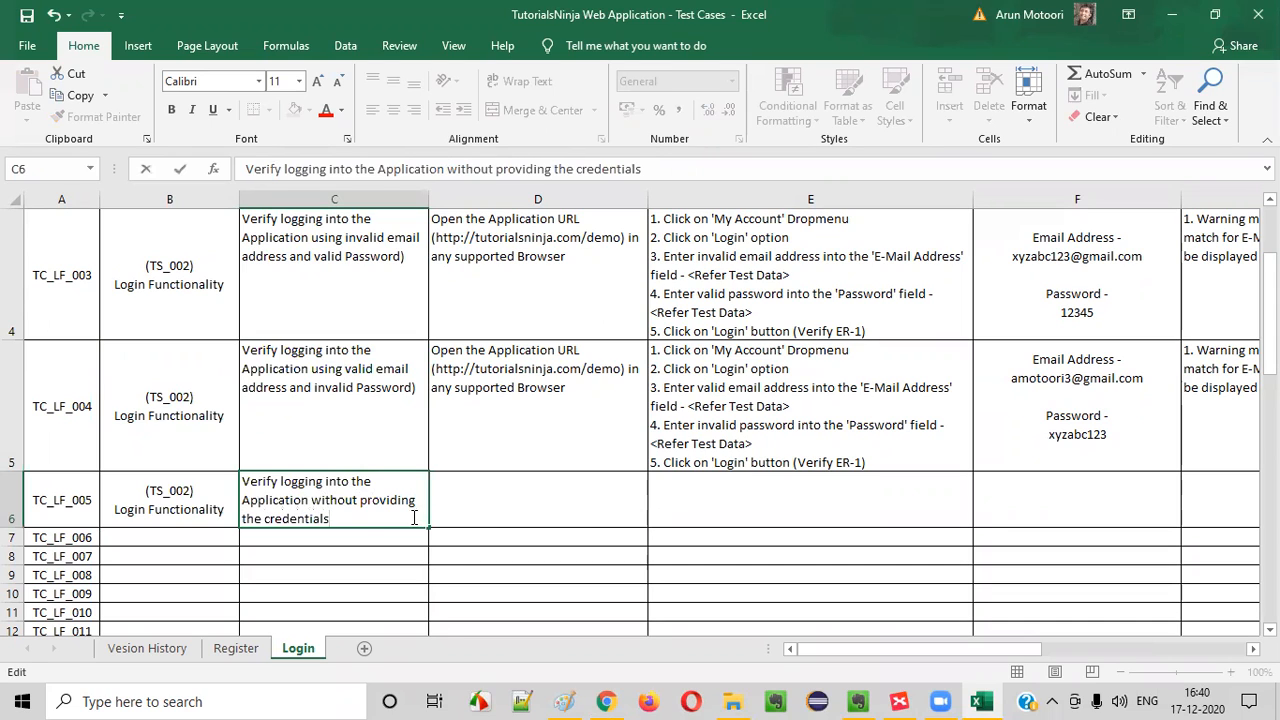
click(374, 553)
click(361, 520)
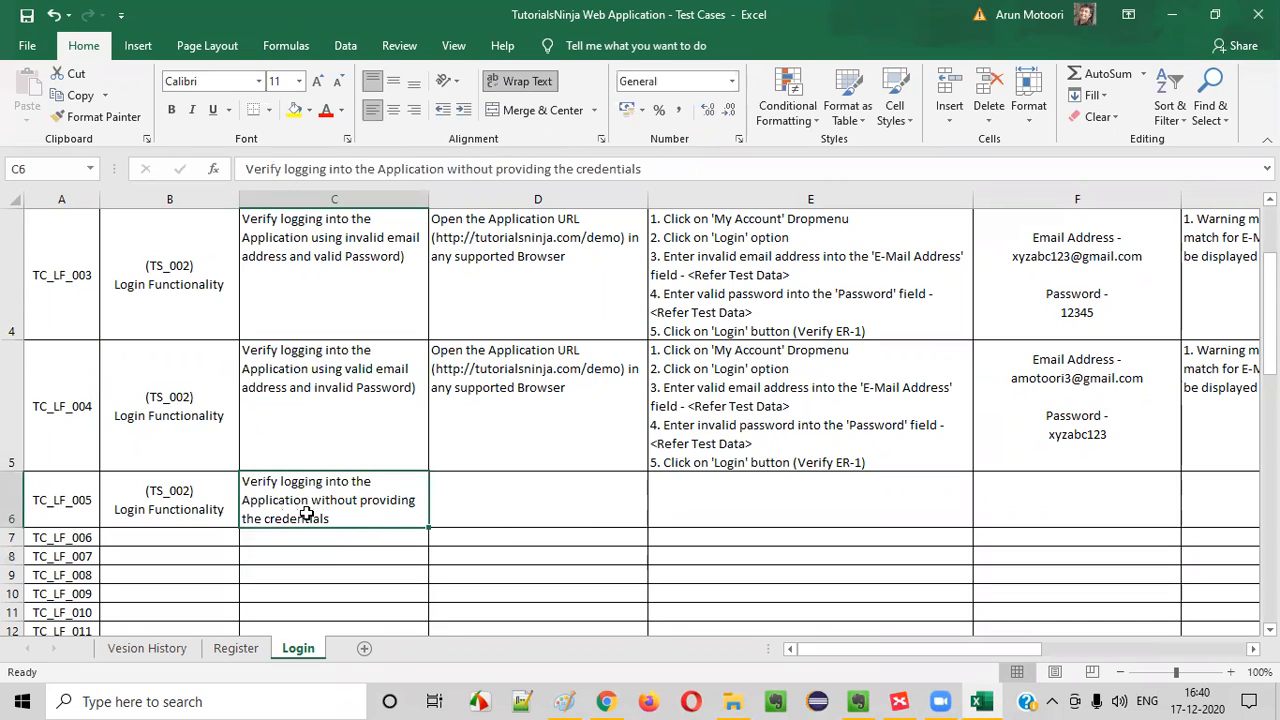
Change 'the credentials' to 'any credentials' in TC_LF_005's description
double_click(299, 499)
double_click(256, 519)
text(any)
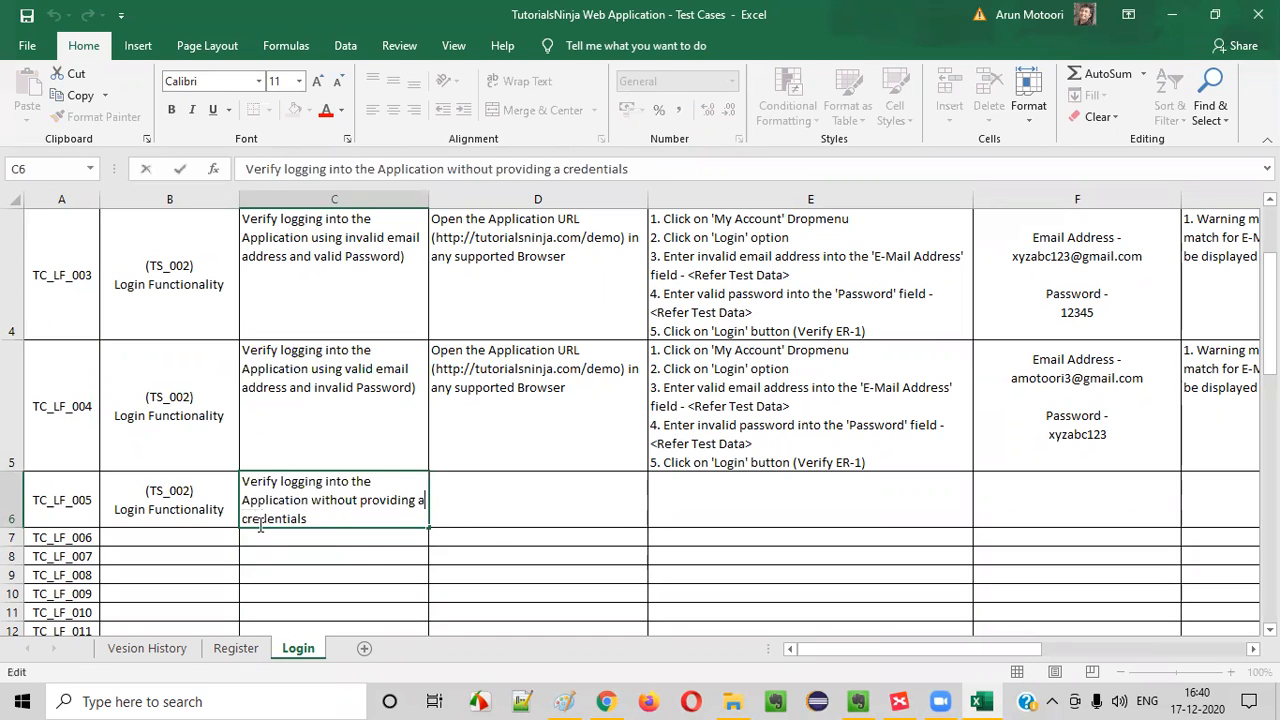
key(ctrl+Return)
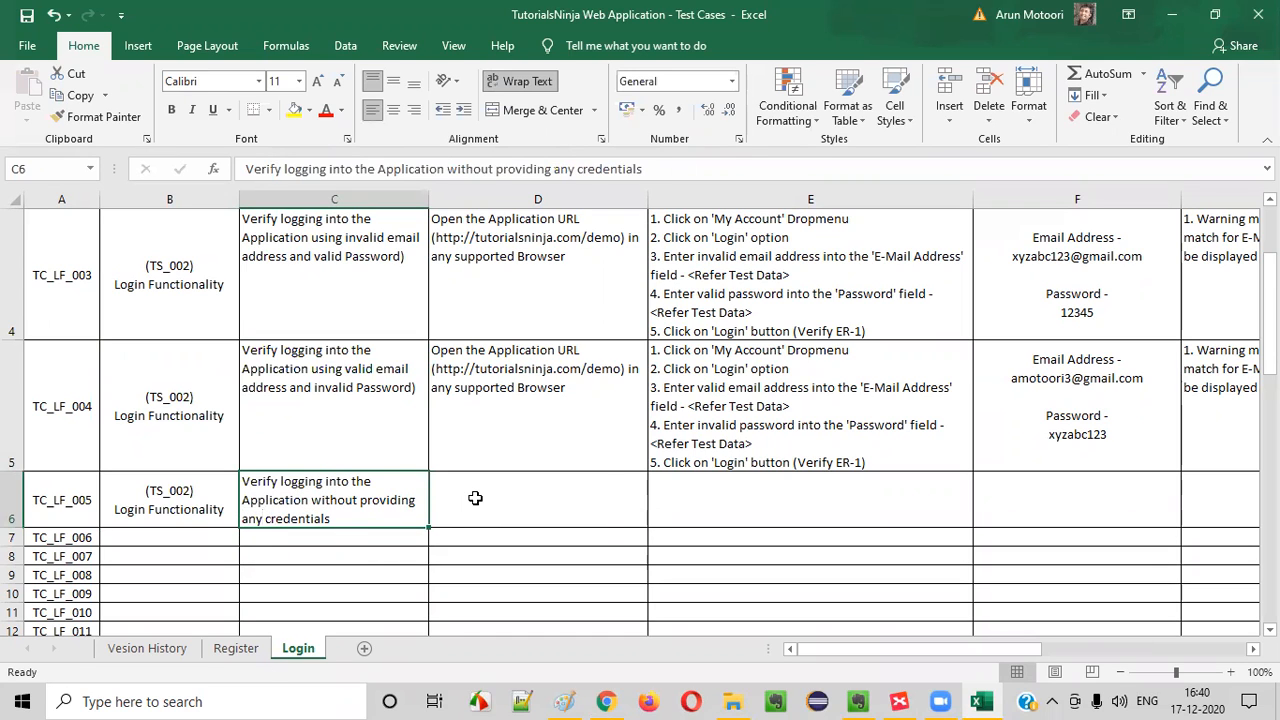
Copy TC_LF_004's application URL precondition and its test steps into the matching cells of the TC_LF_005 row
click(497, 420)
key(ctrl+c)
click(527, 518)
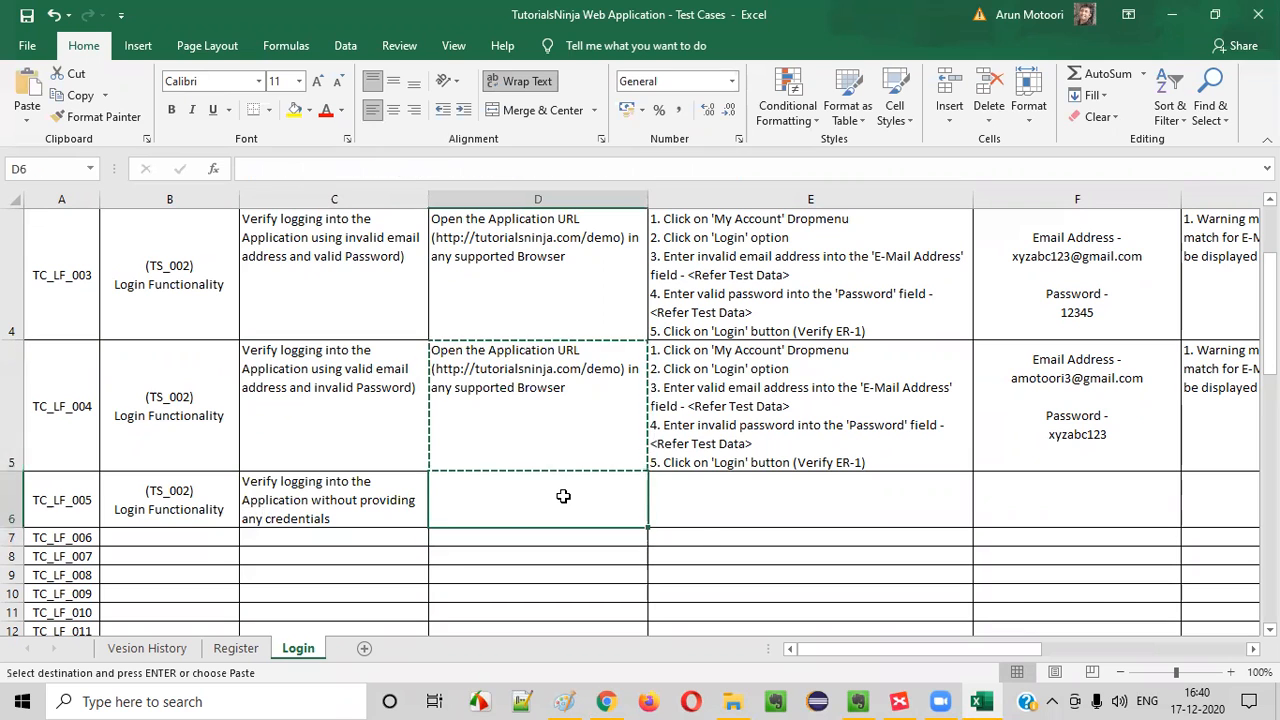
key(ctrl+v)
click(846, 394)
key(ctrl+c)
click(771, 506)
key(ctrl+v)
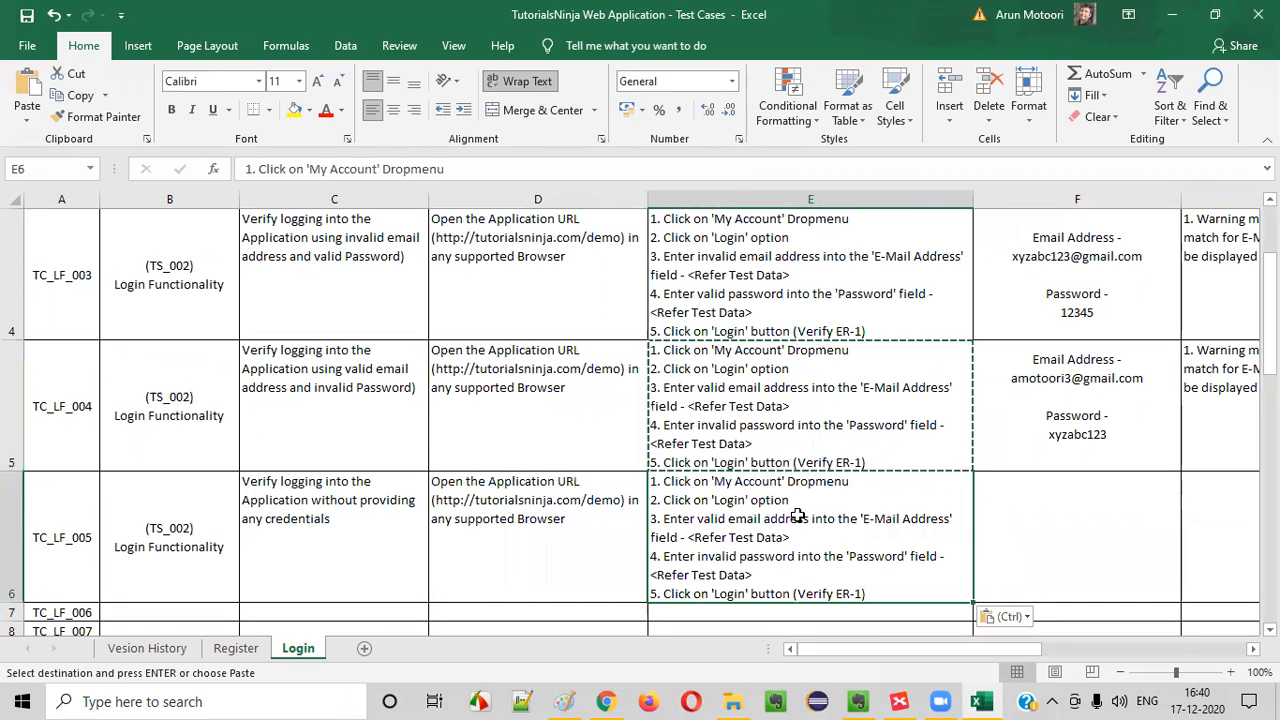
Reword step 3 of TC_LF_005's test steps to 'Don't enter anything into the 'E-Mail Address' field', removing the test data reference
double_click(720, 521)
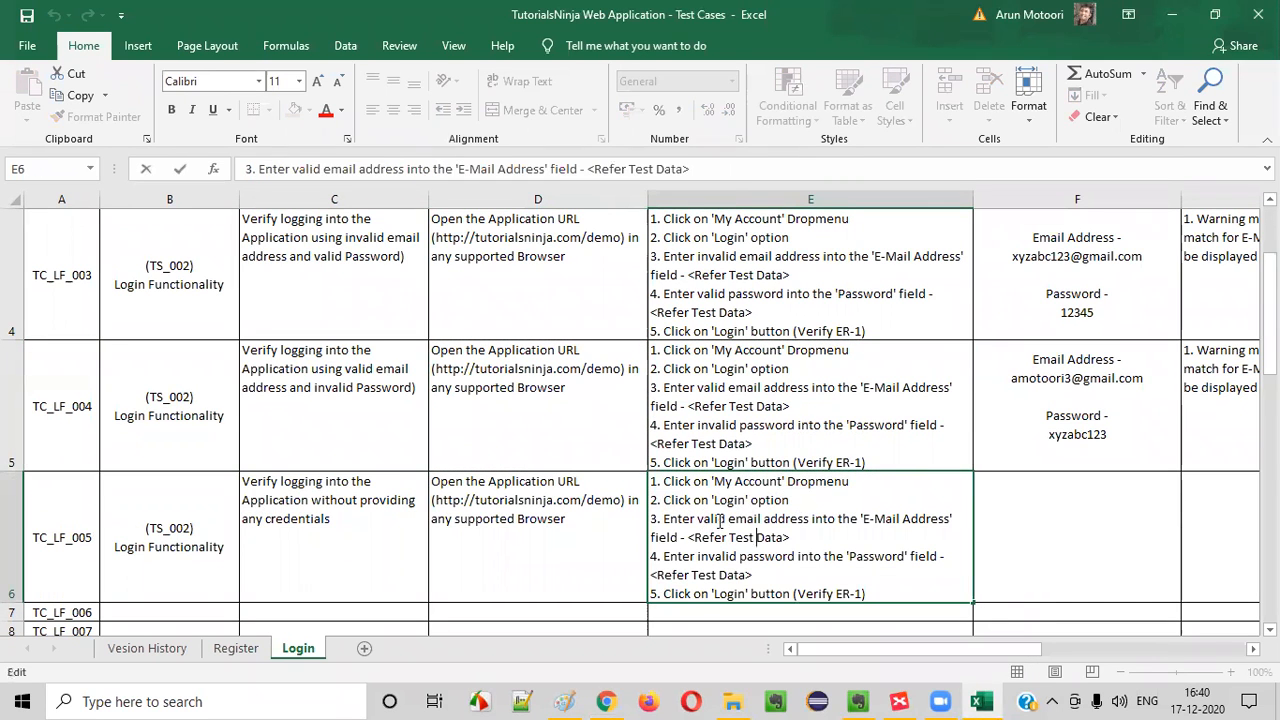
text(Don't)
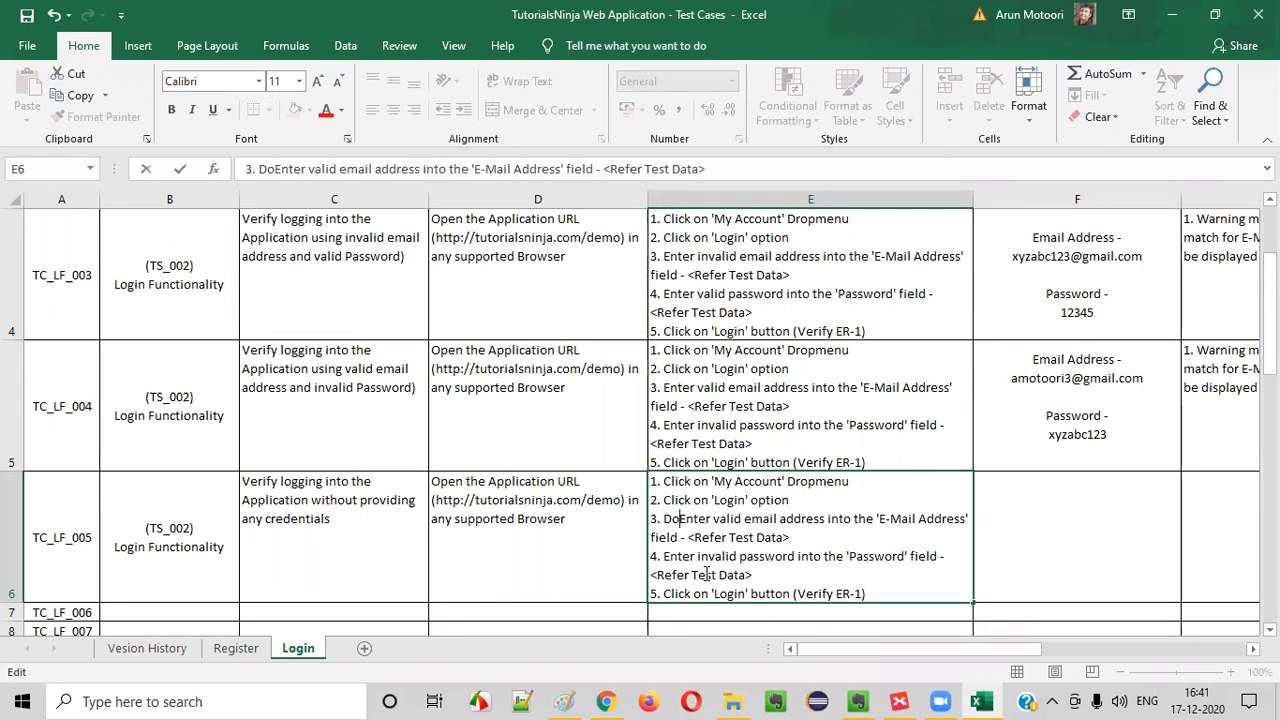
key(Delete)
text(e)
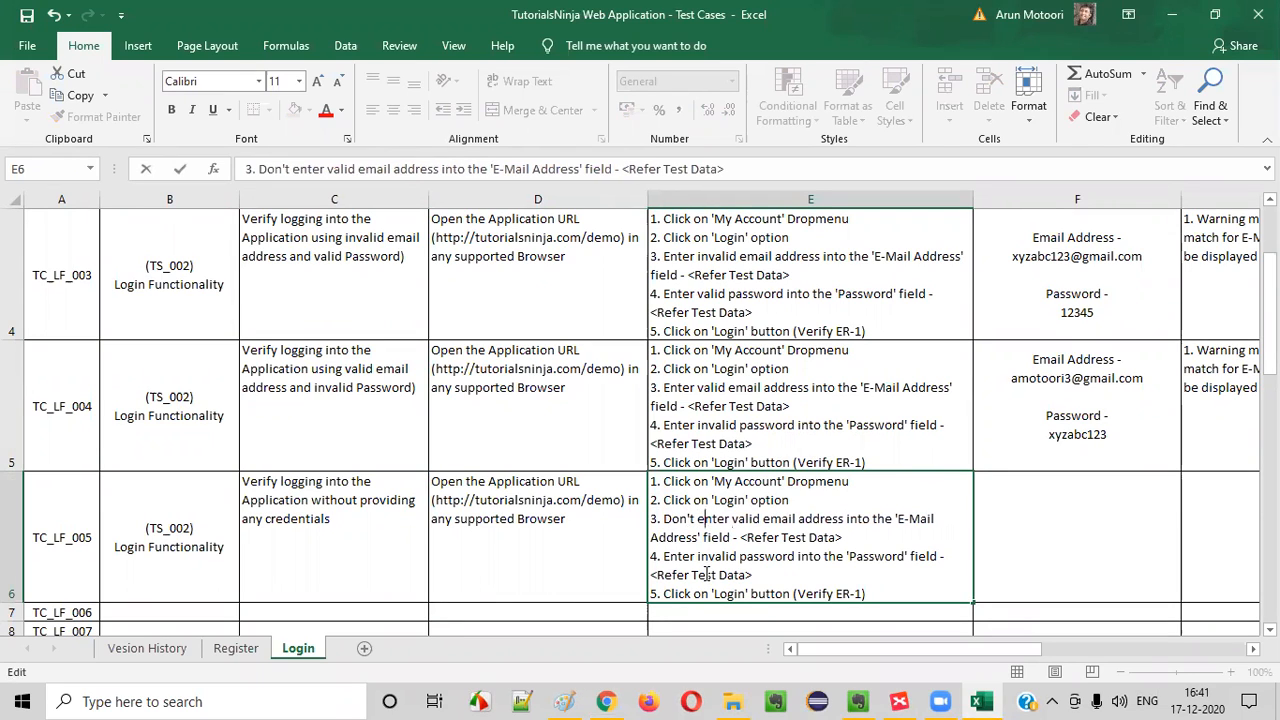
drag(732, 519, 840, 519)
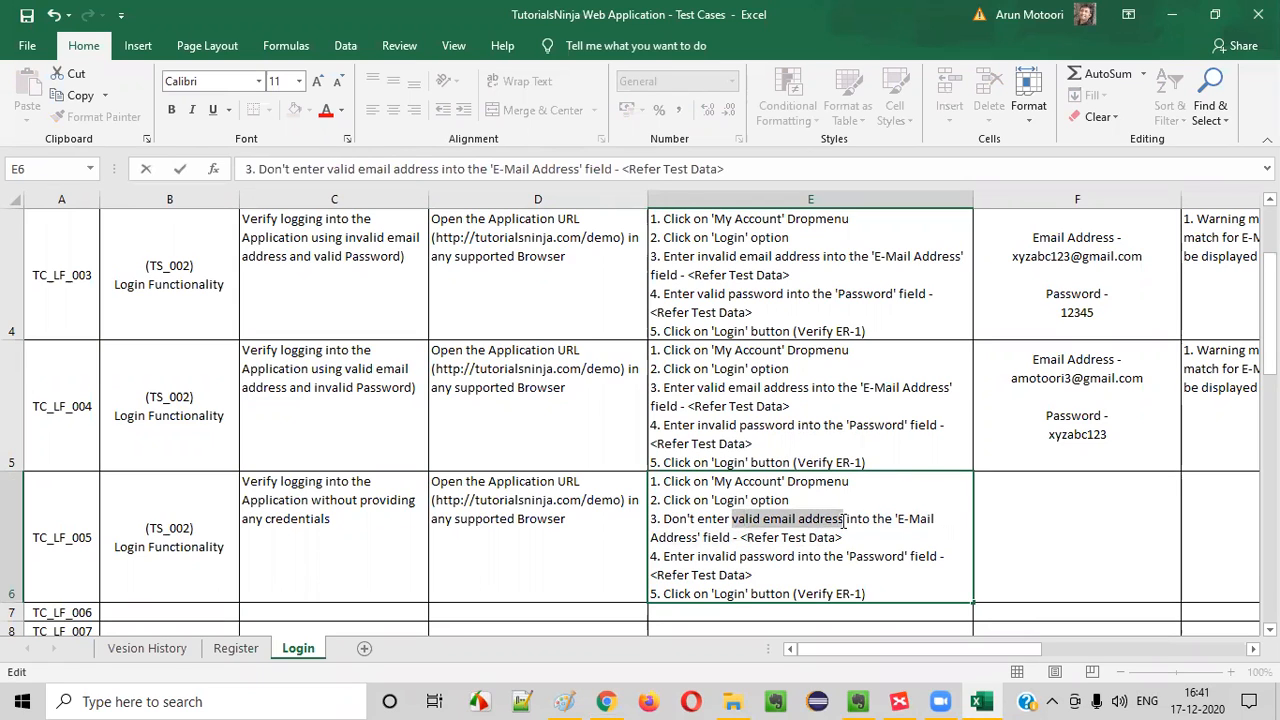
text(anything)
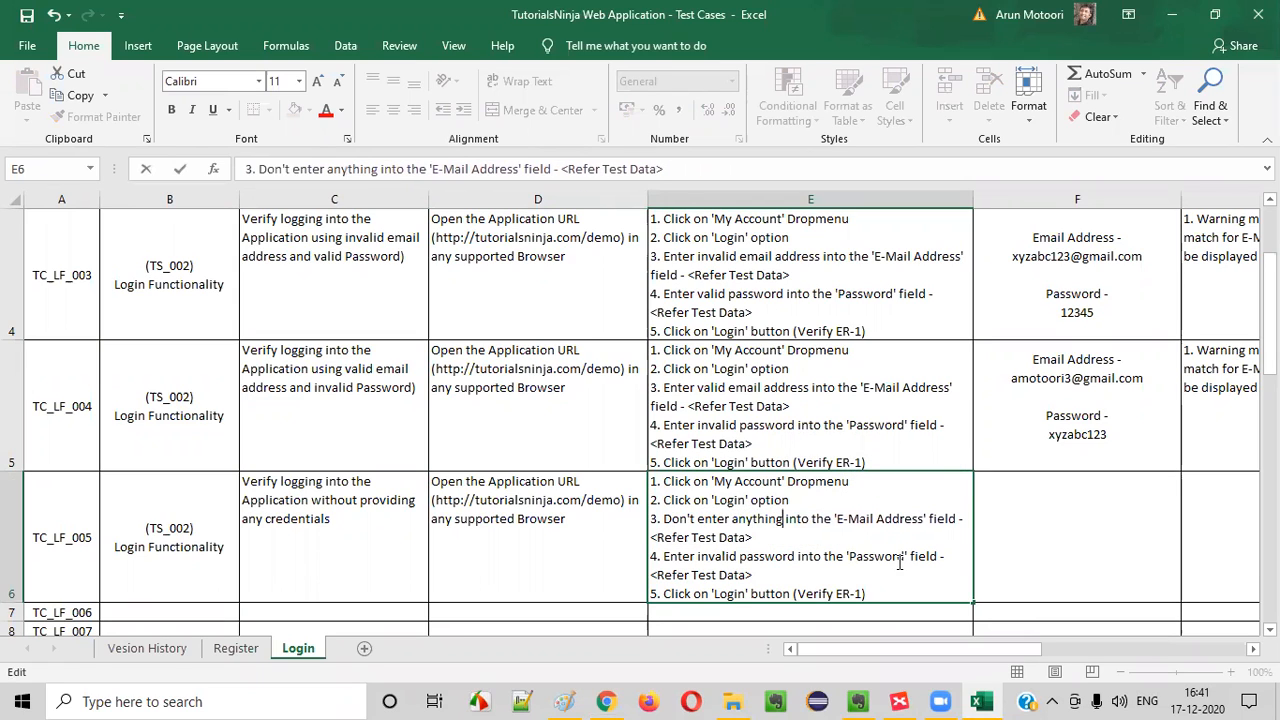
drag(760, 541, 569, 531)
key(Delete)
key(BackSpace)
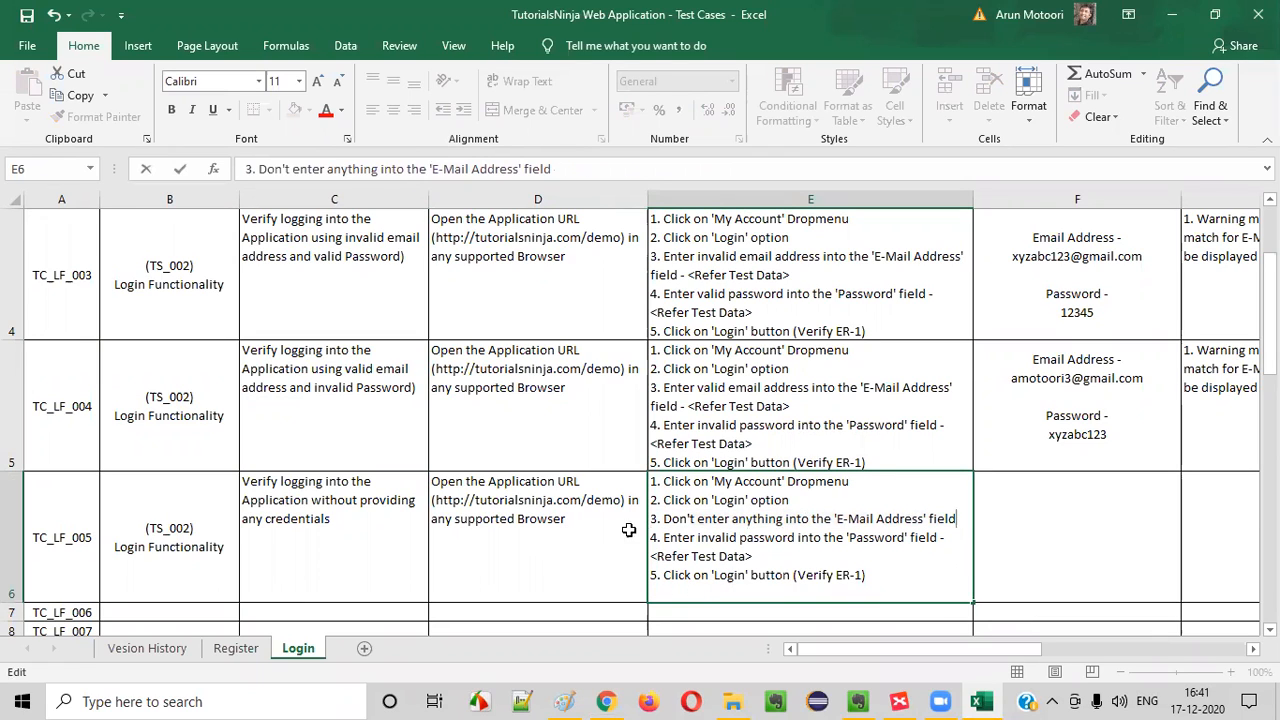
Reword step 4 of TC_LF_005's test steps to 'Don't enter anything into the 'Password' field', removing the test data reference
click(664, 537)
text(Do)
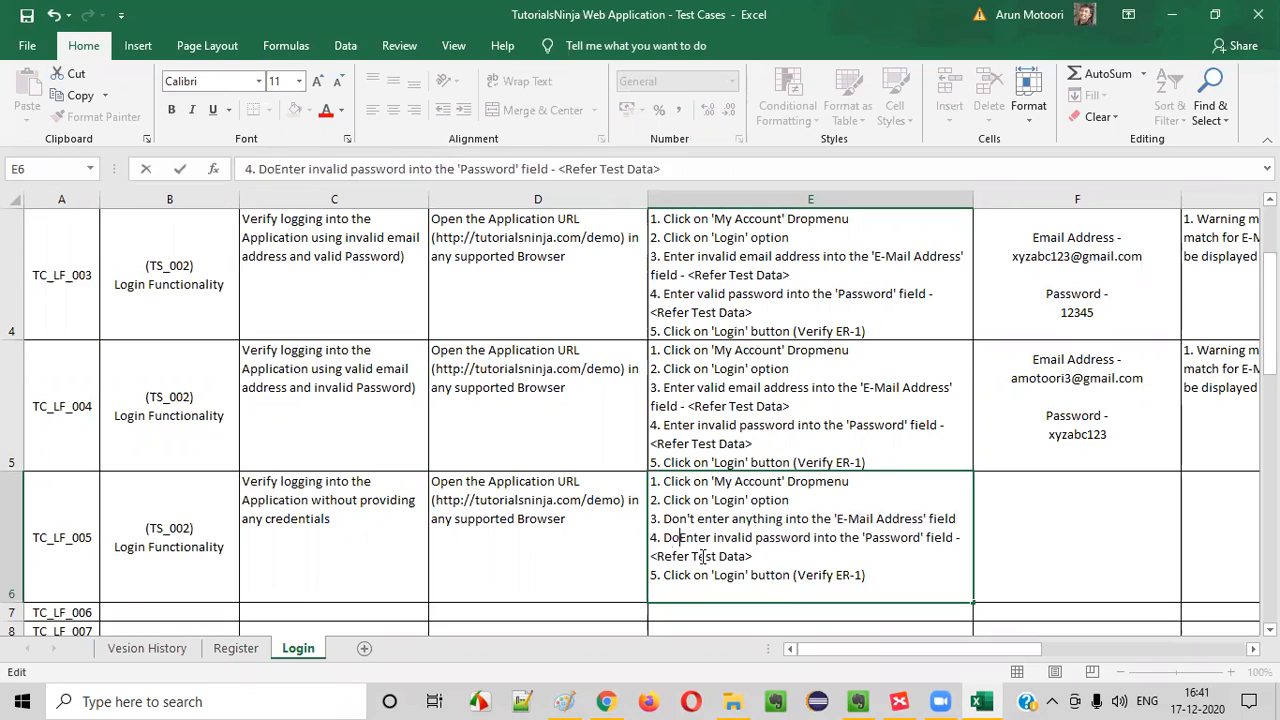
text(n't)
key(Delete)
text(e)
drag(733, 537, 836, 540)
text(anything)
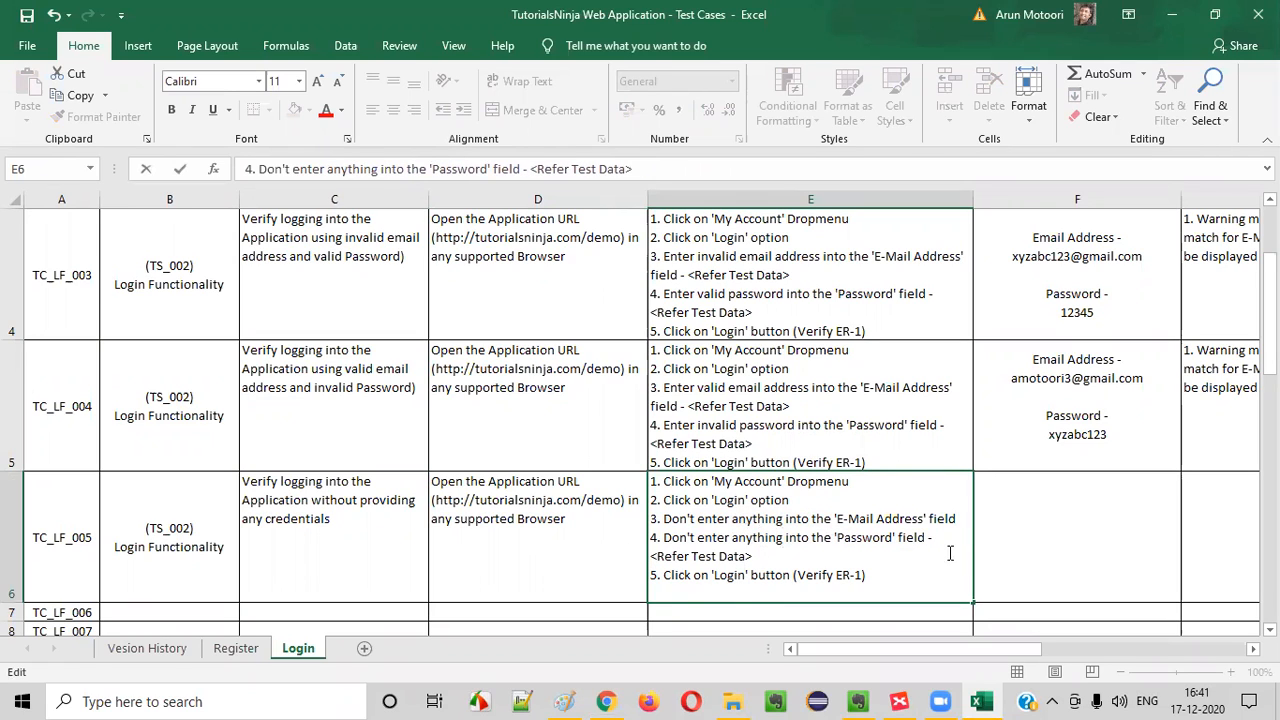
drag(950, 553, 930, 538)
key(BackSpace)
drag(712, 562, 898, 557)
drag(864, 507, 924, 536)
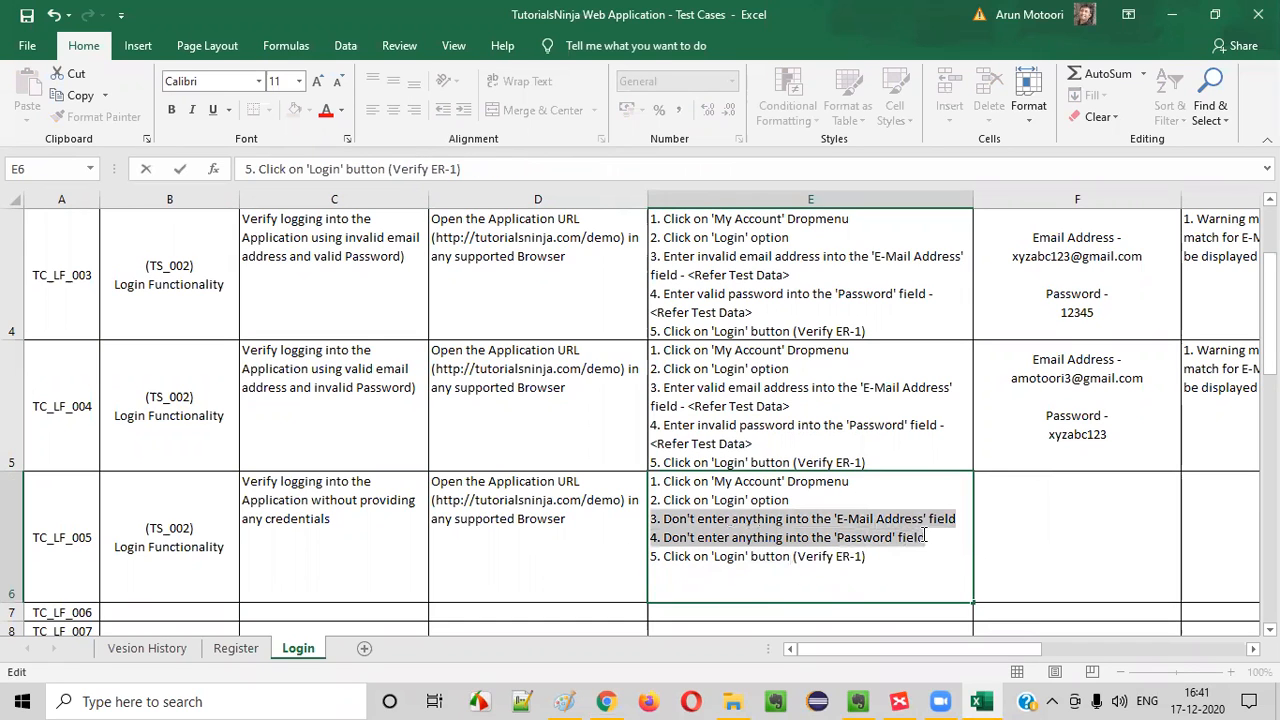
drag(692, 556, 867, 557)
click(1052, 544)
Enter 'Not Applicable' as the test data of TC_LF_005
click(1114, 376)
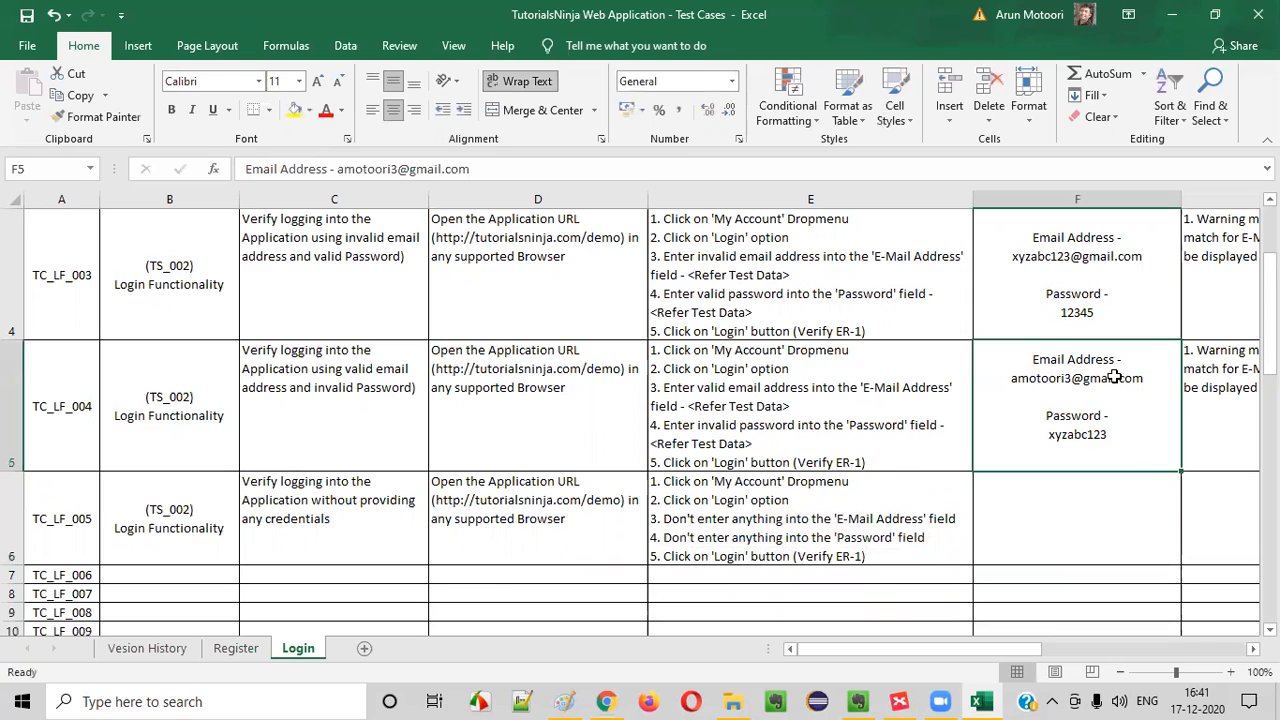
click(1134, 491)
text(Not Applicable)
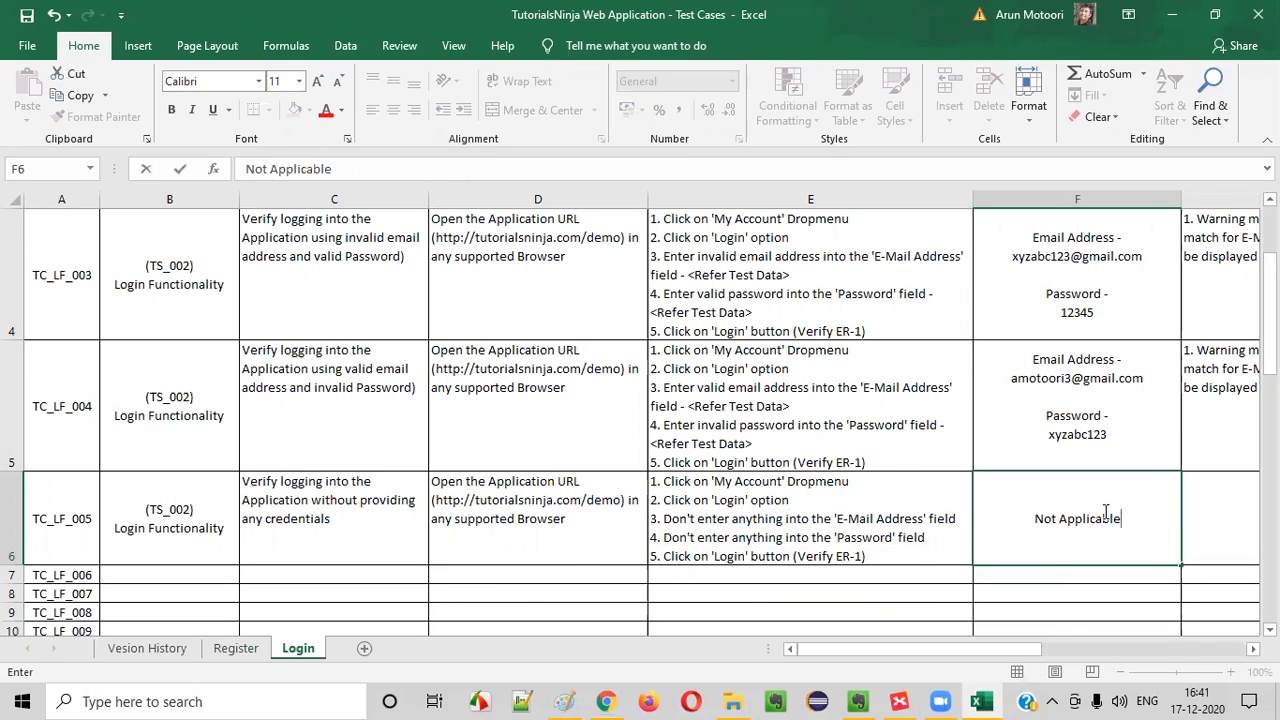
Copy TC_LF_004's expected result with the 'No match for E-Mail Address and/or Password.' warning into the TC_LF_005 row
click(1200, 425)
key(ctrl+c)
click(1218, 515)
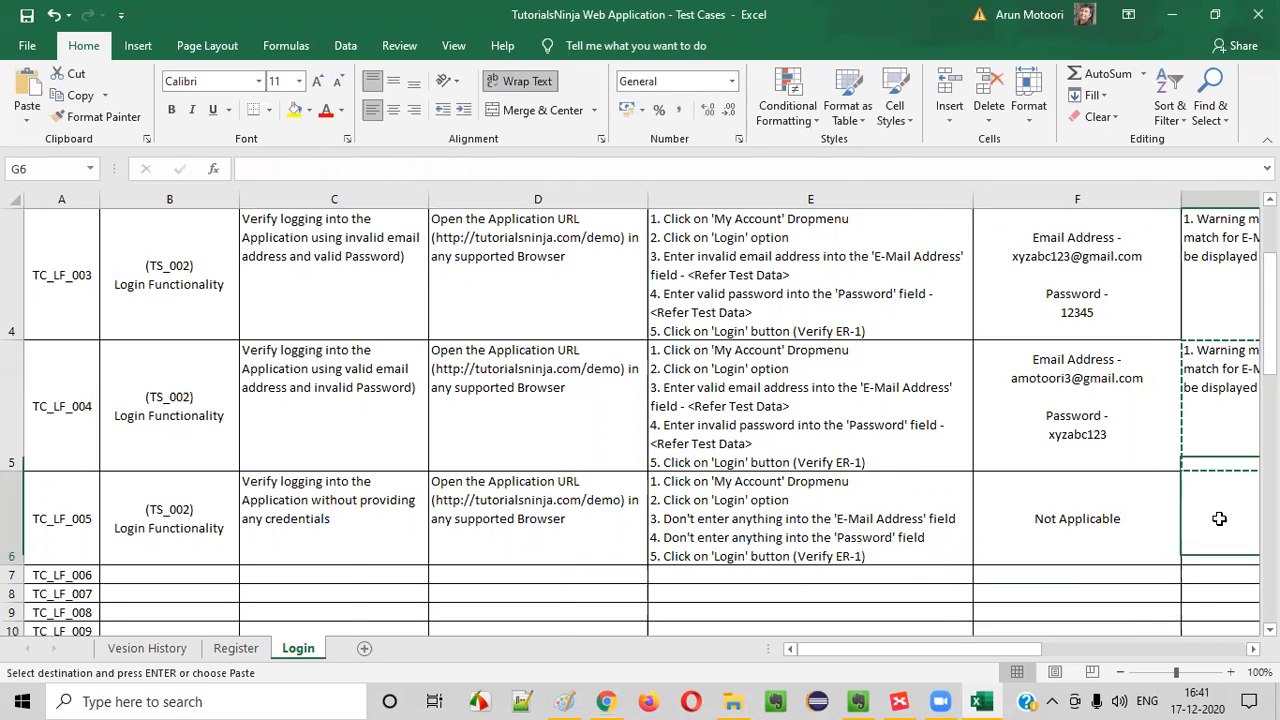
key(ctrl+v)
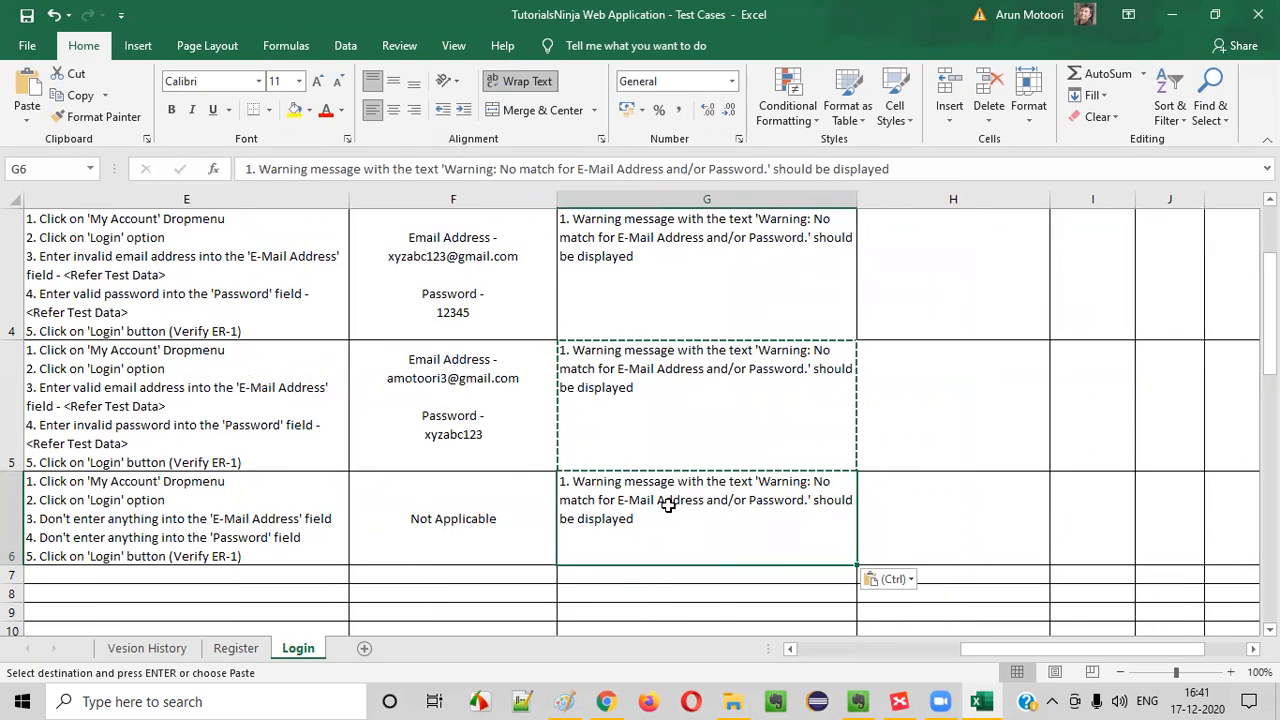
key(Escape)
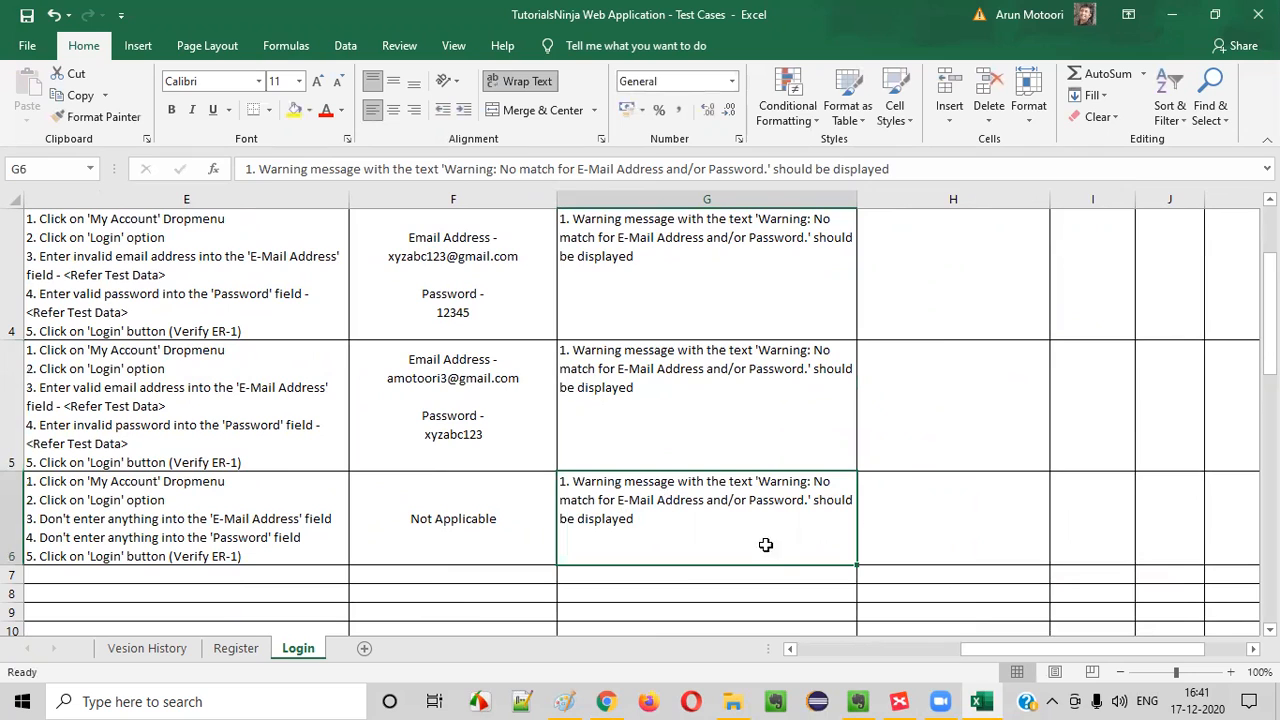
drag(668, 522, 7, 454)
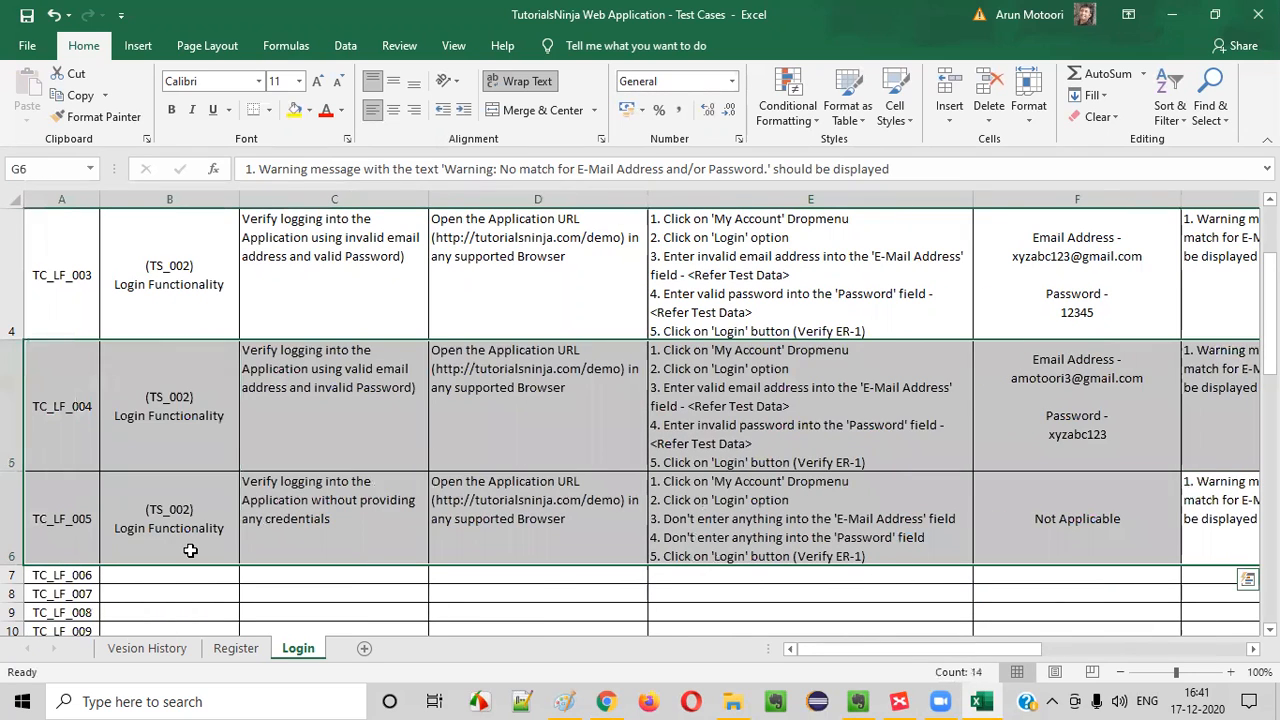
click(182, 549)
key(Down)
key(Down)
key(Down)
key(Down)
key(Down)
key(Down)
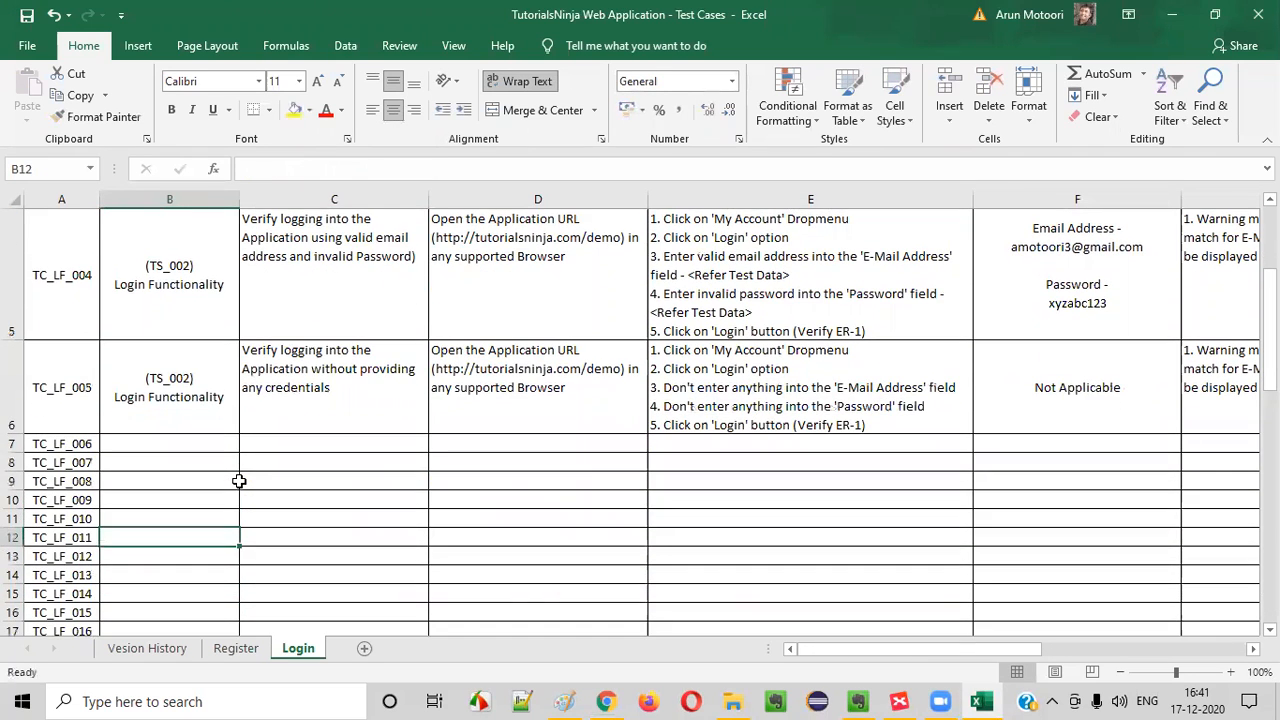
click(170, 445)
Switch to XMind and fill the 'Login without providing any credentials' topic with the same green as the completed topics
key(alt+Tab)
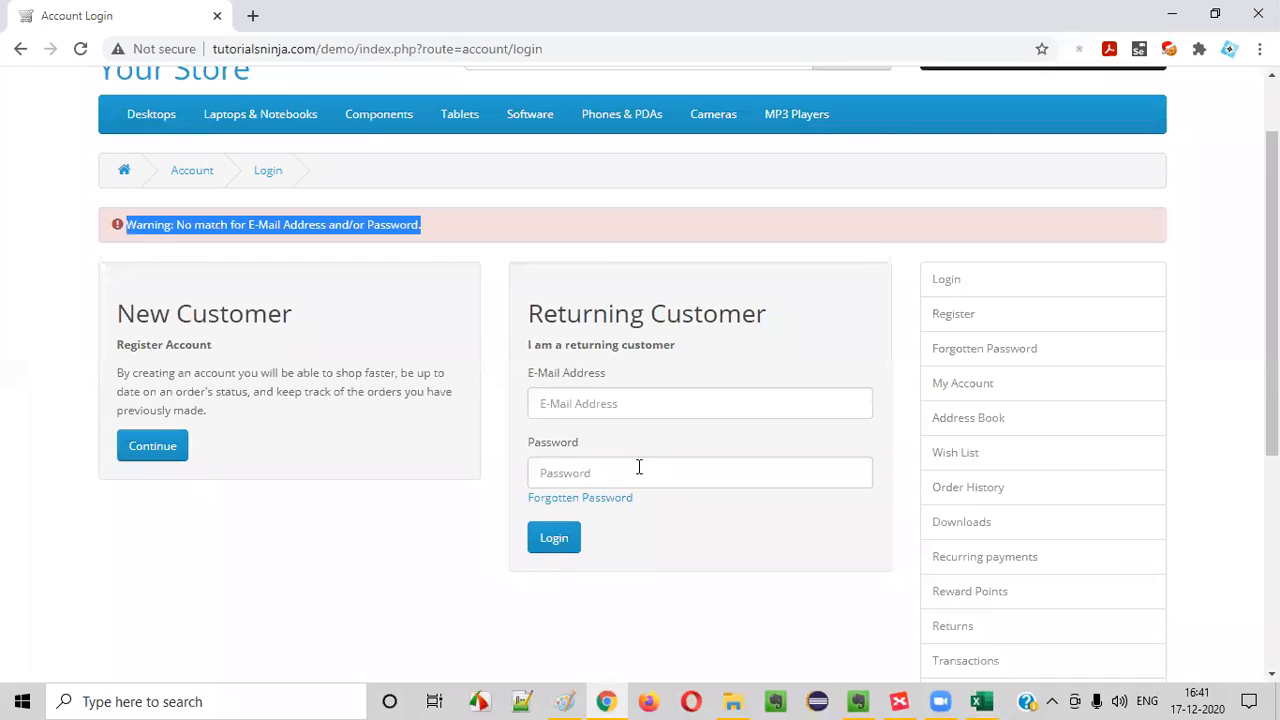
click(895, 700)
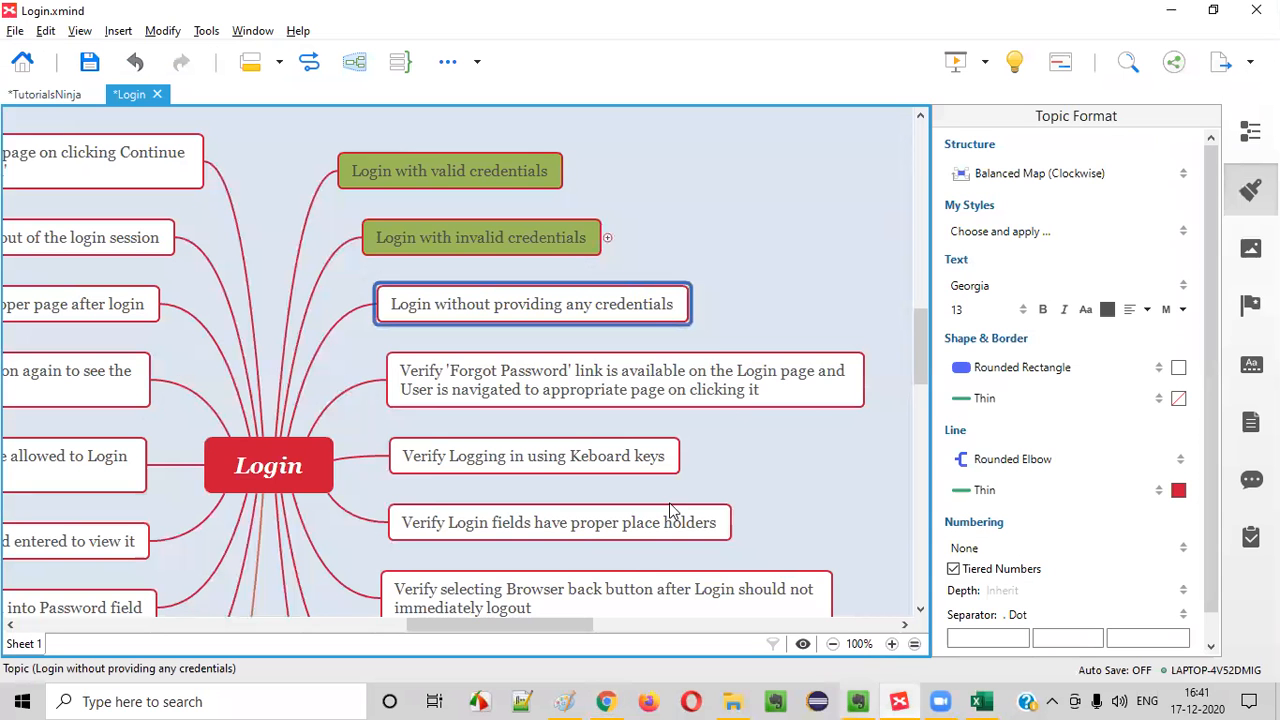
click(1178, 367)
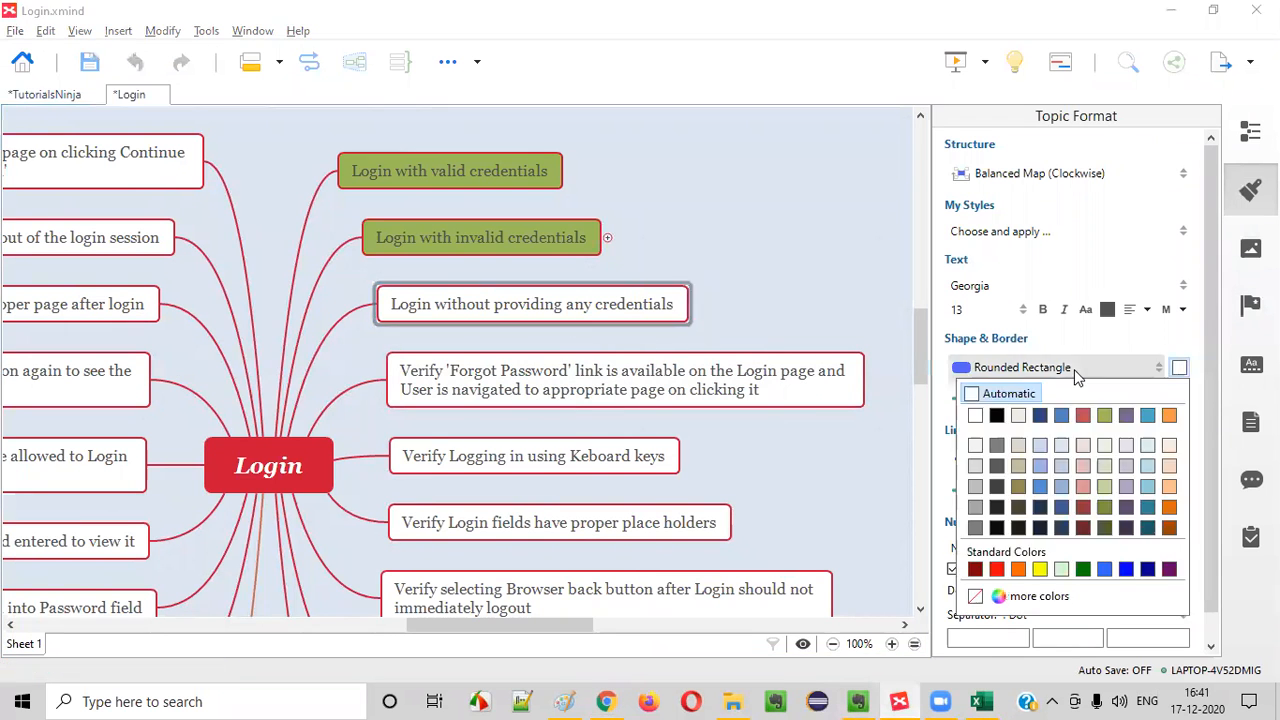
click(1100, 416)
click(1250, 190)
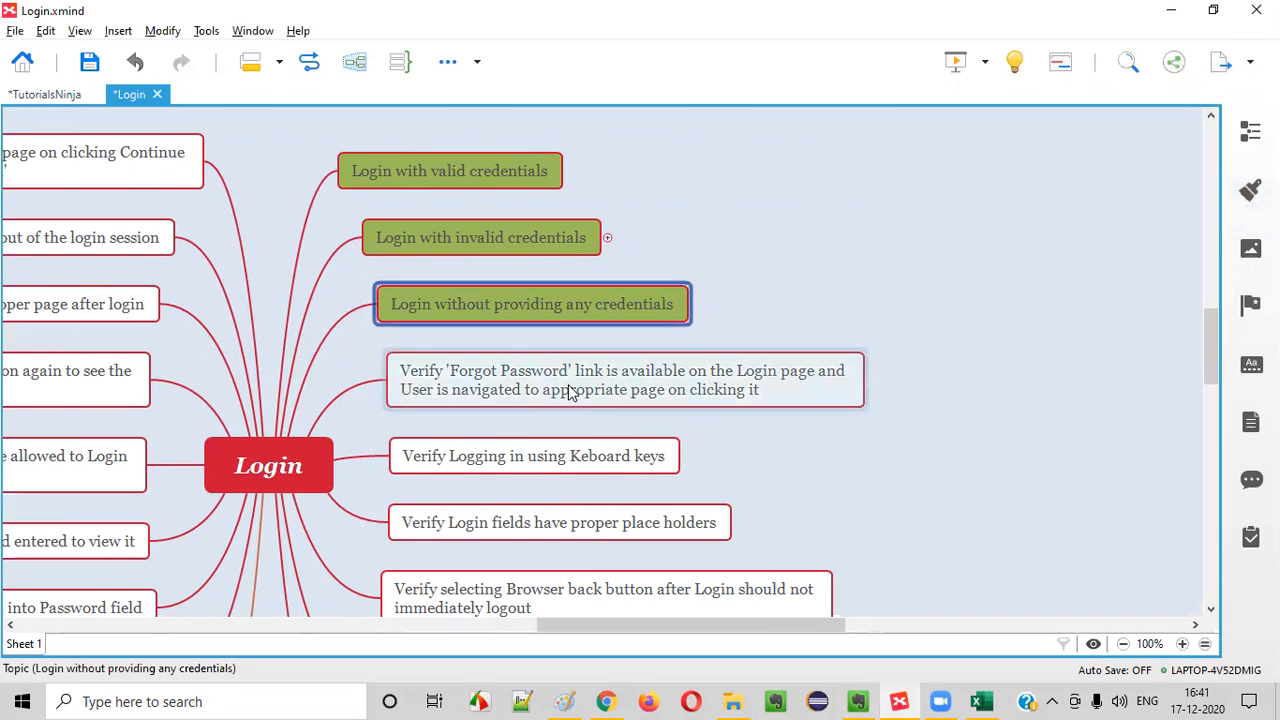
Select the 'Forgot Password' link topic, and switch to Chrome to open a fresh Login page from My Account
click(508, 405)
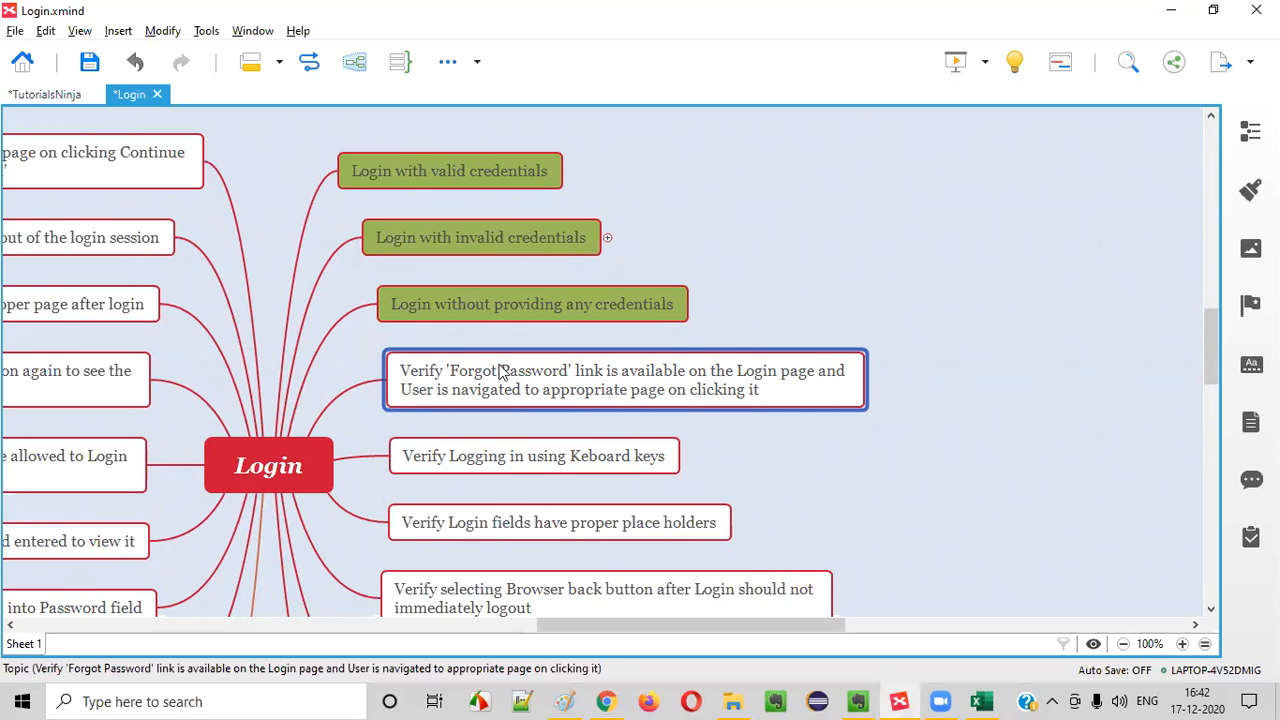
click(606, 701)
scroll(814, 147, up, 2)
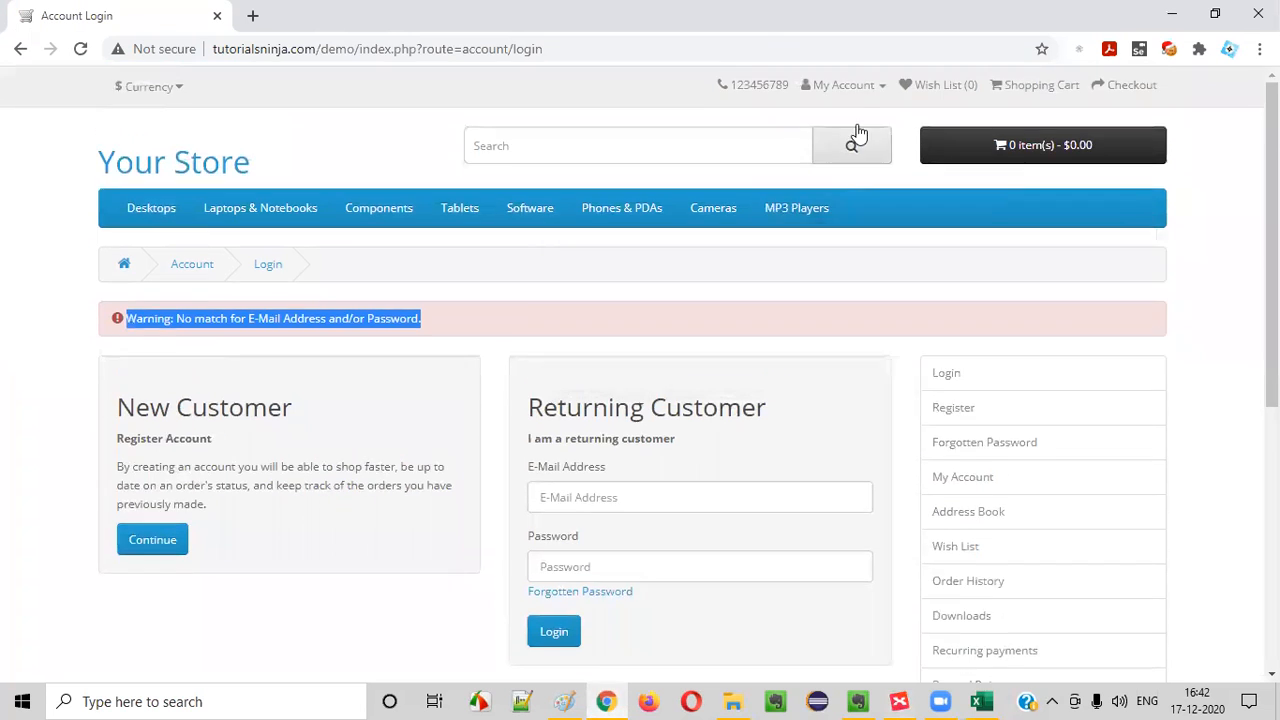
click(843, 85)
click(822, 148)
scroll(652, 285, down, 2)
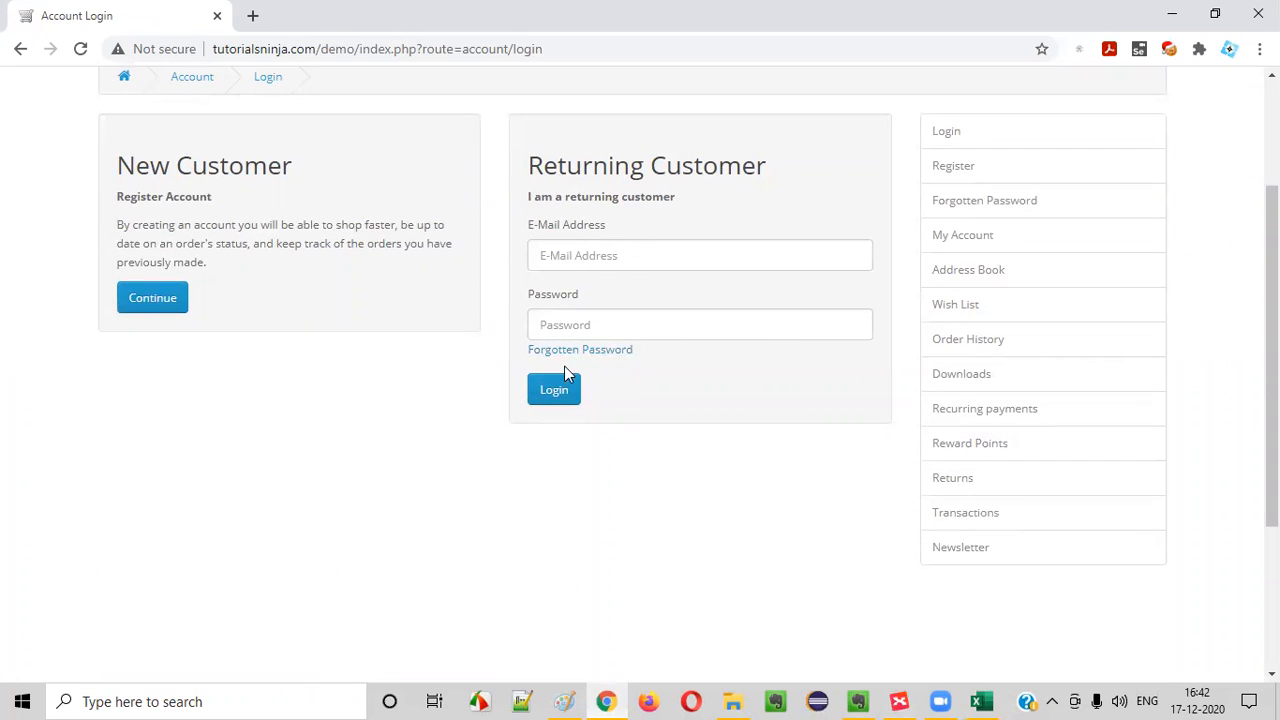
Follow the Forgotten Password link, examine the heading and URL of the page it opens, and go back to the Login page
drag(545, 365, 525, 356)
click(730, 462)
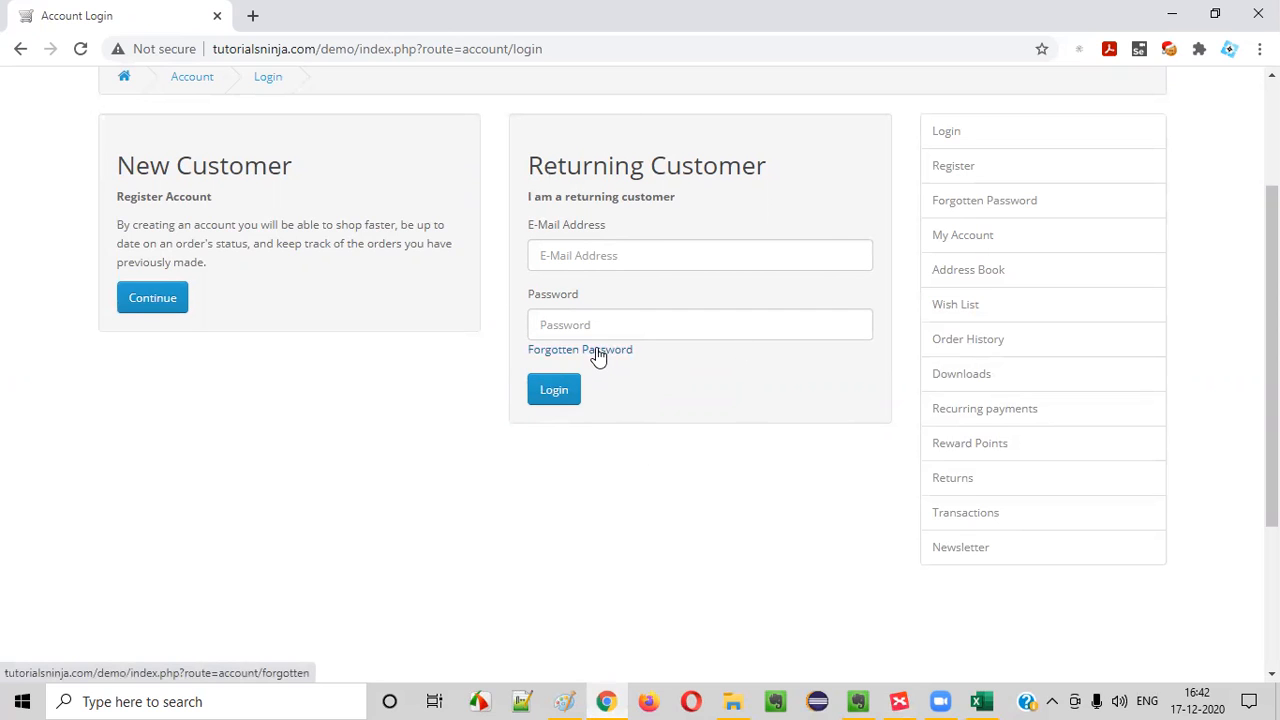
click(591, 352)
drag(98, 343, 517, 331)
click(520, 300)
drag(517, 49, 611, 174)
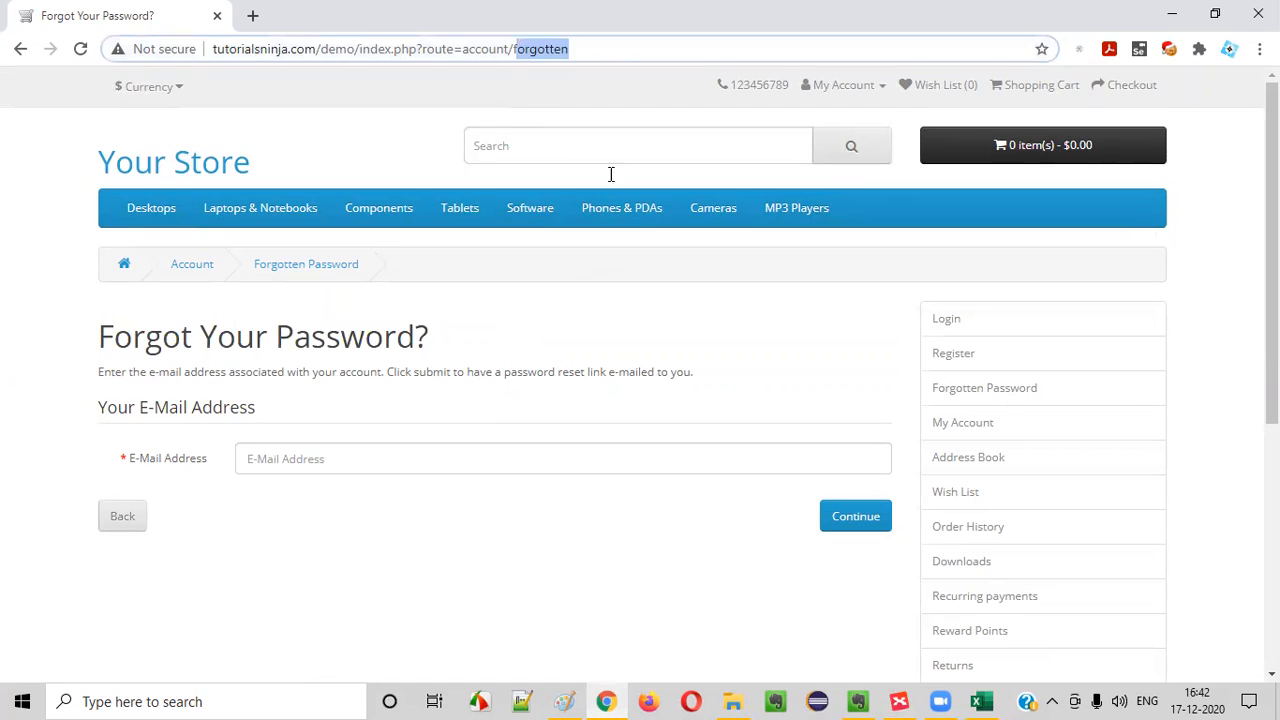
click(536, 354)
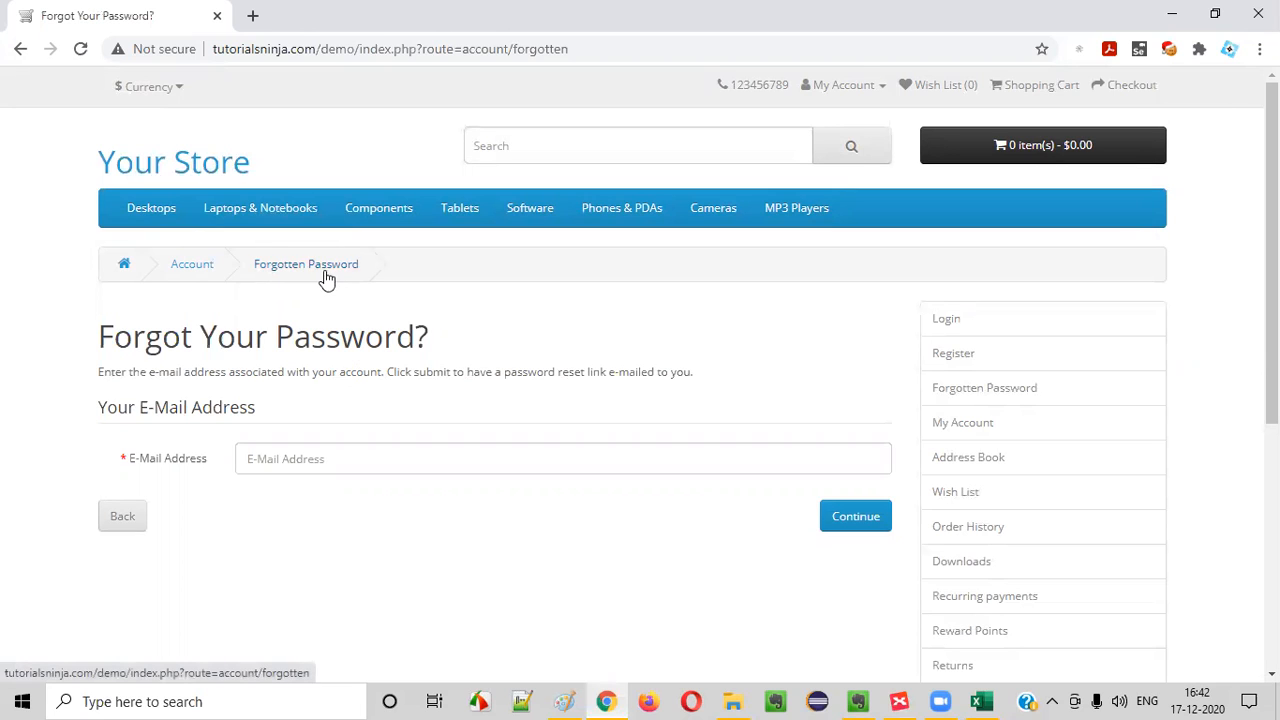
click(18, 49)
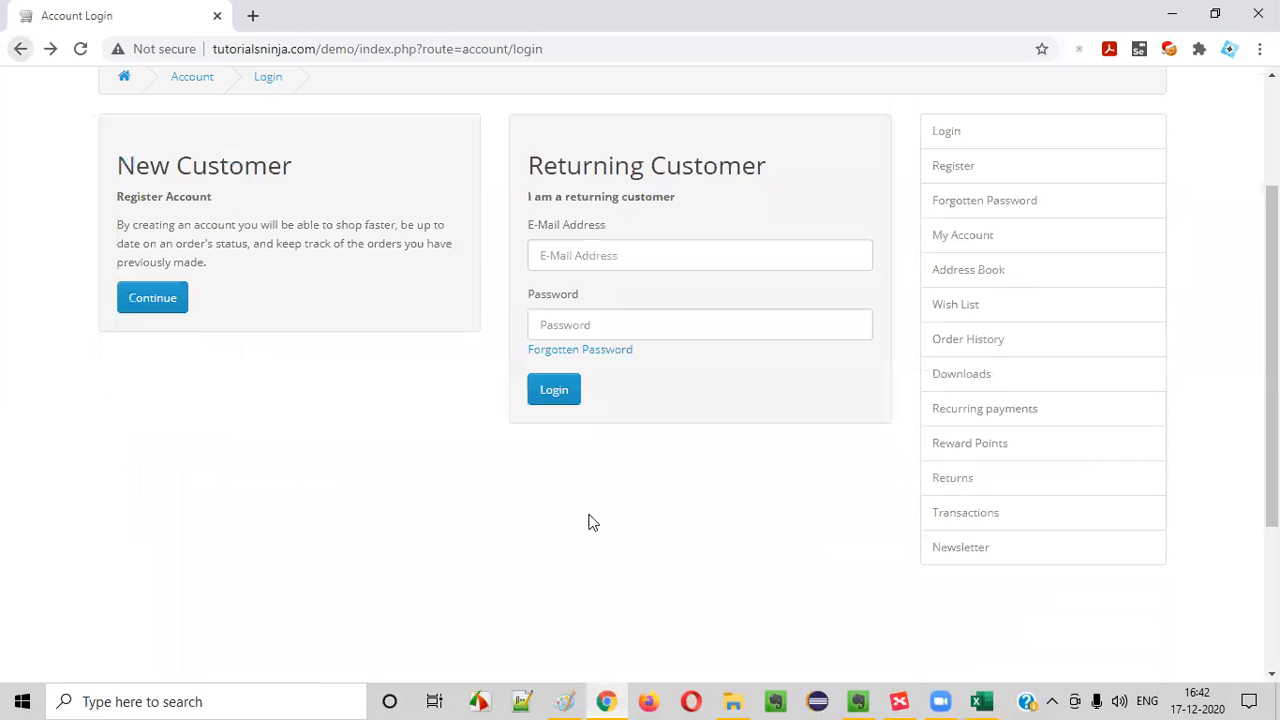
Return to the Excel workbook and copy TC_LF_005's '(TS_002) Login Functionality' cell into the TC_LF_006 row
click(981, 701)
click(172, 390)
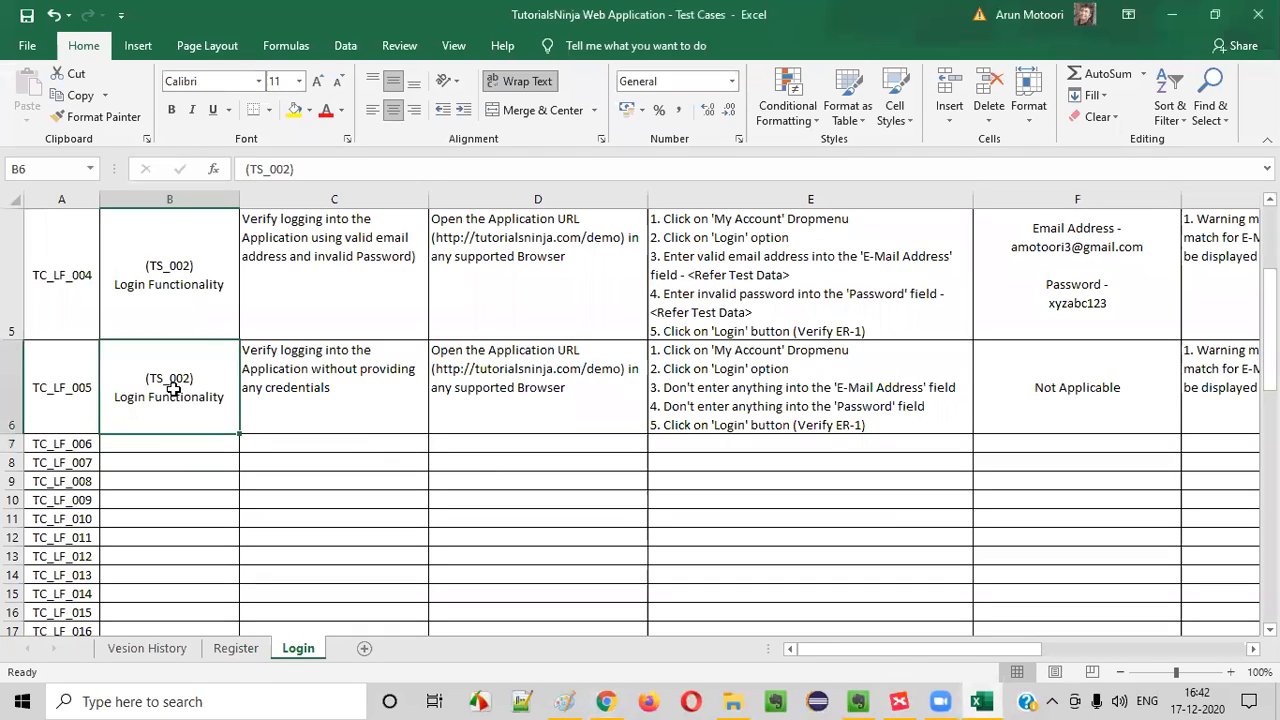
key(ctrl+c)
click(163, 441)
key(ctrl+v)
Start TC_LF_006's test title with "Verify 'Forgotten Password' link i", checking the link's wording on the Login page in Chrome
double_click(301, 444)
text(Ver)
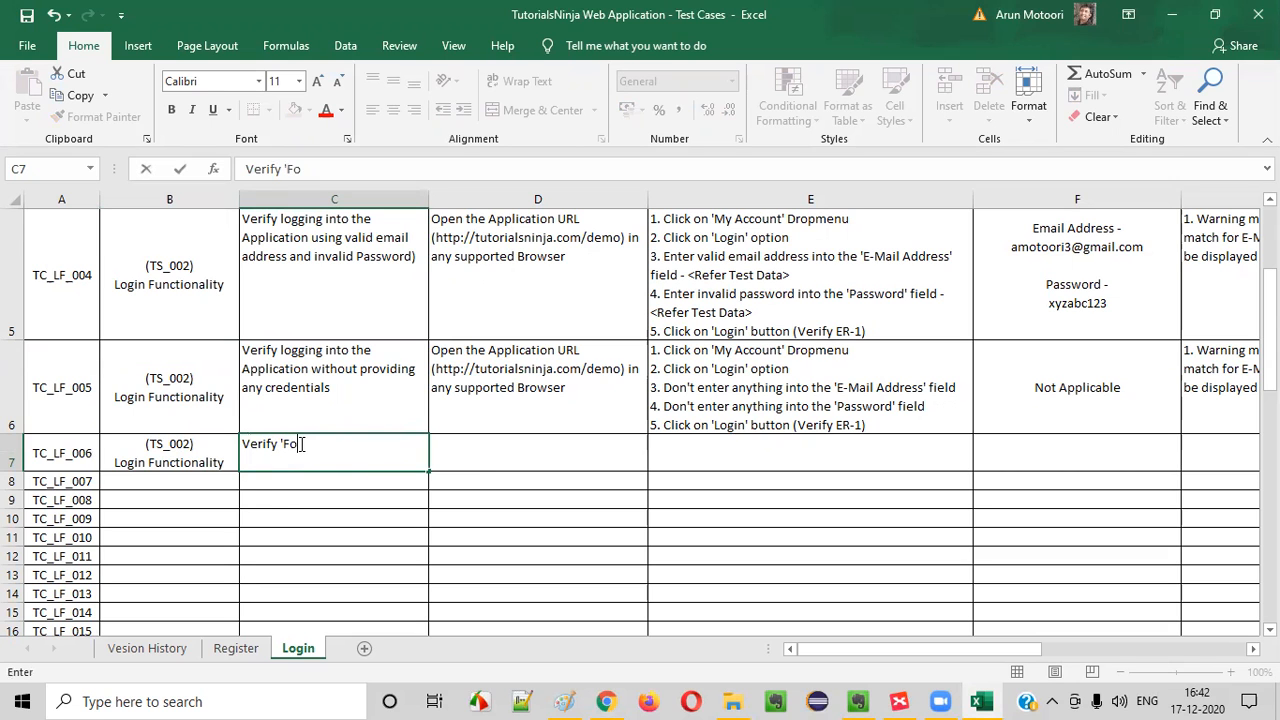
key(alt+Tab)
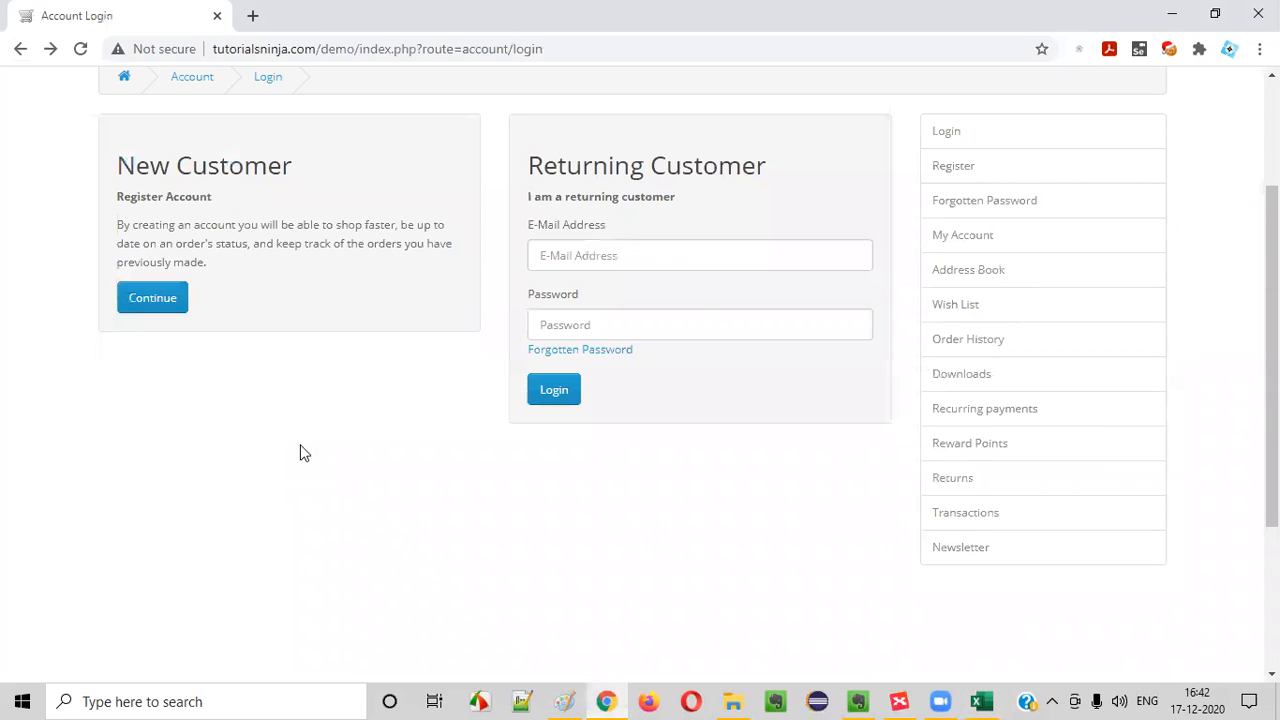
key(alt+Tab)
text(ten Password' link is)
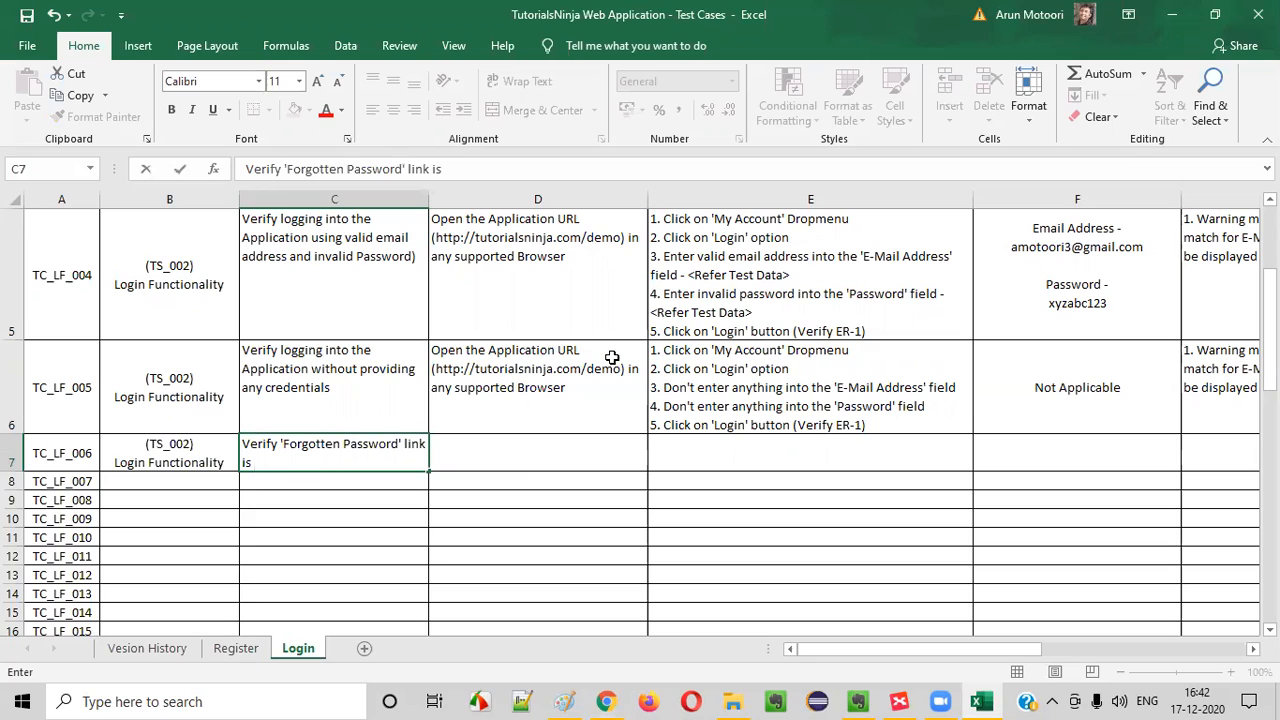
Complete the TC_LF_006 title so it reads "Verify 'Forgotten Password' link is available in the Login functionality"
key(BackSpace)
key(BackSpace)
key(BackSpace)
key(BackSpace)
key(BackSpace)
text(nk is avai)
text(ilable on)
key(BackSpace)
key(BackSpace)
text(in the Login fucntiona)
key(BackSpace)
key(BackSpace)
key(BackSpace)
key(BackSpace)
key(BackSpace)
text(ctiona)
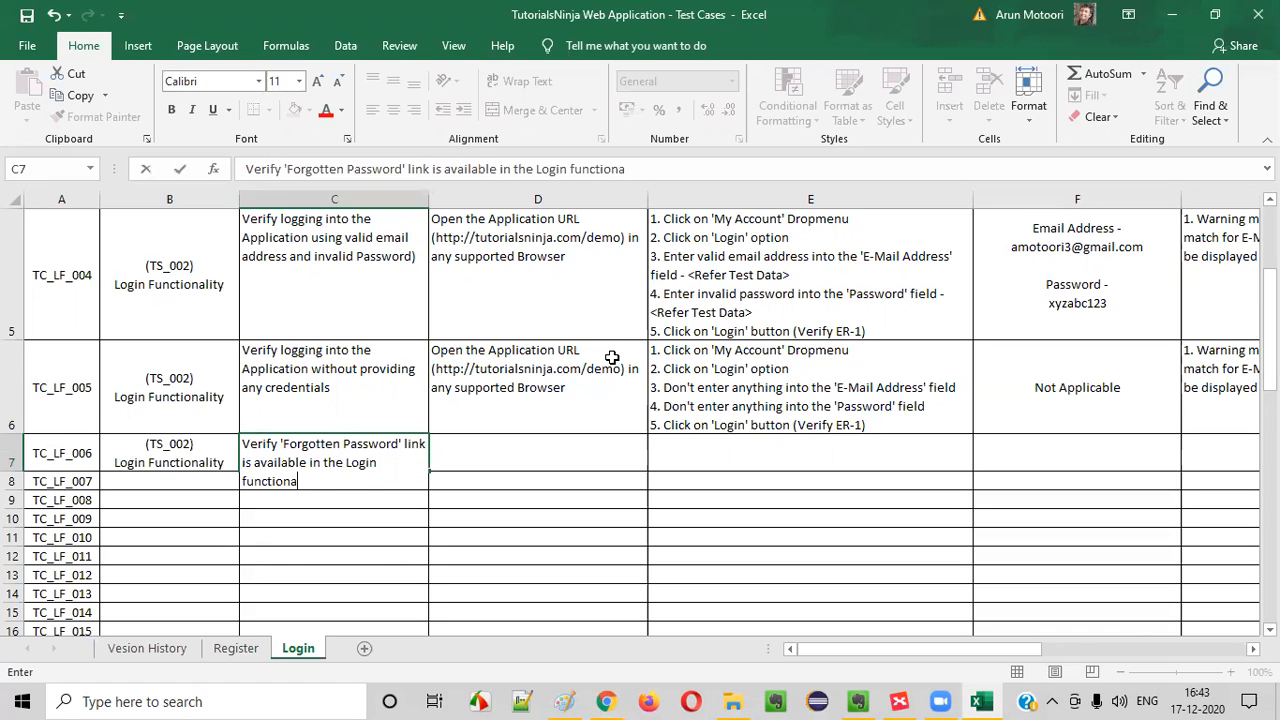
text(lity)
key(Return)
click(306, 487)
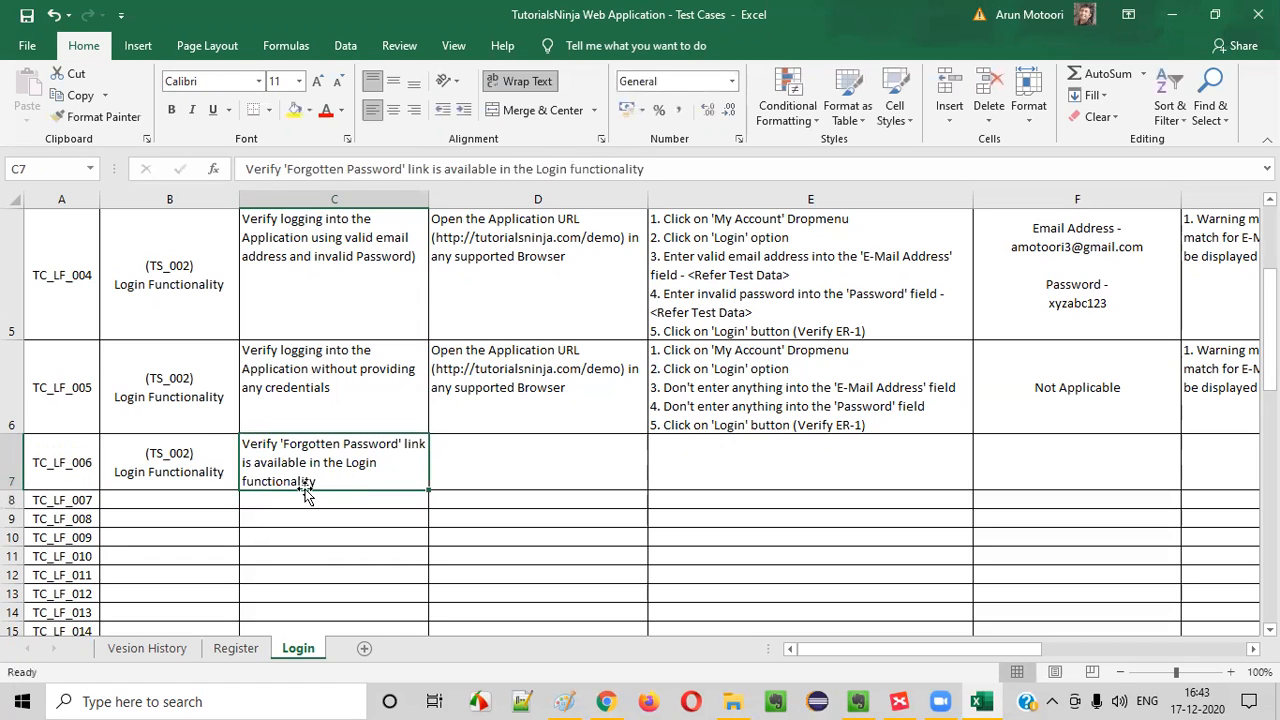
Change "in" to "on" in the TC_LF_006 title, checking the Login page in Chrome
click(528, 477)
click(331, 483)
double_click(313, 465)
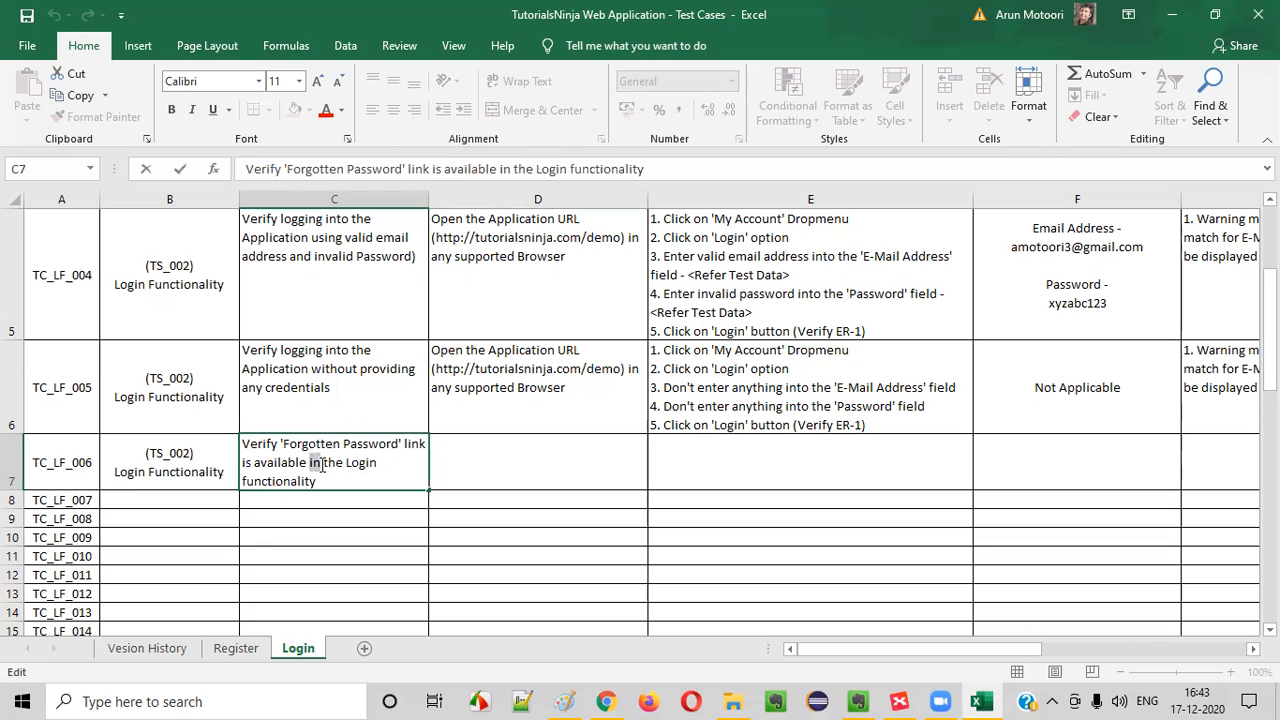
click(414, 534)
key(alt+Tab)
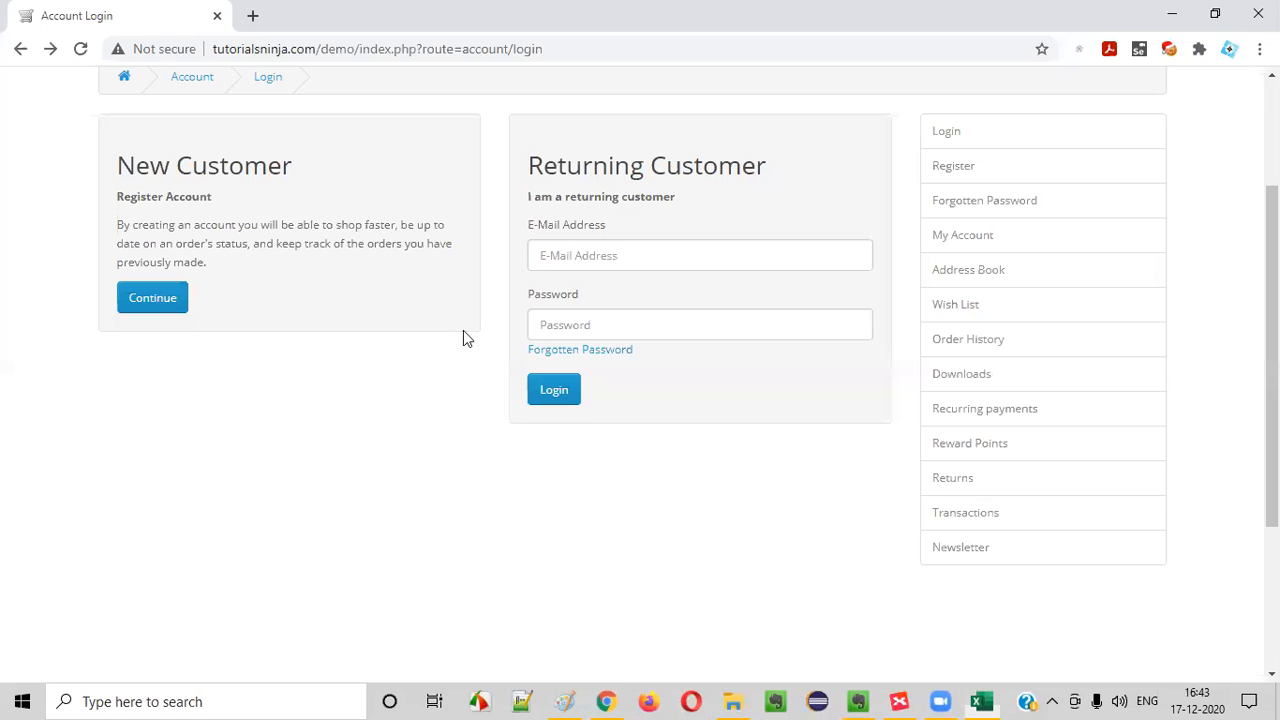
scroll(780, 297, up, 2)
key(alt+Tab)
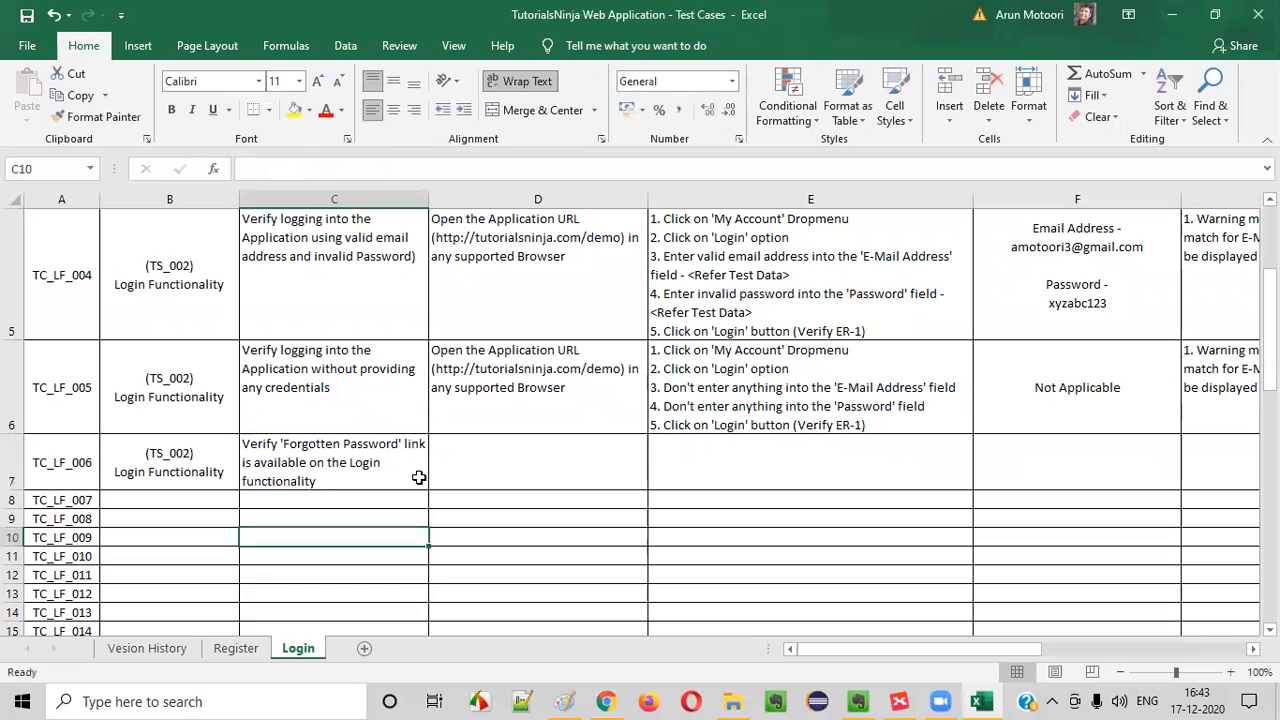
click(412, 478)
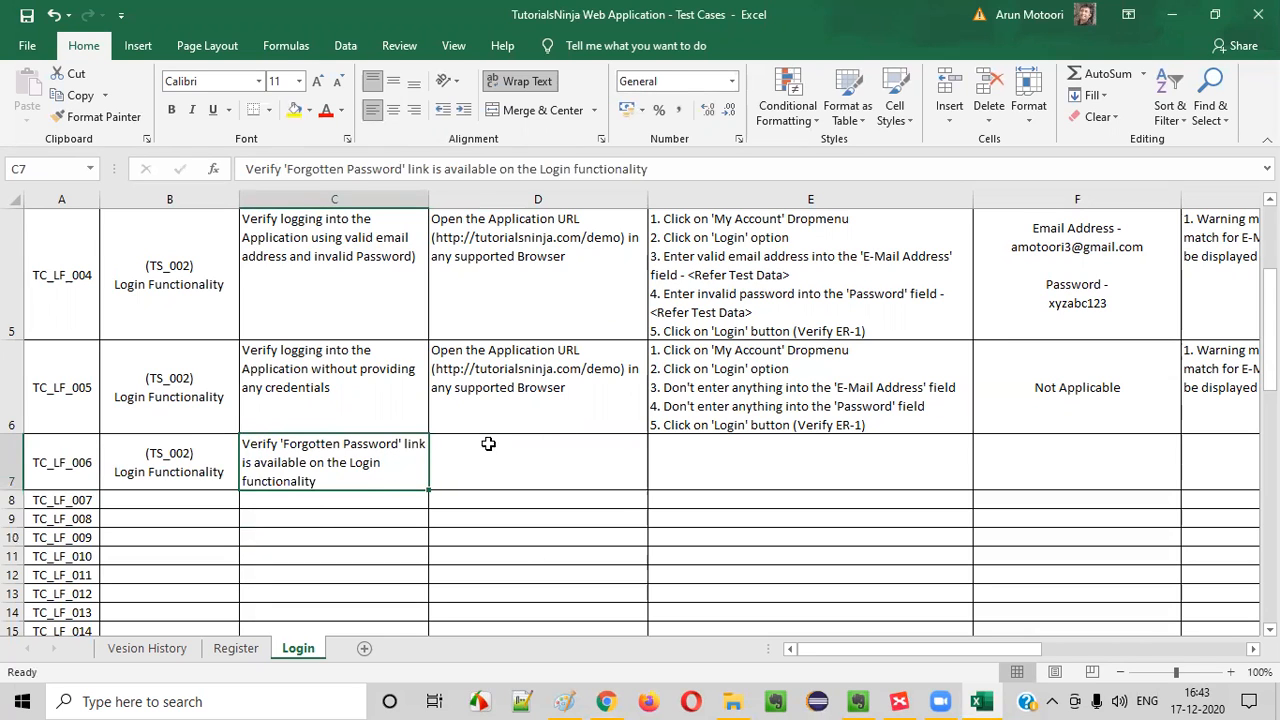
Copy TC_LF_005's prerequisite about opening the Application URL into the TC_LF_006 row
click(500, 390)
key(ctrl+c)
click(499, 473)
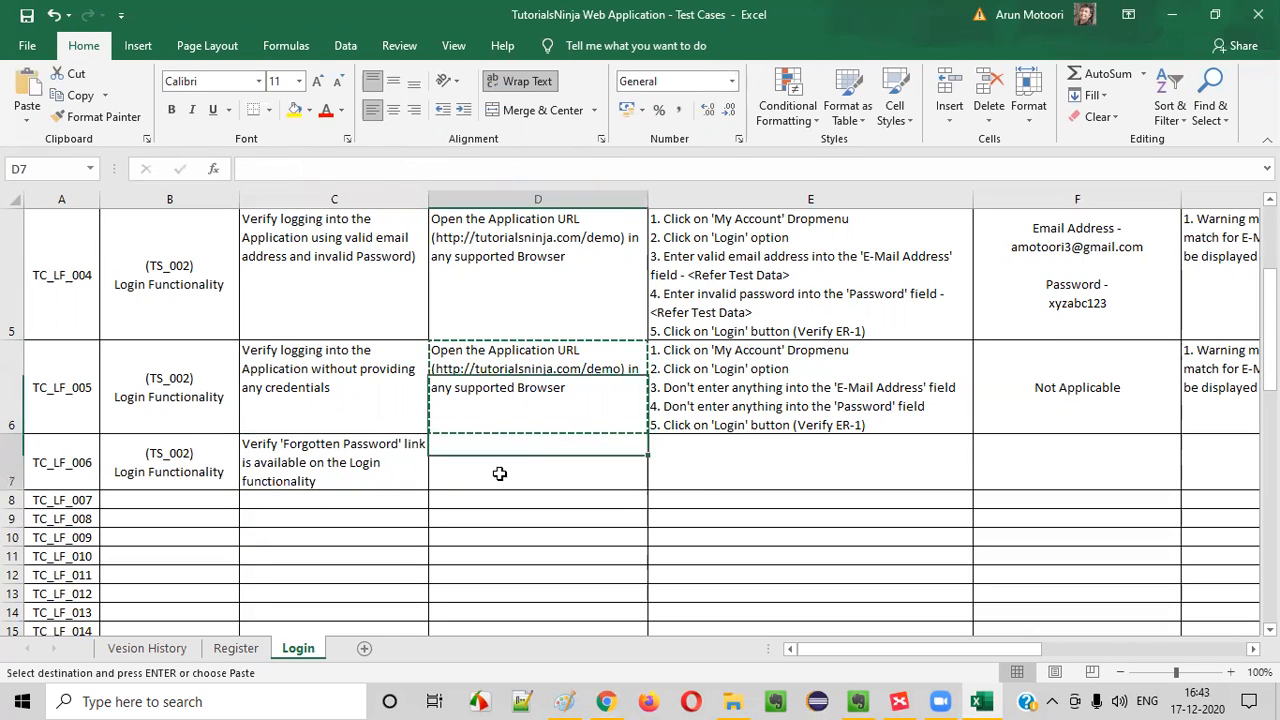
key(ctrl+v)
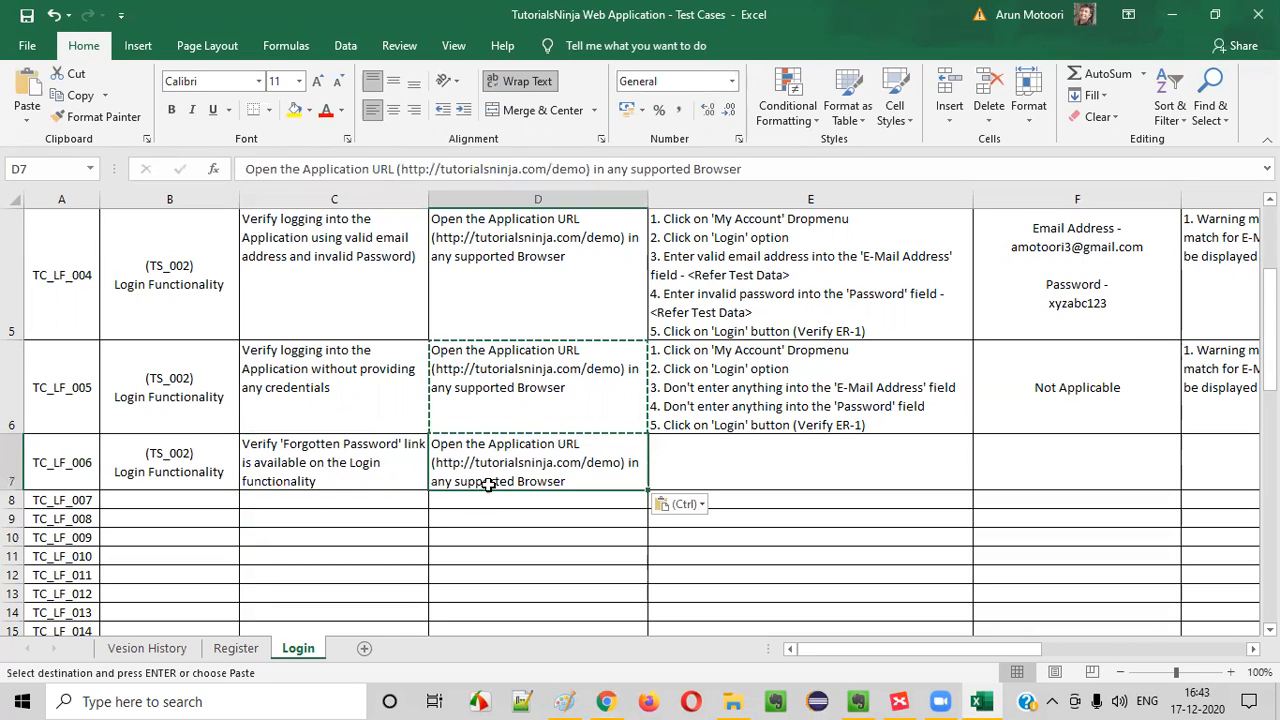
Reword the end of the TC_LF_006 title as "in the Login page and is working"
click(383, 472)
double_click(337, 471)
text(i)
key(Delete)
drag(340, 479, 254, 494)
key(Delete)
text(page and)
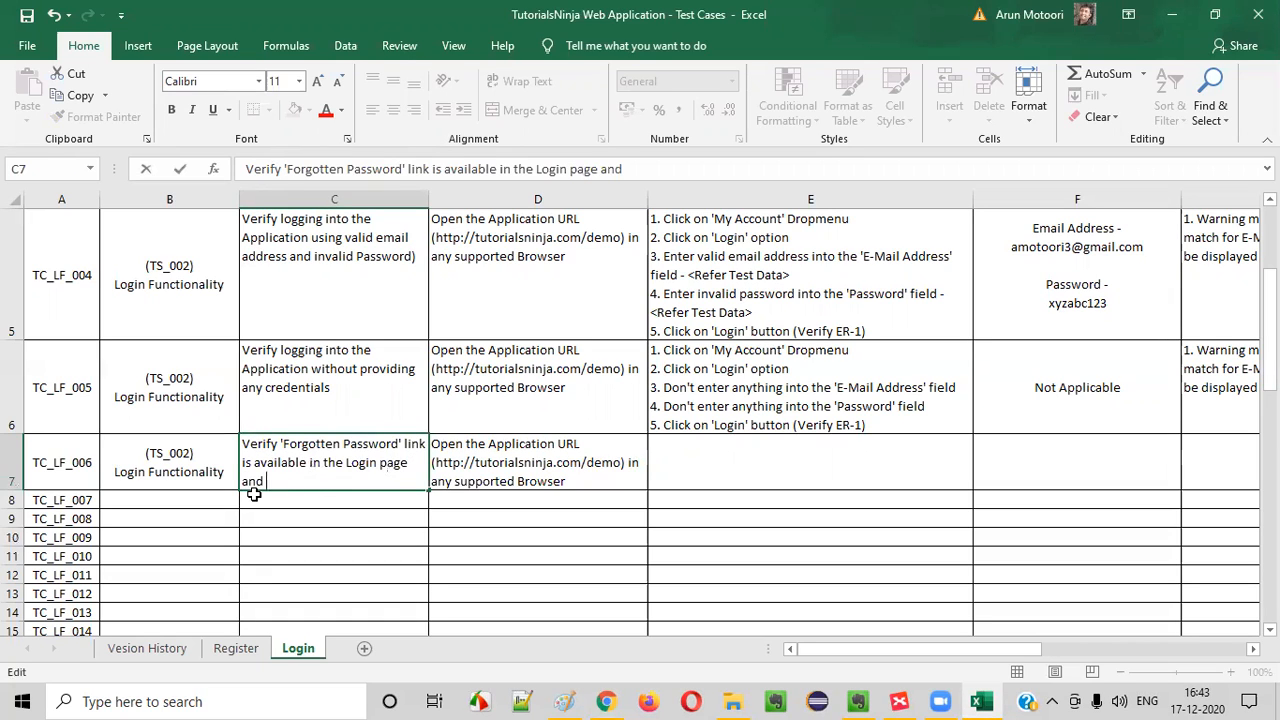
text( is working)
key(Return)
click(314, 474)
click(498, 446)
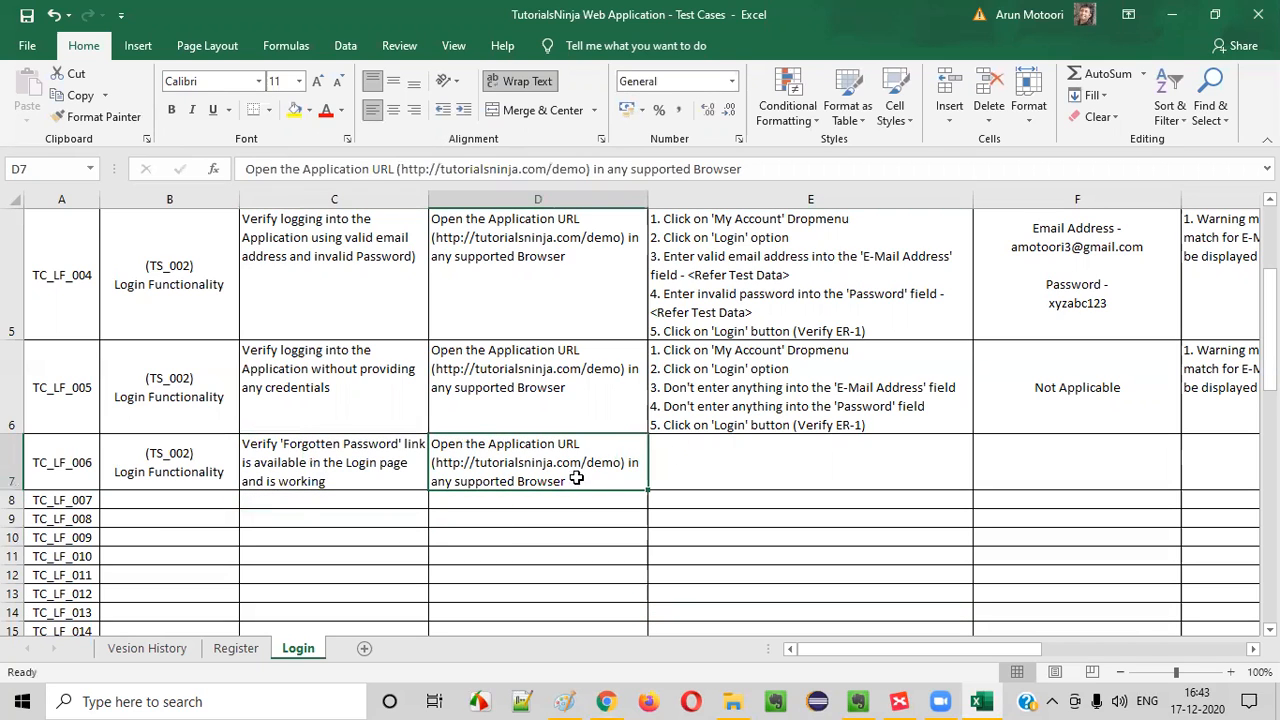
Copy TC_LF_005's test steps into the TC_LF_006 row and delete everything after the number 3
click(737, 374)
key(ctrl+c)
click(723, 460)
key(ctrl+v)
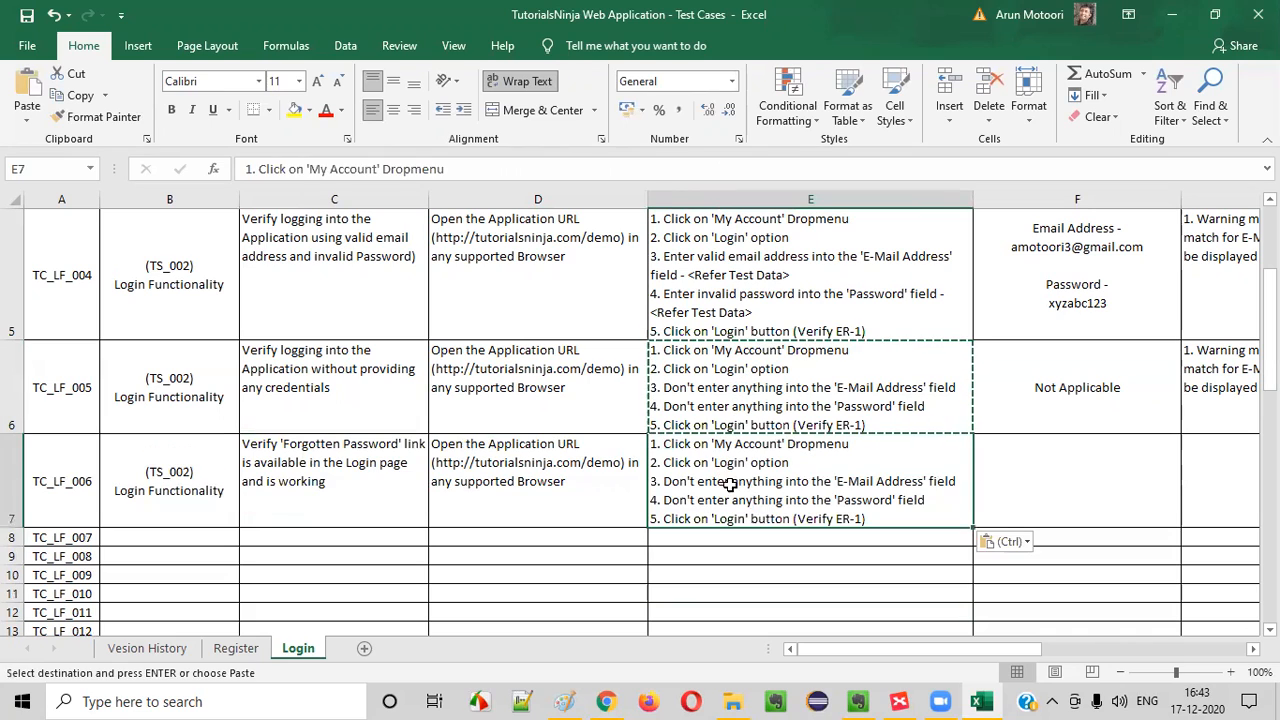
double_click(730, 484)
drag(665, 481, 876, 530)
key(BackSpace)
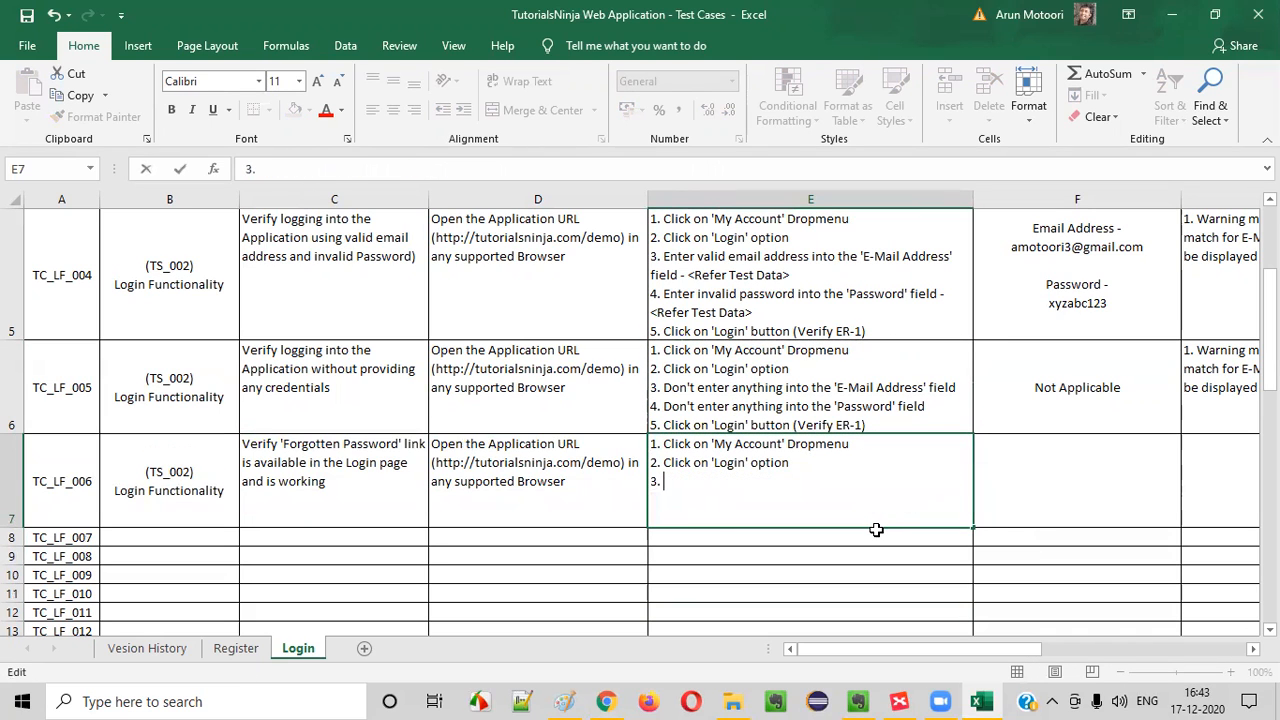
text(Checkkwhetehr)
key(BackSpace)
key(BackSpace)
key(BackSpace)
key(BackSpace)
key(BackSpace)
key(BackSpace)
key(BackSpace)
key(BackSpace)
key(BackSpace)
key(BackSpace)
key(BackSpace)
key(BackSpace)
key(BackSpace)
Write "Click on 'Forgotten Password' link" as TC_LF_006's third test step, checking the link's name in Chrome
text(Click)
key(alt+Tab)
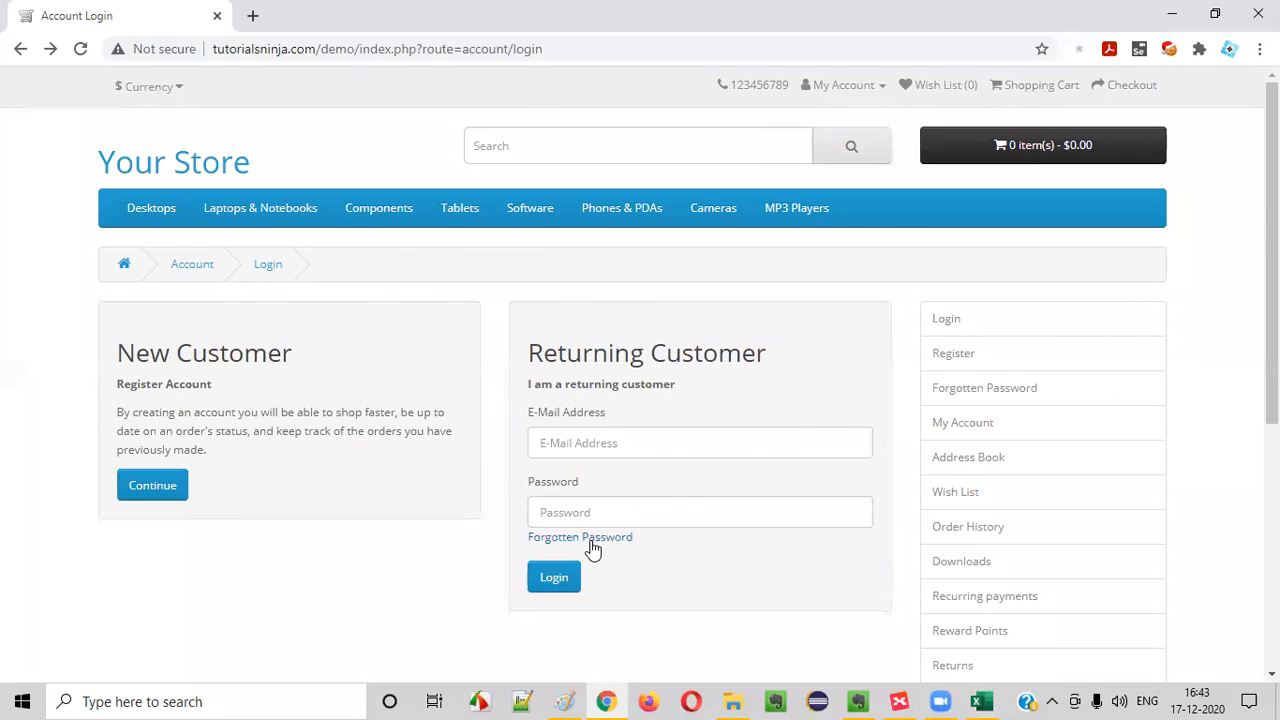
key(alt+Tab)
text('Forgotten Password)
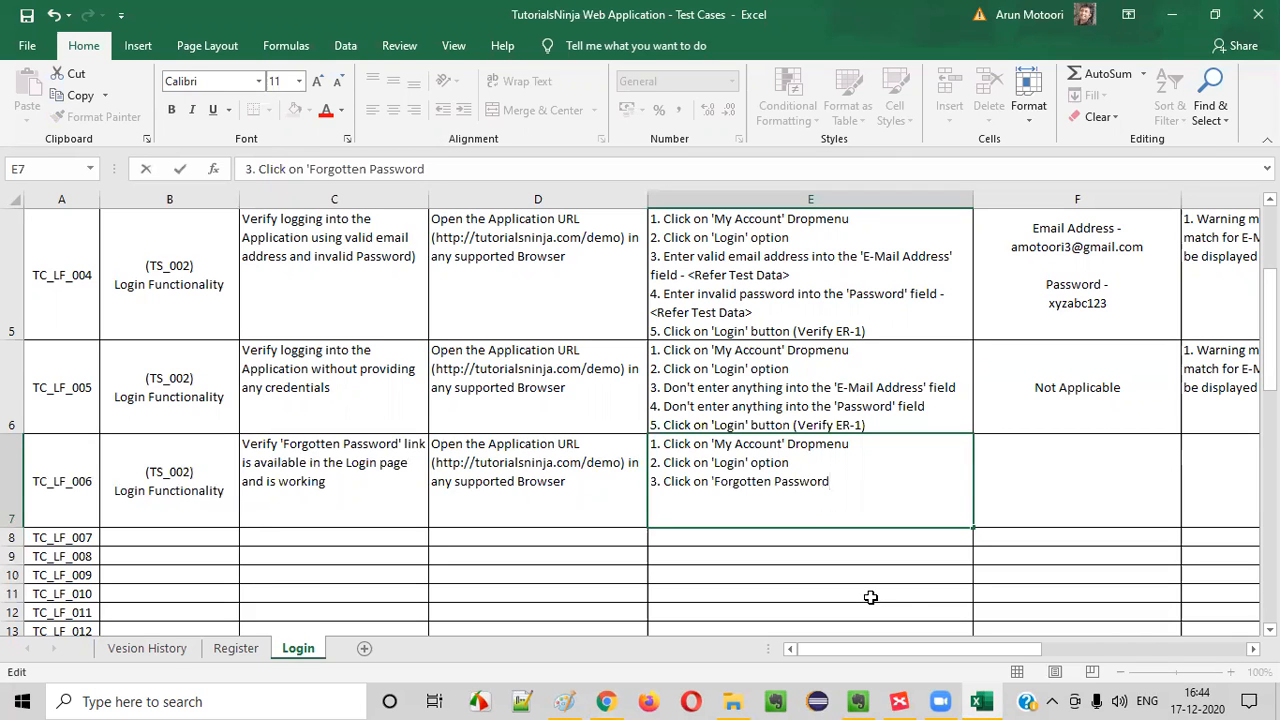
key(alt+Tab)
key(alt+Tab)
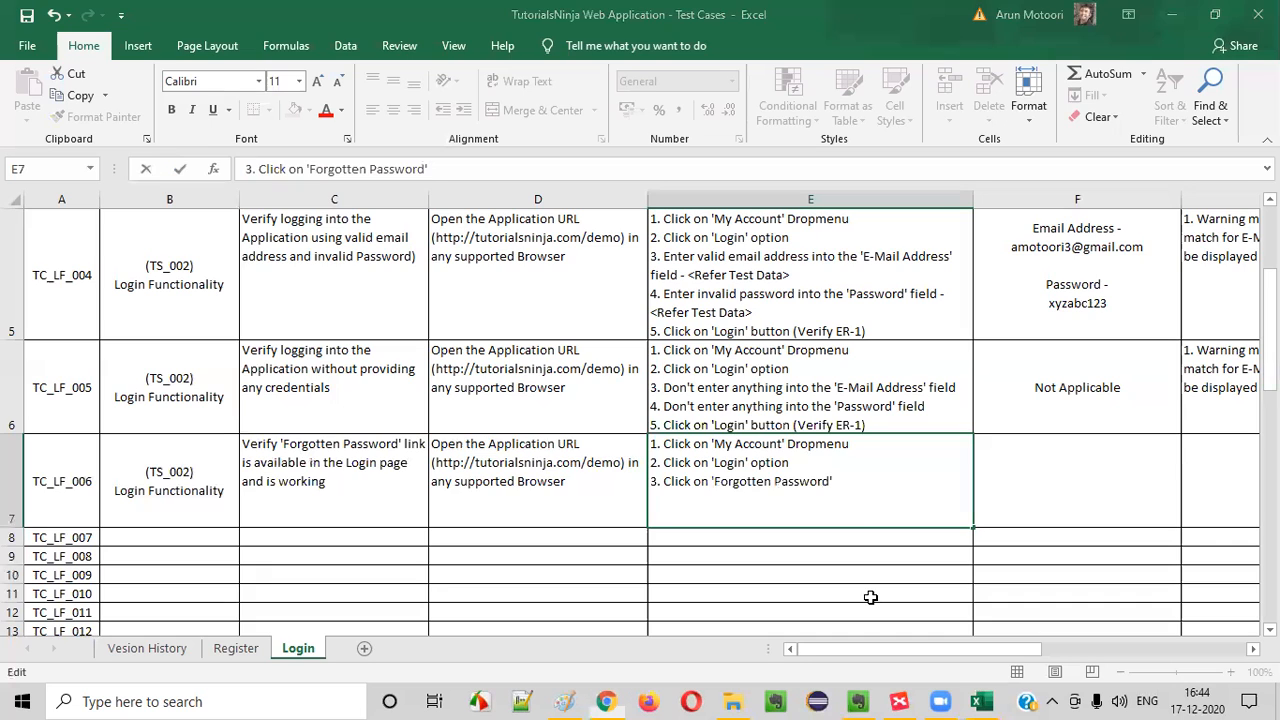
text(link)
Append "(ER-1)" to the 'Login' option step and "(ER-2)" to the 'Forgotten Password' link step of TC_LF_006
click(803, 462)
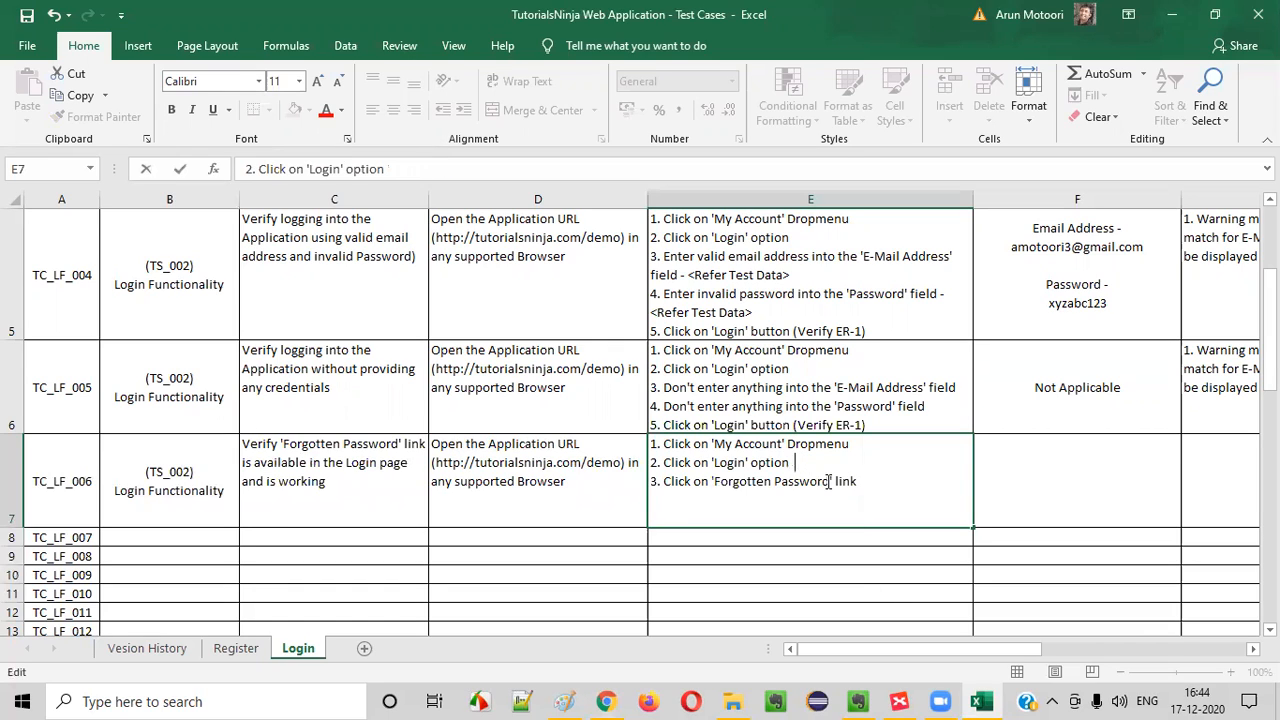
text((ER-1)
click(878, 485)
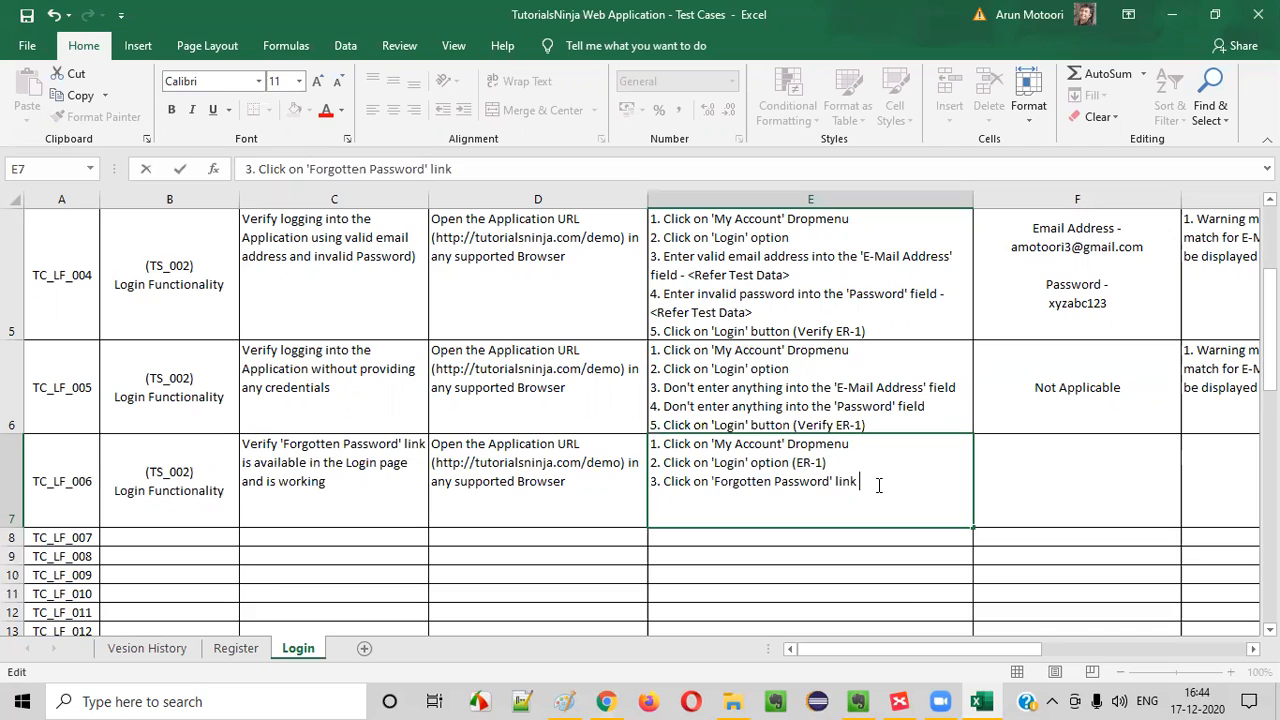
text((er)
key(BackSpace)
key(BackSpace)
text(ER)
Copy TC_LF_005's 'Not Applicable' test data into the TC_LF_006 row
click(1068, 420)
key(ctrl+c)
click(1090, 481)
key(ctrl+v)
Start a numbered list with "1." in TC_LF_006's expected result cell
click(1231, 449)
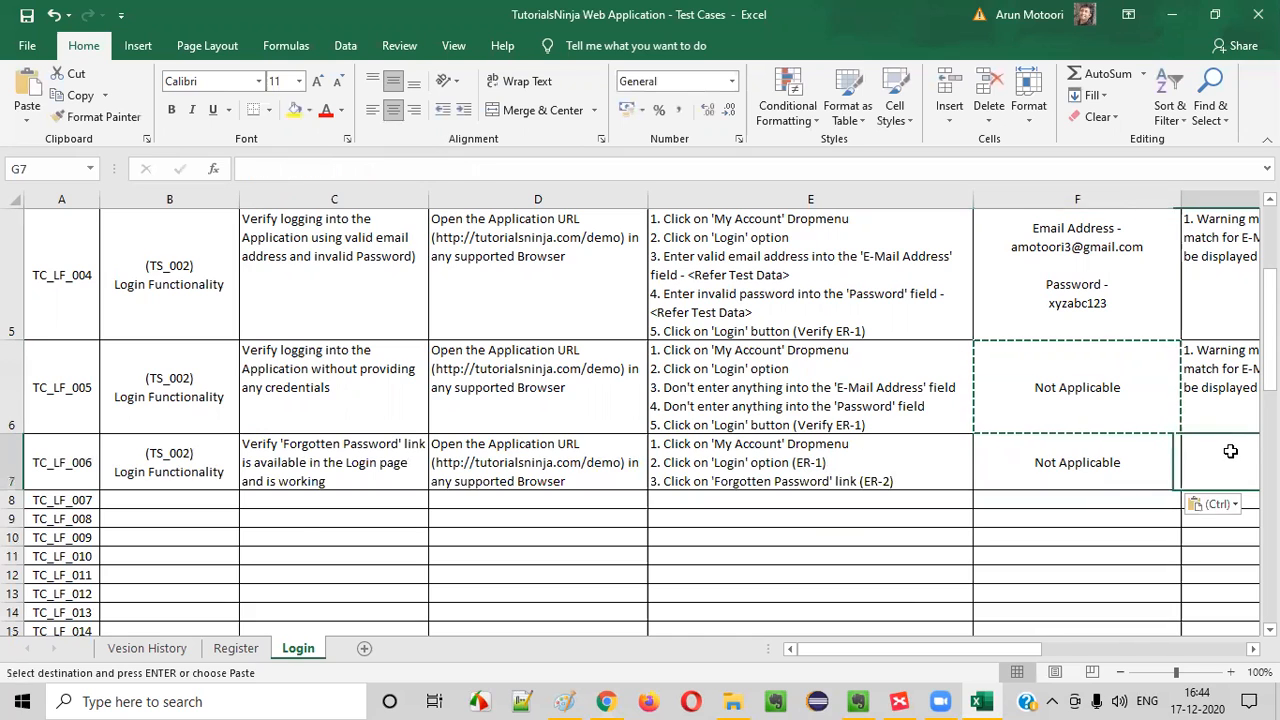
double_click(813, 455)
key(Return)
key(Up)
text(1)
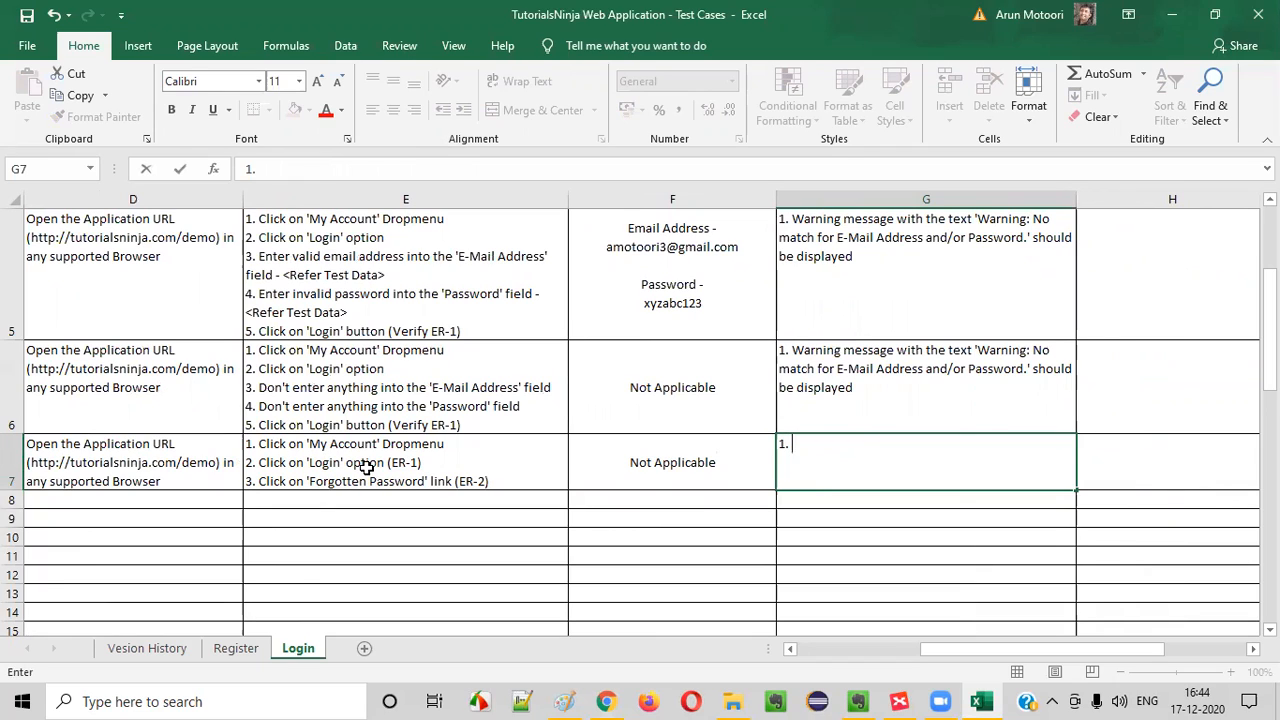
text(. uS)
key(BackSpace)
key(BackSpace)
text(U)
text(For)
text(gotten)
key(BackSpace)
key(BackSpace)
key(BackSpace)
key(BackSpace)
key(BackSpace)
key(BackSpace)
key(BackSpace)
key(BackSpace)
key(BackSpace)
key(BackSpace)
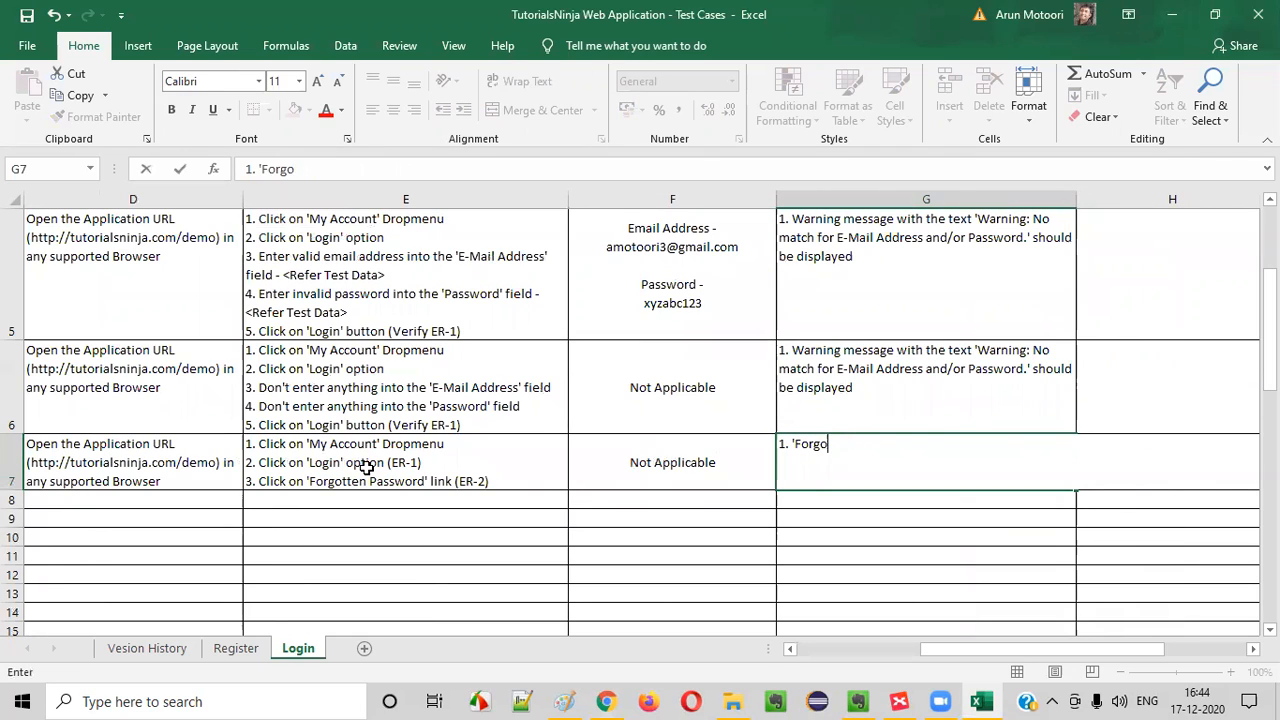
Write "User should be taken to 'Login' page and" as the beginning of TC_LF_006's first expected result
text(User shoul)
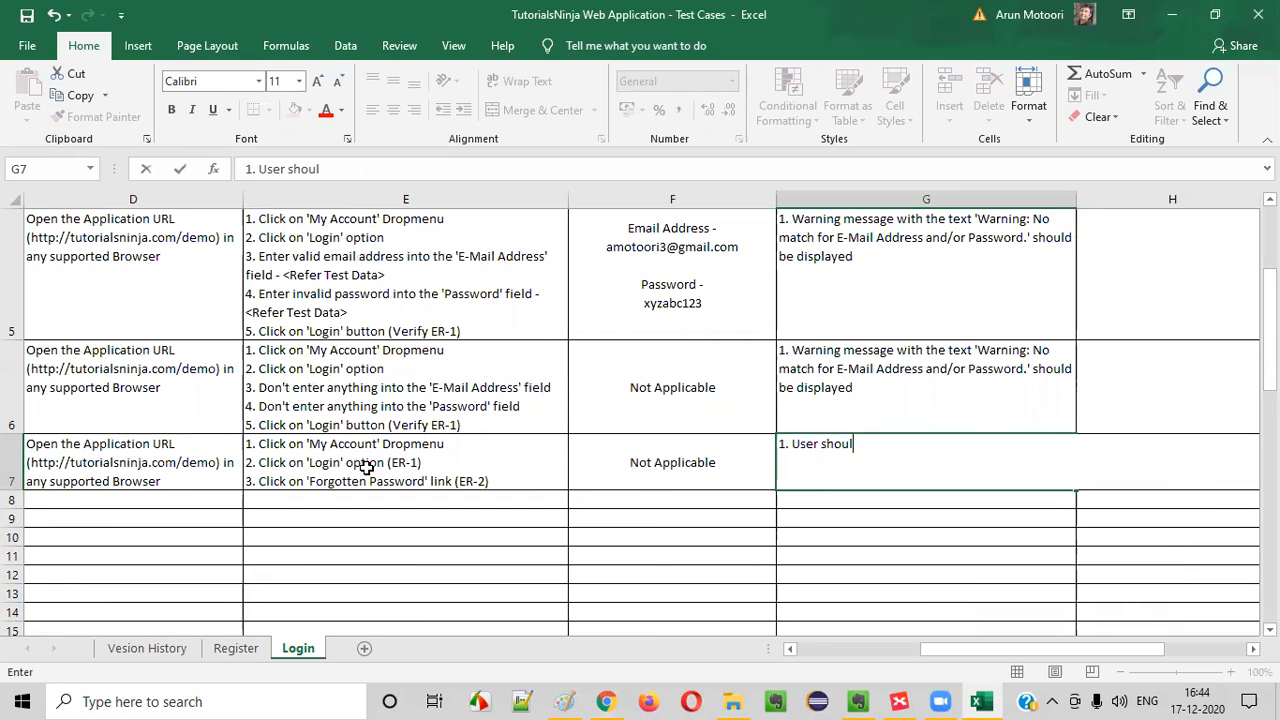
text(d be taken to 'Login' page and 'Forgotten Password' link sh)
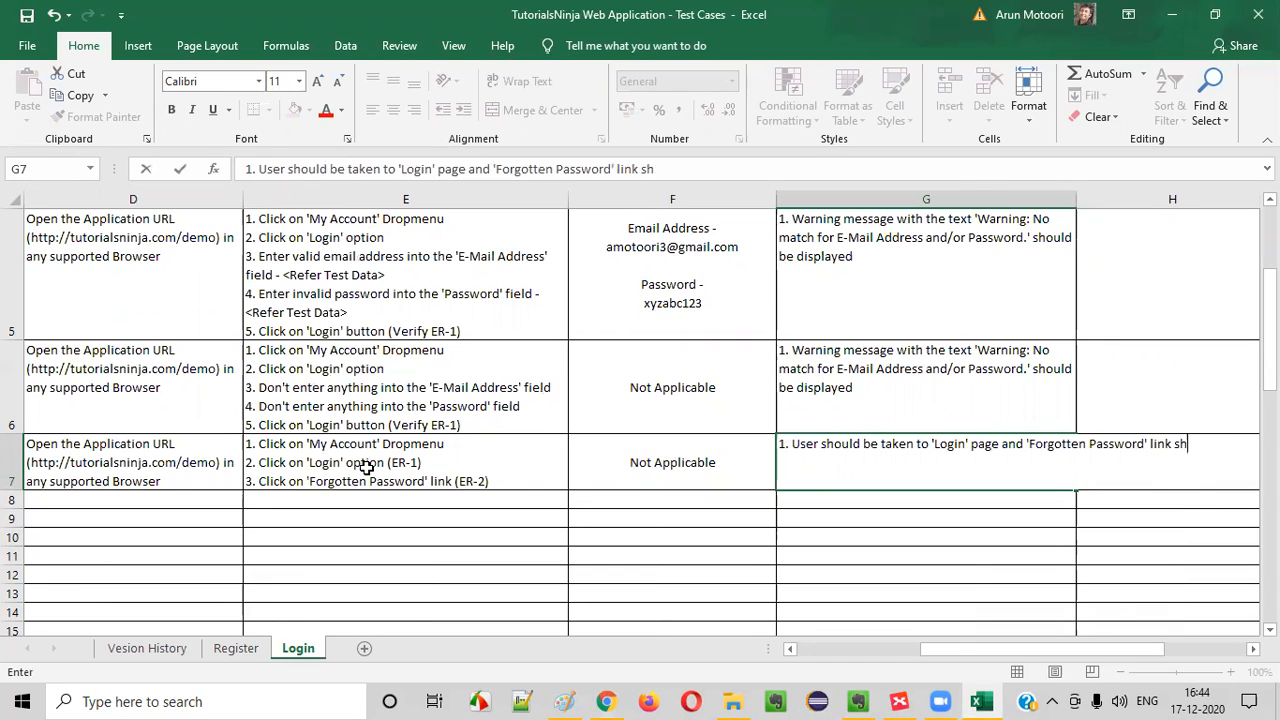
Finish the first expected result with "'Forgotten Password' link should be displayed in the page"
text(ould be displayed in the page)
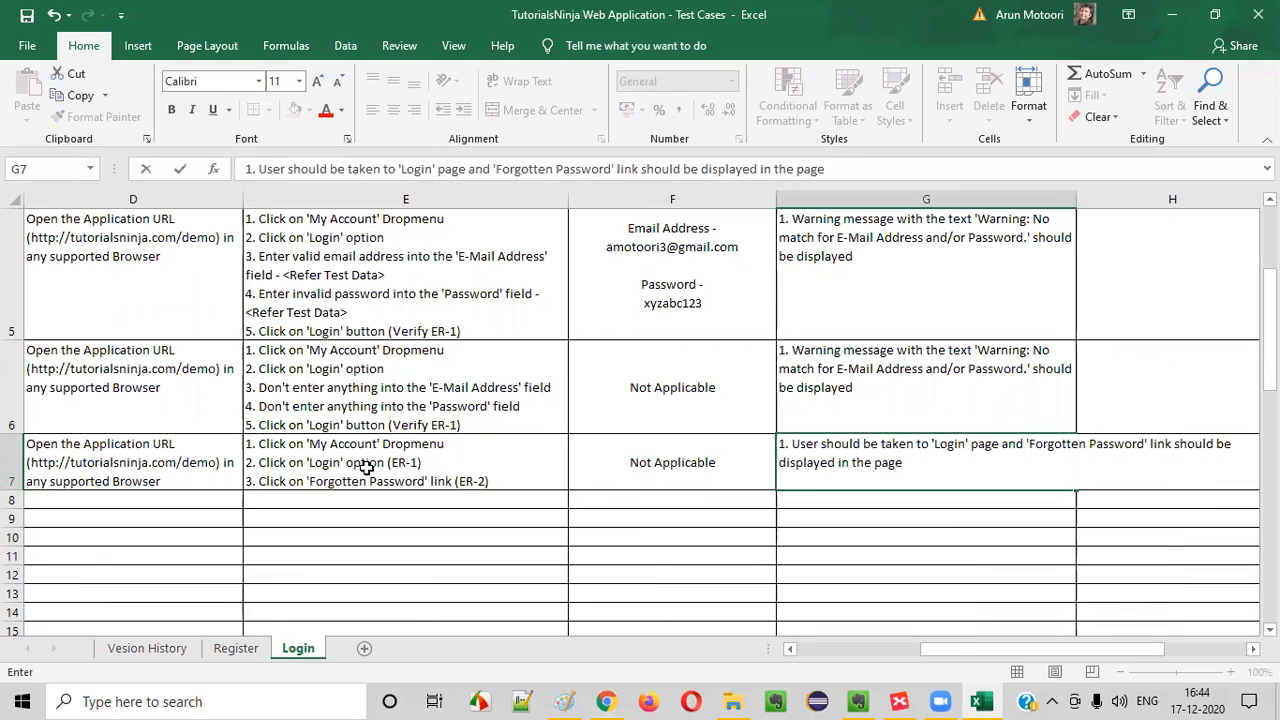
Add the second expected result "2. User should be taken to 'Forgotten Password' page" to TC_LF_006
key(alt+Return)
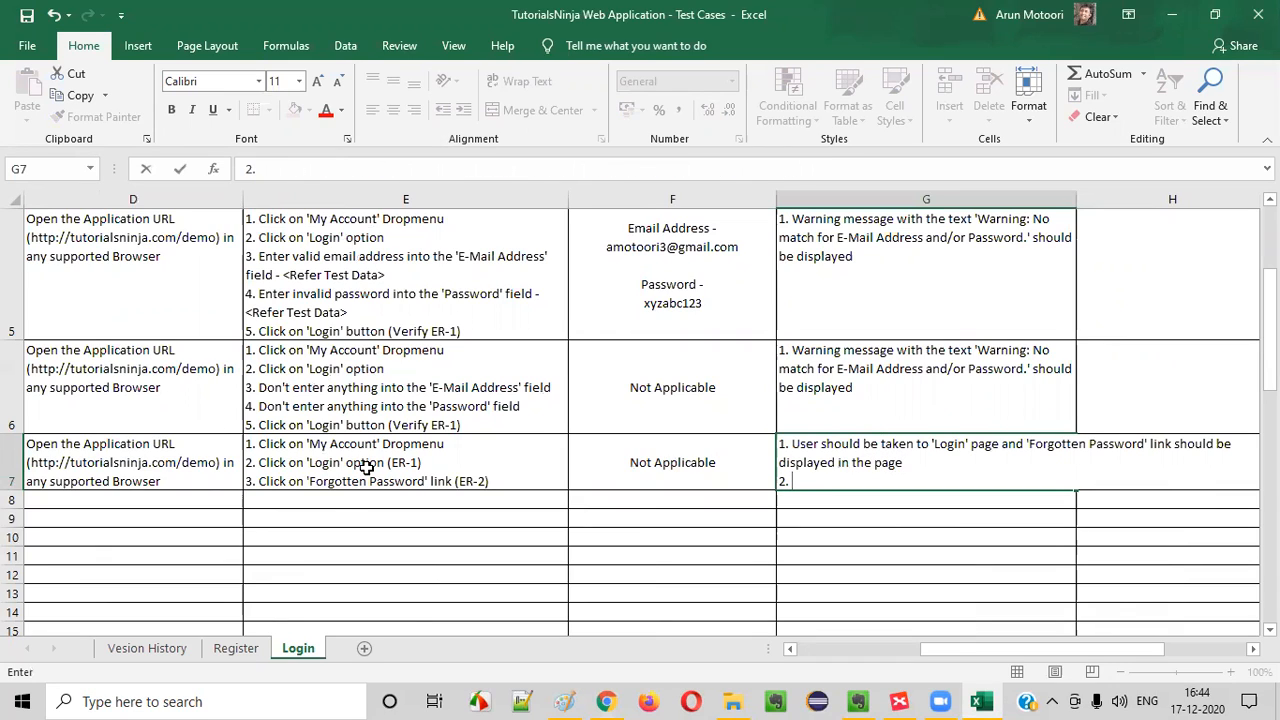
text(User should be ta)
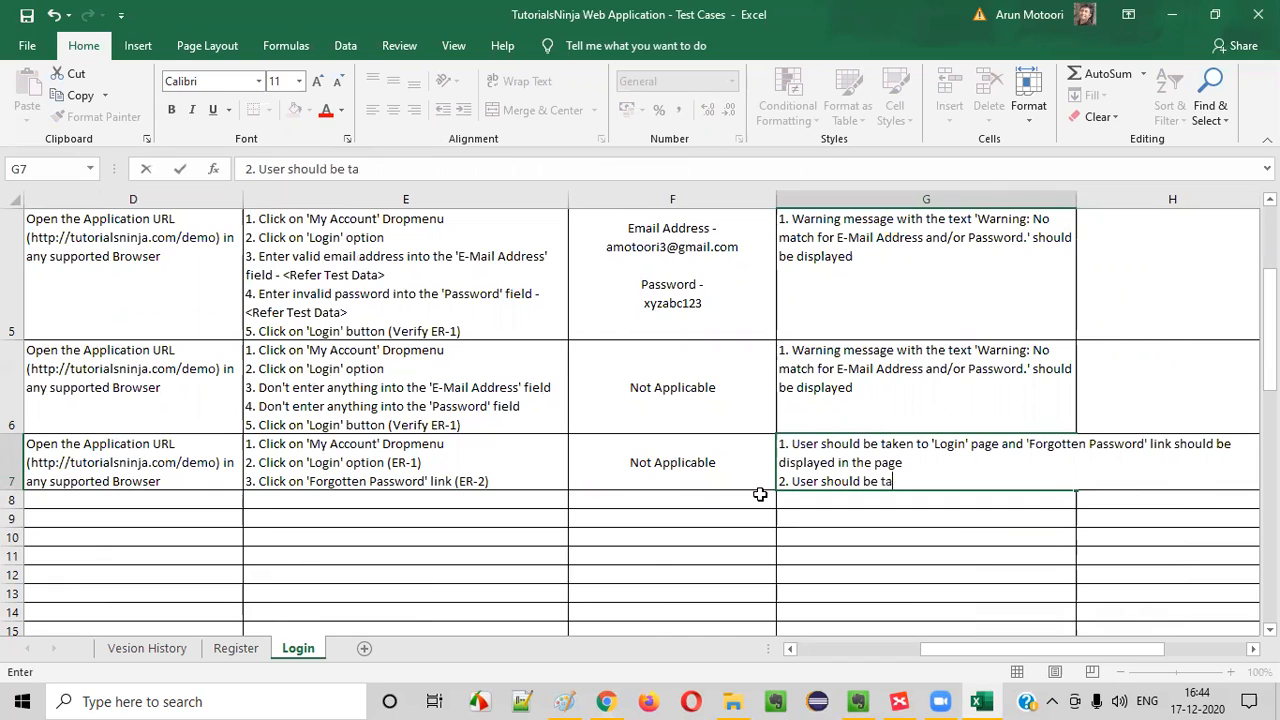
text(ken ot to)
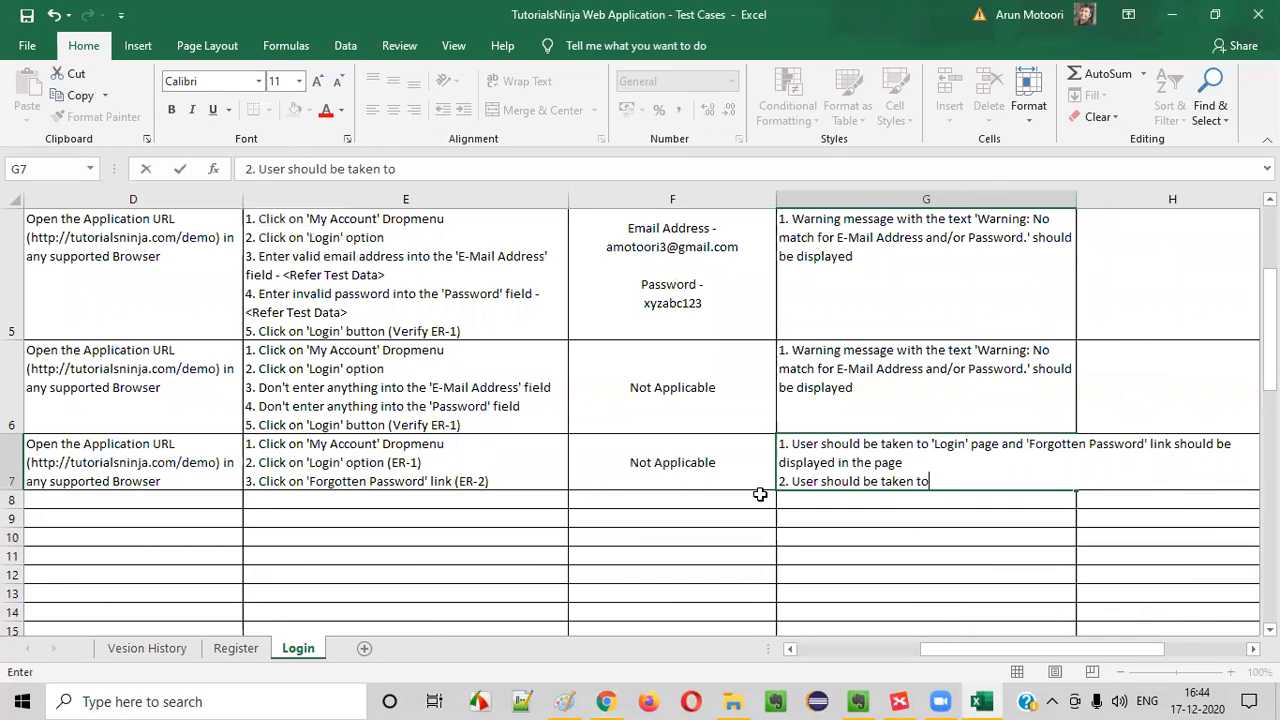
key(alt)
click(998, 483)
text('Forgott)
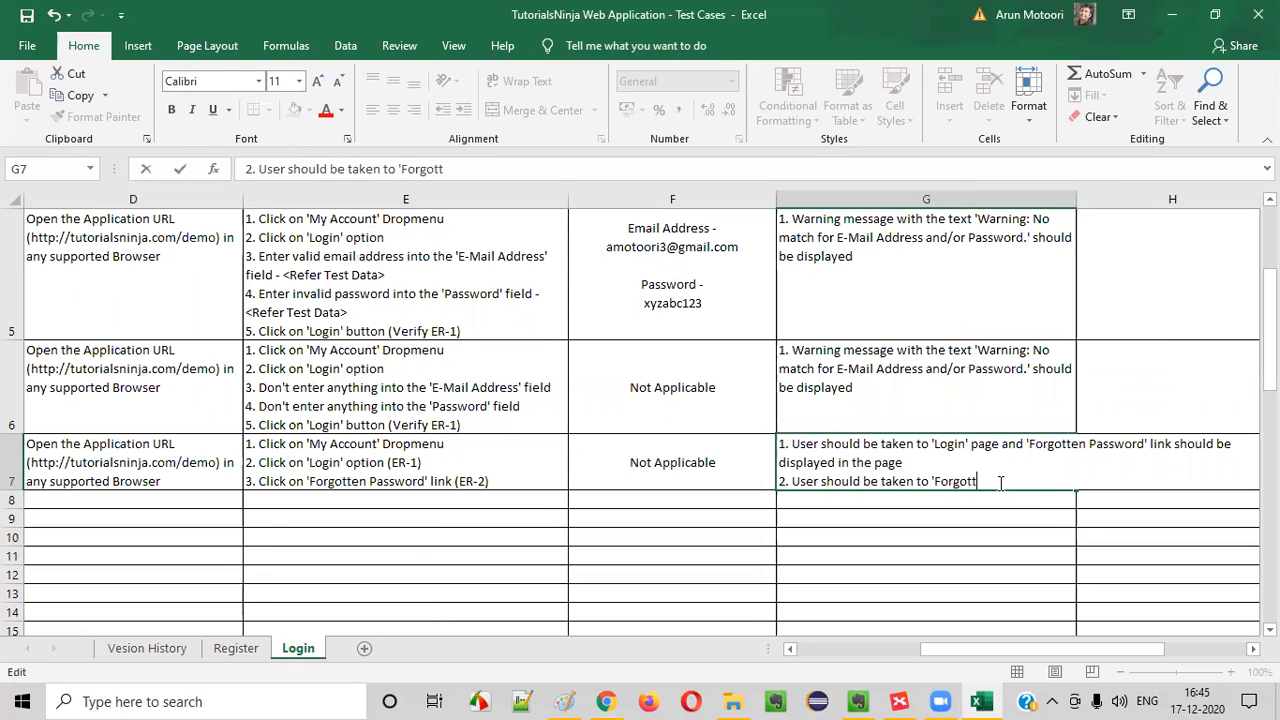
text(en Password' link s)
key(BackSpace)
text(word' page)
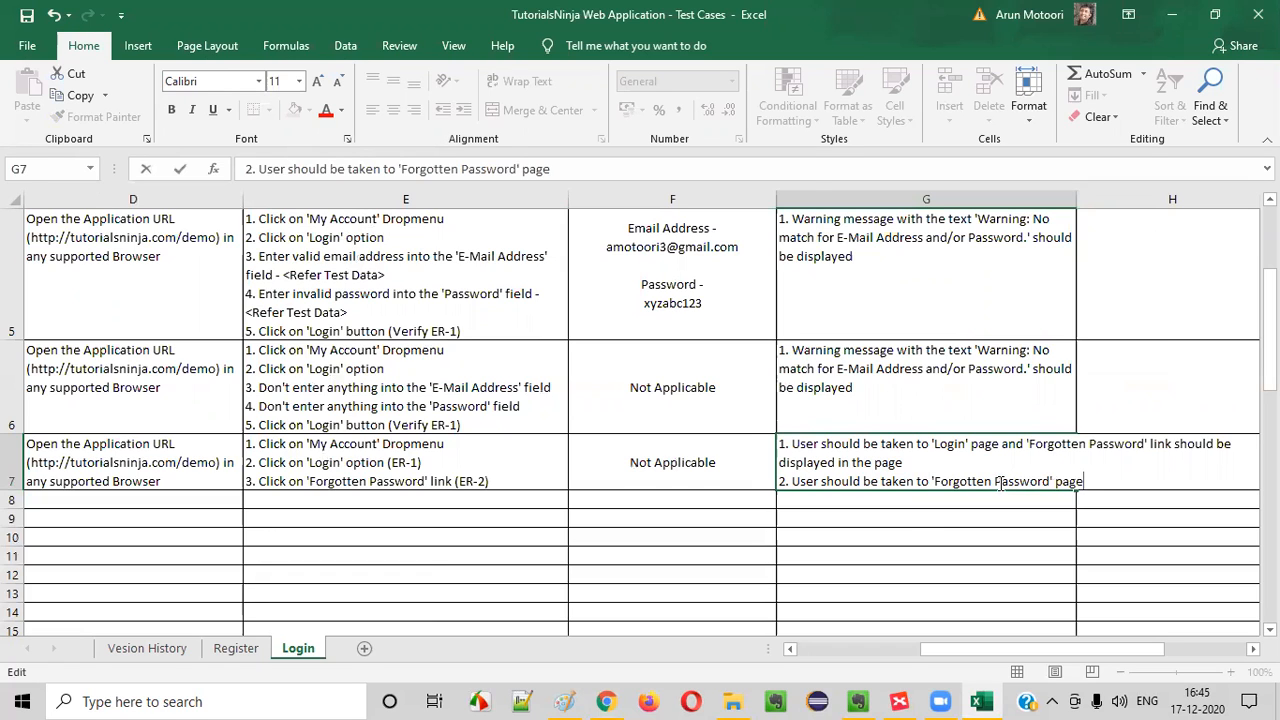
key(ctrl+Return)
Review TC_LF_006's test steps, test data and expected results, and go to the start of the TC_LF_007 row
click(646, 478)
click(897, 513)
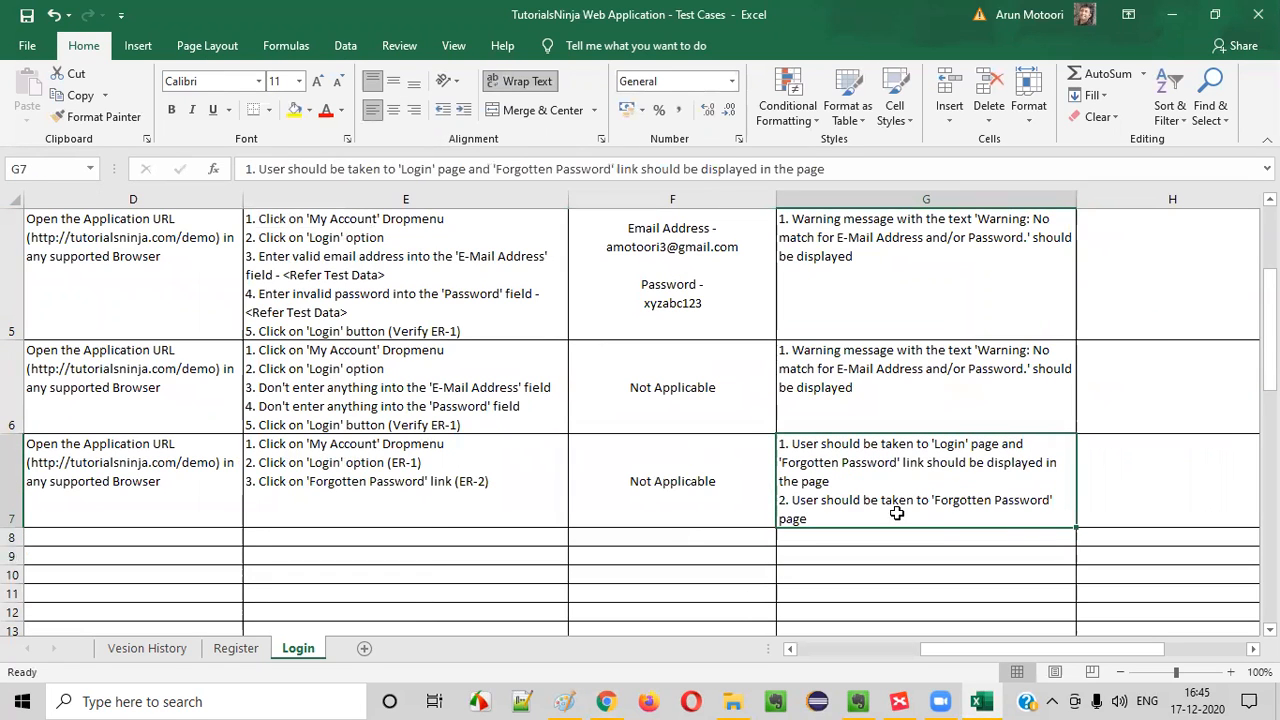
click(441, 482)
click(714, 482)
click(860, 490)
key(Left)
key(Left)
key(Left)
key(Left)
key(Left)
key(Left)
key(Down)
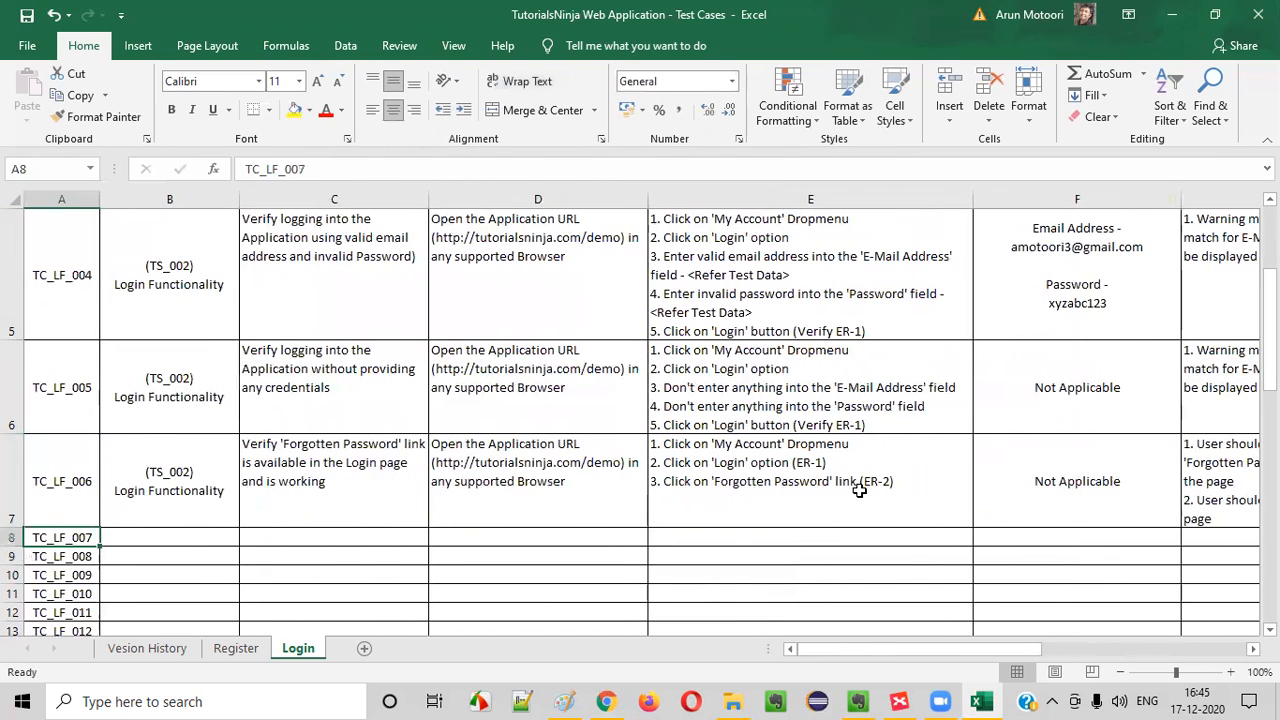
Copy TC_LF_006's '(TS_002) Login Functionality' cell into the TC_LF_007 row, and switch to XMind
click(206, 504)
key(ctrl+c)
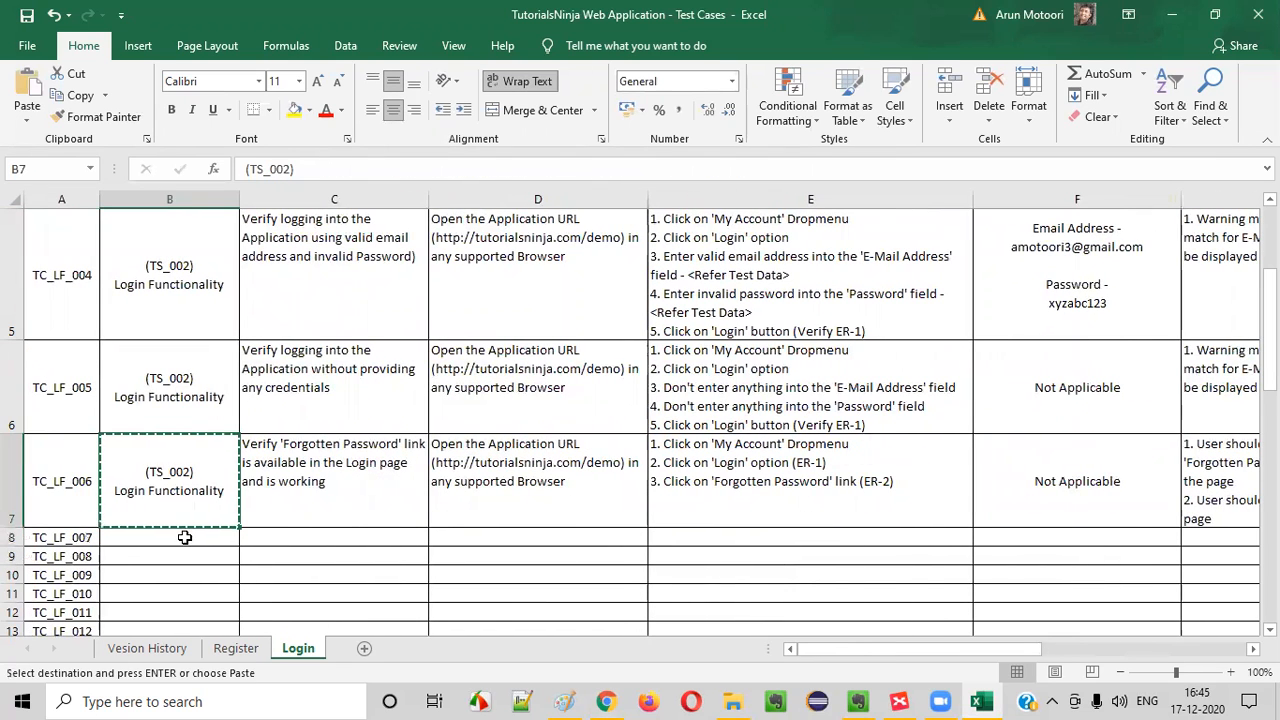
click(185, 537)
key(ctrl+v)
key(Right)
click(899, 701)
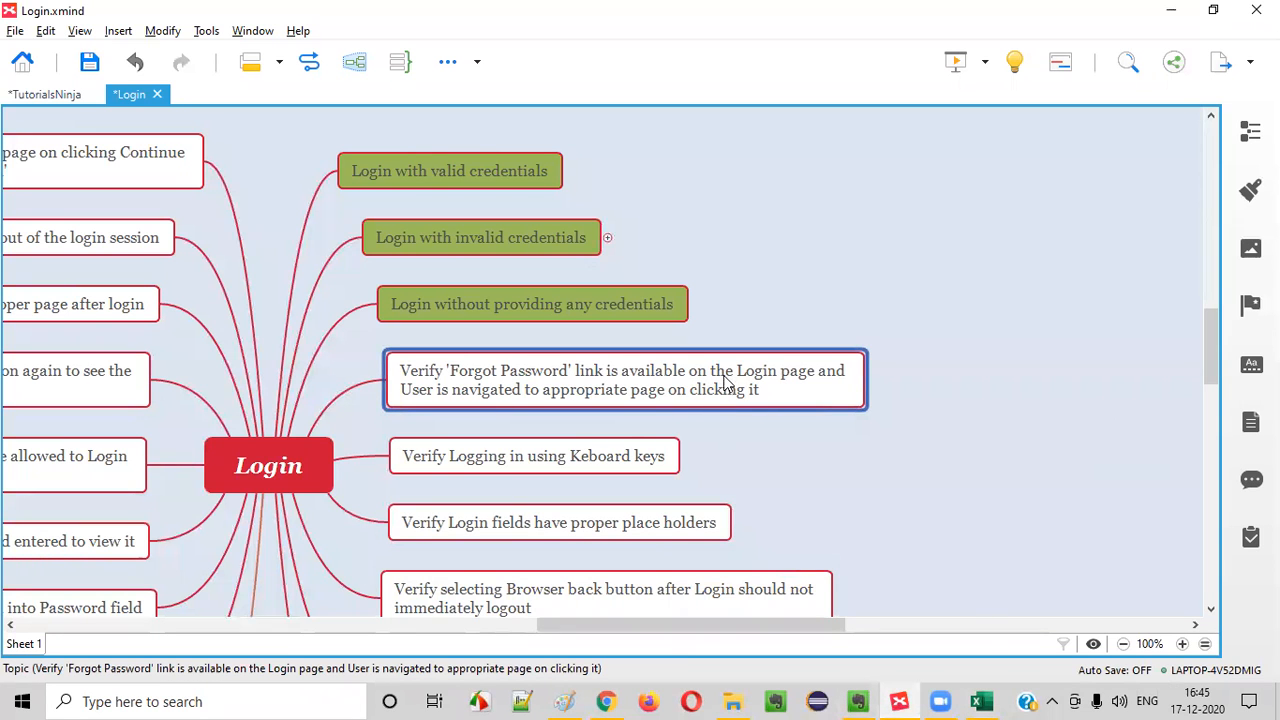
Fill the 'Forgot Password' link topic with the green used for the completed scenarios, and select the 'Verify Logging in using Keboard keys' topic
click(1250, 190)
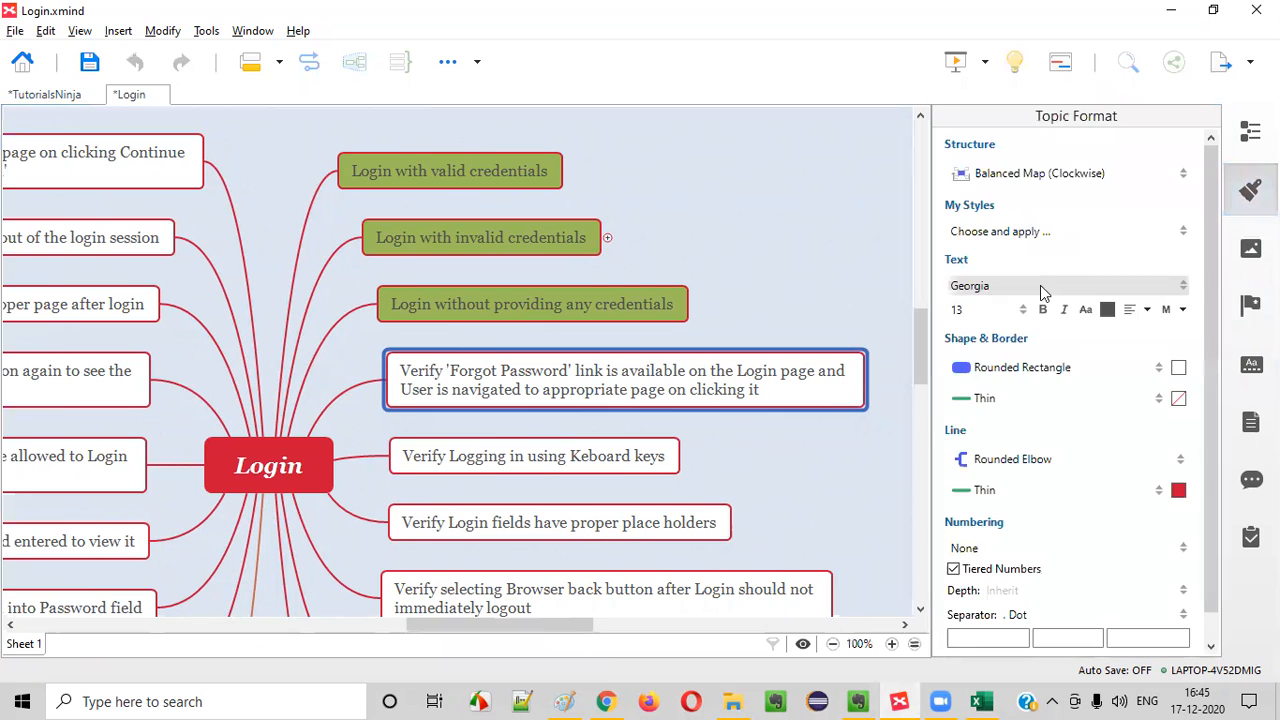
click(1178, 368)
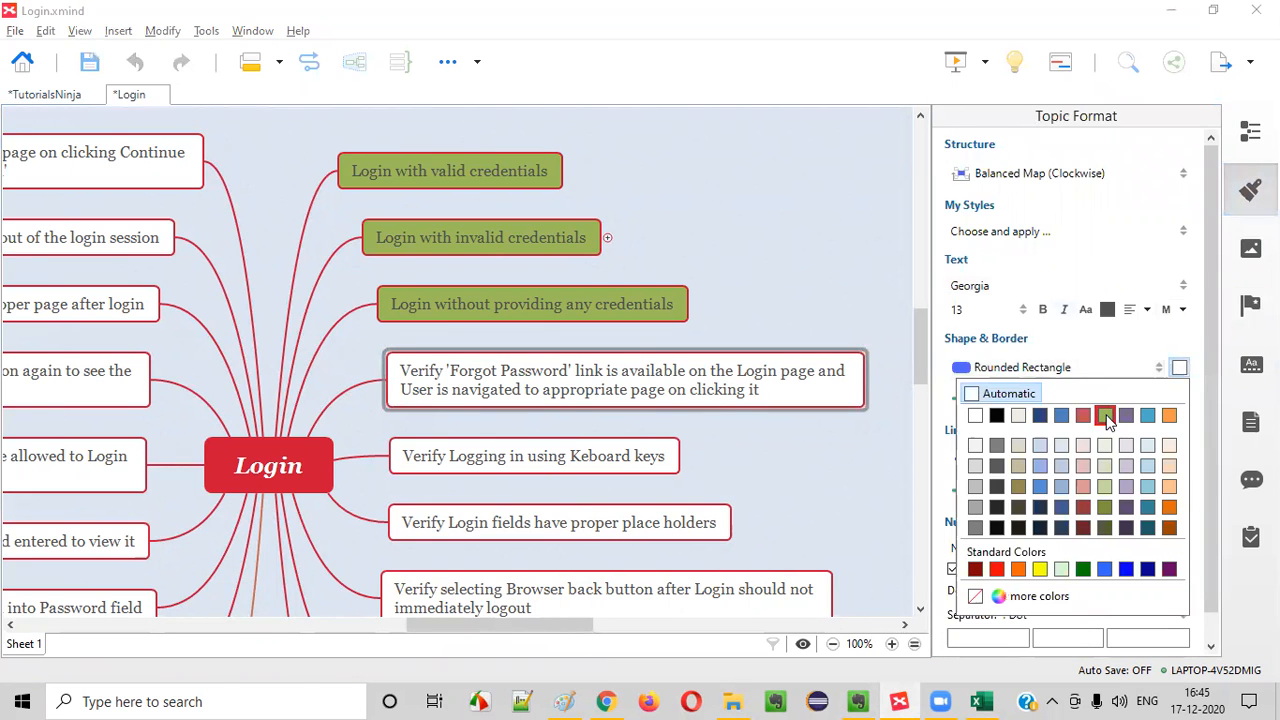
click(1102, 410)
click(1250, 190)
click(560, 457)
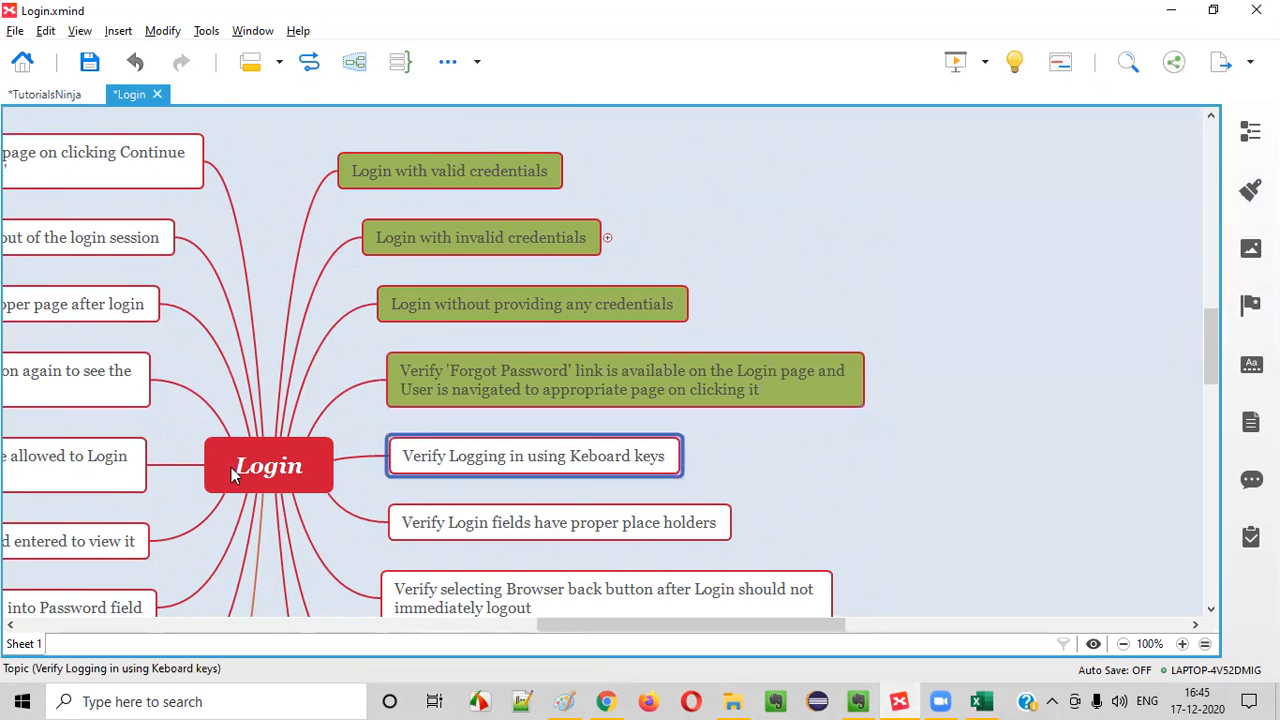
scroll(561, 337, down, 1)
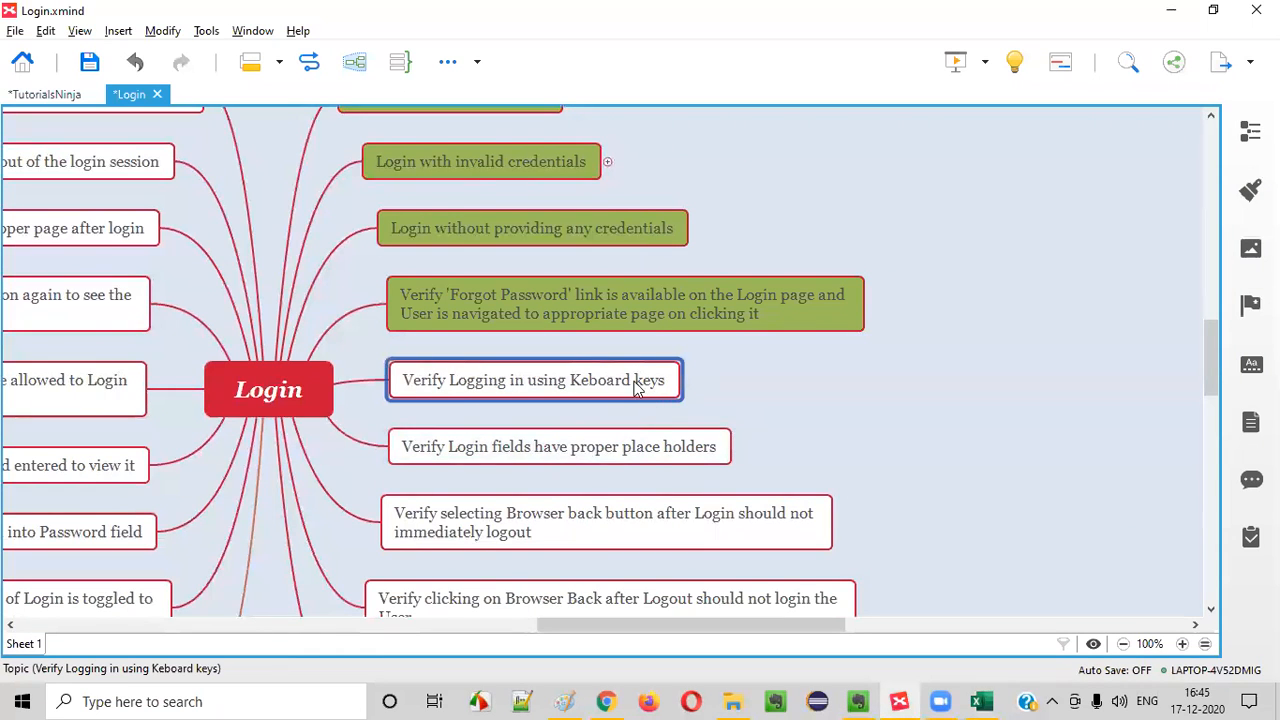
Switch to Chrome and open the store's Login page from the account options
key(alt+Tab)
click(607, 701)
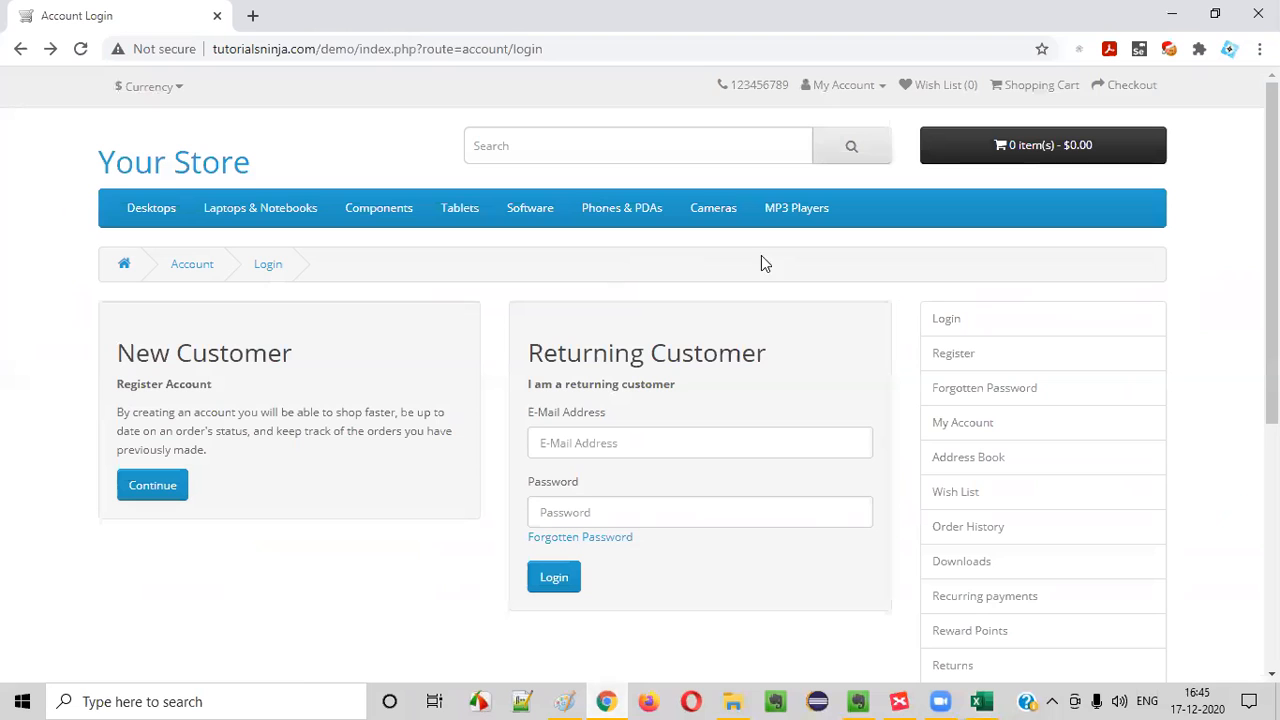
click(840, 88)
click(828, 140)
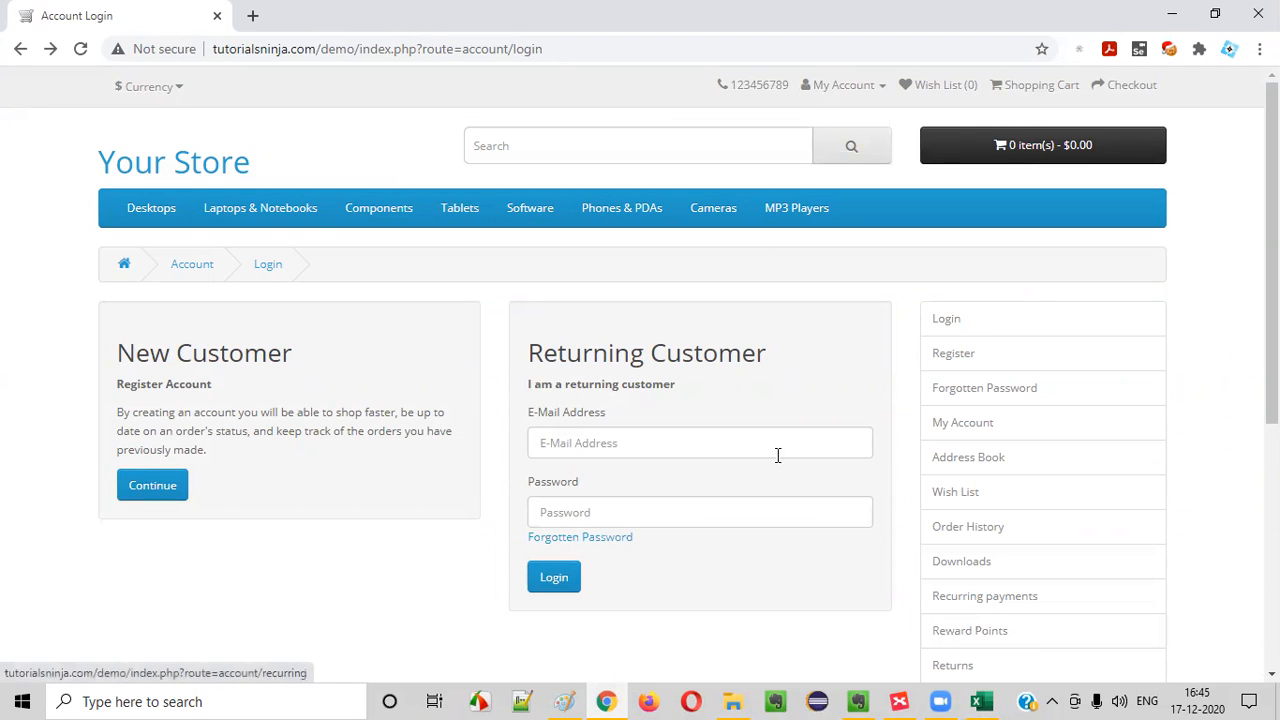
Log in as a returning customer by entering the account's e-mail address and password
click(563, 444)
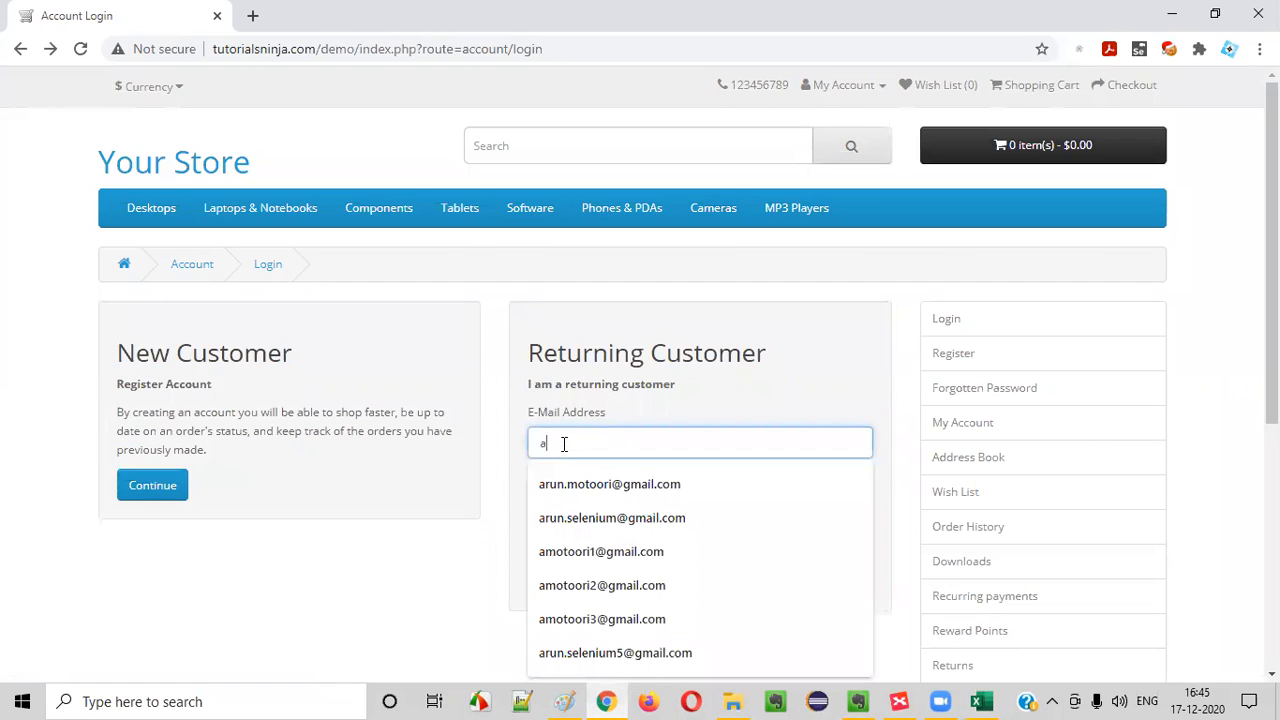
click(585, 556)
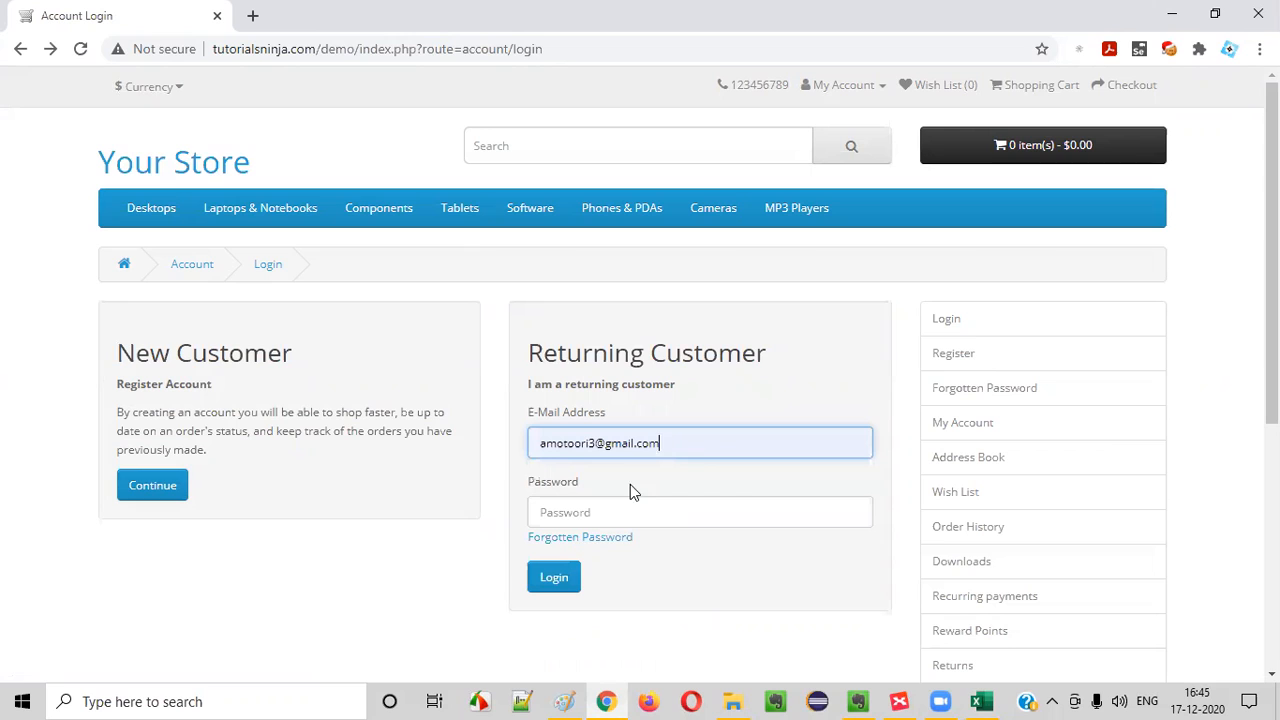
click(585, 512)
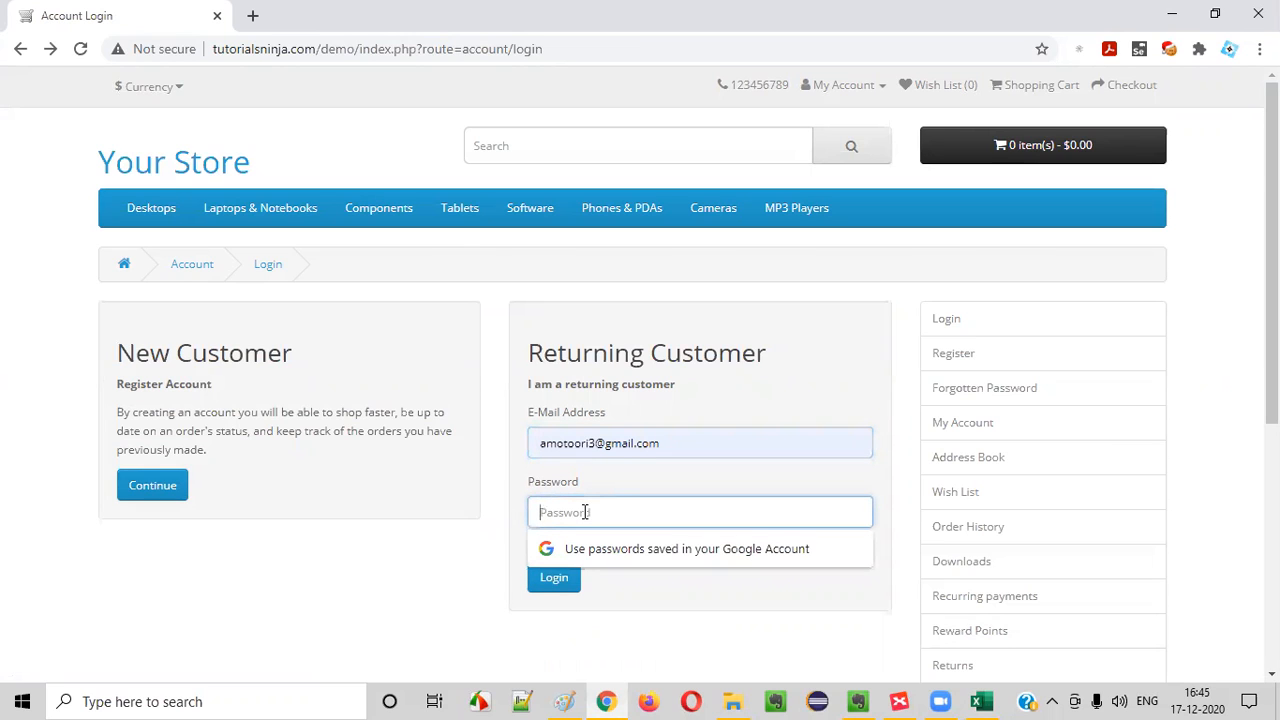
text(12345)
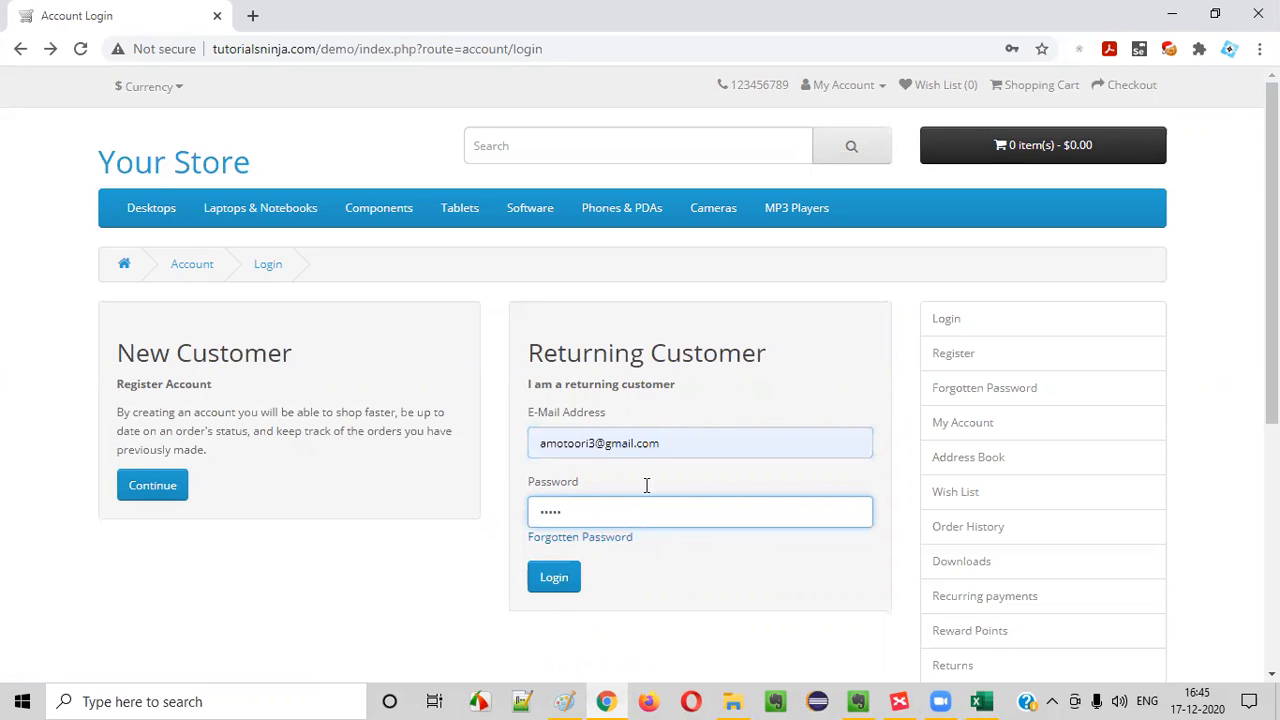
click(556, 580)
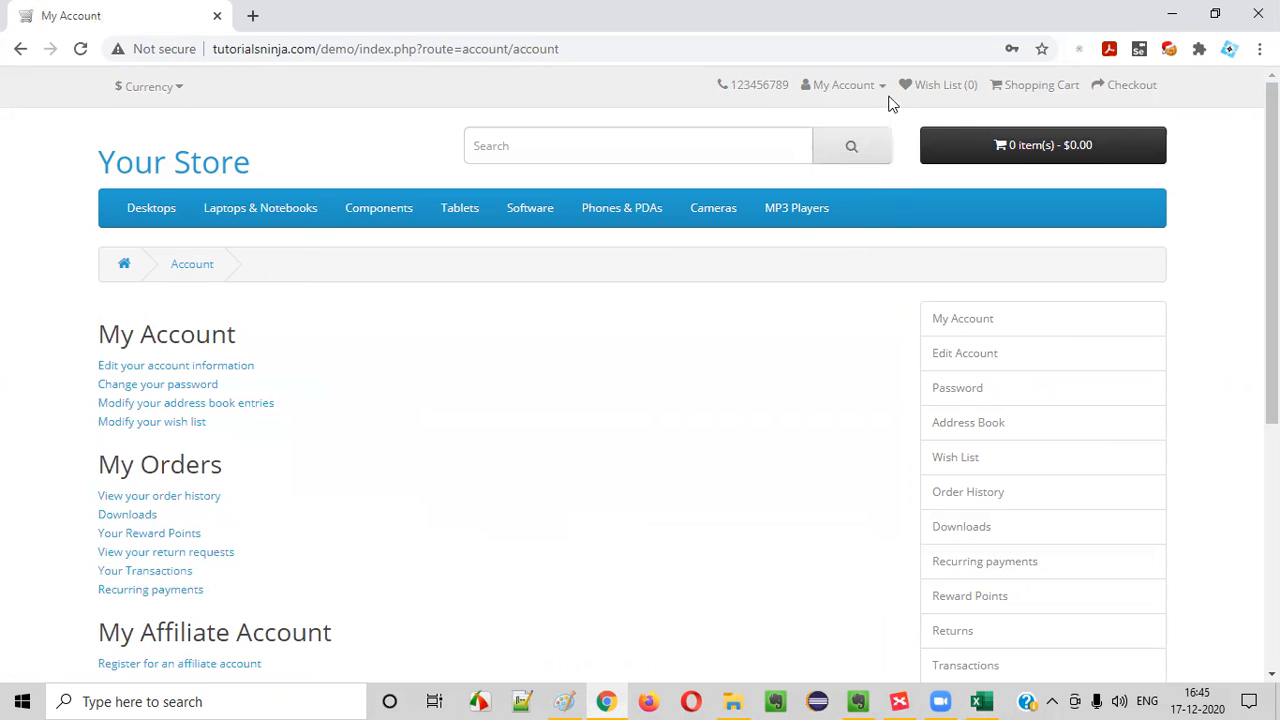
Log out of the store account and return to the Login page
click(878, 87)
click(785, 211)
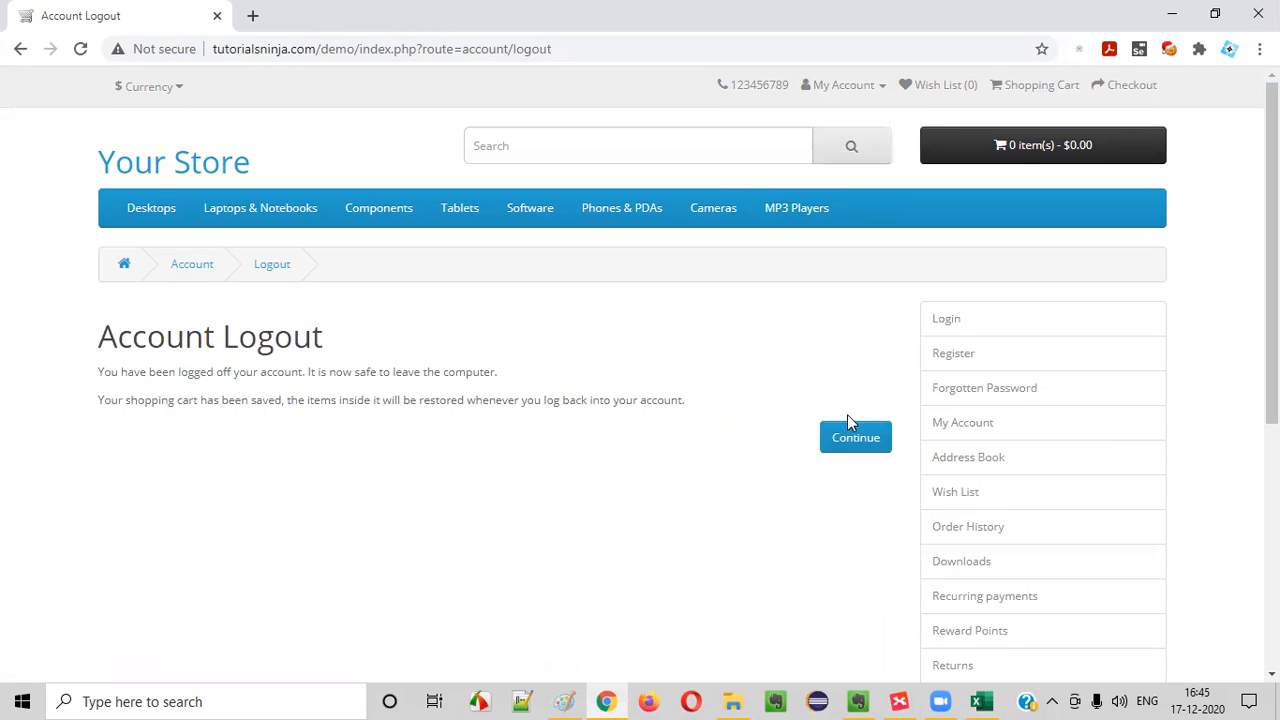
click(881, 88)
click(815, 142)
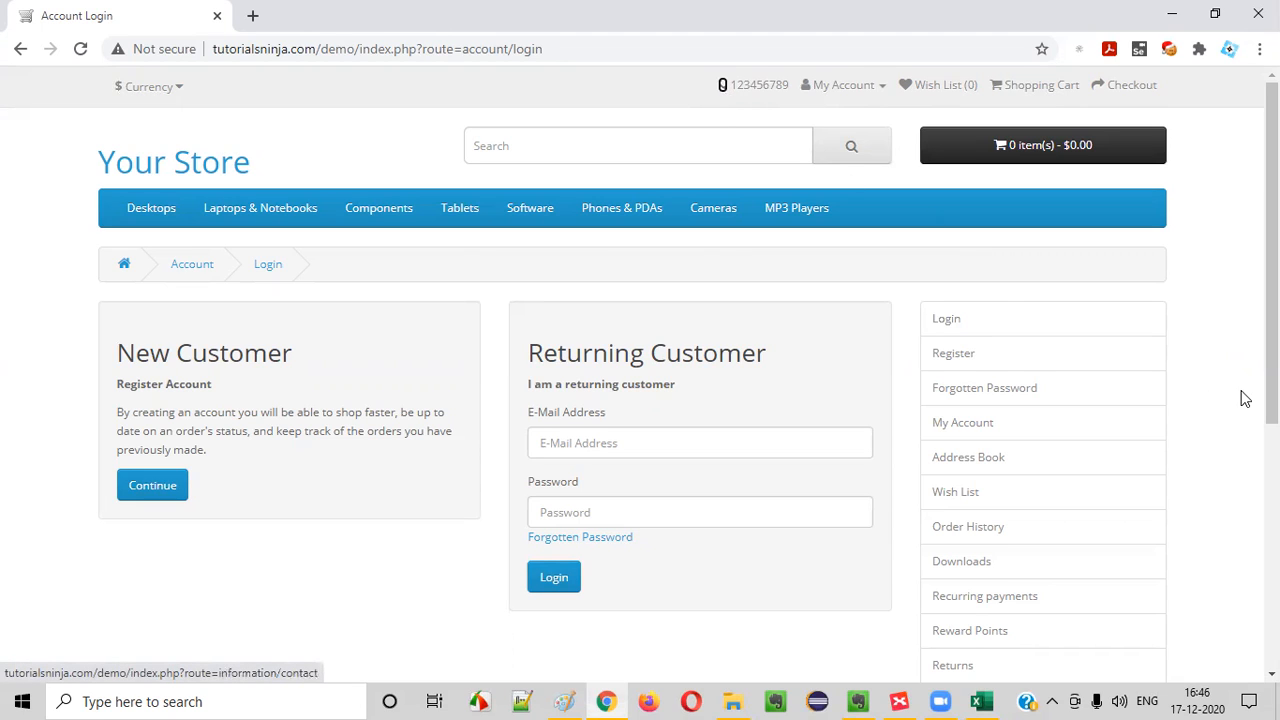
Move the keyboard focus from the header links through the page to the E-Mail Address field
click(955, 86)
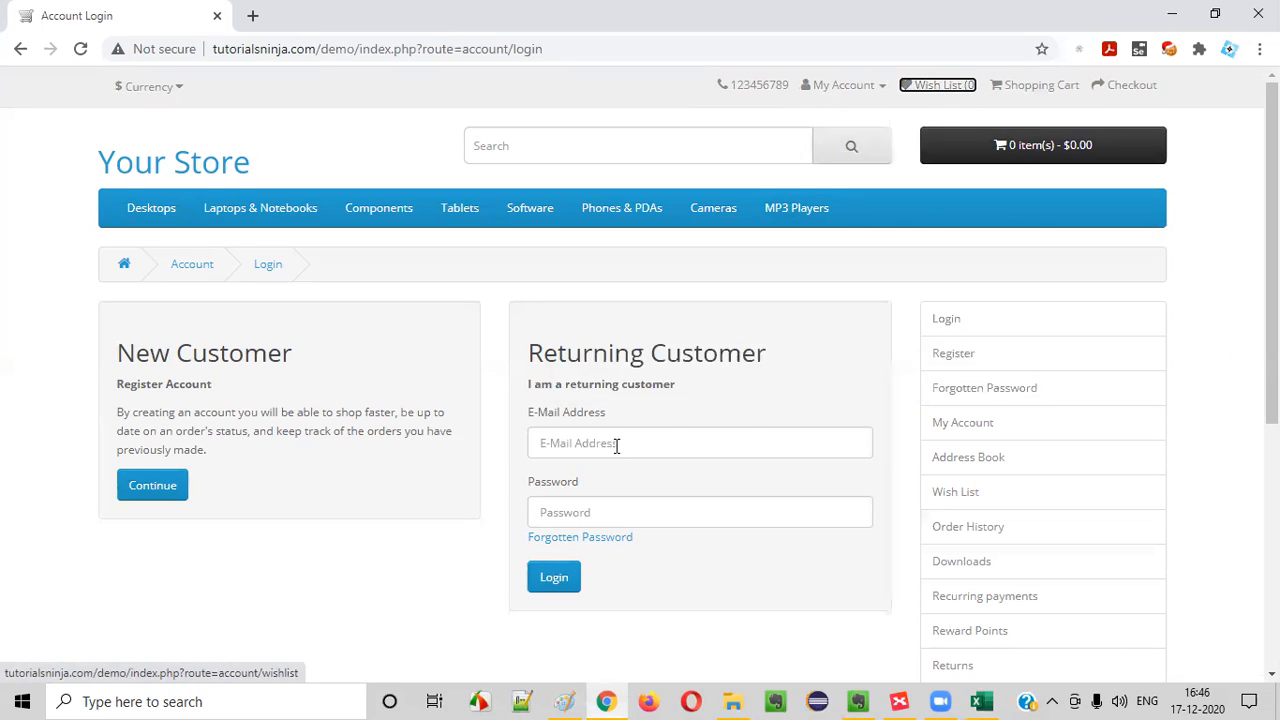
key(Tab)
key(Tab)
key(Tab)
key(Tab)
key(Tab)
key(Tab)
key(Tab)
key(Tab)
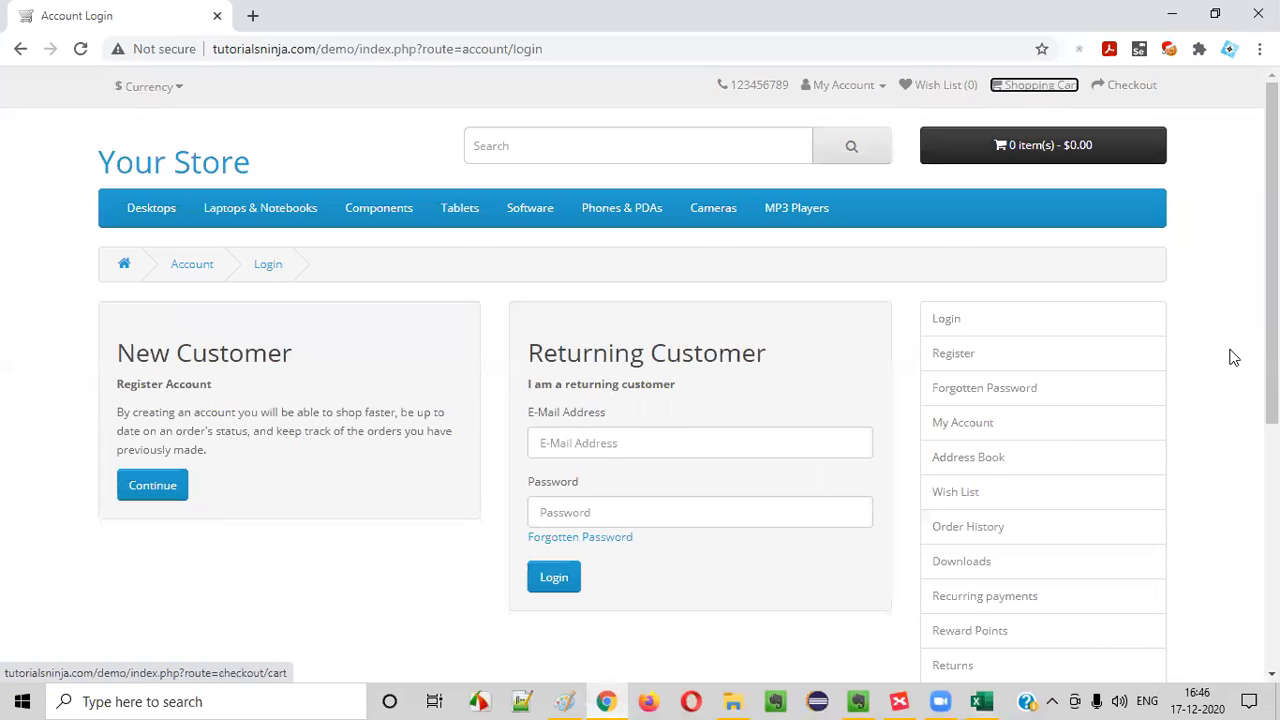
key(Tab)
key(Tab)
key(Tab)
key(Tab)
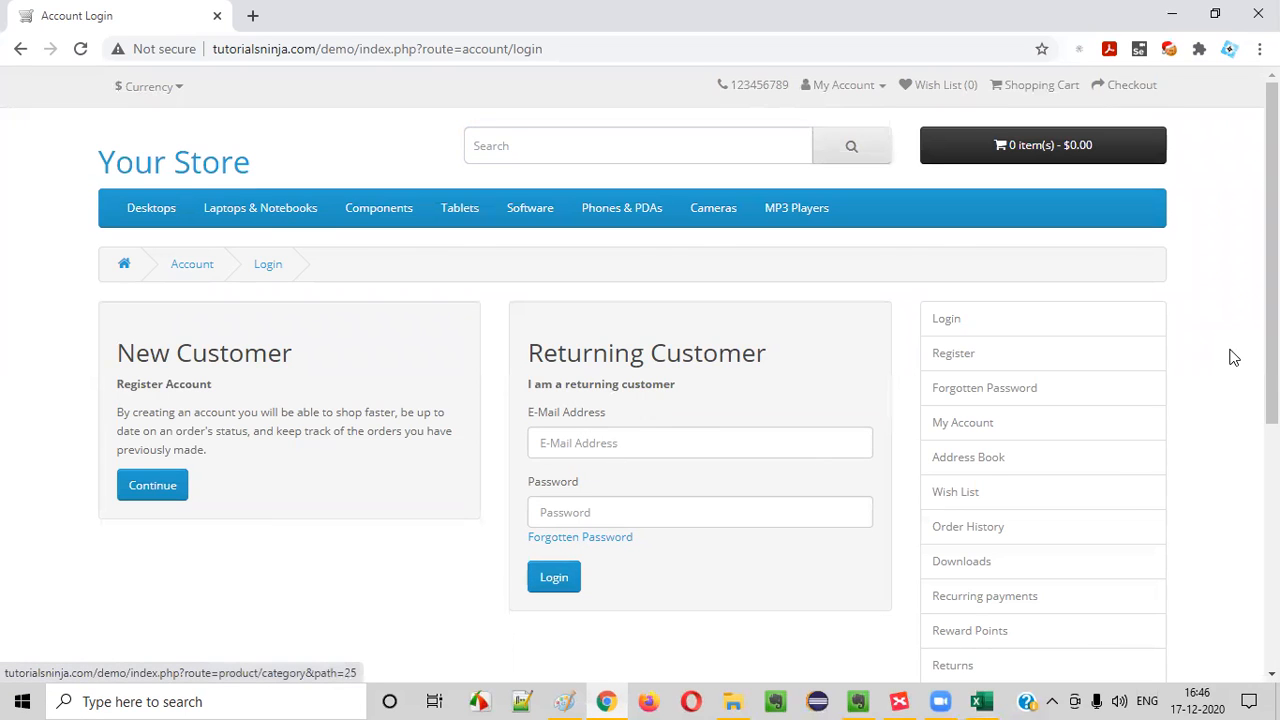
key(Tab)
key(Tab)
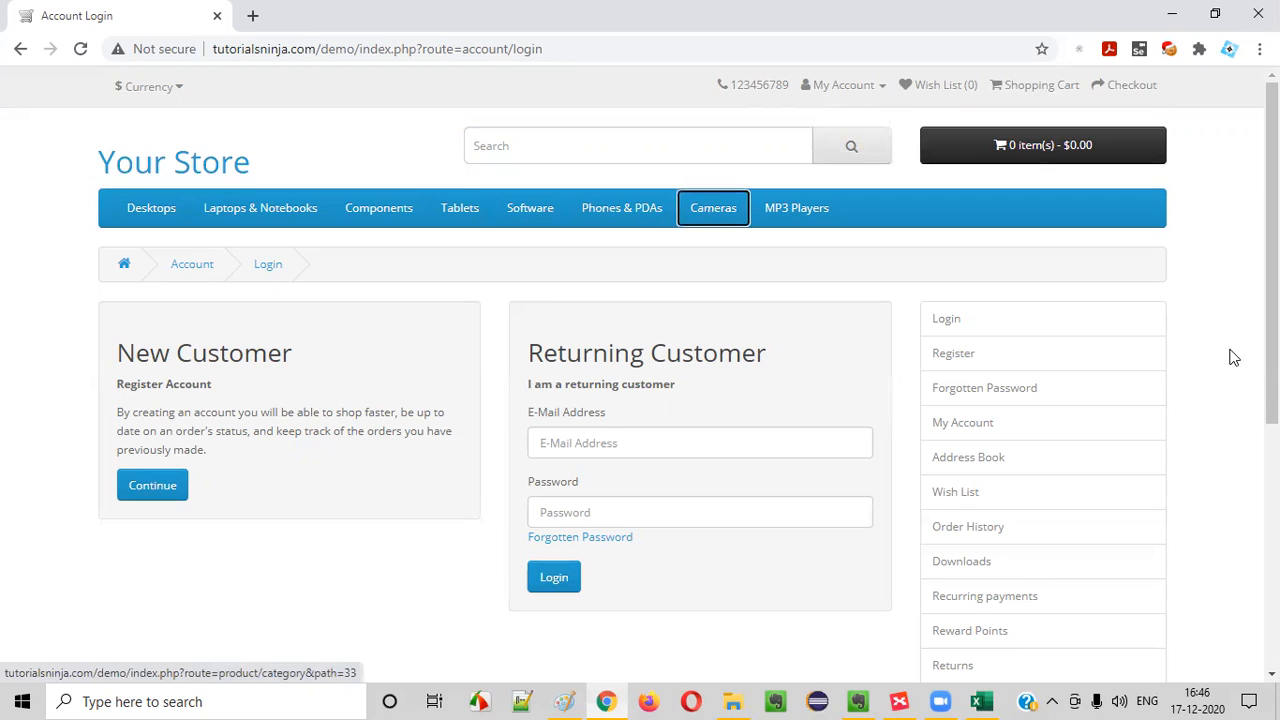
key(Tab)
key(Tab)
key(Tab)
key(Tab)
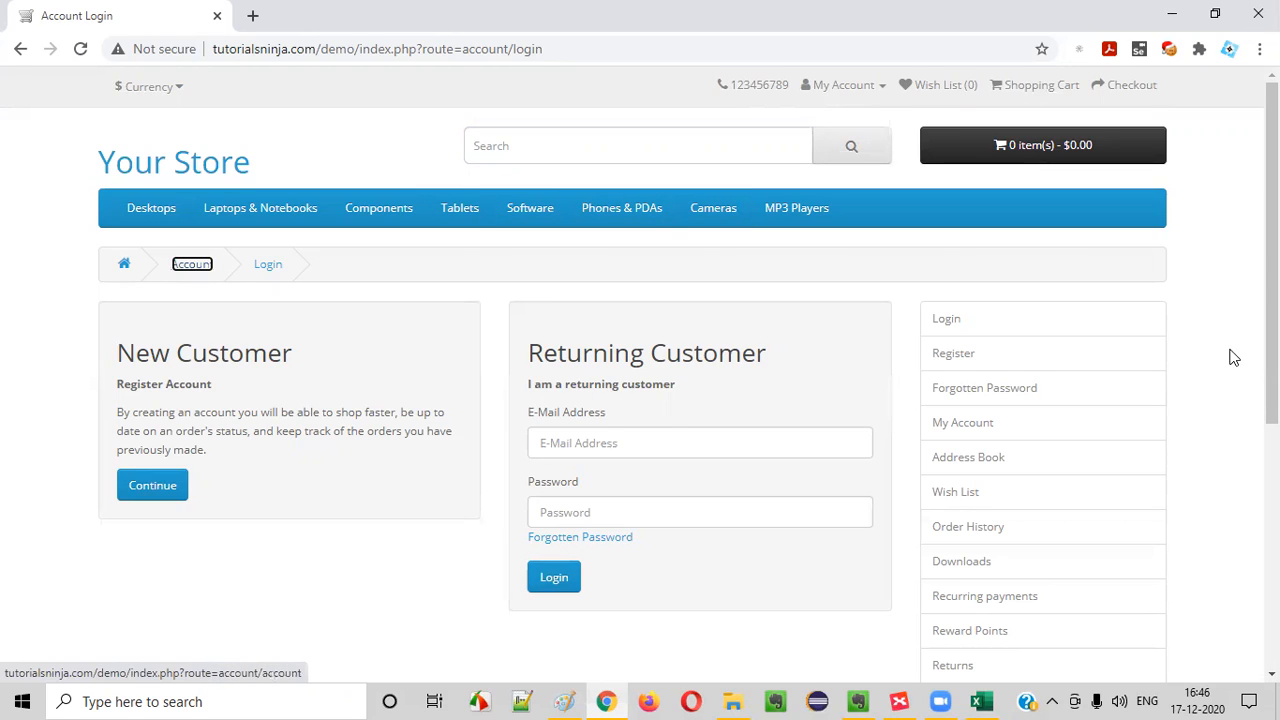
key(Tab)
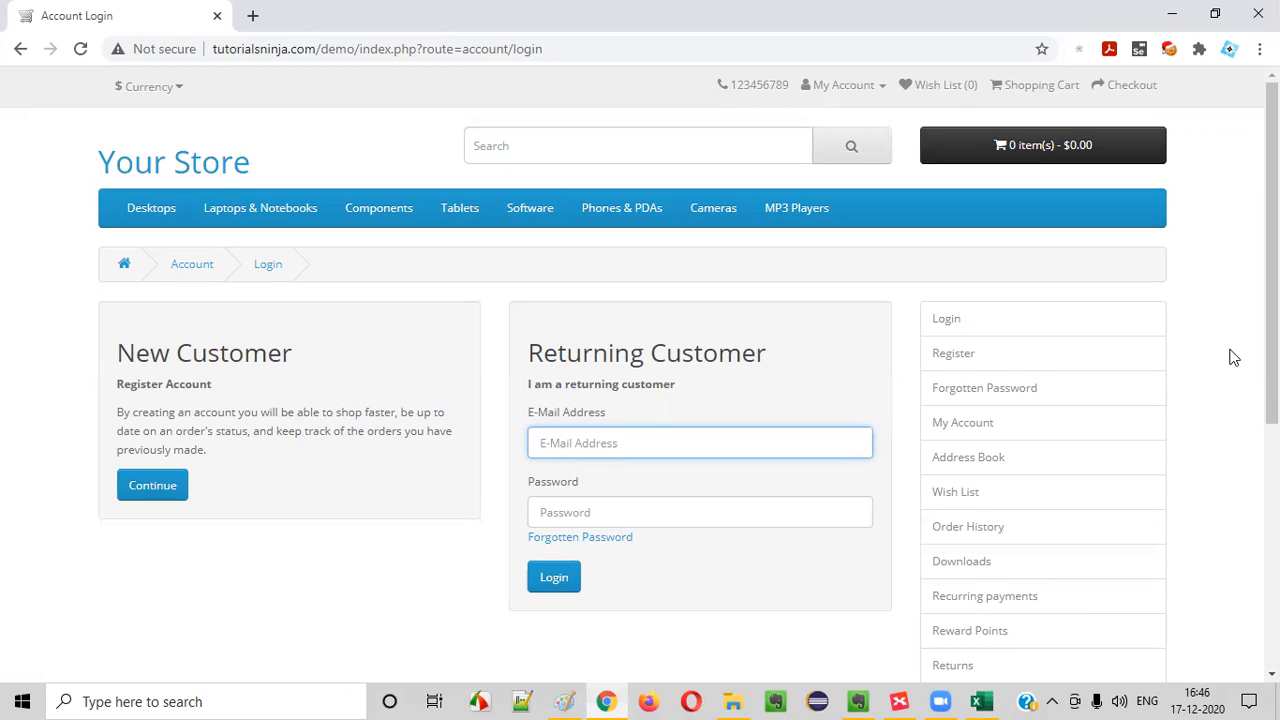
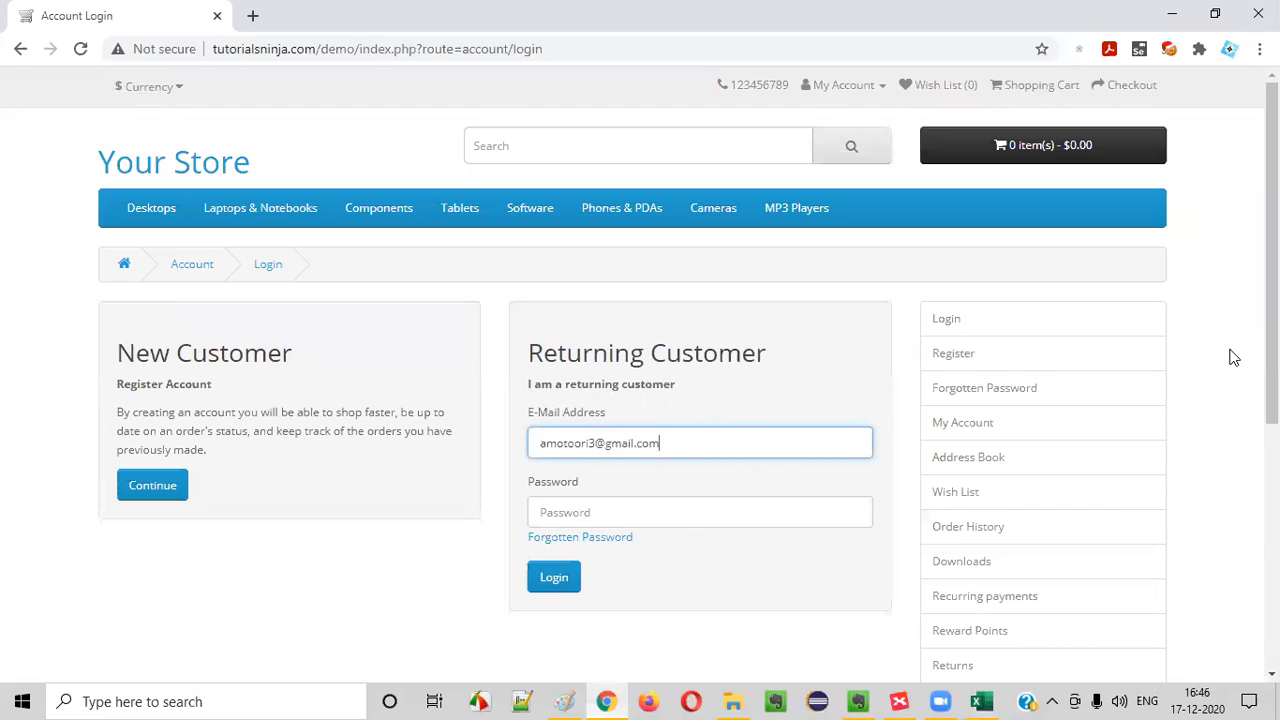
Log in using only the keyboard, filling in the account's e-mail address and password and submitting the form
key(Tab)
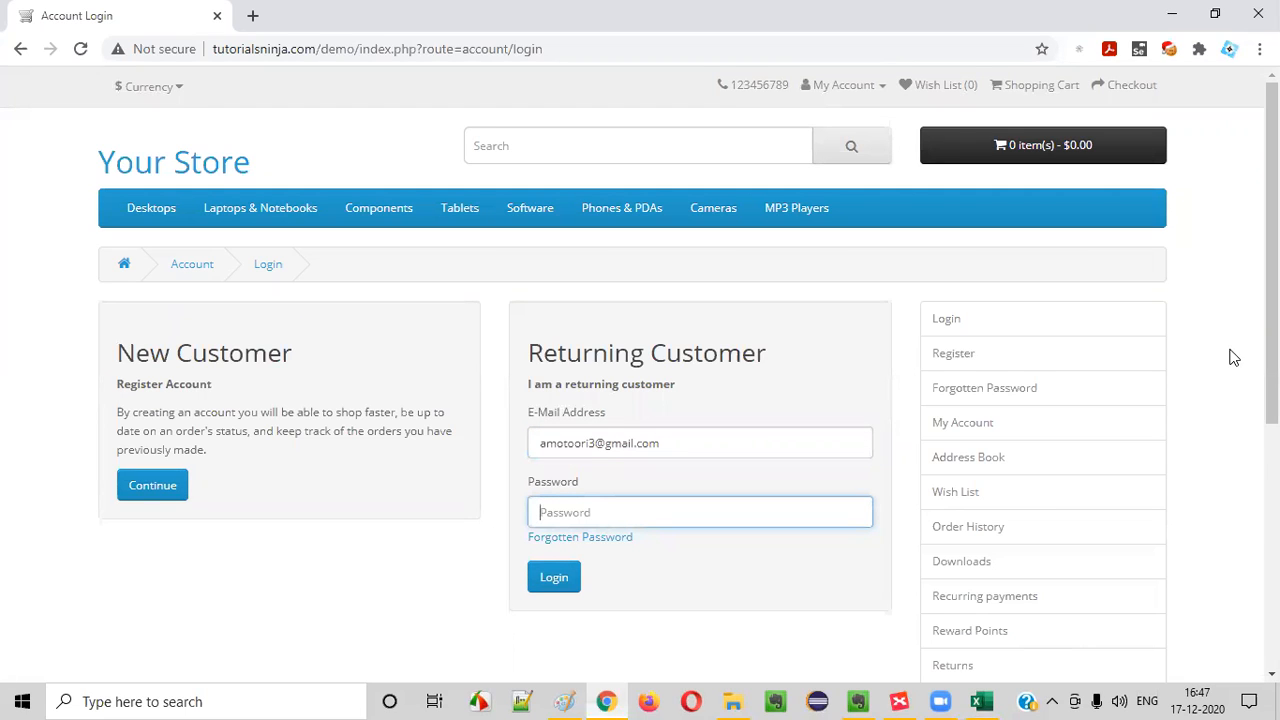
text(•••••)
key(Tab)
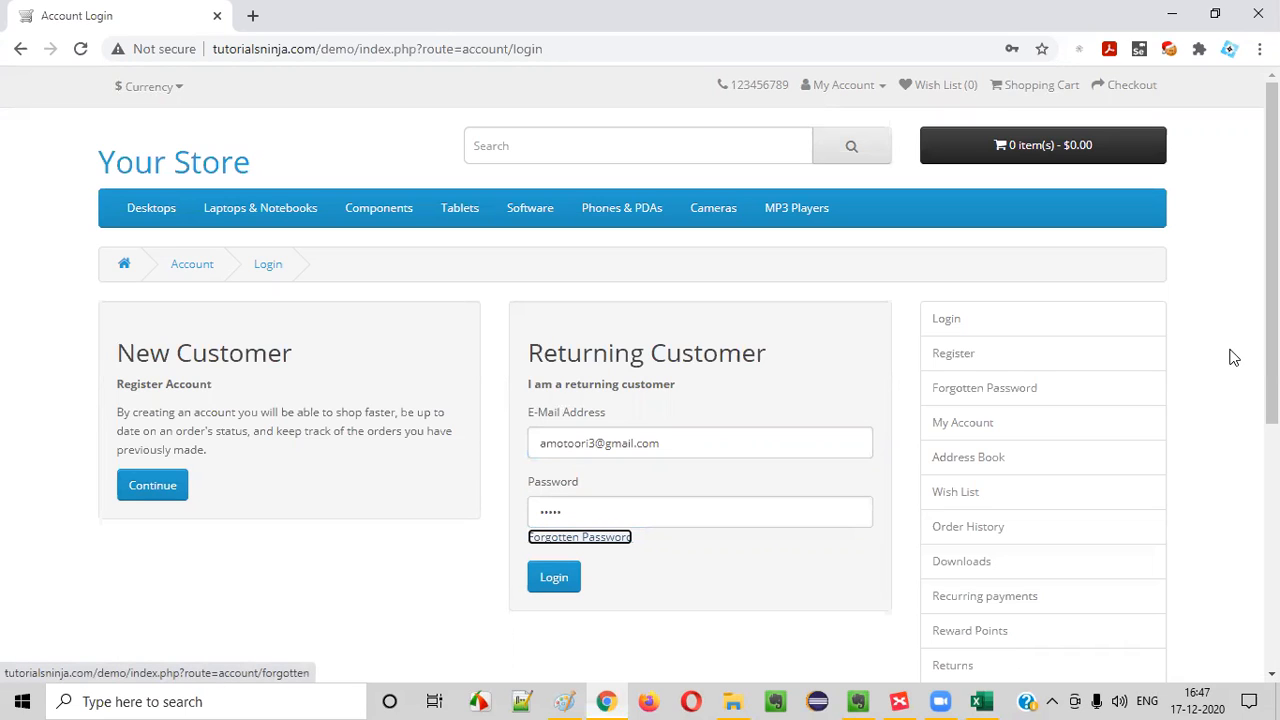
key(Tab)
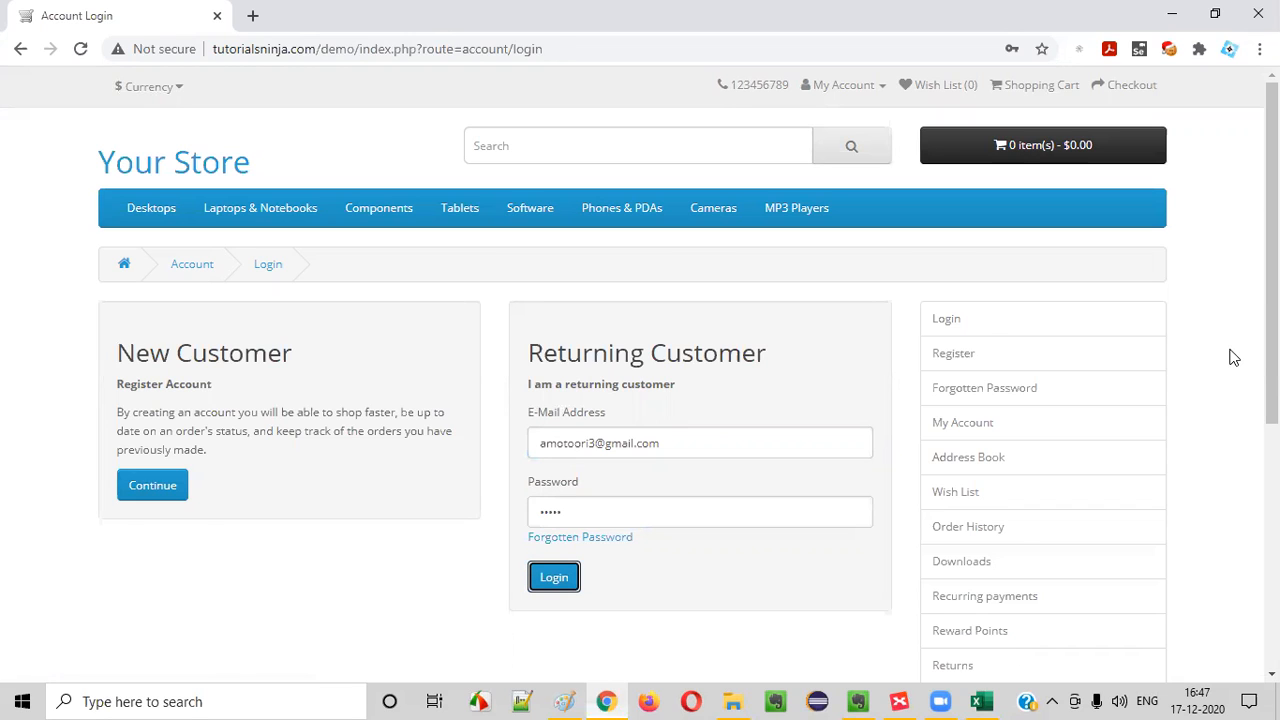
key(Return)
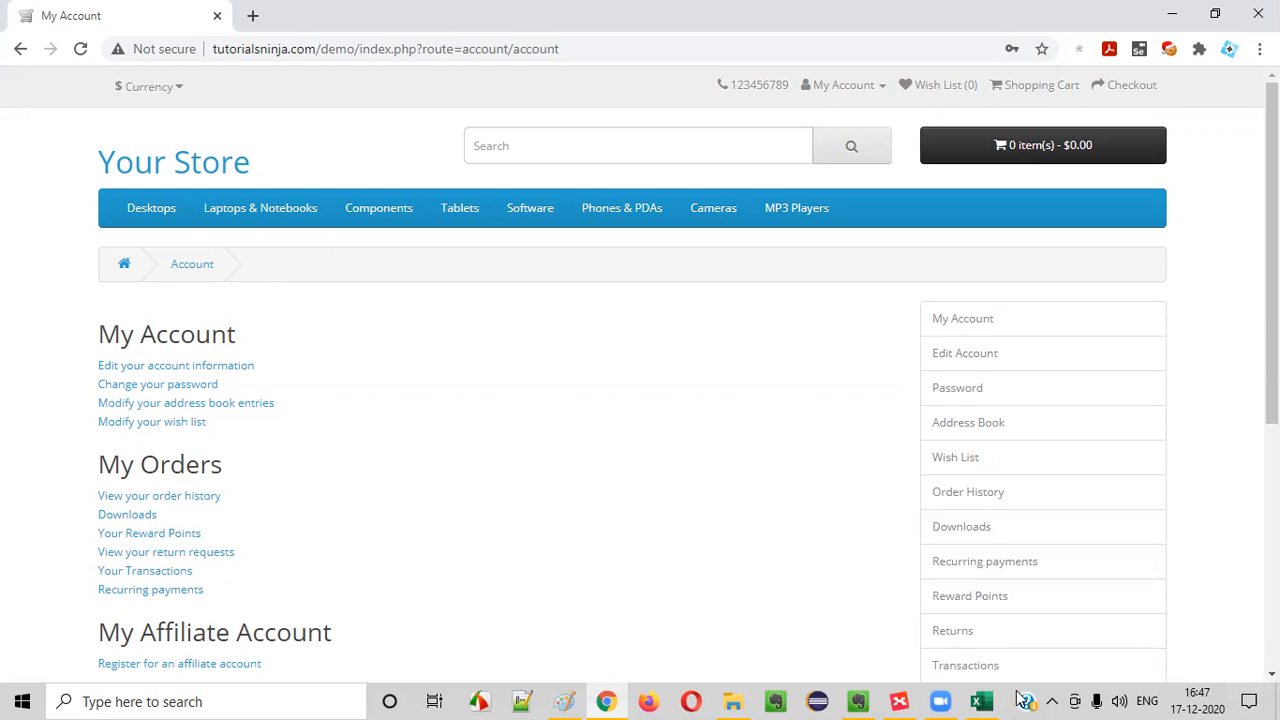
Check the keyboard scenario in XMind, switch to Excel and begin TC_LF_007's test title with "Verify logging into the"
click(899, 701)
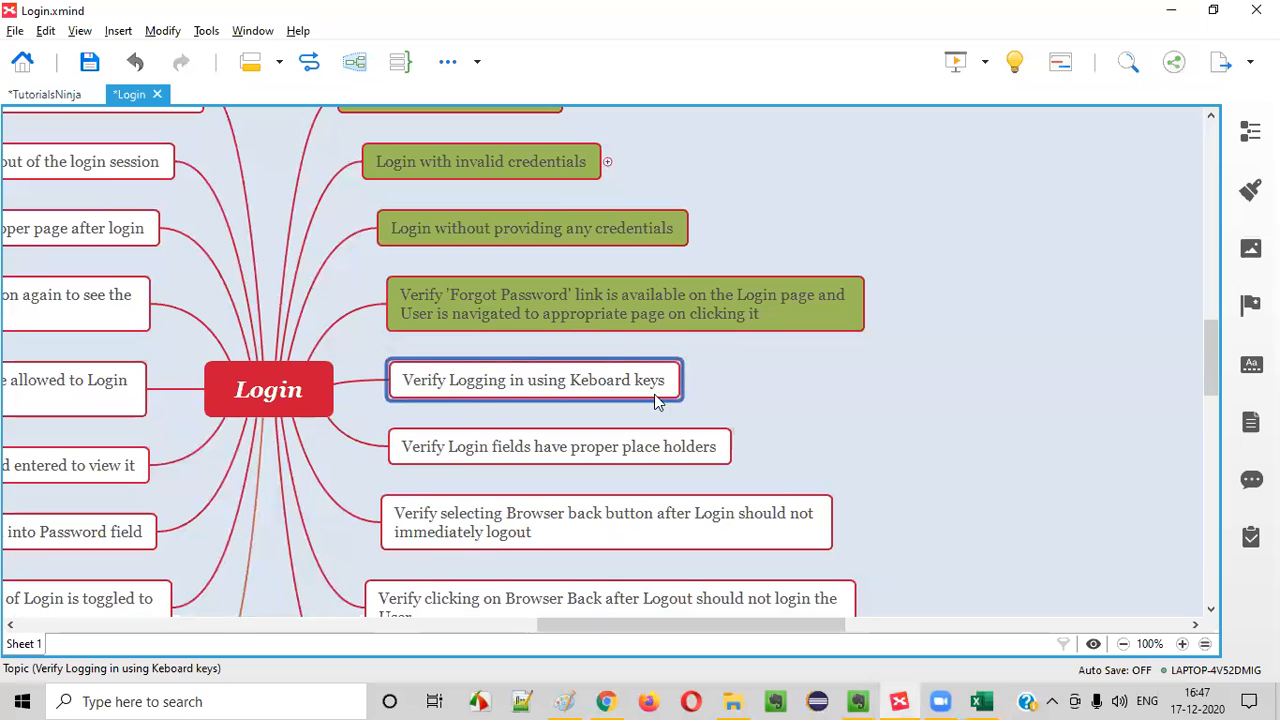
click(981, 701)
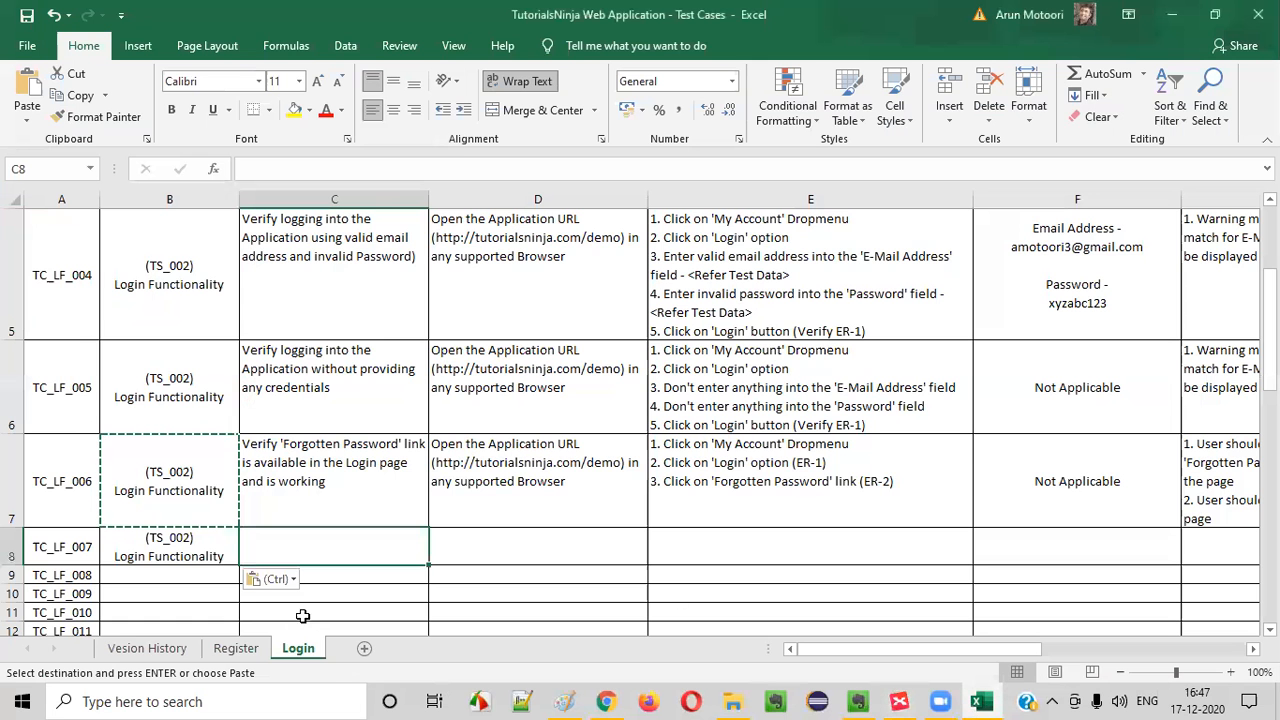
key(Escape)
text(Verkify)
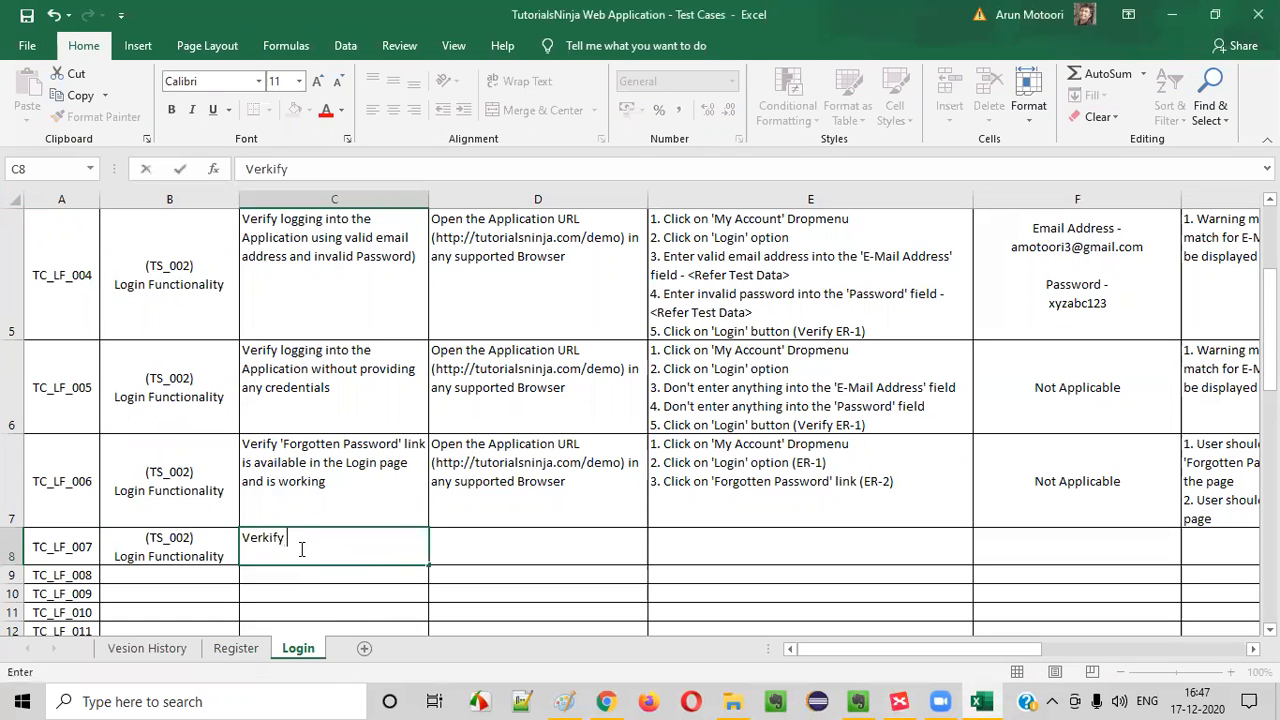
key(BackSpace)
key(BackSpace)
key(BackSpace)
key(BackSpace)
key(BackSpace)
text(ify logging i)
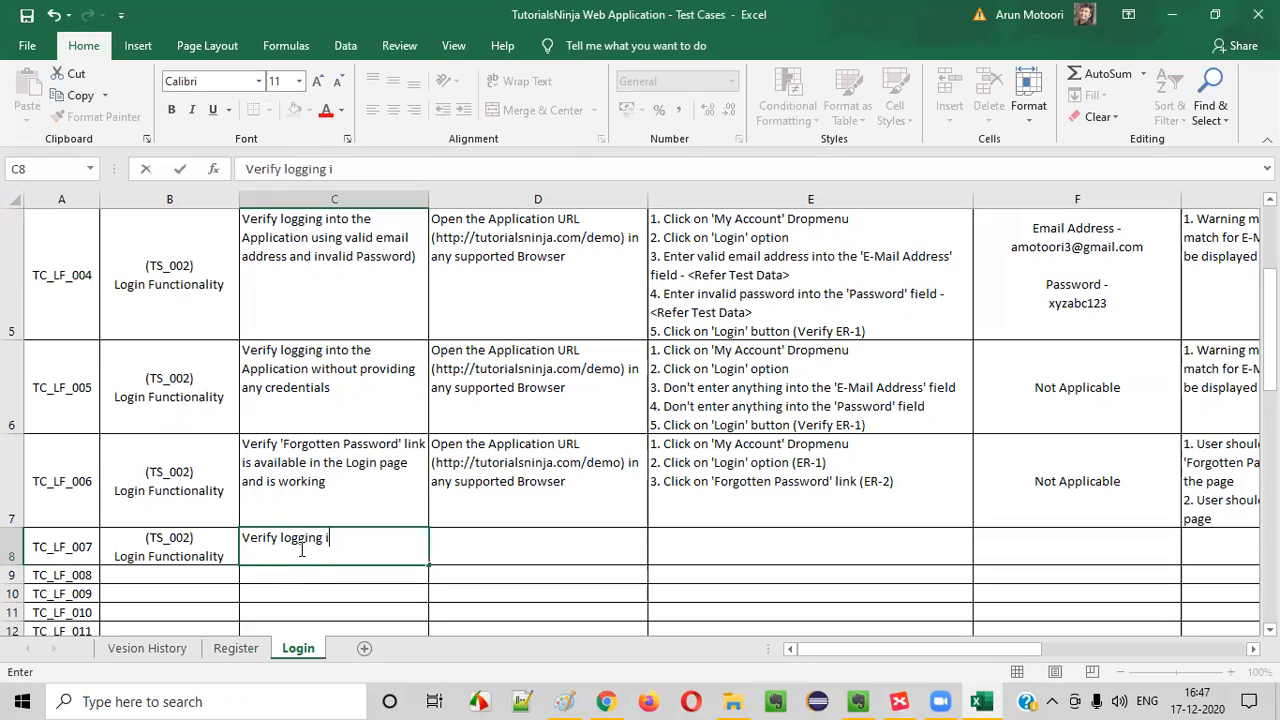
text(nto the Appliation)
Finish TC_LF_007's test title with "Application using Keyboard keys (Tab and Enter)"
key(BackSpace)
key(BackSpace)
key(BackSpace)
key(BackSpace)
text(tion using )
text(Keyboard keys)
text( (TABS))
key(BackSpace)
key(BackSpace)
key(BackSpace)
key(BackSpace)
text(abs)
key(BackSpace)
text(and Enter)
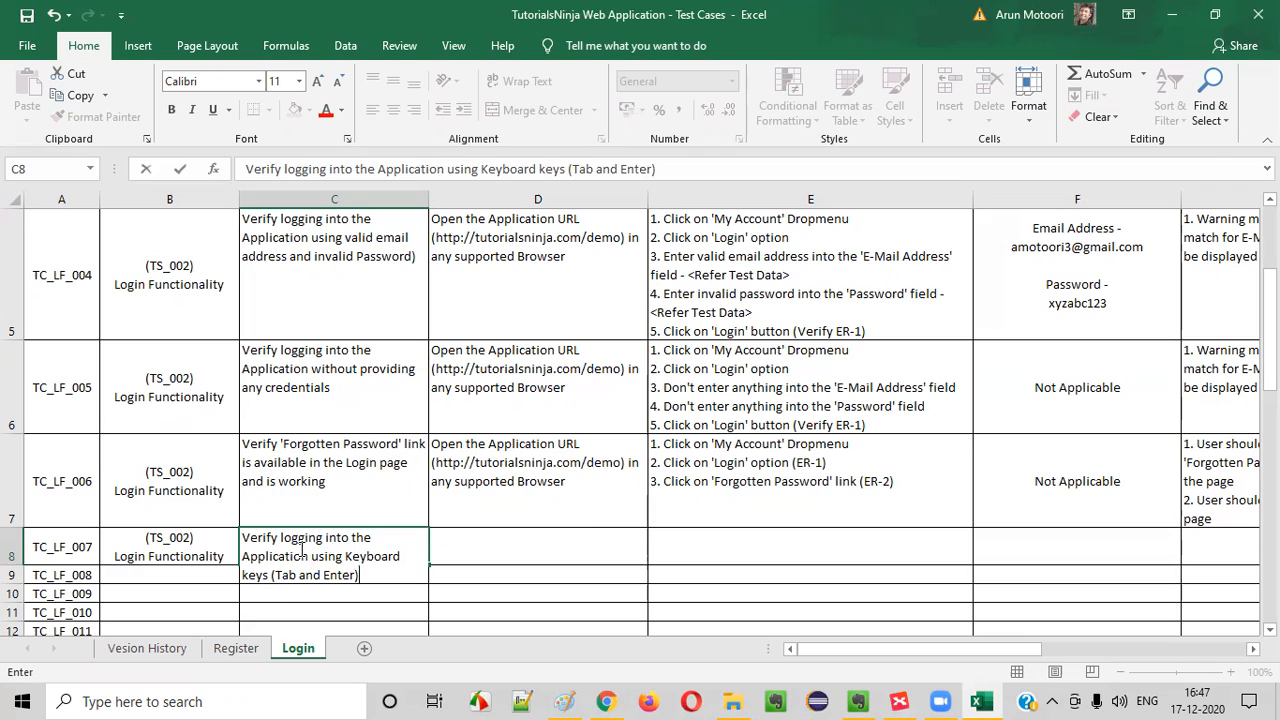
Copy TC_LF_006's precondition about opening the Application URL into the TC_LF_007 row
click(546, 503)
key(ctrl+c)
click(530, 554)
key(ctrl+v)
click(789, 488)
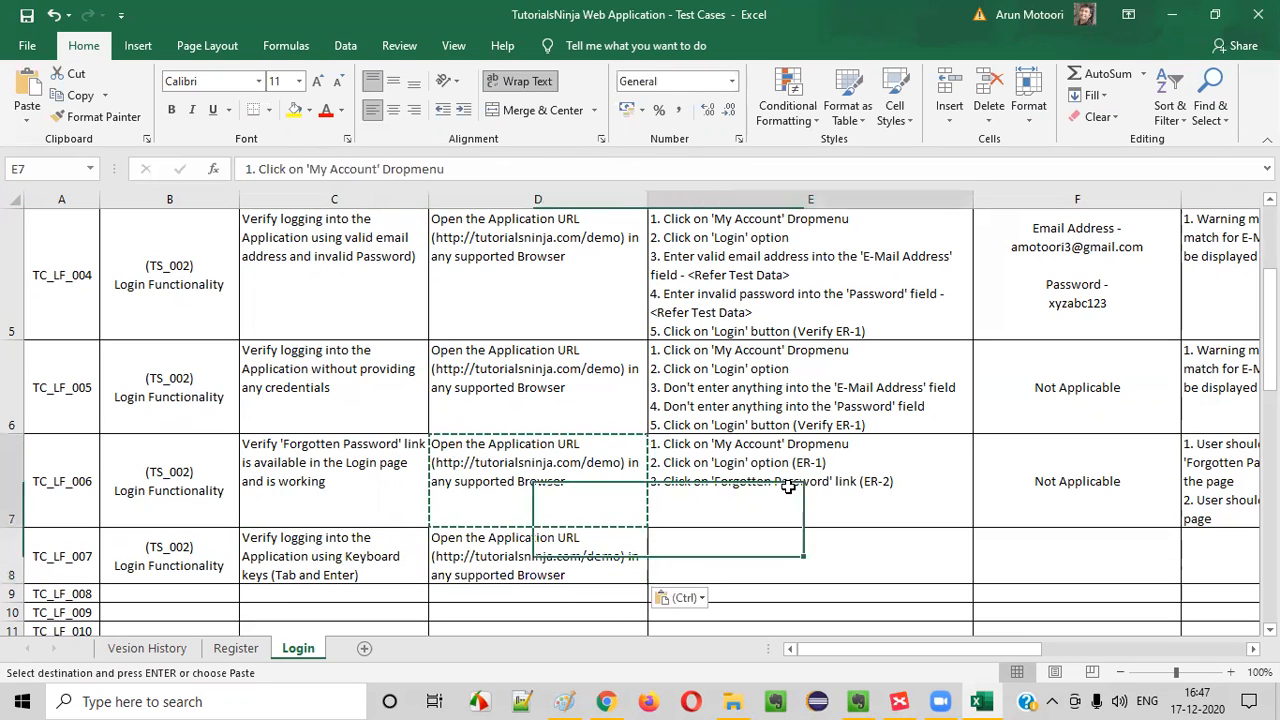
double_click(768, 394)
drag(800, 364, 546, 342)
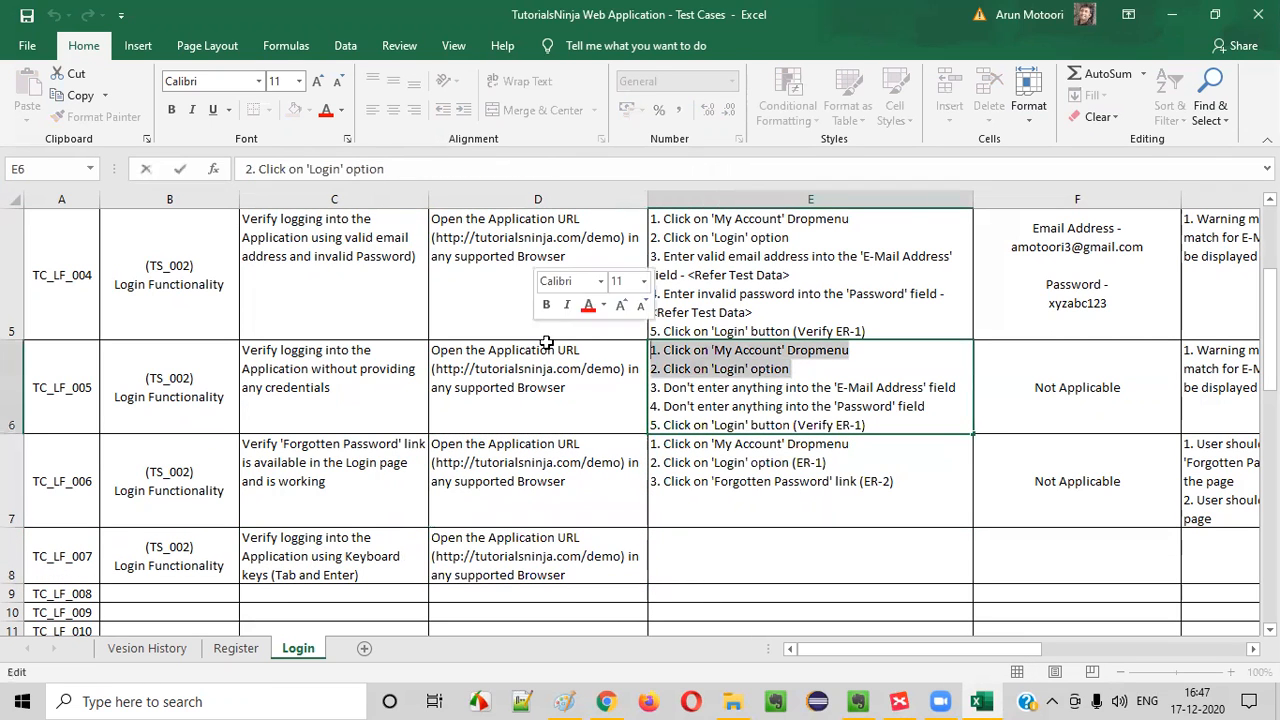
double_click(782, 464)
drag(830, 463, 568, 413)
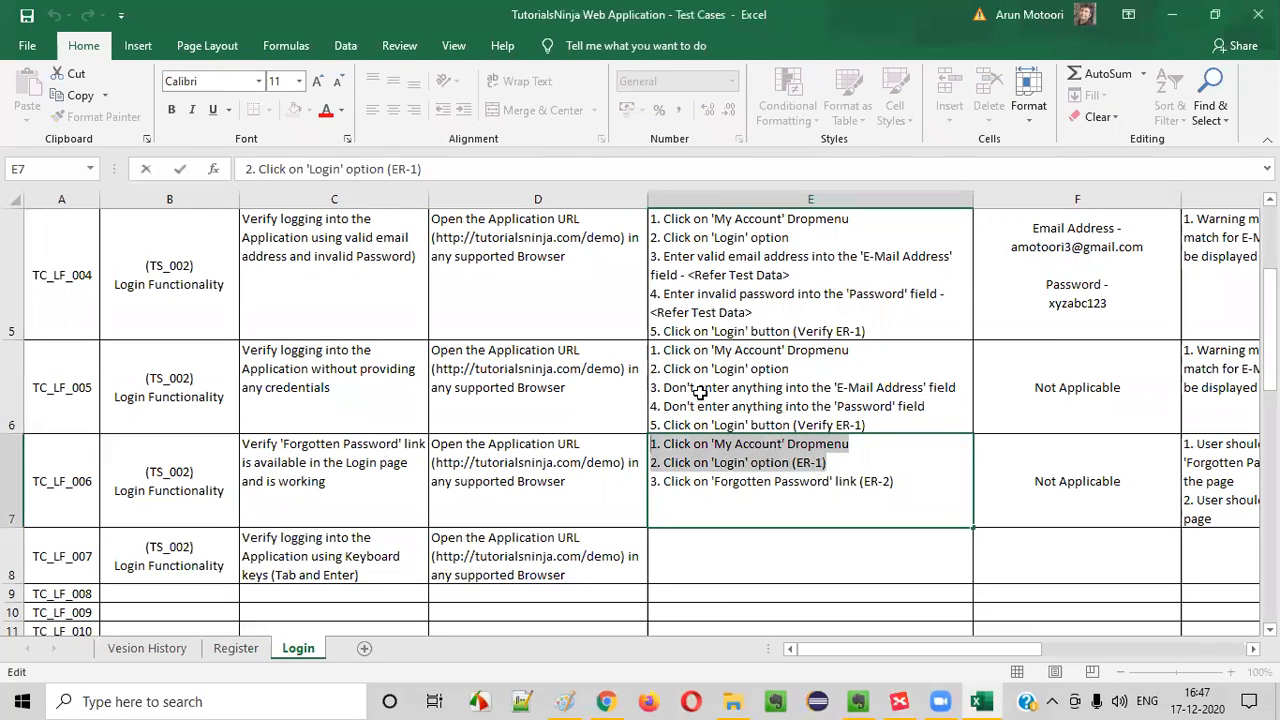
Copy TC_LF_005's first two test steps, opening 'My Account' Dropmenu and the 'Login' option, into TC_LF_007's test steps cell
click(868, 367)
double_click(798, 368)
drag(798, 368, 432, 310)
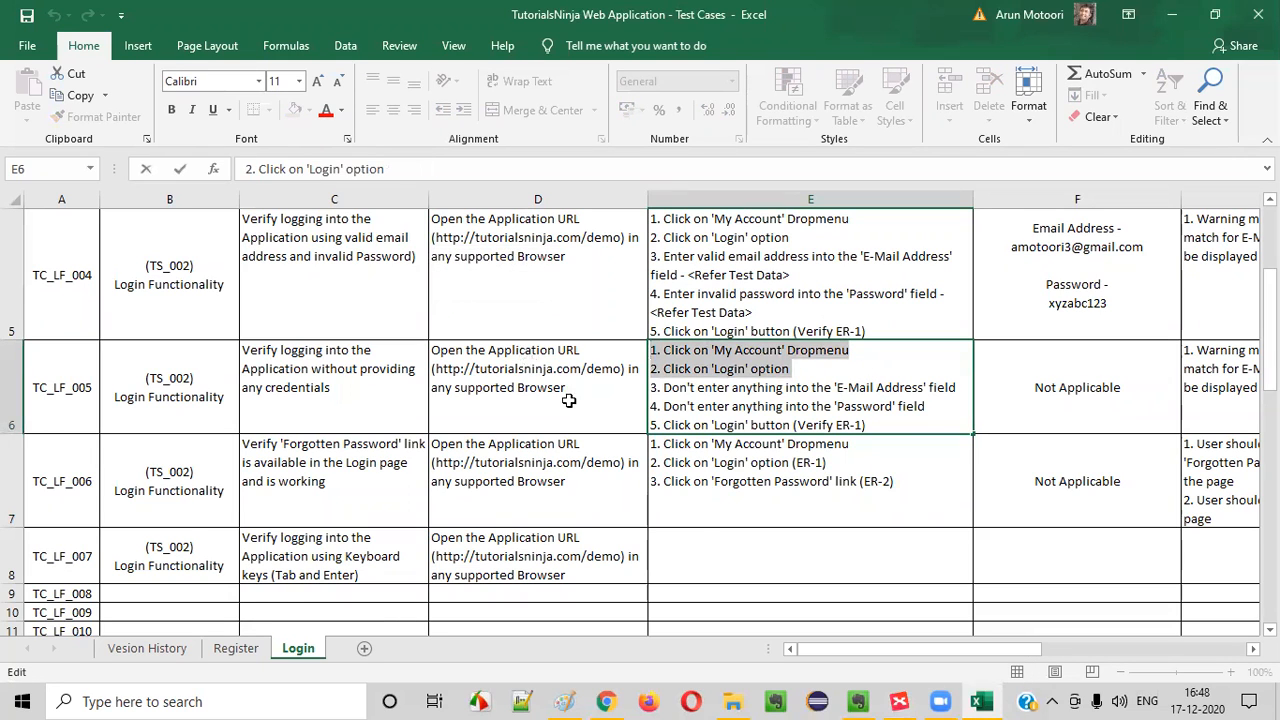
key(ctrl+c)
click(701, 549)
double_click(701, 549)
key(ctrl+v)
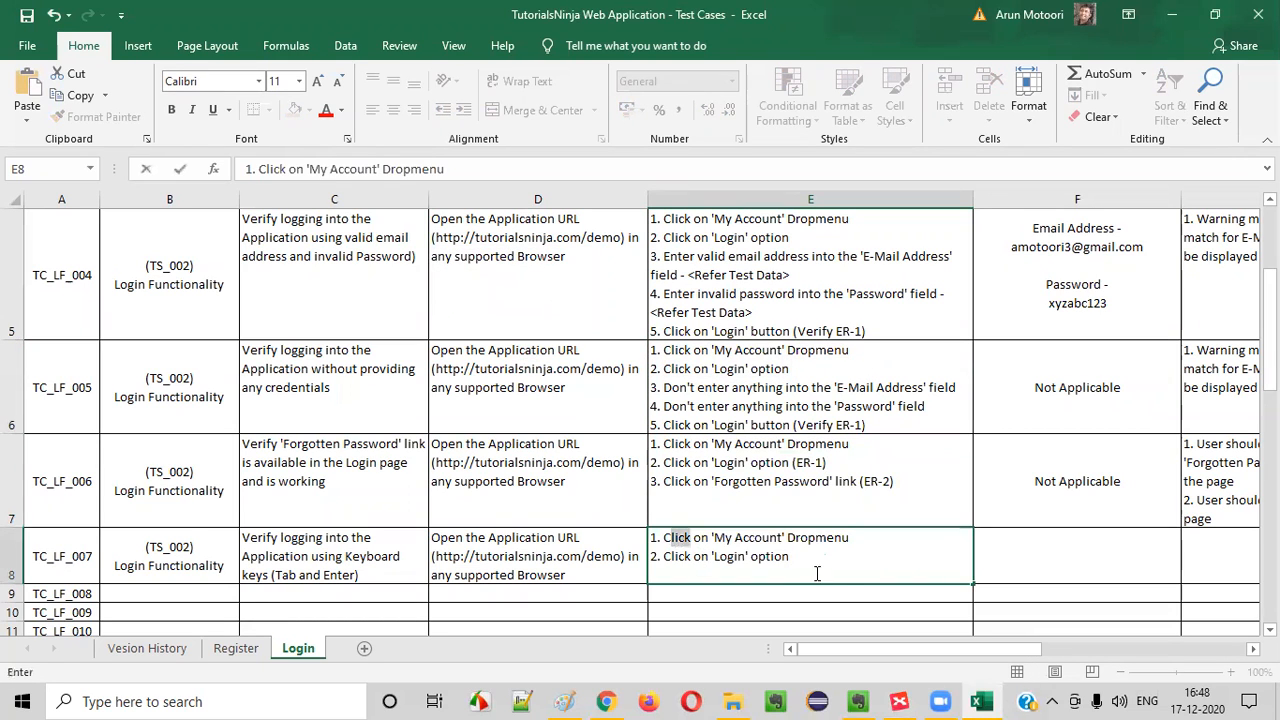
Begin TC_LF_007's third test step on a new line with "3. Press Tab keyboard key until the control comes to the"
key(alt+Return)
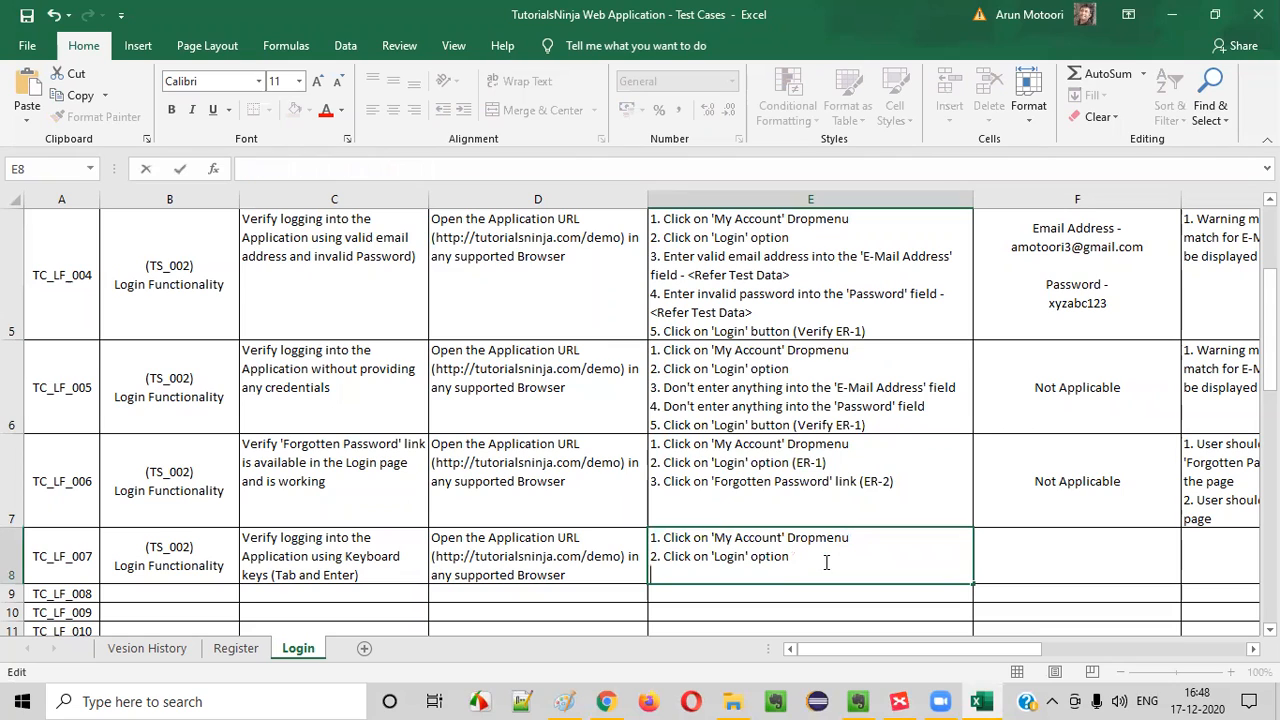
text(3. Press Tab keyboar)
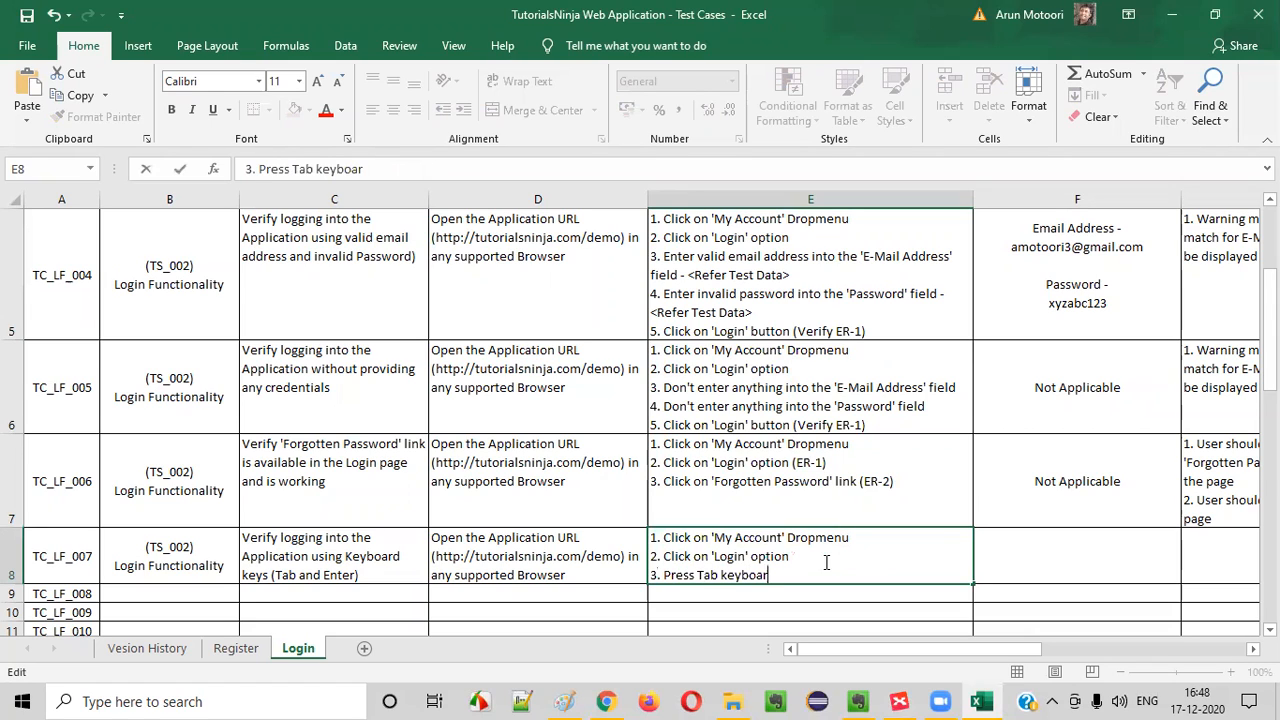
key(BackSpace)
text(rd key until th)
text(e control comes t)
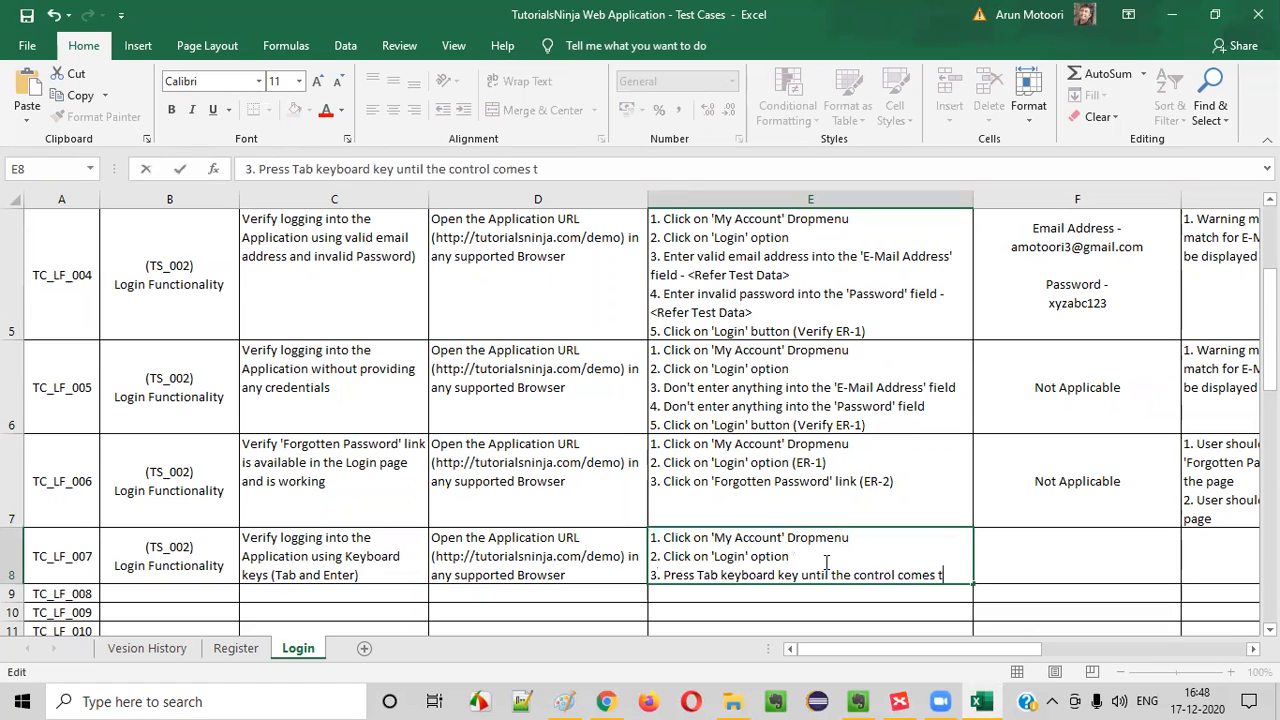
text(o the E)
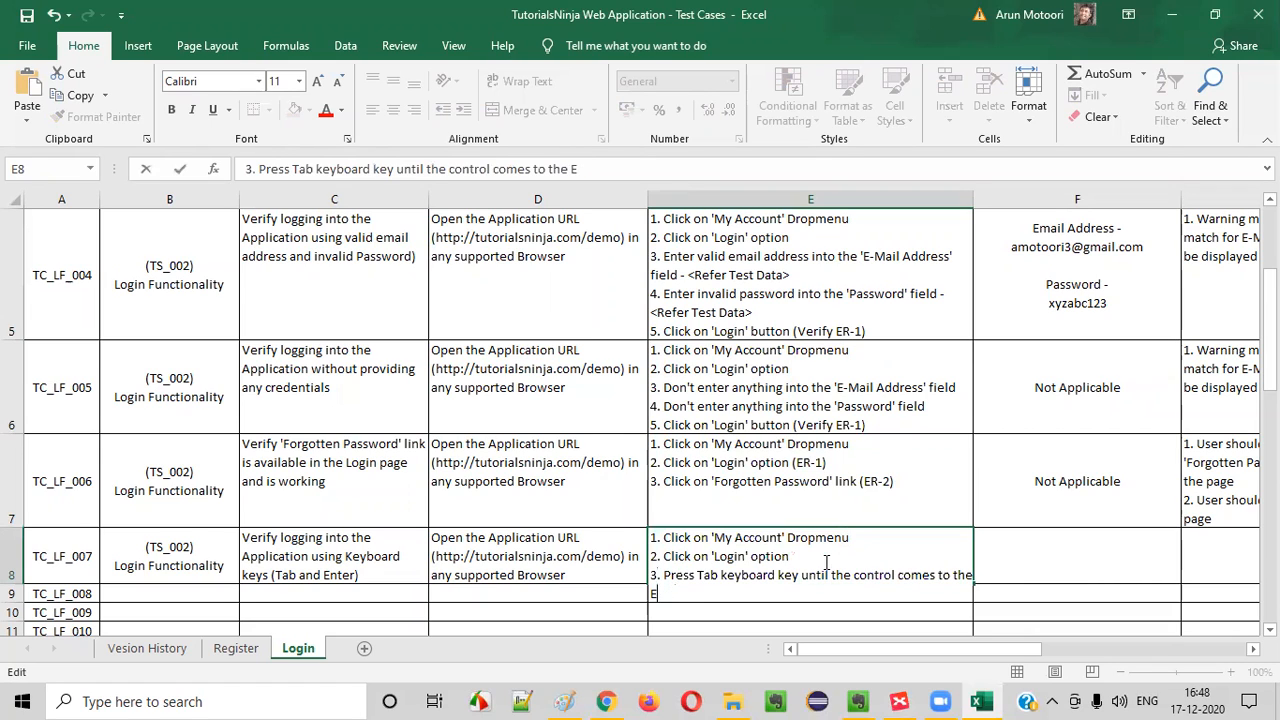
text(-Mail)
Continue TC_LF_007's third test step with "E-Mail Address text field"
key(alt+Tab)
key(alt+Tab)
text(Add)
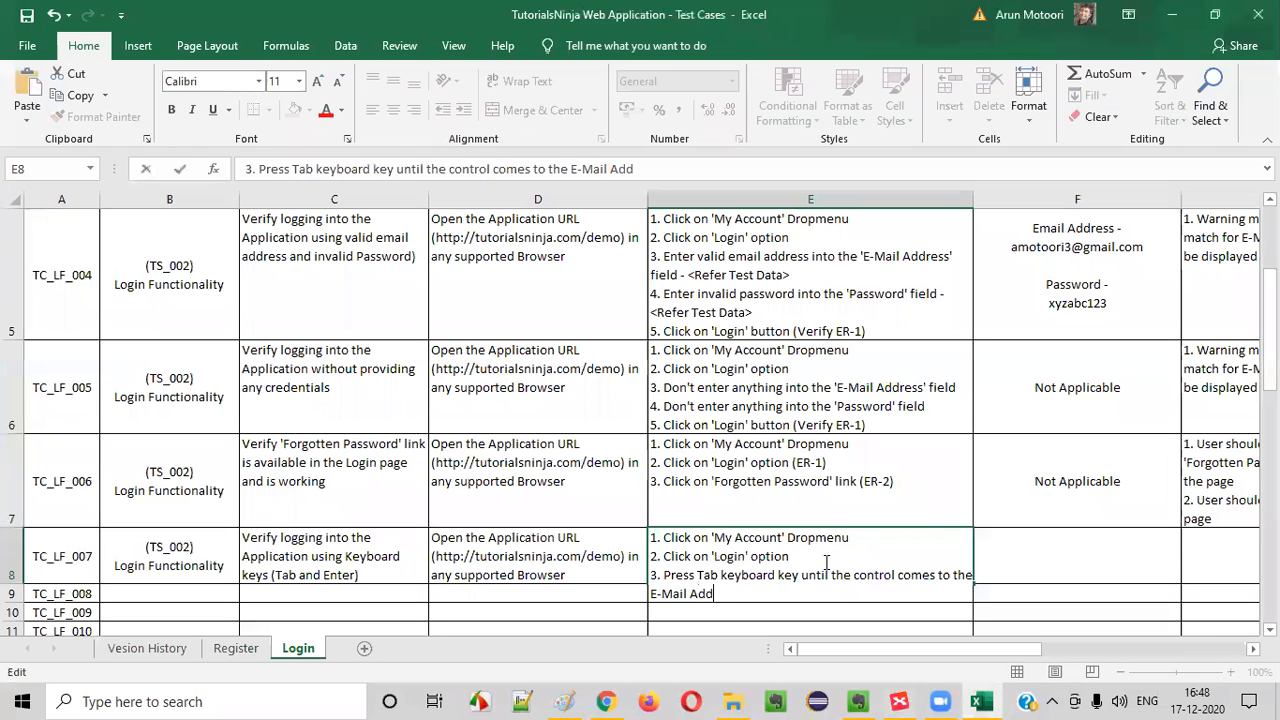
text(ress field)
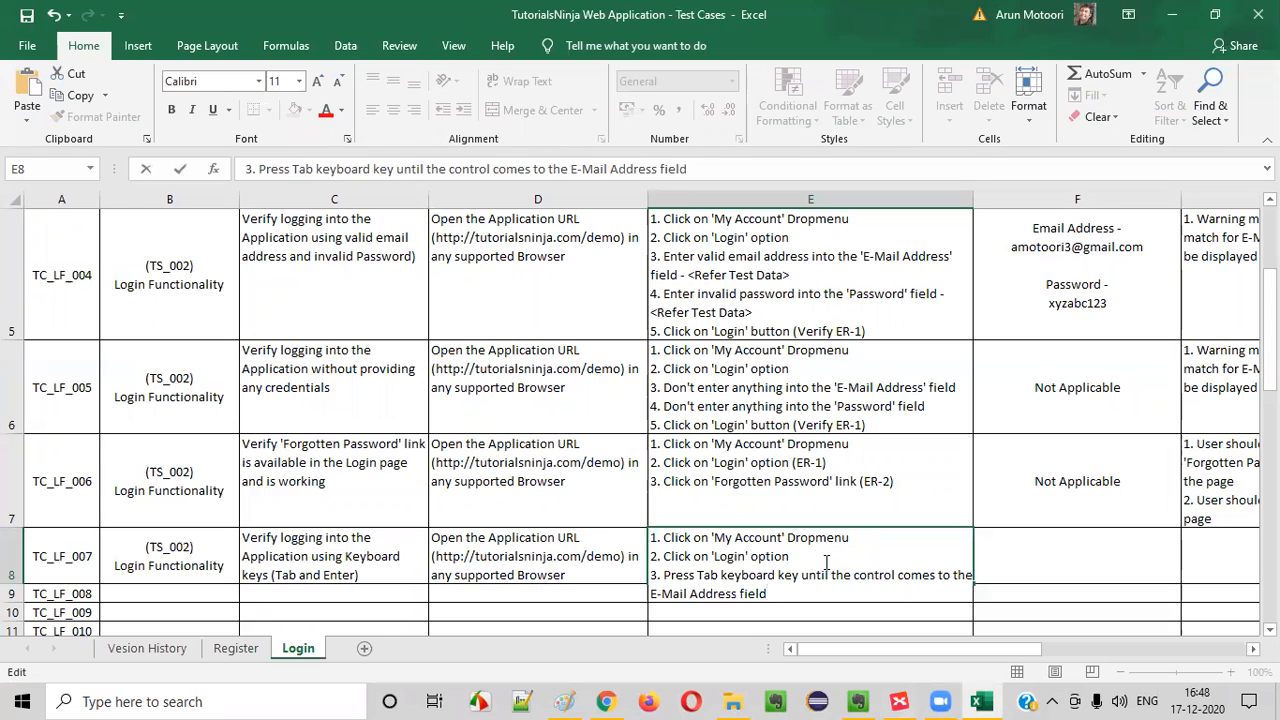
click(742, 593)
text(text)
click(809, 599)
double_click(830, 591)
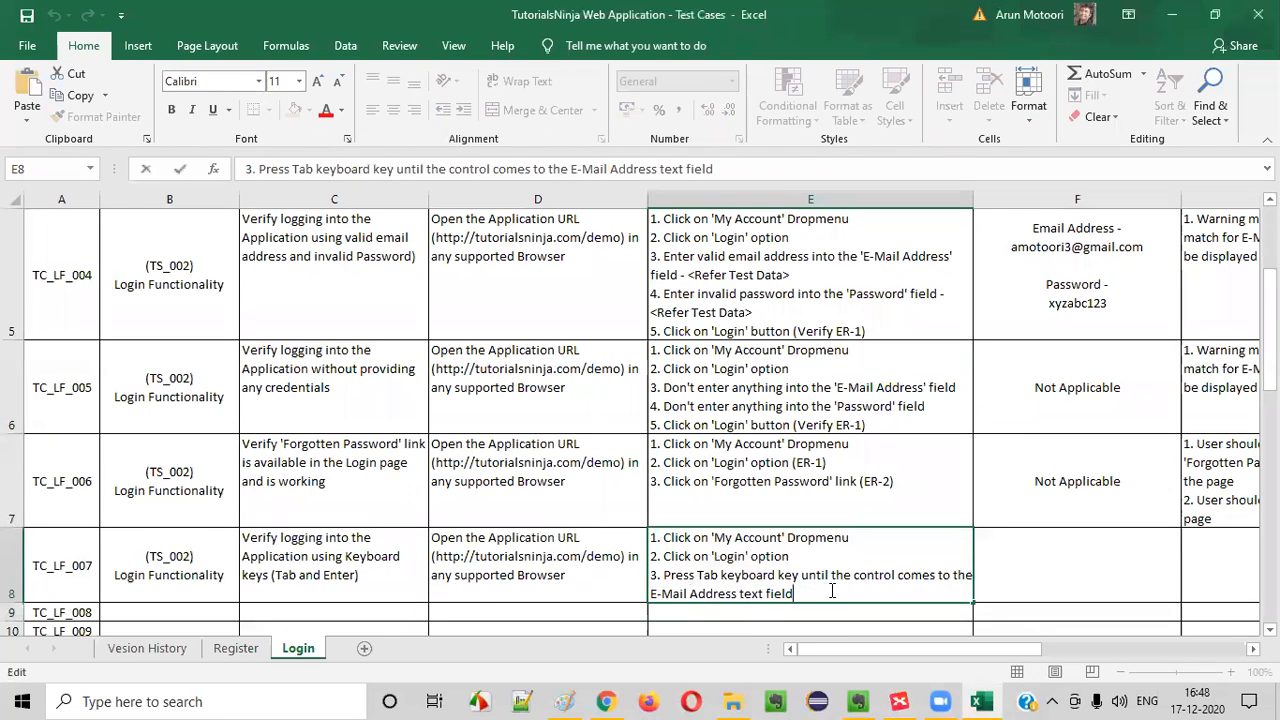
Finish TC_LF_007's third test step with "and enter the valid email address - <Refer Test Data>" and start a new line
text(and enter the email ad)
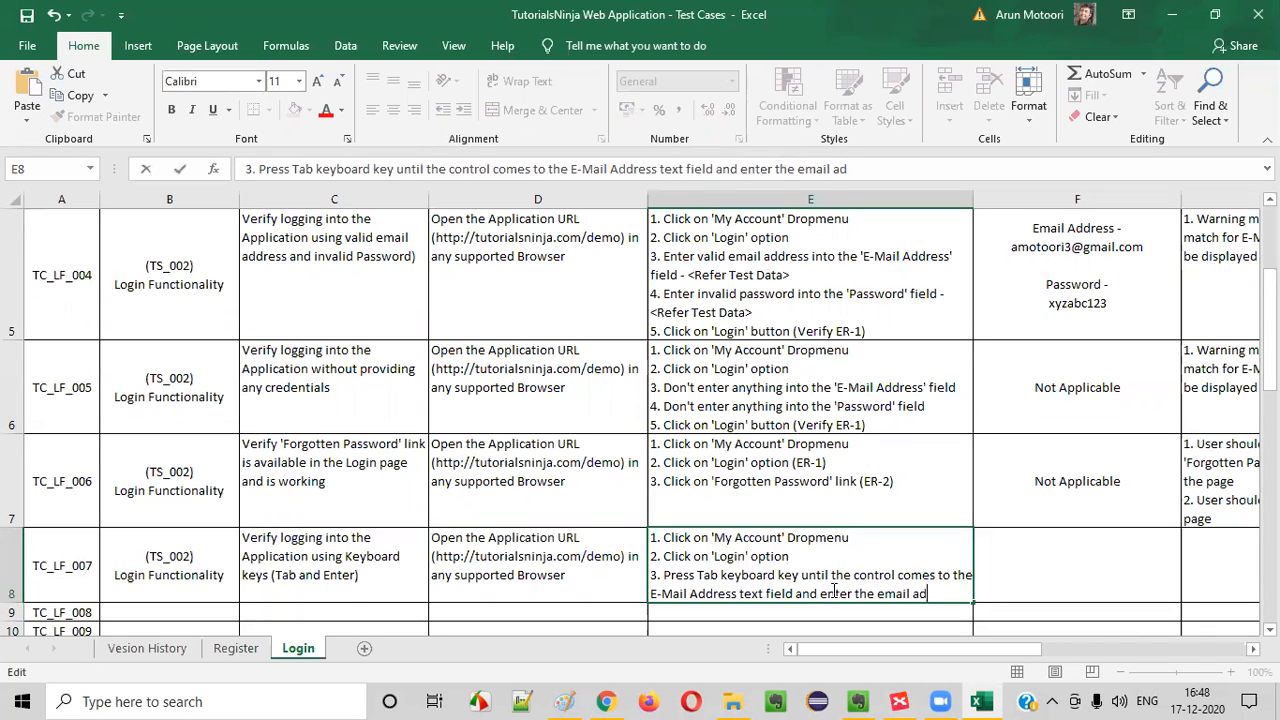
text(dress)
key(BackSpace)
key(BackSpace)
key(BackSpace)
key(BackSpace)
key(BackSpace)
key(BackSpace)
key(BackSpace)
key(BackSpace)
key(BackSpace)
key(BackSpace)
key(BackSpace)
key(BackSpace)
text(valid e)
text(mail add)
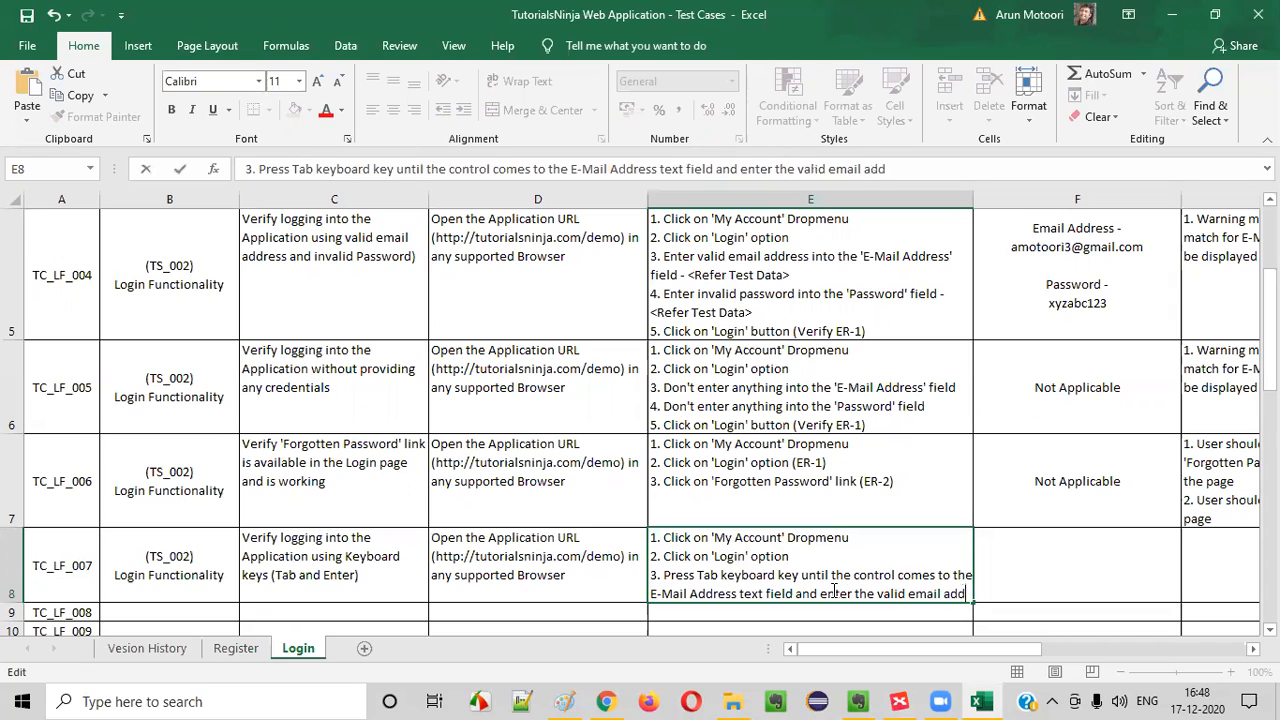
text(ress - )
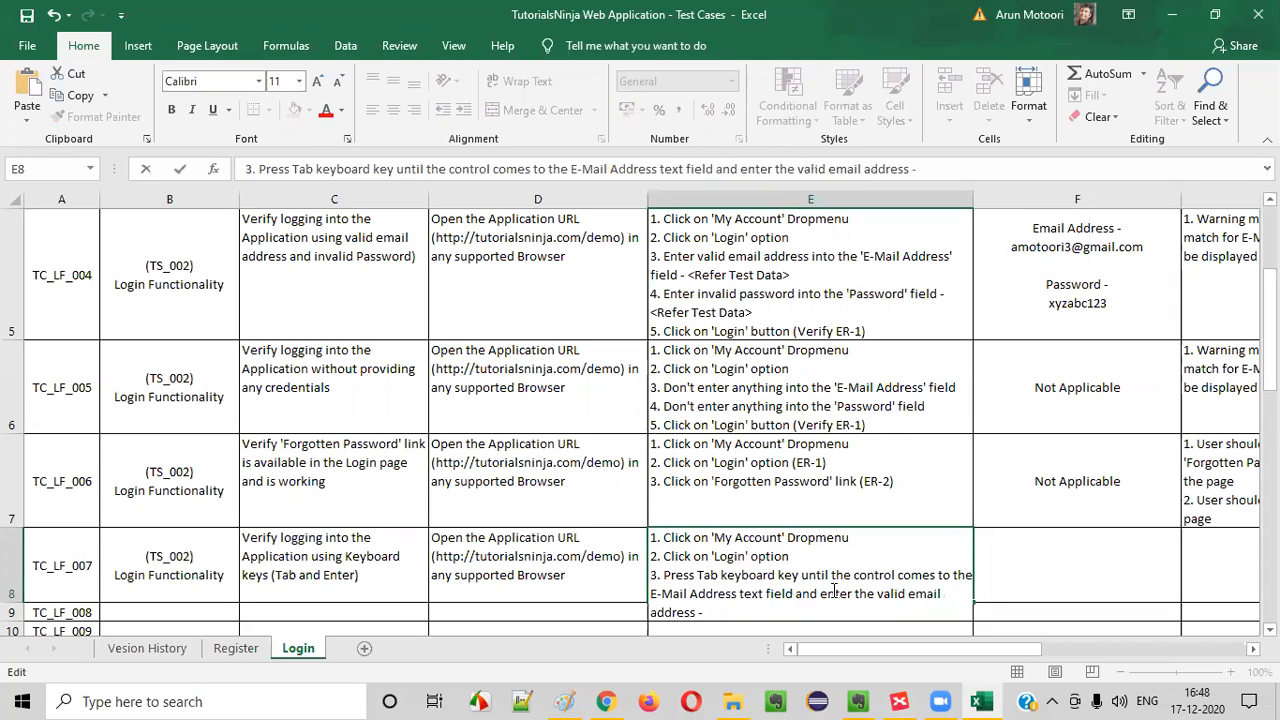
text(<Refer Test Data)
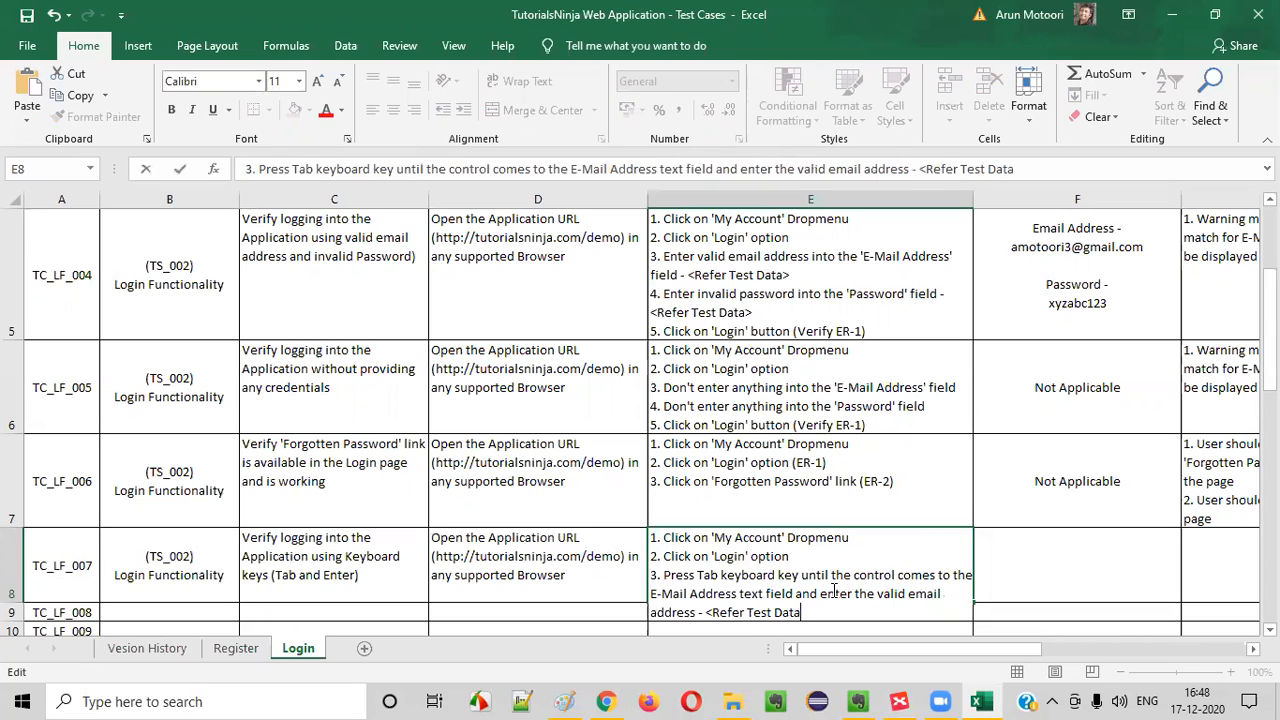
text(>)
key(alt+Return)
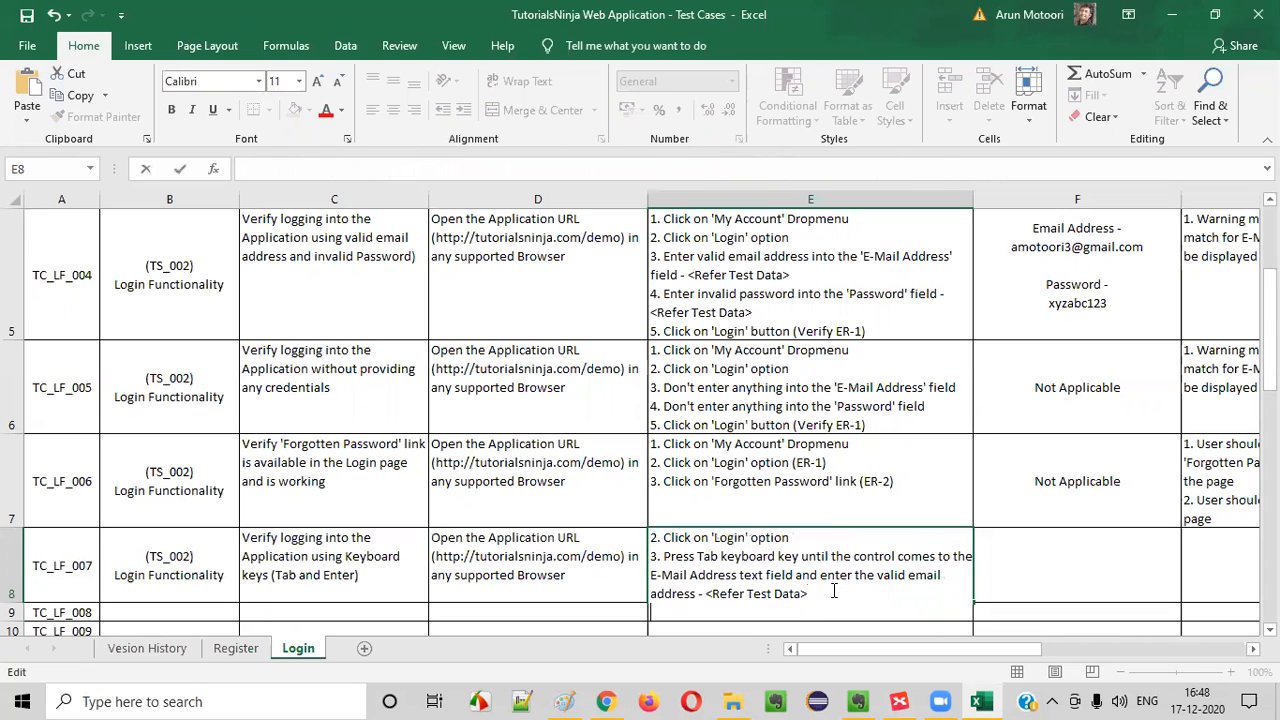
Begin TC_LF_007's fourth test step with "4. Press Tab keyboard key to move the control to Password text field and enter the"
text(4. Press Tab keyboard key u)
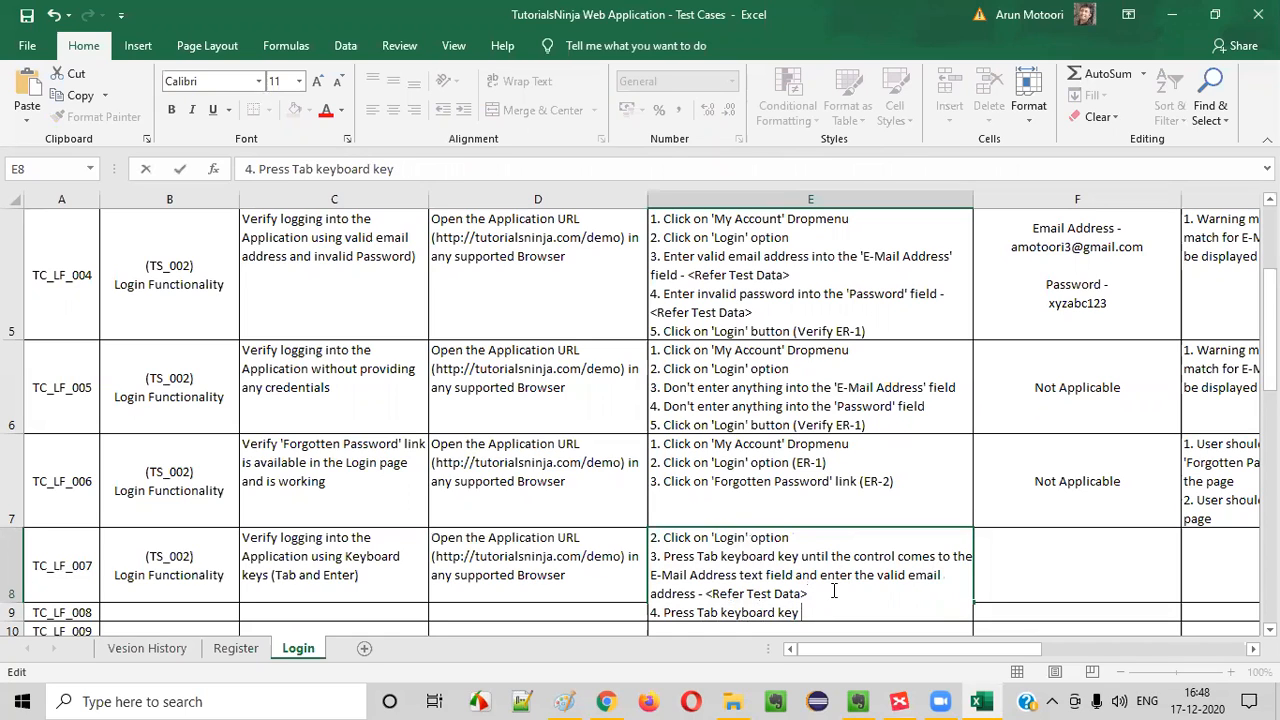
text(move the contro)
key(BackSpace)
key(BackSpace)
key(BackSpace)
key(BackSpace)
key(BackSpace)
key(BackSpace)
text(o)
key(BackSpace)
text(contorl)
key(BackSpace)
text(rol to Pas)
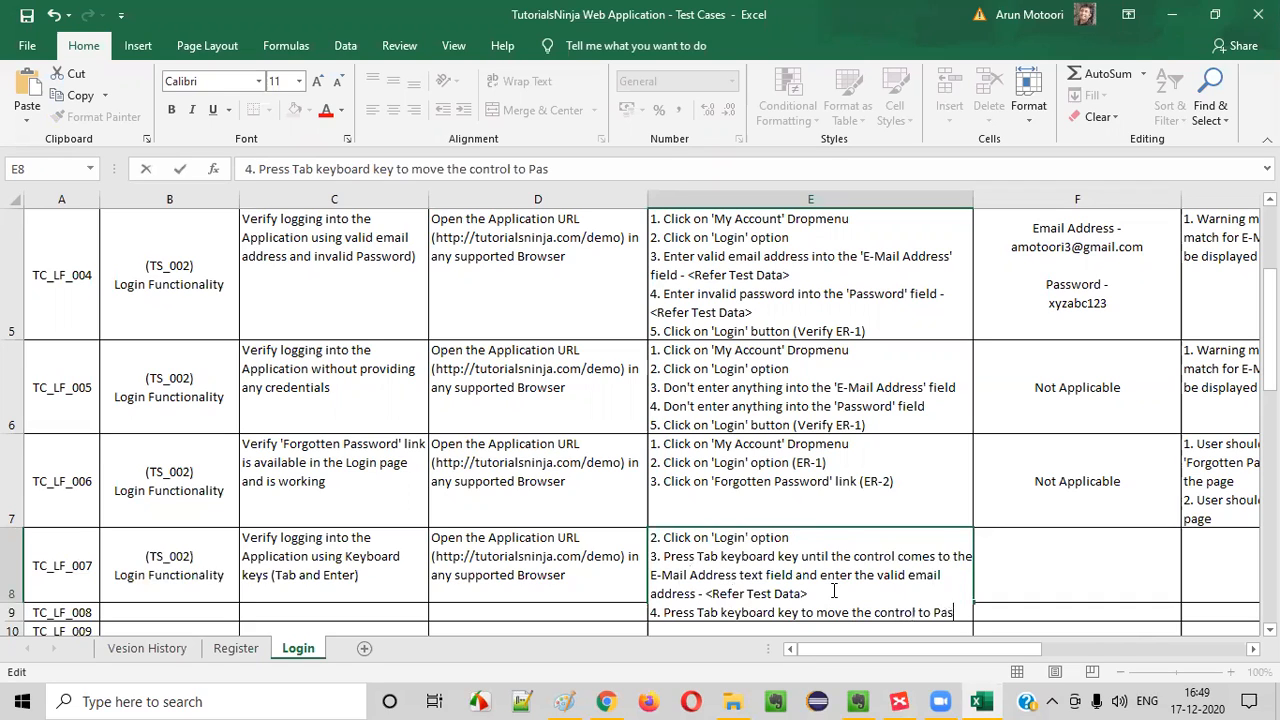
text(sword text field and enter the valid asswo)
Finish TC_LF_007's fourth test step with "valid password - <Refer Test Data>" and start a new line
key(BackSpace)
key(BackSpace)
key(BackSpace)
key(BackSpace)
key(BackSpace)
text(password -)
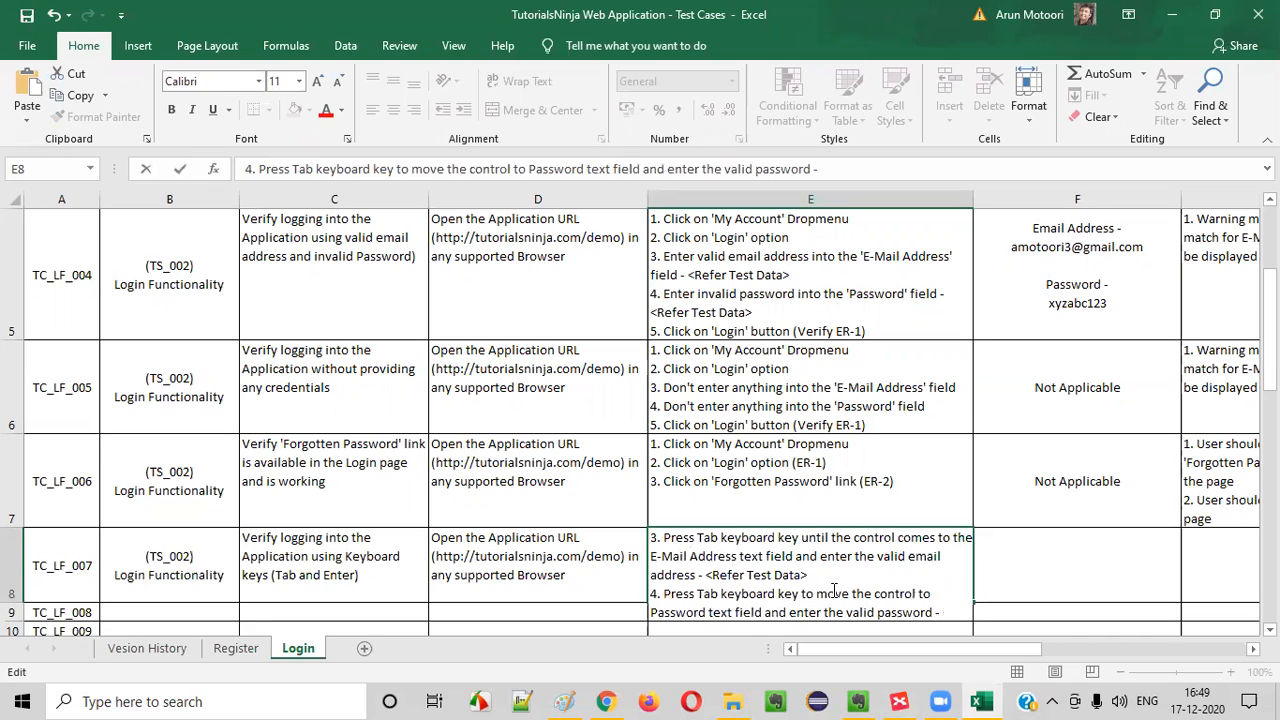
text( <Refer)
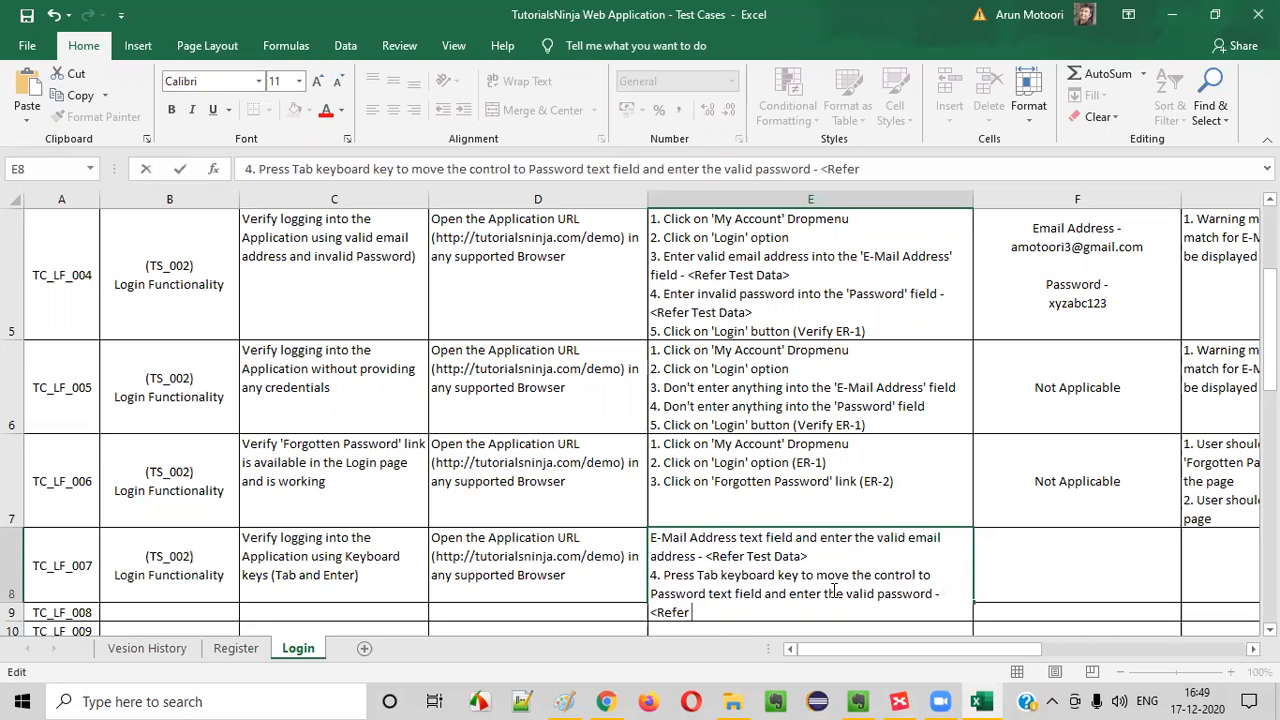
text( Test Dat)
key(BackSpace)
text(ga)
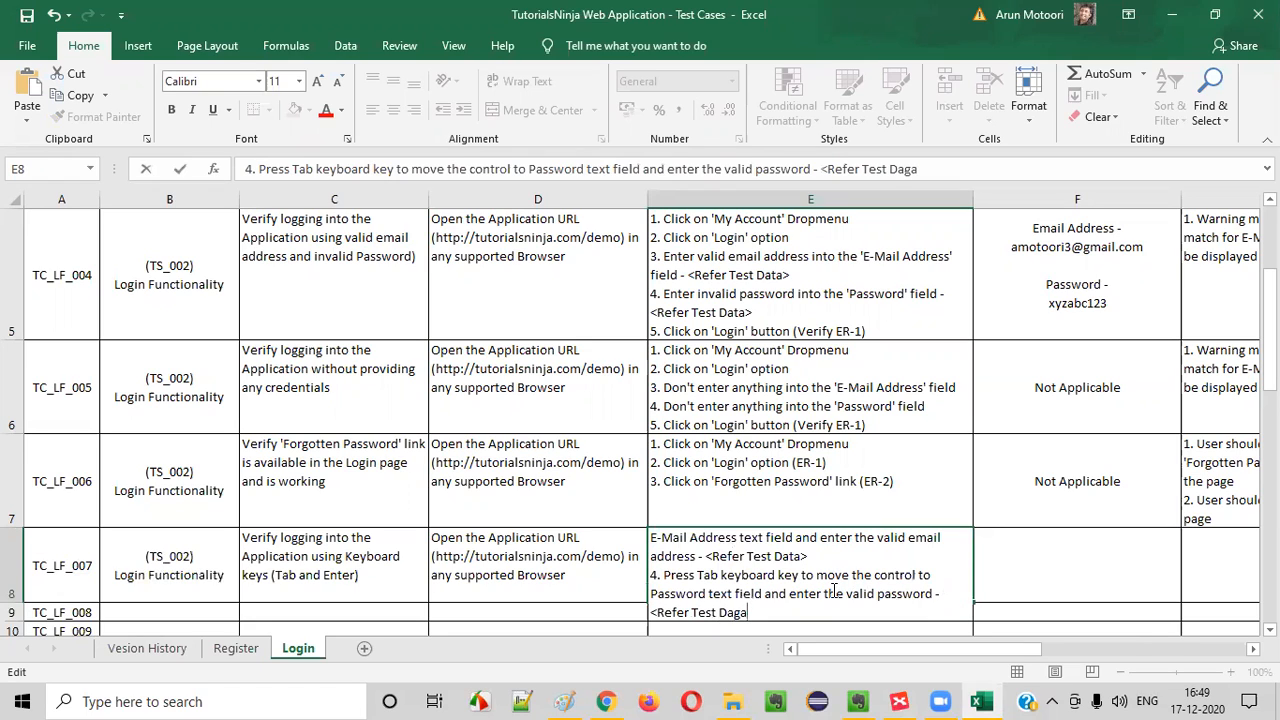
key(BackSpace)
key(BackSpace)
text(ta>)
key(alt+Return)
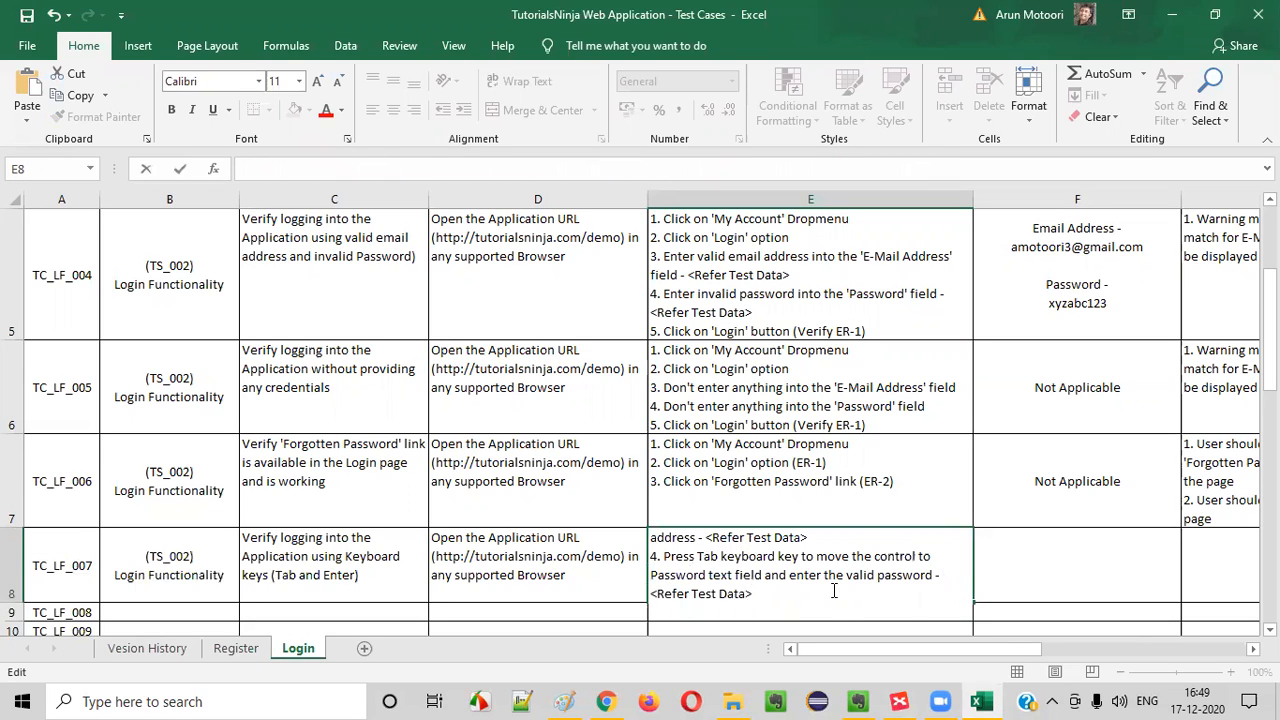
Add TC_LF_007's test step "5. Press Tab keyboard key until the control comes 'Login' button and press 'Enter' key to submit"
text(5. Press)
text( Ta)
key(BackSpace)
text(Tab keyboard ke)
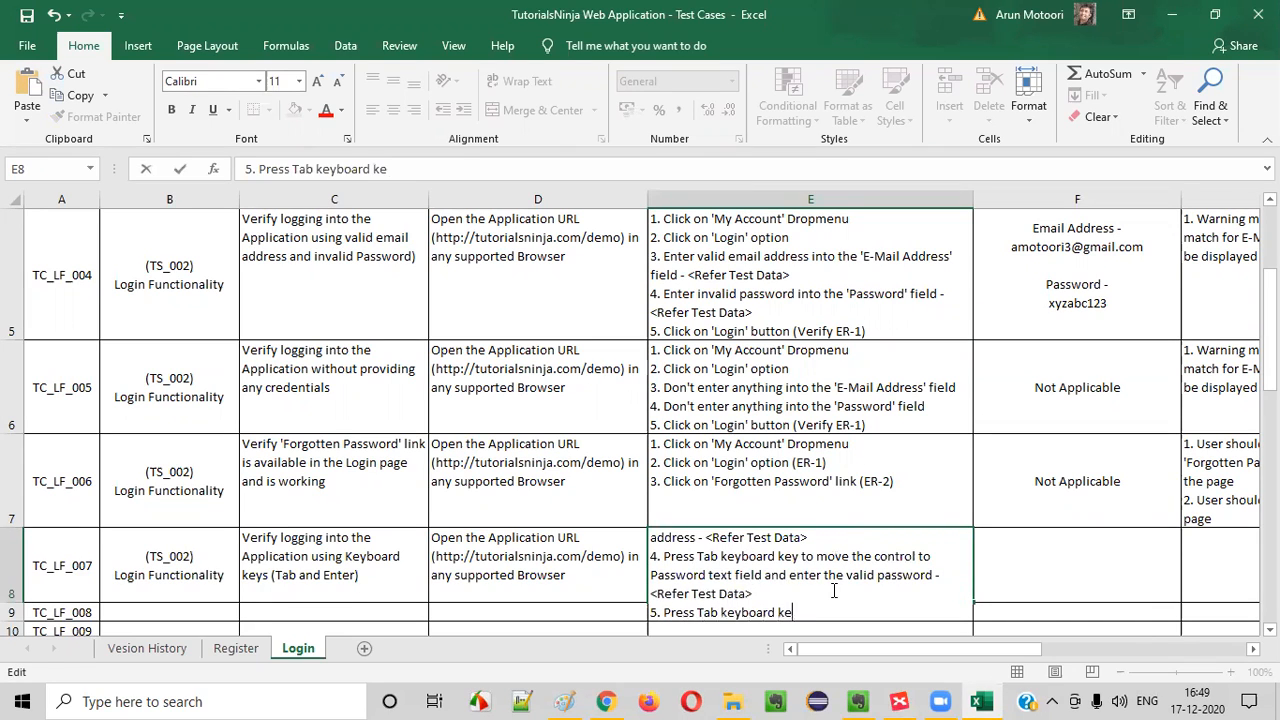
text(y until the control comes 'Login' button an)
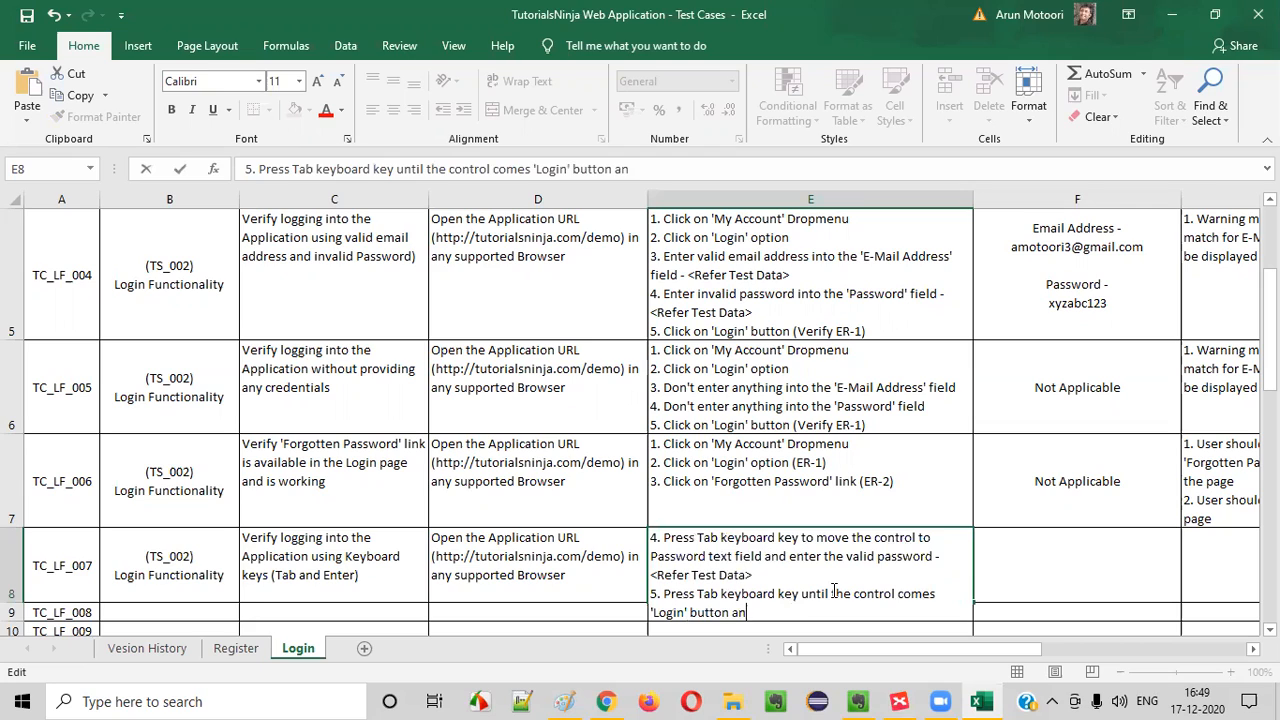
text(d press 'Enter' key to)
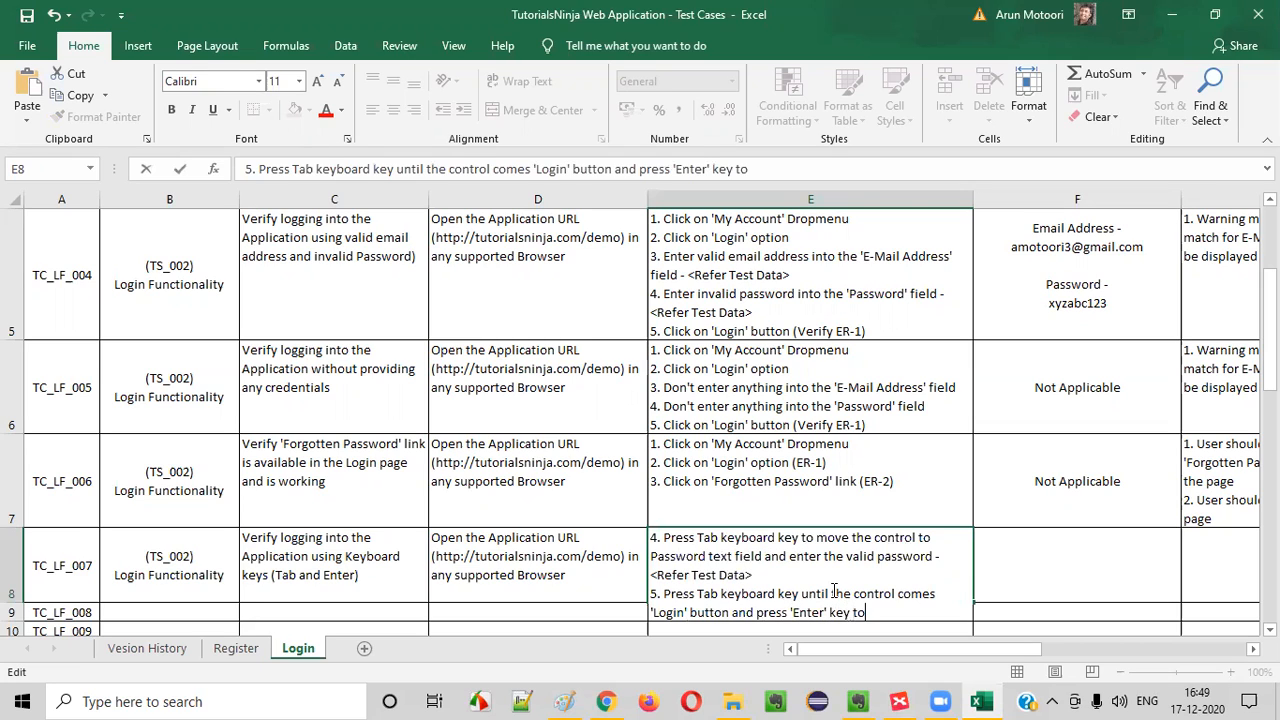
key(BackSpace)
key(BackSpace)
text(to submit)
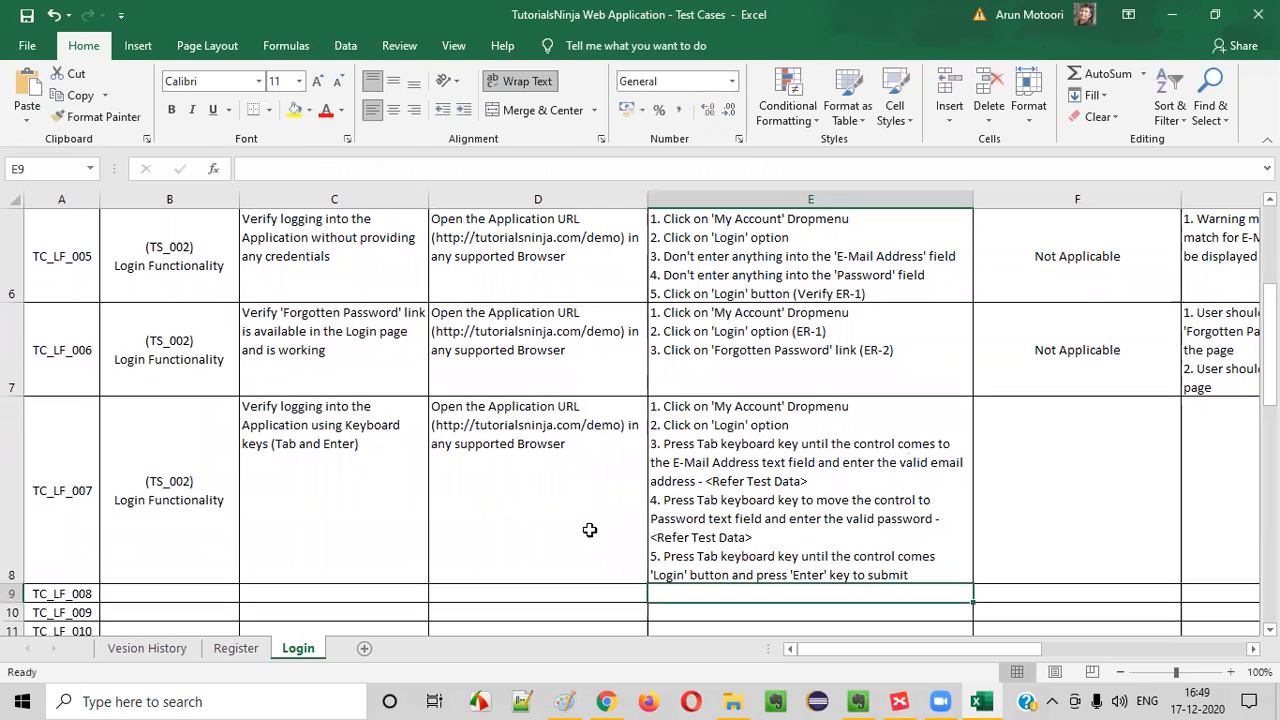
key(ctrl+Return)
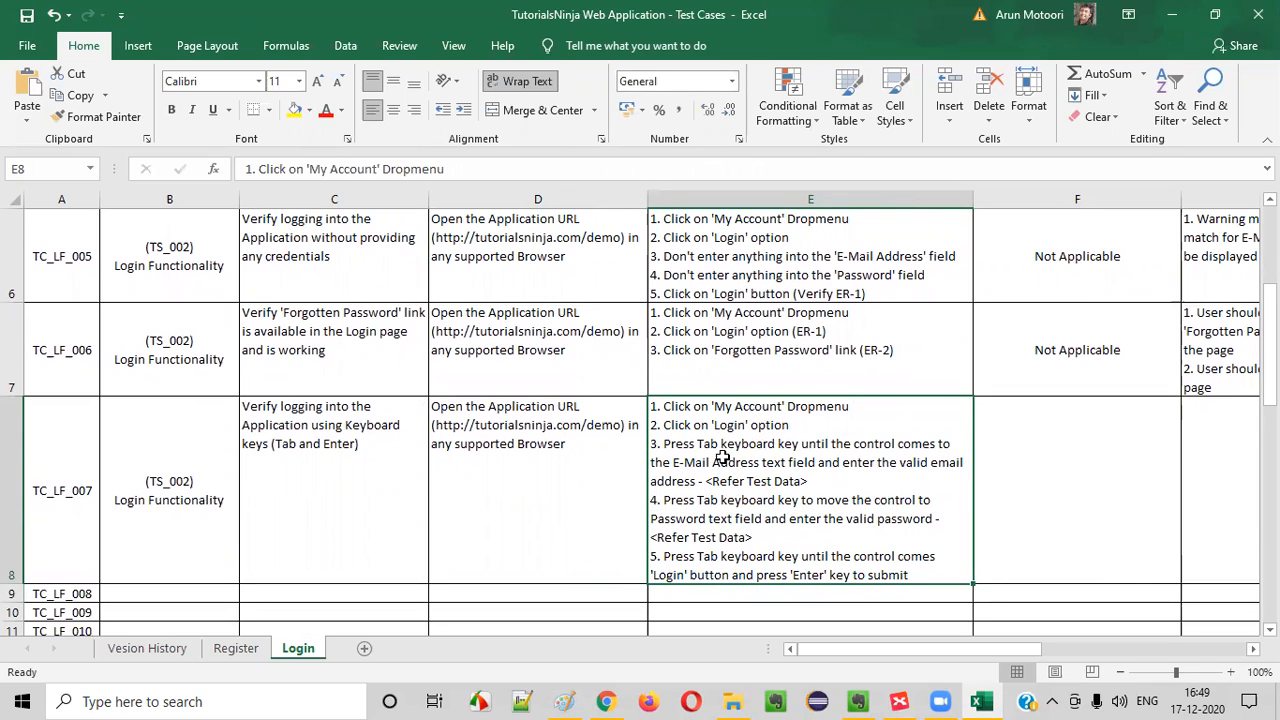
Append the expected-result reference "(ER-1)" to the end of TC_LF_007's fifth test step
double_click(707, 558)
drag(676, 557, 938, 577)
click(935, 578)
drag(740, 559, 915, 573)
click(916, 573)
text(ER)
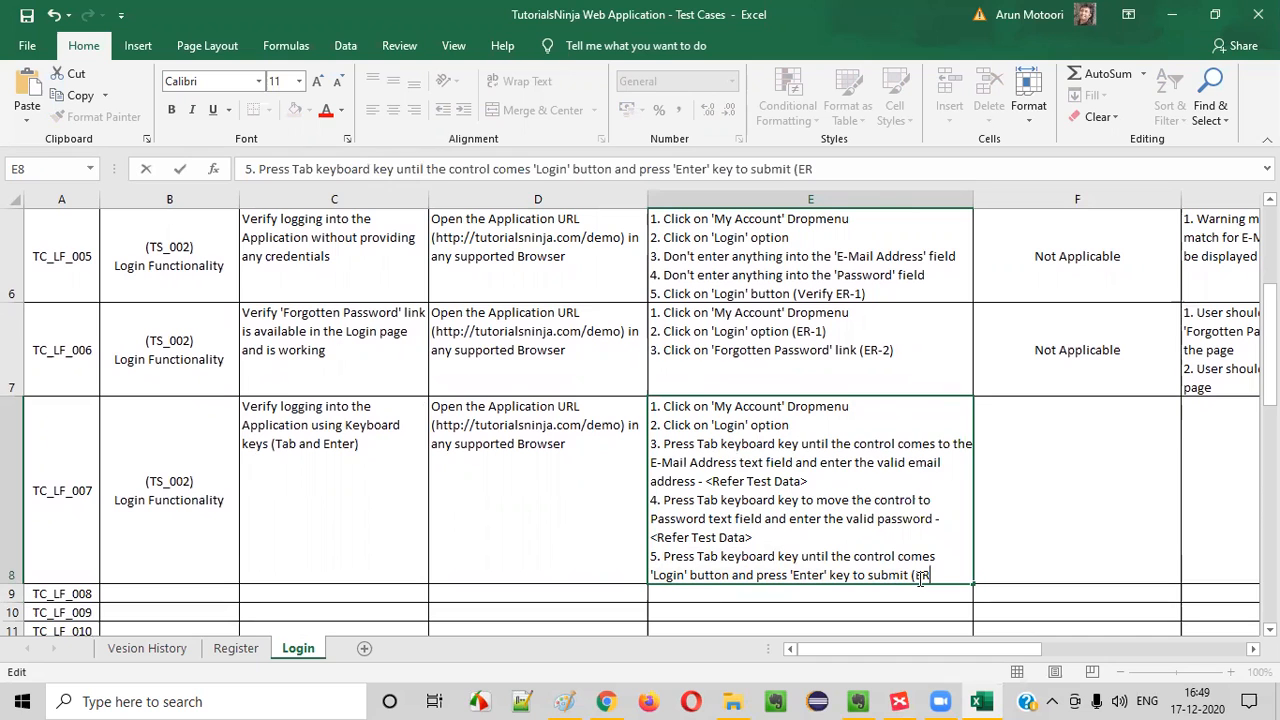
text(-1))
Copy TC_LF_006's "Not Applicable" test data entry into the TC_LF_007 row
click(1089, 371)
key(ctrl+c)
click(1165, 434)
key(ctrl+v)
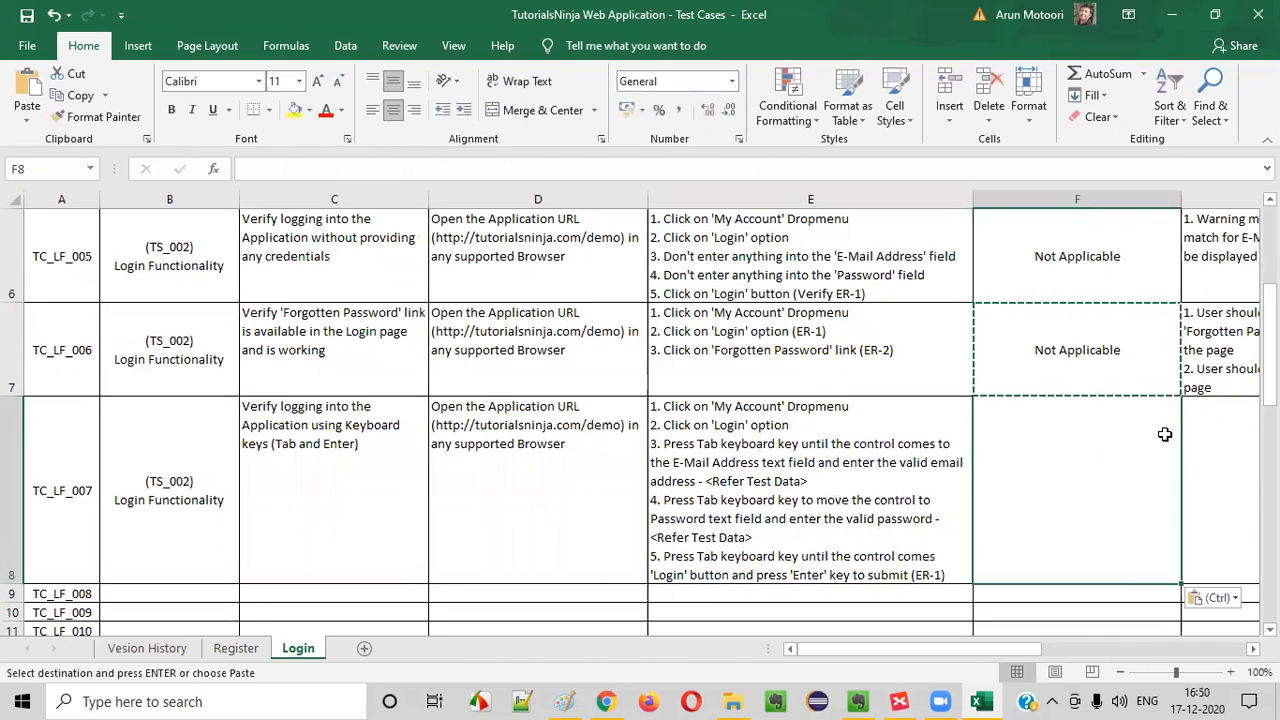
Enter "1. User should be able to log into the application" as TC_LF_007's expected result
click(1200, 452)
text(`)
key(BackSpace)
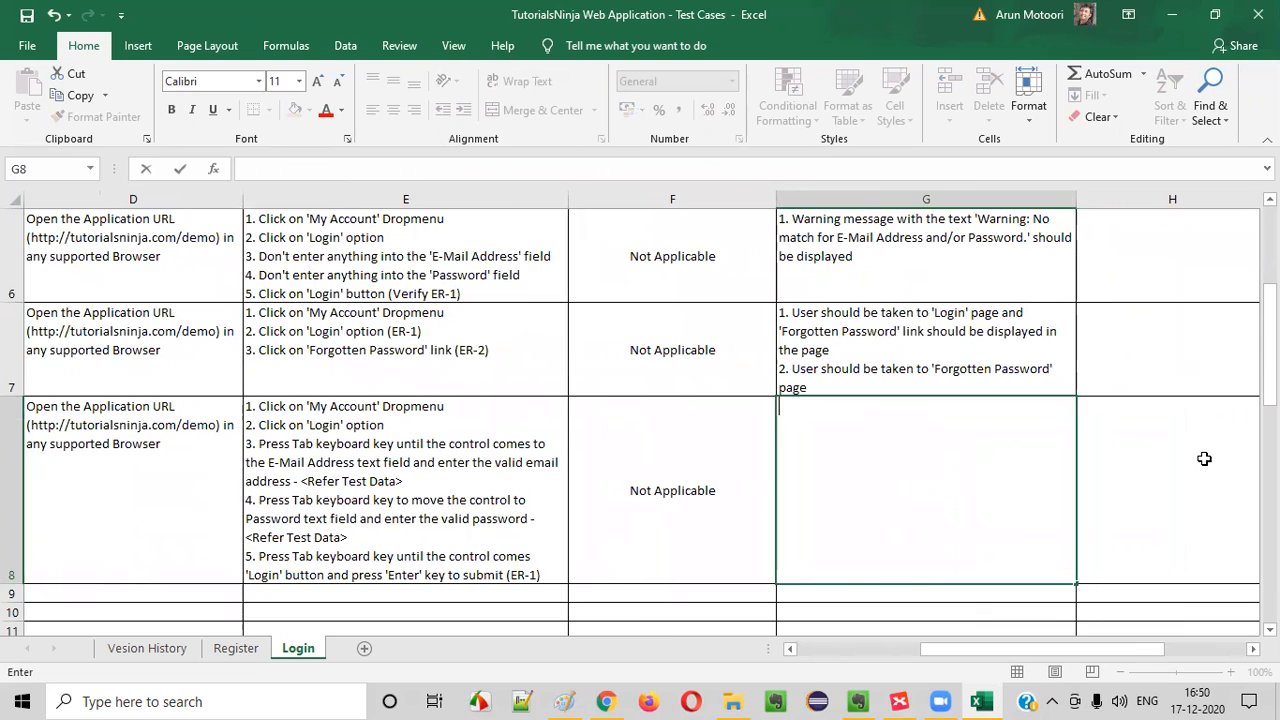
text(1. User should be )
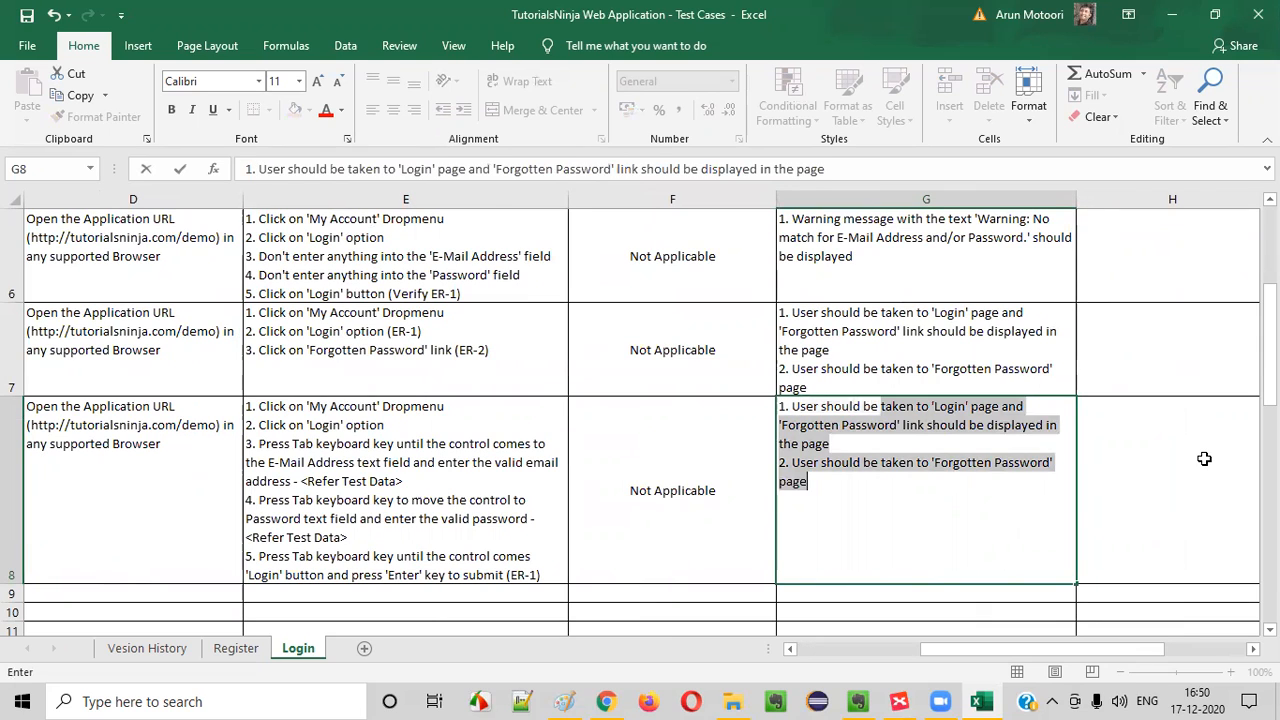
text(able to login o)
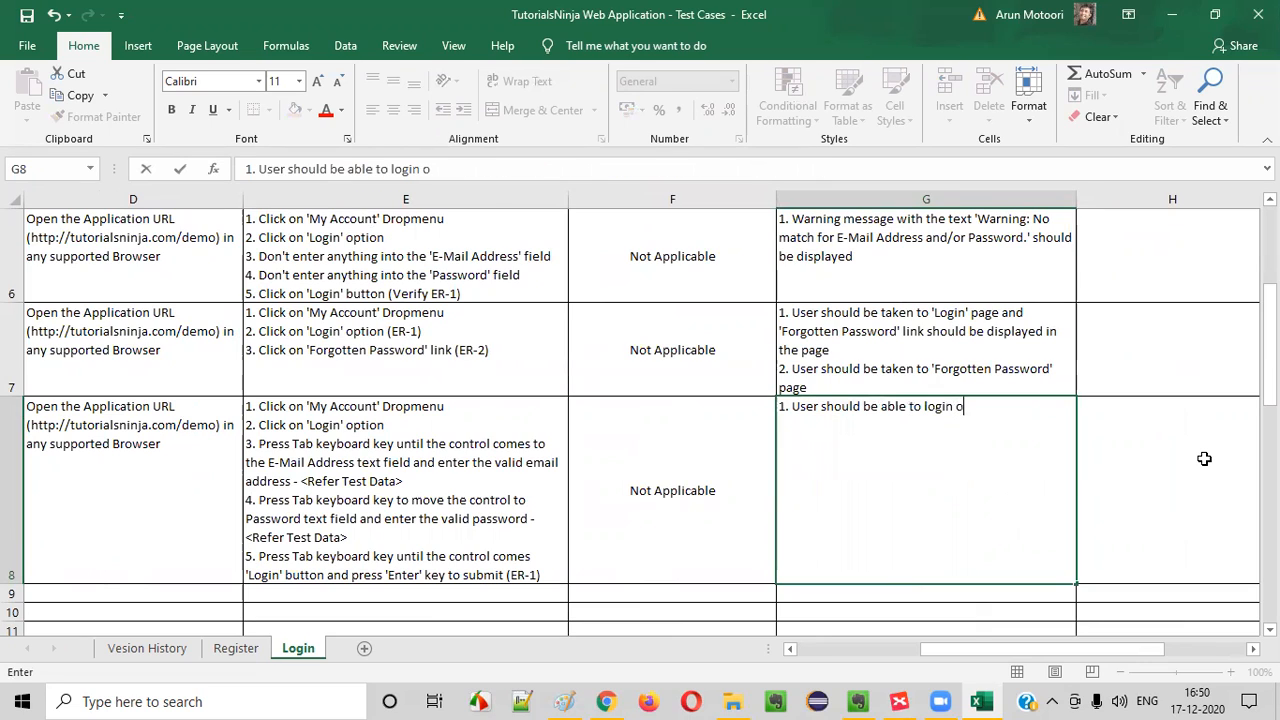
key(BackSpace)
key(BackSpace)
key(BackSpace)
key(BackSpace)
text(in to)
key(BackSpace)
text(to the application)
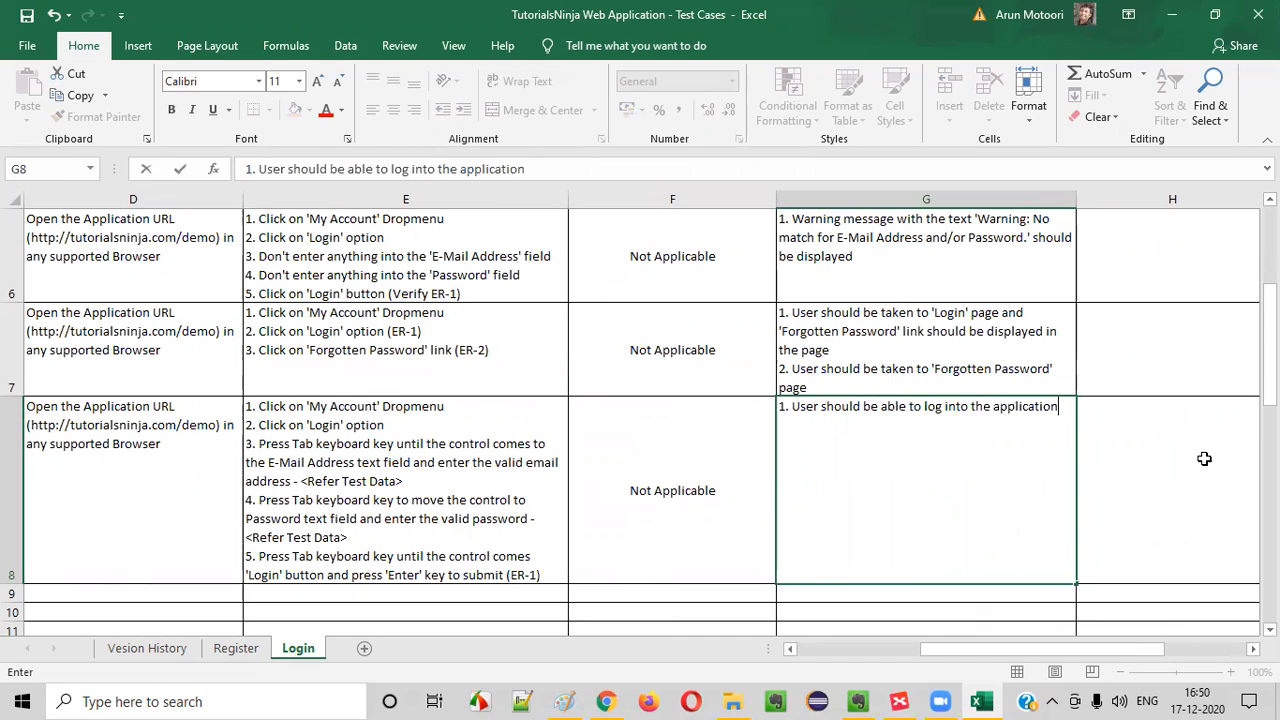
key(Return)
drag(930, 496, 51, 486)
click(54, 484)
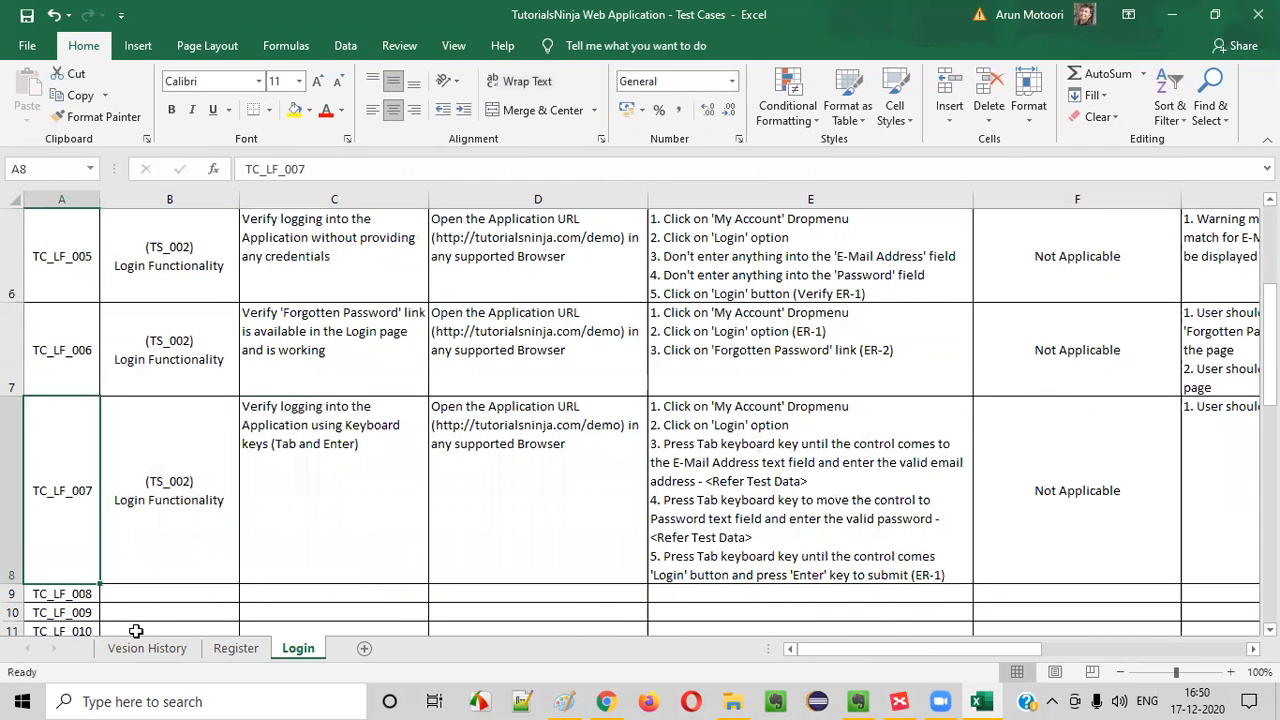
click(160, 430)
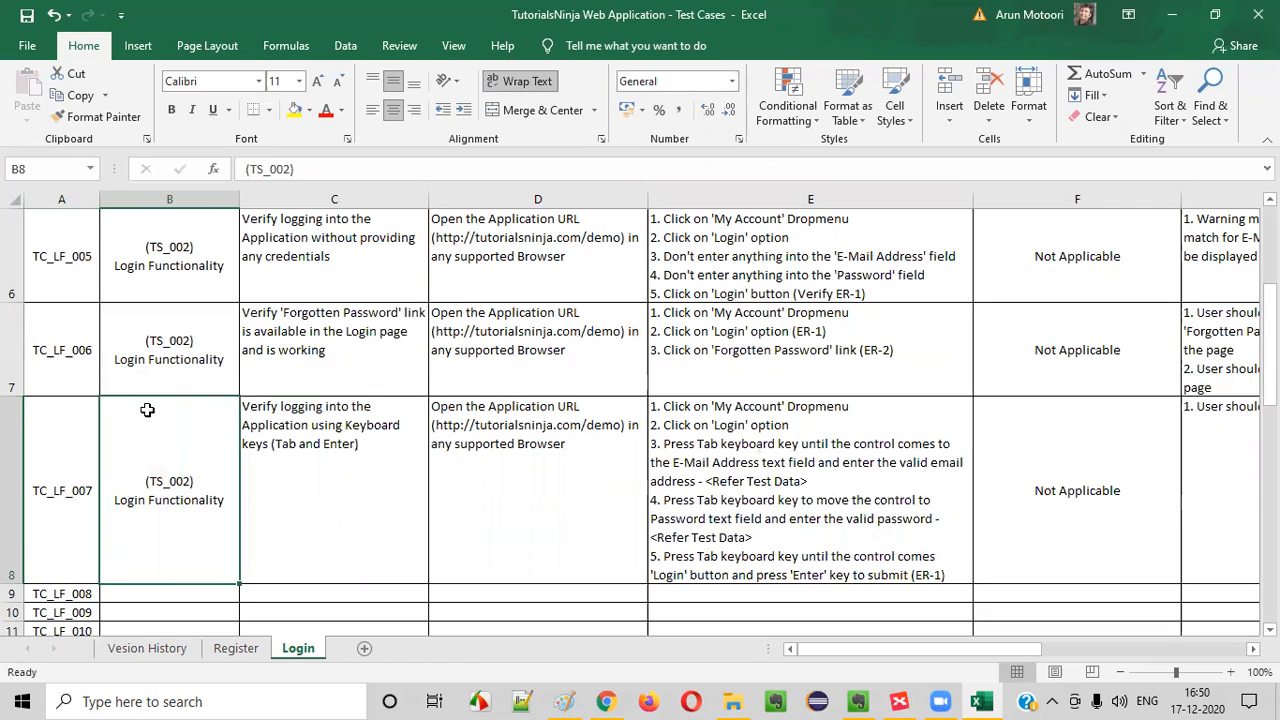
key(Down)
key(Down)
key(Down)
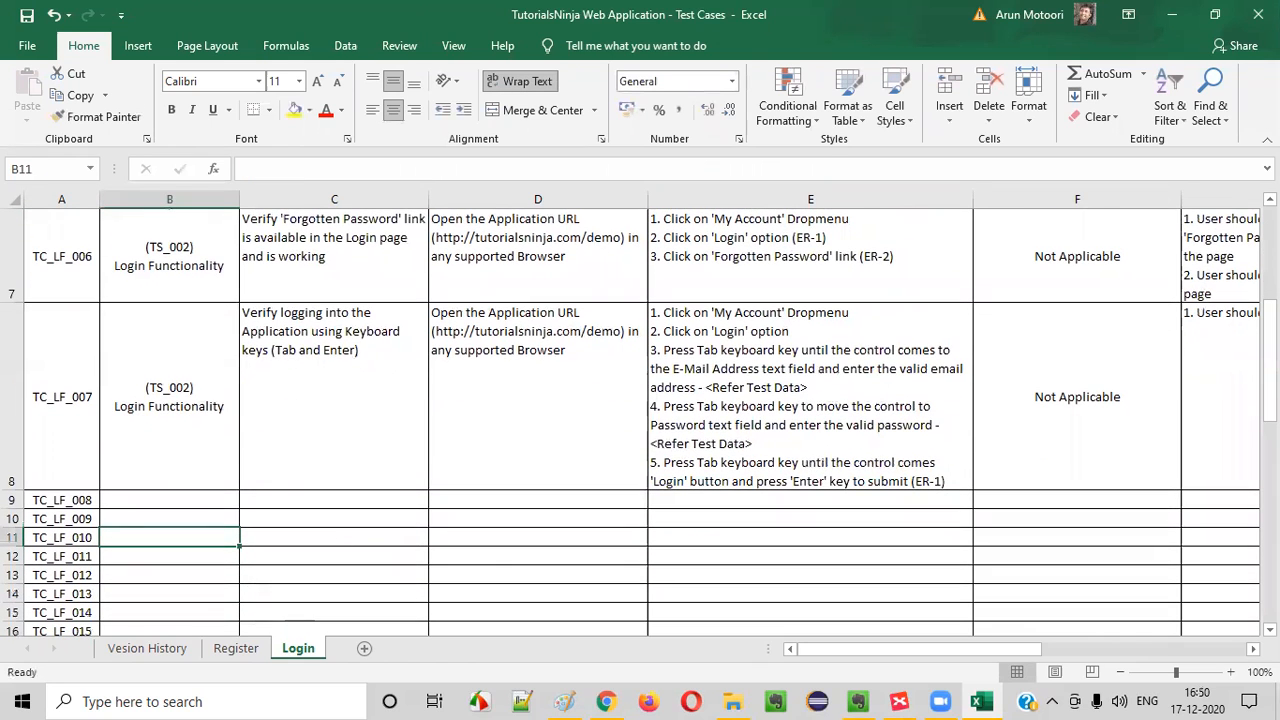
Copy TC_LF_007's "(TS_002) Login Functionality" scenario entry into the TC_LF_008 row
click(127, 383)
key(ctrl+c)
click(134, 503)
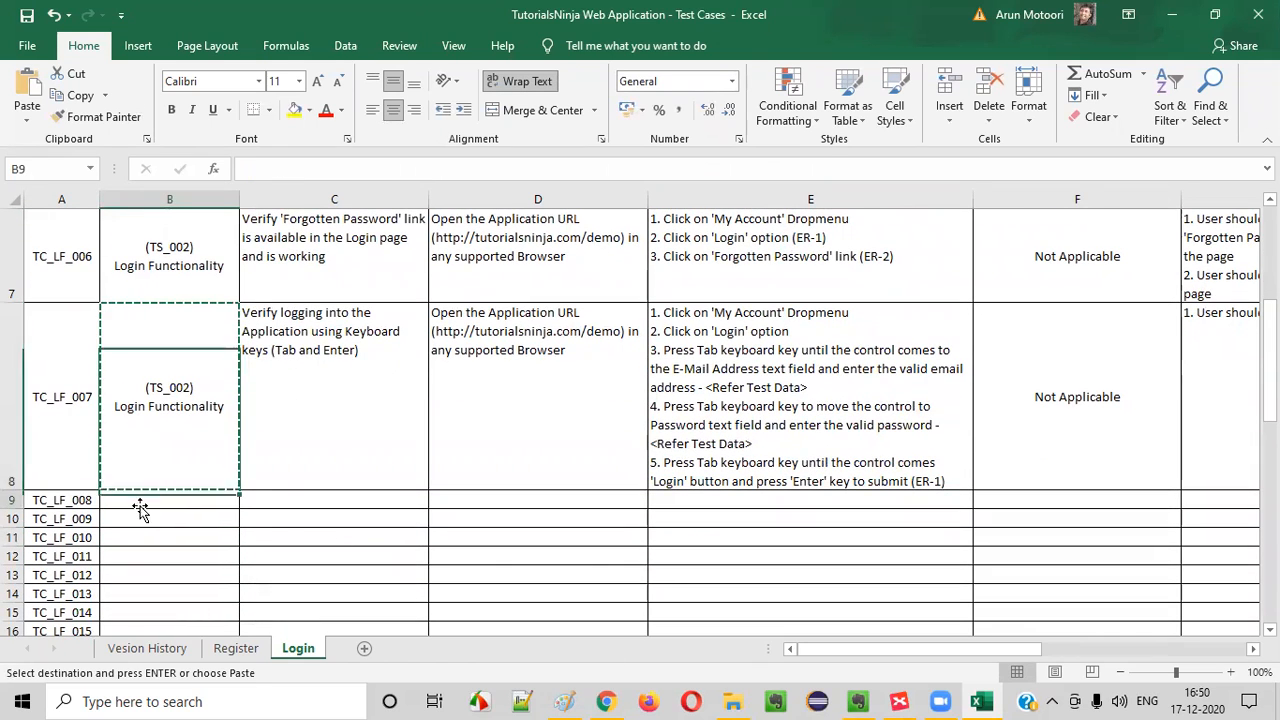
key(ctrl+v)
click(278, 430)
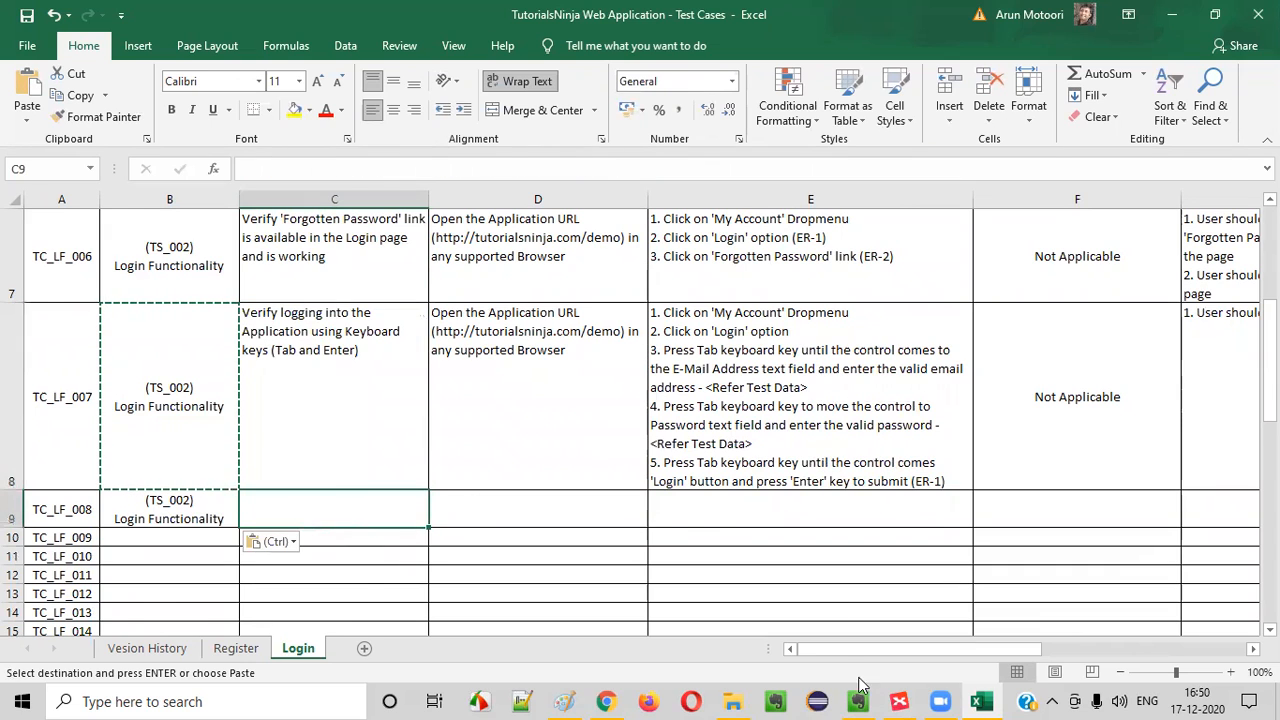
In XMind, fill the "Verify Logging in using Keboard keys" topic green and select "Verify Login fields have proper place holders"
click(899, 701)
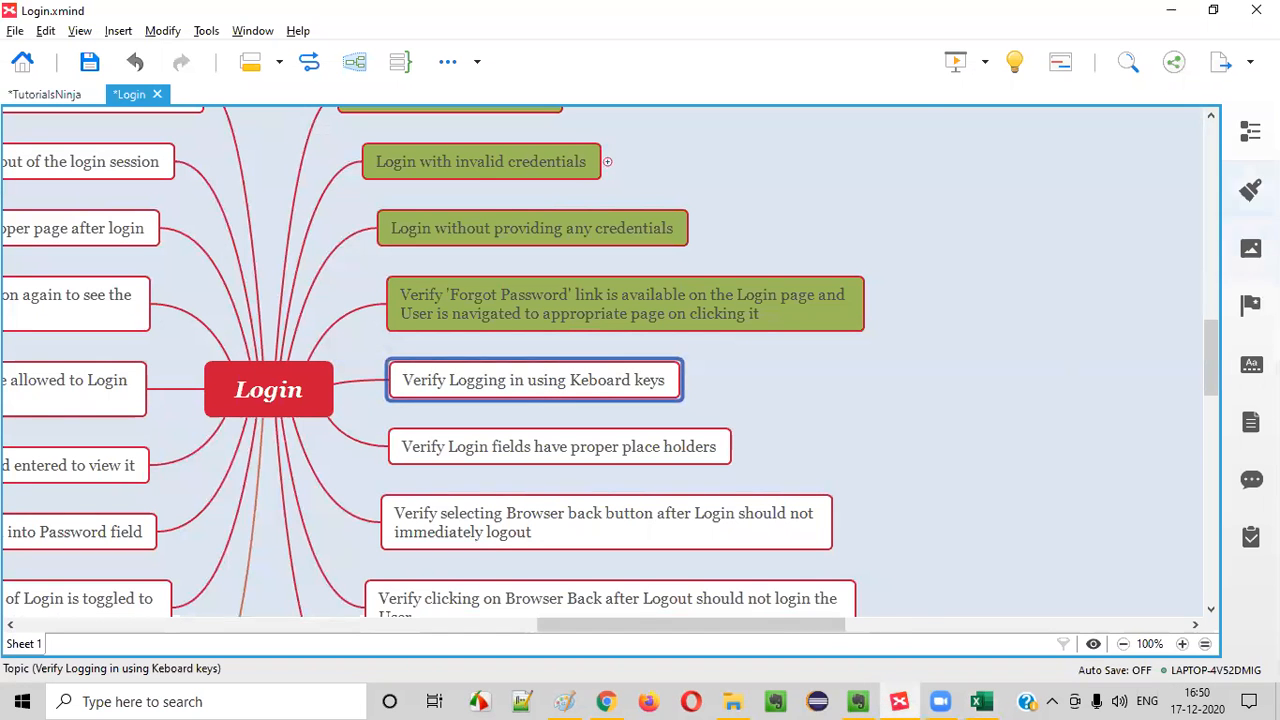
click(1250, 190)
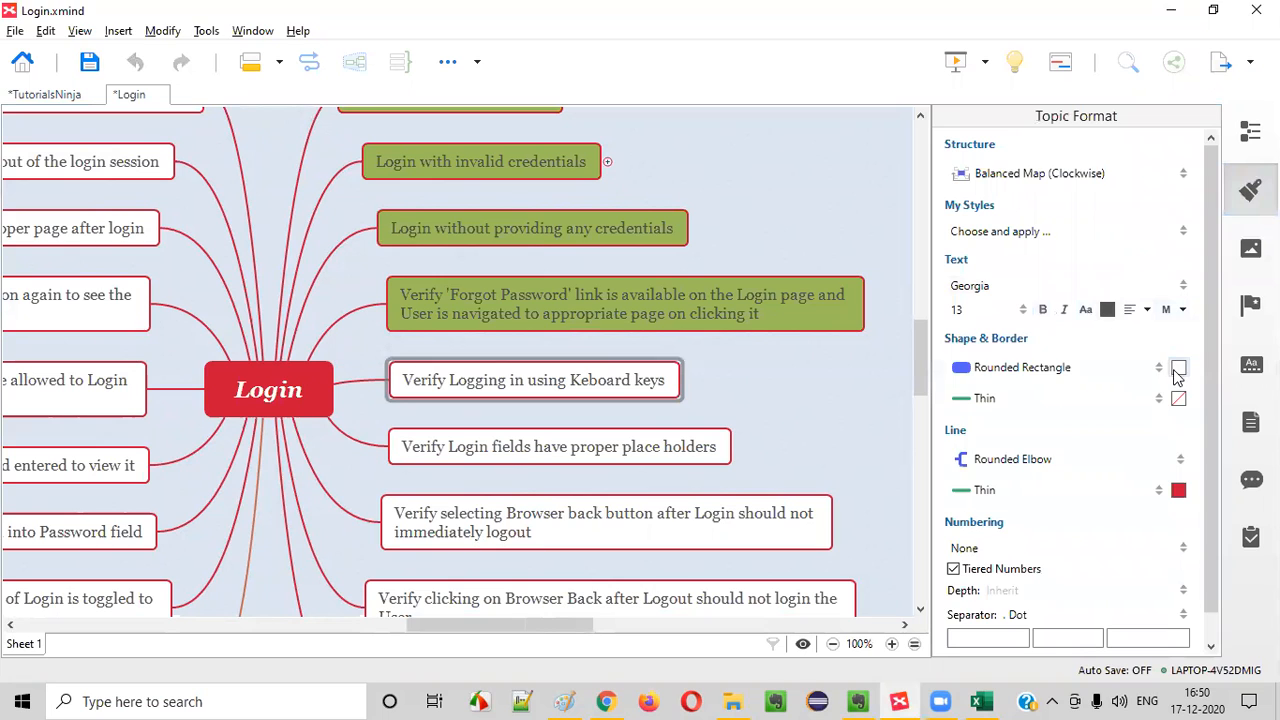
click(1178, 367)
click(1088, 410)
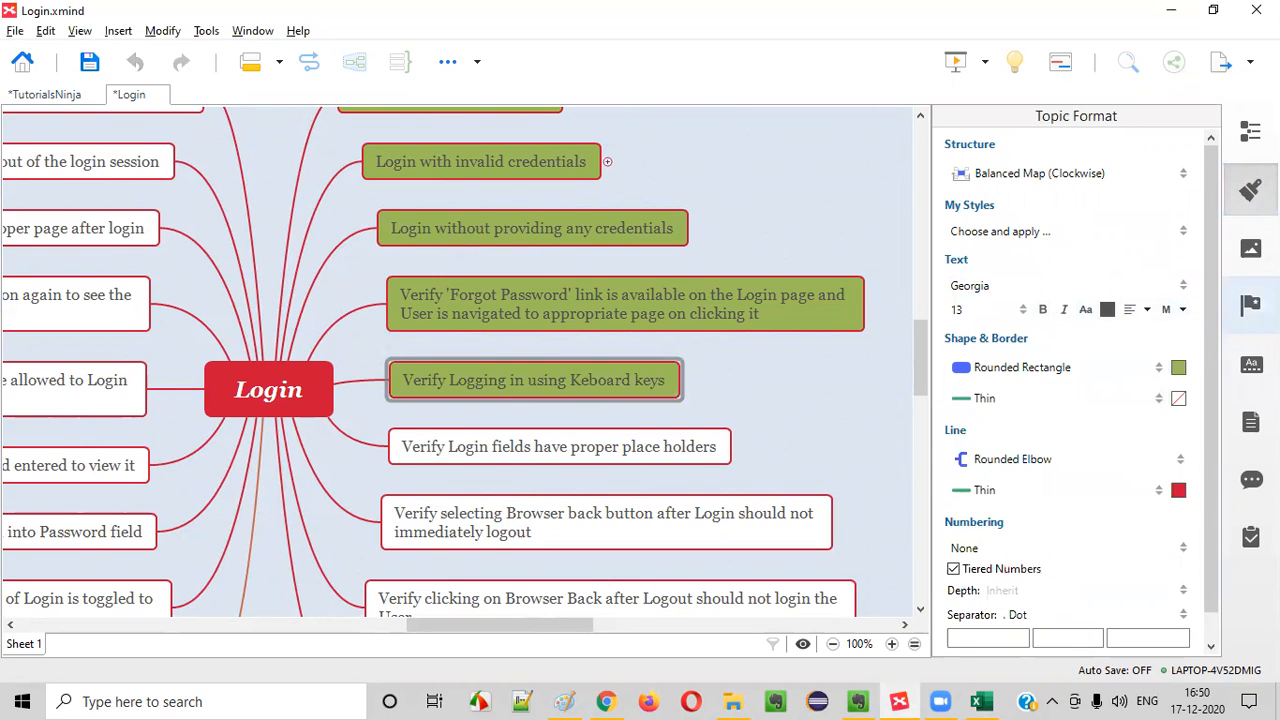
click(1250, 190)
click(590, 446)
scroll(726, 286, down, 1)
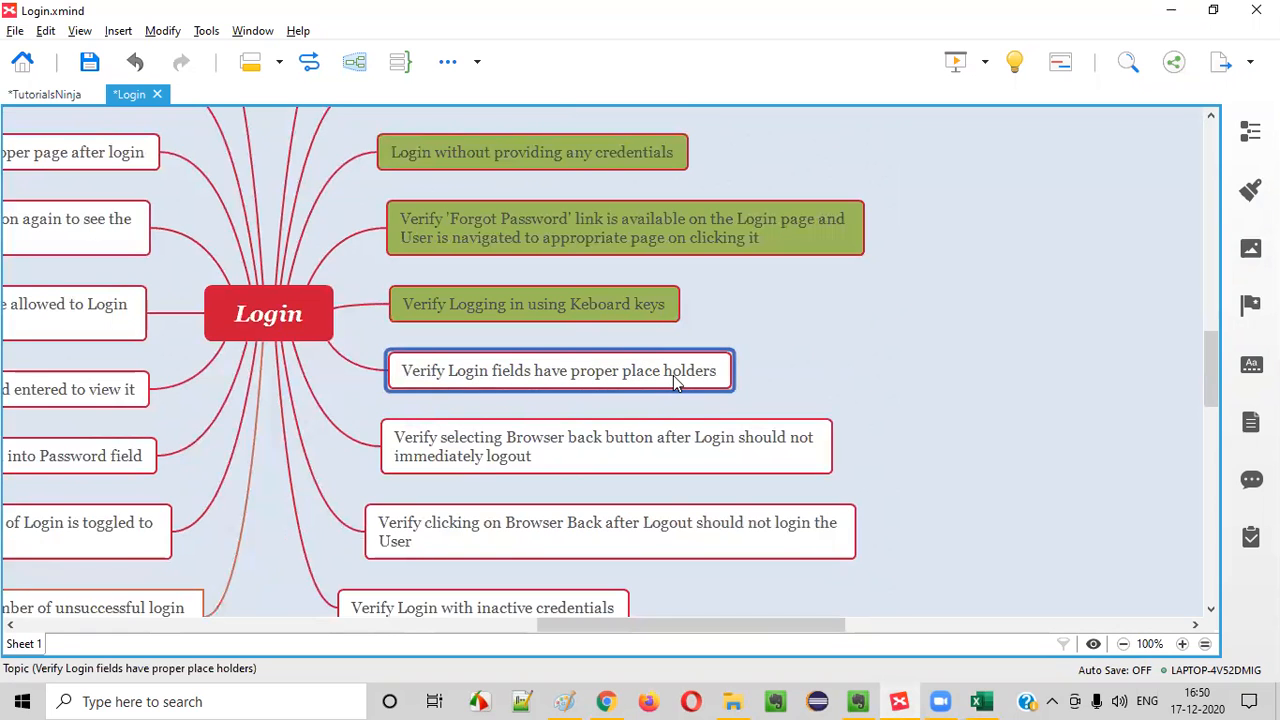
Switch to Chrome, log out of the store account and open its Login page
click(606, 702)
click(843, 85)
click(826, 211)
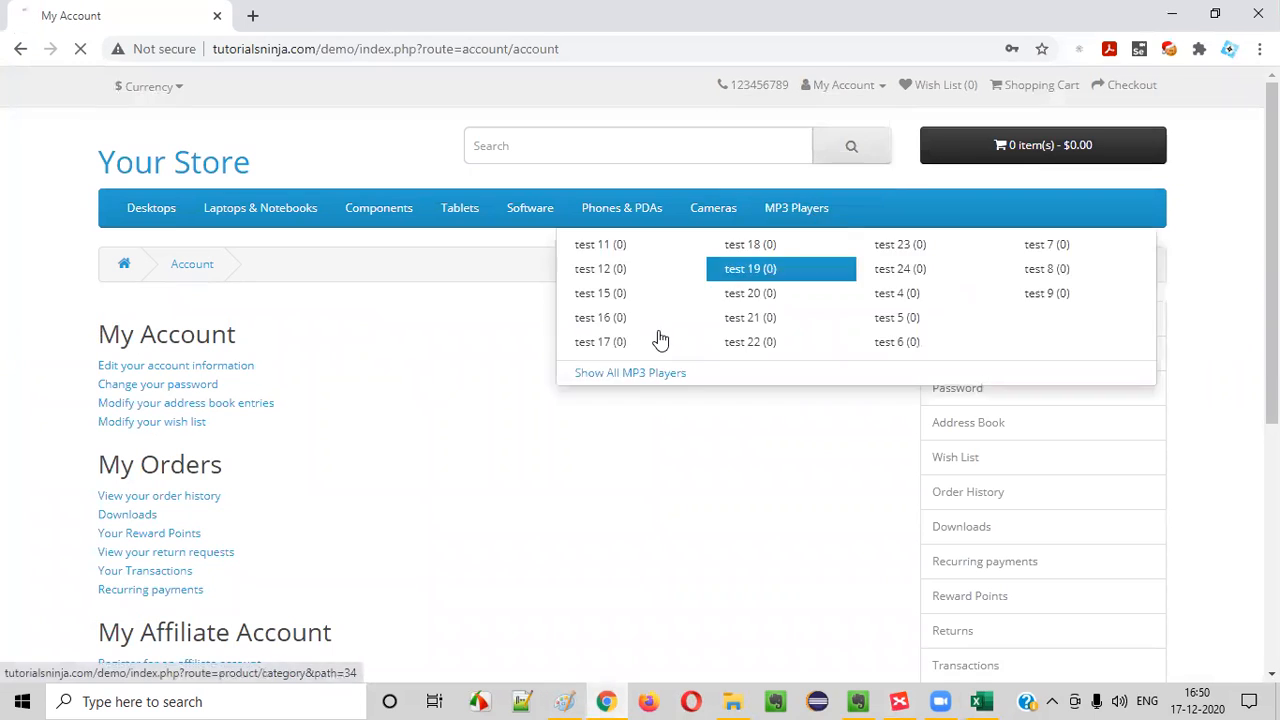
click(849, 88)
click(812, 142)
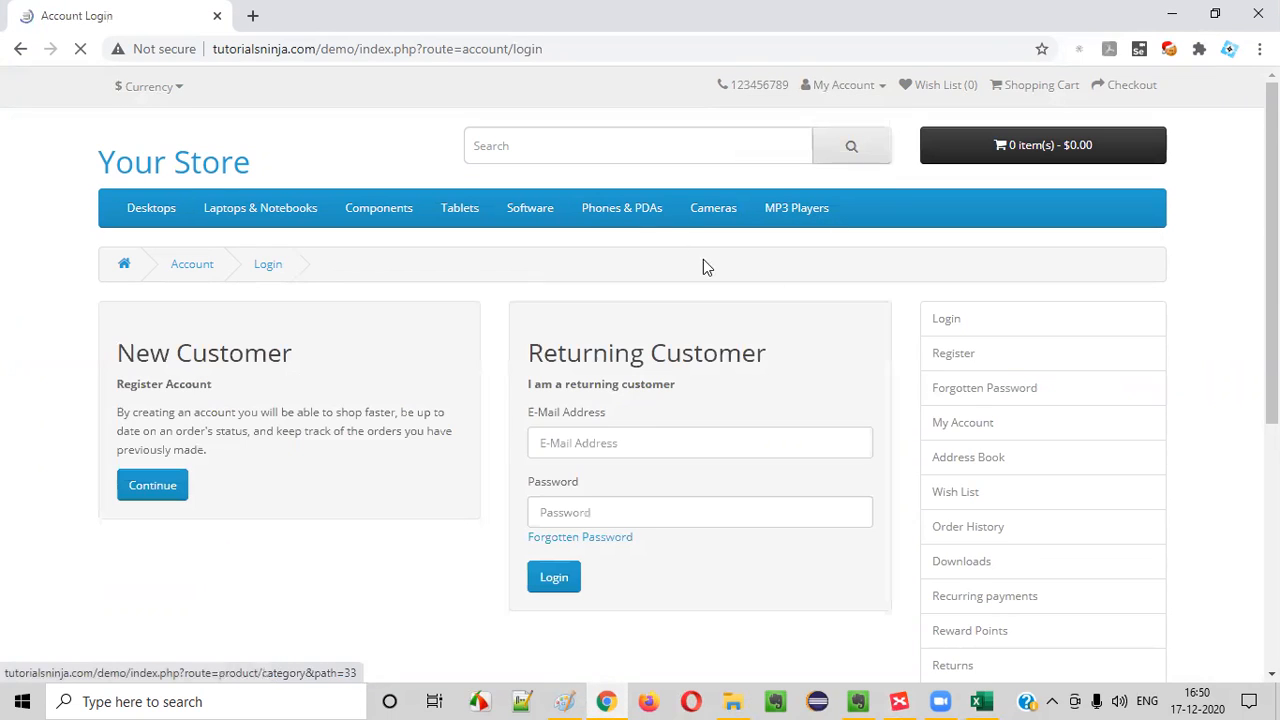
scroll(640, 330, down, 1)
Examine the E-Mail Address field's placeholder by entering "dfd" and clearing it again
click(552, 348)
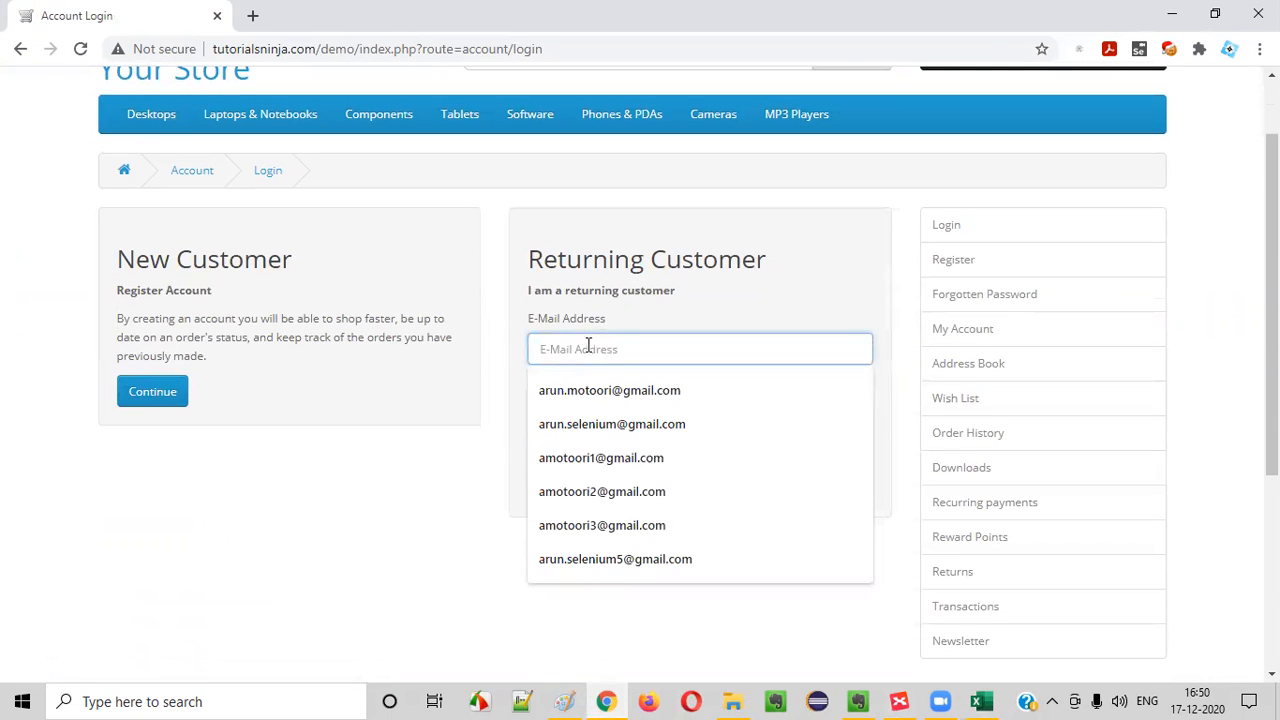
click(565, 376)
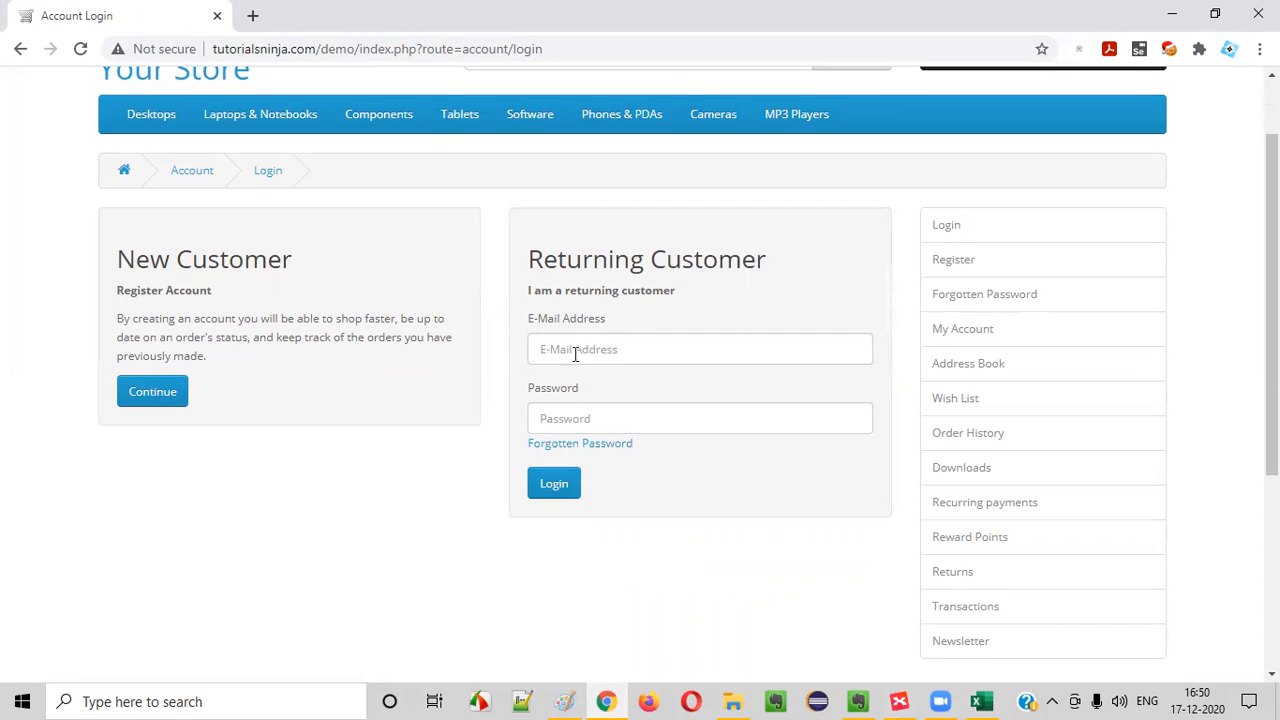
drag(536, 322, 634, 323)
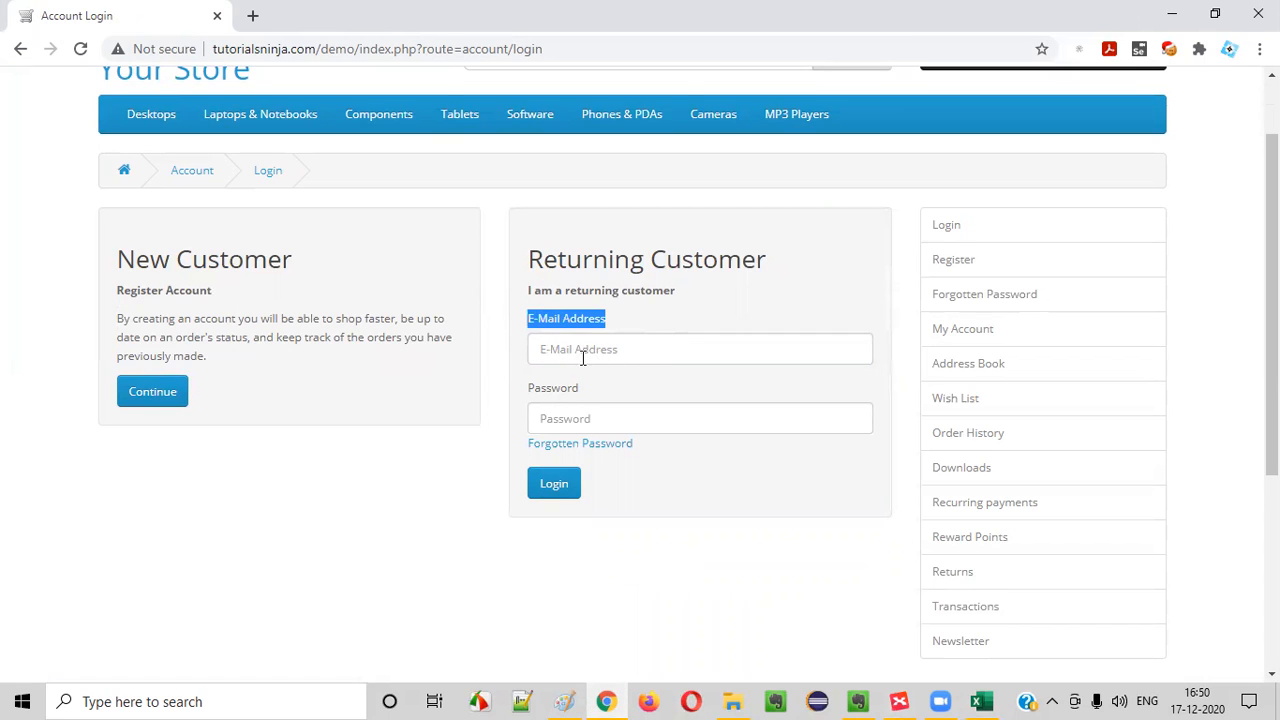
click(553, 352)
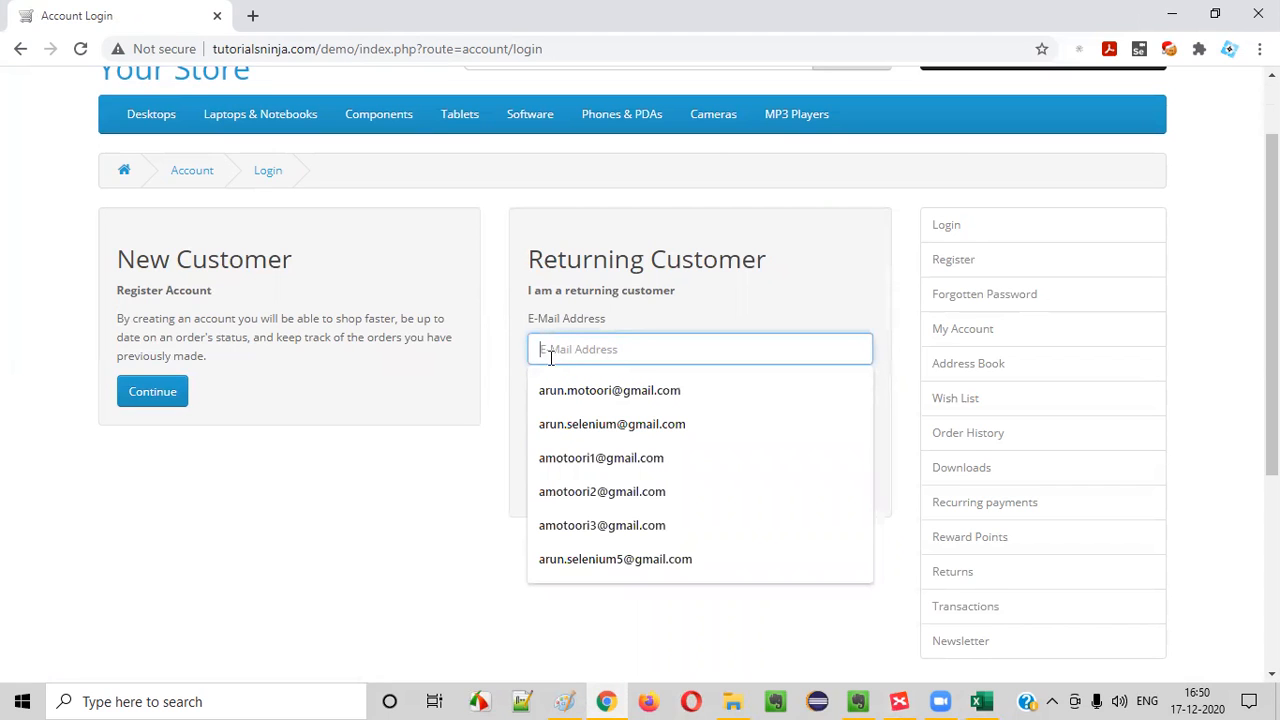
text(dfd)
key(ctrl+a)
key(BackSpace)
key(BackSpace)
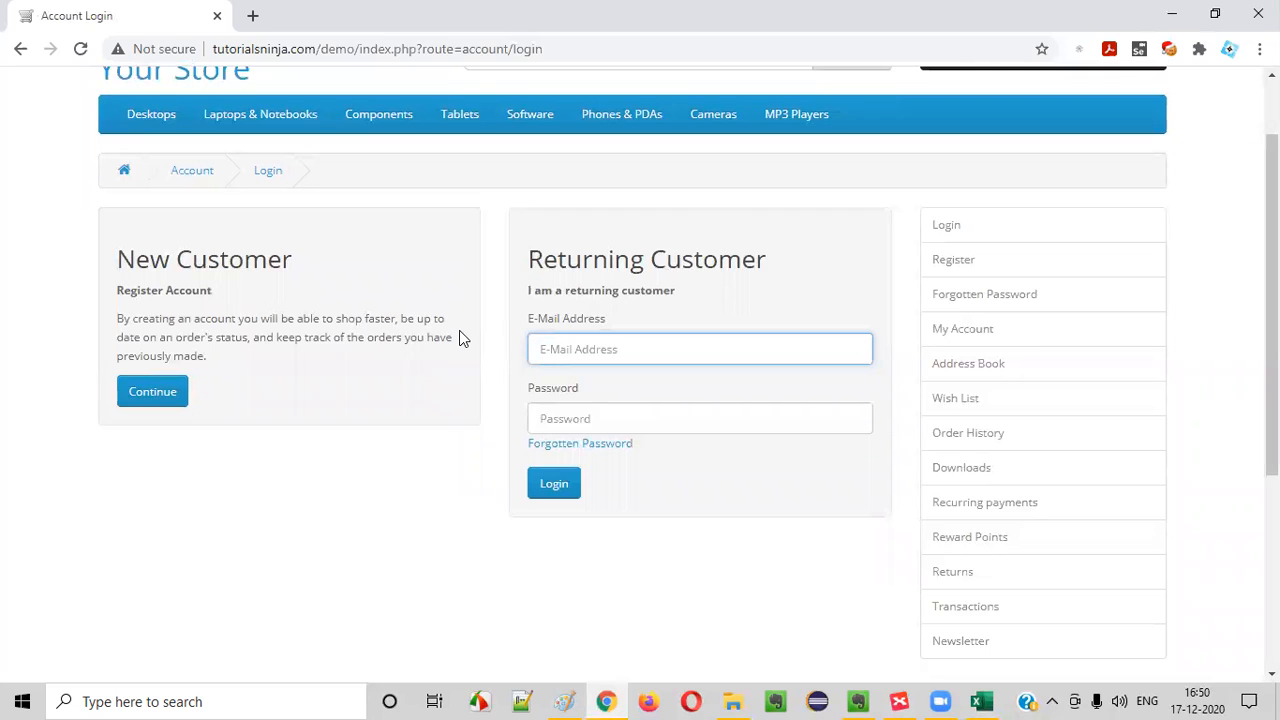
Examine the Password field's placeholder by entering sample password characters and clearing them
click(566, 418)
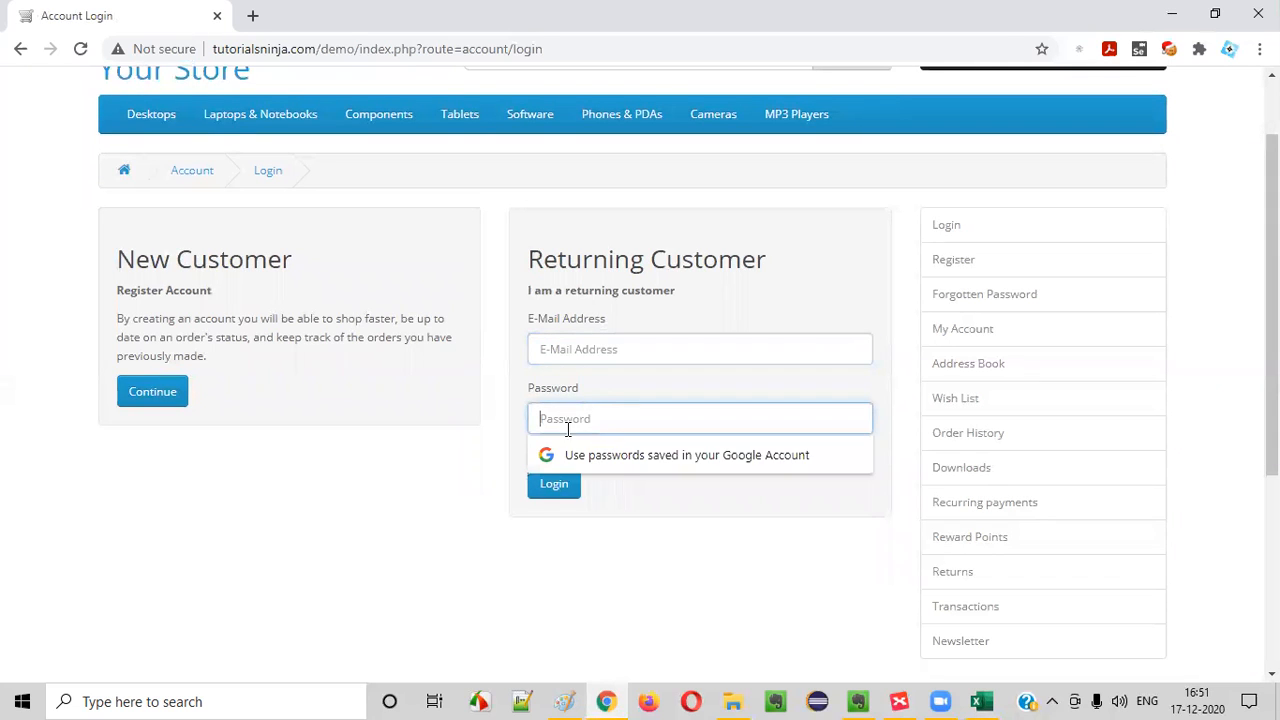
text(•••••)
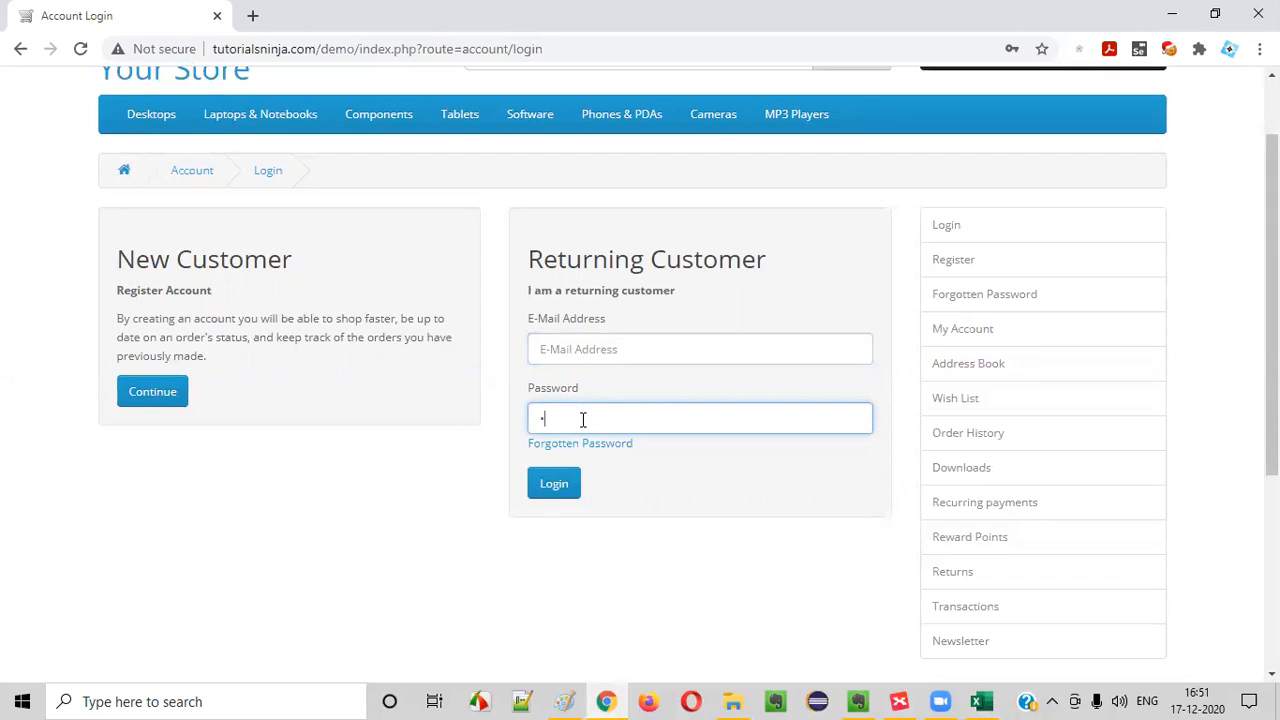
key(BackSpace)
click(456, 542)
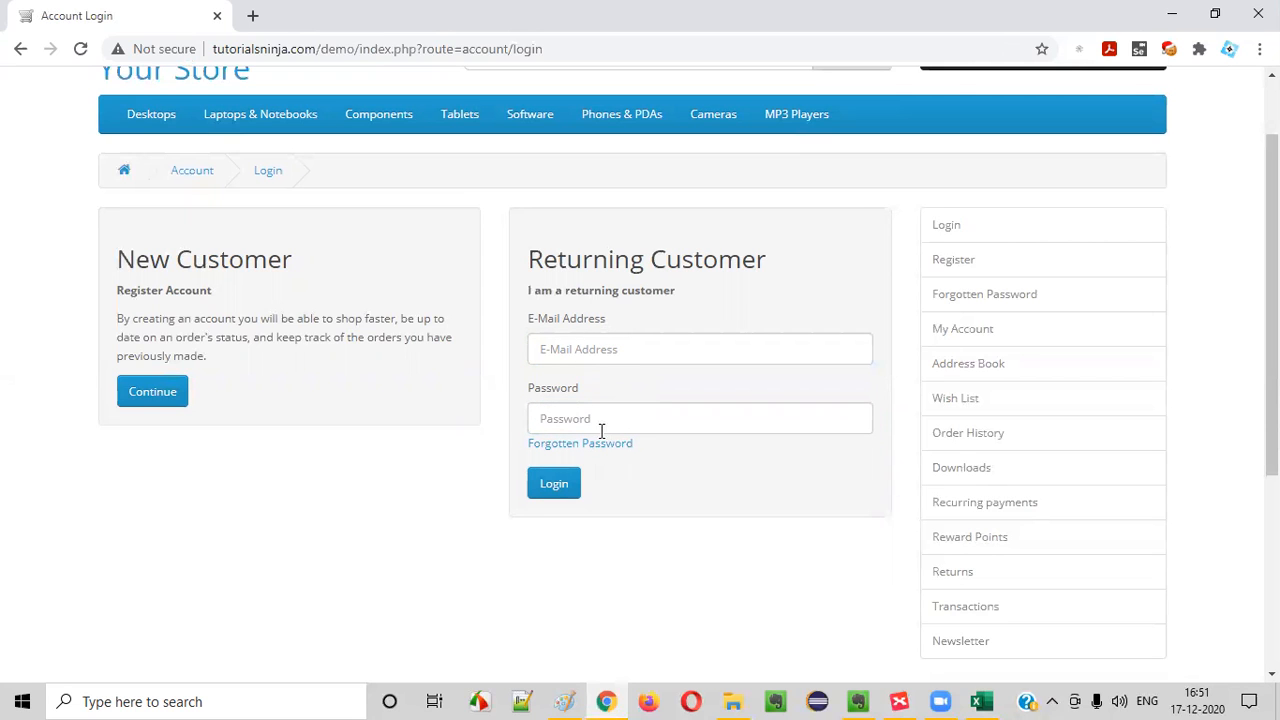
In Excel, enter TC_LF_008's title "Verify E-Mail Address and Password text fields in the Login page have the place holder text"
click(980, 701)
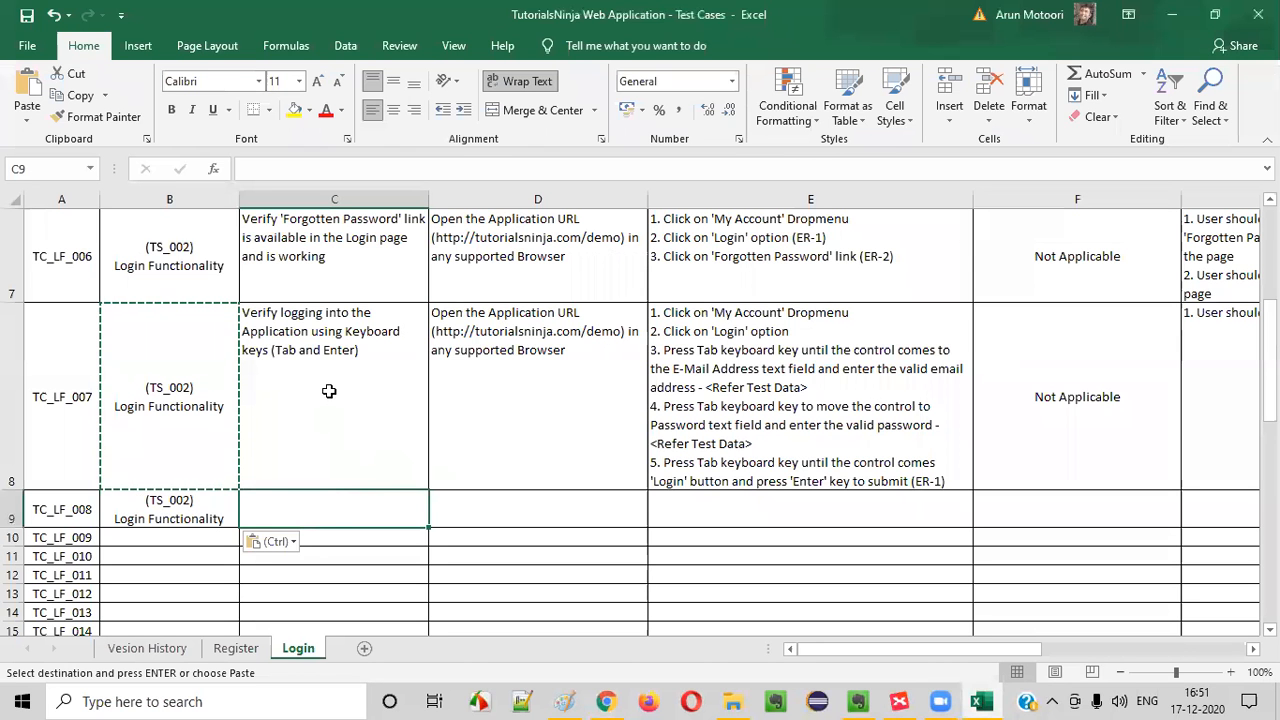
text(Verf)
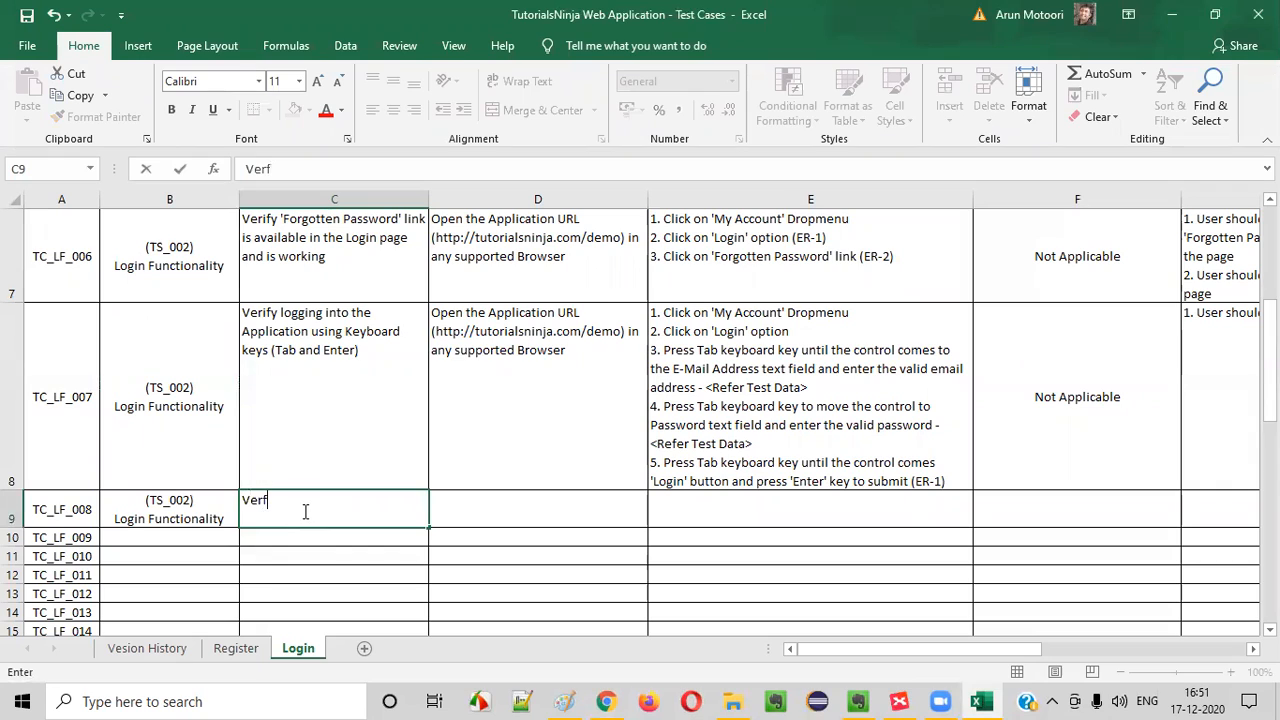
key(BackSpace)
text(ify Em)
key(BackSpace)
text(-Mail A)
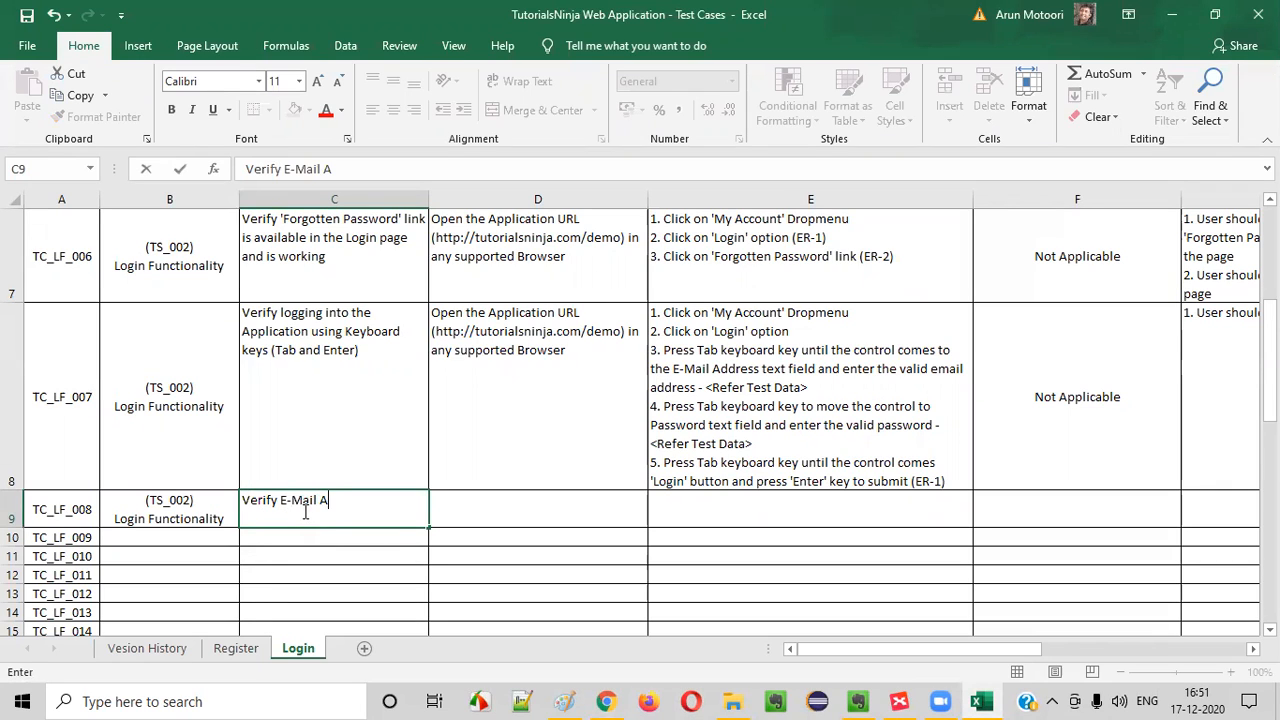
text(ddress and Passwrod)
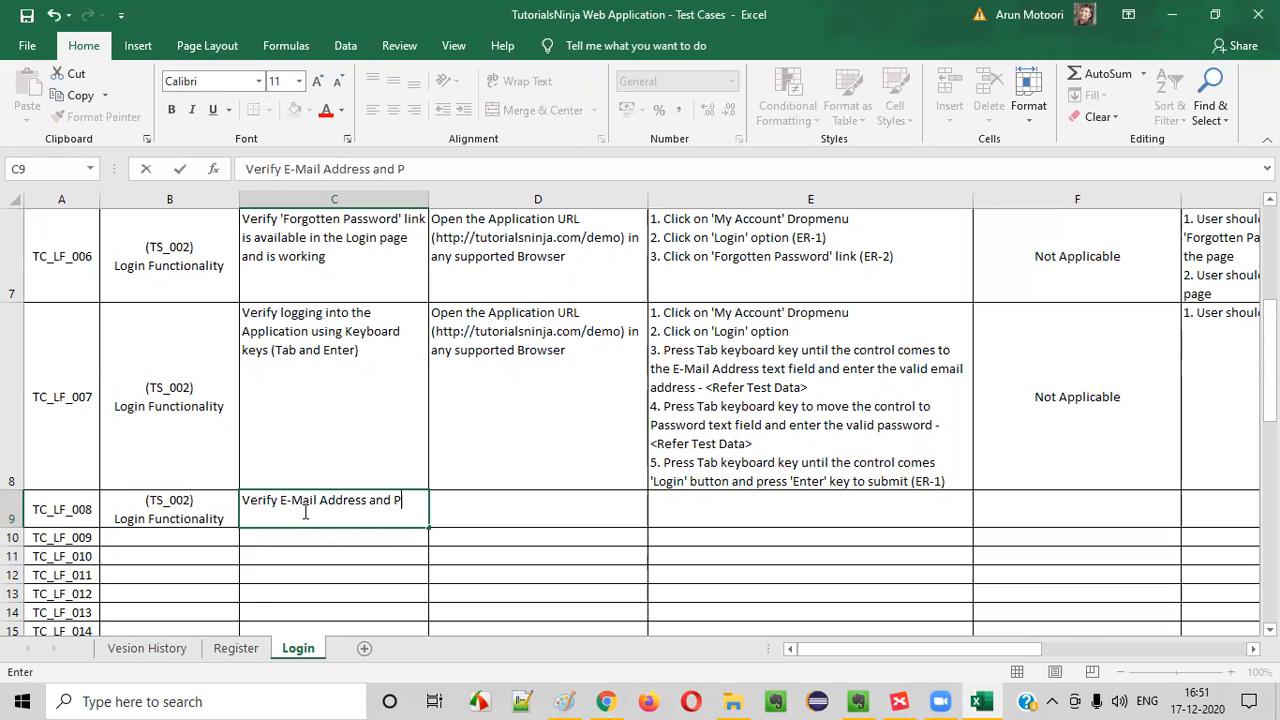
key(BackSpace)
key(BackSpace)
key(BackSpace)
key(BackSpace)
text(ord text fields in the Login page have the )
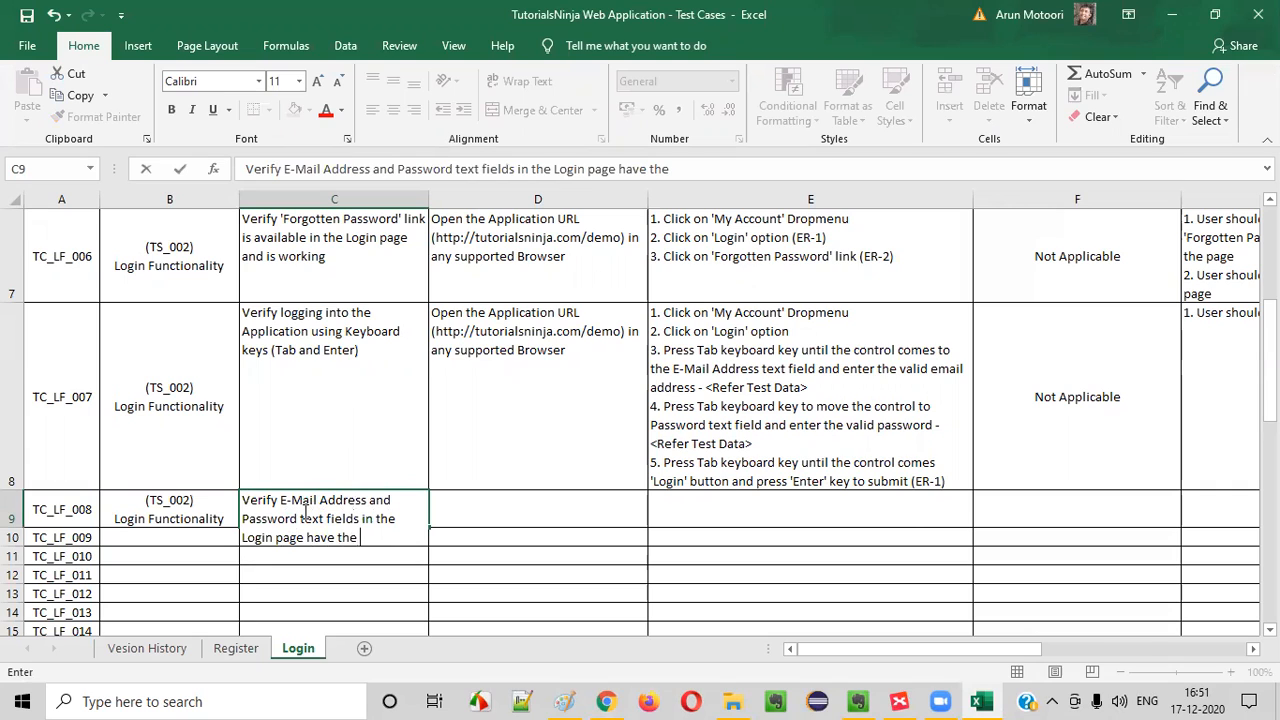
text(place holder text)
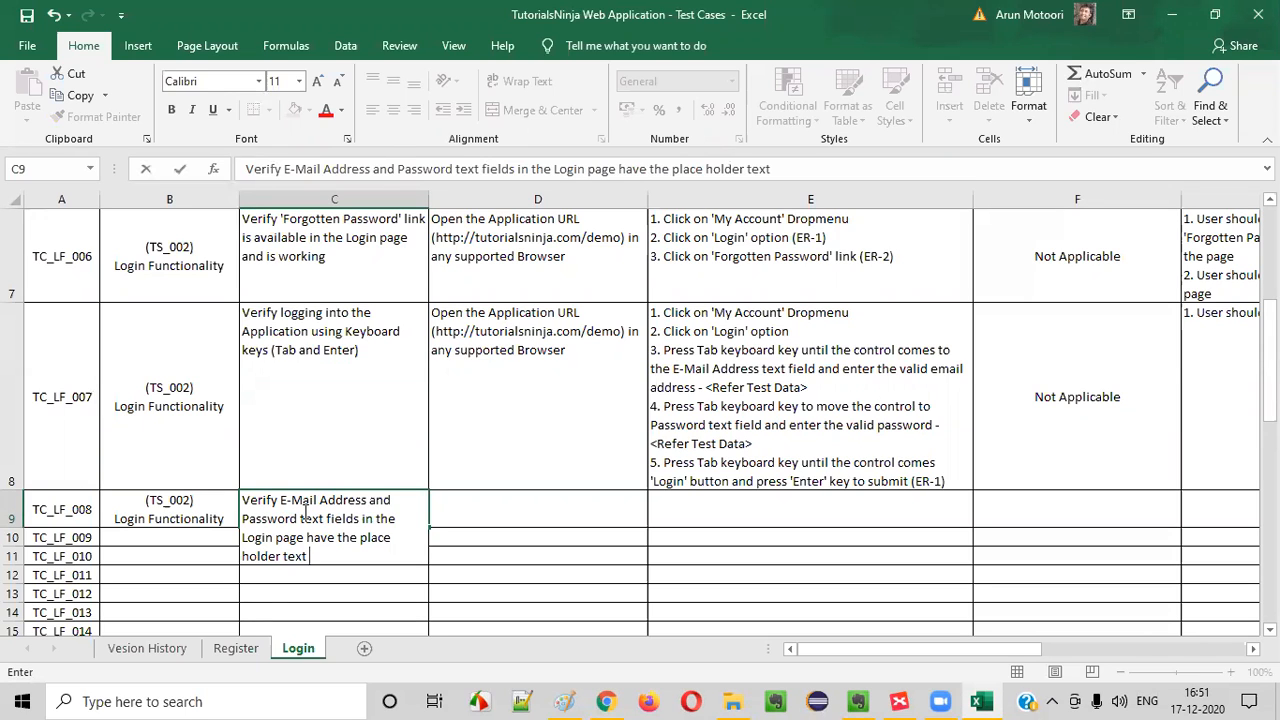
click(344, 416)
click(396, 511)
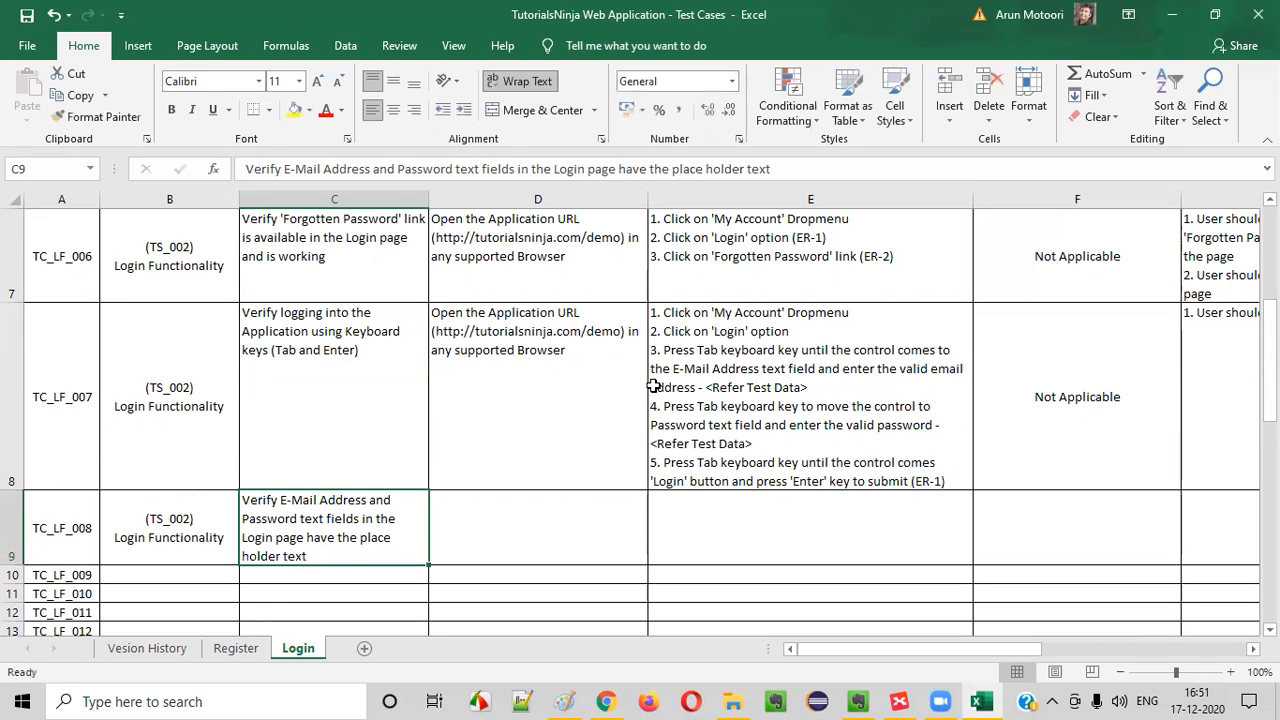
Copy TC_LF_007's "Open the Application URL" prerequisite into the TC_LF_008 row
click(526, 406)
key(ctrl+c)
click(523, 526)
key(ctrl+v)
Copy TC_LF_006's first two test steps, through "2. Click on 'Login' option (ER-1)", into TC_LF_008's test steps
click(771, 334)
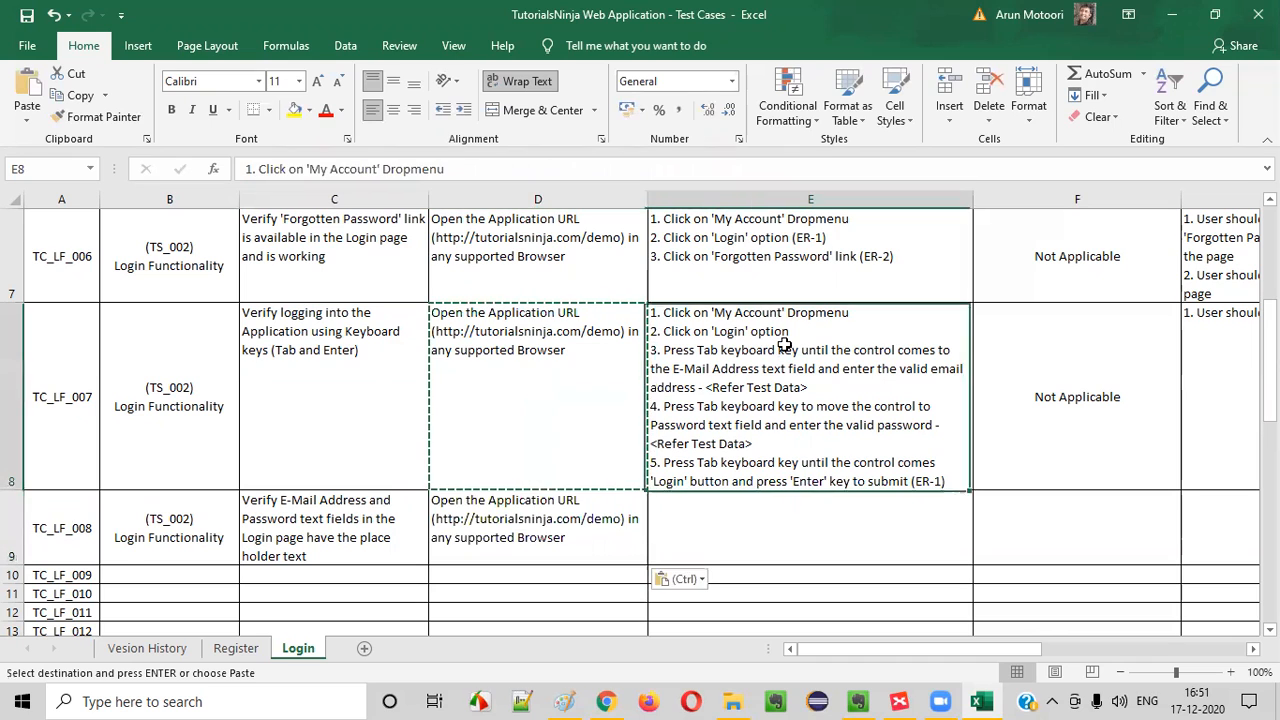
click(796, 240)
double_click(796, 237)
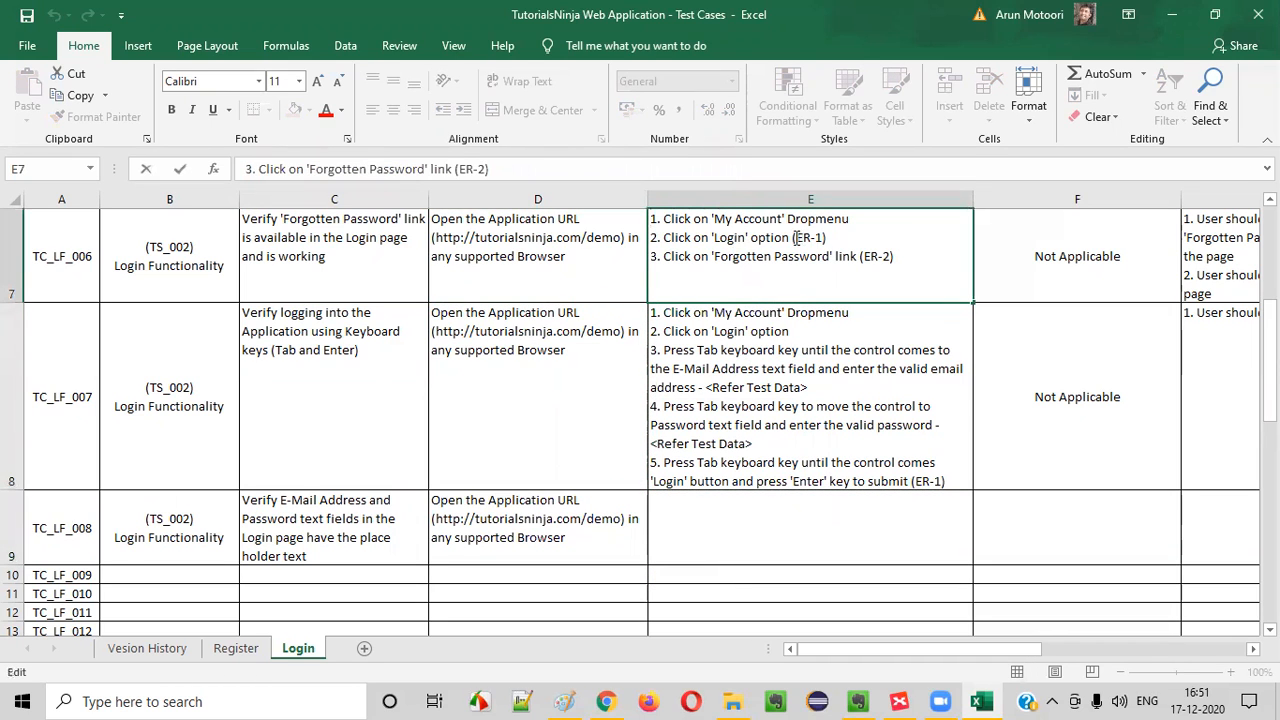
drag(834, 237, 651, 218)
key(ctrl+c)
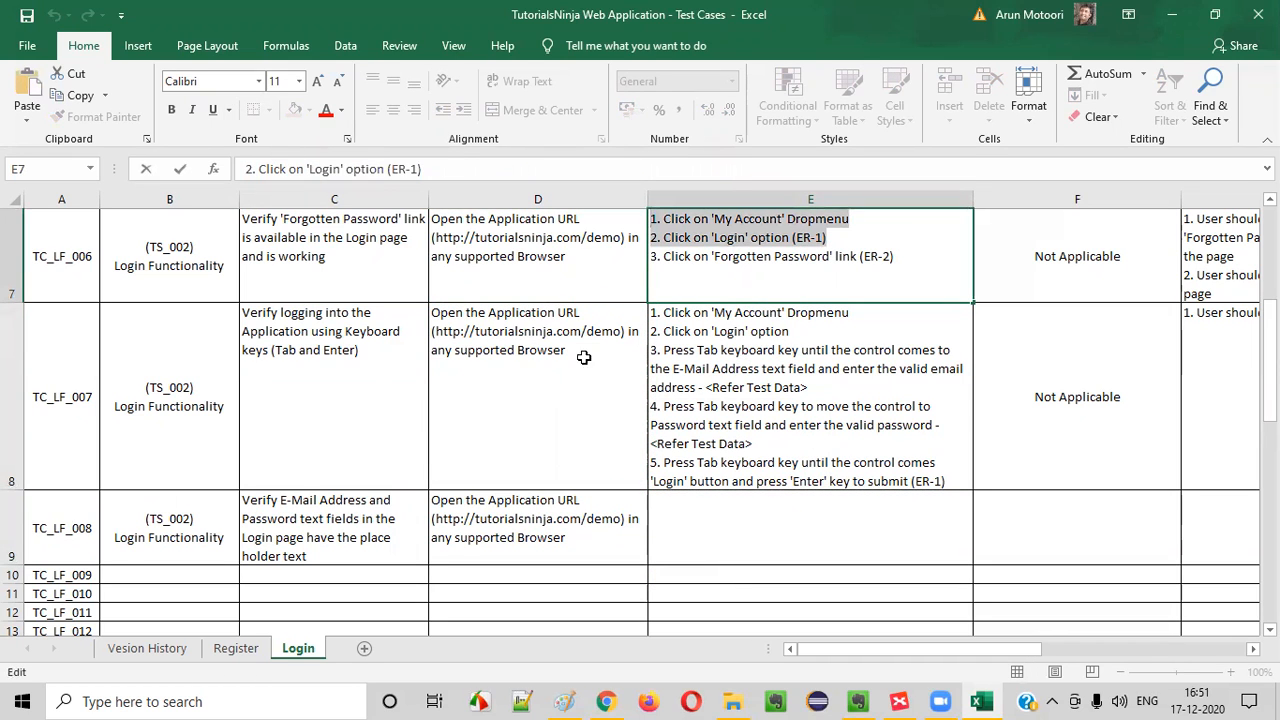
double_click(680, 530)
key(ctrl+v)
click(969, 608)
click(932, 556)
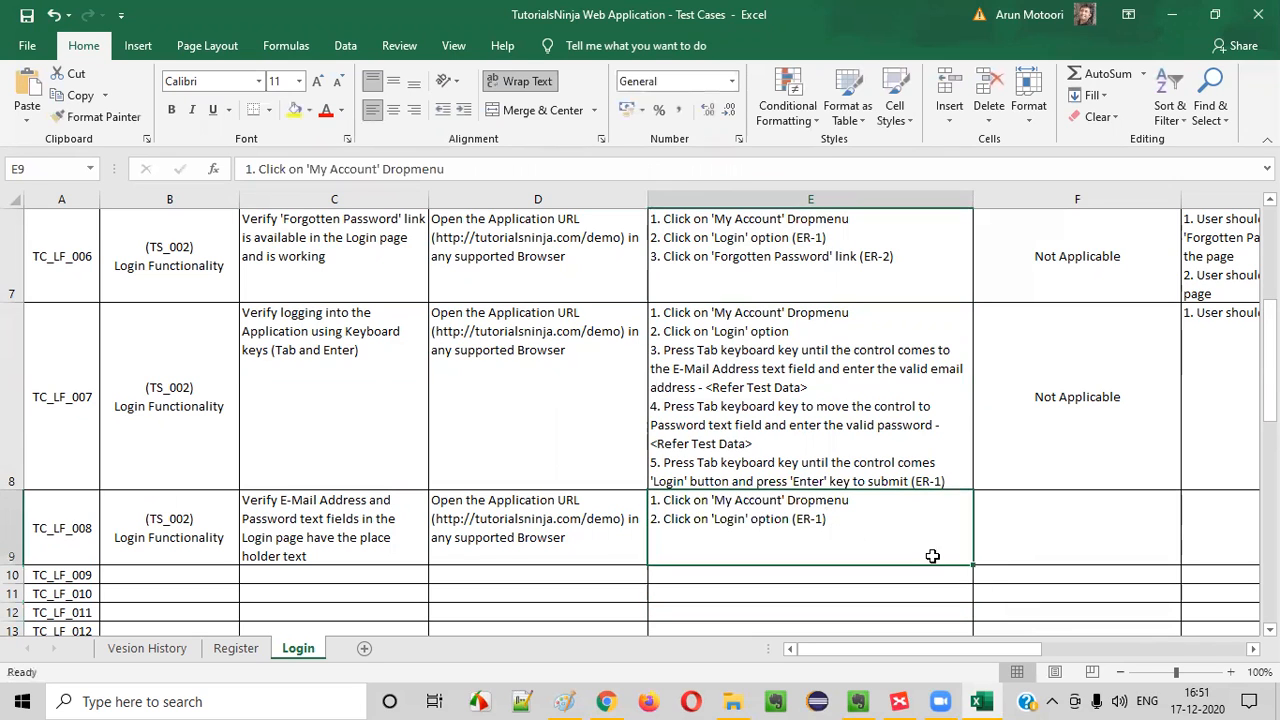
Copy TC_LF_007's "Not Applicable" test data entry into the TC_LF_008 row
click(1015, 526)
click(1012, 424)
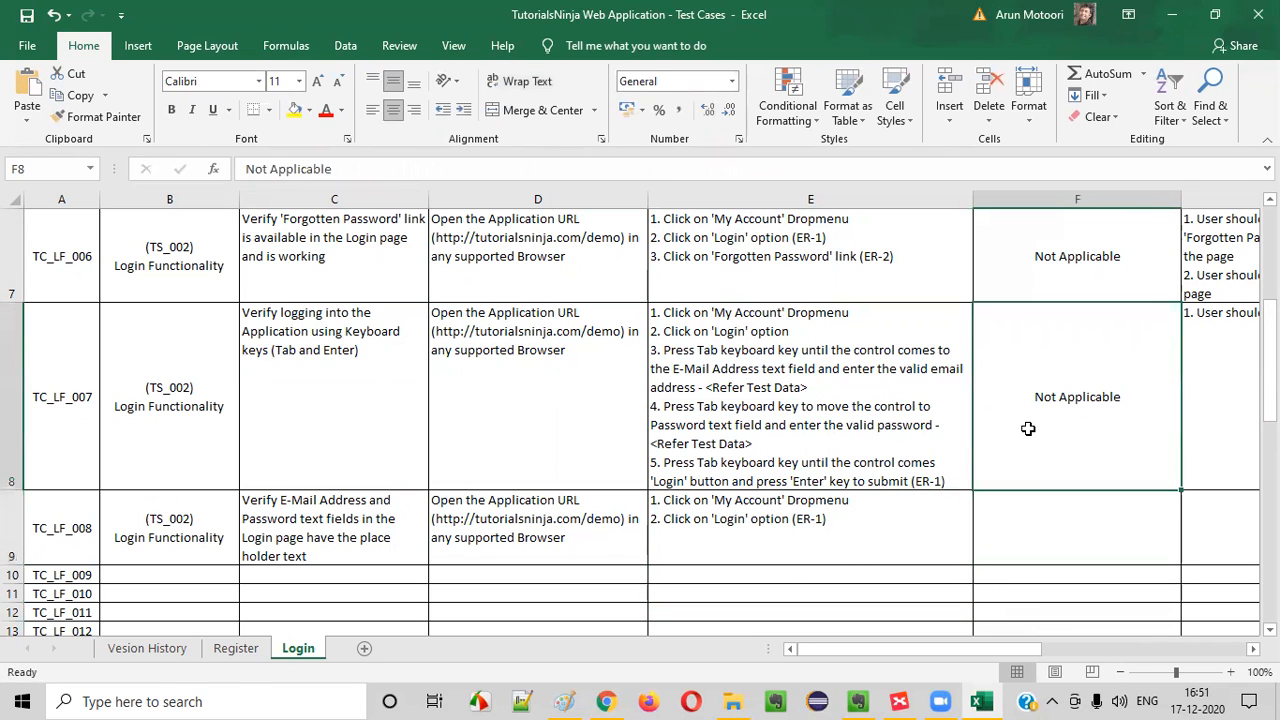
key(ctrl+c)
click(1067, 513)
key(ctrl+v)
Enter TC_LF_008's expected result "1. Proper place holder text should be displayed inside the 'E-Mail Address' and 'Password' text fields"
click(1226, 522)
text(`1)
key(BackSpace)
key(BackSpace)
text(1. Place)
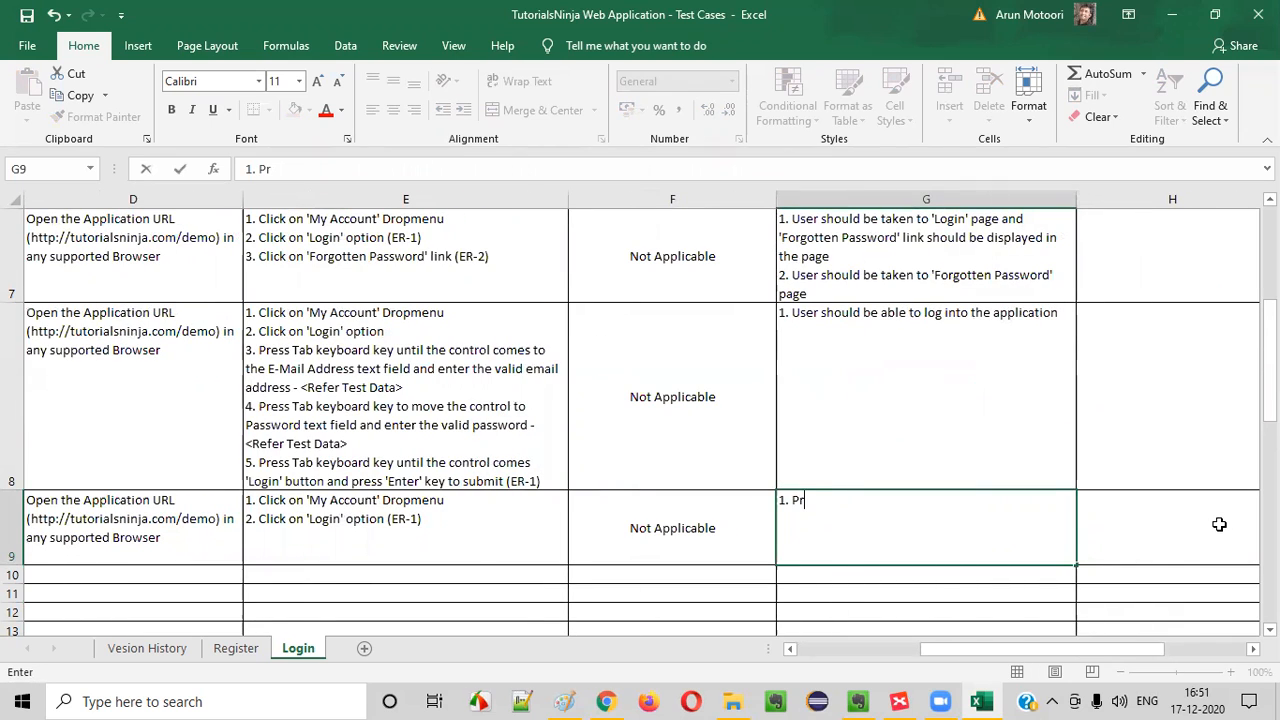
key(BackSpace)
key(BackSpace)
key(BackSpace)
key(BackSpace)
text(roper place hold)
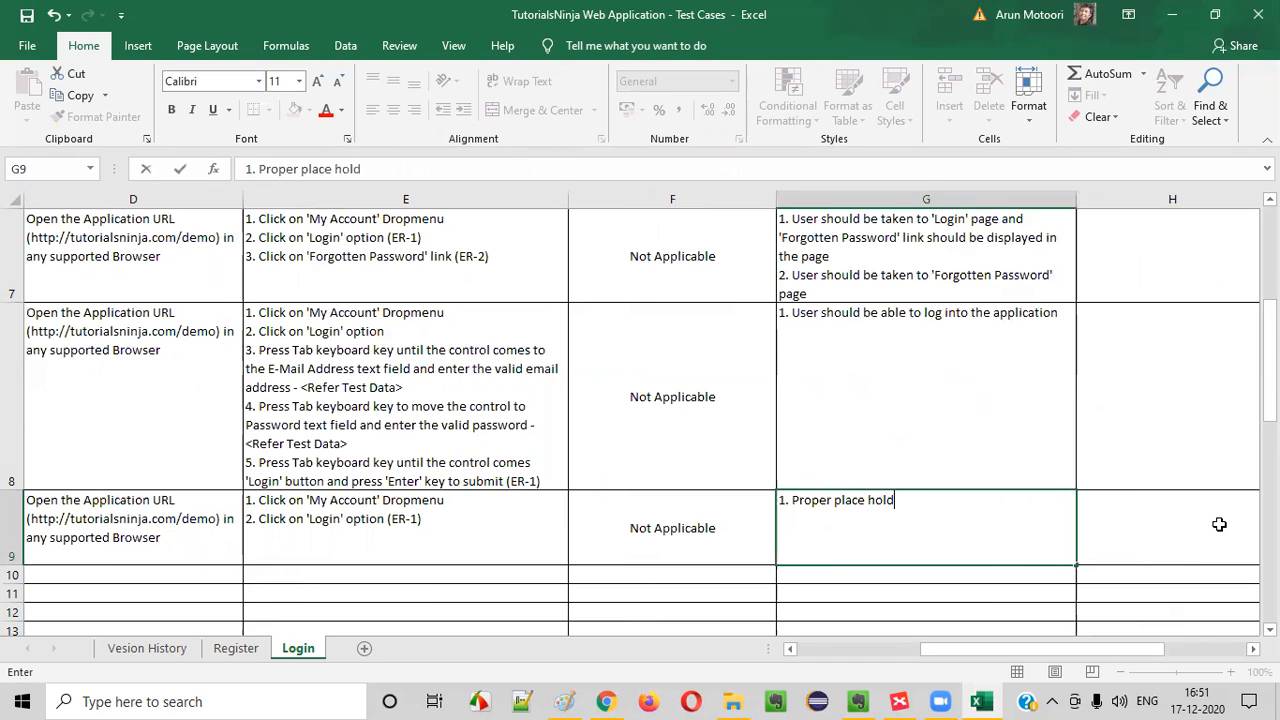
text(er text should be )
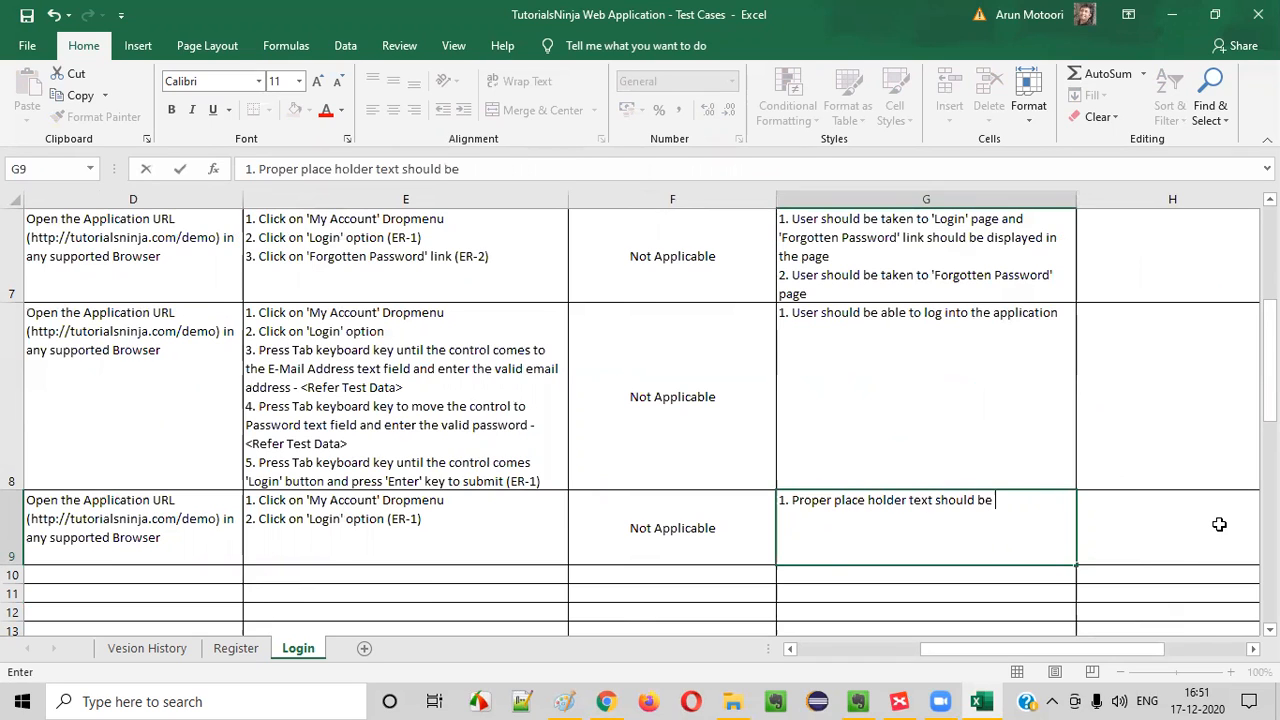
text(displayed insid)
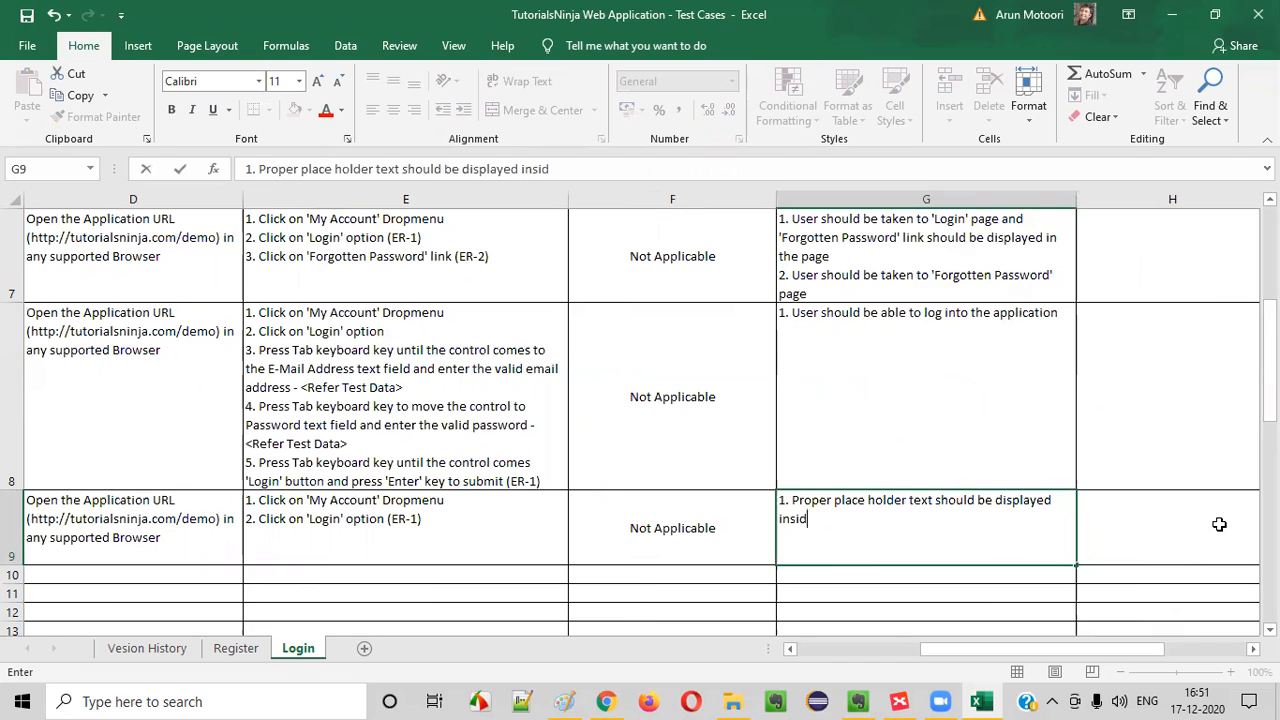
text(e the 'Email)
key(BackSpace)
key(BackSpace)
key(BackSpace)
key(BackSpace)
text(e)
text(-ma)
key(BackSpace)
key(BackSpace)
key(BackSpace)
key(BackSpace)
text(E)
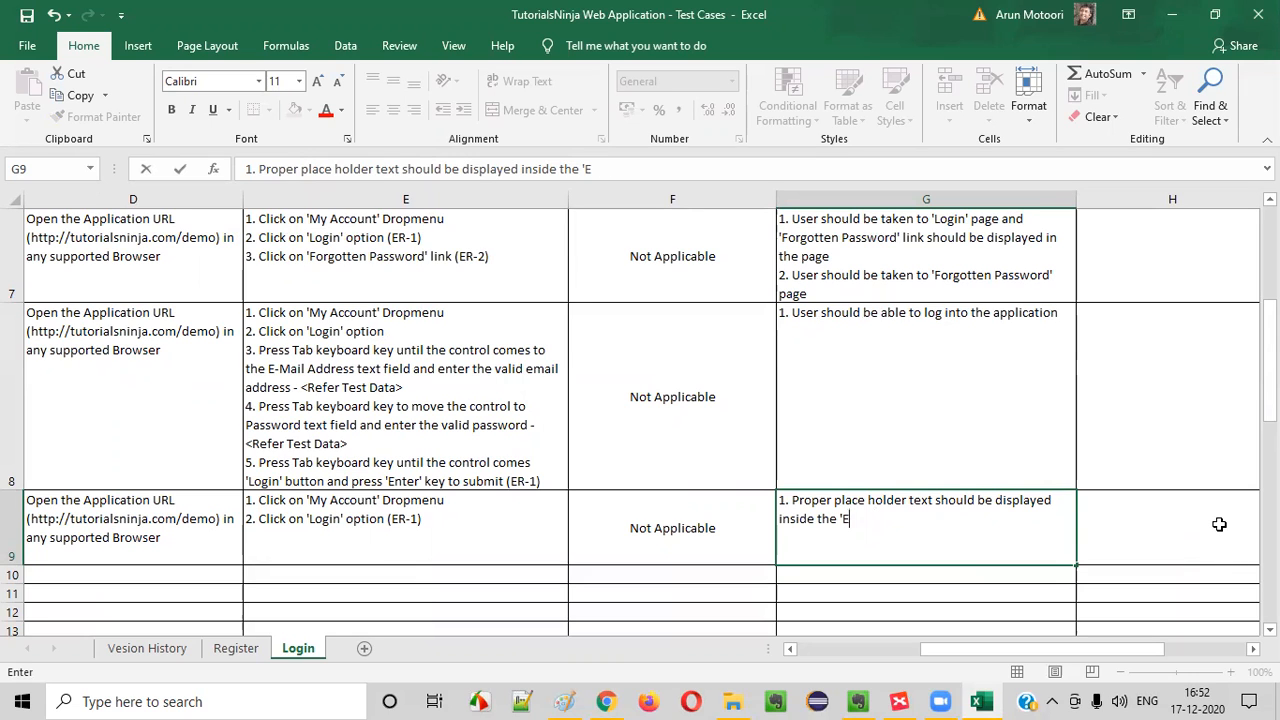
text(-Mail Address' and 'Password' text fields)
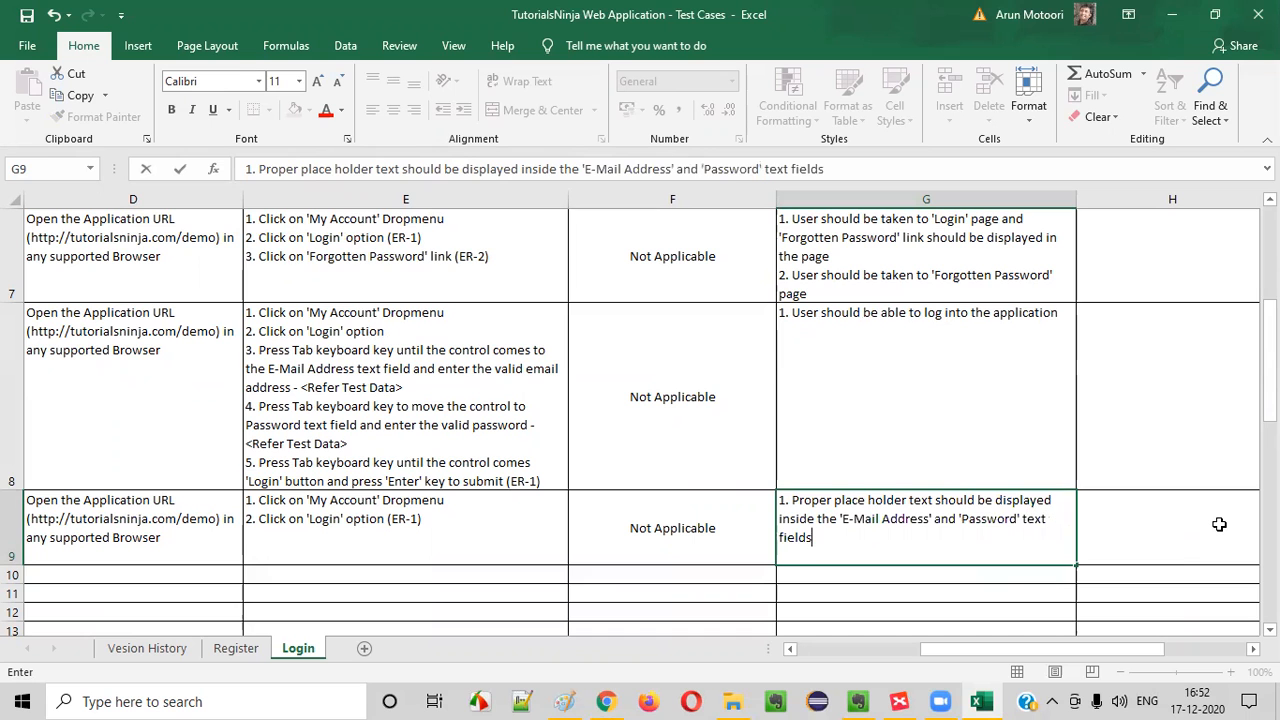
key(Return)
click(362, 503)
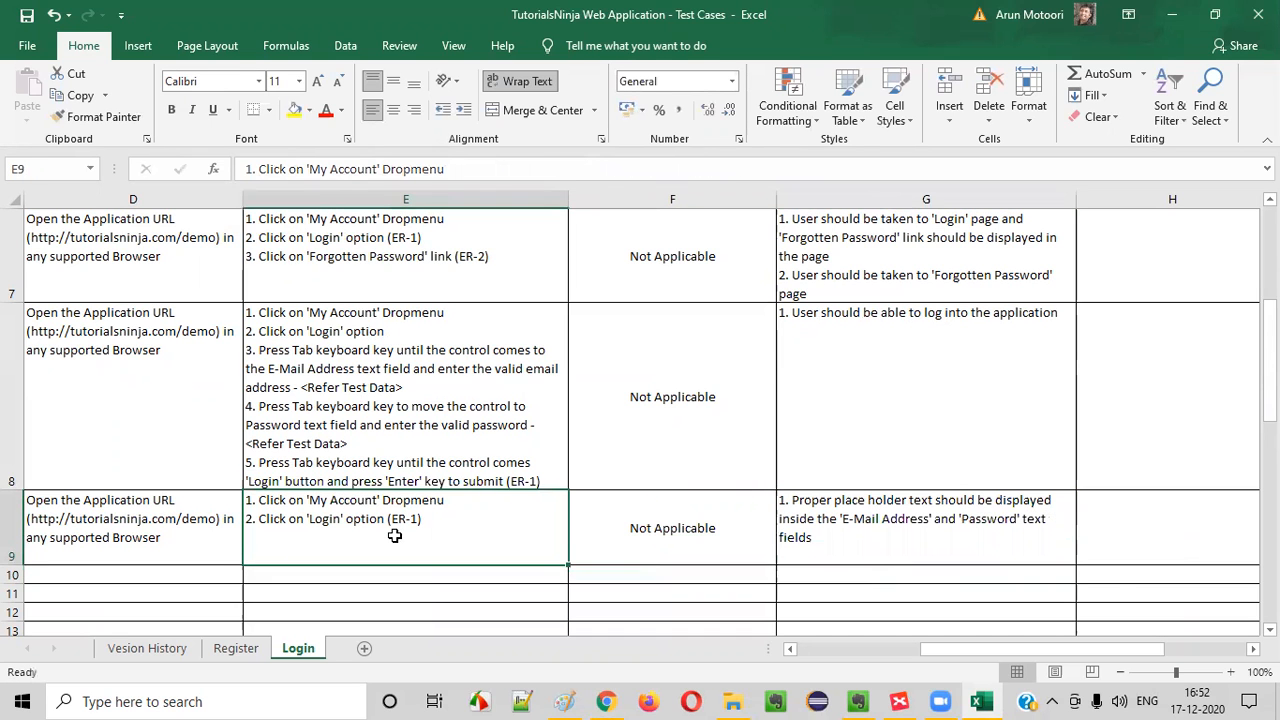
Select the empty scenario cell in the TC_LF_009 row of the Login sheet
key(Left)
key(Left)
key(Left)
key(Left)
key(Down)
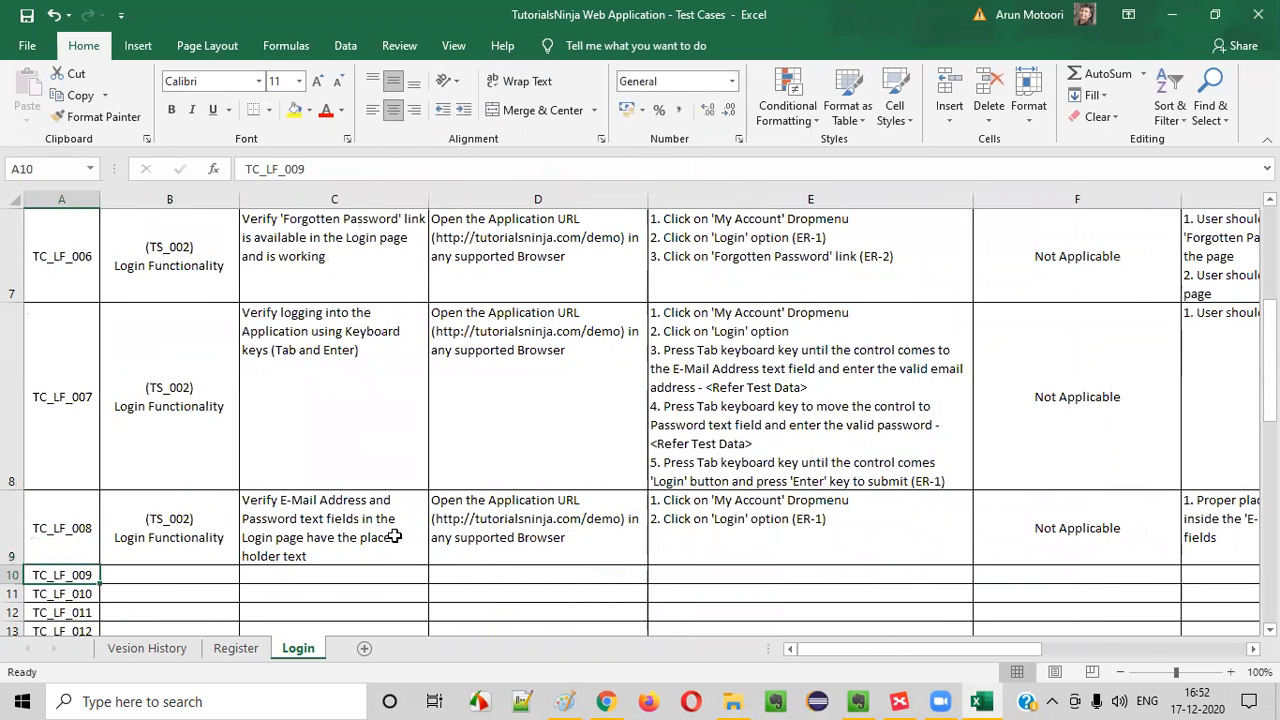
scroll(280, 351, down, 2)
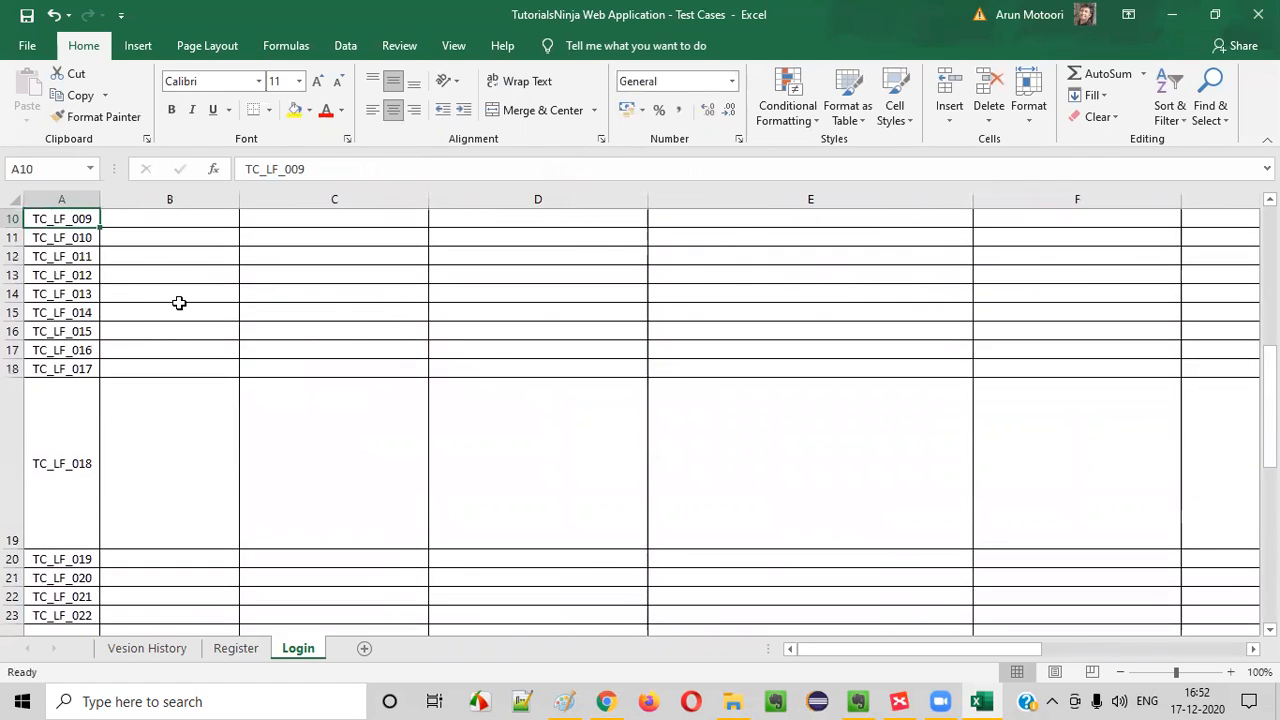
scroll(177, 517, up, 2)
click(195, 577)
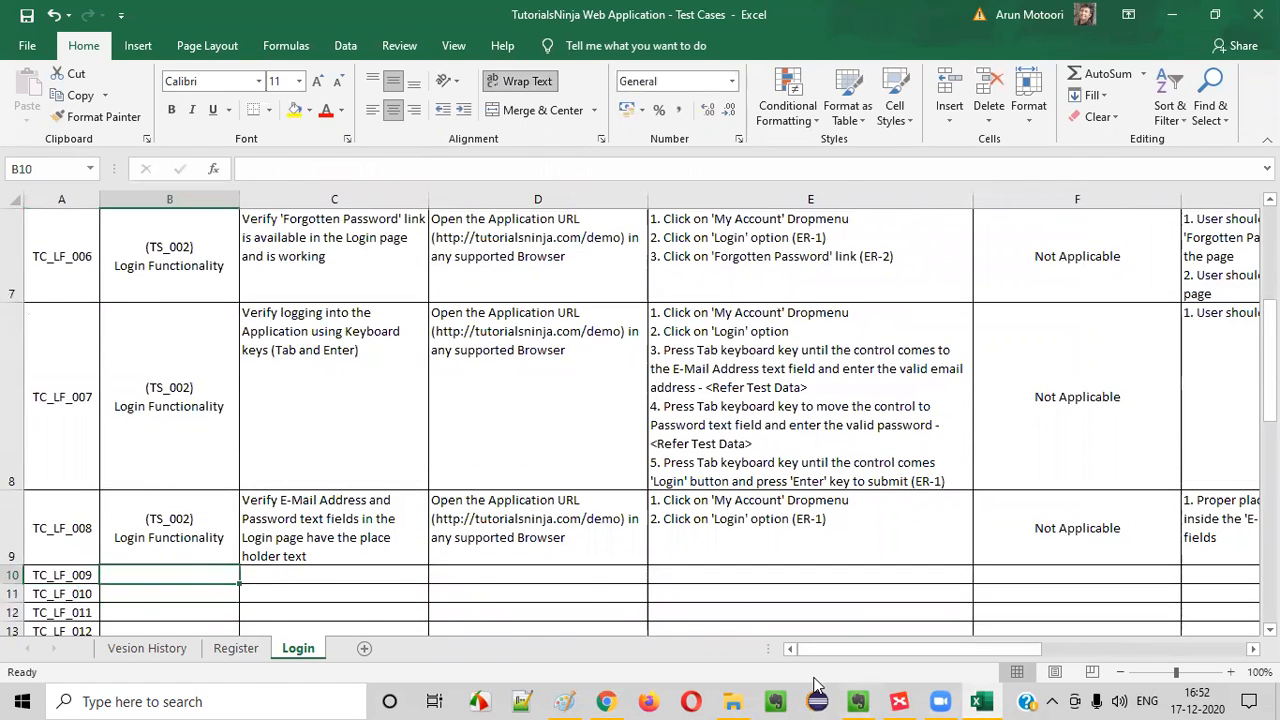
Switch to XMind, fill the 'Verify Login fields have proper place holders' topic with green, and select the 'Browser back button after Login' topic
click(899, 701)
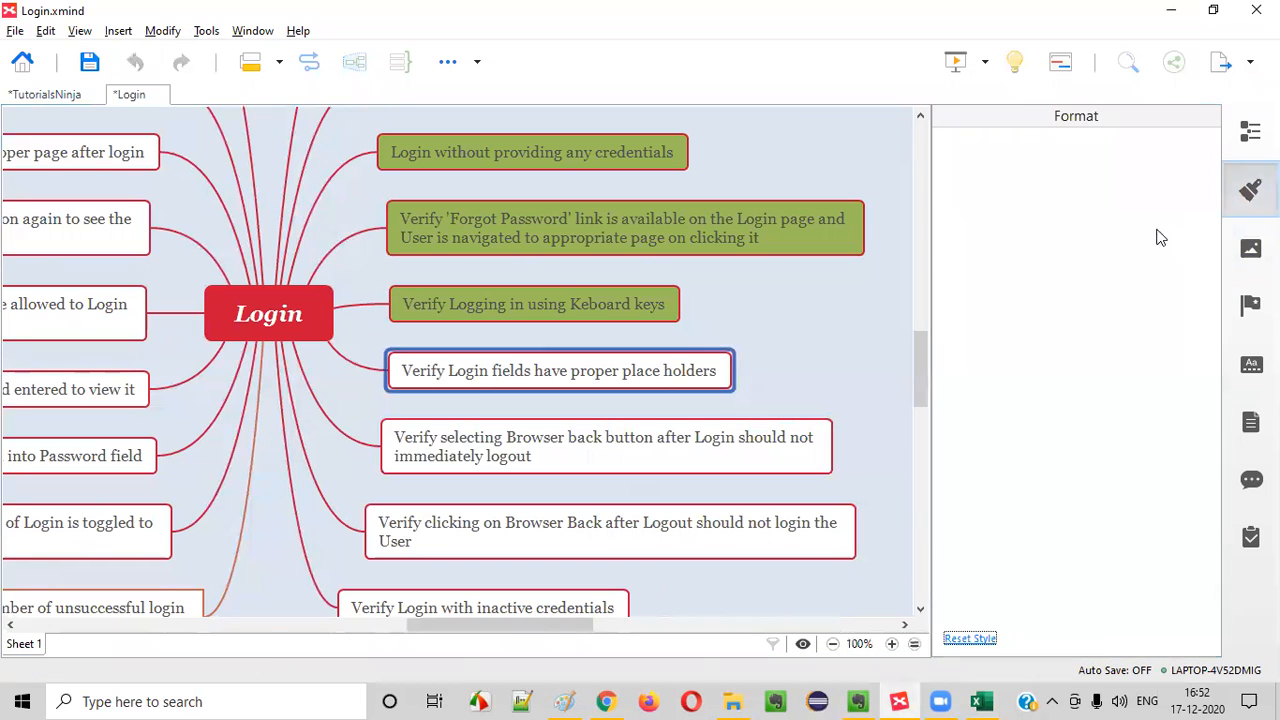
click(1179, 368)
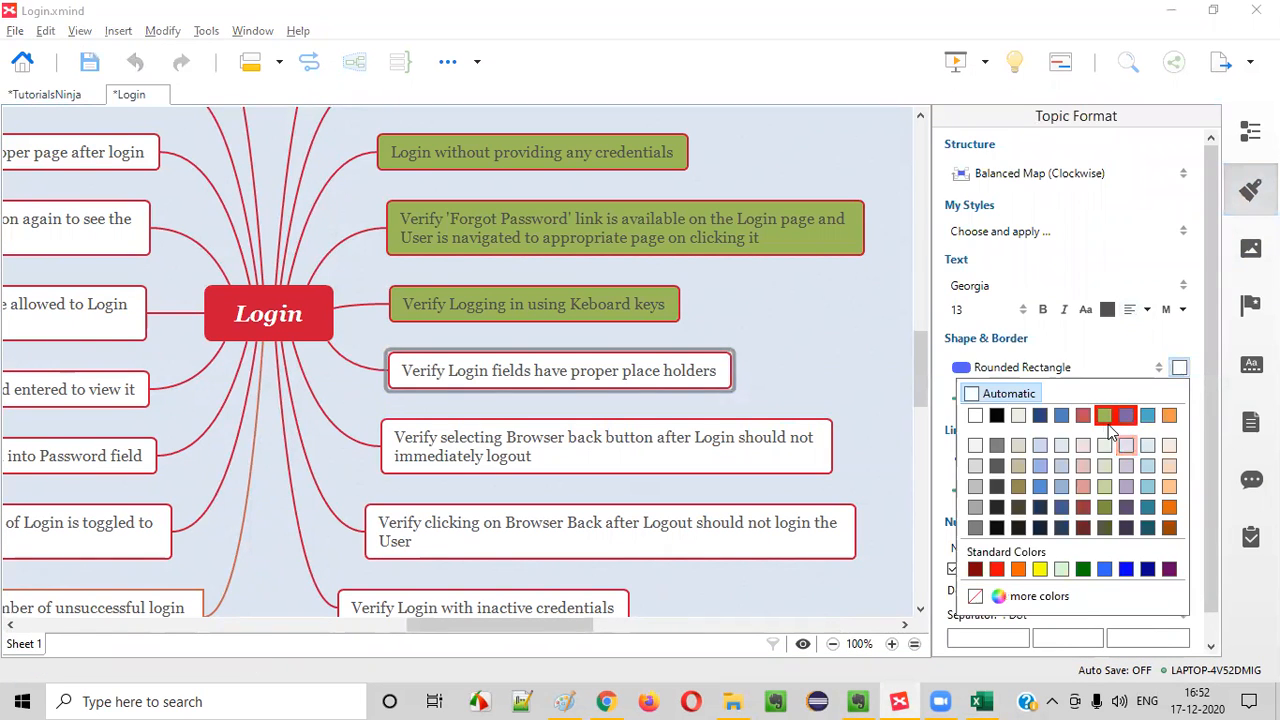
click(1104, 415)
click(1250, 190)
click(542, 471)
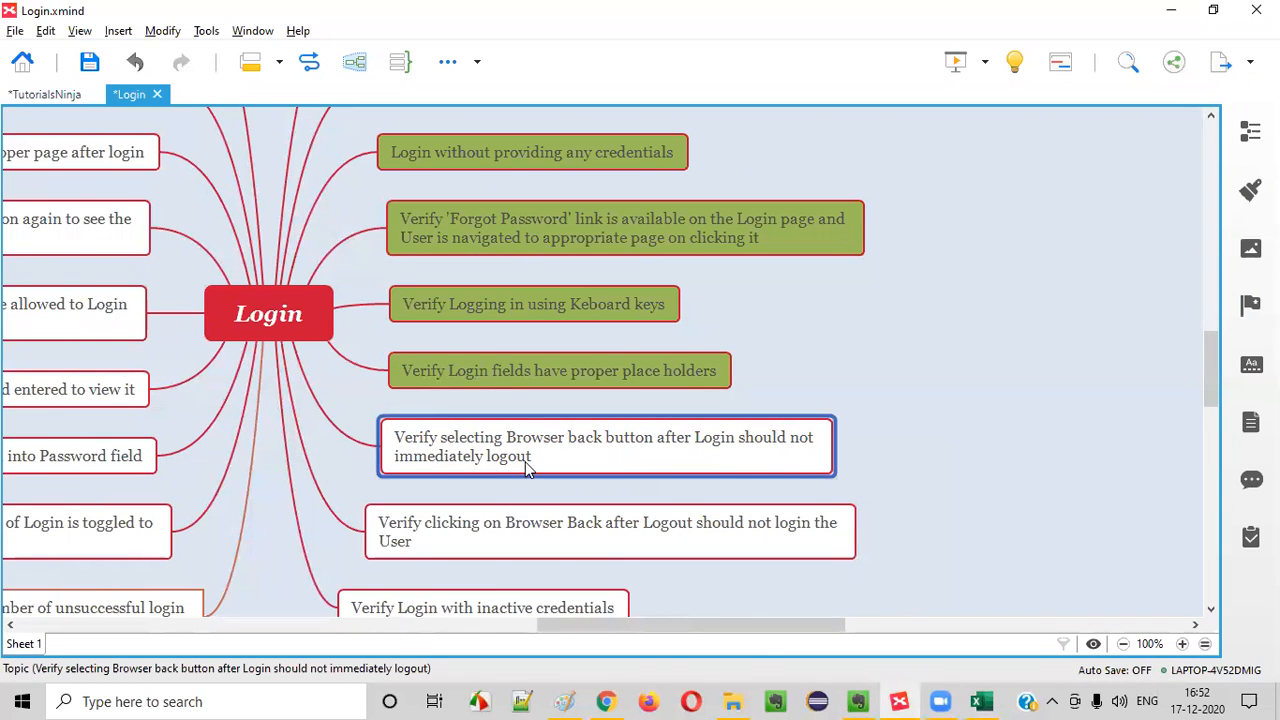
Switch to Chrome and fill the Returning Customer form with the registered e-mail address and the account password
click(605, 701)
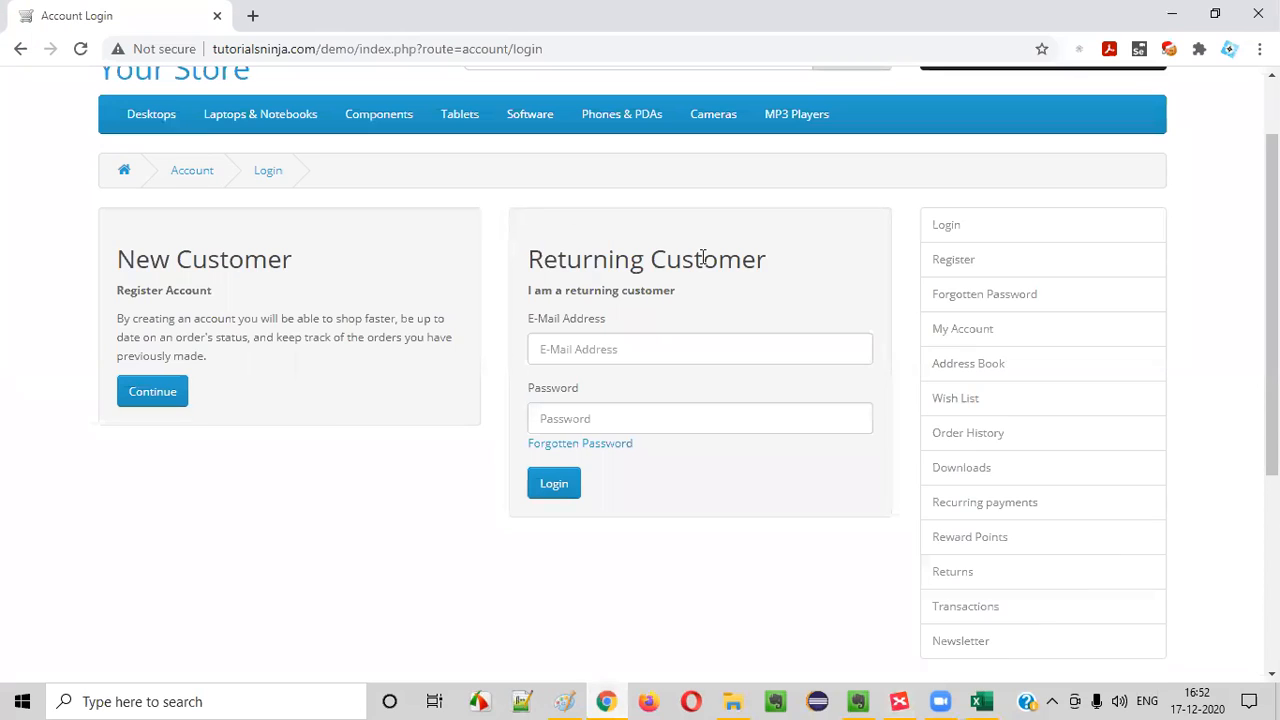
scroll(700, 200, up, 1)
click(613, 434)
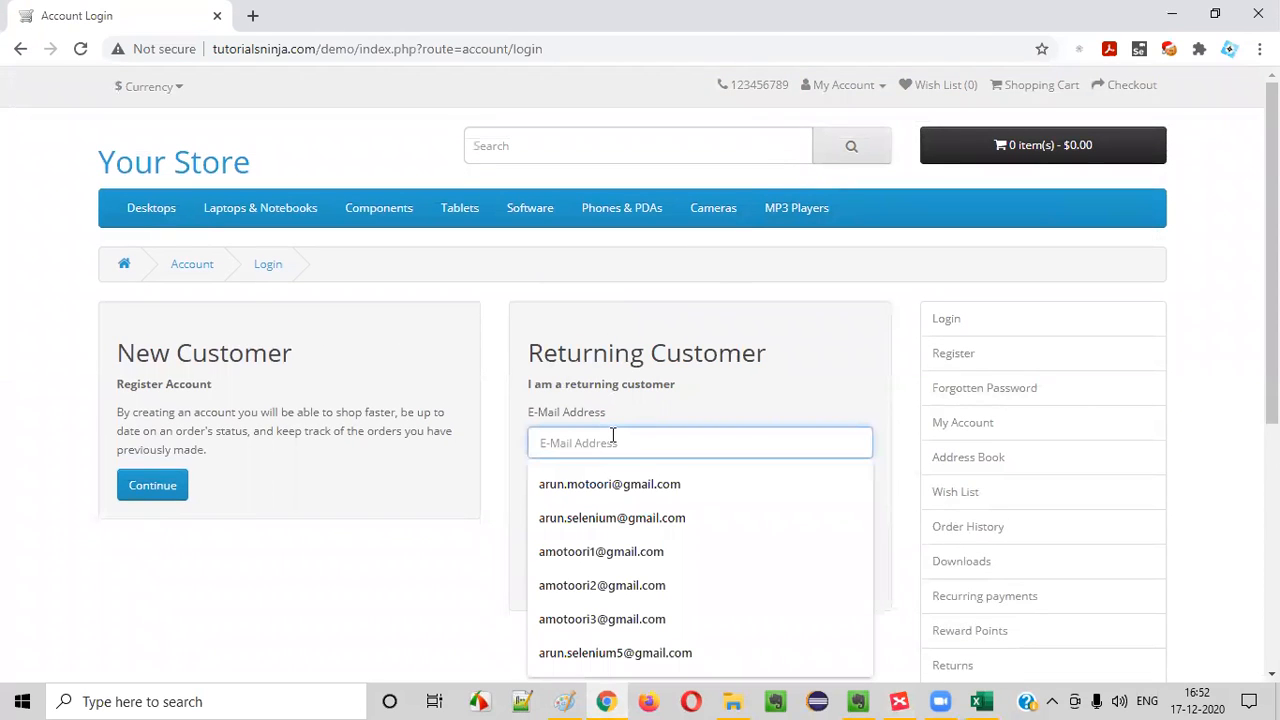
click(622, 622)
click(594, 507)
text(••)
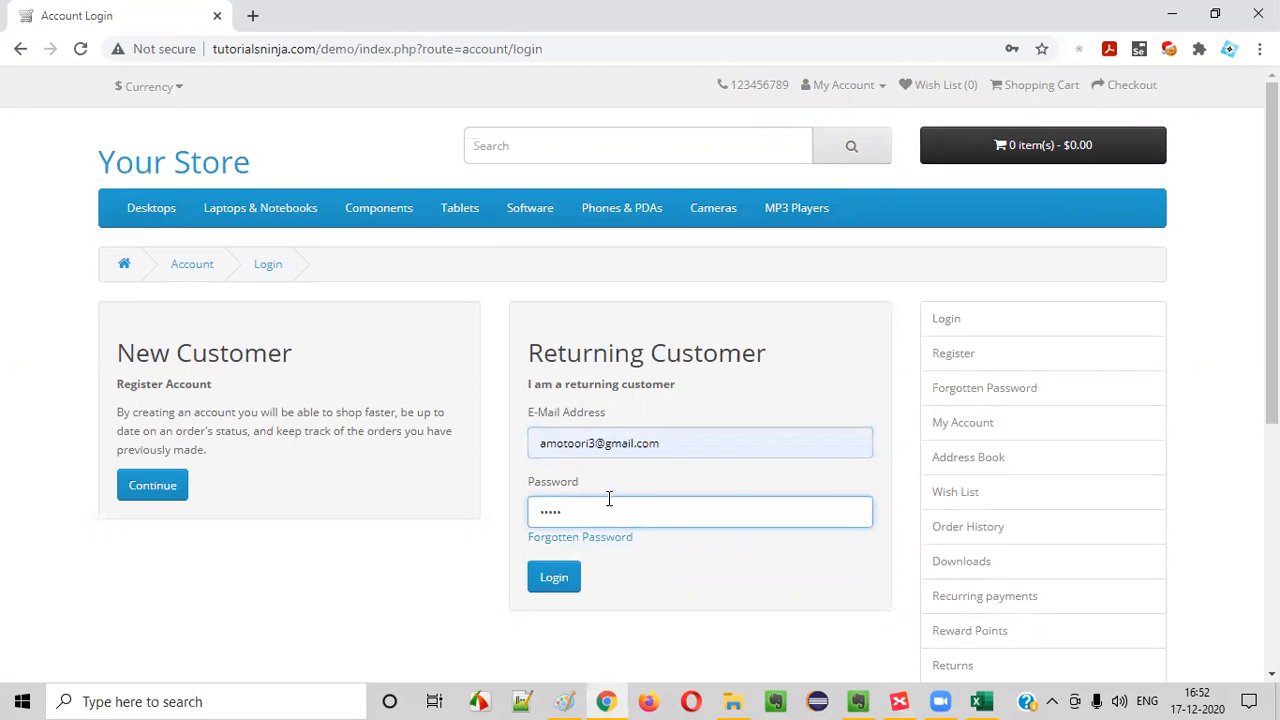
Recheck the browser back button scenario in XMind and return to the store's login page in Chrome
key(alt+Tab)
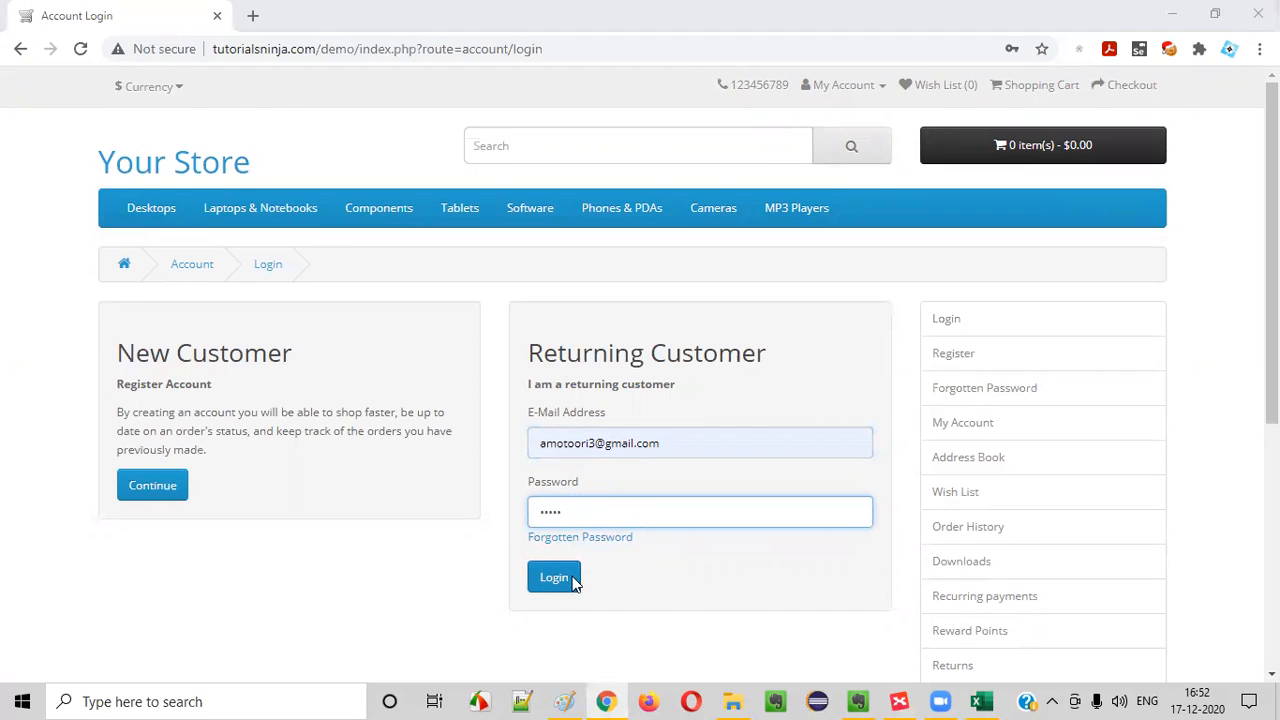
scroll(853, 505, down, 2)
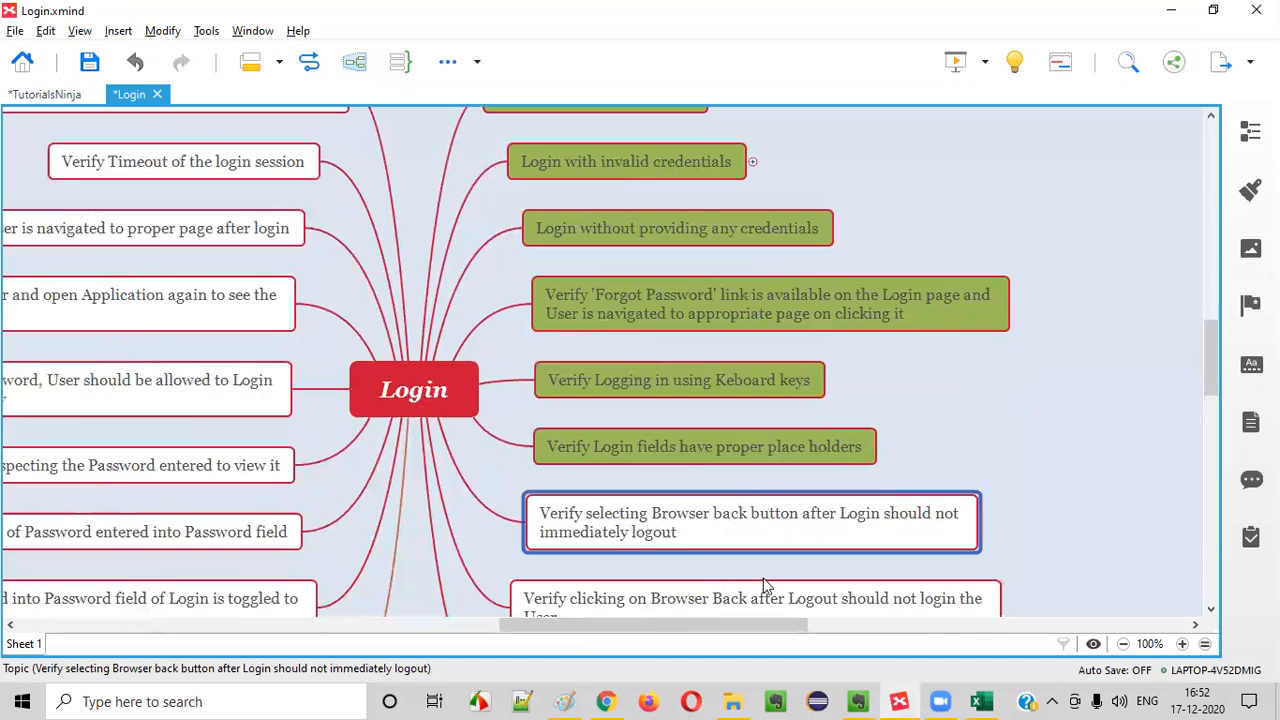
key(alt+Tab)
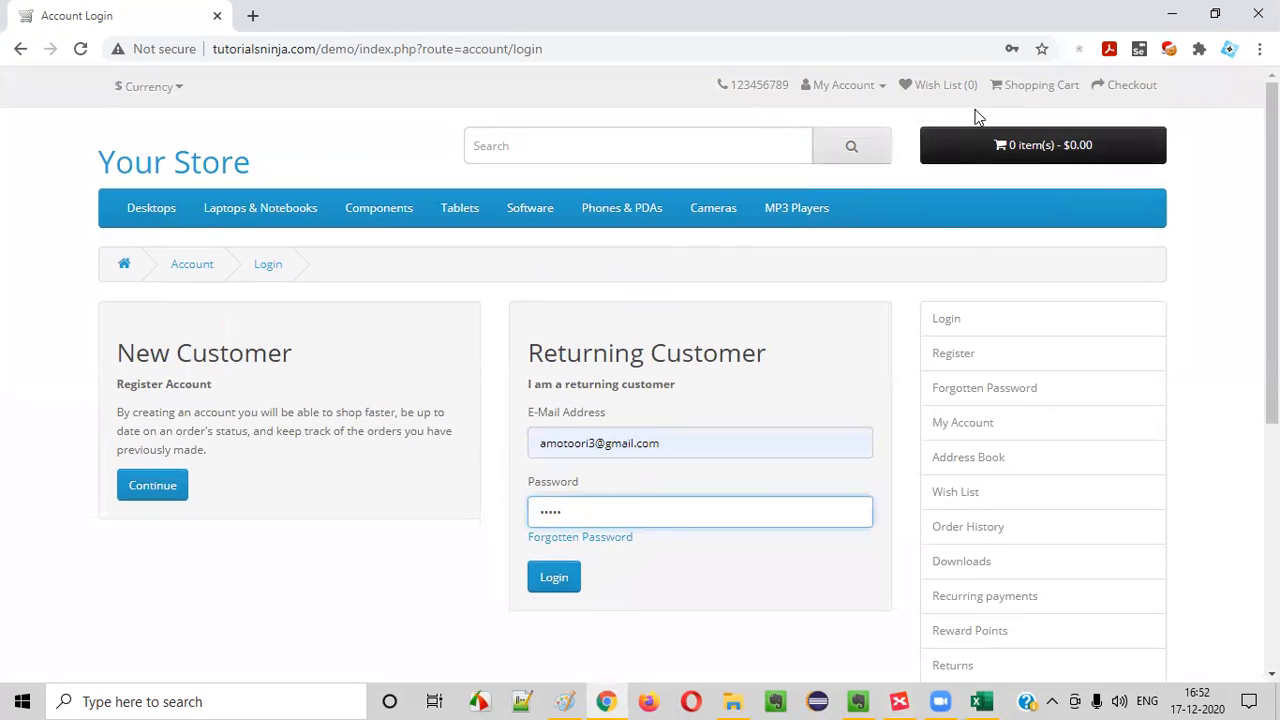
Reopen the store's Login page and log in with the registered e-mail address and the account password
click(858, 87)
click(800, 139)
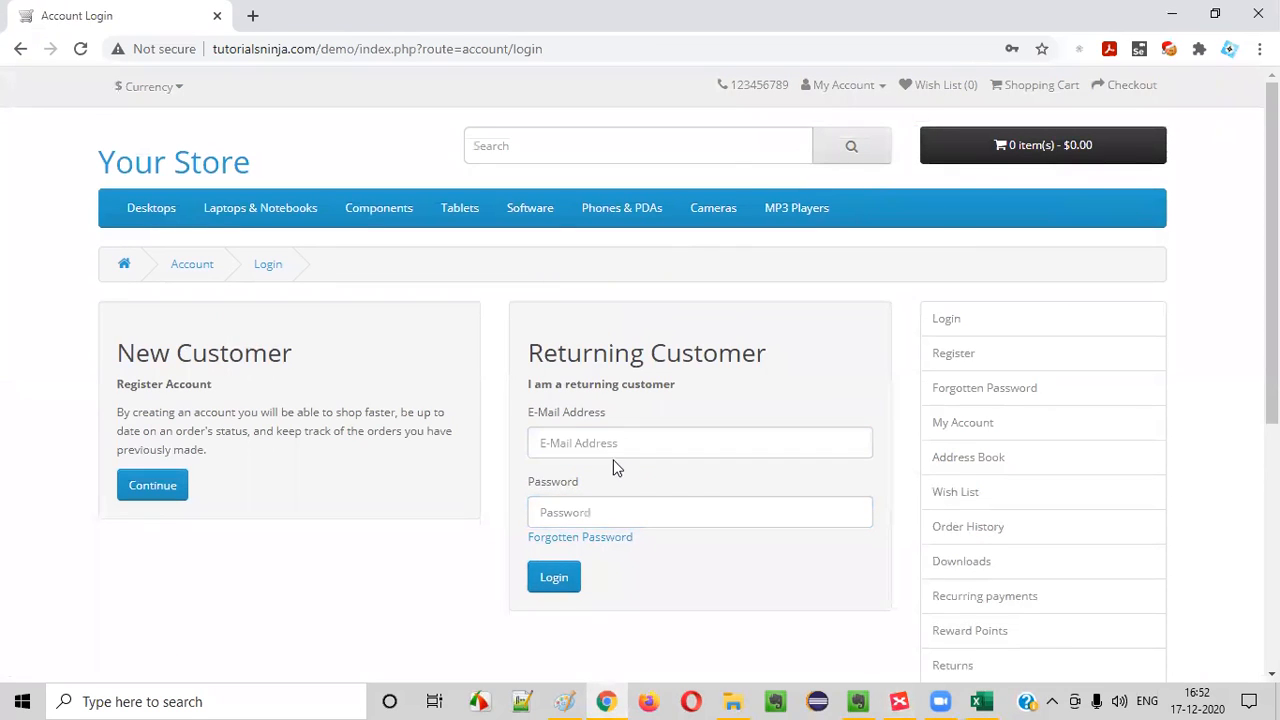
click(600, 449)
text(a)
click(622, 618)
click(609, 516)
text(••)
click(556, 576)
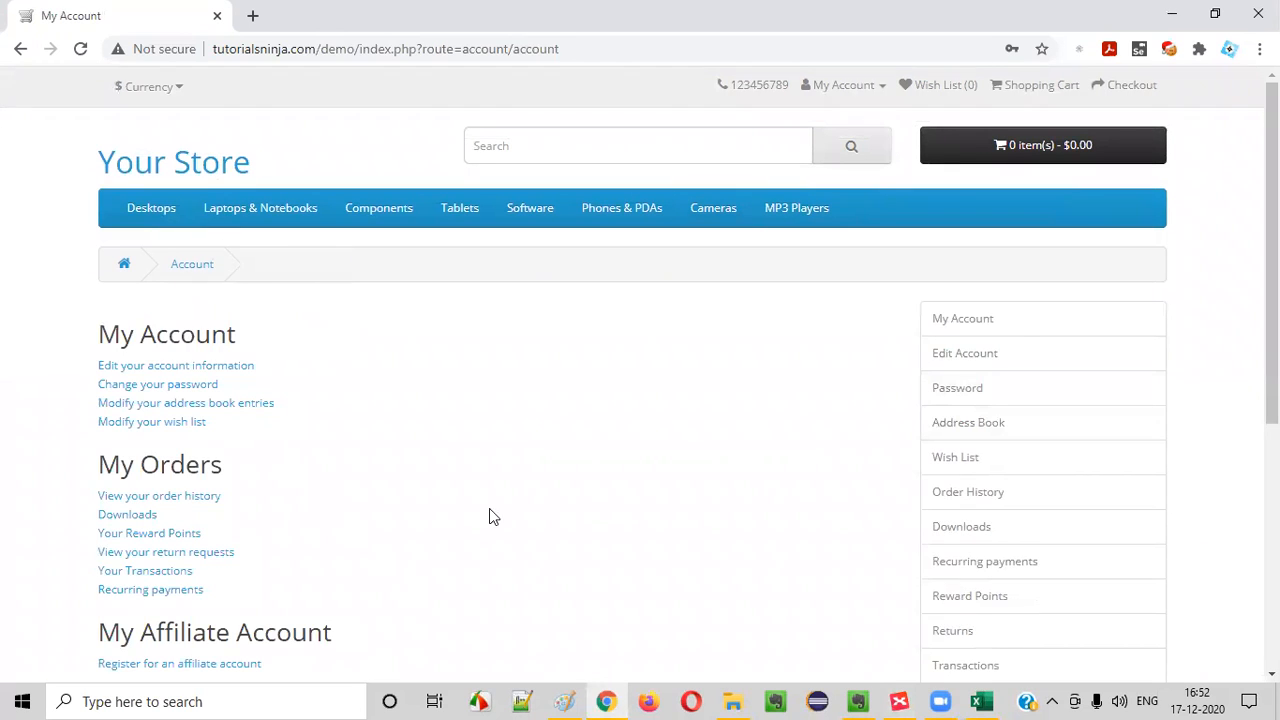
Go back two pages in the browser after login and inspect the Account Logout message and the account options
click(20, 52)
click(21, 50)
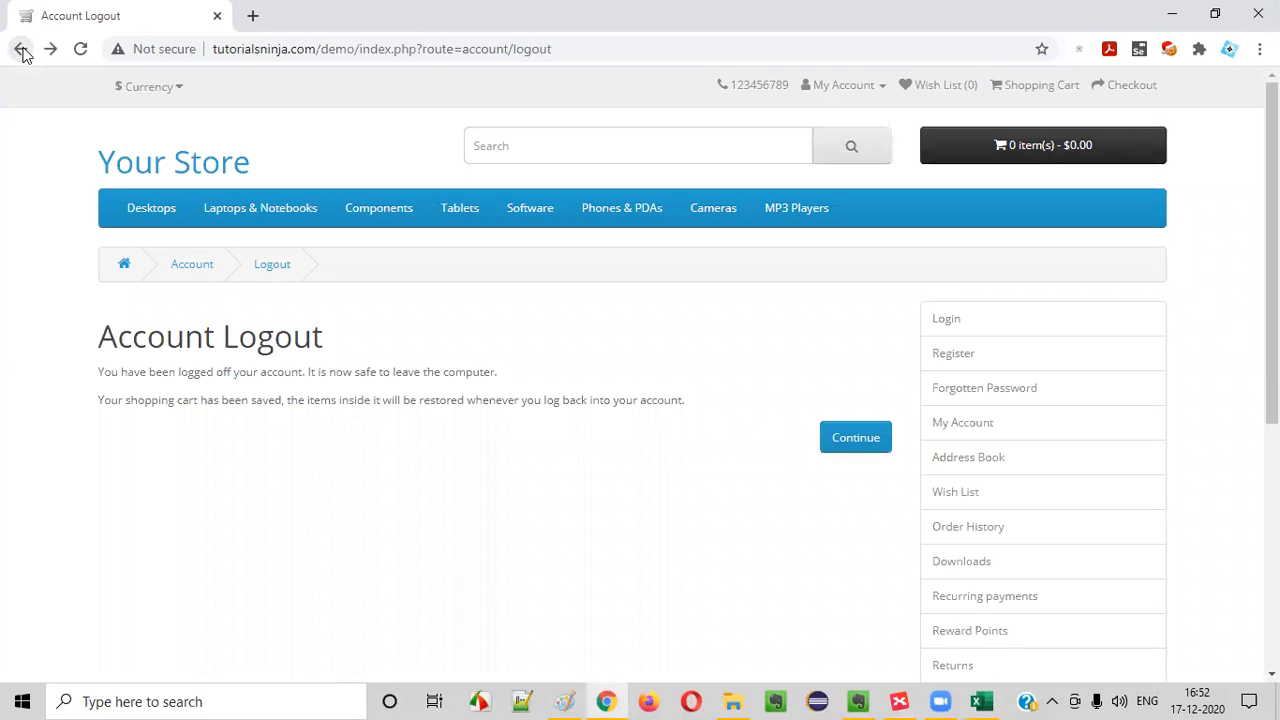
drag(102, 372, 531, 386)
click(532, 388)
drag(102, 372, 587, 386)
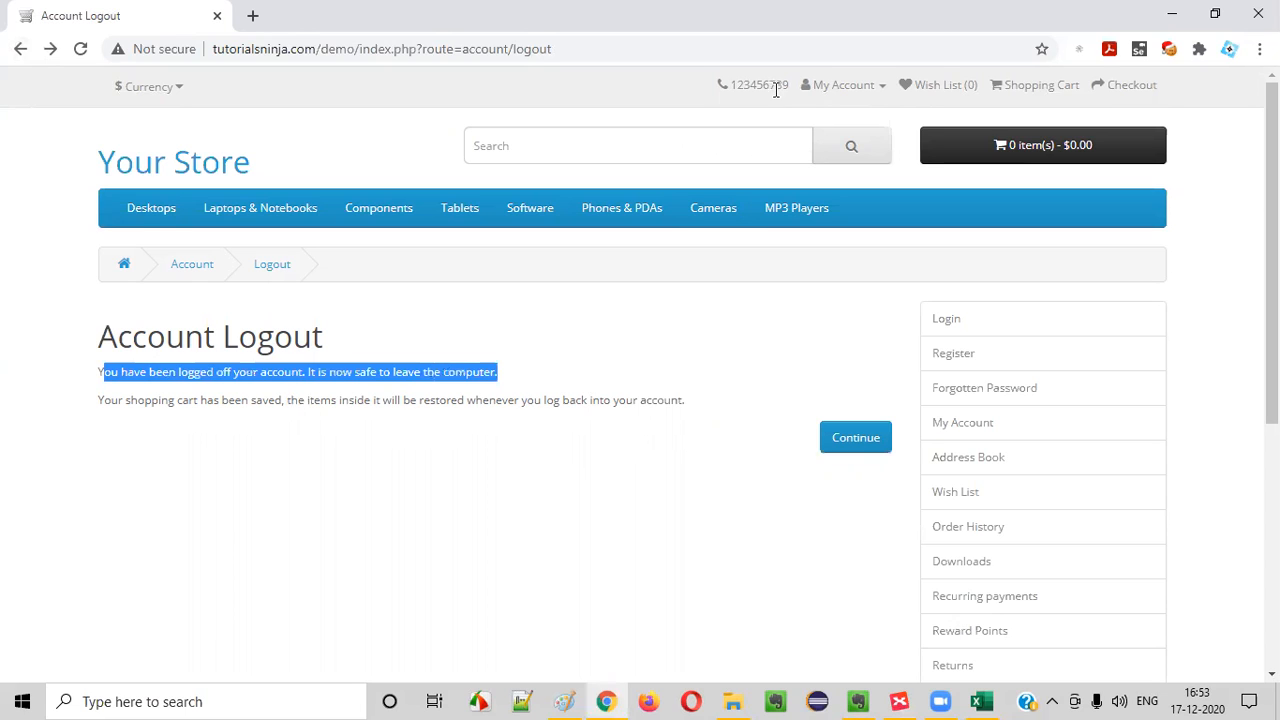
click(850, 86)
click(650, 385)
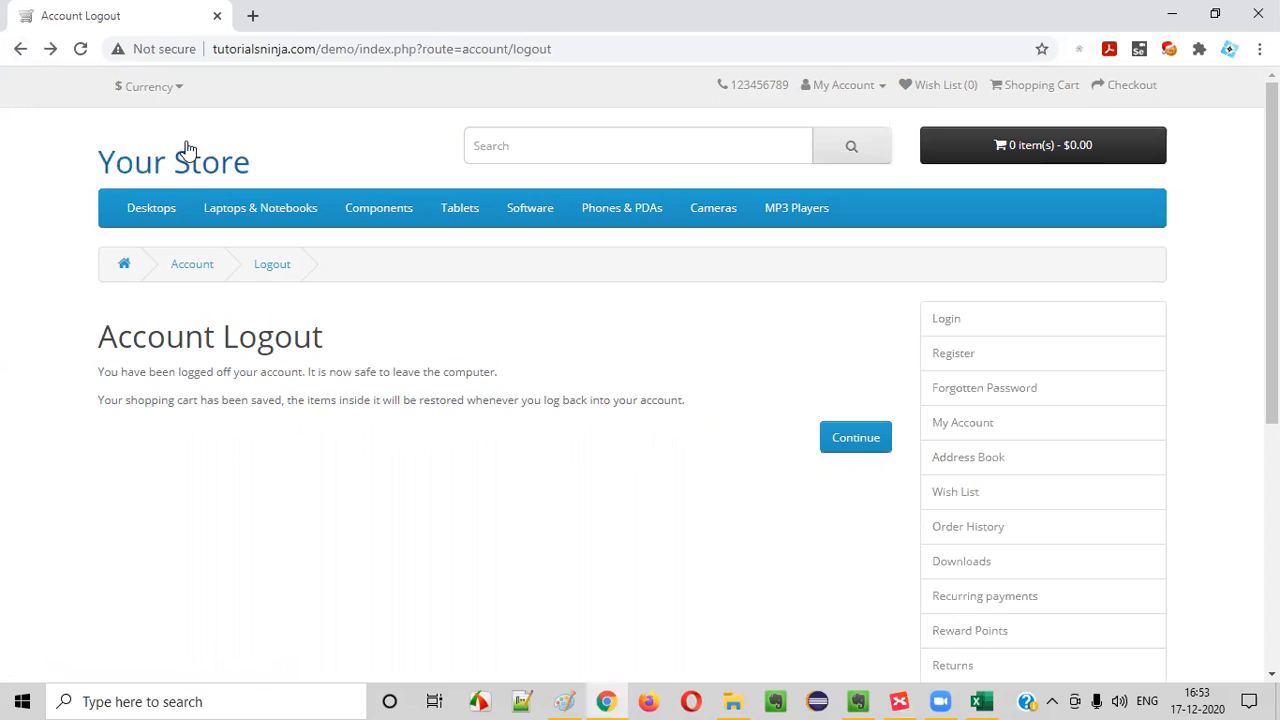
Move forward and back through the browser history again, and open the My Account page to check the login state
click(48, 48)
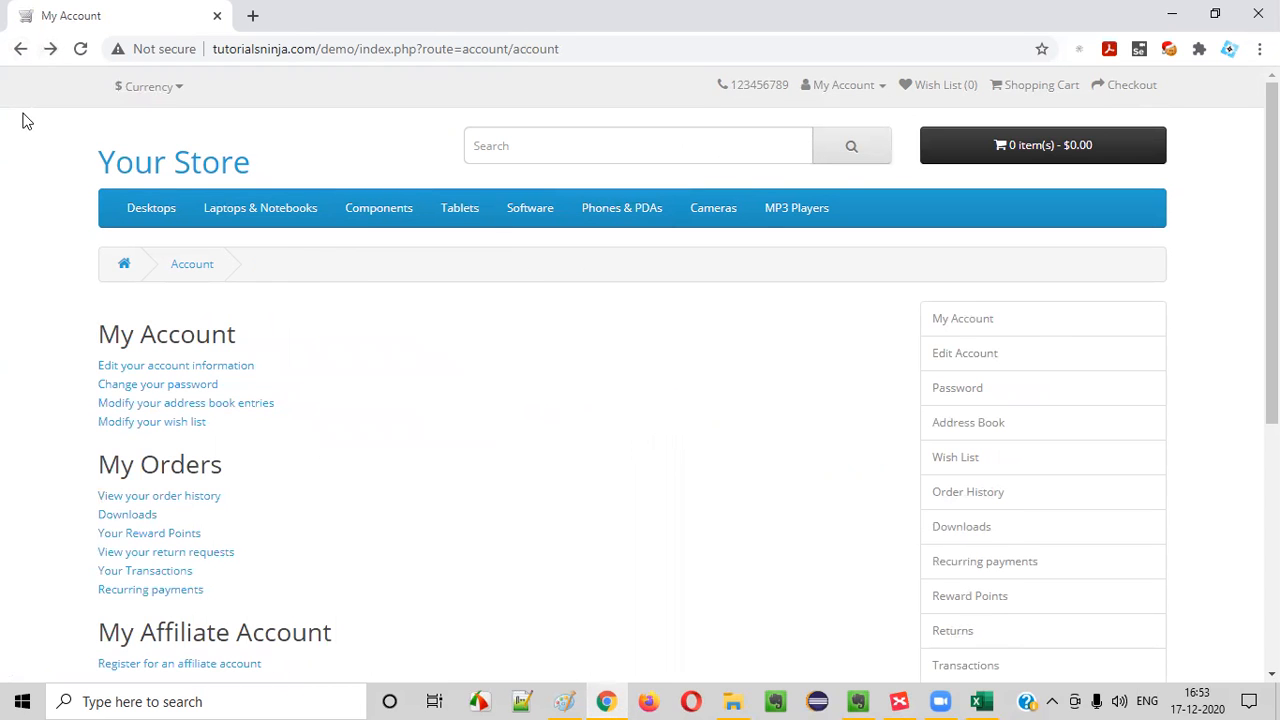
click(20, 48)
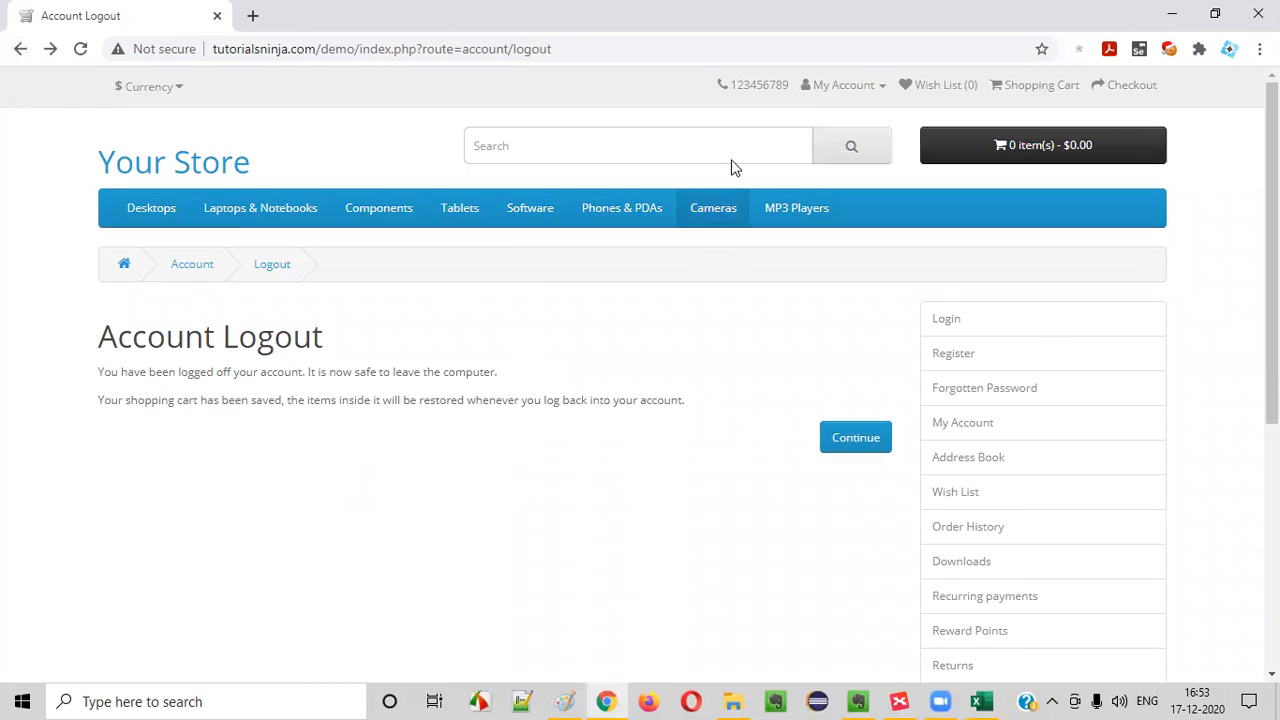
click(850, 86)
click(790, 137)
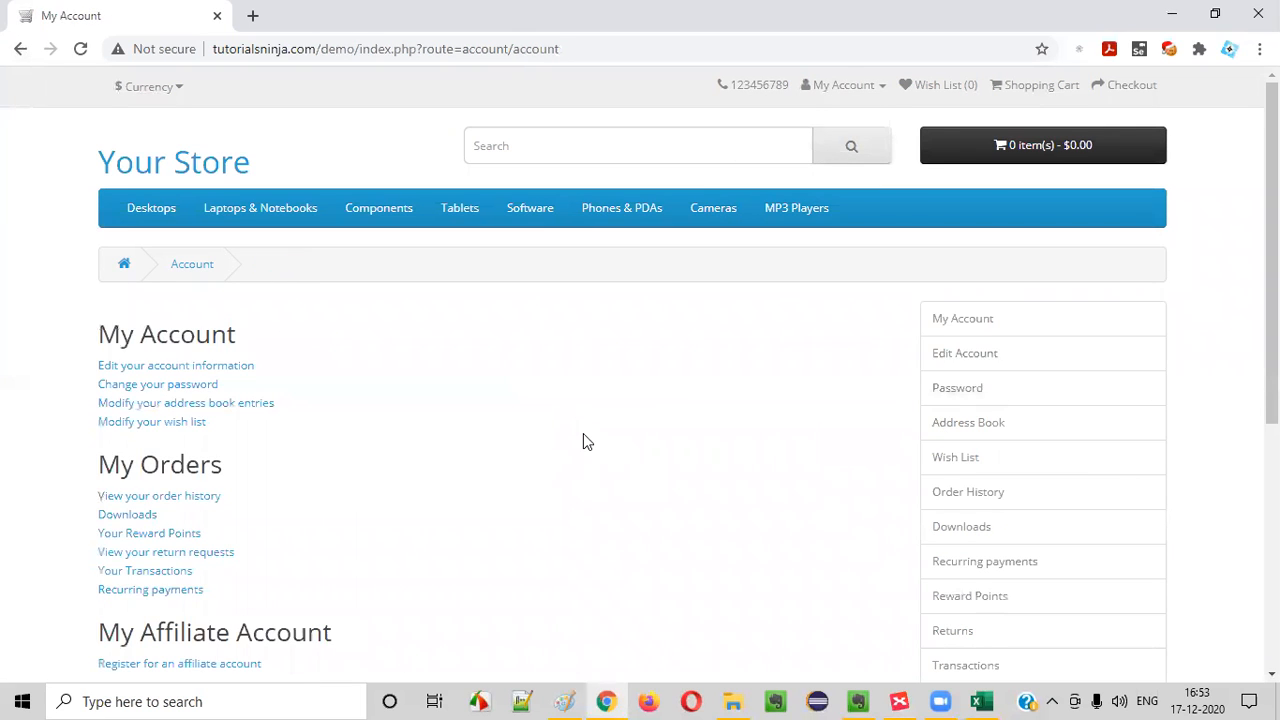
Log out of the store account and open the Login page again
click(843, 85)
click(797, 188)
mouse_move(777, 224)
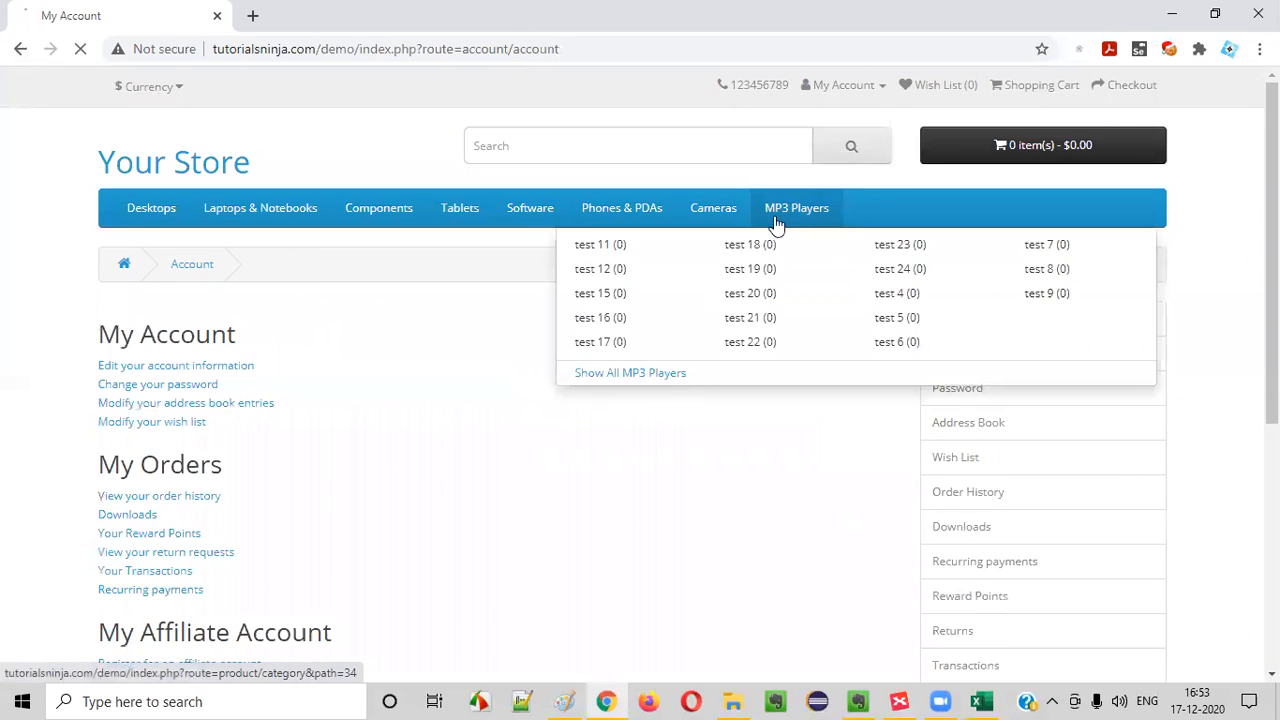
click(848, 86)
click(834, 138)
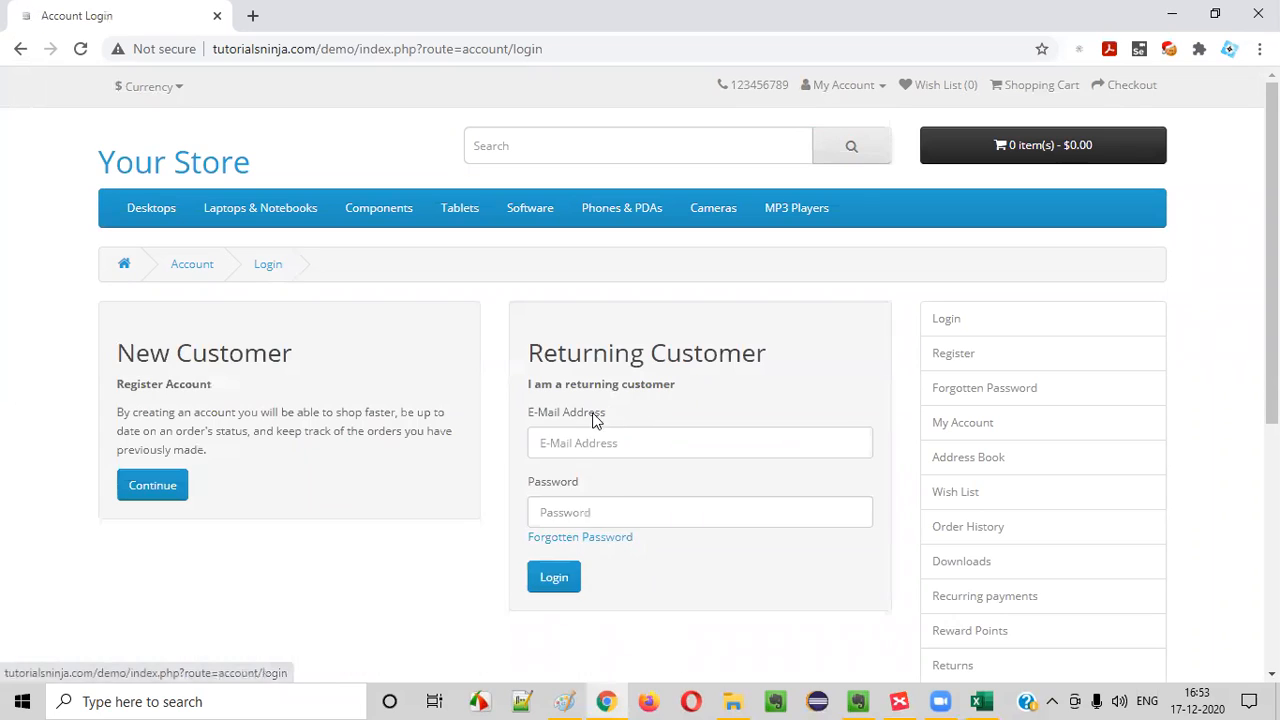
Log in with the registered e-mail address and the account password, and go back in the browser to test the scenario
click(575, 443)
click(623, 614)
click(606, 509)
text(a)
click(556, 576)
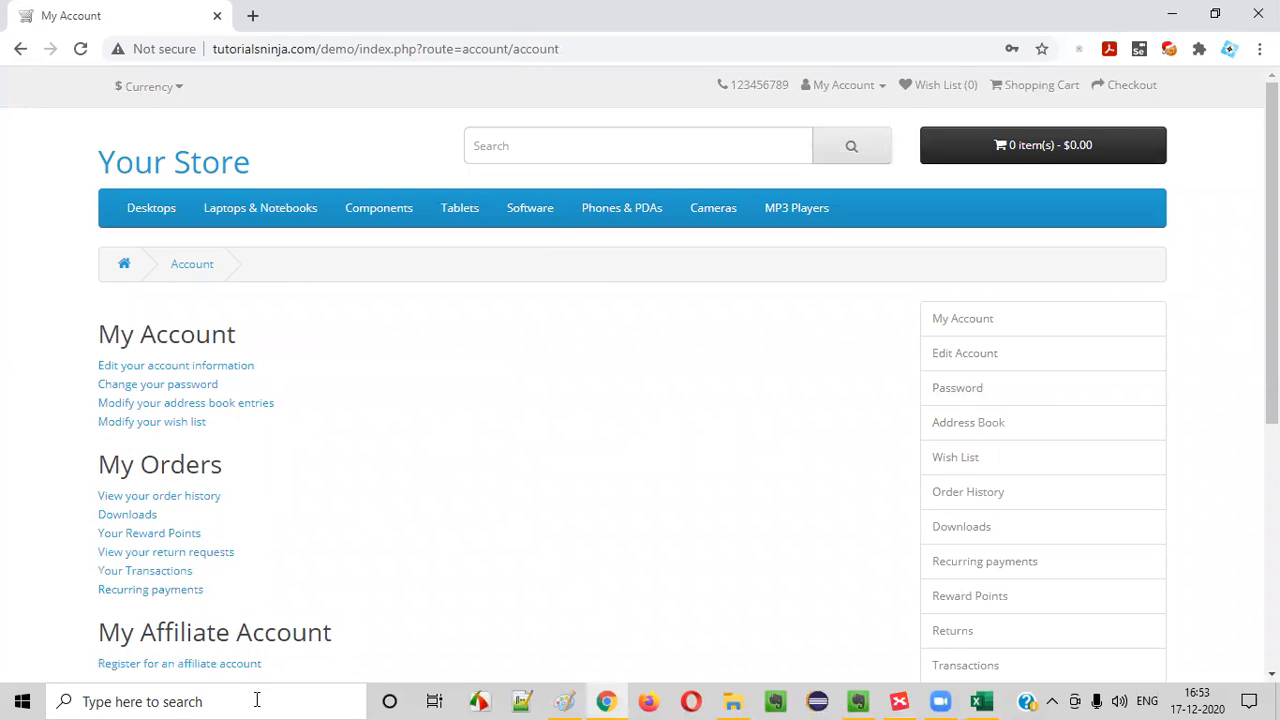
click(22, 49)
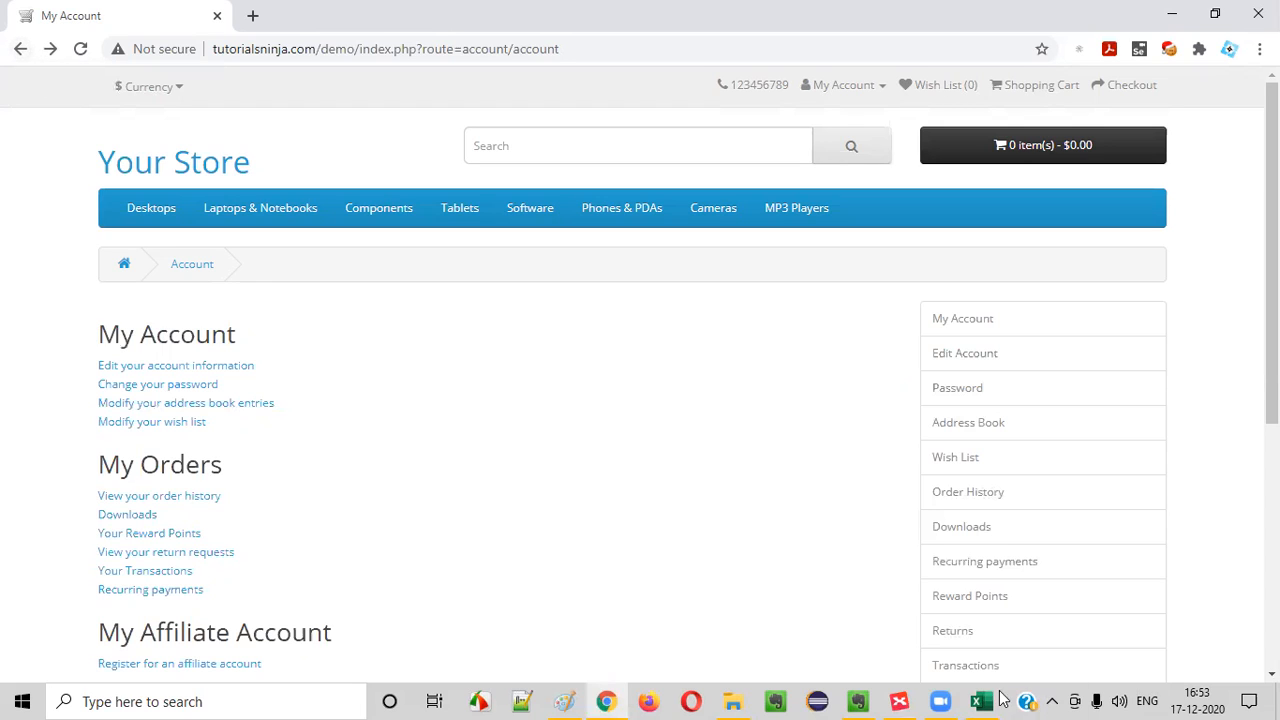
Switch to the Excel test cases workbook and copy the TC_LF_008 test scenario into the TC_LF_009 row
mouse_move(990, 698)
click(985, 610)
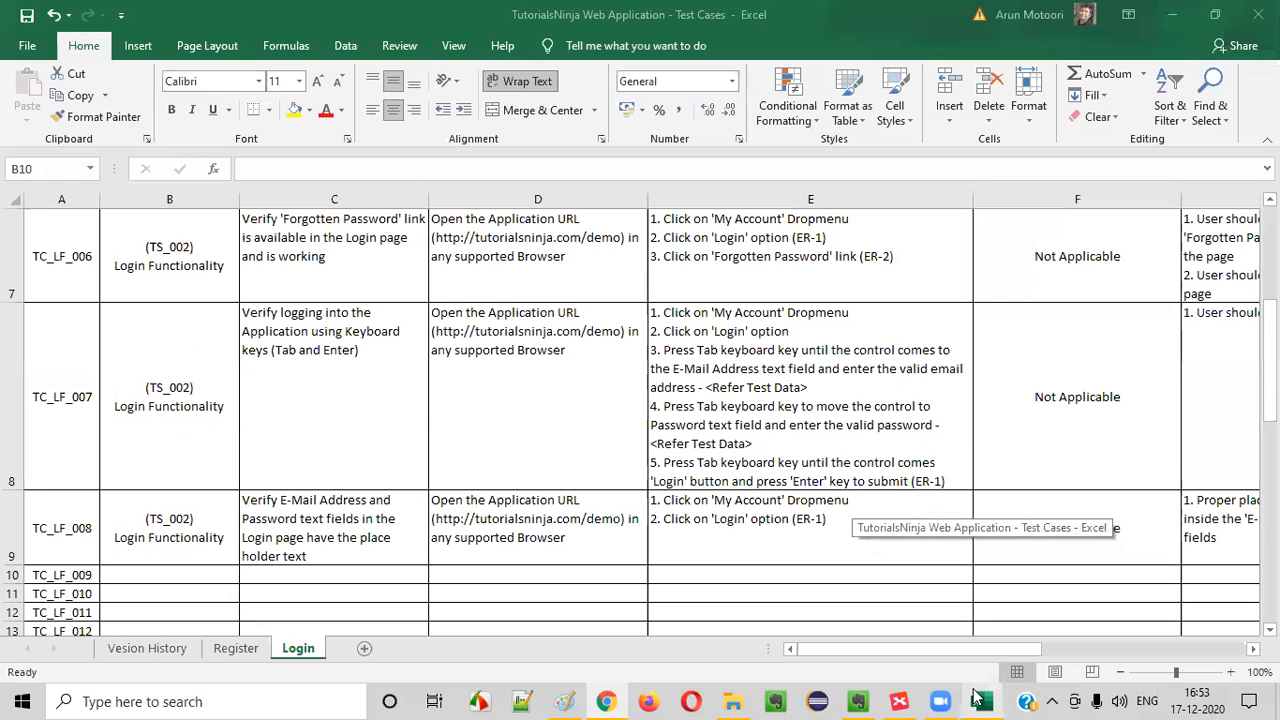
scroll(420, 420, down, 3)
scroll(406, 418, up, 1)
click(200, 530)
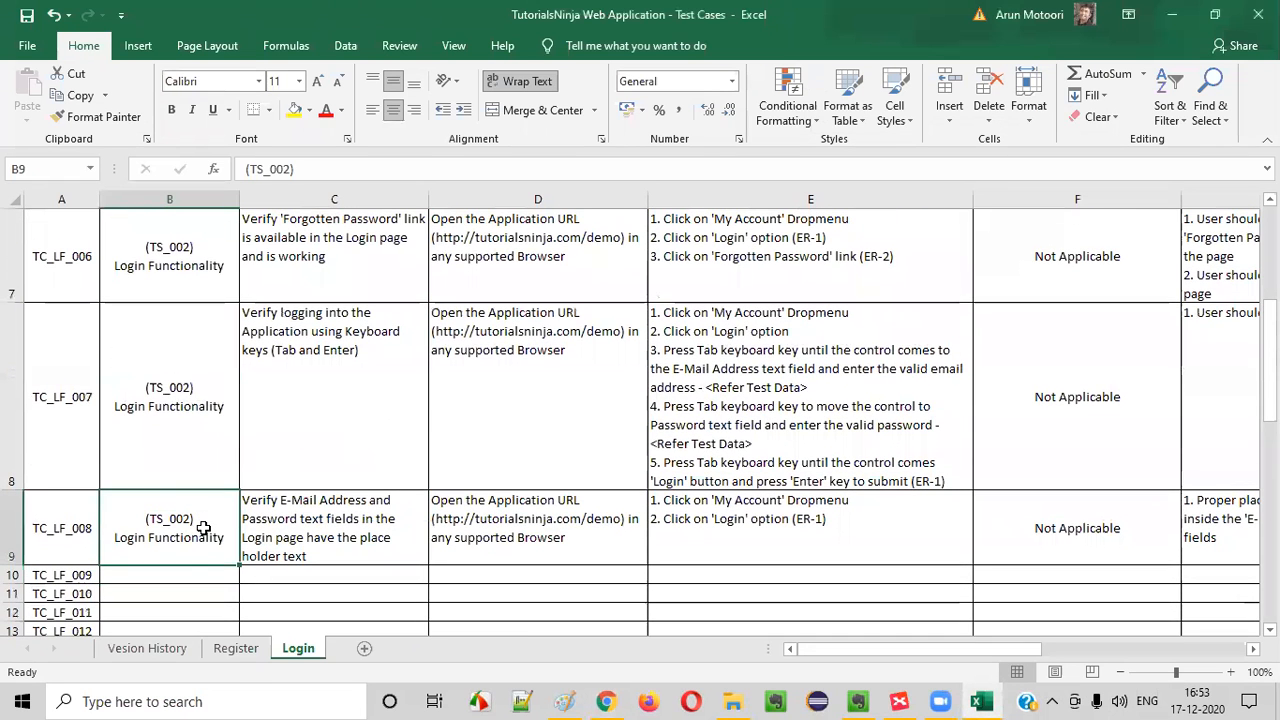
key(ctrl+c)
key(Down)
key(Down)
click(180, 575)
key(ctrl+v)
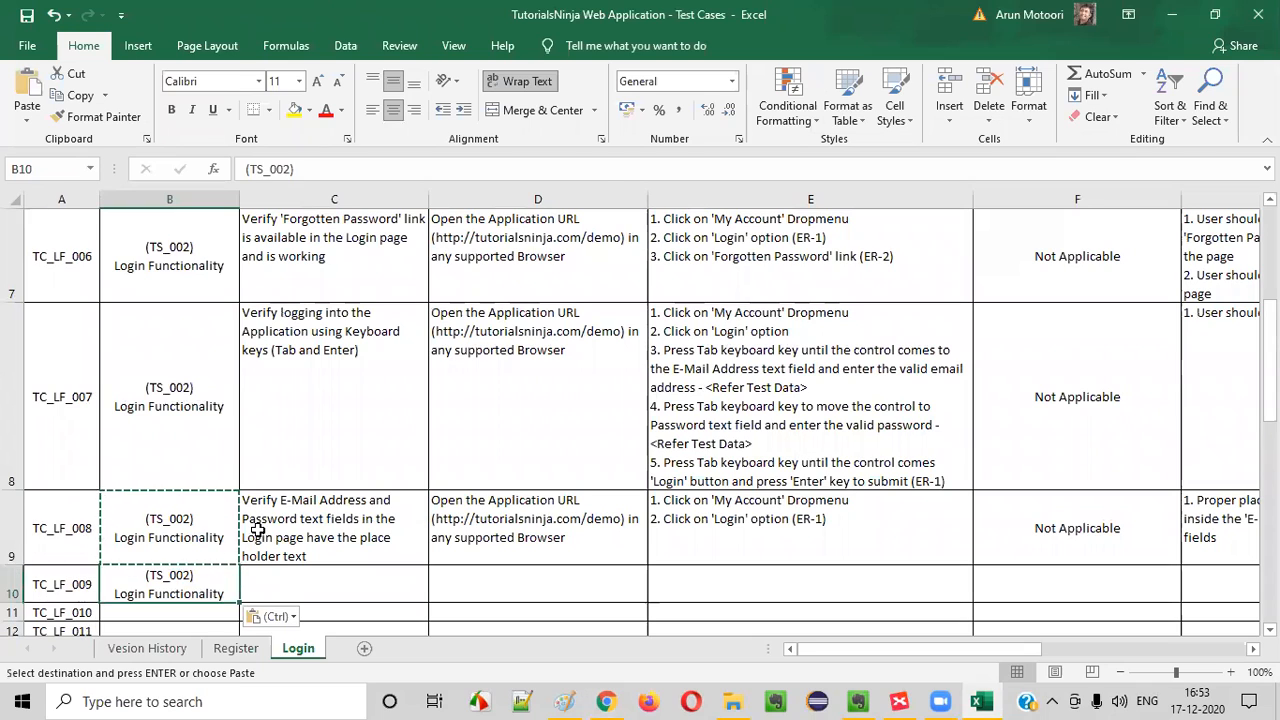
Check the My Account page in Chrome once more and return to the workbook
click(300, 528)
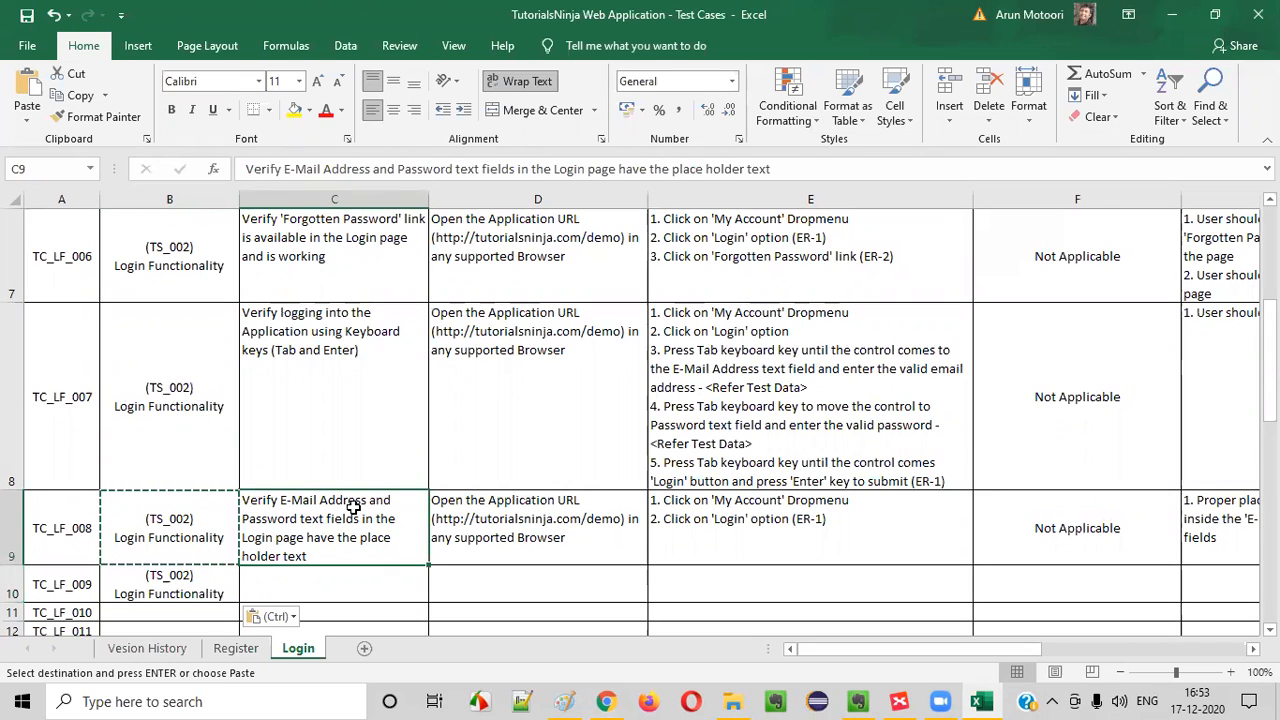
click(606, 701)
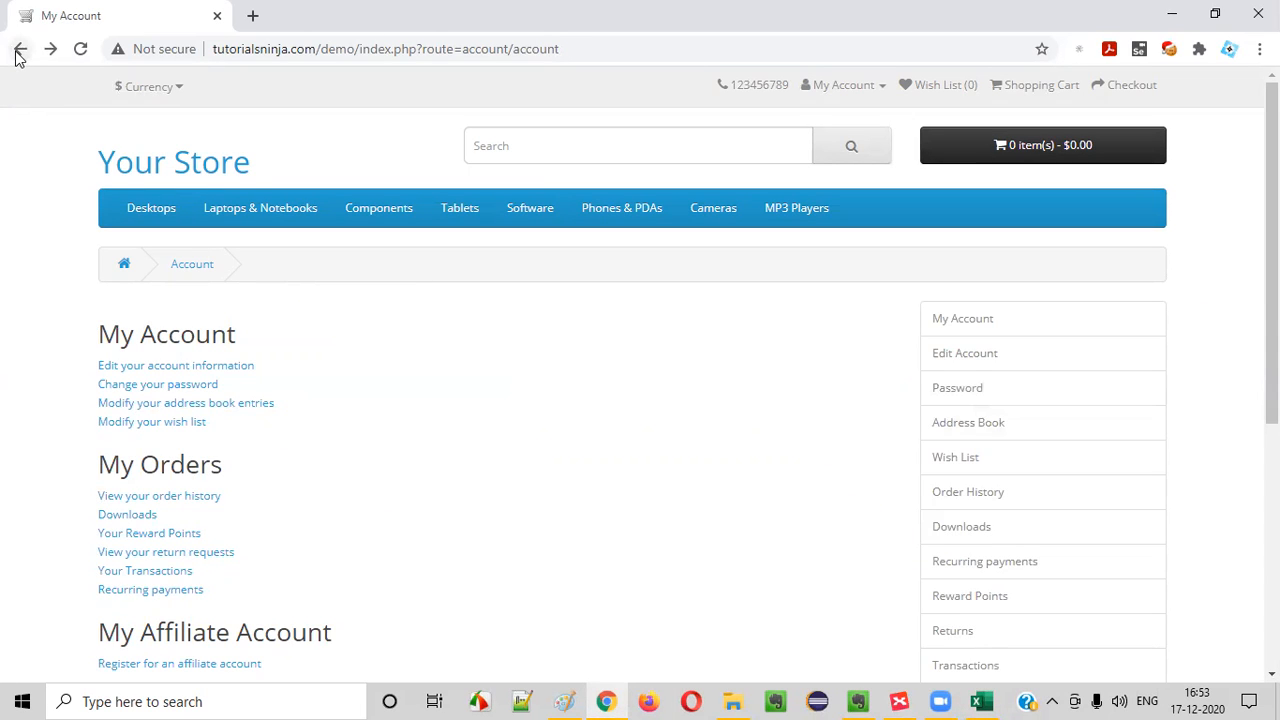
click(1170, 12)
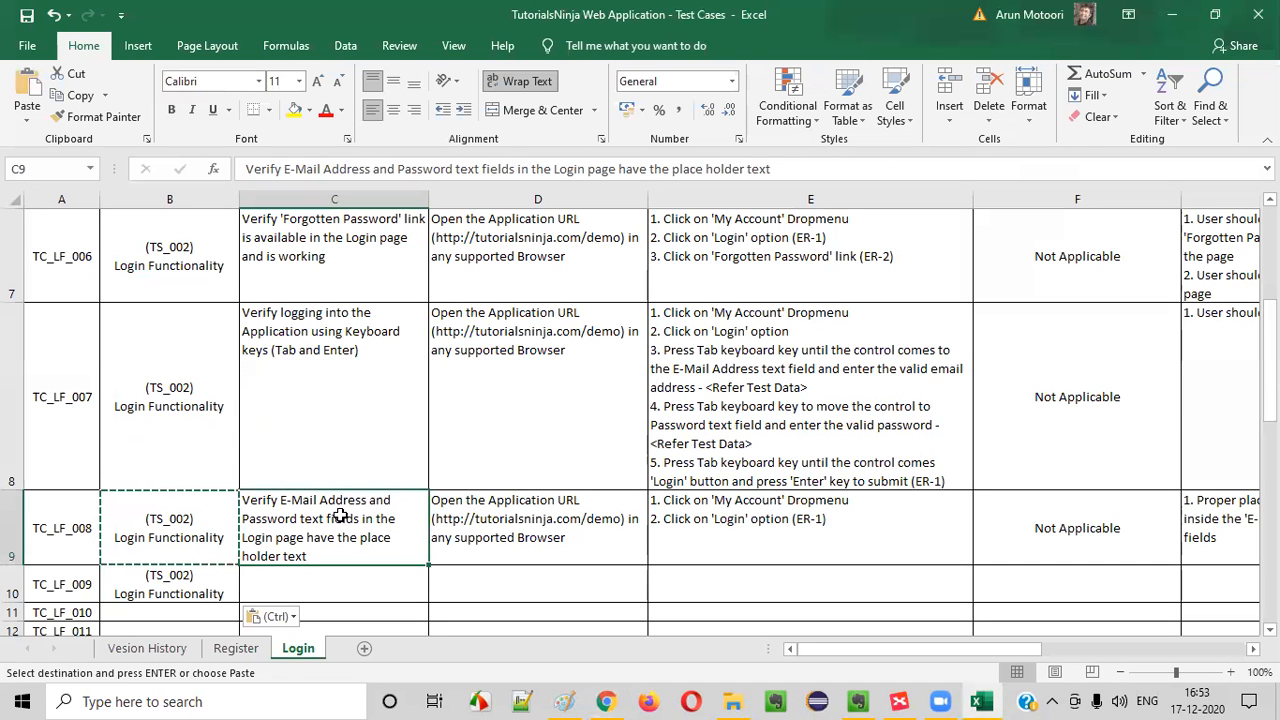
Start the TC_LF_009 test case title with "Verify Logging into the Application and browsing back"
click(338, 375)
click(280, 531)
key(Down)
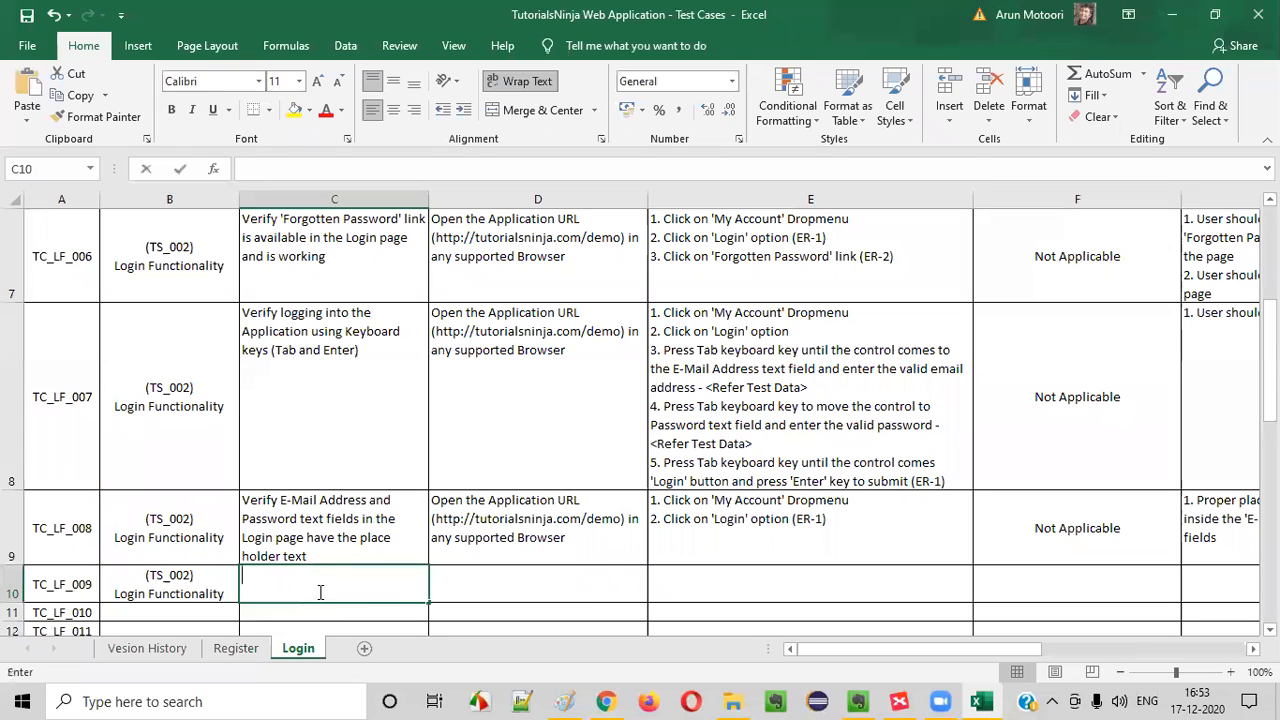
text(Verkify)
key(BackSpace)
key(BackSpace)
key(BackSpace)
key(BackSpace)
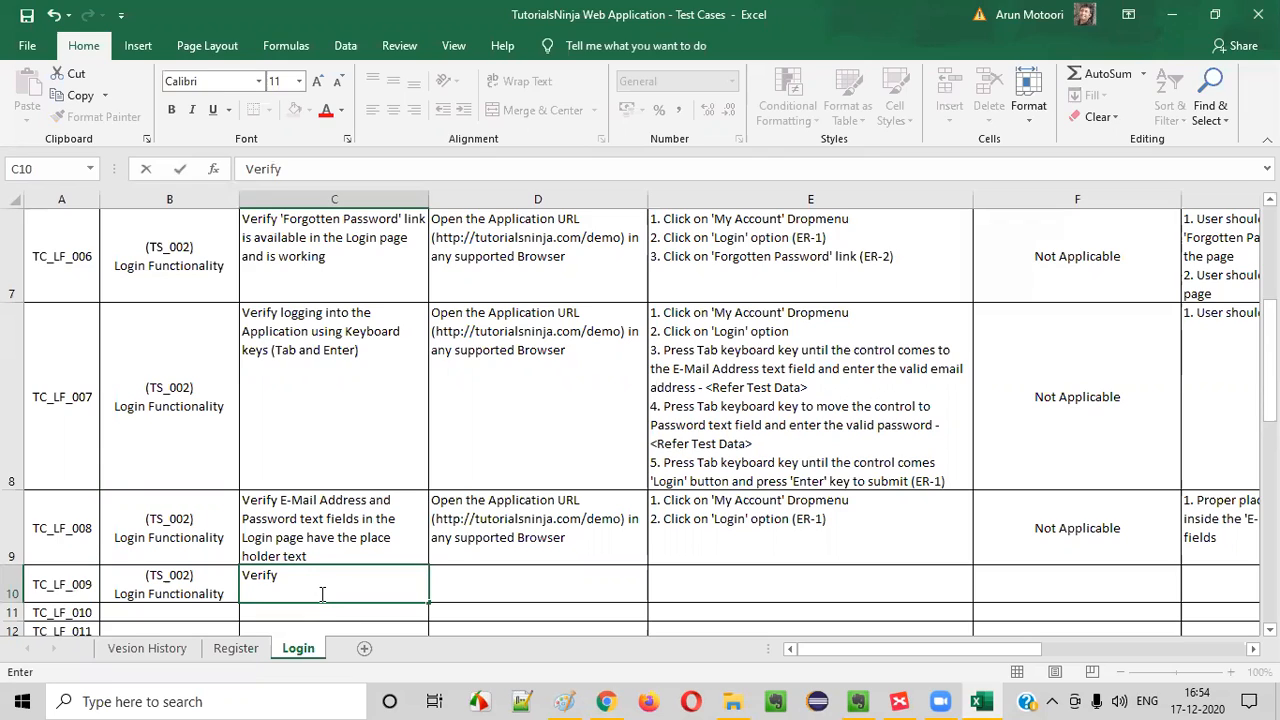
key(alt+Tab)
key(alt+Tab)
text(Logging )
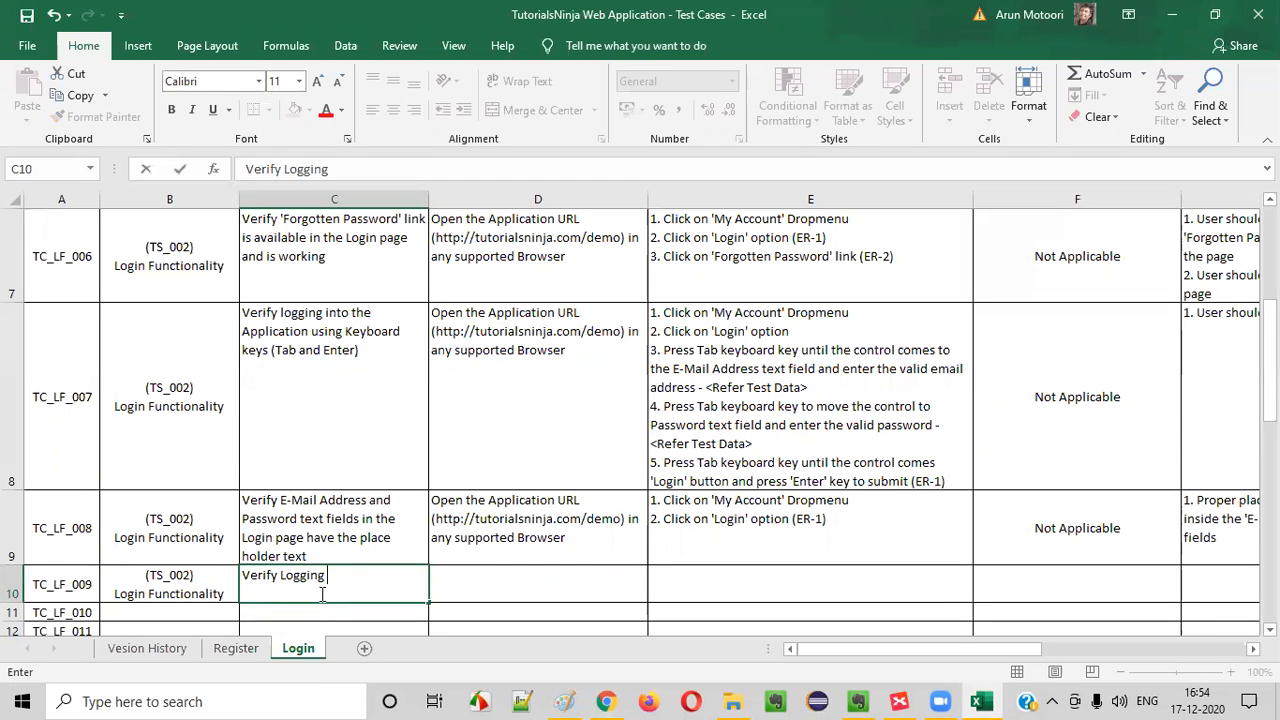
text(into the Applicag)
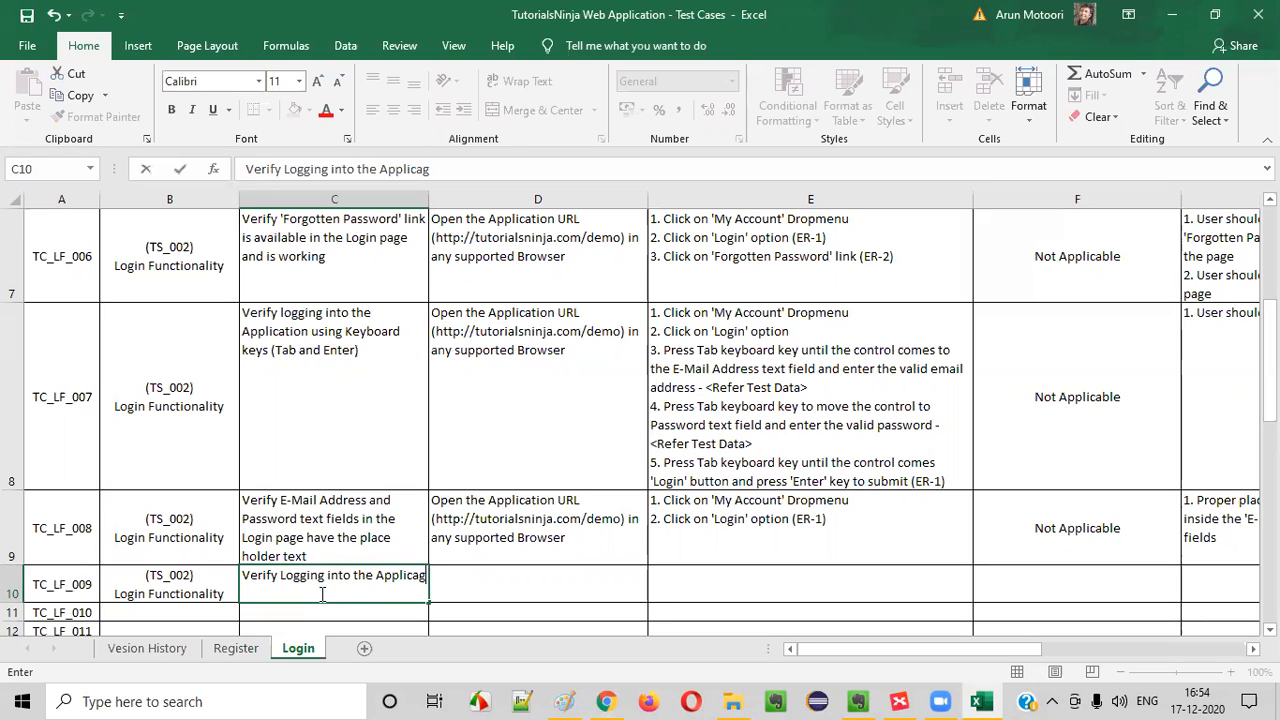
key(BackSpace)
text(tion and)
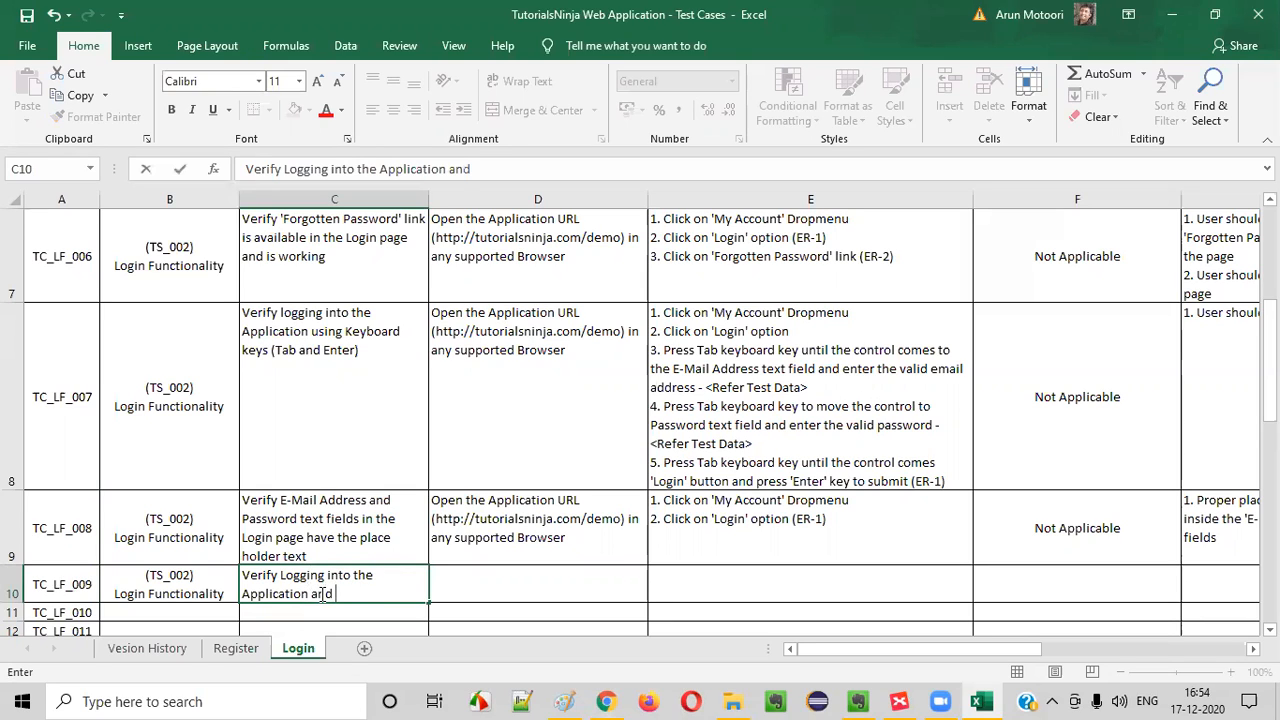
text( browsing back)
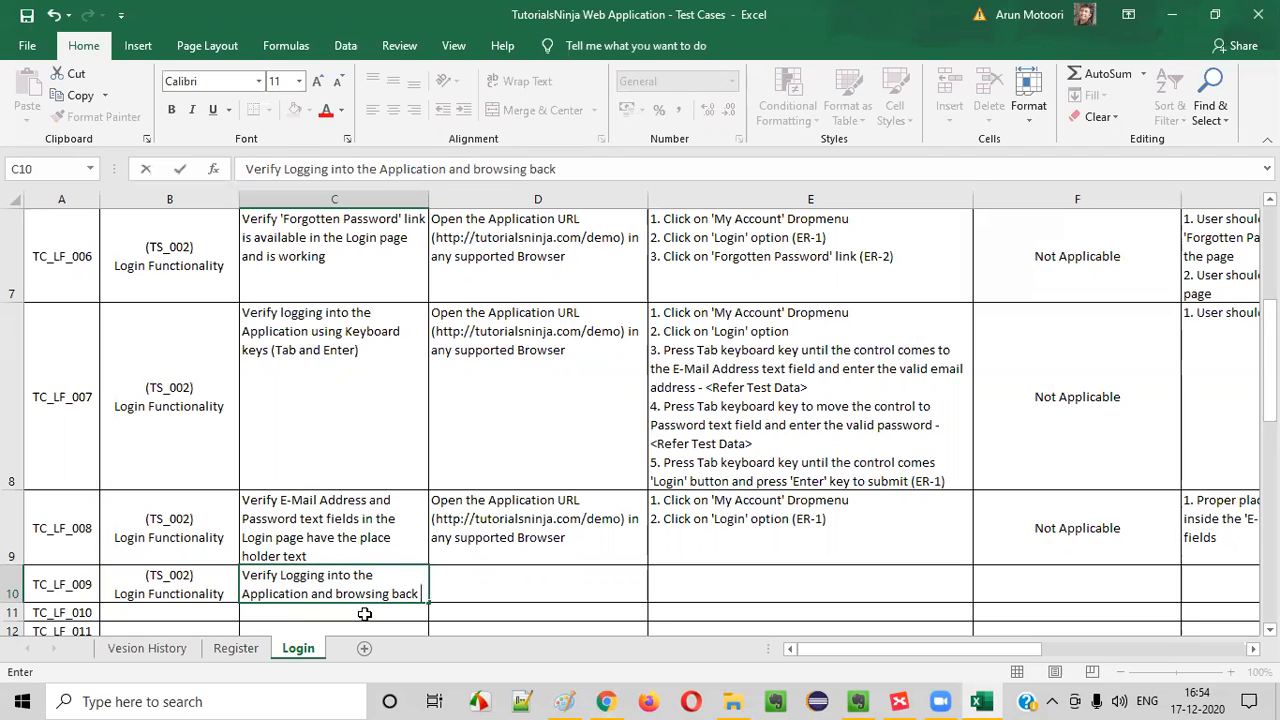
scroll(469, 397, down, 1)
text(s)
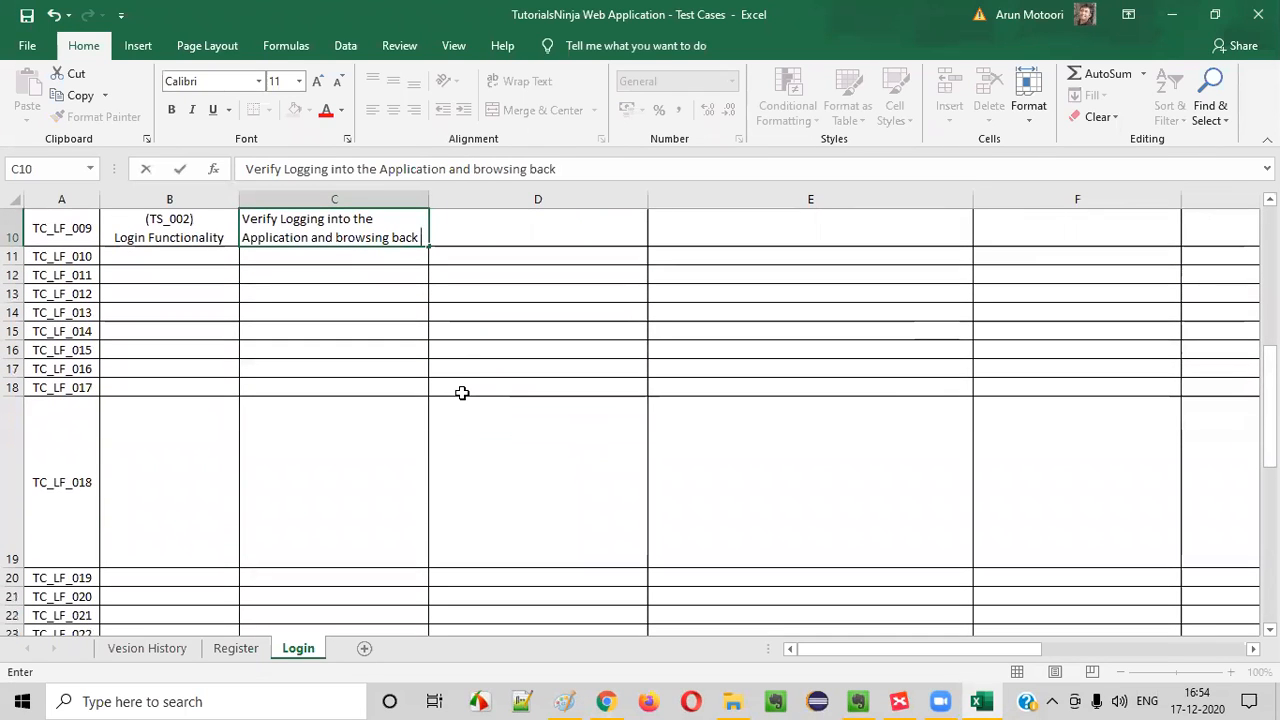
text(shoul)
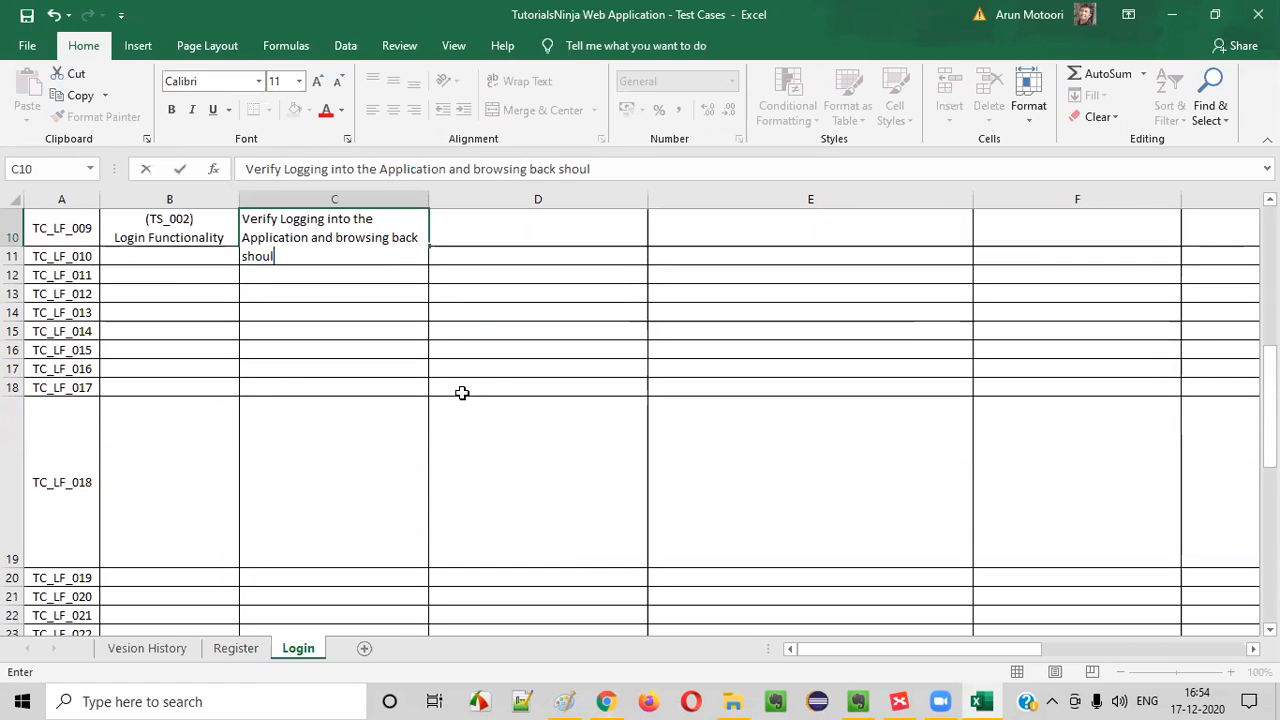
key(BackSpace)
key(BackSpace)
key(BackSpace)
text(is)
key(BackSpace)
key(BackSpace)
key(BackSpace)
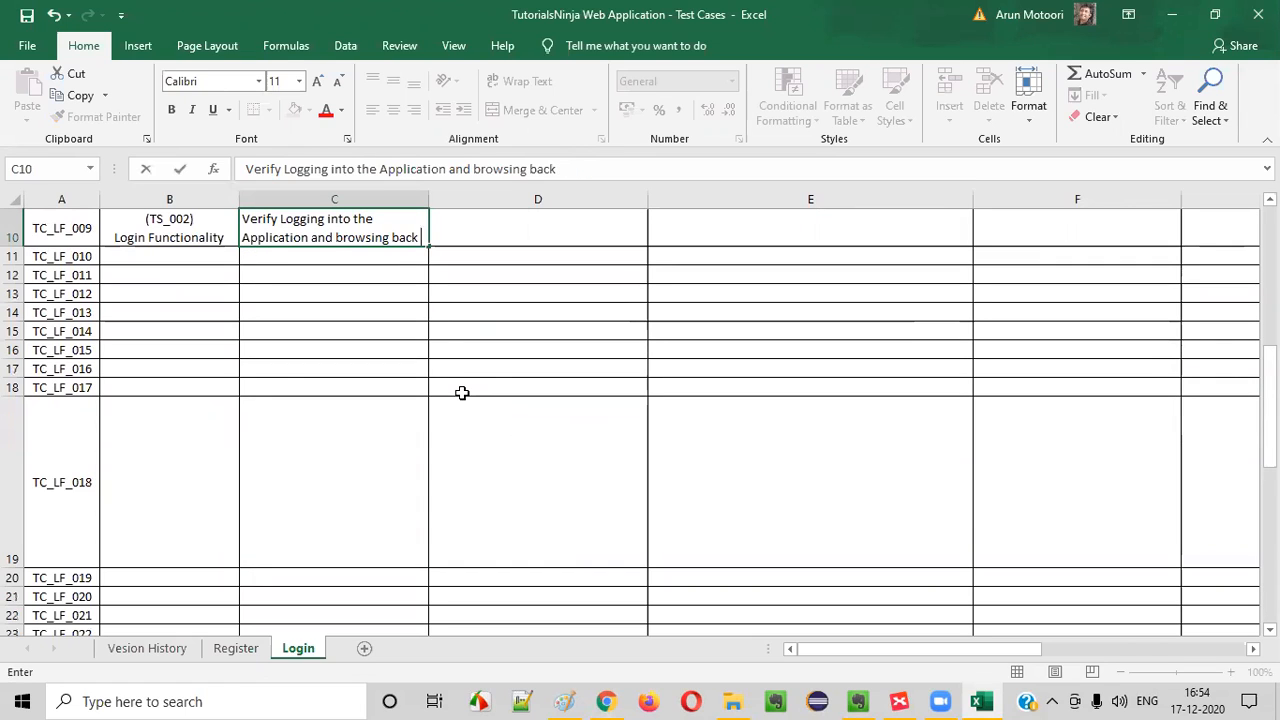
Complete the TC_LF_009 title by adding "using Browser back button" at its end
click(380, 306)
click(351, 234)
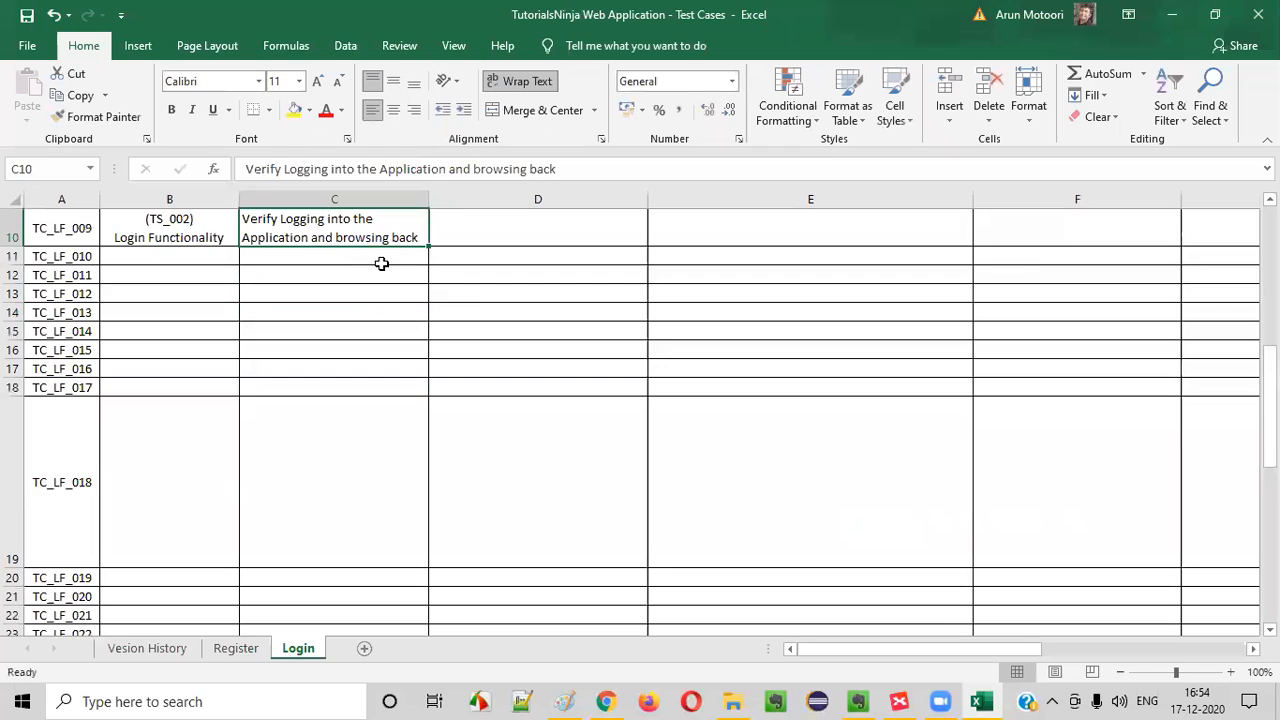
key(Up)
key(Down)
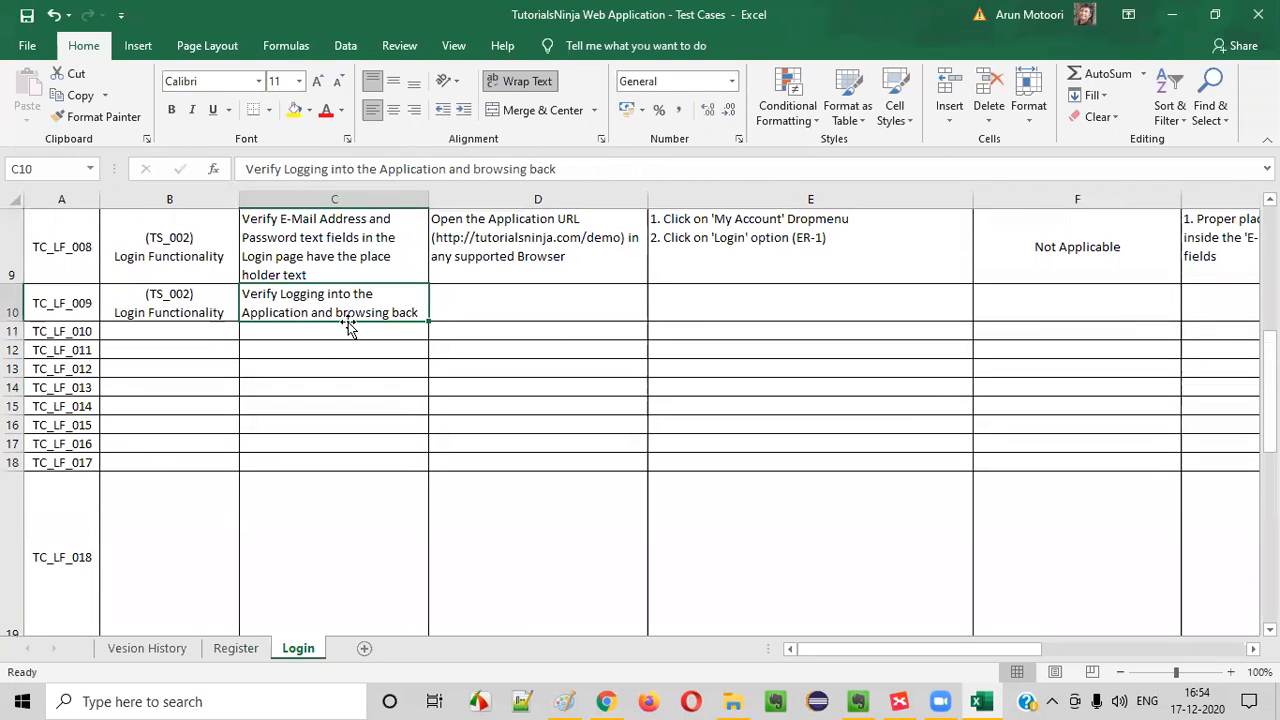
double_click(405, 310)
text(using Browser back button)
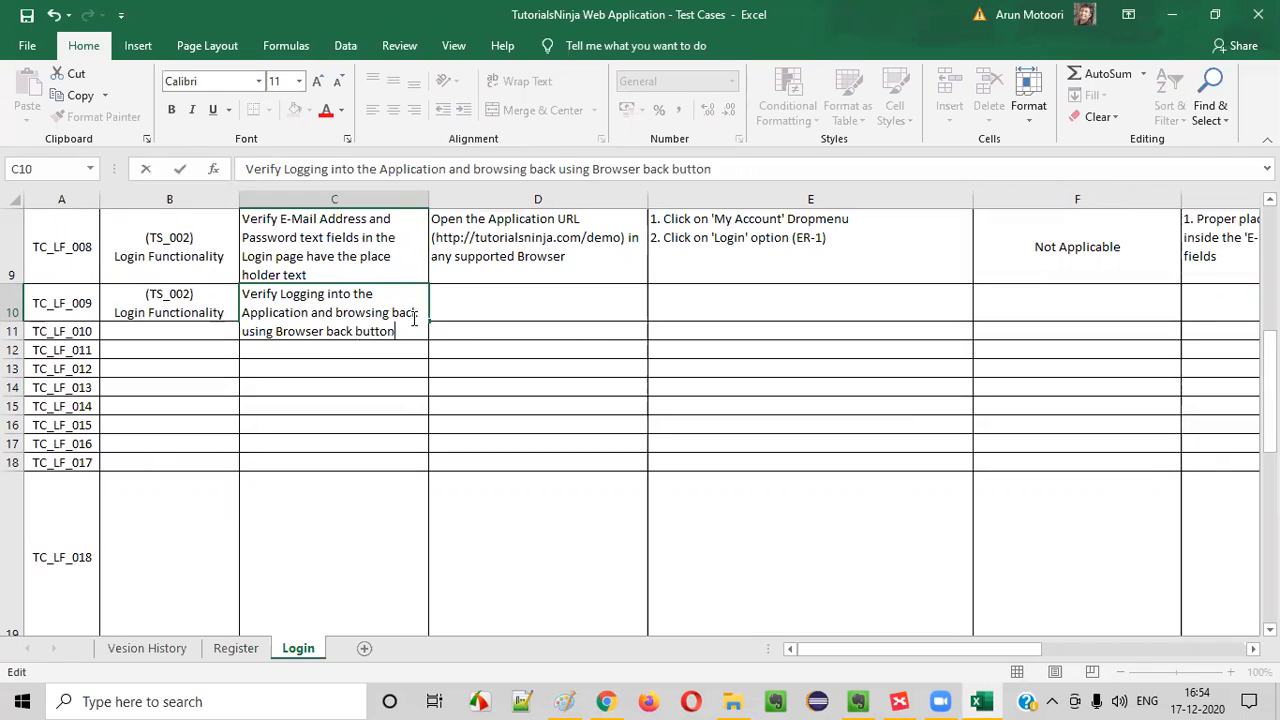
key(Tab)
Copy the pre-requisites text of TC_LF_008 into the TC_LF_009 row
click(510, 228)
key(ctrl+c)
click(523, 306)
key(ctrl+v)
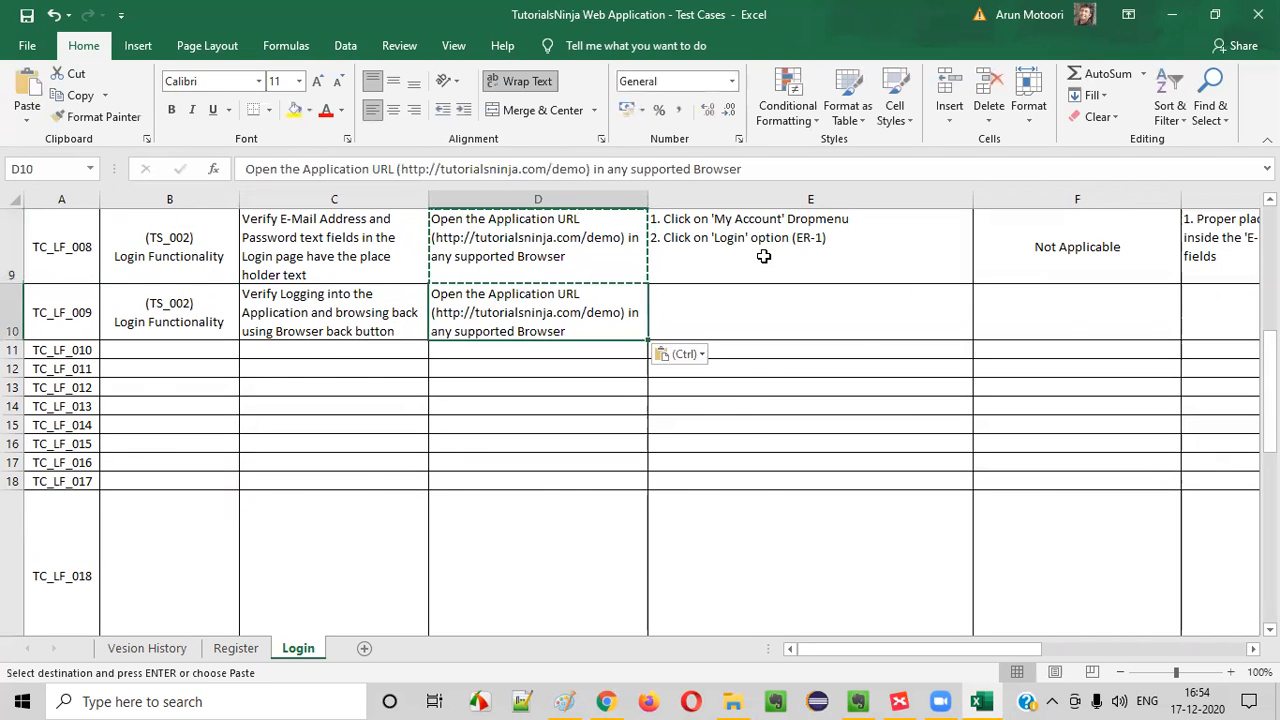
Copy the test steps of TC_LF_001 into the TC_LF_009 row and go through the pasted steps
click(816, 278)
scroll(818, 295, up, 3)
double_click(869, 310)
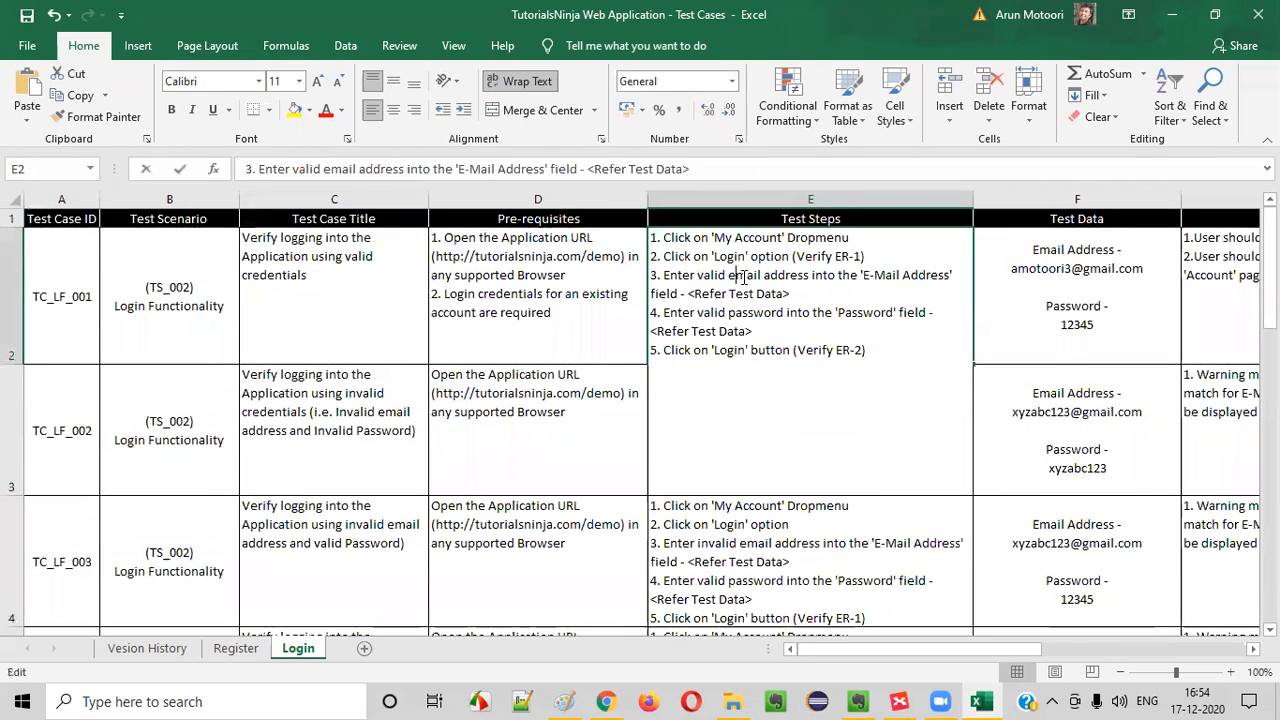
key(ctrl+a)
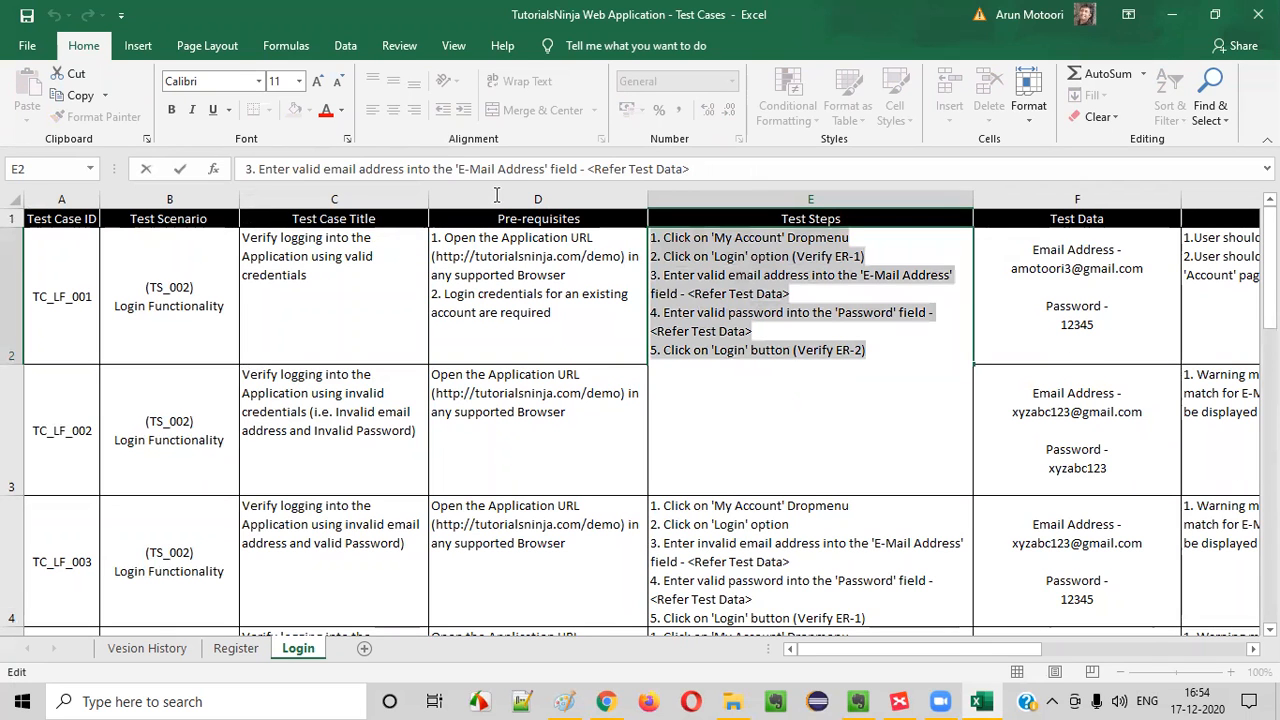
key(ctrl+c)
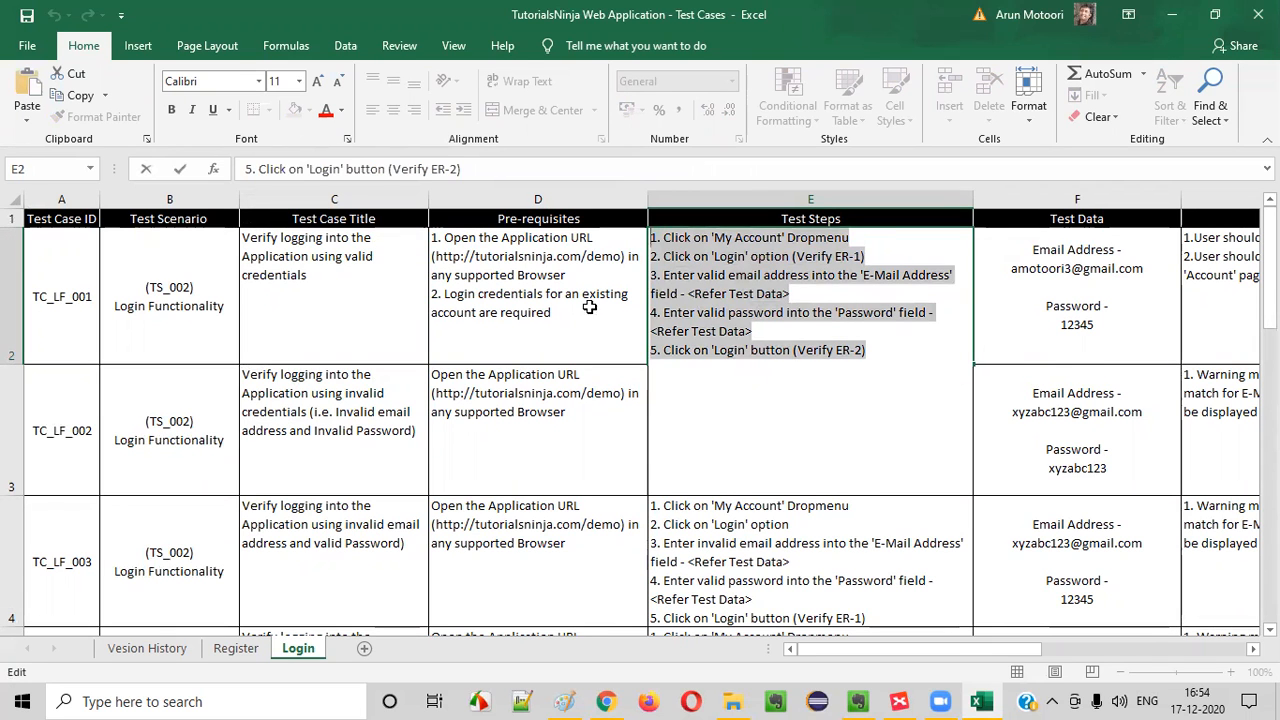
key(Escape)
key(ctrl+c)
scroll(789, 343, down, 3)
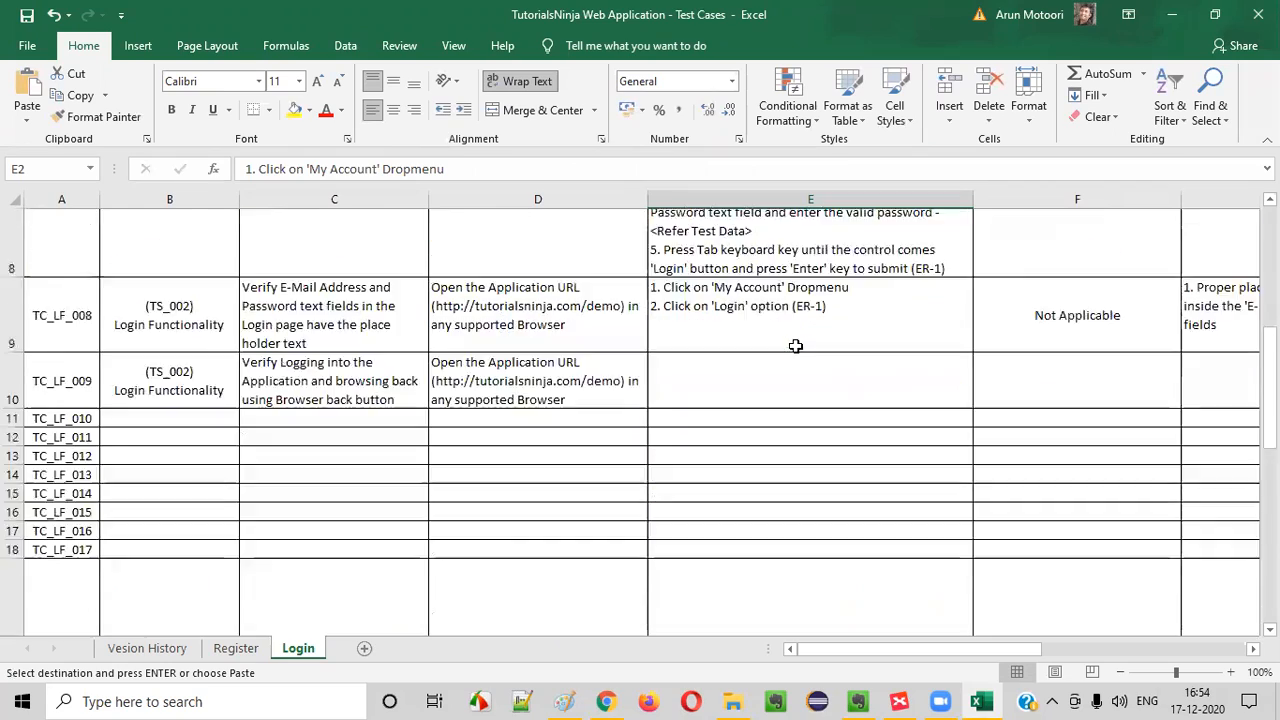
click(716, 232)
key(ctrl+v)
double_click(737, 293)
drag(706, 257, 818, 280)
click(818, 280)
drag(664, 295, 868, 332)
click(717, 392)
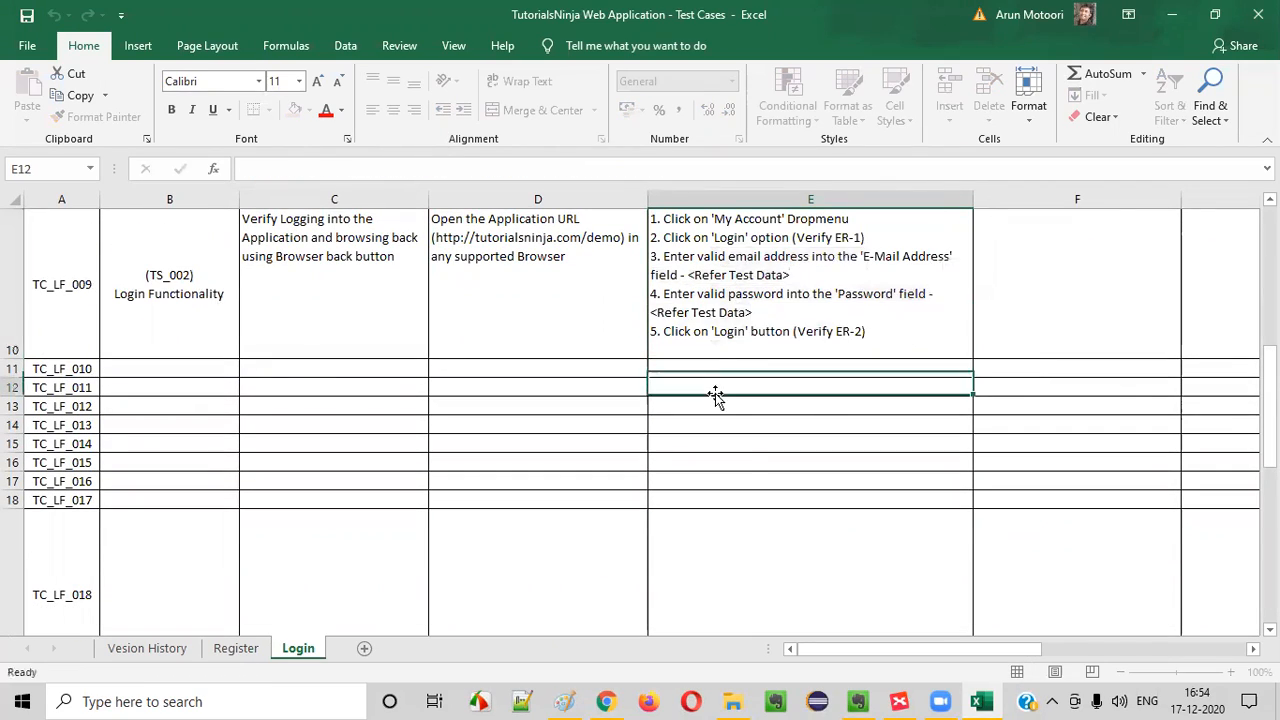
Copy the TC_LF_001 test data, with the e-mail address and password, into the TC_LF_009 row
scroll(760, 350, up, 3)
scroll(1060, 320, up, 1)
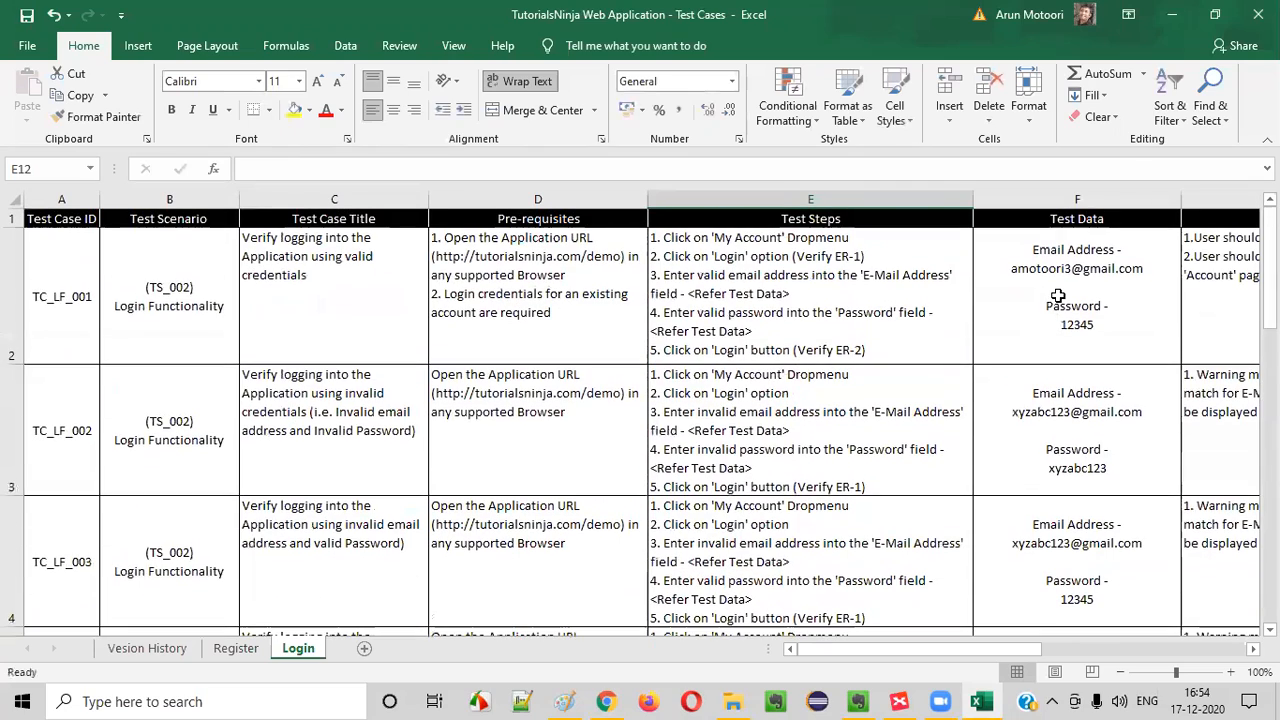
click(1055, 290)
key(ctrl+c)
scroll(1050, 362, down, 4)
scroll(1045, 357, up, 2)
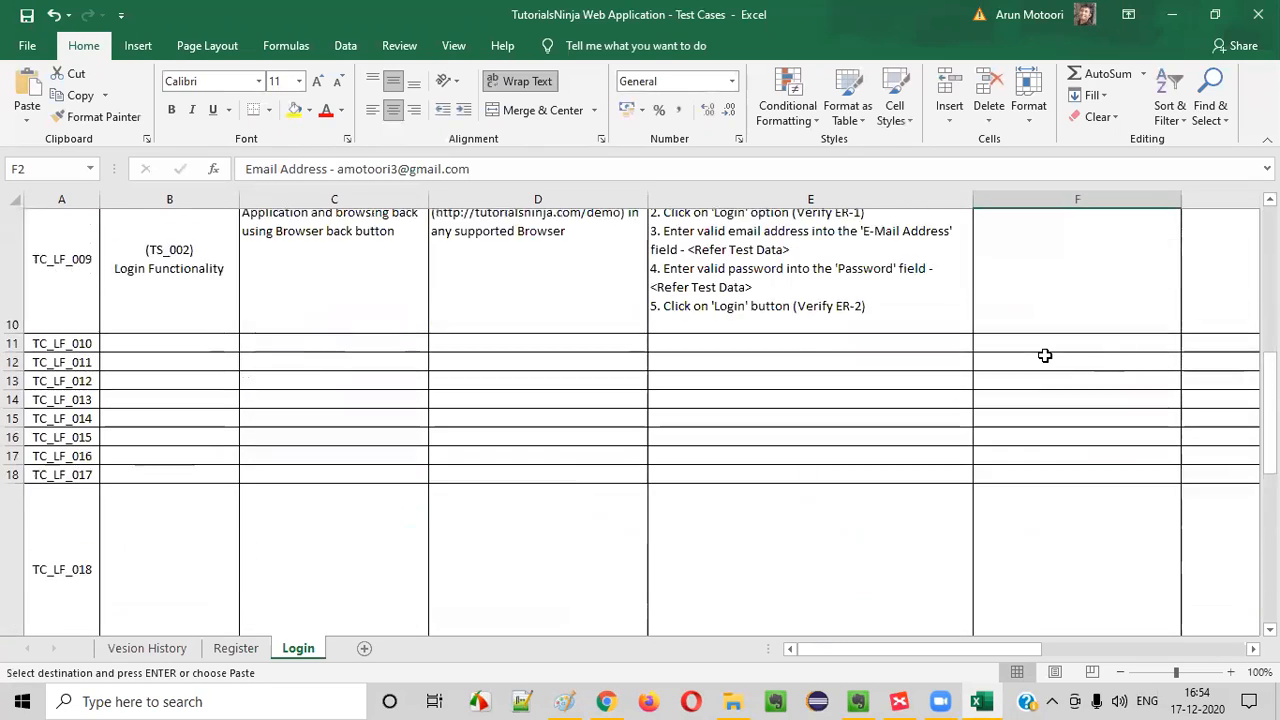
click(1046, 286)
key(ctrl+v)
Remove the "(Verify ER-1)" and "(Verify ER-2)" references from steps 2 and 5 of TC_LF_009
double_click(768, 287)
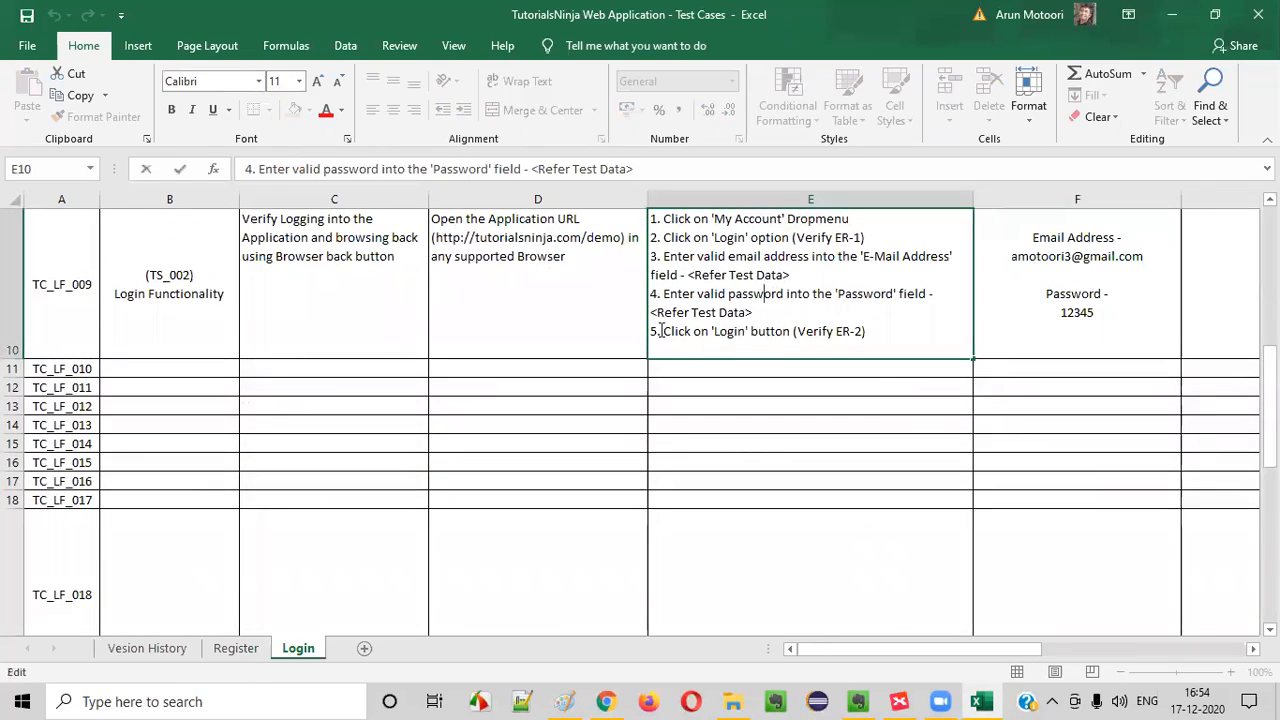
drag(790, 237, 920, 242)
text(\)
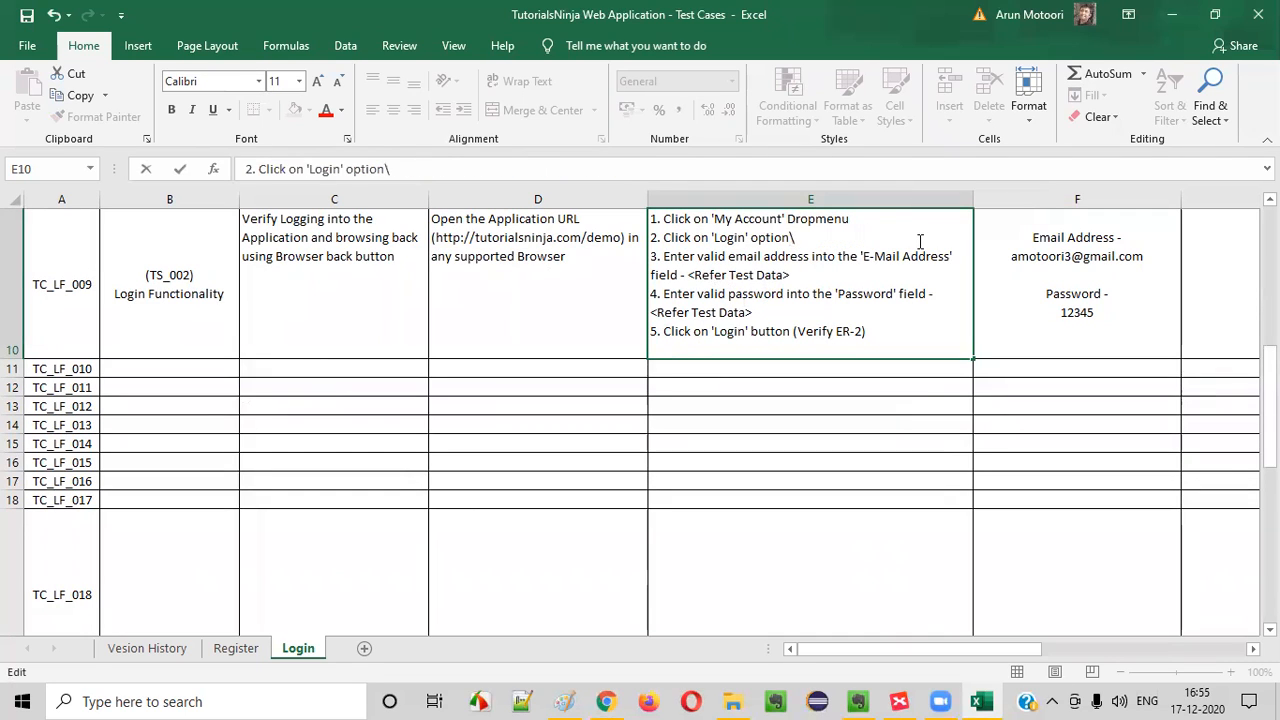
drag(795, 330, 897, 329)
key(BackSpace)
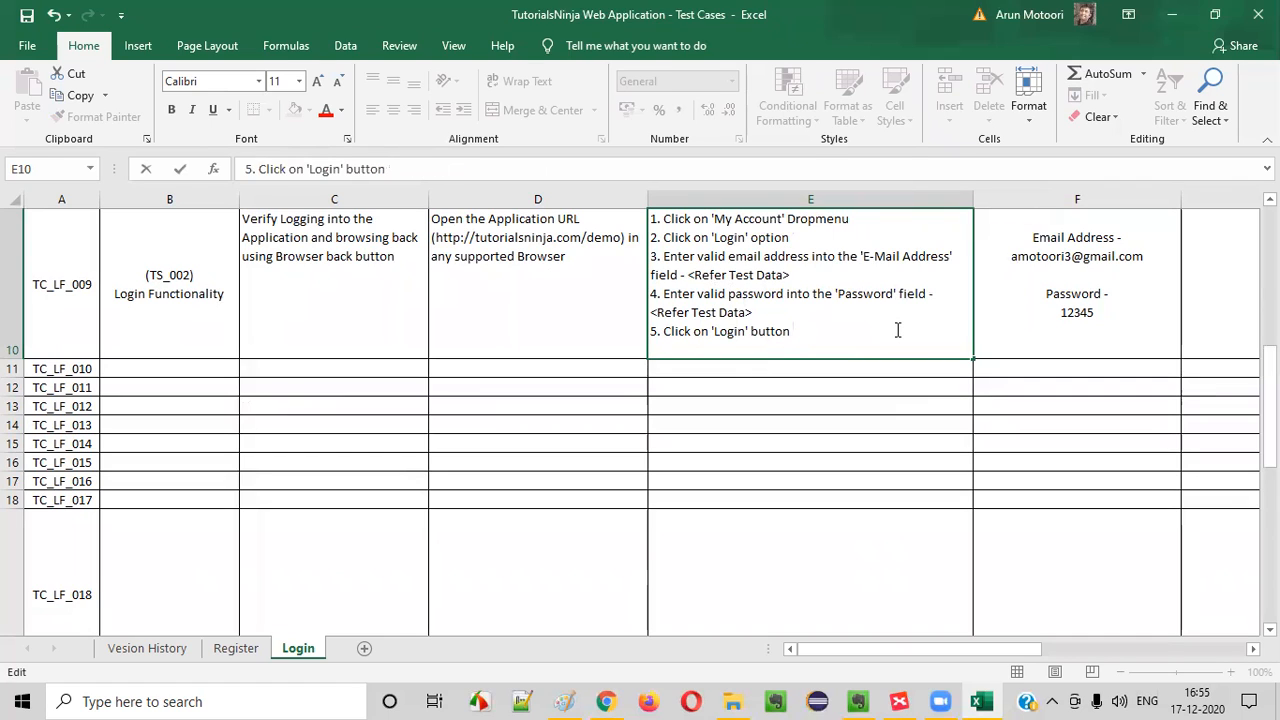
Add "6. Click on Browser back button (ER-1)" as the last test step of TC_LF_009
key(alt+Return)
drag(663, 331, 800, 332)
click(721, 352)
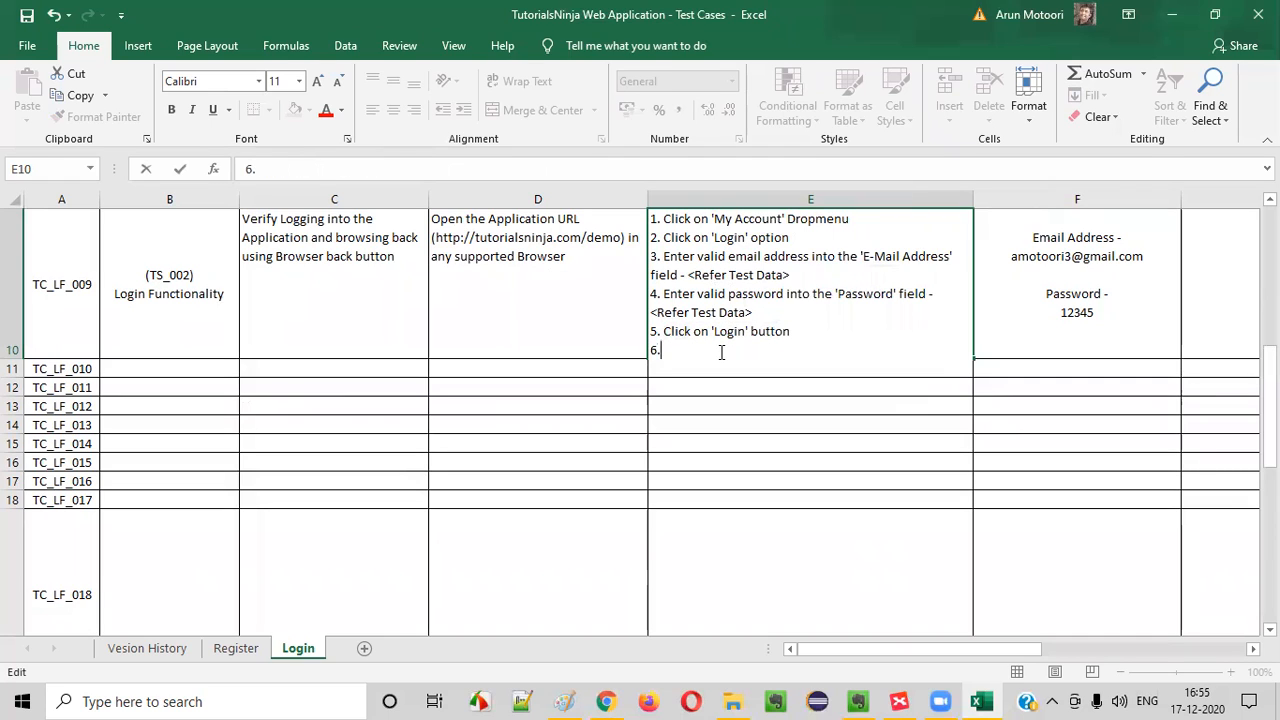
text(6. Click on Browser back bu)
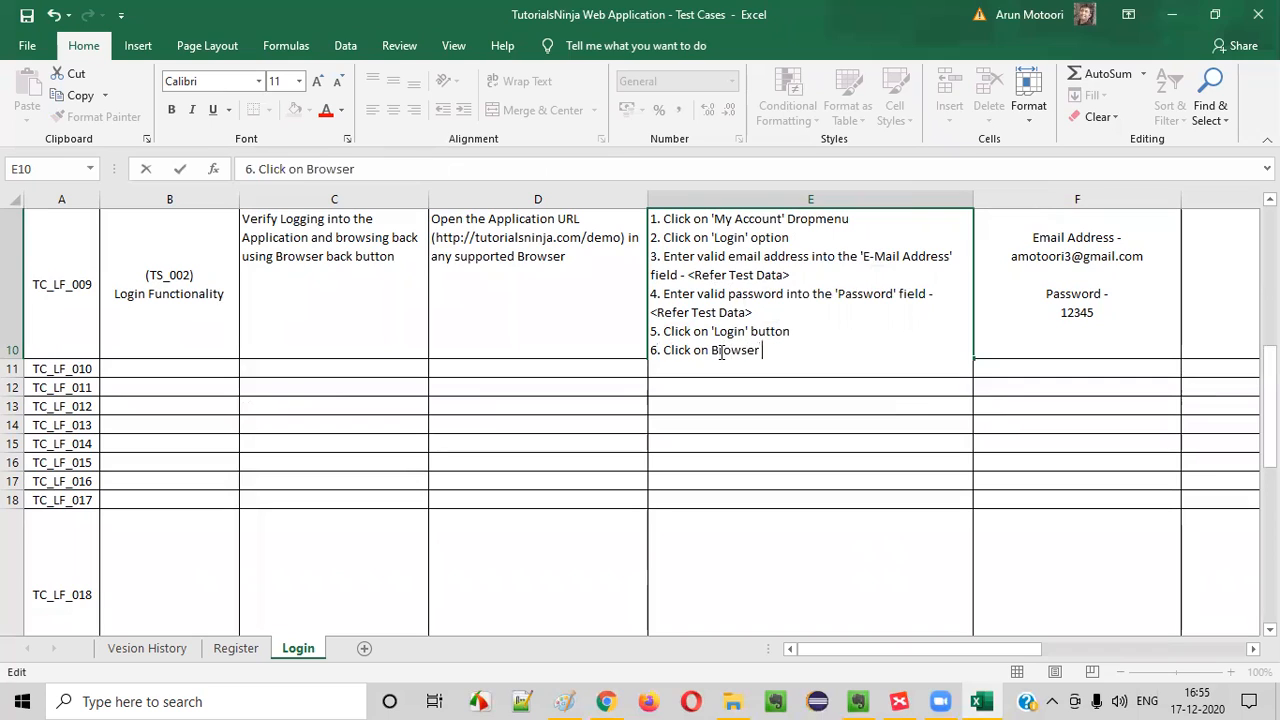
key(BackSpace)
key(BackSpace)
key(BackSpace)
key(BackSpace)
text(k button (ER-1)
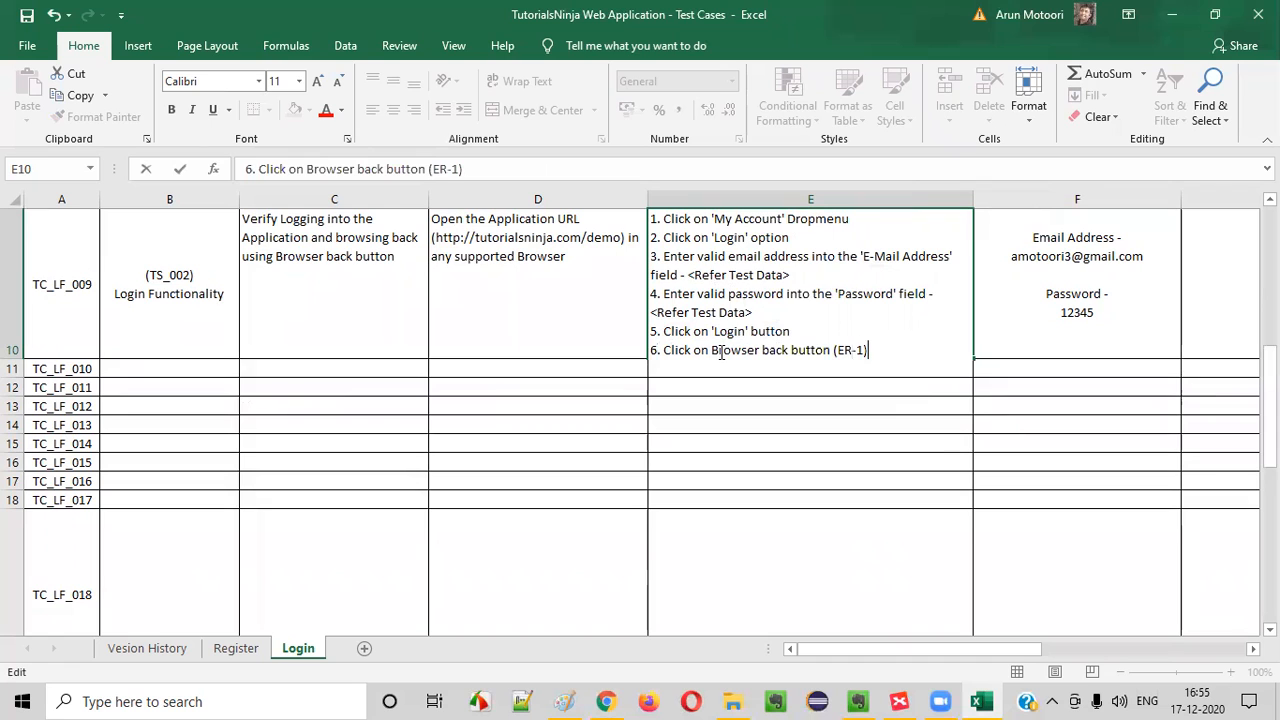
click(1012, 310)
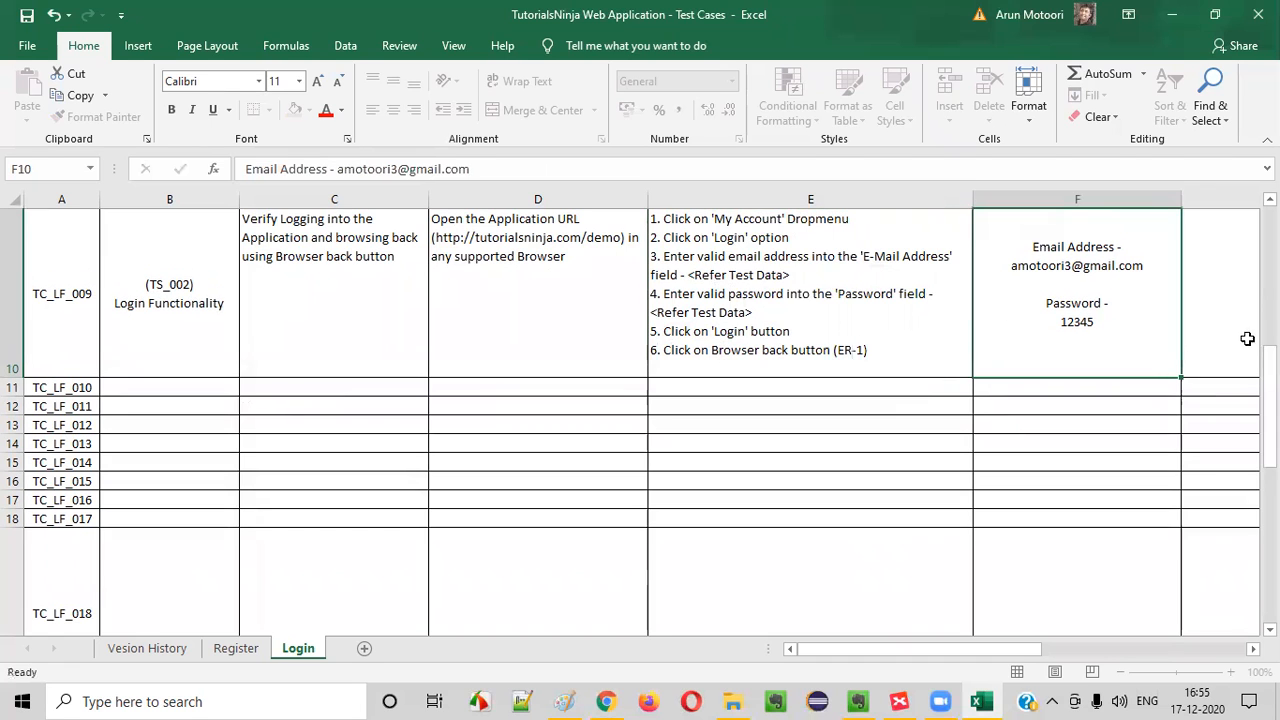
Enter "1. User should not logged out" as the expected result of TC_LF_009
click(1228, 317)
text(1. User )
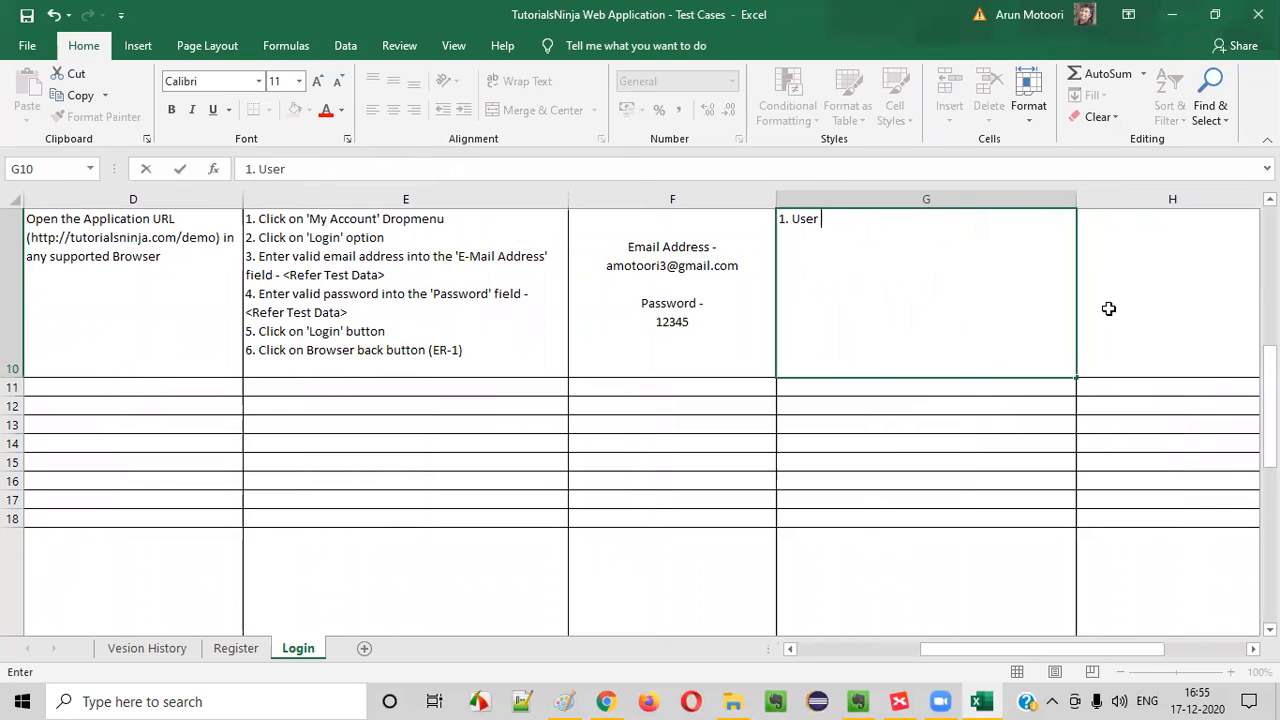
text(should not logged out)
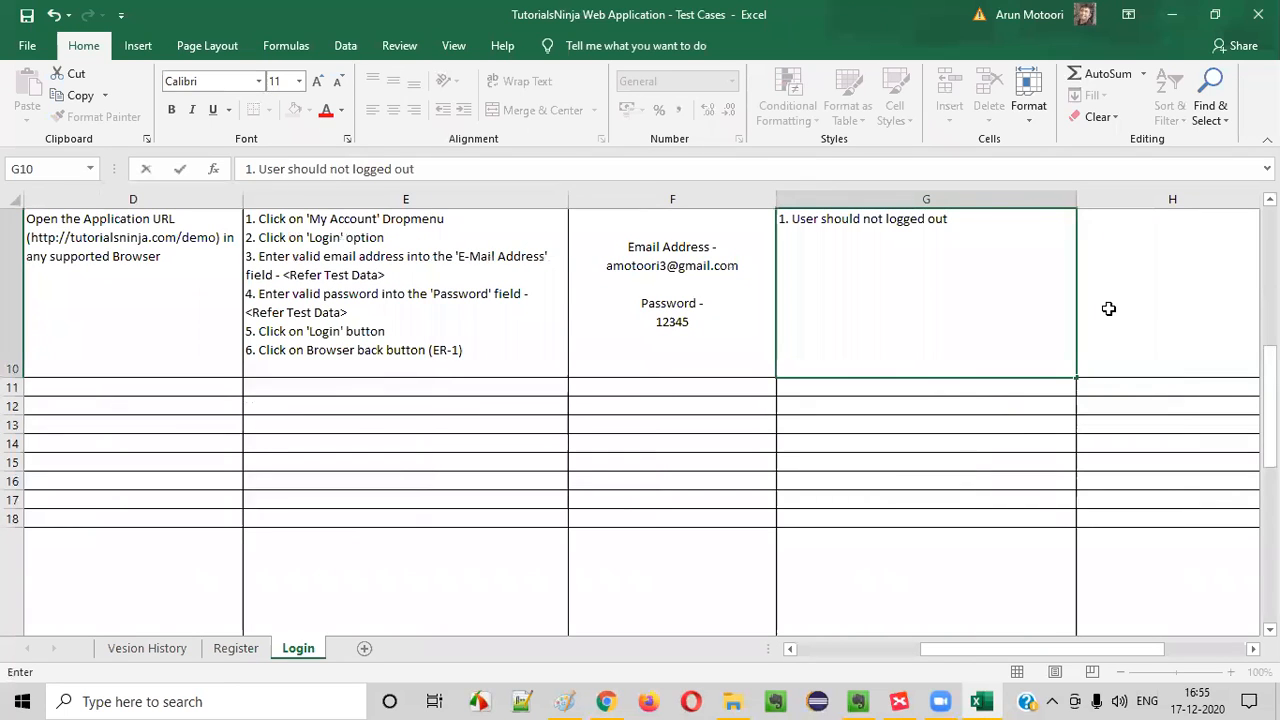
click(489, 349)
click(947, 307)
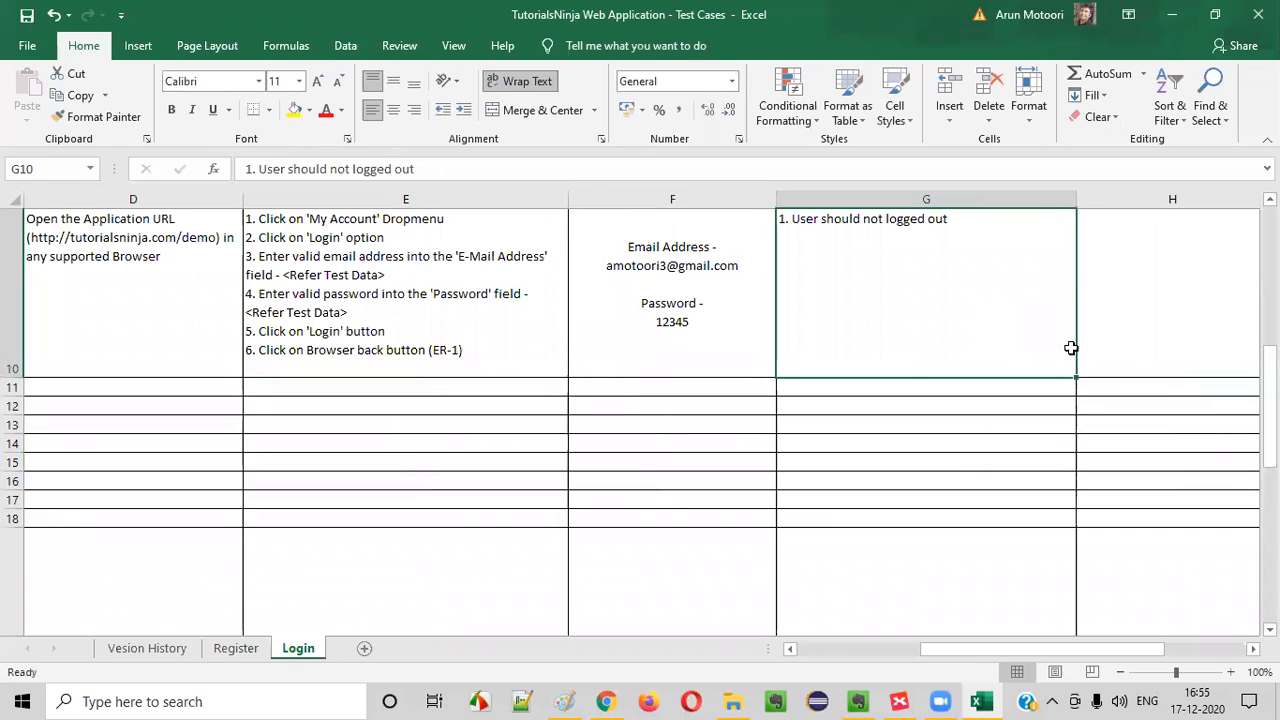
Review the filled-in TC_LF_009 row from its scenario and test steps through to its expected result
click(323, 366)
drag(957, 309, 307, 614)
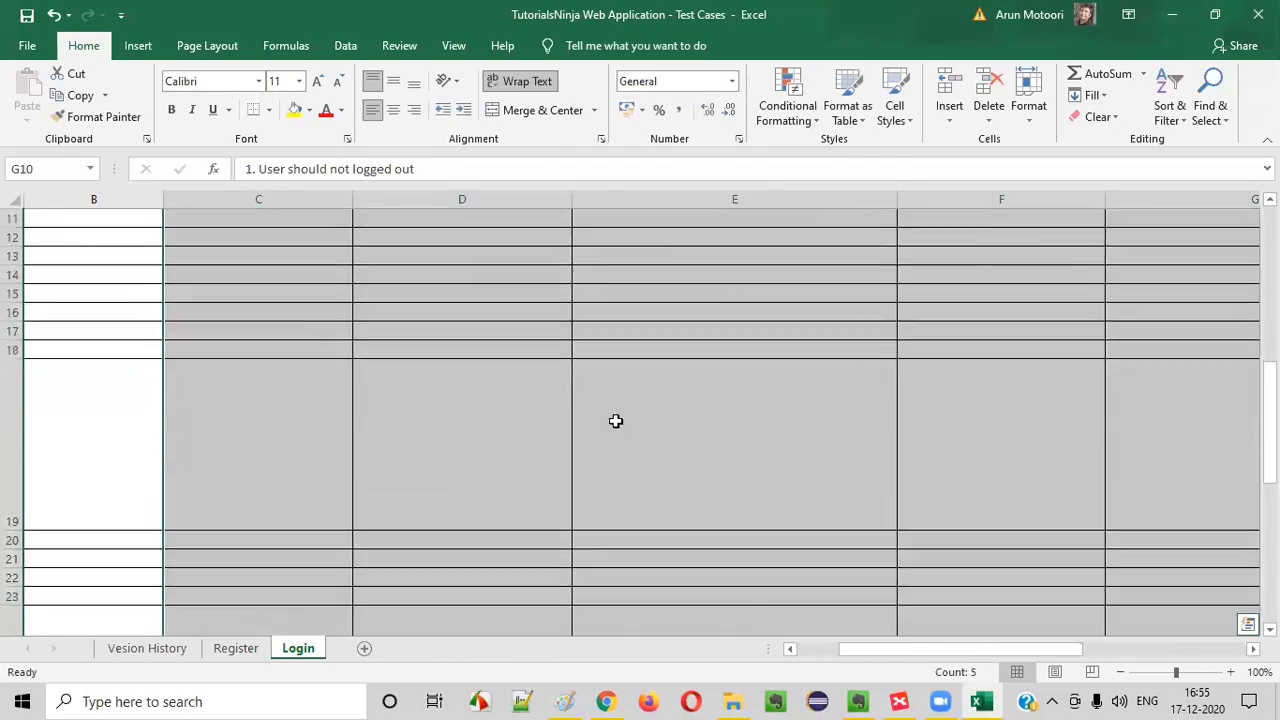
scroll(622, 418, up, 2)
scroll(627, 418, down, 2)
scroll(700, 401, up, 1)
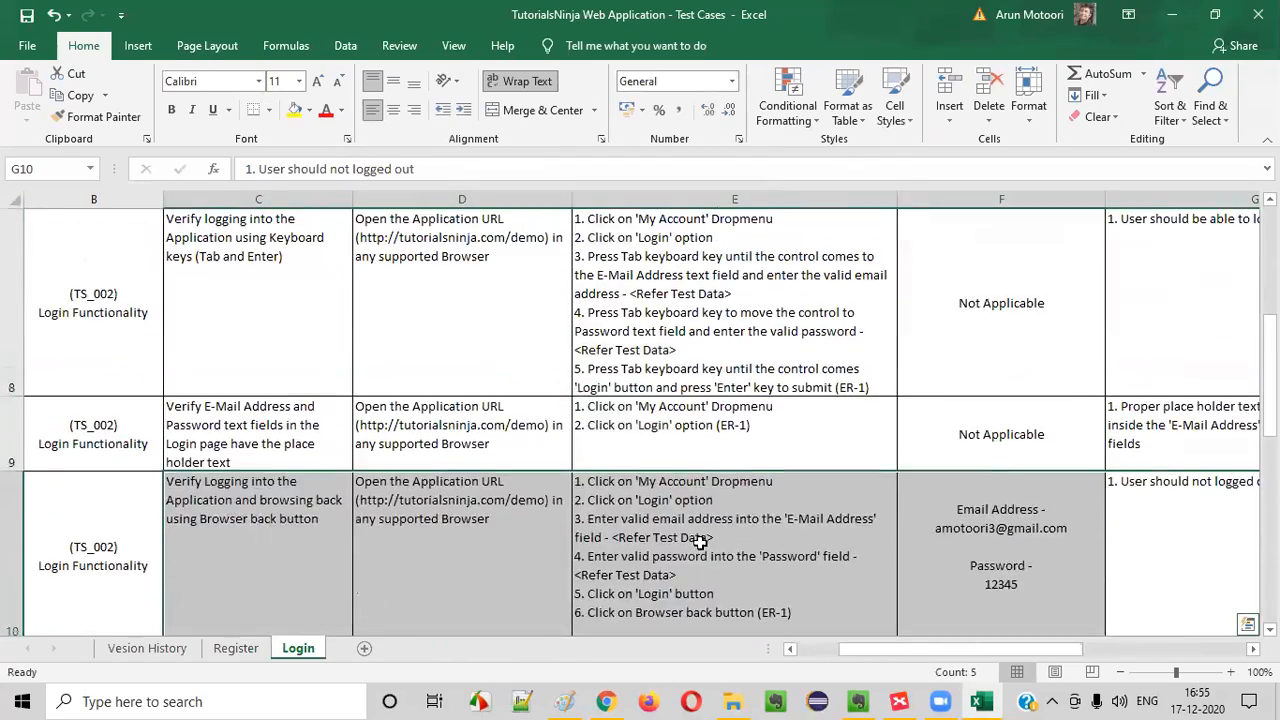
click(703, 540)
click(1166, 547)
key(Down)
key(Down)
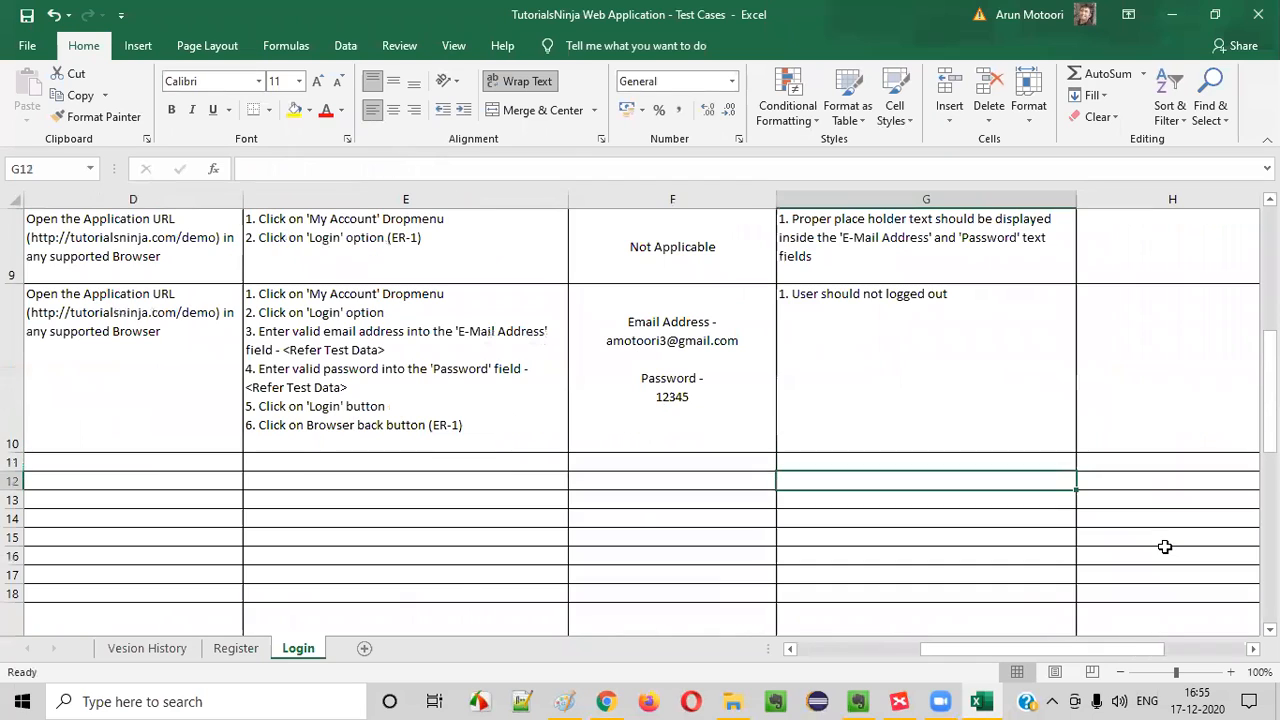
key(Up)
key(Up)
key(Up)
key(Down)
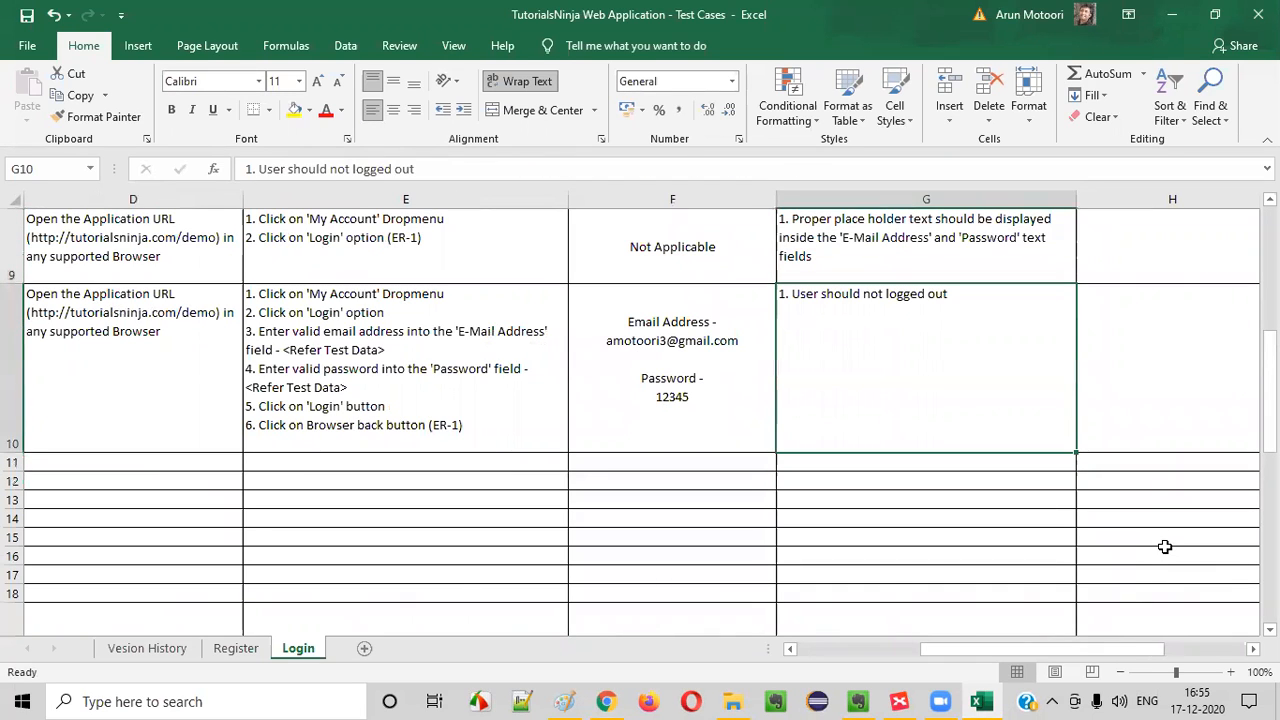
Reduce the height of the TC_LF_009 row to fit its six test steps
drag(14, 453, 14, 437)
key(Left)
key(Left)
key(Left)
key(Left)
key(Left)
key(Left)
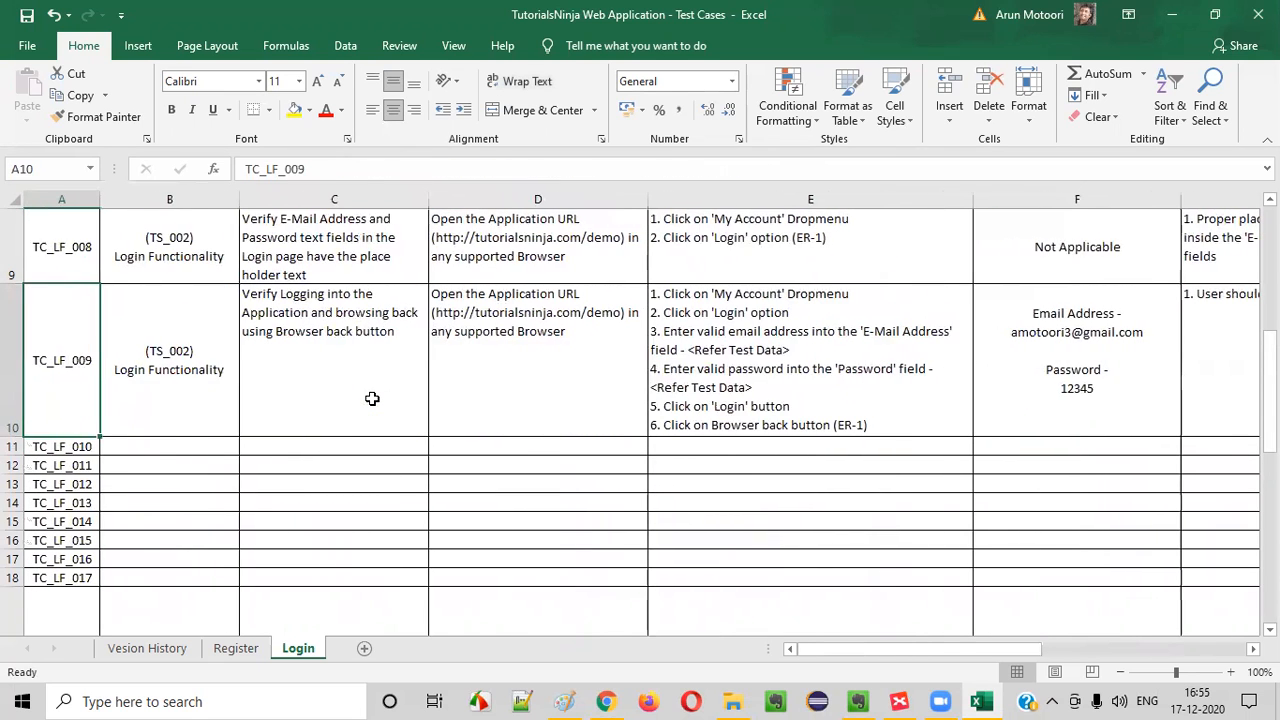
Copy the "(TS_002) Login Functionality" entry from the TC_LF_009 row into the TC_LF_010 row
key(Down)
key(Right)
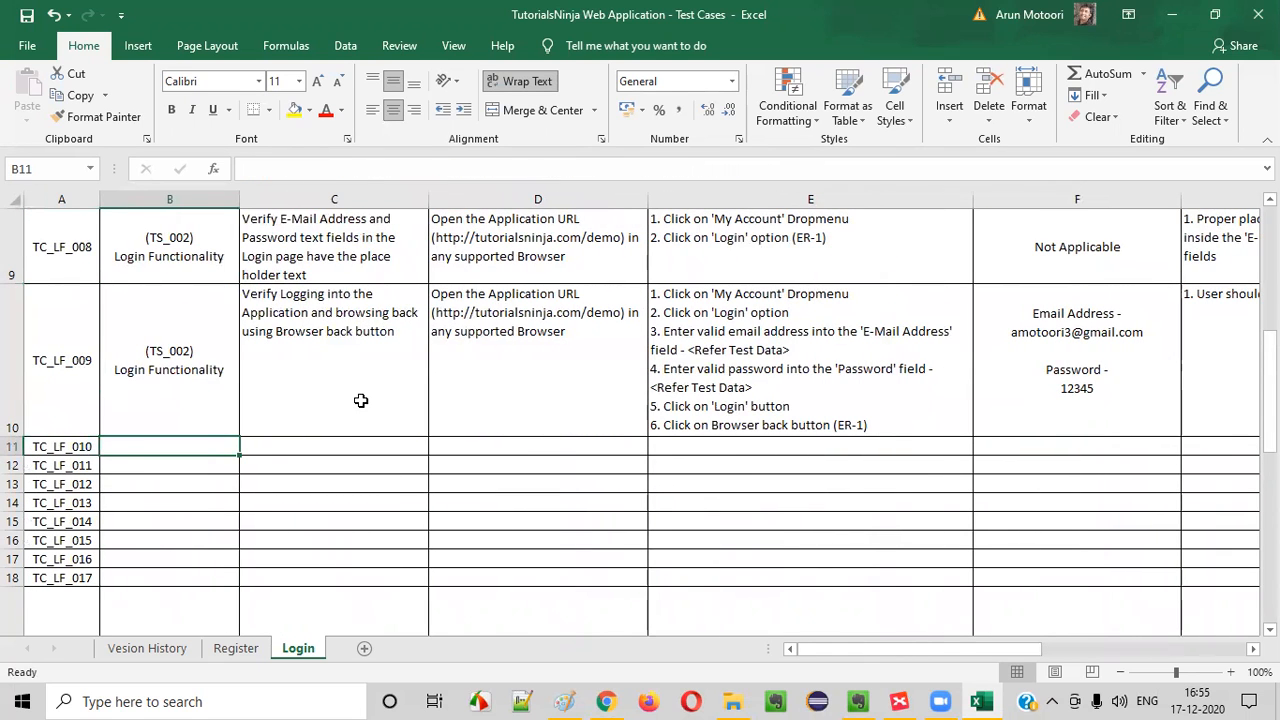
click(172, 352)
key(ctrl+c)
key(Down)
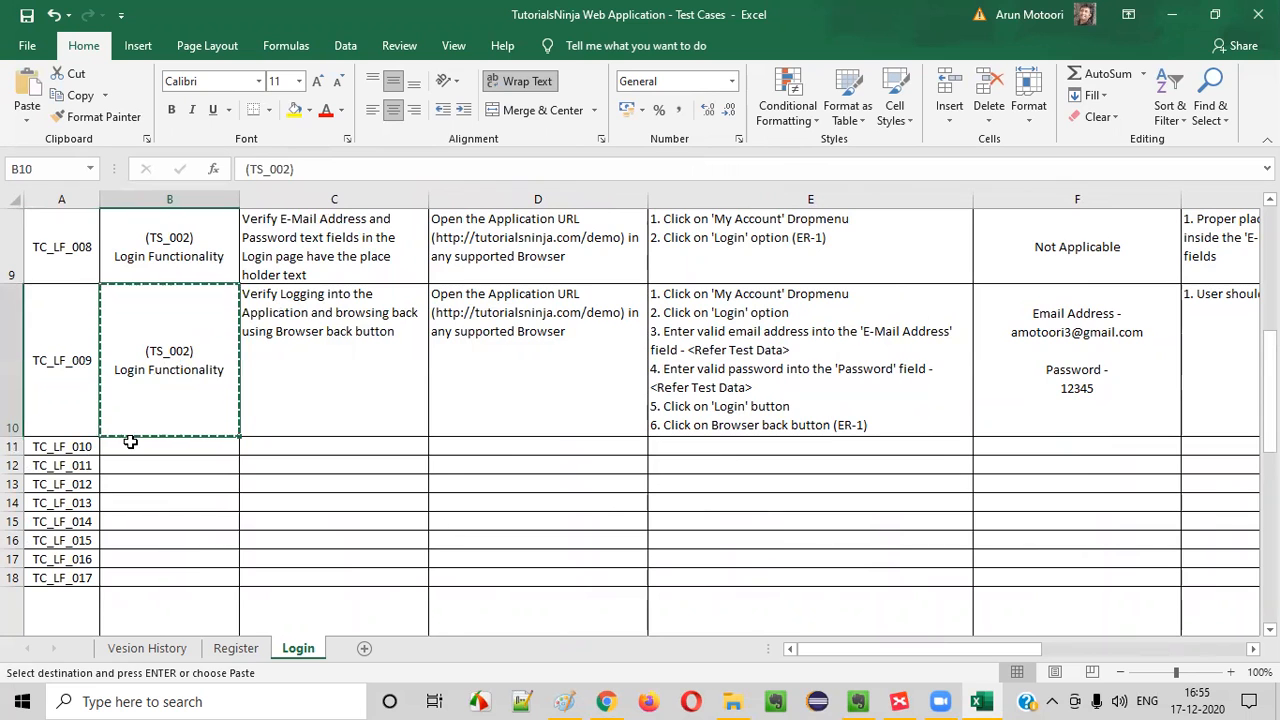
key(ctrl+v)
click(320, 362)
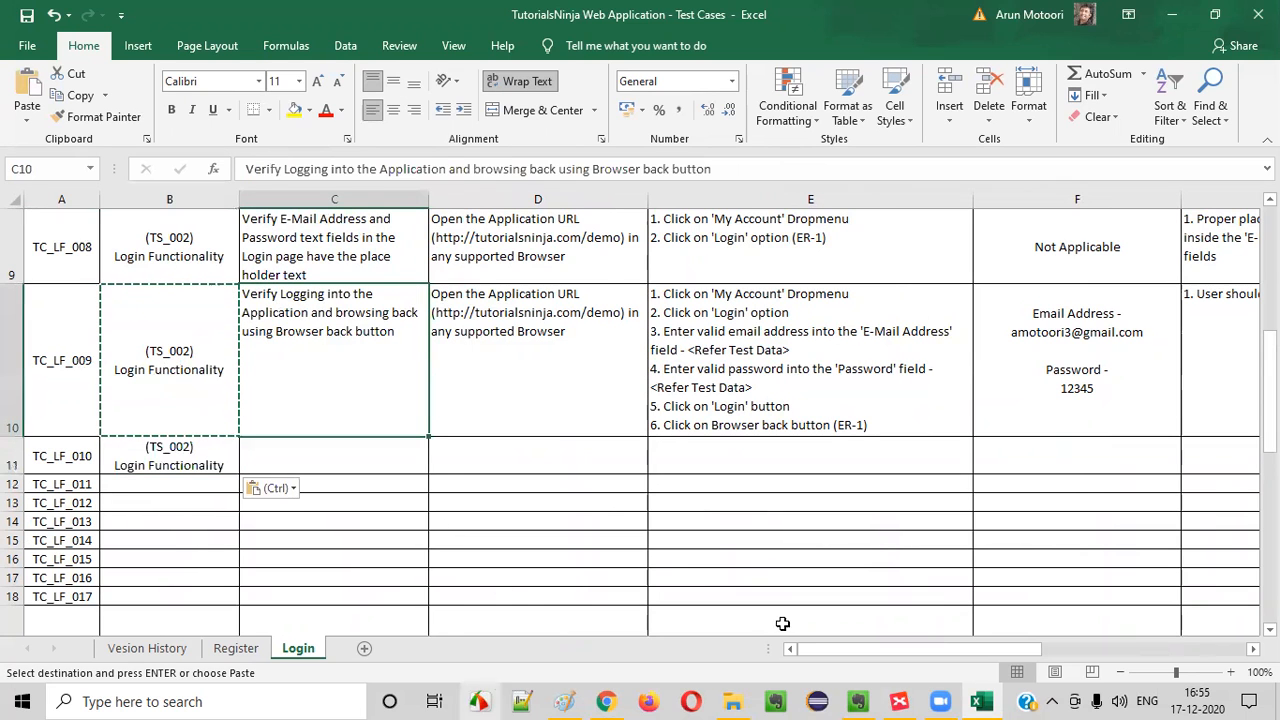
Switch to the XMind Login map, fill the "Browser back button after Login" topic green and select the "Browser Back after Logout" topic
click(903, 701)
scroll(838, 462, down, 1)
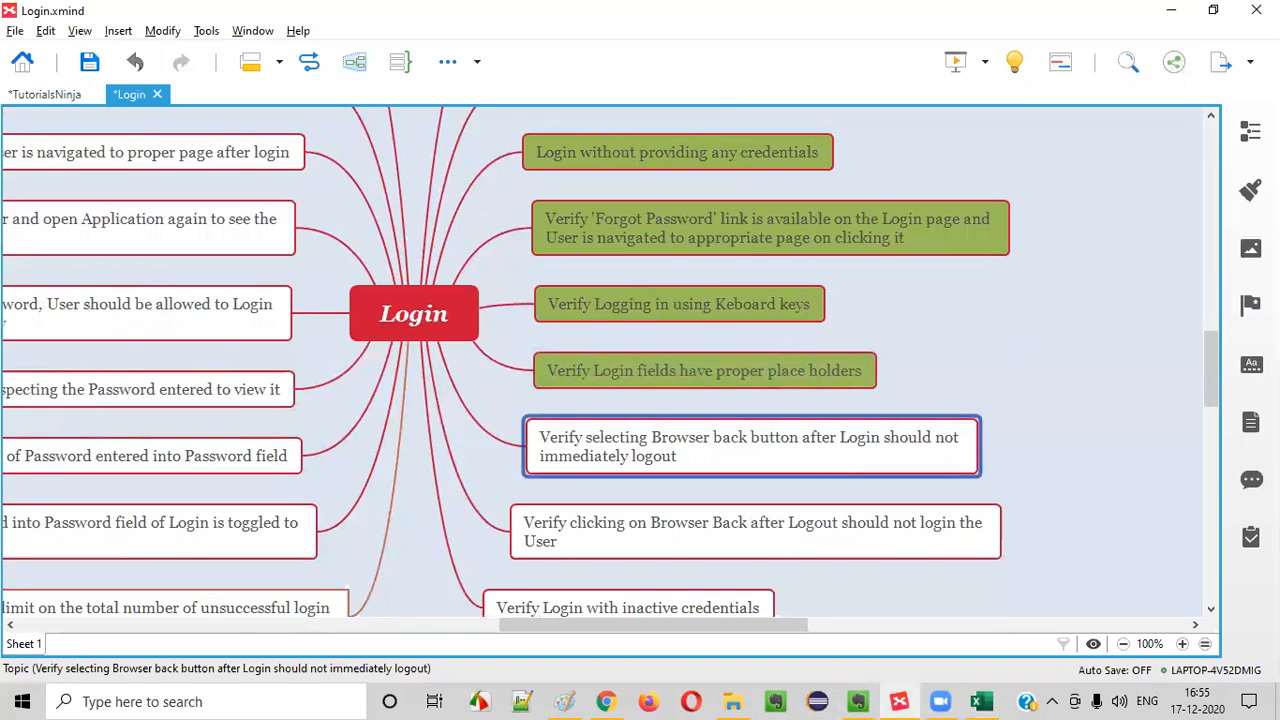
click(1250, 190)
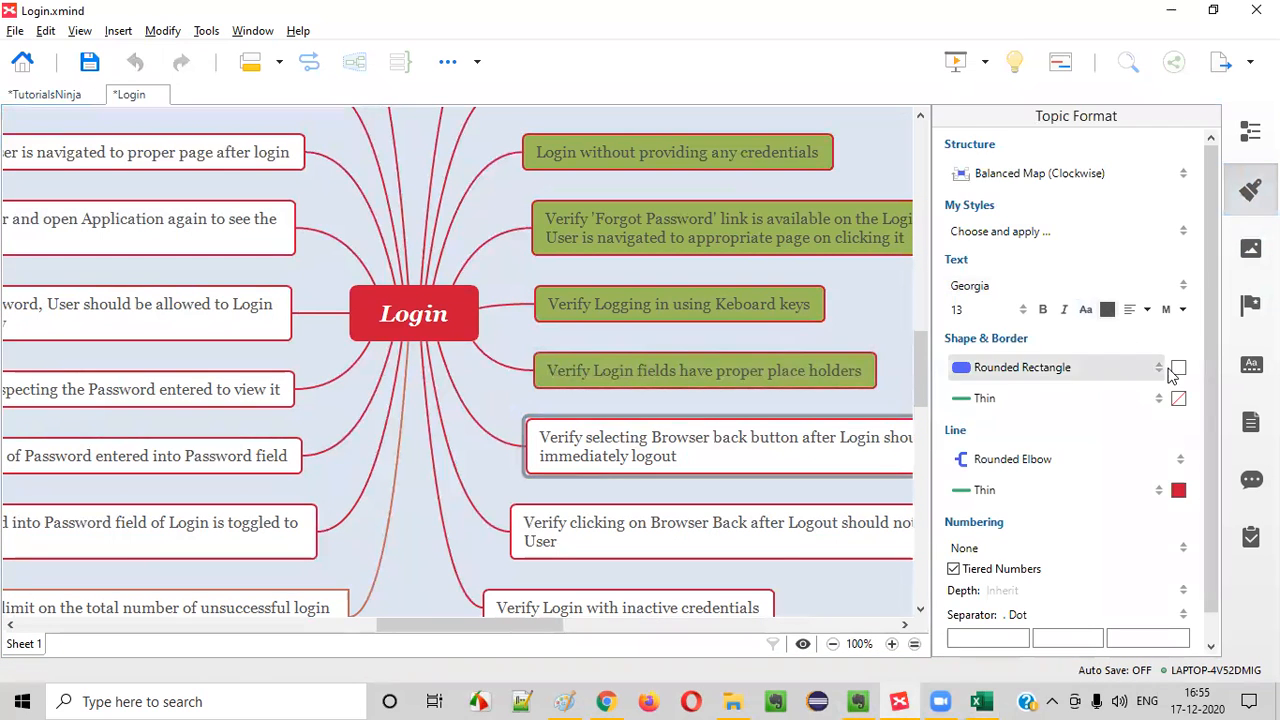
click(1177, 368)
click(1106, 418)
click(1250, 190)
click(480, 555)
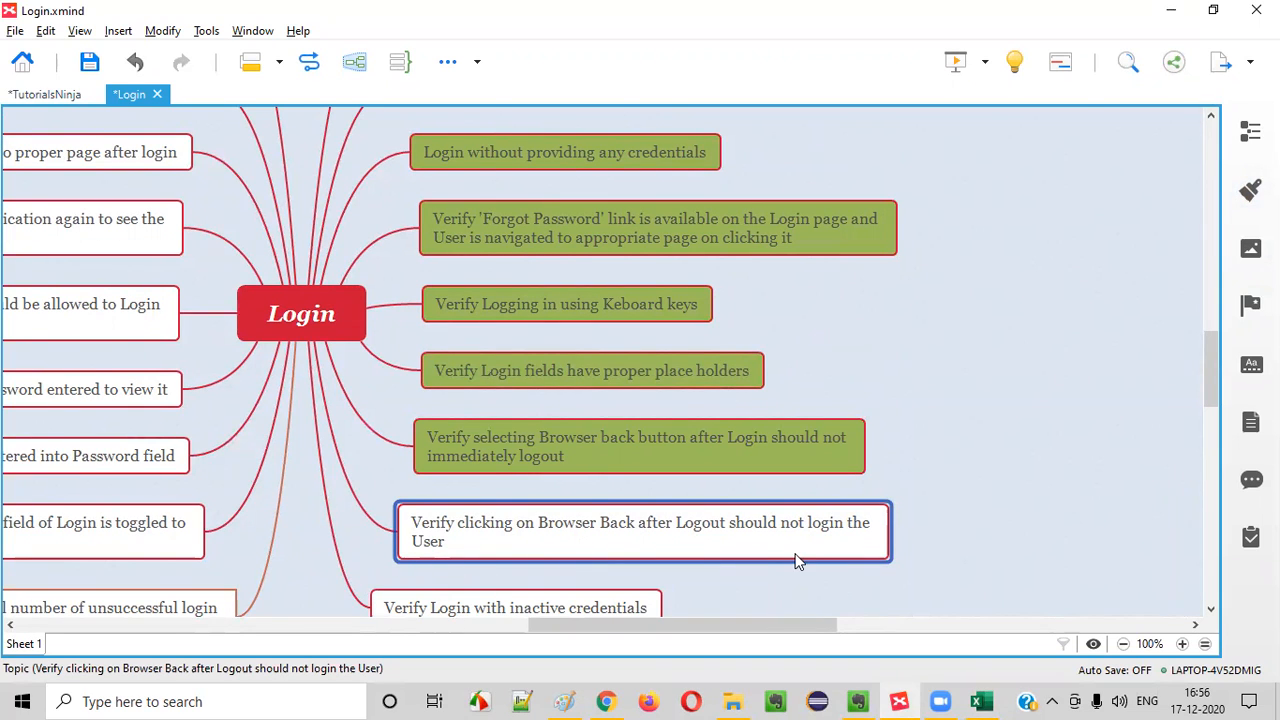
Switch to Chrome, log out of the demo store account and browse back to the previous page
click(607, 701)
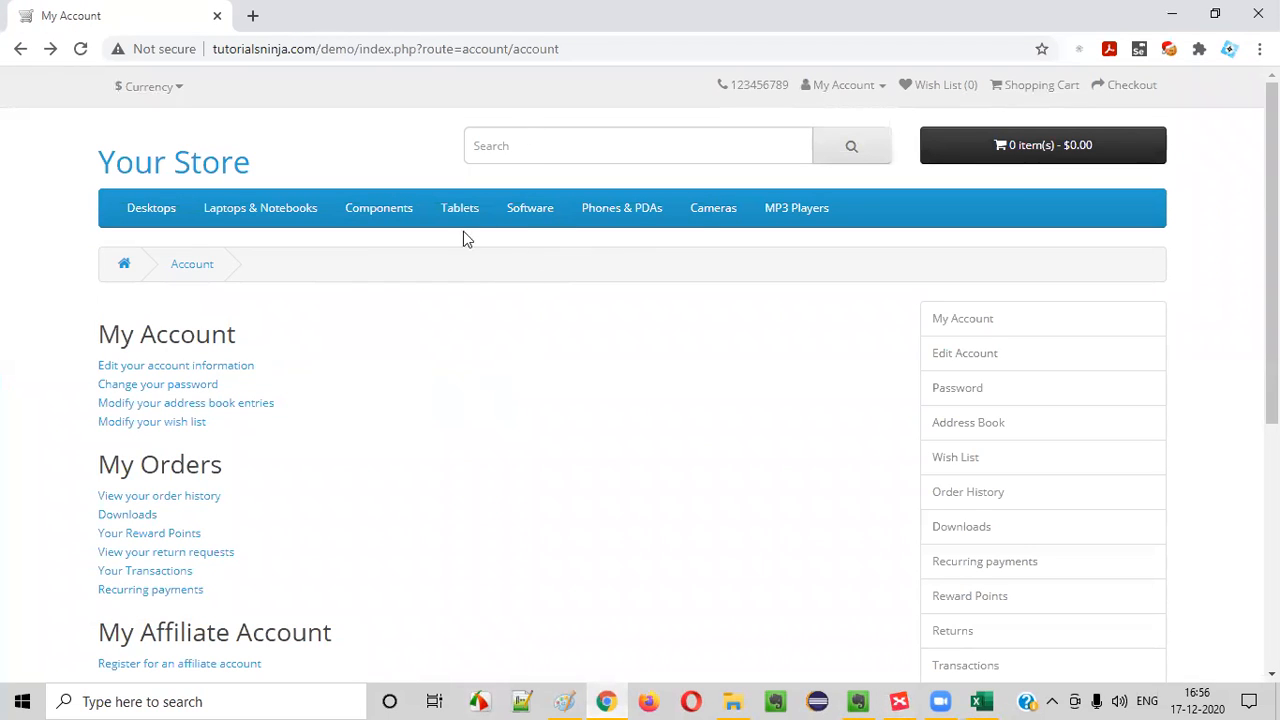
click(855, 90)
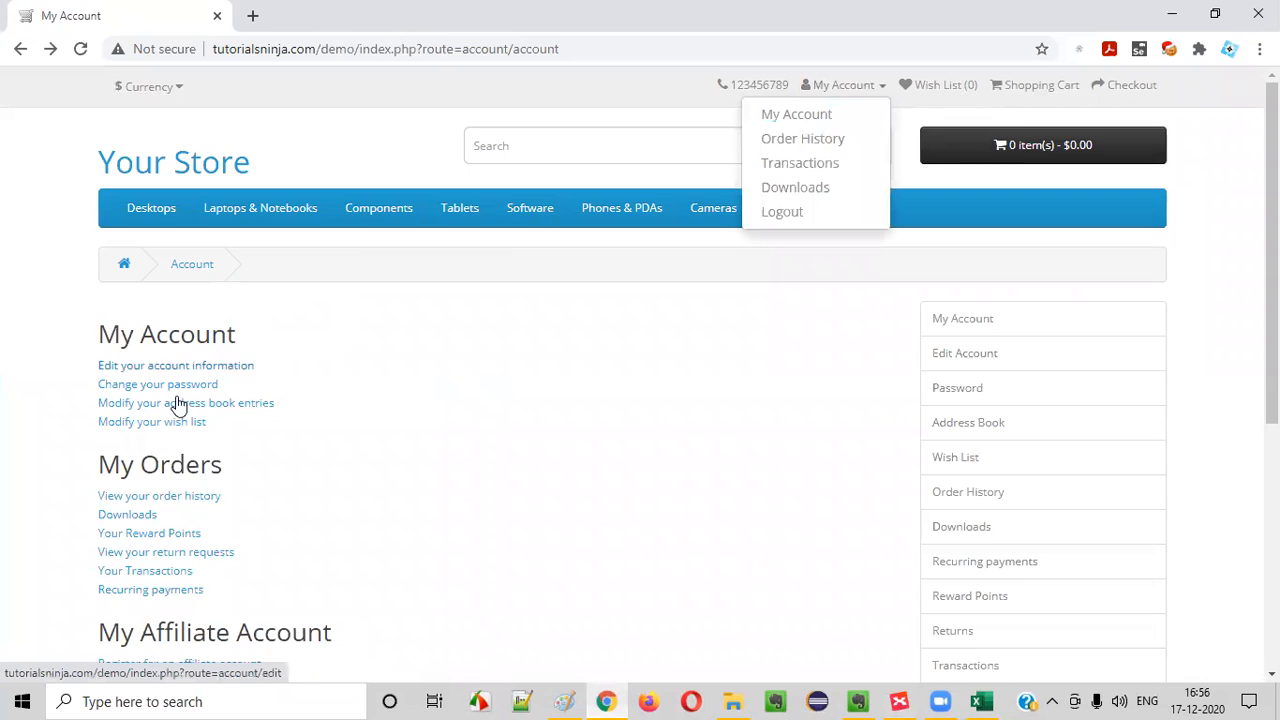
click(392, 428)
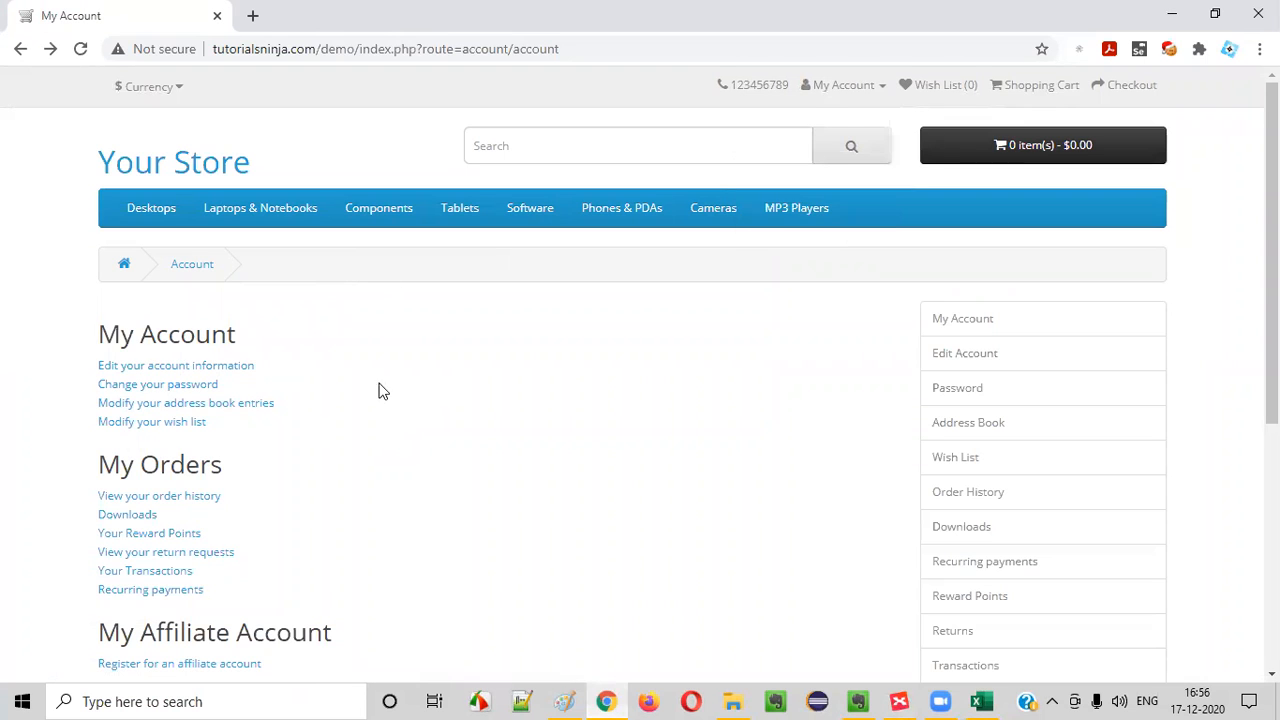
click(866, 93)
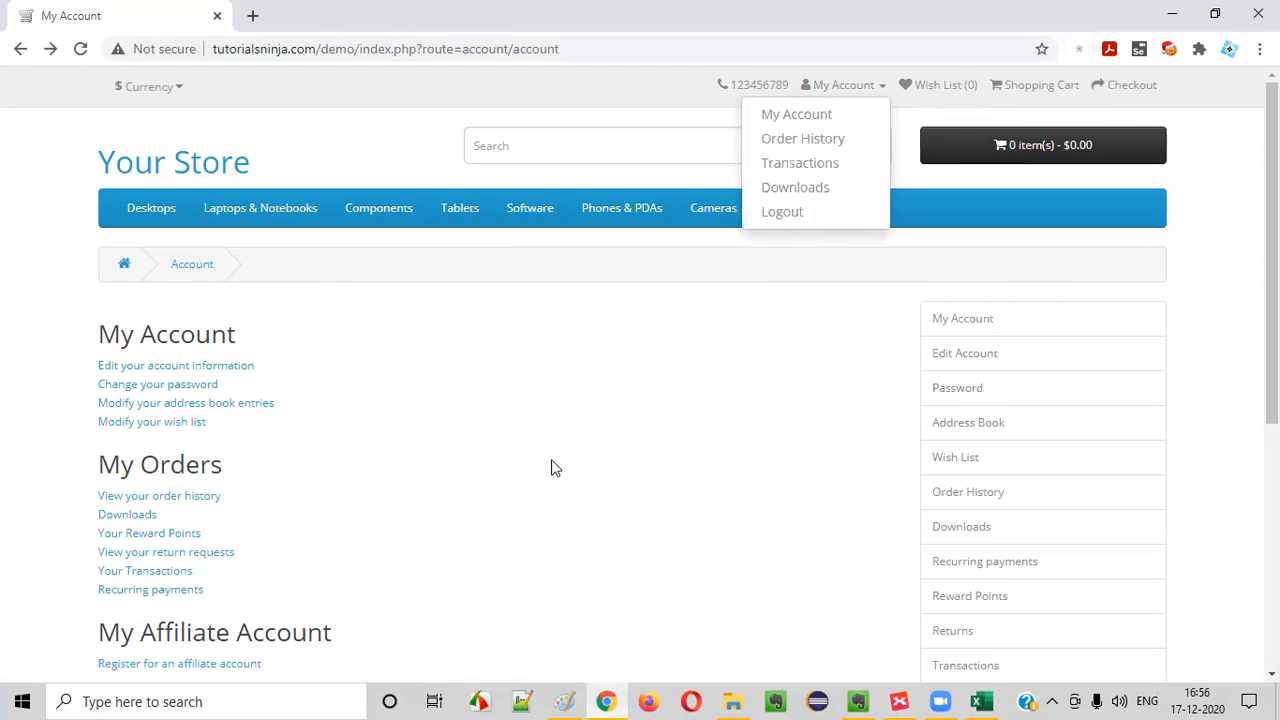
click(784, 215)
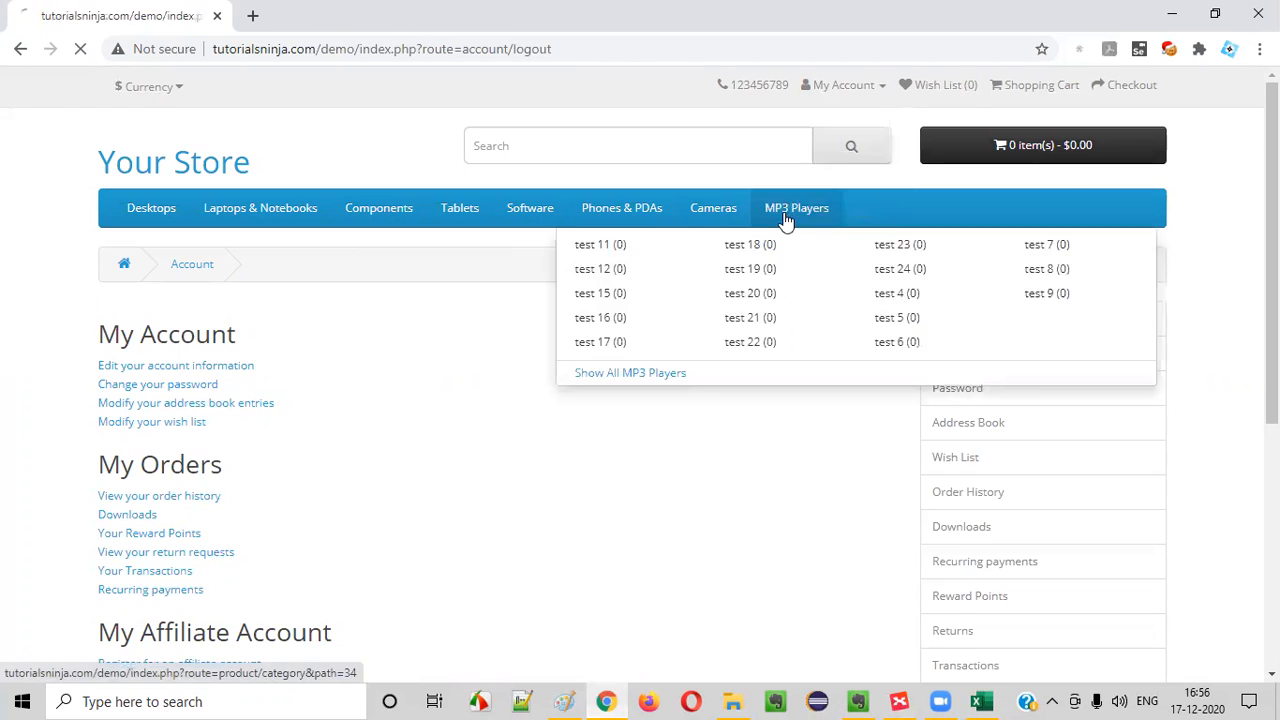
click(20, 50)
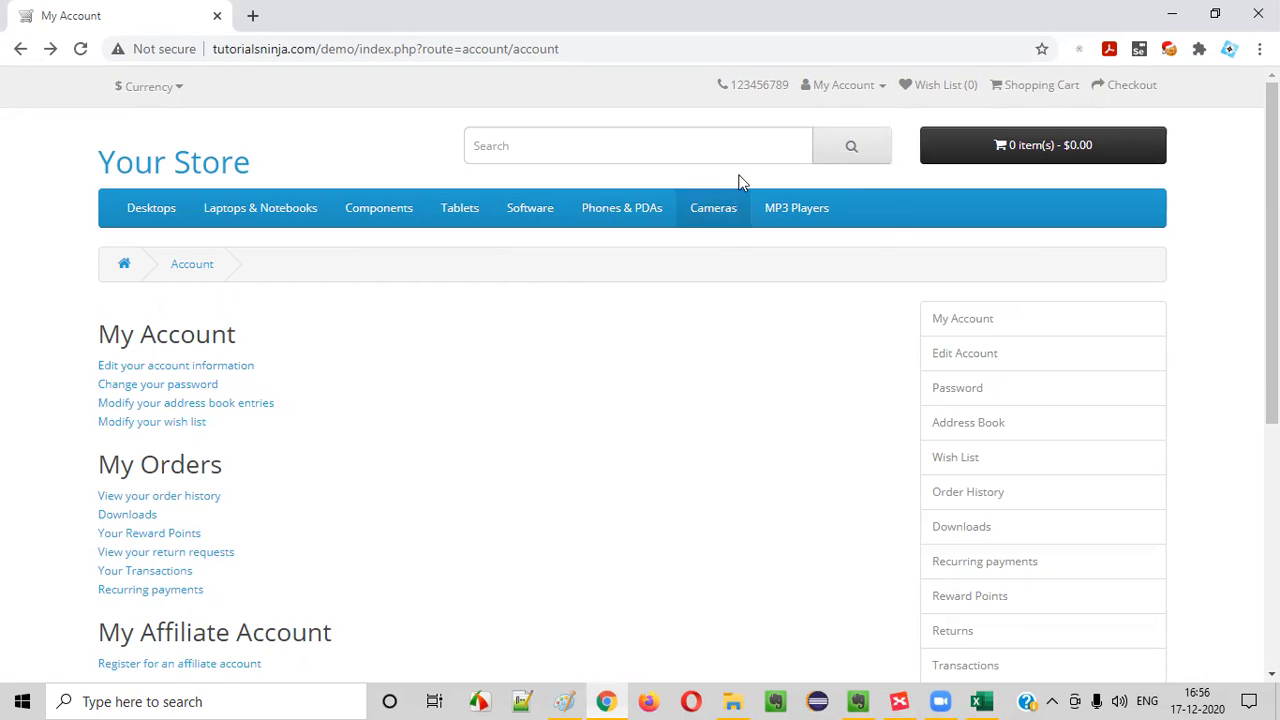
Repeat the logout and browse-back check twice more from the store's My Account page
click(840, 86)
click(790, 214)
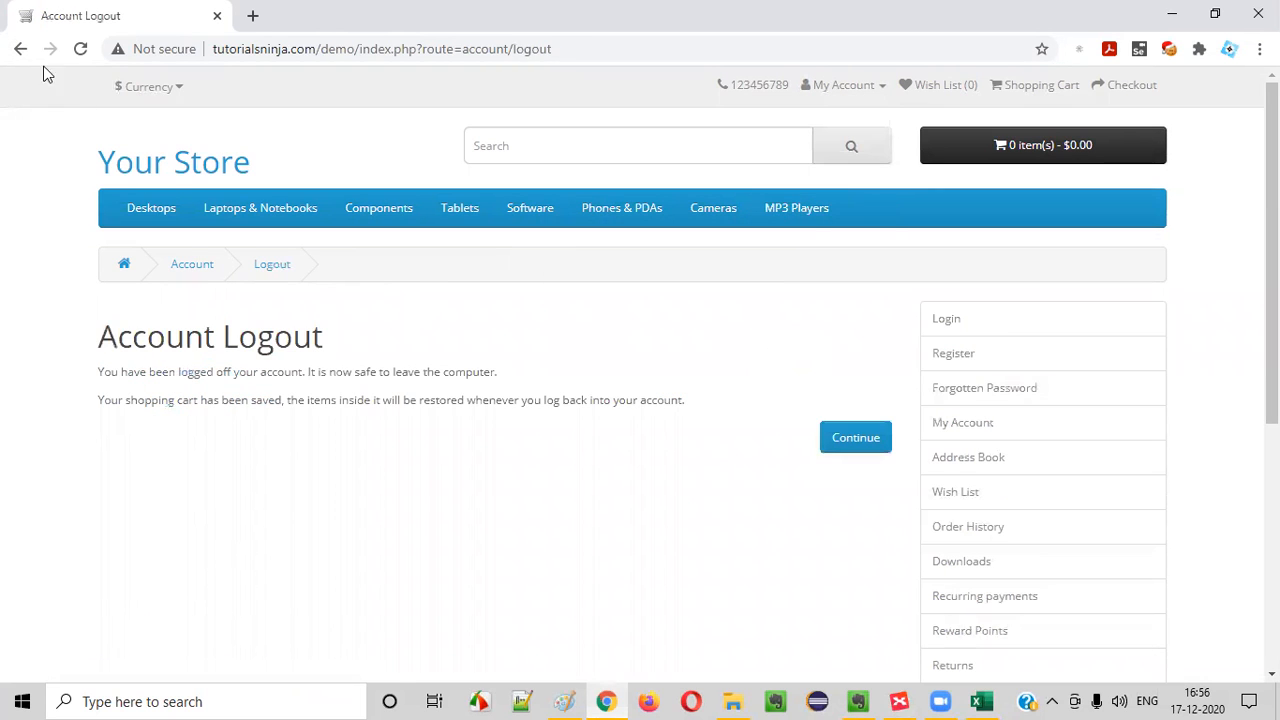
click(18, 50)
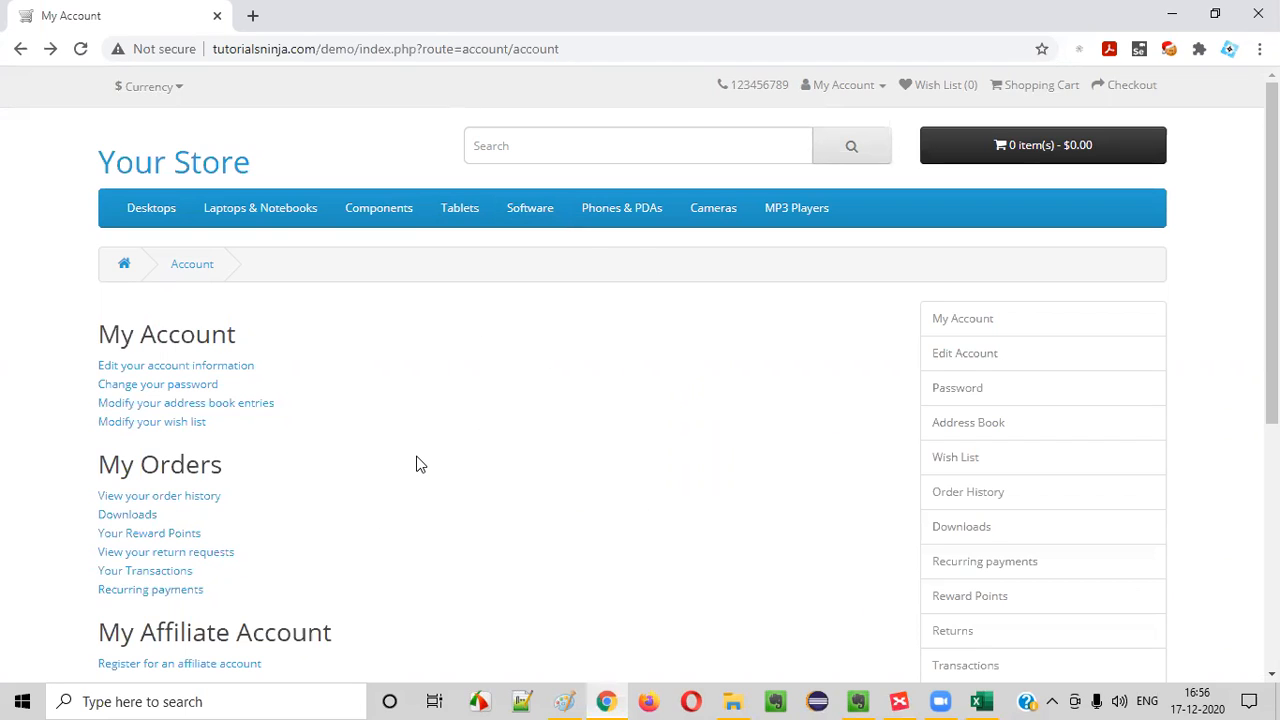
click(830, 88)
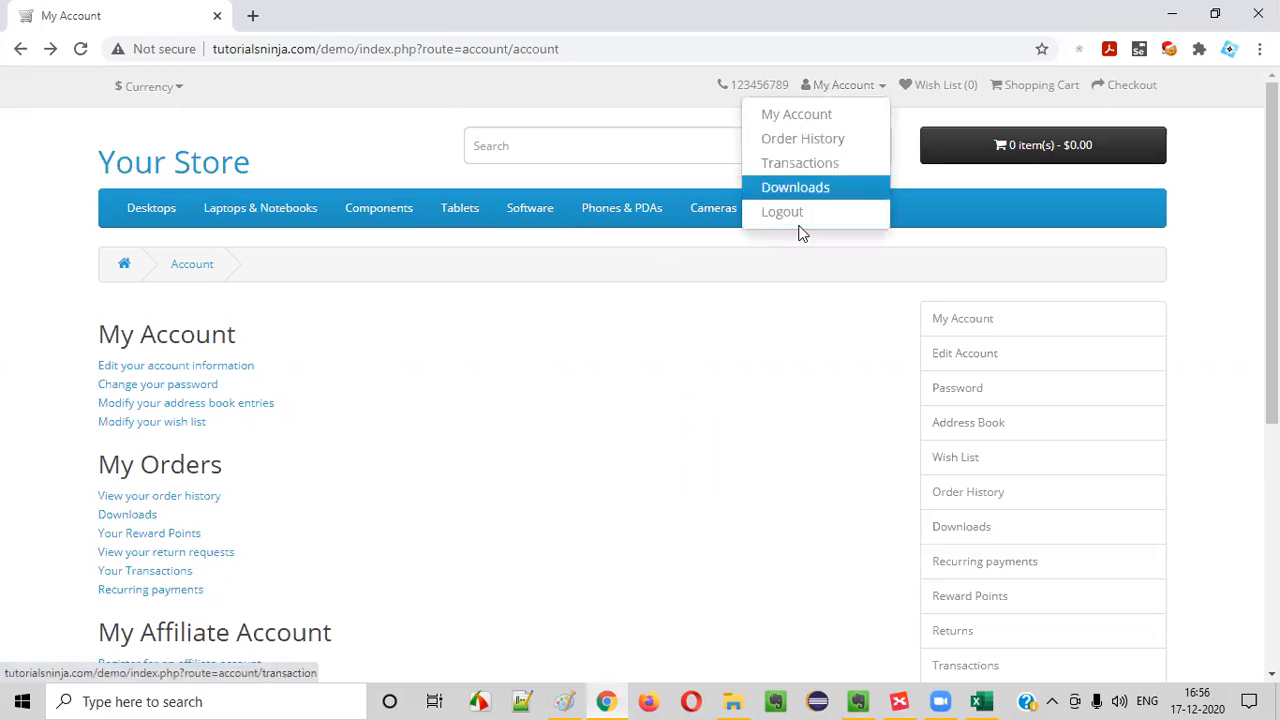
click(542, 378)
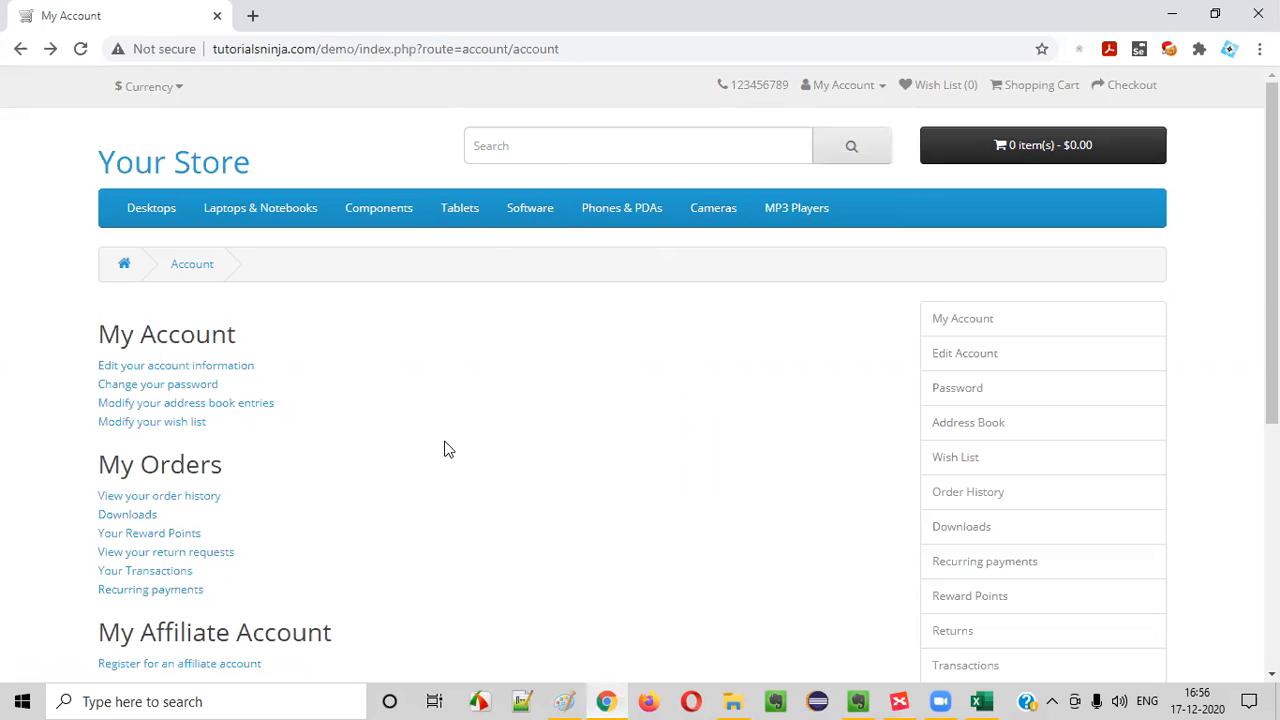
click(858, 86)
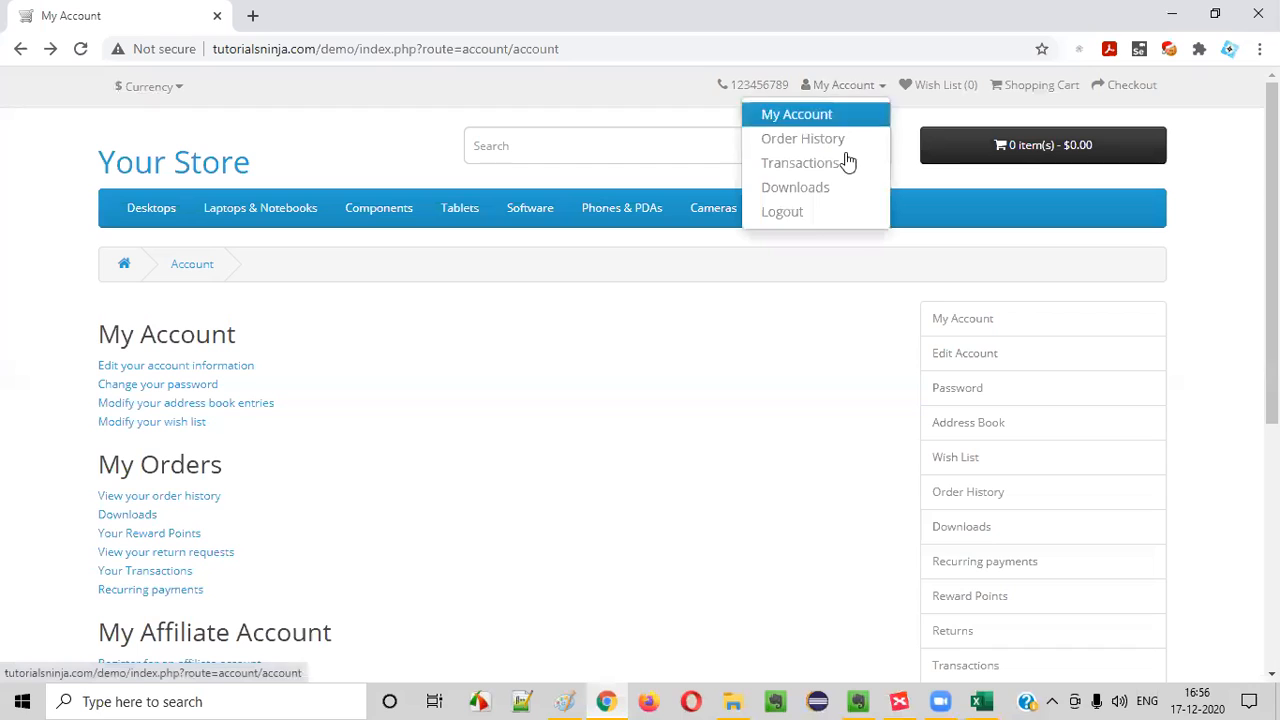
click(817, 213)
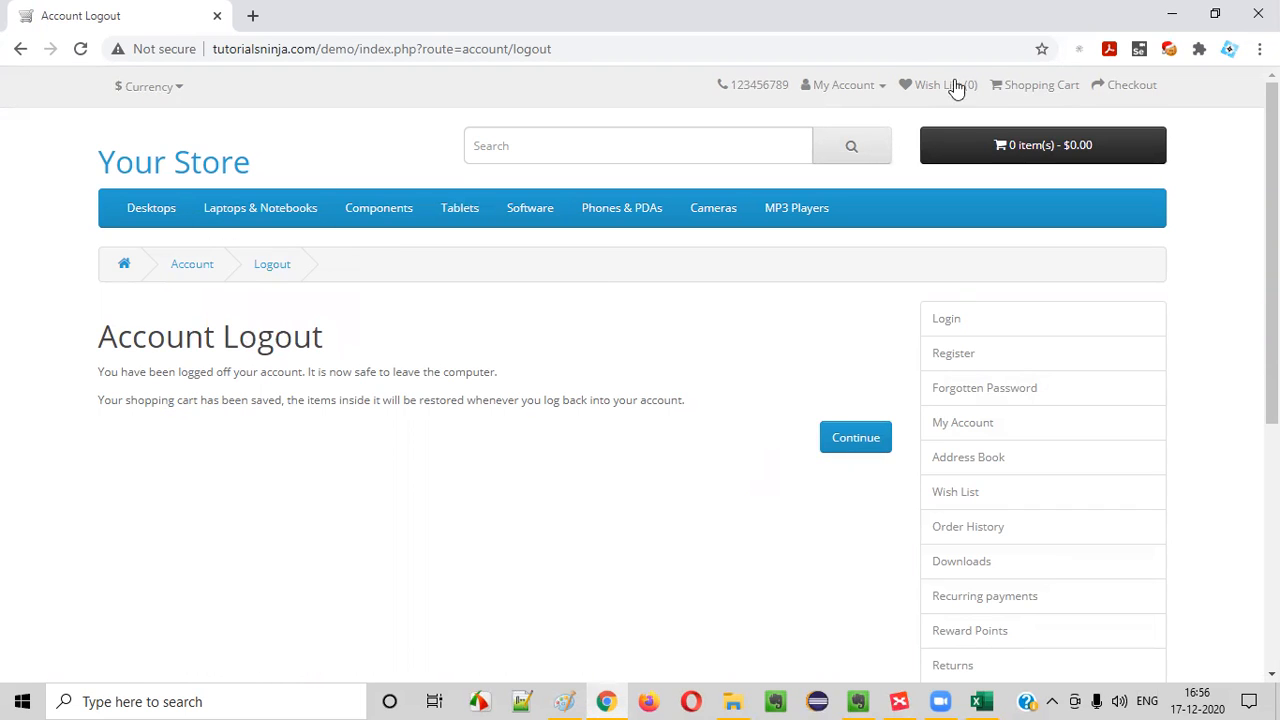
click(20, 49)
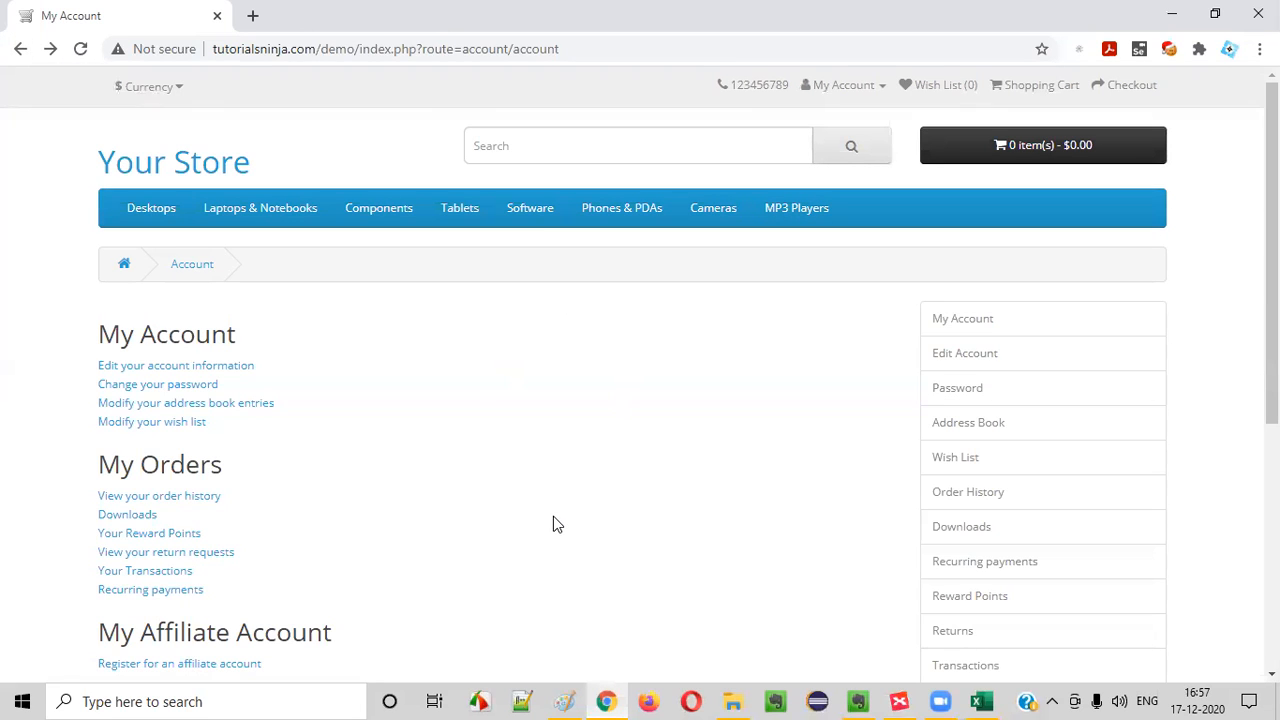
Return to the Excel test case workbook and begin the TC_LF_010 test scenario with "Verify"
click(985, 701)
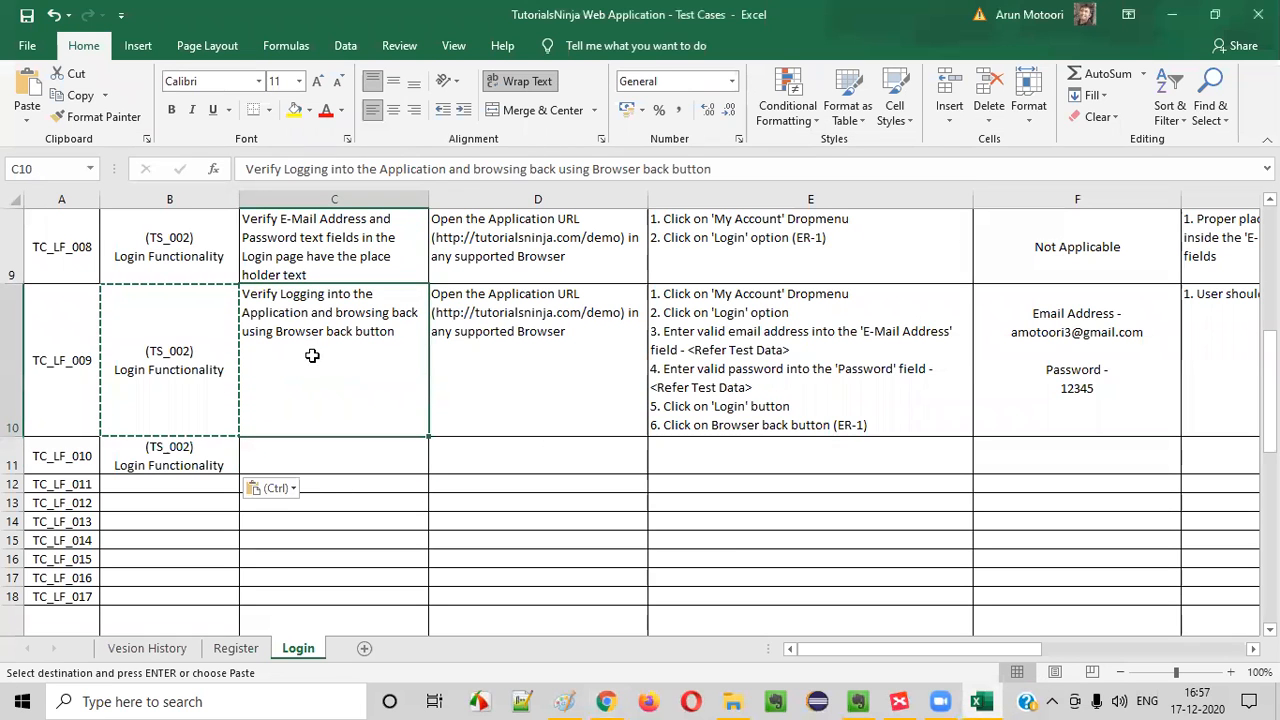
drag(144, 336, 787, 322)
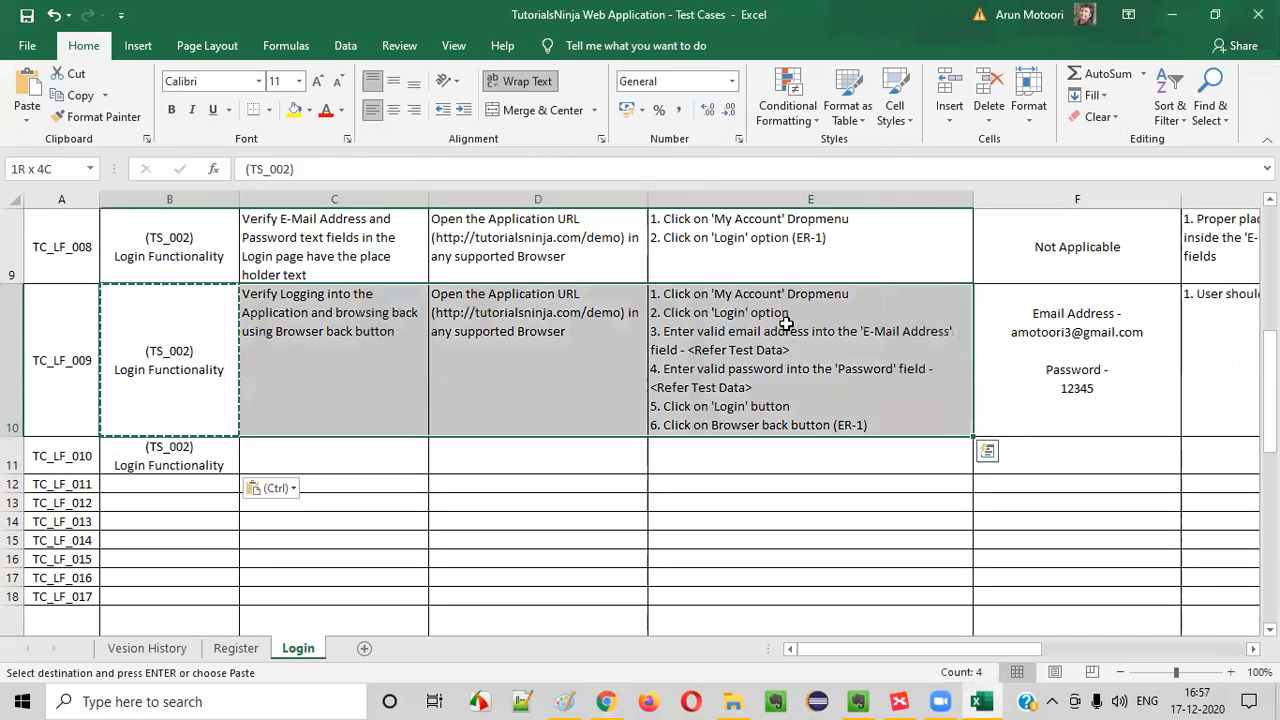
click(787, 322)
click(316, 366)
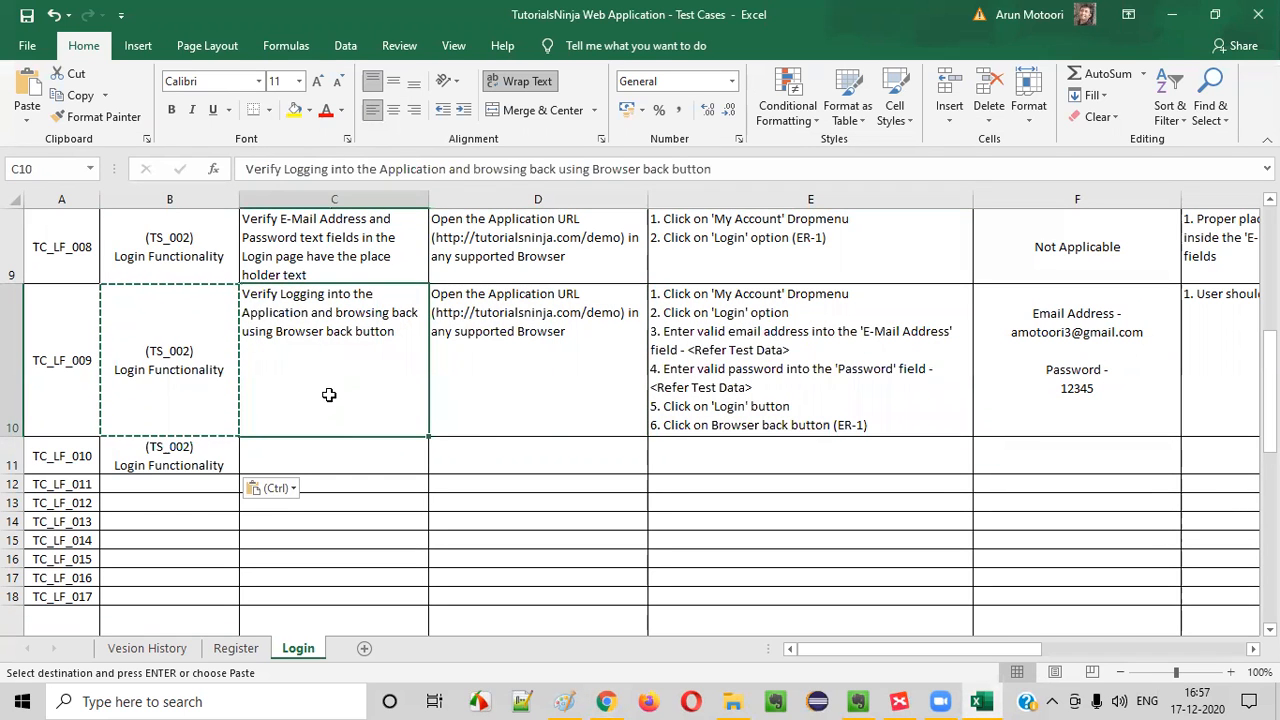
click(283, 457)
text(Verify)
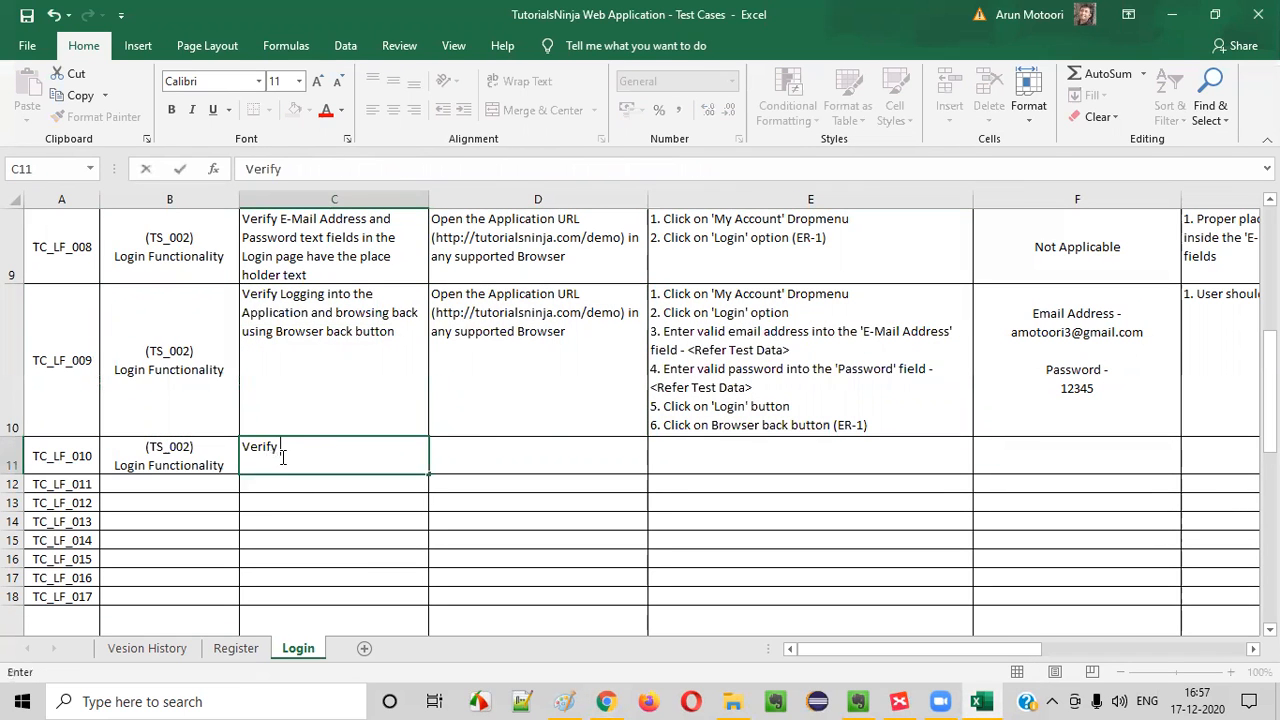
text( Logging into the Application)
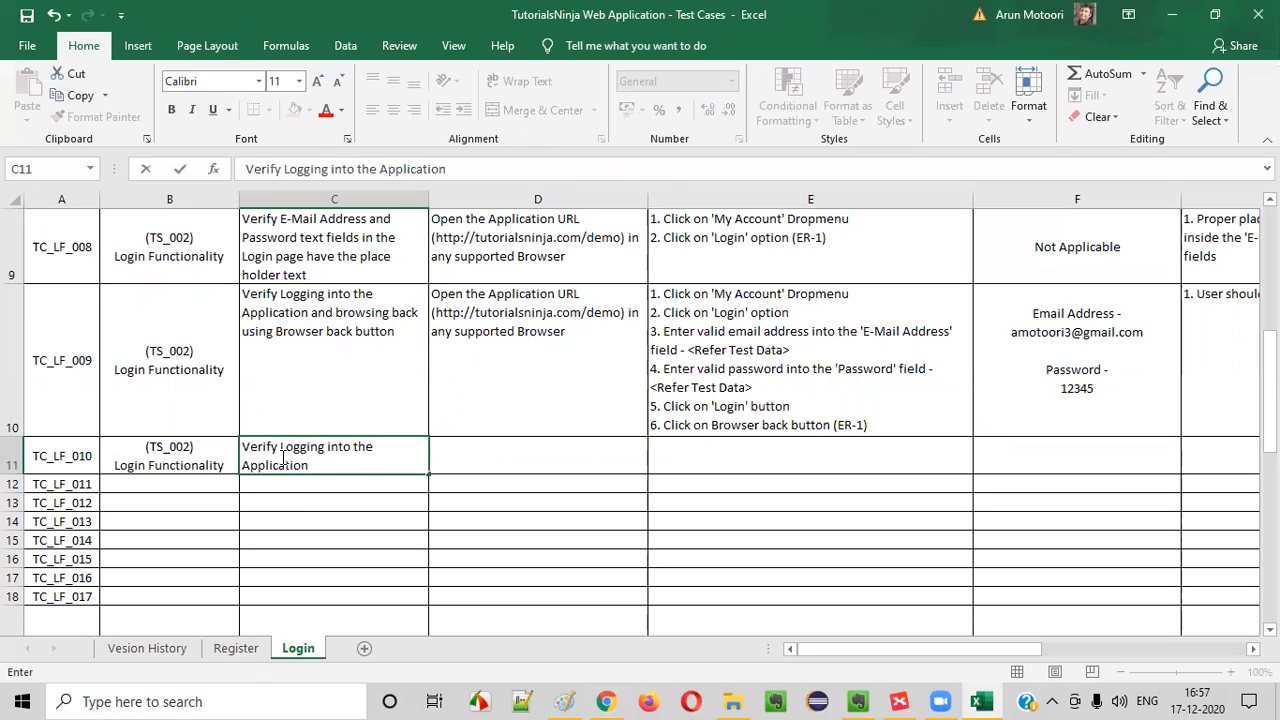
key(BackSpace)
key(BackSpace)
key(BackSpace)
key(BackSpace)
key(BackSpace)
key(BackSpace)
key(BackSpace)
key(BackSpace)
key(BackSpace)
key(BackSpace)
key(BackSpace)
key(BackSpace)
key(BackSpace)
key(BackSpace)
key(BackSpace)
key(BackSpace)
key(BackSpace)
key(BackSpace)
key(BackSpace)
key(BackSpace)
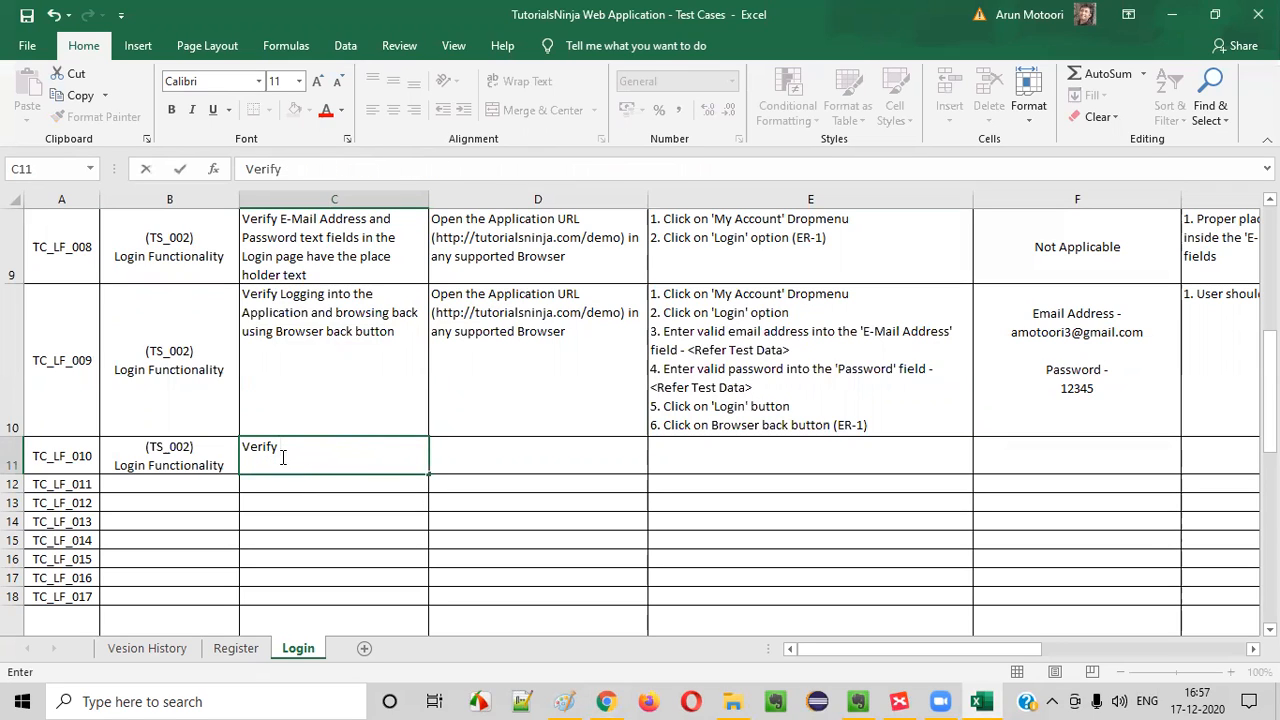
Complete the TC_LF_010 test scenario to read "Verify Loggingout from the Application and browsing back using Browser back button"
text(Lo)
text(ggout a)
key(BackSpace)
key(BackSpace)
key(BackSpace)
key(BackSpace)
text(ingout and)
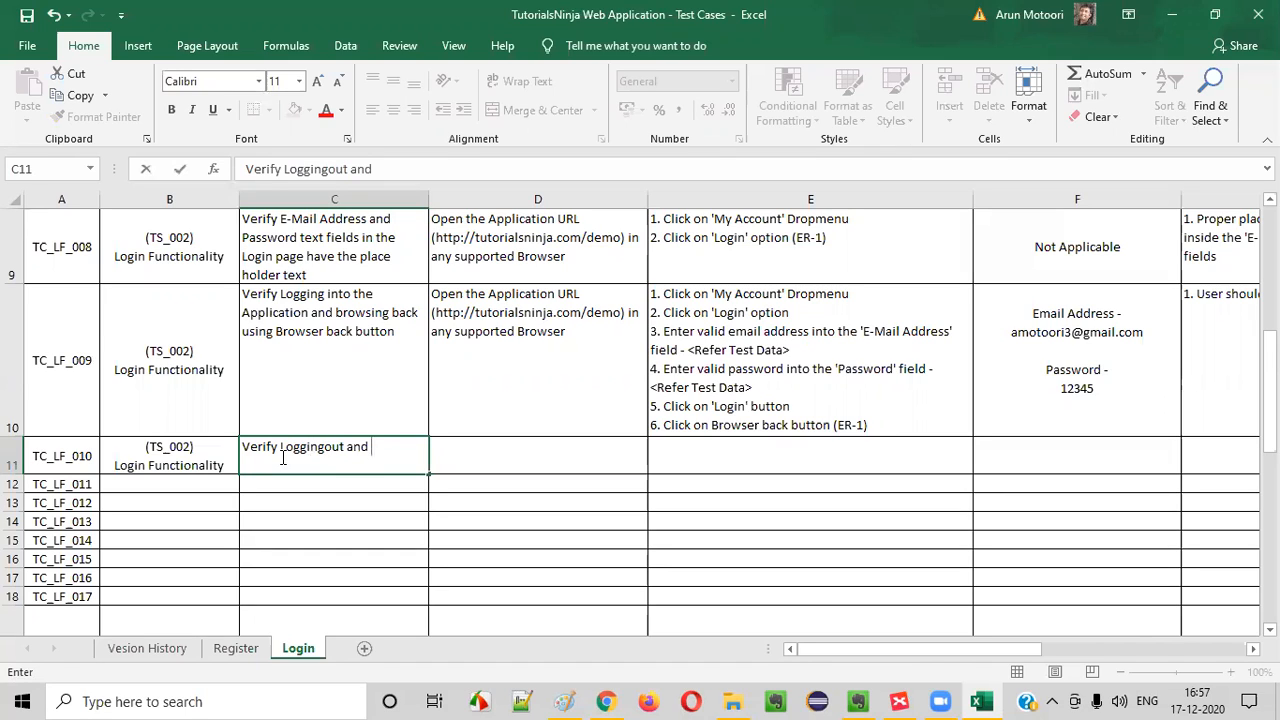
key(BackSpace)
key(BackSpace)
key(BackSpace)
key(BackSpace)
text(from the Appl)
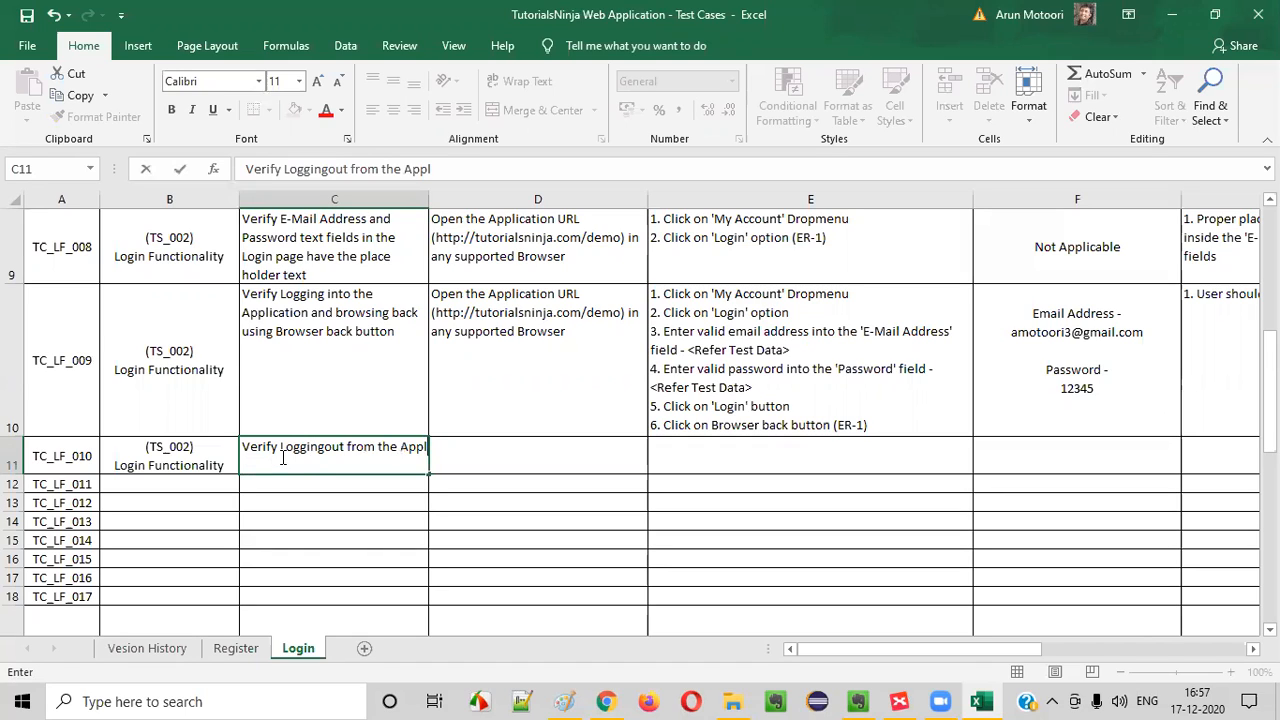
text(ication and bro)
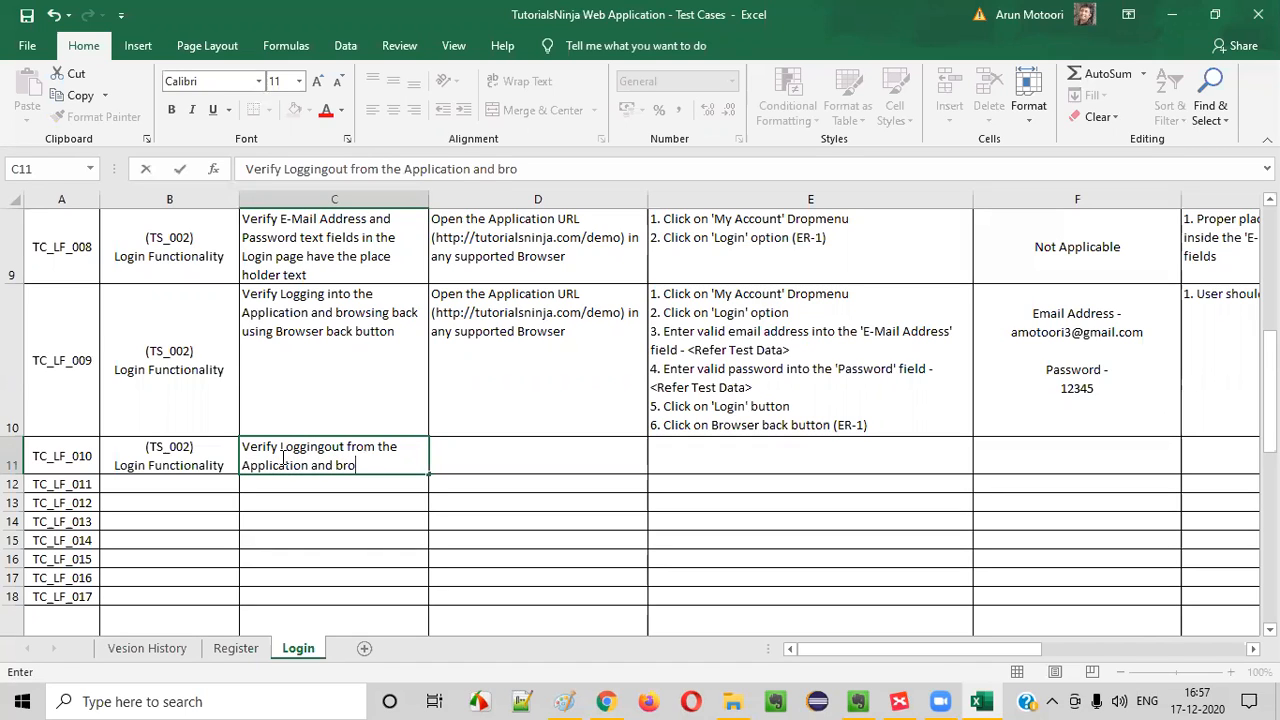
text(wsing back usign the)
key(BackSpace)
key(BackSpace)
key(BackSpace)
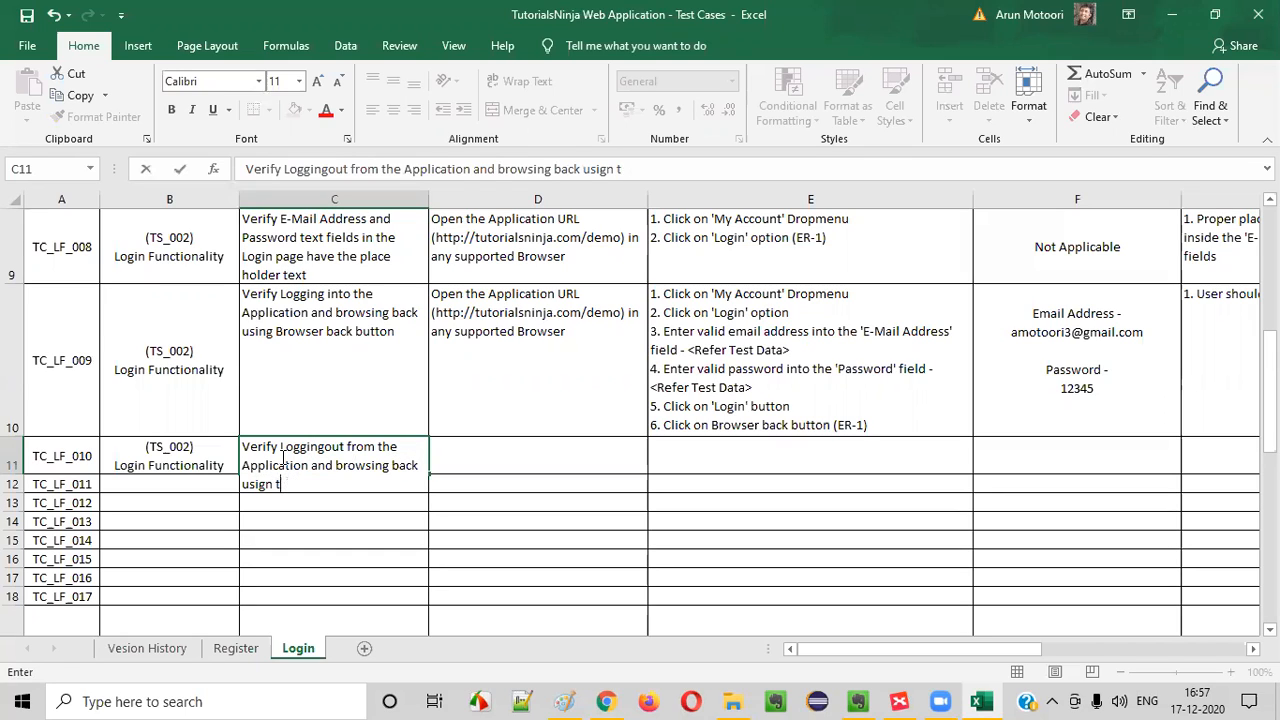
key(BackSpace)
key(BackSpace)
text(ng)
key(BackSpace)
key(BackSpace)
text(ng Browser back button)
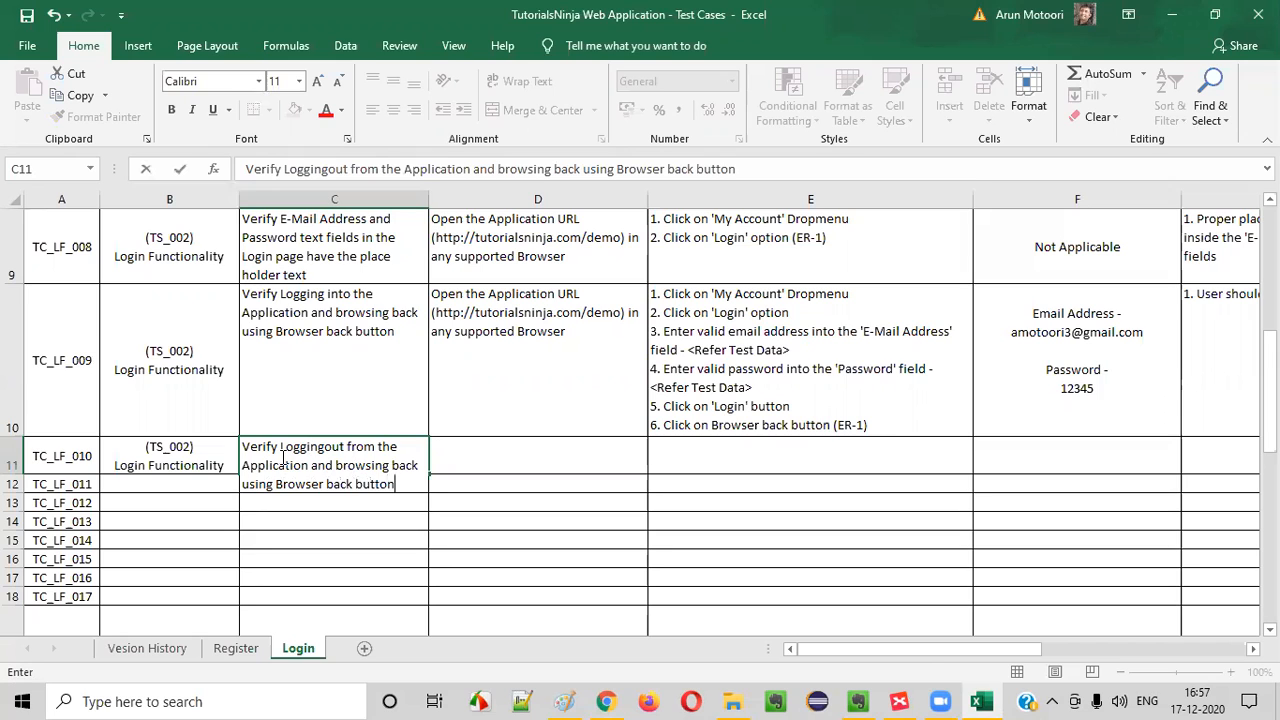
Copy the TC_LF_009 pre-requisite about opening the Application URL into the TC_LF_010 row
click(537, 372)
key(ctrl+c)
click(557, 471)
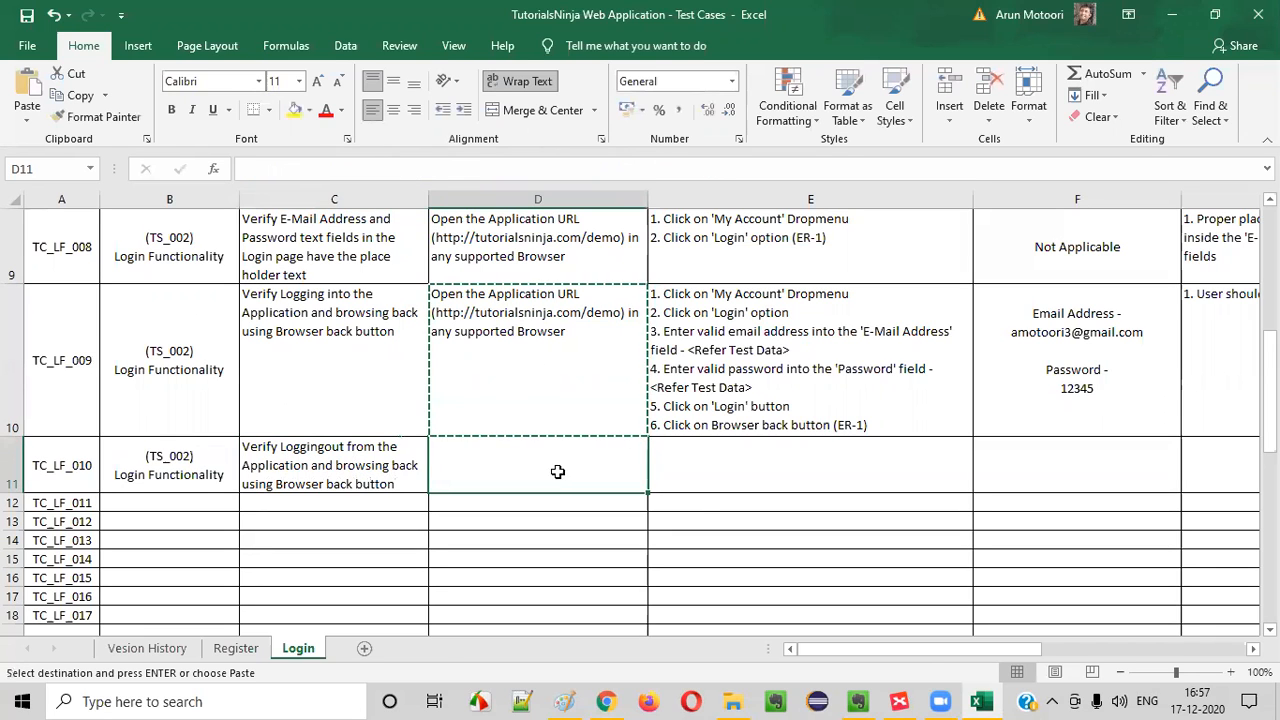
key(ctrl+v)
click(859, 375)
key(ctrl+c)
click(820, 500)
key(ctrl+v)
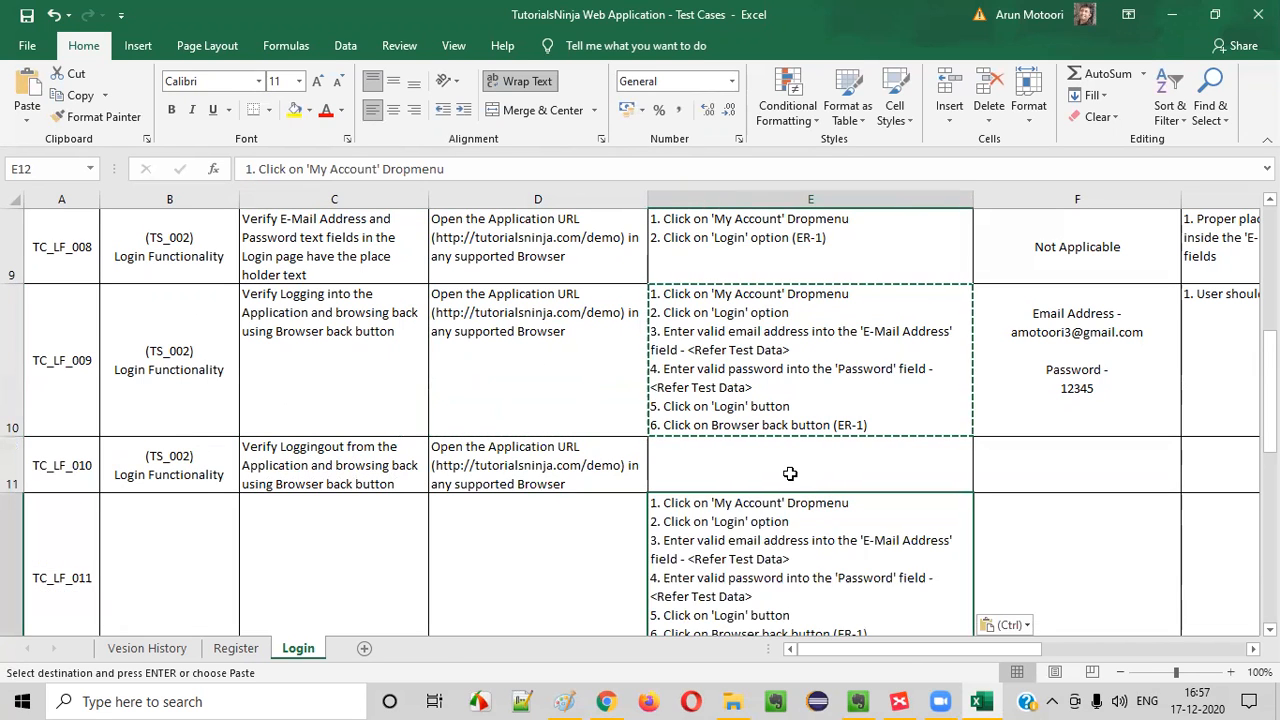
key(ctrl+z)
Copy the TC_LF_009 test steps into the test steps cell of TC_LF_010
click(772, 308)
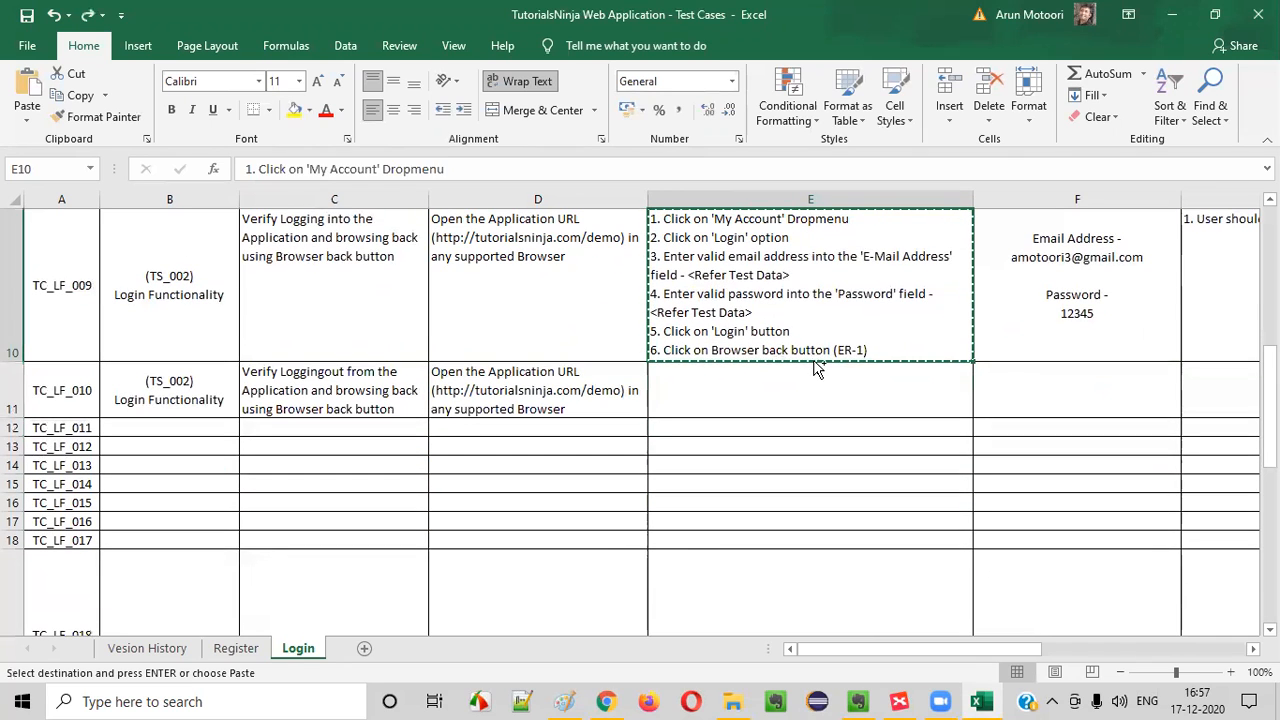
click(777, 413)
key(ctrl+v)
Replace the wording of step 6 in the TC_LF_010 test steps with "Click on 'Logout' option"
double_click(755, 418)
drag(699, 388, 650, 372)
click(802, 493)
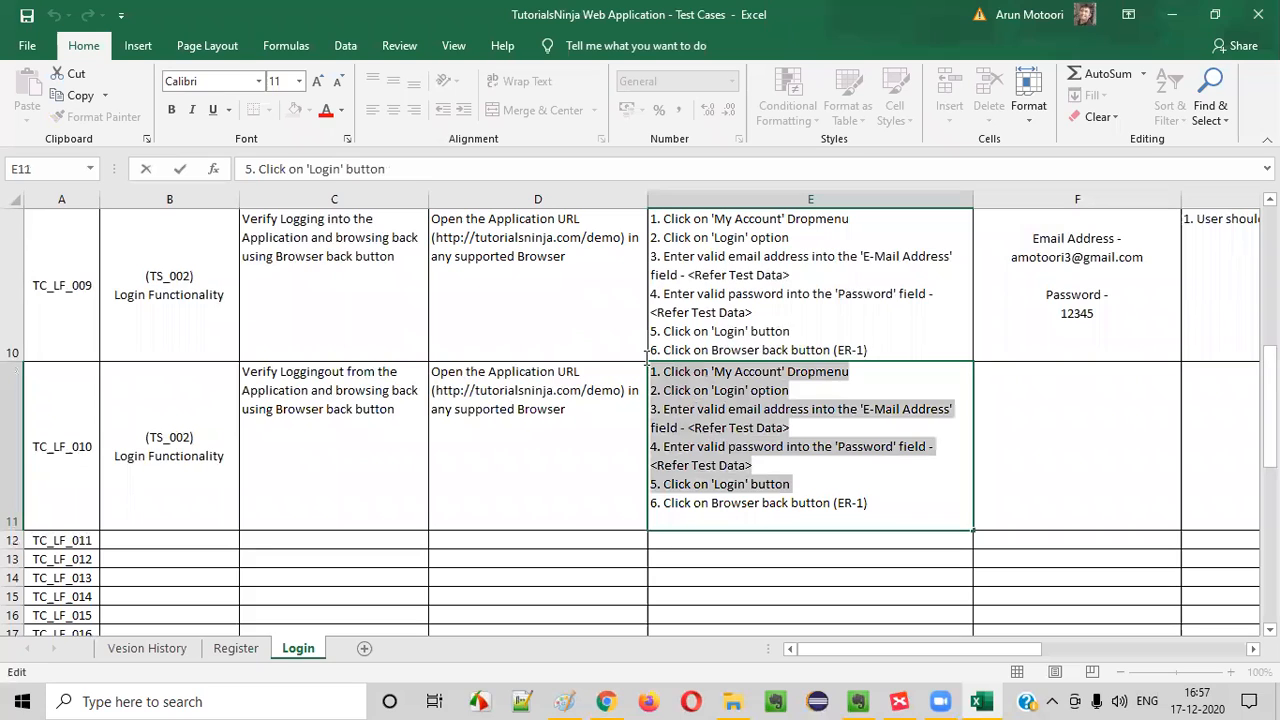
click(834, 478)
drag(665, 499, 867, 502)
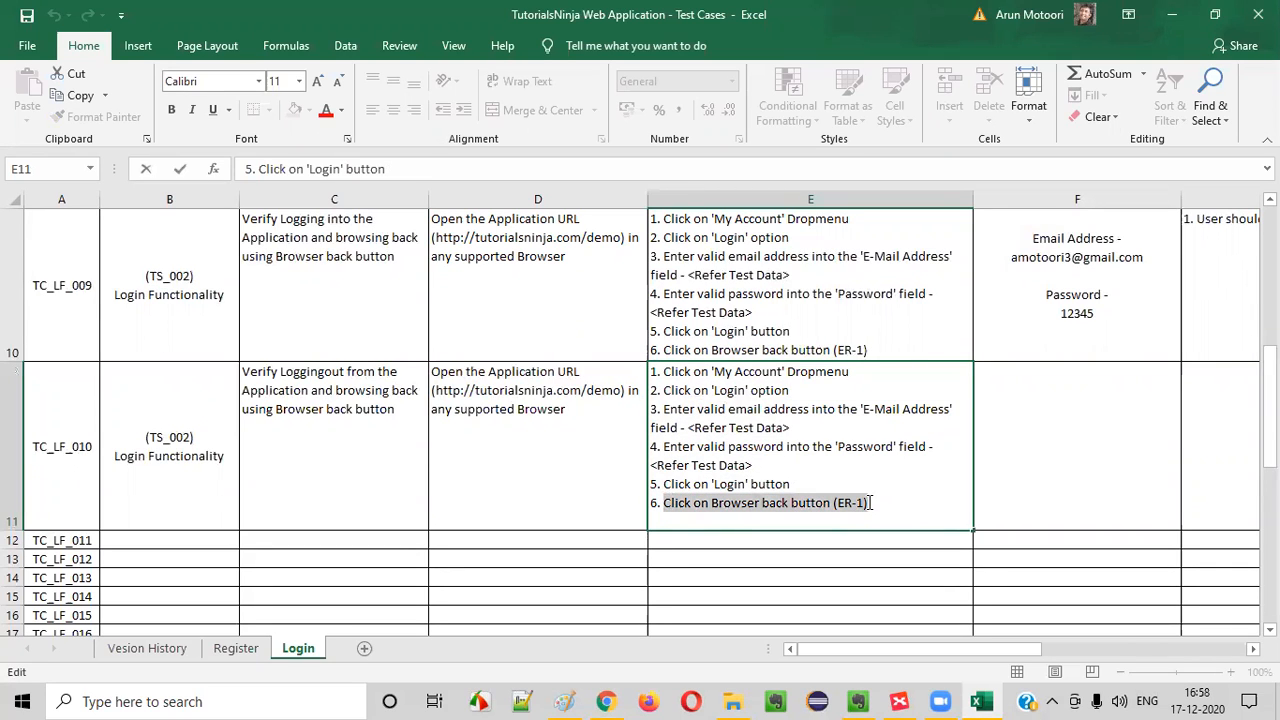
text(Clic)
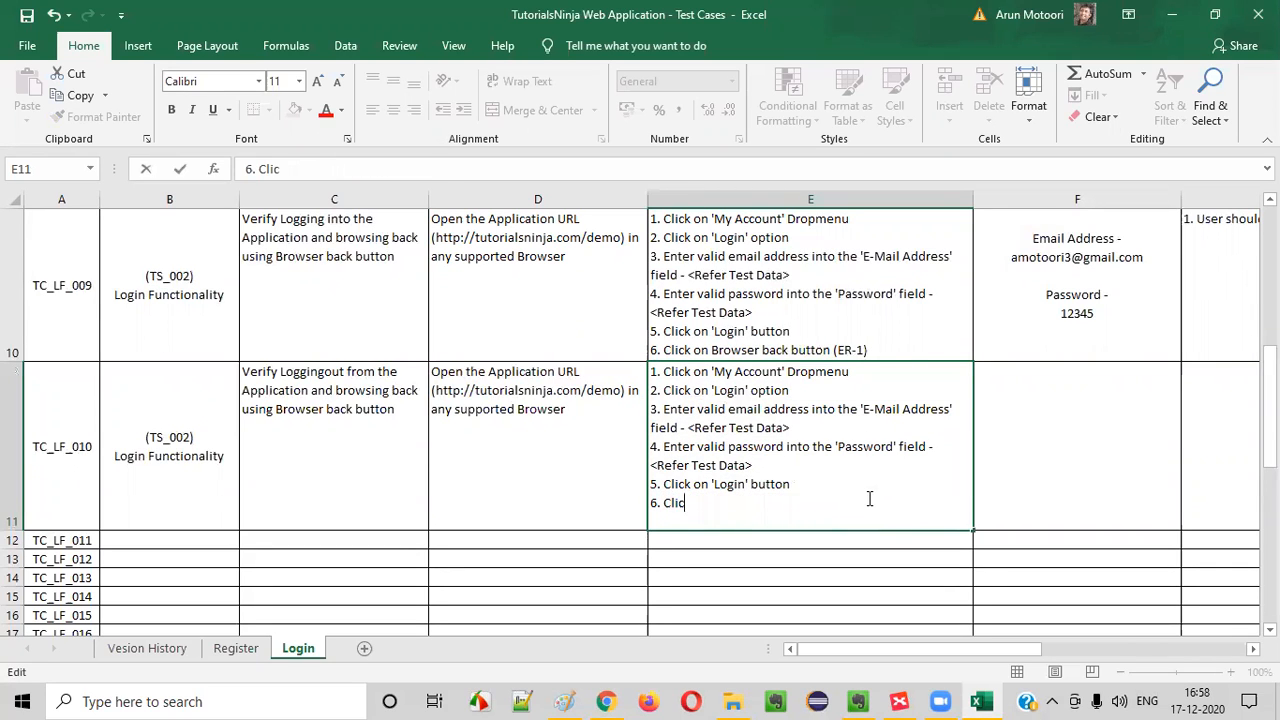
text(k on 'Lohgout)
key(BackSpace)
key(BackSpace)
key(BackSpace)
key(BackSpace)
key(BackSpace)
text(gout')
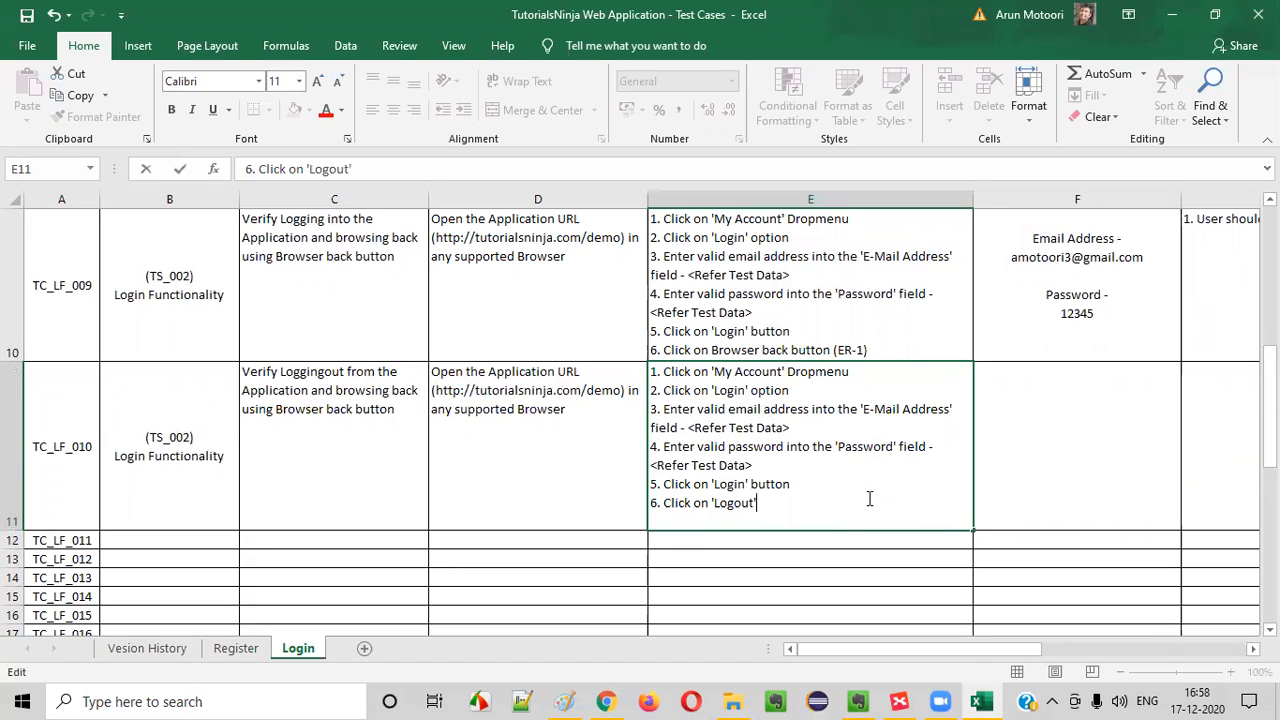
text( option)
Switch to Chrome to check the store's My Account dropdown, and return to the Excel workbook
key(alt+Tab)
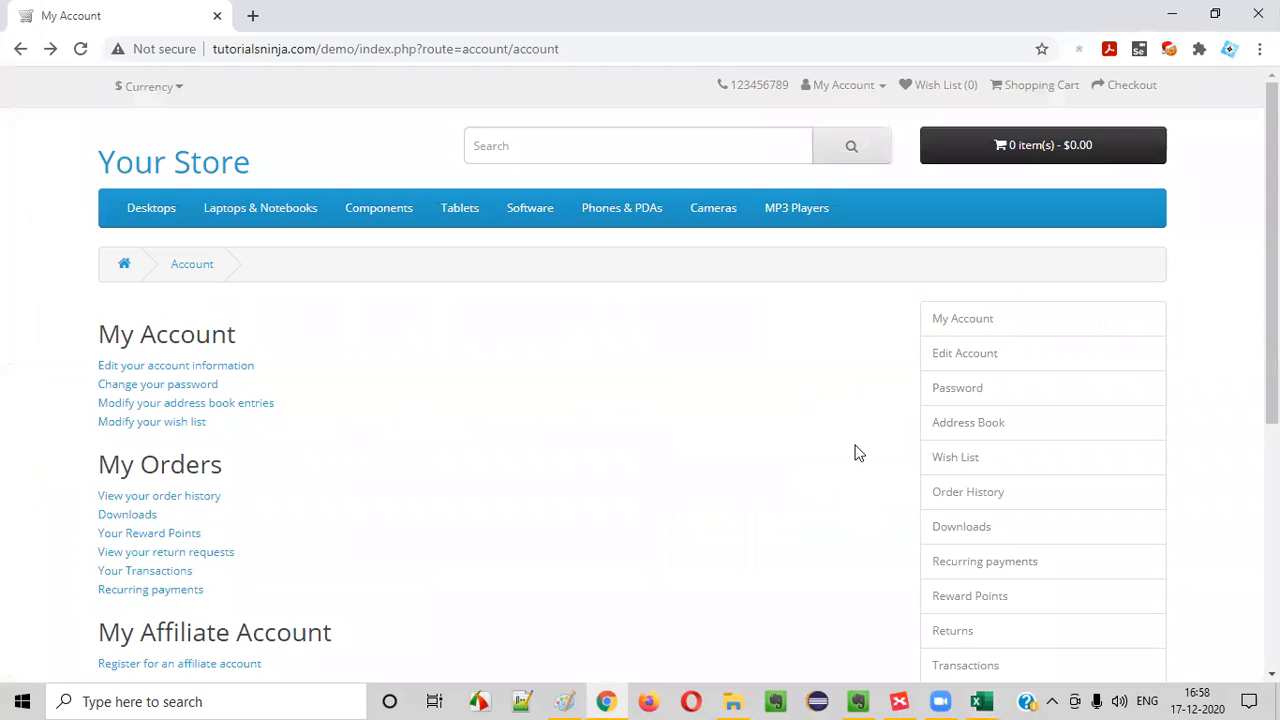
click(843, 88)
key(alt+Tab)
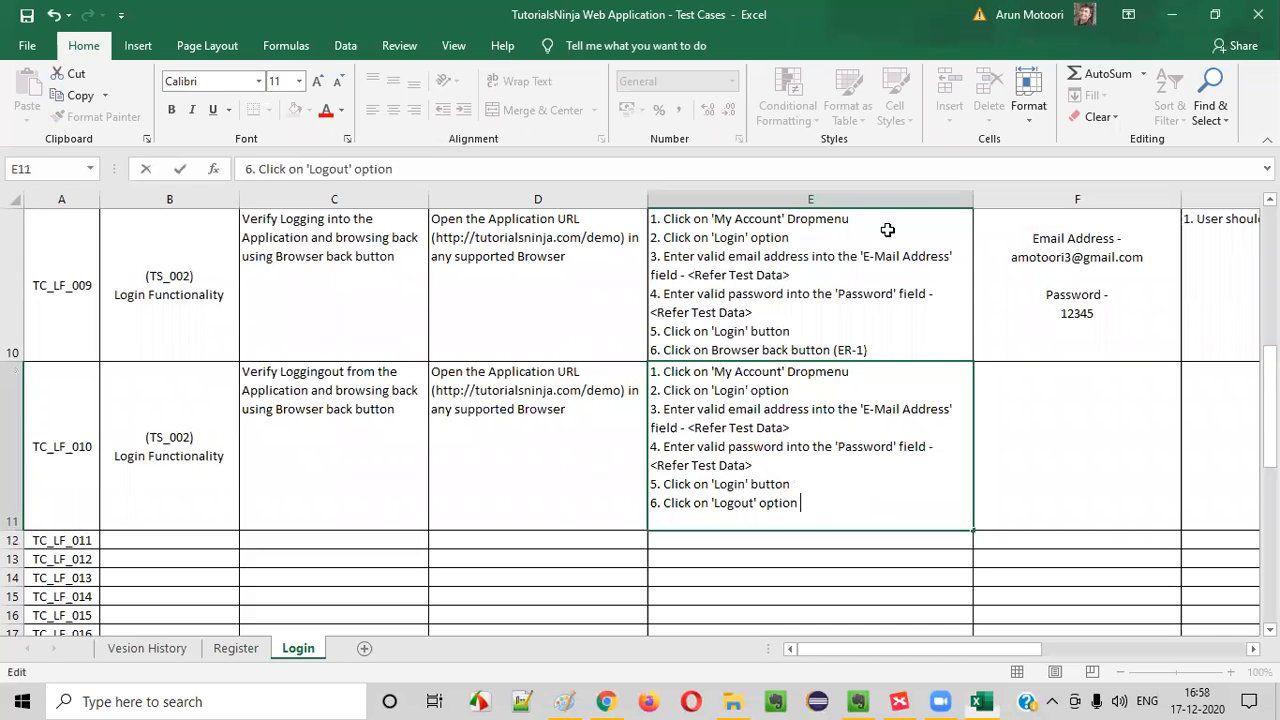
Expand step 6 of TC_LF_010 to "Click on 'My Account' Dropmenu and select 'Logout' option"
text(mY)
key(BackSpace)
key(BackSpace)
text(My )
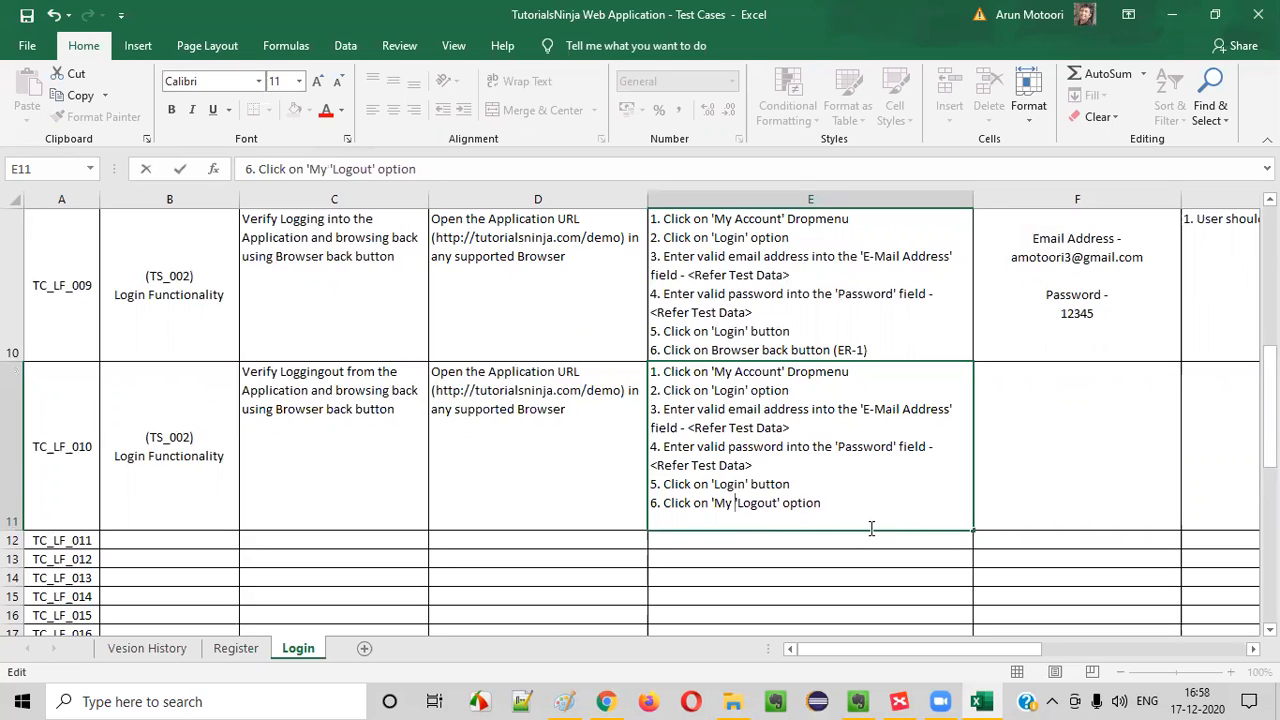
text(Account')
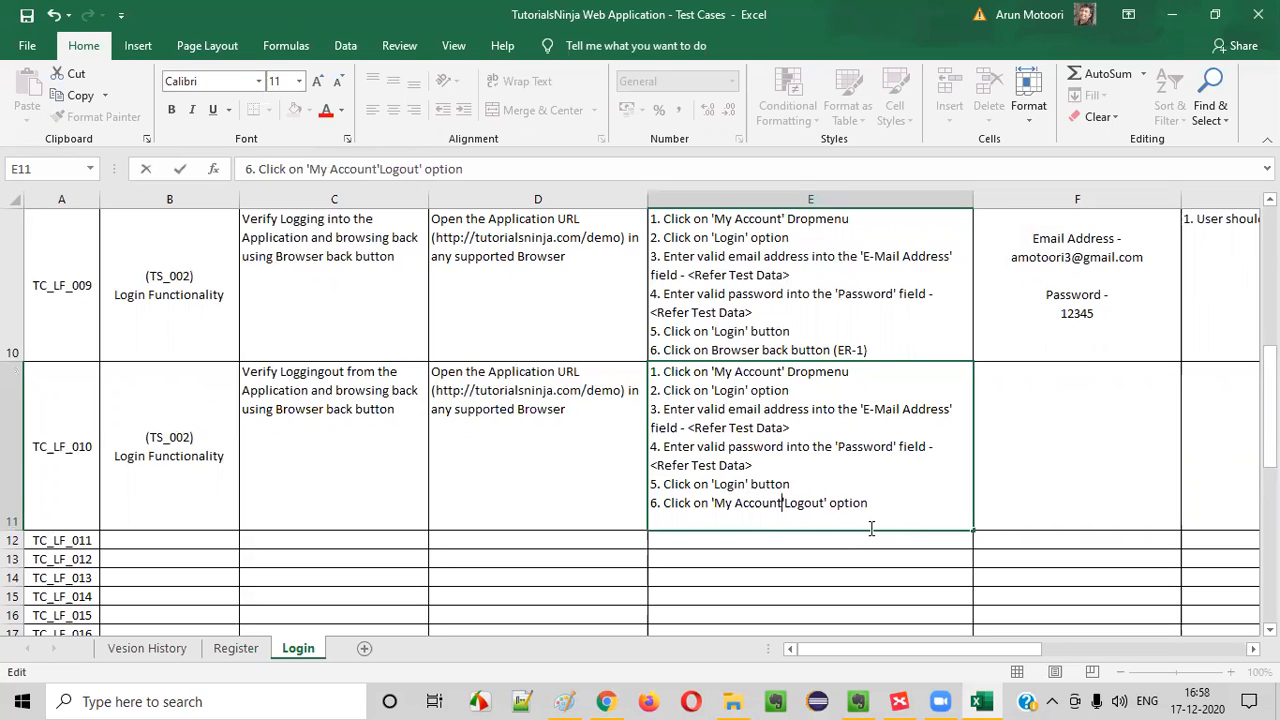
text(Drop)
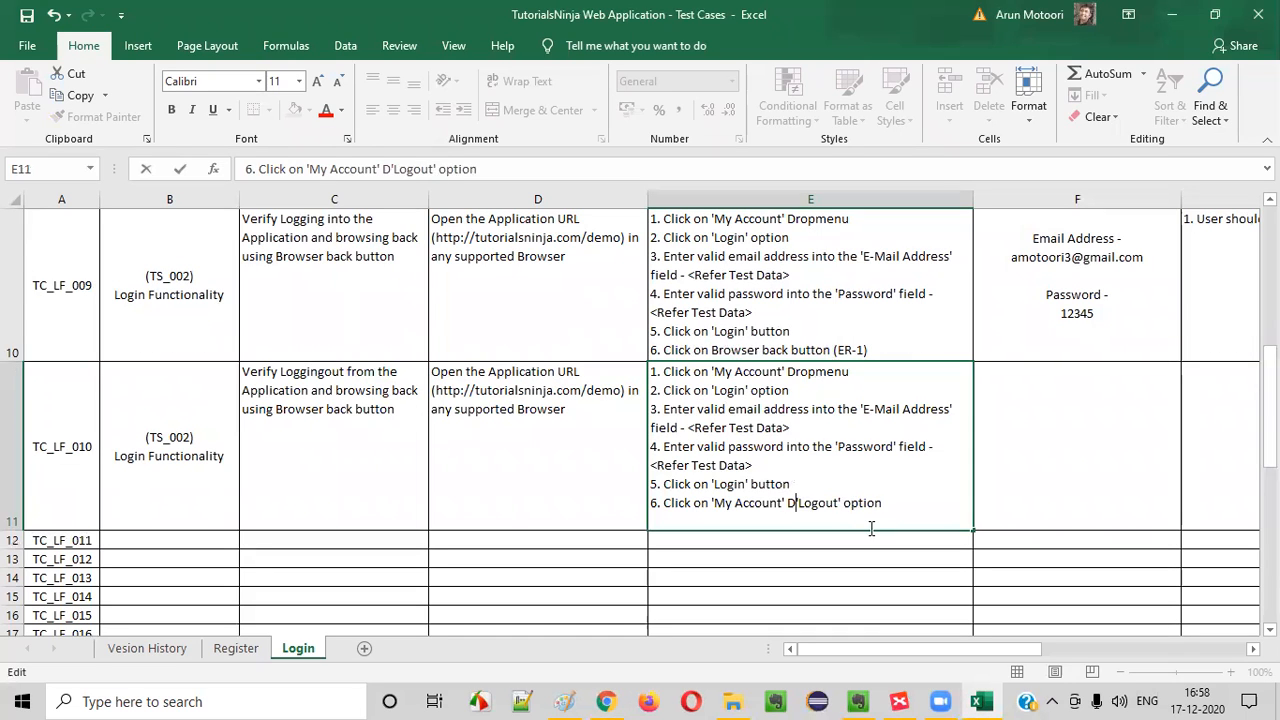
text(menu)
key(BackSpace)
key(BackSpace)
text(nu and select)
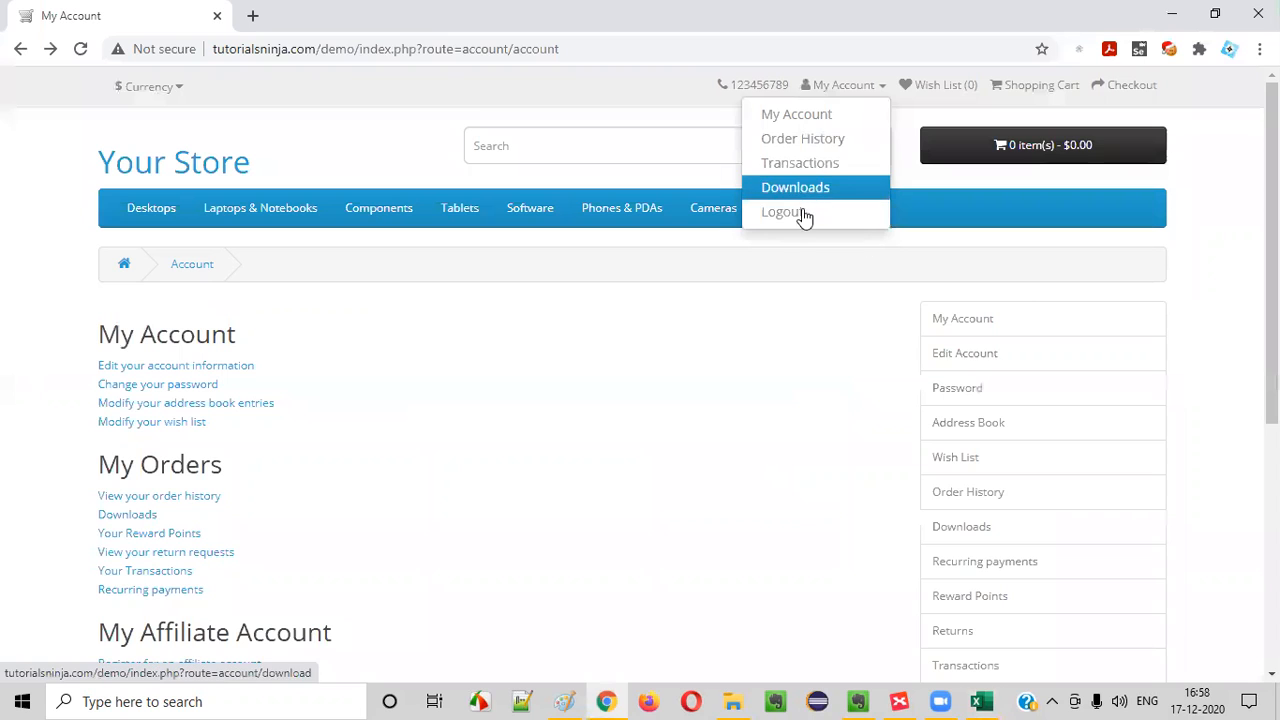
Log out of the demo store account in Chrome and return to the Excel workbook
click(843, 88)
click(842, 88)
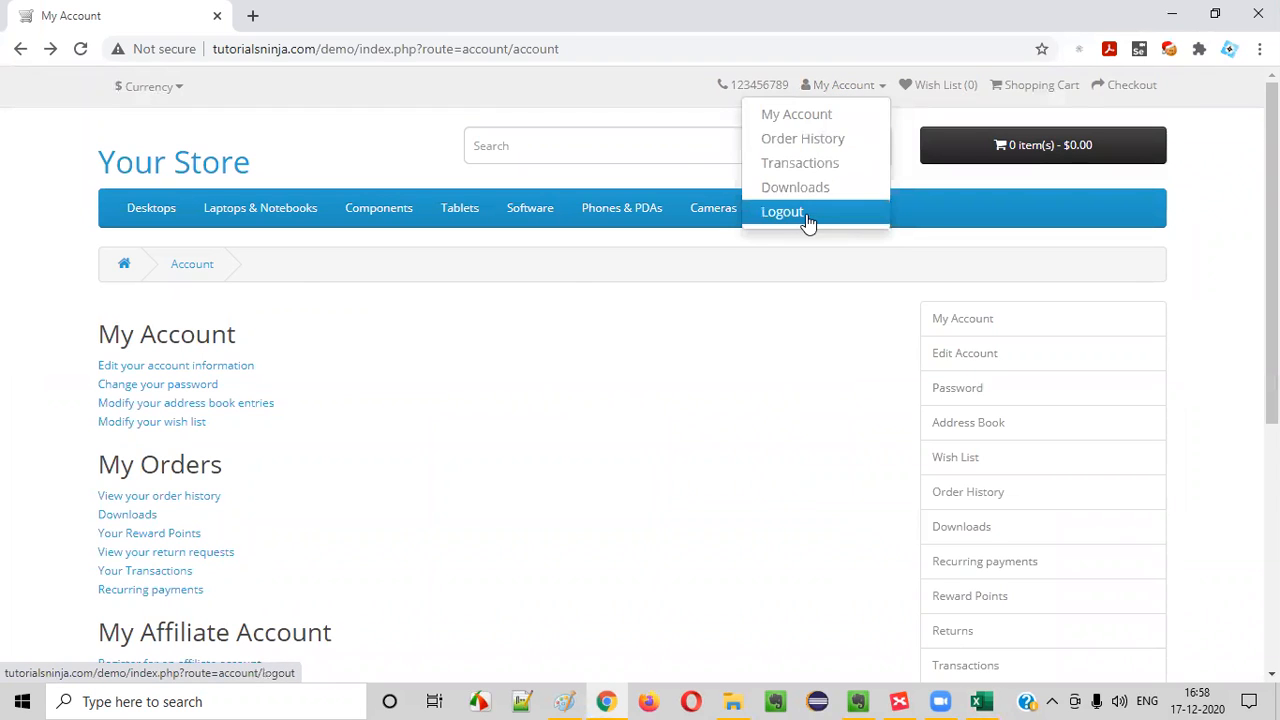
click(806, 218)
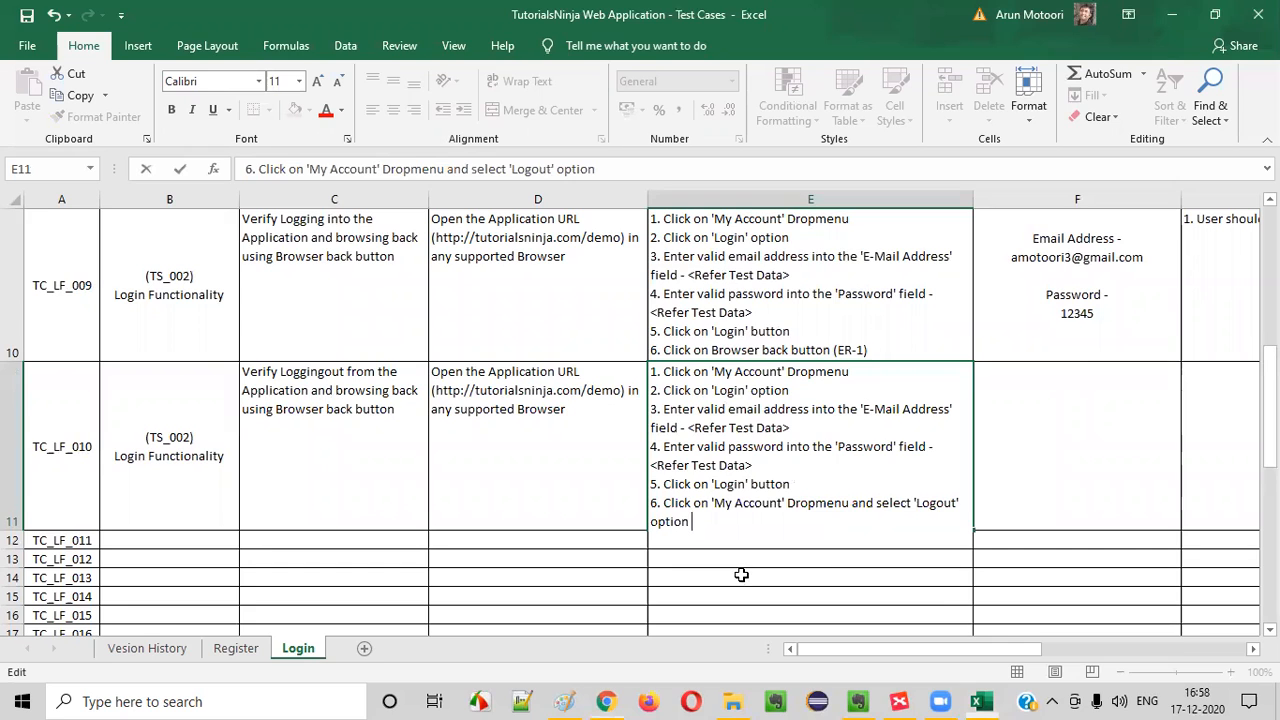
Add a new line to the TC_LF_010 test steps reading "7. Click on Browser back button (ER-1)"
key(alt+Return)
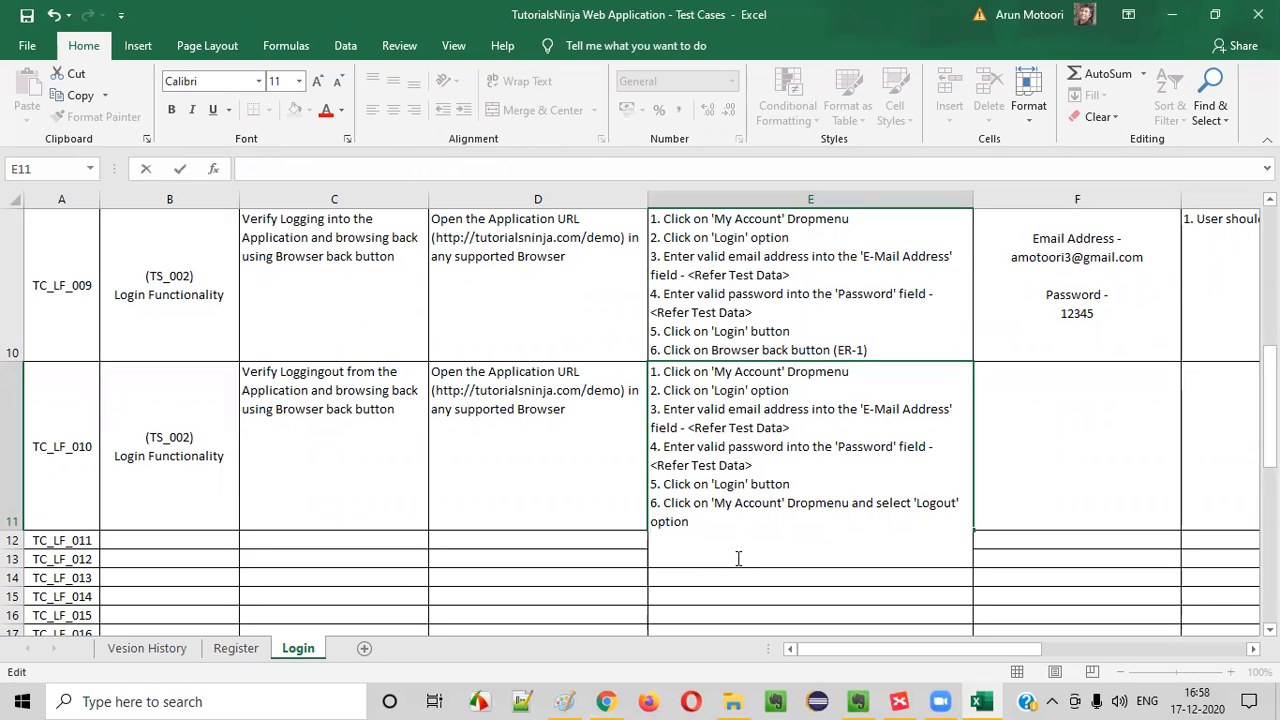
text(7. CLick on)
key(BackSpace)
key(BackSpace)
key(BackSpace)
key(BackSpace)
text(k on )
text(Browser back button )
text([ER)
key(BackSpace)
key(BackSpace)
key(BackSpace)
text((ER)
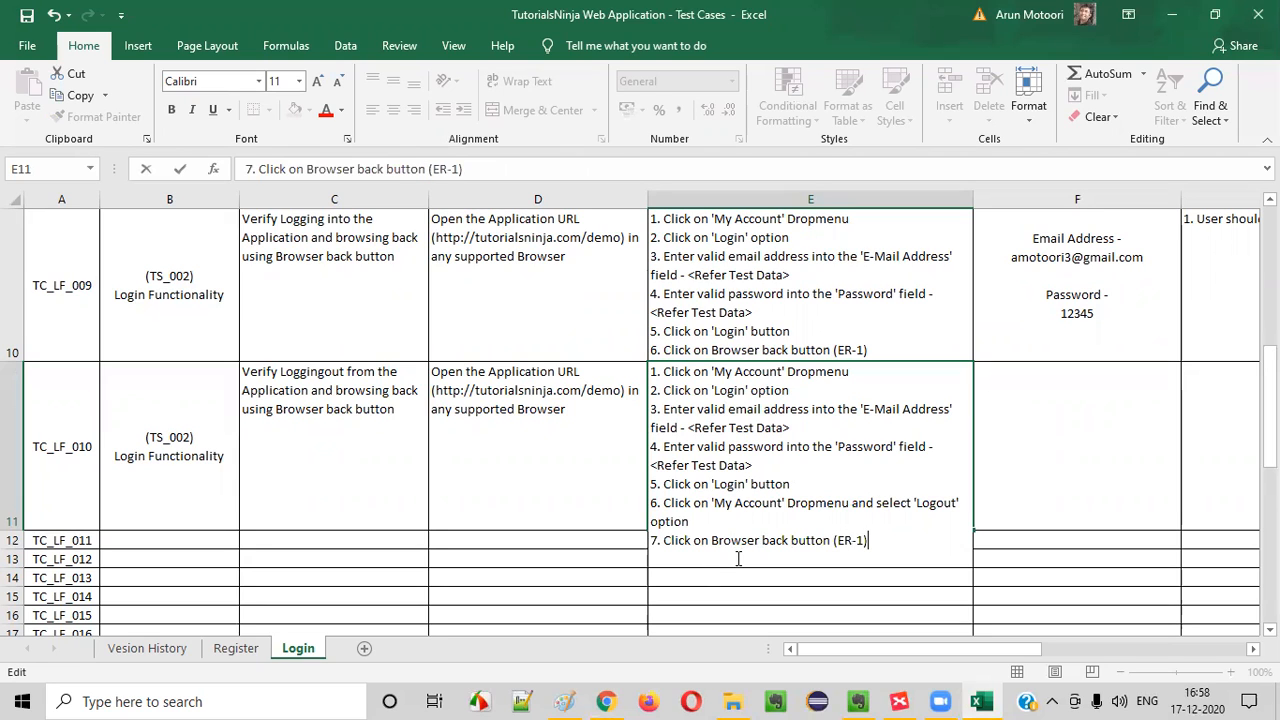
text(-1))
key(ctrl+Return)
Copy the TC_LF_009 test data with the email address and password into the TC_LF_010 row
click(1151, 451)
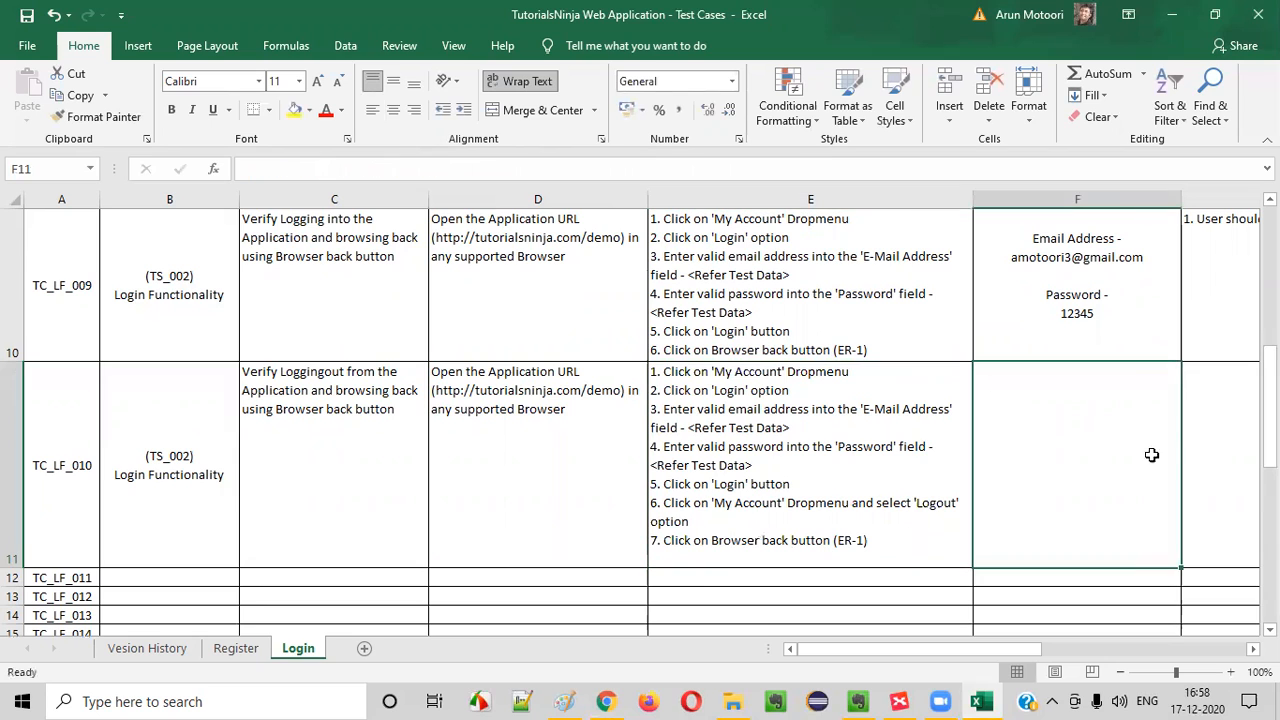
click(1138, 319)
key(ctrl+c)
click(1091, 374)
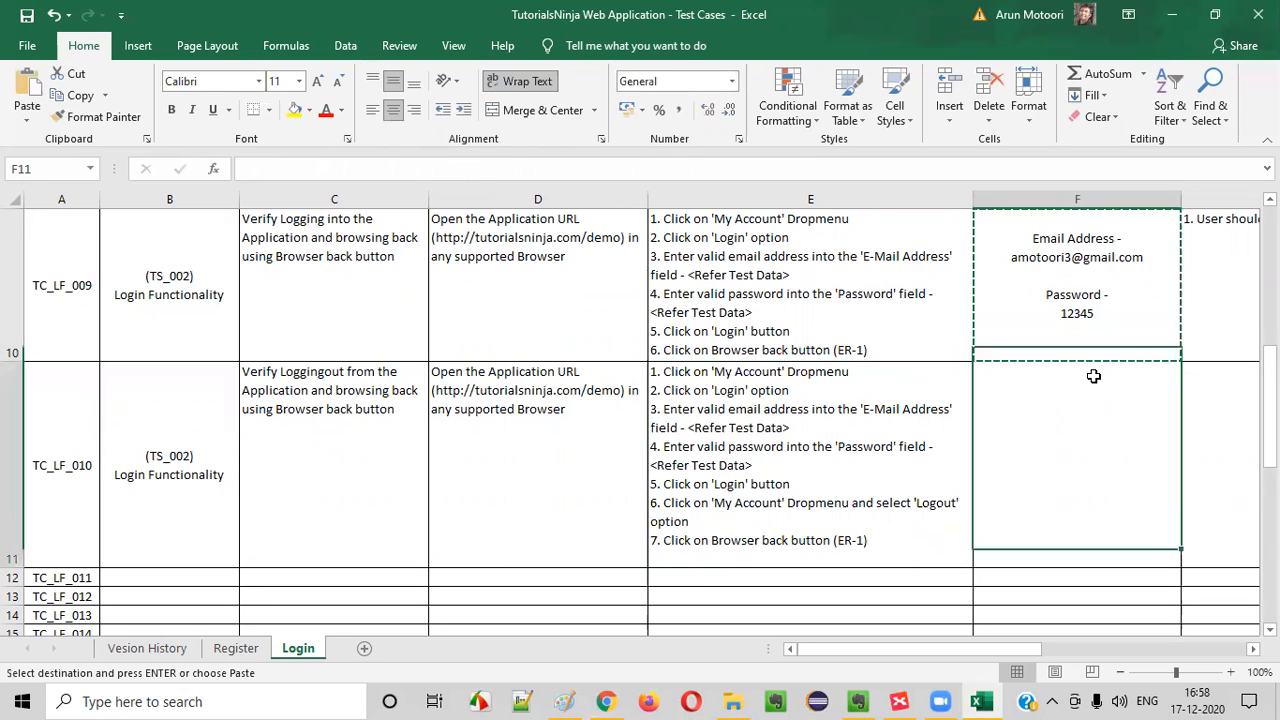
key(ctrl+v)
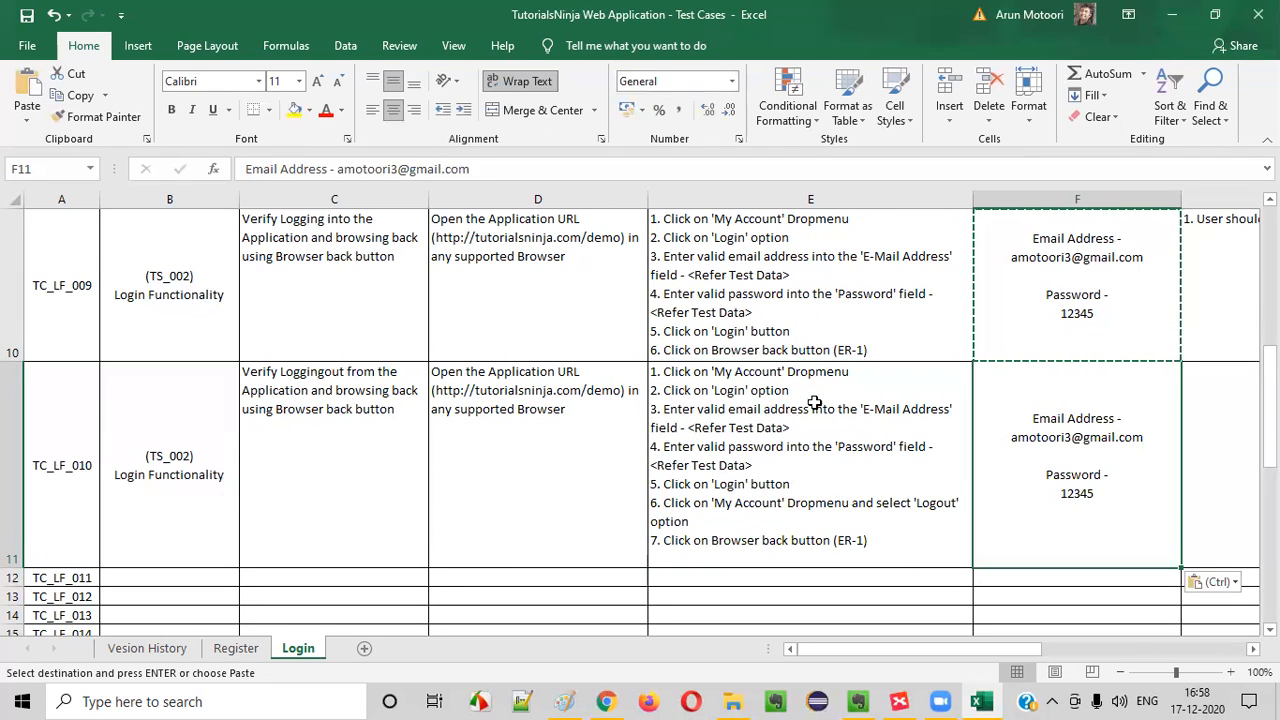
Enter "1. User should not get loggedin again" as the expected result of TC_LF_010
click(1221, 423)
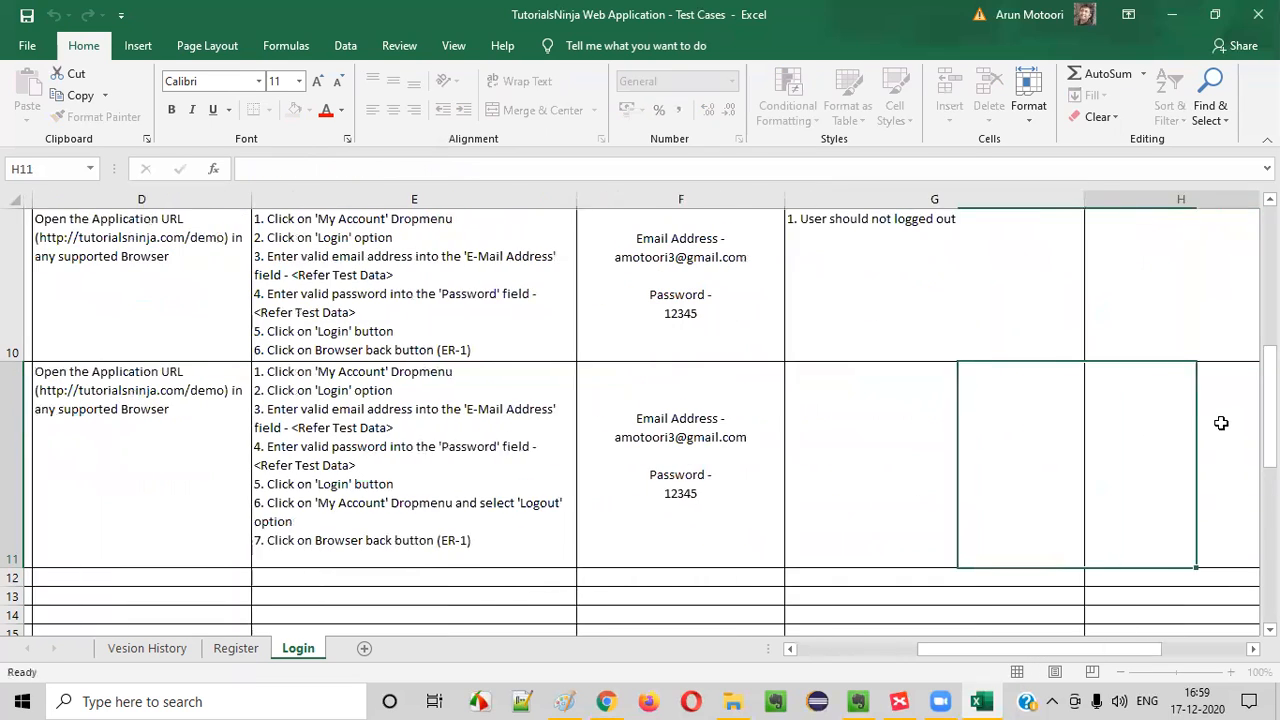
text(1. User should n)
key(BackSpace)
text(shluld)
key(BackSpace)
key(BackSpace)
key(BackSpace)
key(BackSpace)
key(BackSpace)
key(BackSpace)
text(hou)
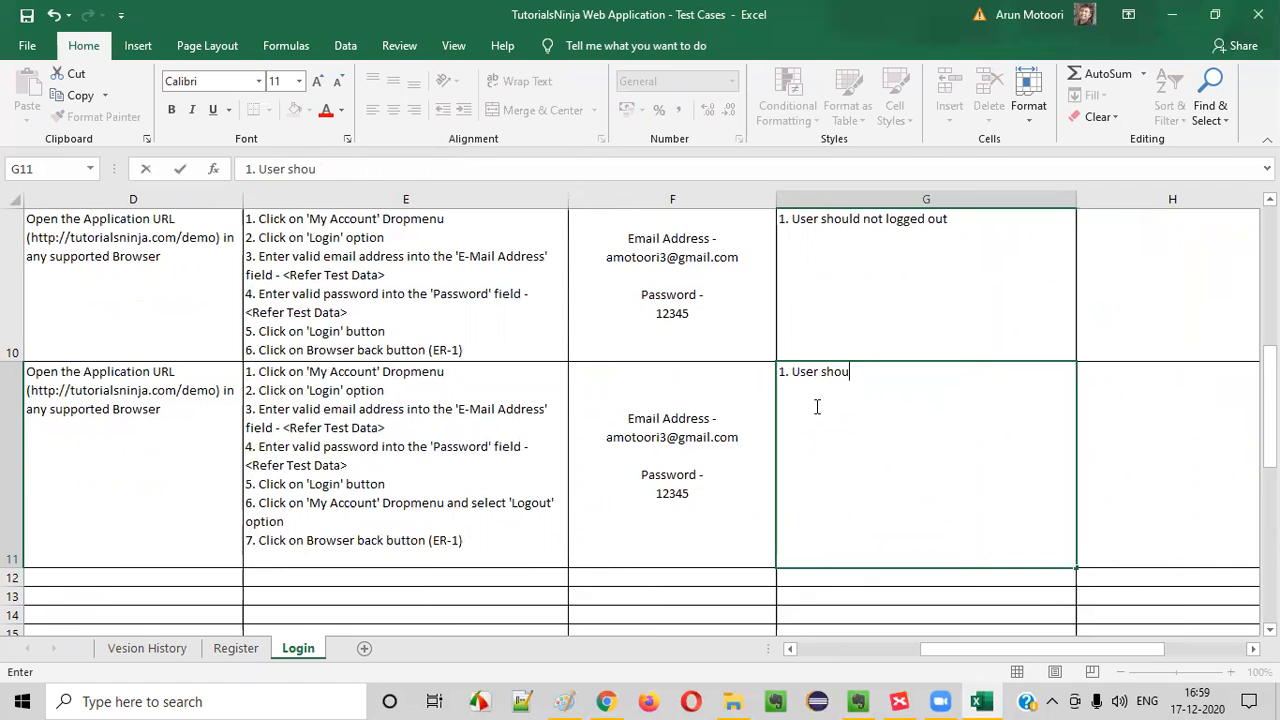
text(ld not get loggedin again)
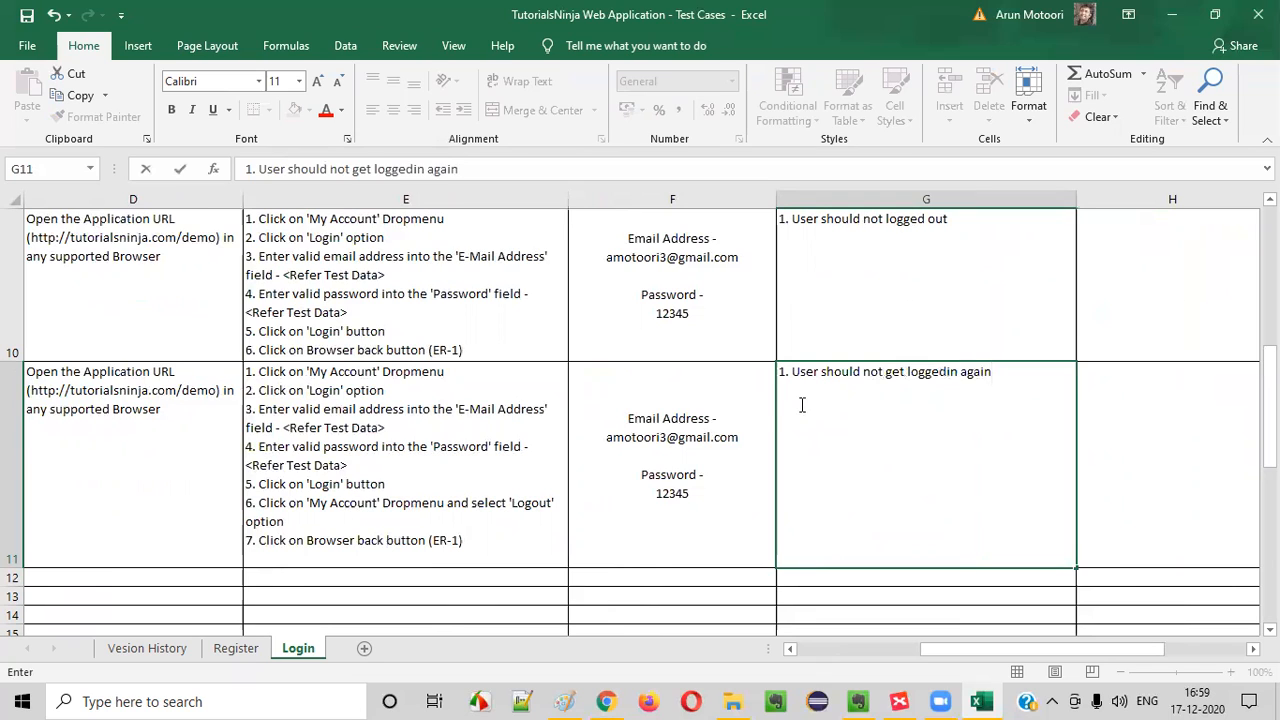
click(1123, 540)
click(1017, 486)
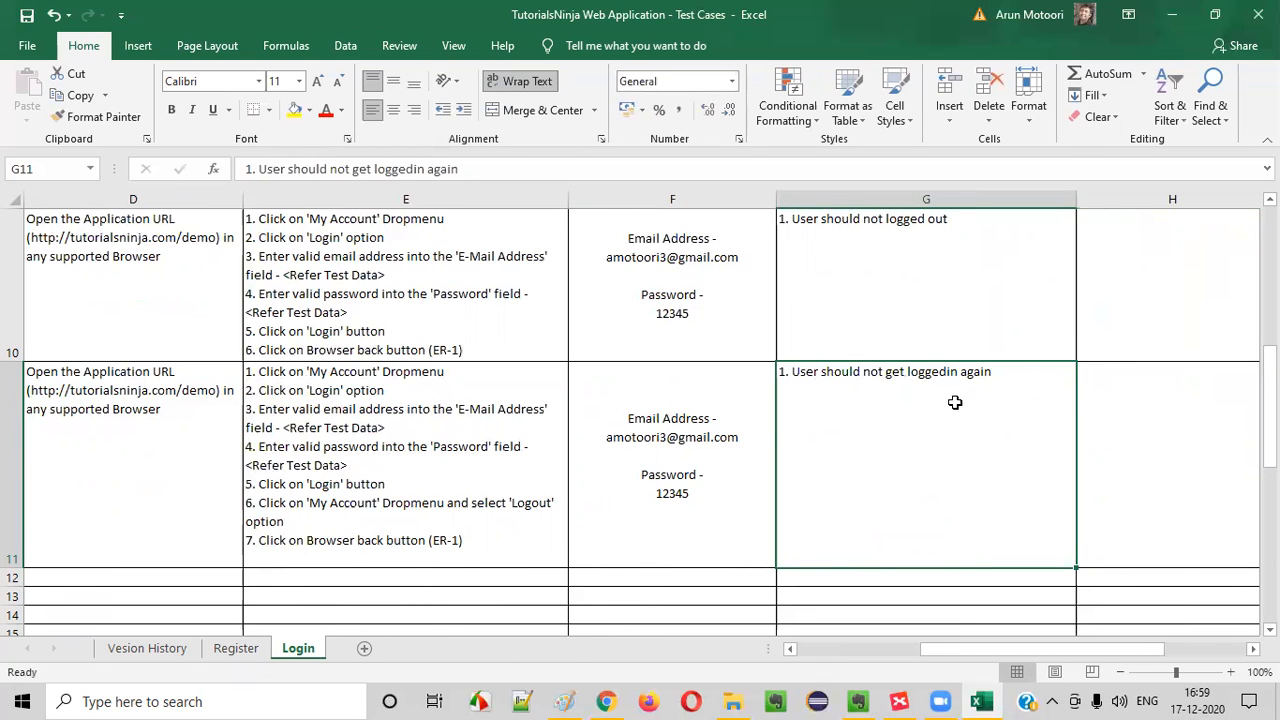
key(Left)
key(Left)
key(Left)
key(Left)
key(Left)
key(Left)
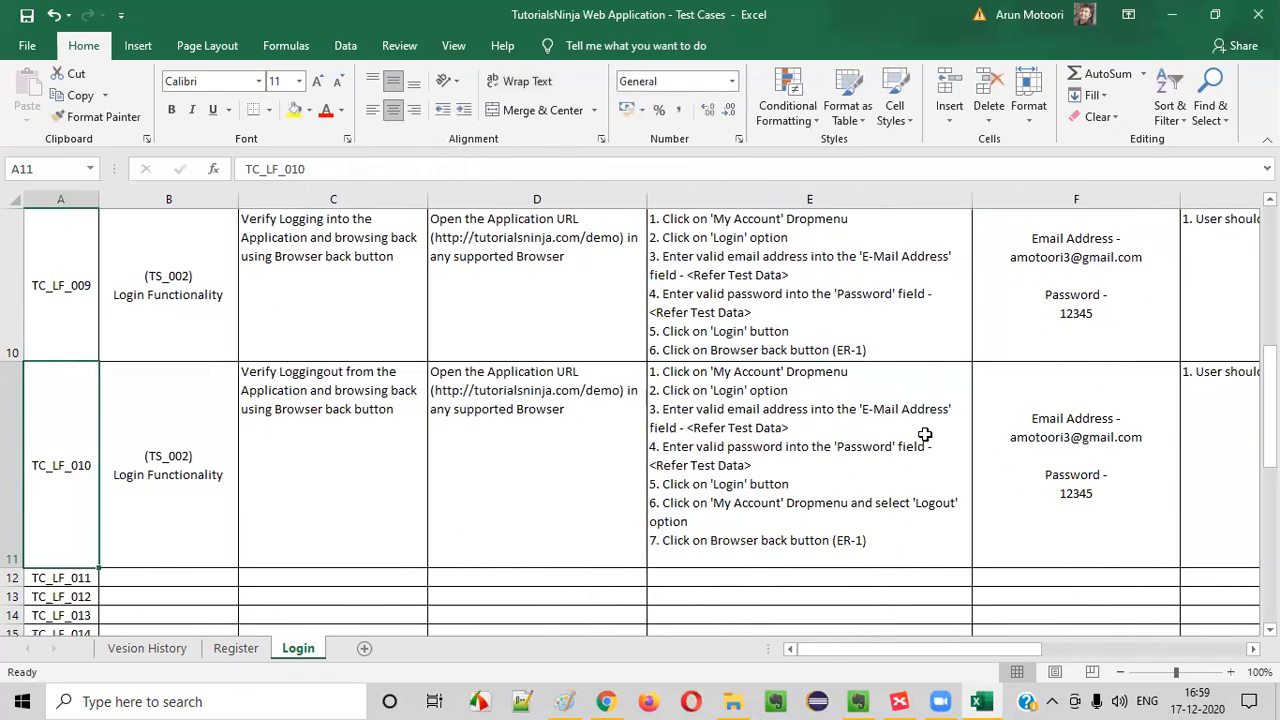
key(Down)
key(Down)
key(Down)
key(Down)
key(Down)
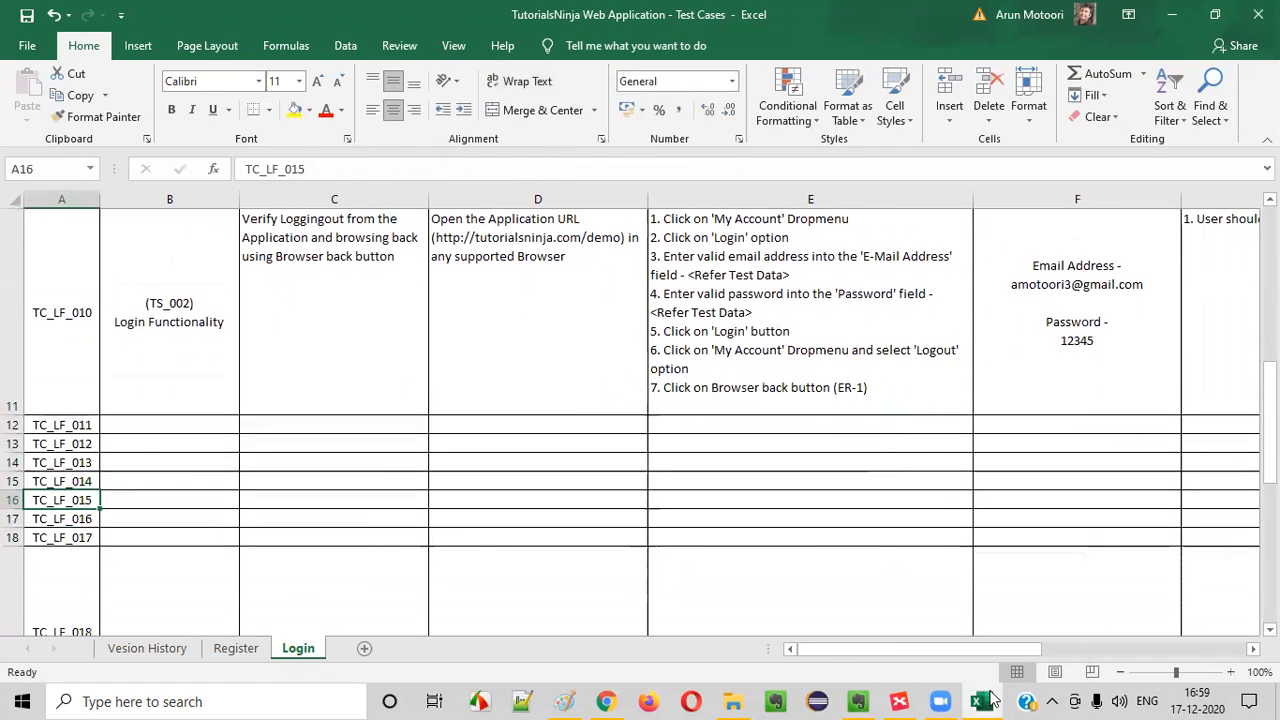
Switch to the XMind Login map and fill the "Browser Back after Logout" topic green
click(899, 702)
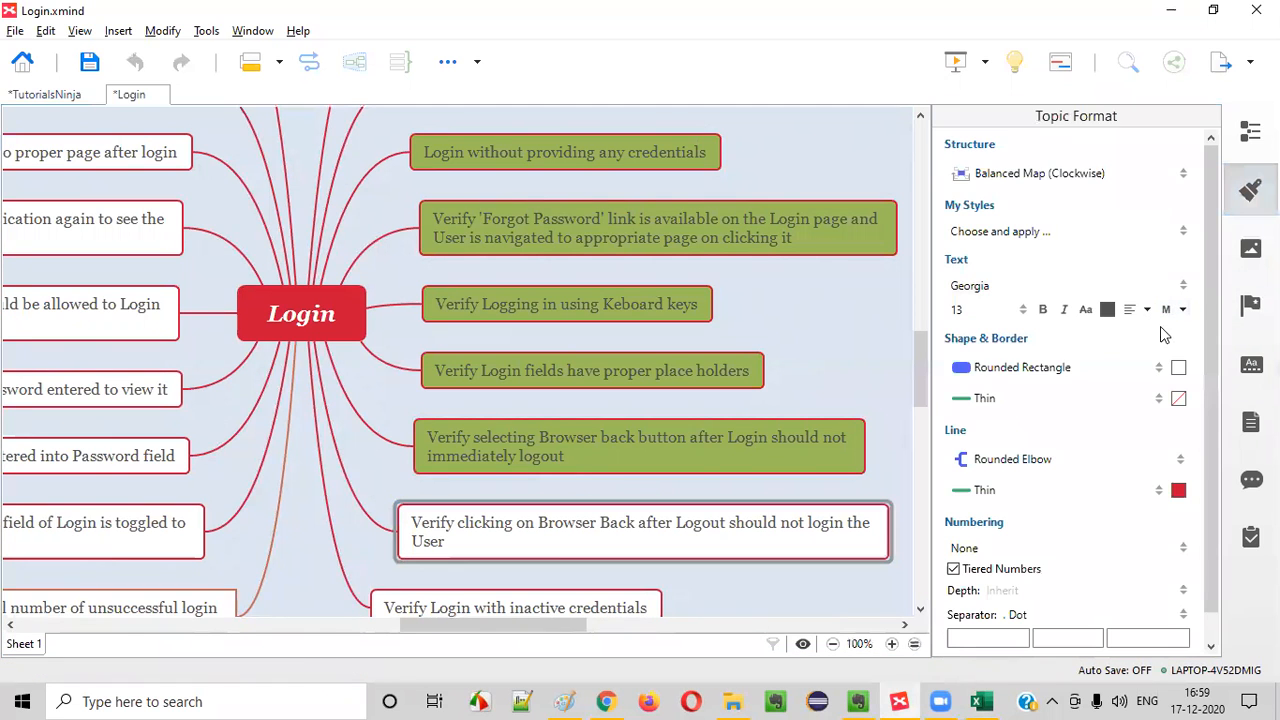
click(1178, 367)
click(1104, 415)
click(1250, 190)
click(806, 339)
Select the "Verify Login with inactive credentials" topic and switch to the demo store in Chrome
scroll(484, 293, up, 3)
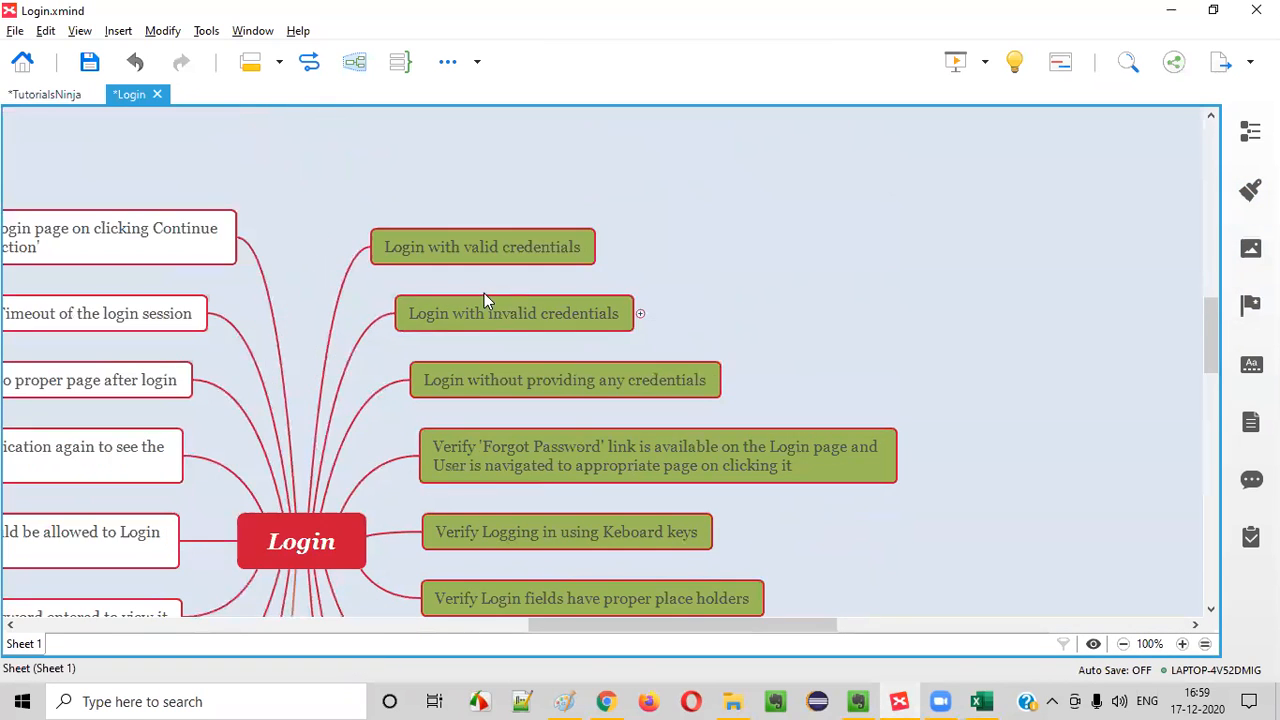
scroll(486, 292, down, 5)
click(557, 458)
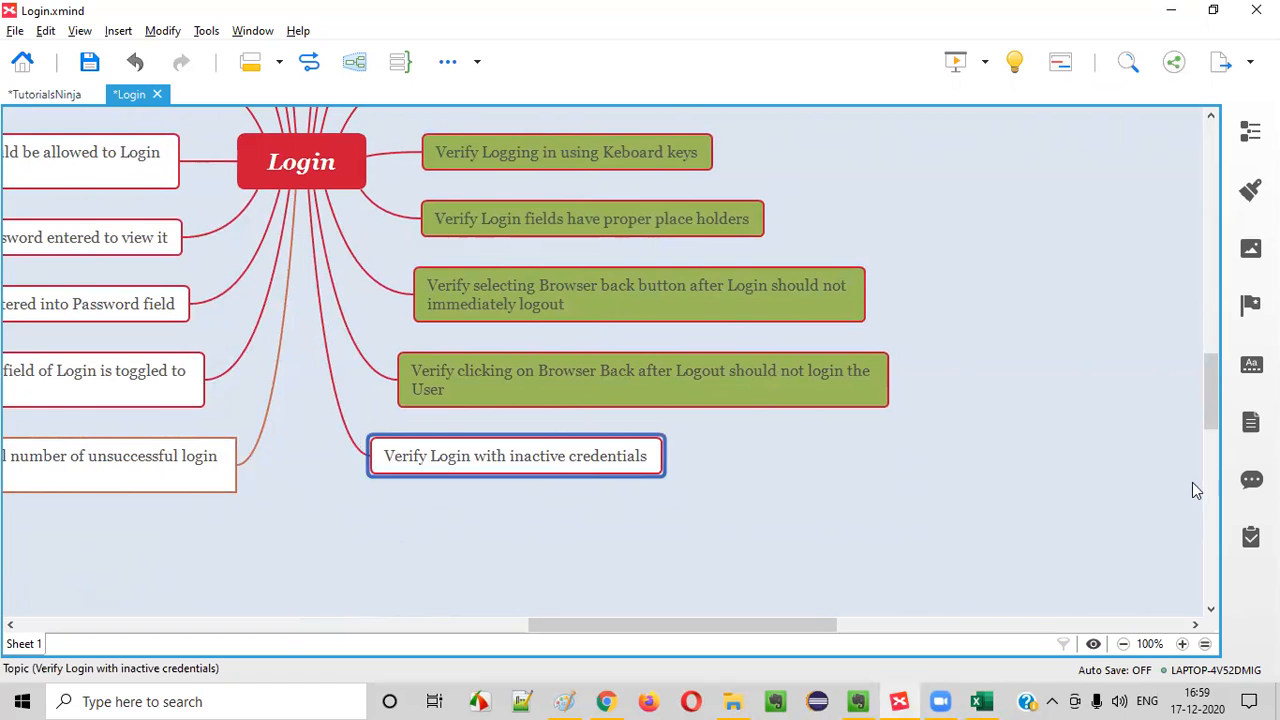
click(606, 701)
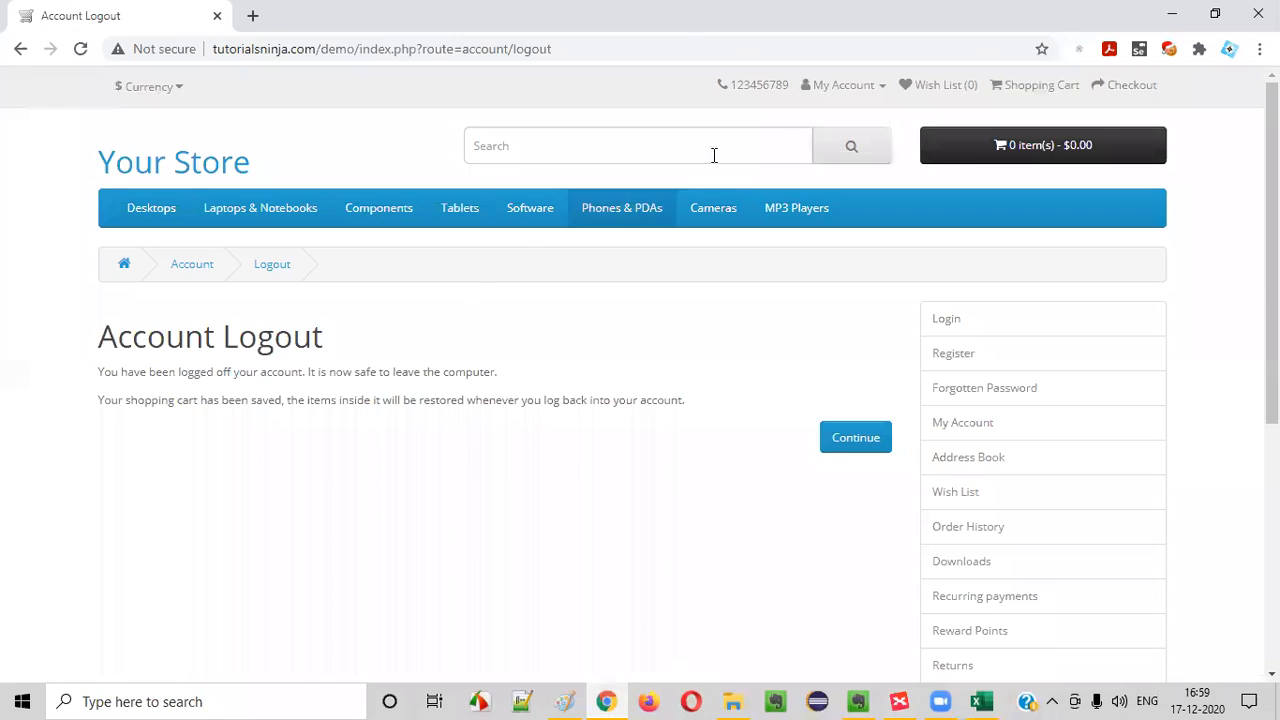
Open the demo store's Login page and view the Returning Customer form
click(845, 86)
click(836, 140)
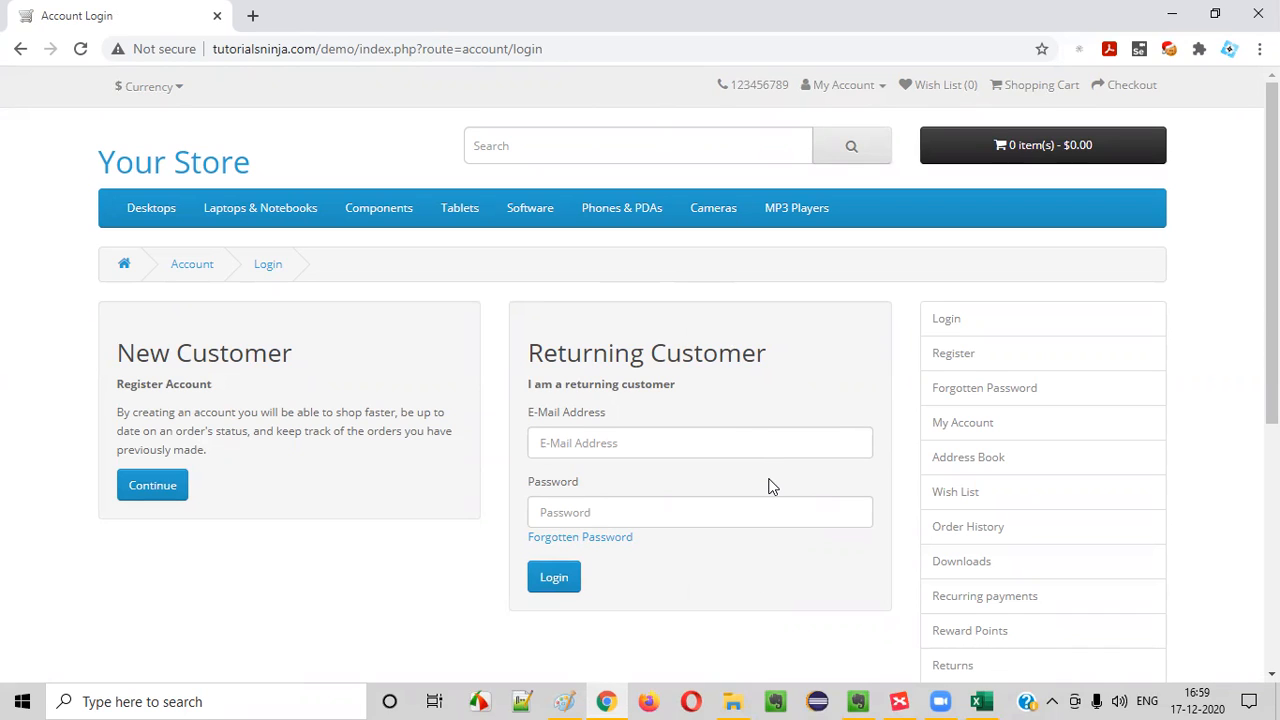
scroll(808, 506, down, 1)
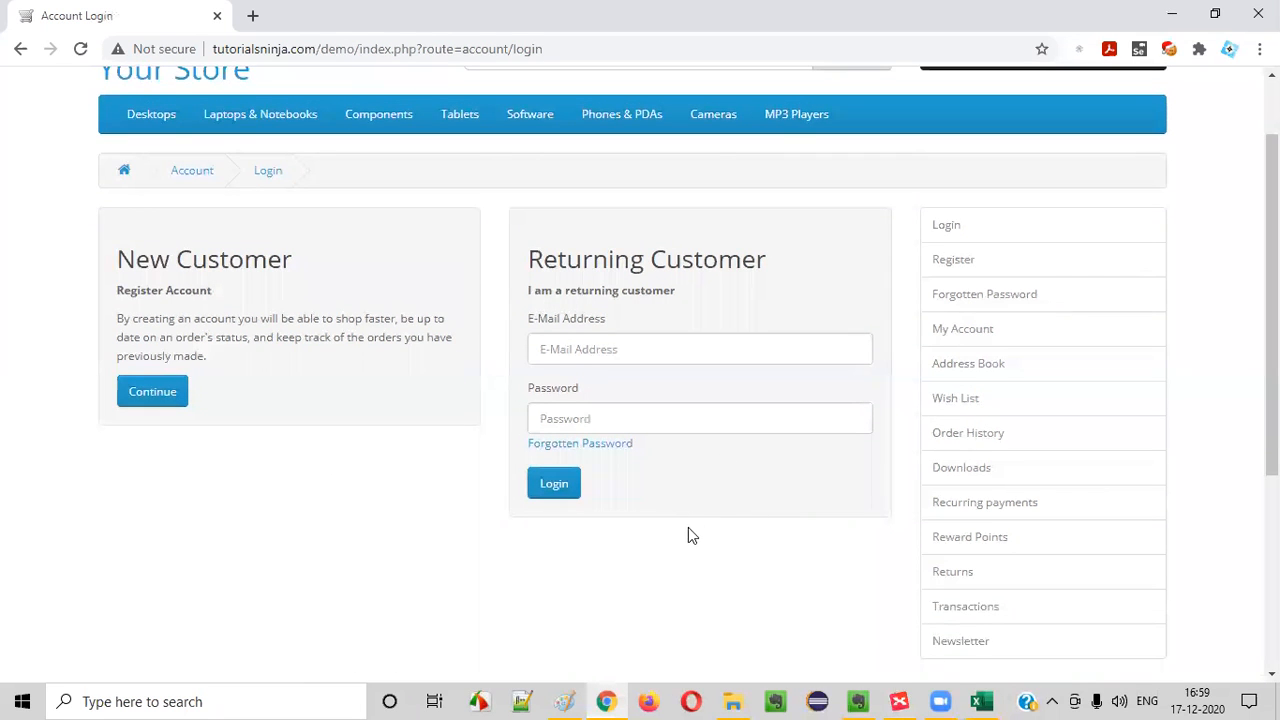
Review TC_LF_010 in Excel and the inactive credentials topic in XMind, and return to the store's login form in Chrome
click(981, 701)
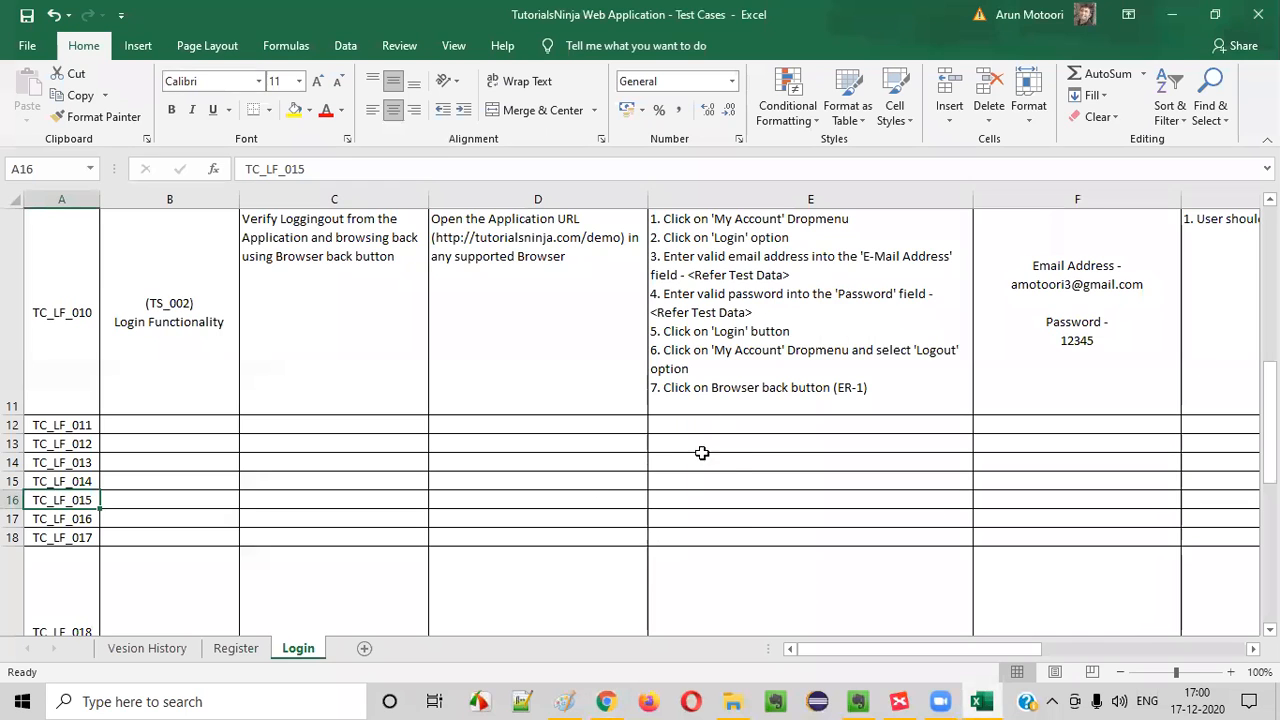
click(298, 308)
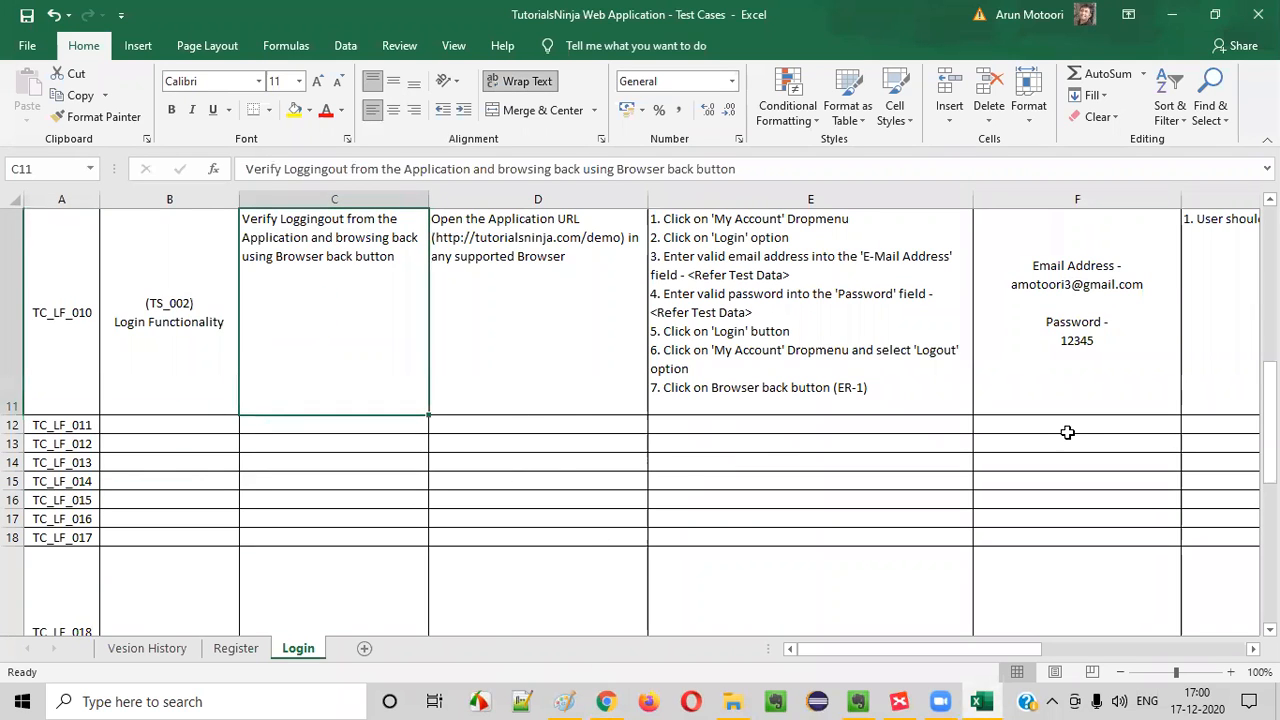
click(899, 701)
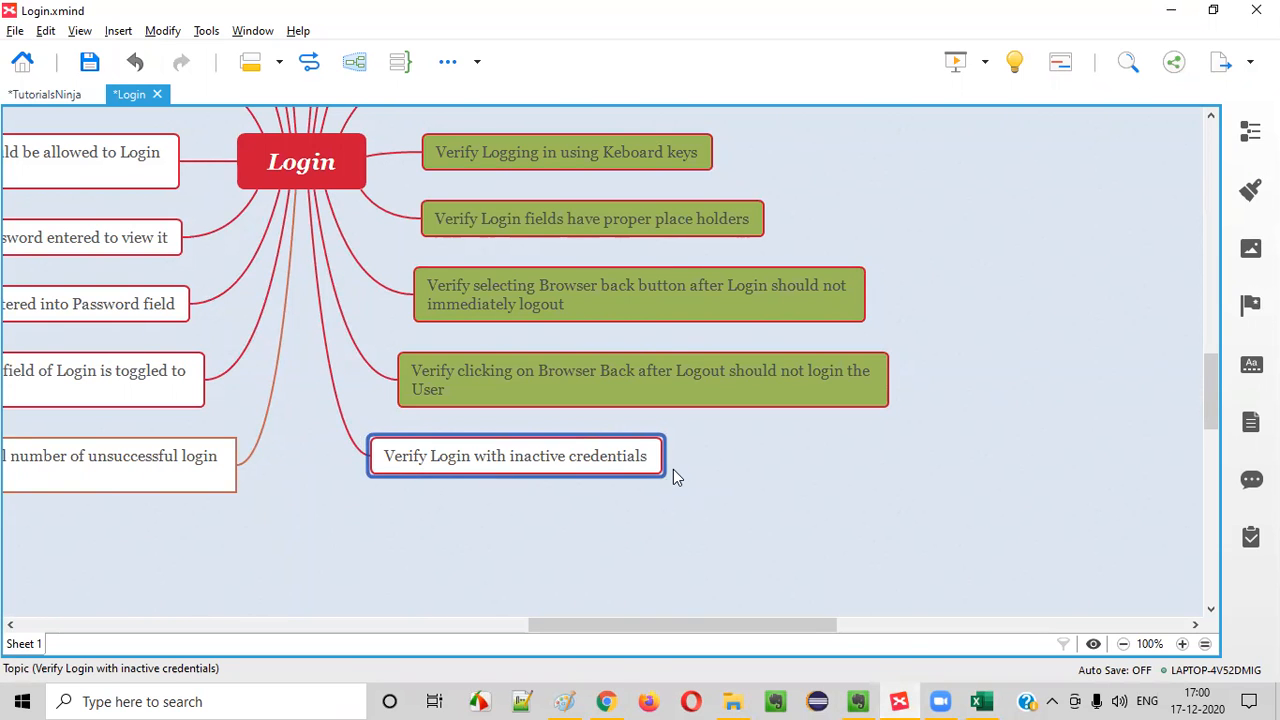
click(607, 701)
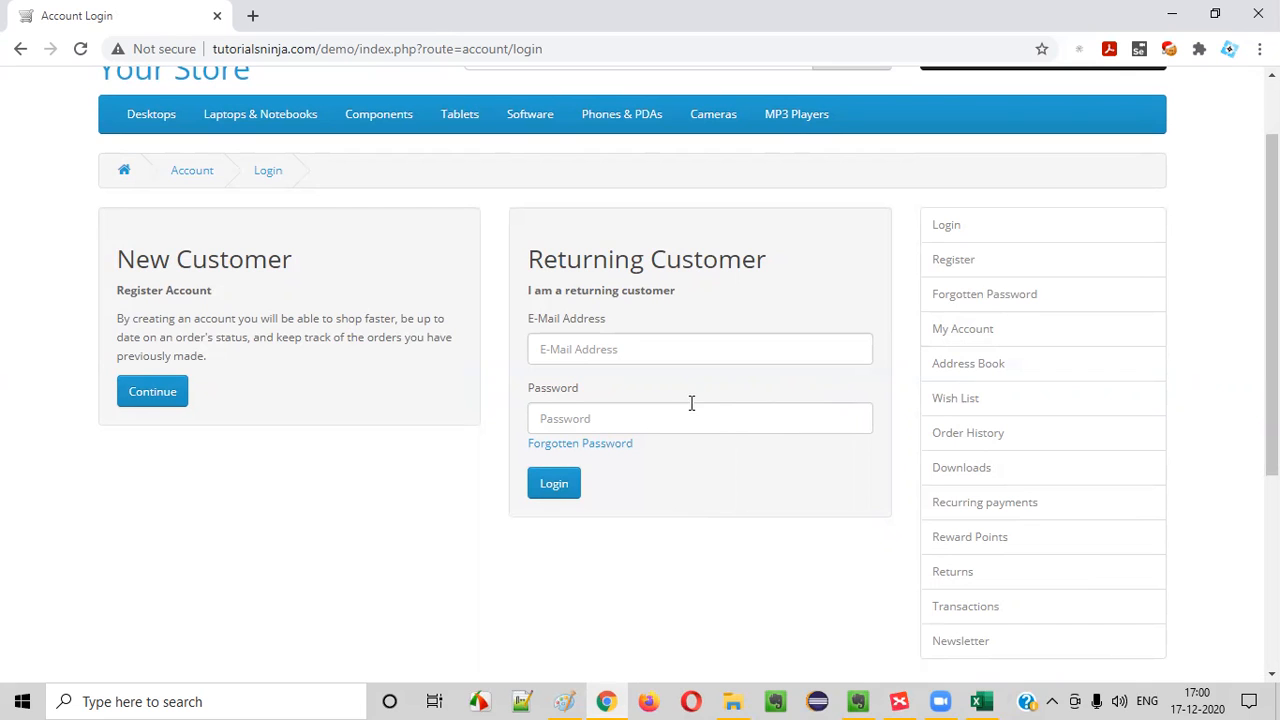
scroll(629, 274, up, 1)
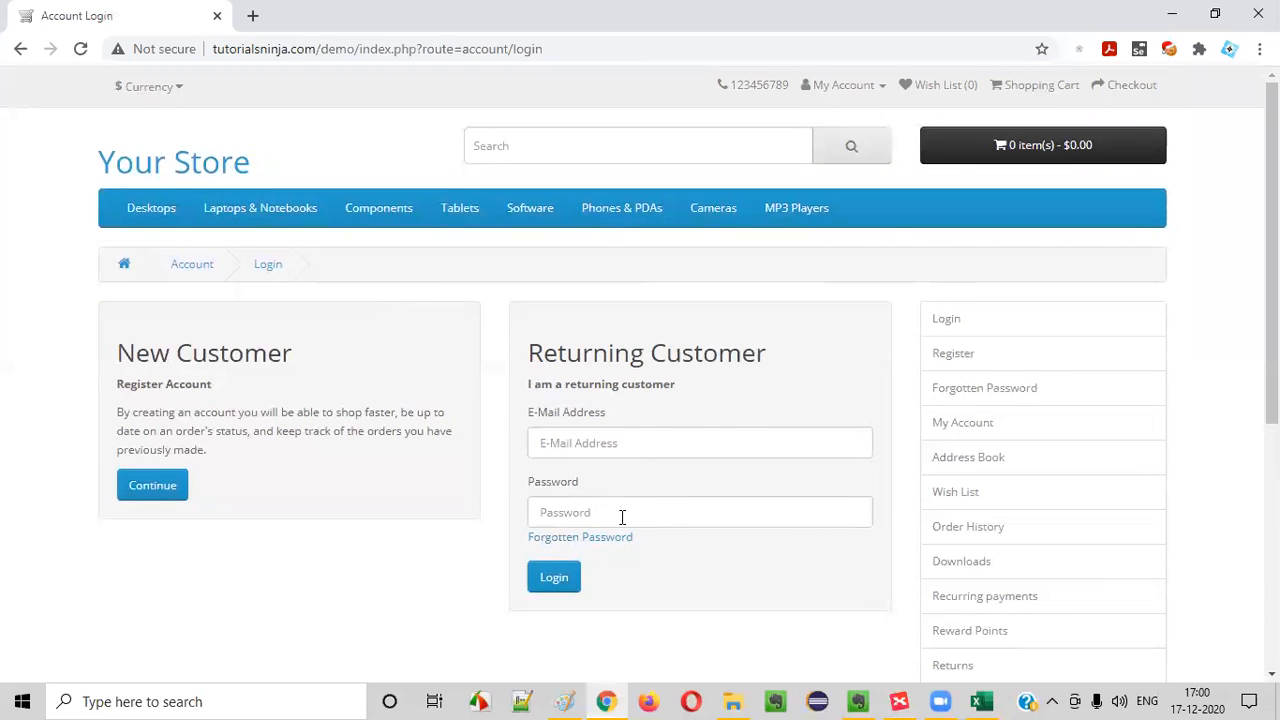
Switch to the Excel Login sheet and copy the "(TS_002) Login Functionality" scenario from TC_LF_010 into the TC_LF_011 row
click(981, 701)
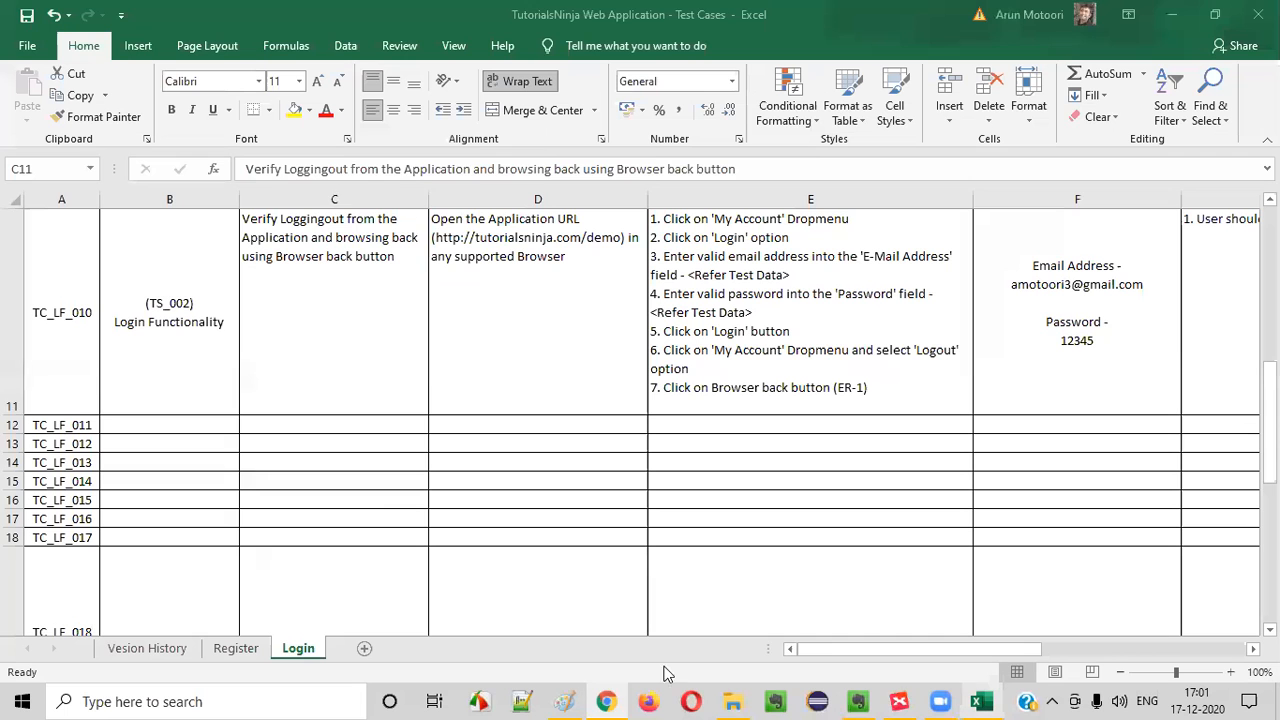
click(200, 360)
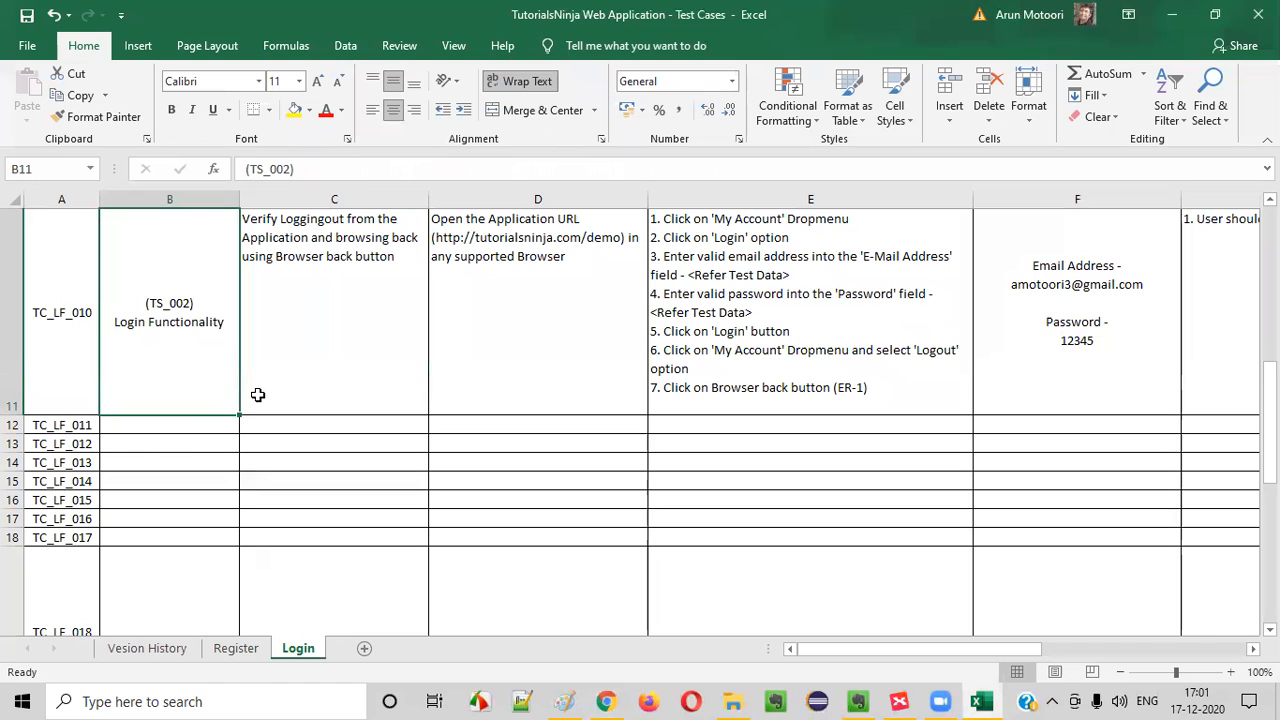
key(ctrl+c)
click(201, 428)
key(ctrl+v)
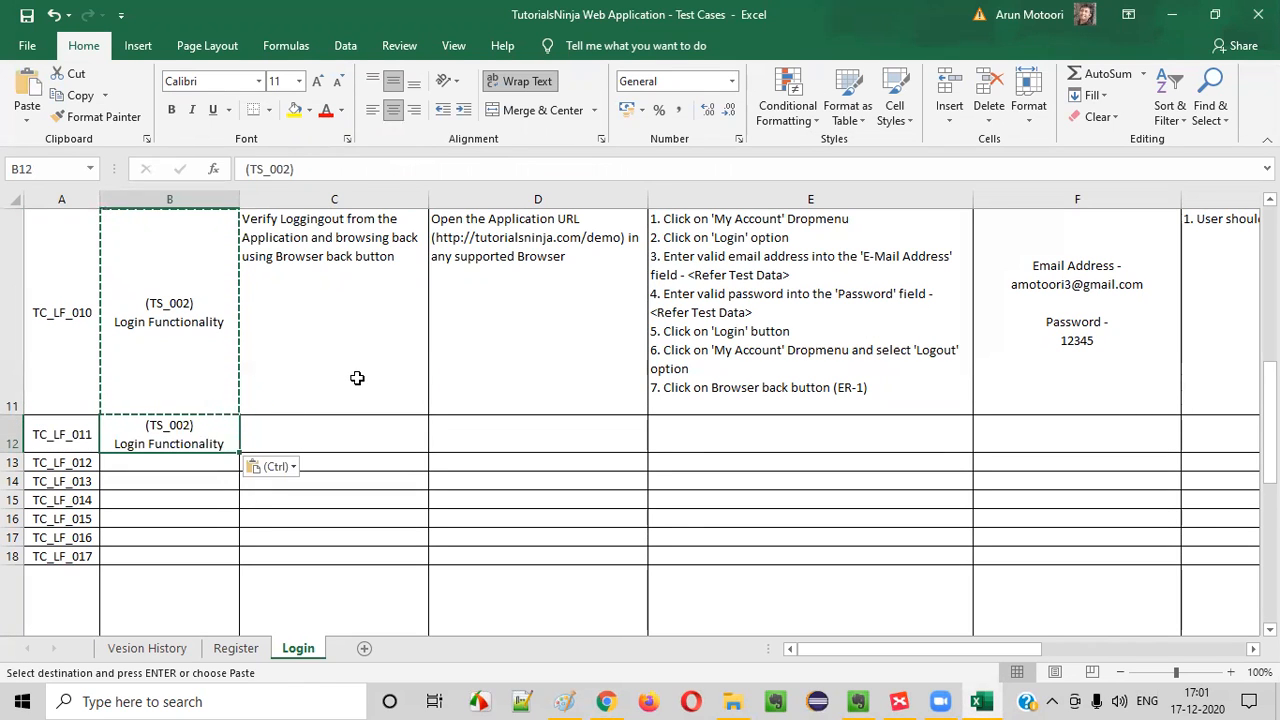
Check the XMind topic and enter "Verify logging into the Application using inactive credentials" as the title of TC_LF_011
click(997, 349)
click(369, 289)
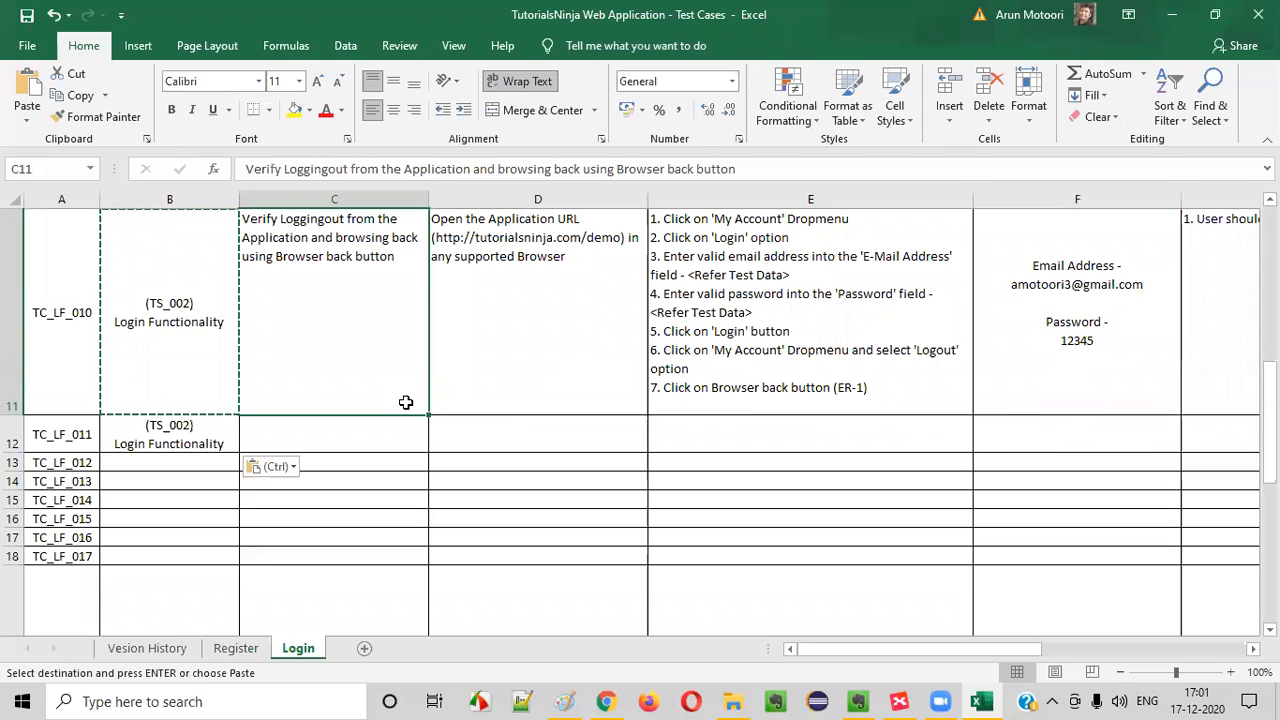
click(897, 695)
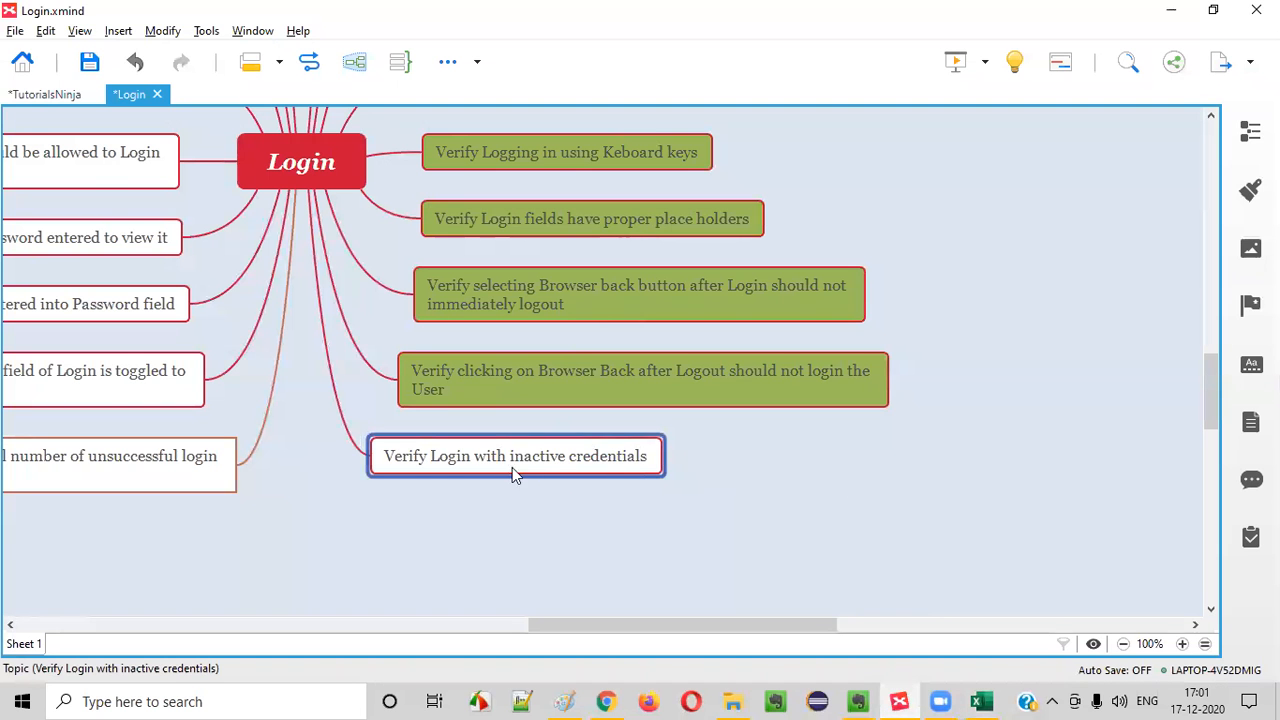
click(981, 701)
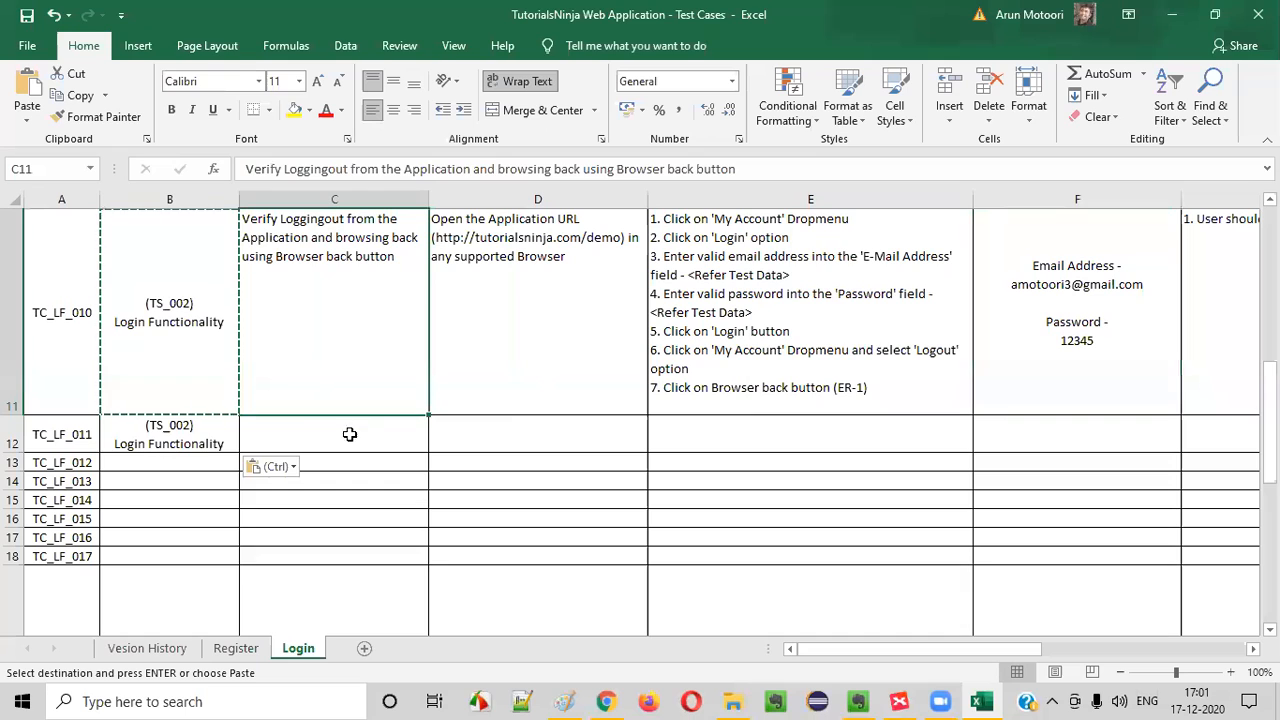
click(289, 430)
text(Verify )
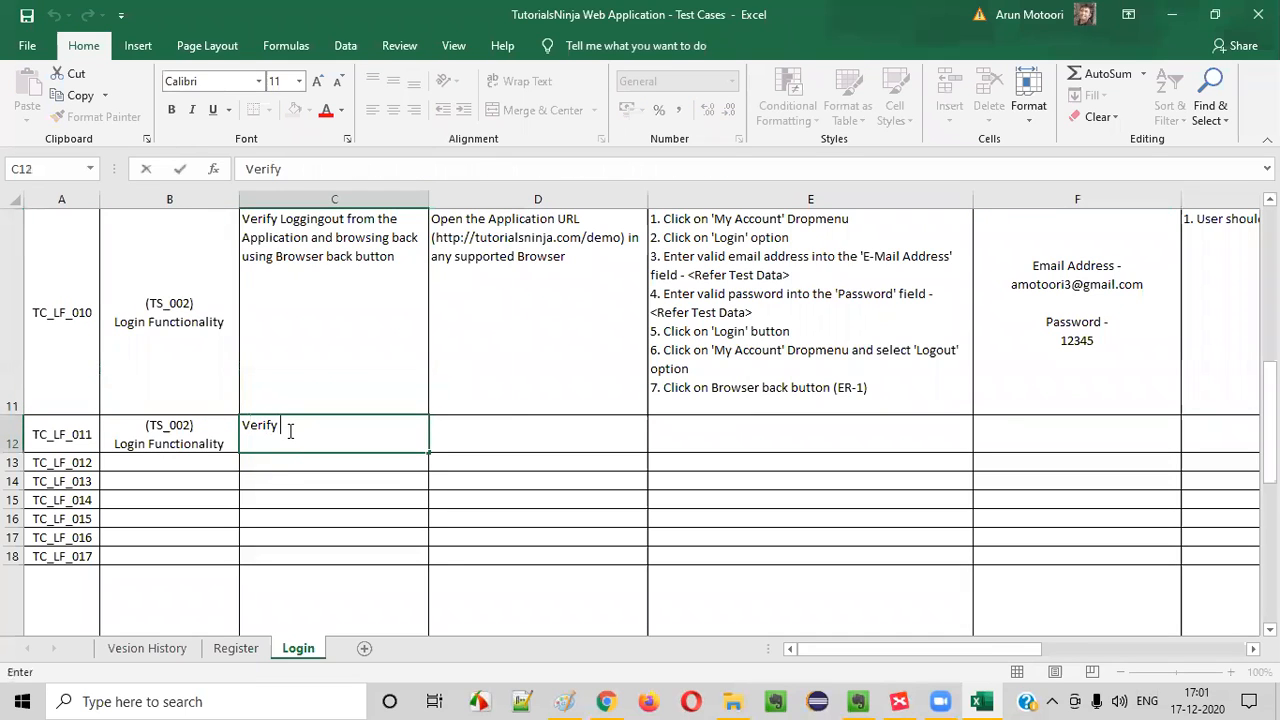
text(logging into the )
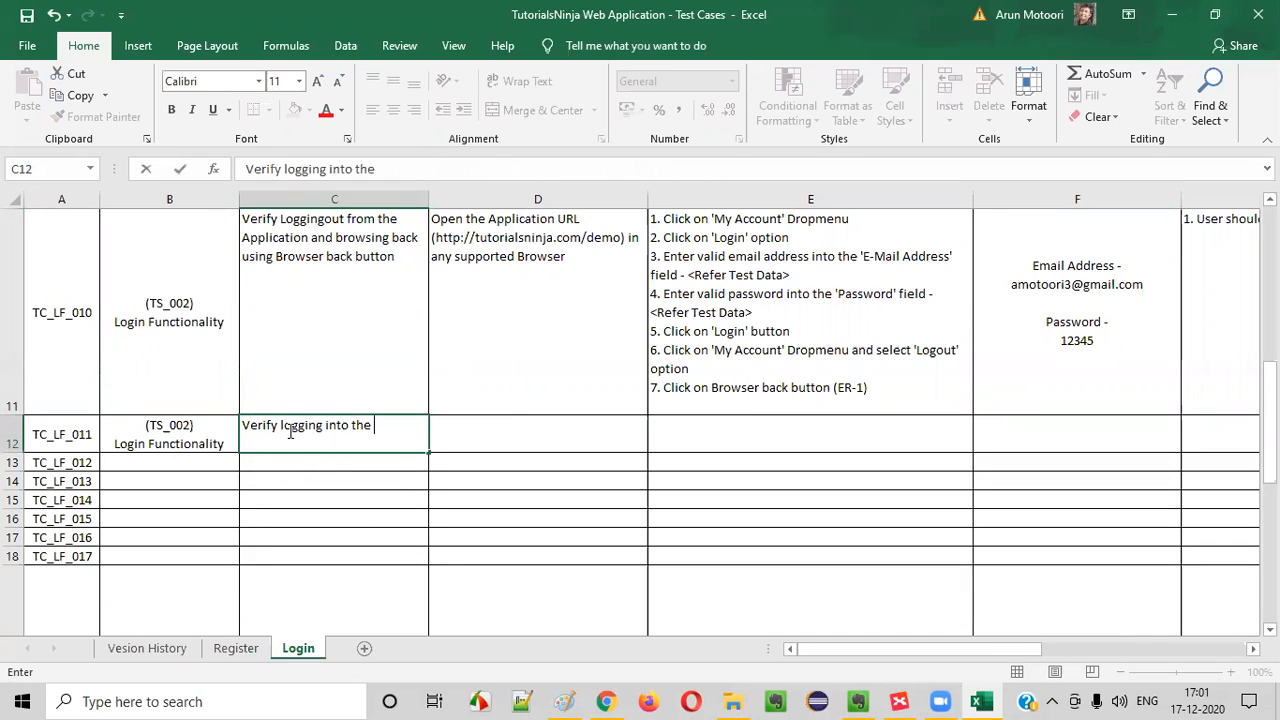
text(Application using inva)
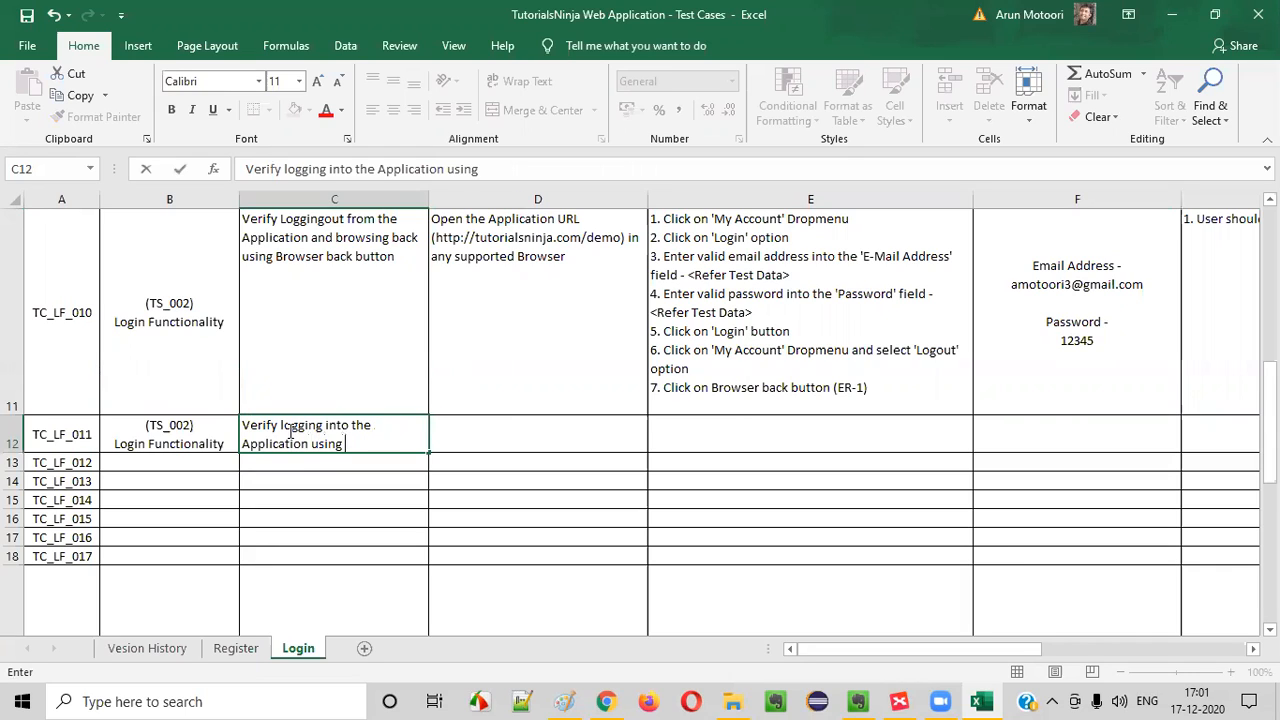
key(BackSpace)
text(active credentail)
text(s)
key(BackSpace)
key(BackSpace)
key(BackSpace)
key(BackSpace)
text(ial)
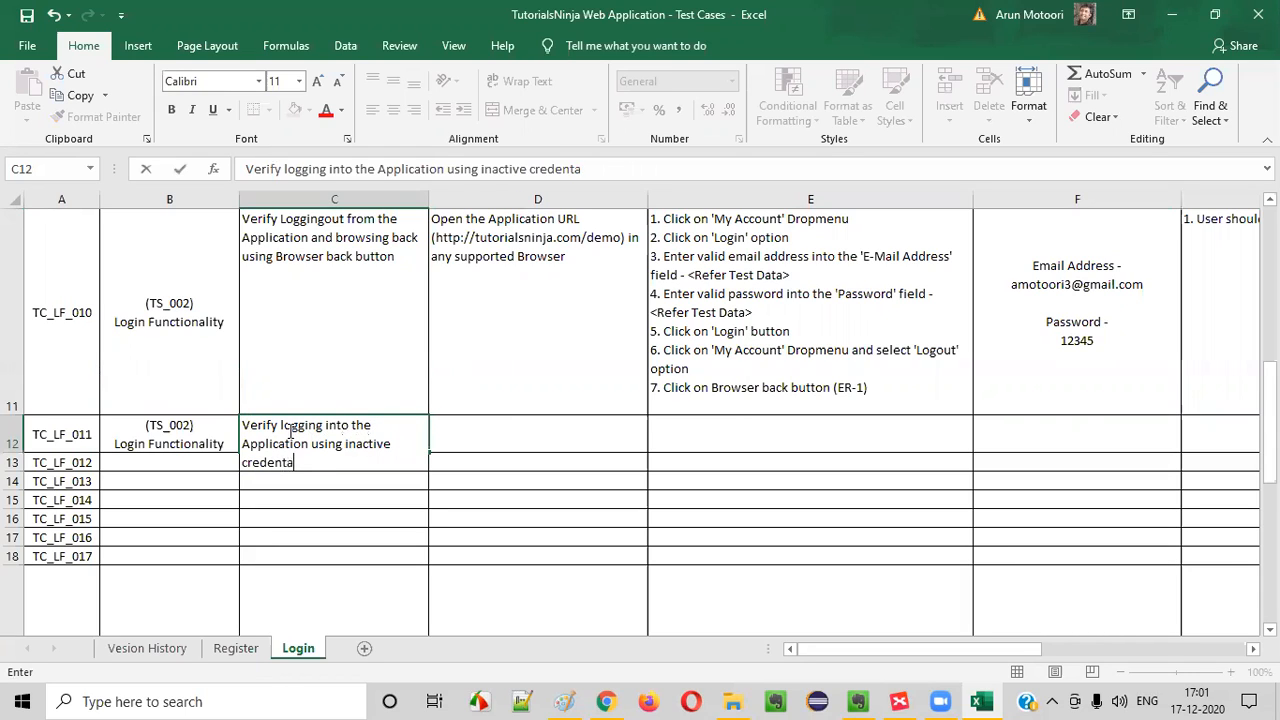
Copy the TC_LF_010 precondition about opening the Application URL in any supported browser into the TC_LF_011 row
click(563, 331)
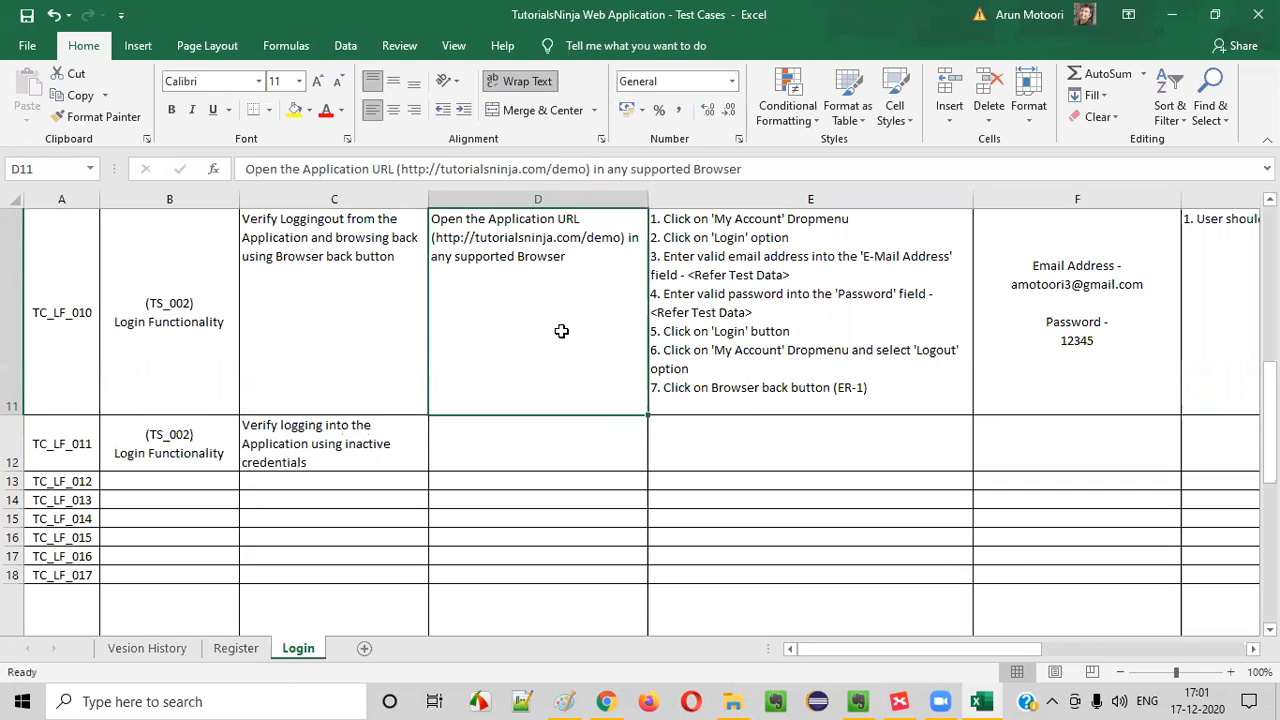
key(ctrl+c)
click(572, 455)
key(ctrl+v)
Copy test steps 1 to 5 of TC_LF_010, ending with "Click on 'Login' button", into the TC_LF_011 test steps cell
click(846, 339)
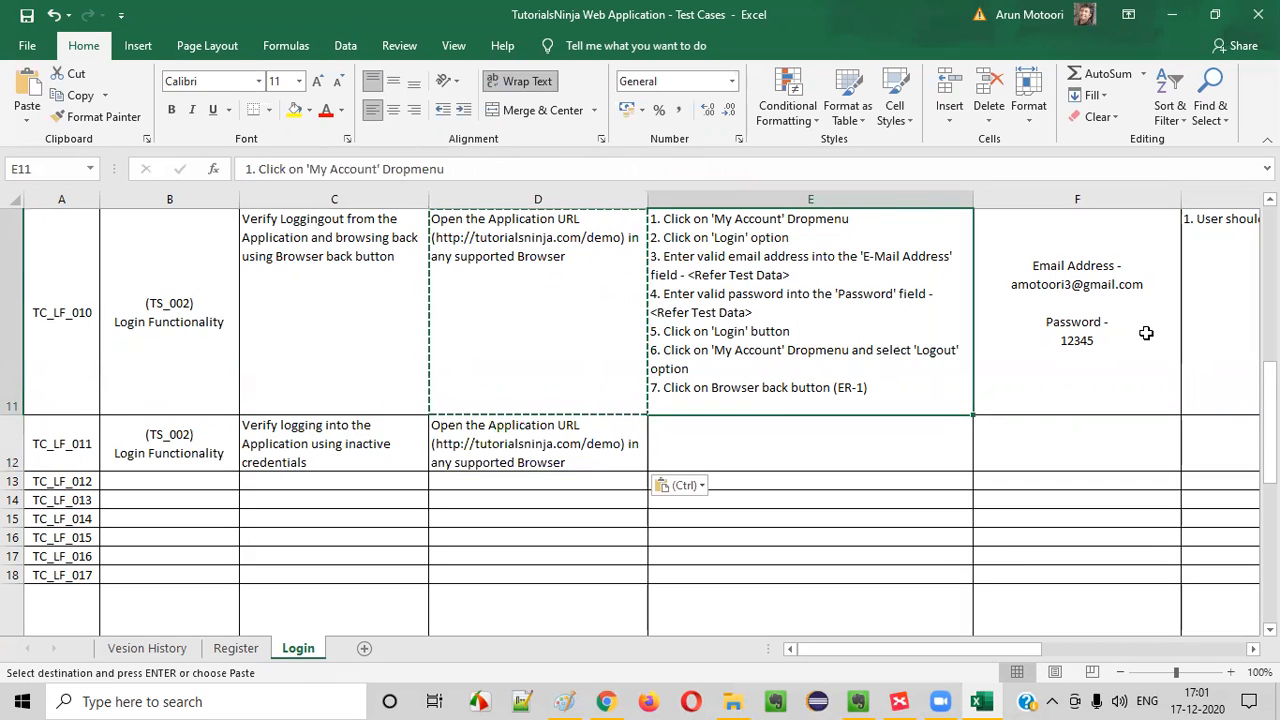
double_click(777, 310)
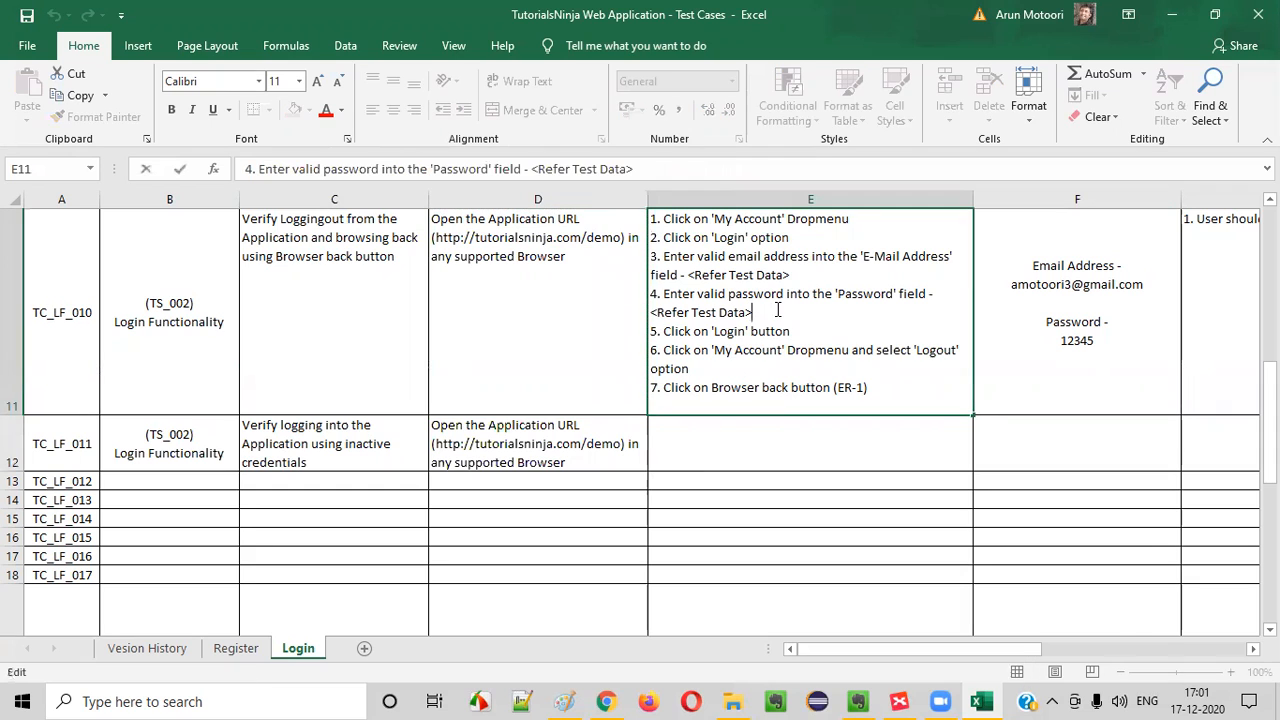
click(1050, 446)
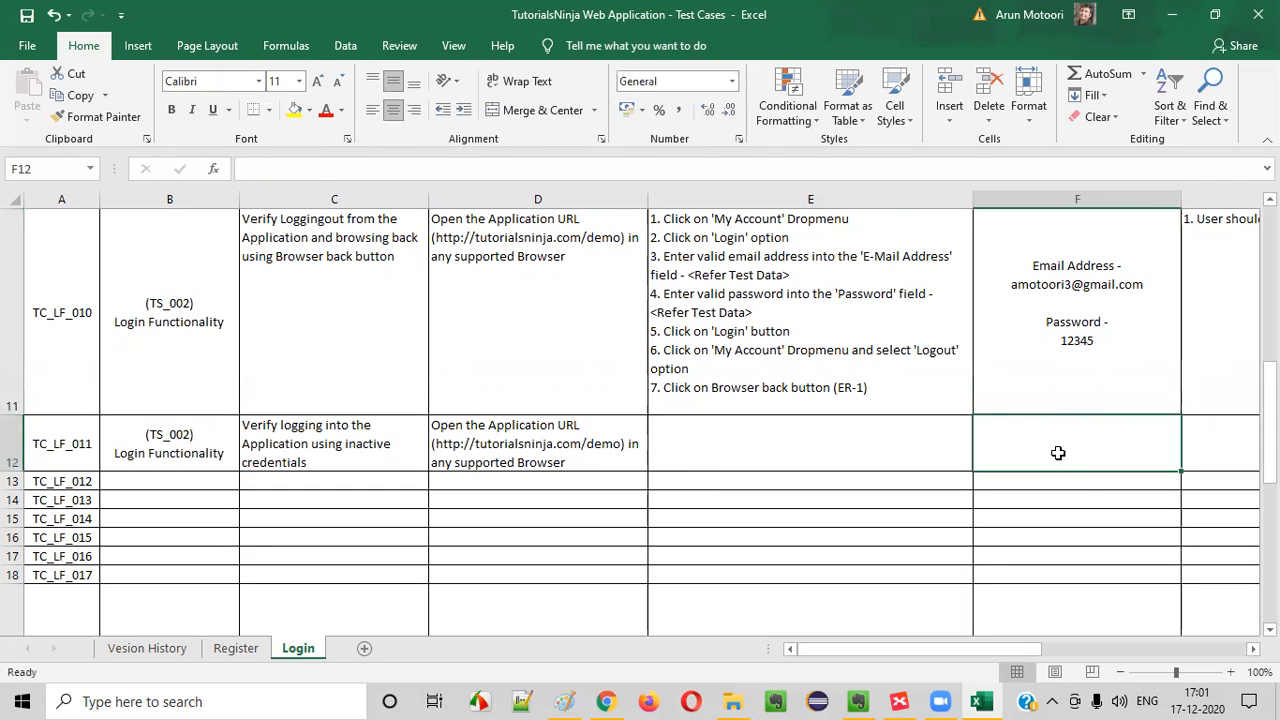
double_click(810, 318)
drag(652, 220, 507, 158)
click(858, 318)
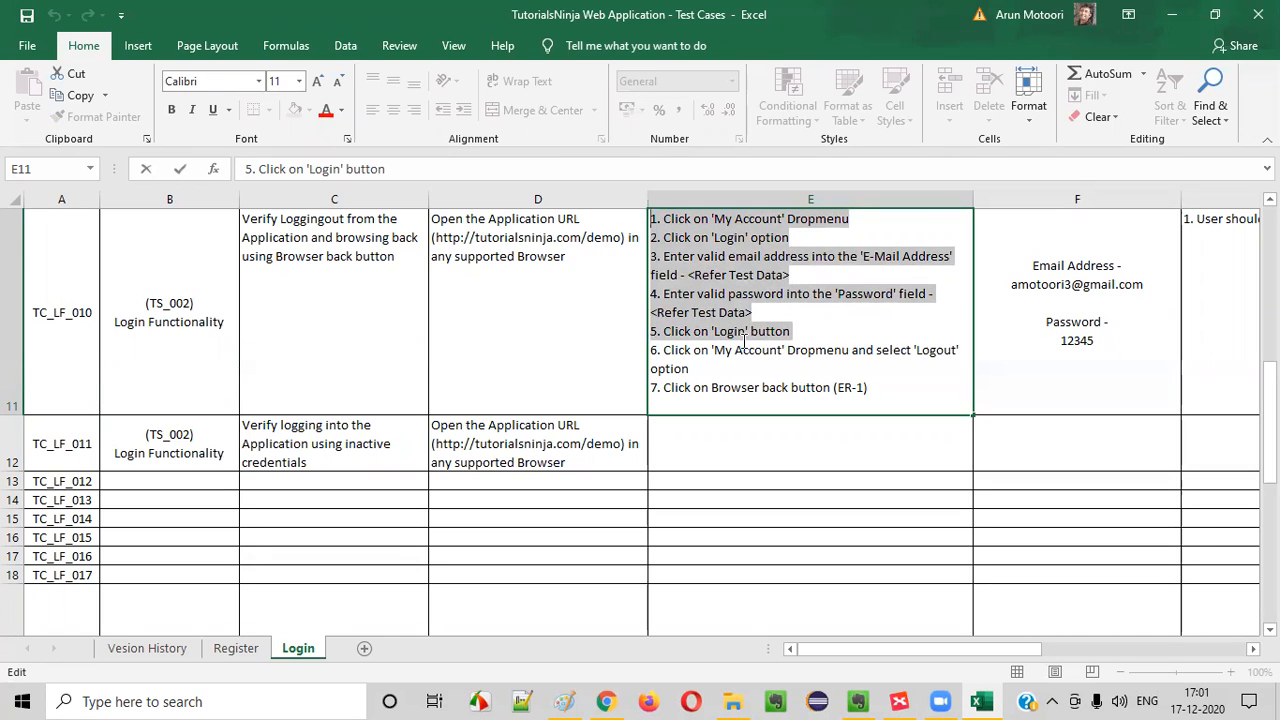
click(730, 457)
double_click(727, 457)
key(ctrl+v)
key(ctrl+Return)
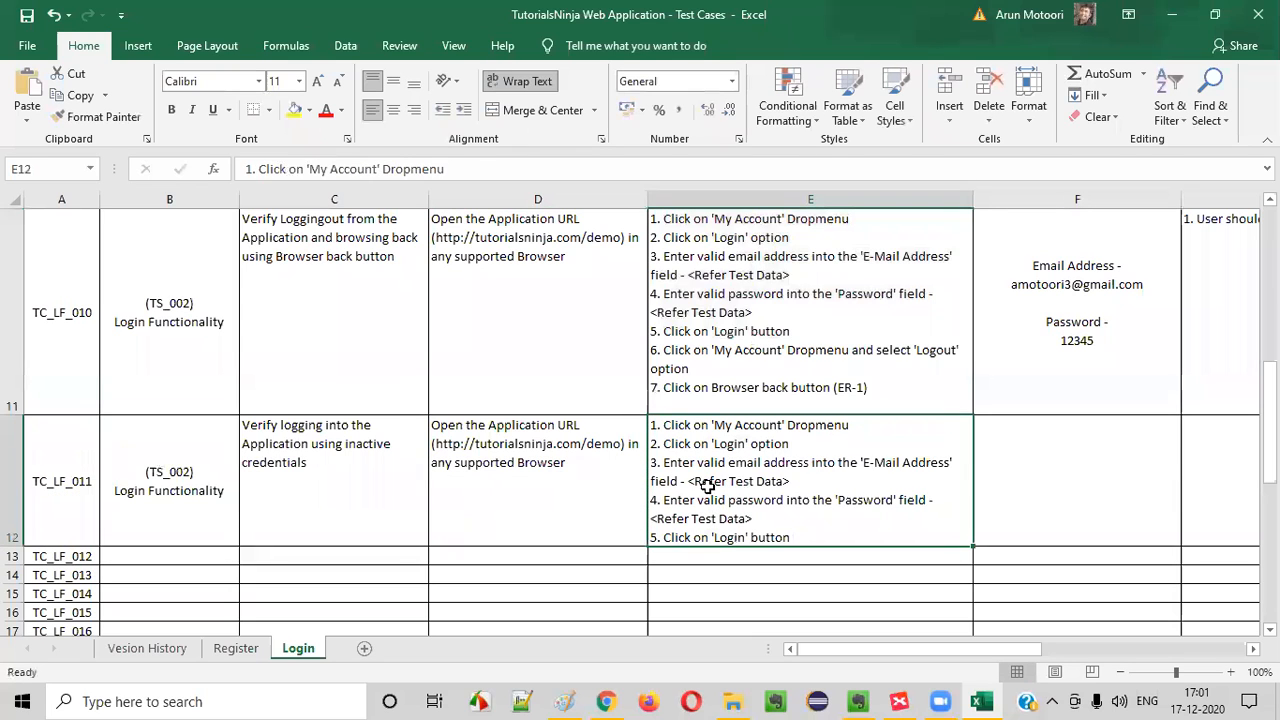
Insert "which is inactive" after "valid email address" in step 3 of the TC_LF_011 test steps
double_click(695, 481)
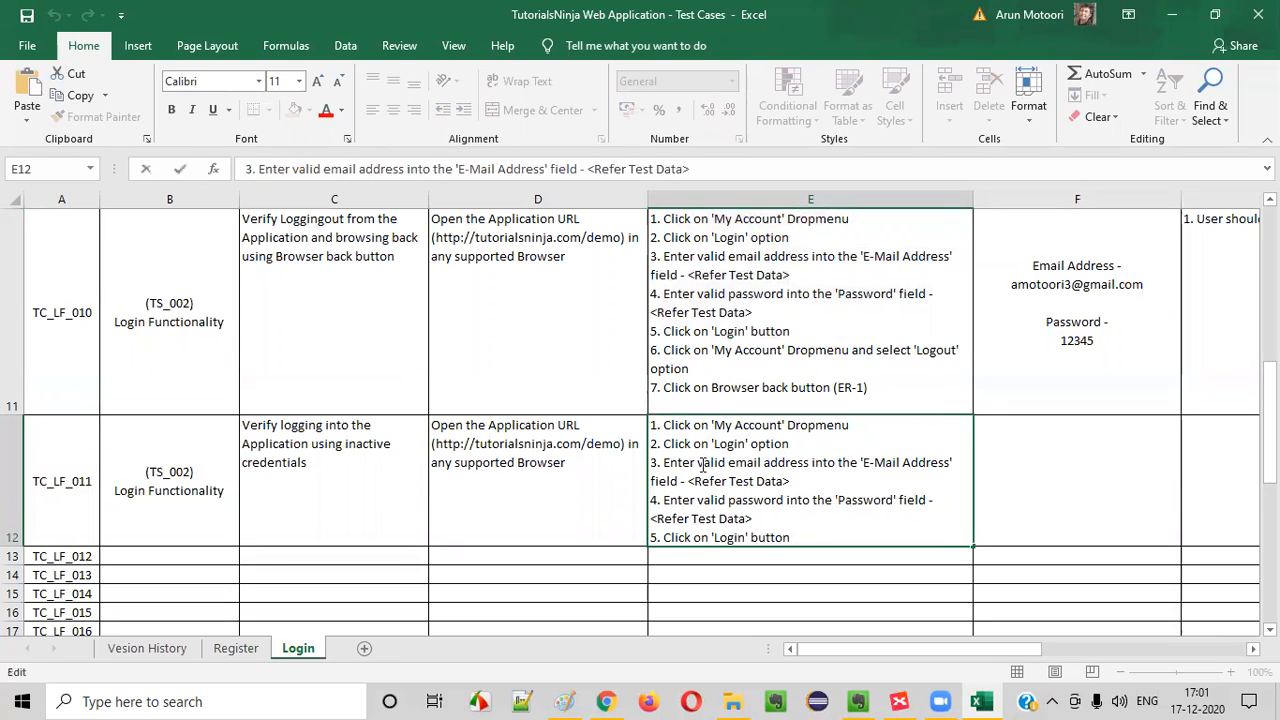
click(813, 464)
text(which is ina)
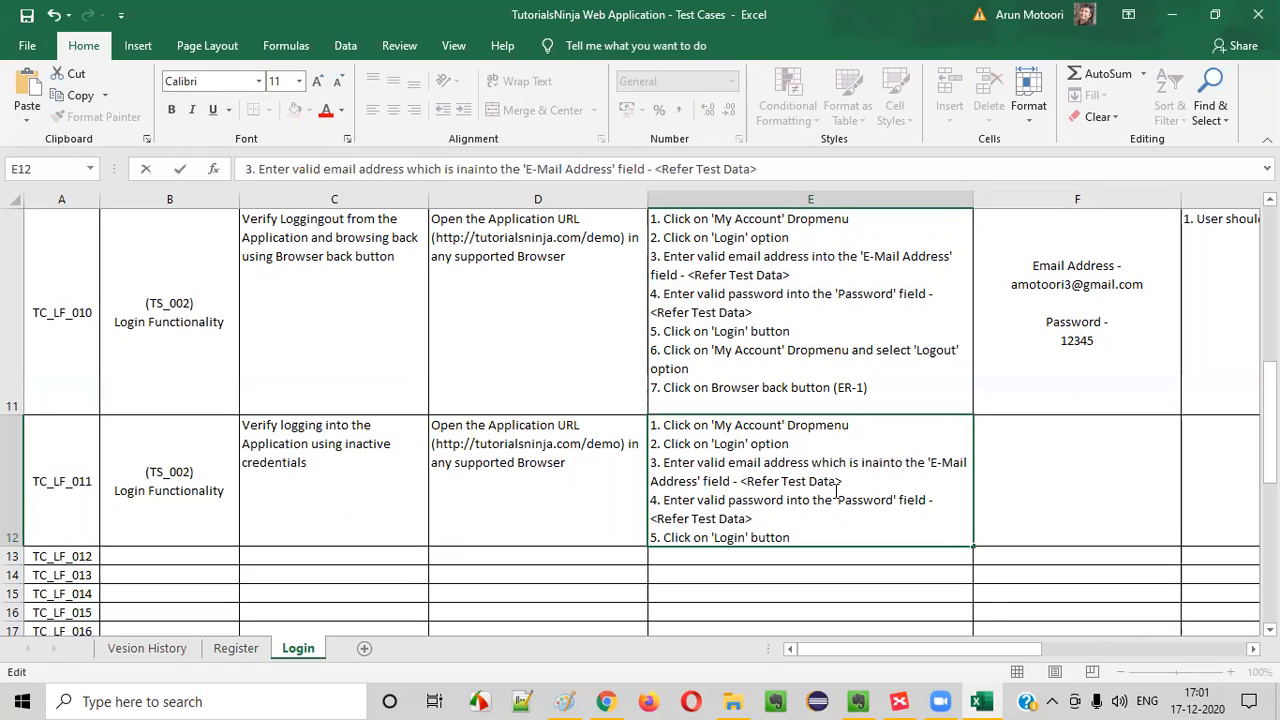
text(ctive)
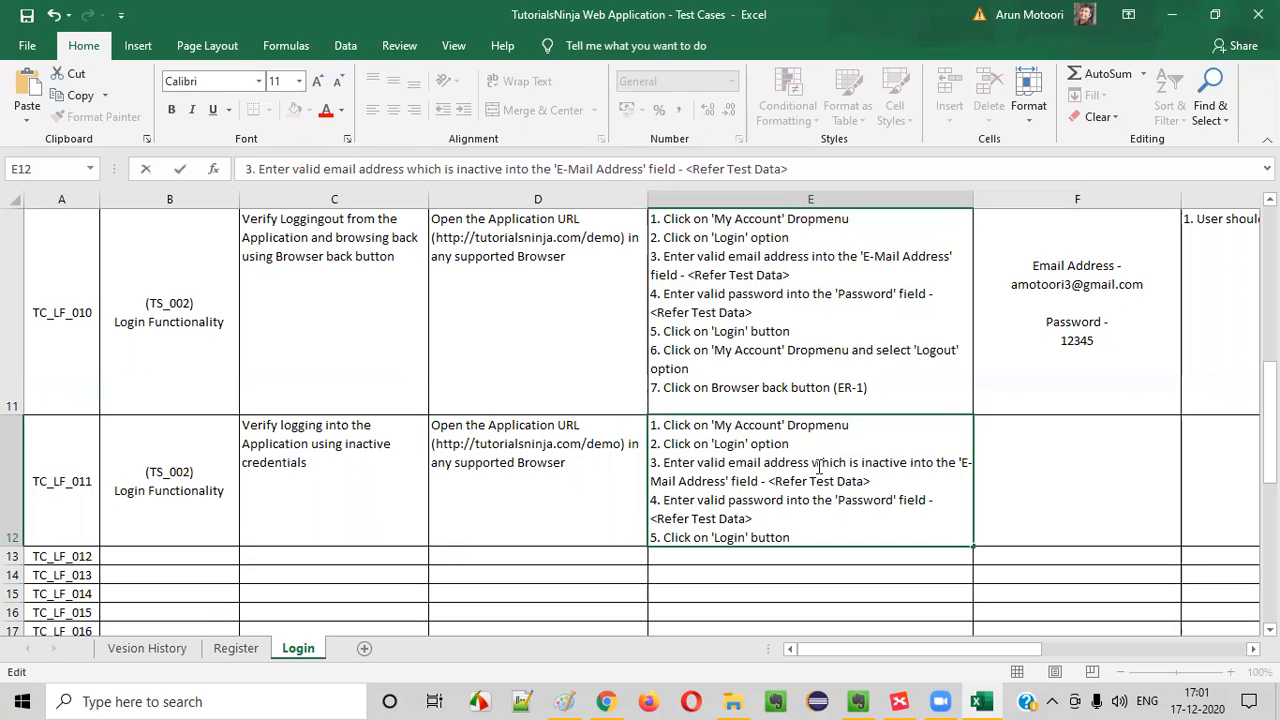
Replace the wording "which is inactive" in step 3 of TC_LF_011 with "of an inactive account"
drag(819, 466, 903, 461)
text(of an in)
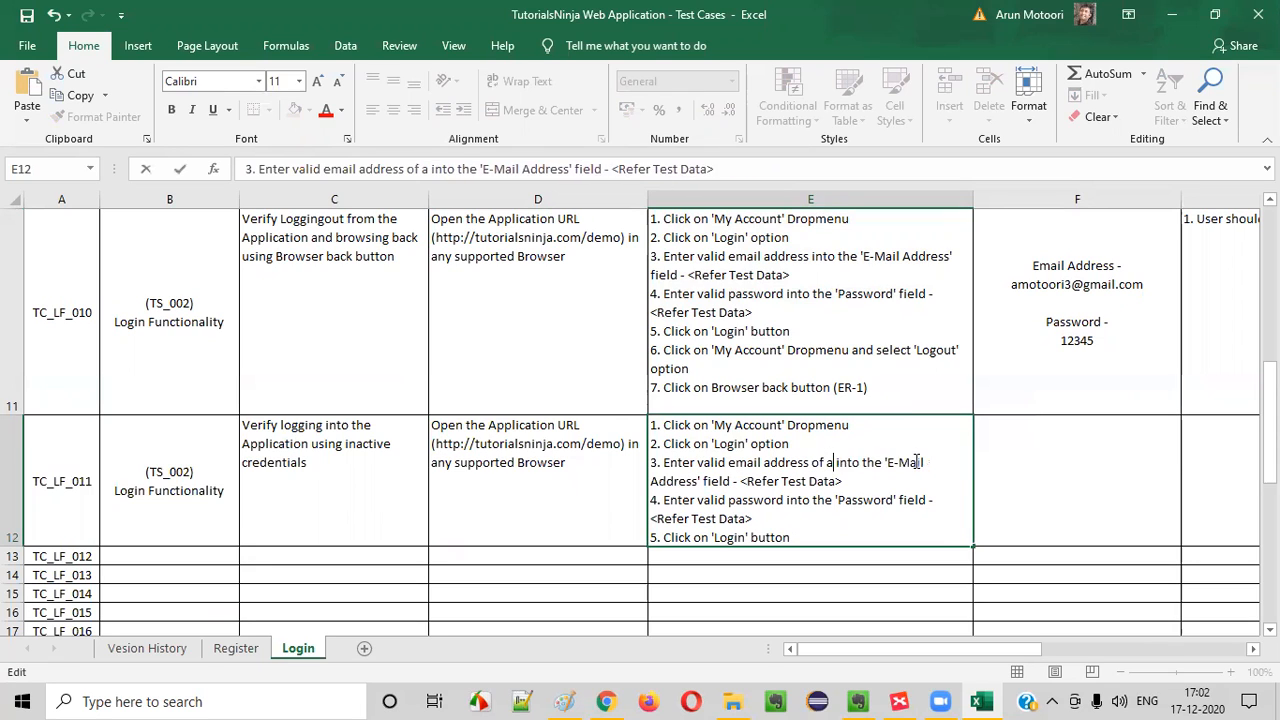
text(active account)
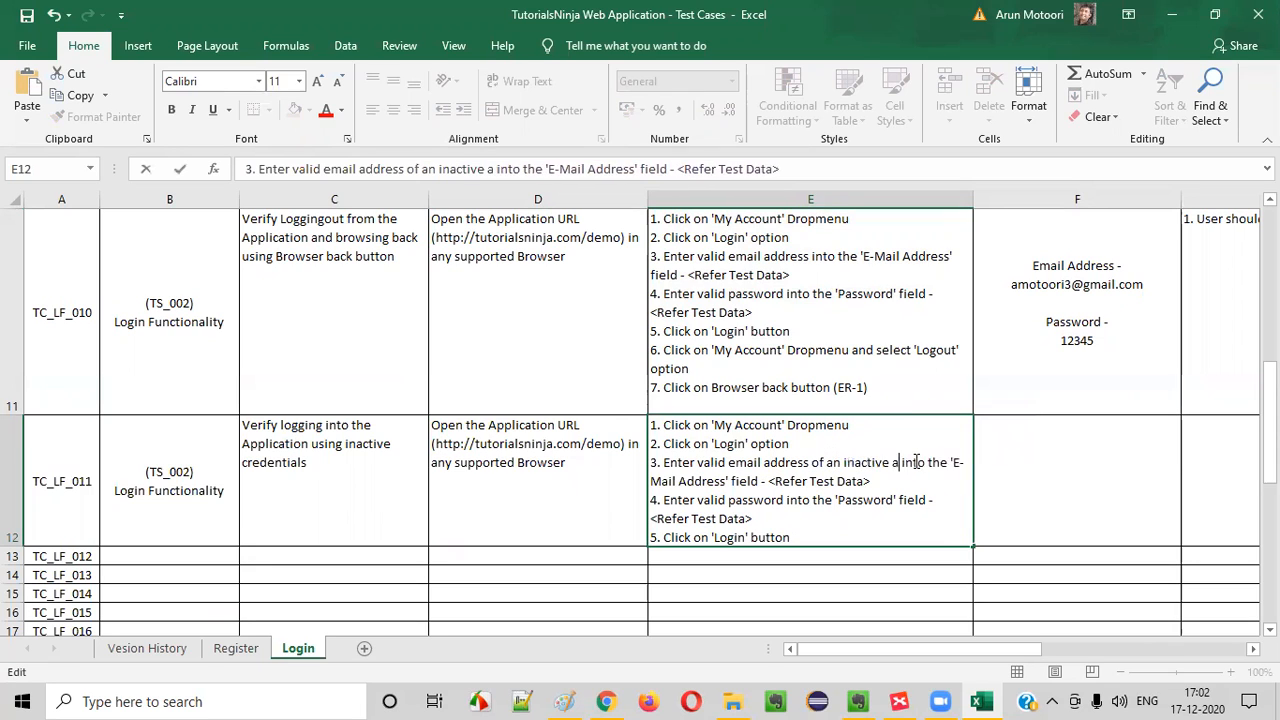
drag(676, 485, 943, 504)
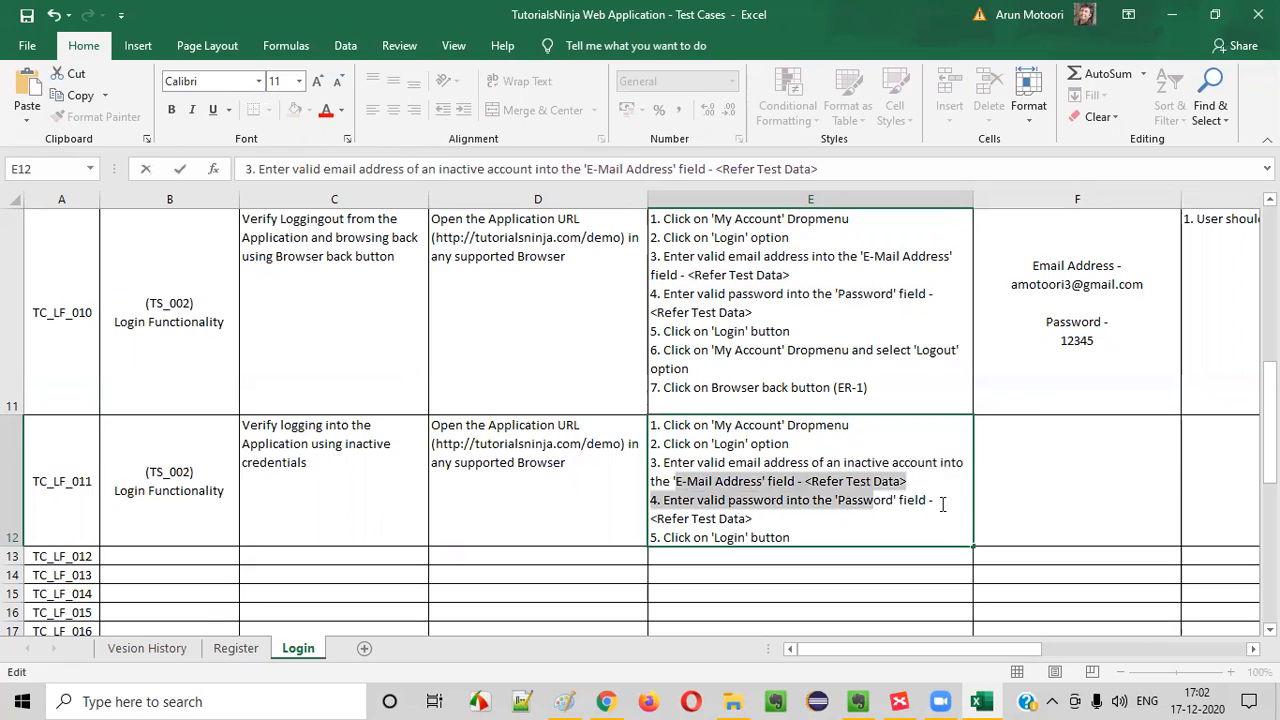
Insert "of an inactive account" after "valid password" in step 4 of the TC_LF_011 test steps and review step 5
click(752, 522)
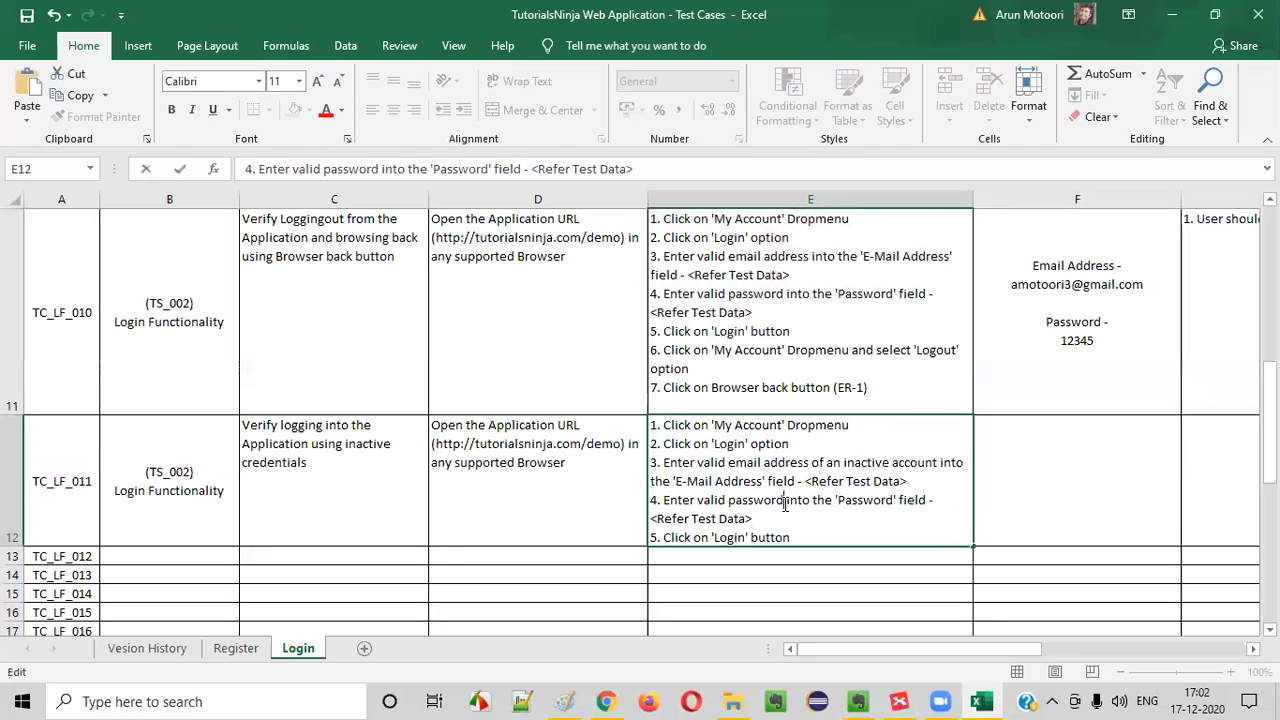
click(790, 508)
text(of an inac)
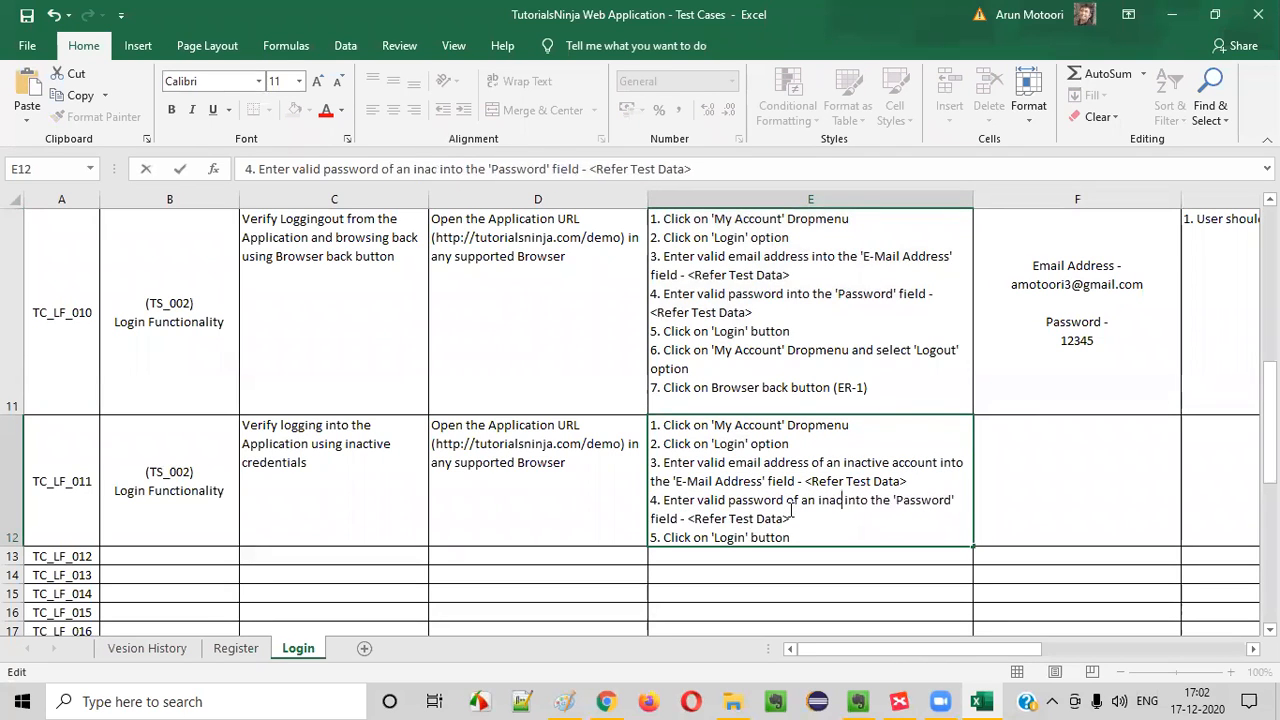
text(tive a)
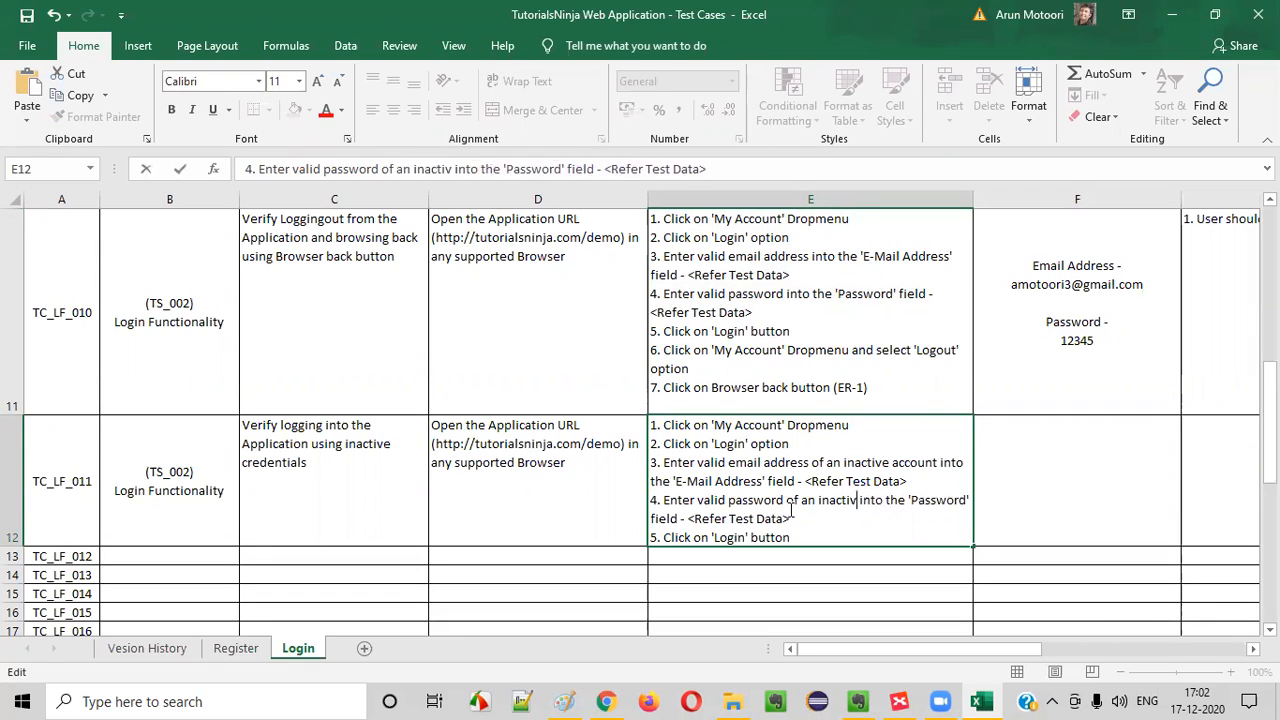
text(ccount)
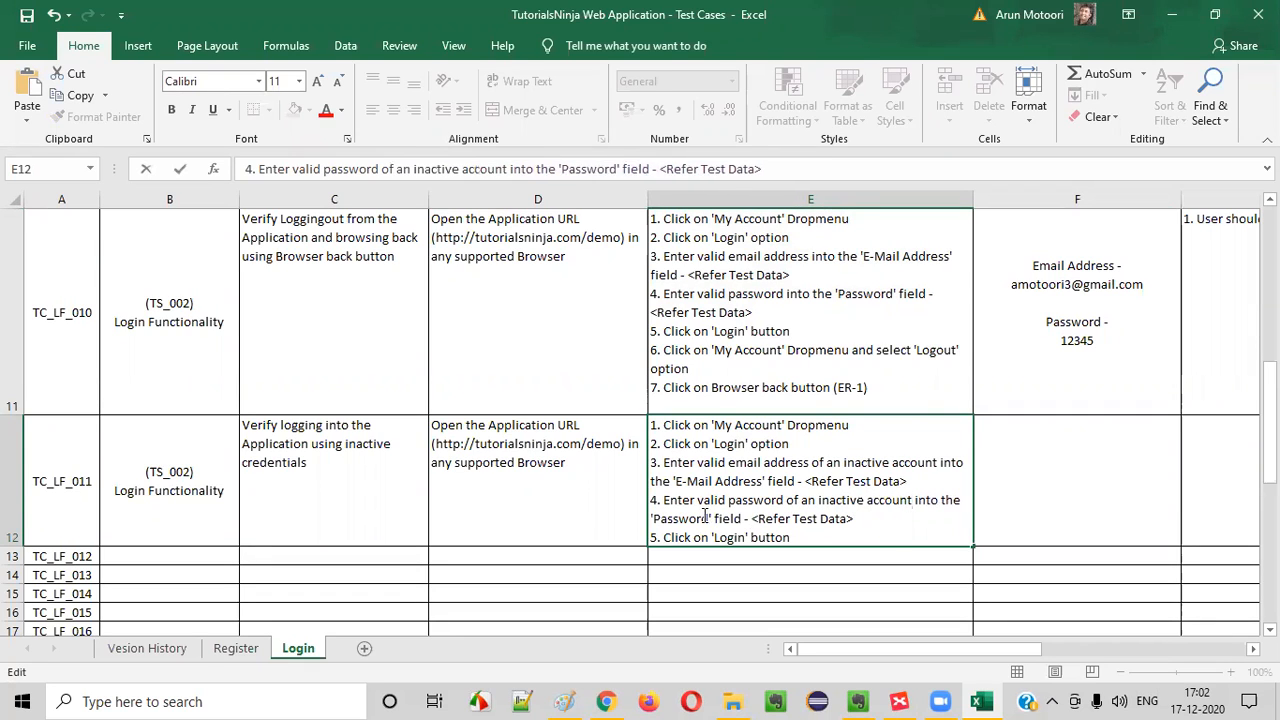
drag(704, 516, 893, 550)
click(871, 545)
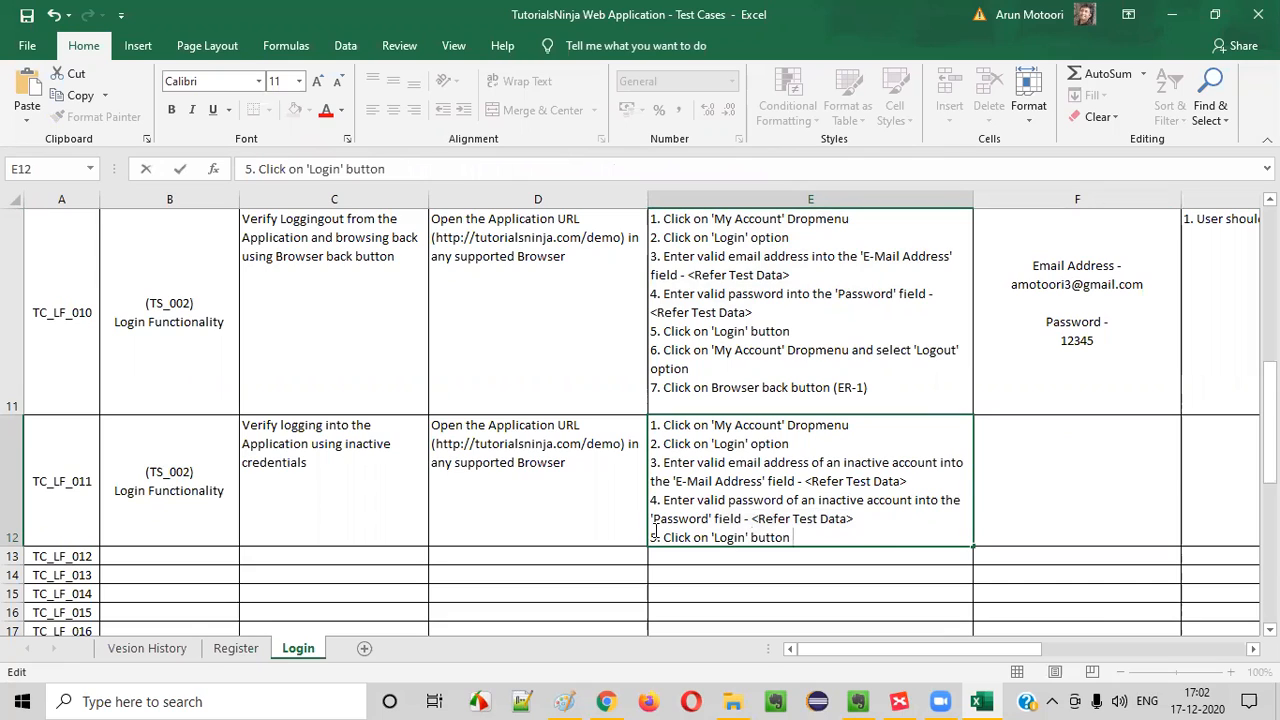
drag(658, 535, 760, 538)
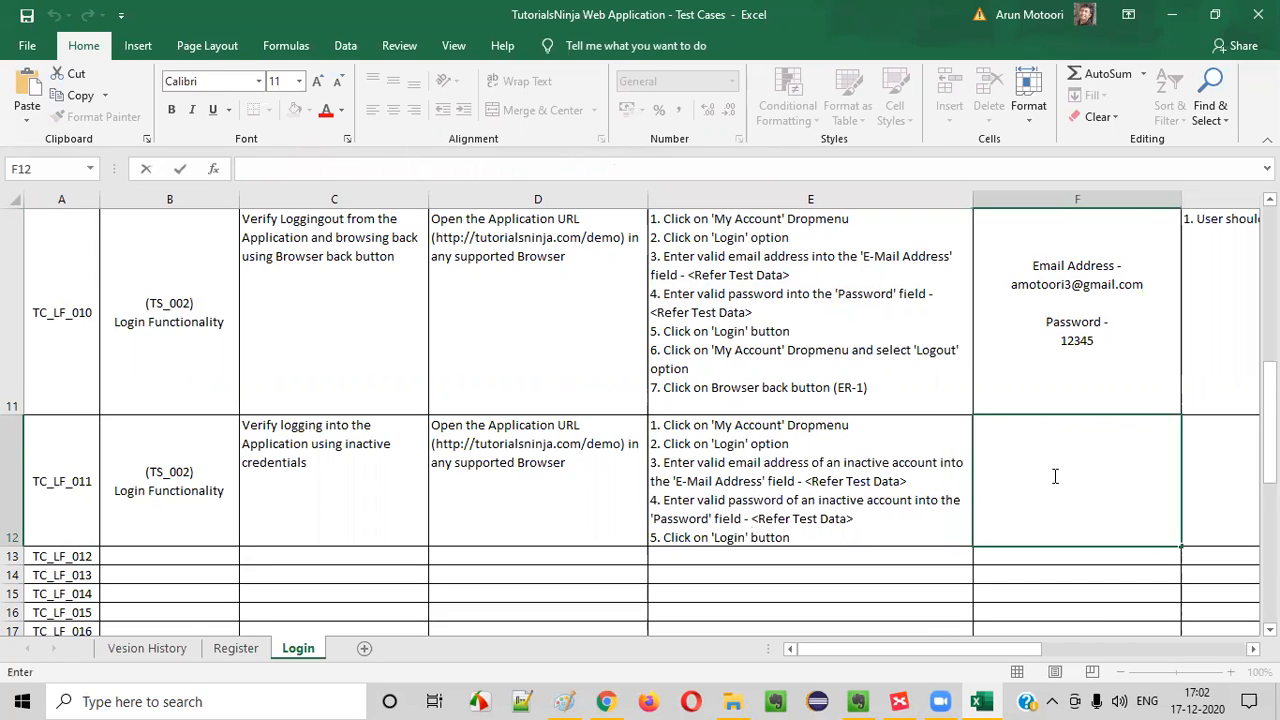
text(Need Test Data (W)
key(BackSpace)
key(BackSpace)
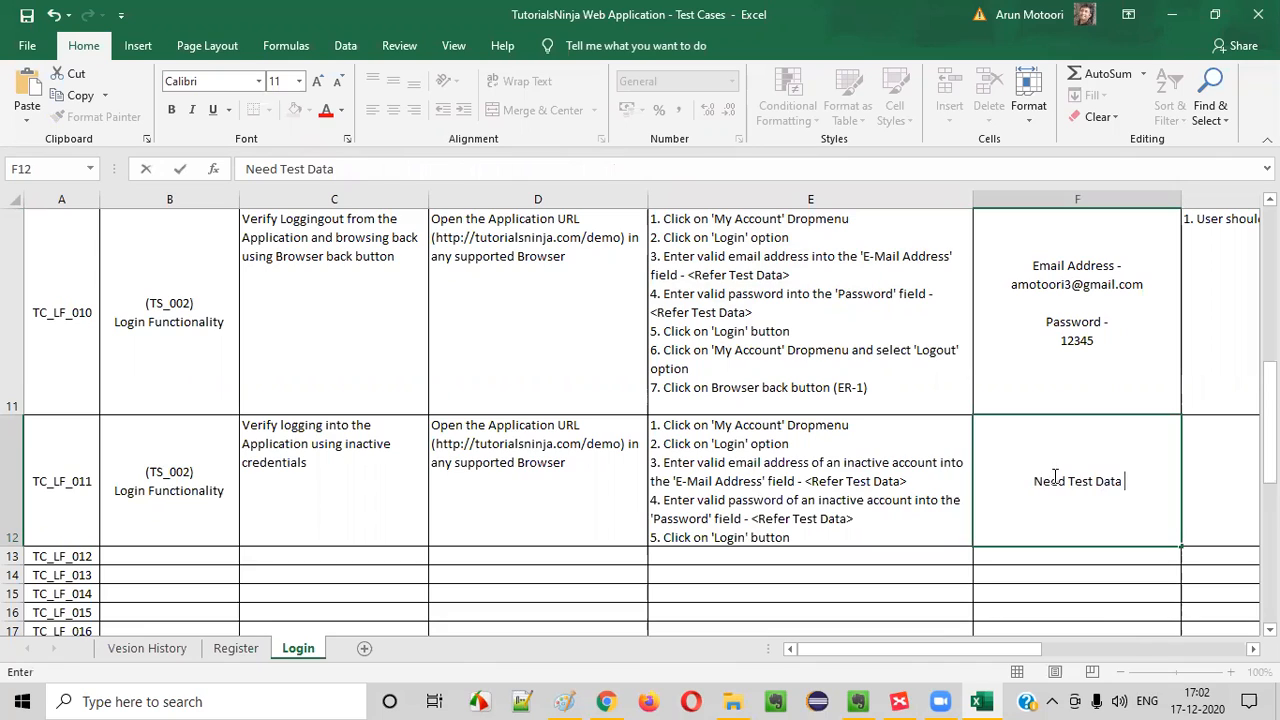
text(for this)
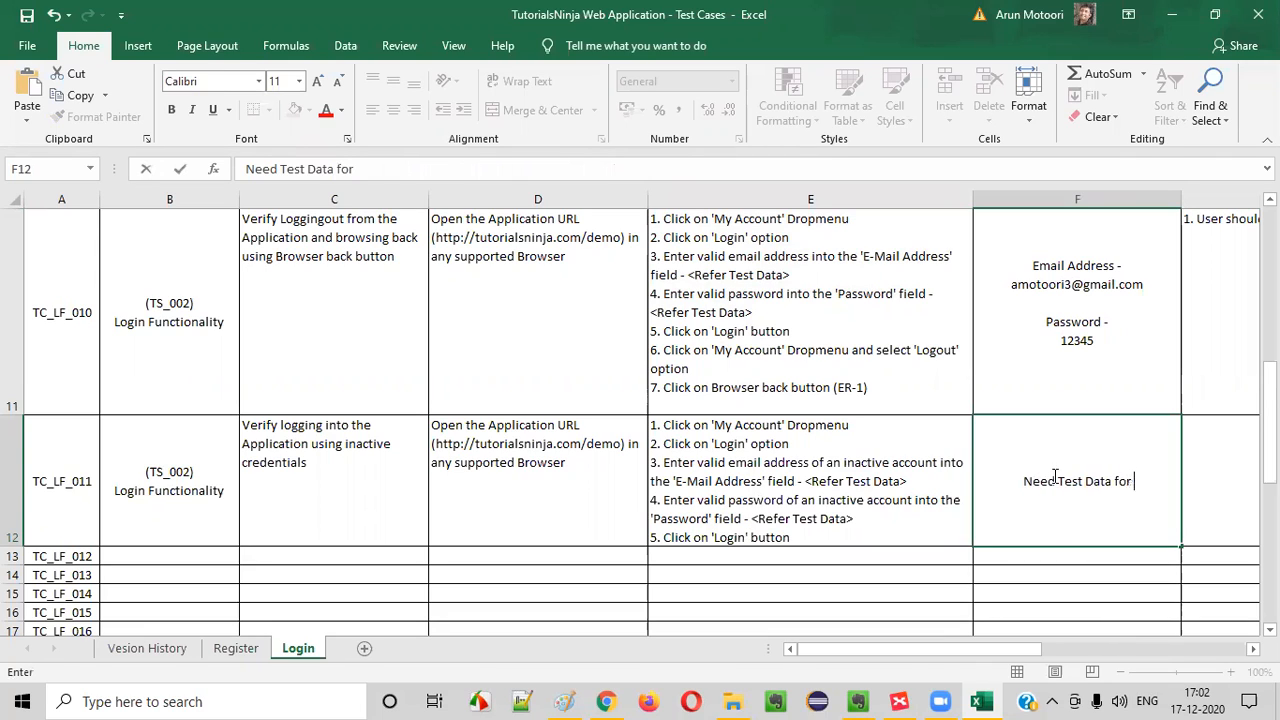
key(BackSpace)
key(BackSpace)
key(BackSpace)
Enter "Test Data for this is pending" as the test data of TC_LF_011
key(BackSpace)
key(BackSpace)
key(BackSpace)
key(BackSpace)
key(BackSpace)
key(BackSpace)
key(BackSpace)
key(BackSpace)
key(BackSpace)
key(BackSpace)
key(BackSpace)
key(BackSpace)
key(BackSpace)
key(BackSpace)
key(BackSpace)
key(BackSpace)
key(BackSpace)
key(BackSpace)
key(BackSpace)
key(BackSpace)
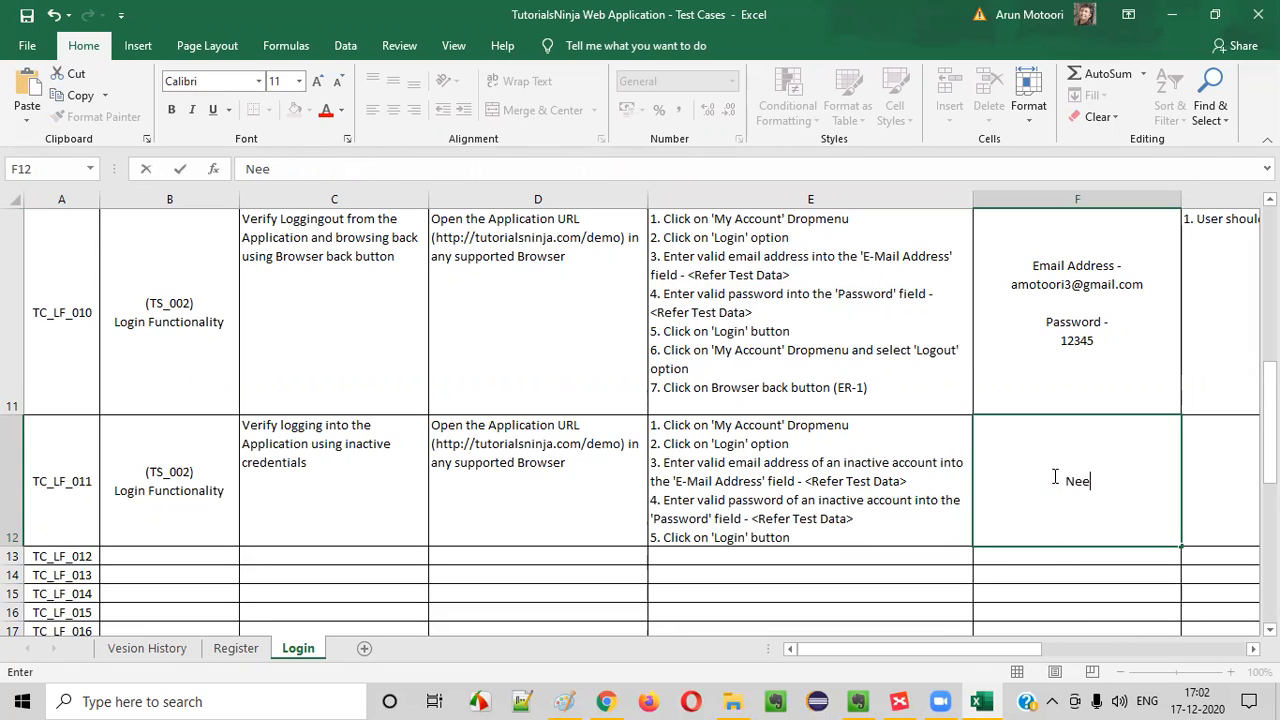
text(Test DA)
key(BackSpace)
text(ata for this is pending)
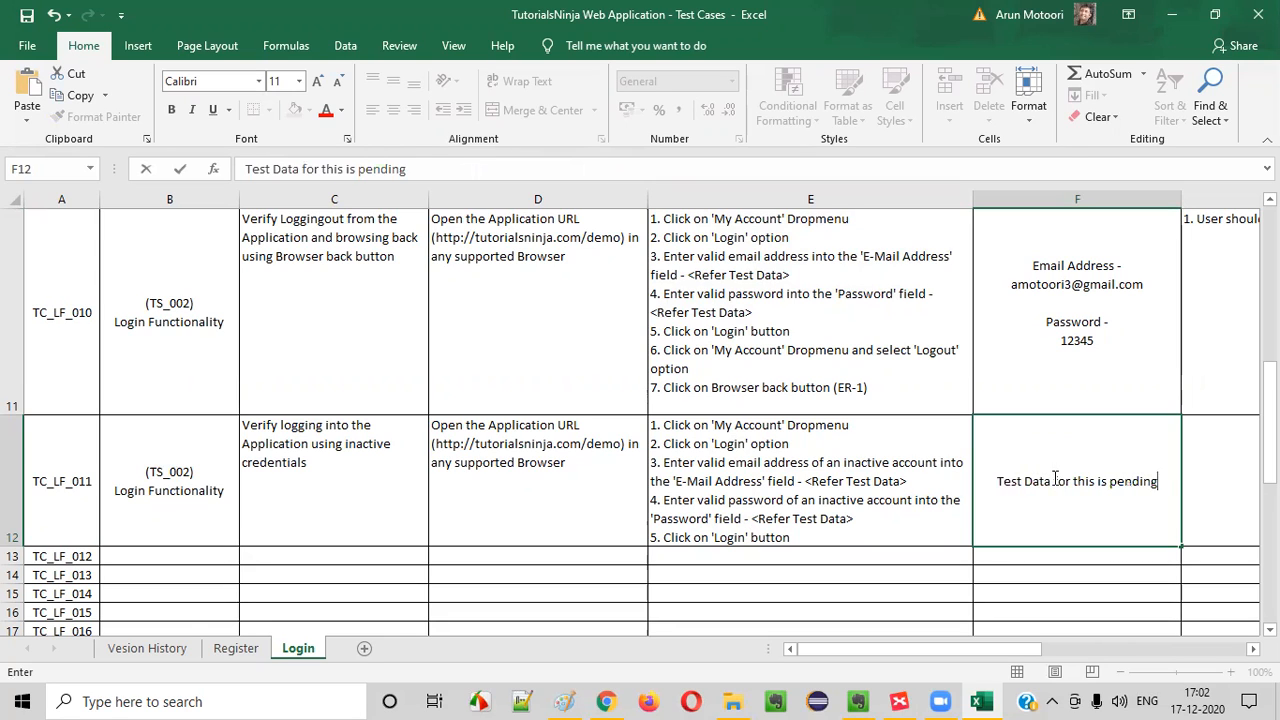
click(970, 449)
click(1133, 486)
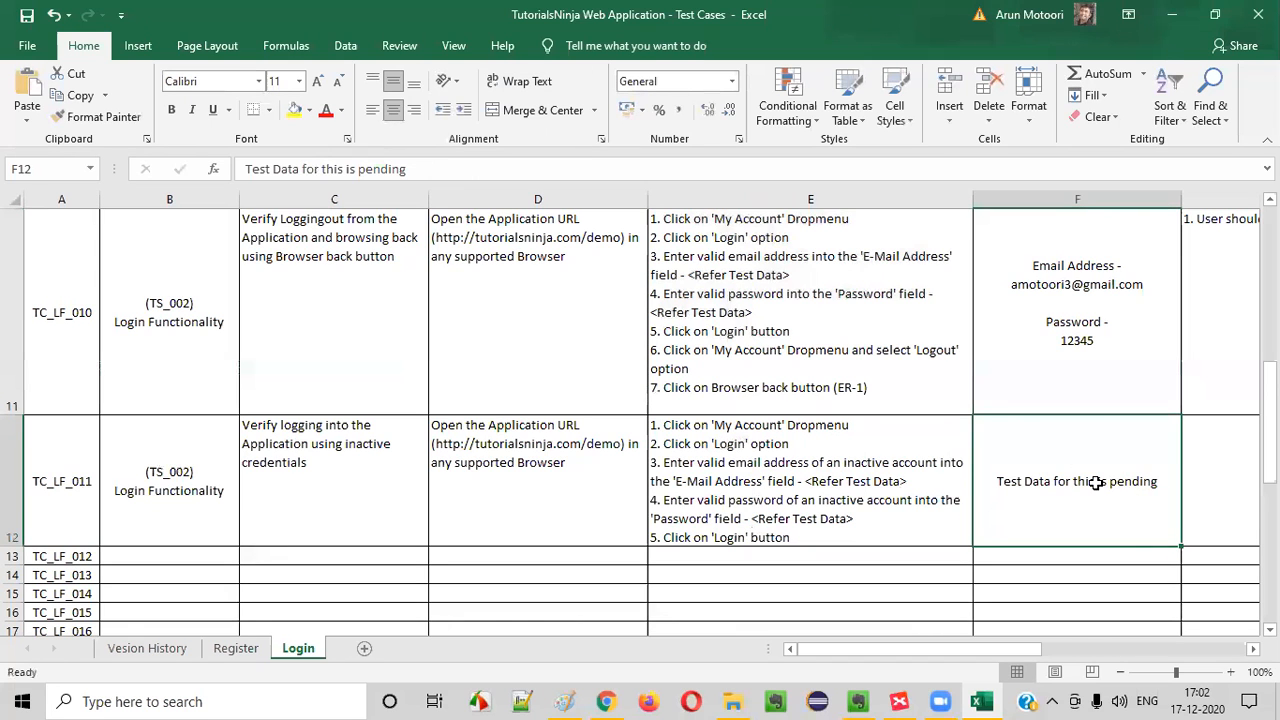
Begin the expected result of TC_LF_011 with the text "1. User"
scroll(1096, 481, right, 3)
click(1094, 480)
click(429, 434)
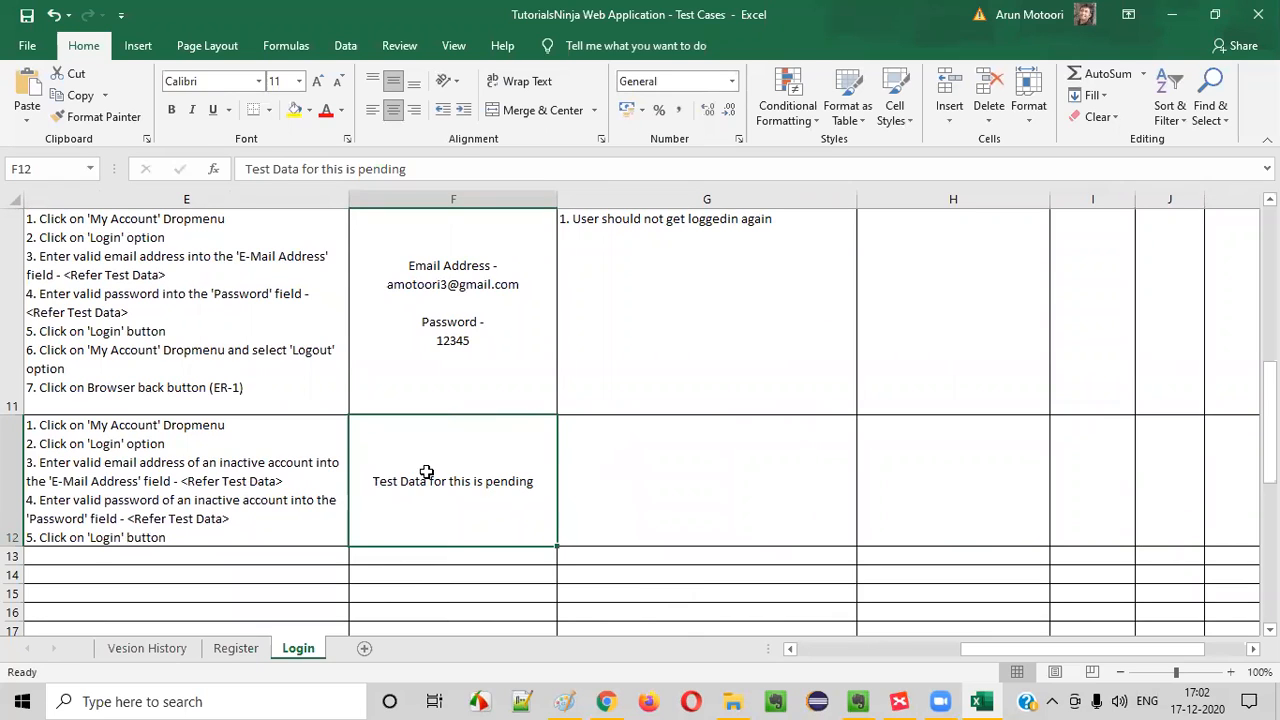
click(614, 482)
click(491, 486)
double_click(612, 480)
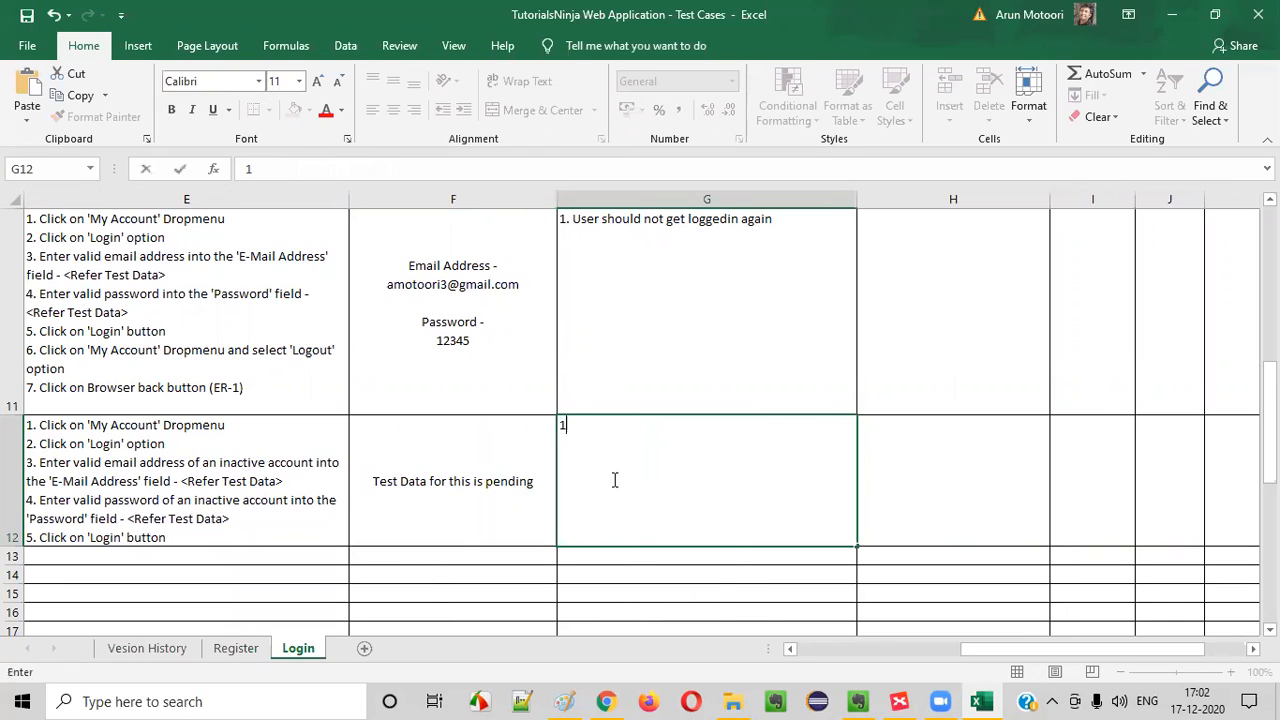
text(1. u)
key(BackSpace)
text(User)
Append "(ER-1)" to step 5, "Click on 'Login' button", in the TC_LF_011 test steps
click(183, 534)
double_click(205, 548)
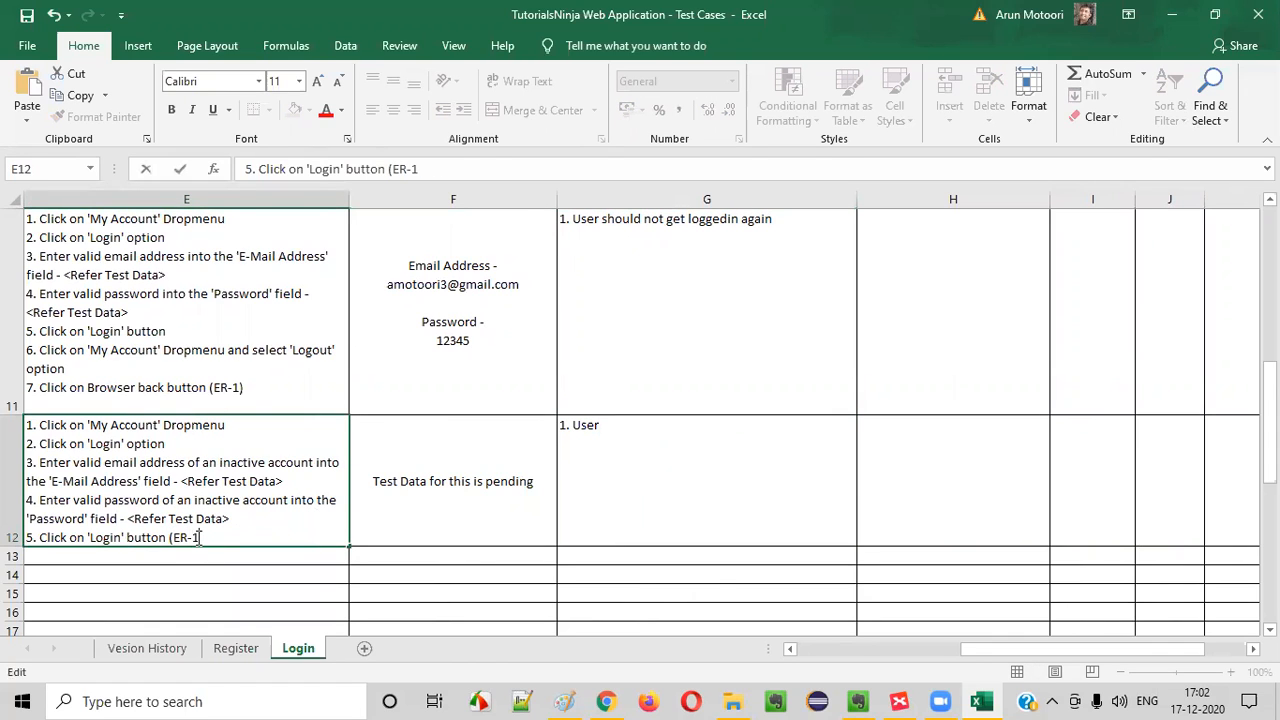
text((ER-1))
Complete the TC_LF_011 expected result so it reads "1. User should not be able to login"
click(620, 485)
double_click(678, 464)
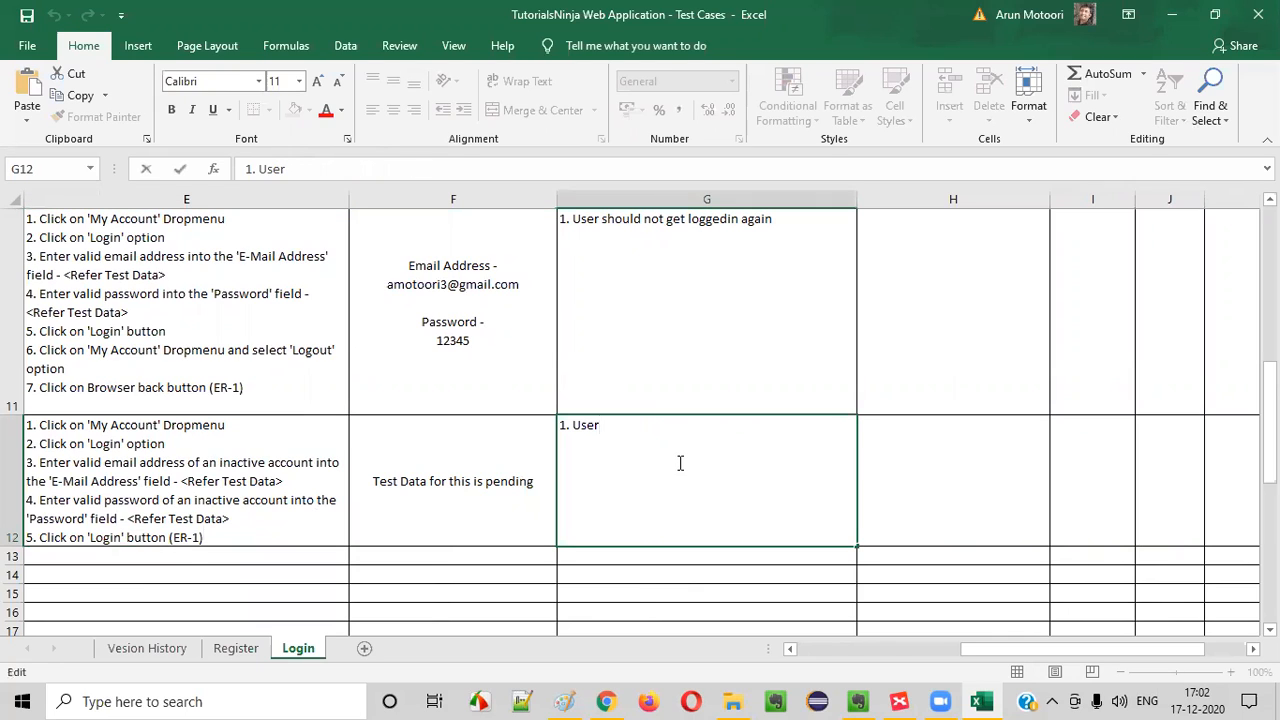
text(should not abbe able to login)
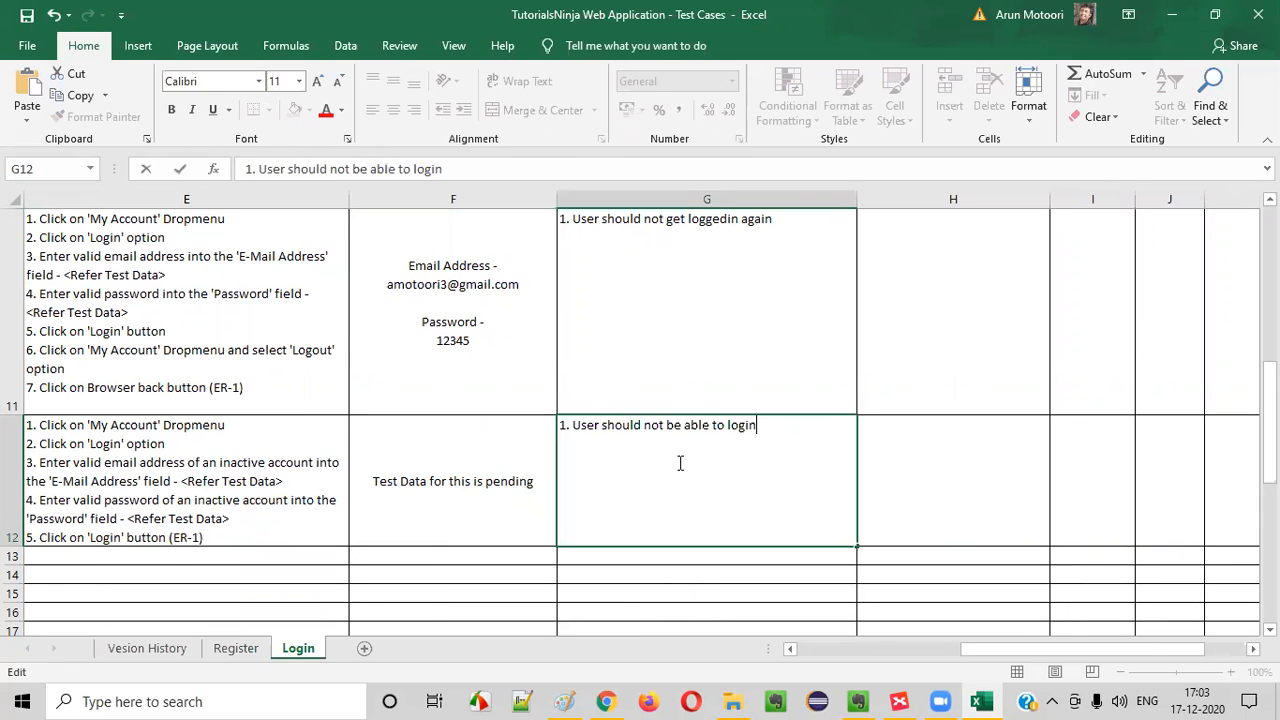
key(Return)
Return to the first columns of the TC_LF_011 row and save the test cases workbook
key(Up)
key(Left)
key(Left)
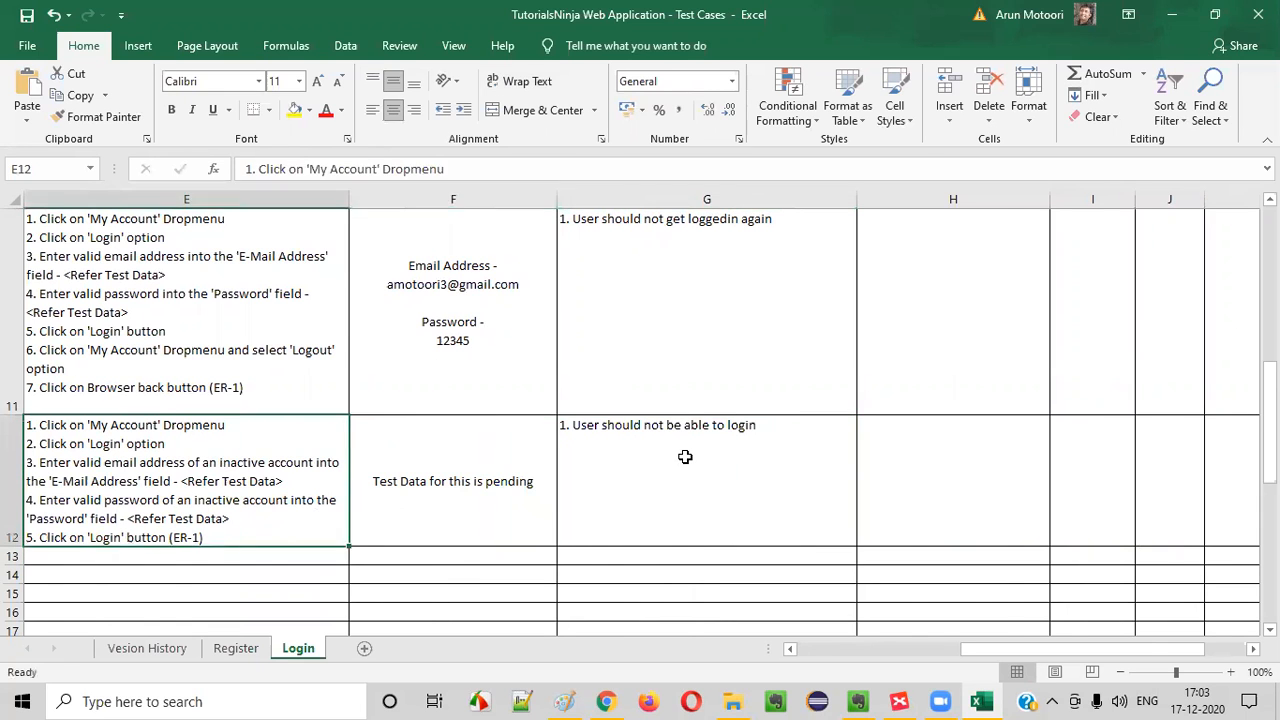
key(Left)
key(Left)
key(Left)
key(Left)
key(Down)
key(Down)
key(Down)
key(Down)
key(Down)
key(Down)
key(Down)
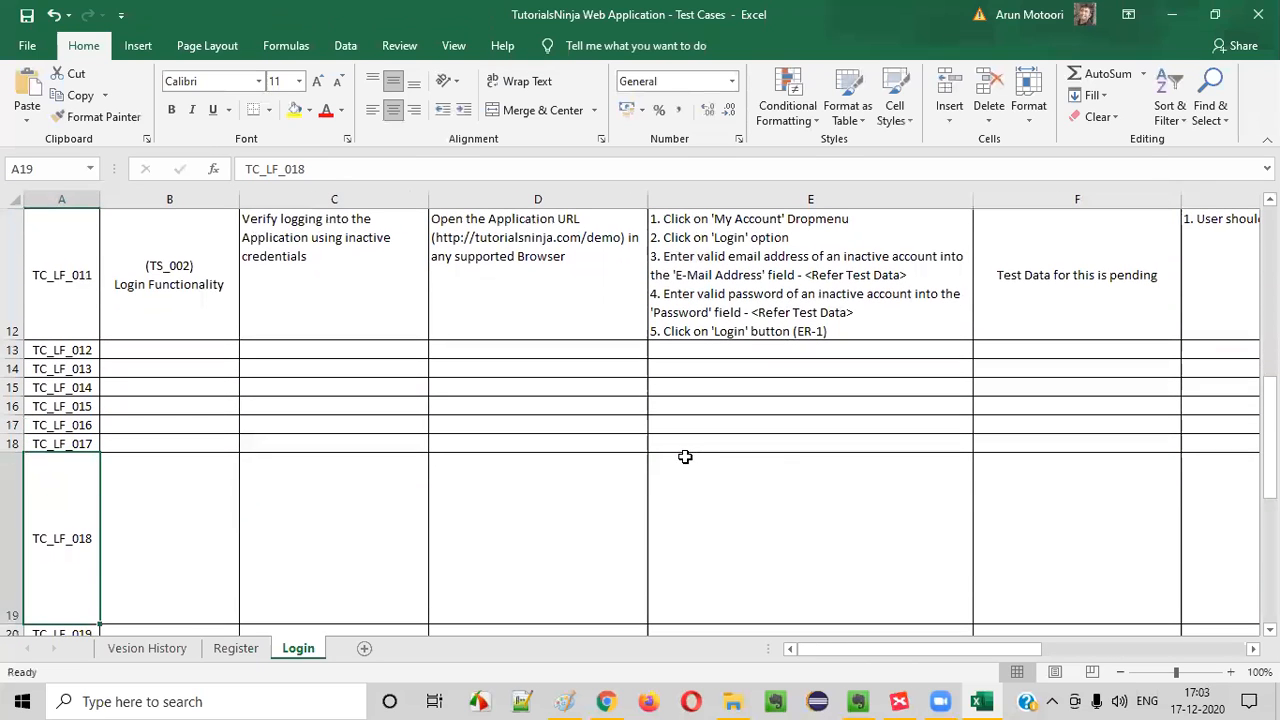
click(150, 265)
click(26, 15)
Switch to the XMind Login map and fill the "Verify Login with inactive credentials" topic with green
click(899, 701)
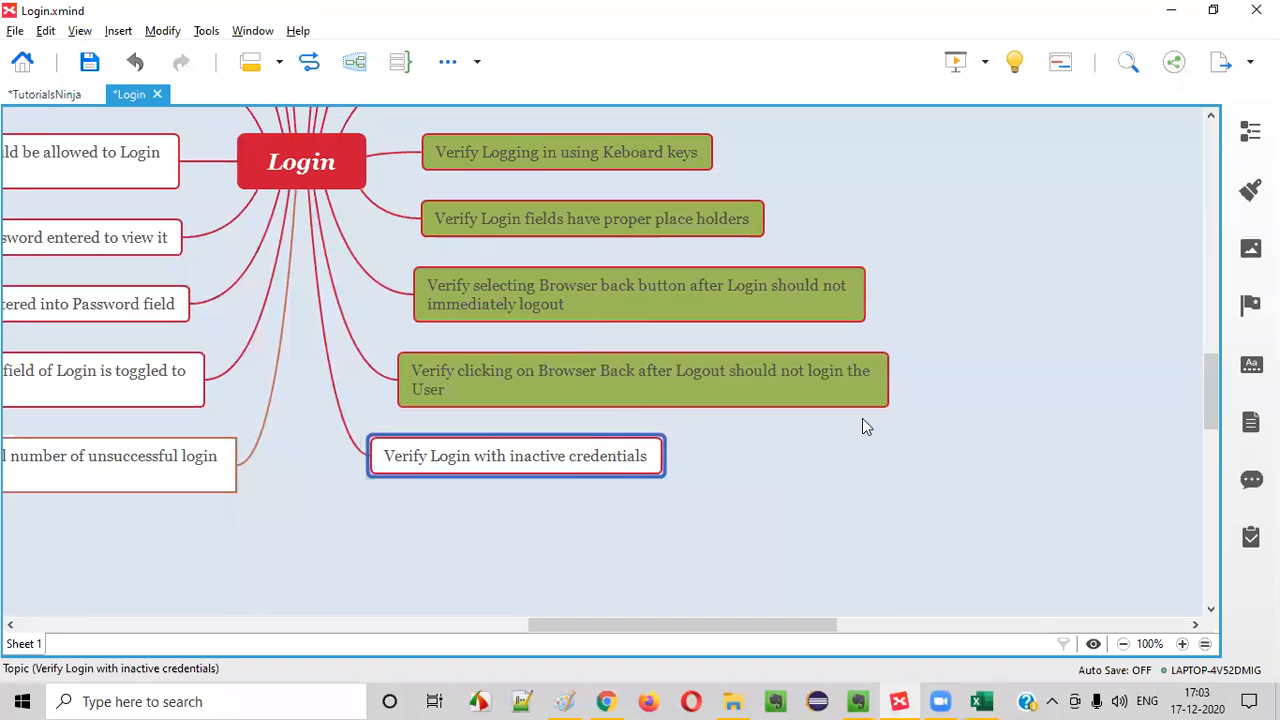
click(1250, 190)
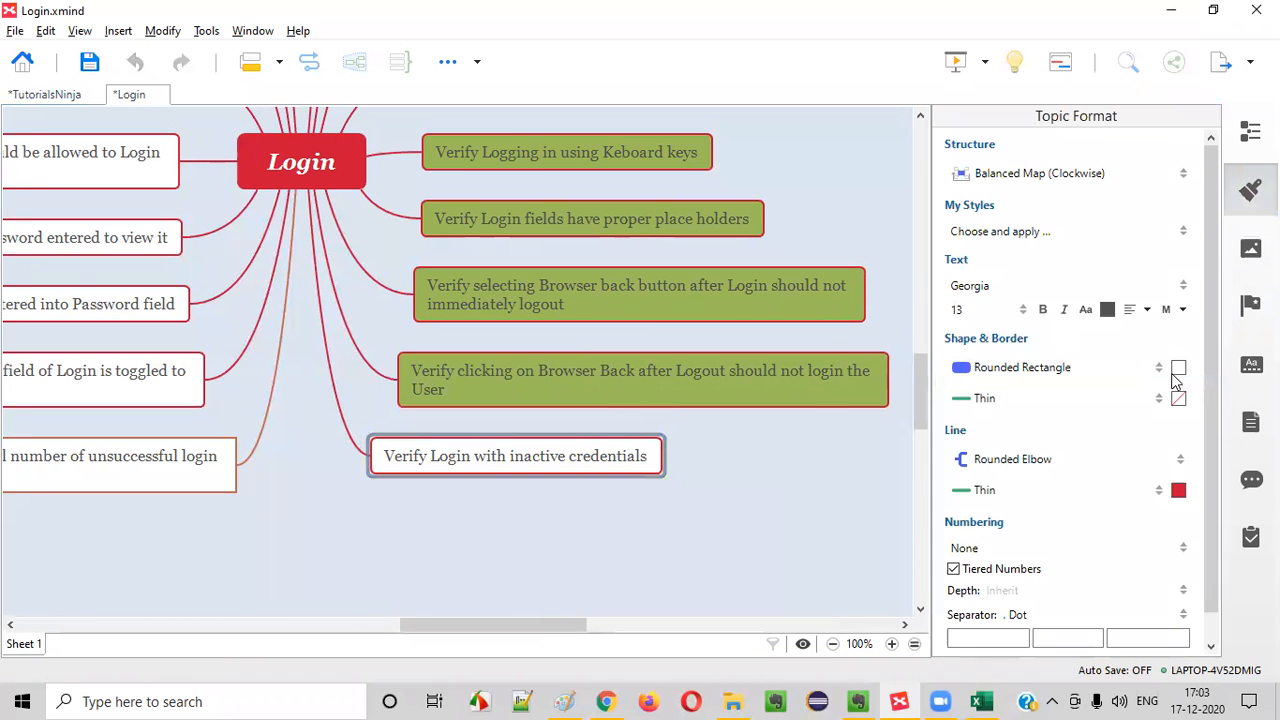
click(1177, 367)
click(1104, 414)
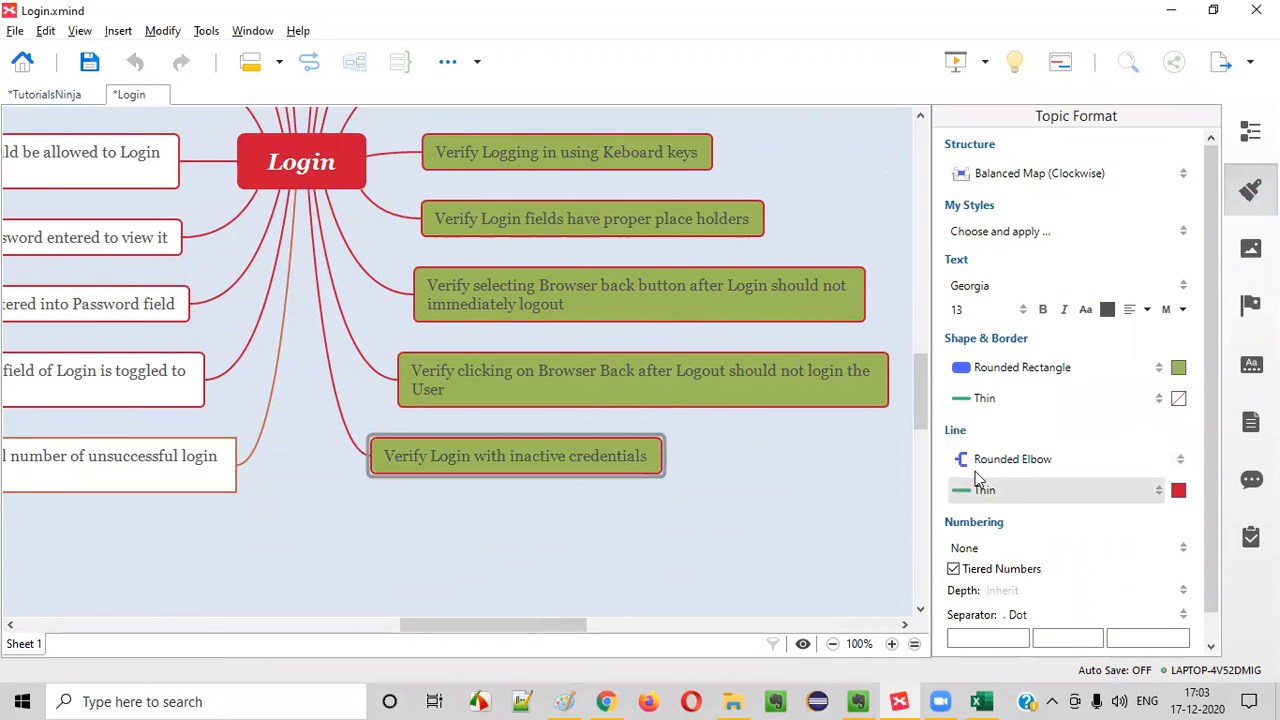
click(814, 495)
click(1250, 190)
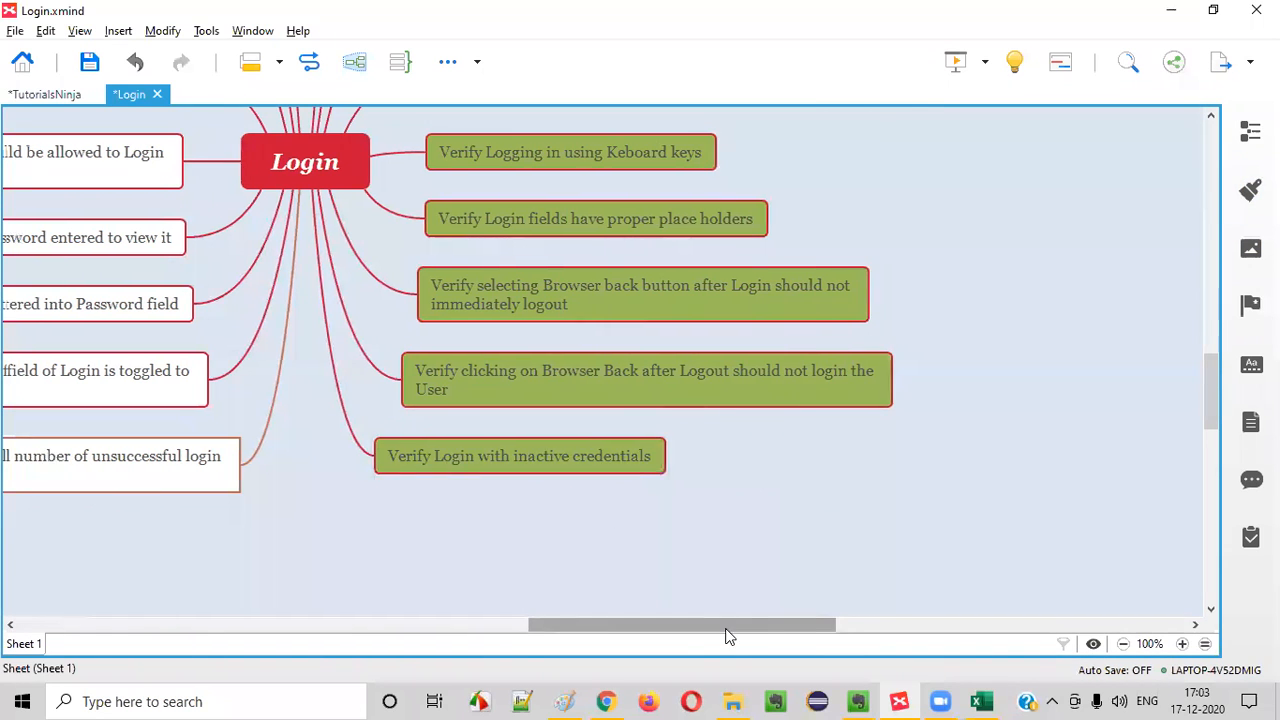
Select the XMind topic about limiting unsuccessful login attempts, then switch to Chrome and open the demo store's Login page
drag(729, 637, 560, 632)
click(467, 484)
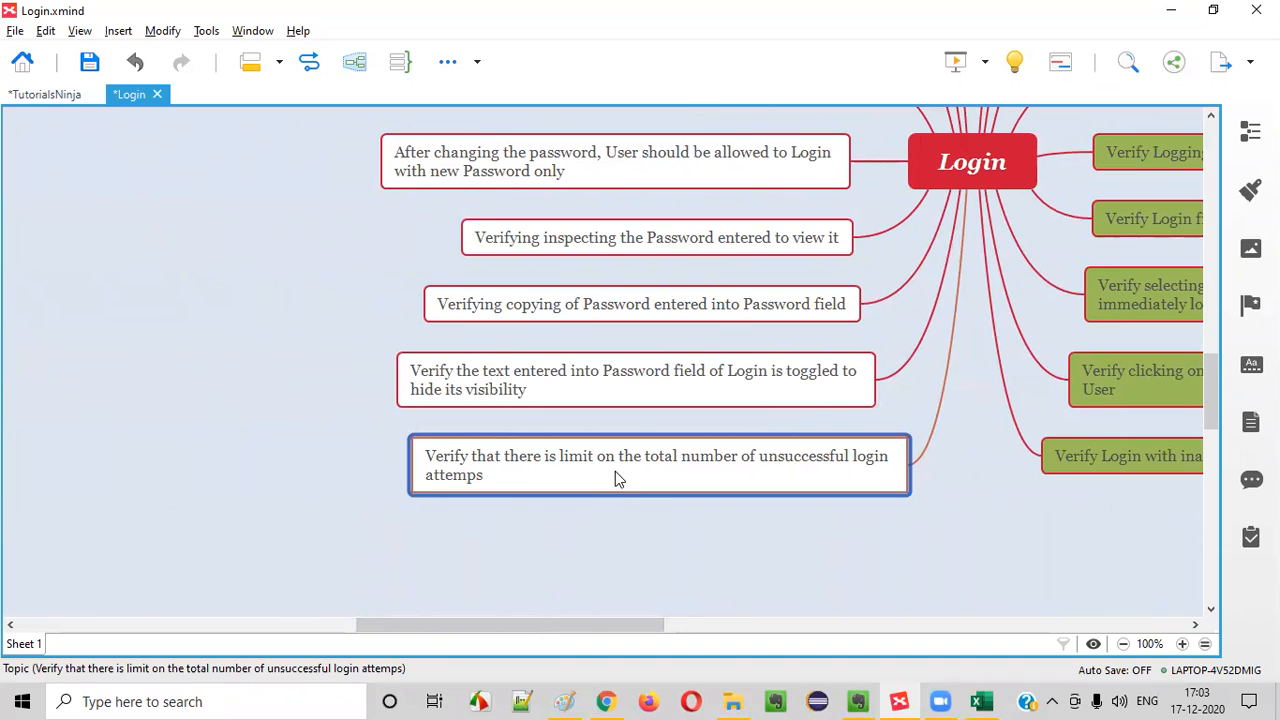
click(607, 697)
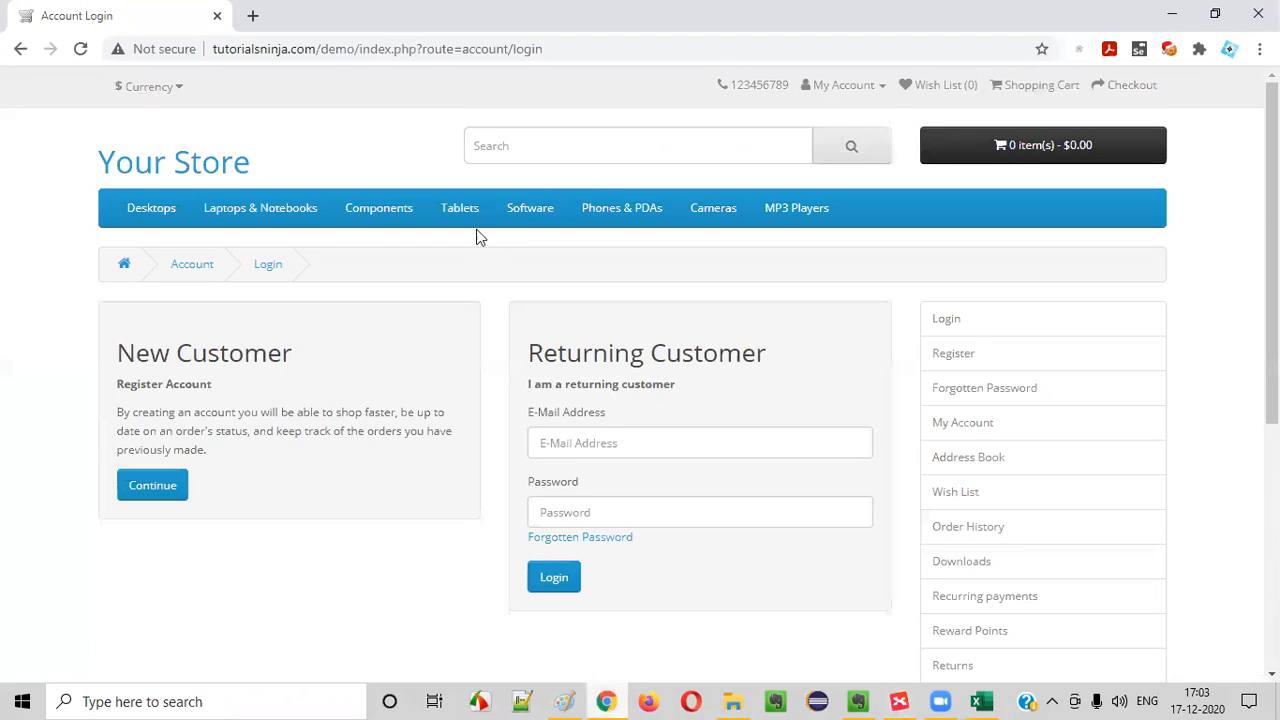
click(842, 86)
click(795, 138)
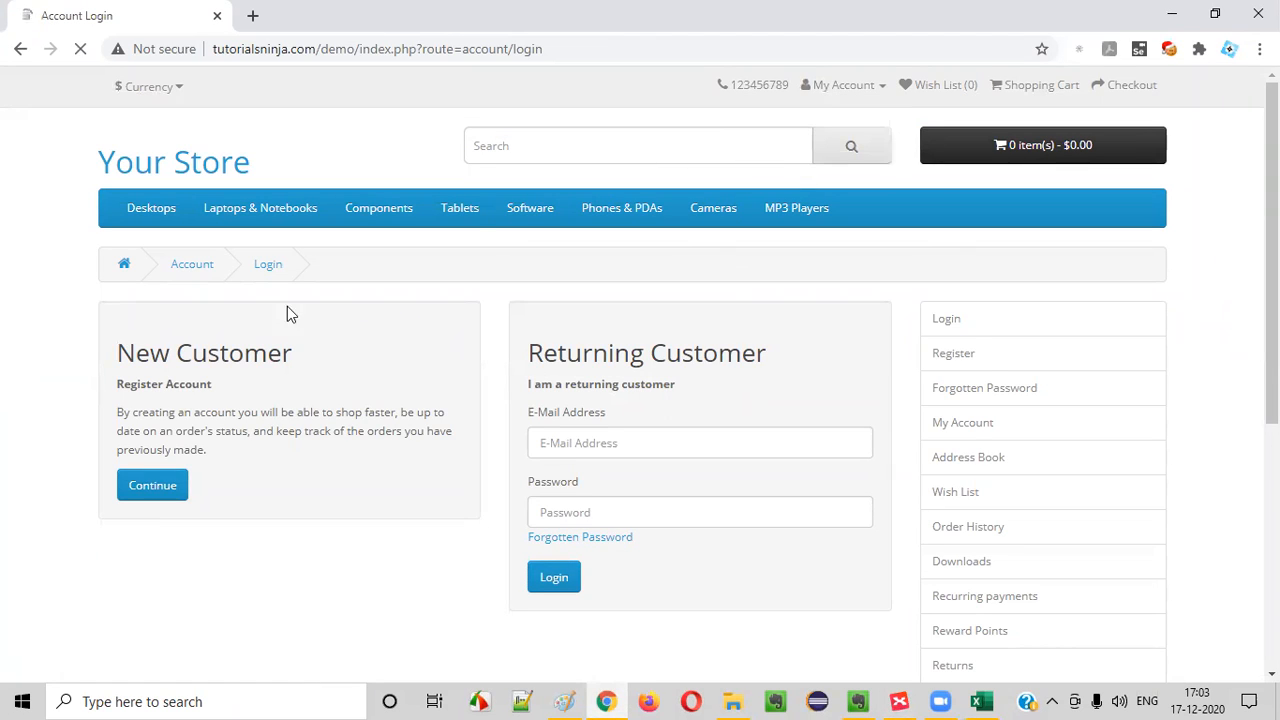
Submit the login form with the customer's e-mail address and an incorrect password, and check the warning
click(573, 448)
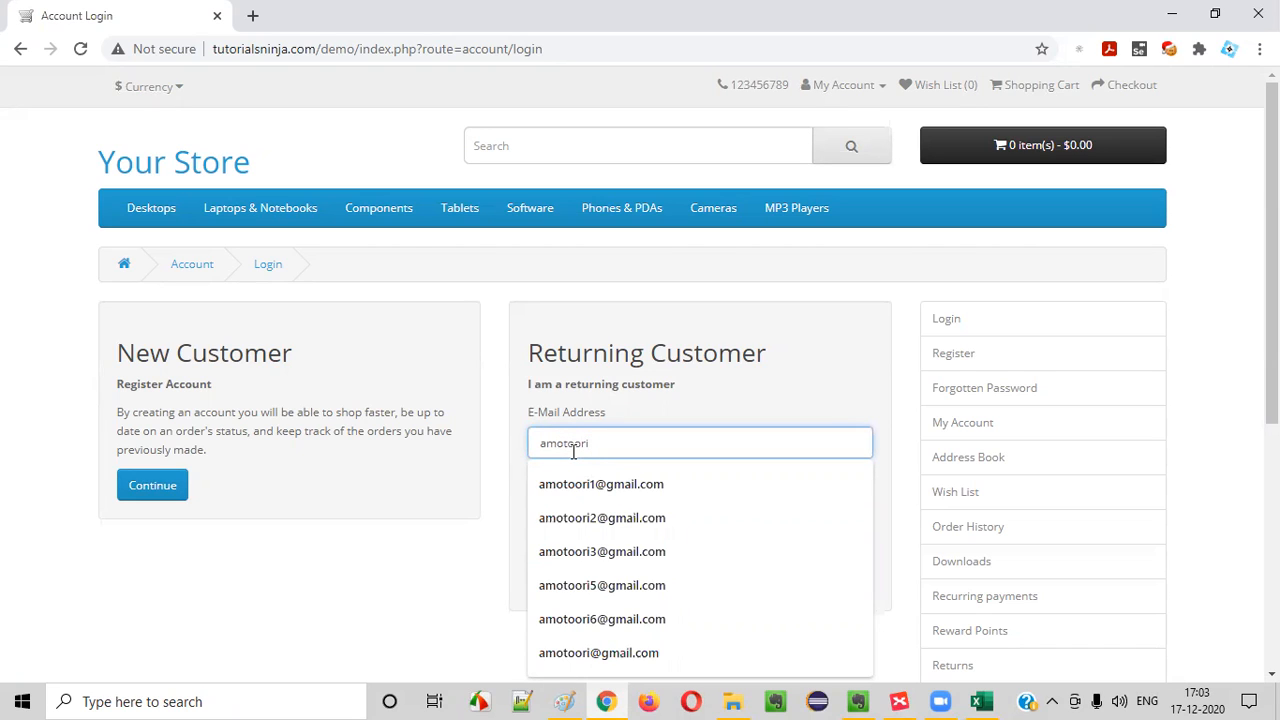
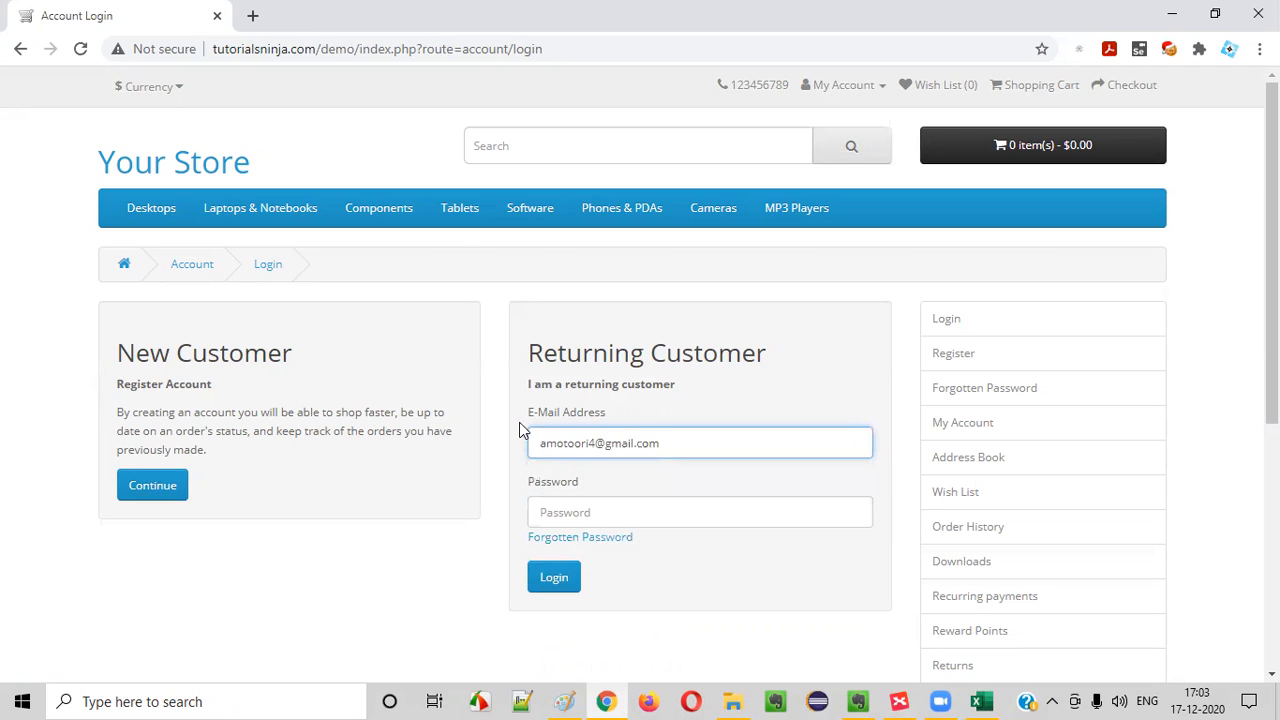
click(624, 516)
text(123)
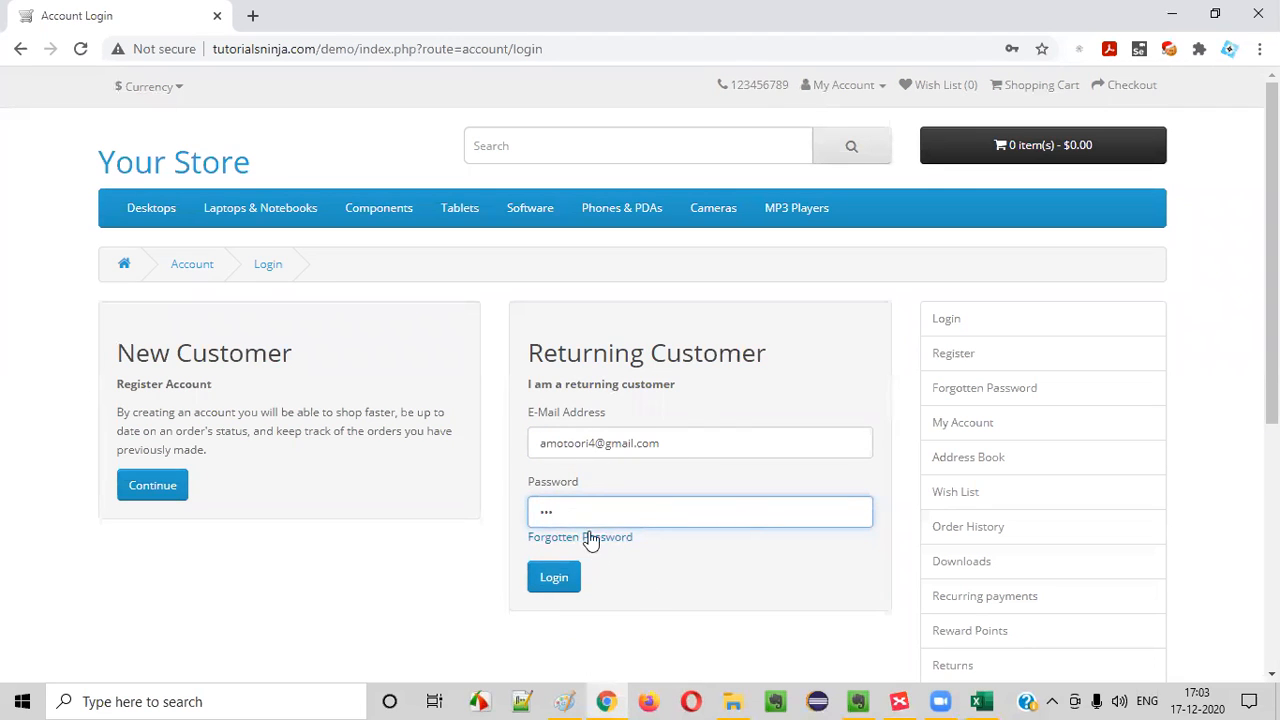
click(551, 583)
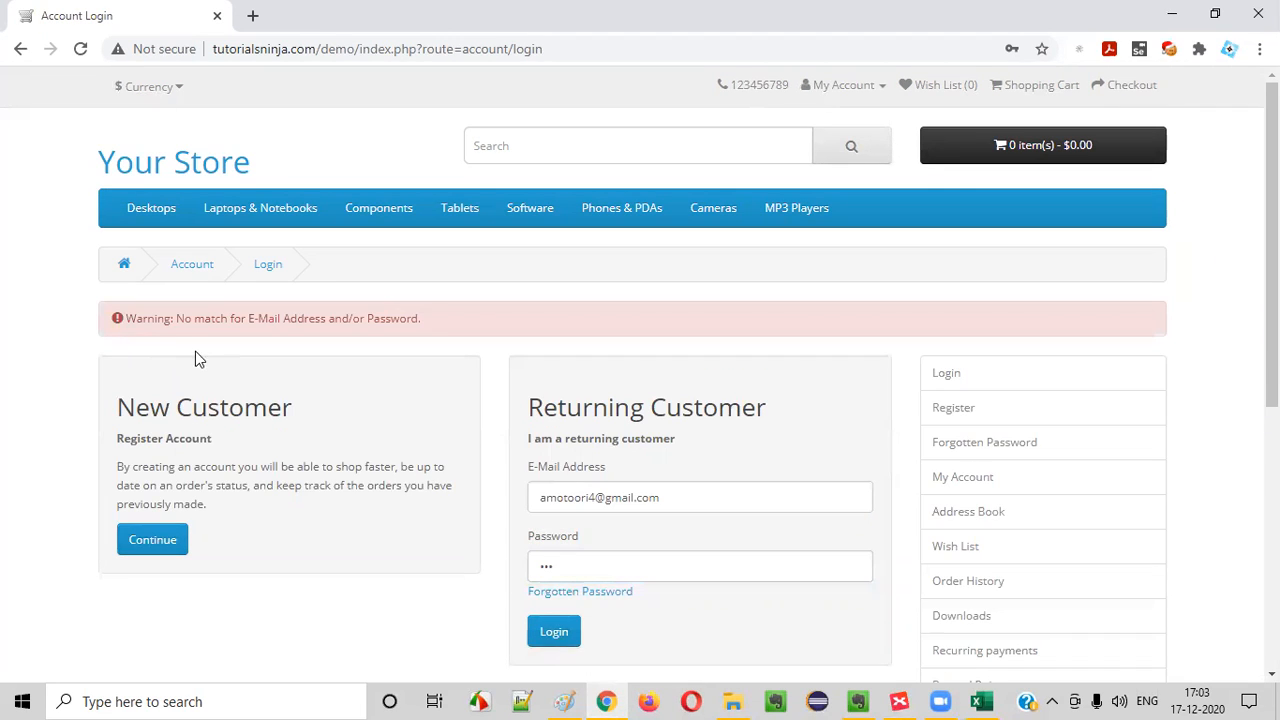
drag(209, 326, 460, 314)
Replace the password with a different incorrect one, submit the login a second time and check the warning
scroll(522, 385, down, 1)
drag(562, 471, 222, 472)
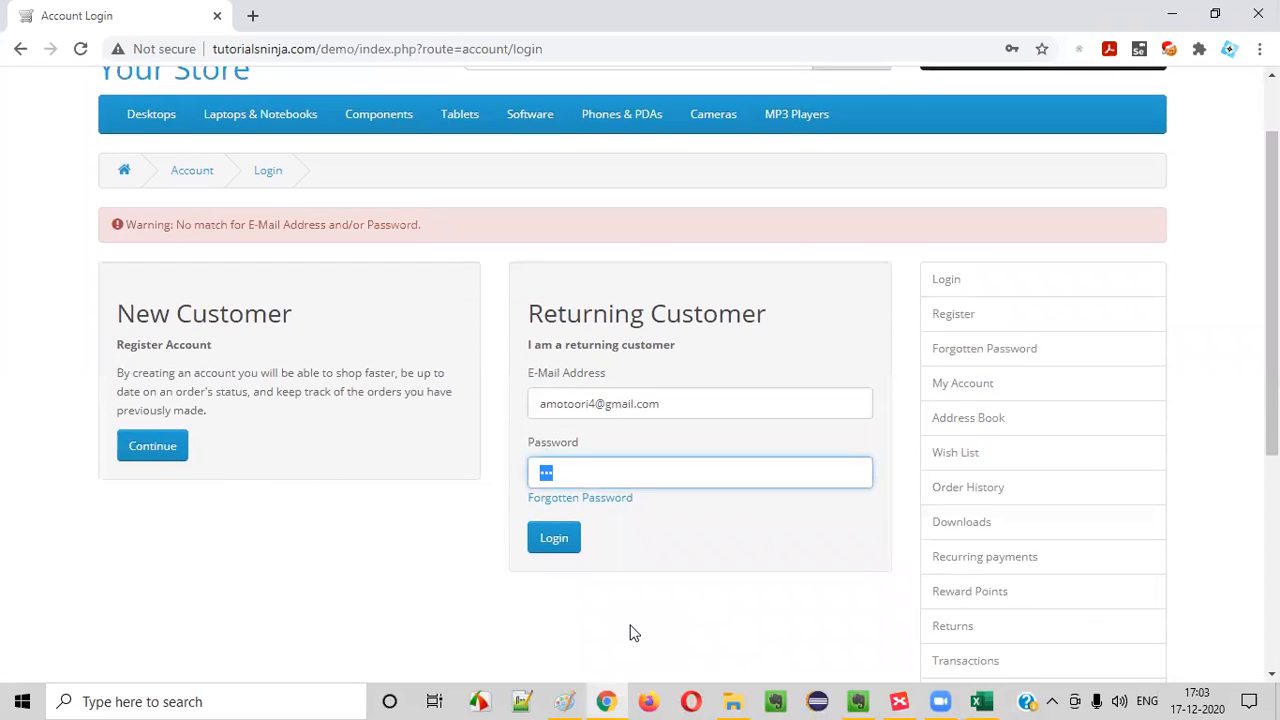
text(12)
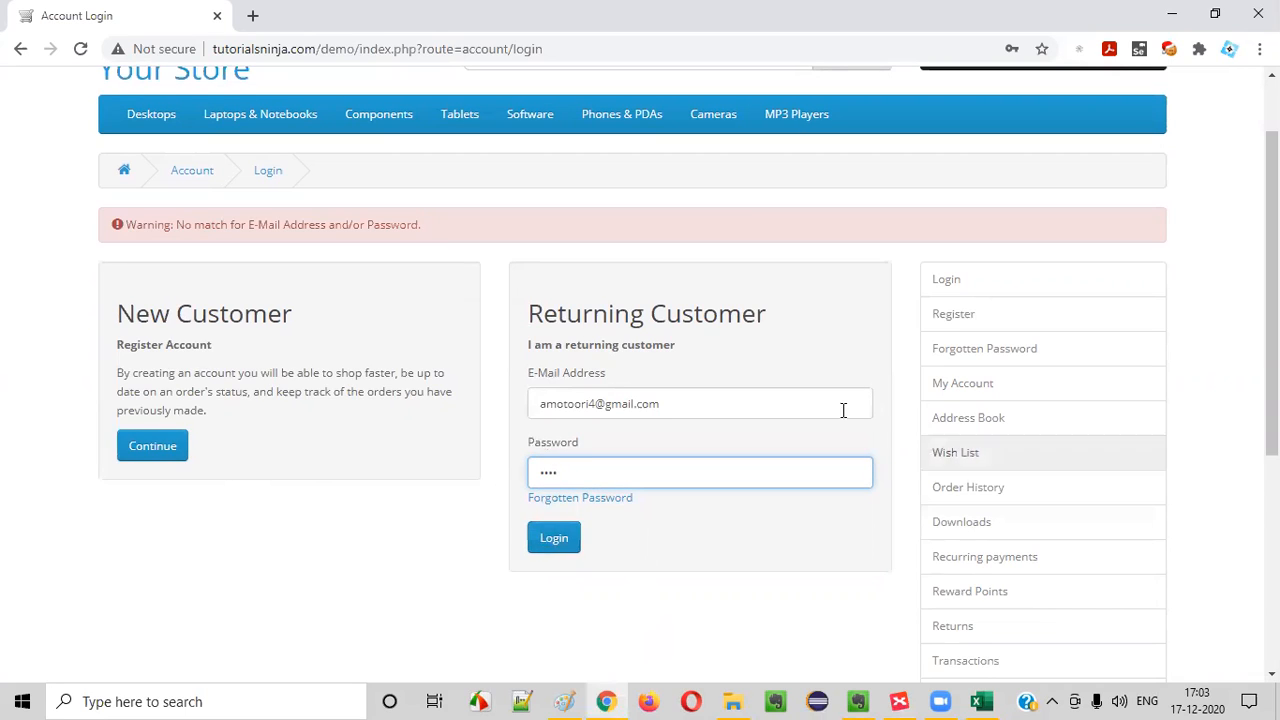
drag(572, 477, 430, 484)
click(555, 540)
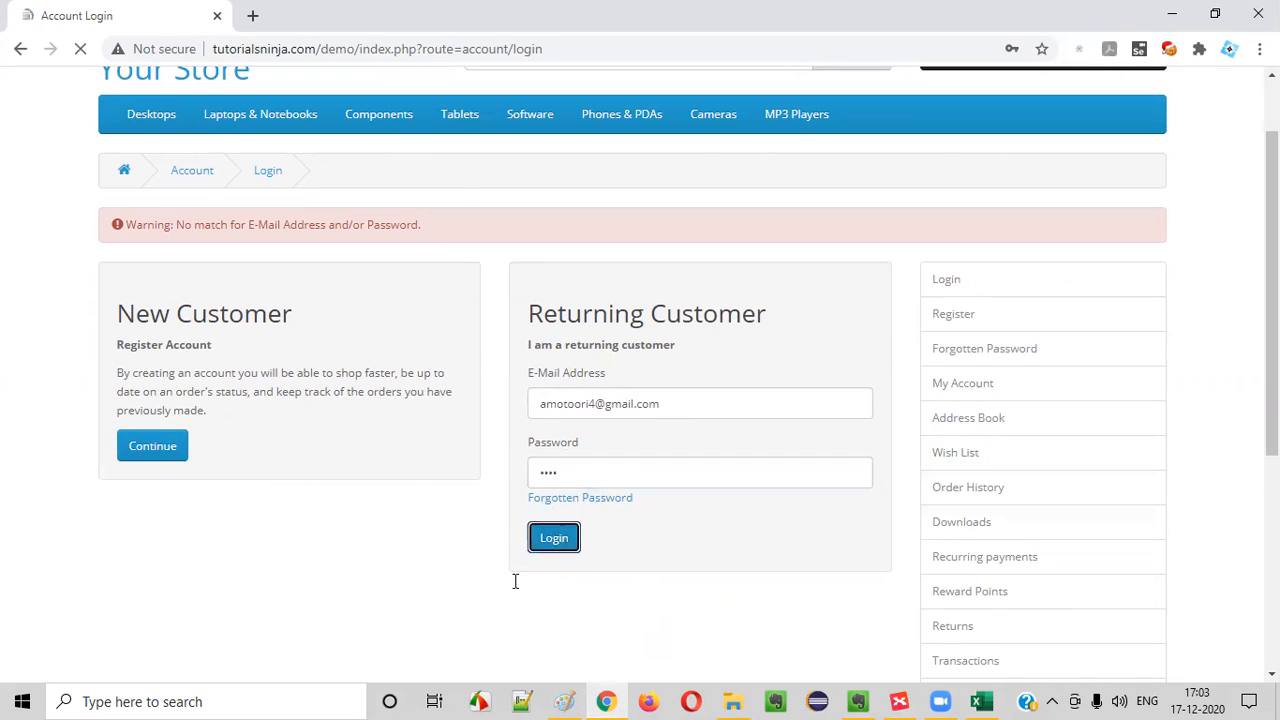
drag(176, 318, 491, 343)
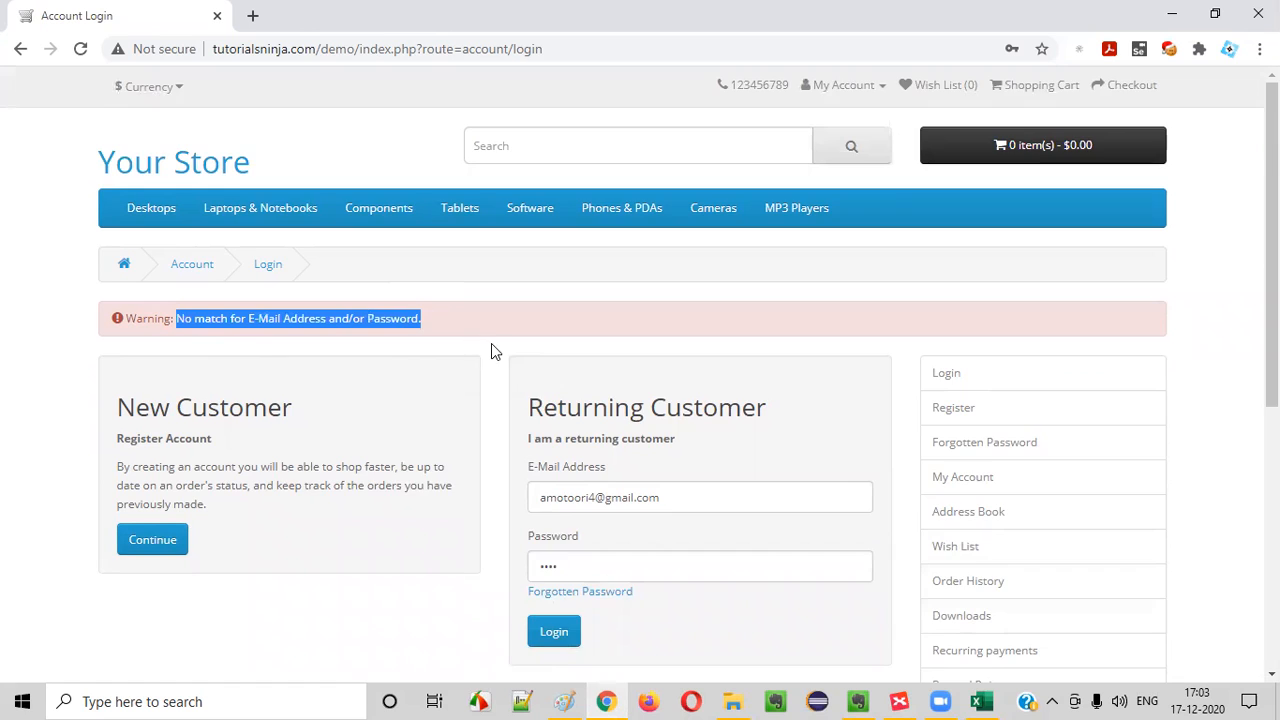
Repeat the login three more times for the same e-mail with incorrect passwords, checking the warning between attempts
scroll(491, 343, down, 2)
click(573, 382)
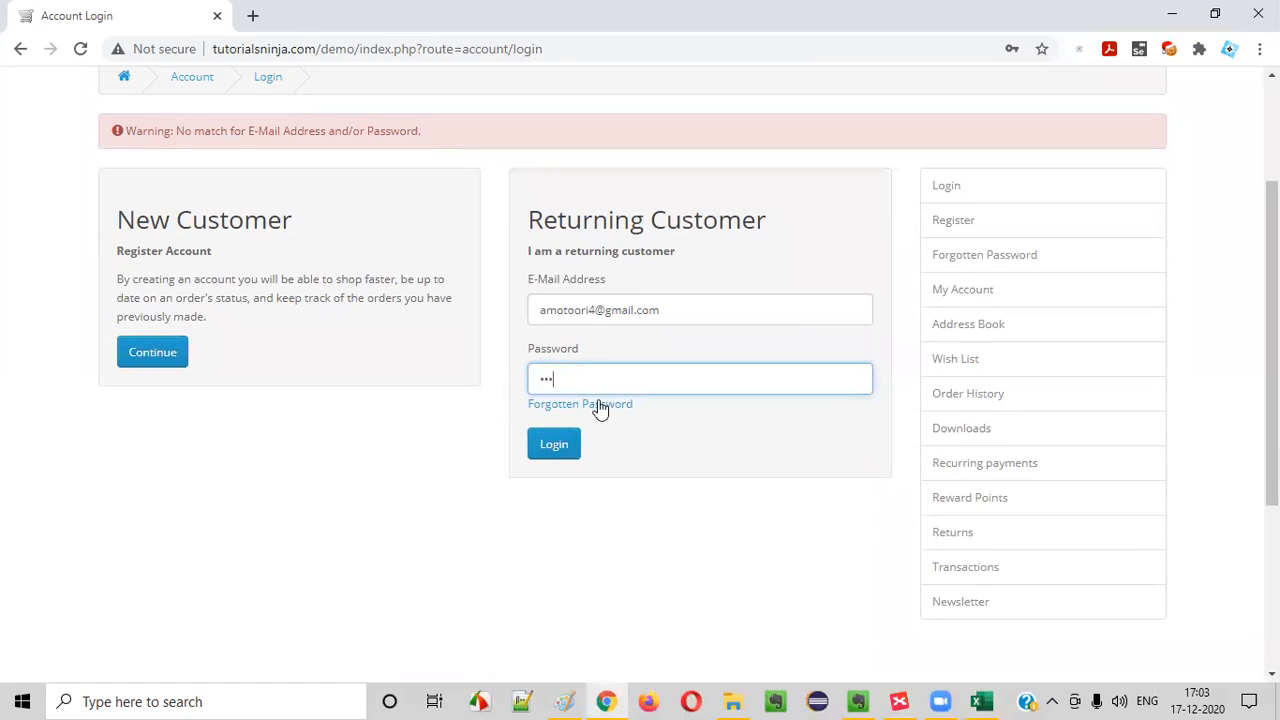
click(555, 444)
drag(184, 318, 474, 329)
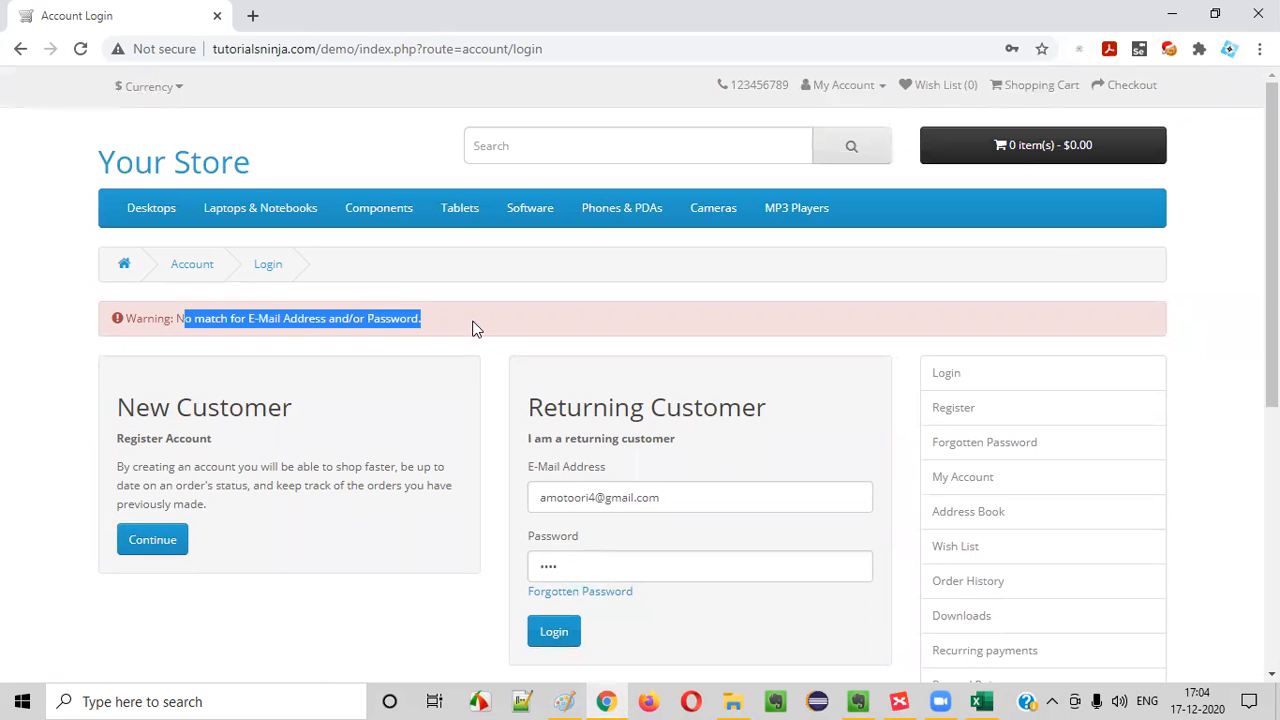
scroll(474, 329, down, 2)
click(552, 381)
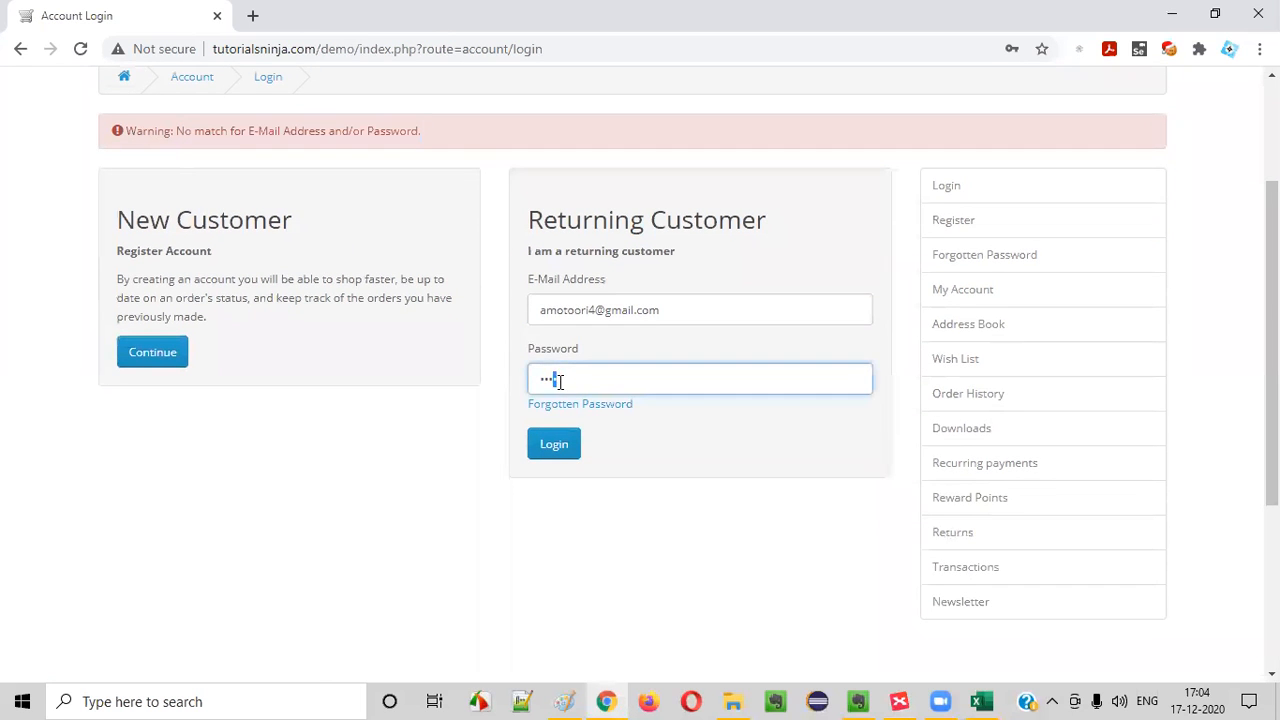
click(566, 443)
drag(205, 319, 470, 335)
scroll(470, 335, down, 3)
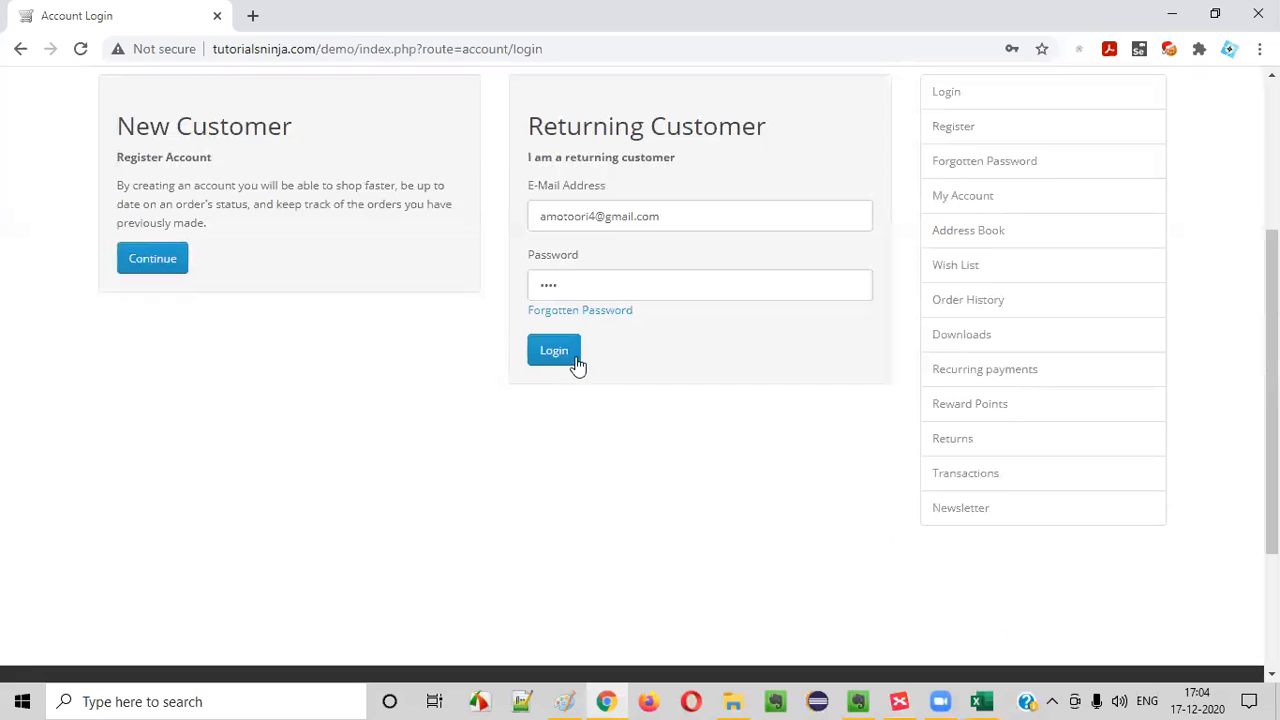
drag(554, 288, 562, 286)
click(541, 362)
Enter another incorrect password for the same account, submit the login again and examine the full warning message
scroll(572, 430, down, 2)
click(583, 389)
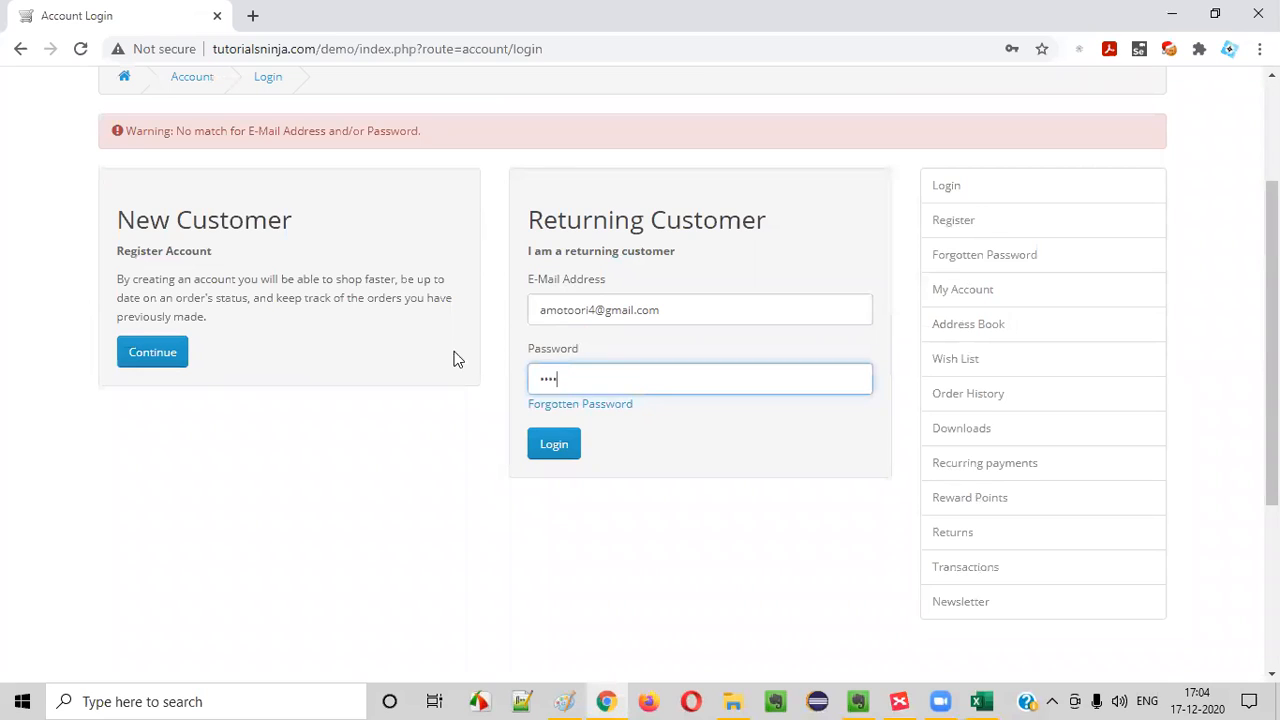
key(ctrl+a)
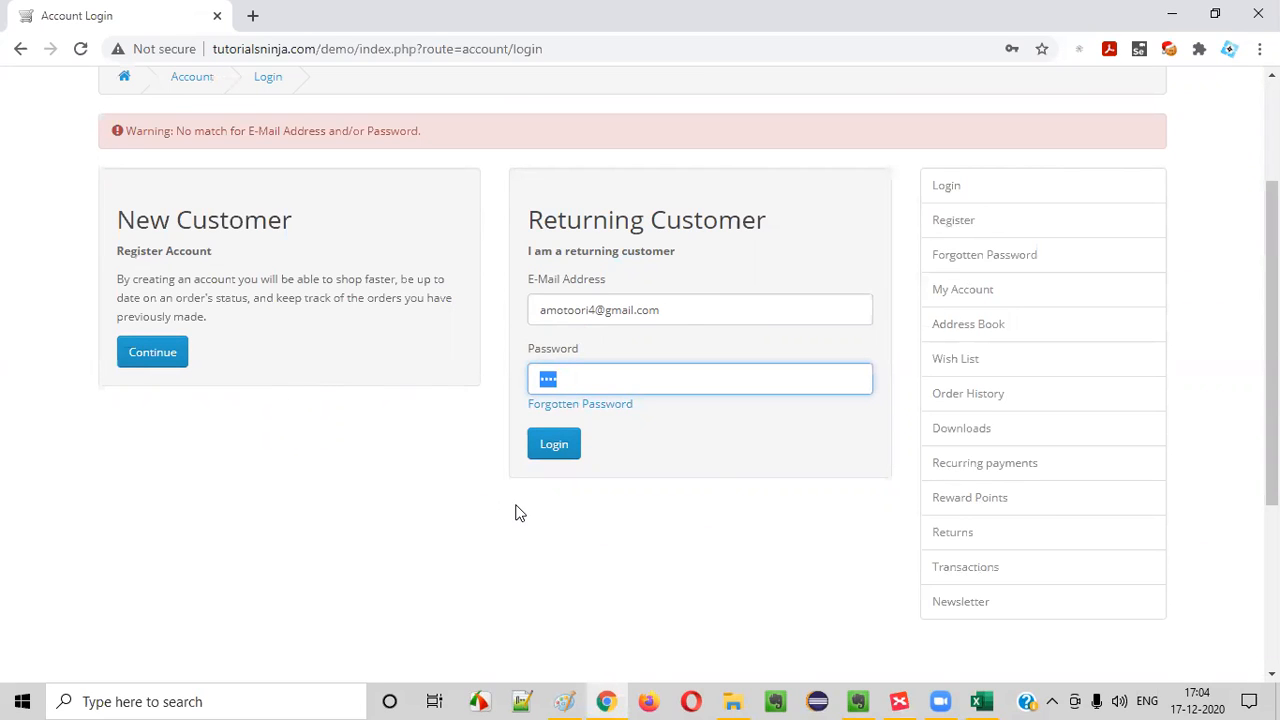
text(••)
click(566, 443)
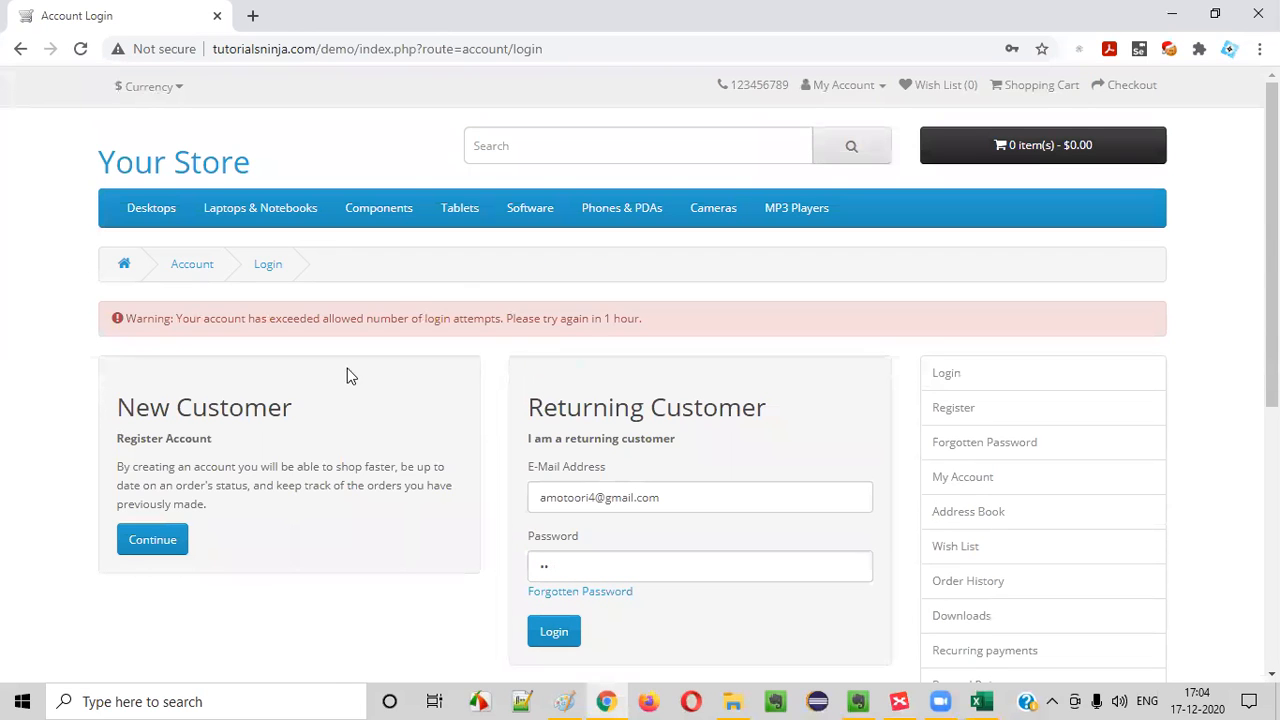
drag(136, 322, 656, 315)
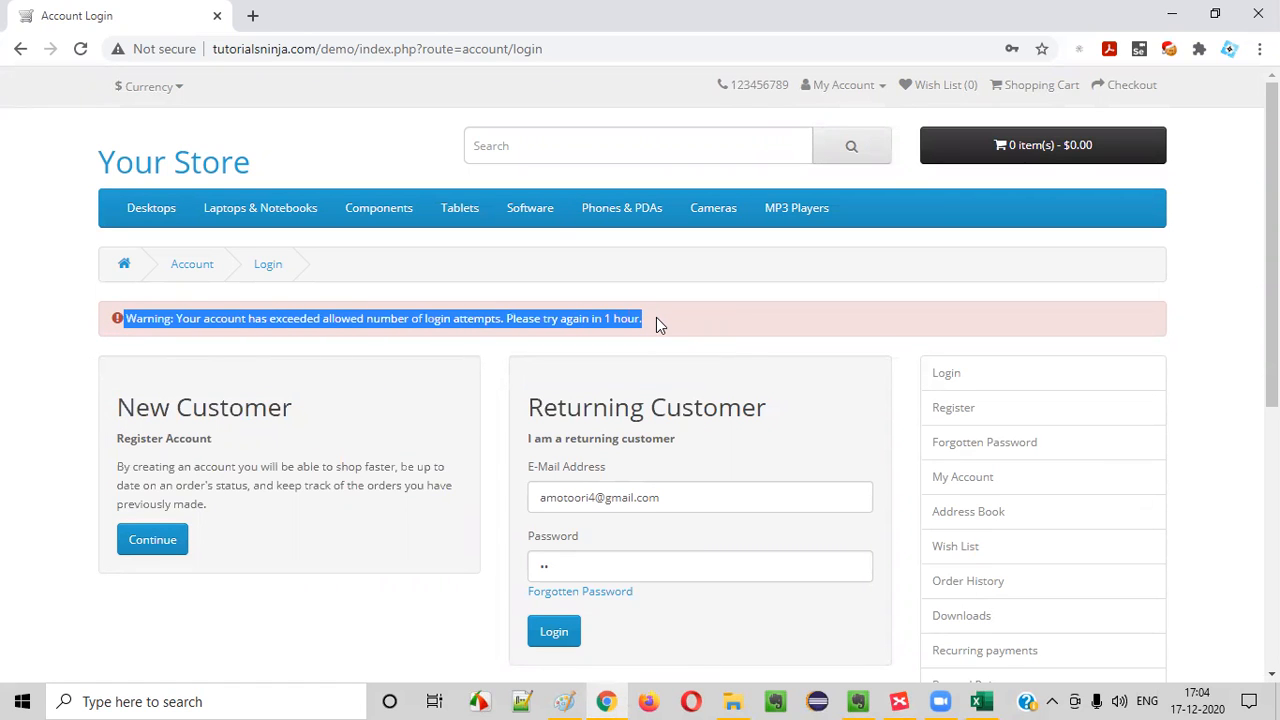
Examine the warning message on the login page together with the e-mail address and password entered in the form
scroll(634, 328, down, 1)
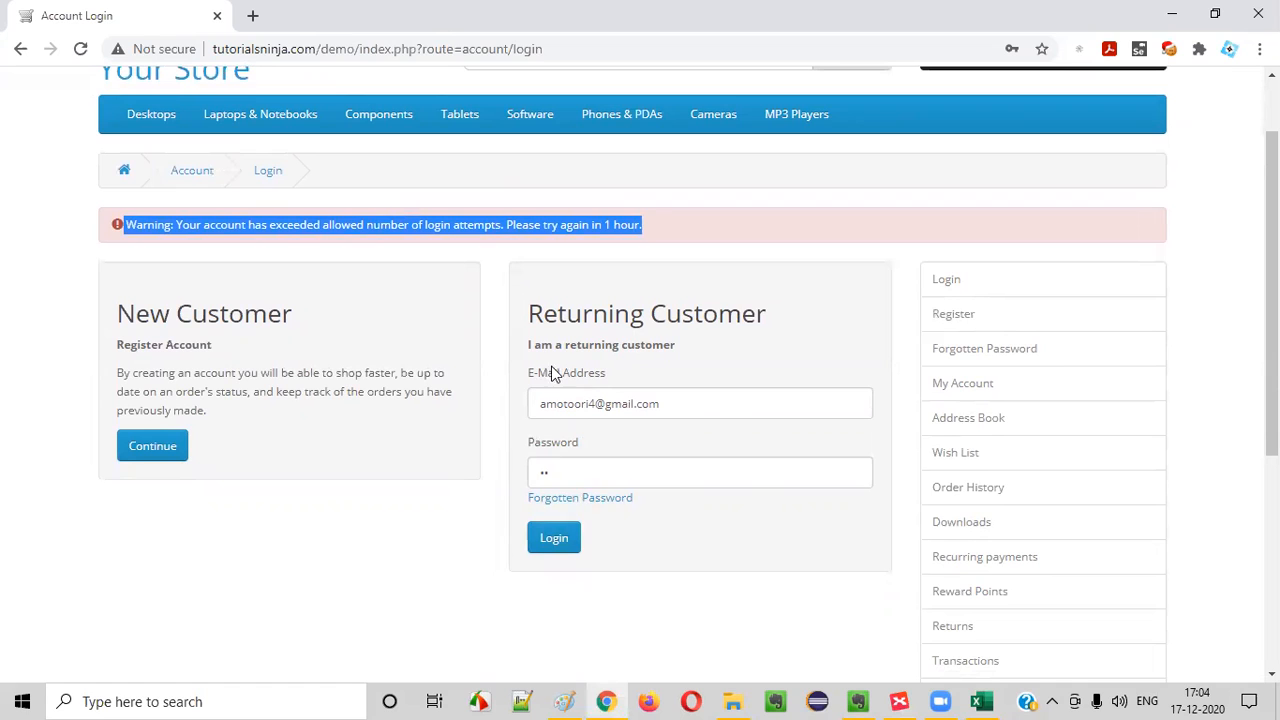
drag(580, 404, 708, 404)
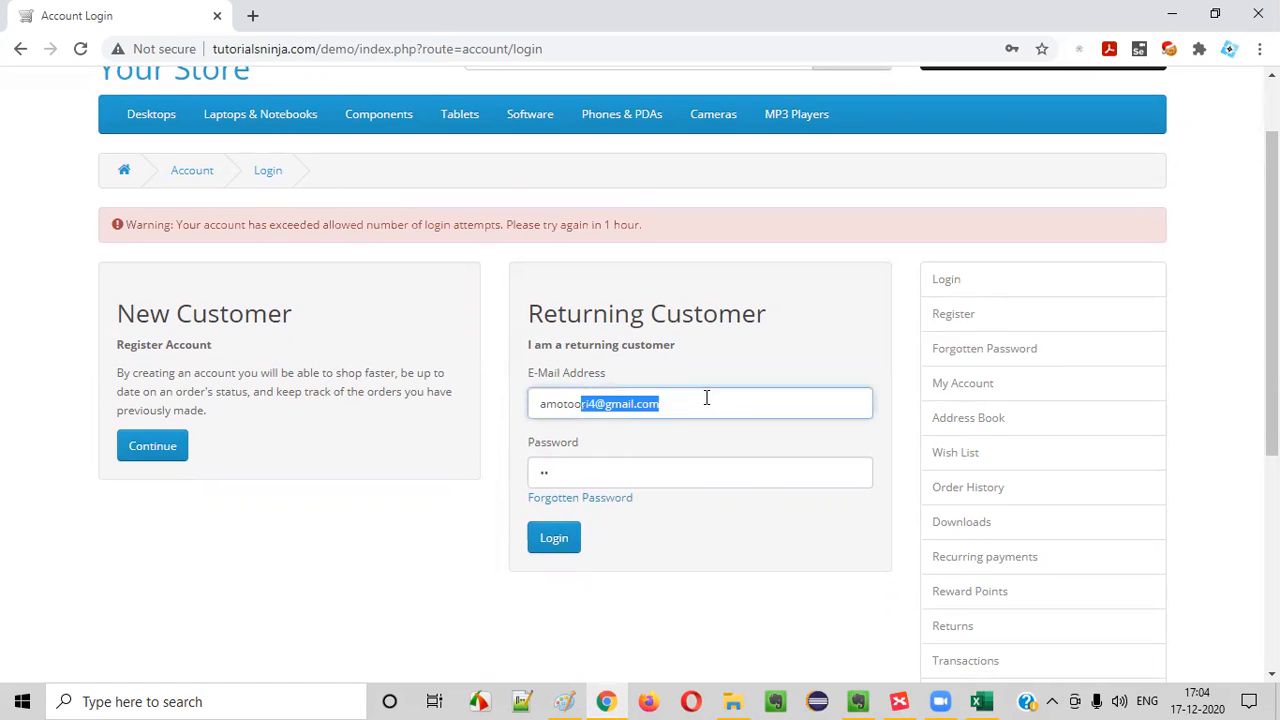
click(488, 498)
drag(126, 226, 688, 226)
click(688, 226)
drag(341, 224, 77, 212)
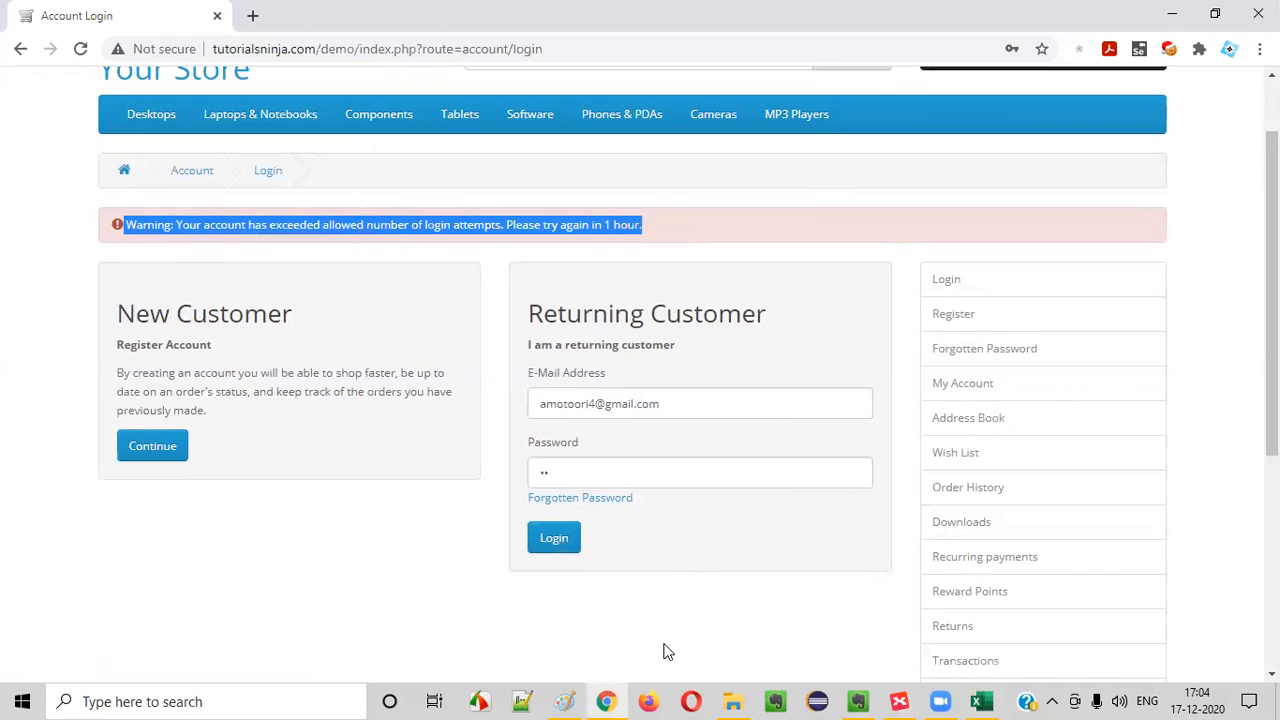
double_click(565, 470)
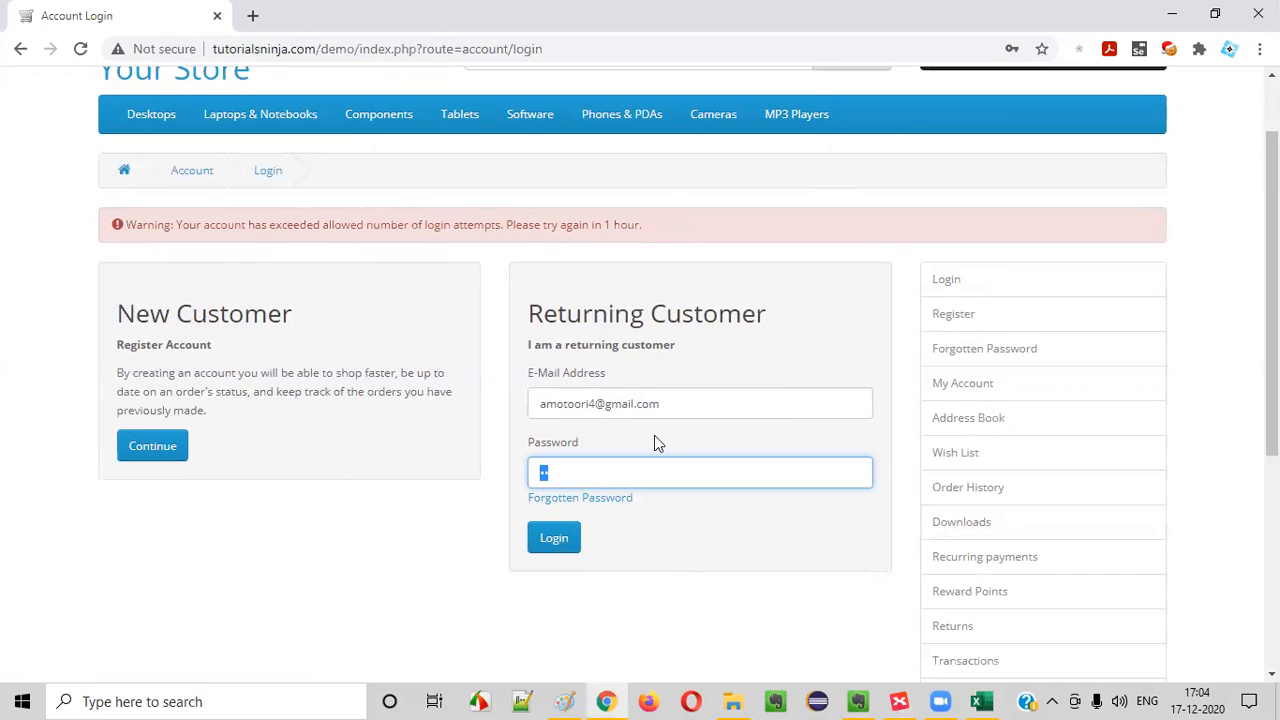
drag(122, 224, 665, 217)
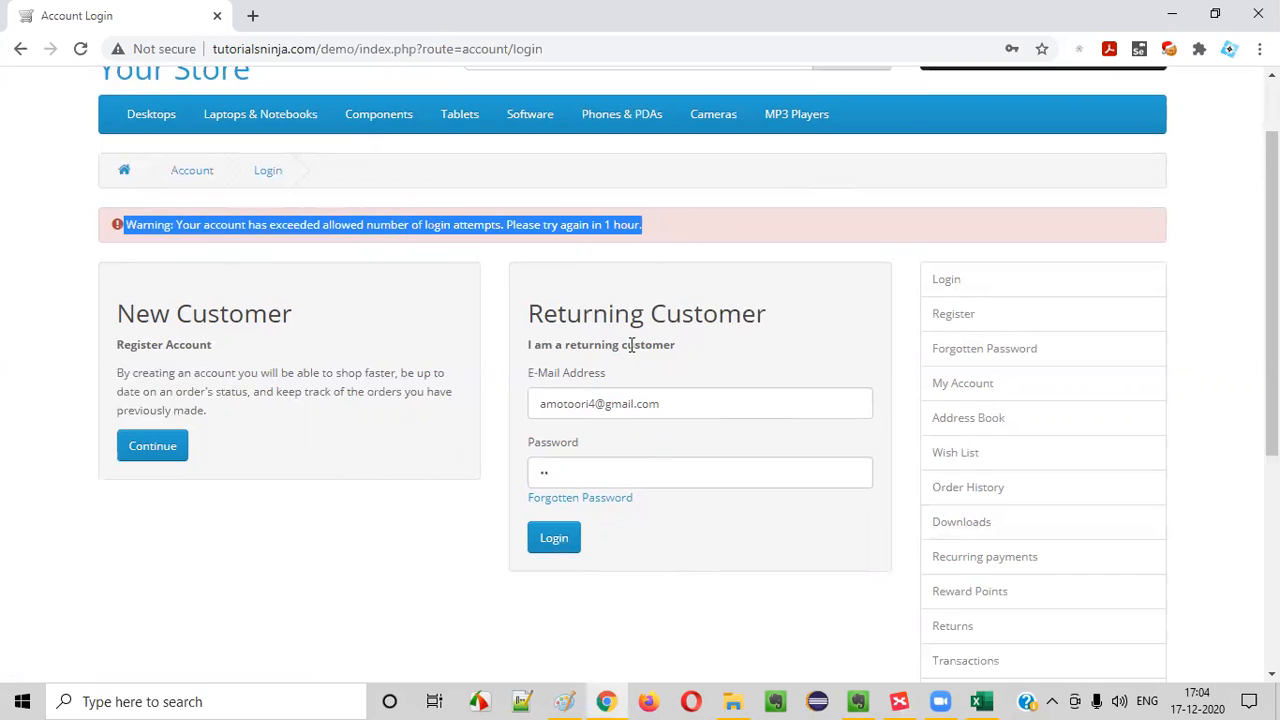
double_click(557, 476)
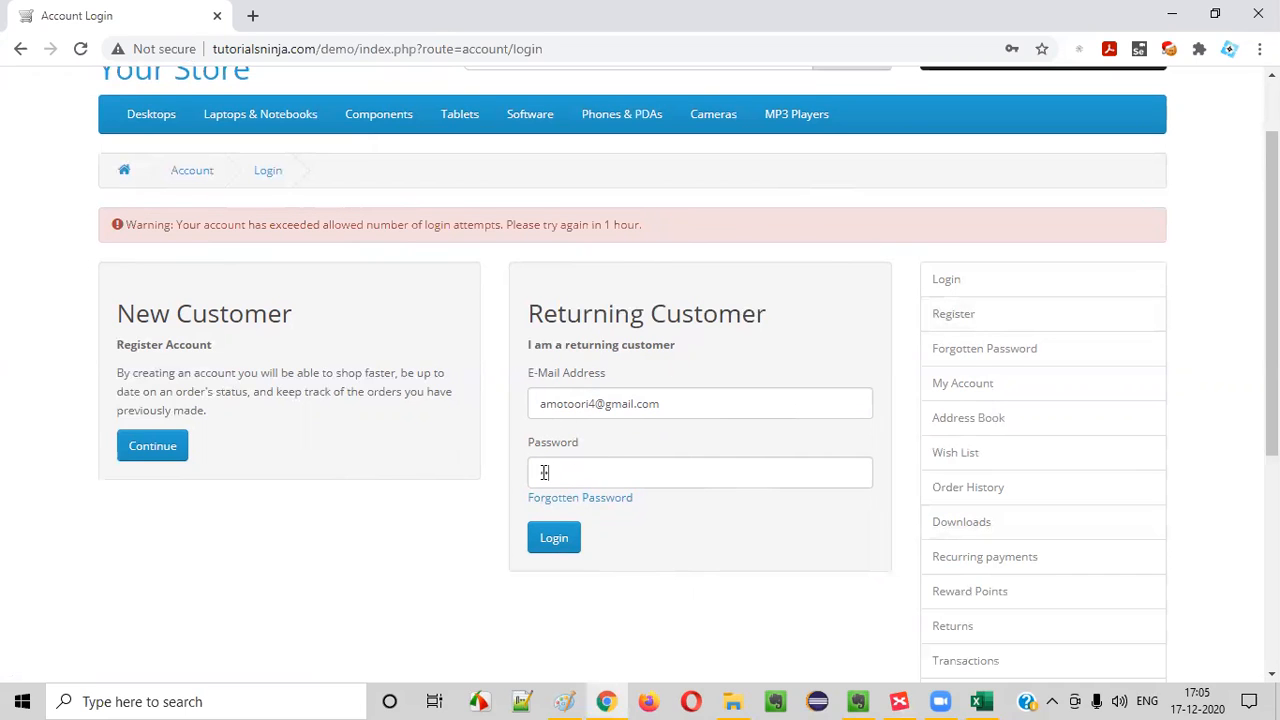
drag(124, 224, 723, 234)
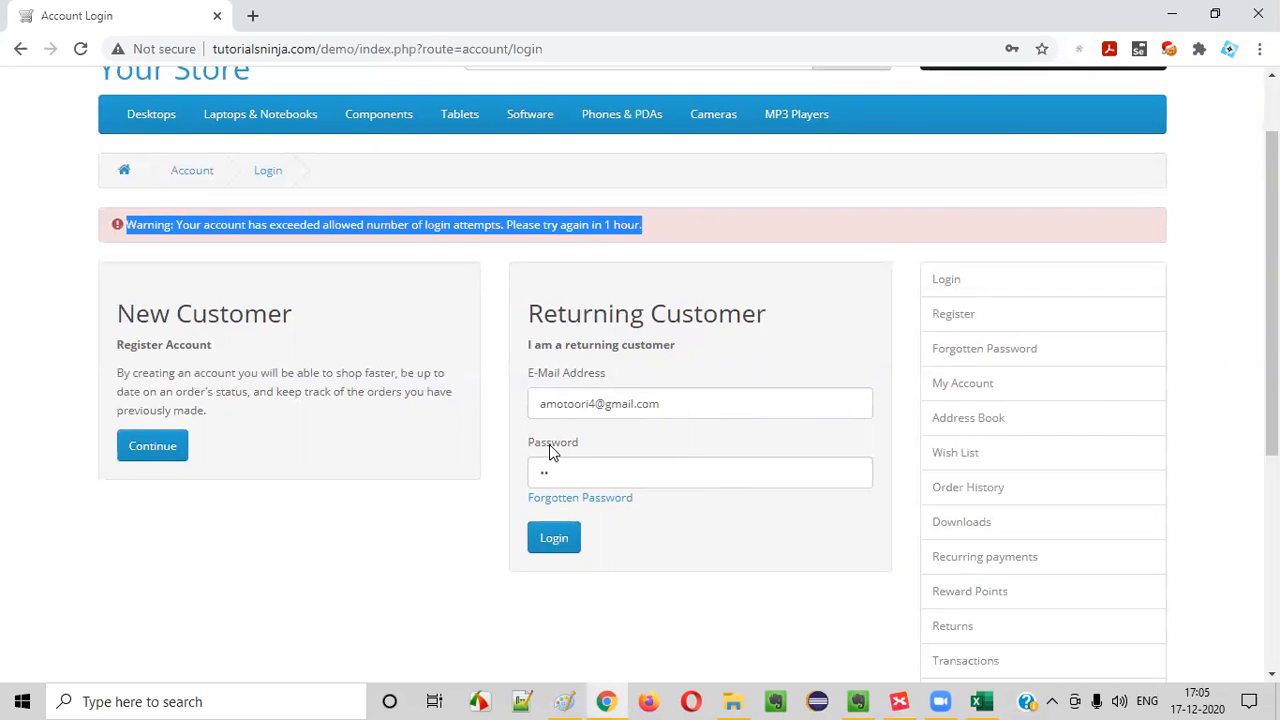
click(345, 465)
drag(128, 240, 648, 232)
Check the selected XMind scenario, switch to the Excel test cases and copy TC_LF_011's test scenario into TC_LF_012's row
click(910, 698)
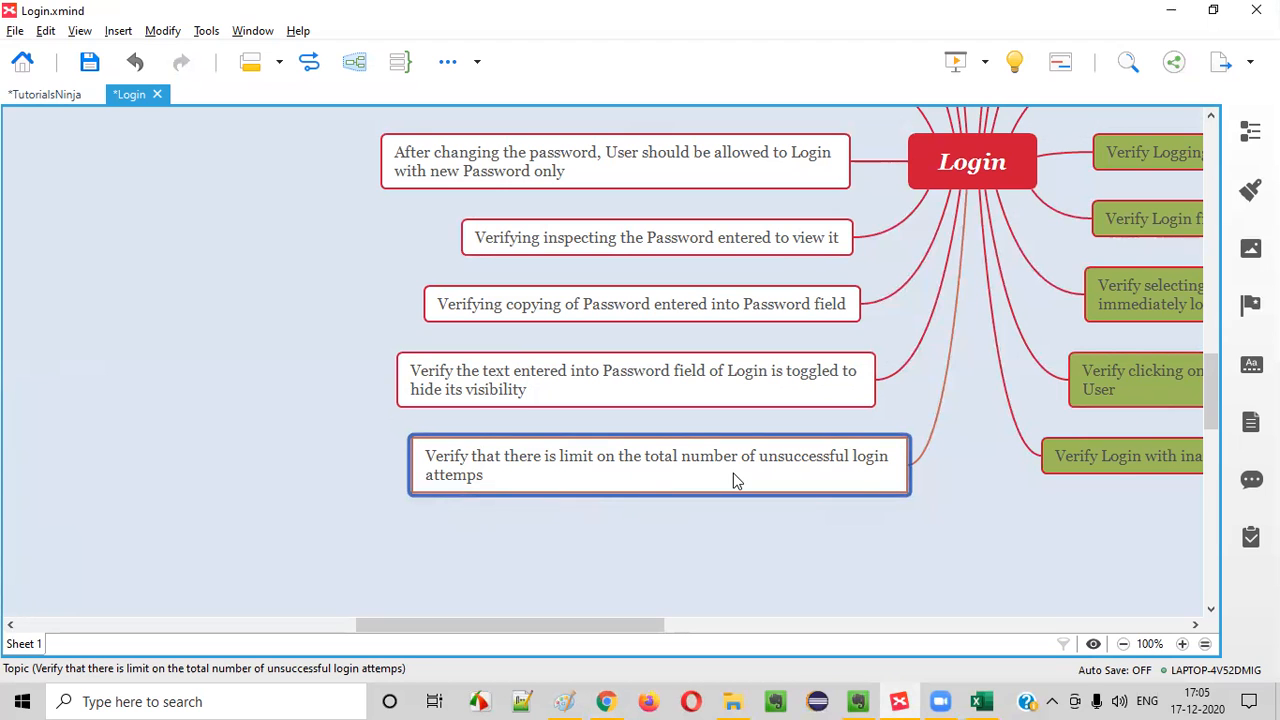
click(982, 701)
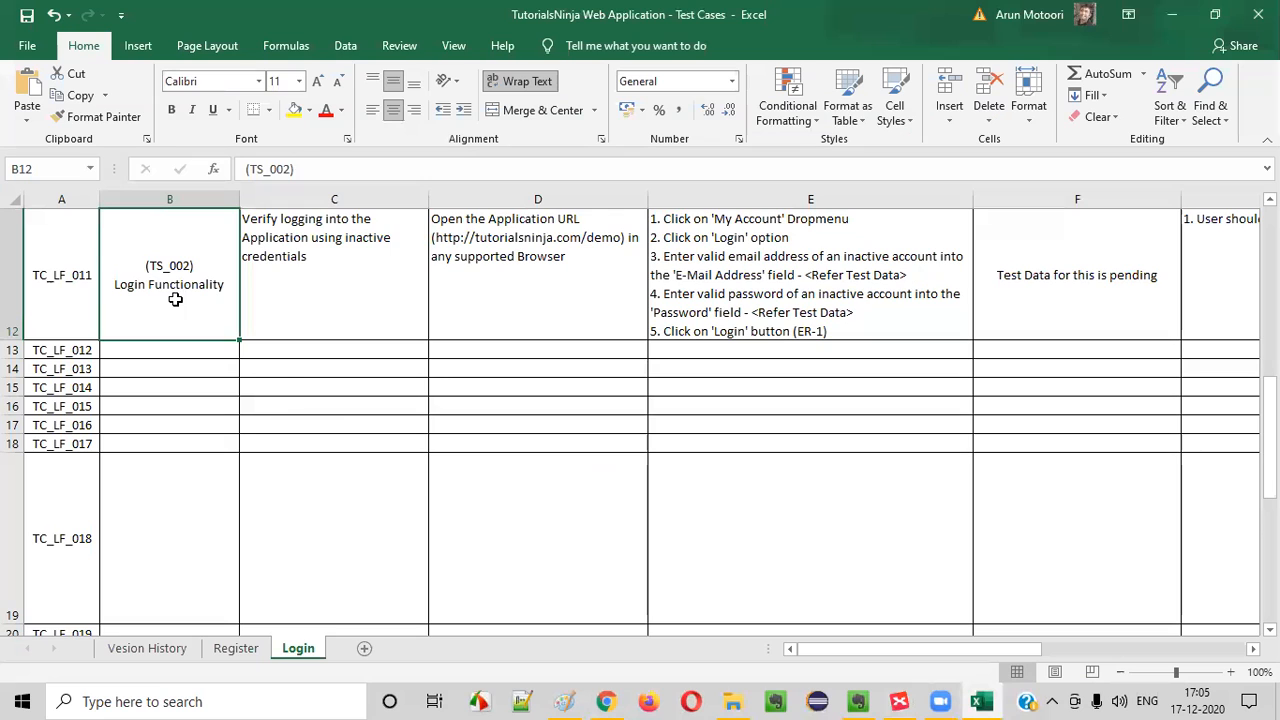
key(ctrl+c)
click(177, 350)
key(ctrl+v)
Enter "Verify the number of times User can login" as TC_LF_012's test case title
double_click(265, 357)
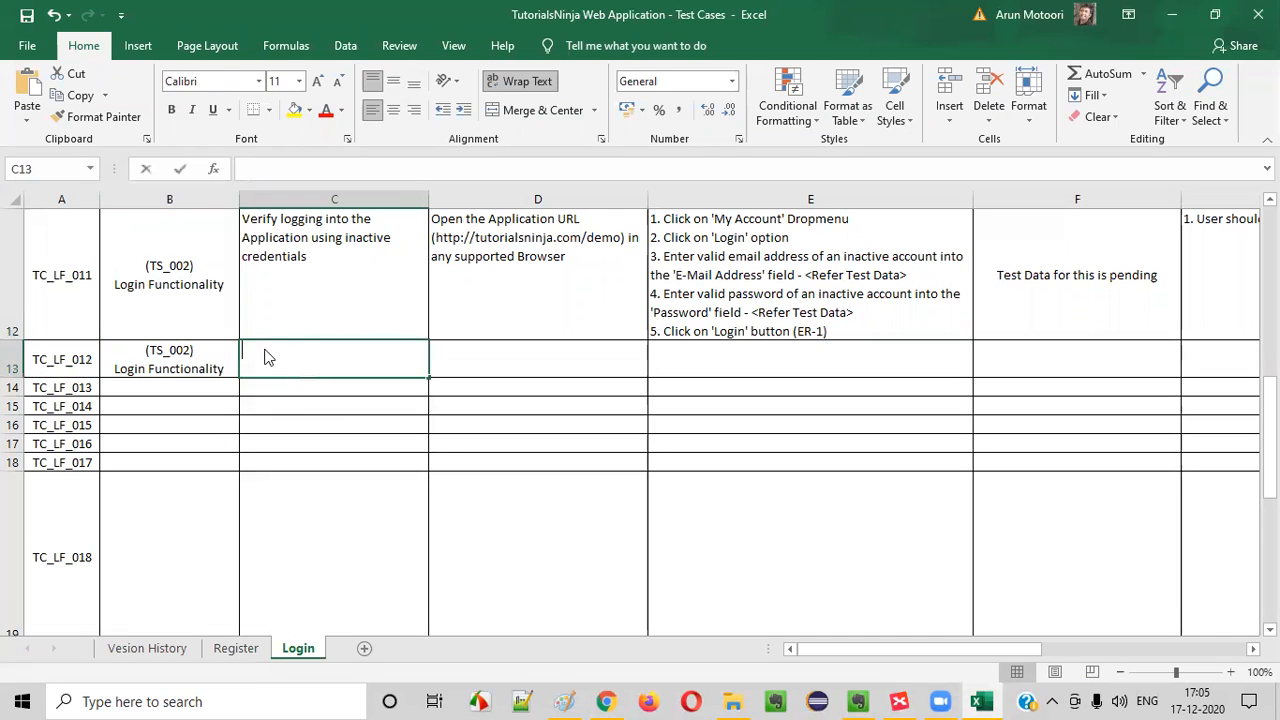
text(Veurify)
key(BackSpace)
key(BackSpace)
key(BackSpace)
key(BackSpace)
key(BackSpace)
text(rify the lim)
key(BackSpace)
key(BackSpace)
key(BackSpace)
text(number of)
text(time)
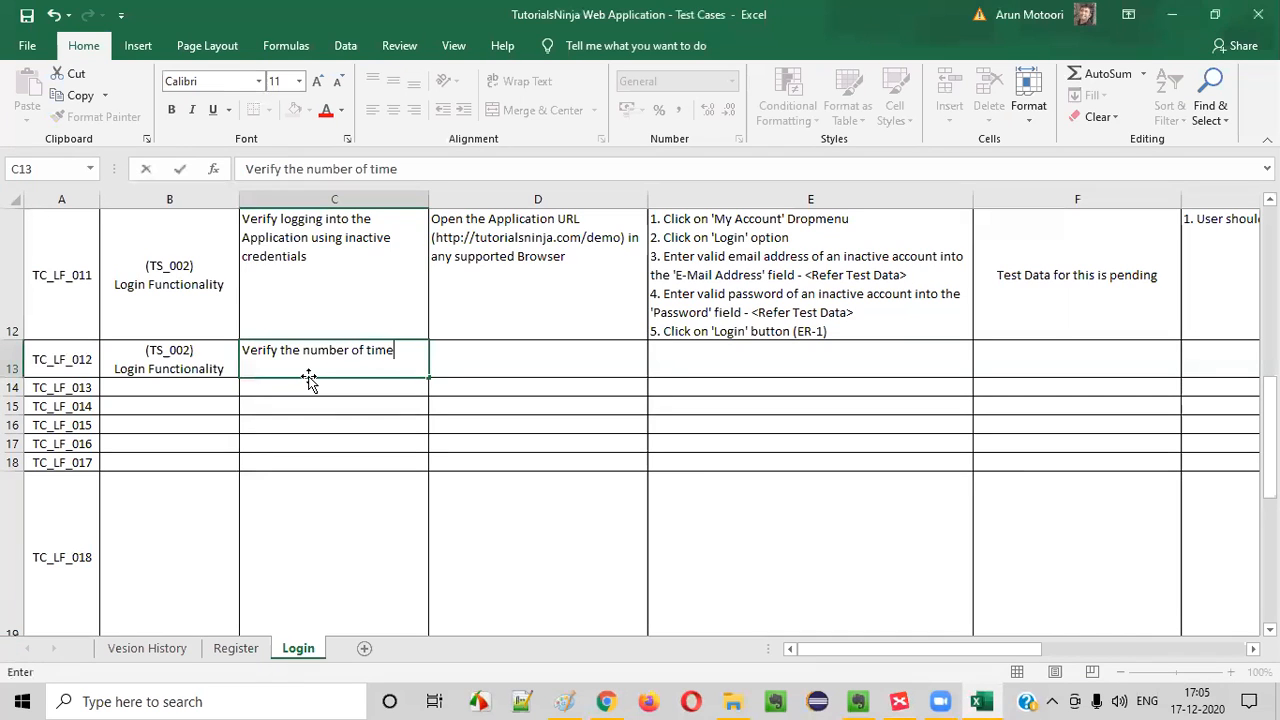
text(s User can login)
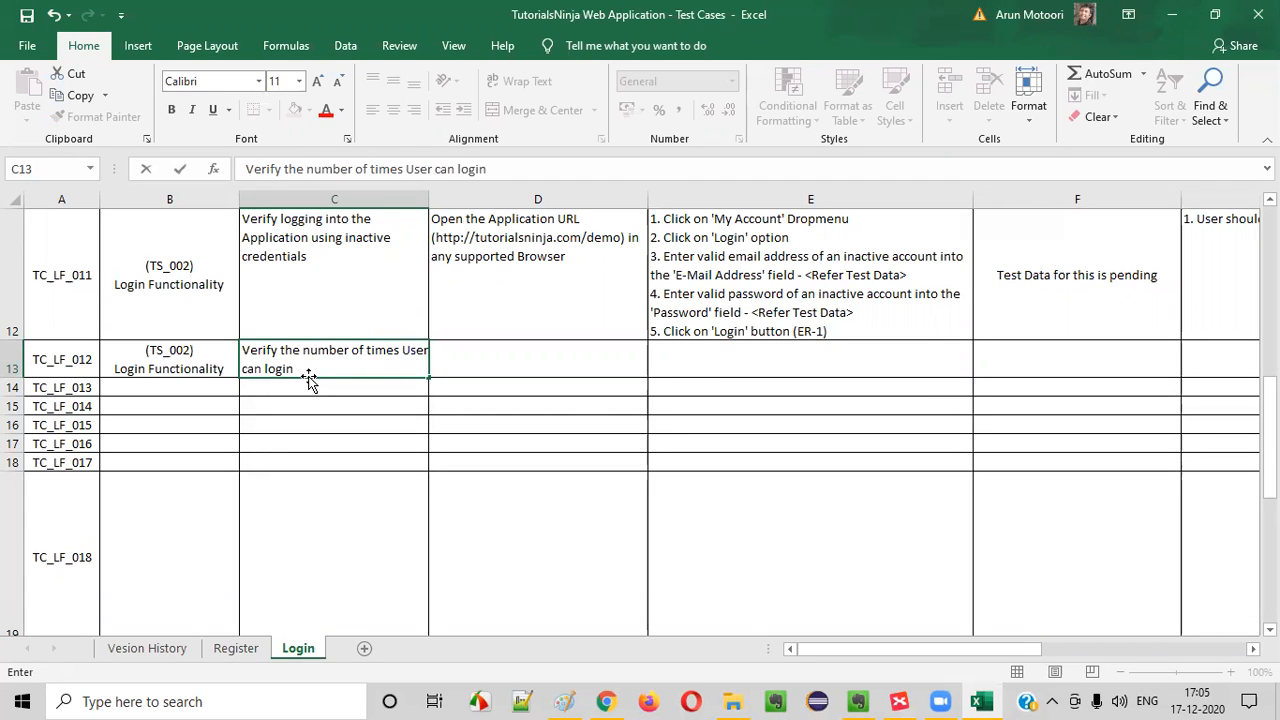
Compare with the XMind scenario wording and reword TC_LF_012's title to "Verify the number of unsucessful login attemps"
key(alt+Tab)
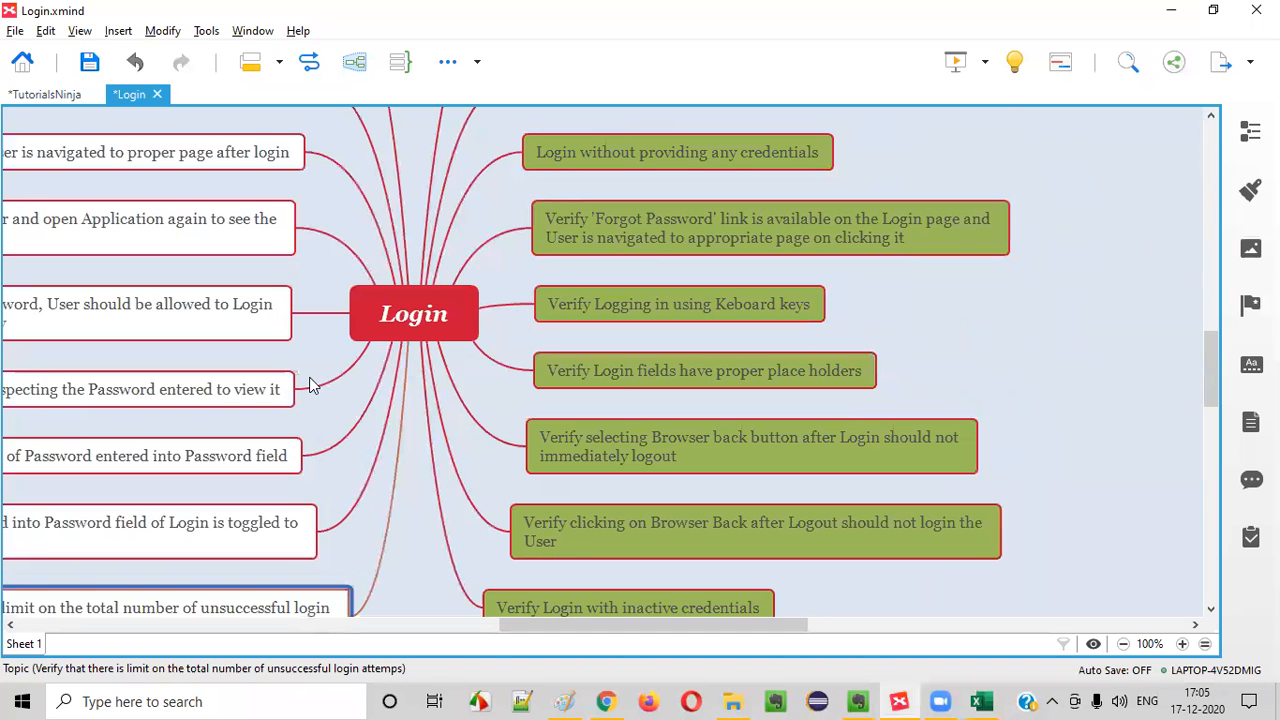
scroll(310, 386, down, 1)
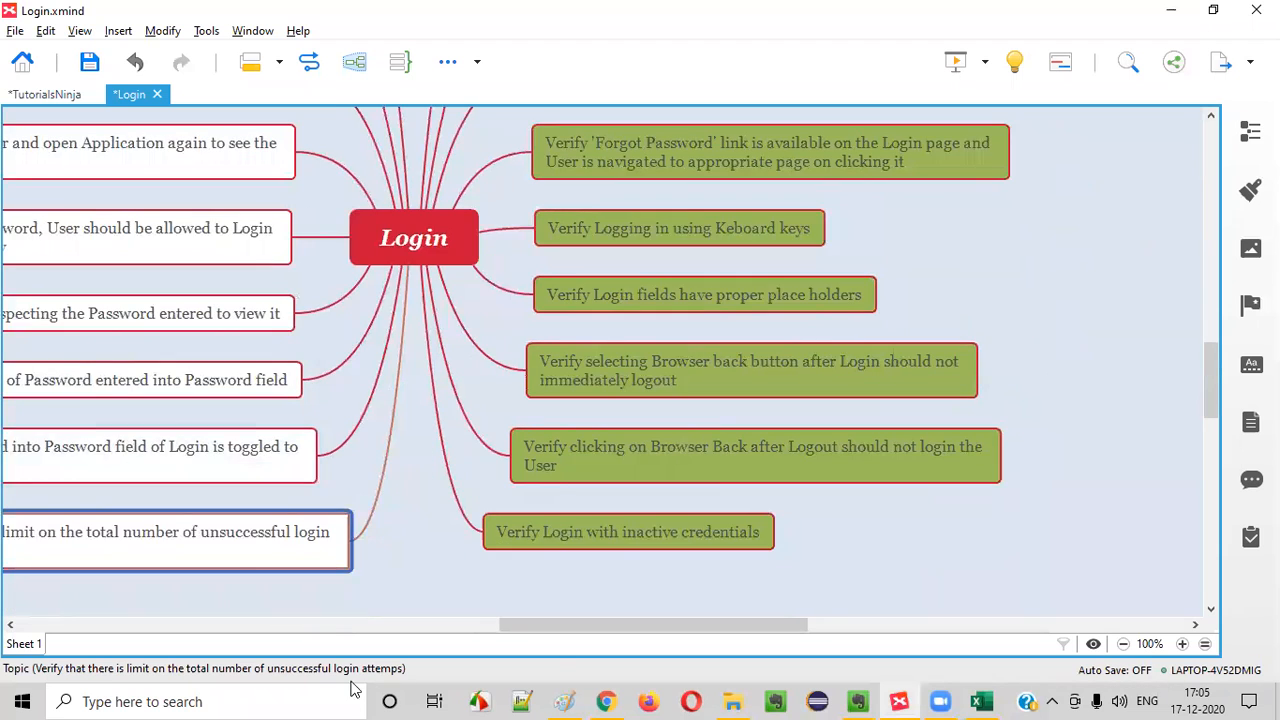
drag(560, 634, 498, 634)
key(alt+Tab)
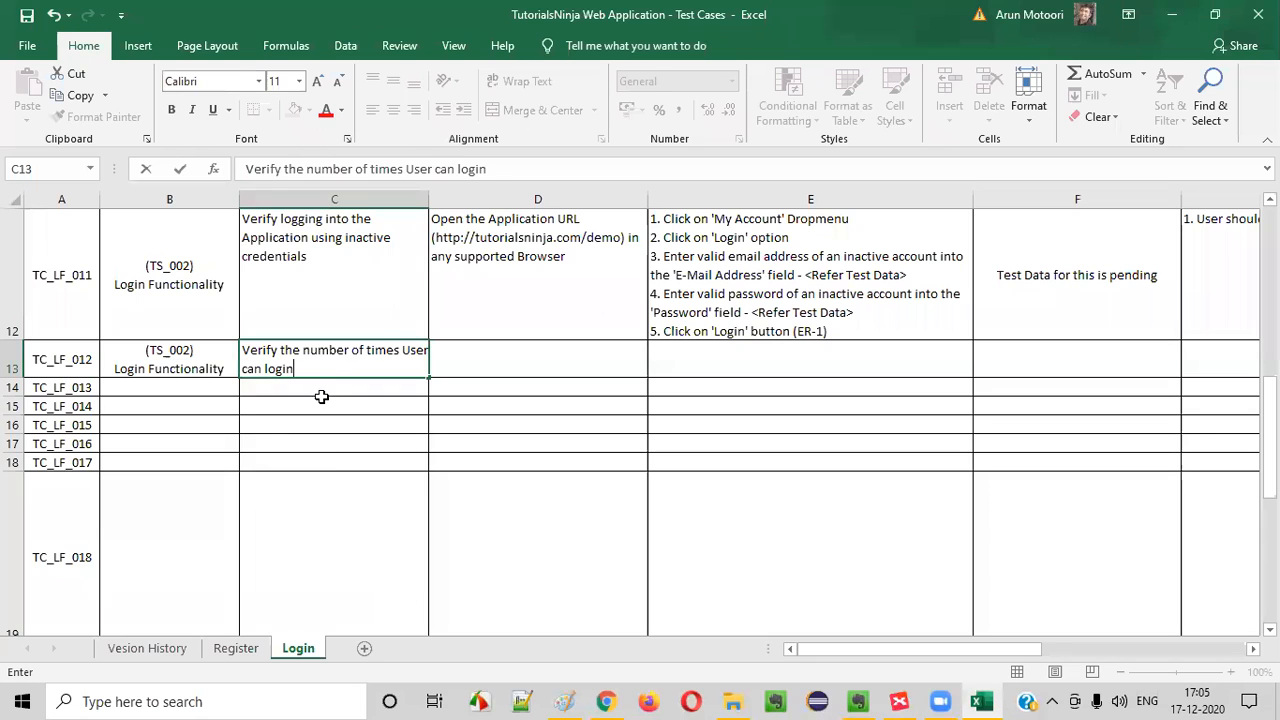
drag(369, 350, 426, 369)
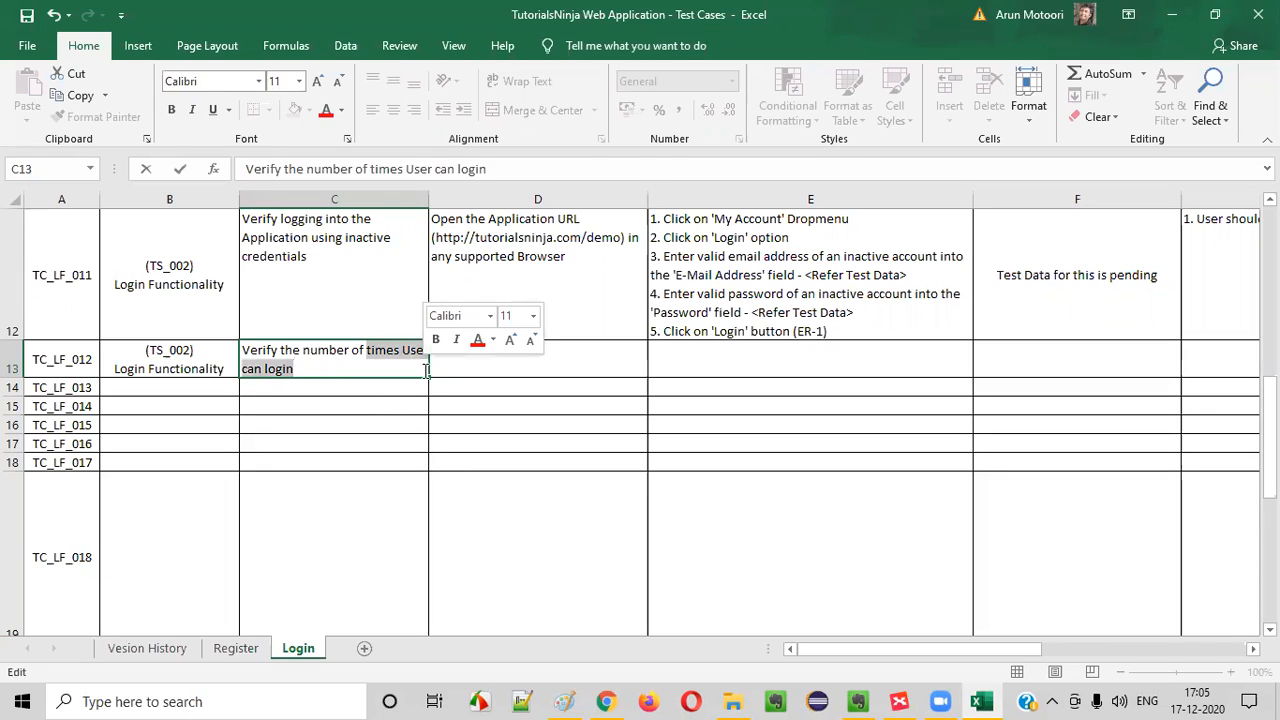
text(unsucessful login)
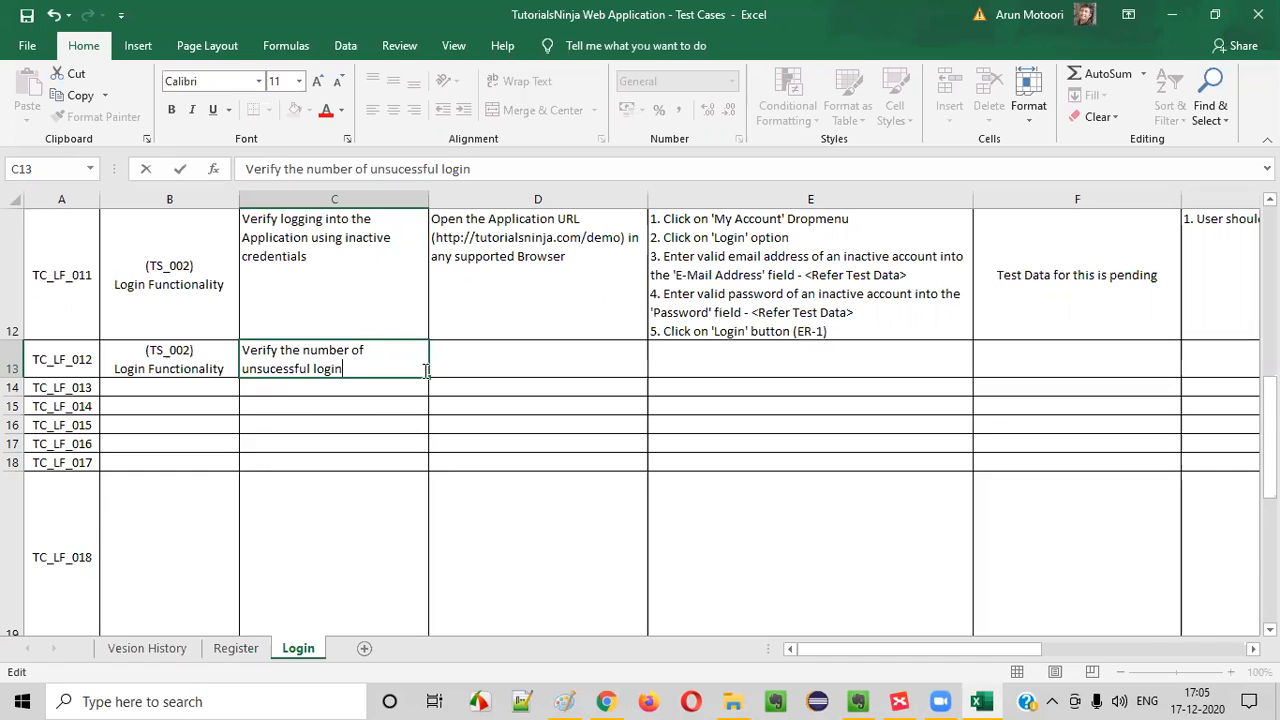
text( attemsps)
click(300, 397)
click(294, 351)
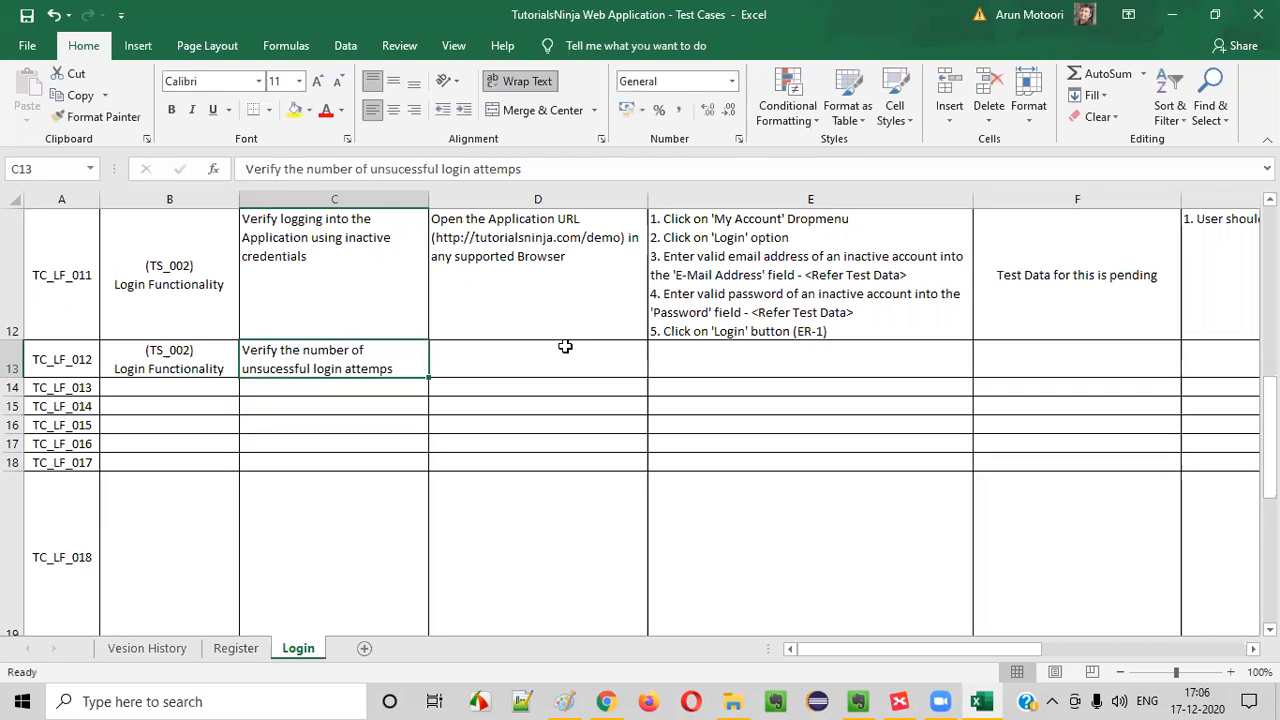
Copy TC_LF_011's pre-requisites into TC_LF_012's row
click(540, 288)
key(ctrl+c)
click(527, 357)
key(ctrl+v)
Review TC_LF_012's title and TC_LF_011's test steps to decide which steps can be reused
click(770, 275)
click(742, 356)
double_click(742, 356)
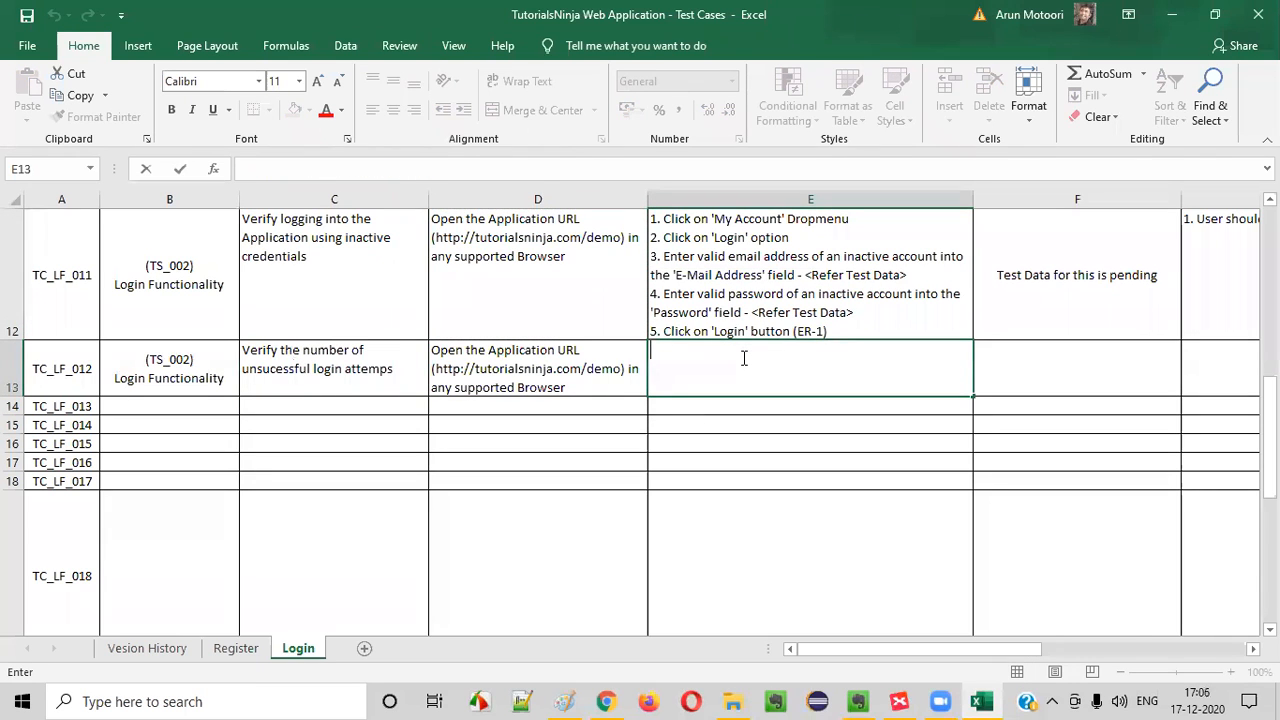
double_click(280, 372)
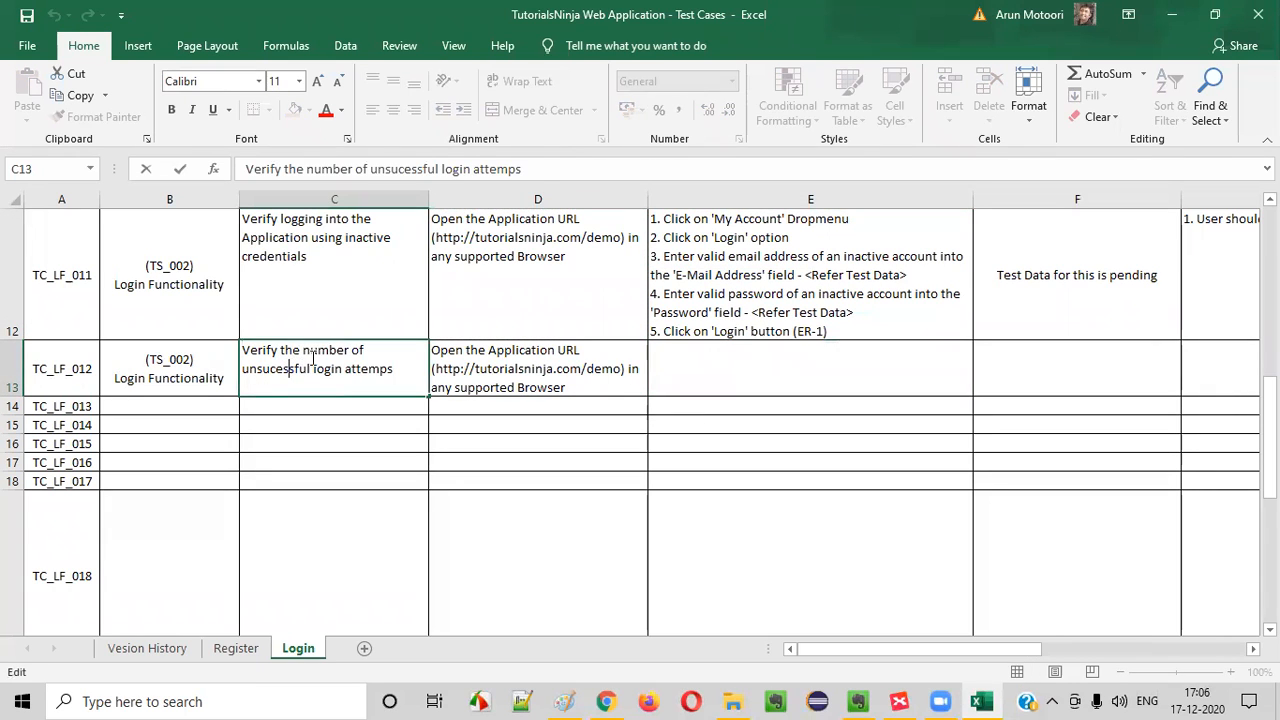
drag(303, 352, 370, 360)
click(358, 370)
double_click(360, 369)
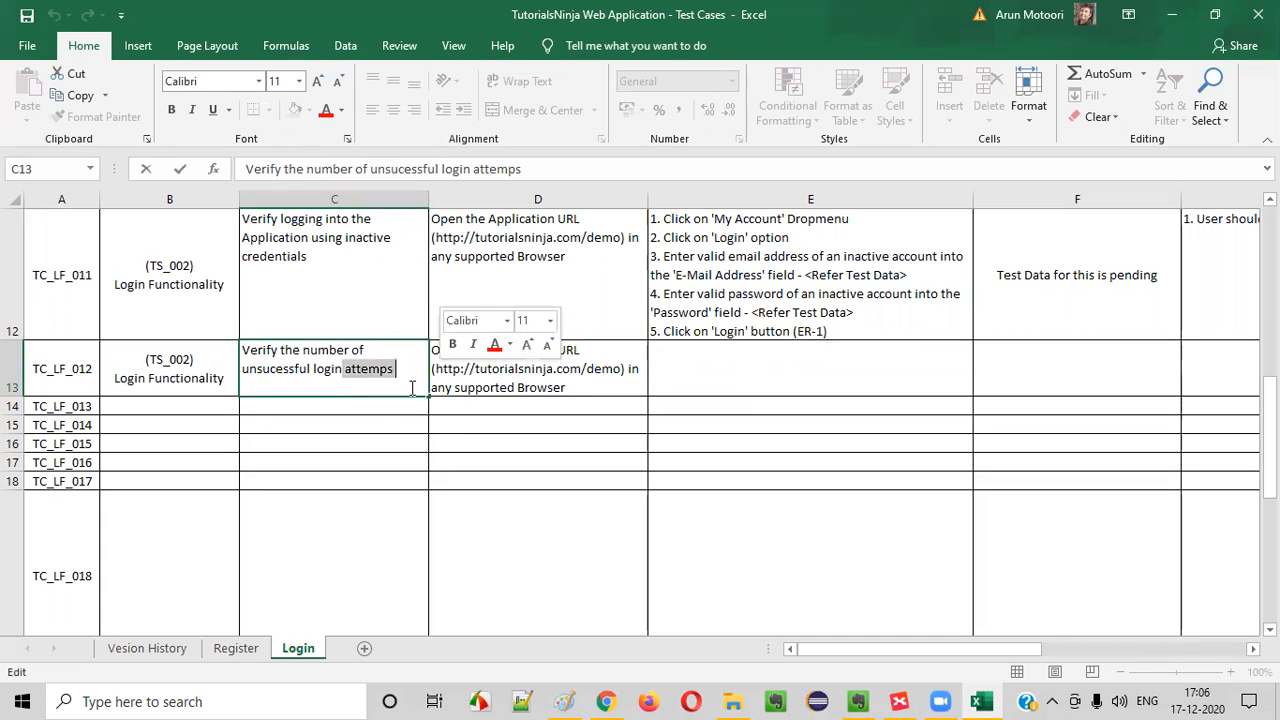
click(386, 351)
click(746, 295)
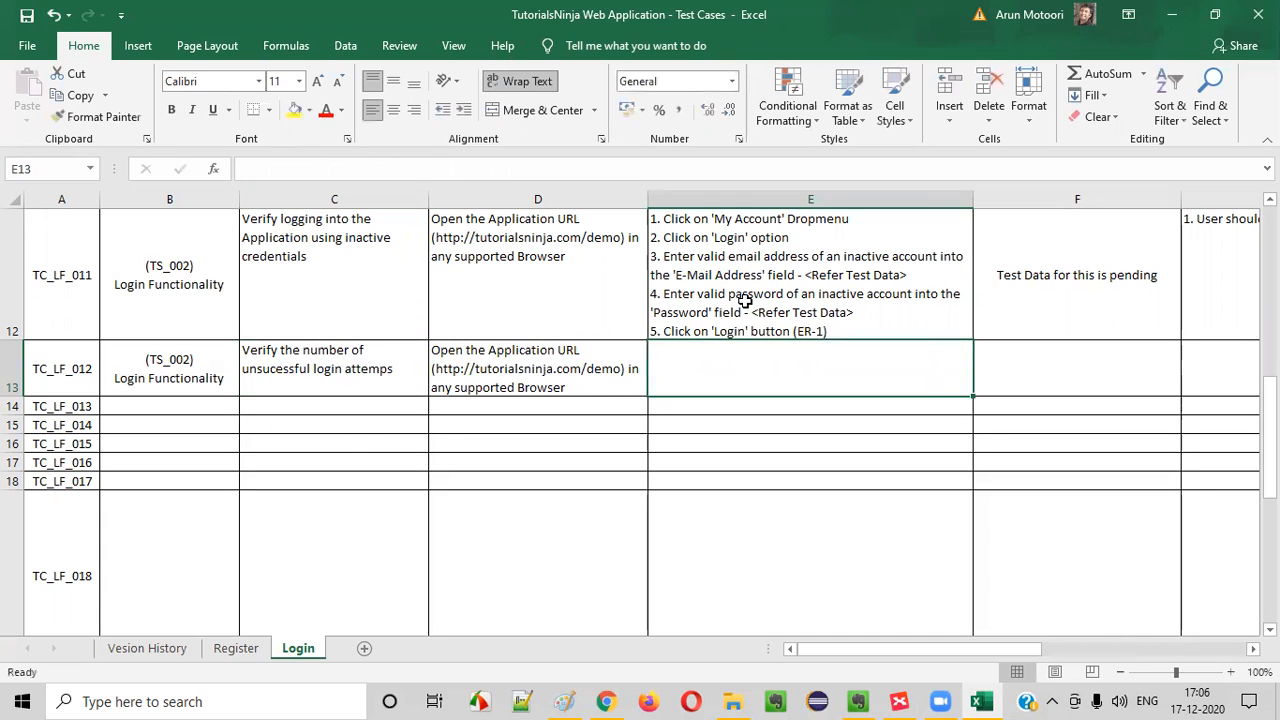
double_click(764, 274)
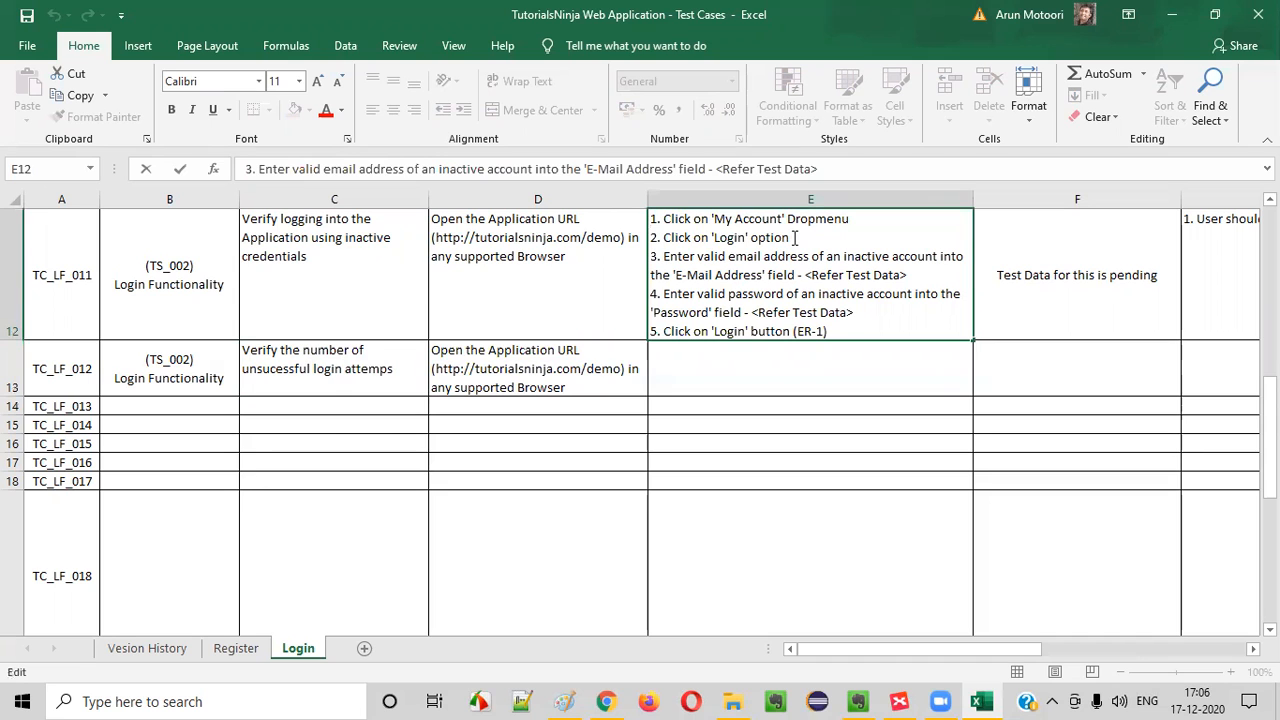
drag(796, 237, 601, 186)
click(752, 364)
Copy TC_LF_002's five test steps without the trailing expected-result reference
scroll(772, 342, up, 4)
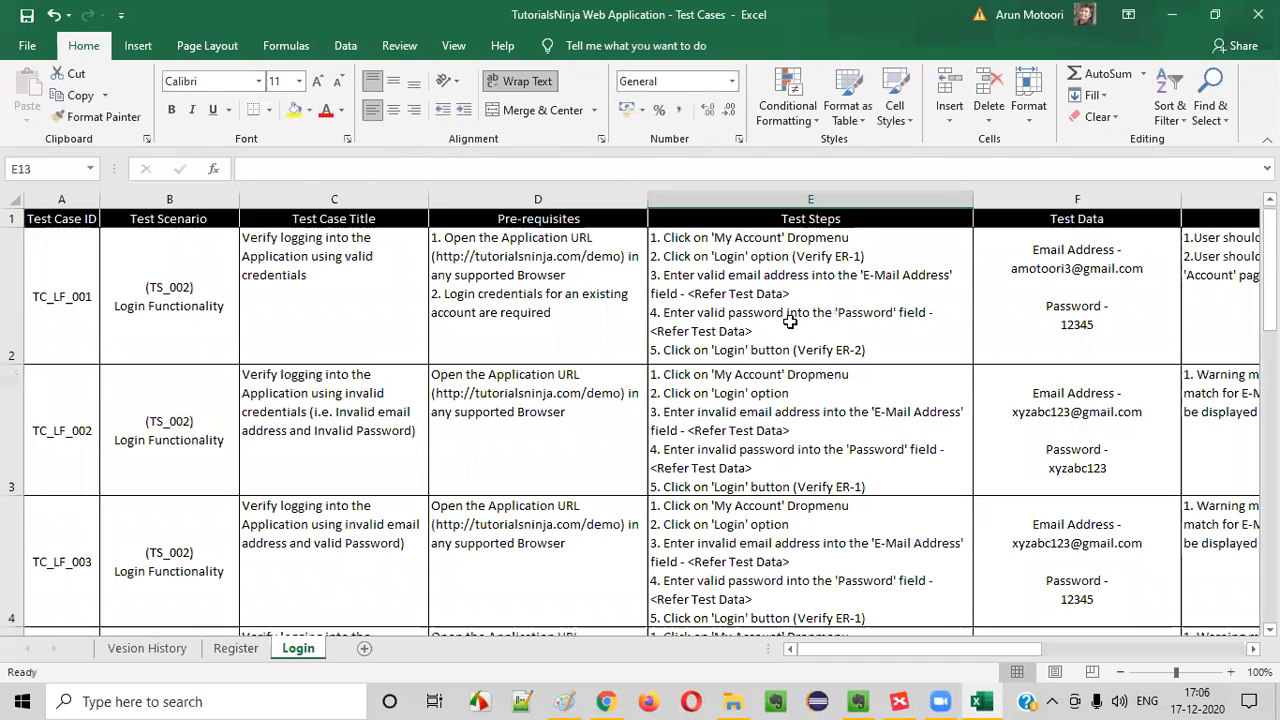
click(803, 298)
double_click(790, 430)
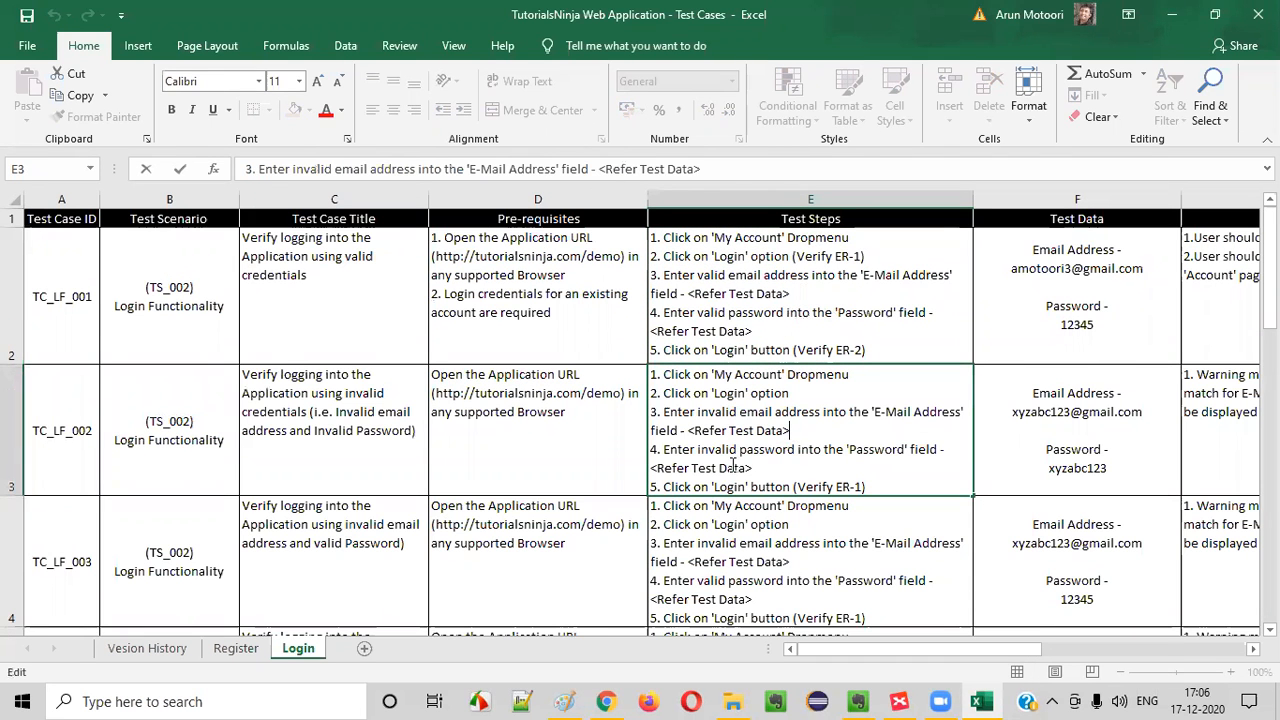
double_click(789, 485)
click(794, 487)
drag(790, 487, 518, 328)
key(ctrl+c)
click(538, 414)
click(797, 450)
Paste the copied five steps into TC_LF_012's Test Steps cell
scroll(803, 443, down, 2)
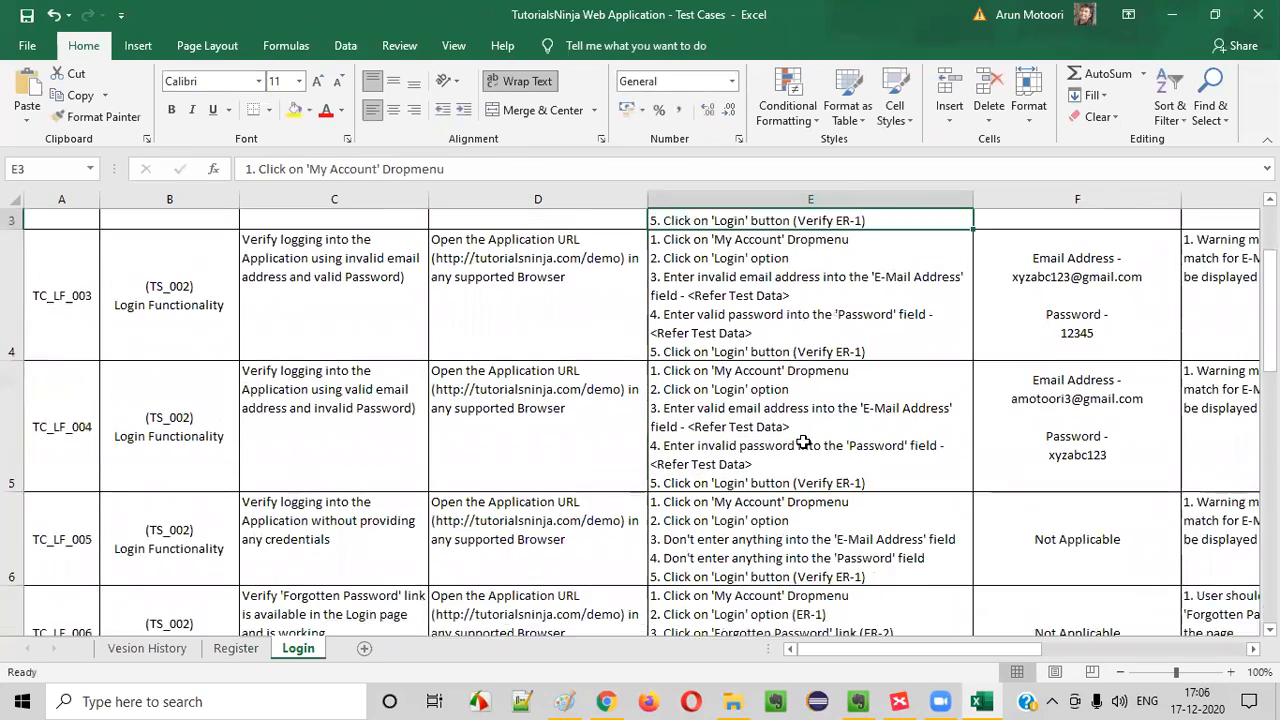
scroll(803, 443, down, 3)
scroll(780, 420, up, 1)
scroll(760, 460, down, 1)
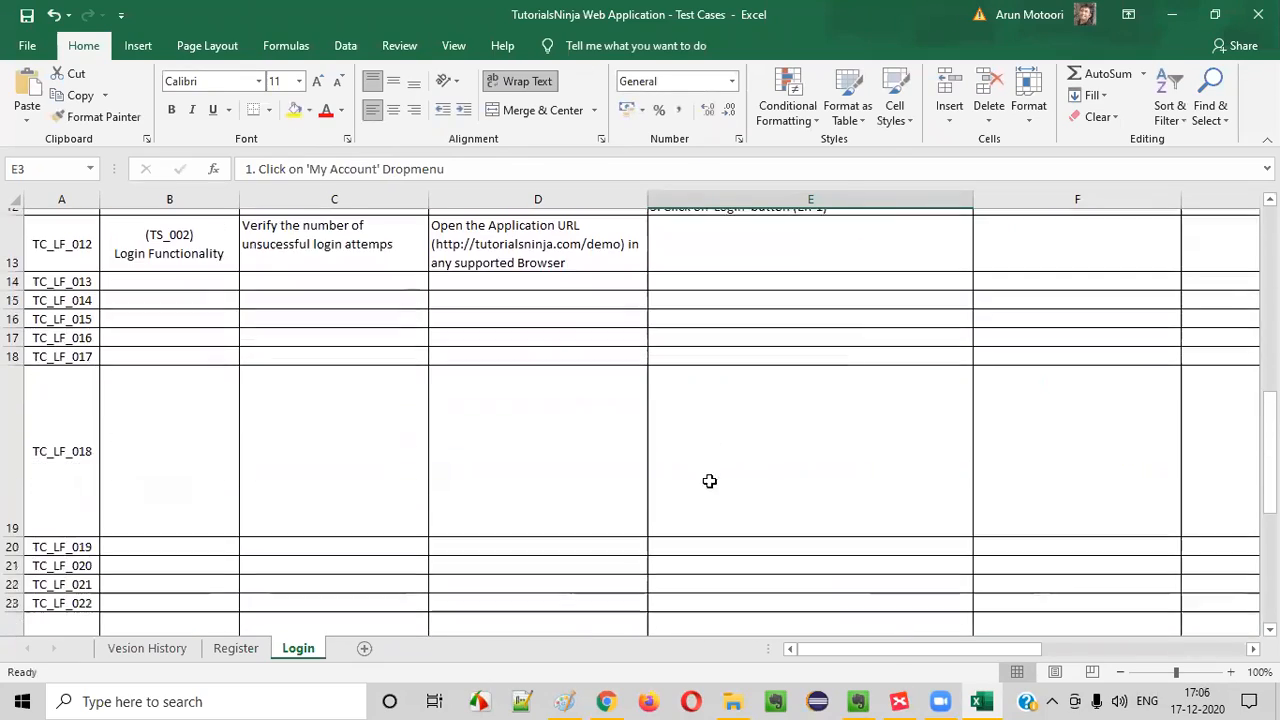
double_click(700, 247)
key(ctrl+v)
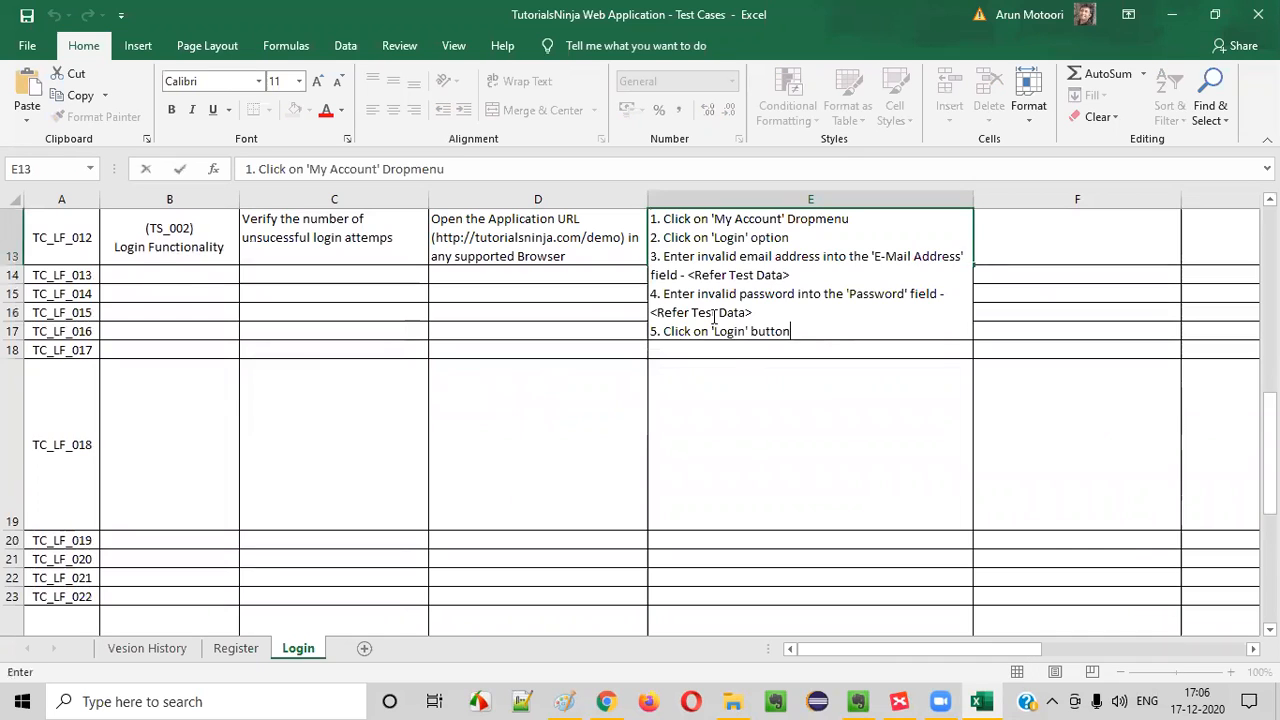
click(694, 440)
click(603, 289)
double_click(752, 331)
click(812, 334)
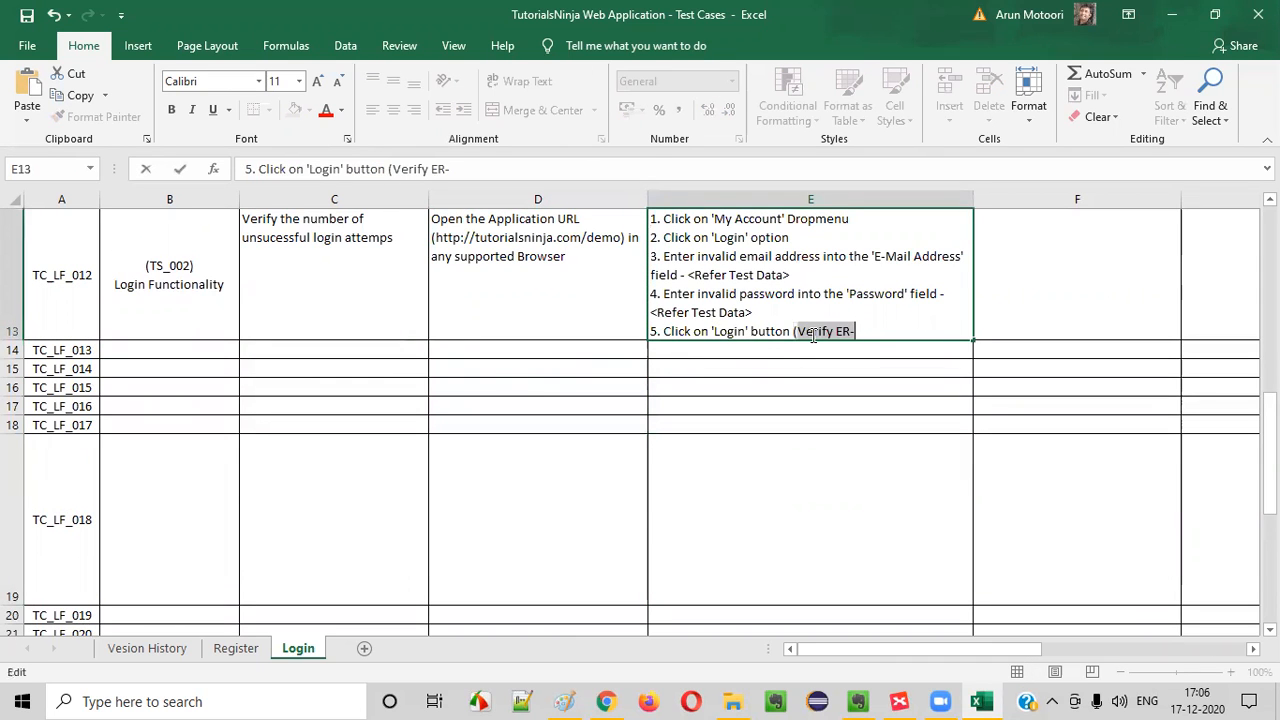
text(E)
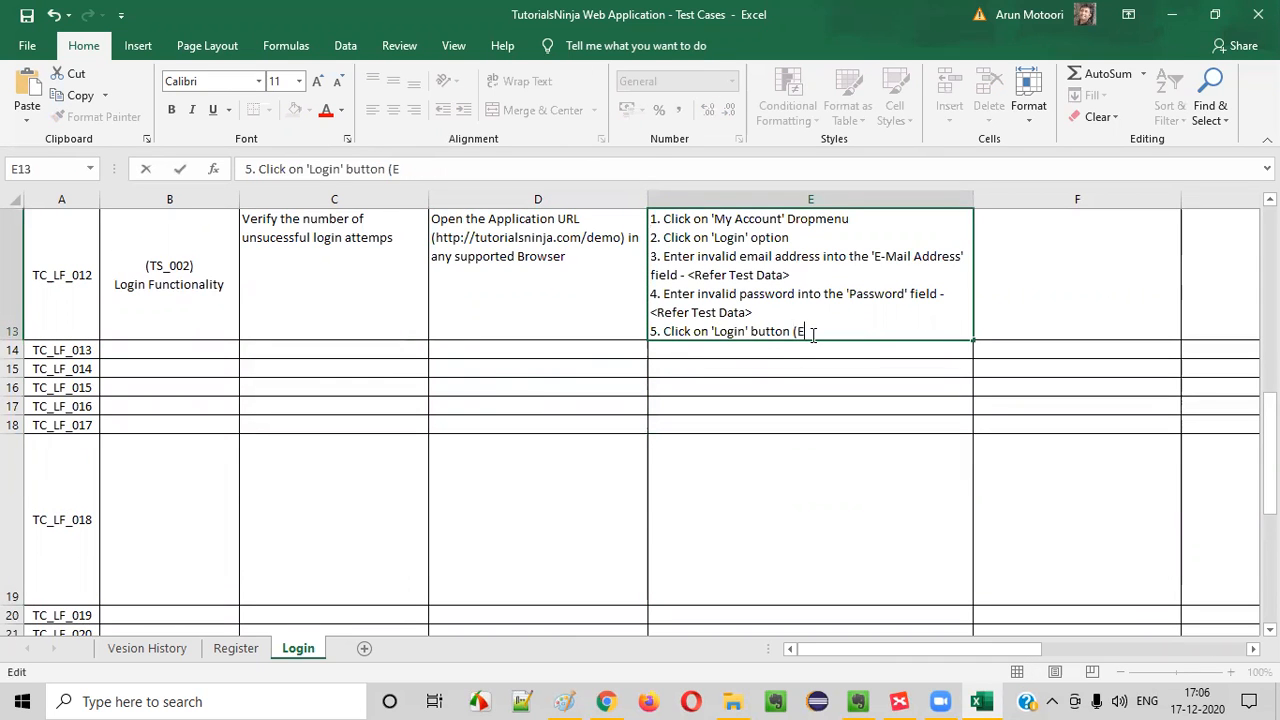
key(alt+Return)
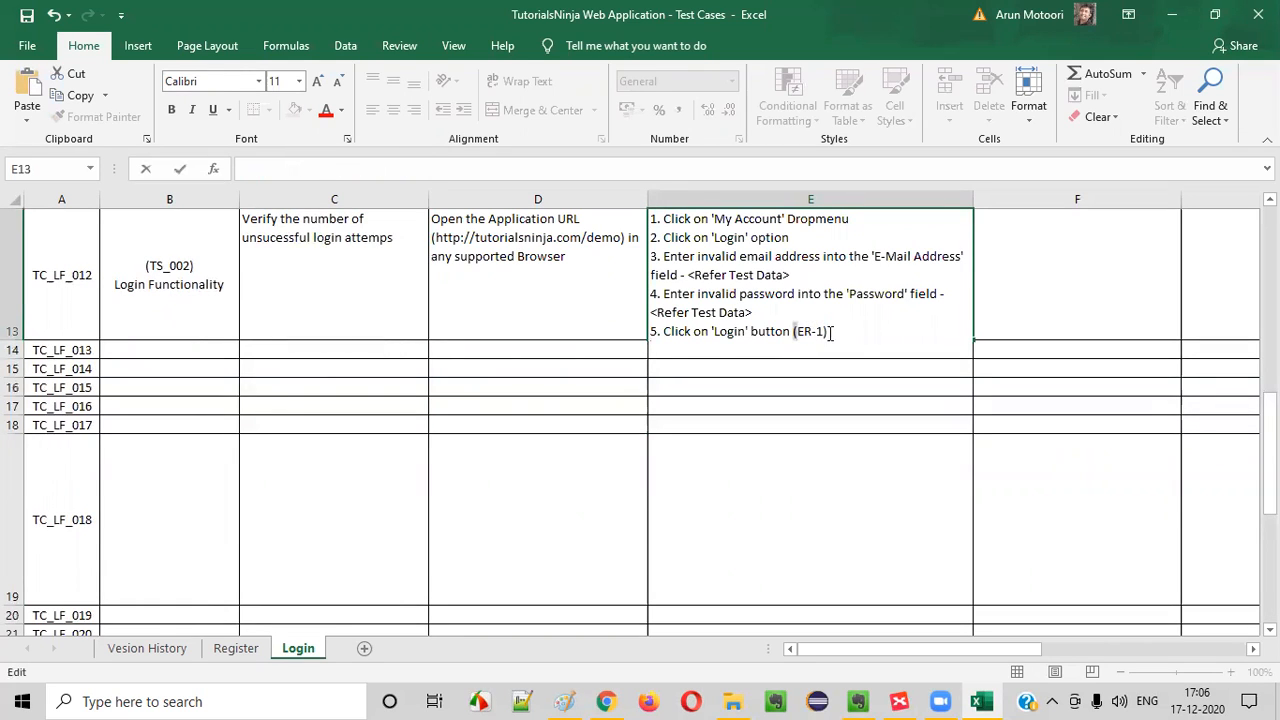
drag(795, 331, 830, 331)
key(BackSpace)
Add "6. Repeat Step 5 for 4 more times" to TC_LF_012's test steps and enlarge row 13 to fit the text
key(alt+Return)
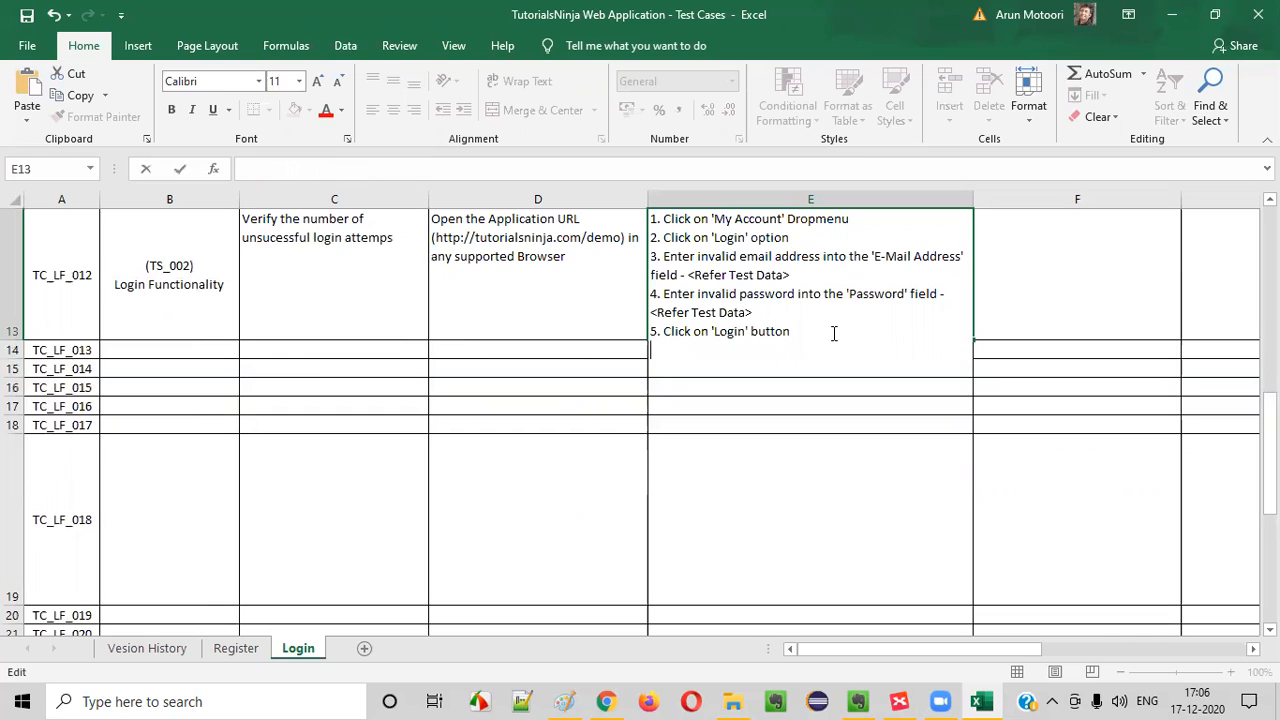
text(6. Repeat Step)
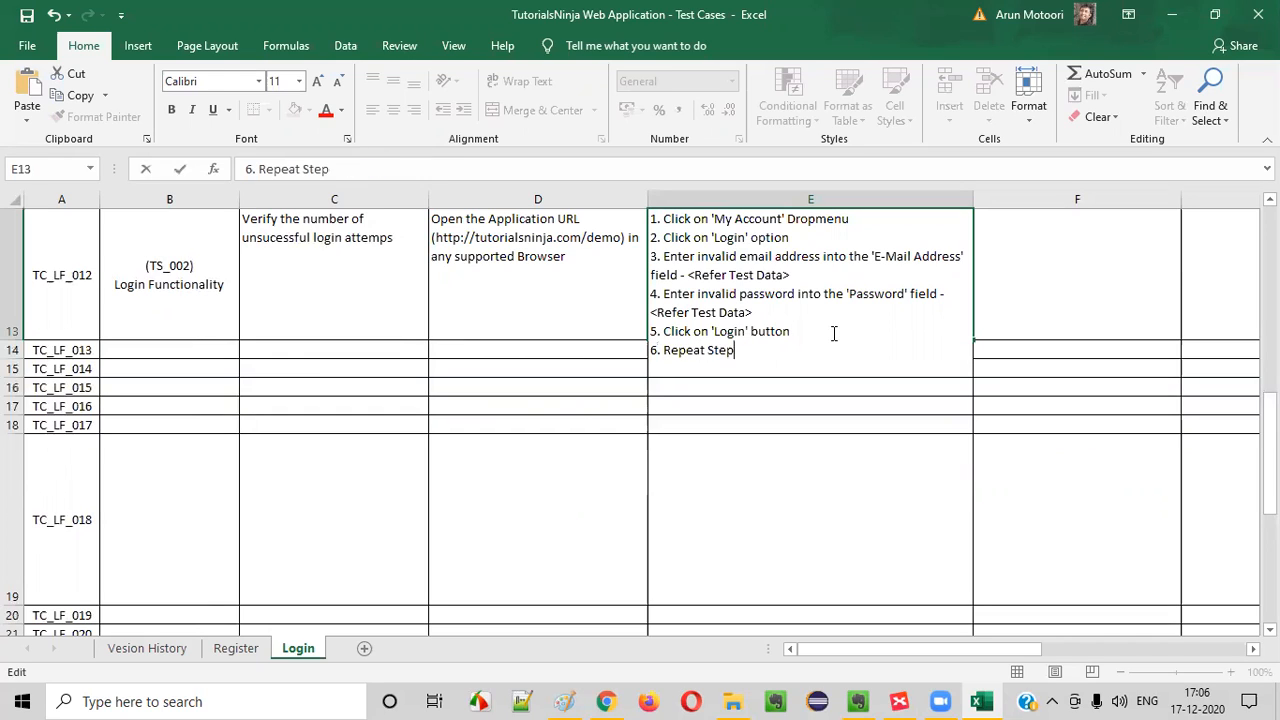
text( 5 for 4 more times)
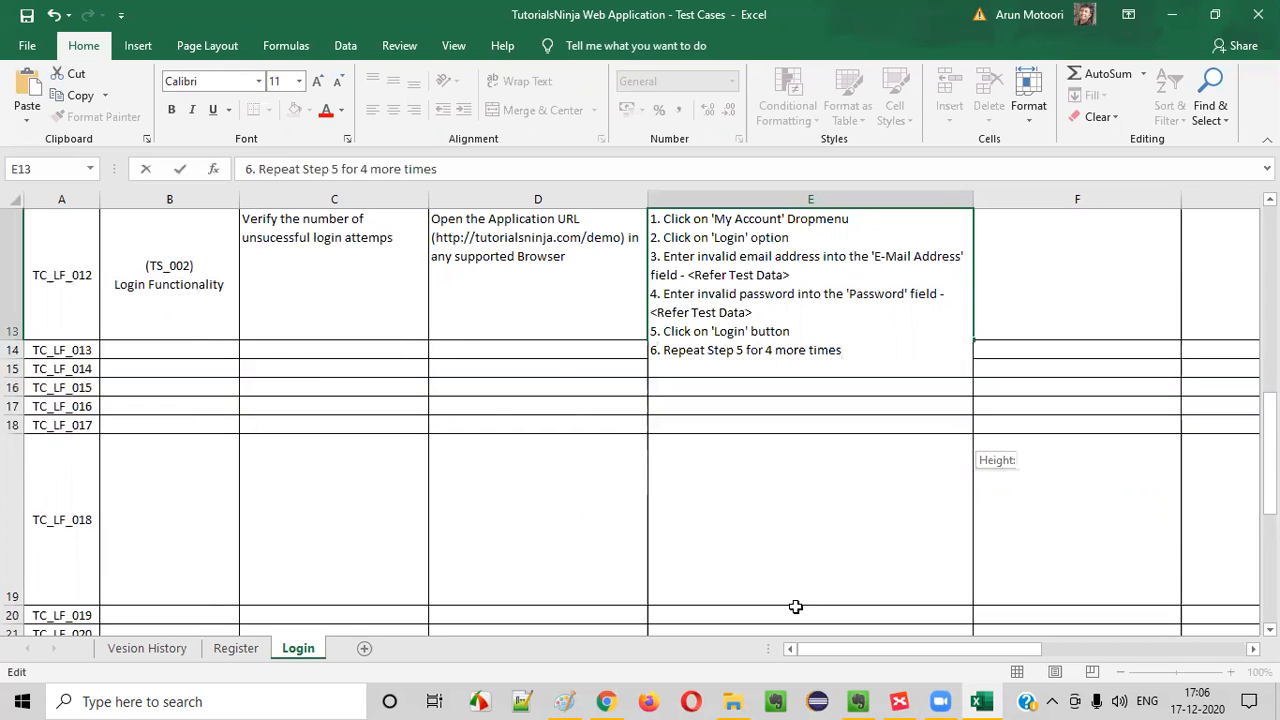
click(794, 608)
click(773, 345)
drag(14, 377, 15, 360)
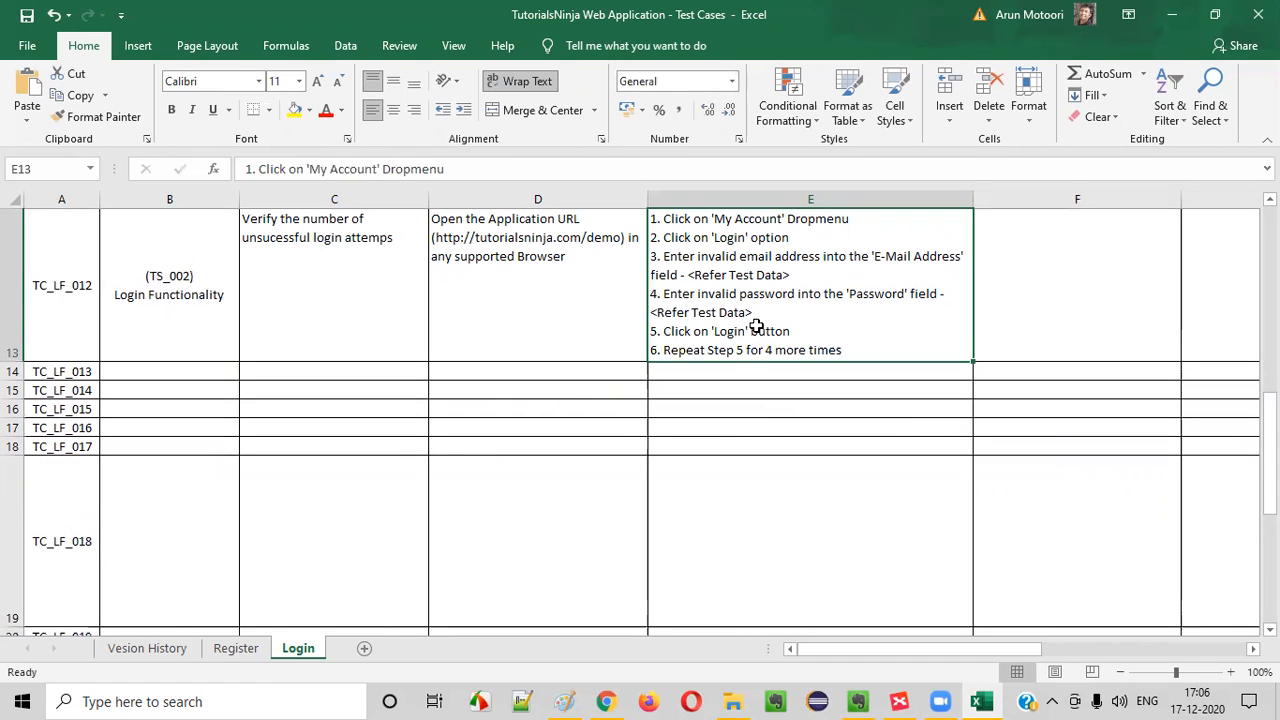
Copy TC_LF_002's invalid e-mail address and password test data into TC_LF_012's Test Data cell
click(1111, 286)
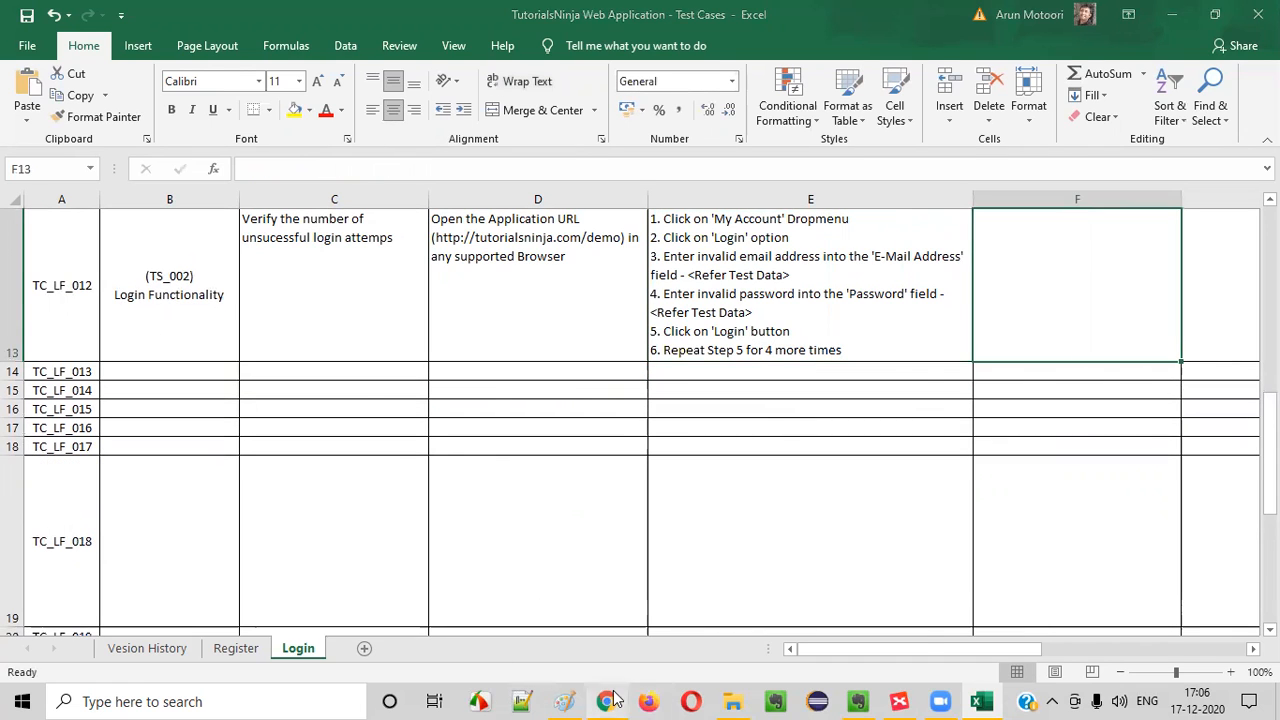
click(606, 701)
click(274, 300)
key(alt+Tab)
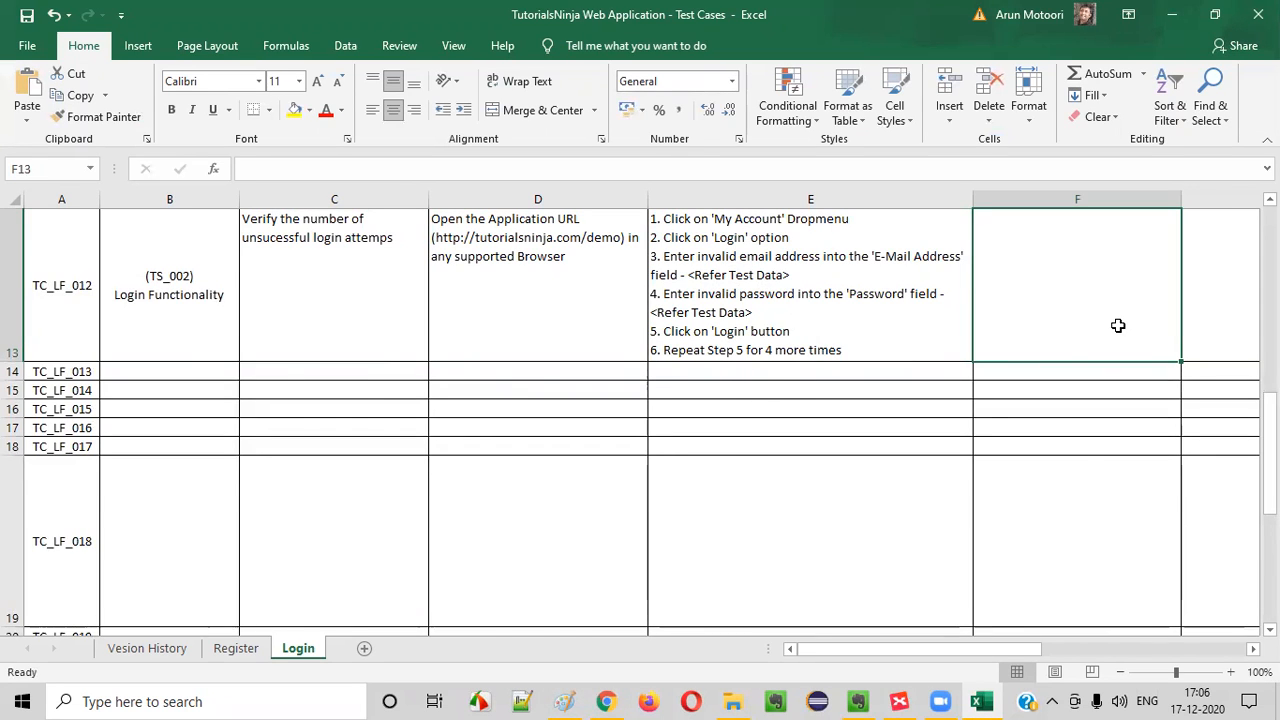
scroll(1110, 315, up, 4)
click(1088, 465)
key(ctrl+c)
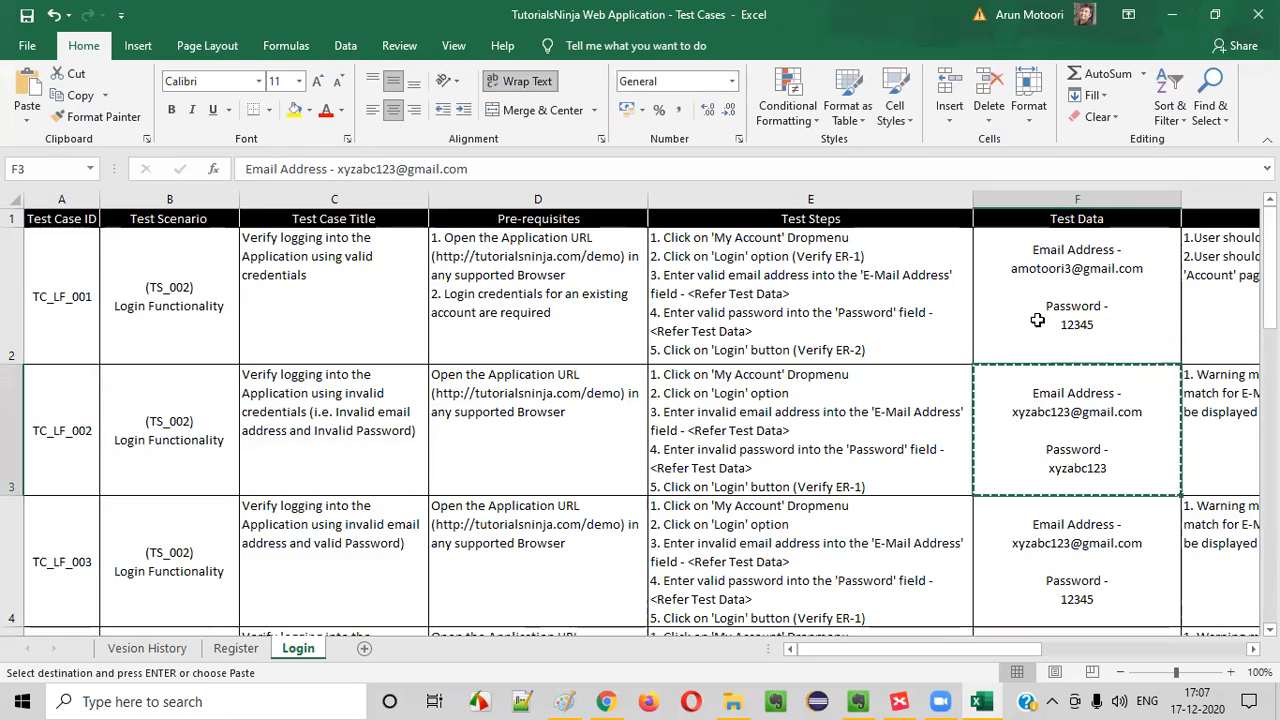
scroll(1060, 420, down, 4)
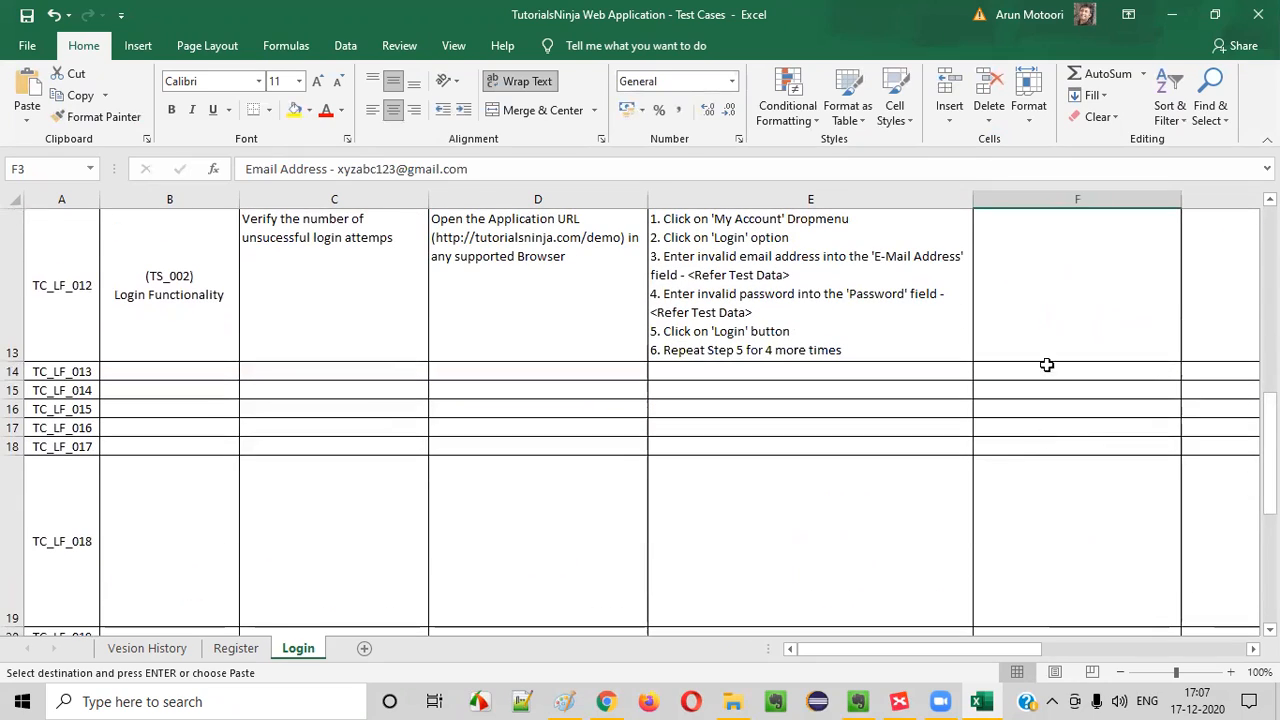
click(1054, 338)
key(Return)
Begin TC_LF_012's expected result in G13 with "1. User should be displayed" and append "(ER-1)" to test step 6
double_click(1200, 297)
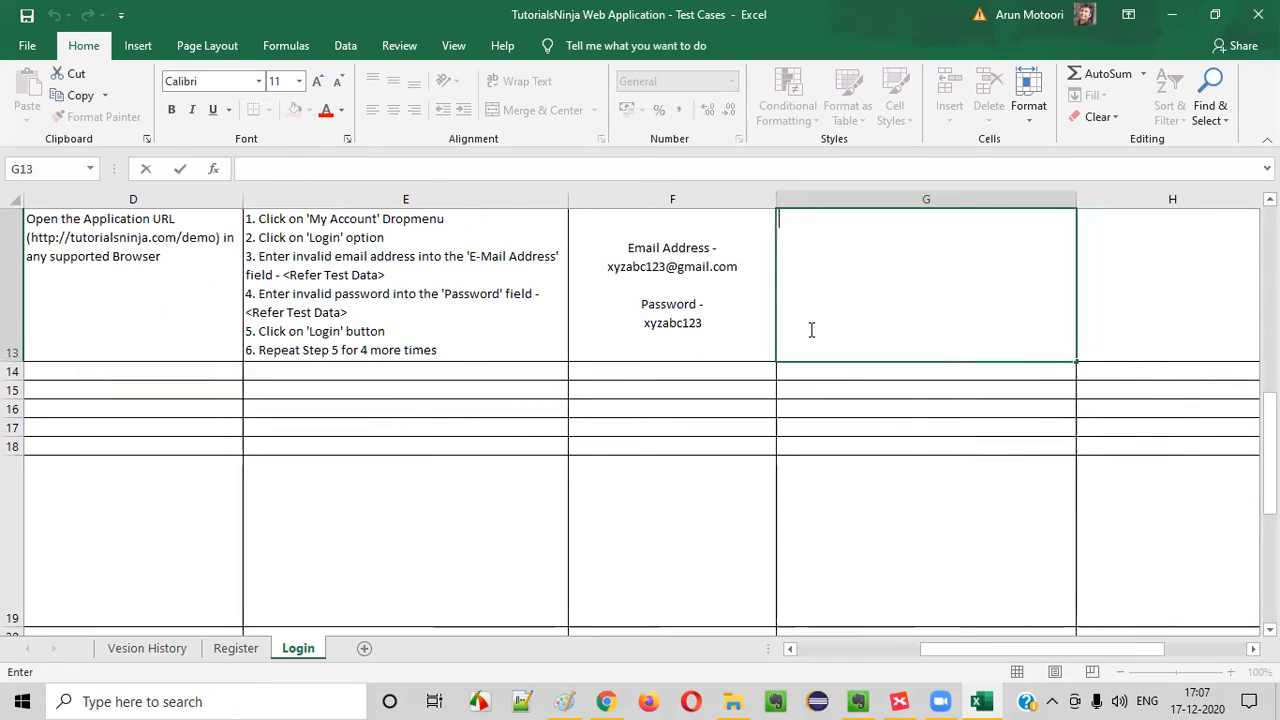
text(1.)
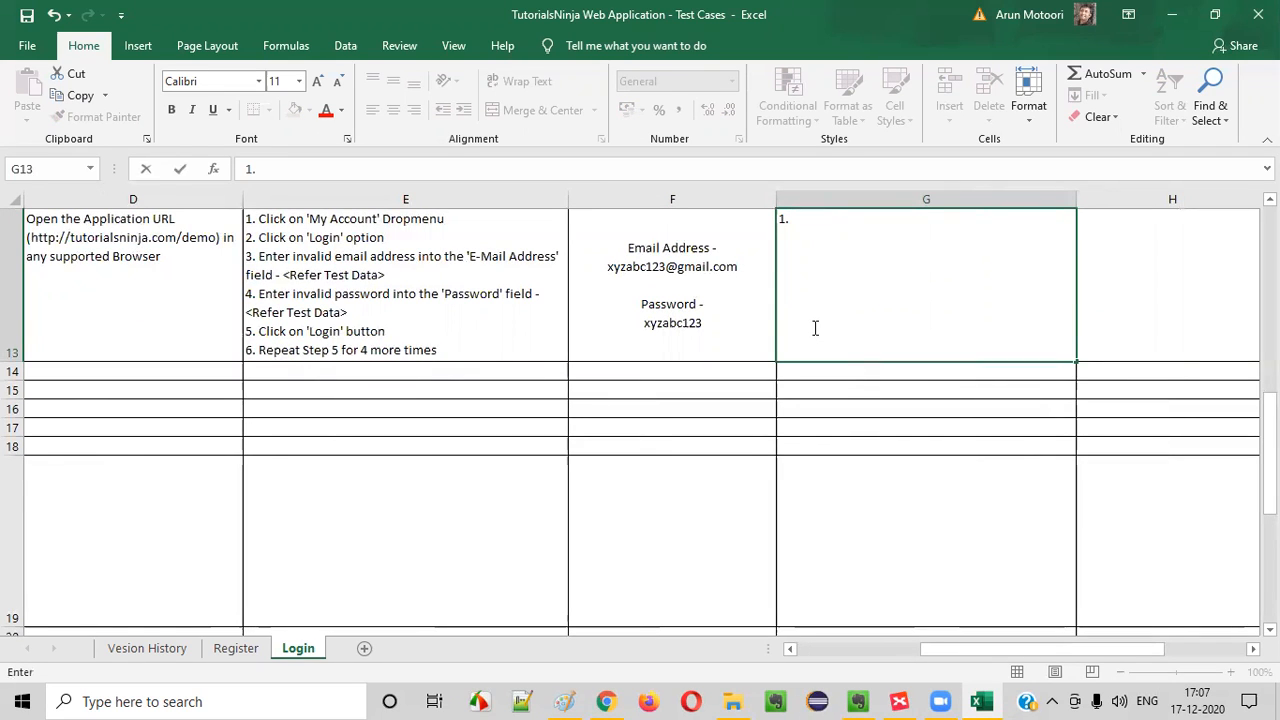
key(alt+Tab)
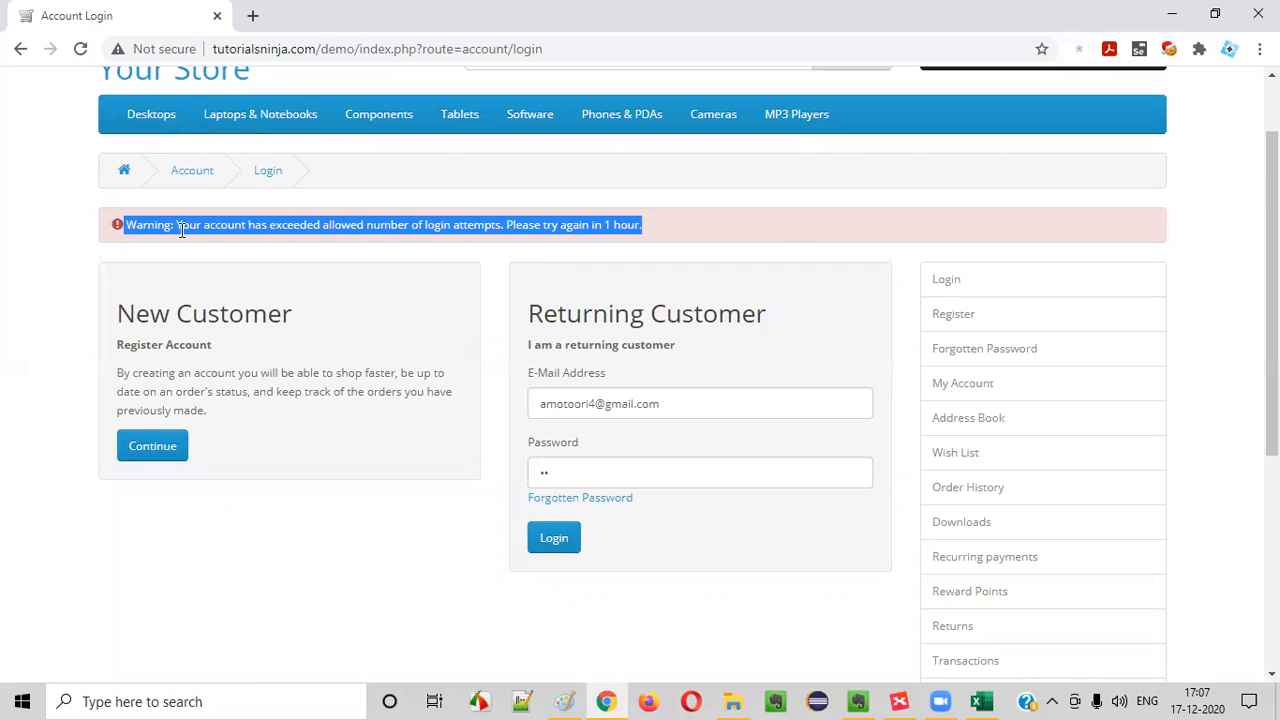
key(alt+Tab)
text(uSD)
key(BackSpace)
key(BackSpace)
key(BackSpace)
text(U)
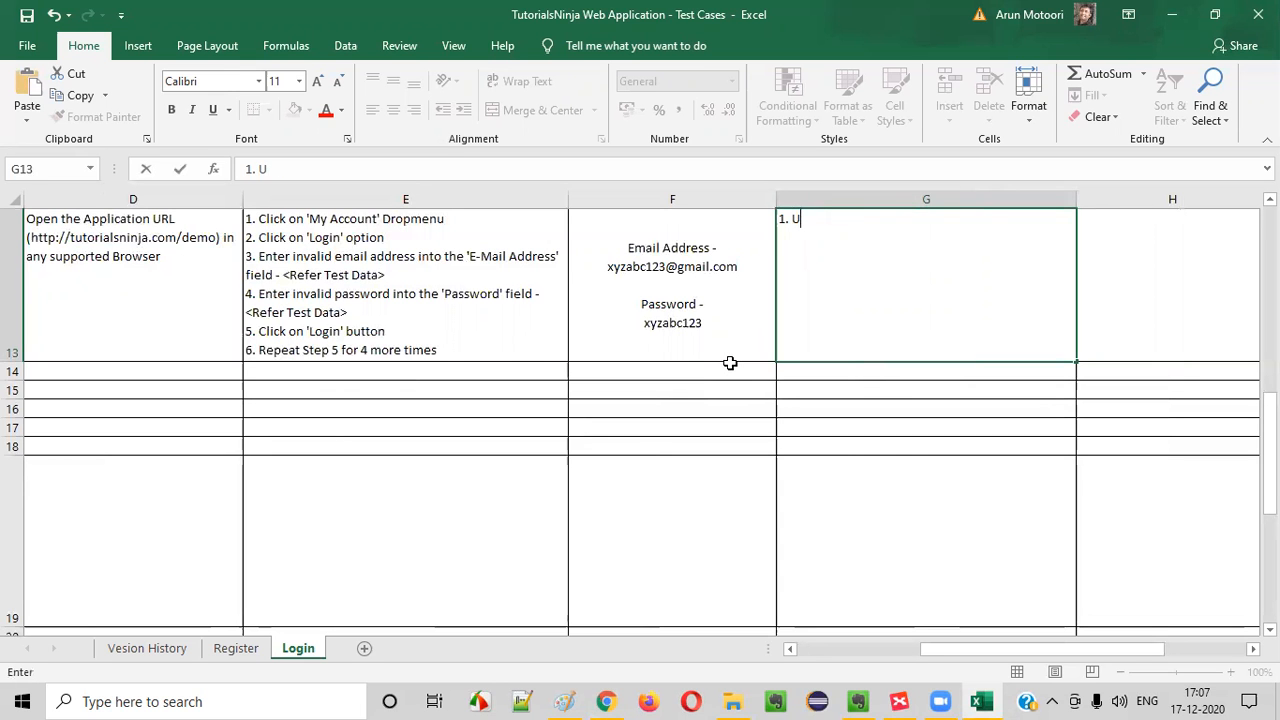
text(ser should be displayed)
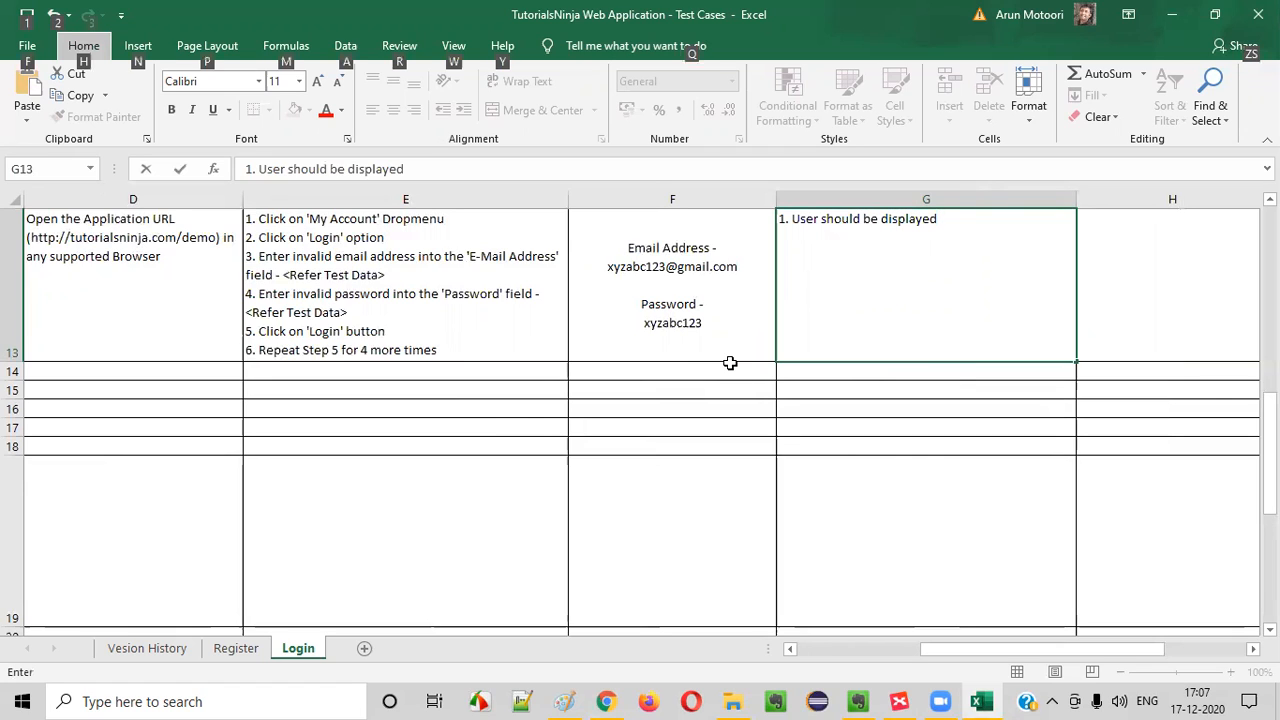
double_click(447, 351)
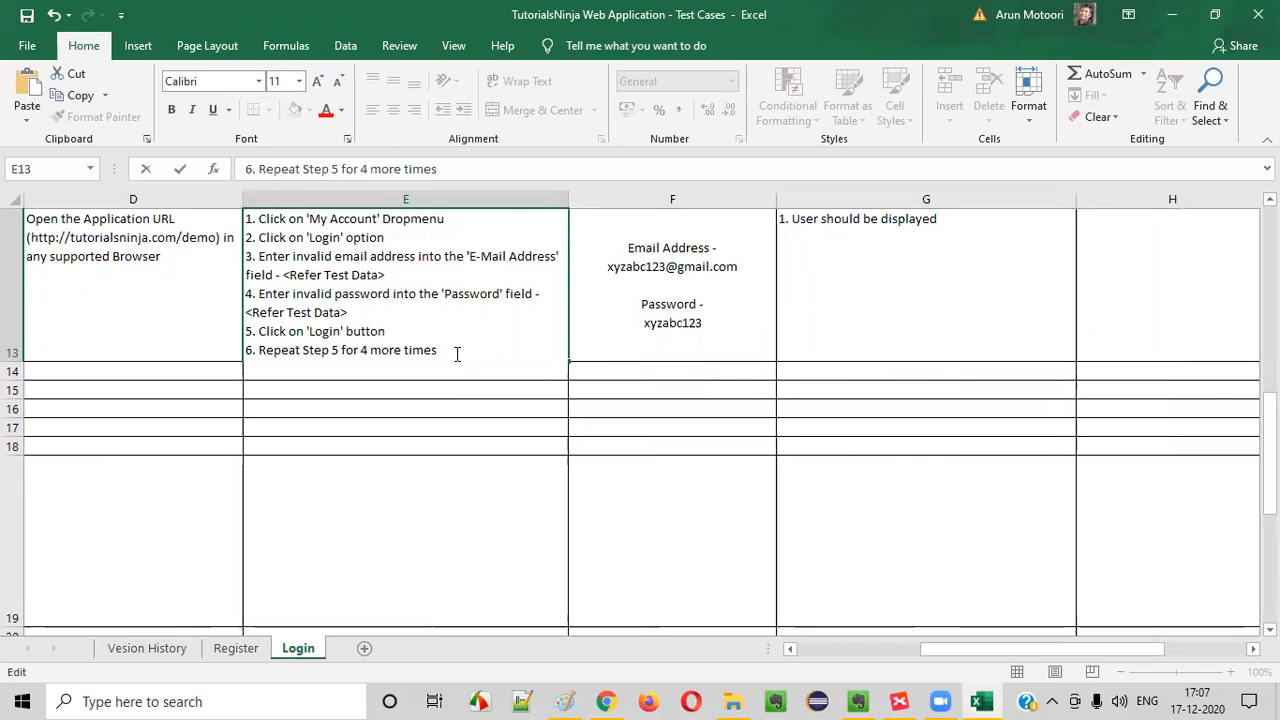
text((ER-1))
Replace the wording after "1." in TC_LF_012's expected result with "Warning message with the text '"
double_click(948, 266)
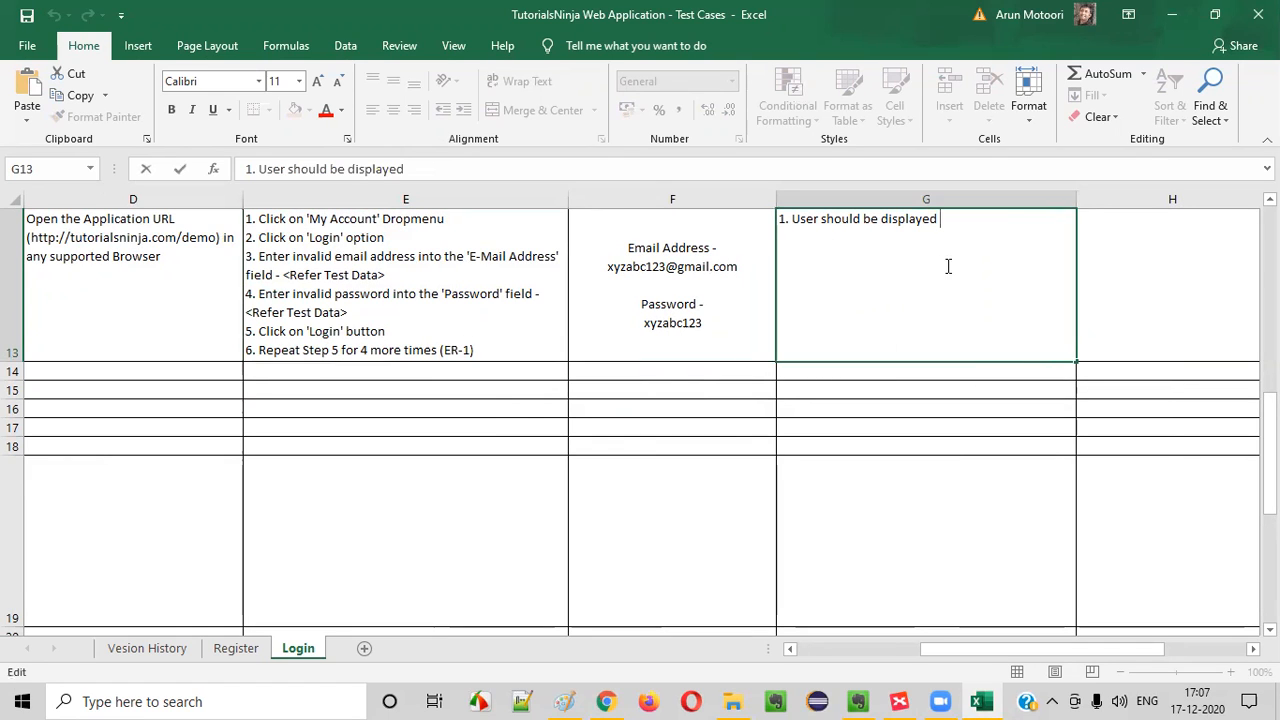
key(BackSpace)
key(BackSpace)
key(BackSpace)
key(BackSpace)
key(BackSpace)
key(BackSpace)
key(BackSpace)
key(BackSpace)
key(BackSpace)
key(BackSpace)
key(BackSpace)
key(BackSpace)
key(BackSpace)
key(BackSpace)
key(BackSpace)
key(BackSpace)
key(BackSpace)
key(BackSpace)
key(BackSpace)
key(BackSpace)
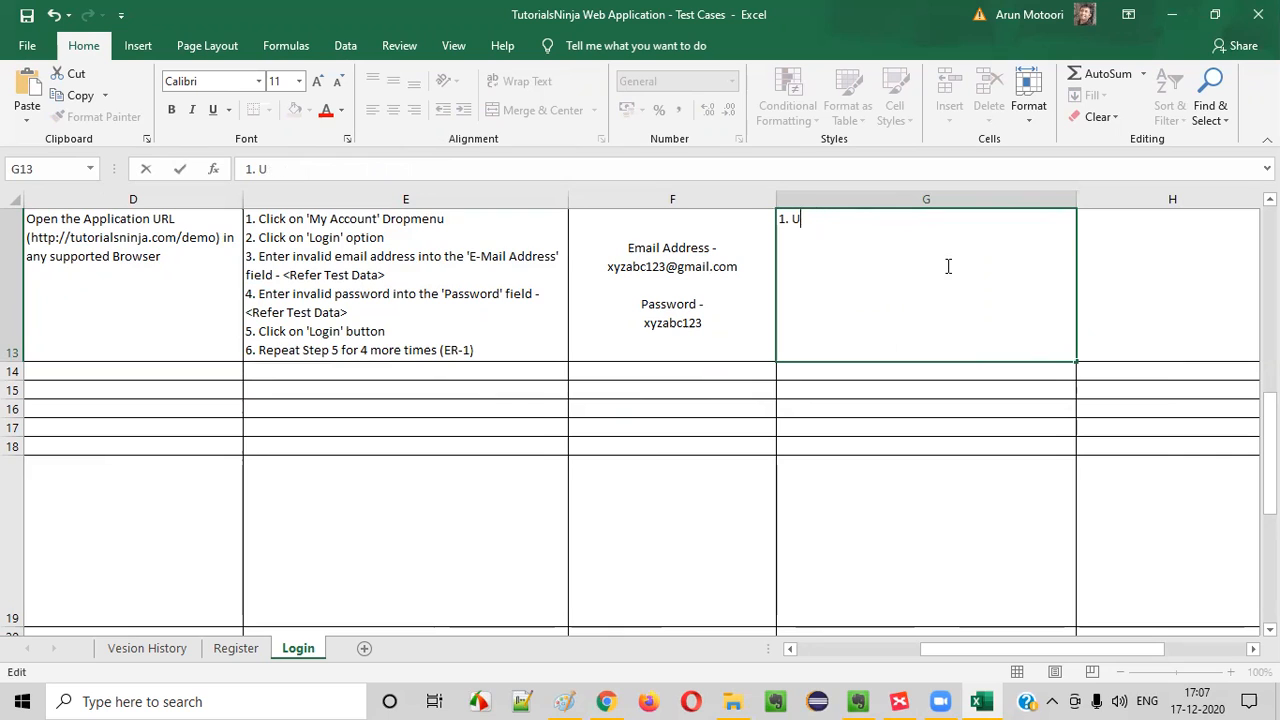
text(war)
key(BackSpace)
key(BackSpace)
key(BackSpace)
key(BackSpace)
text(w)
key(BackSpace)
key(BackSpace)
text(Warn)
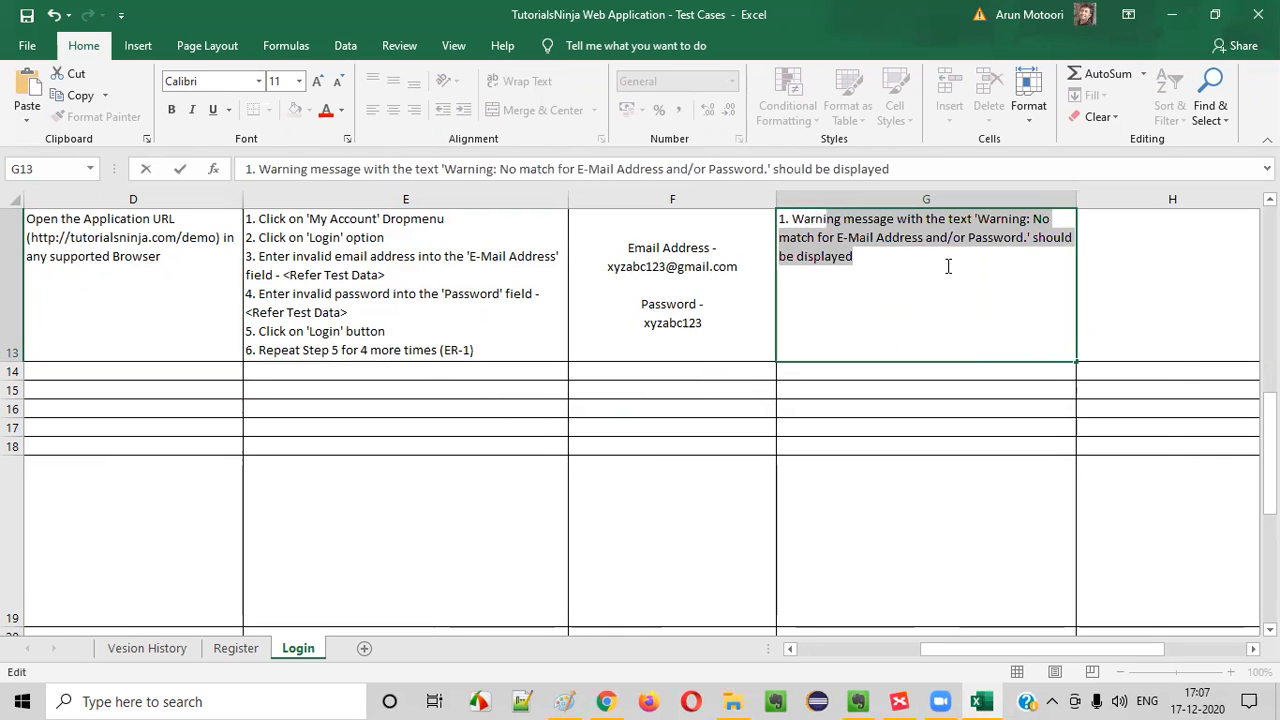
text(ing message with th)
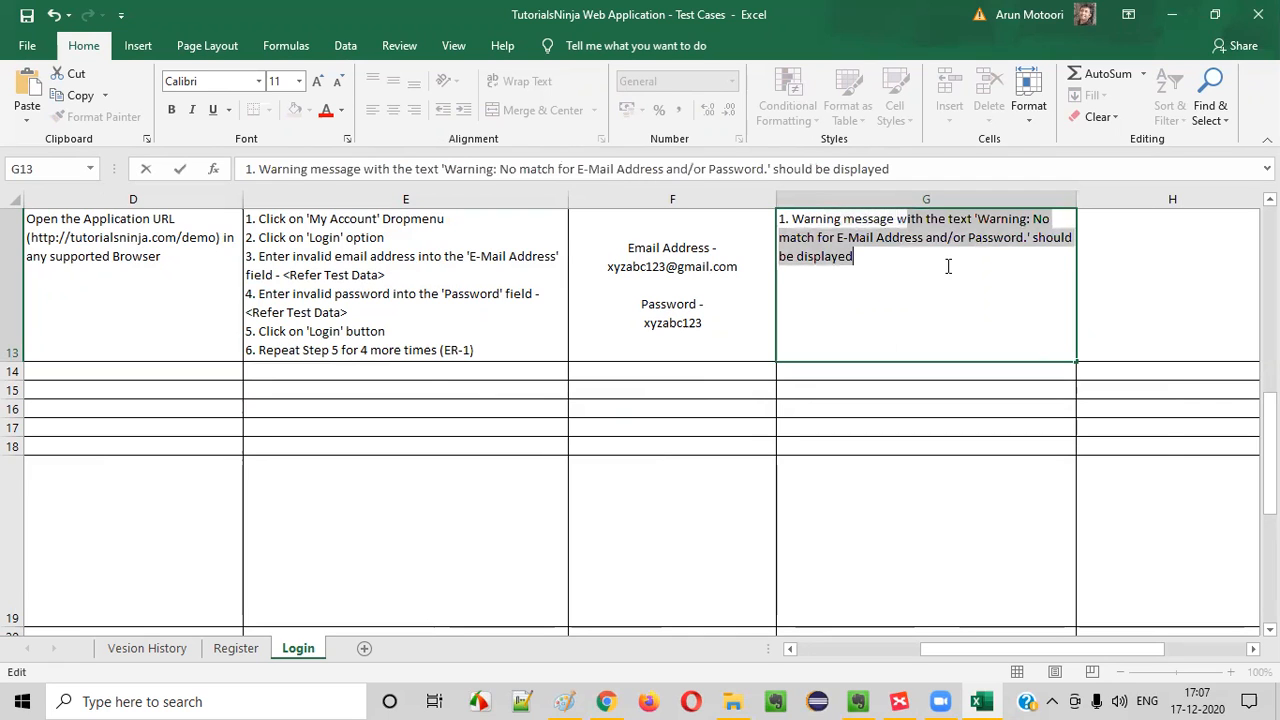
text(e tet)
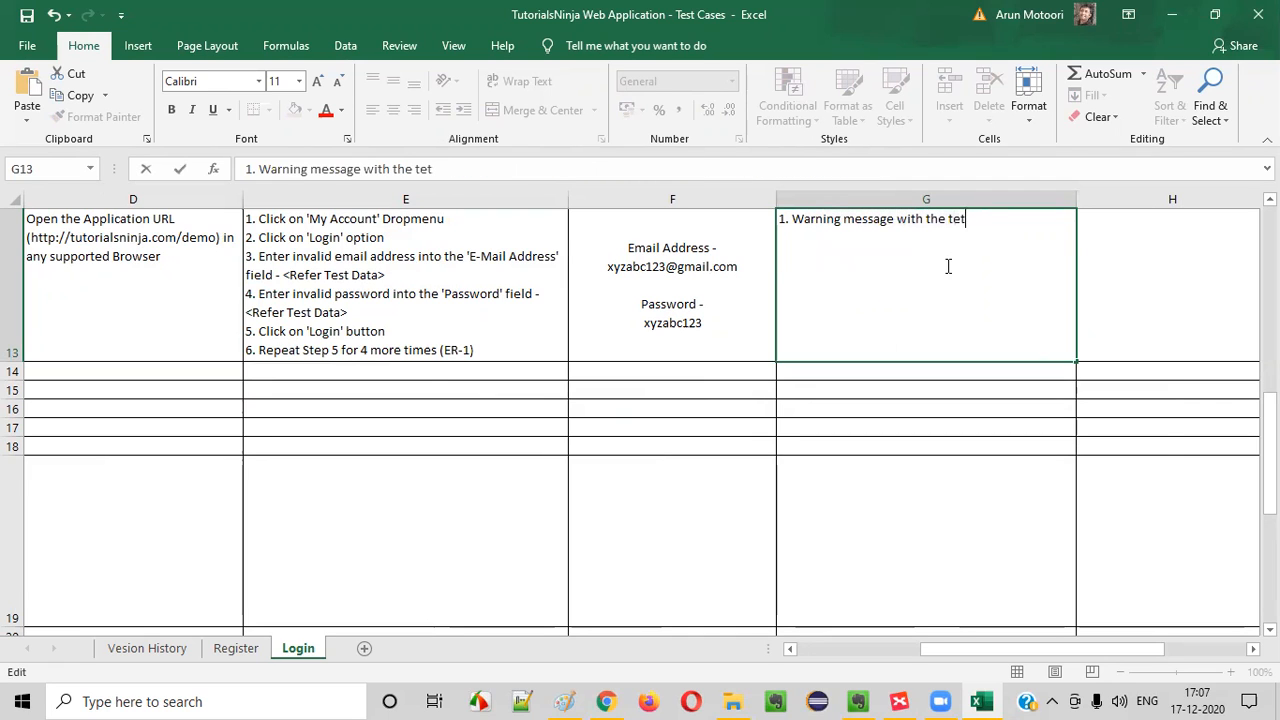
key(BackSpace)
text(xt ')
Paste the copied warning about exceeded login attempts after the opening quote and remove an extra space before it
key(alt+Tab)
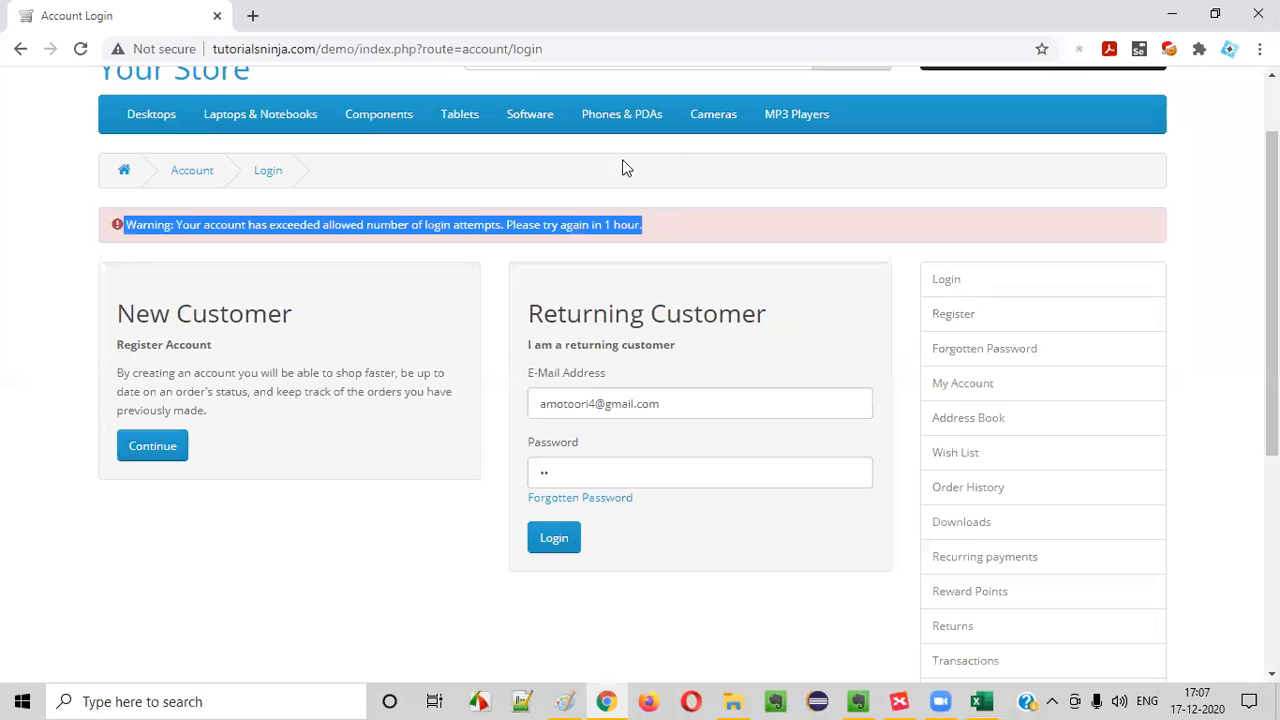
key(alt+Tab)
key(ctrl+v)
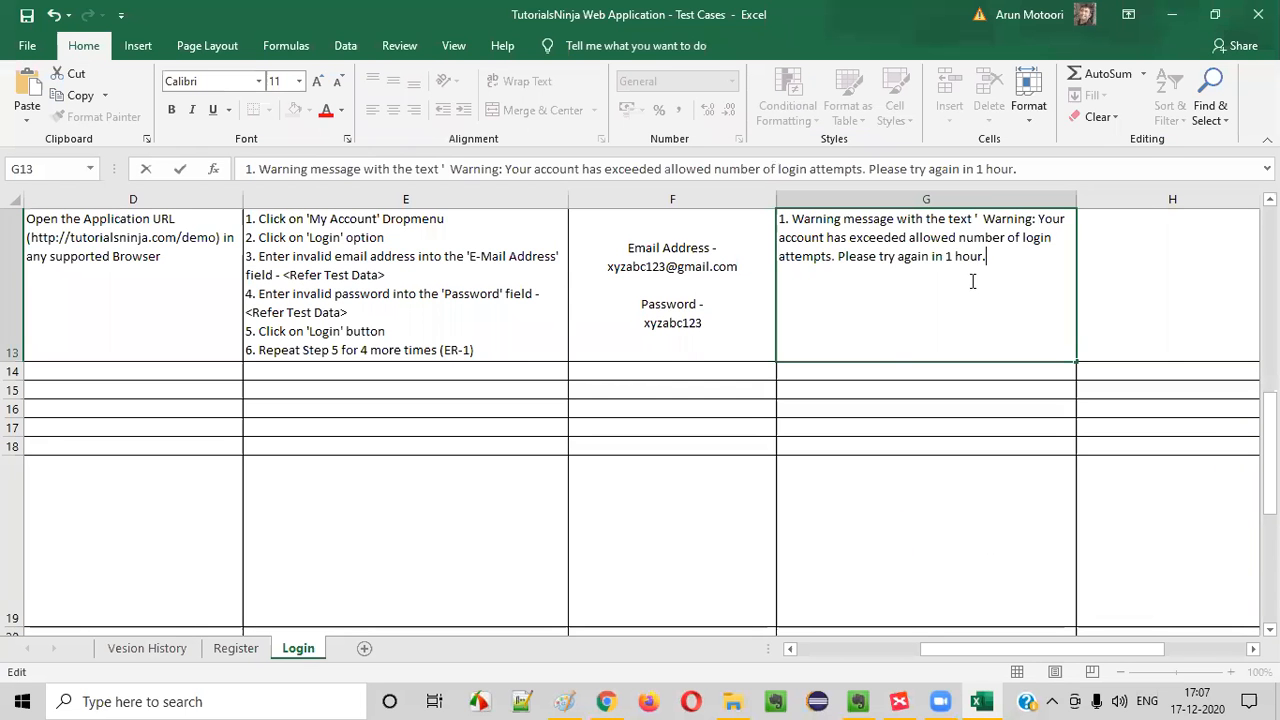
click(980, 219)
text(hour.)
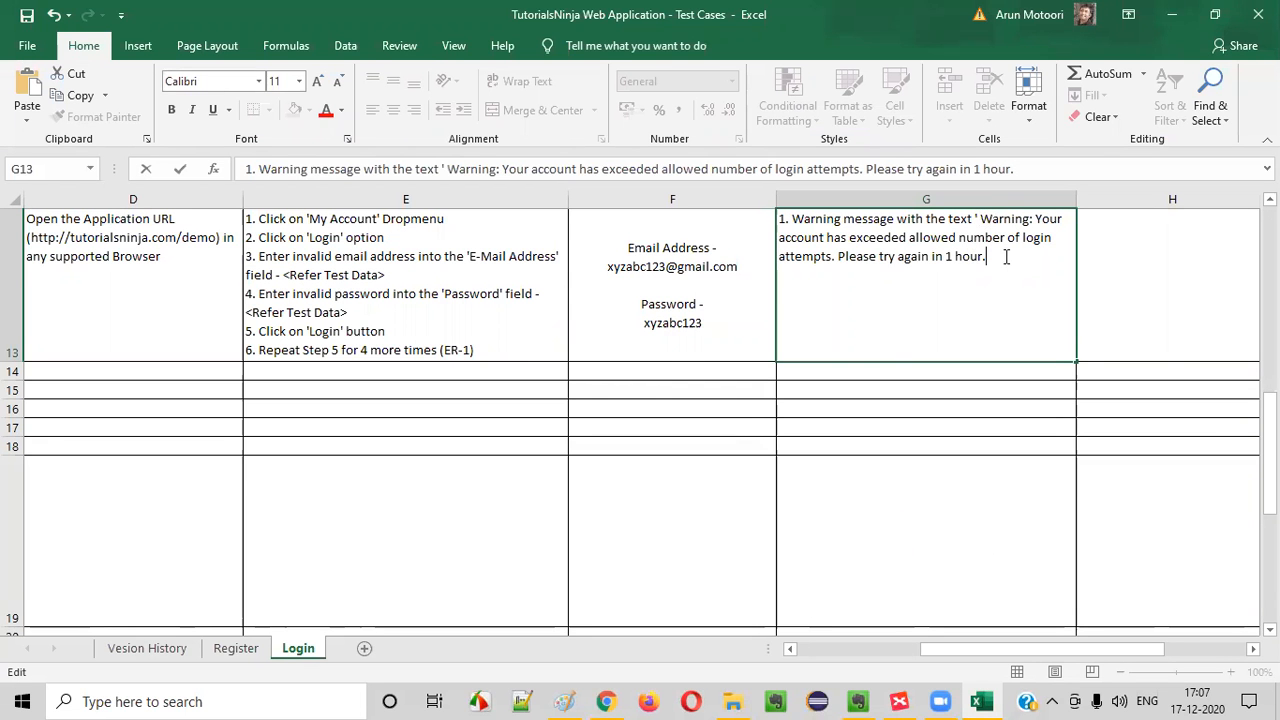
text(' should be d)
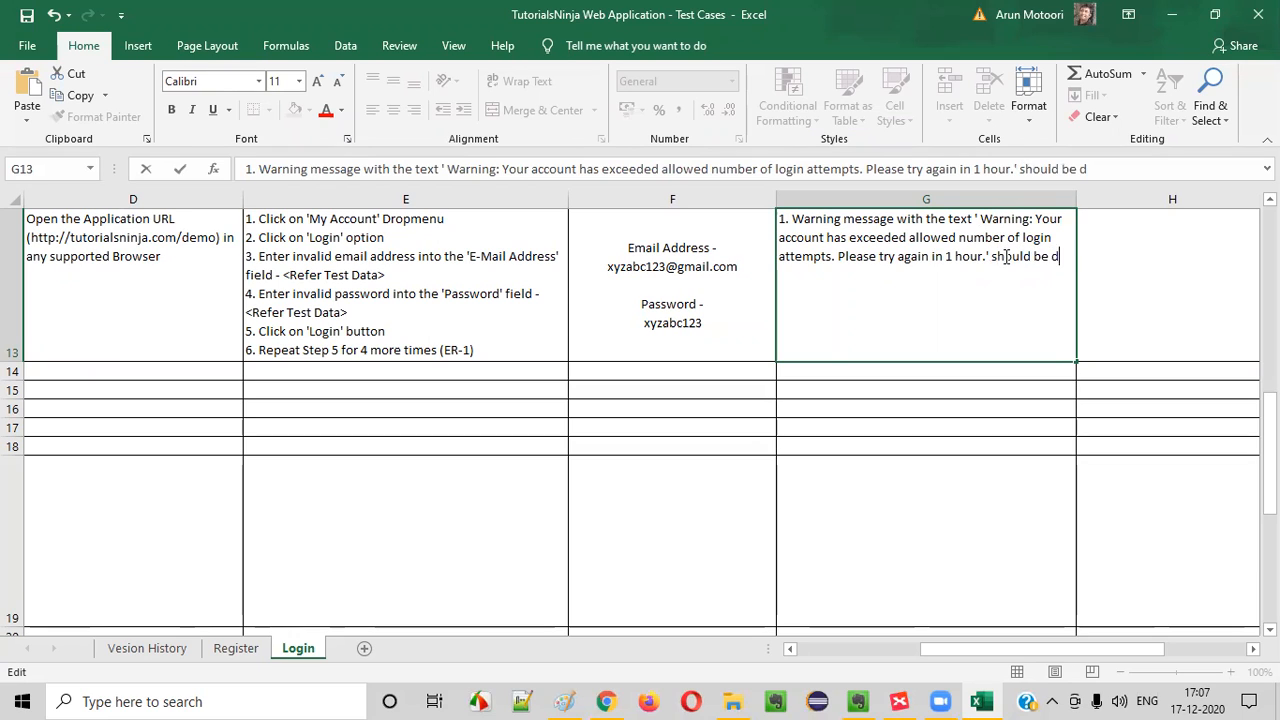
text(isplayed on)
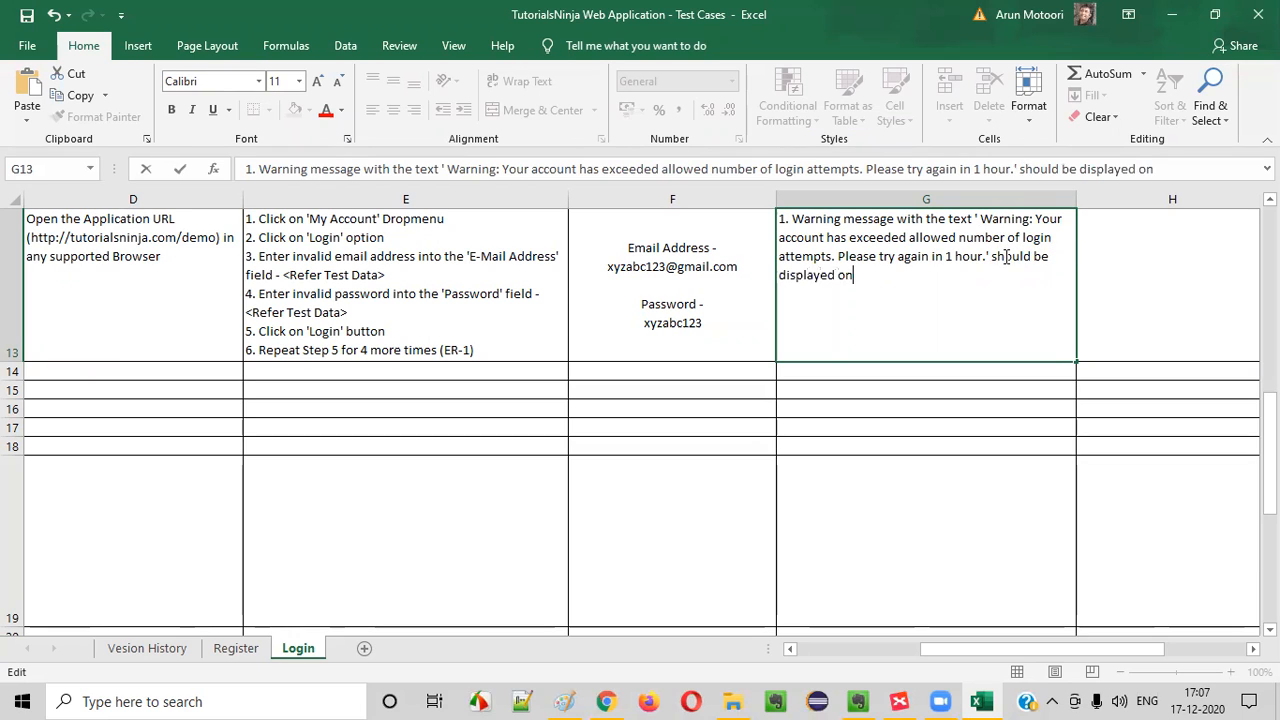
Close the quoted warning and continue the expected result with "should be displayed for the 5th time of"
key(BackSpace)
key(BackSpace)
key(BackSpace)
text(for the 5th time of )
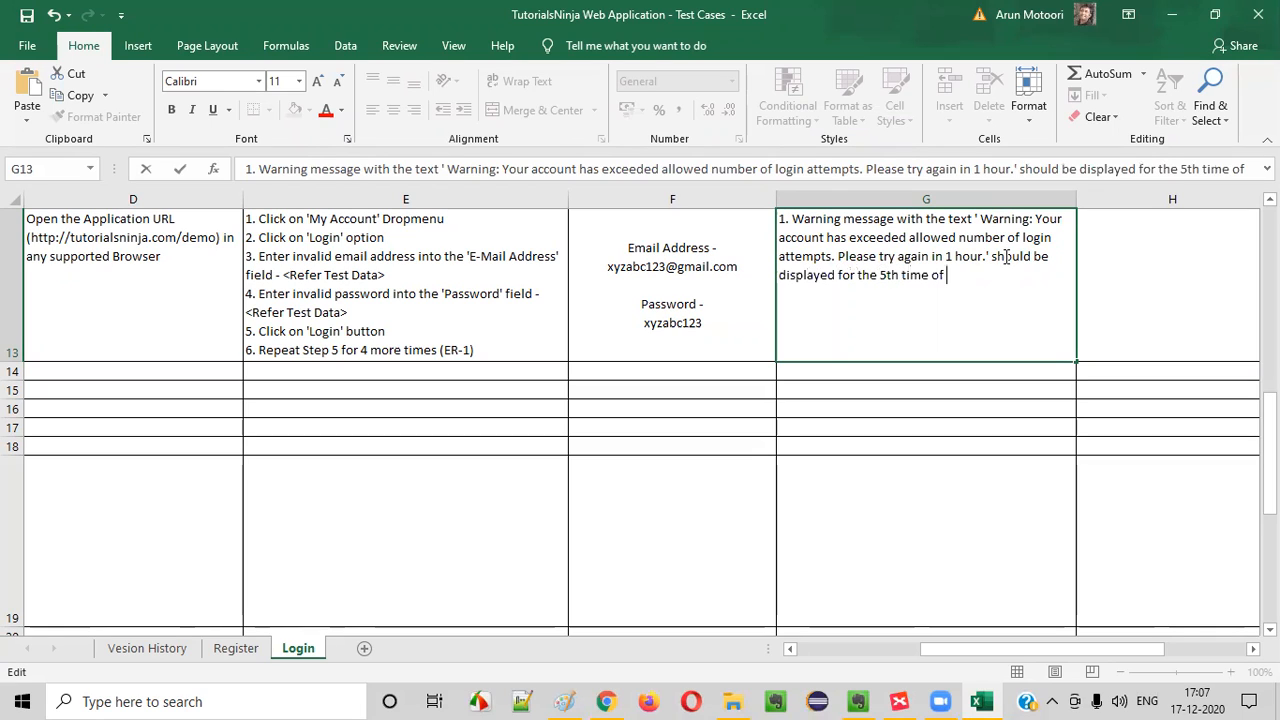
text(clicking the 'Login' button)
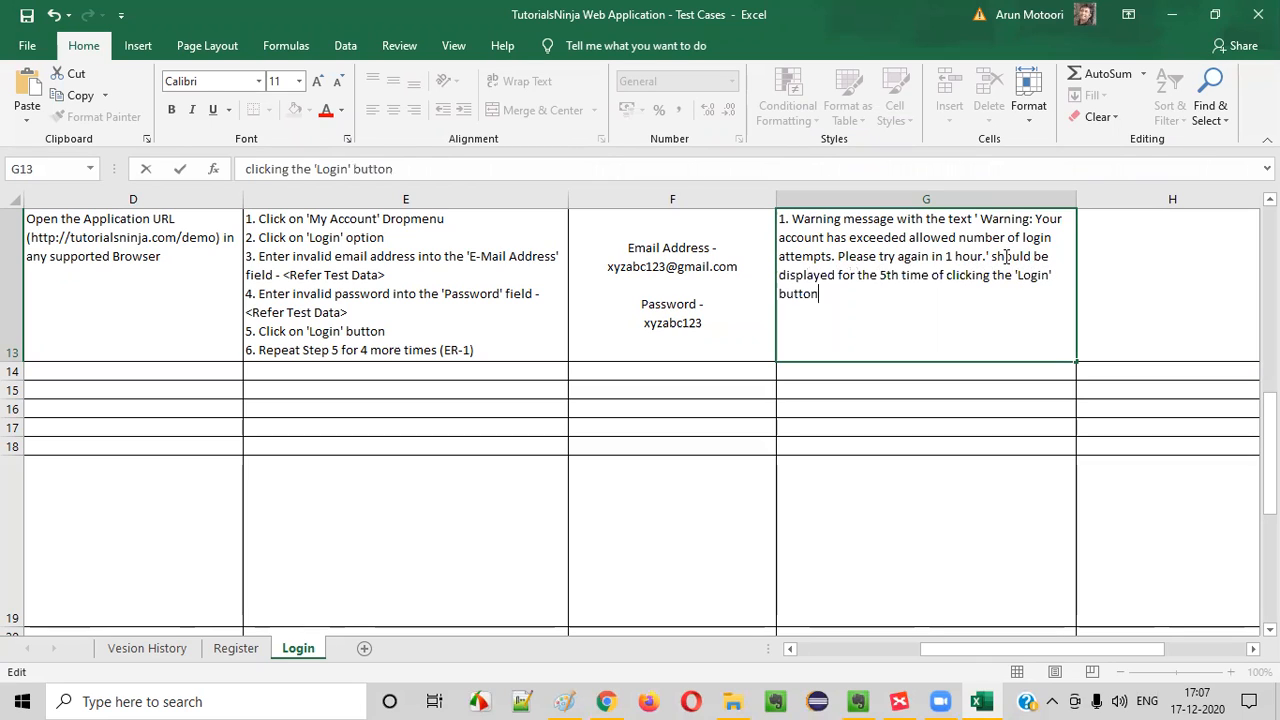
text( with the same invali)
Finish TC_LF_012's expected result with "clicking the 'Login' button with the same invalid credentials"
key(BackSpace)
key(BackSpace)
key(BackSpace)
key(BackSpace)
key(BackSpace)
key(BackSpace)
text(invalid credentail)
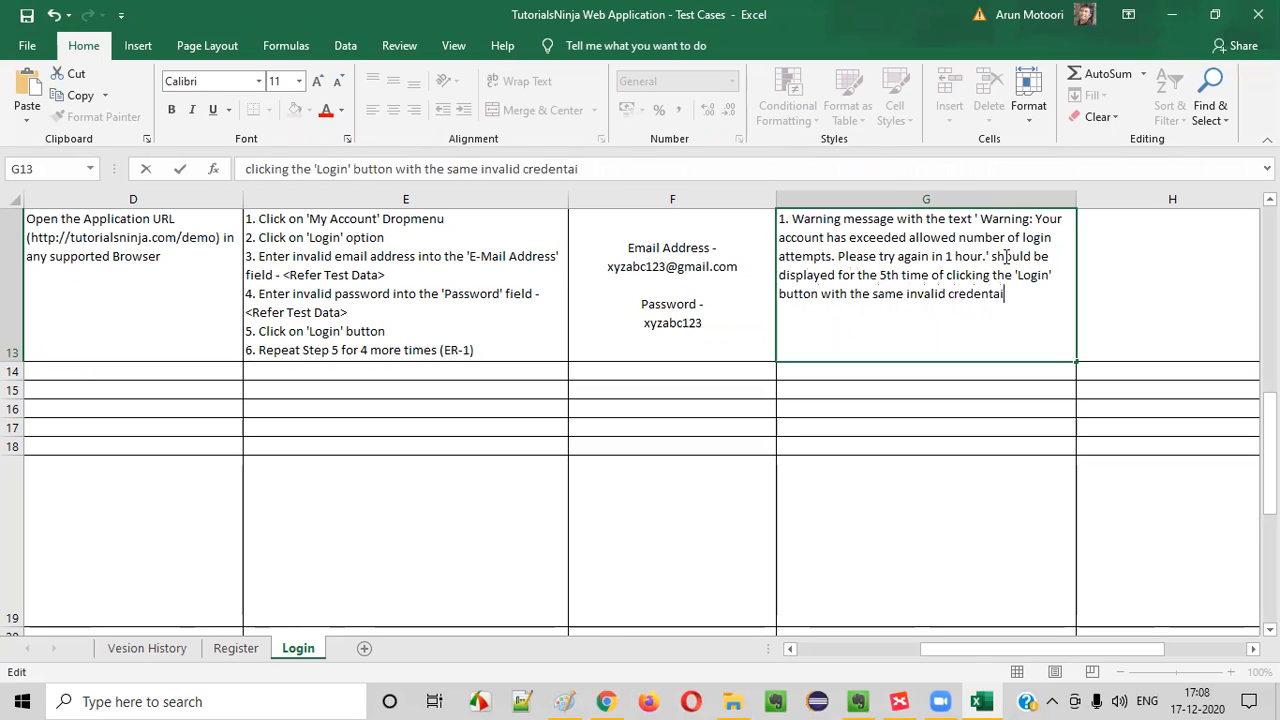
key(BackSpace)
key(BackSpace)
key(BackSpace)
text(ials)
key(Return)
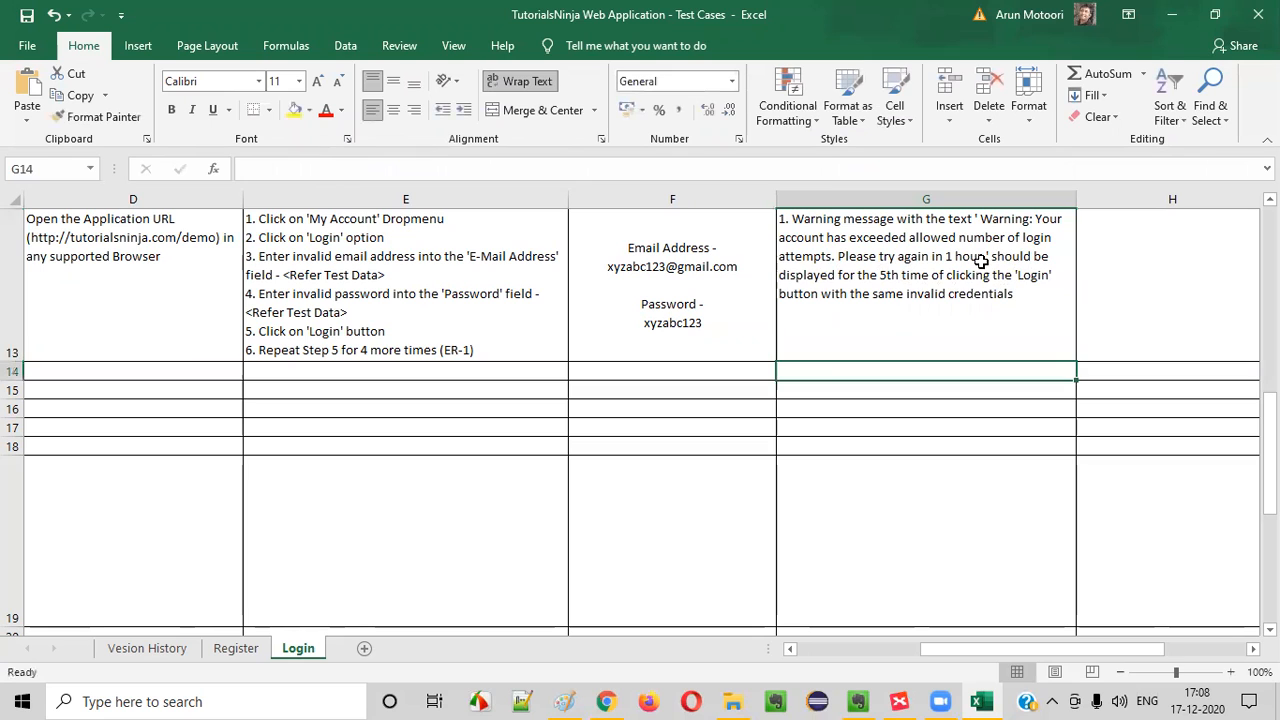
Copy the "(TS_002) Login Functionality" scenario from TC_LF_012 into TC_LF_013's Test Scenario cell
click(977, 265)
drag(1158, 300, 8, 236)
click(104, 307)
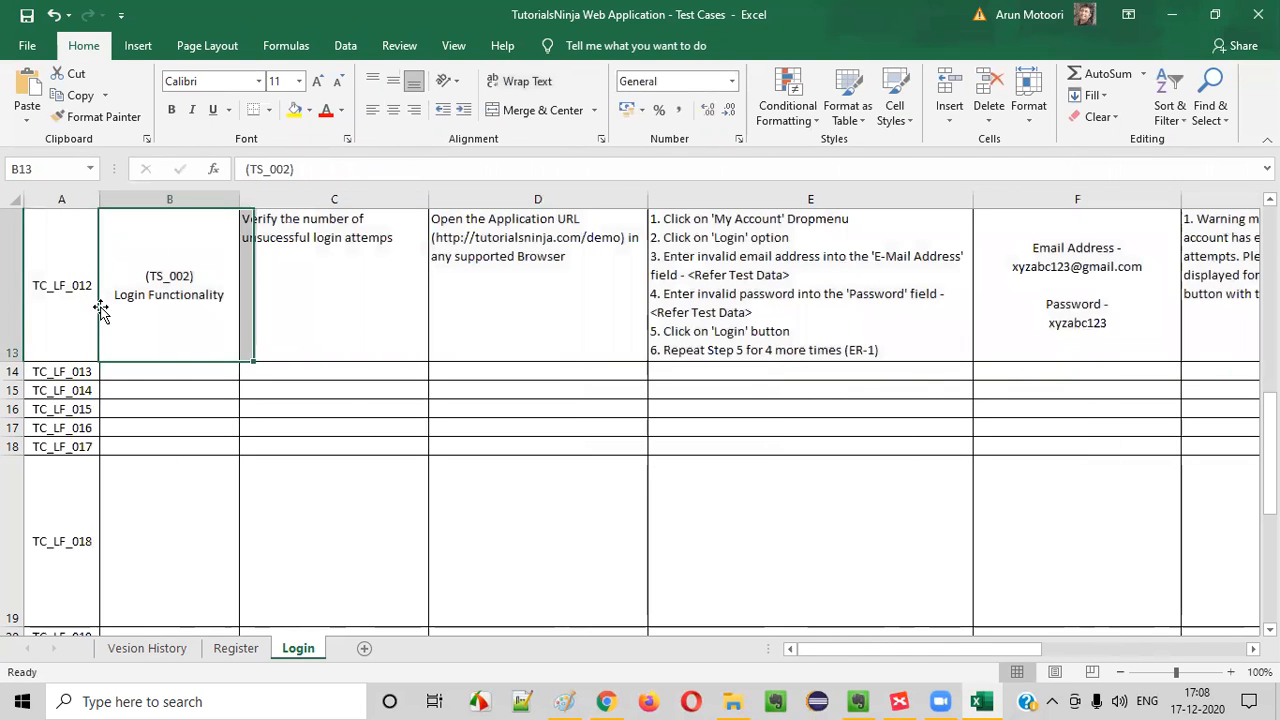
key(ctrl+c)
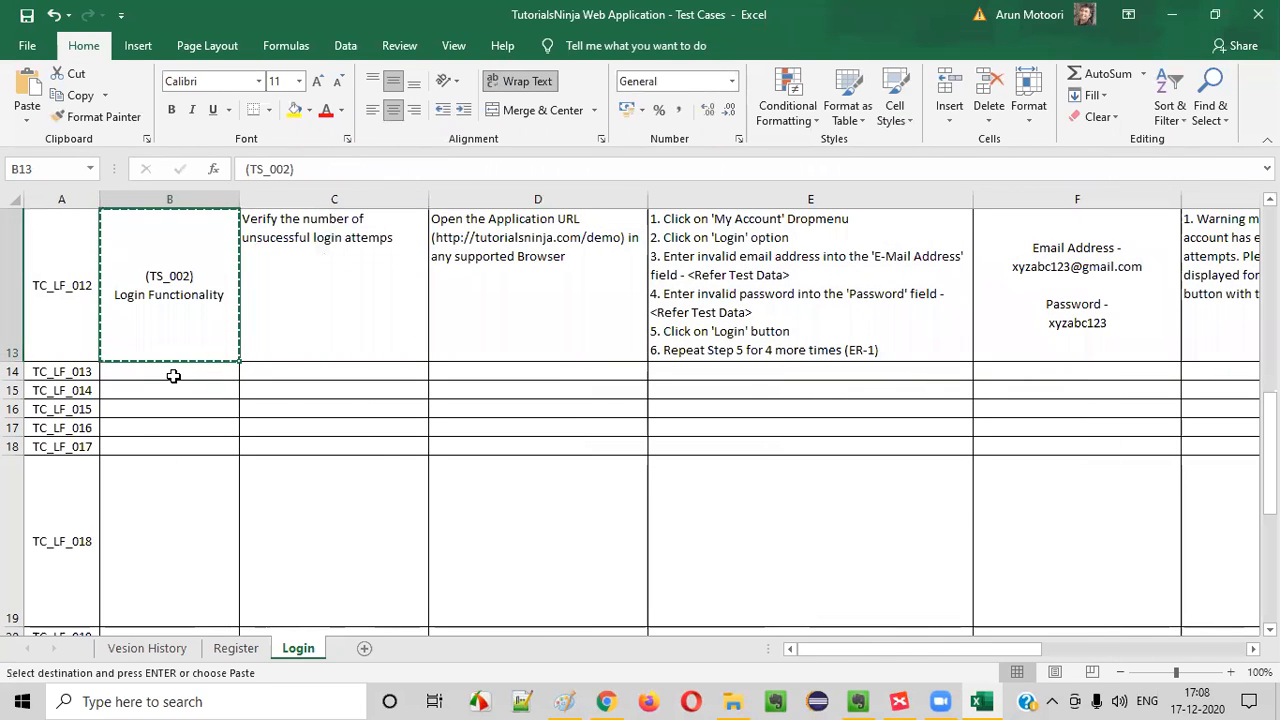
click(171, 374)
key(ctrl+v)
Switch to XMind and fill the topic about the limit on unsuccessful login attempts with green
click(899, 701)
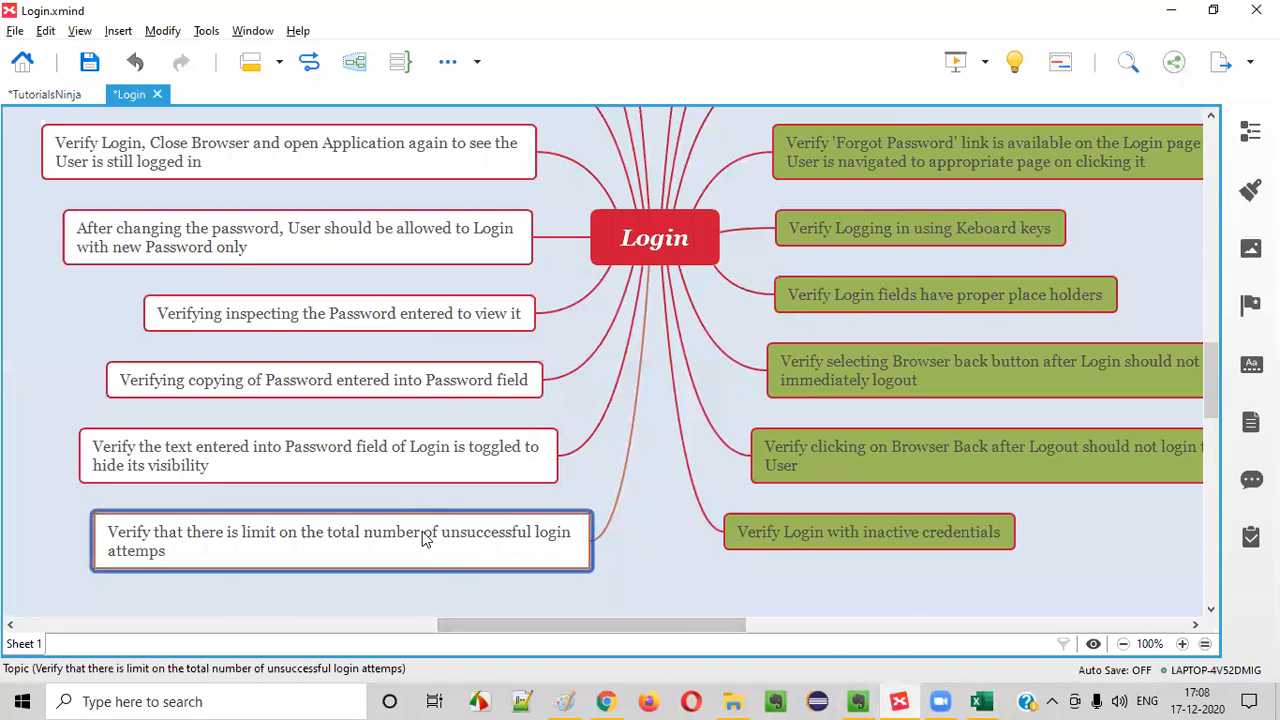
click(1250, 190)
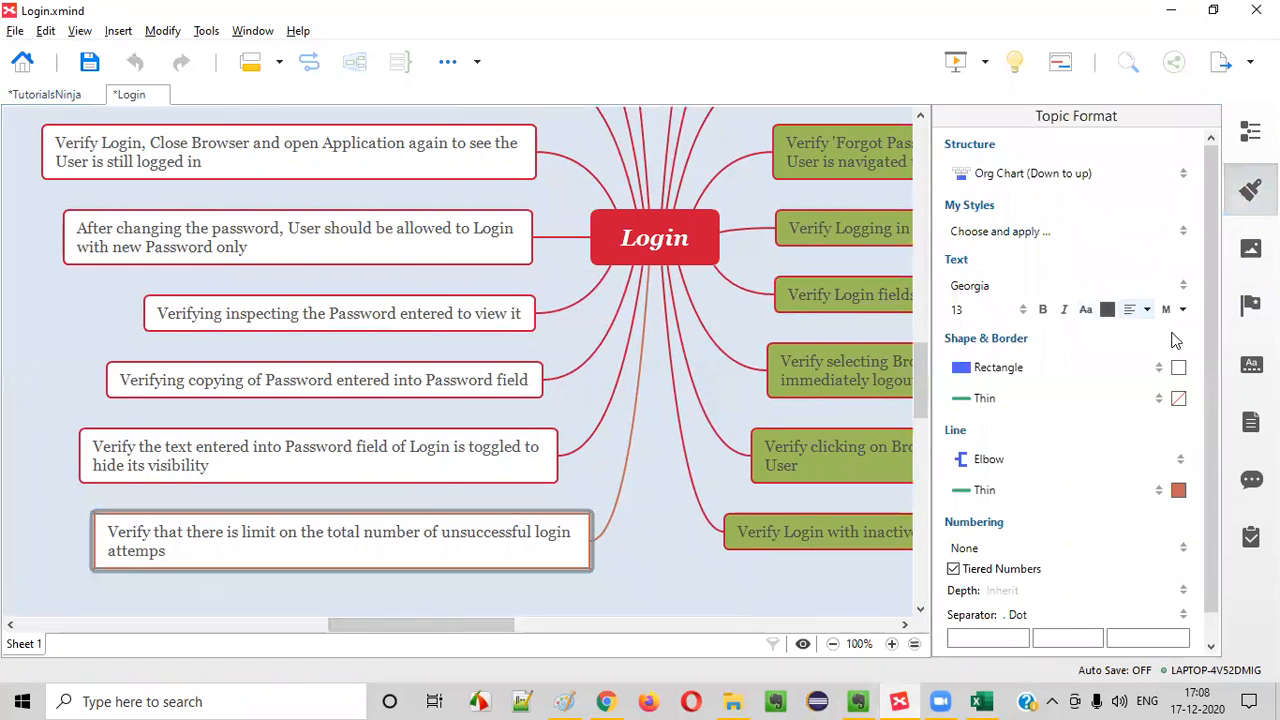
click(1178, 367)
click(1106, 412)
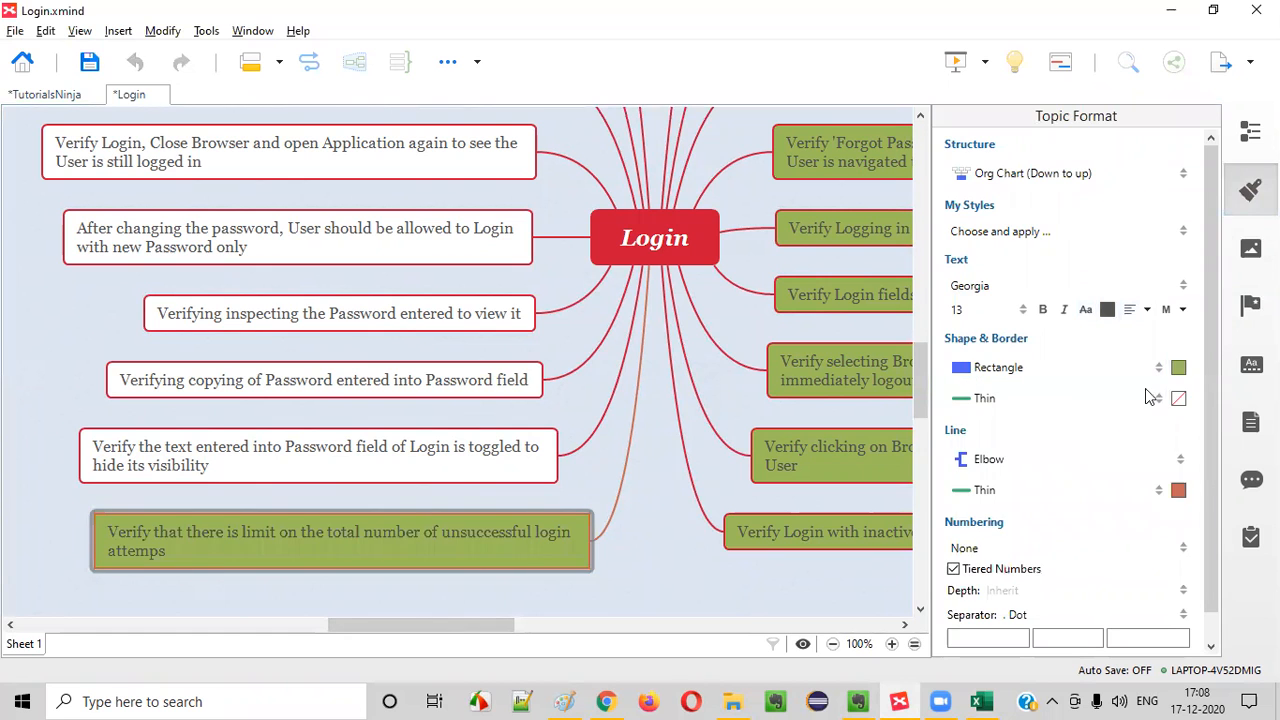
click(1250, 190)
Examine the remaining unfilled Login scenarios in the mind map and select the one about toggling the Password text's visibility
scroll(680, 281, up, 3)
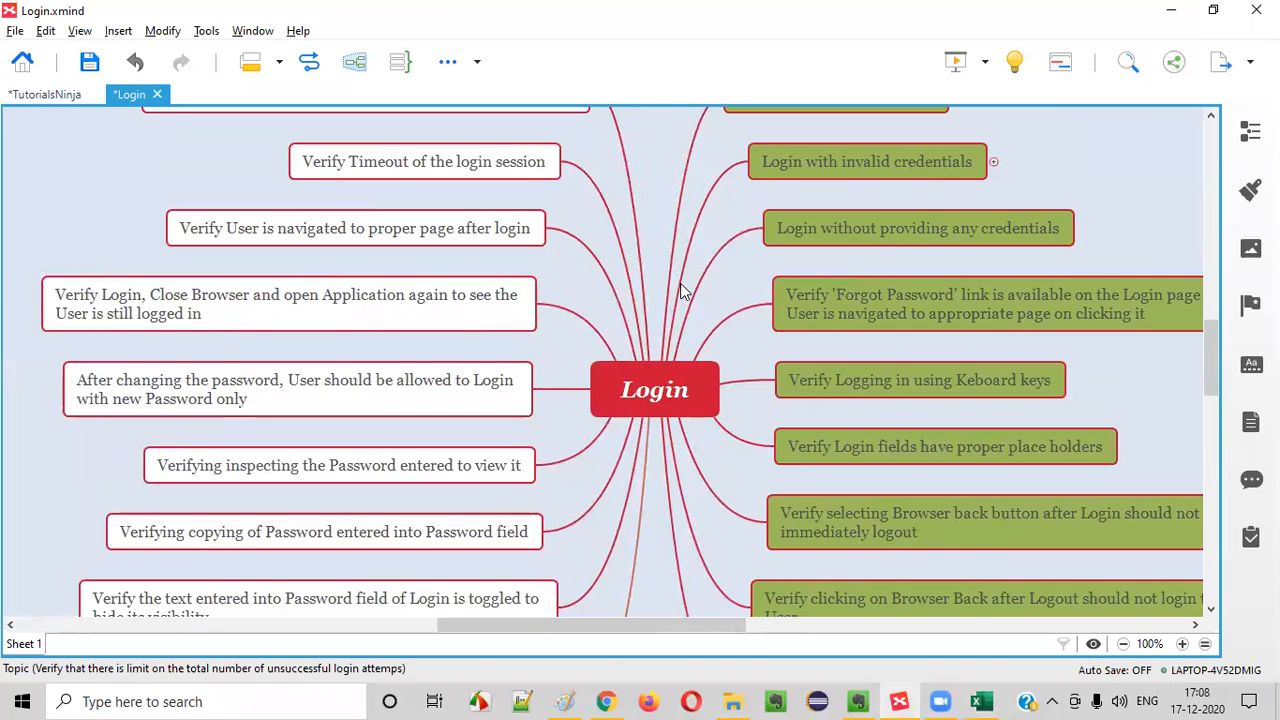
scroll(615, 348, down, 3)
click(420, 463)
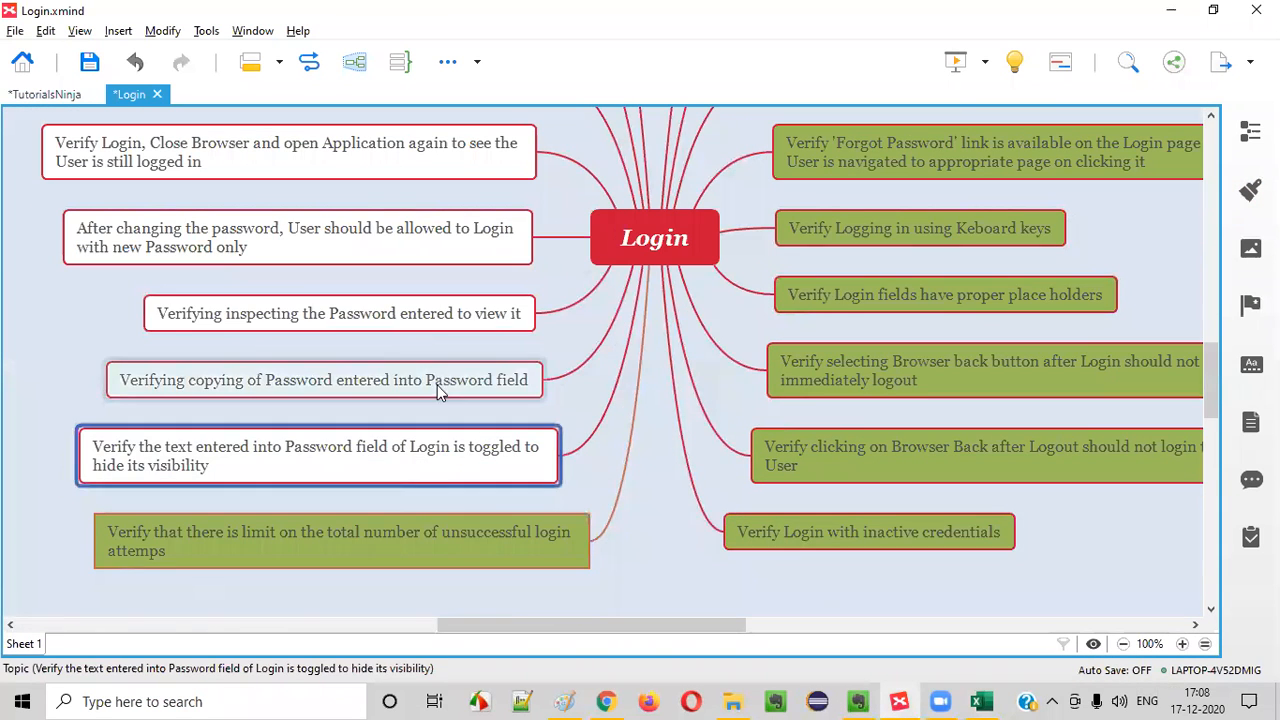
click(425, 328)
click(449, 228)
scroll(461, 266, up, 2)
click(463, 316)
click(492, 234)
scroll(572, 292, up, 1)
click(507, 262)
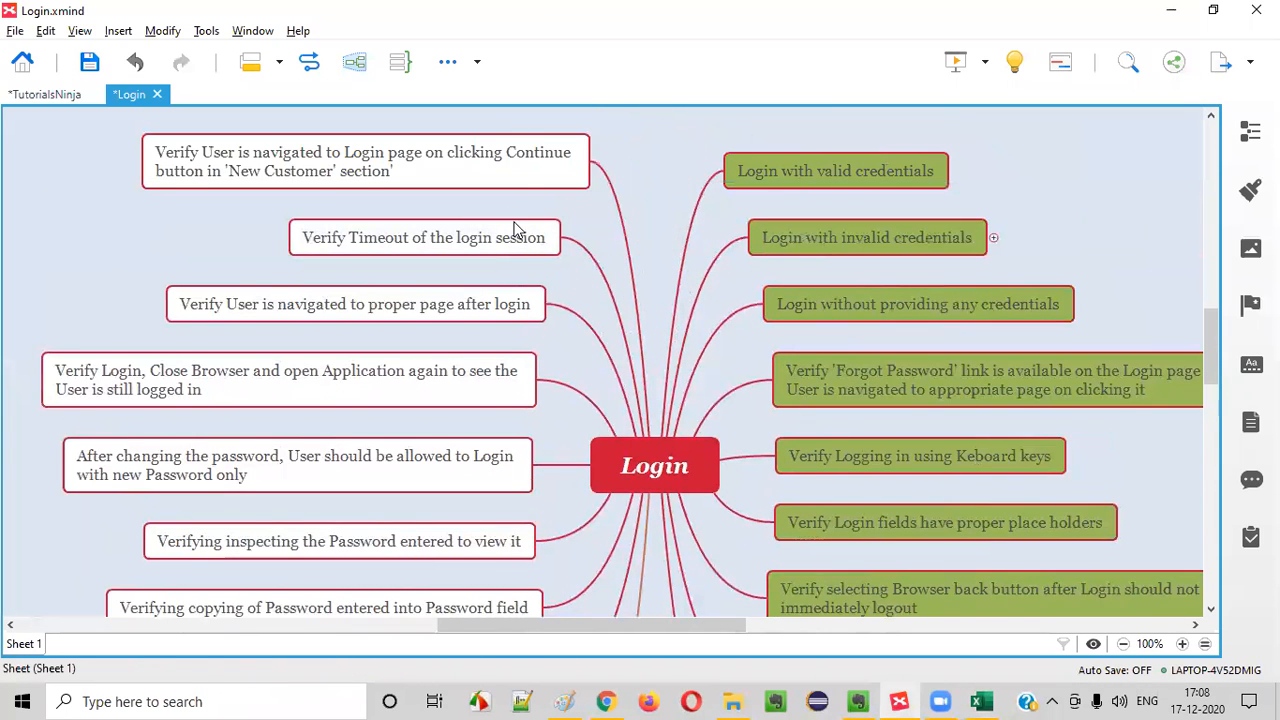
click(512, 228)
click(530, 172)
scroll(660, 296, down, 4)
click(429, 384)
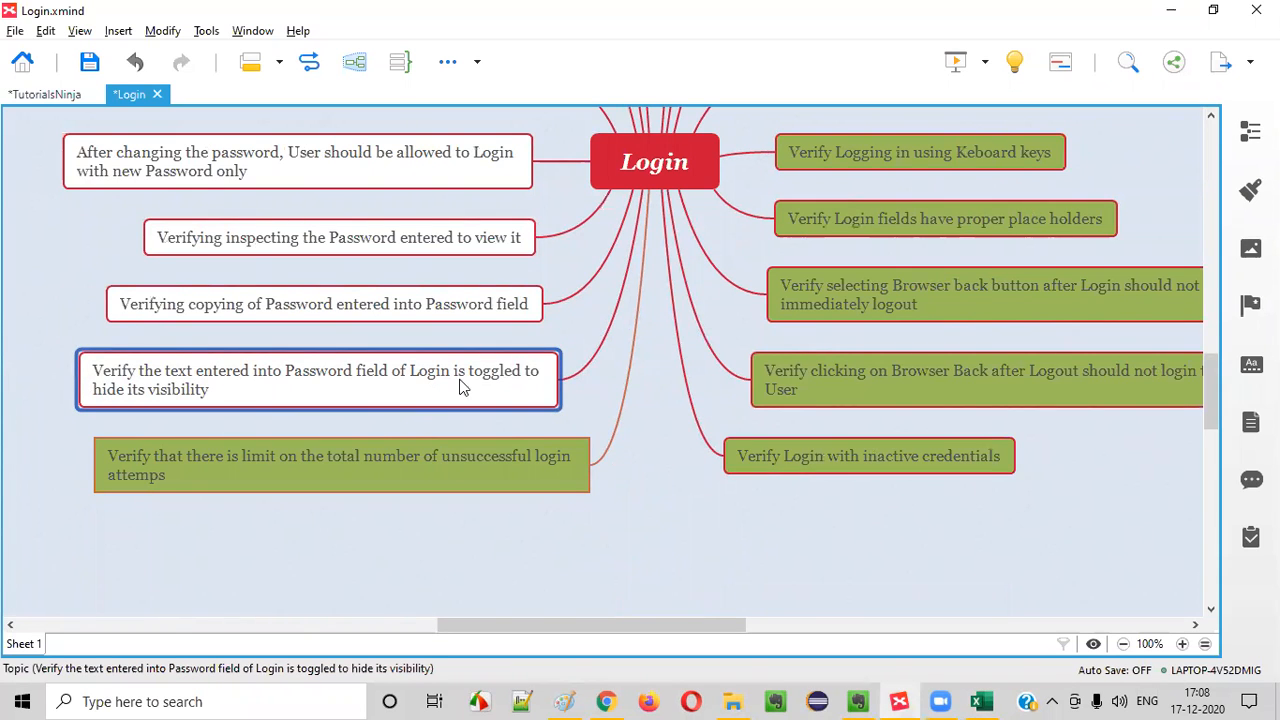
Switch to the TutorialsNinja demo store in Chrome and open a fresh Login page
key(alt+Tab)
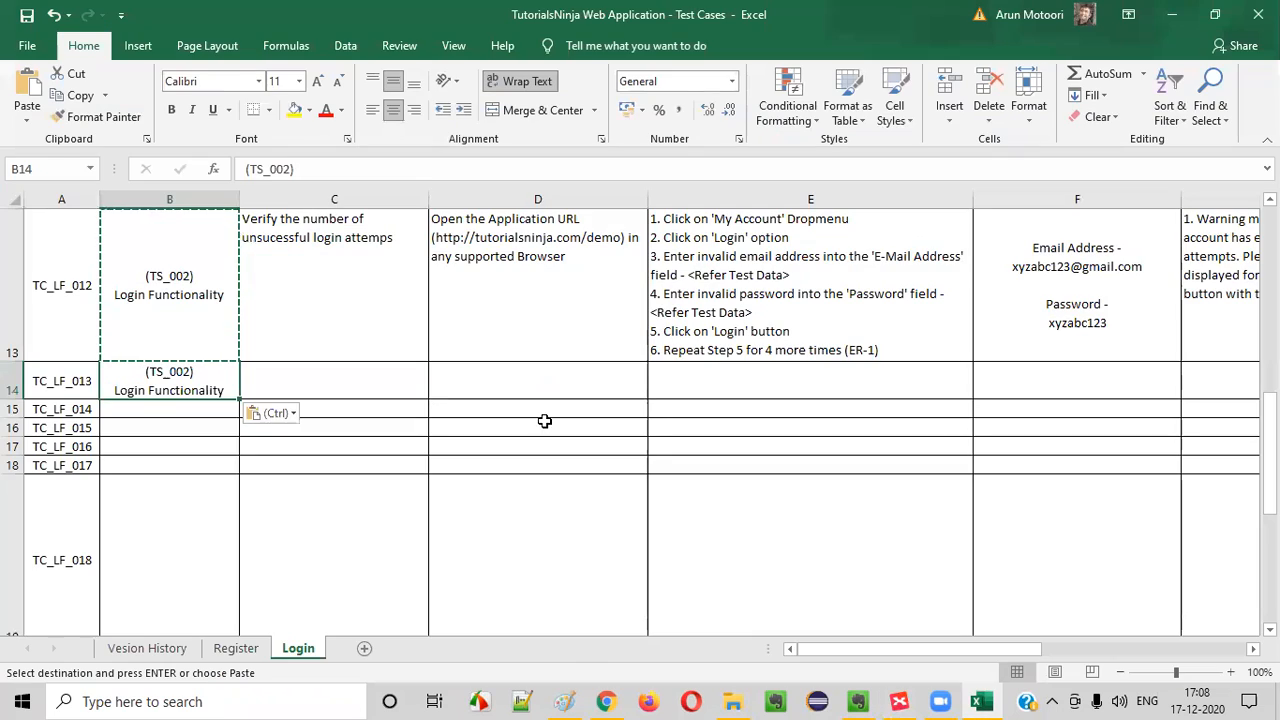
click(607, 702)
scroll(720, 175, up, 1)
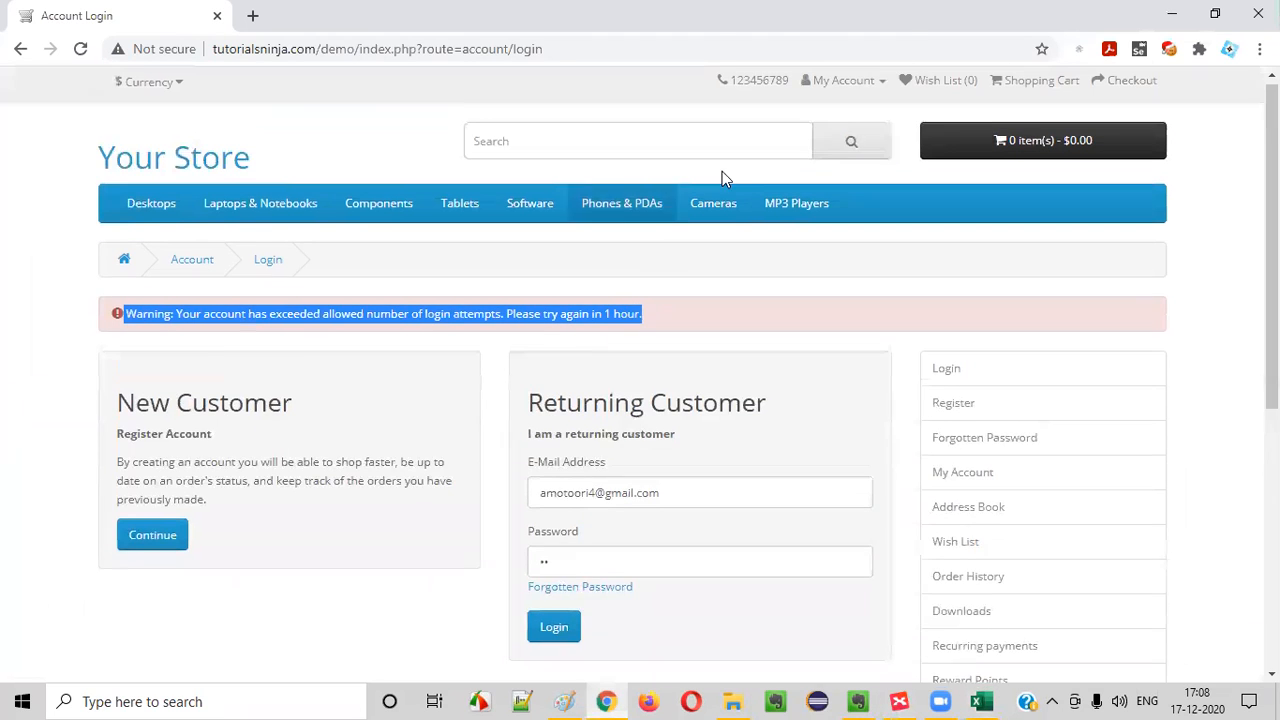
click(840, 86)
click(820, 140)
scroll(690, 290, down, 2)
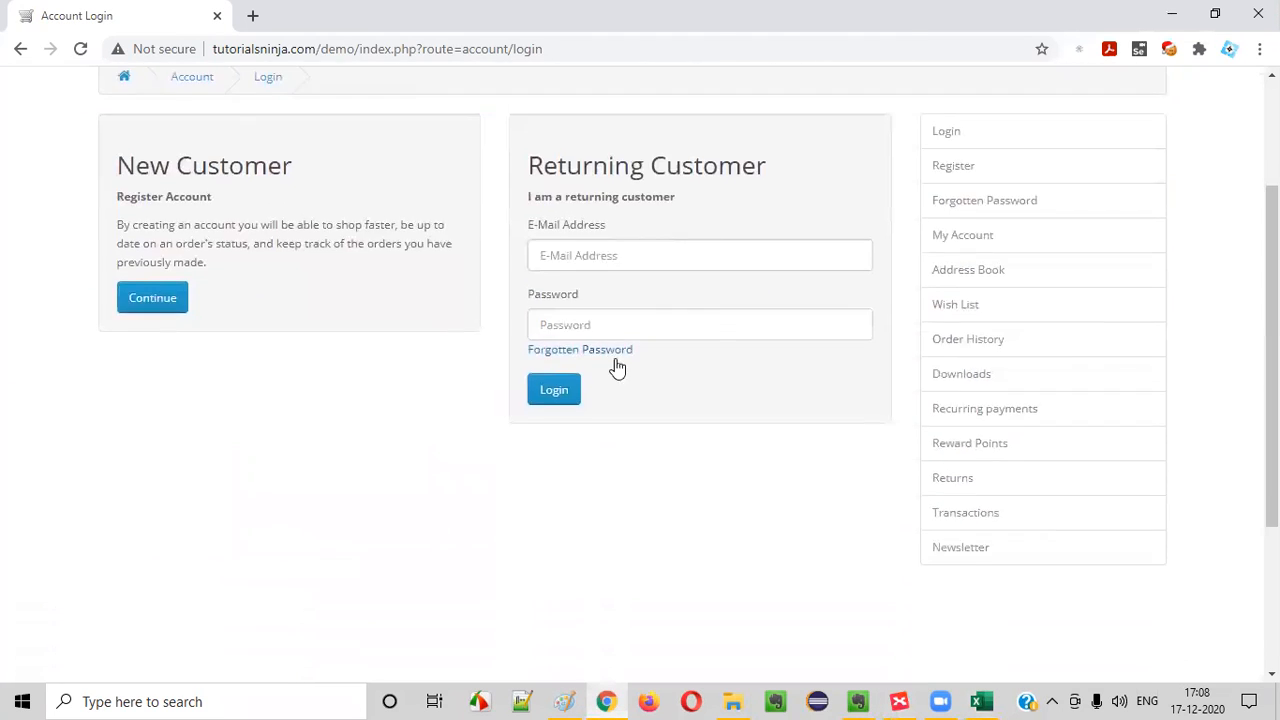
Fill in the Returning Customer form with a saved e-mail address and a sample account password
click(572, 257)
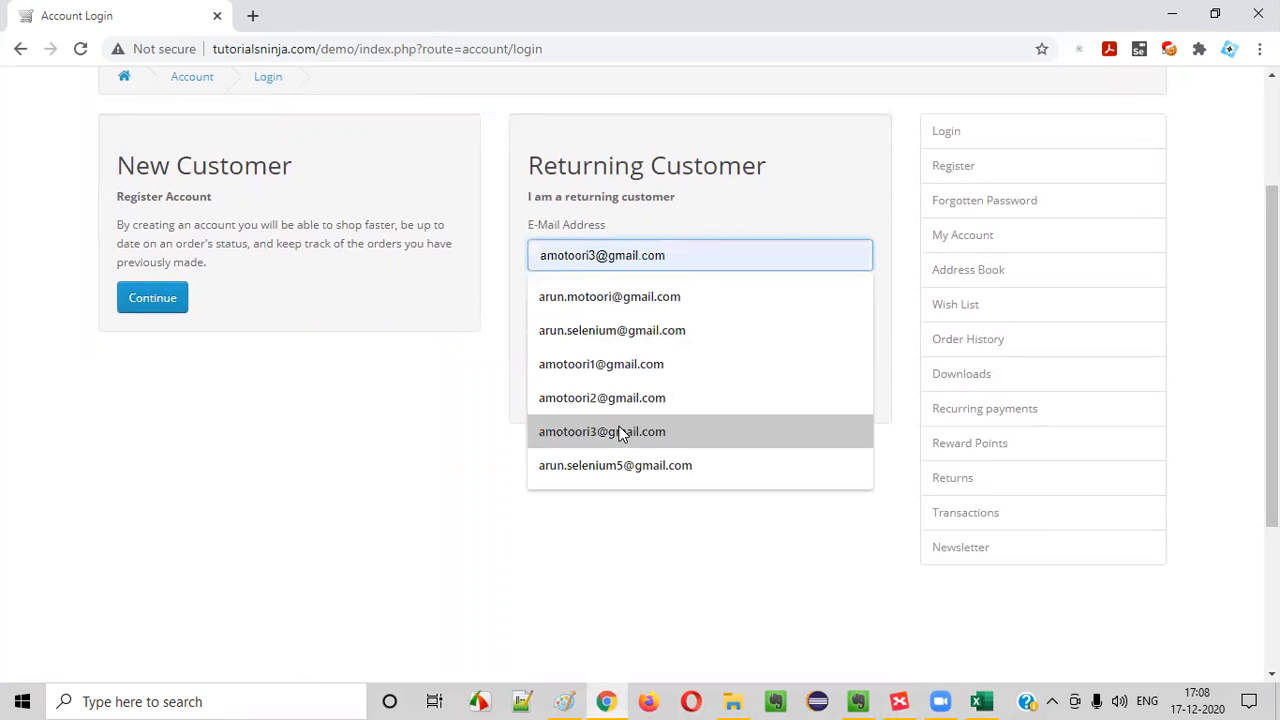
click(615, 431)
drag(666, 257, 471, 257)
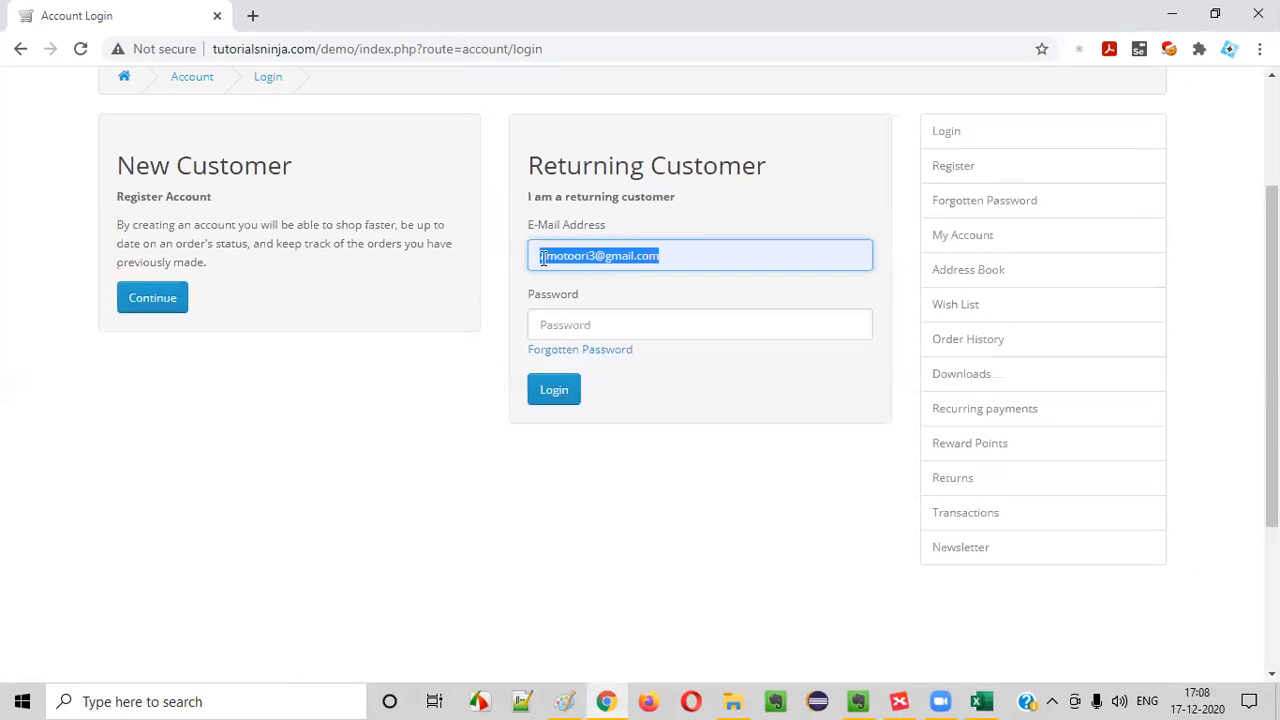
click(571, 324)
text(12)
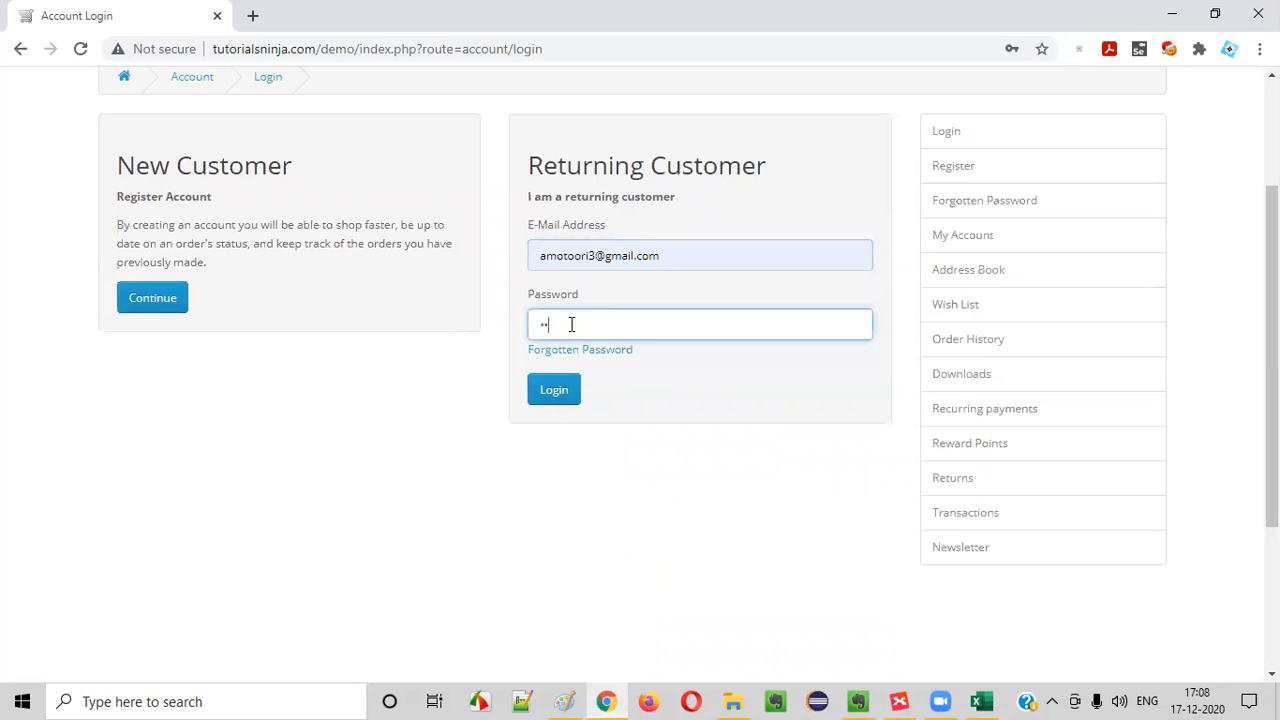
Examine how the text entered in the Password field is displayed by selecting its characters
drag(598, 321, 224, 306)
click(563, 325)
double_click(553, 322)
click(543, 330)
drag(543, 330, 585, 328)
click(506, 467)
double_click(577, 321)
click(580, 505)
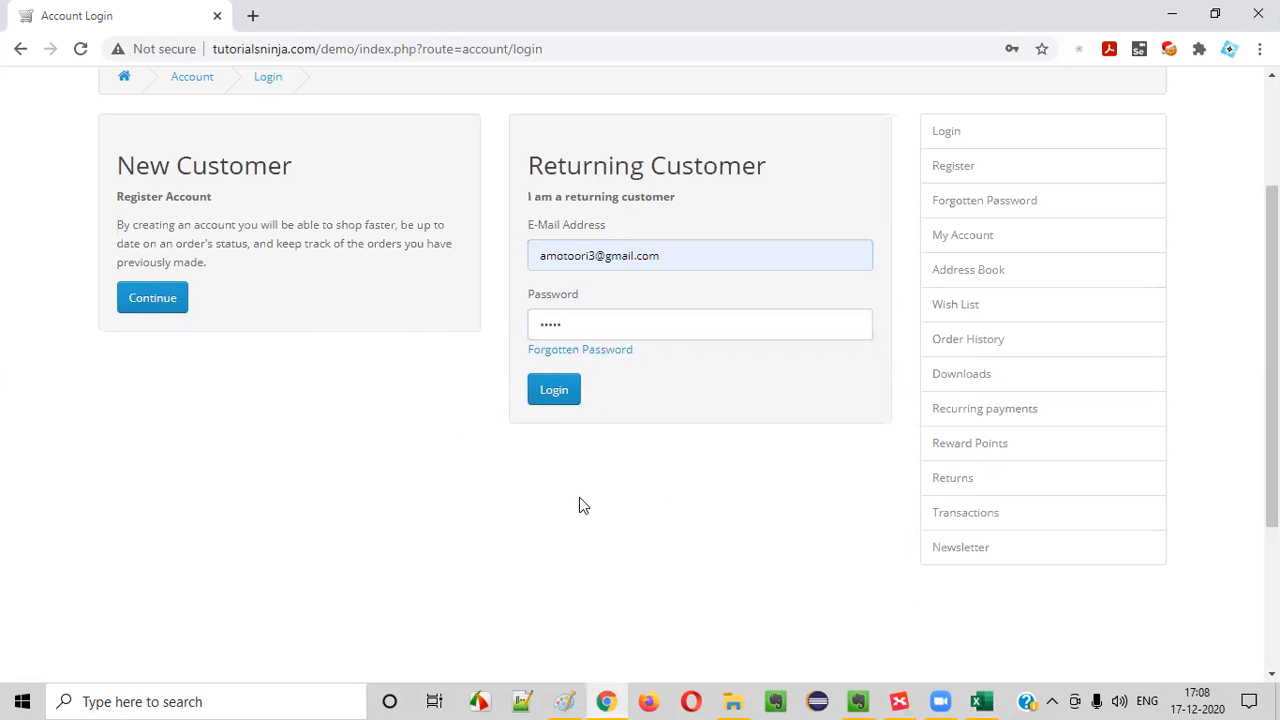
drag(569, 326, 603, 340)
click(577, 475)
click(701, 486)
Switch to Excel and enter TC_LF_013's title in C14 as "Verify the text into the Password field is toggled to hide its visibility"
click(981, 701)
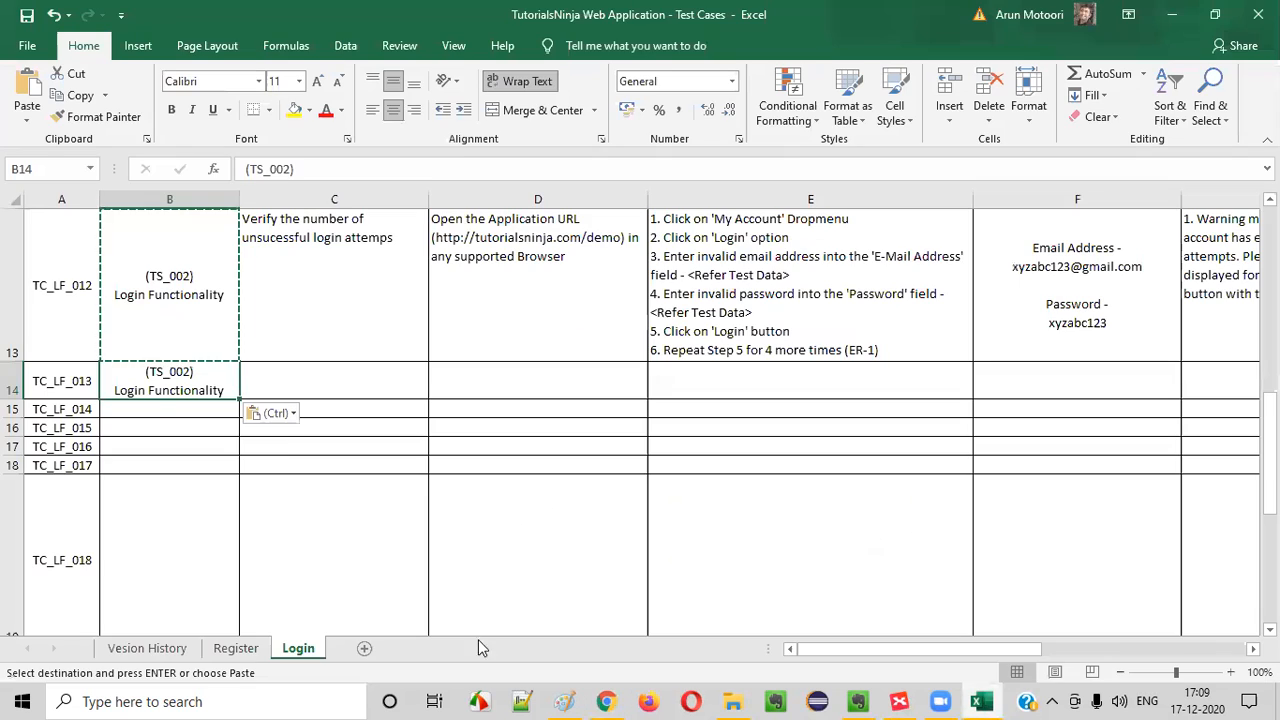
click(306, 371)
text(Verifyt the)
key(BackSpace)
key(BackSpace)
key(BackSpace)
key(BackSpace)
key(BackSpace)
key(BackSpace)
text(ht)
key(BackSpace)
key(BackSpace)
text(the text into the Password field is togg)
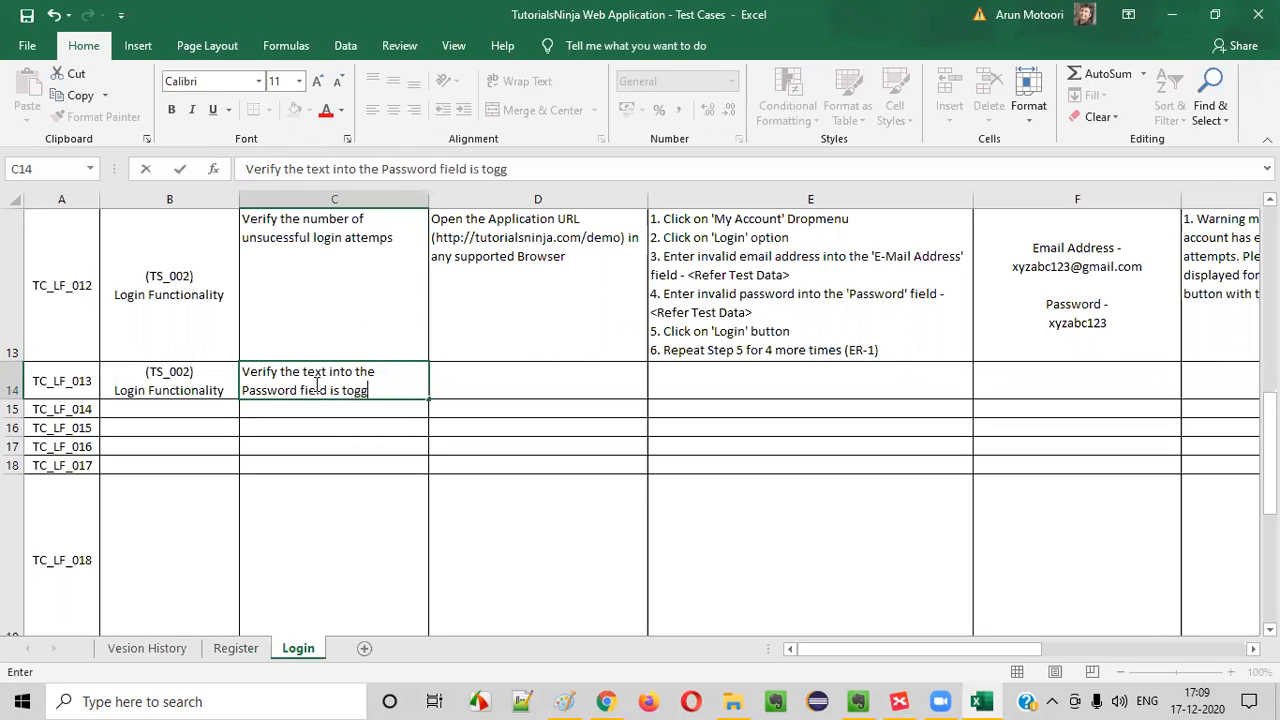
text(led to hidl the)
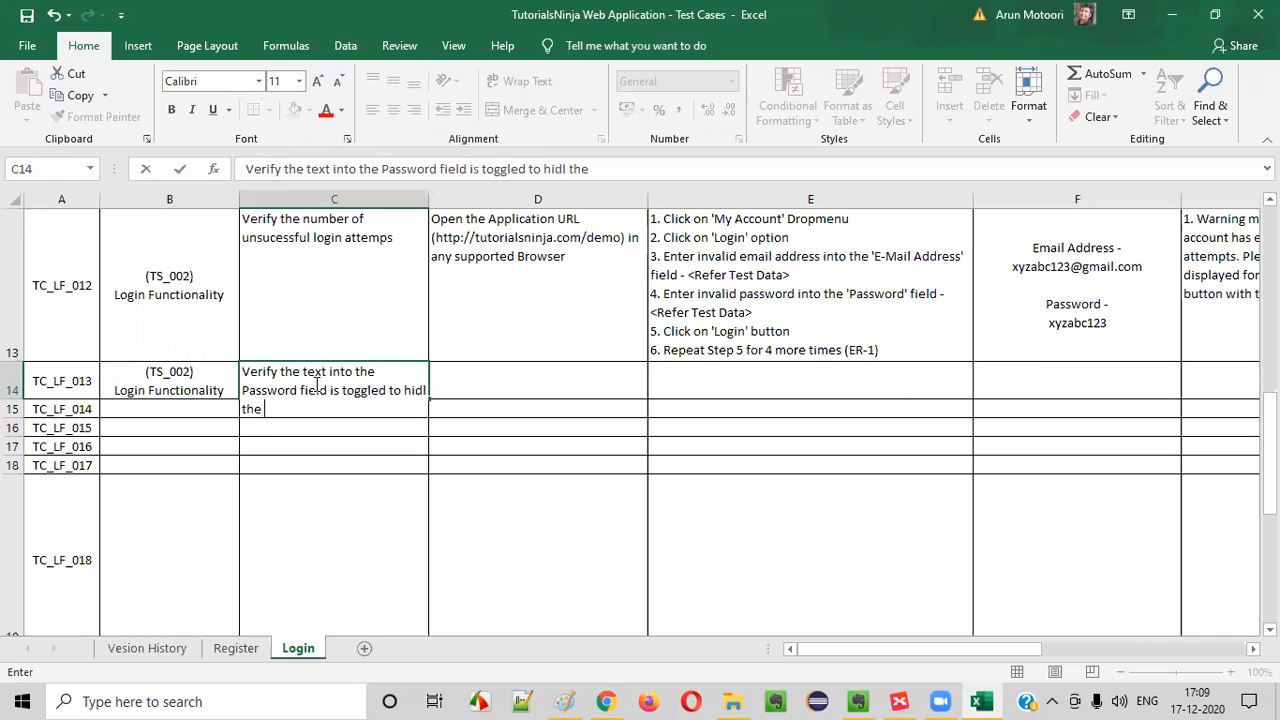
key(BackSpace)
key(BackSpace)
key(BackSpace)
key(BackSpace)
key(BackSpace)
text(e its visibility)
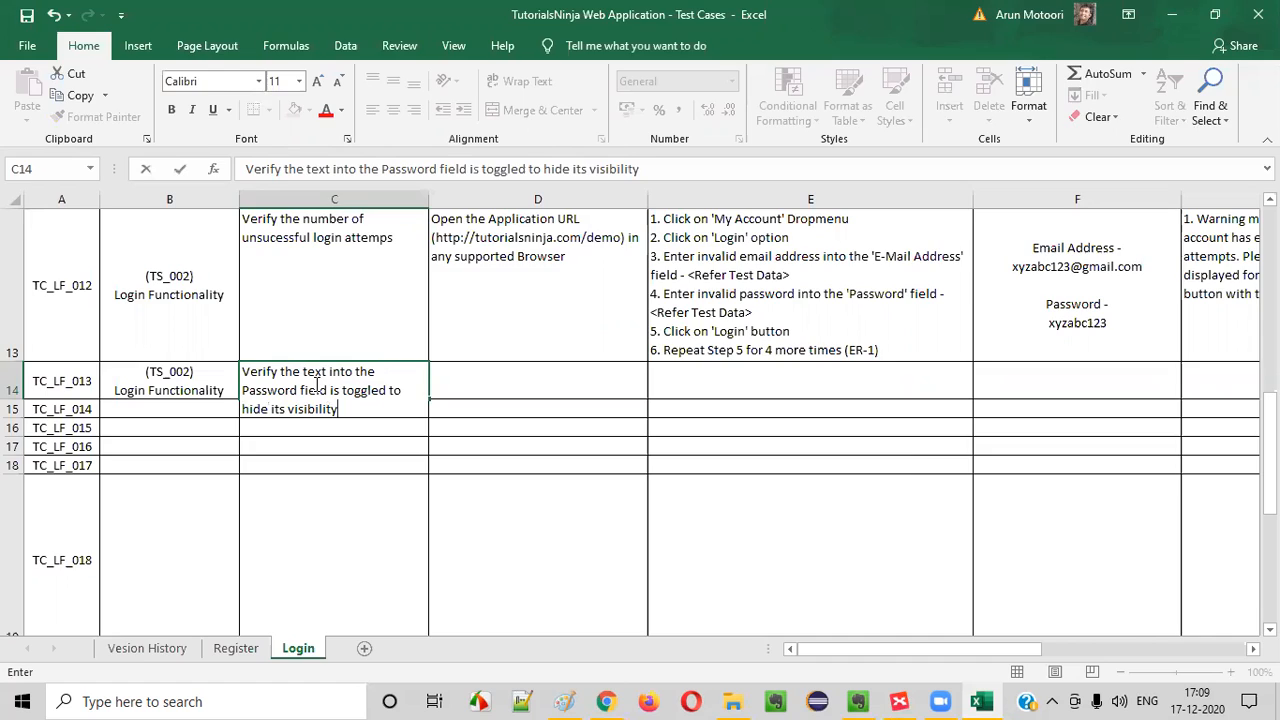
Switch back to the store's Login page in Chrome to check the Password field against the test case title
key(alt+Tab)
key(alt+Tab)
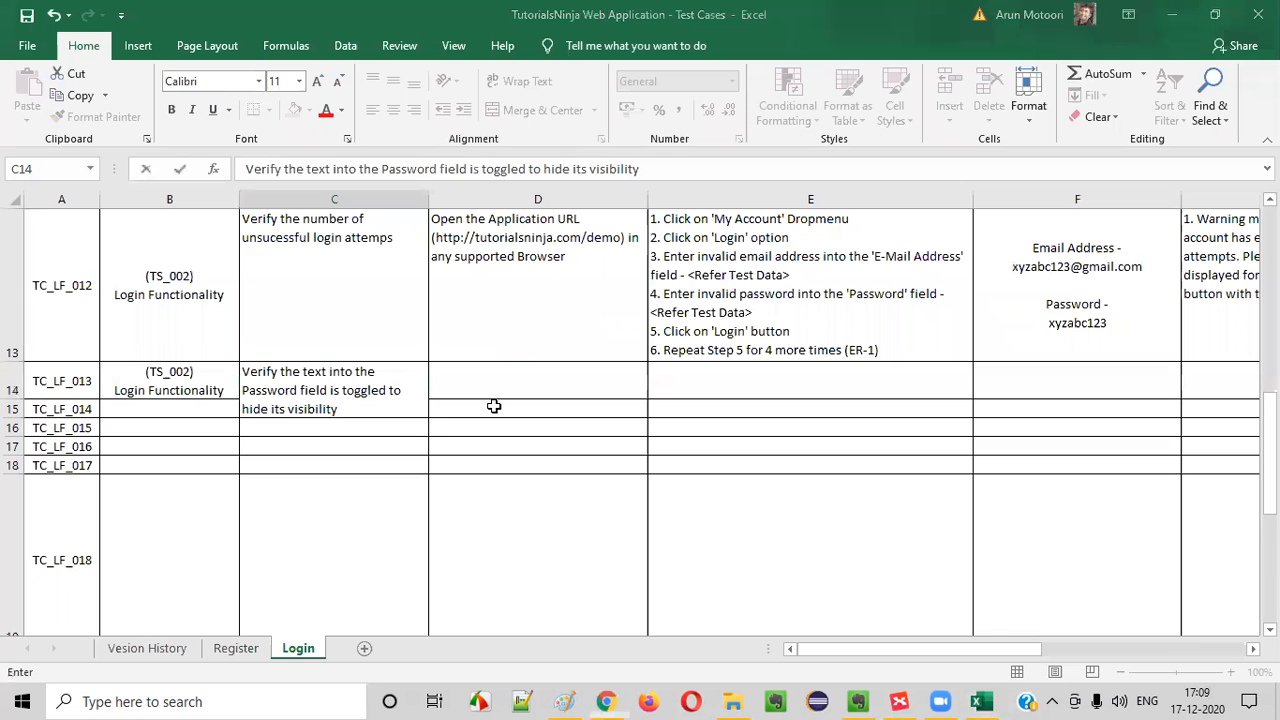
key(alt+Tab)
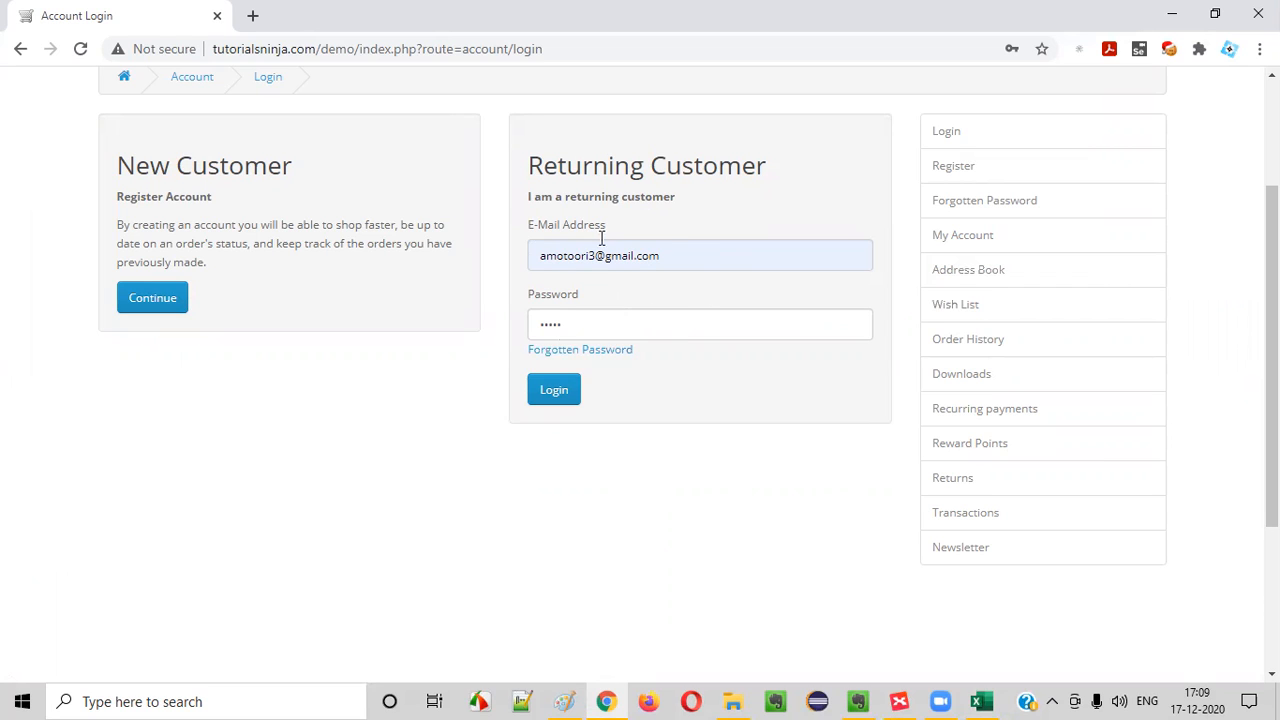
Examine how text is masked in the Password field and shown in the E-Mail Address field on the login page
double_click(561, 327)
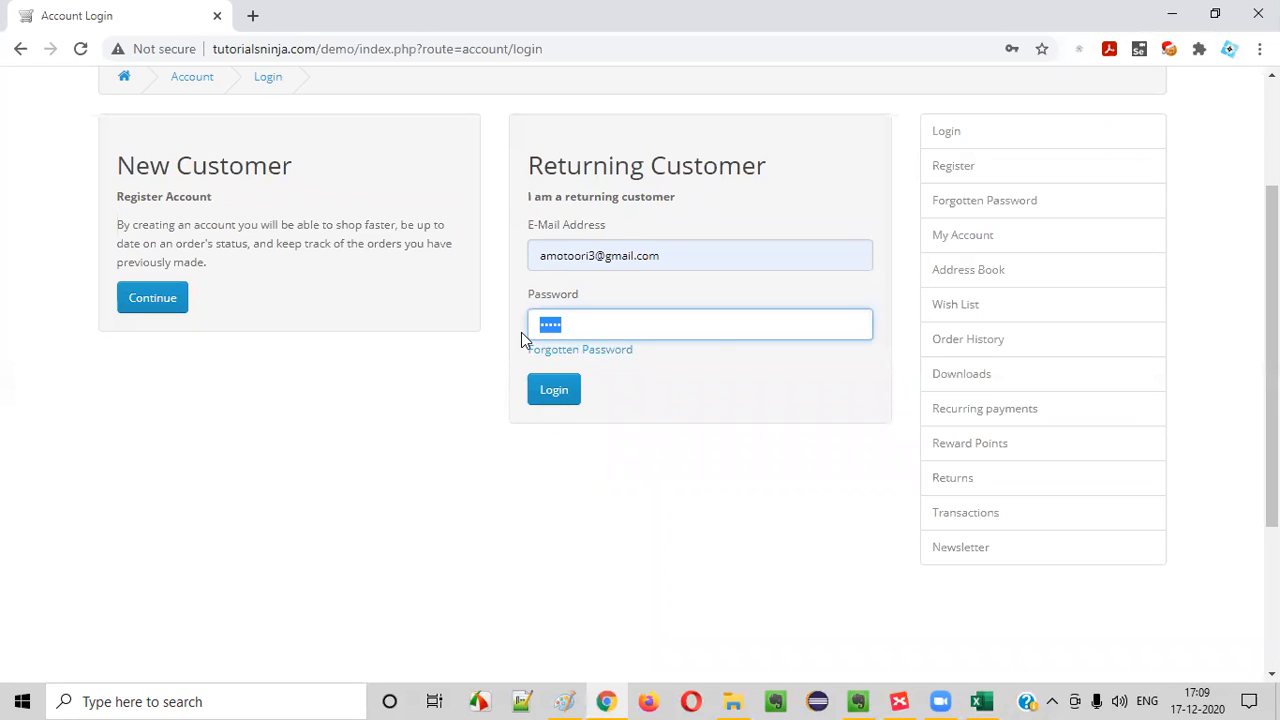
click(808, 426)
drag(583, 326, 418, 336)
drag(674, 265, 3, 231)
drag(590, 324, 4, 252)
Switch to the Excel test cases and copy the pre-requisite of TC_LF_012 into the TC_LF_013 row
click(981, 701)
click(570, 316)
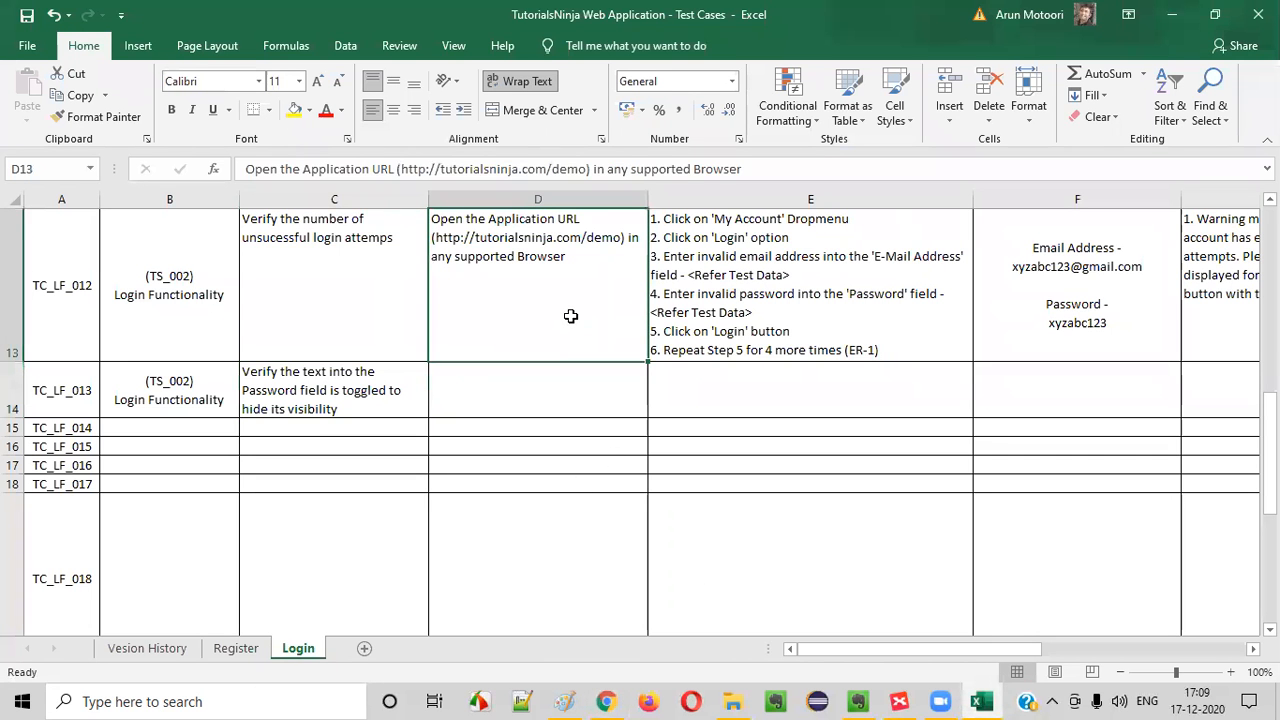
key(ctrl+c)
click(540, 386)
key(ctrl+v)
Review the test steps of TC_LF_012 and the test steps and pre-requisites of TC_LF_001
click(920, 291)
double_click(797, 275)
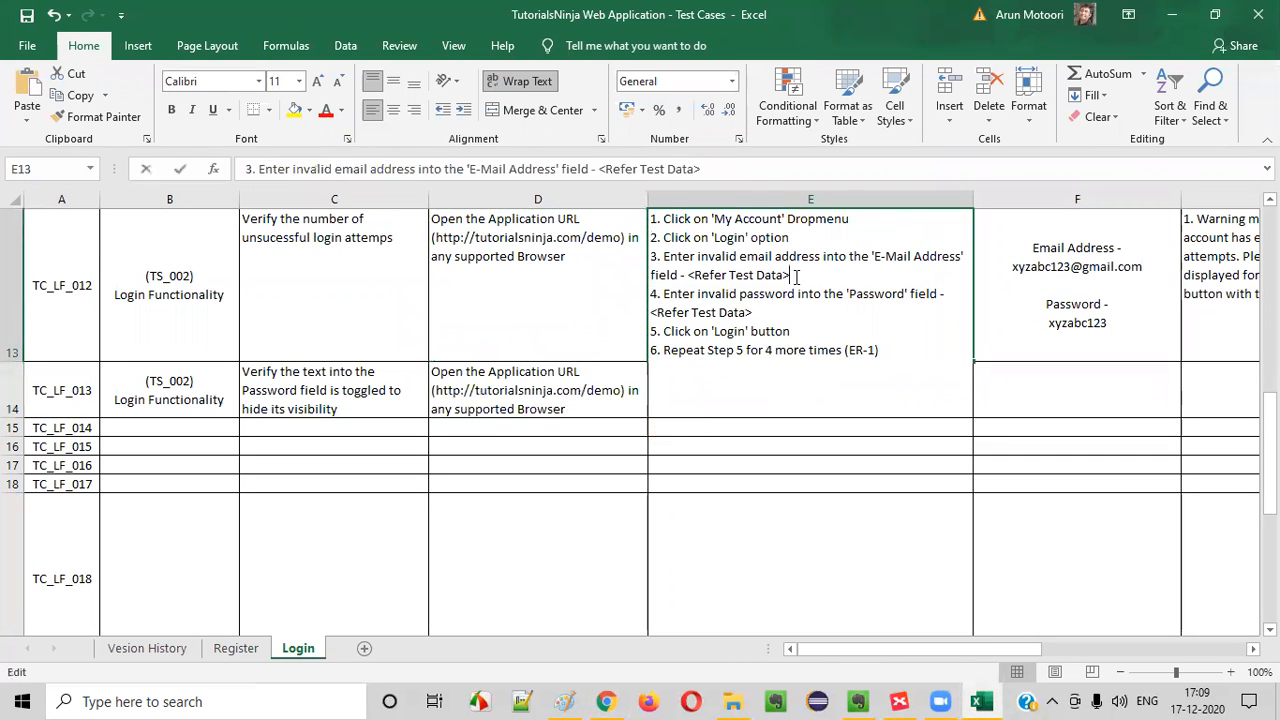
click(571, 306)
scroll(571, 306, up, 4)
click(814, 314)
double_click(768, 330)
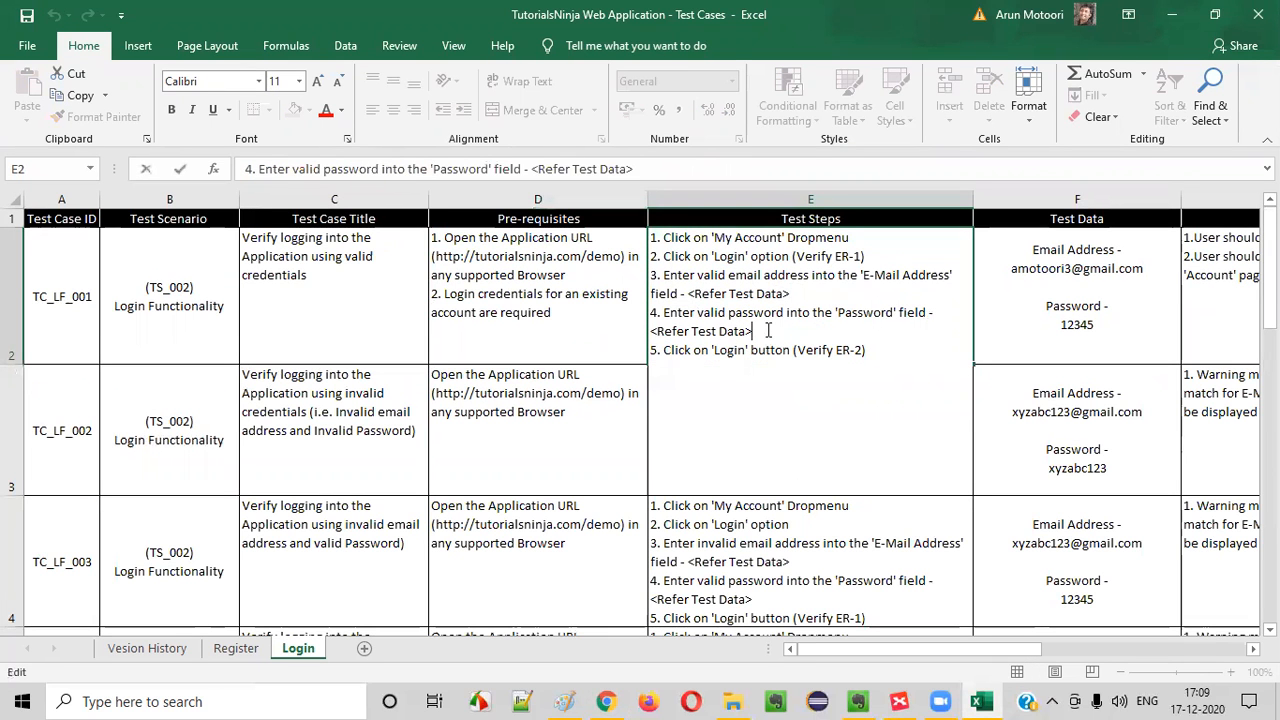
click(603, 320)
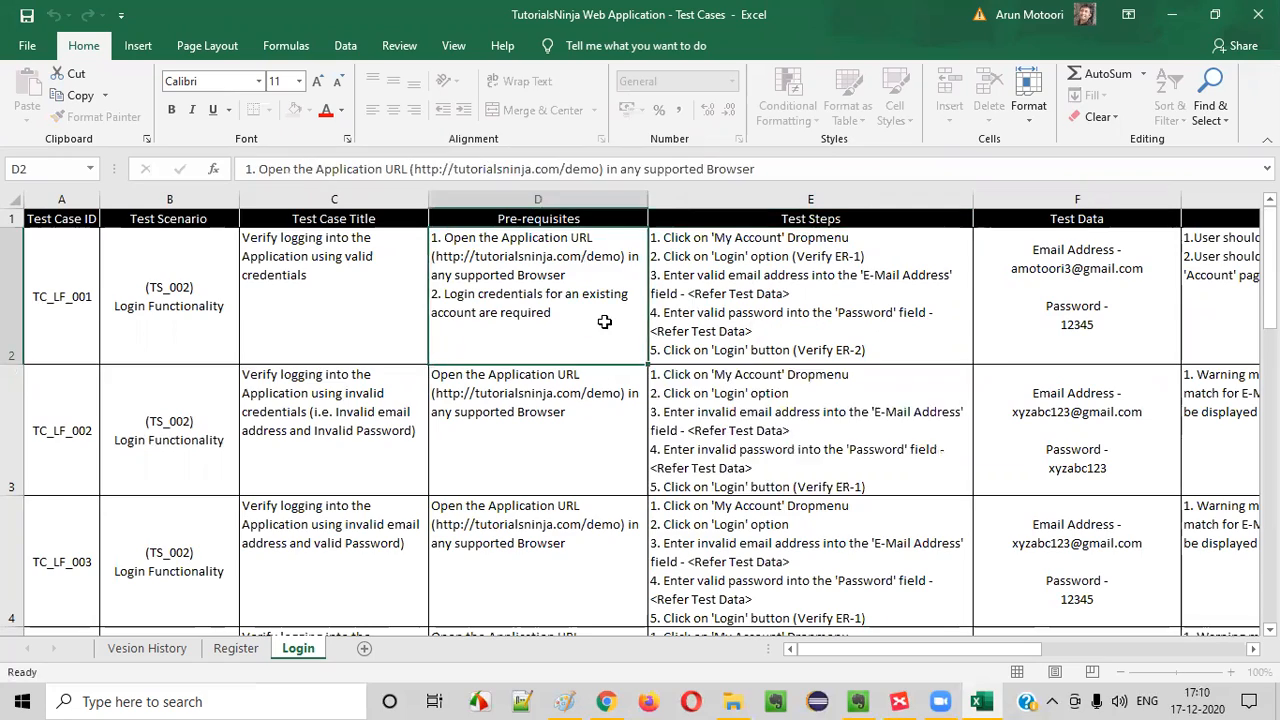
scroll(740, 362, down, 3)
scroll(745, 362, down, 2)
Copy the first two test steps of TC_LF_012, 'My Account' Dropmenu and 'Login' option, into the test steps of TC_LF_013
drag(760, 262, 592, 213)
double_click(800, 252)
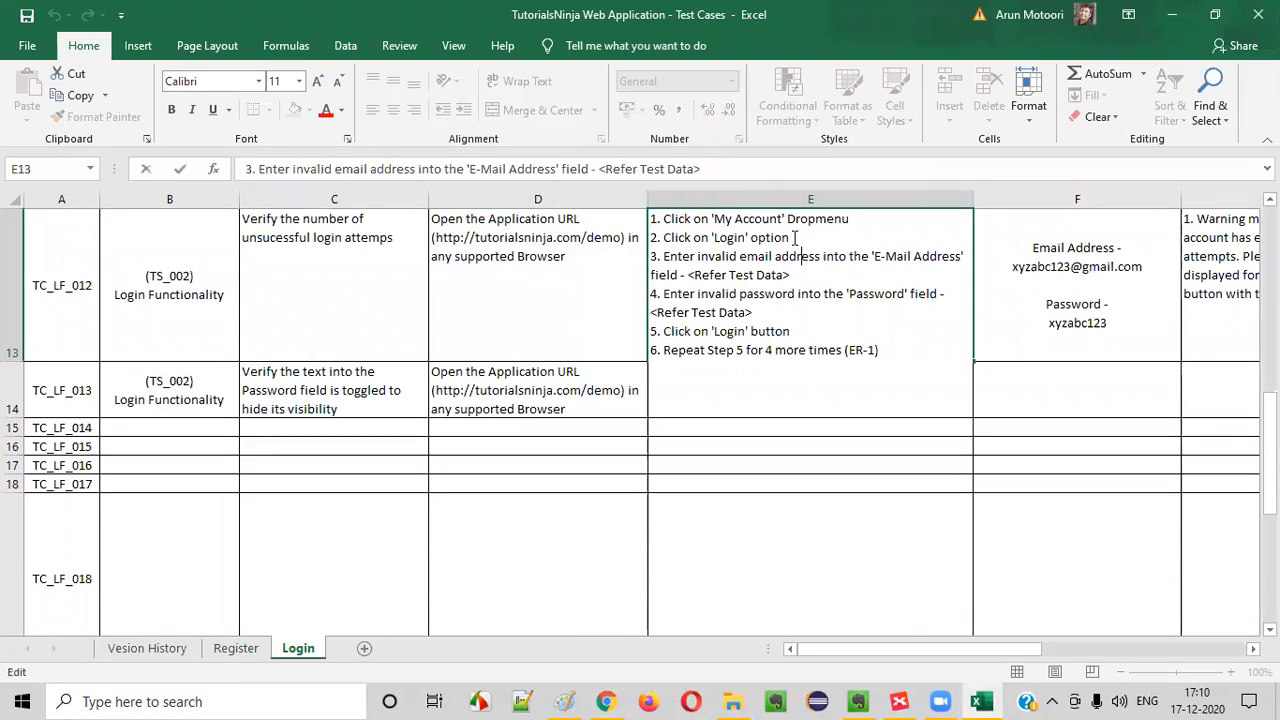
drag(794, 238, 438, 193)
key(ctrl+c)
click(645, 374)
click(660, 374)
double_click(689, 390)
key(ctrl+v)
drag(685, 373, 819, 394)
click(820, 393)
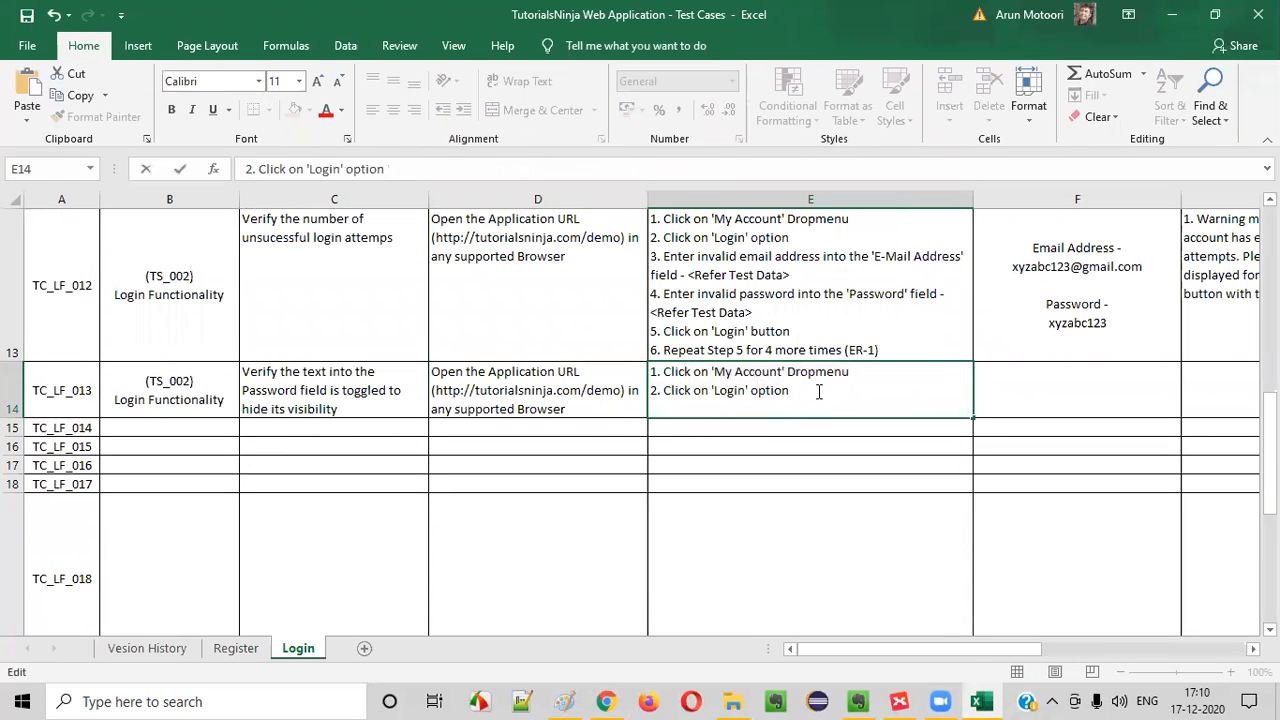
Add the line "3. Enter any text into the 'Password' field (ER-1)" to the test steps of TC_LF_013
drag(676, 391, 785, 393)
click(795, 392)
key(alt+Return)
text(3. Enter)
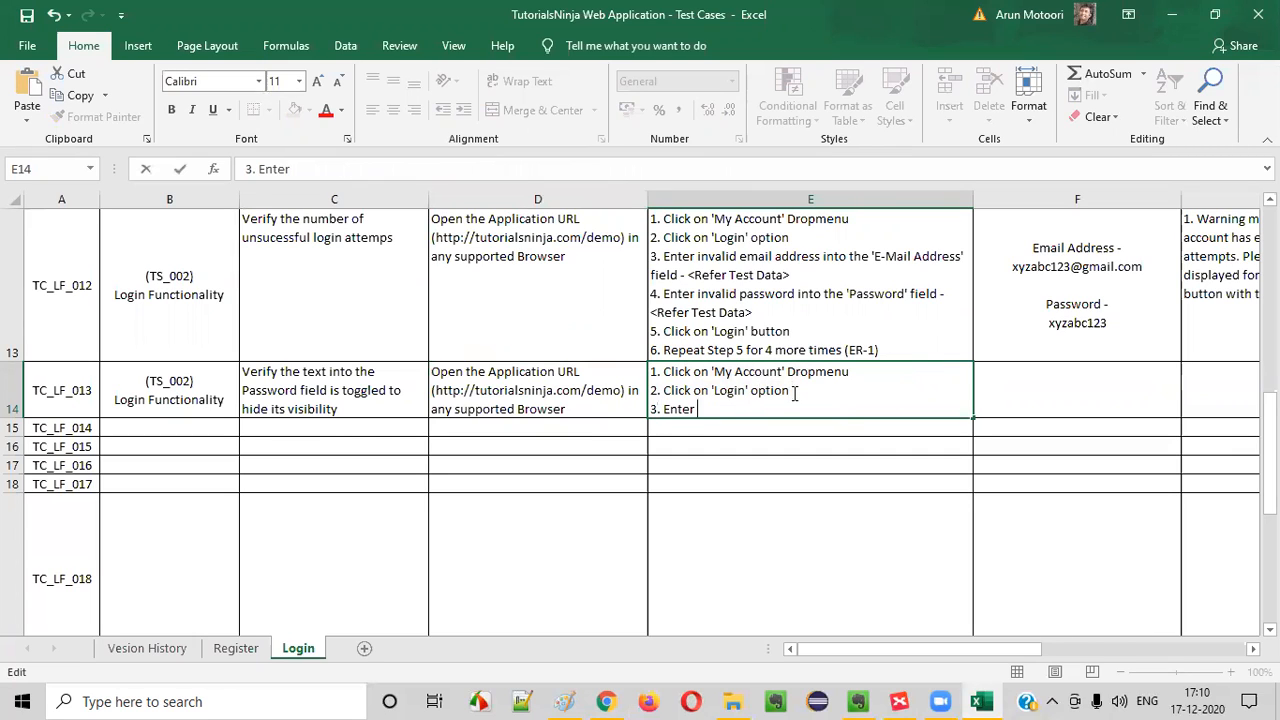
text( any text into the)
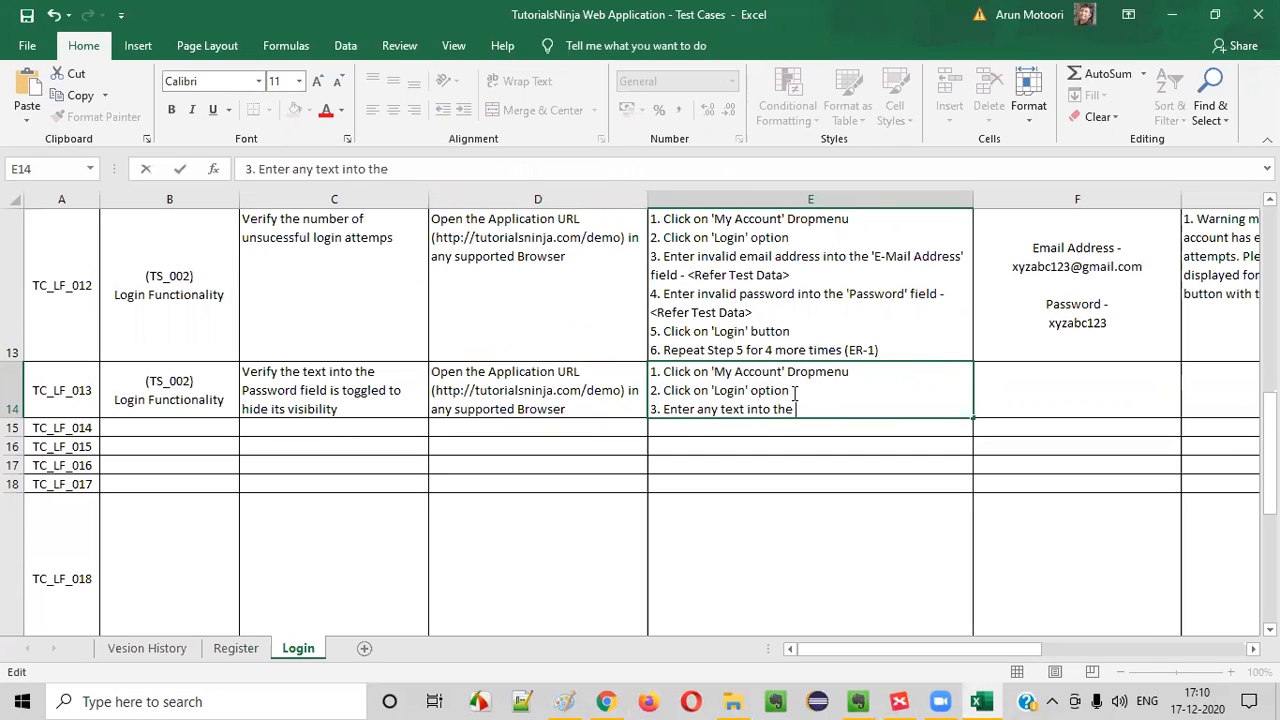
text( 'Password' field (ER-1)
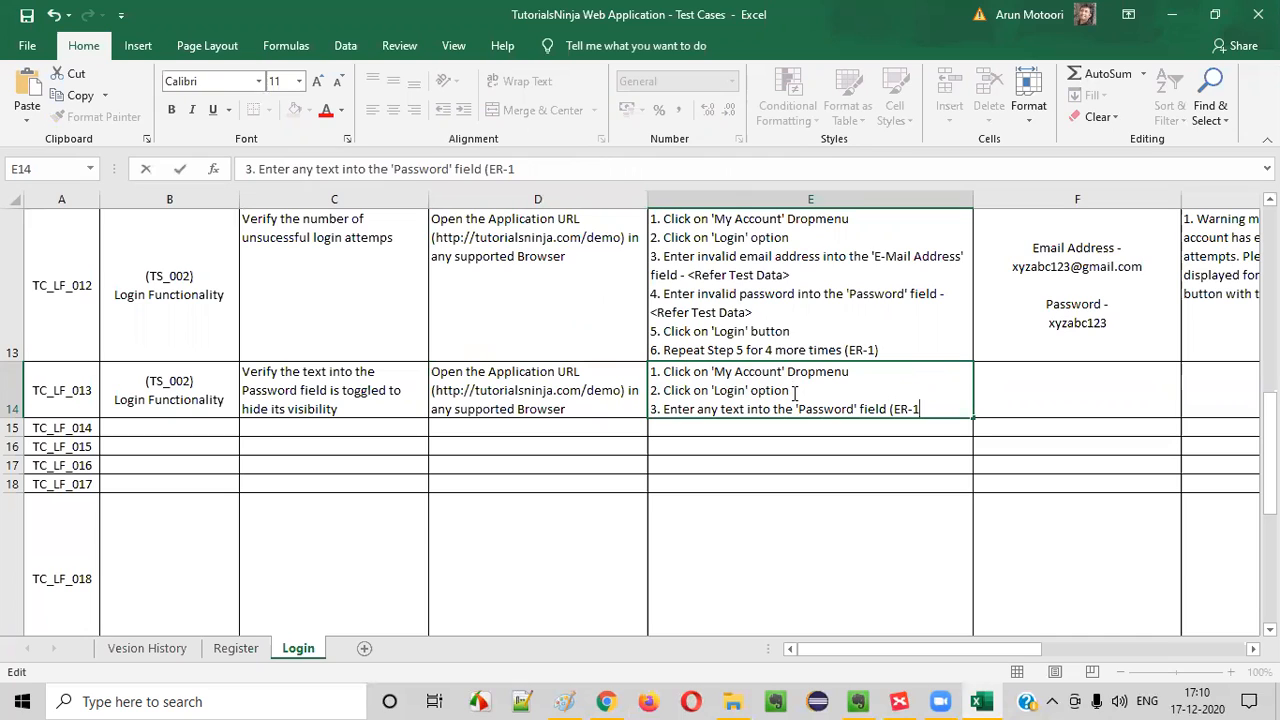
Enter "Not Applicable" as the test data of TC_LF_013
click(1097, 371)
text(Not )
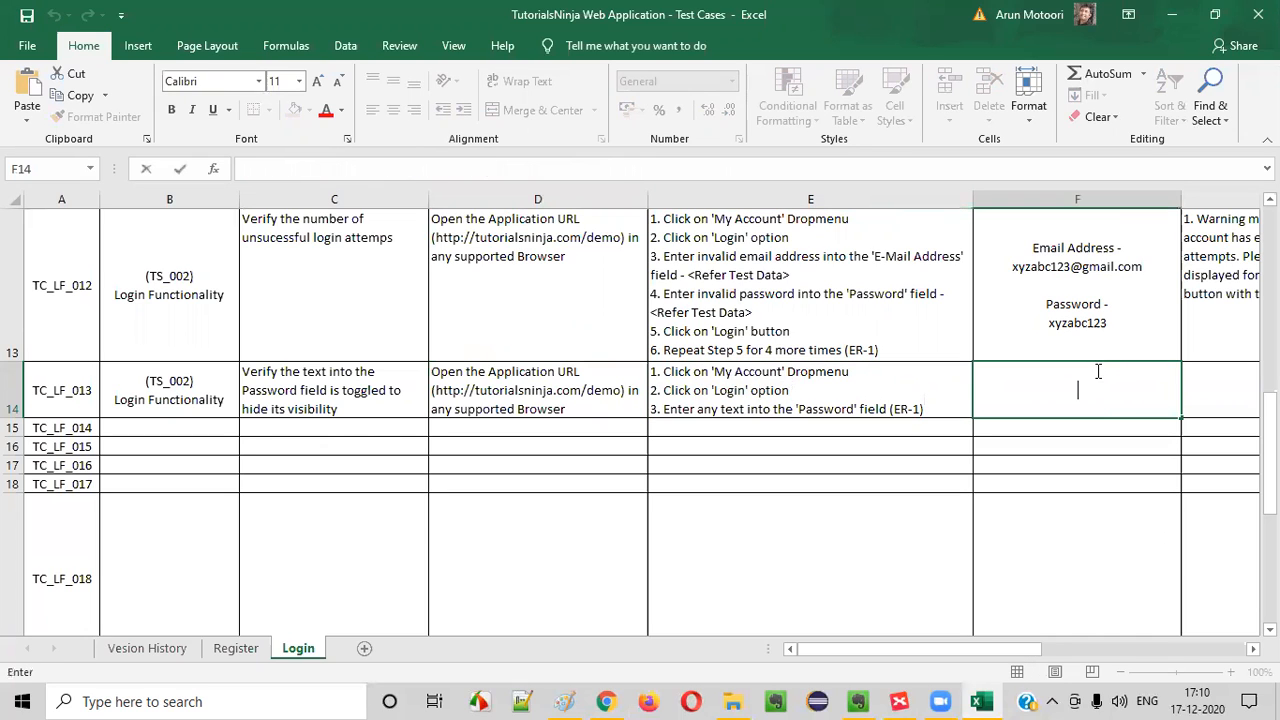
text(Applicable)
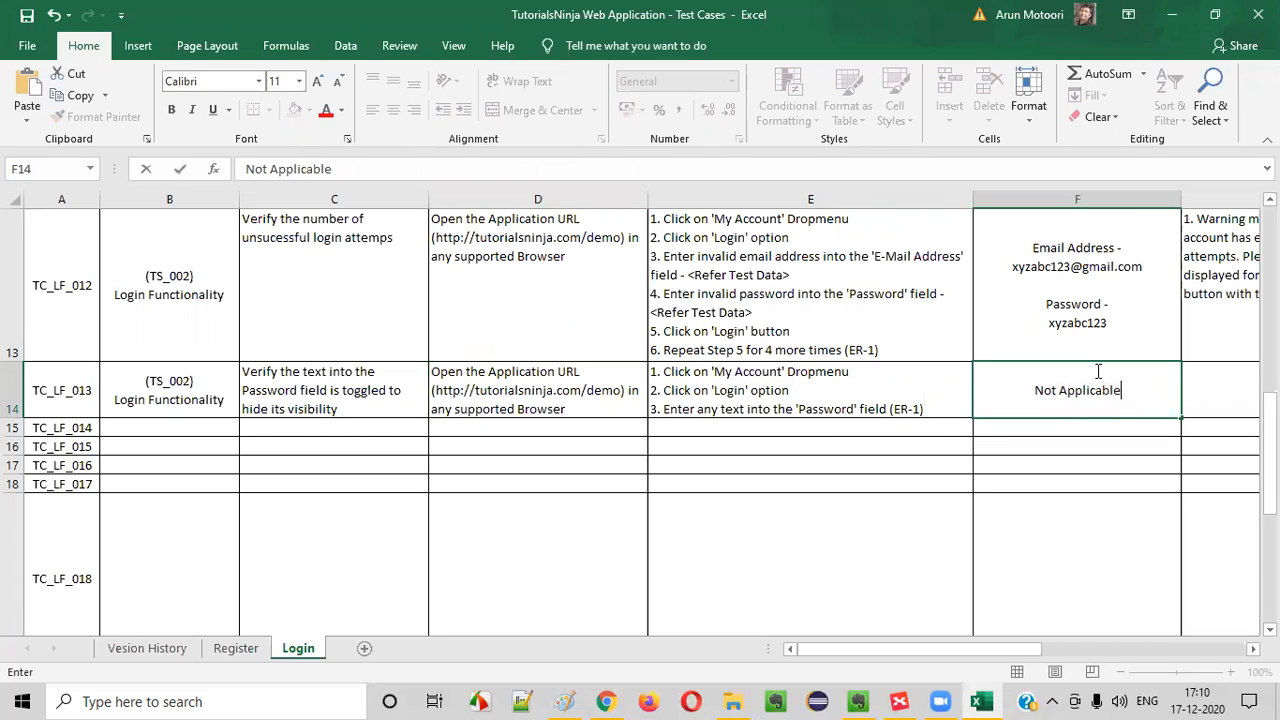
click(806, 388)
Enter "1.Text entered into the Password field should be toggled to hide its visibility" as the expected result of TC_LF_013
click(1206, 385)
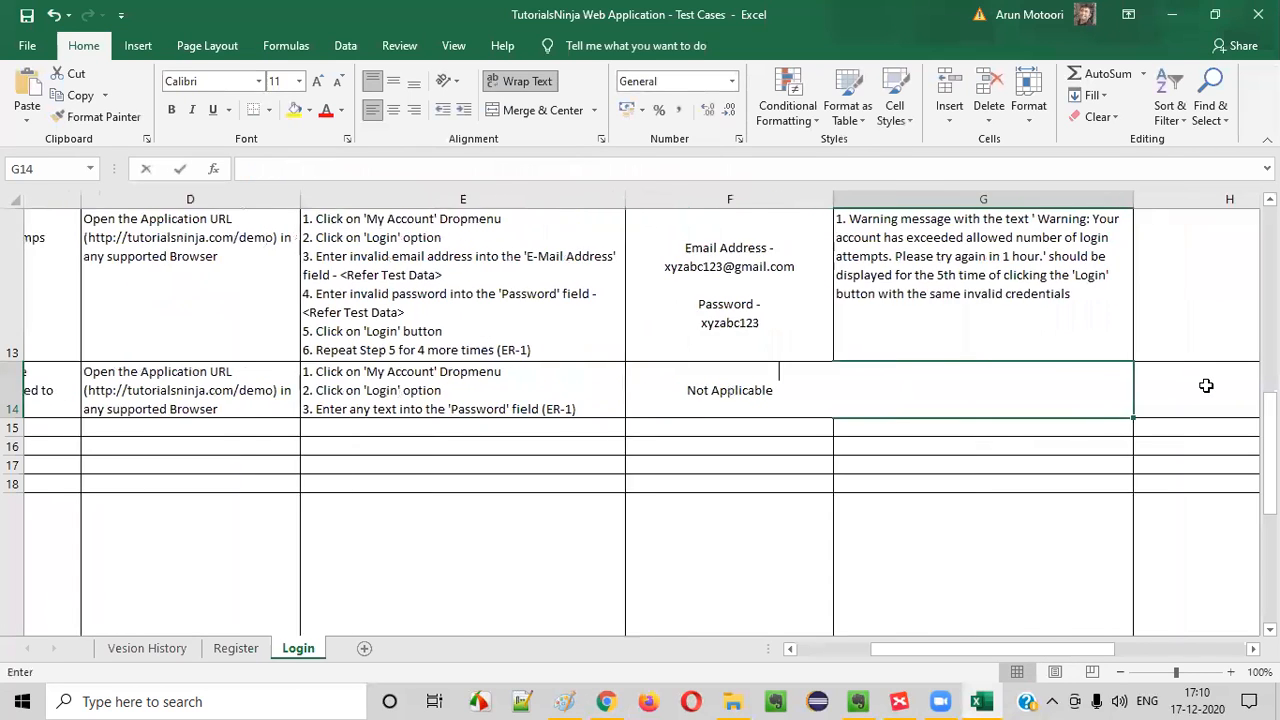
text(1)
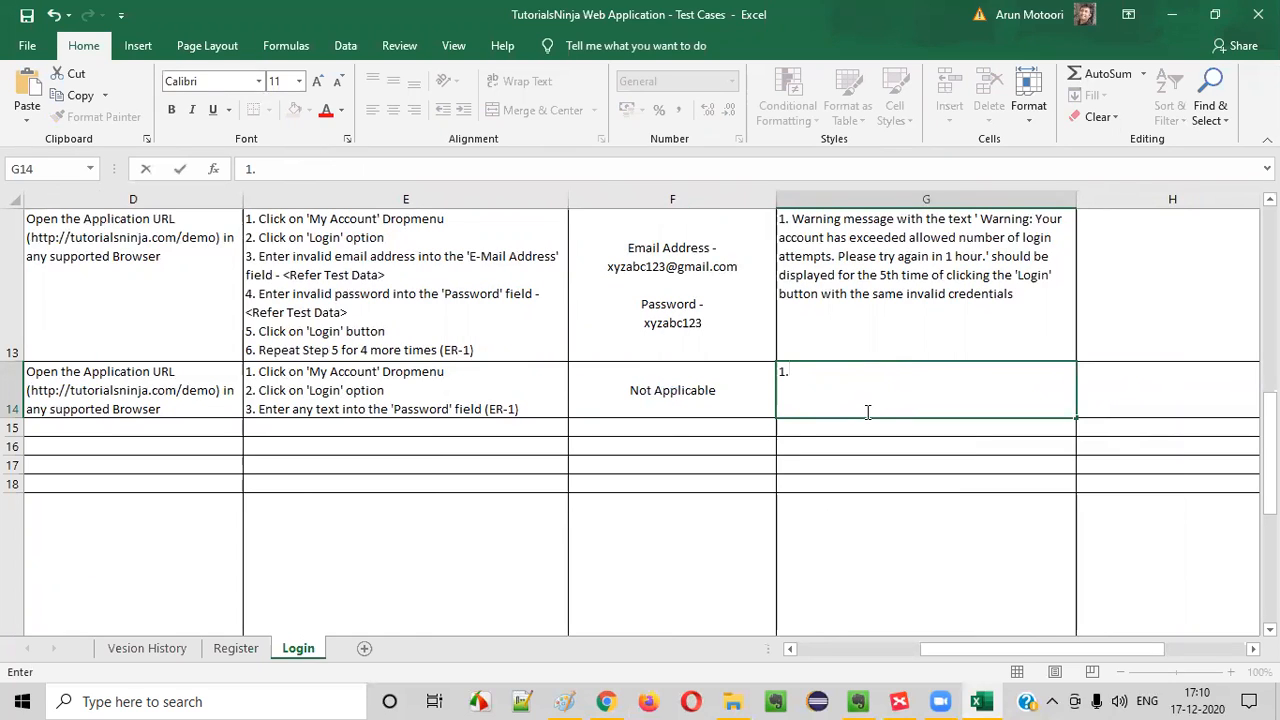
text(.Text en)
key(BackSpace)
key(BackSpace)
key(BackSpace)
text(entered th)
text(e)
key(BackSpace)
key(BackSpace)
key(BackSpace)
key(BackSpace)
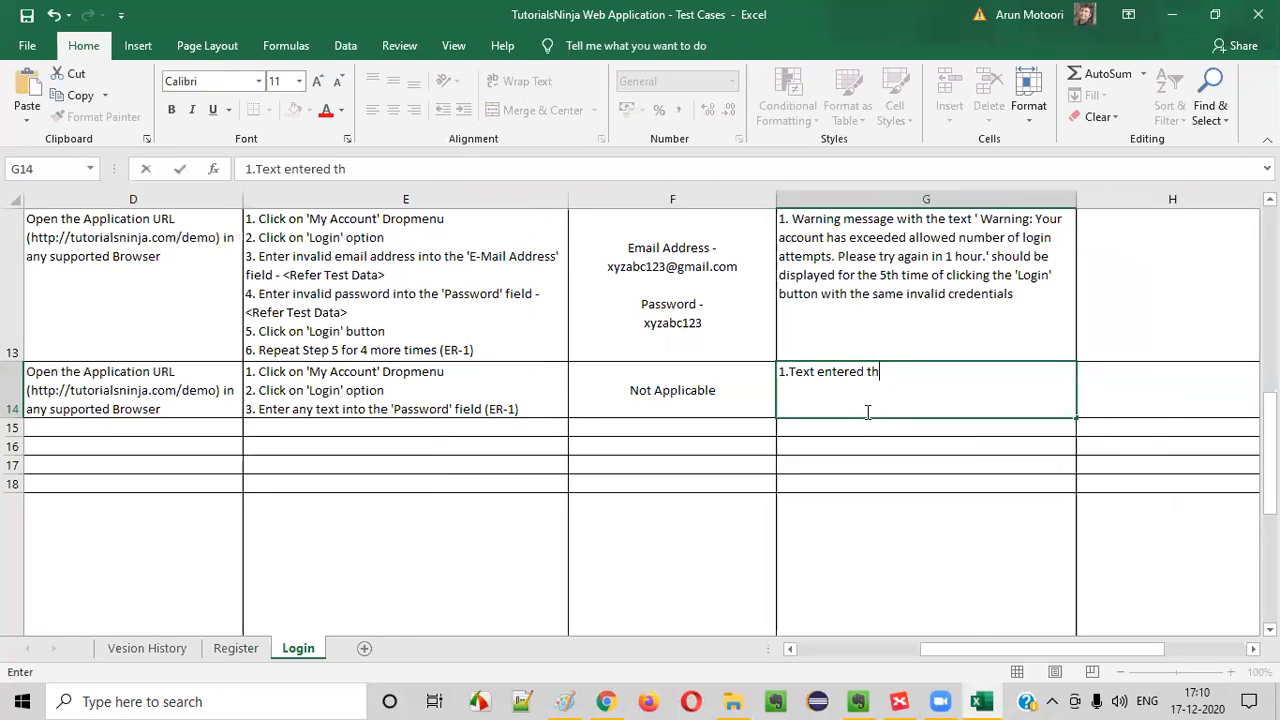
text(into the Password field s)
text(h)
text(hould be )
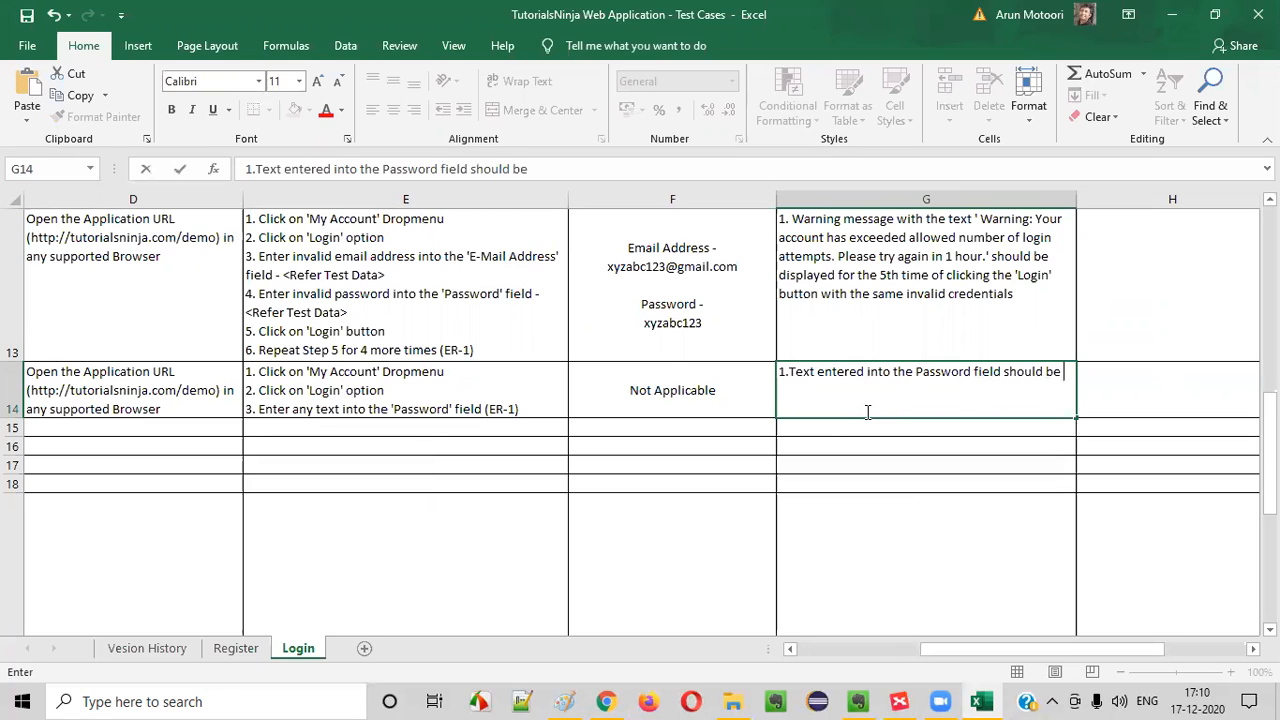
text(toggled t)
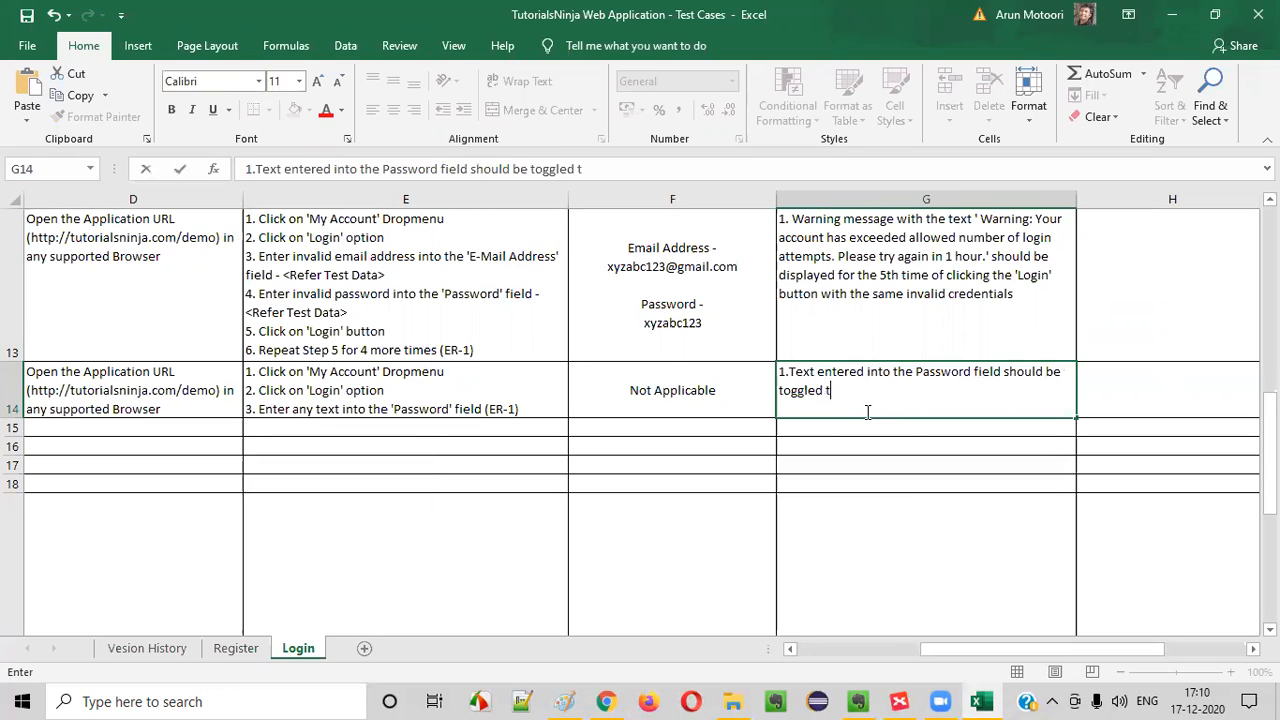
text(o hide its visibility )
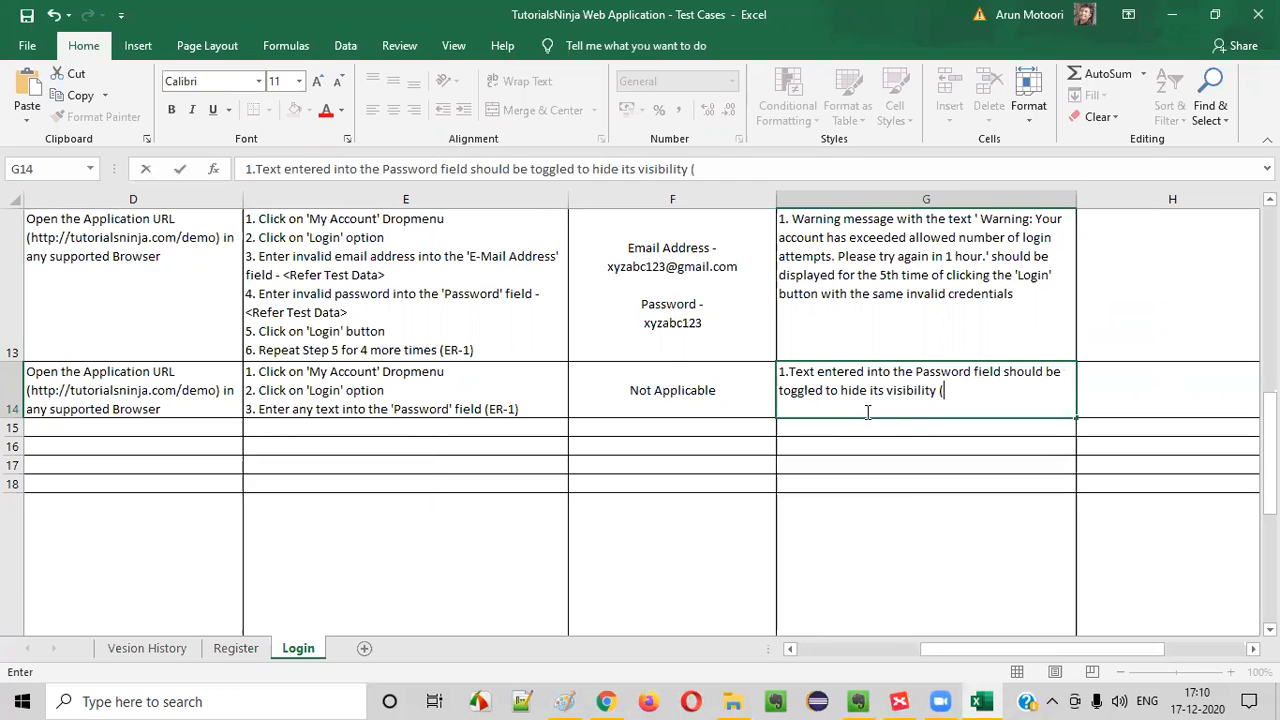
text((i..e Instead of entered cha)
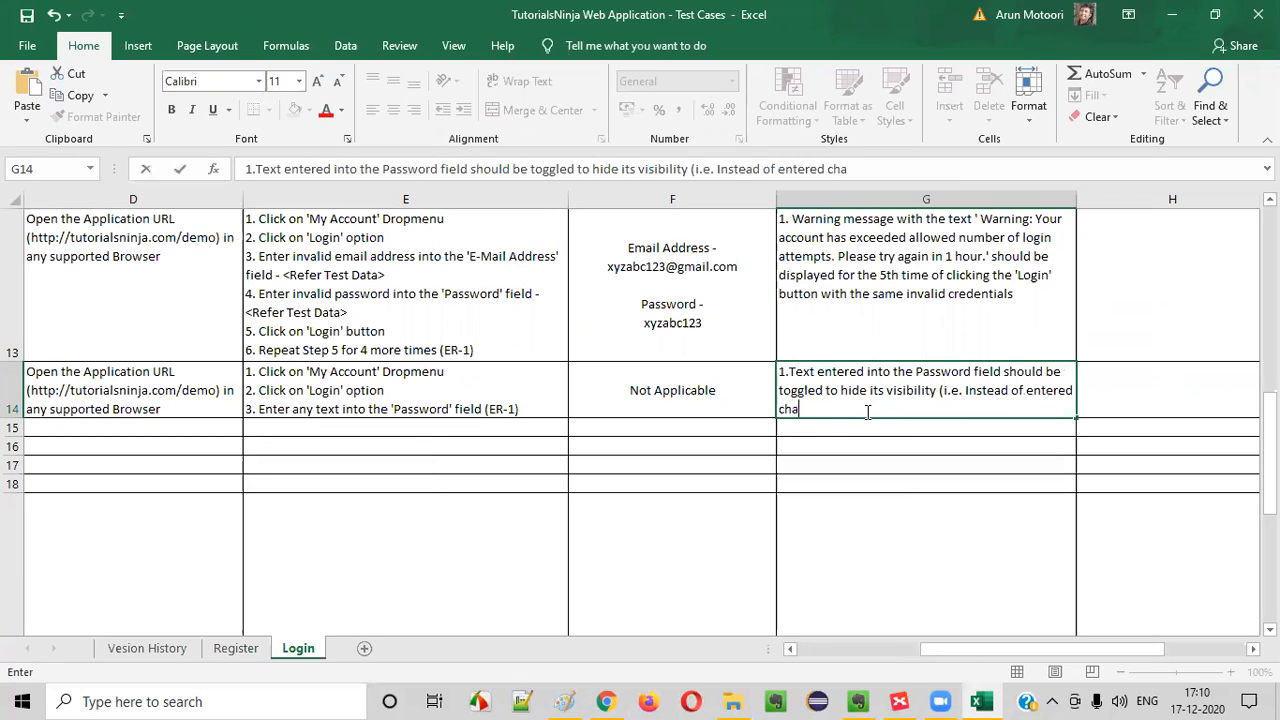
text(racters geting dispalyed, the passwor)
Append "(i.e. Instead of entered characters getting dispalyed, the Password field should show either * or . symbols)" to the expected result of TC_LF_013
key(BackSpace)
key(BackSpace)
key(BackSpace)
key(BackSpace)
key(BackSpace)
key(BackSpace)
text(Passwofrd field should )
text(show either * or)
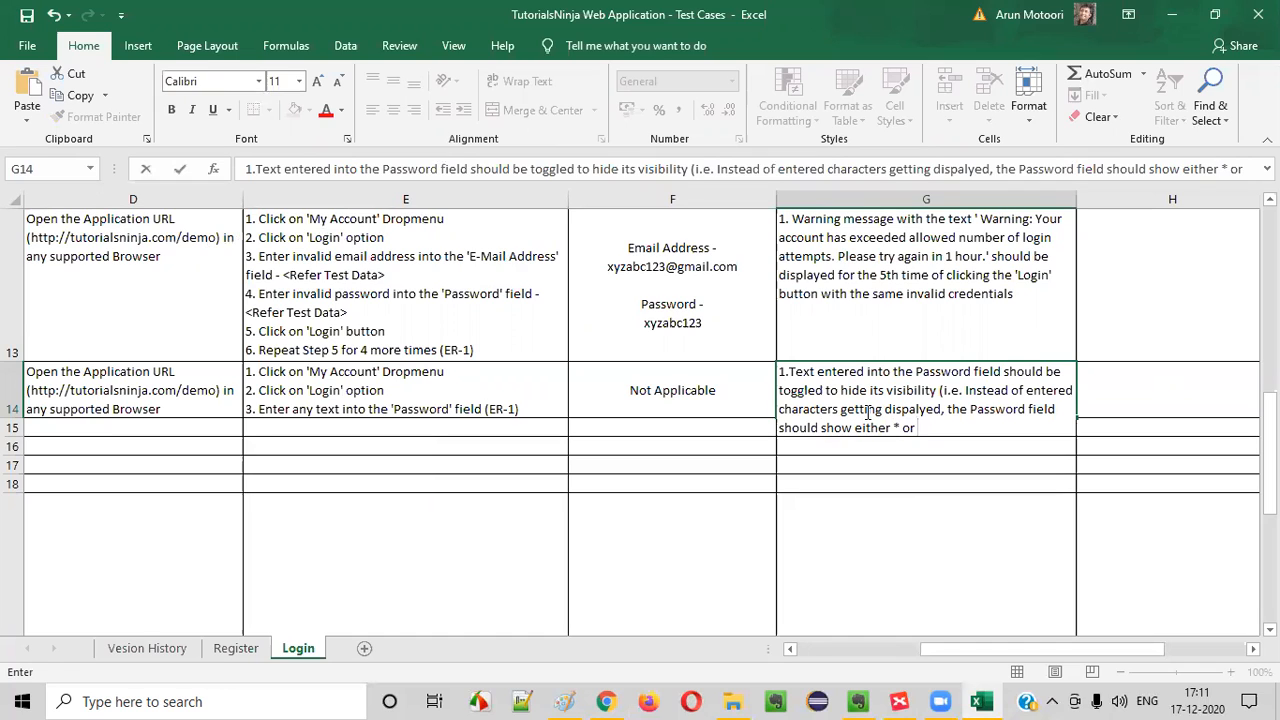
text( . symbols)
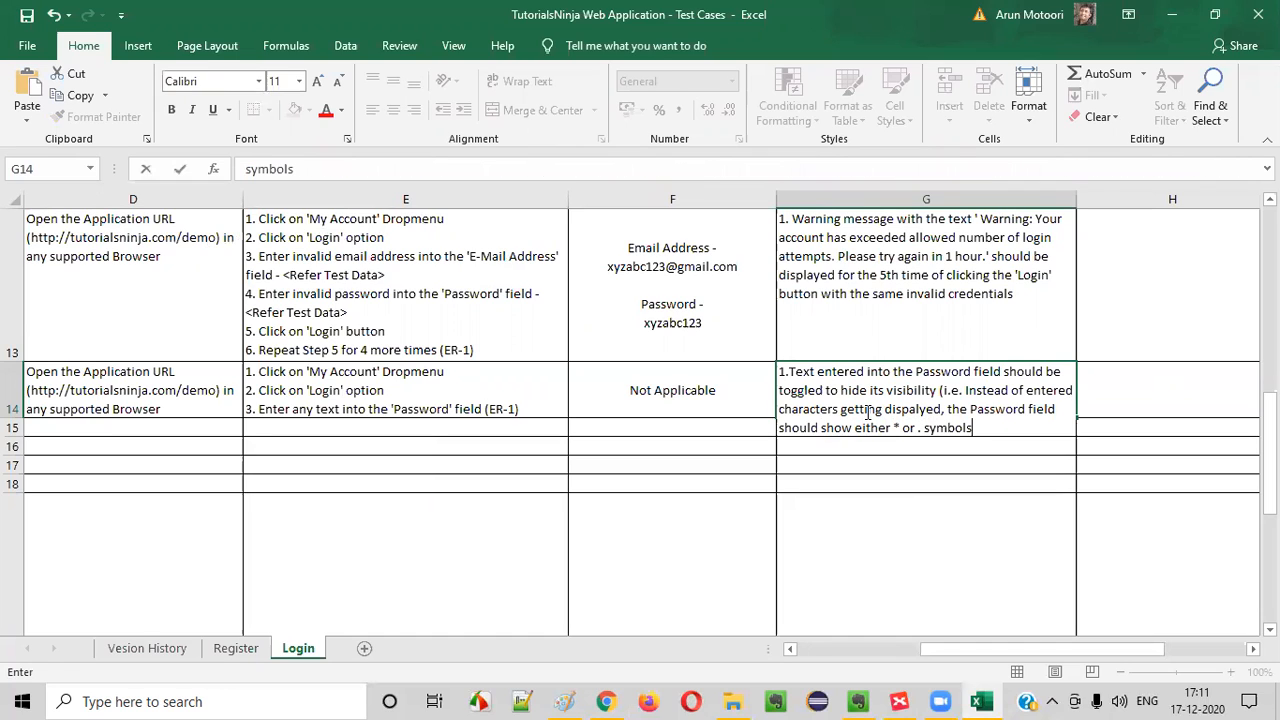
text())
click(700, 391)
Reduce the height of row 14 to fit the four lines of its expected result
click(929, 414)
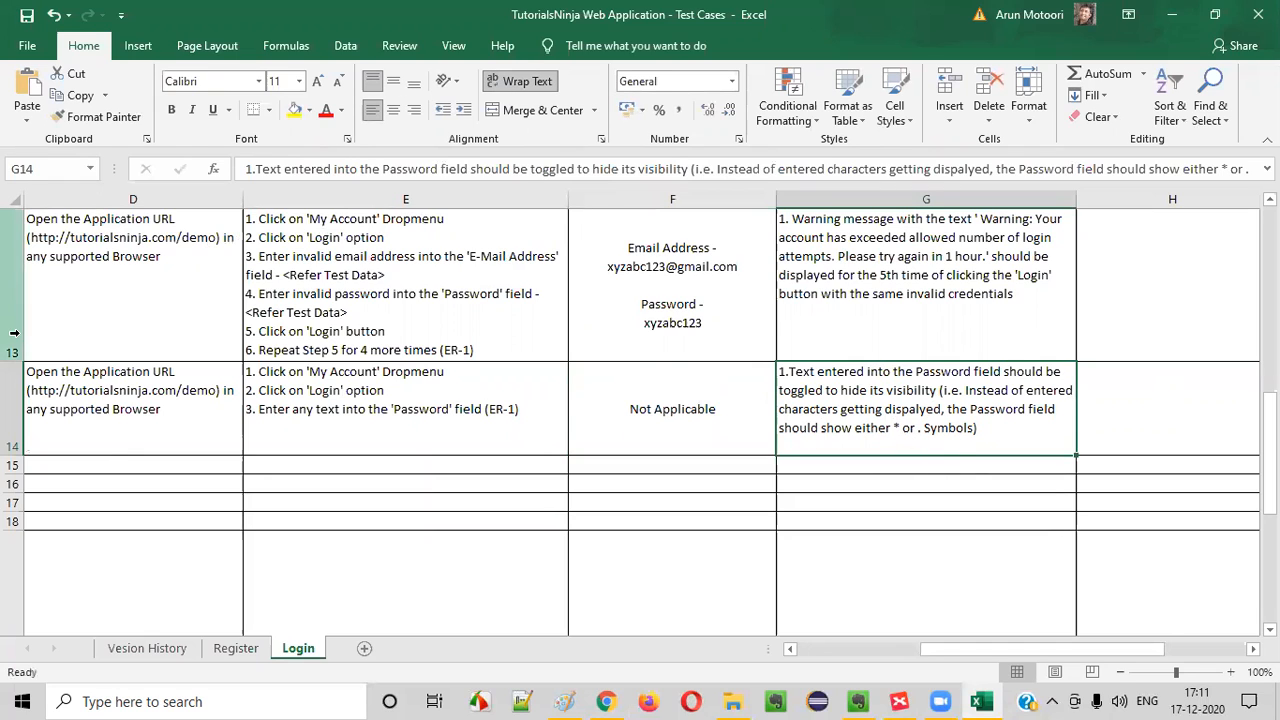
drag(18, 456, 10, 440)
click(766, 406)
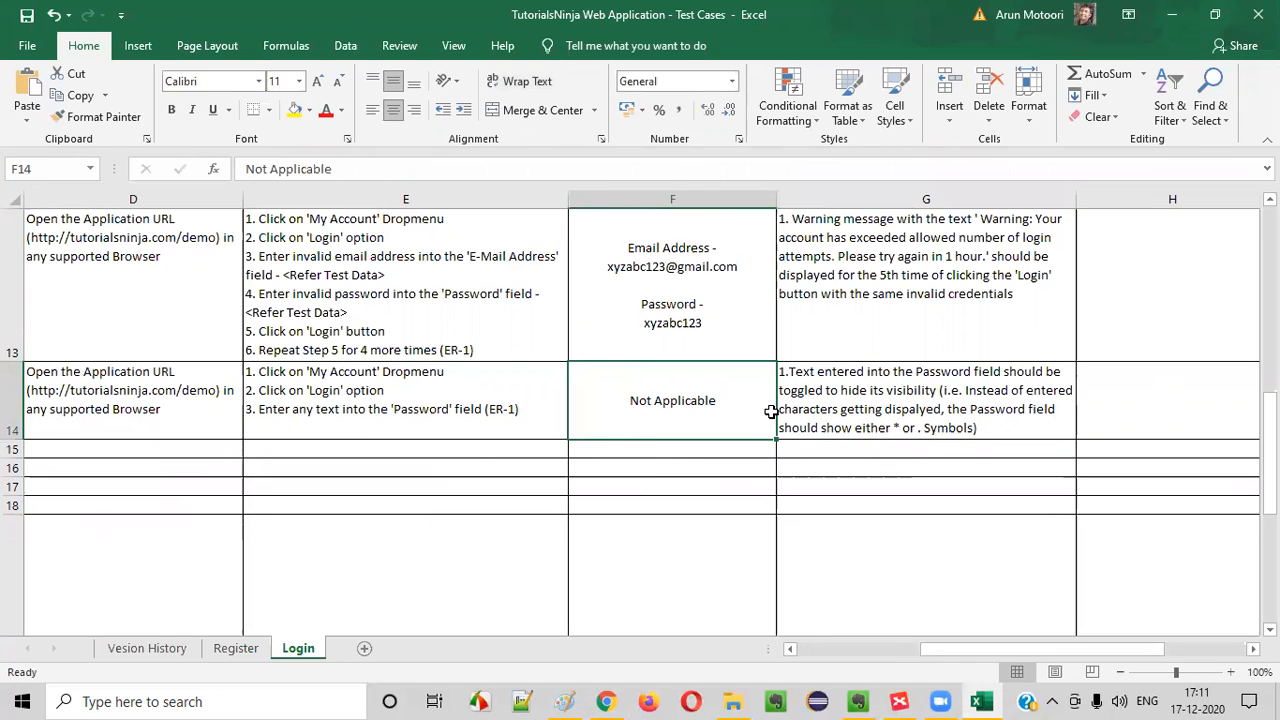
Copy the test scenario "(TS_002) Login Functionality" from the TC_LF_013 row into the TC_LF_014 row
key(Left)
key(Left)
key(Left)
key(Left)
key(Left)
key(Down)
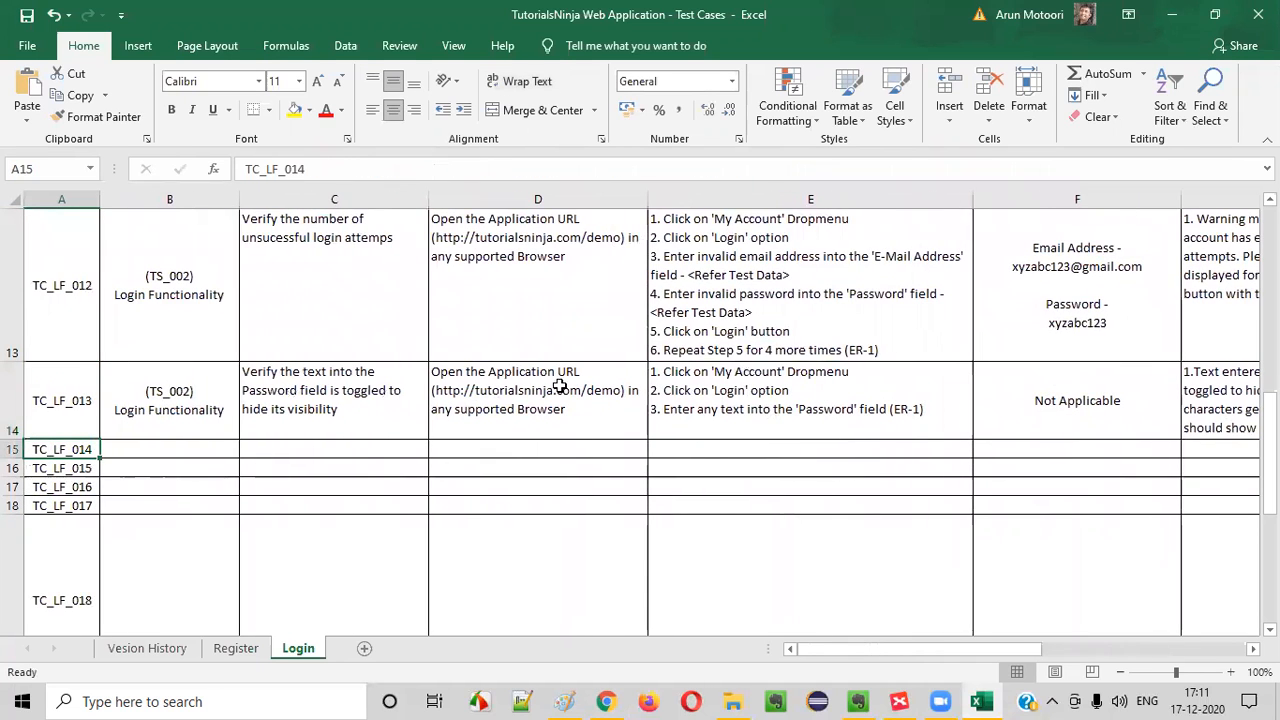
click(180, 418)
key(ctrl+c)
click(150, 450)
key(ctrl+v)
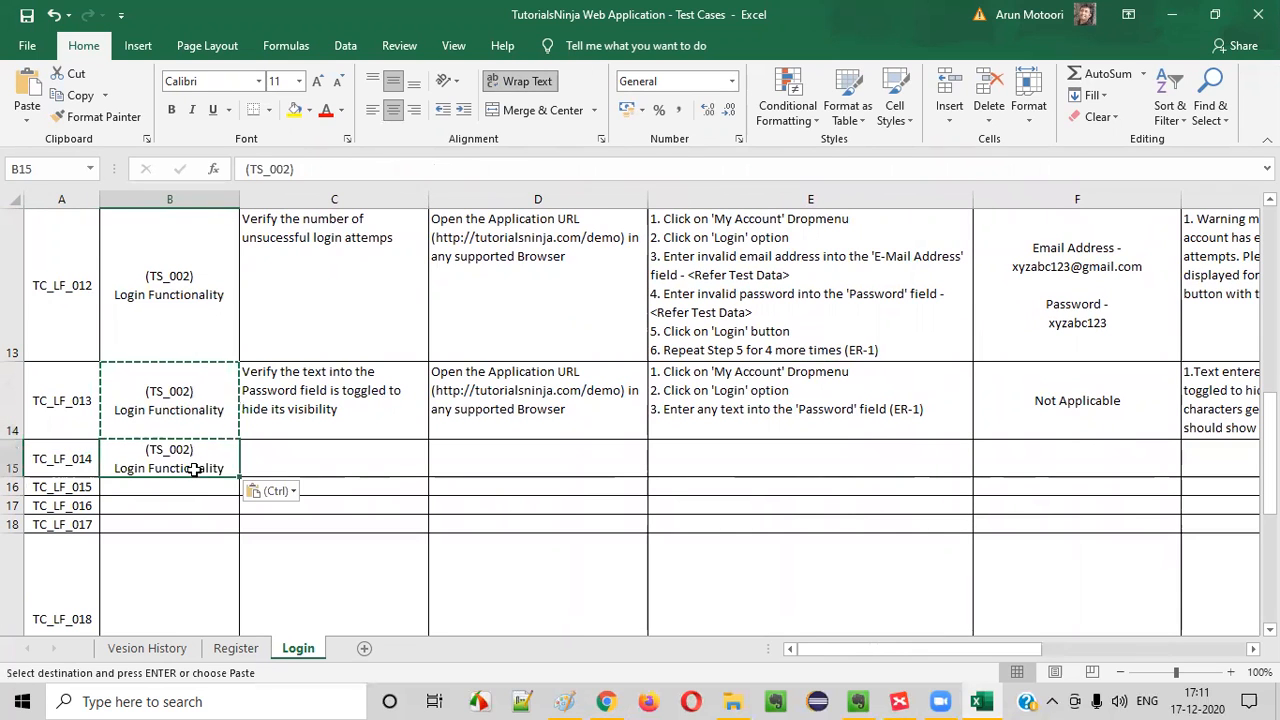
Switch to the XMind map and fill the topic about toggling Password text to hide its visibility with green
click(899, 701)
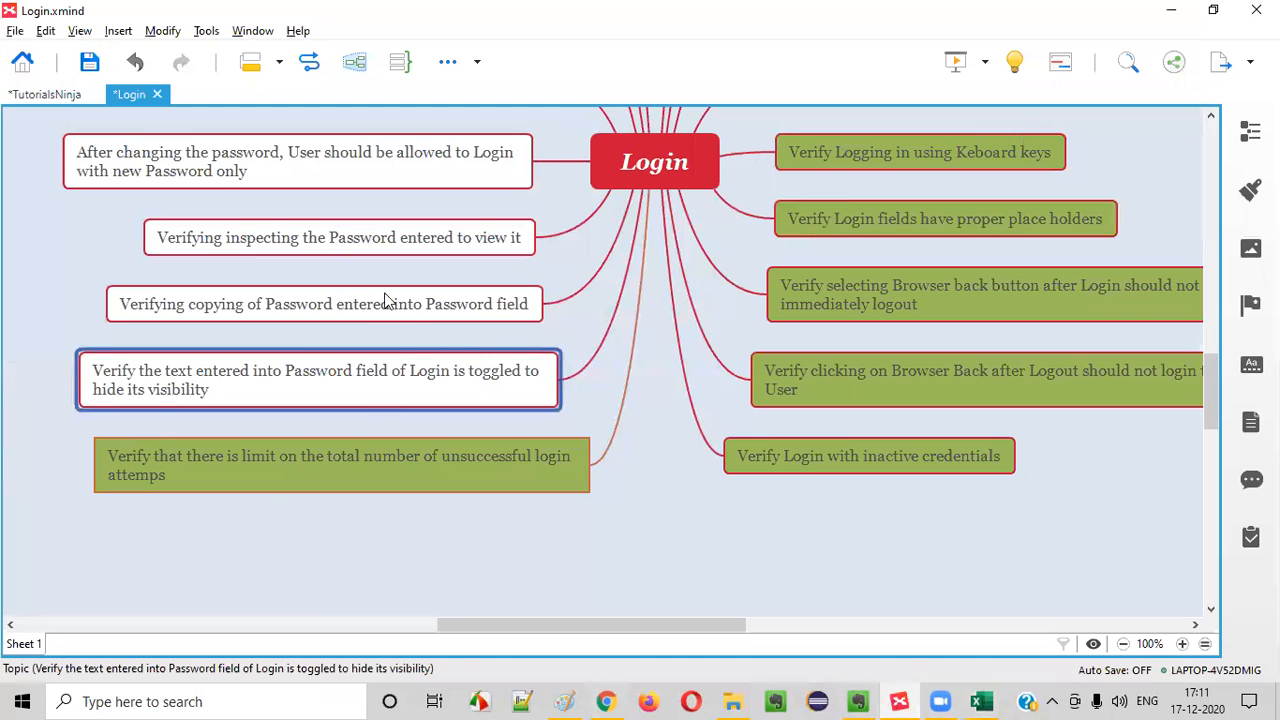
click(1250, 190)
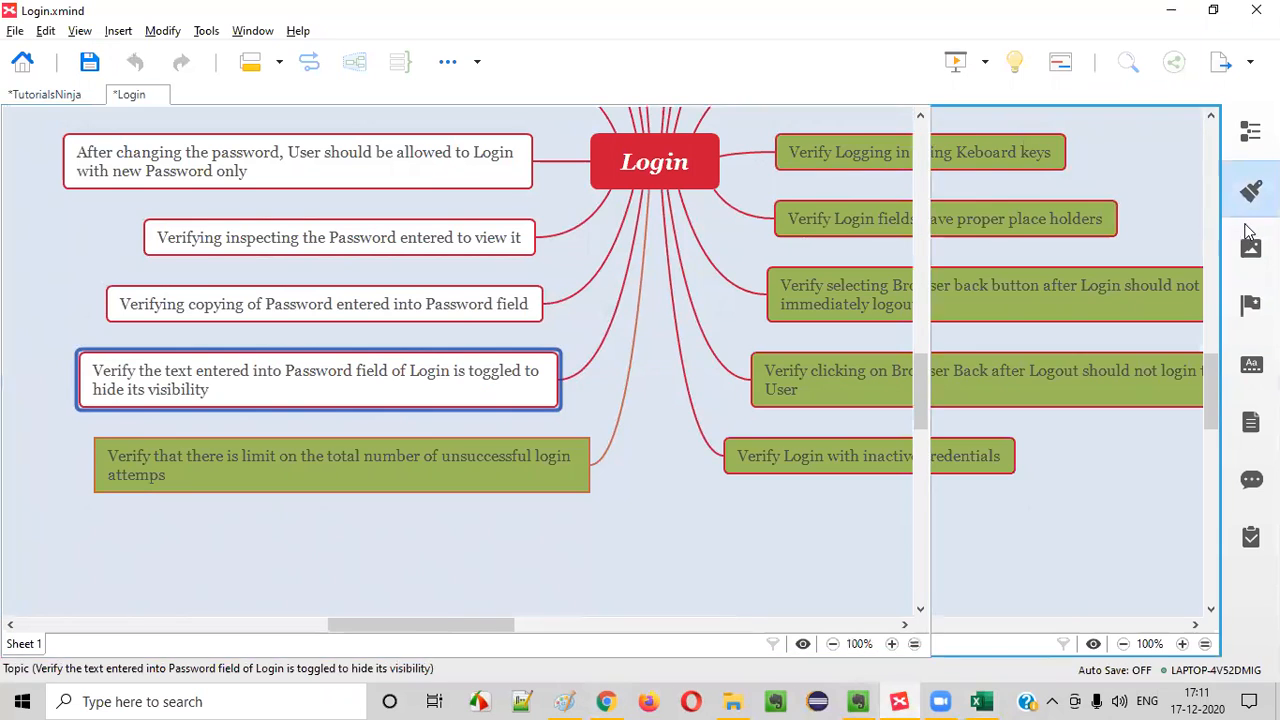
click(1178, 367)
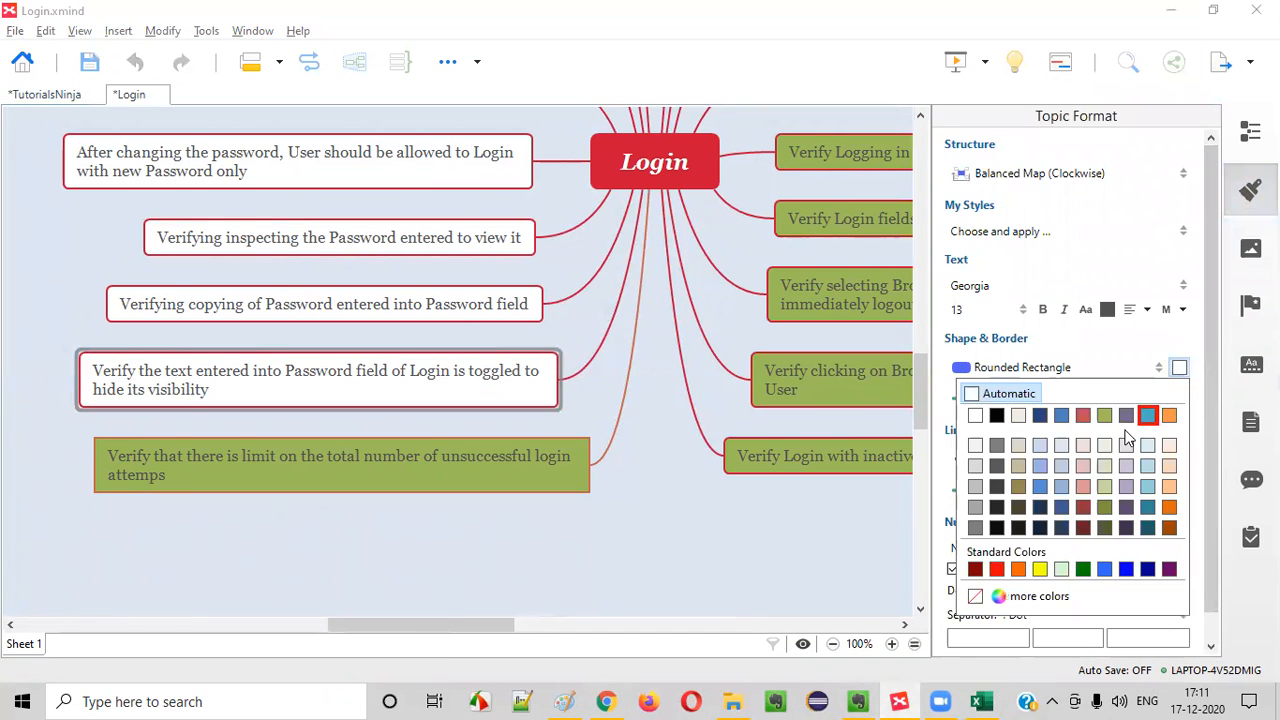
click(1104, 415)
click(1250, 190)
Examine the topic "Verifying copying of Password entered into Password field" in the Login mind map
click(255, 306)
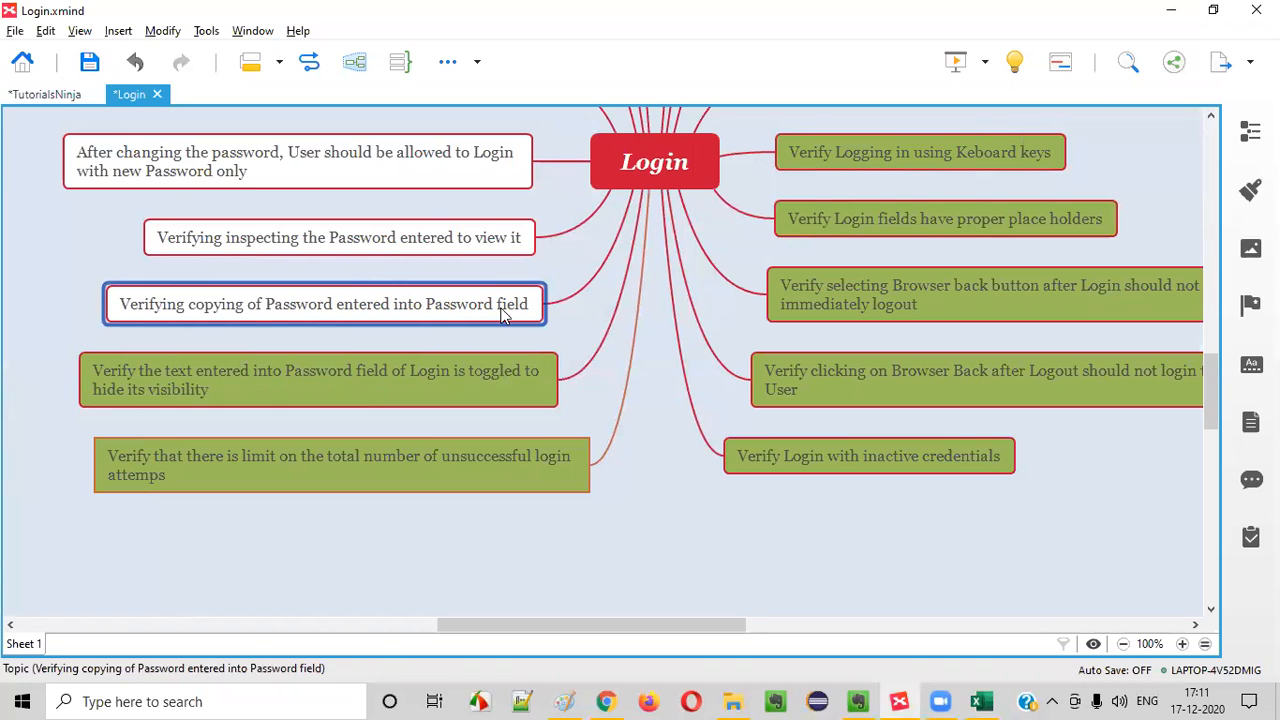
double_click(422, 306)
click(383, 305)
drag(377, 307, 514, 304)
click(491, 469)
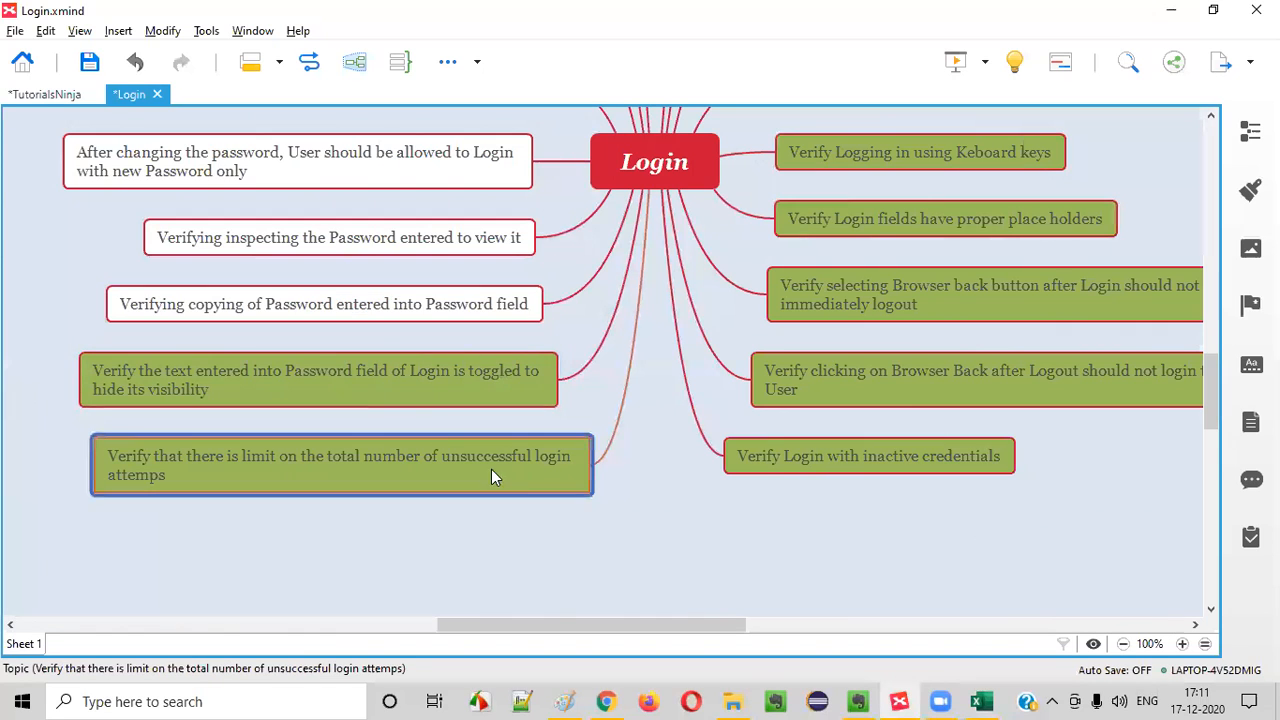
click(375, 295)
Switch to the login page in Chrome and select the masked text in the Password field
click(602, 701)
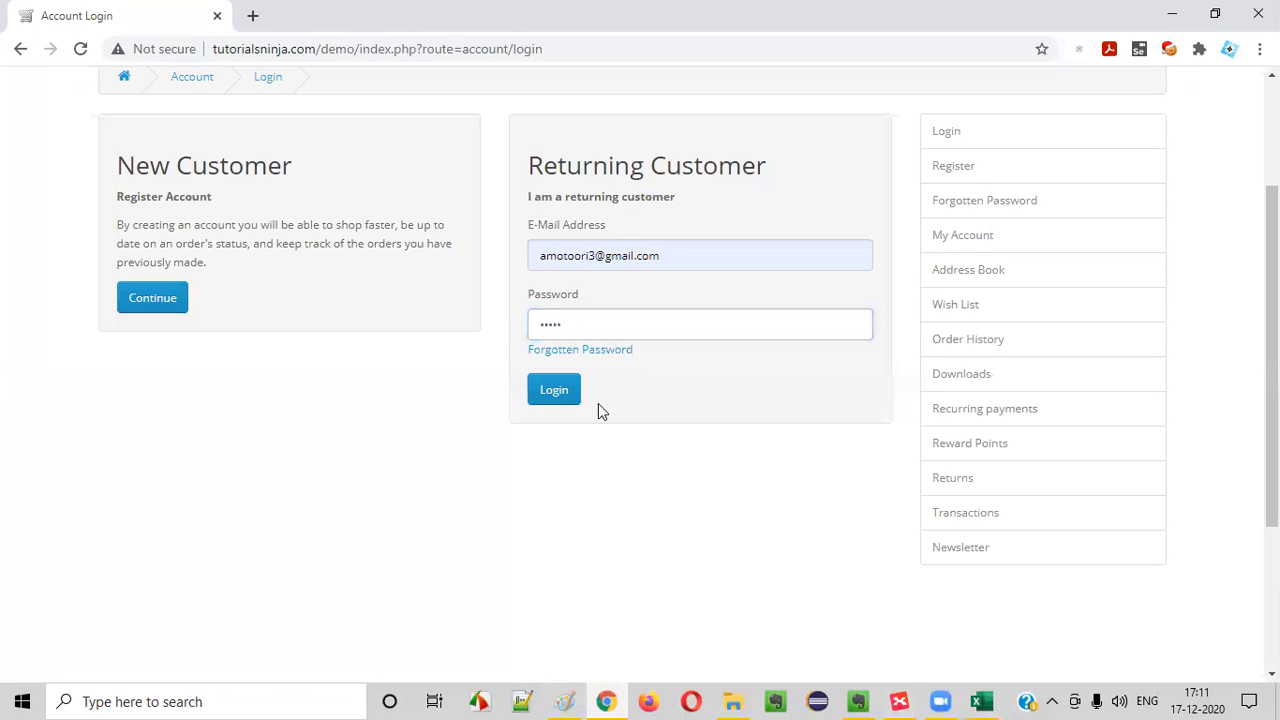
drag(585, 326, 240, 368)
click(550, 554)
drag(589, 323, 474, 325)
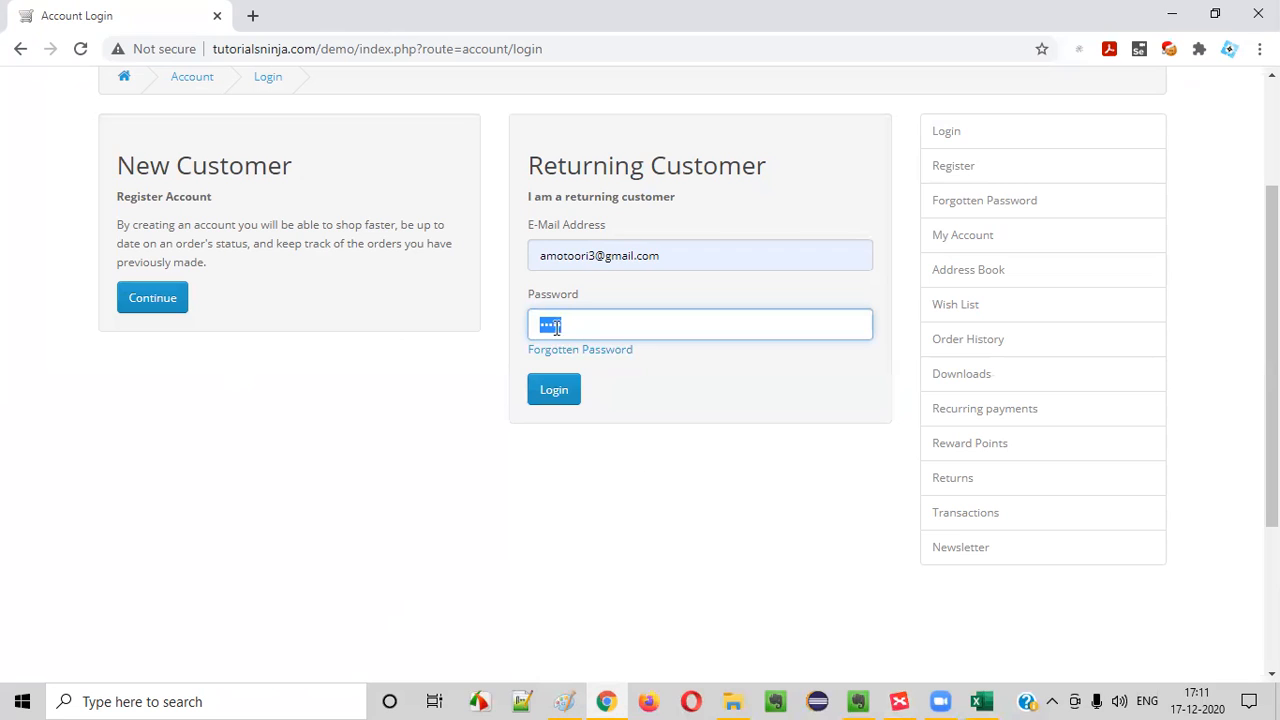
Test copying the E-Mail Address field's text by pasting it into the address bar of a temporary new tab
click(695, 255)
mouse_move(540, 255)
mouse_down()
mouse_move(682, 256)
mouse_move(536, 258)
mouse_up()
click(680, 257)
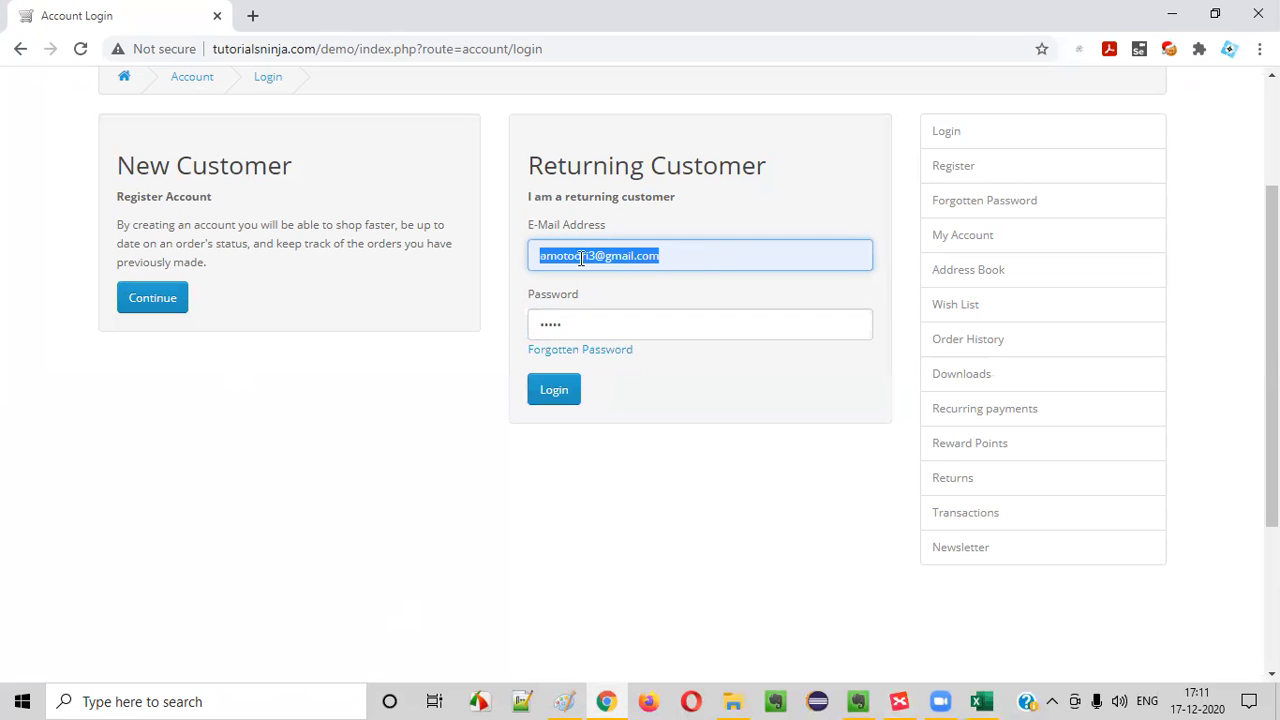
right_click(592, 255)
click(653, 325)
click(254, 26)
key(ctrl+v)
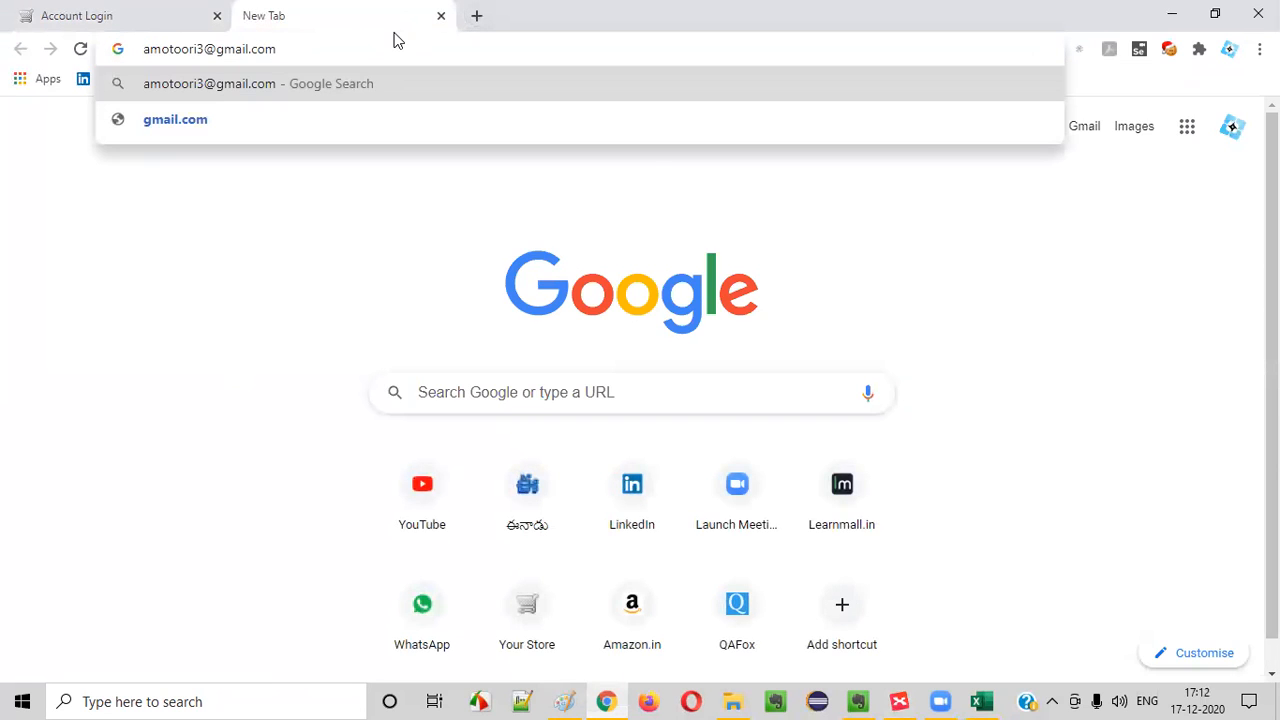
click(440, 16)
Test copying the Password field's masked text through its Copy option and by pasting into a temporary new tab's address bar
drag(630, 290, 505, 327)
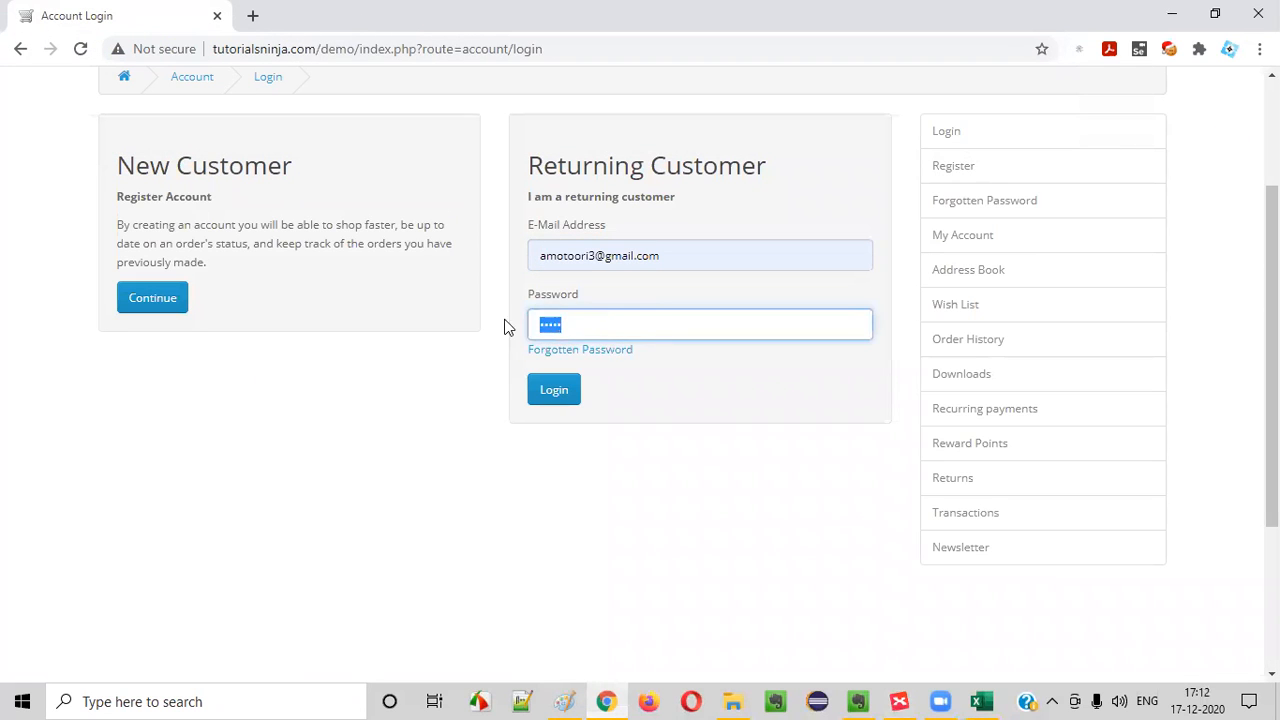
right_click(549, 324)
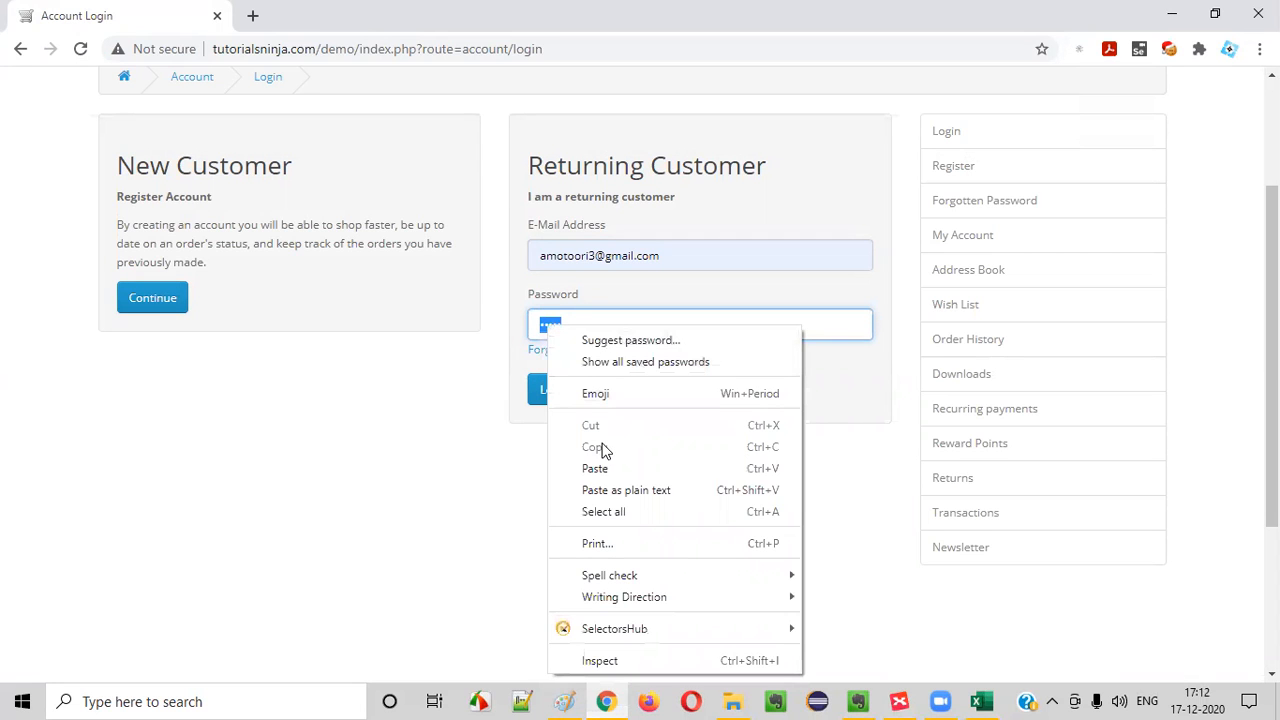
click(594, 316)
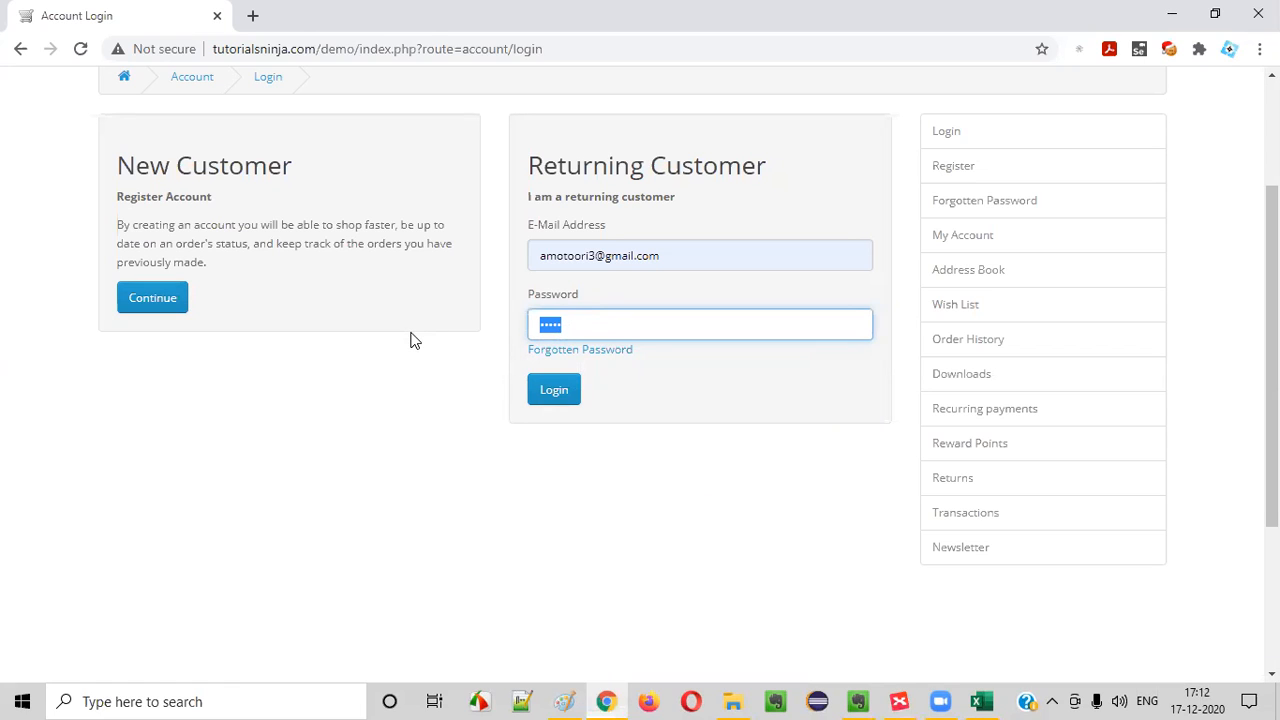
key(ctrl+t)
key(ctrl+v)
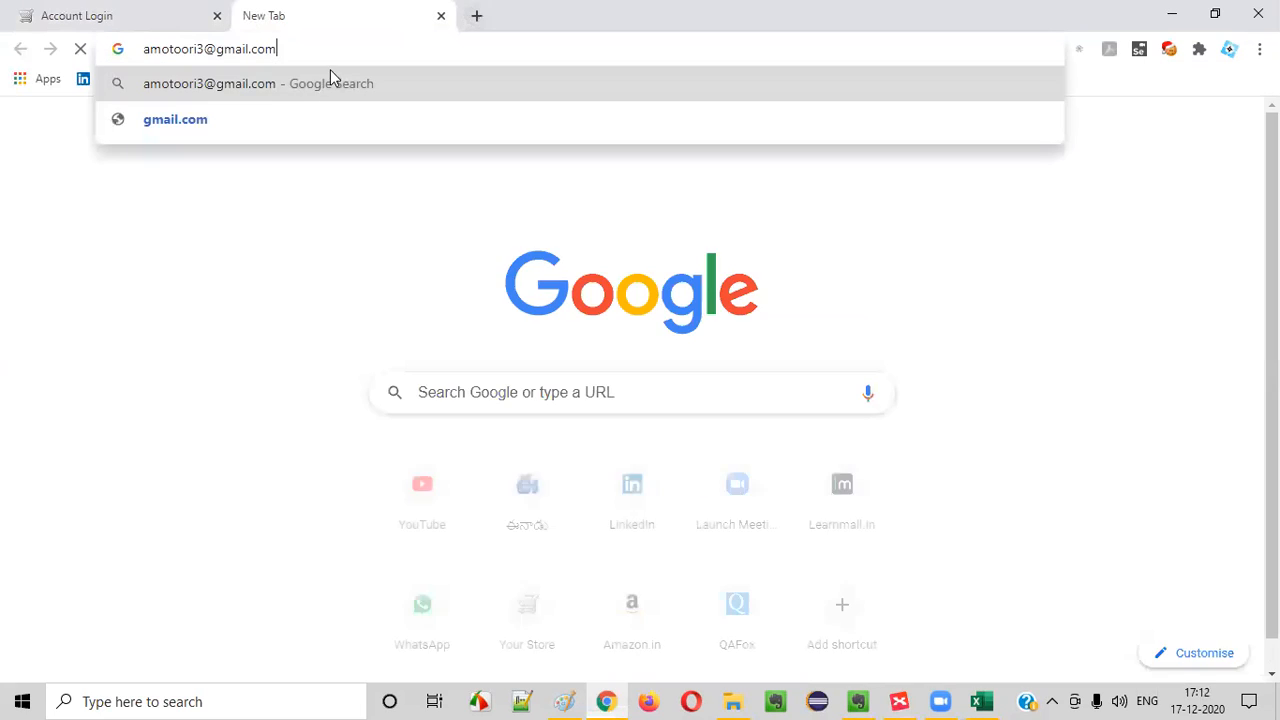
drag(281, 55, 57, 49)
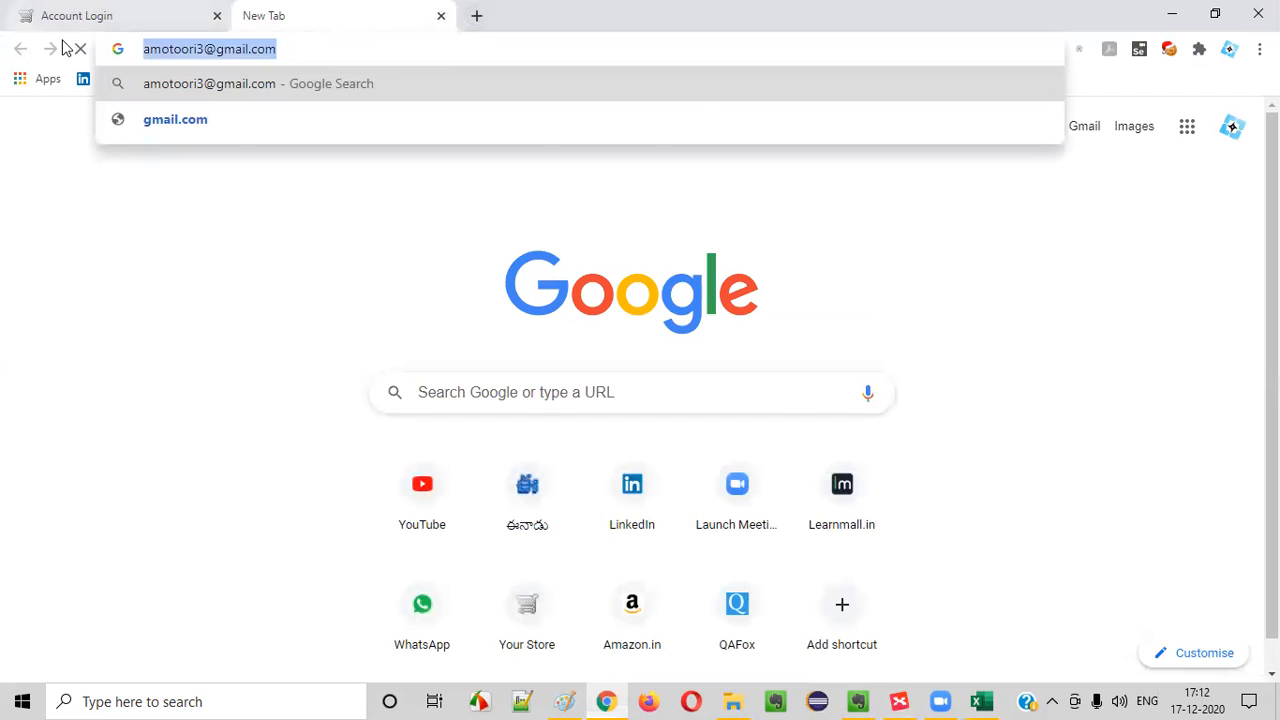
click(441, 15)
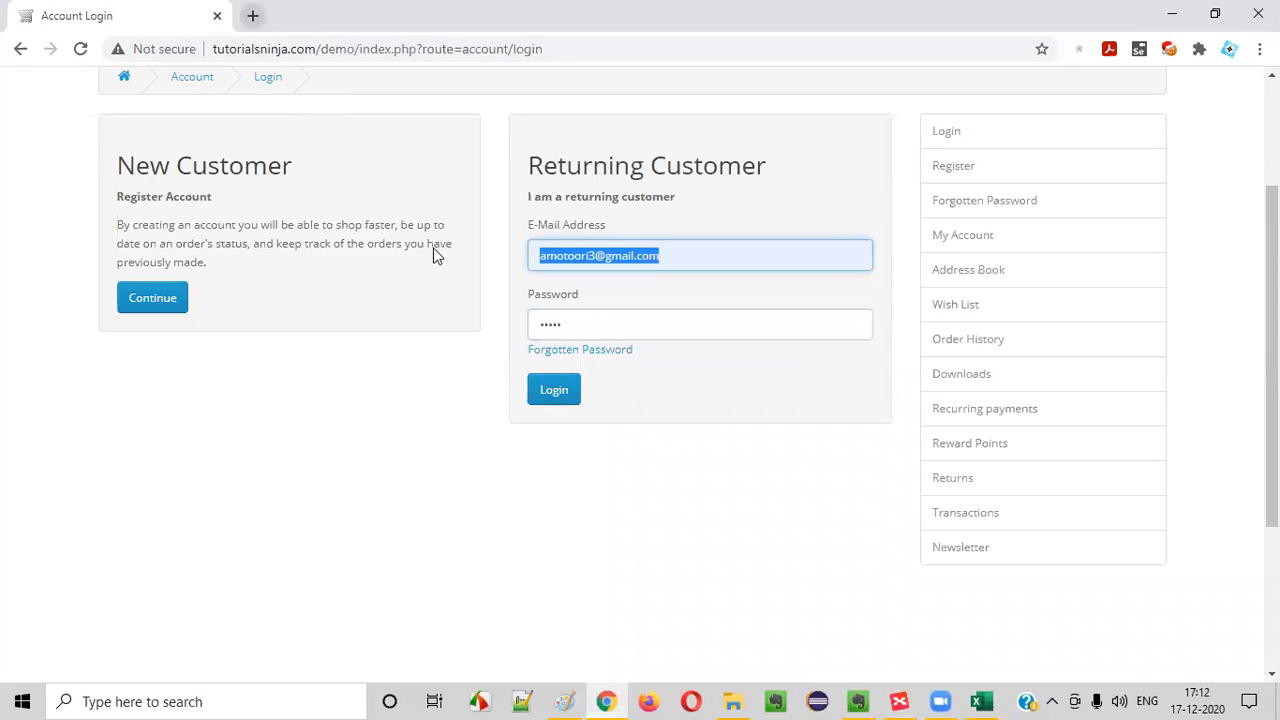
Select the masked Password text again and check whether its context options allow copying
drag(589, 318, 304, 328)
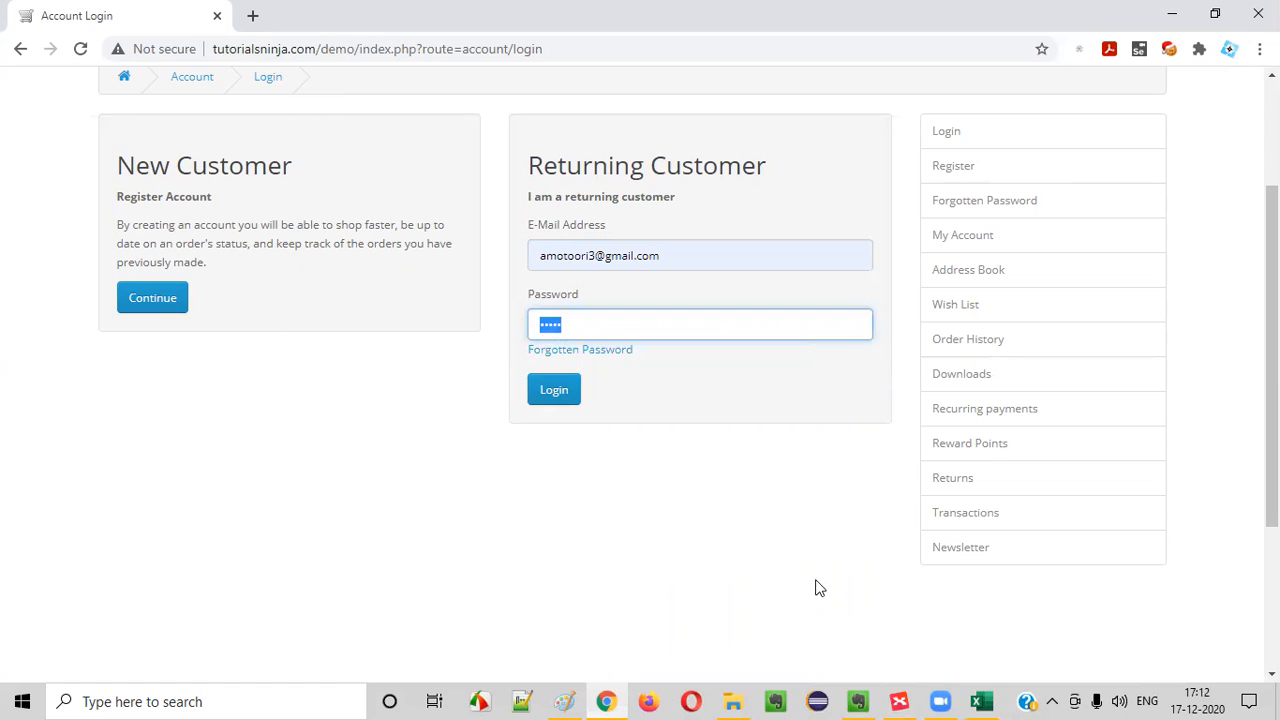
right_click(552, 327)
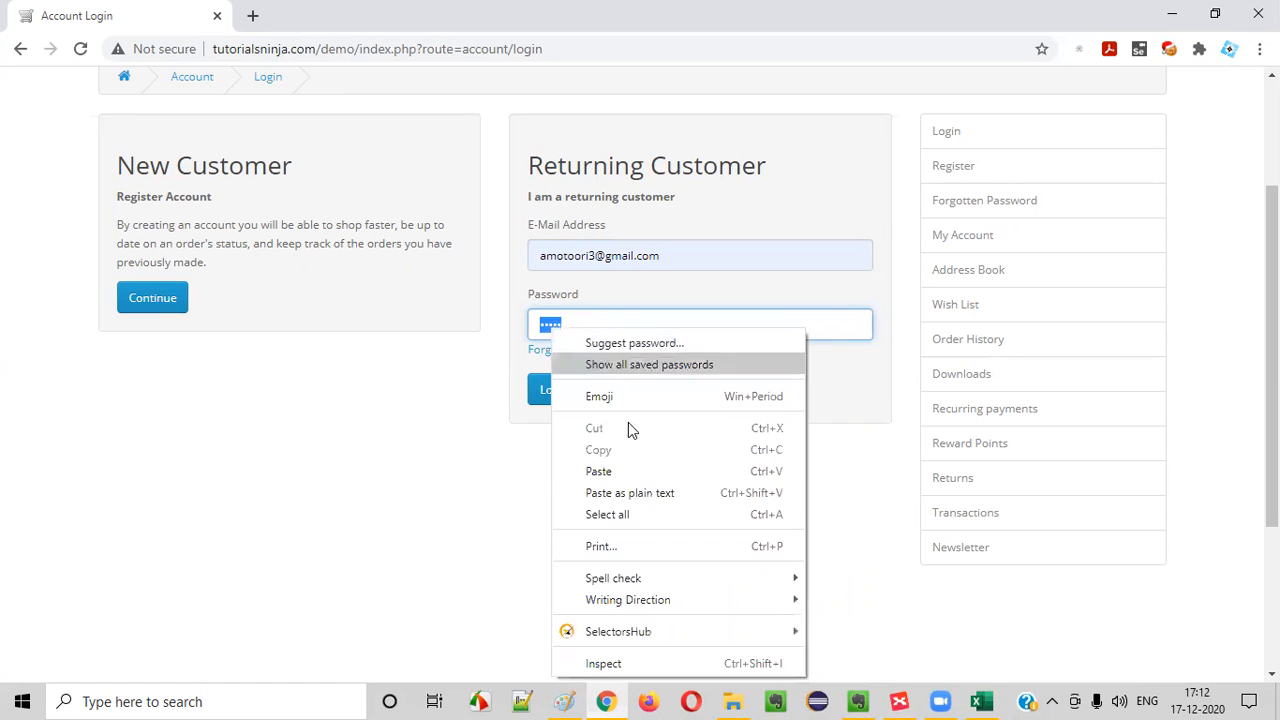
click(577, 321)
click(609, 324)
drag(609, 324, 319, 308)
right_click(560, 327)
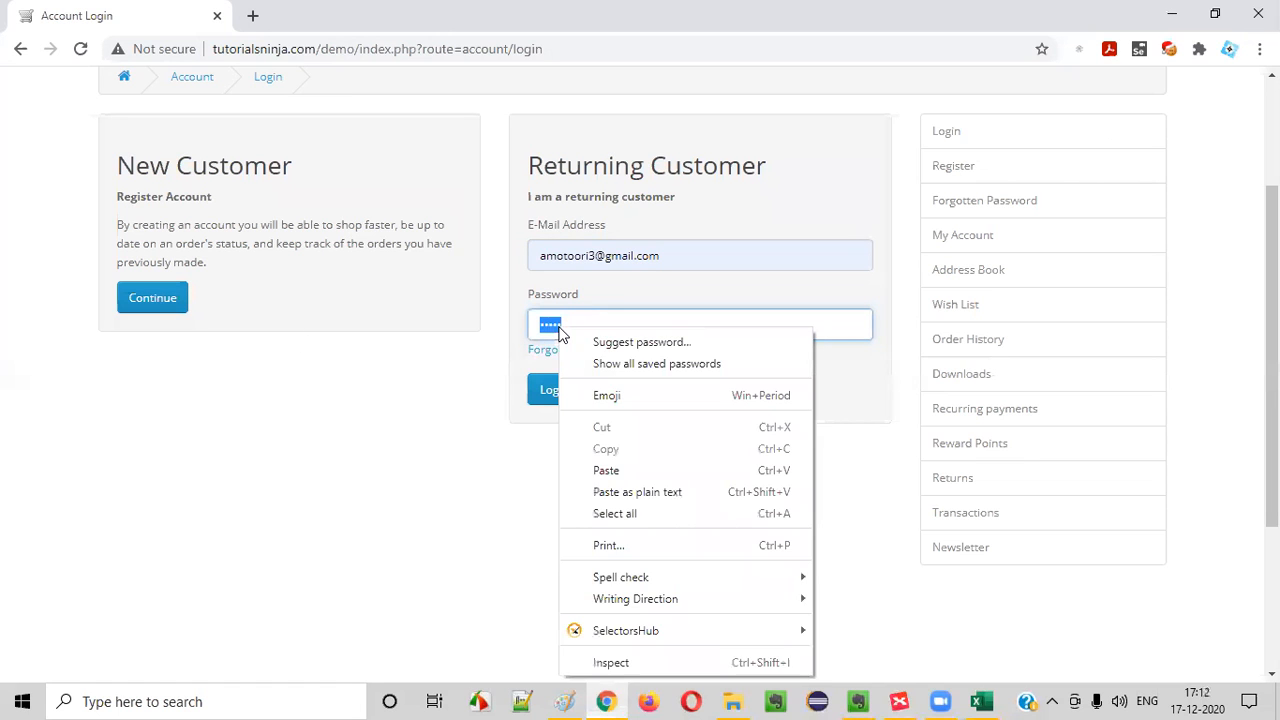
click(583, 318)
click(580, 323)
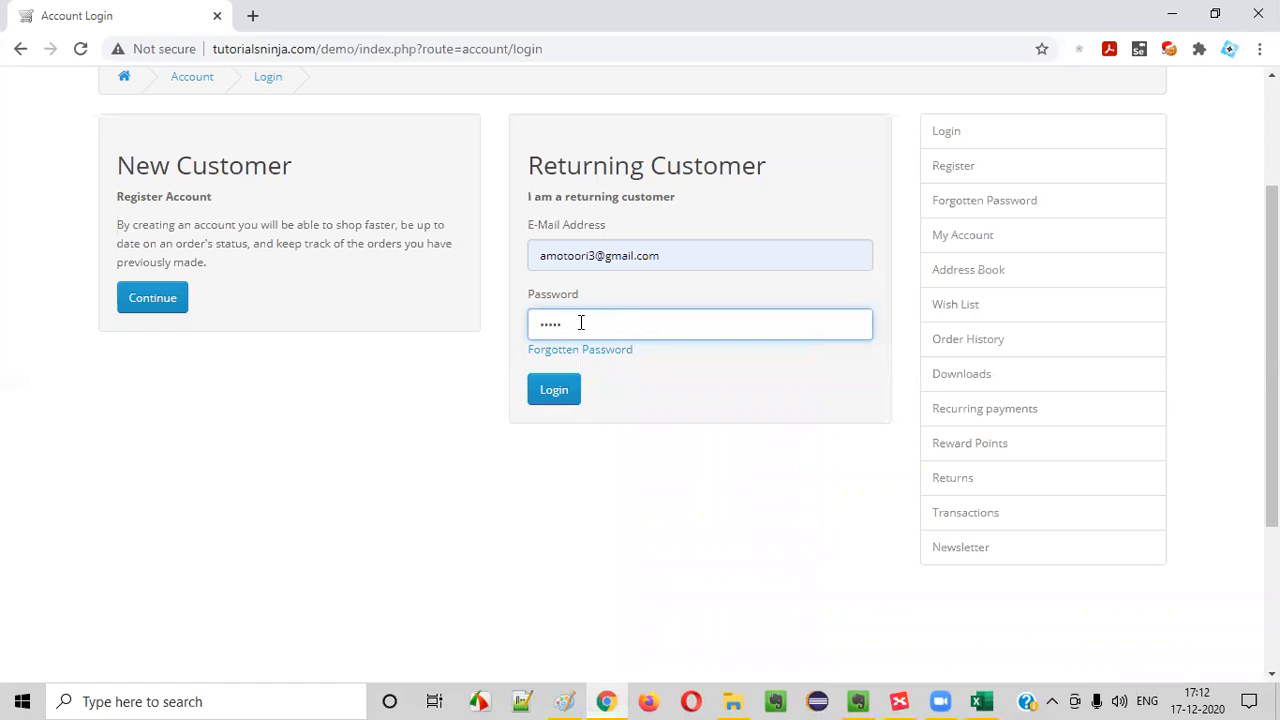
Select the E-Mail Address text for comparison, and examine the Copy option on the selected Password text
drag(675, 252, 231, 214)
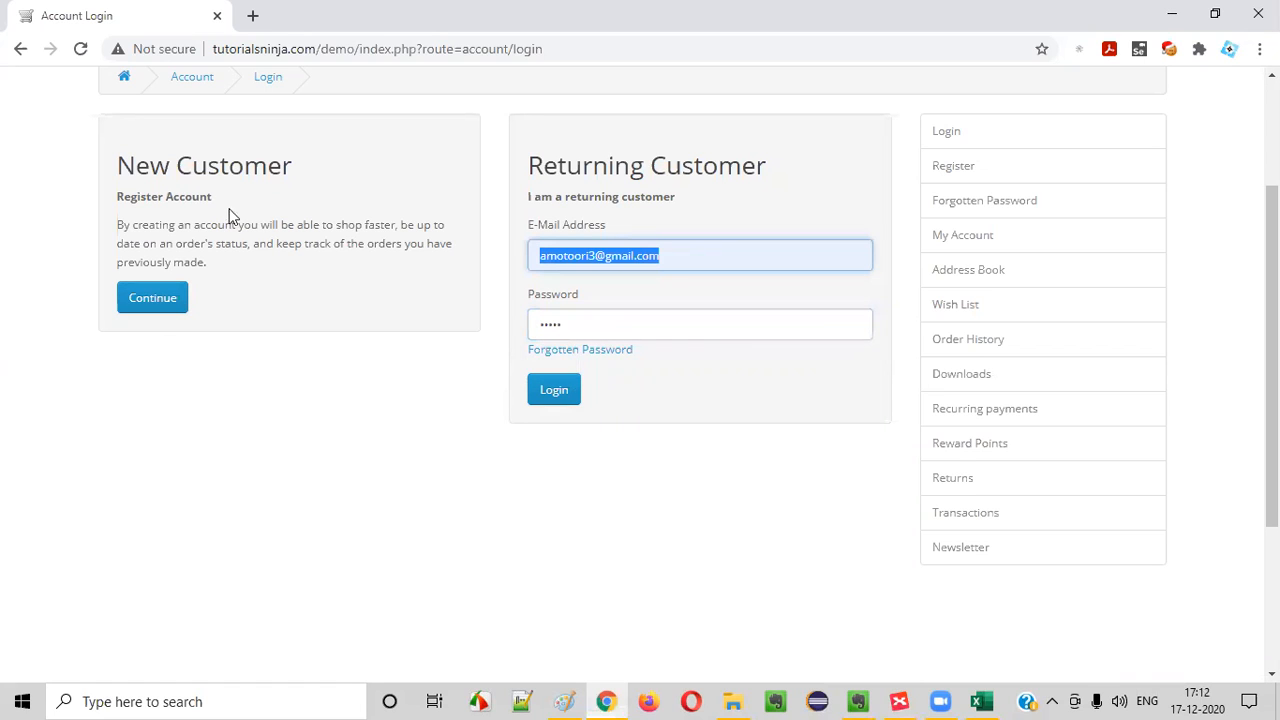
key(Tab)
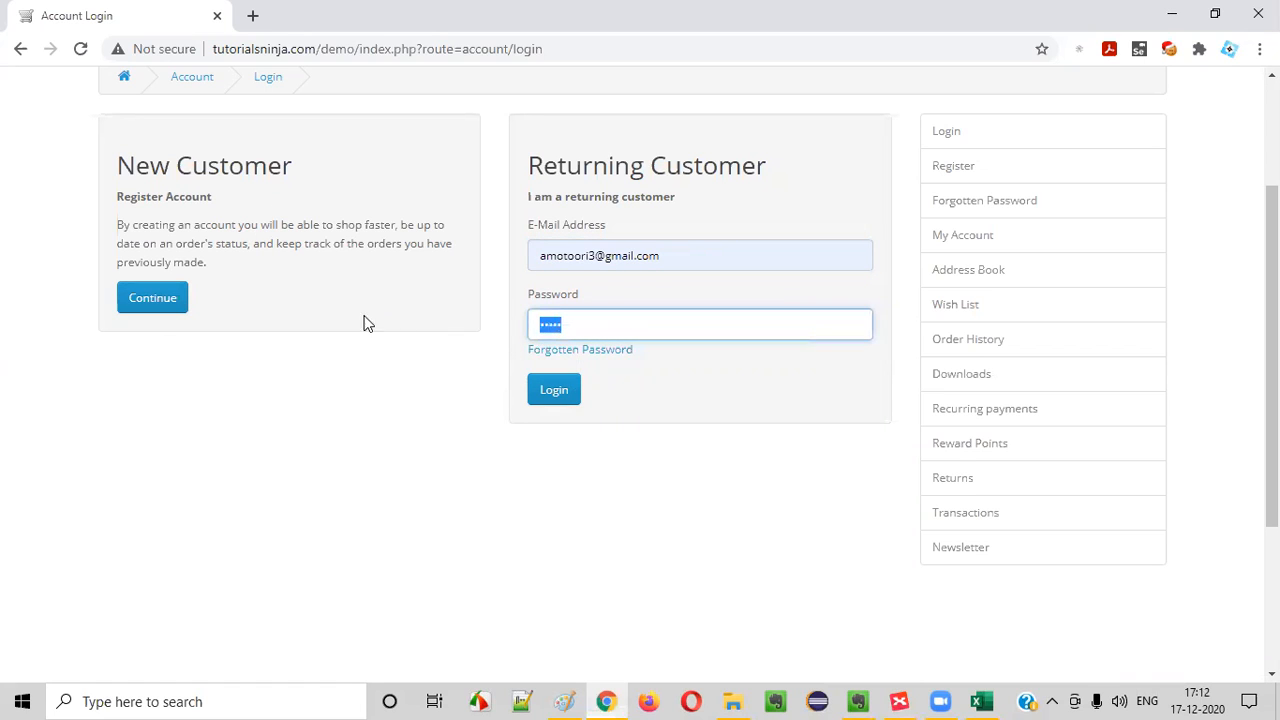
right_click(554, 323)
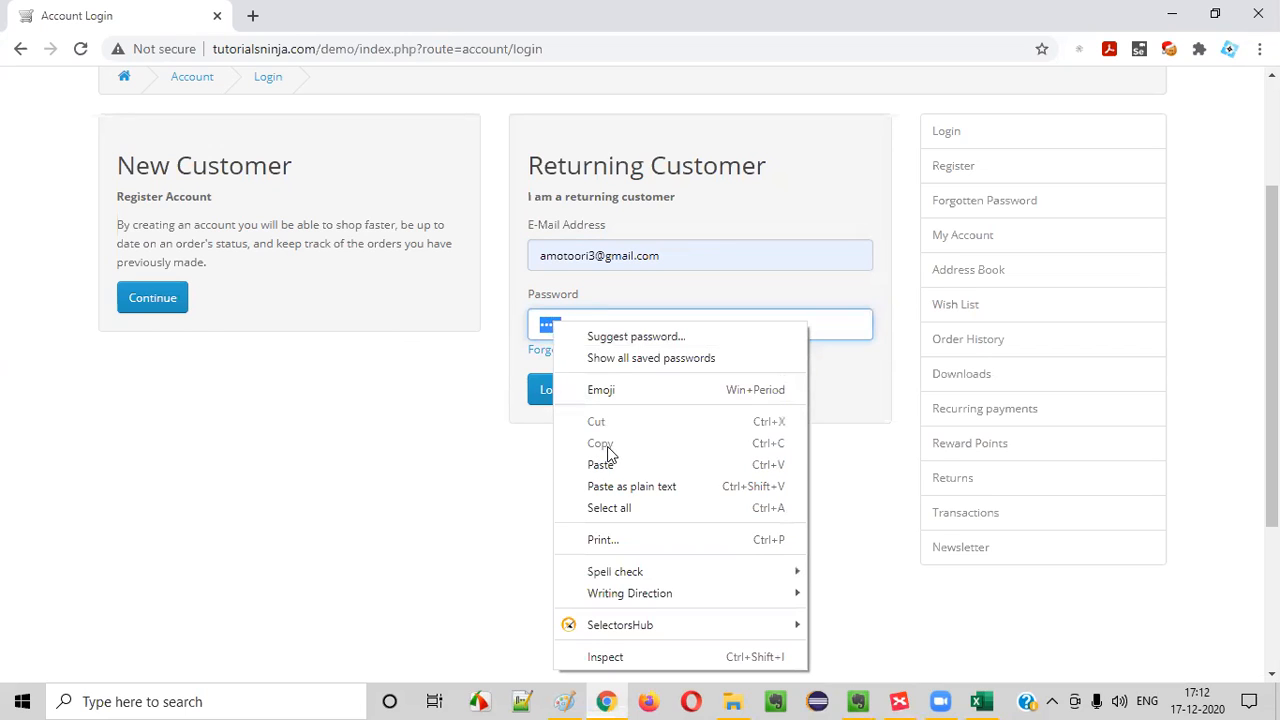
click(445, 465)
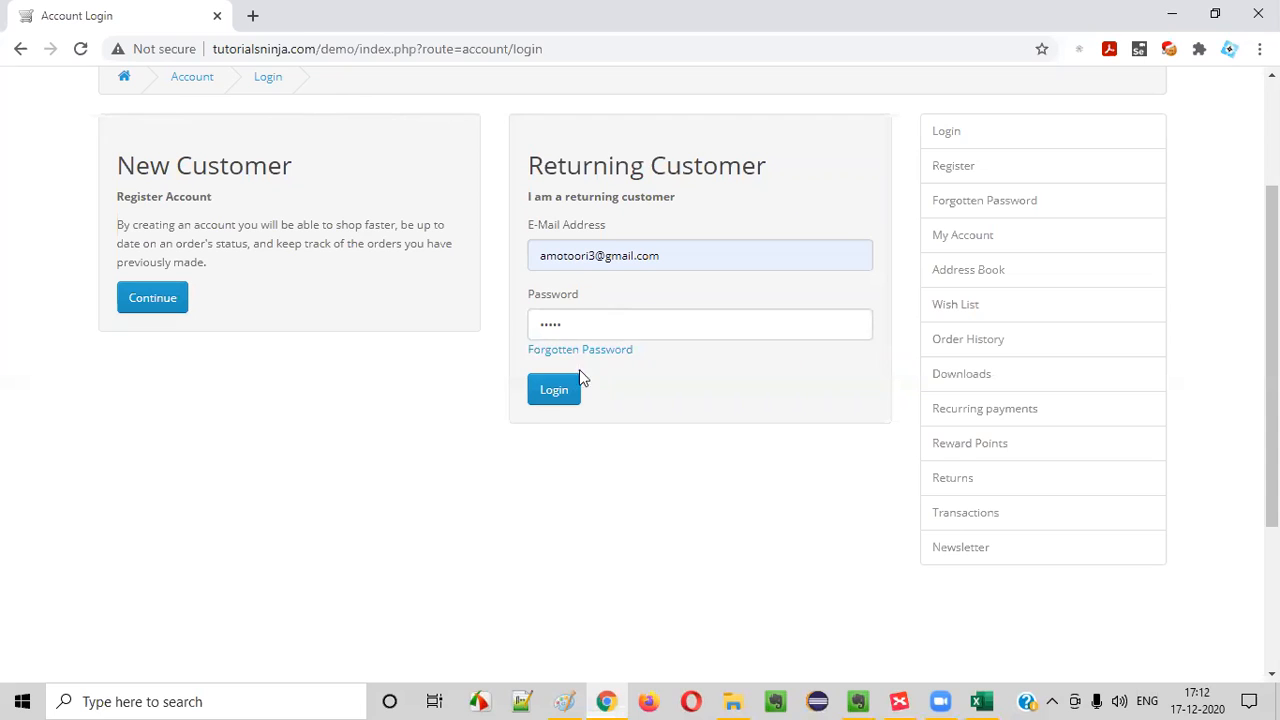
double_click(569, 329)
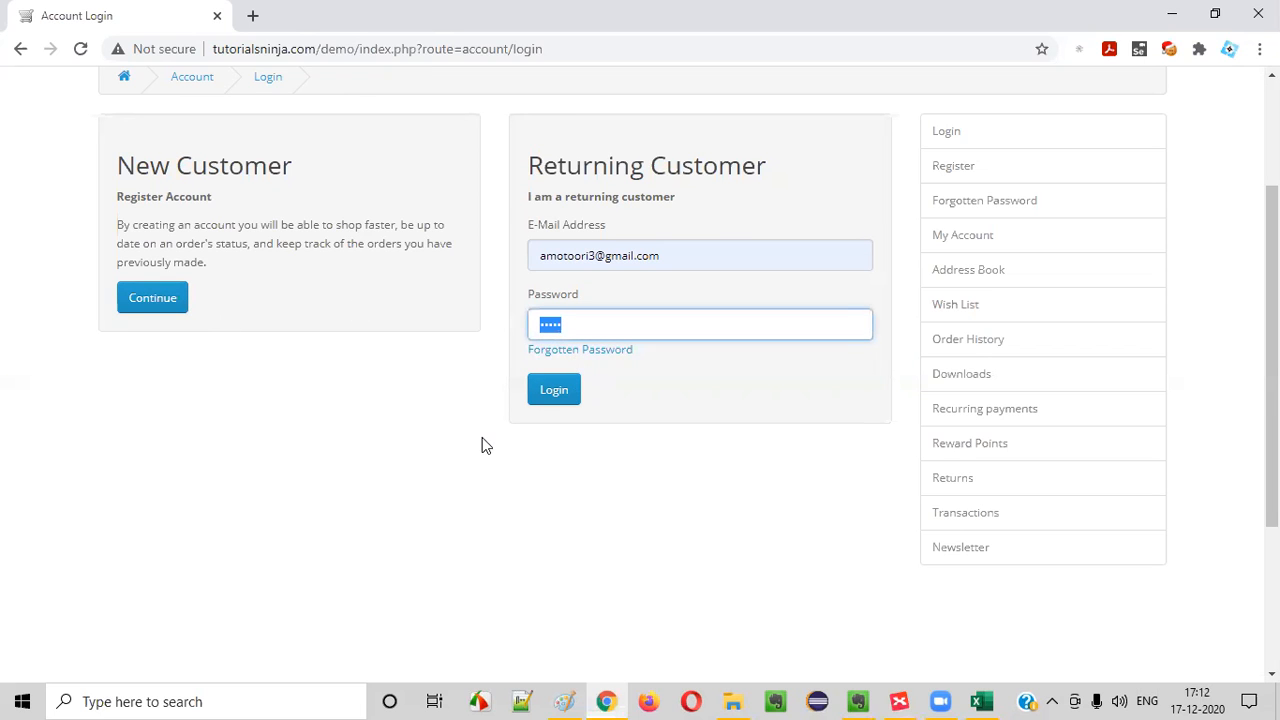
Switch to Excel and enter "Verify the copying of the text entered into the Password field" as the scenario for TC_LF_014
key(alt+Tab)
click(292, 457)
text(Verify )
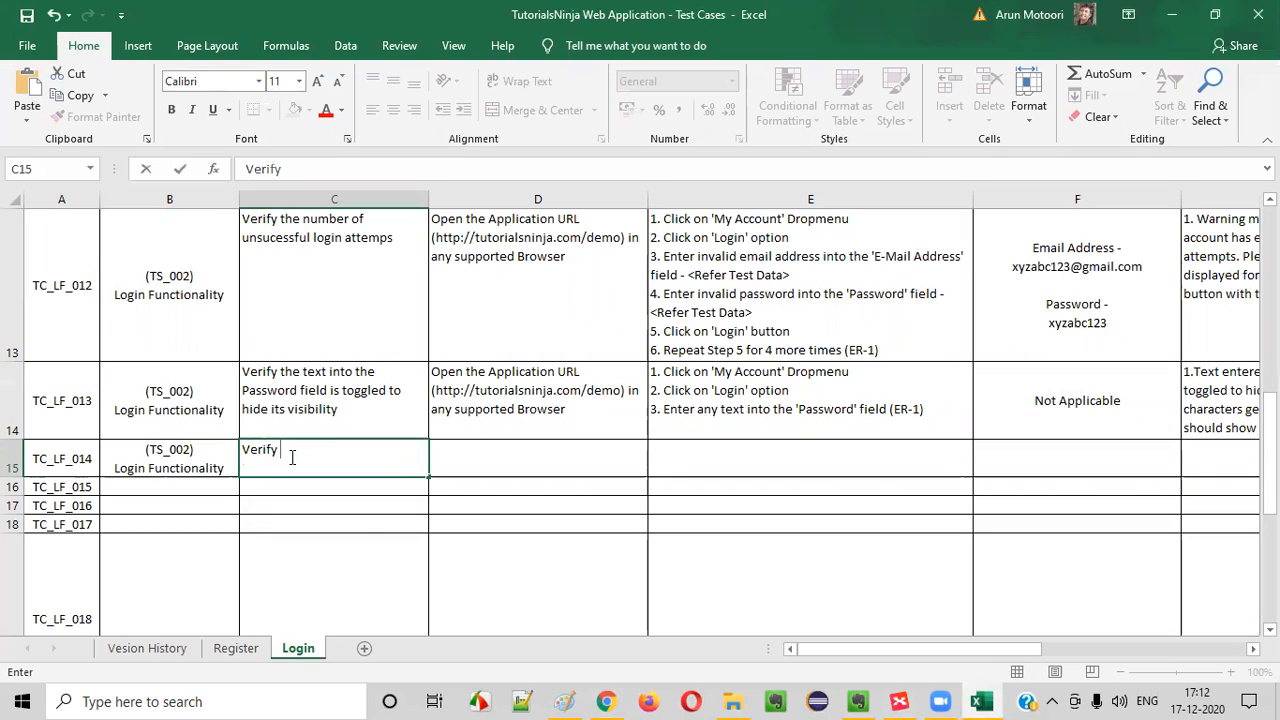
text(the copyin)
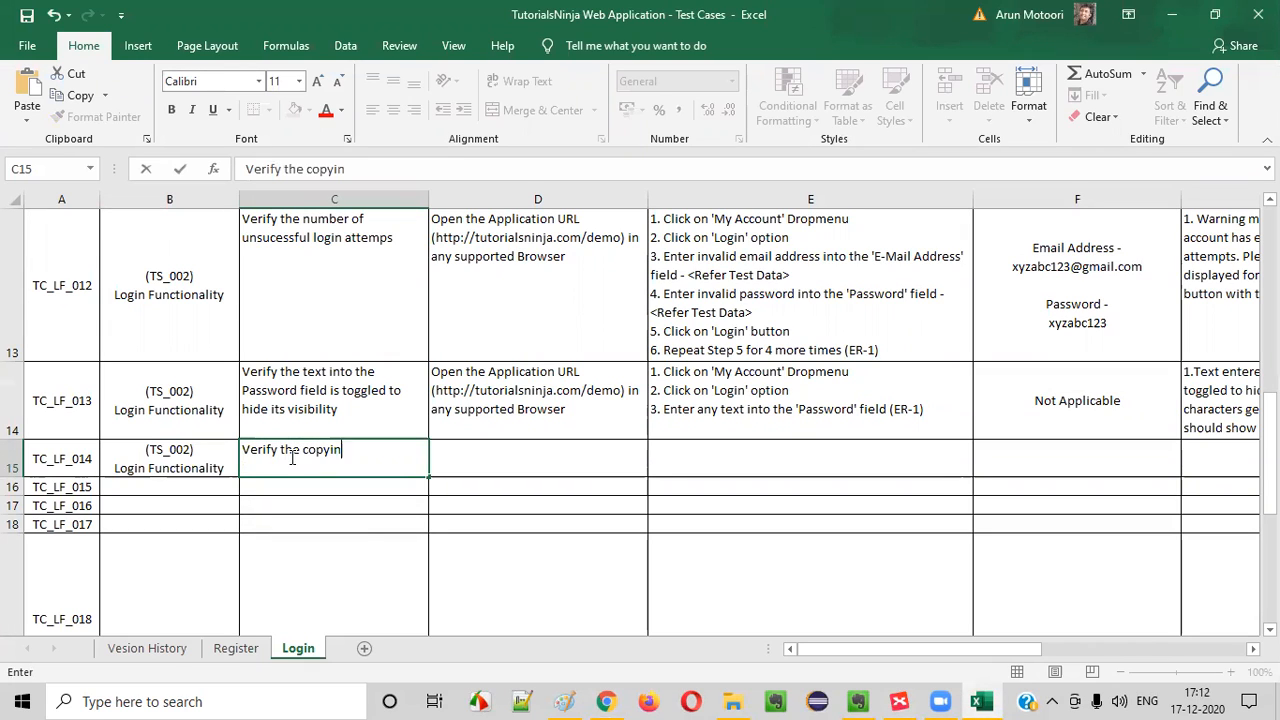
text(g of the text ent)
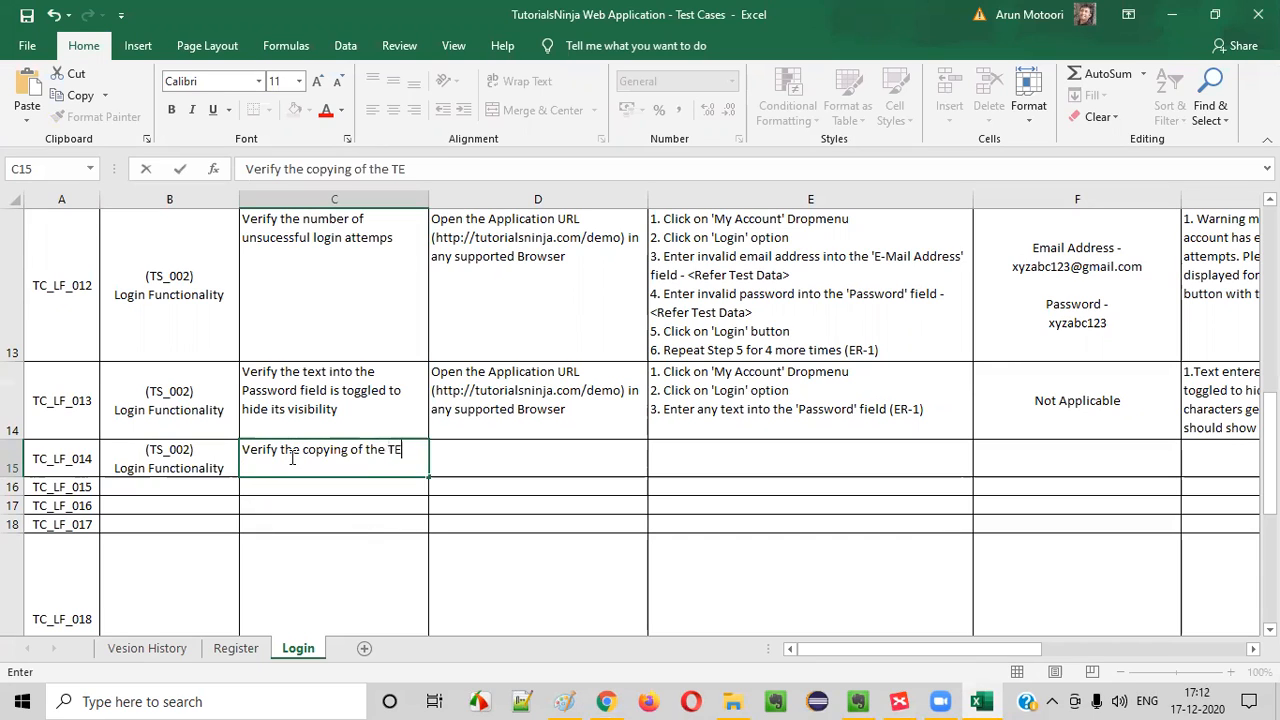
text(ered inot)
key(BackSpace)
text(not the)
key(BackSpace)
key(BackSpace)
key(BackSpace)
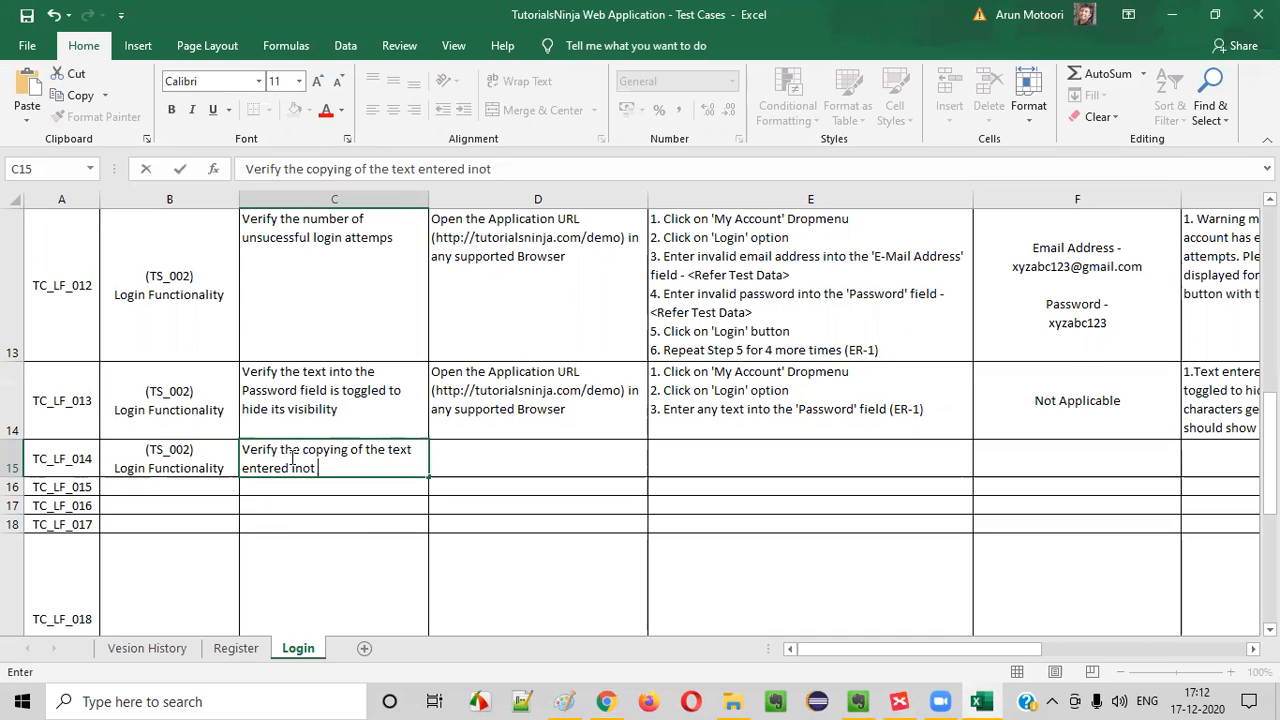
text(o the Password field)
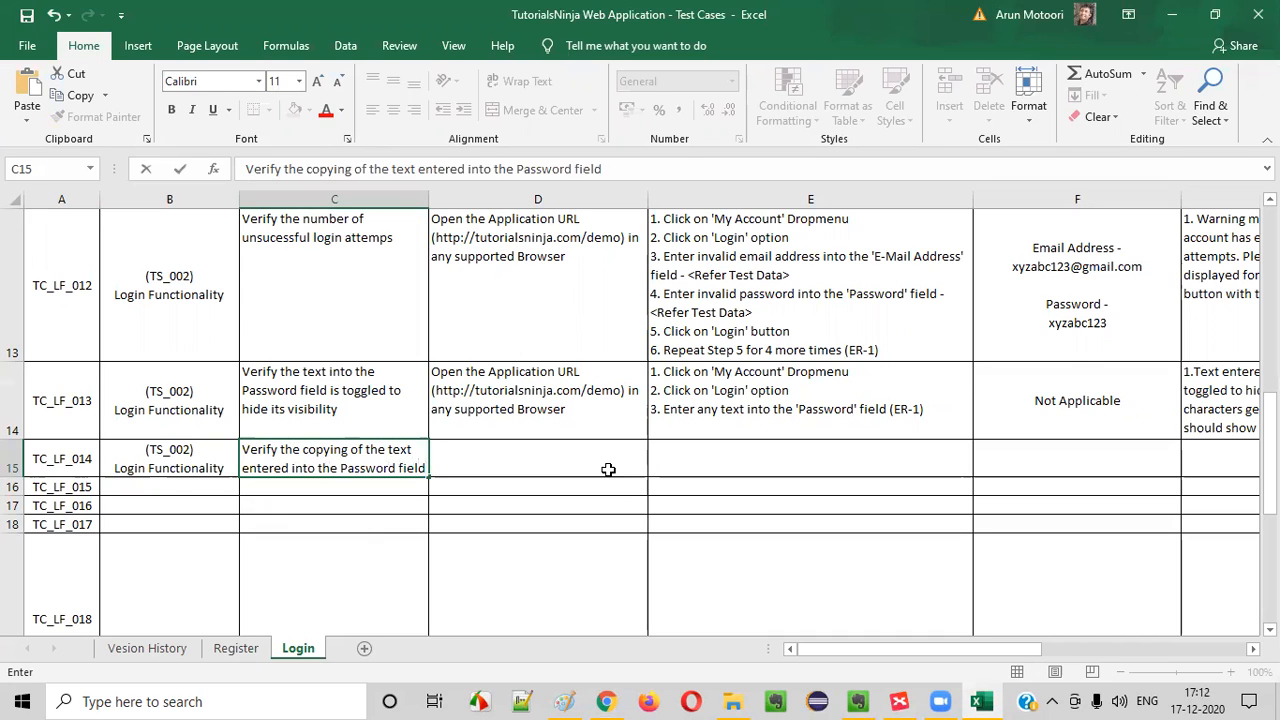
key(Up)
click(299, 451)
Copy the application URL precondition from TC_LF_013 into the TC_LF_014 row
click(523, 428)
key(ctrl+c)
click(540, 486)
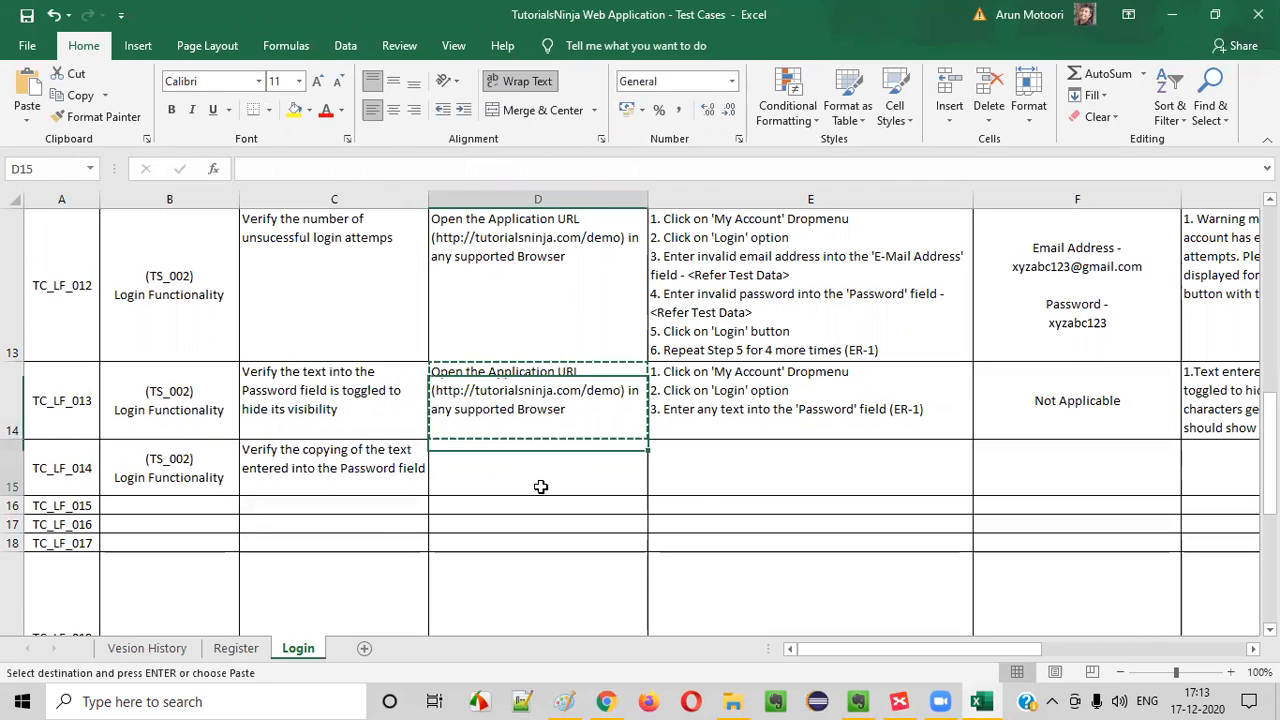
key(ctrl+v)
Copy the test steps text from TC_LF_013 into TC_LF_014 and remove the (ER-1) reference from step 3
double_click(831, 393)
drag(921, 410, 351, 303)
key(ctrl+c)
click(692, 485)
key(ctrl+v)
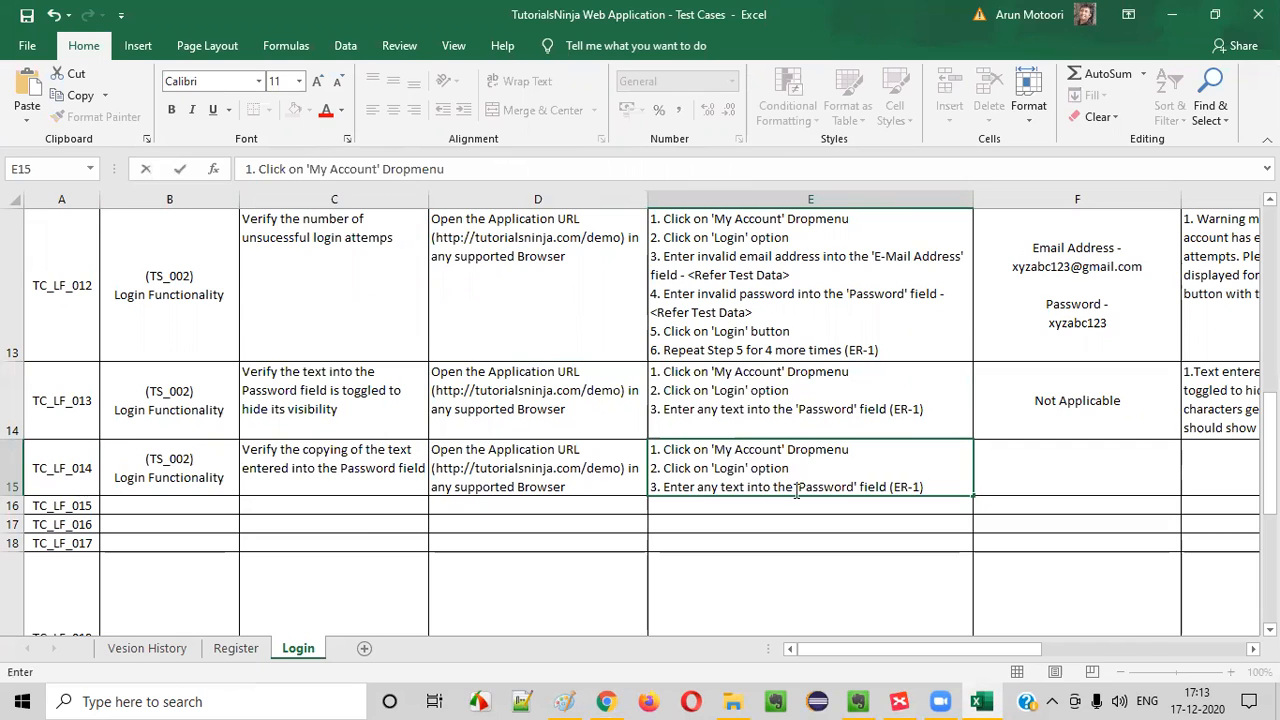
drag(884, 489, 937, 489)
key(BackSpace)
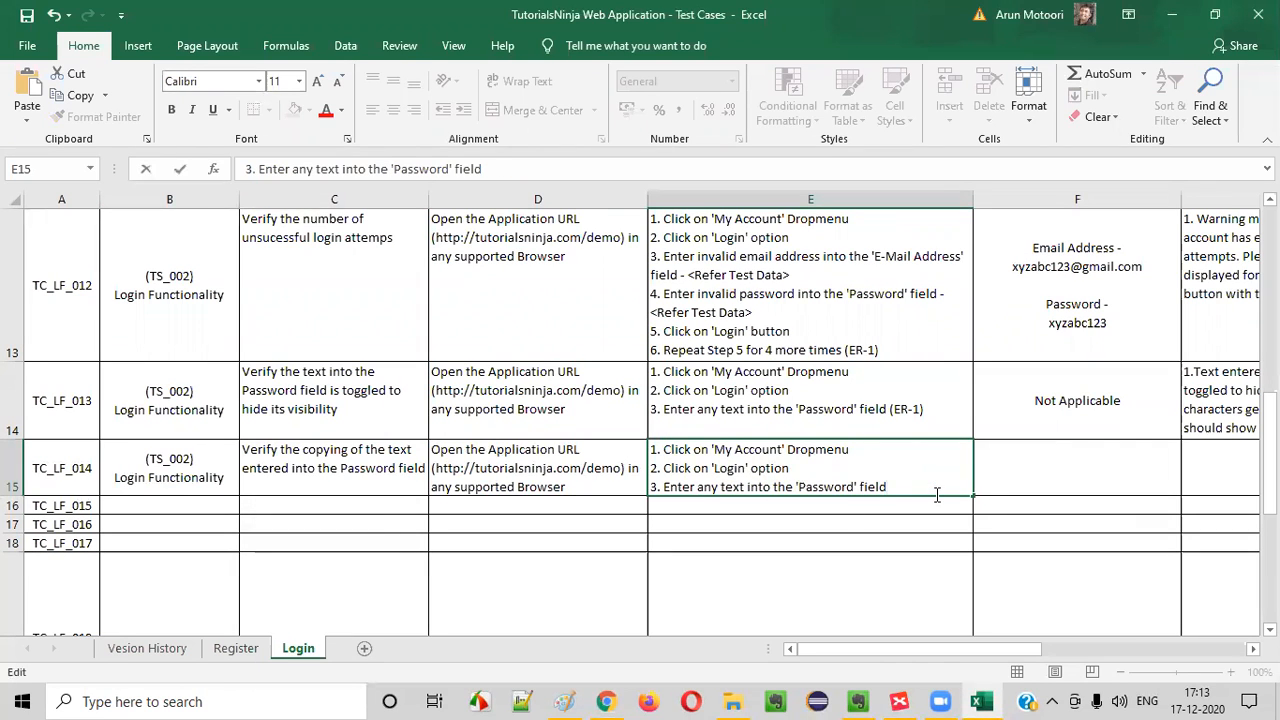
Add the line "4. Select the text entered to the 'Password' field" to the TC_LF_014 test steps
key(alt+Return)
text(4. C)
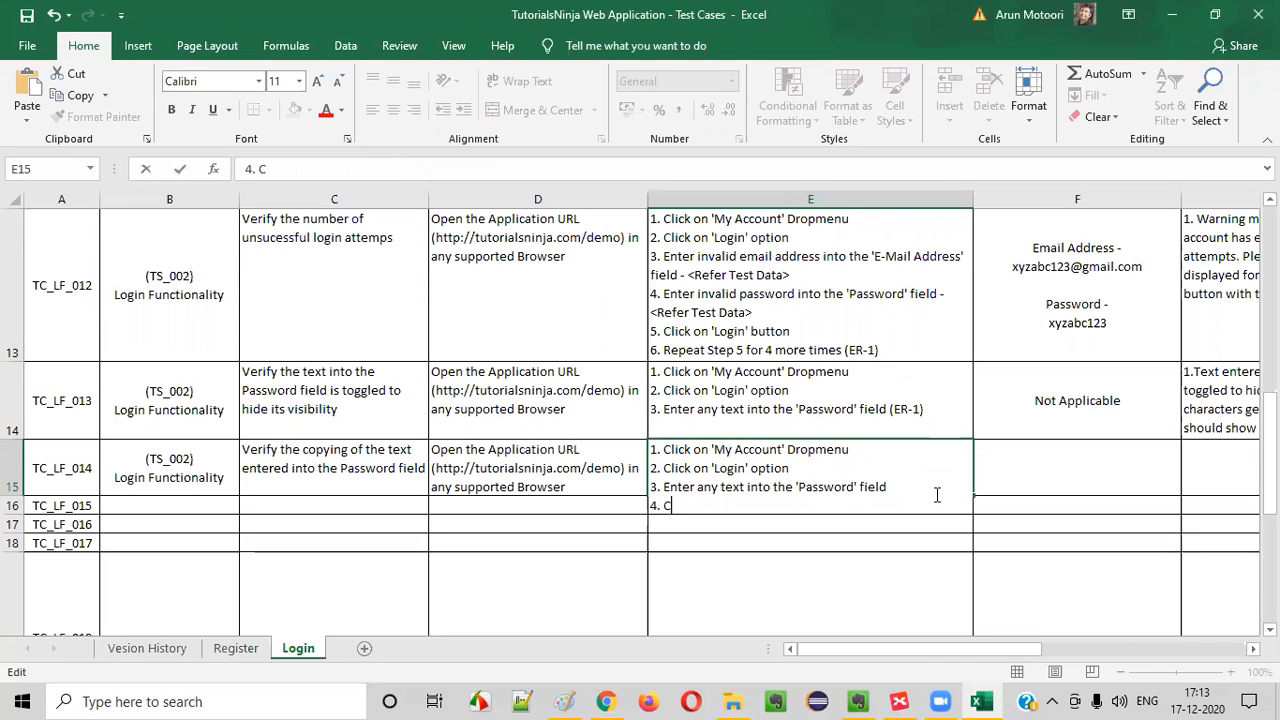
text(ight cli)
text(ick)
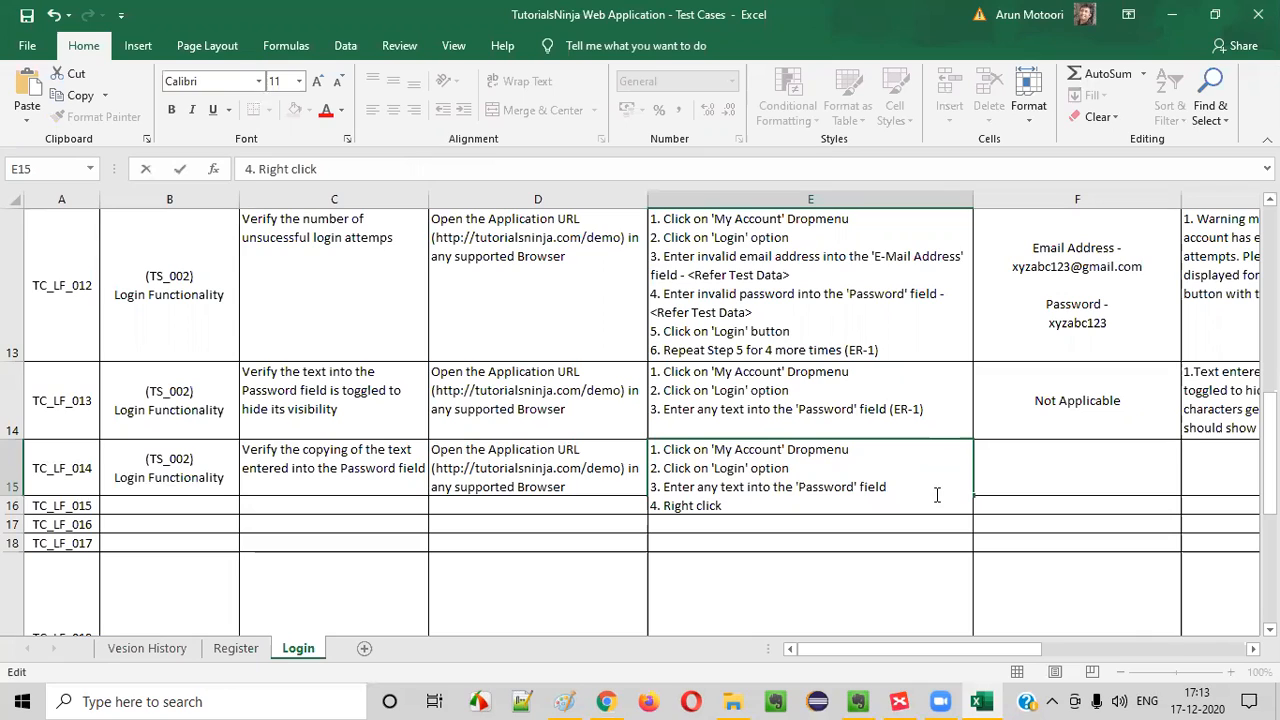
key(BackSpace)
key(BackSpace)
key(BackSpace)
key(BackSpace)
key(BackSpace)
key(BackSpace)
key(BackSpace)
key(BackSpace)
key(BackSpace)
key(BackSpace)
key(BackSpace)
text(Sex)
key(BackSpace)
text(lect)
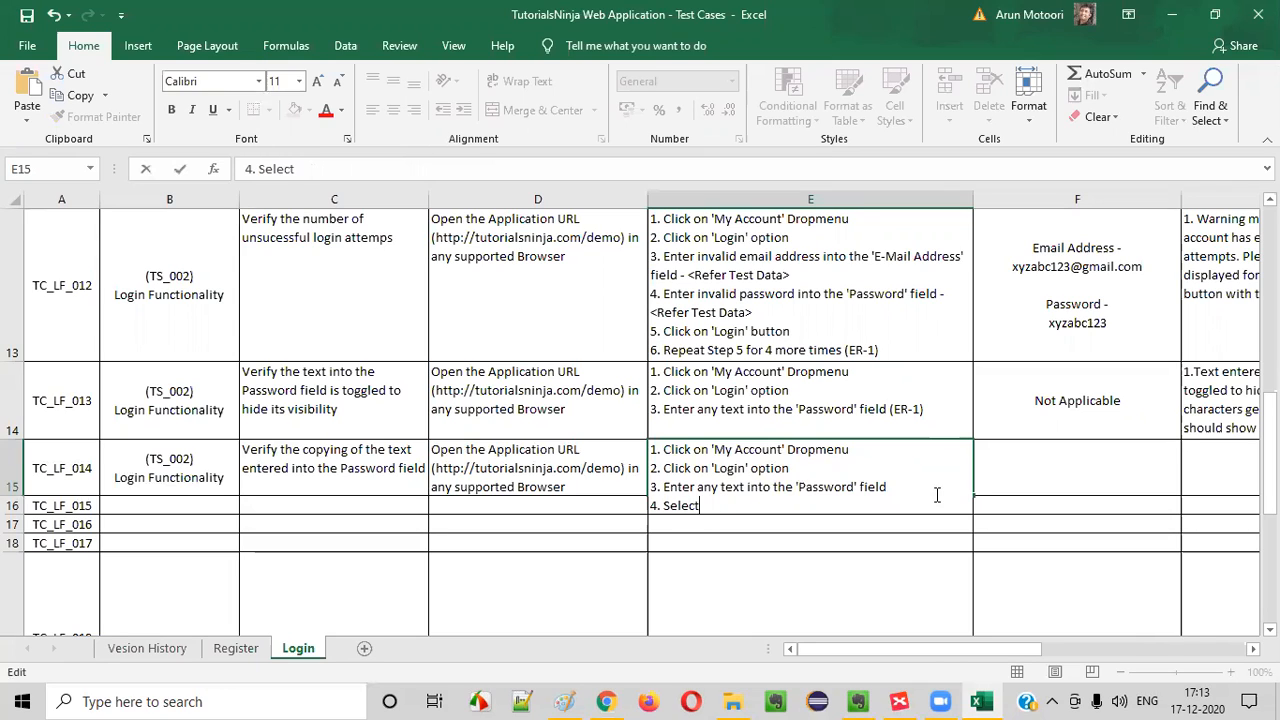
text( the text entered to hte)
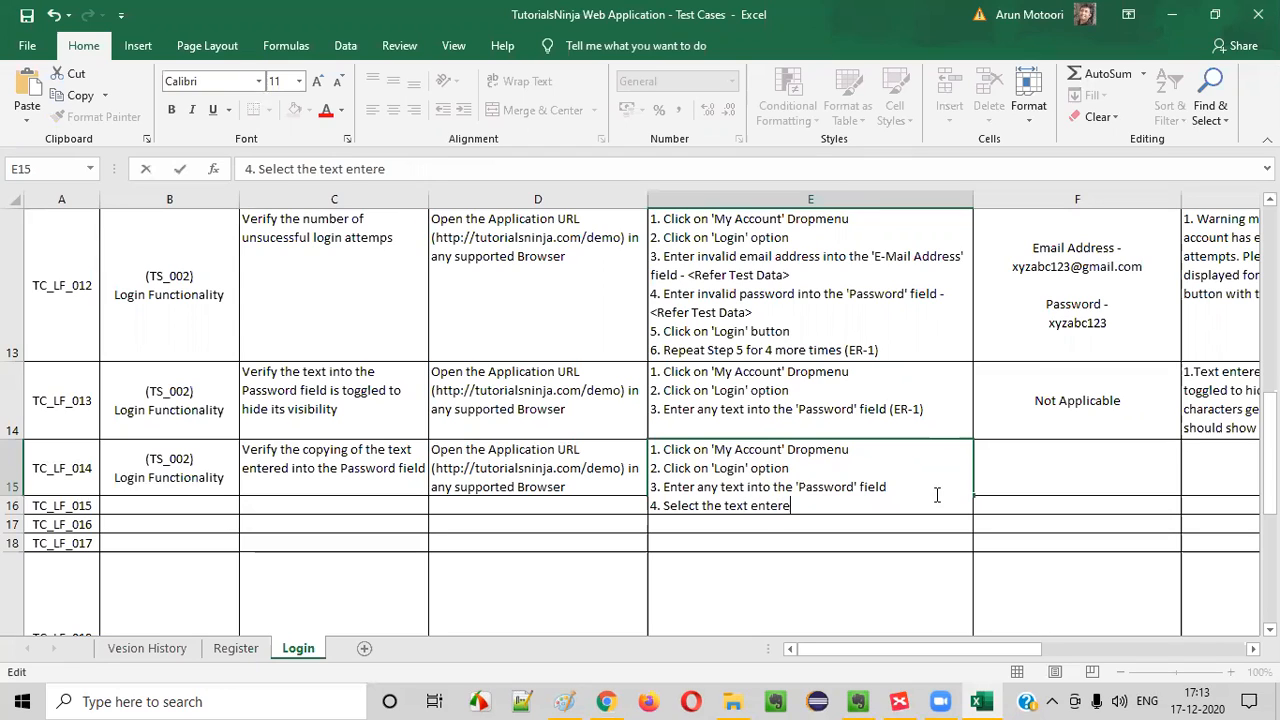
key(BackSpace)
key(BackSpace)
key(BackSpace)
text(the)
key(BackSpace)
text('Password)
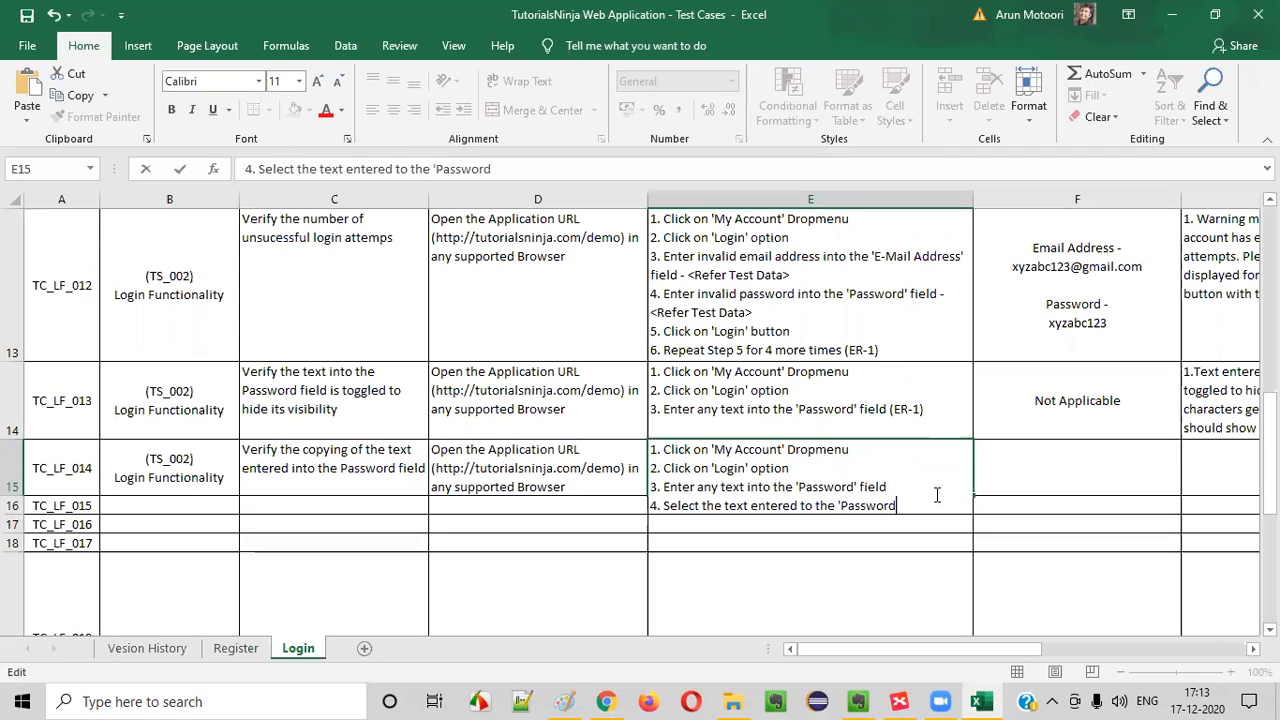
text('field)
key(BackSpace)
key(BackSpace)
key(BackSpace)
key(BackSpace)
text(field, right click)
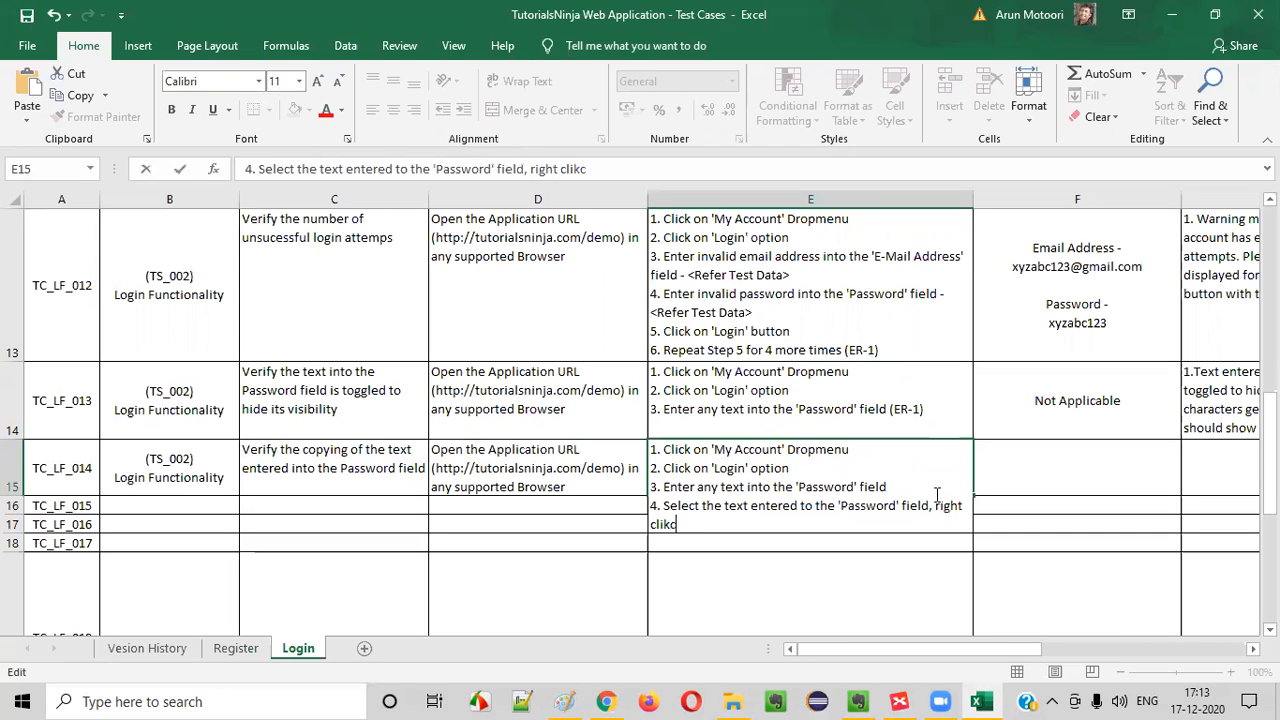
text( and)
Complete step 4 of TC_LF_014 with ", right click to select 'Copy' option (ER-1)"
key(BackSpace)
key(BackSpace)
key(BackSpace)
text(to ele)
text(elect)
text( 'Copy)
text(')
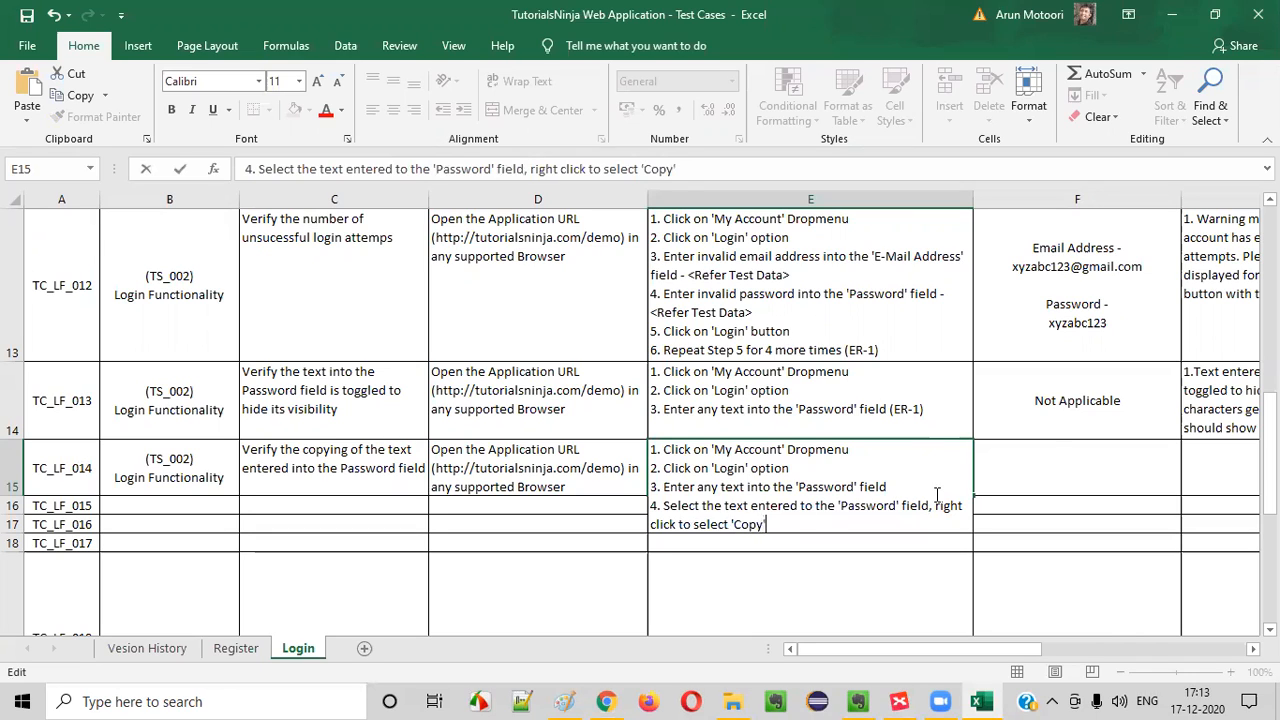
text( option (ER-1)
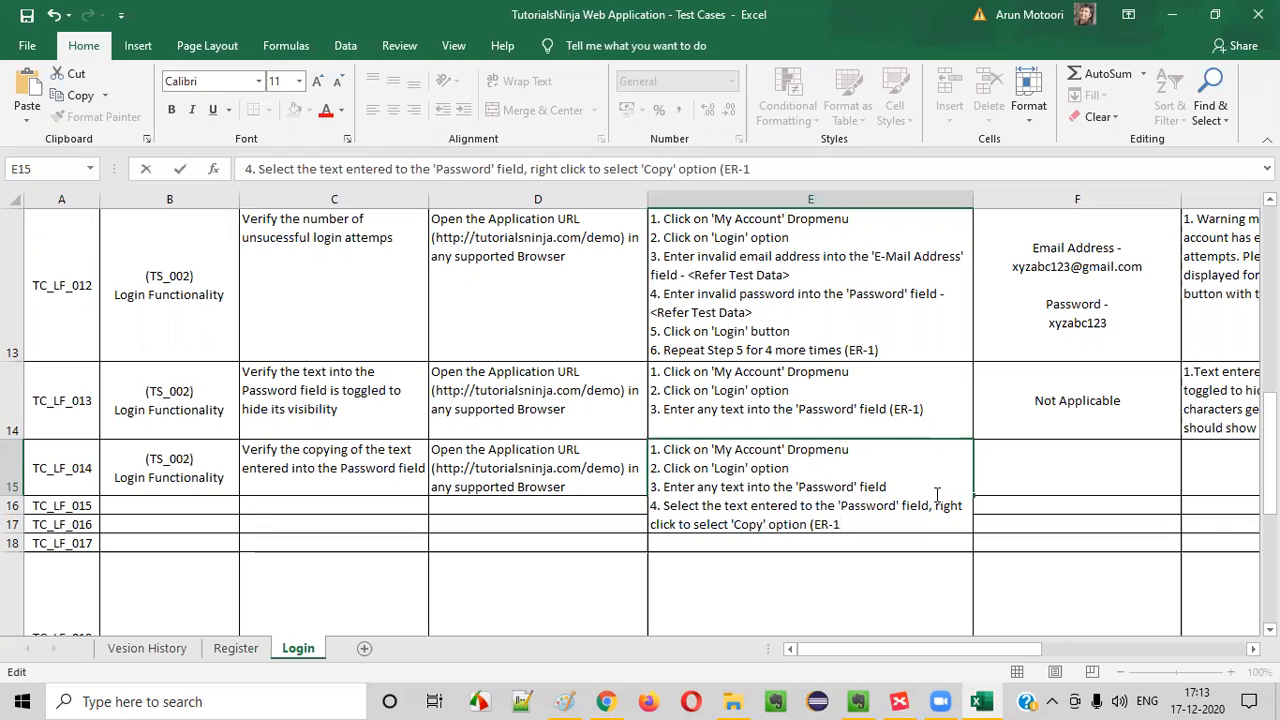
click(626, 452)
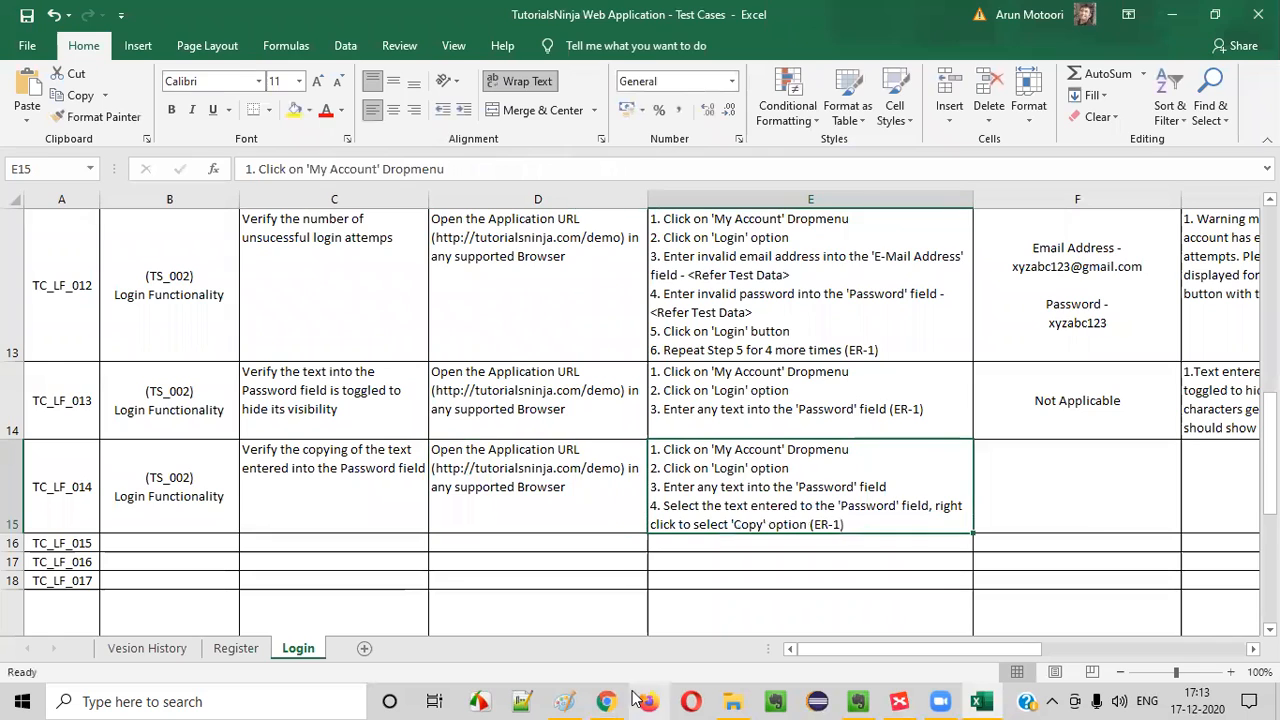
Switch to the login page in Chrome, recheck the selected Password text's Copy option, and return to Excel
click(606, 701)
right_click(551, 325)
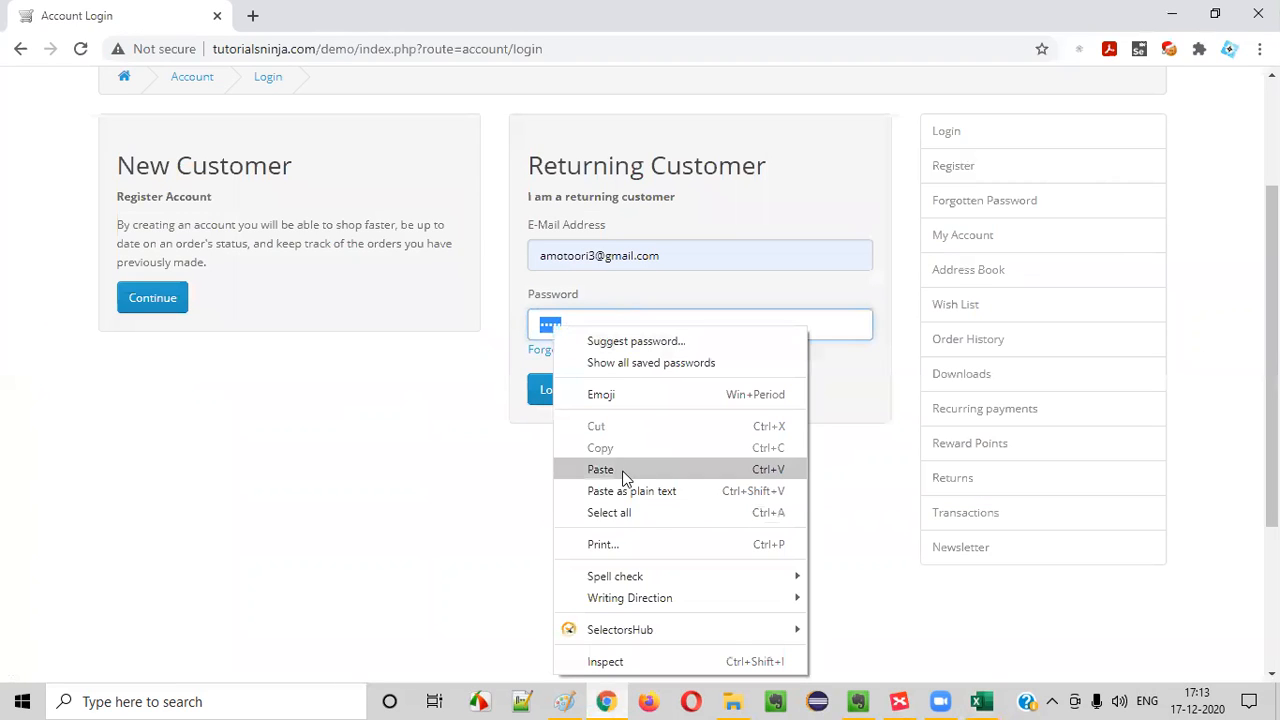
key(alt+Tab)
Copy the "Not Applicable" test data from TC_LF_013 into the TC_LF_014 row
click(1037, 463)
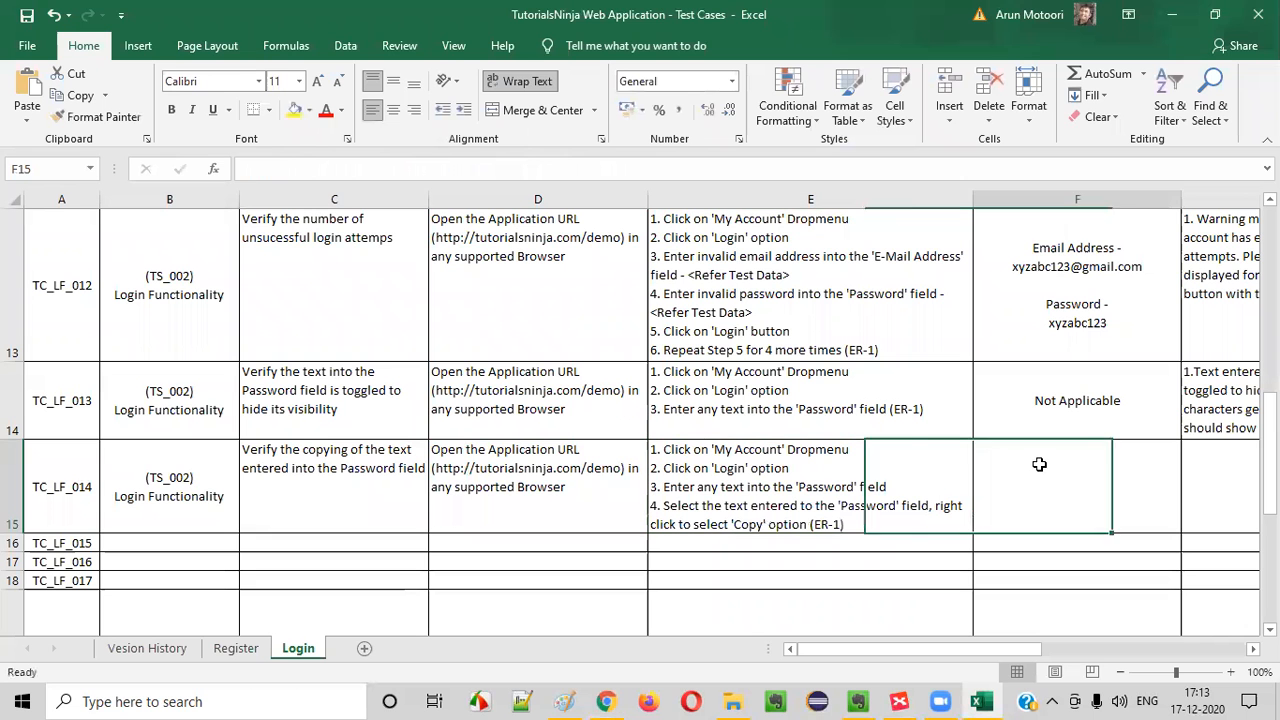
click(1069, 408)
key(ctrl+c)
click(1075, 502)
key(ctrl+v)
key(ctrl)
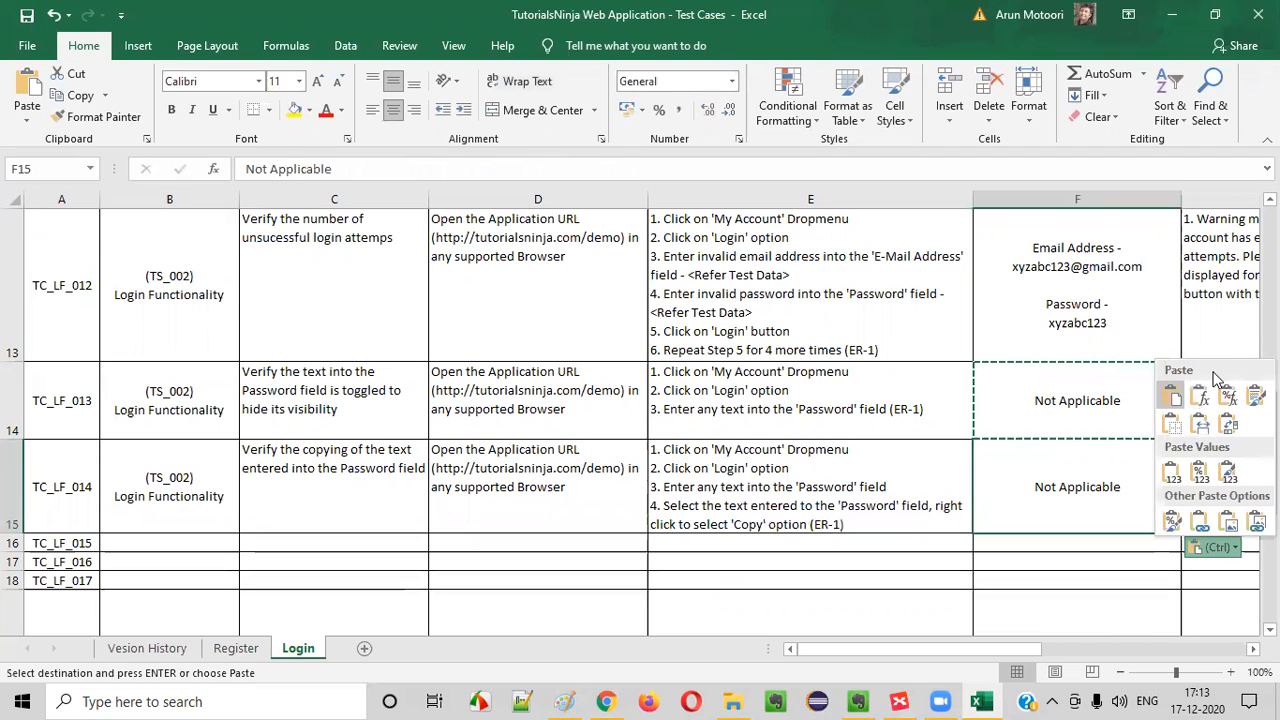
Enter "1. Copy option in the Right click menu should be disabled" as the expected result of TC_LF_014
click(1006, 382)
click(1206, 455)
text(1)
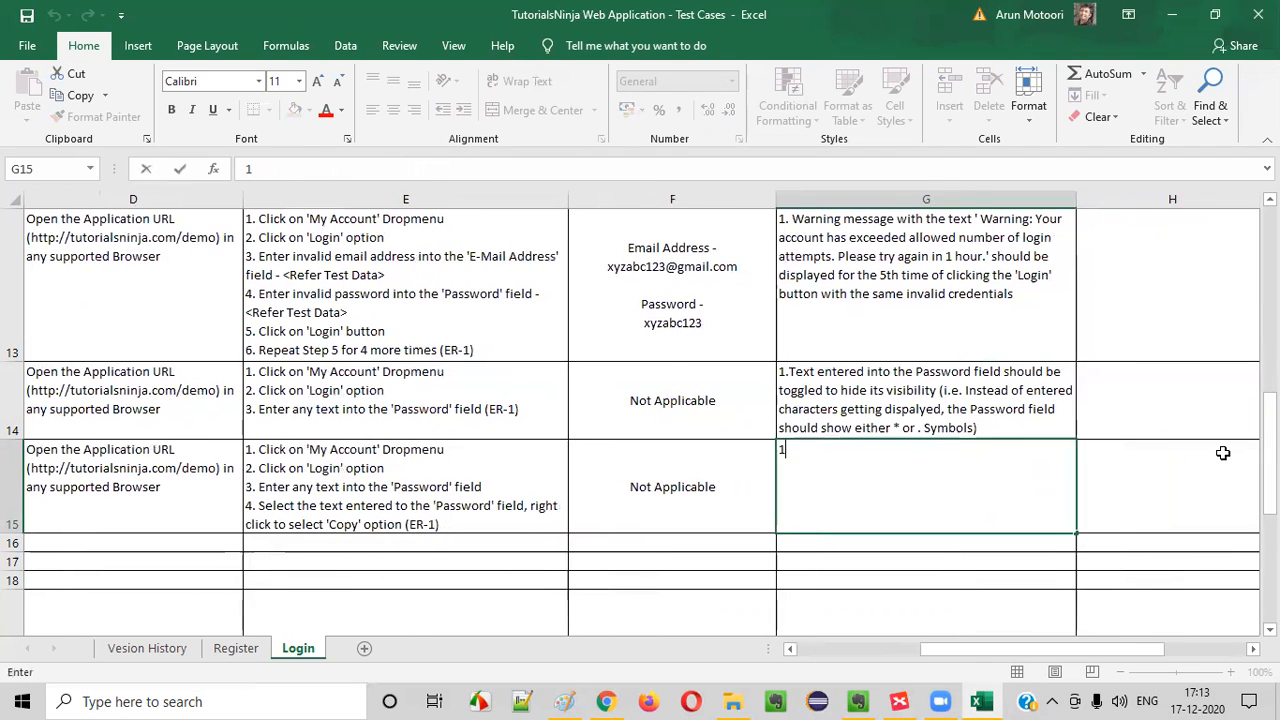
text(. cop)
key(BackSpace)
key(BackSpace)
key(BackSpace)
text(Copy option in the Rgiht)
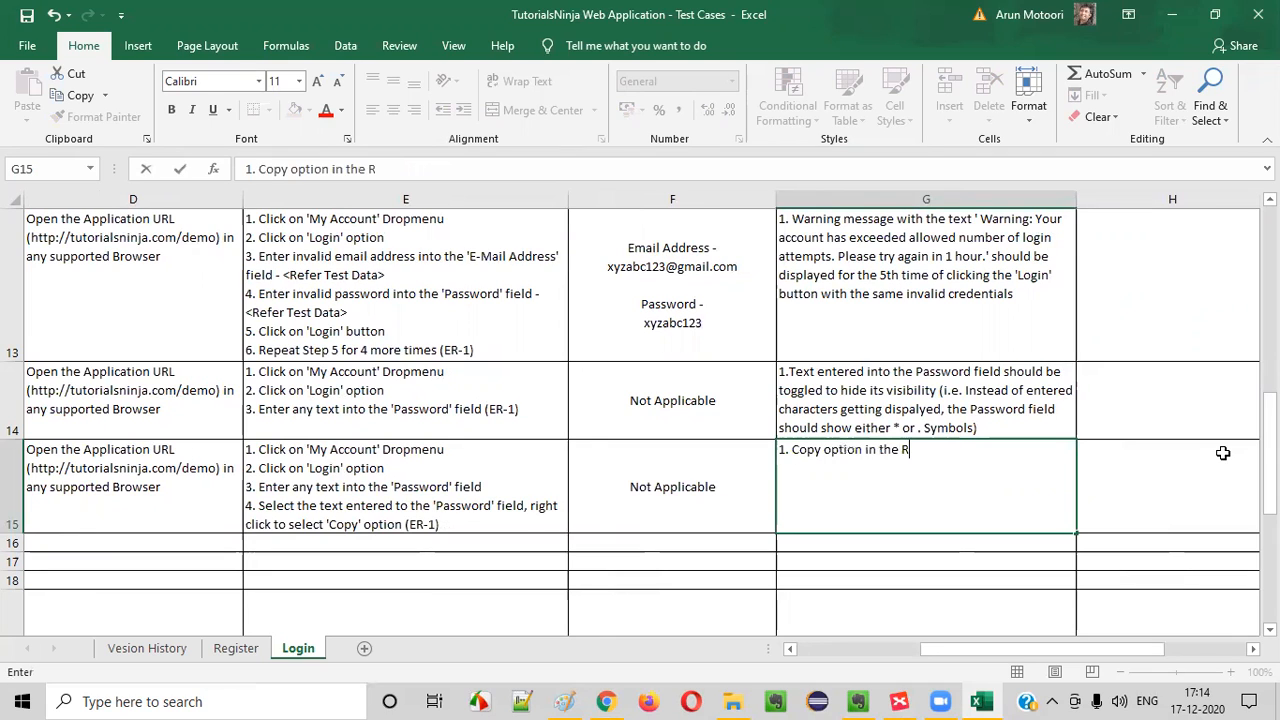
key(BackSpace)
key(BackSpace)
key(BackSpace)
key(BackSpace)
key(BackSpace)
text(ight  cl)
key(BackSpace)
key(BackSpace)
key(BackSpace)
text(click )
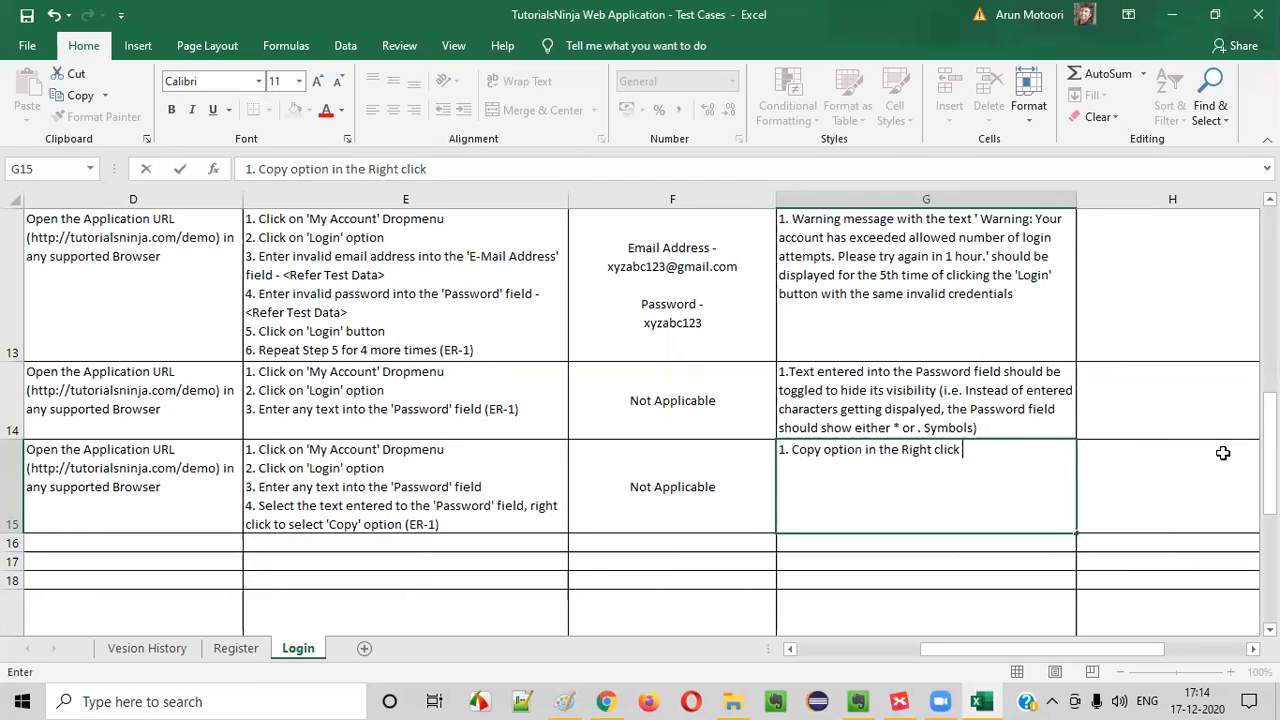
text(menu should)
key(BackSpace)
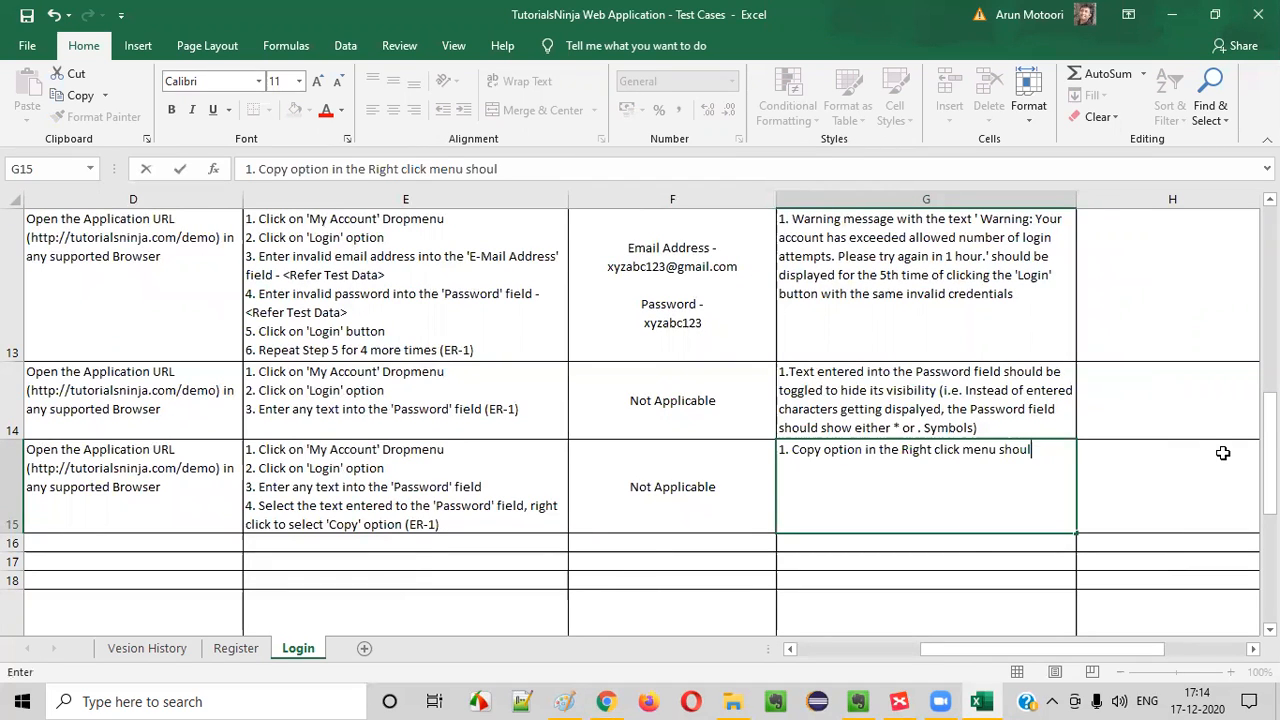
text(d be disabled)
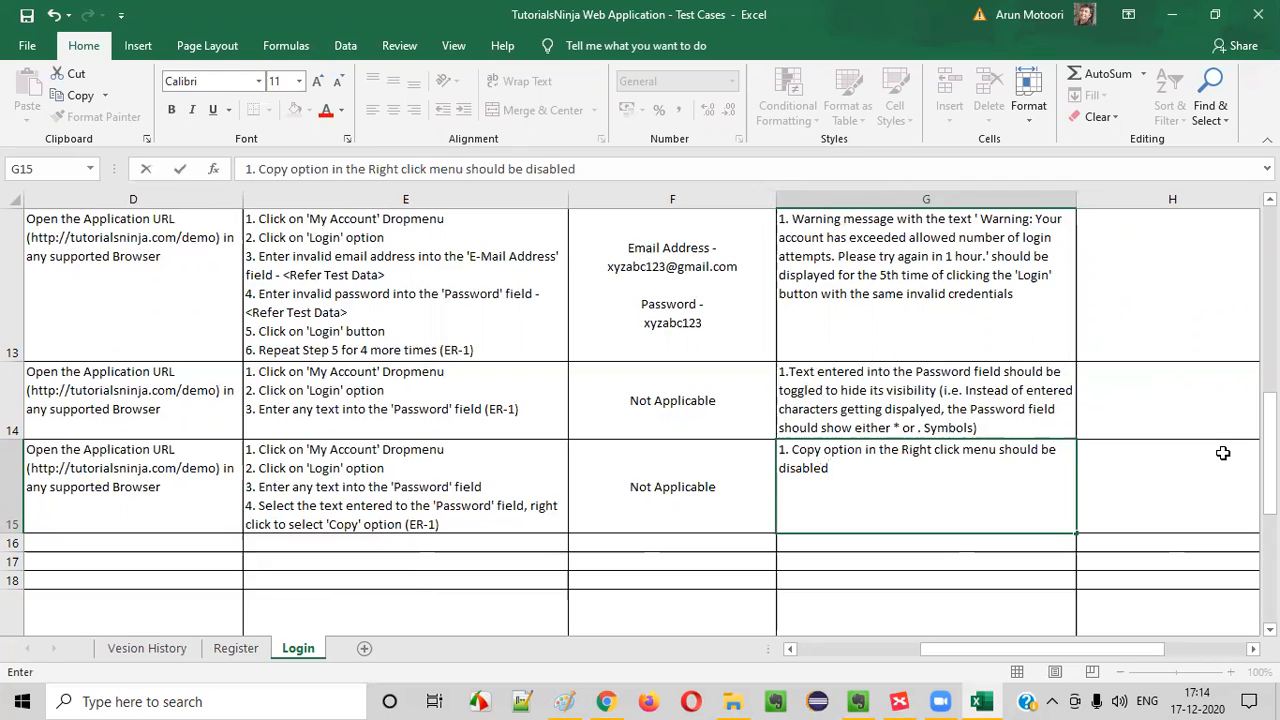
key(alt+Return)
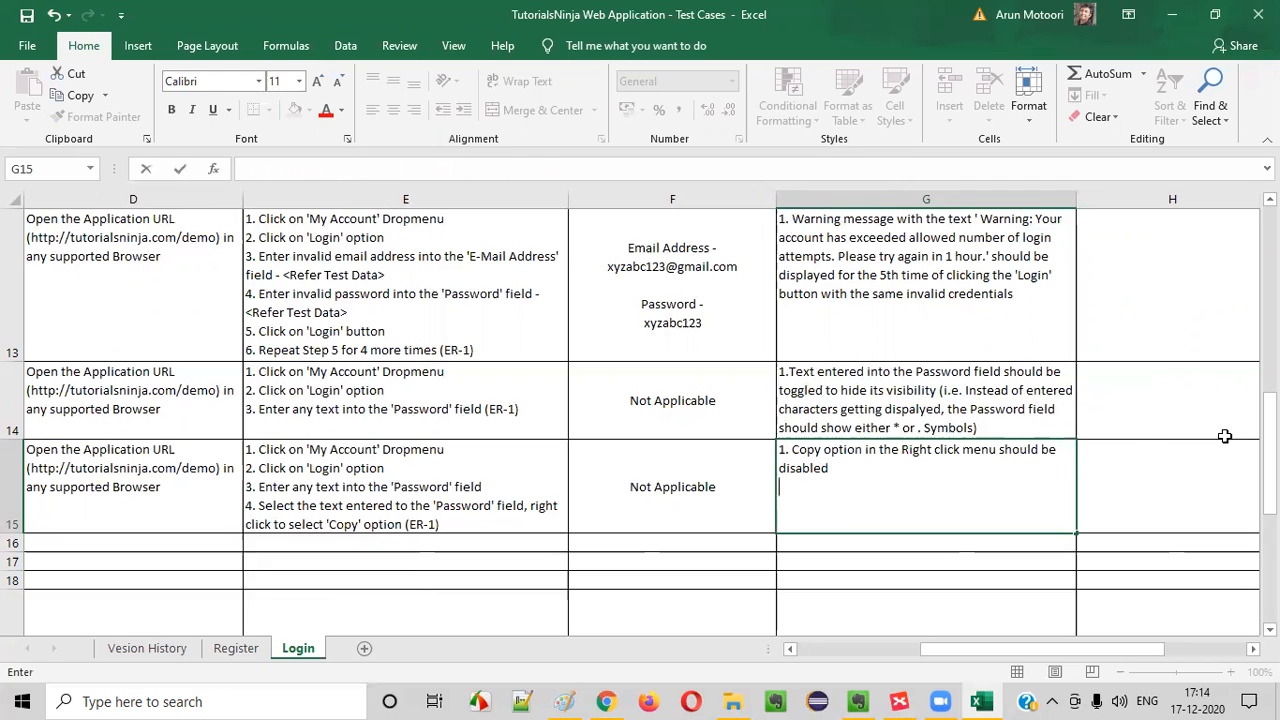
Start a new line "5. Select the text entered" in the TC_LF_014 test steps
double_click(458, 521)
key(alt+Return)
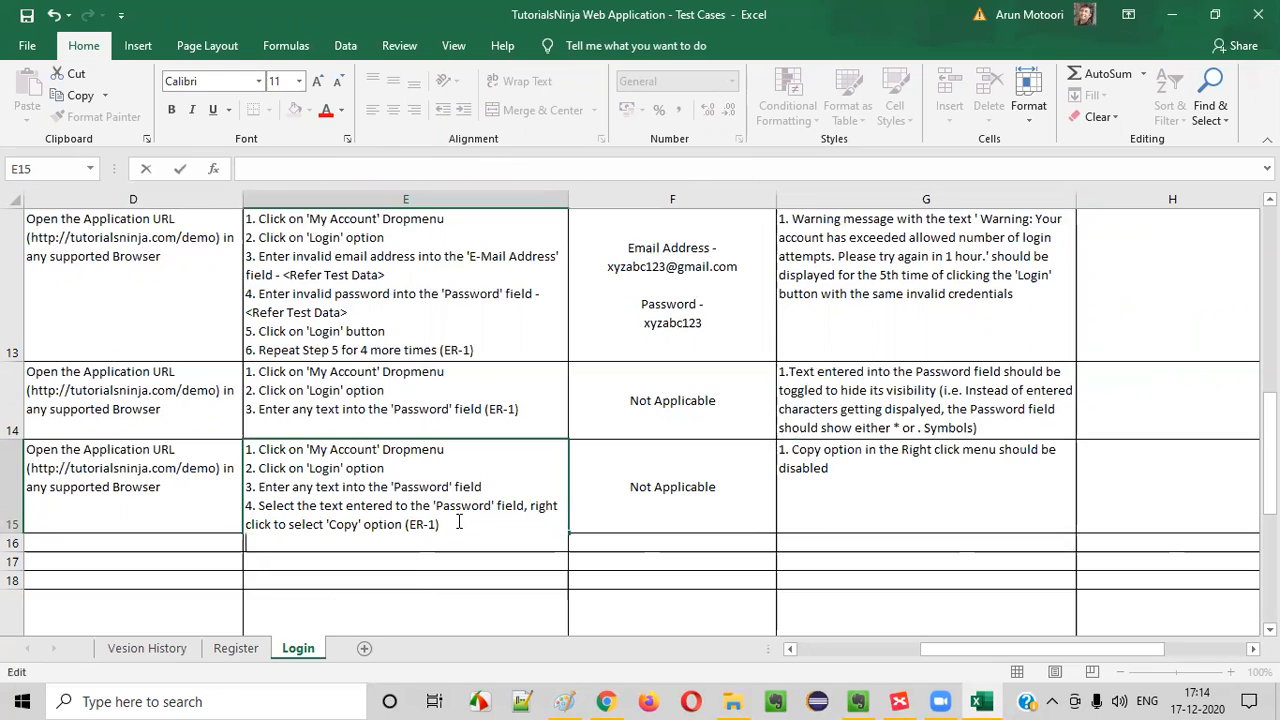
text(5. Select the text entered)
key(BackSpace)
key(BackSpace)
text(red in)
key(BackSpace)
key(BackSpace)
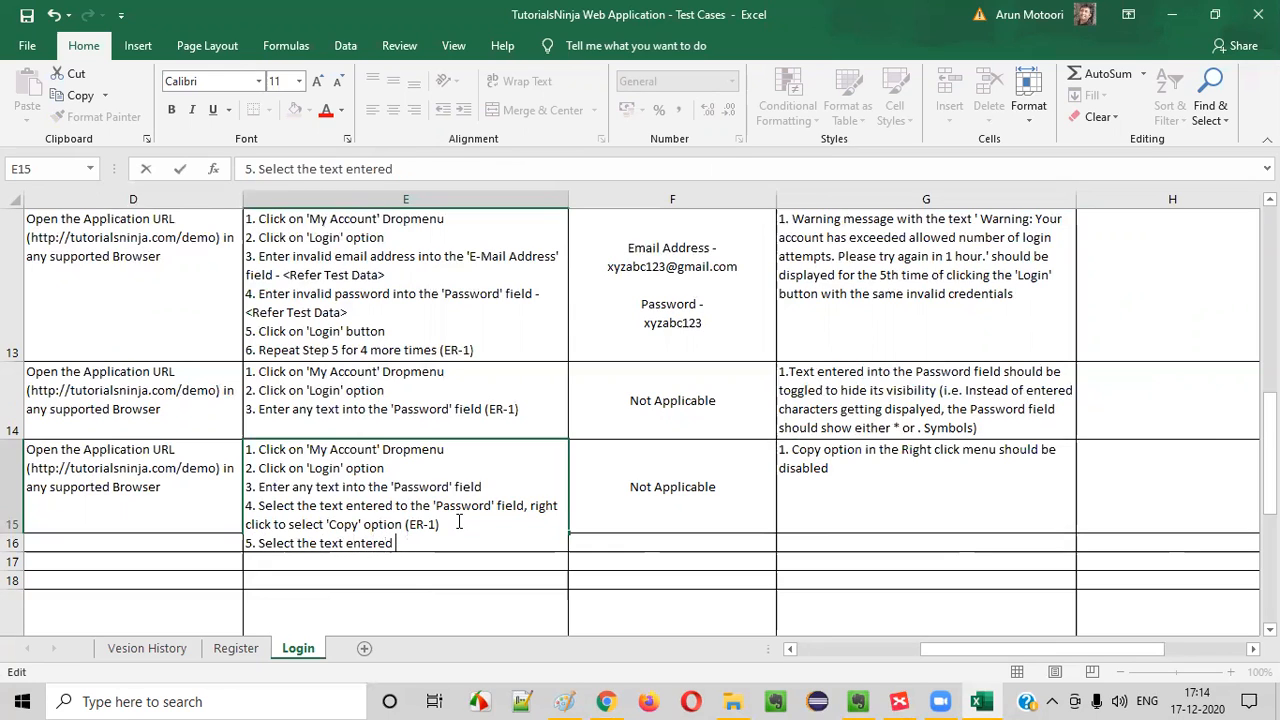
Correct "to" to "into" in step 4 of TC_LF_014 and extend step 5 with "into the 'Password' field and"
click(395, 507)
text(in)
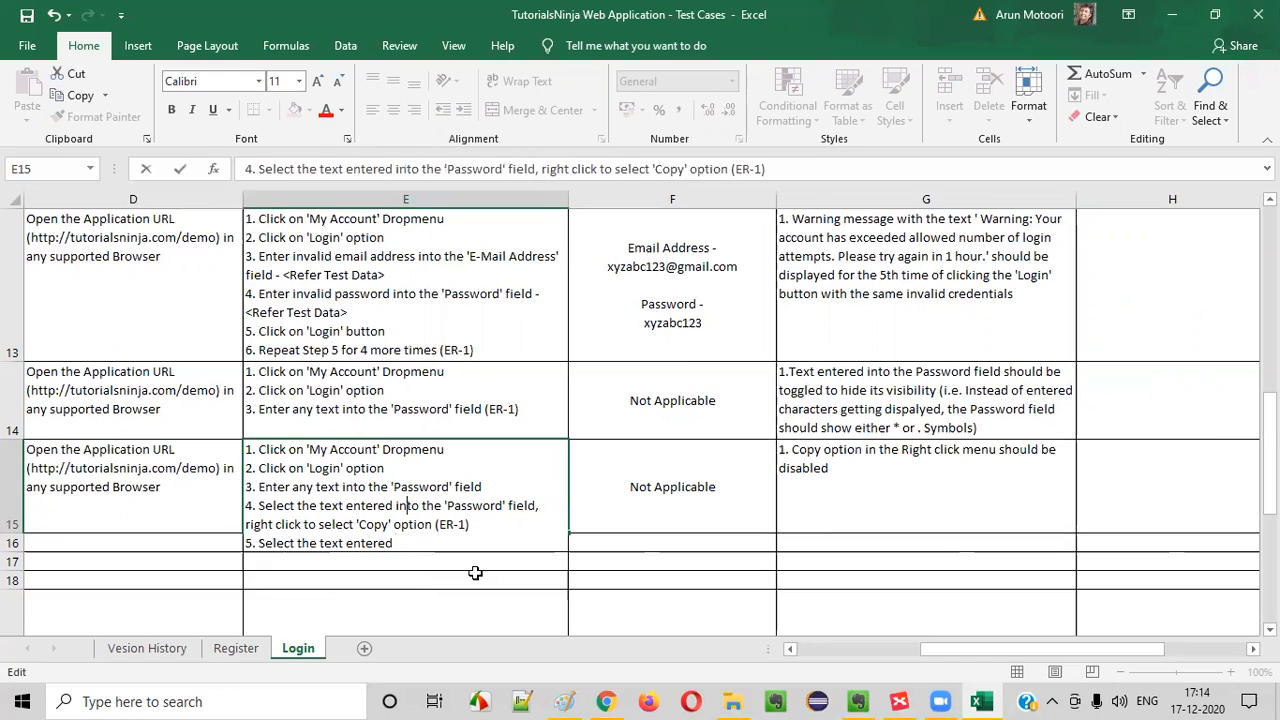
click(421, 543)
text(into the 'Pa)
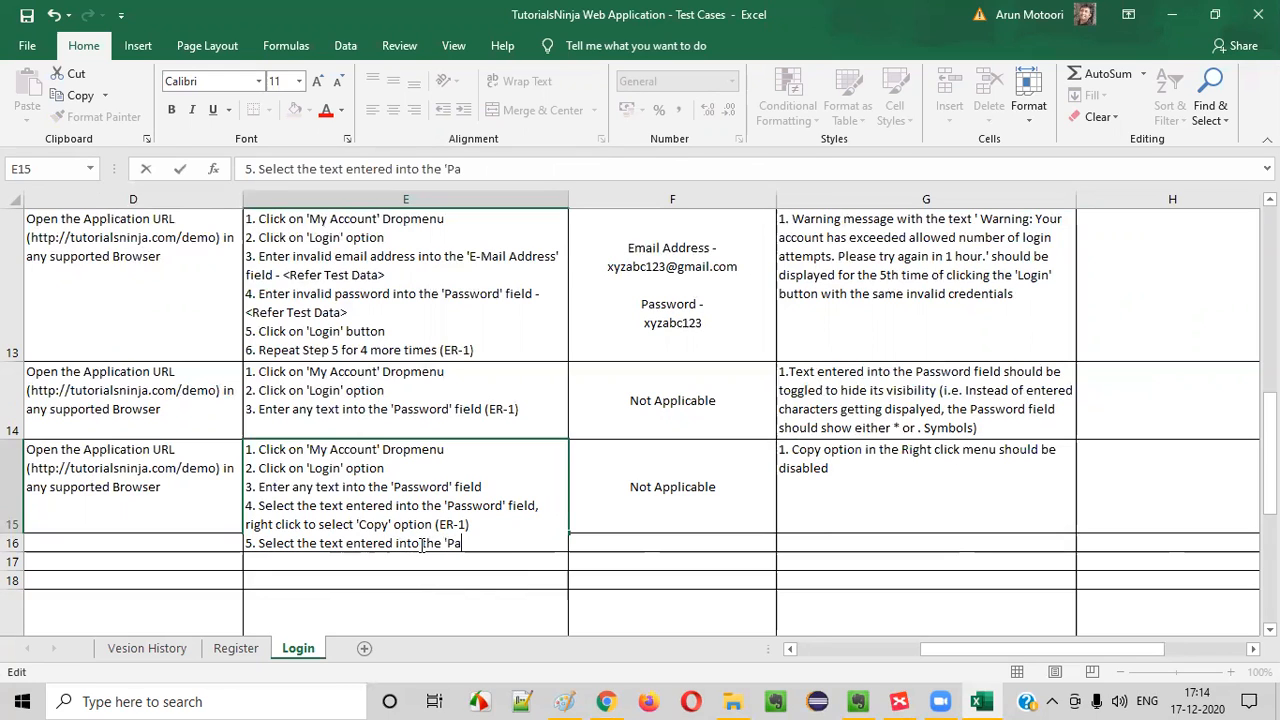
text(ssword' field and )
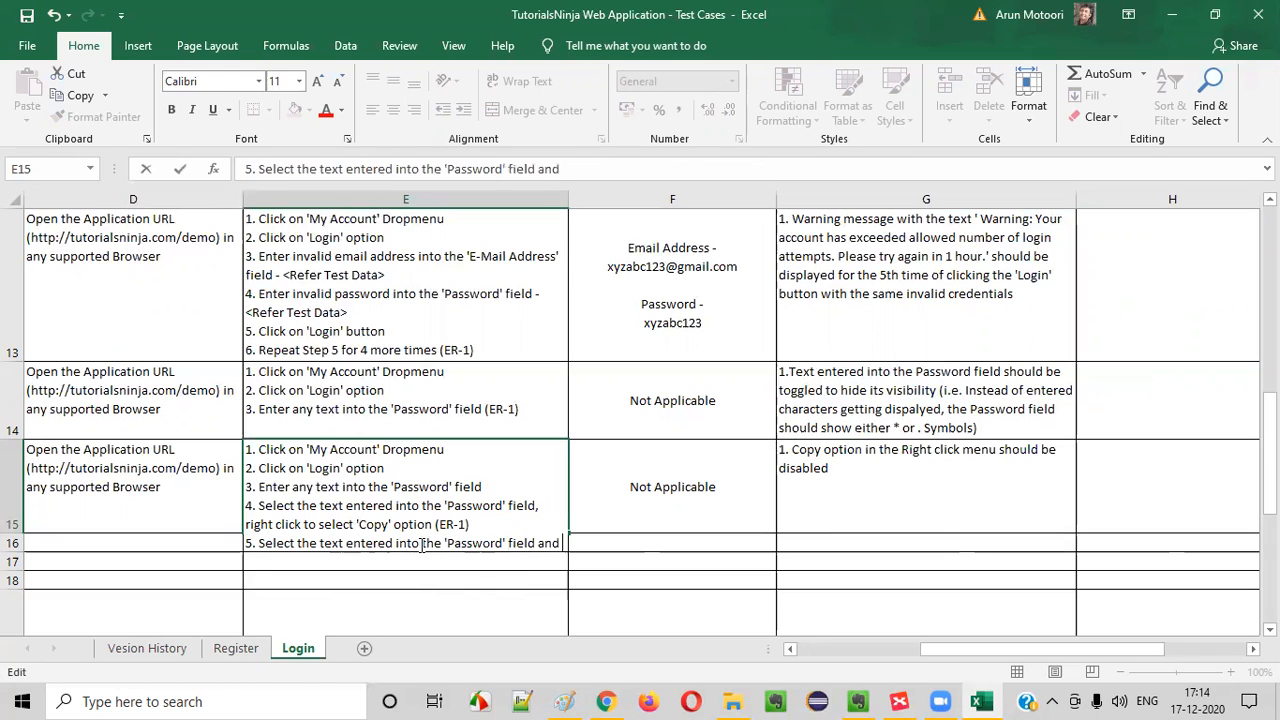
text(trigg)
Complete step 5 of TC_LF_014 with "press (Ctrl+C) shorcut for copying"
key(BackSpace)
key(BackSpace)
key(BackSpace)
key(BackSpace)
key(BackSpace)
text(press)
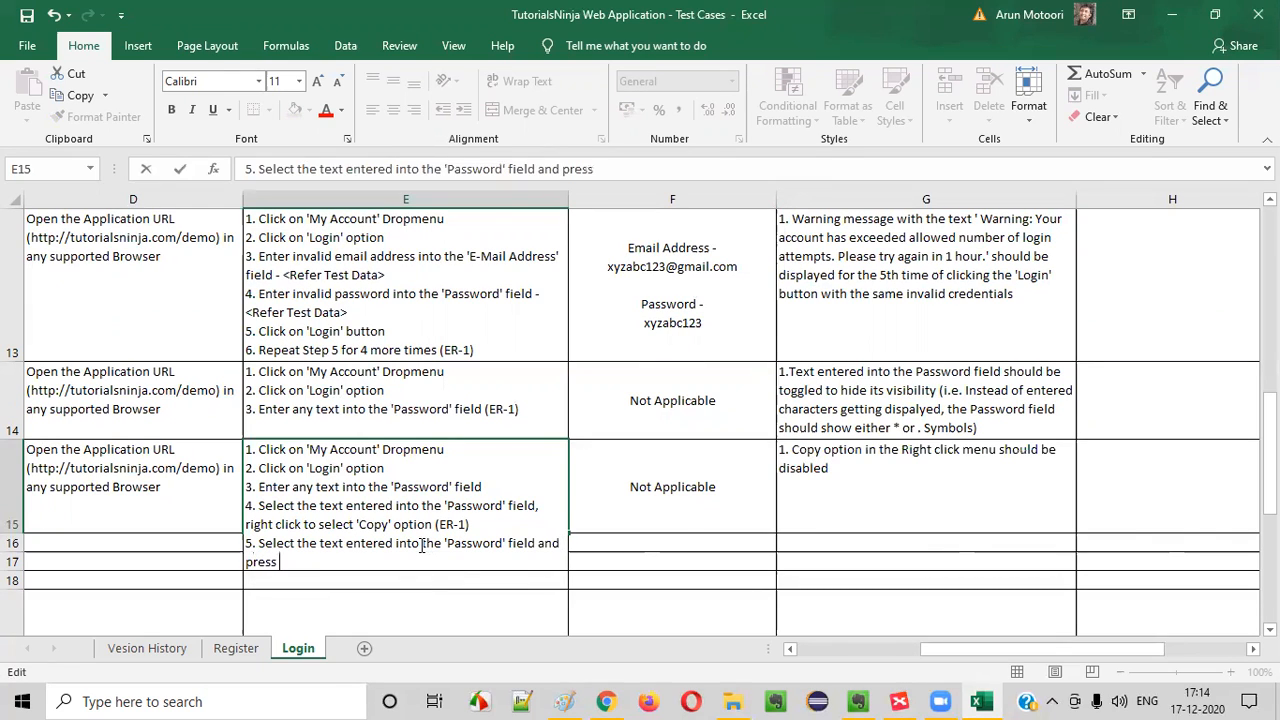
text( (C)
text(trl+C) shorcut of Copy)
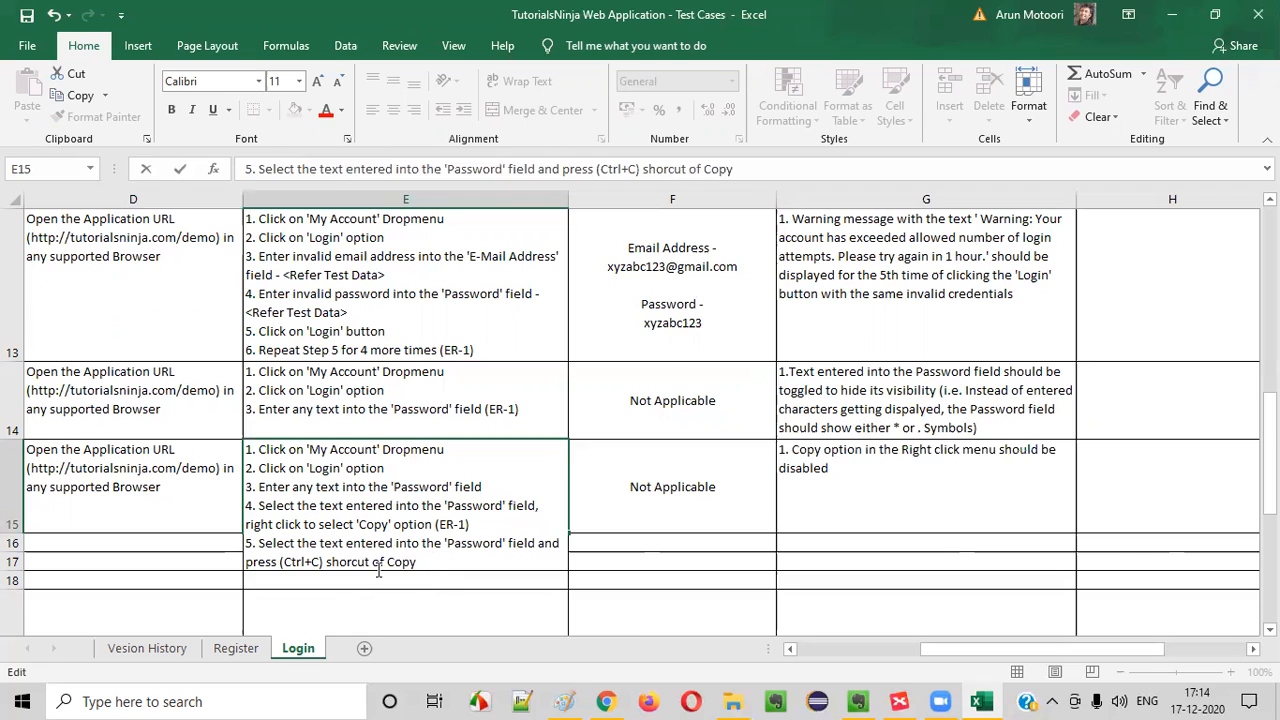
drag(373, 561, 466, 568)
text(for copying)
key(Return)
click(652, 524)
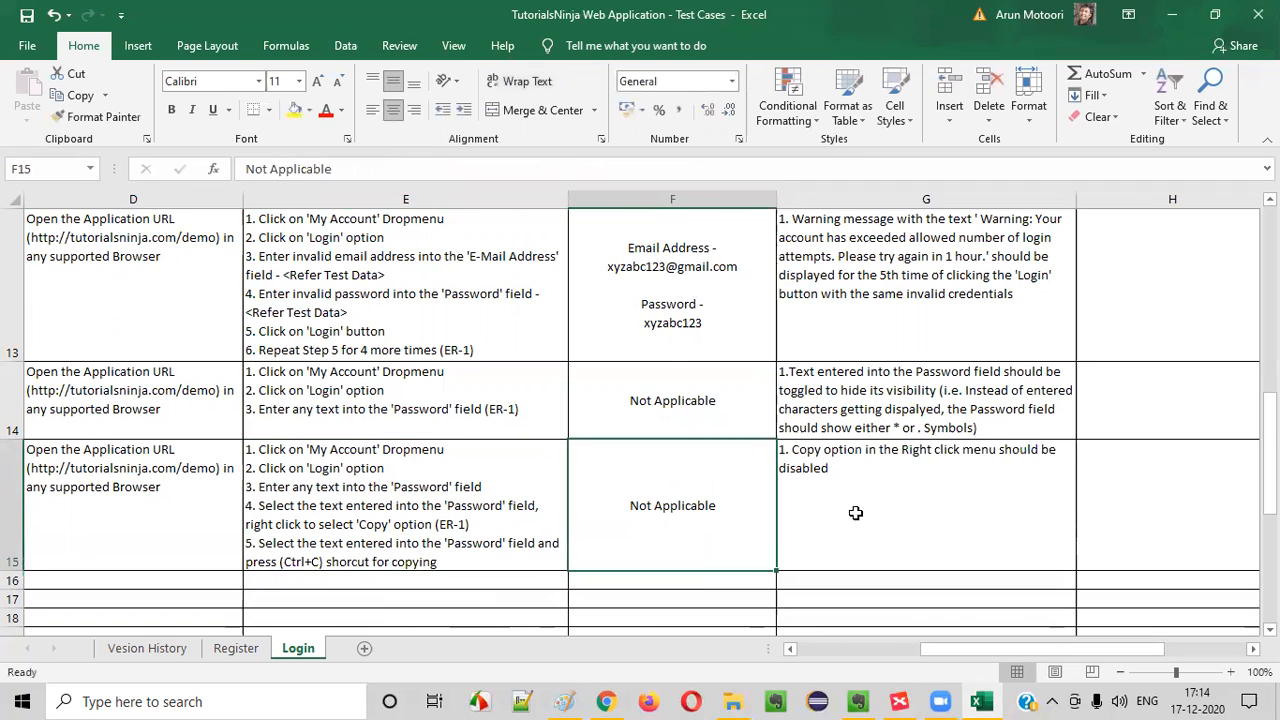
Append the expected result reference "(ER-2)" to step 5 of TC_LF_014
double_click(862, 508)
click(501, 563)
double_click(504, 564)
text((ER-2)
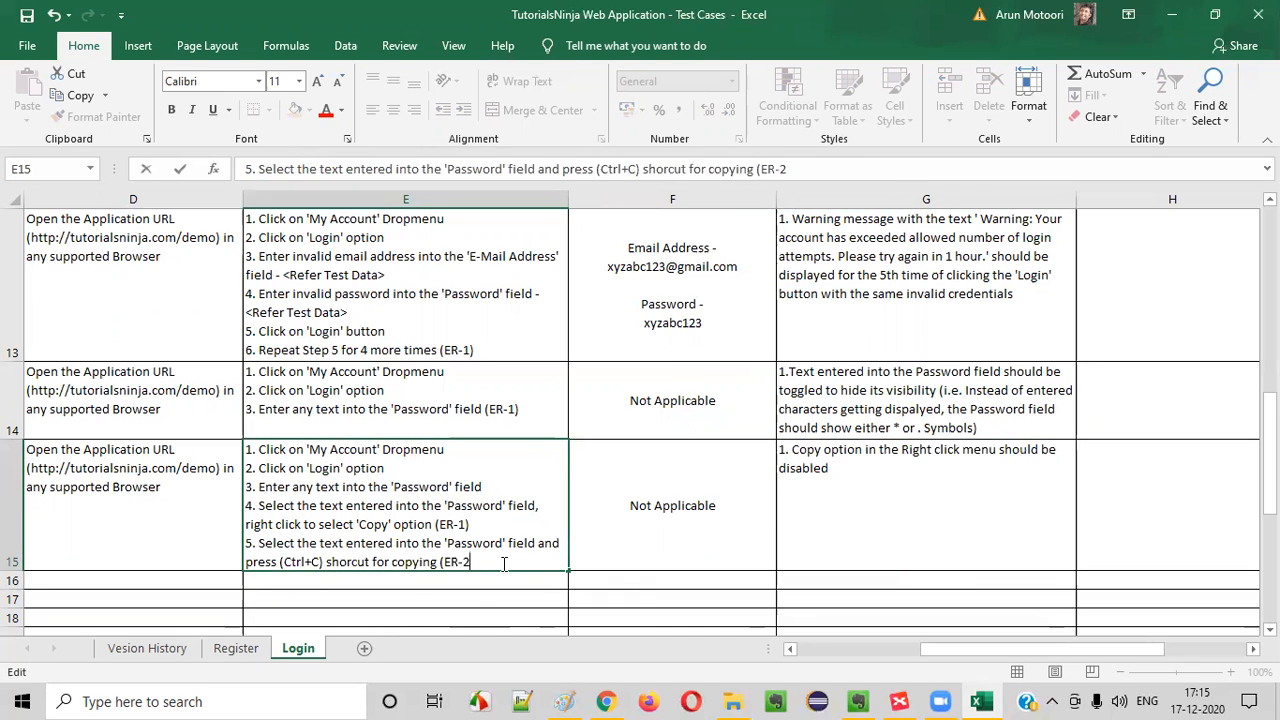
text())
click(883, 514)
Add "2. Password text should not be copied" to the TC_LF_014 expected results and move on to the TC_LF_015 row
double_click(864, 479)
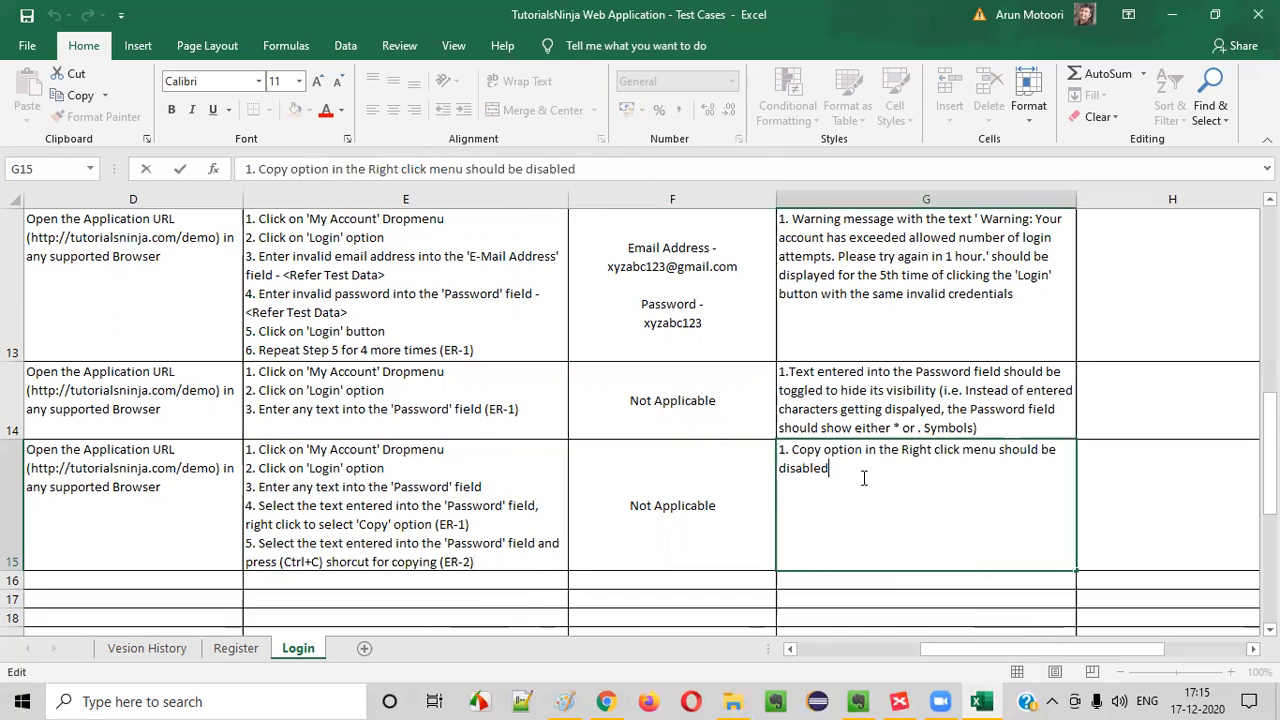
key(alt+Return)
text(2. password)
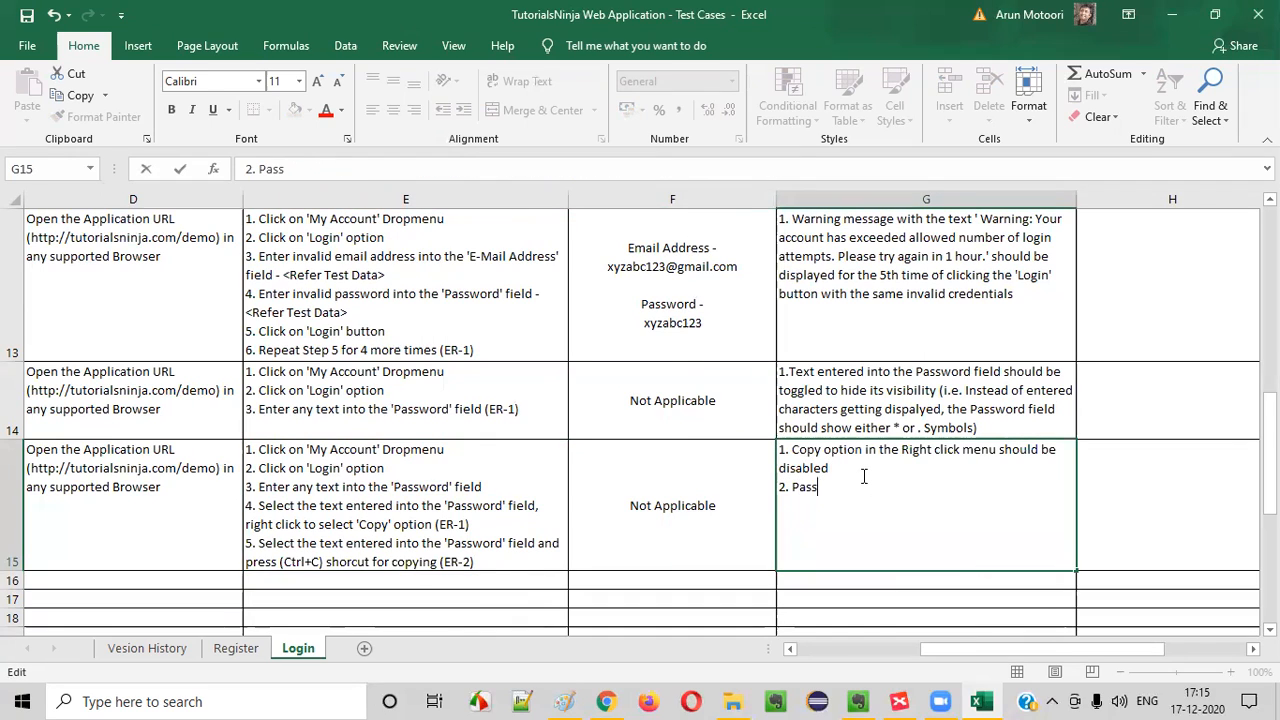
key(BackSpace)
text(d text shlould)
key(BackSpace)
key(BackSpace)
key(BackSpace)
key(BackSpace)
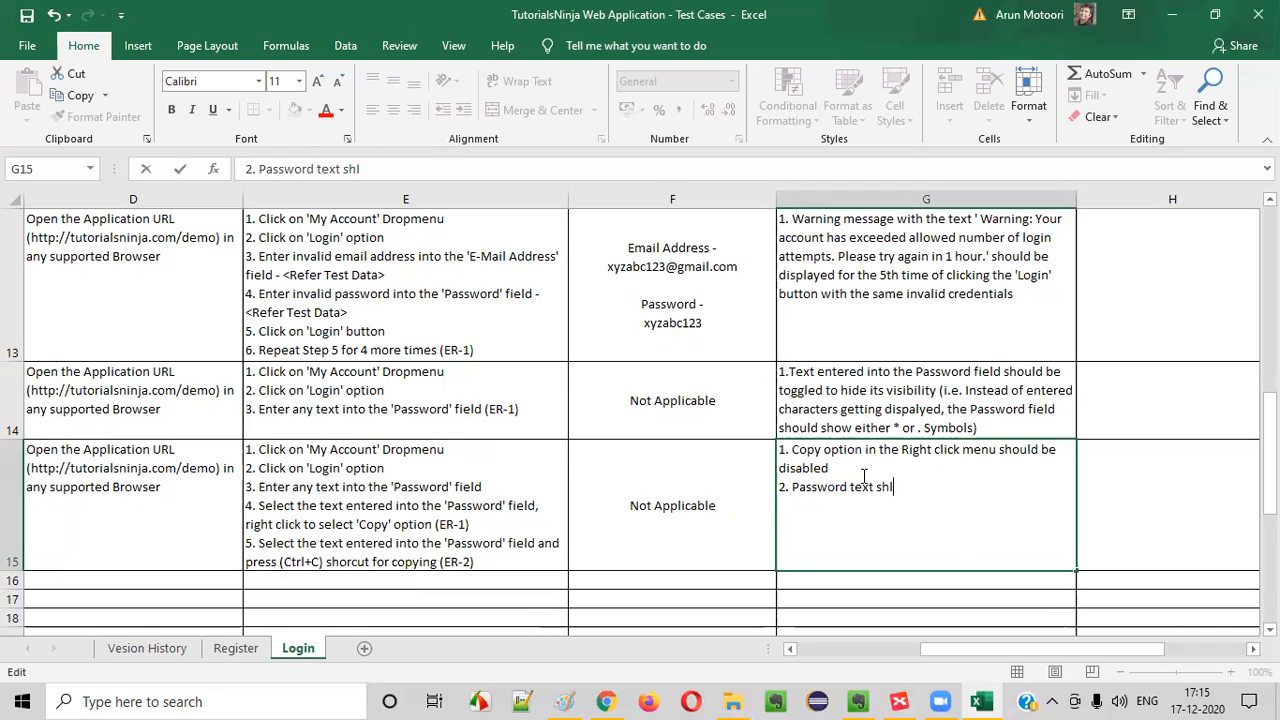
key(BackSpace)
key(BackSpace)
text(ould not be copied)
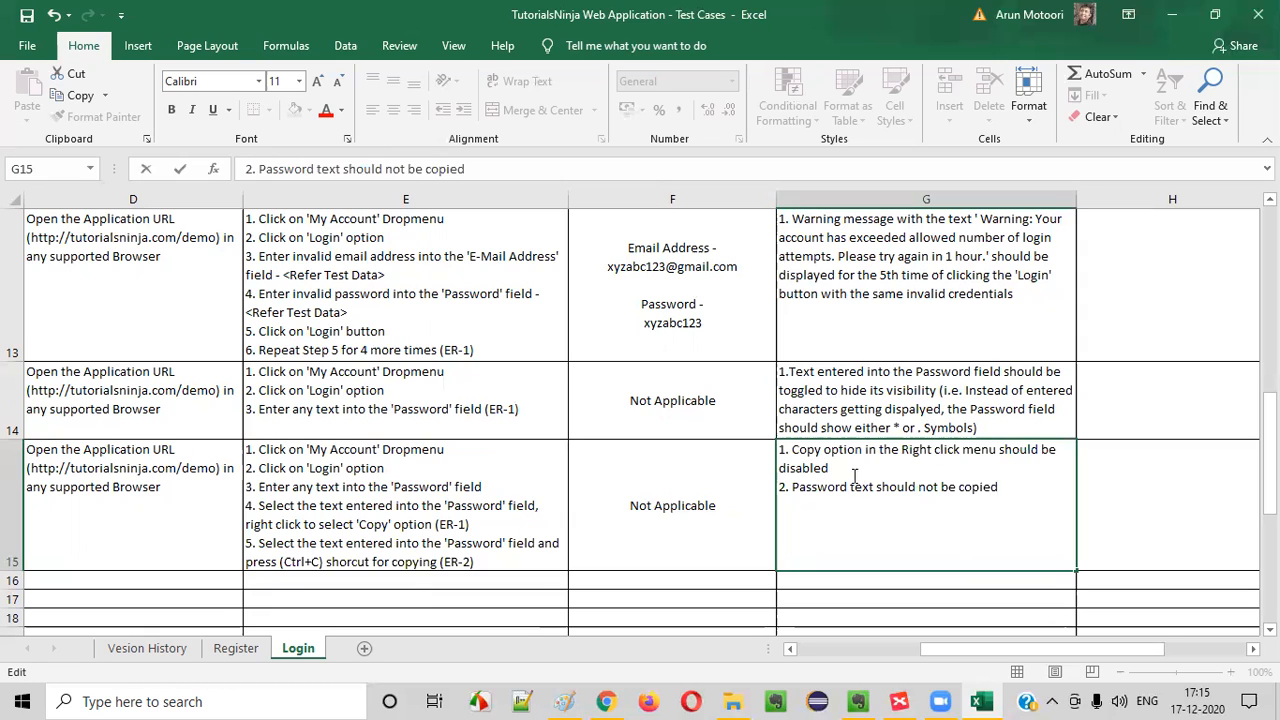
key(ctrl+Return)
key(Left)
key(Left)
key(Left)
key(Left)
key(Left)
key(Left)
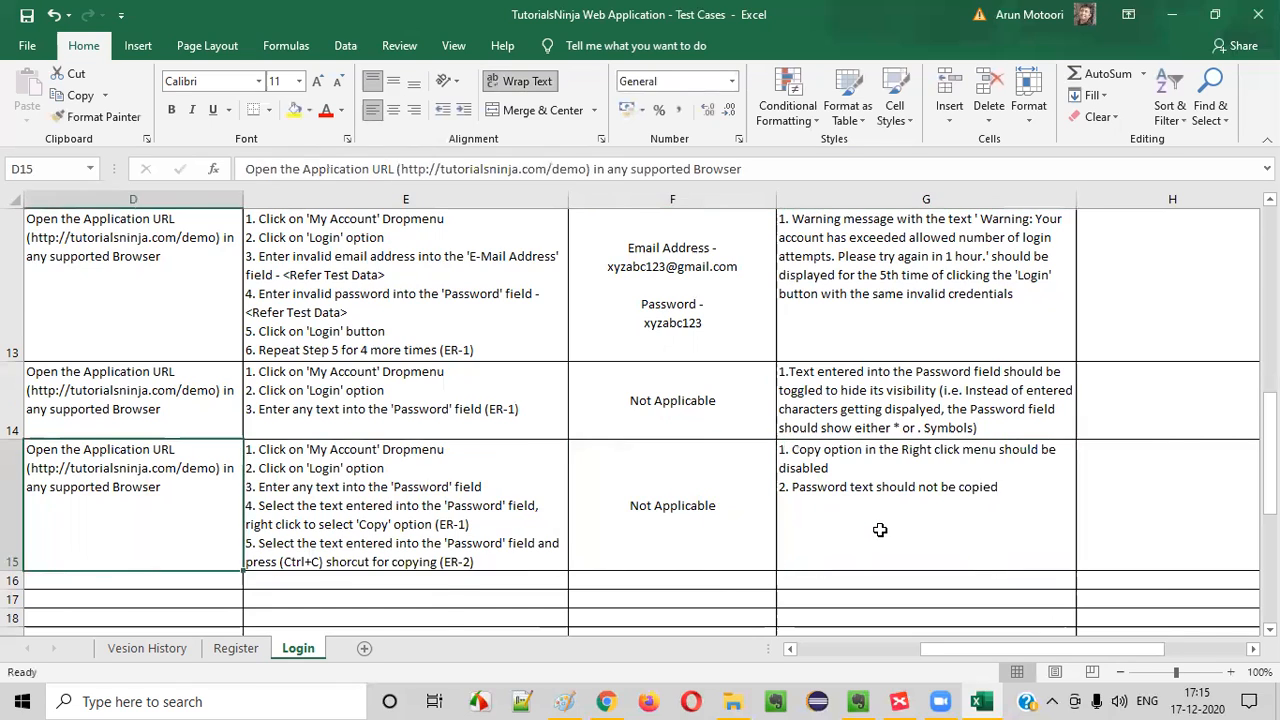
key(Down)
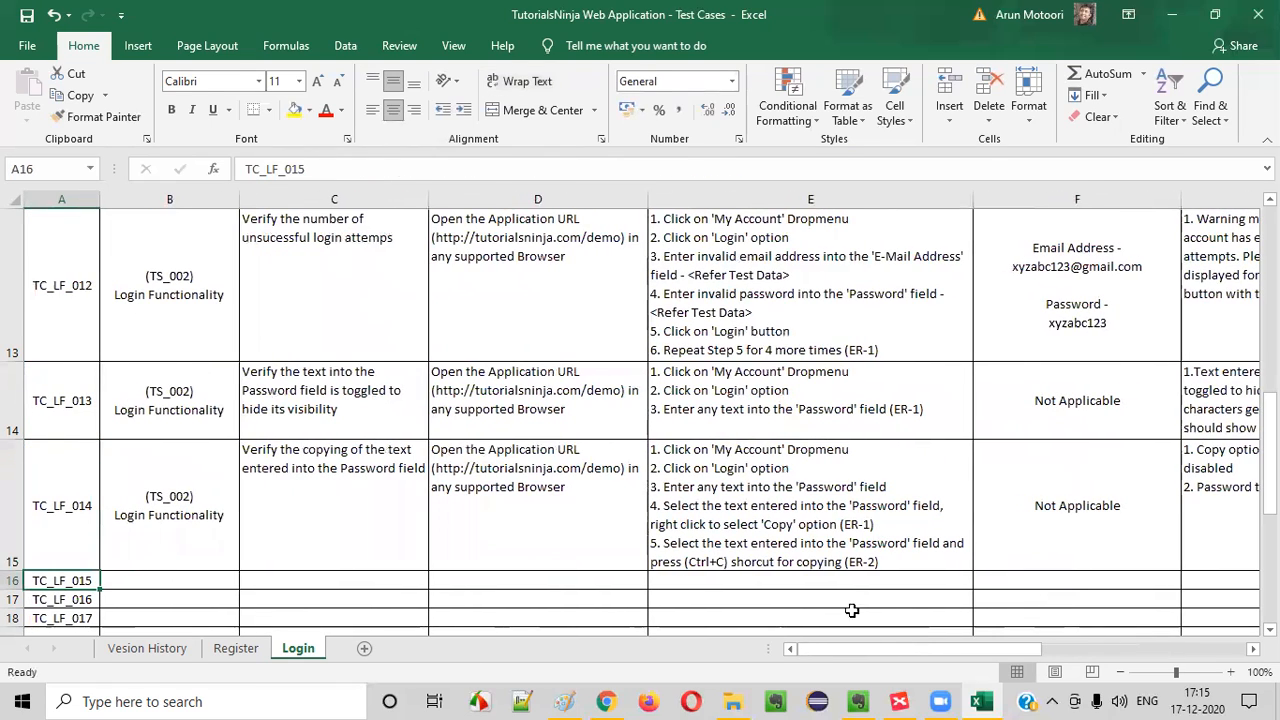
Switch to the Login mind map in XMind and fill the "Verifying copying of Password entered into Password field" topic with green
click(899, 701)
click(1250, 190)
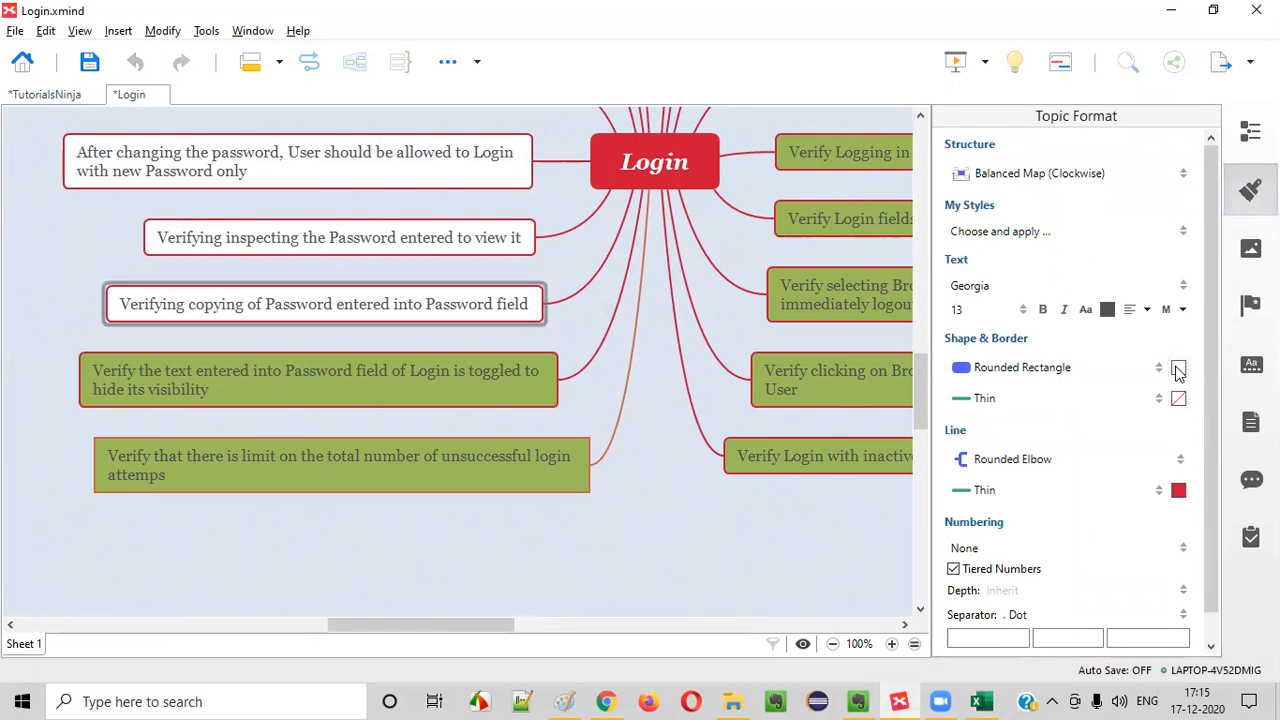
click(1179, 368)
click(1105, 416)
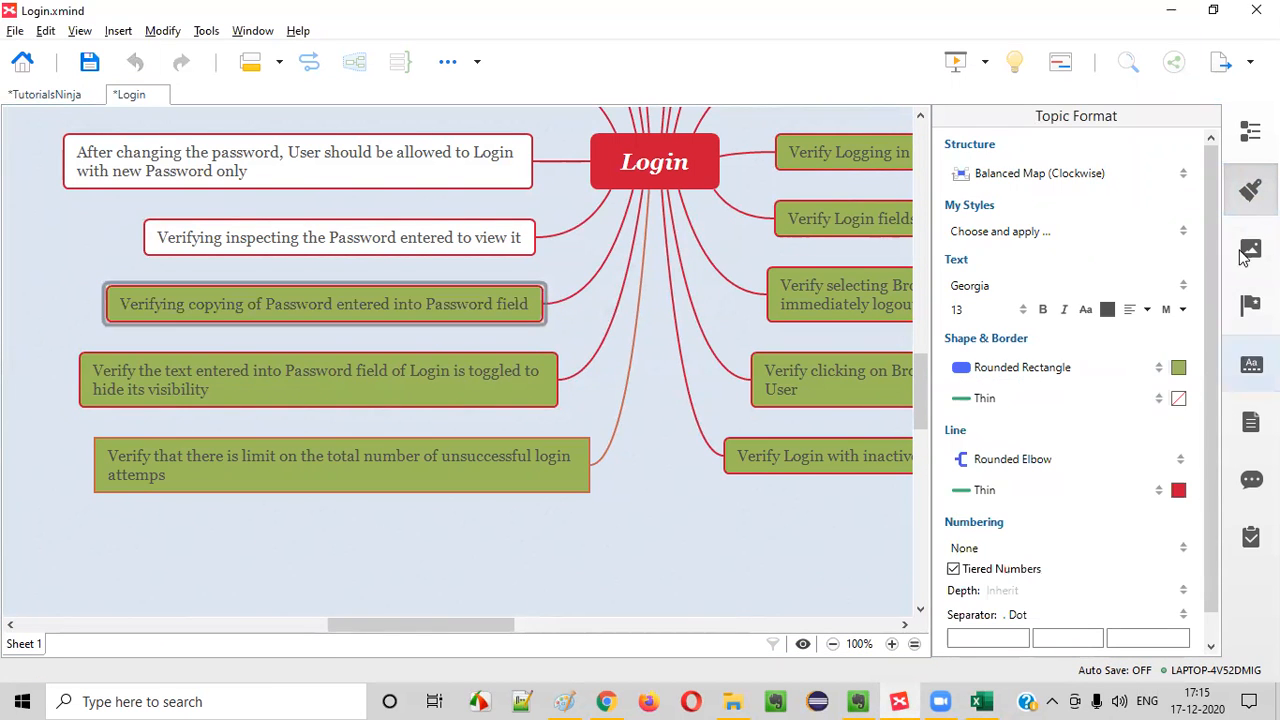
click(1250, 190)
Select the "Verifying inspecting the Password entered to view it" topic in the Login mind map
click(529, 514)
scroll(443, 425, up, 1)
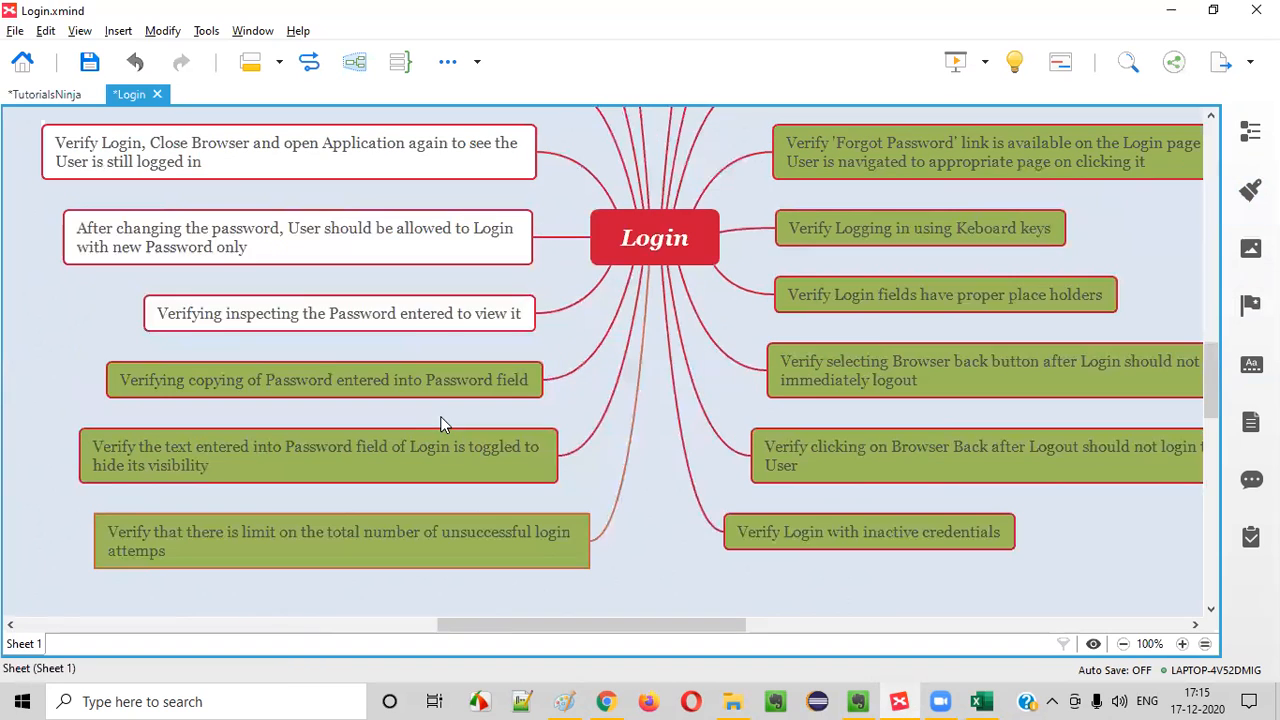
click(290, 318)
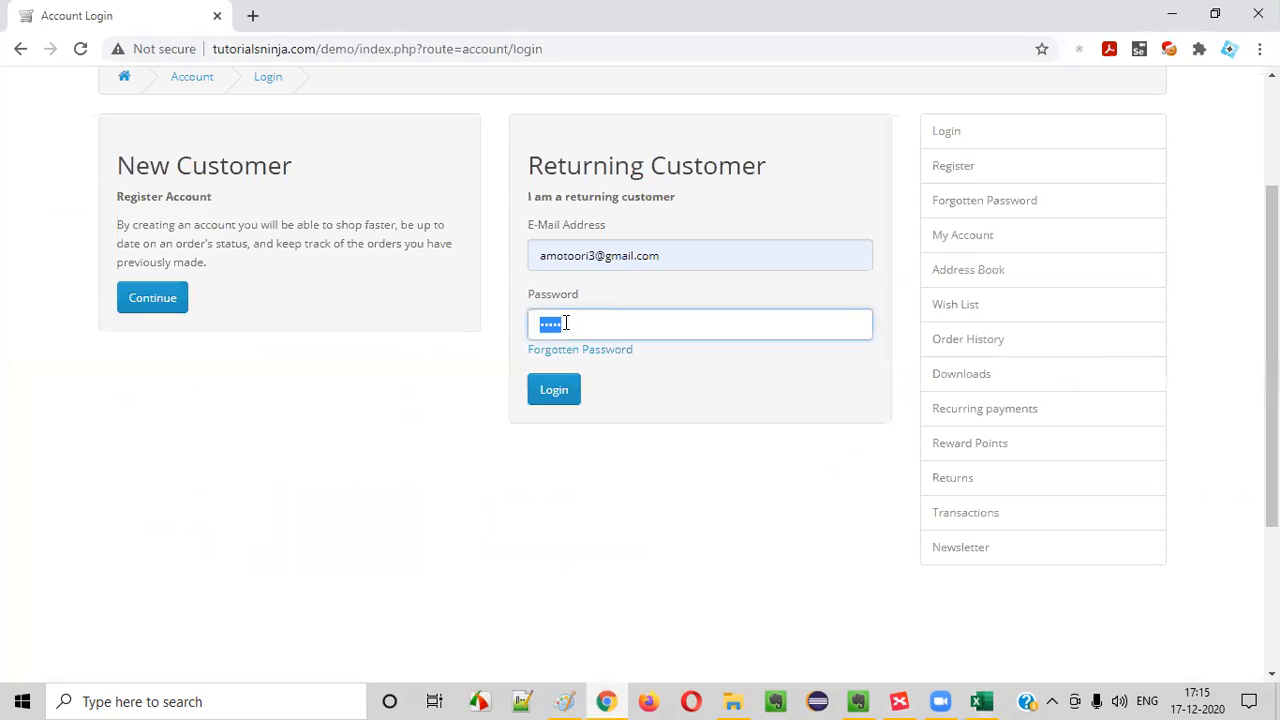
Switch to the login page in Chrome and select the masked text in the Password field
click(579, 325)
click(538, 375)
drag(445, 331, 445, 340)
click(512, 527)
double_click(549, 325)
click(648, 545)
drag(592, 325, 430, 347)
click(520, 548)
double_click(556, 324)
click(495, 484)
Inspect the Password field's HTML in the developer tools and widen the Elements view to read its attributes
double_click(572, 319)
right_click(559, 326)
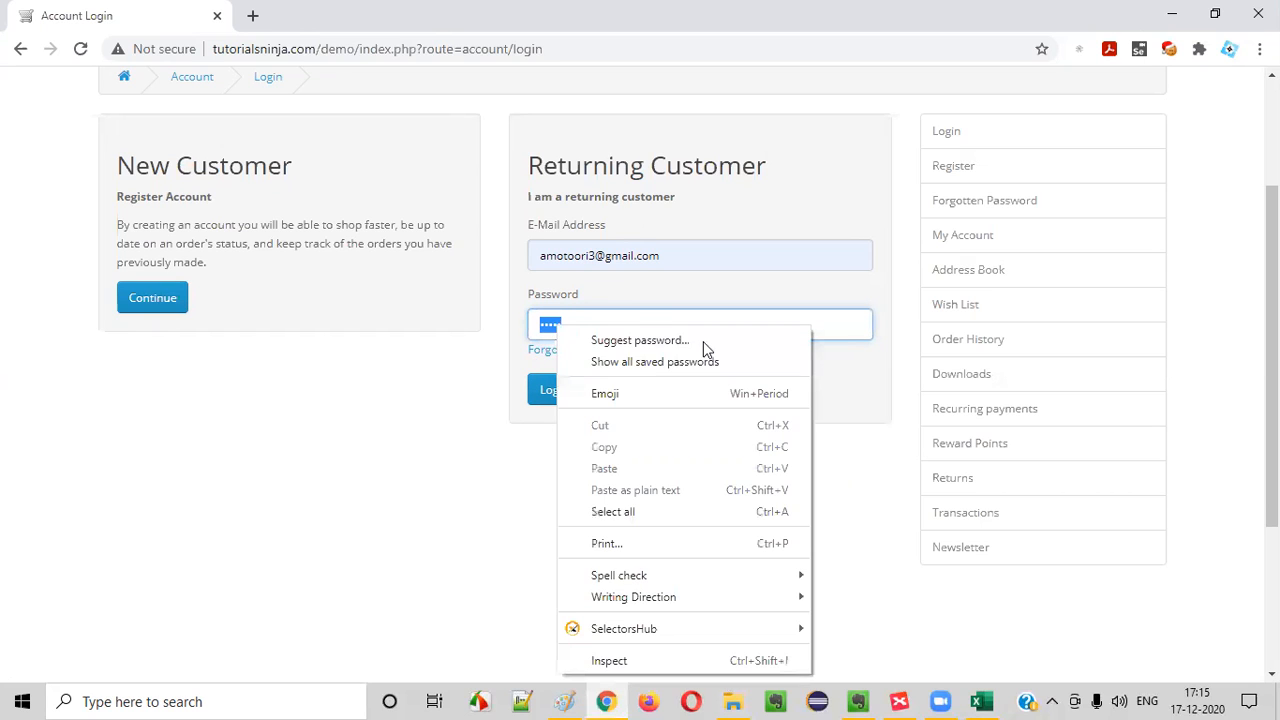
click(636, 668)
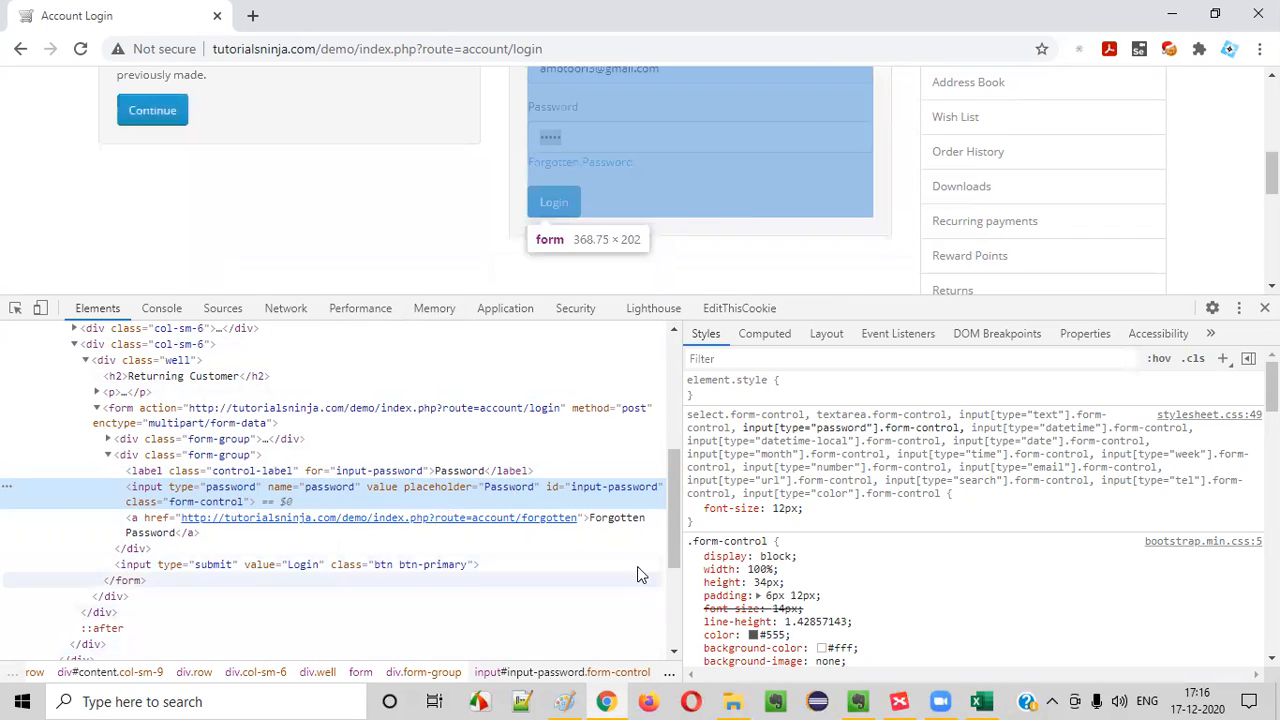
drag(693, 573, 926, 600)
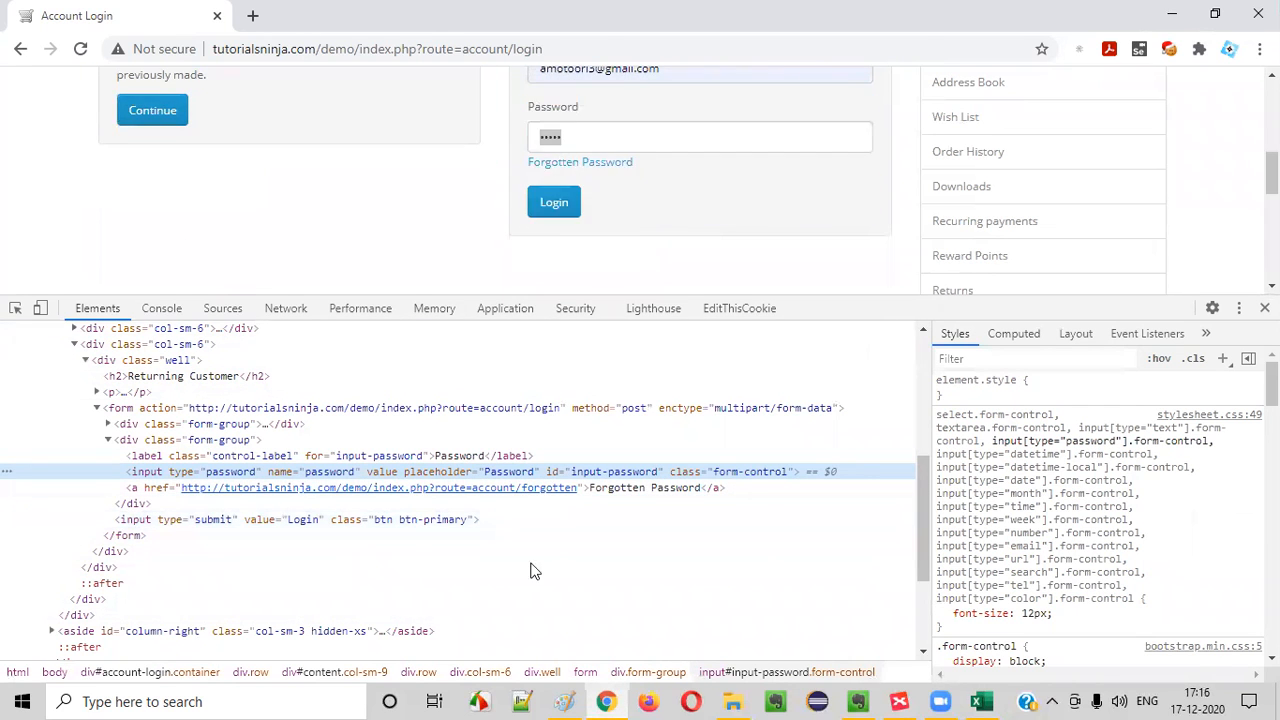
Replace the text in the Password field with a new password, inspect the field's HTML again, and close the developer tools
drag(615, 143, 163, 68)
key(BackSpace)
text(12)
right_click(643, 171)
click(690, 608)
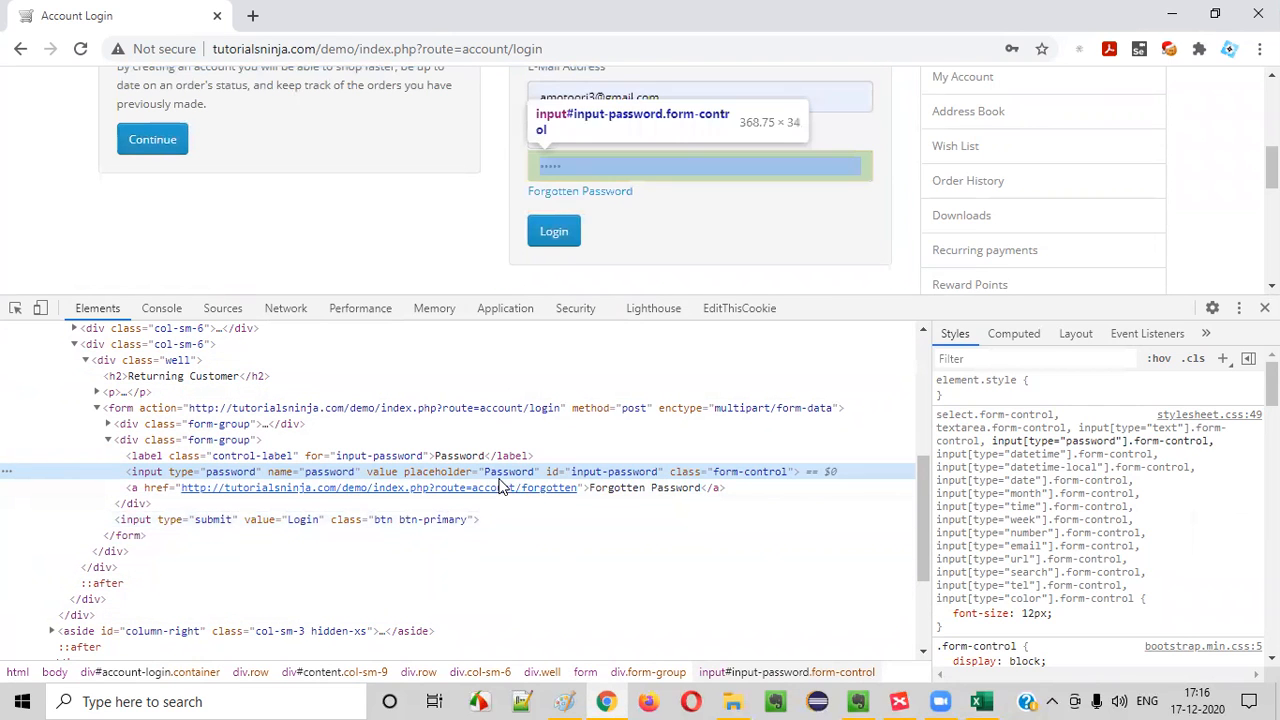
key(F12)
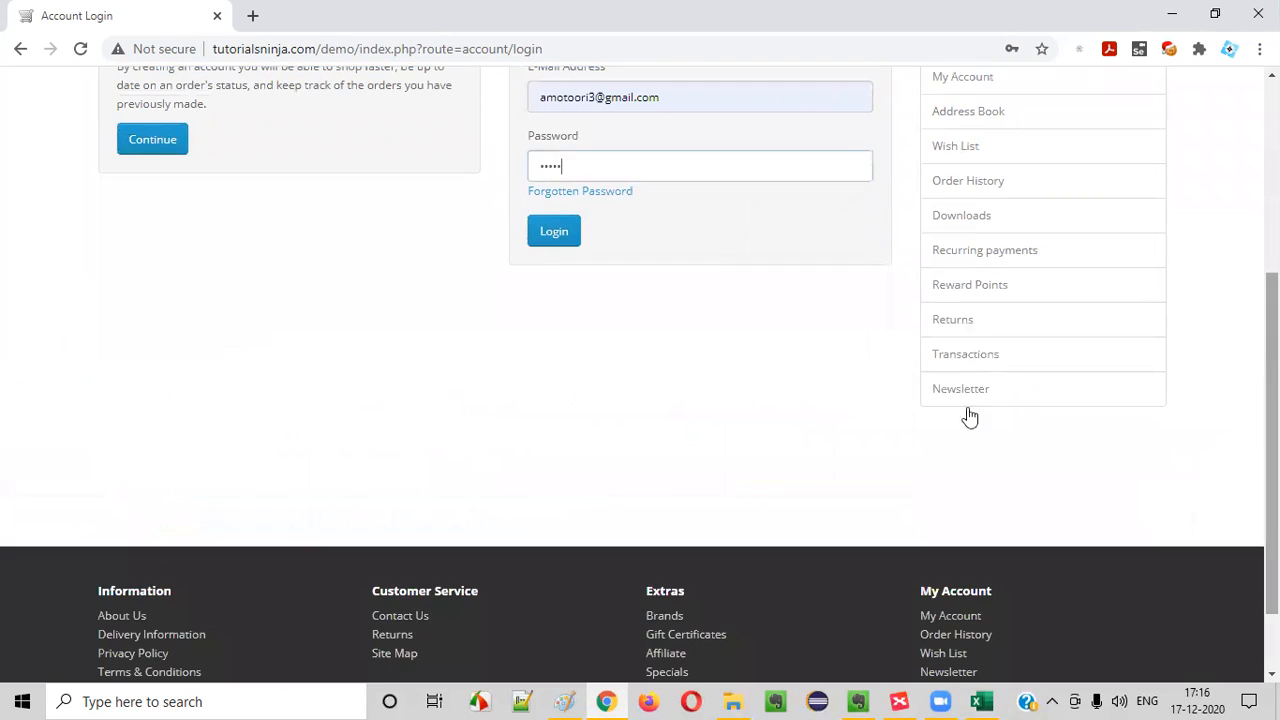
Replace the Password field's text with a shorter password and submit the login form
scroll(435, 317, up, 3)
scroll(435, 317, up, 1)
scroll(658, 413, down, 2)
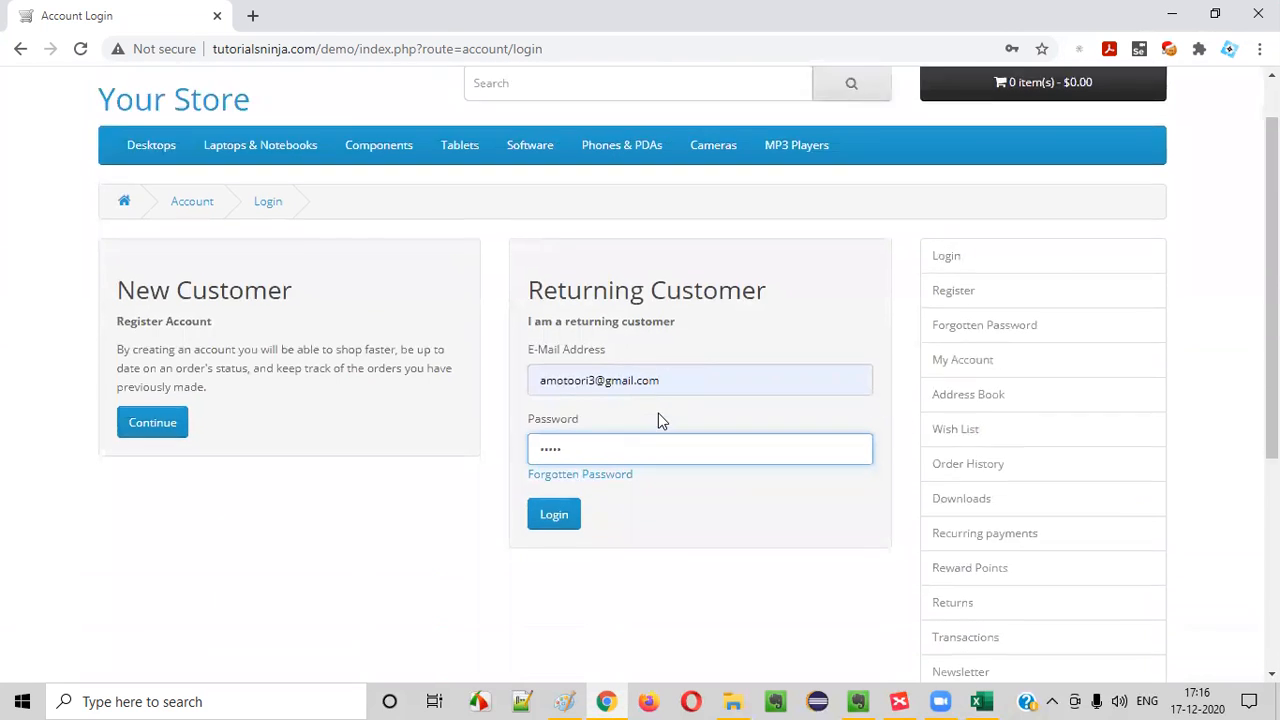
drag(580, 322, 86, 320)
text(1)
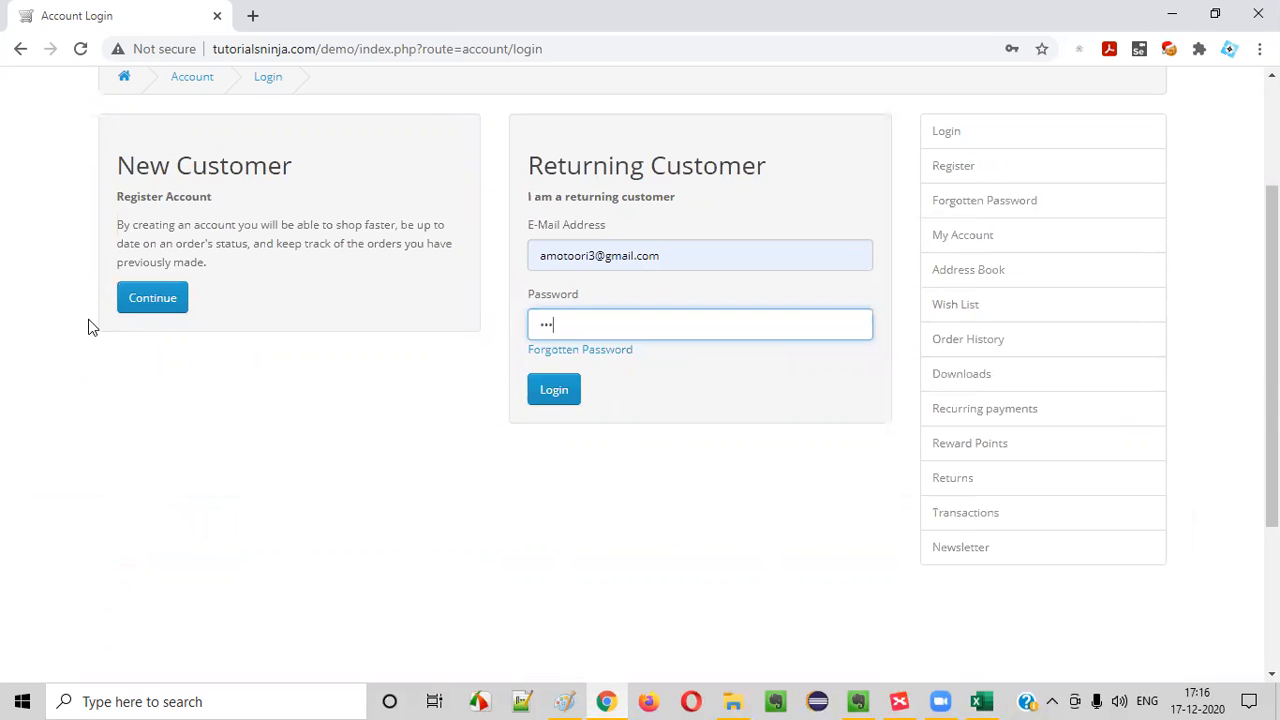
click(551, 393)
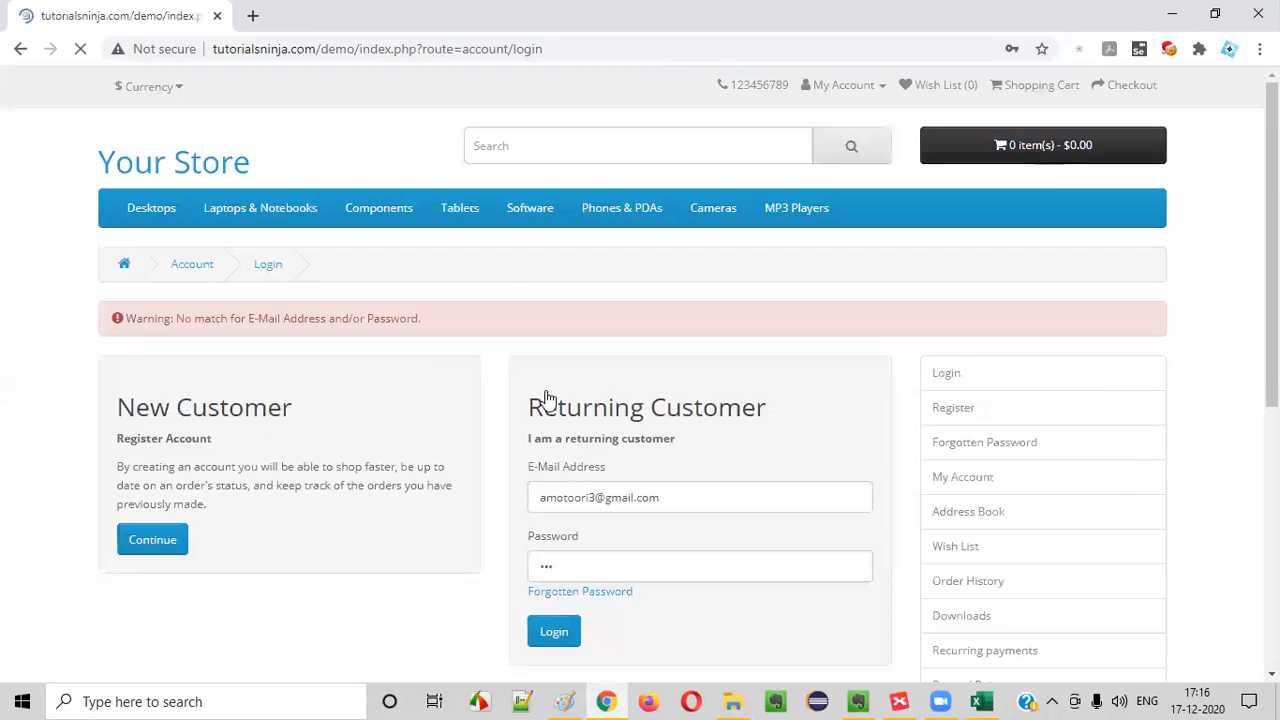
Inspect the Password field's HTML on the reloaded login page, reading its value attribute, and close the developer tools
scroll(435, 368, down, 1)
right_click(582, 467)
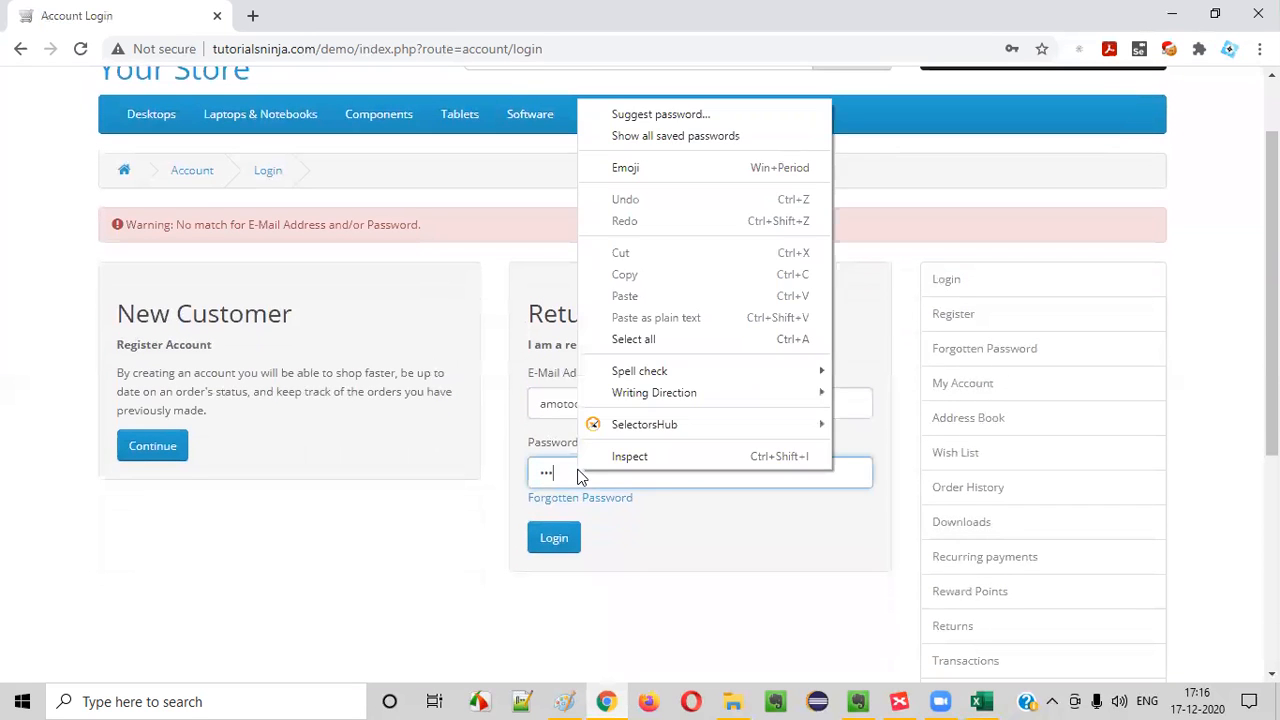
click(669, 459)
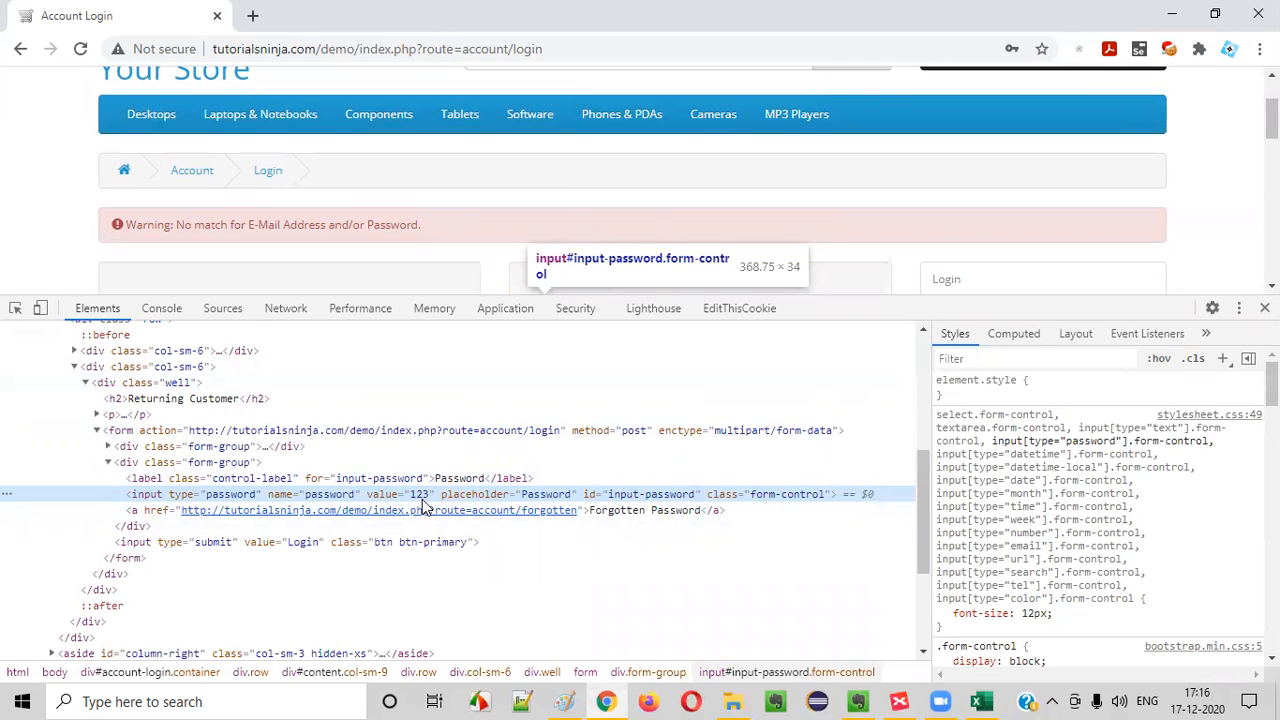
click(1264, 308)
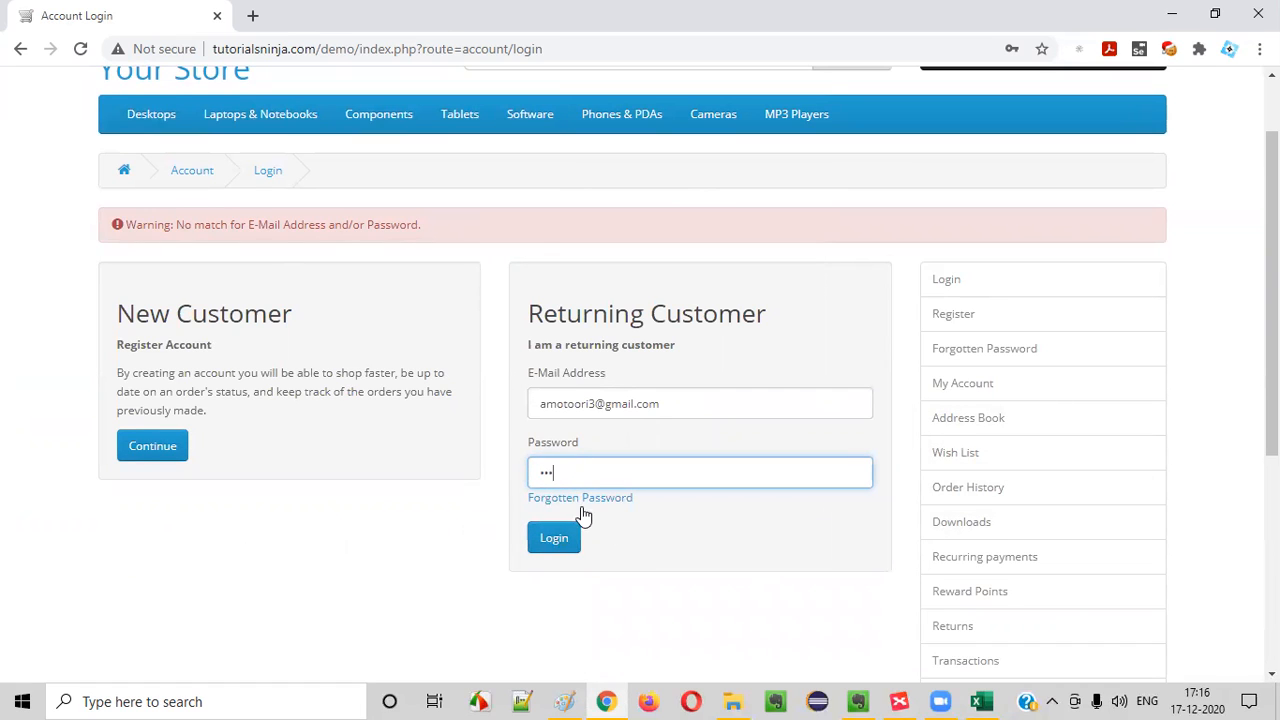
Select the masked text in the Password field and reopen the field's HTML in the developer tools
drag(569, 471, 0, 494)
right_click(587, 472)
click(572, 476)
right_click(571, 477)
click(663, 487)
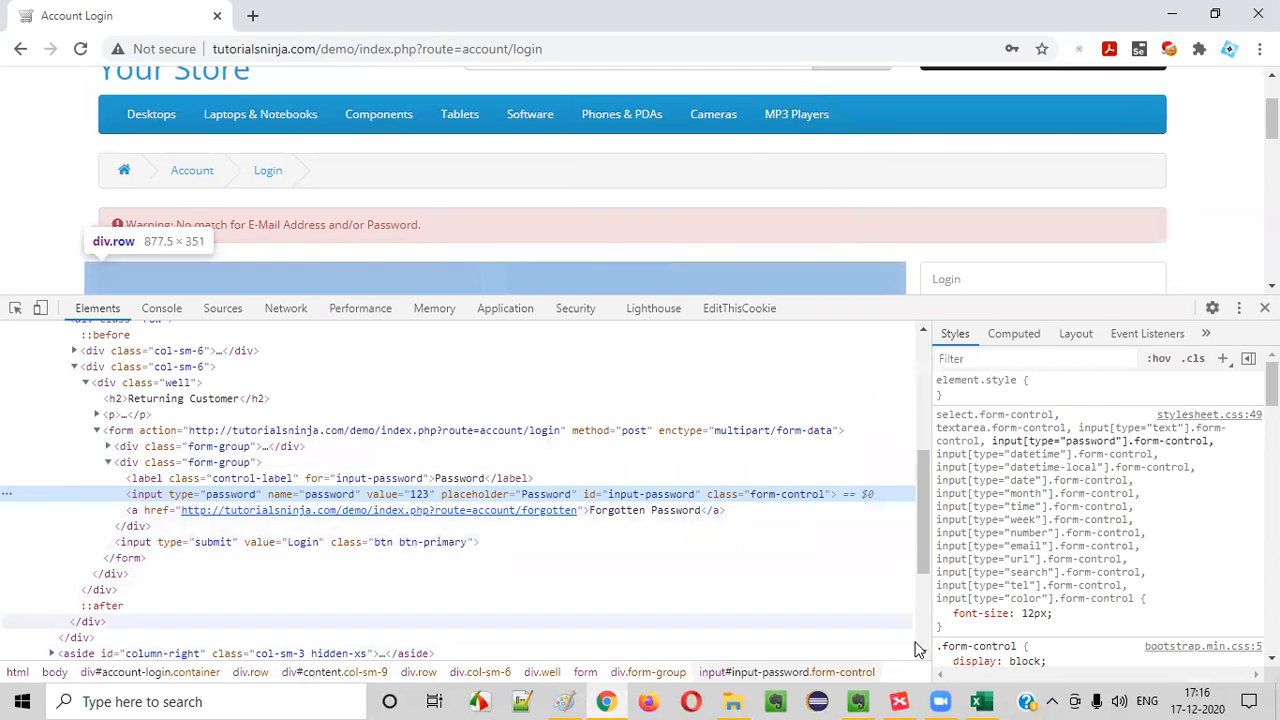
Switch to the Excel test case workbook and copy the "(TS_002) Login Functionality" cell from TC_LF_014 to the TC_LF_015 row
click(981, 701)
click(158, 530)
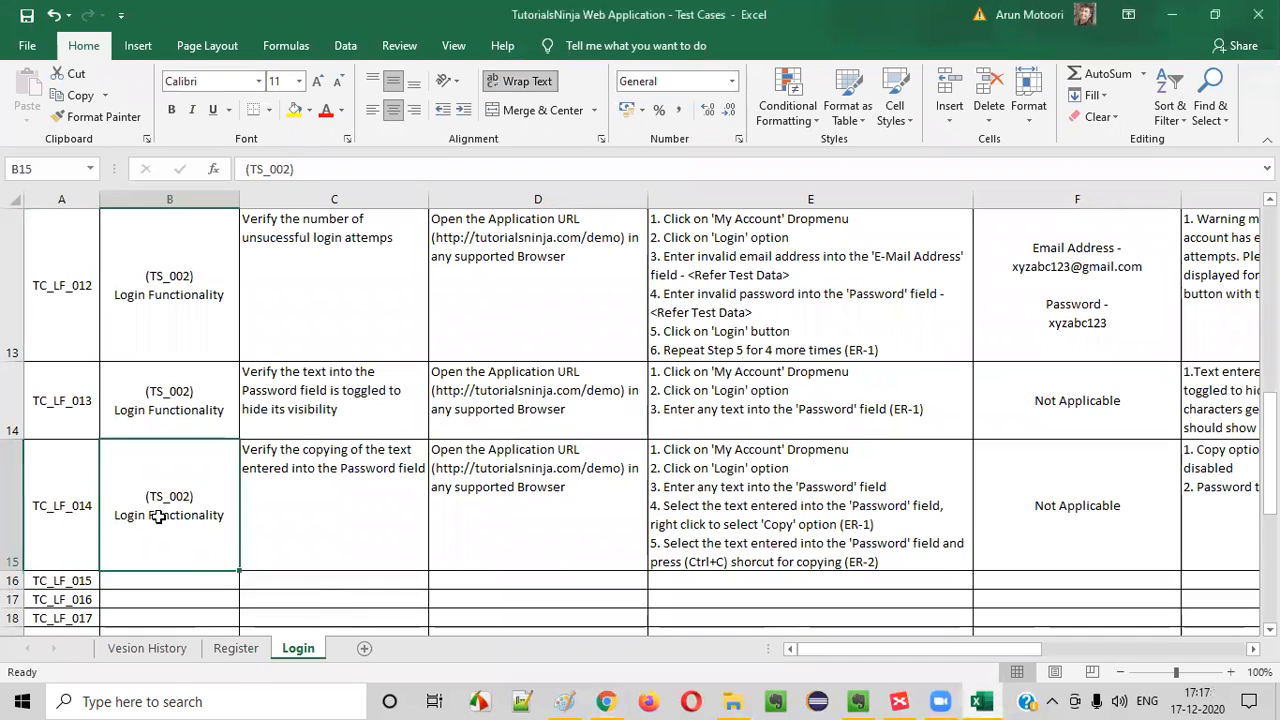
key(ctrl+c)
click(150, 580)
key(ctrl+v)
Enter "Verify the Password is not visible in the Page Source" as the test case title for TC_LF_015 in C16
click(272, 578)
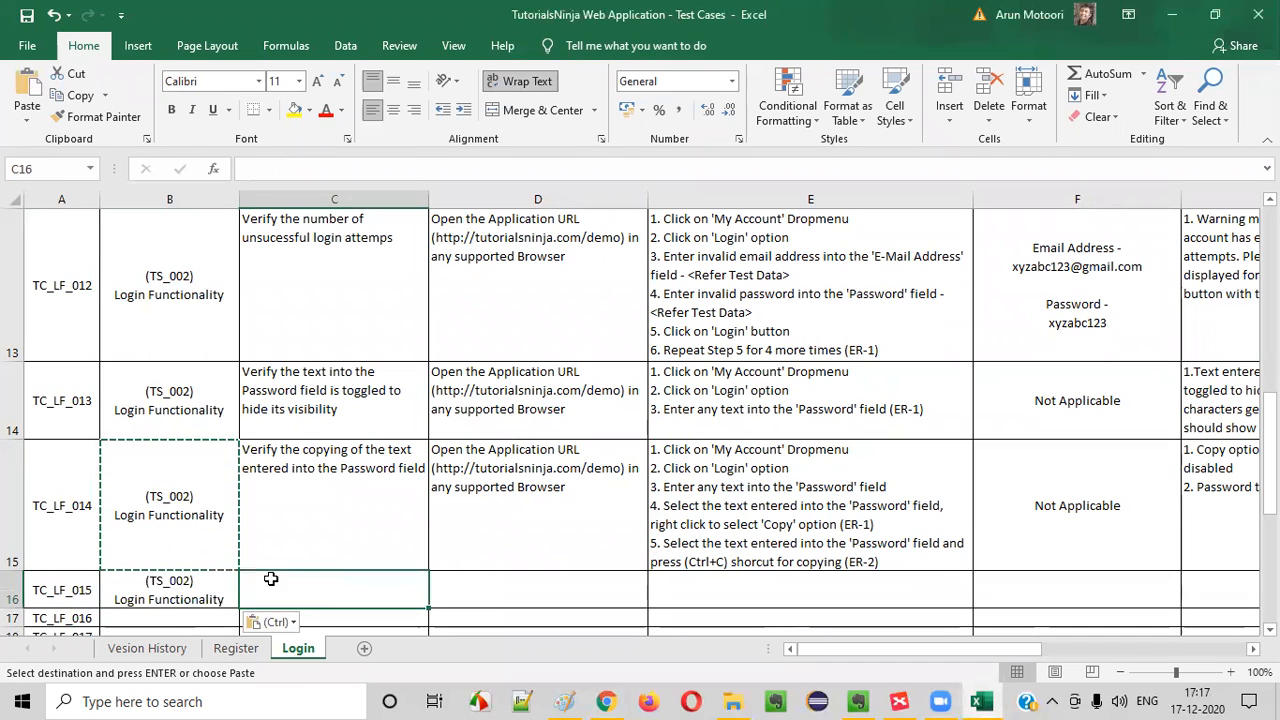
text(Verify the Pass)
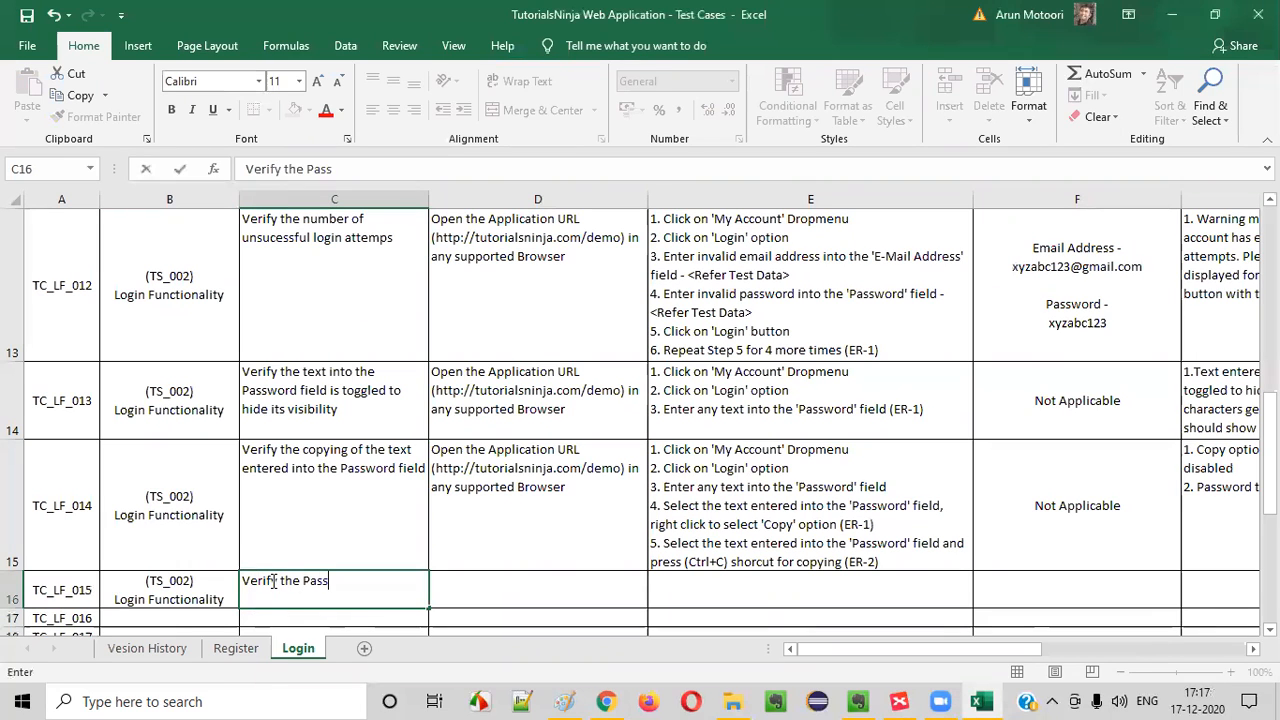
text(word is not visible in the Page Source)
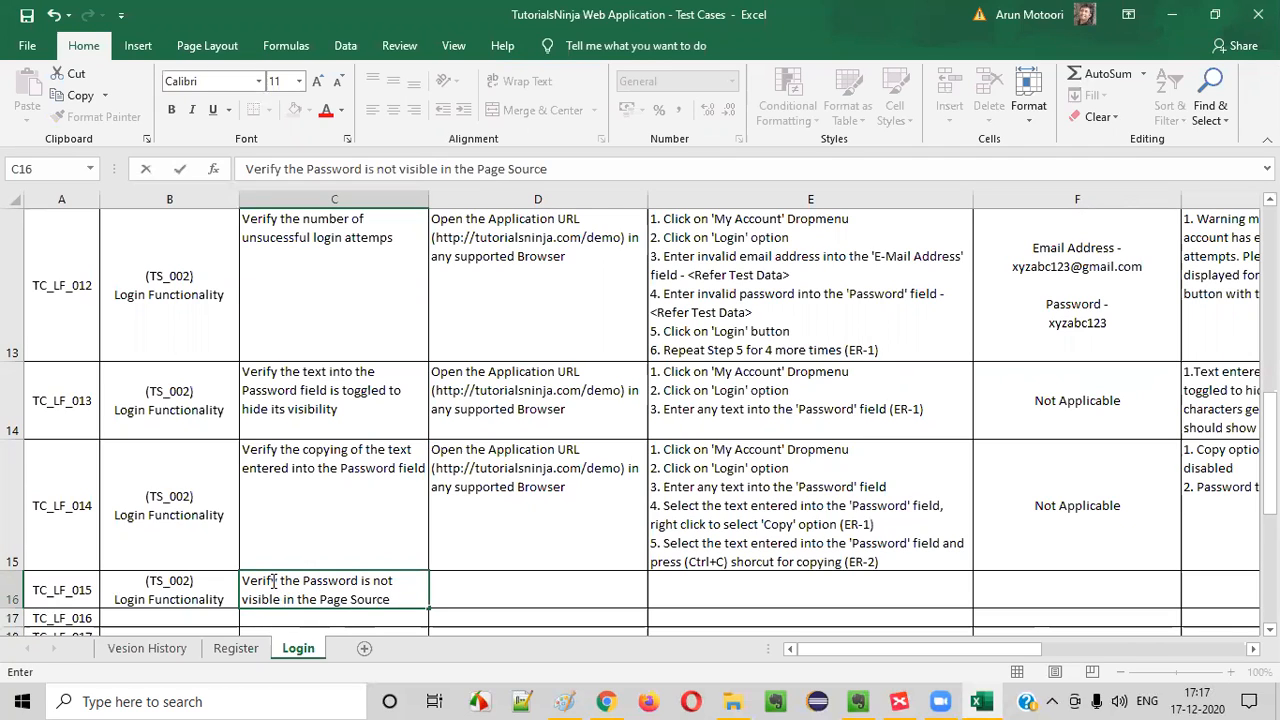
key(Return)
click(265, 590)
Glance at the inspected login page in Chrome, return to Excel, and copy the application URL prerequisite from TC_LF_014 to TC_LF_015
click(608, 700)
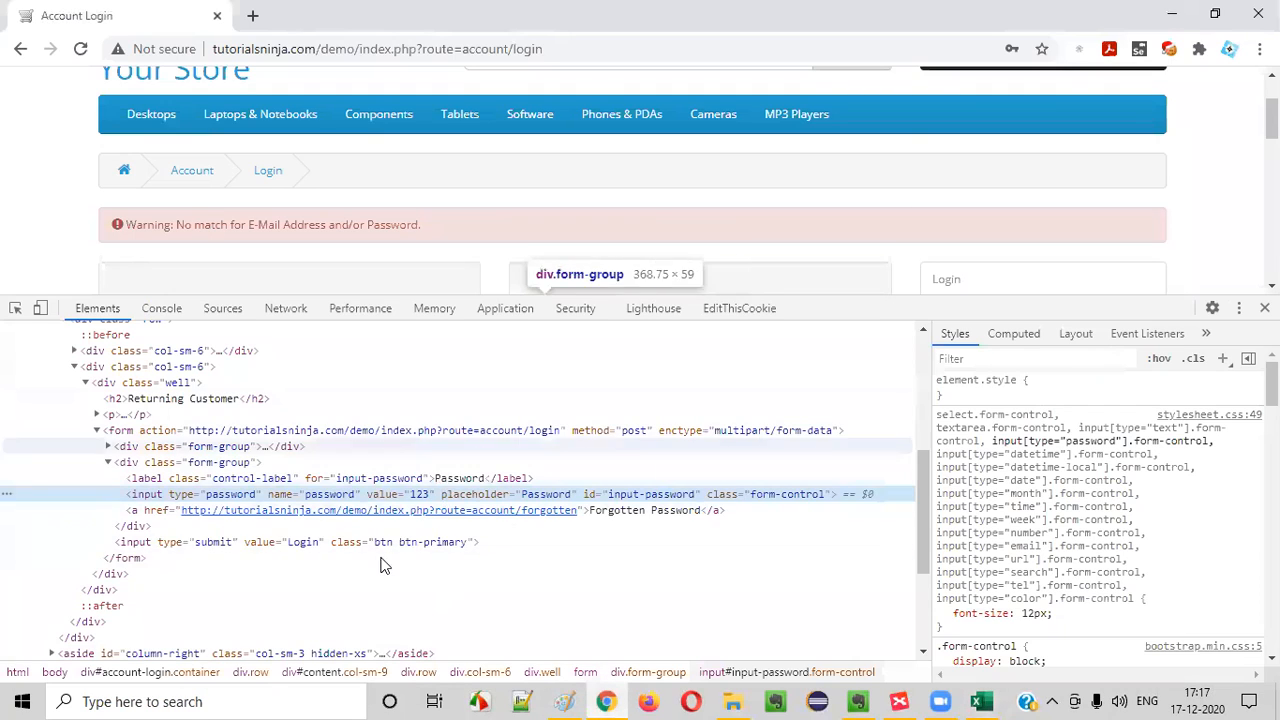
click(628, 698)
click(503, 505)
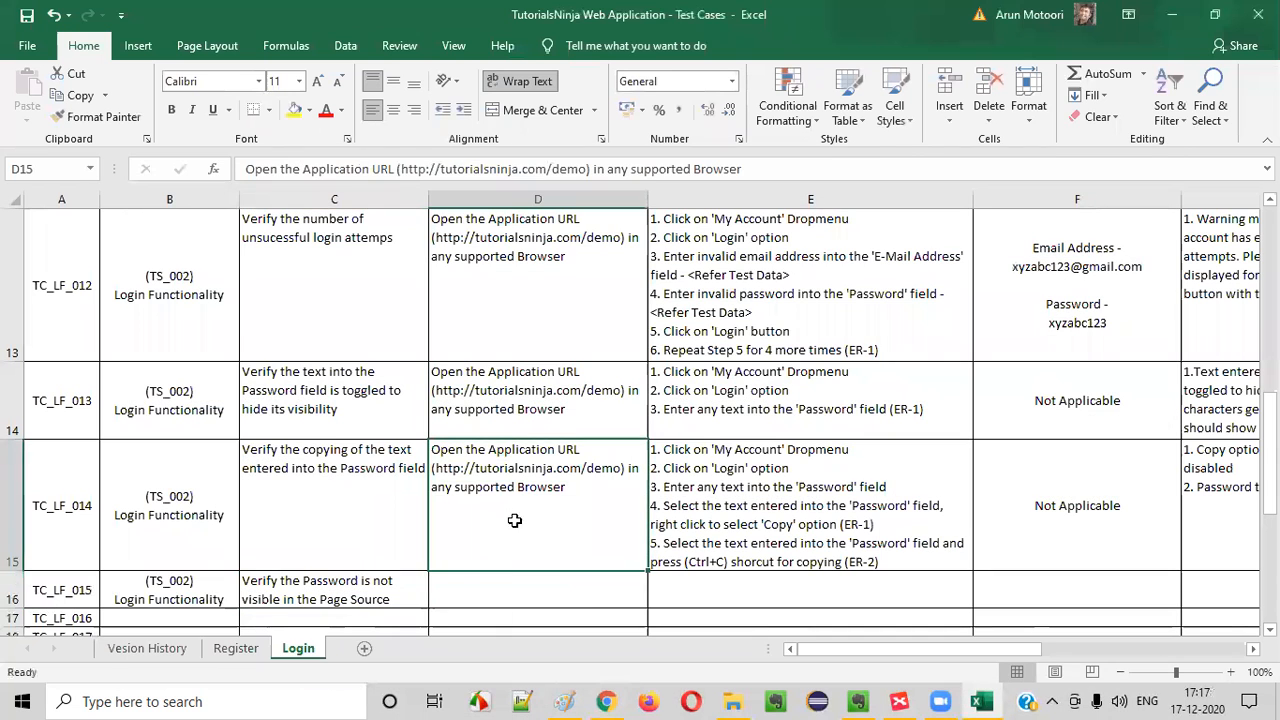
key(ctrl+c)
click(506, 589)
key(ctrl+v)
Copy the first three test steps of TC_LF_014 into the test steps cell of TC_LF_015
click(771, 486)
double_click(880, 486)
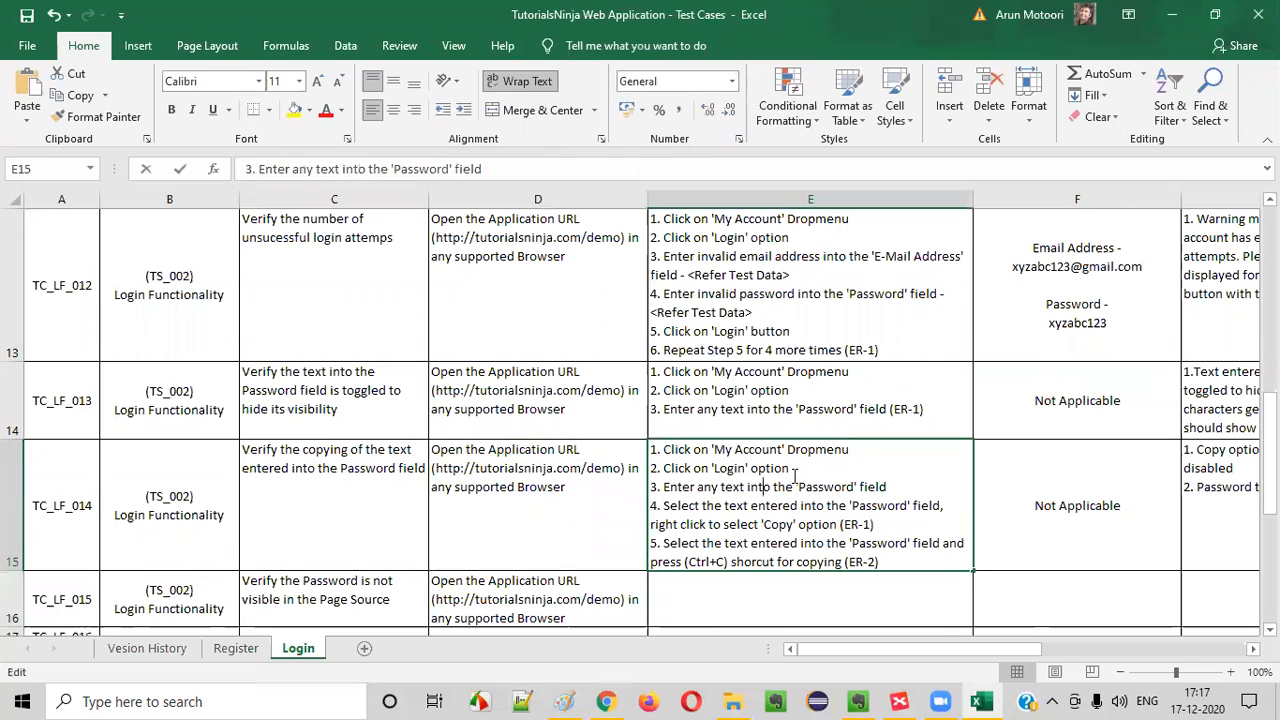
drag(903, 486, 66, 348)
key(ctrl+c)
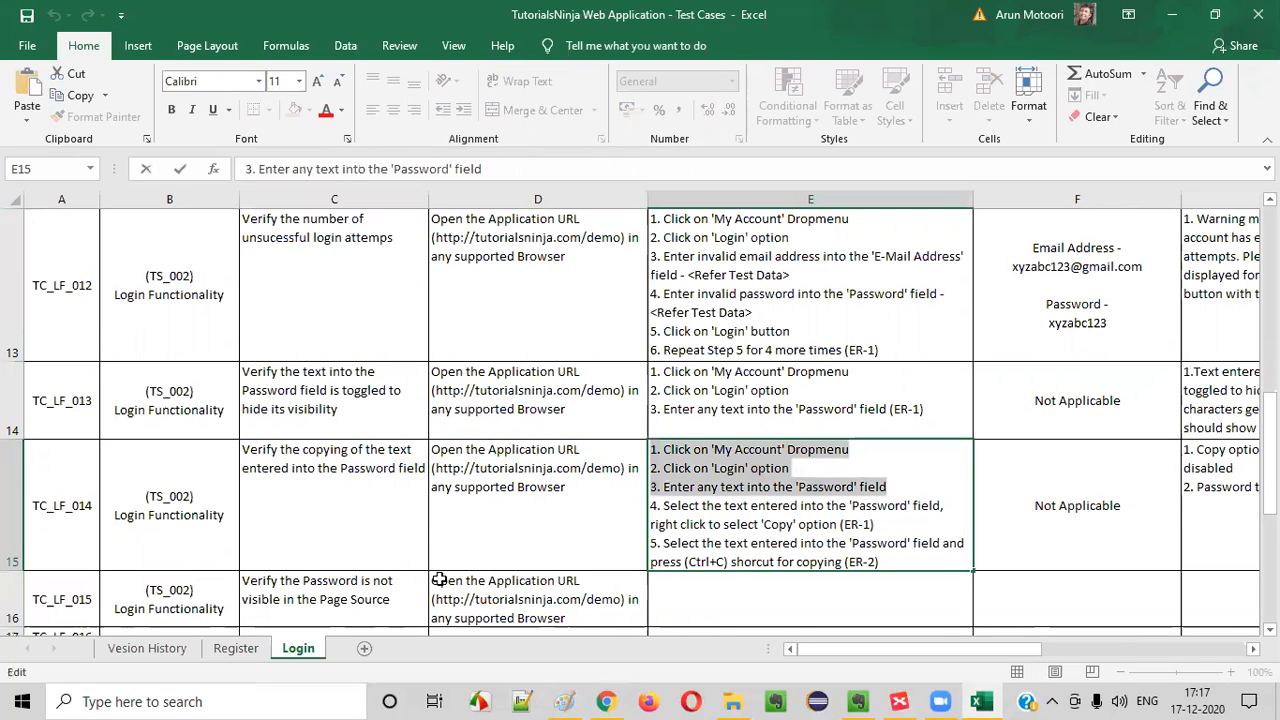
click(735, 605)
key(ctrl+v)
scroll(771, 509, down, 2)
scroll(769, 507, up, 2)
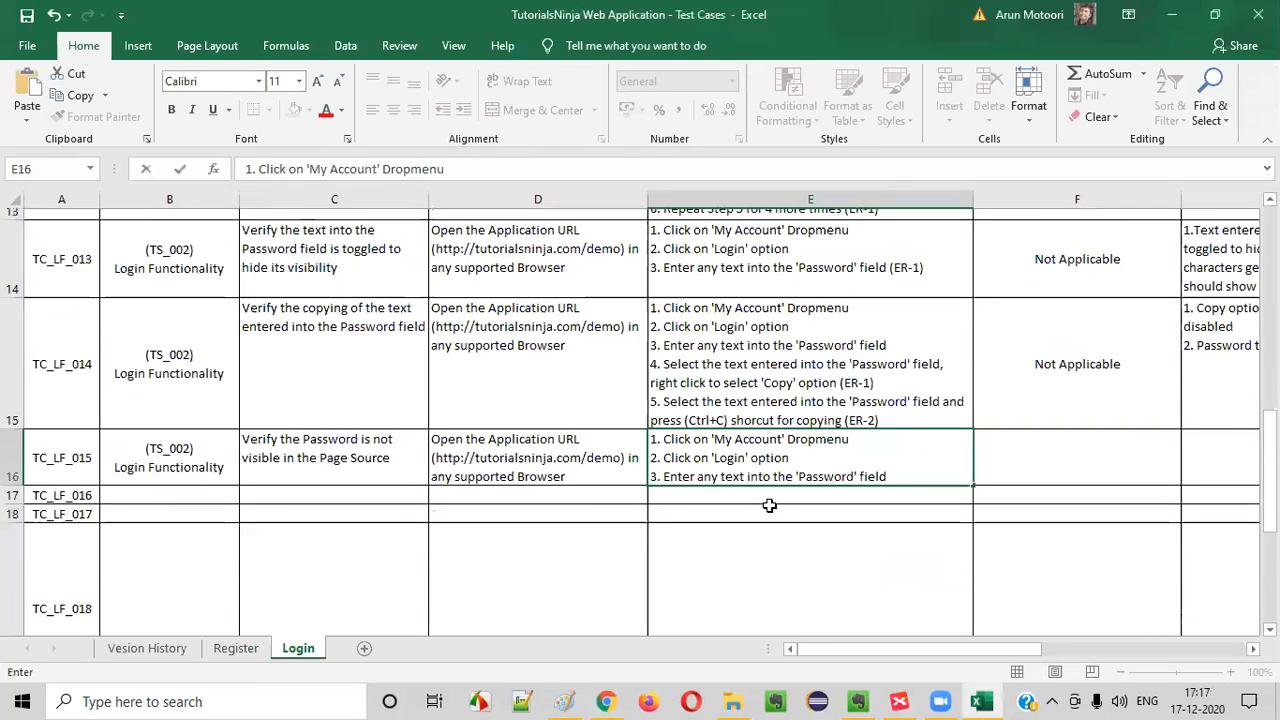
Add the line "4. Inspect the Password text field" to the TC_LF_015 test steps
click(922, 618)
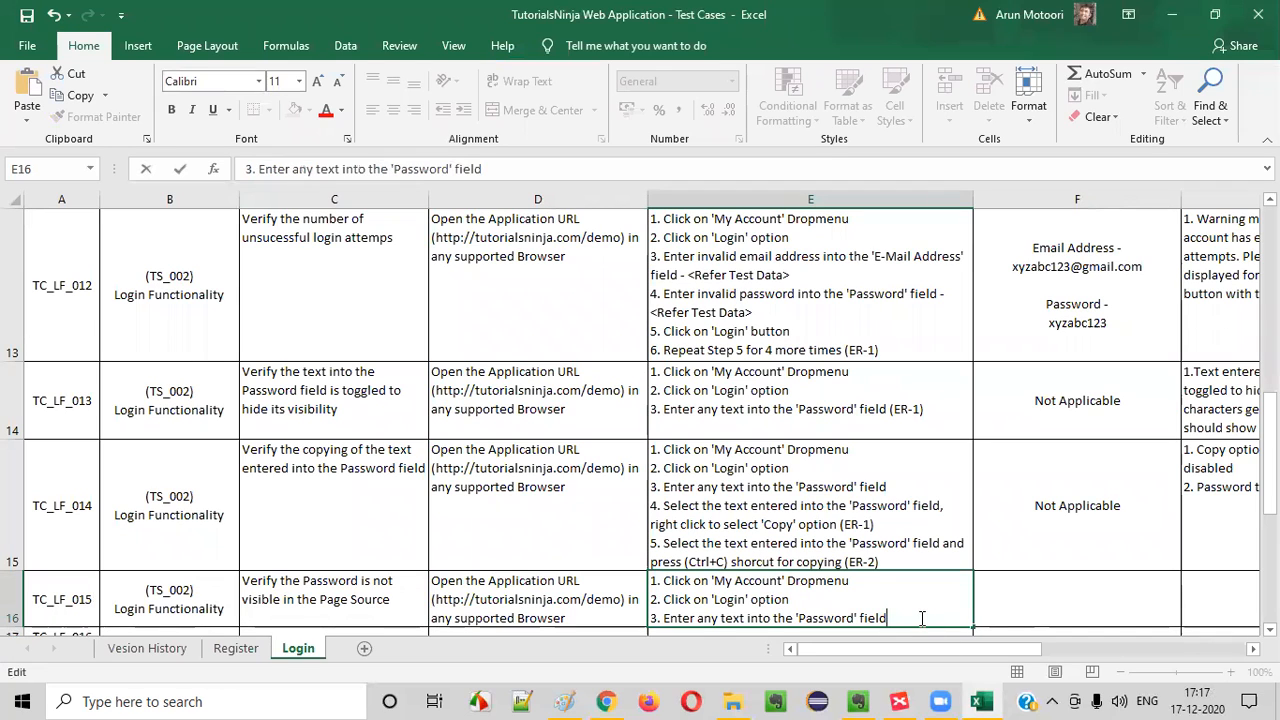
key(alt+Return)
key(ctrl+v)
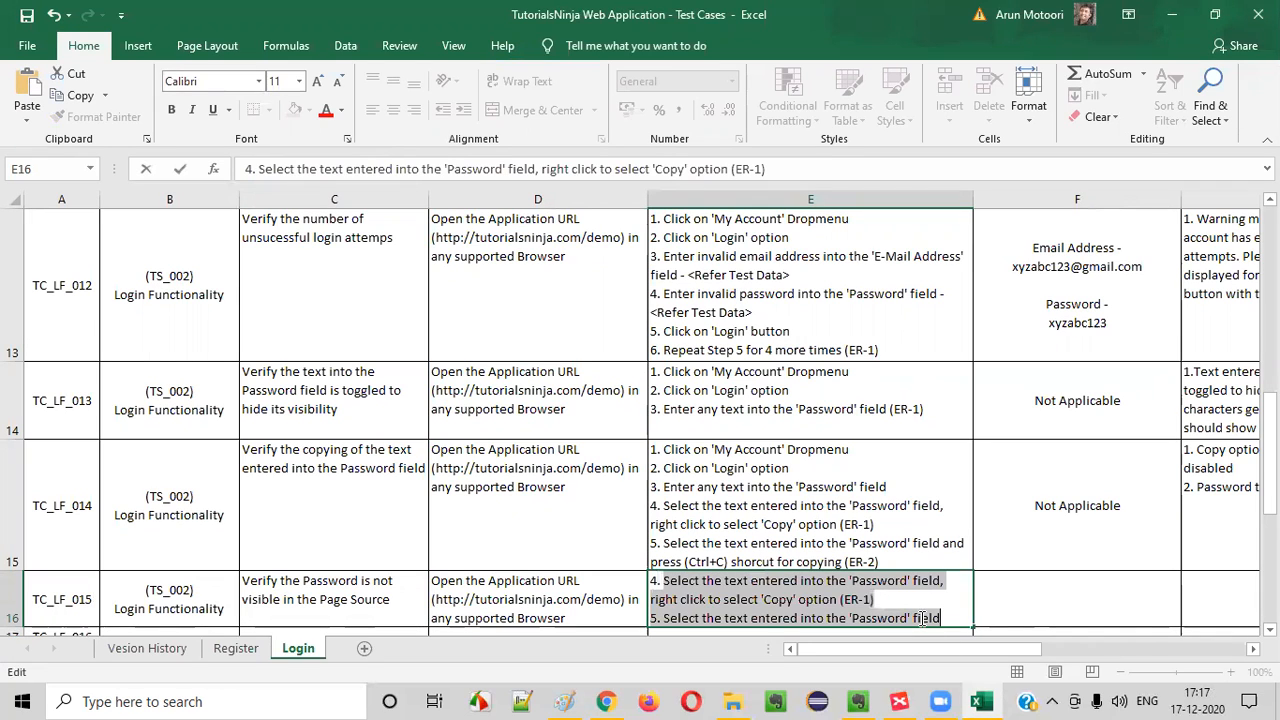
key(BackSpace)
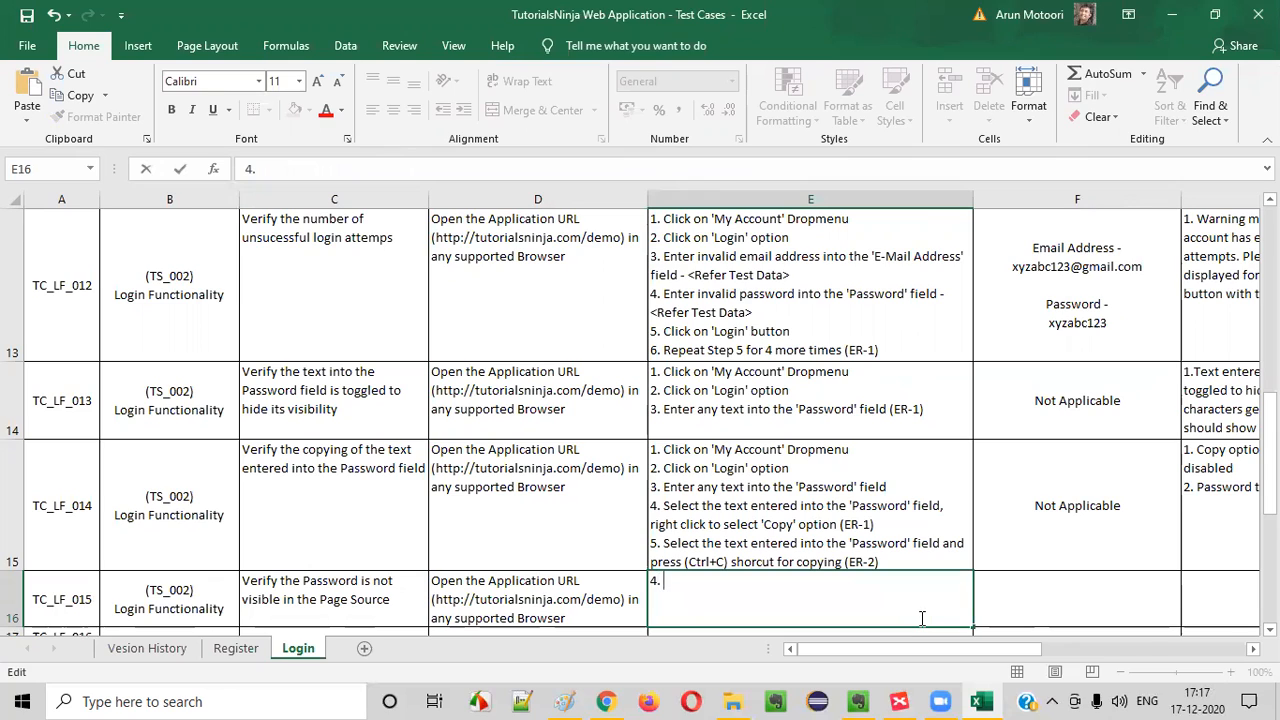
text(Inspect the )
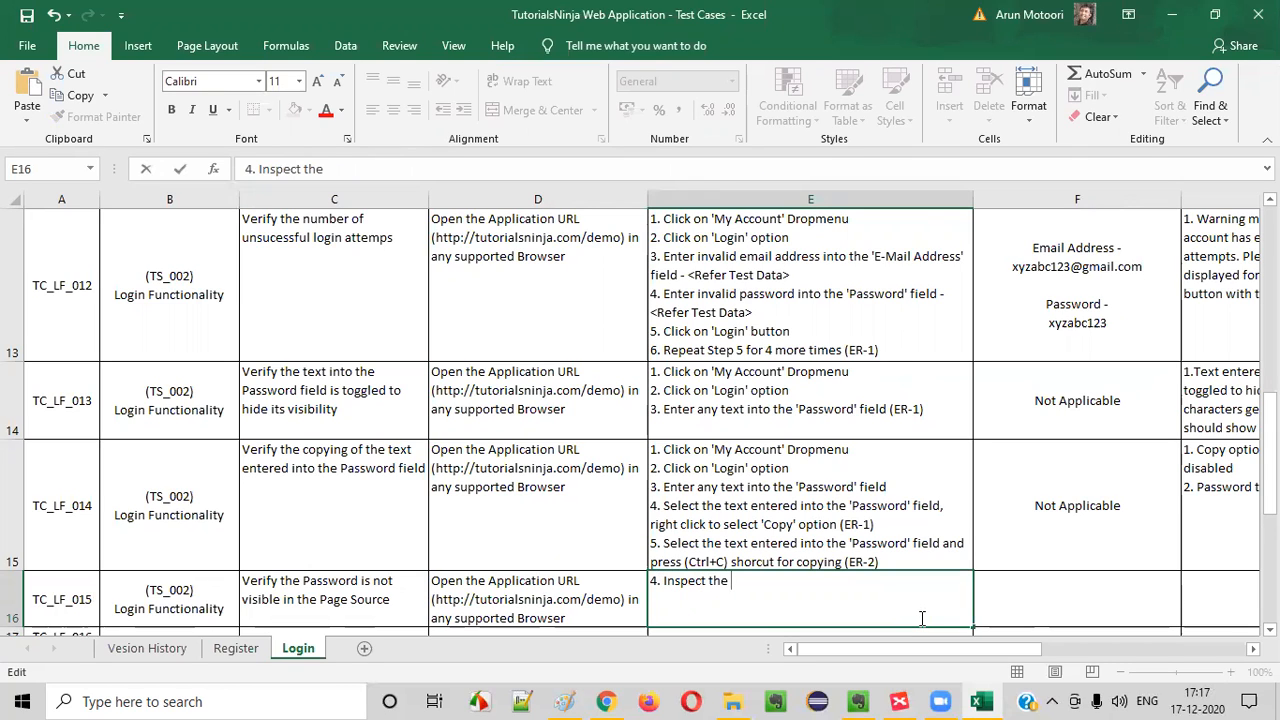
text(Password te)
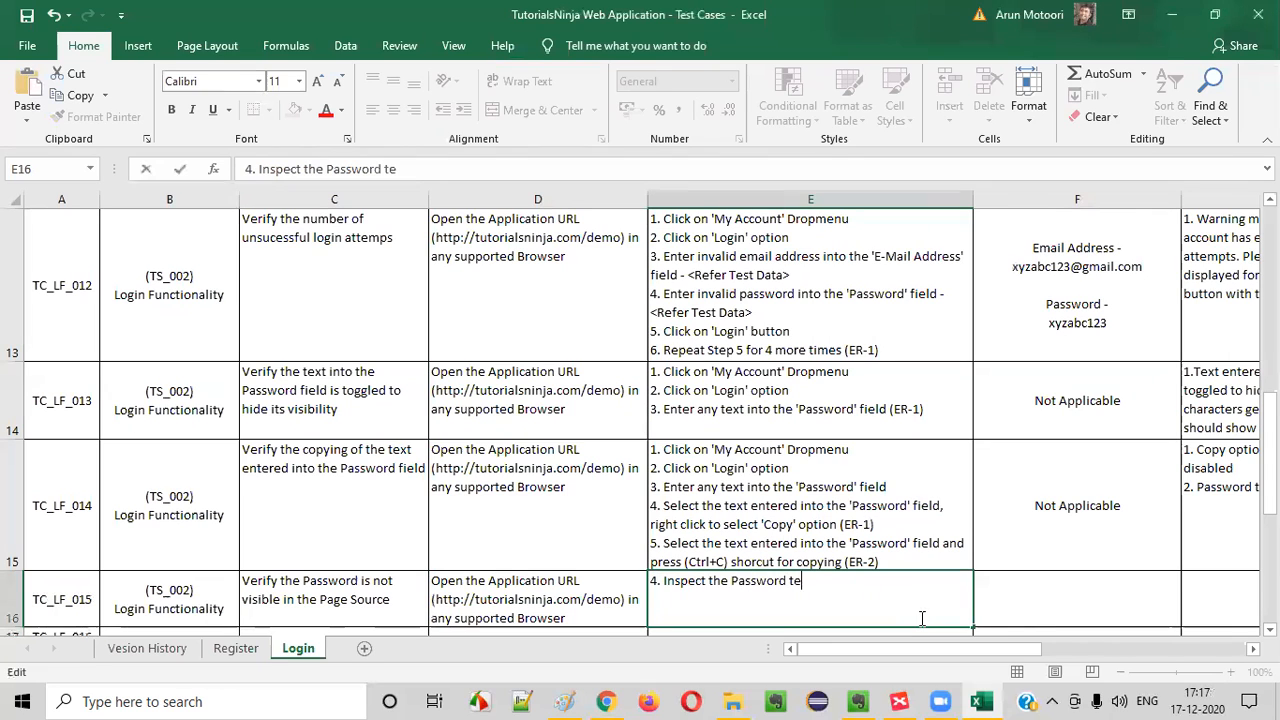
text(xt field and)
key(BackSpace)
key(BackSpace)
key(BackSpace)
key(BackSpace)
key(alt+Return)
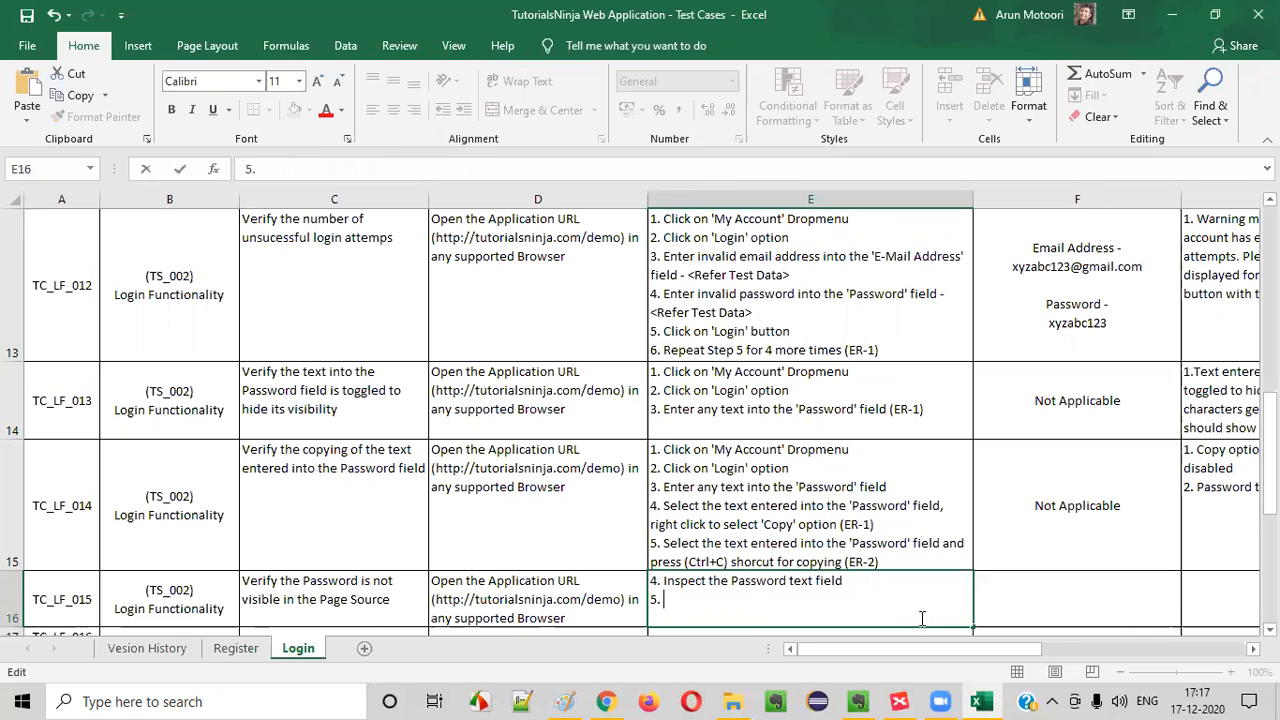
Add "5. Click on 'Login' button and inspect the Password text field" as the fifth test step of TC_LF_015
text(5. Click on 'Login' button and inspec)
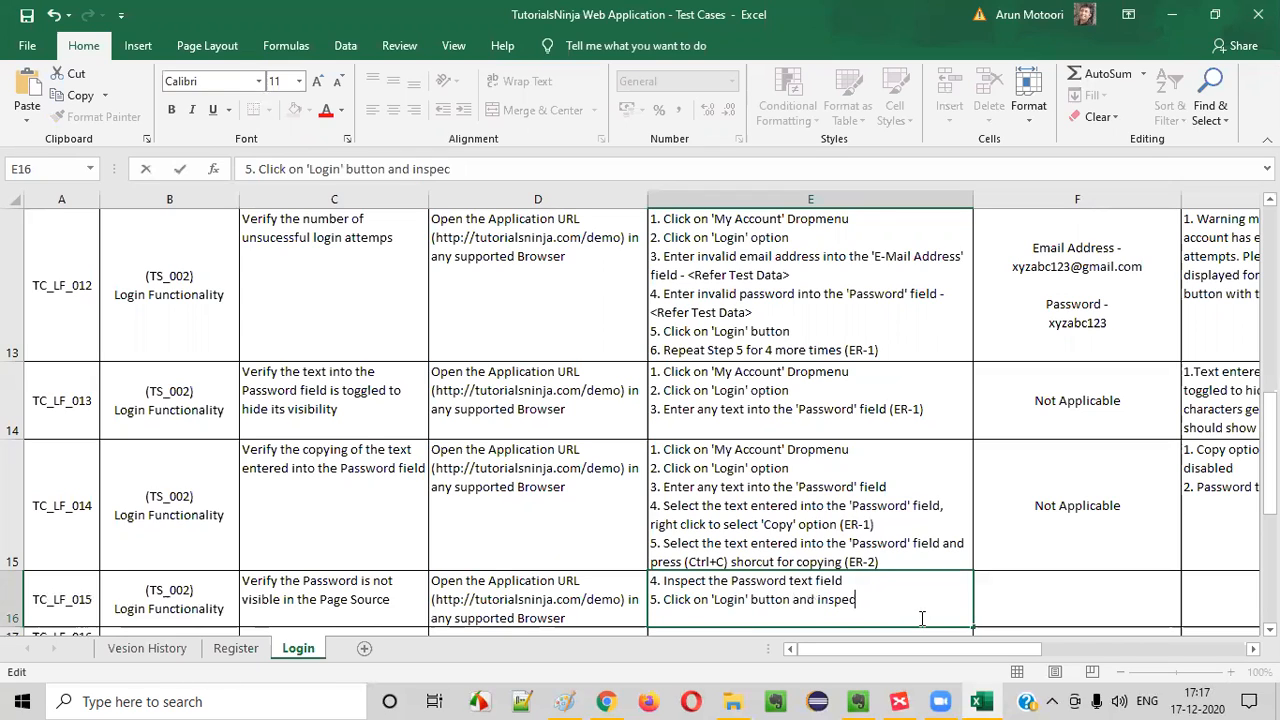
text(t the Password text feidl)
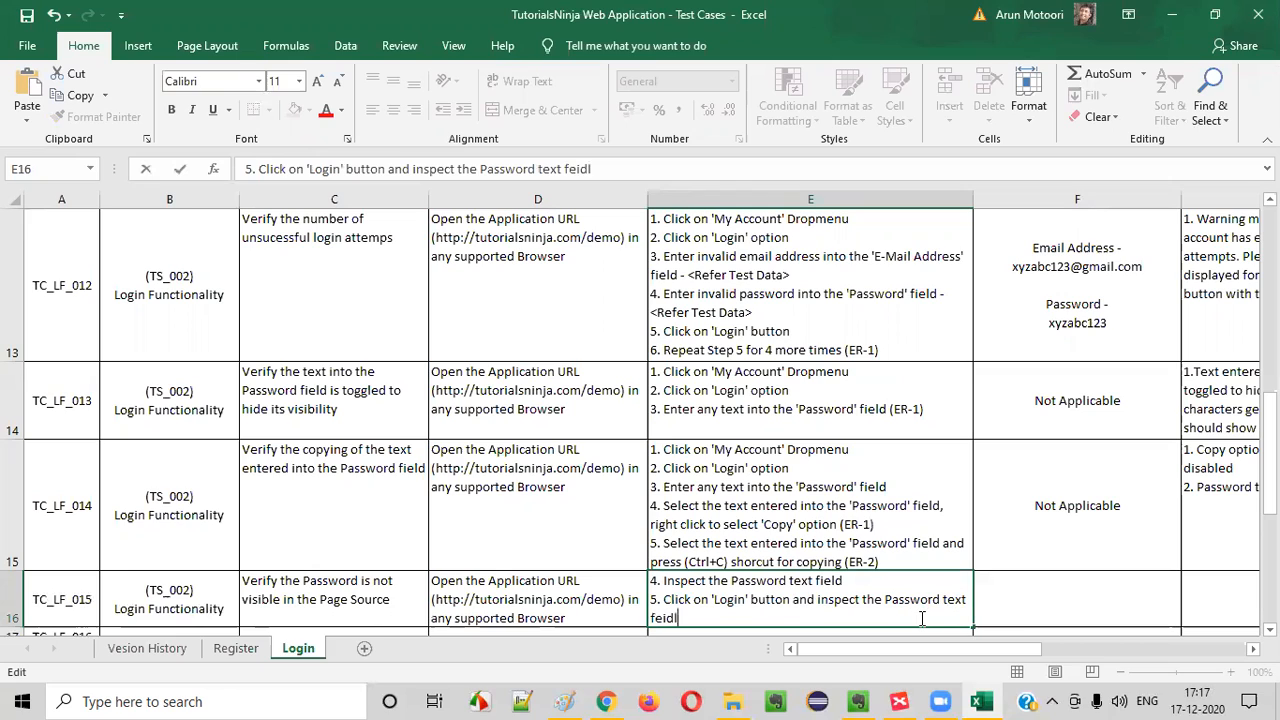
key(BackSpace)
key(BackSpace)
text(ld)
Append the expected result reference (ER-1) to steps 4 and 5 of TC_LF_015 and correct the spelling of "field"
click(868, 582)
text((ER-1)
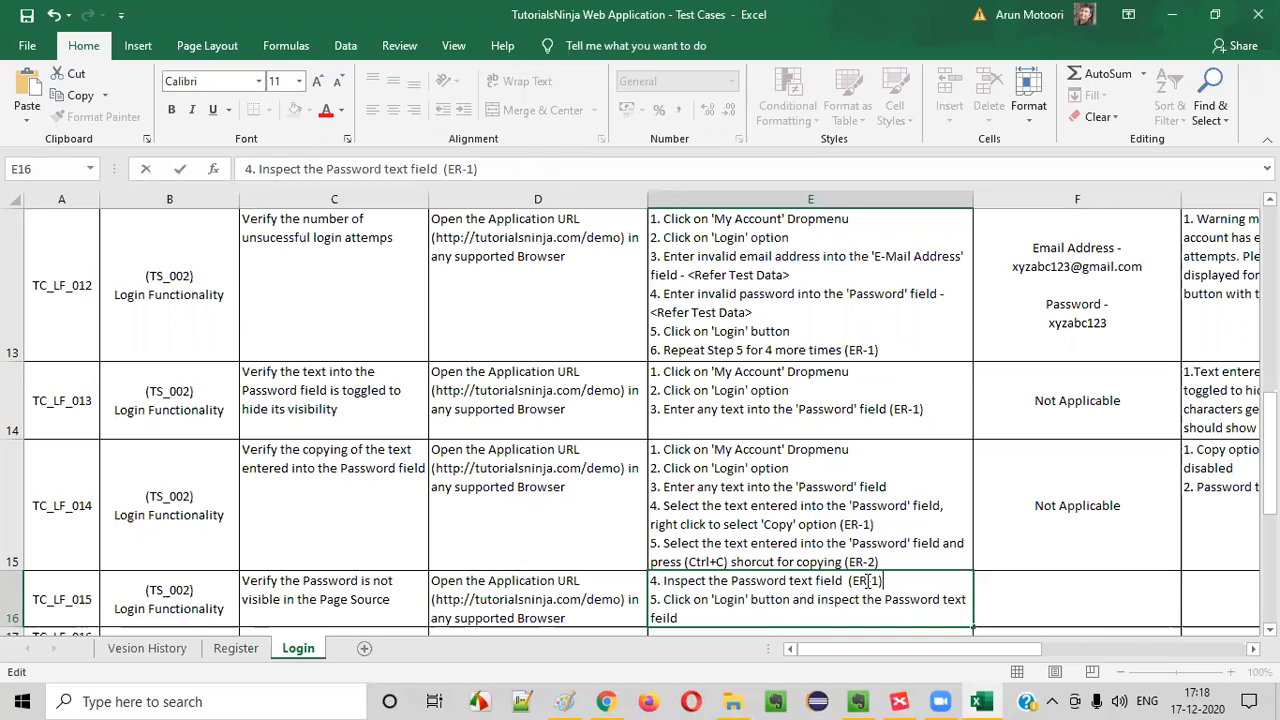
click(762, 620)
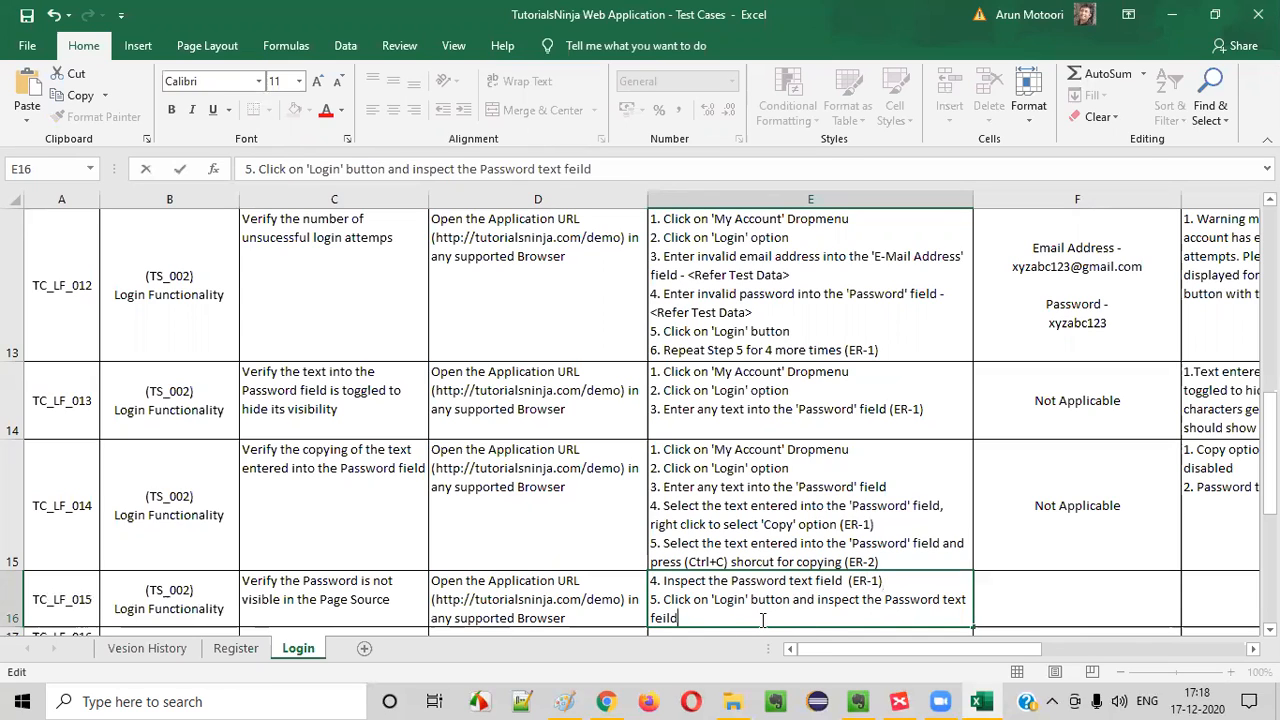
text((ER-1)
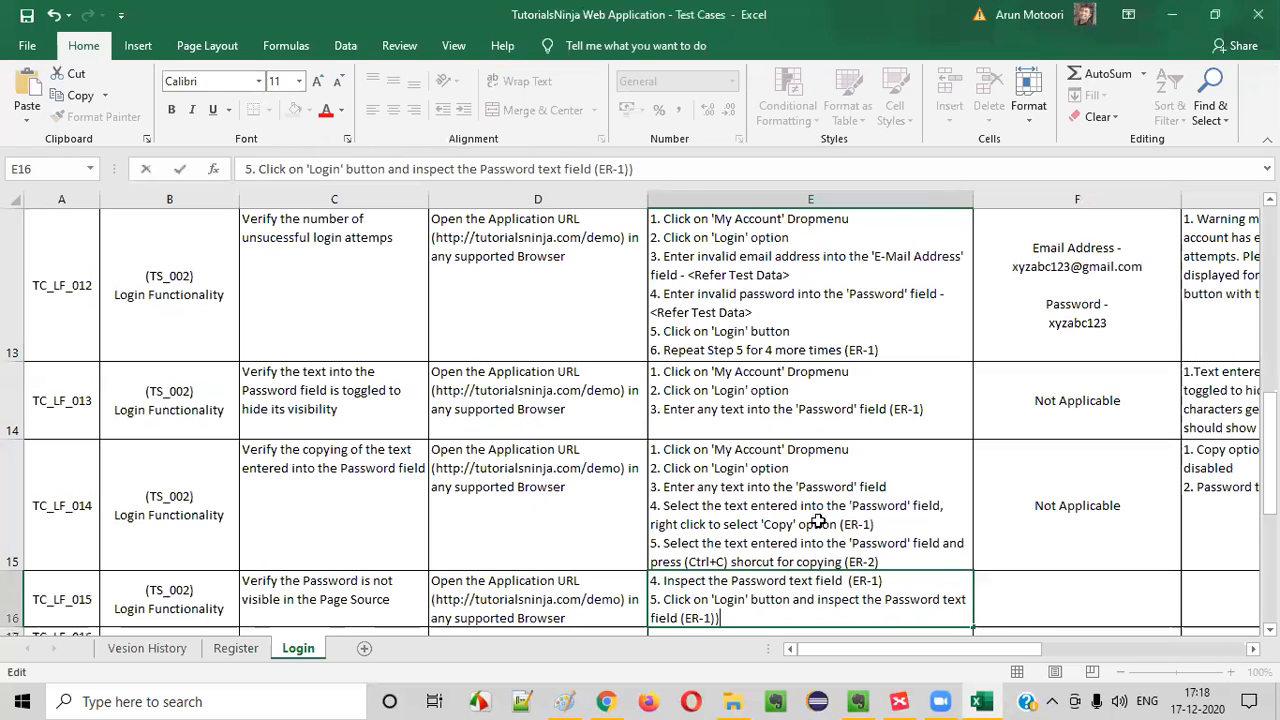
Copy the "Not Applicable" test data from TC_LF_014 to the TC_LF_015 row
click(1135, 565)
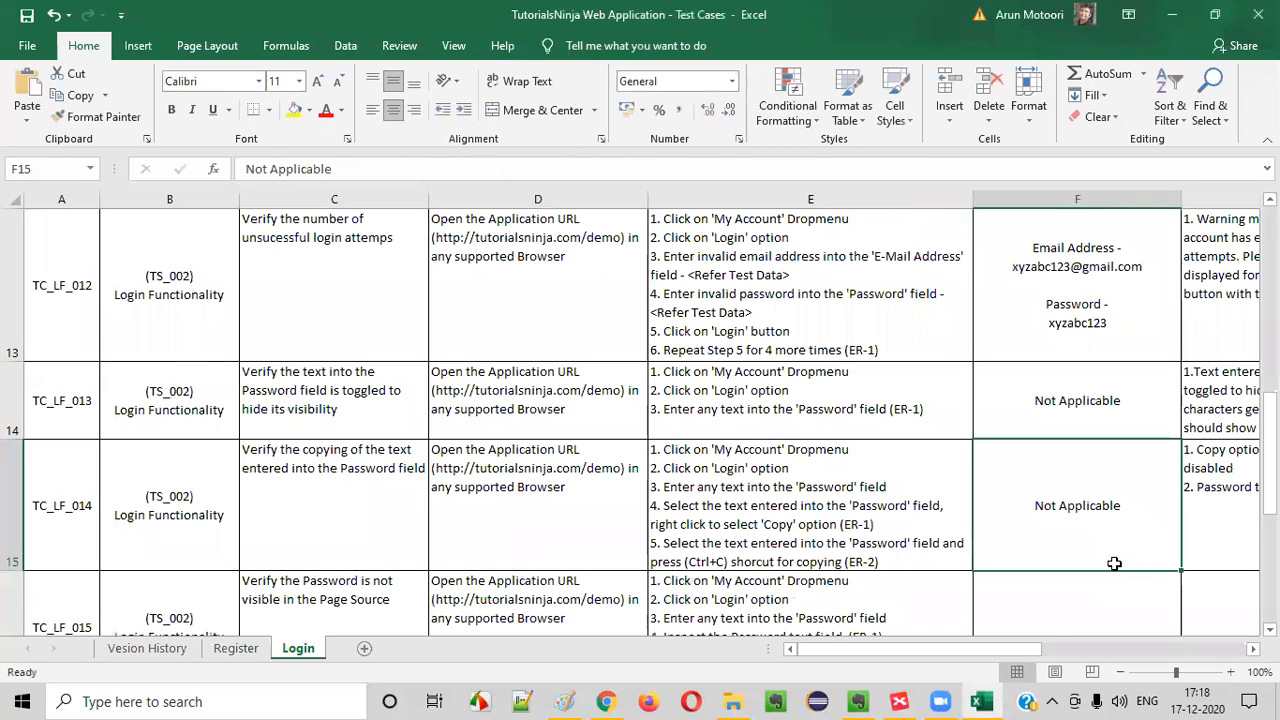
key(ctrl+c)
click(1078, 588)
key(ctrl+v)
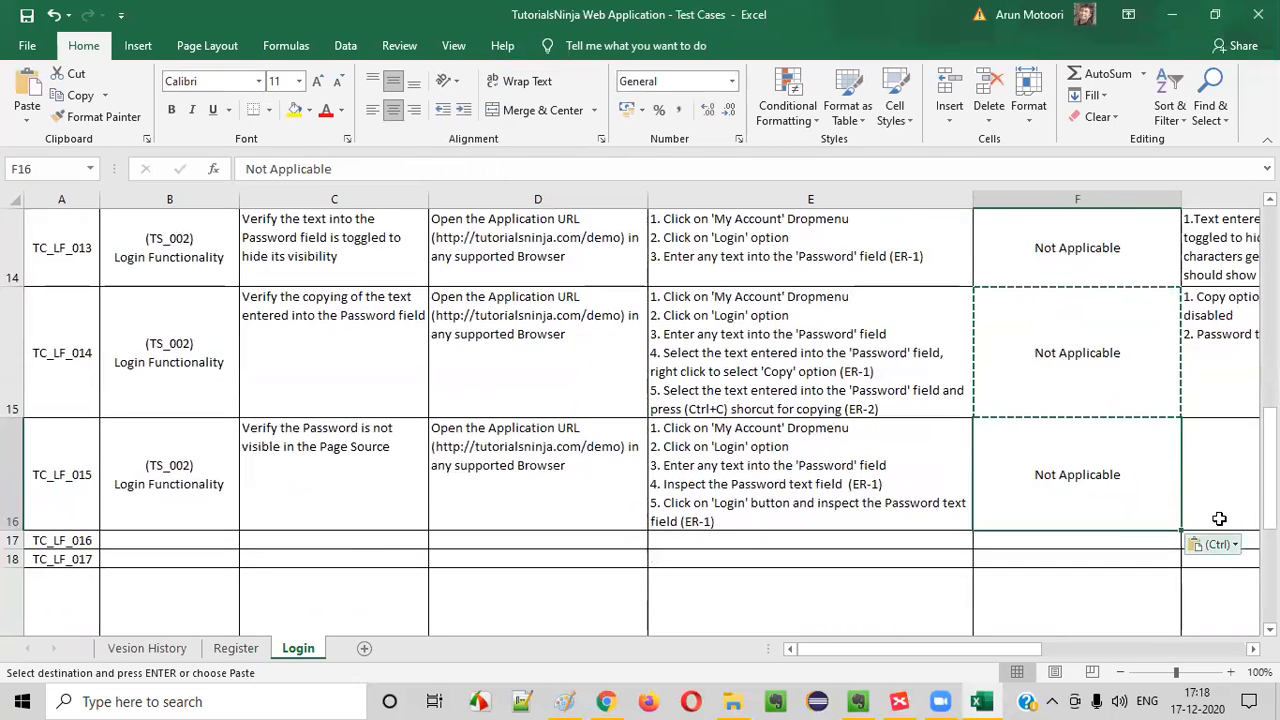
Enter "1. Password text should not be visible in the Page source" as the expected result of TC_LF_015 in G16
key(Tab)
text(1.)
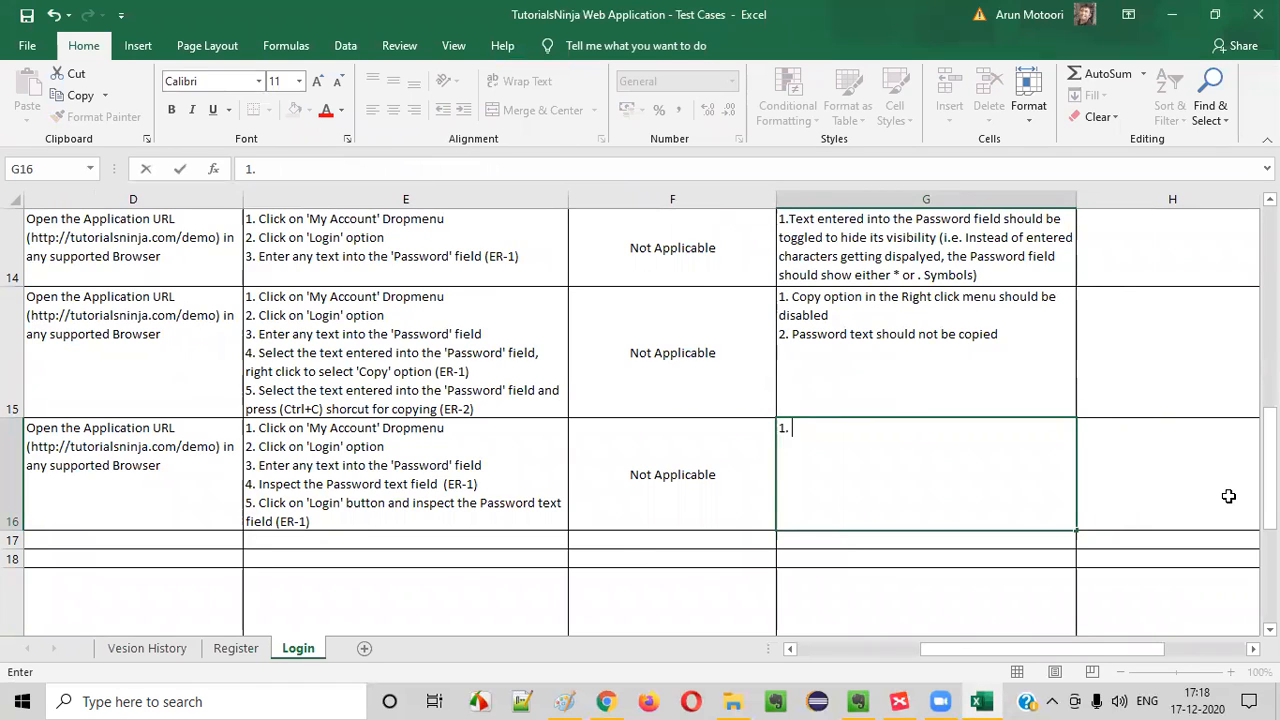
text( Pas)
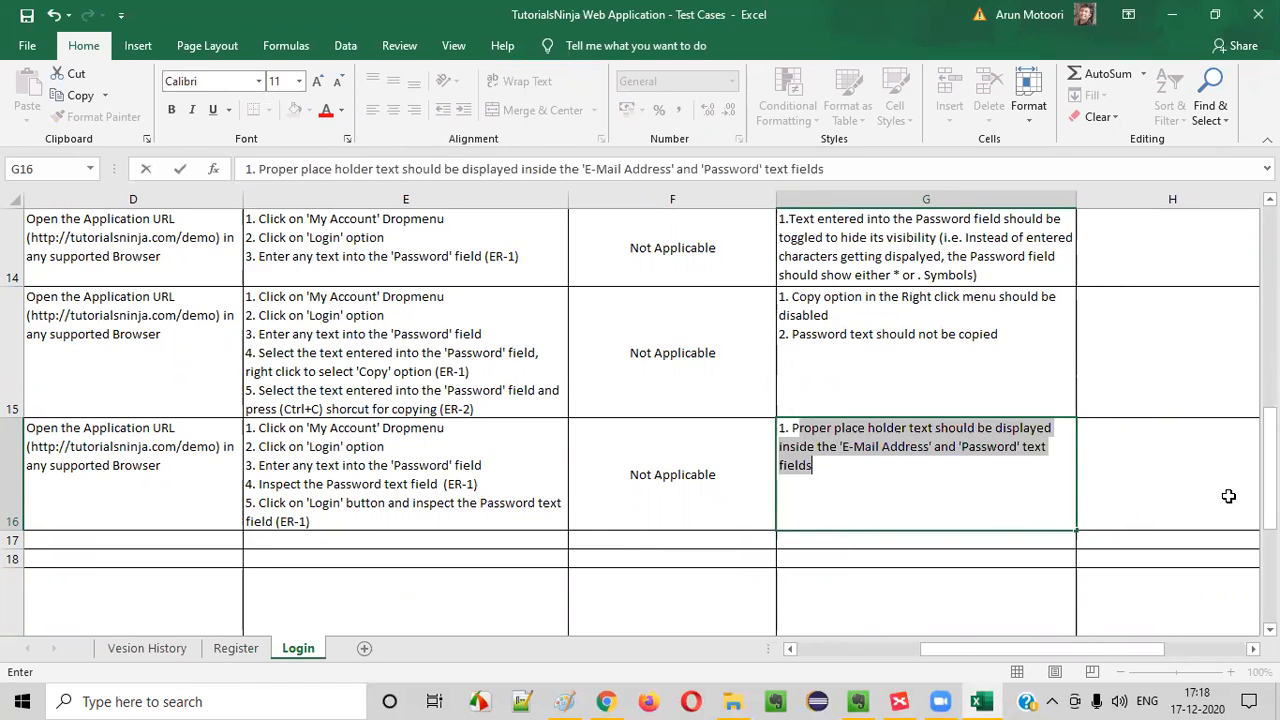
text(sword text should b)
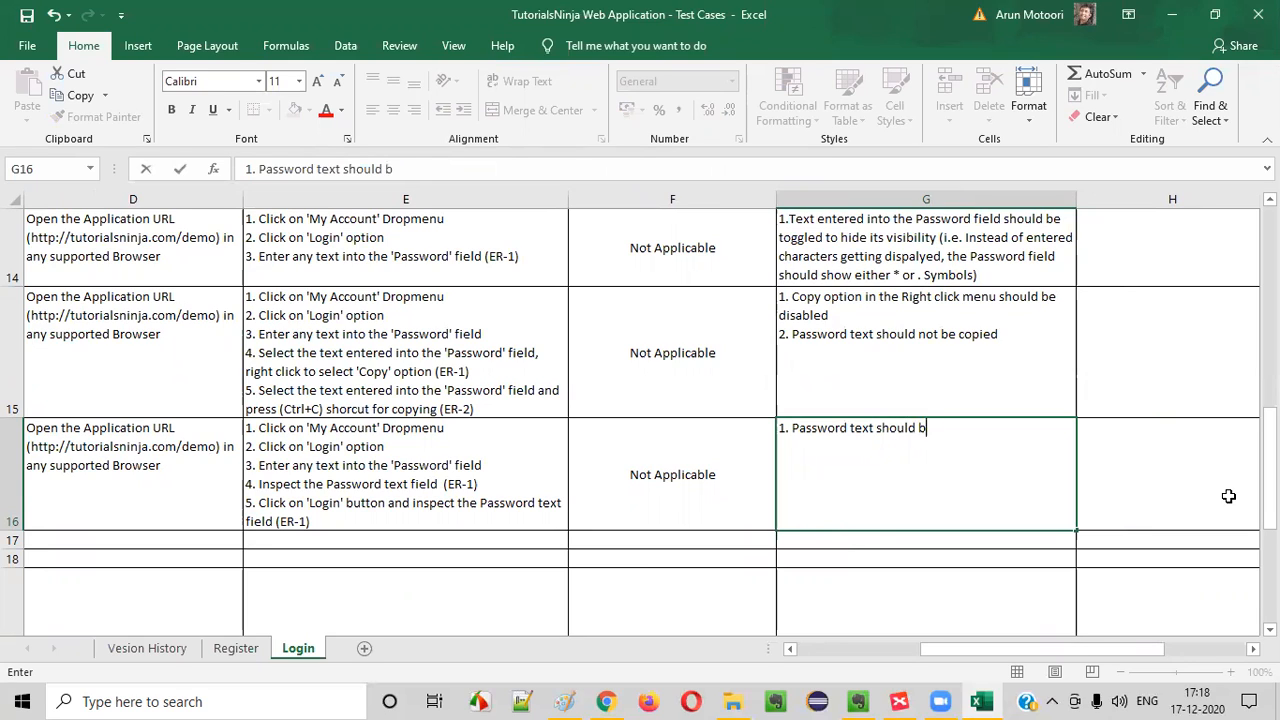
key(BackSpace)
text(not be visible int eh)
key(BackSpace)
key(BackSpace)
key(BackSpace)
key(BackSpace)
text(the Pasg)
key(BackSpace)
key(BackSpace)
text(e Pa)
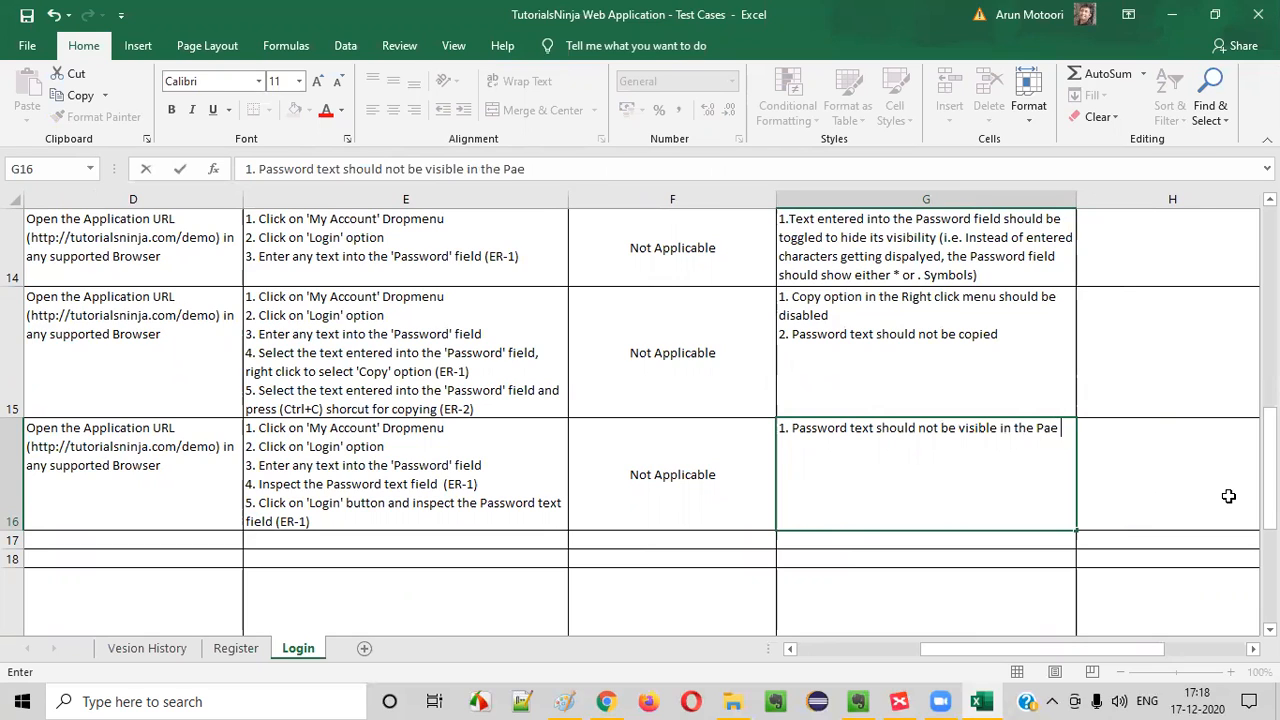
text(ge source)
key(Return)
Go to the TC_LF_016 test case ID in column A
click(763, 468)
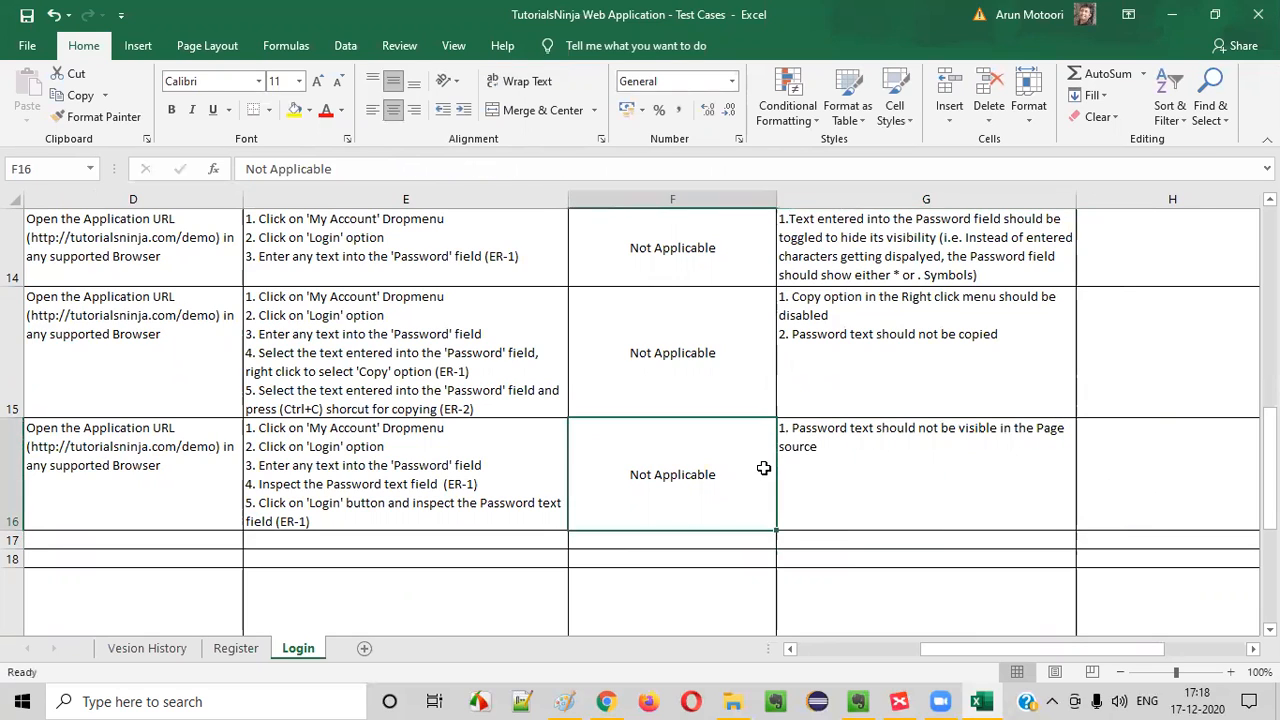
key(Left)
key(Left)
key(Left)
key(Left)
key(Left)
key(Down)
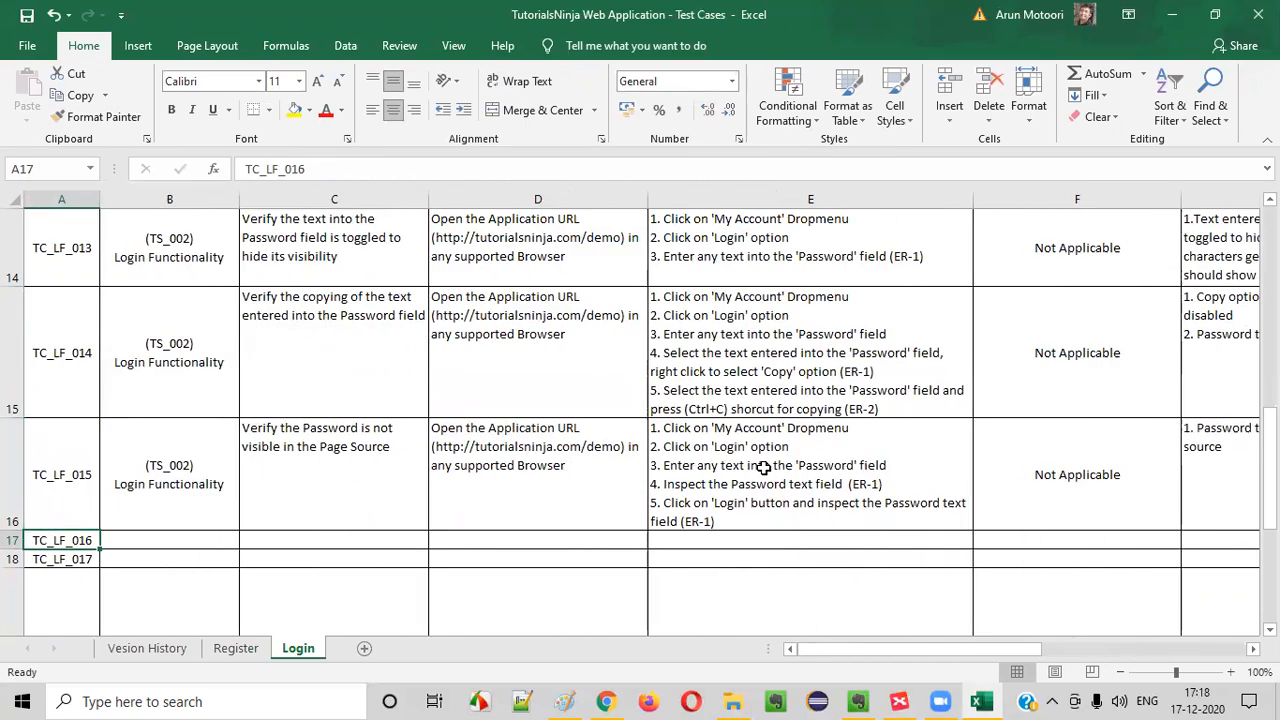
Switch to Chrome, close the developer tools, and submit the login form again with the same credentials
click(606, 701)
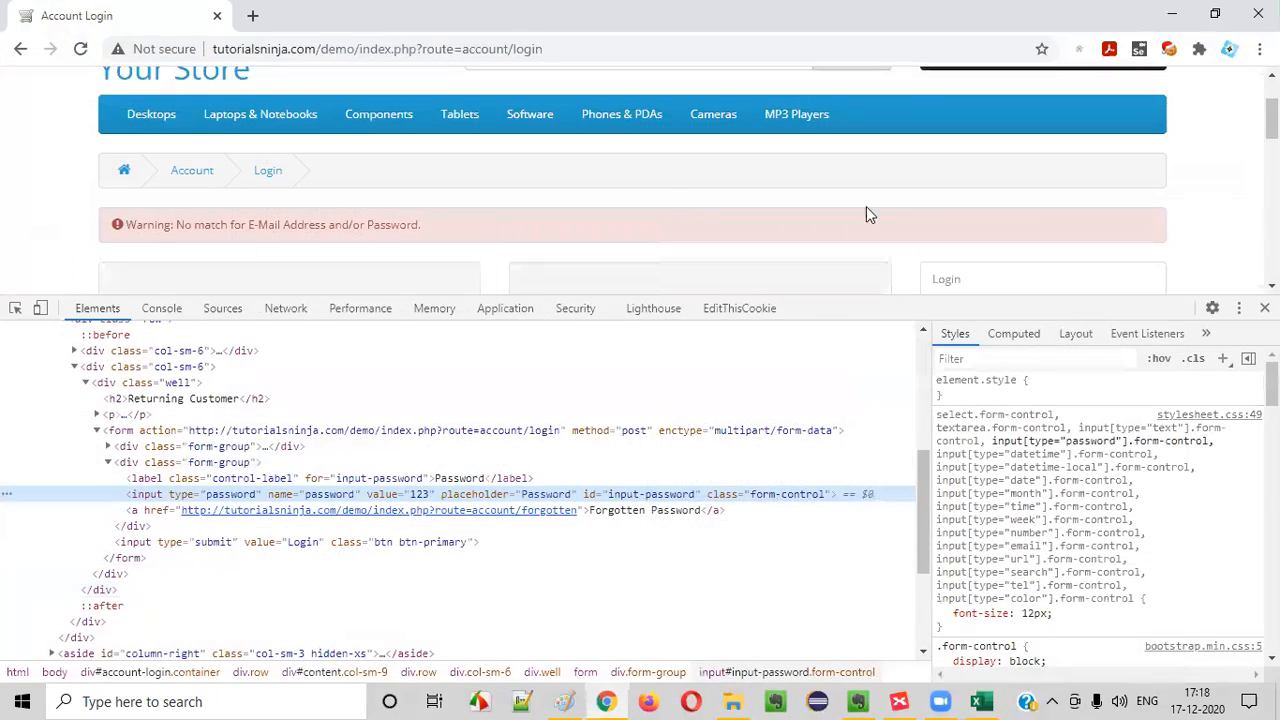
click(1265, 308)
drag(561, 472, 516, 478)
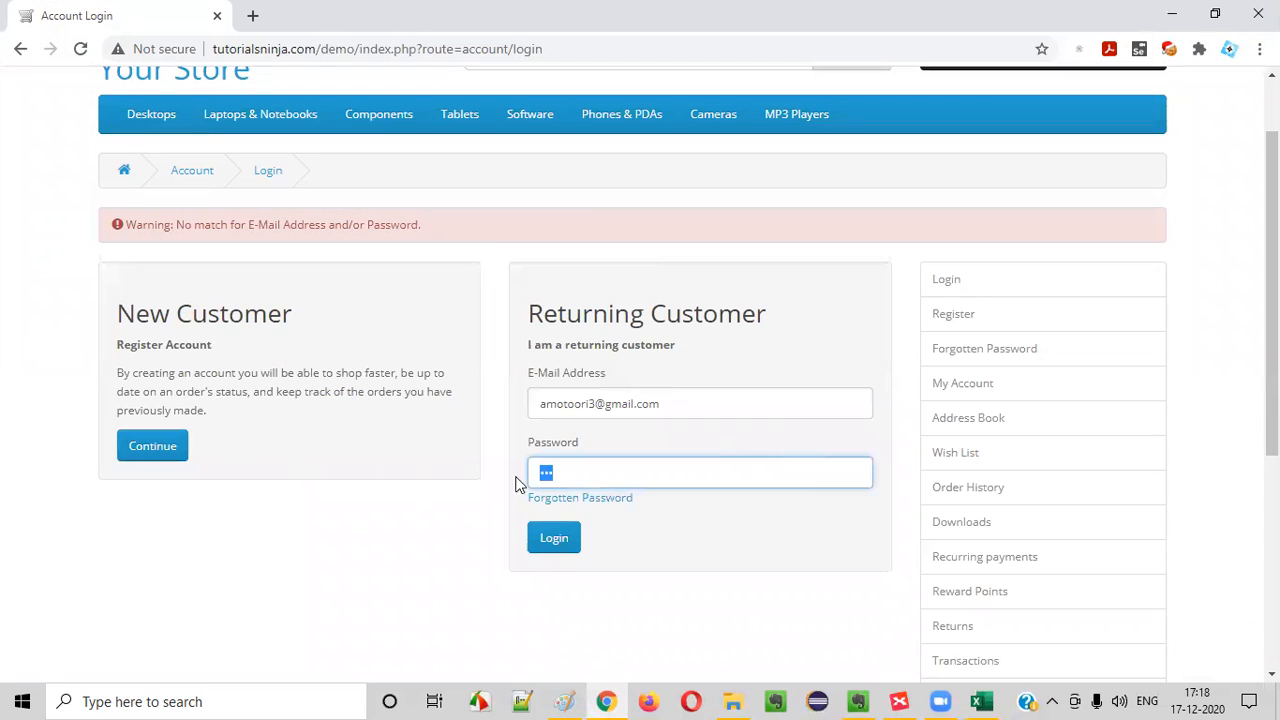
click(557, 541)
Inspect the login page's Password field to check its value in the page source, and close the developer tools
scroll(263, 580, down, 2)
click(578, 390)
drag(541, 377, 566, 374)
click(565, 374)
right_click(658, 376)
click(661, 372)
right_click(633, 380)
click(684, 362)
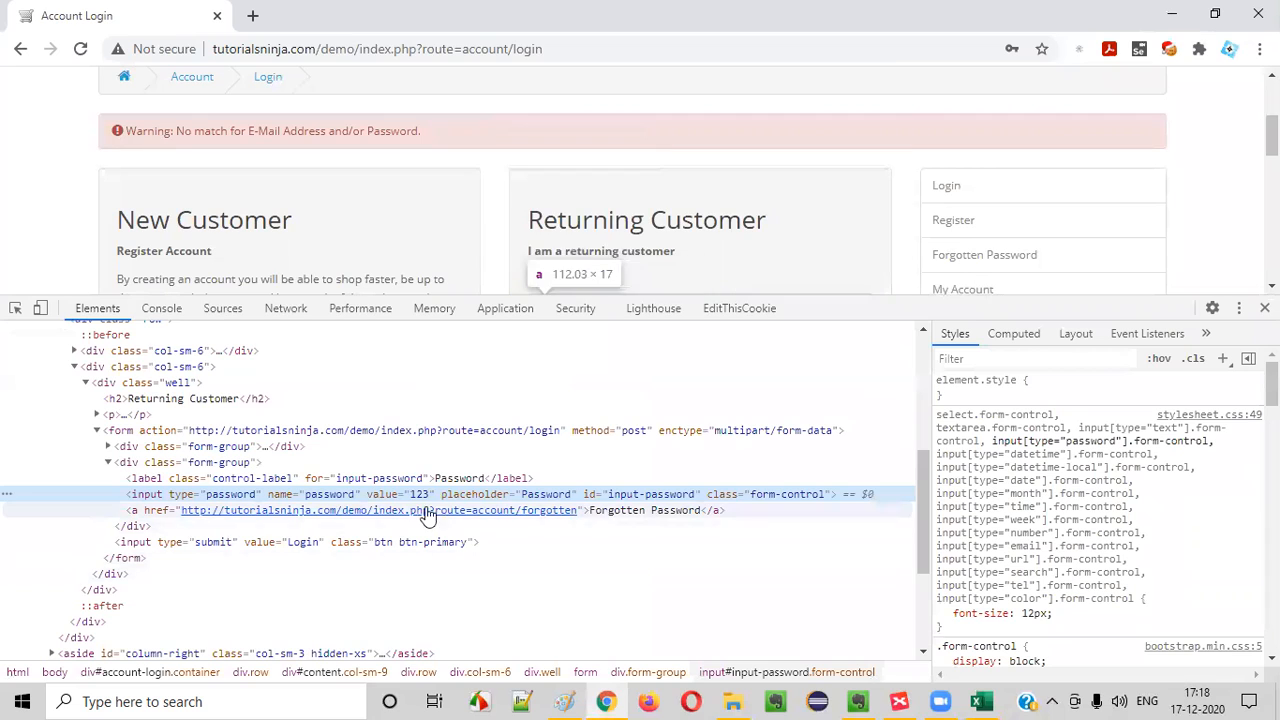
click(1264, 308)
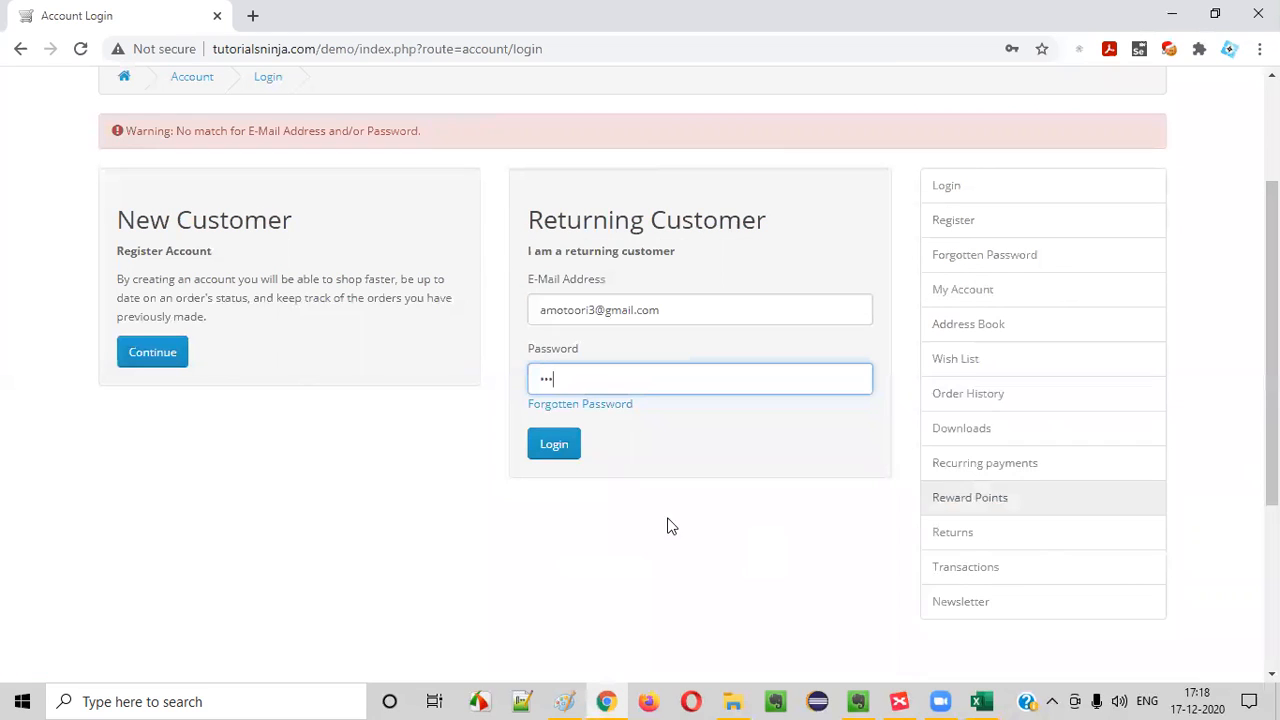
key(ctrl+a)
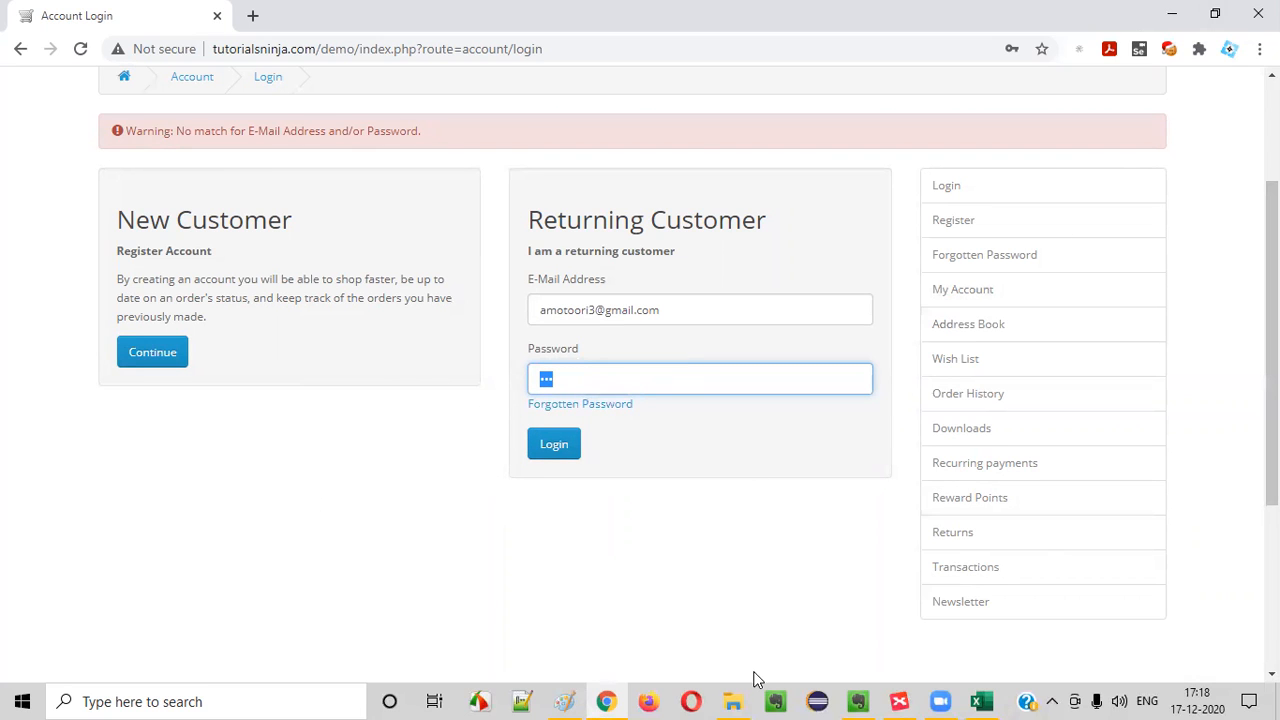
Switch to XMind and fill the topic "Verifying inspecting the Password entered to view it" with green
click(899, 701)
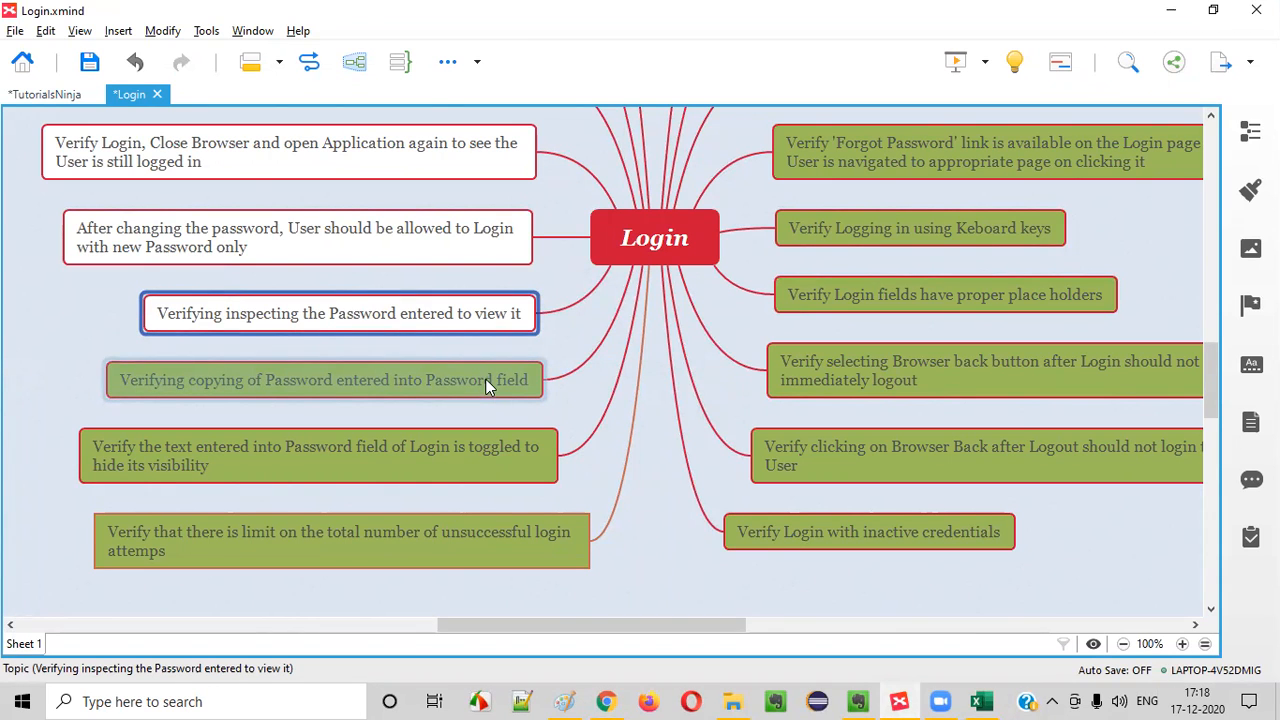
click(1251, 190)
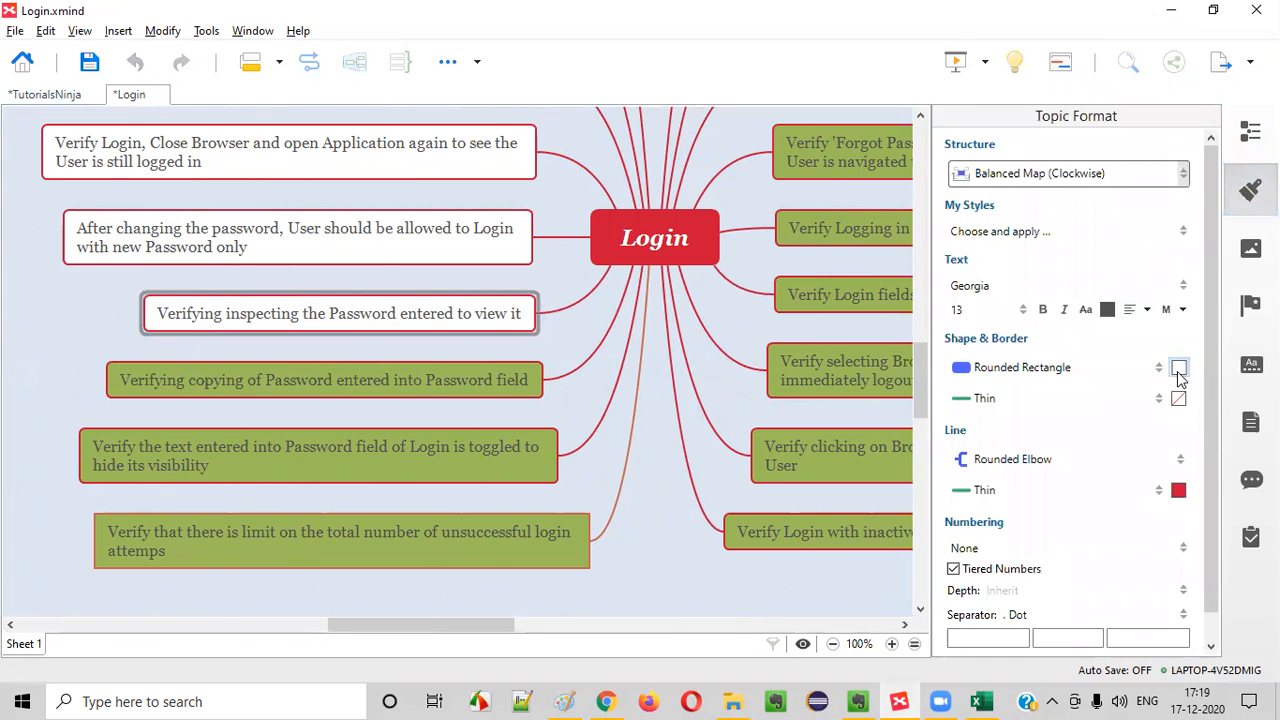
click(1104, 418)
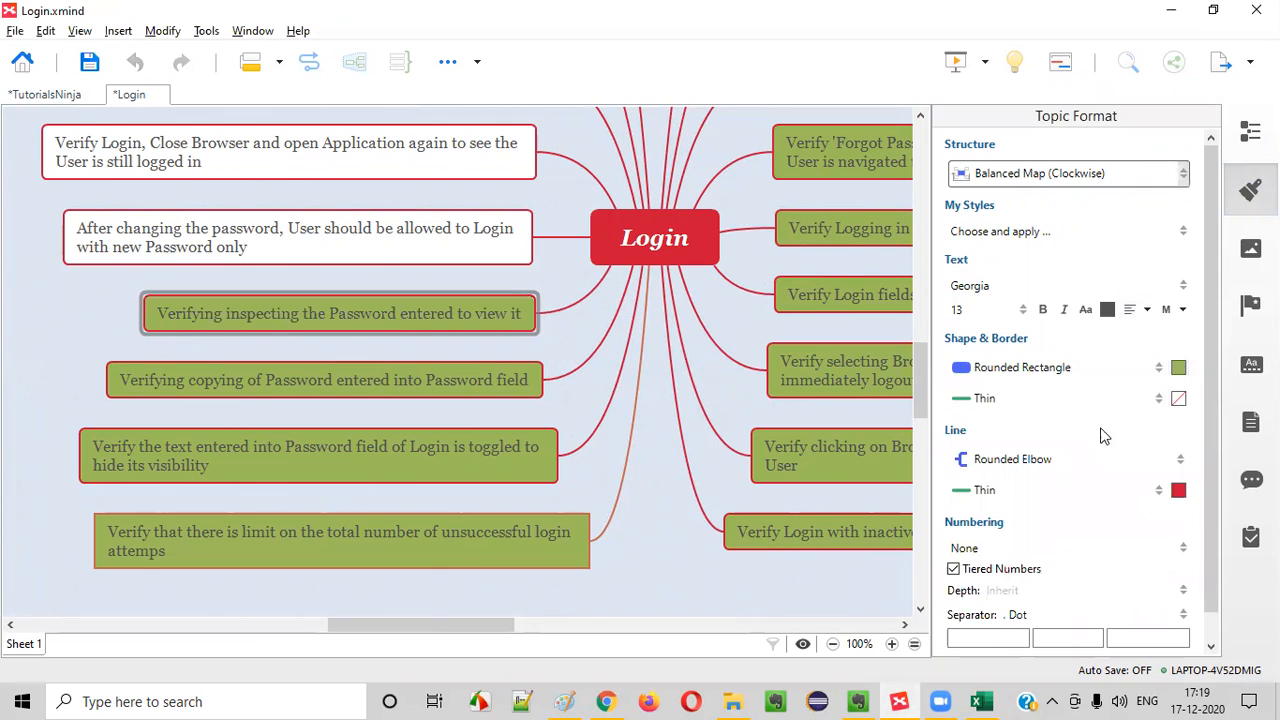
Append "and old password should not work" to the topic about logging in after changing the password
scroll(518, 373, up, 1)
scroll(518, 373, up, 2)
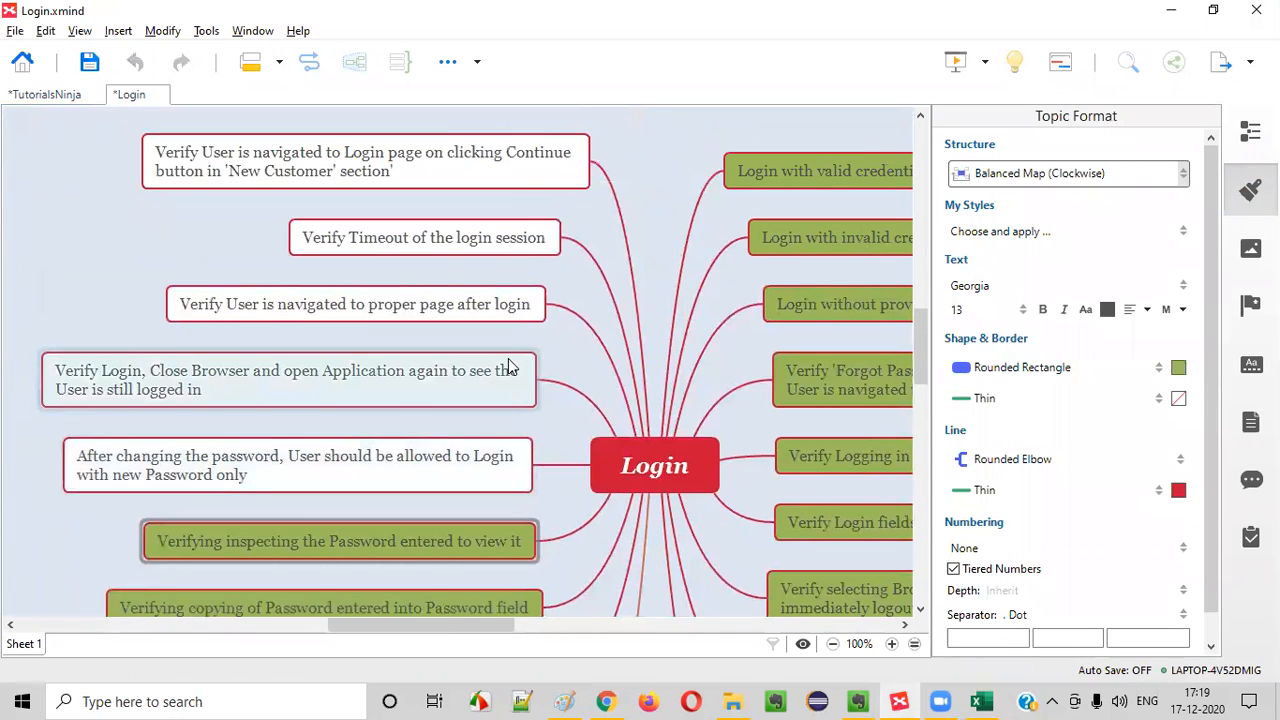
click(290, 465)
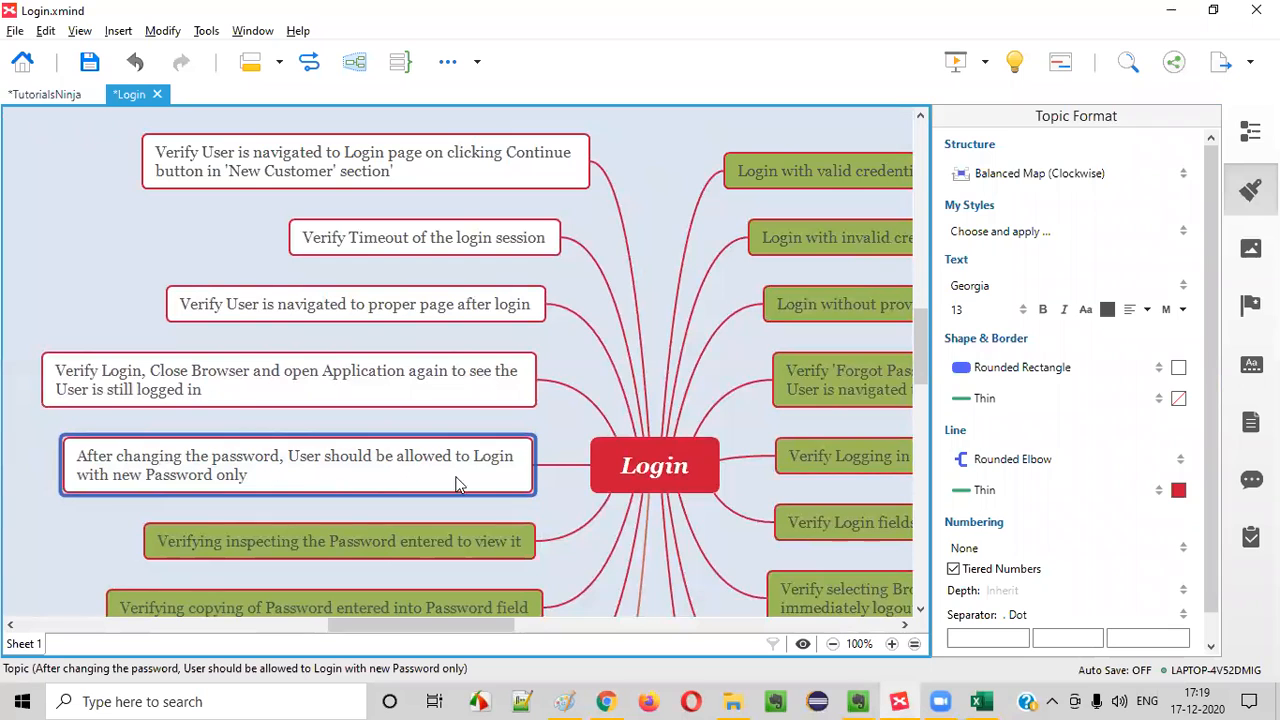
double_click(248, 478)
key(End)
text(and)
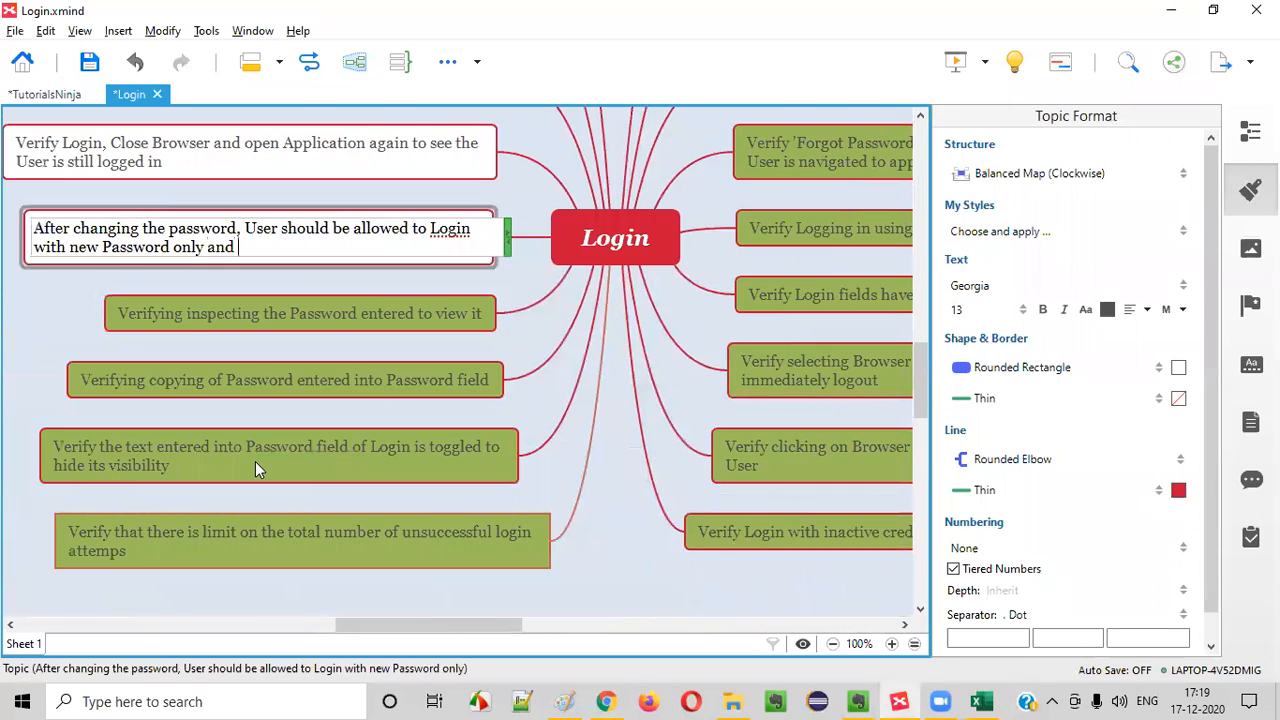
text( old password should not work)
key(Return)
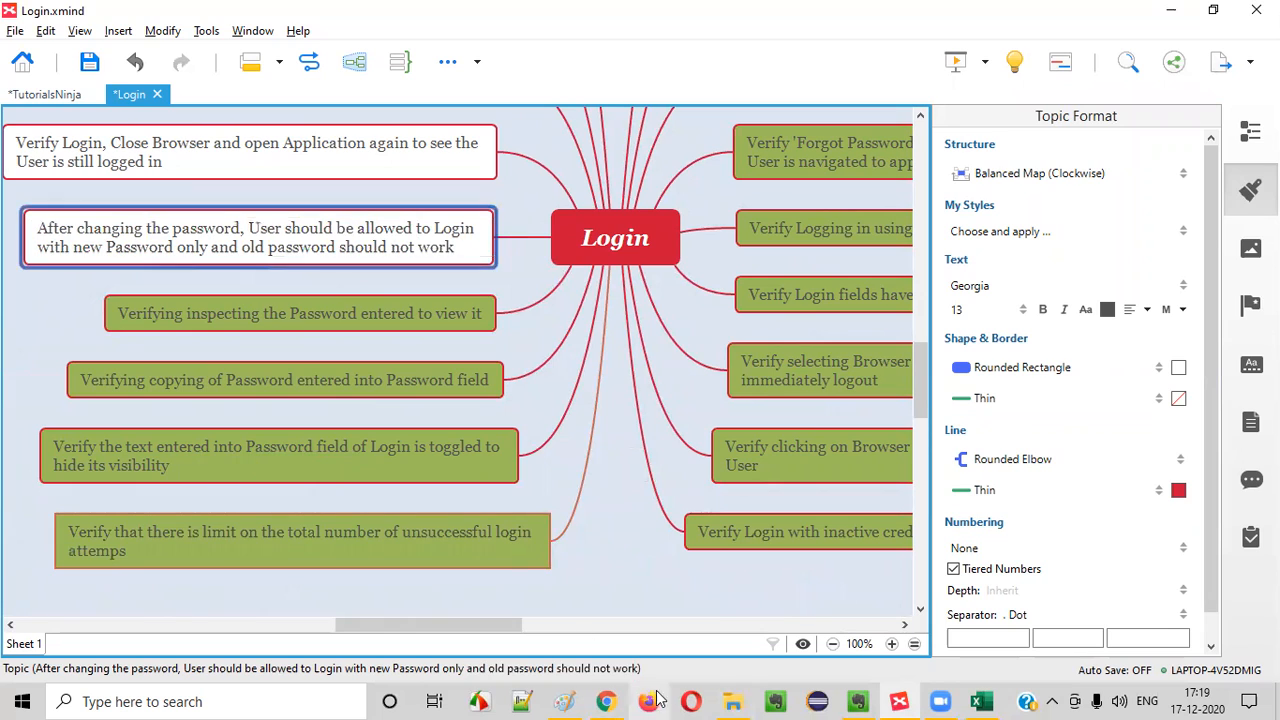
Switch to Chrome and log in with the registered customer's e-mail address and account password
click(612, 700)
click(596, 310)
drag(596, 310, 667, 320)
text(5)
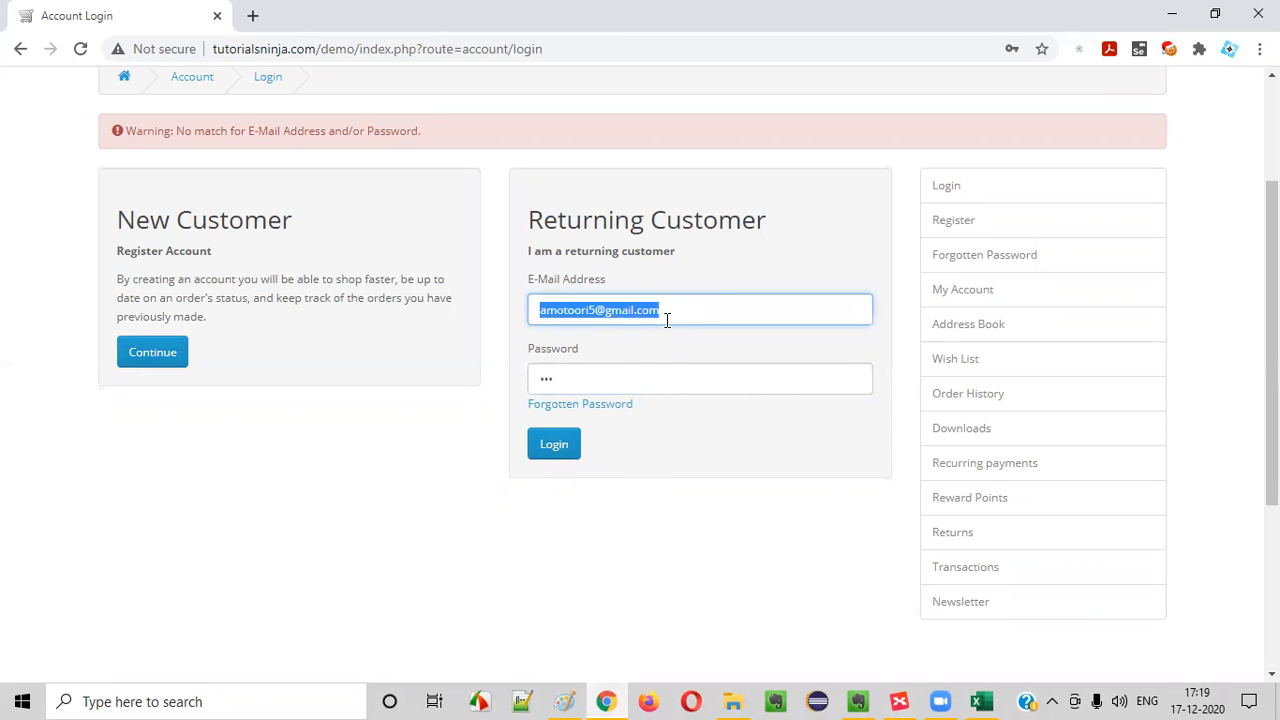
drag(637, 375, 317, 344)
text(•••••)
click(557, 447)
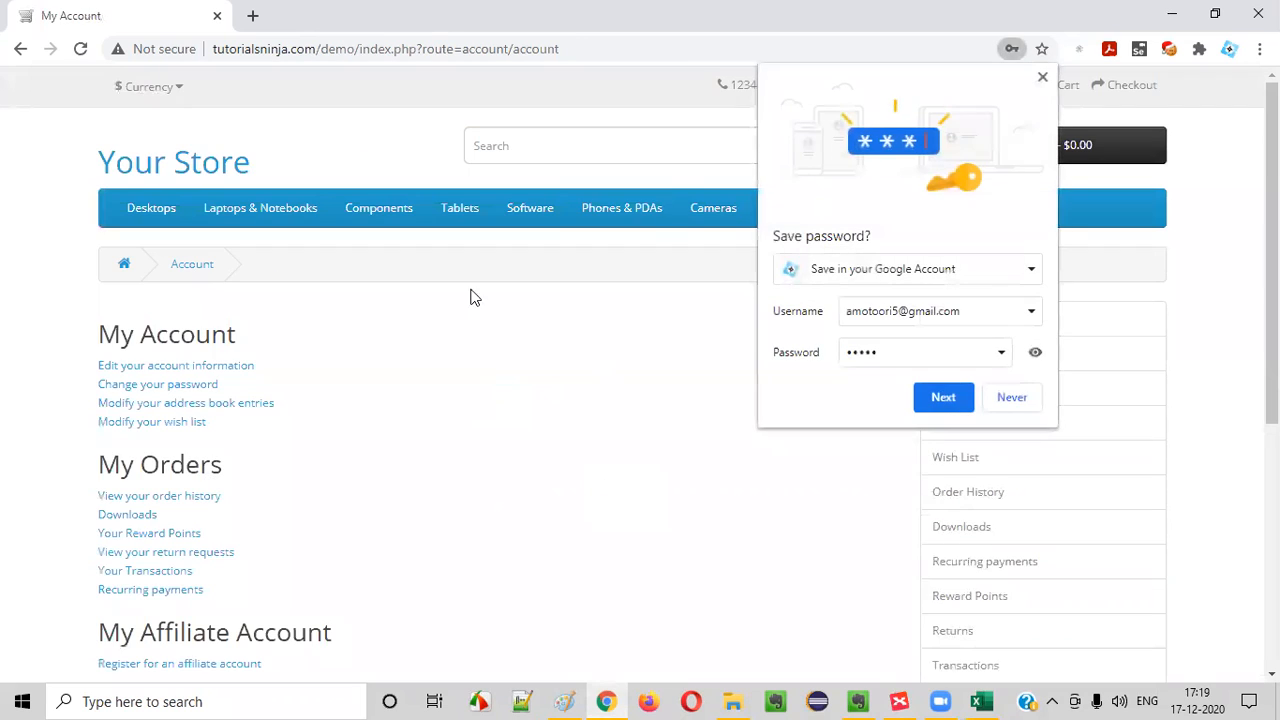
Dismiss the password-saving offer and try to change the account password to a three-character one, filling in Password and Password Confirm
click(1042, 77)
click(180, 386)
click(300, 436)
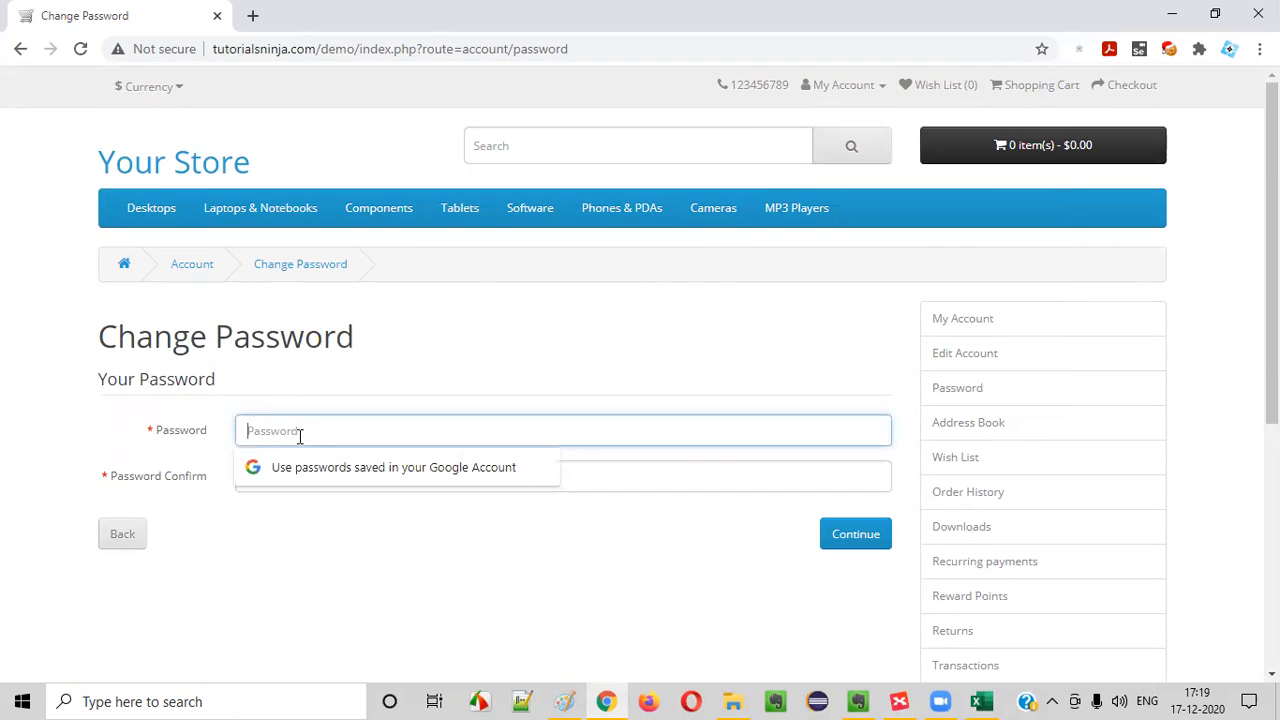
text(12)
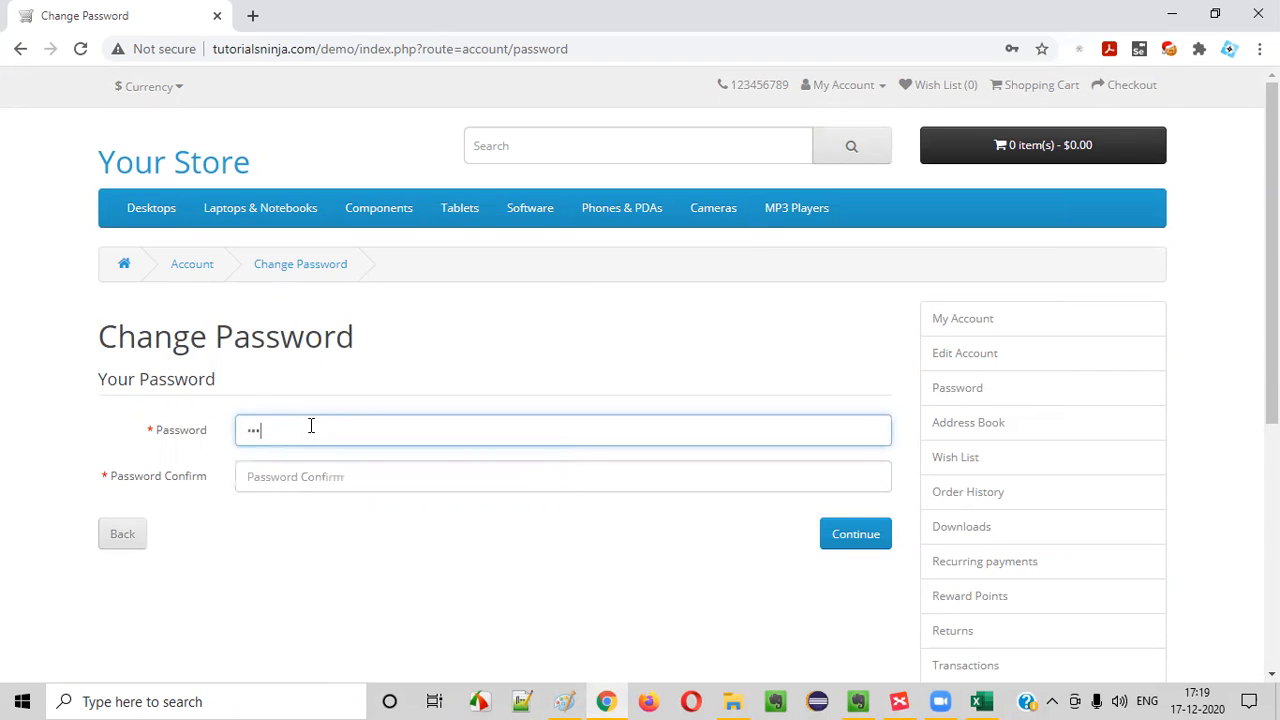
click(277, 465)
text(123)
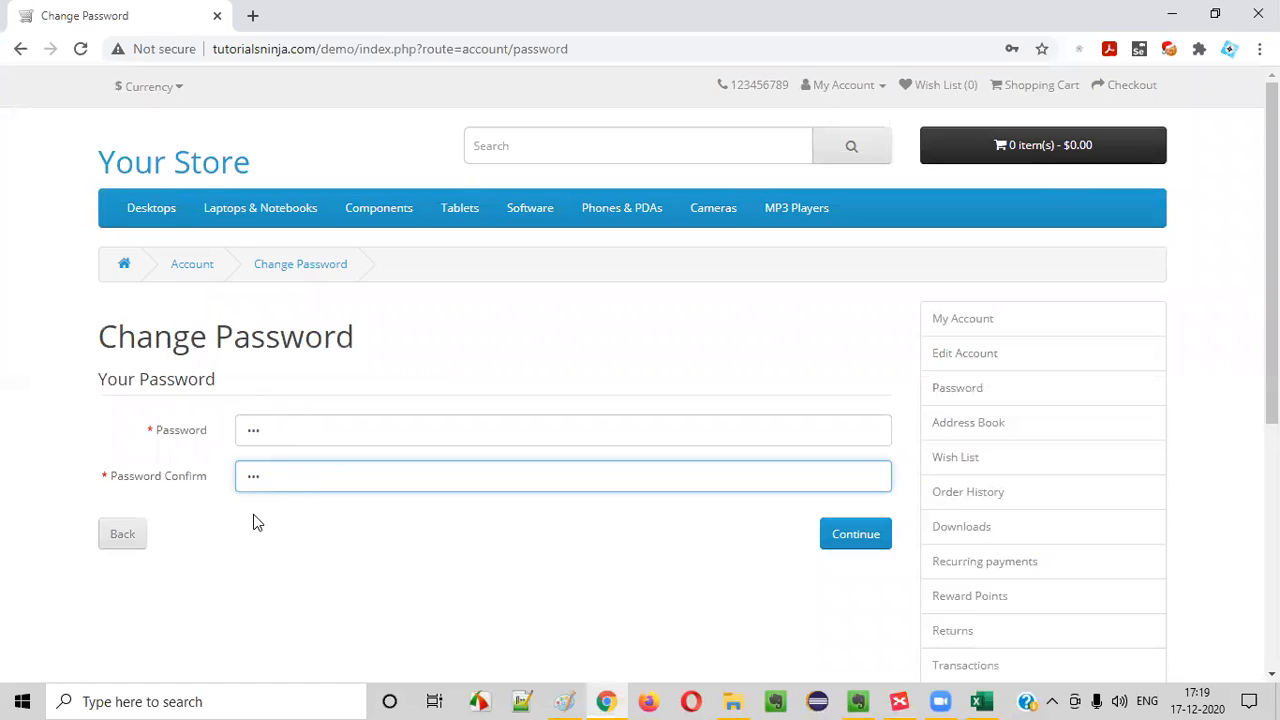
click(862, 540)
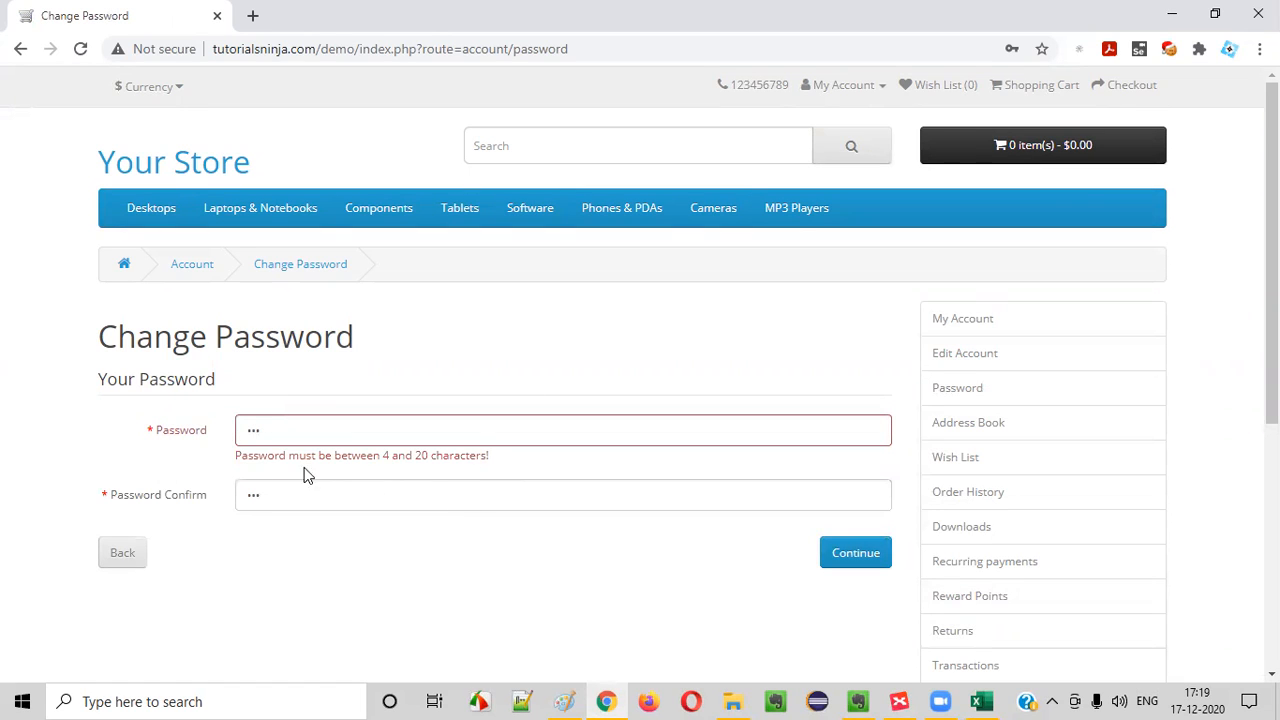
Fill in Password and Password Confirm with a new four-character password and submit the change
drag(393, 457, 444, 477)
click(304, 435)
click(290, 494)
click(315, 551)
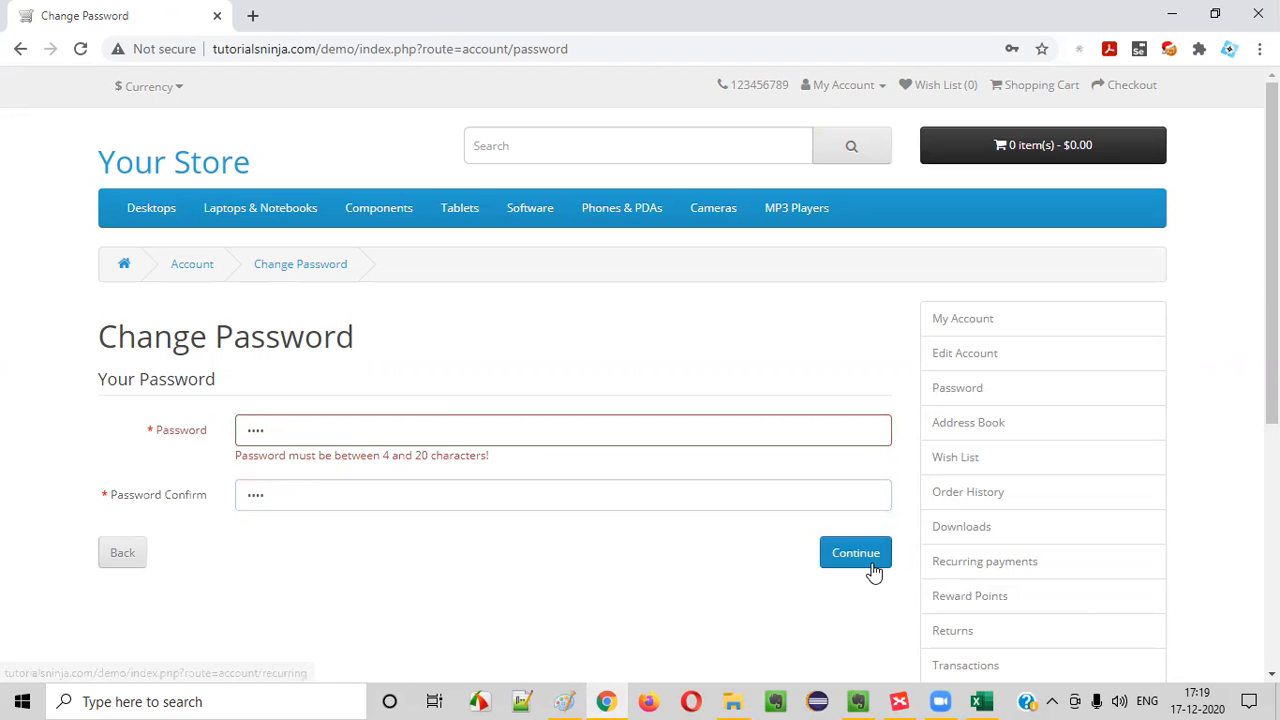
click(866, 558)
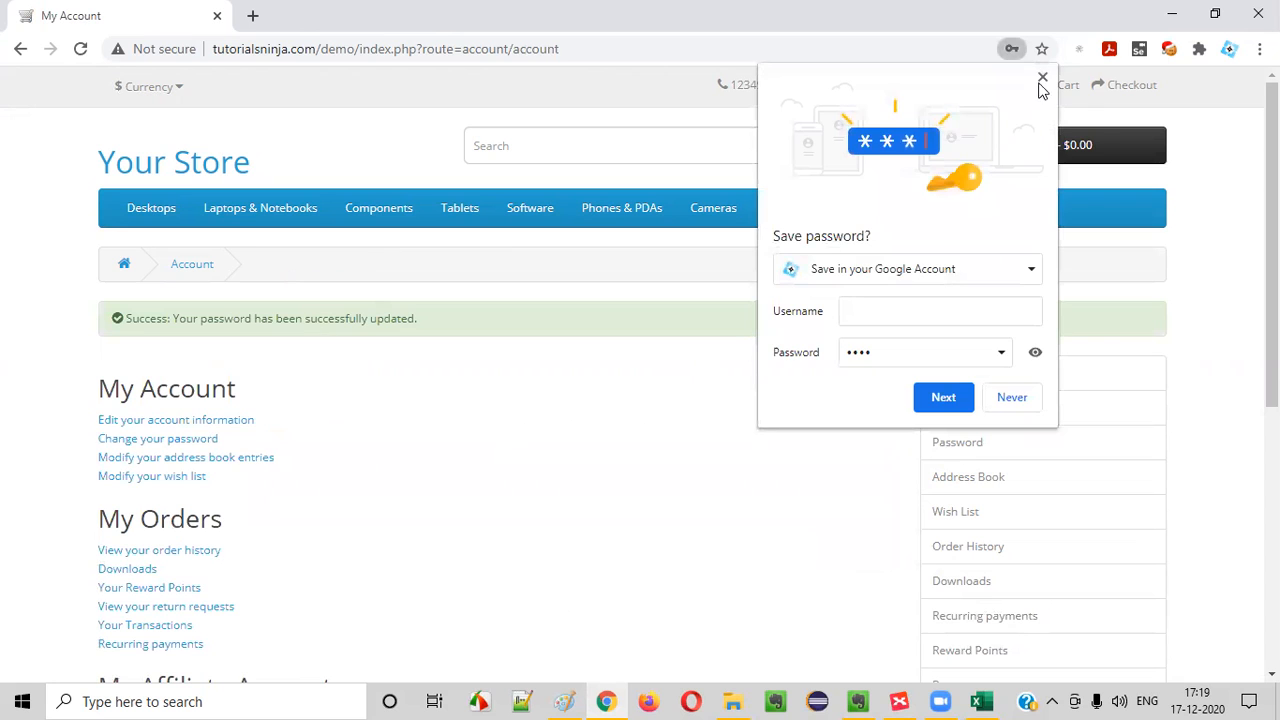
Dismiss the password-saving offer, log out of the account, and reopen the Login page
click(1042, 79)
click(843, 85)
click(815, 212)
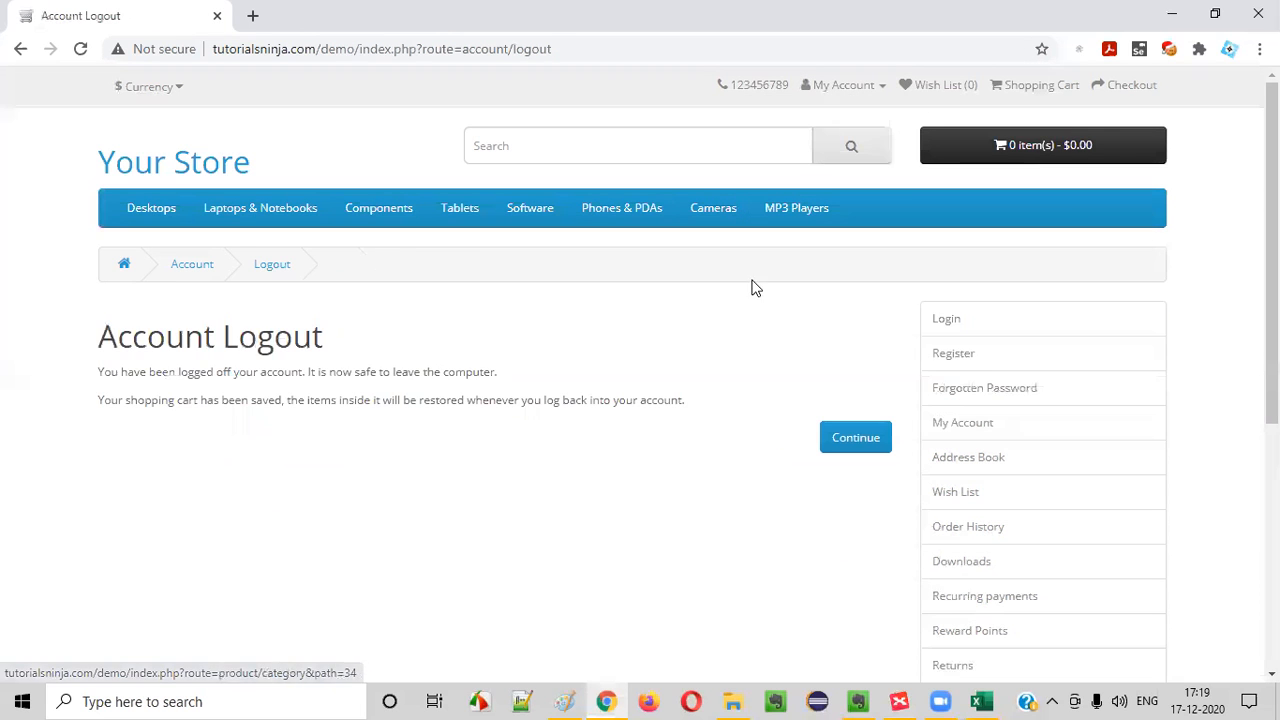
click(850, 85)
click(812, 138)
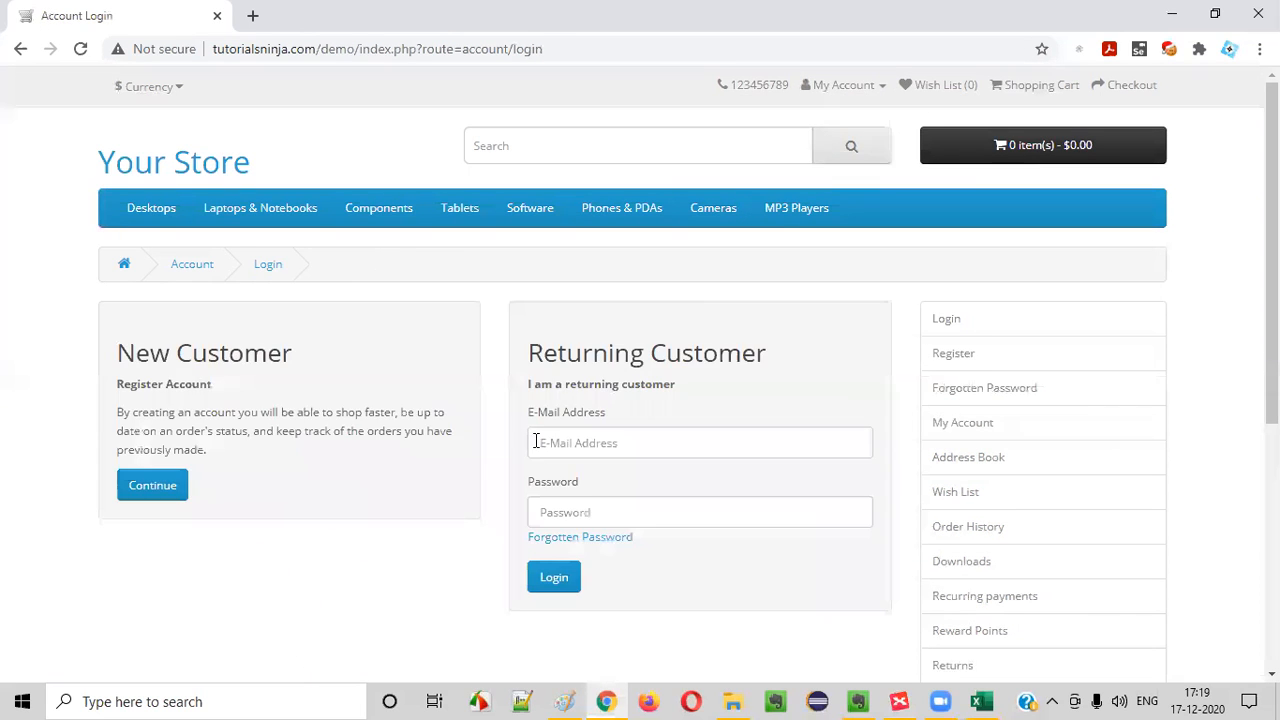
Try to log in with the customer's e-mail address and the old account password
click(563, 446)
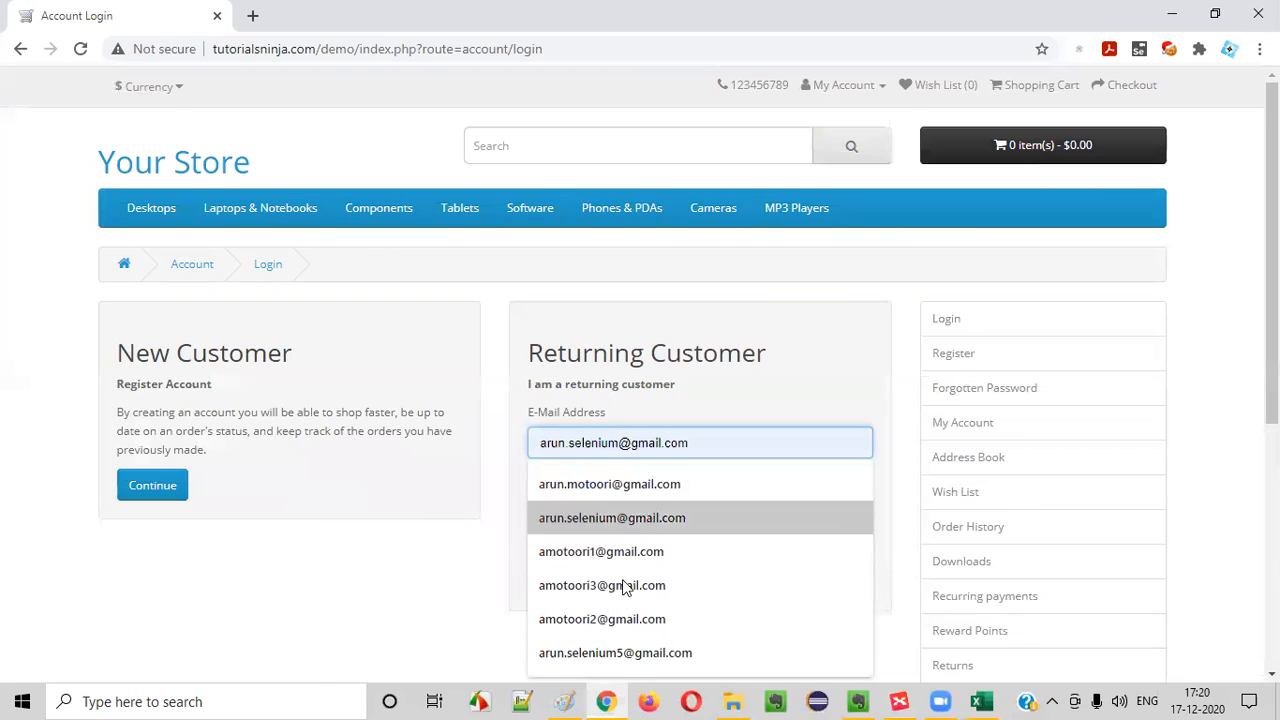
text(amo)
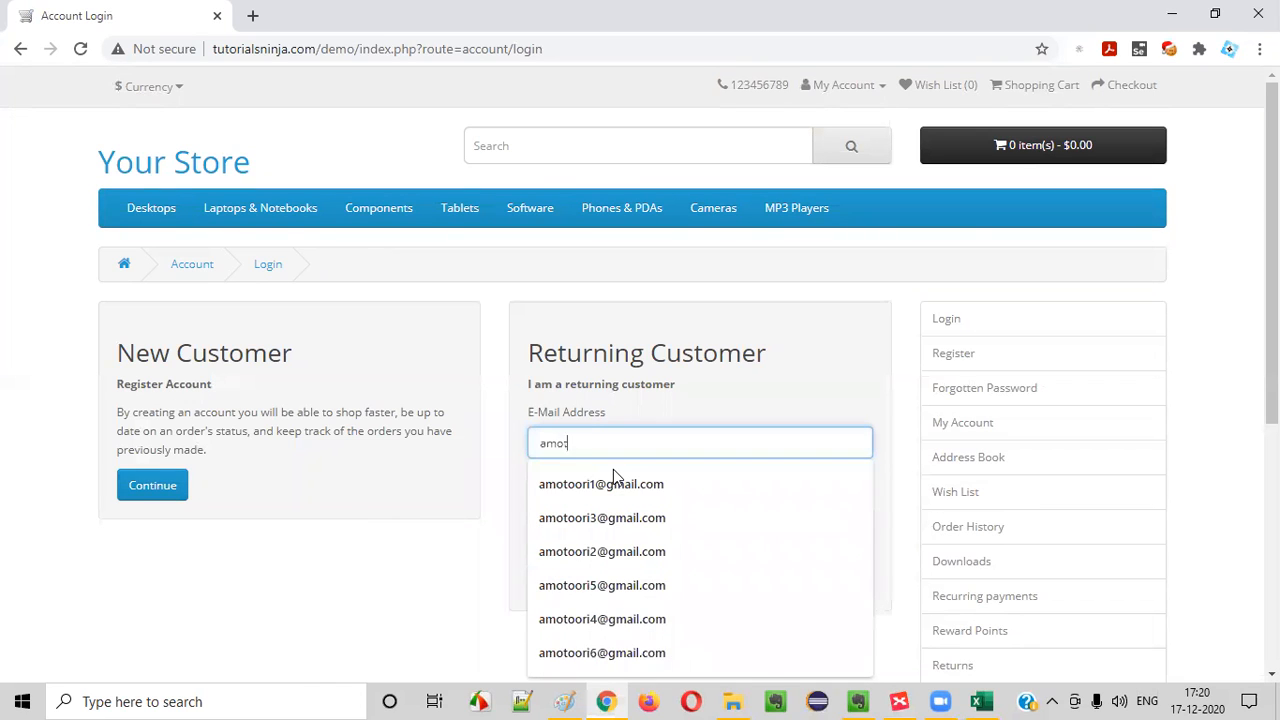
click(605, 585)
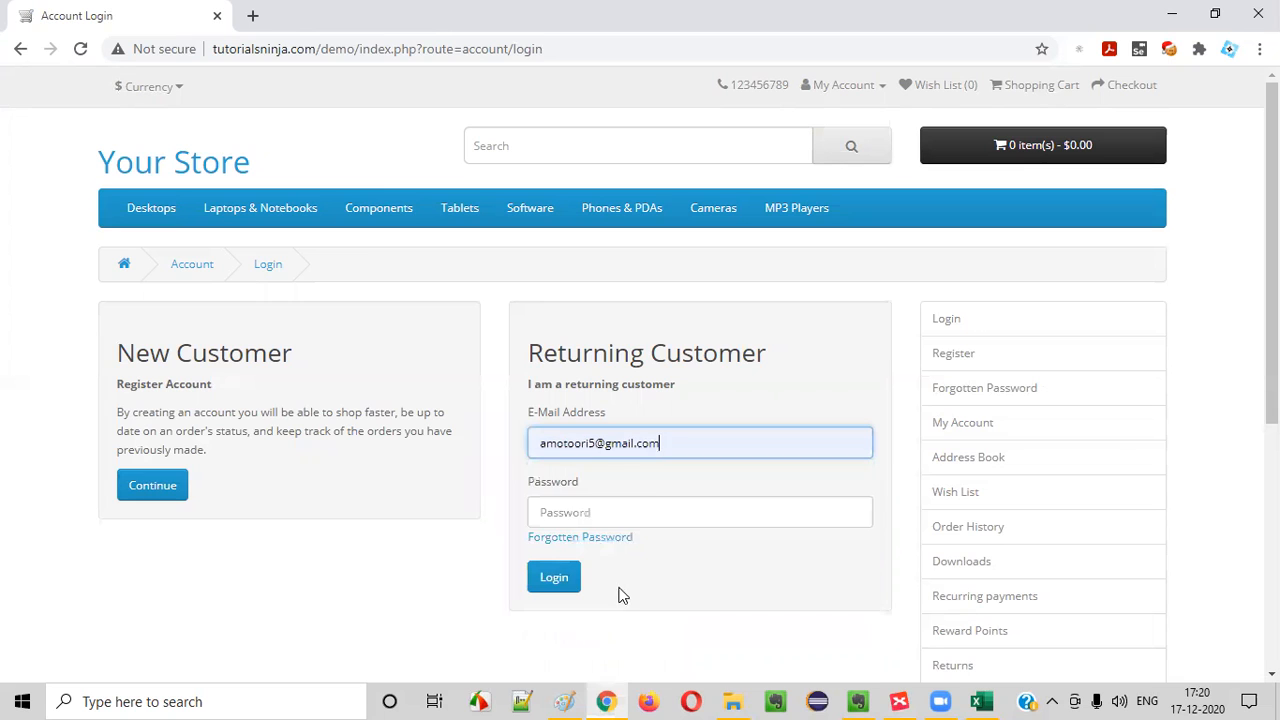
click(613, 522)
scroll(486, 529, down, 1)
click(581, 426)
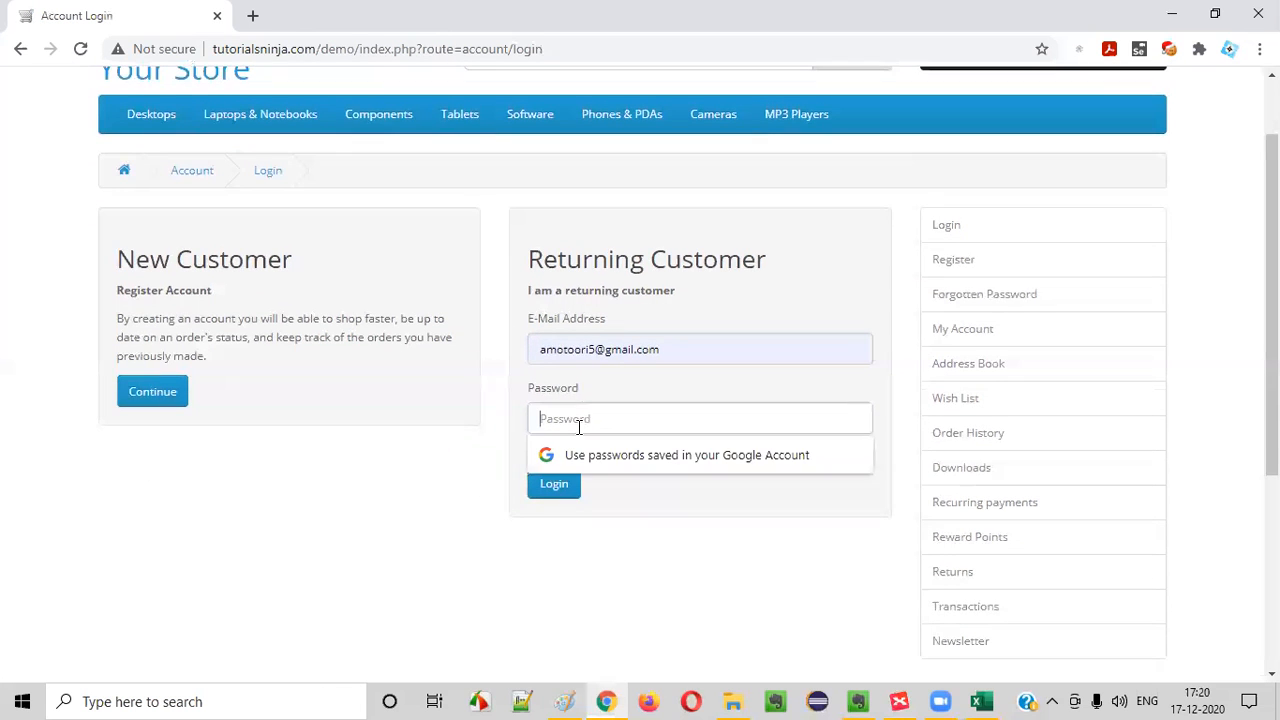
text(12345)
drag(600, 422, 197, 372)
click(555, 484)
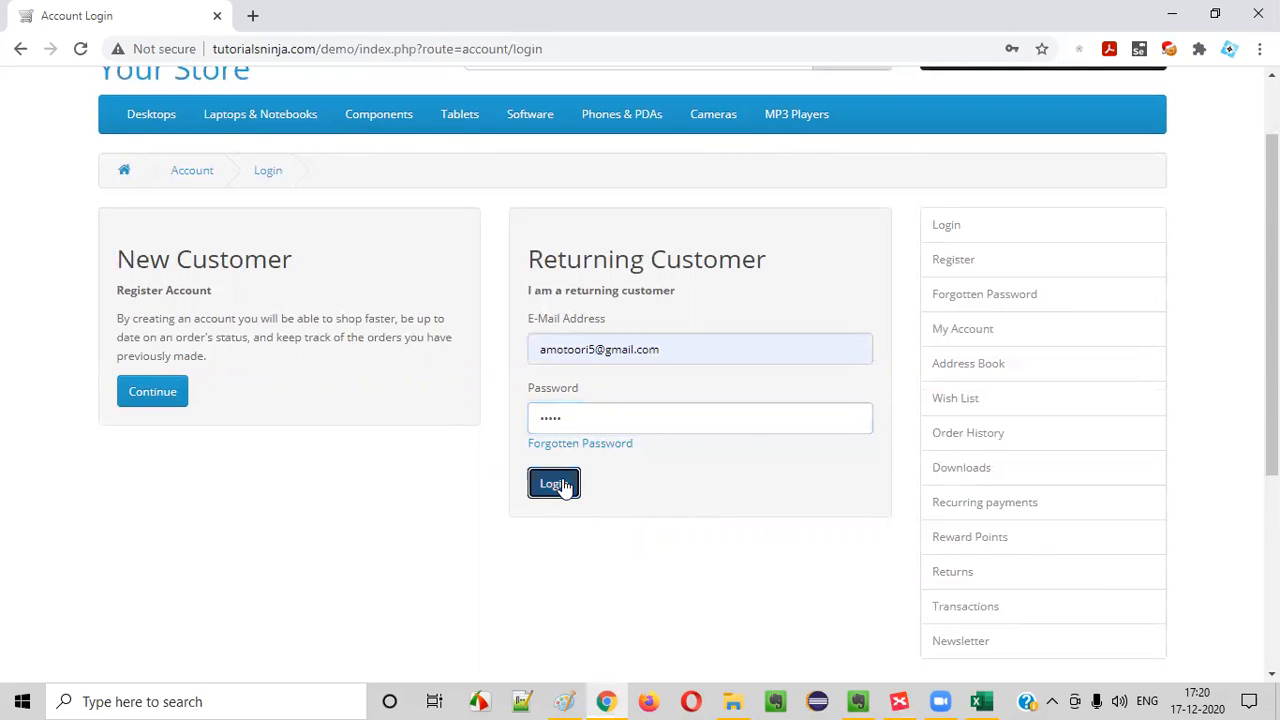
drag(330, 307, 523, 300)
Log in with the new account password for the same e-mail address and dismiss the password-saving offer
scroll(537, 315, down, 2)
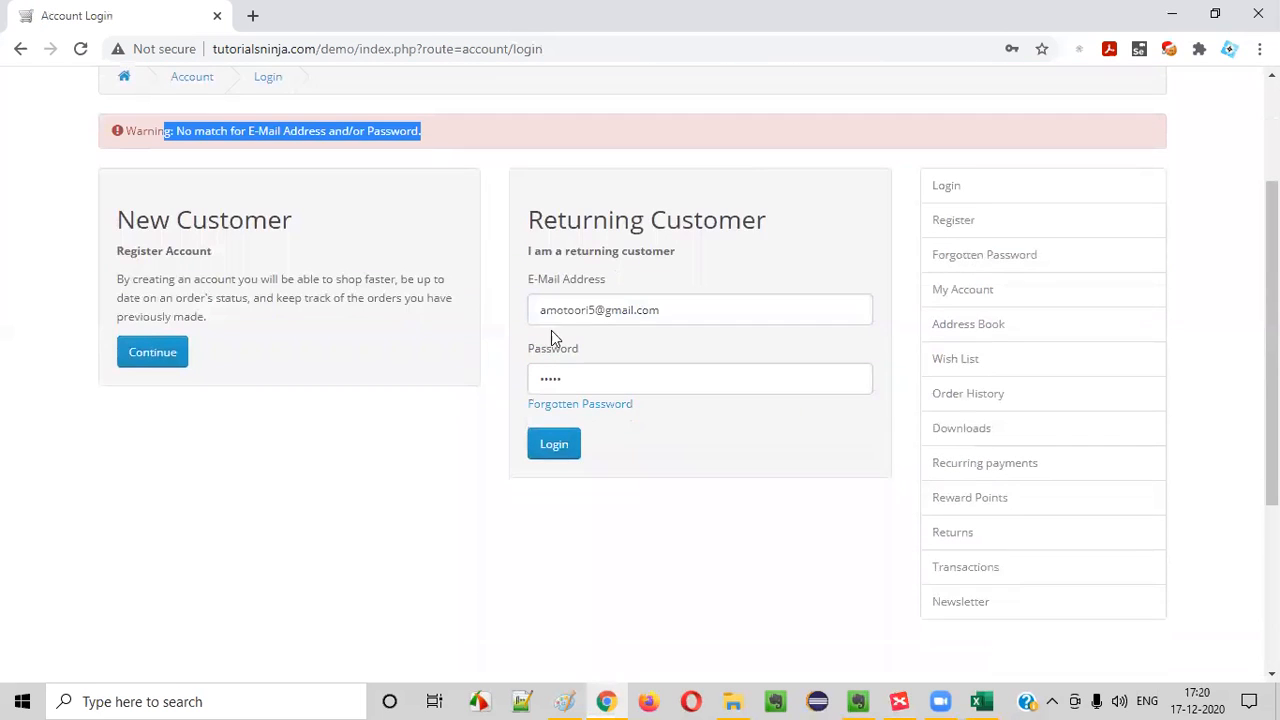
click(594, 378)
key(ctrl+a)
text(1234)
click(552, 446)
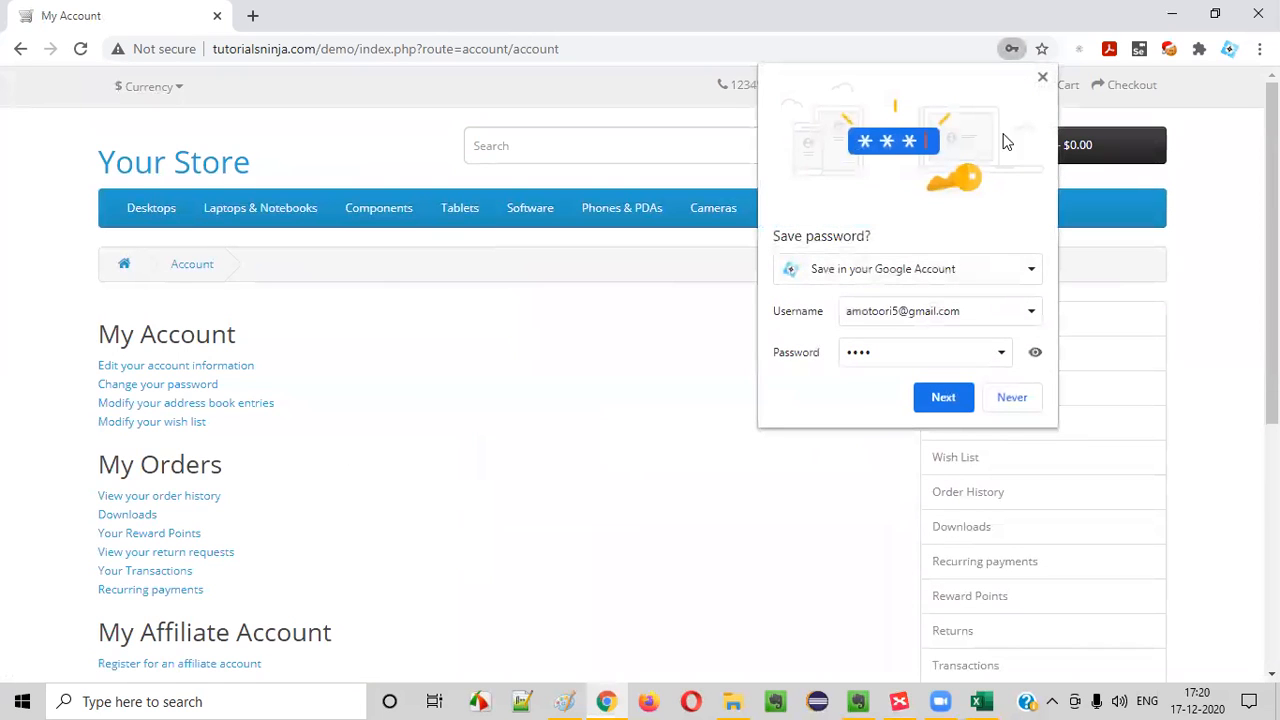
click(1042, 77)
Switch to Excel and copy the "(TS_002) Login Functionality" scenario from the TC_LF_015 row to B17 for TC_LF_016
click(981, 701)
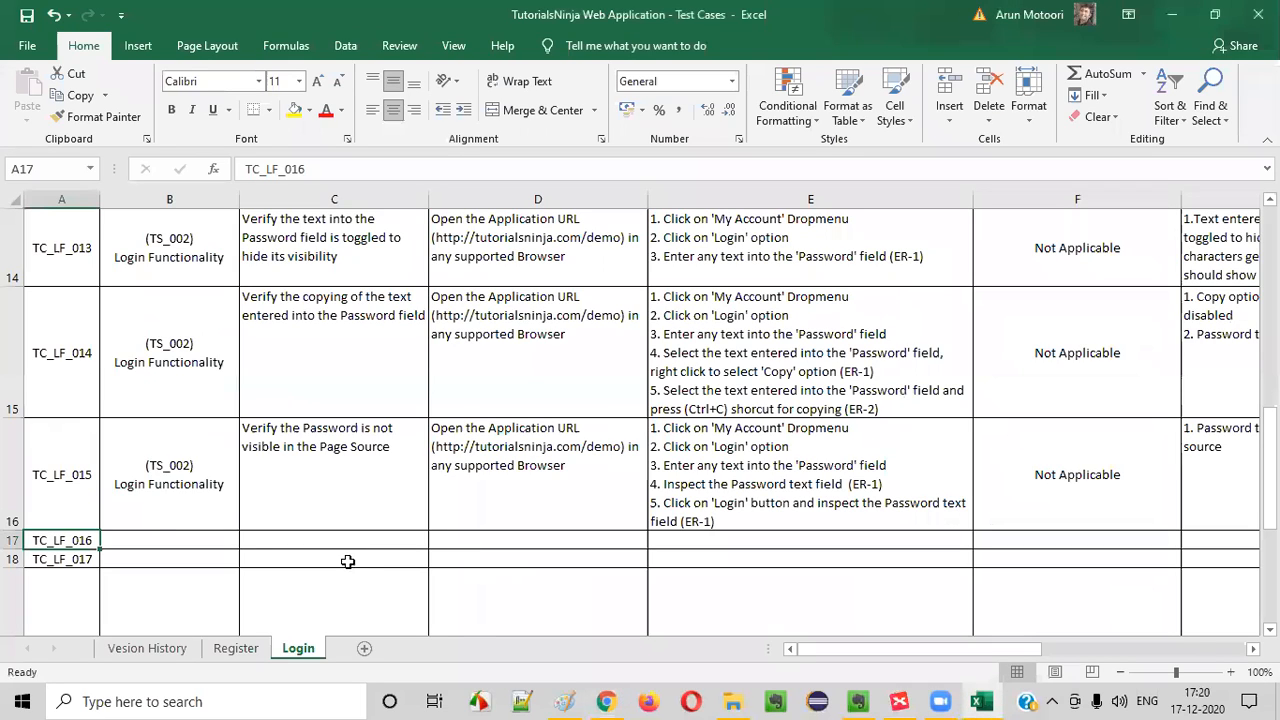
click(175, 468)
key(ctrl+c)
click(155, 541)
key(ctrl+v)
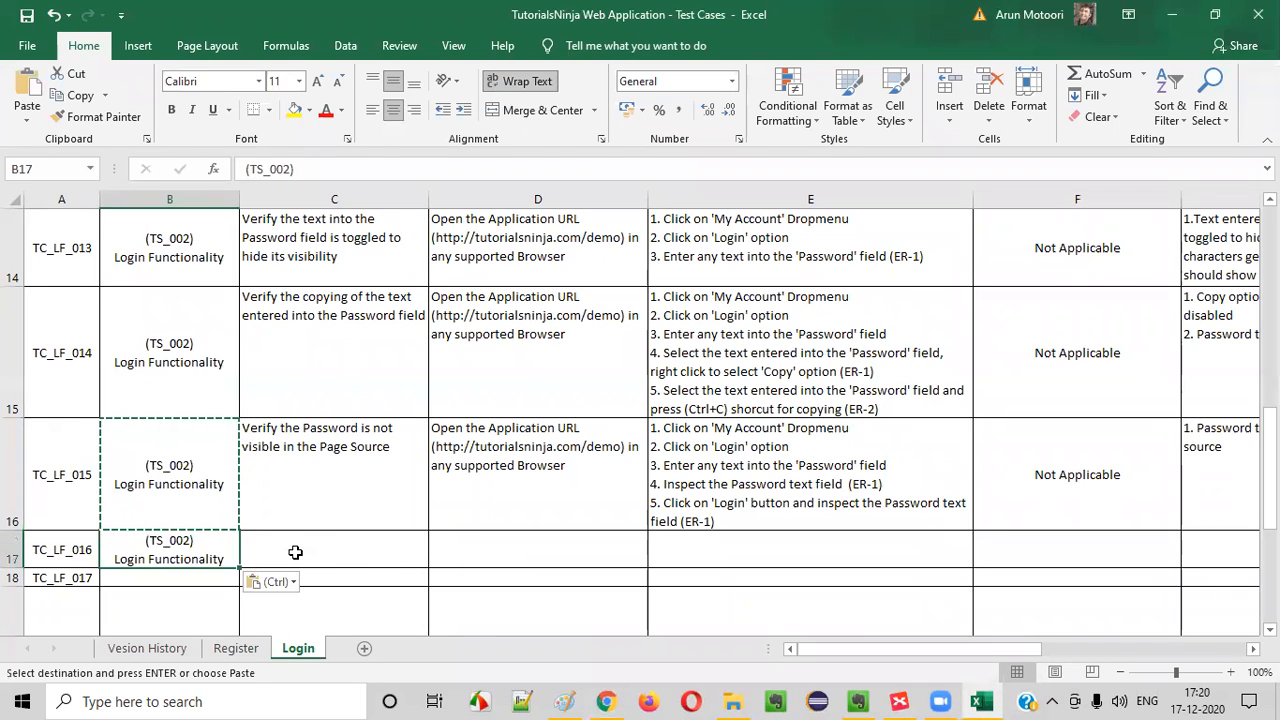
Enter the TC_LF_016 test case title in C17 as "Verify Logging into the Application after changing the password"
click(306, 537)
text(Verify c)
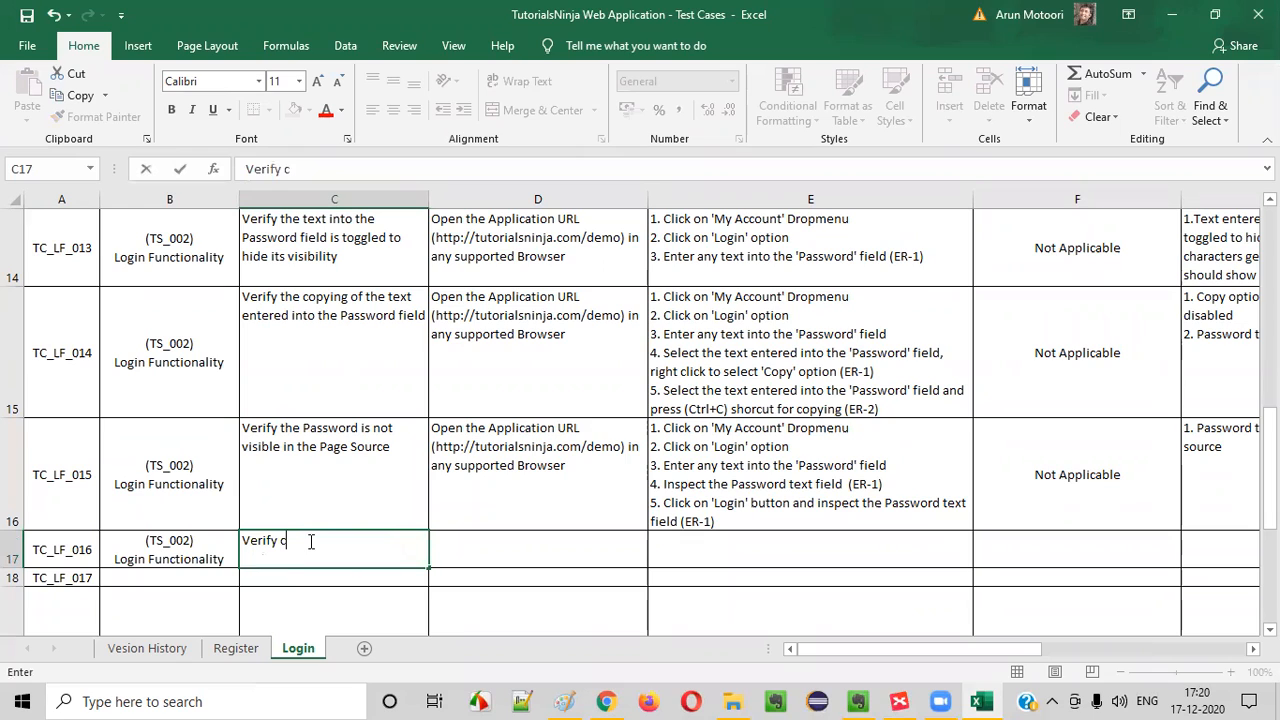
text(hanging)
key(BackSpace)
key(BackSpace)
key(BackSpace)
key(BackSpace)
key(BackSpace)
key(BackSpace)
text(Logging inot the)
key(BackSpace)
key(BackSpace)
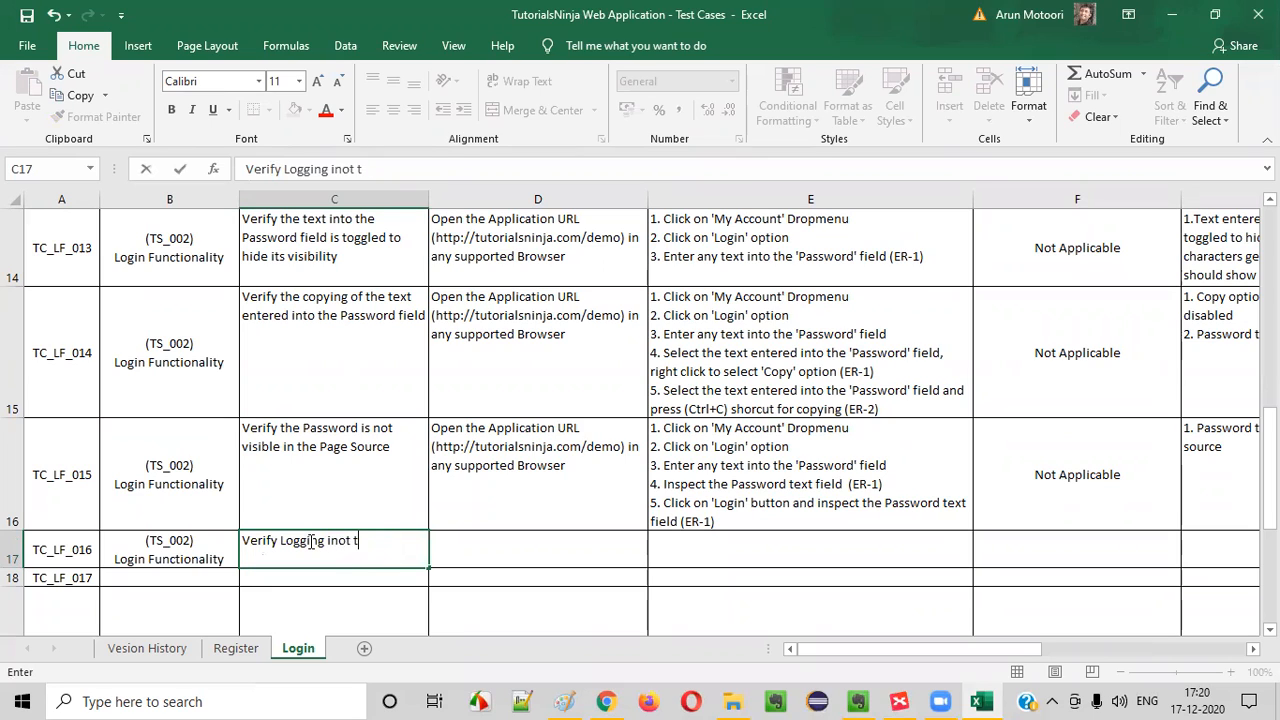
text(o the Applcia)
key(BackSpace)
text(ication after chanign)
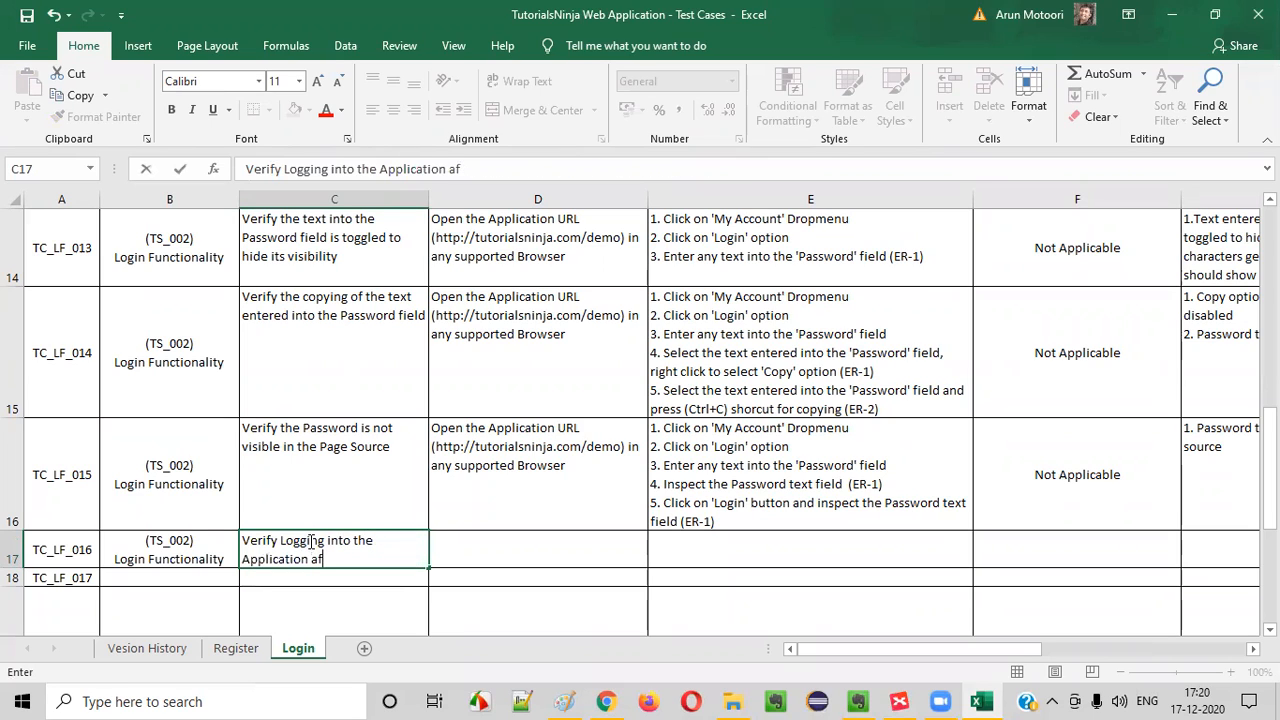
key(BackSpace)
key(BackSpace)
key(BackSpace)
text(ging the passowr)
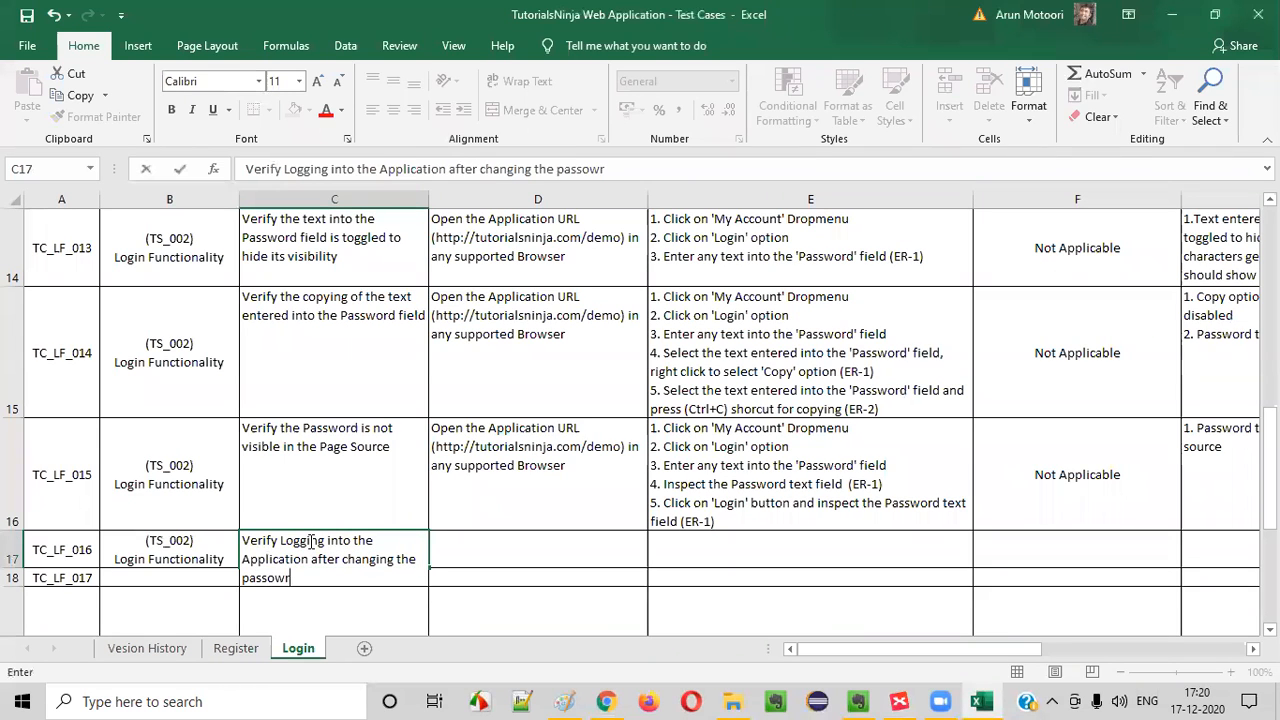
key(BackSpace)
key(BackSpace)
text(word)
key(Return)
Copy the application URL prerequisite from the TC_LF_015 row to D17 for TC_LF_016
click(578, 460)
key(ctrl+c)
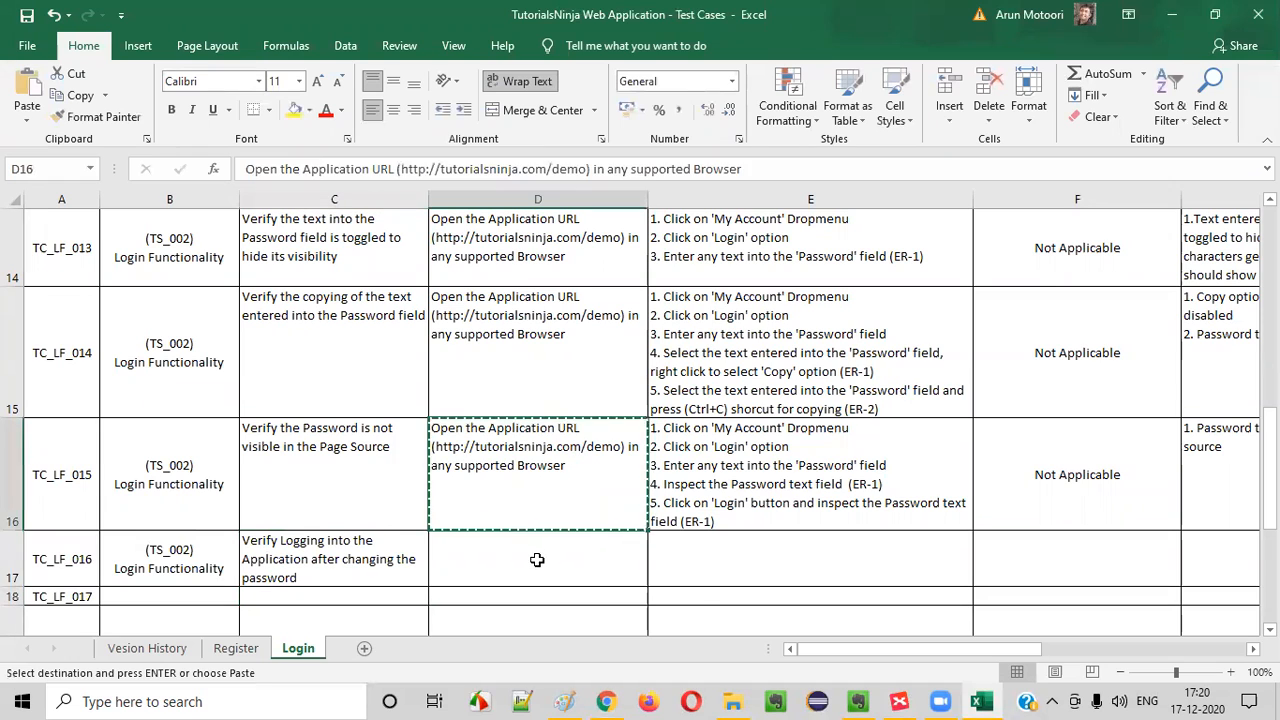
click(534, 560)
key(ctrl+v)
click(745, 483)
double_click(745, 483)
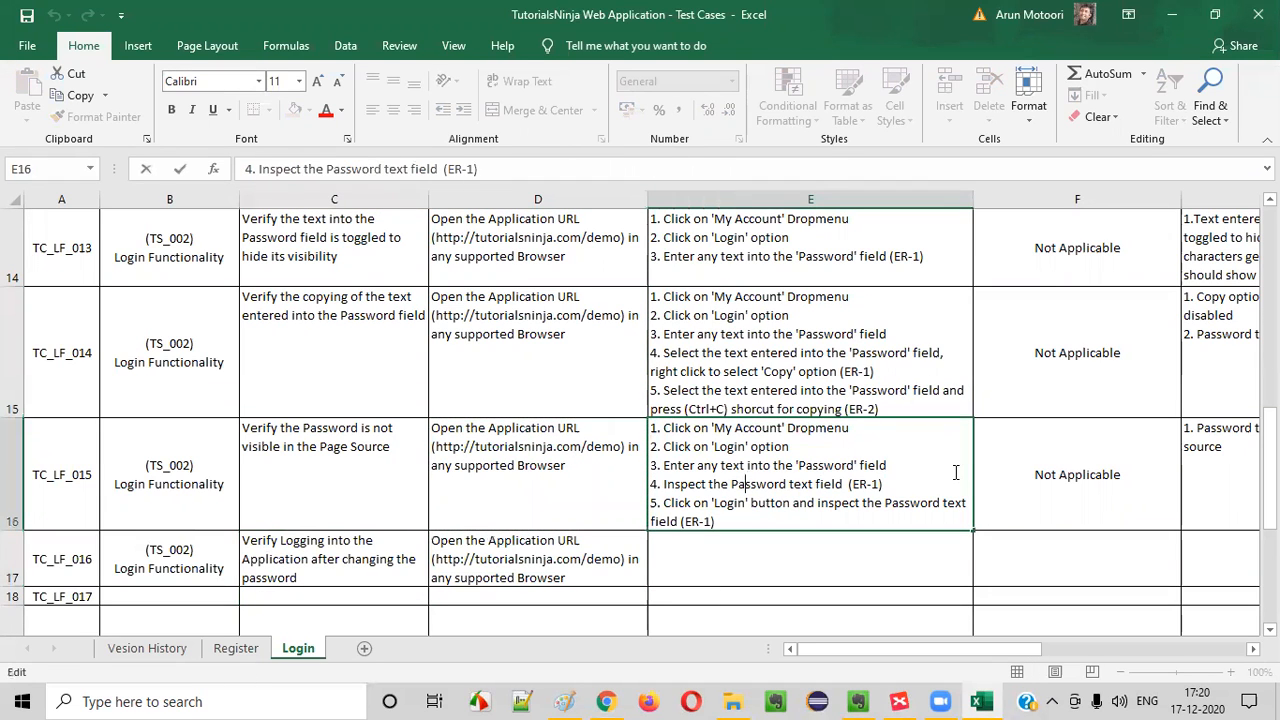
click(691, 557)
double_click(693, 558)
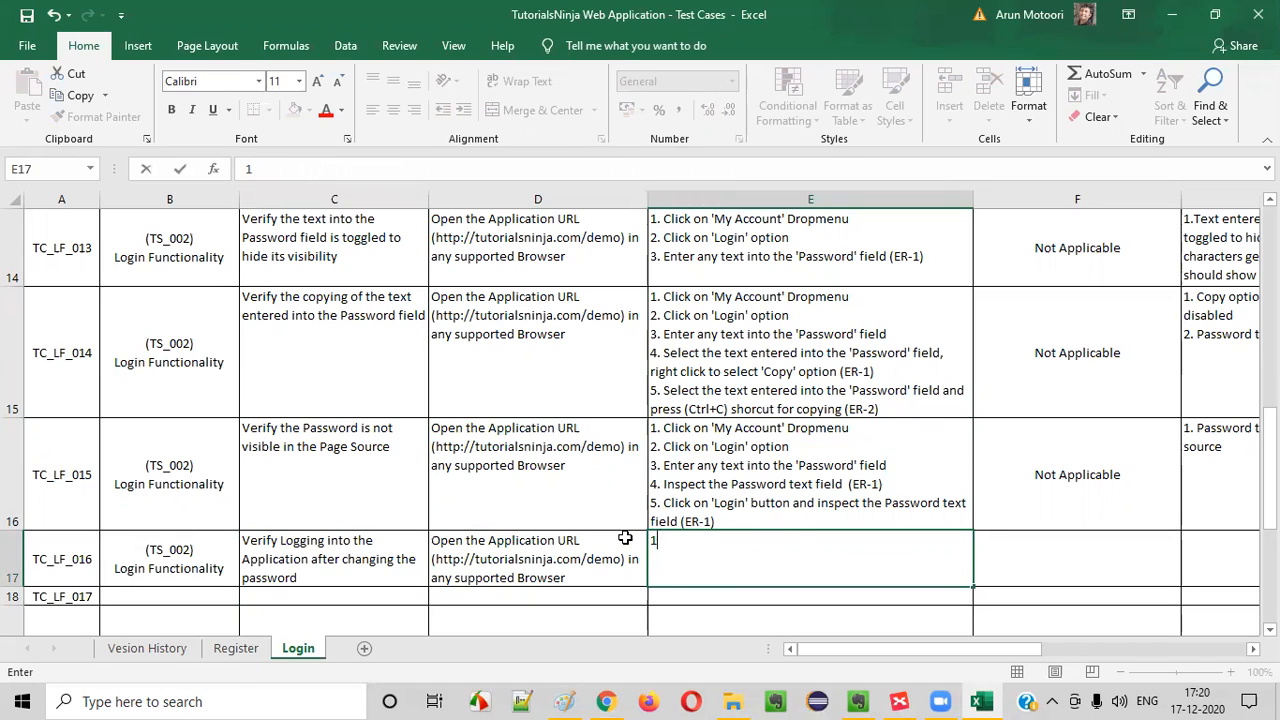
click(745, 325)
Copy the valid-credentials test steps from the TC_LF_001 row to E17 for TC_LF_016
scroll(788, 405, up, 5)
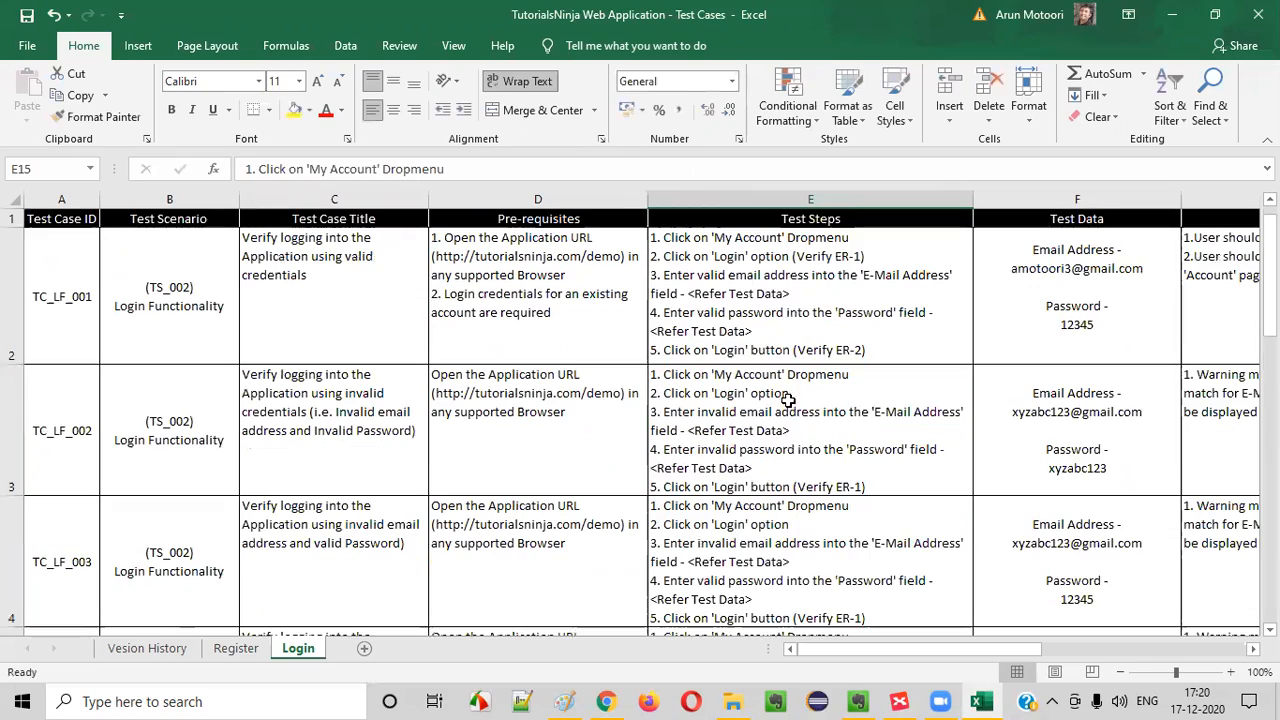
click(843, 313)
key(ctrl+c)
scroll(810, 402, down, 3)
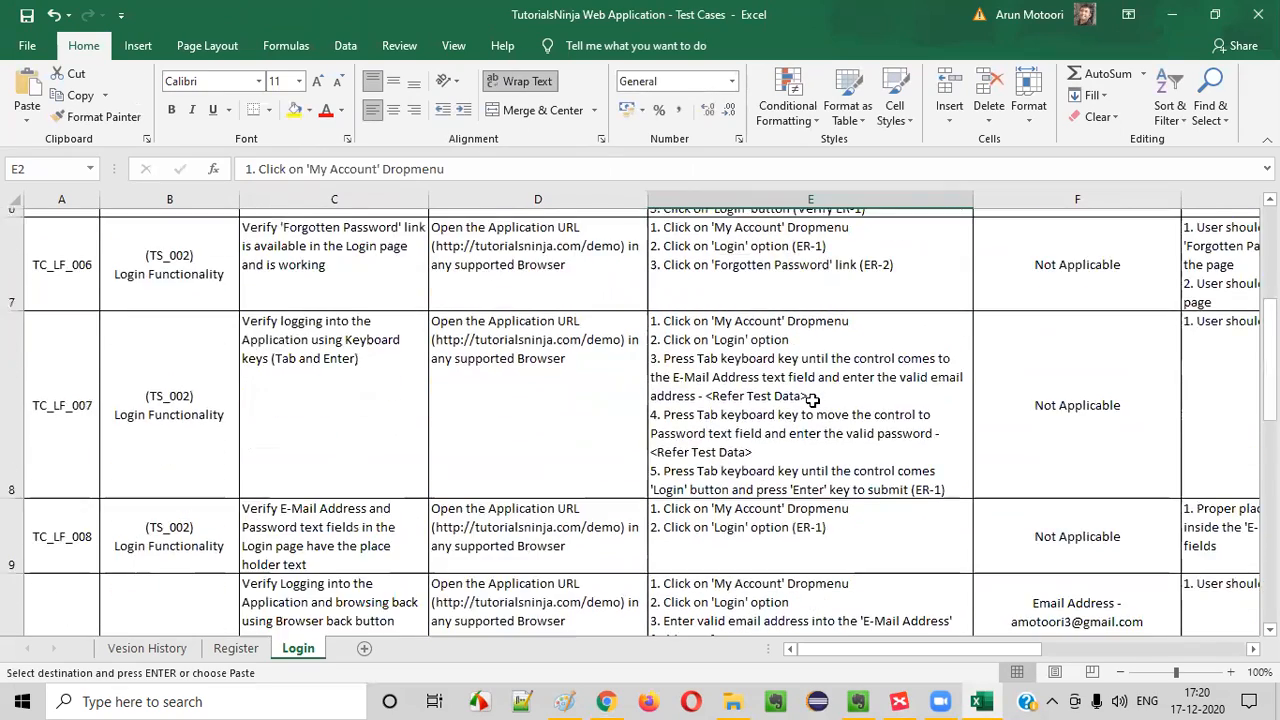
scroll(797, 397, down, 2)
click(763, 357)
key(ctrl+v)
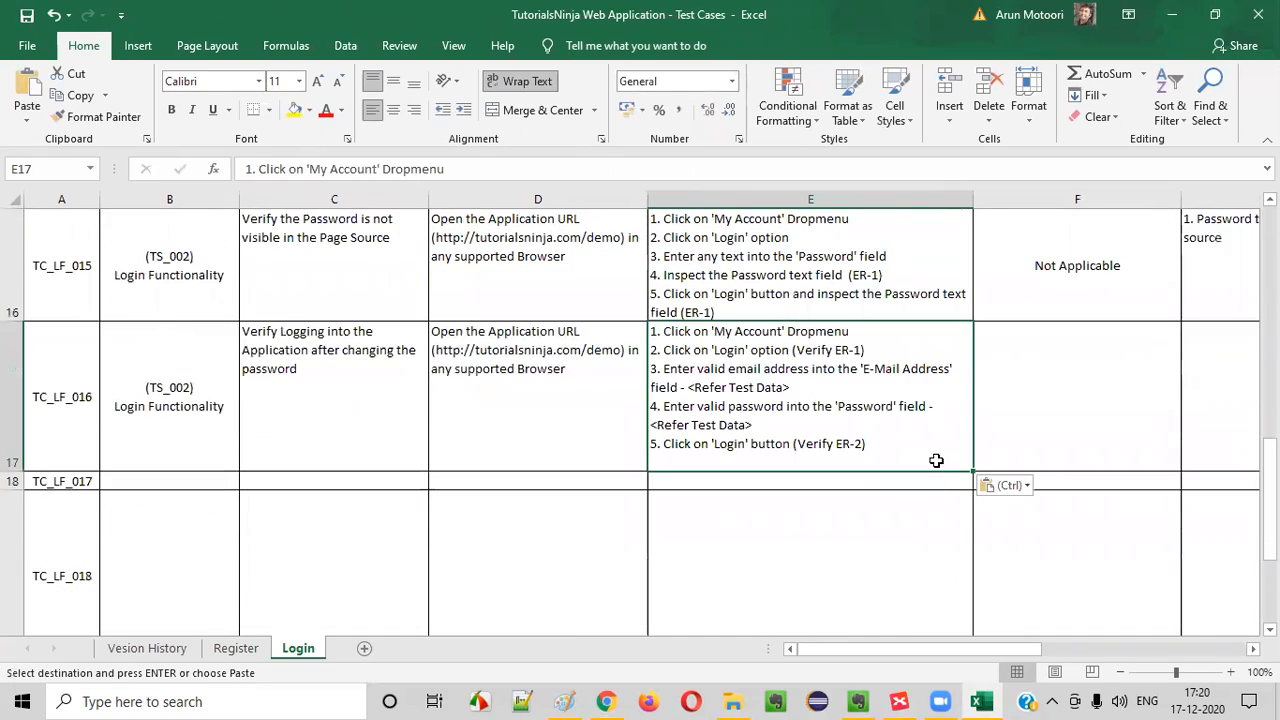
Copy the e-mail address and password test data from the TC_LF_001 row to F17 for TC_LF_016
scroll(919, 367, up, 5)
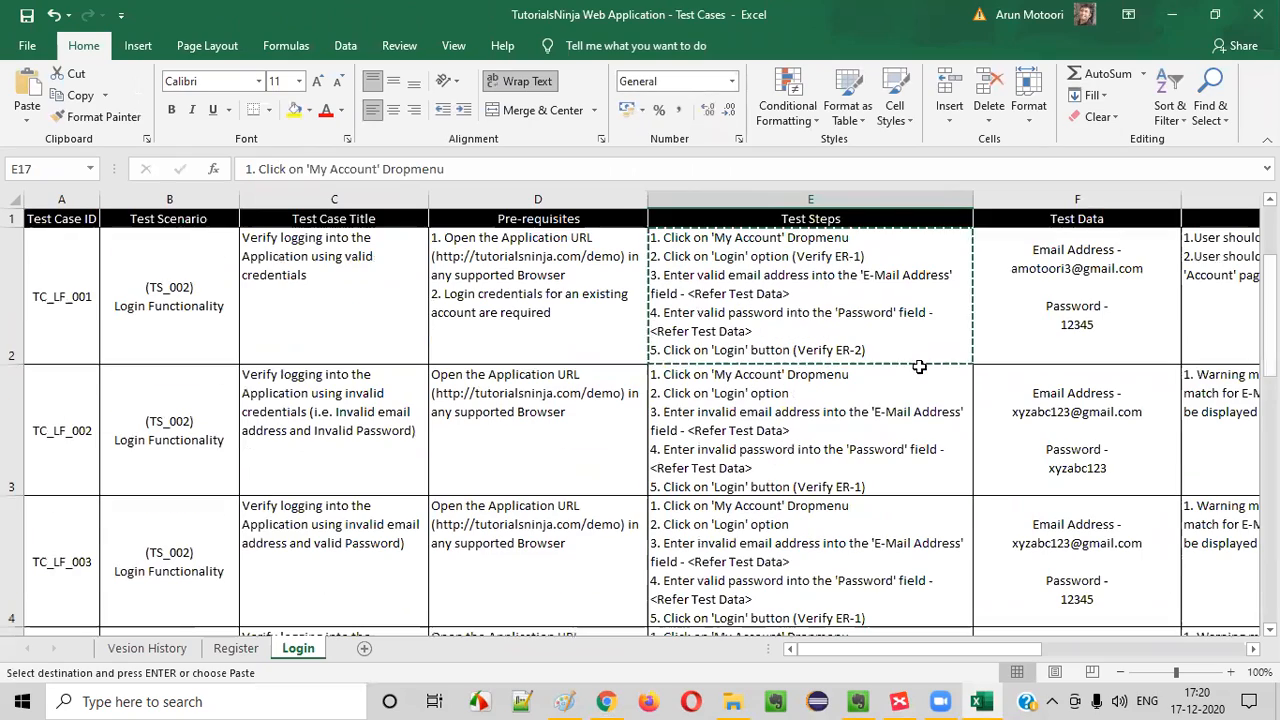
click(1099, 293)
scroll(1025, 412, down, 3)
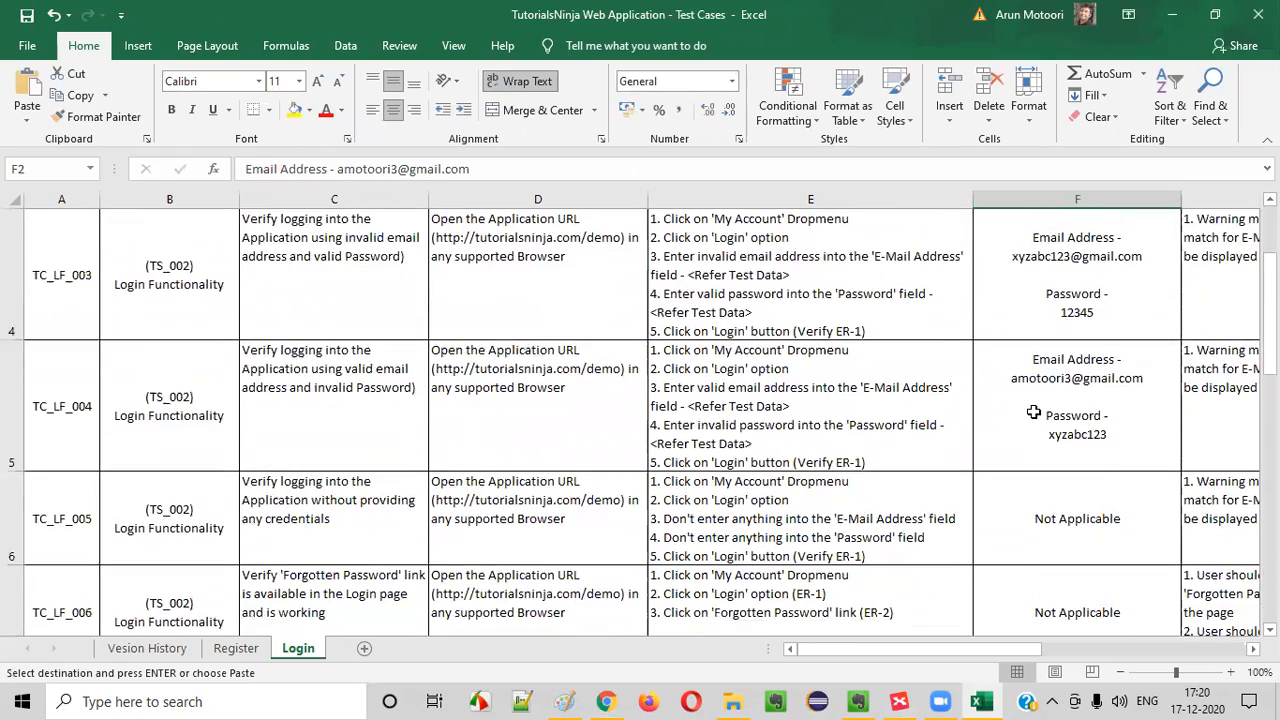
scroll(1037, 408, down, 2)
click(1037, 420)
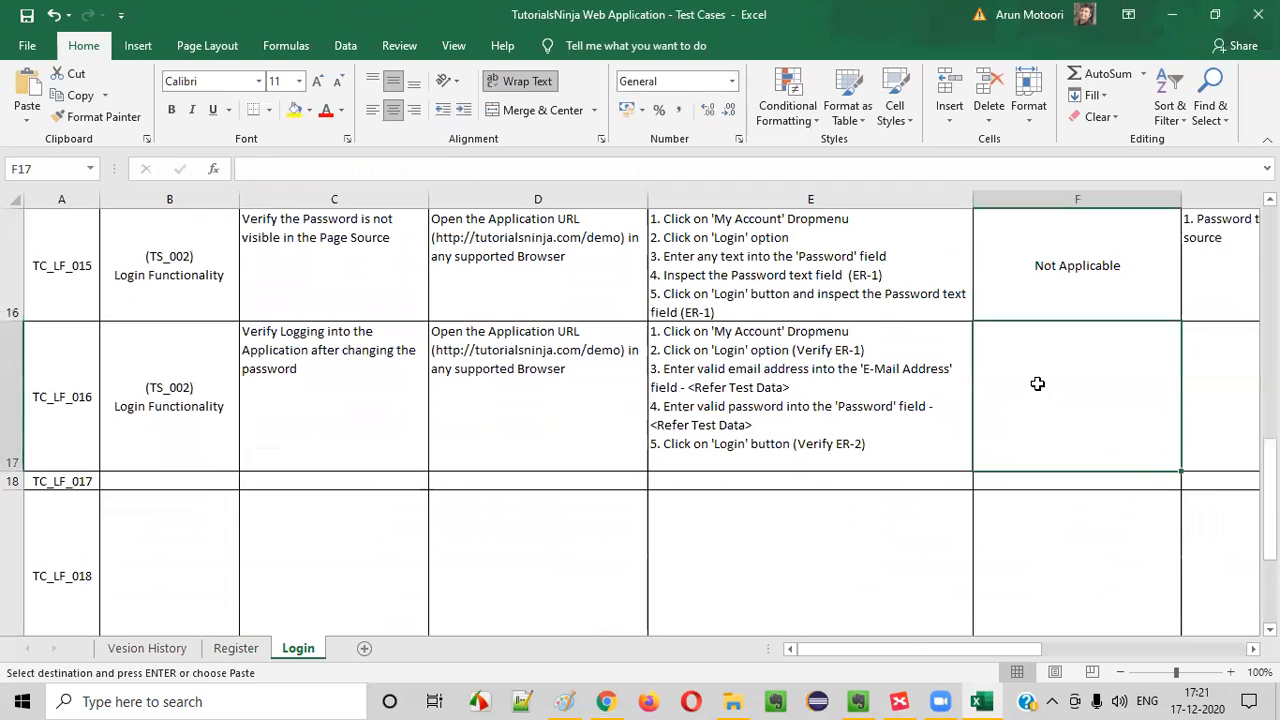
key(ctrl+v)
Switch to Chrome and change the account password, entering the new password in both the Password and Password Confirm fields
click(606, 701)
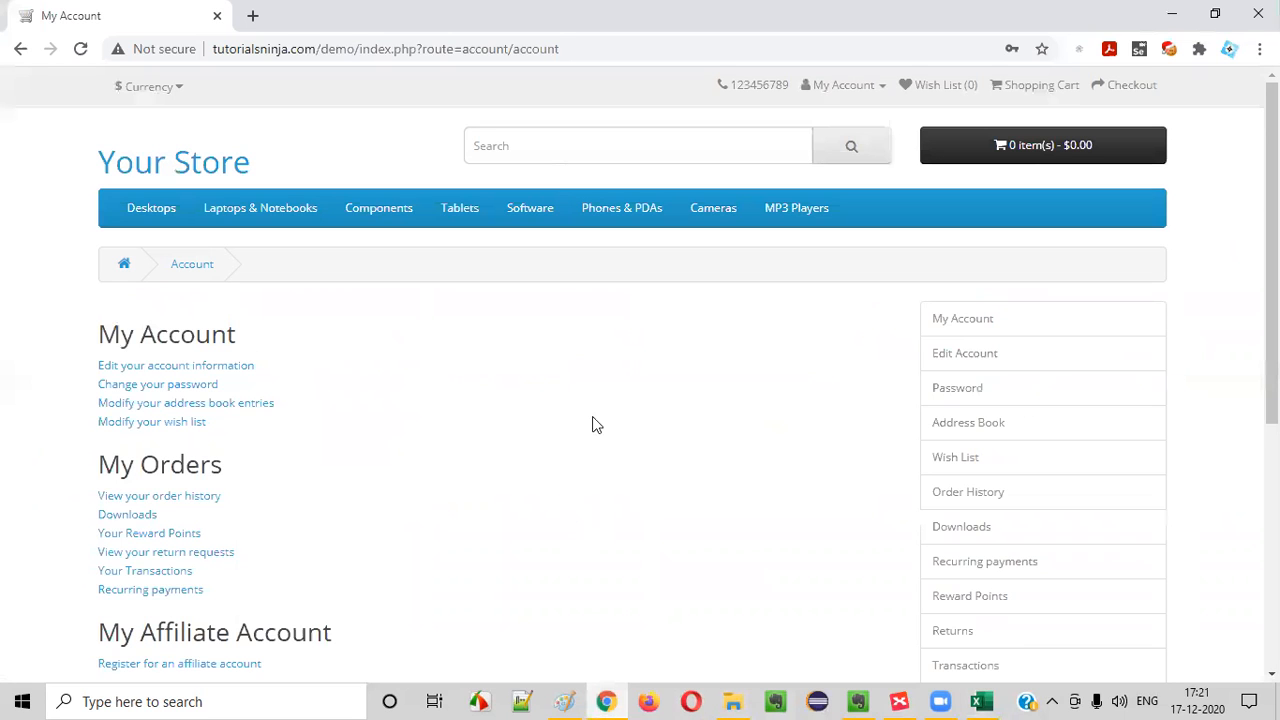
click(150, 386)
click(320, 431)
text(t)
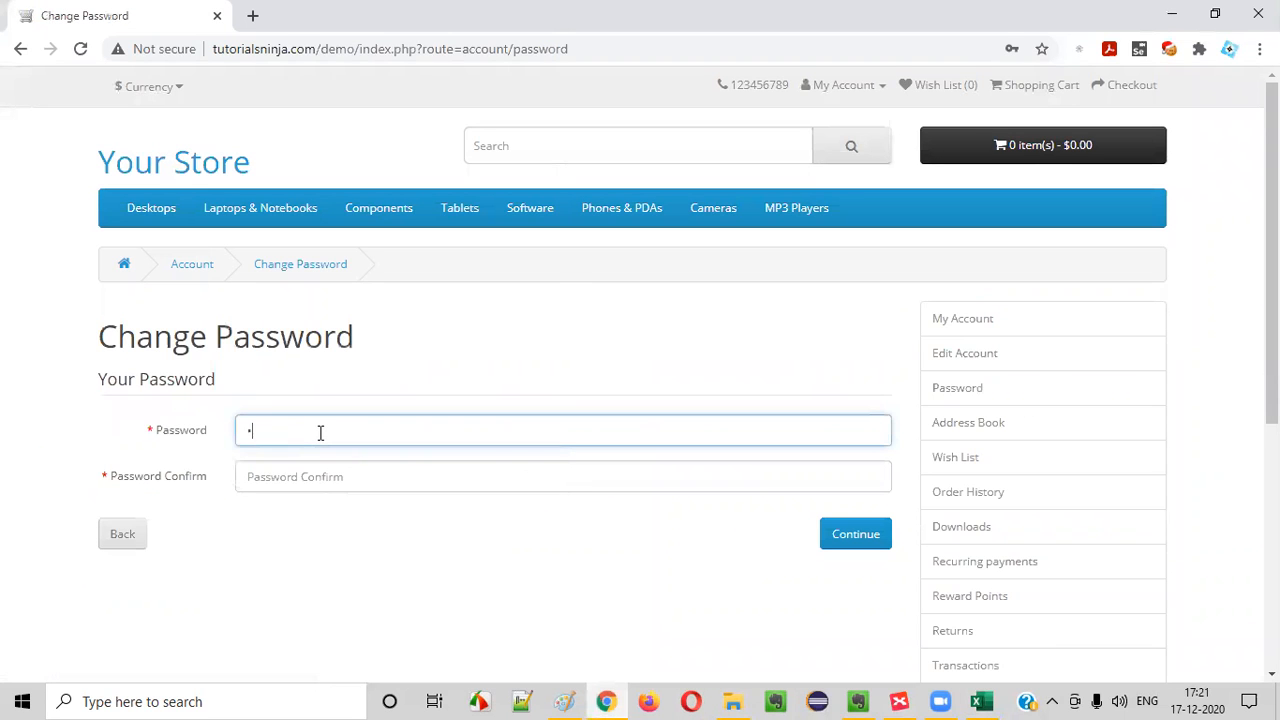
click(305, 465)
text(te)
click(852, 538)
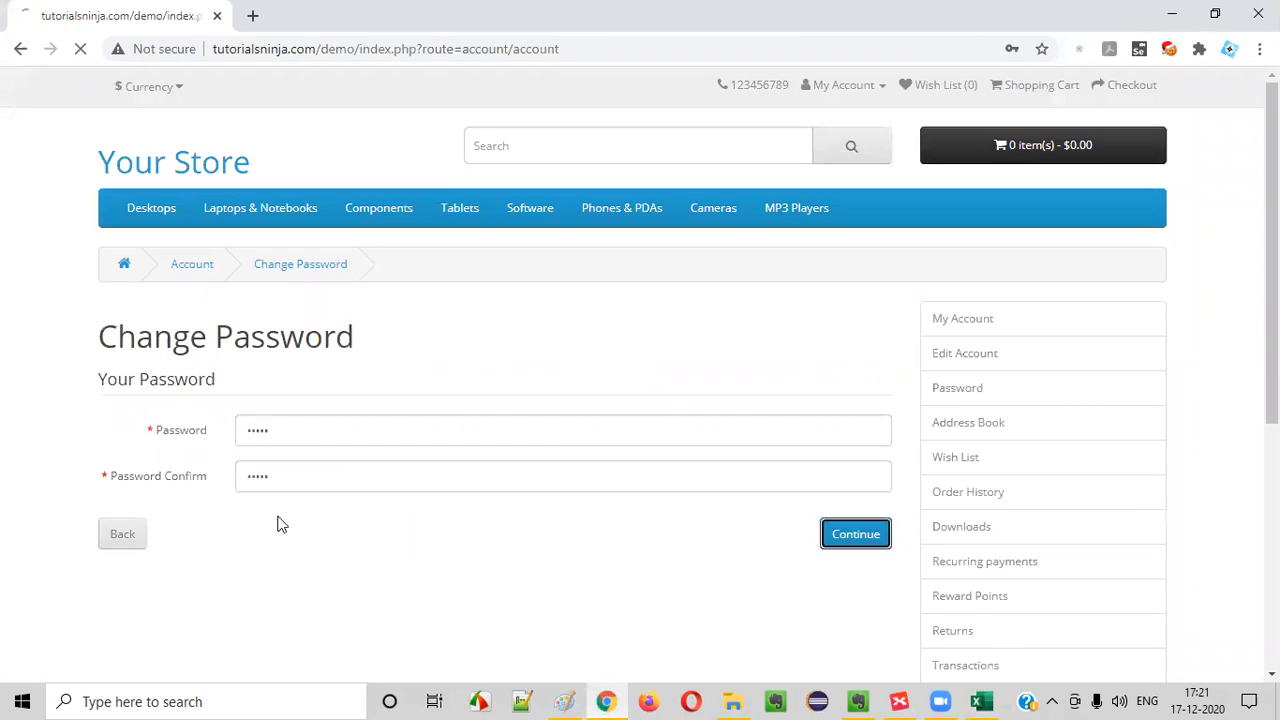
Switch to Excel and change the e-mail address in the TC_LF_016 test data to that of the account being tested
key(alt+Tab)
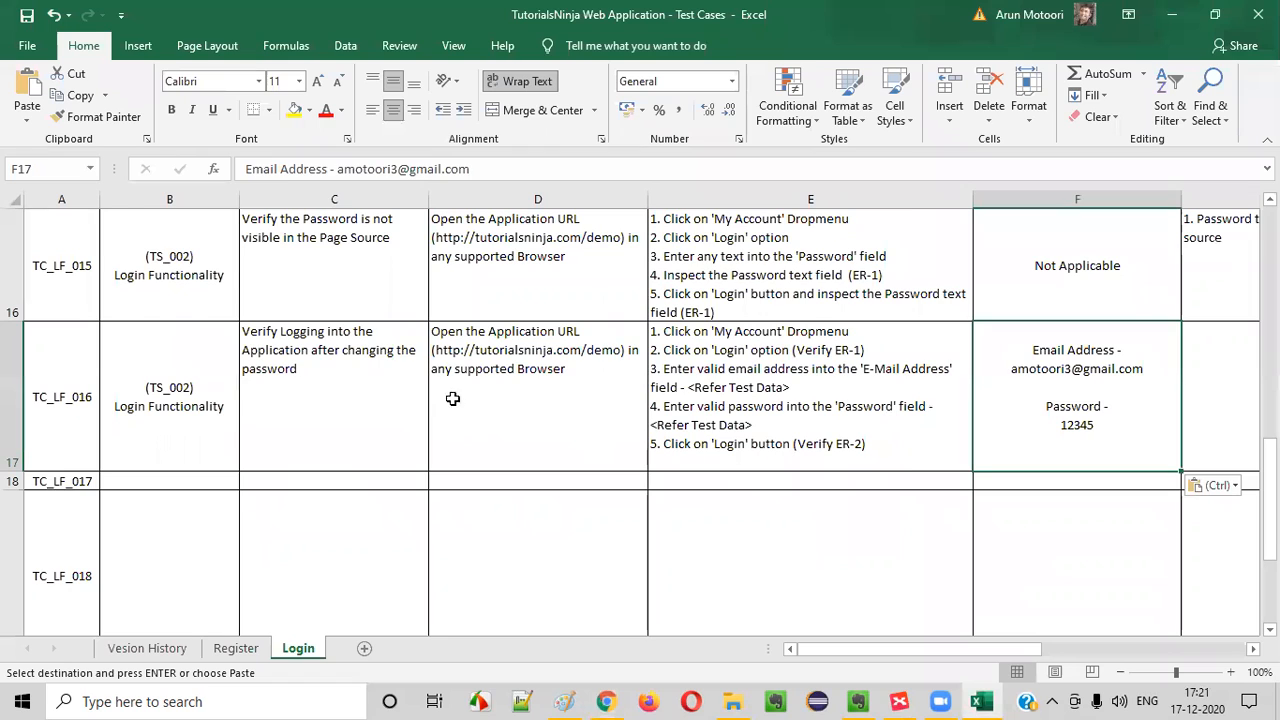
click(338, 410)
click(837, 387)
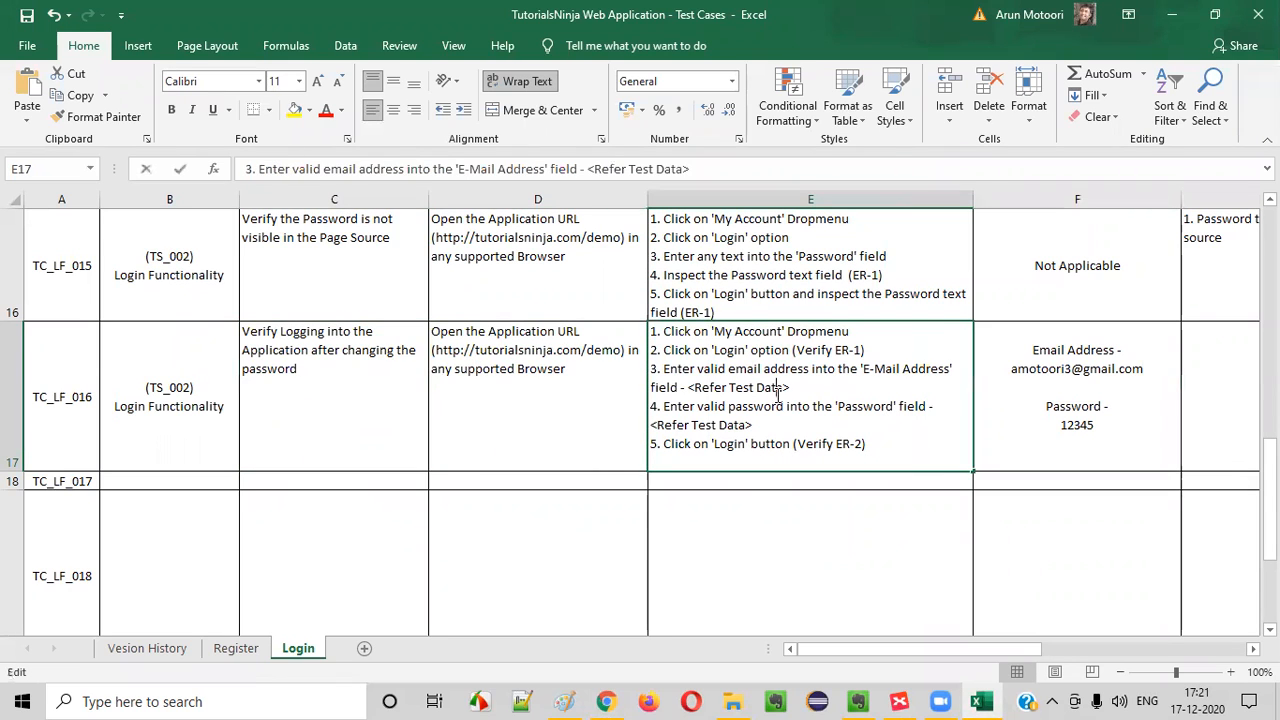
double_click(1100, 369)
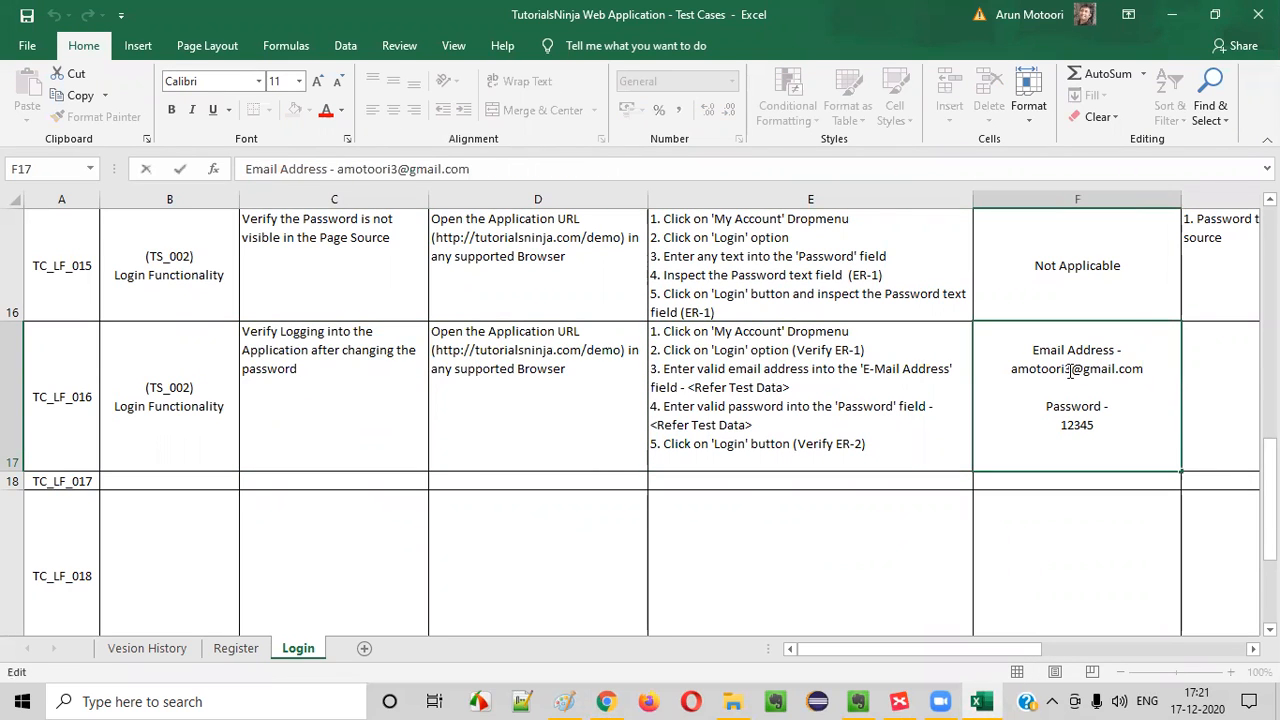
click(1068, 370)
drag(1055, 422, 1148, 444)
click(1086, 520)
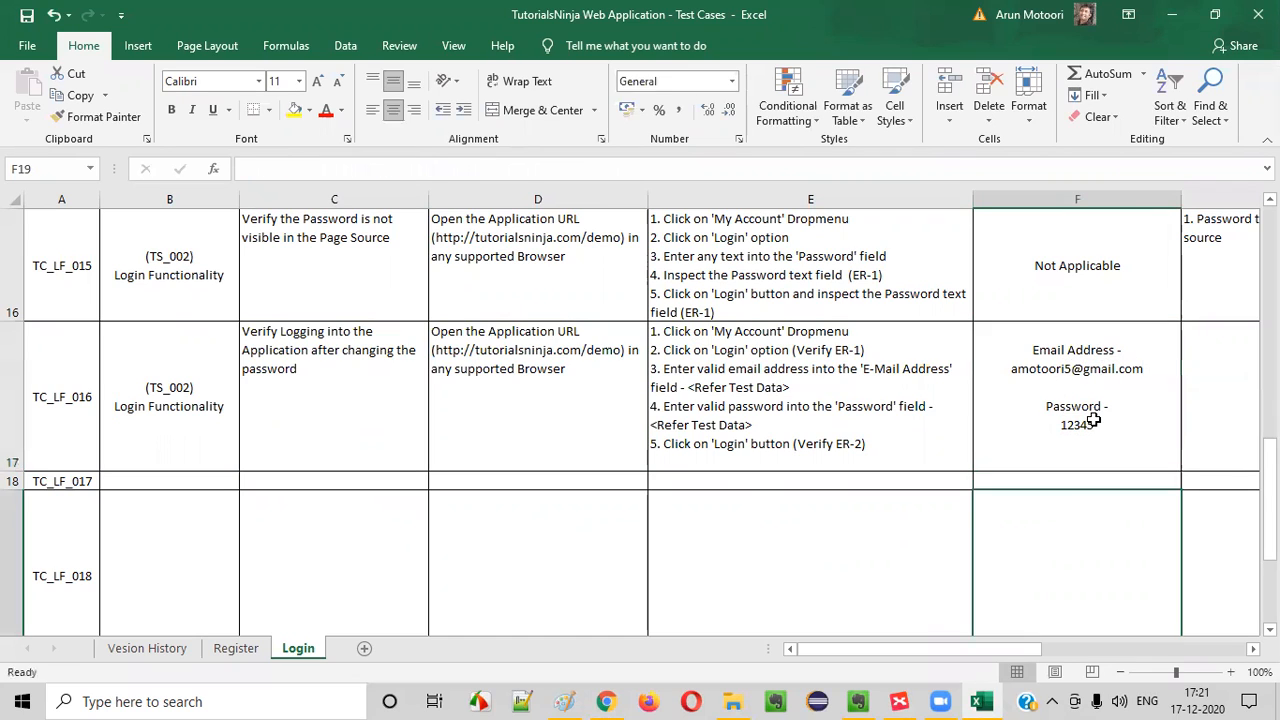
Review the TC_LF_016 test steps in E17 and remove "(Verify ER-2)" from step 5
click(1091, 417)
double_click(748, 388)
drag(664, 370, 814, 388)
click(814, 388)
drag(679, 375, 802, 385)
click(802, 385)
click(899, 386)
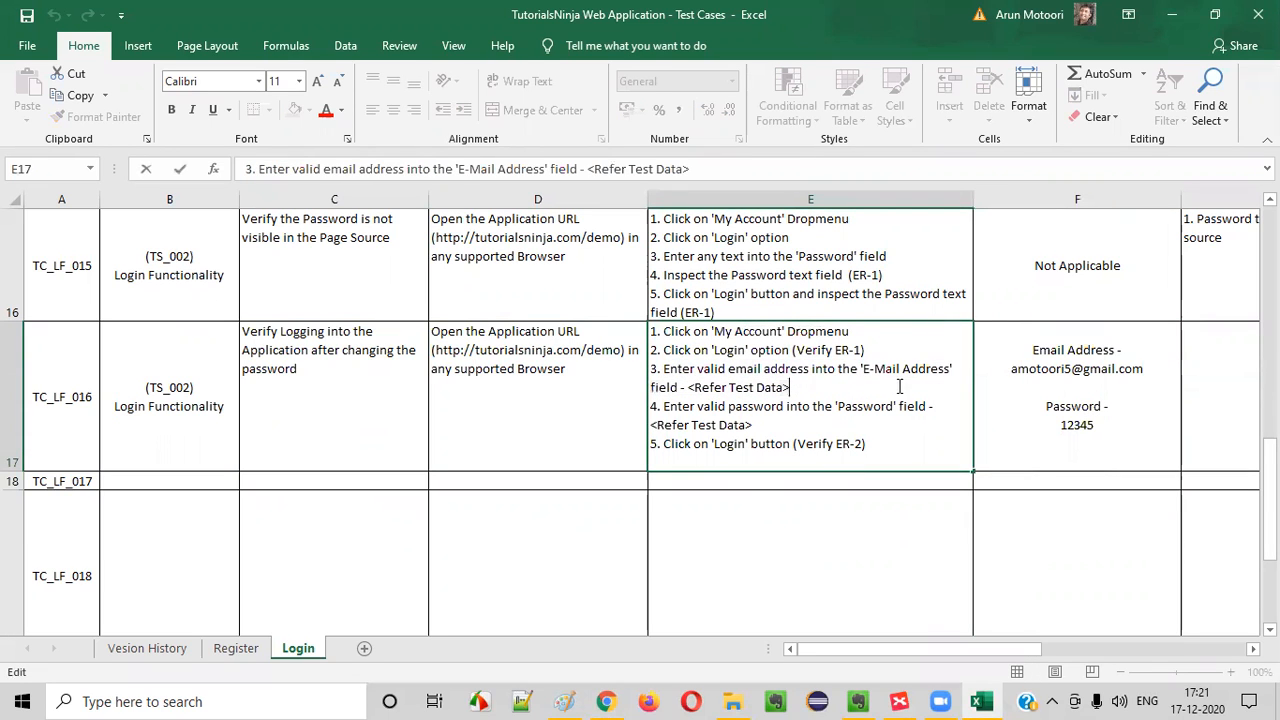
drag(677, 413, 797, 432)
click(820, 422)
drag(670, 446, 900, 446)
click(878, 443)
key(BackSpace)
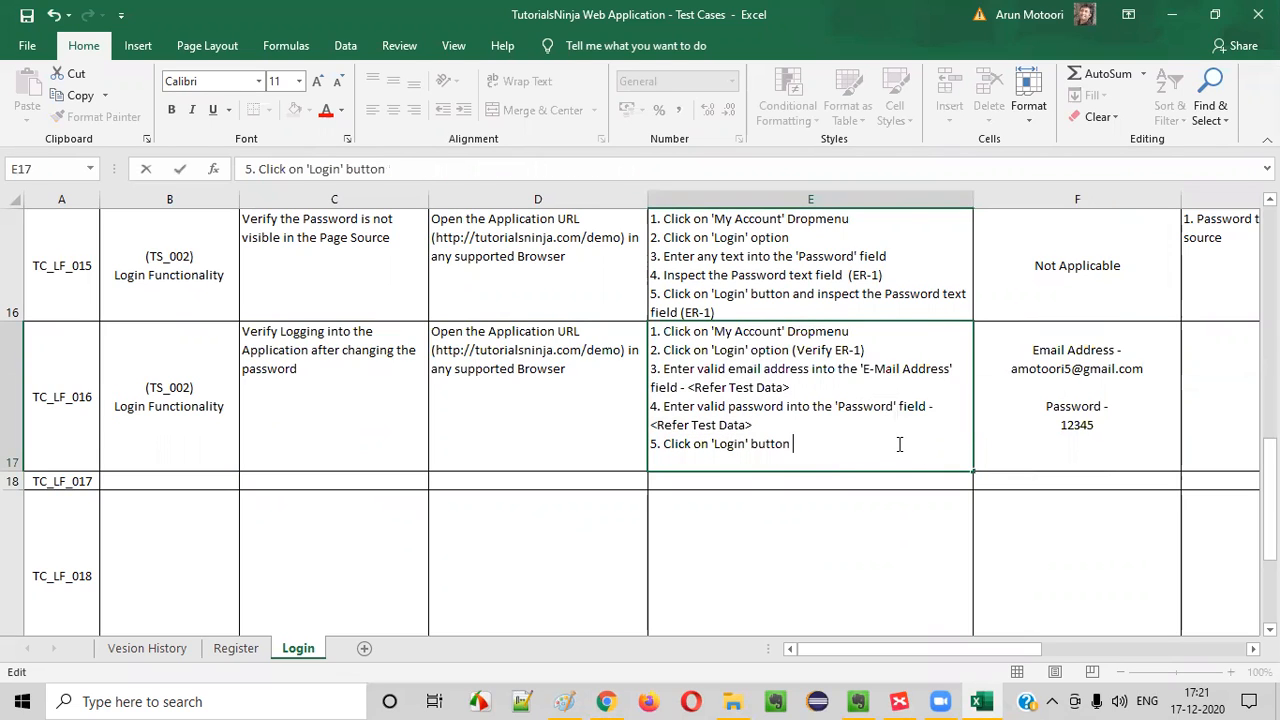
Add a new line "6. Change the Password" to the TC_LF_016 test steps in E17
key(alt+Return)
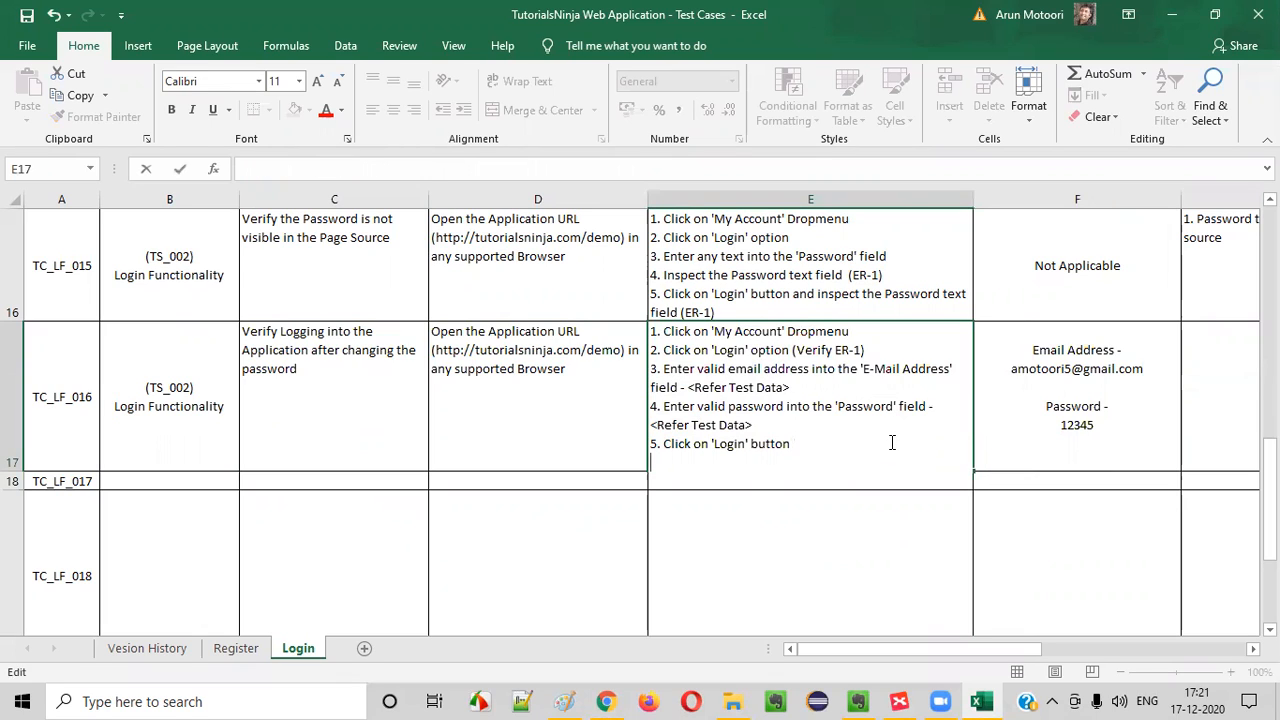
text(6. Change )
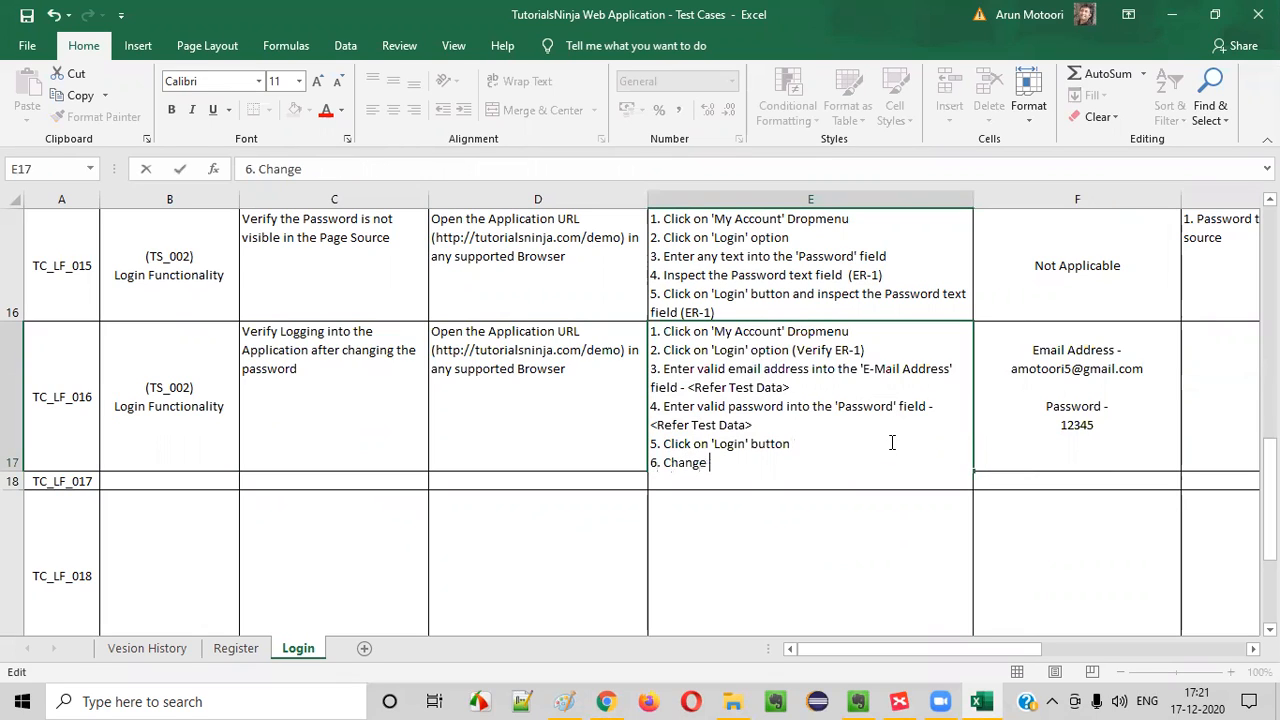
text(the Password)
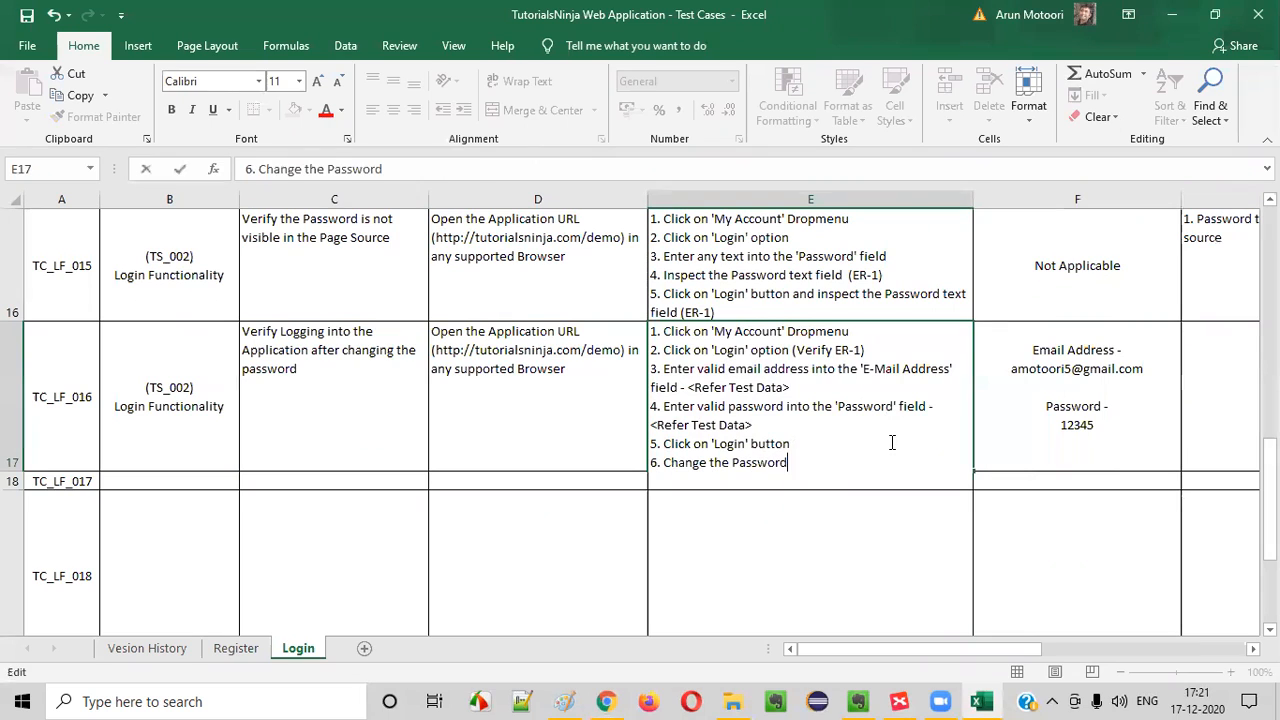
Switch to Chrome and look over the My Account options of the store, including Logout
key(alt+Tab)
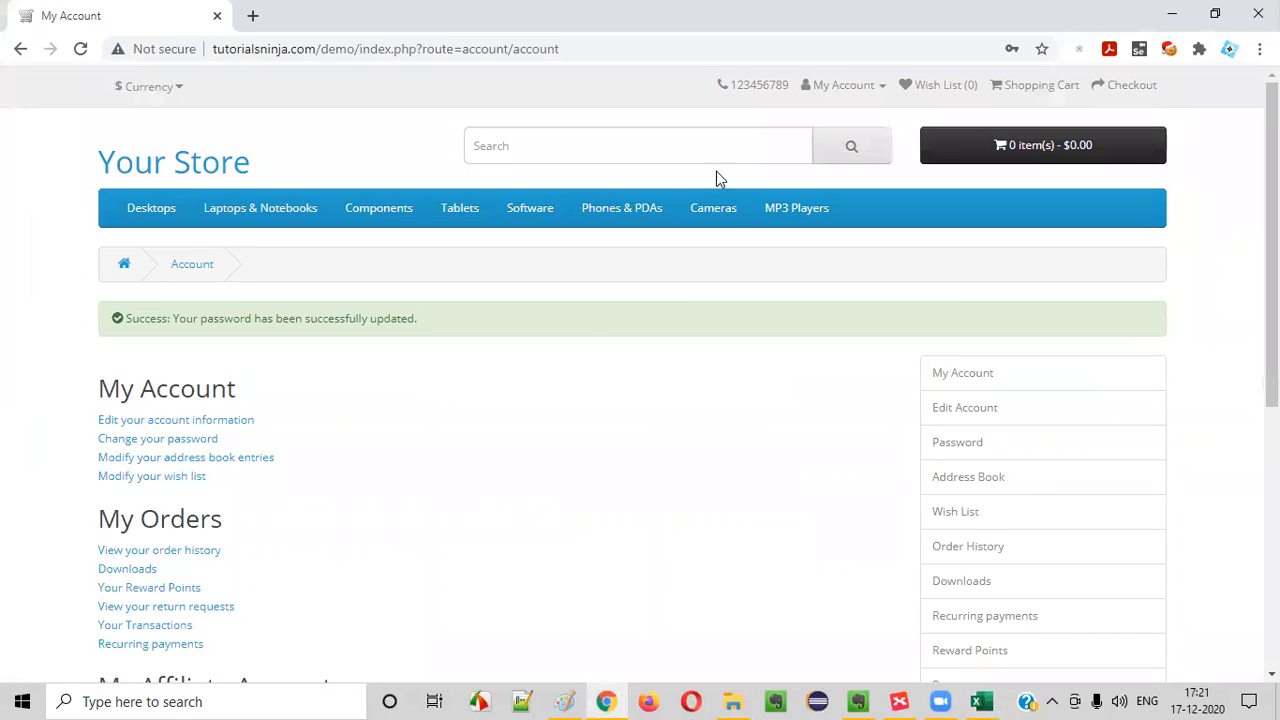
click(845, 85)
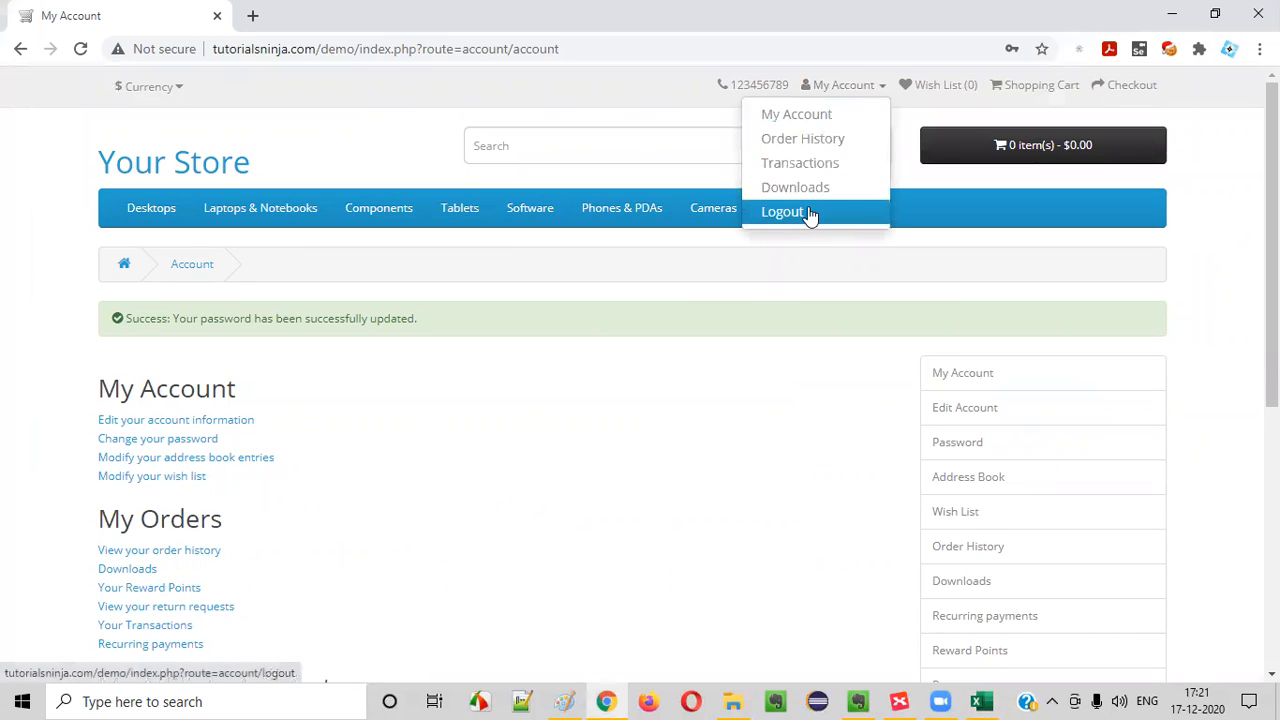
click(600, 325)
Switch to Excel and reword step 6 in E17 as "Click on 'Change your password' link", checking the link name on the store's account page
key(alt+Tab)
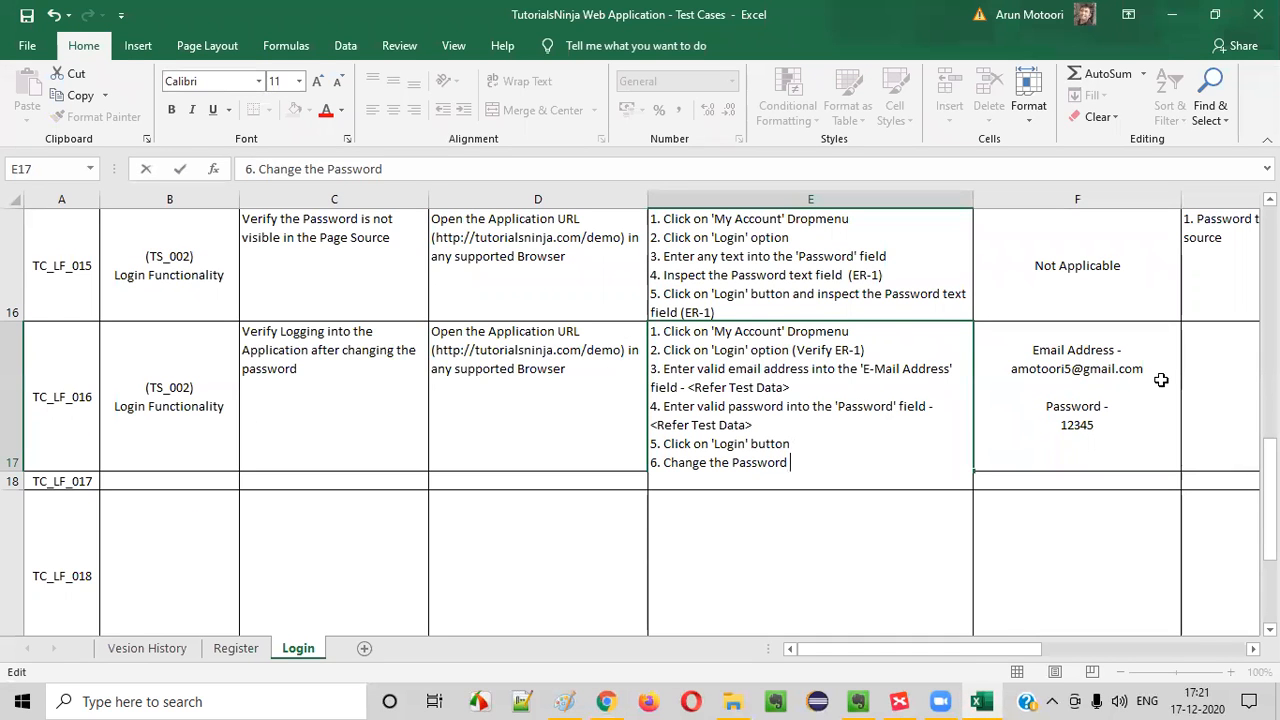
drag(664, 443, 800, 443)
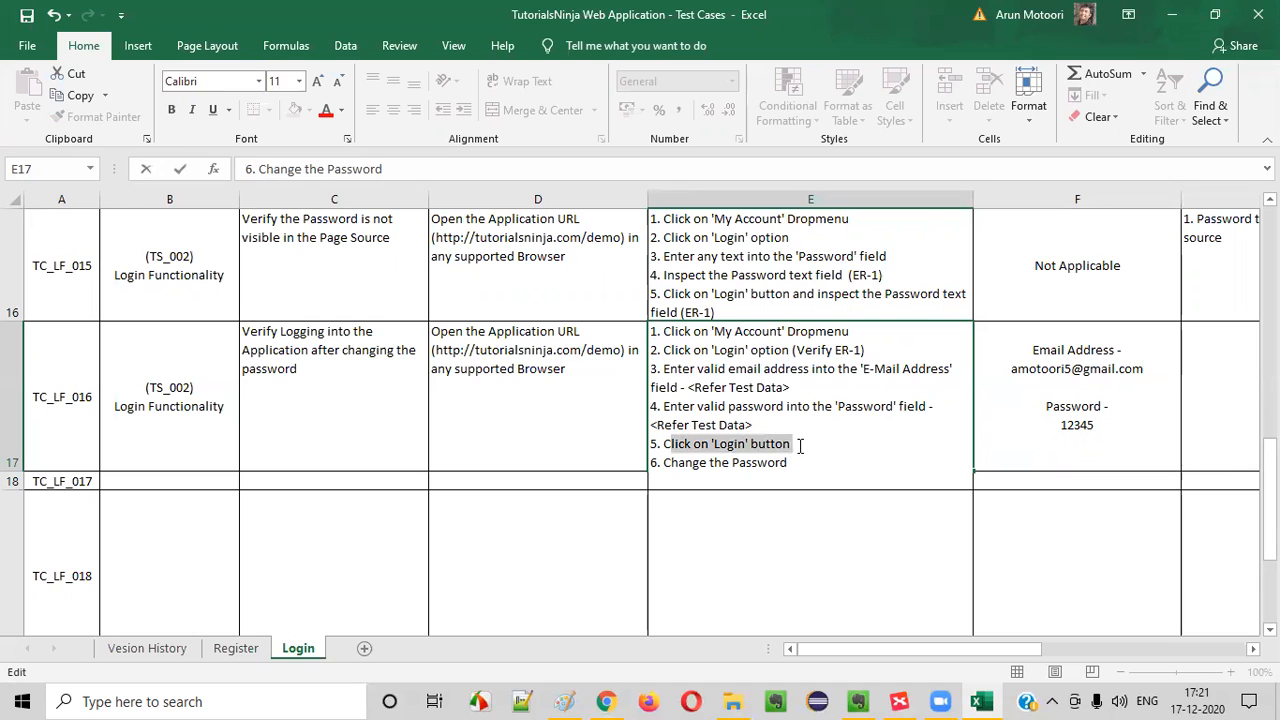
drag(664, 462, 820, 463)
key(alt+Tab)
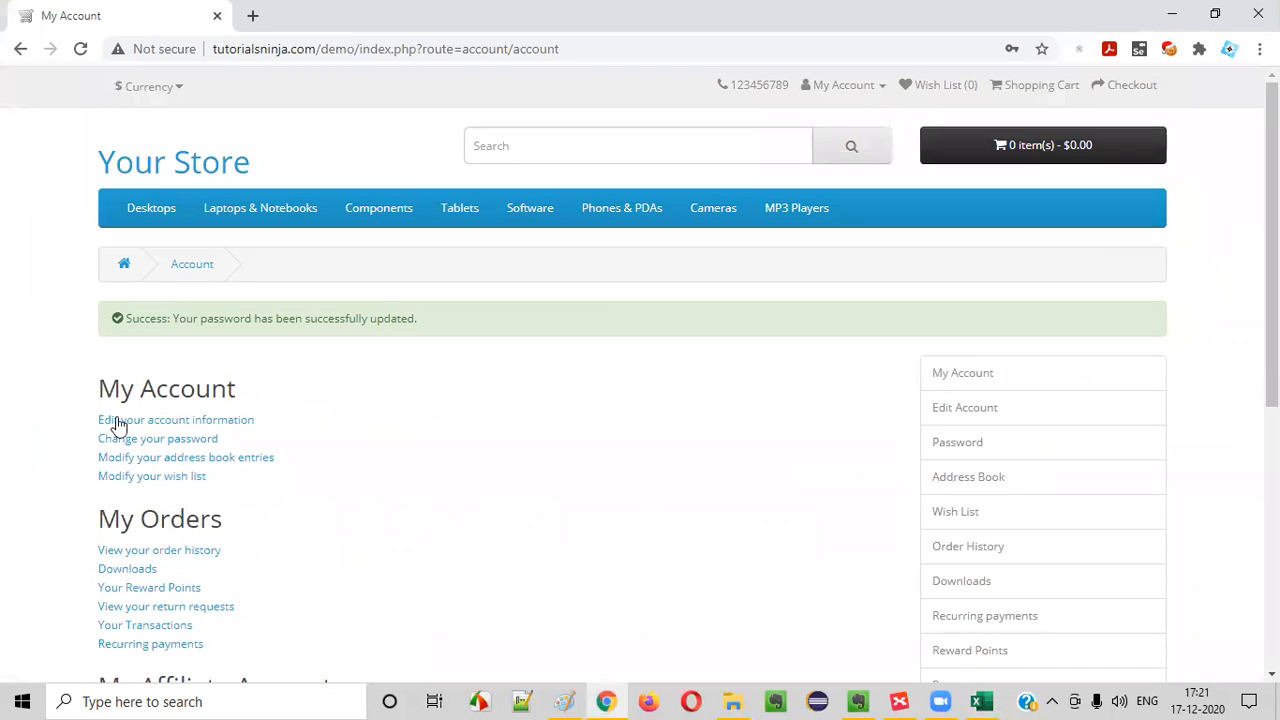
key(alt+Tab)
text(Click on 'Chagne y)
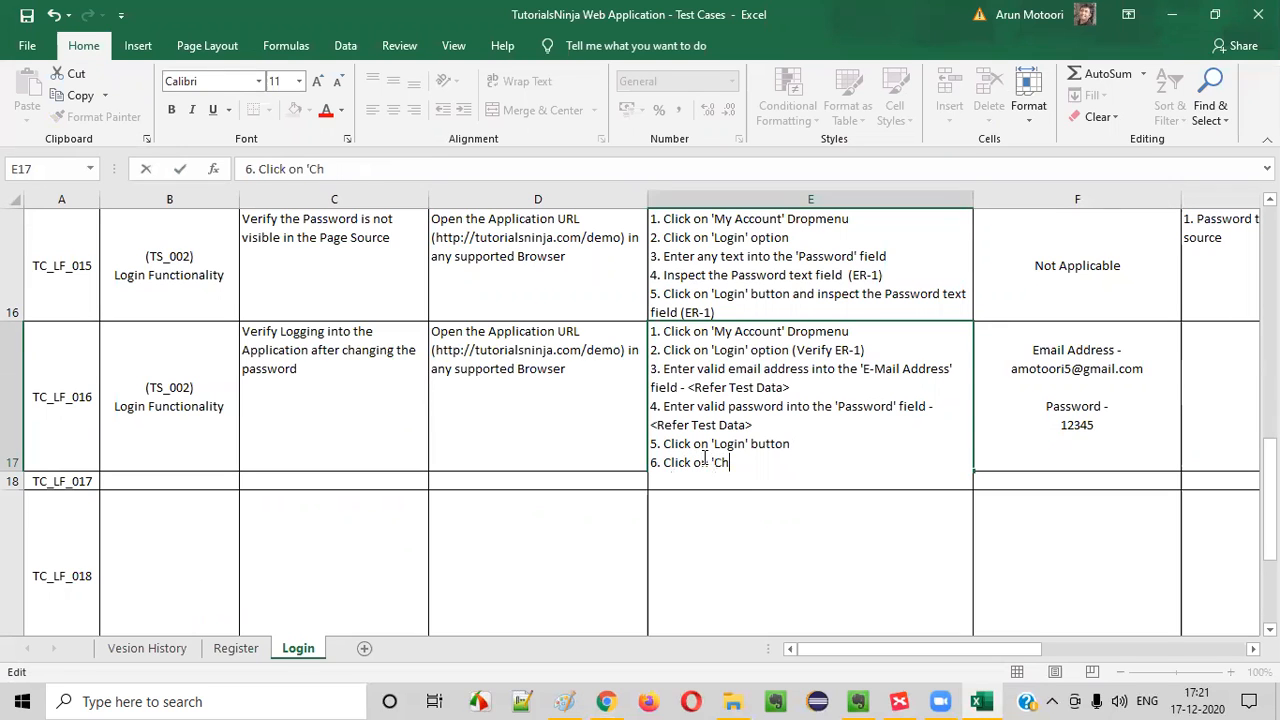
key(BackSpace)
text(nge')
key(alt+Tab)
Switch to Chrome, open the Change Password page to check its fields, and return to the Excel test steps
key(alt+Tab)
key(BackSpace)
text(your Password' link)
key(alt+Tab)
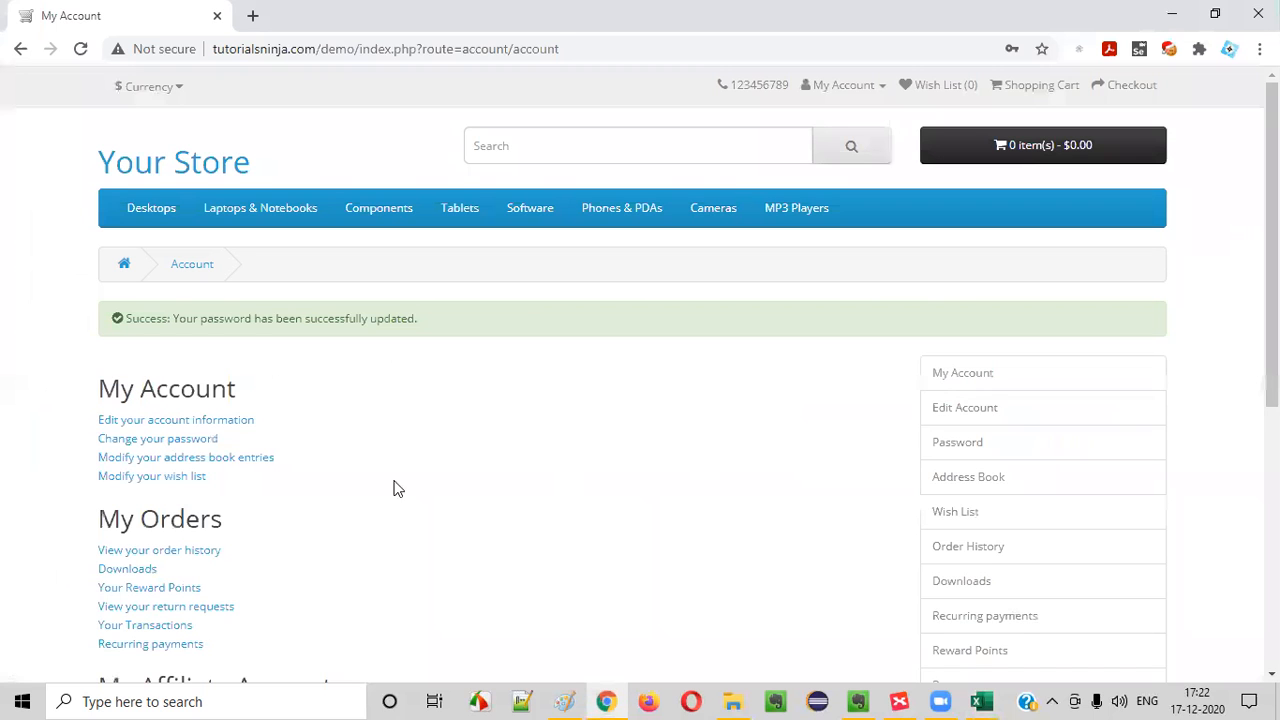
click(180, 446)
scroll(280, 425, down, 1)
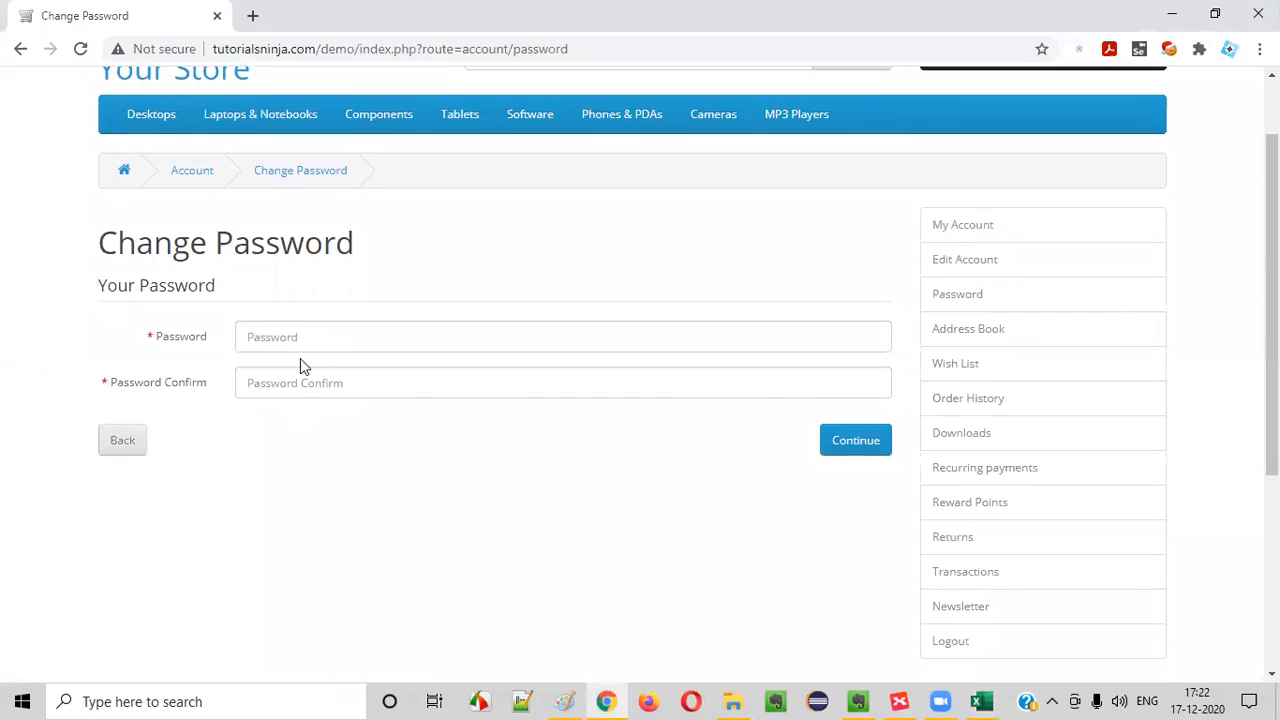
key(alt+Tab)
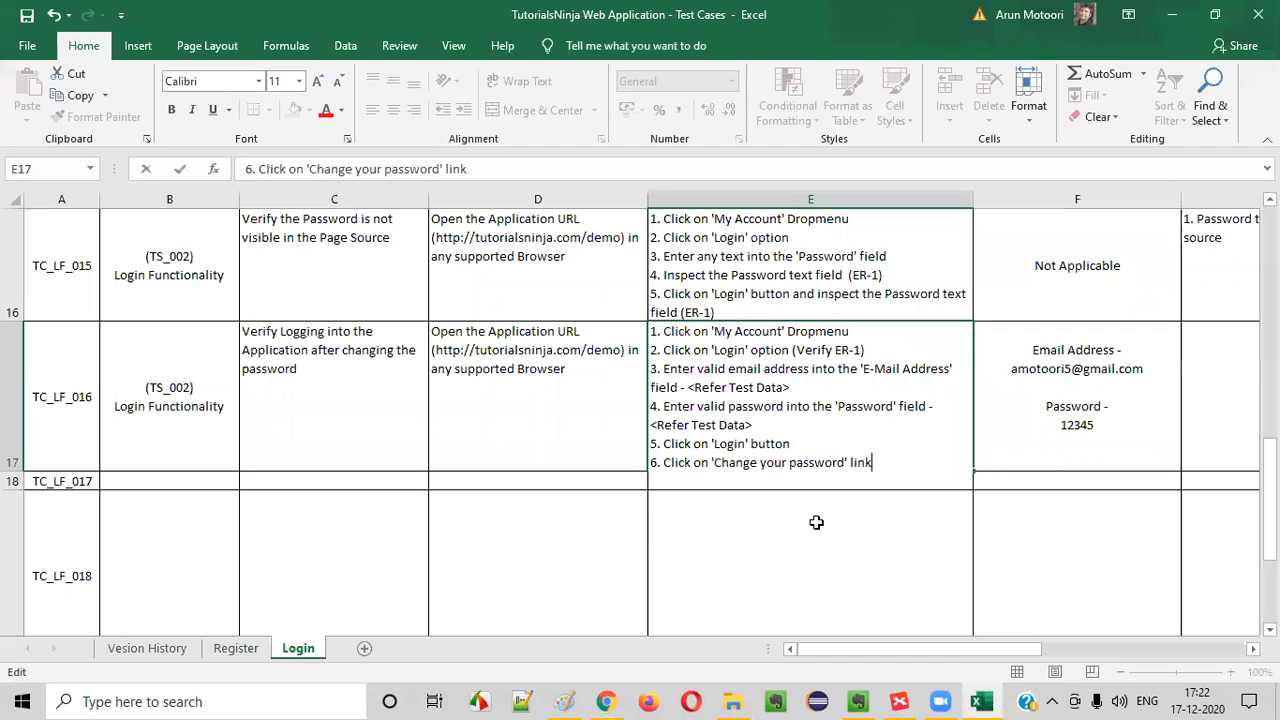
Add line 7 to the TC_LF_016 test steps in E17 about entering the new password into the 'Password' and 'Confirm Password' fields
key(alt+Return)
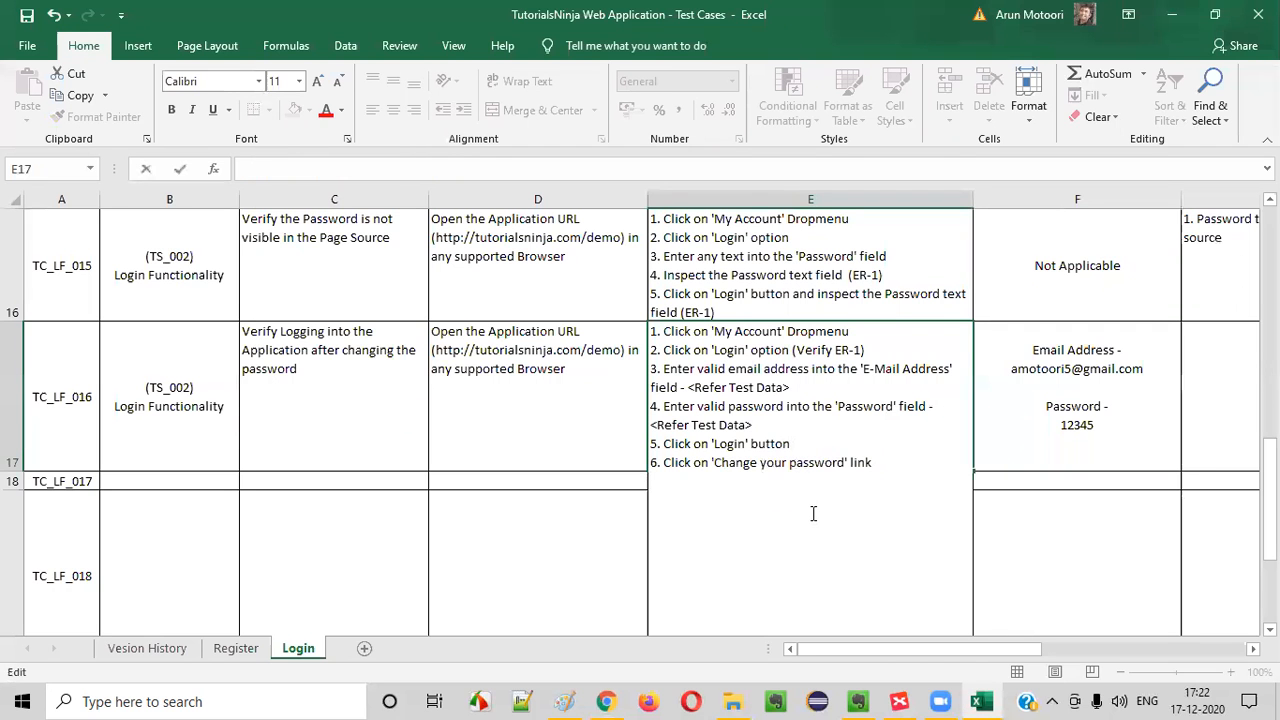
text(7. Enter new passow)
text(rd)
key(BackSpace)
key(BackSpace)
key(BackSpace)
key(BackSpace)
text(word into the)
key(alt+Tab)
key(alt+Tab)
text('Passwor)
text(and 'Confirm P)
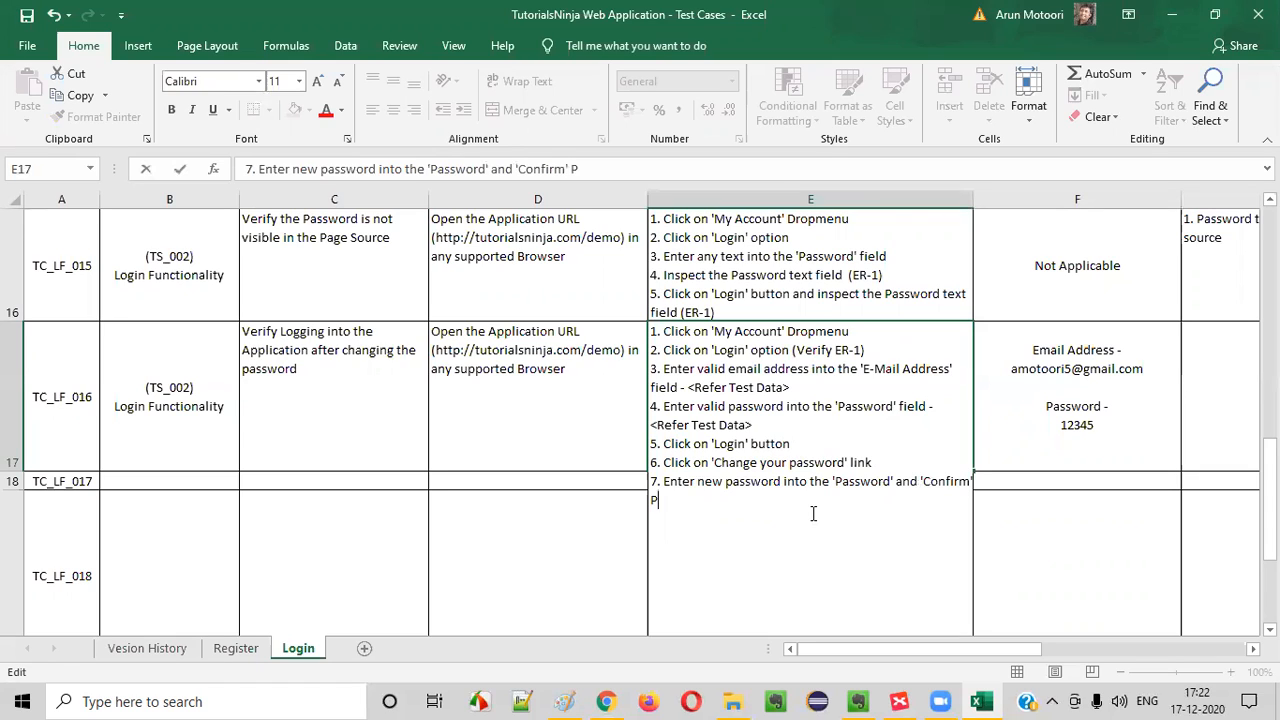
key(BackSpace)
text(Password)
Check the field names on the store's Change Password page in Chrome and reword the end of line 7 in Excel as "'Password Confirm' fields"
key(alt+Tab)
key(alt+Tab)
key(BackSpace)
key(BackSpace)
key(BackSpace)
key(BackSpace)
key(BackSpace)
key(BackSpace)
key(BackSpace)
key(BackSpace)
key(BackSpace)
key(BackSpace)
key(BackSpace)
key(BackSpace)
key(BackSpace)
key(BackSpace)
key(BackSpace)
key(BackSpace)
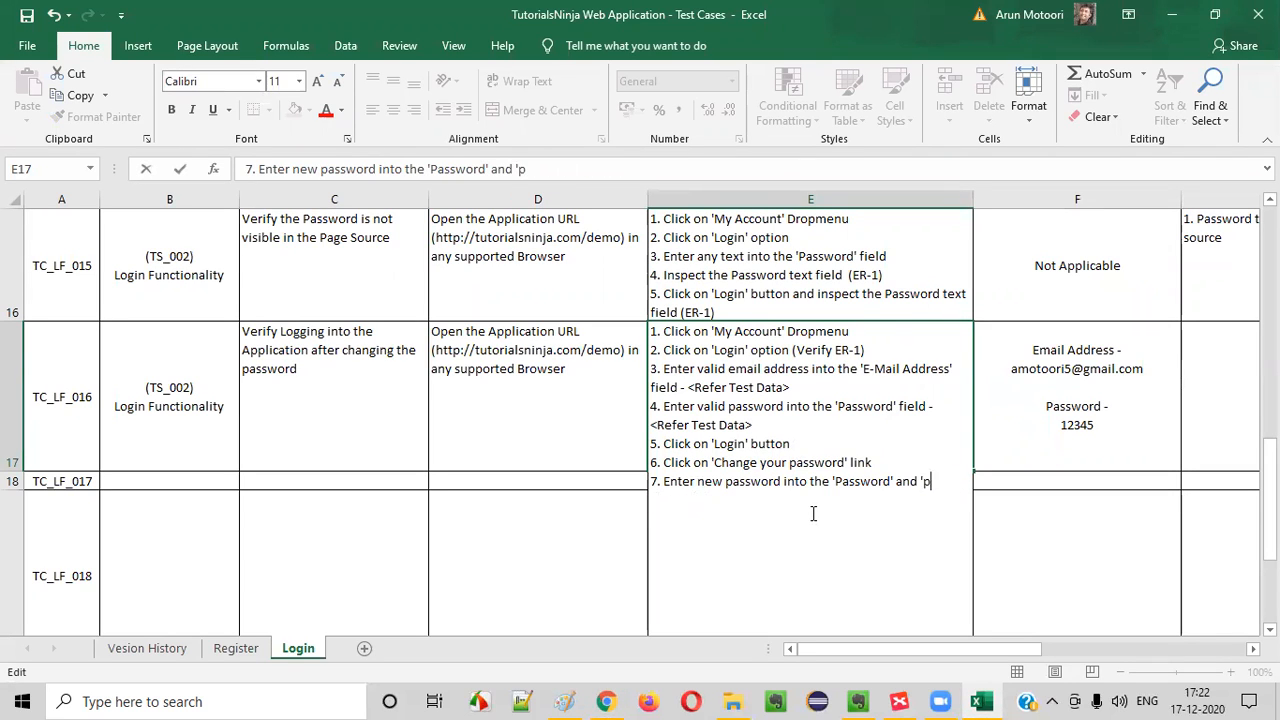
text(Password )
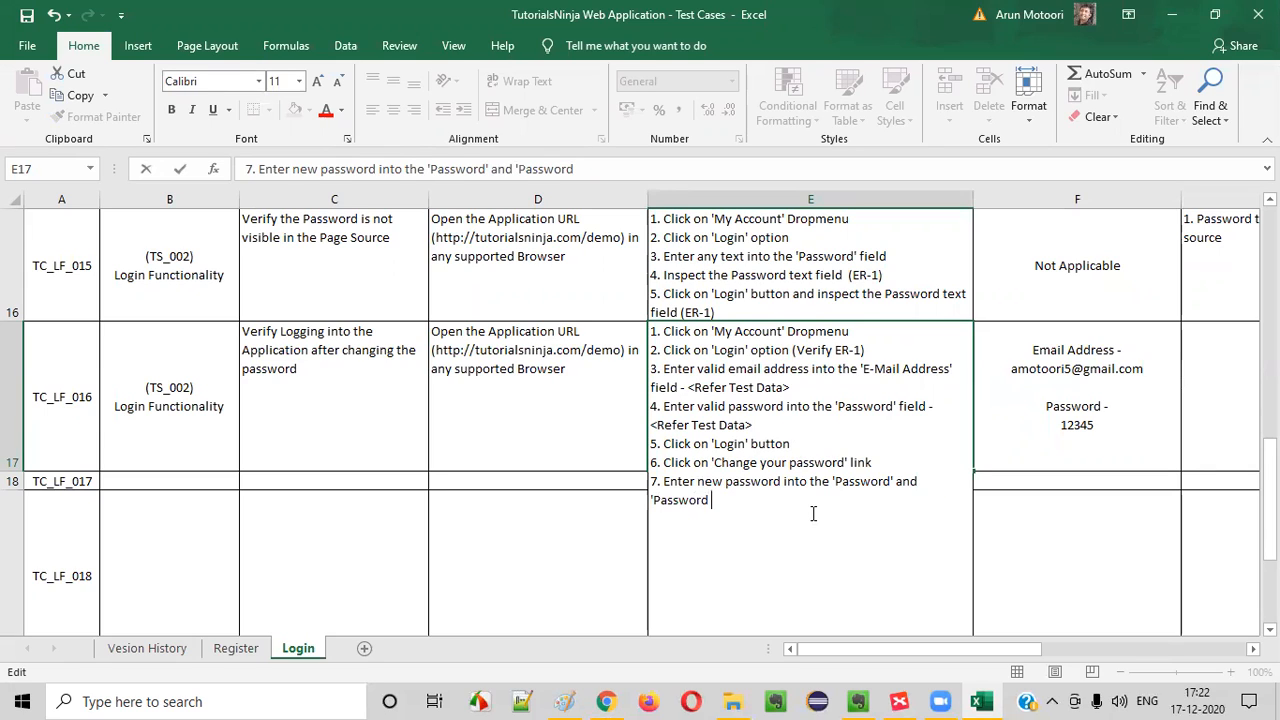
text(Confirm' fields)
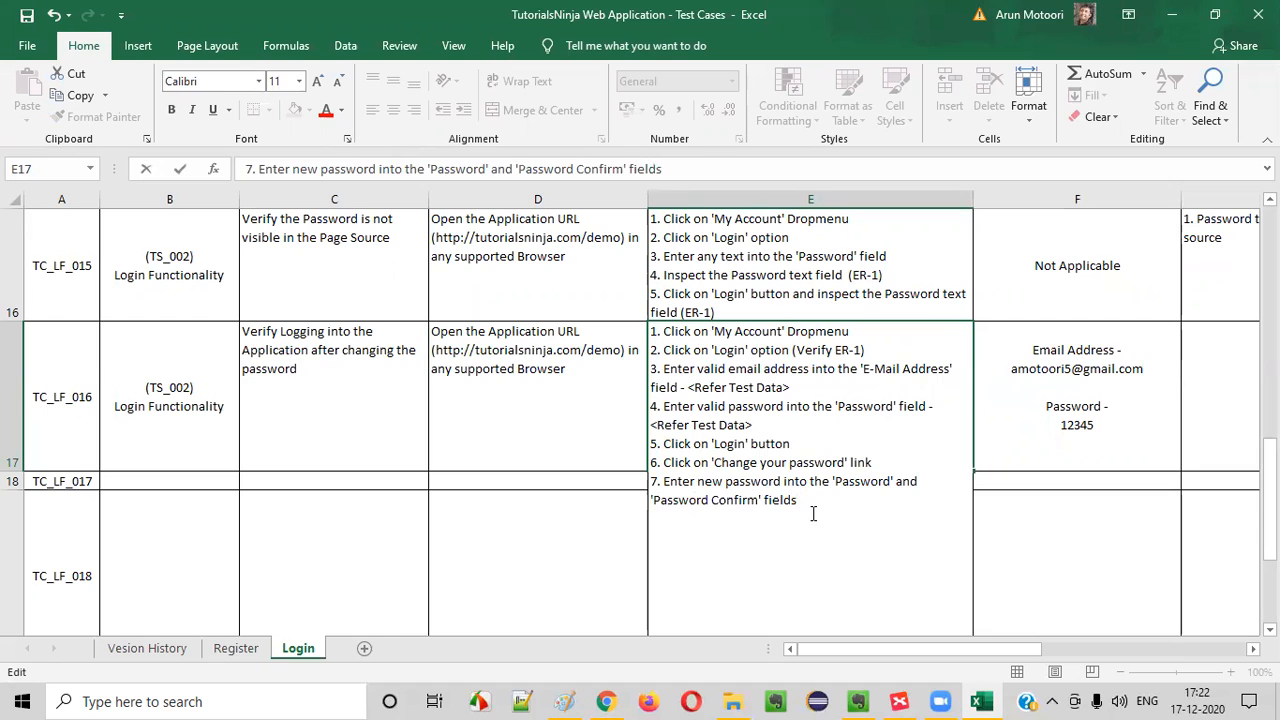
key(alt+Tab)
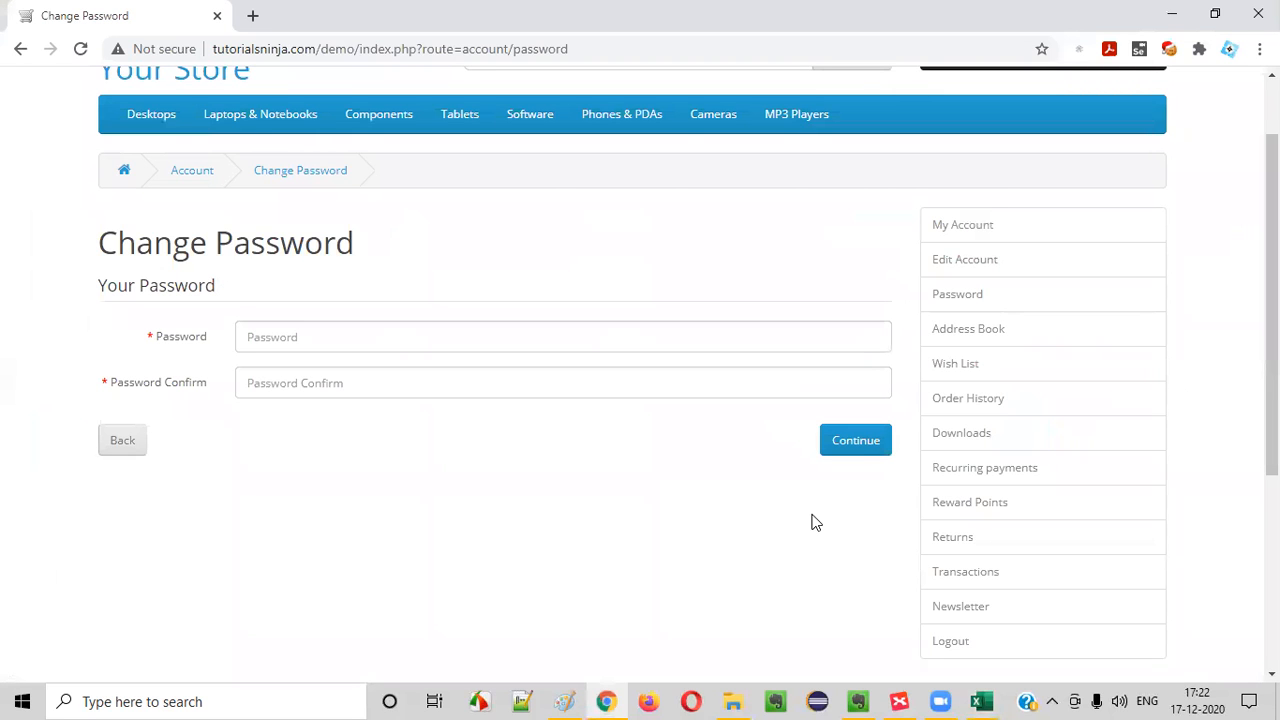
key(alt+Tab)
Add the line "8. Click on 'Continue' button" to the test steps in E17
key(alt+Return)
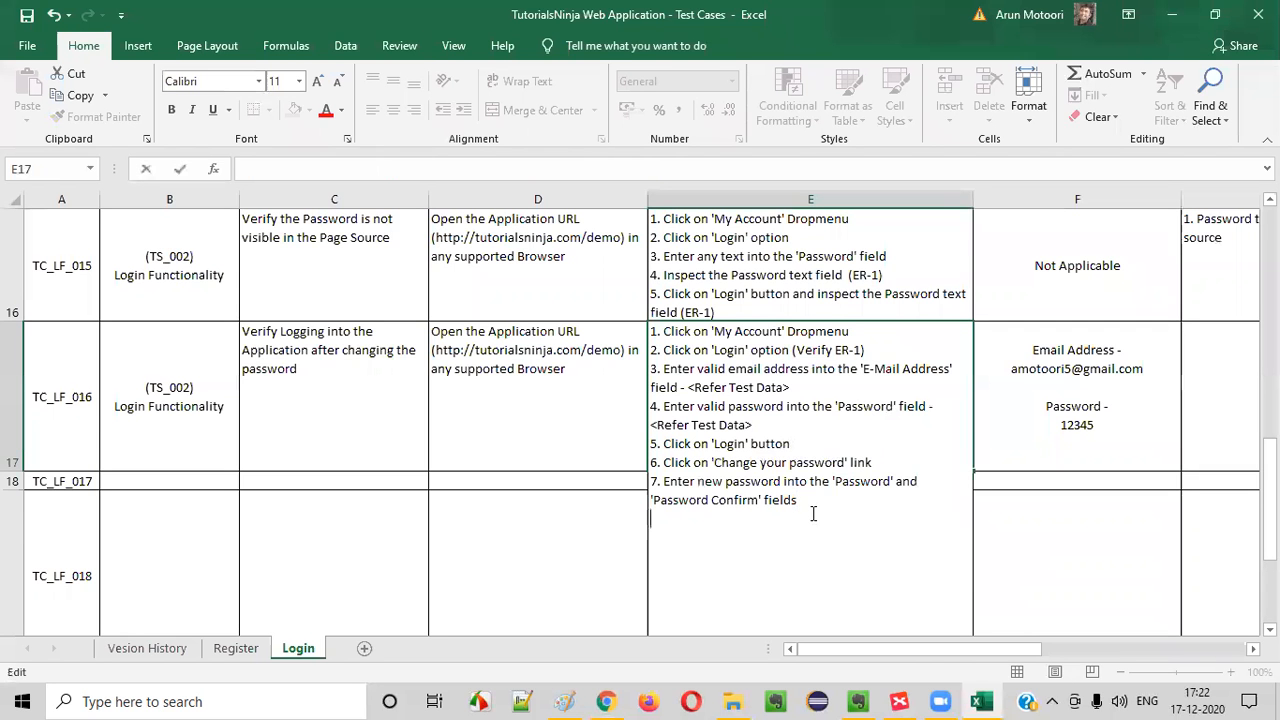
text(8. Cli)
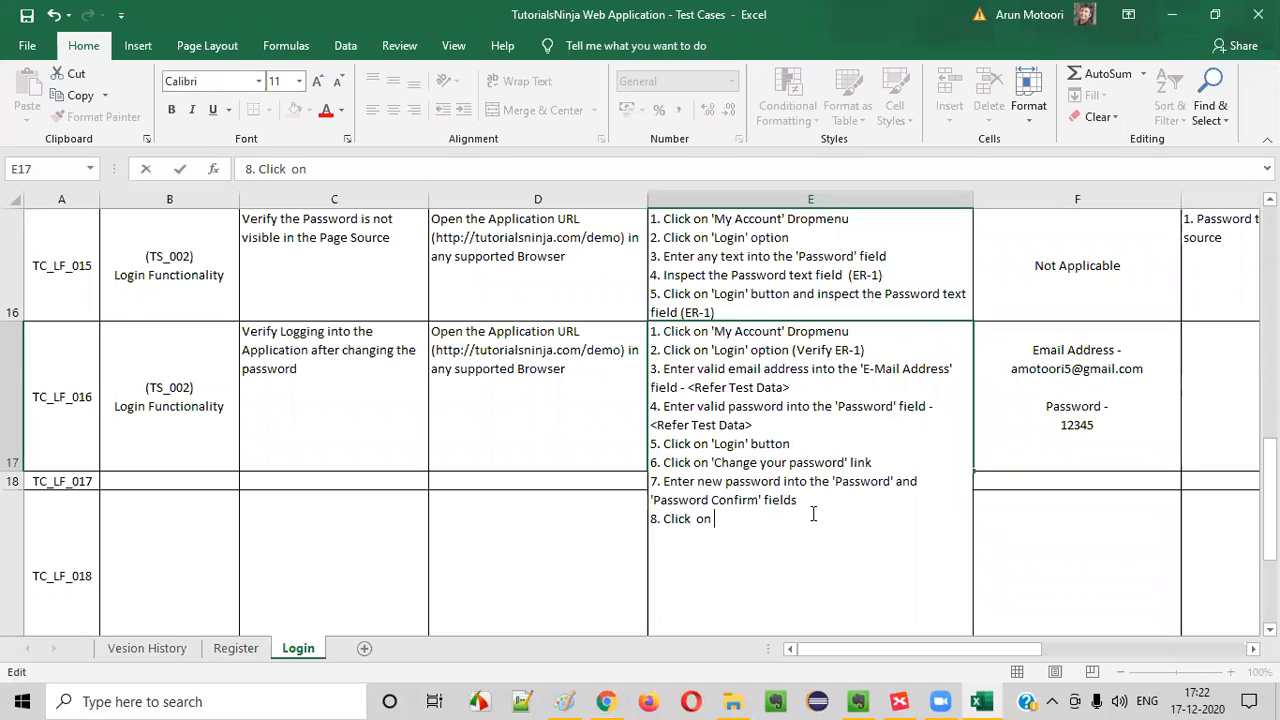
text(ck  o)
key(BackSpace)
key(BackSpace)
text(on 'Continue' button)
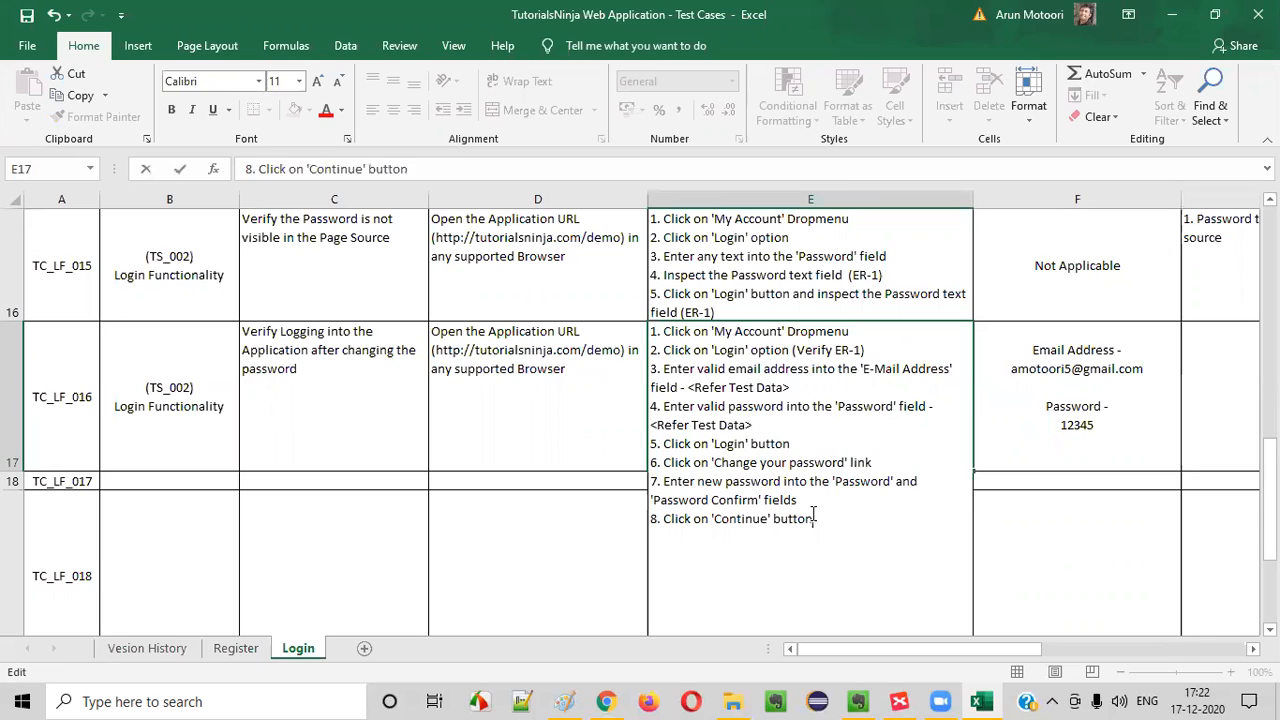
Start line 9 in E17, look at the Change Password page in Chrome, and replace the draft word "Repeat" with "Click on" in Excel
key(alt+Return)
text(9. Repeat)
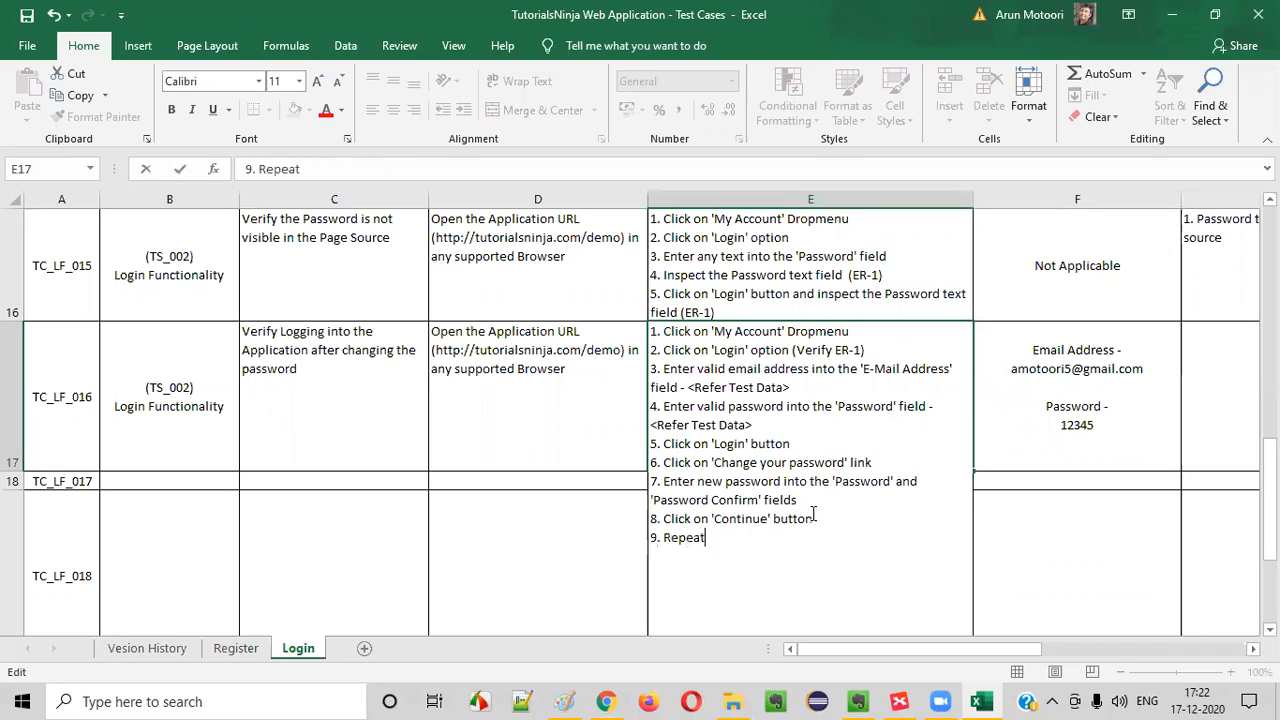
key(alt+Tab)
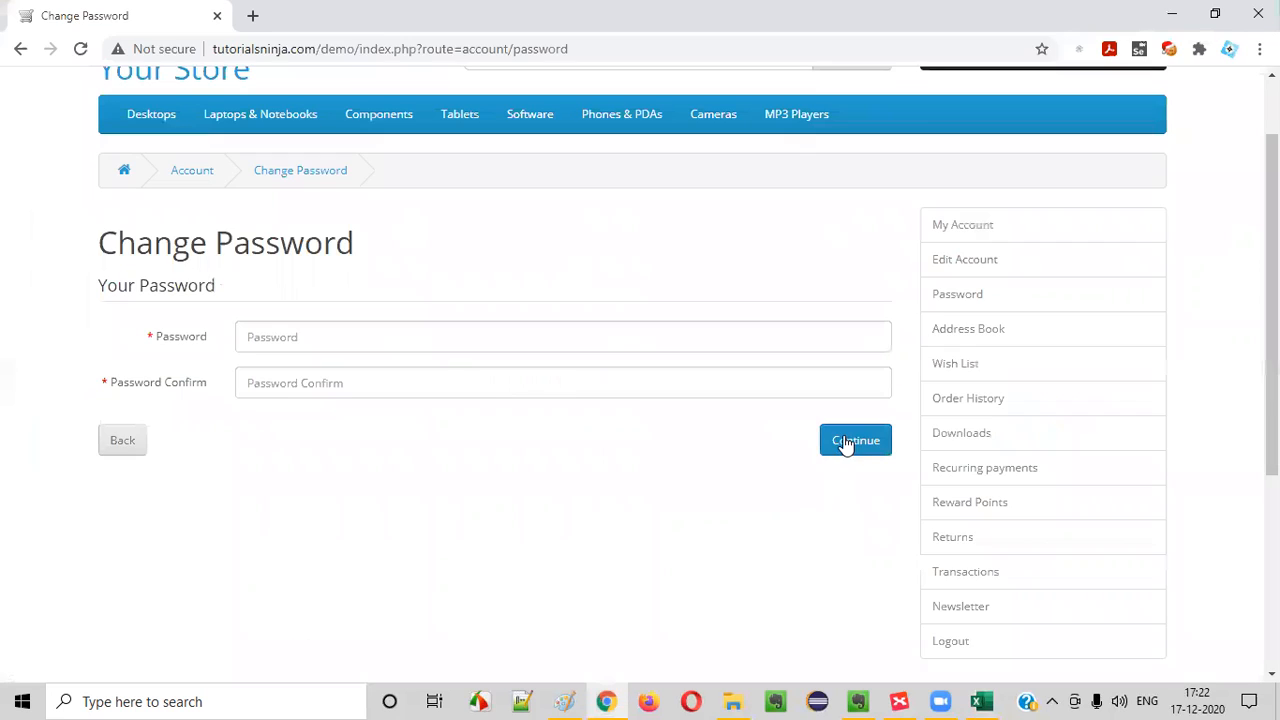
scroll(865, 255, up, 1)
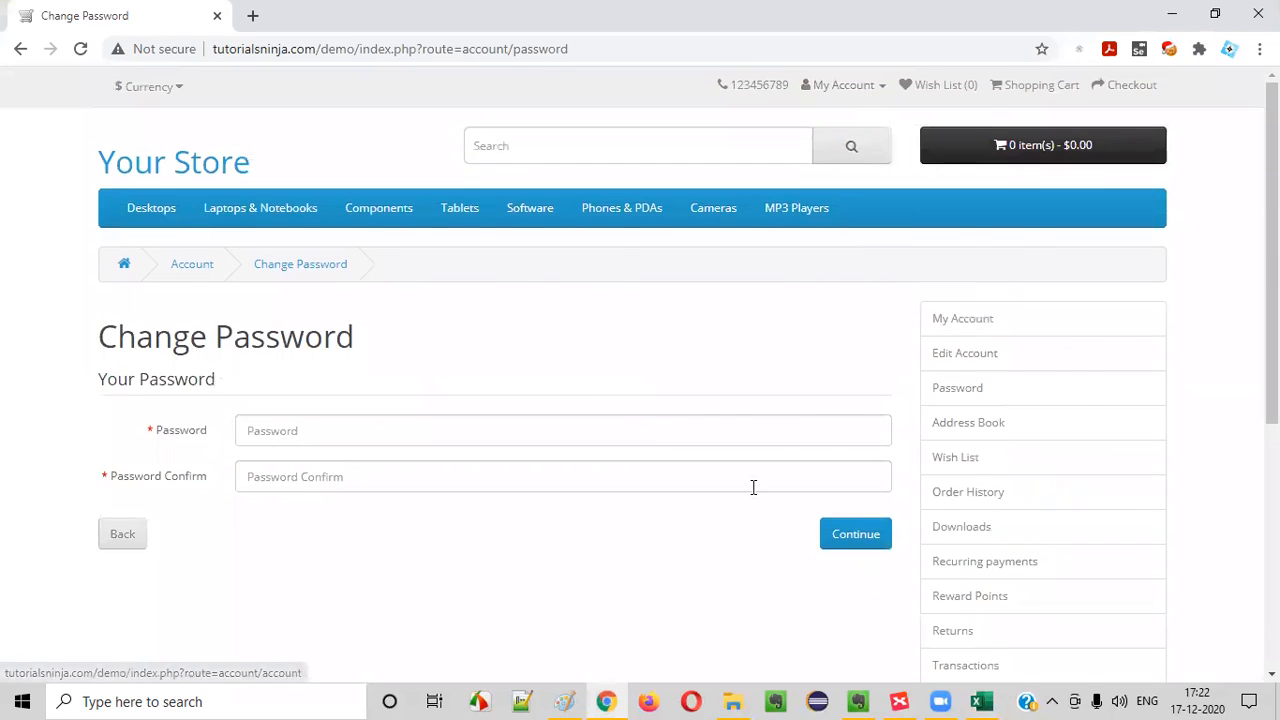
key(alt+Tab)
drag(664, 543, 745, 550)
text(Click on)
Check the My Account menu in Chrome and complete line 9 in Excel as "Click on 'My Account' Dropmenu and select 'Logout' option"
key(alt+Tab)
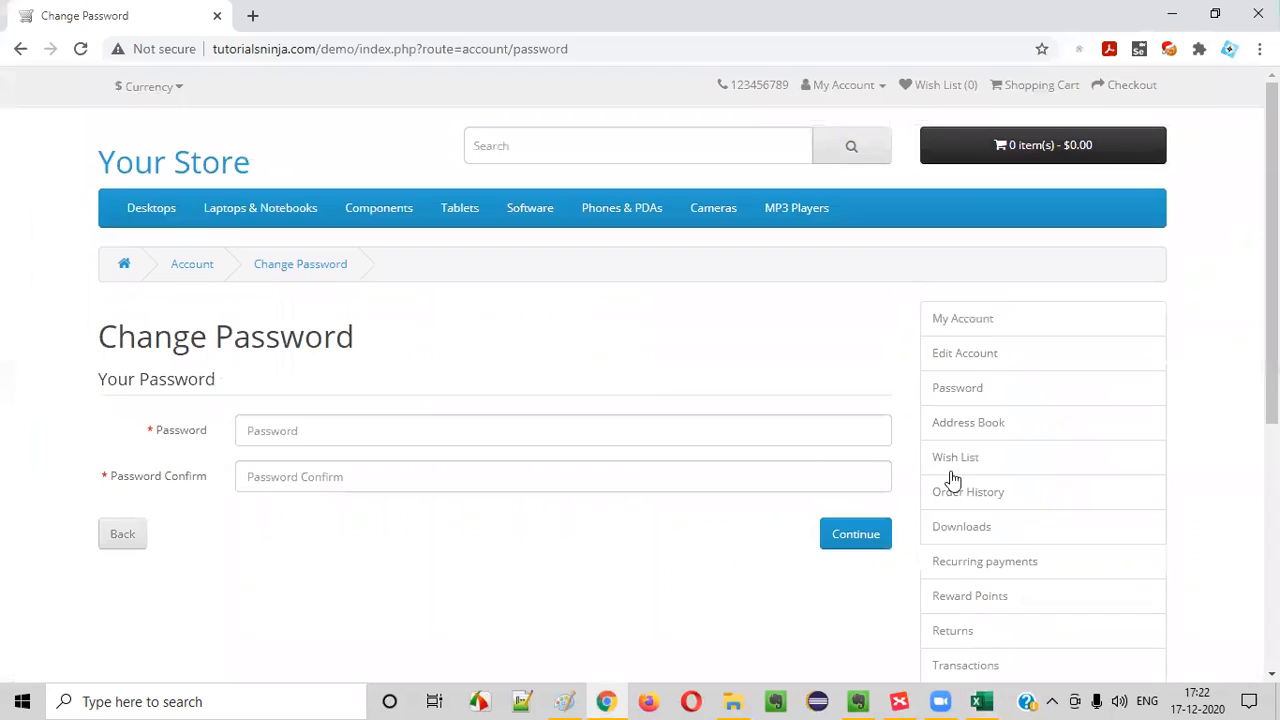
click(848, 90)
key(alt+Tab)
text(;)
key(BackSpace)
text('M)
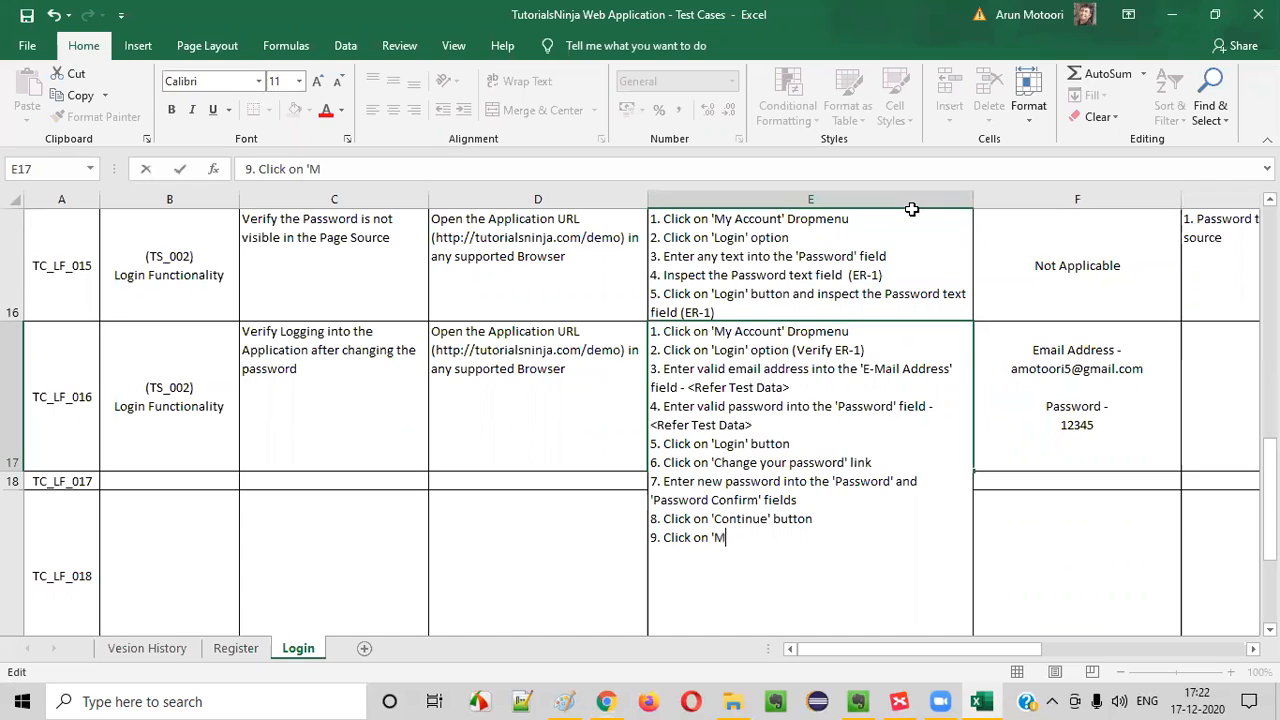
text(y Account' Drop)
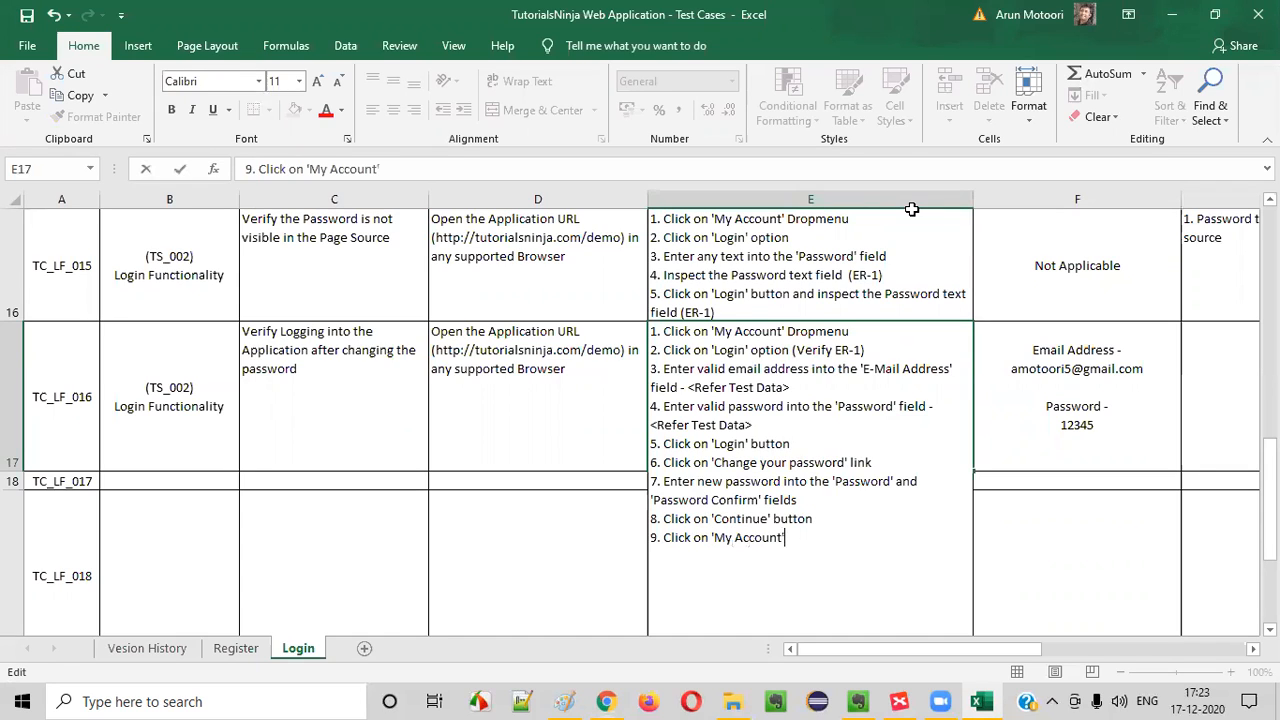
text(menu an)
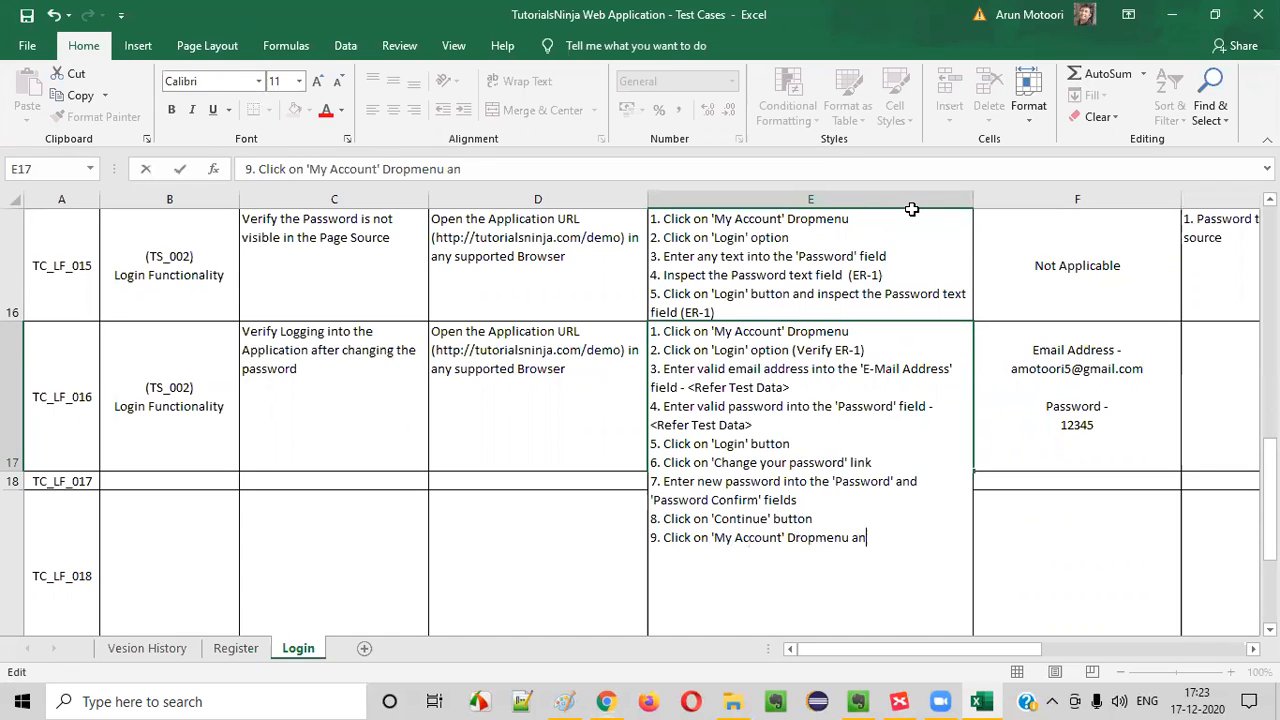
text(d)
text(s)
text(elect 'Logout' option)
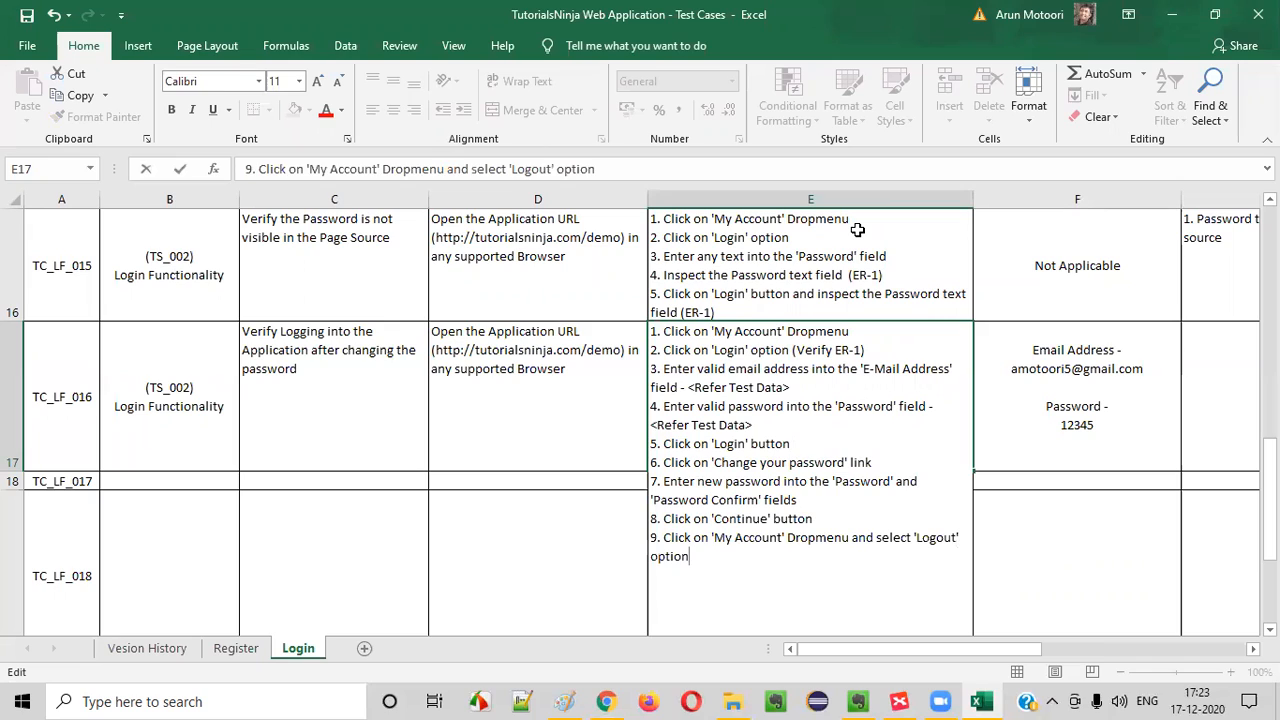
Add the line "10. Repeat steps 1 to 5 (ER-1)" to E17, reviewing the referenced steps, and commit the cell
key(alt+Return)
text(11)
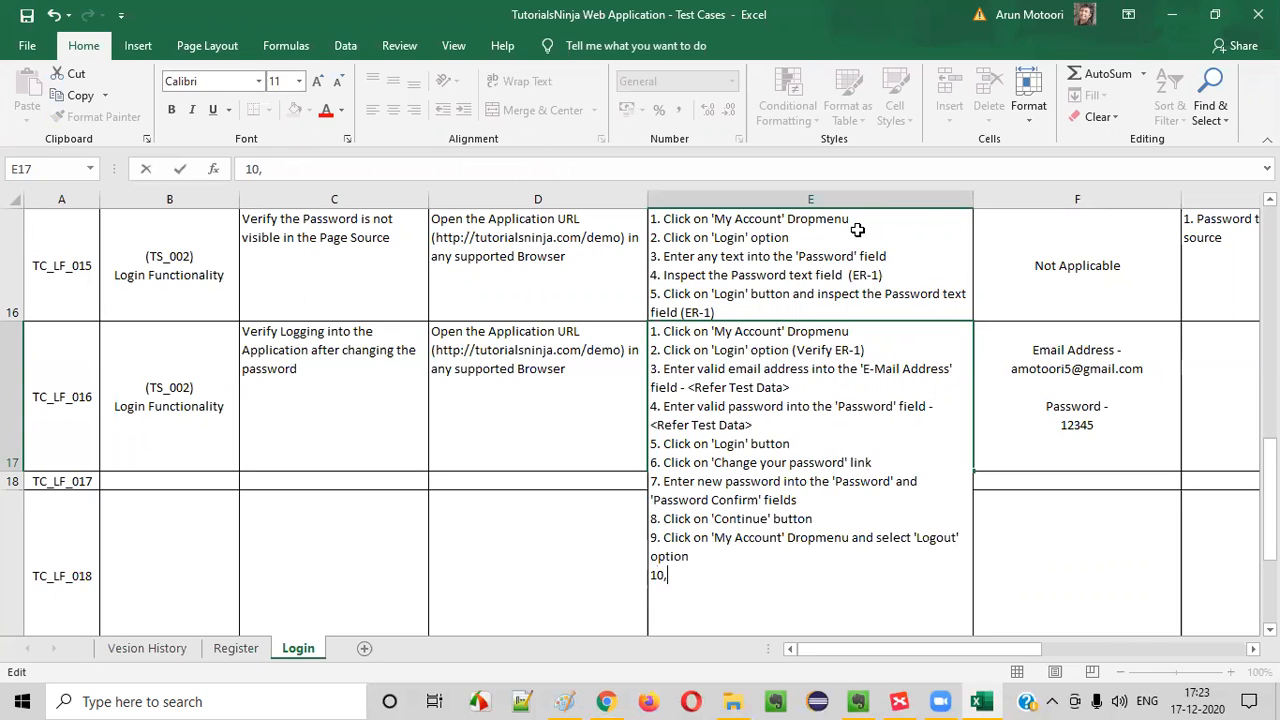
text(. Repeat steps)
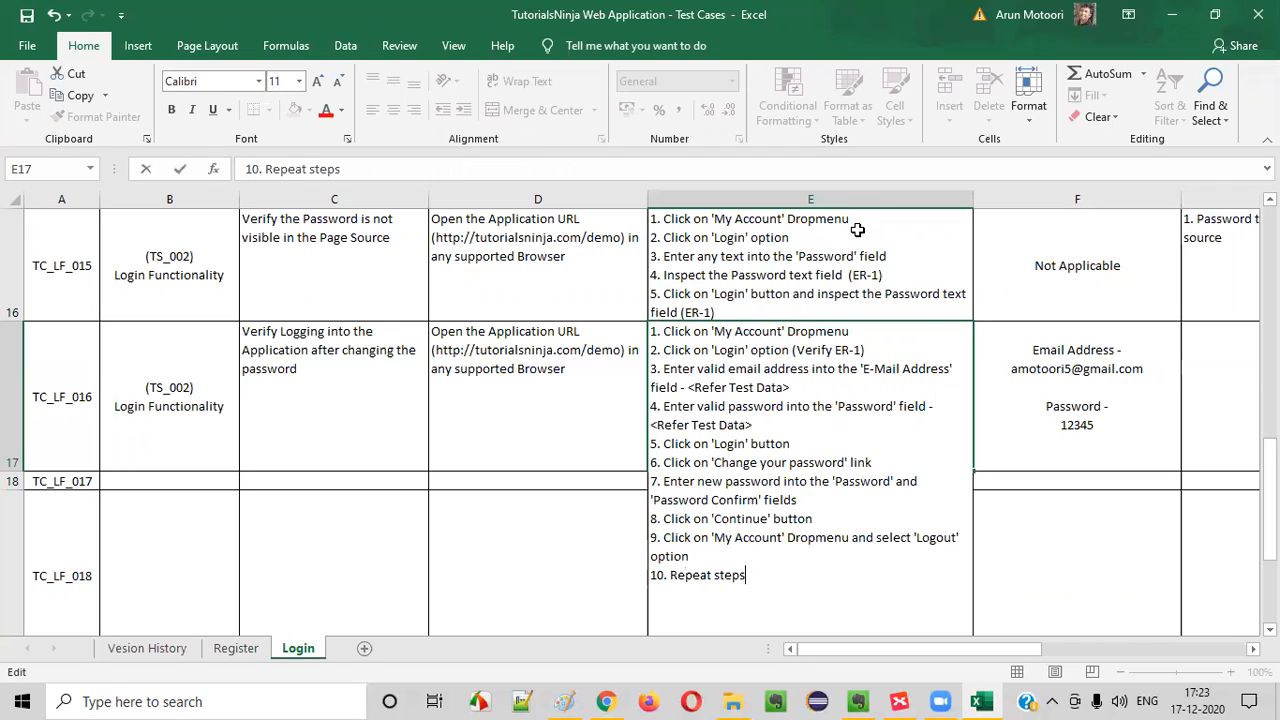
text( 1 to 5)
drag(658, 425, 818, 526)
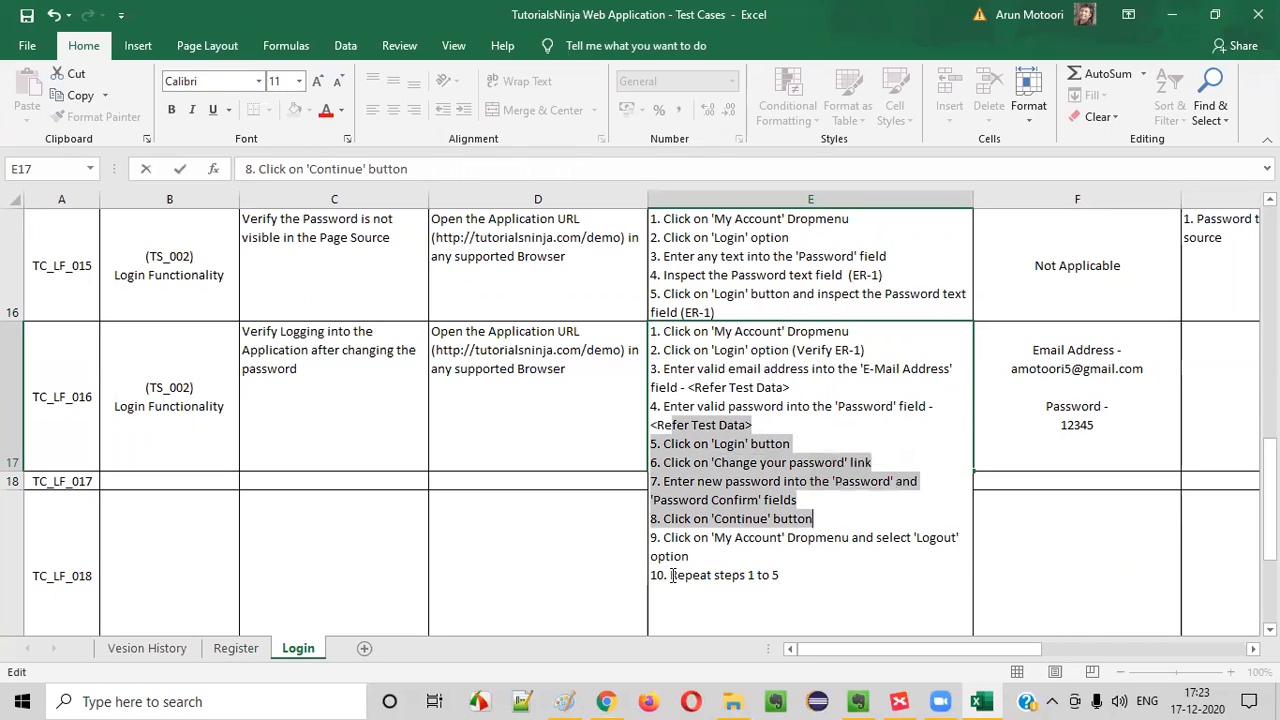
drag(672, 575, 806, 574)
drag(664, 332, 805, 437)
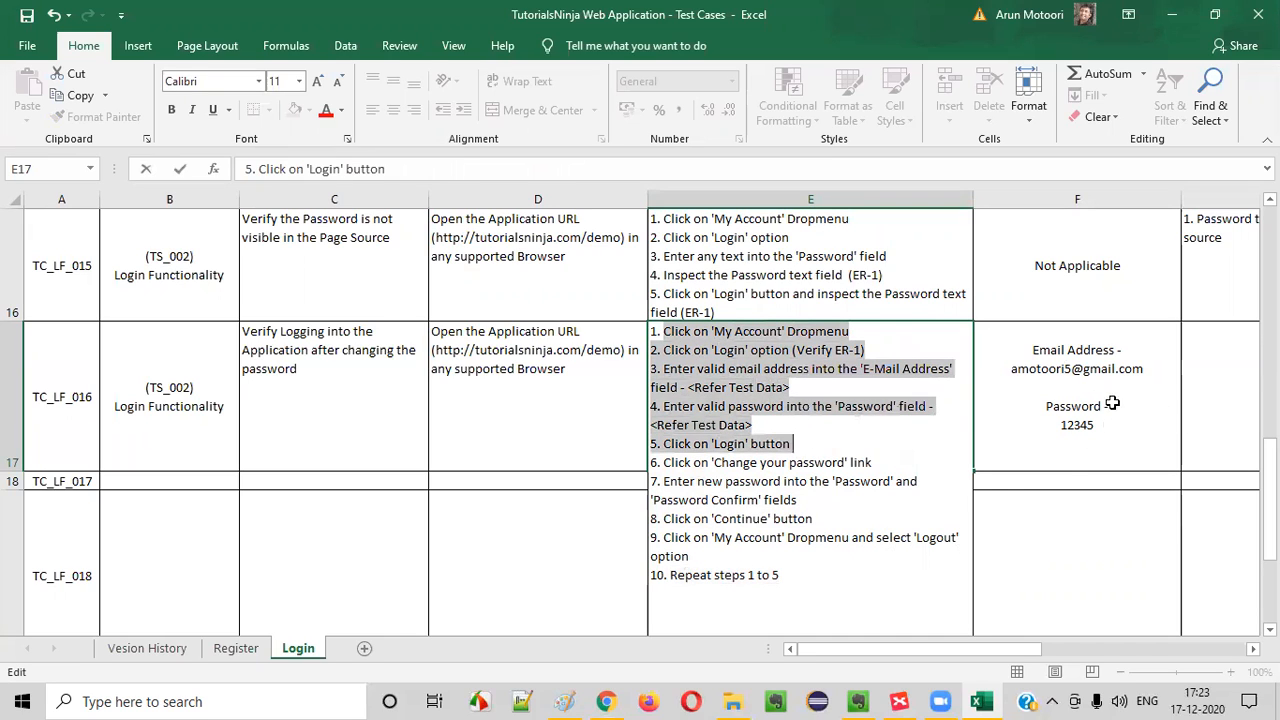
click(806, 577)
text((ER-1)
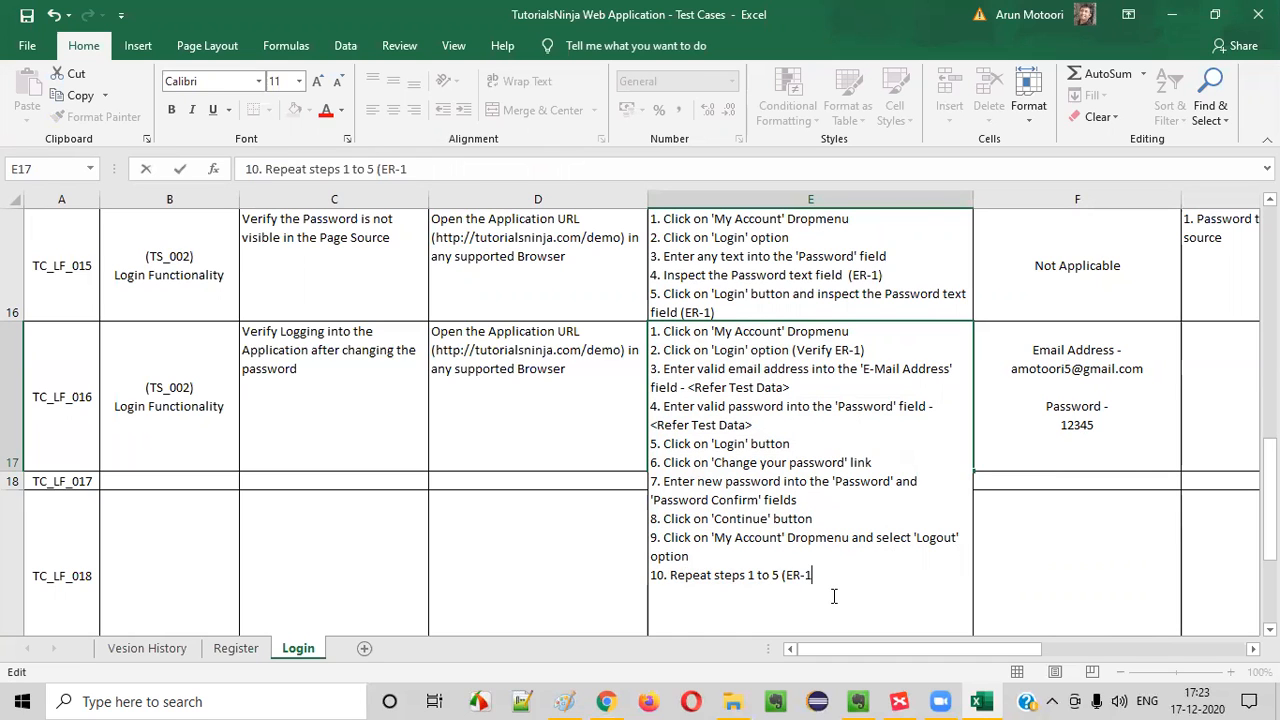
key(ctrl+Return)
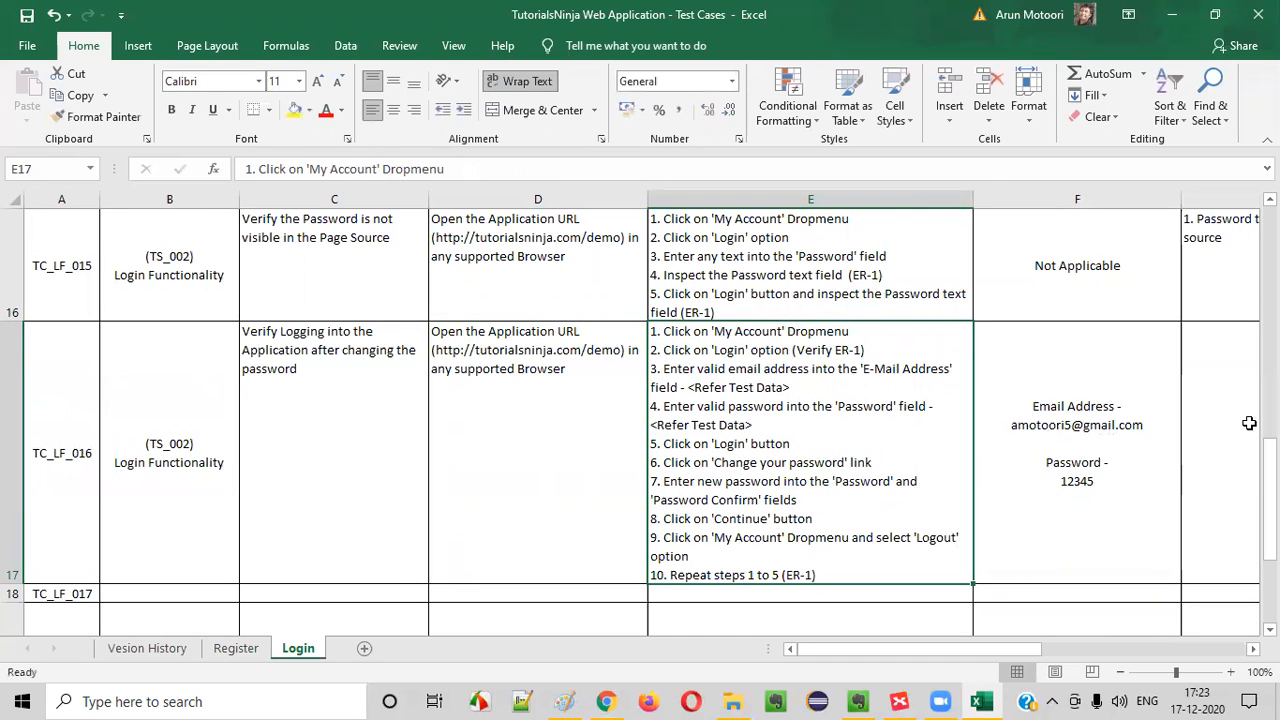
Enter the expected result "1. User should not be allowed to login" for TC_LF_016 in G17
click(1221, 412)
text(1. uSER)
key(BackSpace)
key(BackSpace)
key(BackSpace)
key(BackSpace)
key(BackSpace)
text(uSER)
key(BackSpace)
key(BackSpace)
key(BackSpace)
key(BackSpace)
text(User shlu)
key(BackSpace)
key(BackSpace)
text(ould)
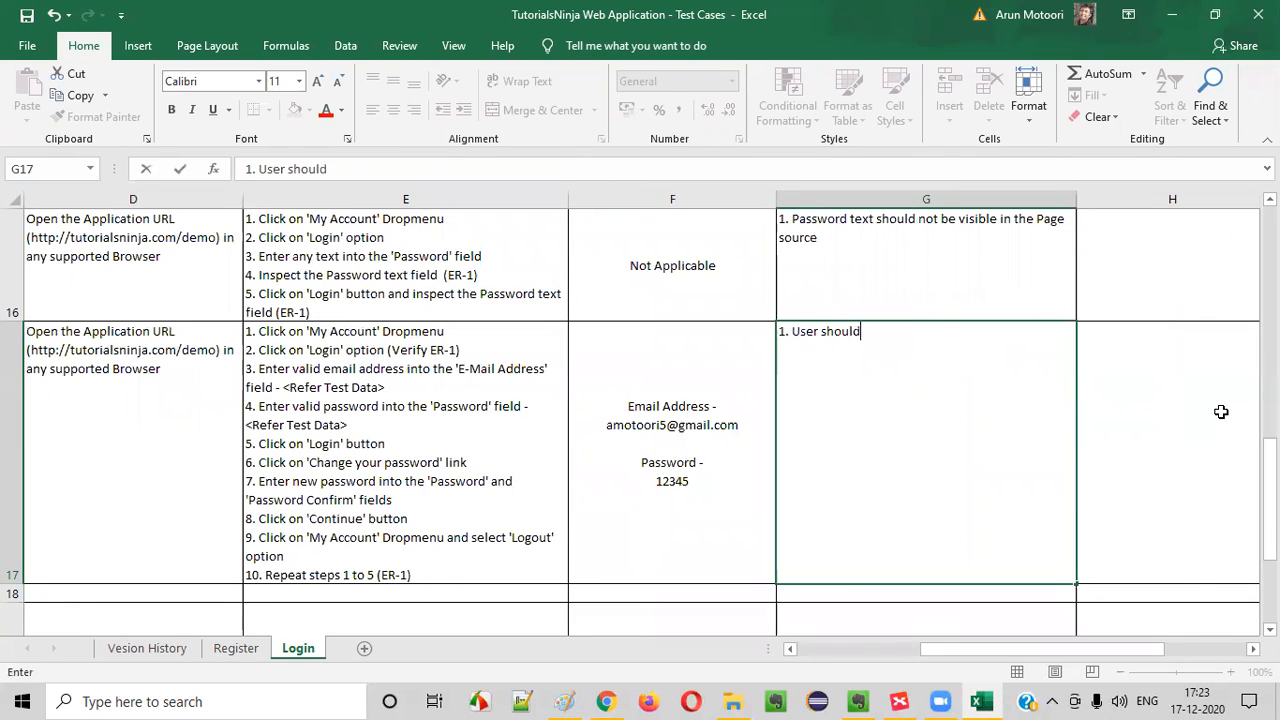
text( not be allowed to login)
Reopen the test steps in E17 and add line 11, starting with "Enter new cred"
click(417, 555)
double_click(431, 575)
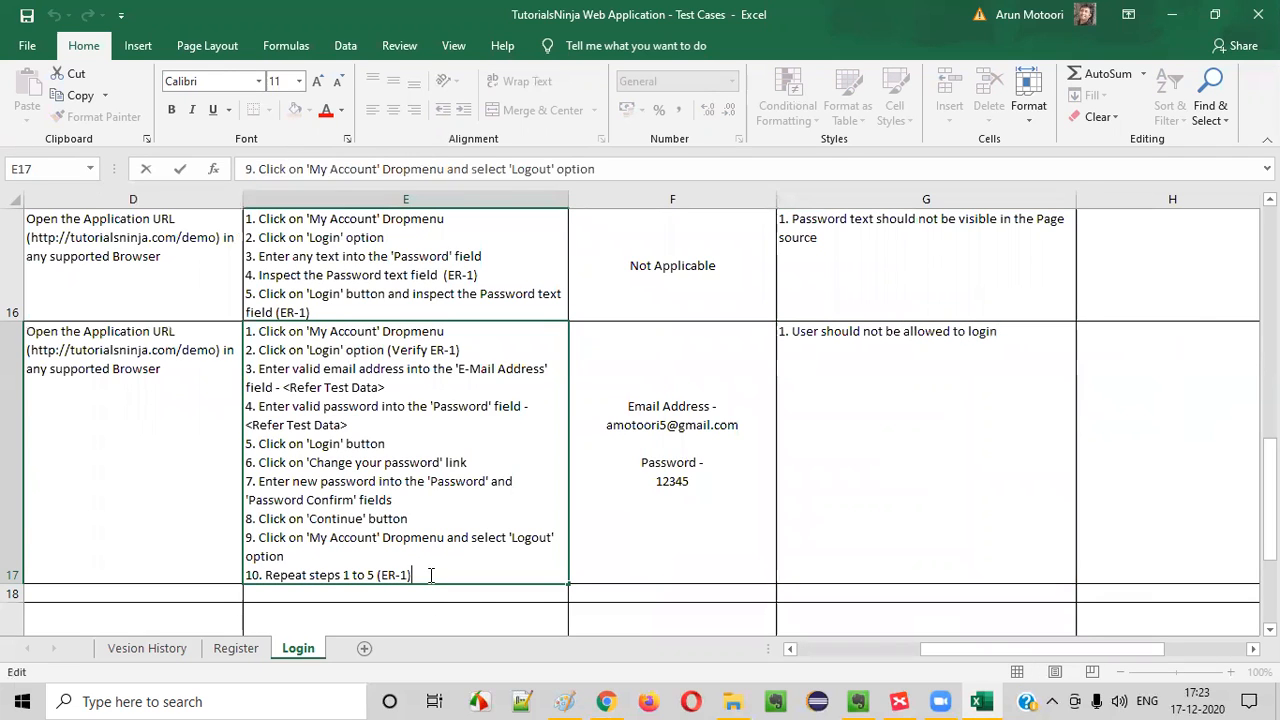
key(alt+Return)
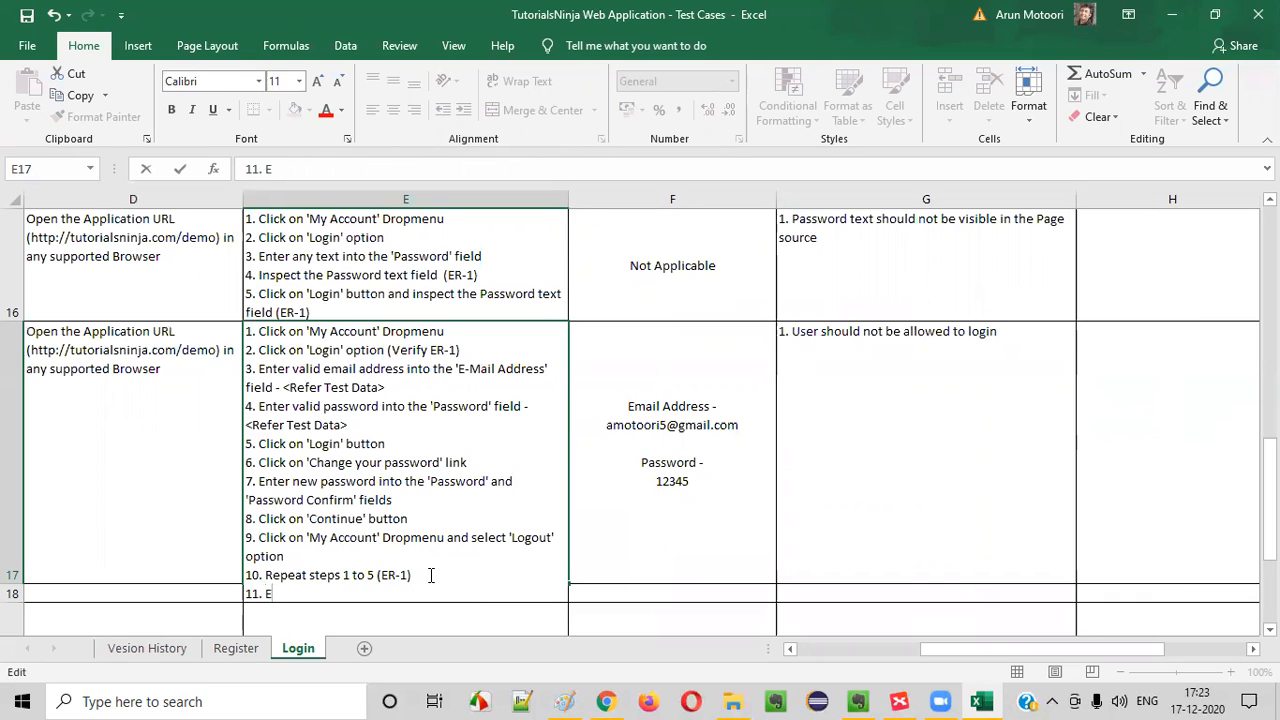
text(11. Enter new credentials)
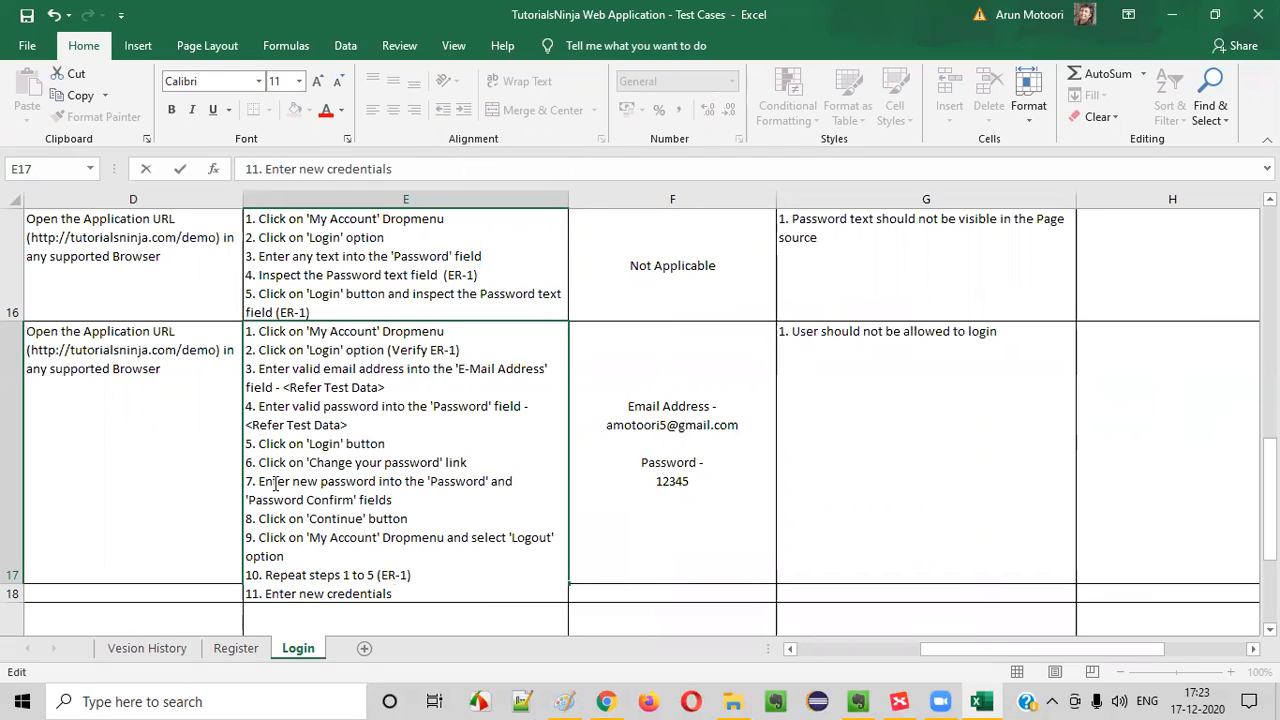
Complete line 11 of the test steps in E17 as "Enter new credentials given in Step 7 and click on 'Login' button"
drag(259, 462, 408, 518)
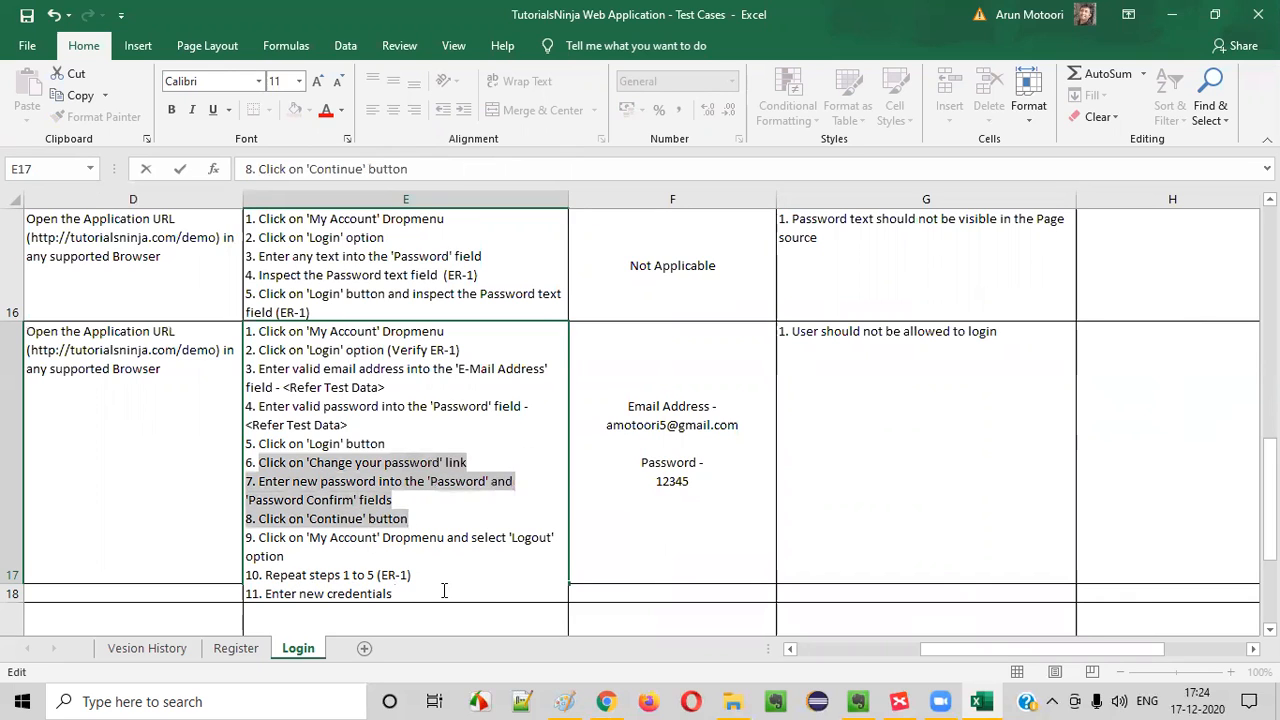
drag(284, 481, 410, 496)
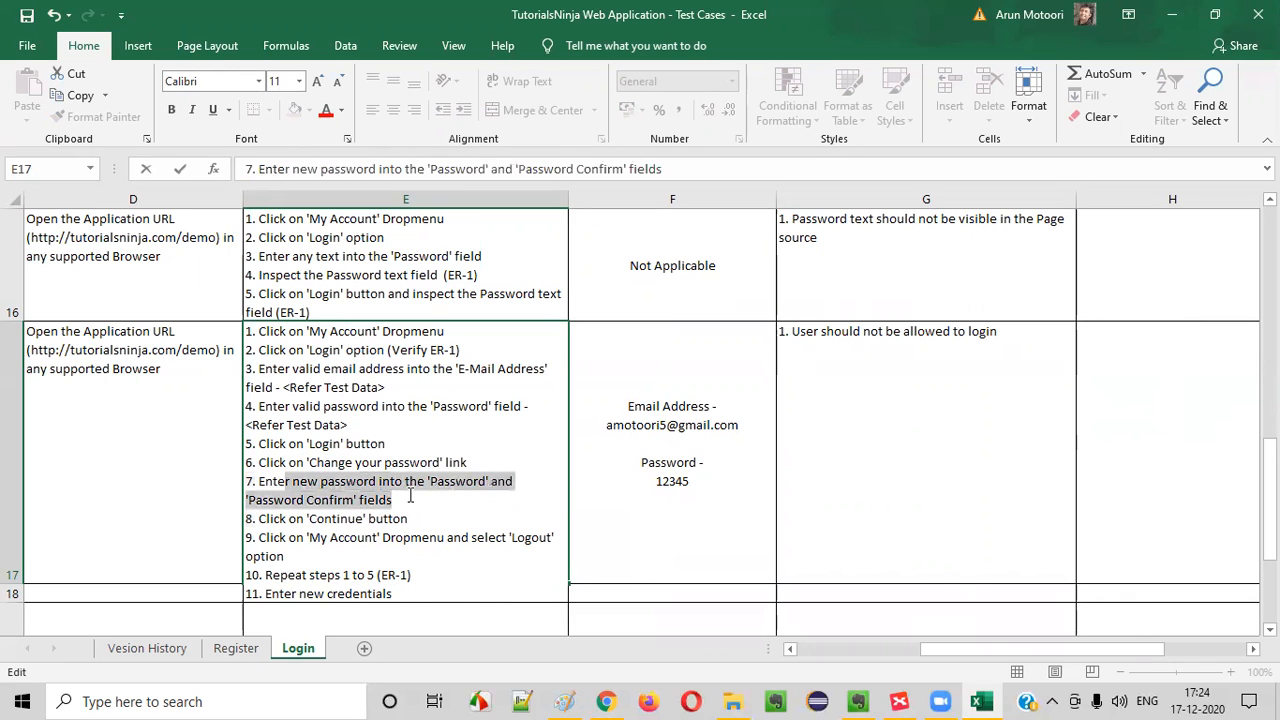
click(410, 598)
text(given in Step 7)
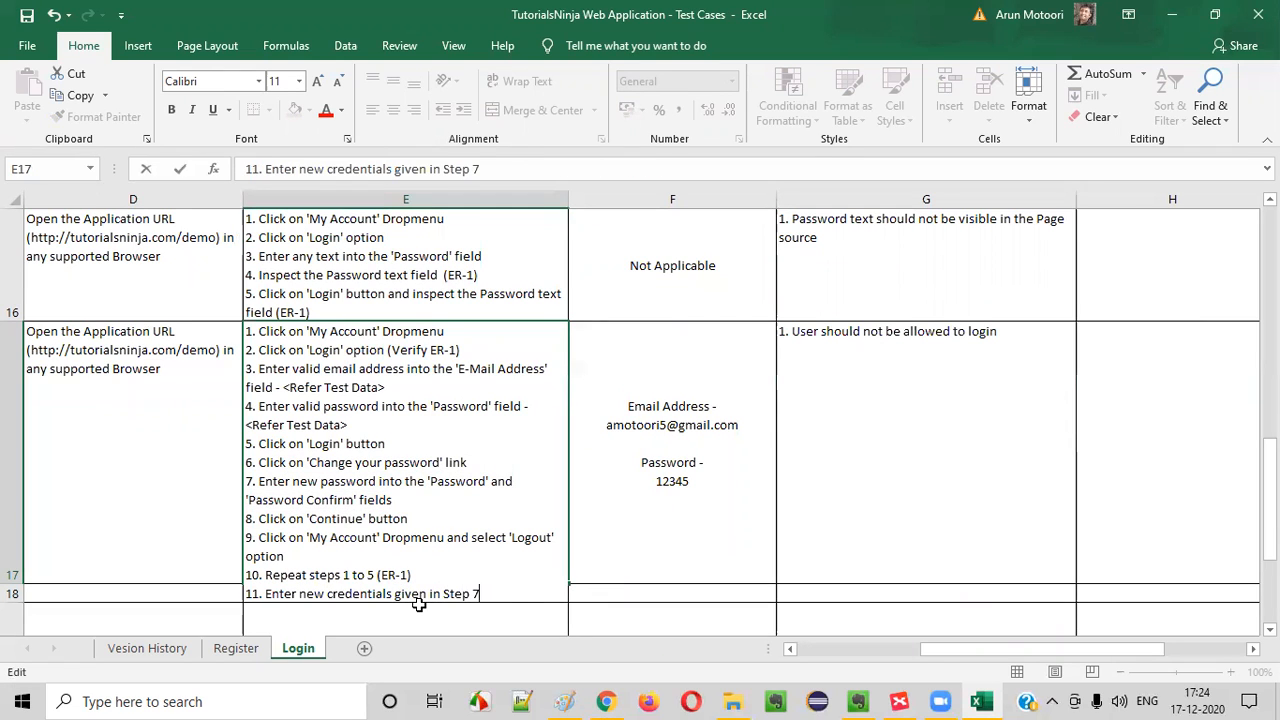
text( and click on 'Login' button)
key(Return)
scroll(420, 606, down, 1)
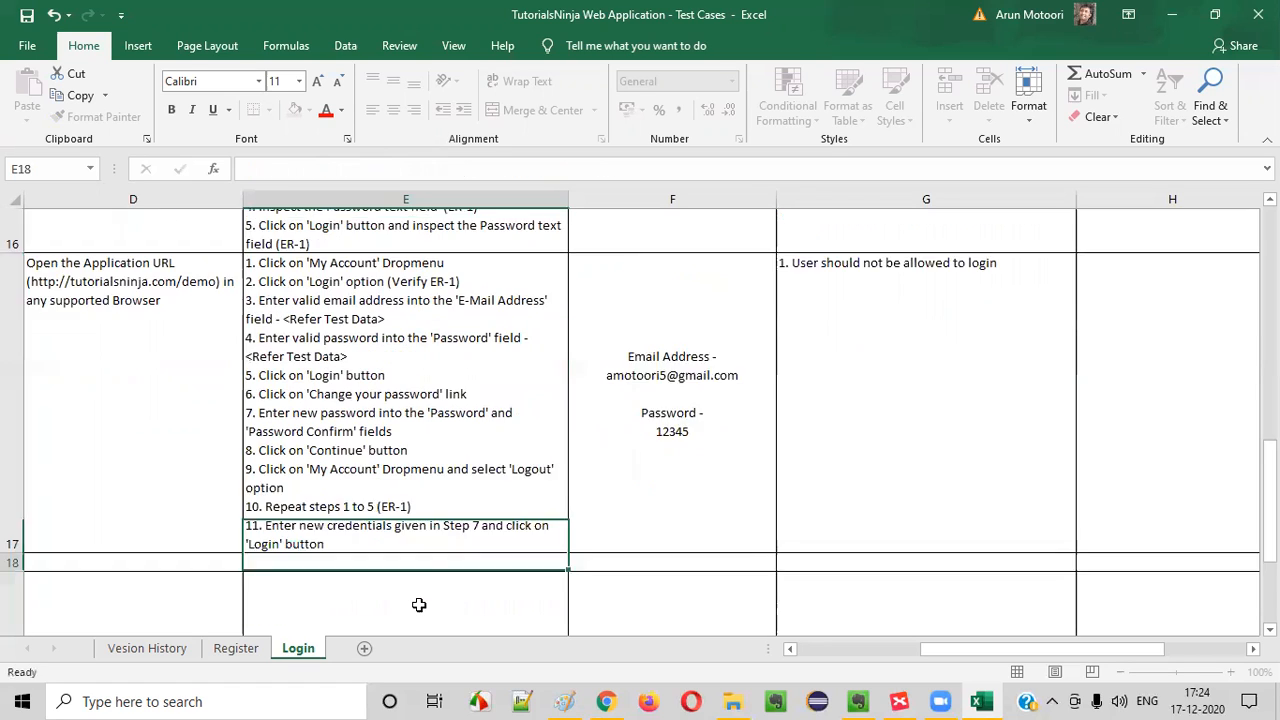
Append the reference "(ER-2)" to the end of line 11 in the test steps of TC_LF_016
double_click(817, 311)
click(331, 486)
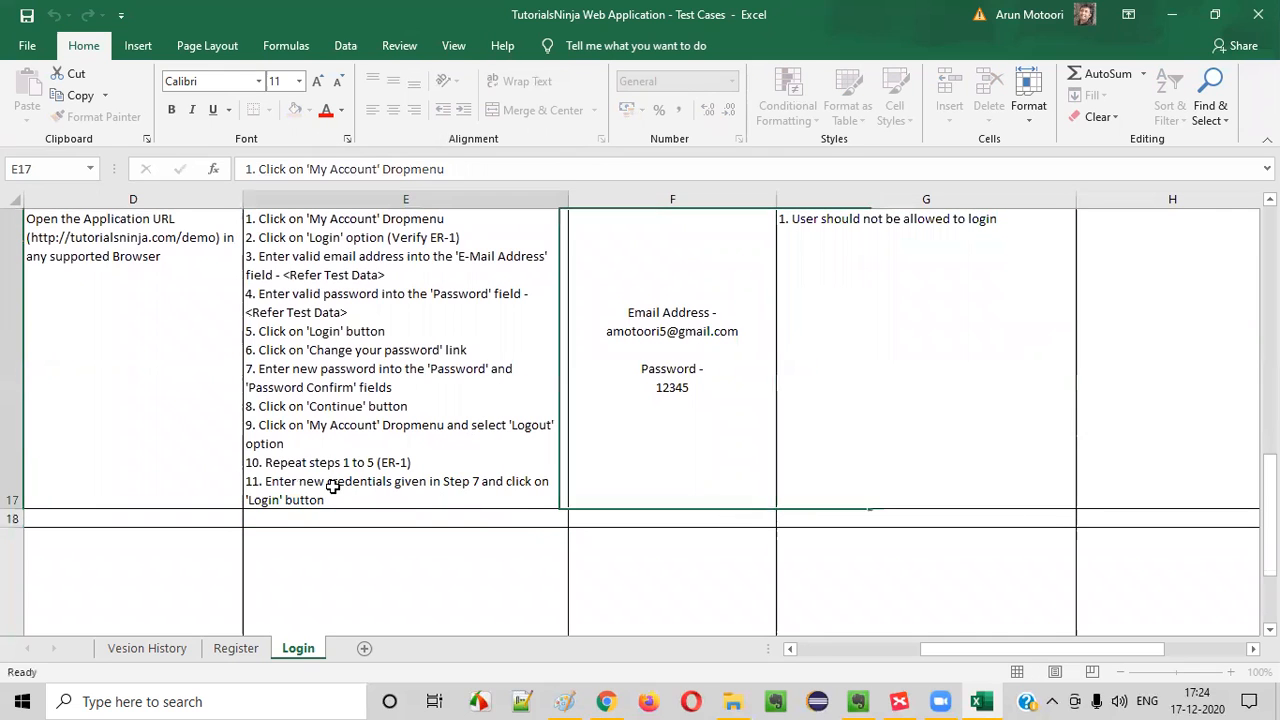
double_click(342, 498)
text((ER-2))
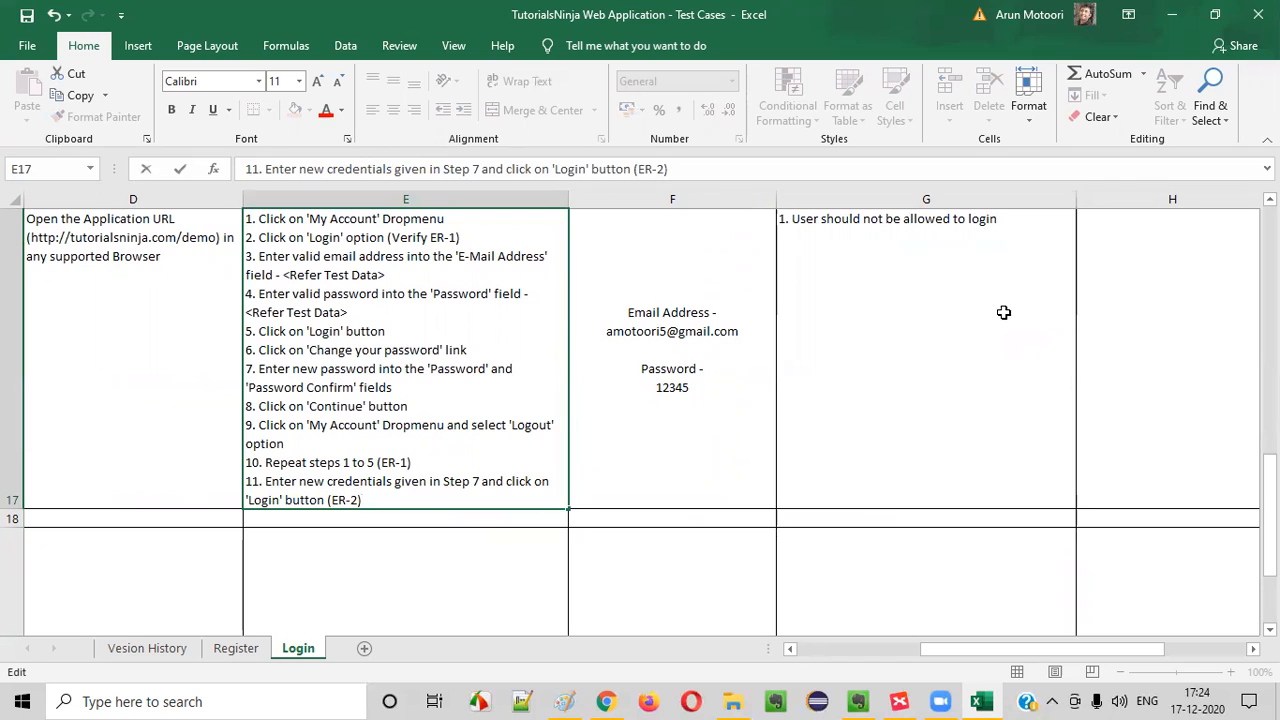
Add the second expected result "2. User should be able to login" for TC_LF_016 in G17
double_click(1012, 232)
key(alt+Return)
text(2. use)
key(BackSpace)
key(BackSpace)
text(er should be able to login)
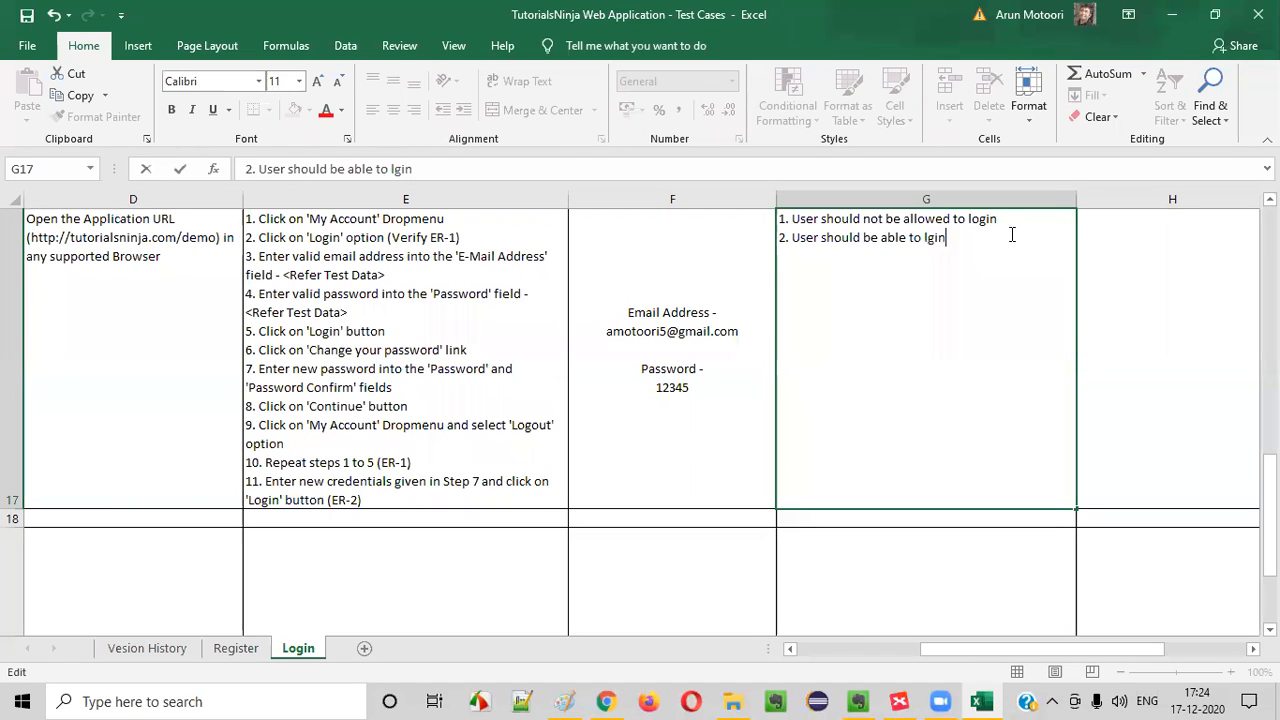
key(Return)
key(Up)
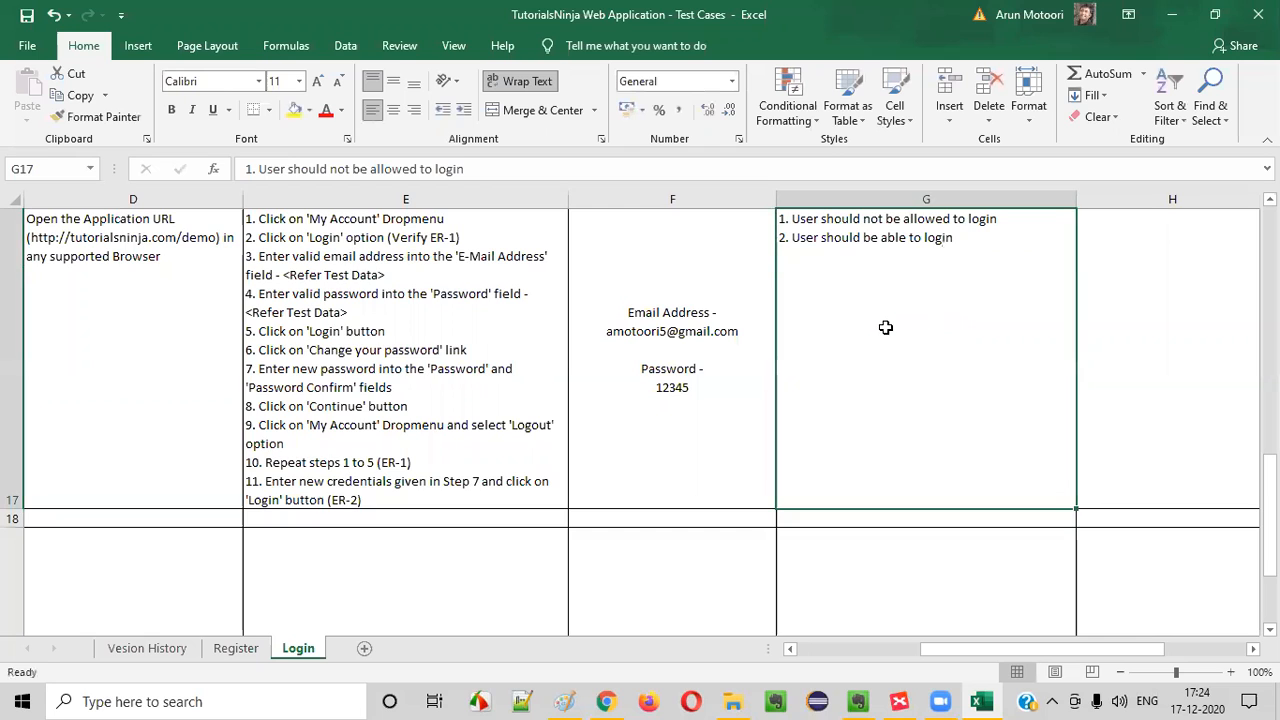
Copy the scenario "(TS_002) Login Functionality" from TC_LF_016 to the TC_LF_017 row
key(Left)
key(Left)
key(Left)
key(Left)
key(Left)
key(Left)
key(Down)
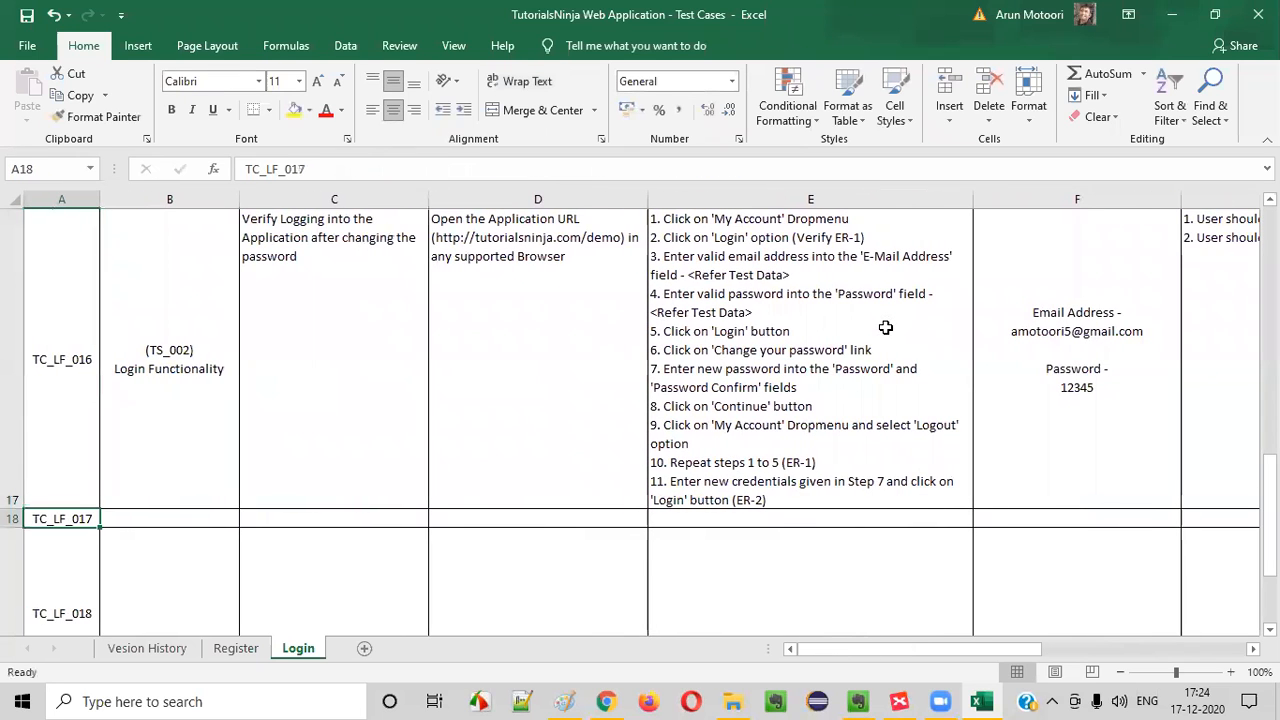
click(137, 429)
key(ctrl+c)
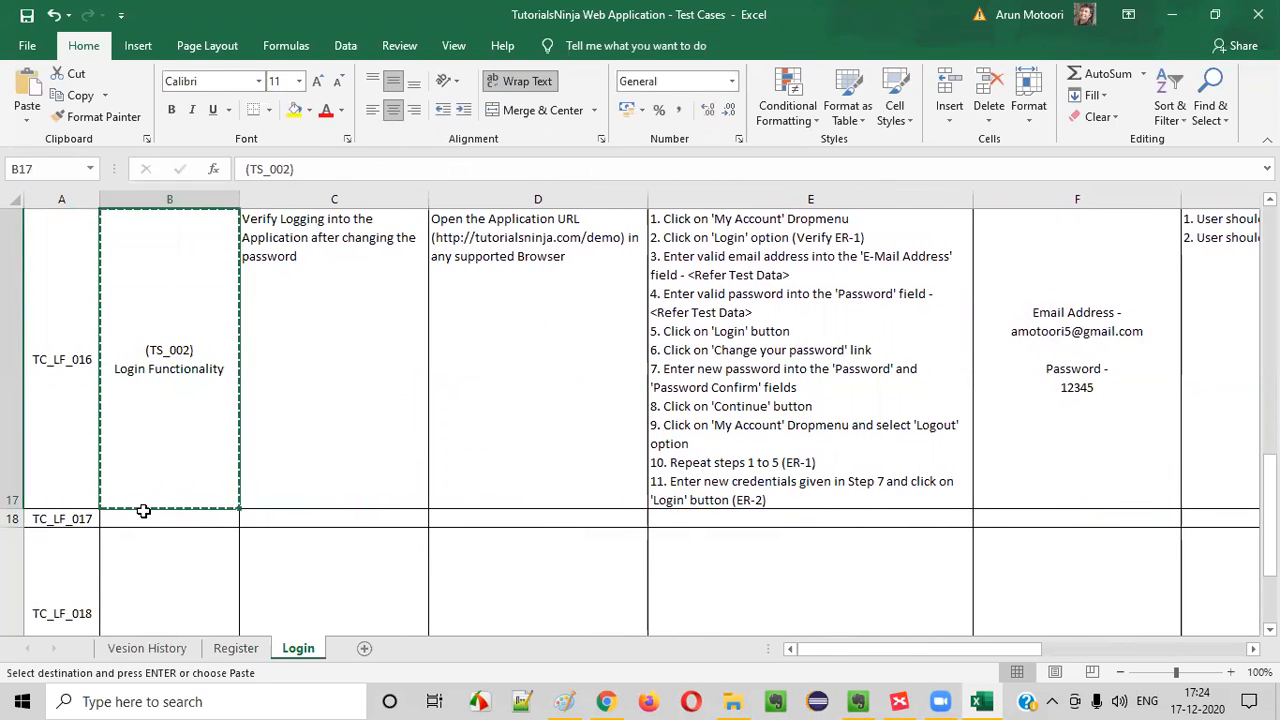
click(145, 518)
key(ctrl+v)
click(331, 392)
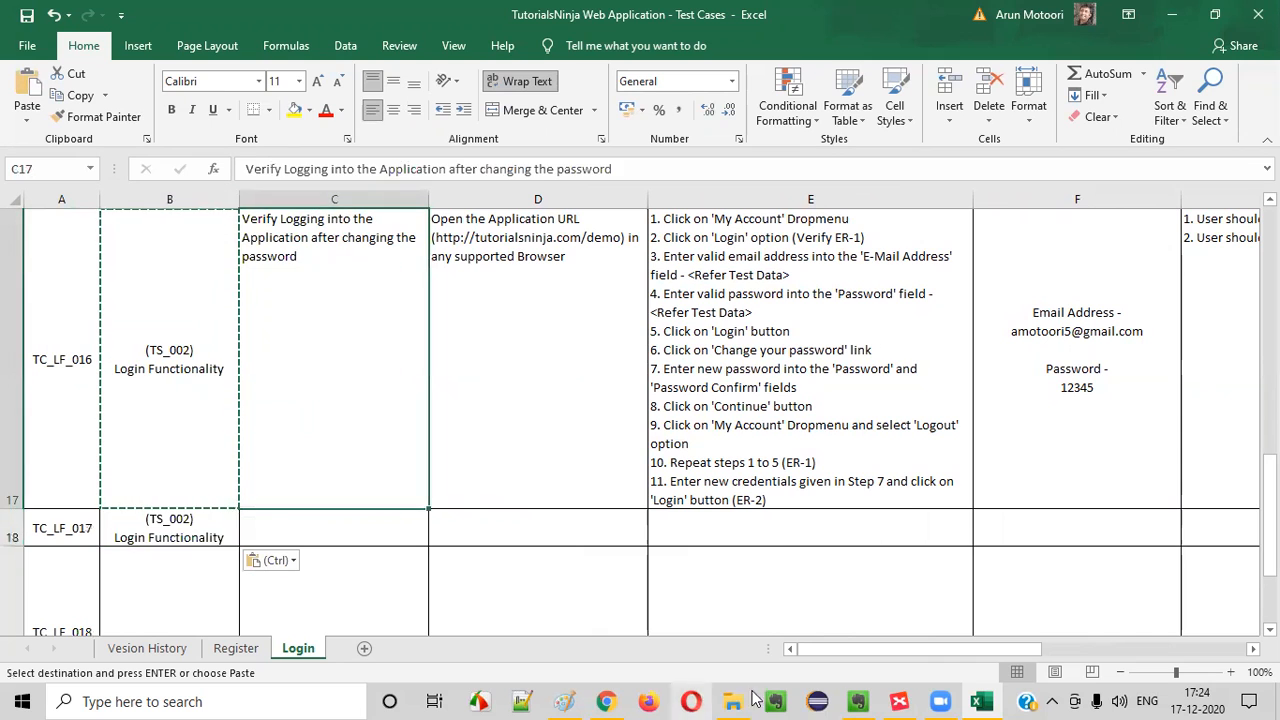
Switch to the XMind Login map and fill the "After changing the password" topic with green to mark it as covered
click(899, 701)
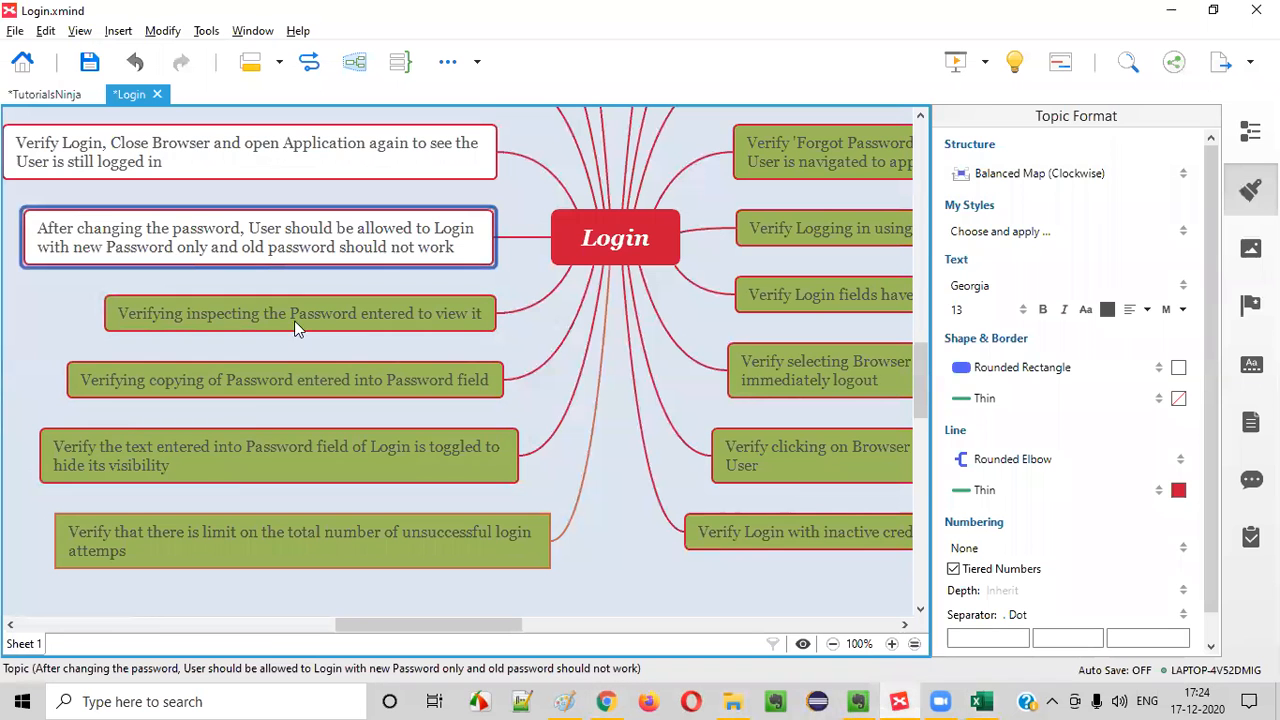
click(1179, 368)
click(1105, 416)
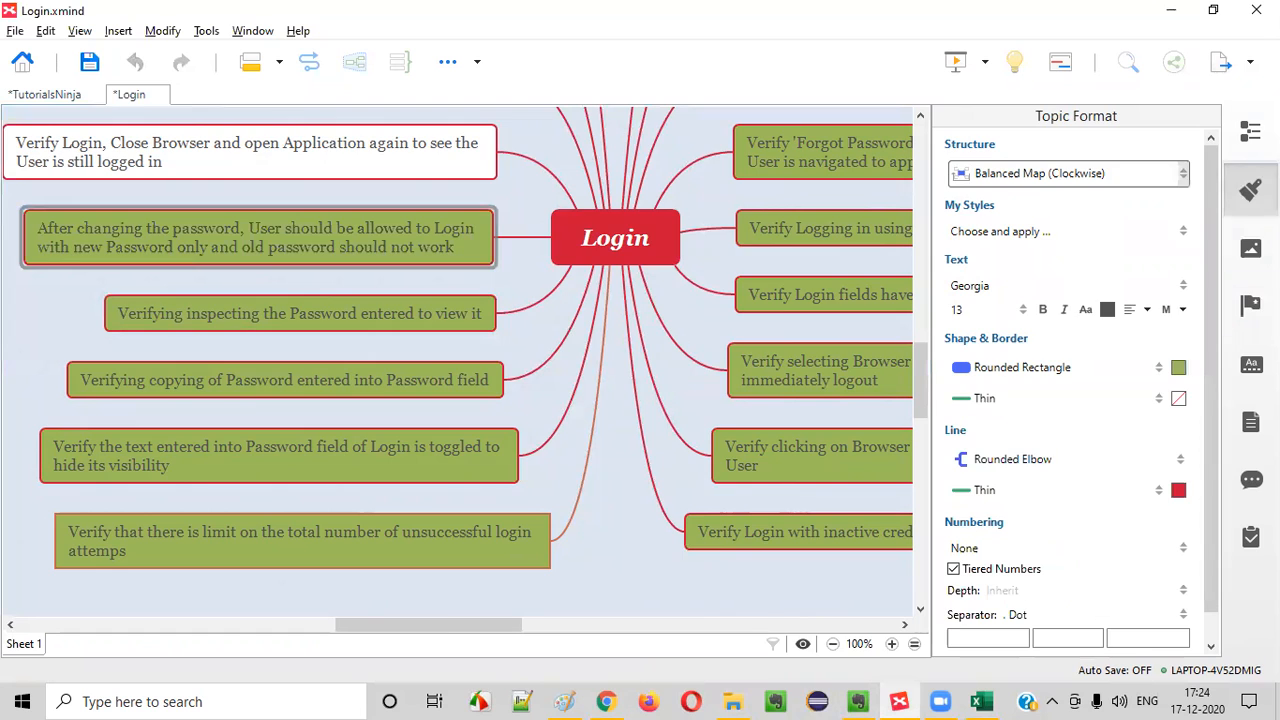
click(1250, 190)
click(422, 305)
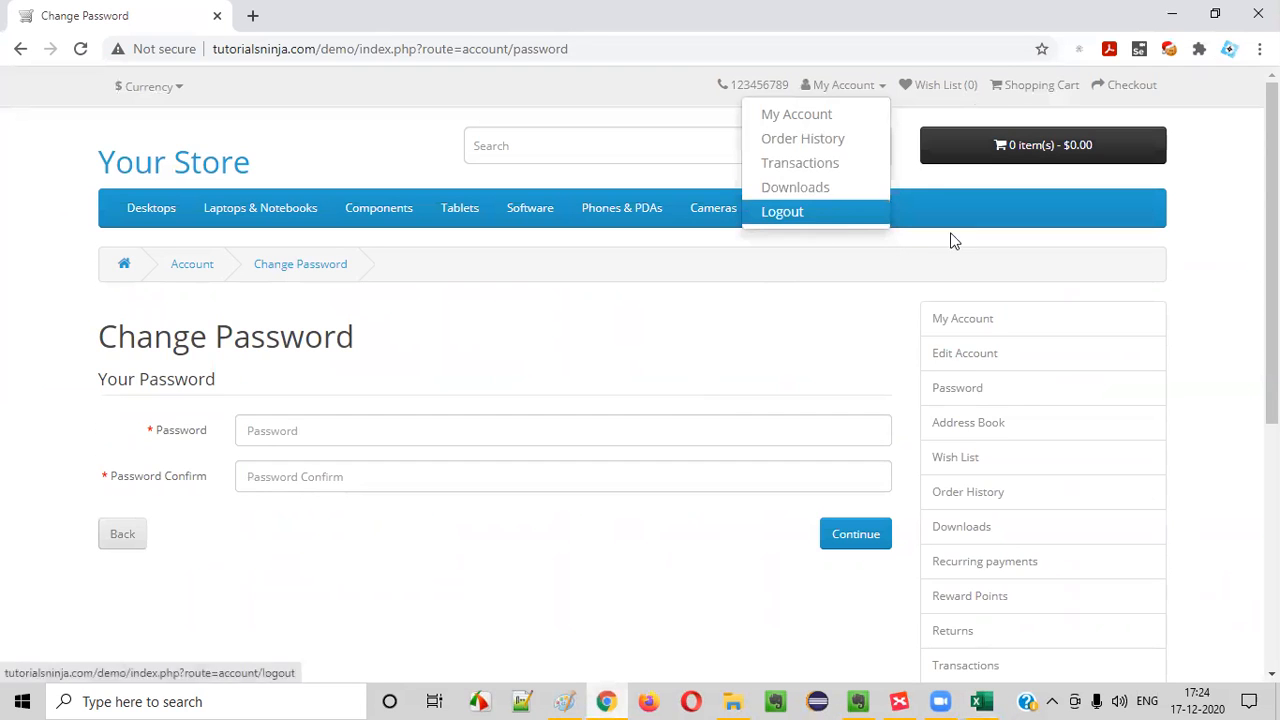
Open the store's home page in Chrome, check the My Account options while logged in, and close the browser
click(588, 297)
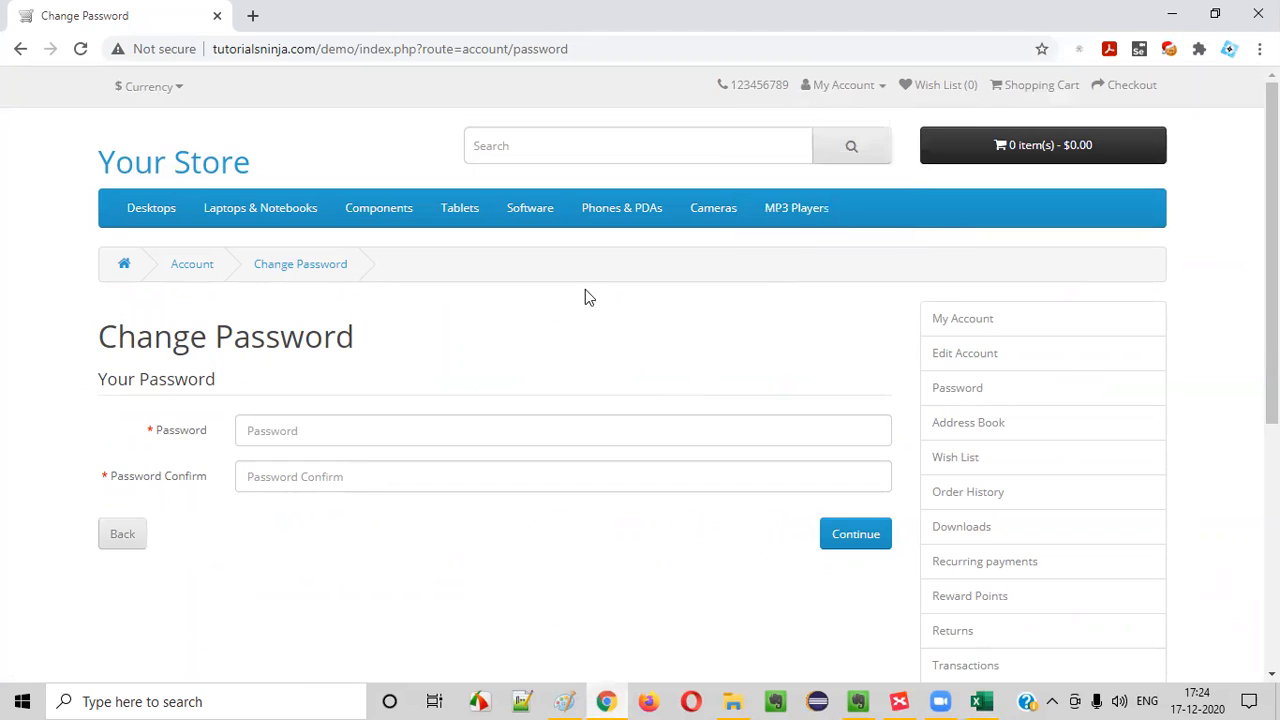
click(171, 164)
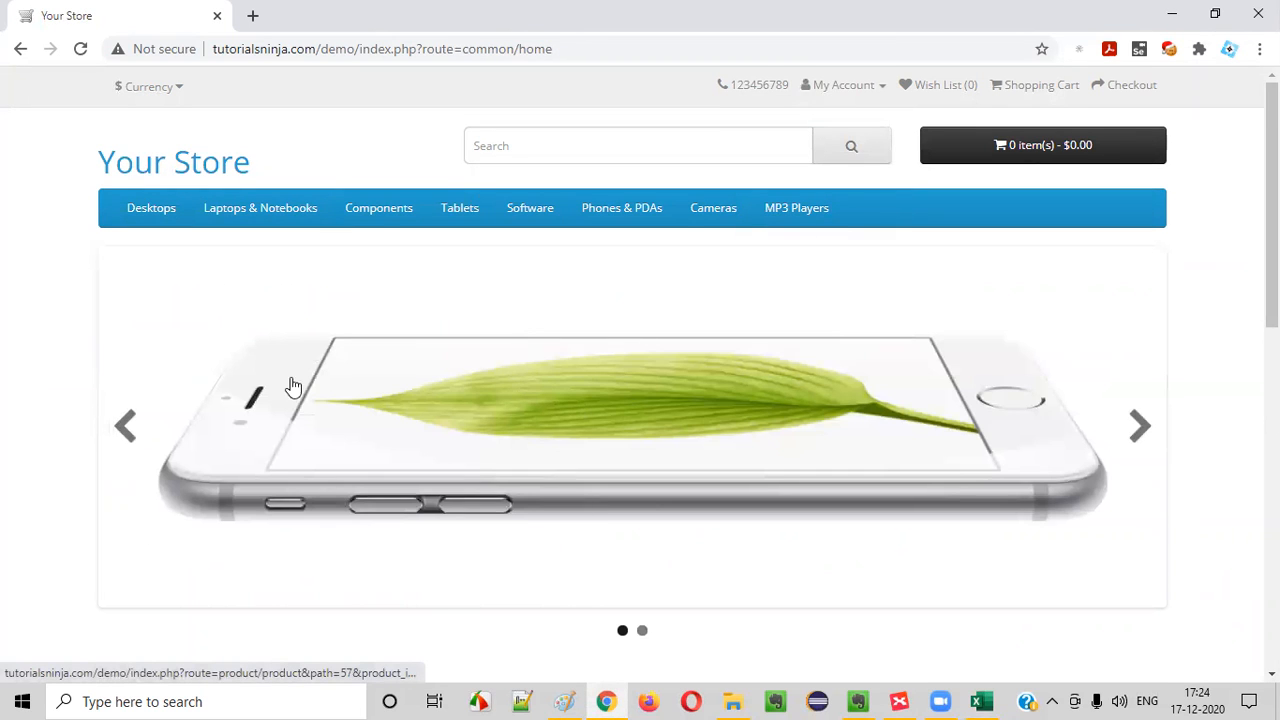
click(843, 86)
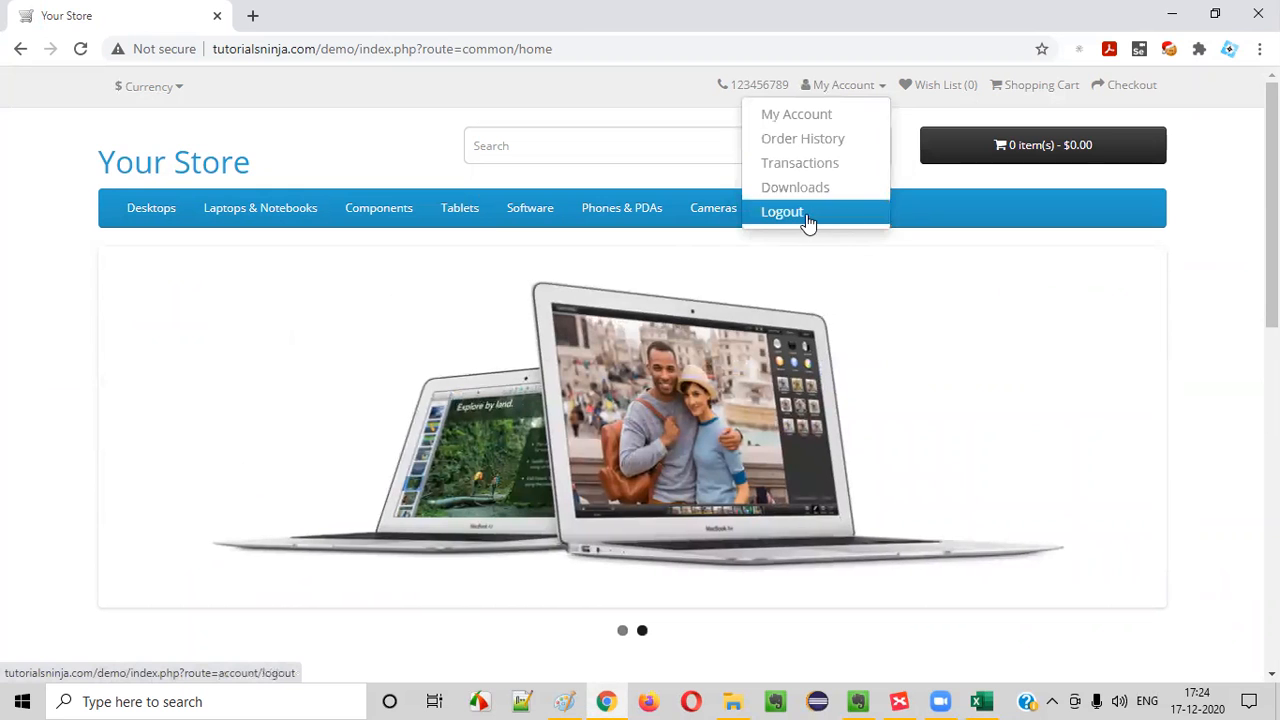
click(1203, 283)
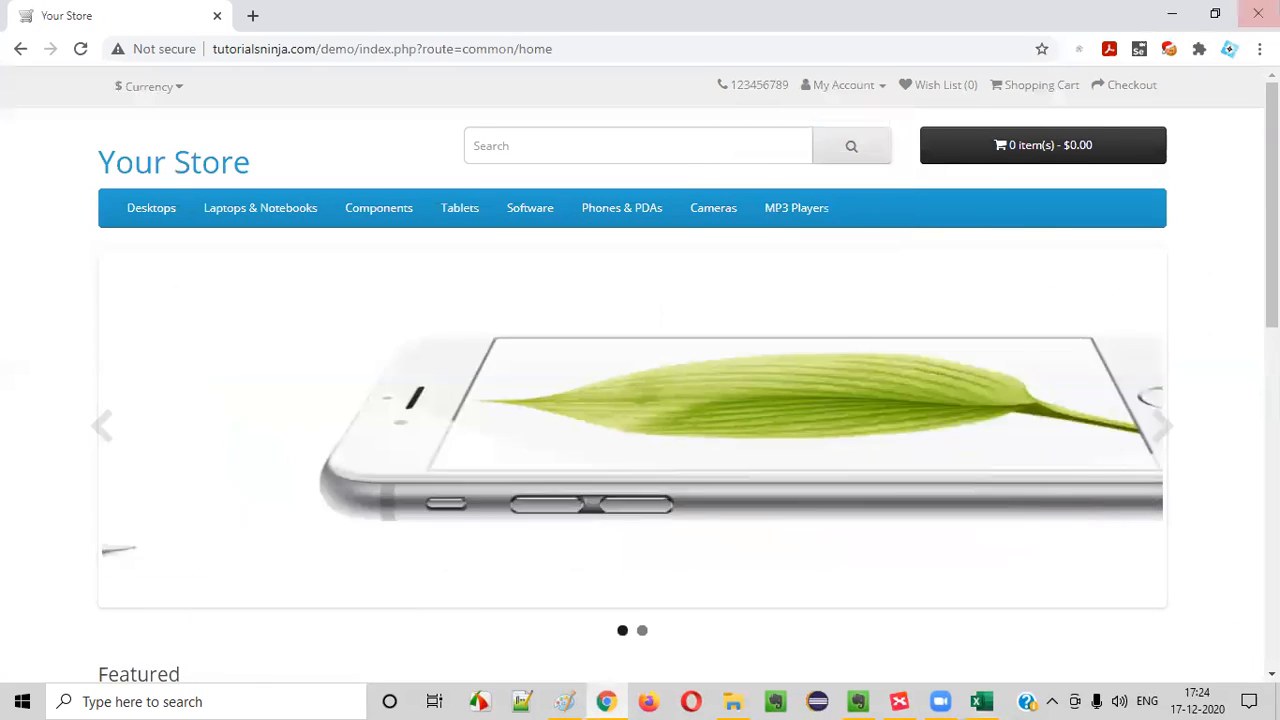
click(1257, 14)
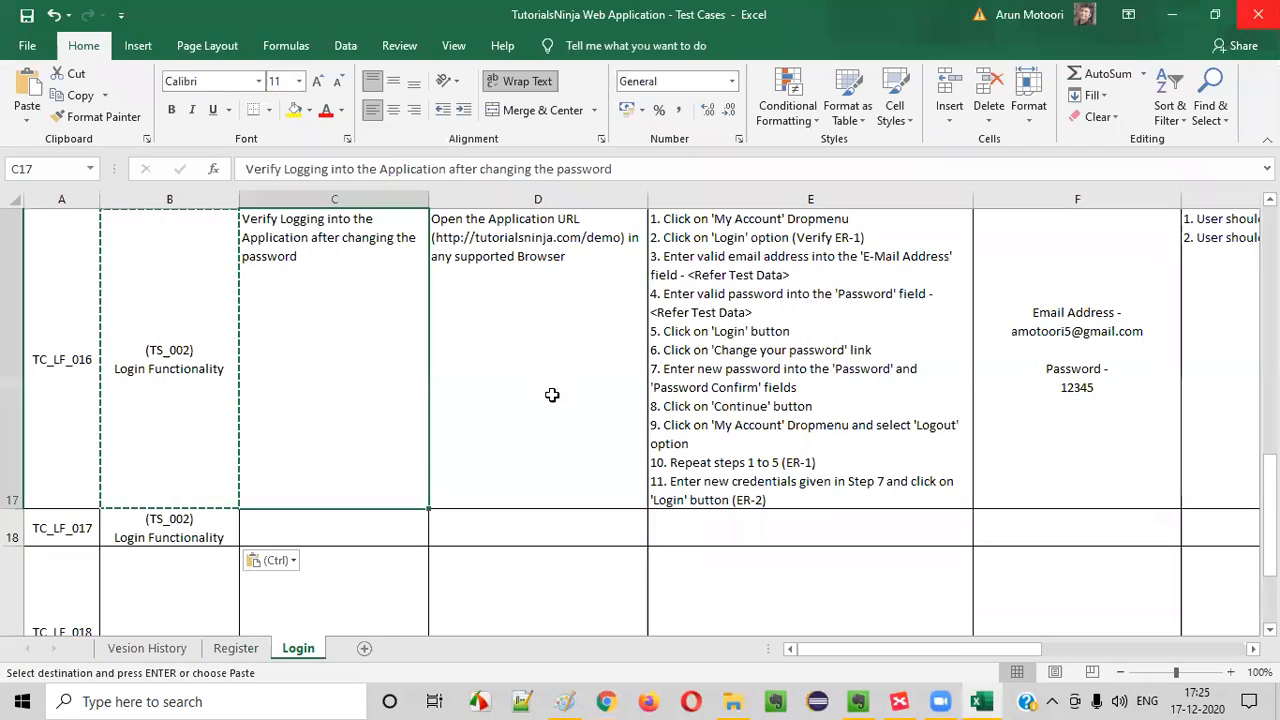
Reopen Chrome at tutorialsninja.com/demo and check the My Account options for the login state
click(607, 700)
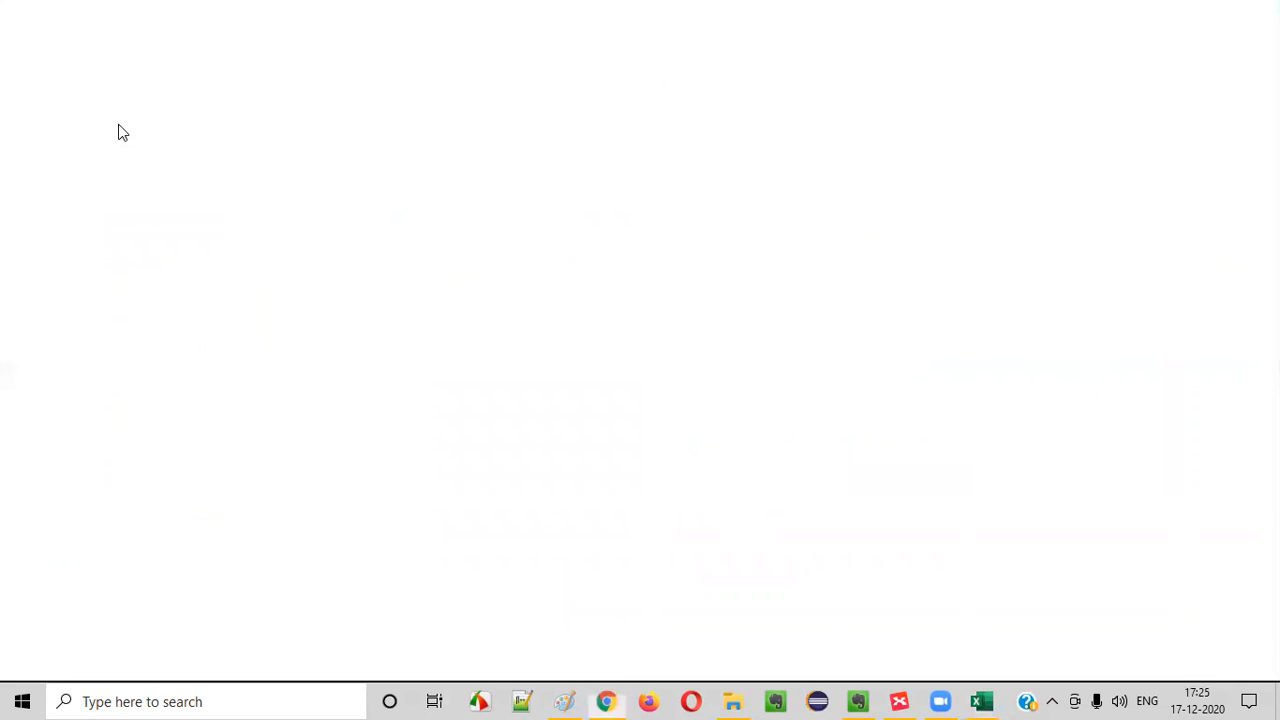
text(t)
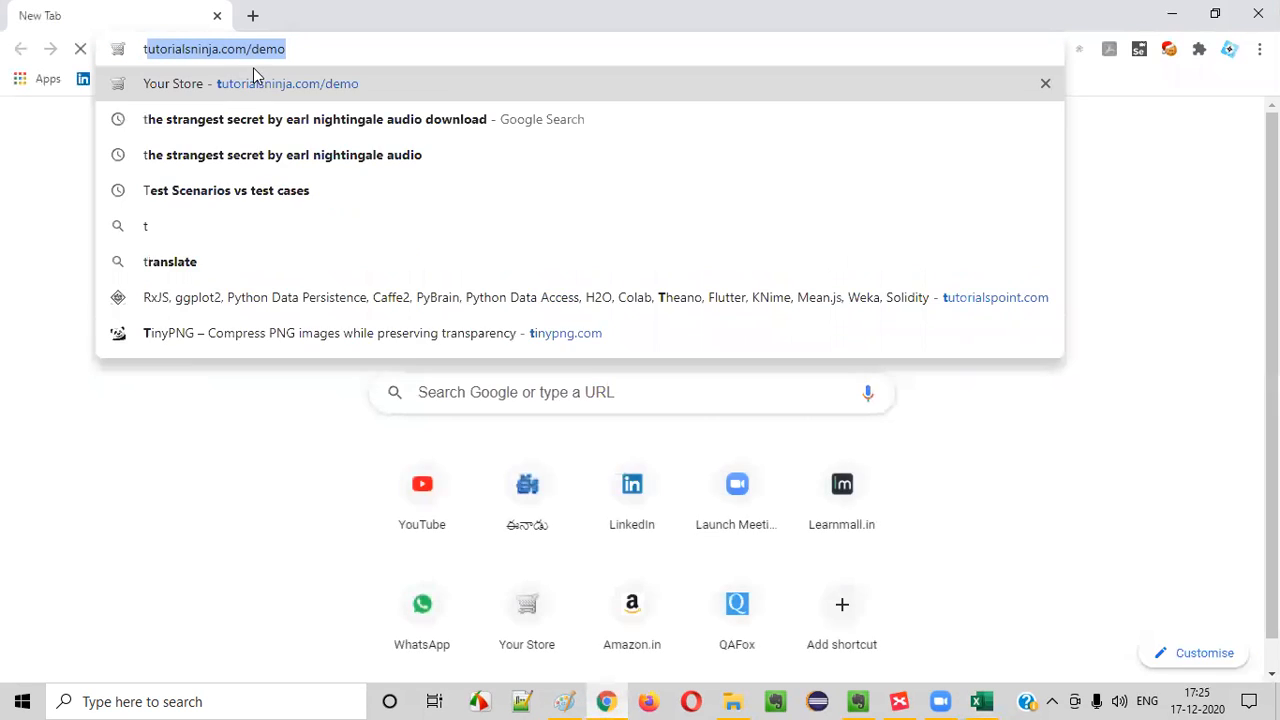
key(Return)
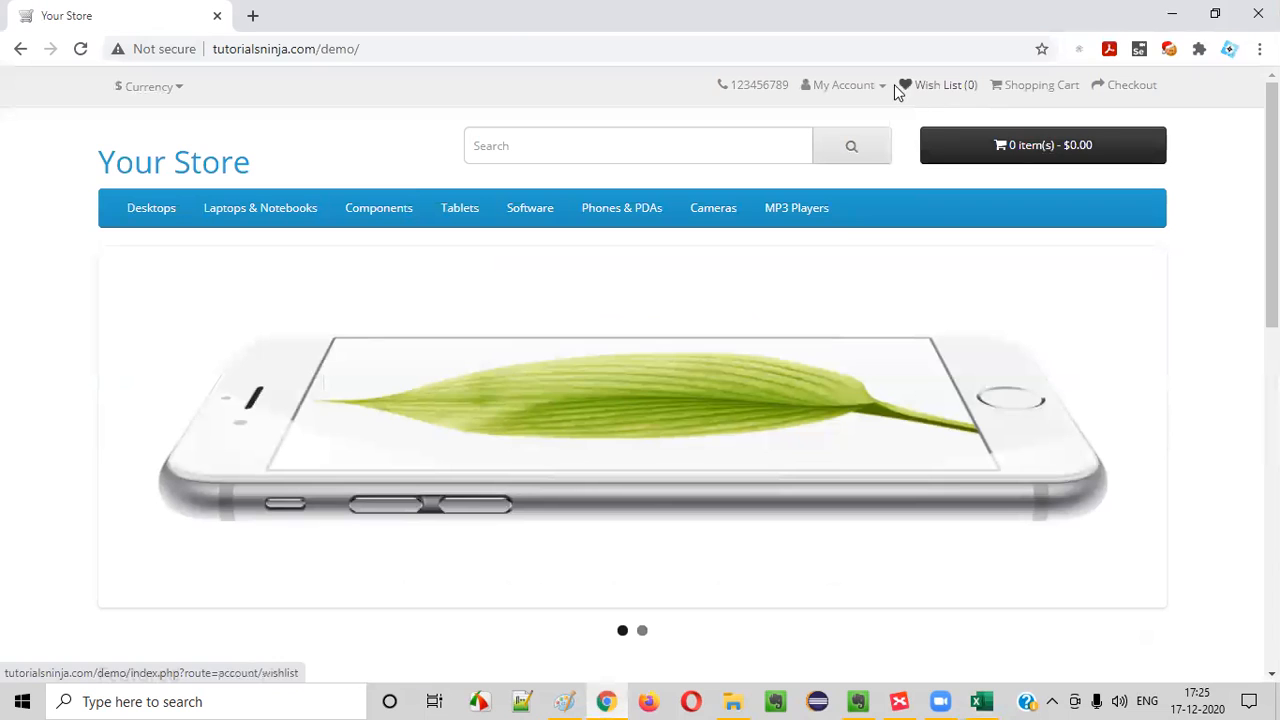
click(843, 85)
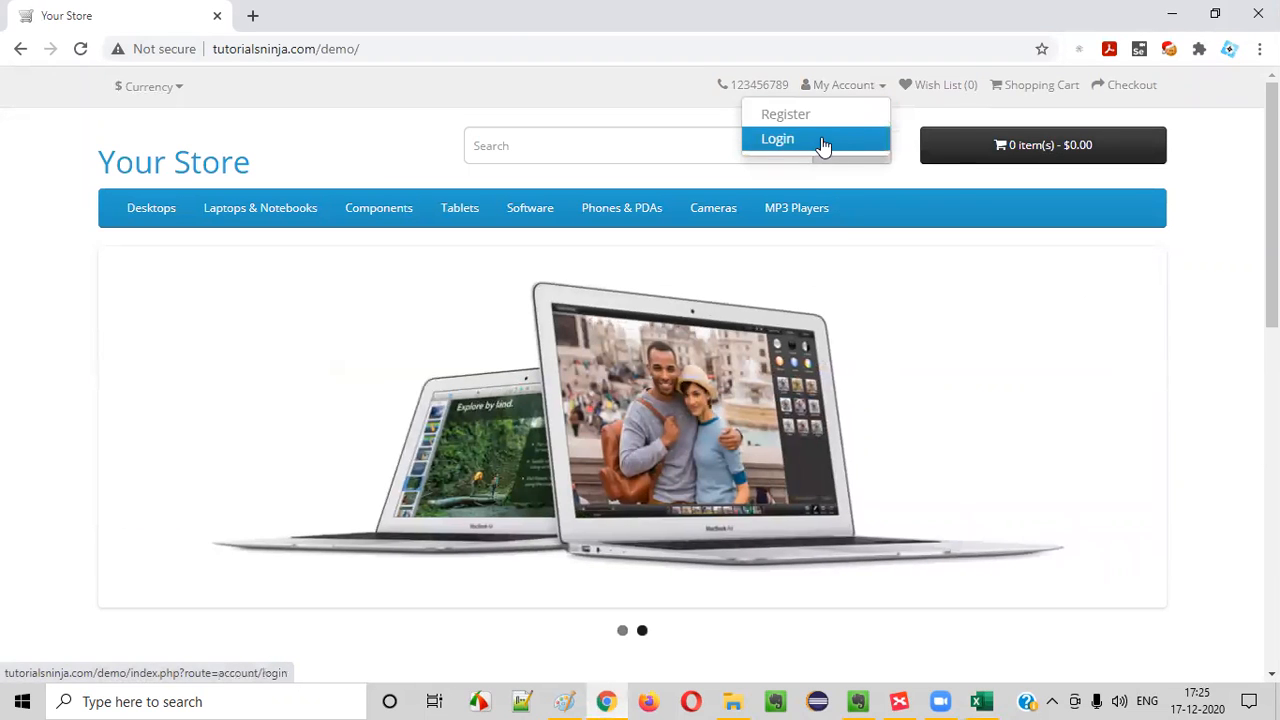
Log in to the store as a returning customer with the test e-mail address and the account password
click(826, 143)
click(552, 444)
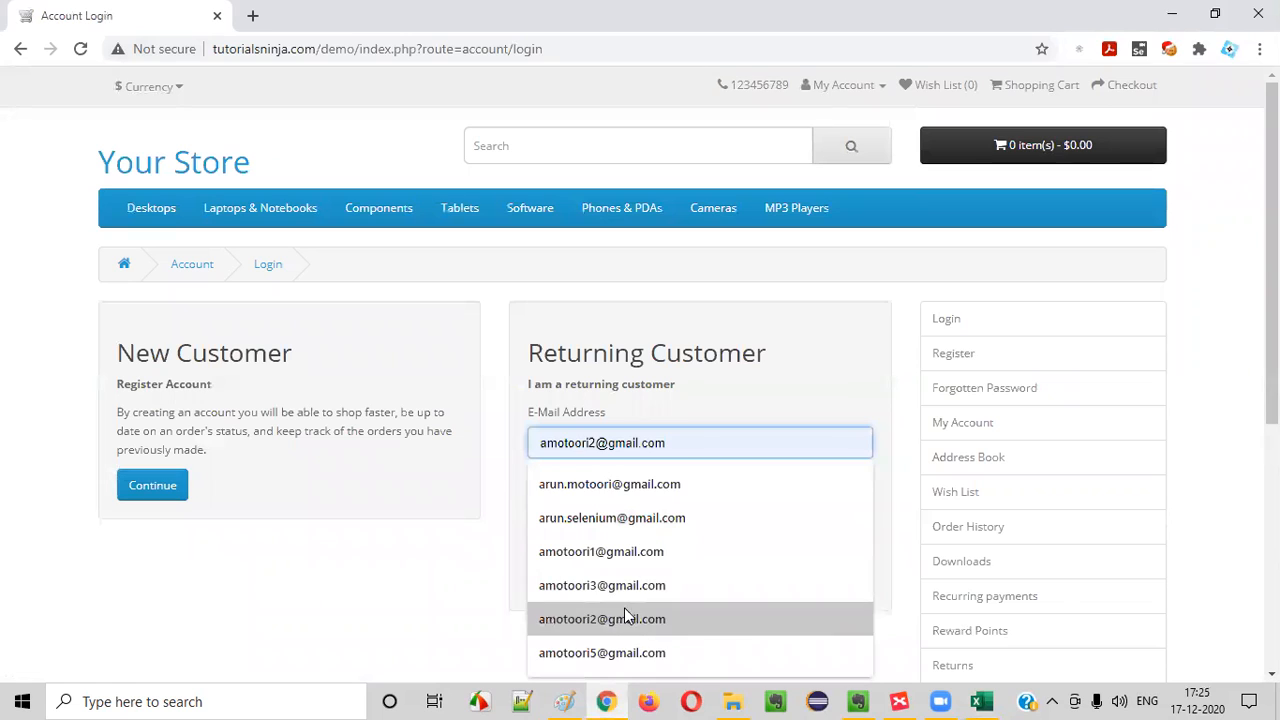
click(624, 652)
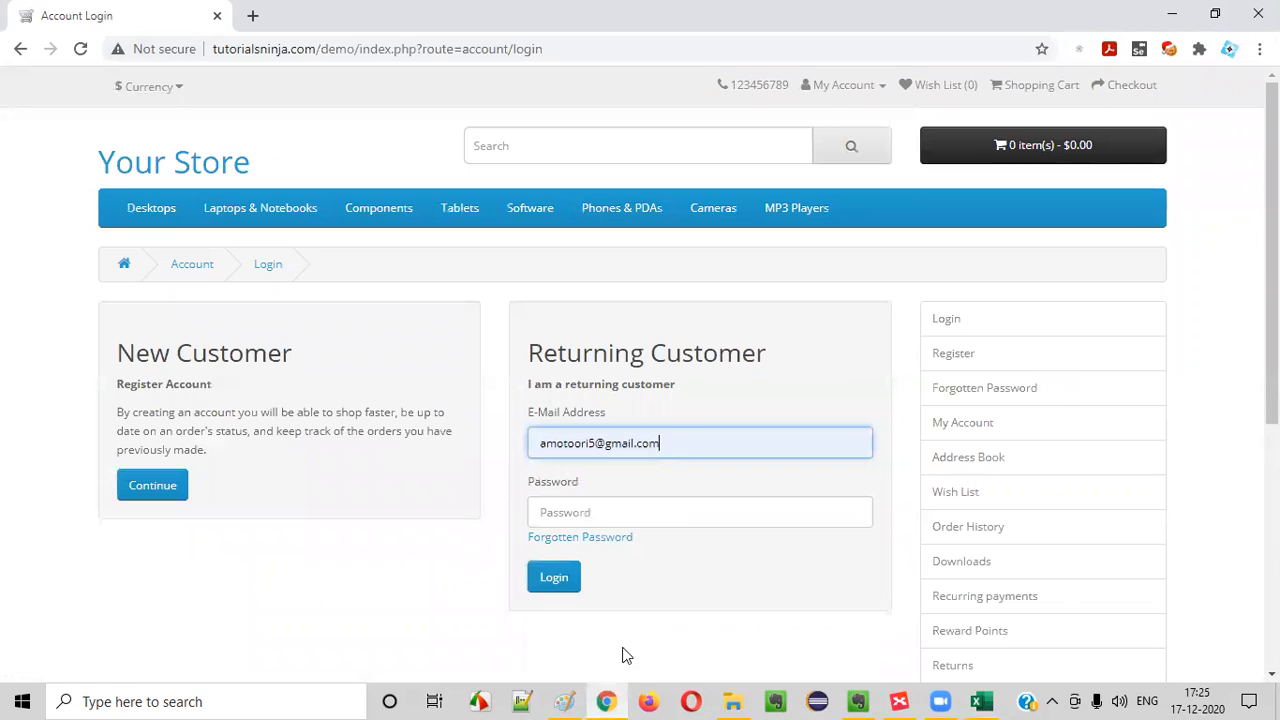
click(616, 514)
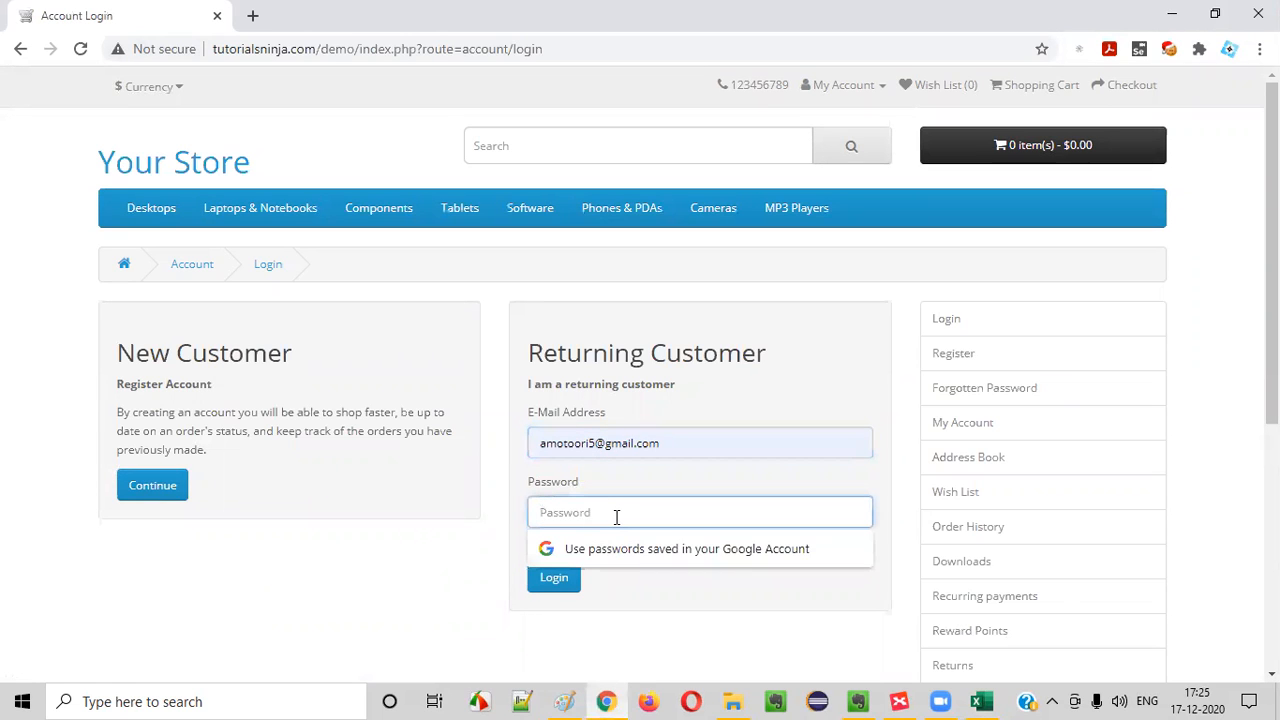
text(a2345)
click(574, 584)
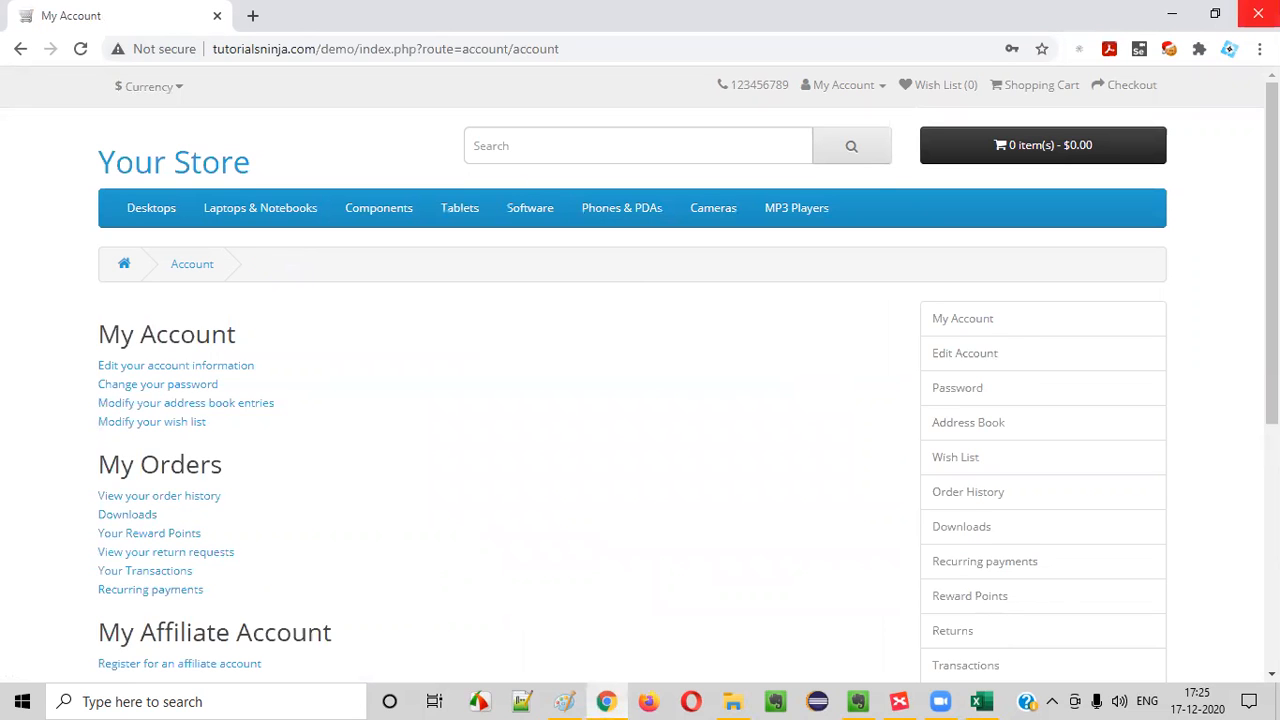
Close the browser while logged in, reopen tutorialsninja.com/demo, and check whether the session persists under My Account
click(1259, 13)
click(608, 702)
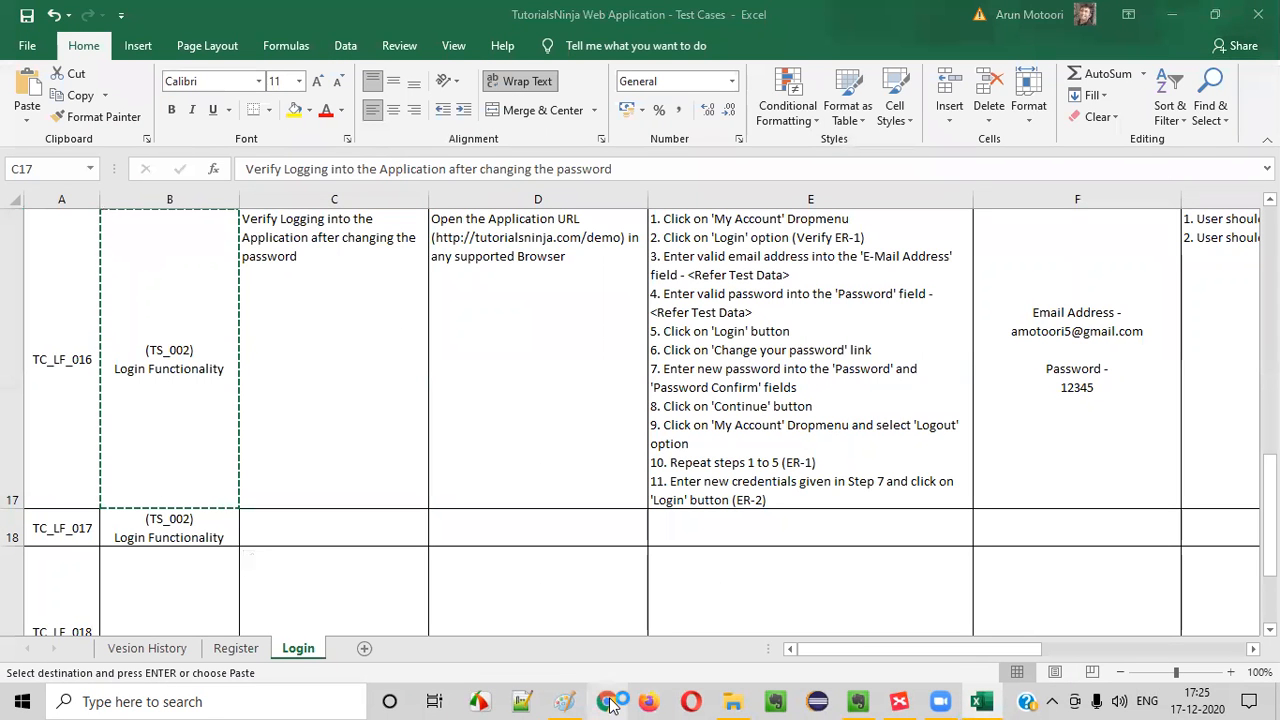
text(t)
key(Return)
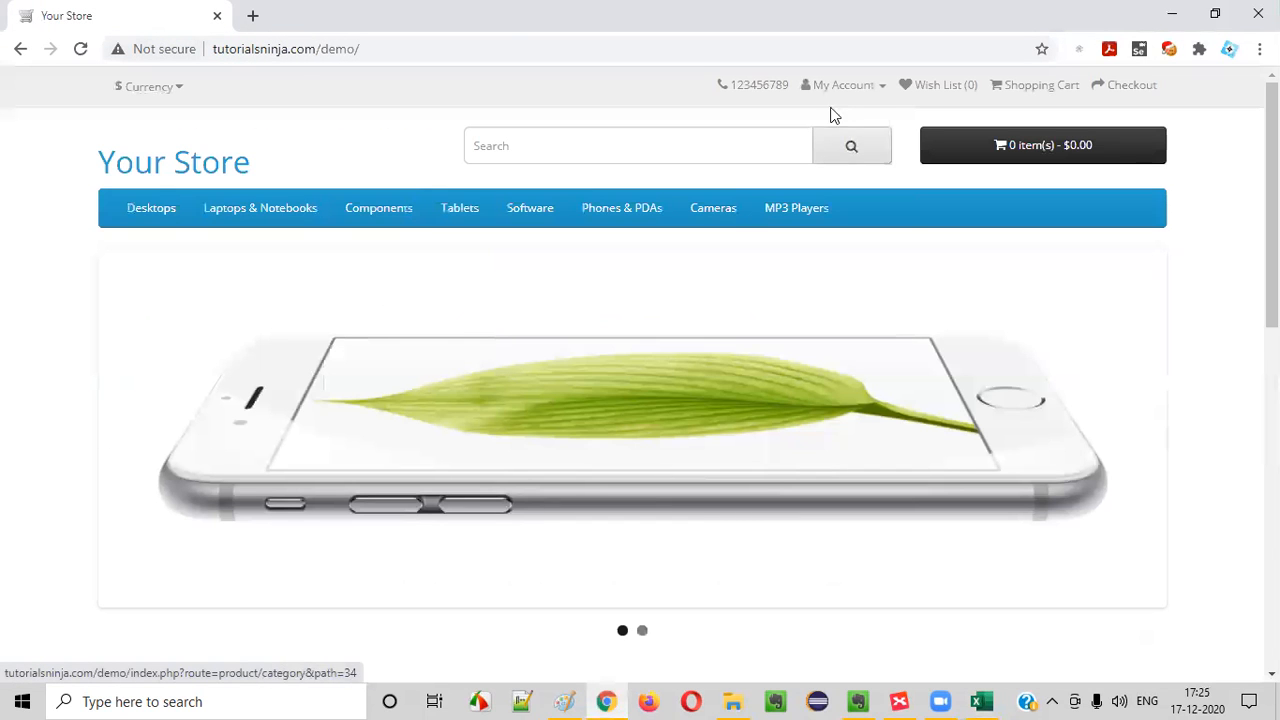
click(843, 85)
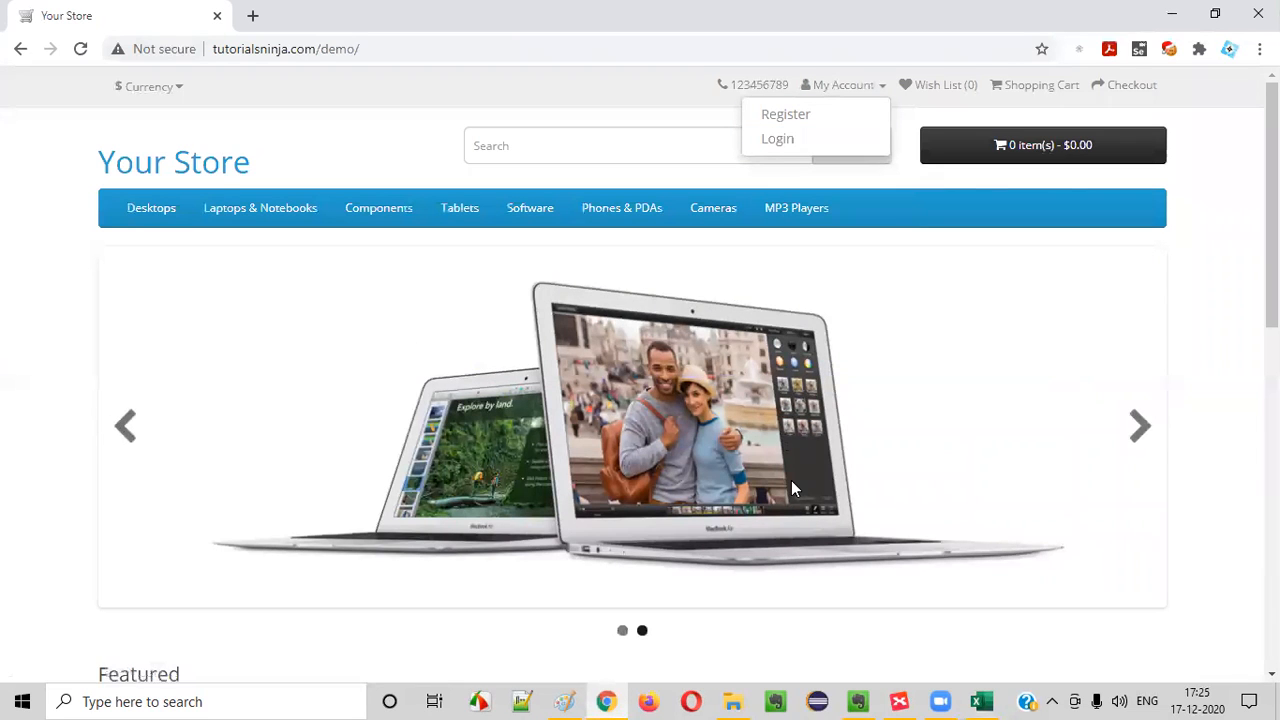
Repeat the returning customer login using the same e-mail address and the account password
click(805, 142)
click(572, 445)
text(a)
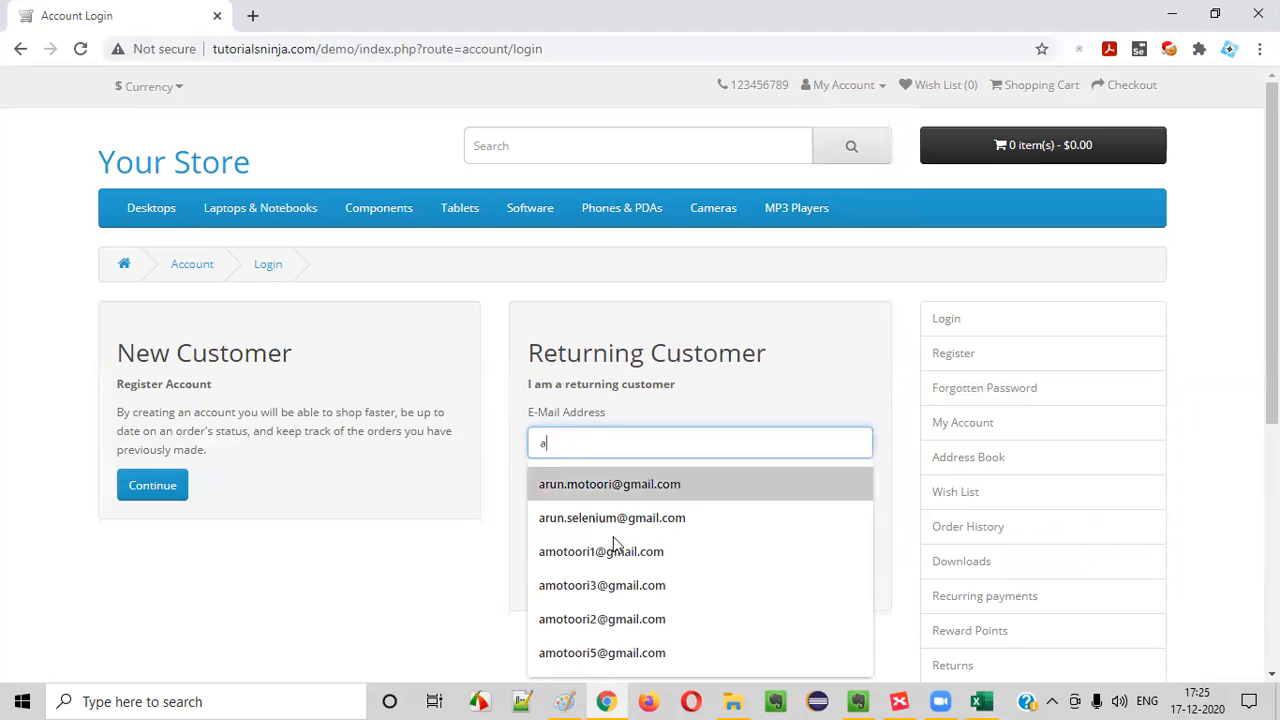
click(613, 650)
click(623, 515)
text(••)
click(555, 595)
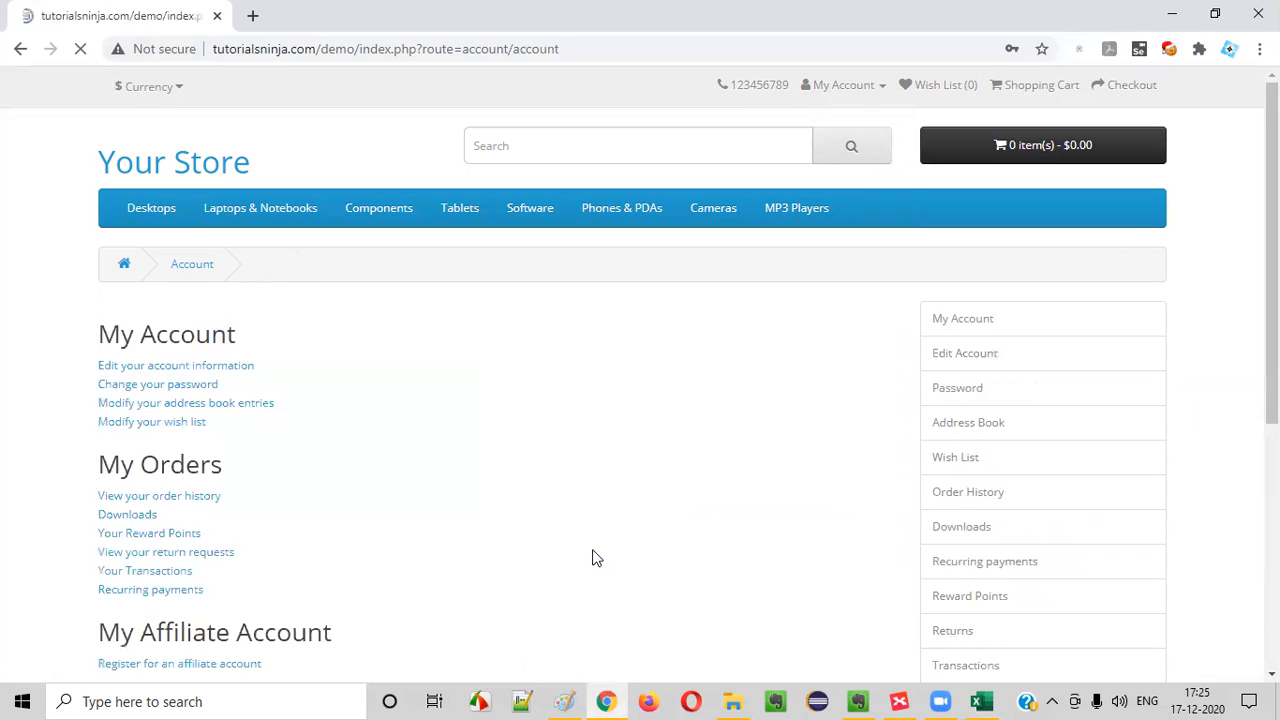
Close the logged-in browser once more and reopen tutorialsninja.com/demo in a fresh Chrome window
click(1258, 14)
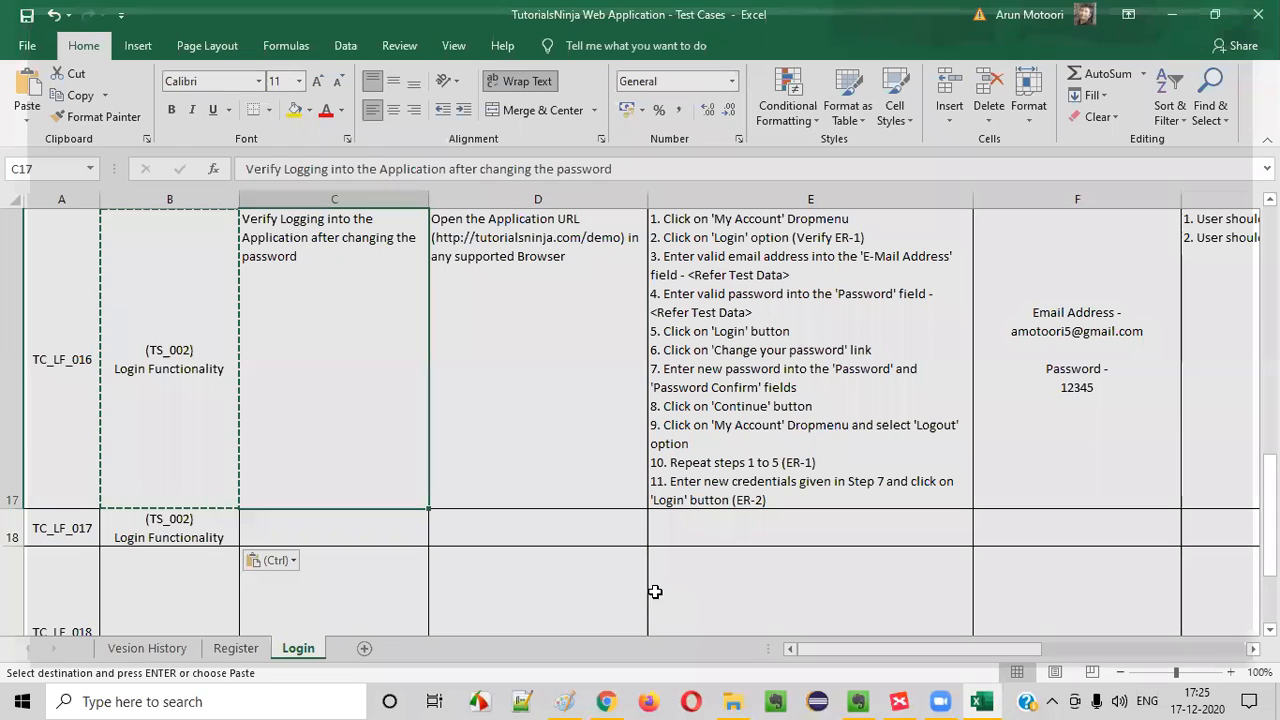
text(tutorialsninja.com/demo)
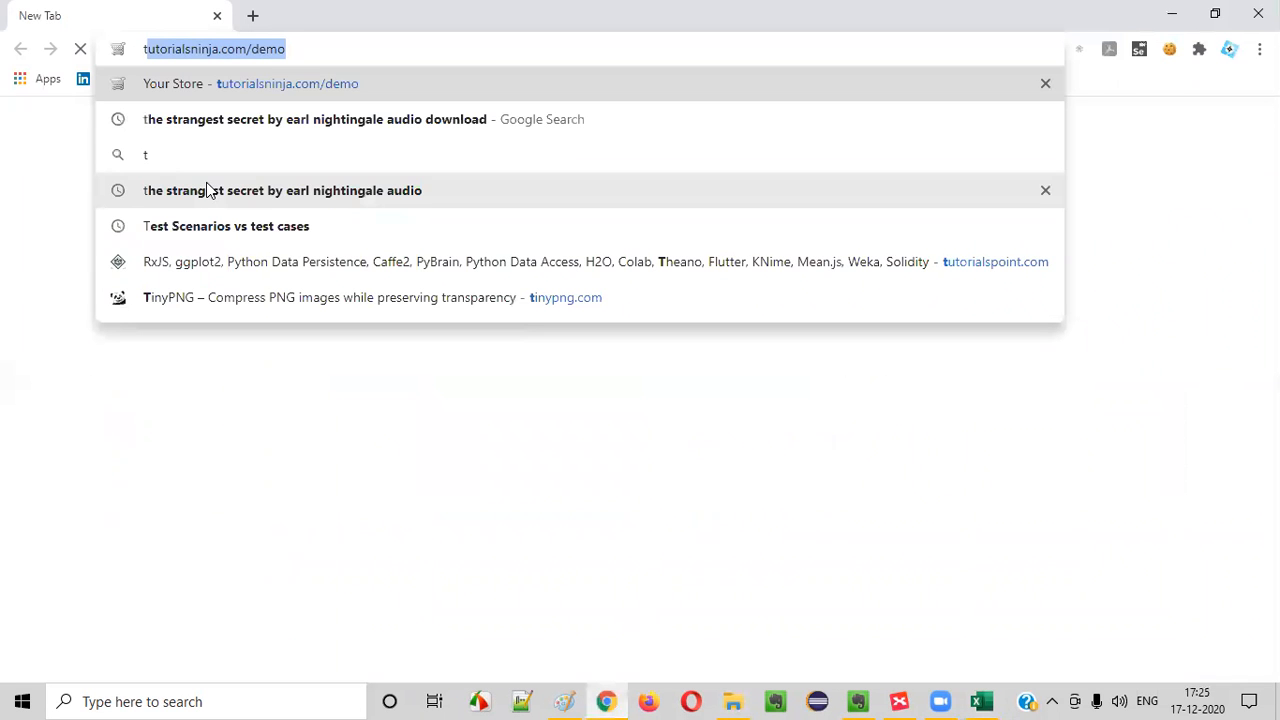
click(294, 72)
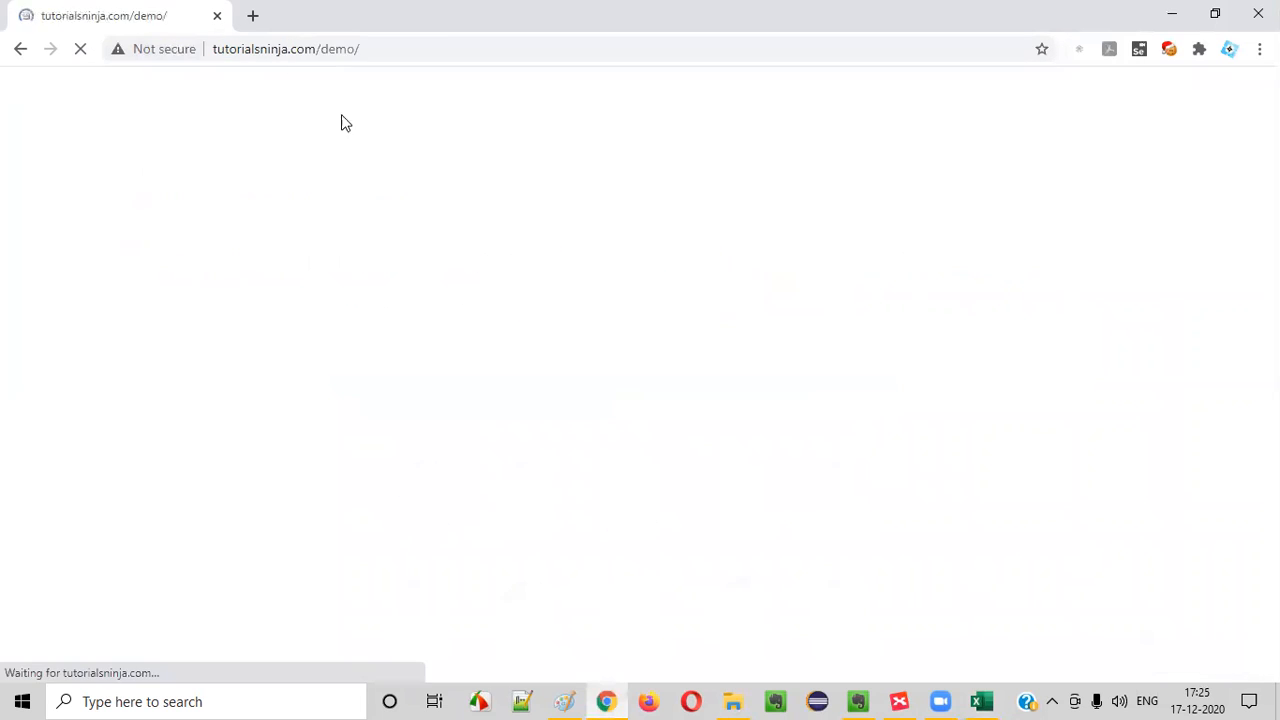
Check the My Account options in the reopened store and open its Login page
click(819, 85)
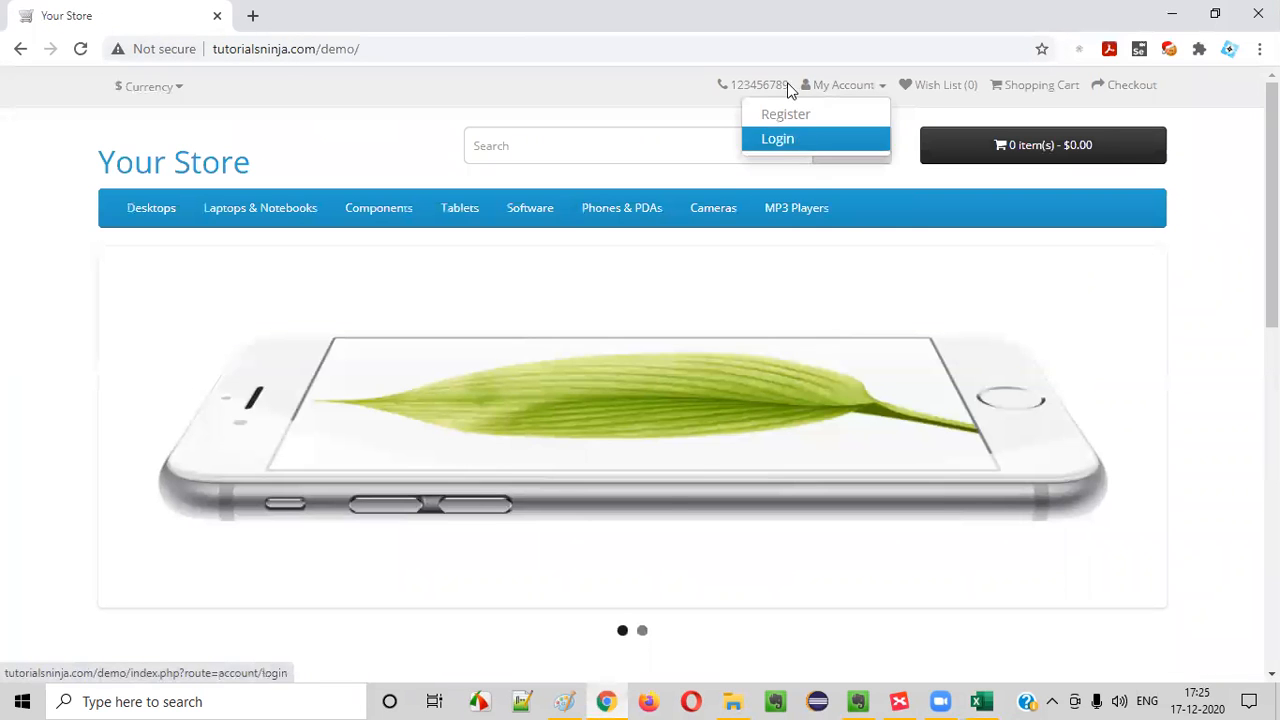
click(811, 148)
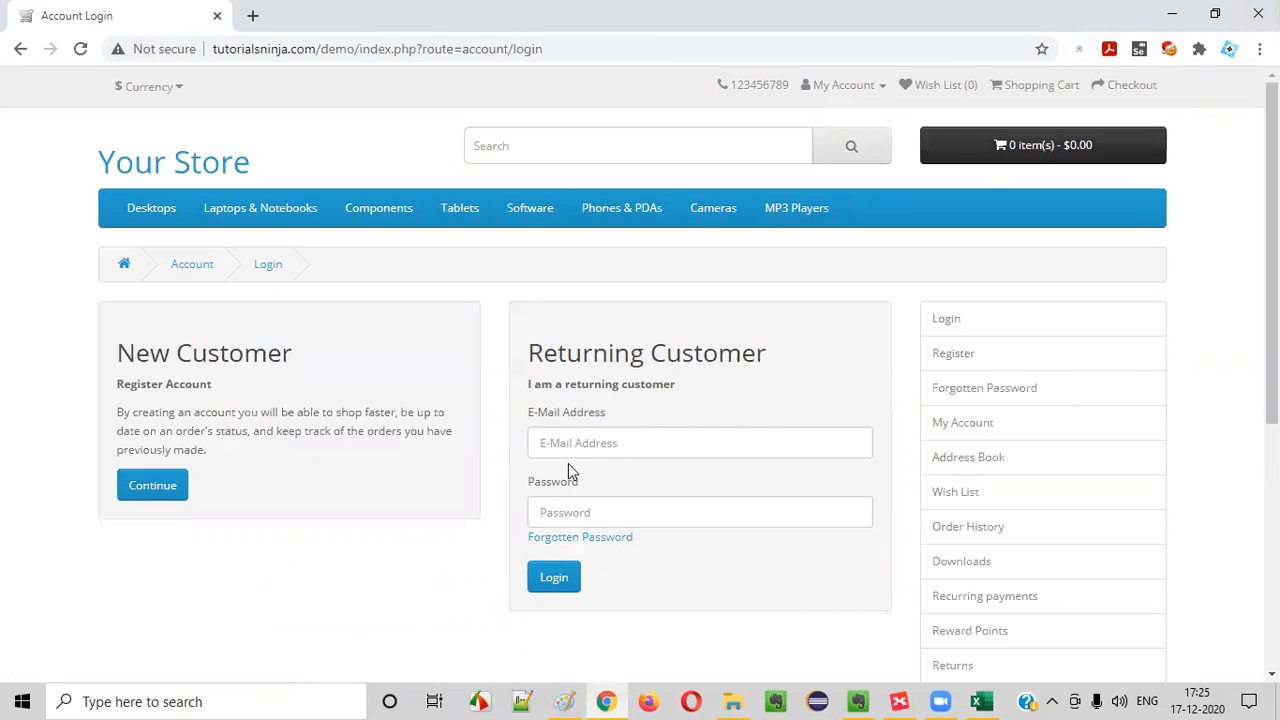
Switch to Excel and begin the TC_LF_017 test case title with "Verify Logging into the Application, closing the Browser"
click(981, 701)
click(306, 523)
text(Verify the Login s)
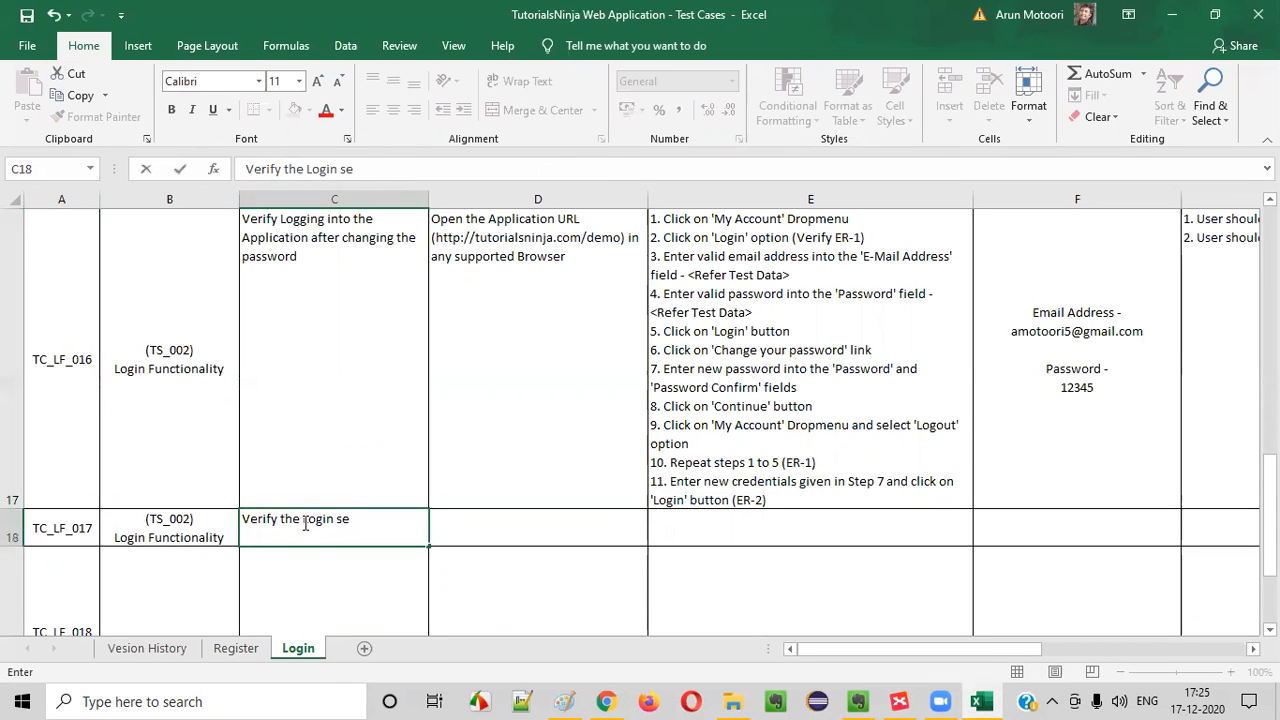
text(e)
key(BackSpace)
key(BackSpace)
key(BackSpace)
key(BackSpace)
key(BackSpace)
key(BackSpace)
key(BackSpace)
key(BackSpace)
key(BackSpace)
key(BackSpace)
key(BackSpace)
text(Loginging)
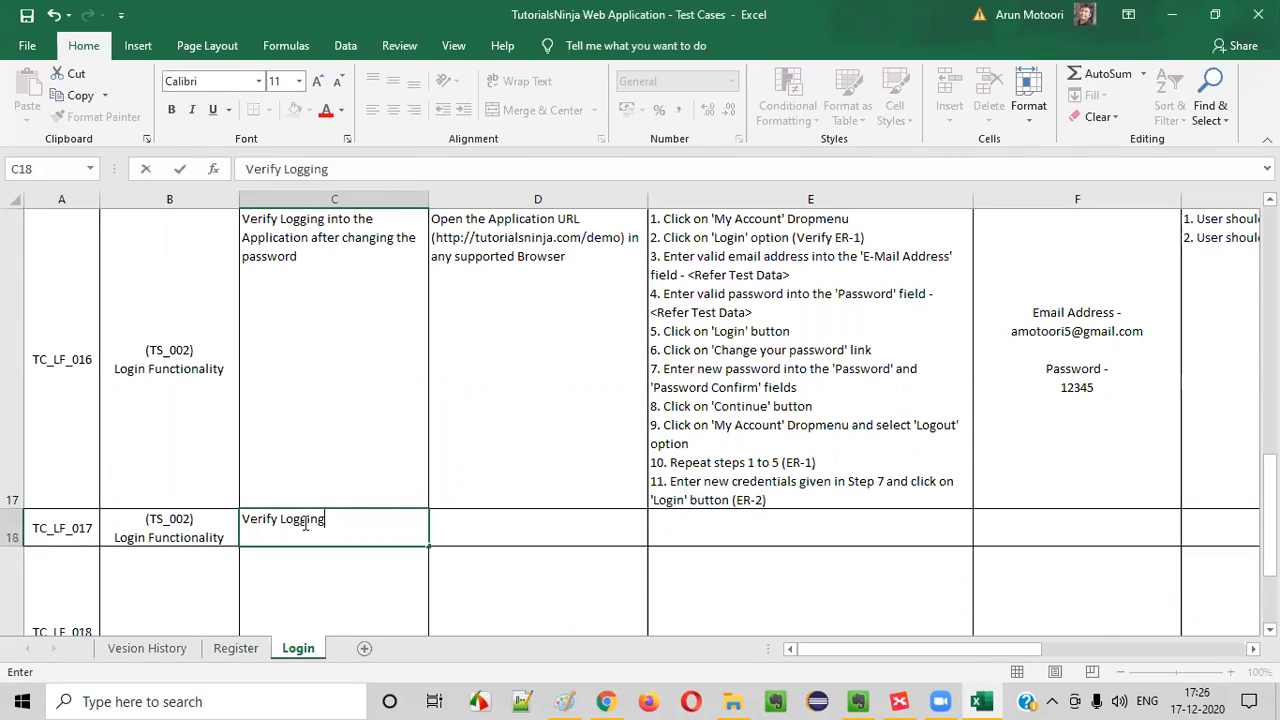
text( into the Applic)
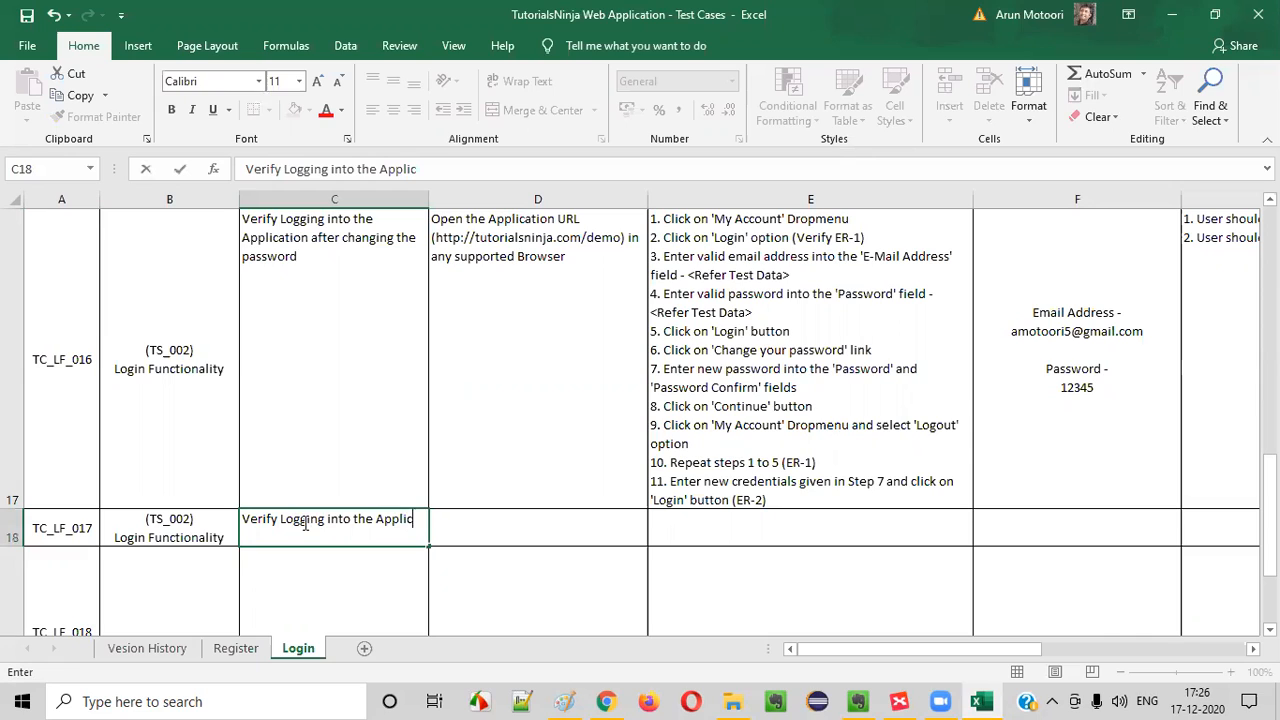
text(ation, closing the VBro)
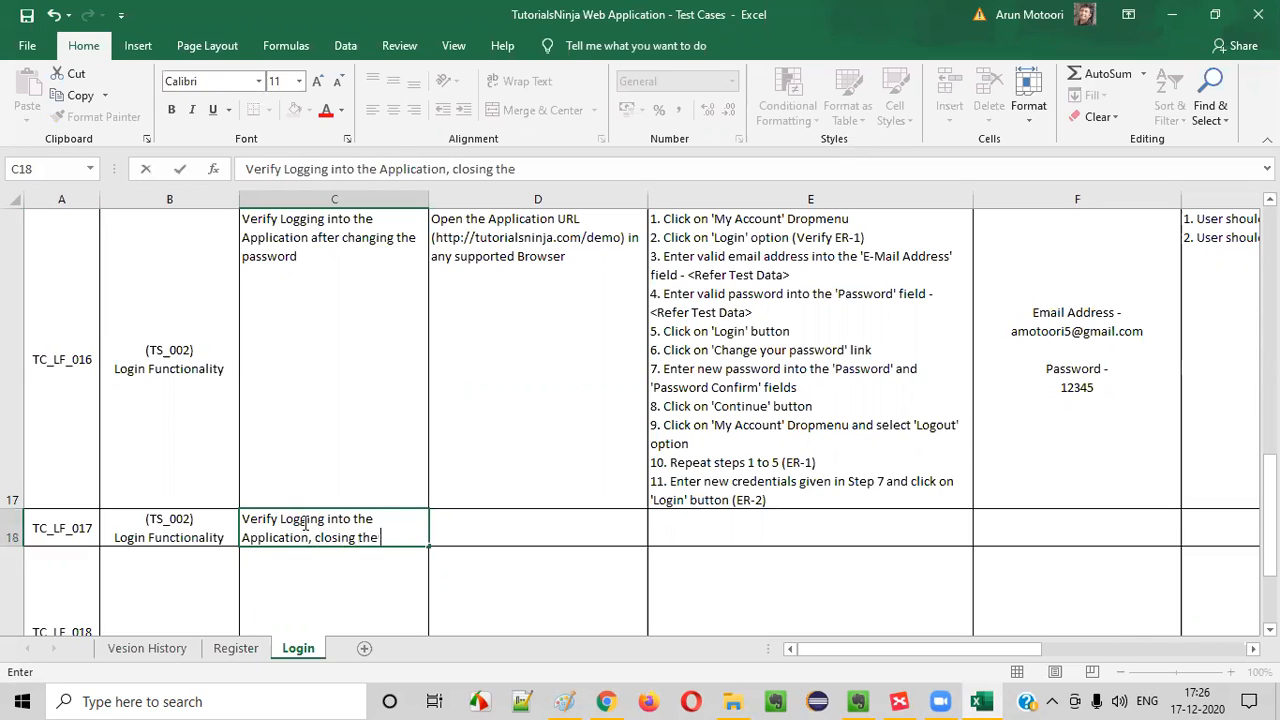
key(BackSpace)
key(BackSpace)
key(BackSpace)
key(BackSpace)
text(Brow)
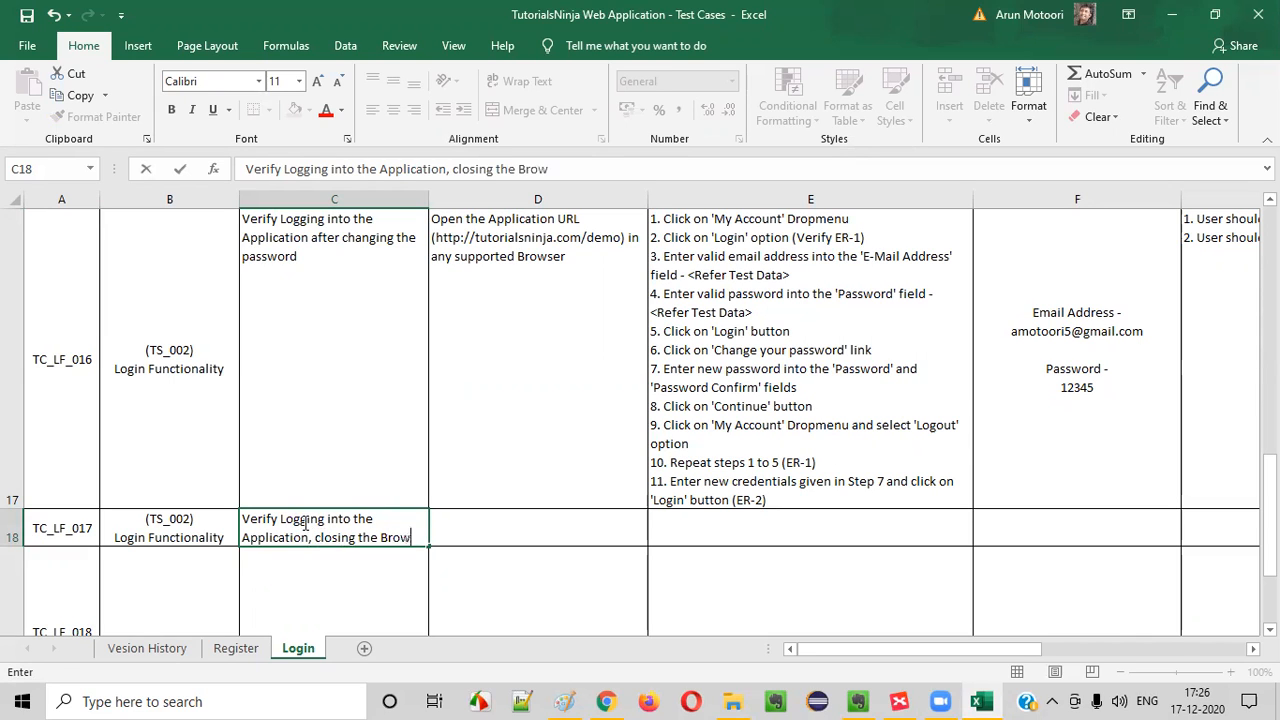
text(ser without loggingout and )
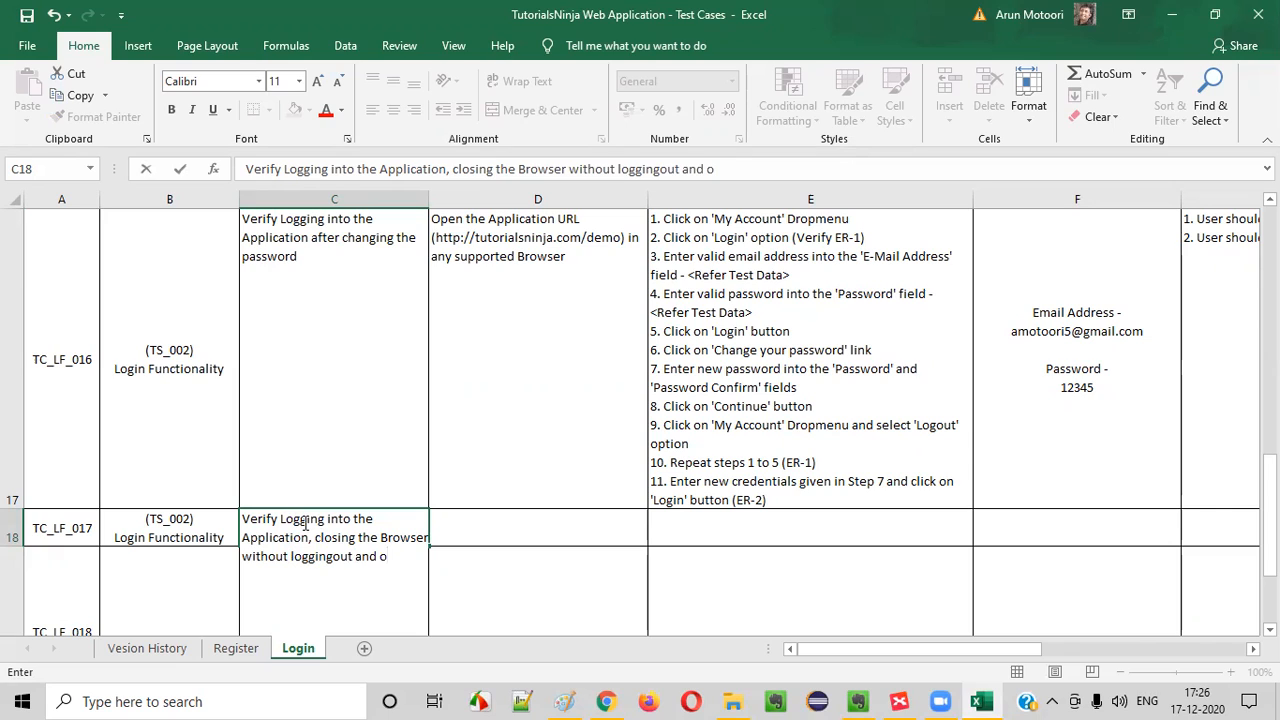
text(opening the )
text(Brow)
Complete the TC_LF_017 title with "without loggingout and opening the application in the Browser again"
key(BackSpace)
key(BackSpace)
key(BackSpace)
key(BackSpace)
text(application in the Browser go)
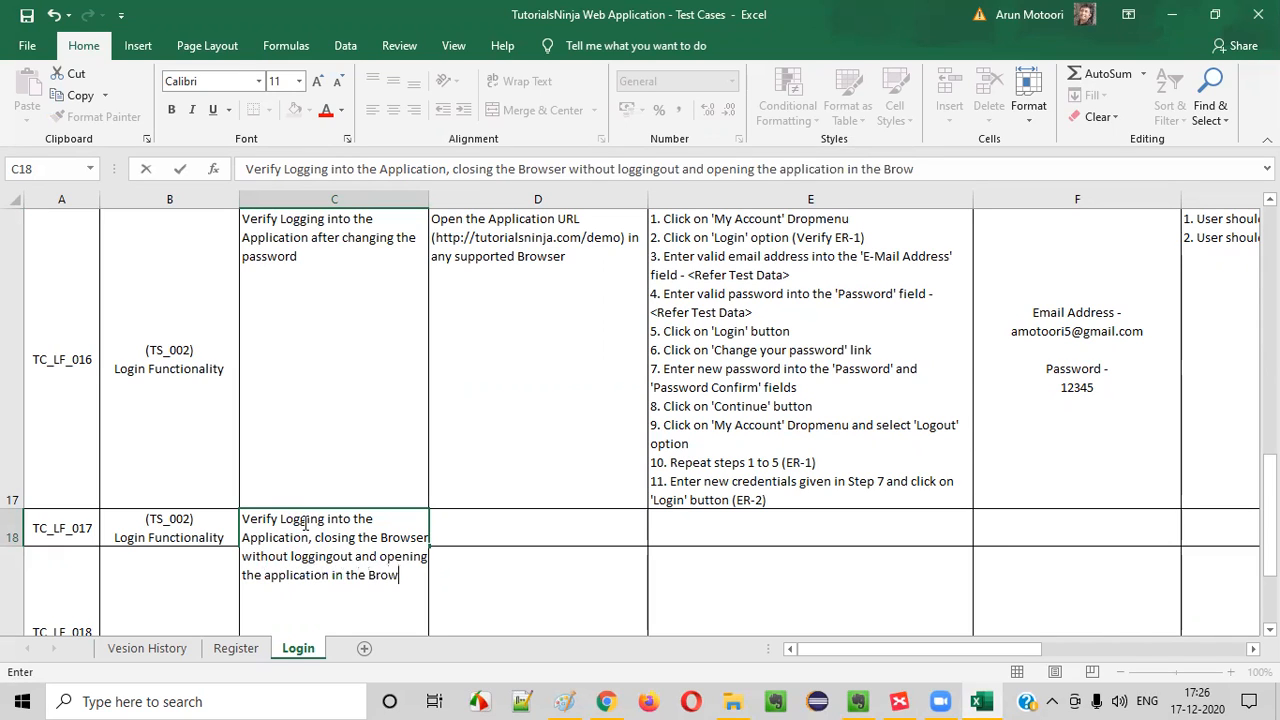
key(BackSpace)
key(BackSpace)
text(again)
key(Return)
scroll(300, 470, up, 5)
scroll(360, 455, down, 5)
click(332, 266)
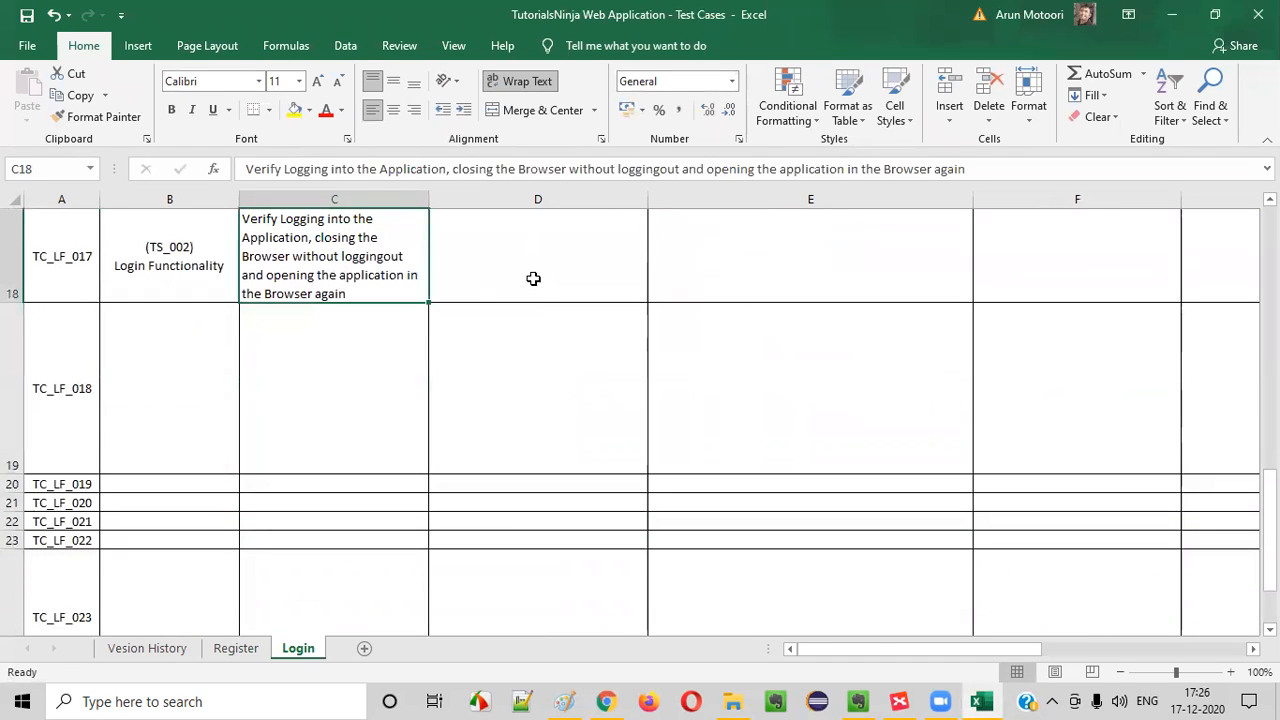
Copy the pre-requisites text of TC_LF_016 into the pre-requisites cell of TC_LF_017
double_click(505, 266)
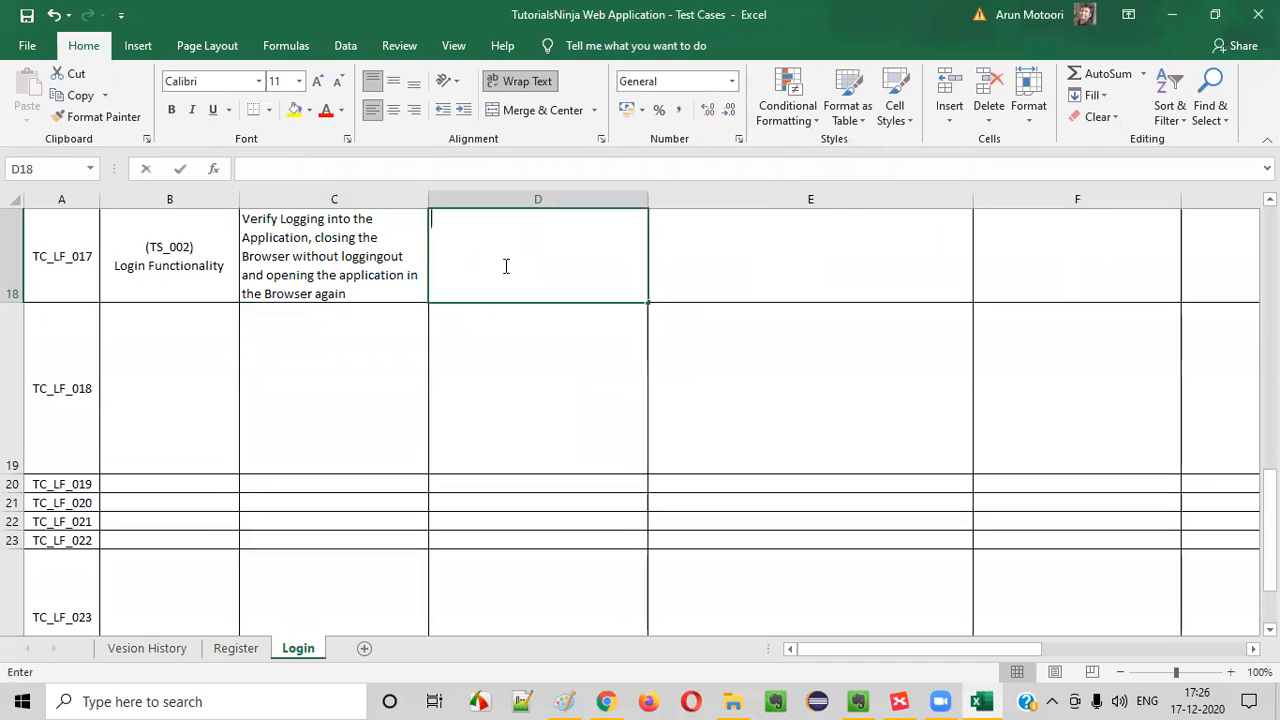
scroll(550, 400, up, 2)
click(484, 492)
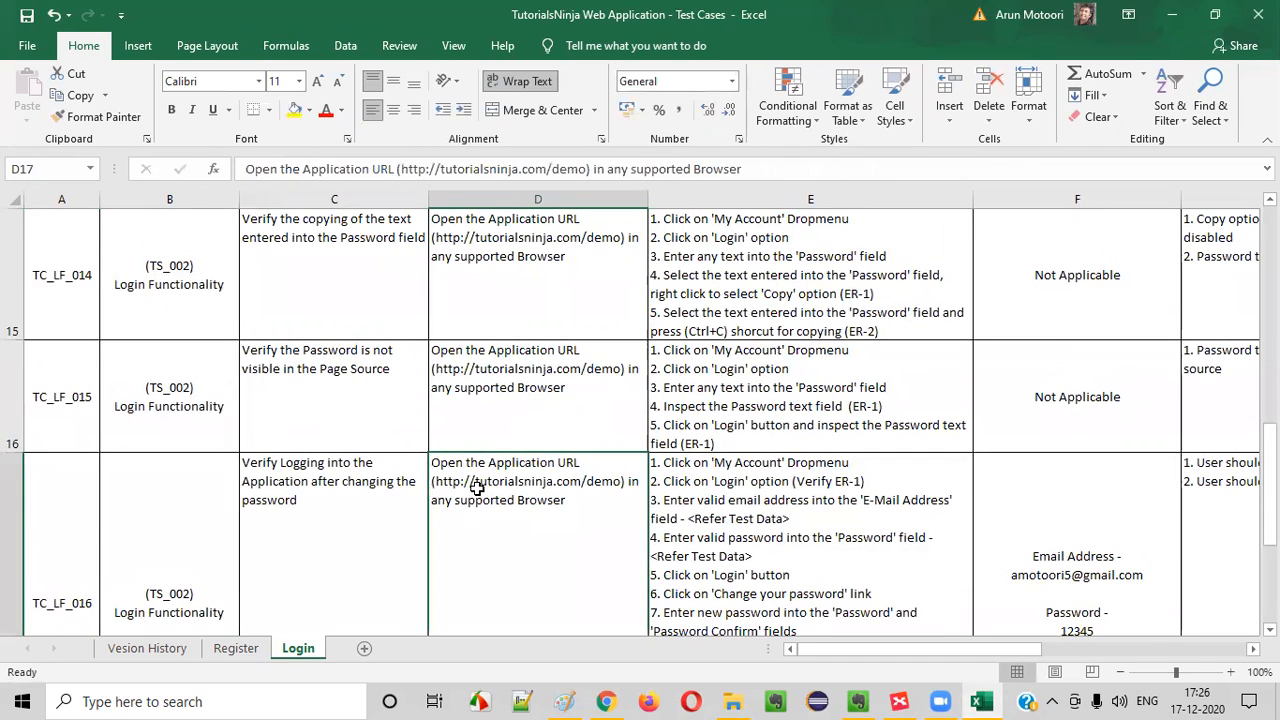
scroll(478, 486, down, 1)
key(Down)
click(477, 488)
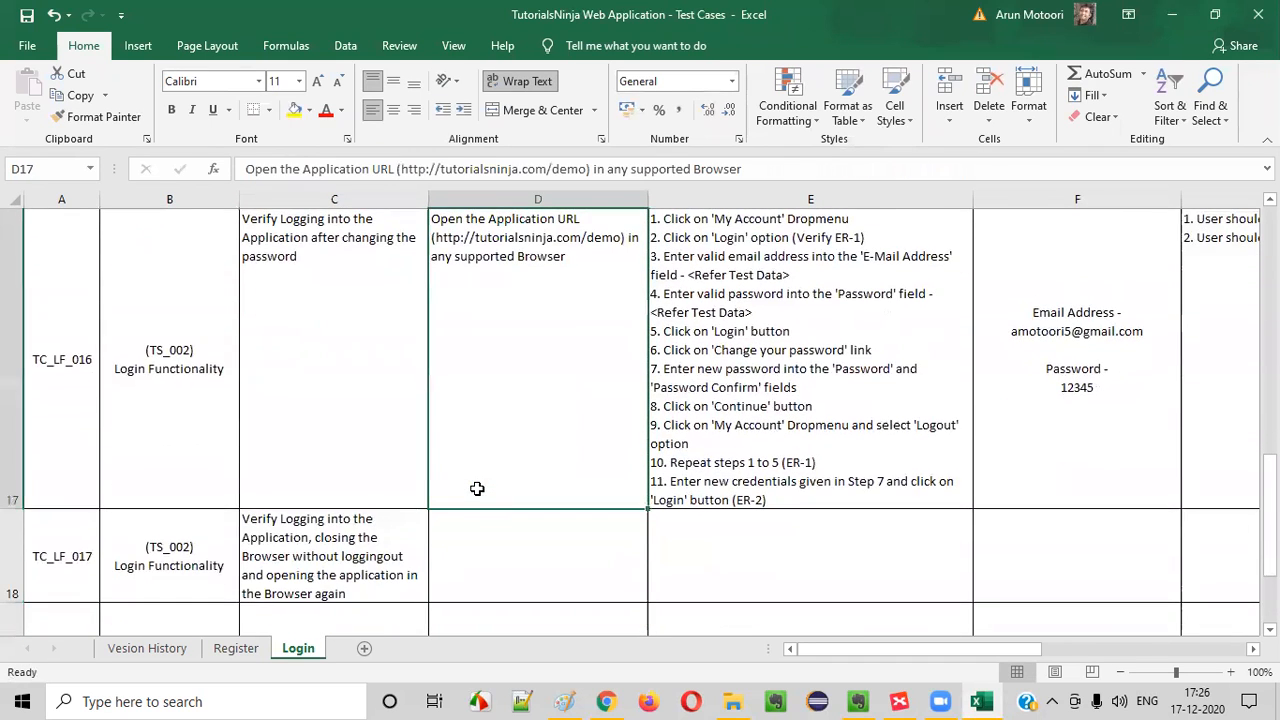
key(ctrl+c)
click(497, 543)
key(ctrl+v)
key(Right)
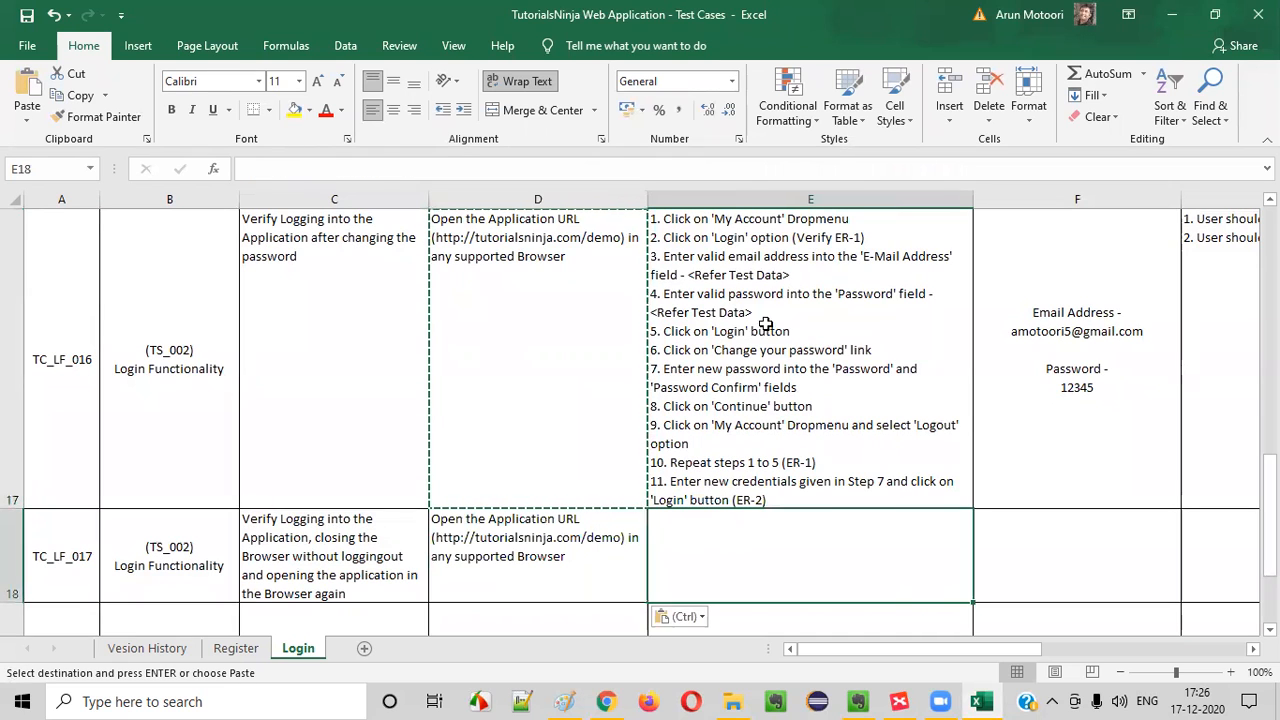
Copy test steps 1 to 5 of TC_LF_016 into the test steps cell of TC_LF_017
click(758, 318)
double_click(443, 325)
click(717, 328)
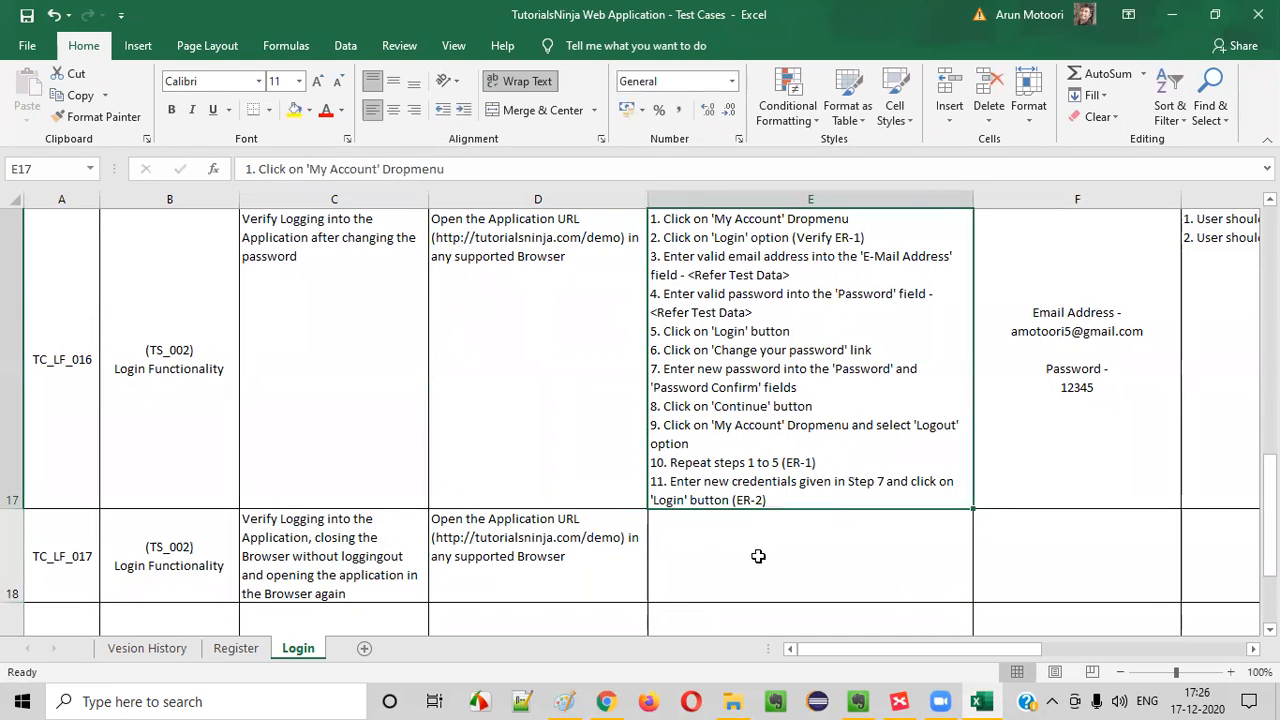
click(758, 556)
click(262, 563)
click(490, 548)
double_click(704, 532)
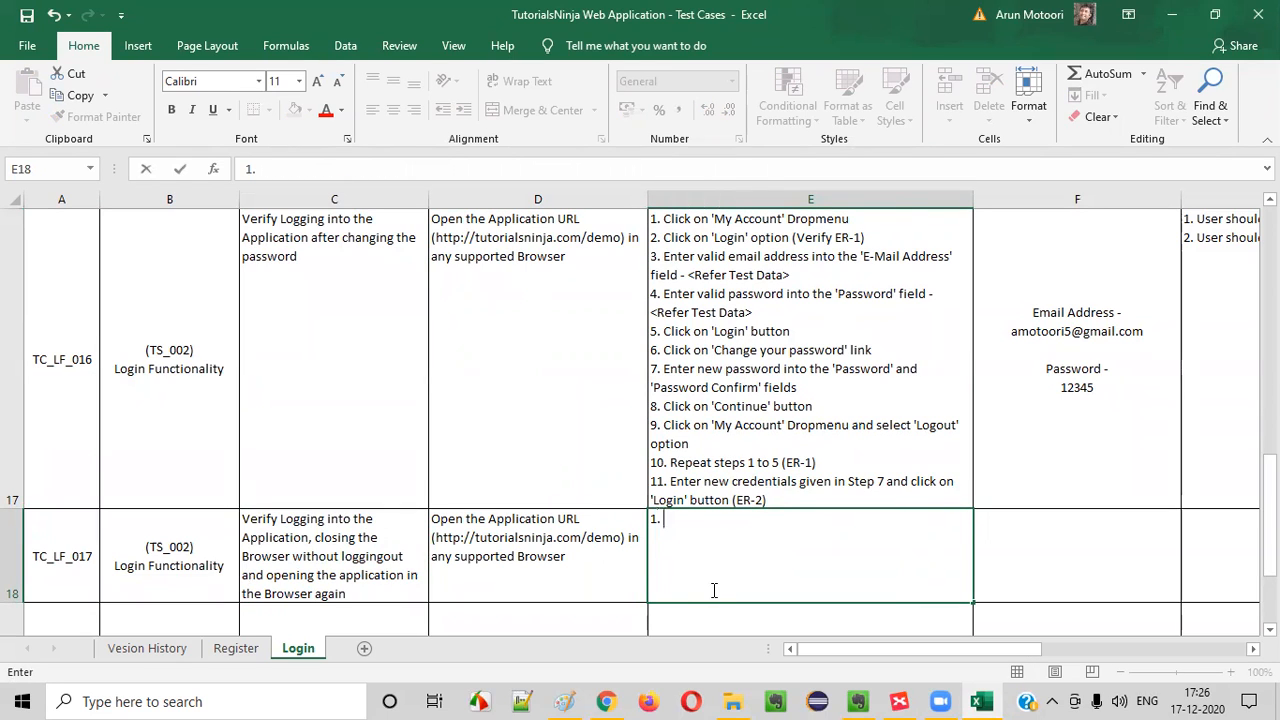
click(791, 329)
double_click(805, 331)
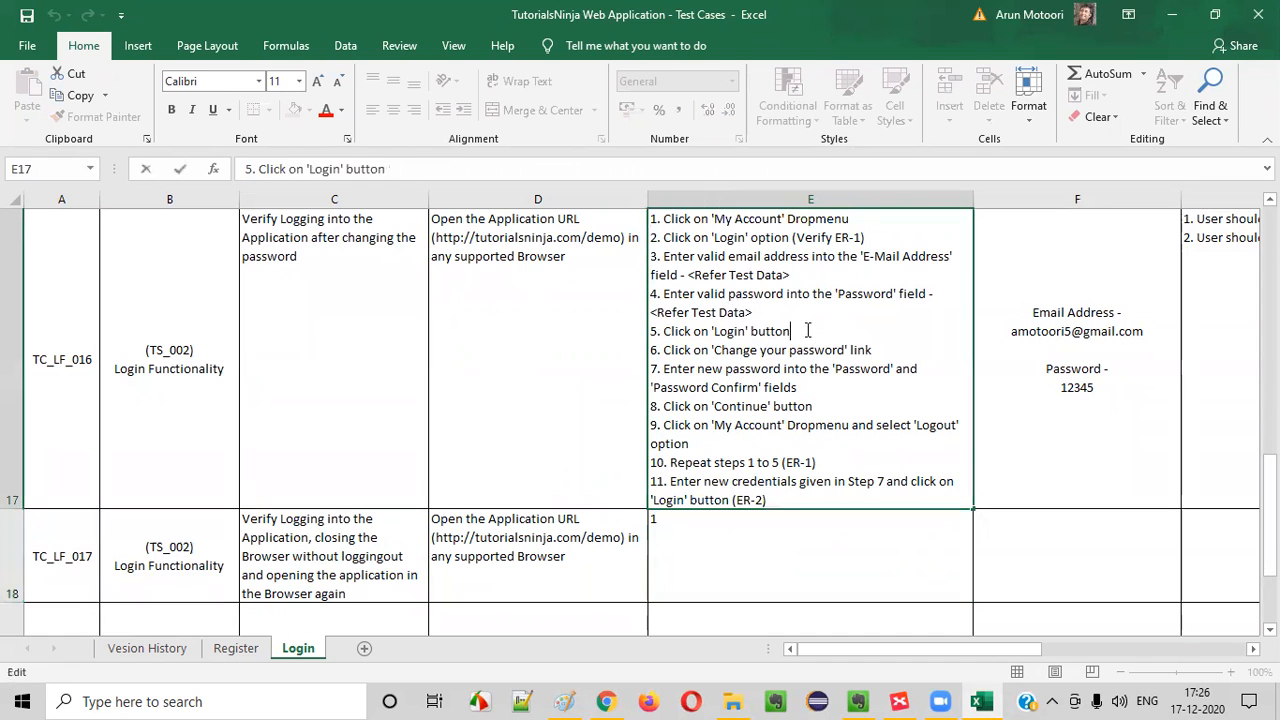
drag(805, 331, 382, 142)
key(ctrl+c)
double_click(714, 529)
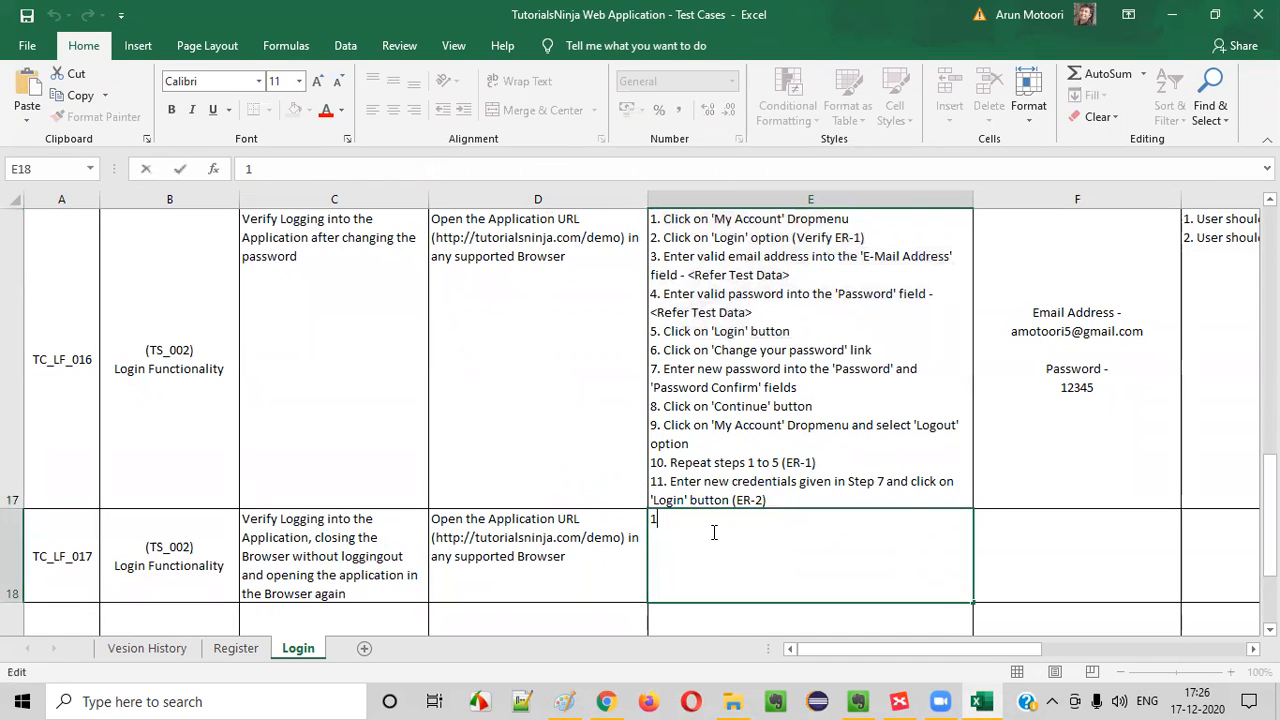
key(BackSpace)
key(ctrl+v)
click(612, 342)
Copy the test data e-mail address and password of TC_LF_016 into the test data cell of TC_LF_017
click(810, 356)
click(1054, 374)
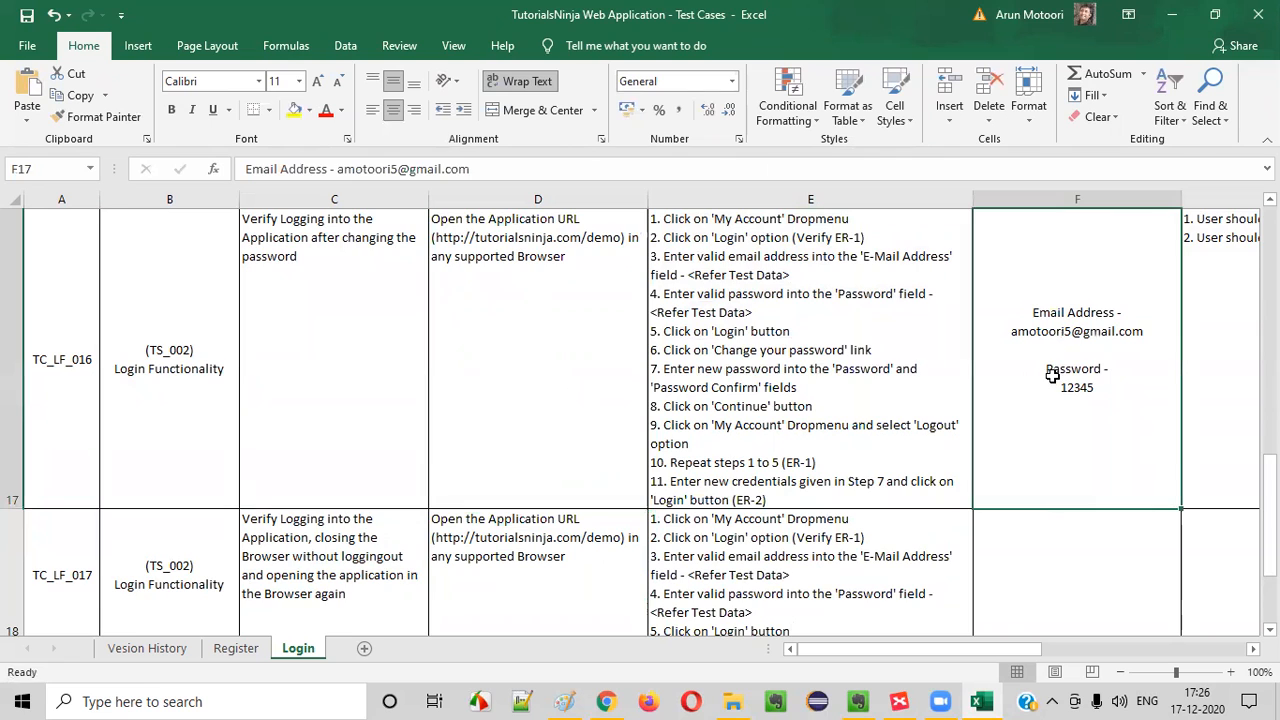
key(ctrl+c)
click(1026, 586)
key(ctrl+v)
scroll(942, 568, down, 3)
click(749, 277)
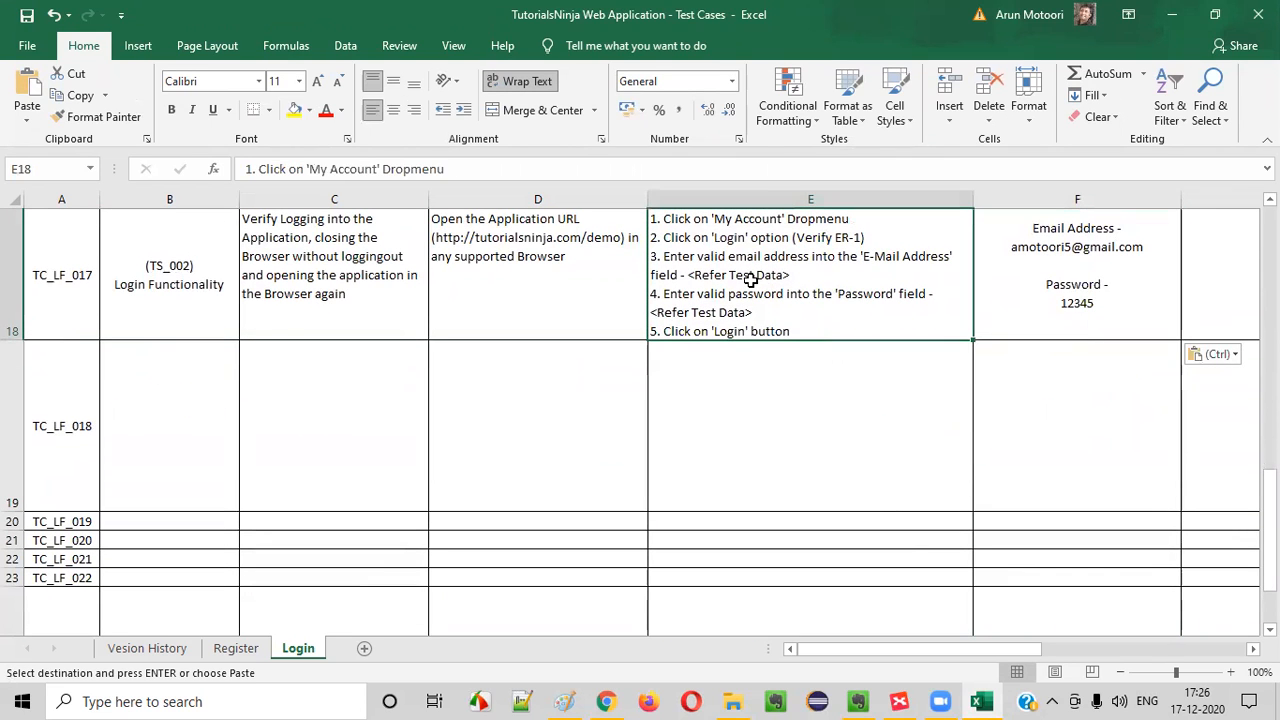
double_click(801, 331)
key(alt+Return)
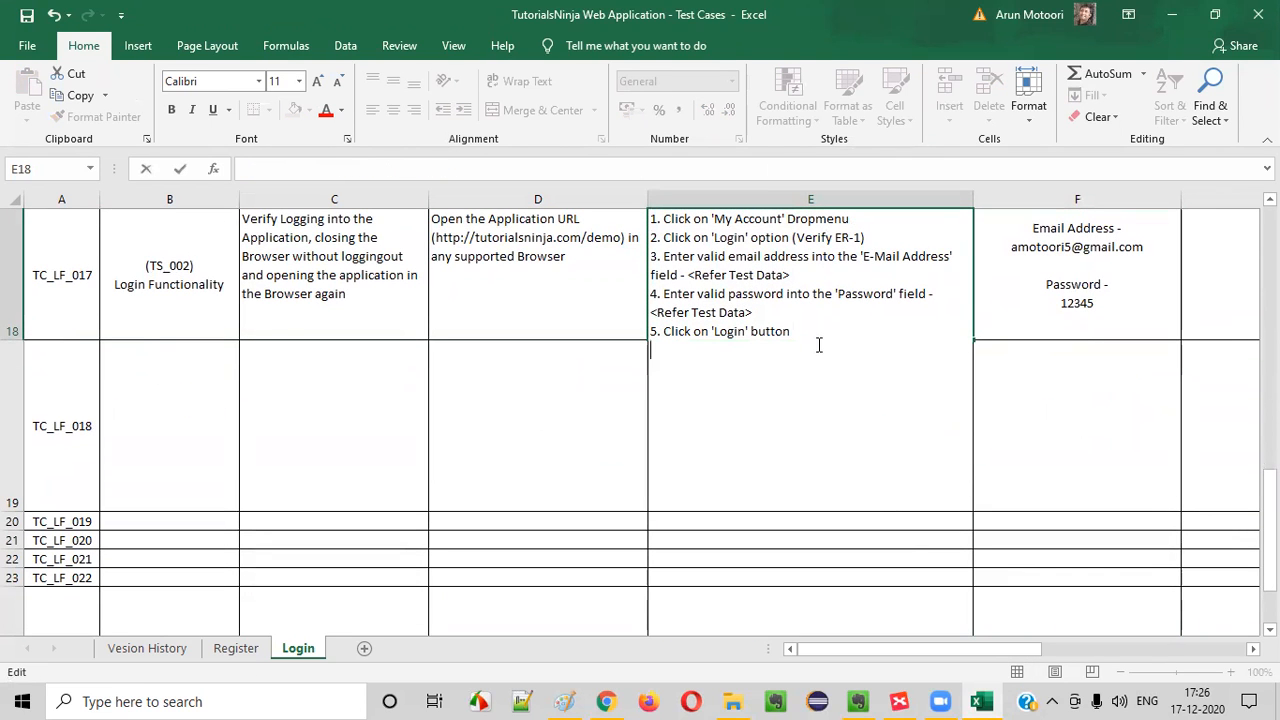
click(791, 310)
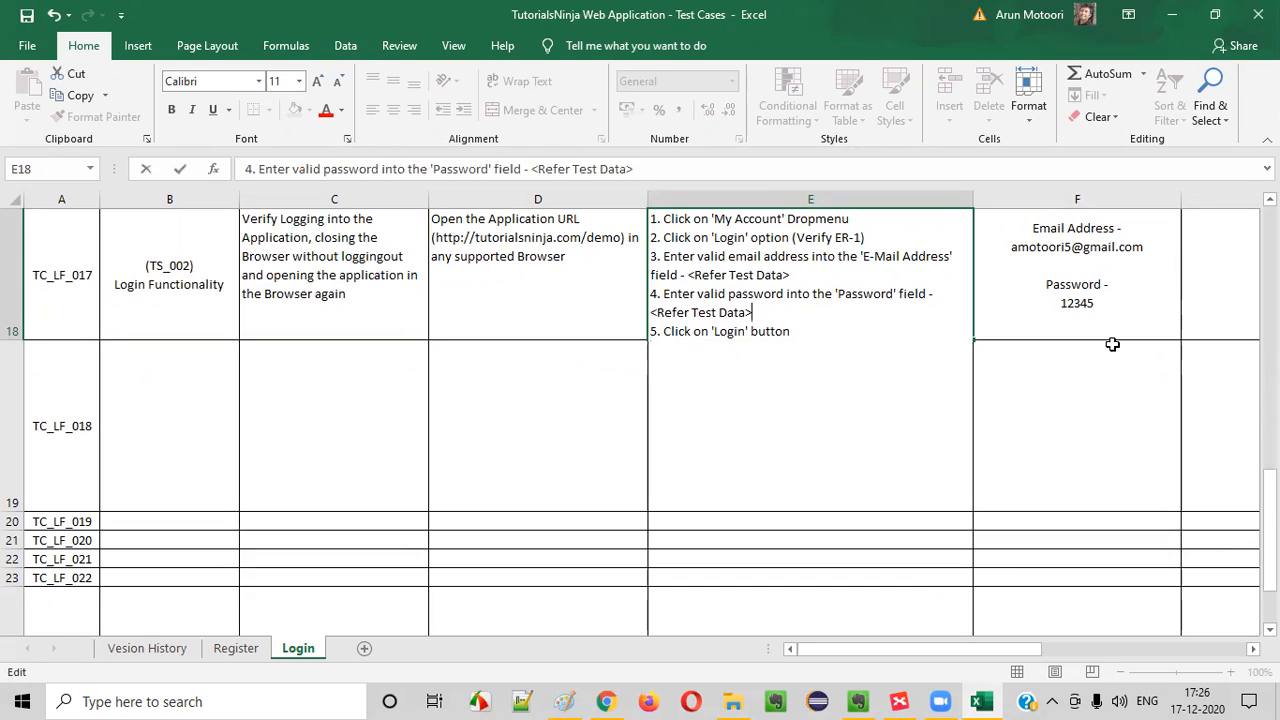
Replace the TC_LF_017 test data with the e-mail address and password copied from TC_LF_001
click(1112, 344)
click(1086, 291)
scroll(1086, 291, up, 6)
click(1146, 305)
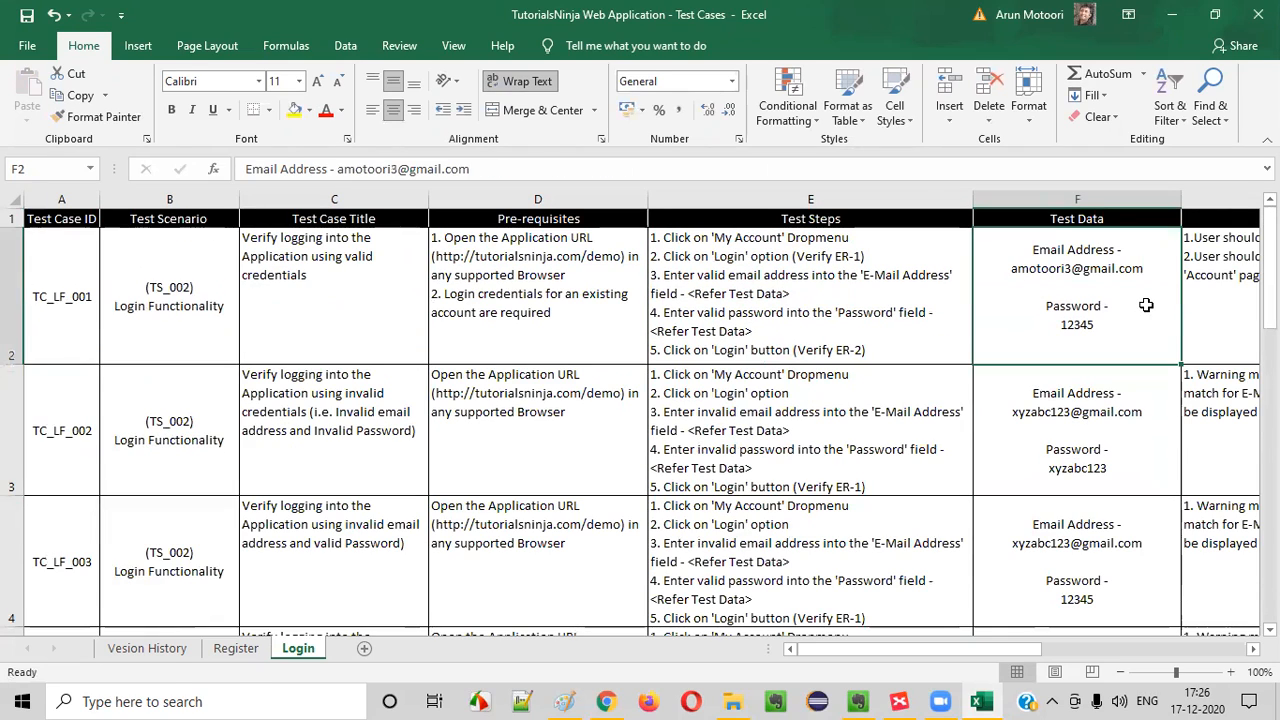
key(ctrl+c)
scroll(1130, 390, down, 5)
scroll(1071, 337, down, 1)
scroll(1071, 514, up, 1)
scroll(1074, 469, down, 1)
click(1052, 316)
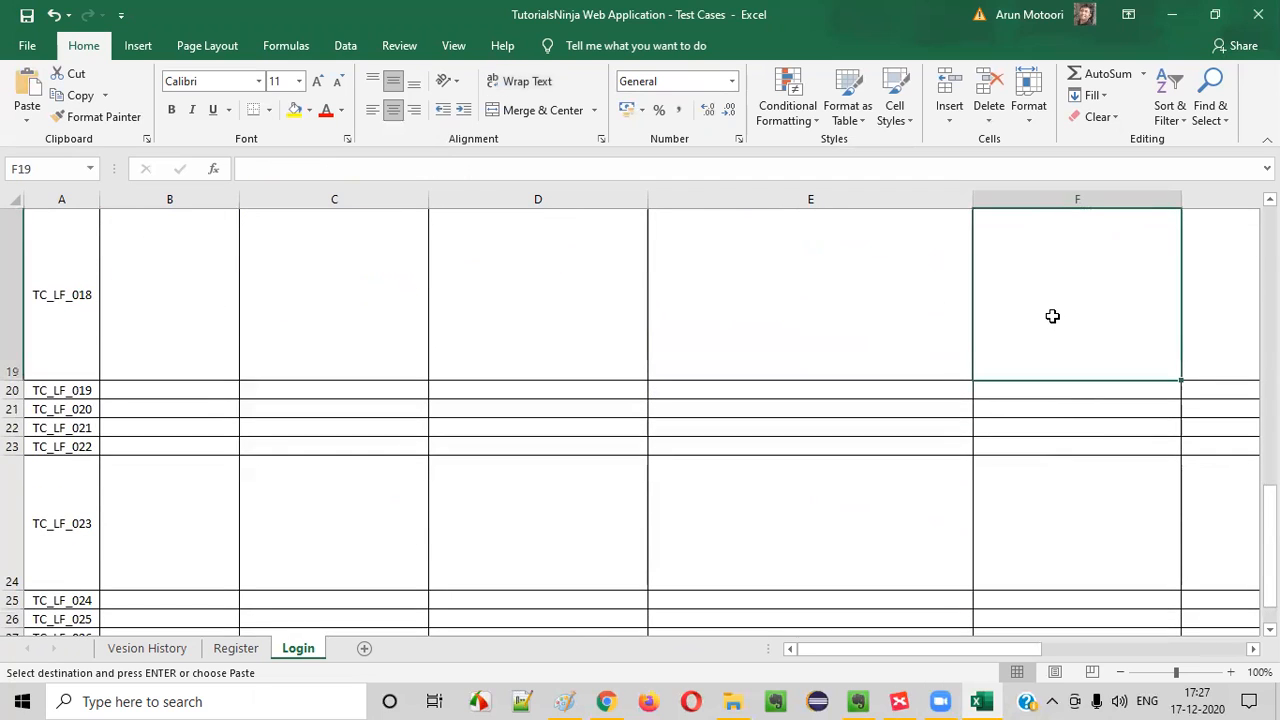
key(Up)
key(Up)
key(Down)
key(ctrl+v)
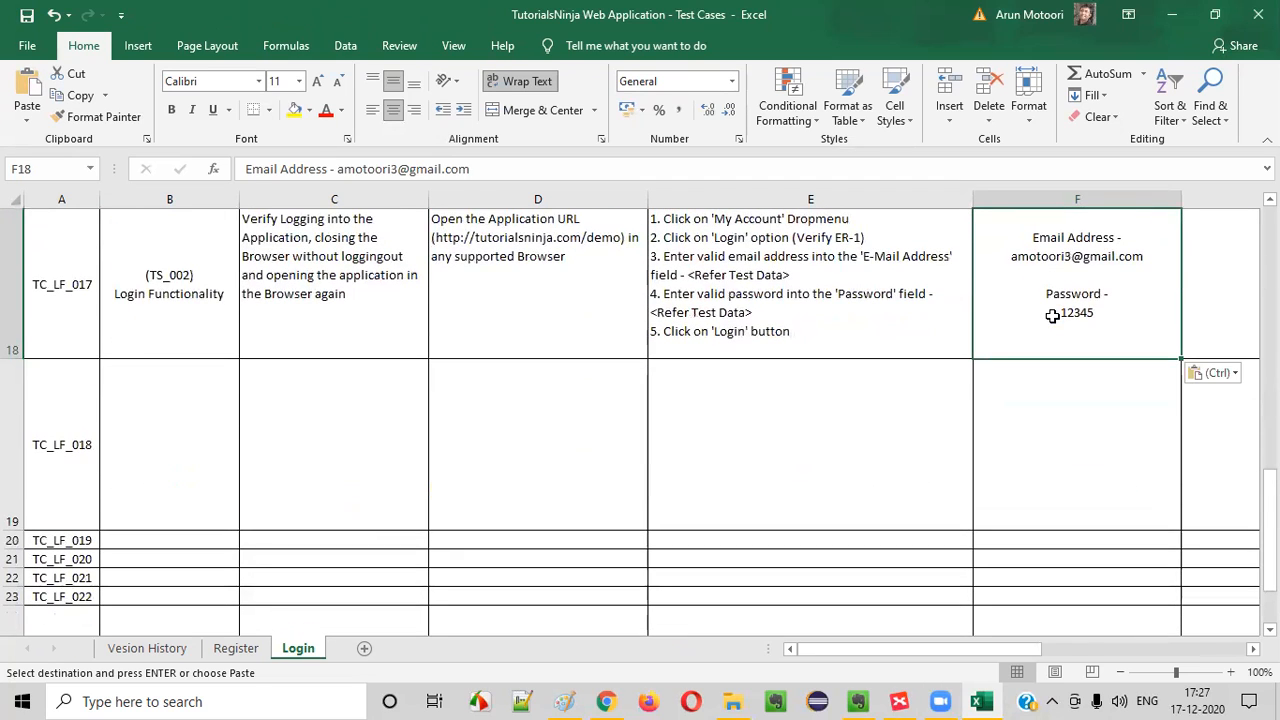
Add "6. Close the Browser" below step 5 in the TC_LF_017 test steps
click(766, 305)
double_click(803, 331)
key(alt+Return)
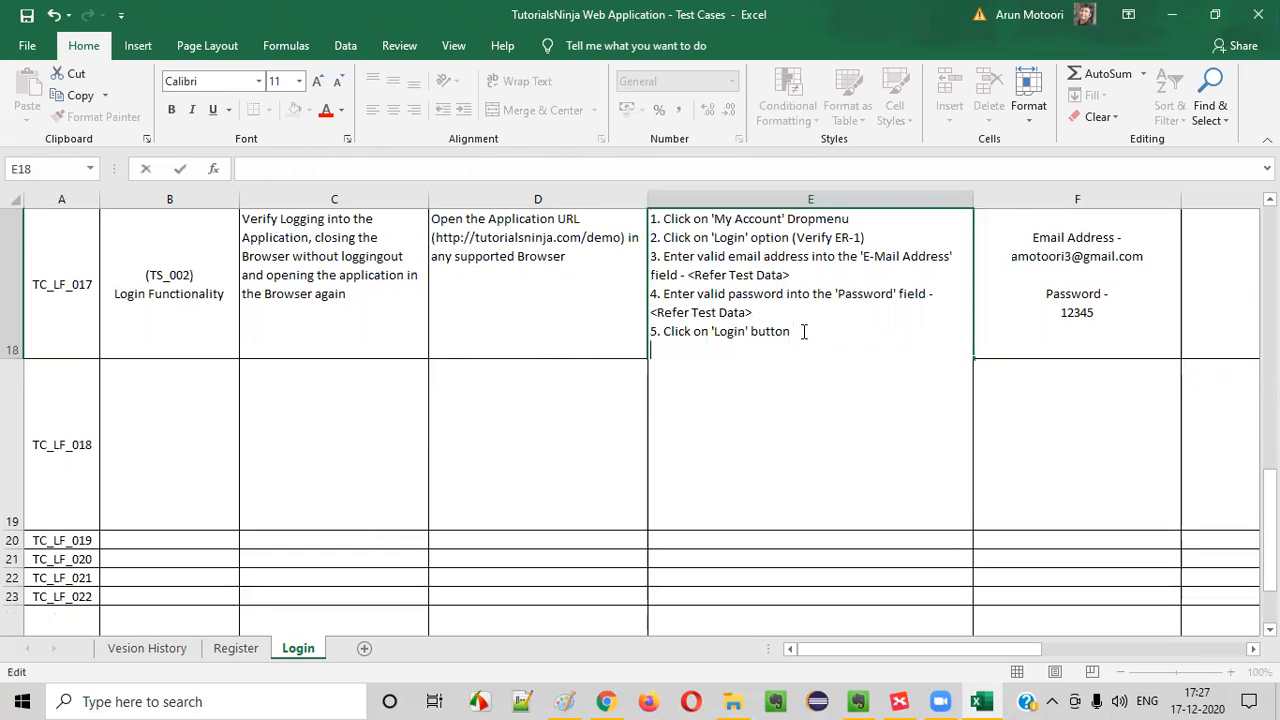
text(6. Close the B)
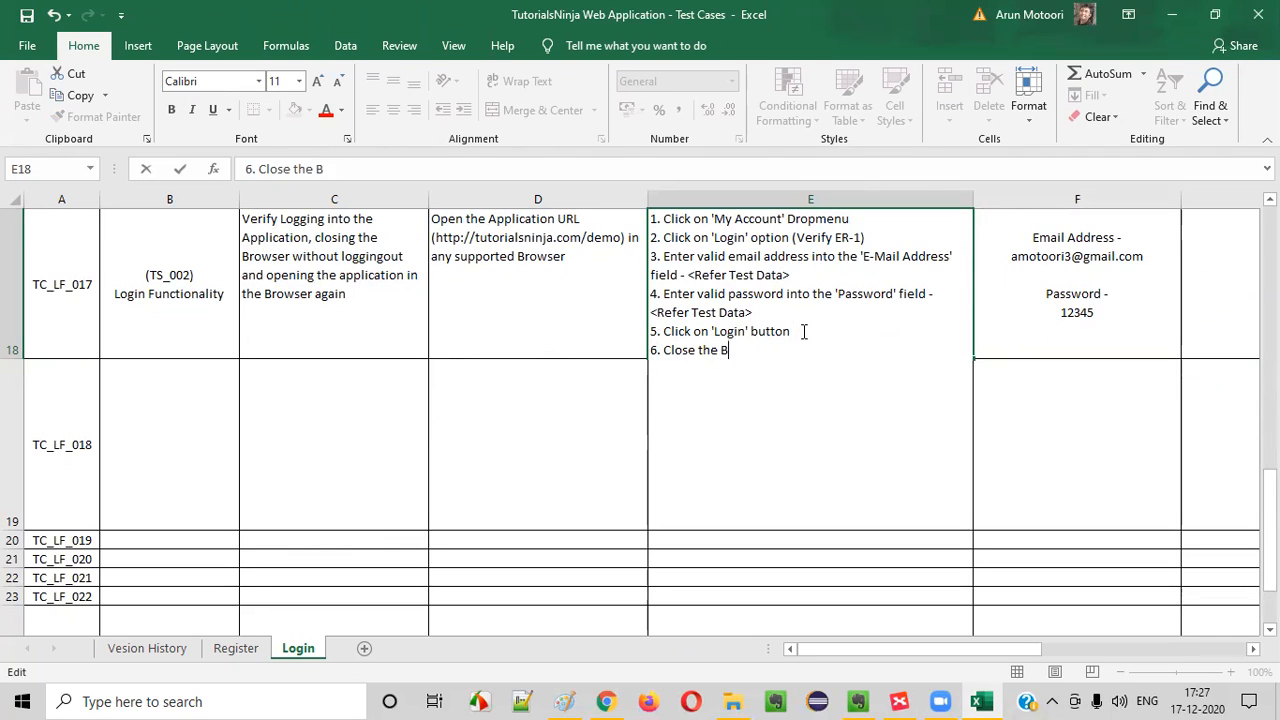
text(rowser)
key(alt+Return)
Add "7. Open the Browser and open the Application URL" as the last TC_LF_017 test step
text(7. Open the Bro)
key(BackSpace)
text(rowser an)
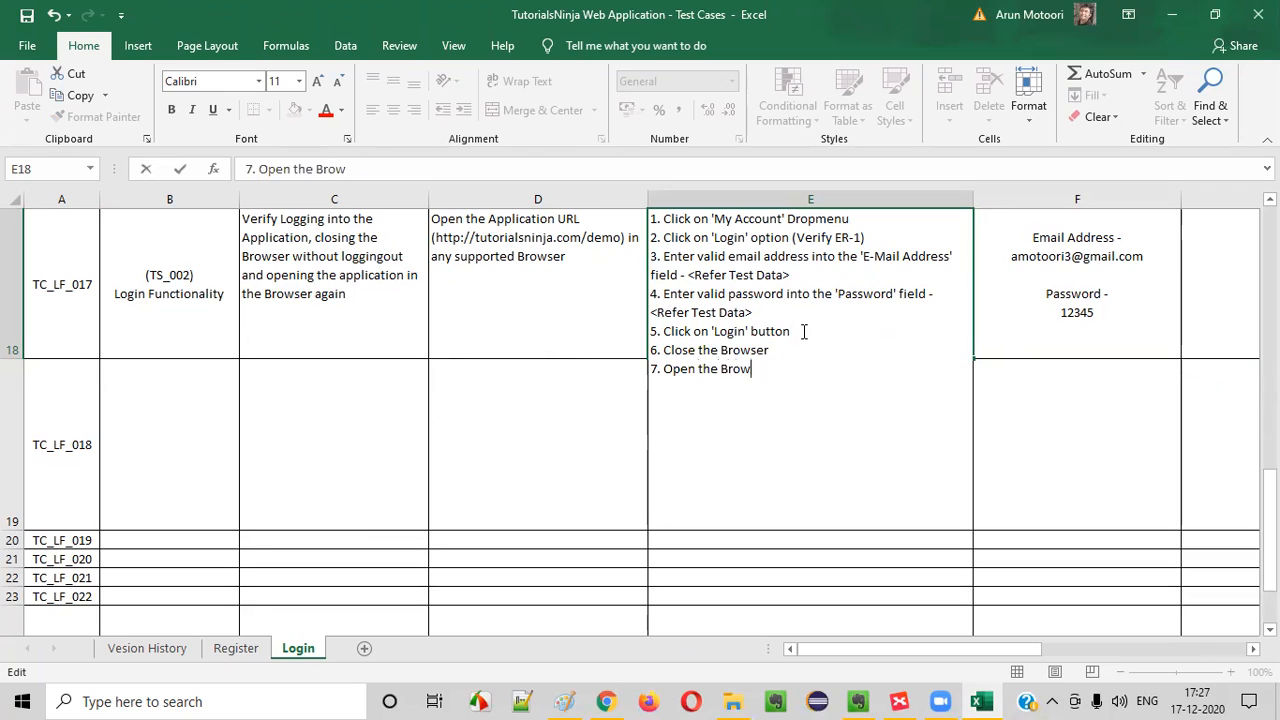
text(d navigate to your ap)
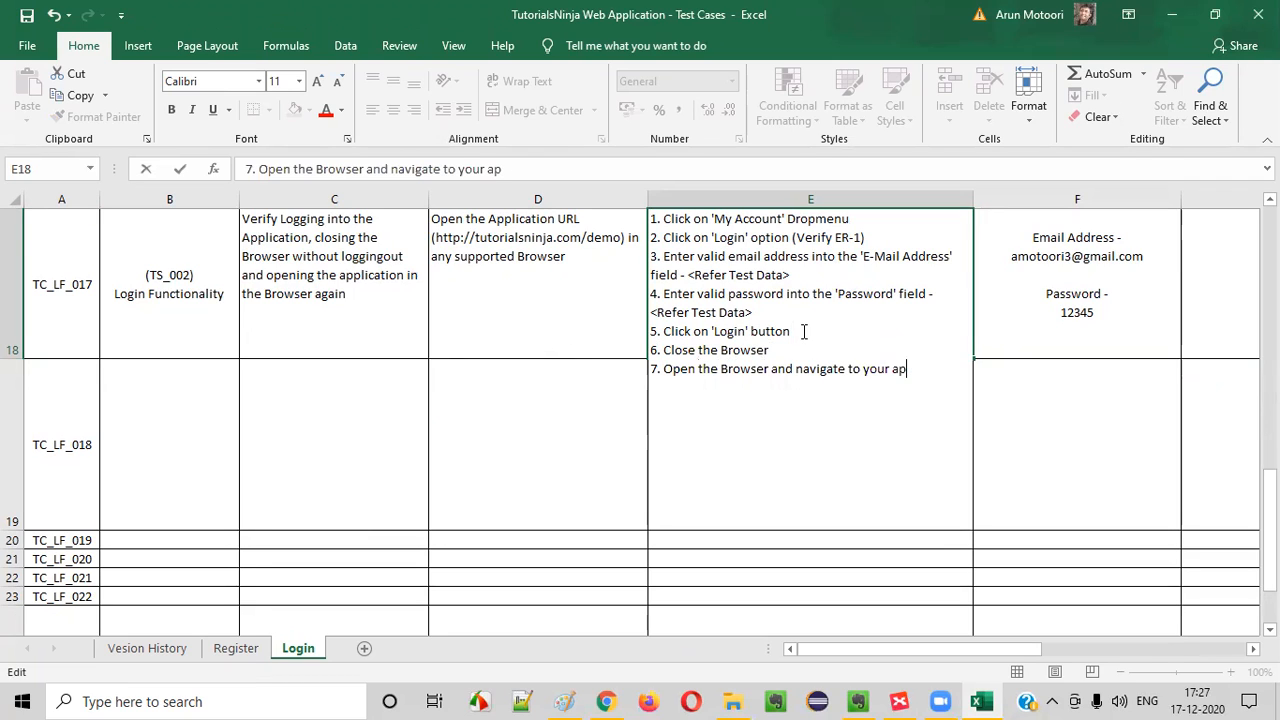
key(BackSpace)
key(BackSpace)
key(BackSpace)
key(BackSpace)
key(BackSpace)
key(BackSpace)
key(BackSpace)
key(BackSpace)
key(BackSpace)
key(BackSpace)
key(BackSpace)
key(BackSpace)
key(BackSpace)
key(BackSpace)
key(BackSpace)
key(BackSpace)
text(open)
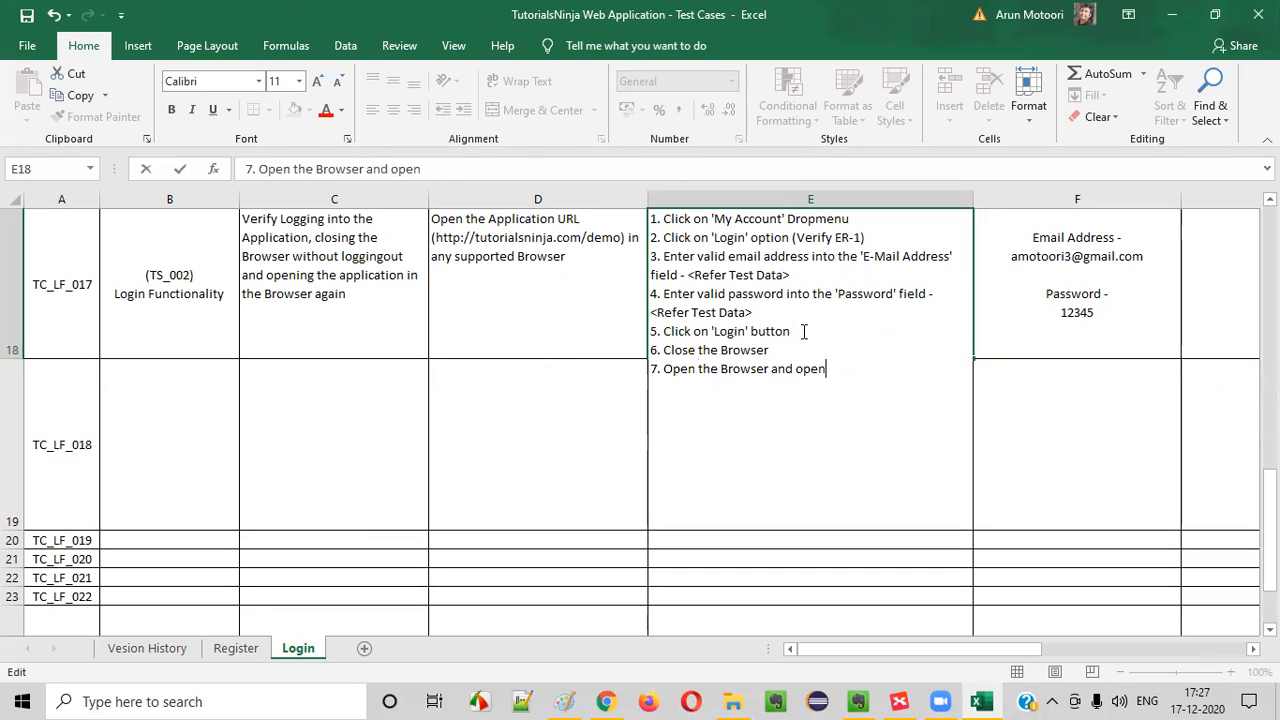
text( the Aplication )
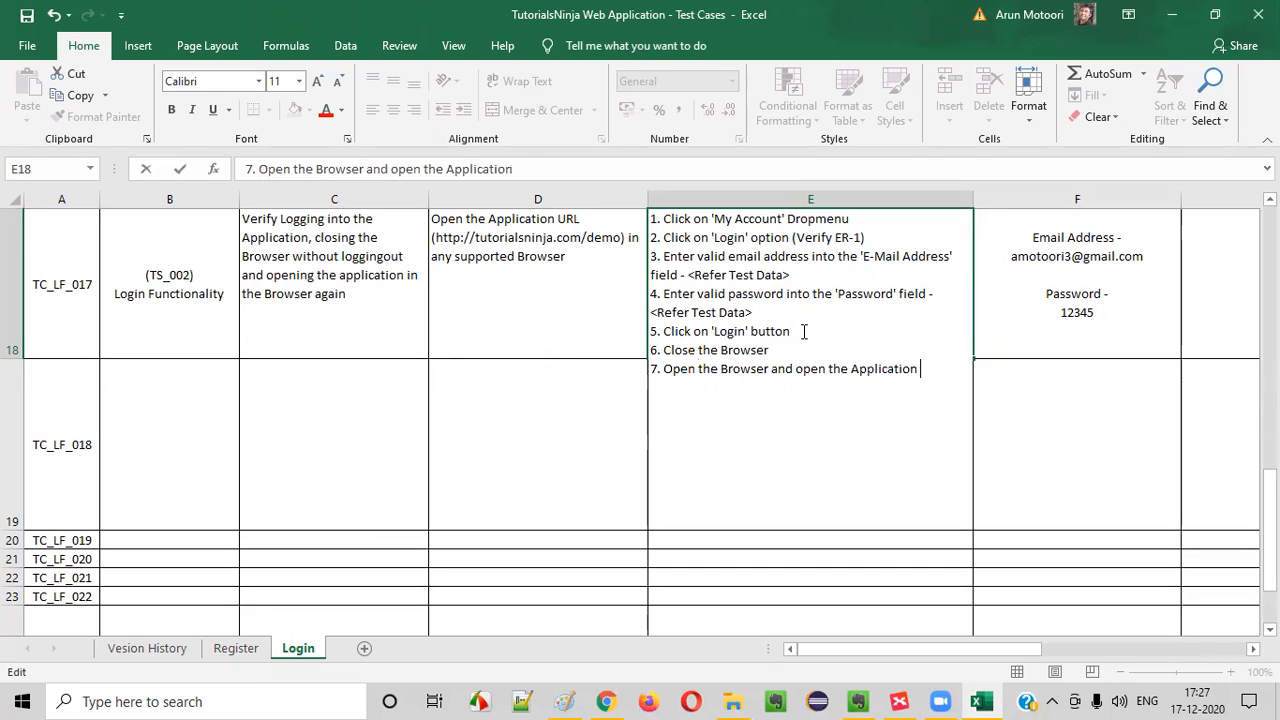
text(URL in the B)
key(BackSpace)
key(BackSpace)
key(BackSpace)
key(BackSpace)
click(561, 318)
click(734, 343)
Append "(ER-1)" to step 7 of TC_LF_017 and widen column E so the step fits on one line
double_click(957, 371)
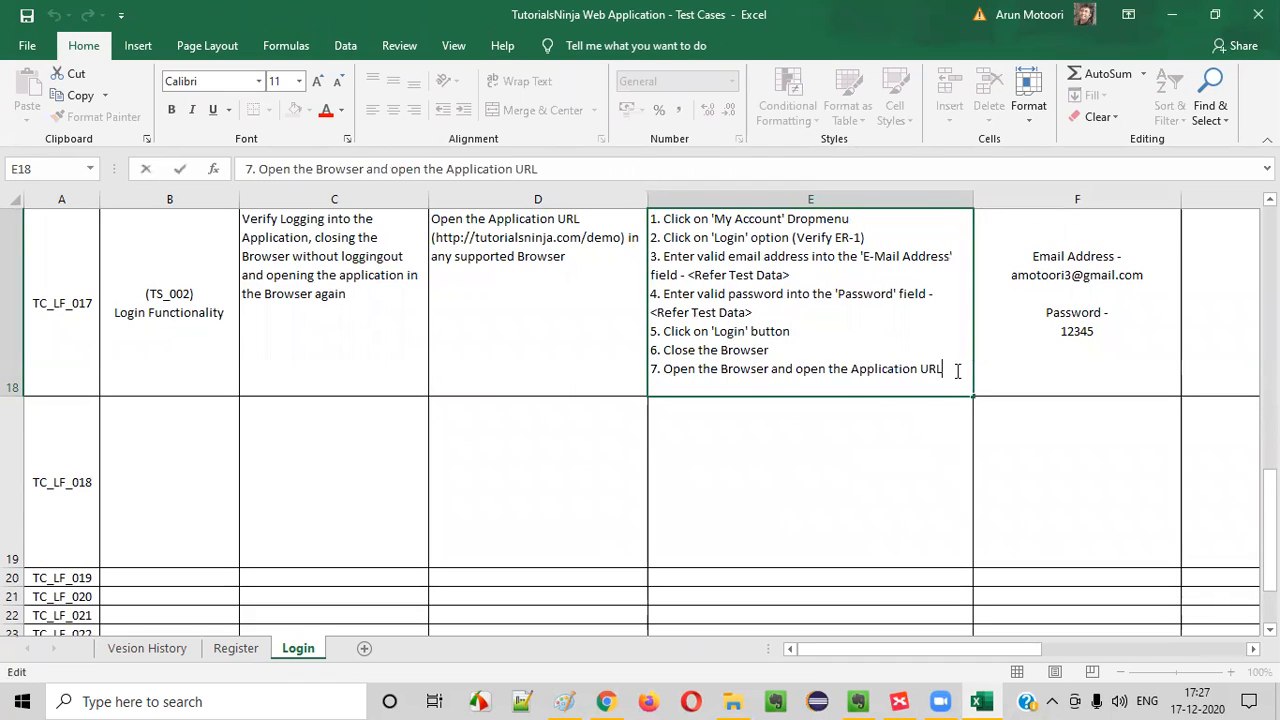
text((ER-1)
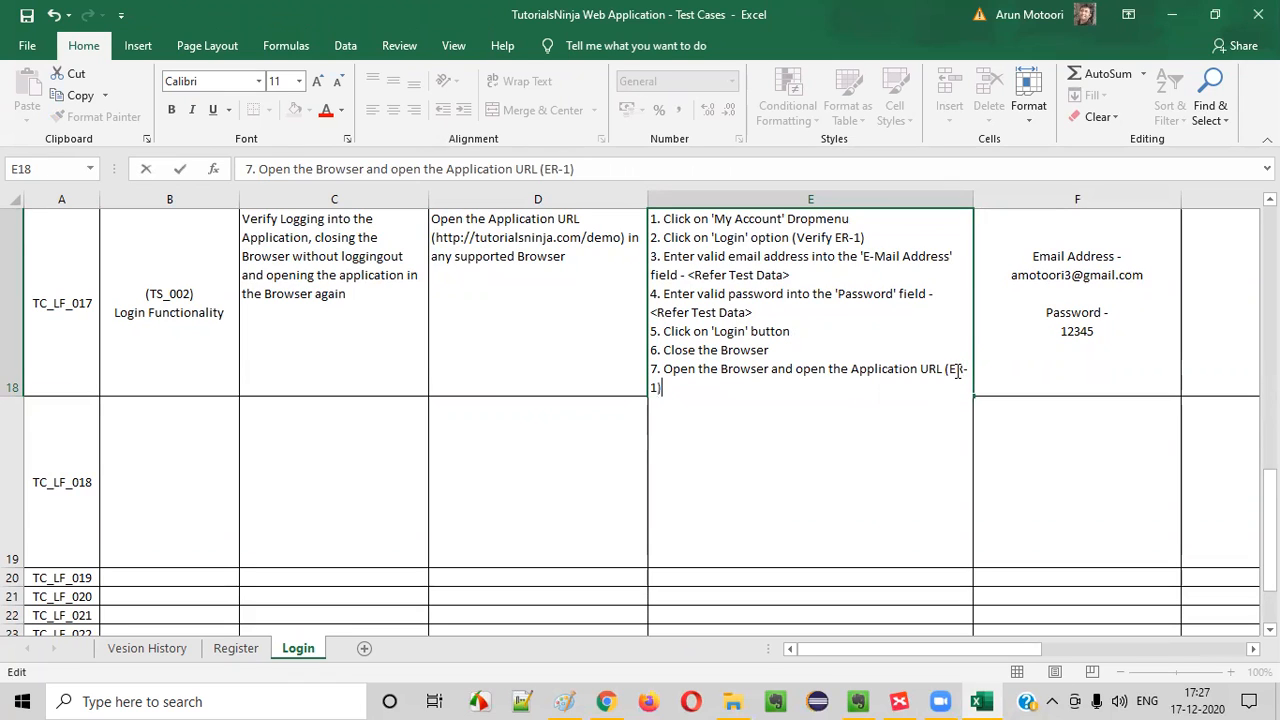
key(ctrl+Return)
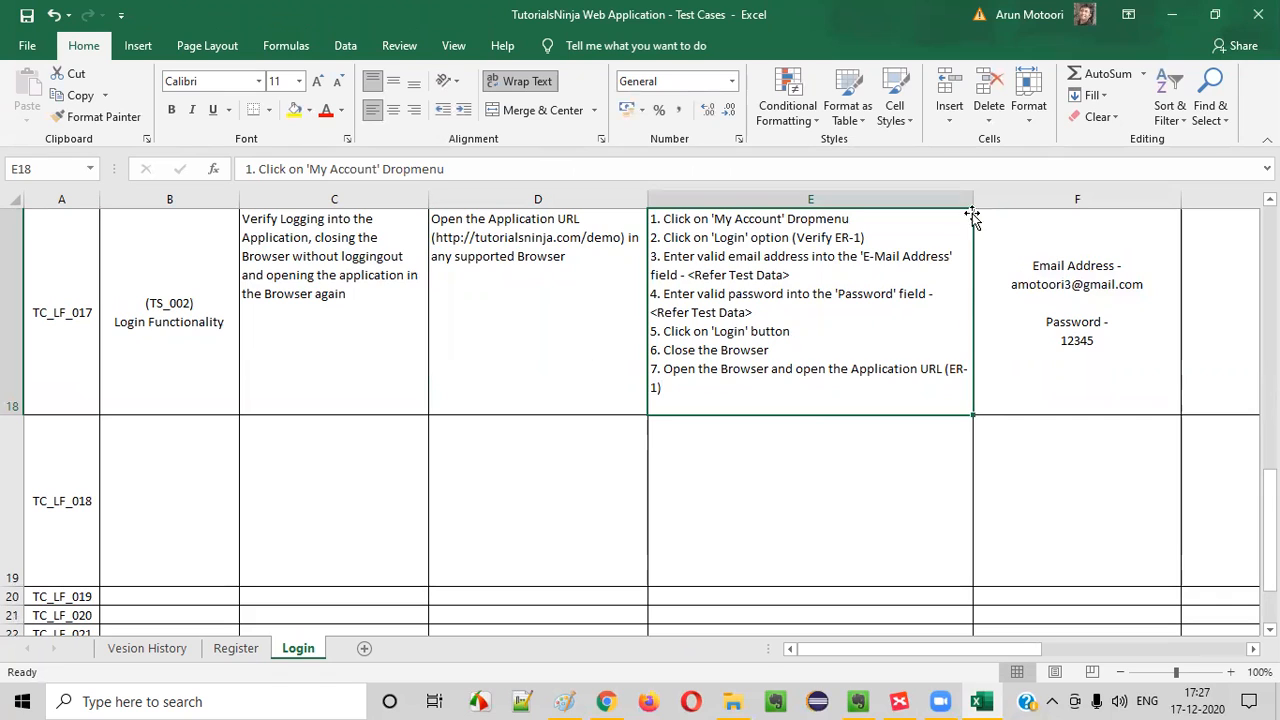
drag(972, 214, 1065, 214)
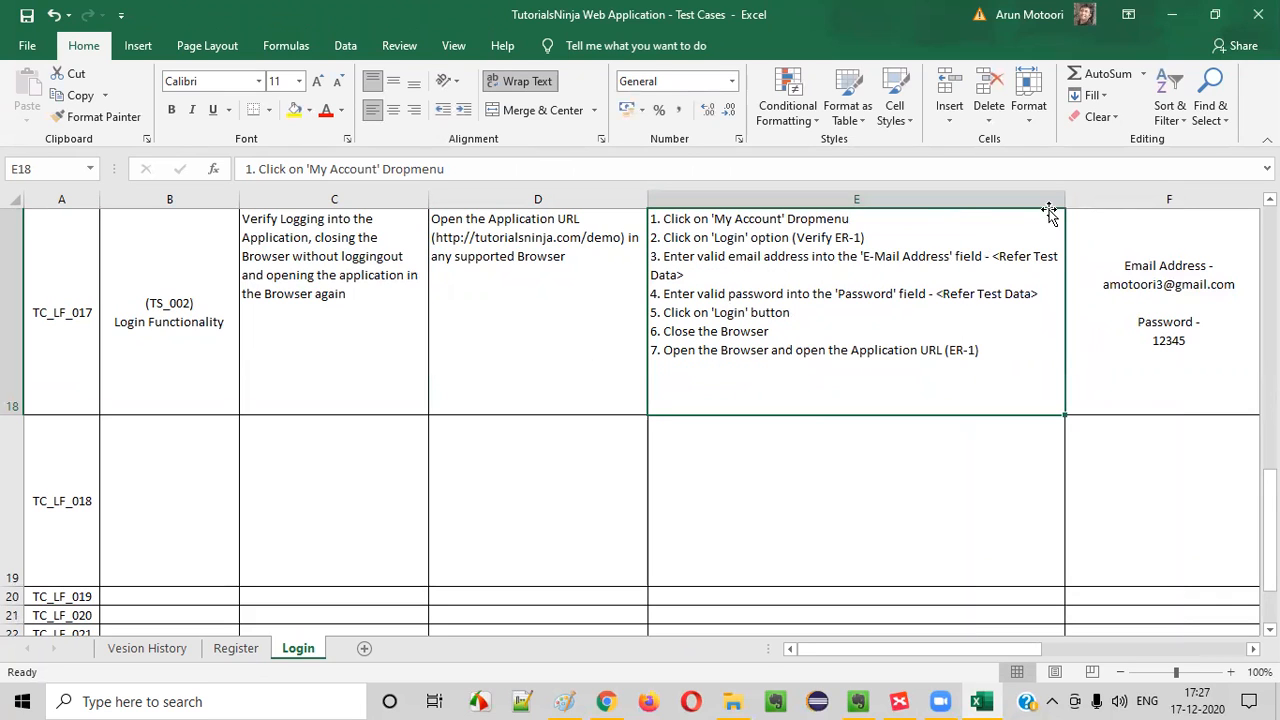
Narrow column E and enter the TC_LF_017 expected result "1. Loggedin Sesion should be still maintained and User should not get logged out"
drag(1064, 203, 969, 201)
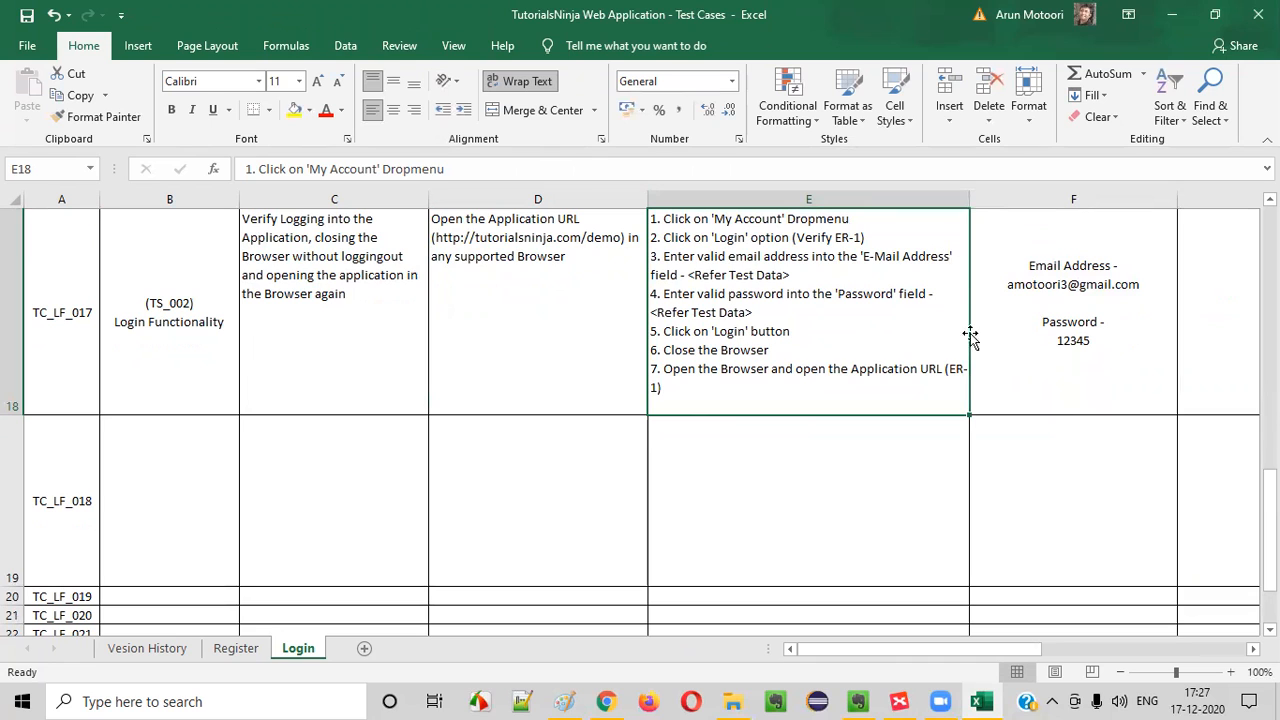
click(1134, 320)
double_click(1186, 303)
text(1)
key(BackSpace)
text(Logg)
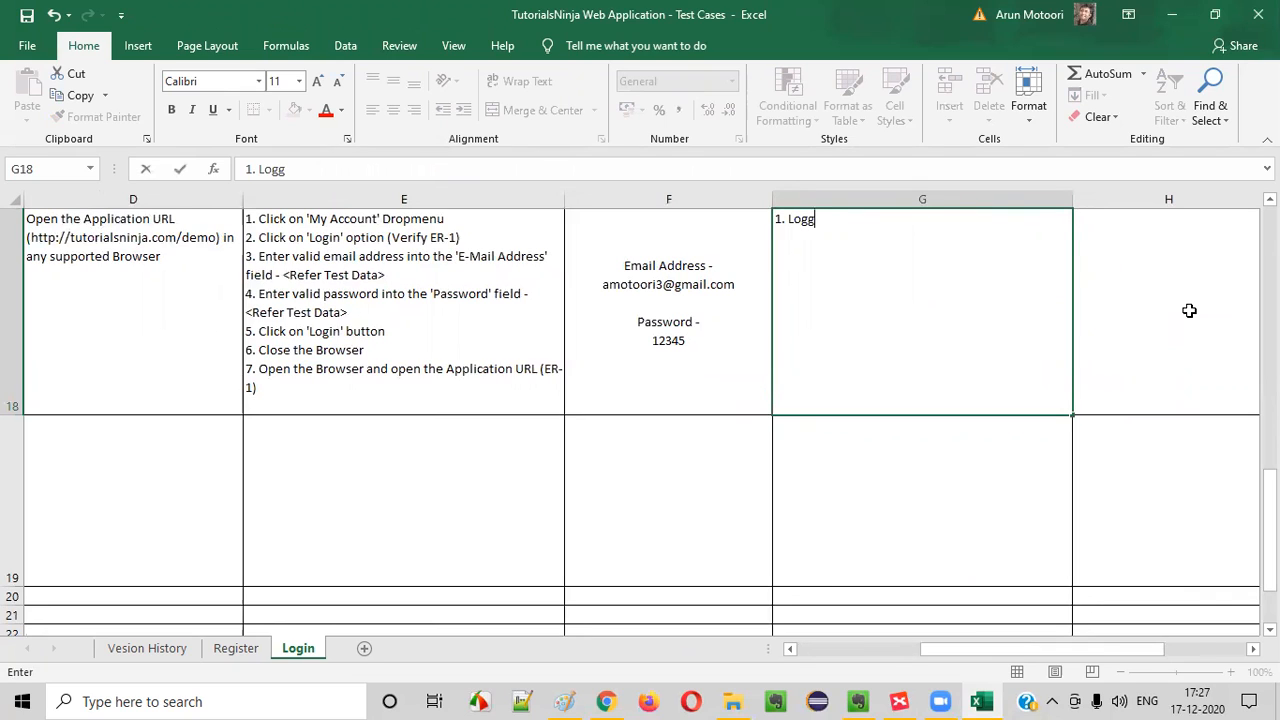
text(edin Sesion shluld)
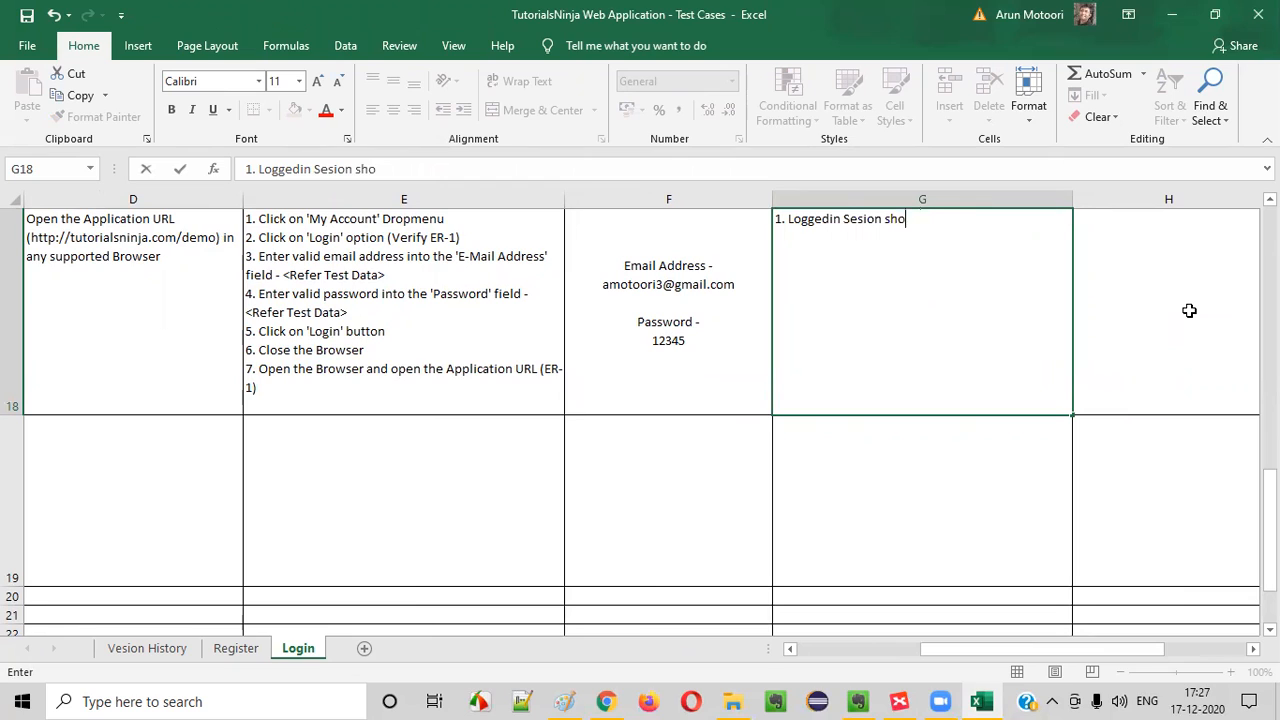
text( be still maintained and User should not gett)
key(BackSpace)
text(logged out)
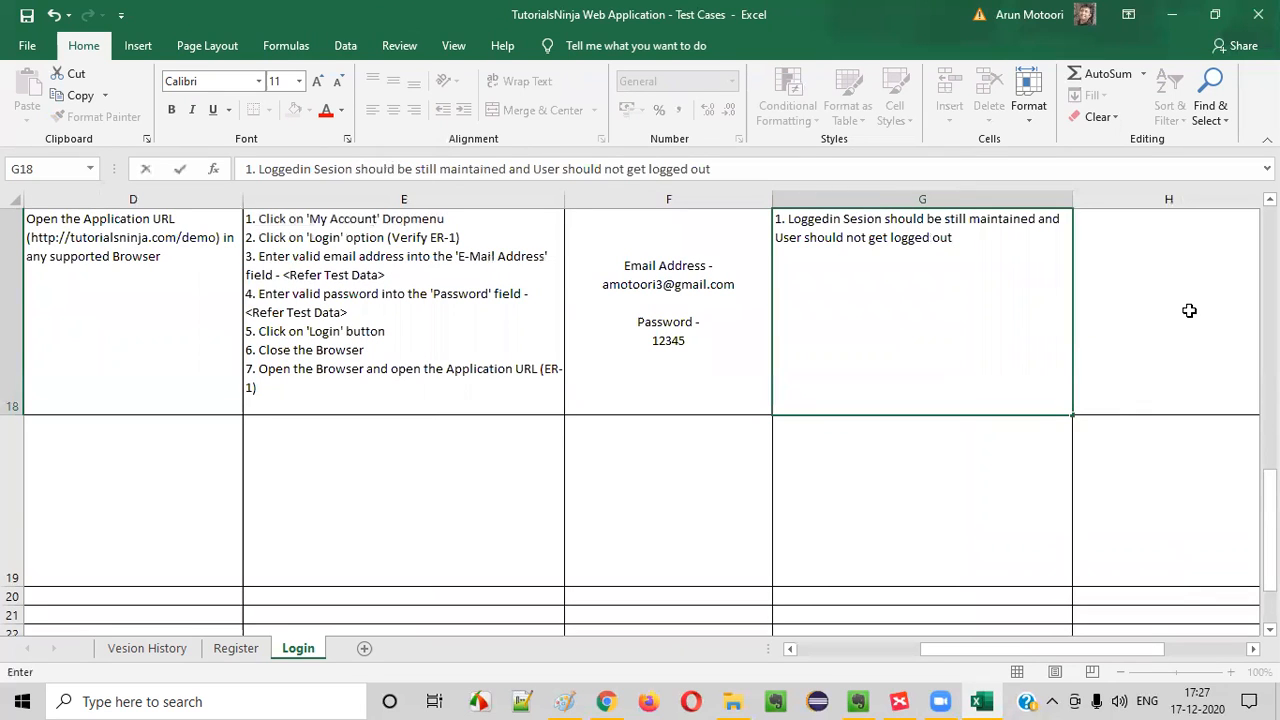
click(430, 350)
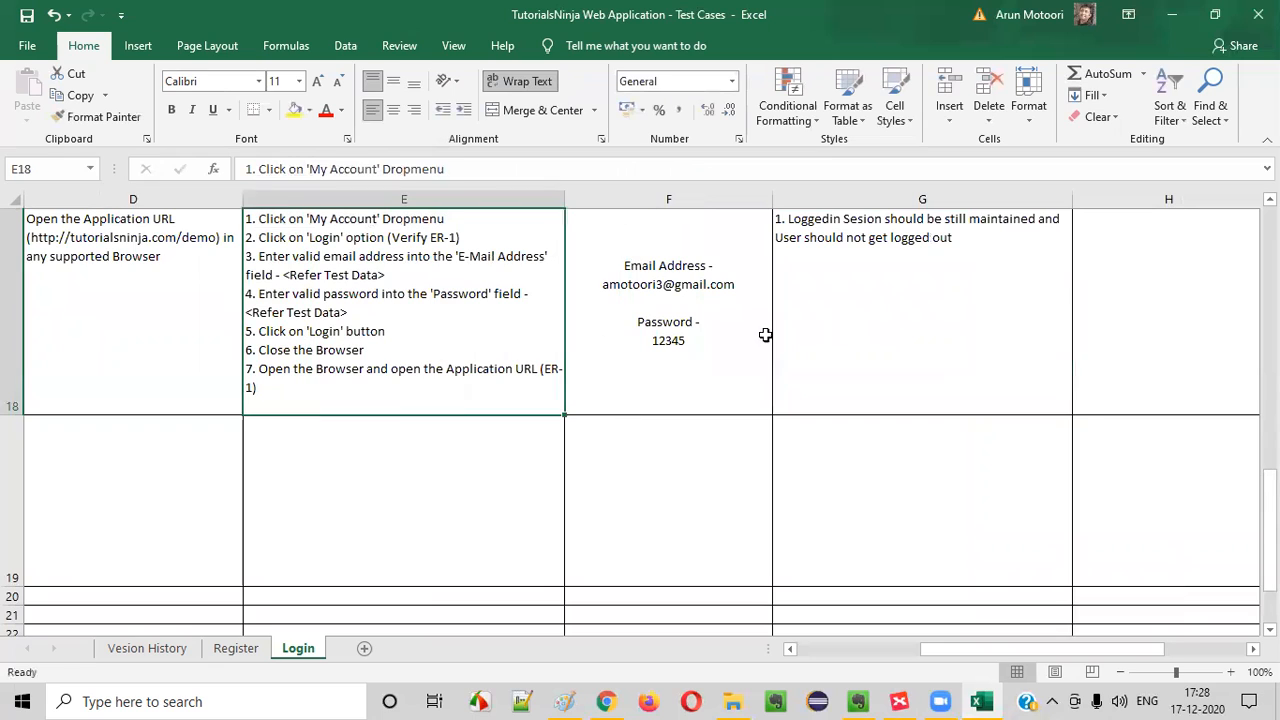
click(886, 232)
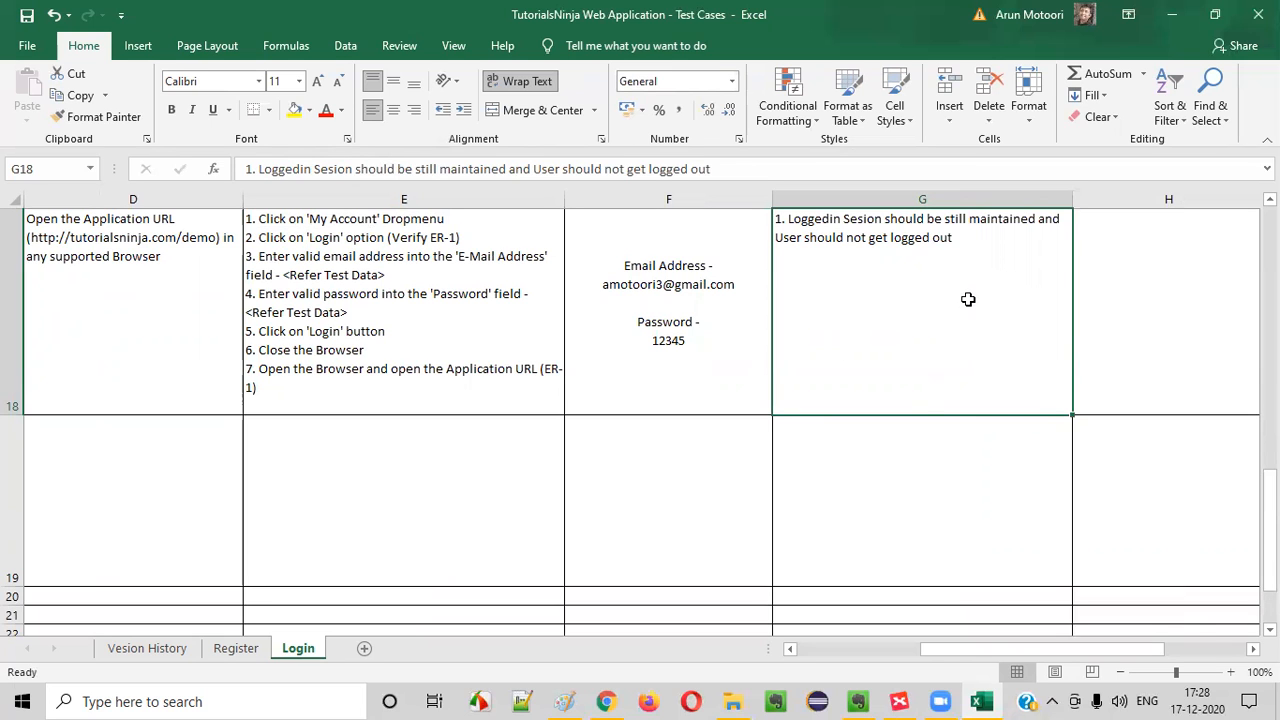
key(Left)
key(Left)
key(Left)
key(Left)
key(Left)
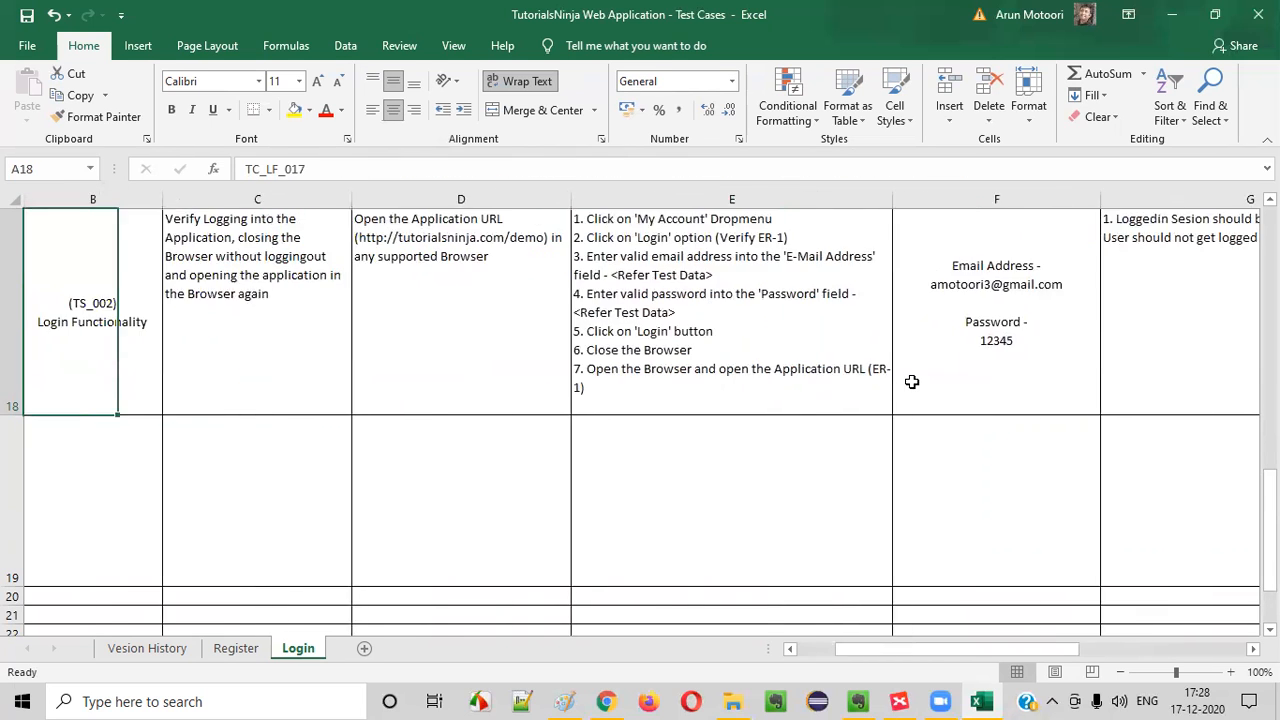
key(Down)
key(Right)
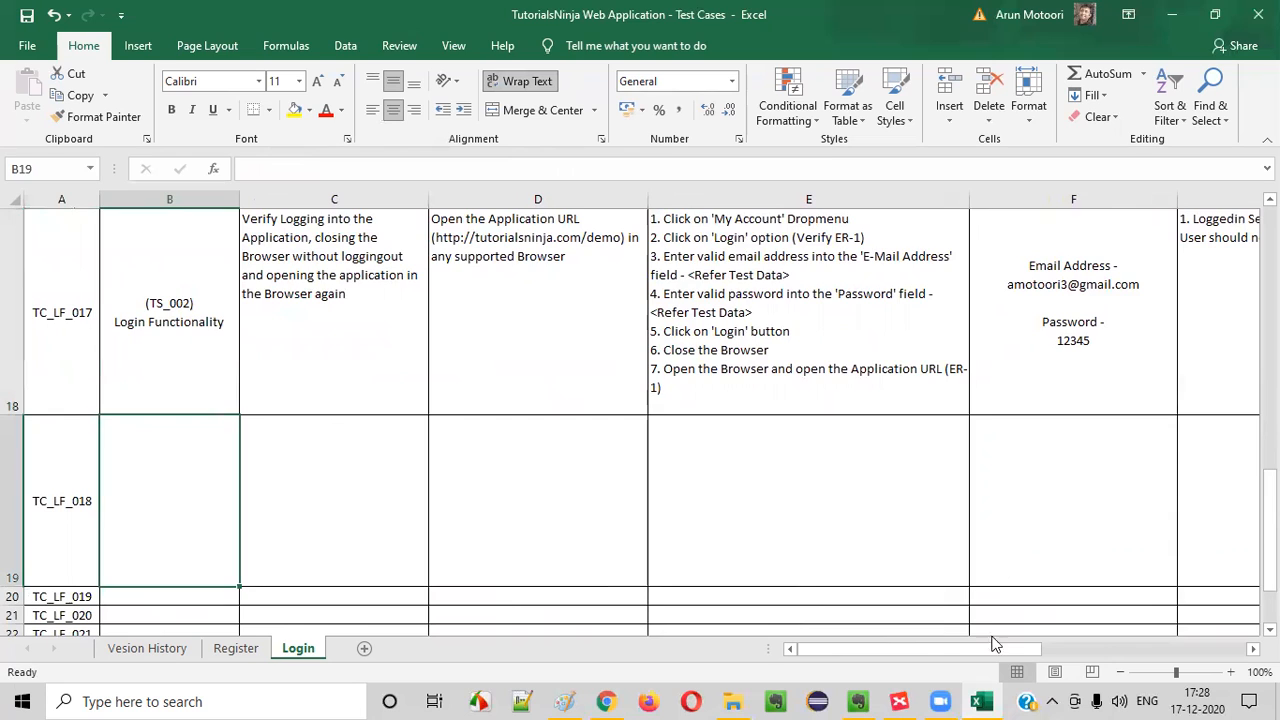
Switch to the XMind map and fill the "Verify Login, Close Browser and open Application again" topic with olive green
click(899, 701)
click(1250, 189)
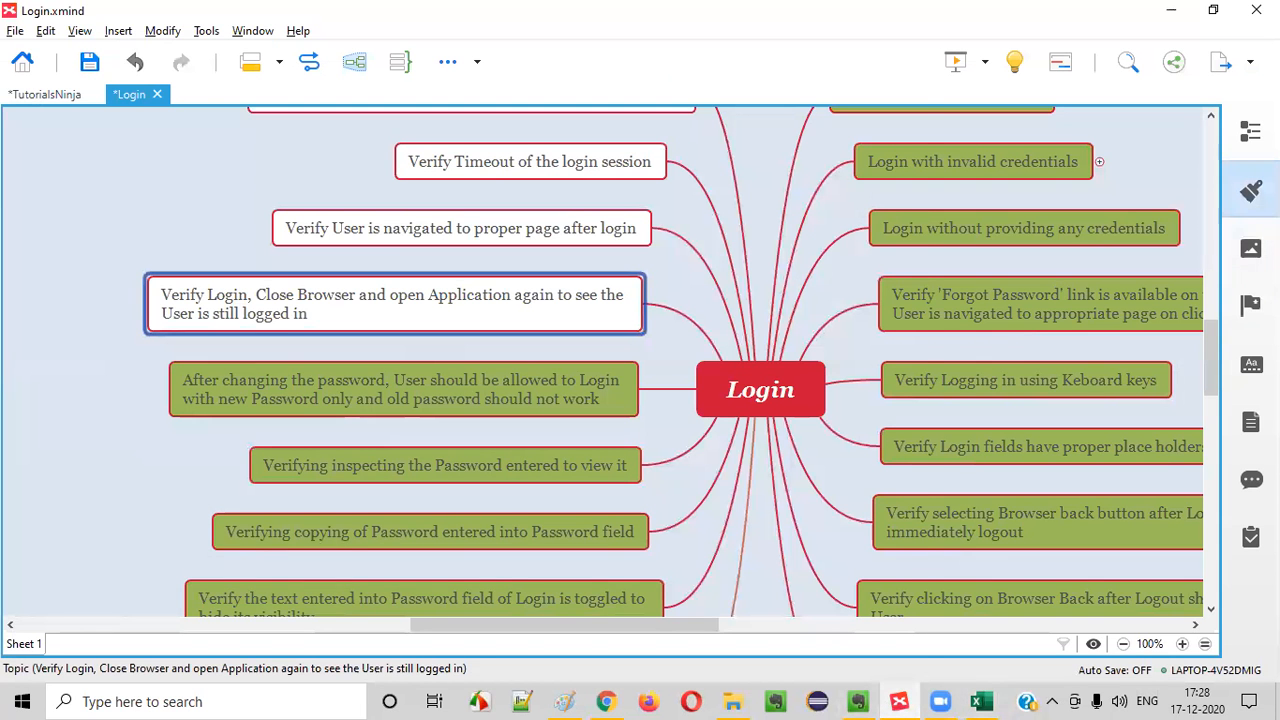
click(1178, 367)
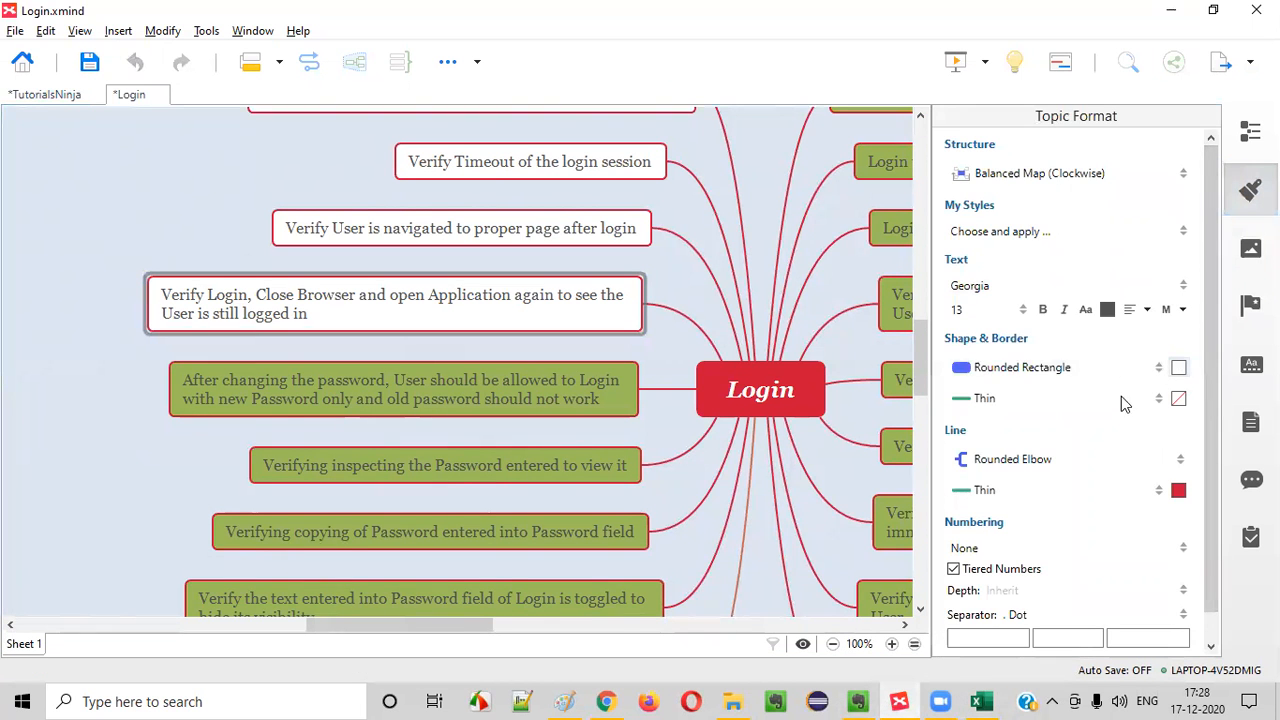
click(1113, 413)
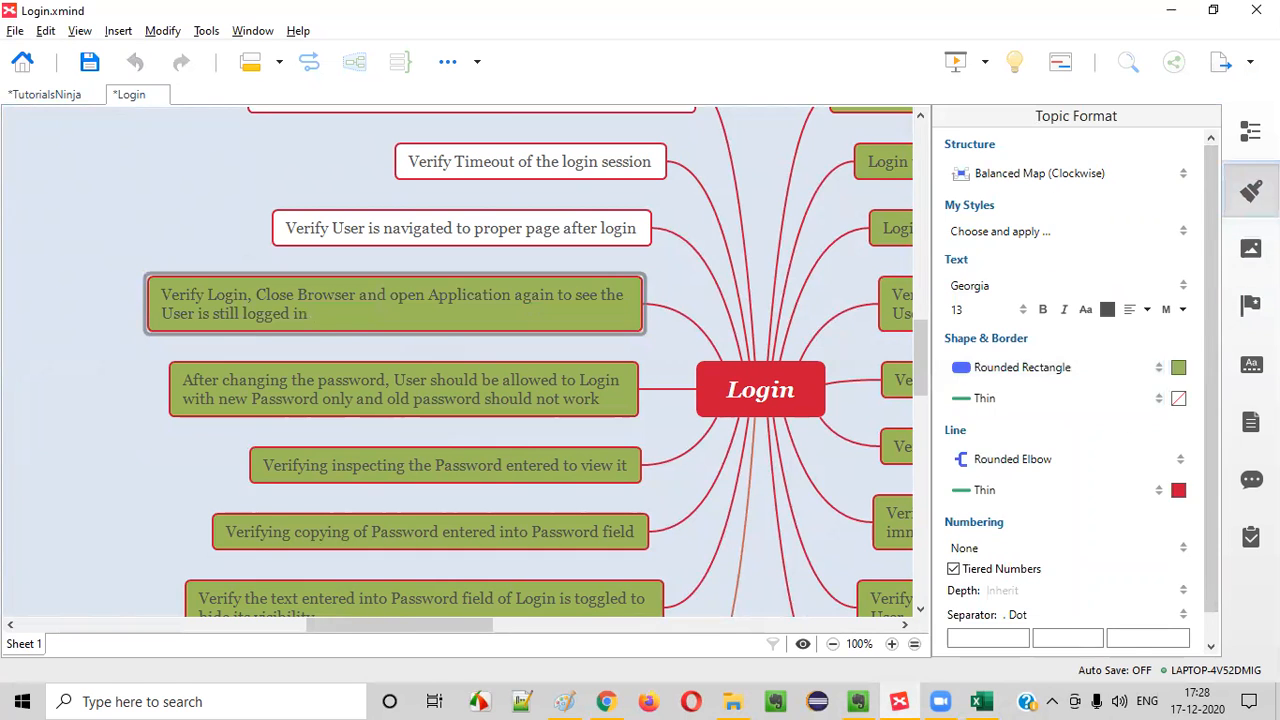
click(1250, 189)
Return to Excel and check whether TC_LF_001's steps and expected result cover navigation to the proper page after login
key(Up)
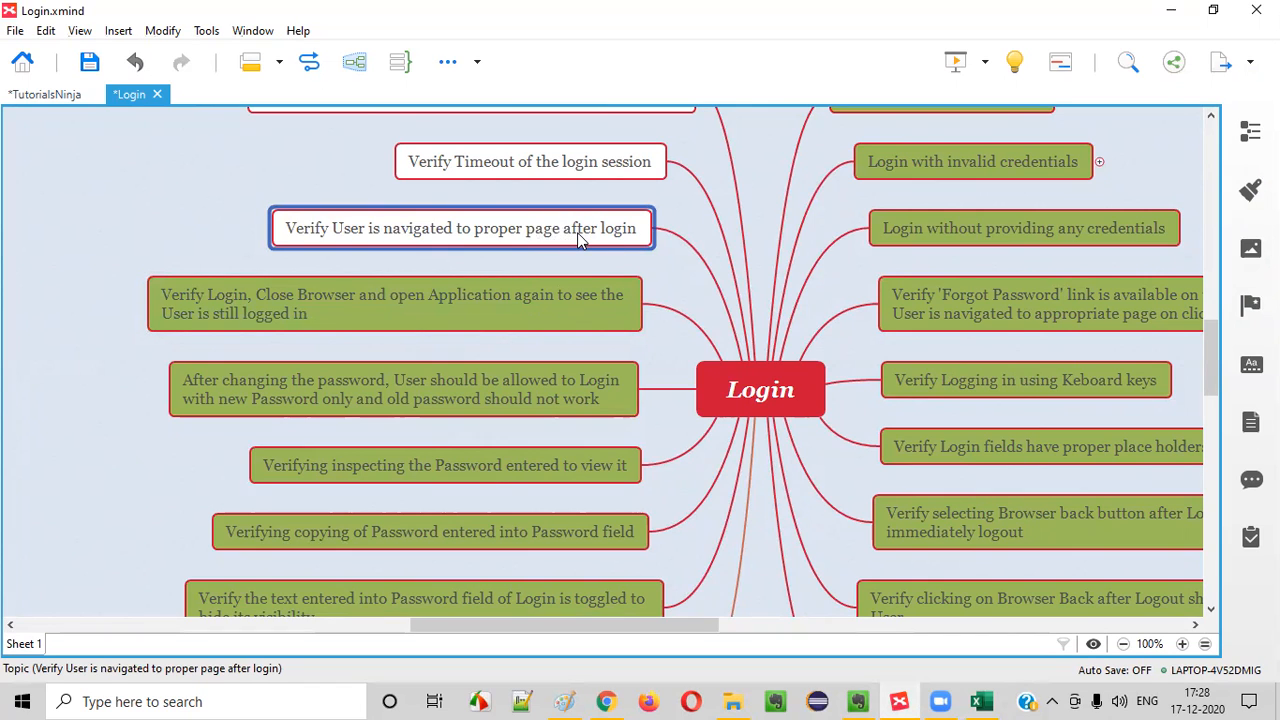
key(alt+Tab)
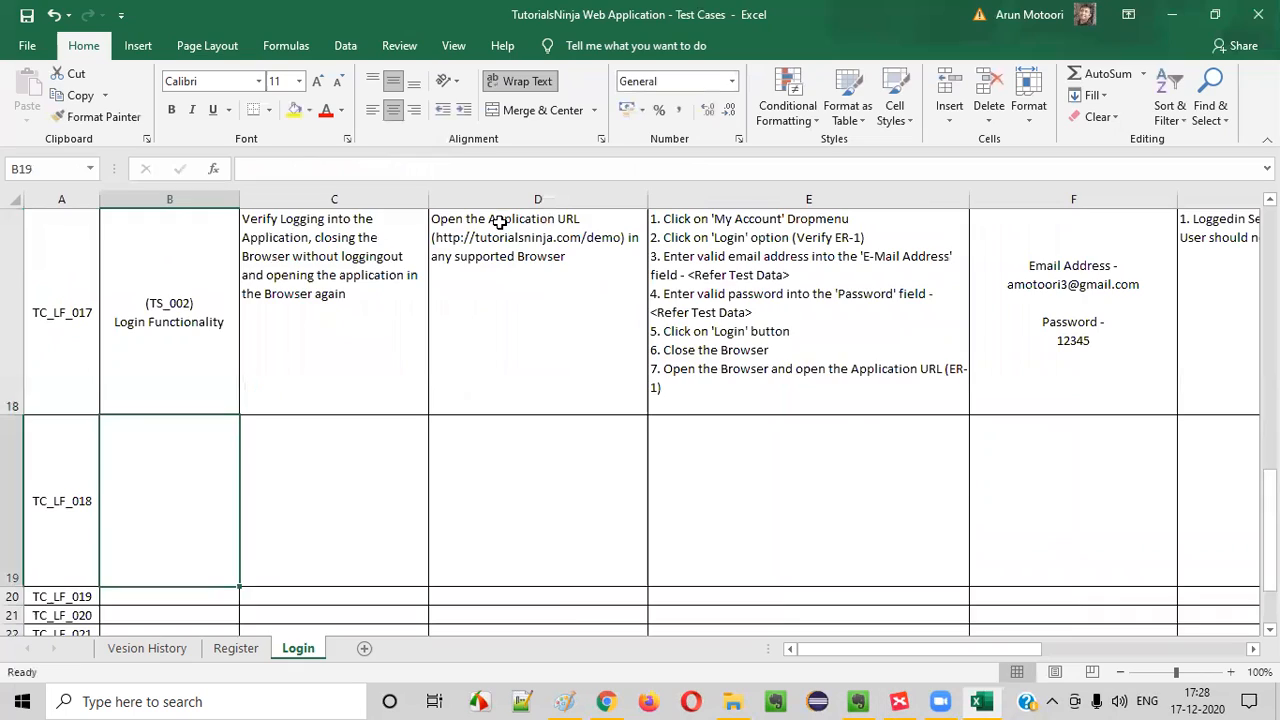
scroll(580, 368, up, 6)
click(204, 252)
click(310, 277)
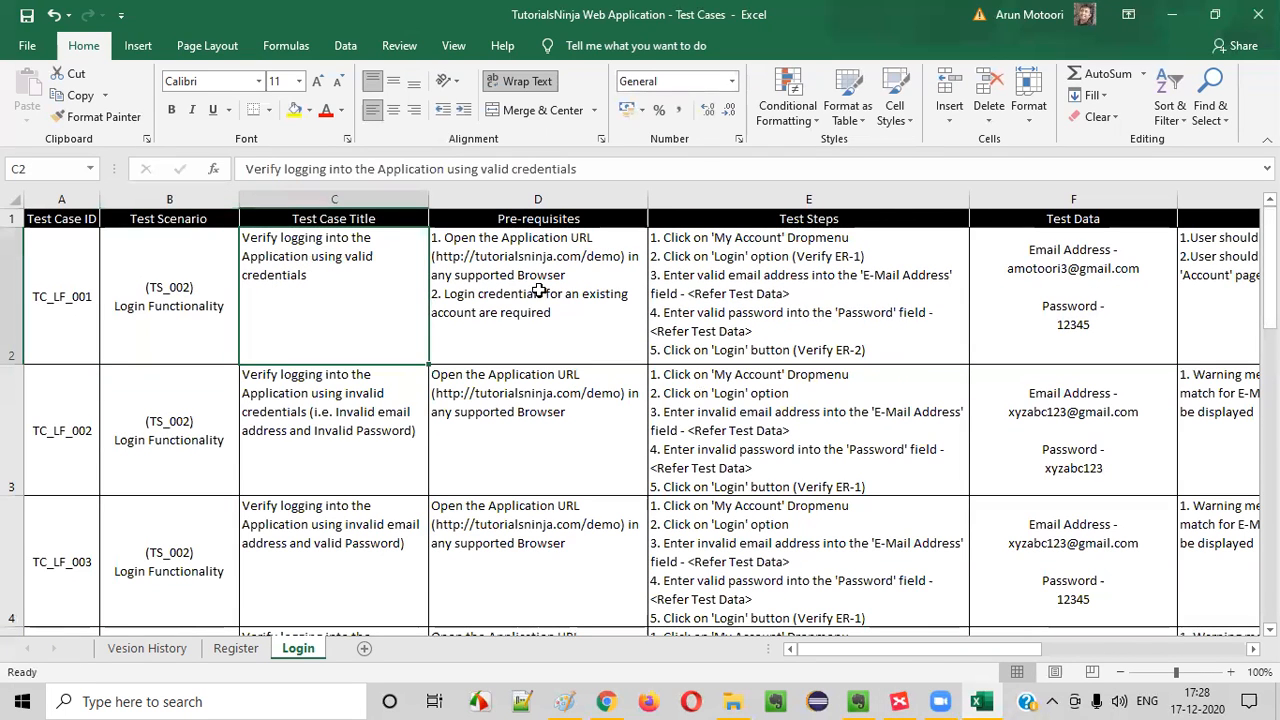
click(538, 290)
double_click(760, 294)
drag(668, 352, 866, 352)
click(1072, 314)
double_click(1234, 289)
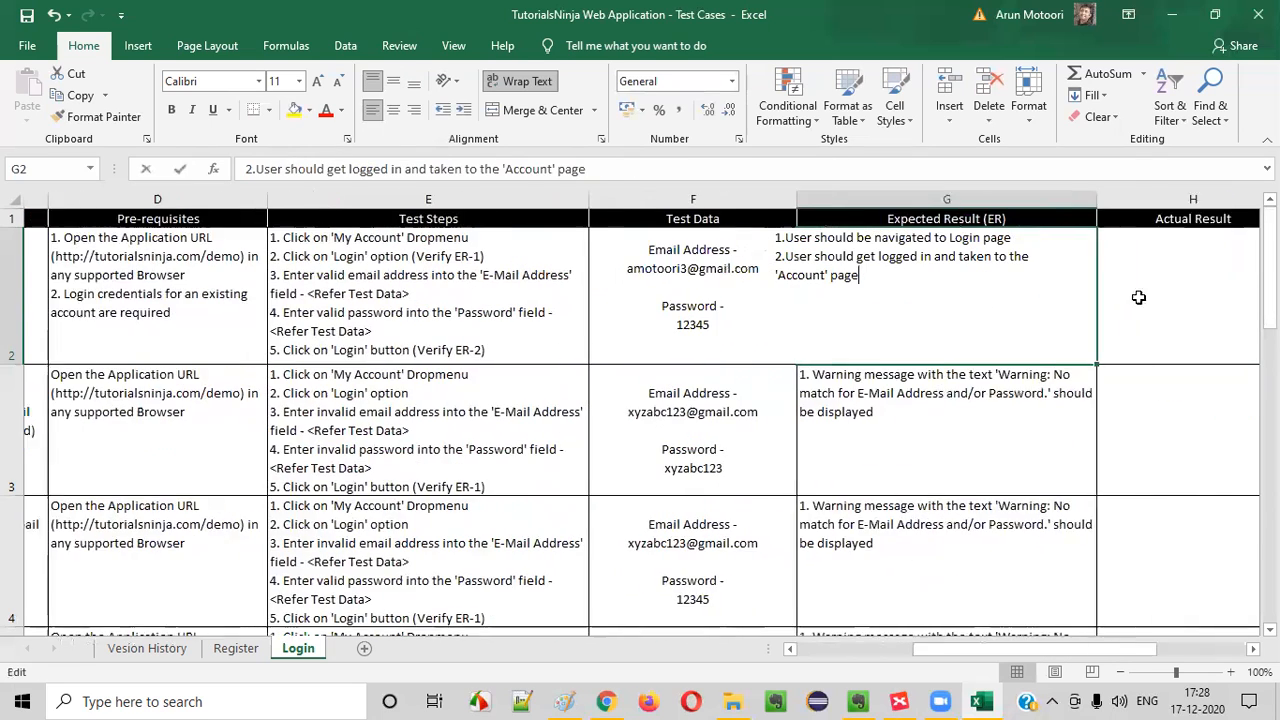
click(1012, 238)
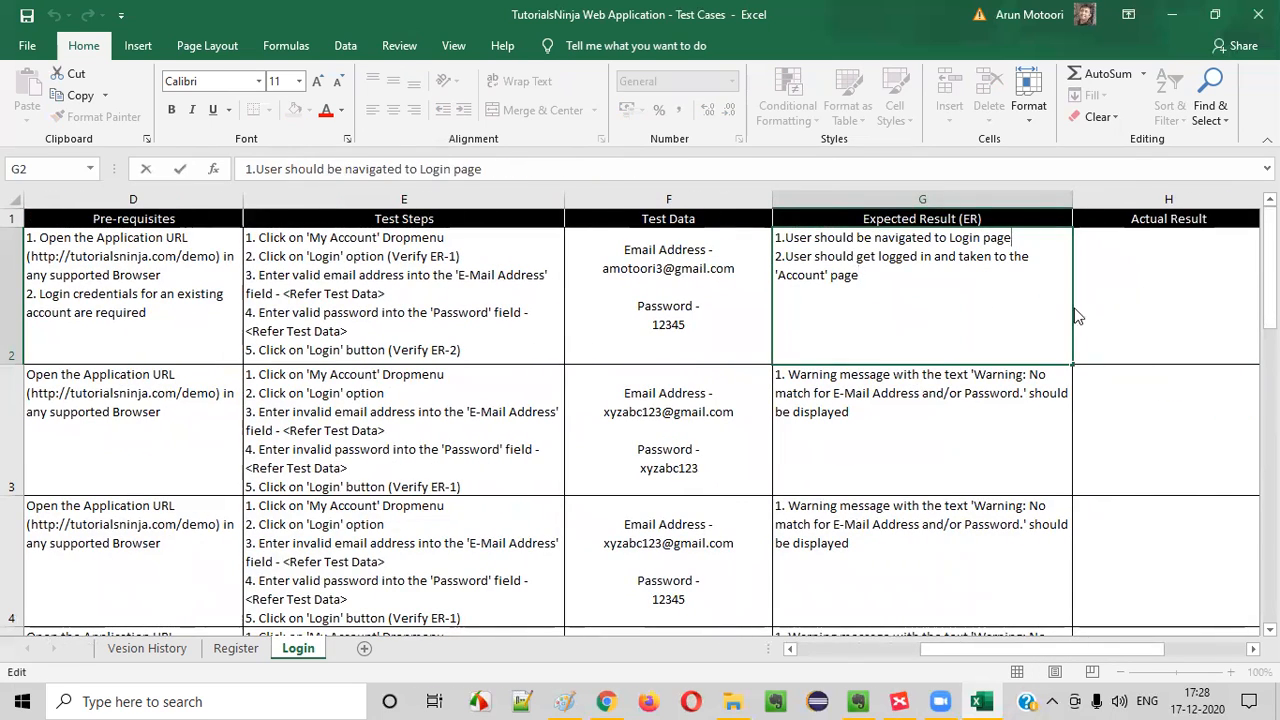
Switch to the XMind map and fill the "Verify User is navigated to proper page after login" topic with olive green
key(alt+Tab)
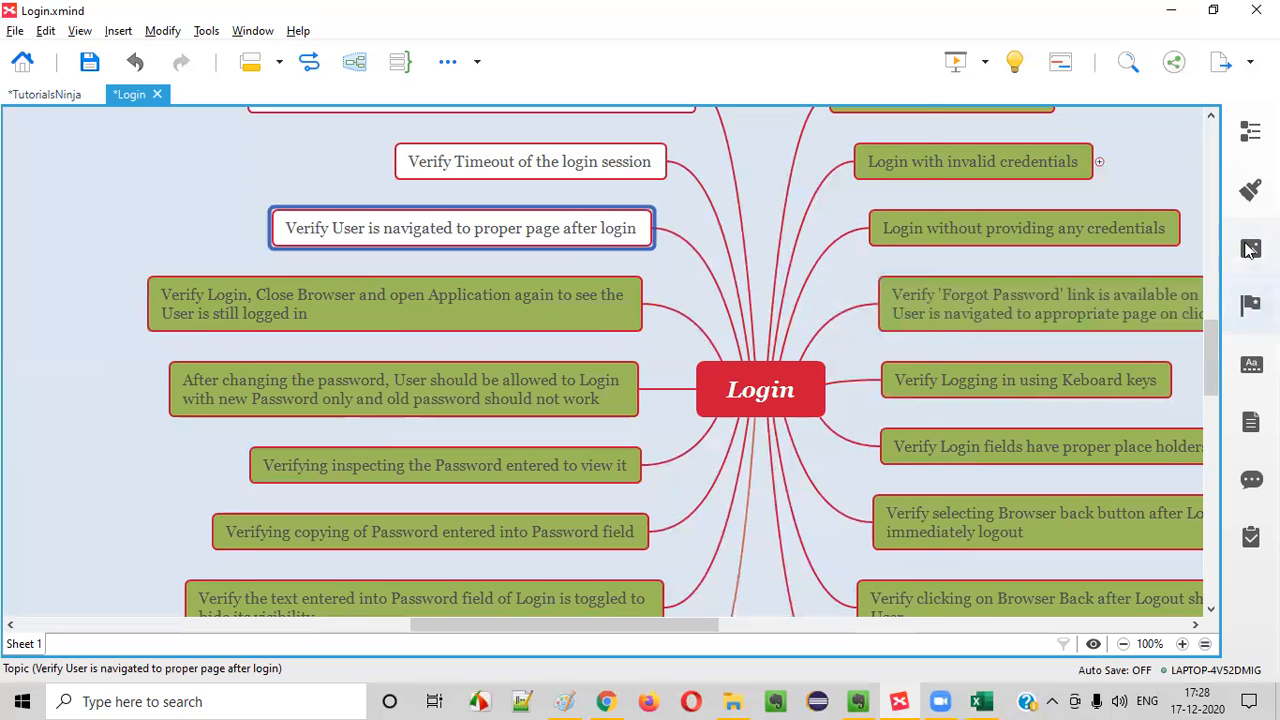
click(1250, 190)
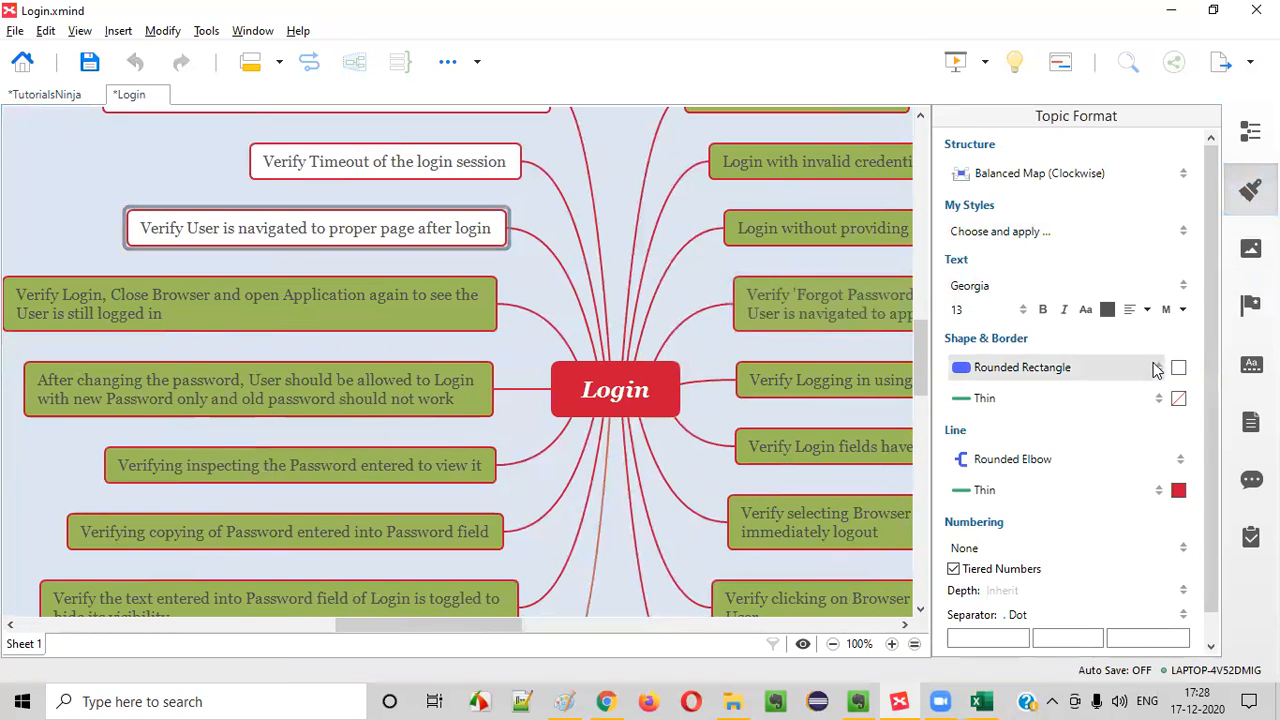
click(1179, 368)
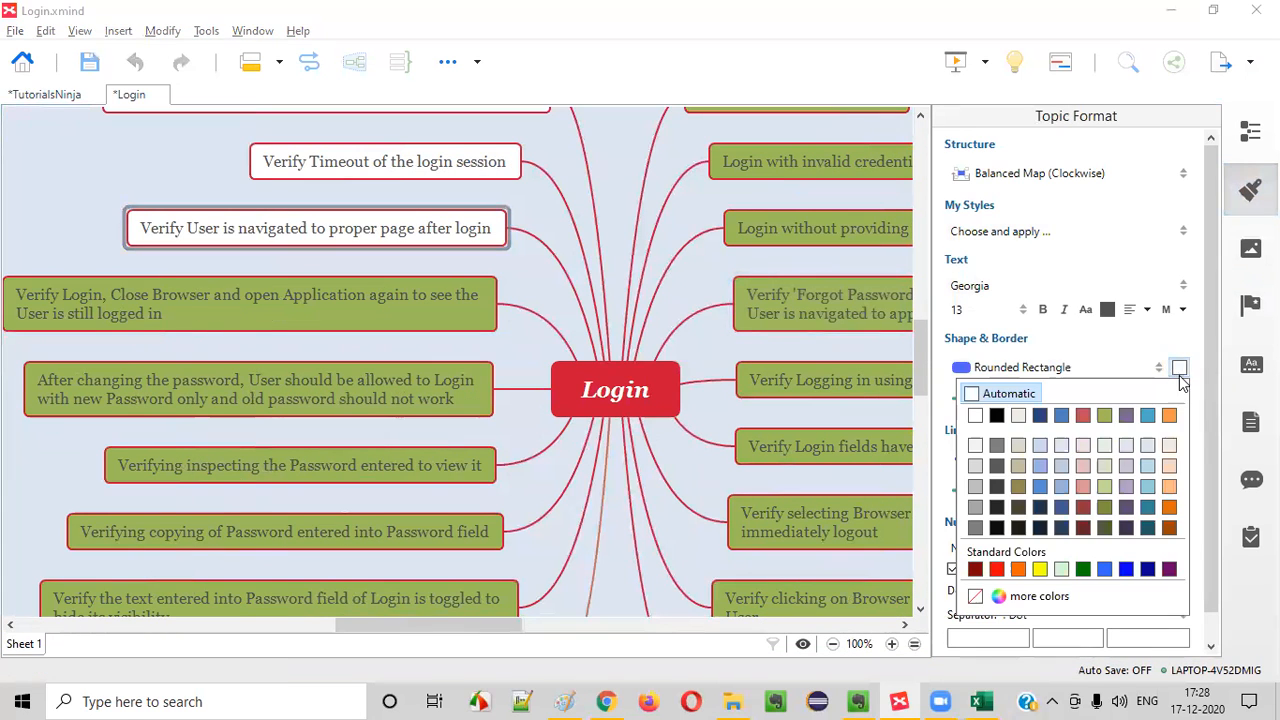
click(1104, 415)
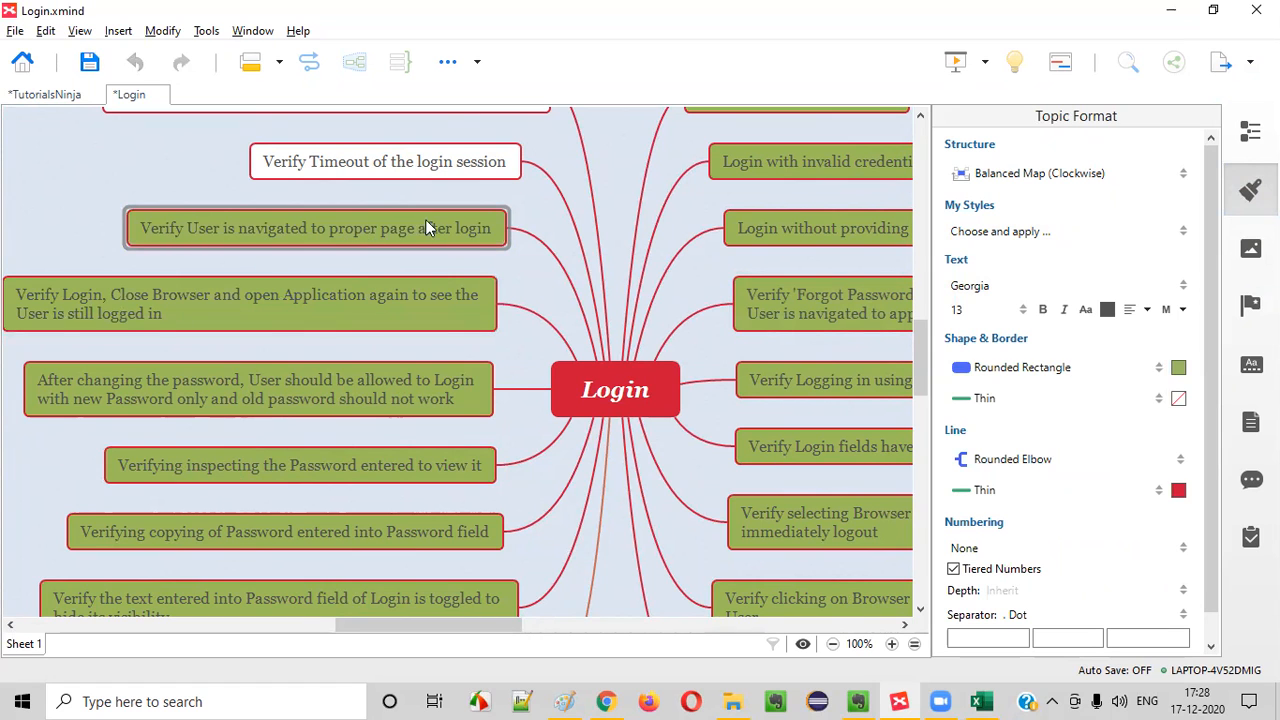
click(1250, 190)
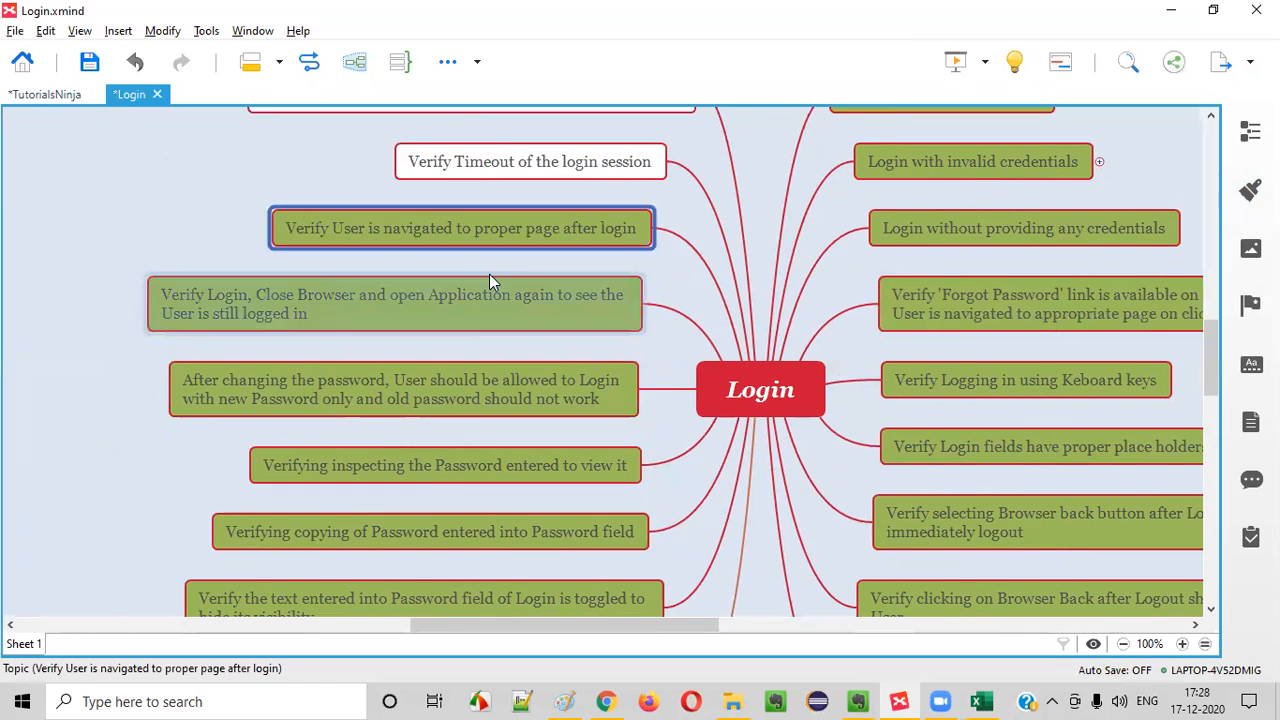
Select the "Verify Timeout of the login session" topic in the map to review the next scenario
scroll(489, 280, up, 1)
click(573, 242)
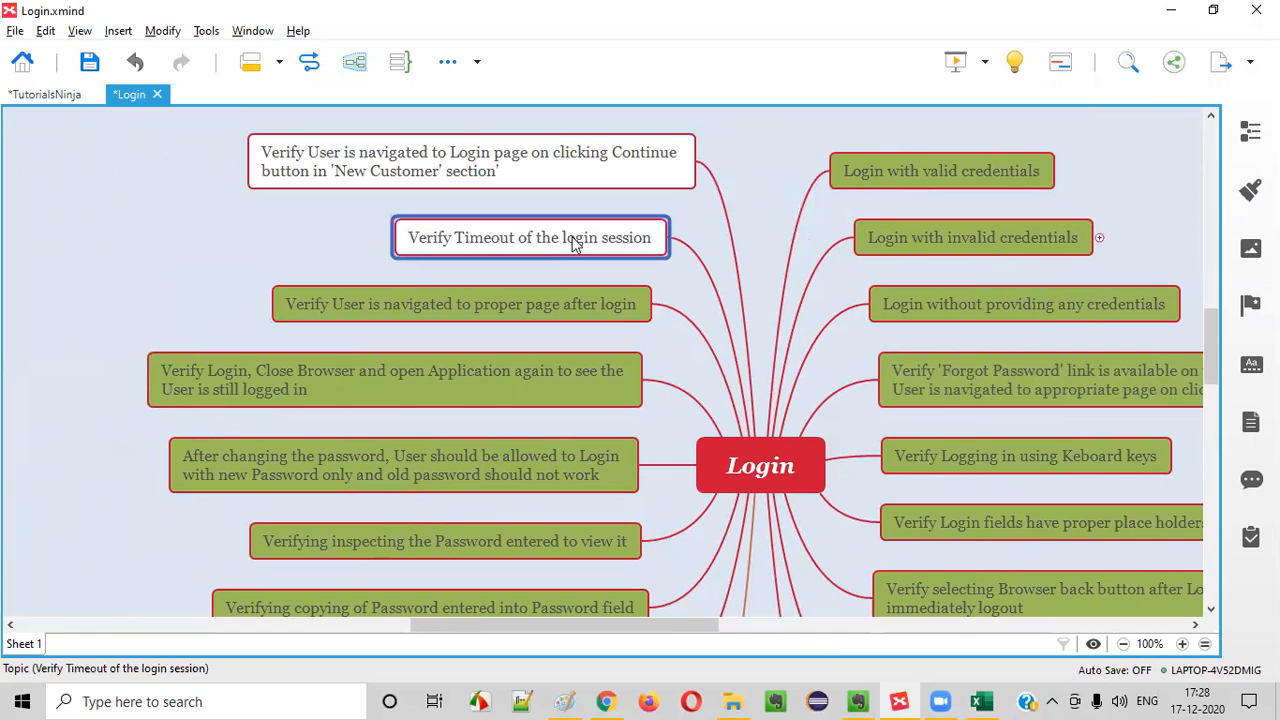
click(544, 306)
click(590, 250)
Switch to Chrome and log in to the TutorialsNinja store as a returning customer with the account's e-mail address and password
click(612, 701)
click(595, 437)
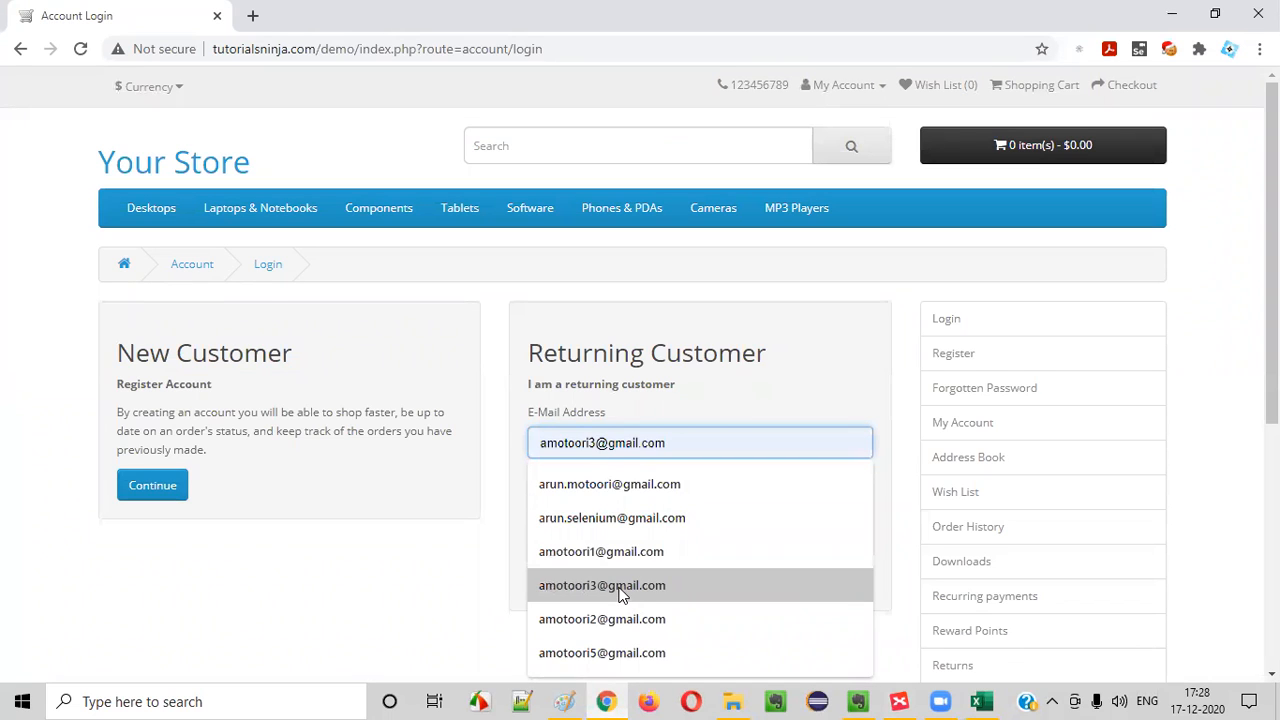
click(620, 590)
click(567, 514)
text(12)
click(560, 577)
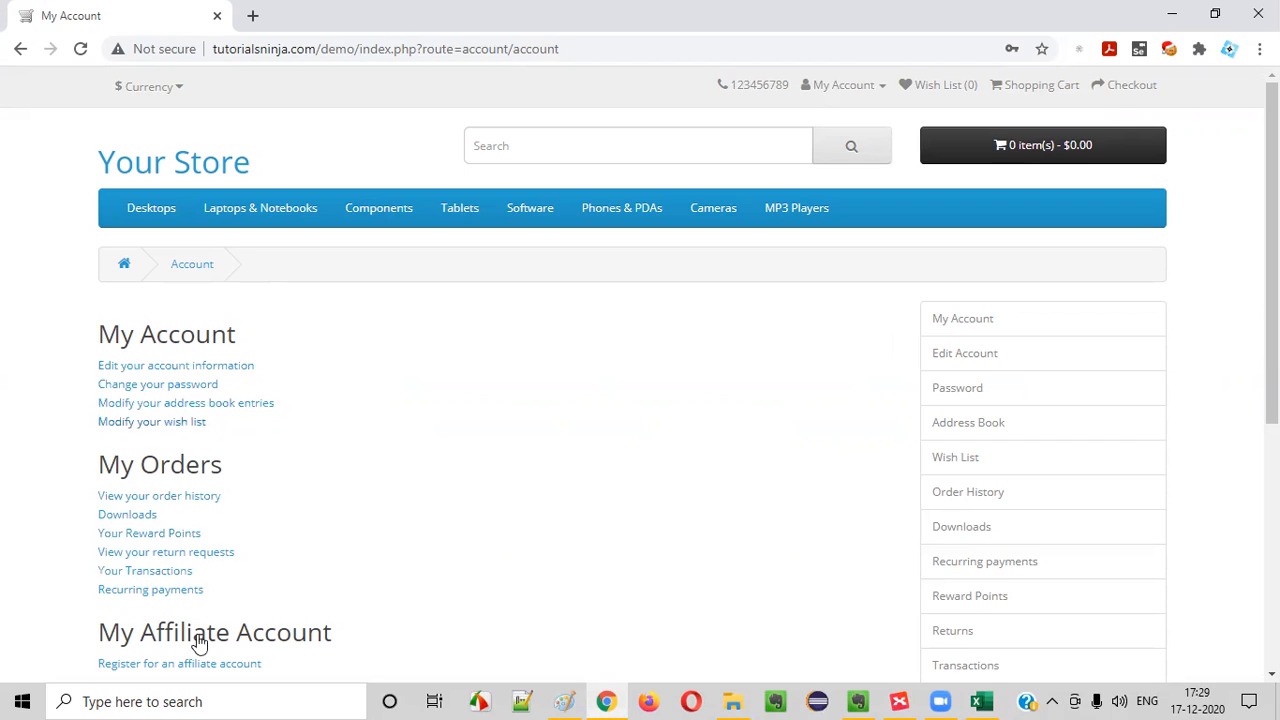
Open the account's Downloads page and check the My Account options for Logout
click(127, 520)
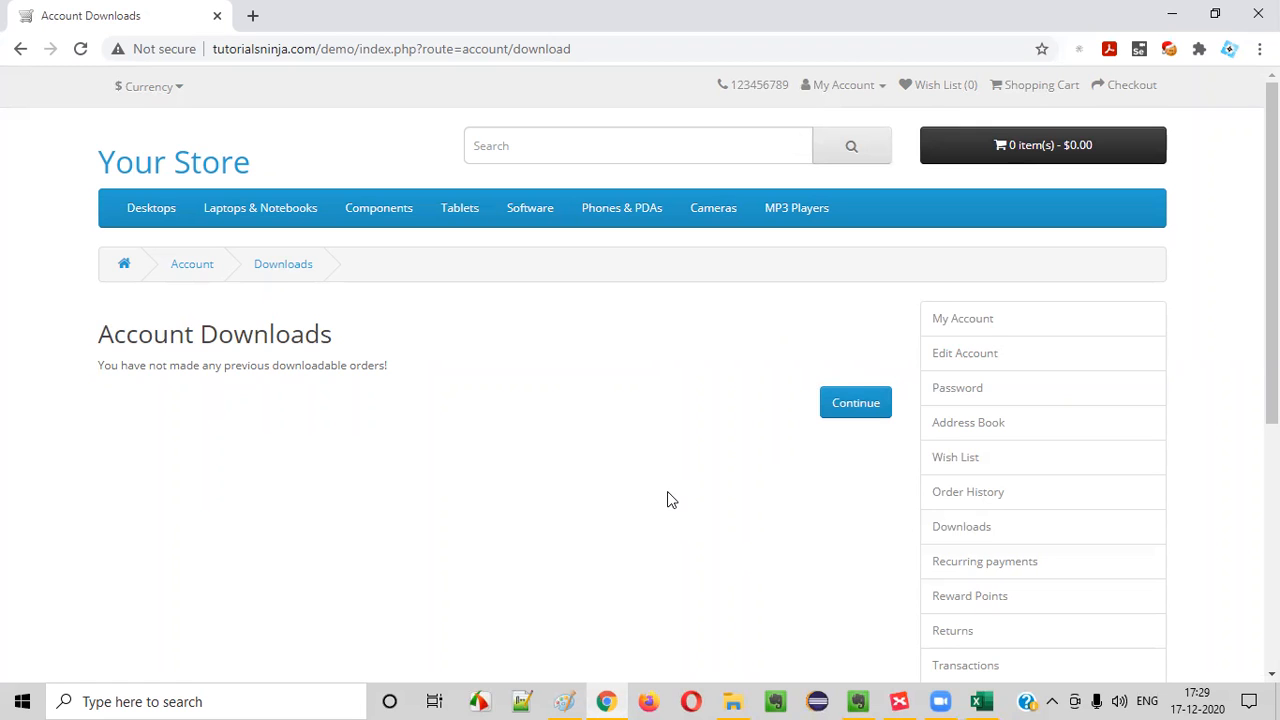
mouse_move(796, 210)
click(981, 701)
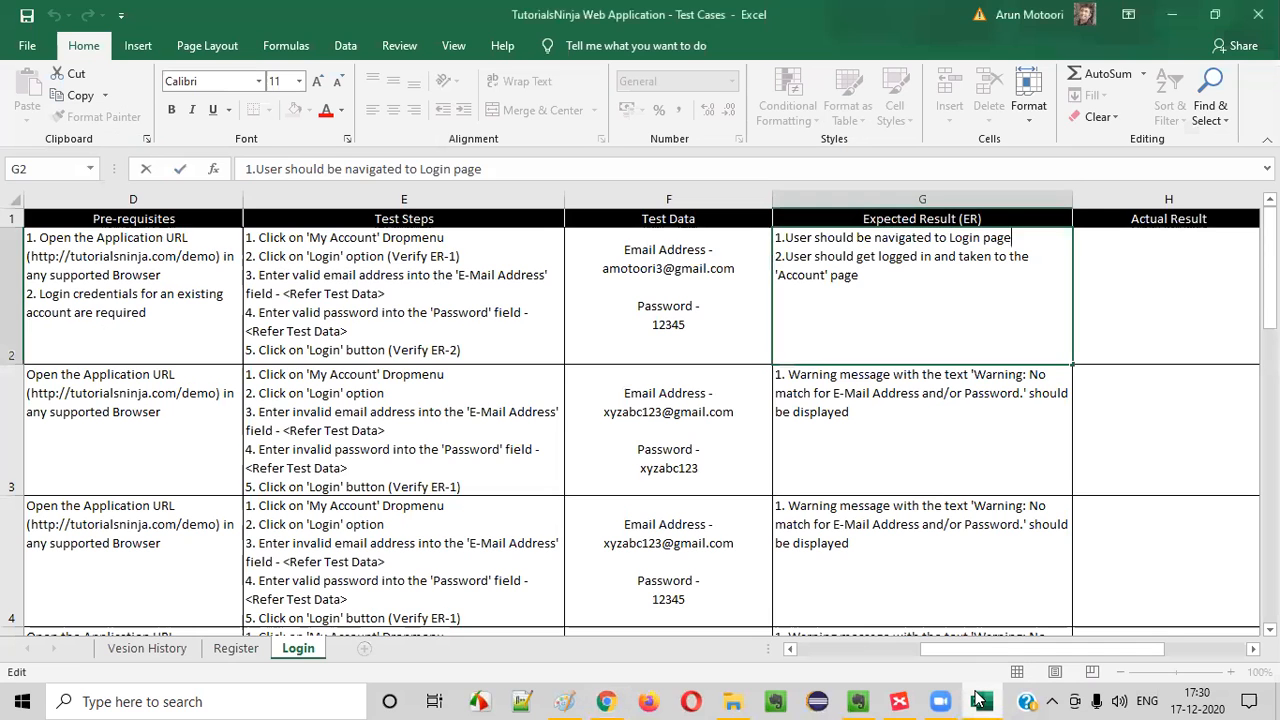
click(981, 701)
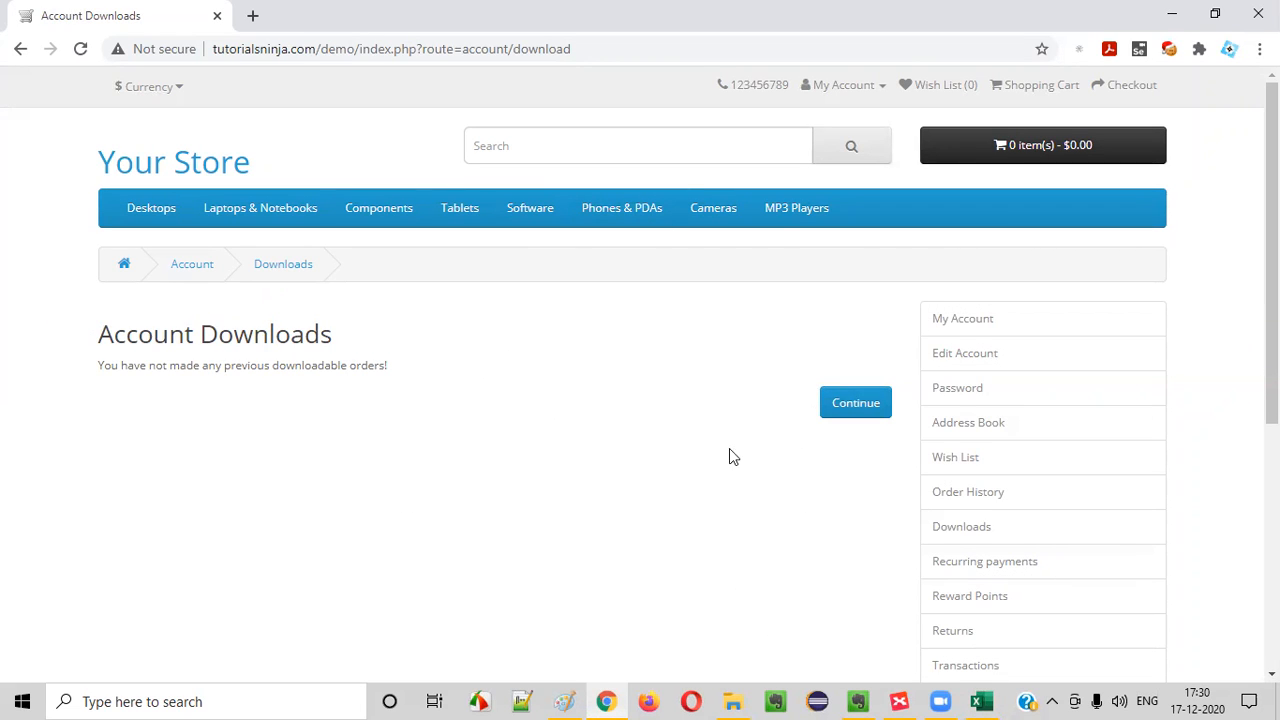
click(838, 88)
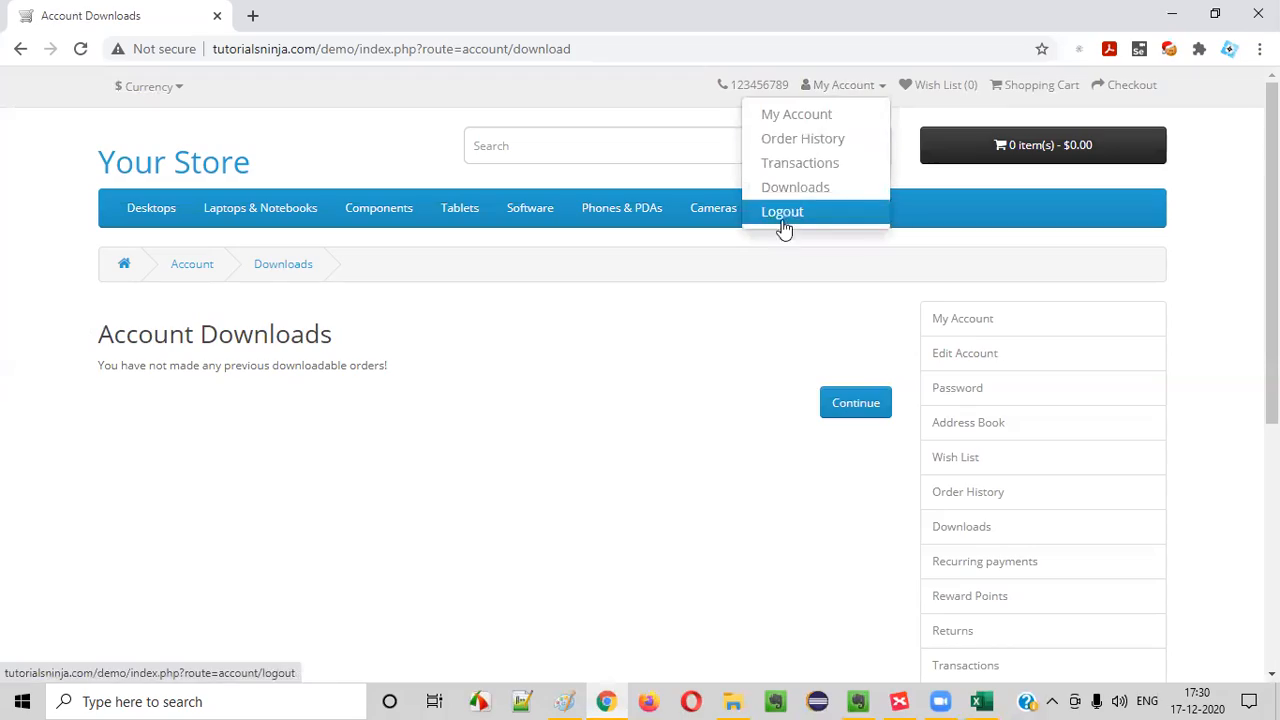
click(650, 400)
Return to Excel and copy the TC_LF_017 test scenario "(TS_002) Login Functionality" into TC_LF_018
click(982, 701)
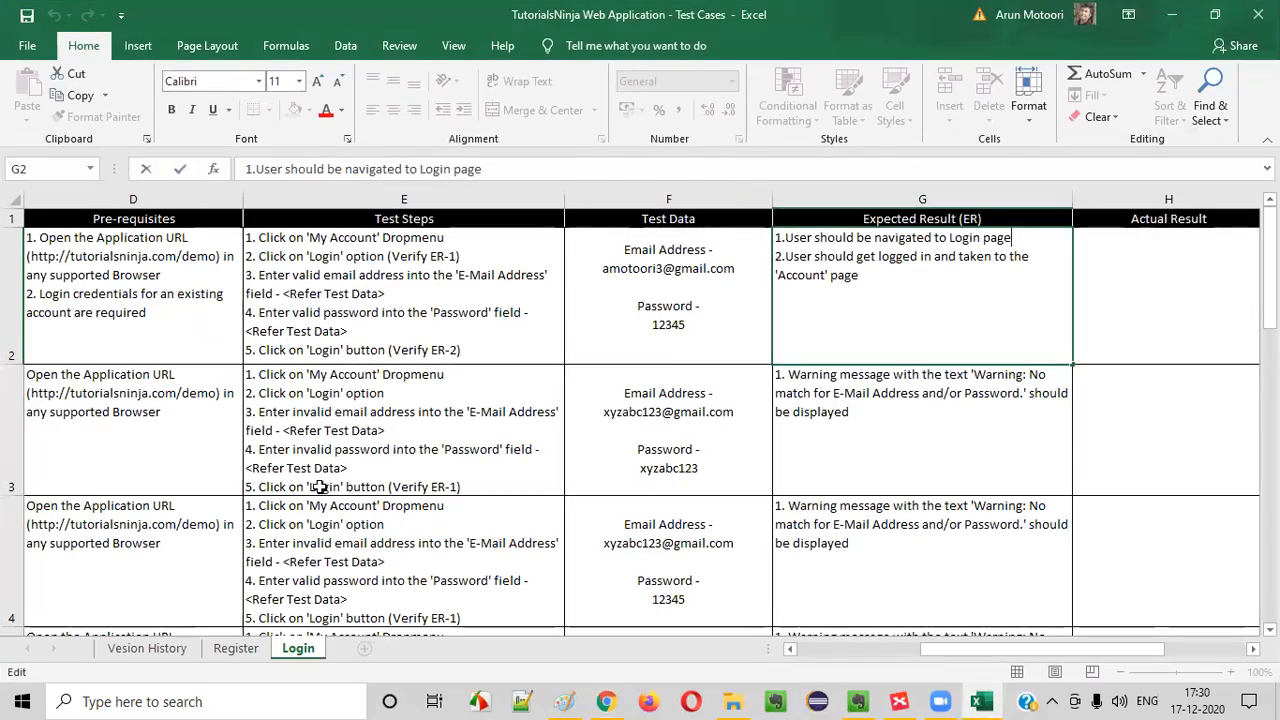
click(327, 426)
key(Left)
key(Left)
key(Left)
key(Left)
key(Down)
key(Down)
key(Down)
key(Down)
key(Down)
key(Down)
key(Down)
key(Down)
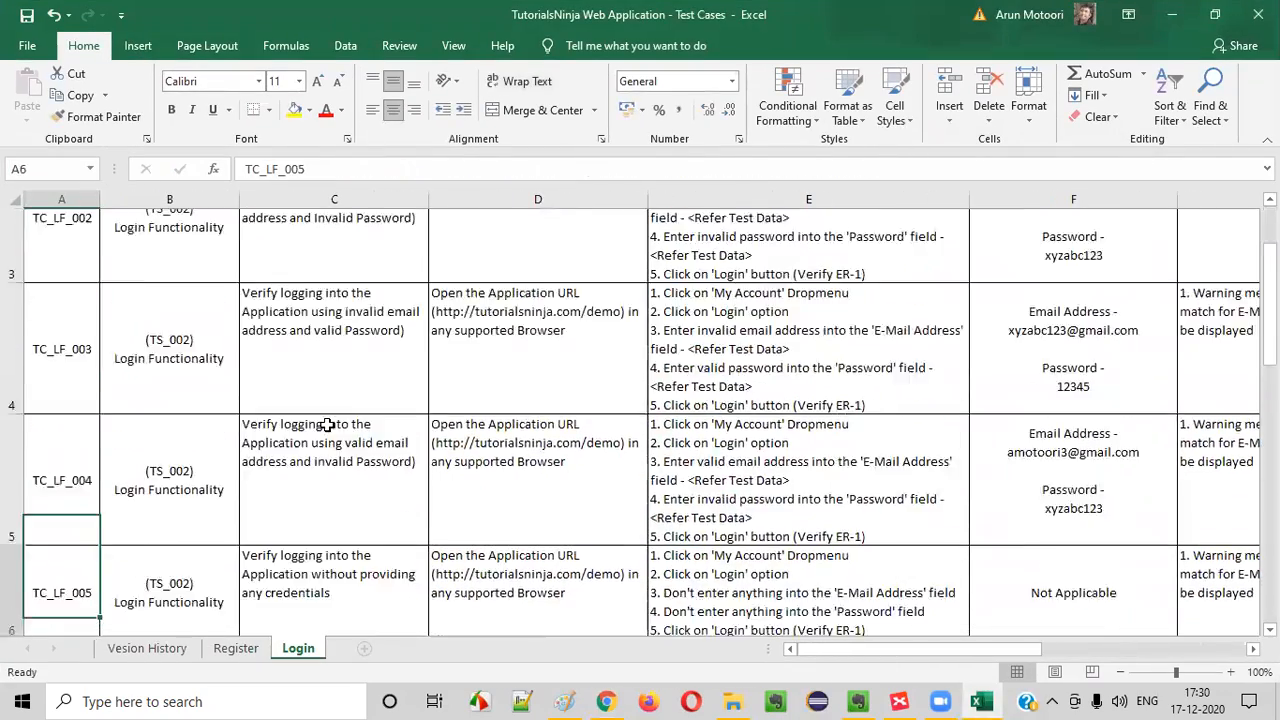
key(Down)
key(Down)
key(Down)
key(Down)
key(Down)
key(Down)
key(Down)
key(Down)
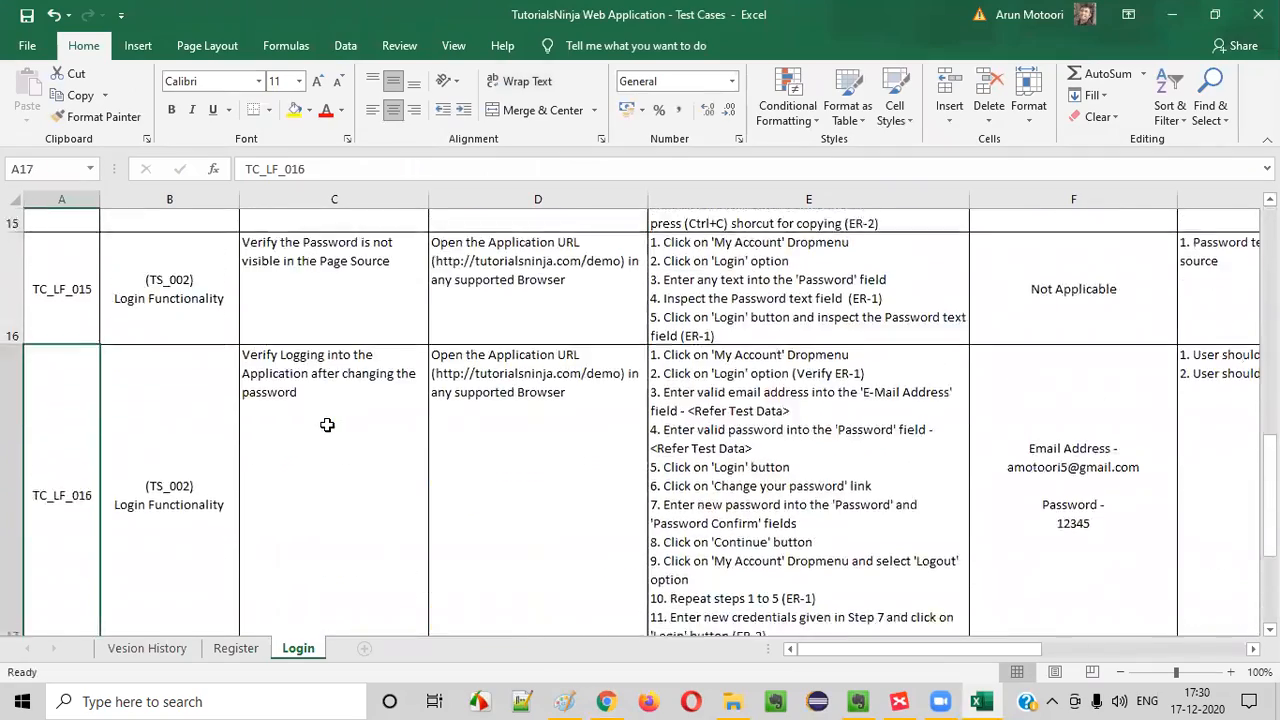
click(168, 330)
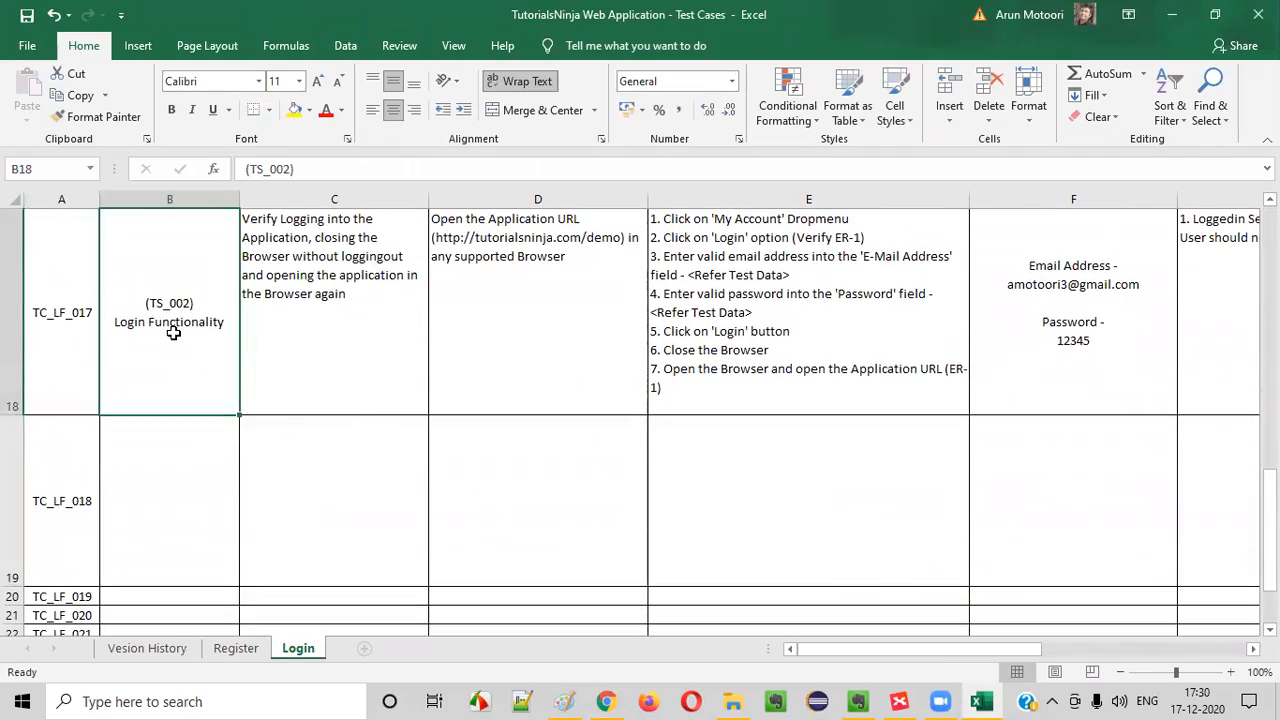
key(ctrl+c)
click(206, 443)
key(ctrl+v)
Enter "Verify timeout of the Login Session" as the TC_LF_018 test case title, checking the wording against the XMind map
click(340, 491)
text(Verify)
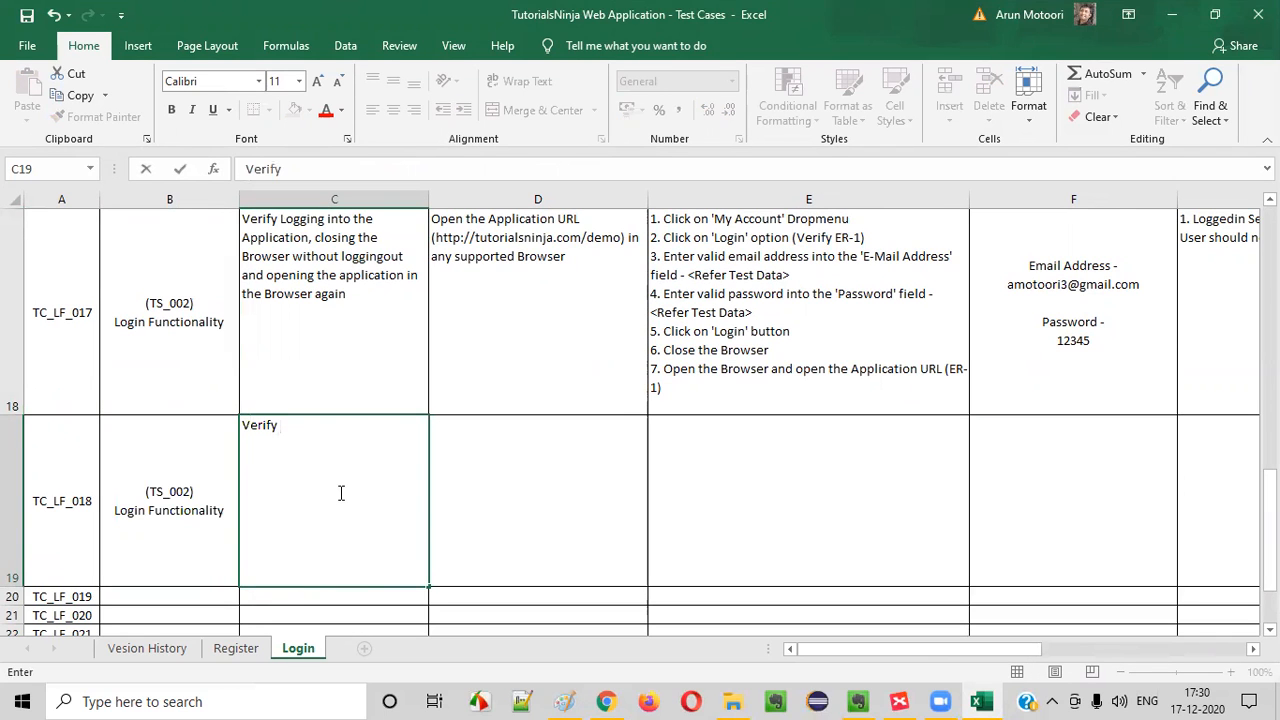
click(900, 701)
click(900, 701)
text(timeout of the Login Session)
key(ctrl+Return)
Copy the TC_LF_017 pre-requisites into the TC_LF_018 pre-requisites cell
click(497, 329)
key(ctrl+c)
click(566, 523)
key(ctrl+v)
Copy test steps 1 to 5 of TC_LF_017 into the TC_LF_018 test steps cell and add a new line numbered "6."
click(771, 343)
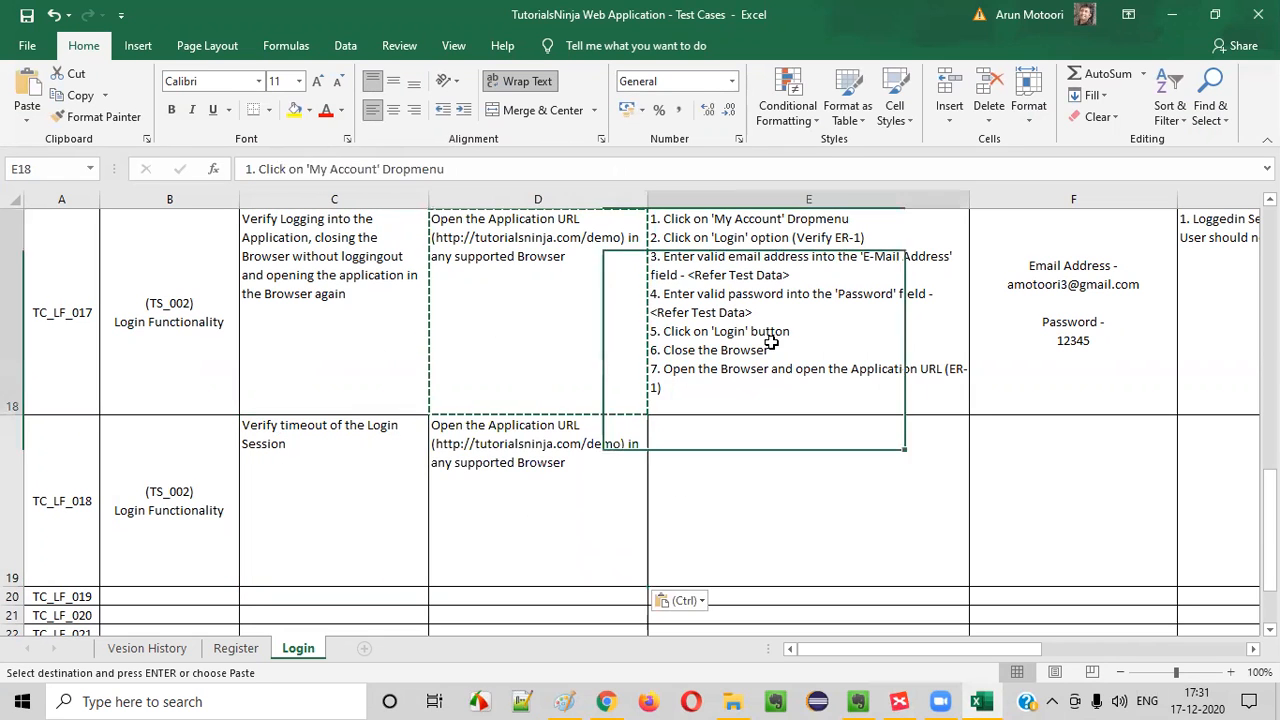
double_click(790, 331)
drag(790, 331, 503, 194)
key(ctrl+c)
click(714, 445)
key(ctrl+v)
drag(692, 426, 849, 533)
click(849, 535)
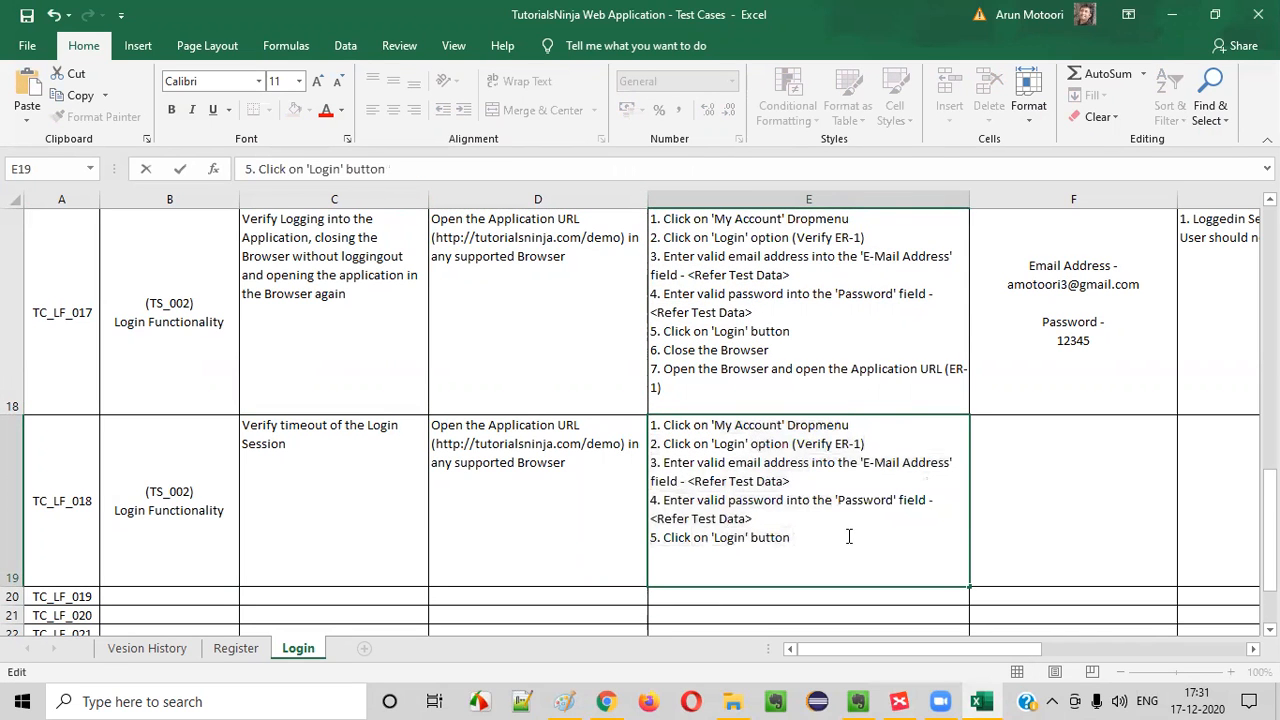
key(alt+Return)
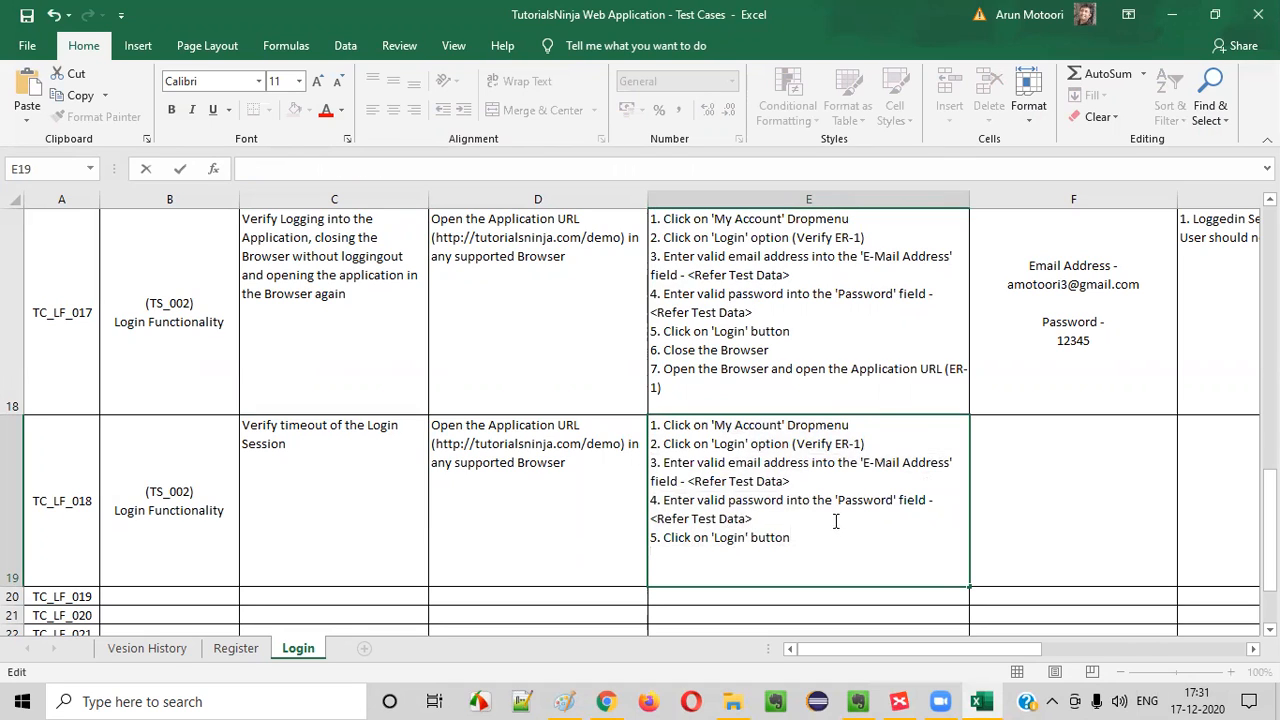
text(6.)
Copy the TC_LF_017 test data, containing the email address and password, into the TC_LF_018 test data cell
click(1129, 277)
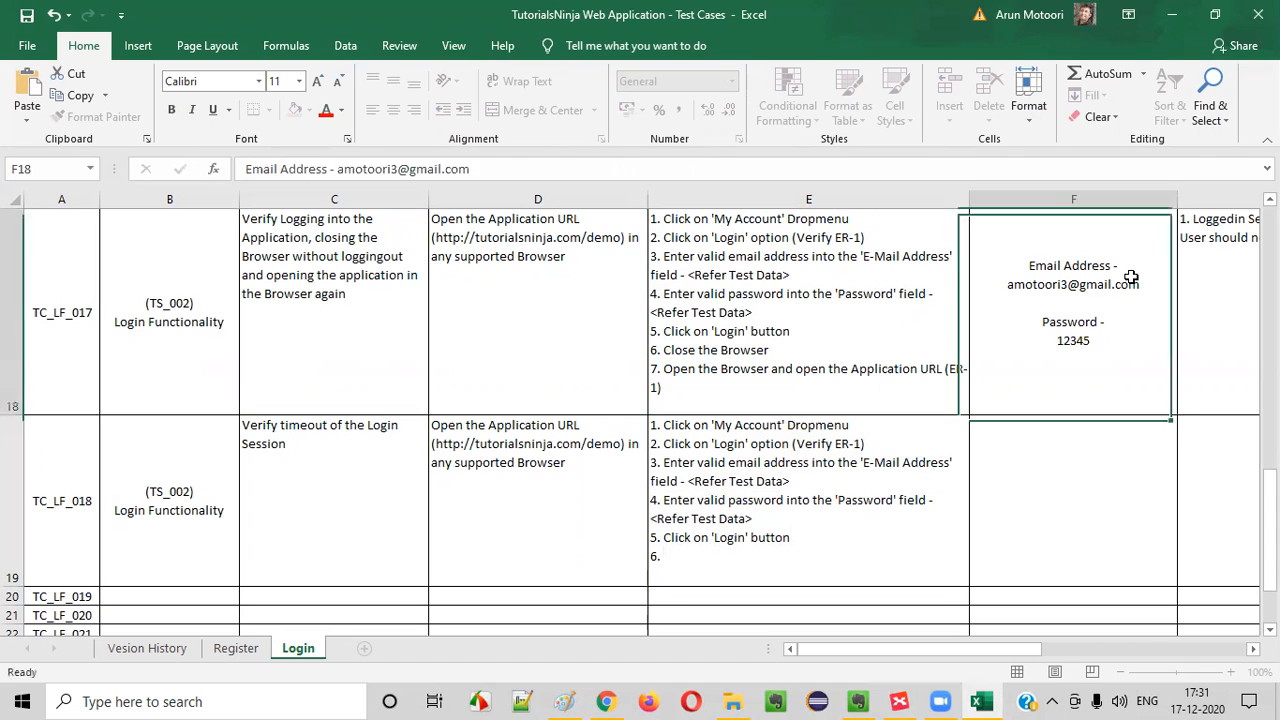
key(ctrl+c)
click(1032, 520)
key(ctrl+v)
Complete step 6 of TC_LF_018 as "Wait for more than 30 minutes without performing anything on the Application"
click(747, 540)
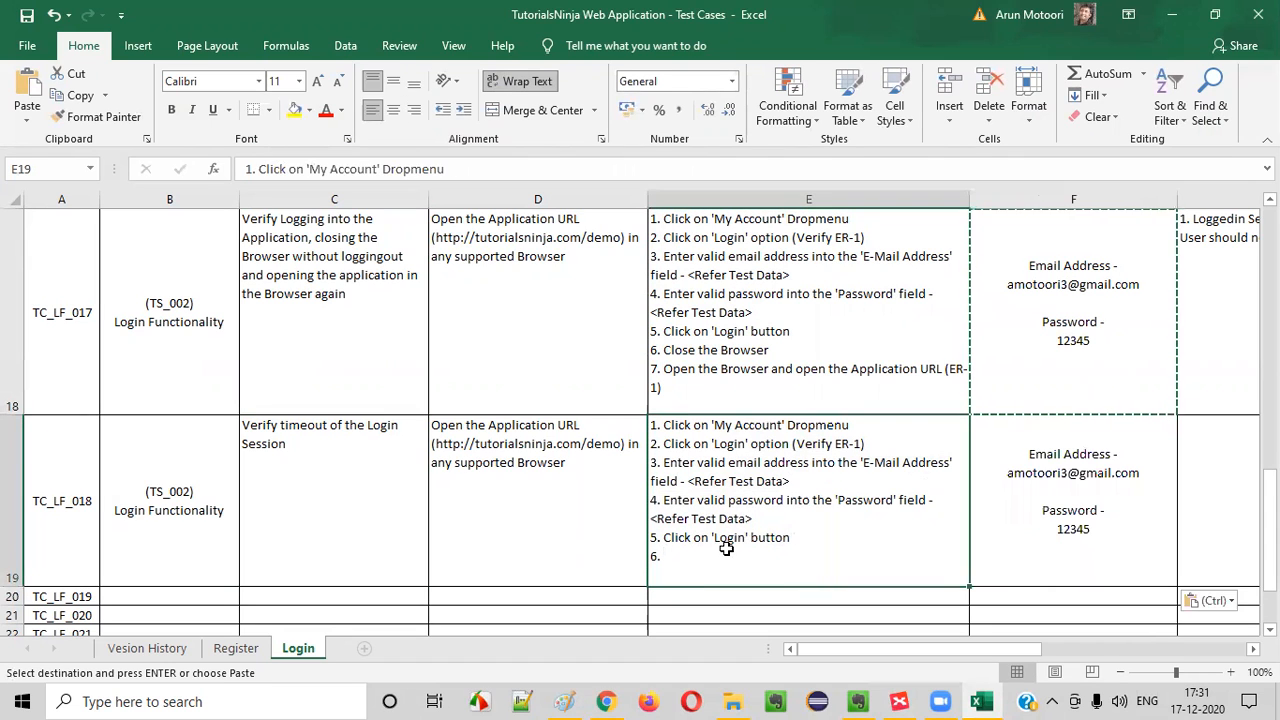
double_click(714, 560)
text(Wait for)
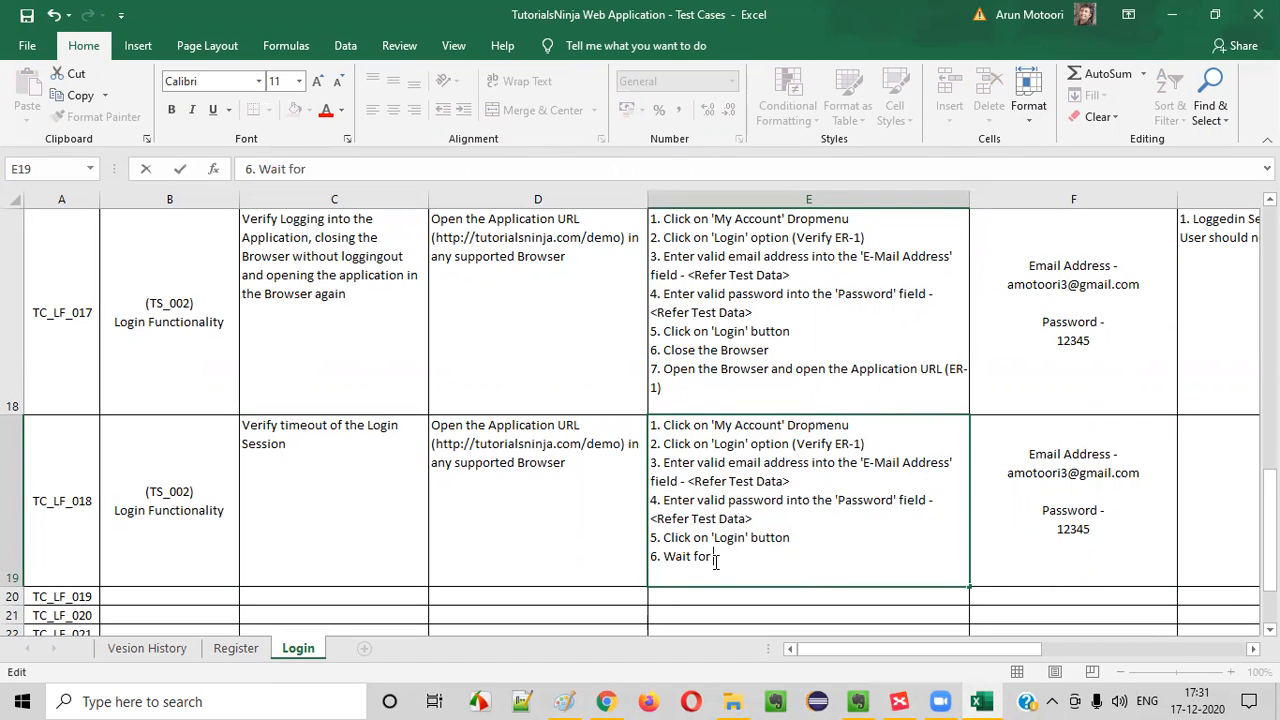
text( 3)
key(BackSpace)
text(more than 30)
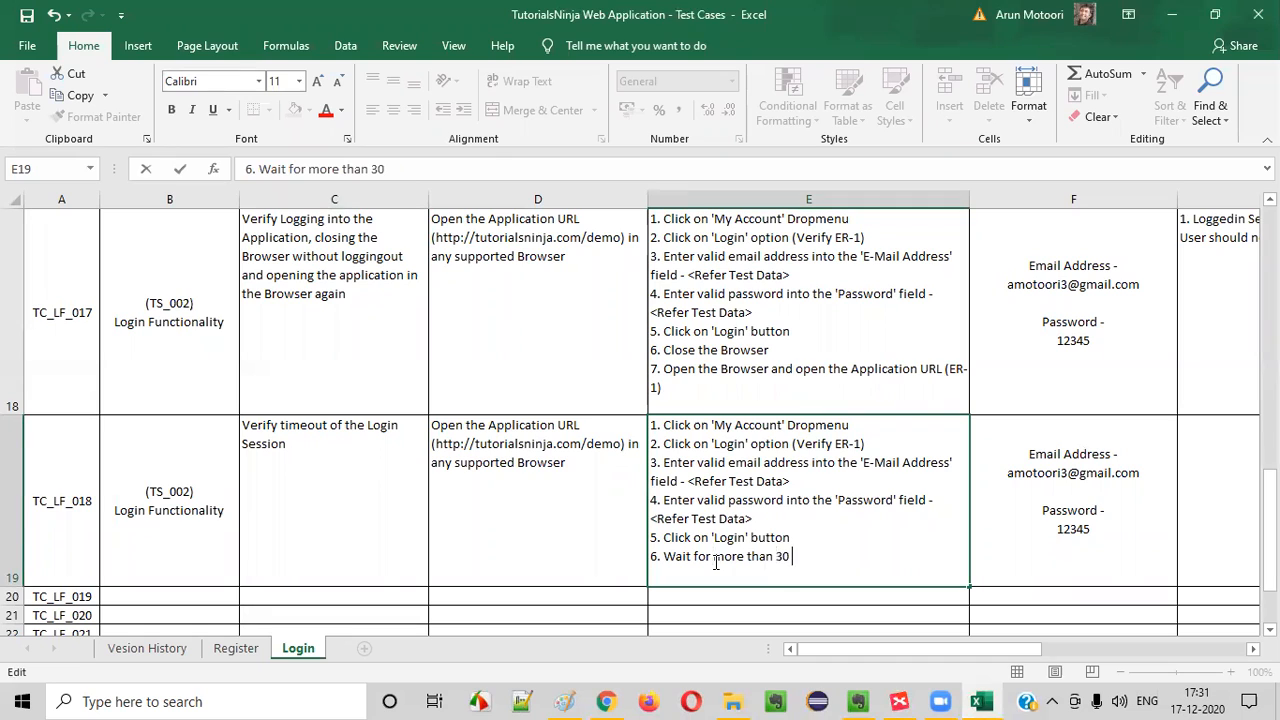
text( minutes with)
key(BackSpace)
text(hout performing anything)
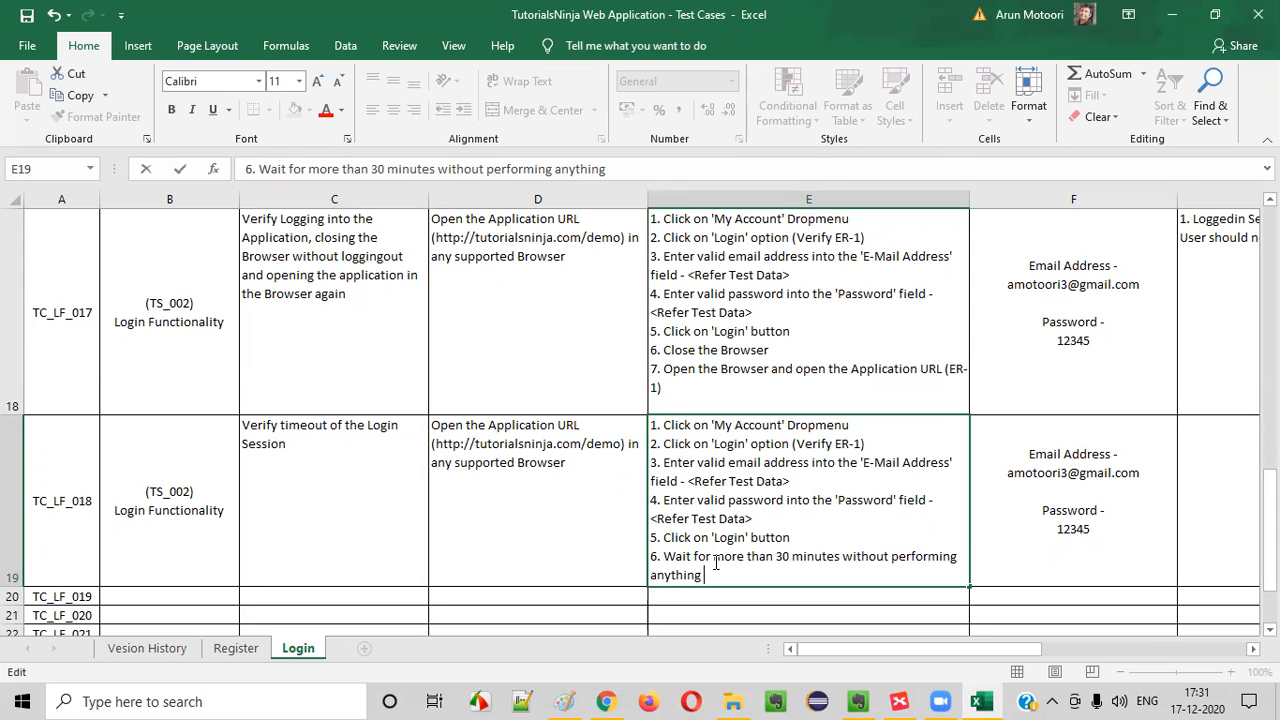
text( on the Application)
key(BackSpace)
key(BackSpace)
key(BackSpace)
key(BackSpace)
key(BackSpace)
key(BackSpace)
key(BackSpace)
text(c)
key(BackSpace)
text(ication and)
key(BackSpace)
key(BackSpace)
key(BackSpace)
key(BackSpace)
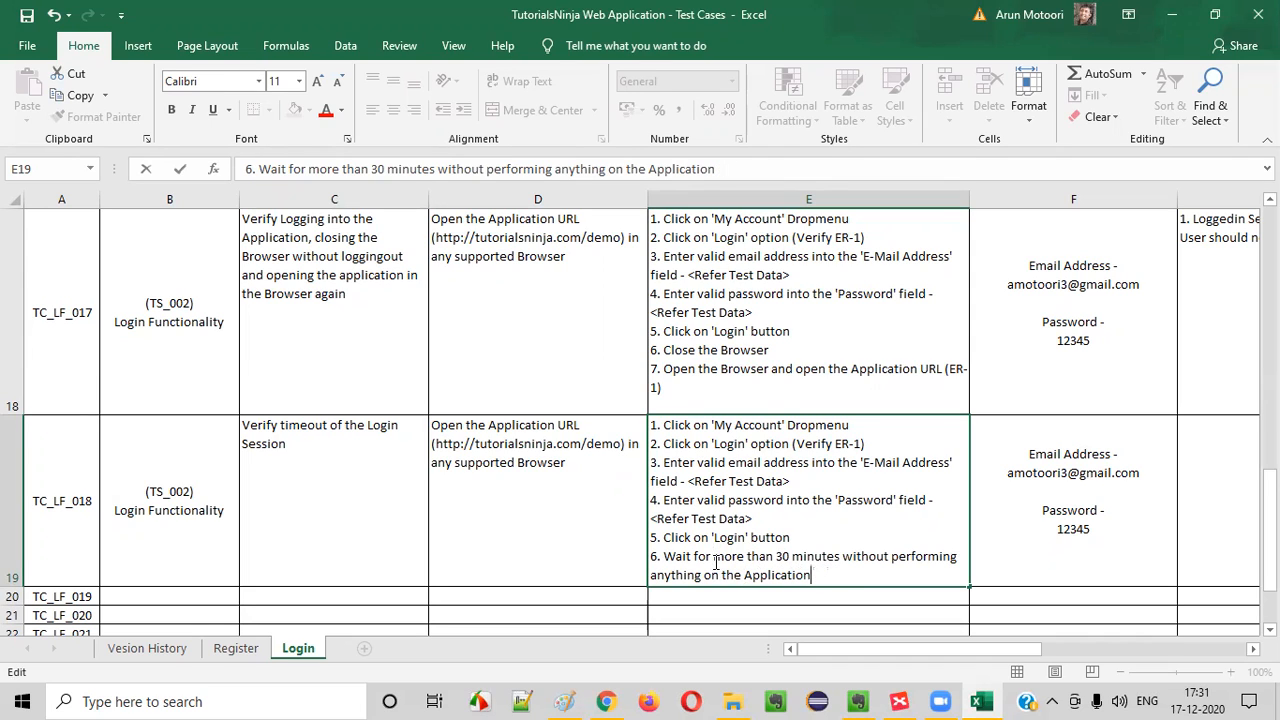
Add "7. Perform any action on the Application" as the next line of the TC_LF_018 test steps
key(alt+Return)
text(7)
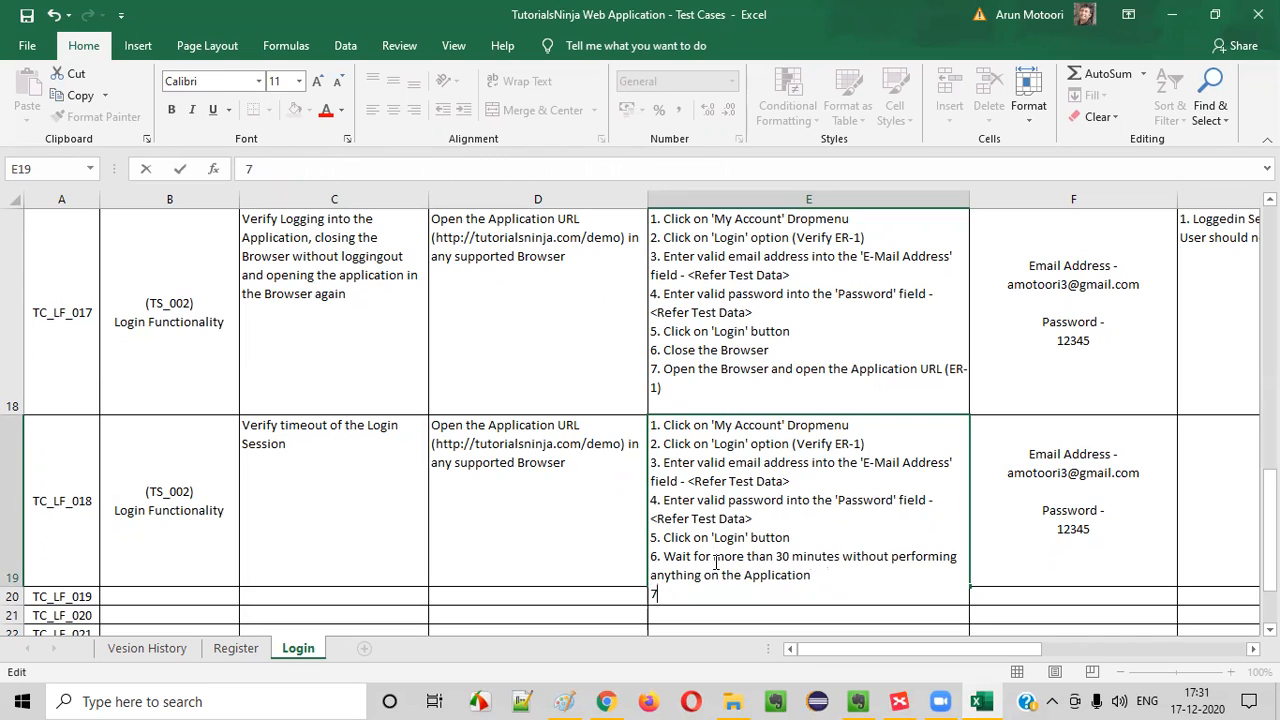
text(. Perform an)
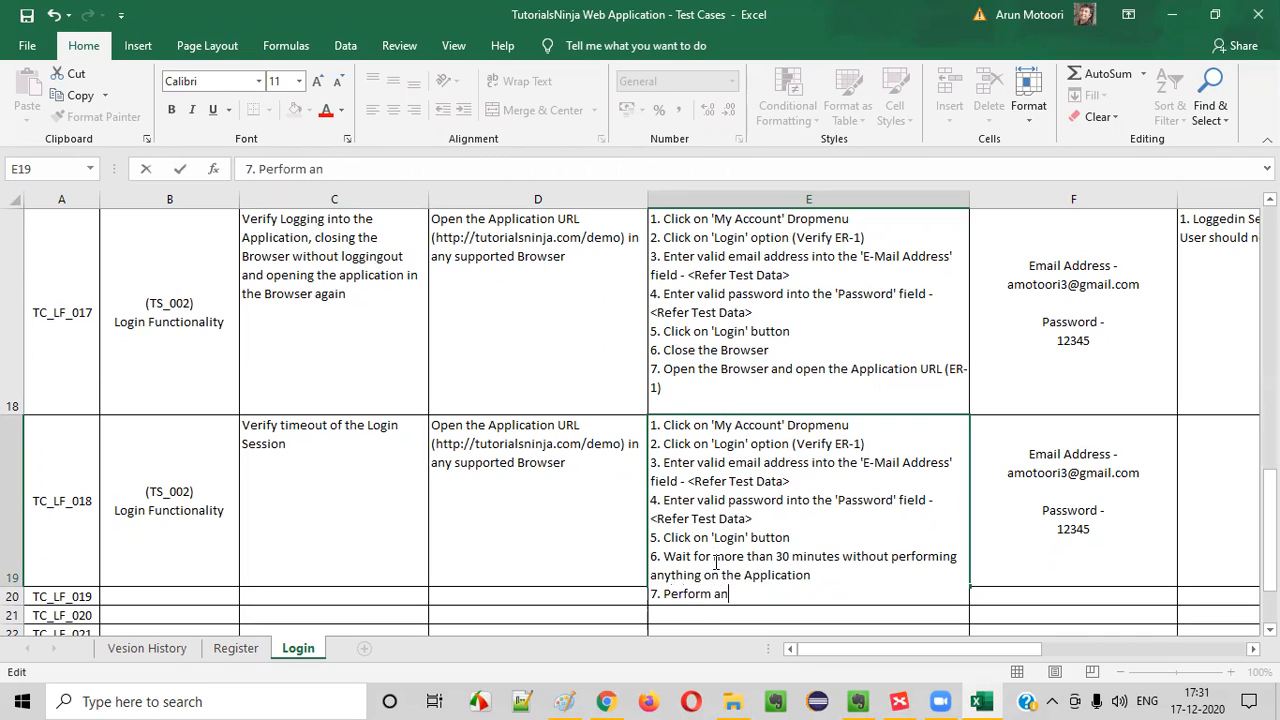
text(y action o)
text(n the Applic)
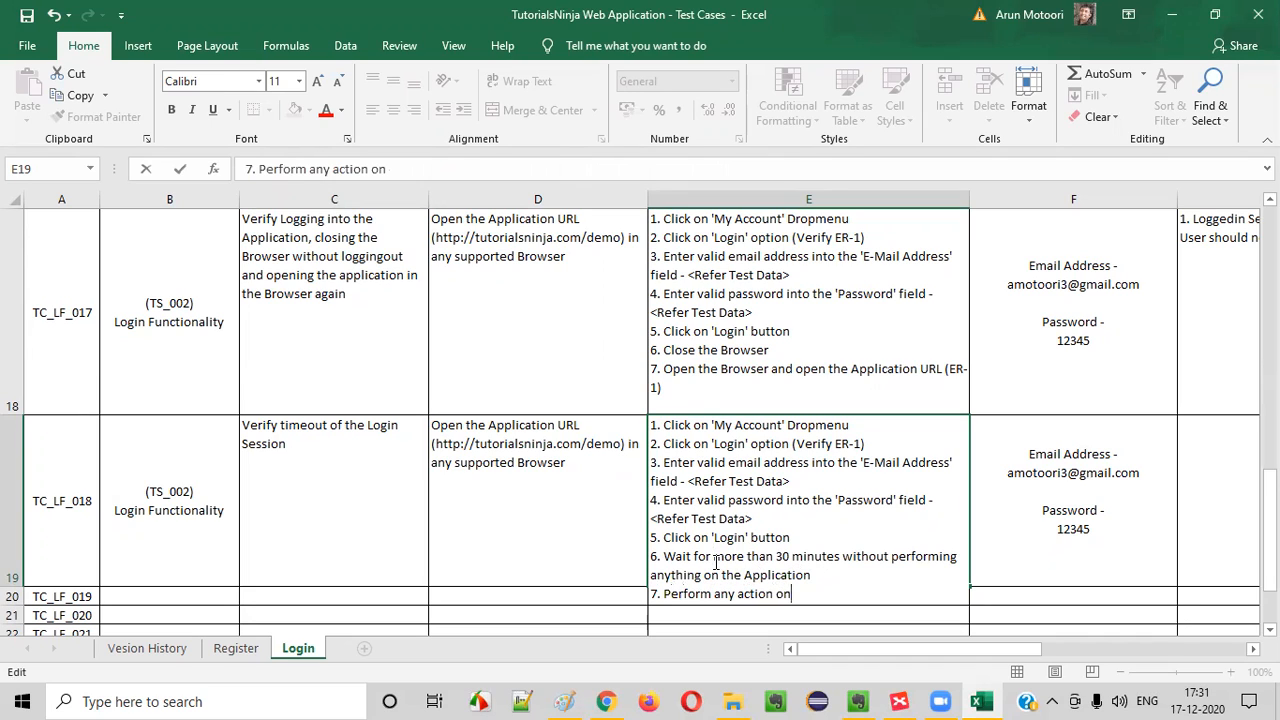
text(ation)
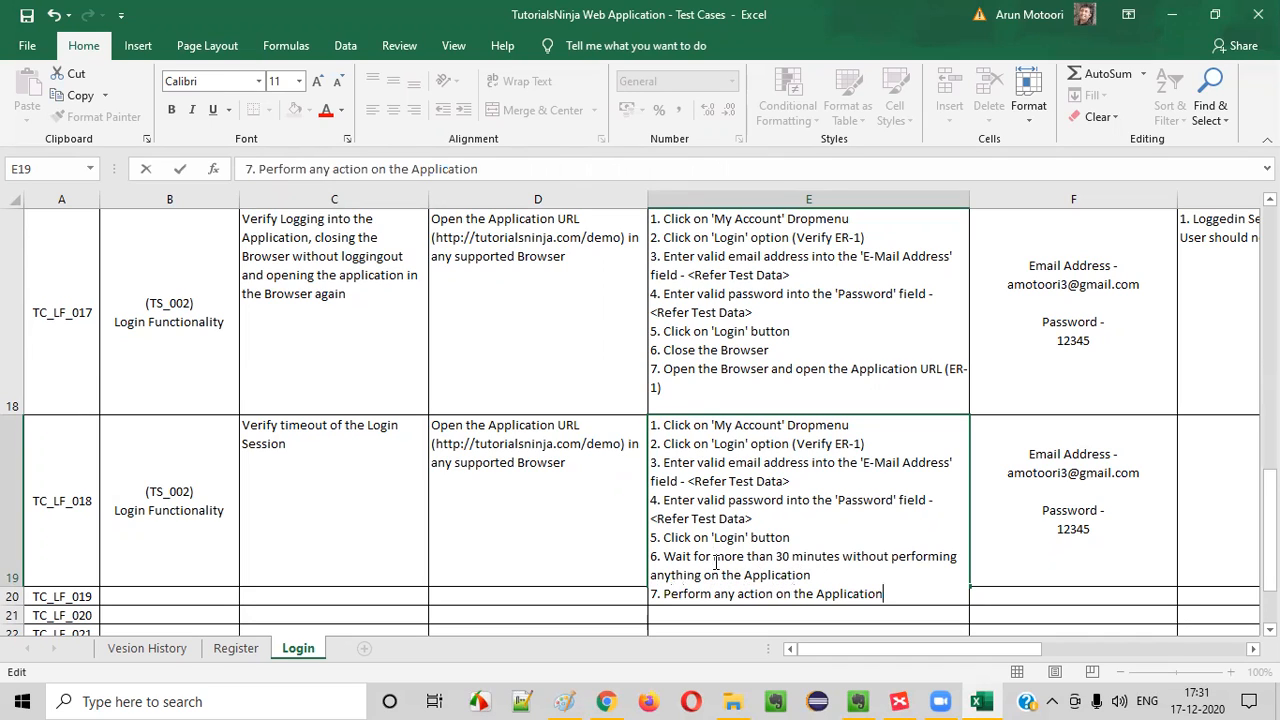
drag(716, 594, 844, 610)
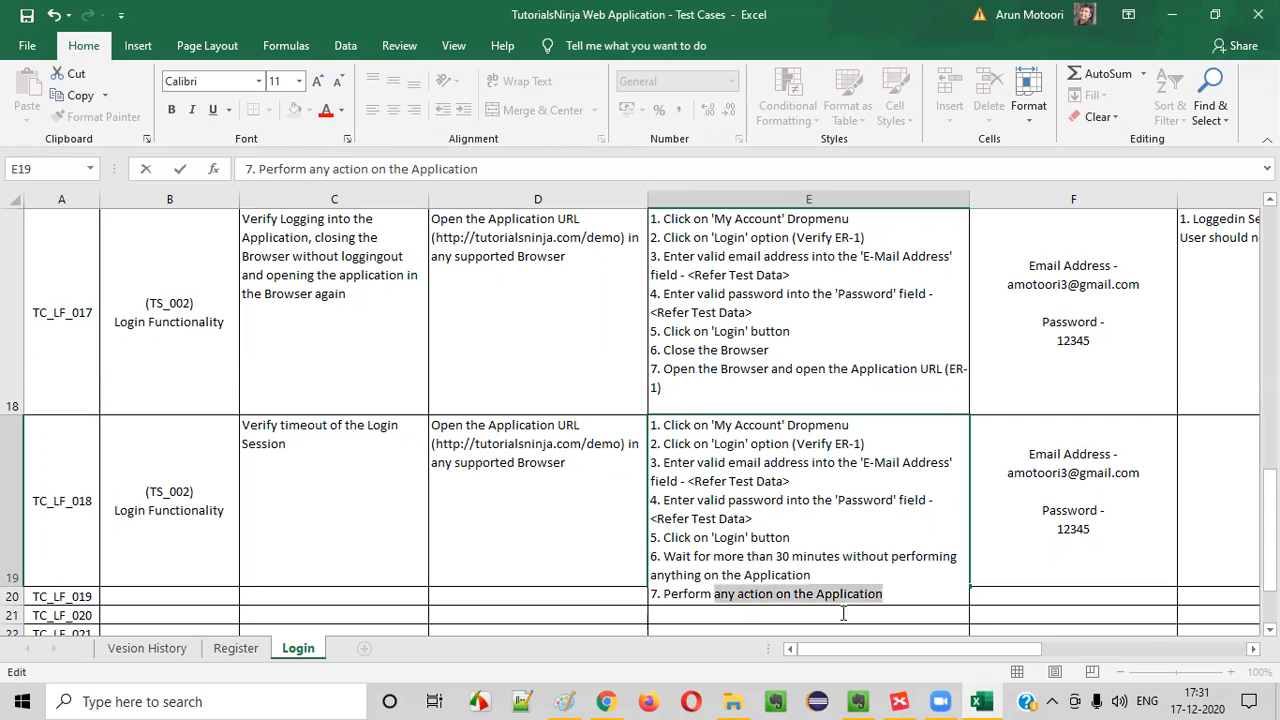
key(Escape)
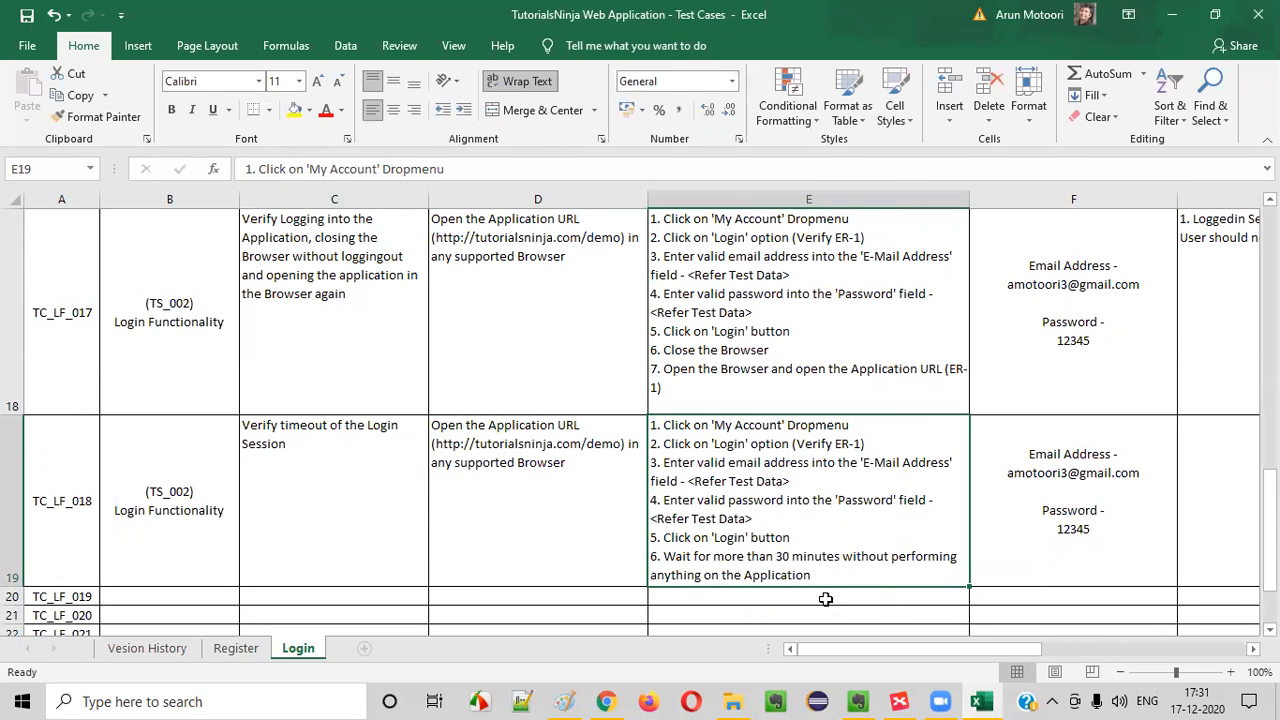
Enter "1. User should get logged out with a proper message" as the TC_LF_018 expected result
click(1024, 533)
click(1231, 500)
click(865, 339)
click(837, 430)
text(1)
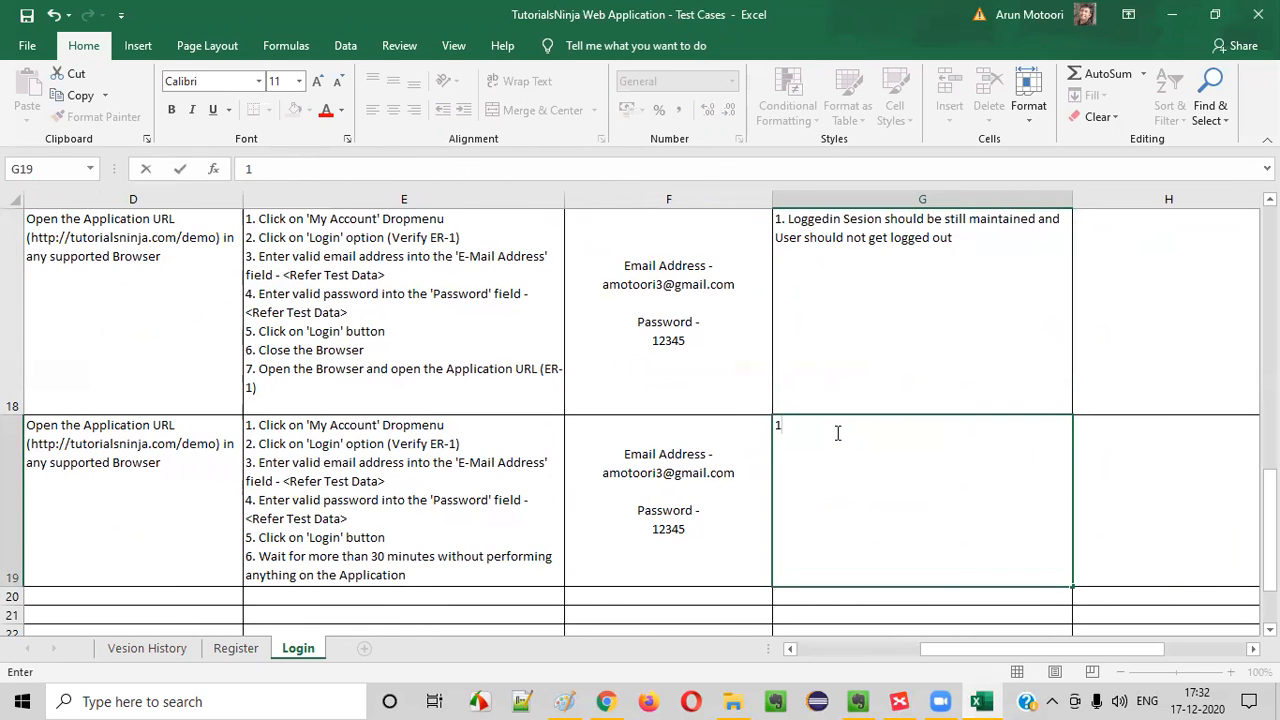
text(. User should get logged )
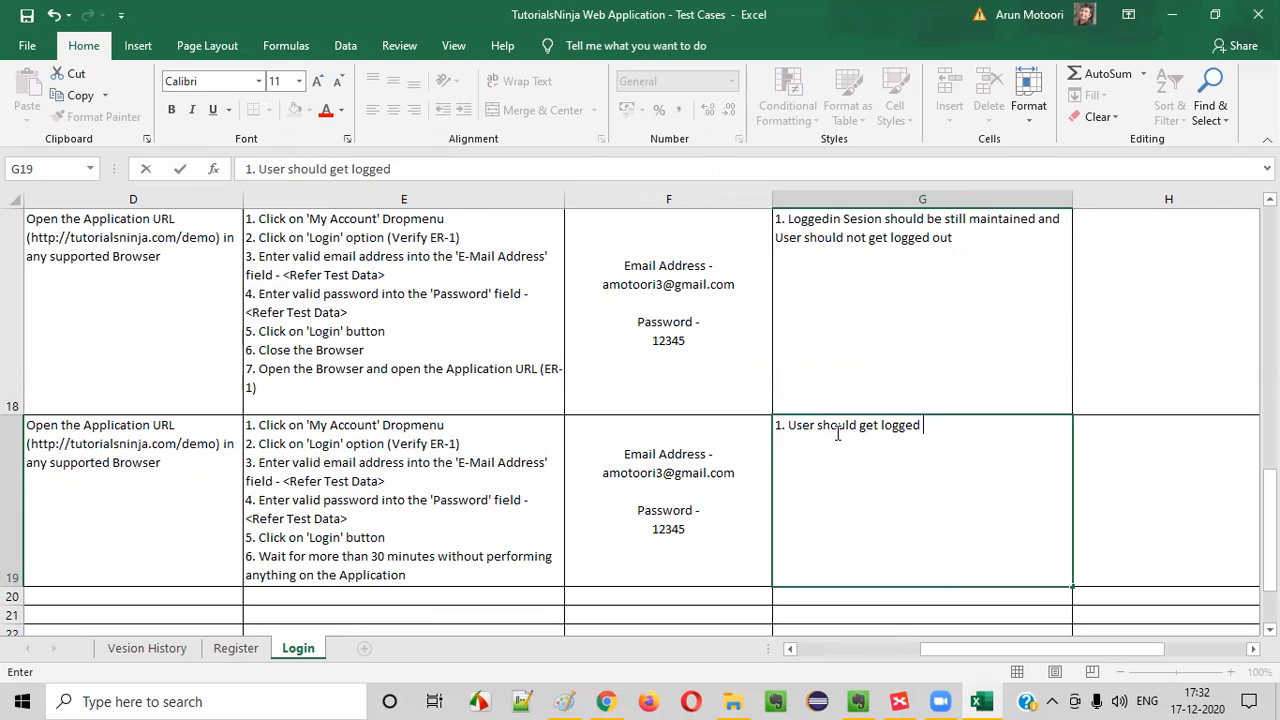
text(out with a p)
text(rioepr)
key(BackSpace)
key(BackSpace)
key(BackSpace)
key(BackSpace)
key(BackSpace)
key(BackSpace)
text(oper message)
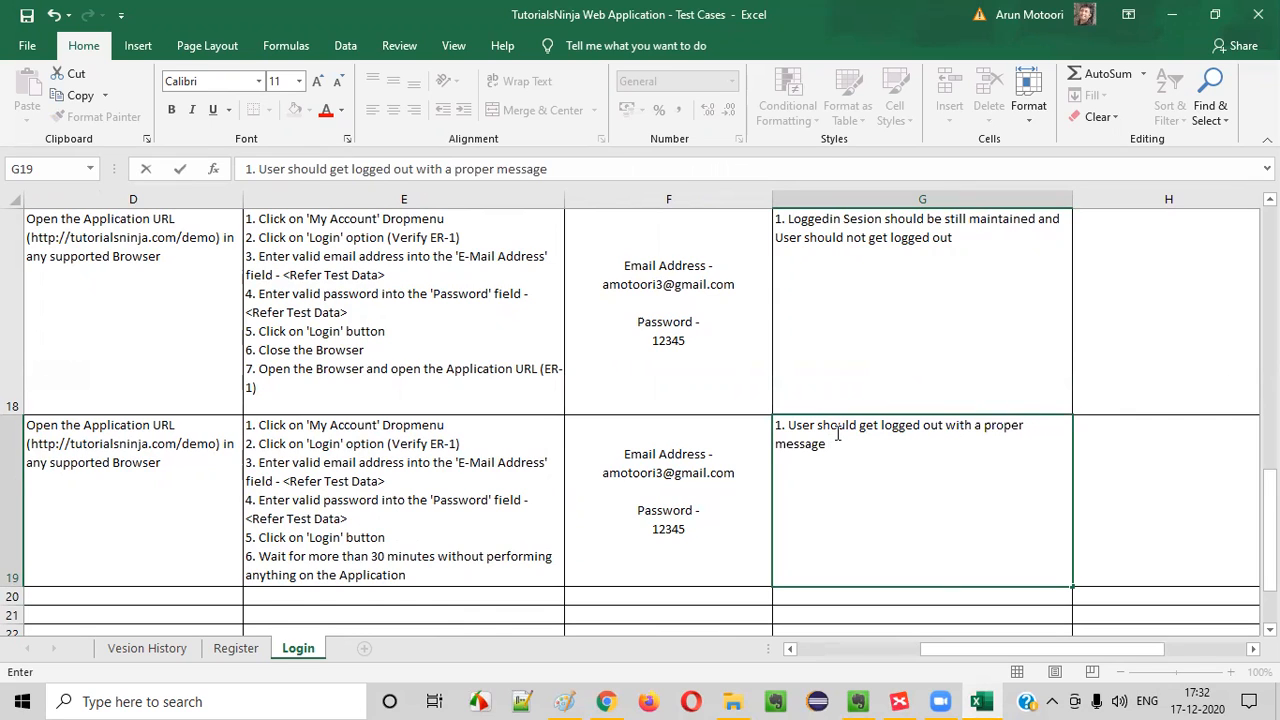
Extend the TC_LF_018 expected result to "1. User should get automatically logged out with a proper message stating your session got expired."
click(882, 430)
text(automatically)
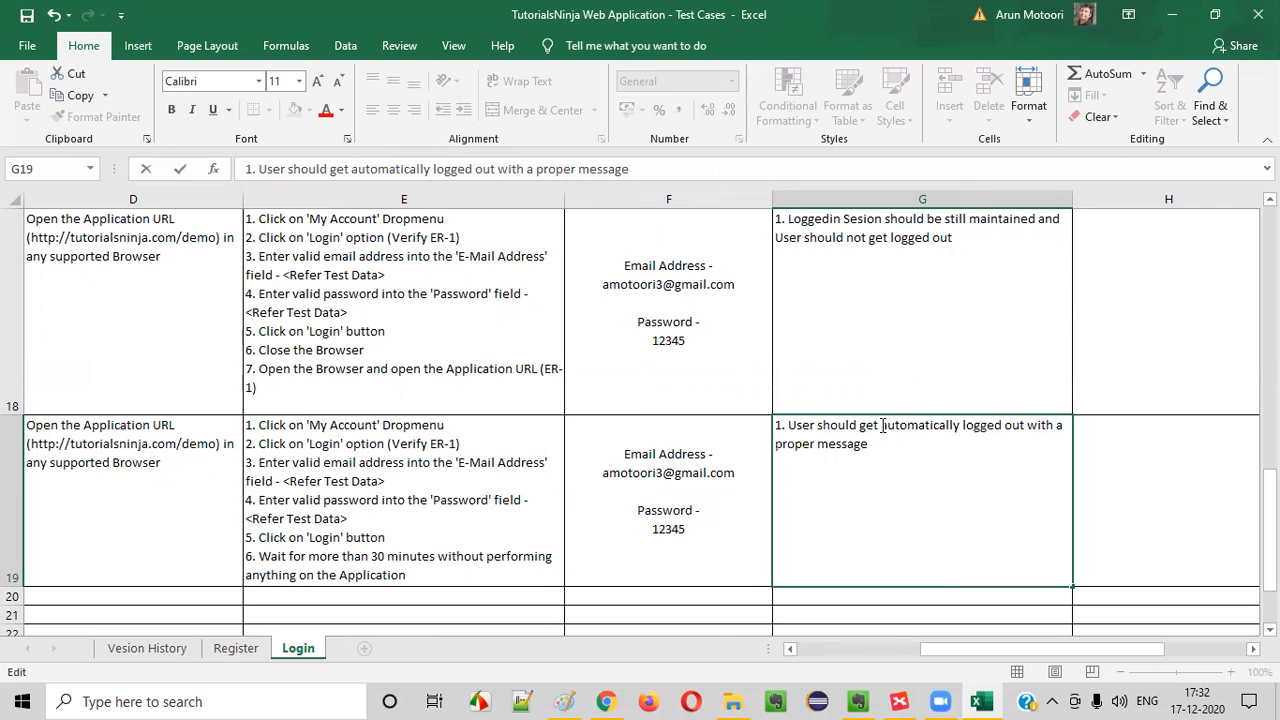
text(tating your session got expired.)
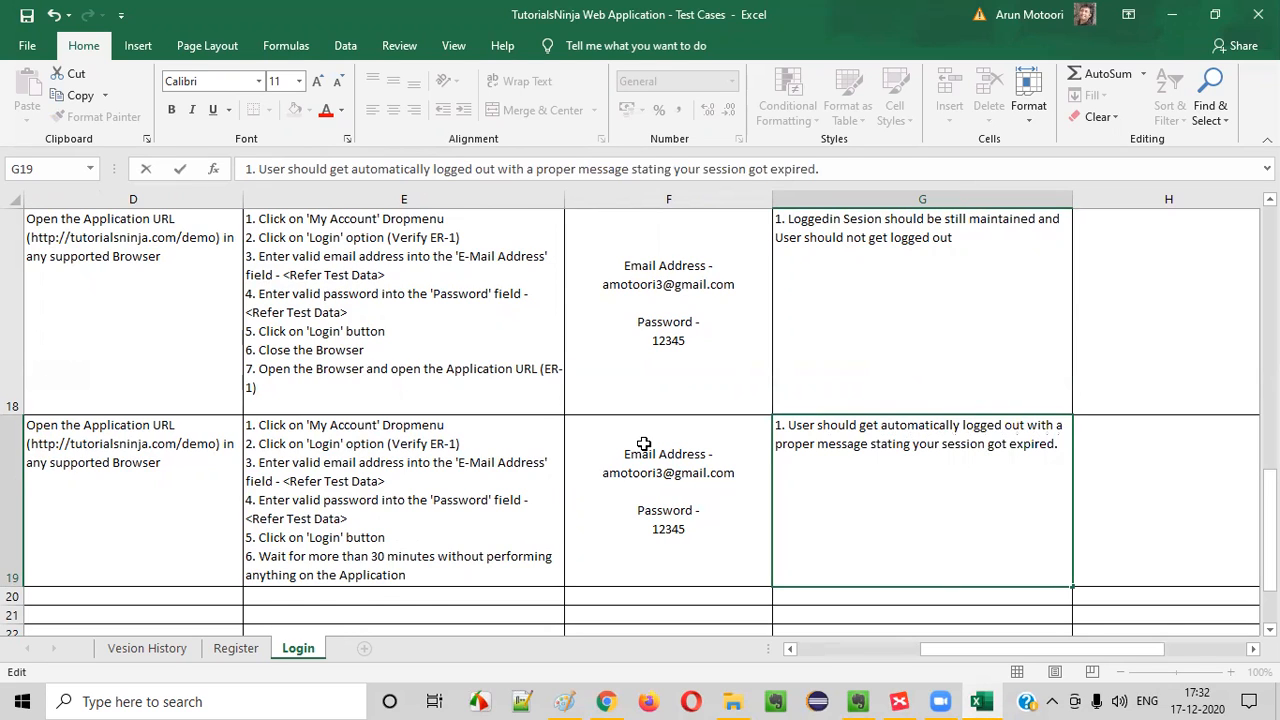
key(ctrl+Return)
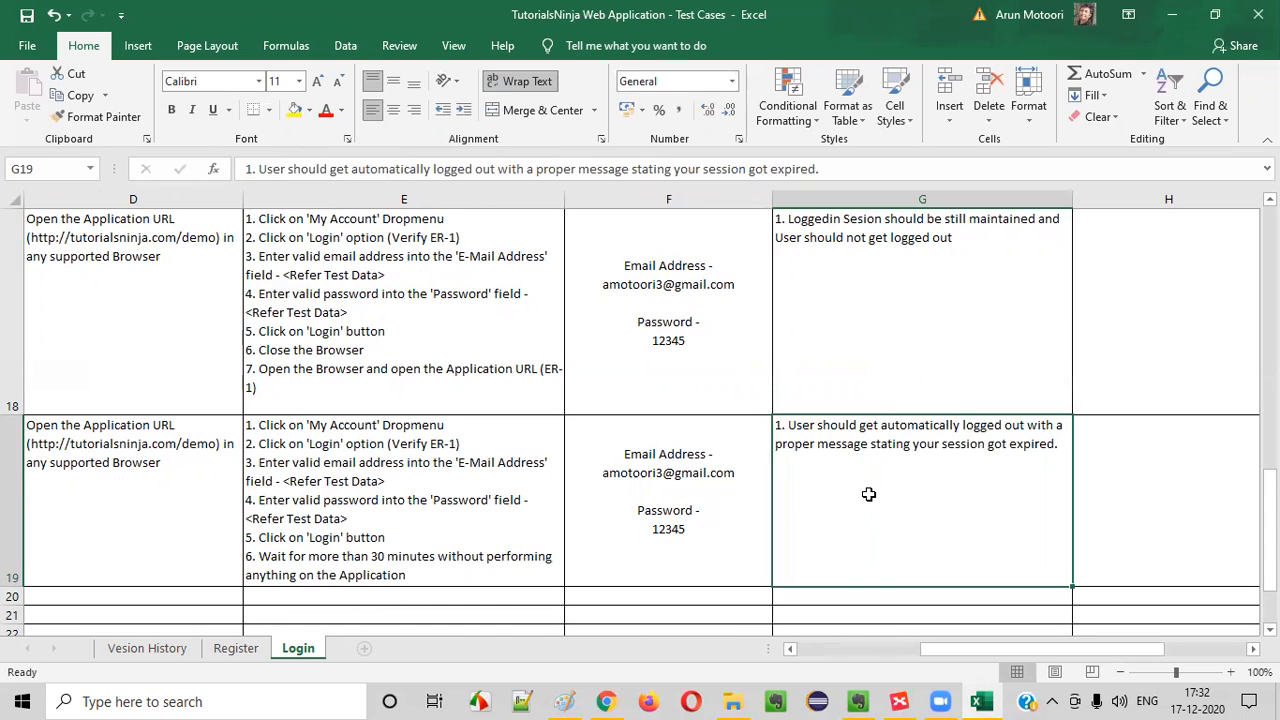
Go back to the start of the TC_LF_018 row, then check the Account Downloads page in Chrome and return to Excel
key(Left)
key(Left)
key(Left)
key(Left)
key(Left)
key(Left)
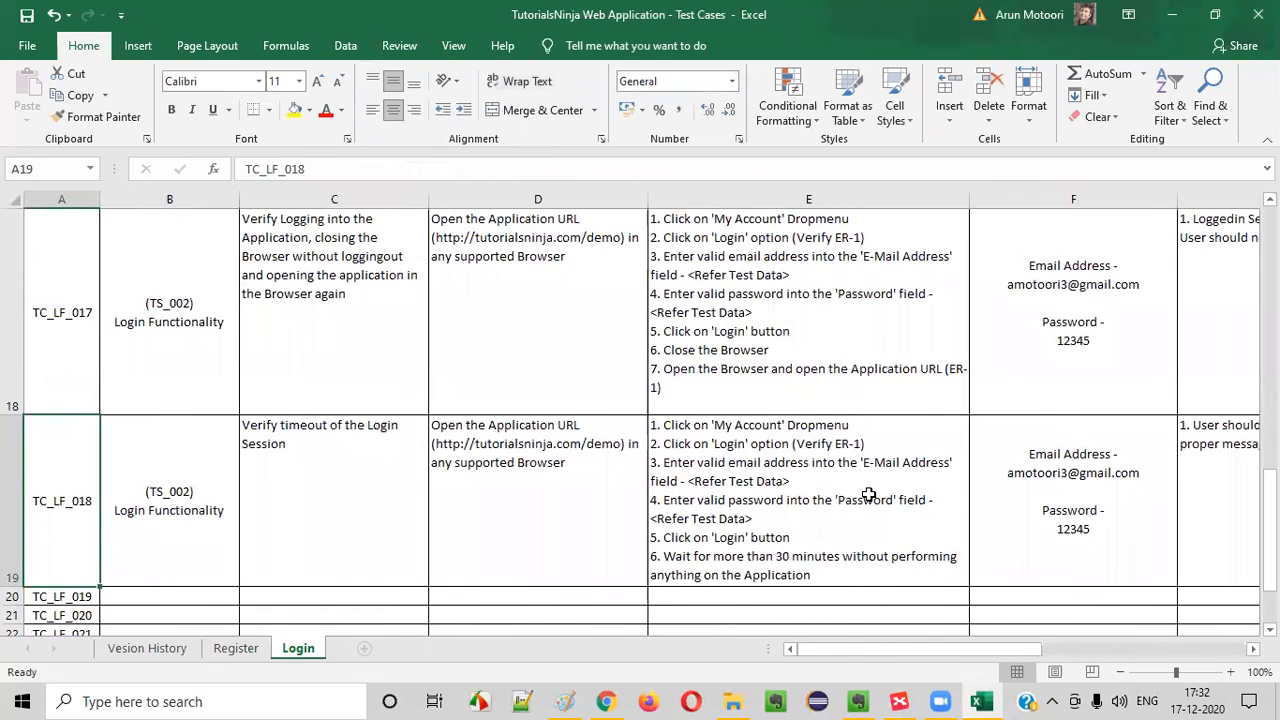
click(606, 701)
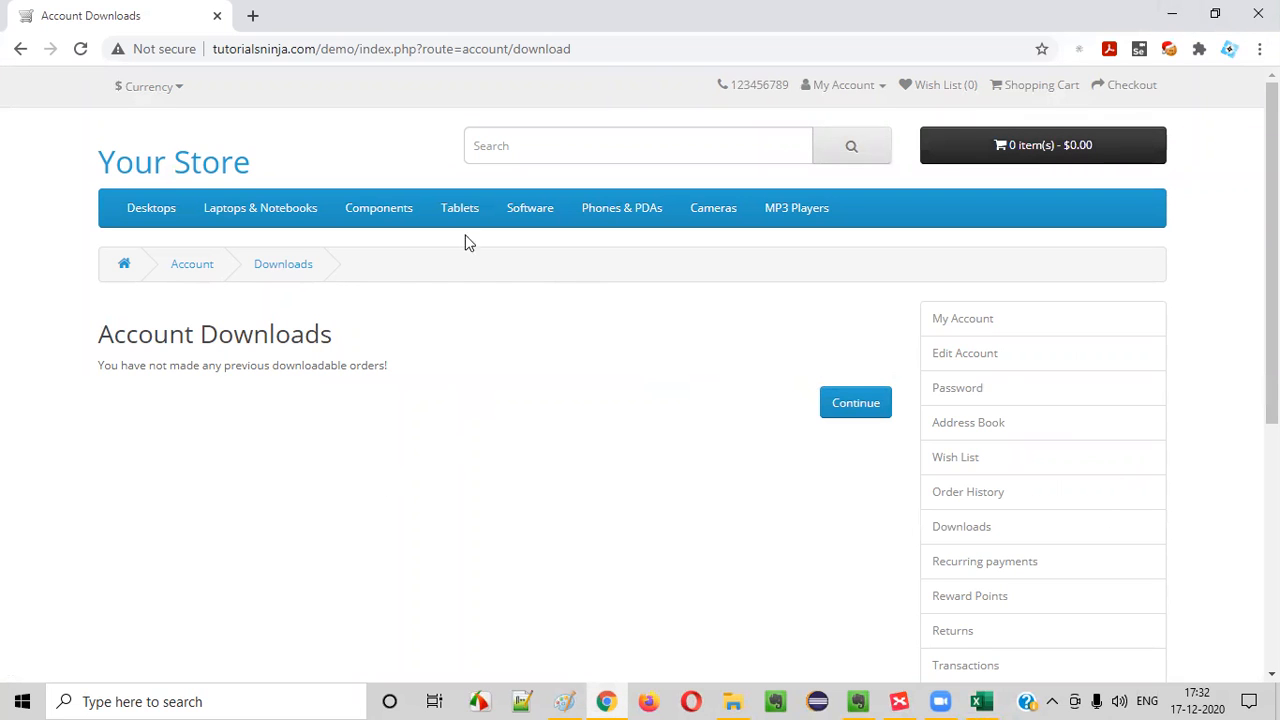
click(1172, 14)
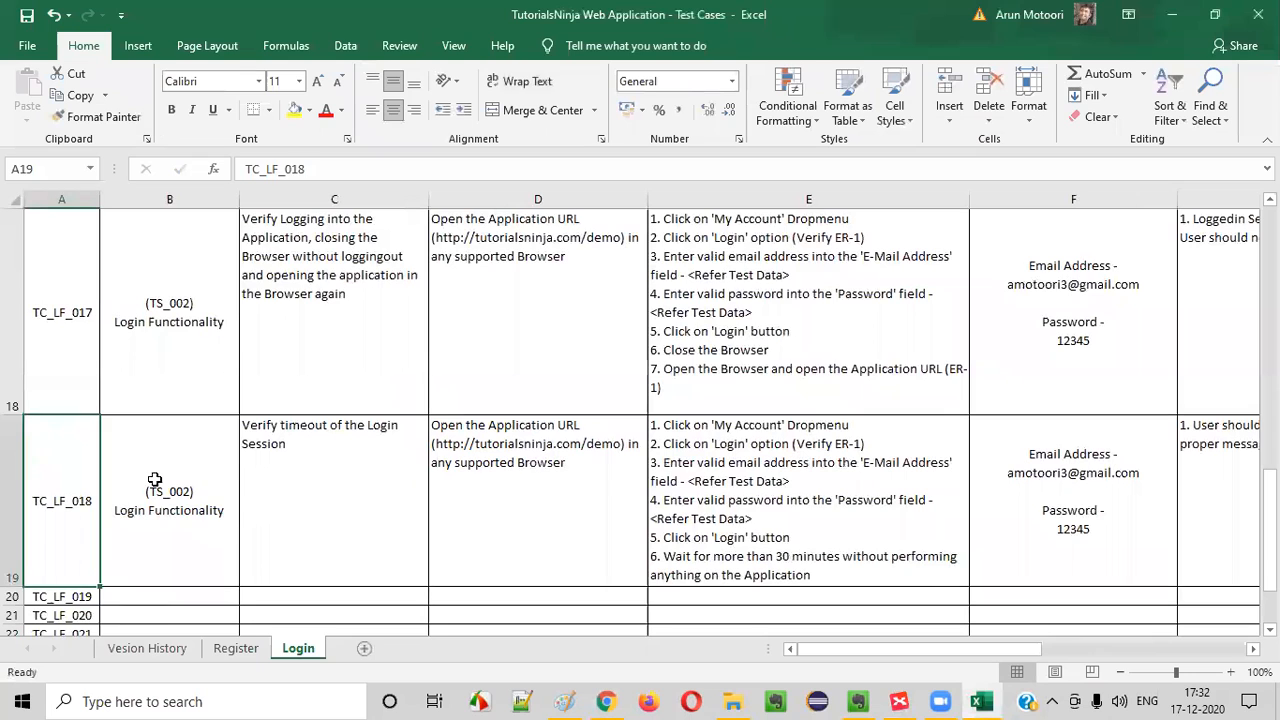
Select the empty test scenario cell of TC_LF_019, below the finished TC_LF_018 row
key(Return)
click(180, 518)
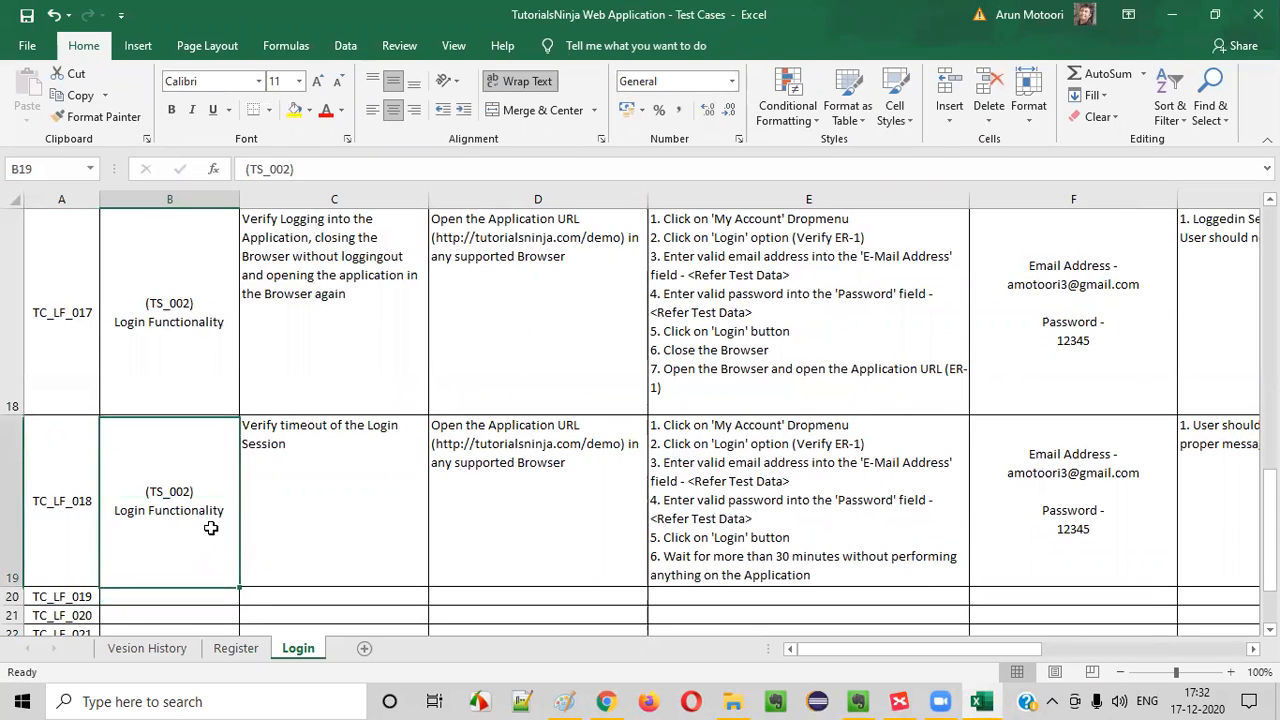
key(Down)
key(Down)
key(Down)
key(Down)
key(Down)
click(183, 392)
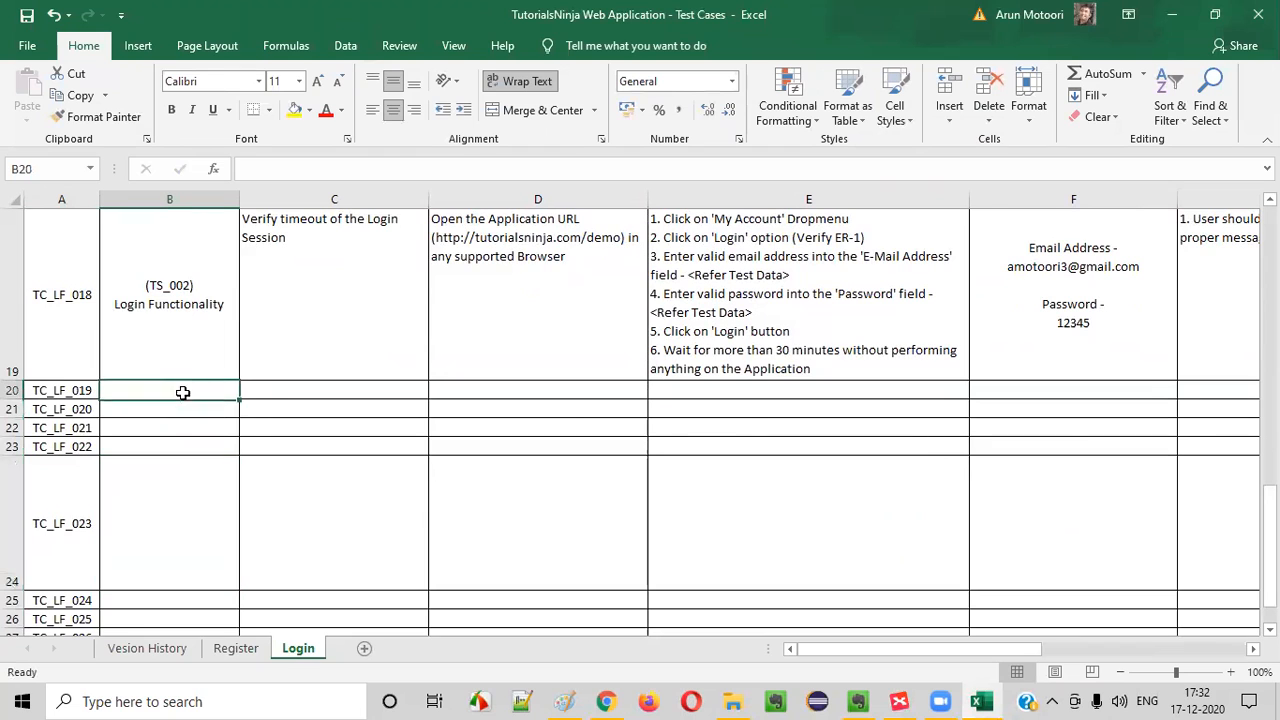
Switch to the XMind map and fill the "Verify Timeout of the login session" topic with the olive green used for covered scenarios
click(899, 699)
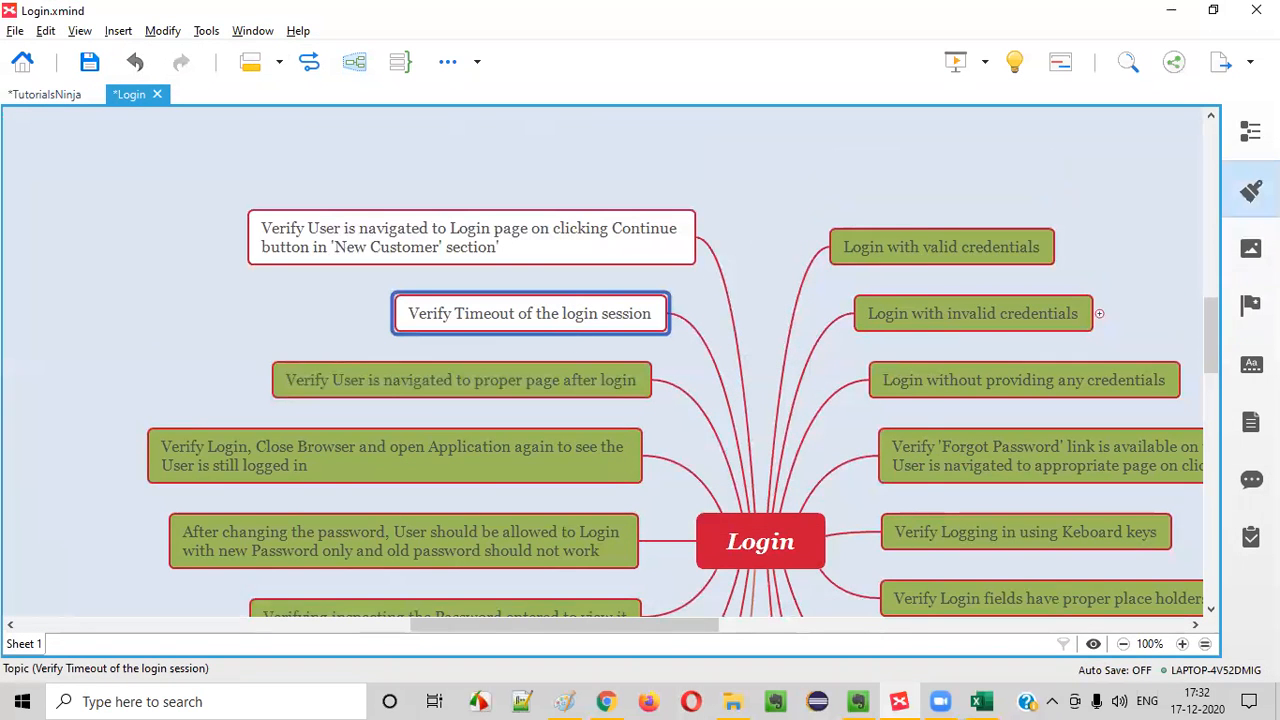
click(1251, 190)
click(1179, 367)
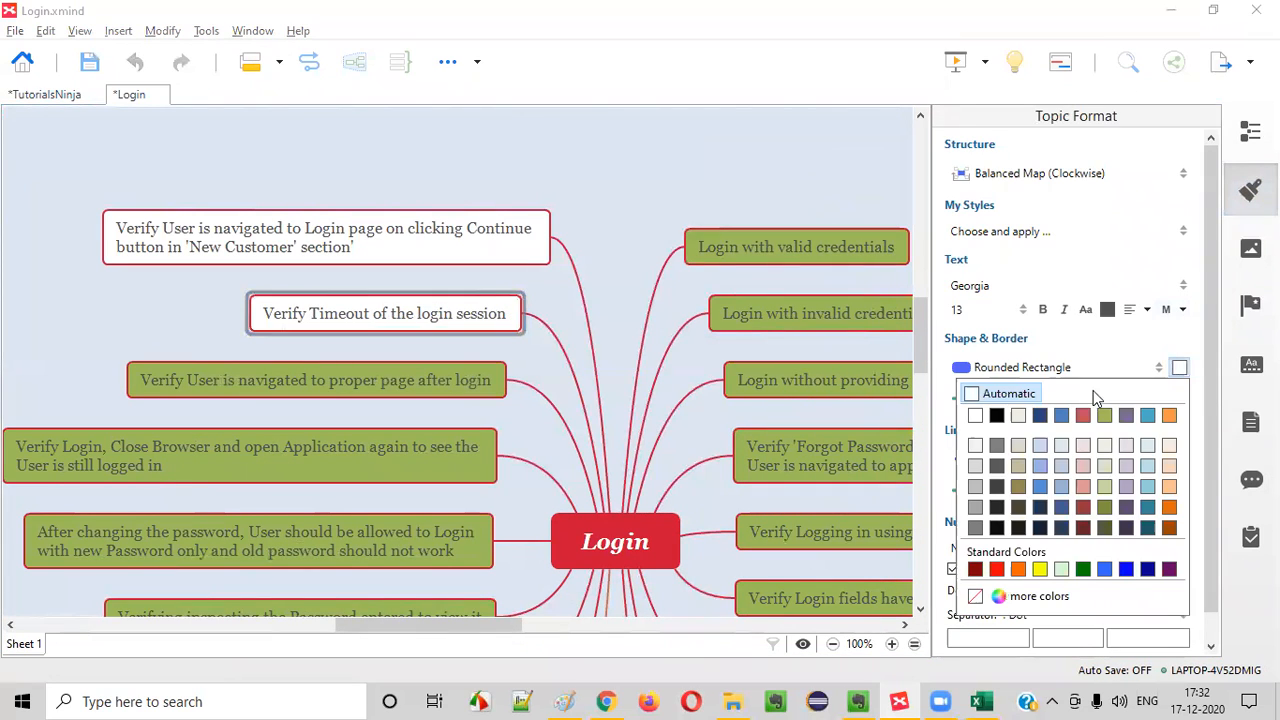
click(1104, 415)
click(1251, 190)
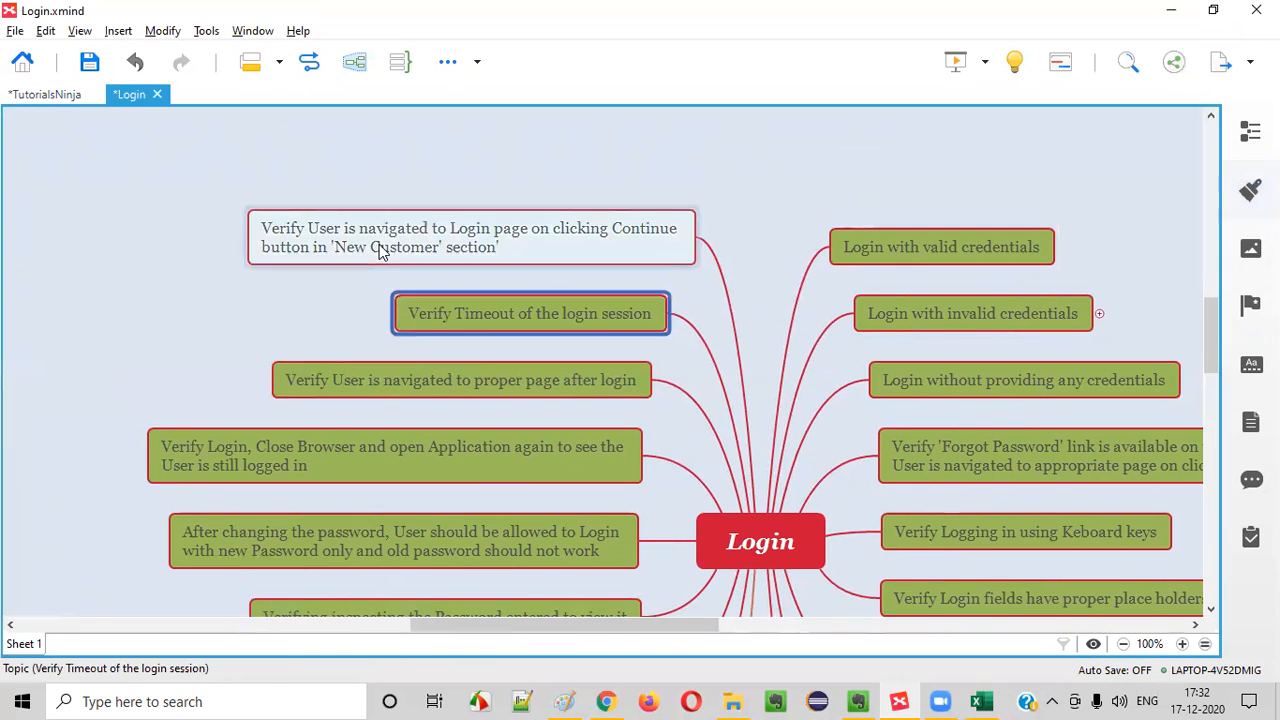
Select the "Verify User is navigated to Login page" topic and replace the central "Login" topic's text with "`"
click(380, 252)
click(731, 560)
text(`)
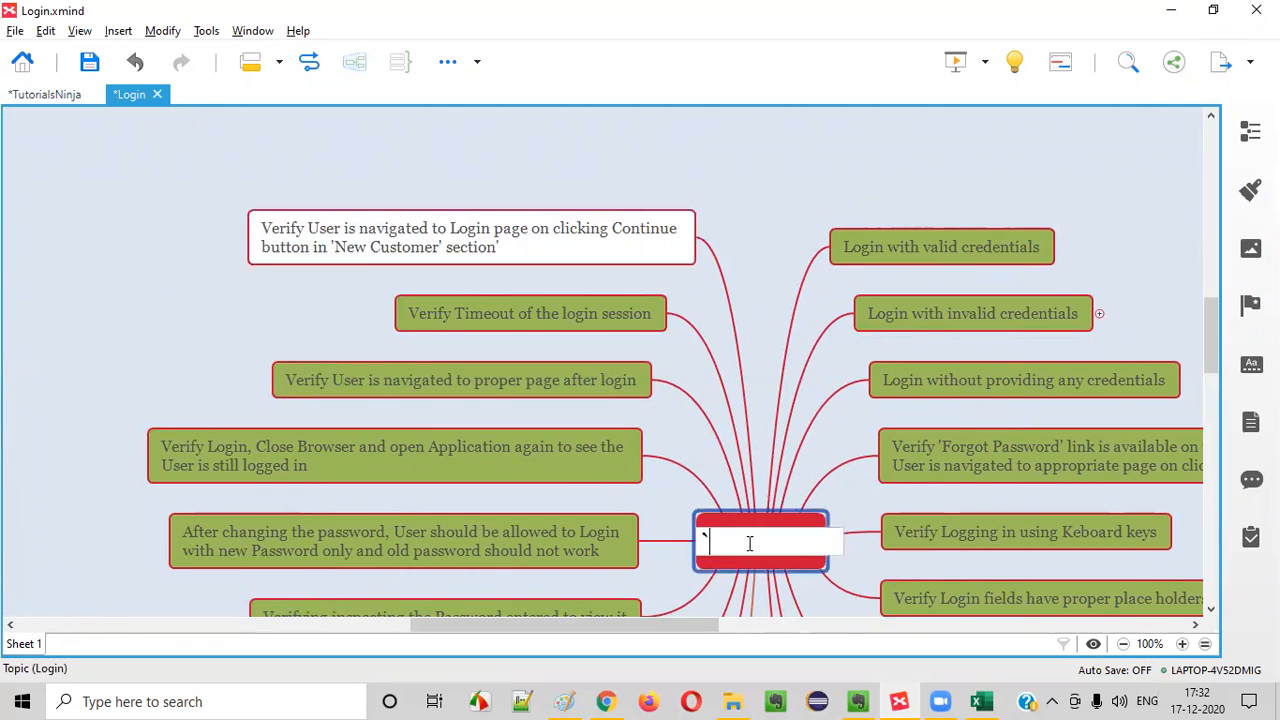
click(770, 438)
click(768, 551)
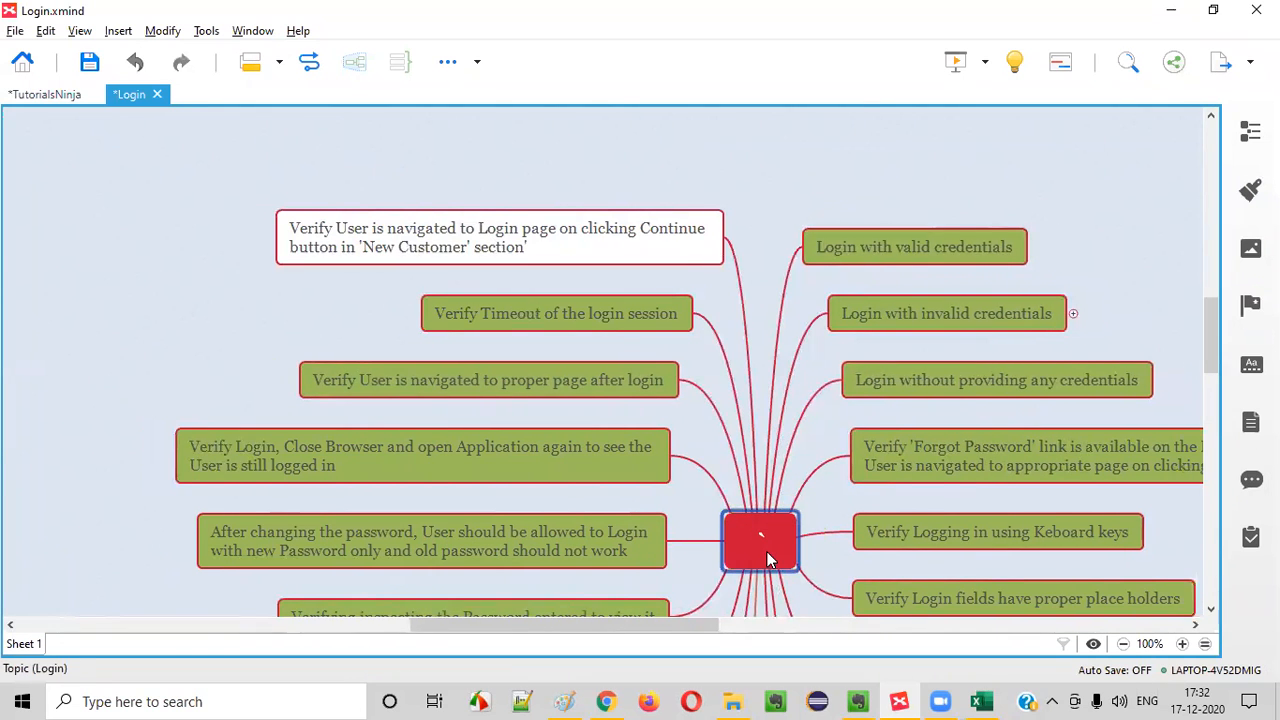
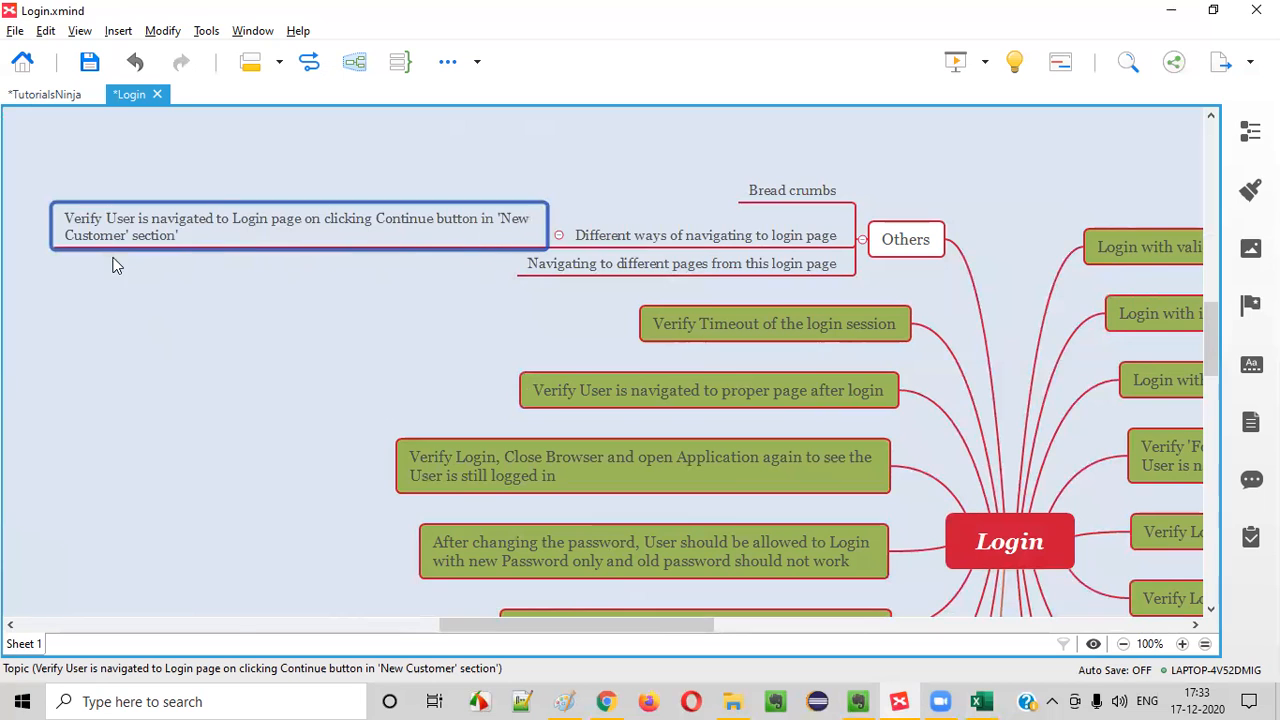
Switch to Chrome and continue from the login page's New Customer section to check which page it leads to
key(alt+Tab)
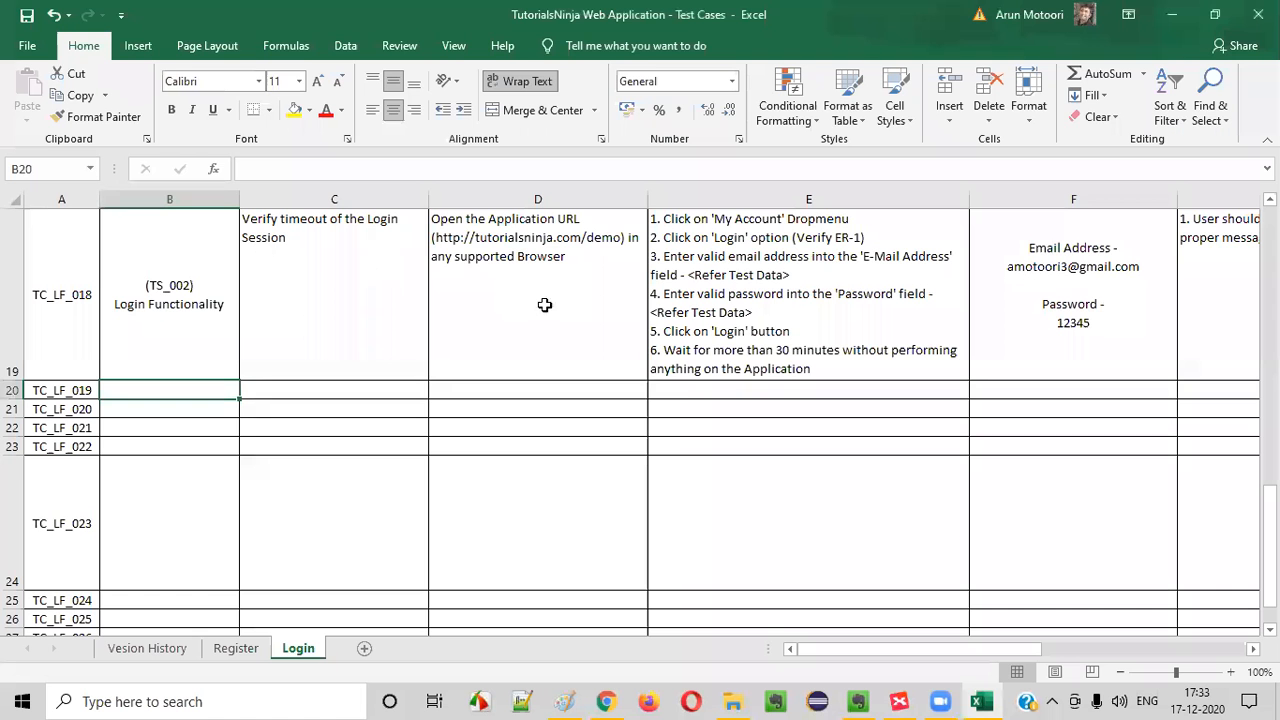
click(606, 701)
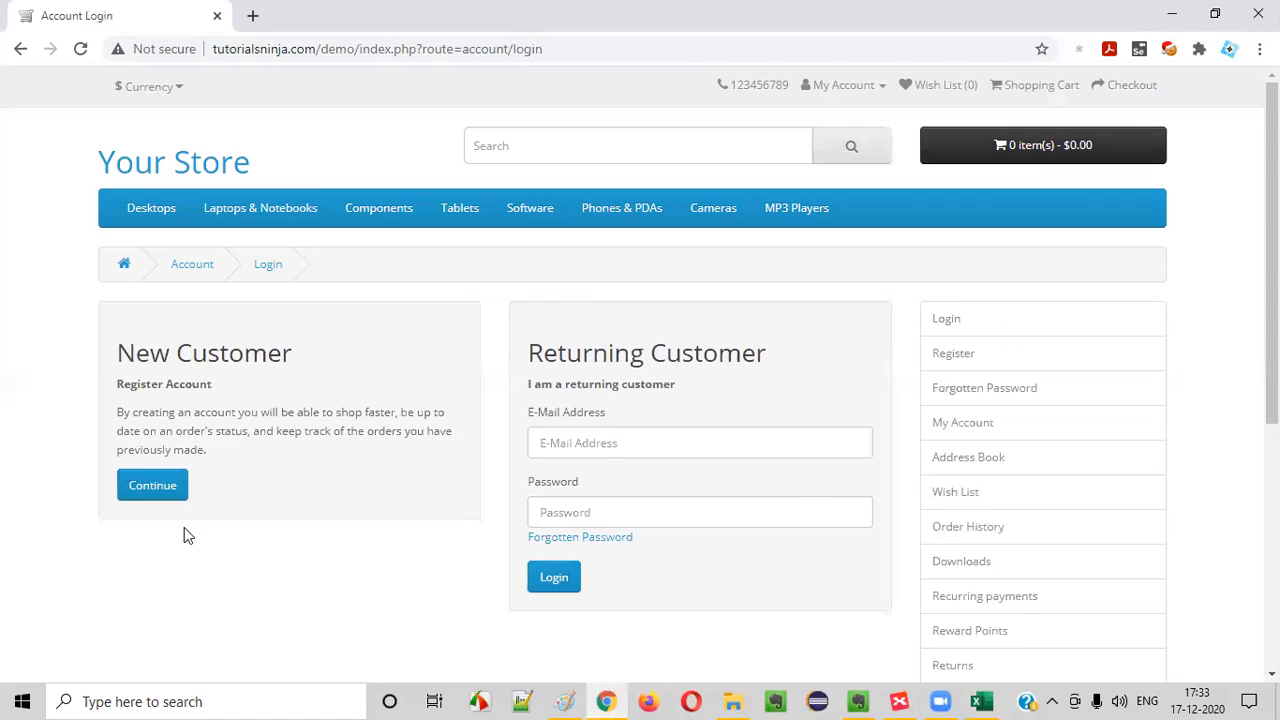
click(160, 490)
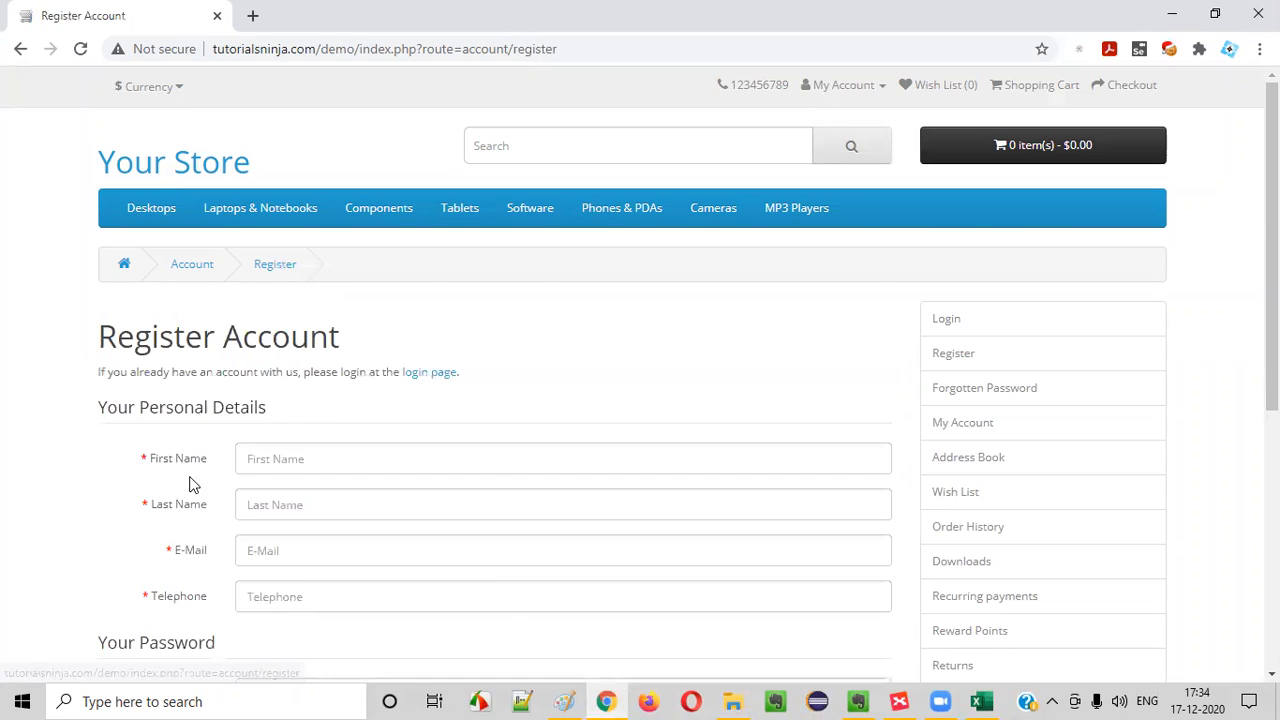
Return to XMind and move the 'New Customer' Continue button topic under "Navigating to different pages from this login page"
key(alt+Tab)
click(899, 701)
drag(296, 256, 414, 253)
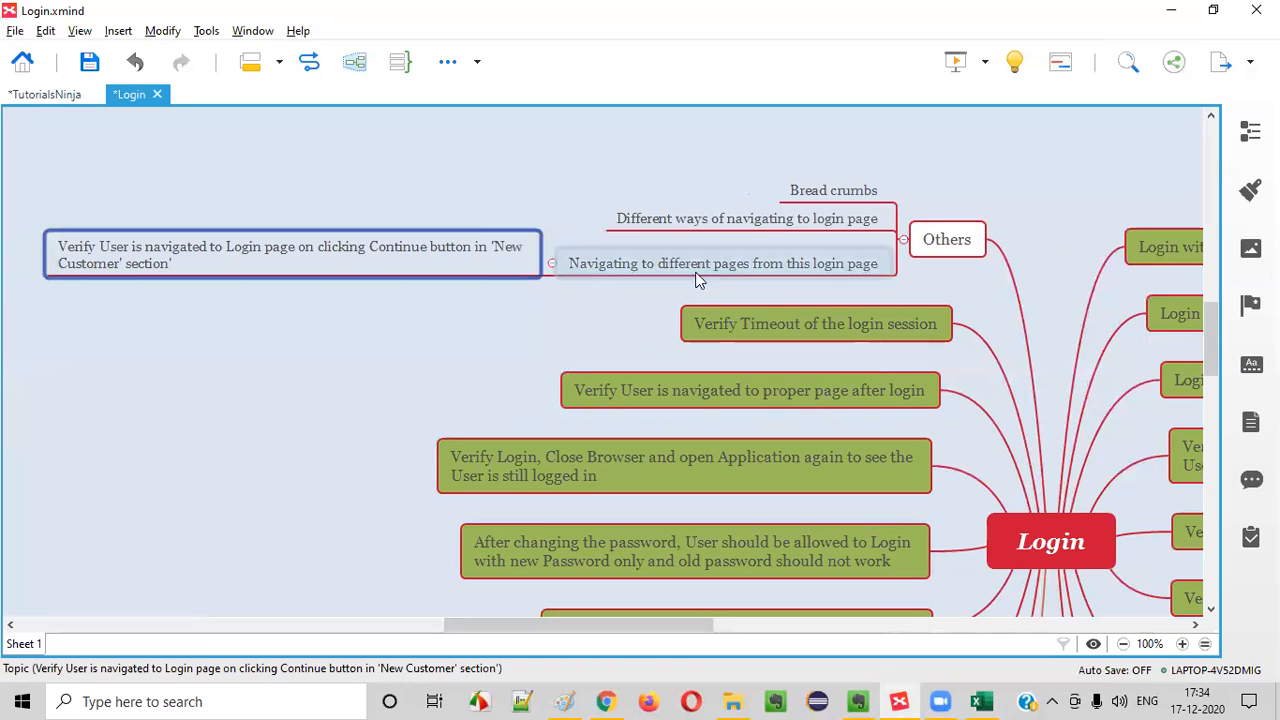
Replace "Login" with "Register Account" in the text of the 'New Customer' Continue button topic
double_click(271, 258)
click(158, 262)
double_click(245, 247)
text(Register Accoun)
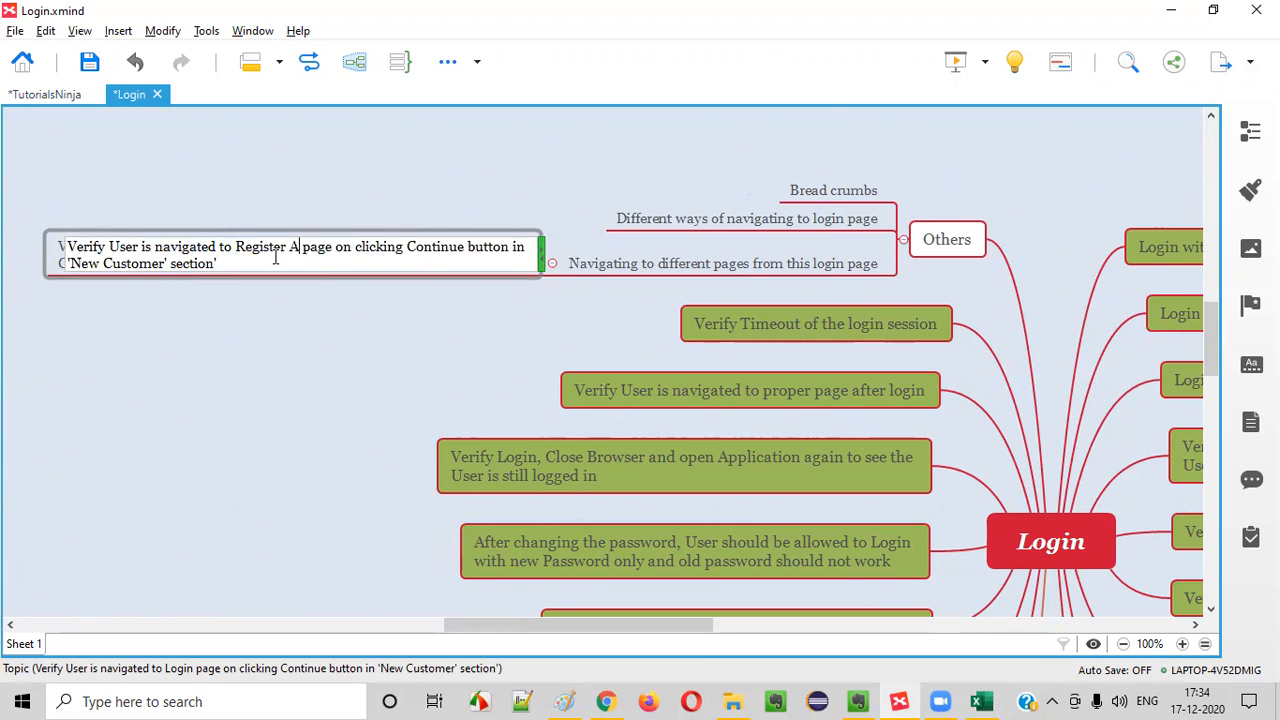
text(t)
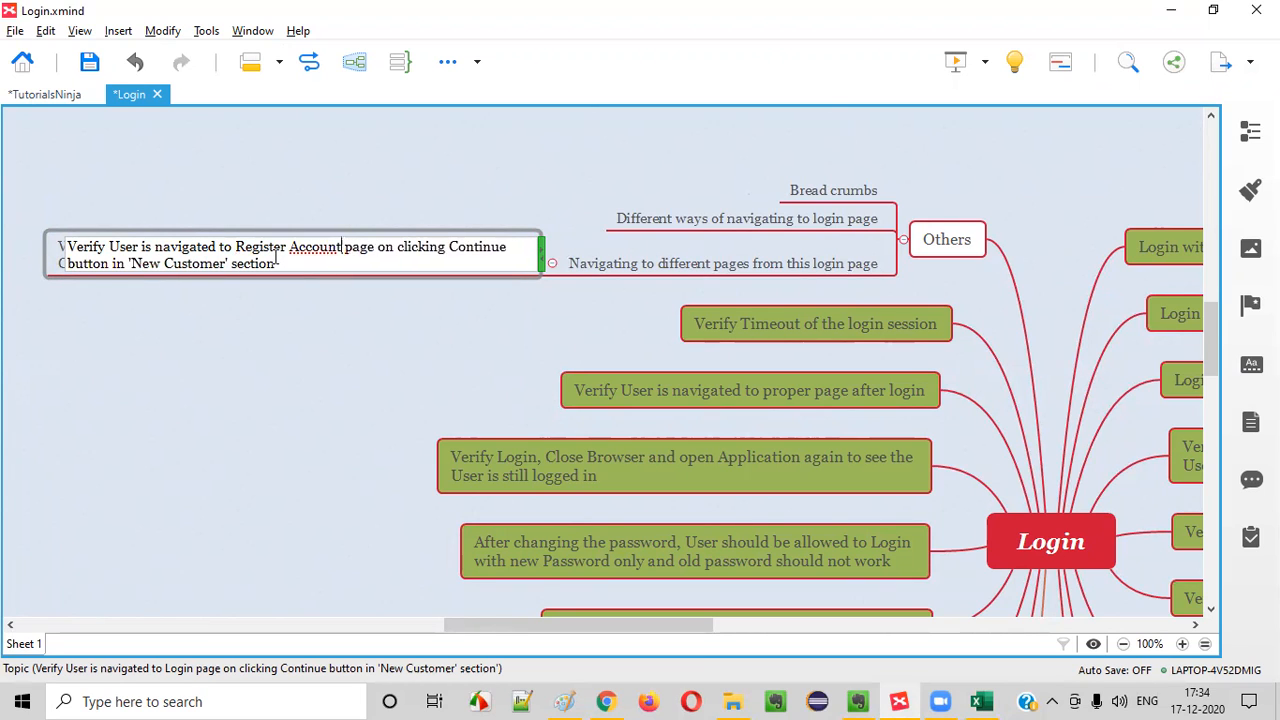
drag(91, 264, 312, 266)
click(263, 383)
Review the Register Account page in Chrome, then reopen the login page and continue from its New Customer section again
key(alt+Tab)
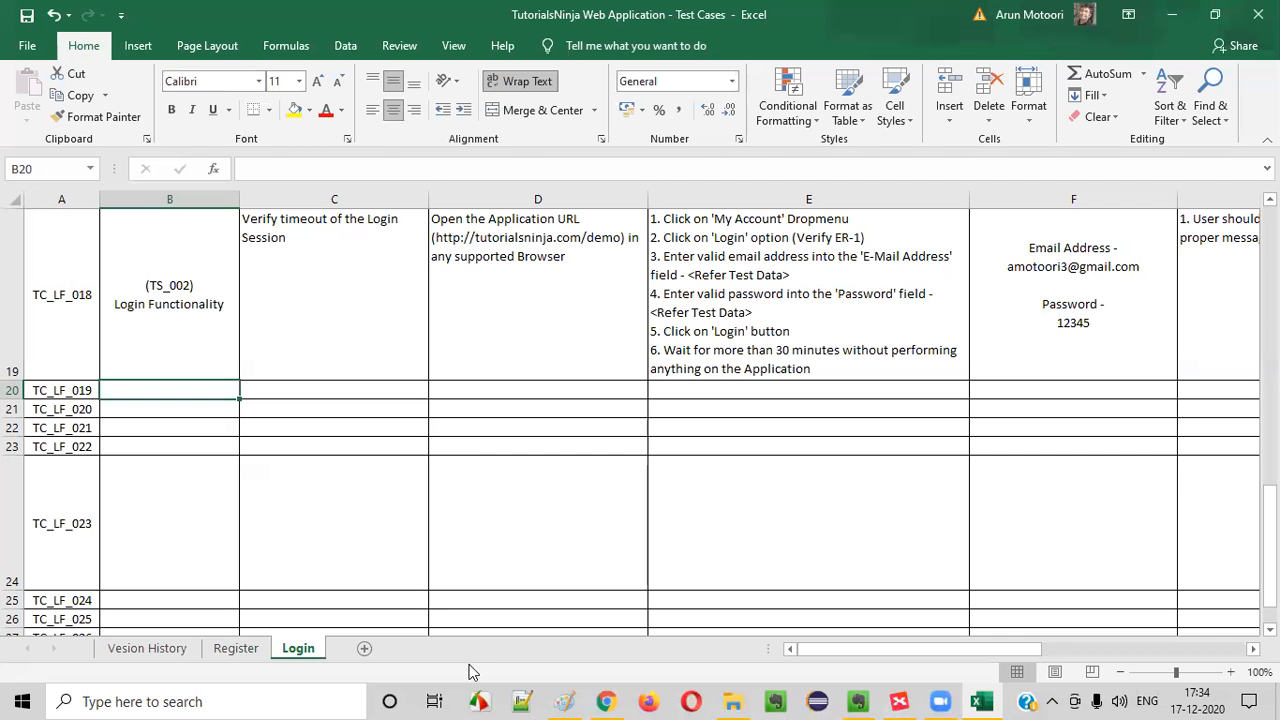
click(606, 701)
scroll(457, 425, down, 3)
scroll(545, 437, up, 3)
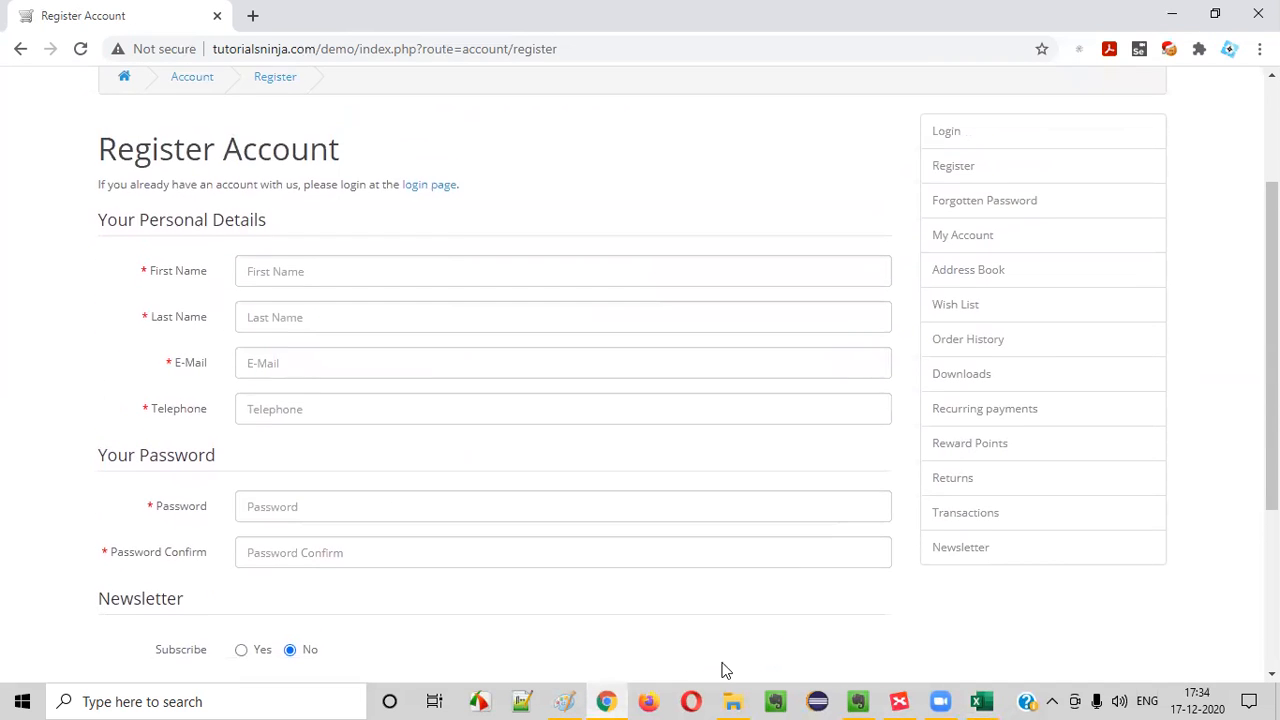
click(850, 95)
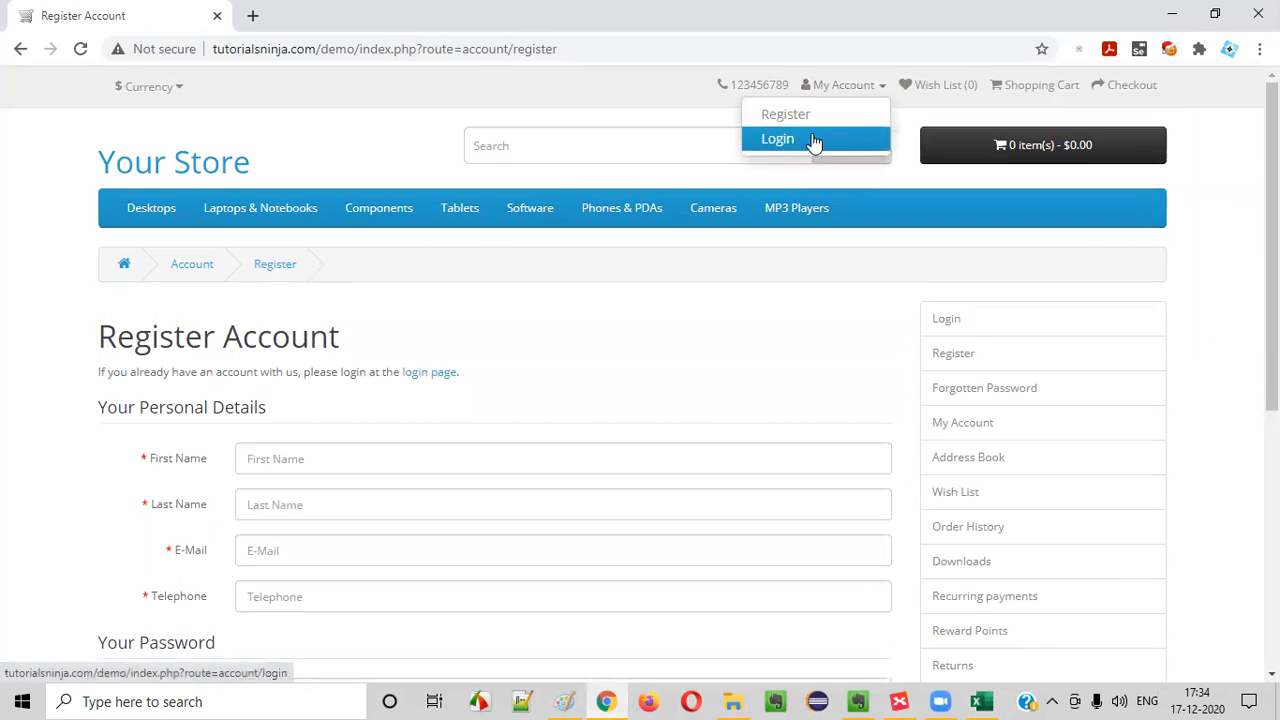
click(811, 143)
scroll(431, 403, down, 1)
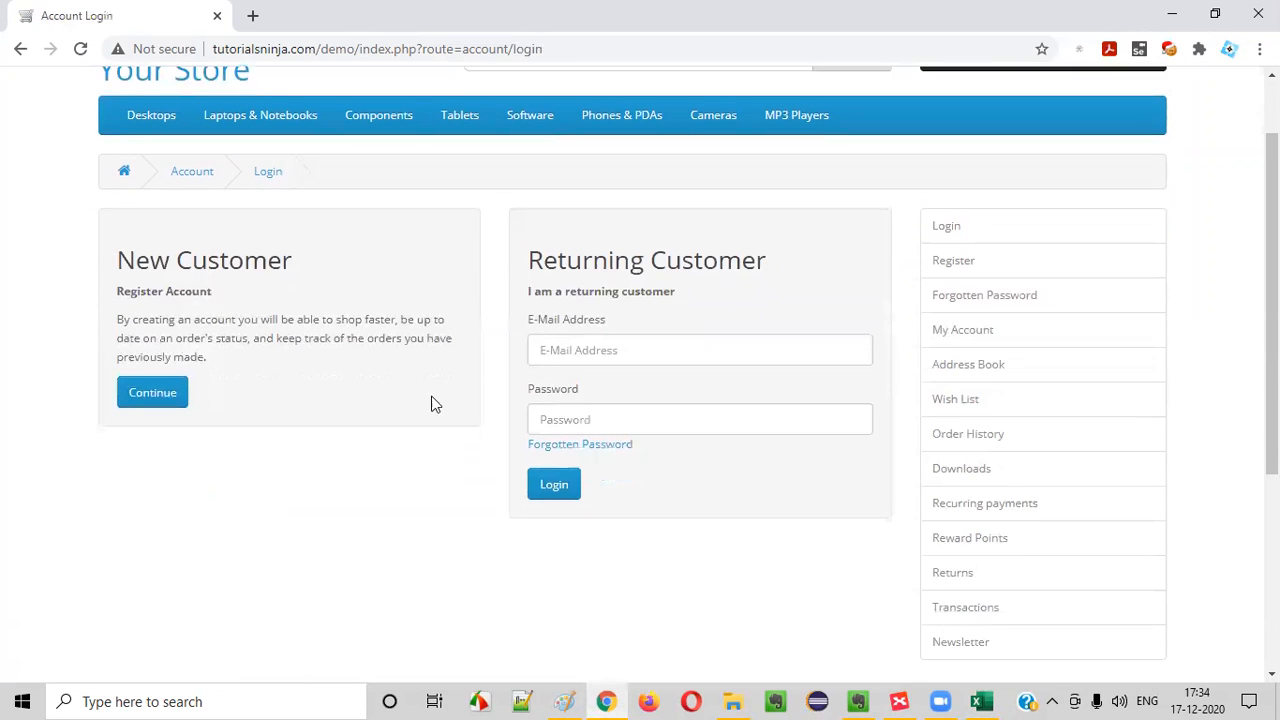
drag(126, 290, 210, 292)
click(155, 405)
Switch back to the XMind map and select the "Navigating to different pages from this login page" topic
key(alt+Tab)
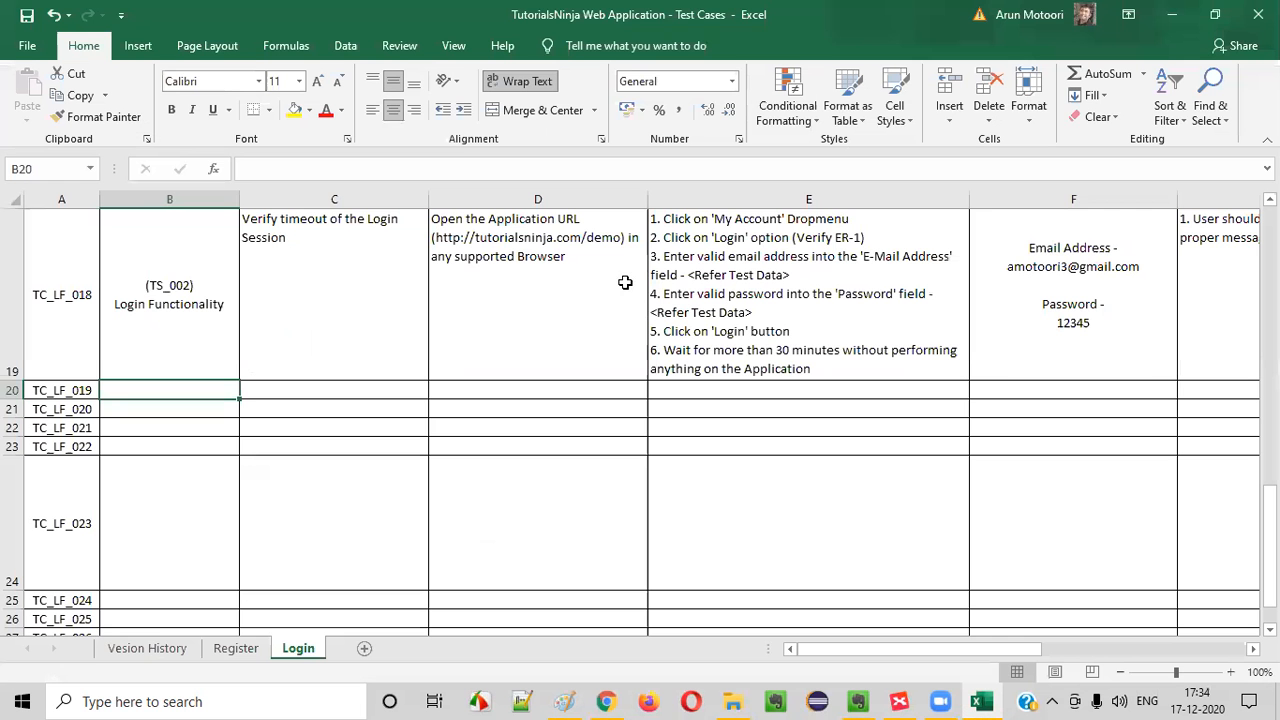
click(900, 701)
click(603, 266)
click(403, 270)
click(658, 268)
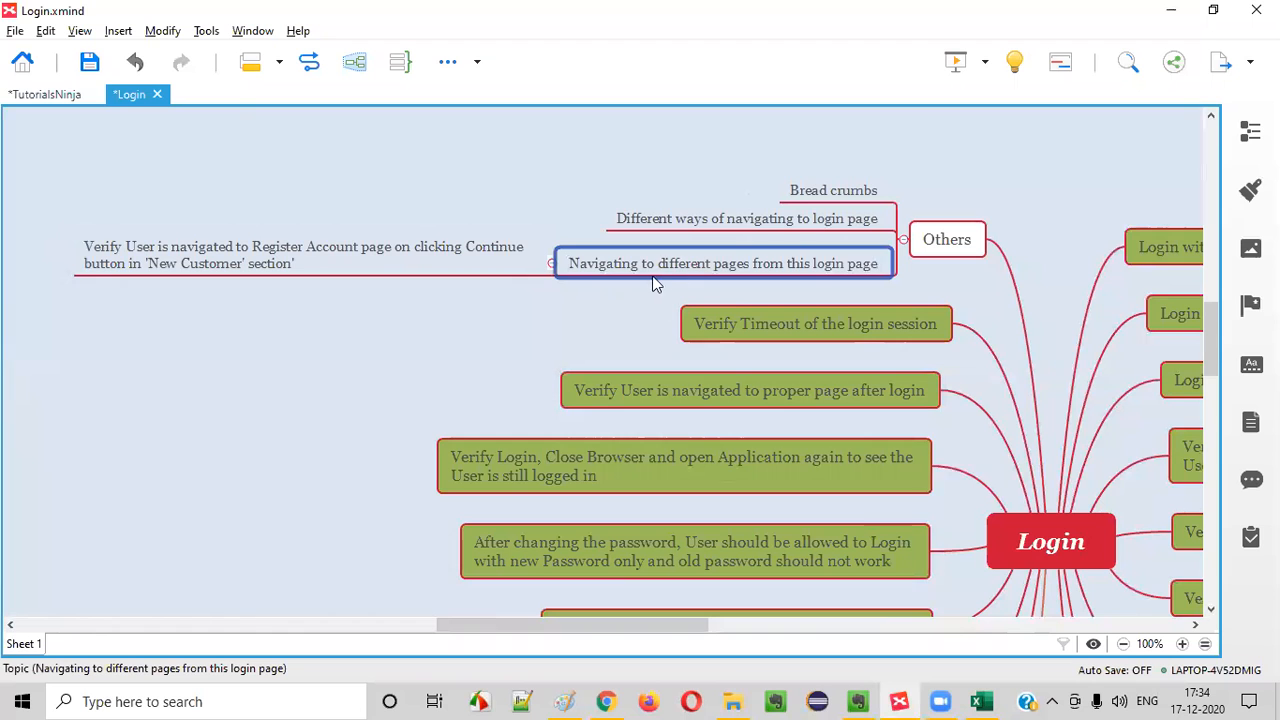
Reopen the store's login page in Chrome and examine its sidebar links, category menus and footer links
key(alt+Tab)
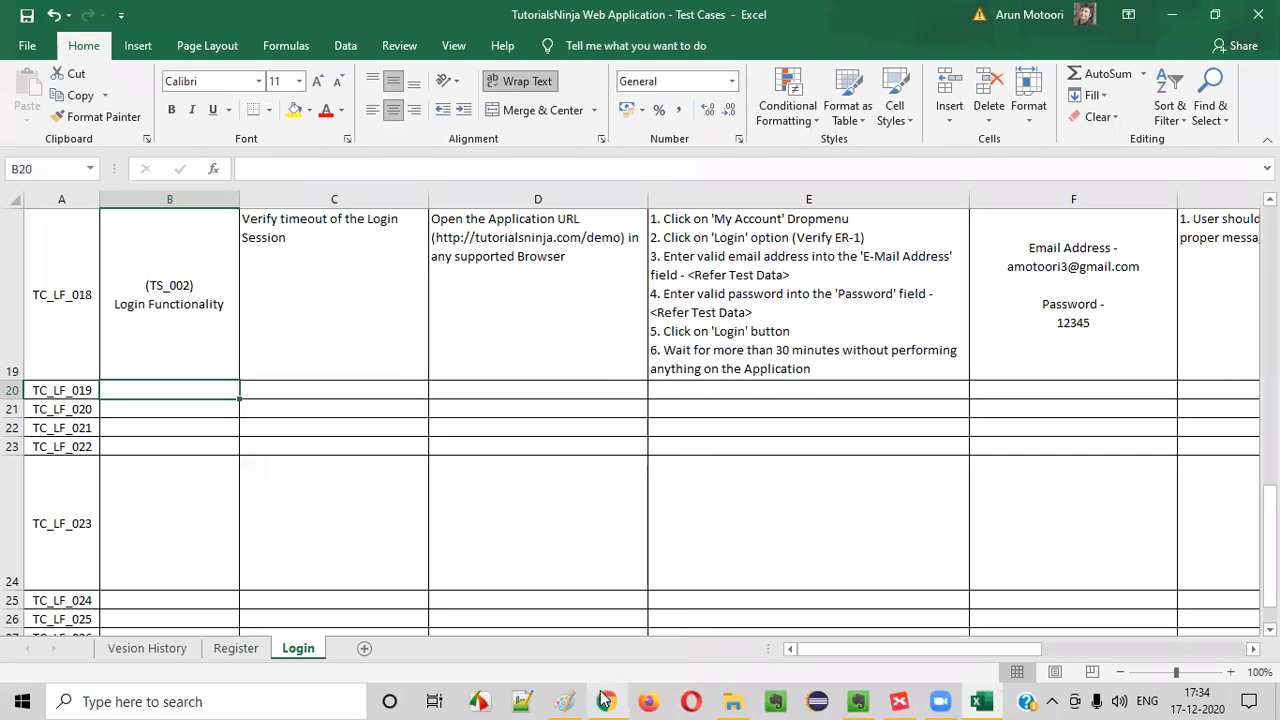
mouse_move(602, 692)
click(578, 656)
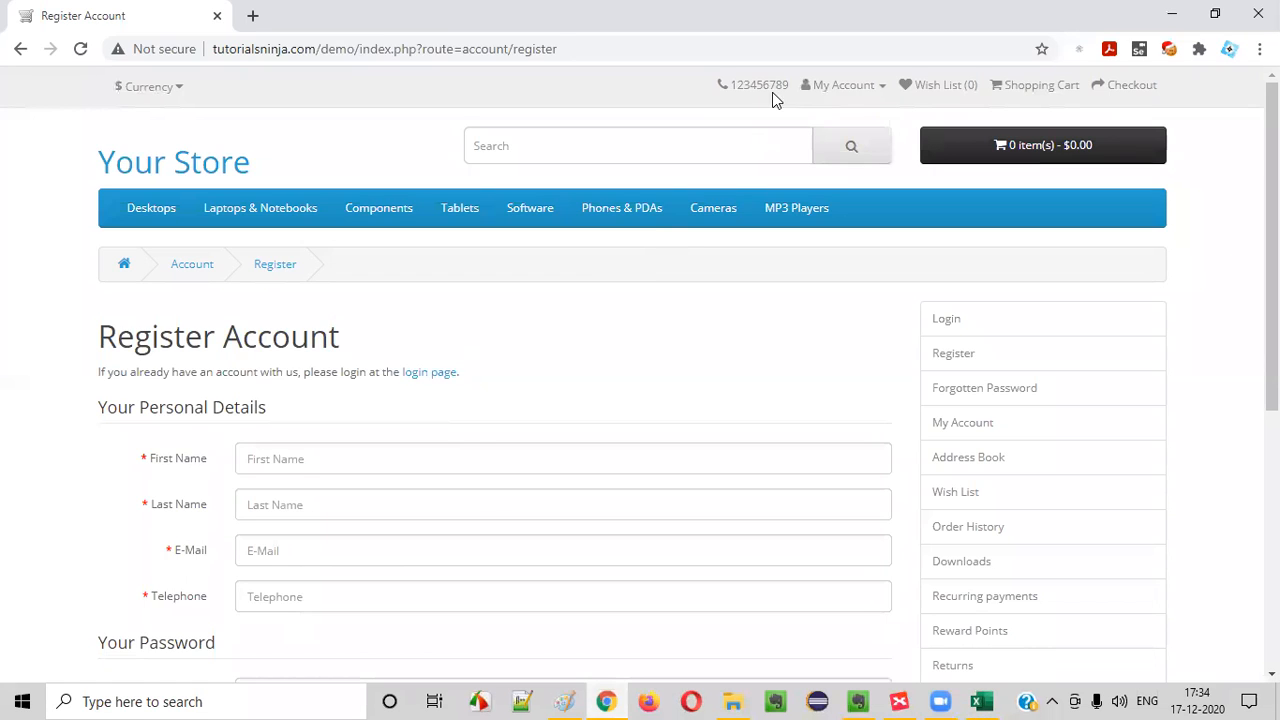
click(843, 85)
click(826, 137)
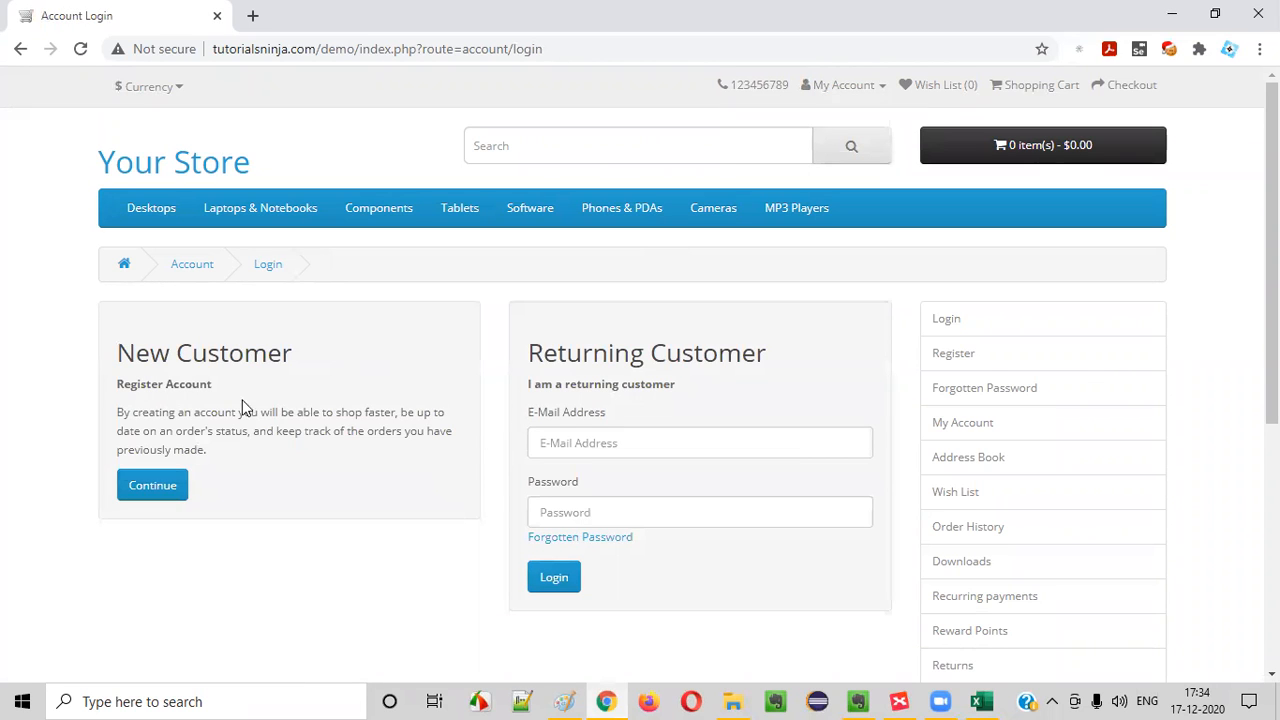
scroll(730, 450, down, 1)
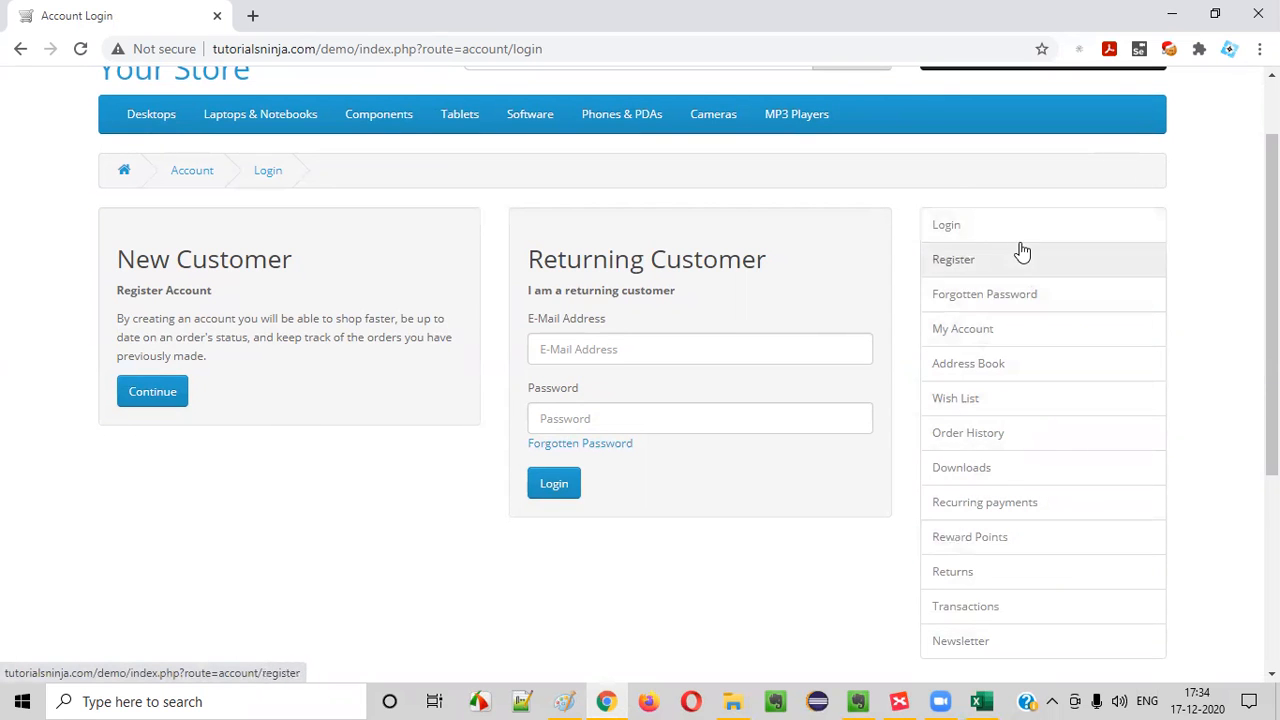
scroll(1100, 590, down, 2)
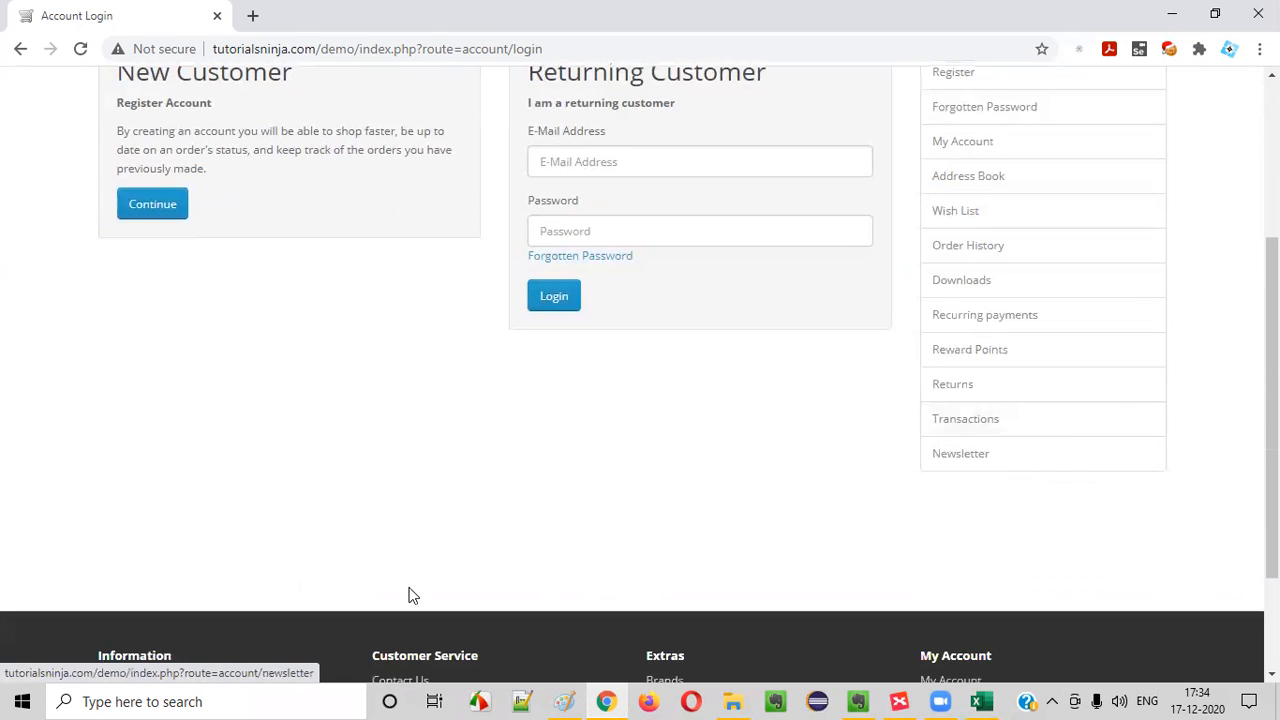
scroll(526, 371, up, 3)
mouse_move(163, 199)
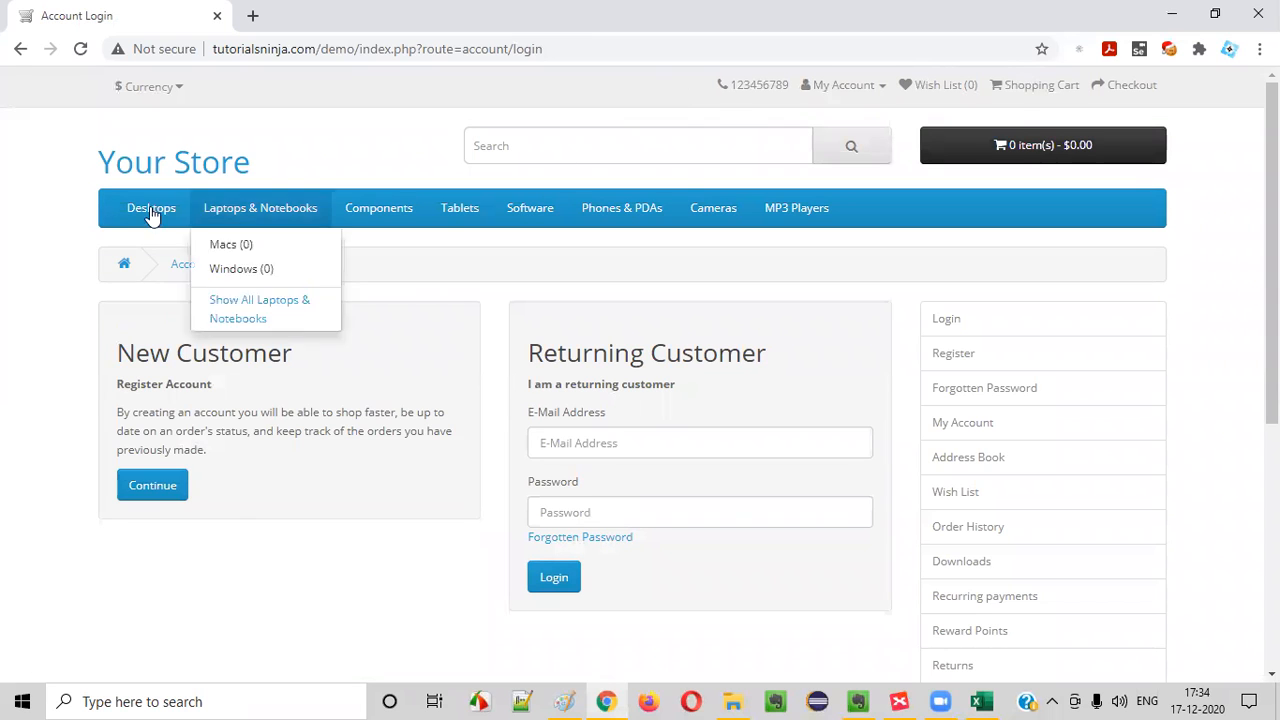
scroll(381, 634, down, 5)
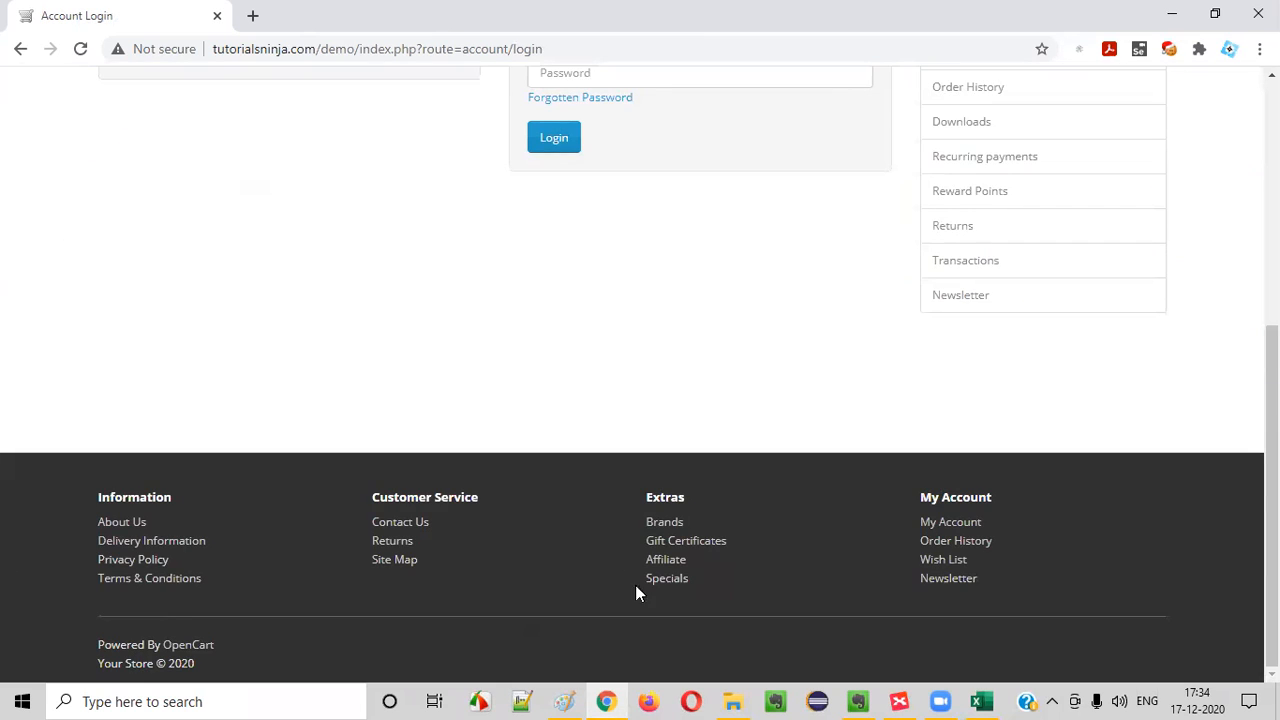
Return to Excel and copy the "(TS_002) Login Functionality" scenario from TC_LF_018 into the TC_LF_019 row
key(alt+Tab)
click(185, 320)
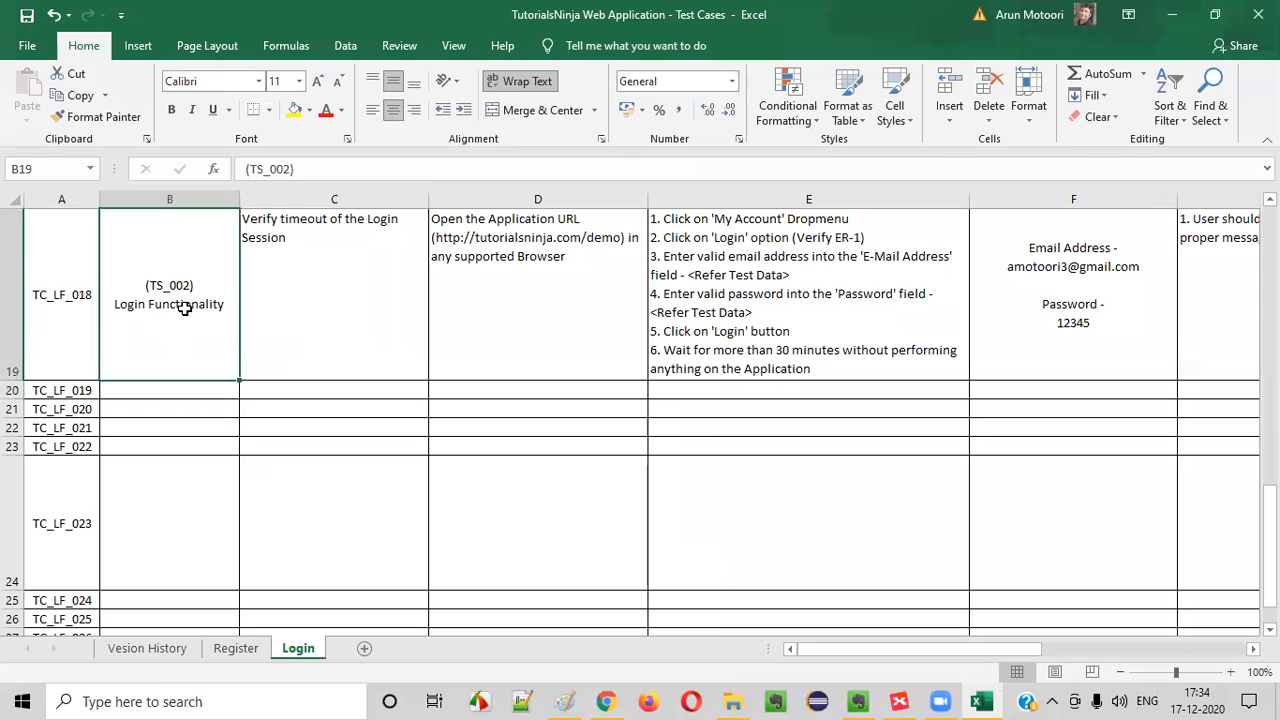
key(ctrl+c)
click(183, 390)
key(ctrl+v)
Begin the TC_LF_019 test case title with "Verify user is able to navigate to"
click(294, 400)
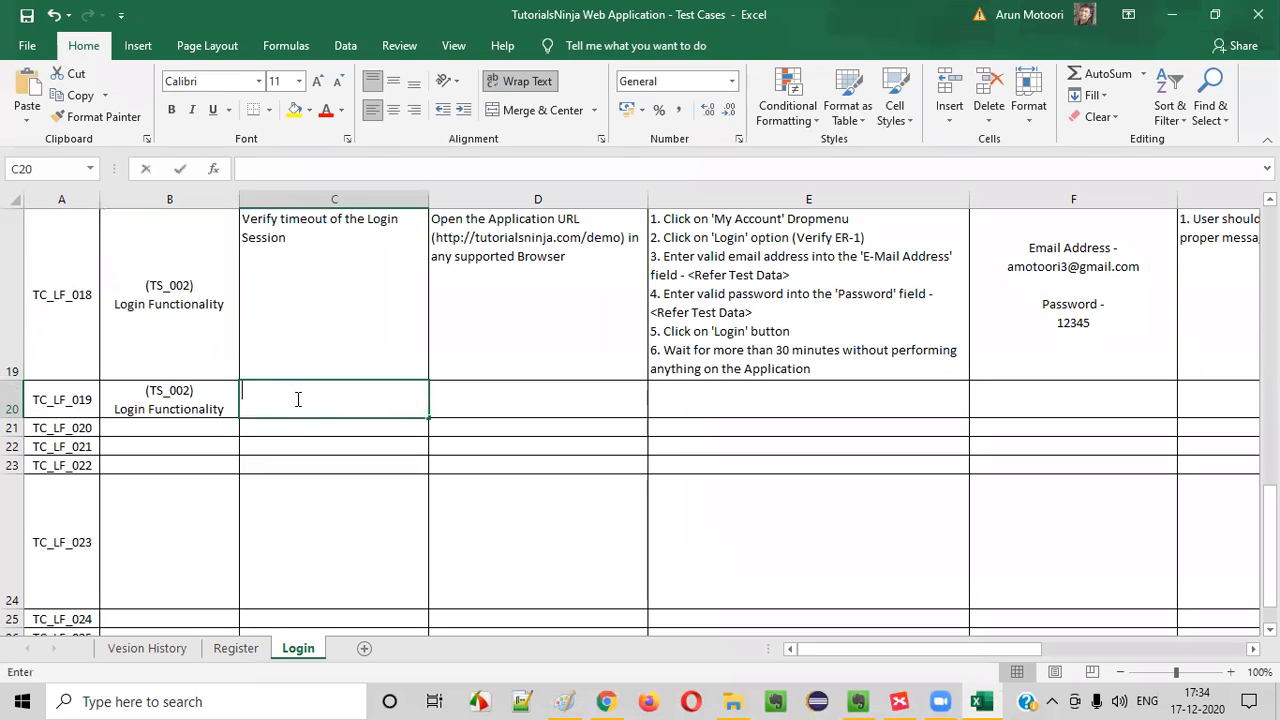
key(alt+Tab)
key(alt+Tab)
text(Ver)
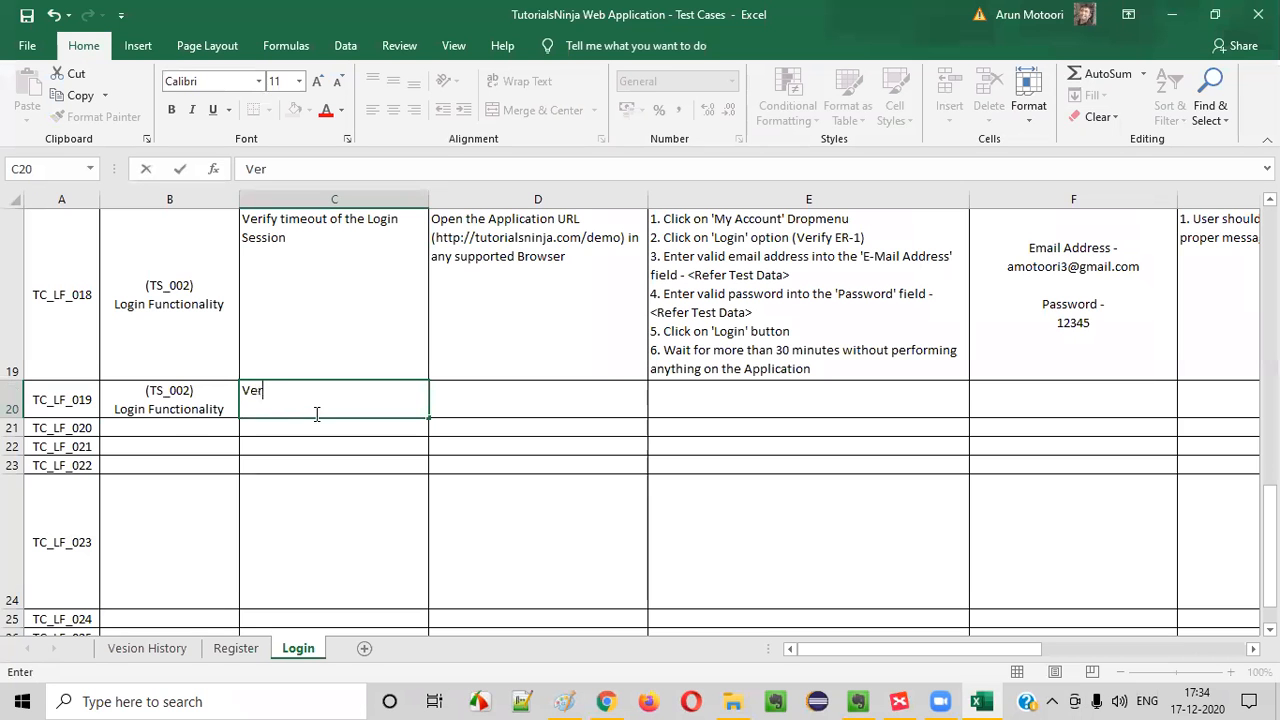
text(ify user is able to navigate to)
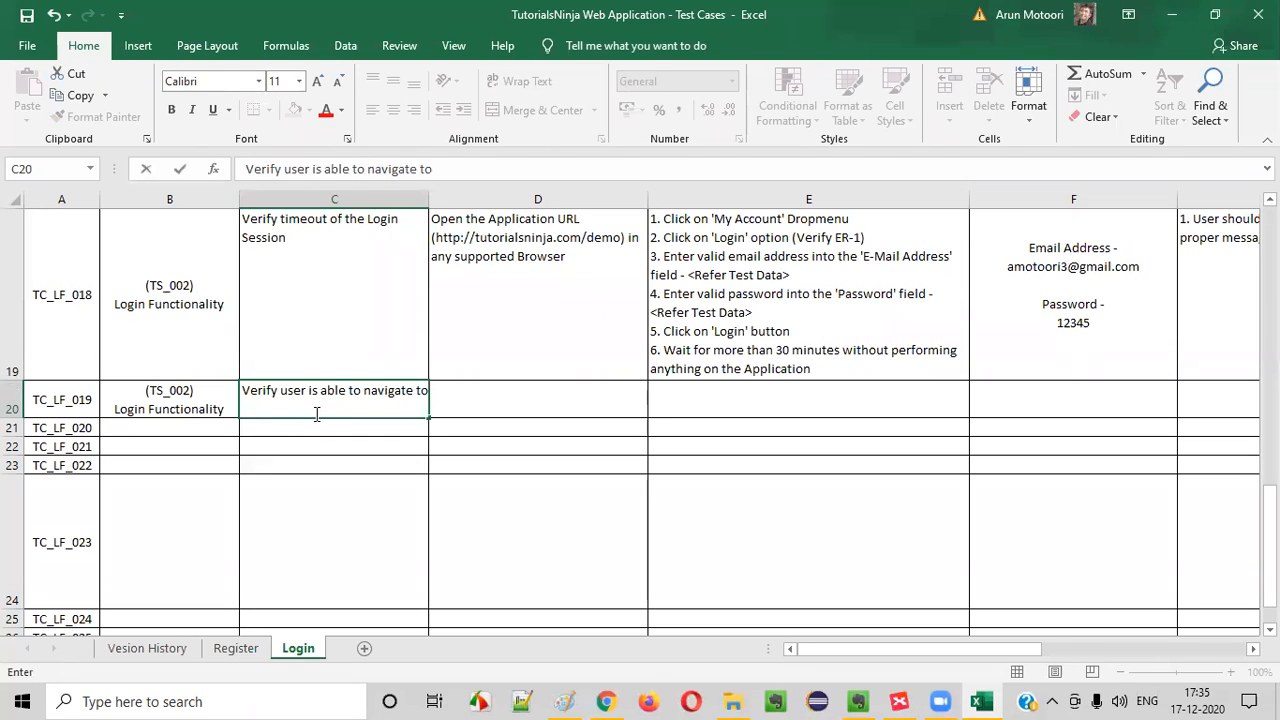
Check the login page in Chrome and extend the TC_LF_019 title with the word "different"
key(alt+Tab)
scroll(314, 423, up, 10)
key(alt+Tab)
text(differnet)
key(alt+Tab)
Look at the login page again, then finish the TC_LF_019 title with "from Login page"
key(alt+Tab)
key(BackSpace)
key(BackSpace)
key(BackSpace)
key(BackSpace)
text(ent)
key(alt+Tab)
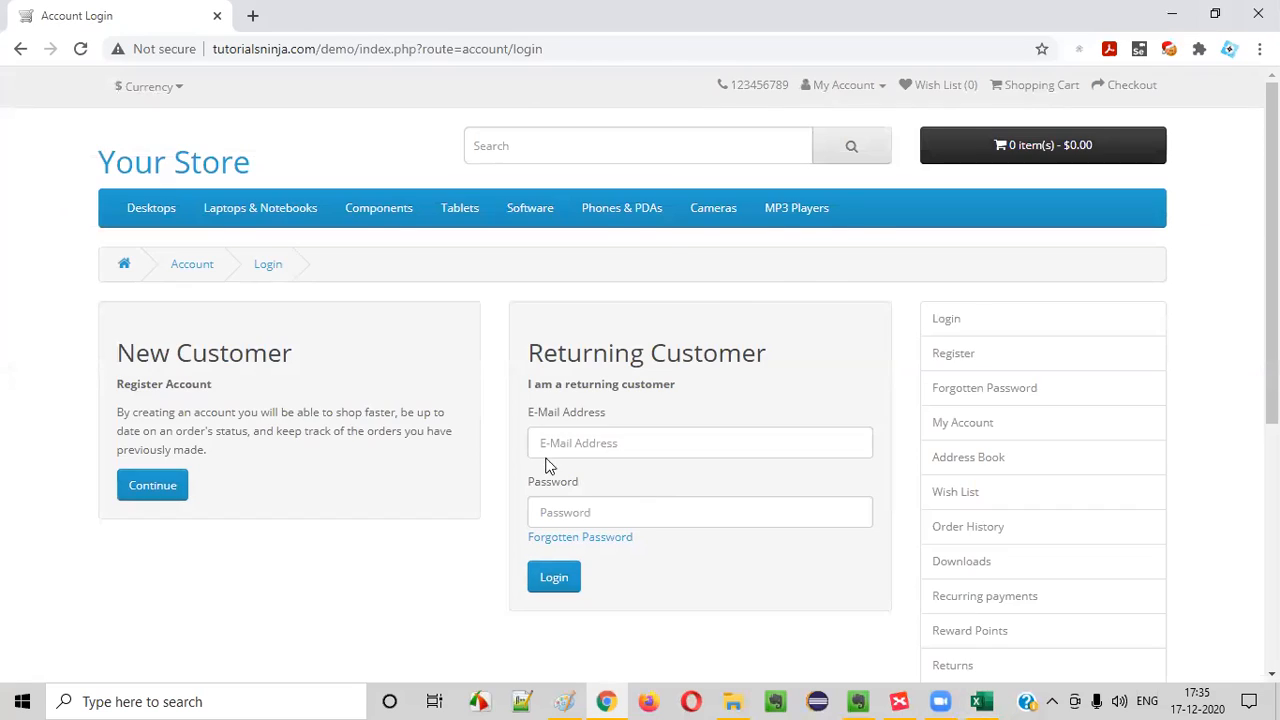
key(alt+Tab)
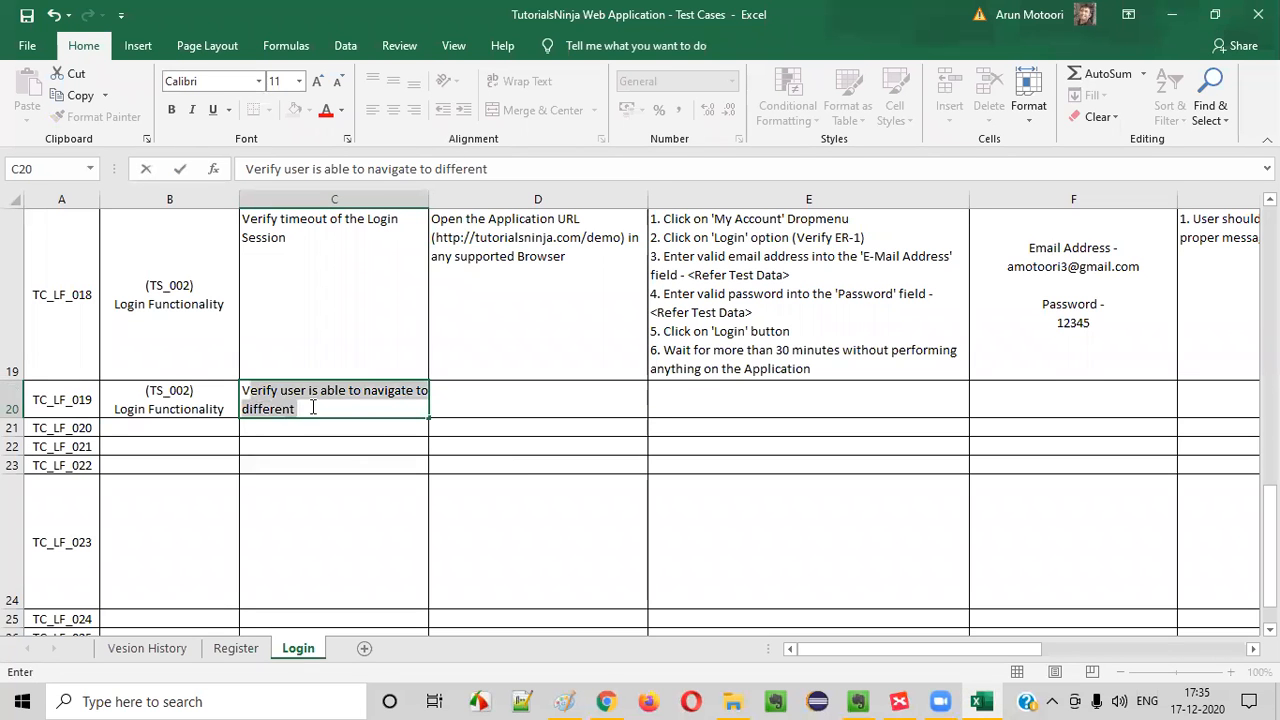
key(alt+Tab)
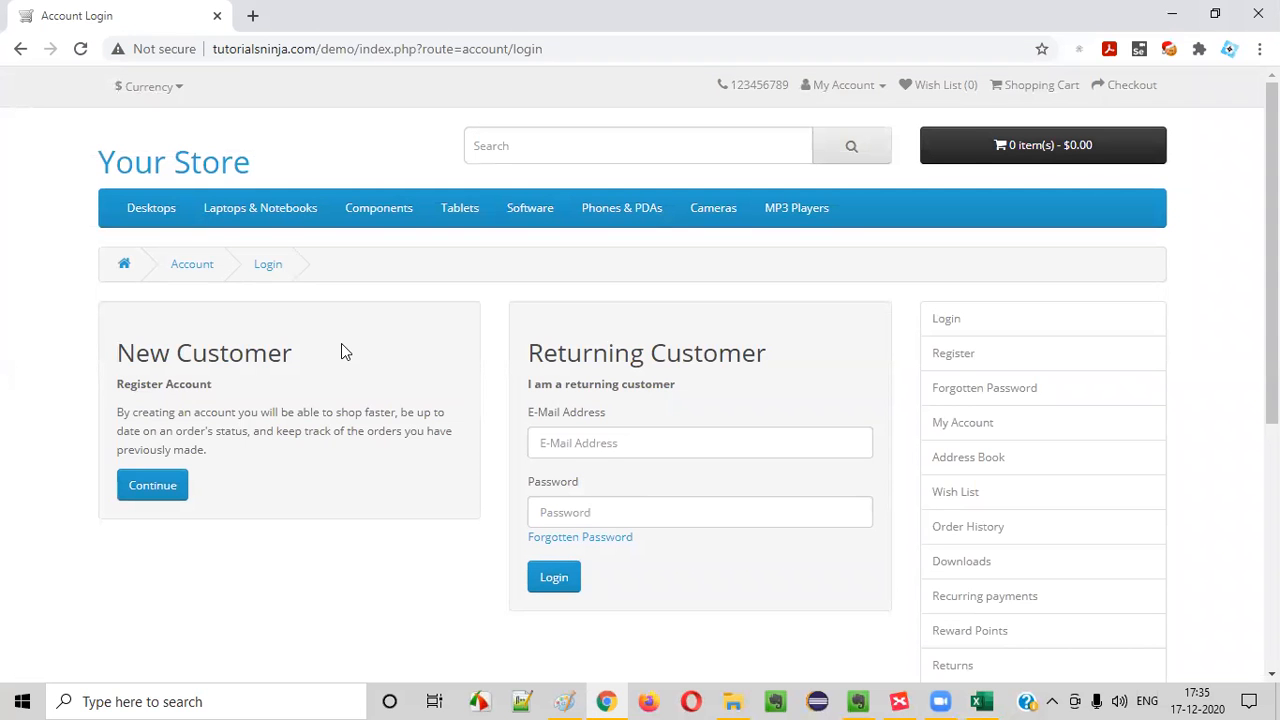
key(alt+Tab)
text(from Login page)
key(Return)
Insert the word "pages" after "different" in the TC_LF_019 title
click(380, 400)
click(463, 412)
click(300, 404)
double_click(284, 402)
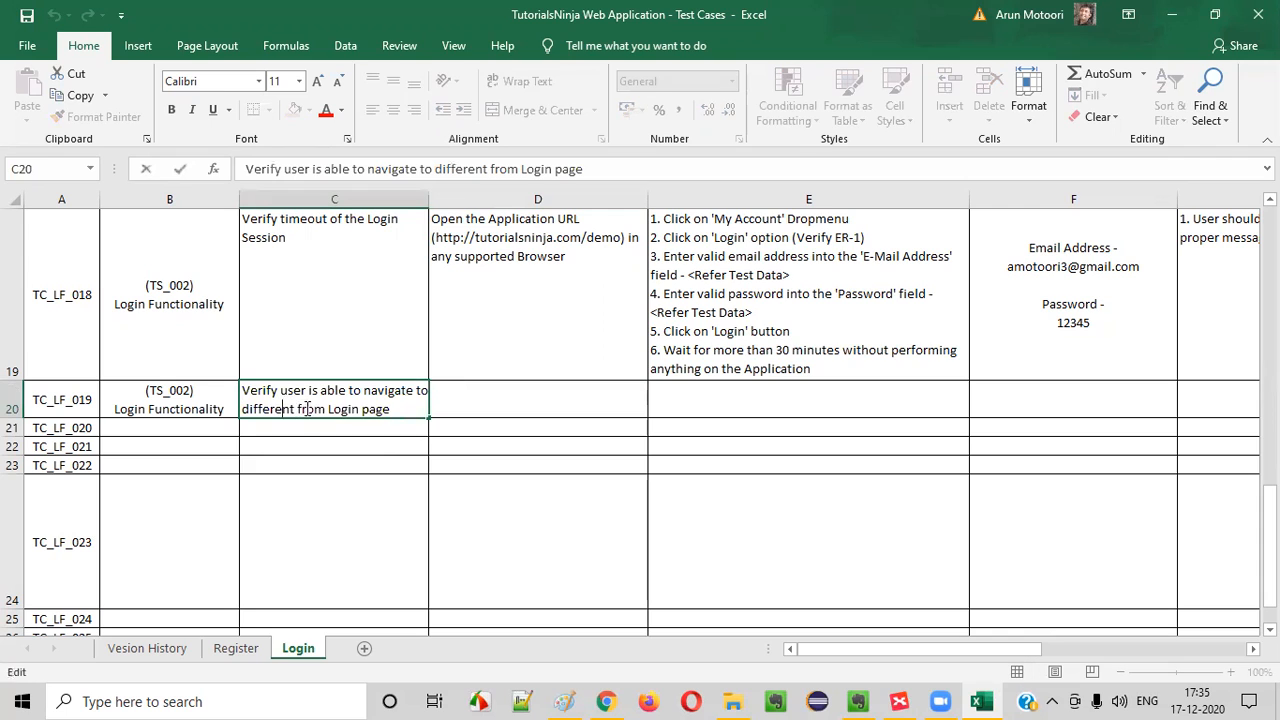
text(pages)
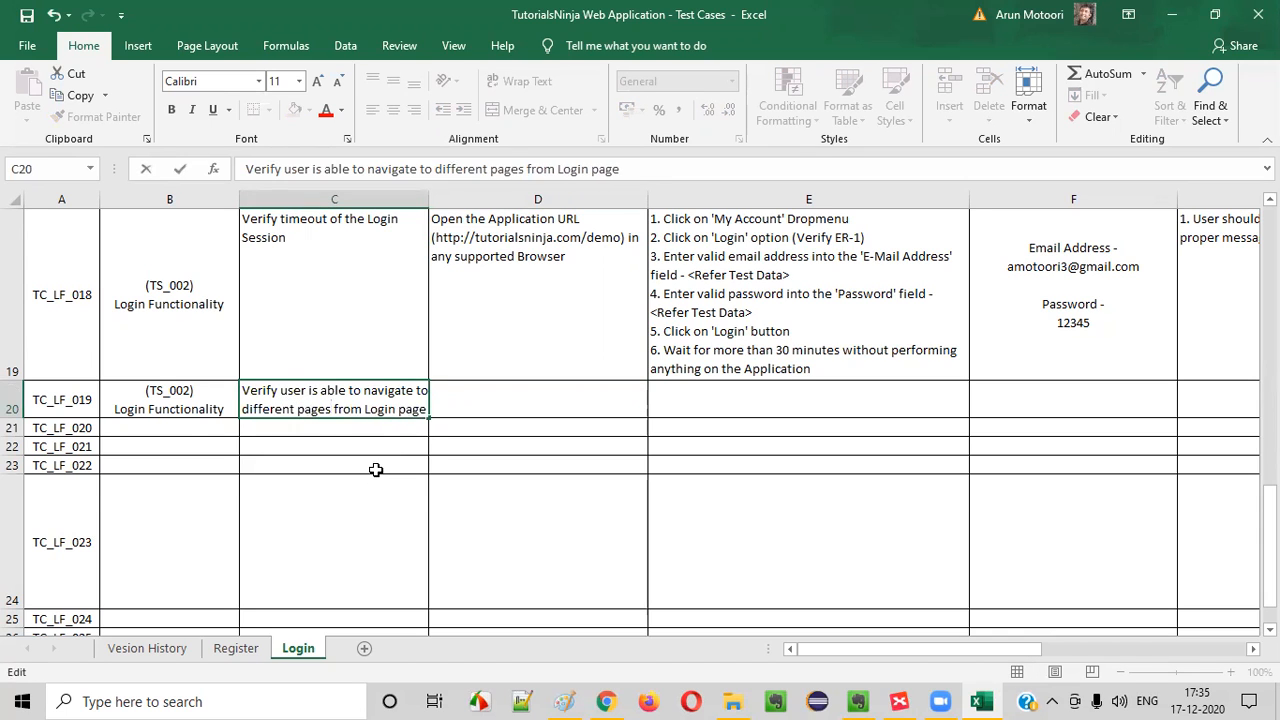
key(ctrl+Return)
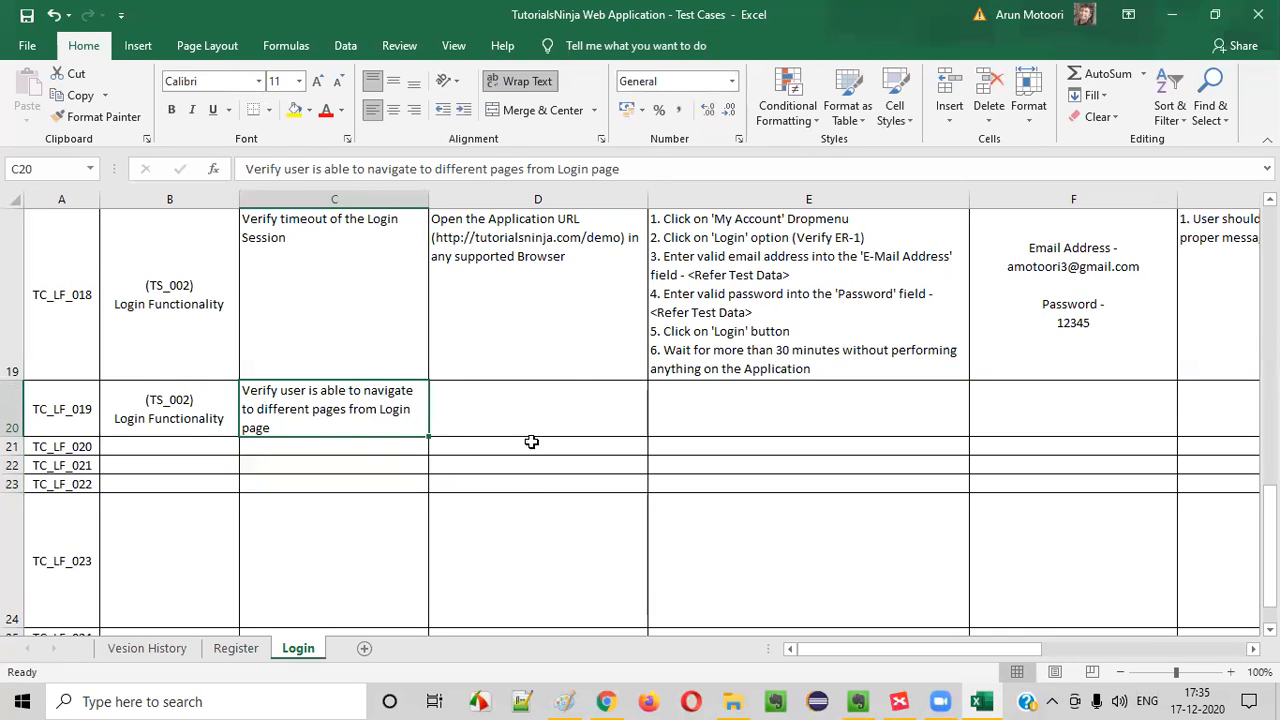
Copy the application URL prerequisite from TC_LF_018 into the TC_LF_019 row
click(537, 286)
key(ctrl+c)
click(540, 423)
key(ctrl+v)
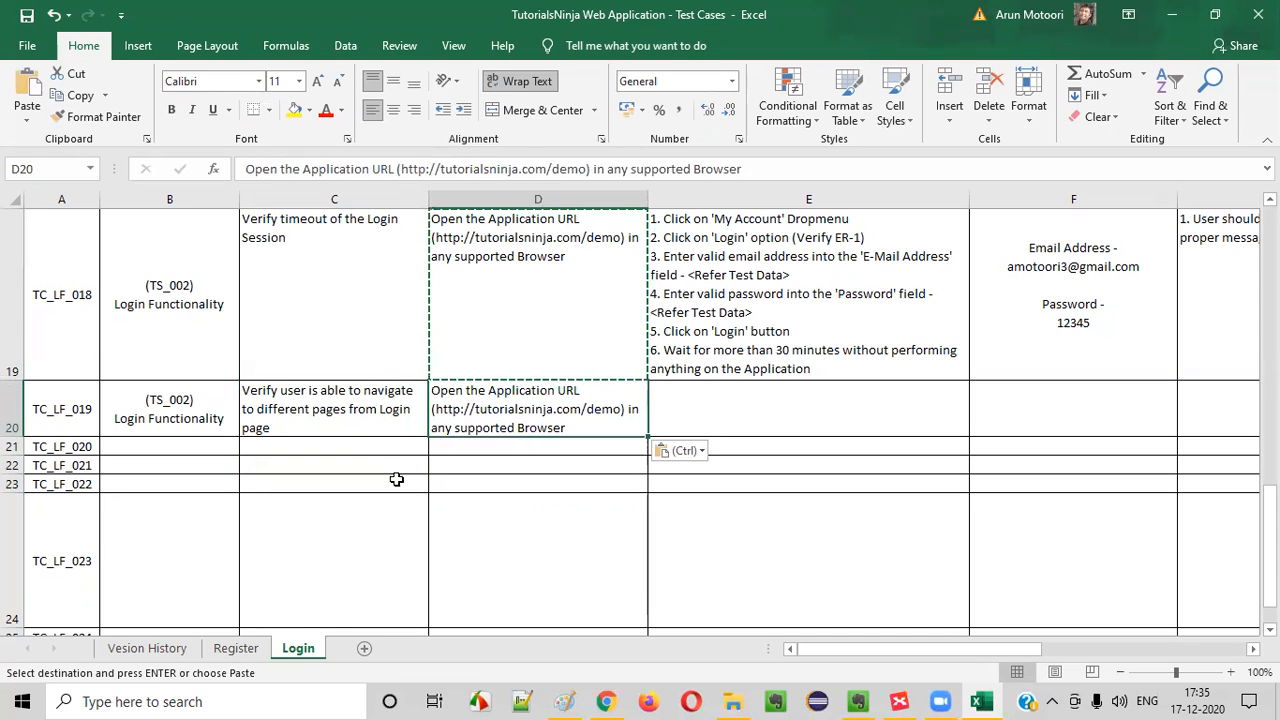
click(354, 409)
double_click(723, 391)
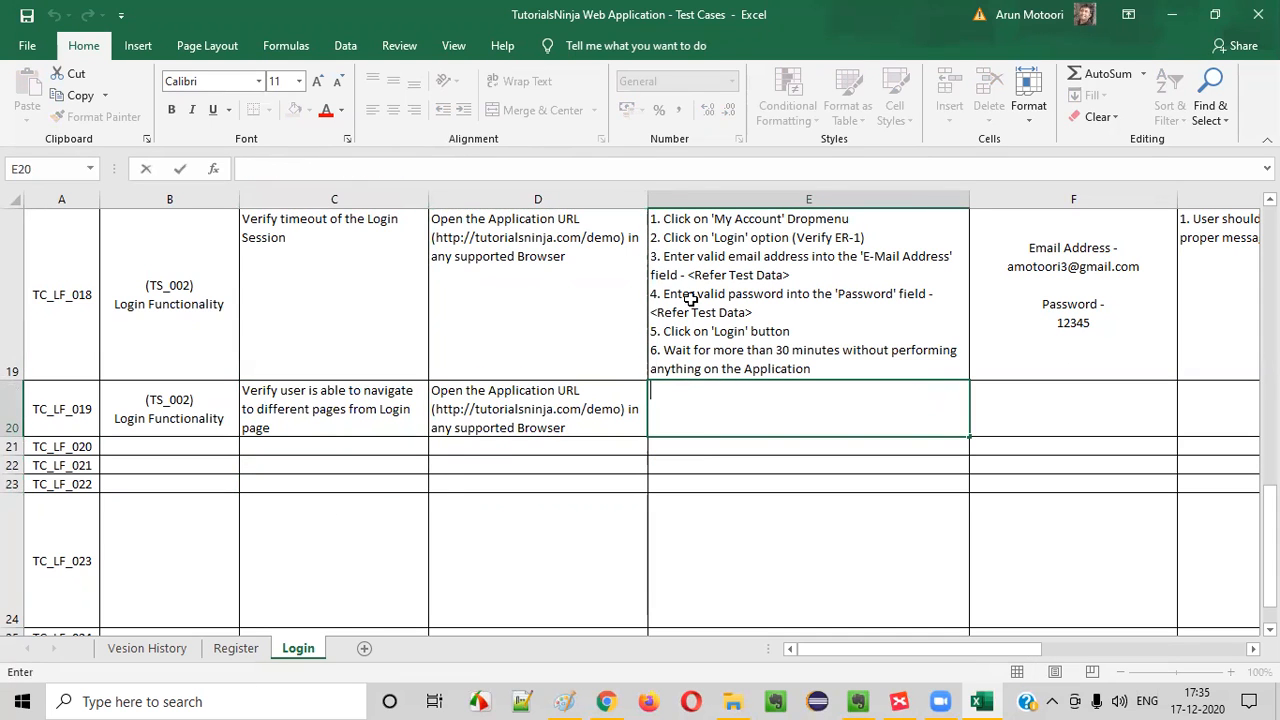
double_click(706, 248)
drag(706, 245, 707, 254)
click(543, 320)
click(700, 404)
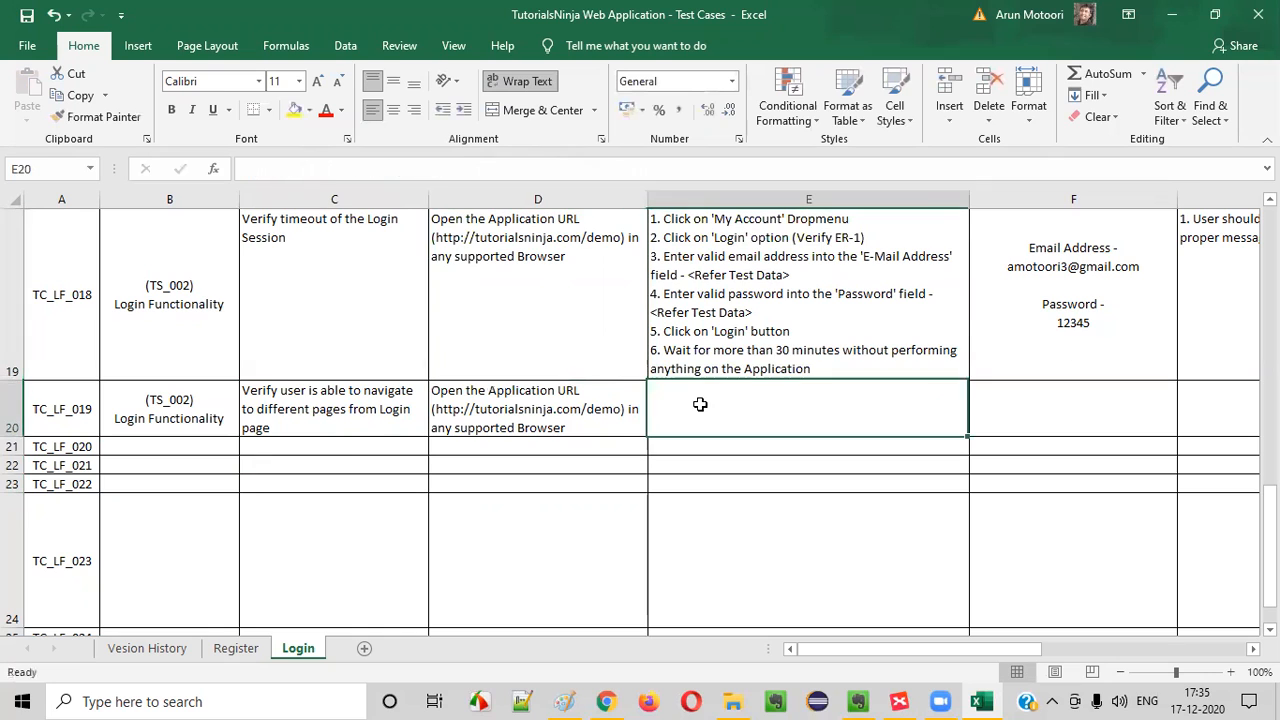
Copy the first two TC_LF_018 steps, up to "2. Click on 'Login' option", into the TC_LF_019 test steps cell
double_click(806, 237)
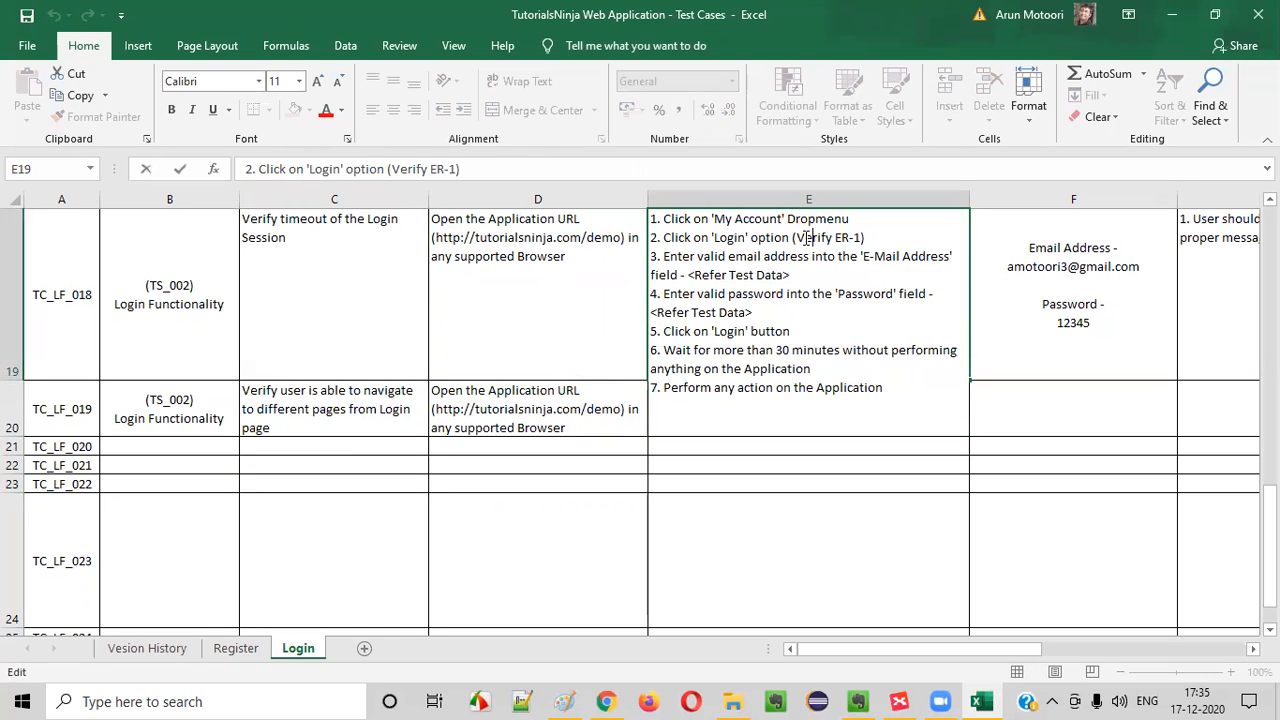
drag(793, 237, 566, 214)
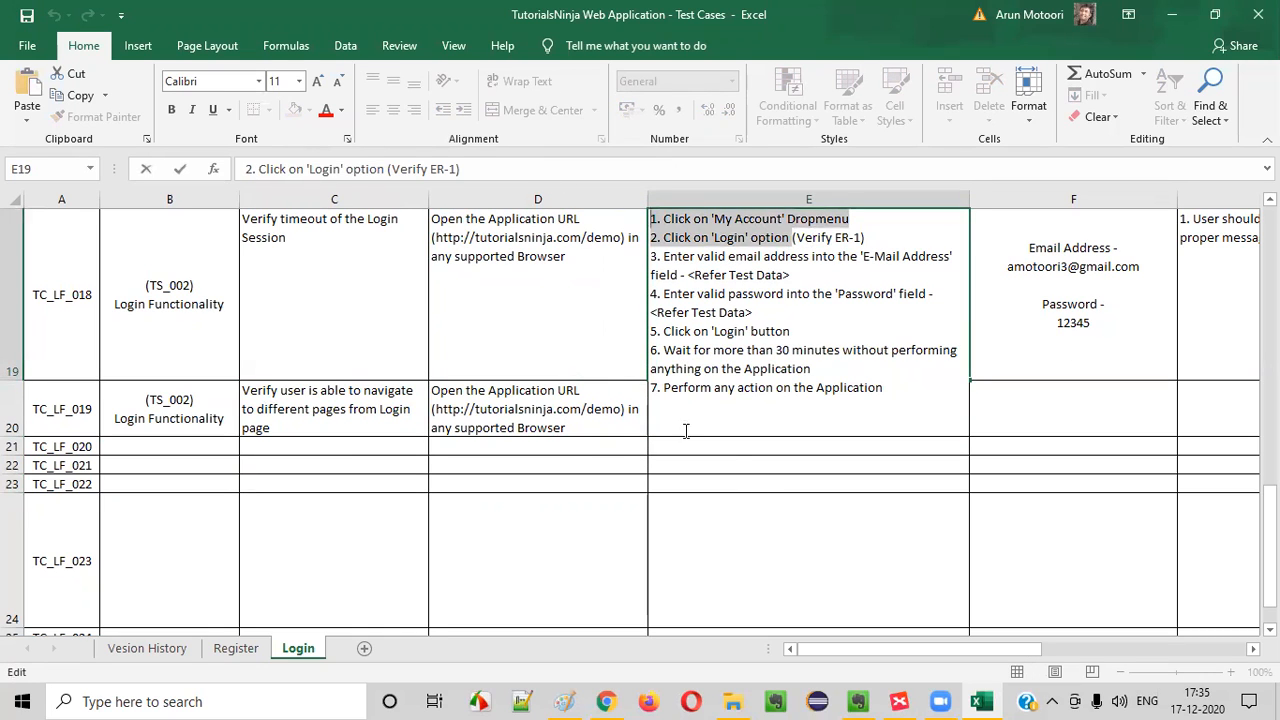
key(ctrl+c)
click(564, 450)
click(704, 406)
key(ctrl+v)
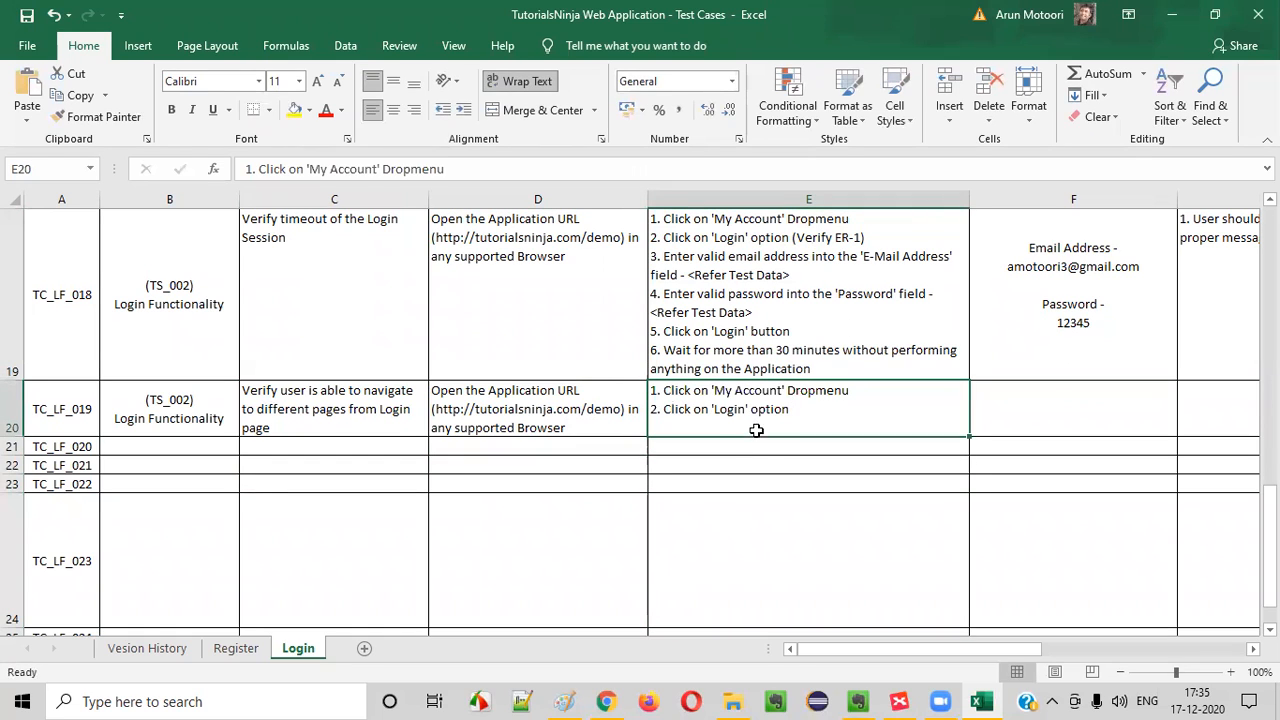
Check the button on the login page and add "3. Click on 'Continue' button" to the TC_LF_019 test steps
double_click(824, 418)
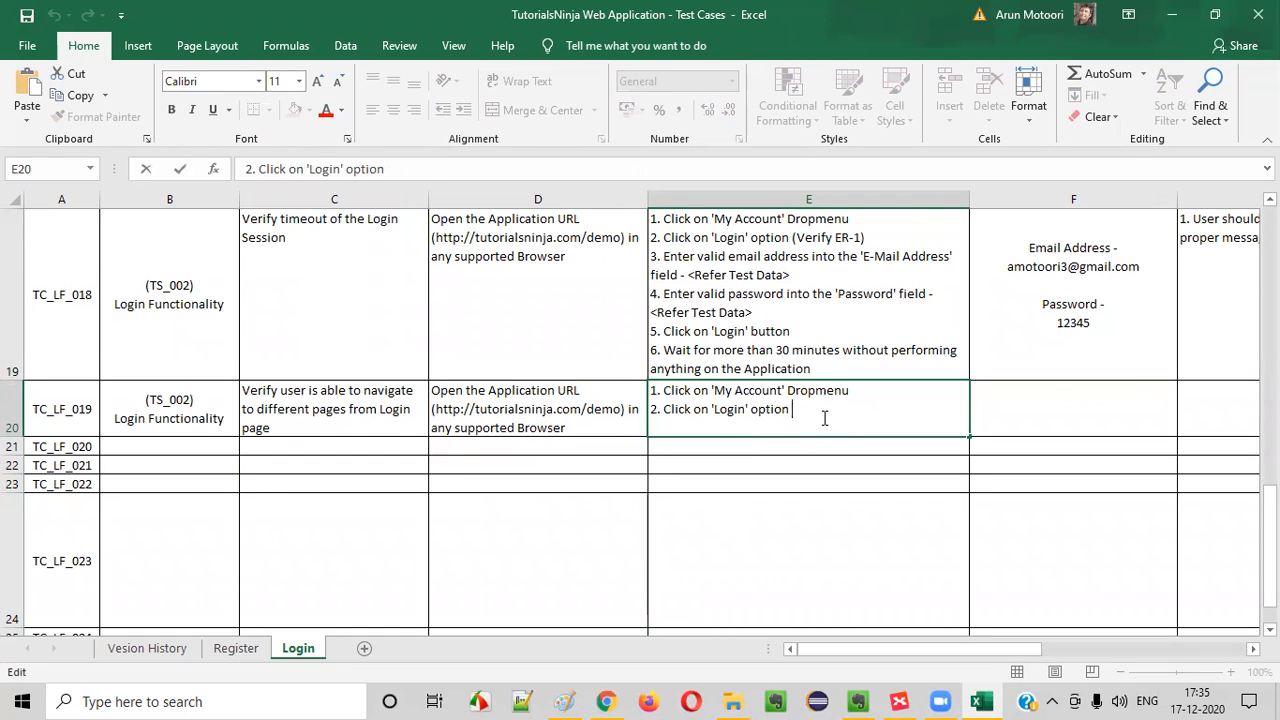
key(alt+Return)
text(3. Click on)
key(alt+Tab)
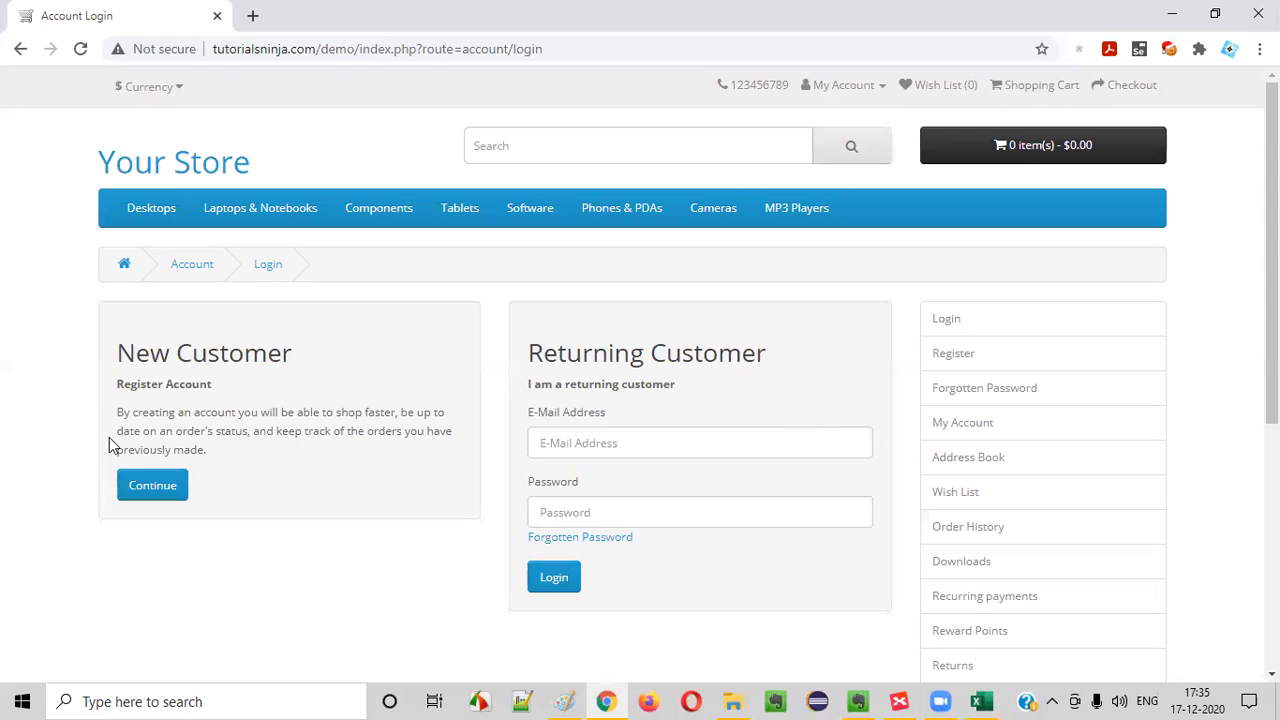
key(alt+Tab)
text('Continue)
key(BackSpace)
key(BackSpace)
key(BackSpace)
key(BackSpace)
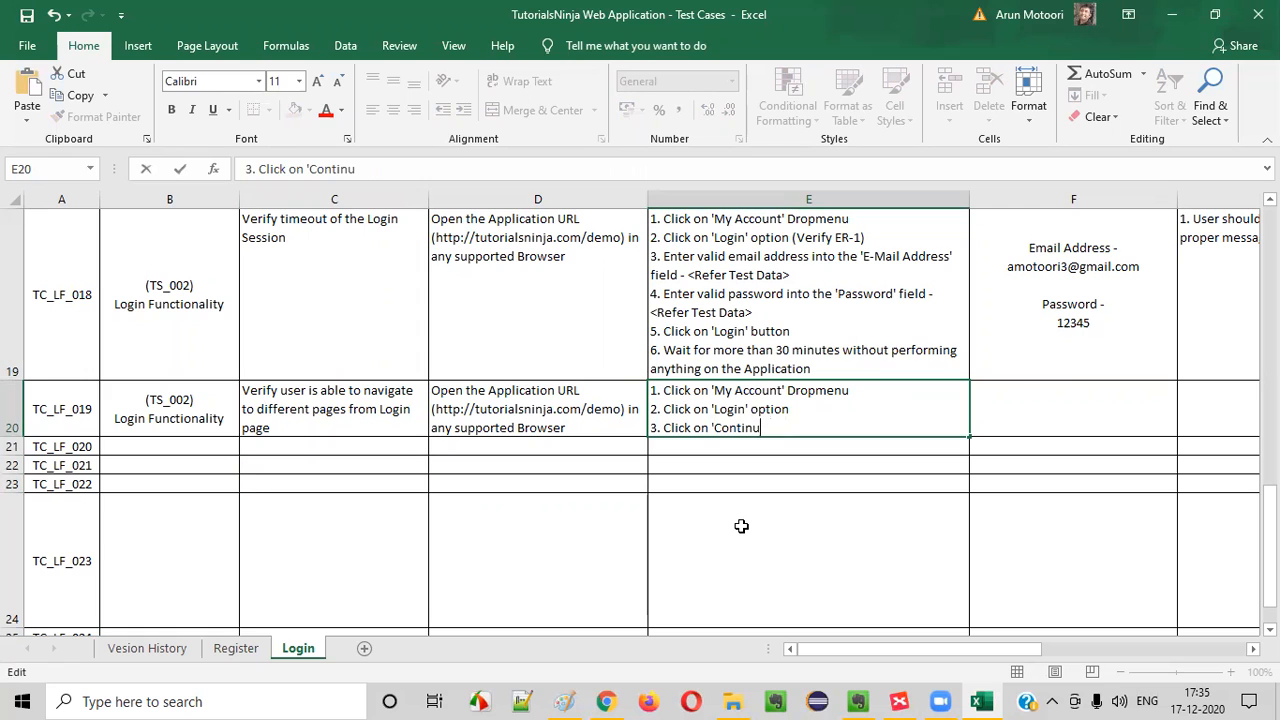
text(e' button)
Check the section heading on the login page and extend step 3 of TC_LF_019 with "under 'New Customer' section"
key(alt+Tab)
key(alt+Tab)
text(u)
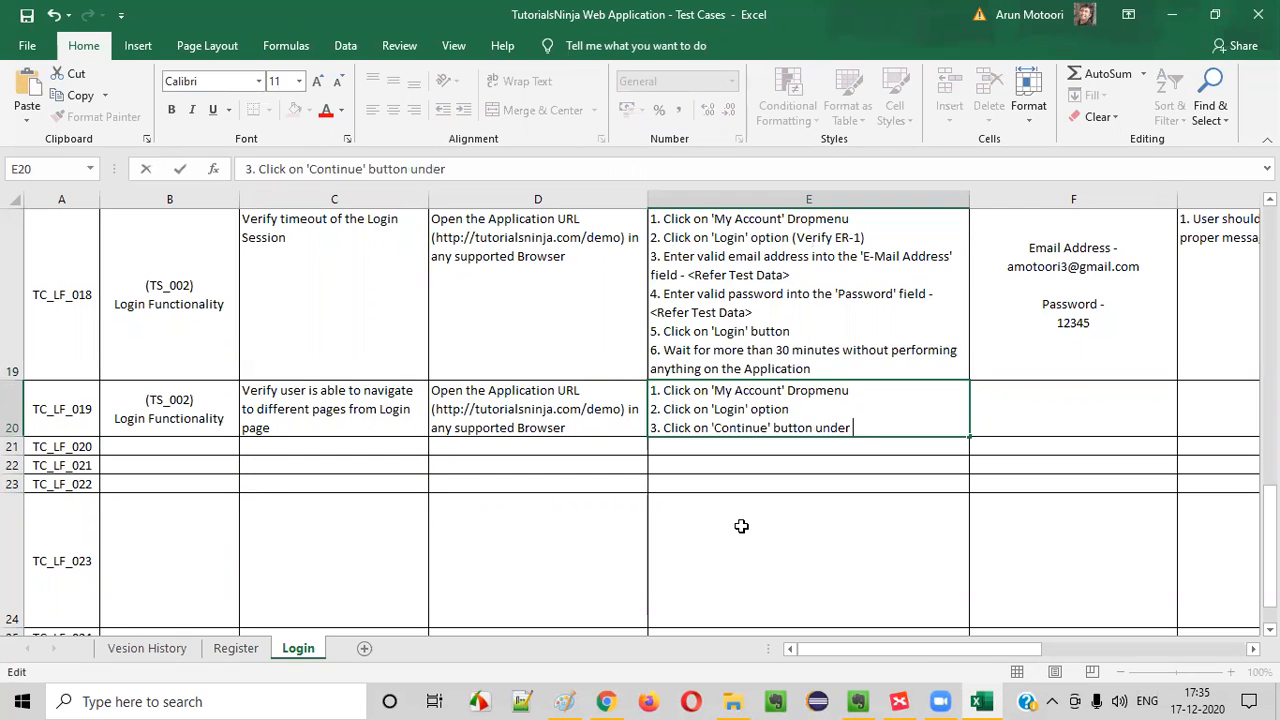
key(alt+Tab)
key(alt+Tab)
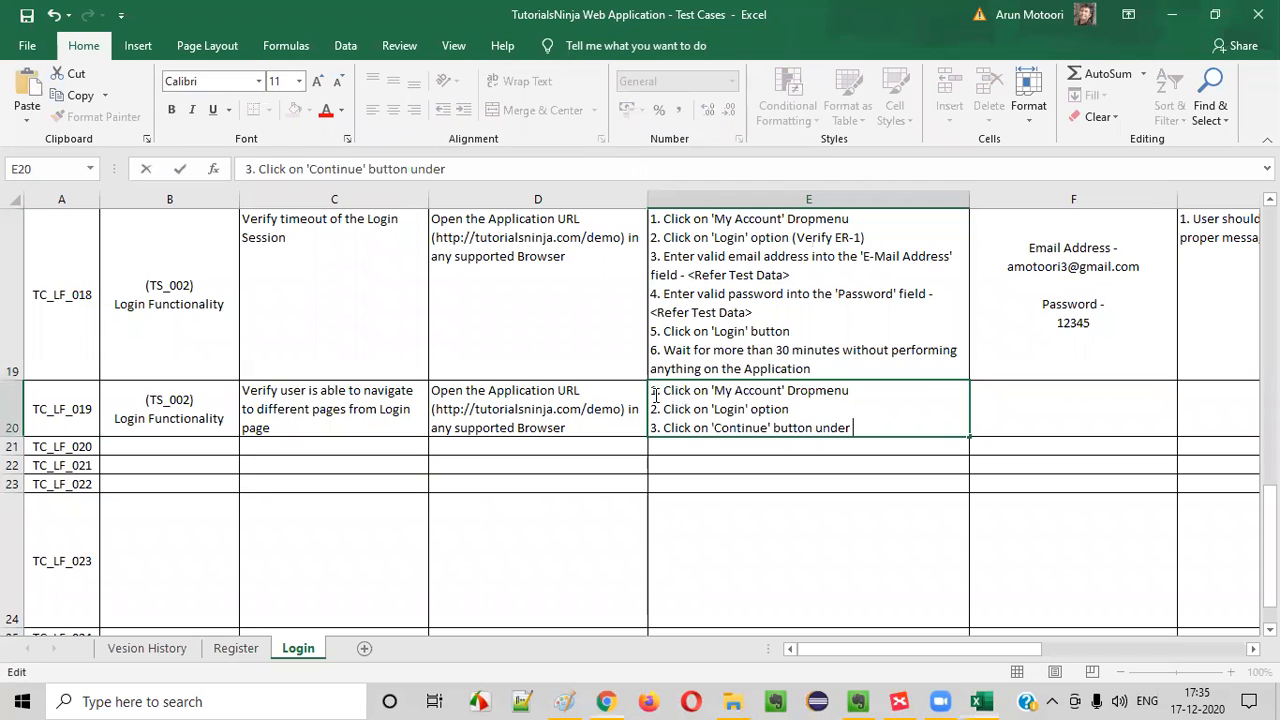
text('New Du)
key(BackSpace)
key(BackSpace)
text(Cusotomer' section)
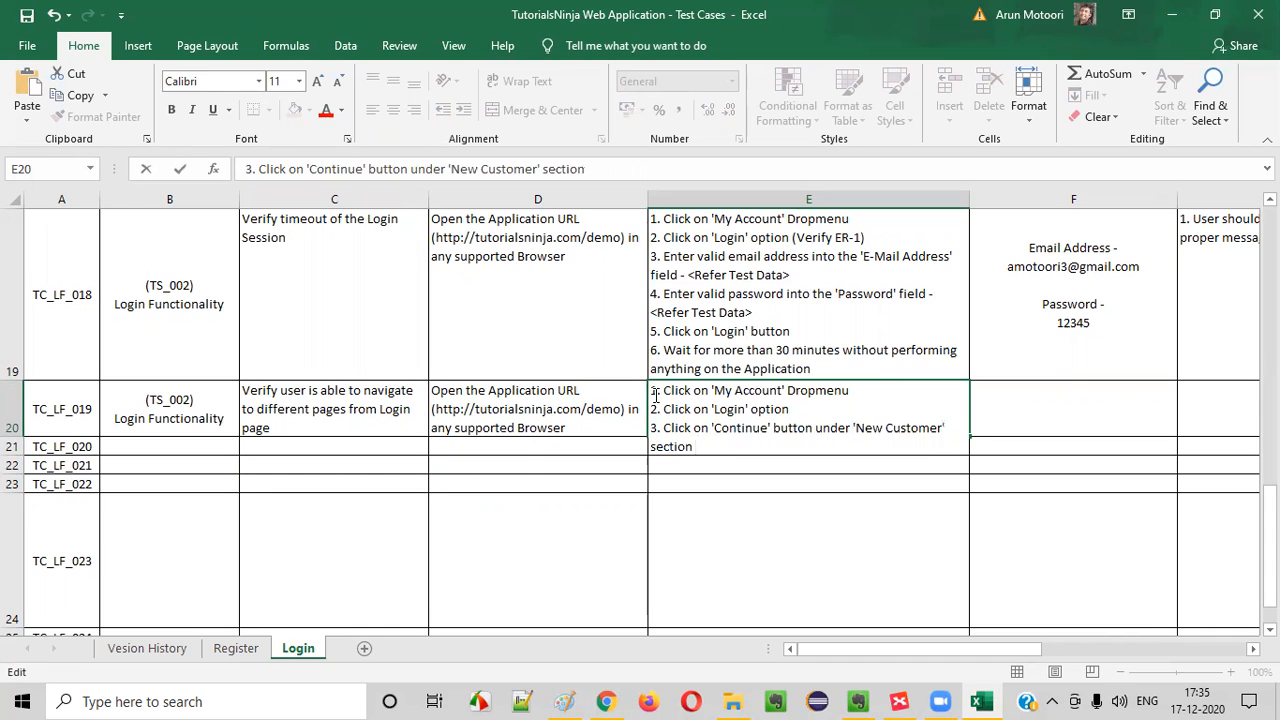
Try the New Customer Continue button on the store's login page and append "(ER-1)" to step 3 of TC_LF_019
key(alt+Tab)
click(150, 485)
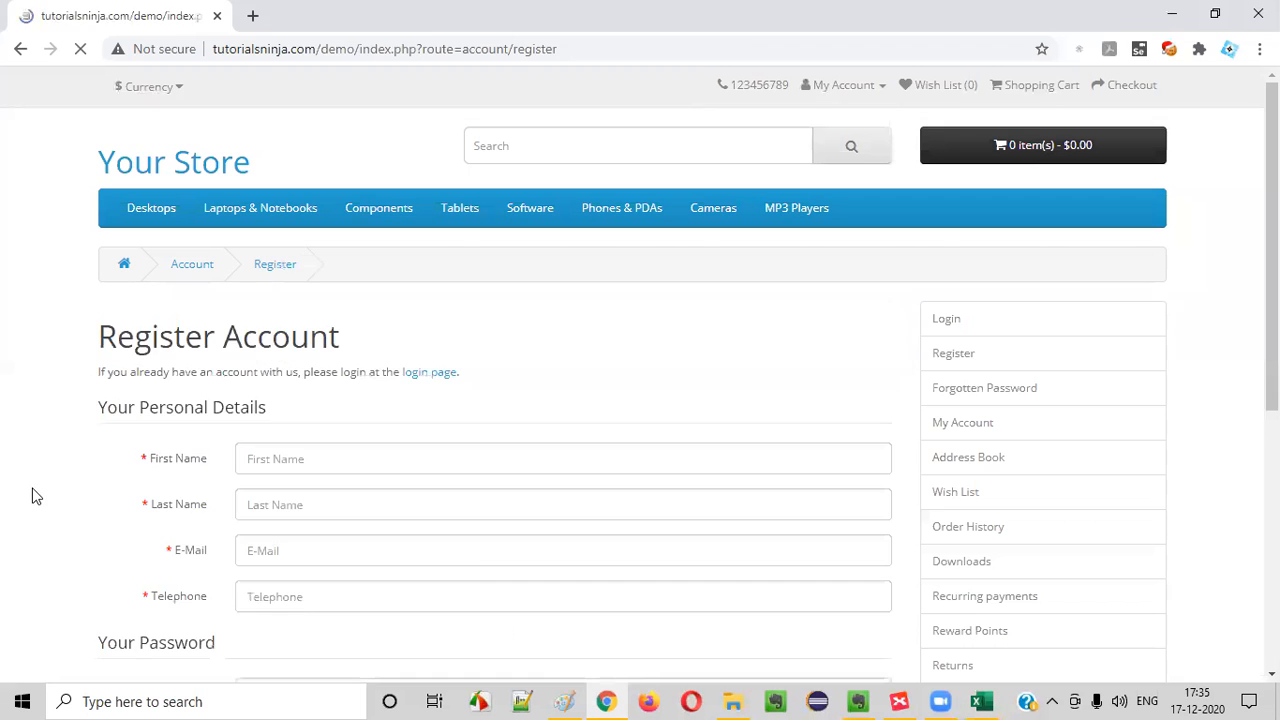
key(alt+Tab)
text((ER)
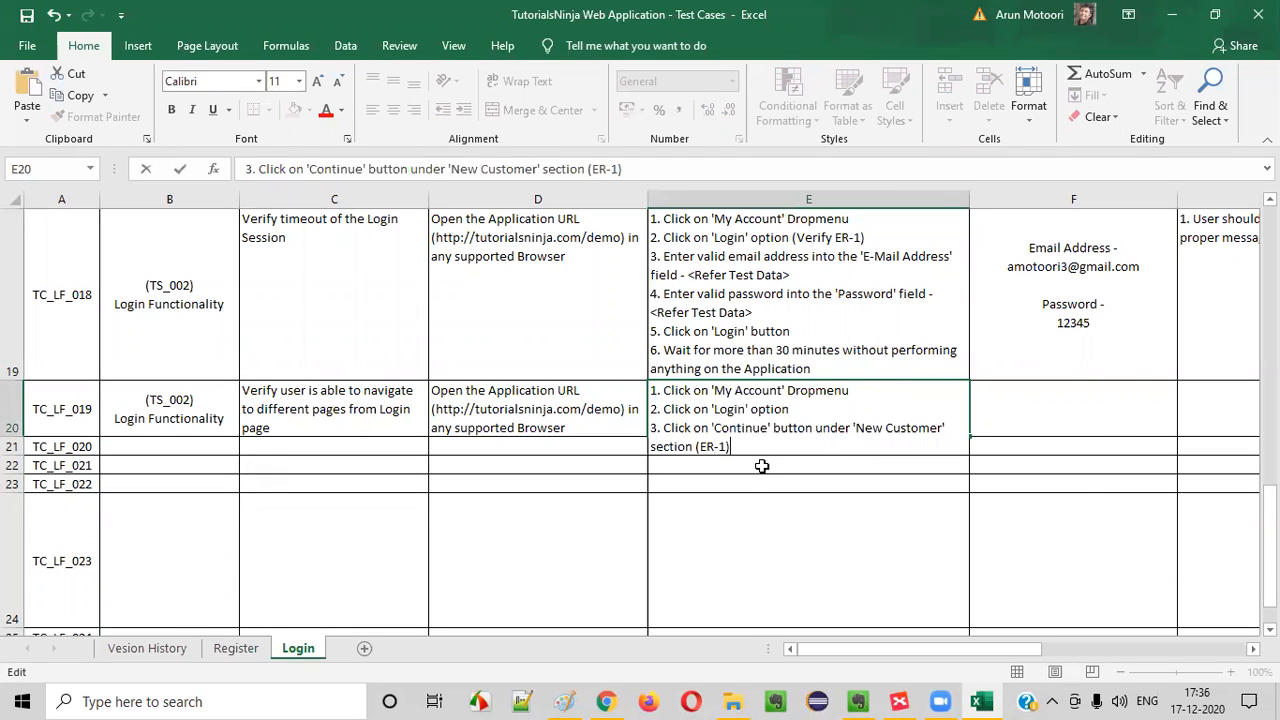
Copy the "Not Applicable" test data from cell F16 into the TC_LF_019 row
click(1102, 422)
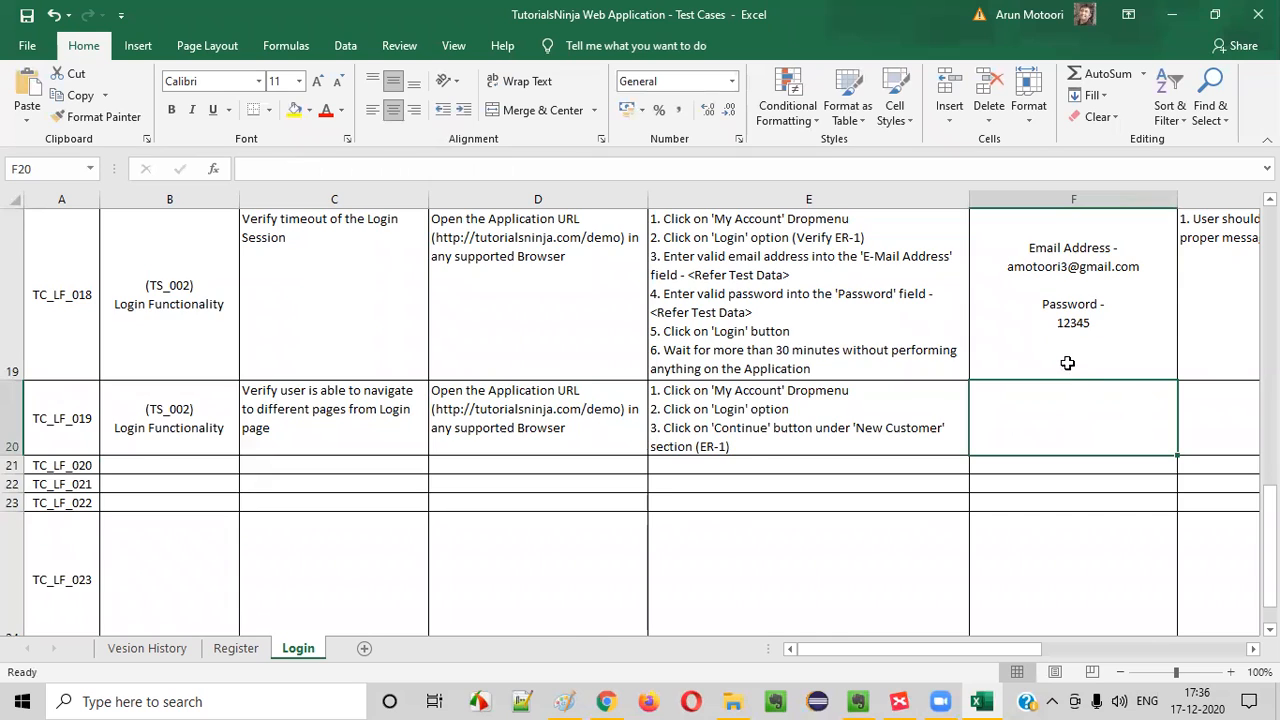
scroll(1067, 363, up, 2)
click(1078, 310)
key(ctrl+c)
scroll(1069, 408, down, 2)
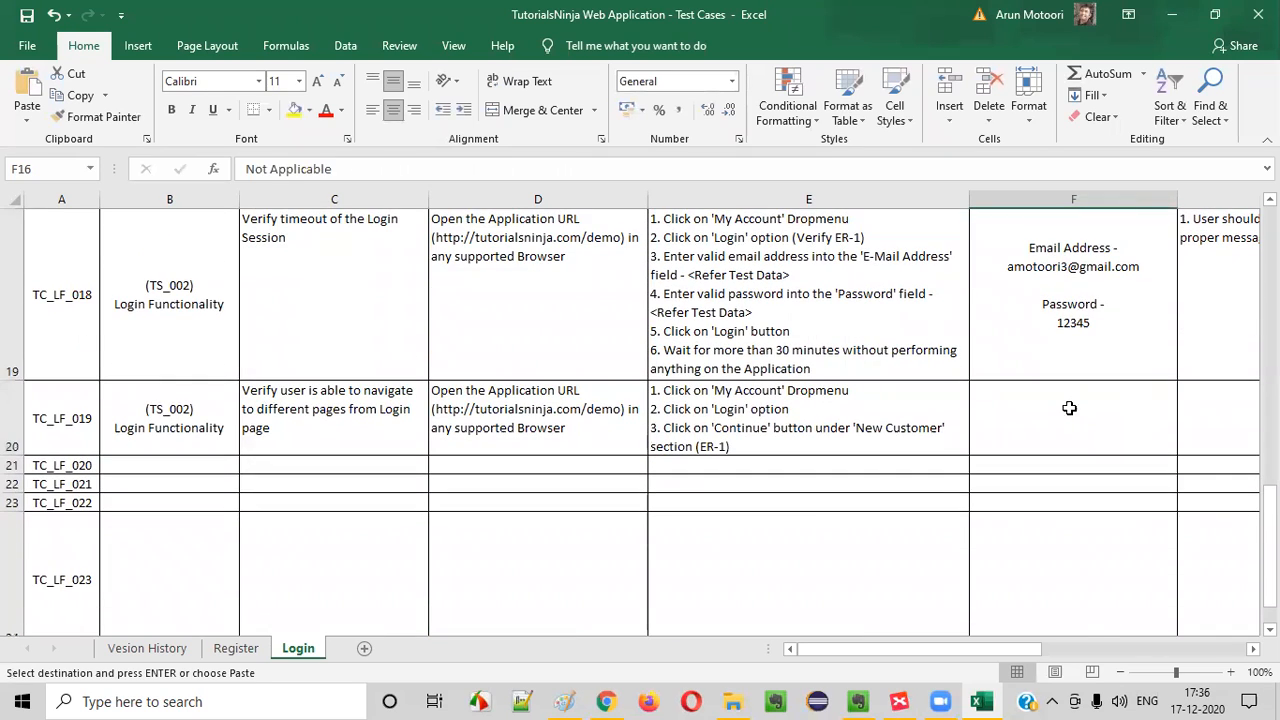
click(1069, 408)
key(ctrl+v)
Enter "1. User should be navigated to 'Register Account' page" as the first expected result of TC_LF_019
click(1197, 404)
text(`)
text(1/)
text( User)
key(BackSpace)
key(BackSpace)
key(BackSpace)
key(BackSpace)
key(BackSpace)
text(r should be )
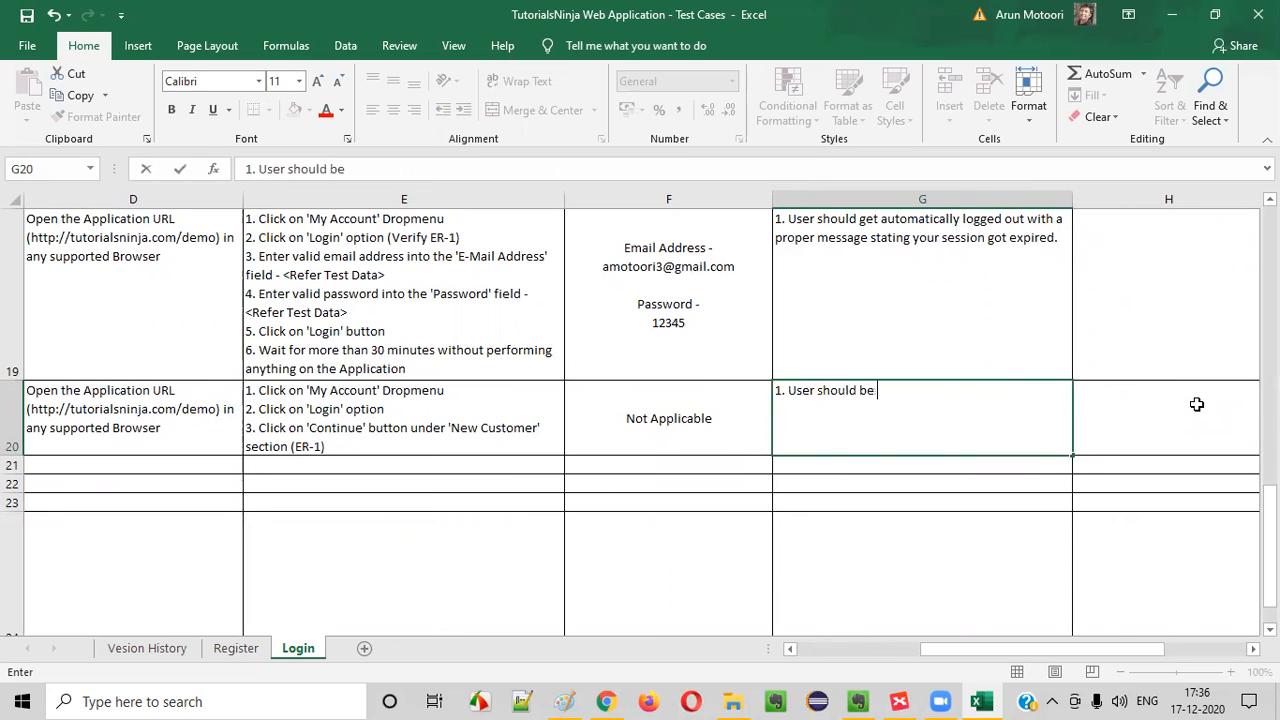
text(navigated to 'Register )
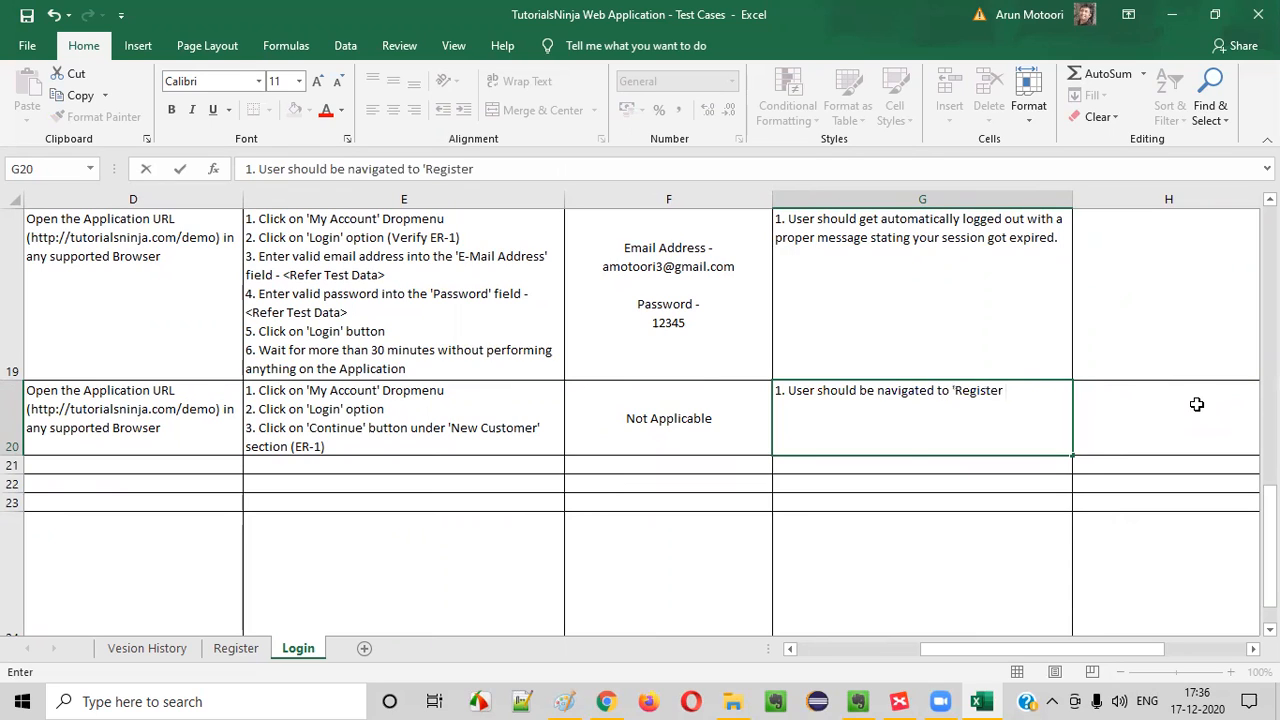
text(Account' page)
key(alt+Return)
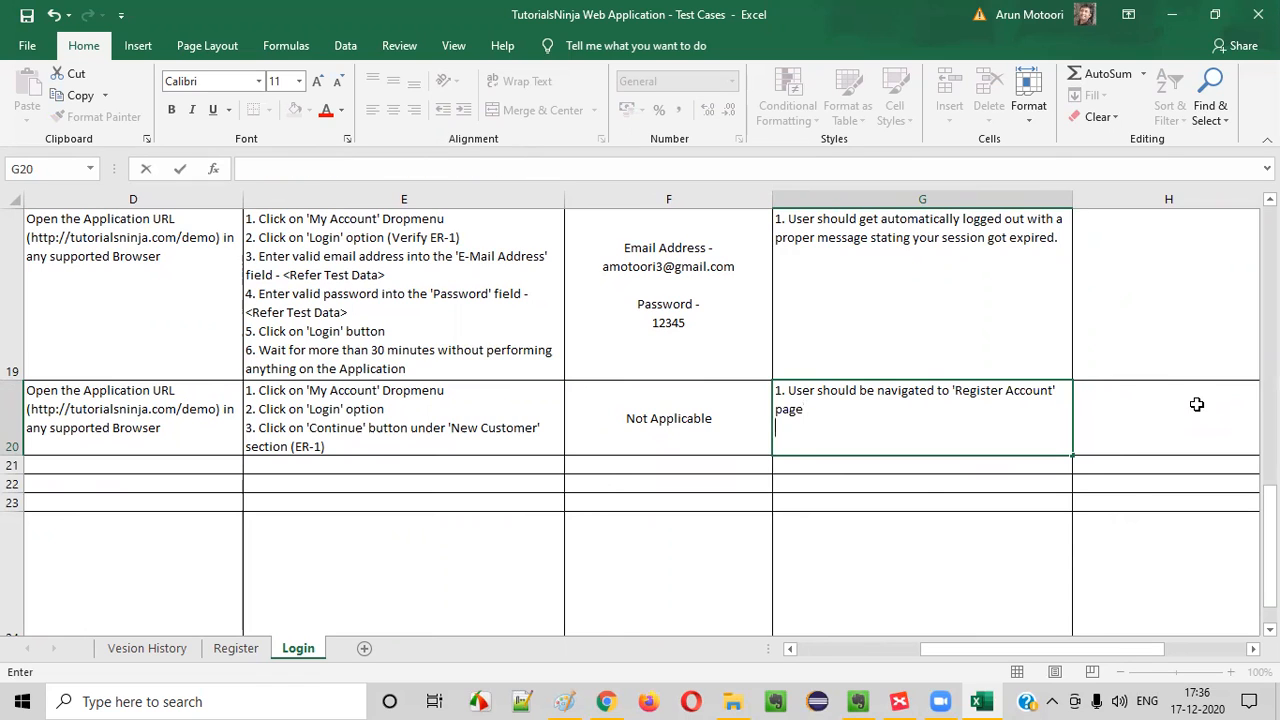
Start a fourth test step for TC_LF_019 with "4. Navigate back to Login page and"
click(343, 447)
double_click(346, 447)
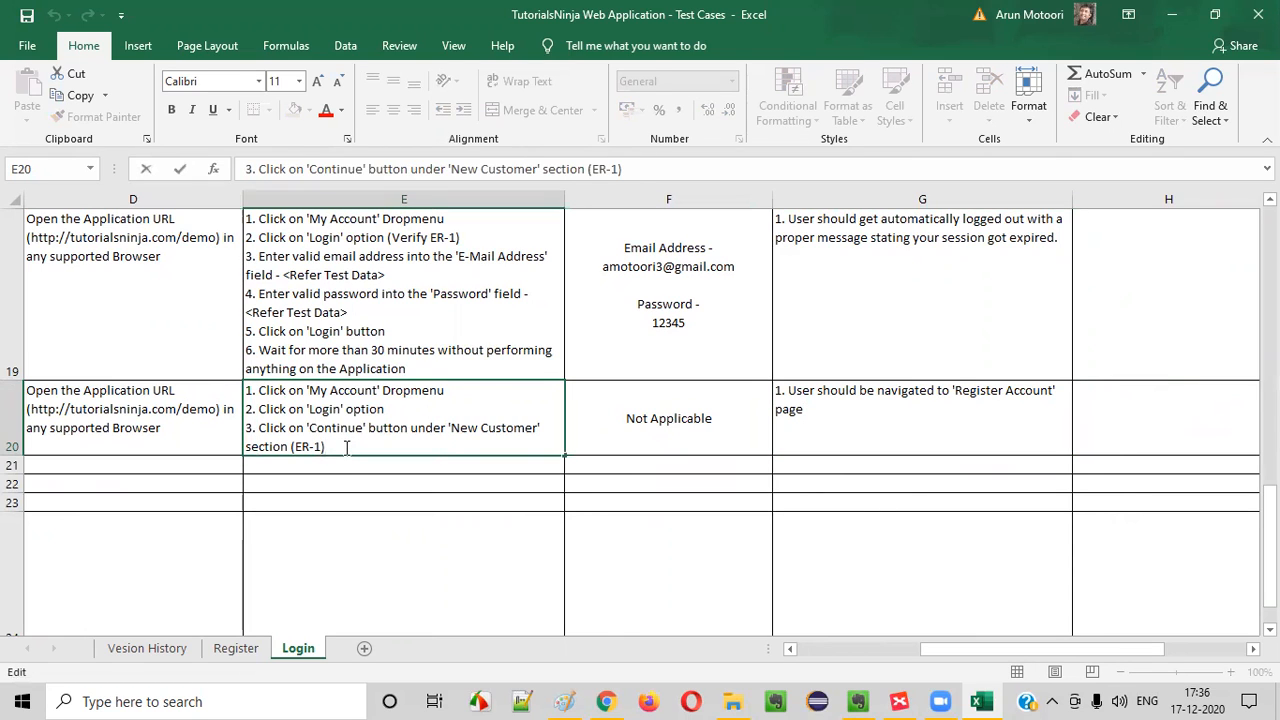
key(alt+Return)
text(4. Navigate back to Login pabge and)
key(BackSpace)
key(BackSpace)
key(BackSpace)
key(BackSpace)
key(BackSpace)
key(BackSpace)
key(BackSpace)
text(ge and)
Return to the store's login page in the browser and examine its header, menu, footer and right column options
key(alt+Tab)
scroll(330, 419, down, 1)
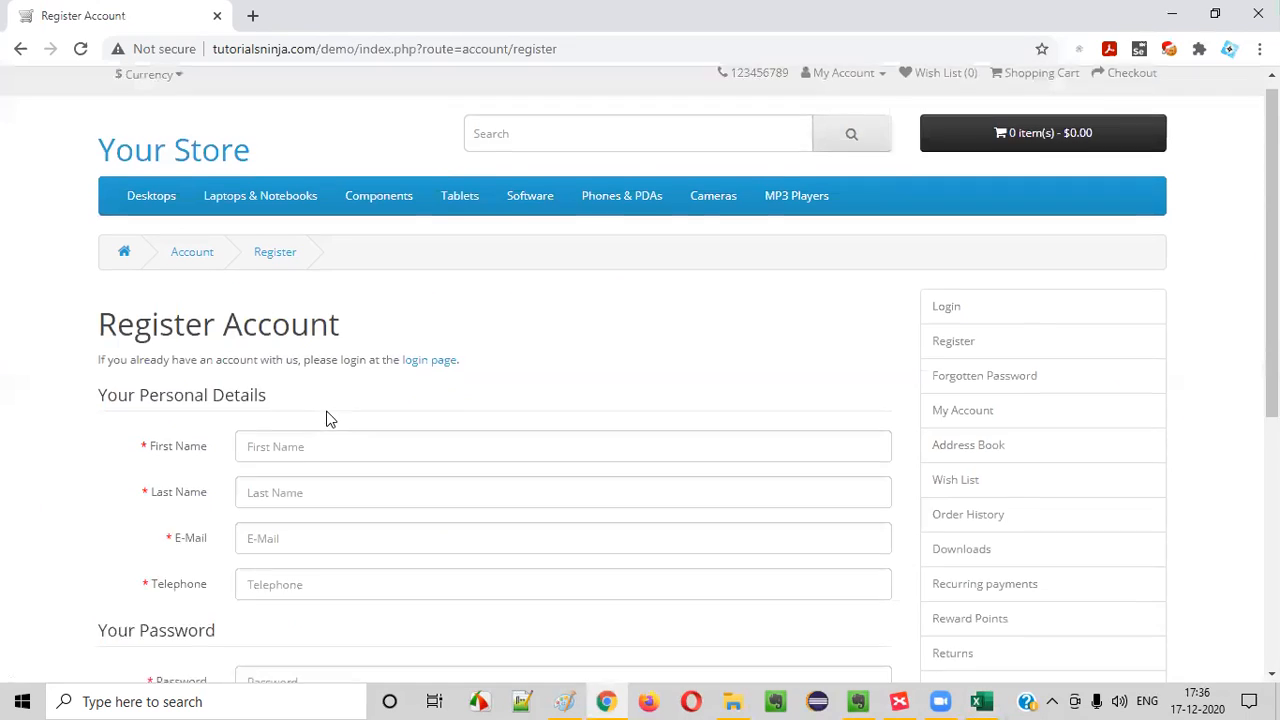
scroll(330, 419, down, 1)
drag(100, 243, 443, 280)
click(443, 280)
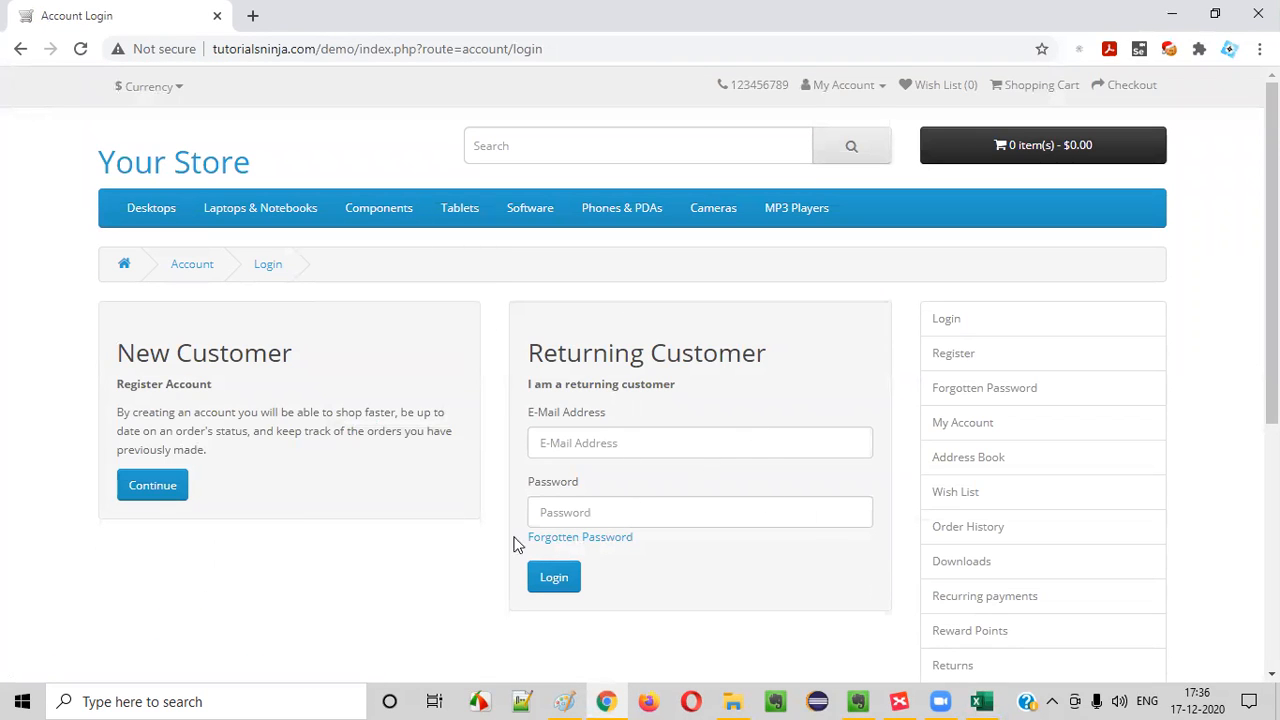
scroll(668, 434, down, 1)
scroll(654, 406, up, 1)
click(835, 85)
click(816, 140)
scroll(794, 586, down, 3)
scroll(794, 586, up, 3)
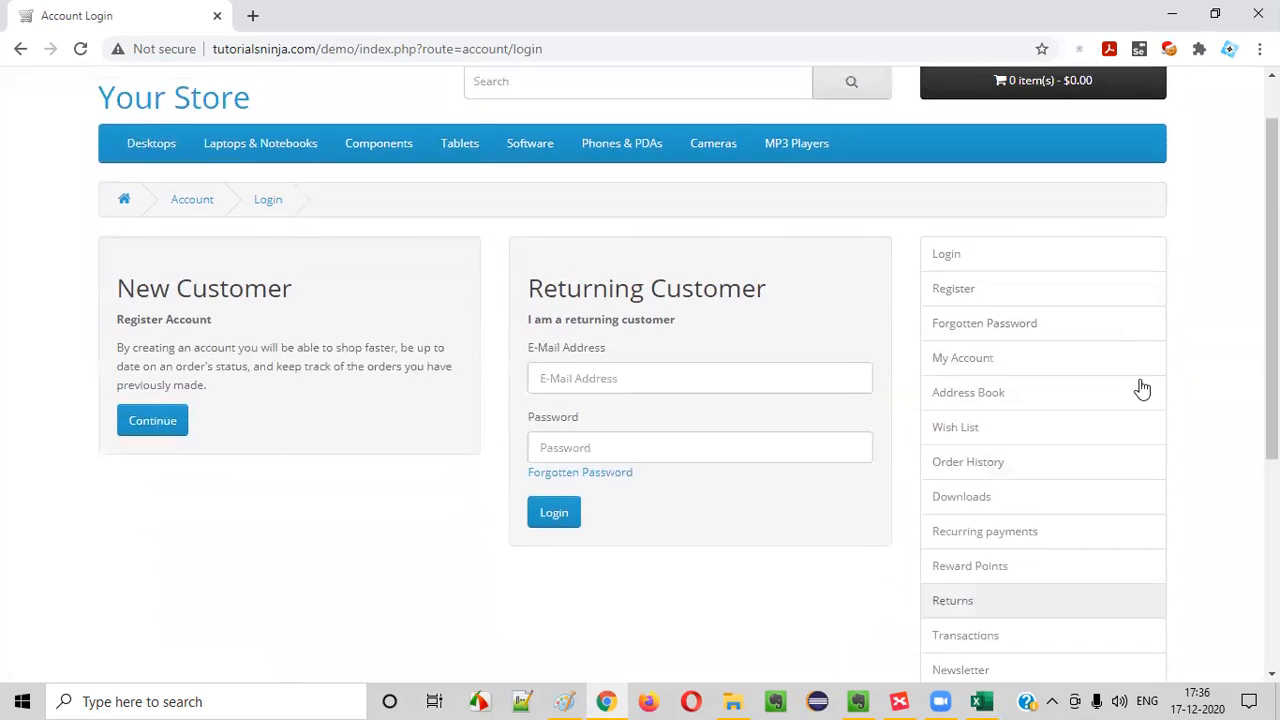
Continue step 4 of TC_LF_019 with "click on different options like (Right Column options, Header options, Menu Options"
key(alt+Tab)
text(clcik on )
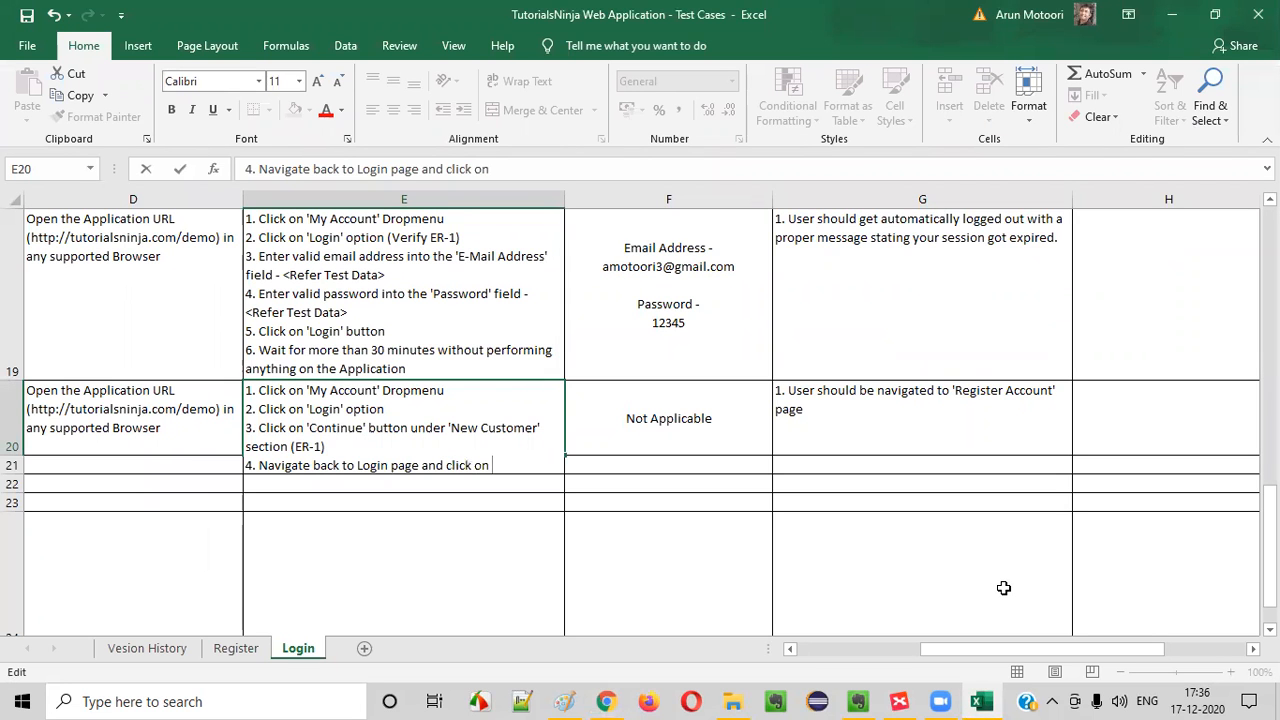
text(different optio)
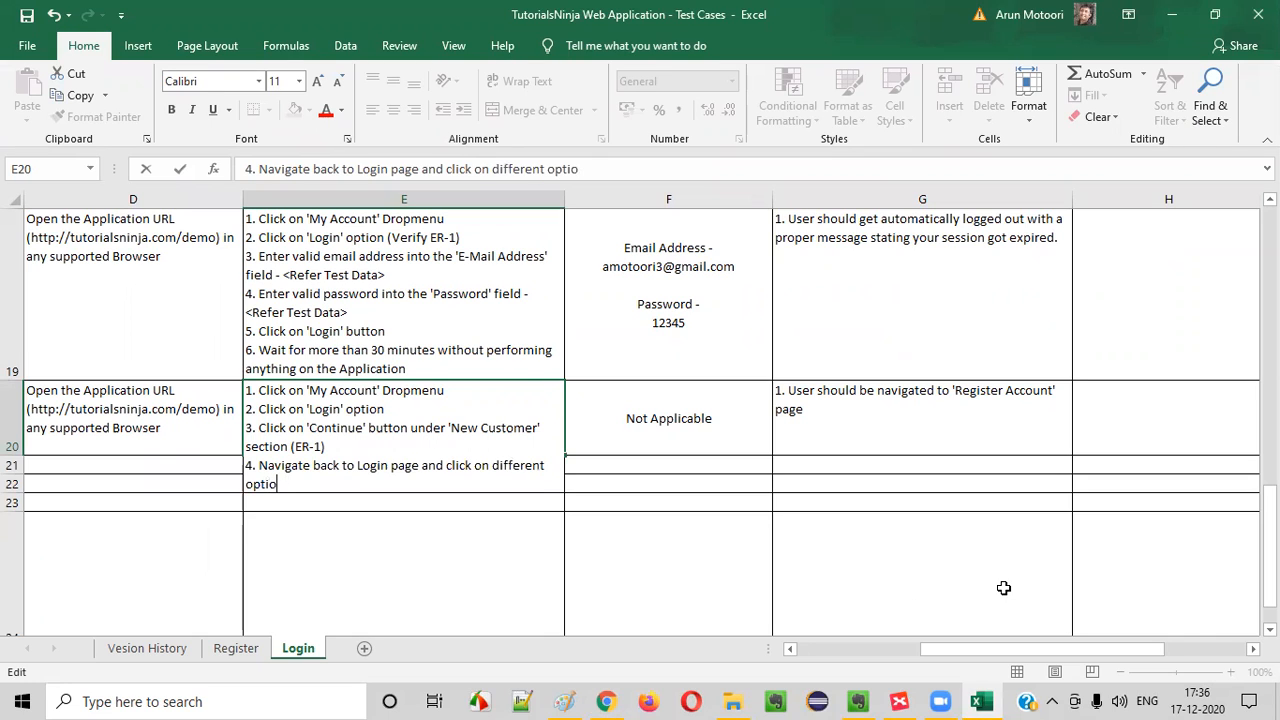
text(ns like (Right CO)
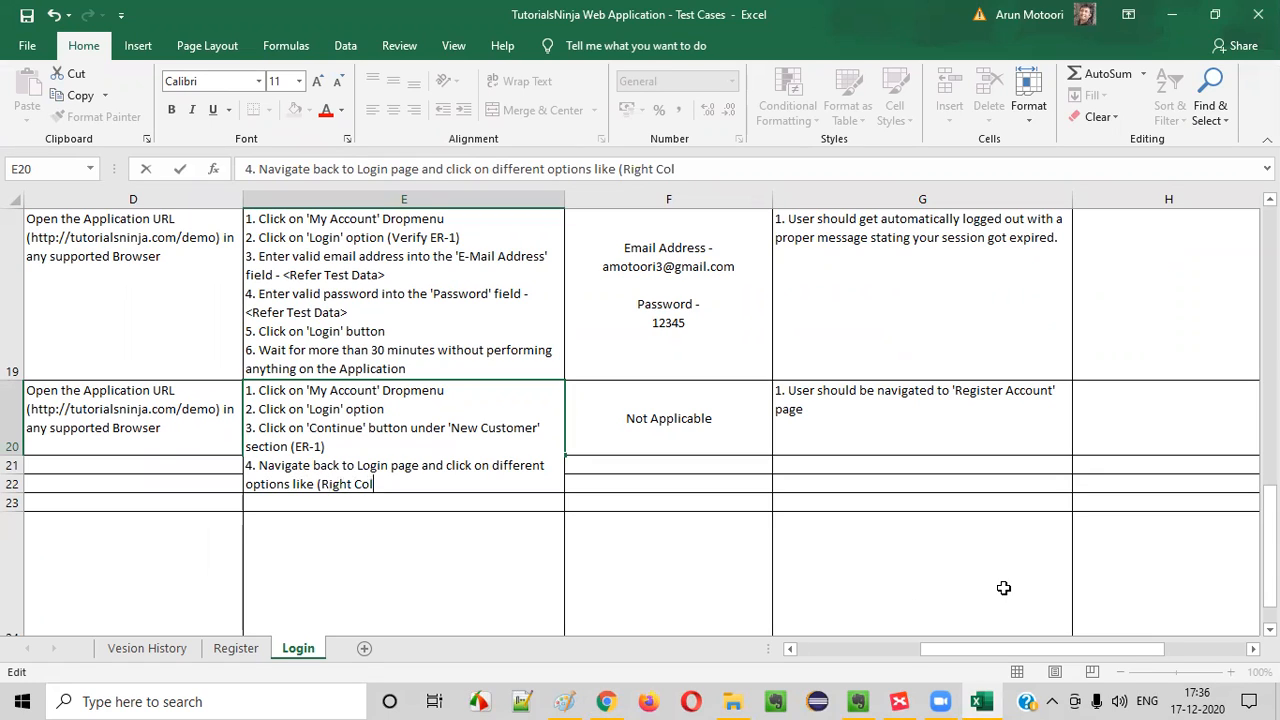
text(lumn options, Header opt)
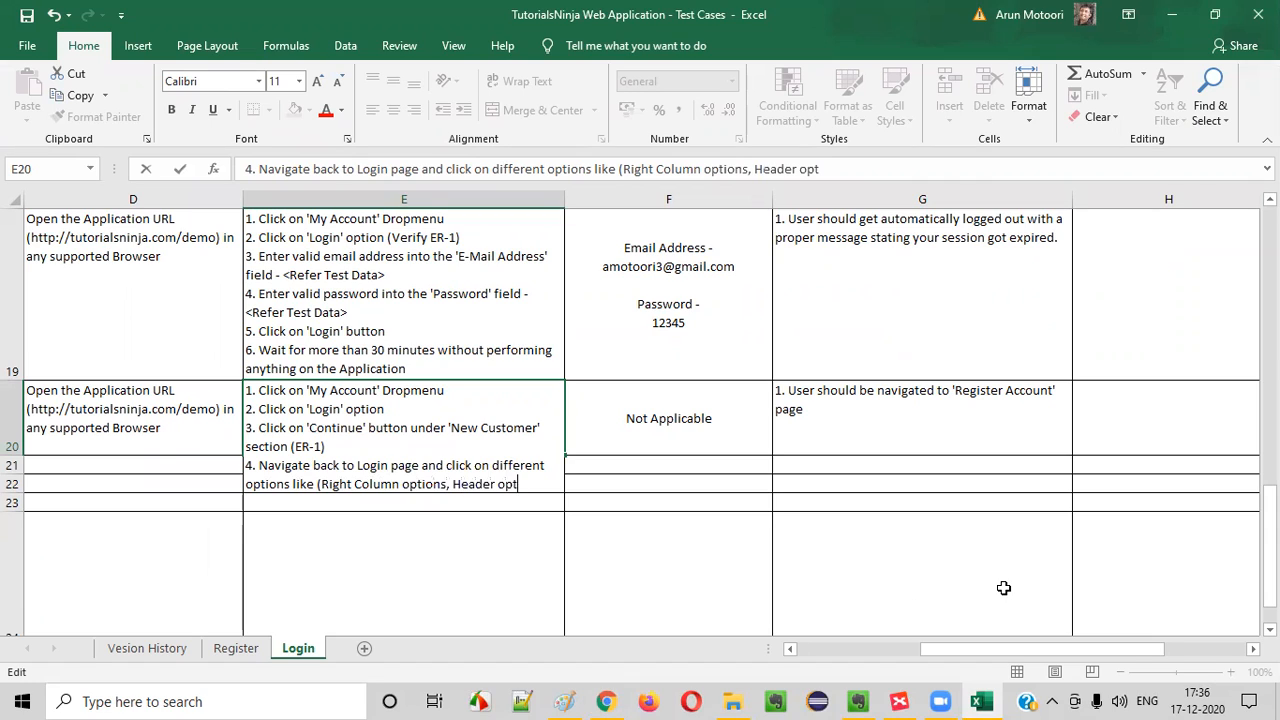
text(iosns, Menu Options)
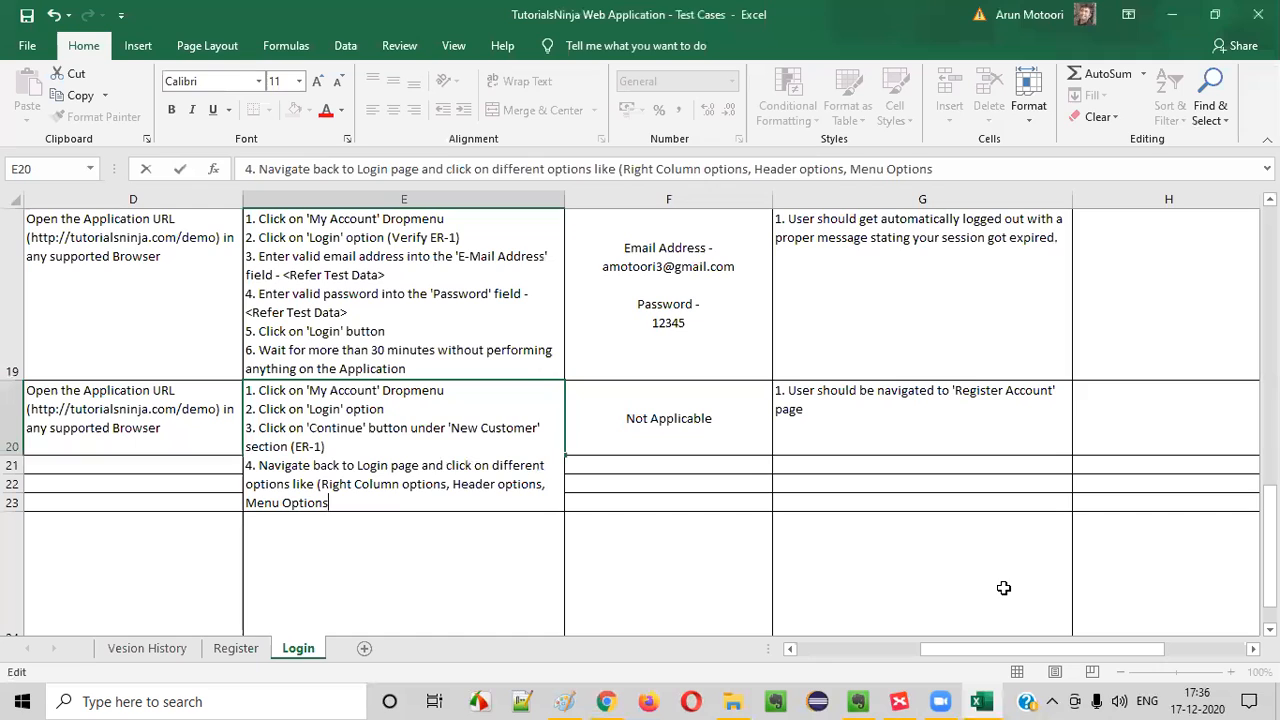
text(, Footer otpo)
text(ptio)
text(ns and o)
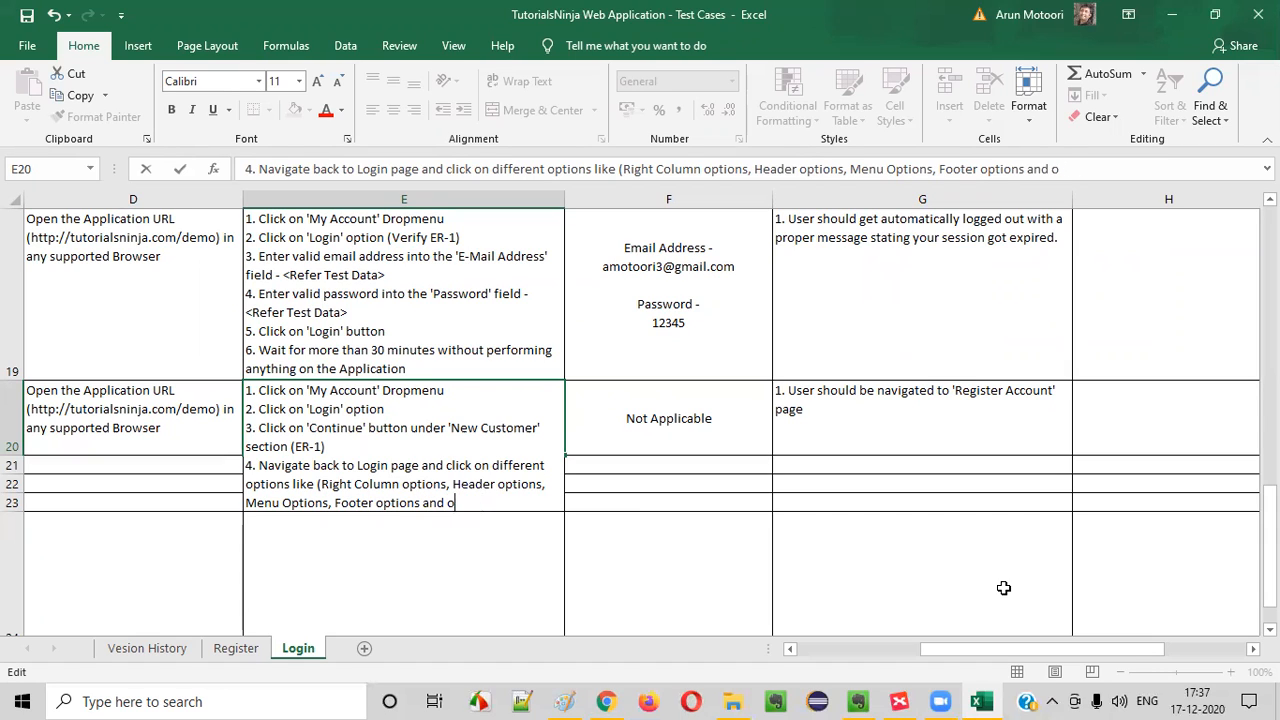
text(theother pages)
Finish step 4 of TC_LF_019 with ", Footer options and any other options) (ER-2)"
key(BackSpace)
key(BackSpace)
key(BackSpace)
key(BackSpace)
key(BackSpace)
text(options)
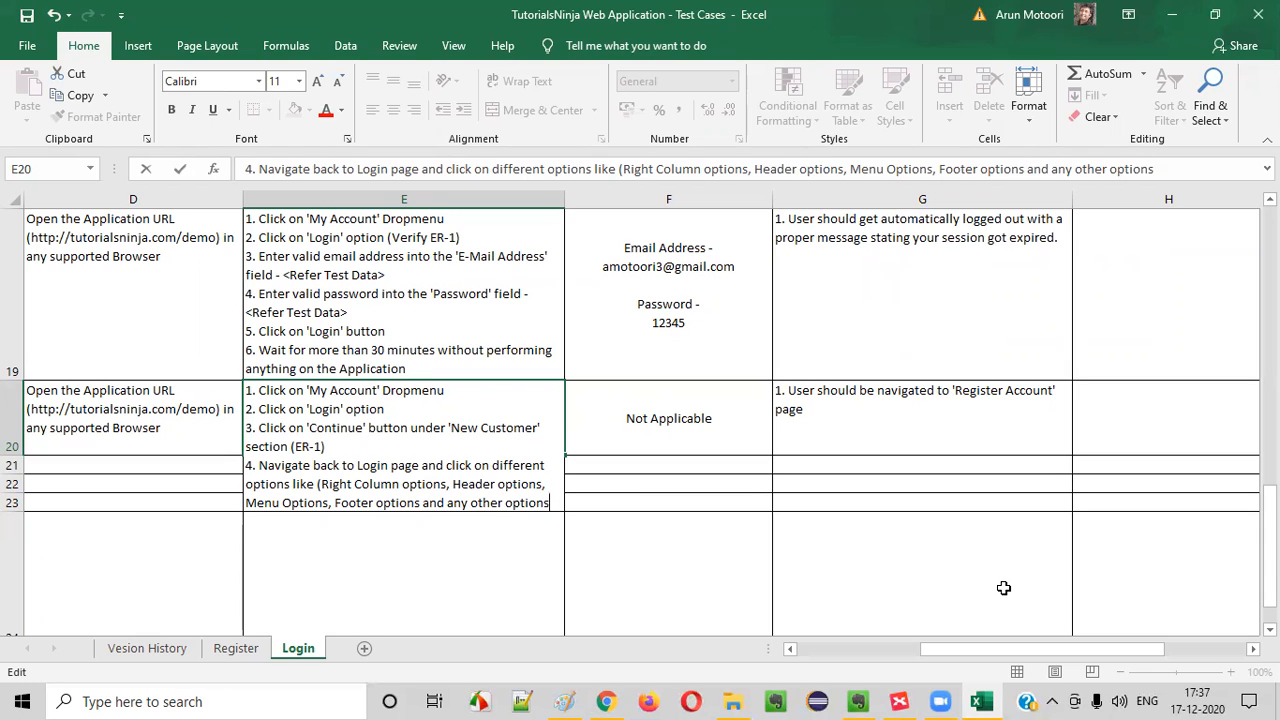
text() (ER-)
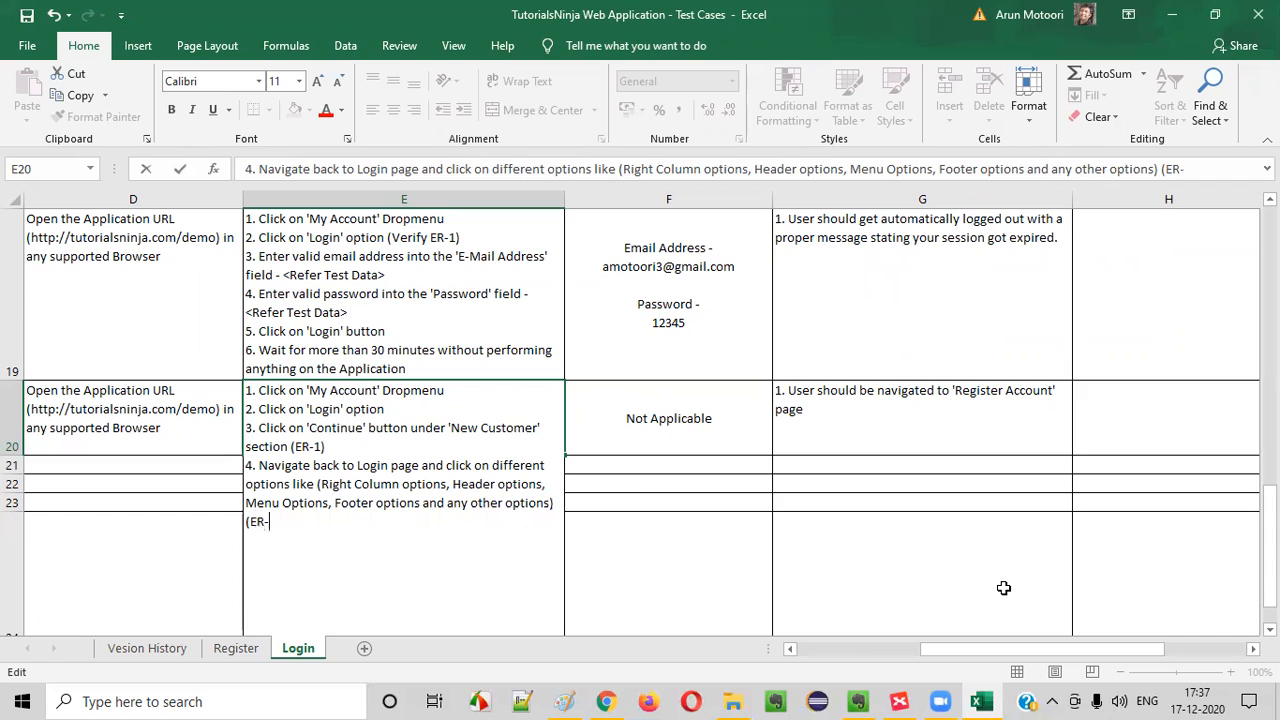
Add the second expected result "2. User should be navigated to the Appropriate pages" to TC_LF_019
click(846, 431)
double_click(805, 410)
key(alt+Return)
text(2. uSER)
key(BackSpace)
key(BackSpace)
key(BackSpace)
key(BackSpace)
key(Caps_Lock)
text(User shul)
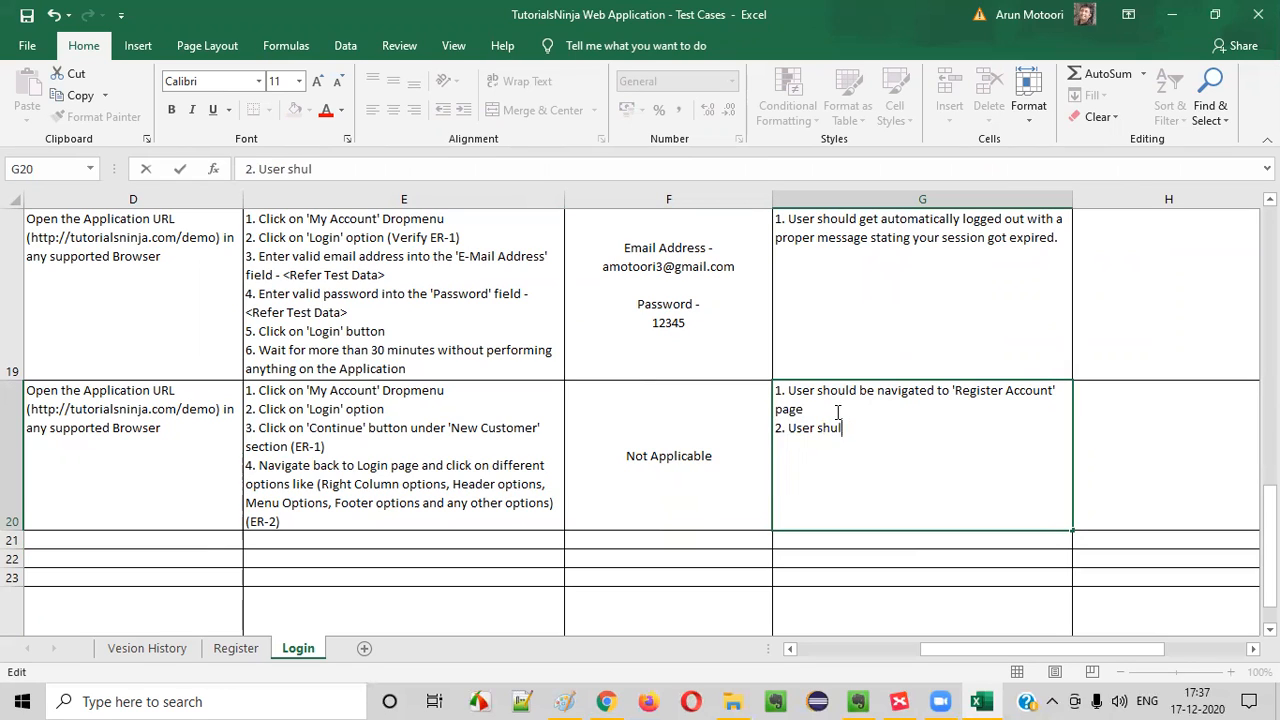
key(BackSpace)
text(ould be navigated to the App)
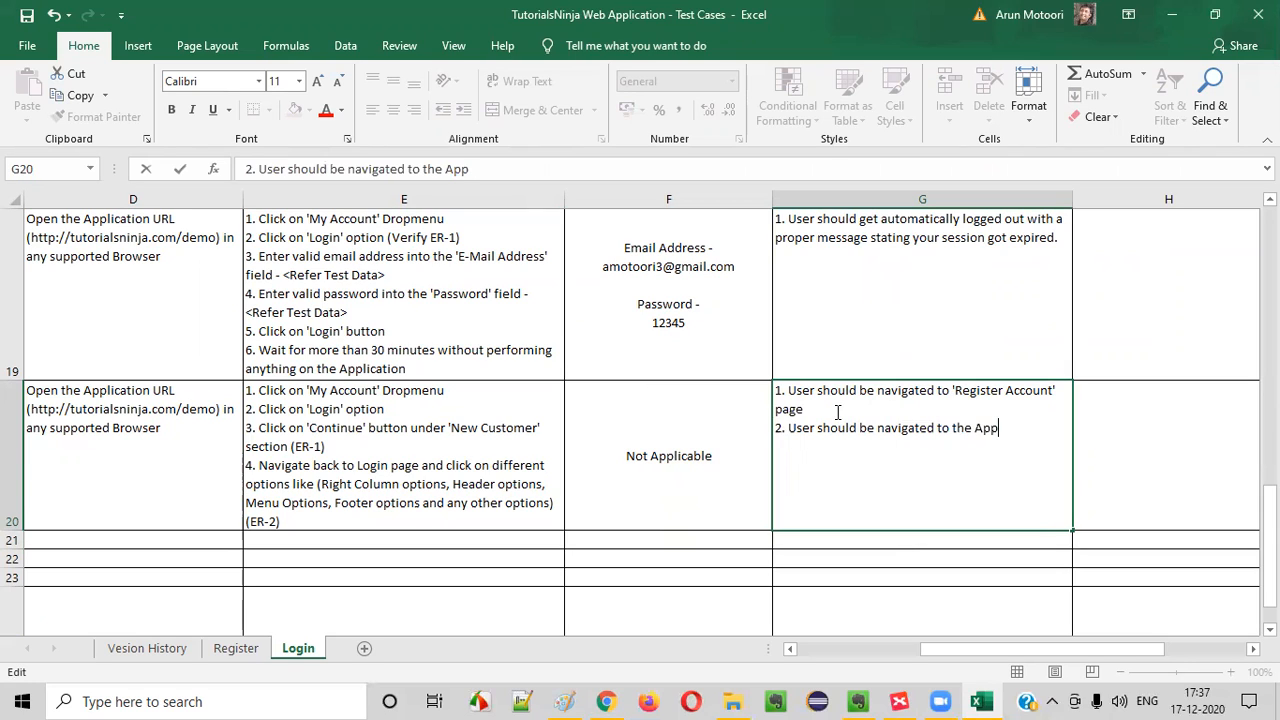
text(ropriate pages)
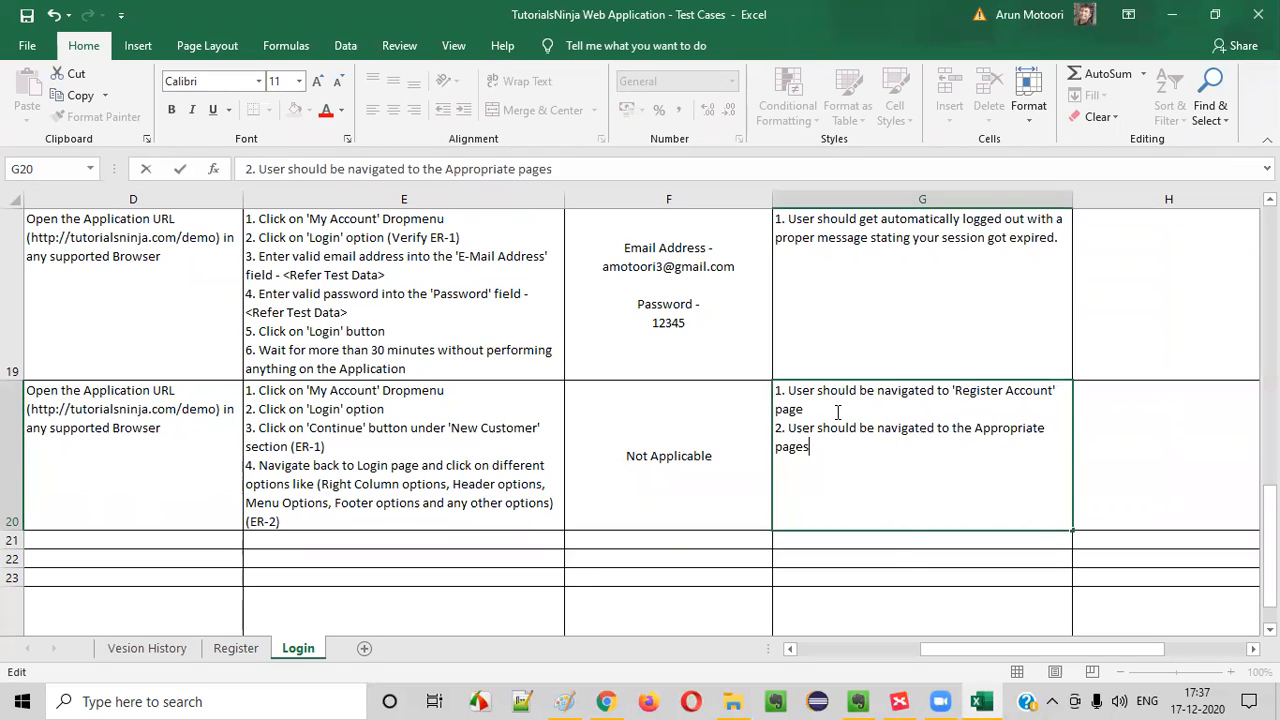
key(Return)
Look over the completed TC_LF_019 row and select the empty scenario cell of TC_LF_020
click(837, 412)
click(616, 488)
click(854, 426)
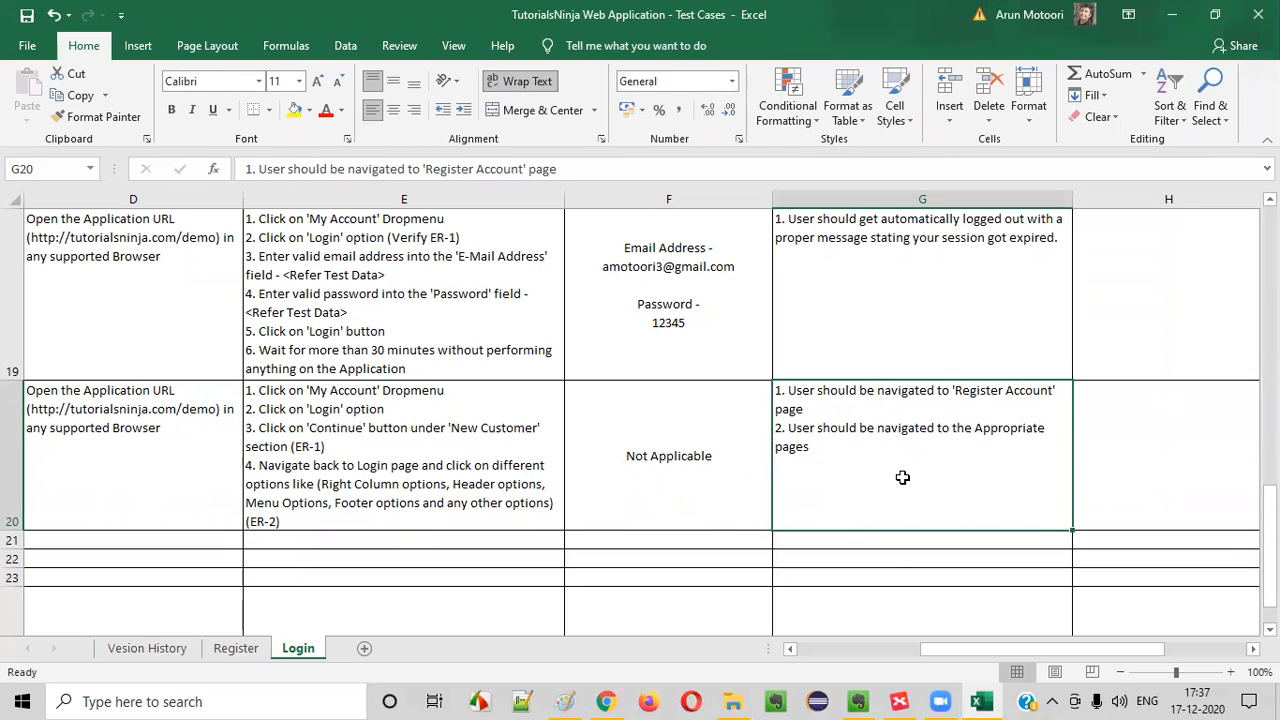
drag(846, 457, 8, 449)
click(110, 470)
click(166, 545)
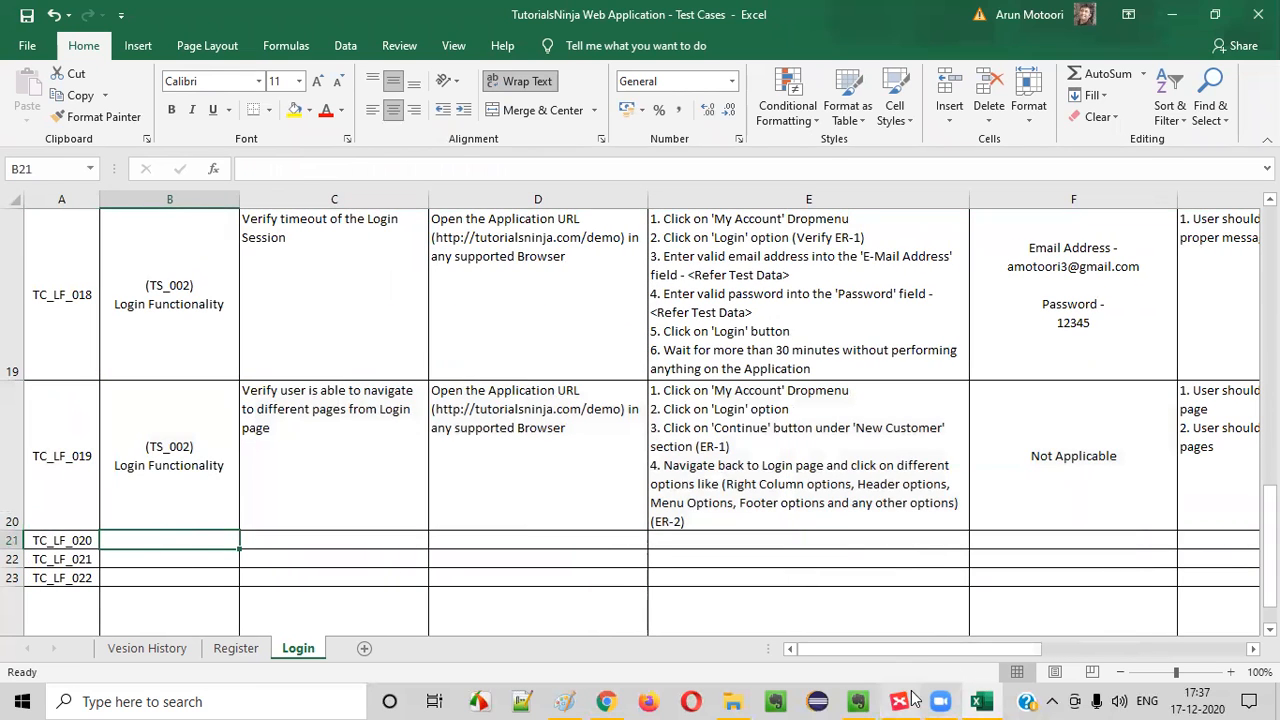
In XMind, fill the "Navigating to different pages from this login page" topic green and select "Different ways of navigating to login page"
click(899, 701)
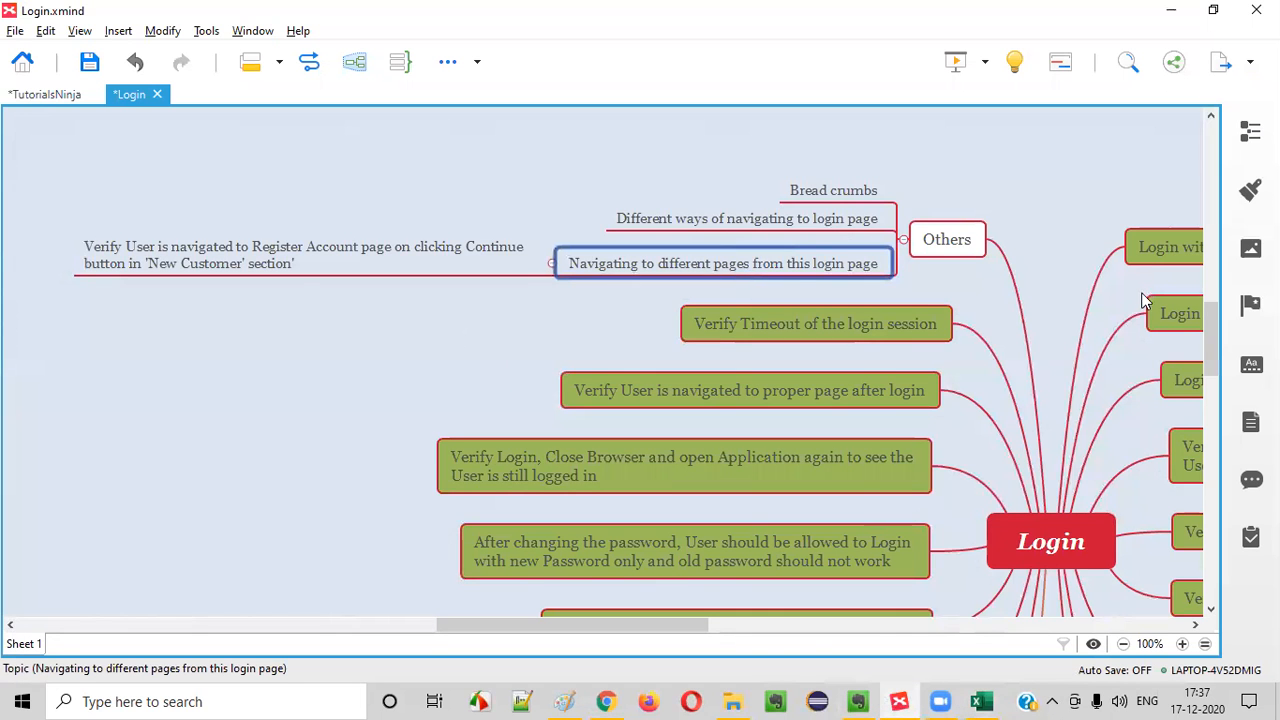
click(1250, 190)
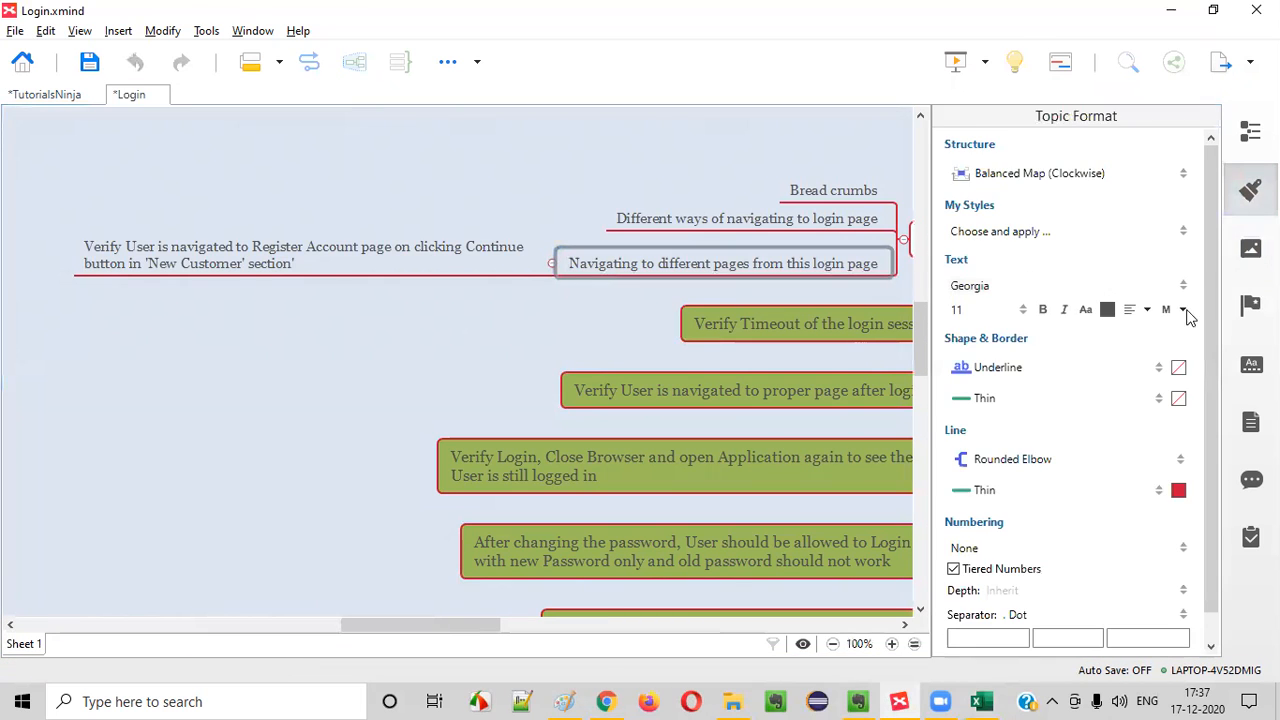
click(1180, 369)
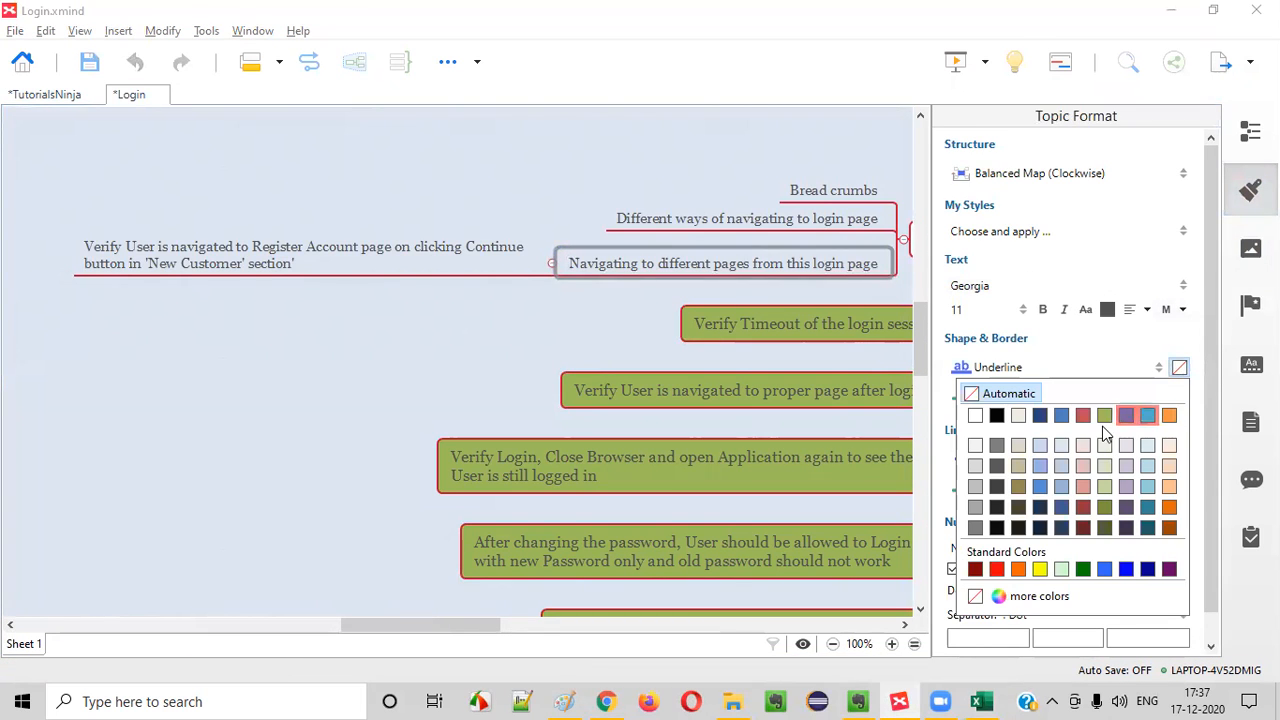
click(1102, 423)
click(568, 337)
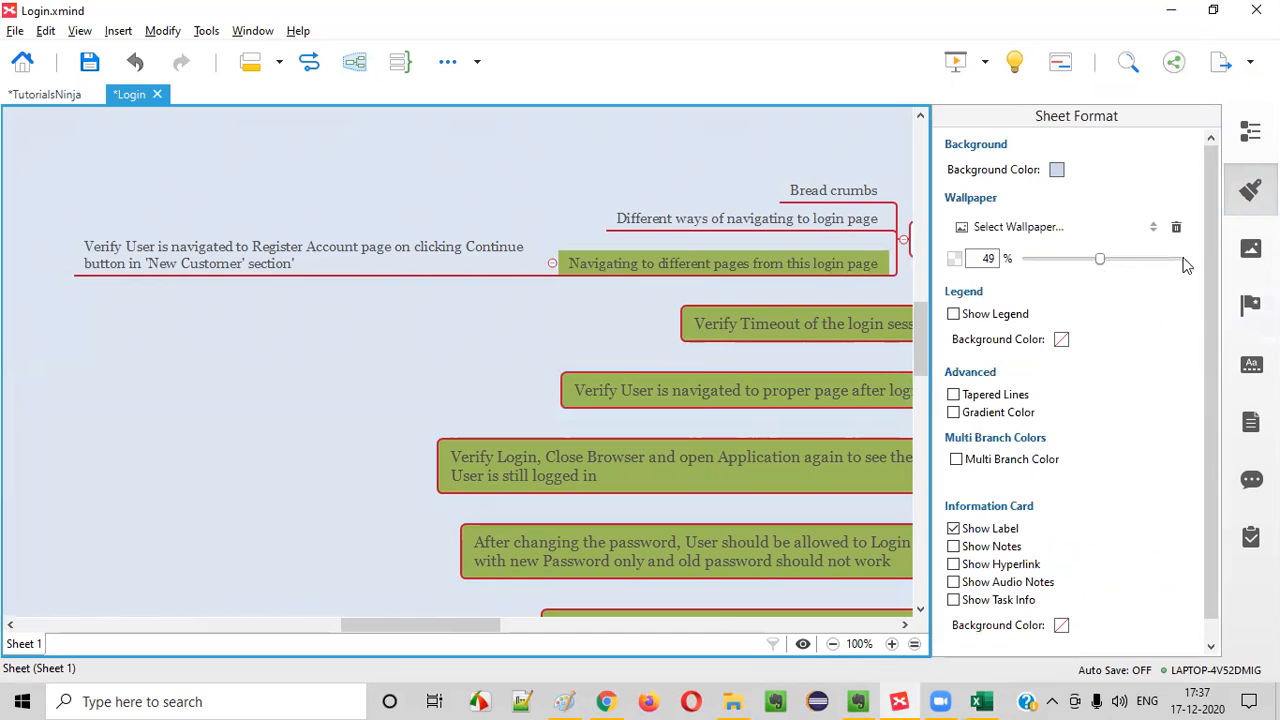
click(1250, 194)
click(727, 222)
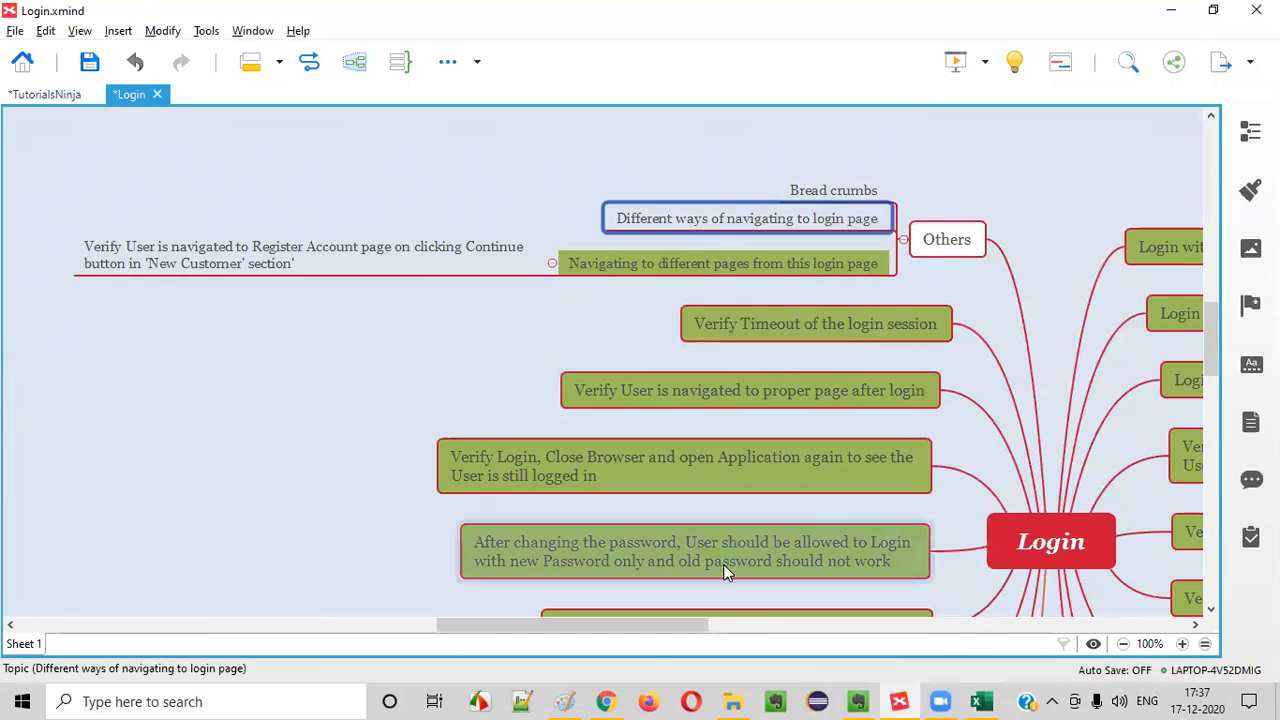
In the TutorialsNinja mind map, expand Login and "Ways to navigate to login page", and select "My Account options"
drag(696, 624, 782, 610)
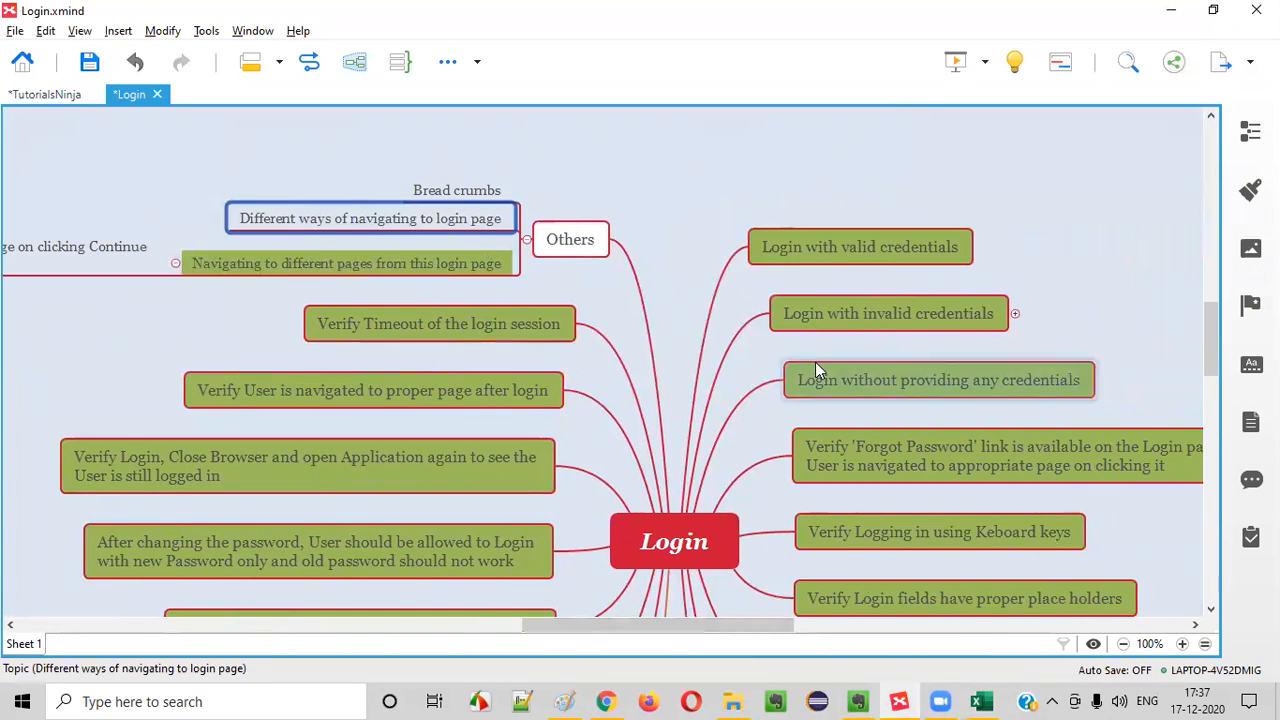
click(45, 94)
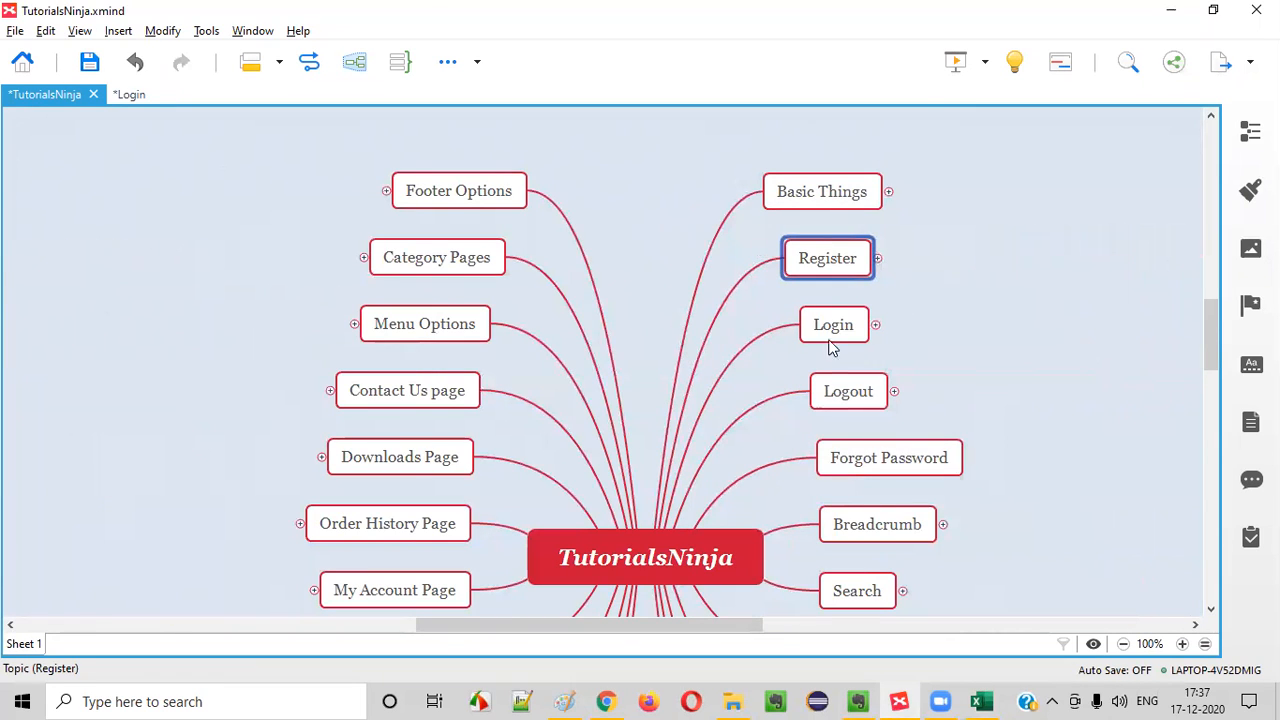
click(443, 189)
click(892, 177)
click(860, 195)
click(838, 255)
click(860, 328)
click(876, 326)
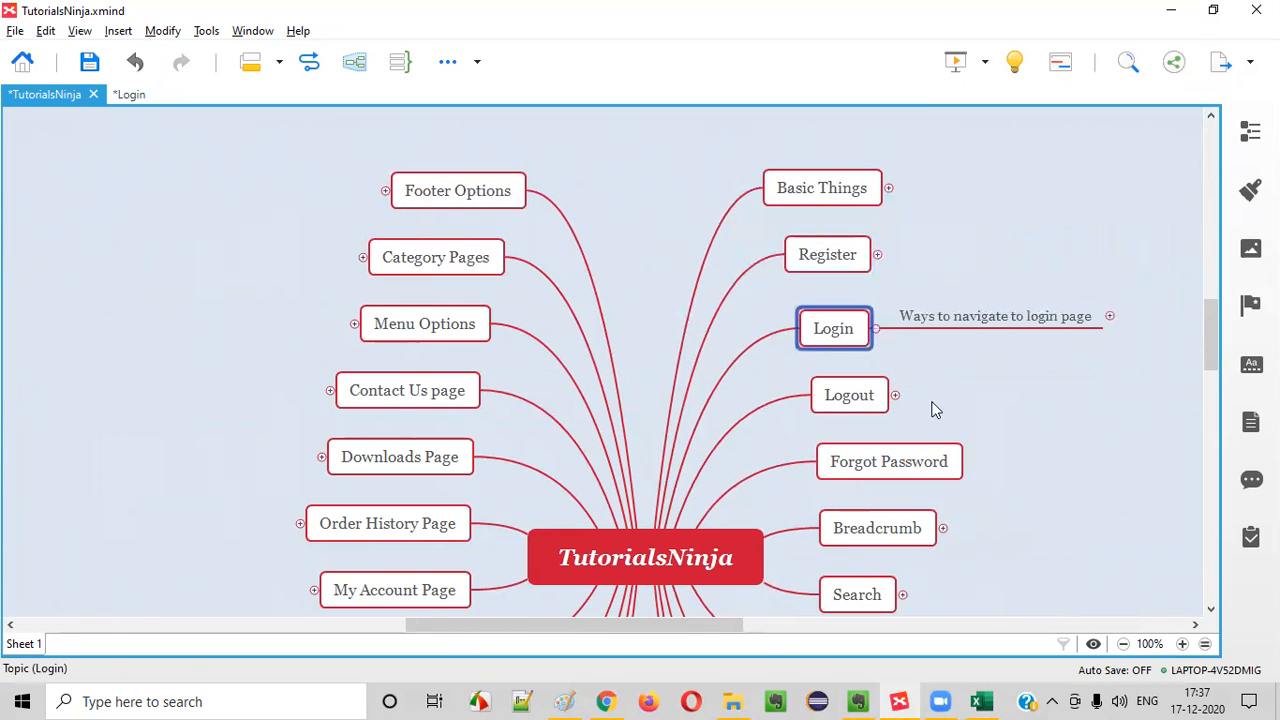
click(973, 319)
drag(723, 632, 800, 606)
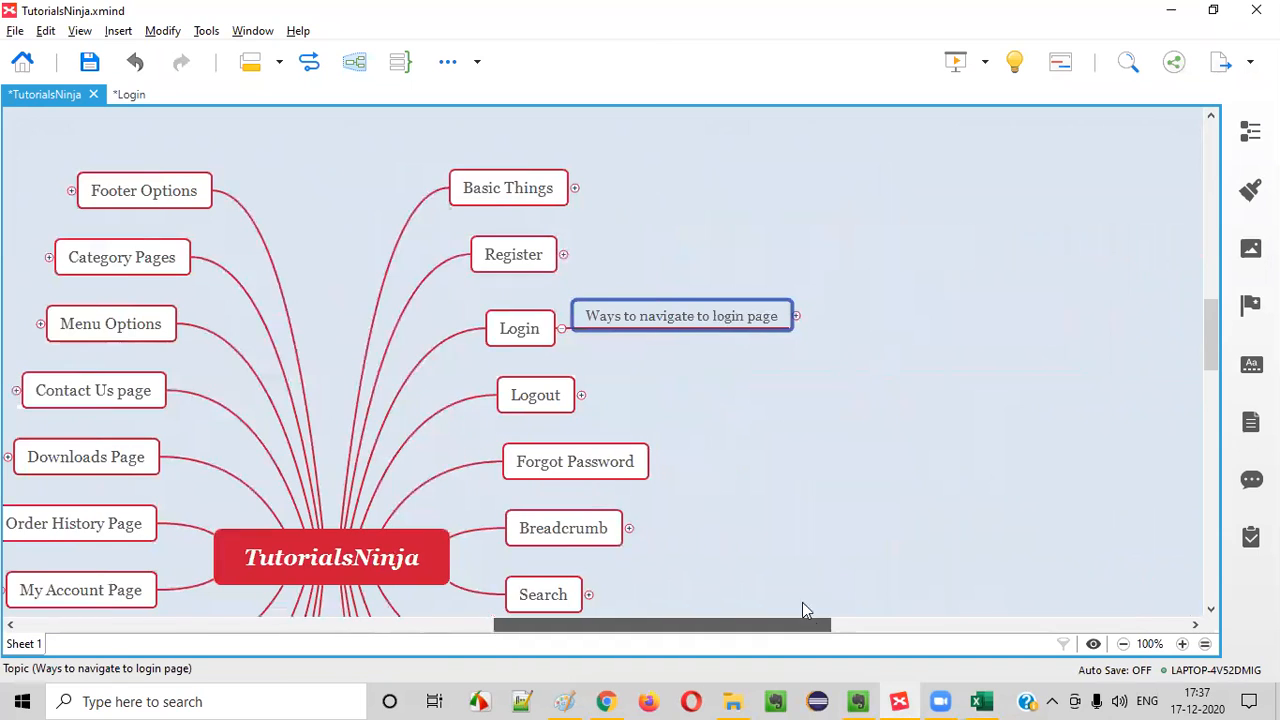
click(796, 317)
click(900, 300)
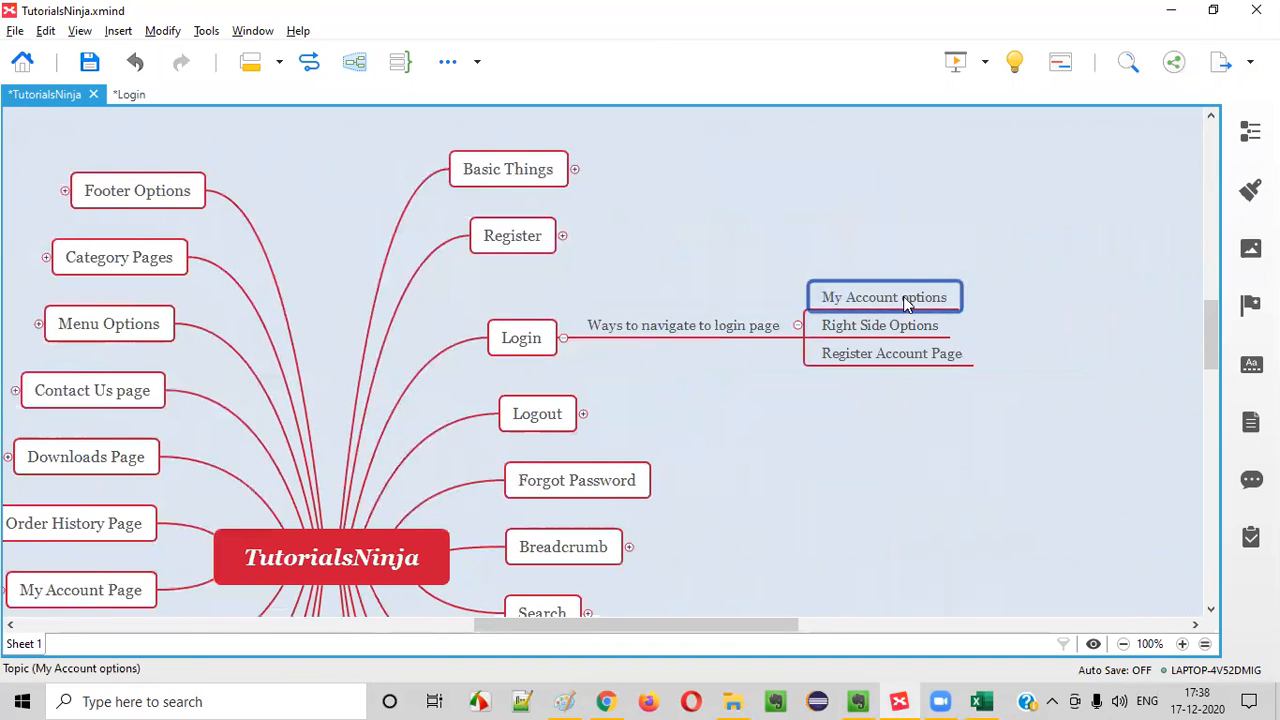
Switch to Chrome and open the login page through the store's My Account options
click(899, 702)
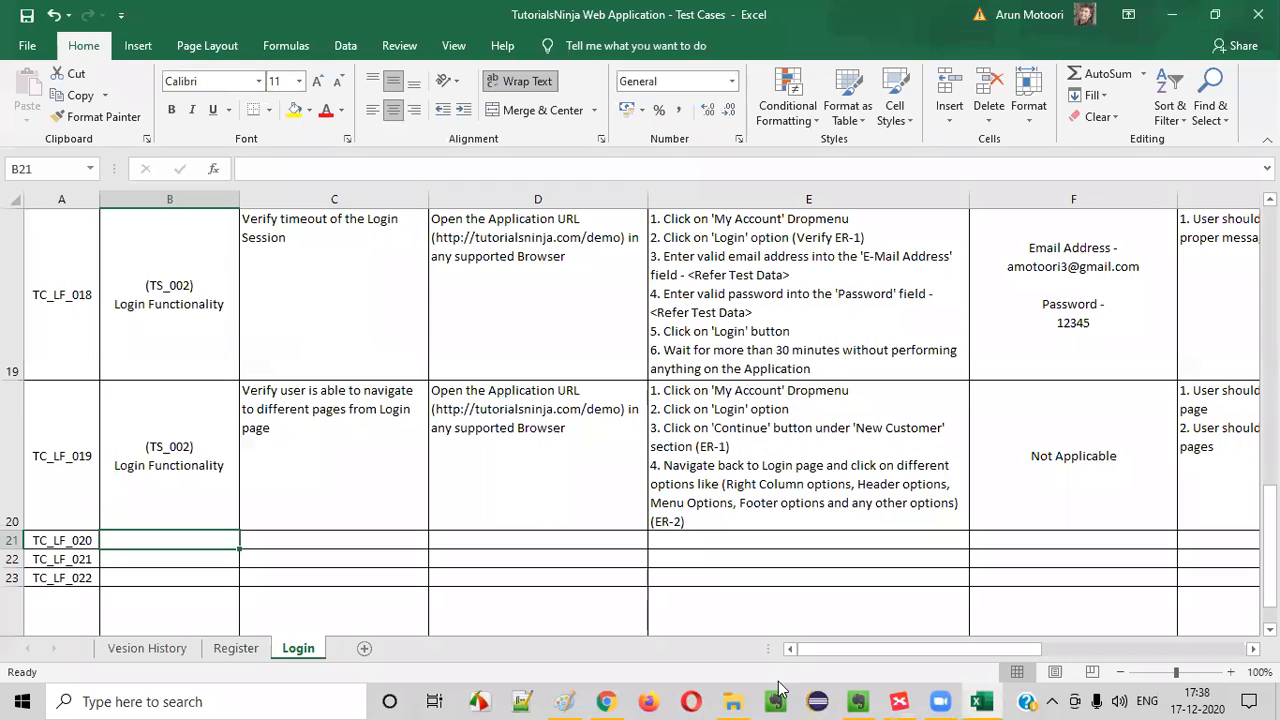
click(606, 702)
scroll(783, 349, up, 1)
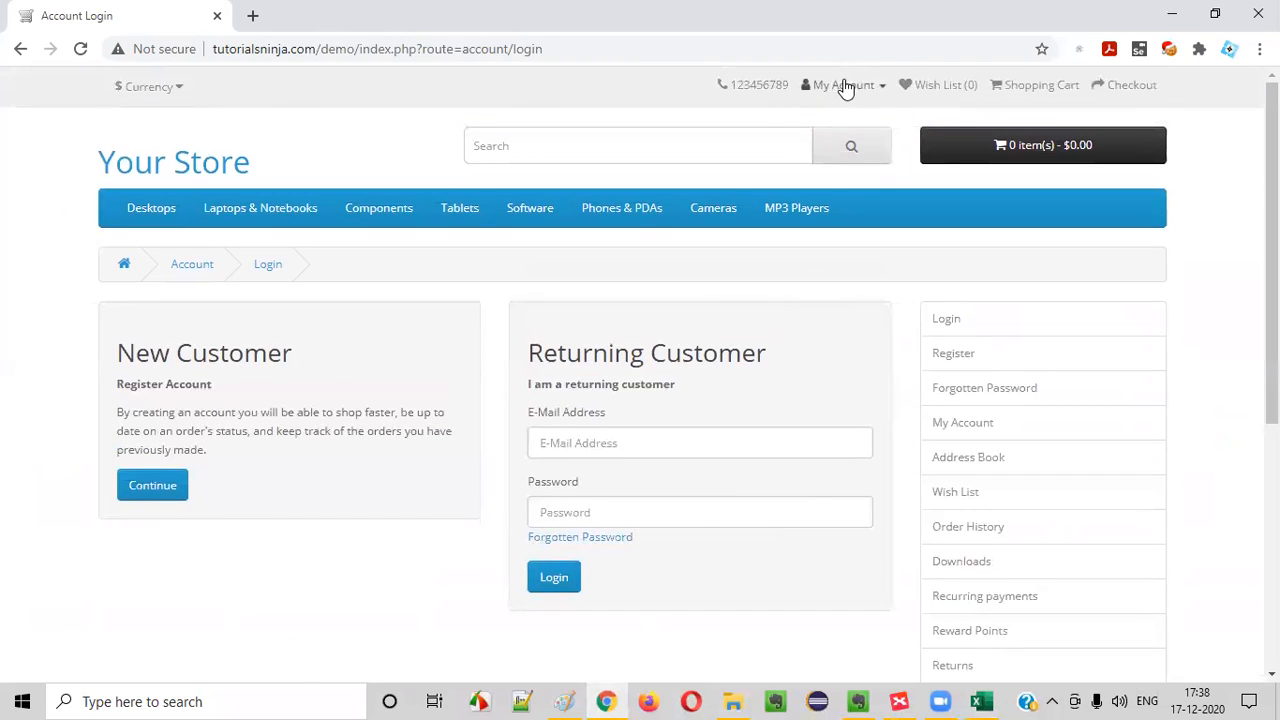
click(843, 85)
click(800, 140)
key(alt+Tab)
Select "Right Side Options" in XMind and check the matching Login link in the store's side column in Chrome
click(899, 702)
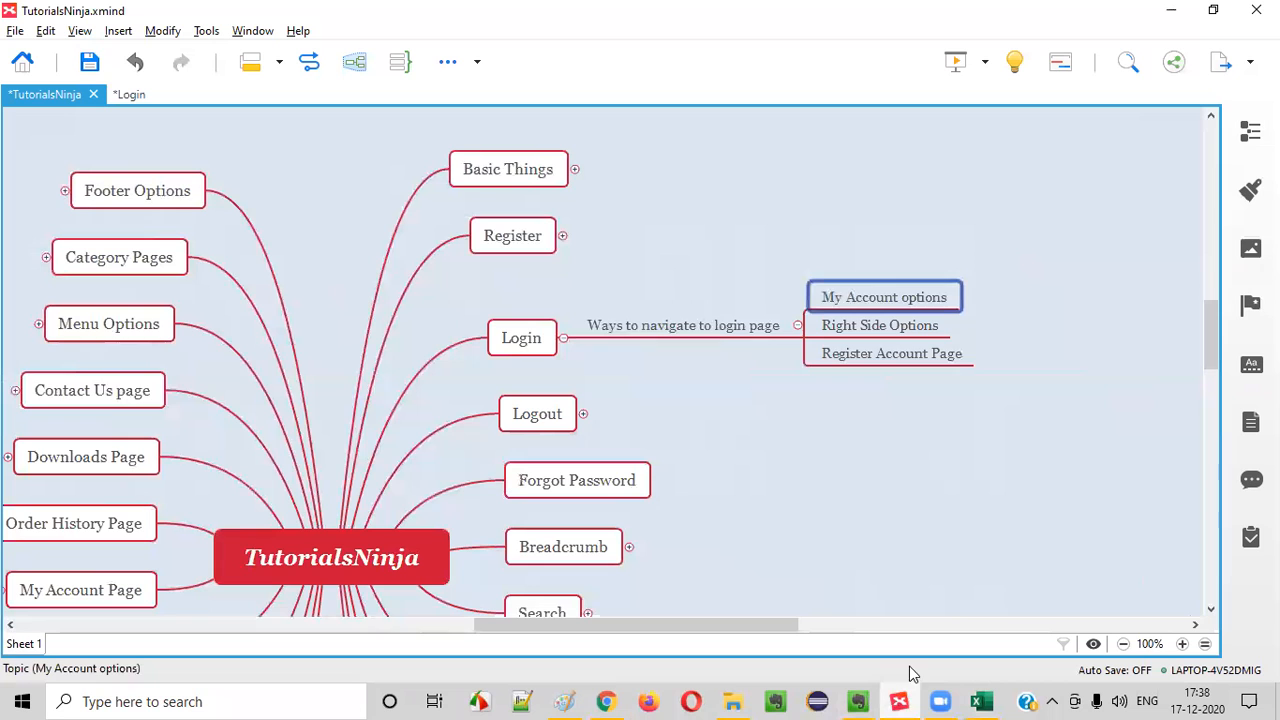
click(893, 333)
key(alt+Tab)
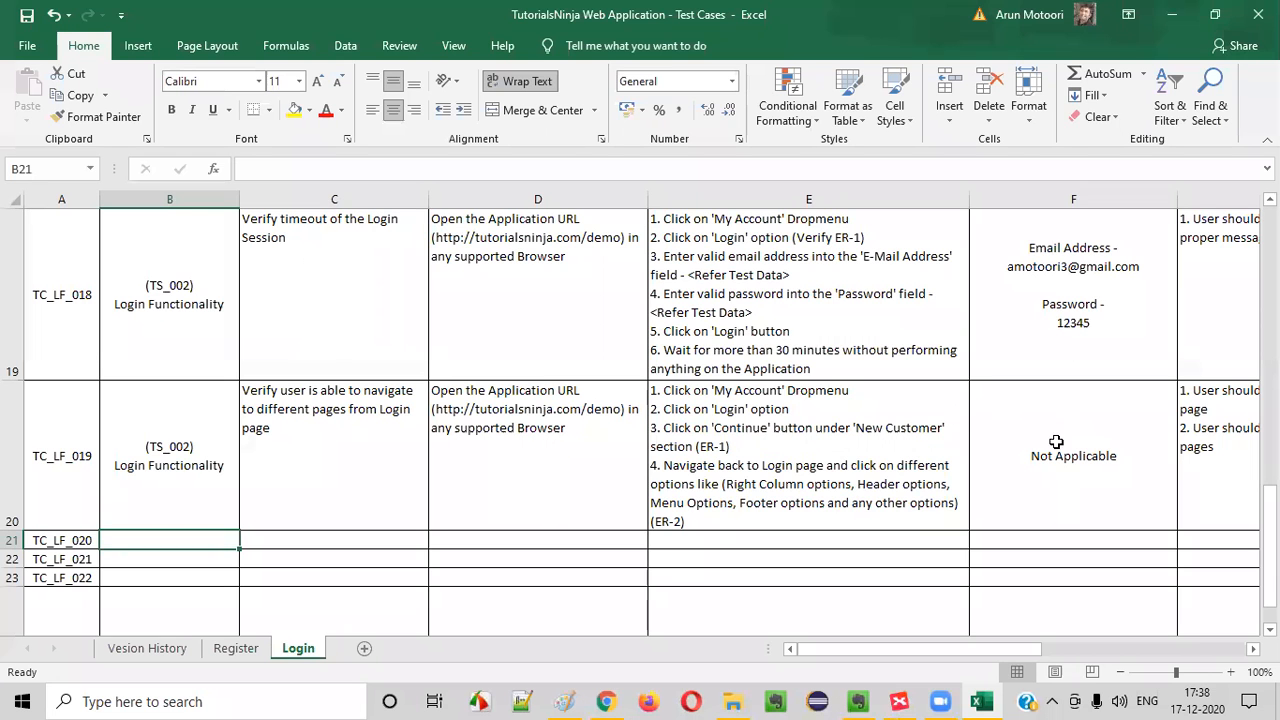
click(606, 701)
click(976, 322)
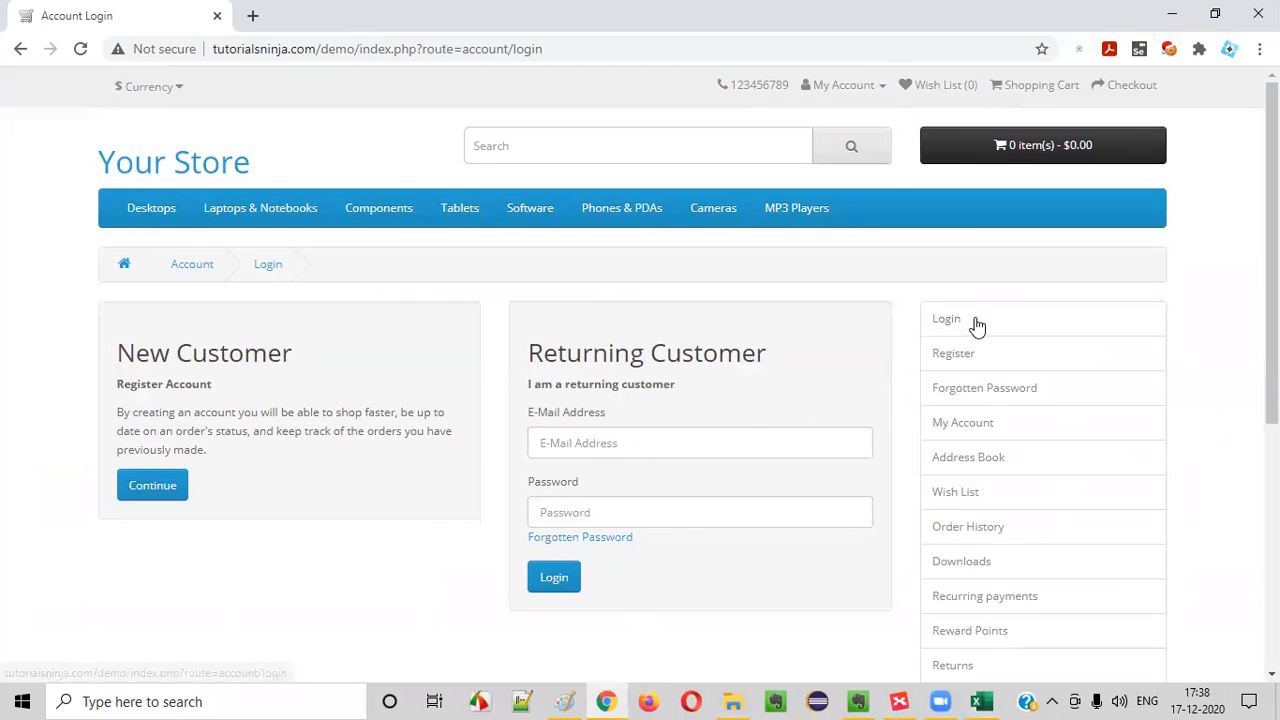
key(alt+Tab)
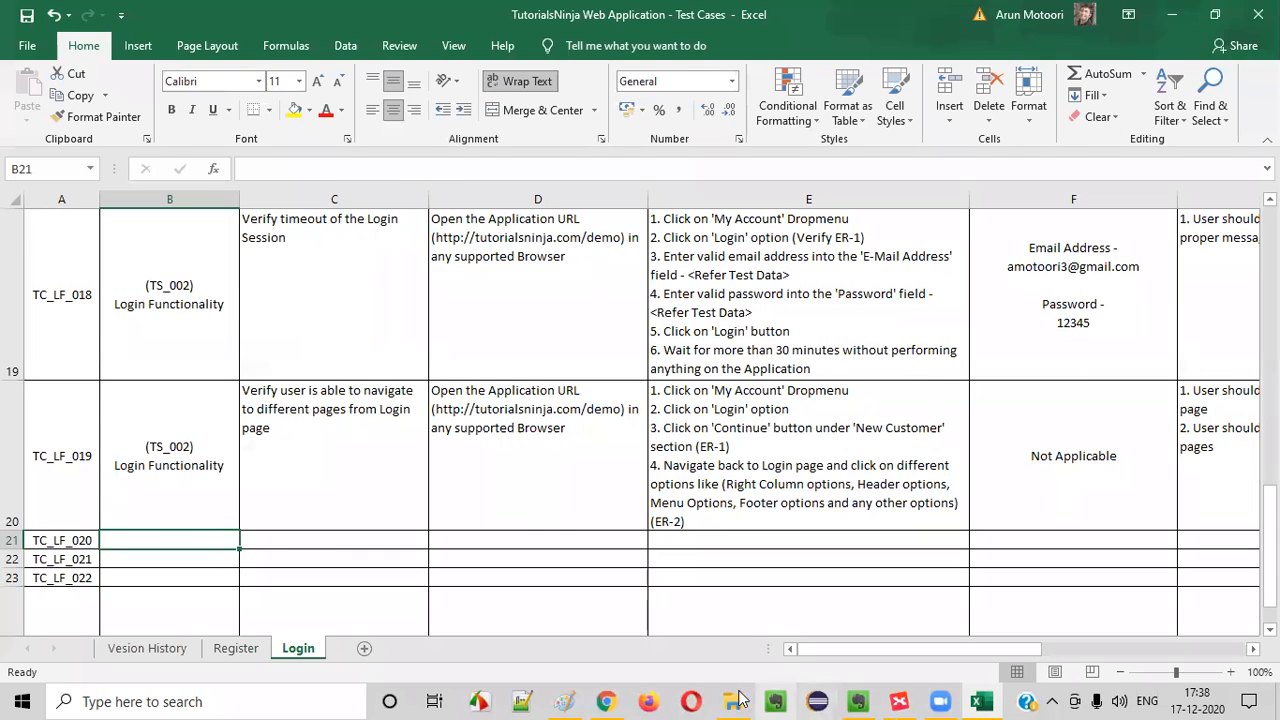
Select "Register Account Page" in XMind, then in Chrome open the store's registration page and follow its login page link
click(899, 701)
click(898, 360)
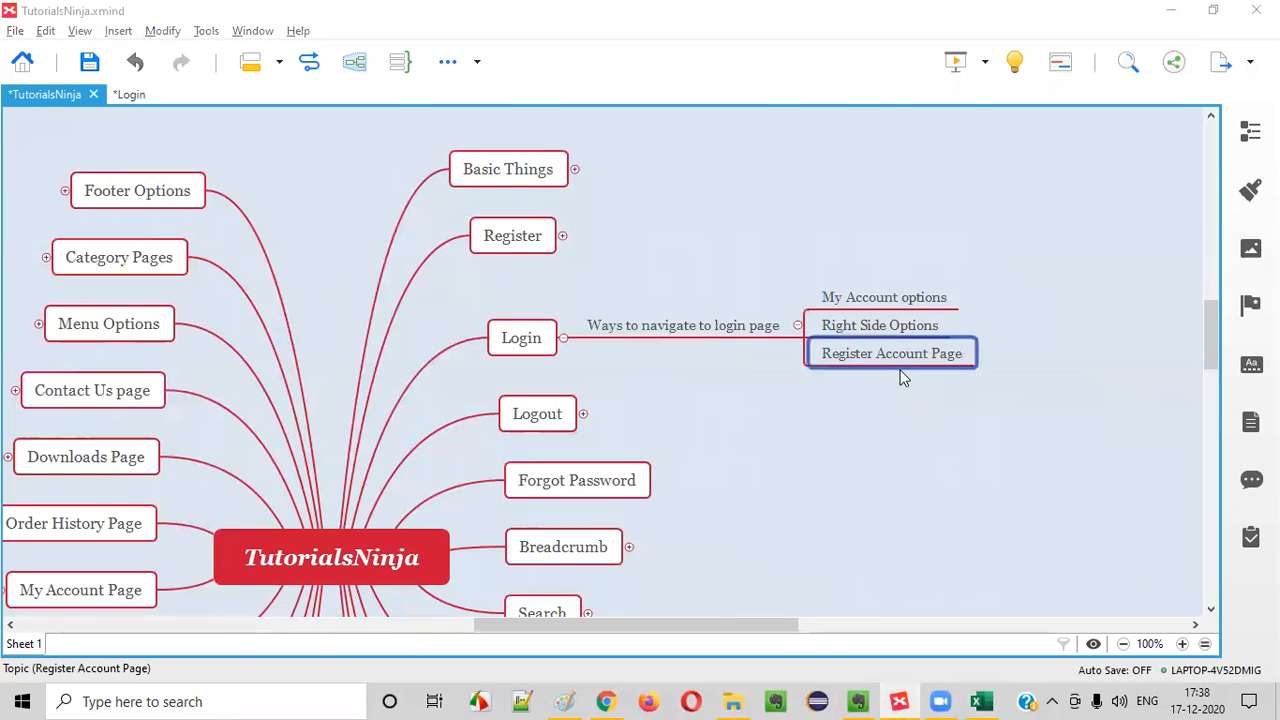
key(alt+Tab)
click(607, 701)
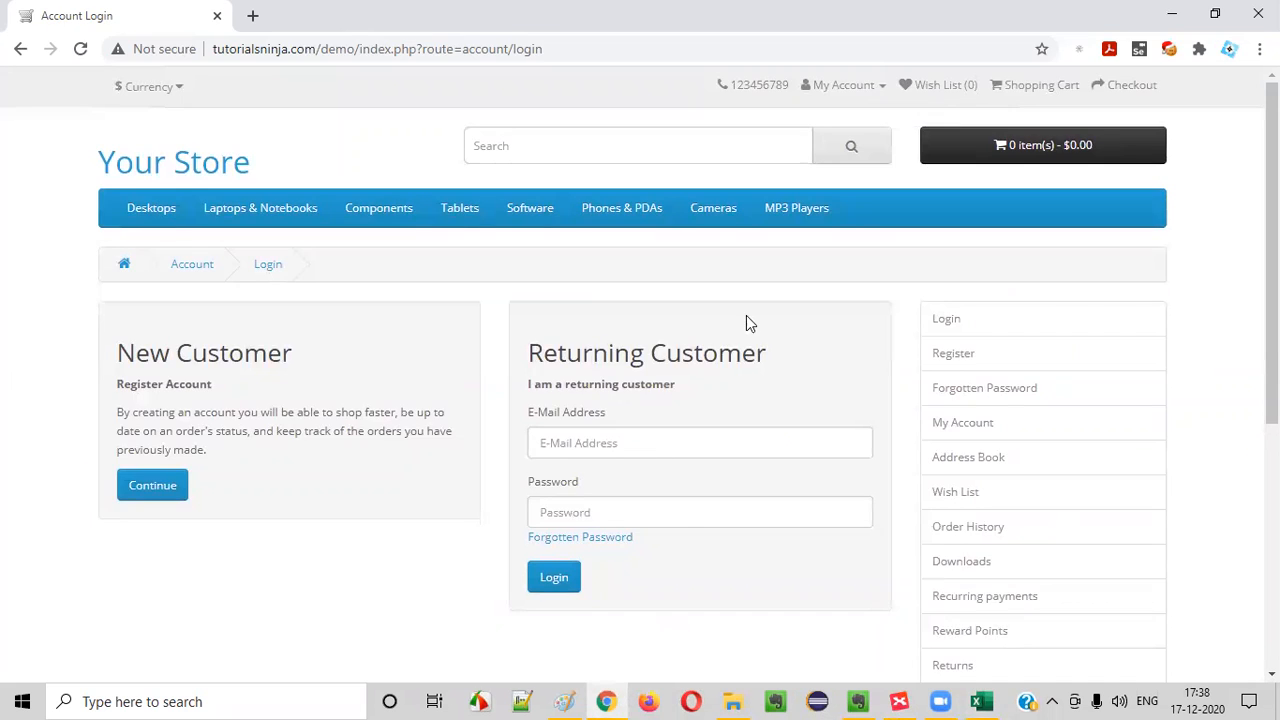
click(826, 89)
click(814, 134)
click(829, 88)
click(814, 115)
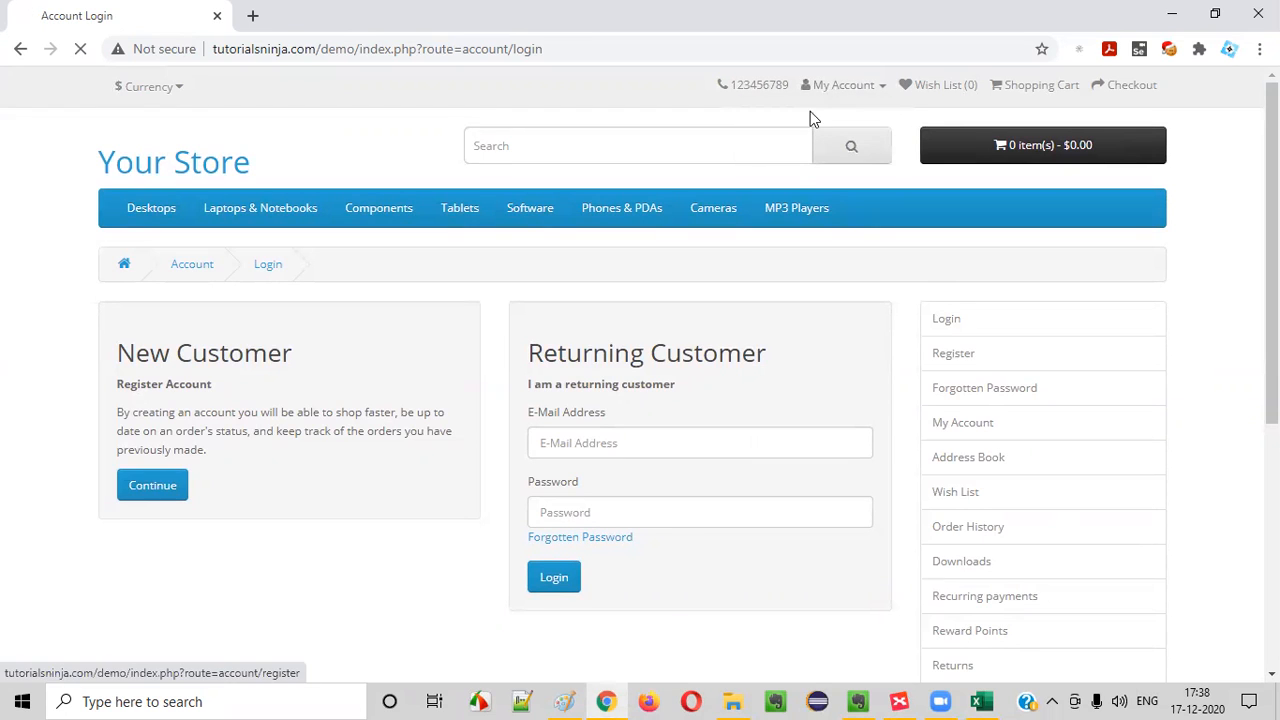
click(424, 376)
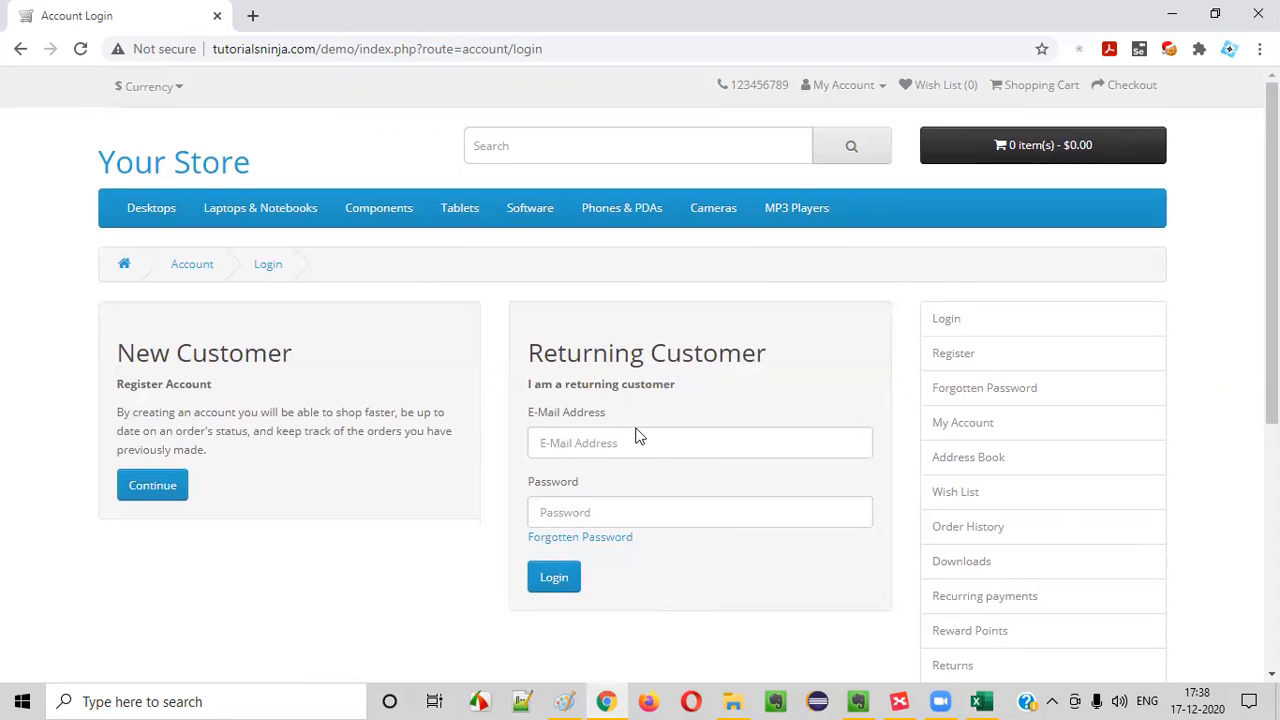
Switch to Excel and copy the "(TS_002) Login Functionality" scenario from TC_LF_019 to TC_LF_020
click(981, 701)
key(ctrl+c)
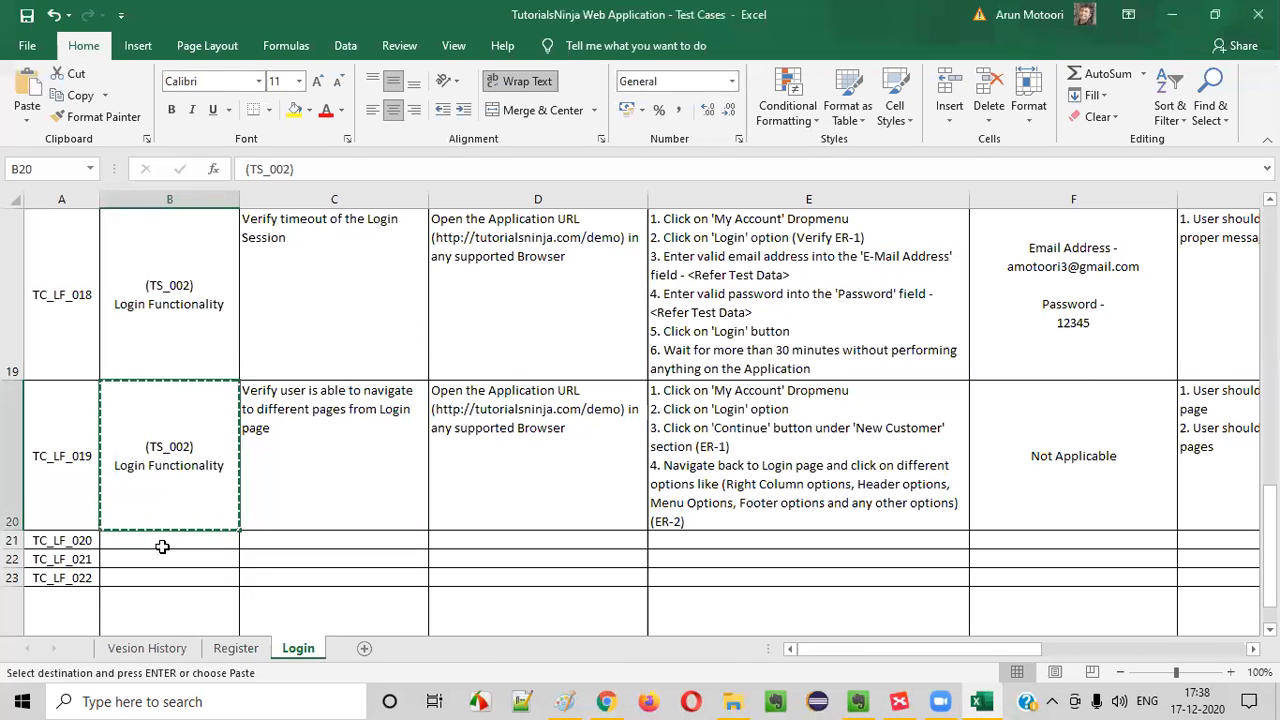
click(160, 543)
key(ctrl+v)
click(305, 558)
click(206, 585)
Enter "Verify the different ways of navigating to the Login page" as the title of TC_LF_020
click(263, 541)
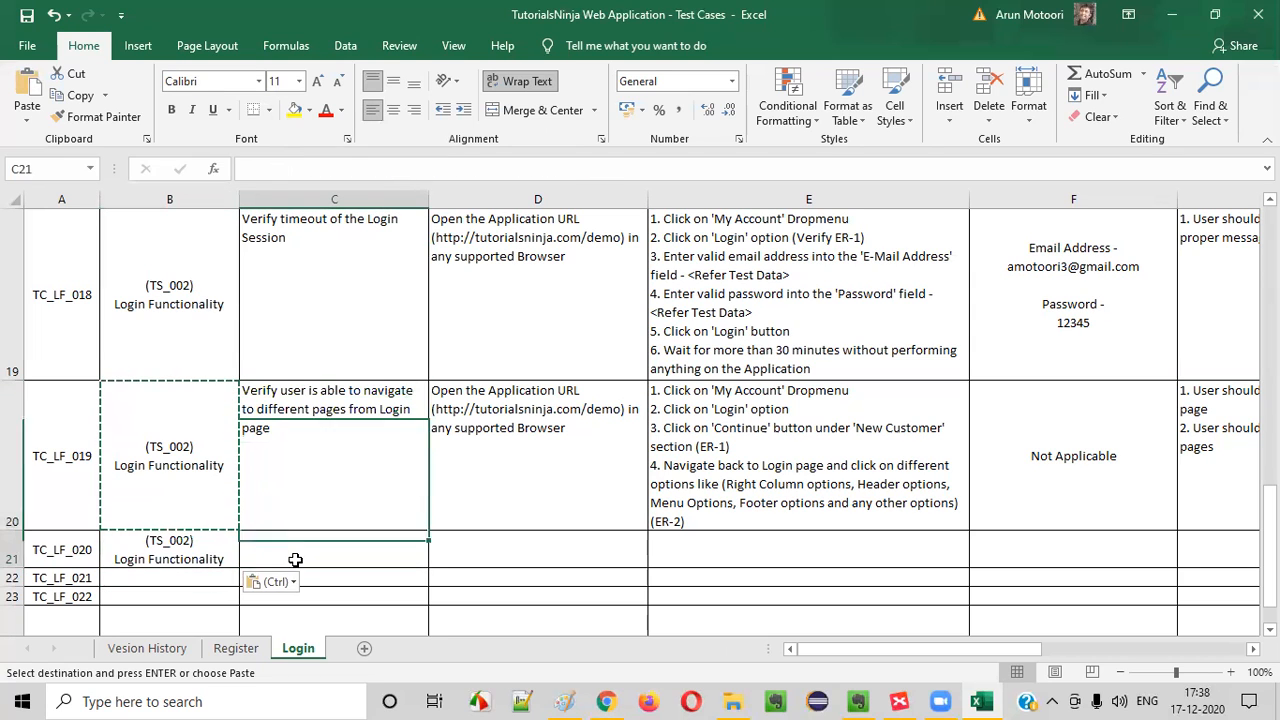
text(Verify user is ablet)
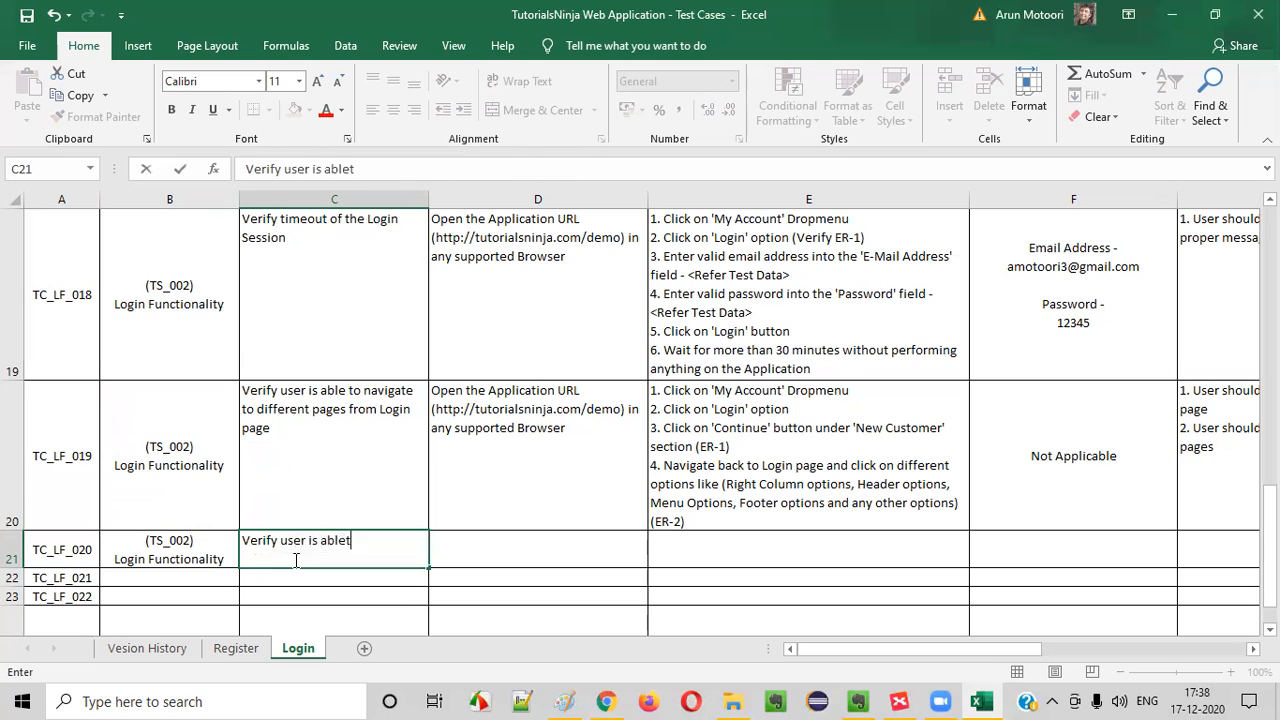
key(BackSpace)
text( to navigate to)
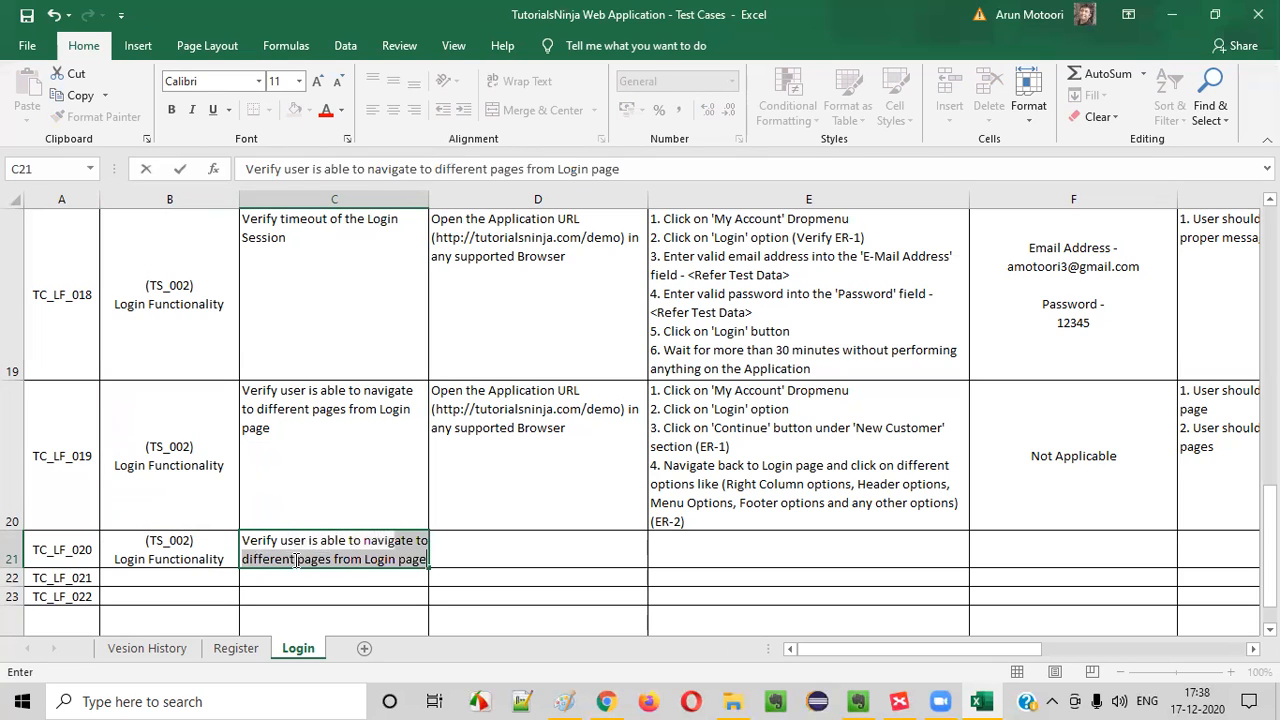
key(BackSpace)
key(BackSpace)
key(BackSpace)
key(BackSpace)
key(BackSpace)
key(BackSpace)
key(BackSpace)
key(BackSpace)
key(BackSpace)
key(BackSpace)
key(BackSpace)
key(BackSpace)
key(BackSpace)
key(BackSpace)
key(BackSpace)
key(BackSpace)
key(BackSpace)
key(BackSpace)
key(BackSpace)
key(BackSpace)
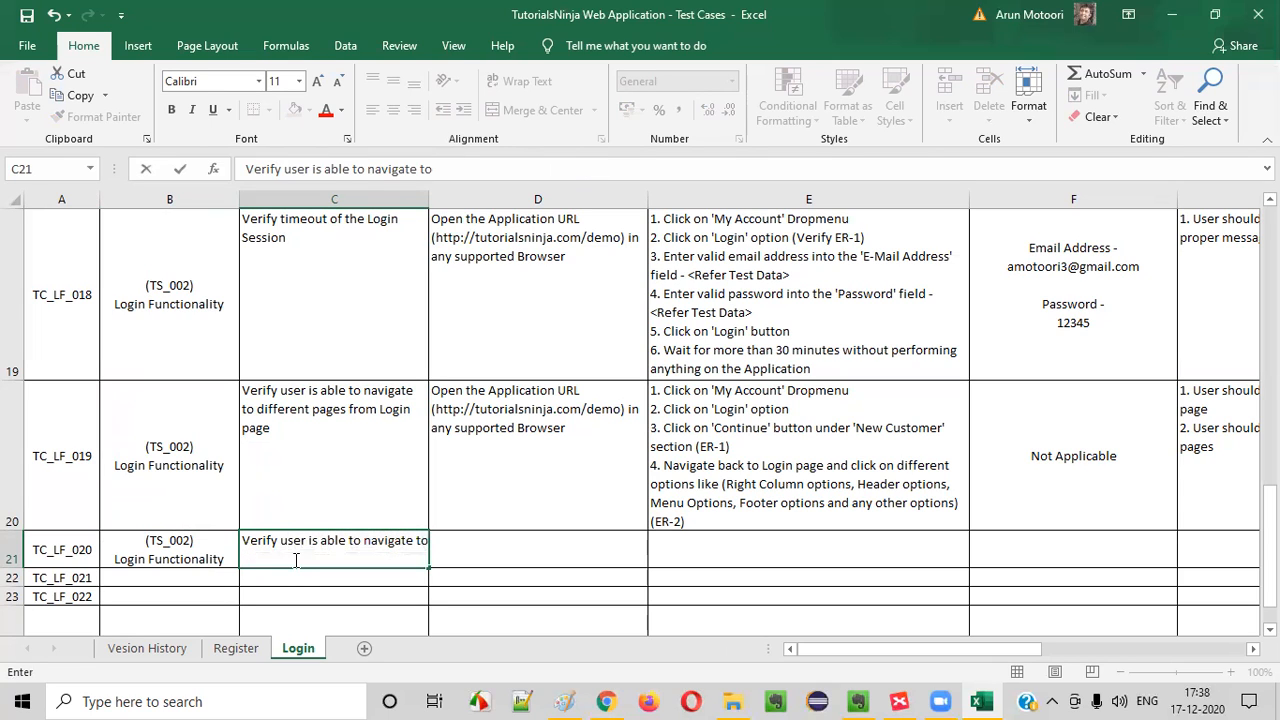
text(the diffe)
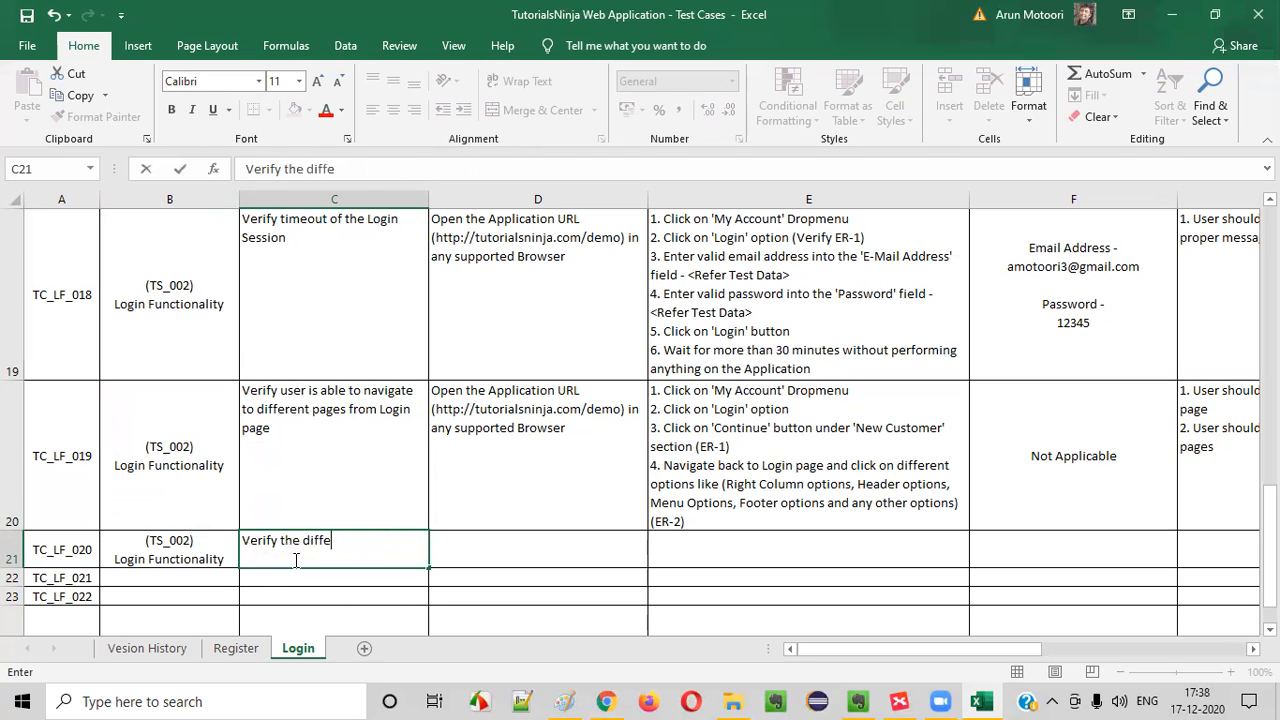
text(rent ways of navi)
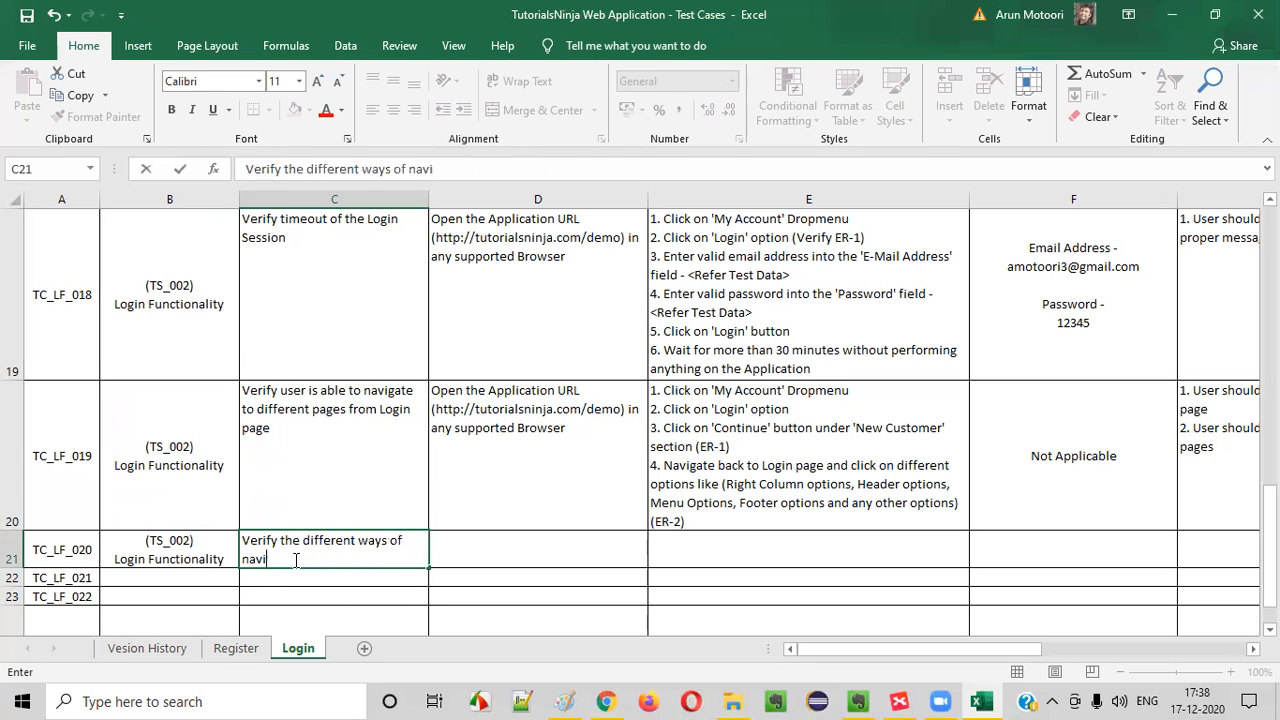
text(gateingo t)
text(he)
key(BackSpace)
key(BackSpace)
key(BackSpace)
key(BackSpace)
key(BackSpace)
key(BackSpace)
text(to the)
key(BackSpace)
key(BackSpace)
text(the Login pag)
Copy the "Open the Application URL" precondition from TC_LF_019 to TC_LF_020
click(517, 478)
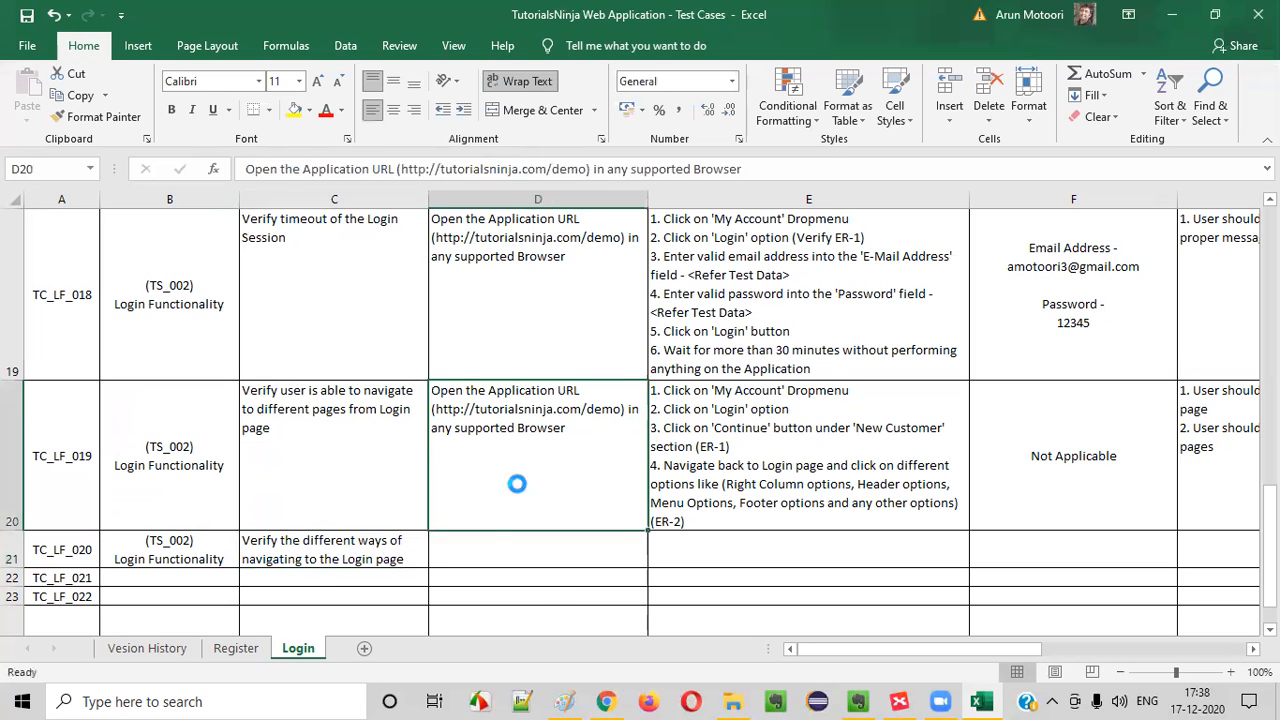
key(ctrl+c)
click(513, 545)
key(ctrl+v)
Begin the test steps of TC_LF_020 with the line "Verify all the below ways of navigating to the Login page:"
double_click(700, 552)
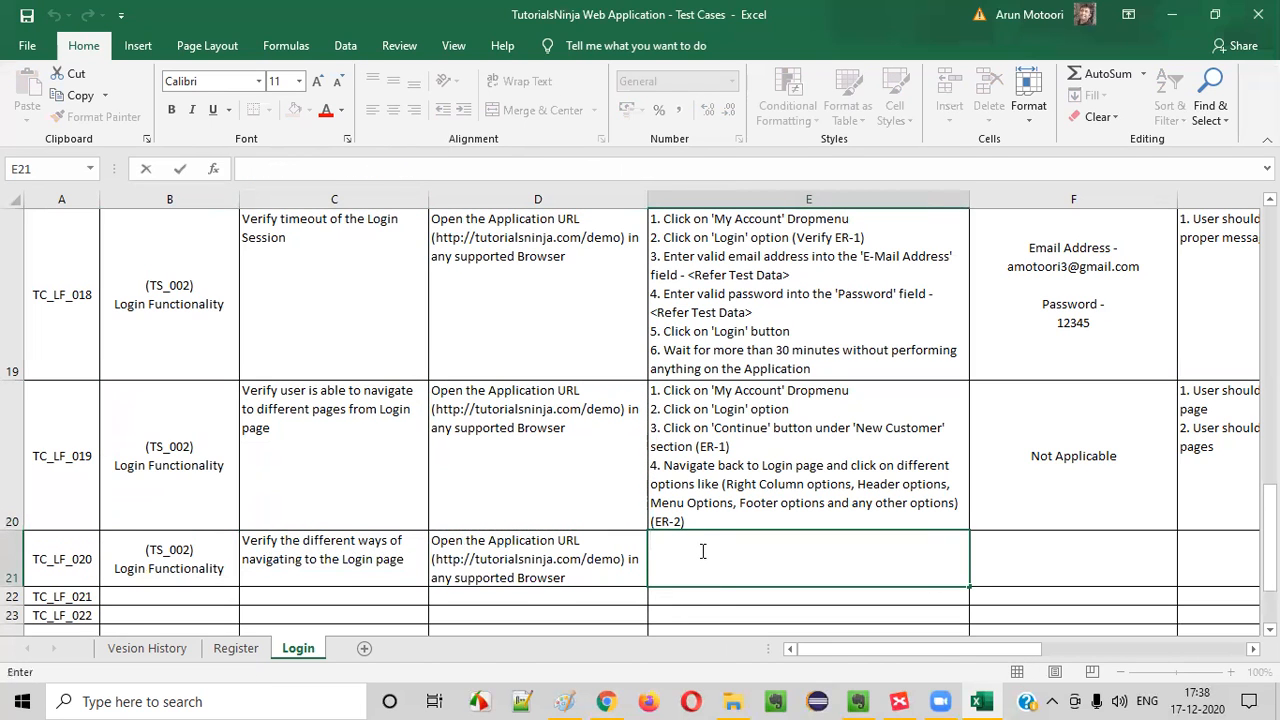
text(Vreif)
key(BackSpace)
key(BackSpace)
key(BackSpace)
key(BackSpace)
text(erify )
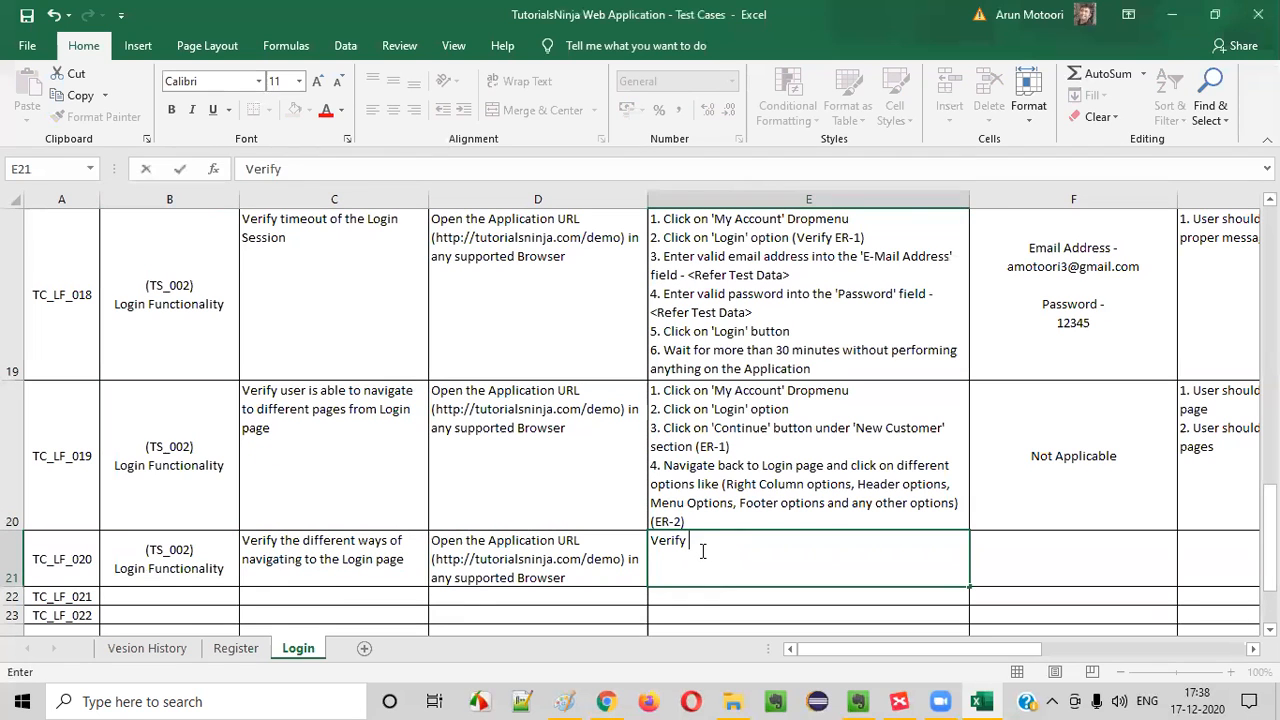
text(all the below wa)
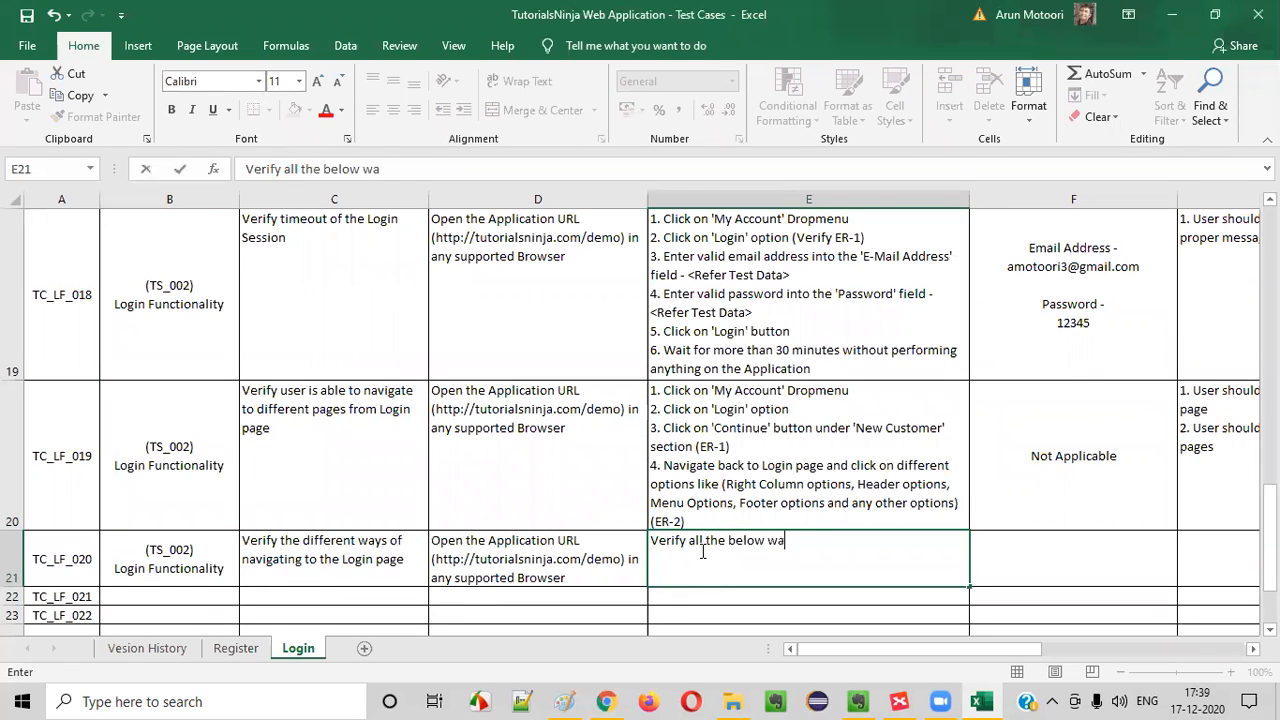
text(ys of navigating oto the Login page)
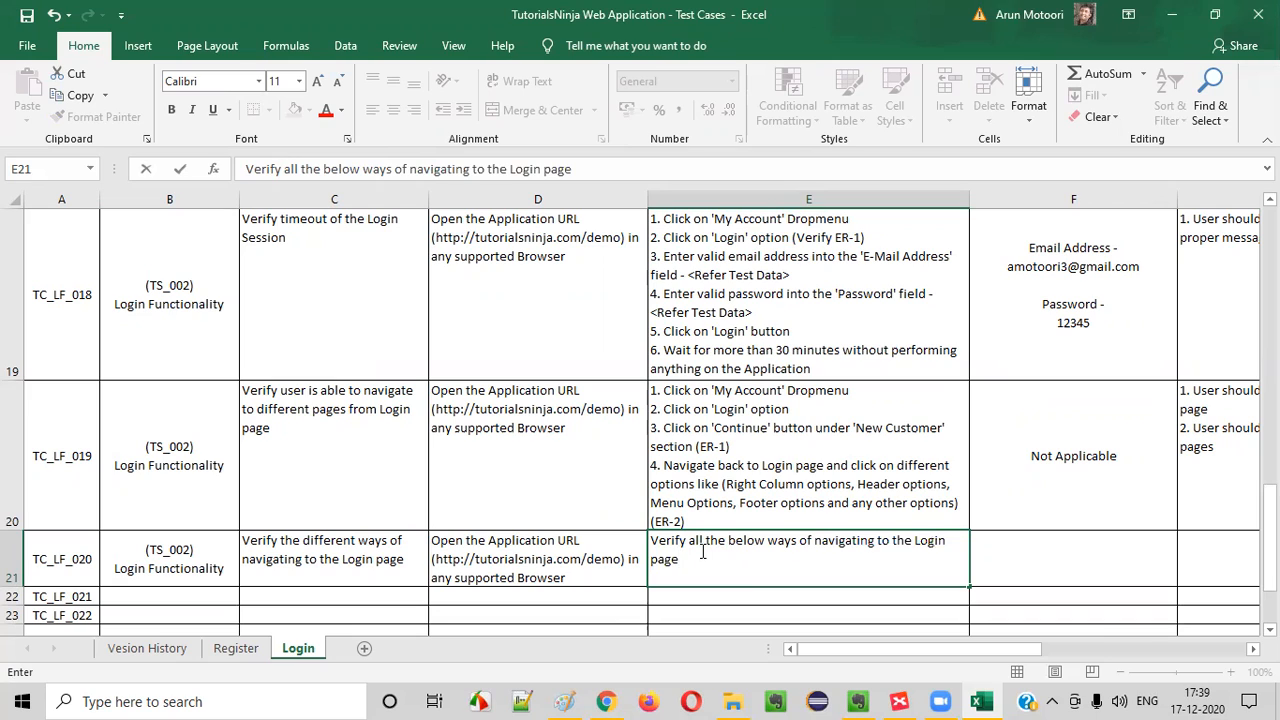
text(:)
key(alt+Return)
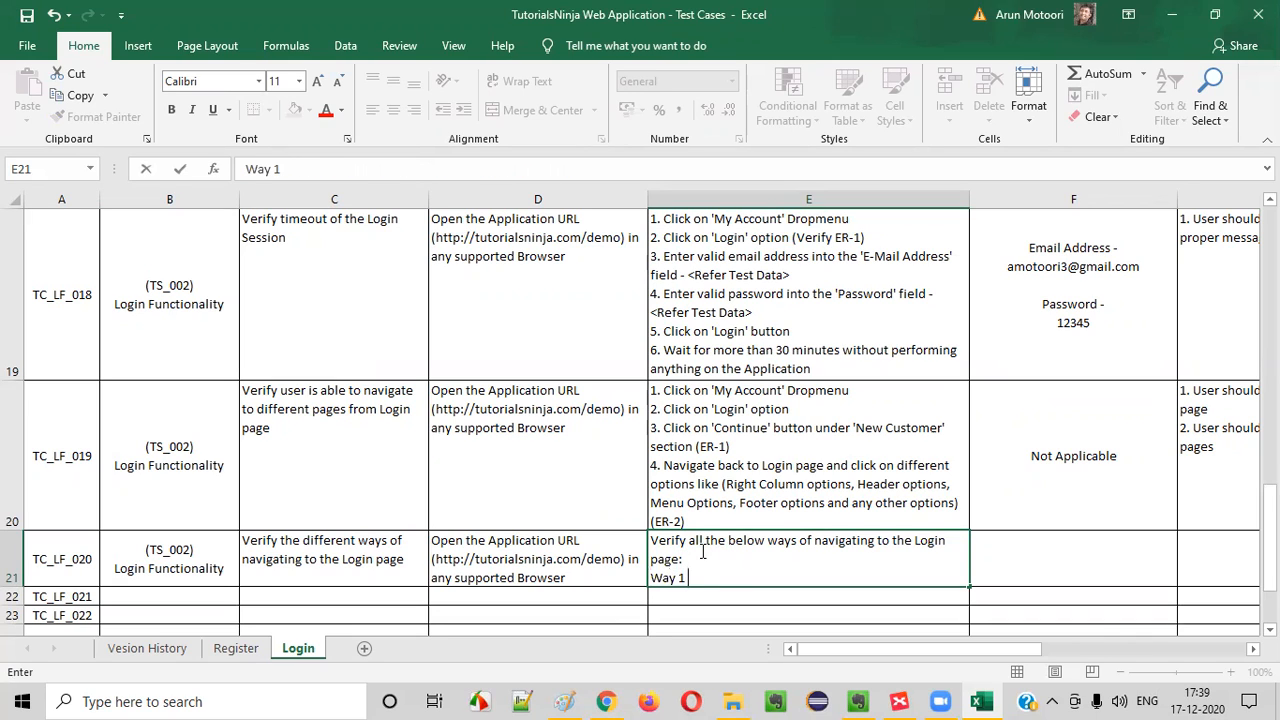
Add the line "Way 1 - Click on 'Login page' link in the 'Register Account' page (ER-1)" to the TC_LF_020 steps
key(alt+Tab)
key(alt+Tab)
text(Way 1 - Click on )
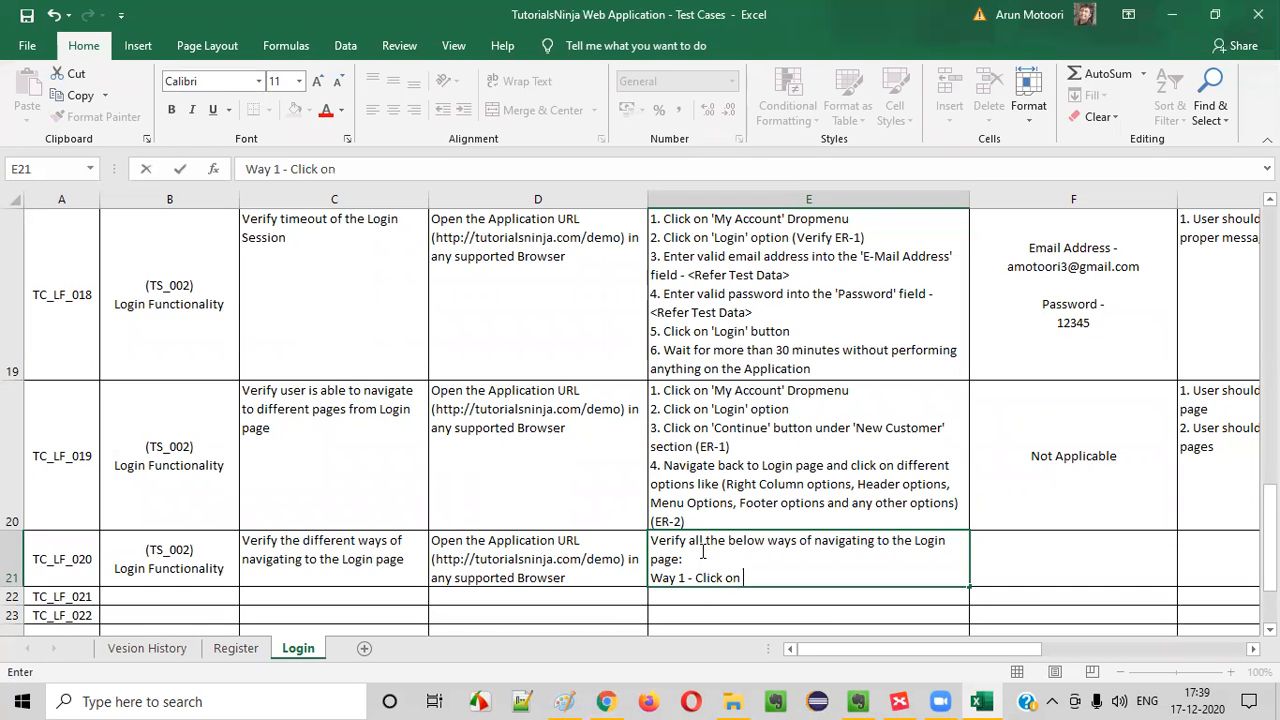
text('Login page' link)
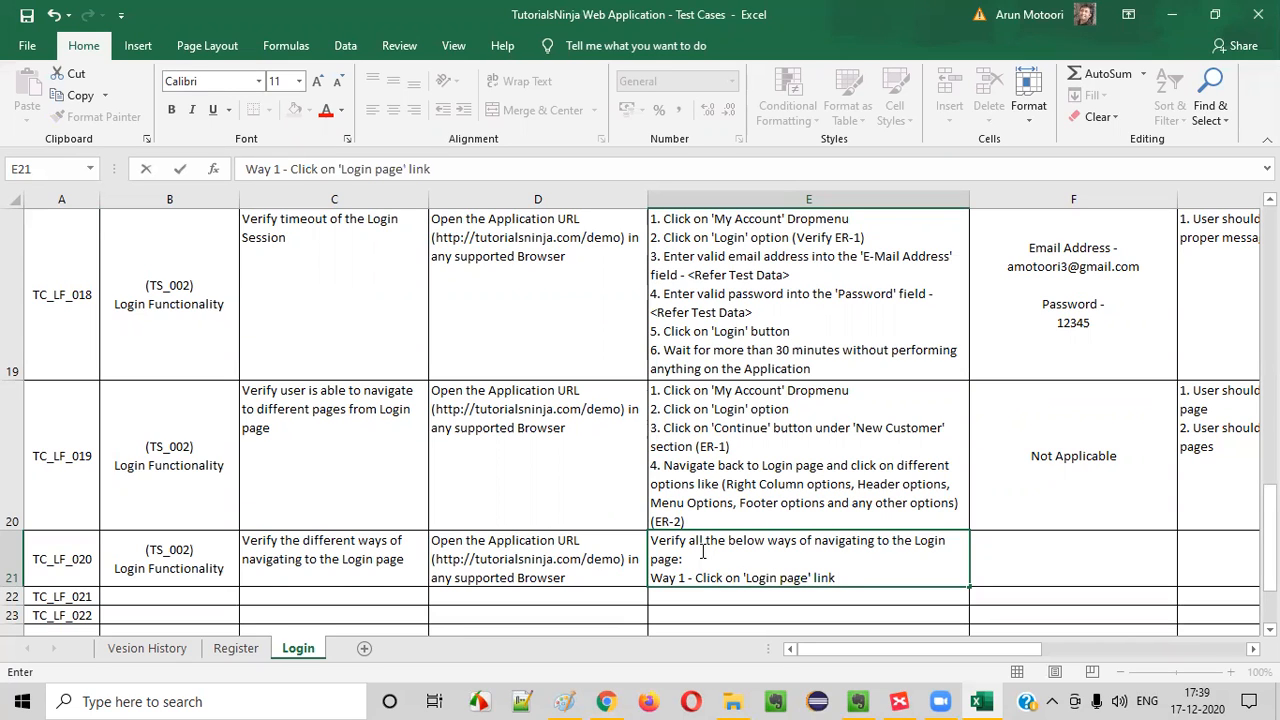
text( on the)
key(BackSpace)
key(BackSpace)
text(EG)
key(BackSpace)
key(BackSpace)
key(BackSpace)
key(BackSpace)
text(Registion )
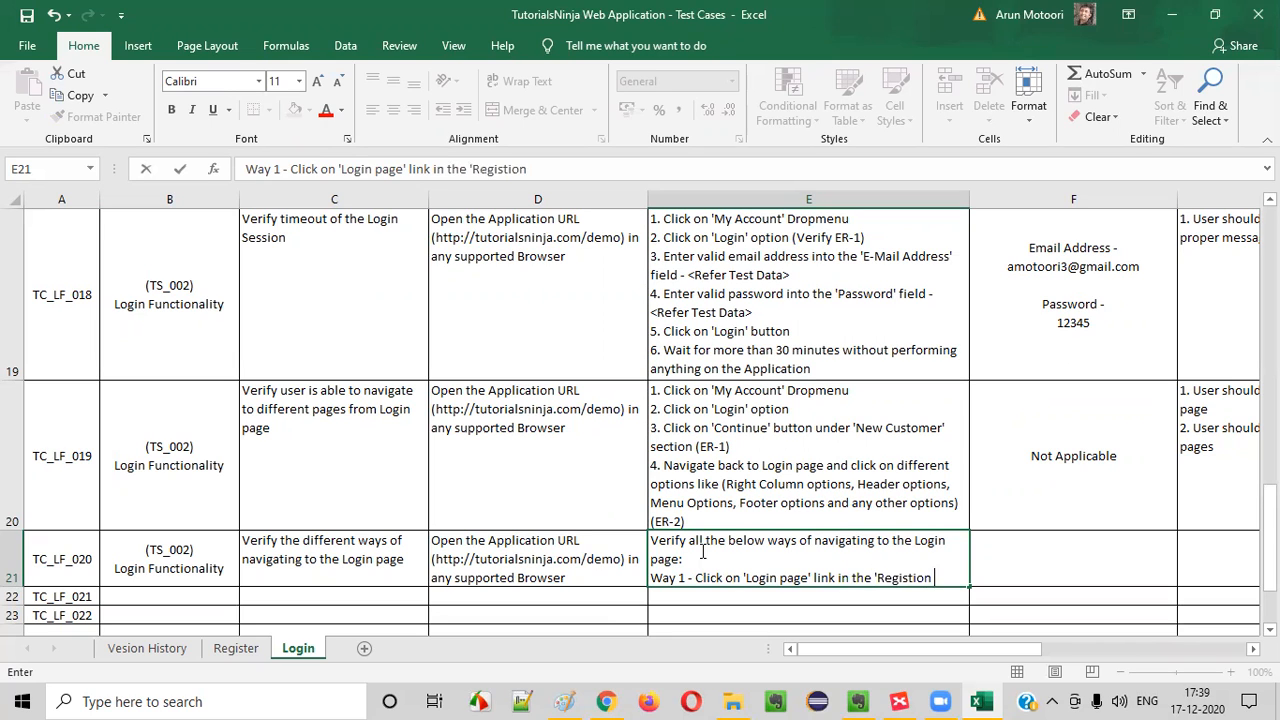
key(BackSpace)
key(BackSpace)
key(BackSpace)
key(BackSpace)
text(er Acc)
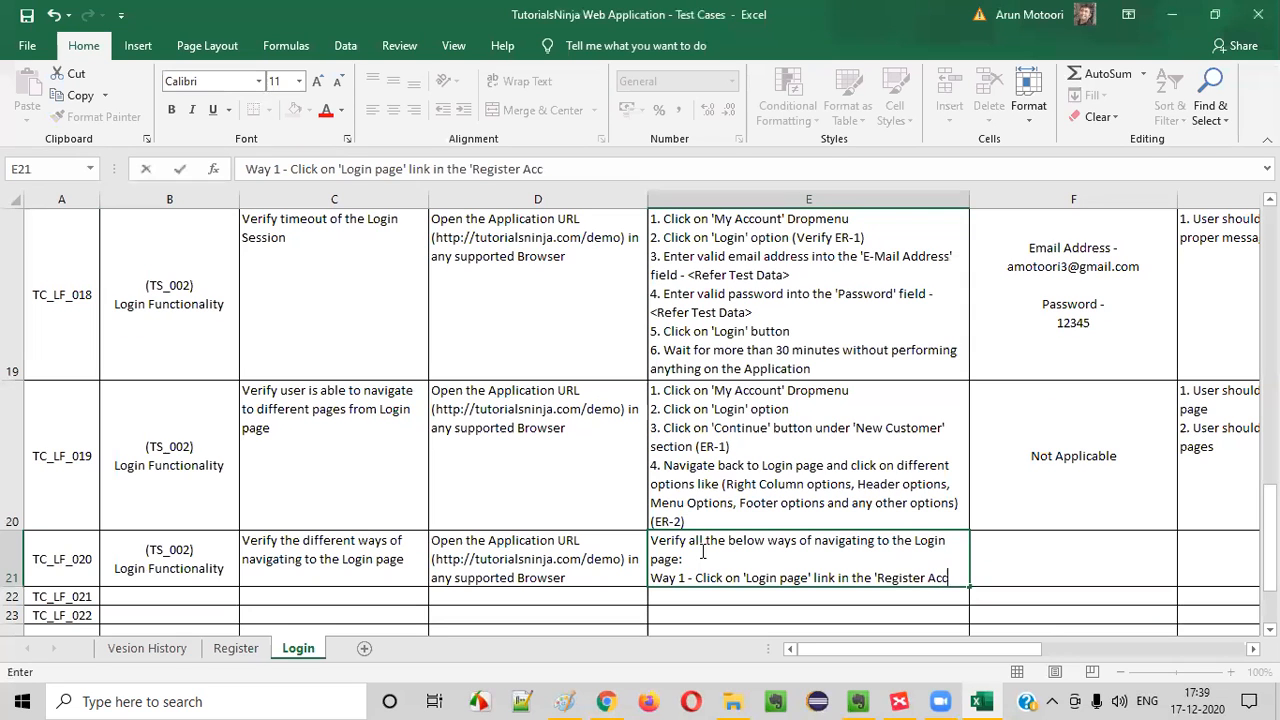
text(ount' page (ER-1)
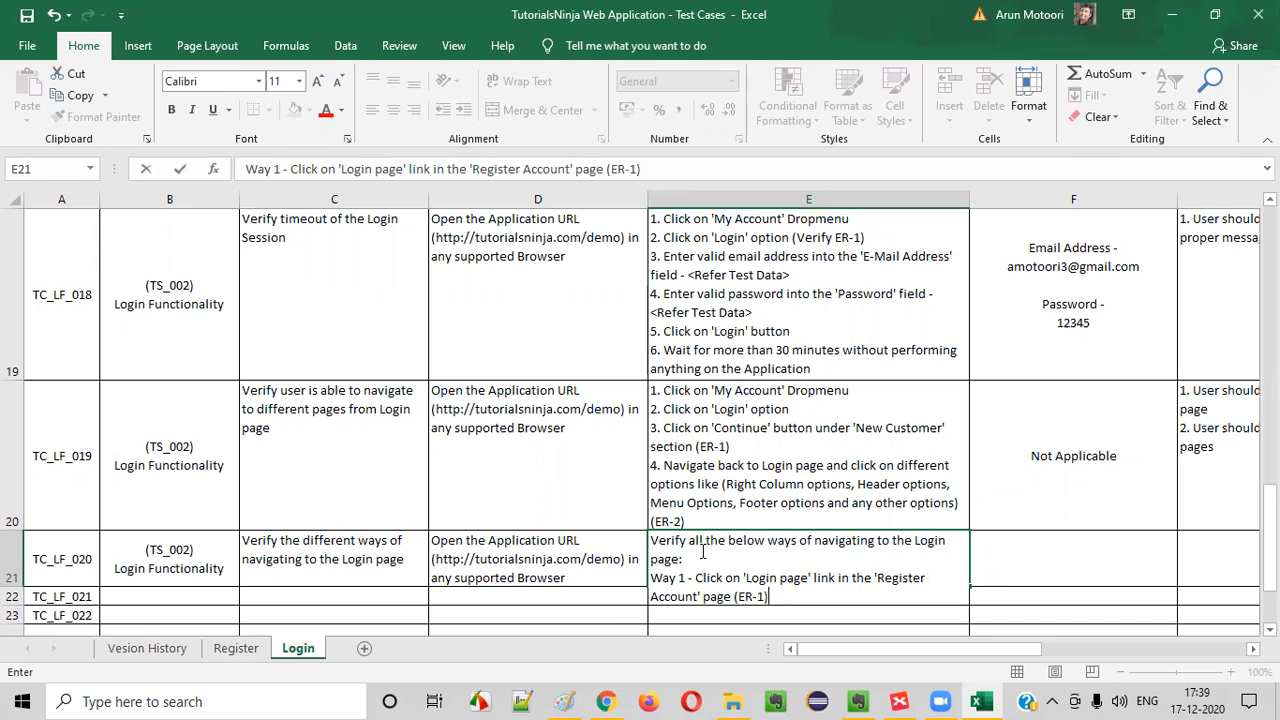
text())
Add the line "Way 2 - Click on 'Login' option from the 'Right Column' options (ER-1)" to the TC_LF_020 steps
key(alt+Return)
text(way 2 - Click on)
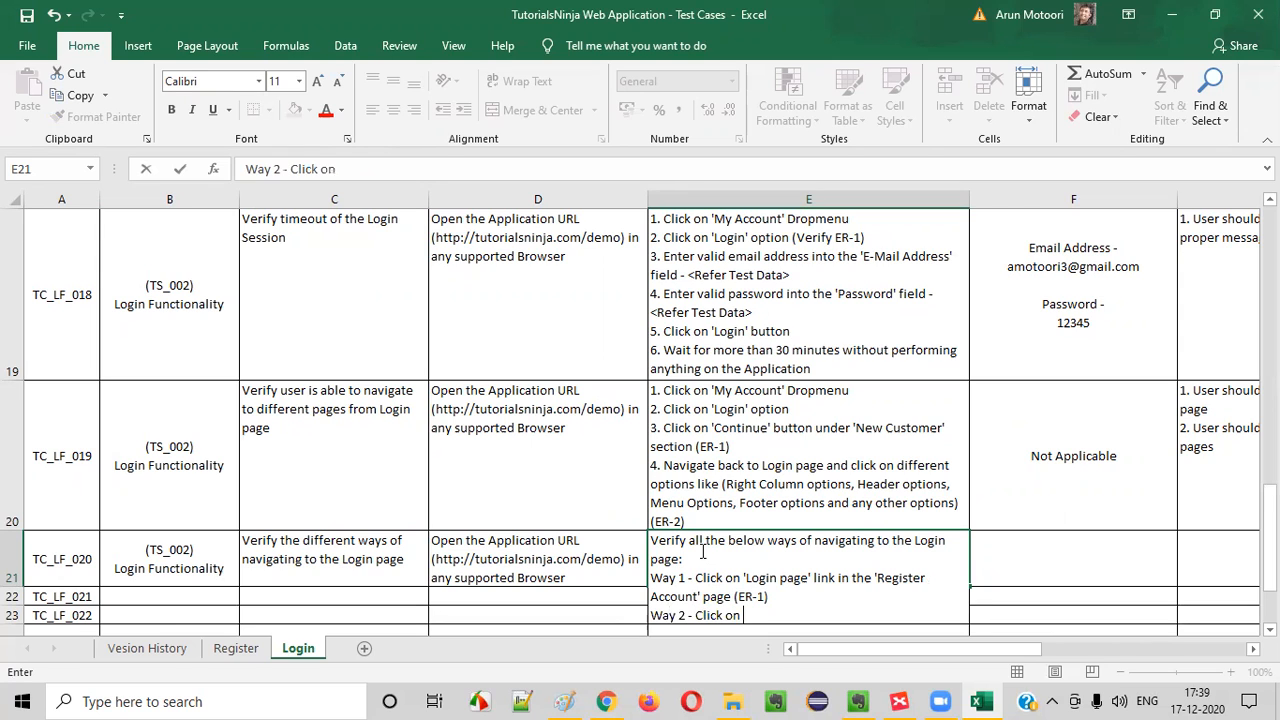
key(alt+Tab)
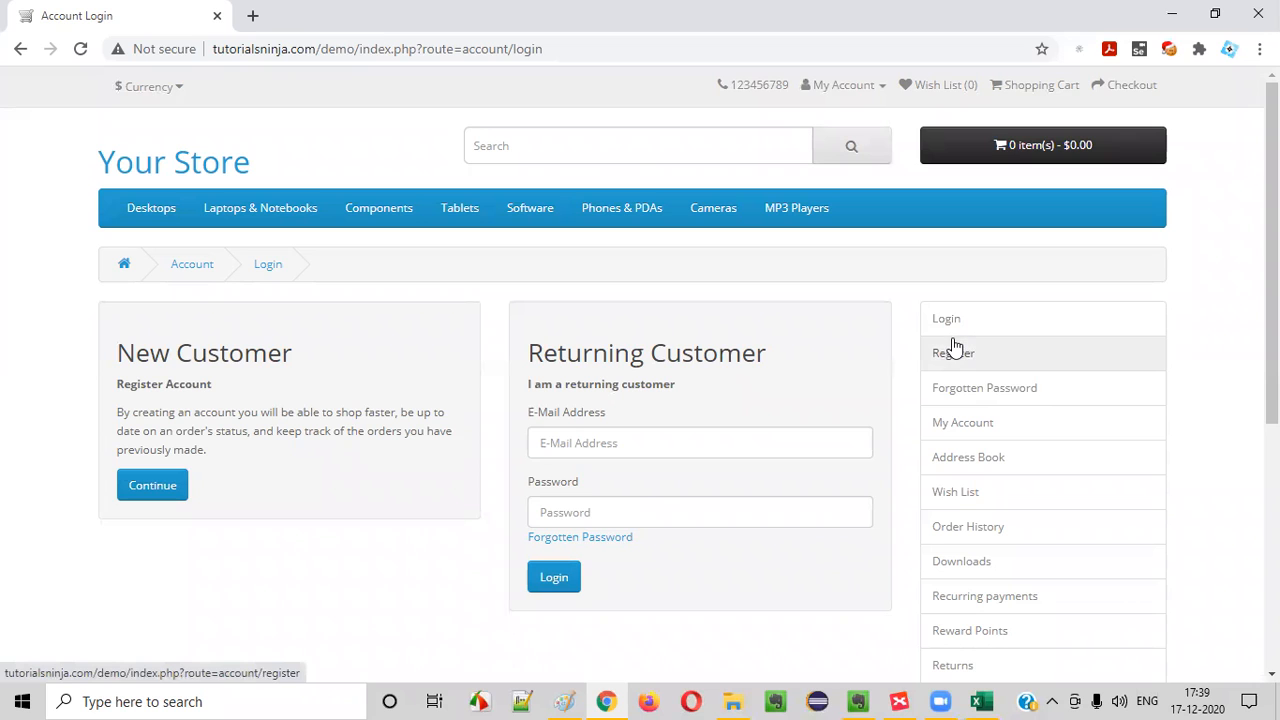
key(alt+Tab)
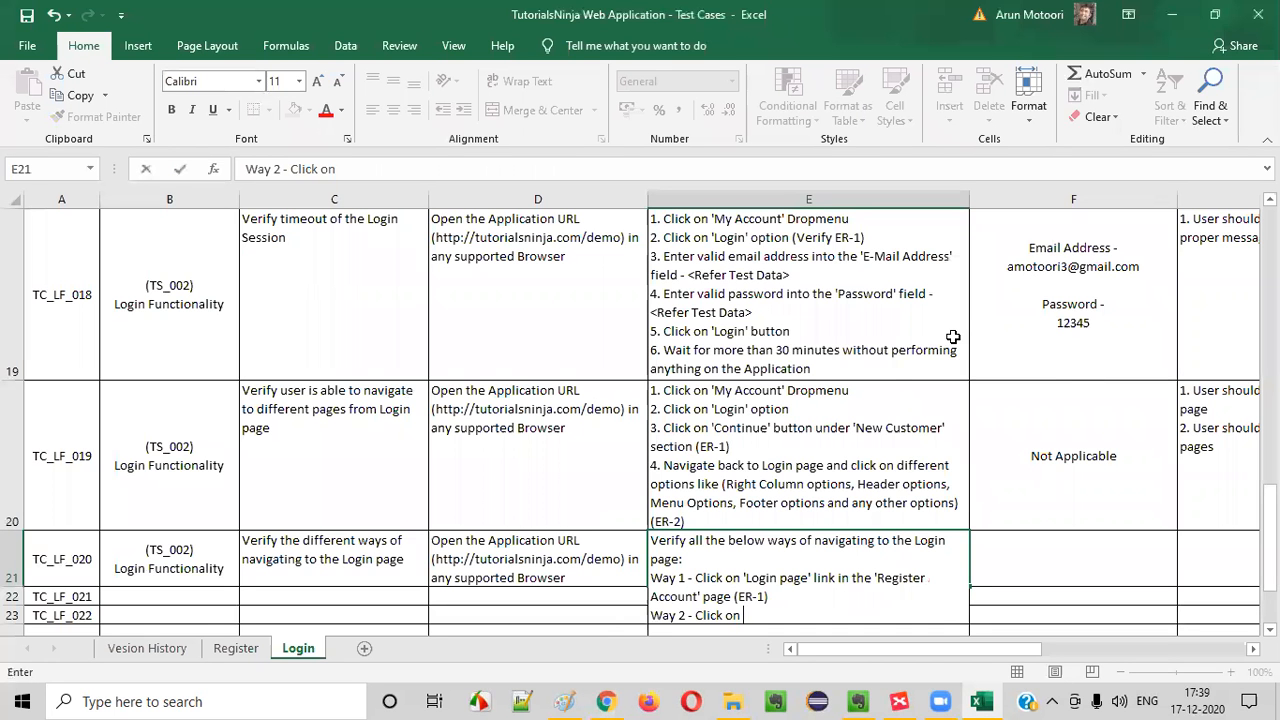
text(ogin' option f)
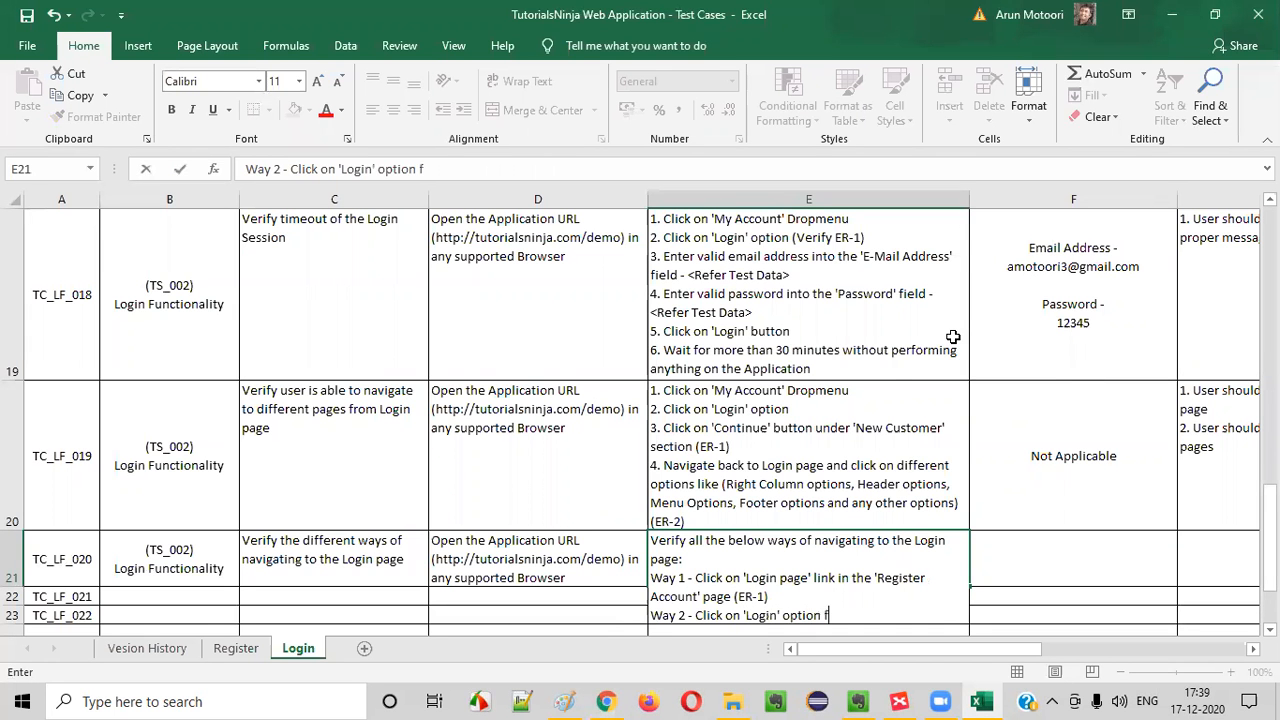
text(rom the 'Rig)
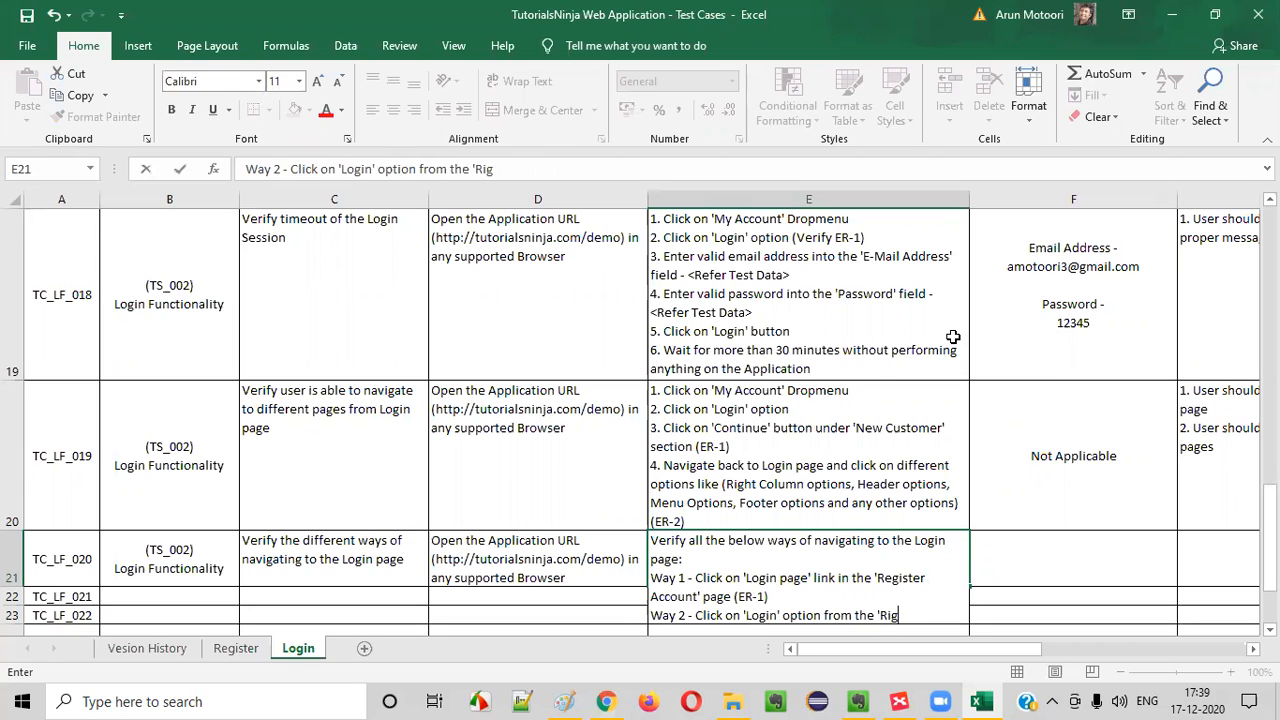
text(ht Column)
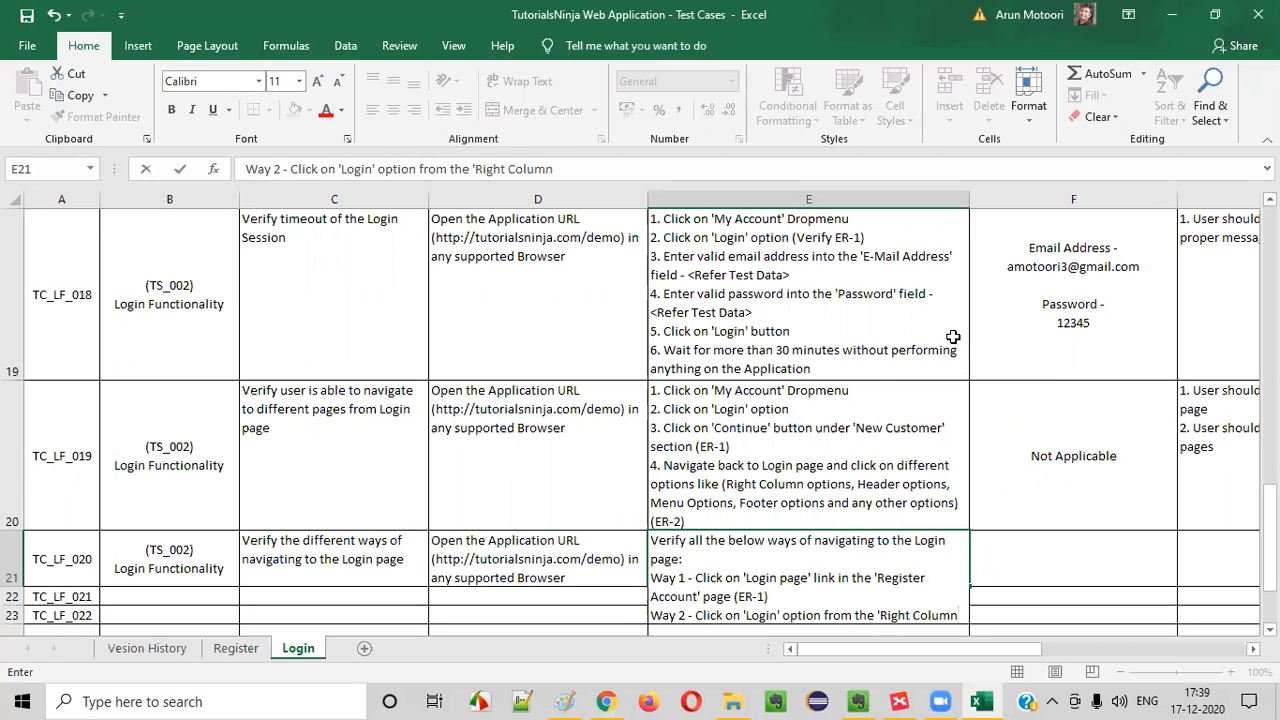
text(' options)
key(alt+Tab)
click(946, 318)
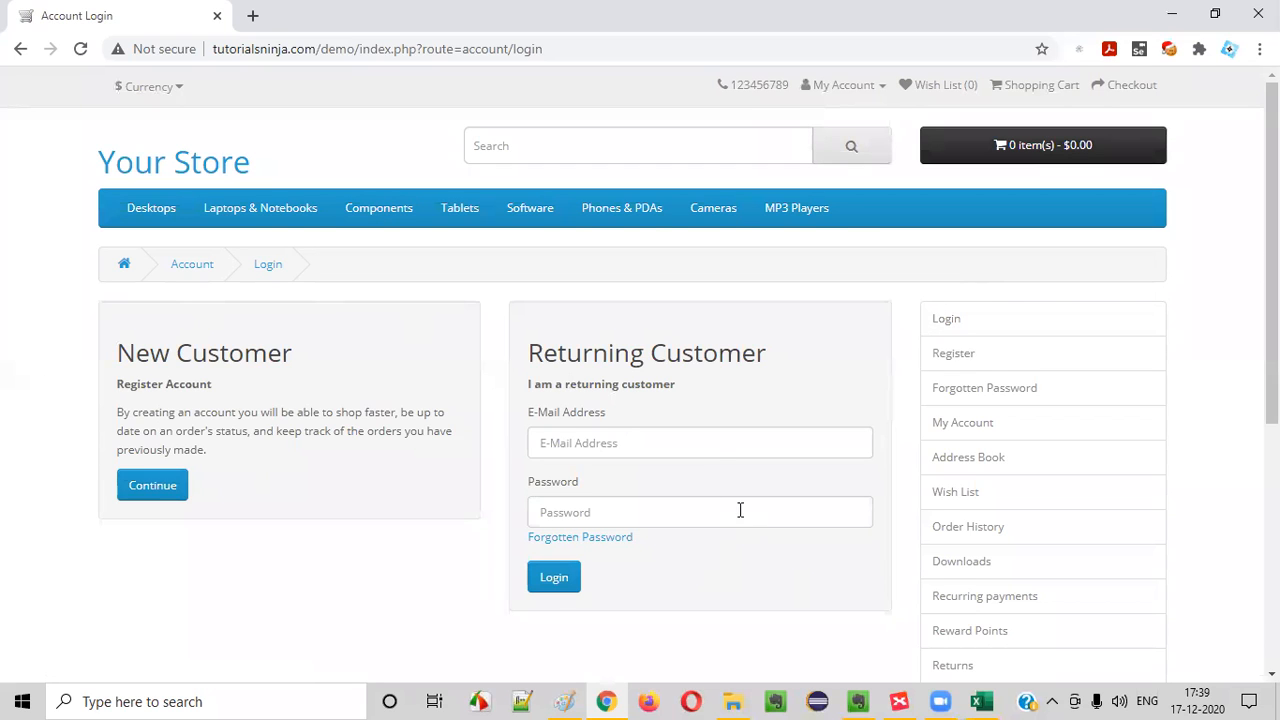
key(alt+Tab)
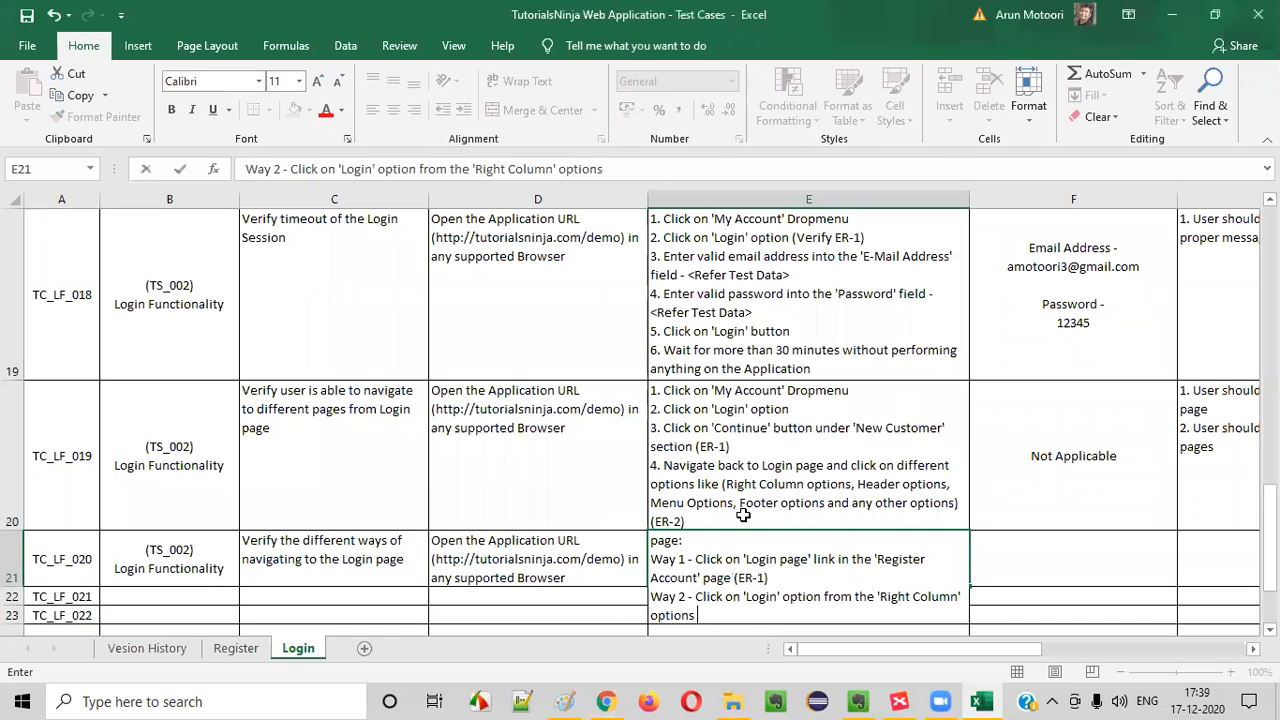
text((ER-1))
Begin the third line of ways in the TC_LF_020 steps with "Way 3 - Select 'Login' option"
key(alt+Return)
text(wA)
key(BackSpace)
key(BackSpace)
text(Way)
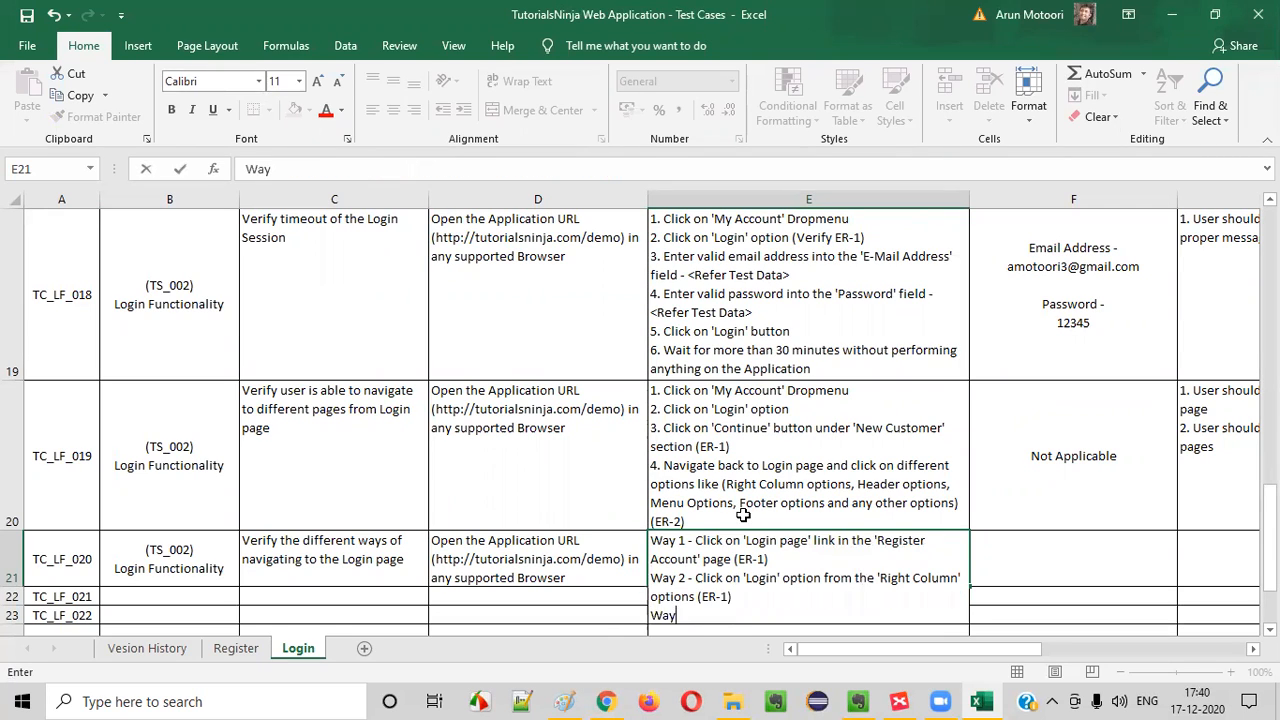
text( 3 - Click on)
key(alt+Tab)
click(850, 85)
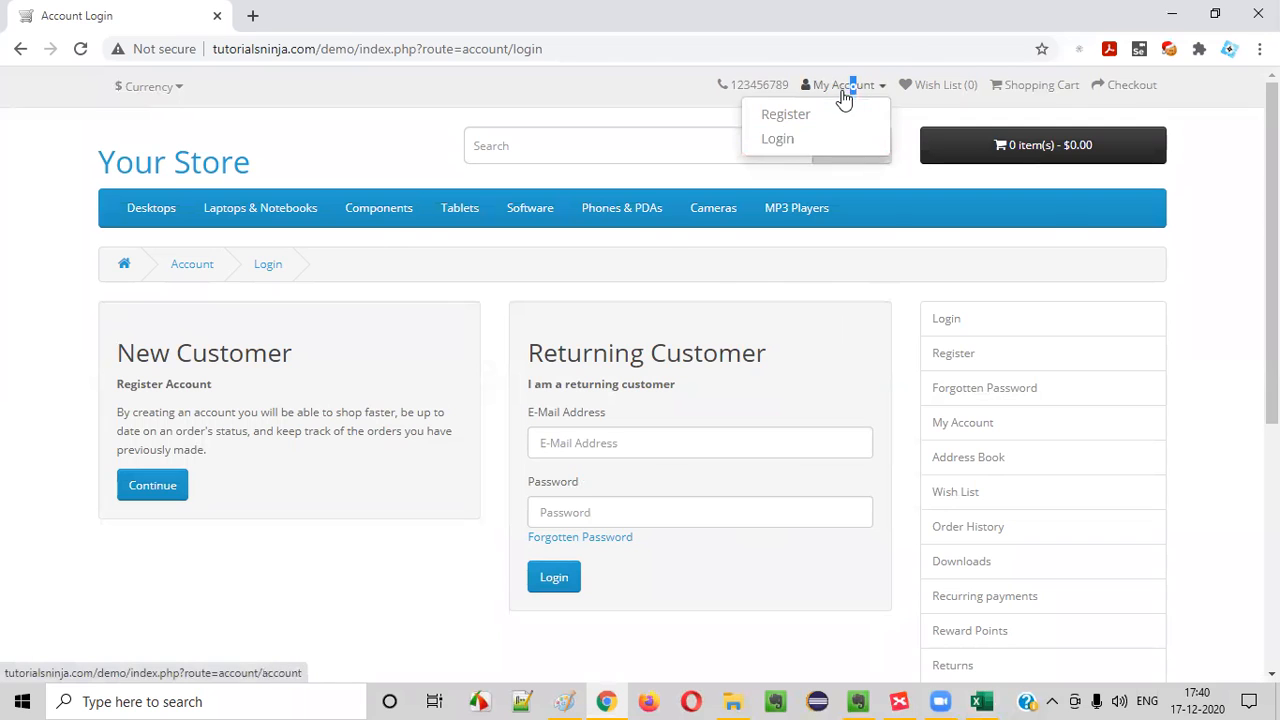
key(alt+Tab)
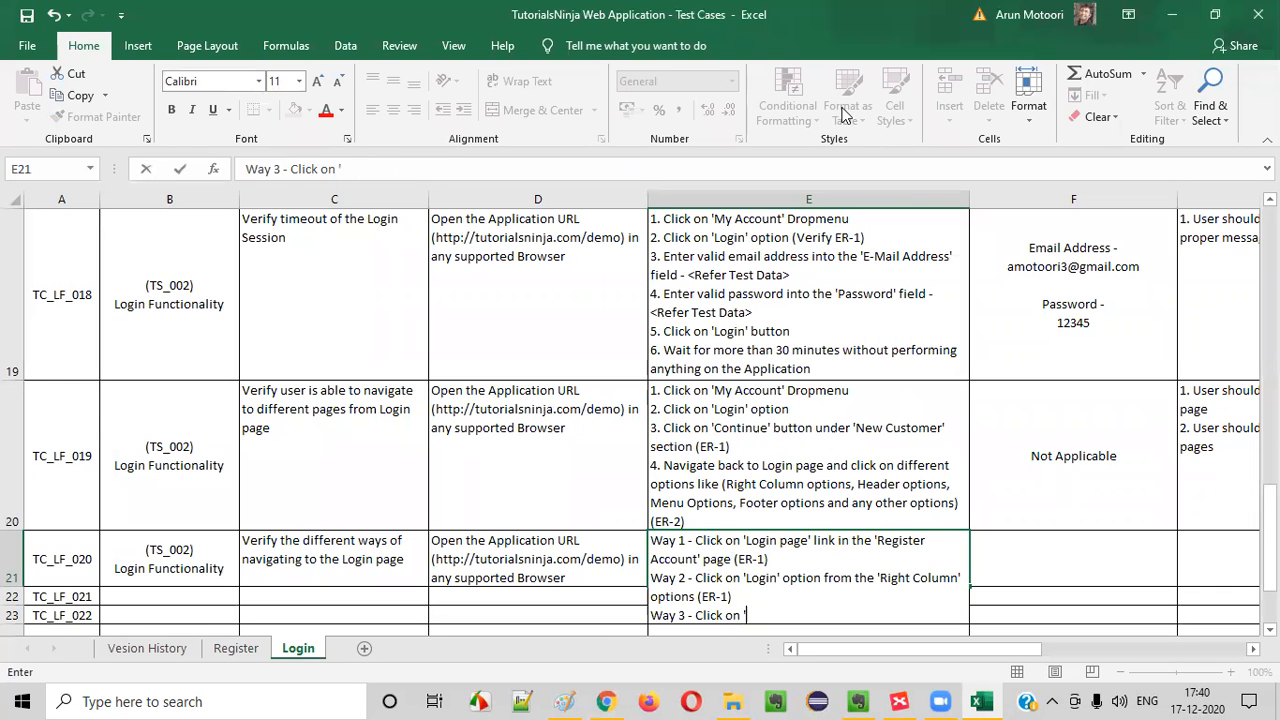
key(BackSpace)
key(BackSpace)
key(BackSpace)
key(BackSpace)
key(BackSpace)
key(BackSpace)
text(Seldect)
key(BackSpace)
key(BackSpace)
key(BackSpace)
key(BackSpace)
text(ect 'Login' otion)
key(BackSpace)
key(BackSpace)
key(BackSpace)
key(BackSpace)
text(ption)
Complete the Way 3 line of TC_LF_020 with "from the 'My Account' Dropmenu" and commit the cell
key(alt+Tab)
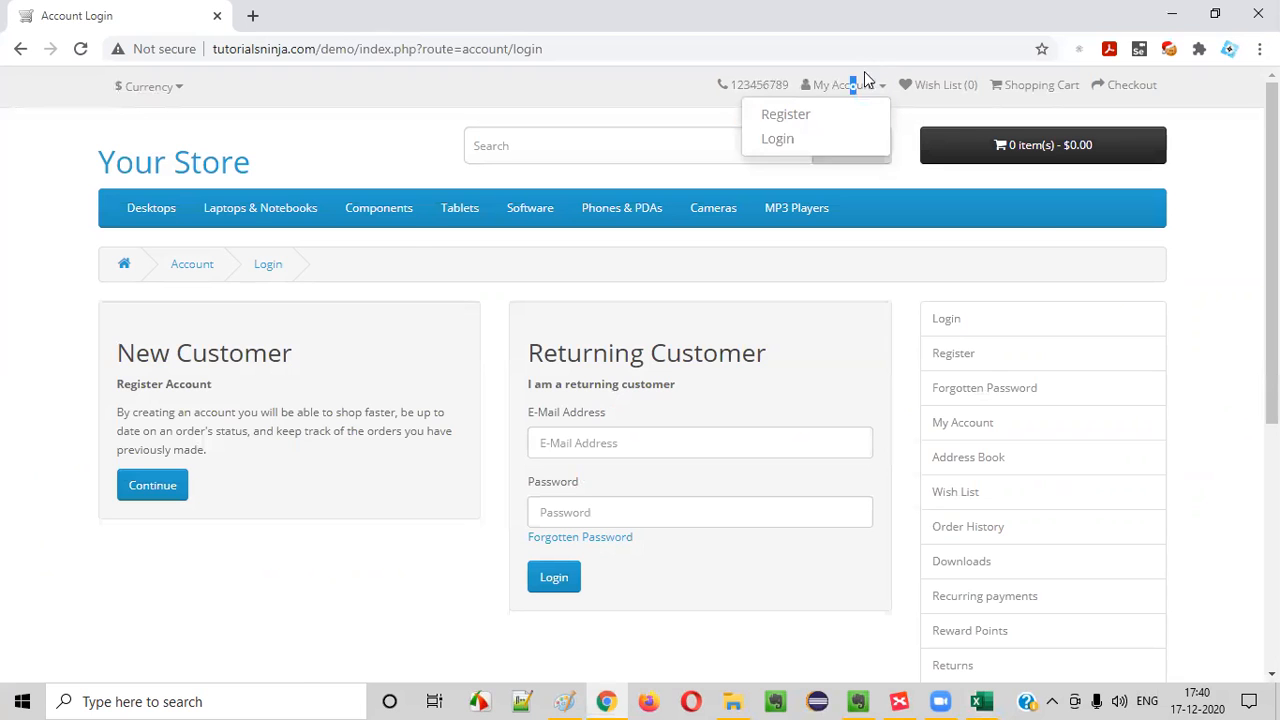
key(alt+Tab)
text(from the ')
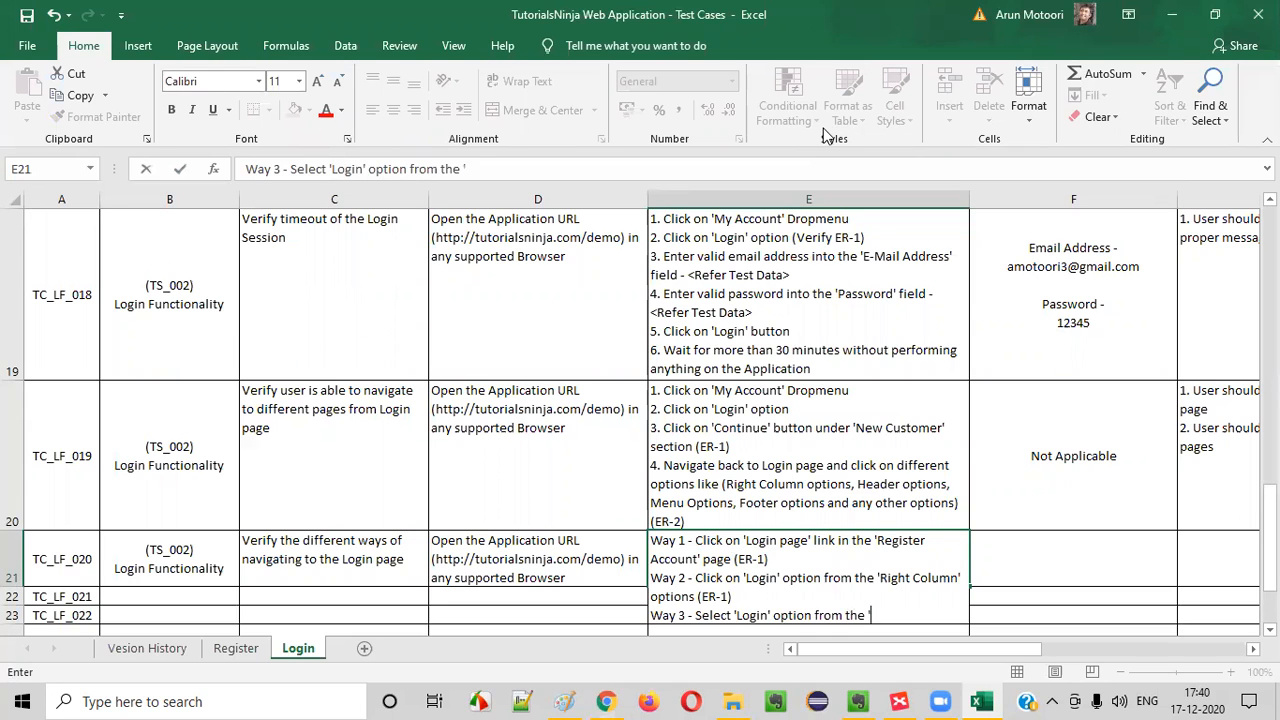
key(alt+Tab)
key(alt+Tab)
text(My Account')
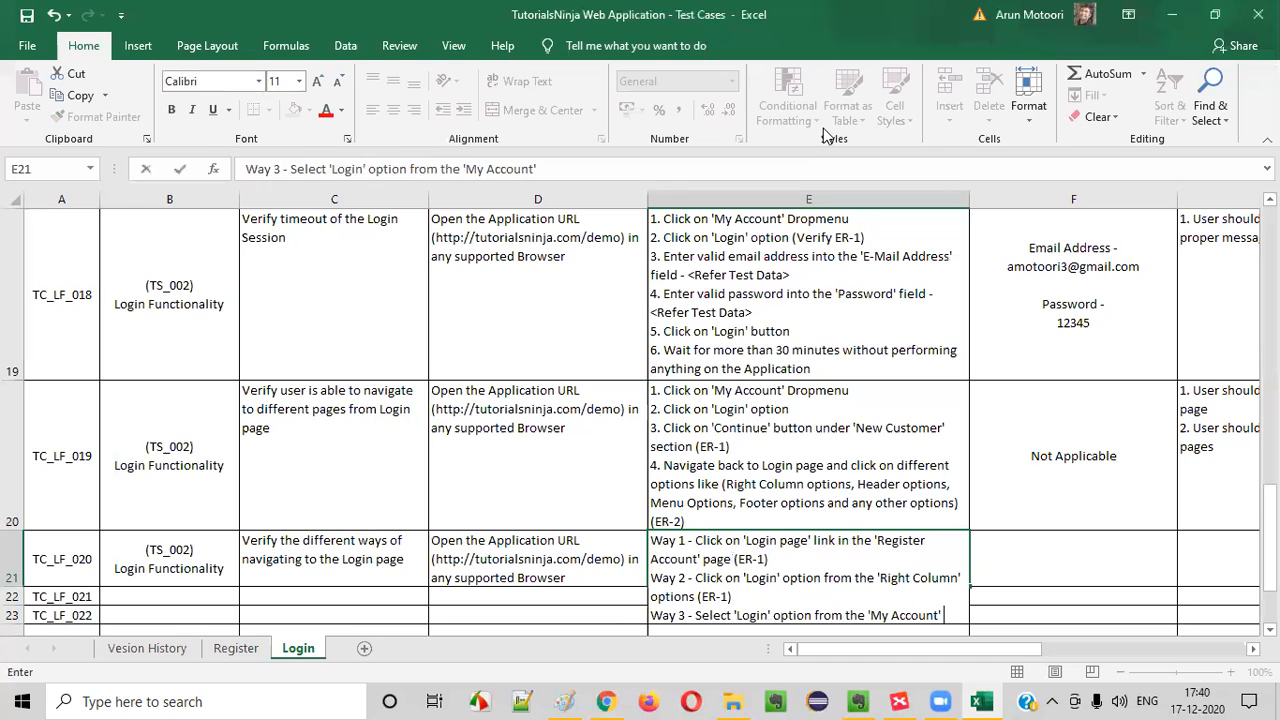
text( Dropmenu)
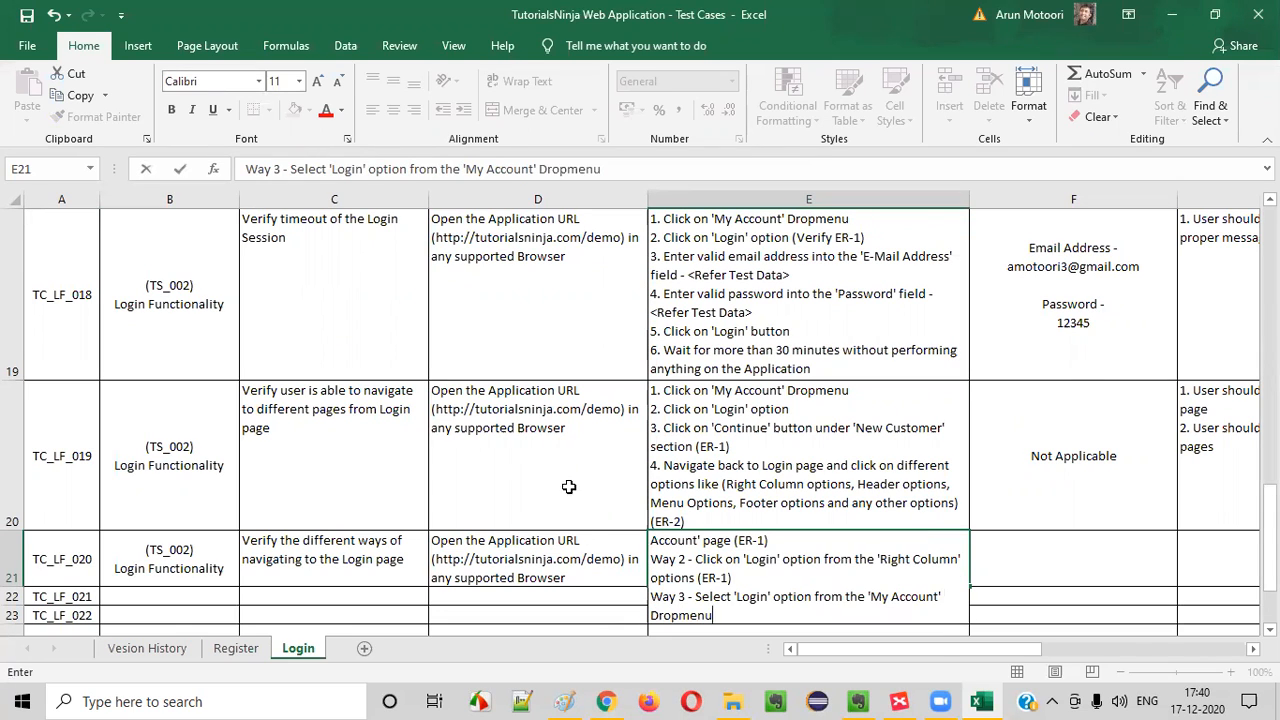
click(586, 558)
click(815, 540)
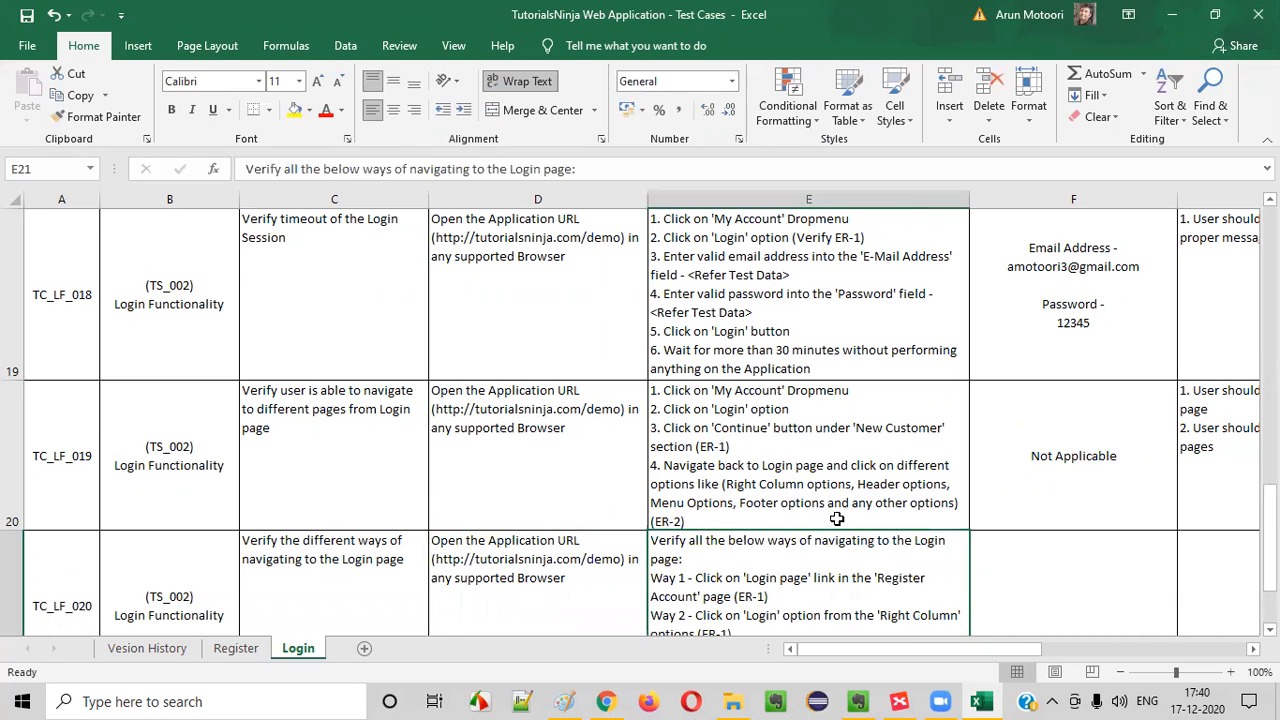
Append the reference "(ER-1)" to the Way 3 line in the TC_LF_020 steps
click(1034, 486)
double_click(843, 600)
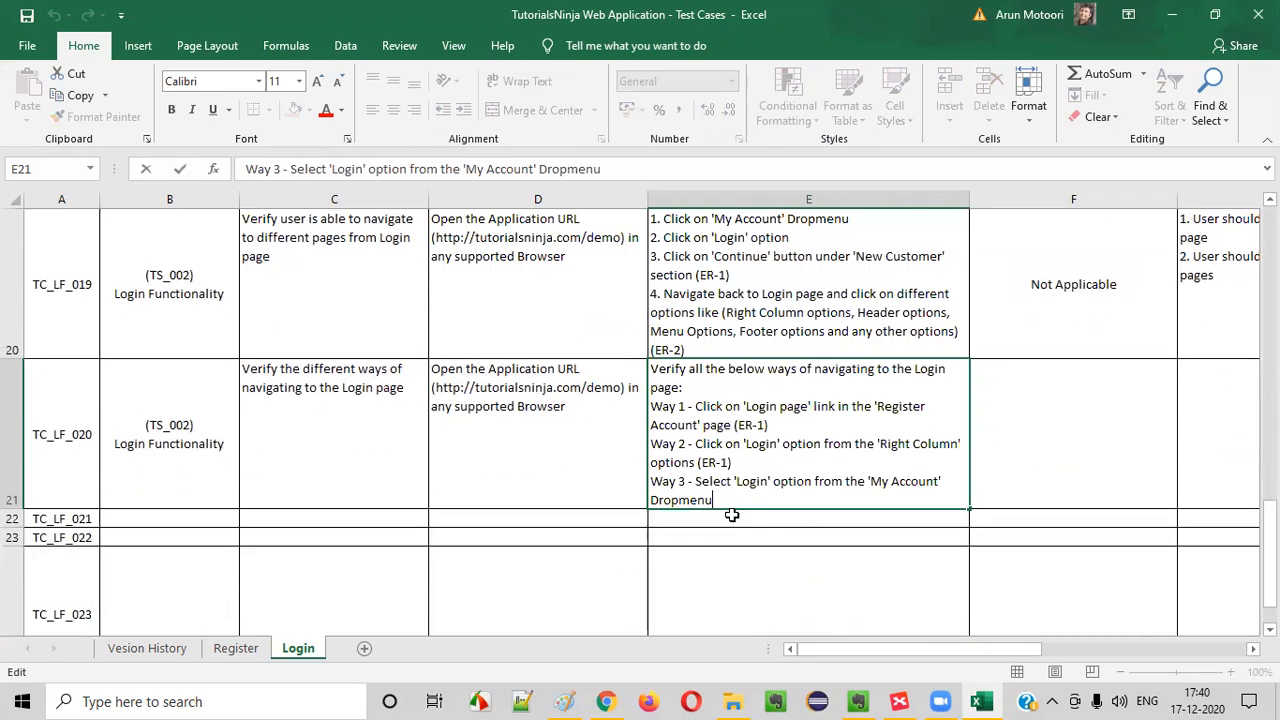
text((ER)
key(BackSpace)
key(BackSpace)
key(BackSpace)
text(ER-1))
Copy the "Not Applicable" test data from TC_LF_019 to TC_LF_020
click(1090, 326)
key(ctrl+c)
click(1060, 425)
key(ctrl+v)
Enter "1. User should be navigated to 'Login' page" as the expected result of TC_LF_020
click(1208, 418)
text(1. uSER)
key(BackSpace)
key(BackSpace)
key(BackSpace)
key(BackSpace)
text(User houl)
key(BackSpace)
key(BackSpace)
key(BackSpace)
text(houl)
key(BackSpace)
key(BackSpace)
key(BackSpace)
key(BackSpace)
text(shluld b)
key(BackSpace)
key(BackSpace)
key(BackSpace)
key(BackSpace)
key(BackSpace)
key(BackSpace)
text(ould be navigat)
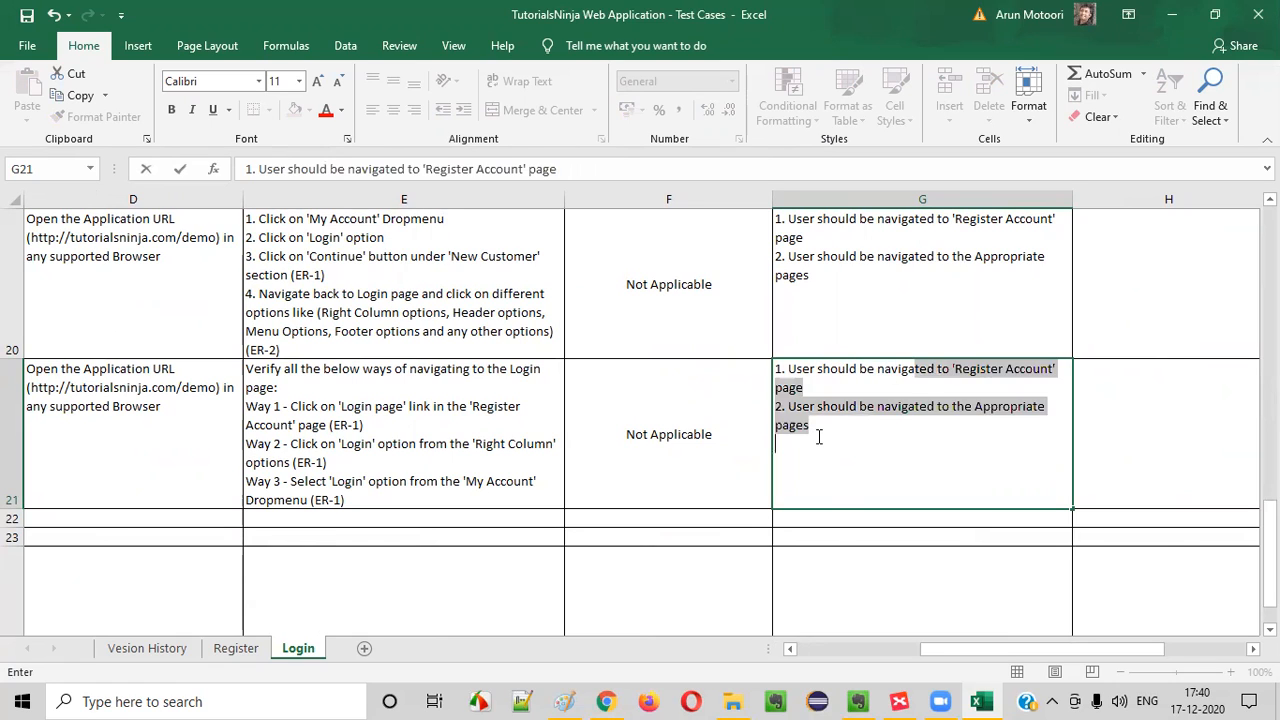
text( ed to ed o)
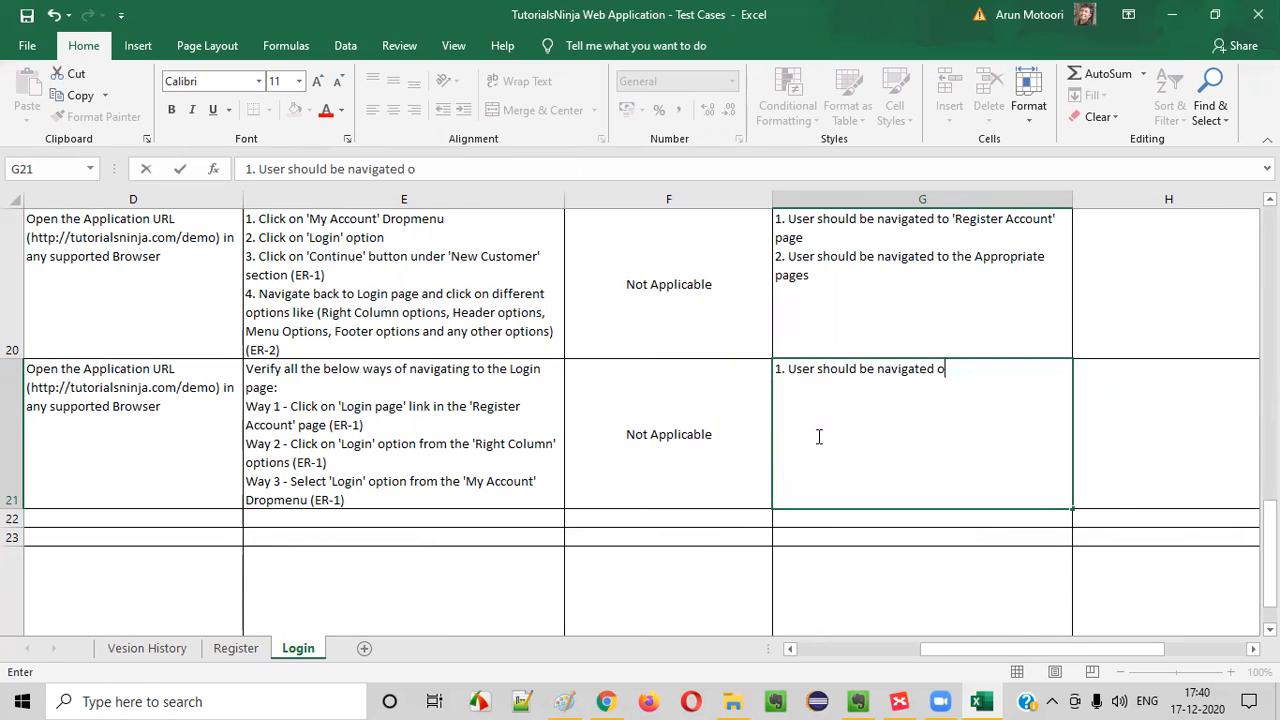
key(BackSpace)
key(BackSpace)
key(BackSpace)
text(to  'Login' page)
key(Return)
Copy the "(TS_002) Login Functionality" scenario from TC_LF_020 to TC_LF_021
drag(816, 437, 14, 270)
click(192, 500)
click(177, 521)
click(194, 426)
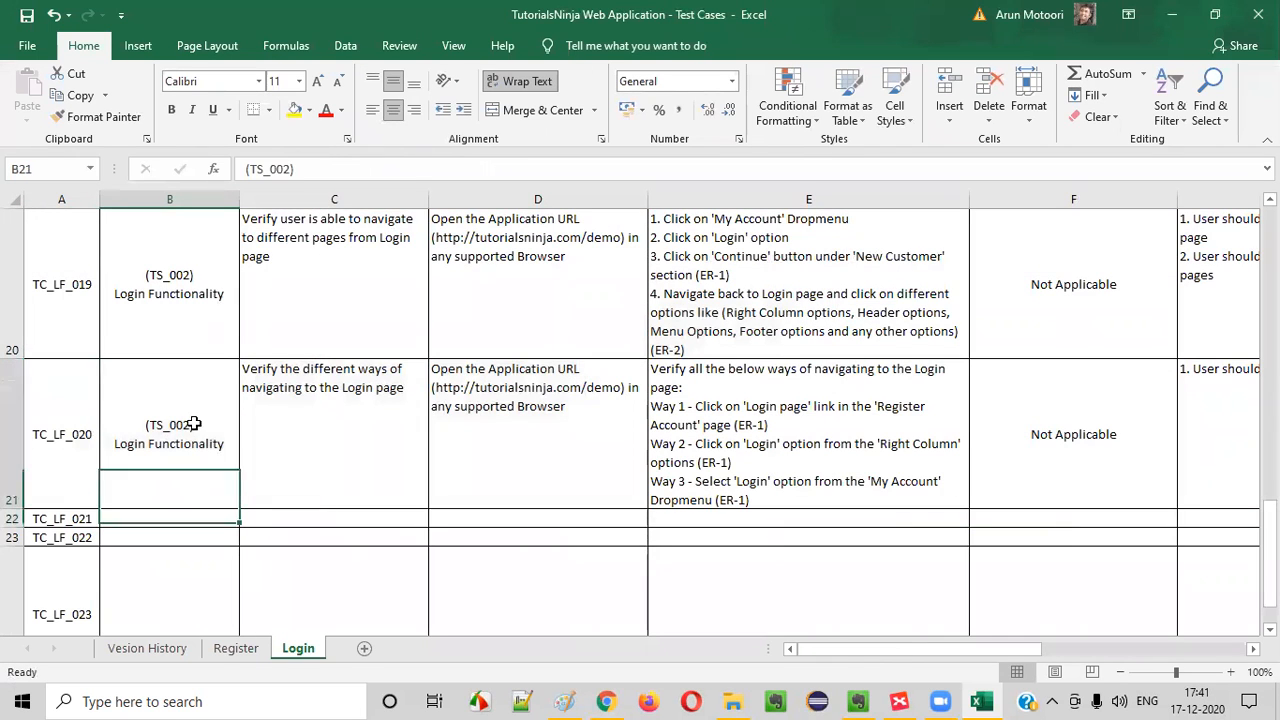
key(ctrl+c)
click(197, 522)
key(ctrl+v)
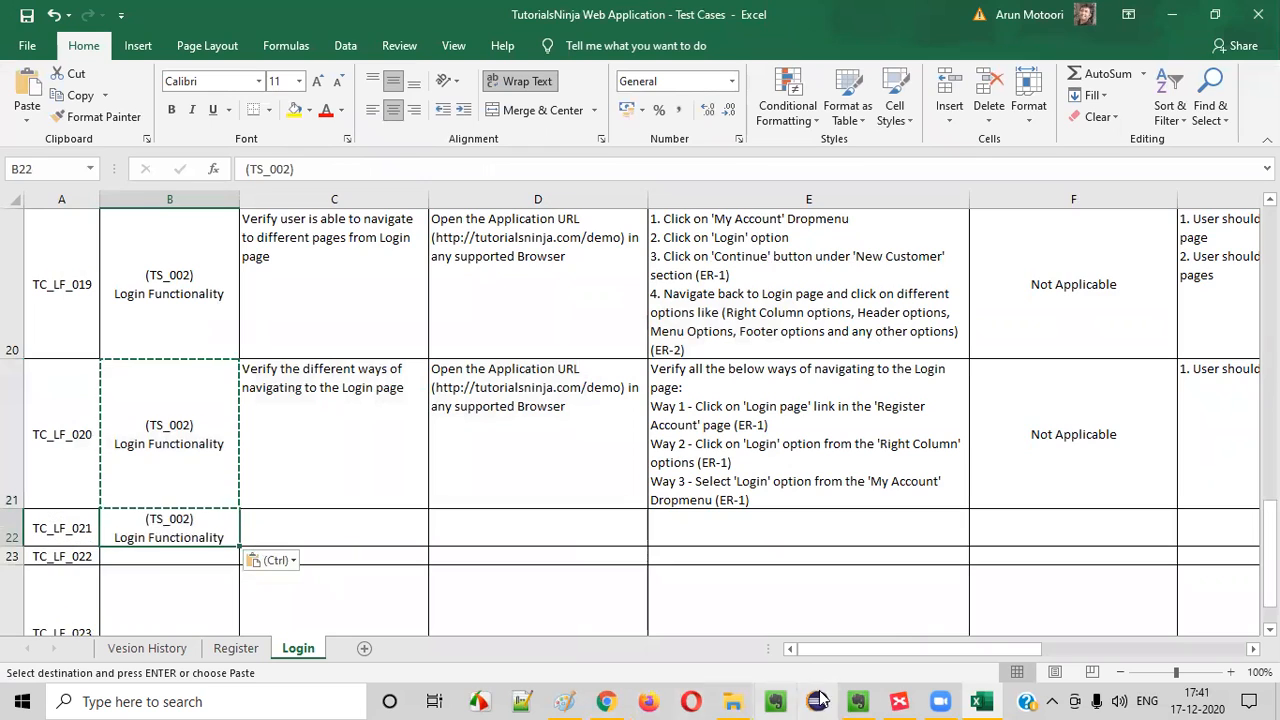
In XMind's Login map, fill the "Different ways of navigating to login page" topic green and collapse "Navigating to different pages from this login page"
click(899, 701)
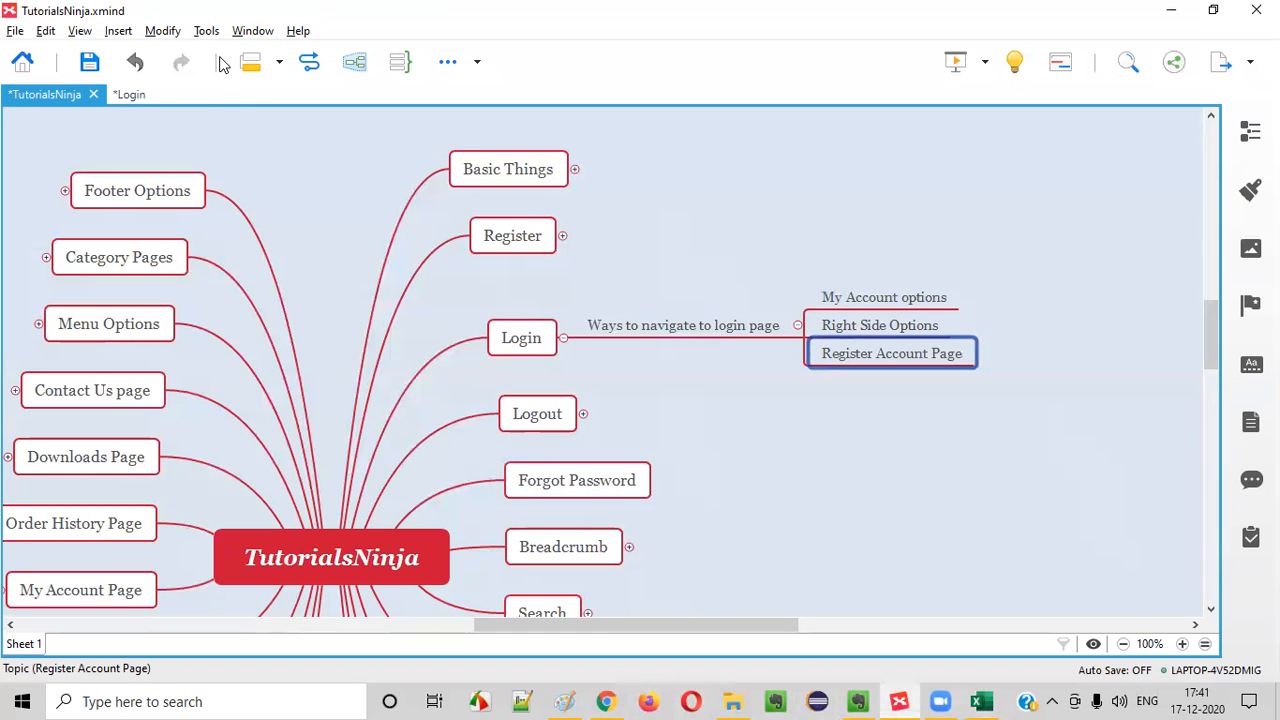
click(126, 94)
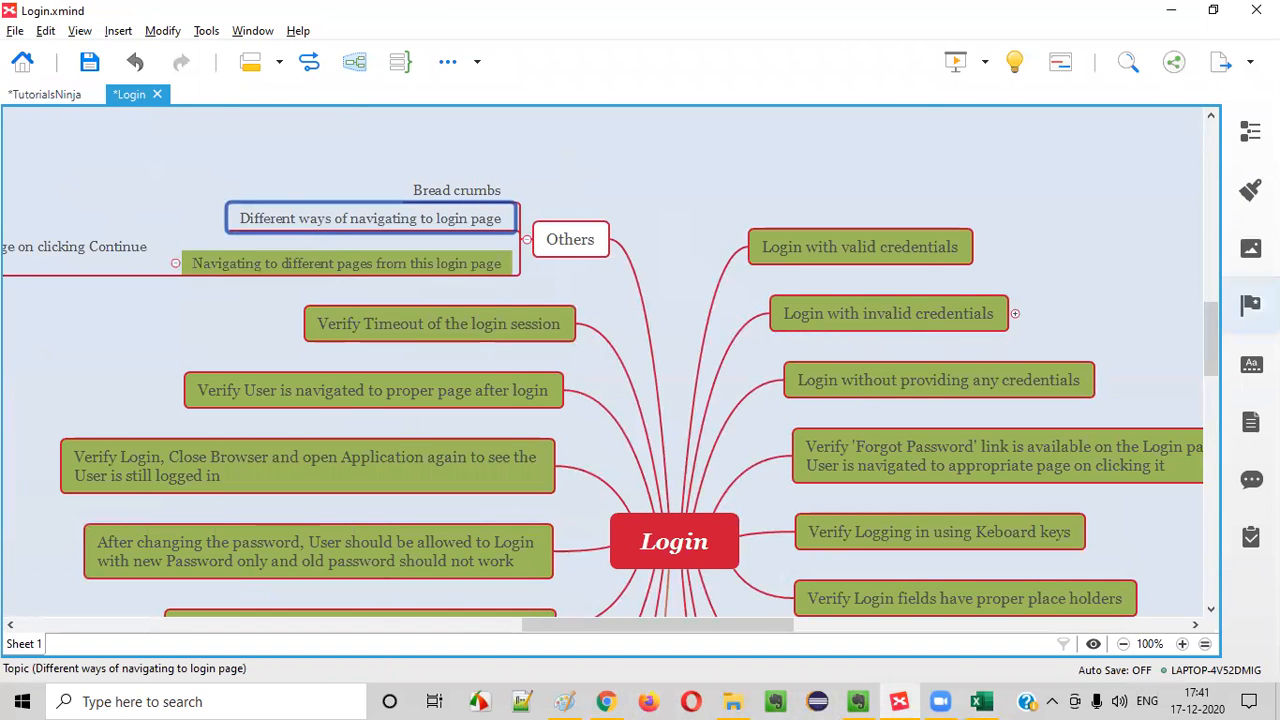
click(1251, 190)
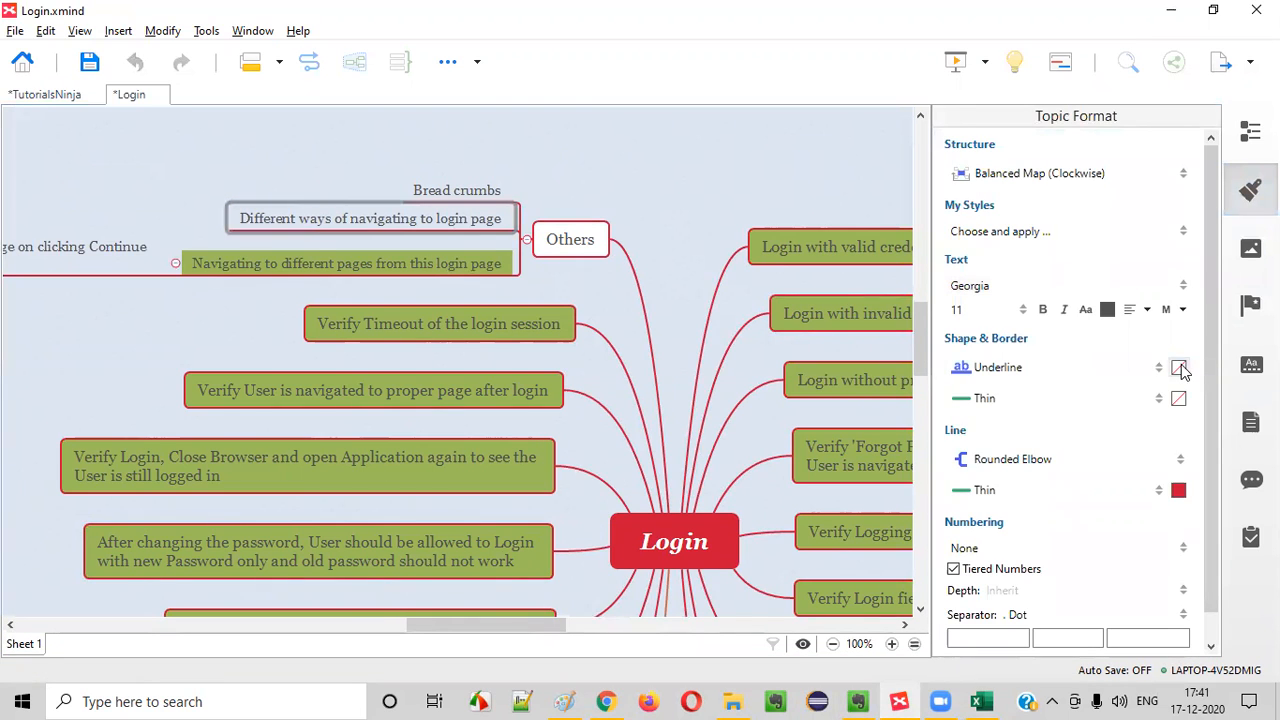
click(1180, 367)
click(1104, 415)
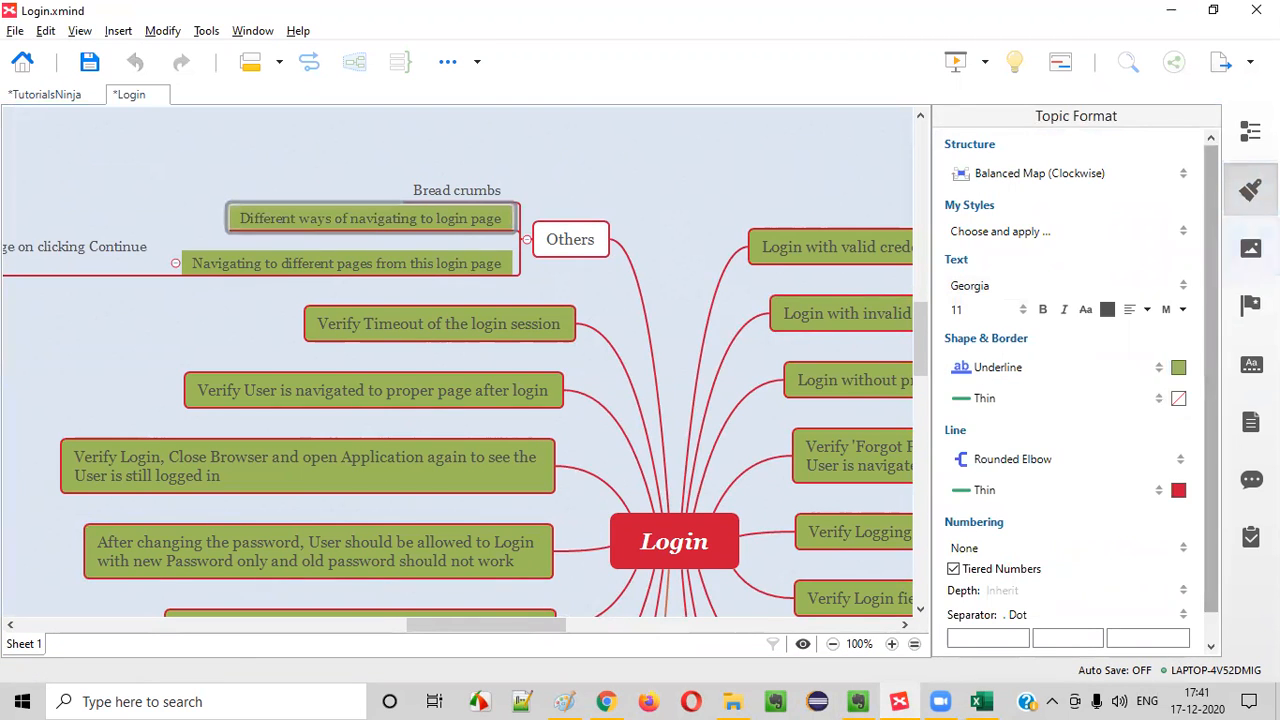
click(1251, 190)
click(176, 263)
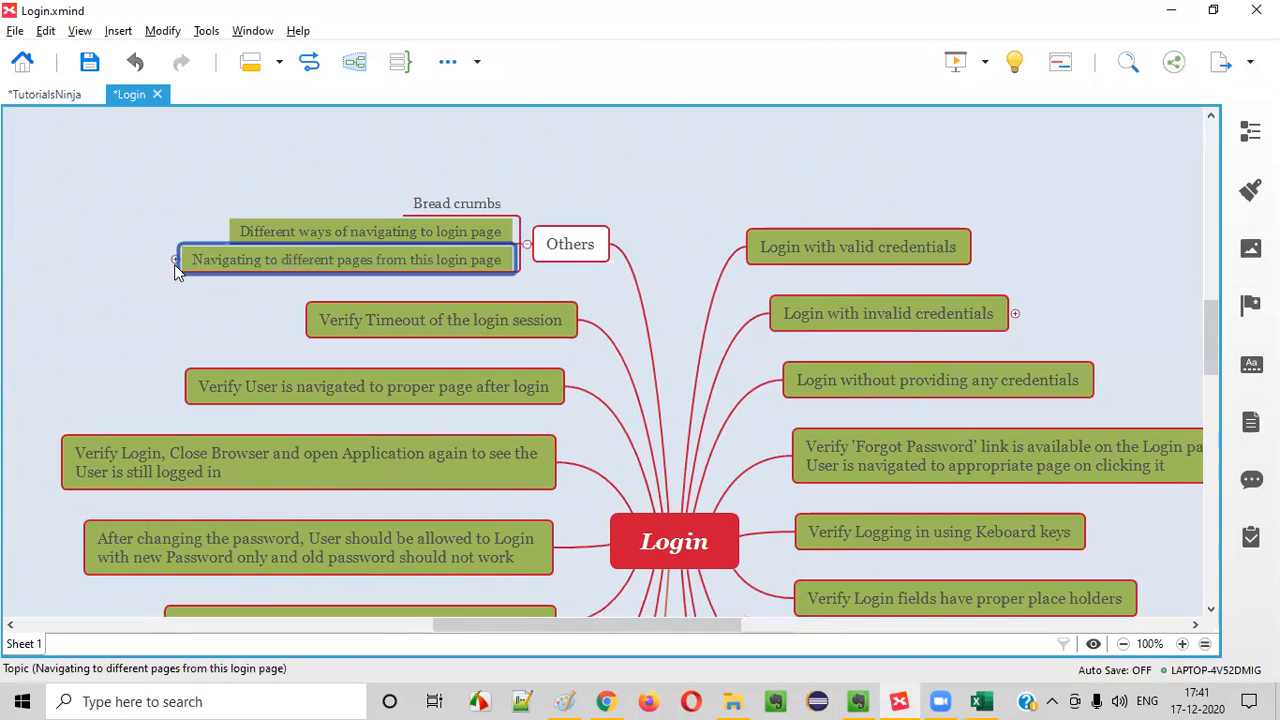
Select the "Bread crumbs" topic, switch to Excel and begin the title of TC_LF_021 with "Verify the"
click(495, 207)
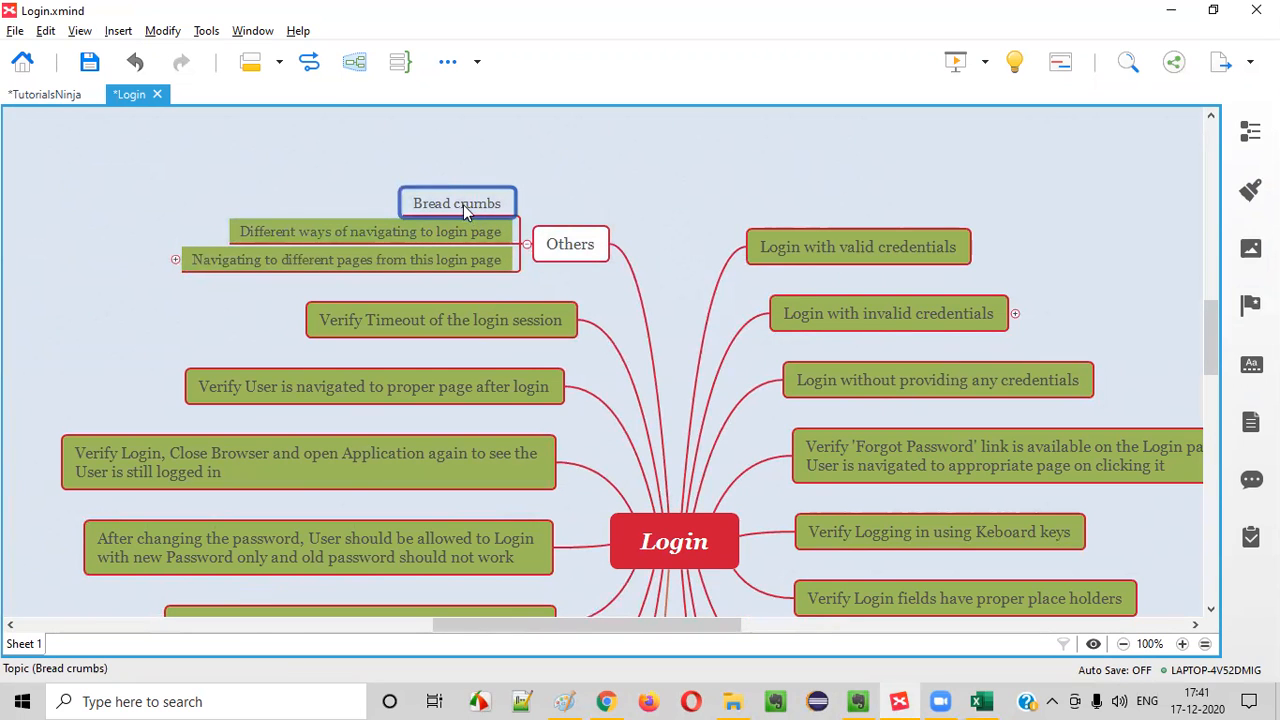
key(alt+Tab)
key(F2)
text(Verify tehe)
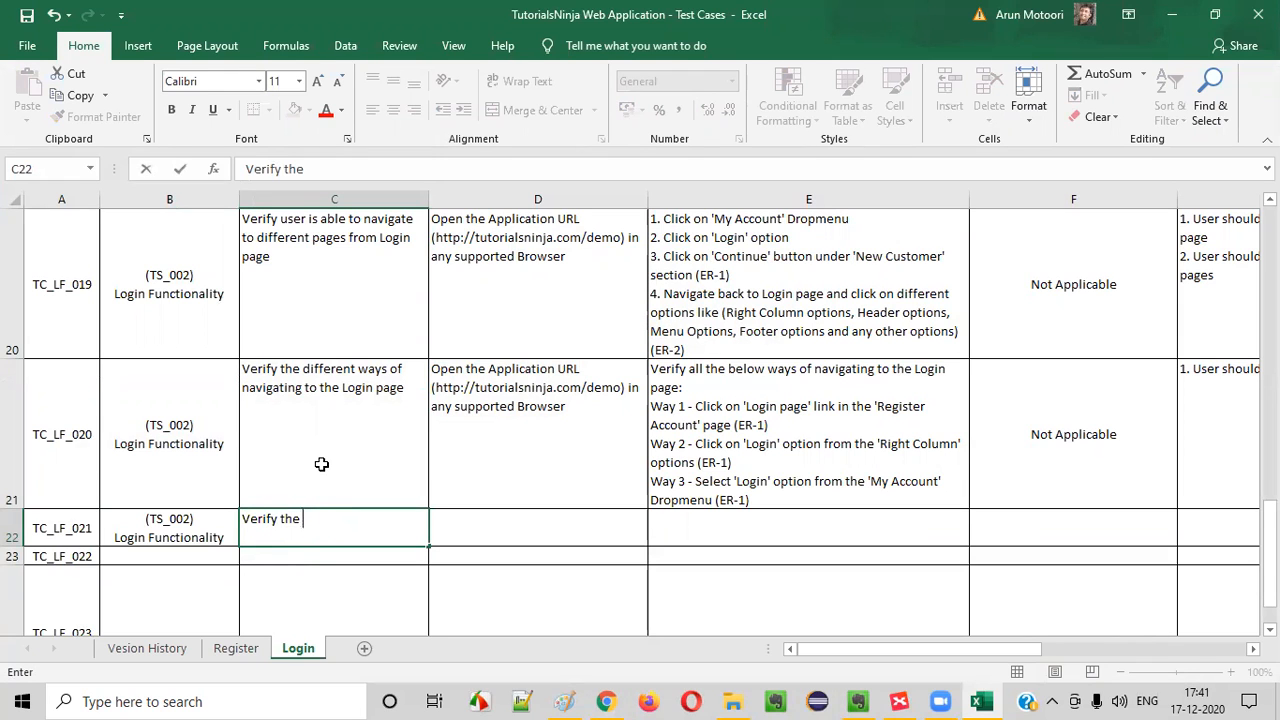
key(alt+Tab)
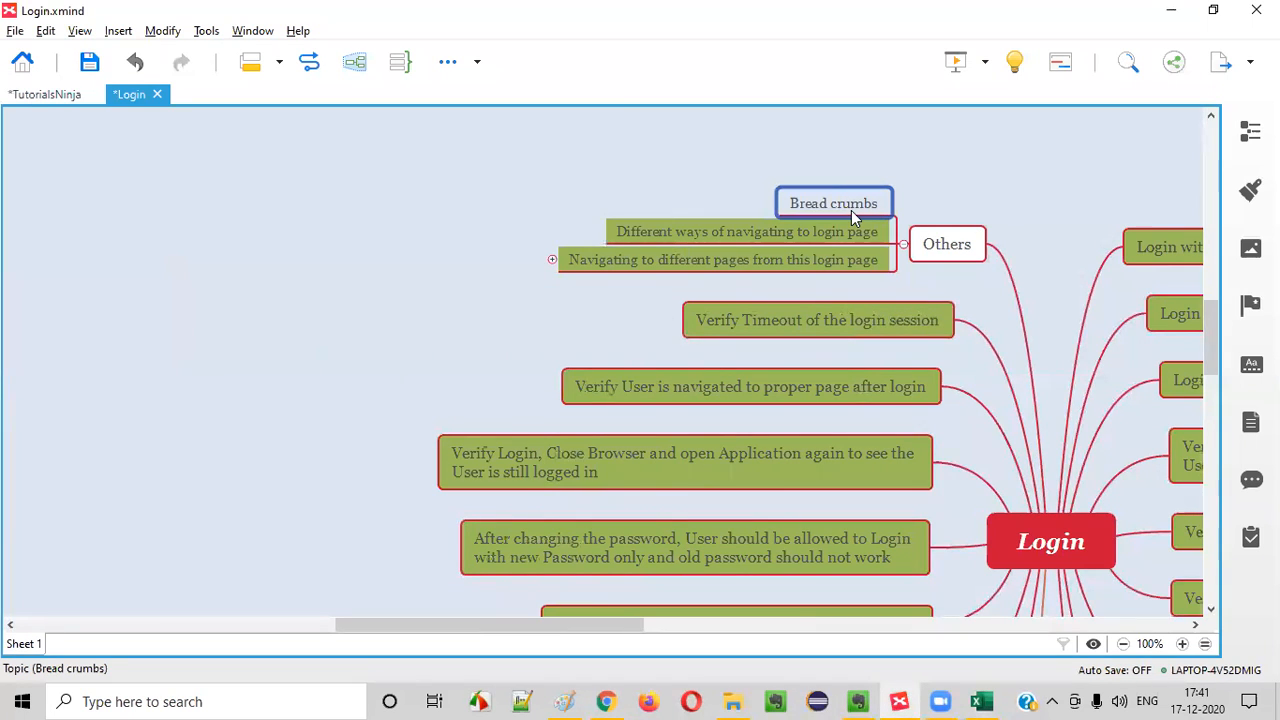
click(958, 248)
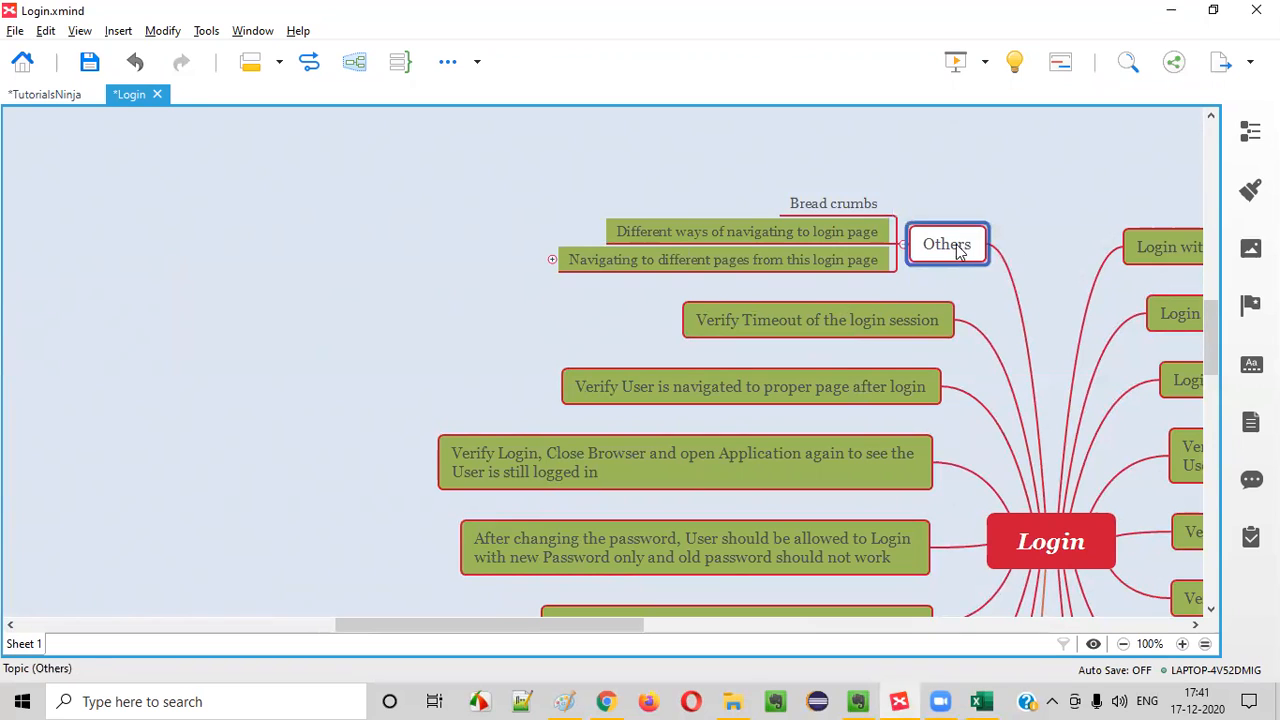
click(856, 206)
key(Tab)
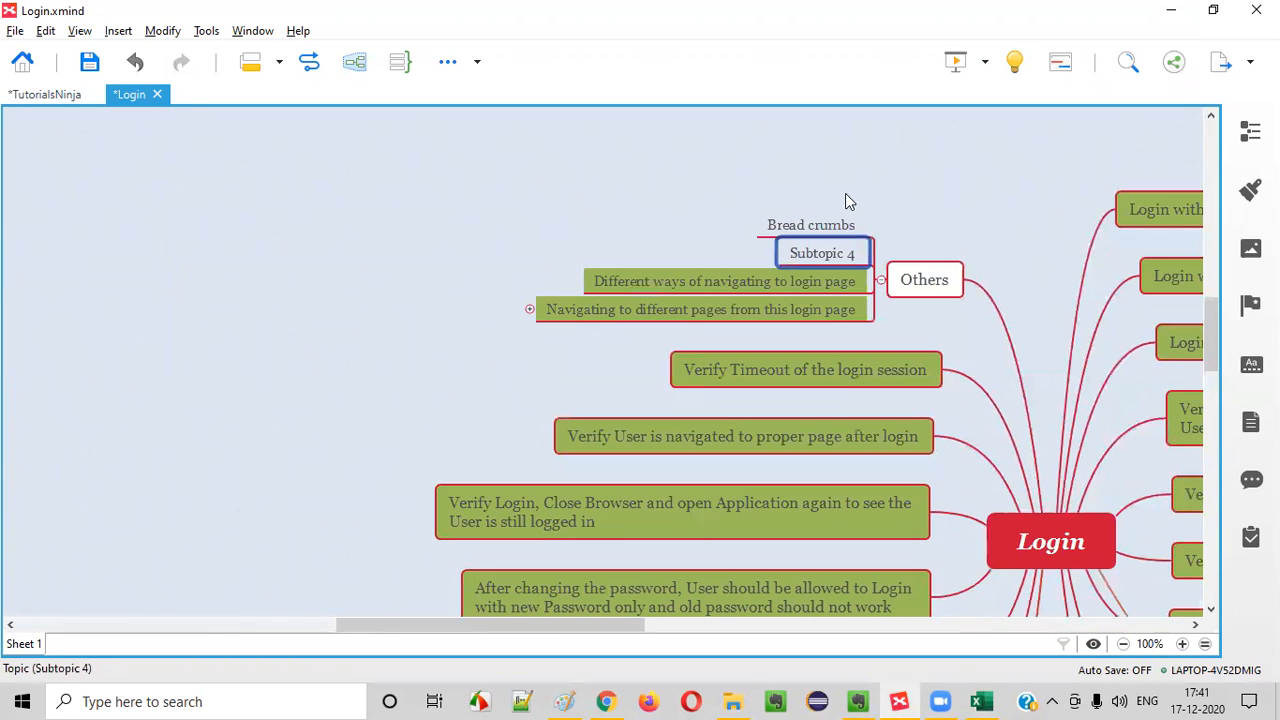
double_click(820, 255)
text(UI)
key(Return)
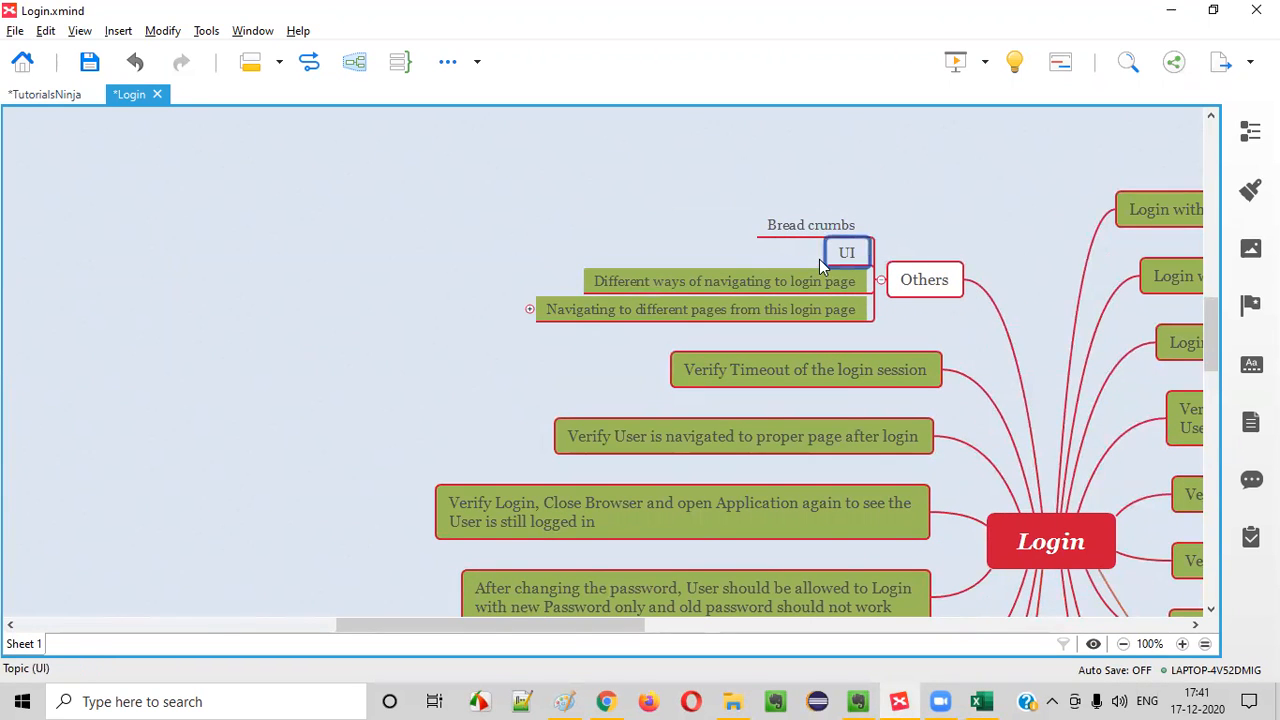
key(Return)
click(838, 244)
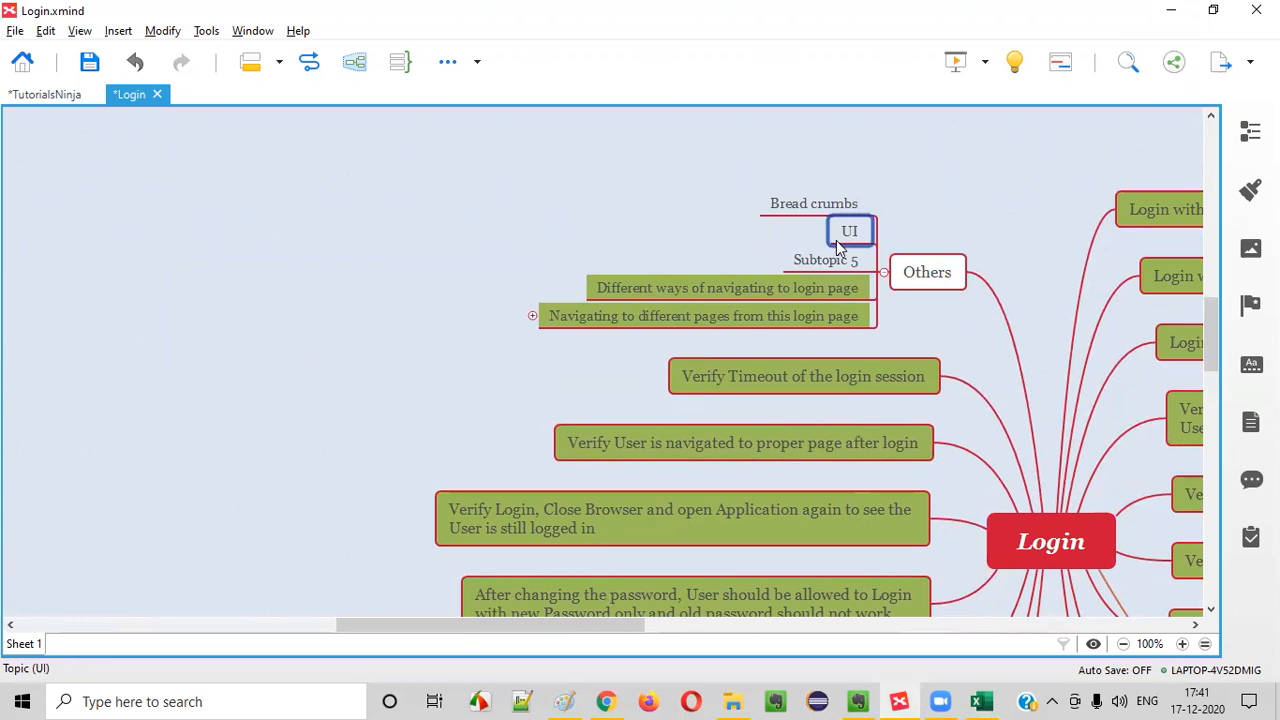
key(Delete)
Remove the "UI" subtopic under Others and add a main topic "Verify UI" to the Login map
click(1081, 529)
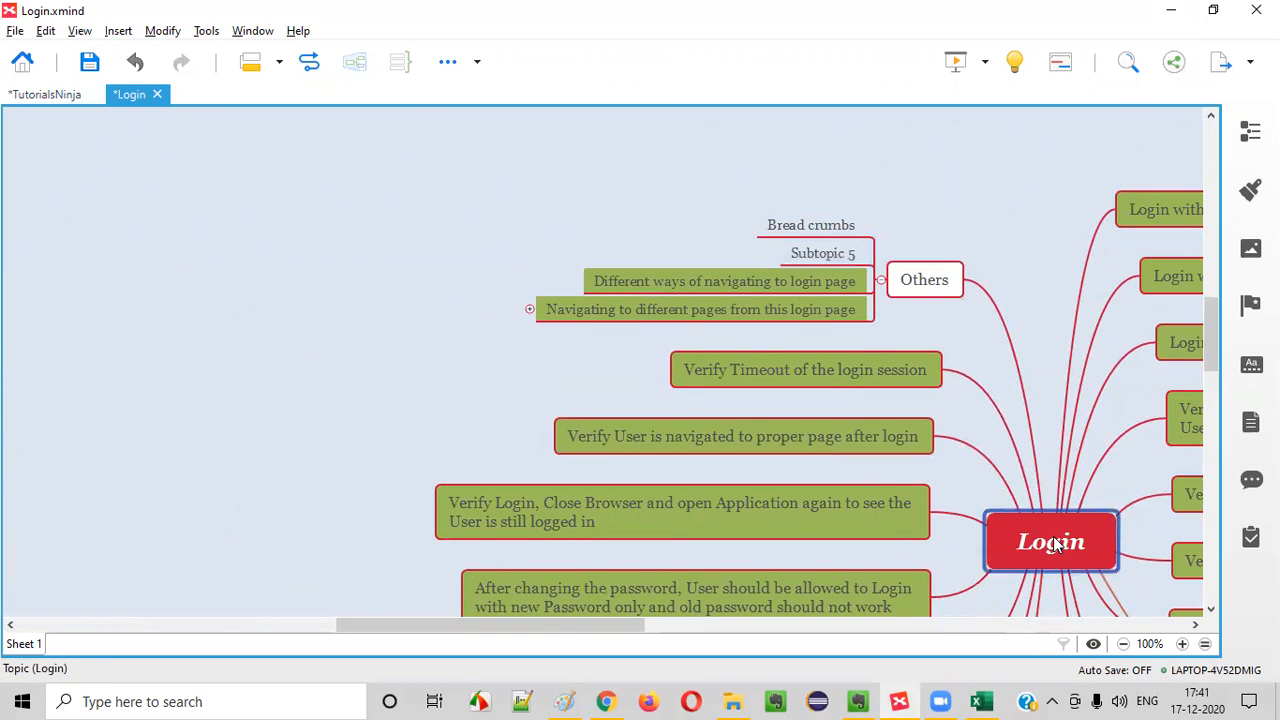
key(Tab)
text(Veri)
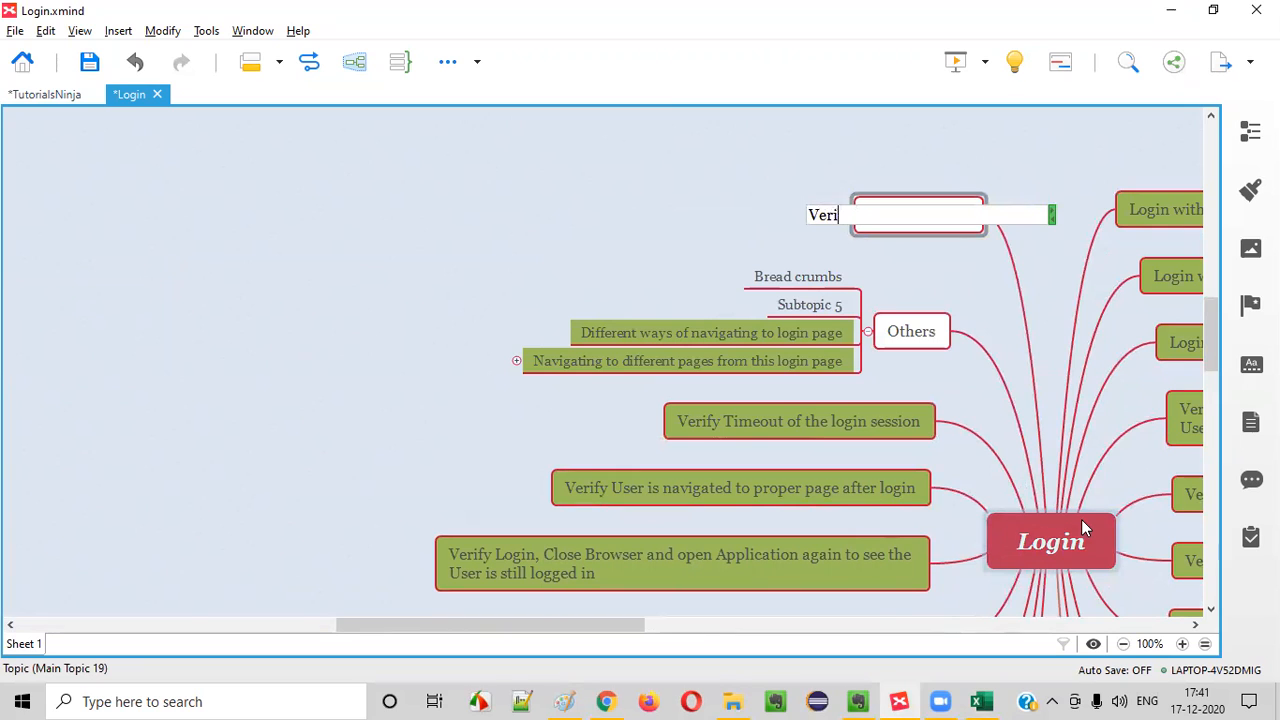
key(Return)
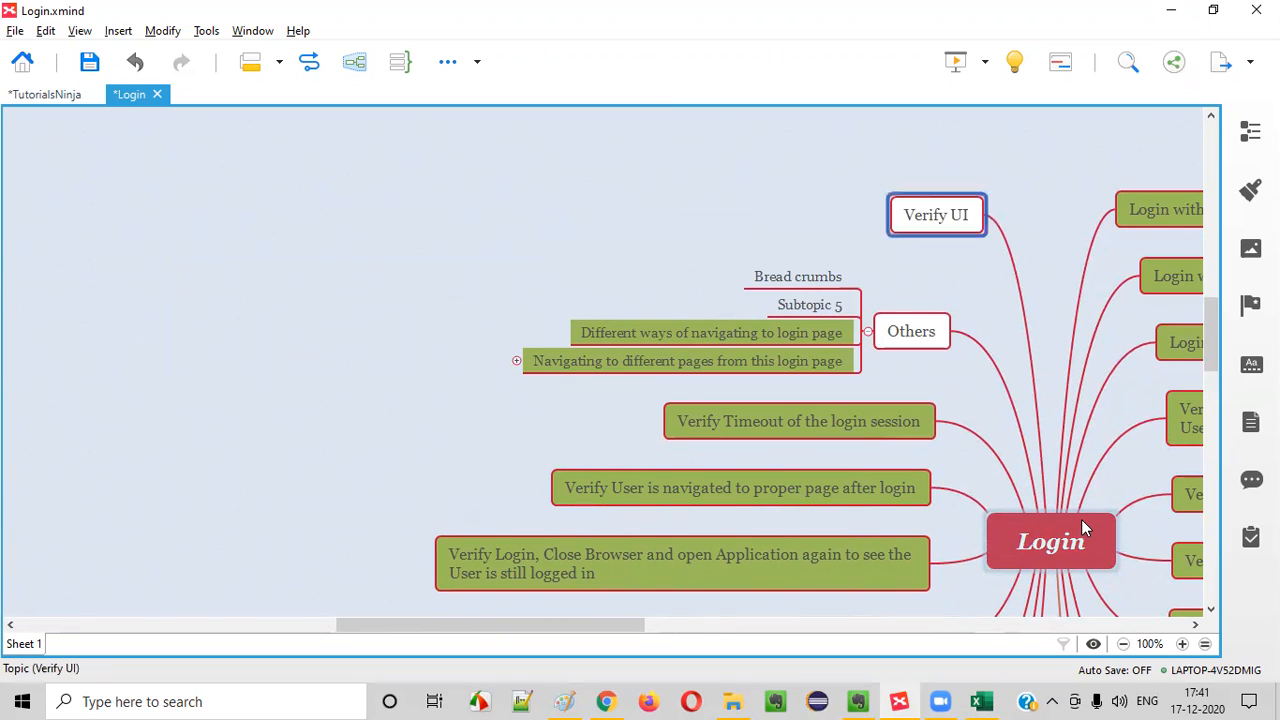
Rename the "Subtopic 5" topic under Others as "Page Heading"
click(816, 312)
double_click(816, 312)
text(pAG)
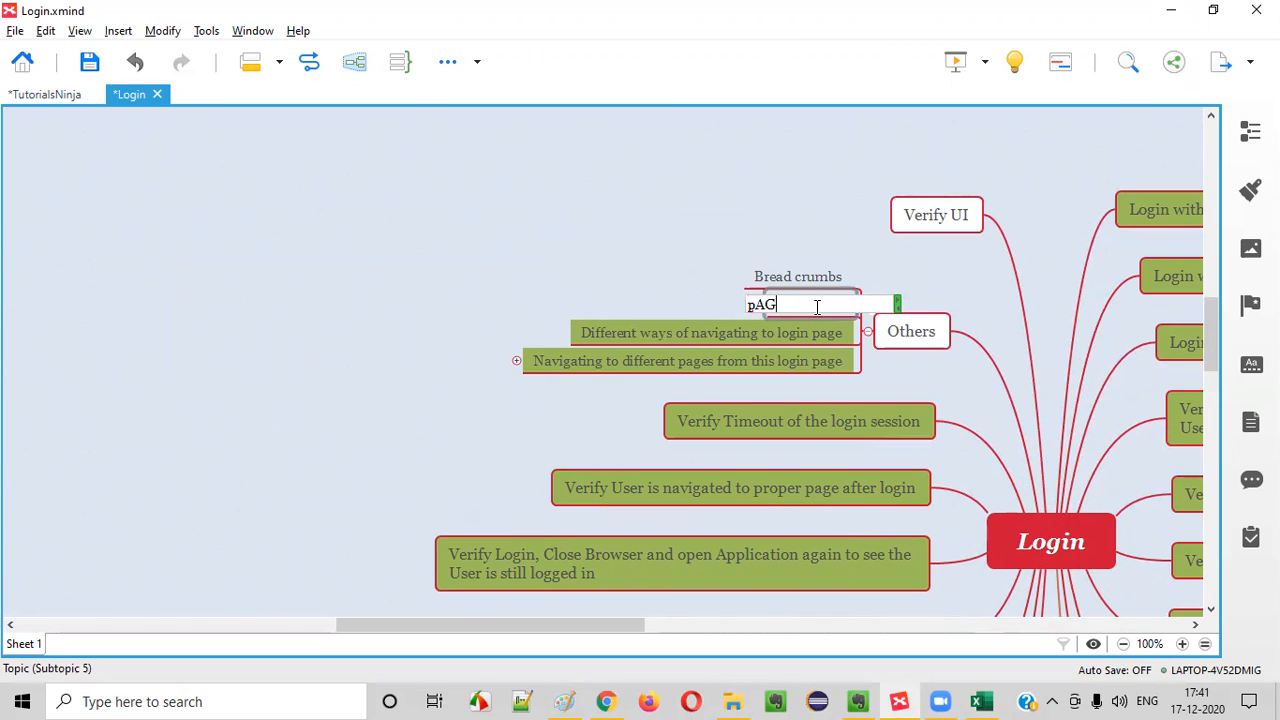
text(E Heading)
key(Return)
key(Return)
Add a "Page Title" subtopic directly after "Page Heading" under Others
text(Page Ti)
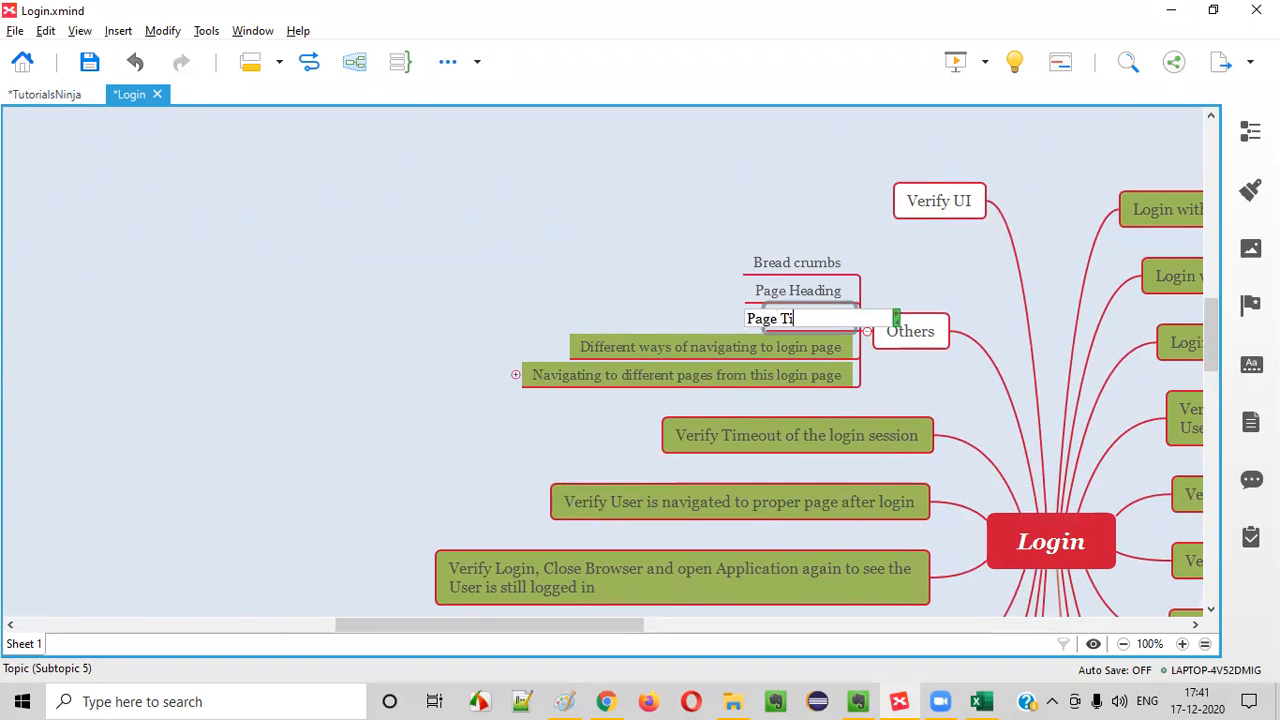
text(tle)
key(Return)
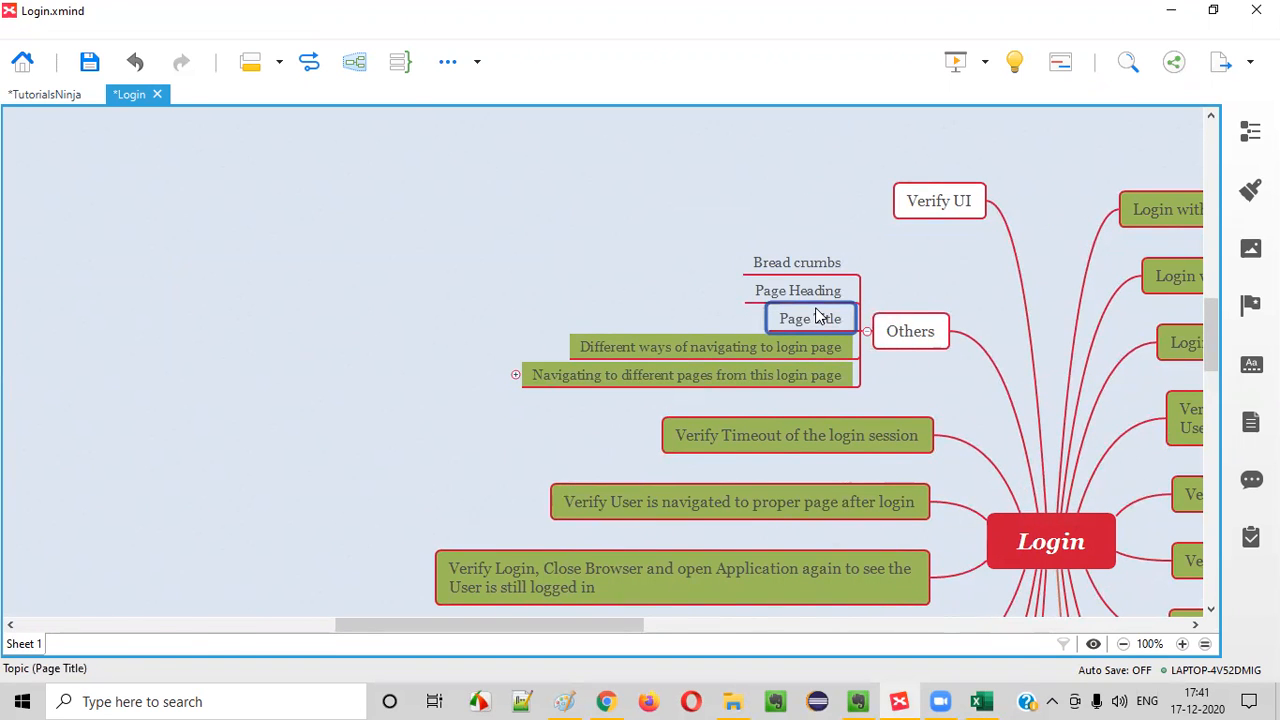
Switch to Chrome and examine the Account Login page's heading, tab title and URL
key(alt+Tab)
click(607, 699)
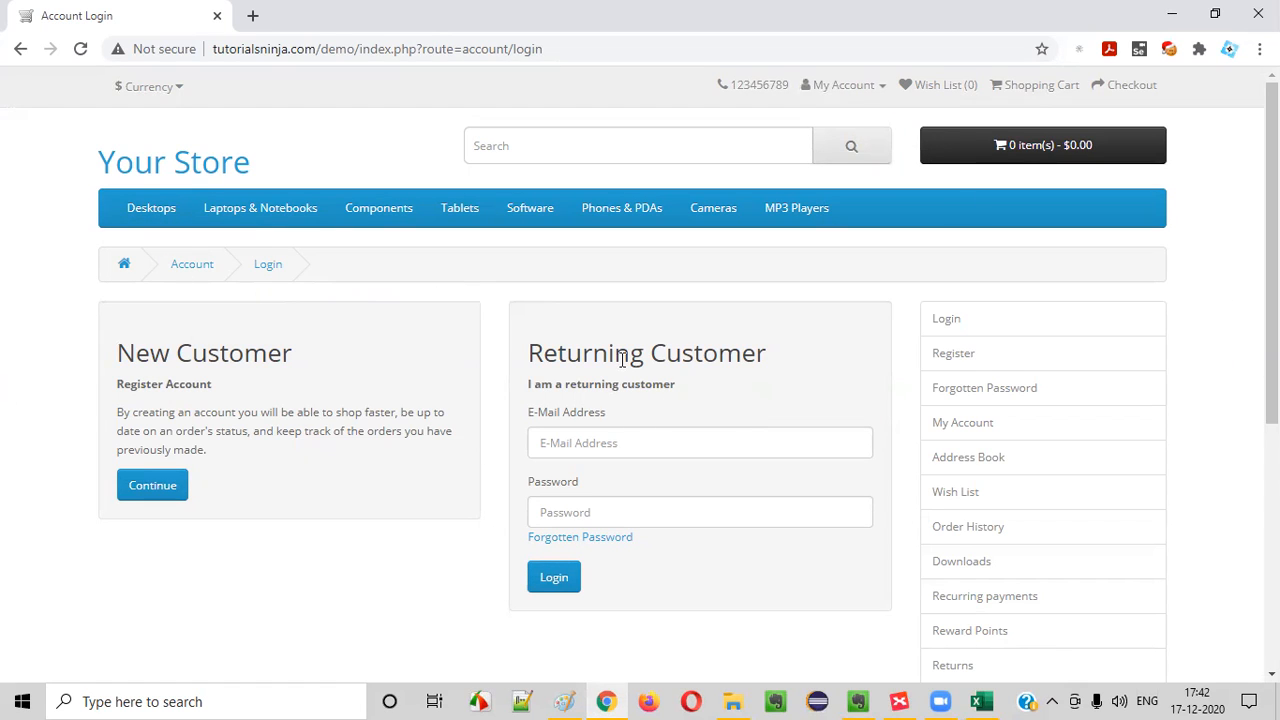
drag(530, 352, 889, 406)
click(793, 387)
drag(494, 43, 575, 45)
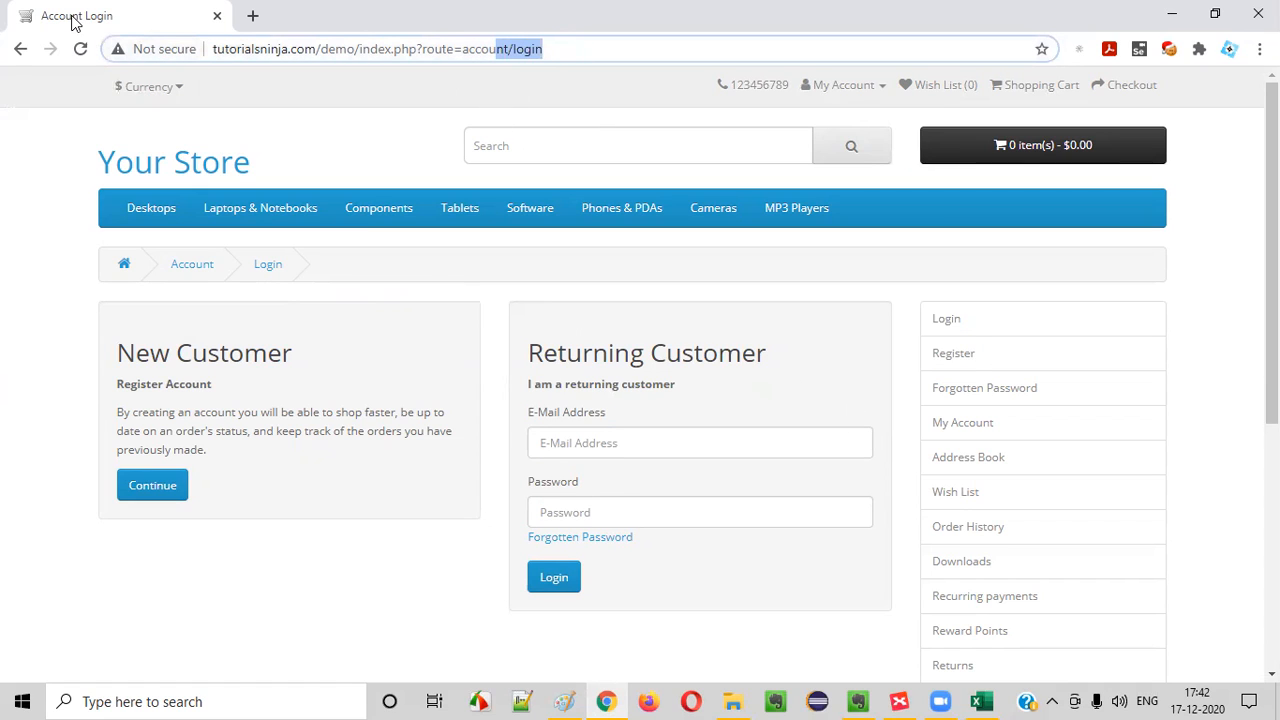
drag(515, 50, 583, 57)
key(ctrl+a)
key(alt+Tab)
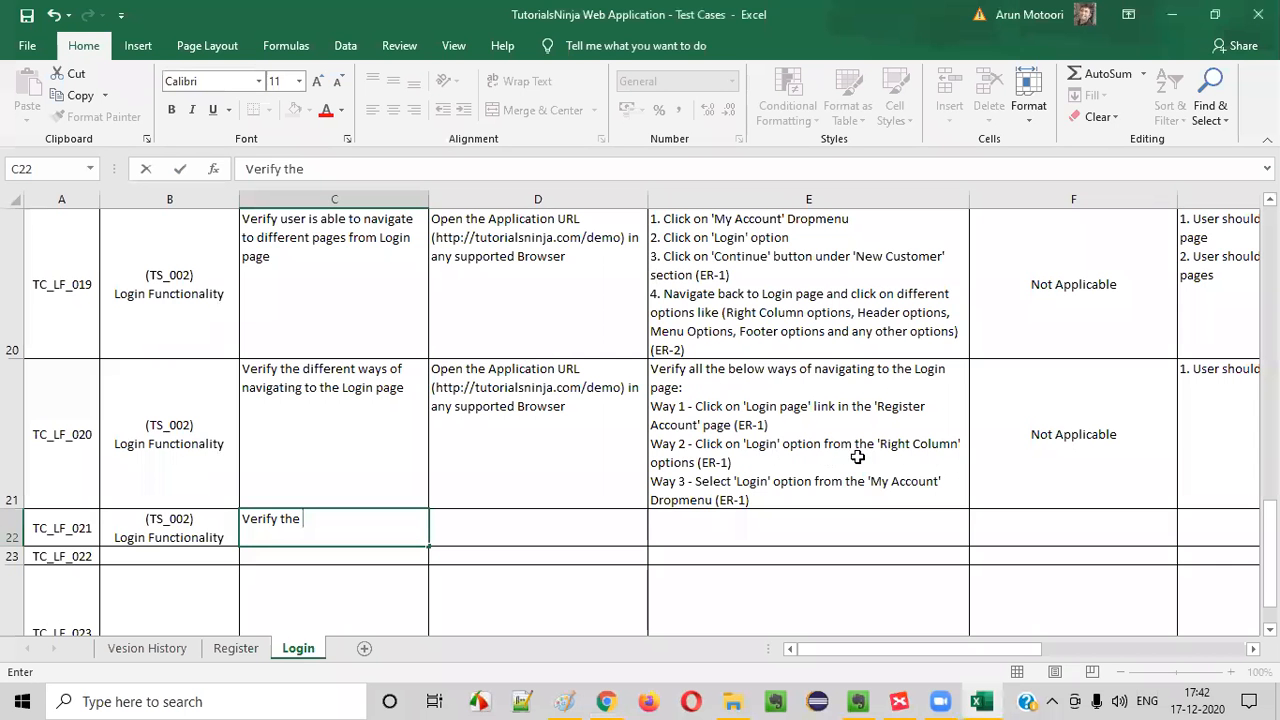
Switch to XMind and add a "Page URL" subtopic after "Page Title" under Others
click(900, 700)
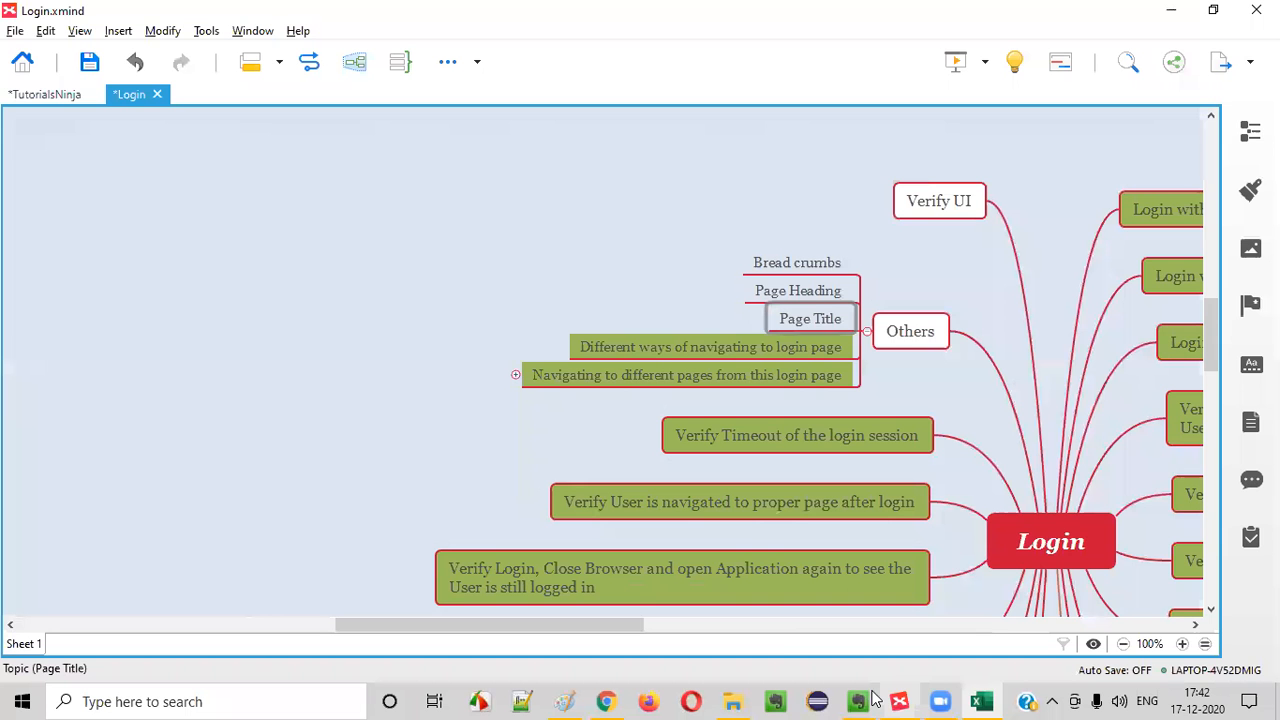
click(808, 328)
key(Return)
text(Page URL)
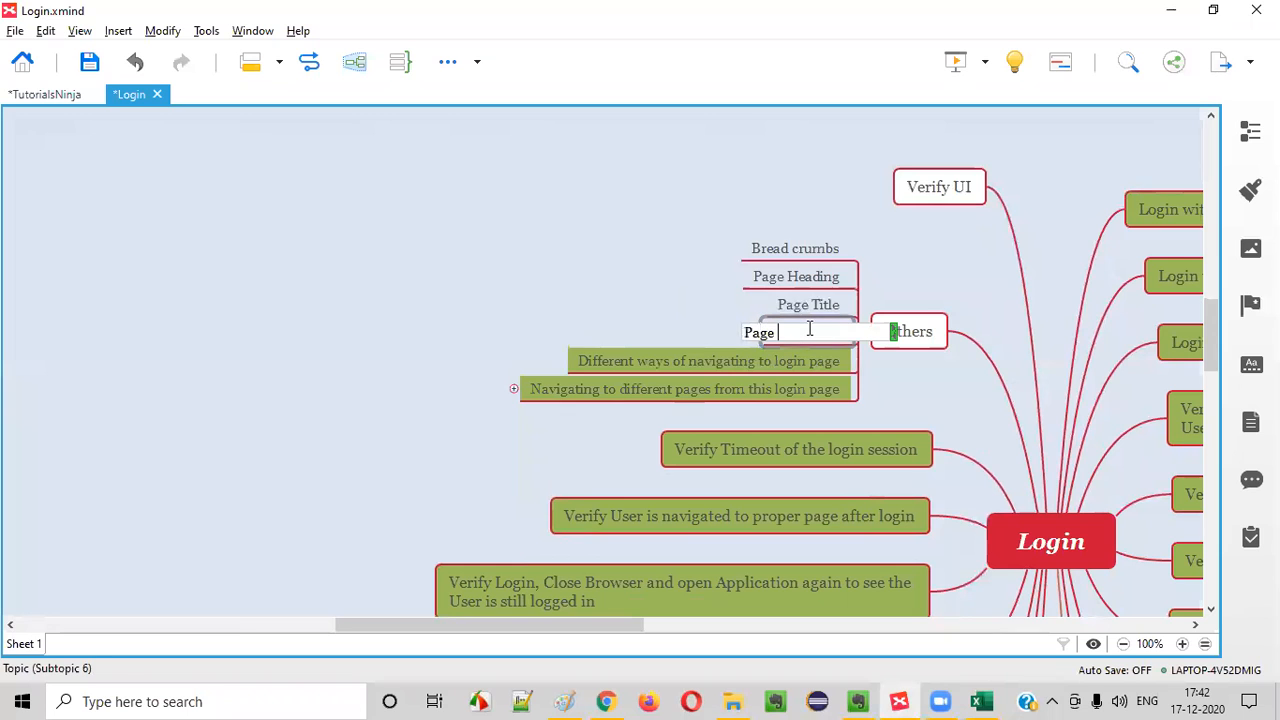
key(Return)
Switch to Excel and continue the TC_LF_021 title with "Breakcrumb, Page Heading,", following the XMind topics
key(alt+Tab)
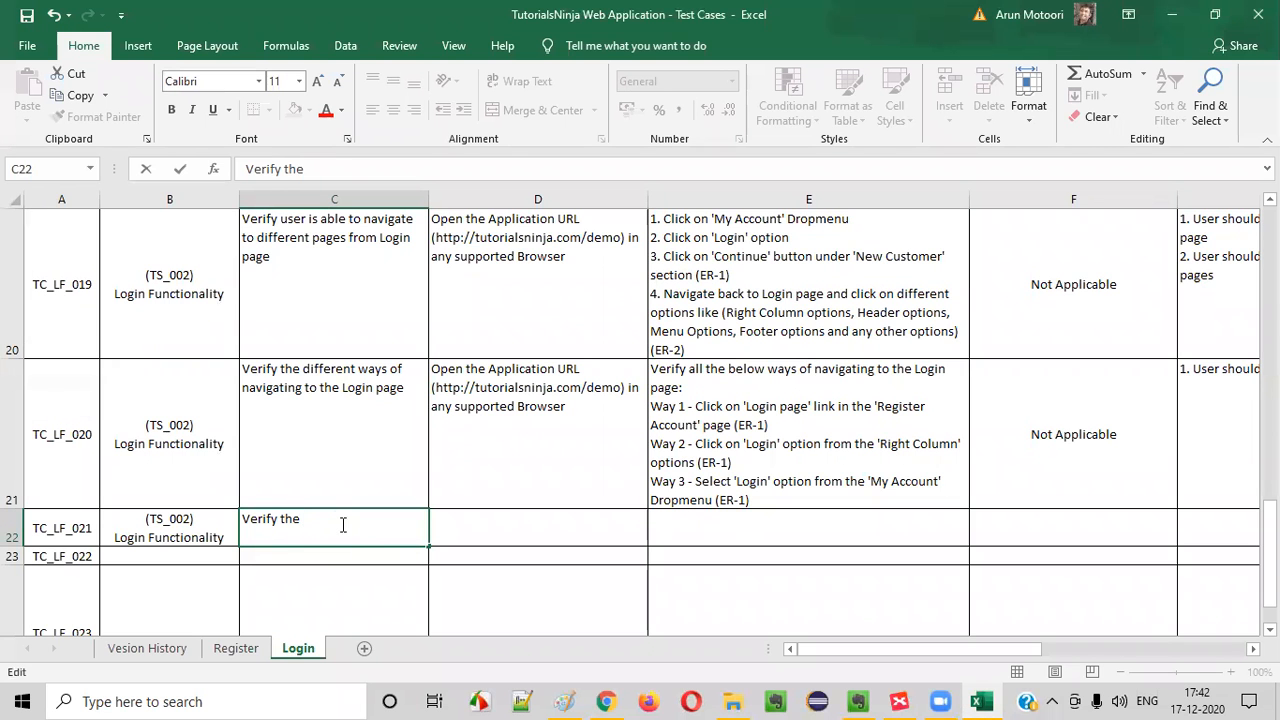
key(alt+Tab)
key(alt+Tab)
text(Breakcrumb,)
Check the remaining XMind topics and finish the TC_LF_021 title with "Page Title and Page URL of Login page"
key(alt+Tab)
key(alt+Tab)
text(Page HEADING)
key(BackSpace)
key(BackSpace)
key(BackSpace)
key(BackSpace)
key(BackSpace)
key(BackSpace)
key(BackSpace)
text(Heading,)
key(alt+Tab)
key(alt+Tab)
text(Page Tigle)
key(BackSpace)
text(tkle)
key(alt+Tab)
key(alt+Tab)
key(BackSpace)
text(and Page URL of Login page)
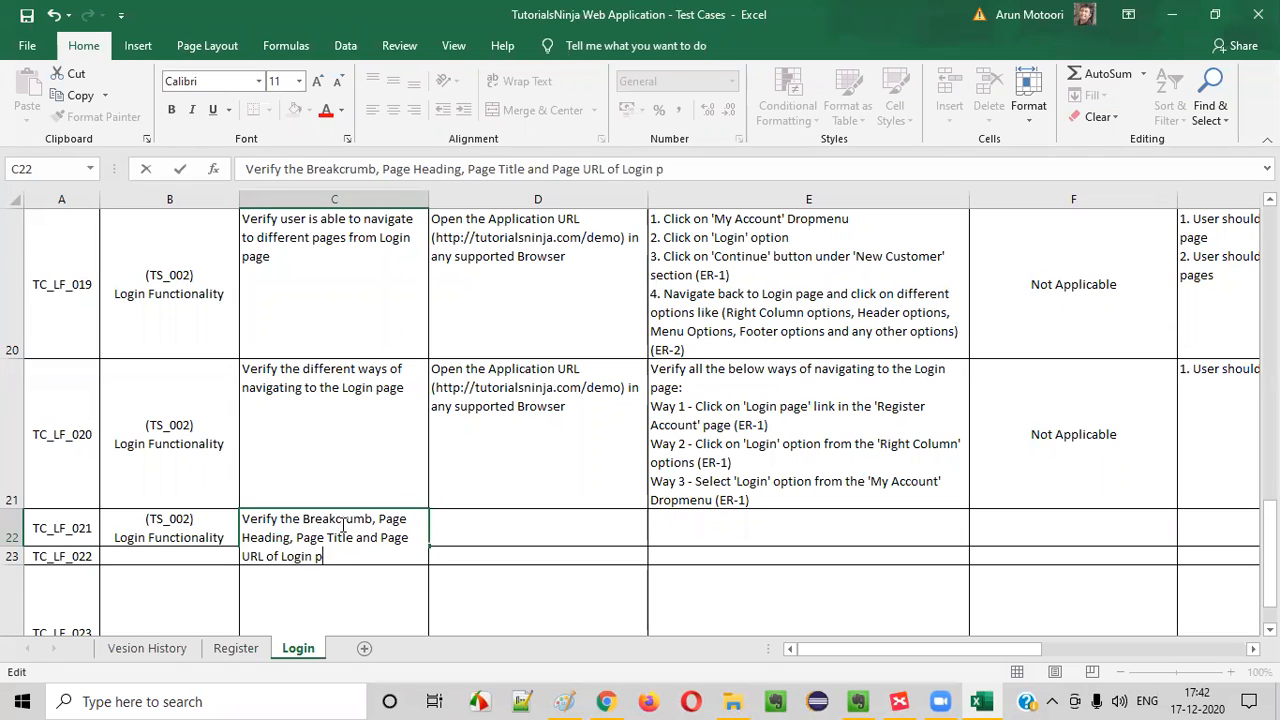
key(Return)
Copy the application URL prerequisite from TC_LF_020 to TC_LF_021
click(578, 462)
key(ctrl+c)
click(546, 537)
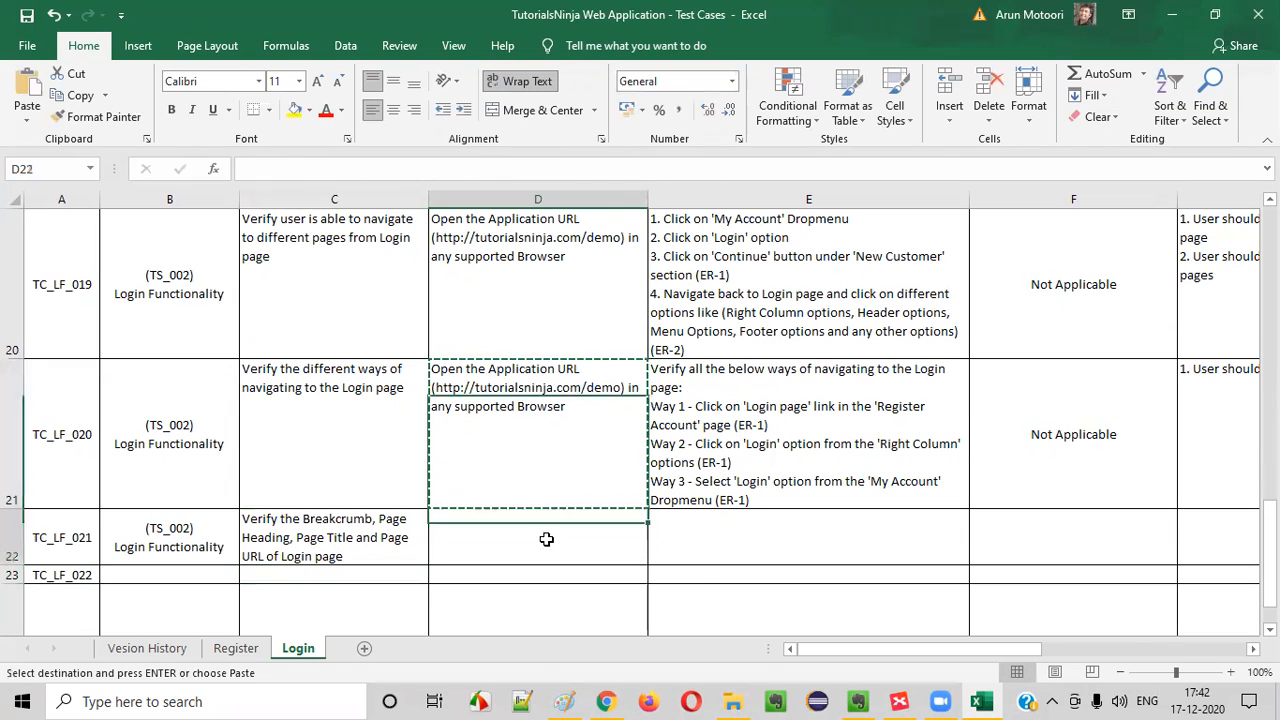
key(ctrl+v)
Copy the first two test steps of TC_LF_019 into TC_LF_021 and append "(ER-1)" to the second one
click(750, 476)
key(ctrl)
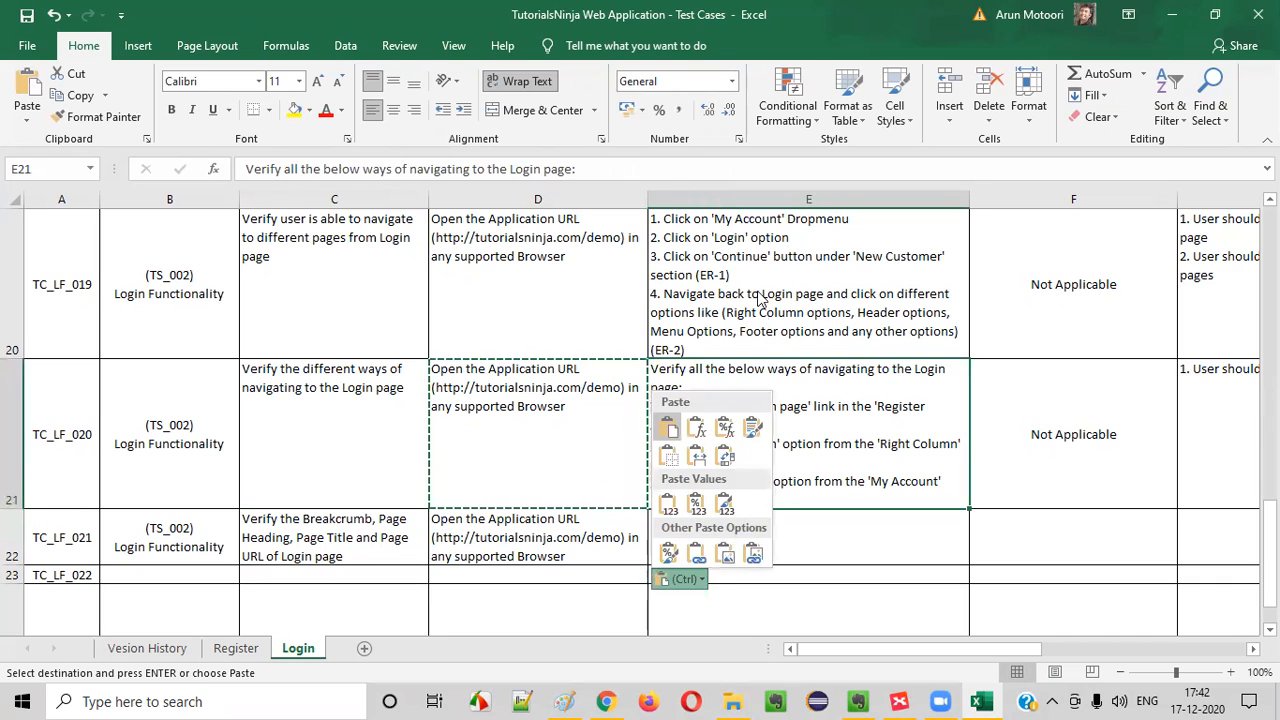
click(755, 259)
double_click(807, 237)
drag(807, 237, 362, 155)
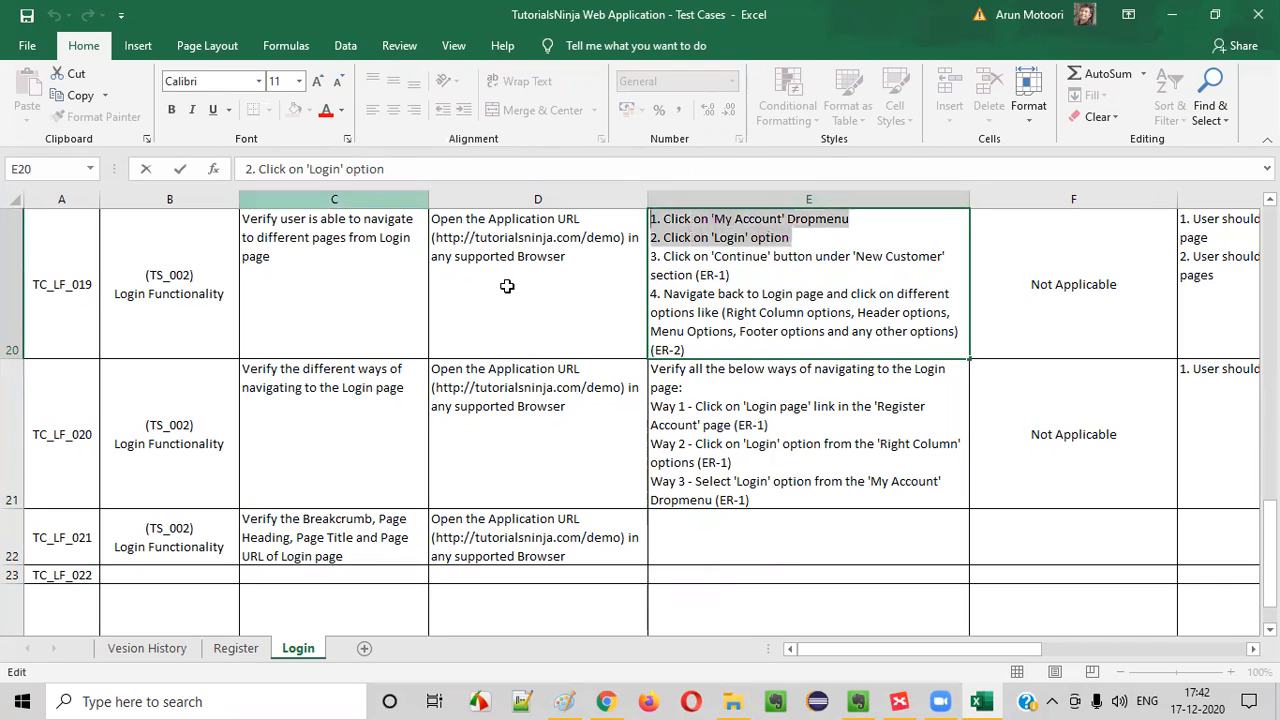
key(ctrl+c)
click(706, 540)
key(ctrl+v)
key(Tab)
double_click(837, 548)
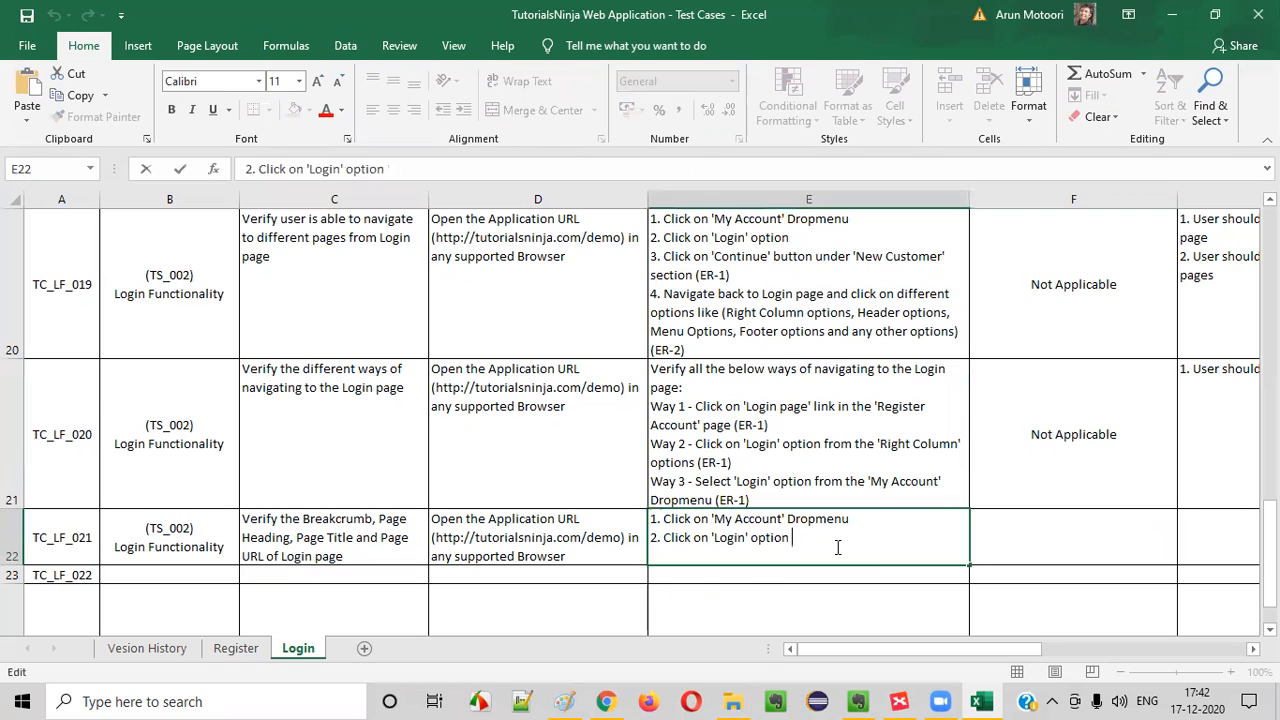
text((ER)
Copy the "Not Applicable" test data from TC_LF_020 to TC_LF_021
click(1107, 460)
key(ctrl+c)
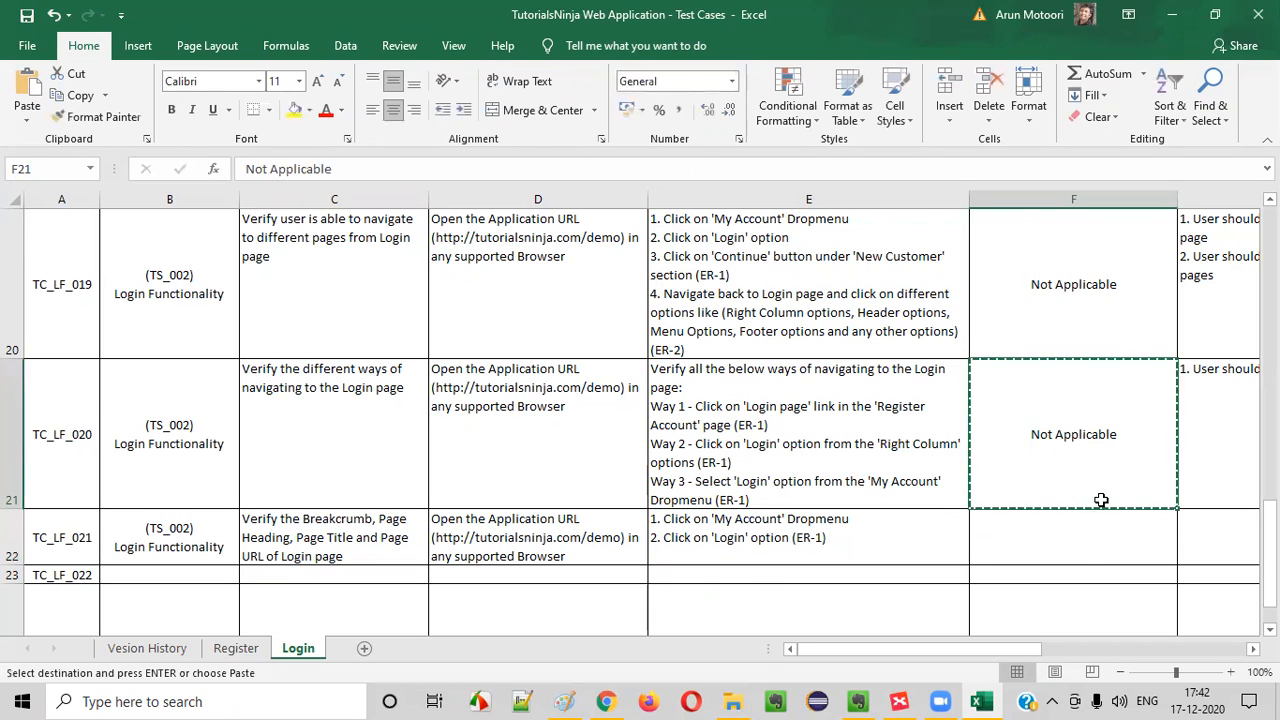
click(1120, 540)
key(ctrl+v)
key(ctrl)
key(Escape)
Begin the expected result of TC_LF_021 with "1. Proper Breadcrumb"
click(1234, 529)
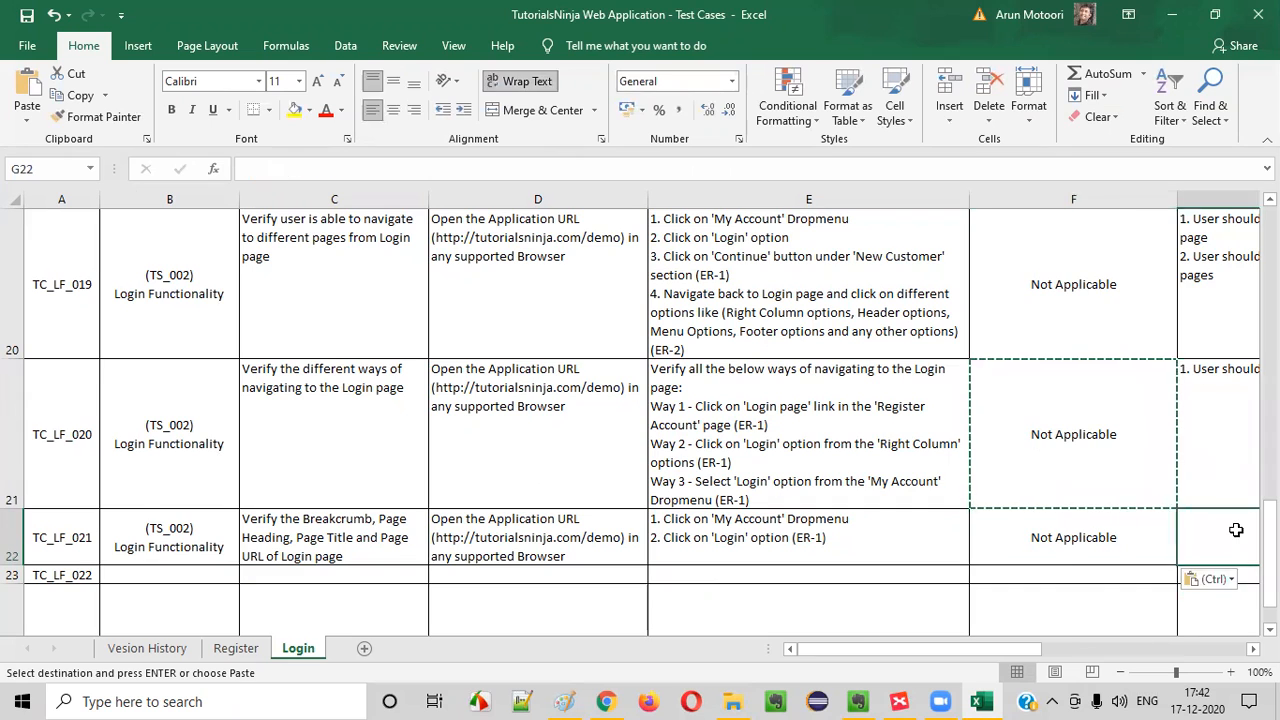
text(1. pROPER)
key(BackSpace)
key(BackSpace)
key(BackSpace)
key(BackSpace)
key(BackSpace)
key(BackSpace)
key(BackSpace)
key(Caps_Lock)
text(Proper )
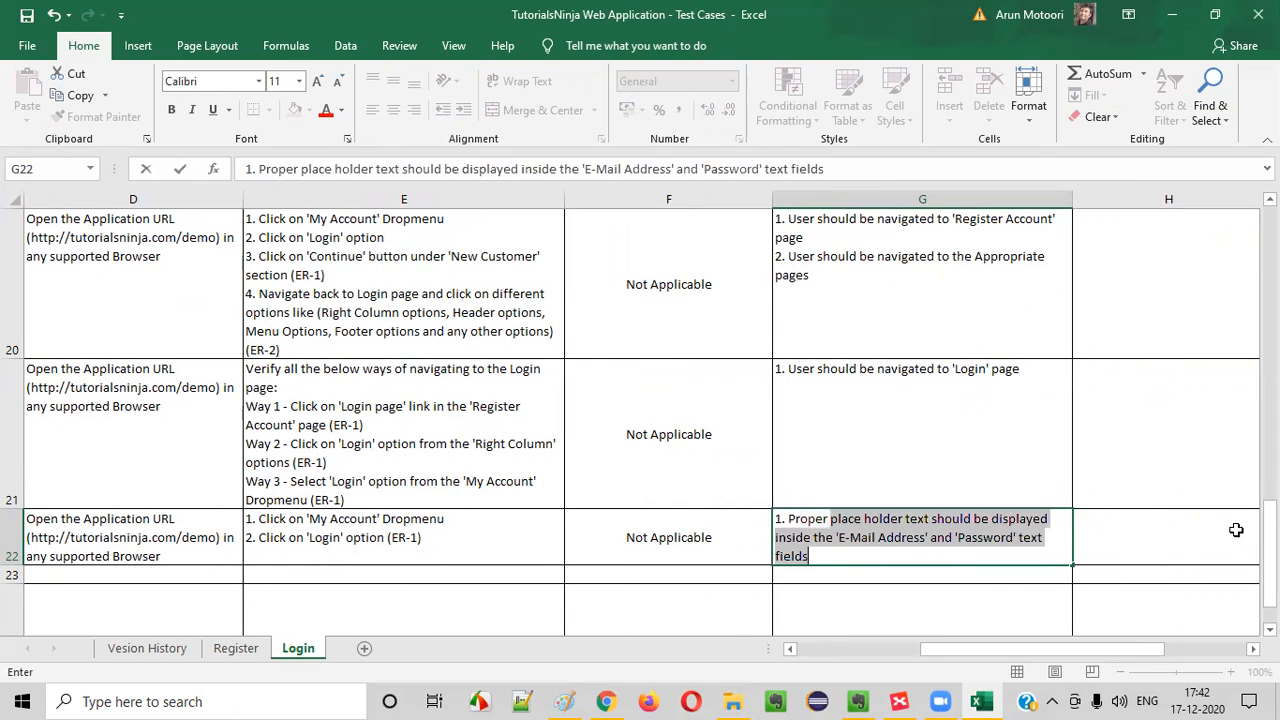
text(Breadc)
key(BackSpace)
text(dcrumb)
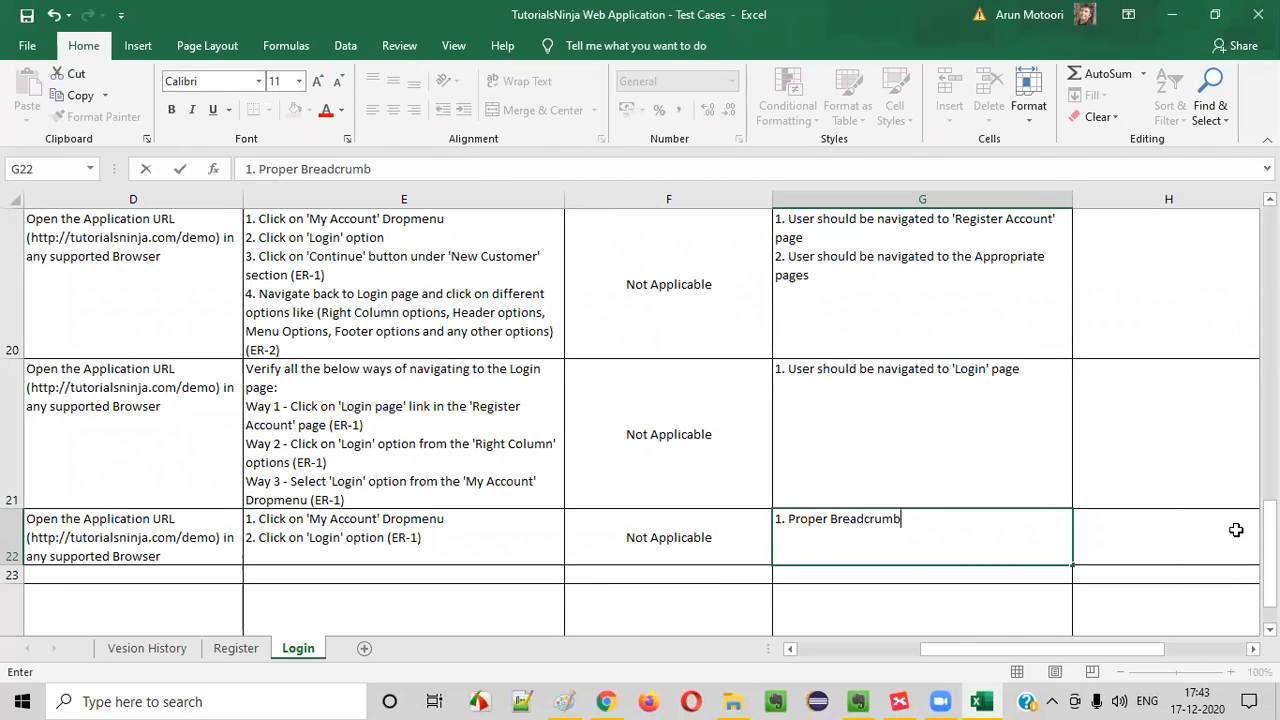
text(, Page Heading, Page URL and Page Title should be dispalyed)
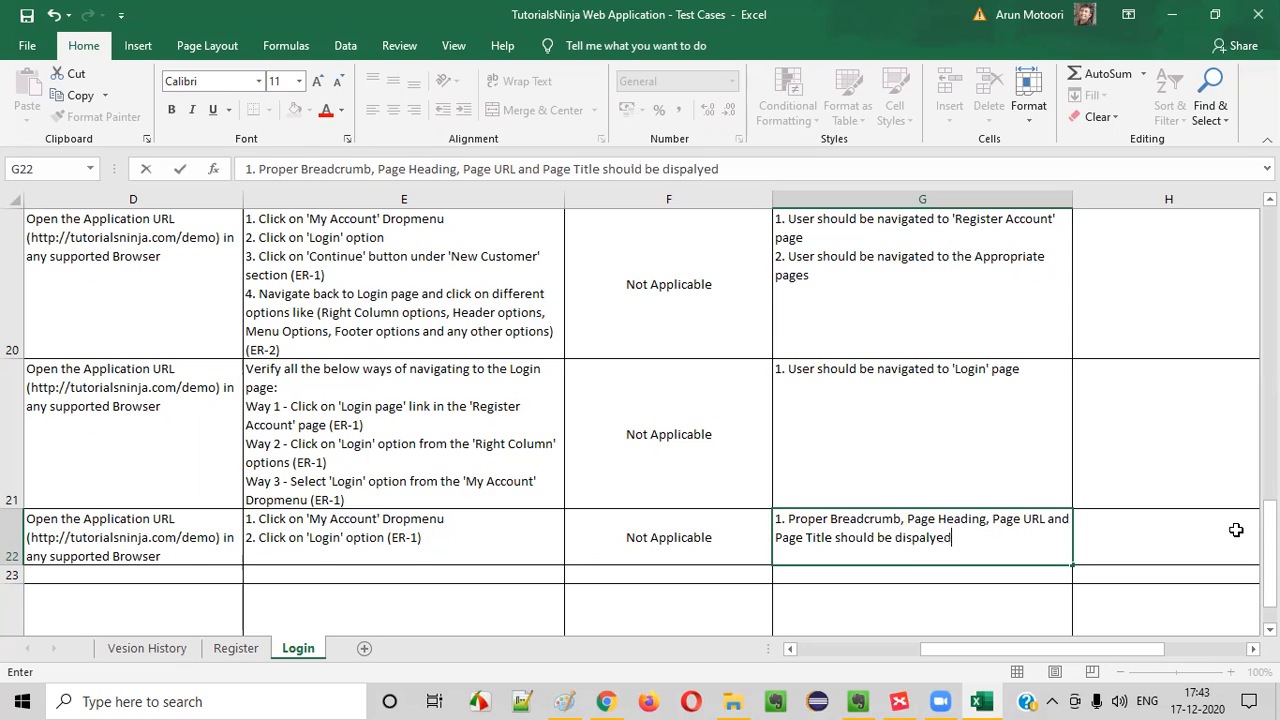
Complete the TC_LF_021 expected result with ", Page Heading, Page URL and Page Title should be displayed", correcting any misspelling
key(Return)
double_click(918, 540)
drag(918, 540, 991, 551)
key(Delete)
text(layed)
key(Return)
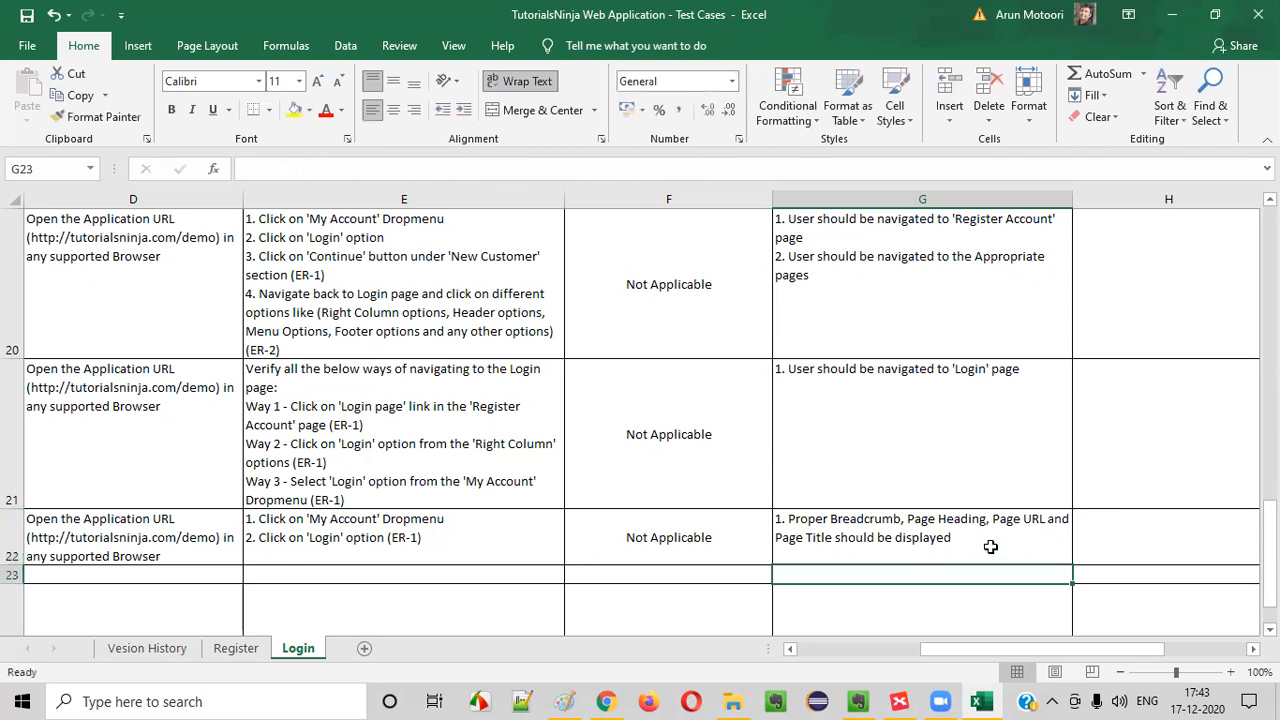
Delete the empty test case rows TC_LF_023 to TC_LF_026
drag(282, 567, 30, 535)
scroll(257, 434, down, 1)
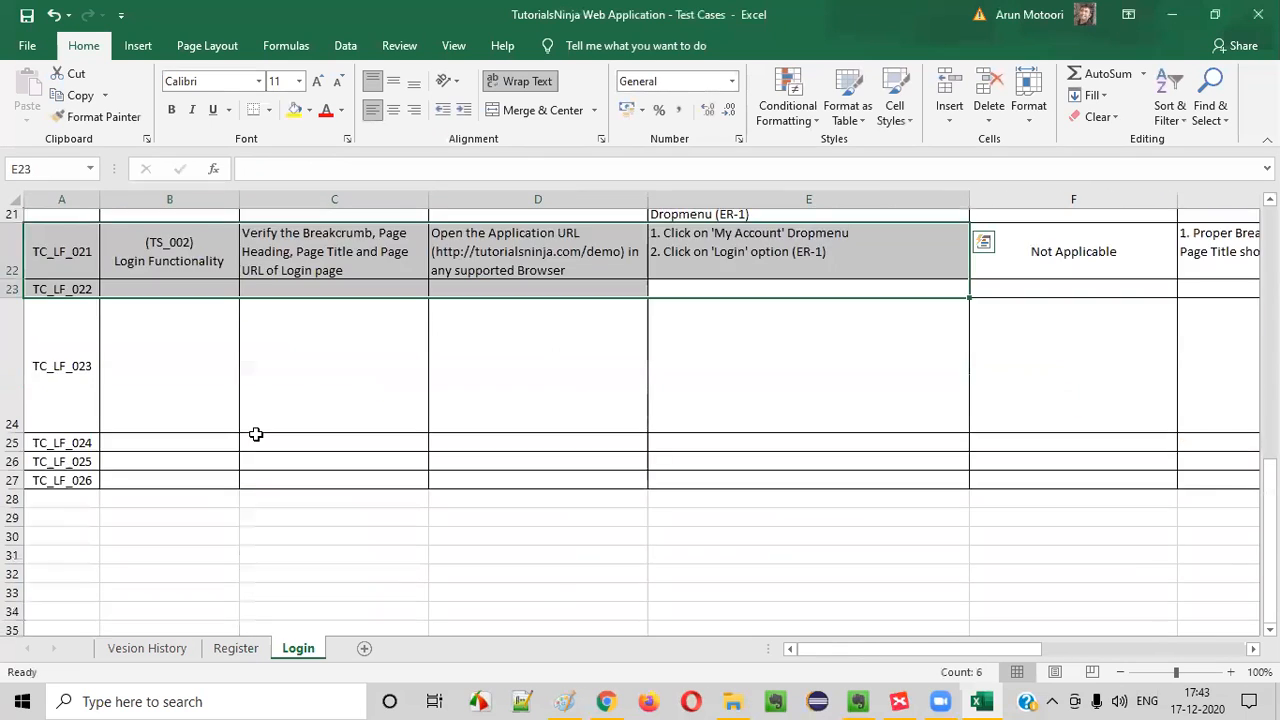
click(130, 318)
drag(14, 298, 12, 410)
right_click(14, 305)
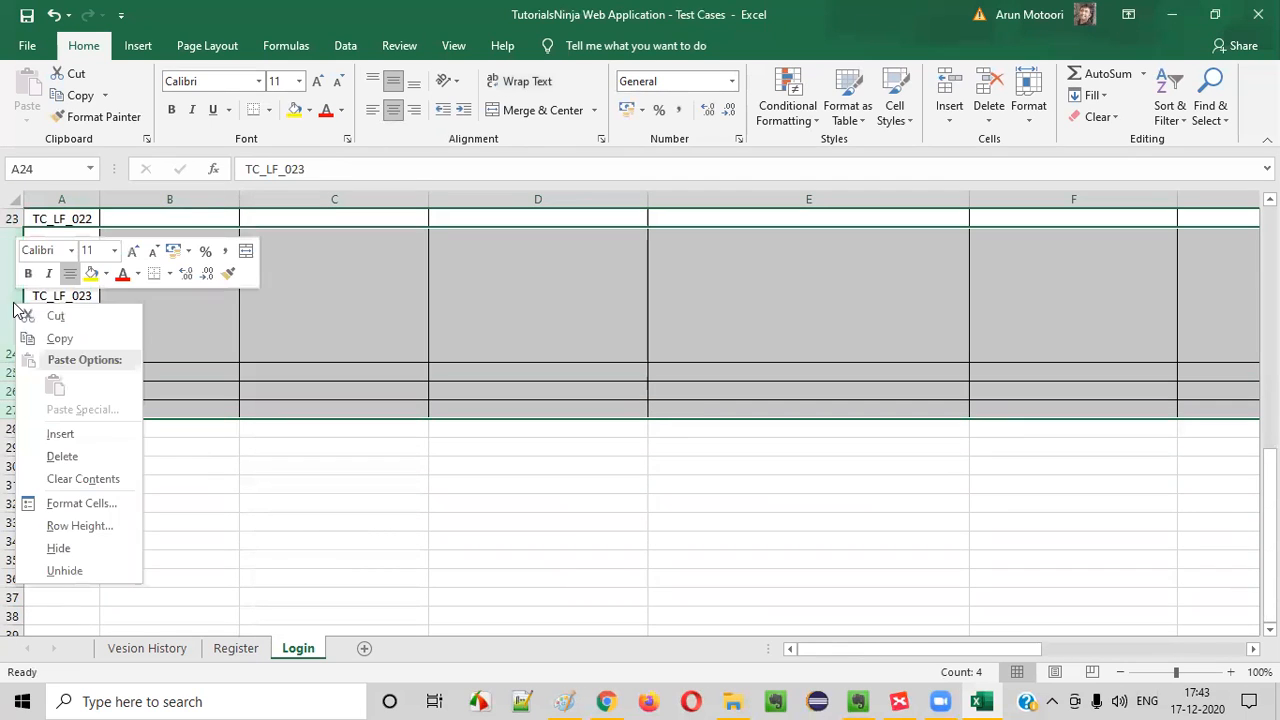
click(74, 458)
Copy the "(TS_002) Login Functionality" scenario from TC_LF_021 to TC_LF_022
scroll(183, 300, up, 3)
click(168, 543)
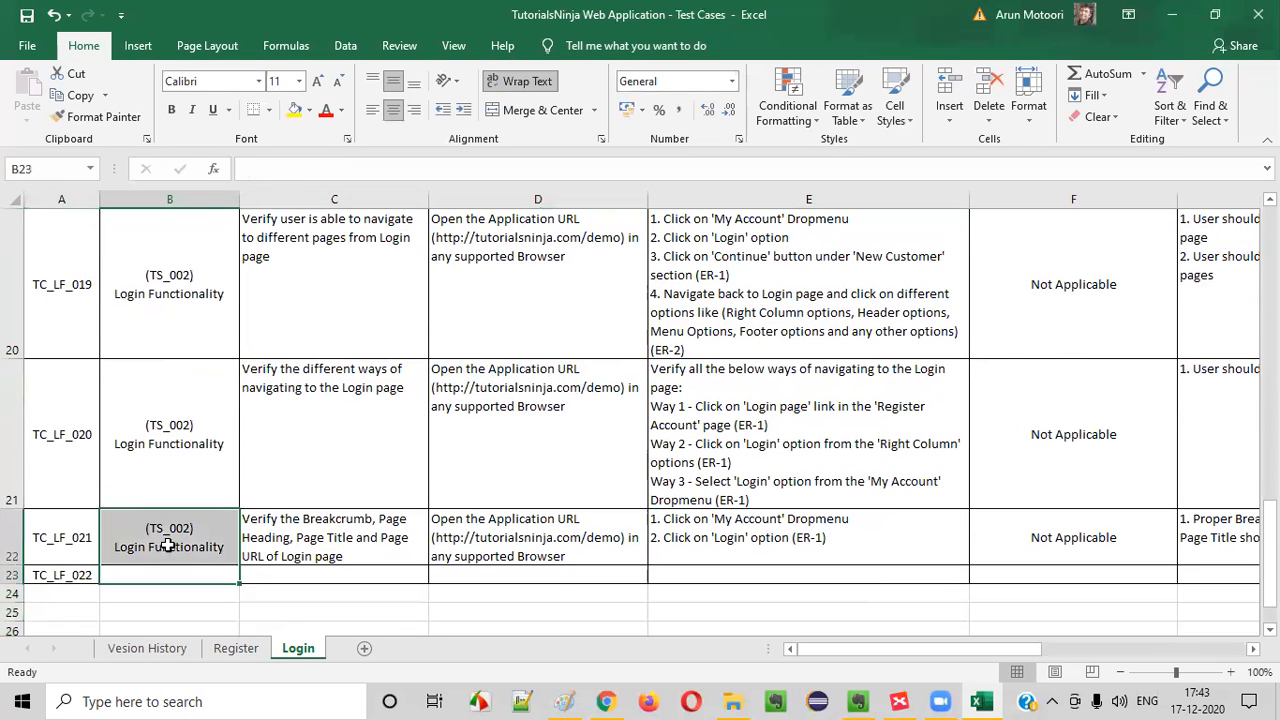
key(ctrl+c)
click(160, 573)
key(ctrl+v)
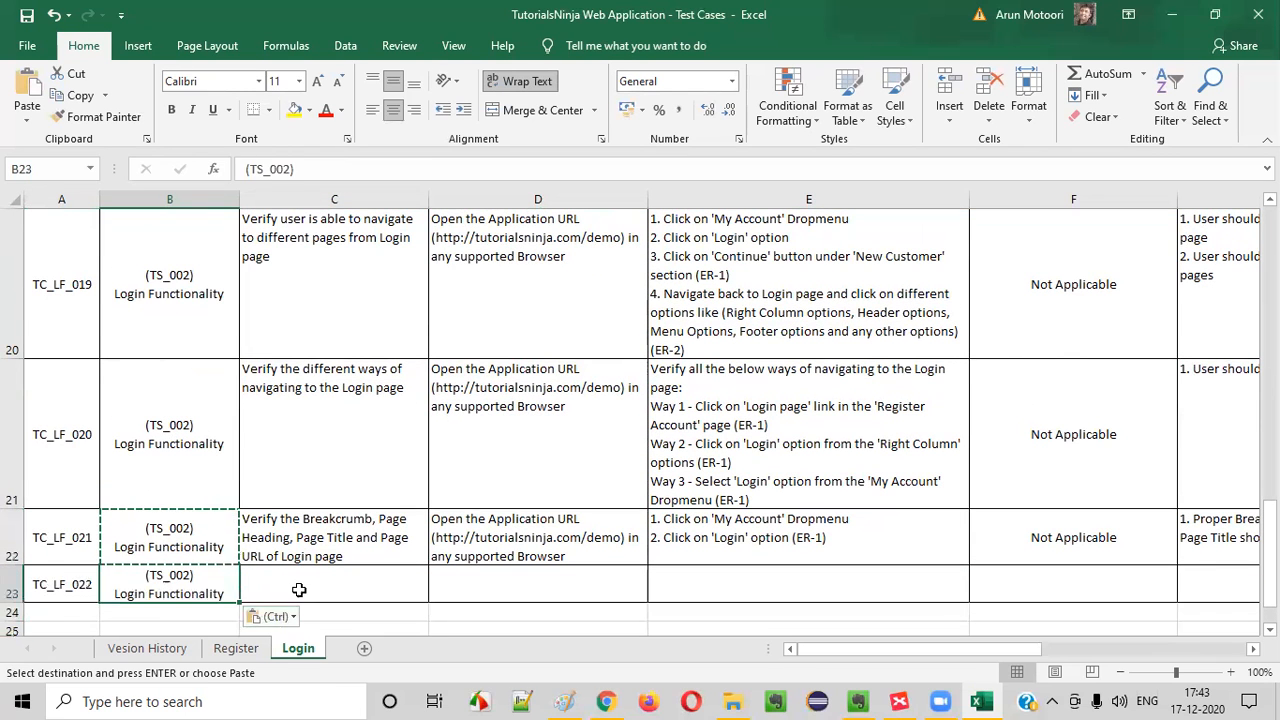
Enter "Verify the UI of the Login page" as the title of TC_LF_022
double_click(299, 590)
text(Verify tehg)
key(BackSpace)
key(BackSpace)
key(BackSpace)
key(BackSpace)
text(he UI of the Login page)
key(Return)
Copy the prerequisite and the test steps from TC_LF_021 to TC_LF_022
click(578, 557)
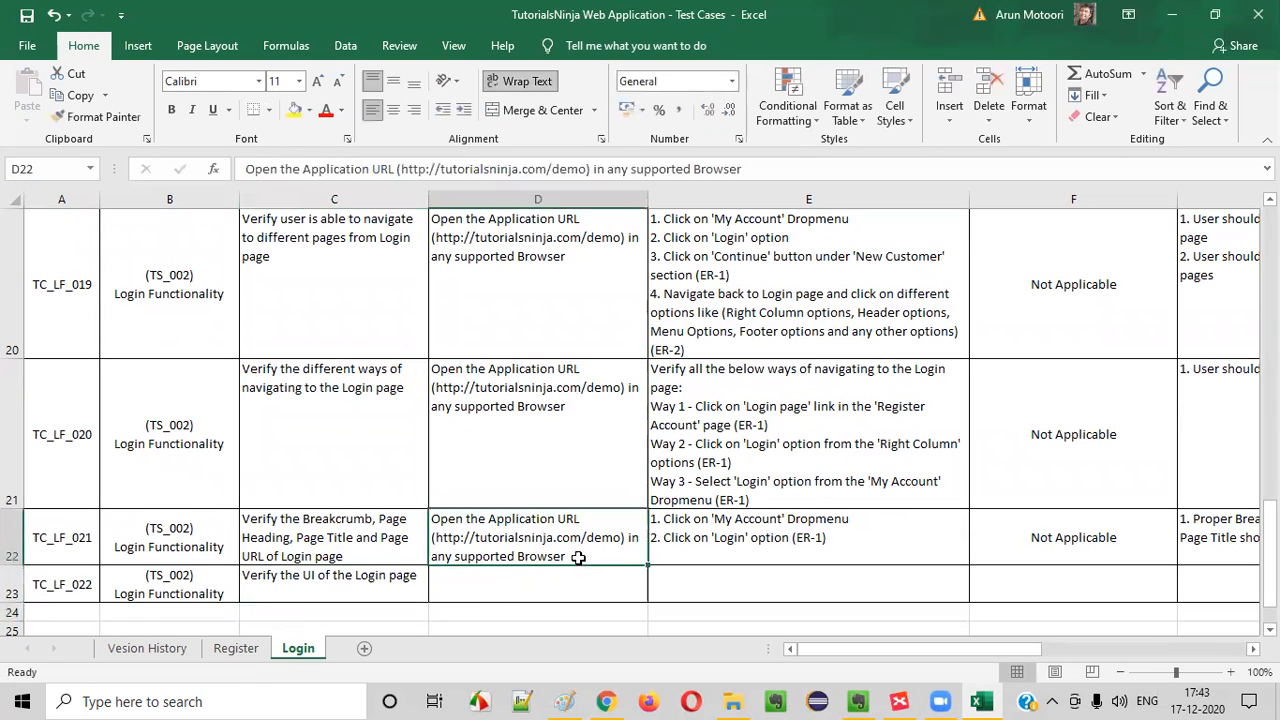
key(ctrl+c)
click(580, 596)
key(ctrl+v)
click(765, 527)
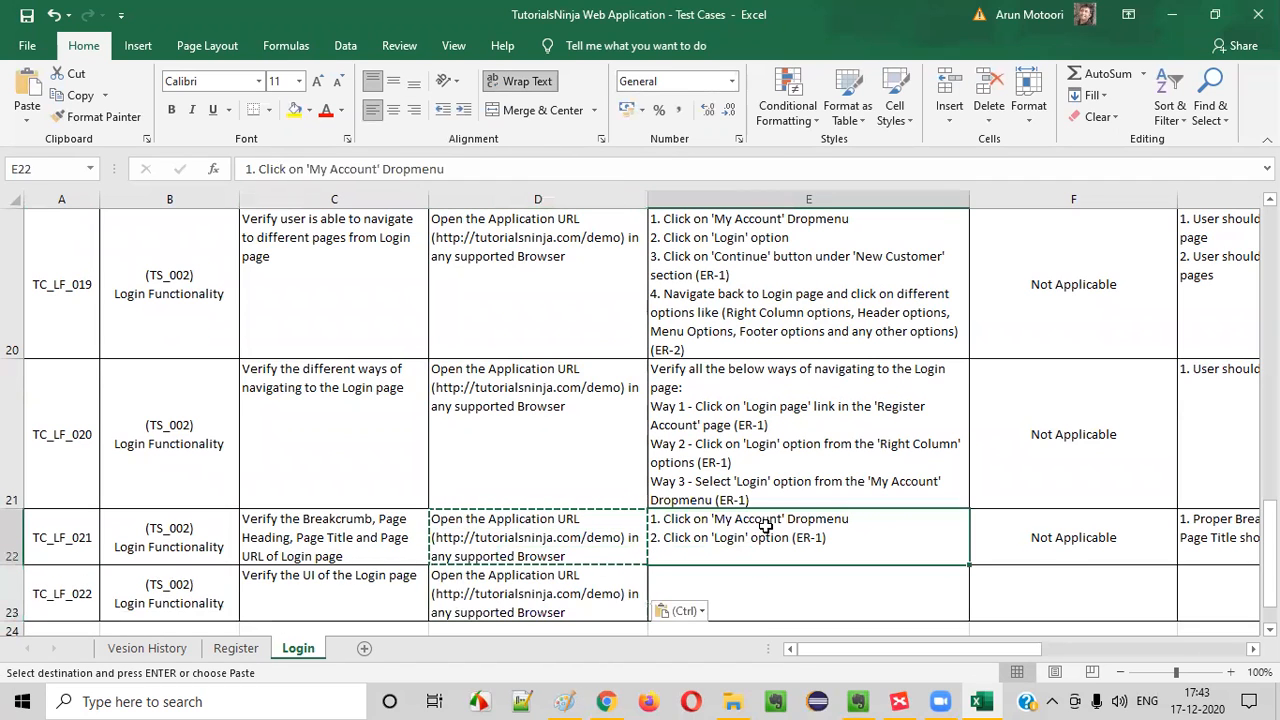
key(ctrl+c)
click(814, 589)
key(ctrl+v)
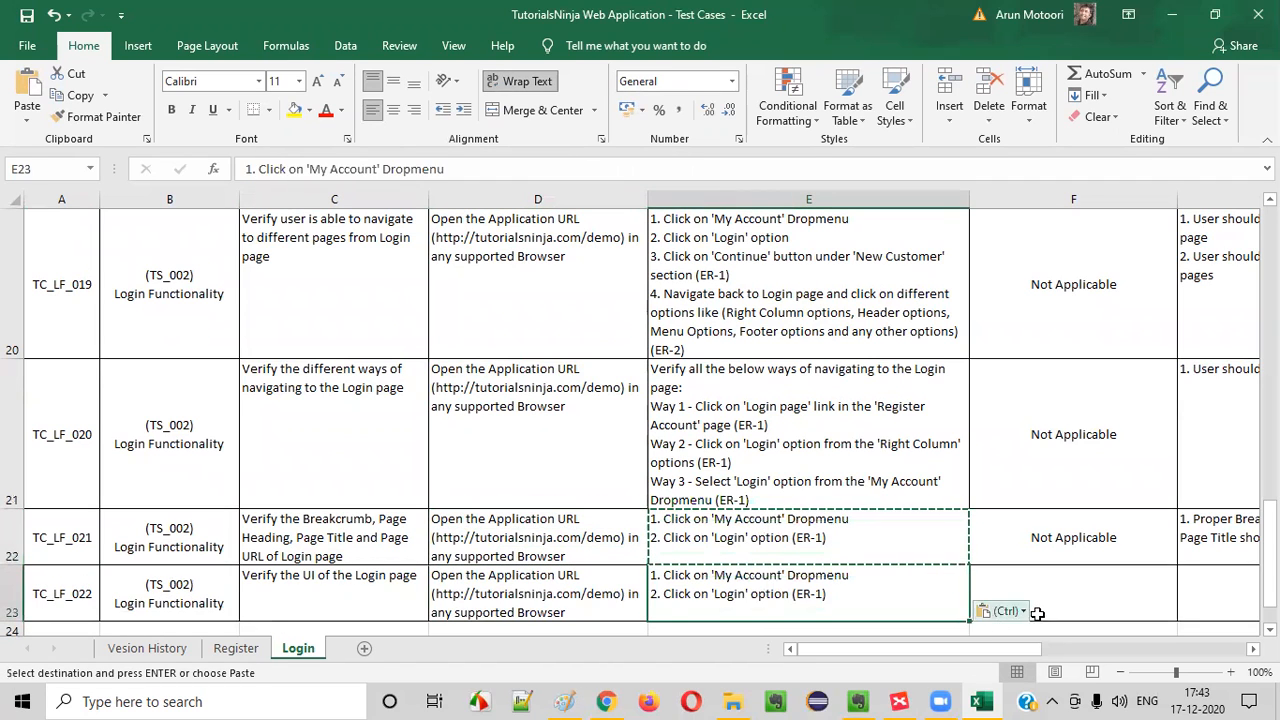
Copy the "Not Applicable" test data from TC_LF_021 to TC_LF_022
click(1066, 591)
click(1071, 537)
key(ctrl+c)
click(1062, 598)
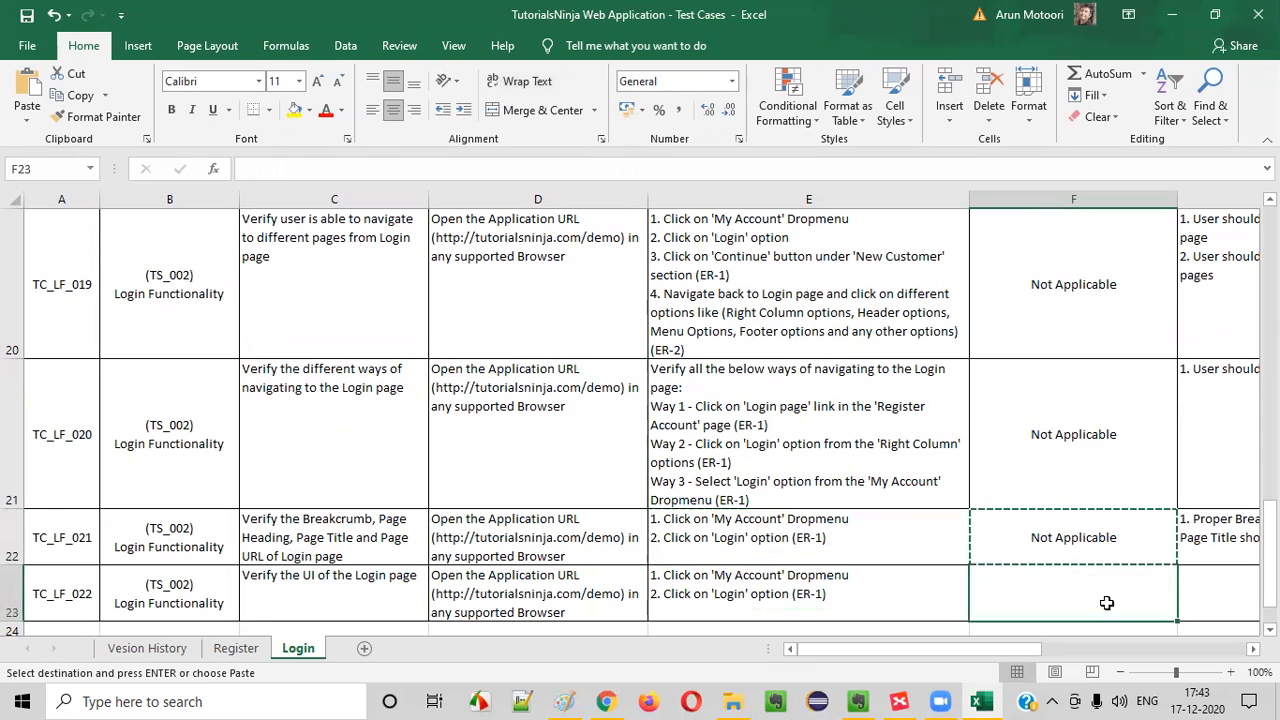
key(ctrl+v)
drag(177, 585, 689, 586)
click(689, 586)
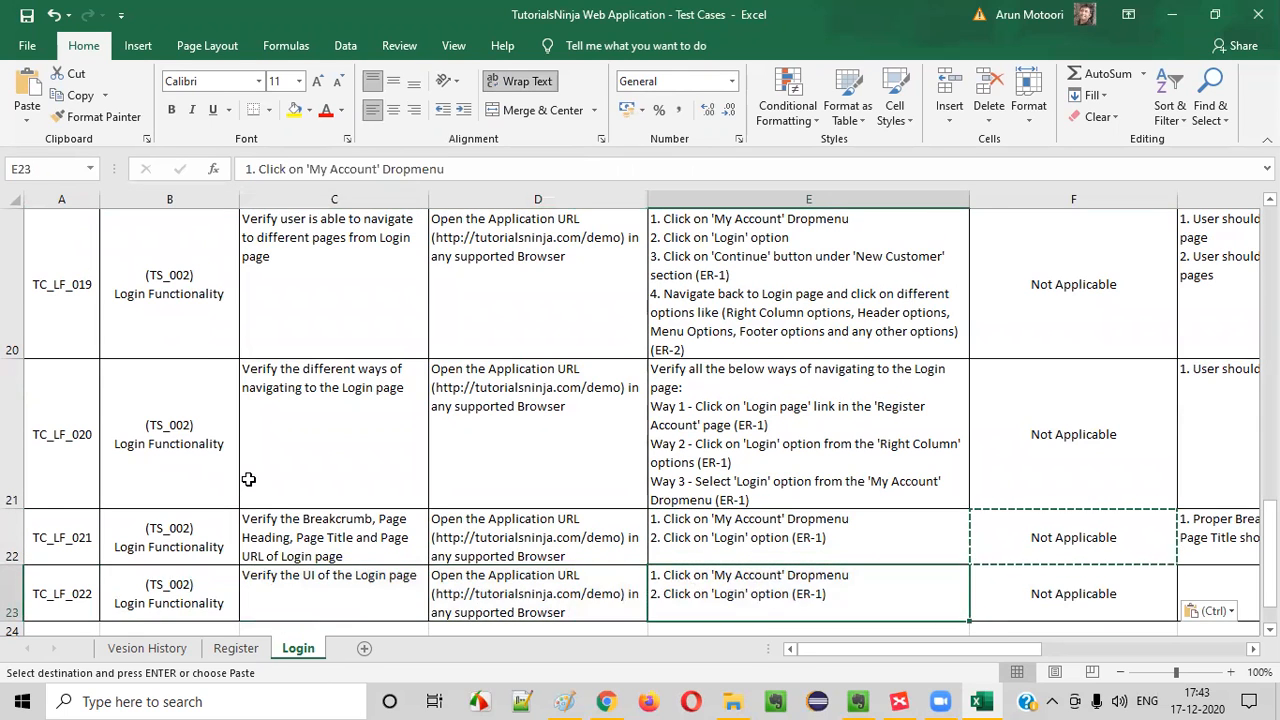
Duplicate the whole TC_LF_022 row into the empty row below it
scroll(248, 479, down, 1)
click(12, 240)
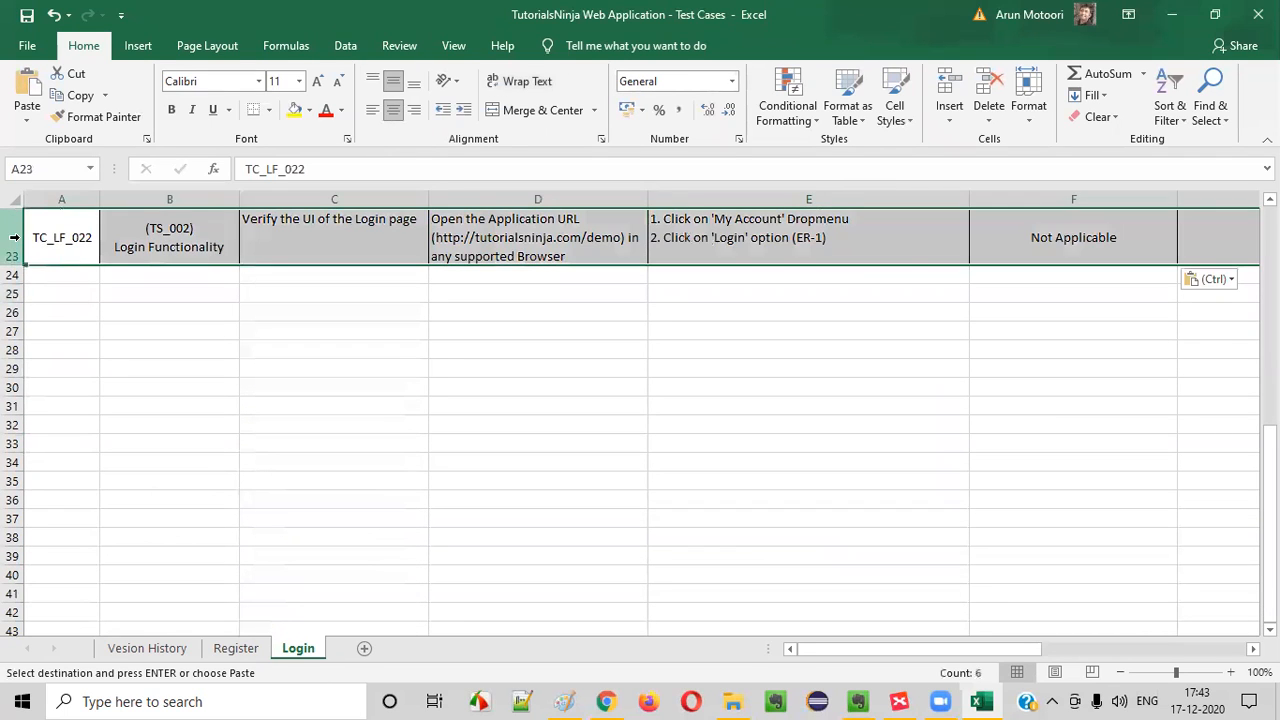
key(ctrl+c)
click(12, 274)
key(ctrl+v)
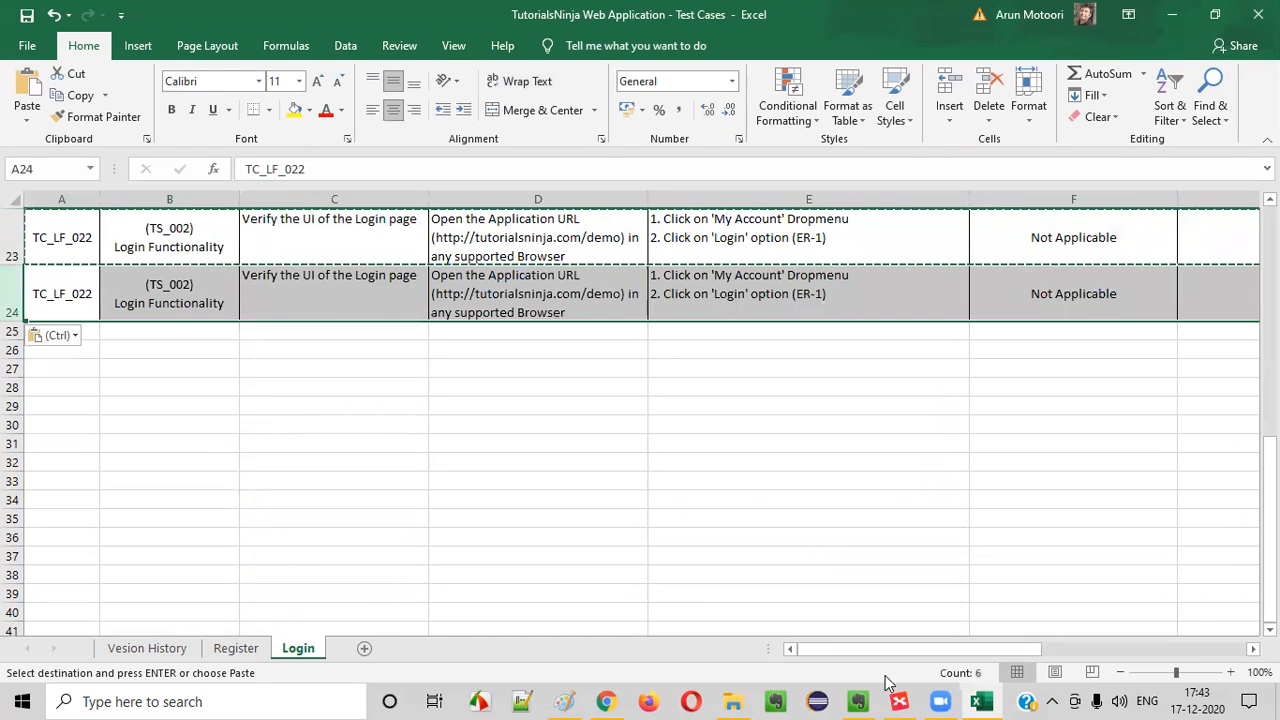
Switch to the XMind Login map and add a main topic named "All supported Environments" to the central Login topic
click(899, 701)
click(1090, 560)
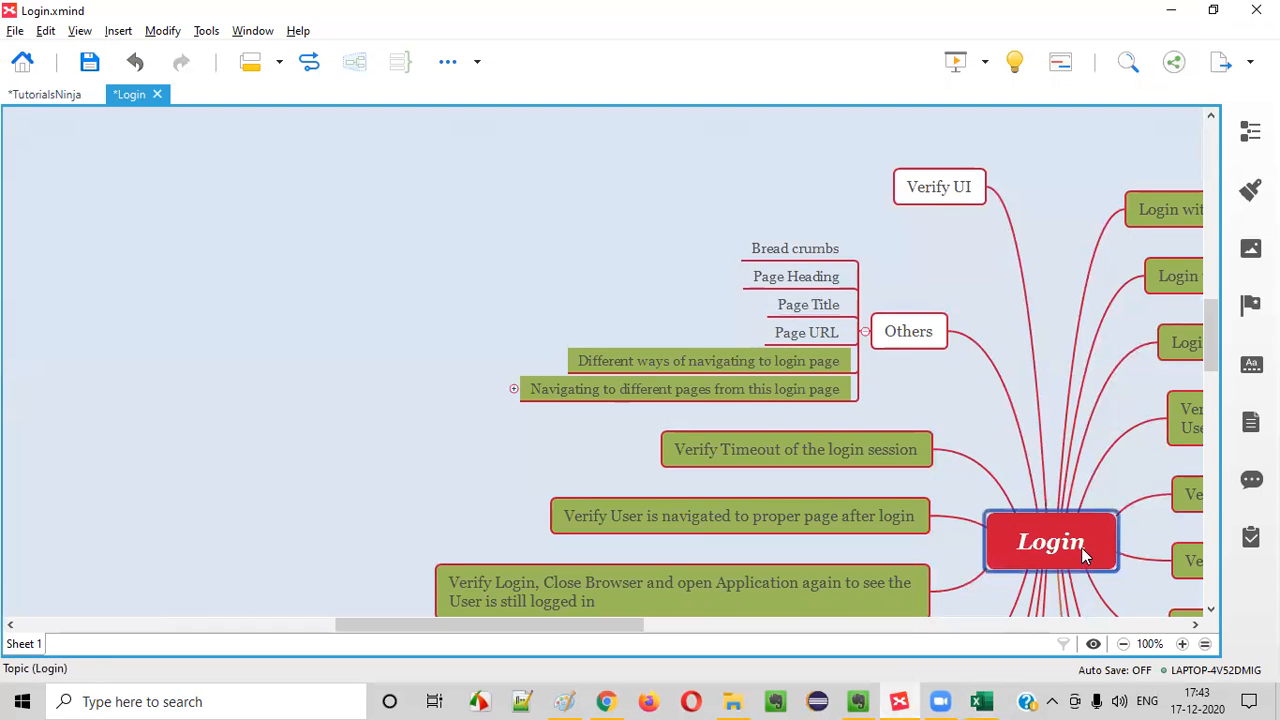
key(Tab)
text(A)
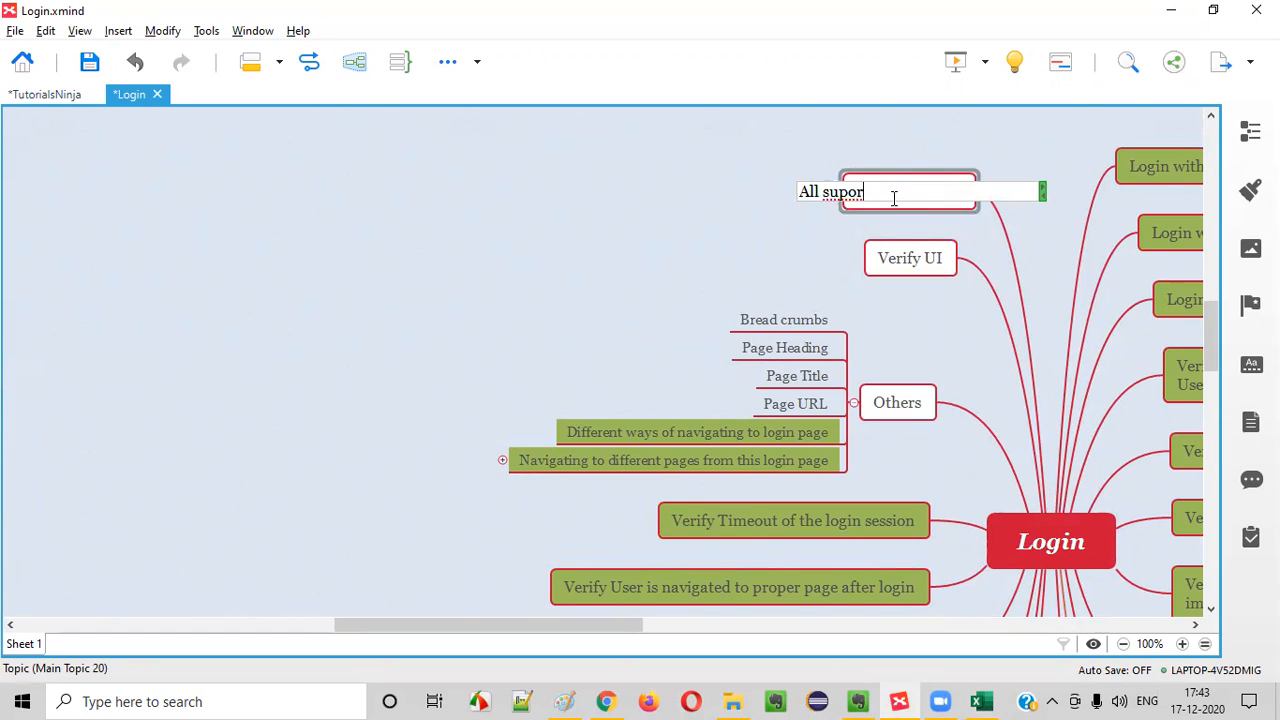
text(ll supported Environment)
text(ts)
key(Return)
Back in Excel, change the title in row 24 to "Verify the Login page functionality in all the supported environments"
key(alt+Tab)
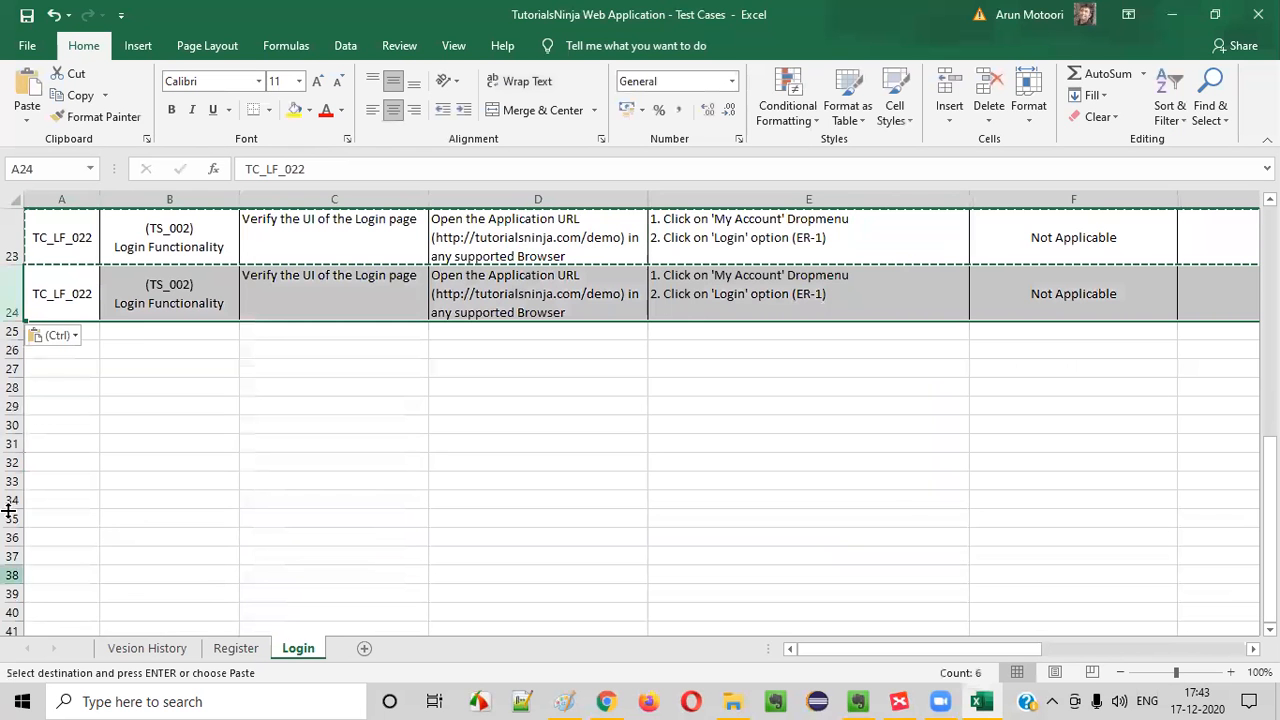
click(183, 366)
scroll(323, 431, up, 1)
scroll(331, 297, down, 1)
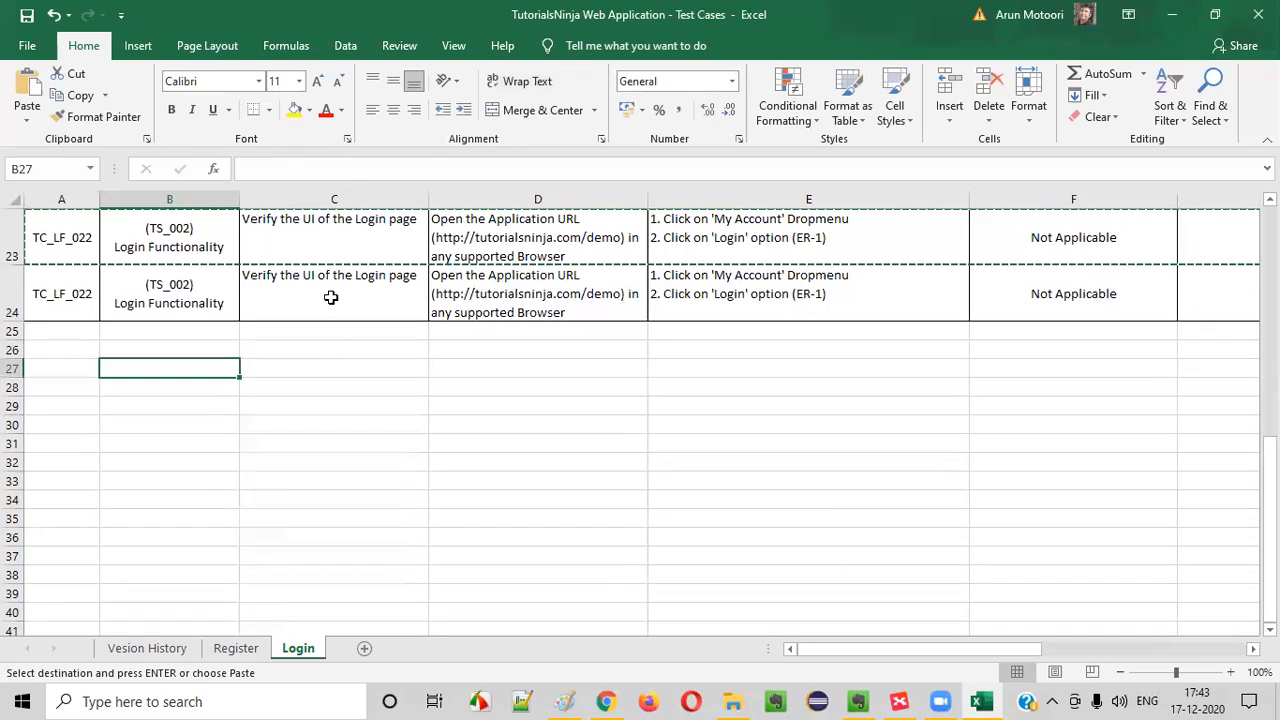
double_click(343, 246)
double_click(320, 291)
drag(299, 280, 416, 277)
text(Login page funcgtion)
key(BackSpace)
key(BackSpace)
text(tioa)
text(nality in all the supported )
text(environmnt)
text(nts)
key(Return)
click(386, 303)
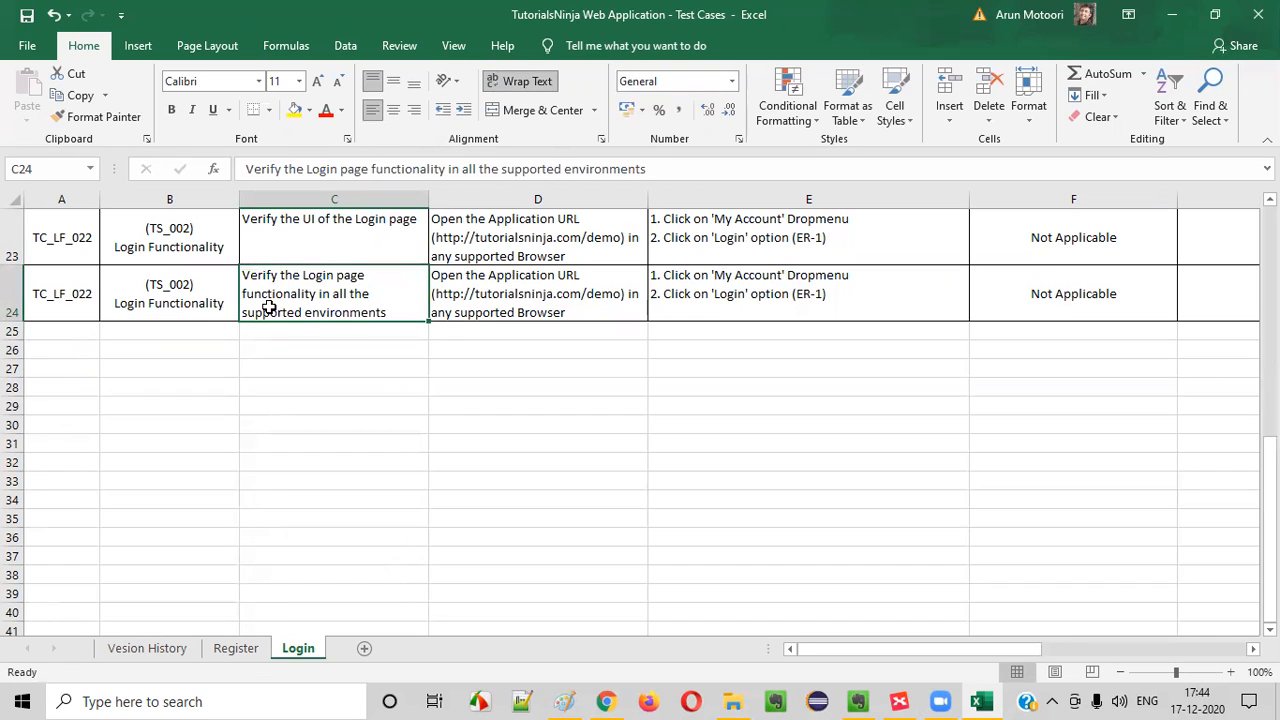
Open the TutorialsNinja - Test Plan document from Downloads in Word and examine its Test Environments section
click(745, 697)
scroll(680, 577, down, 1)
double_click(311, 531)
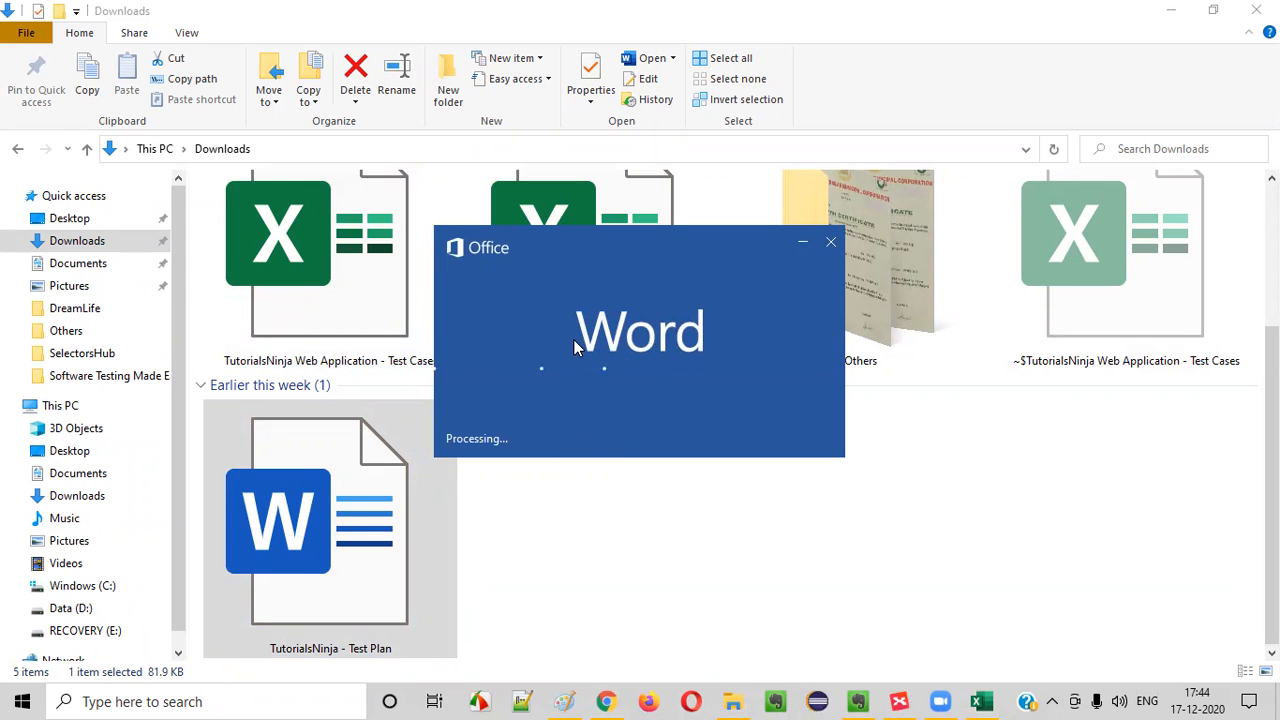
scroll(599, 335, down, 5)
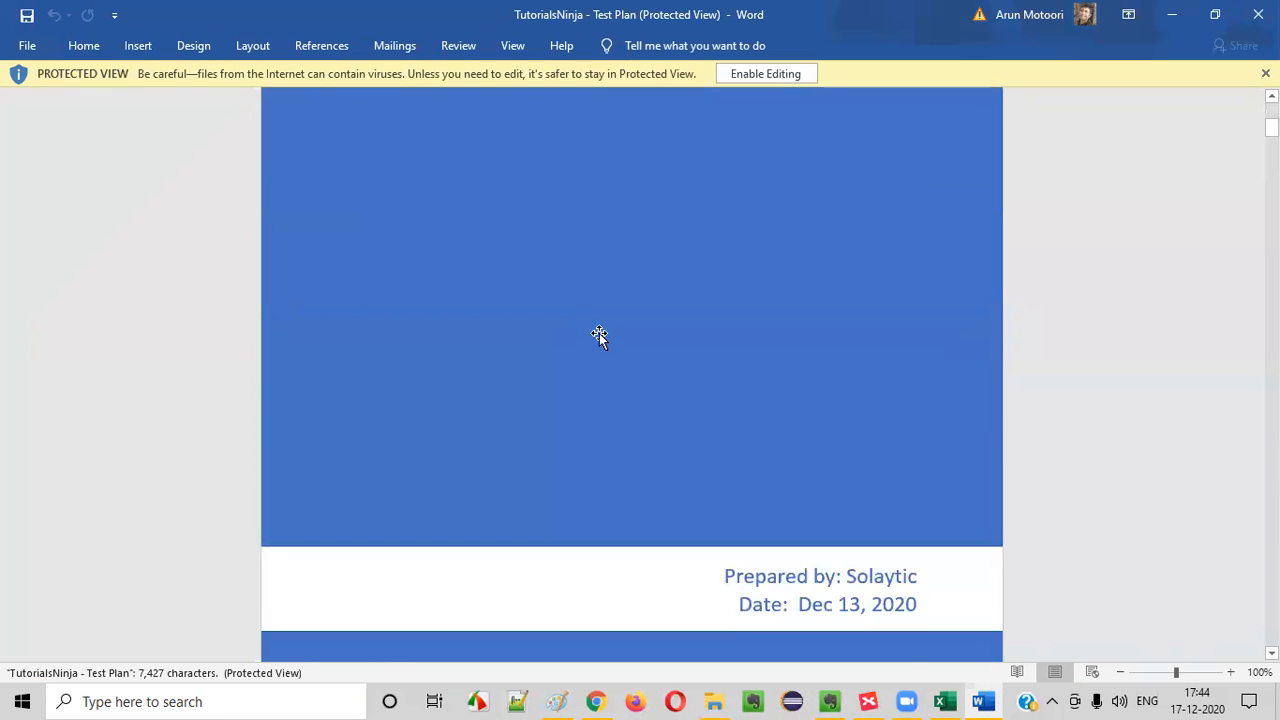
scroll(599, 333, down, 9)
scroll(594, 334, up, 2)
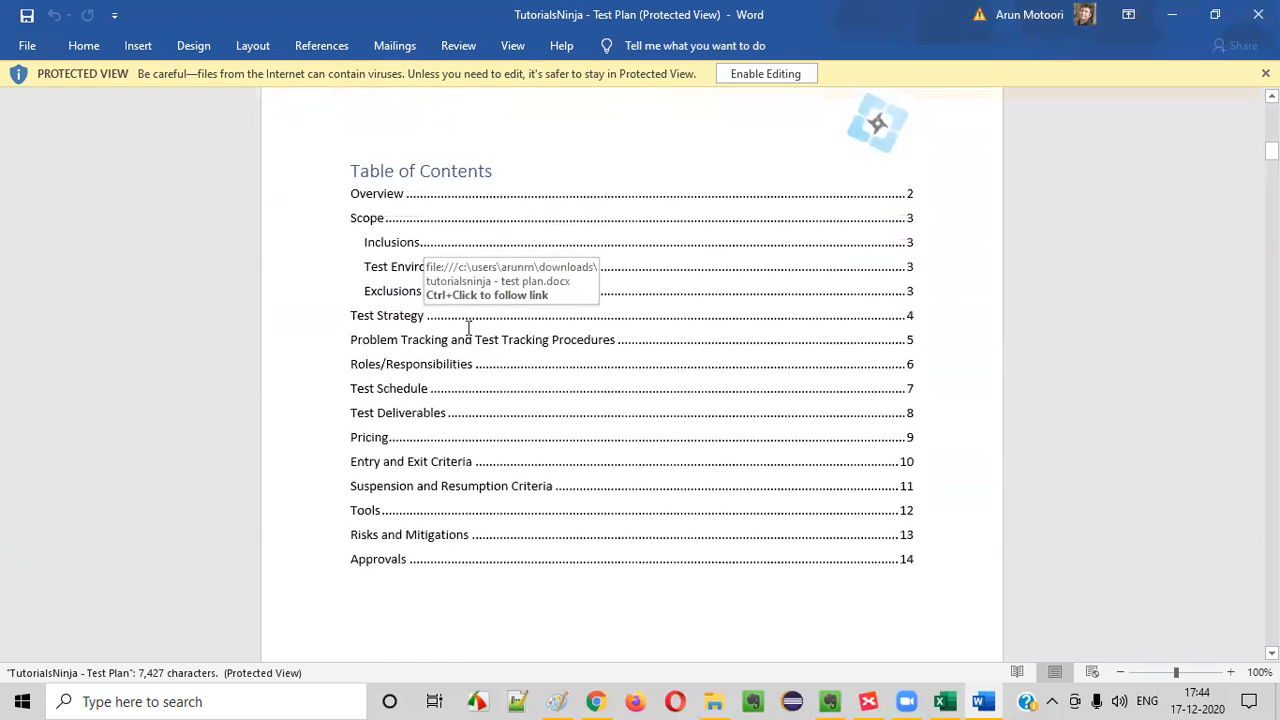
ctrl+click(421, 268)
drag(395, 244, 562, 322)
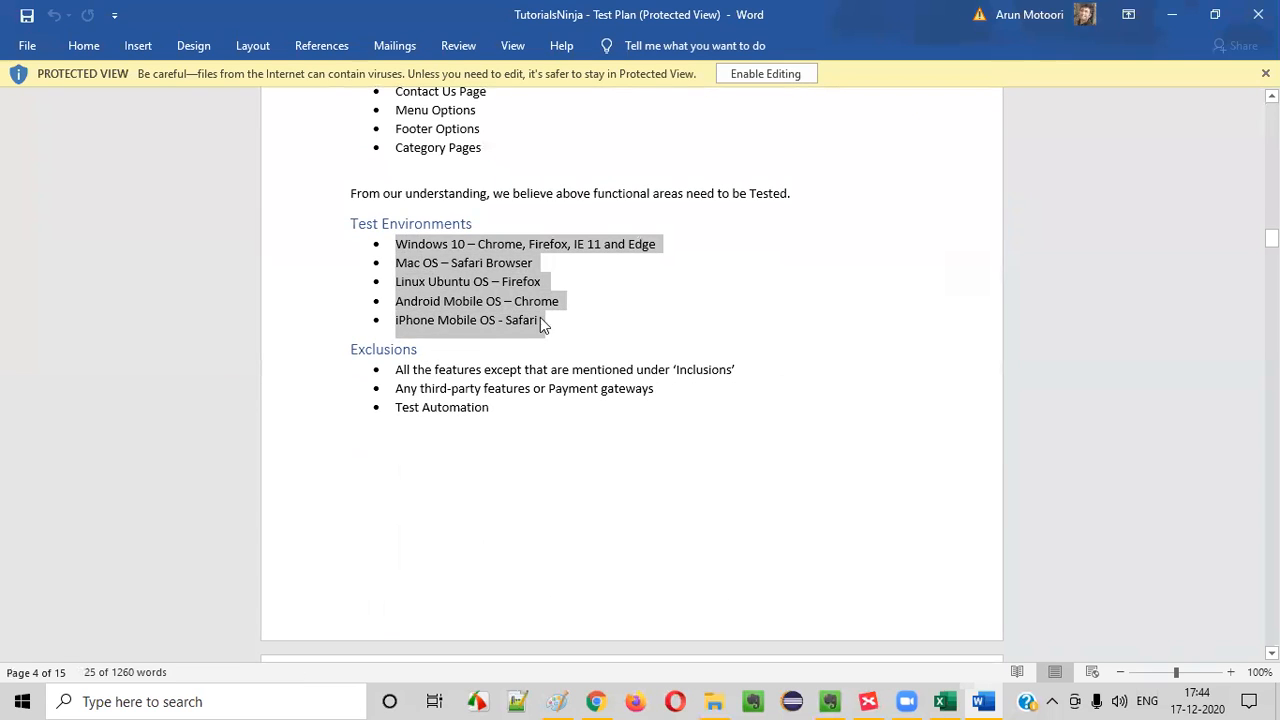
key(alt+Tab)
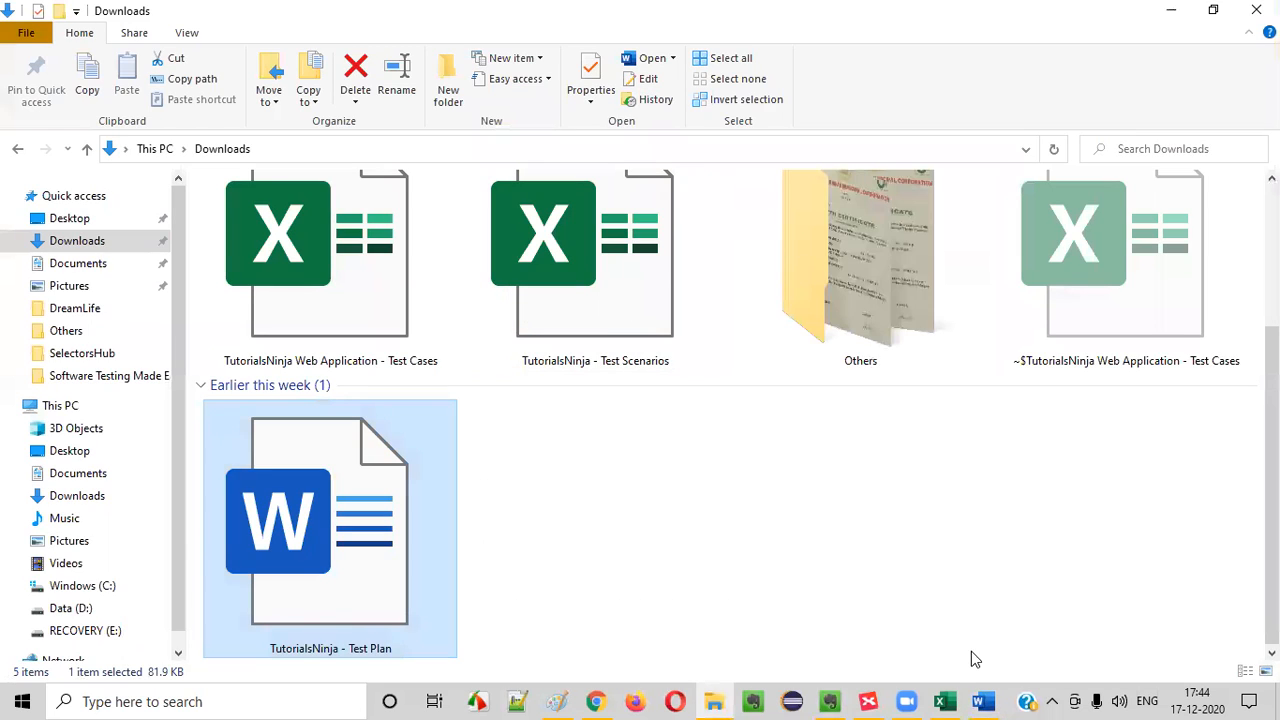
Return to the Excel test cases and review the Login page UI row and the supported environments row across their columns
click(945, 702)
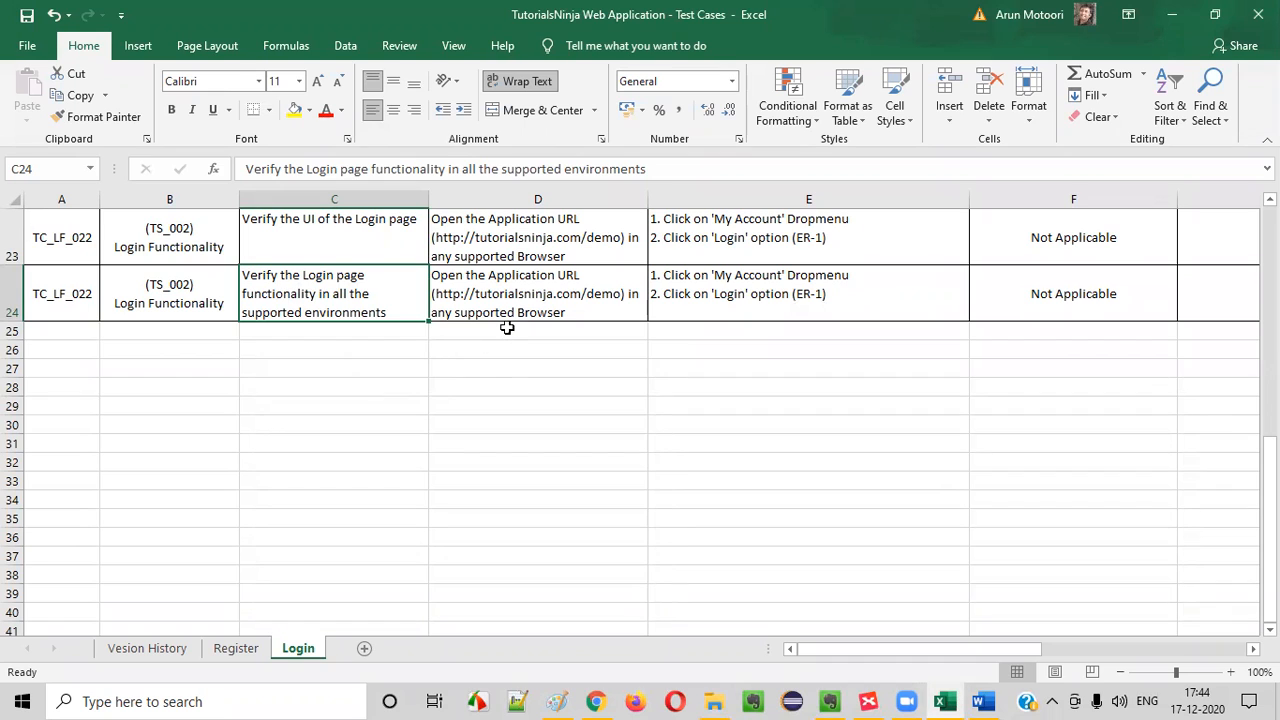
click(510, 296)
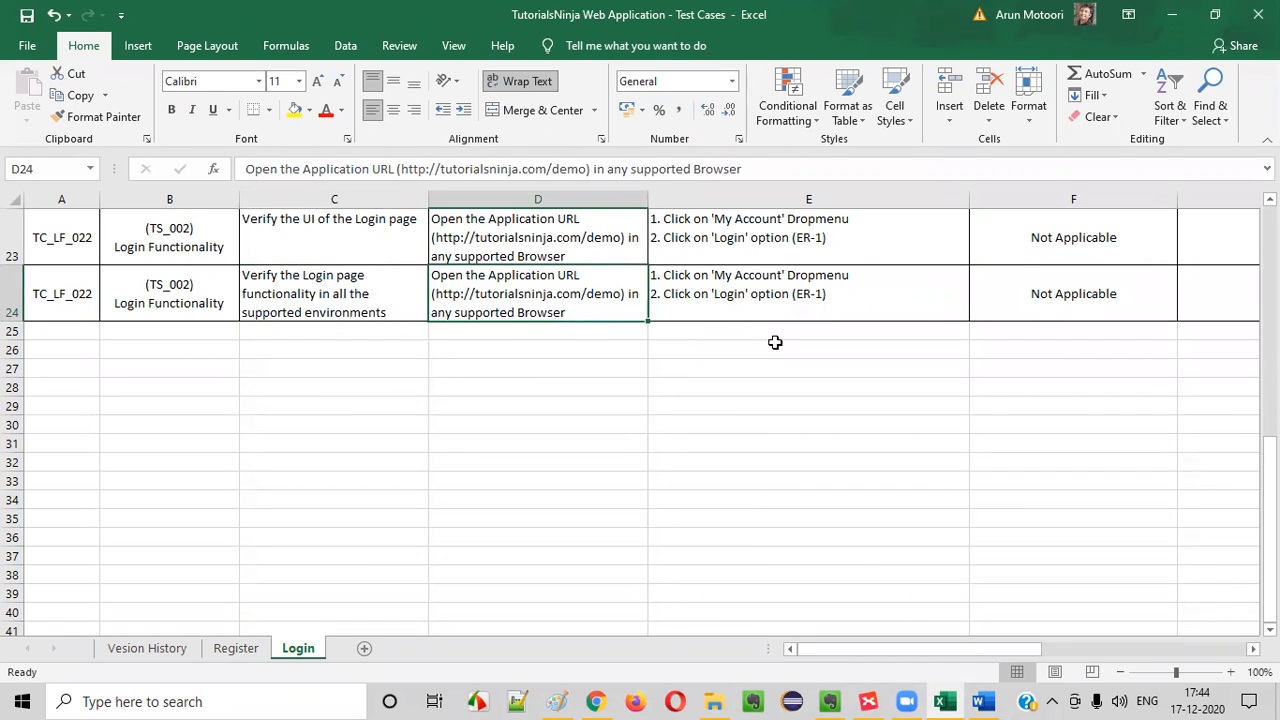
drag(74, 281, 320, 300)
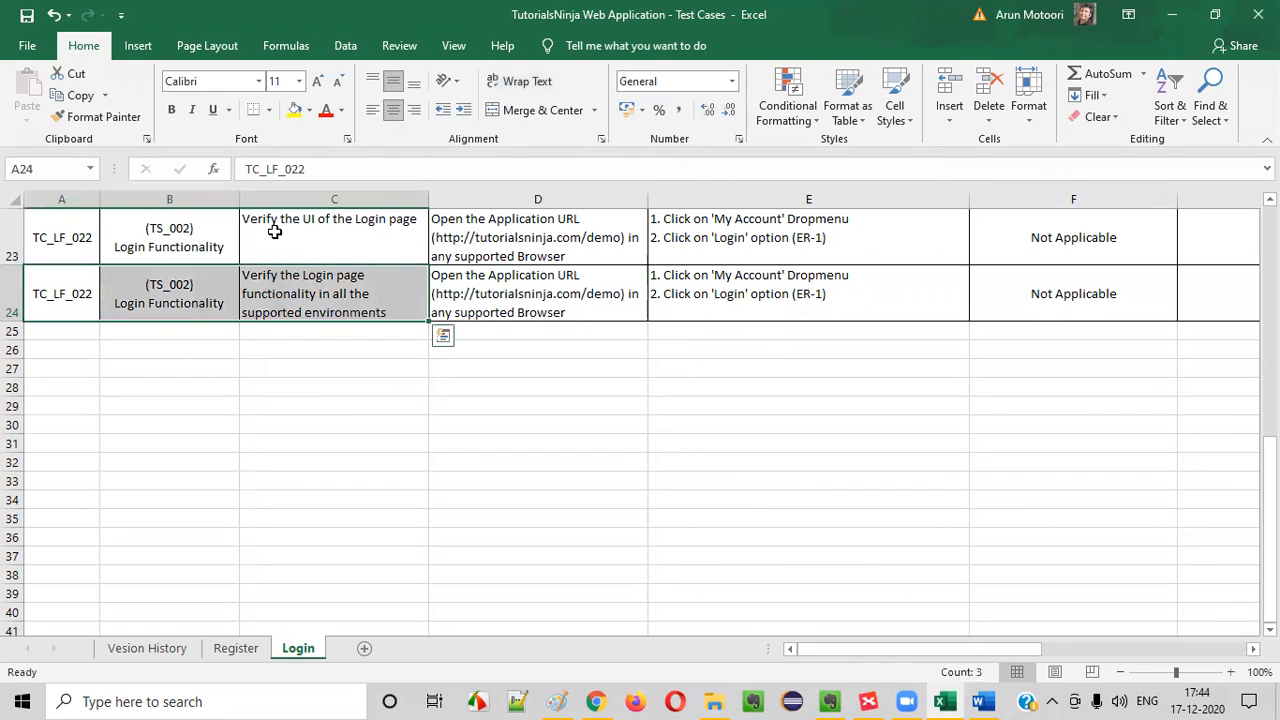
click(274, 230)
click(80, 234)
drag(351, 183, 389, 617)
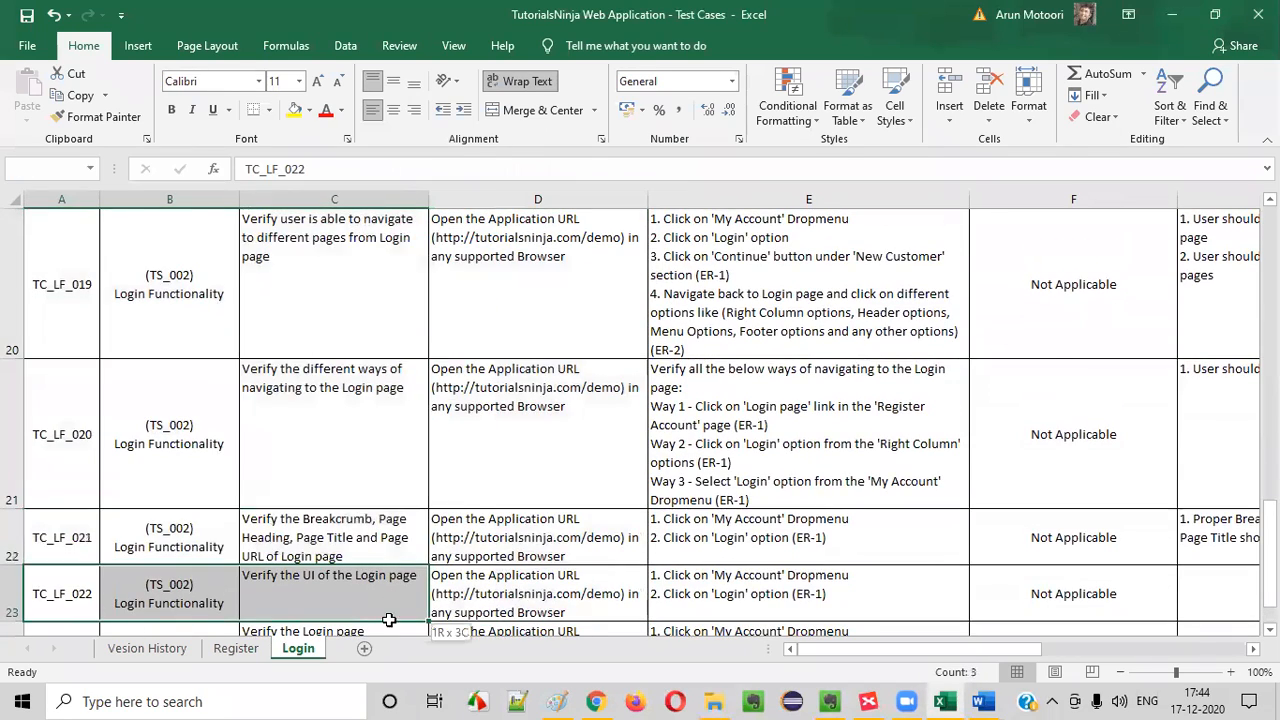
scroll(465, 510, down, 1)
click(345, 367)
drag(80, 240, 987, 299)
click(986, 299)
mouse_move(63, 238)
mouse_down()
mouse_move(457, 217)
mouse_move(678, 238)
mouse_up()
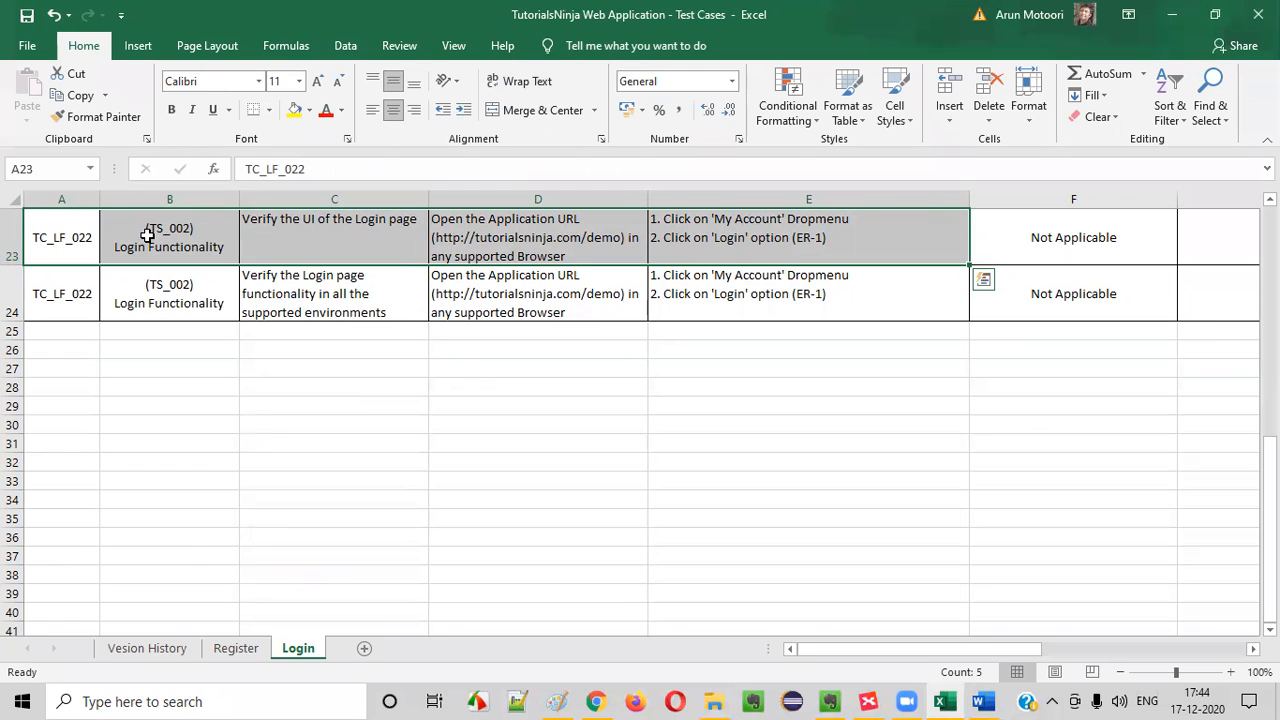
click(257, 314)
drag(46, 237, 445, 232)
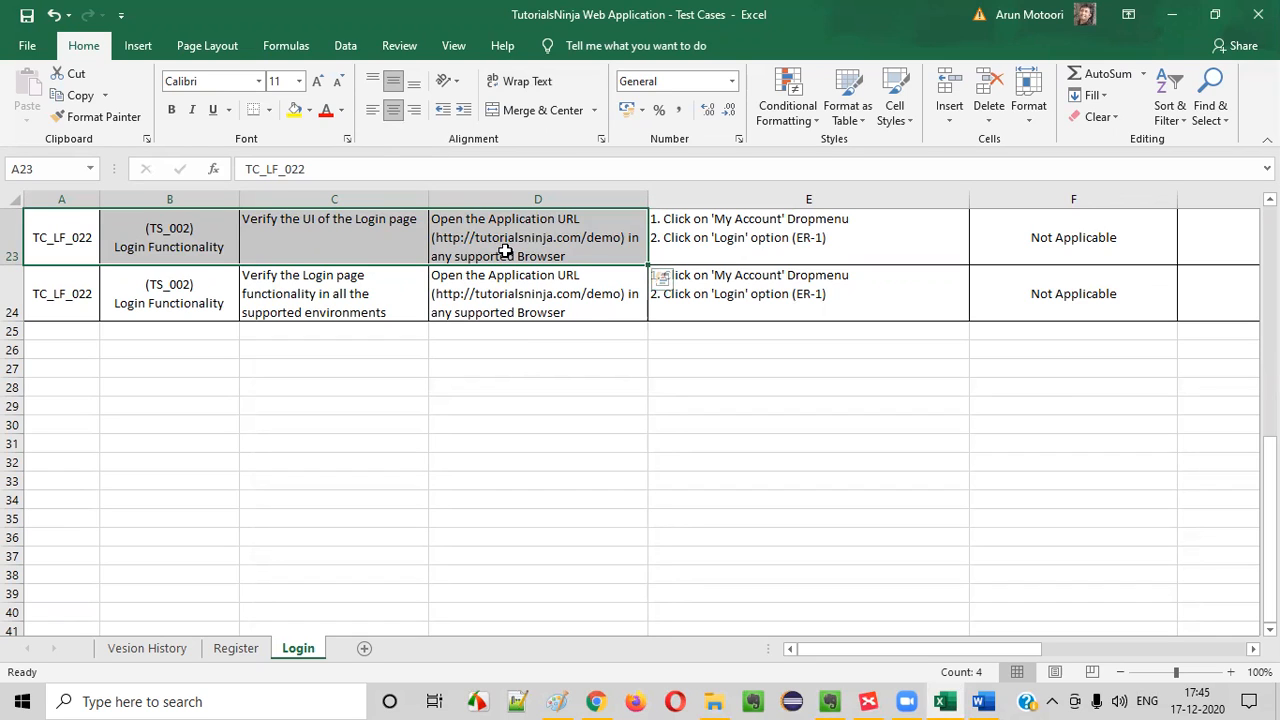
drag(66, 237, 717, 227)
click(335, 225)
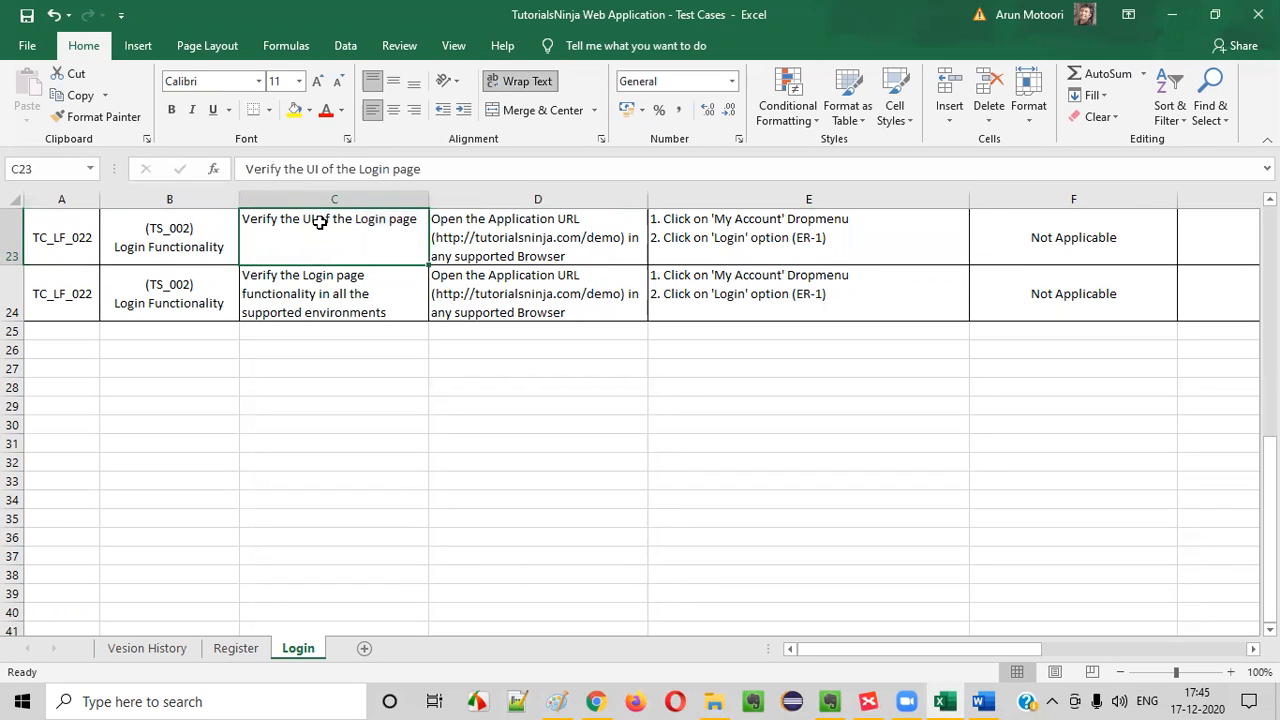
drag(57, 231, 932, 237)
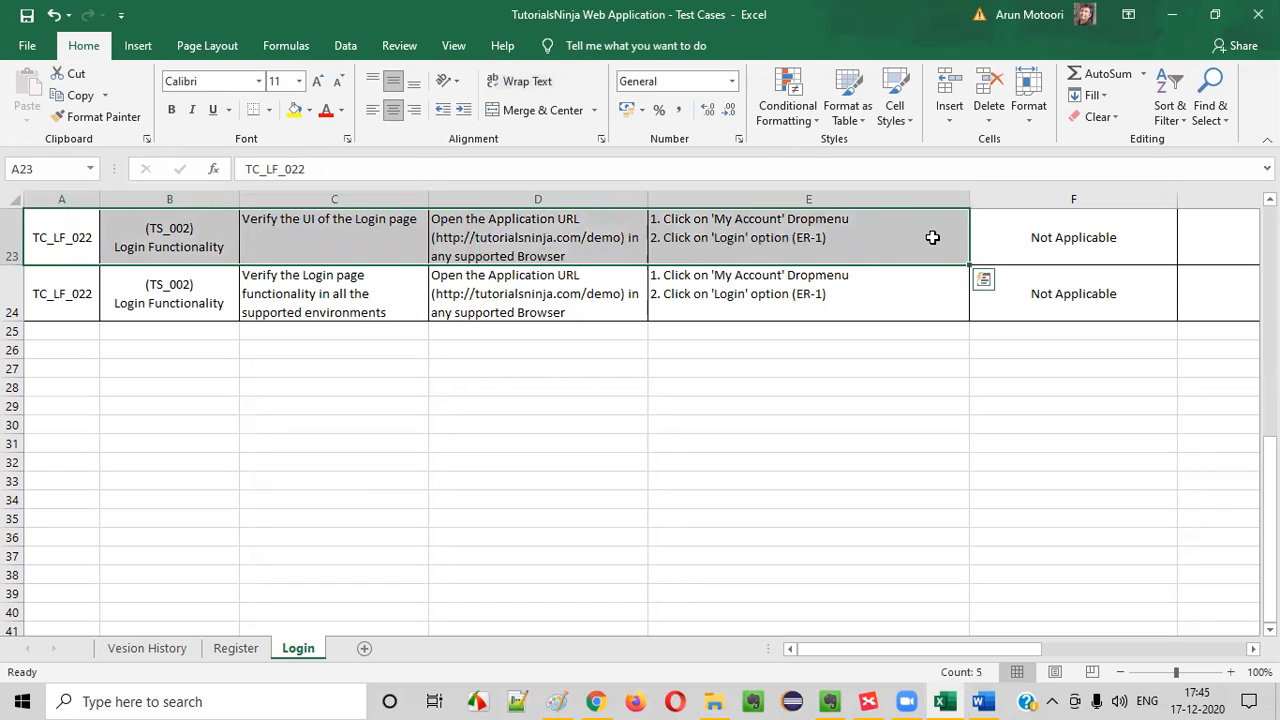
key(Right)
key(Right)
key(Right)
key(Right)
key(Right)
key(Right)
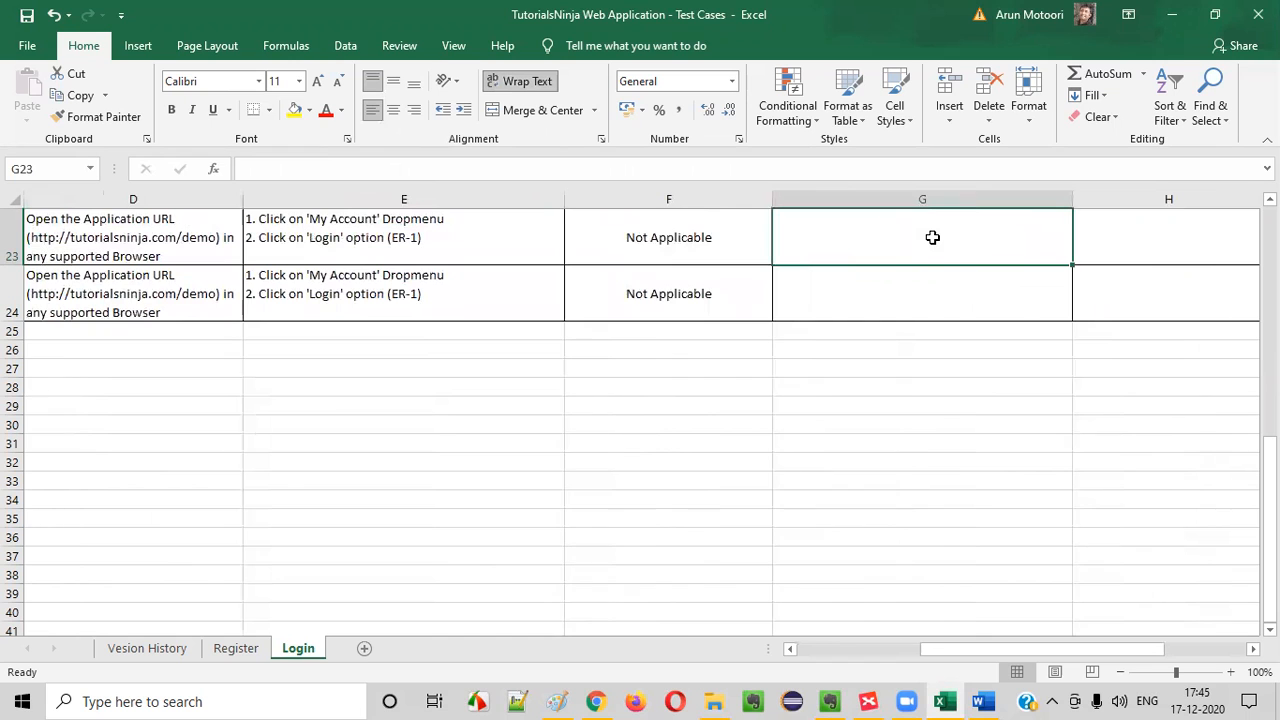
drag(372, 240, 62, 232)
click(272, 293)
drag(183, 294, 900, 280)
Enter "1. Login page should adhere to the UI checklist" as the expected result of the Login page UI test case
click(1180, 282)
text(1. Proper UI)
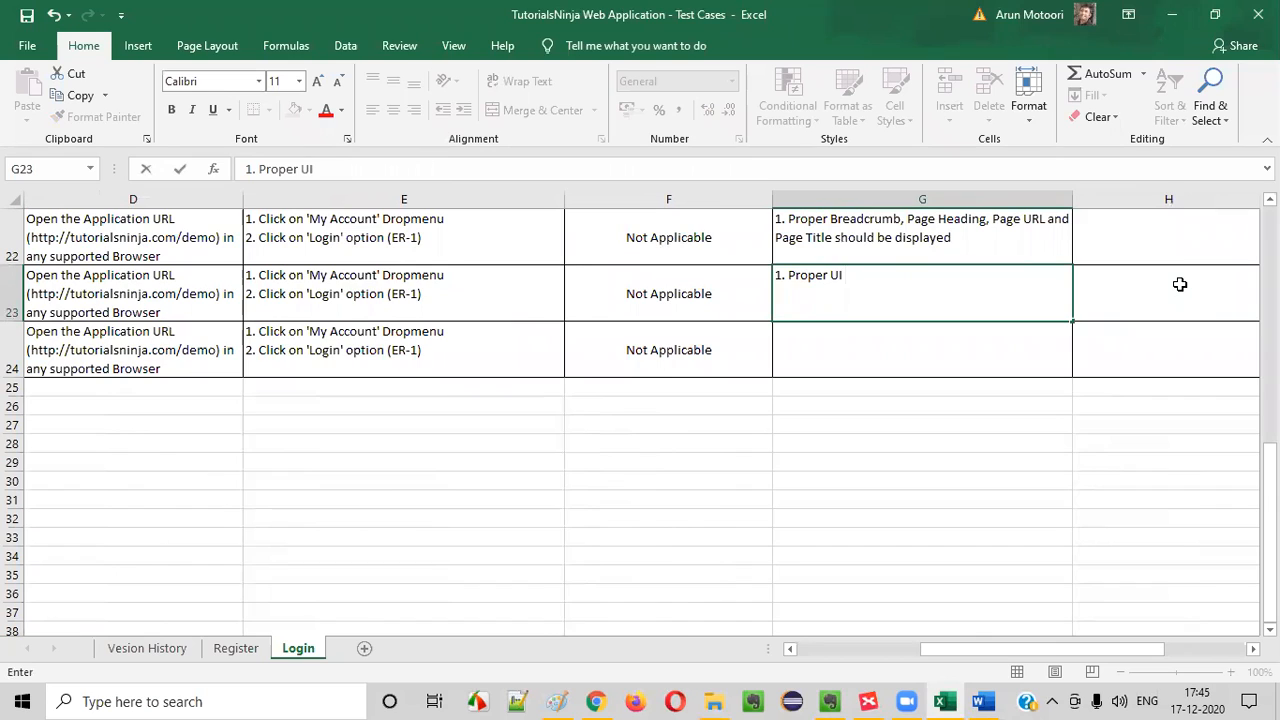
text( shudl)
key(BackSpace)
key(BackSpace)
key(BackSpace)
key(BackSpace)
key(BackSpace)
key(BackSpace)
key(BackSpace)
key(BackSpace)
key(BackSpace)
key(BackSpace)
key(BackSpace)
key(BackSpace)
key(BackSpace)
key(BackSpace)
text(Logi page)
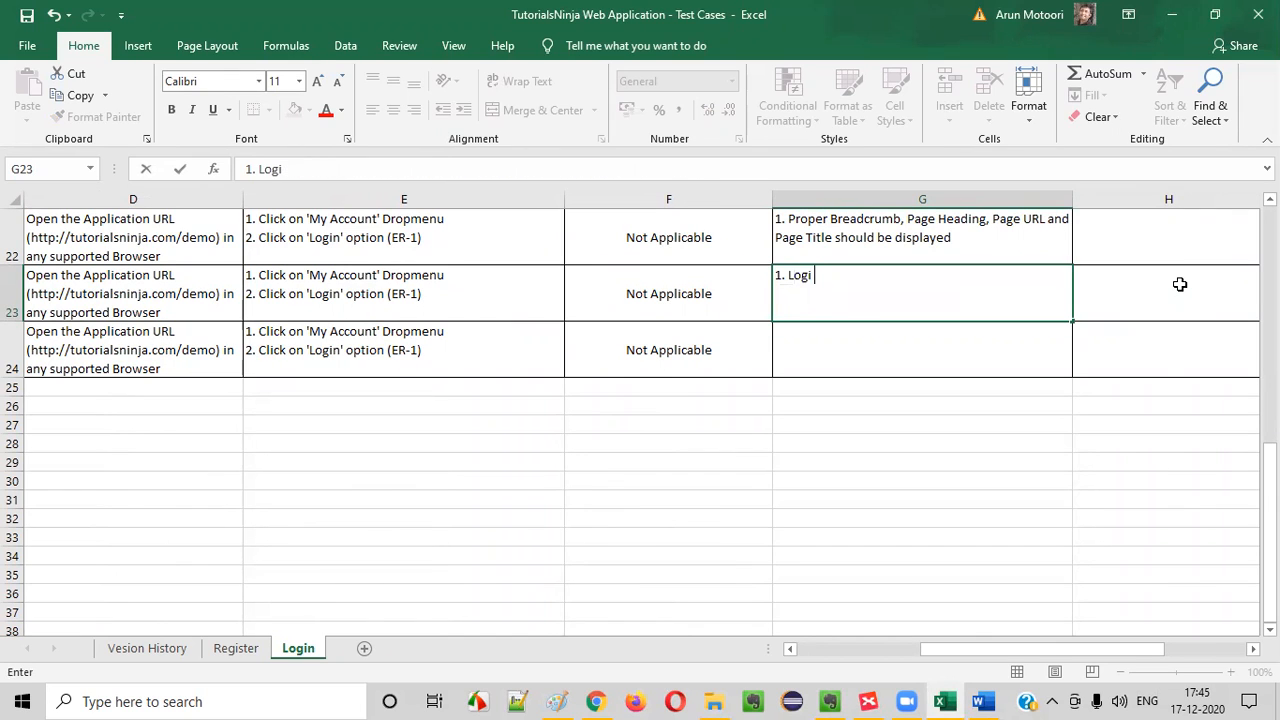
key(BackSpace)
key(BackSpace)
key(BackSpace)
key(BackSpace)
key(BackSpace)
text(page should adhre)
key(BackSpace)
key(BackSpace)
text(ere to the UI checklist)
key(Return)
click(780, 301)
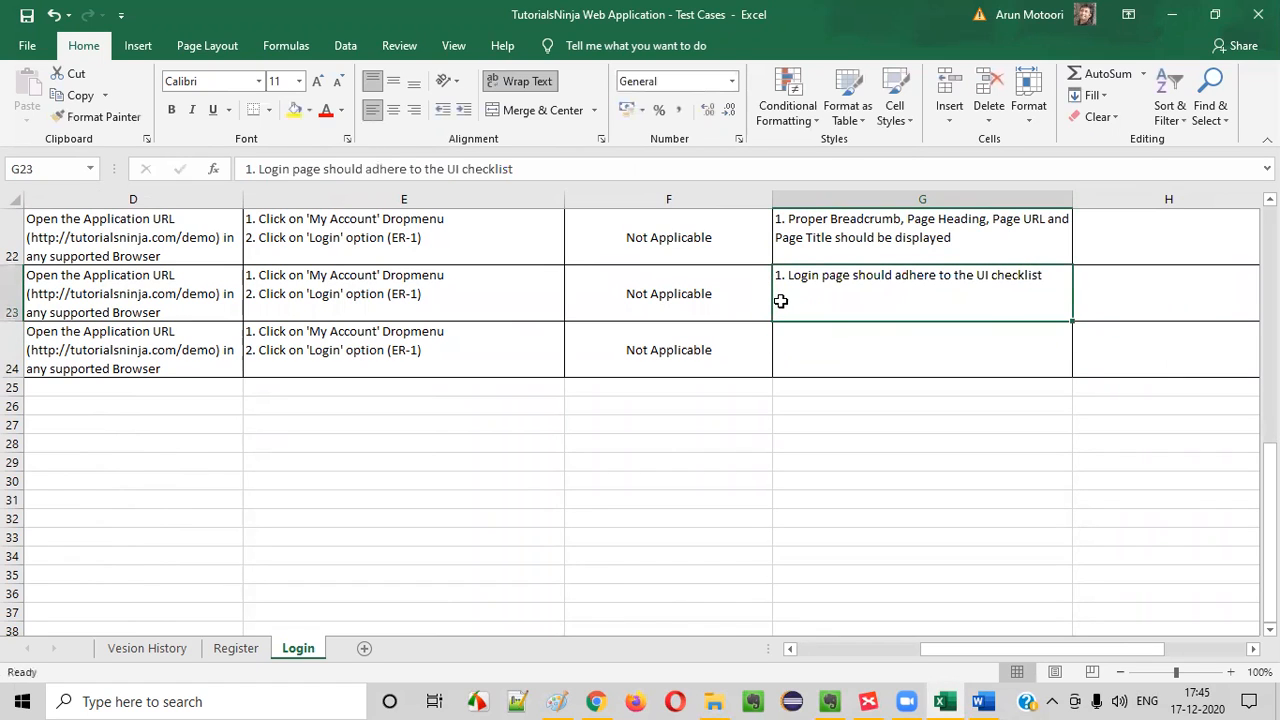
Reword the expected result in row 23 to "1. Login page UI should adhere to the UI checklist"
double_click(860, 276)
text(UO)
key(BackSpace)
key(BackSpace)
text(i)
key(BackSpace)
key(BackSpace)
text(I)
click(886, 365)
double_click(909, 306)
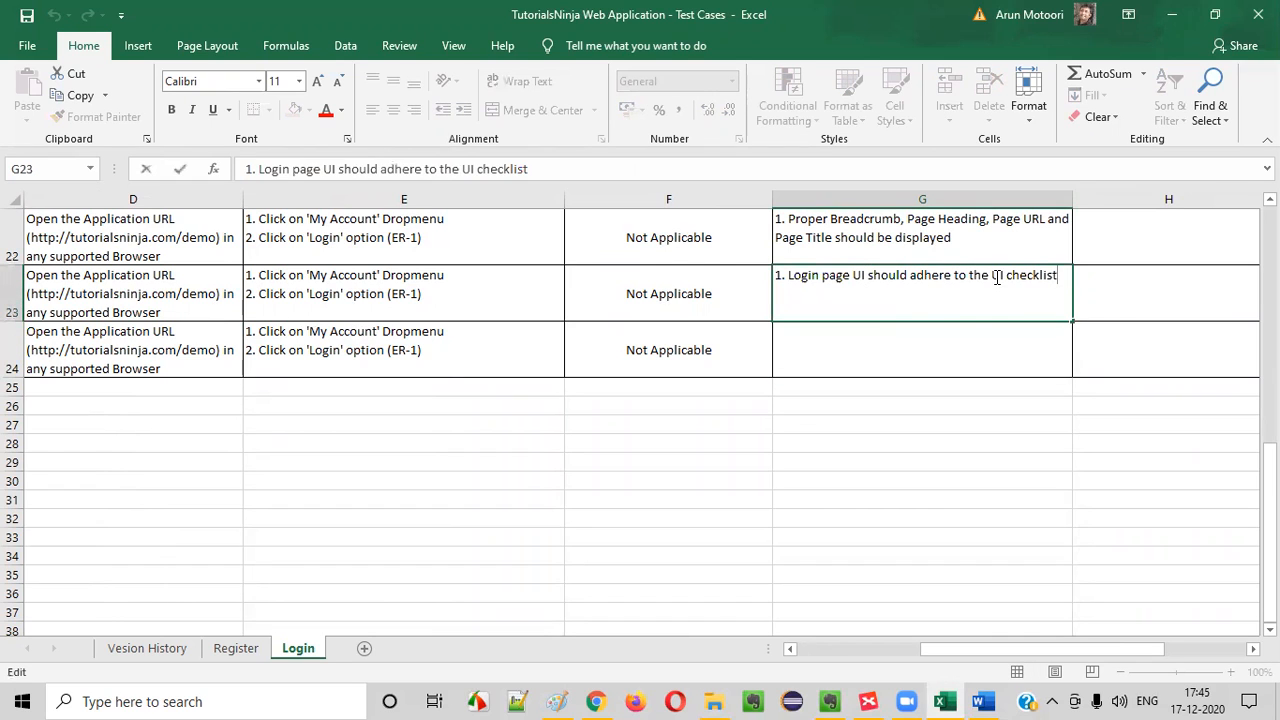
key(Escape)
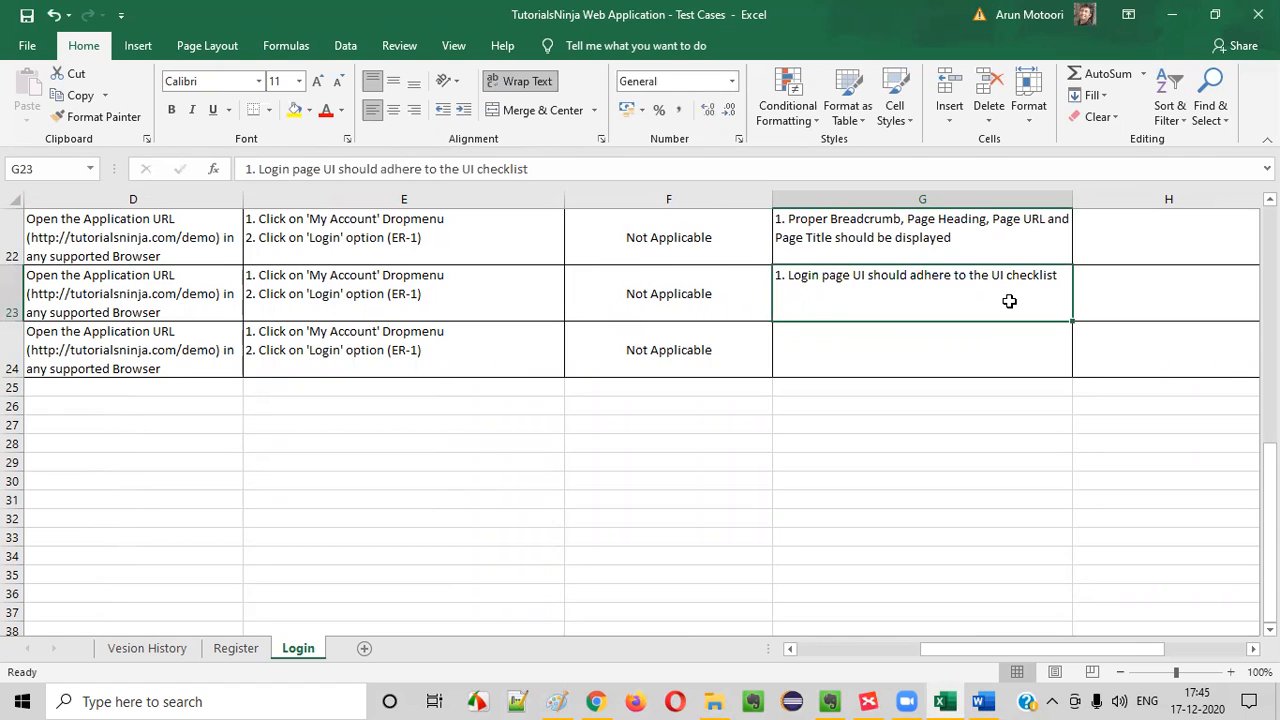
Review the completed UI test case row and the title, prerequisite and steps of the supported environments test case
drag(1009, 305, 12, 300)
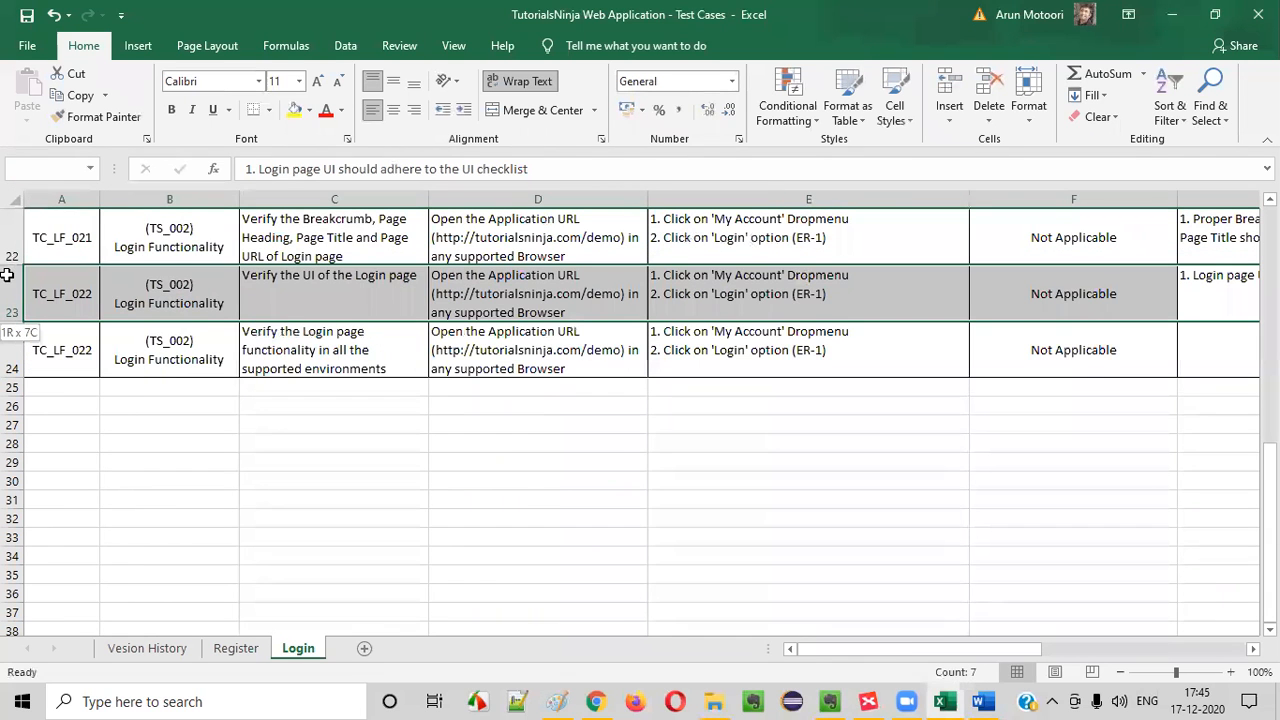
click(762, 341)
click(345, 336)
click(181, 329)
click(308, 335)
click(534, 338)
click(691, 354)
click(286, 363)
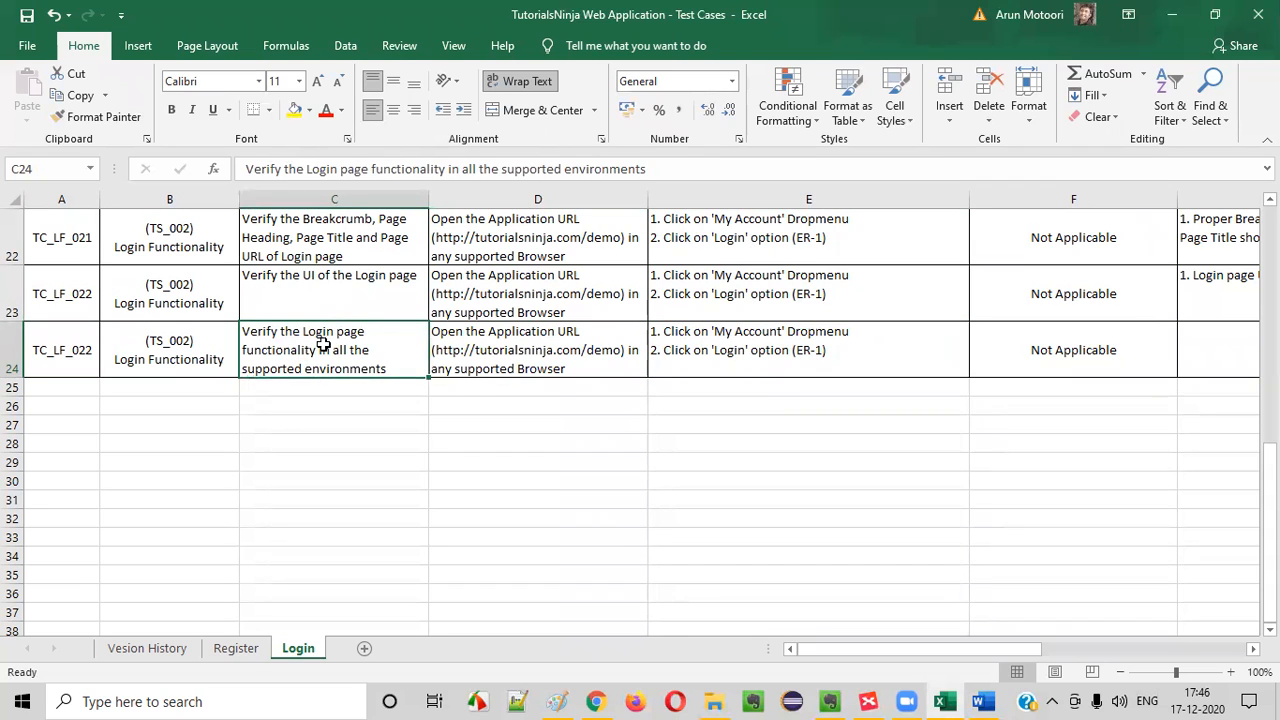
click(563, 366)
click(711, 372)
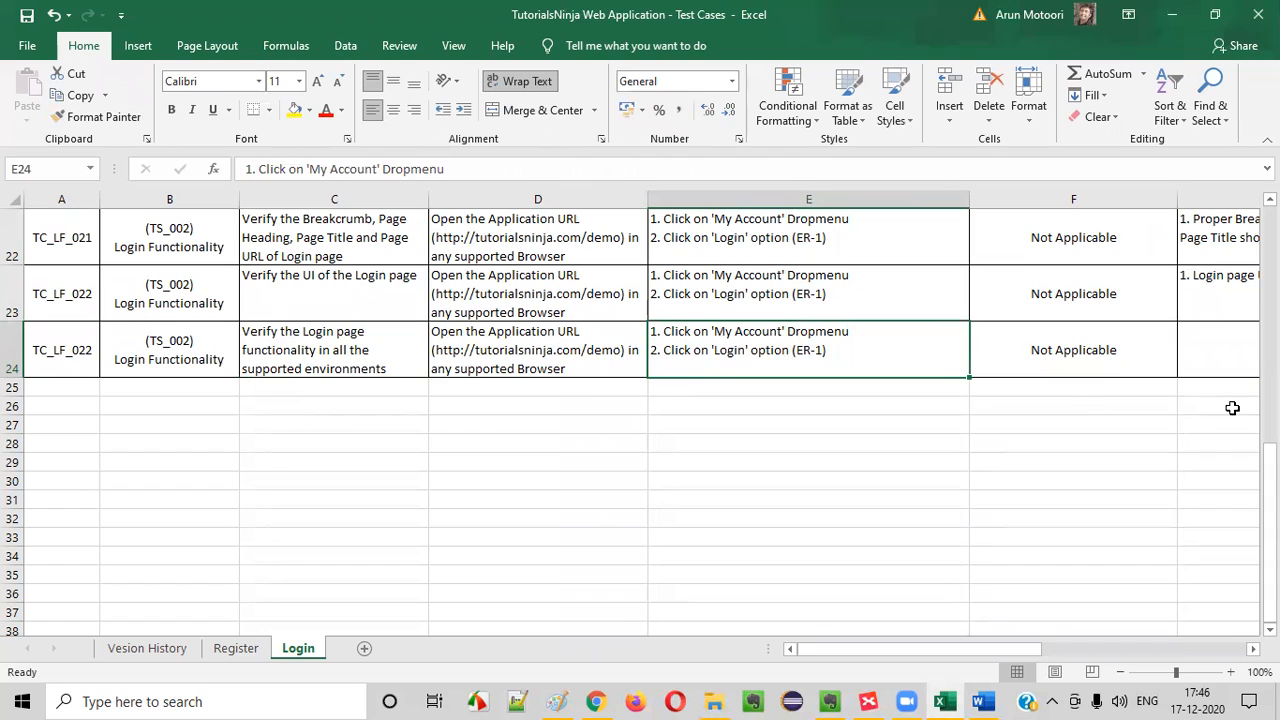
Enter "1. Login functionality should work correctly in all the supported environments" as the expected result in row 24
click(1222, 337)
text(1. Login fucntion)
key(BackSpace)
key(BackSpace)
key(BackSpace)
key(BackSpace)
key(BackSpace)
text(tionaliy)
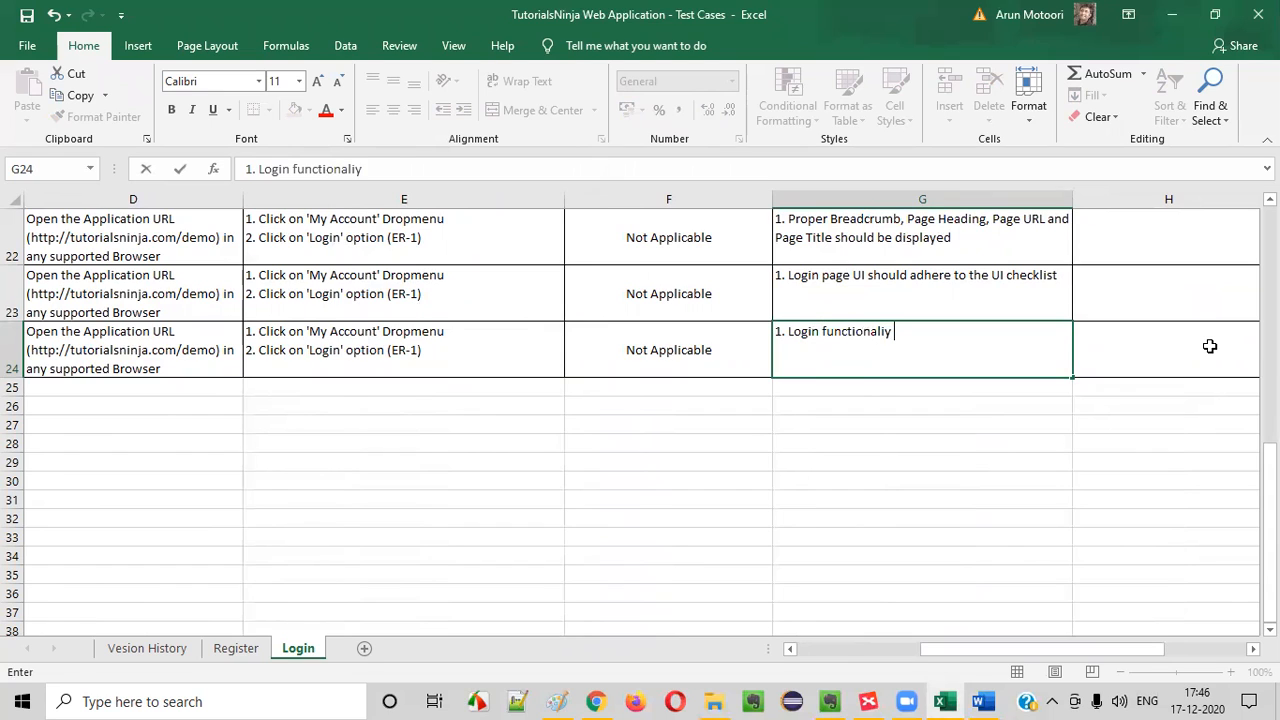
key(BackSpace)
text(ty should wo)
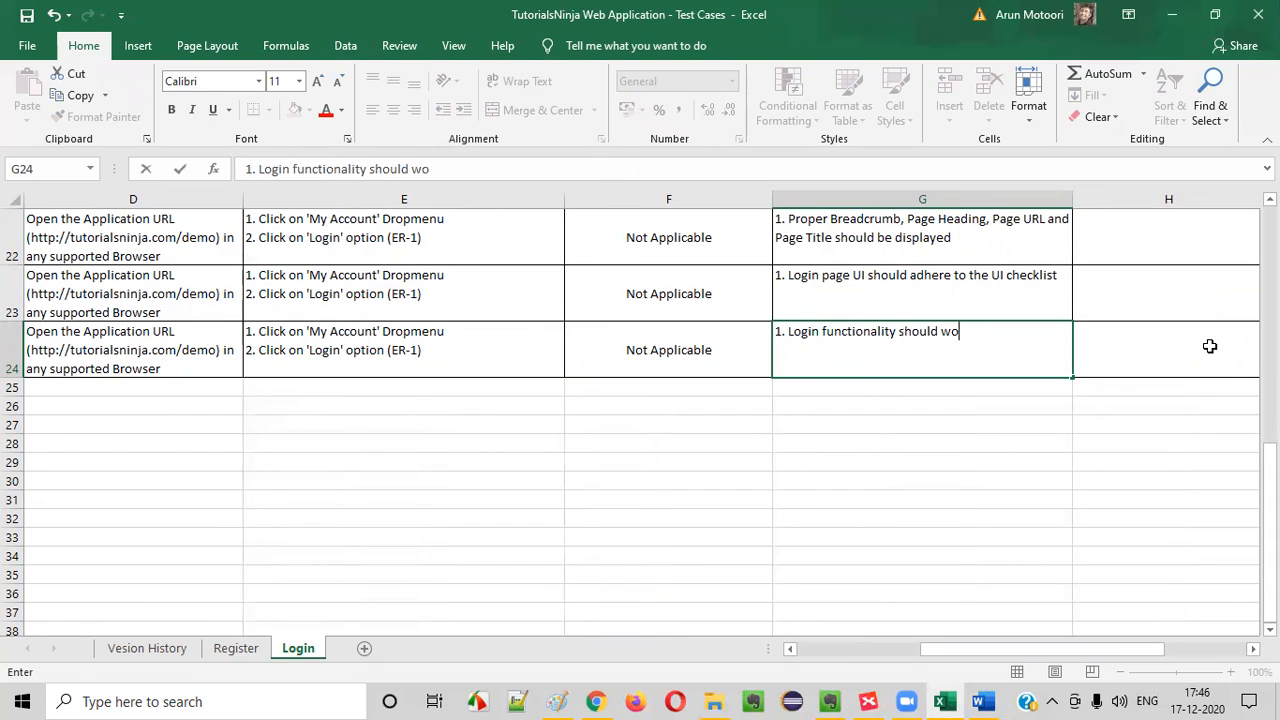
text(rk correctl)
text(y in all the su)
text(pprote)
key(BackSpace)
key(BackSpace)
key(BackSpace)
text(ted)
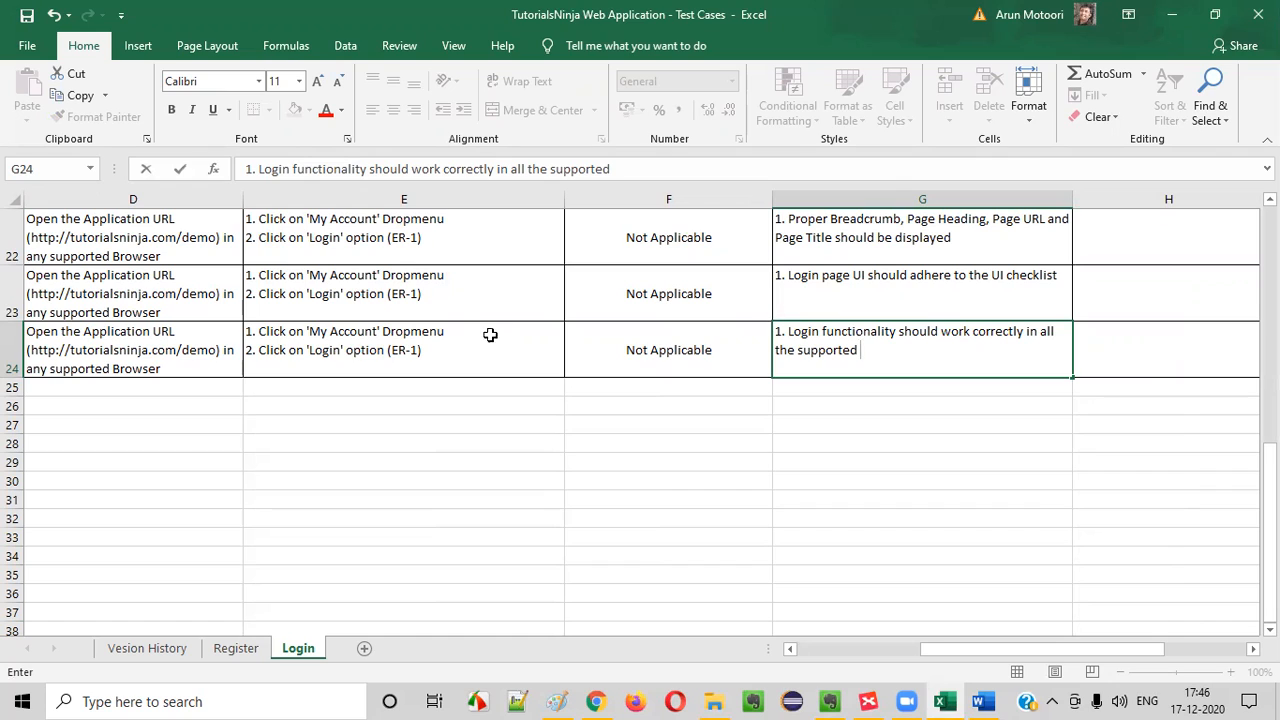
click(933, 362)
text(environments)
key(Return)
Look over the supported environments test case and the test case rows above it in the Login sheet
drag(862, 343, 10, 336)
click(56, 329)
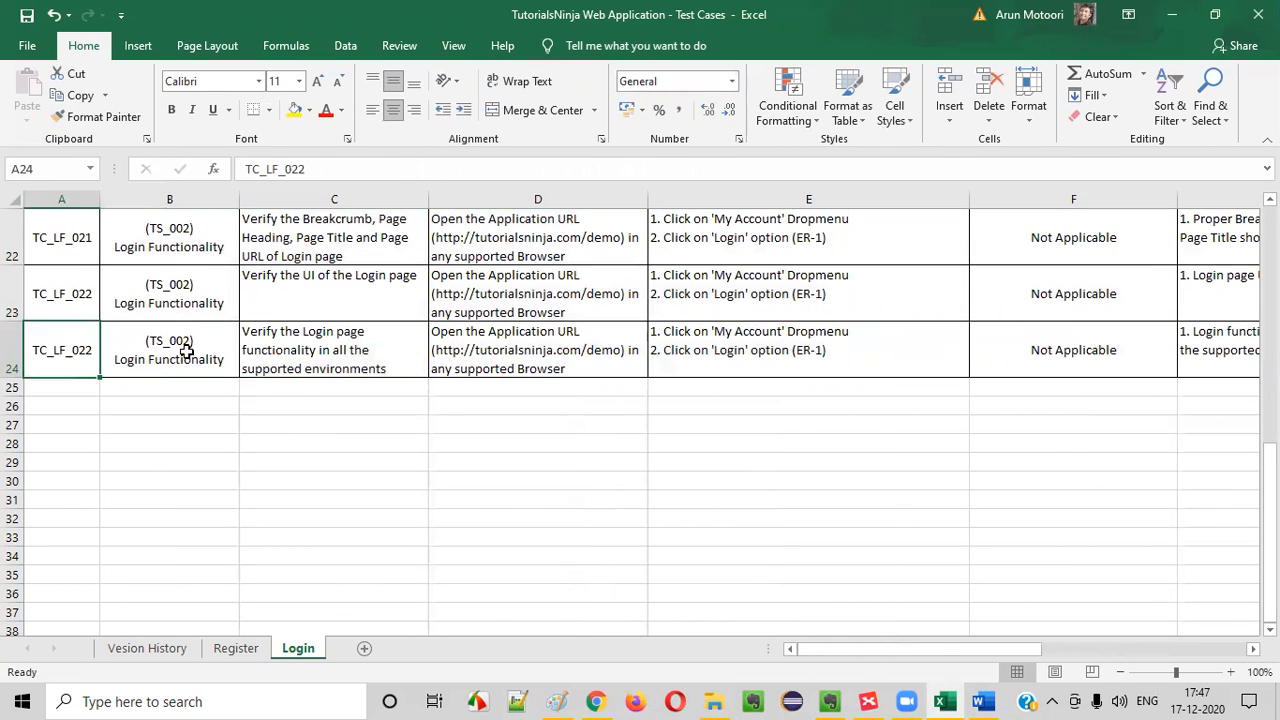
click(369, 353)
scroll(350, 365, up, 1)
scroll(240, 390, down, 2)
scroll(158, 374, up, 1)
click(74, 357)
scroll(404, 425, up, 7)
click(78, 295)
In the XMind Login map, collapse the Others topic and fill it with the olive green of the covered topics
click(864, 701)
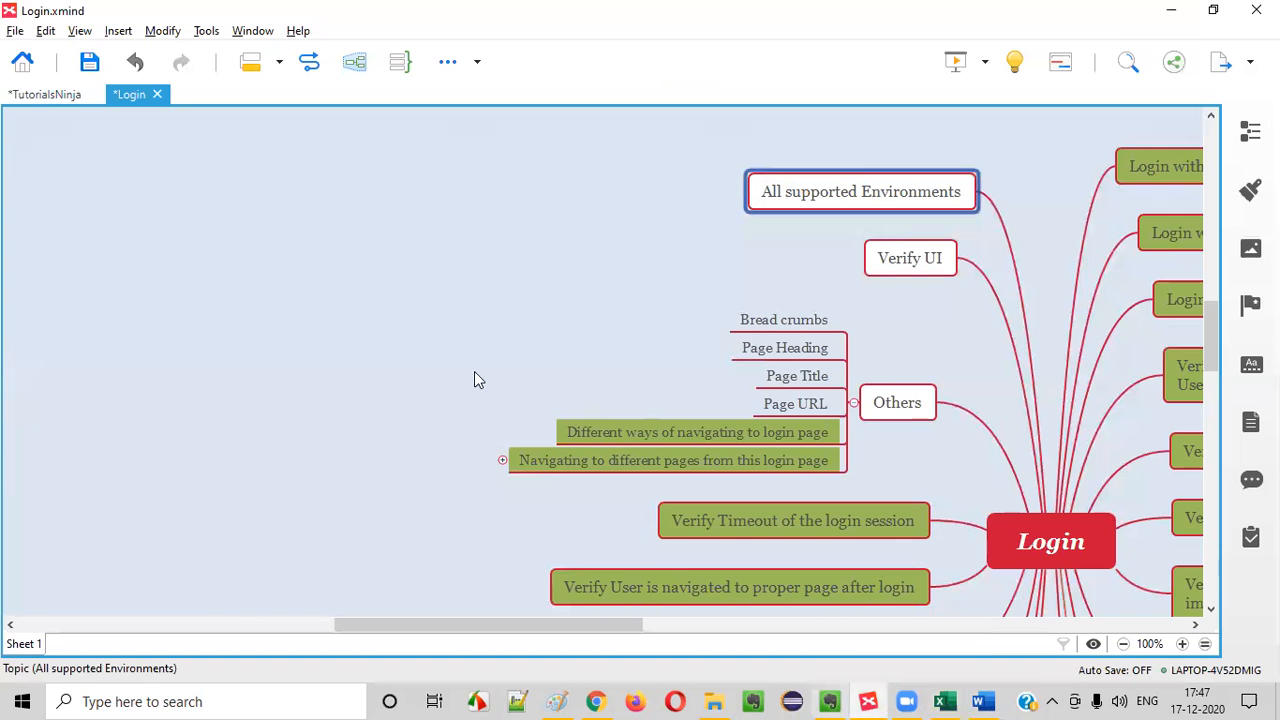
click(852, 403)
click(1250, 190)
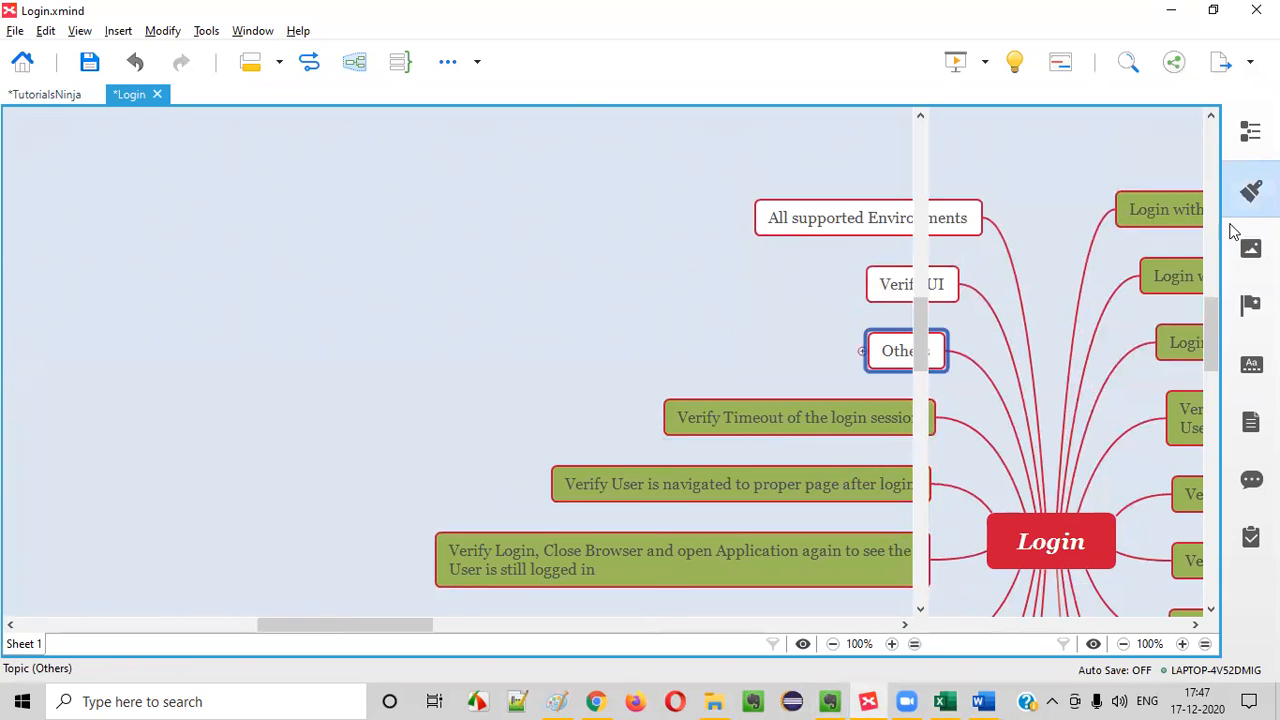
click(1178, 368)
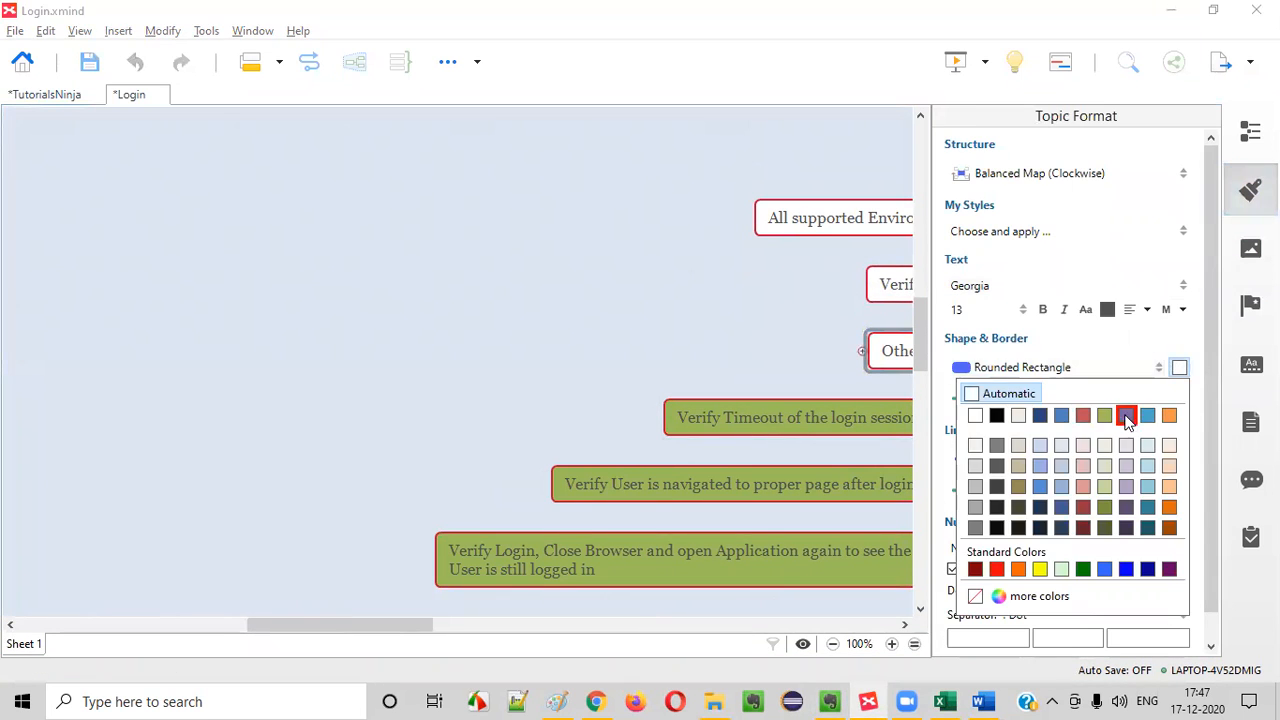
click(1110, 416)
Fill the Verify UI topic in the Login map with the olive green of the covered topics
click(885, 285)
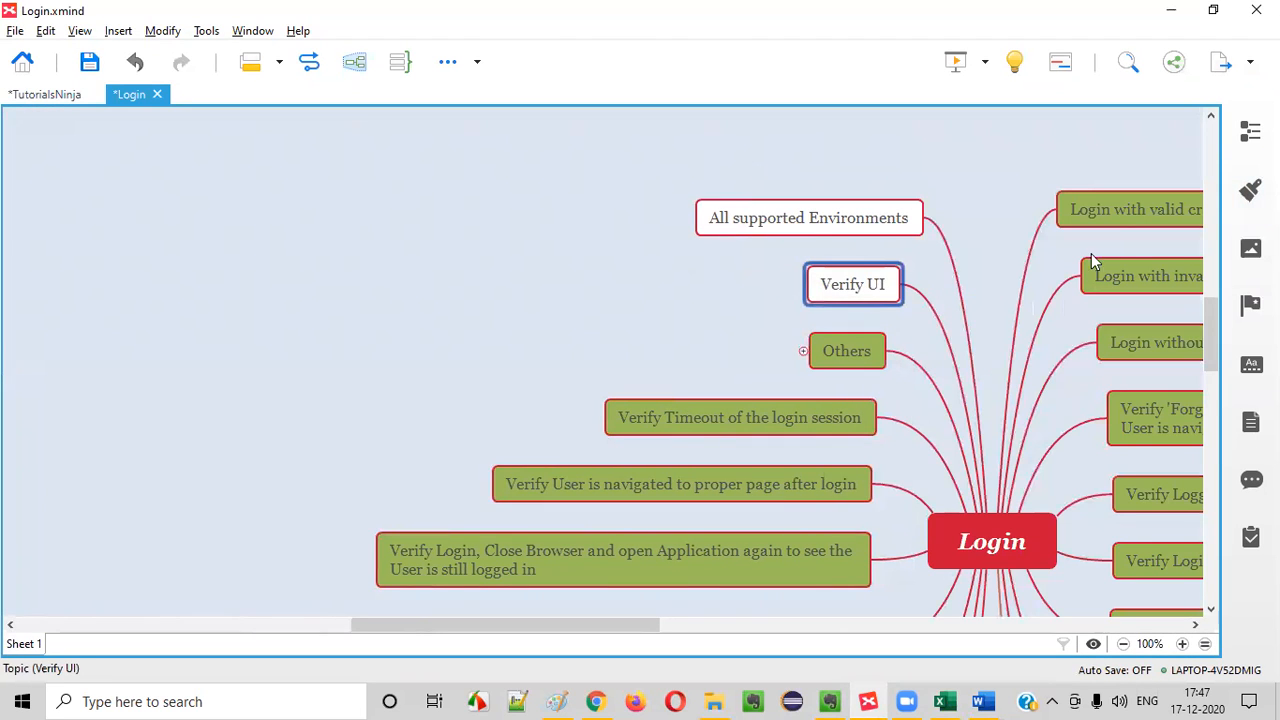
click(1250, 190)
click(1178, 367)
click(1105, 416)
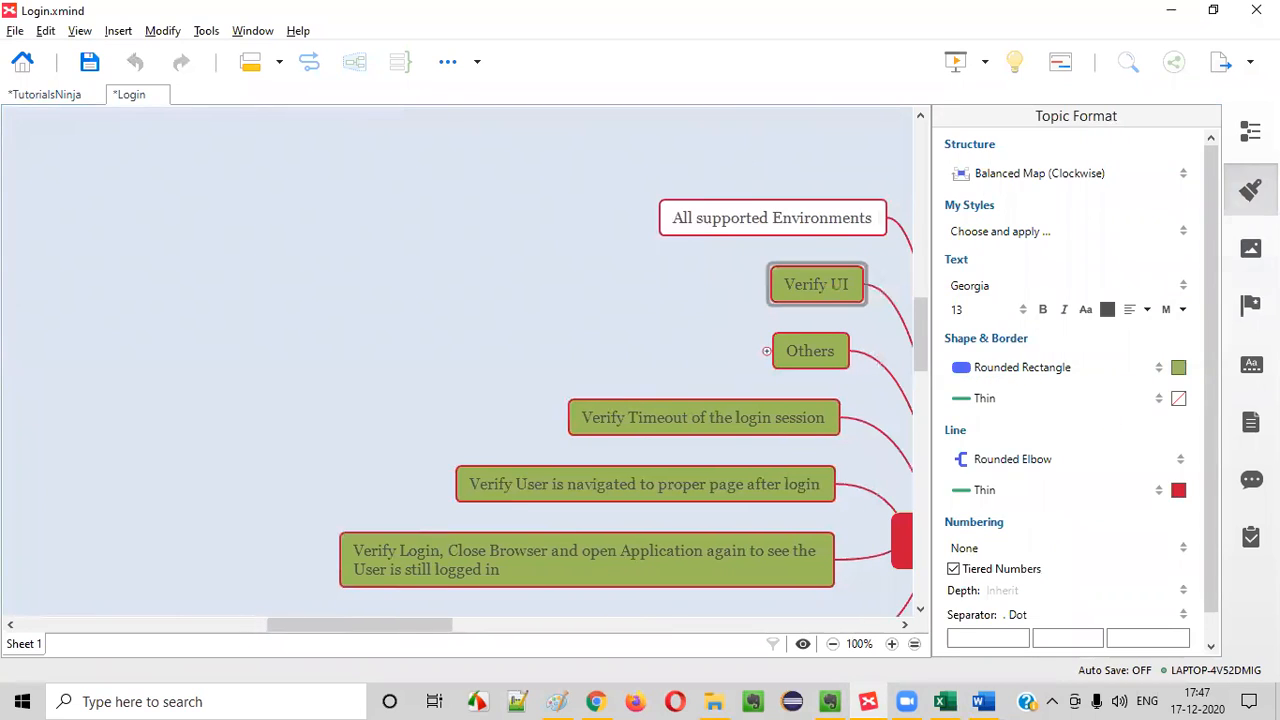
click(1250, 190)
Fill the All supported Environments topic with the same olive green
click(855, 219)
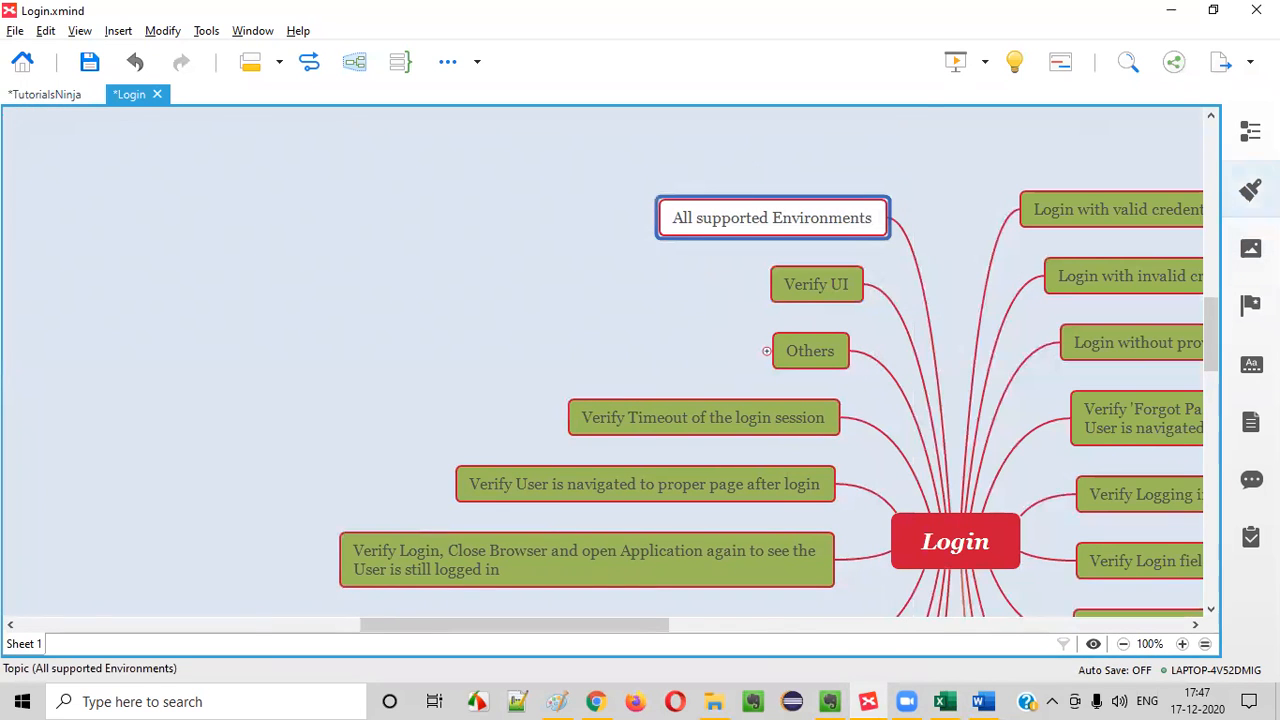
click(1250, 190)
click(1178, 367)
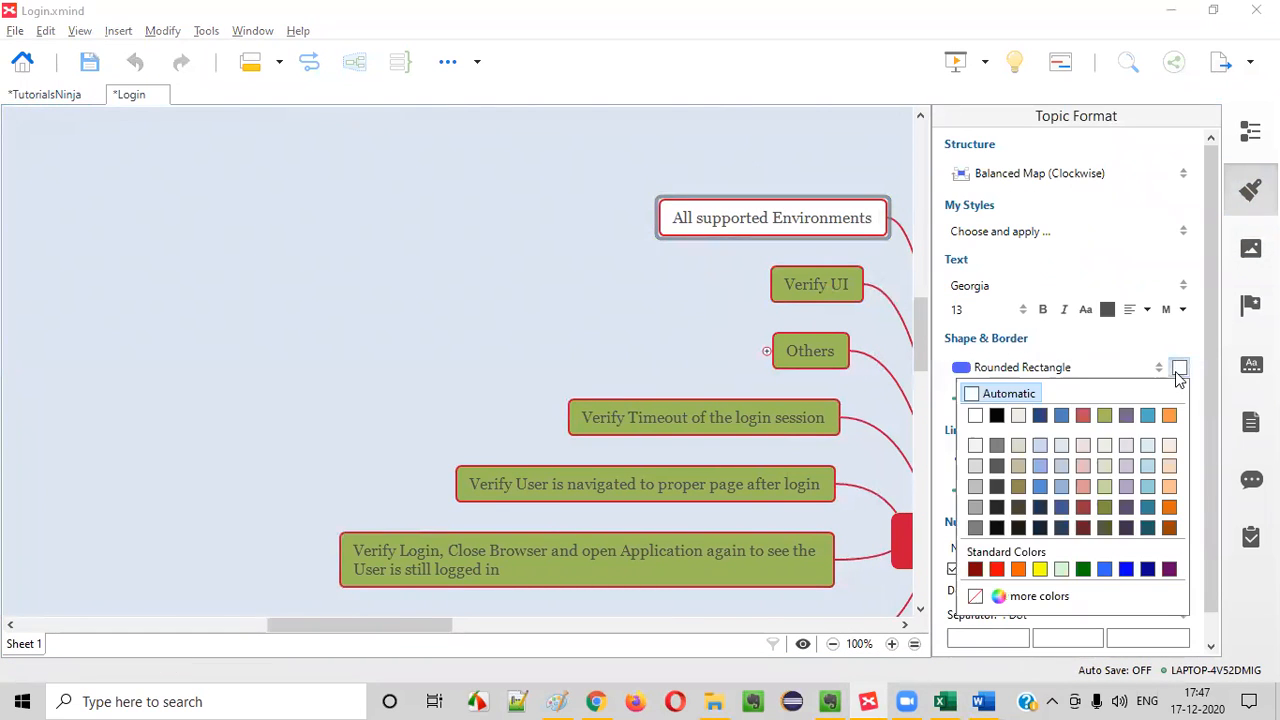
click(1108, 414)
click(1250, 190)
Look over the coloured Login map, the store's login page in Chrome and the test cases in the Excel Login sheet
drag(632, 625, 745, 638)
scroll(831, 354, down, 1)
click(553, 467)
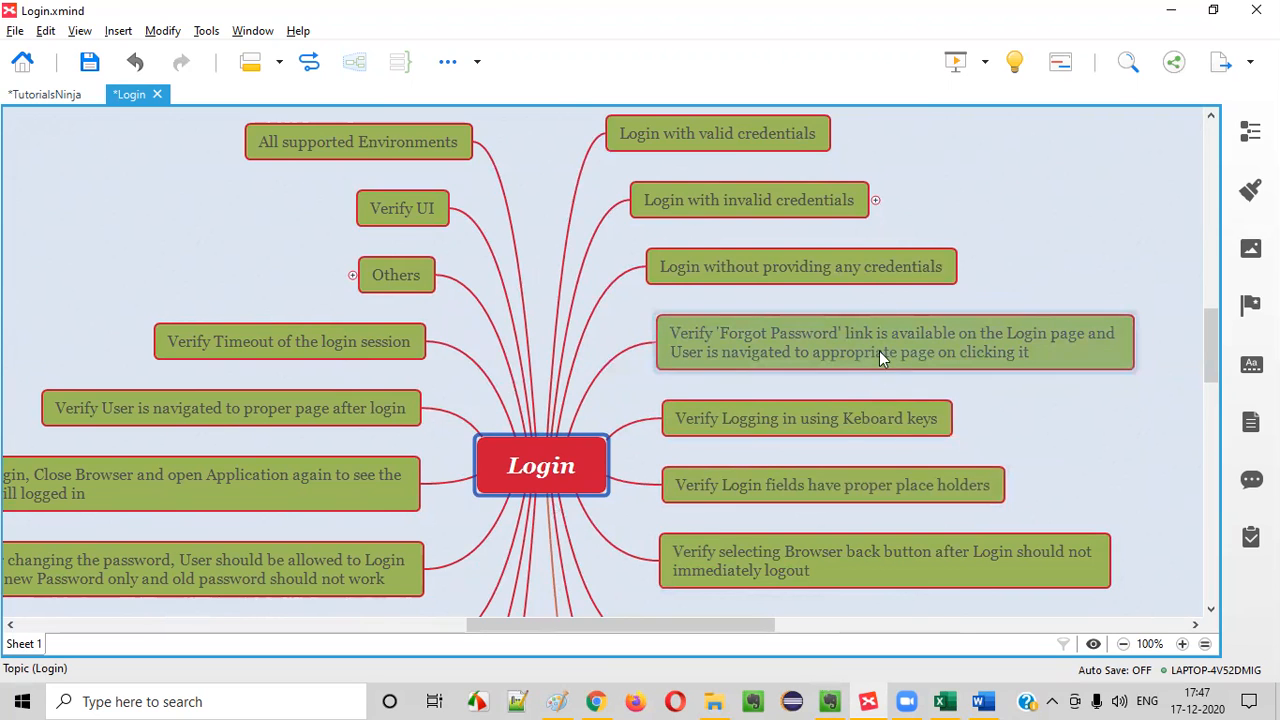
click(595, 701)
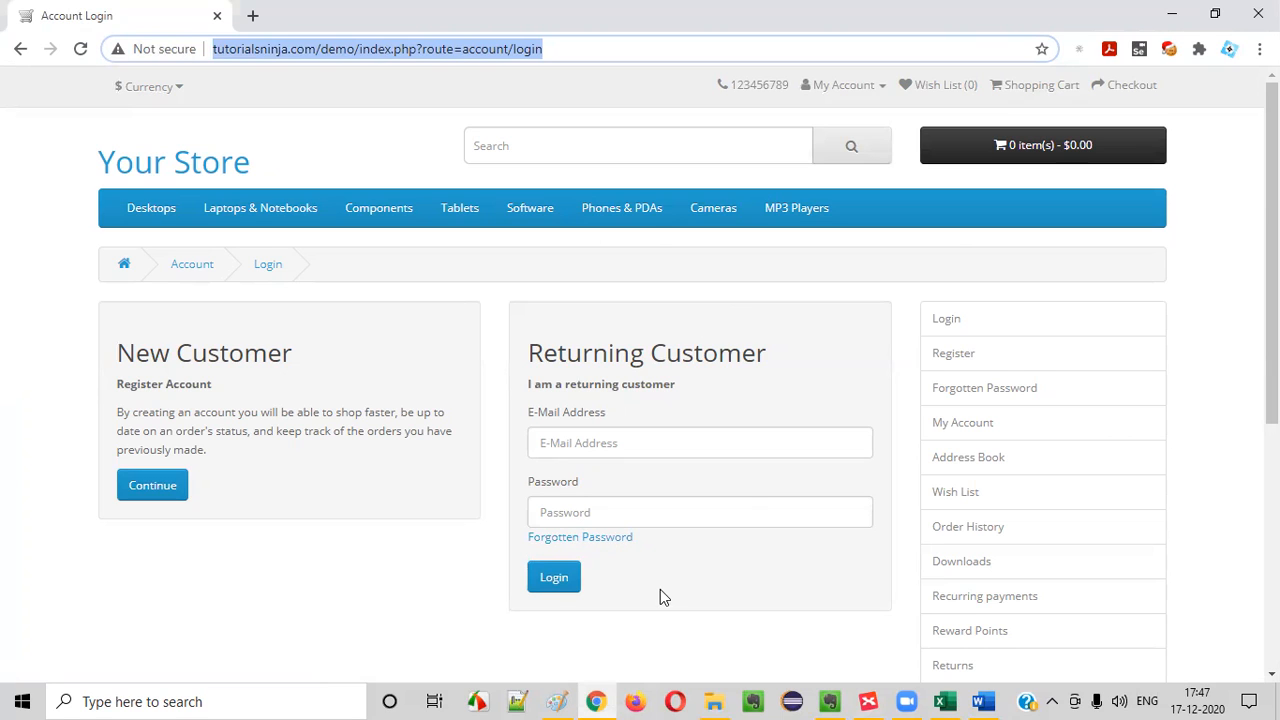
click(868, 701)
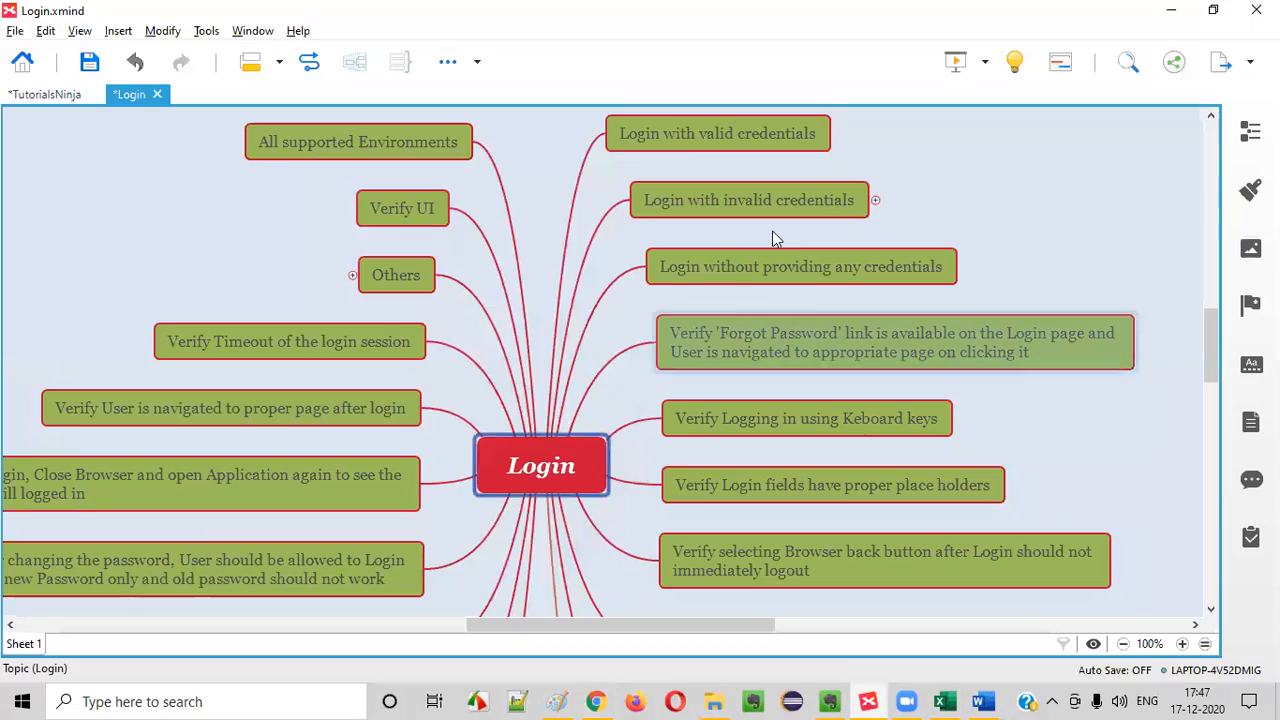
click(944, 701)
scroll(677, 370, down, 10)
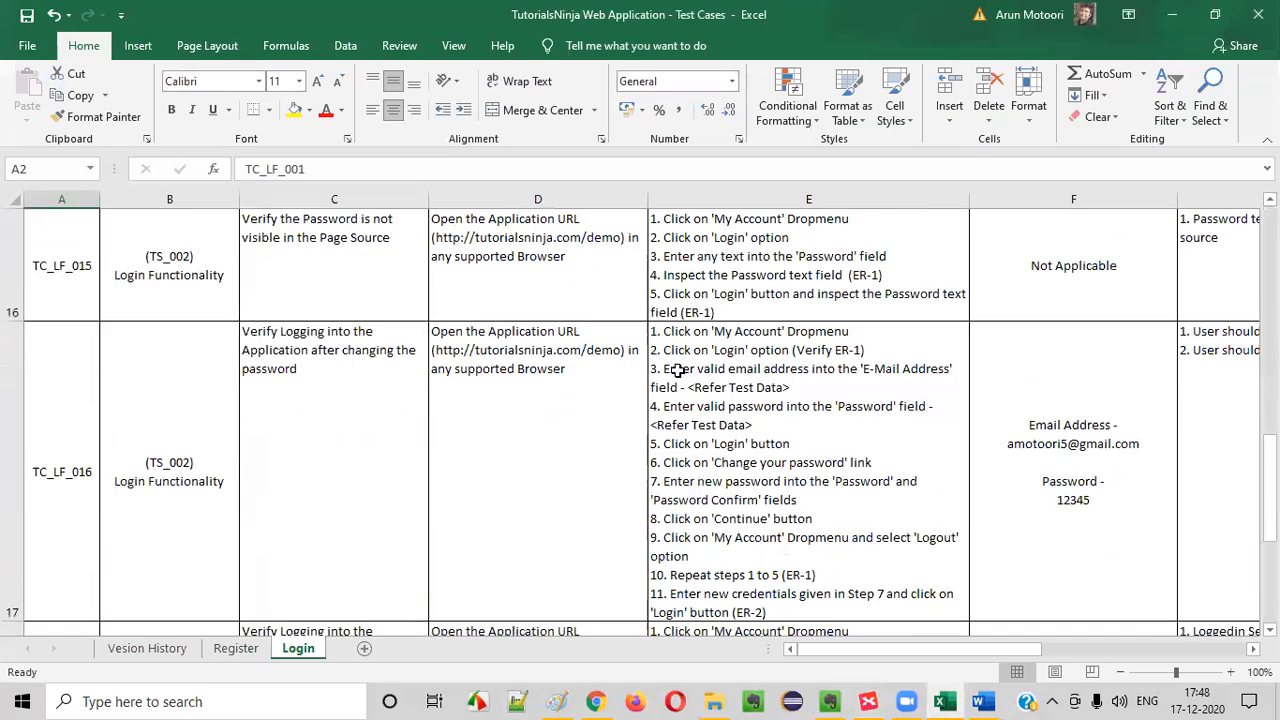
scroll(677, 370, up, 3)
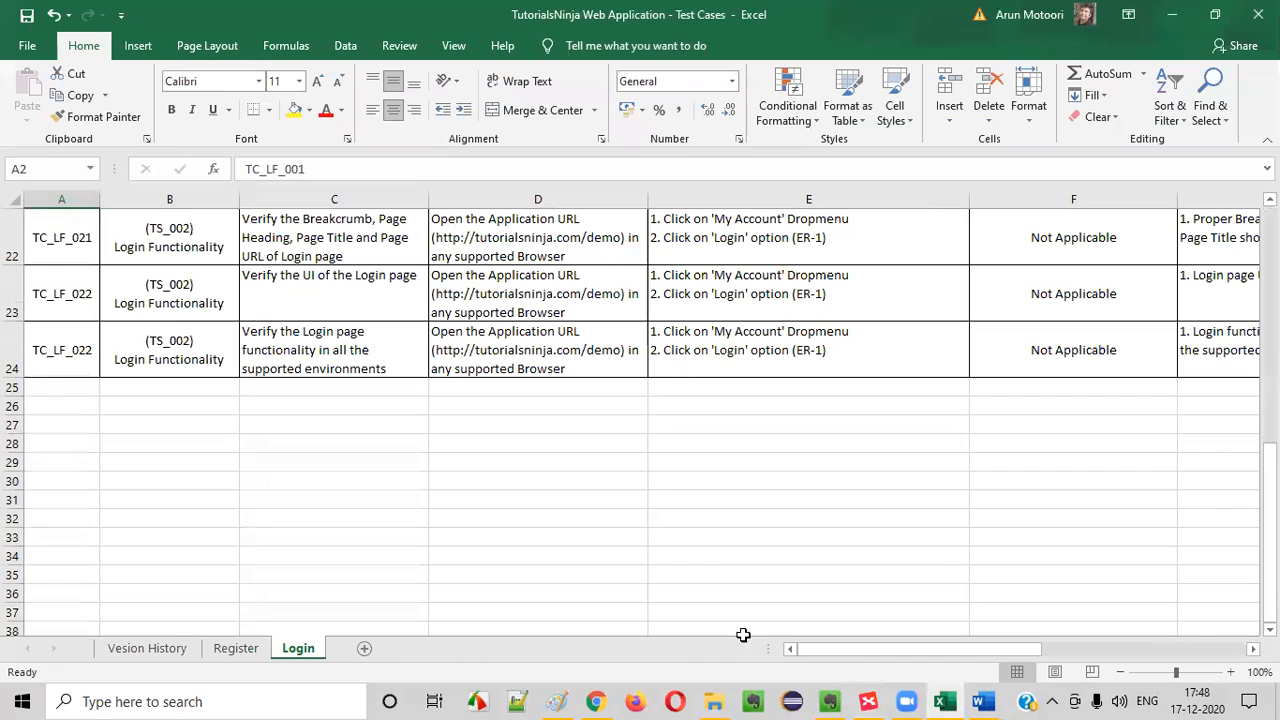
mouse_move(727, 698)
mouse_move(944, 701)
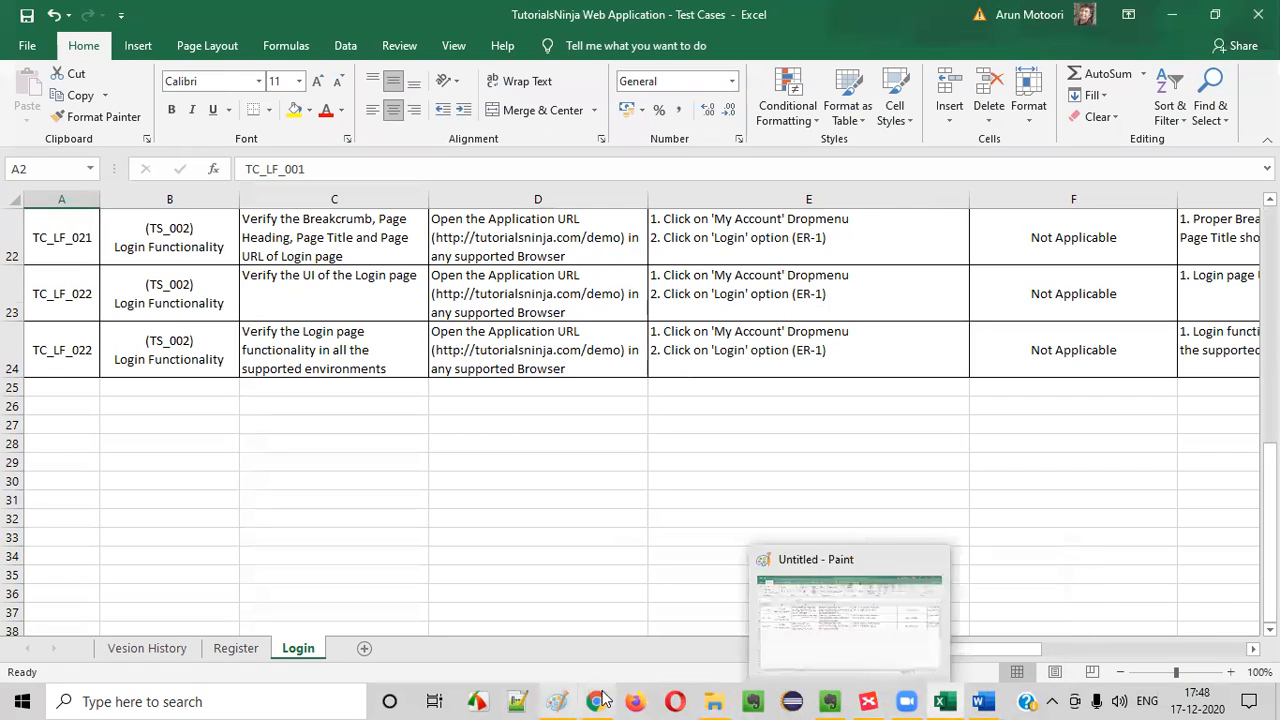
Open the TutorialsNinja - Test Scenarios workbook from its folder in File Explorer
click(714, 625)
scroll(600, 490, up, 2)
double_click(614, 380)
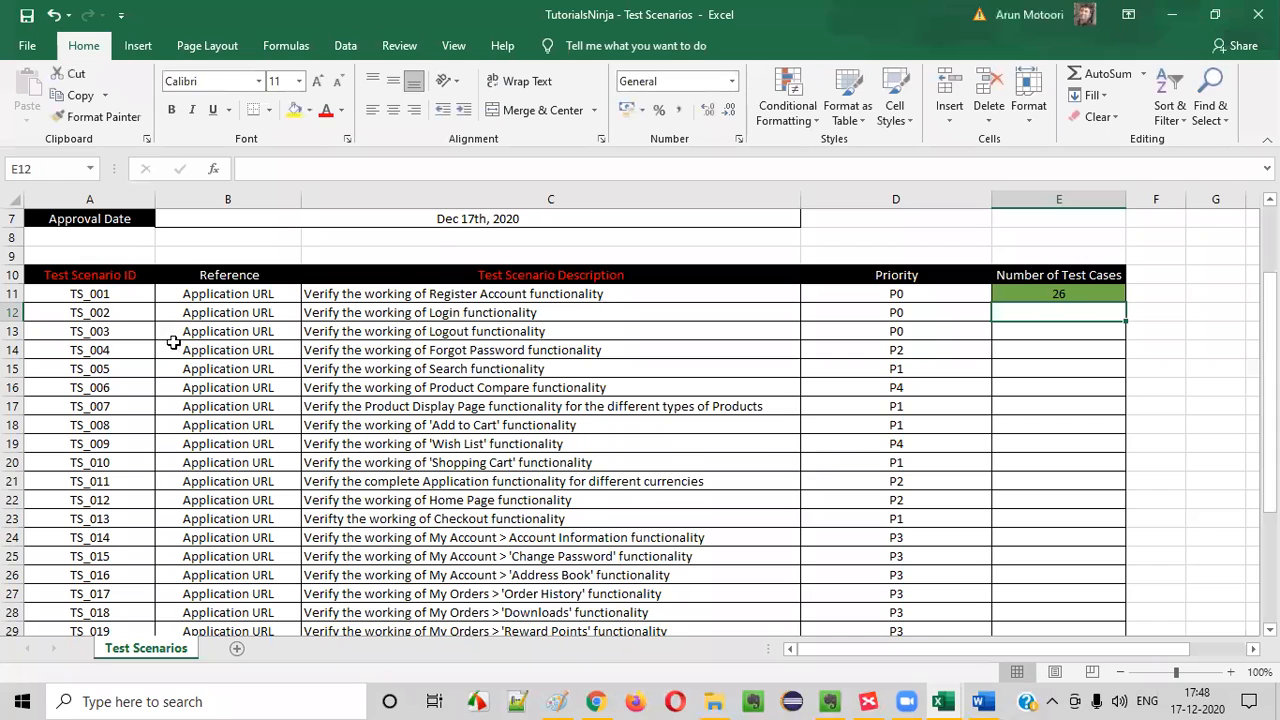
Examine the Register Account and Login scenario rows, TS_001 and TS_002, and their Number of Test Cases cells
click(112, 296)
click(1078, 294)
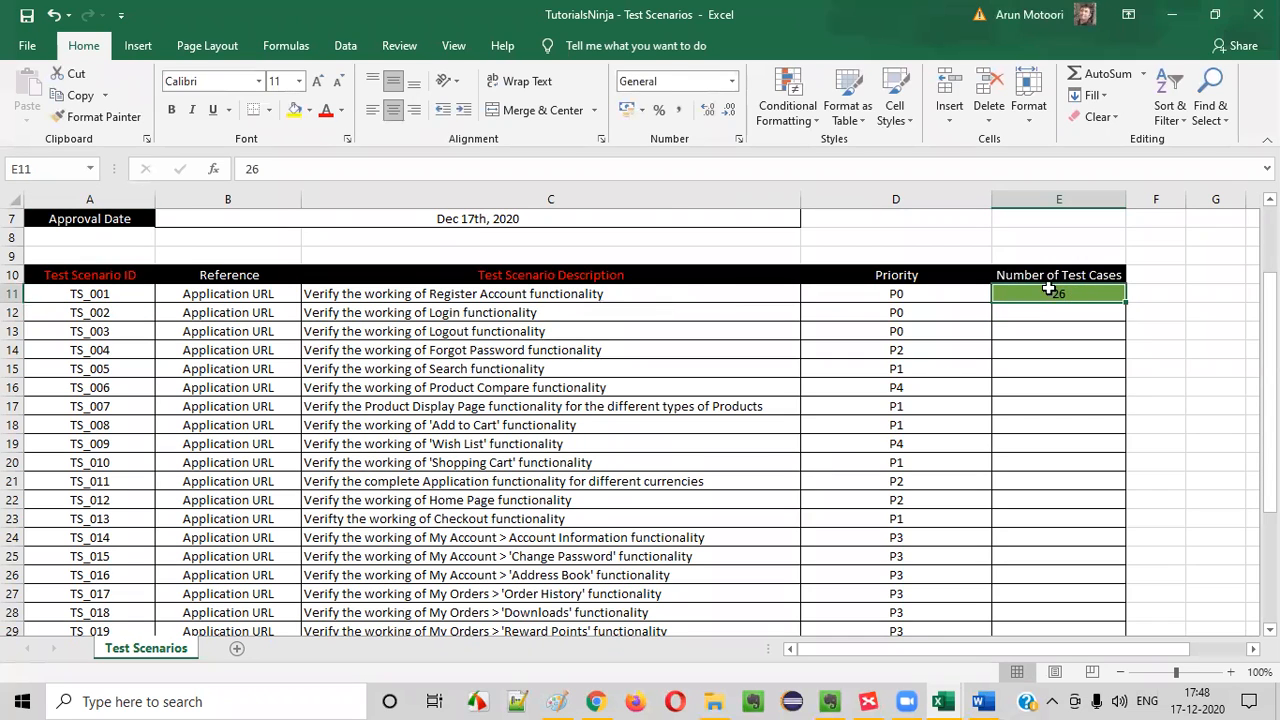
click(478, 298)
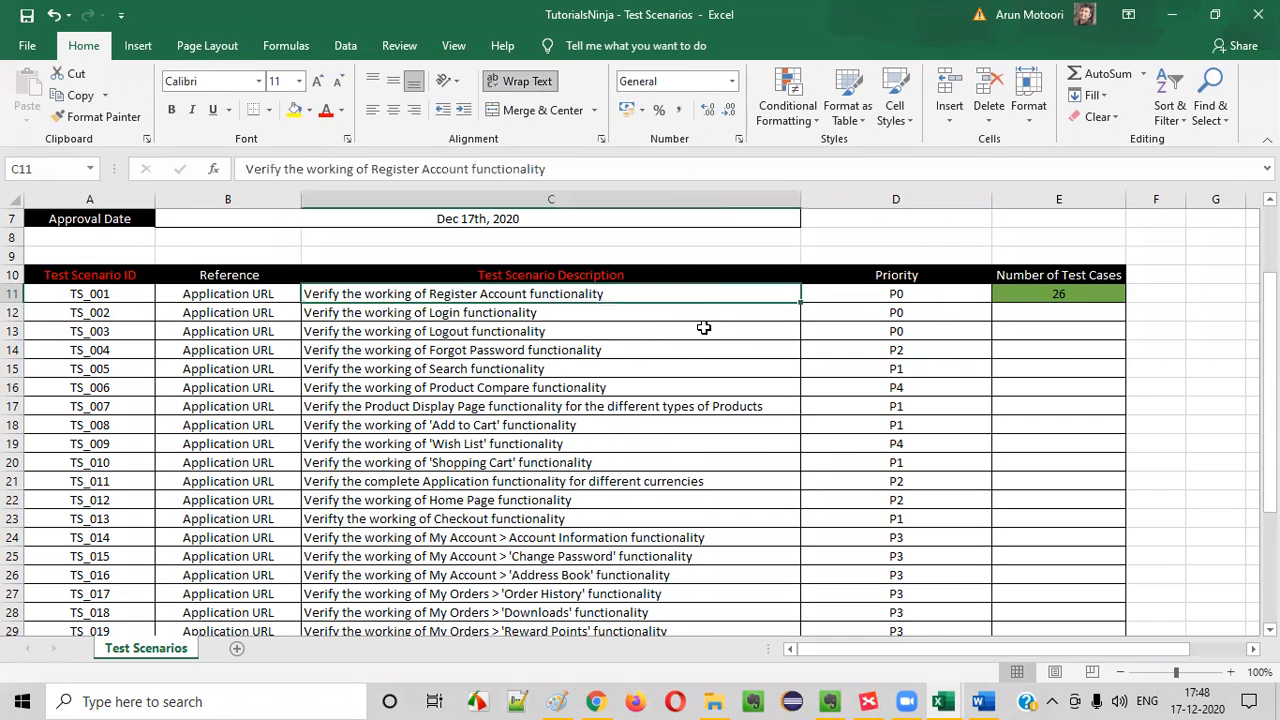
click(563, 313)
click(112, 319)
click(389, 312)
click(1056, 311)
click(511, 314)
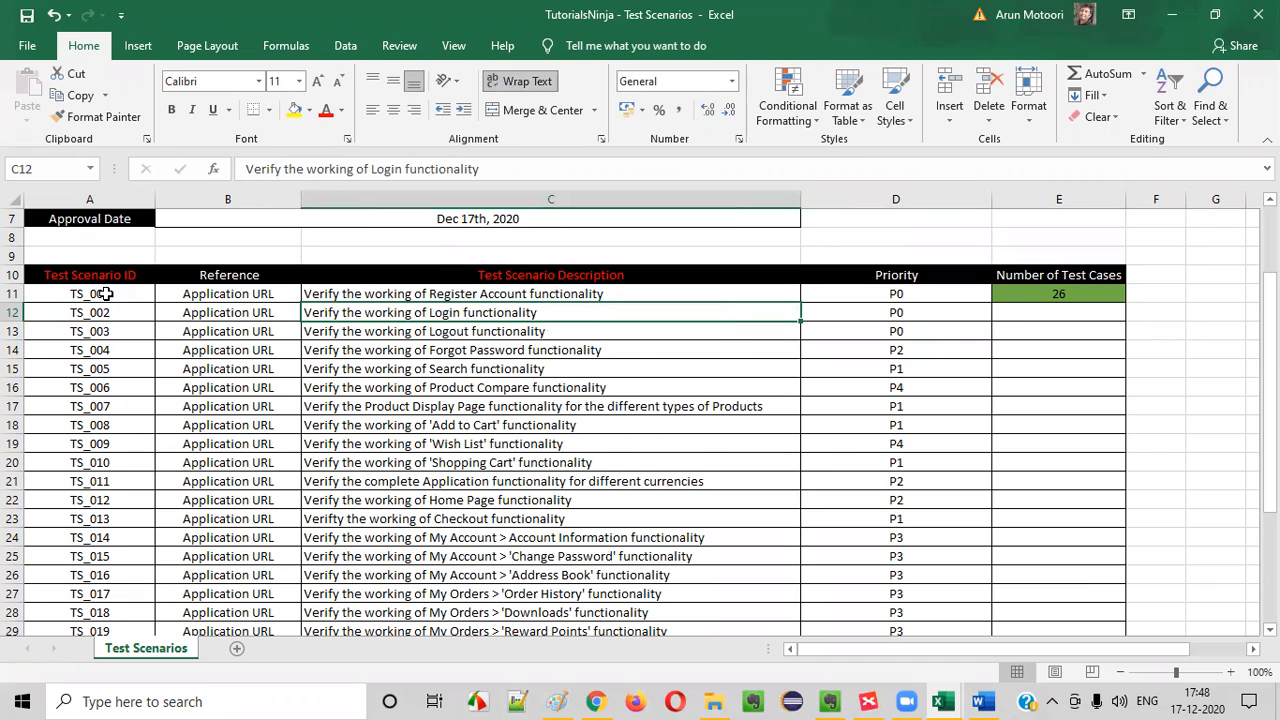
In the Test Cases workbook, renumber the Login sheet's test case IDs in sequence from TC_LF_001 to TC_LF_023 in A2:A24
mouse_move(941, 702)
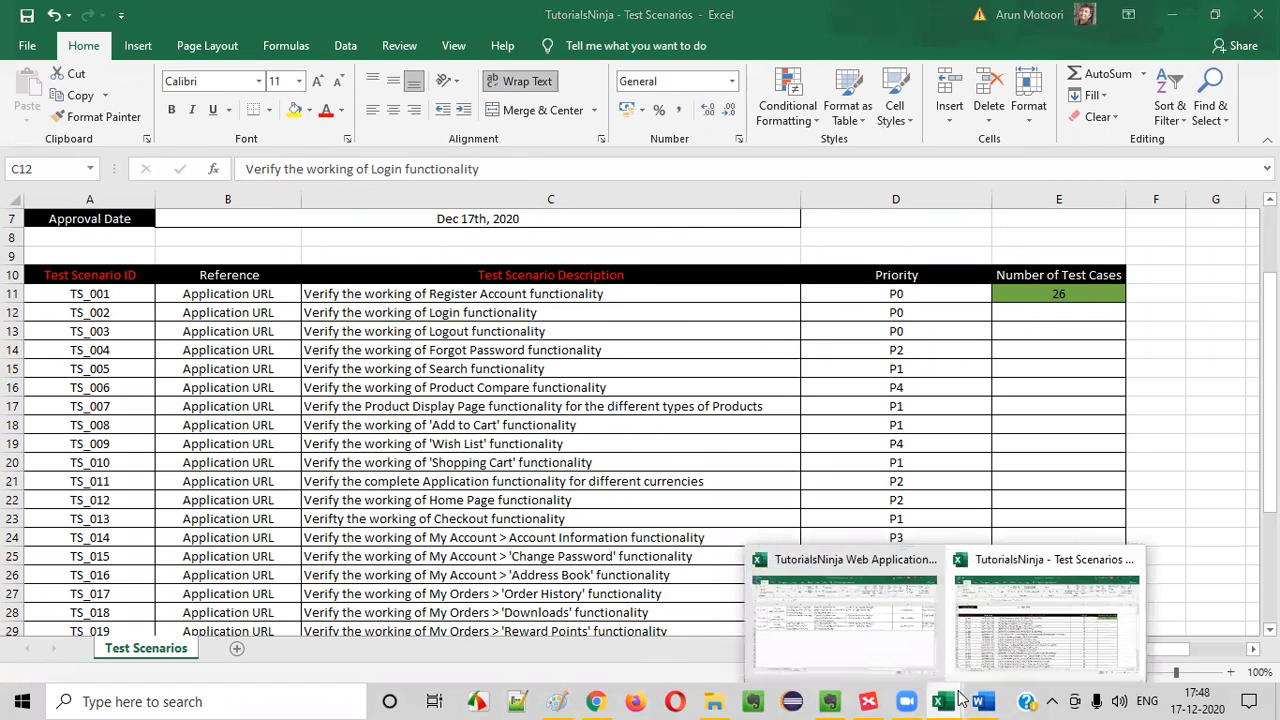
click(840, 630)
click(64, 348)
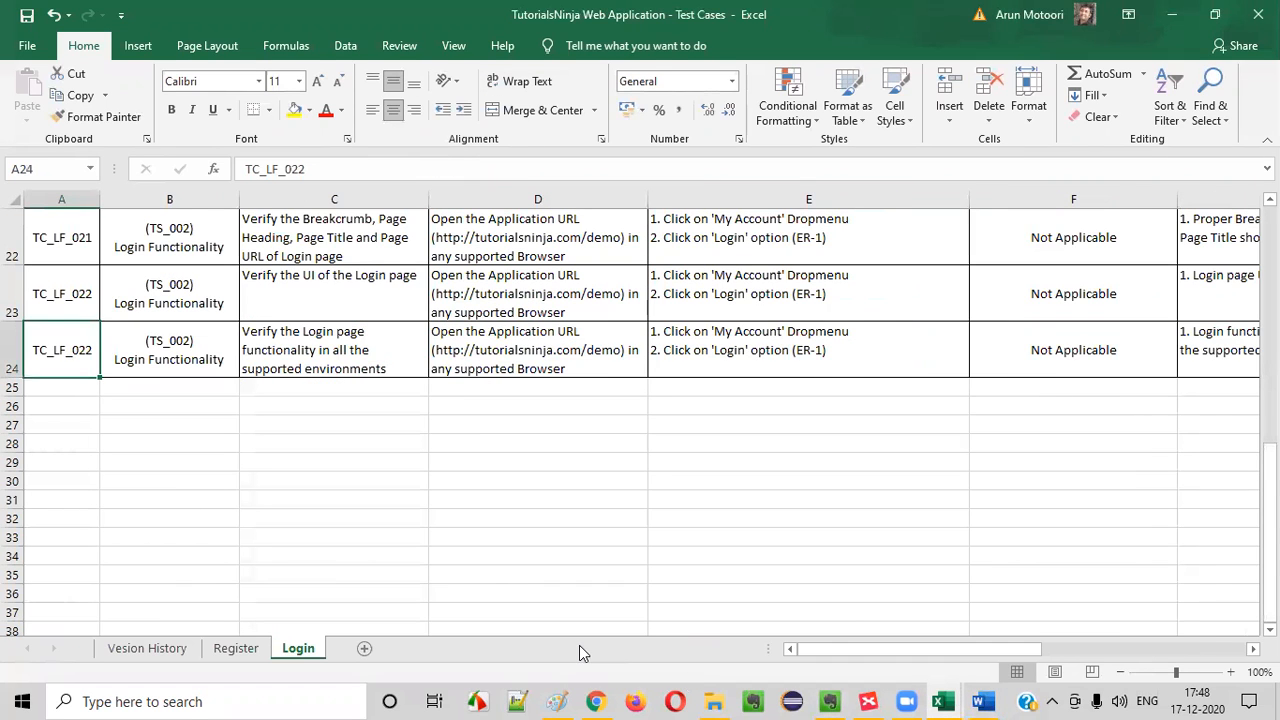
scroll(62, 307, up, 1)
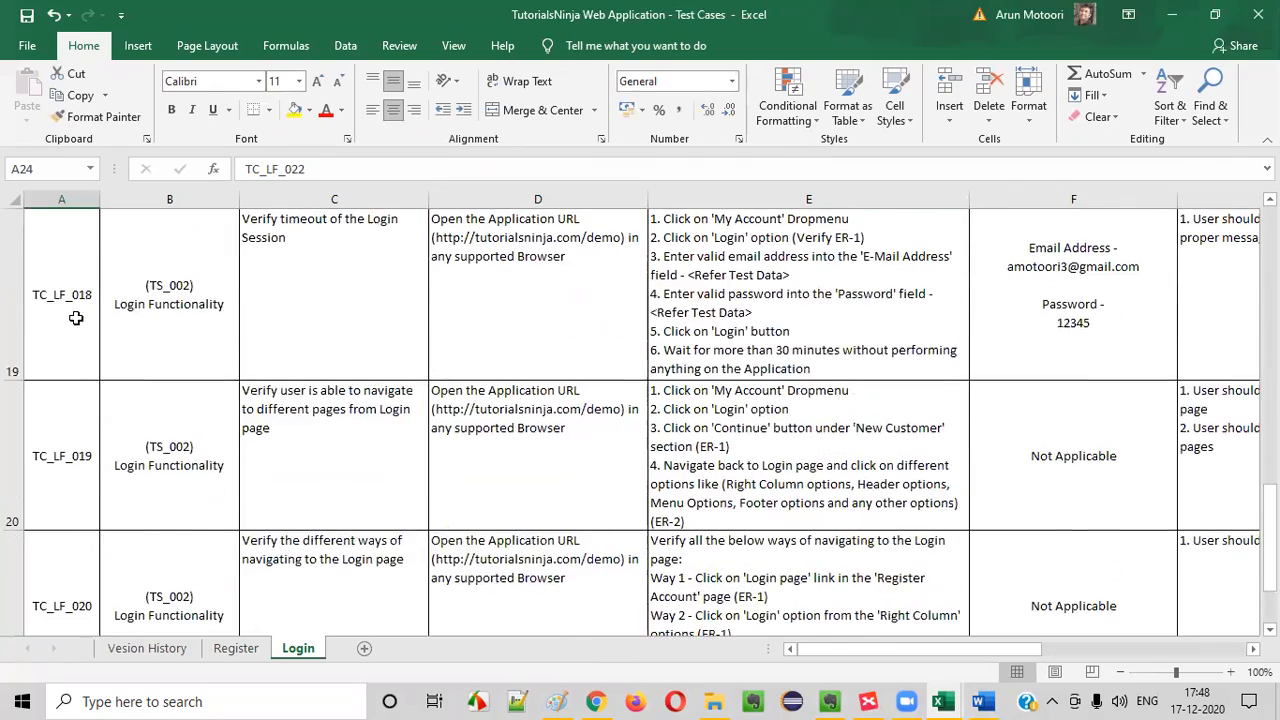
scroll(70, 300, up, 6)
drag(68, 278, 74, 410)
drag(100, 494, 100, 524)
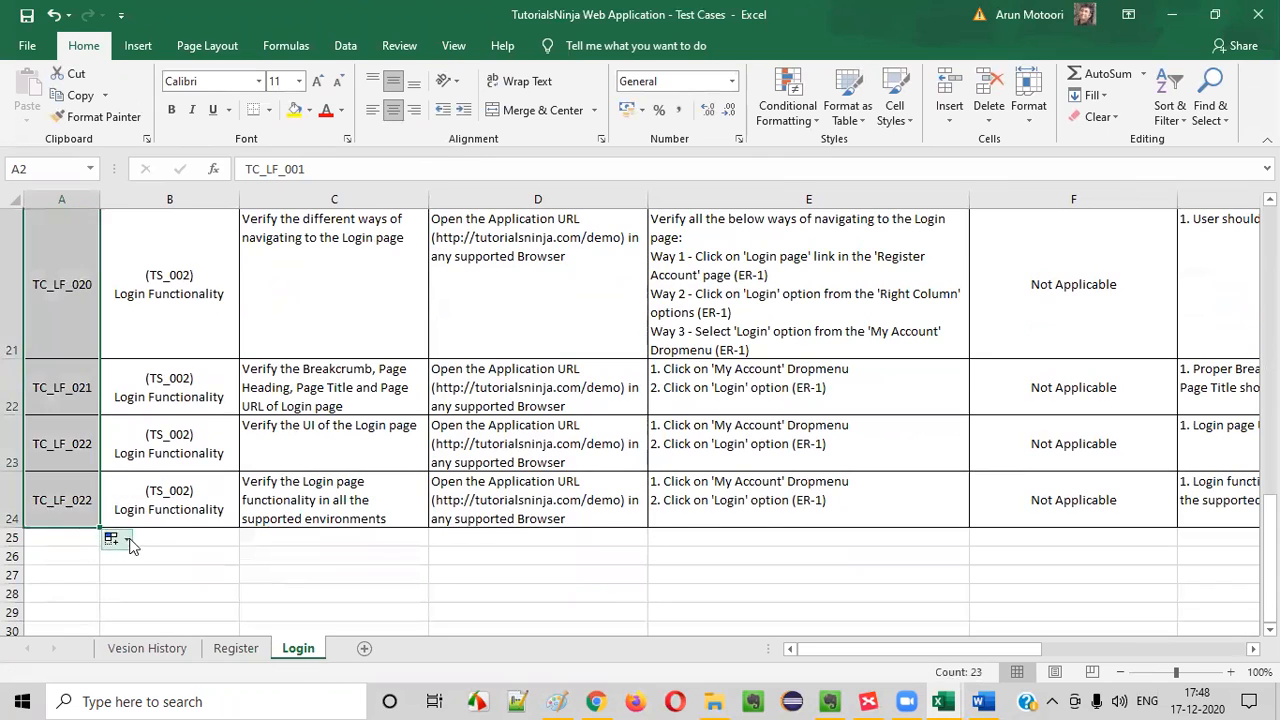
click(82, 515)
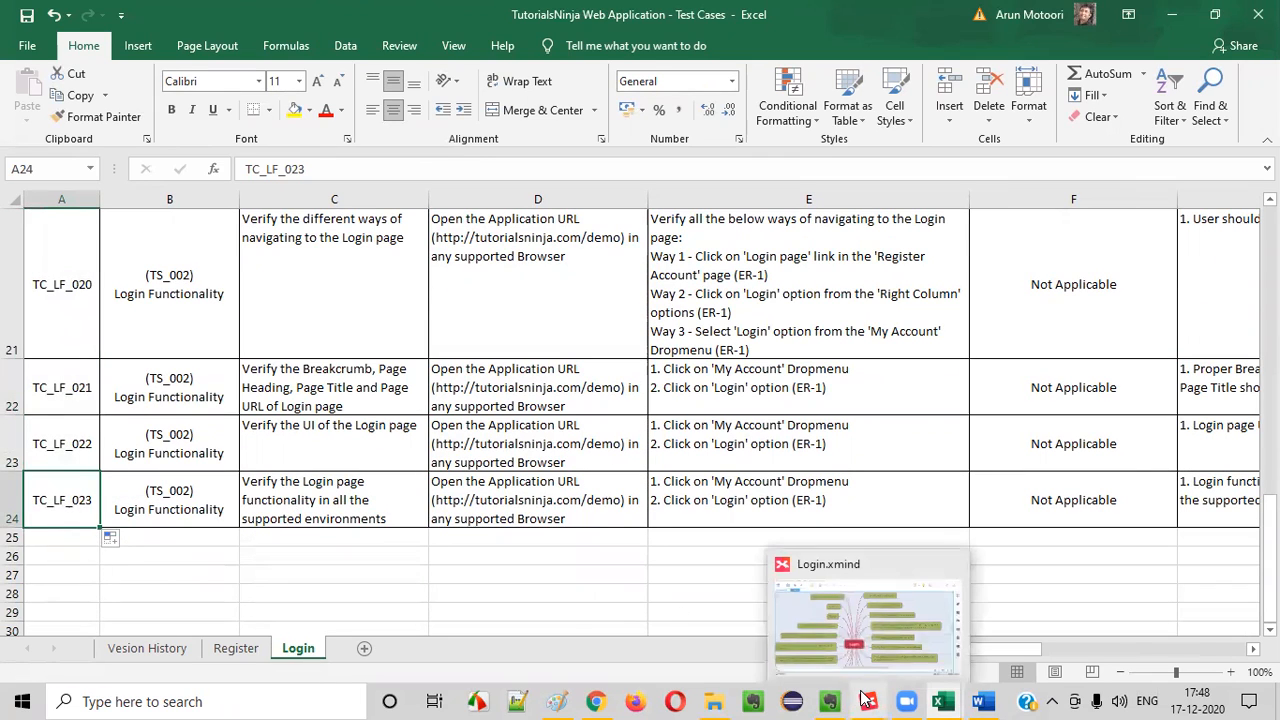
In the Test Scenarios workbook, enter 23 as the Login scenario's number of test cases in E12 and centre it horizontally and vertically
mouse_move(955, 698)
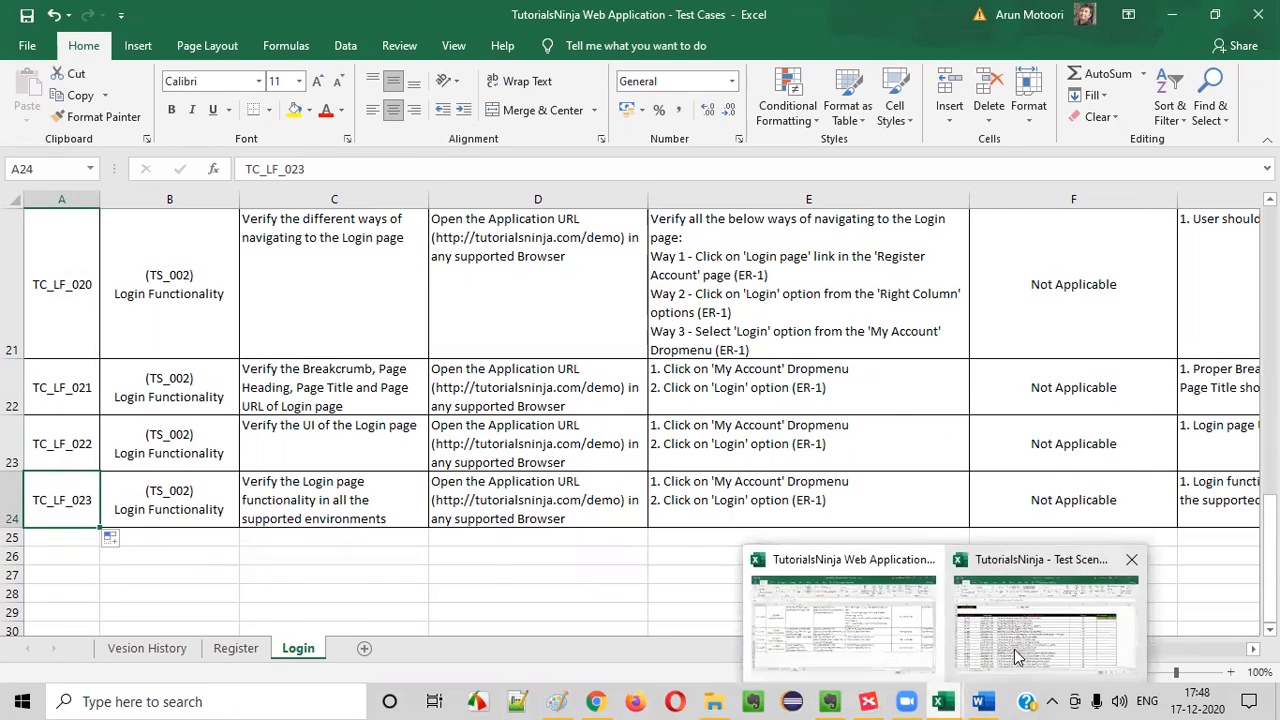
click(1040, 615)
click(1048, 309)
text(23)
key(Return)
click(1048, 318)
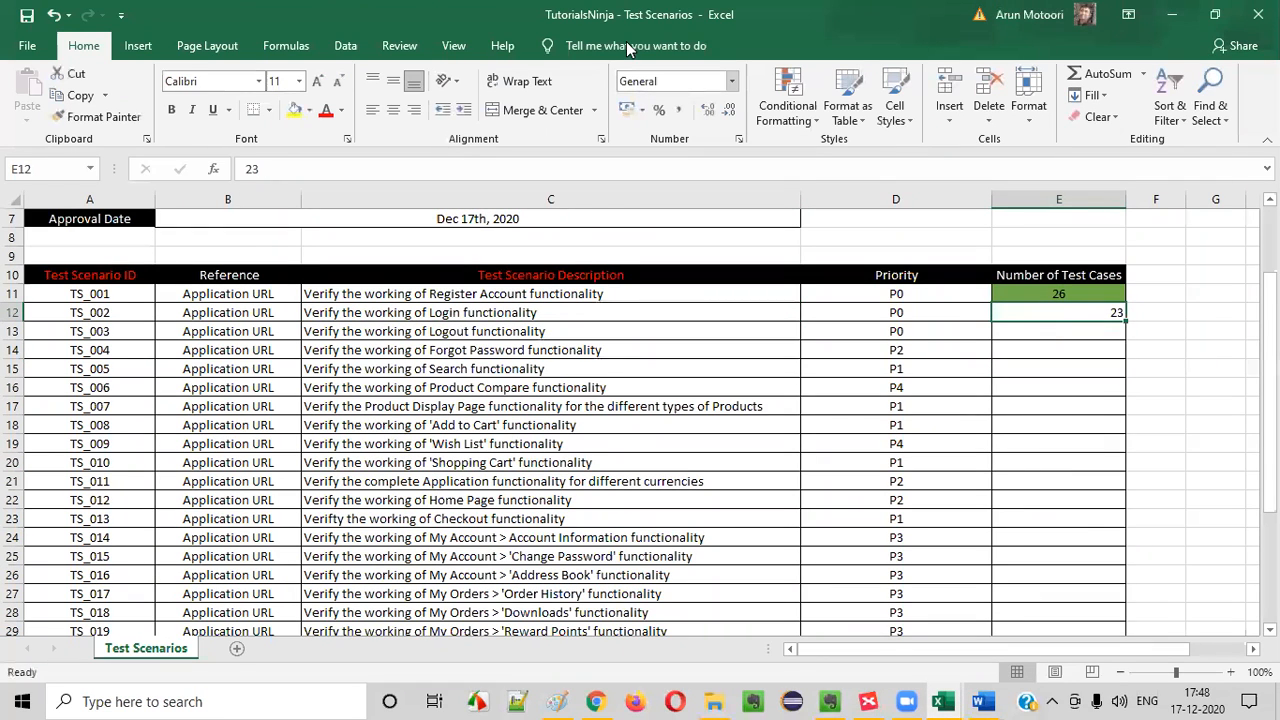
click(393, 81)
click(393, 110)
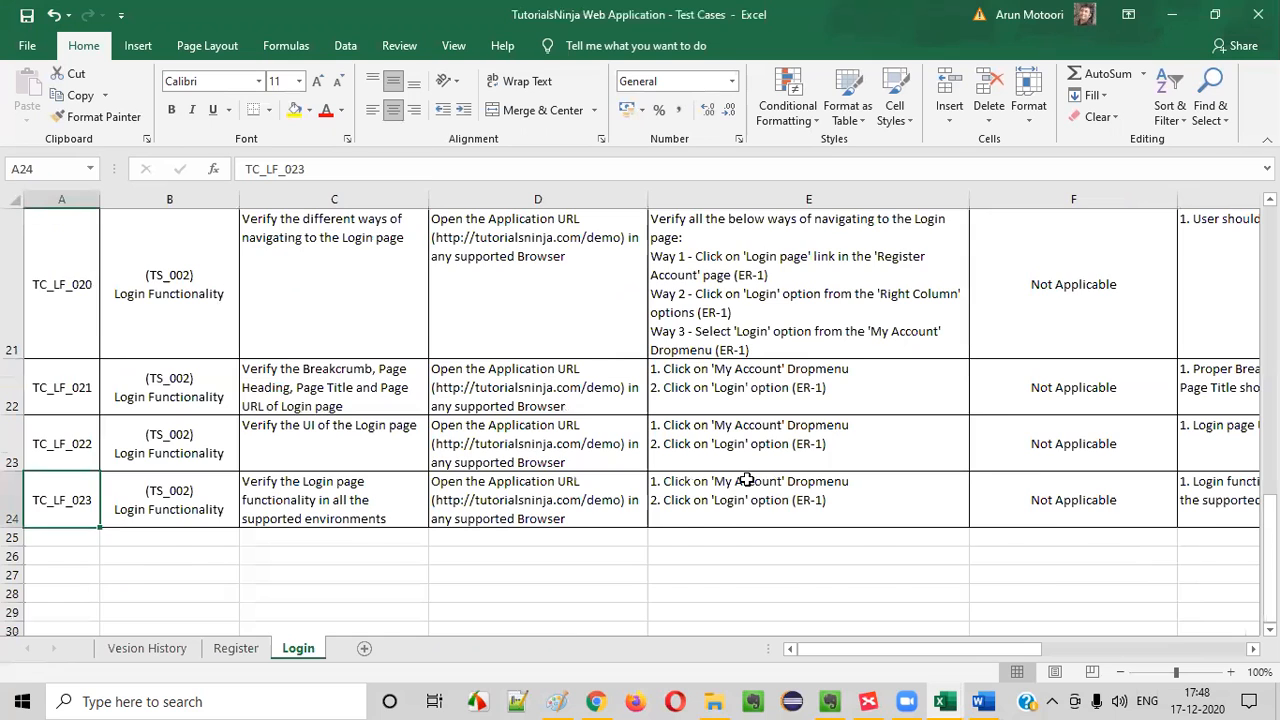
Review the first test case rows of the Login sheet, and switch to the Session 16 note in Evernote
scroll(747, 480, up, 7)
click(251, 320)
click(89, 288)
click(197, 288)
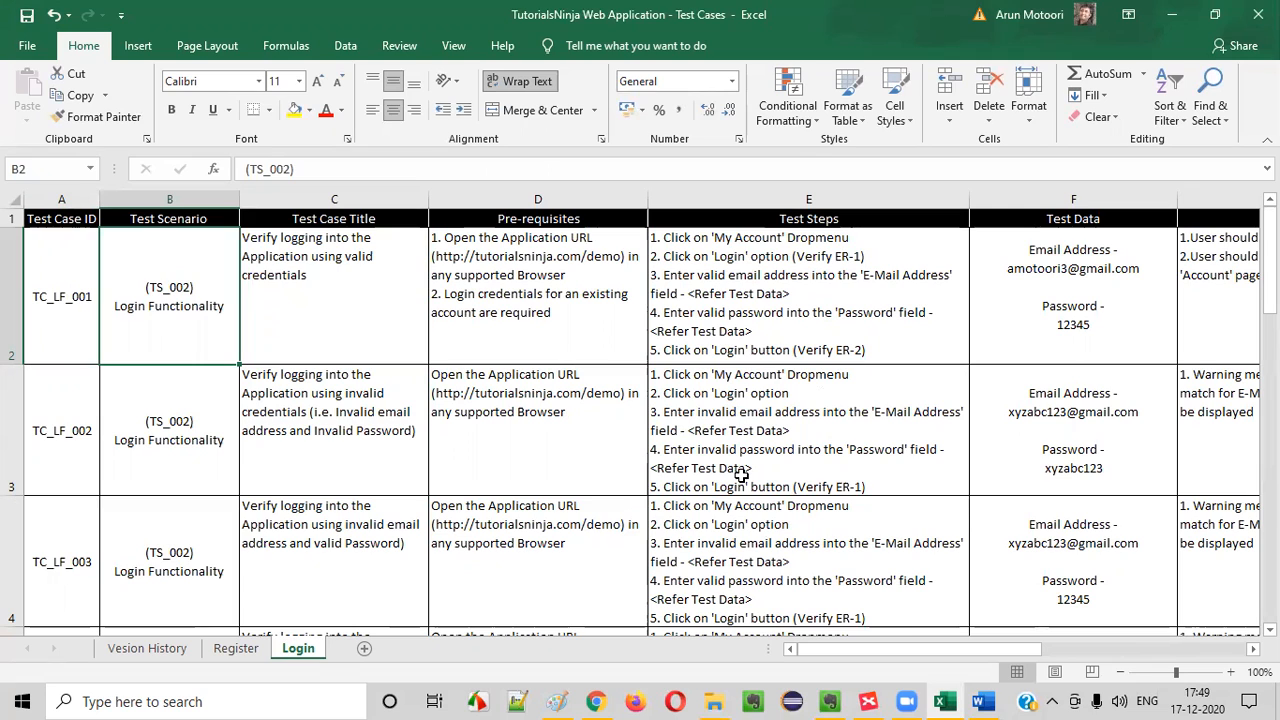
click(829, 701)
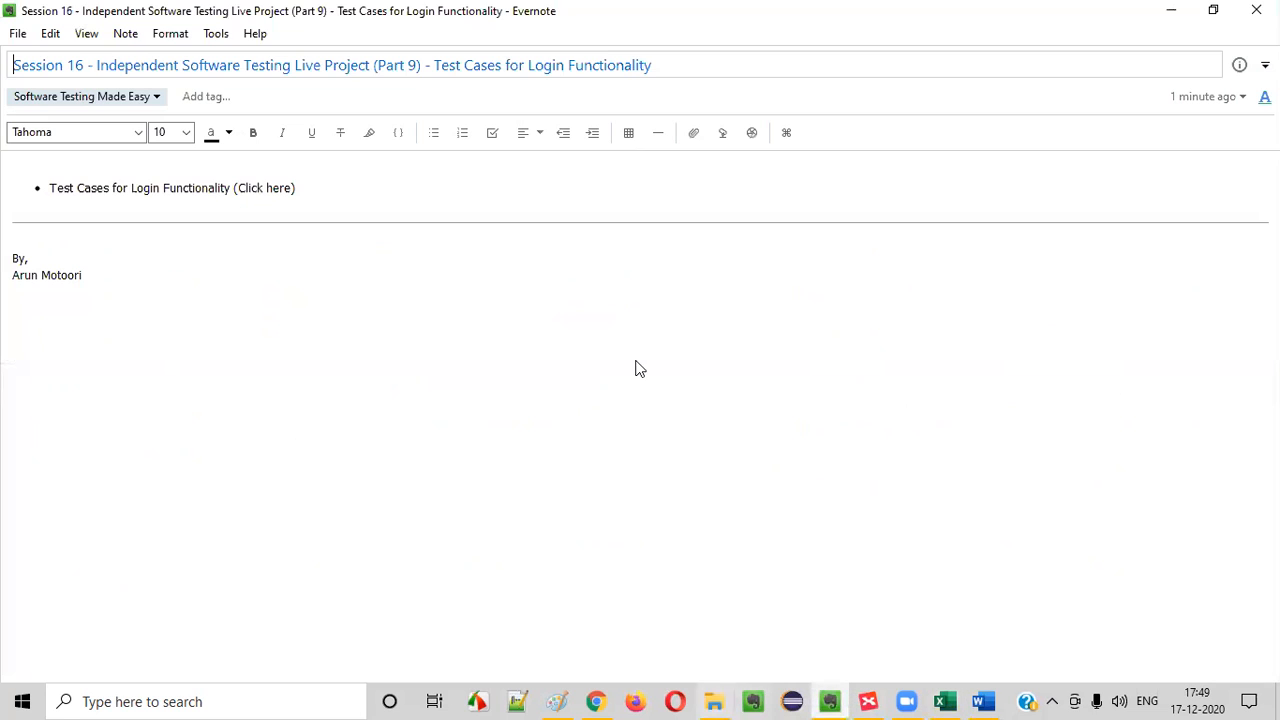